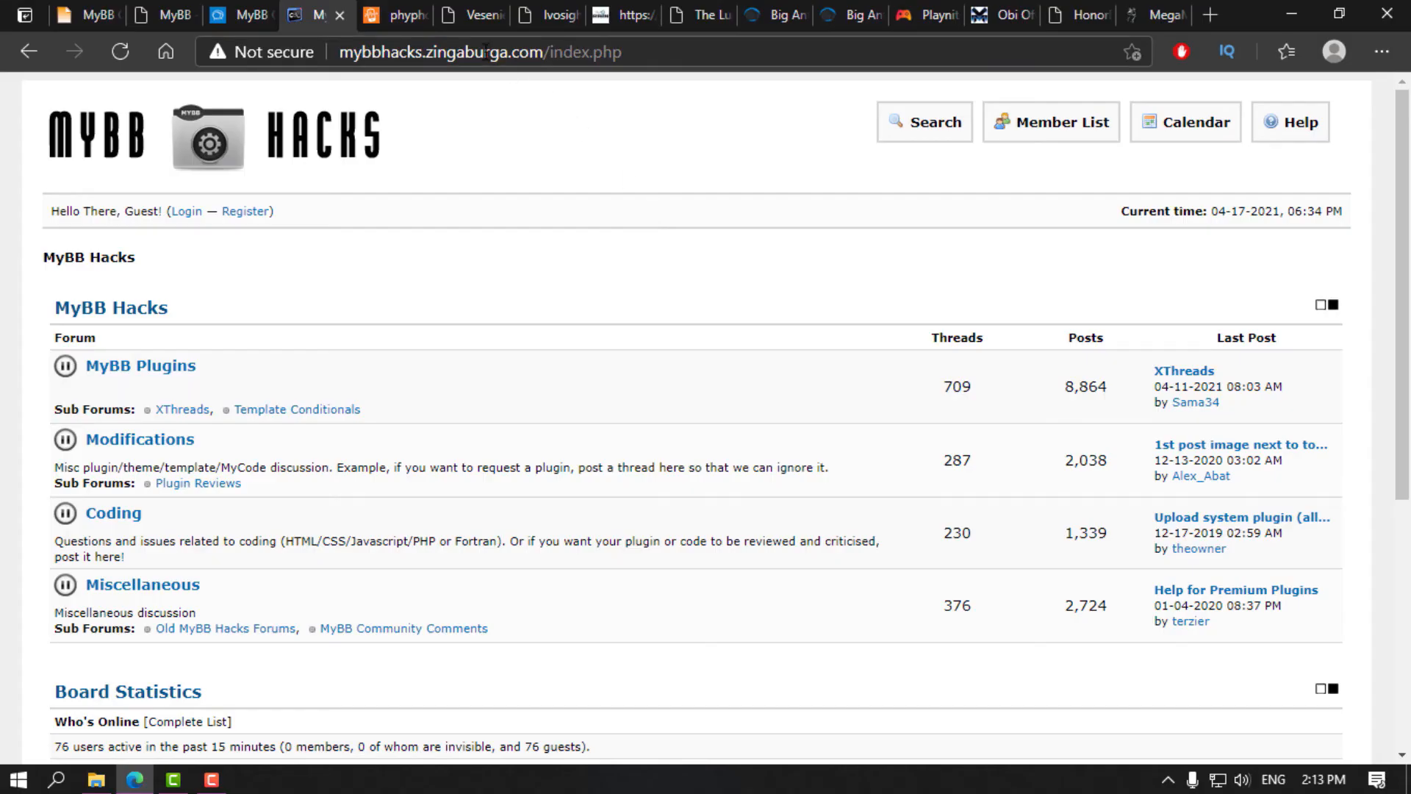
# Step: Scroll through the phyphox example forum
pyautogui.click(397, 15)
pyautogui.scroll(-3, 647, 213)
pyautogui.scroll(-8, 648, 216)
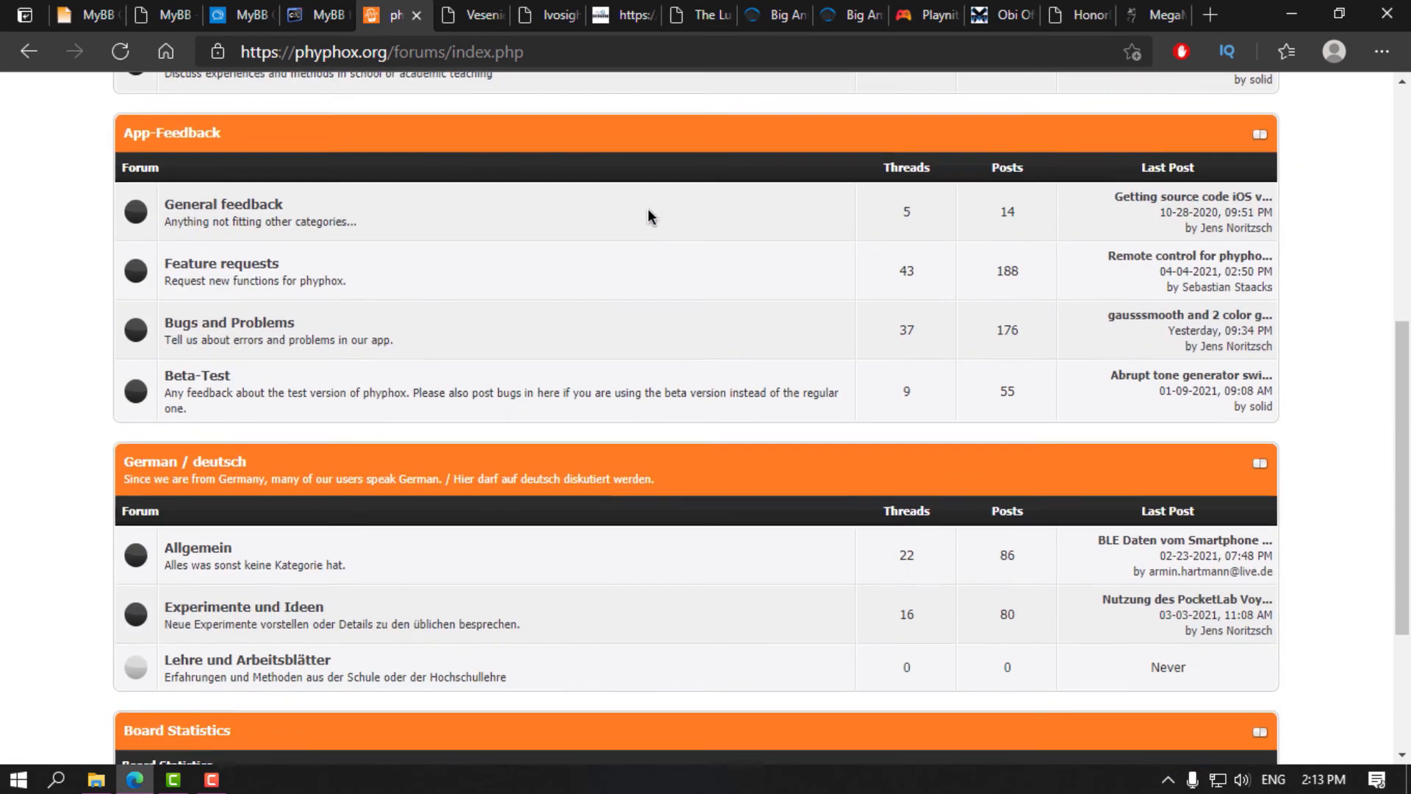
pyautogui.scroll(10, 649, 215)
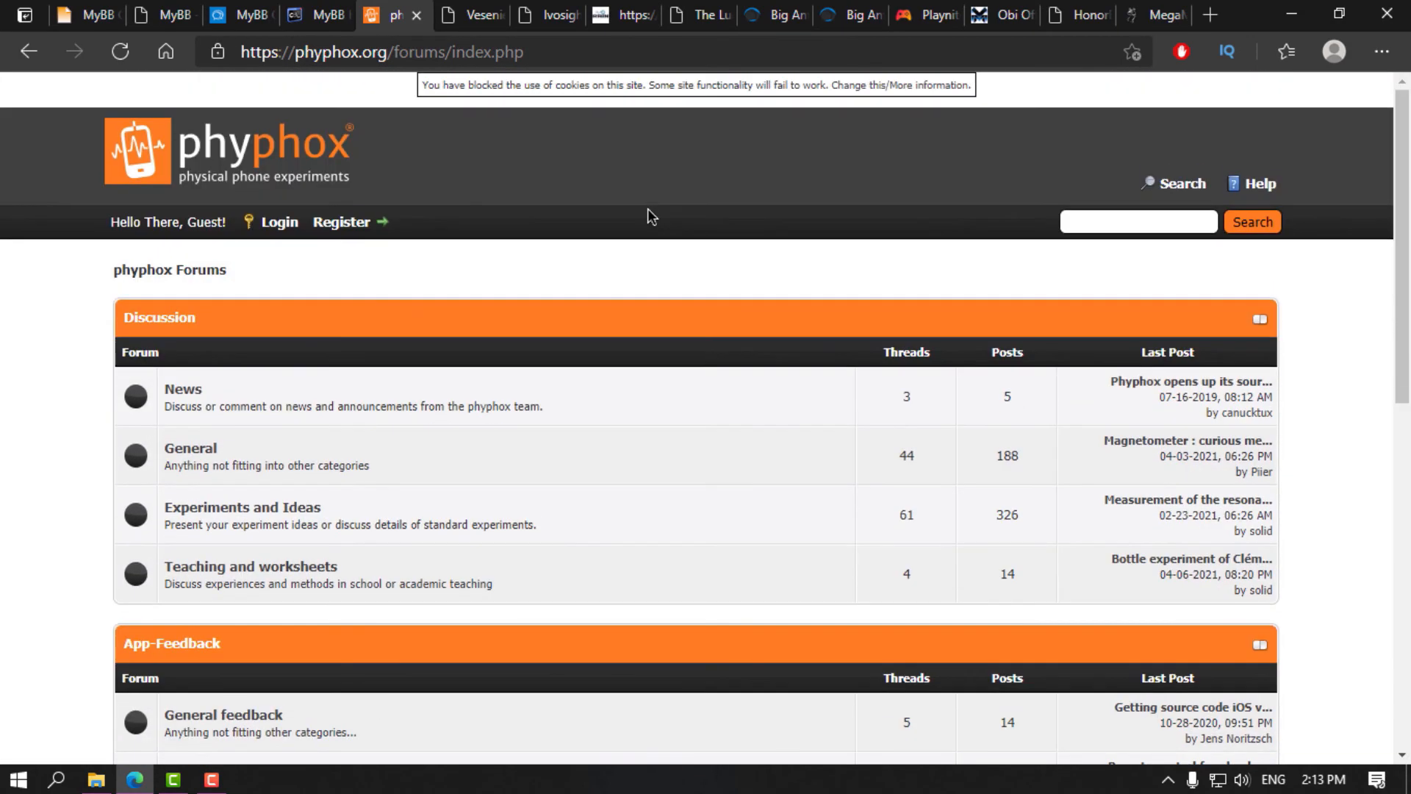
# Step: Scroll through the Vesenie example forum, then move on to the next open tab
pyautogui.click(478, 15)
pyautogui.scroll(-5, 663, 213)
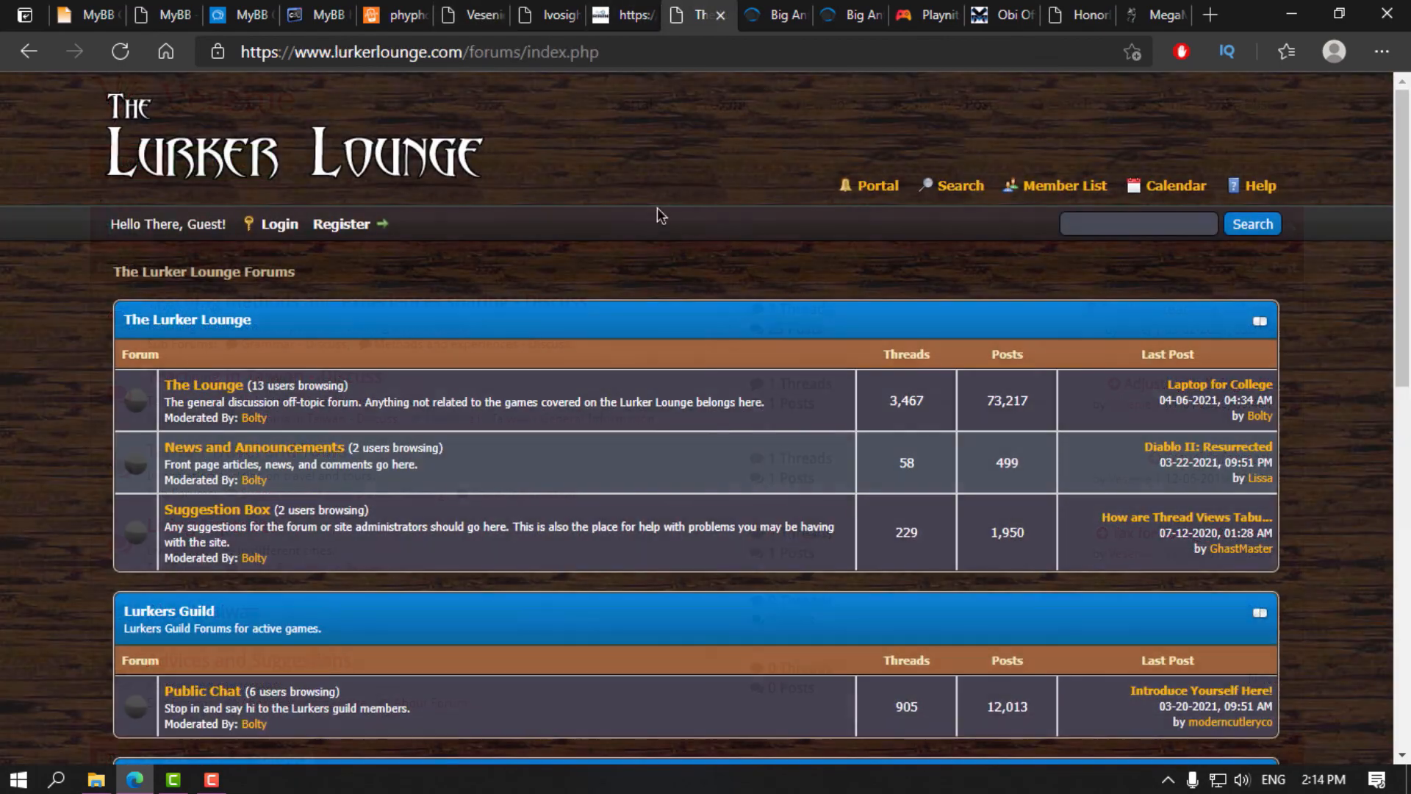
pyautogui.scroll(-2, 658, 220)
pyautogui.scroll(-10, 653, 253)
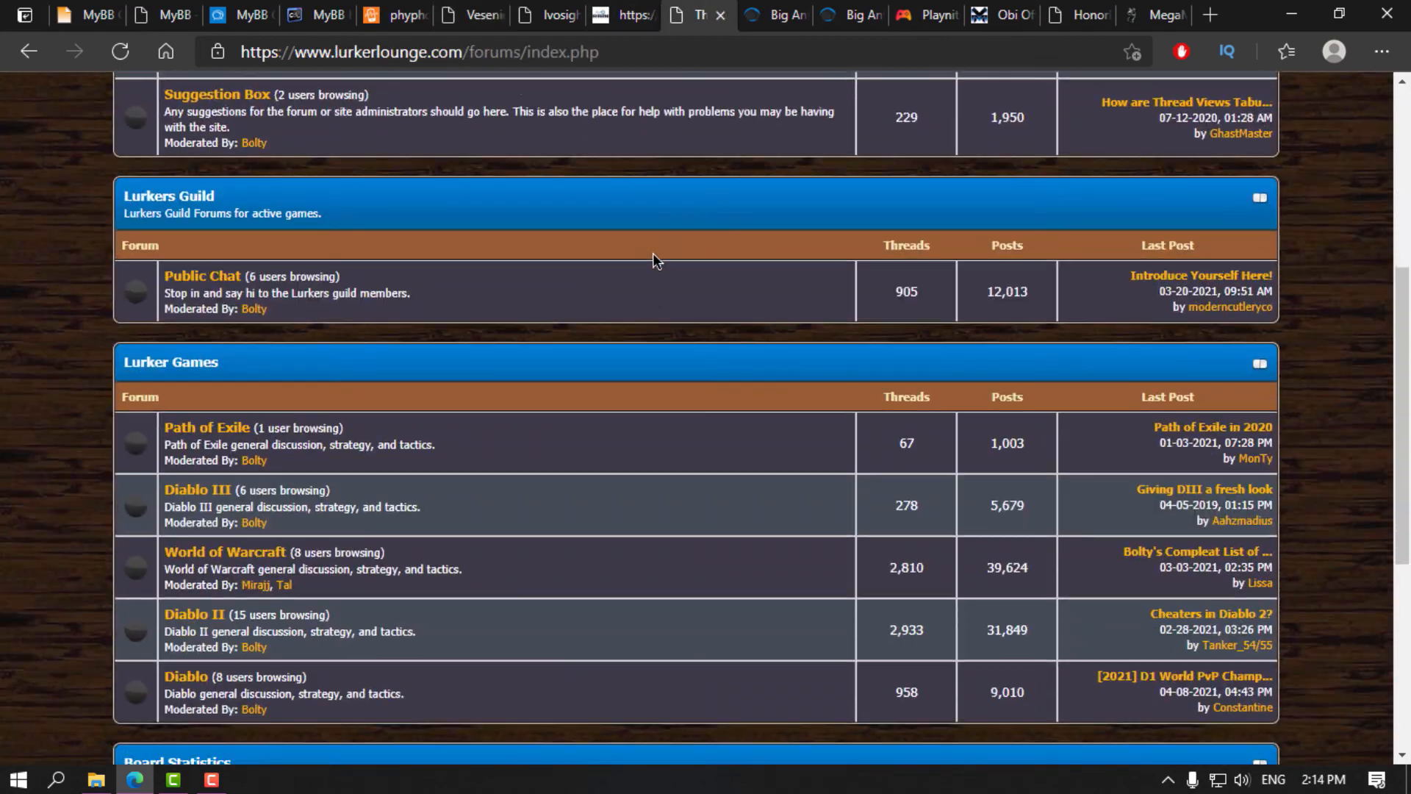
pyautogui.scroll(11, 652, 252)
pyautogui.scroll(2, 653, 254)
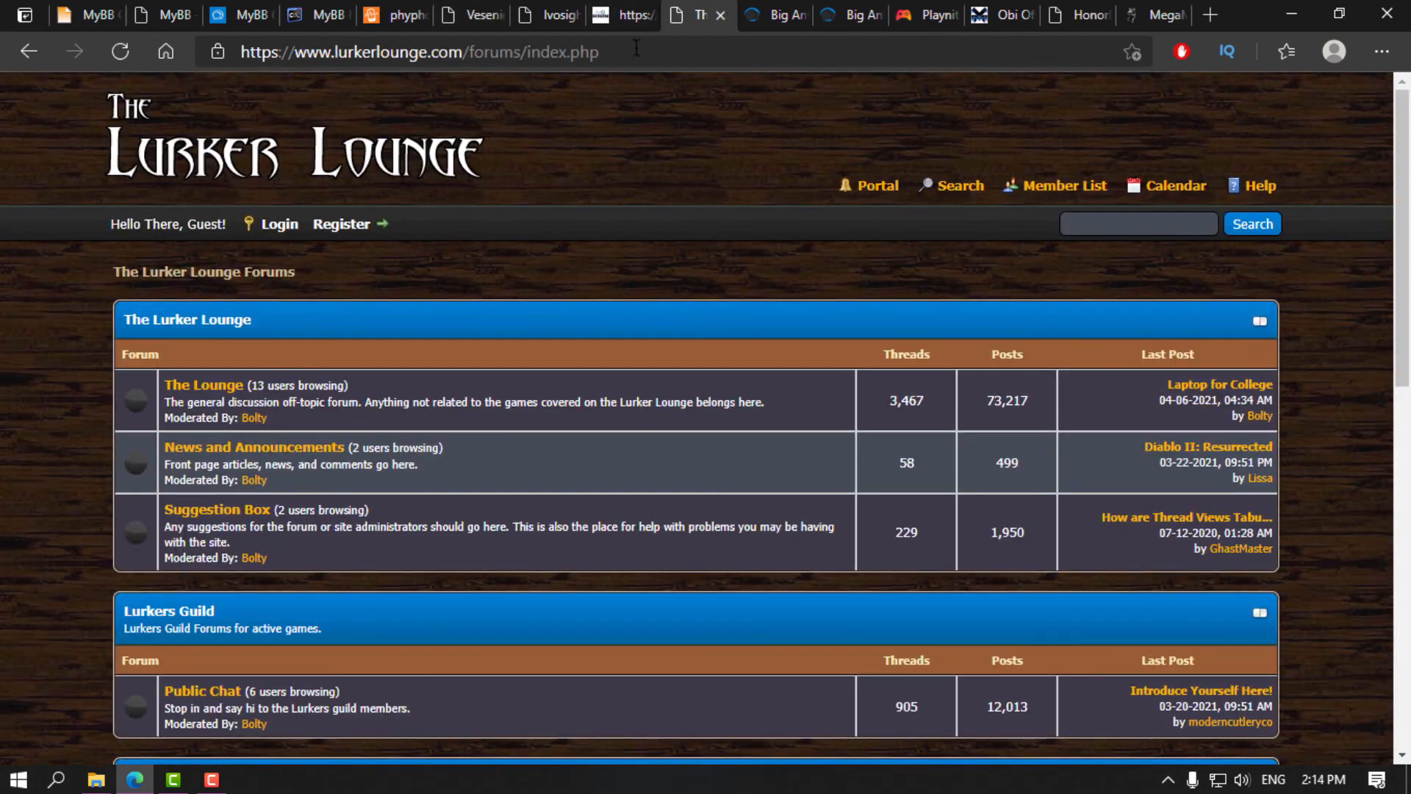
pyautogui.hotkey('ctrl', 'Tab')
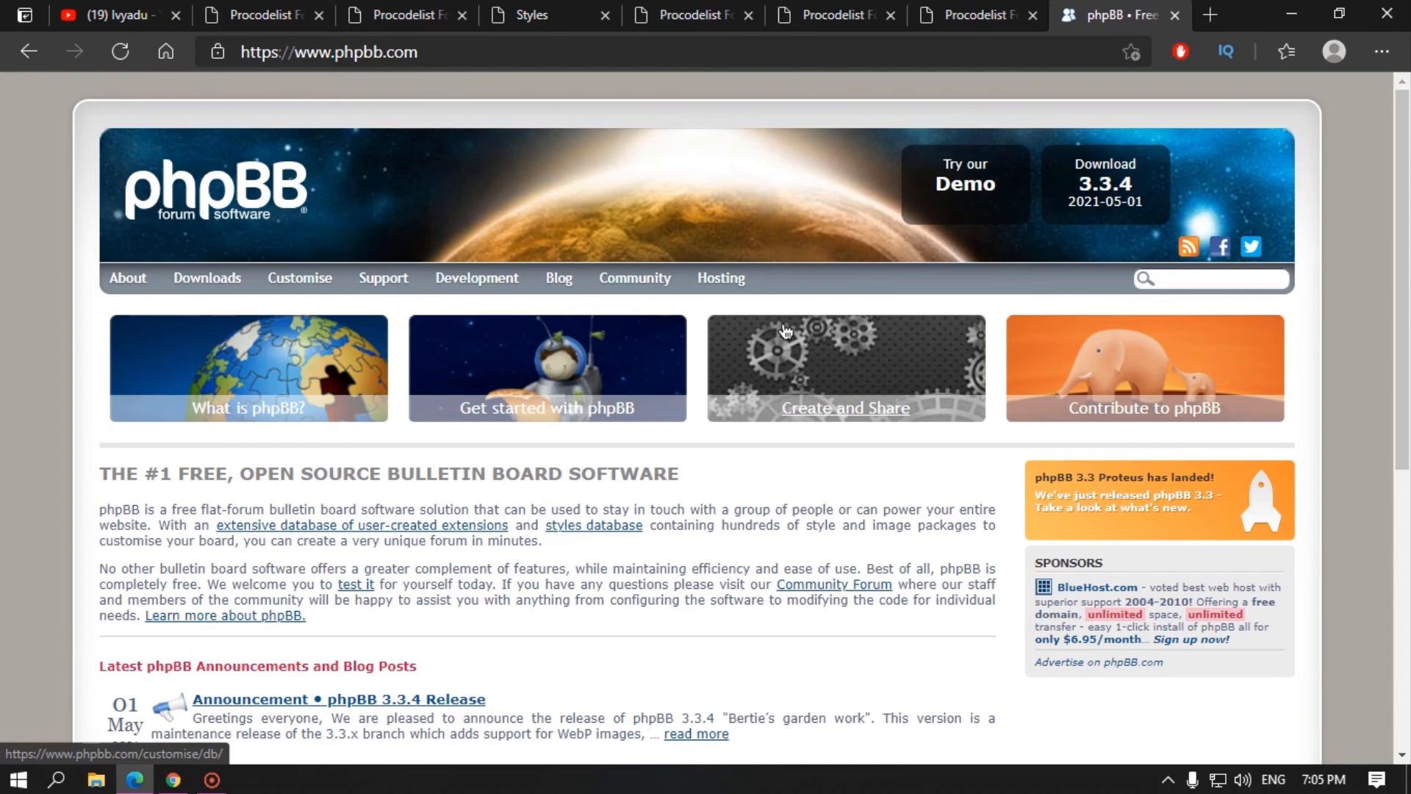
# Step: Switch to the Procodelist Forum tab showing its default-style board index
pyautogui.click(693, 15)
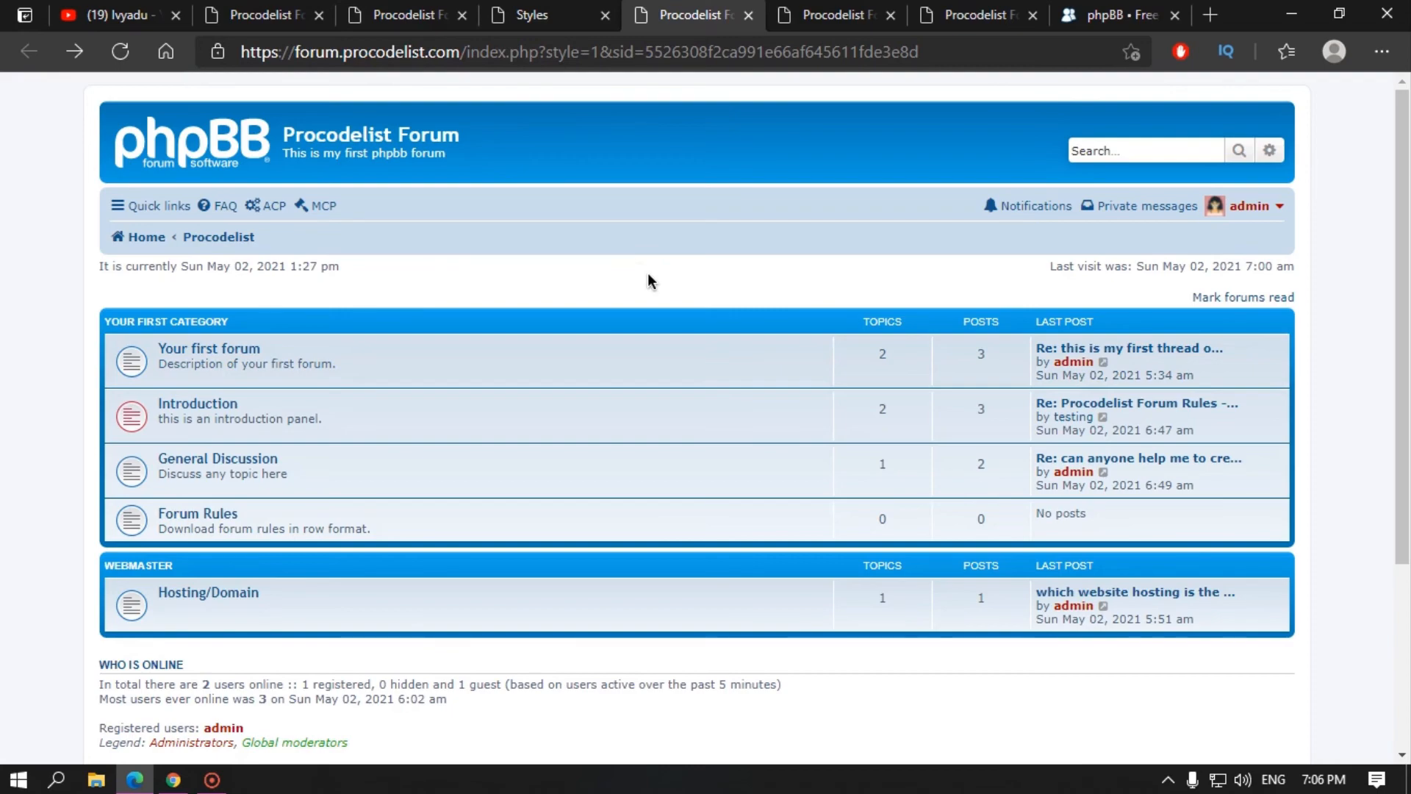
# Step: Scroll the Purplexion-styled Procodelist Forum, then switch to the helicopter-banner style version
pyautogui.click(829, 17)
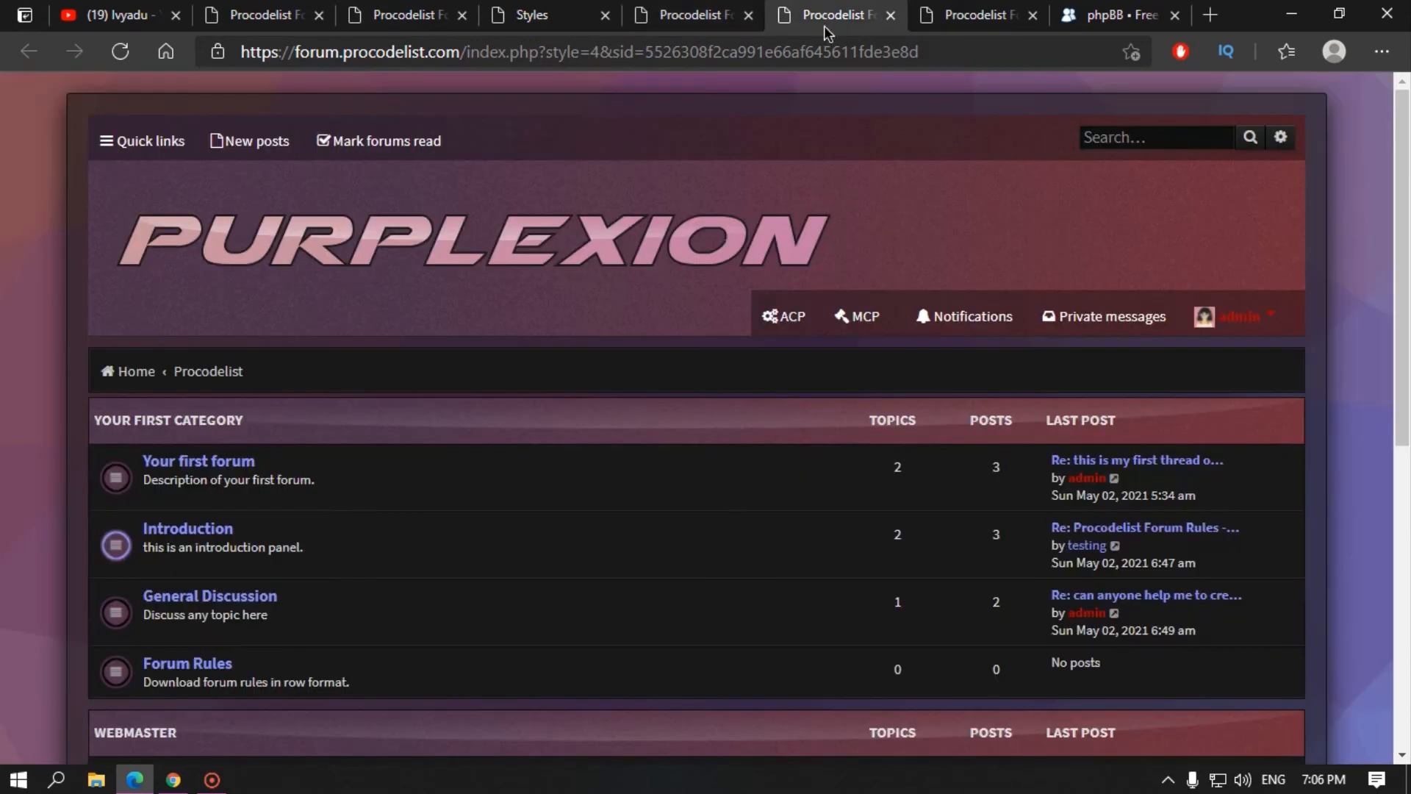
pyautogui.scroll(-1, 690, 386)
pyautogui.scroll(-7, 688, 388)
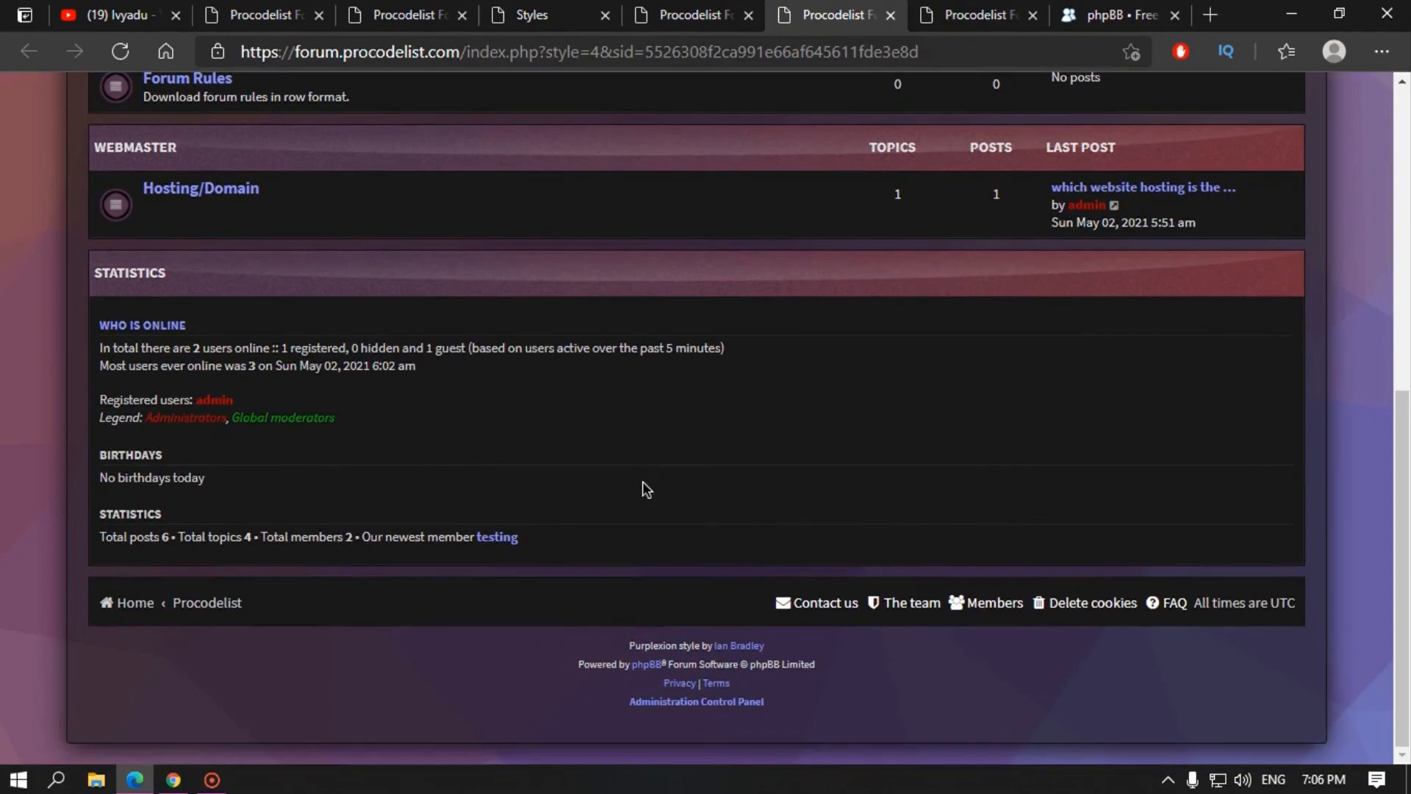
pyautogui.scroll(5, 643, 486)
pyautogui.scroll(2, 643, 483)
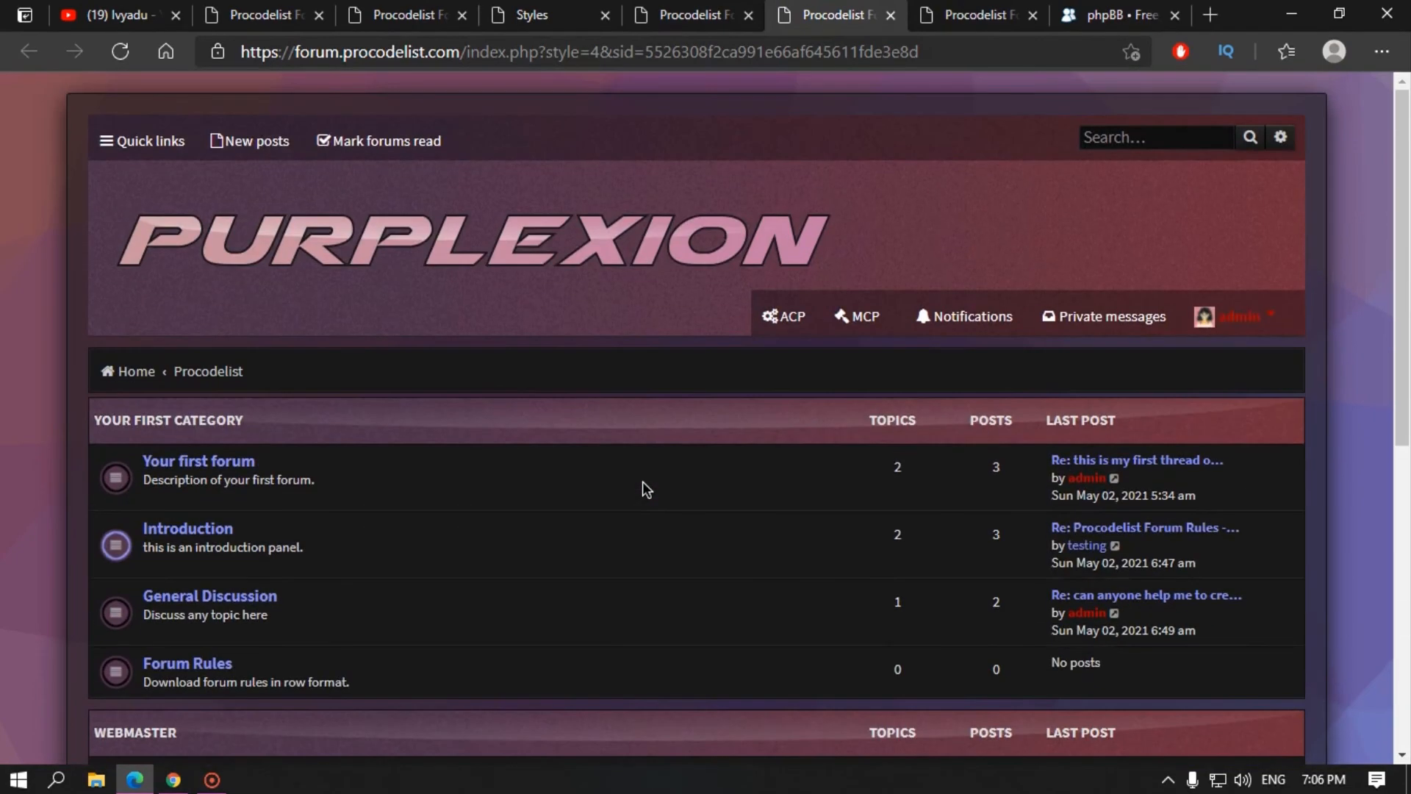
pyautogui.click(955, 16)
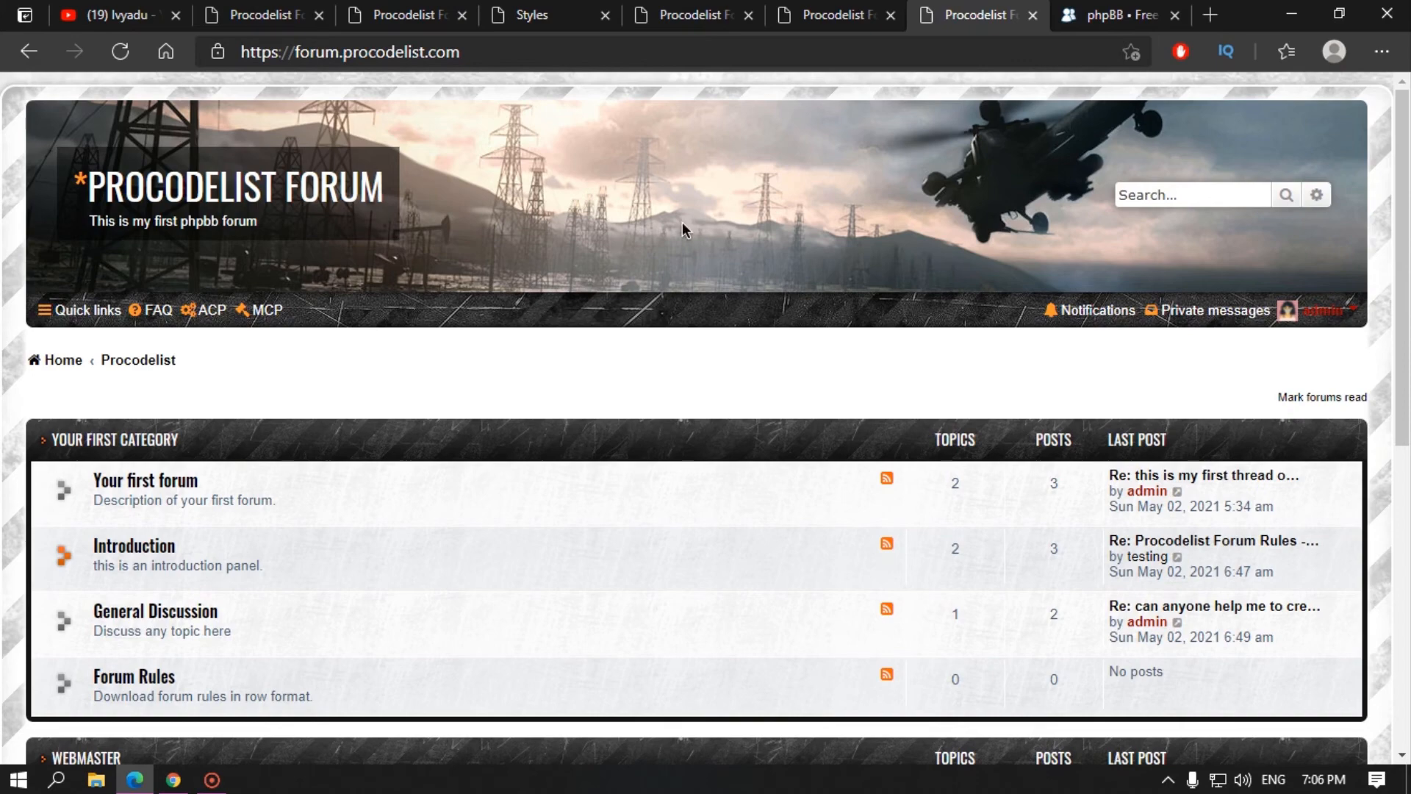
pyautogui.scroll(-5, 608, 409)
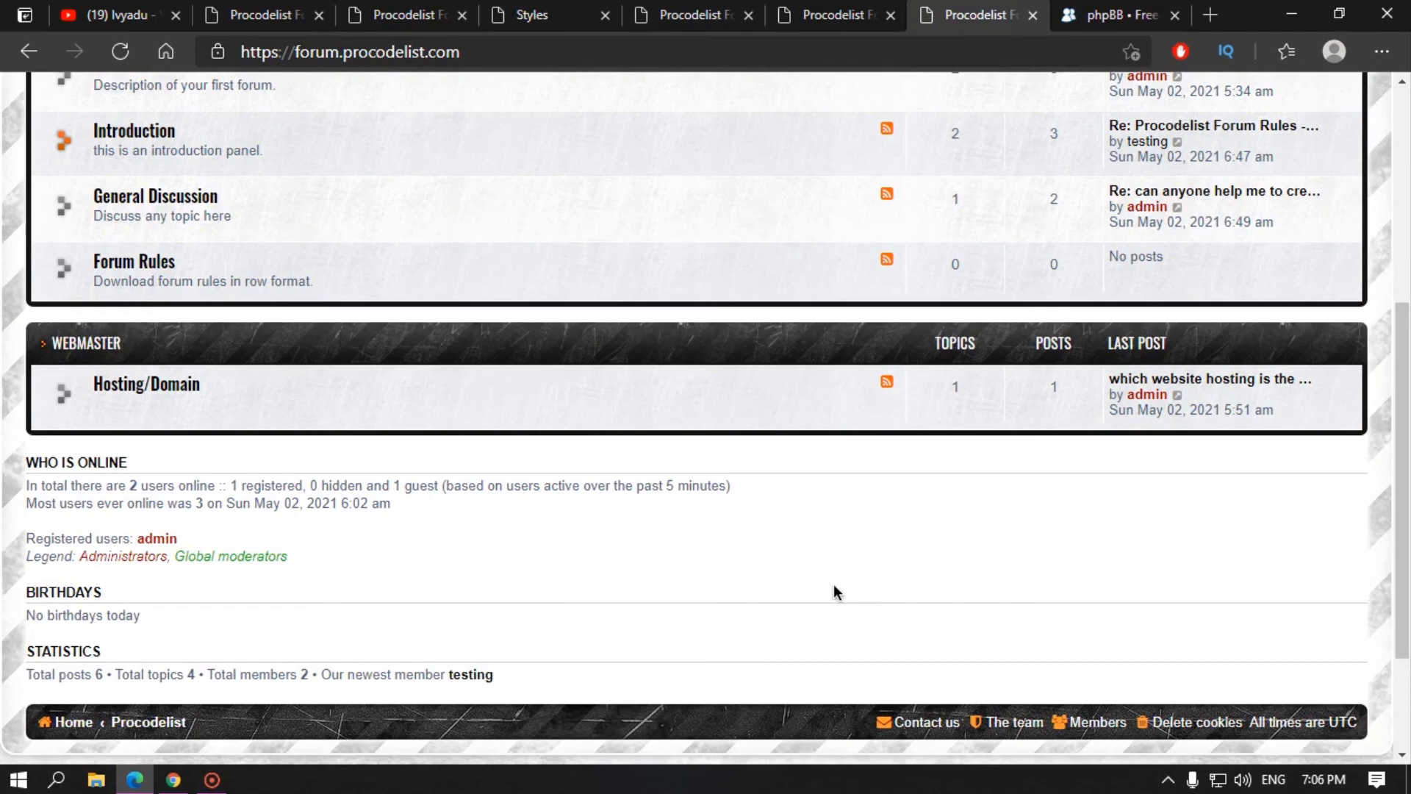
pyautogui.scroll(5, 441, 588)
pyautogui.click(171, 488)
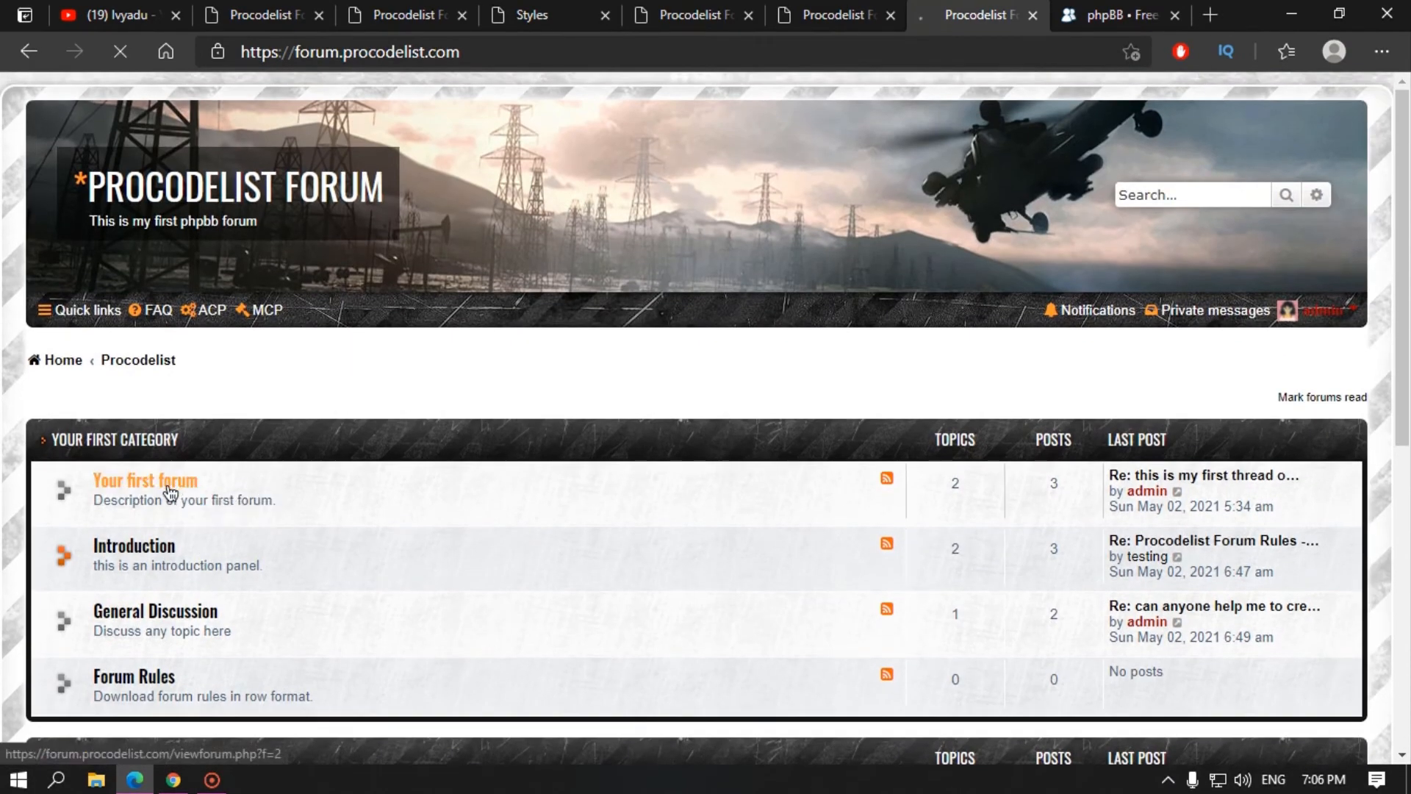
pyautogui.scroll(-3, 89, 425)
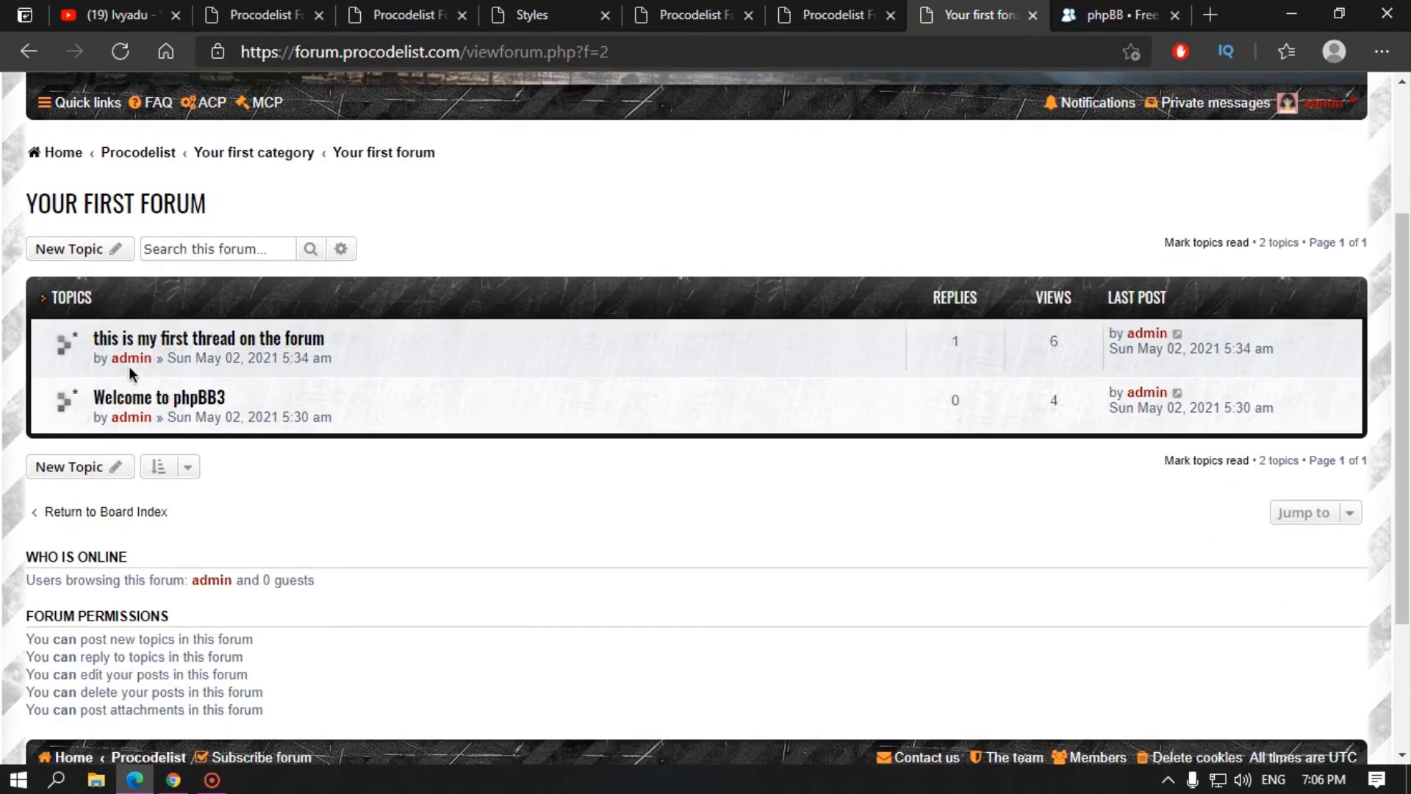
pyautogui.click(201, 339)
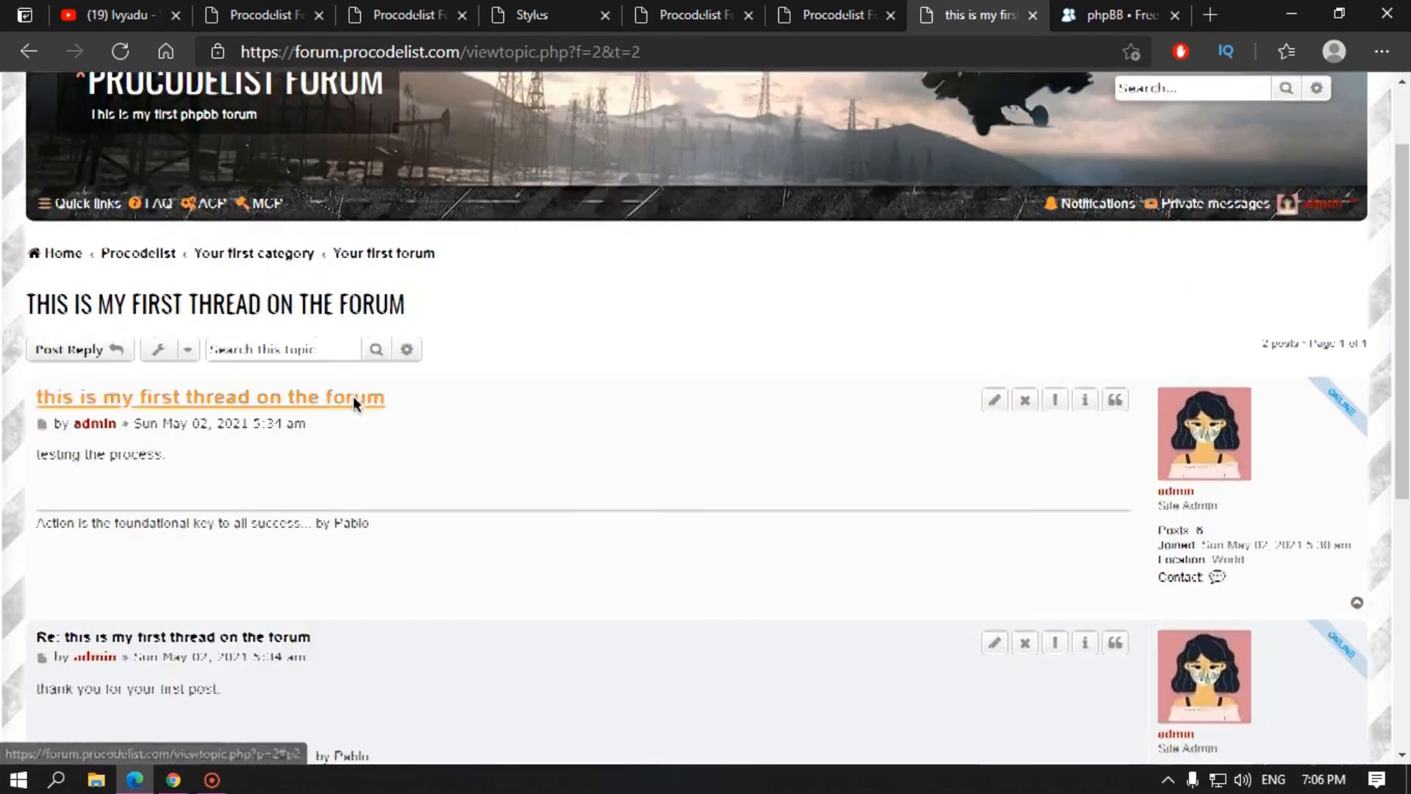
pyautogui.scroll(-5, 195, 368)
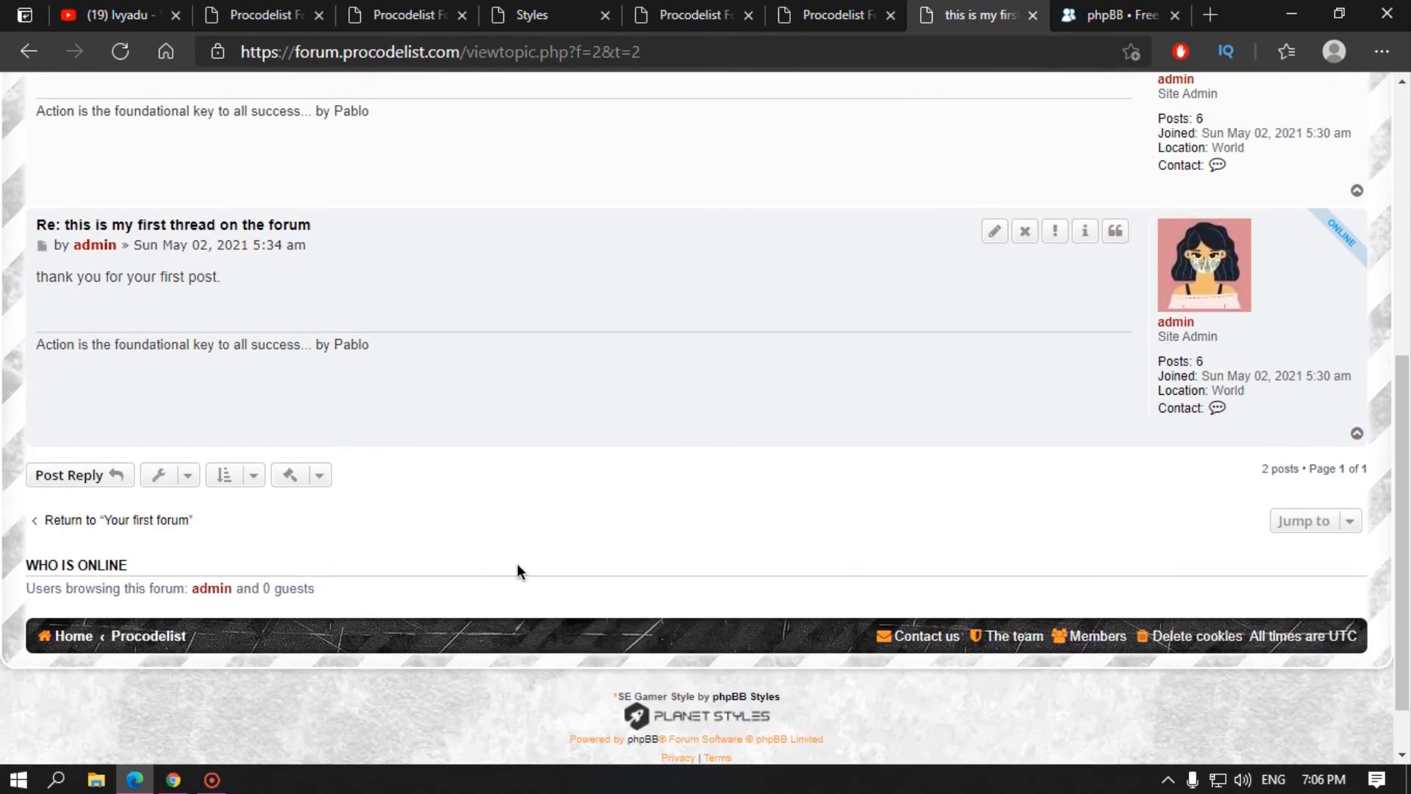
pyautogui.scroll(-1, 516, 571)
pyautogui.scroll(8, 488, 485)
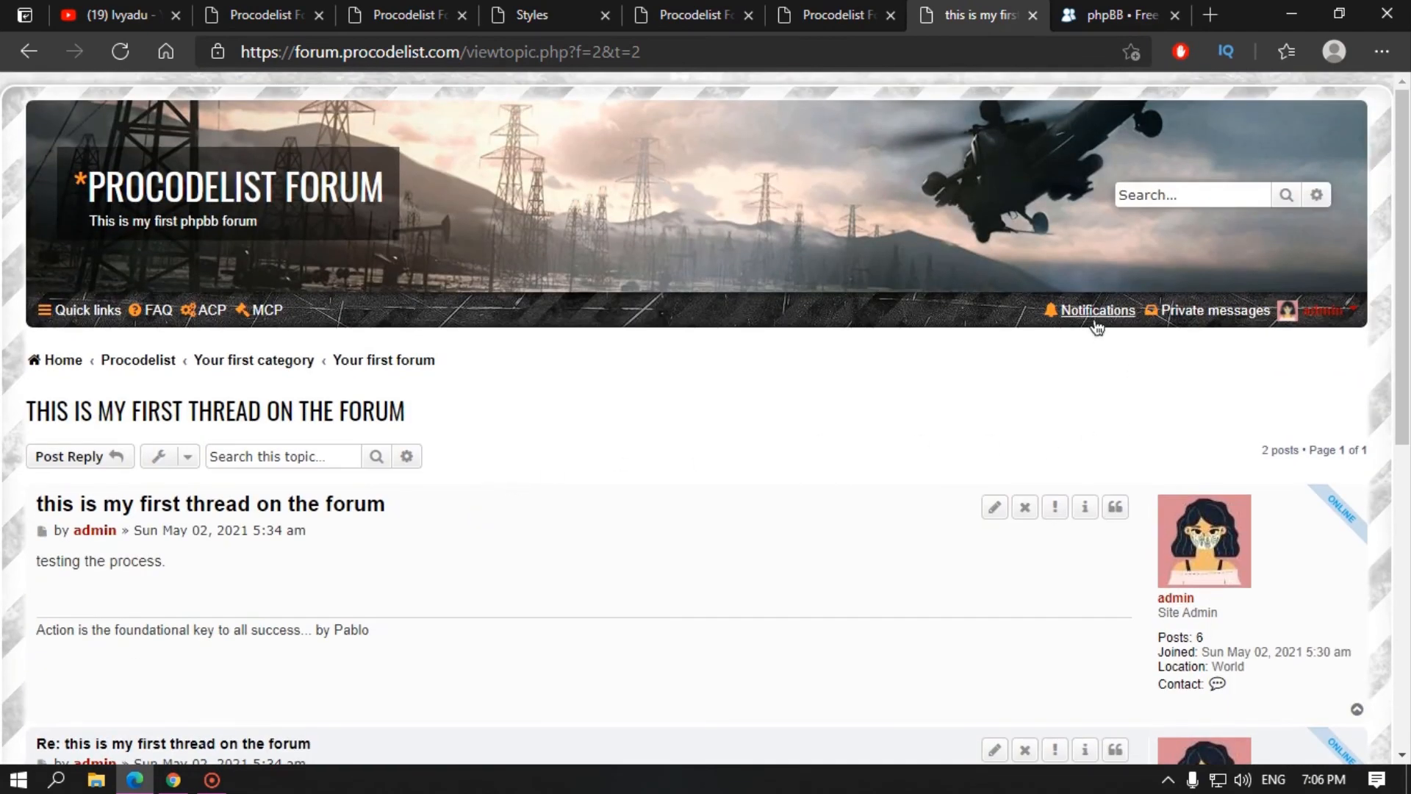
pyautogui.click(1096, 324)
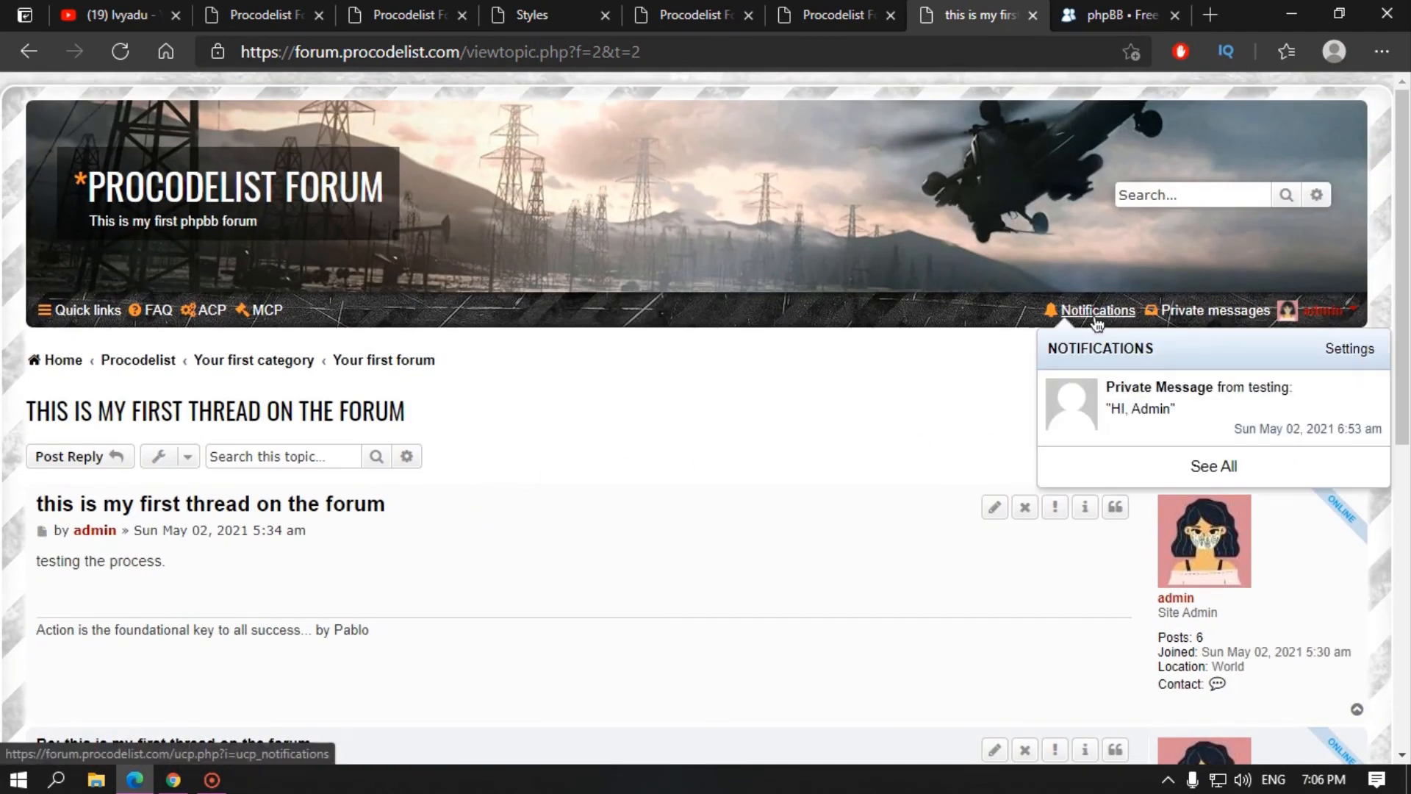
pyautogui.click(1192, 311)
pyautogui.scroll(-2, 558, 464)
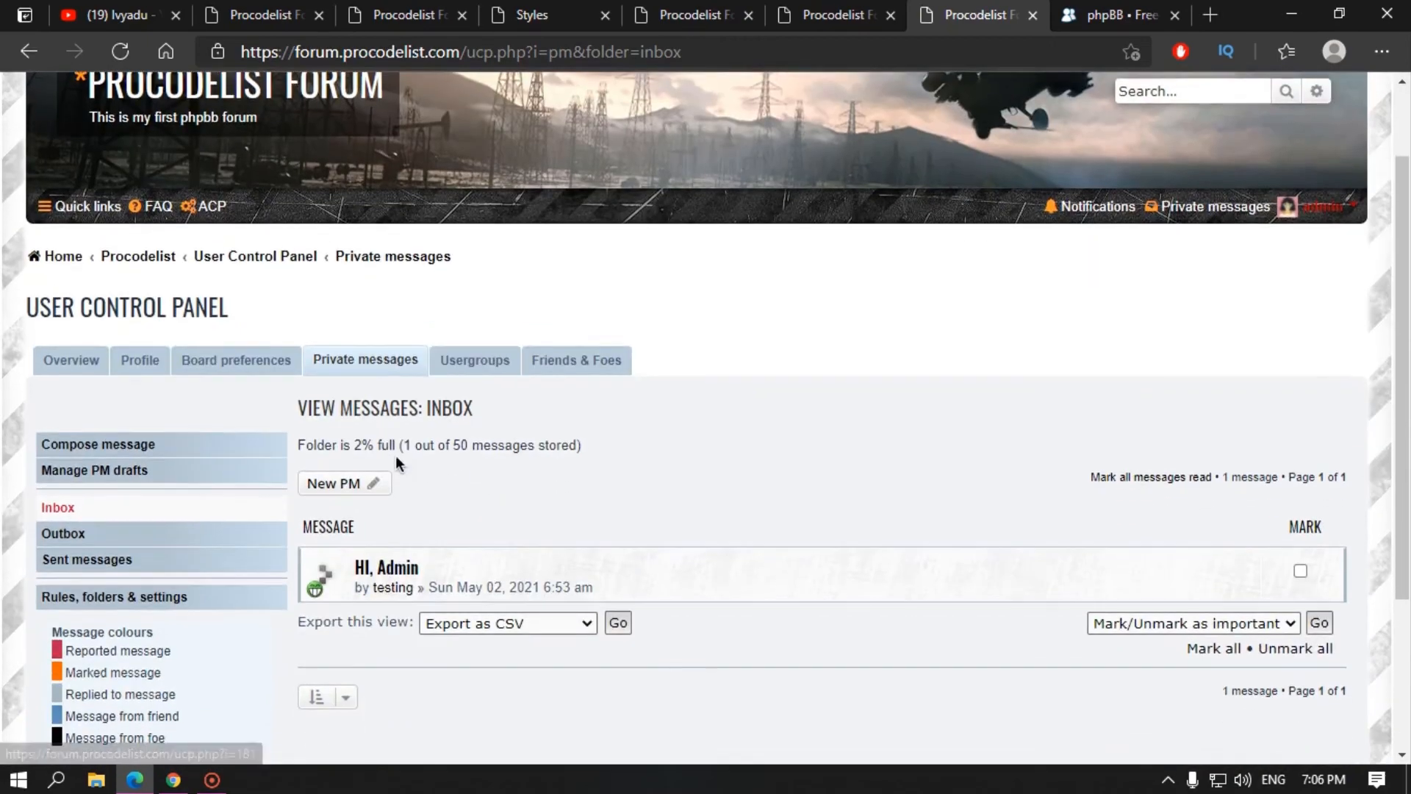
pyautogui.scroll(2, 132, 302)
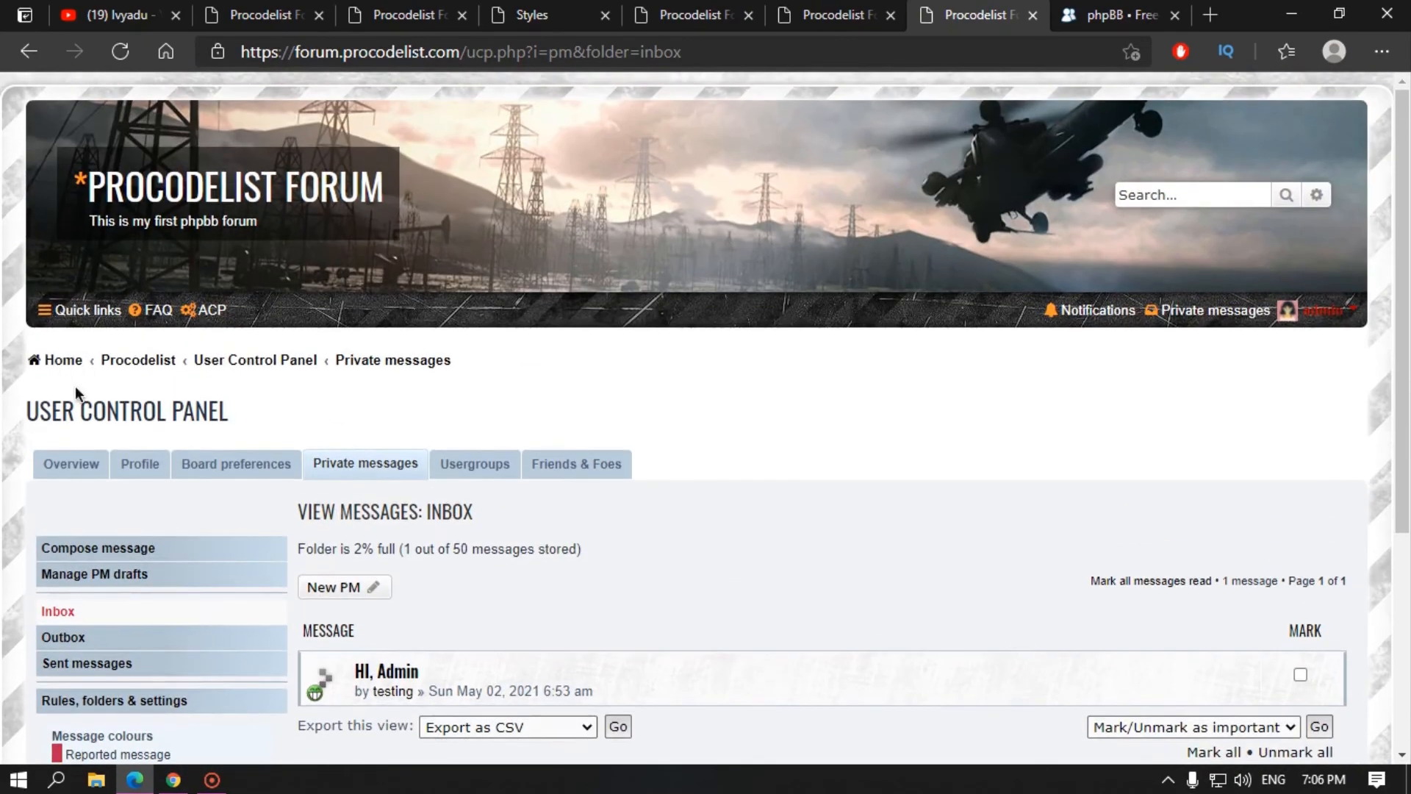
pyautogui.click(62, 361)
pyautogui.scroll(-6, 320, 444)
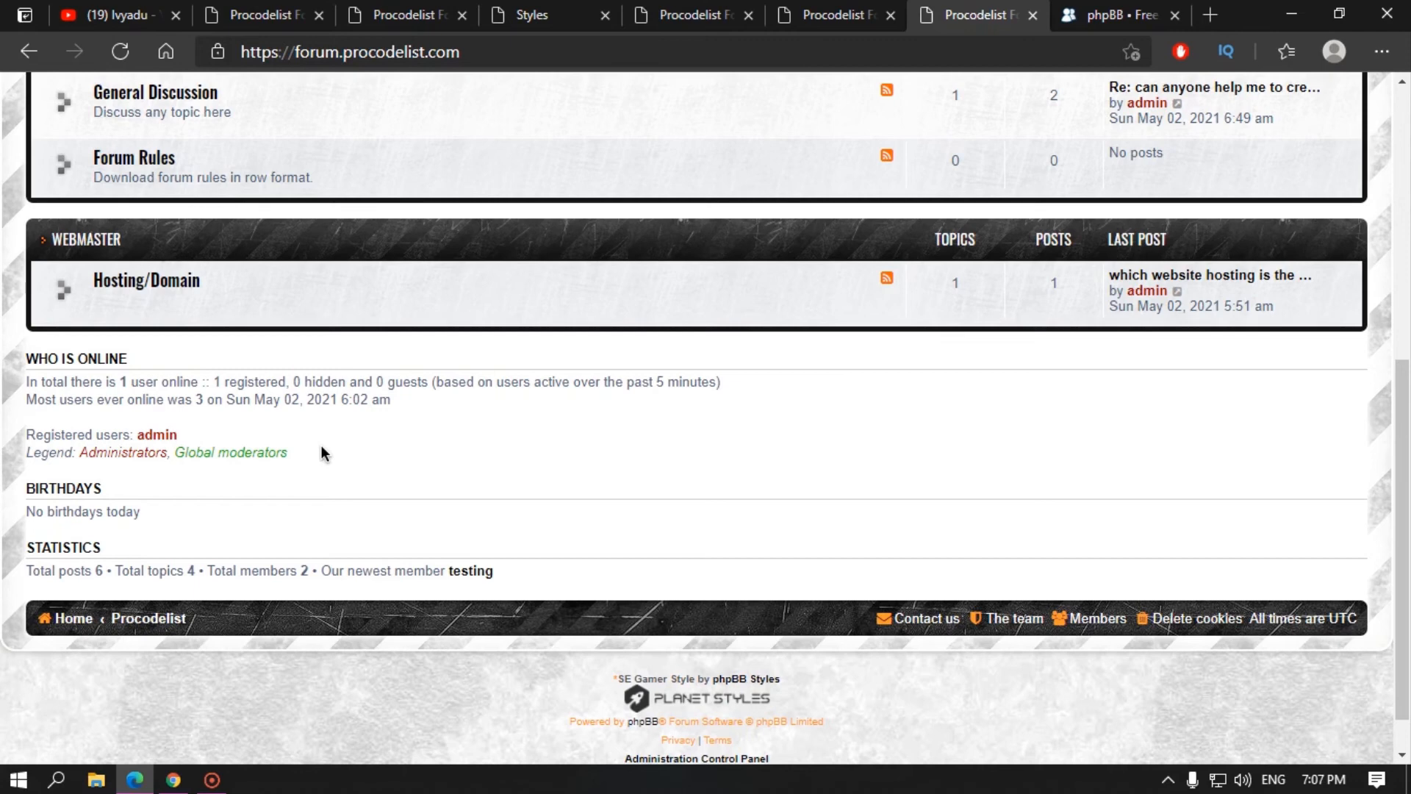
pyautogui.scroll(10, 743, 191)
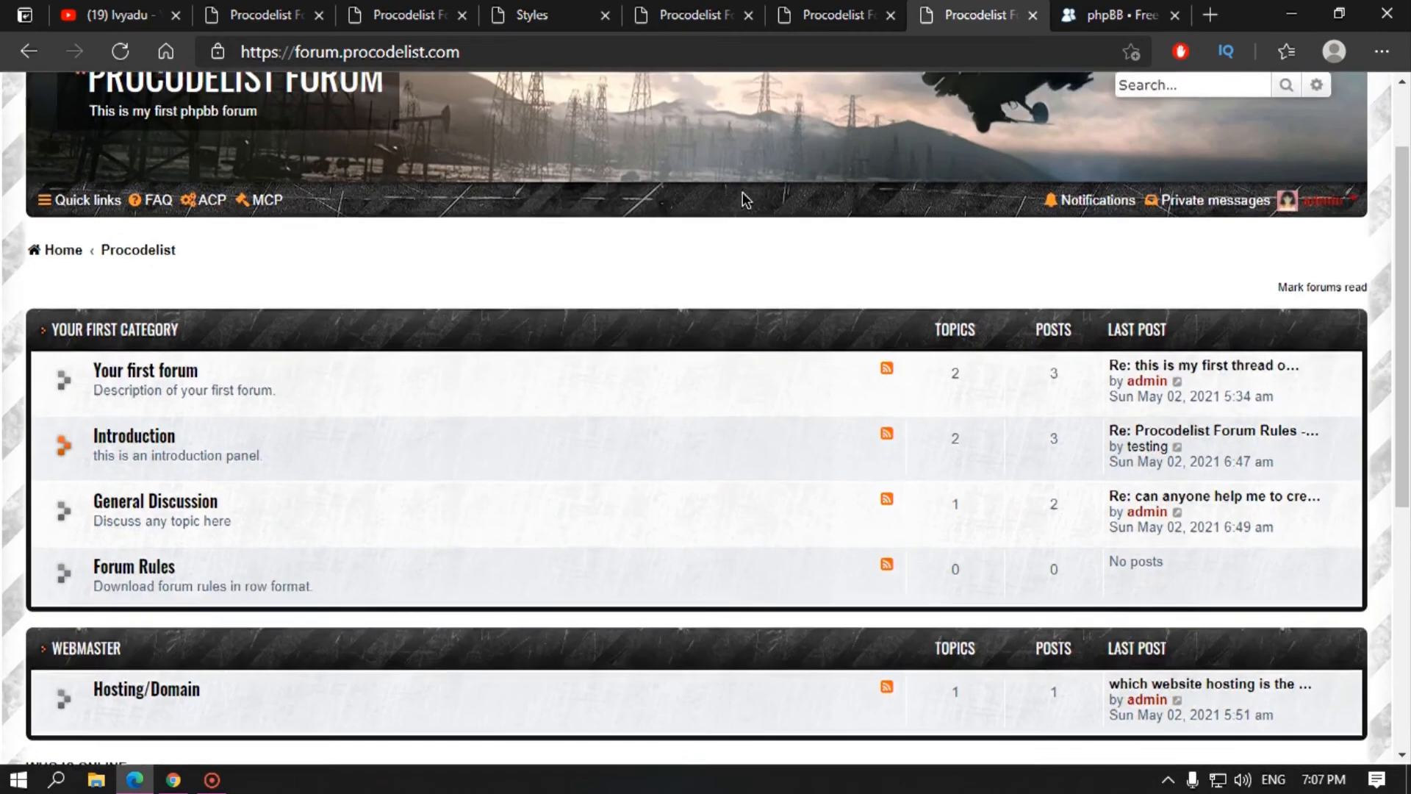
# Step: From the phpBB.com homepage, open and scroll the Extensions information page
pyautogui.click(1099, 14)
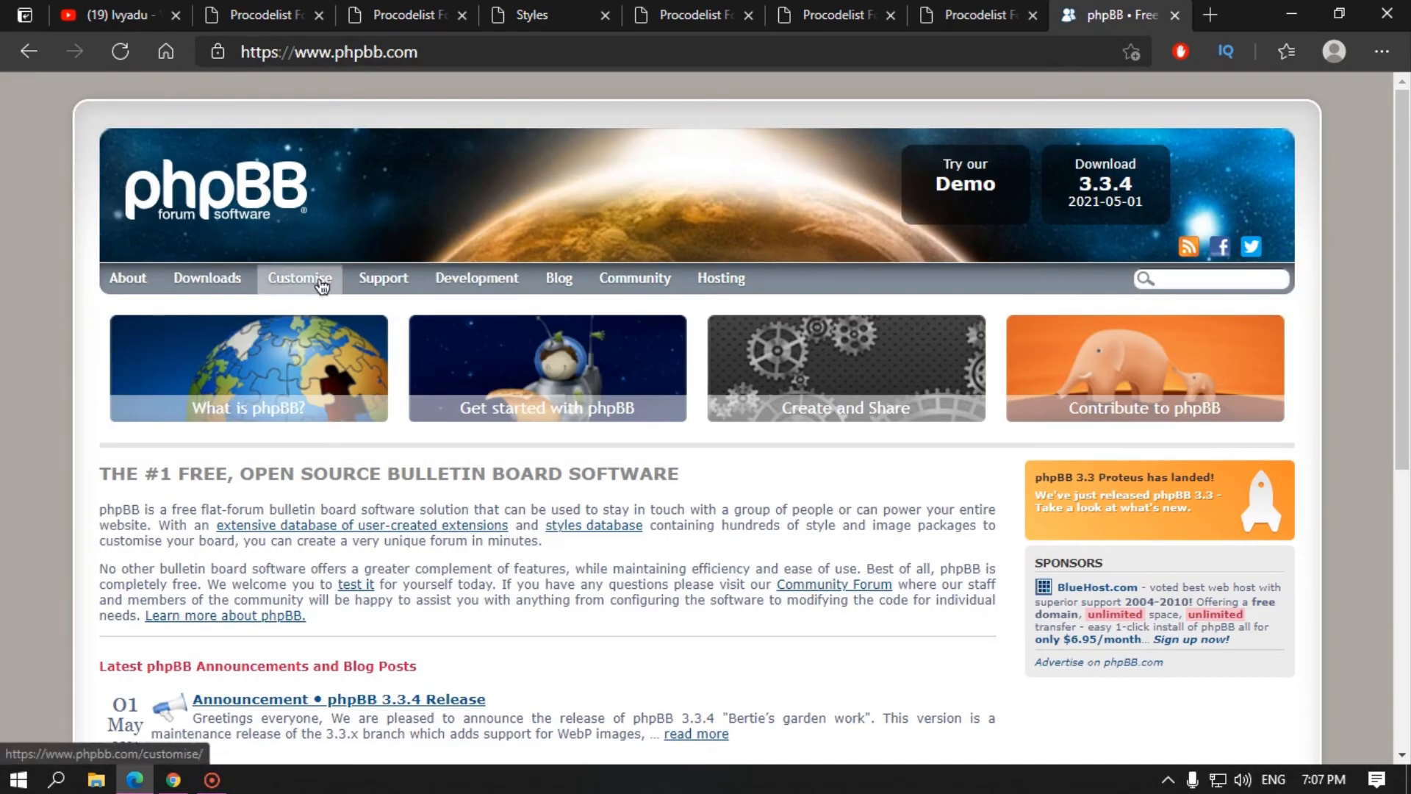
pyautogui.moveTo(317, 278)
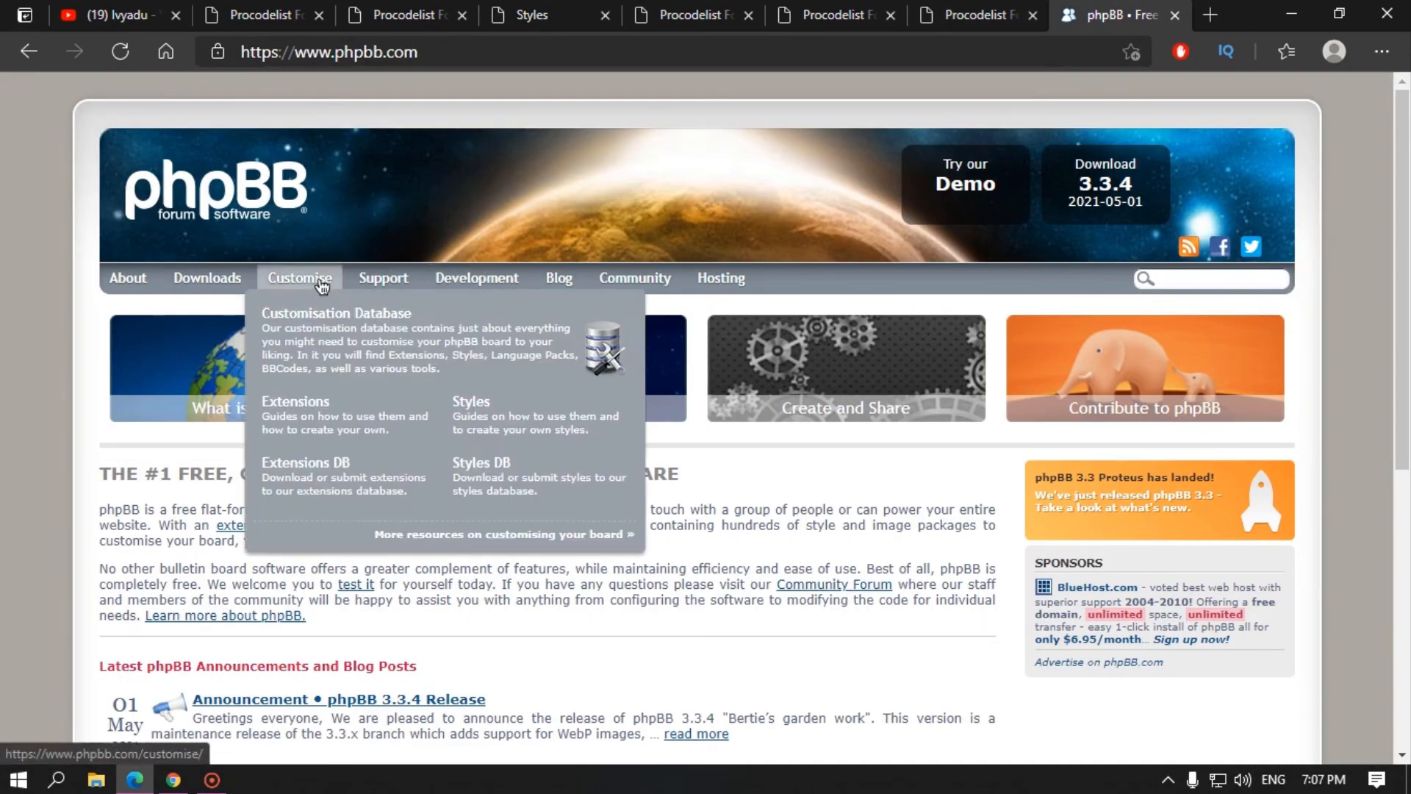
pyautogui.click(321, 430)
pyautogui.scroll(-4, 357, 426)
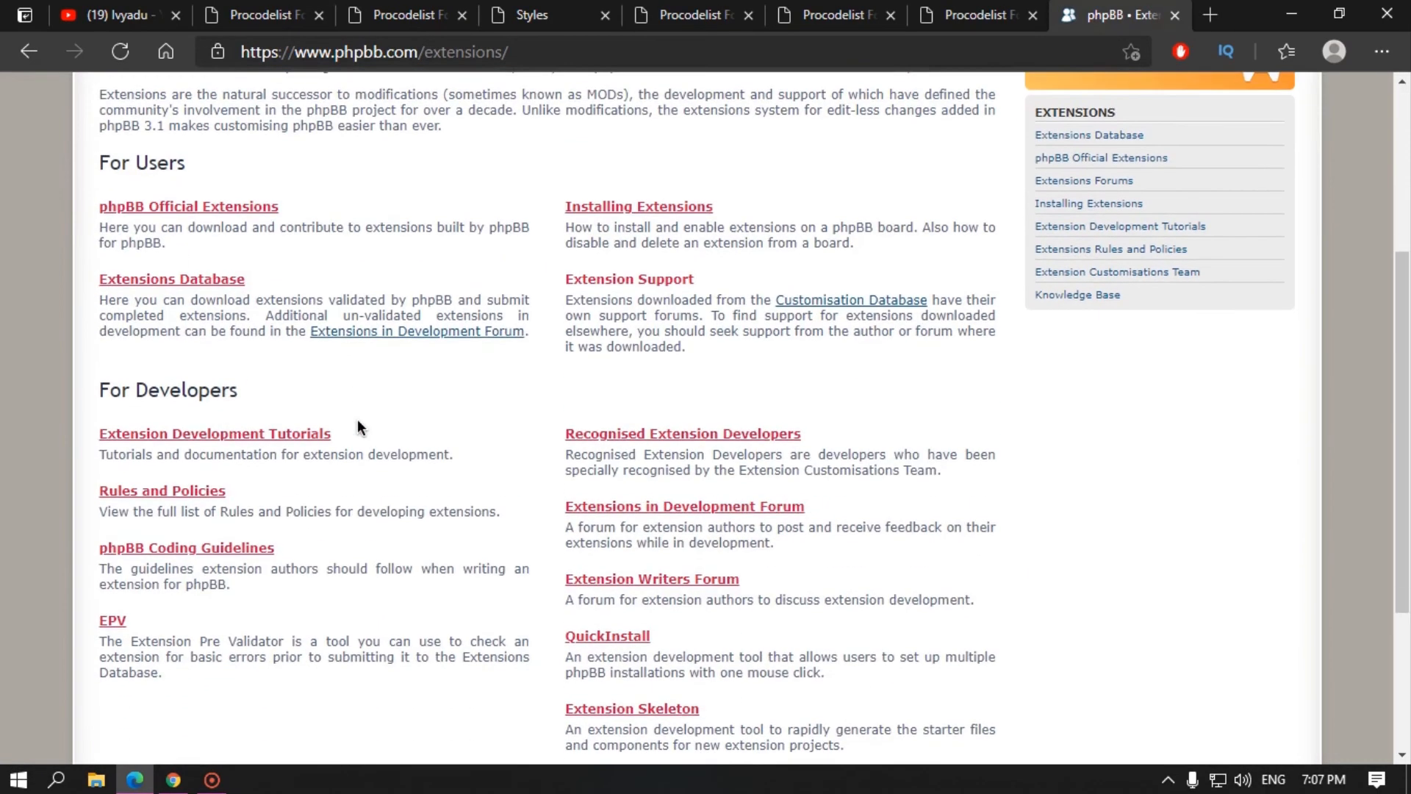
pyautogui.scroll(4, 358, 426)
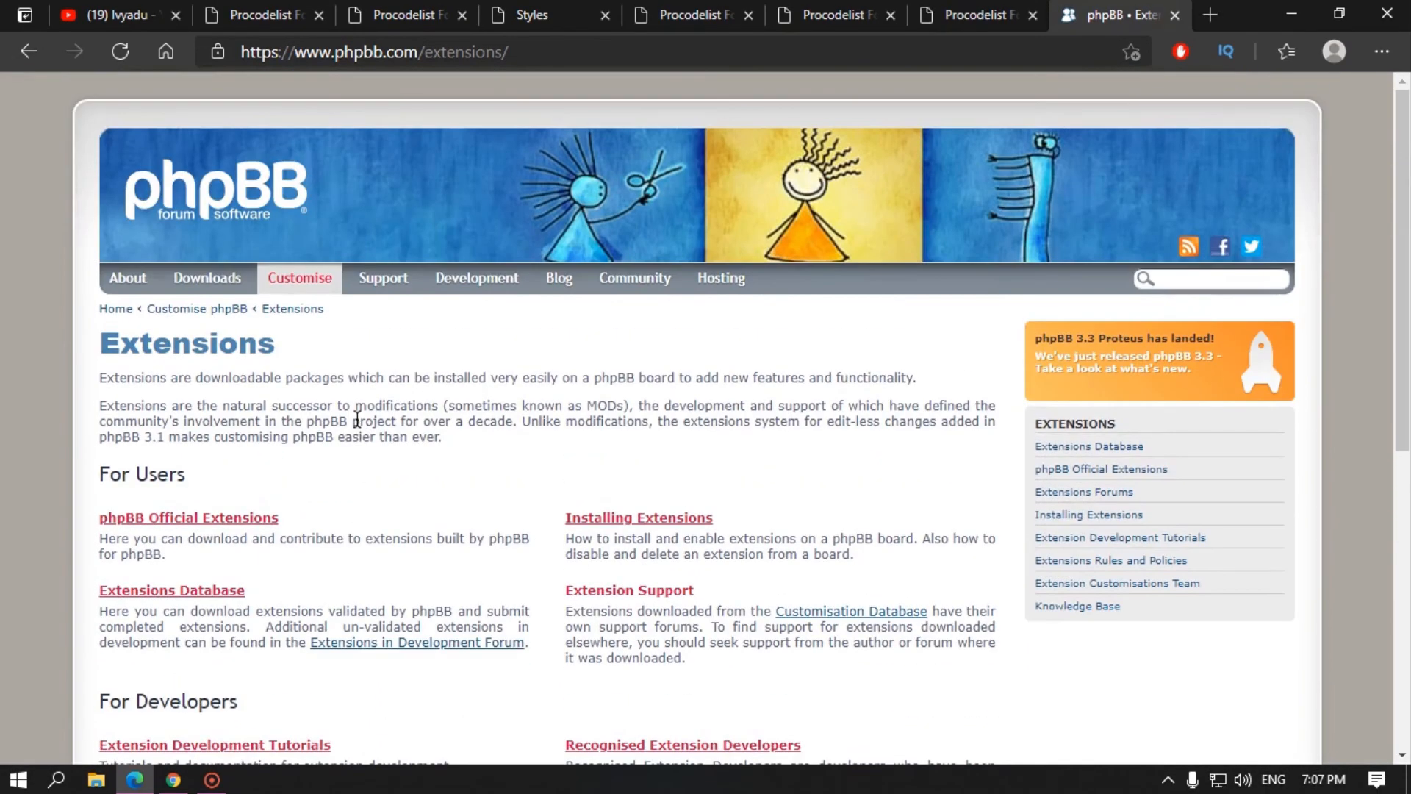
# Step: Open the Styles page and browse the Styles Database previews
pyautogui.moveTo(315, 278)
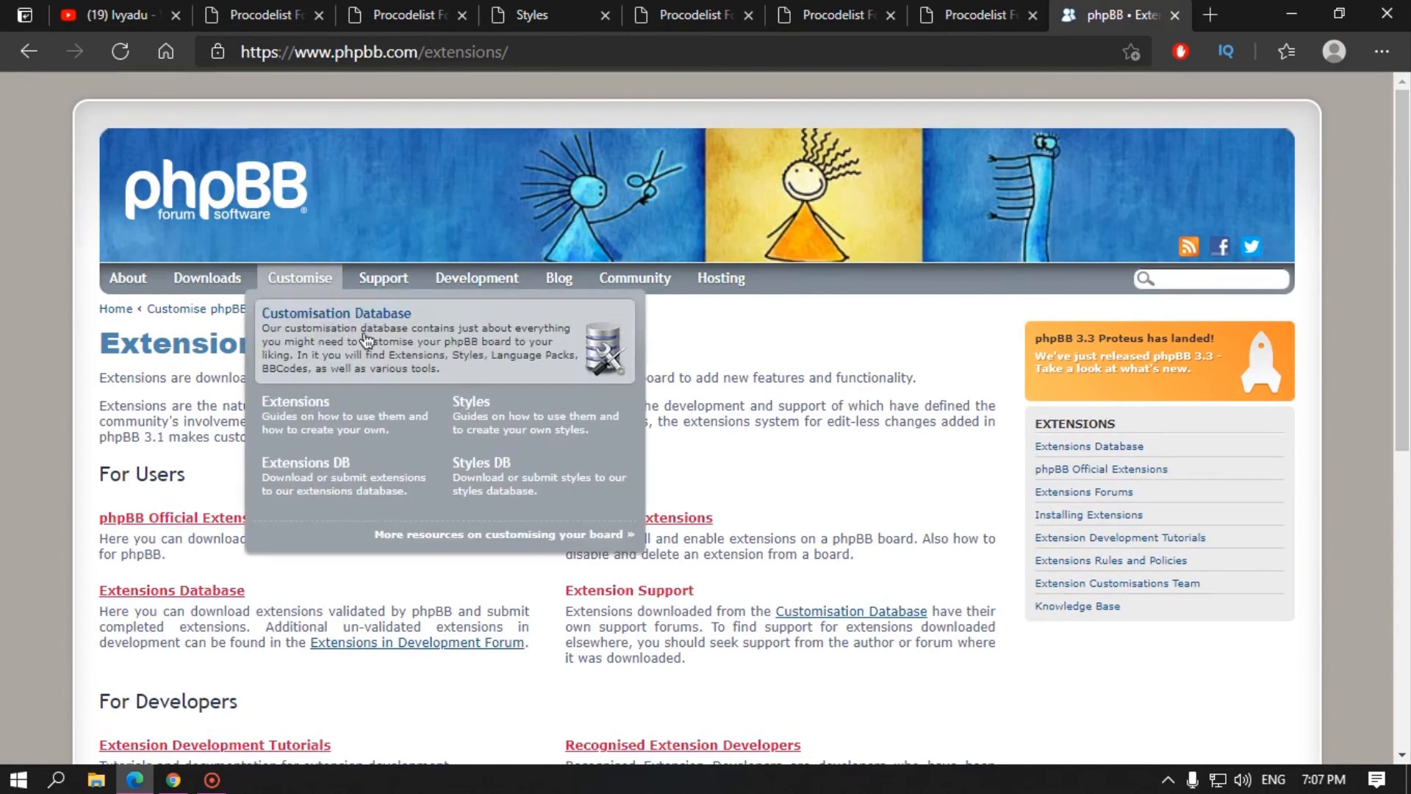
pyautogui.click(504, 428)
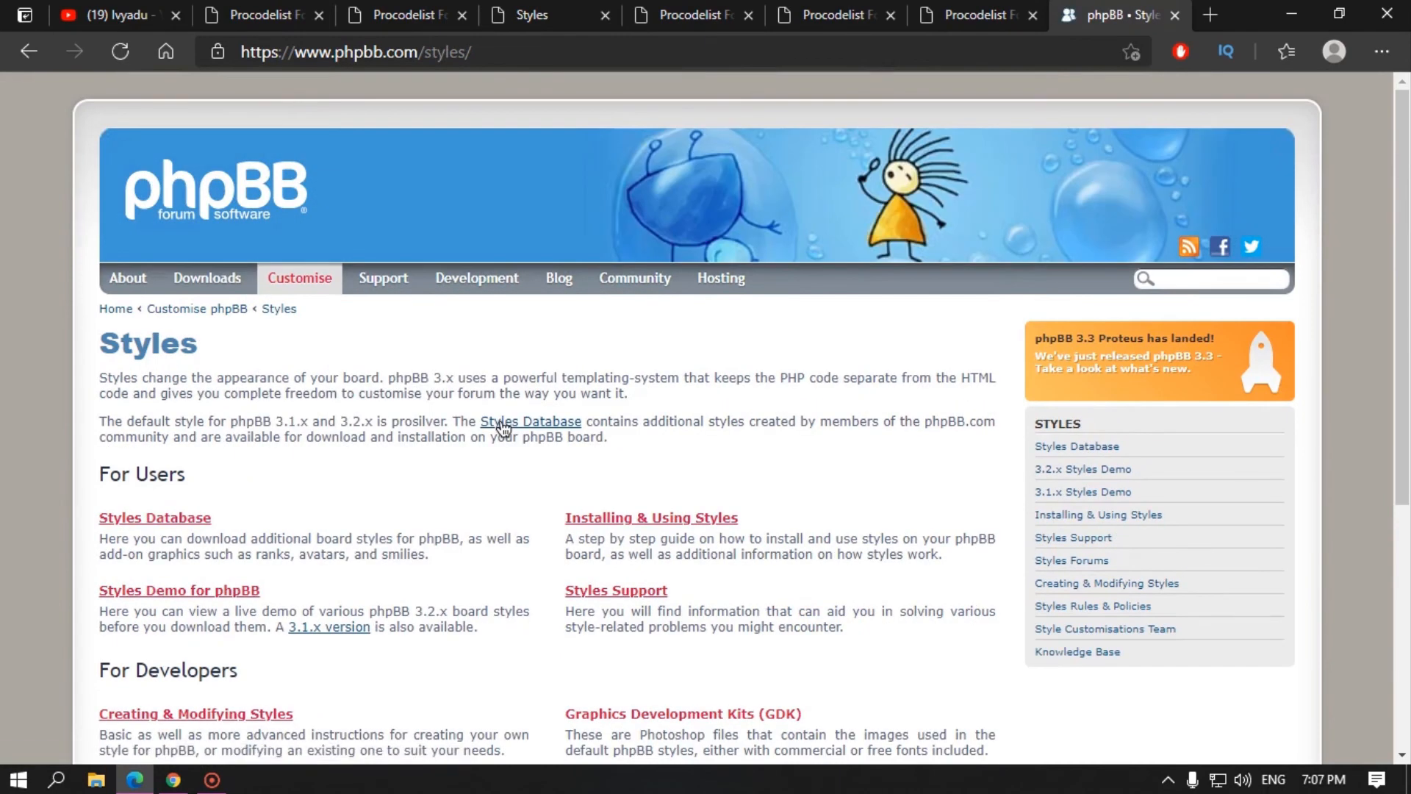
pyautogui.click(127, 522)
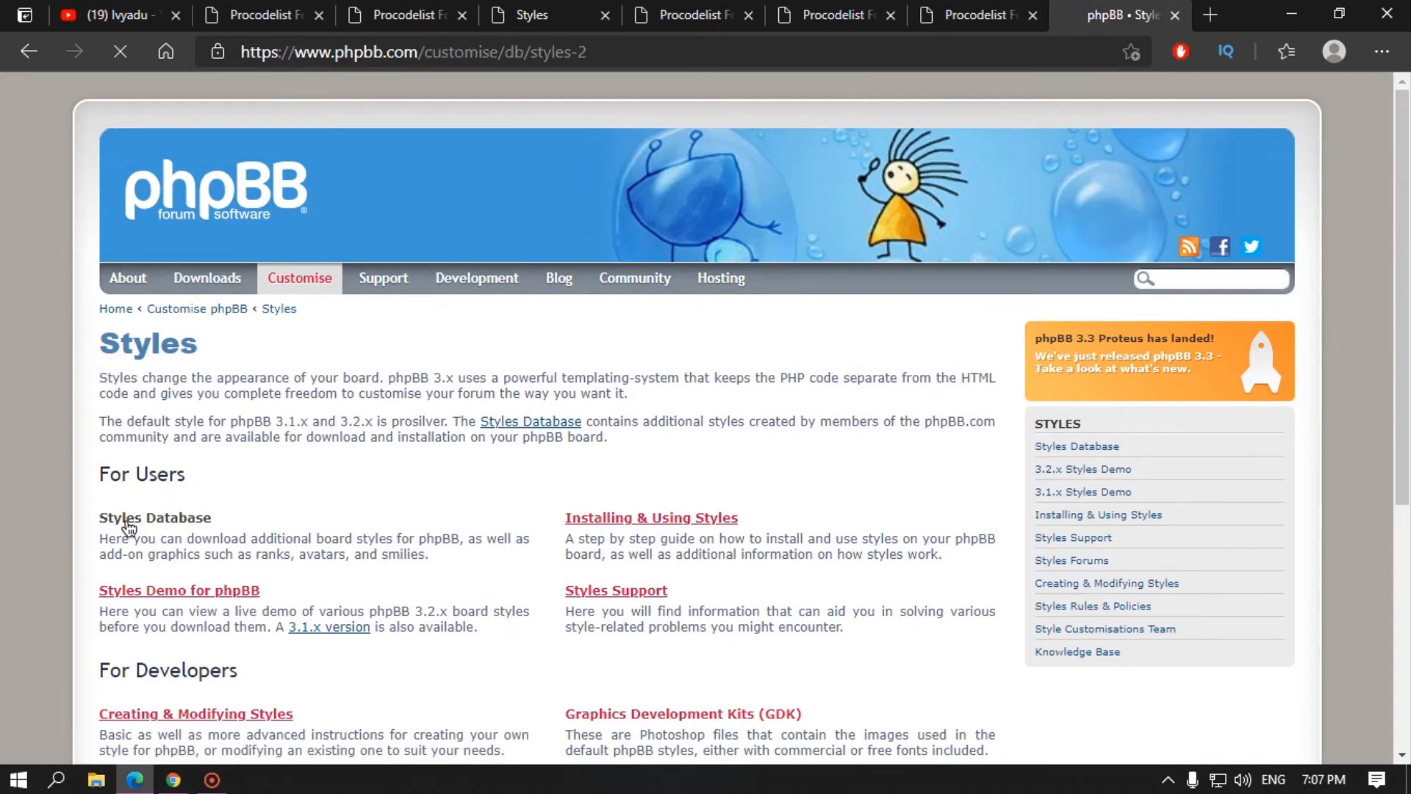
pyautogui.scroll(-4, 635, 538)
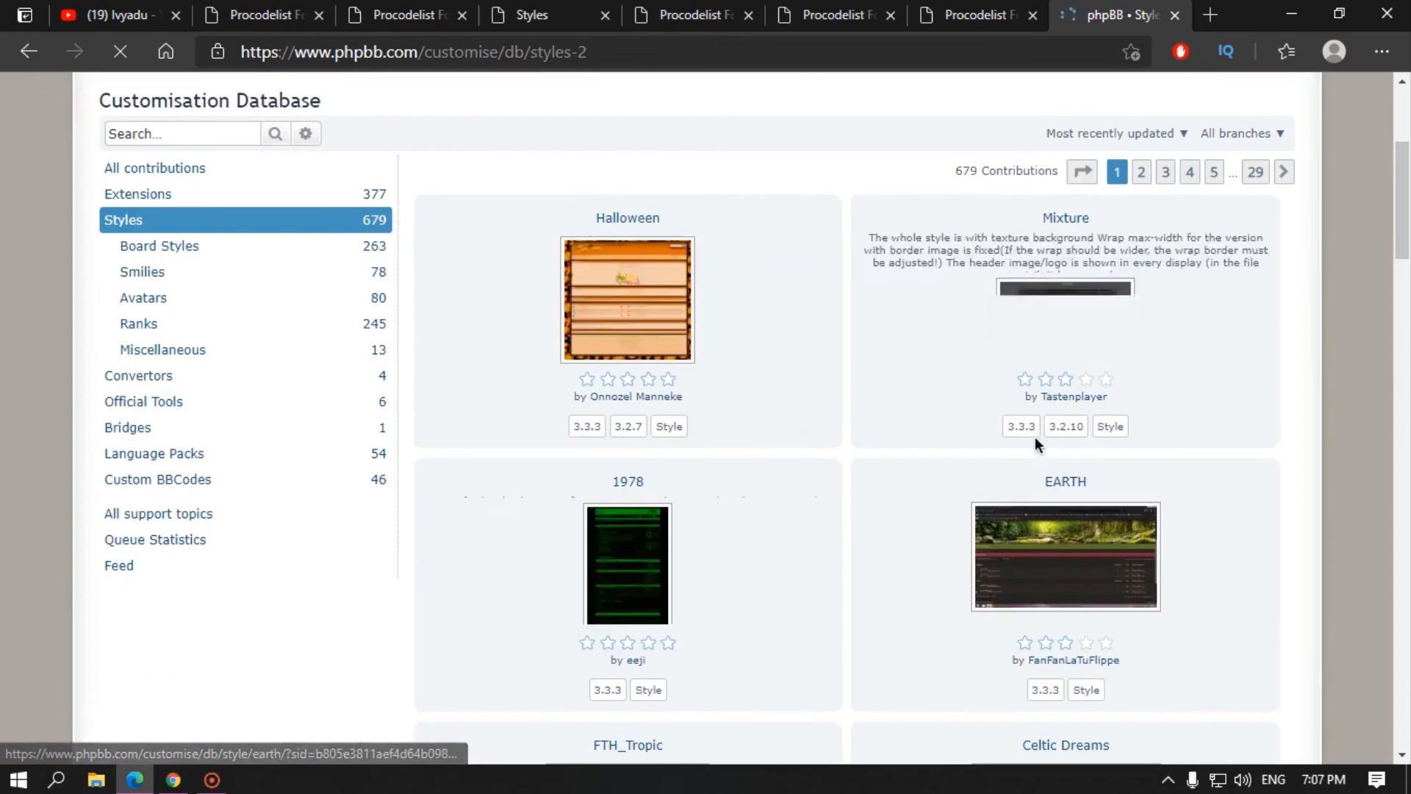
pyautogui.scroll(-15, 653, 467)
pyautogui.scroll(9, 594, 350)
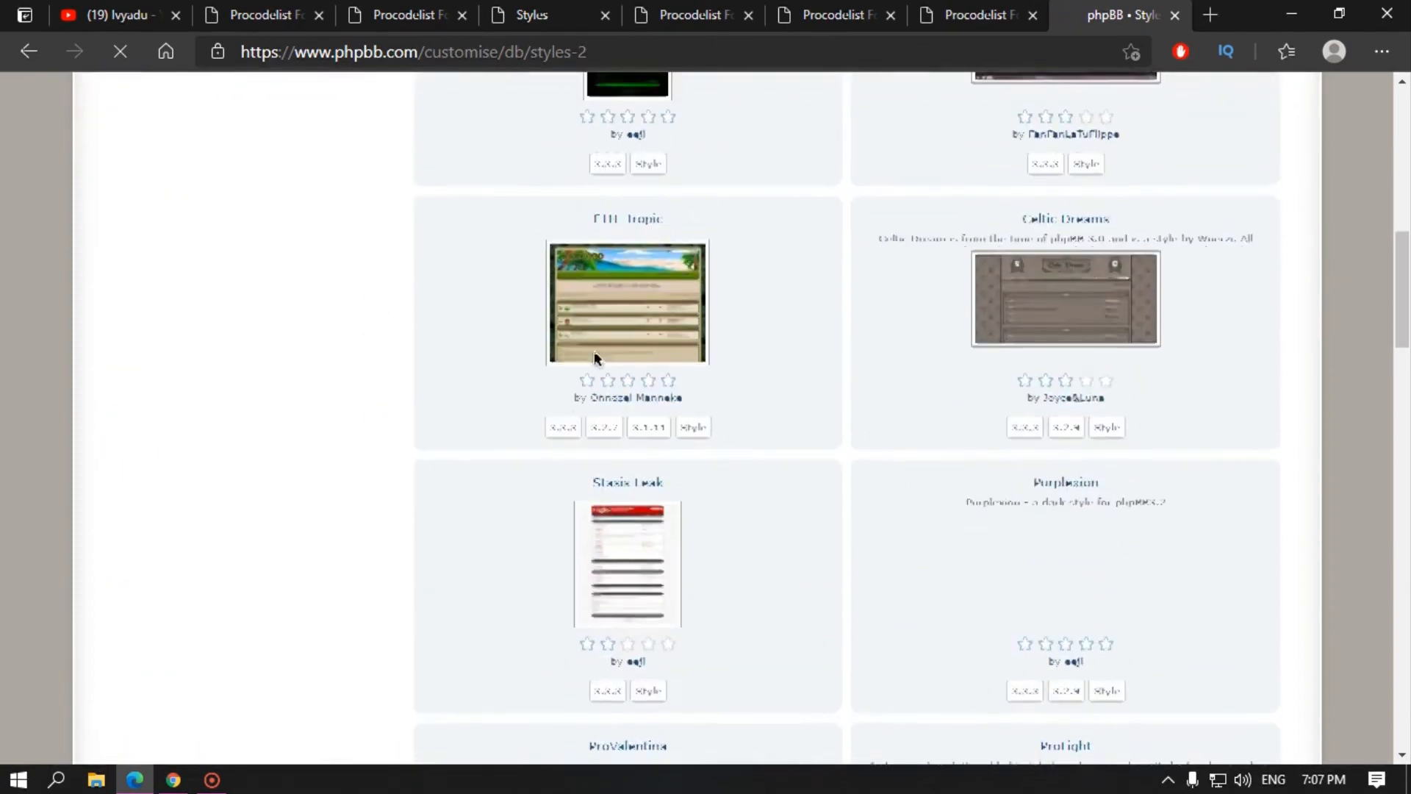
pyautogui.scroll(10, 594, 351)
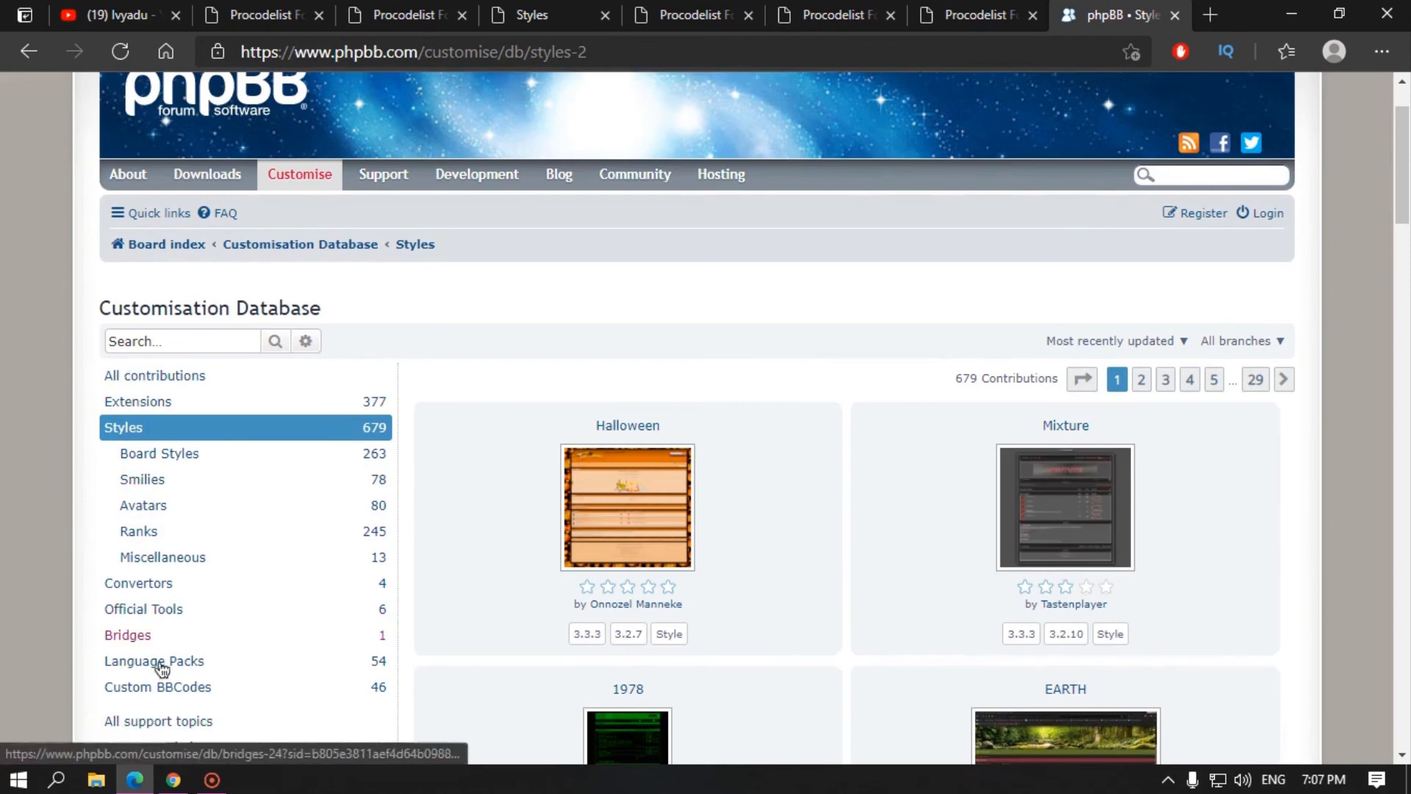
pyautogui.scroll(-3, 162, 667)
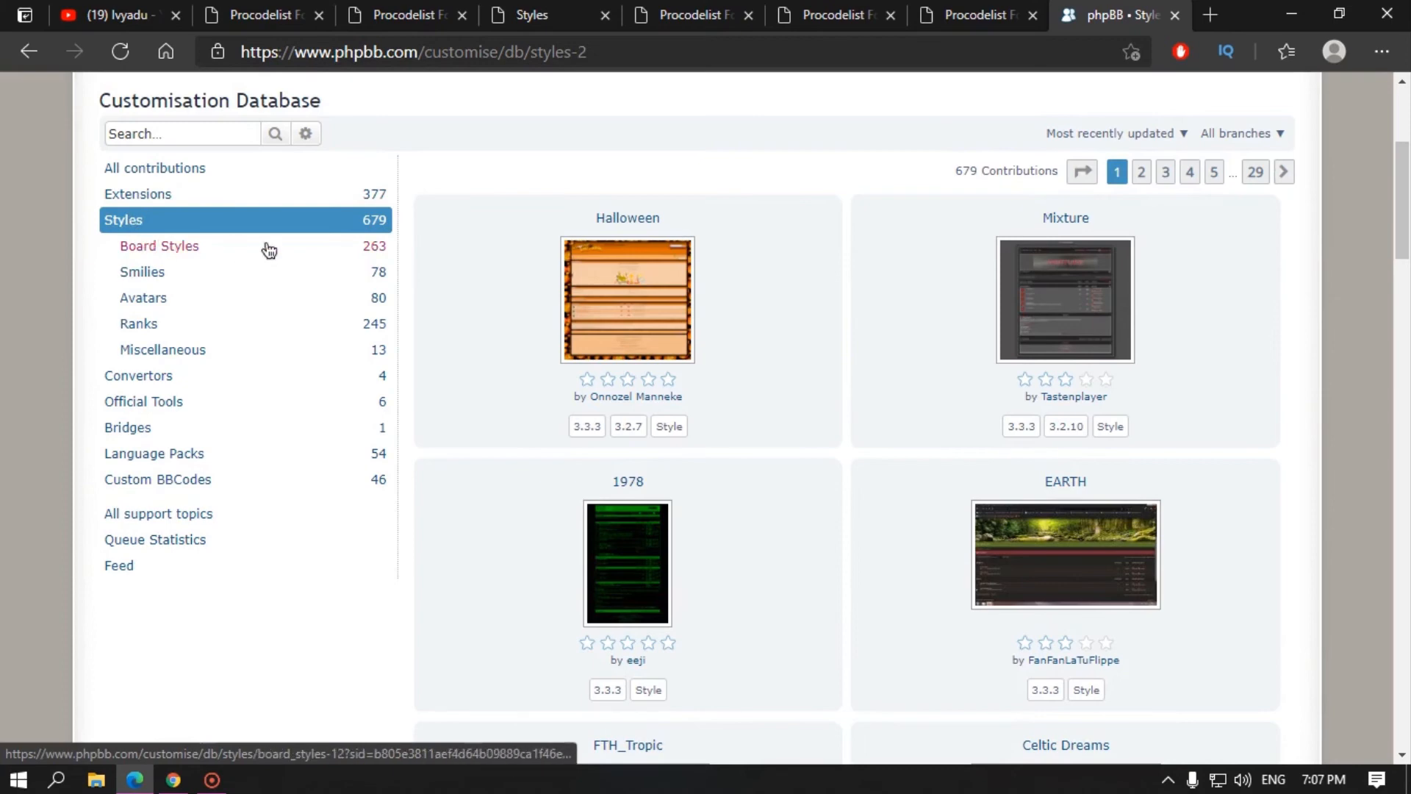
pyautogui.scroll(4, 428, 323)
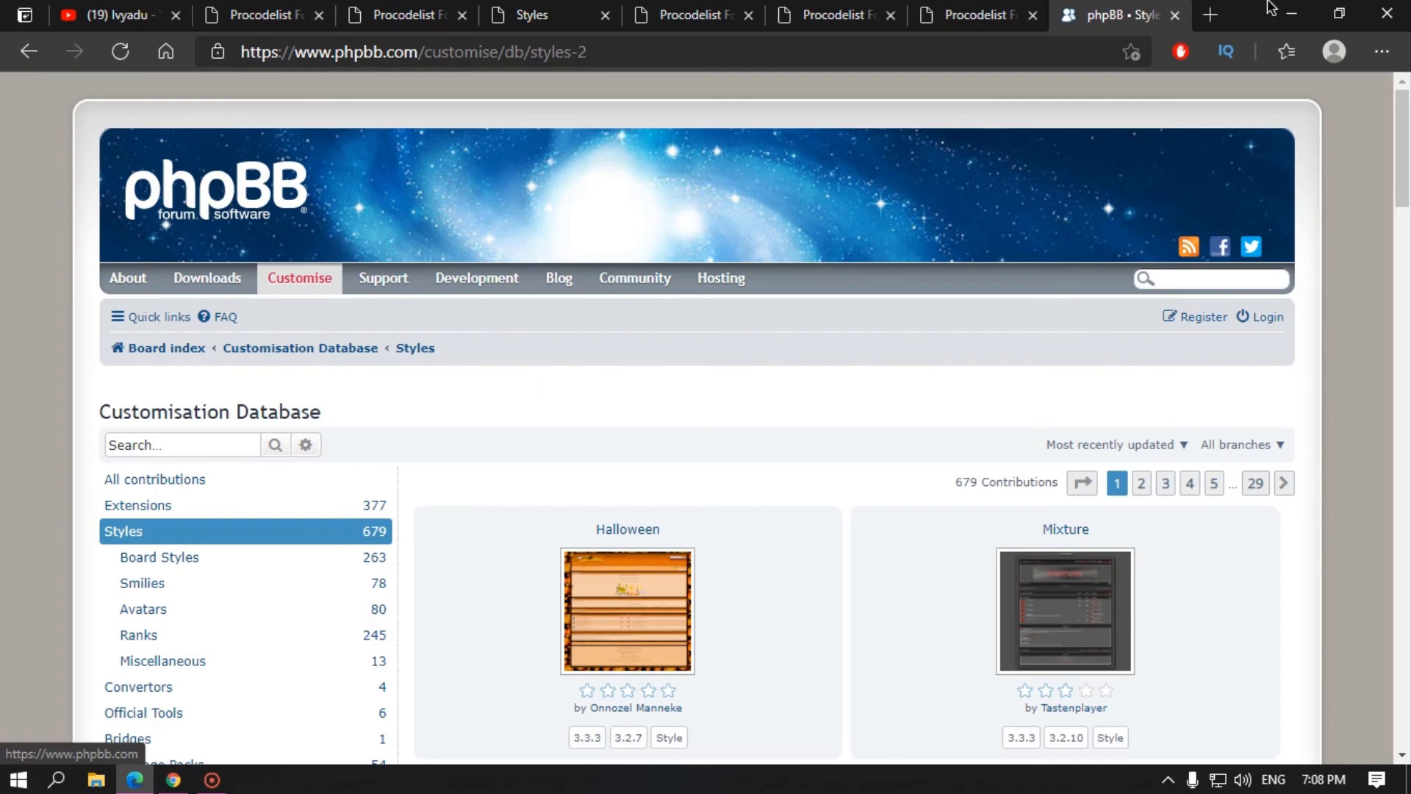
# Step: Load hostiware.com in a new Edge tab
pyautogui.click(1206, 16)
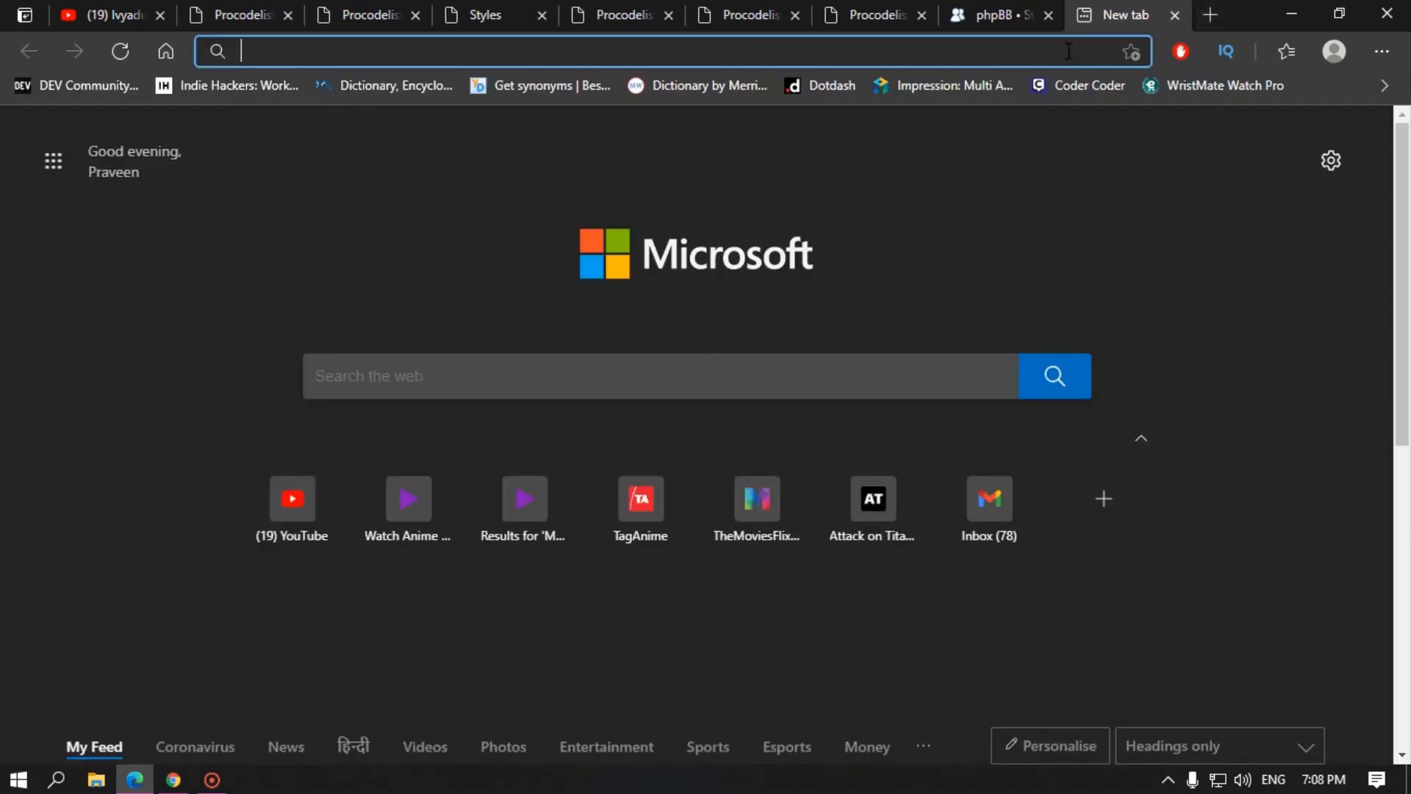
pyautogui.write('hostiware')
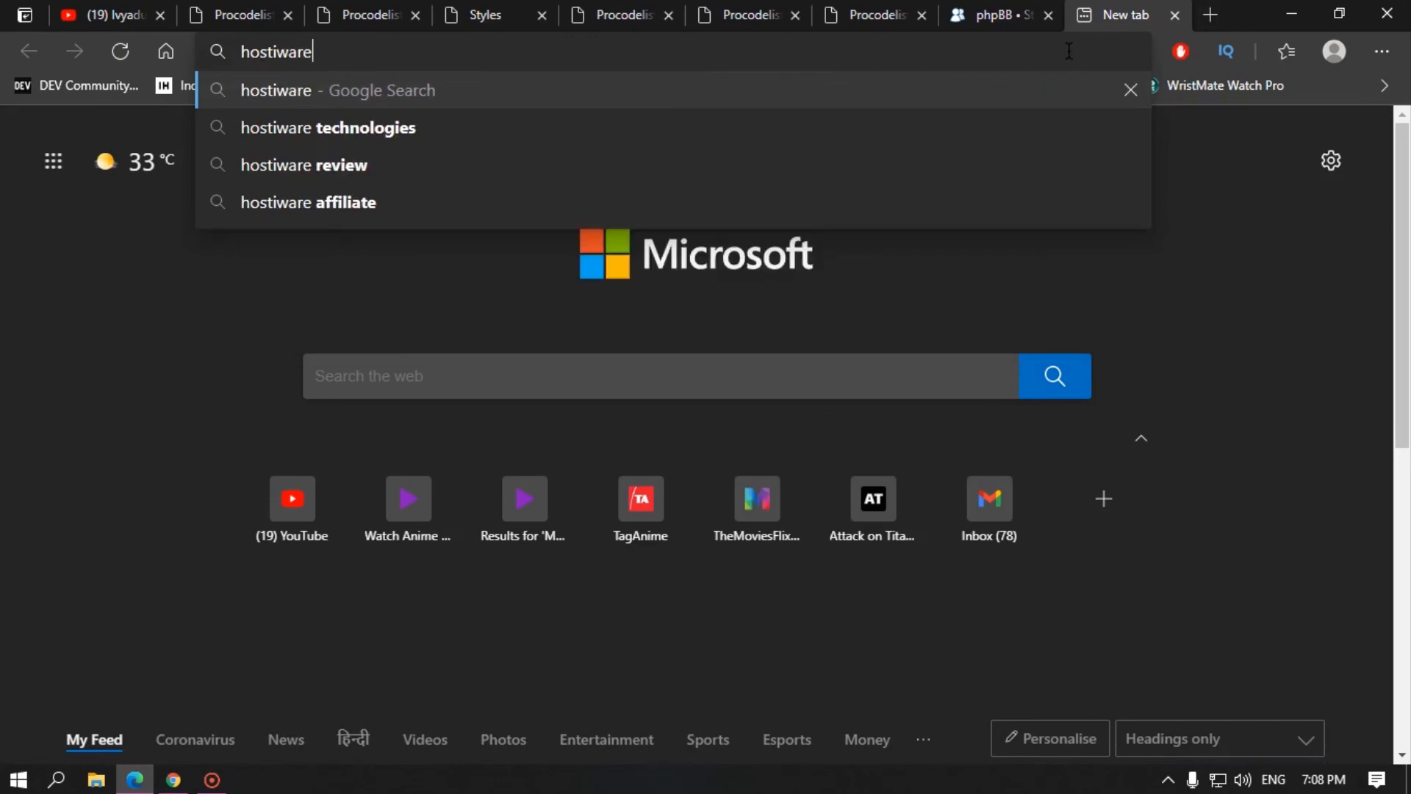
pyautogui.write('.com')
pyautogui.press('Return')
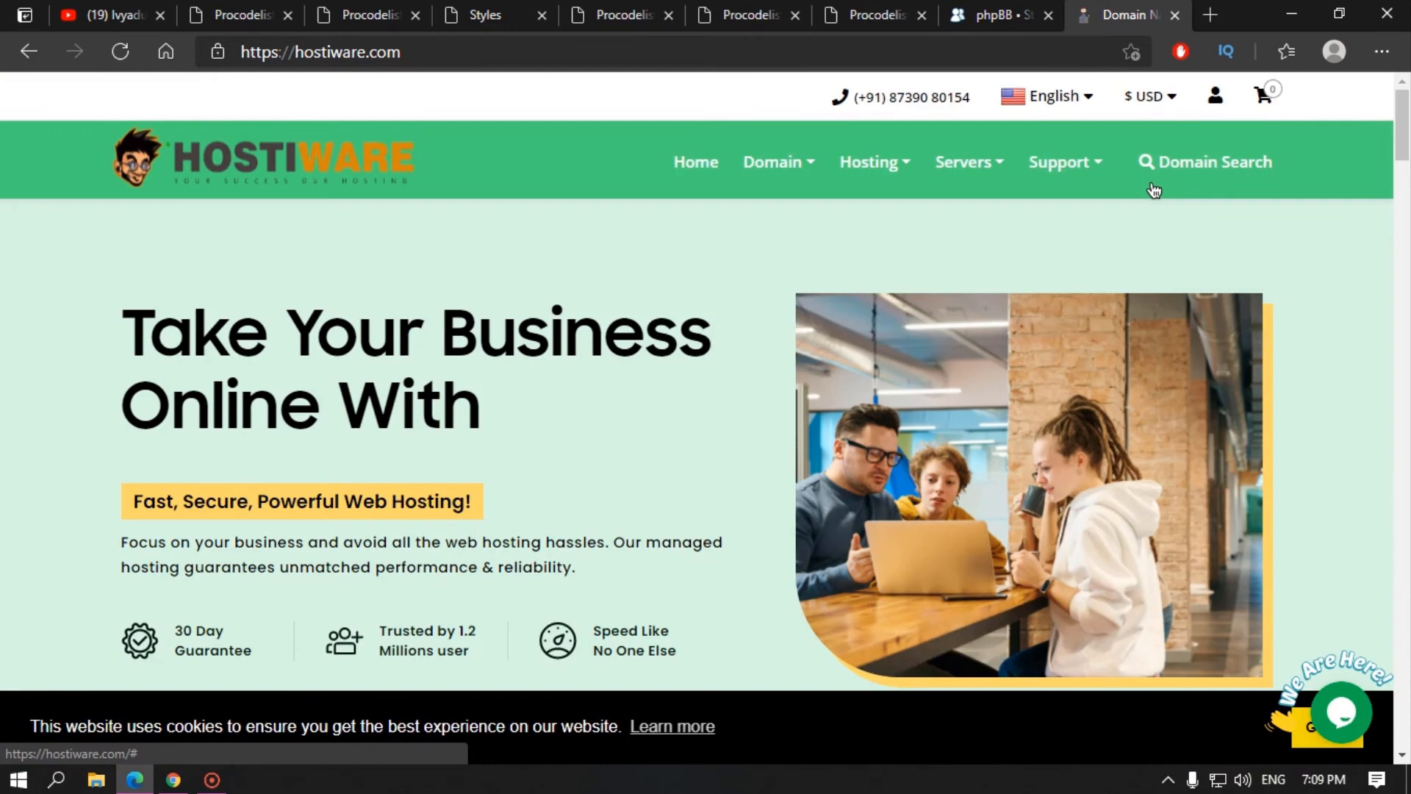
# Step: Switch prices to Indian rupees and show annual Shared Hosting plan prices
pyautogui.click(1159, 96)
pyautogui.click(1163, 205)
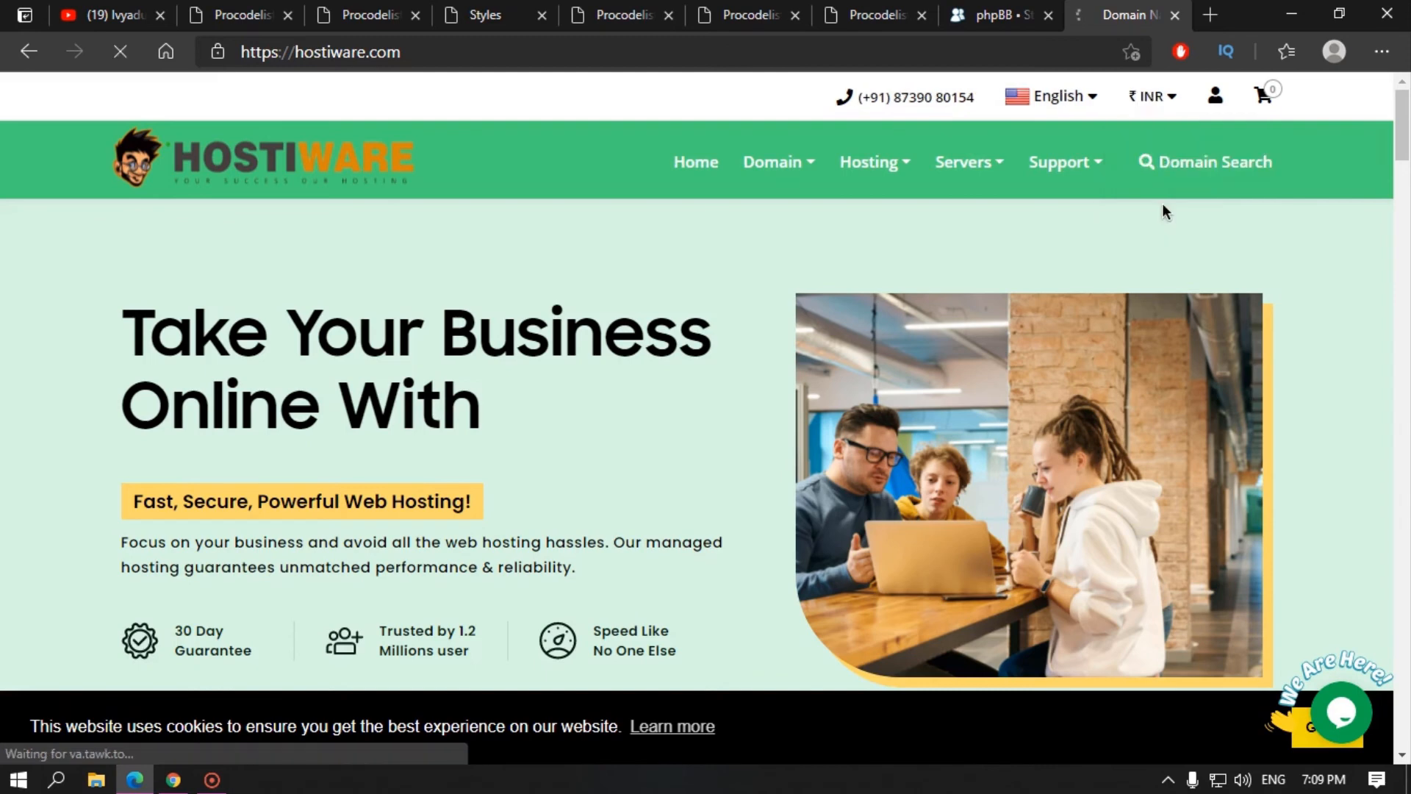
pyautogui.click(874, 174)
pyautogui.click(452, 292)
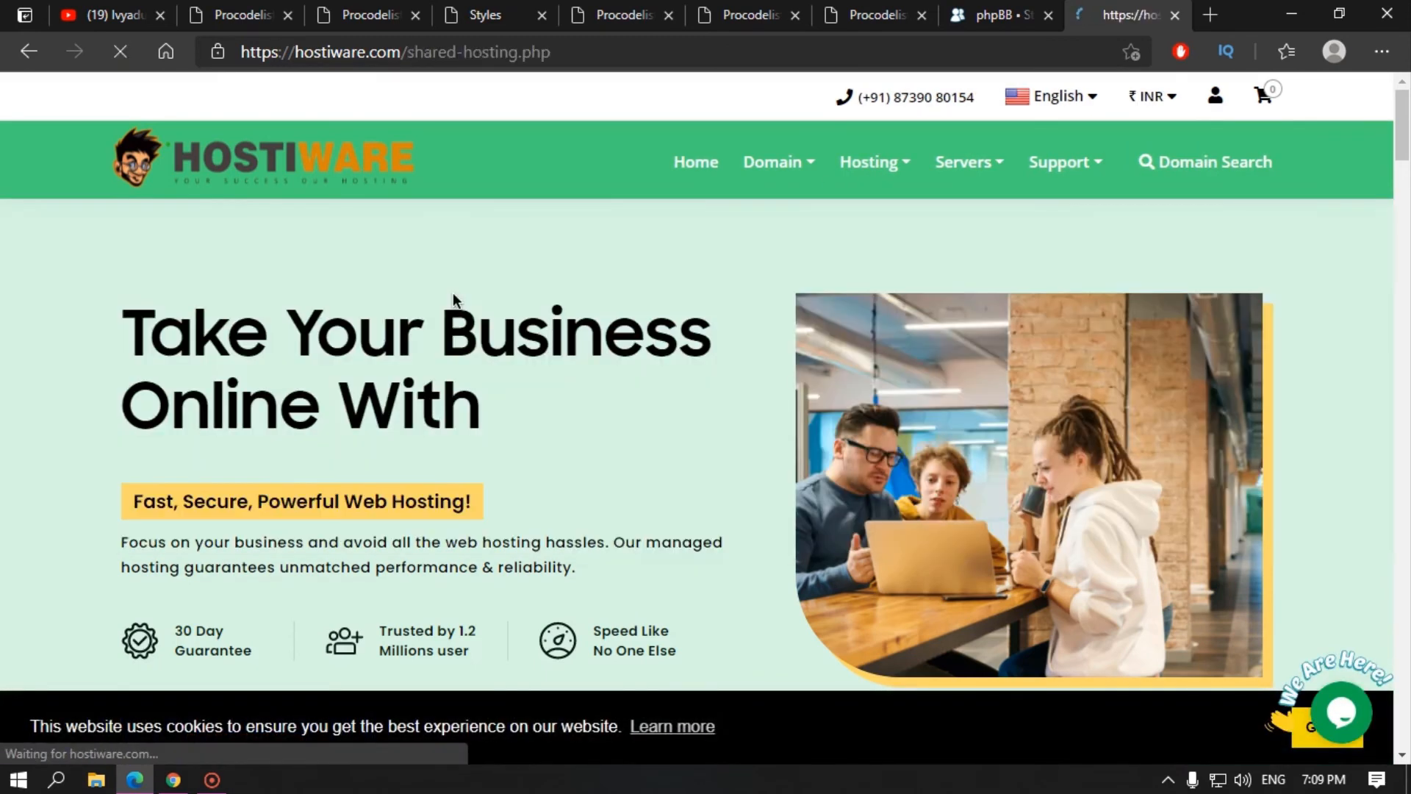
pyautogui.scroll(-10, 554, 410)
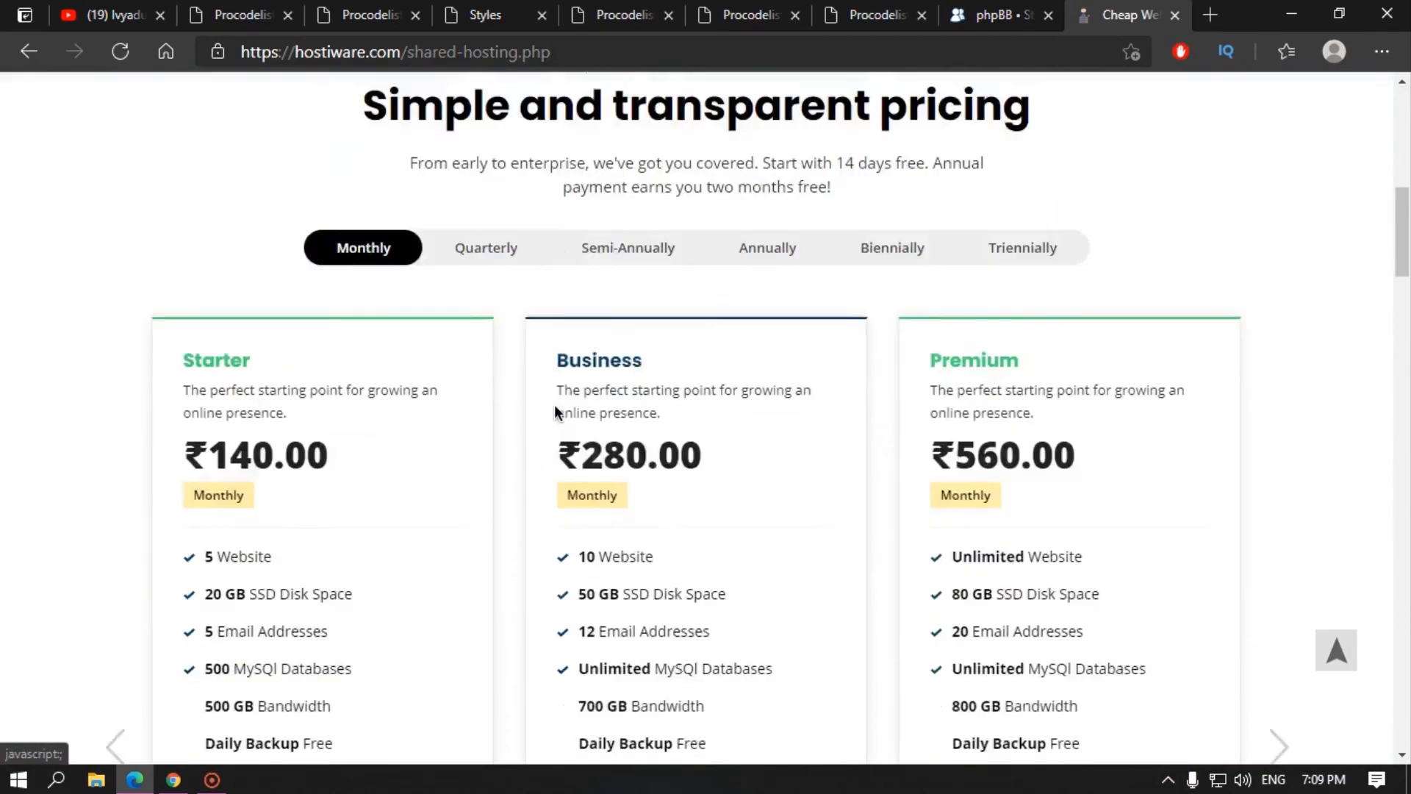
pyautogui.scroll(3, 604, 399)
pyautogui.click(772, 281)
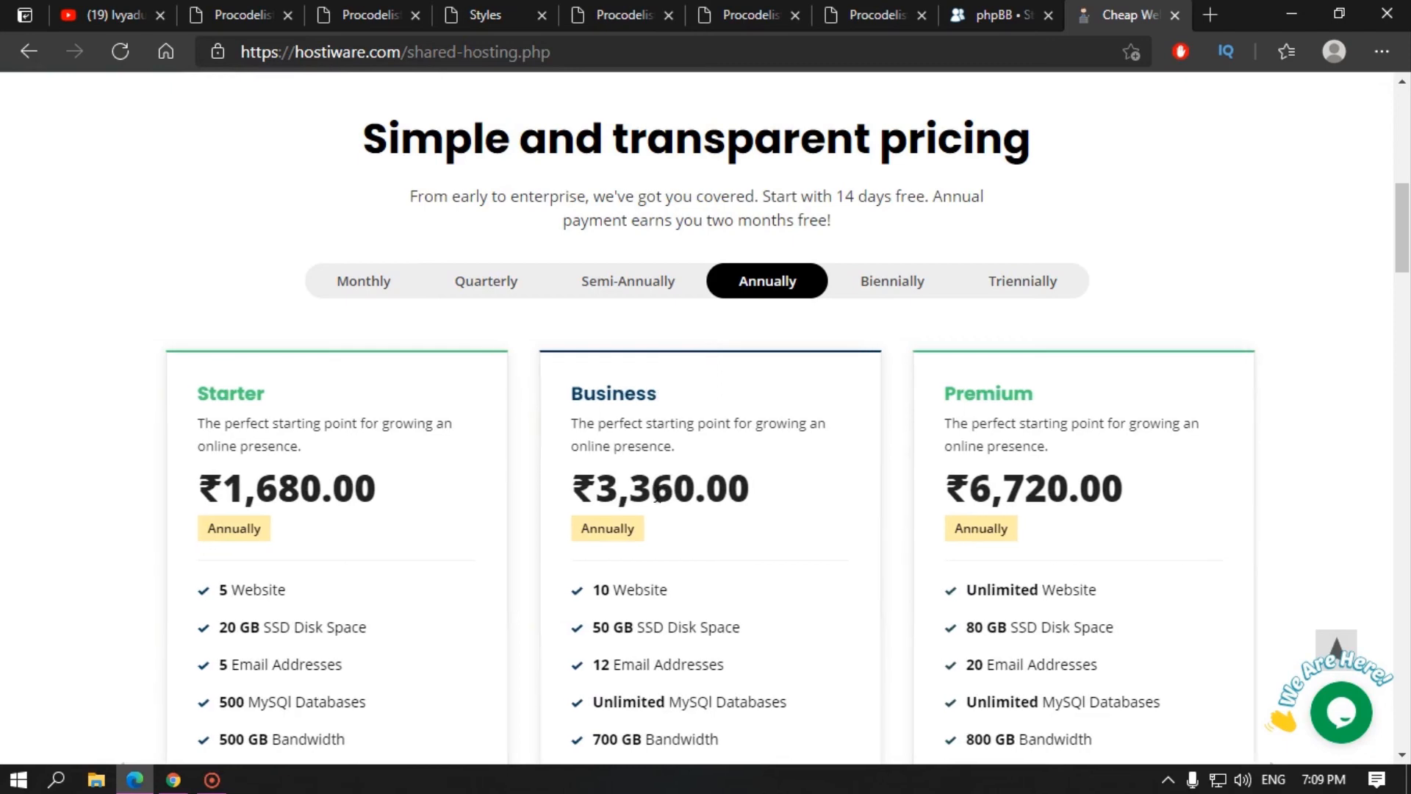
# Step: Order the Business plan and check availability of the domain shnakhfkhkhkldfh
pyautogui.scroll(-10, 670, 358)
pyautogui.click(670, 358)
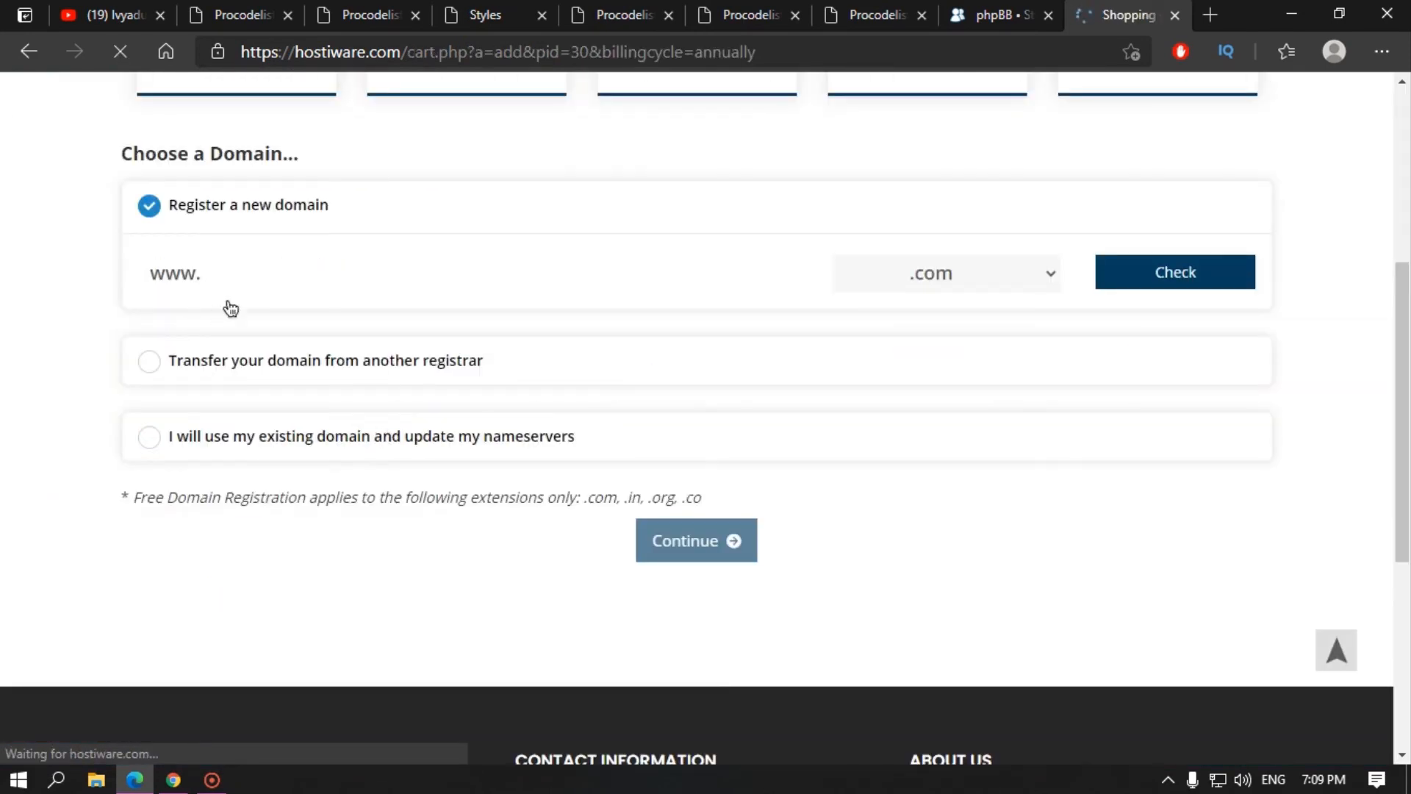
pyautogui.scroll(1, 254, 290)
pyautogui.scroll(1, 514, 279)
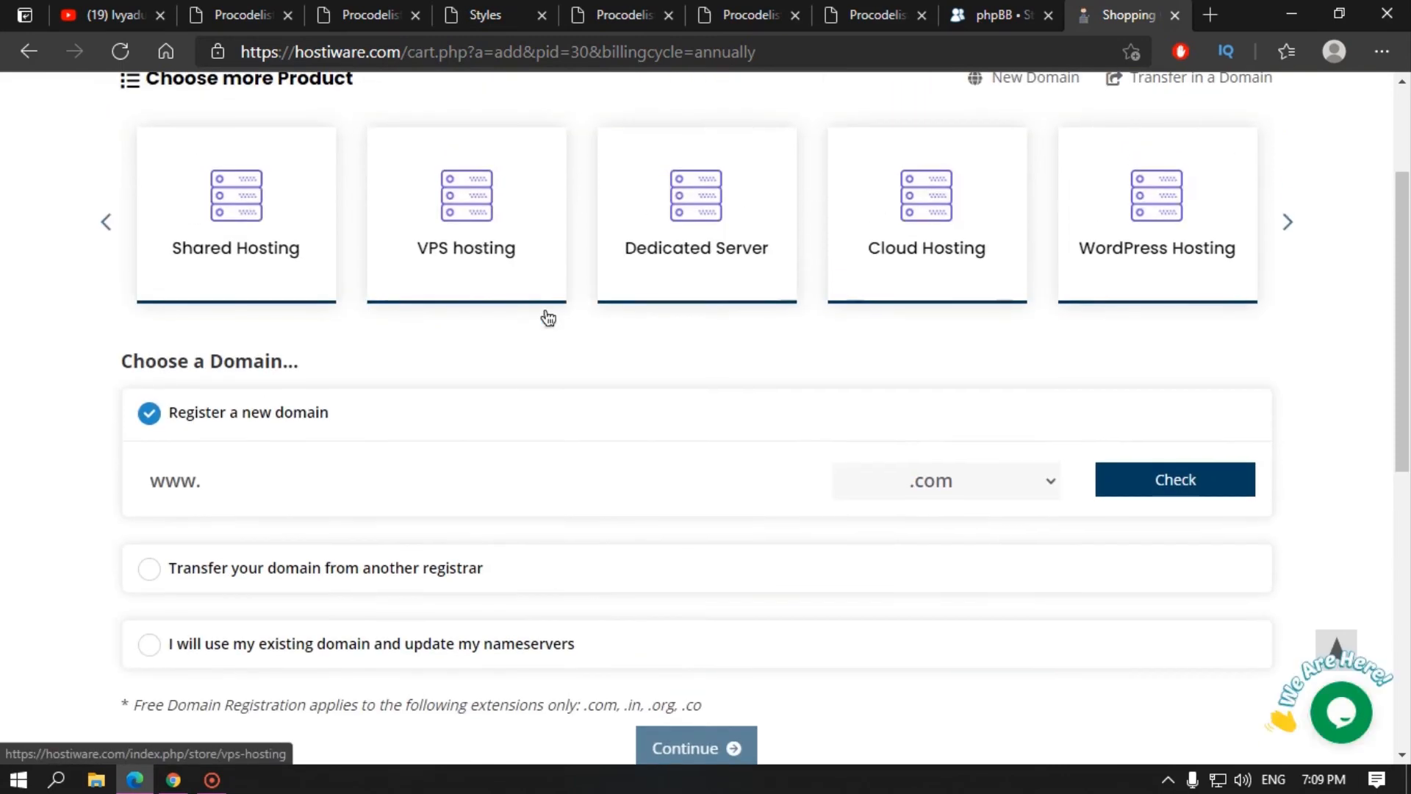
pyautogui.write('shnakhfkhkhkldfh')
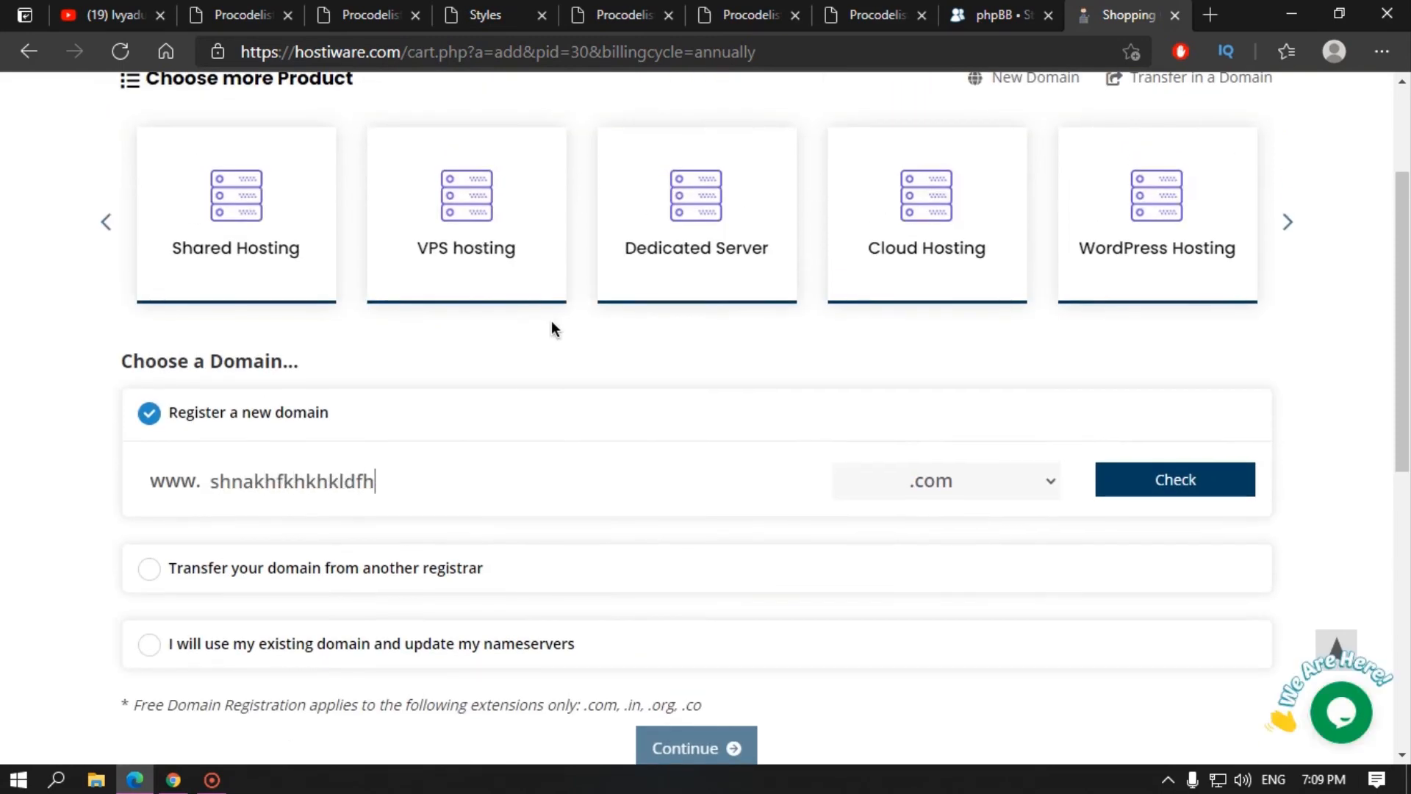
pyautogui.click(1184, 481)
pyautogui.click(1160, 491)
# Step: Add shnakhfkhkhkldfh.com to the order and continue
pyautogui.scroll(-2, 938, 561)
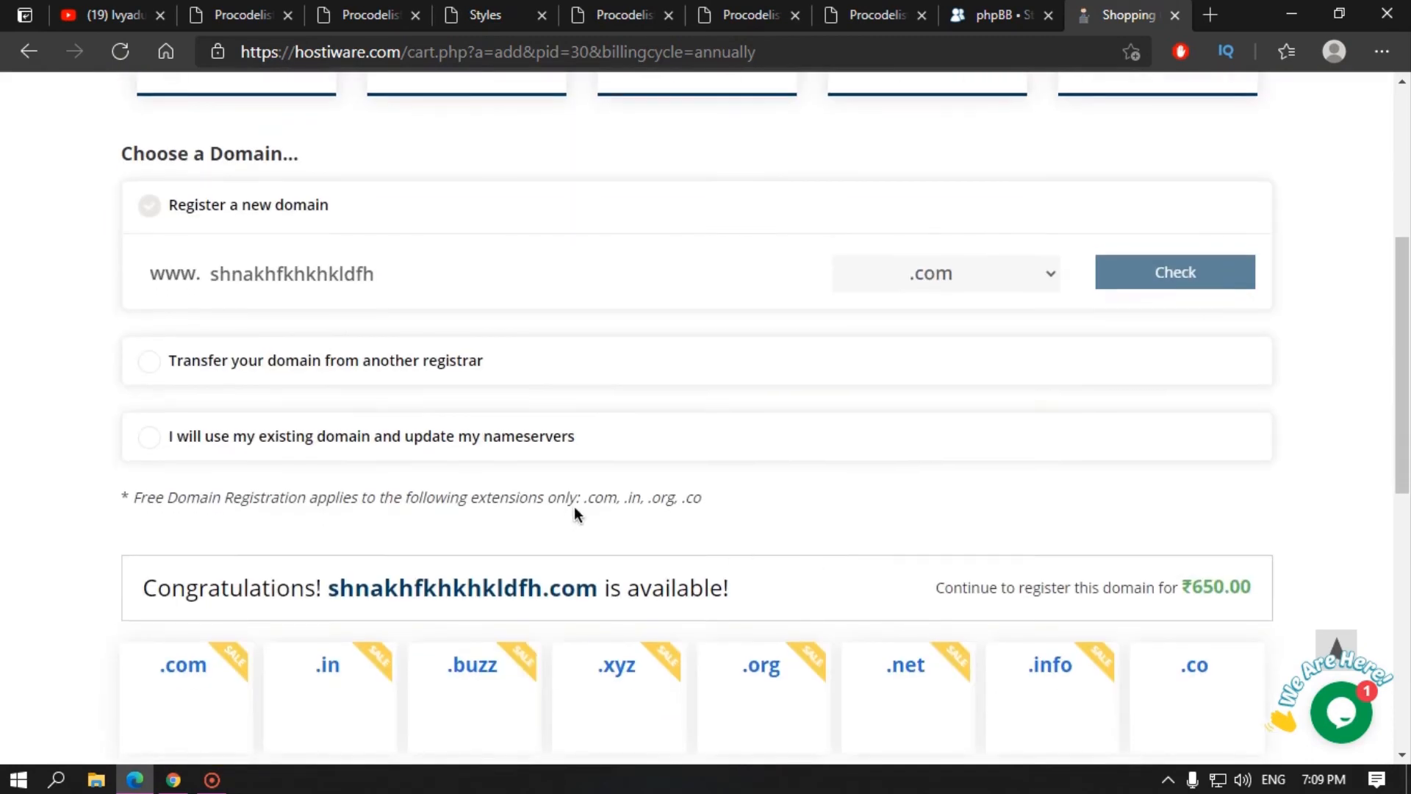
pyautogui.moveTo(586, 498); pyautogui.dragTo(706, 504)
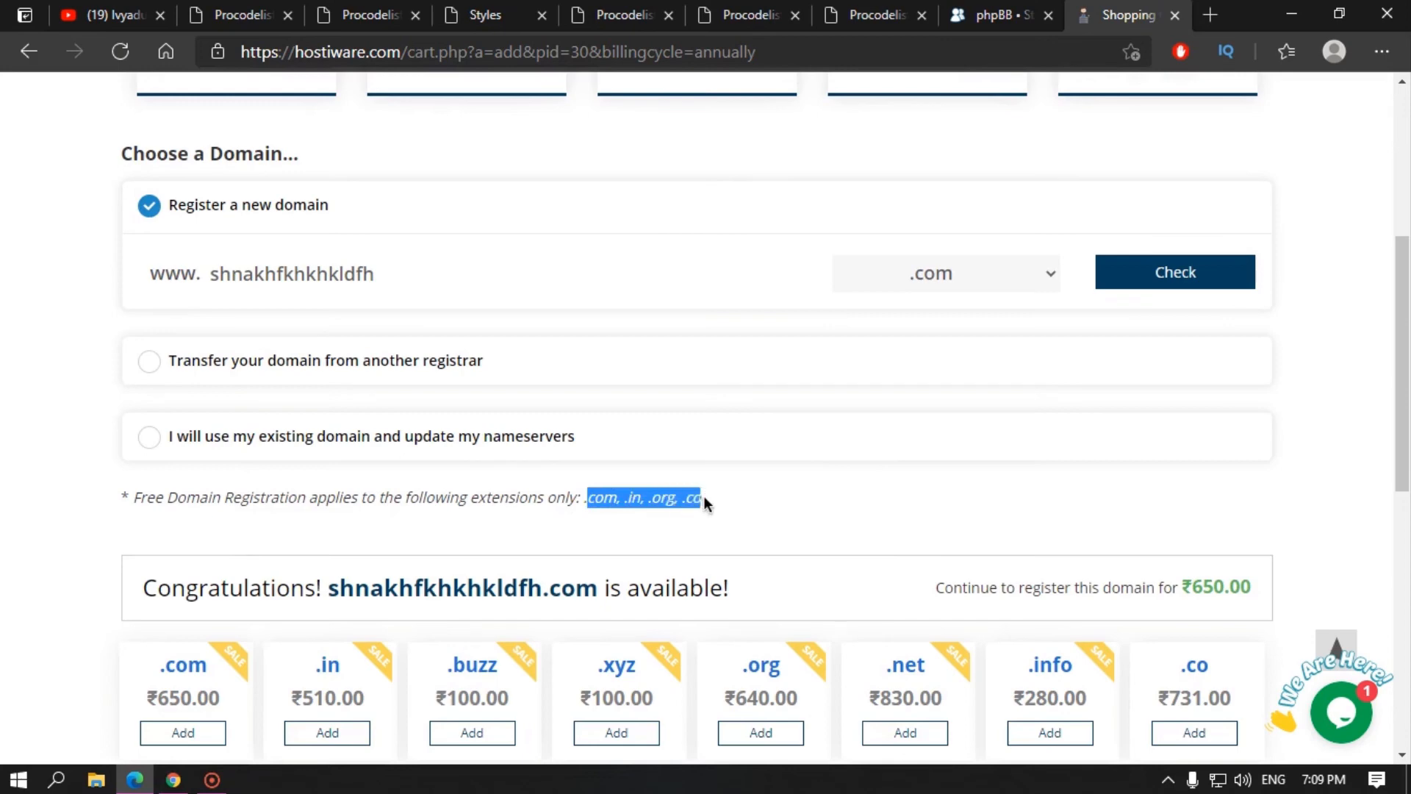
pyautogui.click(697, 497)
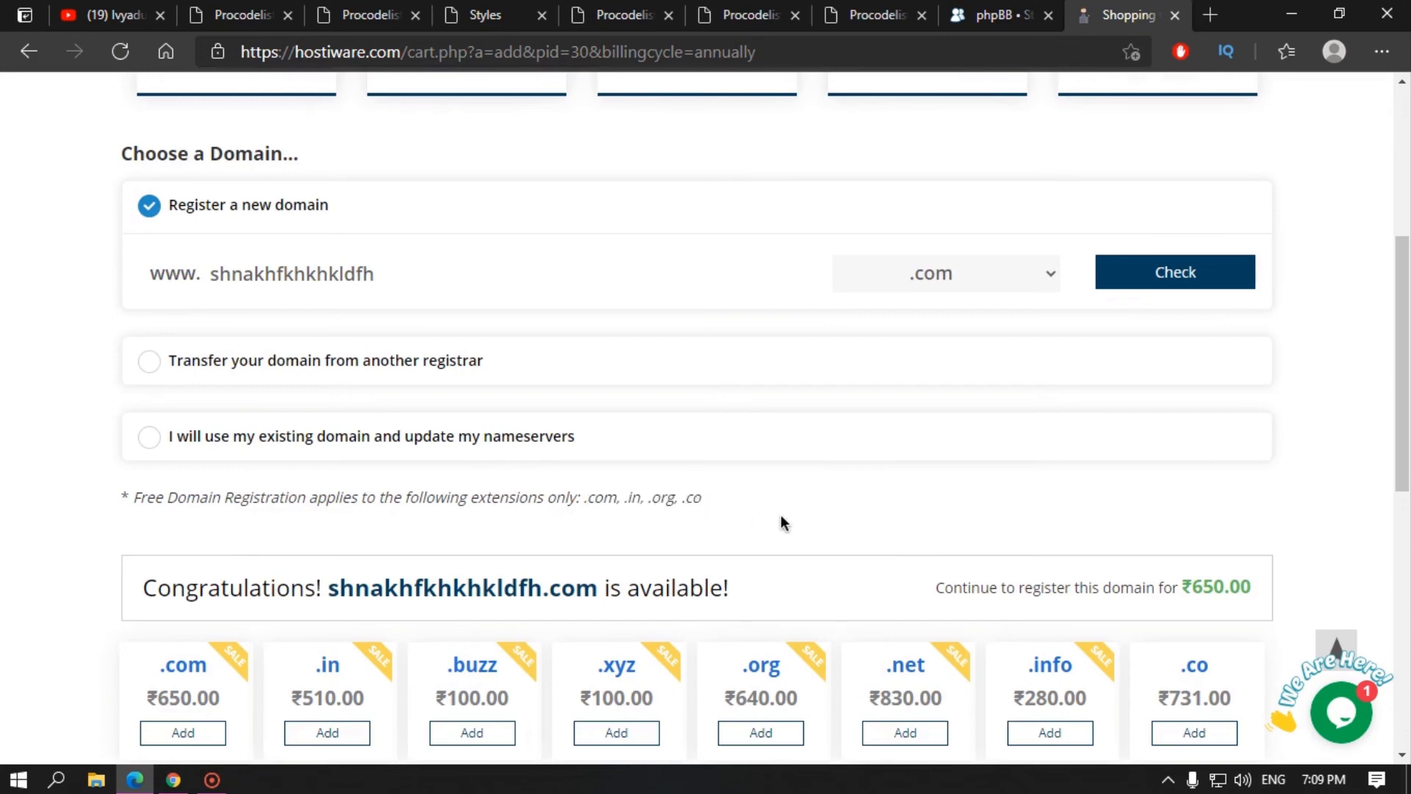
pyautogui.scroll(-2, 784, 523)
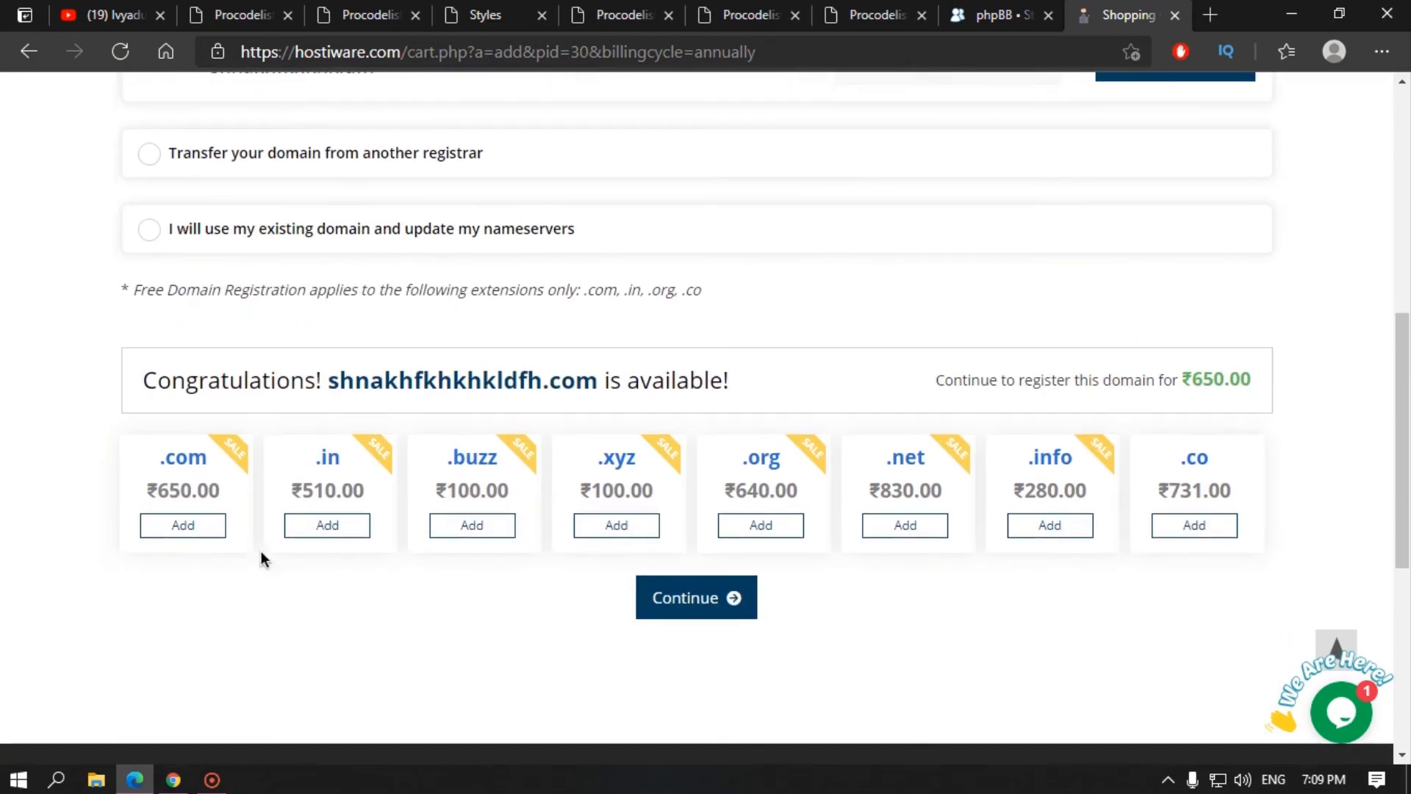
pyautogui.click(183, 526)
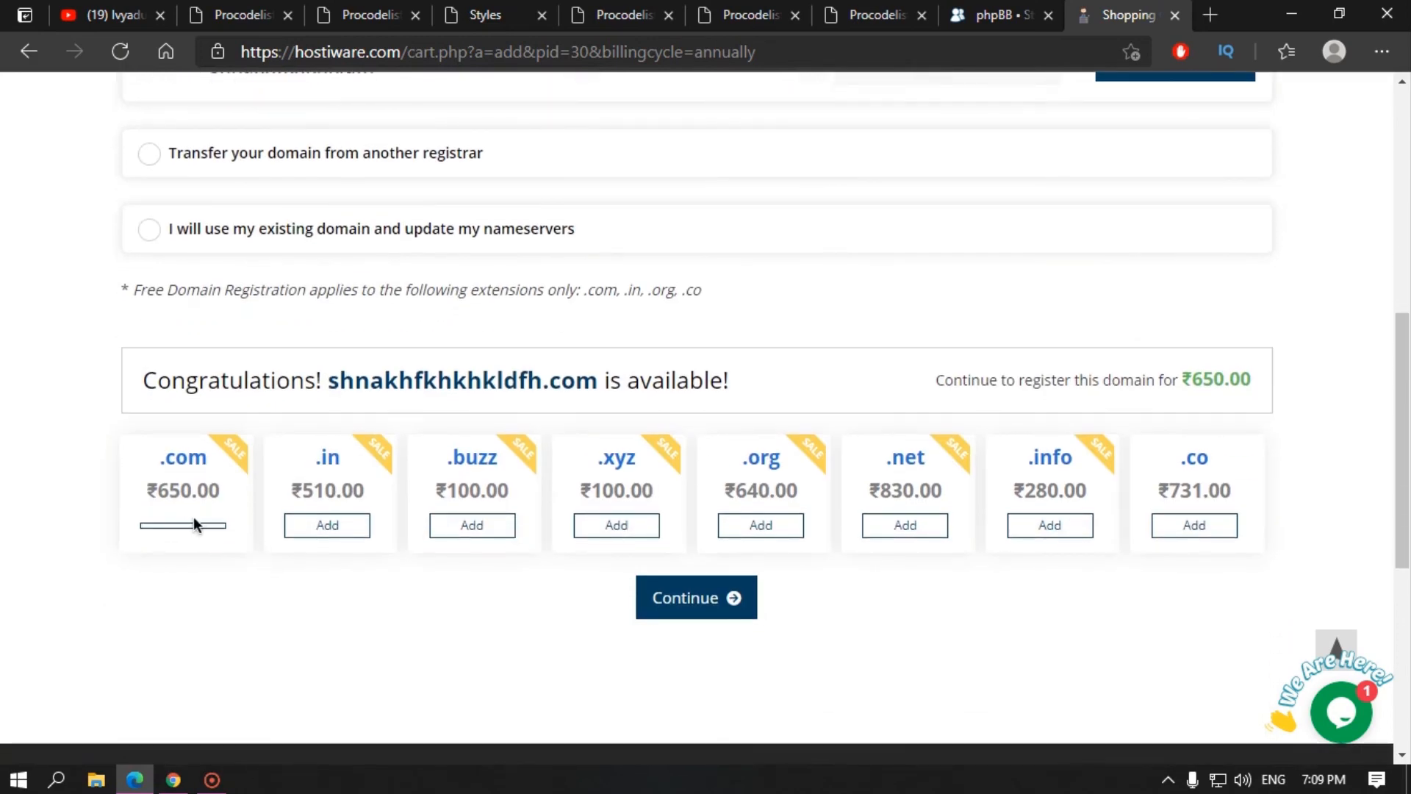
pyautogui.click(700, 599)
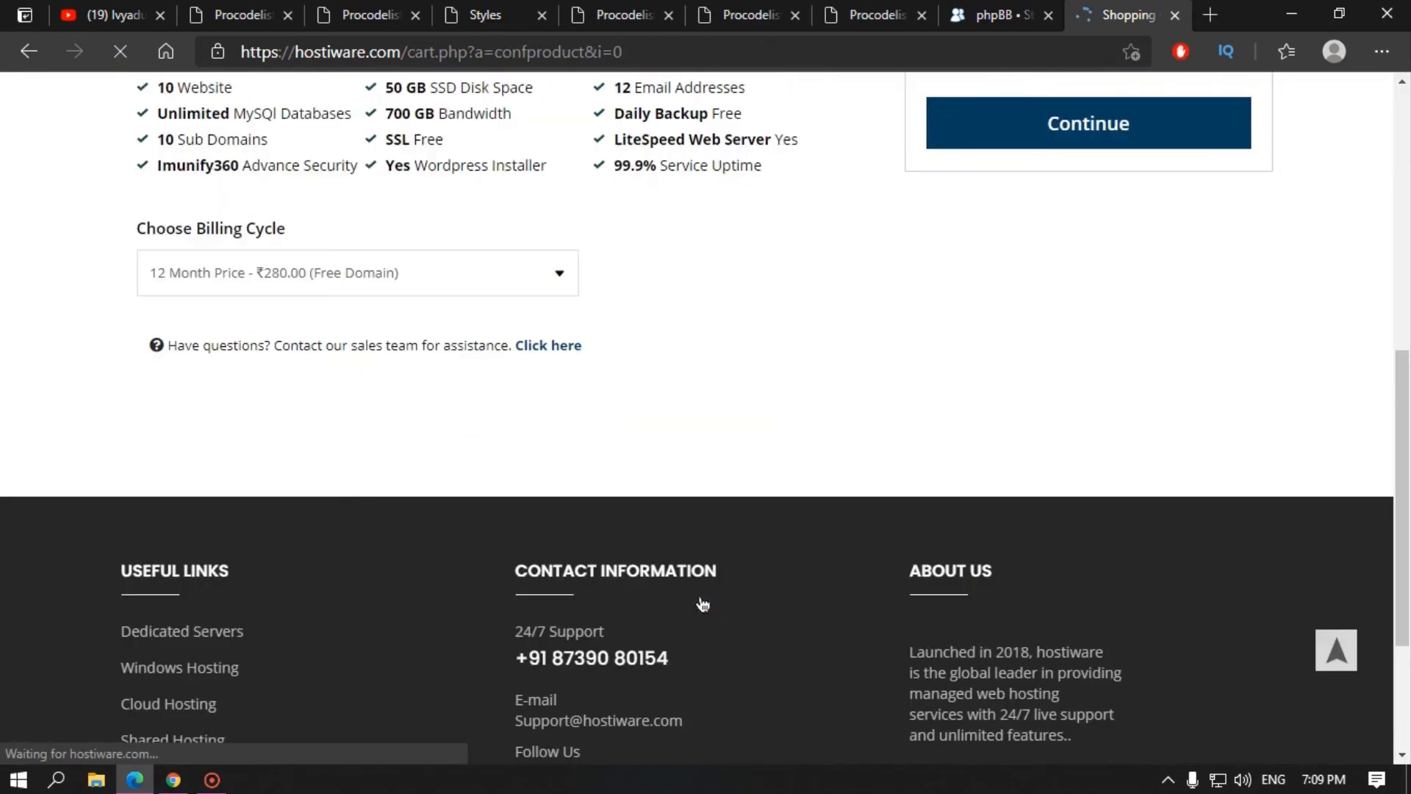
# Step: Keep the 12-month billing cycle and confirm the plan configuration
pyautogui.scroll(3, 138, 519)
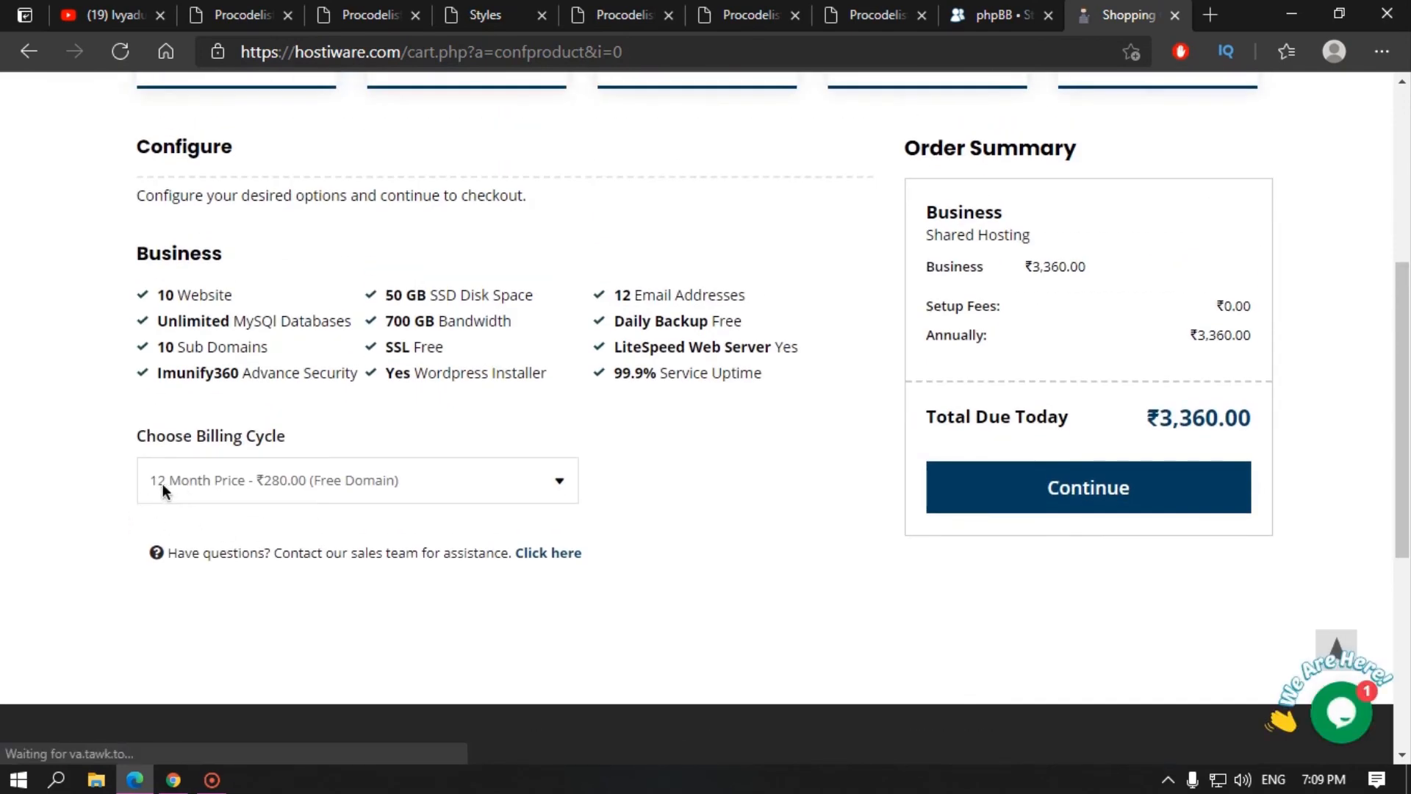
pyautogui.click(362, 481)
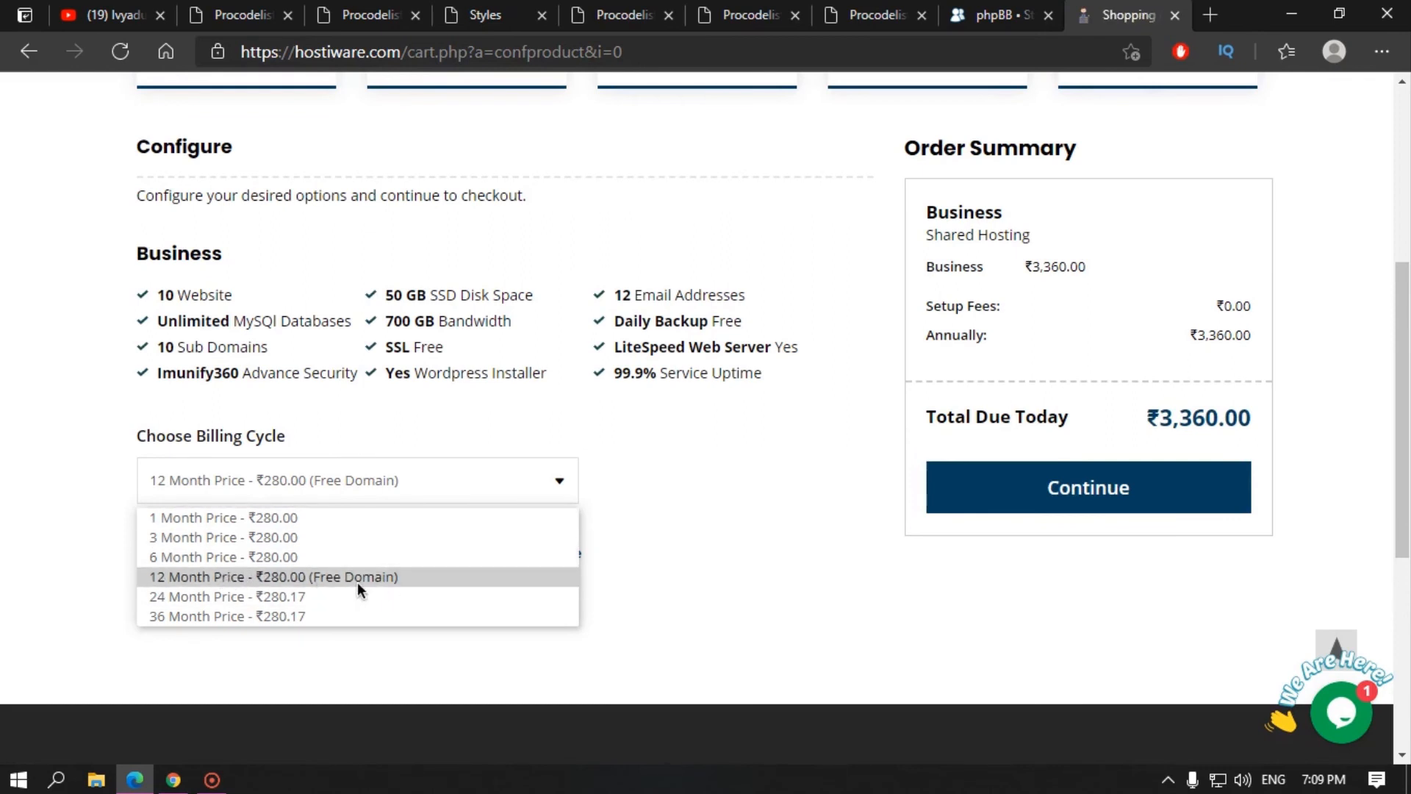
pyautogui.click(778, 545)
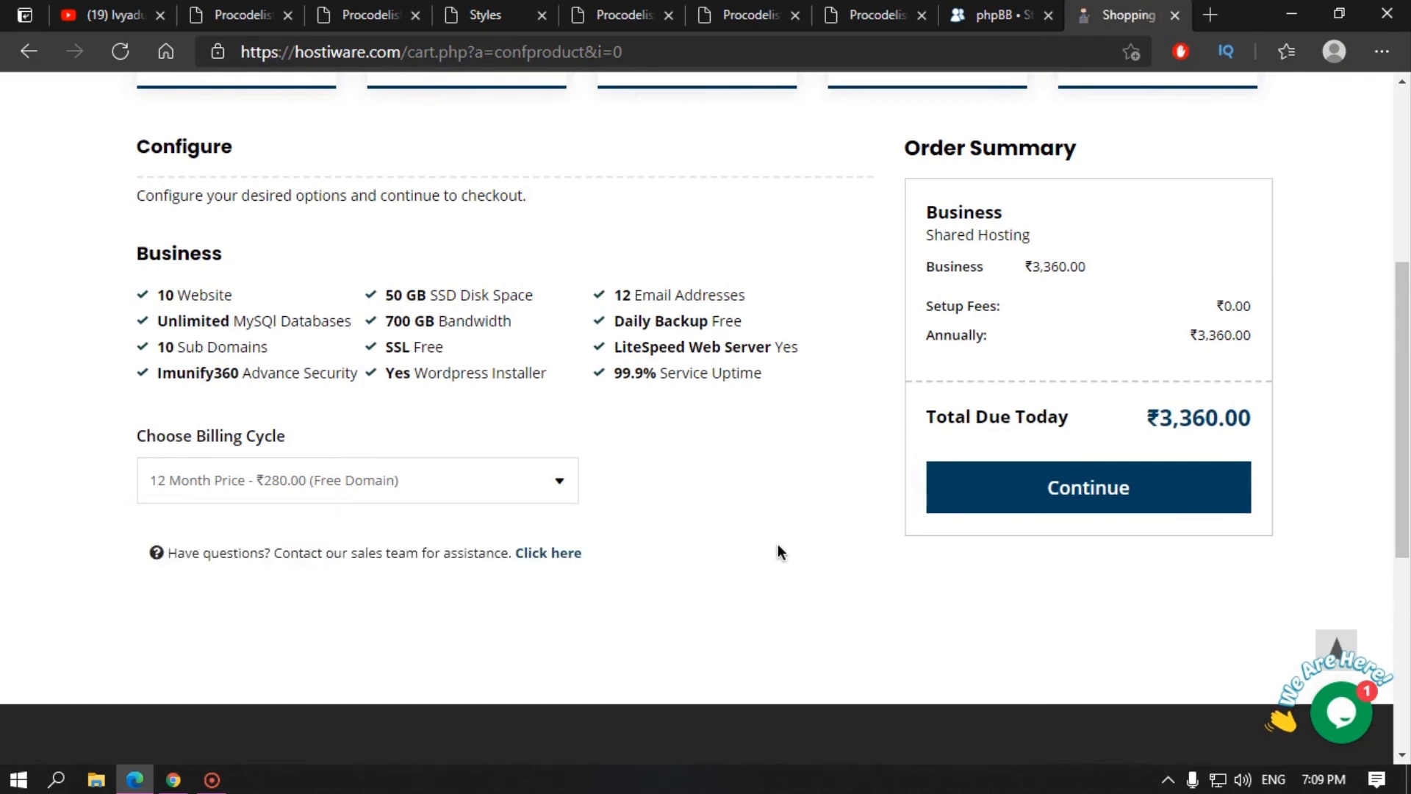
pyautogui.click(1091, 498)
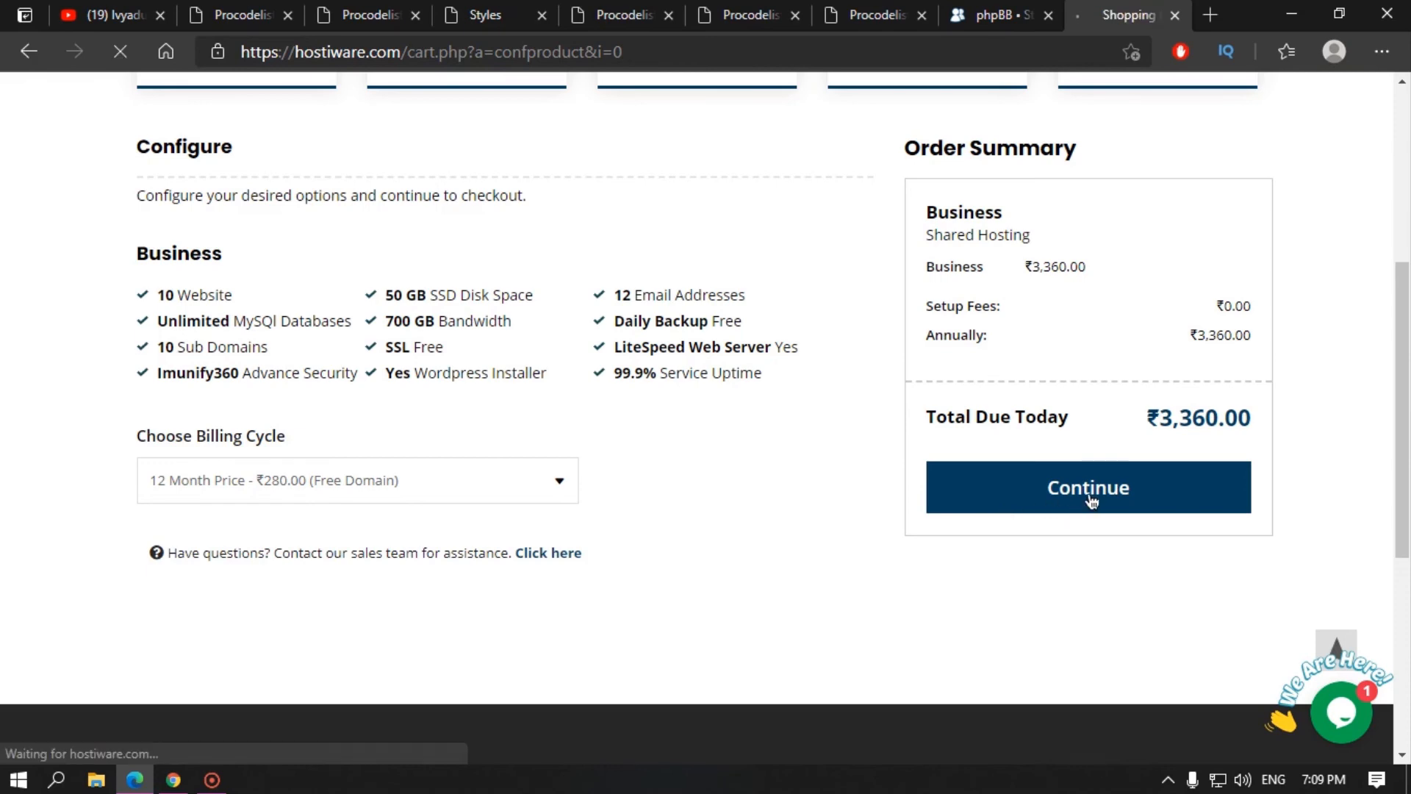
# Step: Add DNS Management, ID Protection and Email Forwarding, then continue to the cart
pyautogui.scroll(-7, 441, 588)
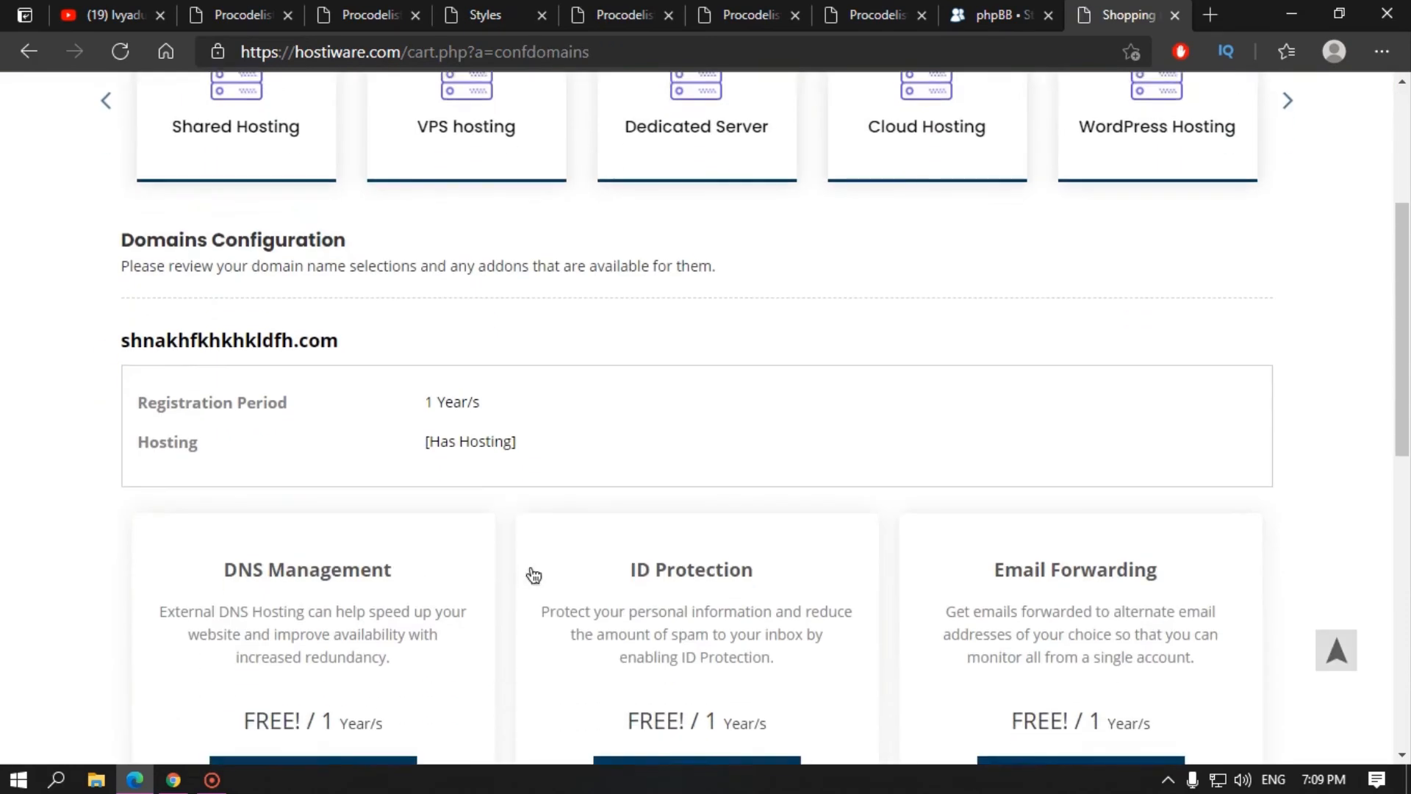
pyautogui.scroll(-1, 505, 537)
pyautogui.click(314, 466)
pyautogui.click(722, 479)
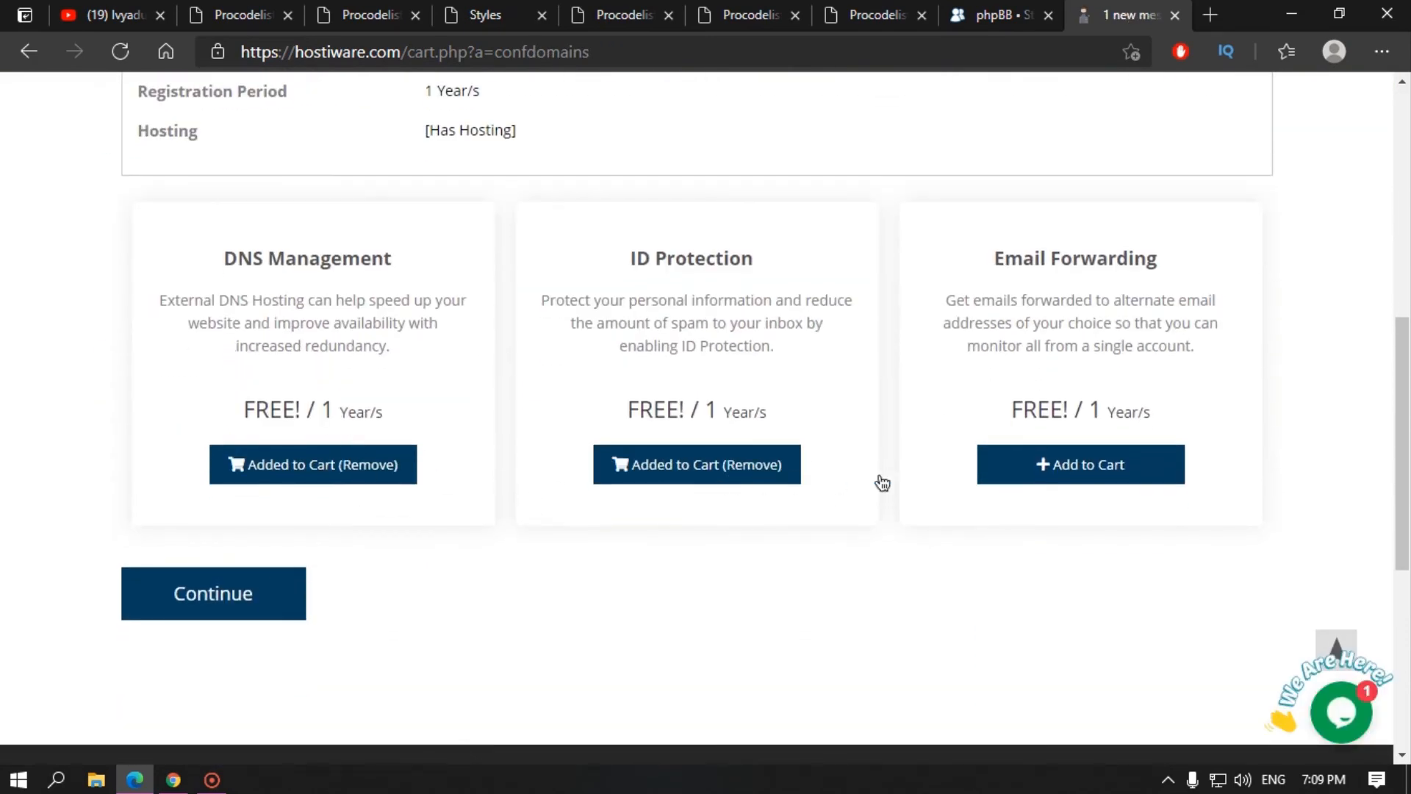
pyautogui.click(1095, 481)
pyautogui.click(205, 597)
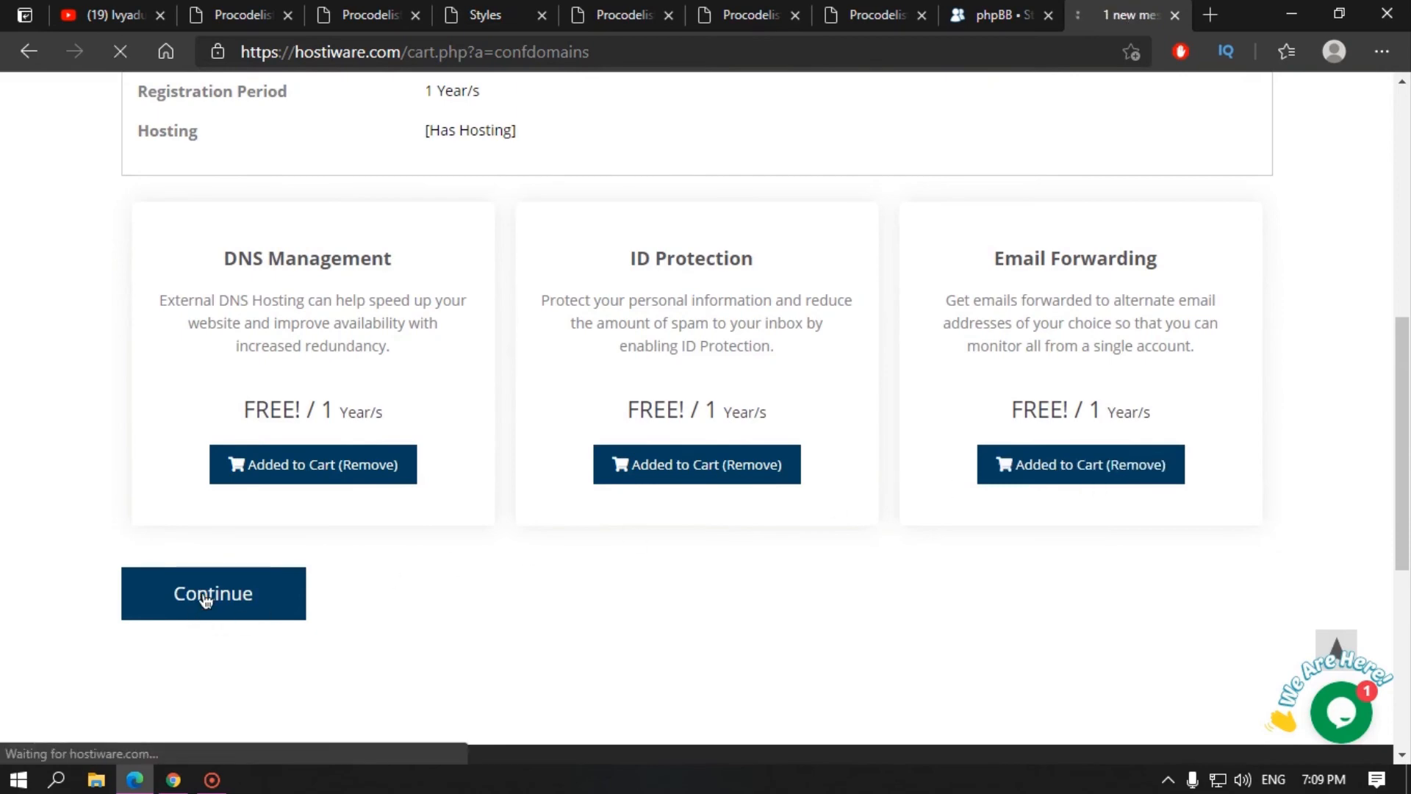
# Step: Highlight the ₹3,360 due today, ₹4,210 annual total, and the hosting and domain rows
pyautogui.scroll(-6, 725, 568)
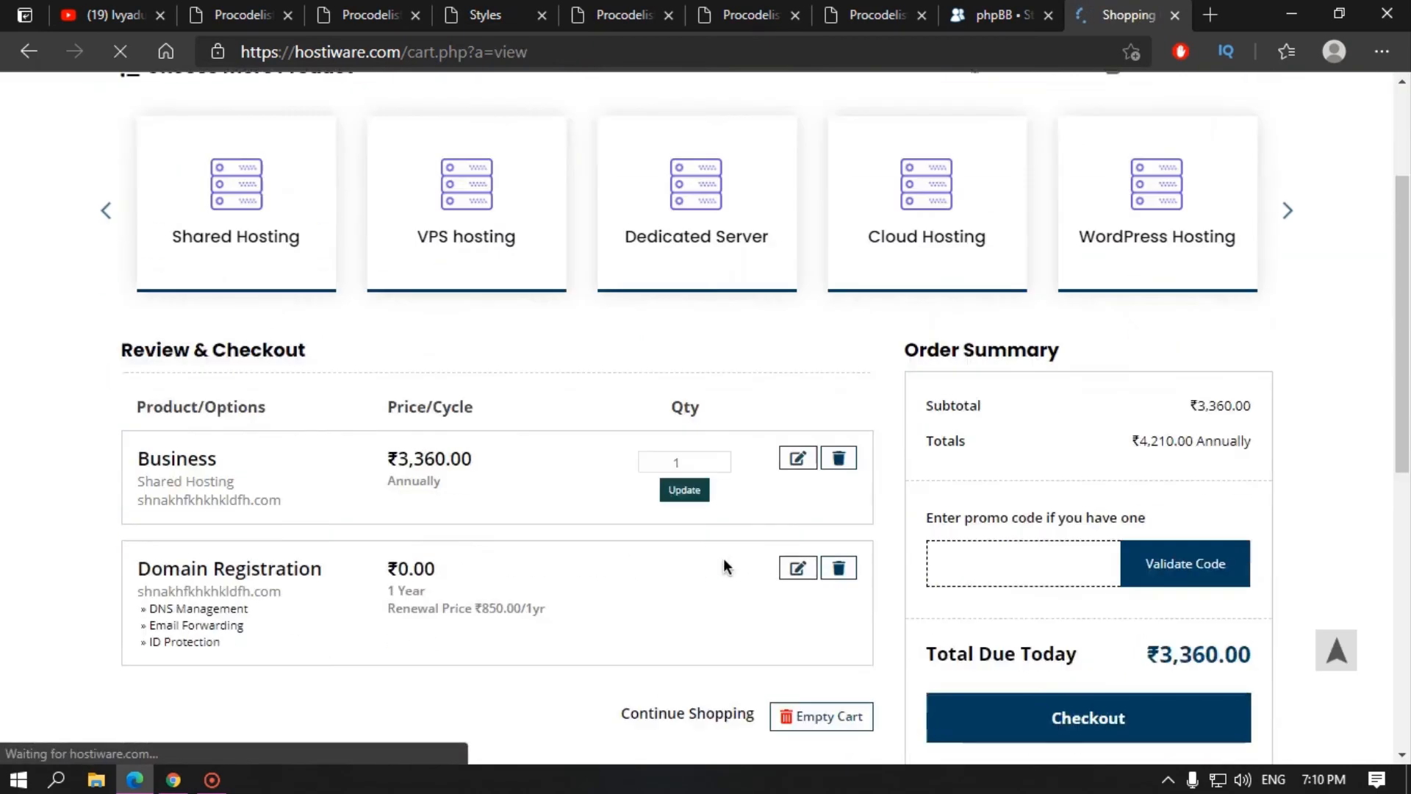
pyautogui.doubleClick(1169, 350)
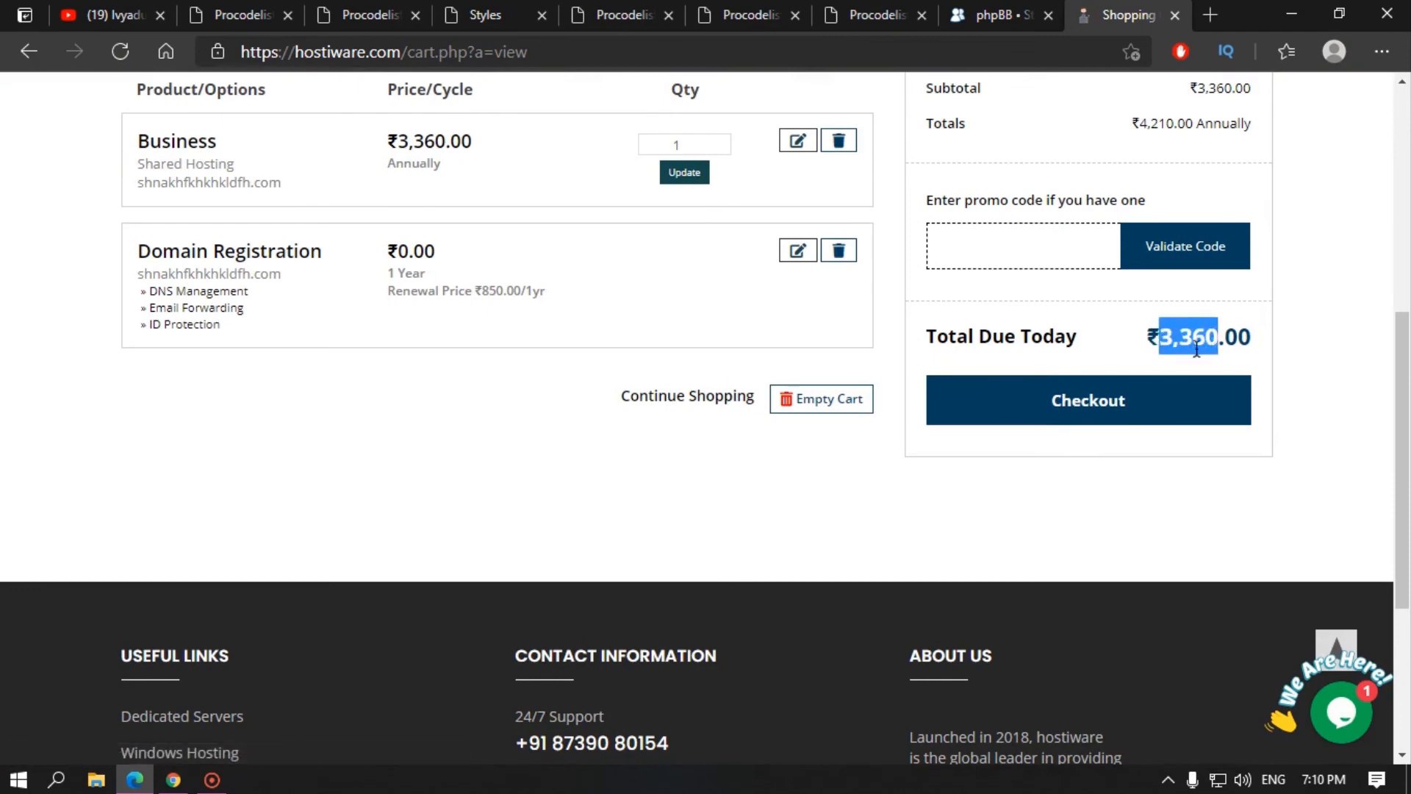
pyautogui.scroll(3, 1155, 373)
pyautogui.moveTo(1133, 331); pyautogui.dragTo(1174, 334)
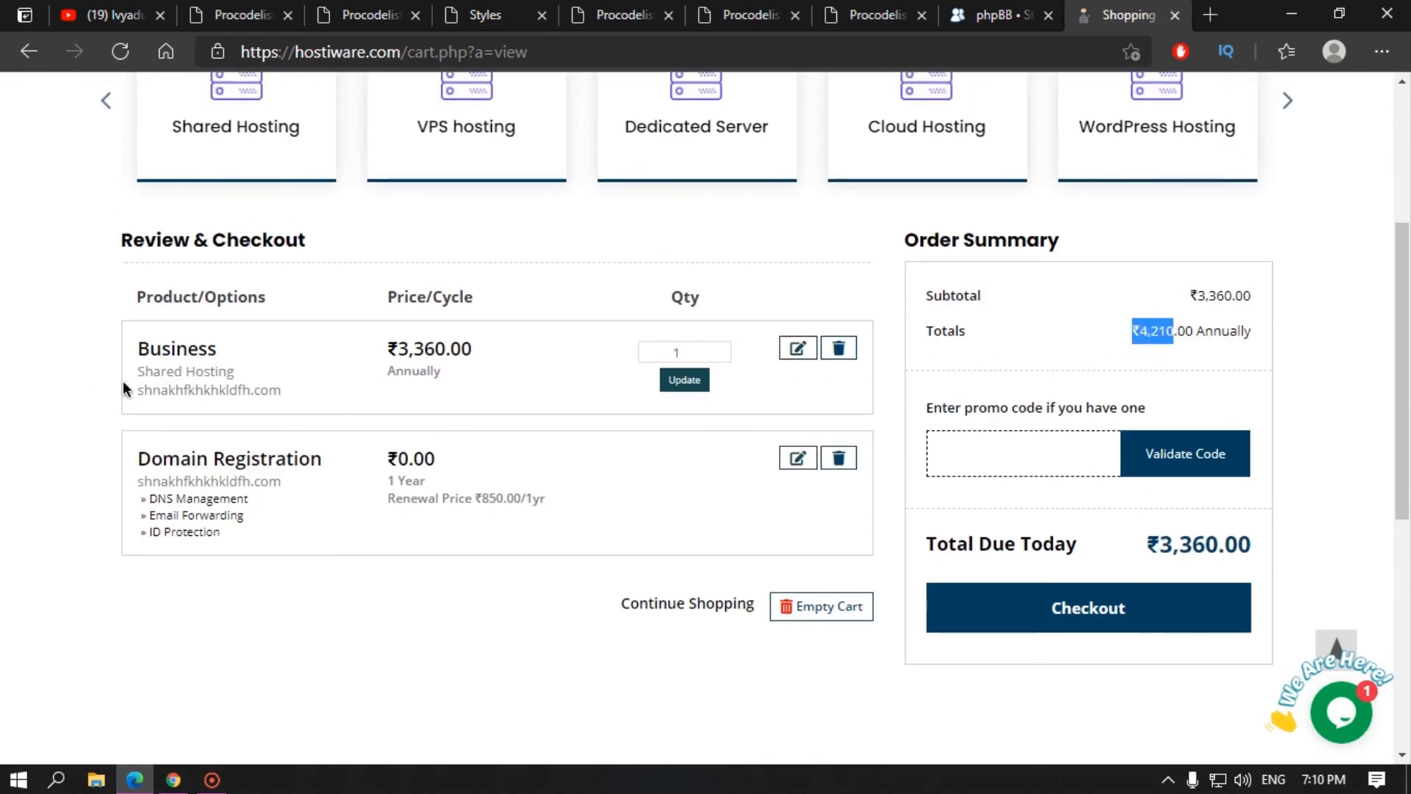
pyautogui.moveTo(138, 371); pyautogui.dragTo(312, 420)
pyautogui.moveTo(138, 482); pyautogui.dragTo(213, 526)
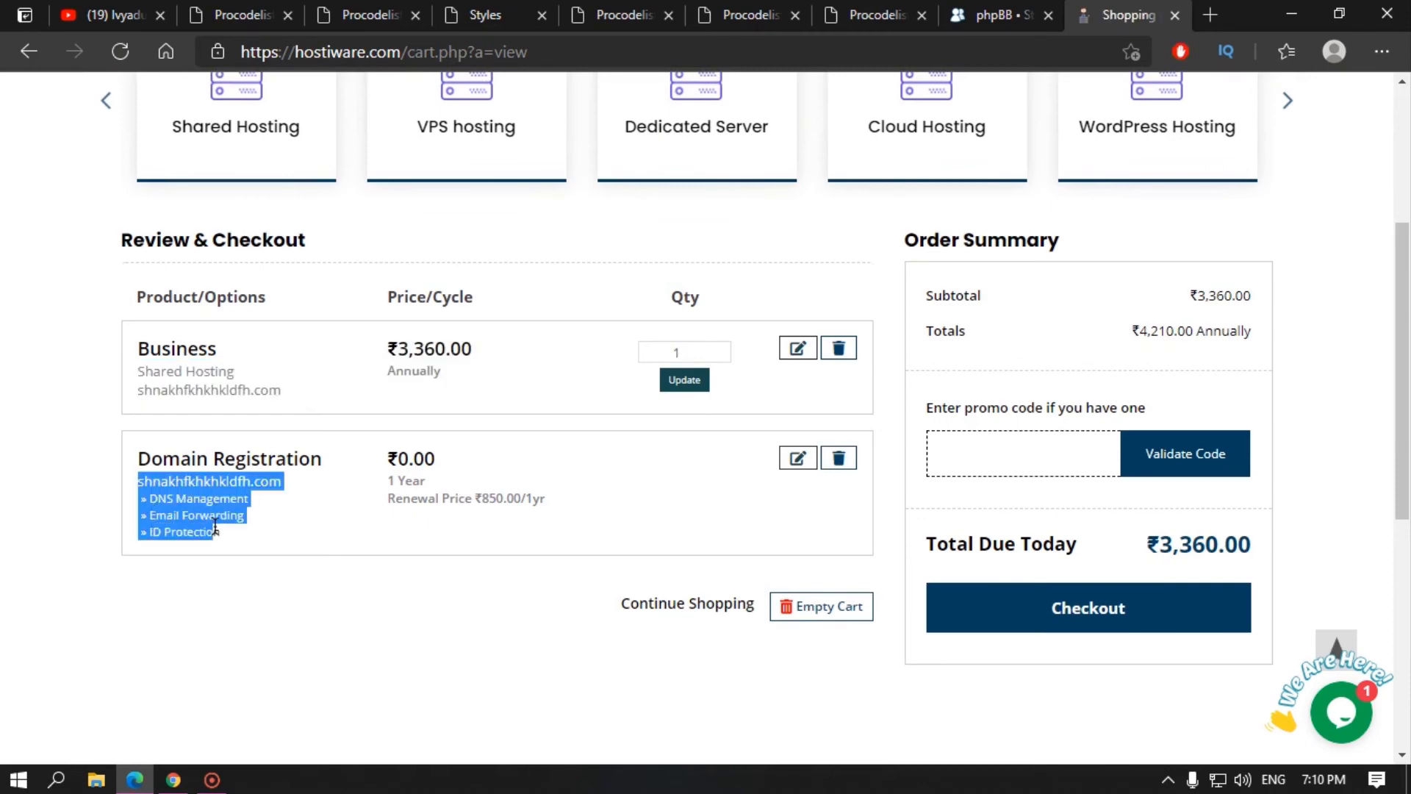
pyautogui.click(214, 527)
# Step: Point out the Business price, annual billing and domain registration lines, then proceed to checkout
pyautogui.moveTo(142, 342); pyautogui.dragTo(222, 353)
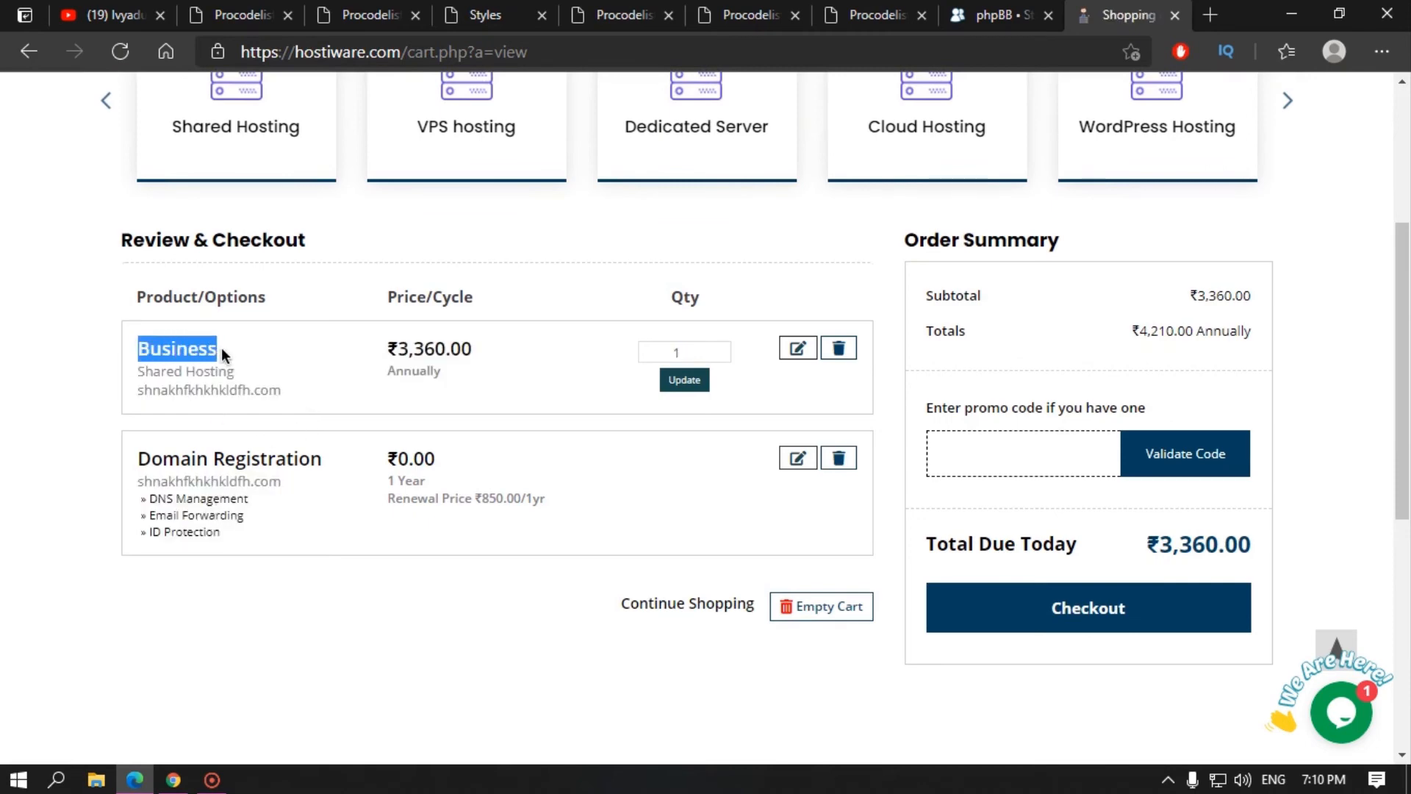
pyautogui.moveTo(397, 350); pyautogui.dragTo(443, 371)
pyautogui.moveTo(138, 371); pyautogui.dragTo(321, 398)
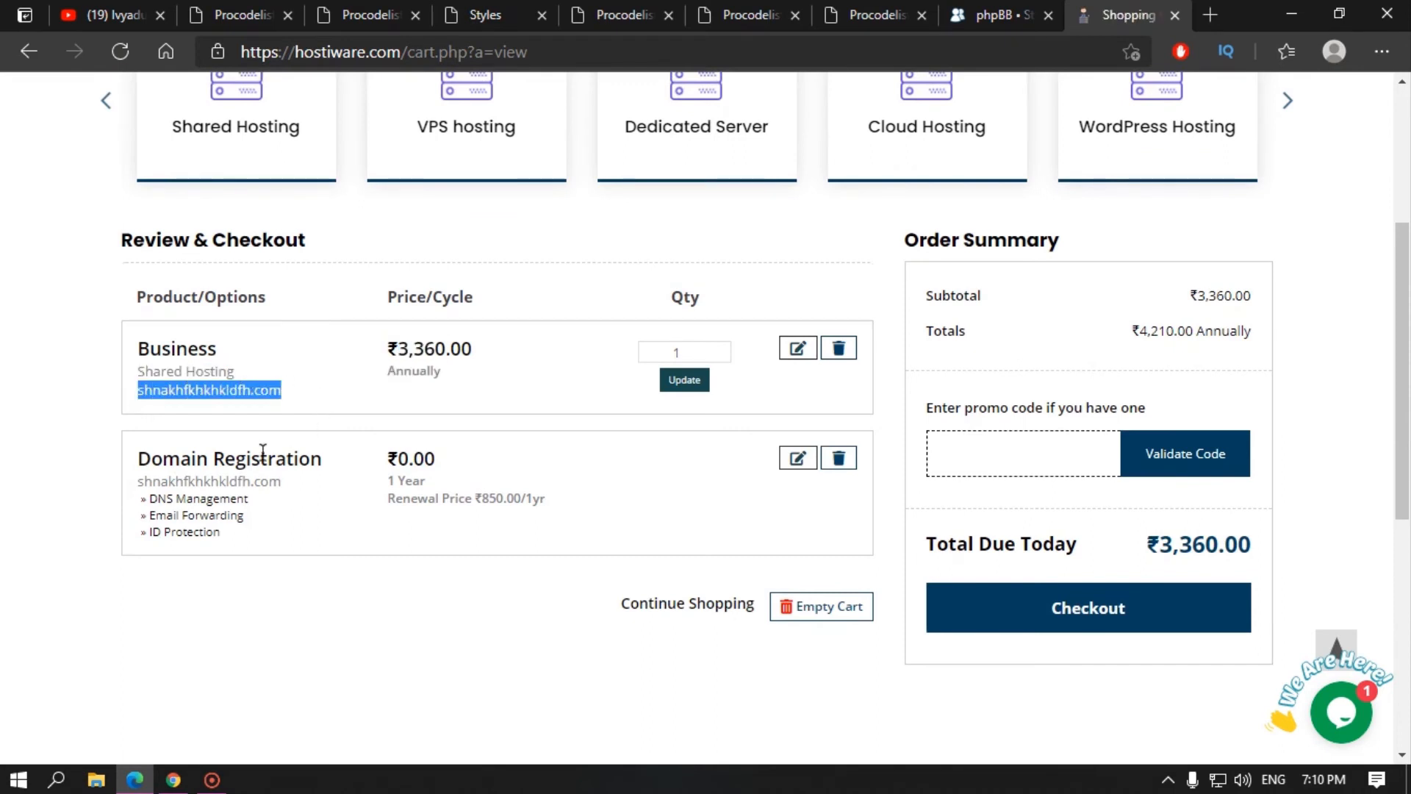
pyautogui.moveTo(139, 457); pyautogui.dragTo(543, 496)
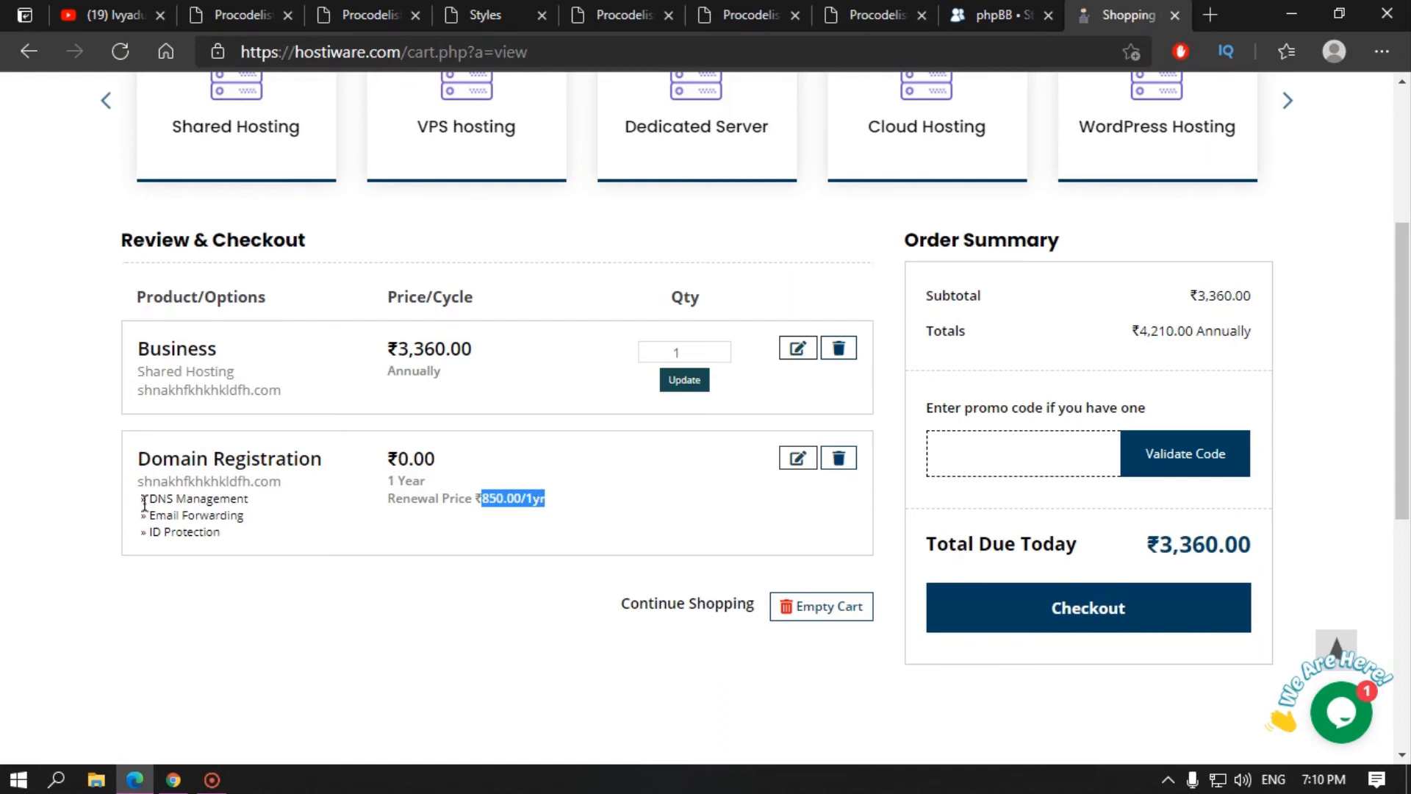
pyautogui.moveTo(144, 505); pyautogui.dragTo(222, 537)
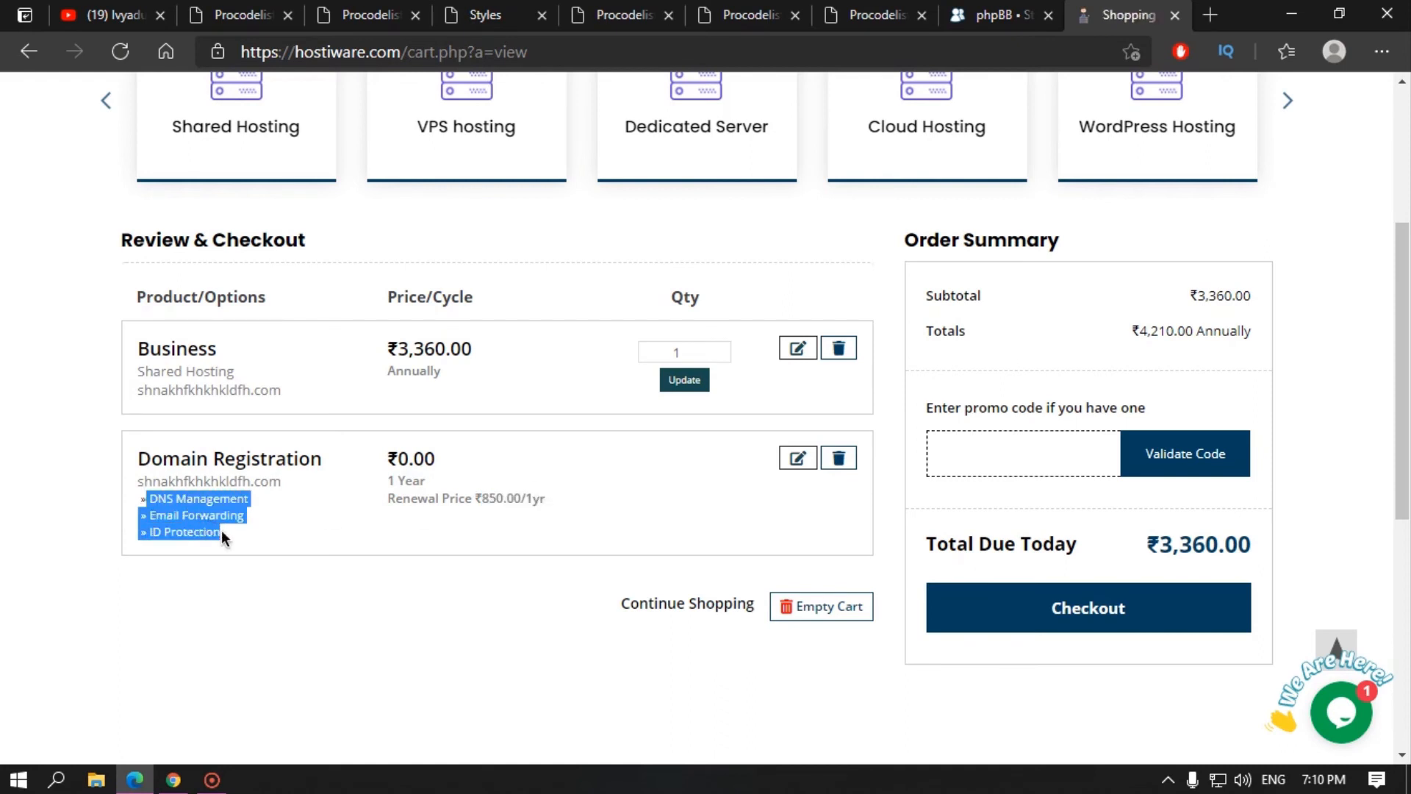
pyautogui.click(377, 596)
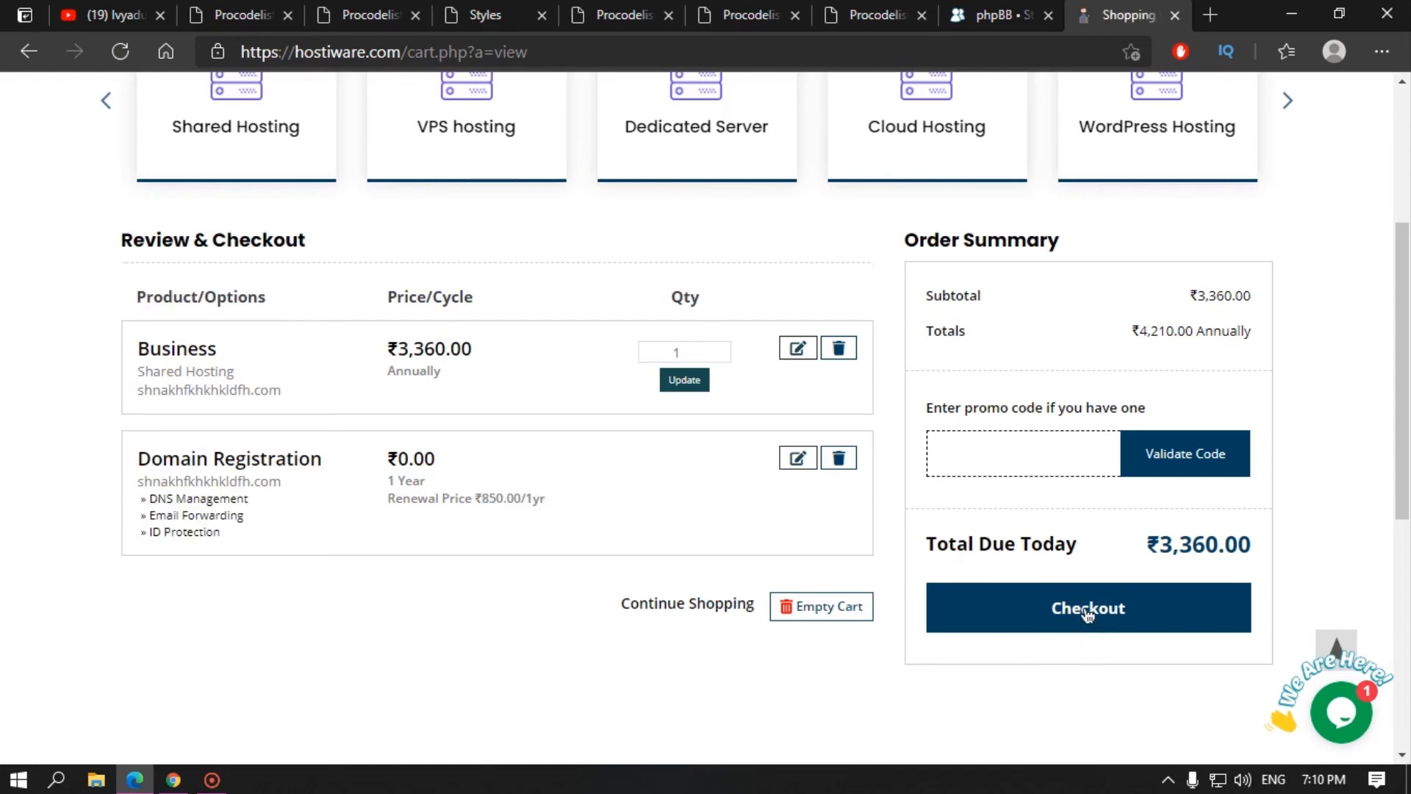
pyautogui.click(991, 453)
pyautogui.click(1087, 617)
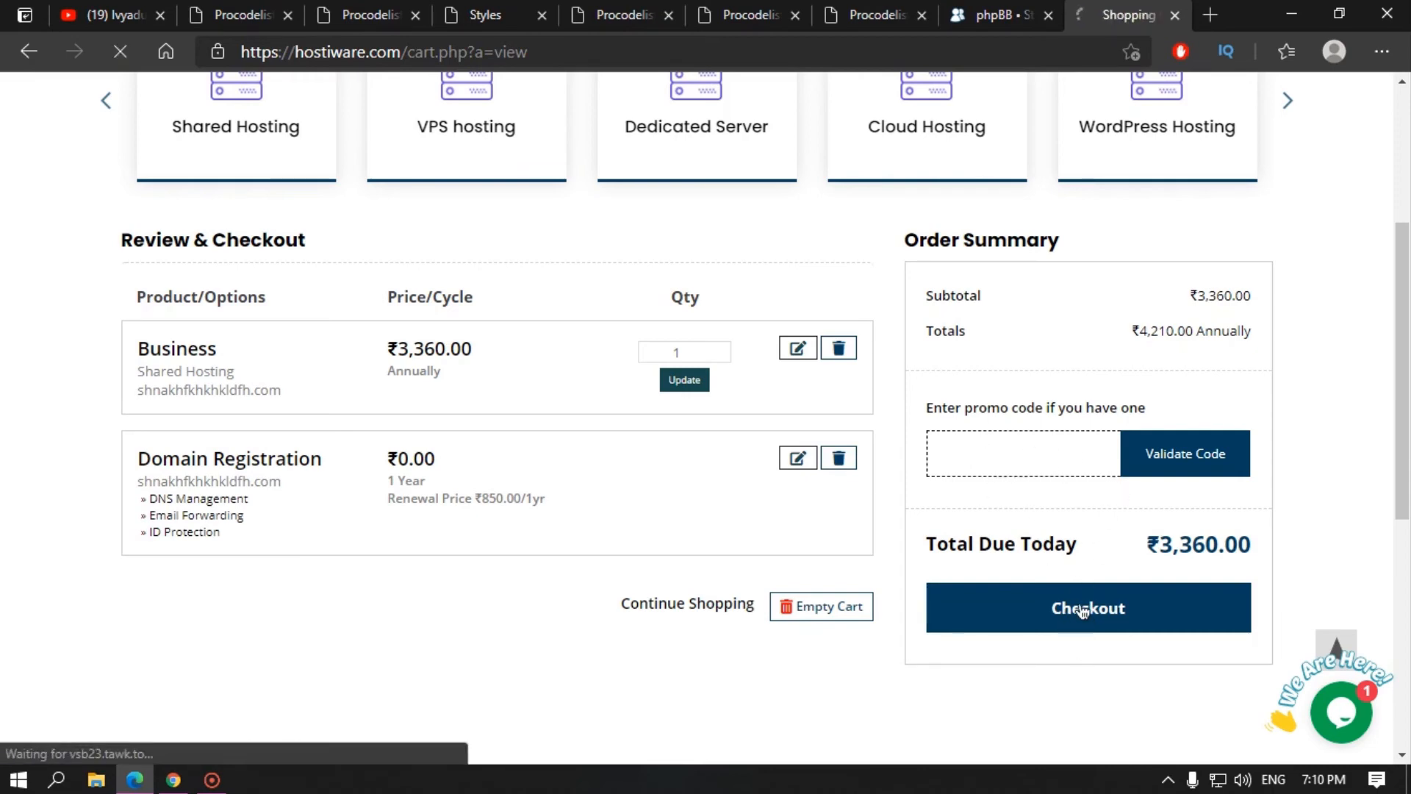
# Step: Start the checkout form at the First Name field and scroll through its sections
pyautogui.scroll(-1, 360, 471)
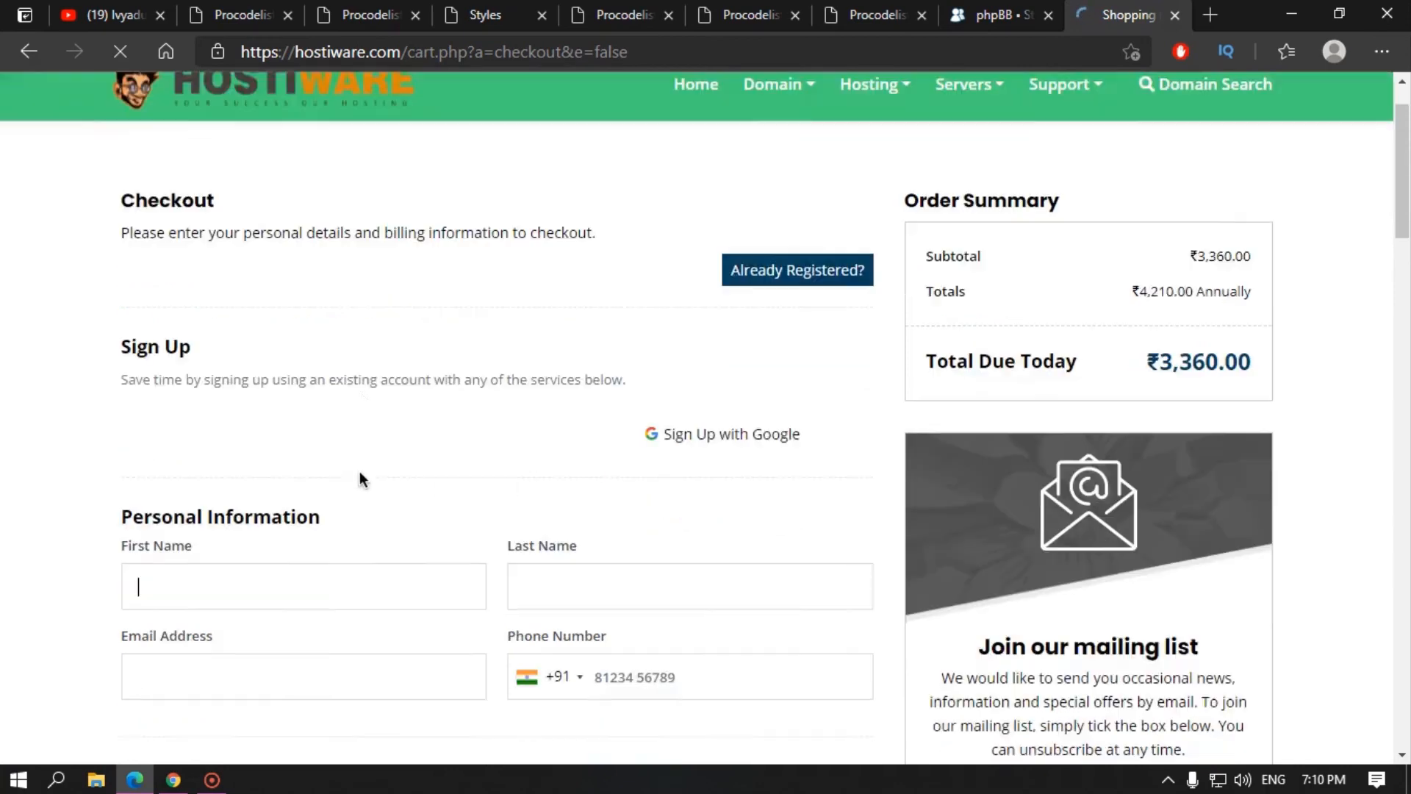
pyautogui.scroll(-4, 359, 480)
pyautogui.click(195, 245)
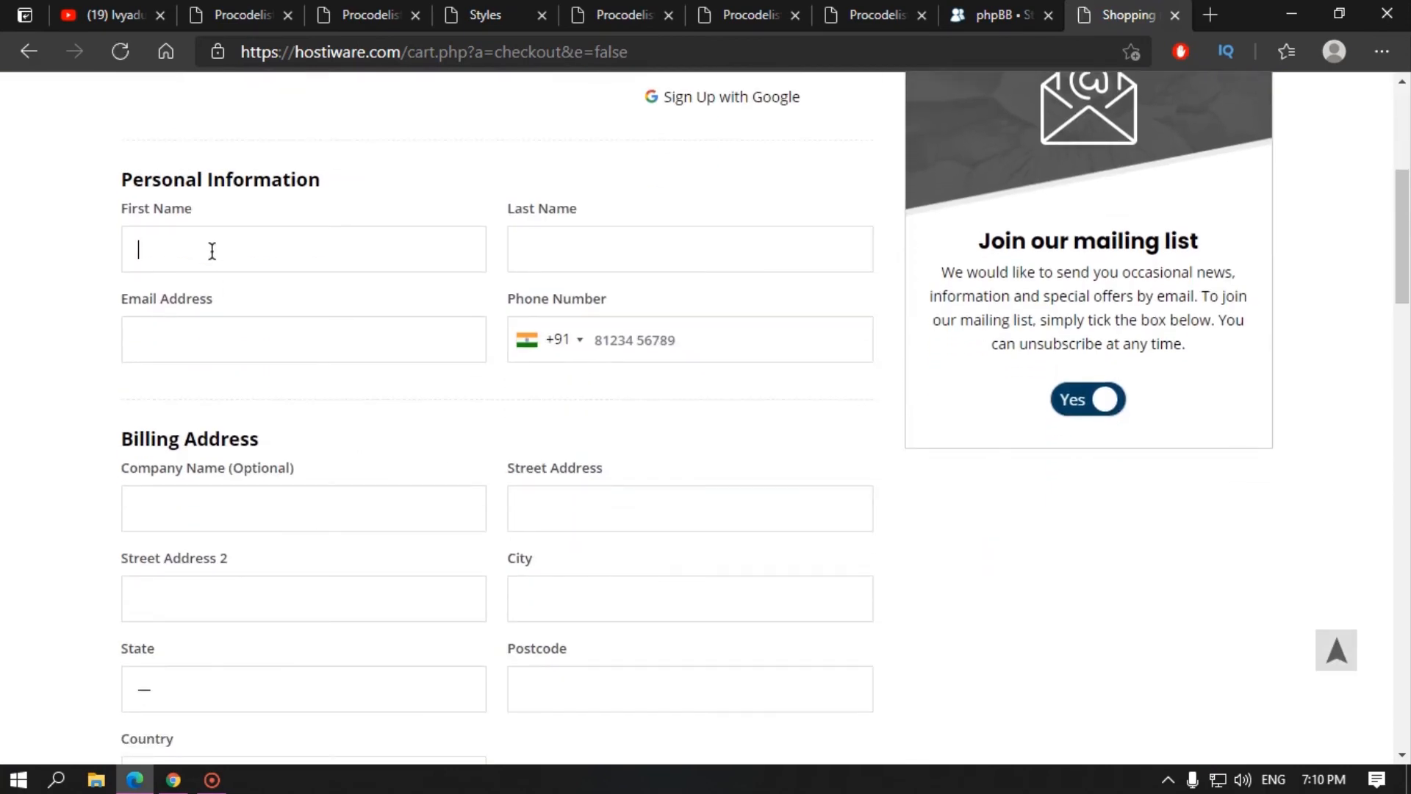
pyautogui.scroll(-18, 338, 491)
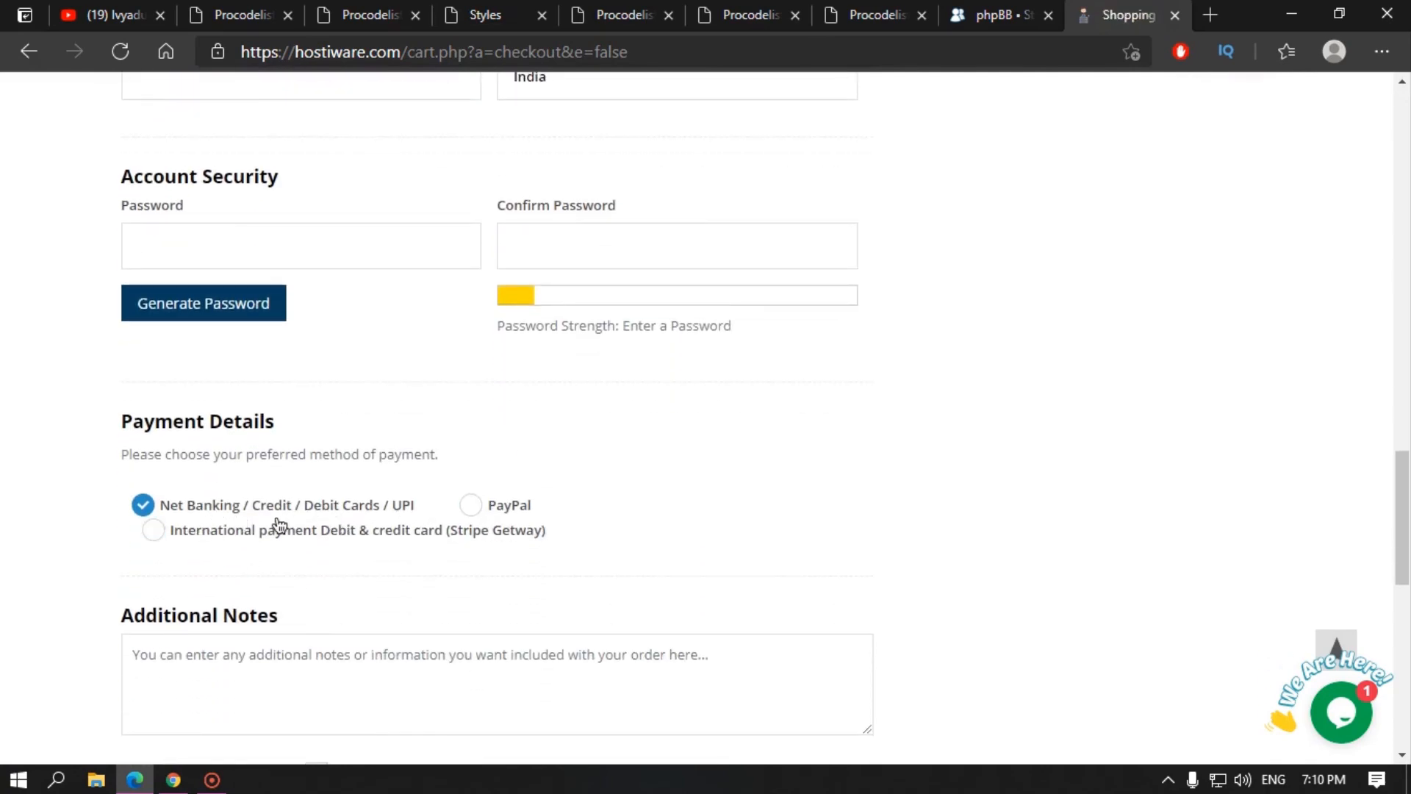
pyautogui.scroll(-6, 274, 510)
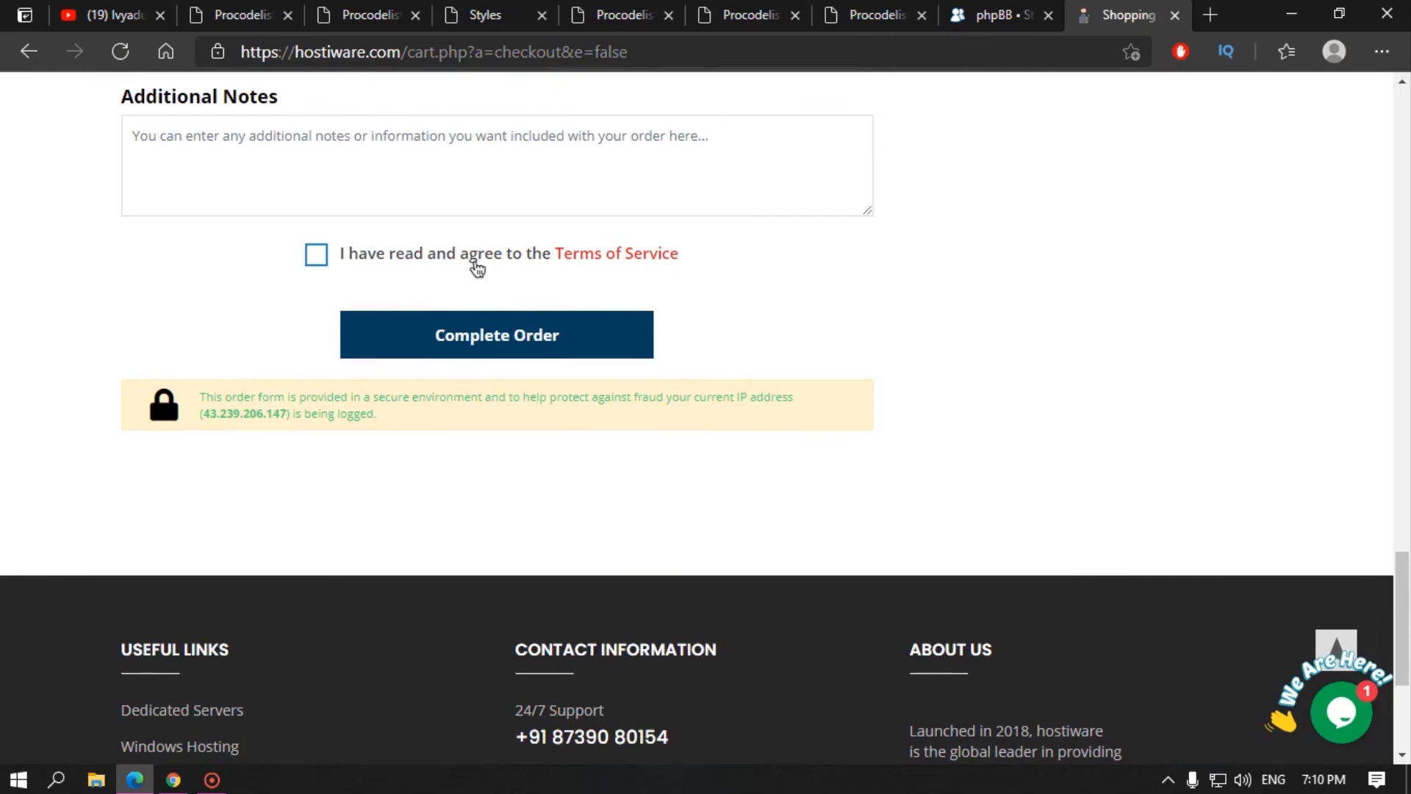
pyautogui.scroll(4, 919, 416)
pyautogui.scroll(4, 923, 418)
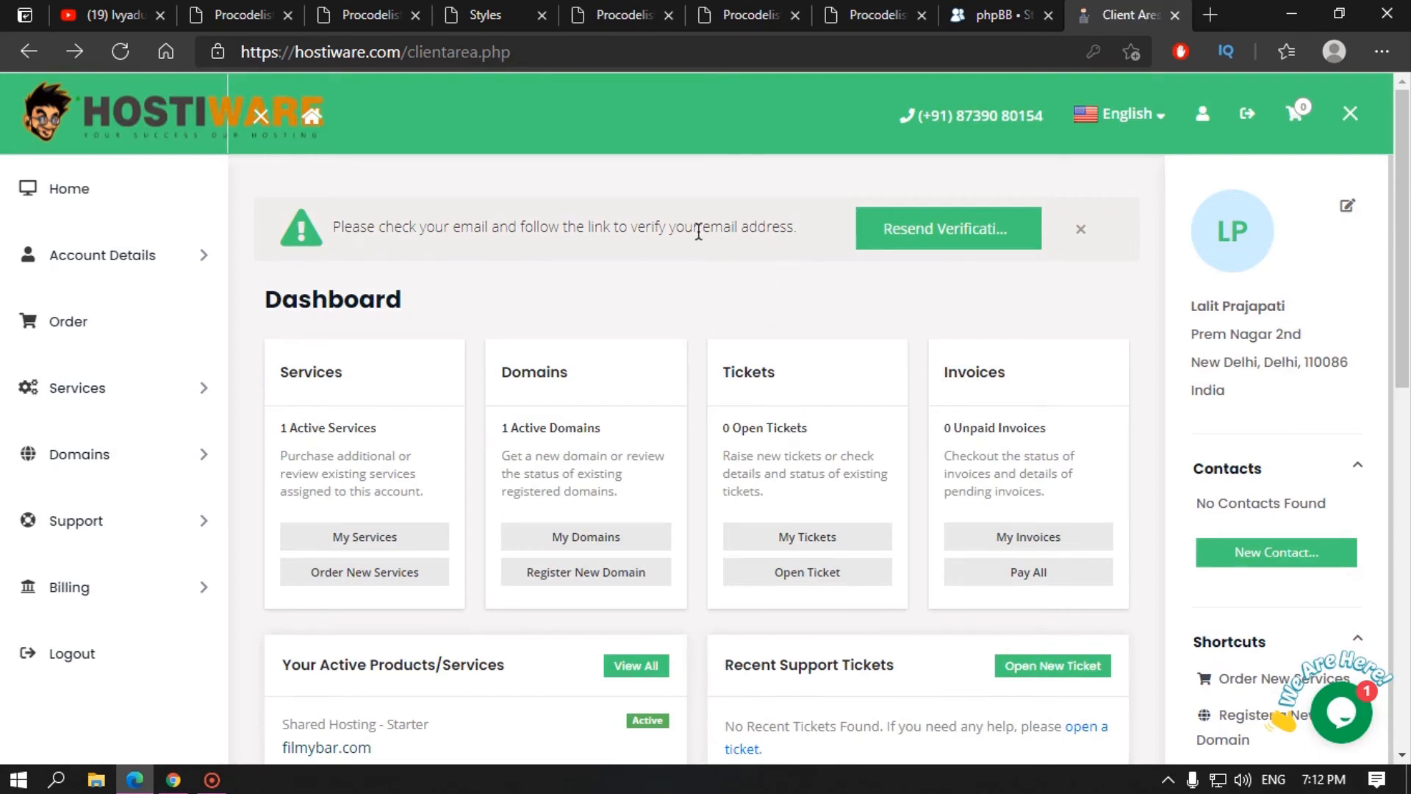
# Step: Note the active services count, open the filmybar.com Starter hosting service, and log into cPanel
pyautogui.moveTo(619, 225); pyautogui.dragTo(733, 225)
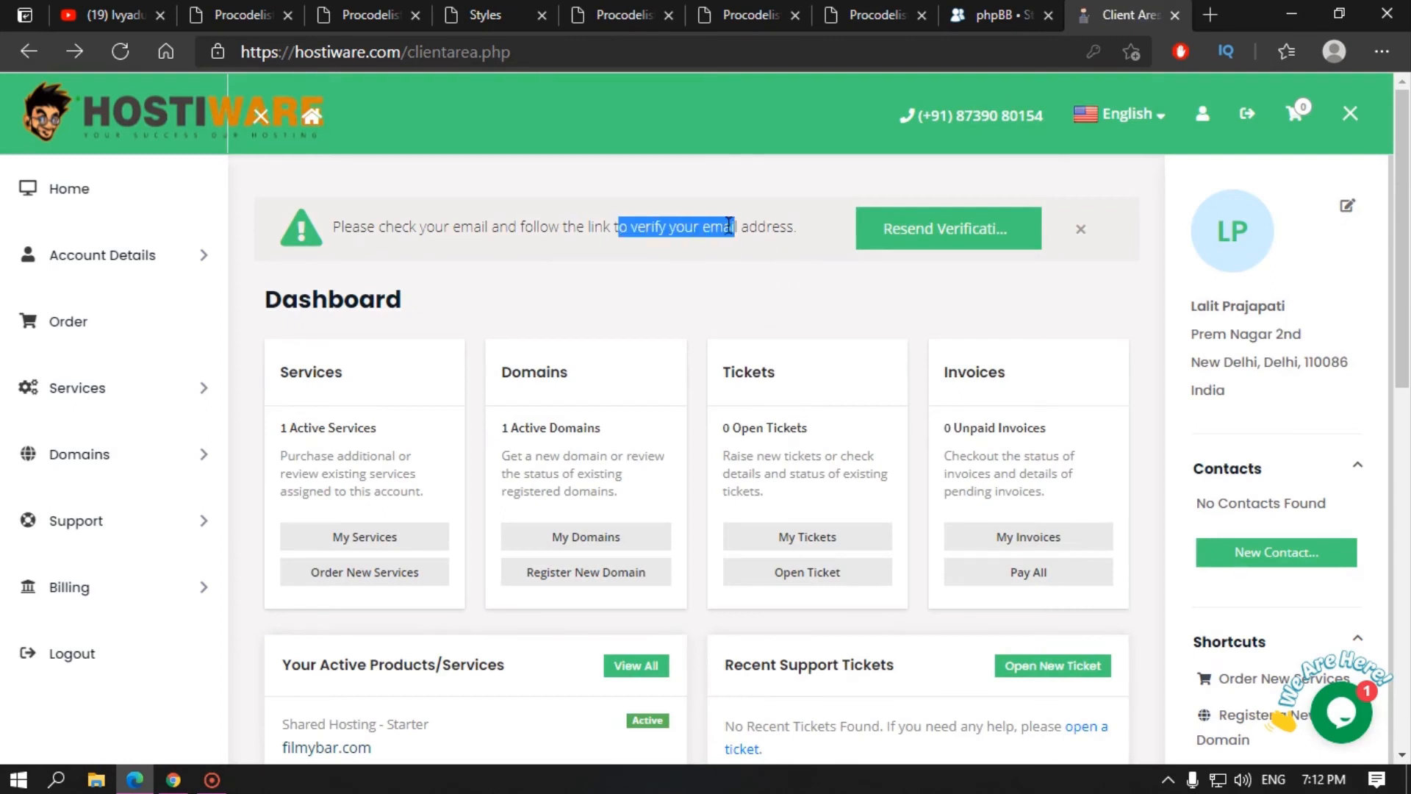
pyautogui.moveTo(289, 428); pyautogui.dragTo(377, 427)
pyautogui.scroll(-4, 415, 476)
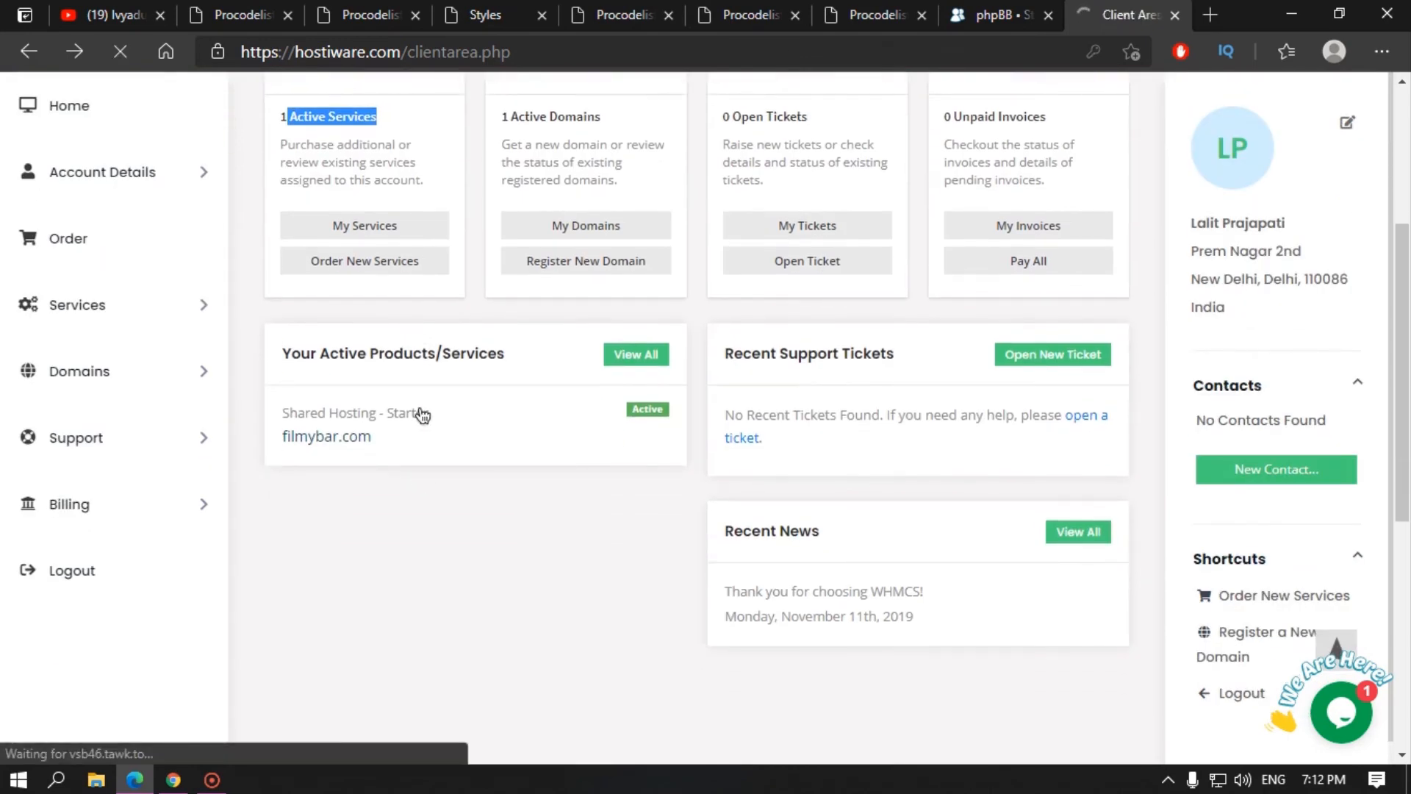
pyautogui.click(421, 416)
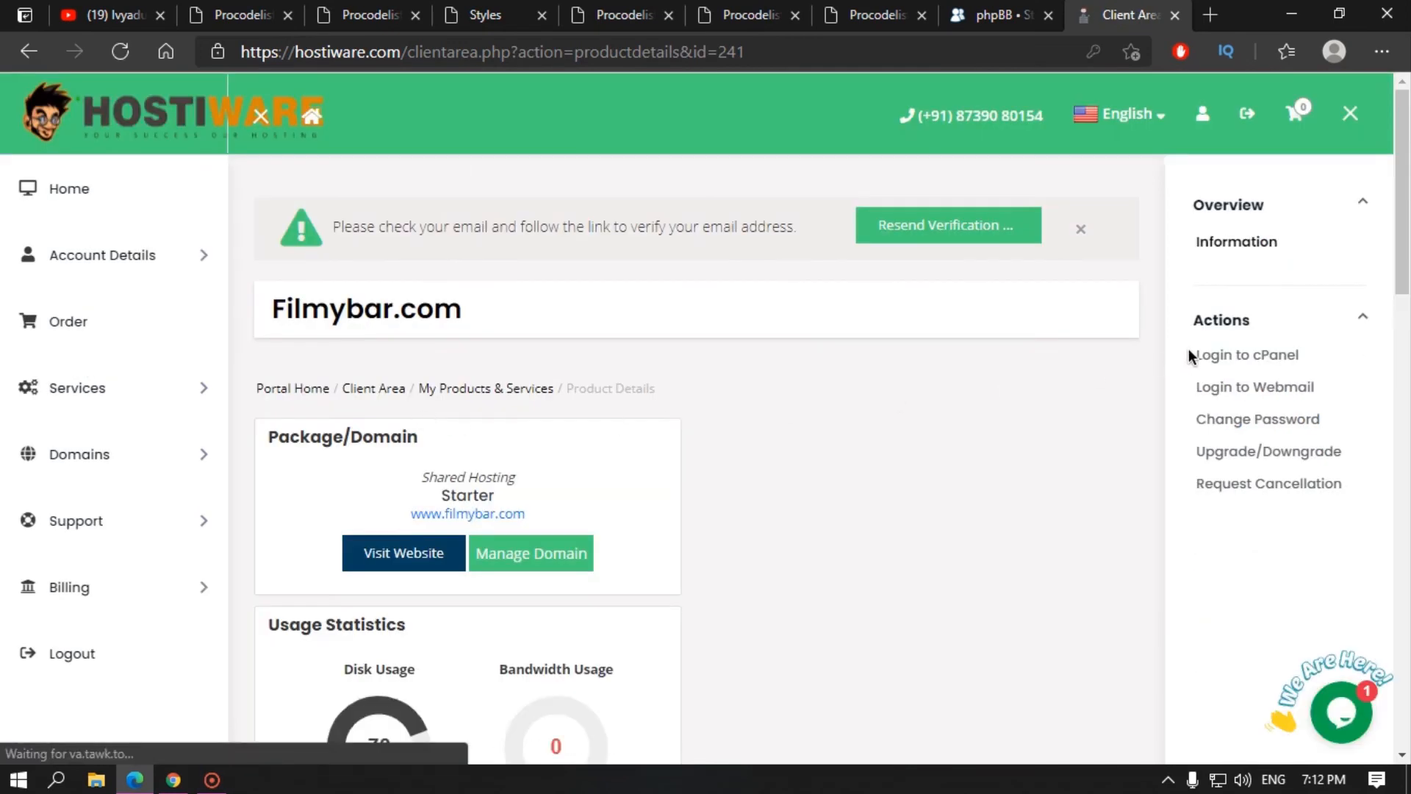
pyautogui.click(1205, 356)
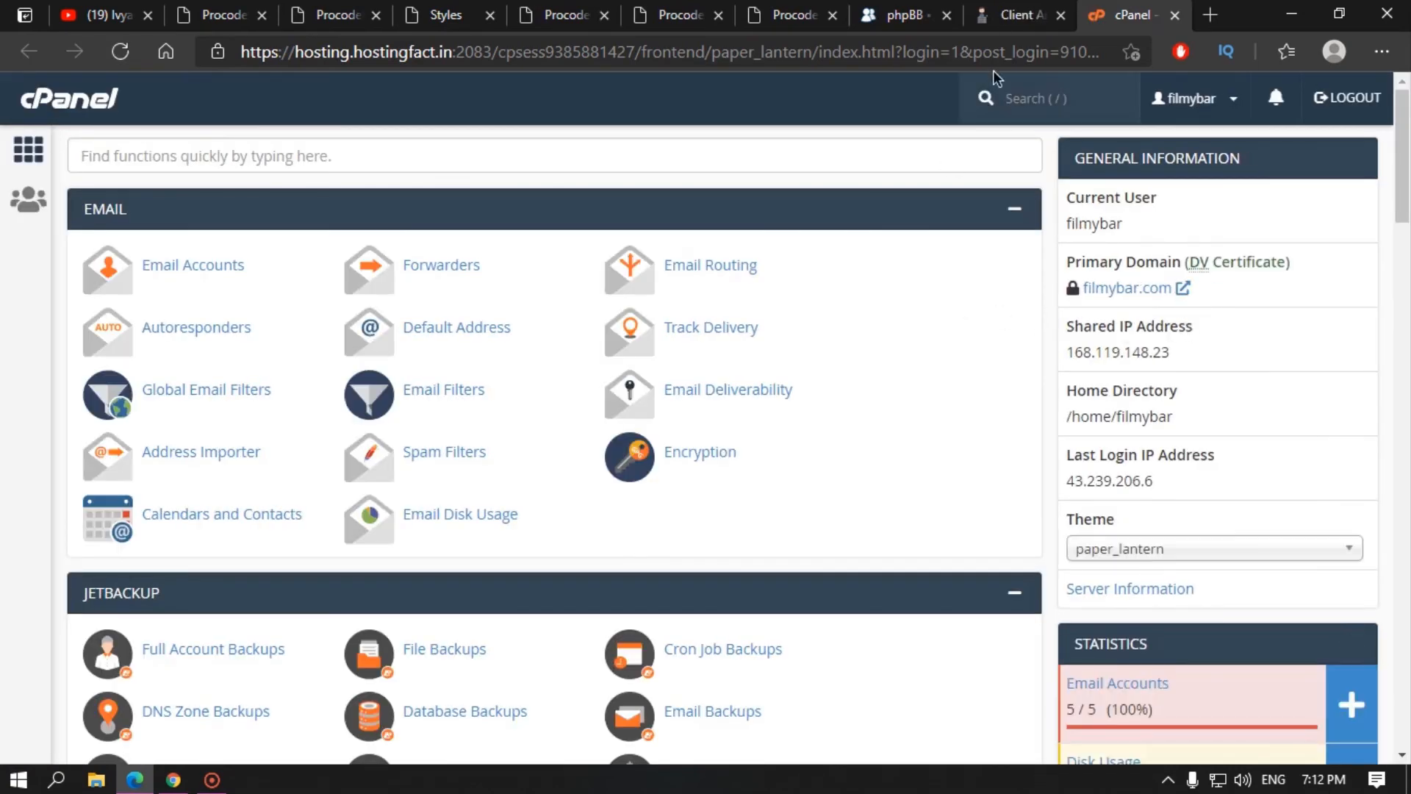
# Step: Return to the cPanel dashboard and open the phpBB script in Softaculous Apps Installer
pyautogui.click(1022, 7)
pyautogui.click(1123, 14)
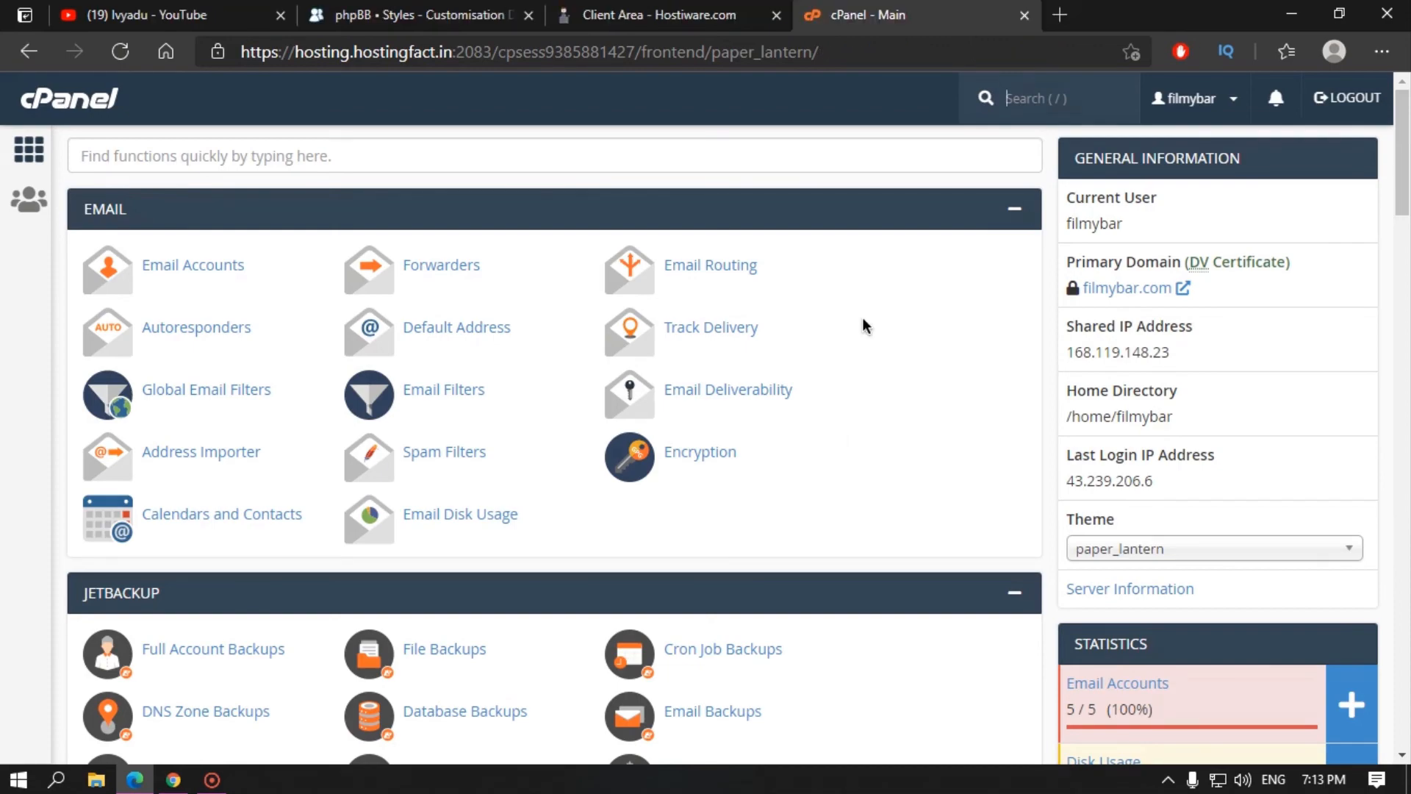
pyautogui.scroll(-20, 862, 316)
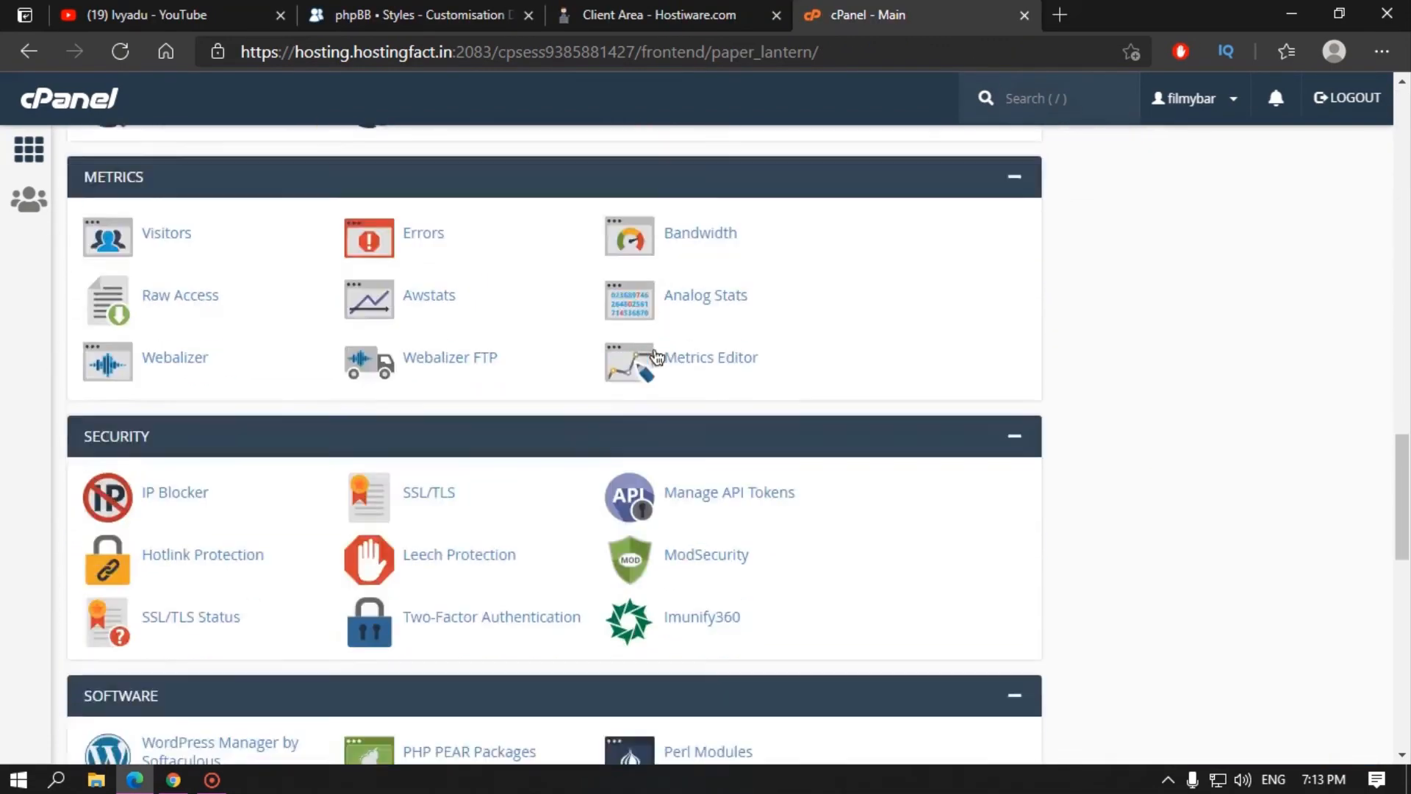
pyautogui.scroll(-12, 657, 356)
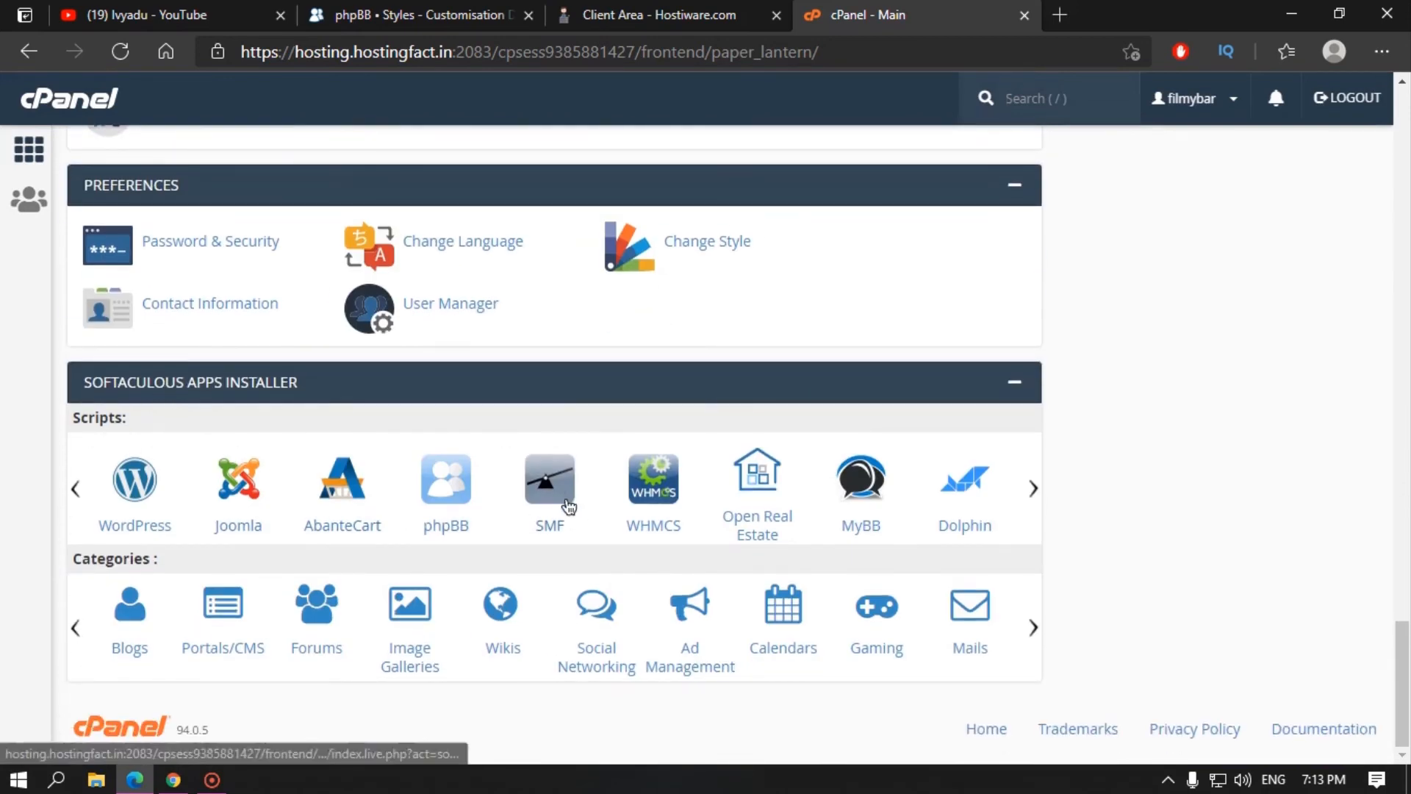
pyautogui.click(451, 489)
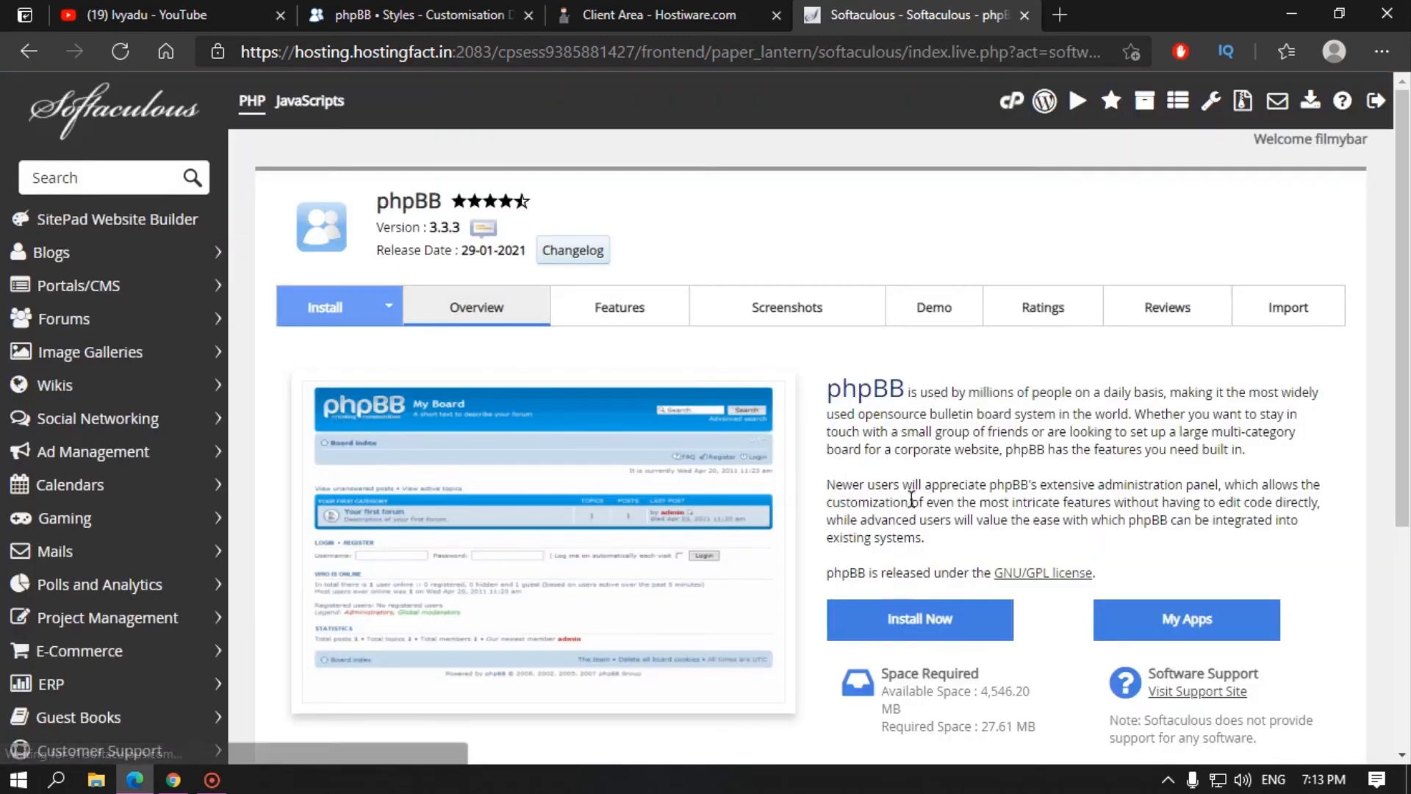
# Step: Target the phpBB install at forum.procodelist.com's root, leaving the install directory empty
pyautogui.scroll(-3, 867, 456)
pyautogui.click(919, 420)
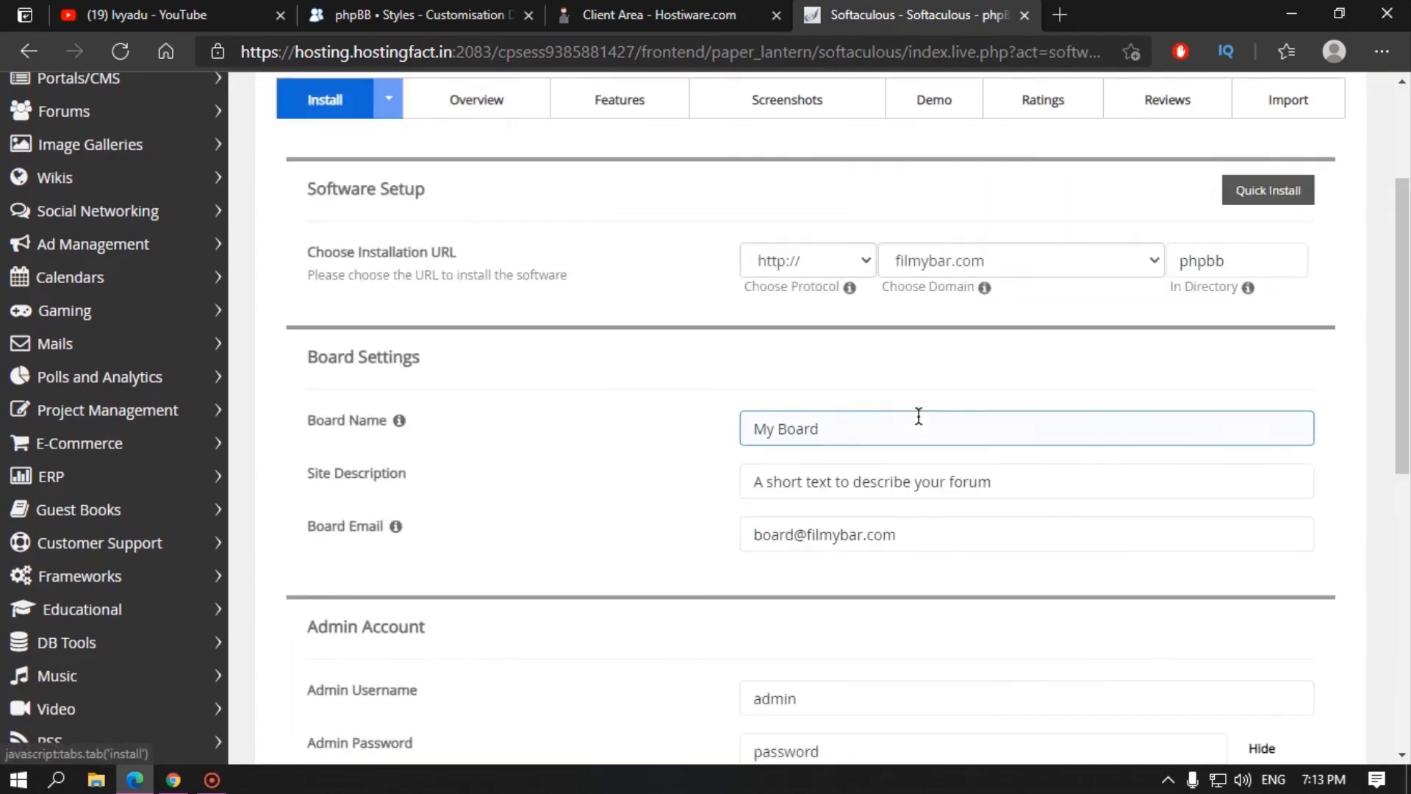
pyautogui.click(946, 262)
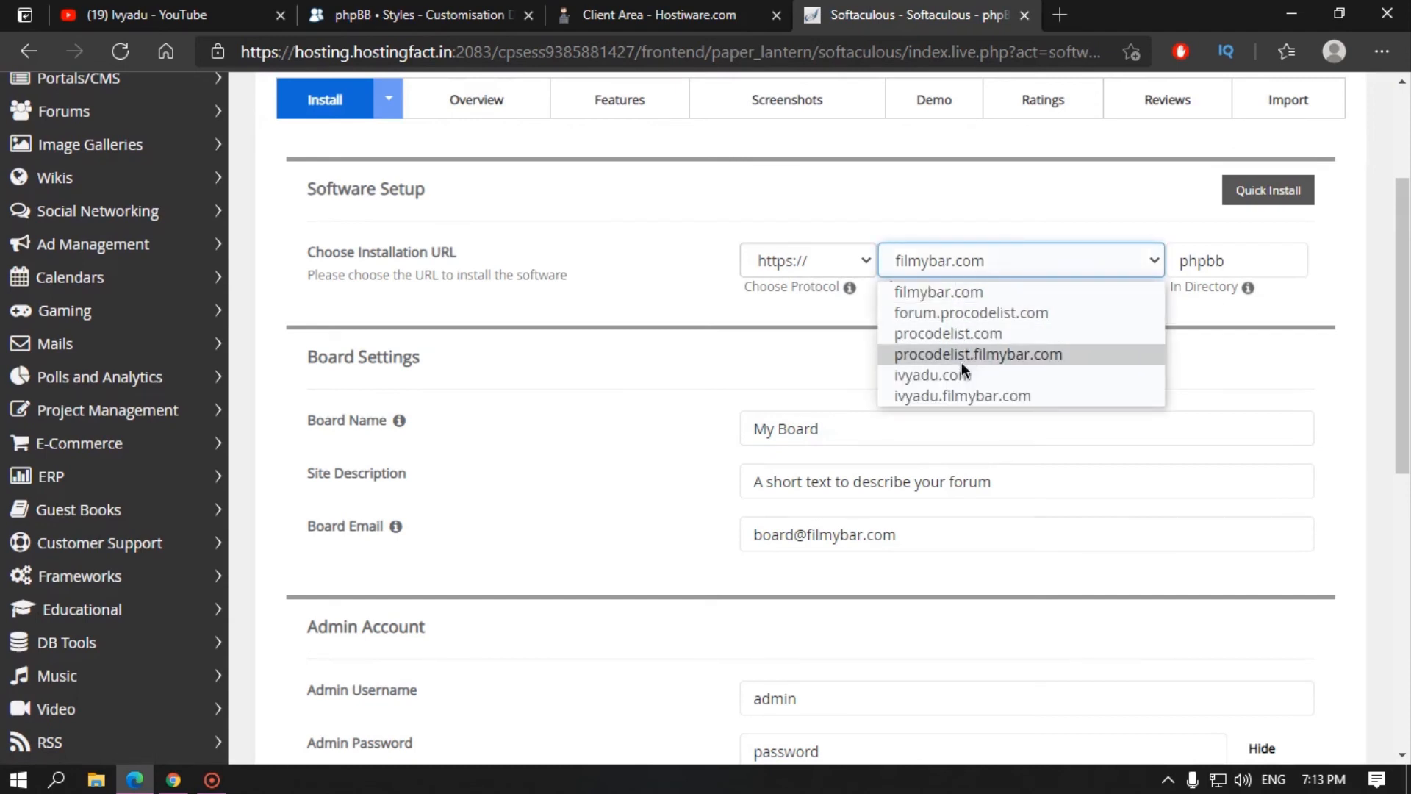
pyautogui.click(941, 314)
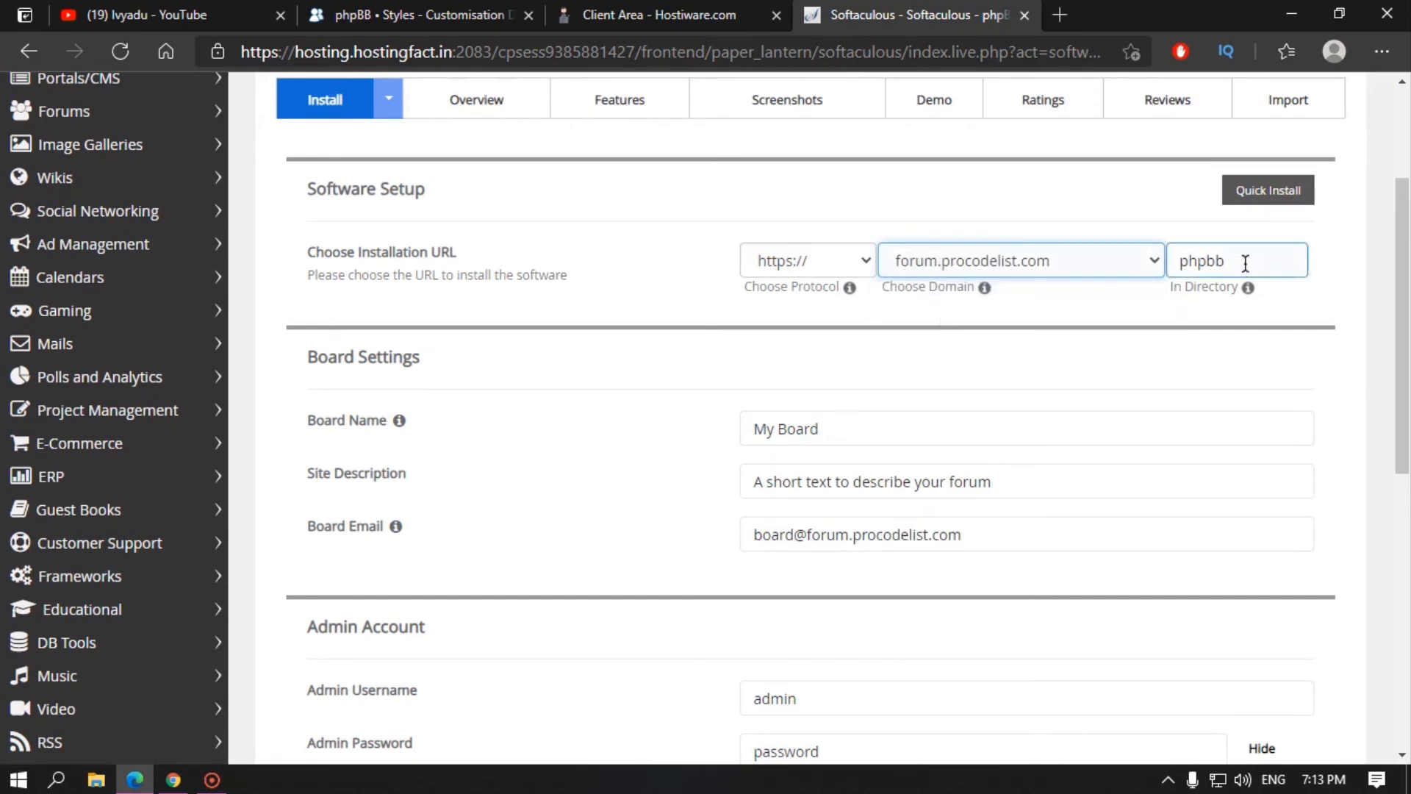
pyautogui.moveTo(1245, 263); pyautogui.dragTo(1161, 264)
pyautogui.press('BackSpace')
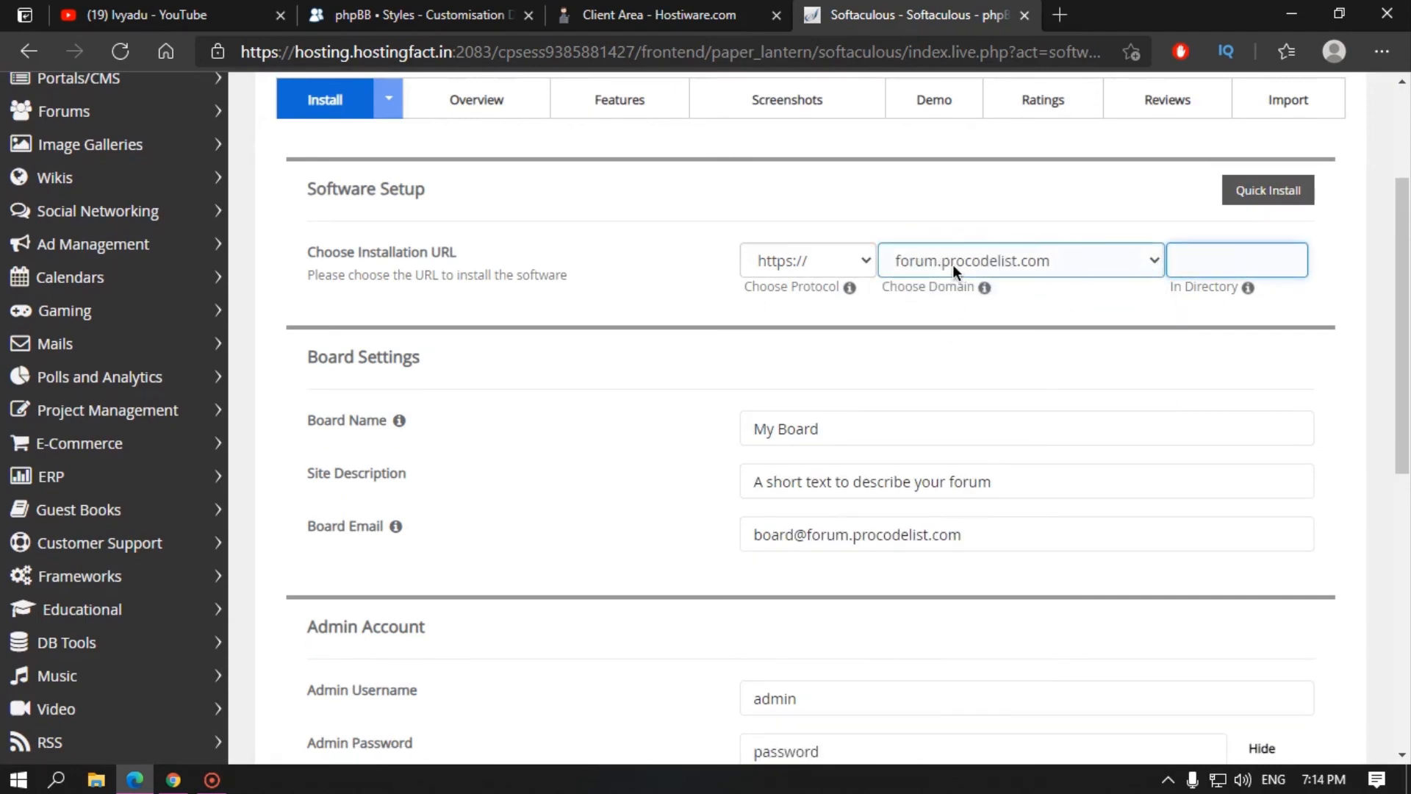
pyautogui.click(703, 303)
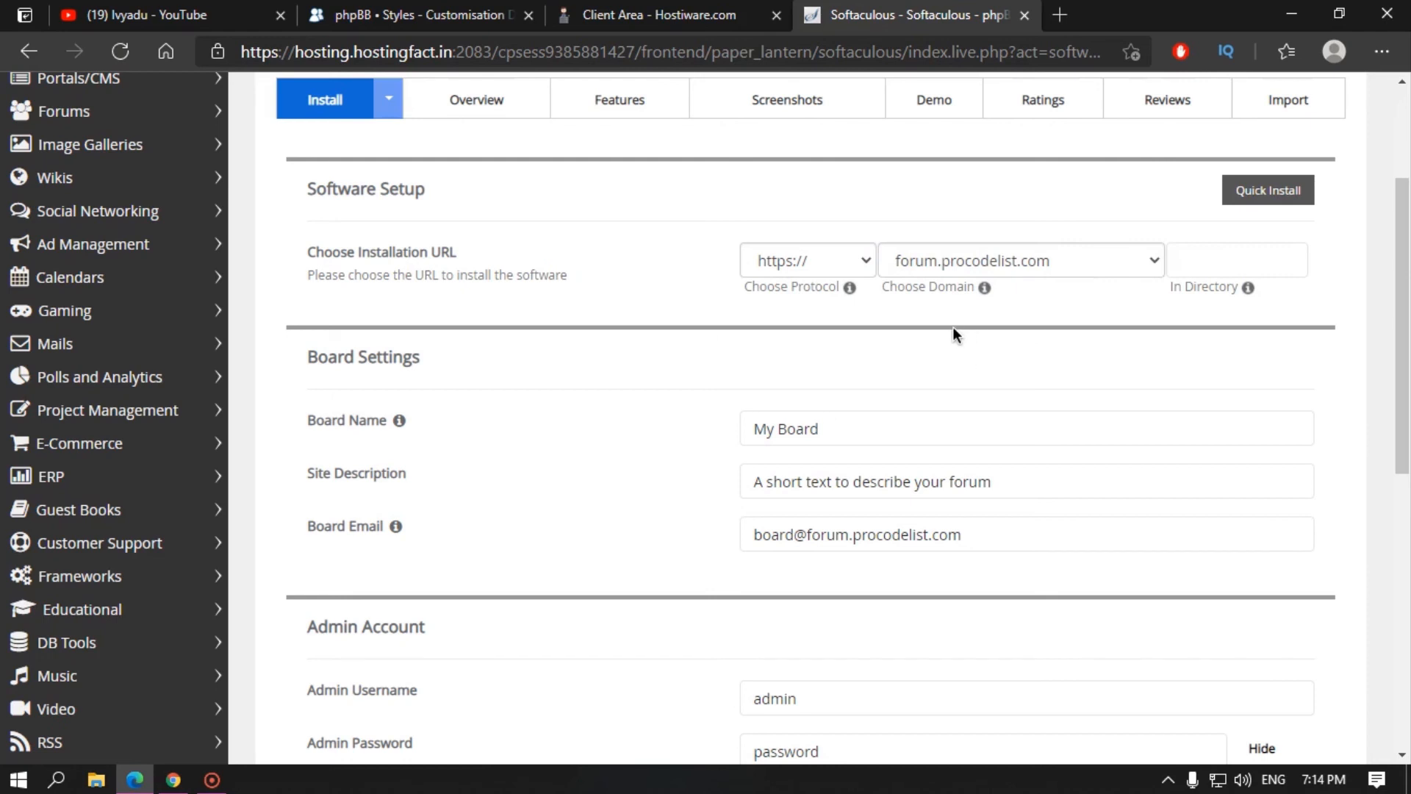
pyautogui.click(1187, 266)
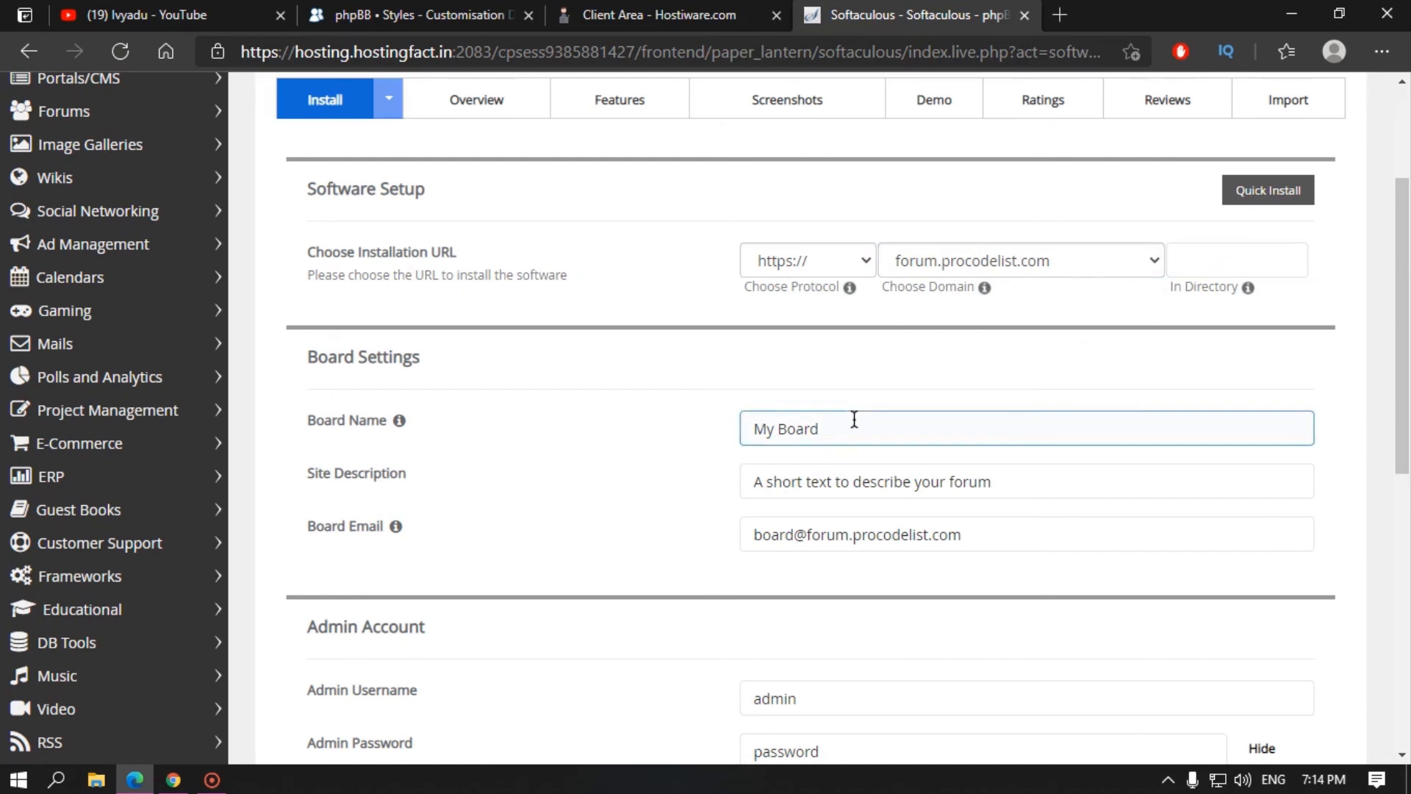
pyautogui.moveTo(853, 422); pyautogui.dragTo(752, 430)
pyautogui.moveTo(1024, 482); pyautogui.dragTo(731, 482)
pyautogui.scroll(-3, 600, 492)
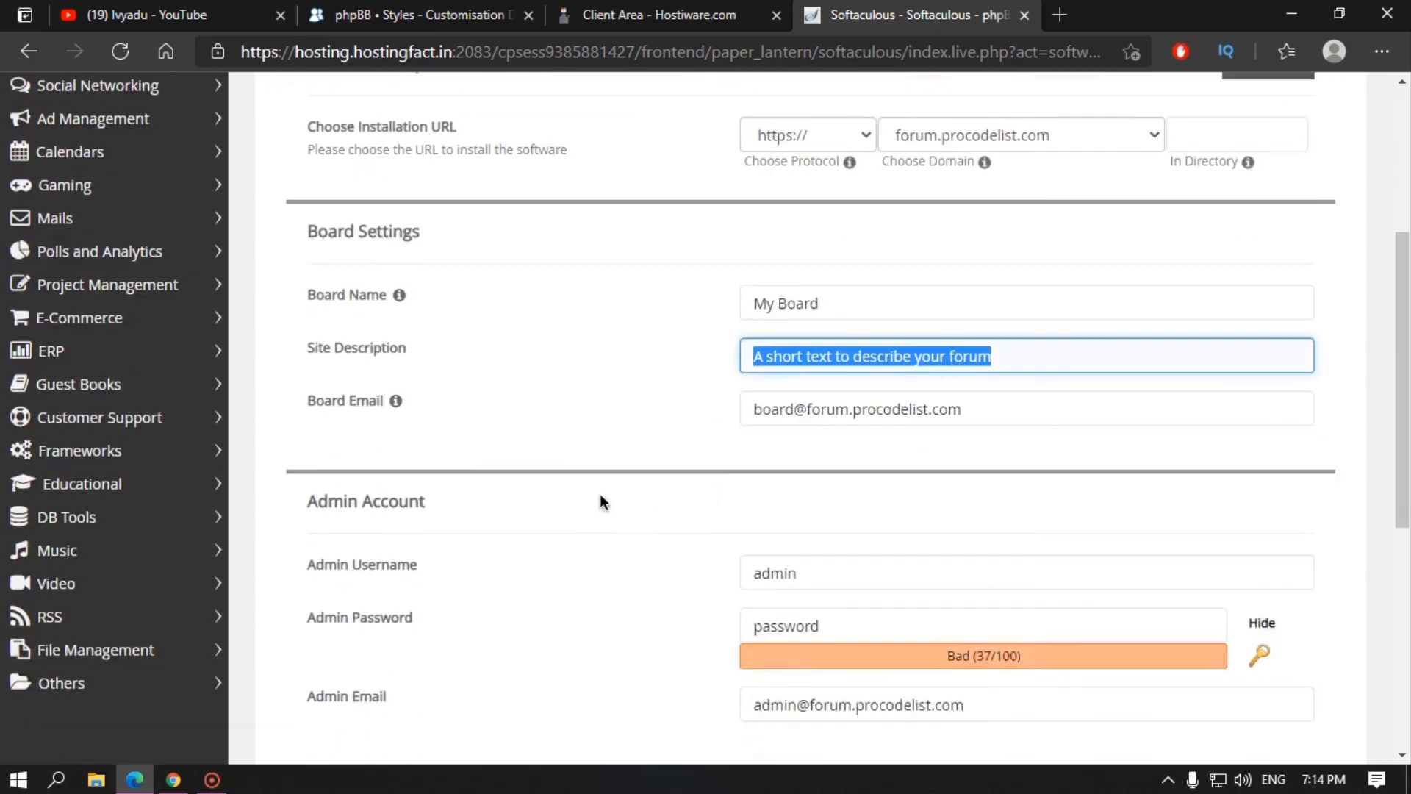
pyautogui.moveTo(956, 324); pyautogui.dragTo(741, 324)
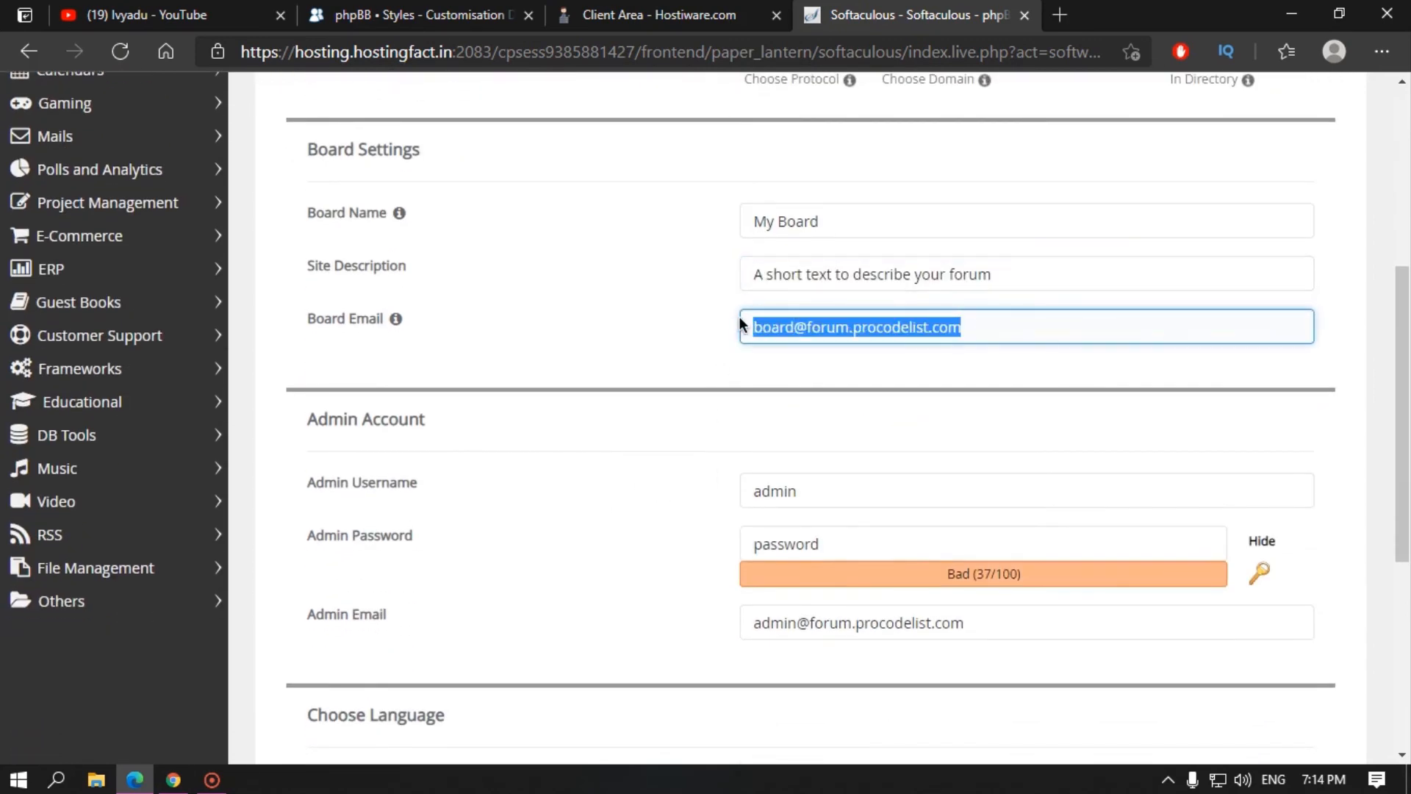
pyautogui.write('mail')
pyautogui.press('BackSpace')
pyautogui.press('BackSpace')
pyautogui.press('BackSpace')
pyautogui.press('BackSpace')
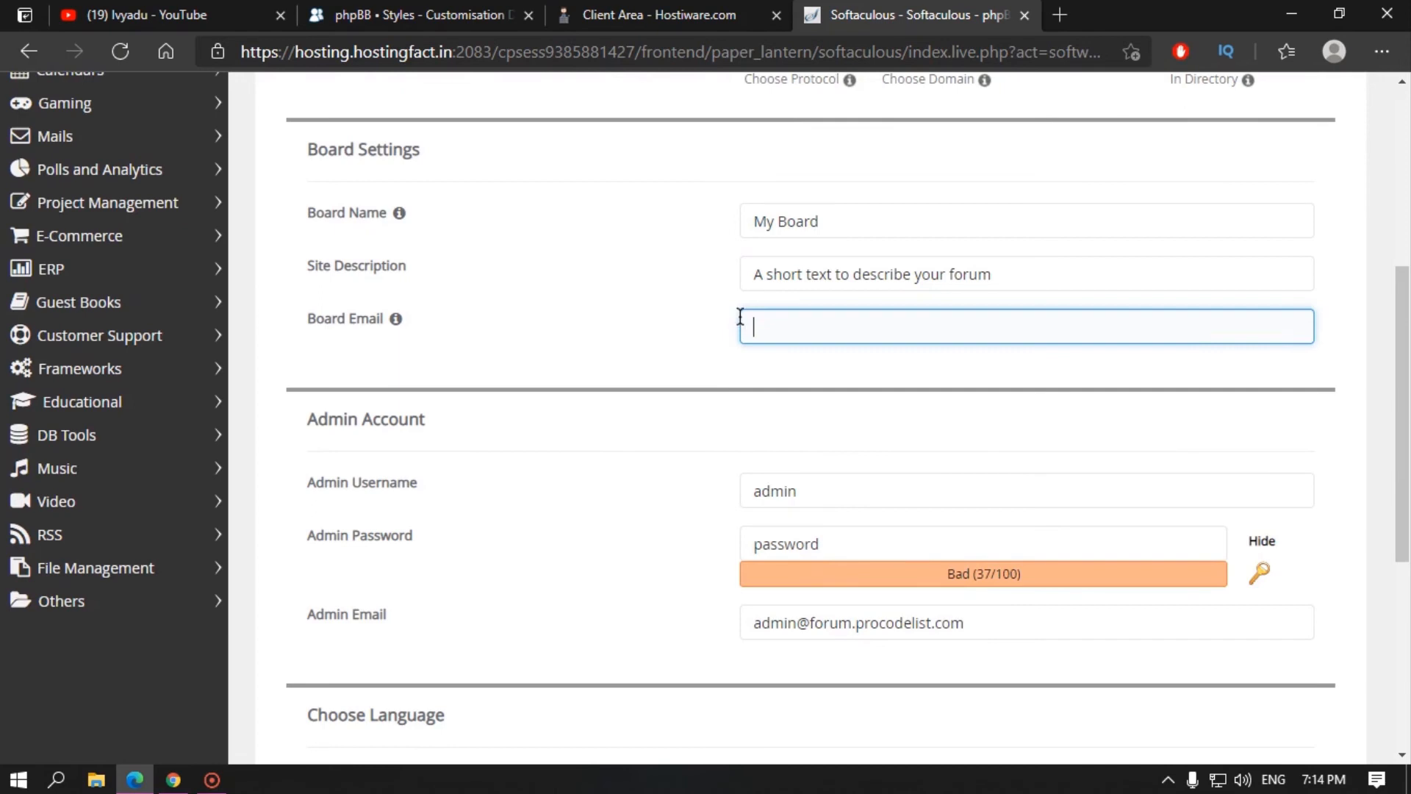
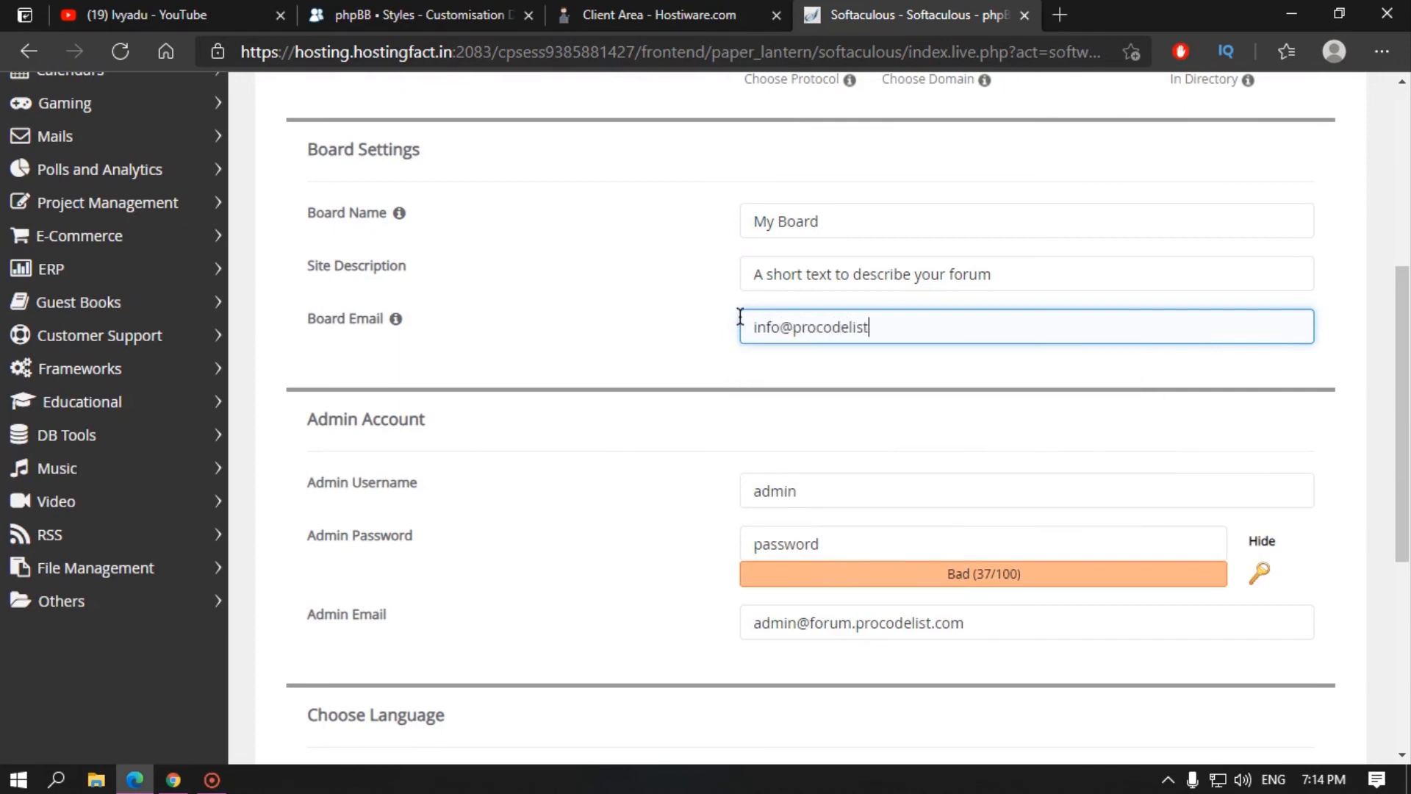
pyautogui.moveTo(954, 328); pyautogui.dragTo(696, 321)
pyautogui.hotkey('ctrl', 'c')
pyautogui.moveTo(970, 623); pyautogui.dragTo(409, 621)
pyautogui.hotkey('ctrl', 'v')
pyautogui.click(627, 567)
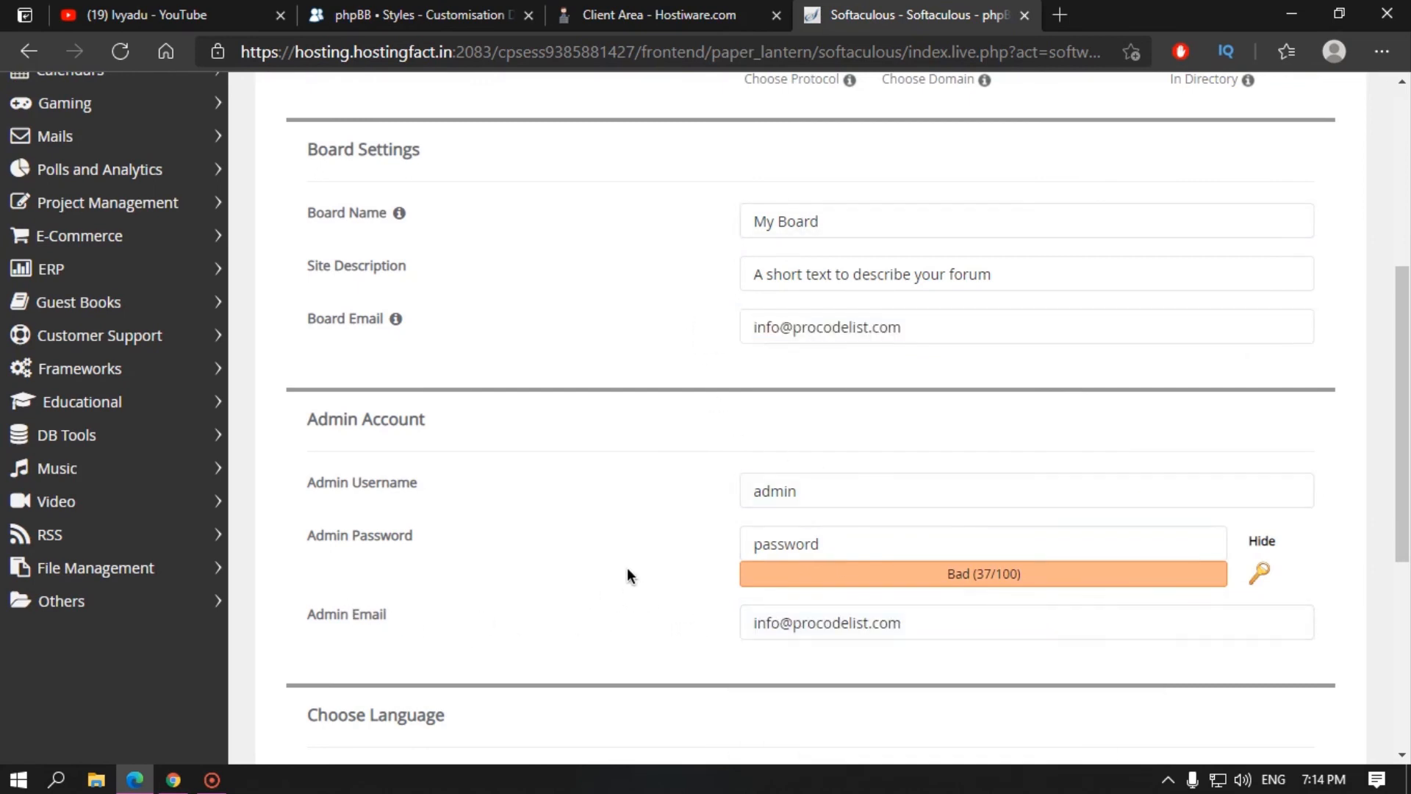
# Step: Replace the default admin password with a new masked one and start the installation
pyautogui.click(812, 535)
pyautogui.moveTo(844, 546); pyautogui.dragTo(501, 530)
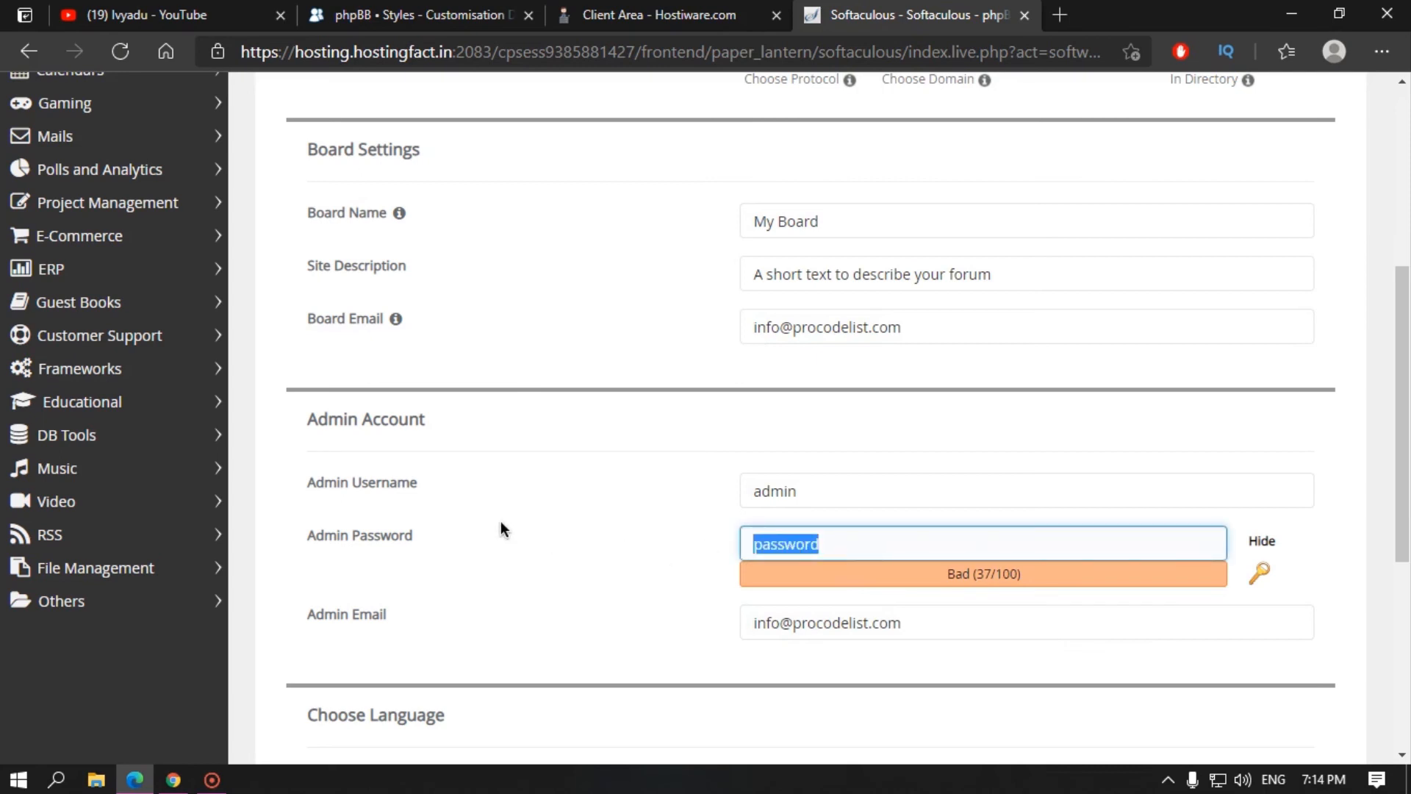
pyautogui.click(1262, 541)
pyautogui.moveTo(842, 557); pyautogui.dragTo(641, 565)
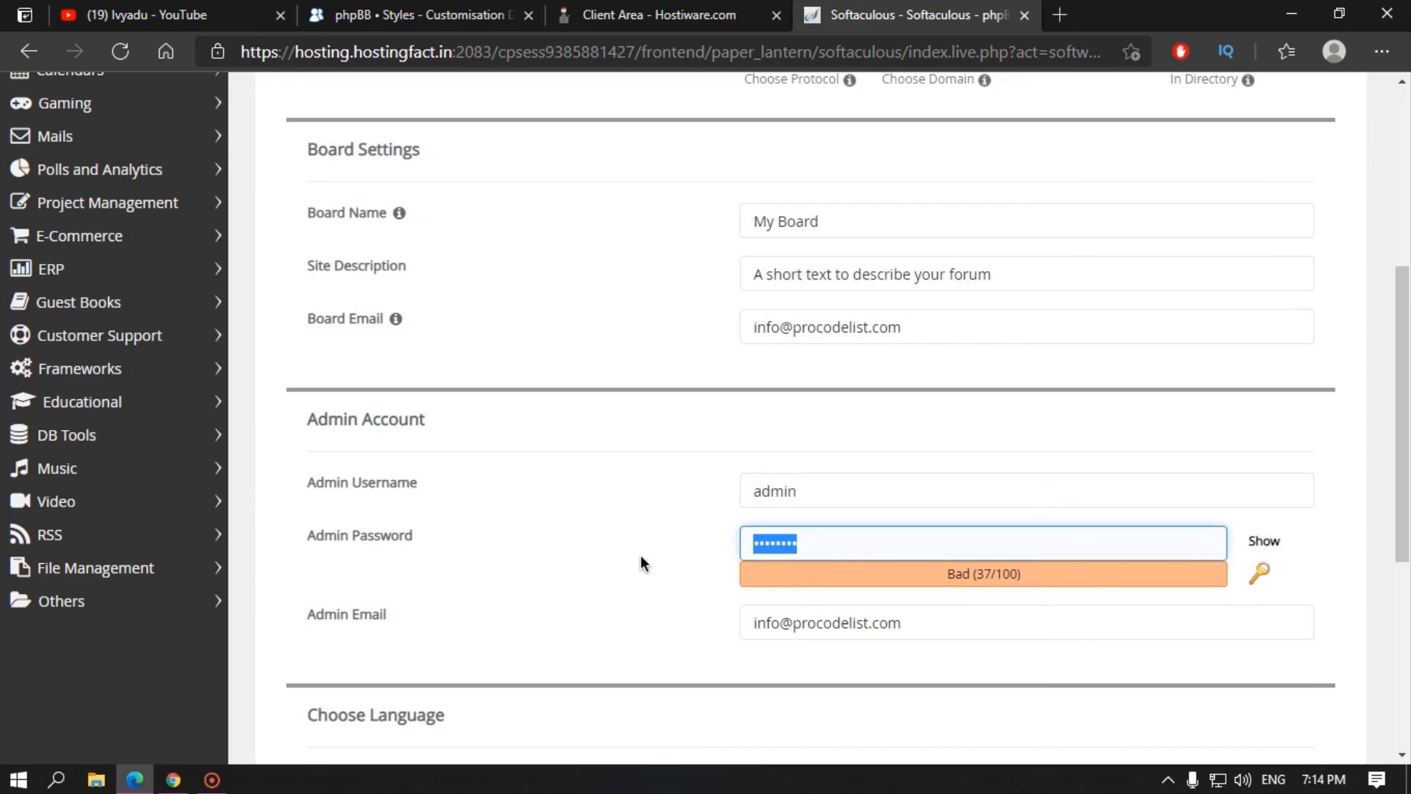
pyautogui.write('•••••••••••')
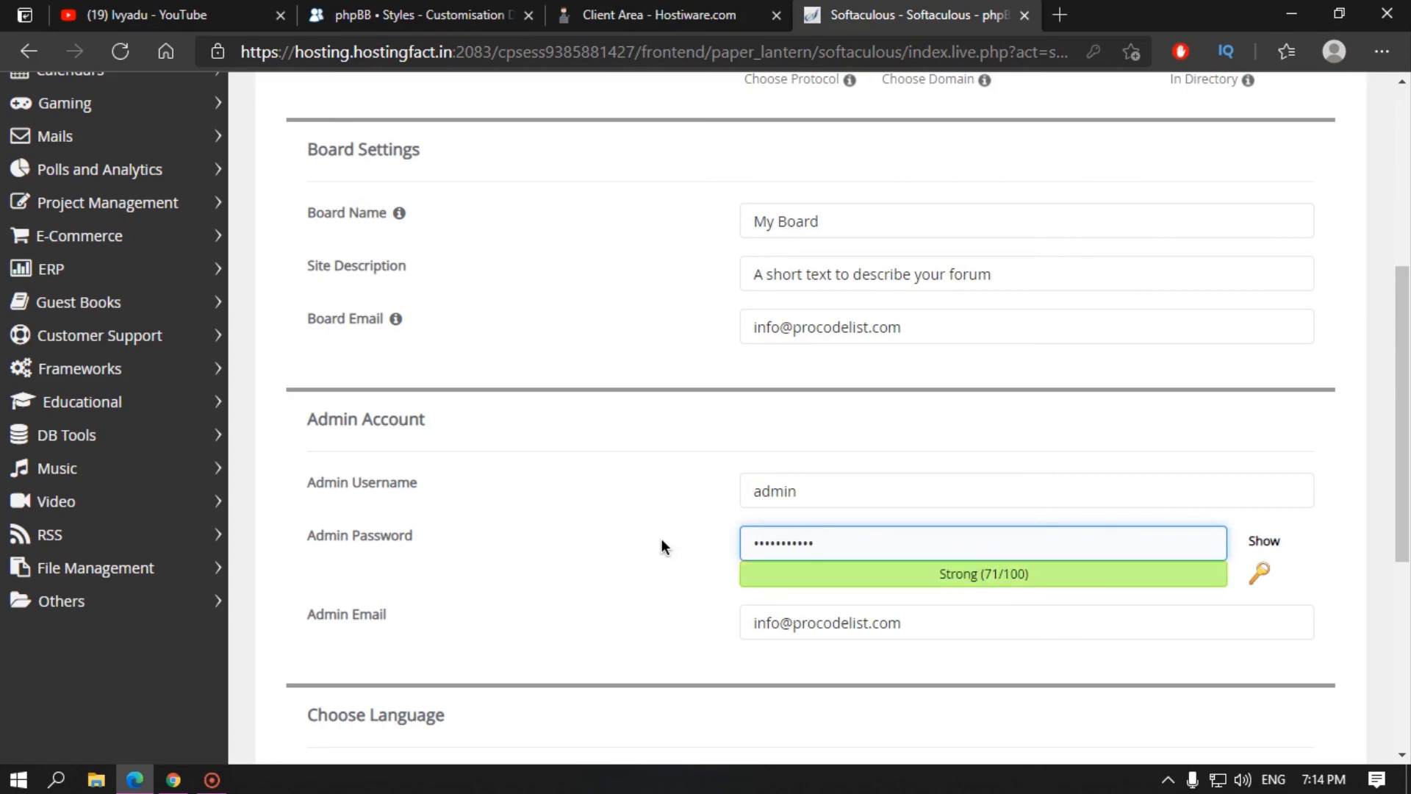
pyautogui.click(646, 547)
pyautogui.scroll(-4, 661, 559)
pyautogui.click(821, 644)
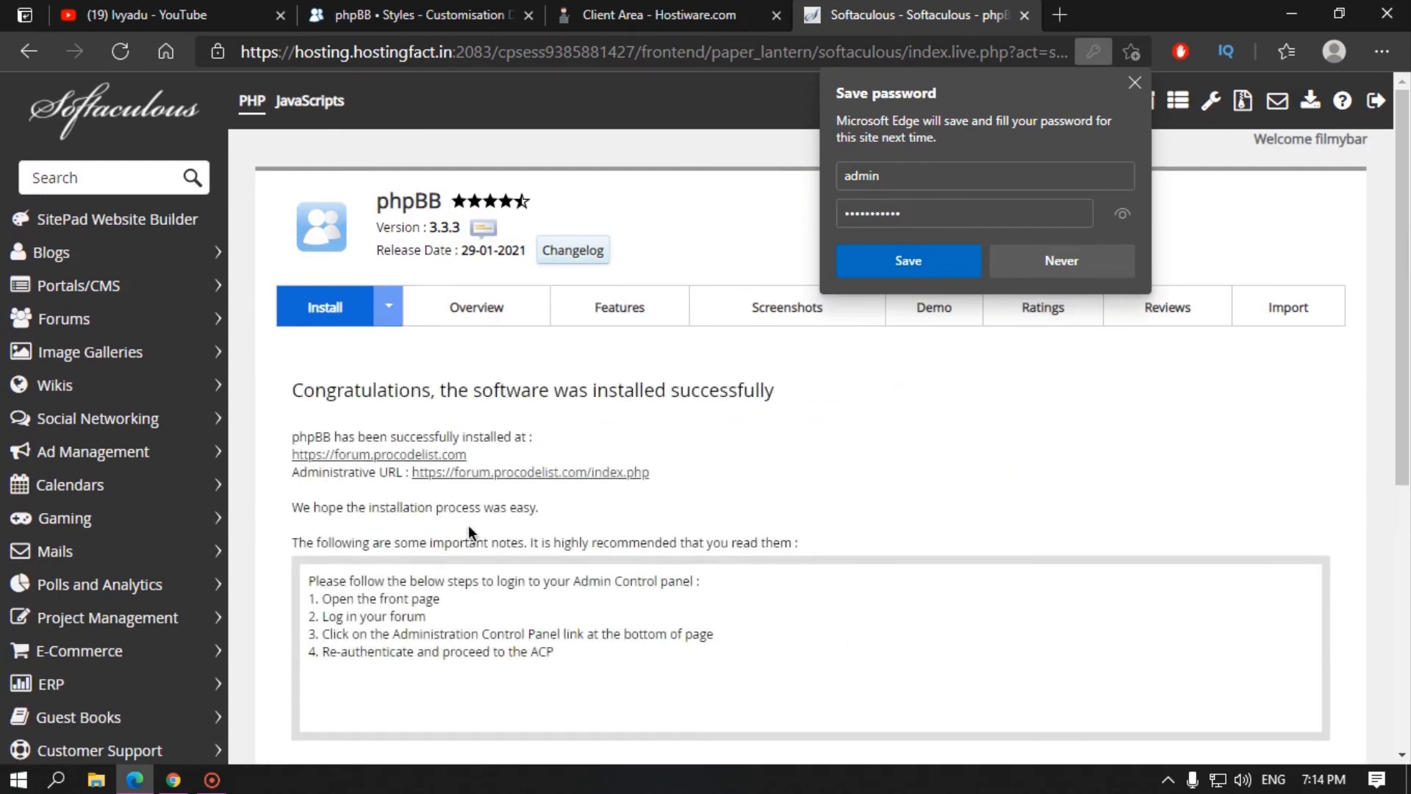
# Step: Decline Edge's password save and open forum.procodelist.com's front page in a new tab
pyautogui.click(1078, 265)
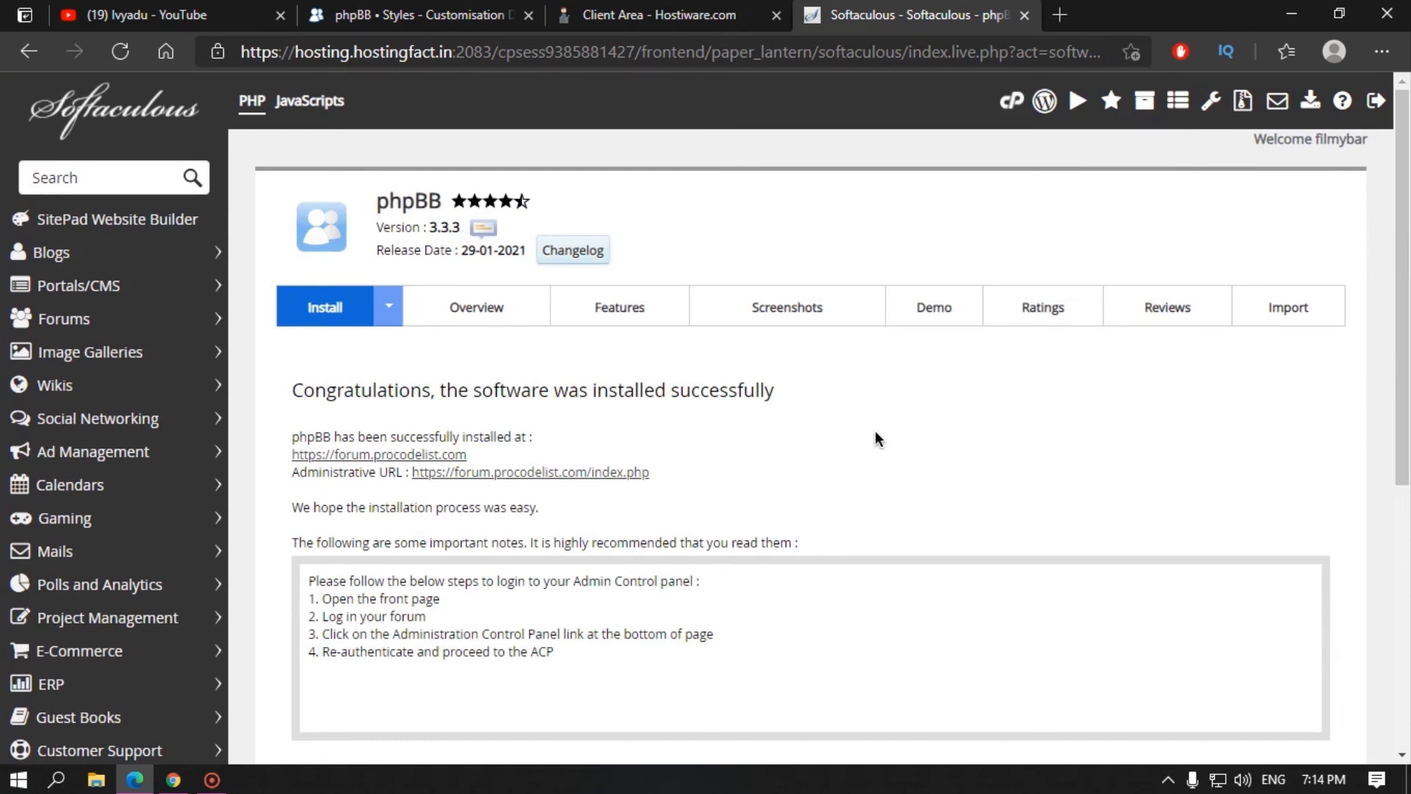
pyautogui.click(365, 456)
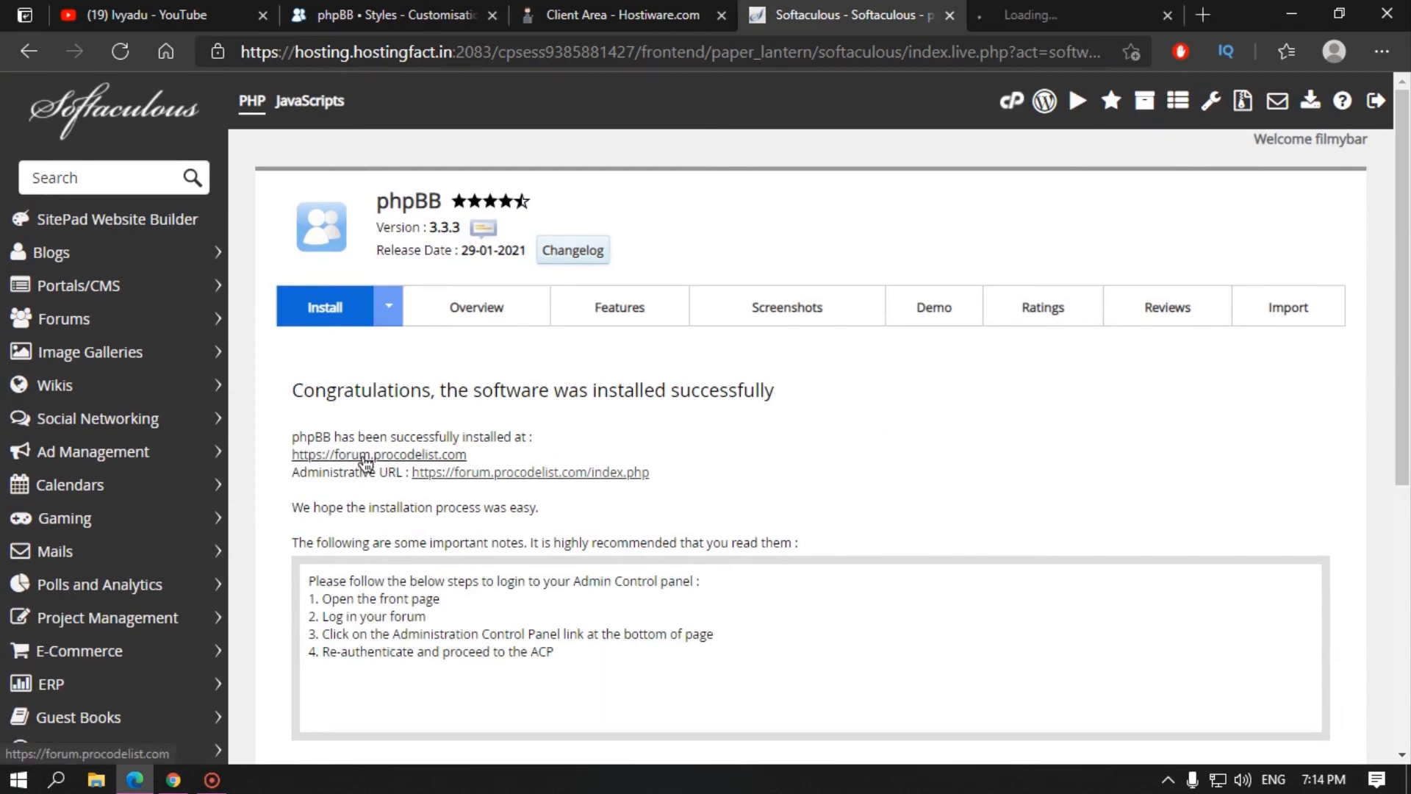
pyautogui.click(1049, 11)
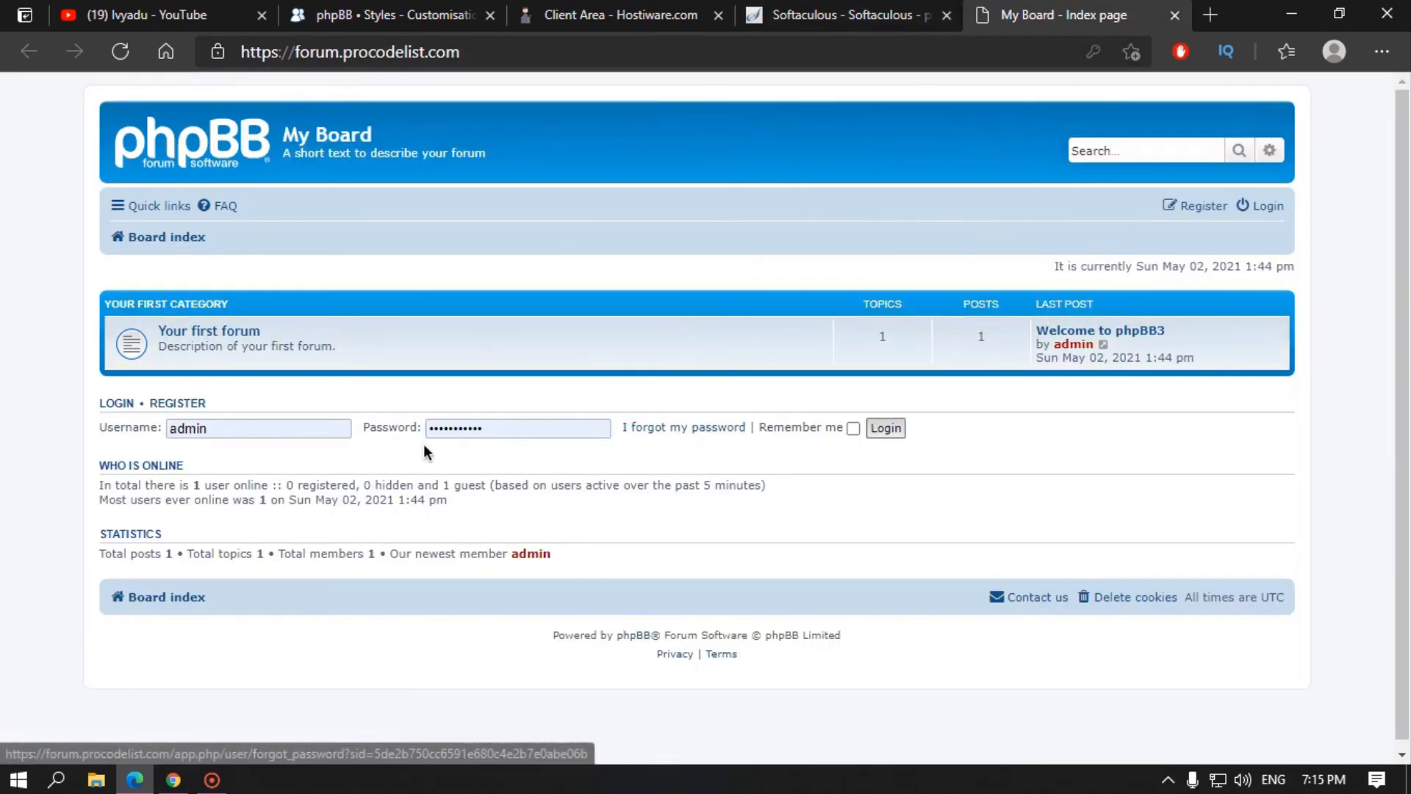
# Step: Log in as admin and re-authenticate into the Administration Control Panel
pyautogui.click(886, 428)
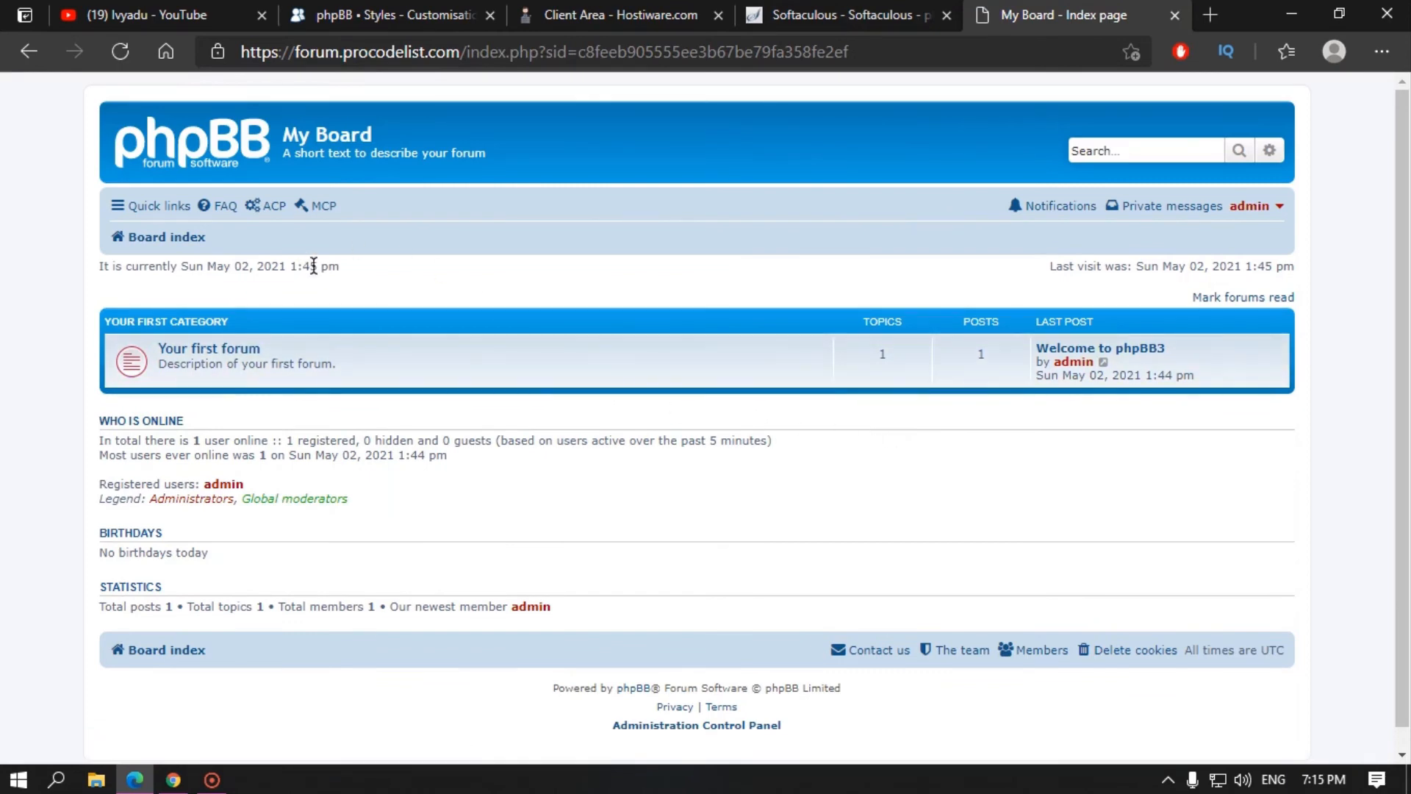
pyautogui.click(275, 215)
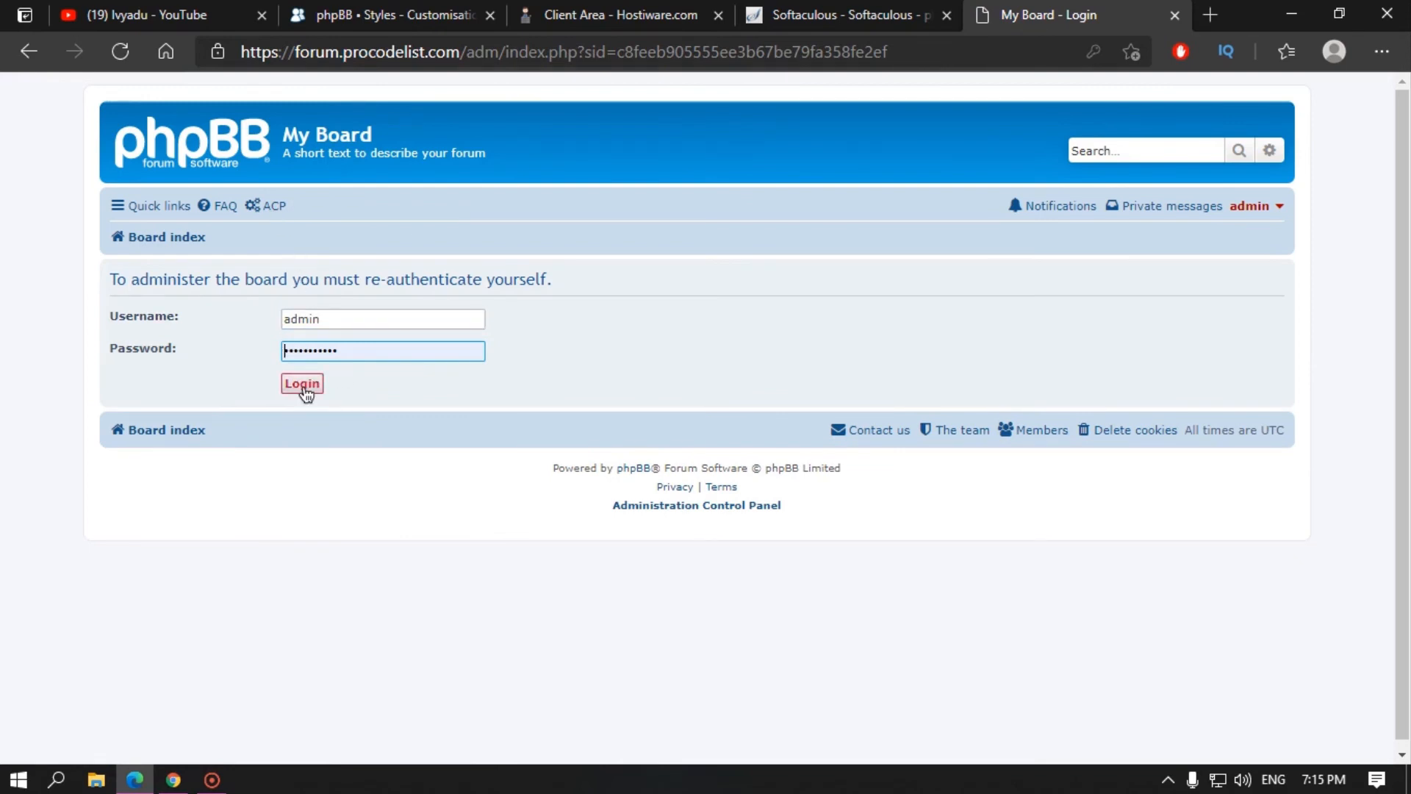
pyautogui.click(307, 394)
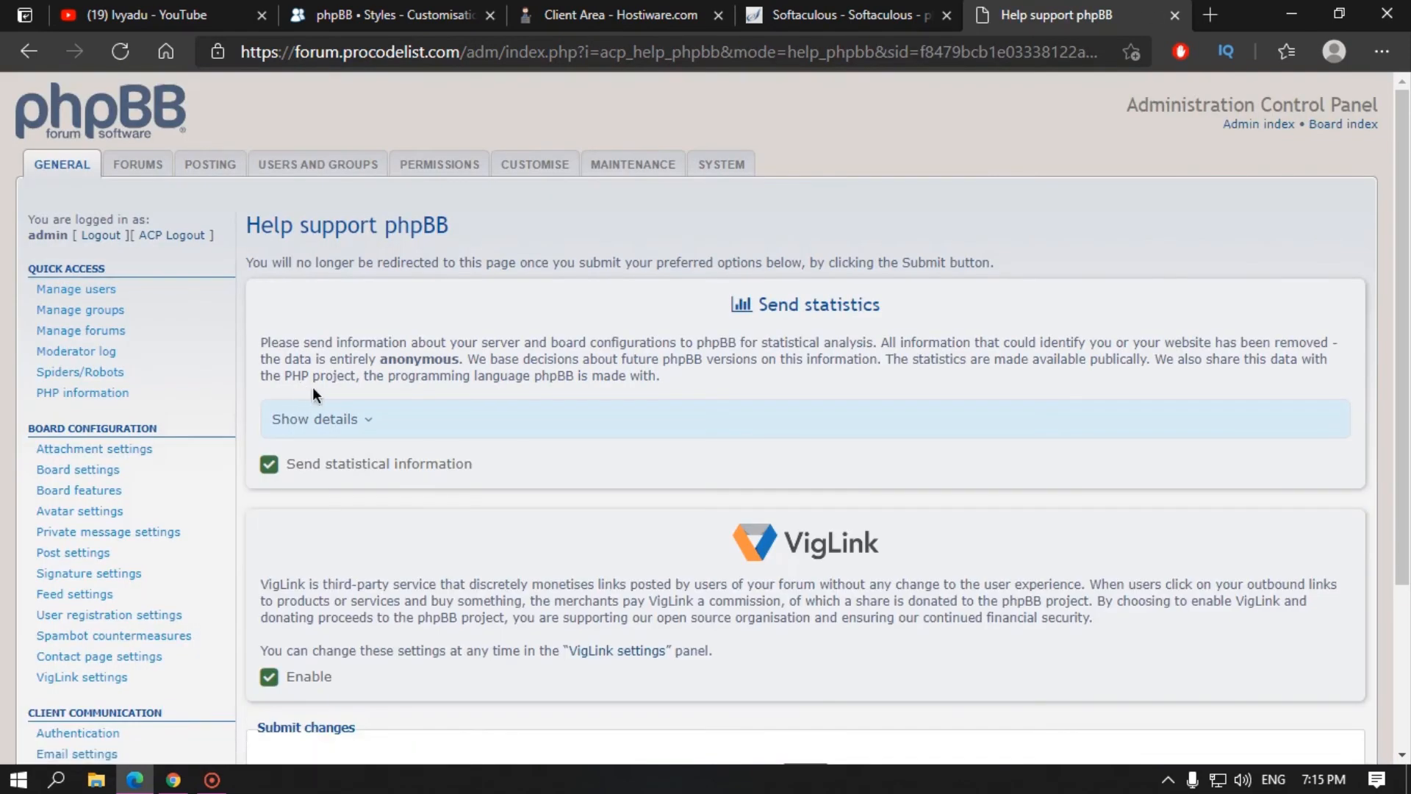
pyautogui.scroll(-3, 590, 391)
pyautogui.scroll(3, 590, 391)
pyautogui.scroll(-3, 163, 441)
pyautogui.scroll(3, 586, 482)
pyautogui.moveTo(788, 304); pyautogui.dragTo(854, 322)
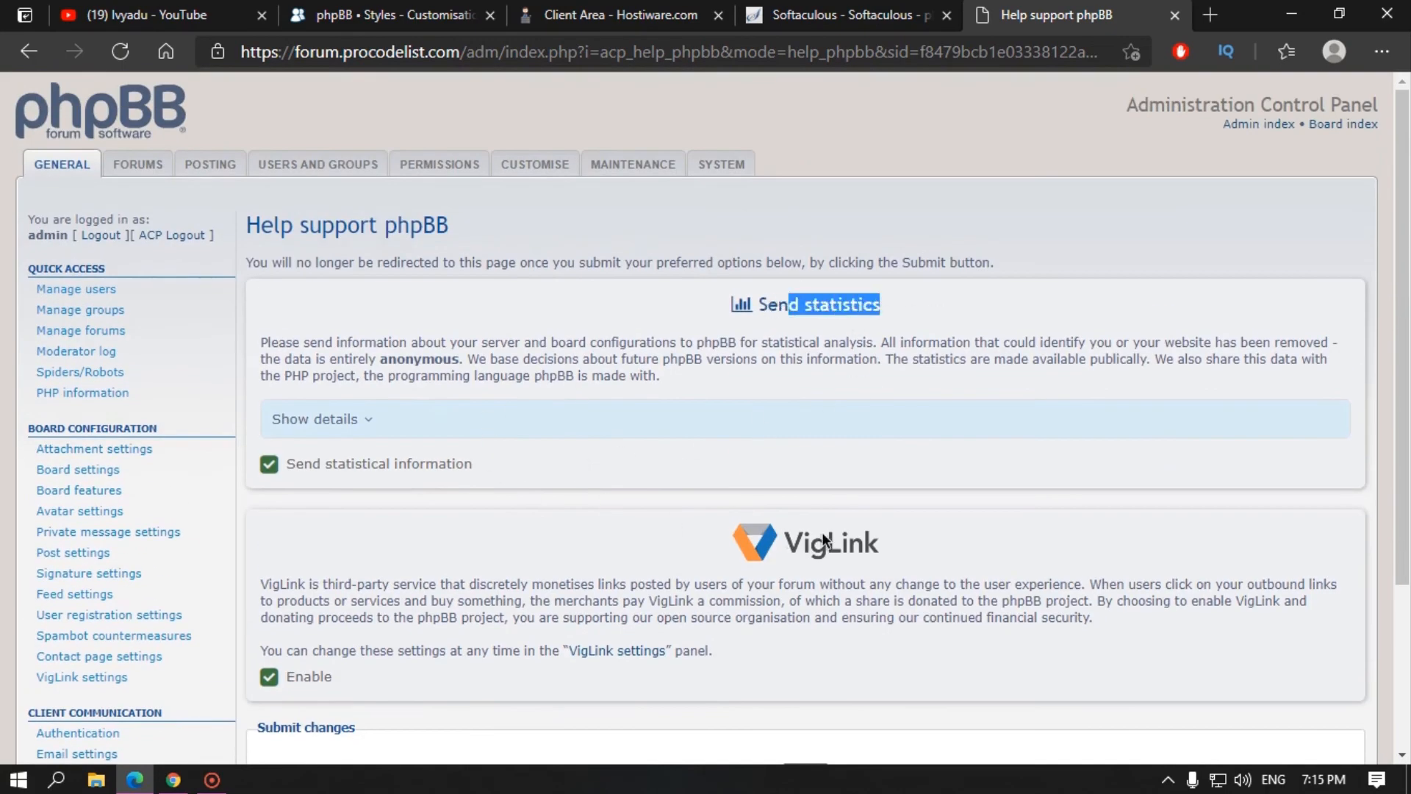
pyautogui.scroll(-2, 795, 418)
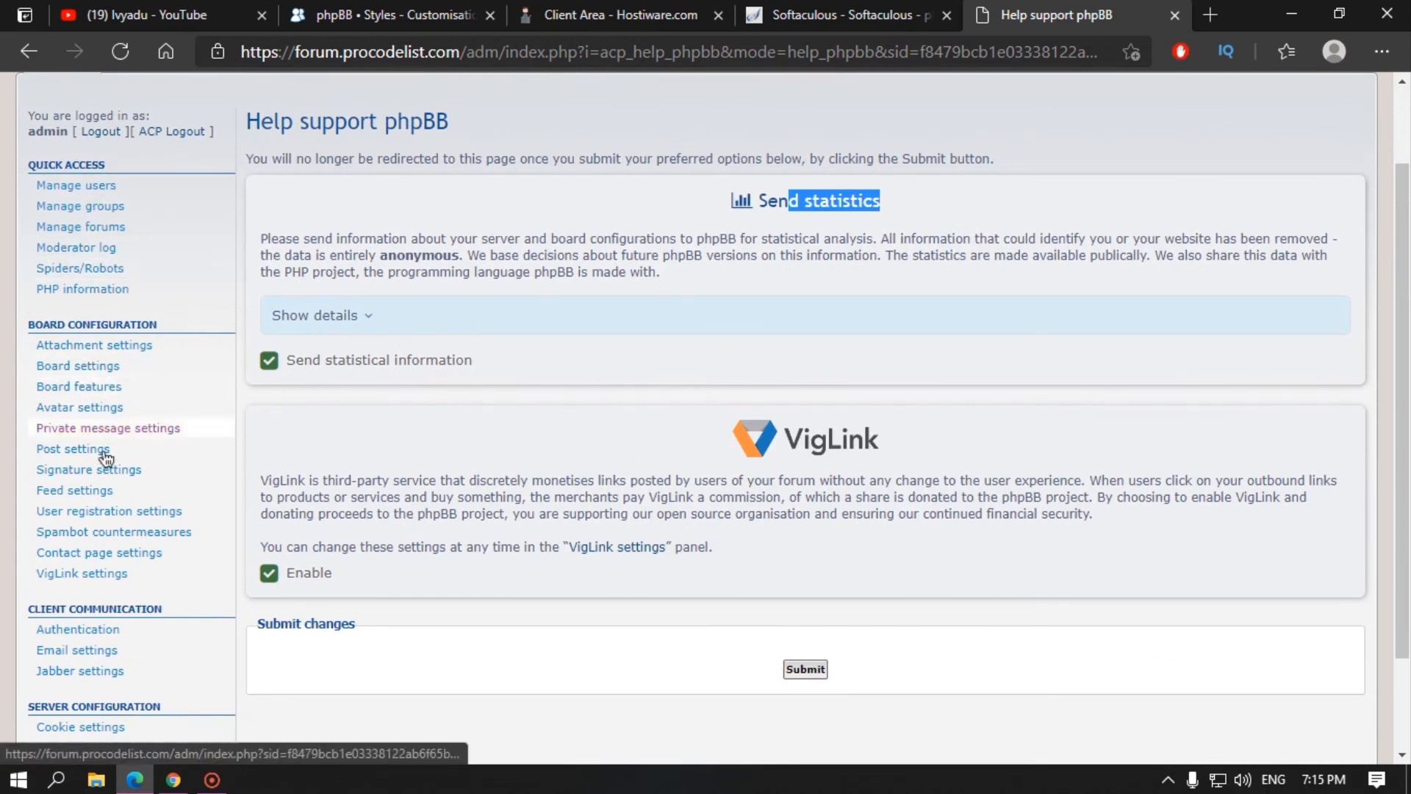
pyautogui.scroll(2, 223, 400)
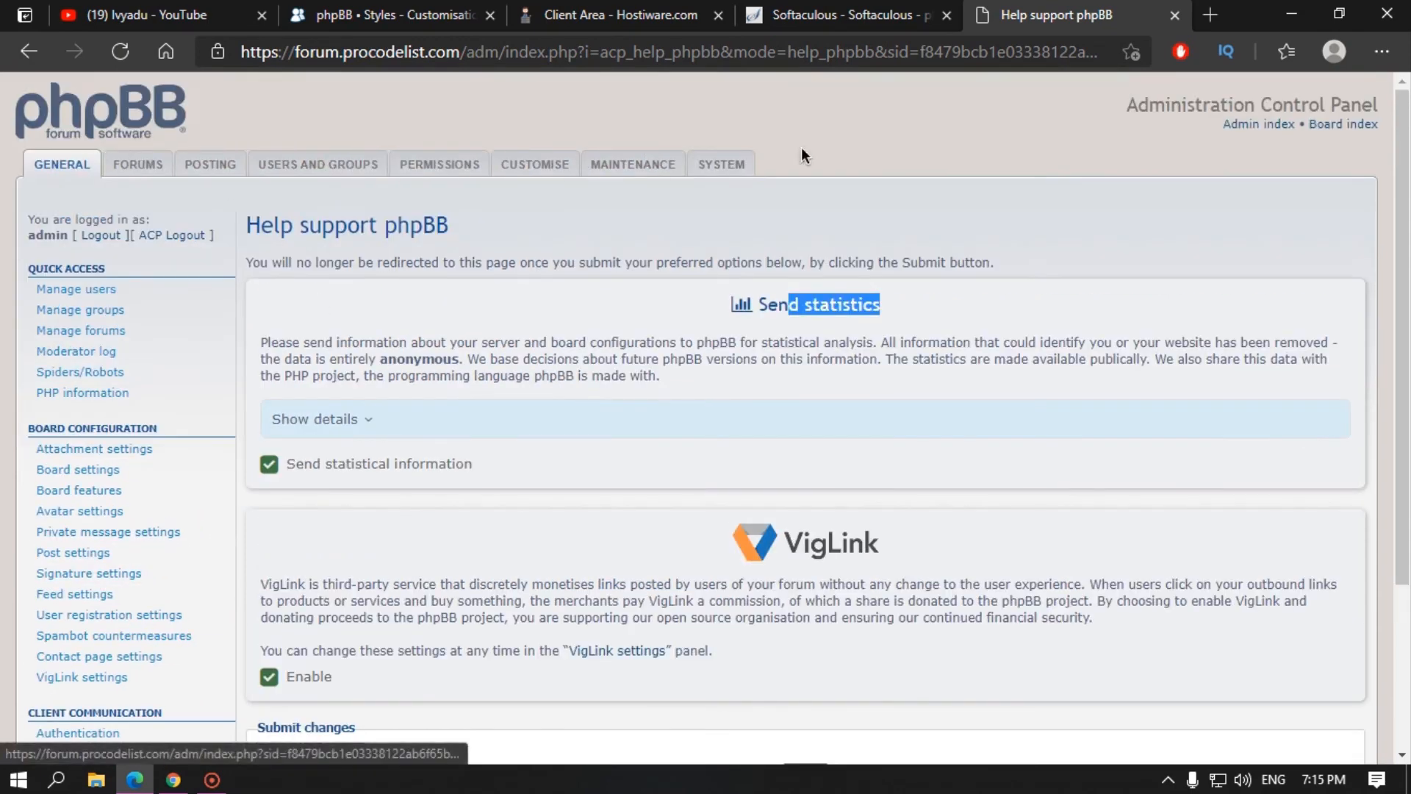
pyautogui.click(898, 143)
# Step: Keep the ACP admin index open in a new tab and show the board index here
pyautogui.click(845, 15)
pyautogui.click(1103, 19)
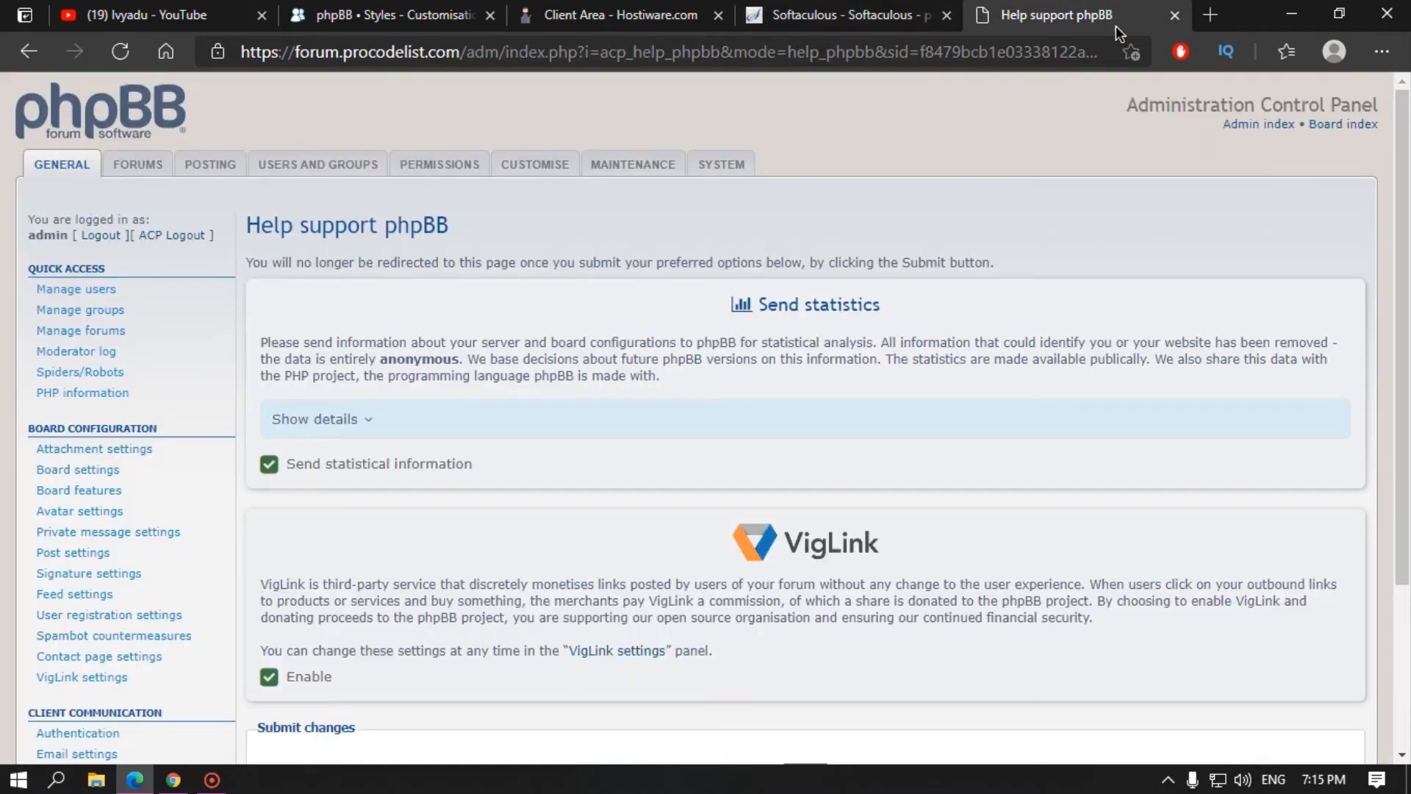
pyautogui.click(1352, 125)
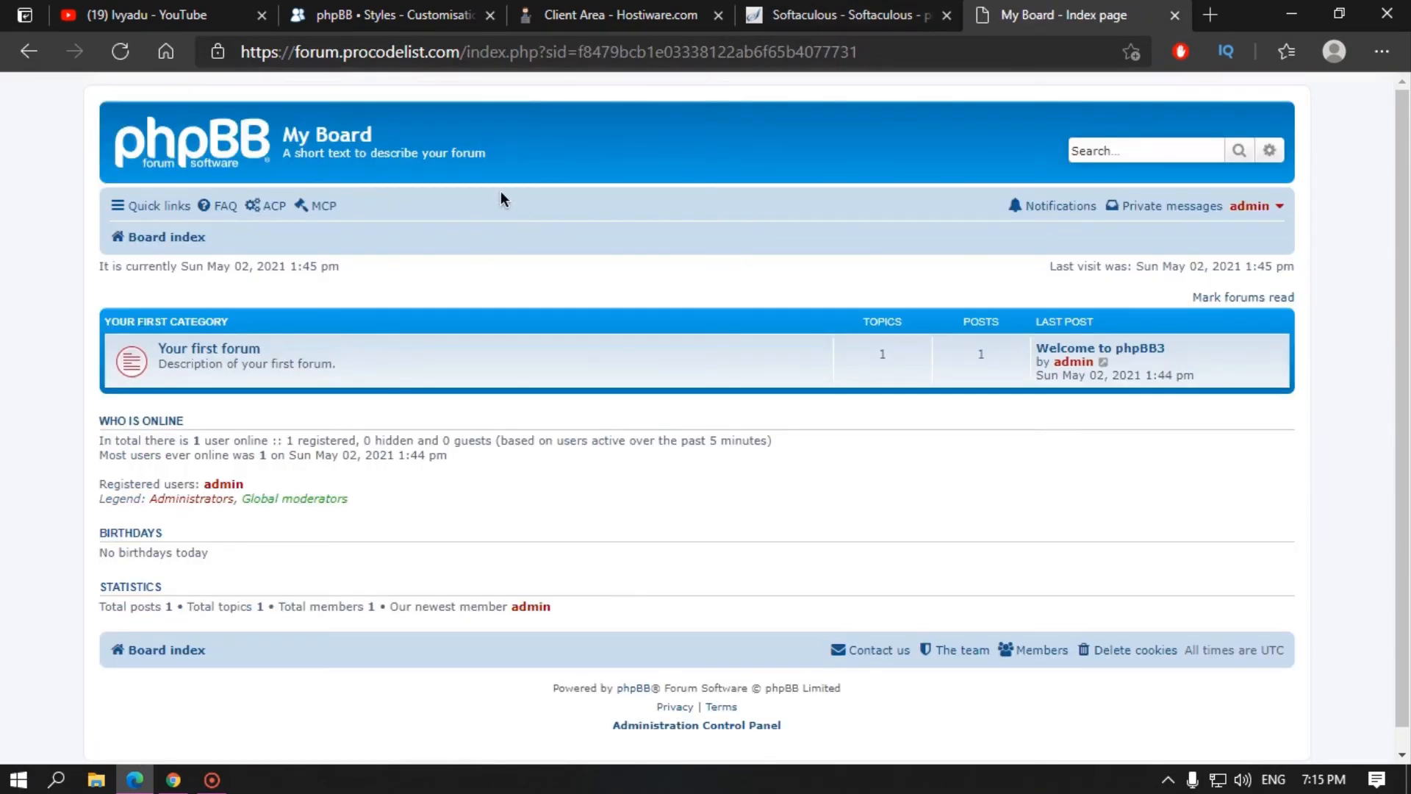
pyautogui.click(268, 207)
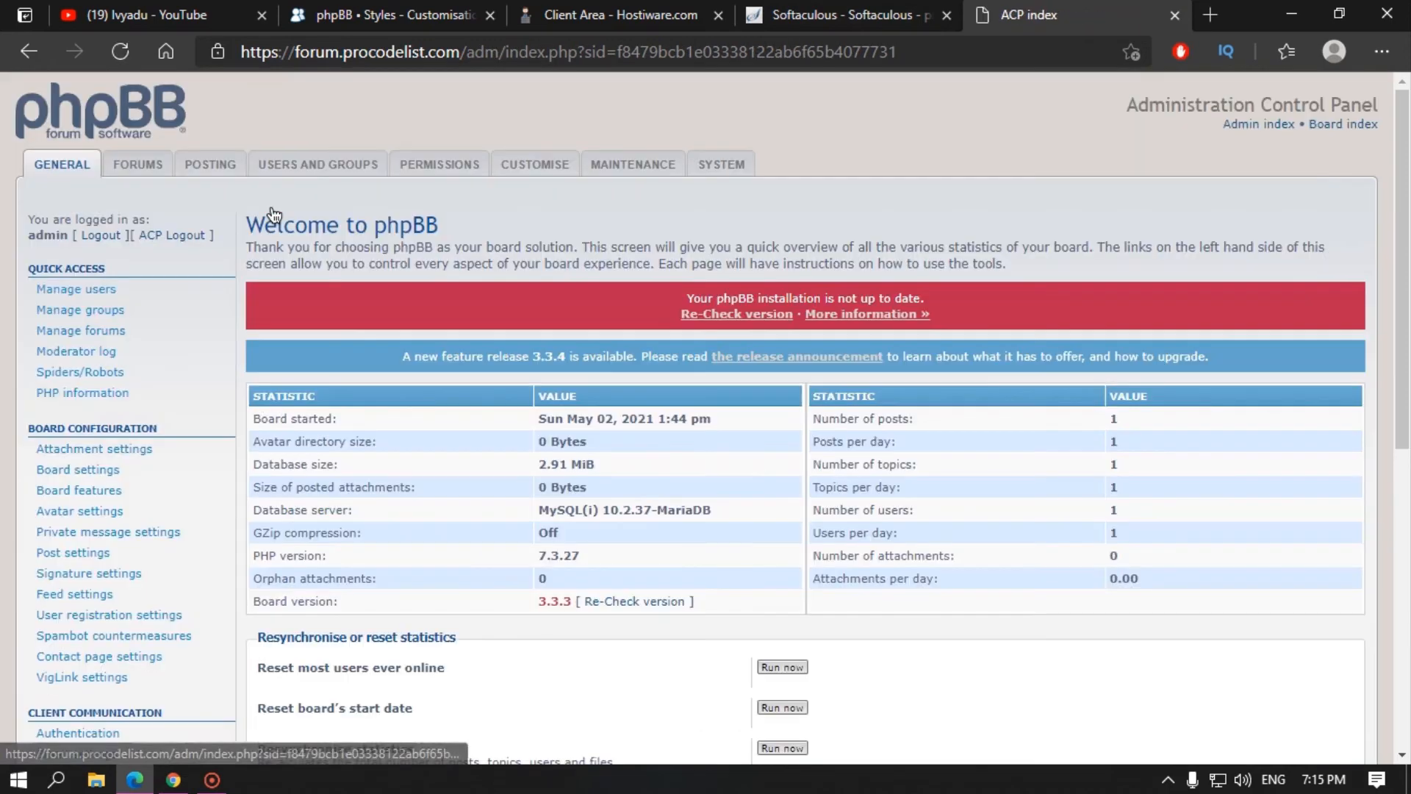
pyautogui.middleClick(1260, 125)
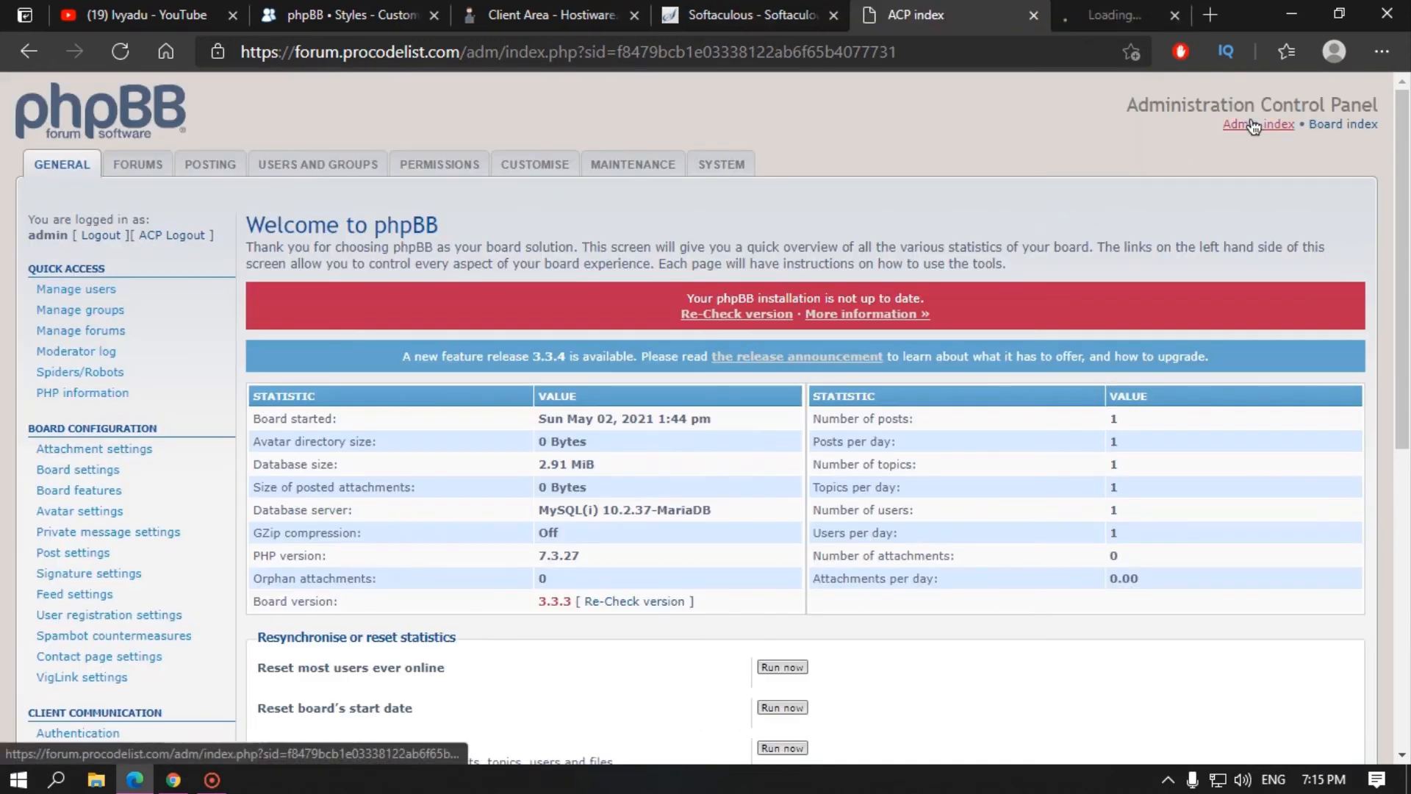
pyautogui.click(1110, 13)
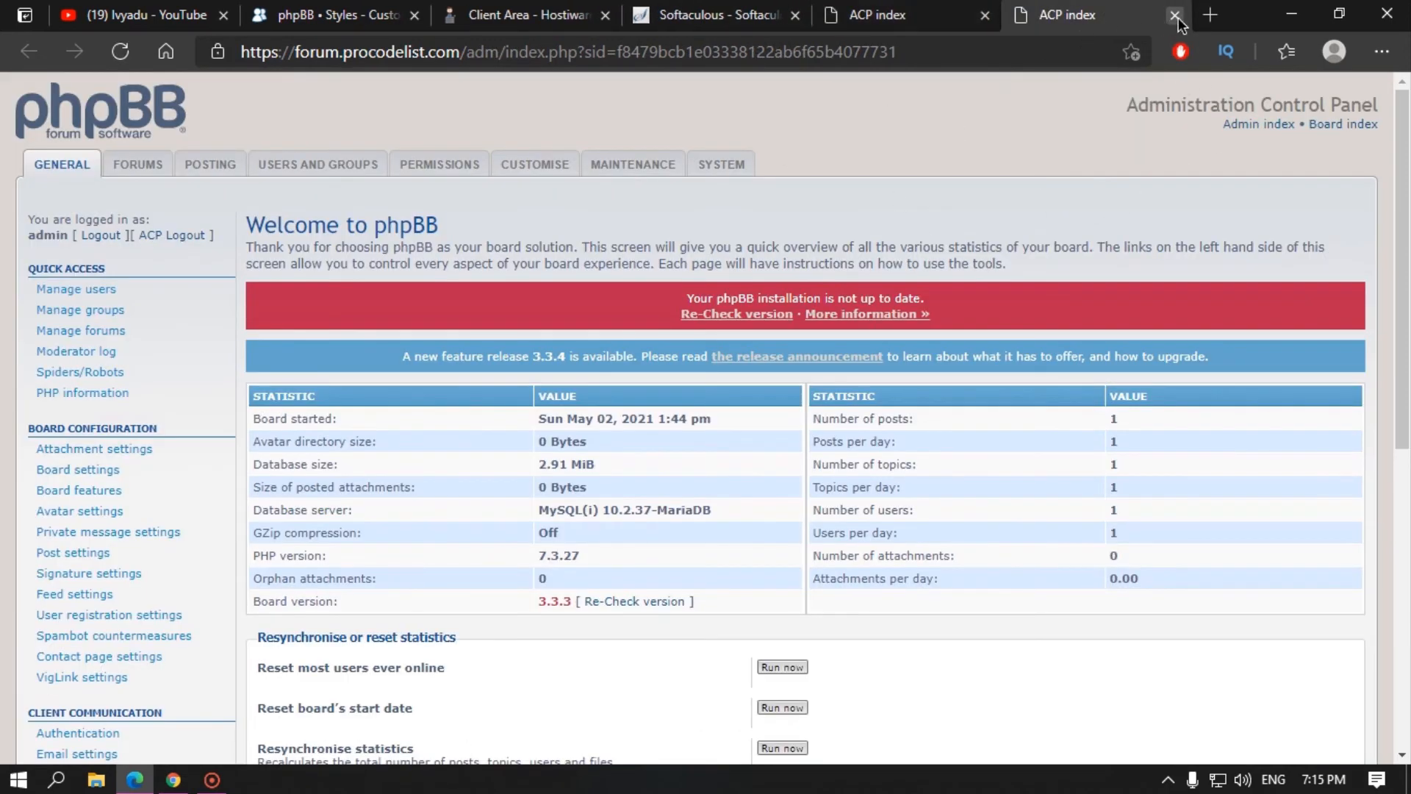
pyautogui.click(1344, 125)
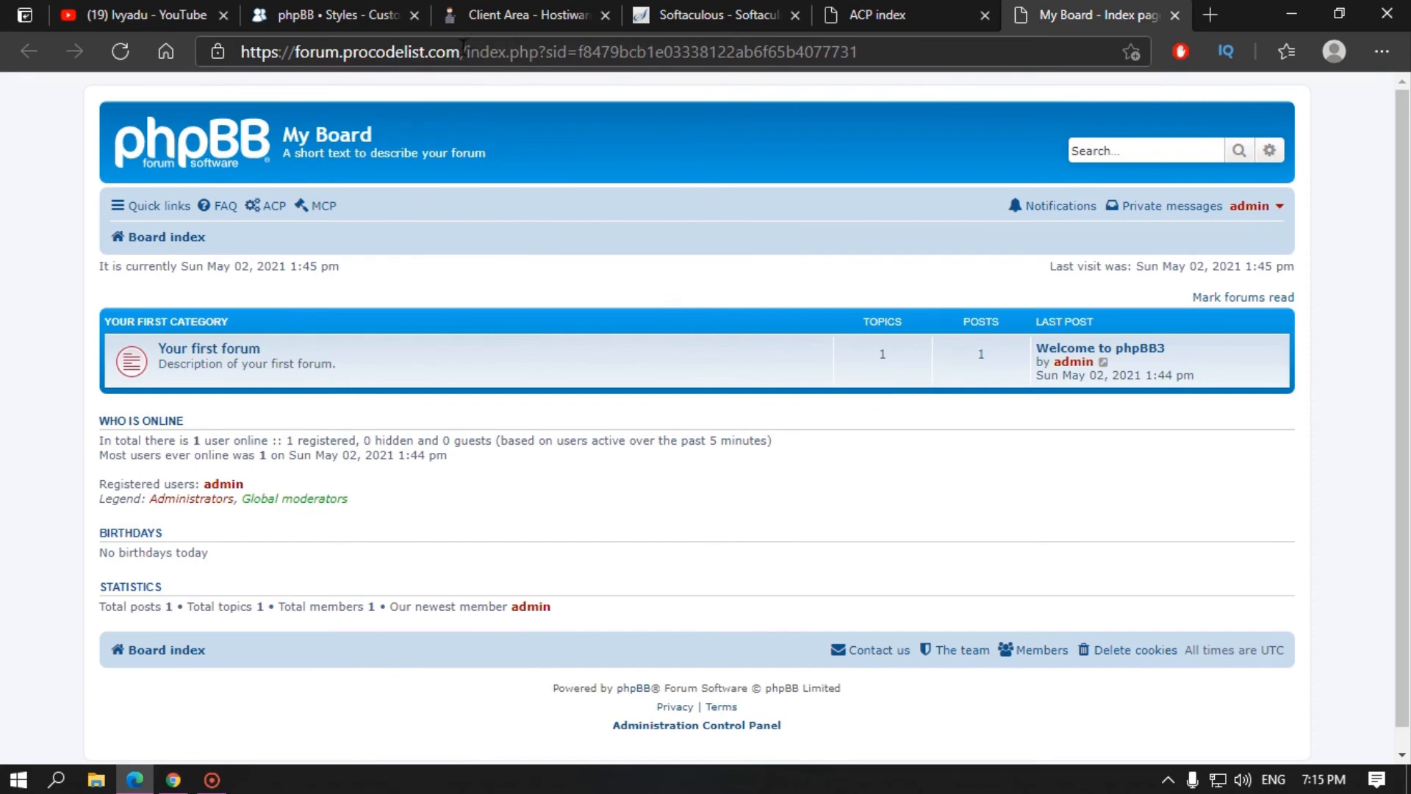
pyautogui.moveTo(462, 45); pyautogui.dragTo(240, 51)
pyautogui.hotkey('ctrl', 'c')
pyautogui.click(1382, 51)
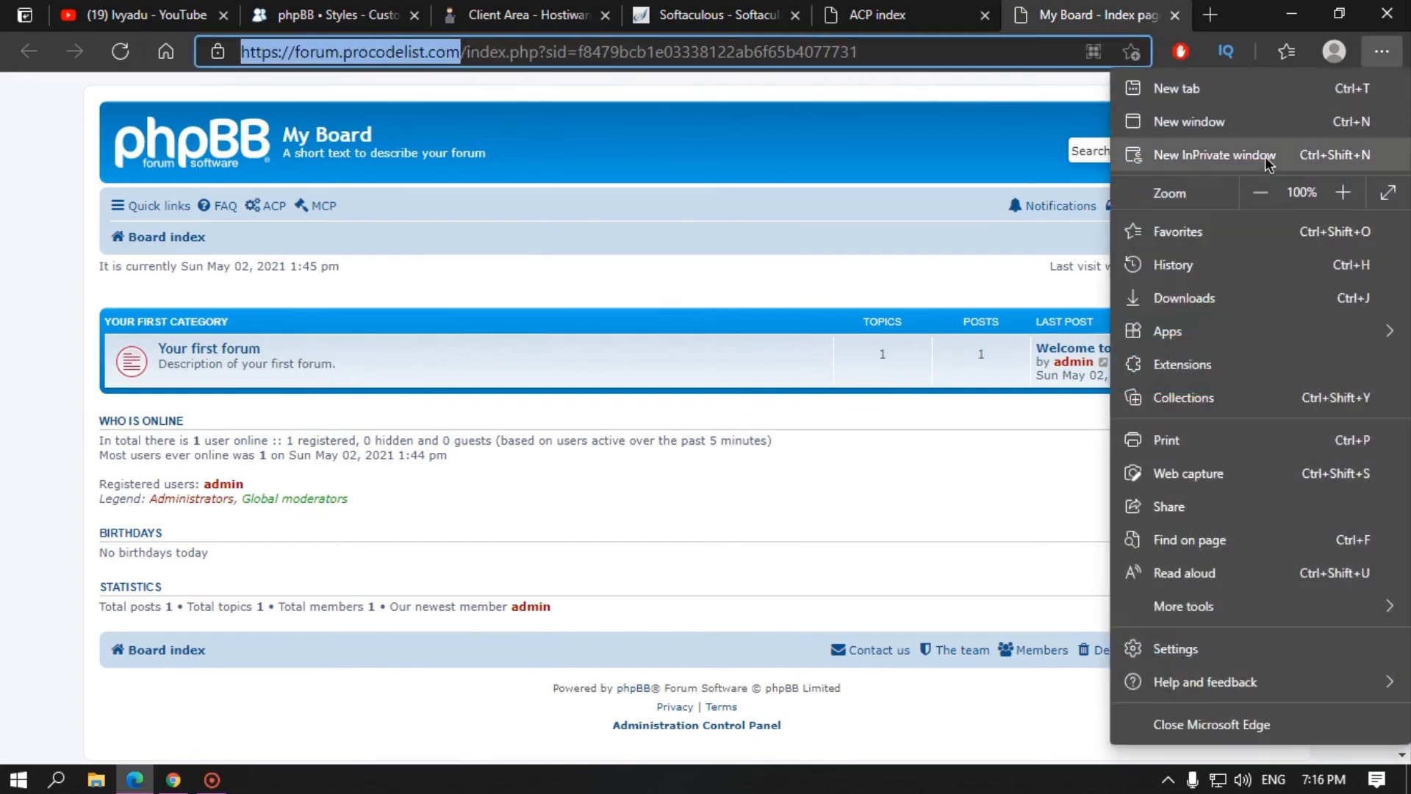
pyautogui.click(1267, 156)
pyautogui.hotkey('ctrl', 'v')
pyautogui.press('Return')
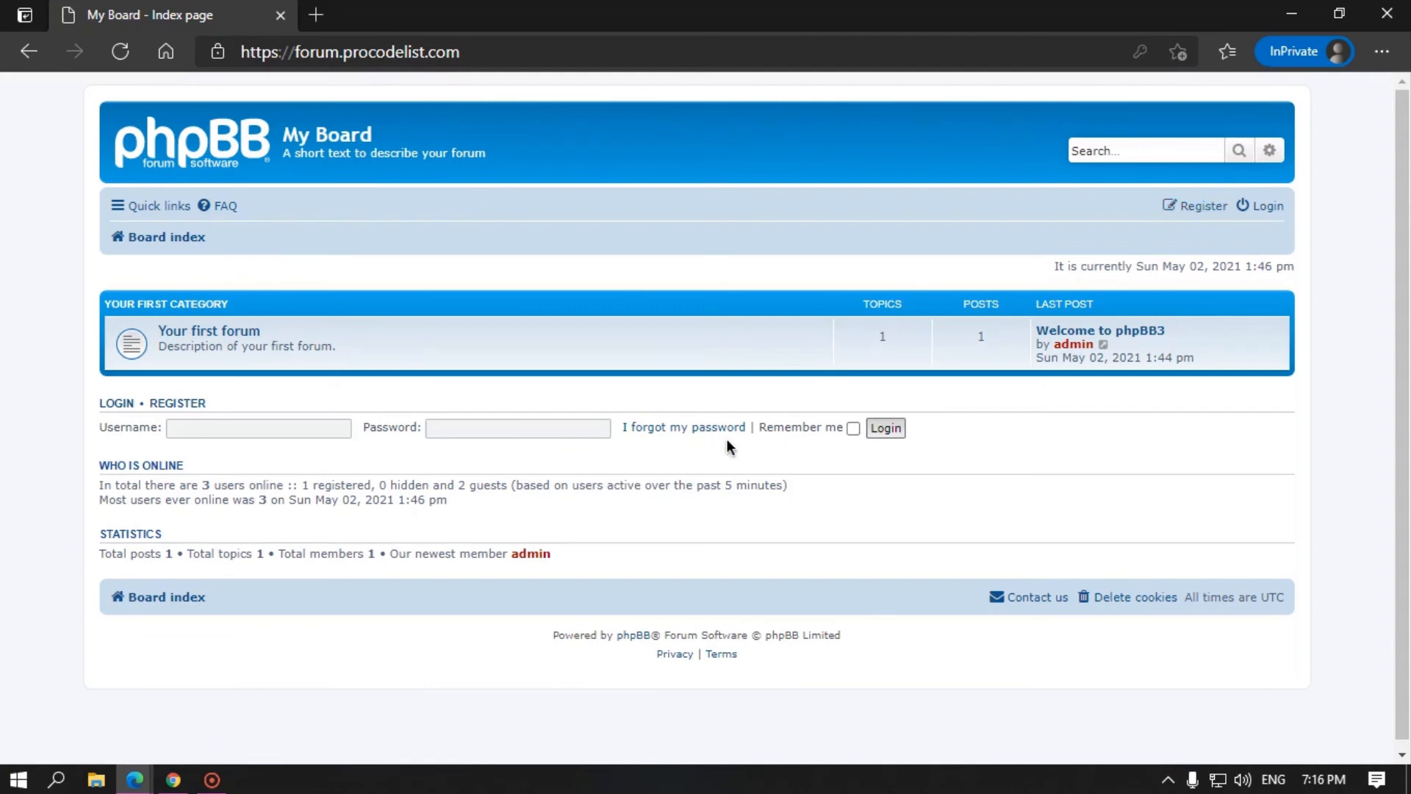
pyautogui.click(216, 325)
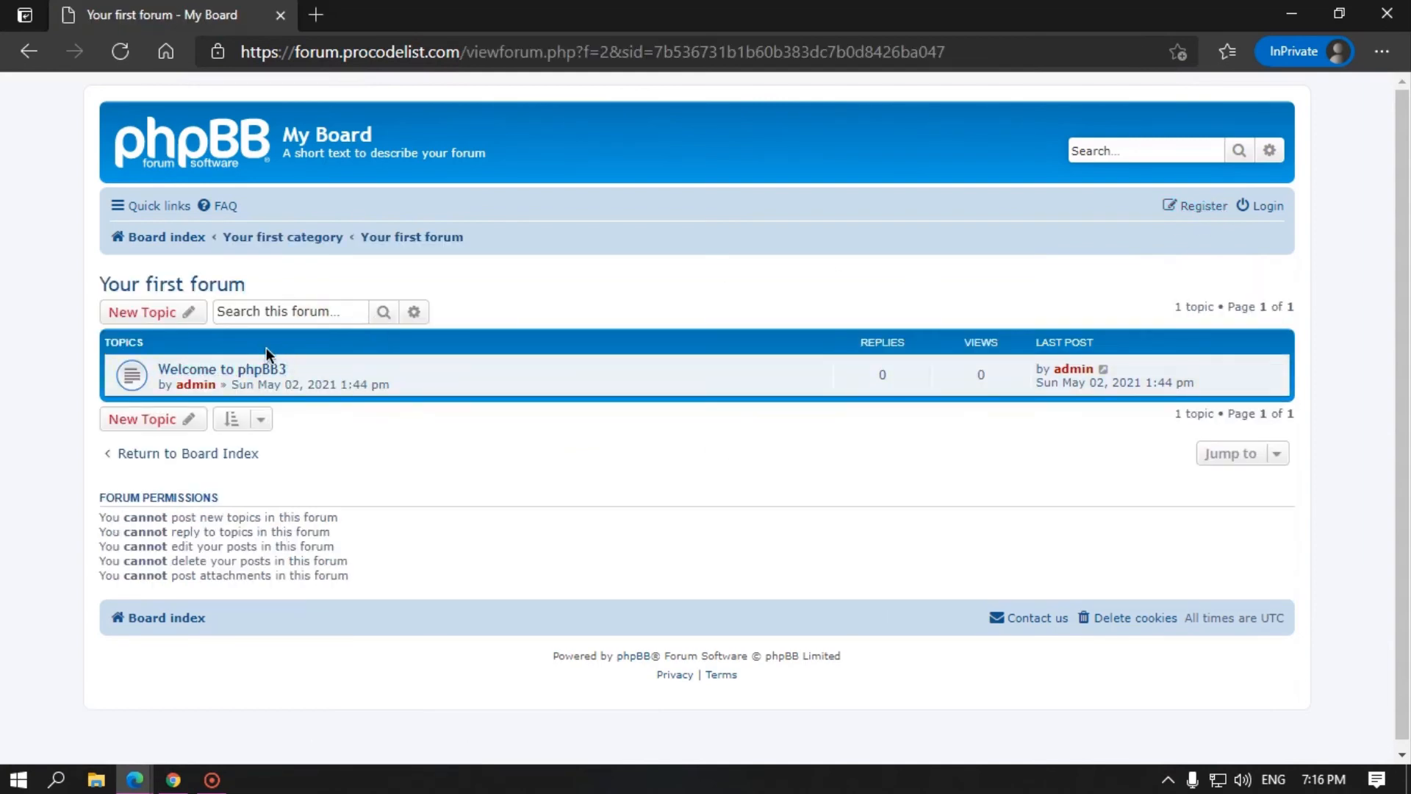
pyautogui.click(259, 371)
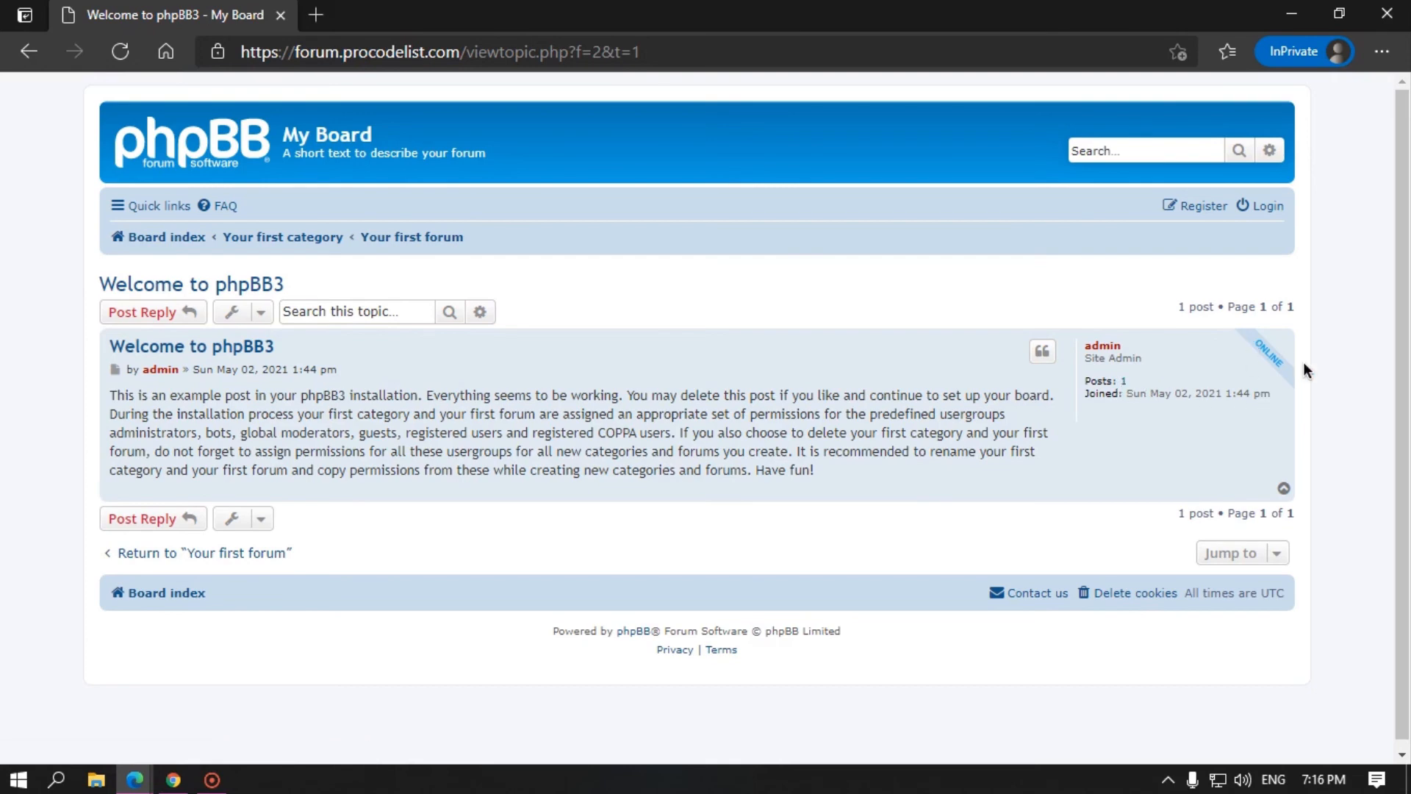
pyautogui.click(230, 151)
pyautogui.click(1291, 13)
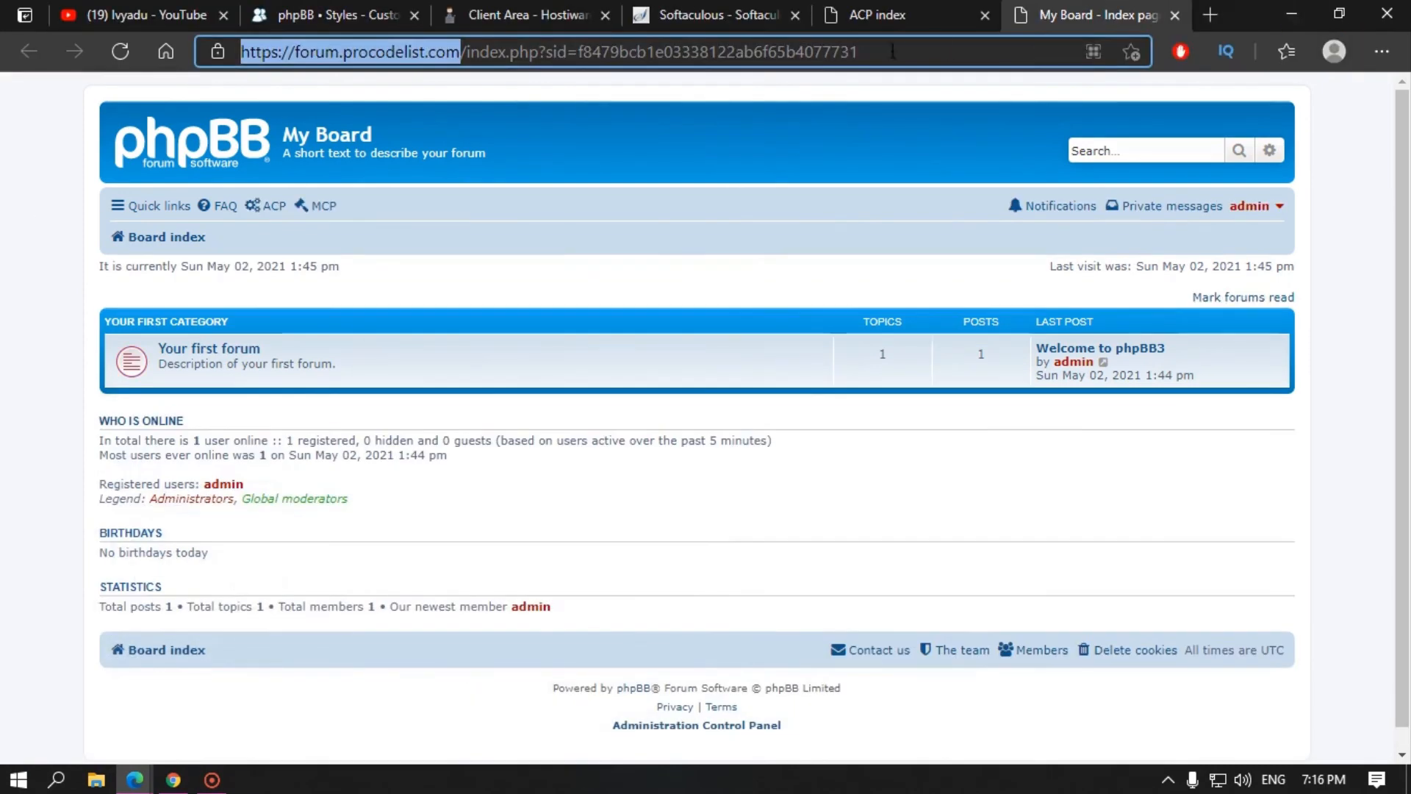
# Step: Go to Your first forum, open the Welcome to phpBB3 topic, and start a reply
pyautogui.click(525, 268)
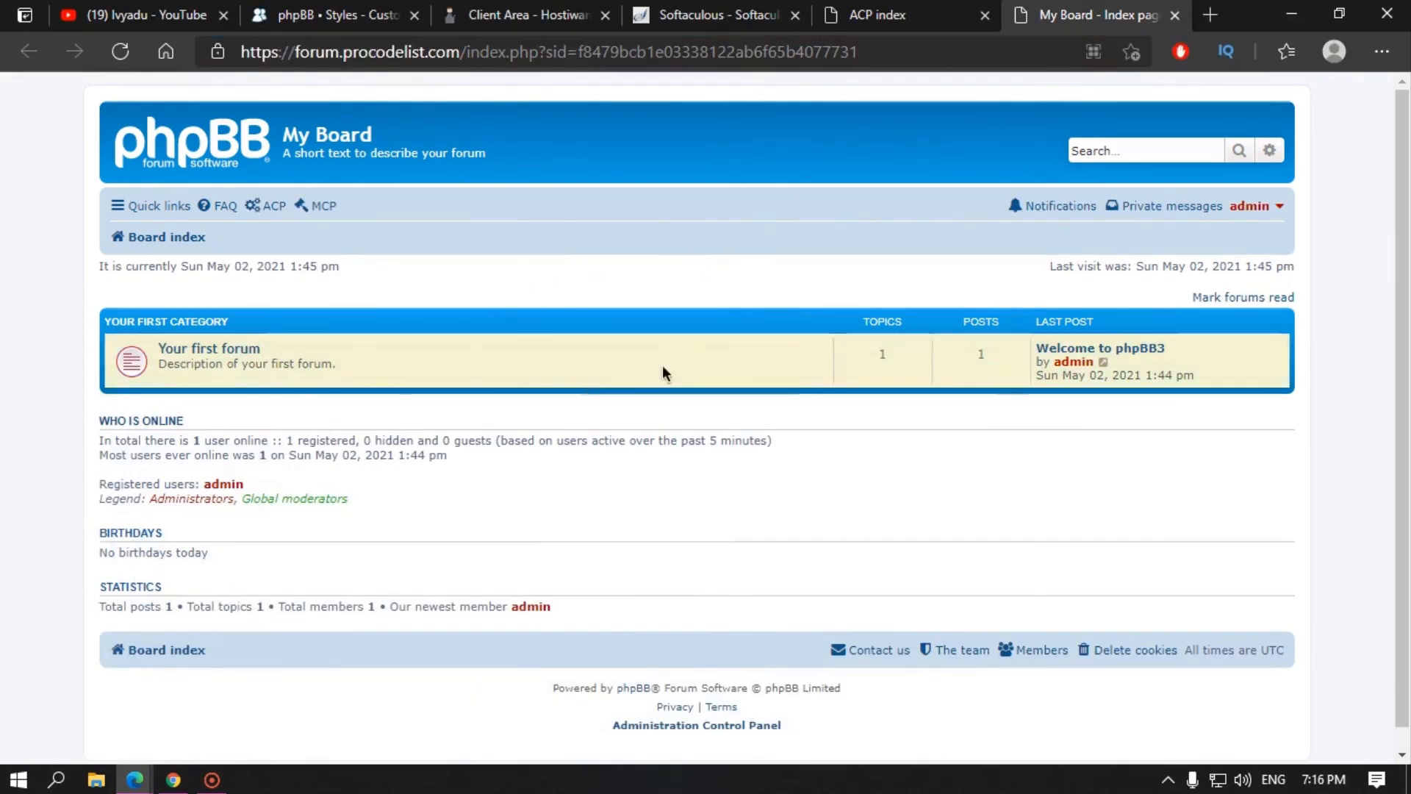
pyautogui.click(898, 20)
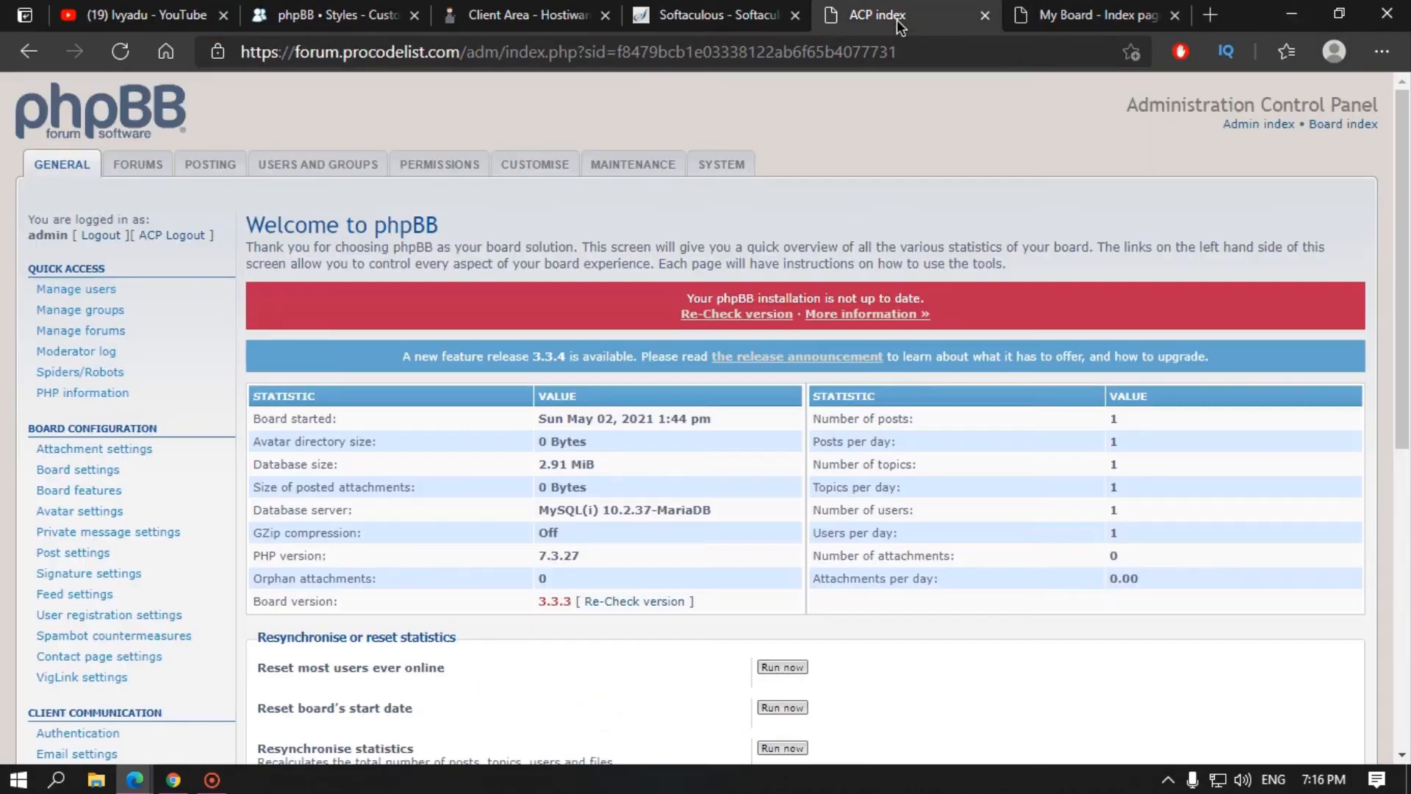
pyautogui.click(1088, 15)
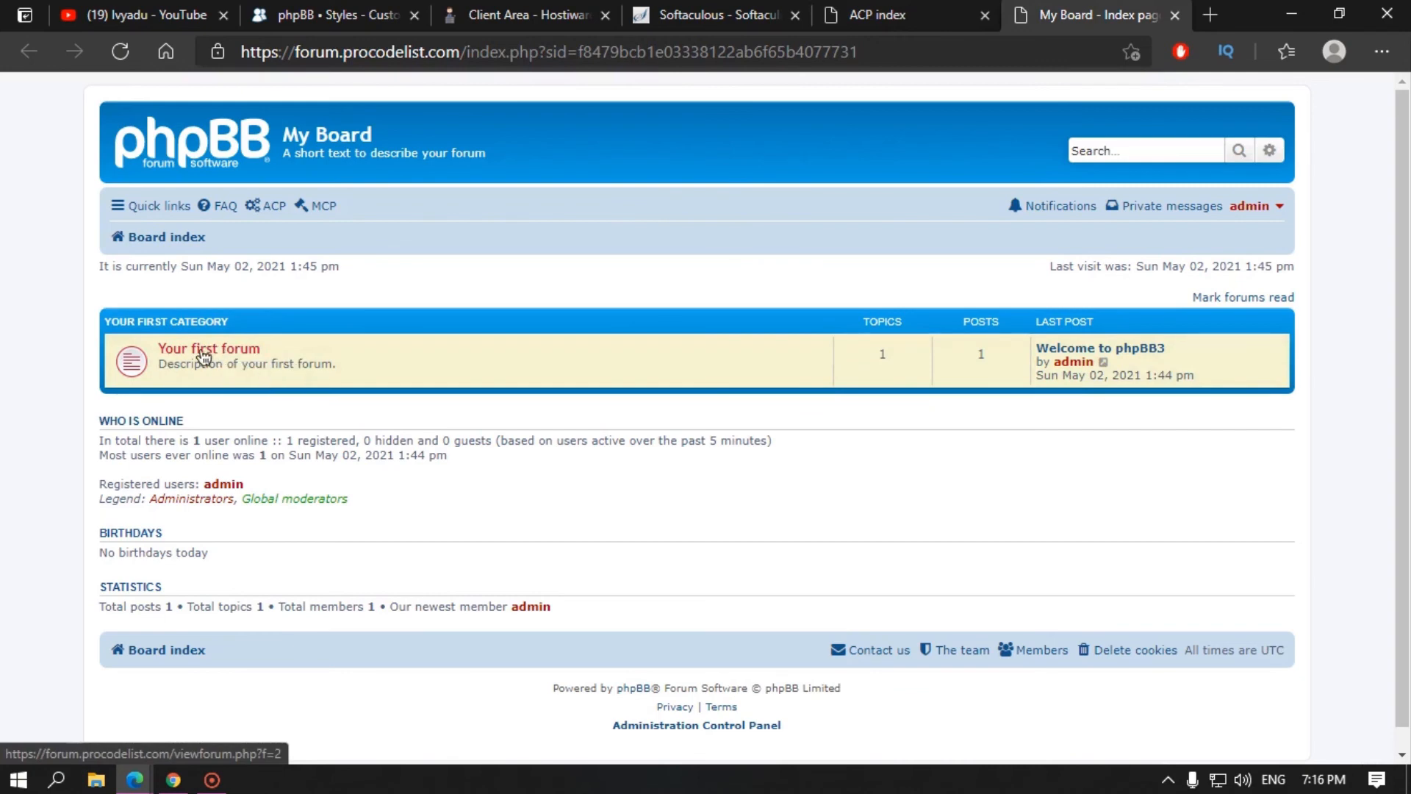
pyautogui.click(240, 356)
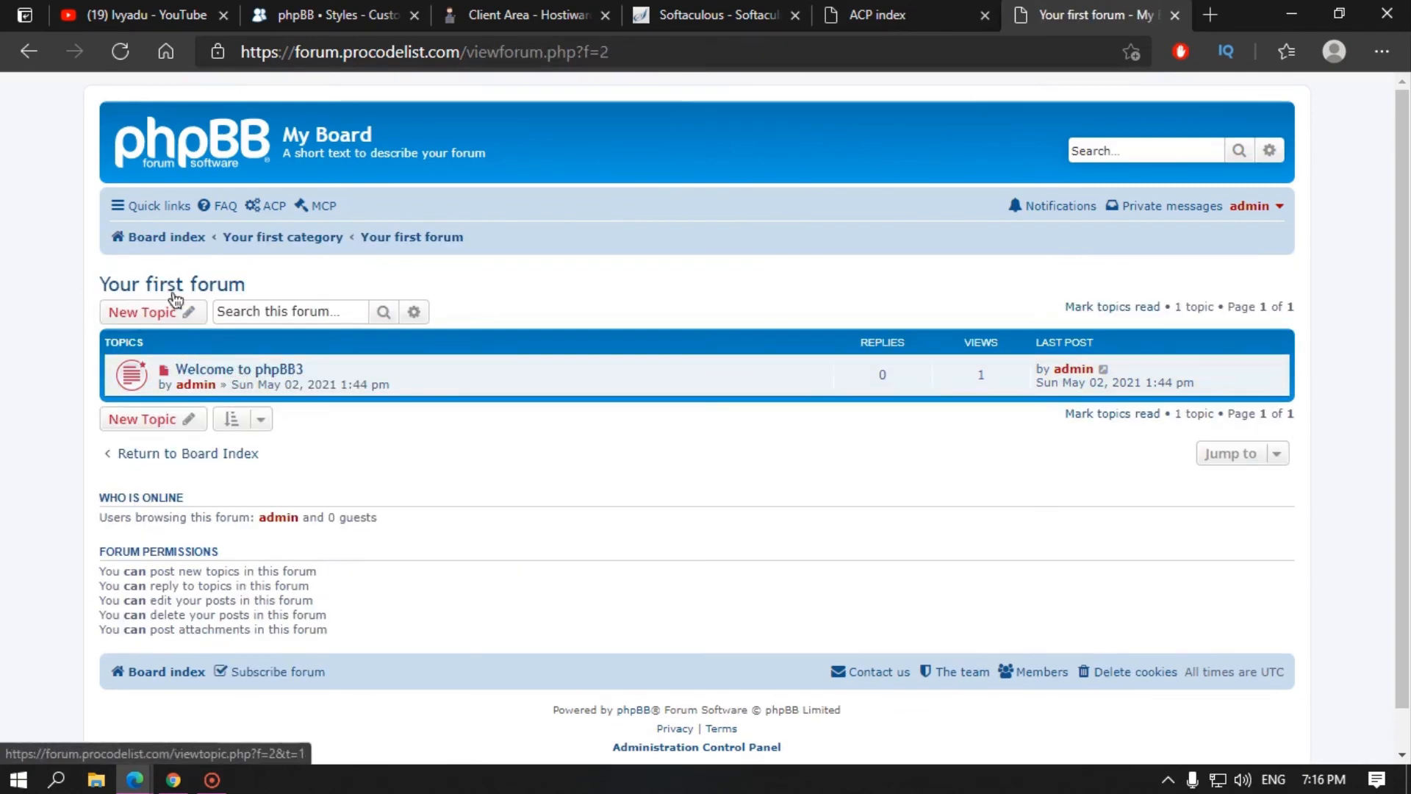
pyautogui.click(239, 375)
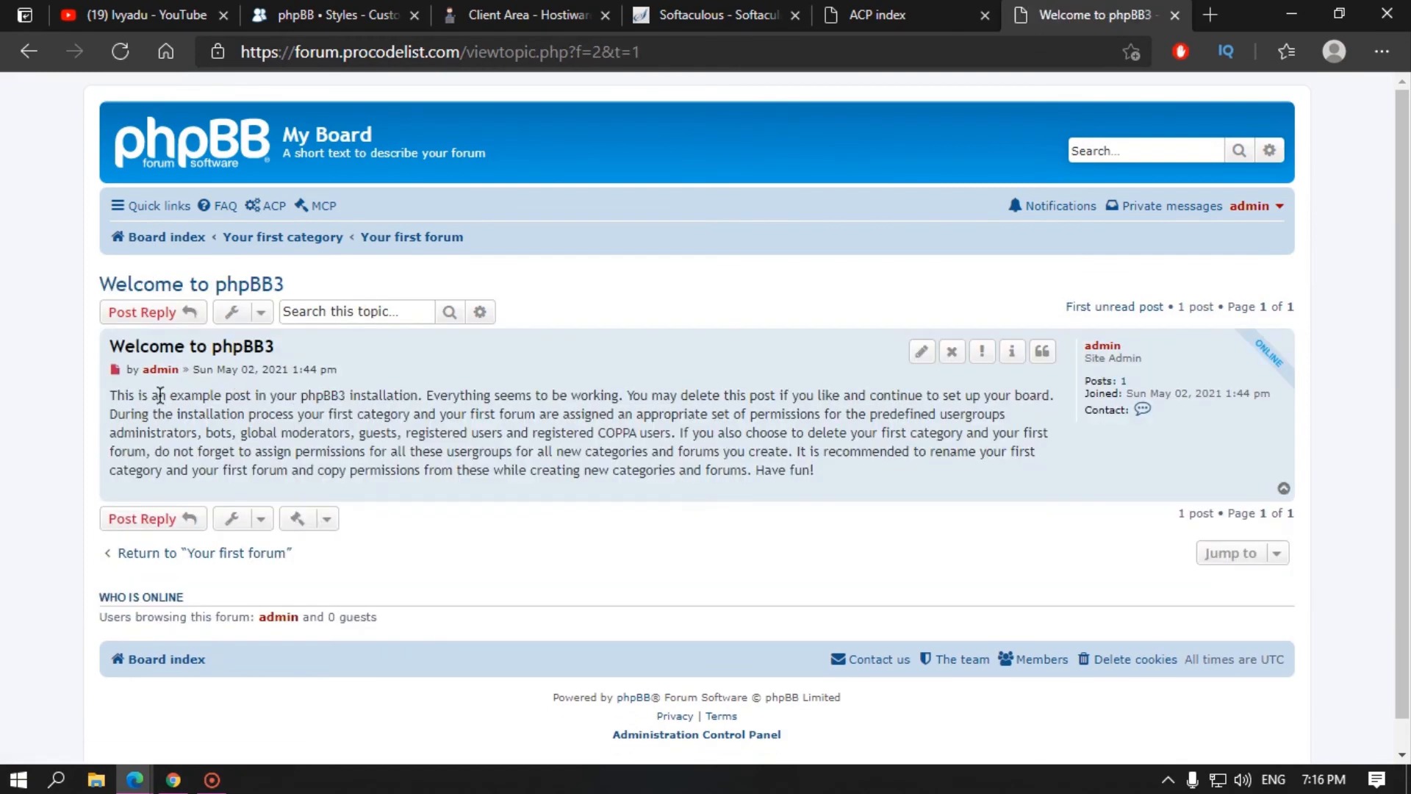
pyautogui.moveTo(110, 390); pyautogui.dragTo(851, 480)
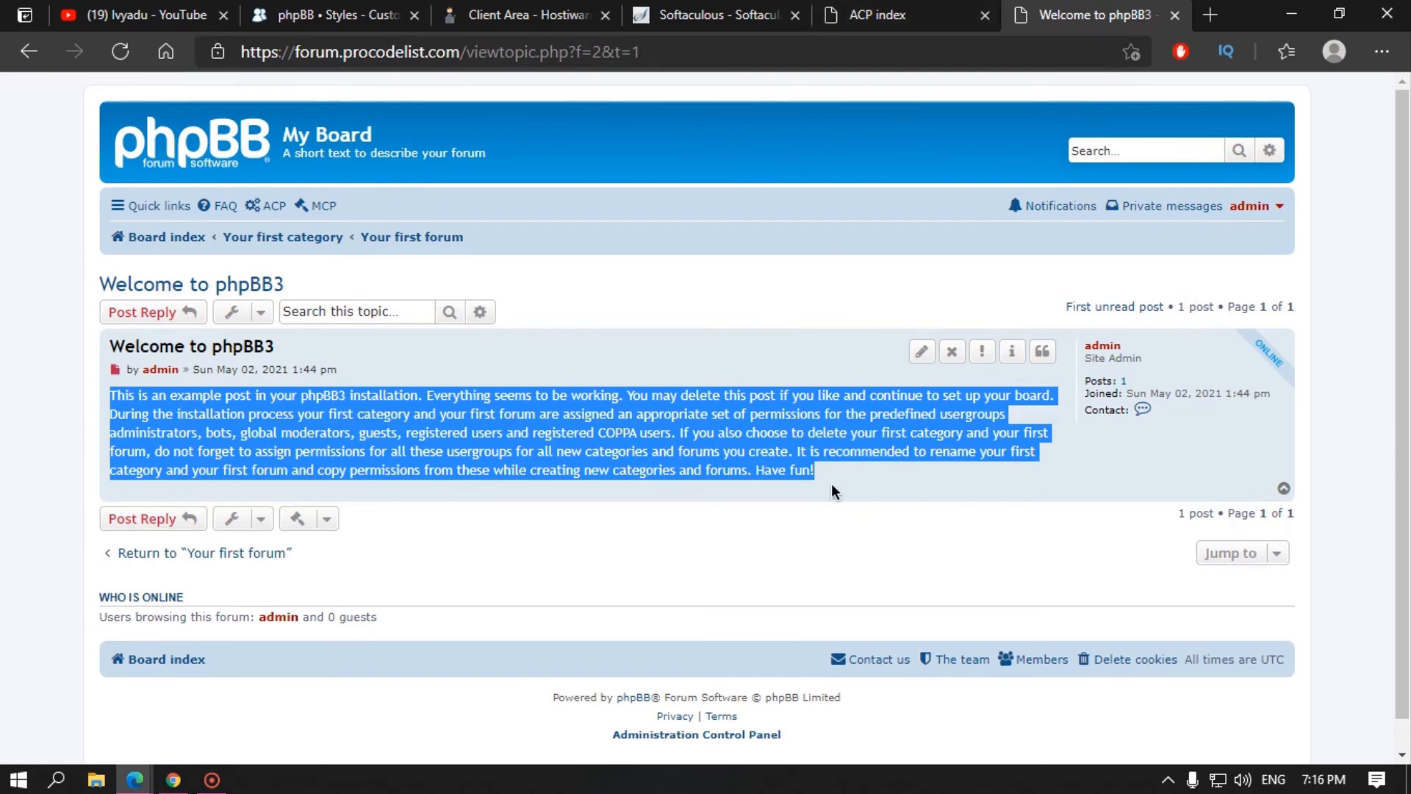
pyautogui.click(857, 486)
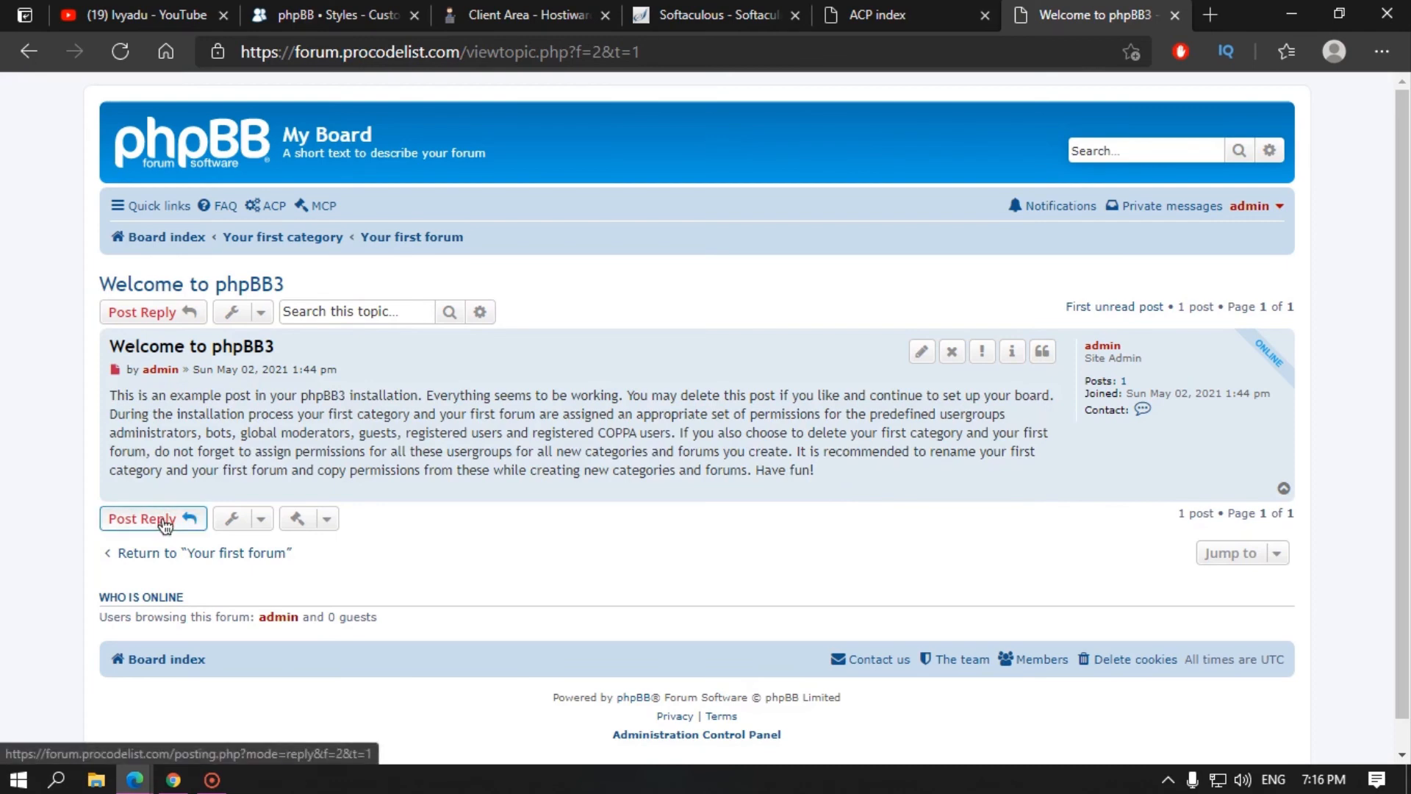
pyautogui.click(1279, 207)
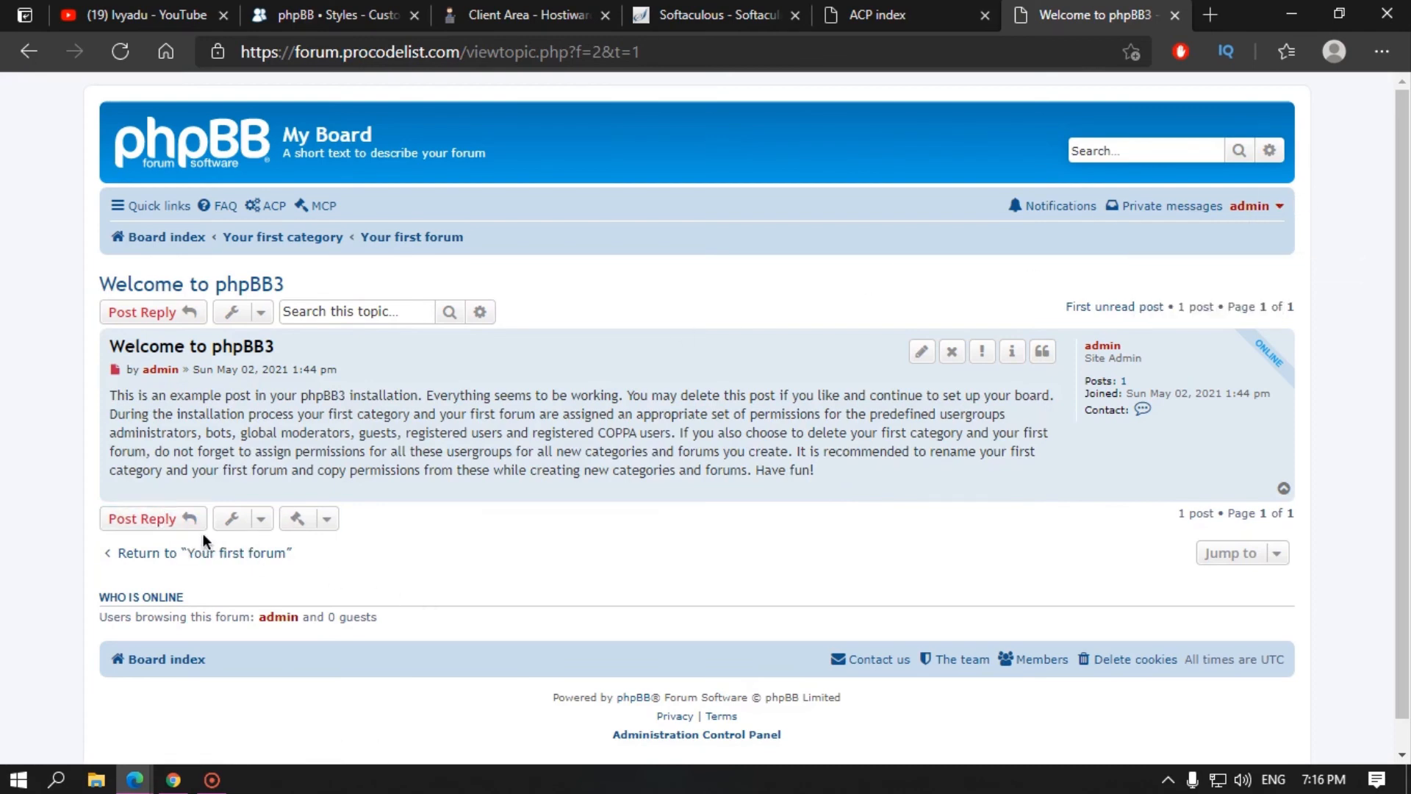
pyautogui.click(142, 519)
pyautogui.click(291, 524)
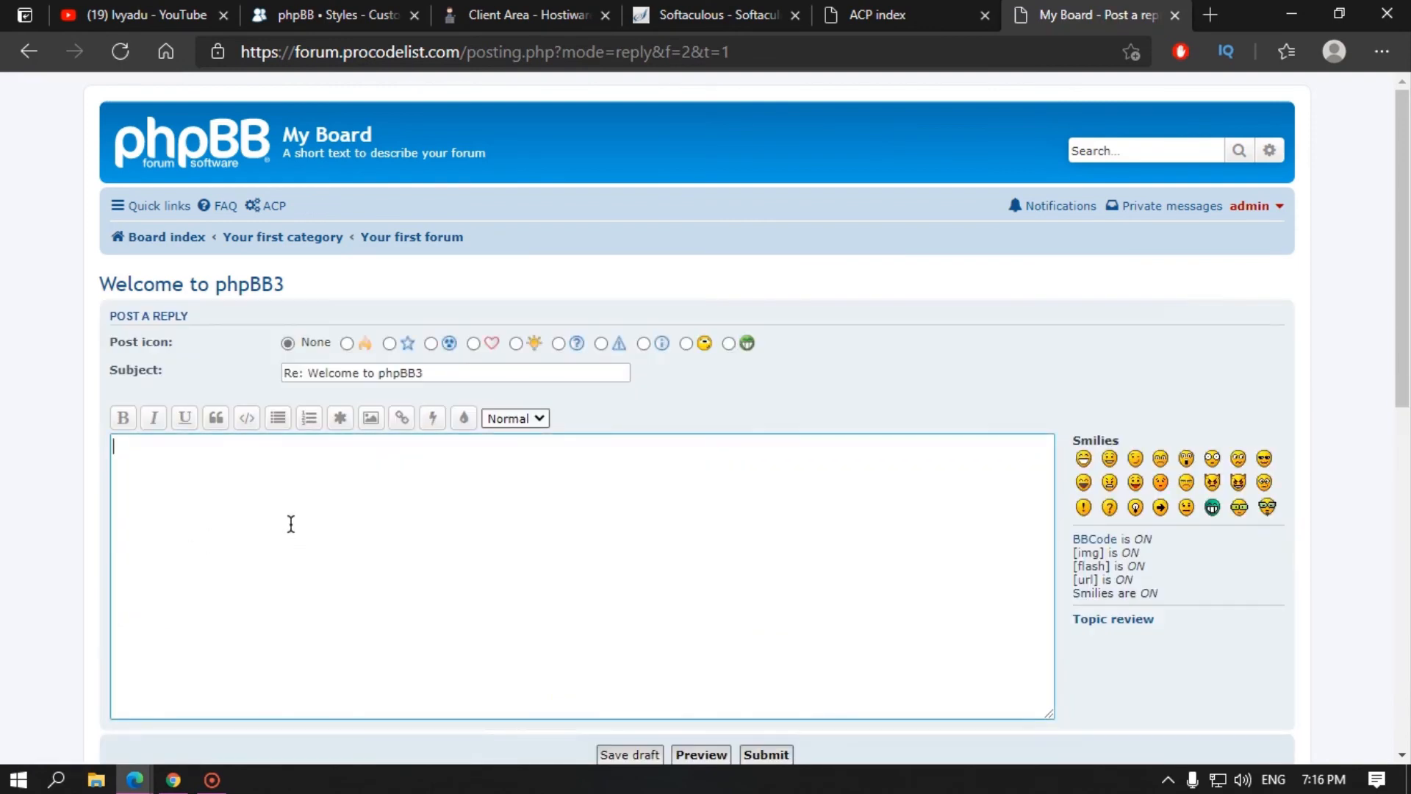
# Step: Post the reply 'thank you for your message' with wink and sad smilies after previewing it
pyautogui.write('thank you for your message')
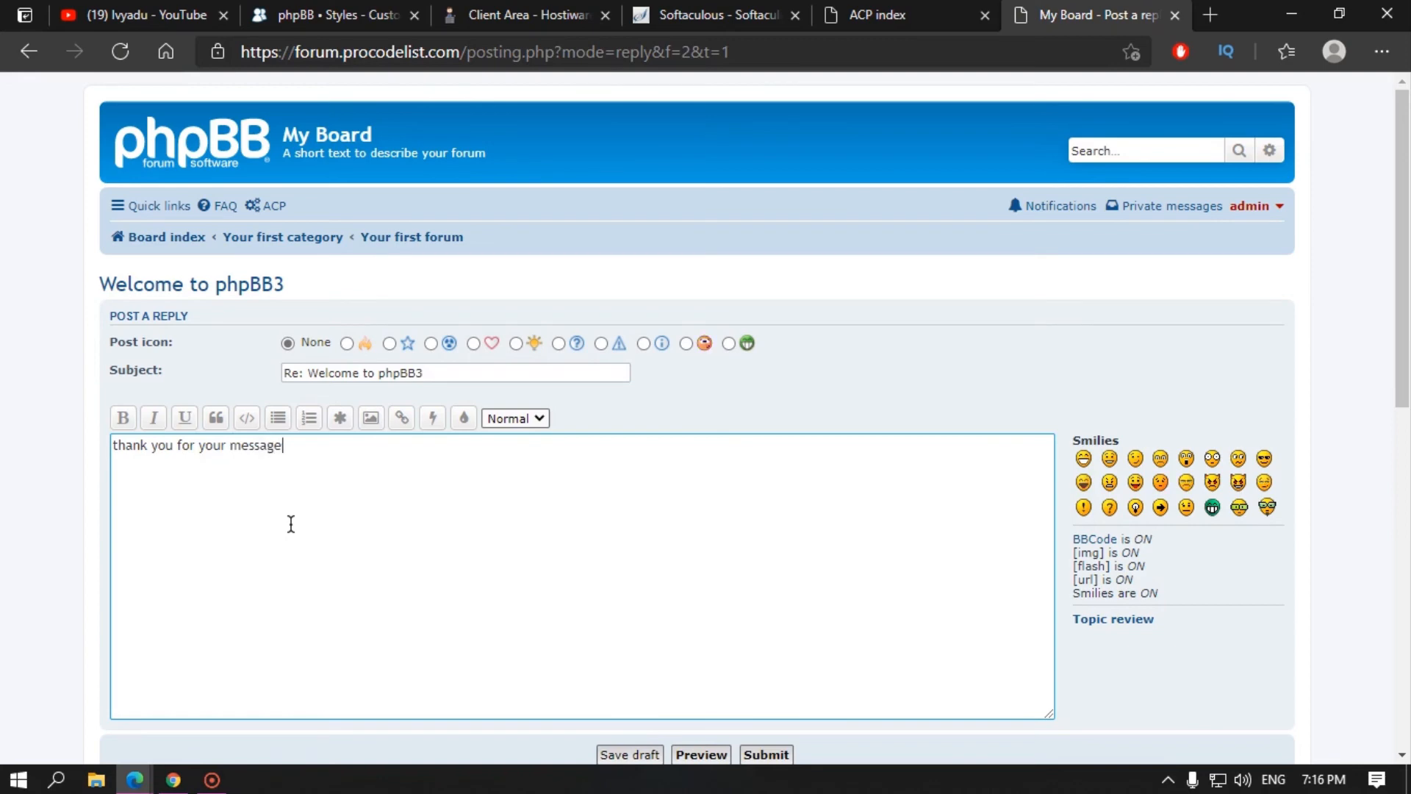
pyautogui.scroll(-1, 463, 545)
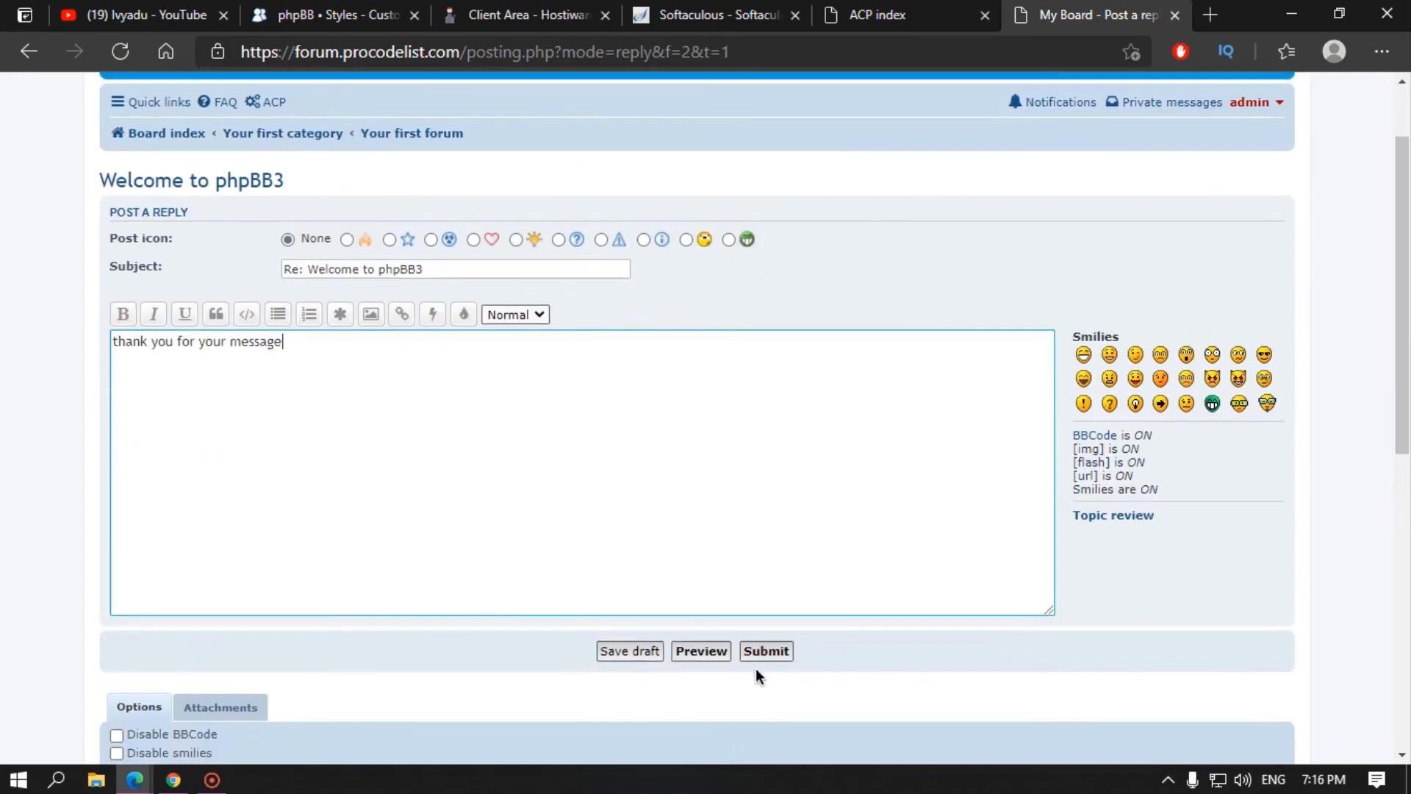
pyautogui.click(1136, 356)
pyautogui.click(1158, 358)
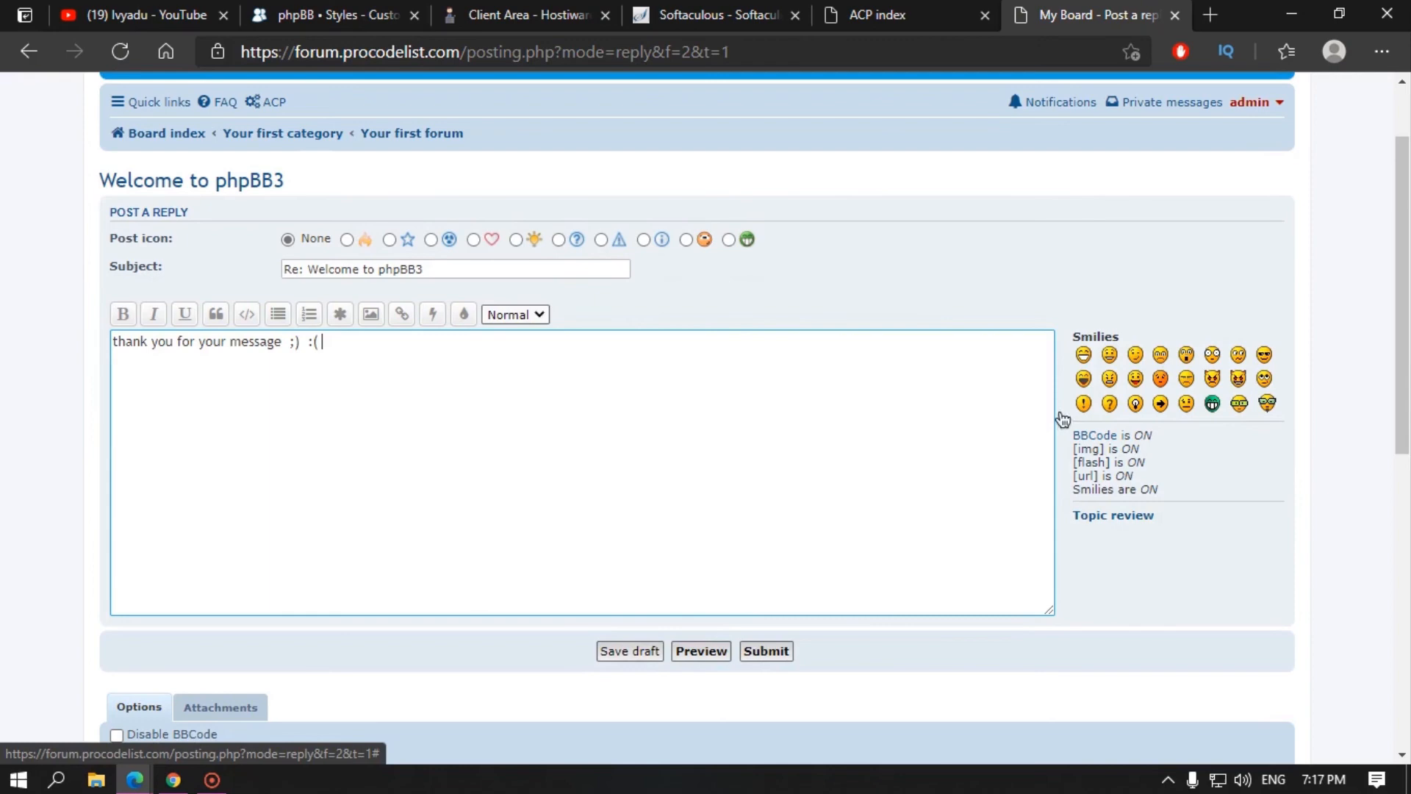
pyautogui.click(704, 651)
pyautogui.scroll(3, 450, 457)
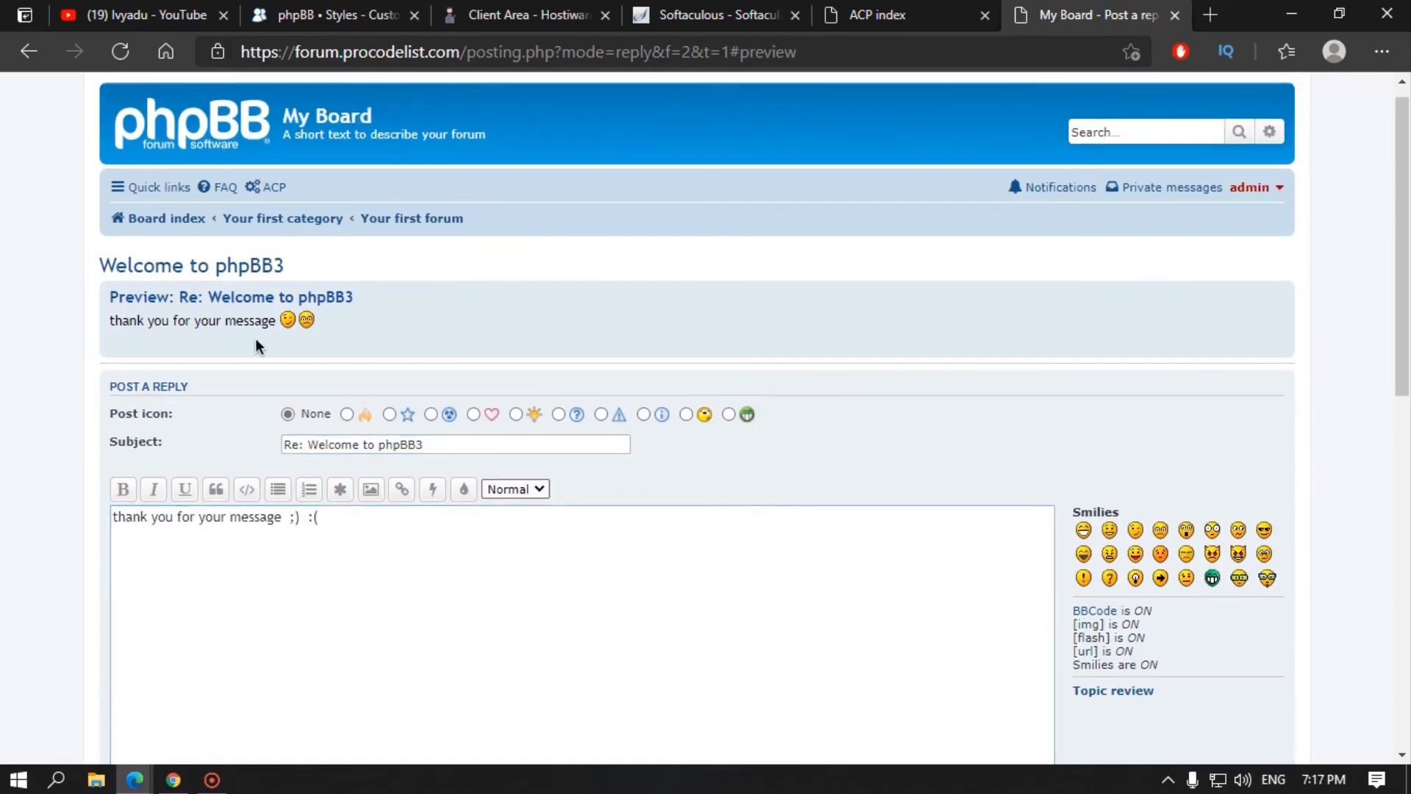
pyautogui.moveTo(314, 323); pyautogui.dragTo(153, 330)
pyautogui.click(203, 353)
pyautogui.scroll(-4, 777, 553)
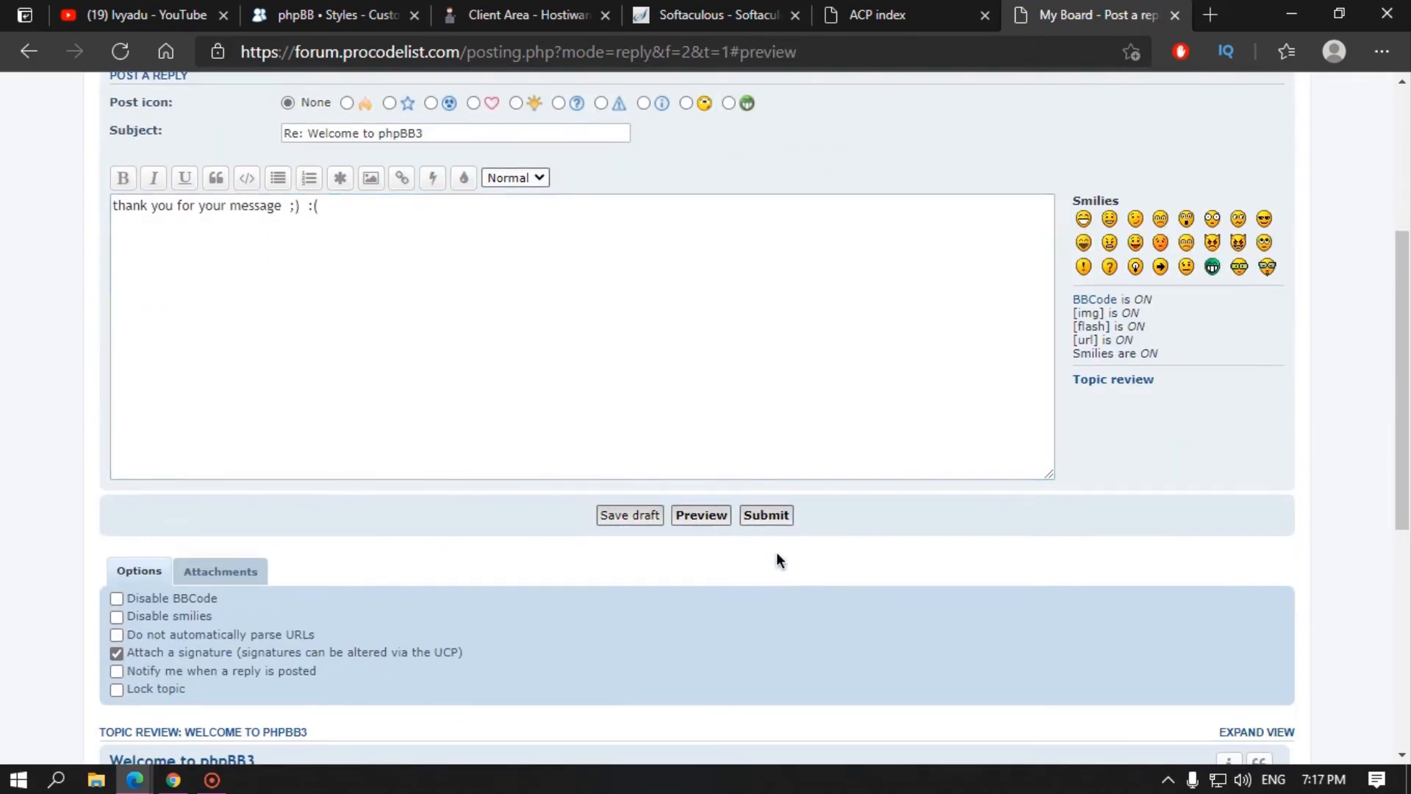
pyautogui.click(758, 515)
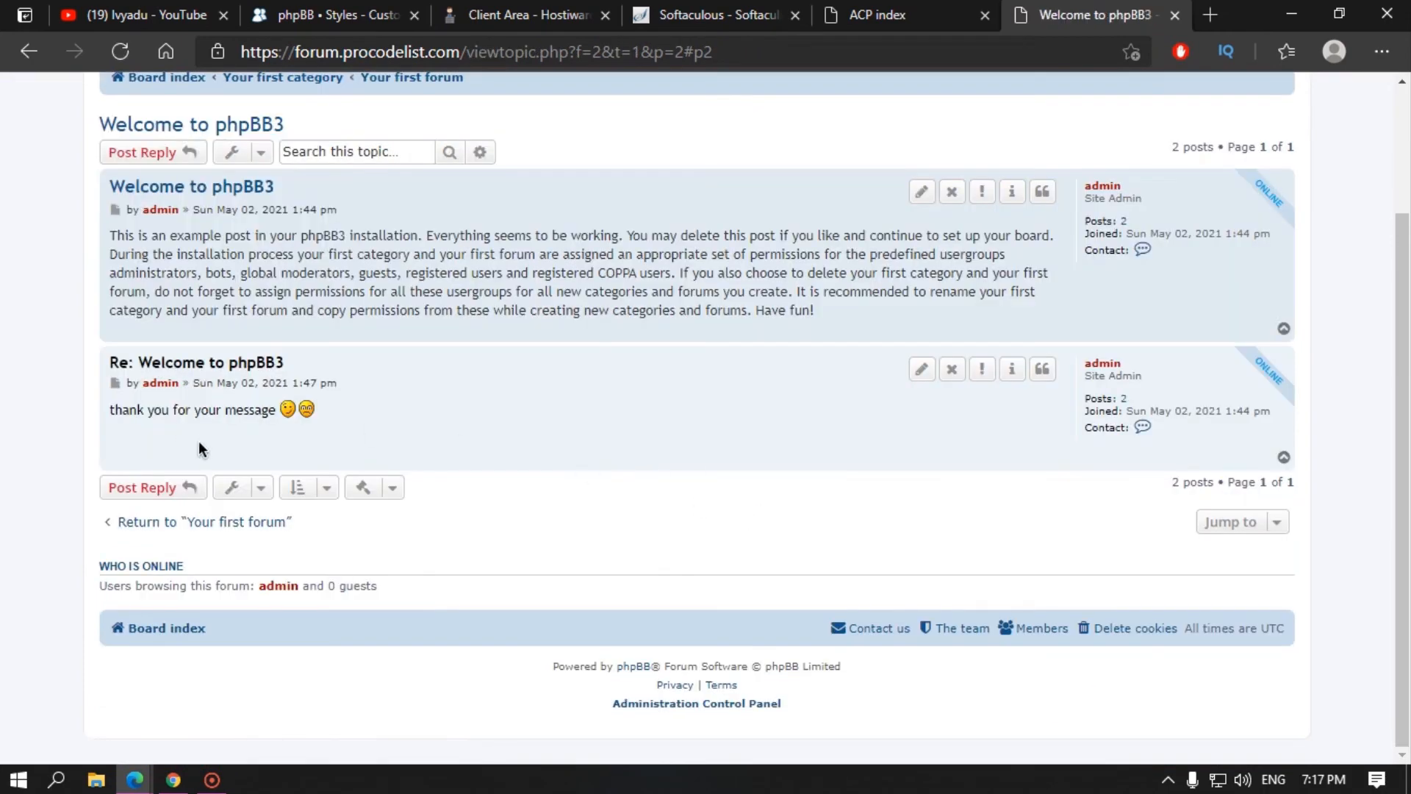
# Step: Re-edit and resave the reply, then go to the private messages inbox
pyautogui.click(922, 369)
pyautogui.scroll(-5, 779, 509)
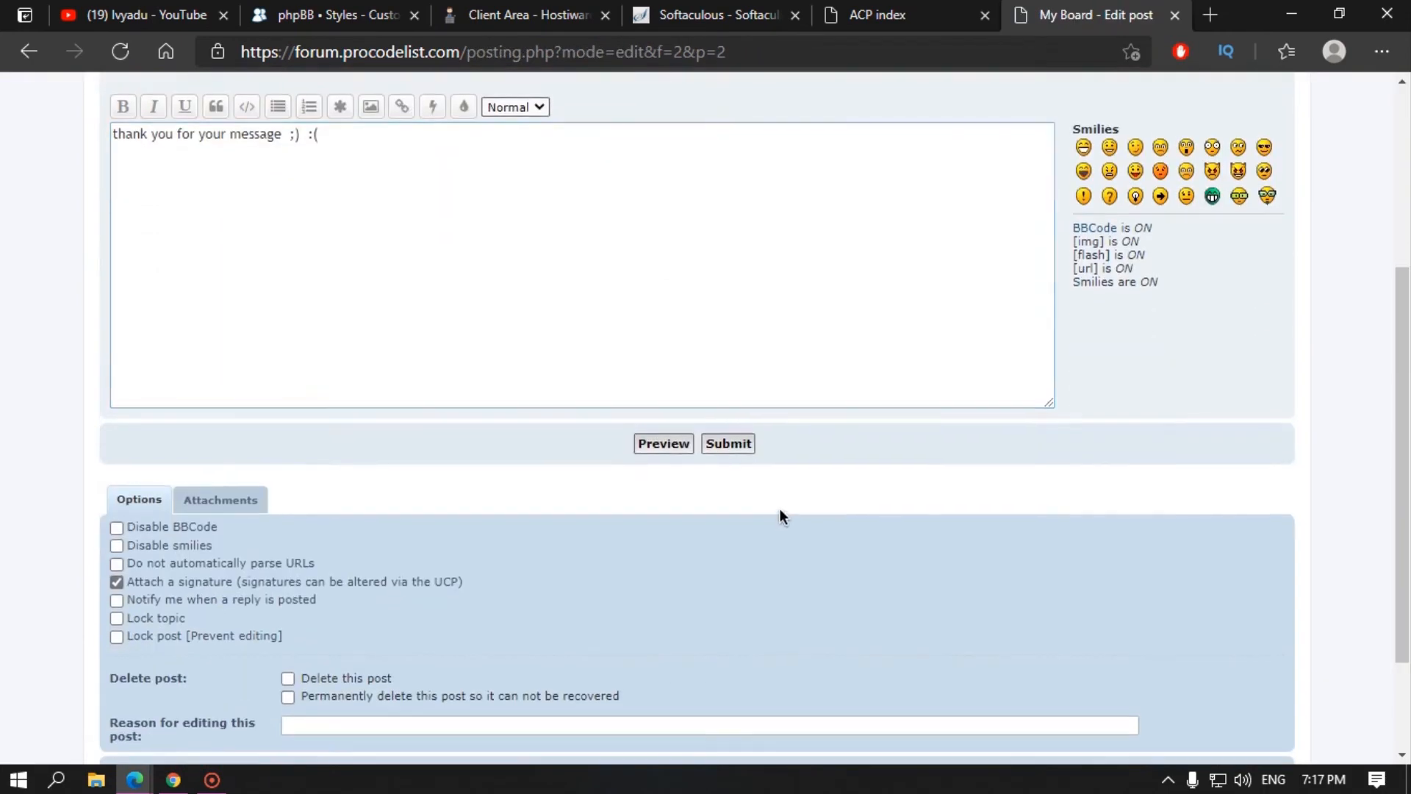
pyautogui.click(731, 442)
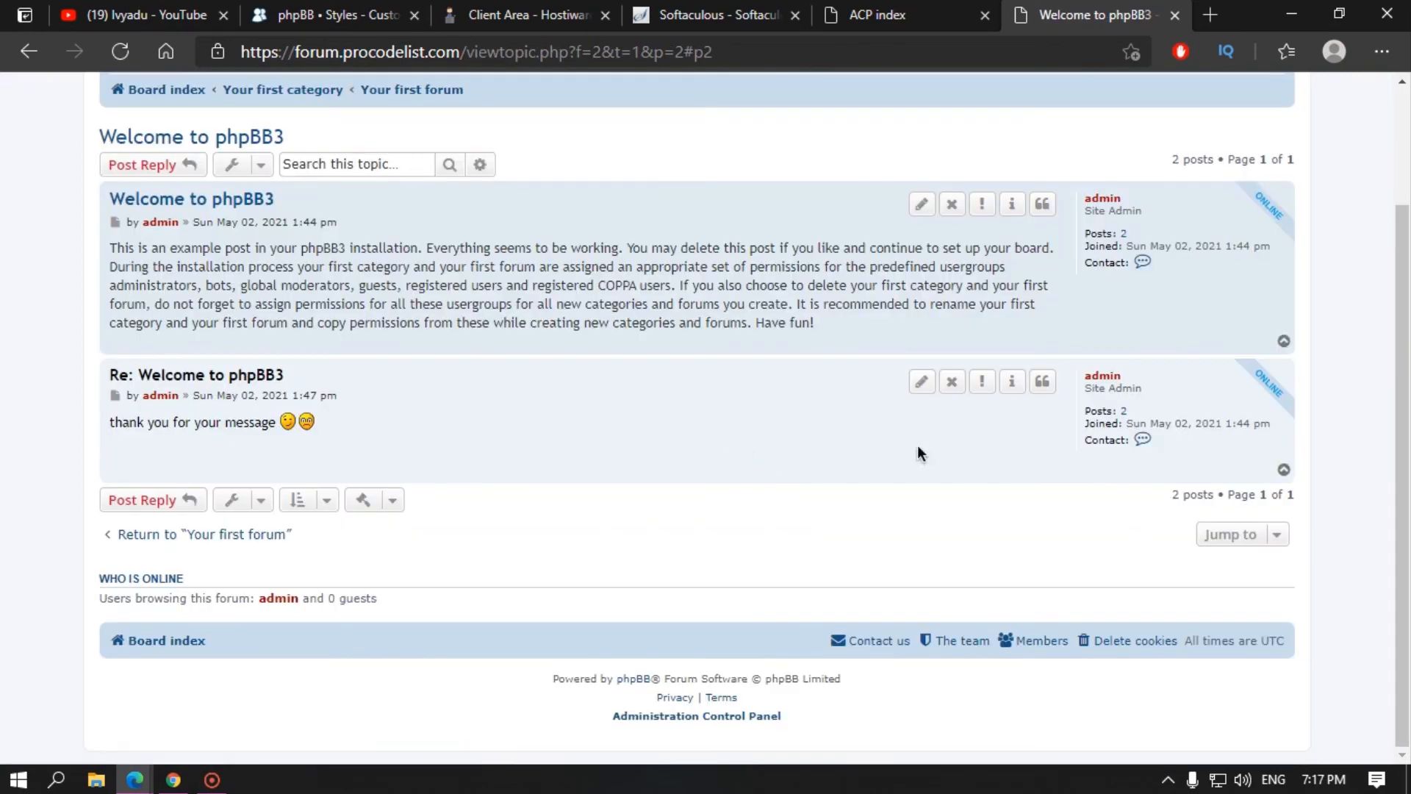
pyautogui.click(922, 381)
pyautogui.scroll(-4, 400, 487)
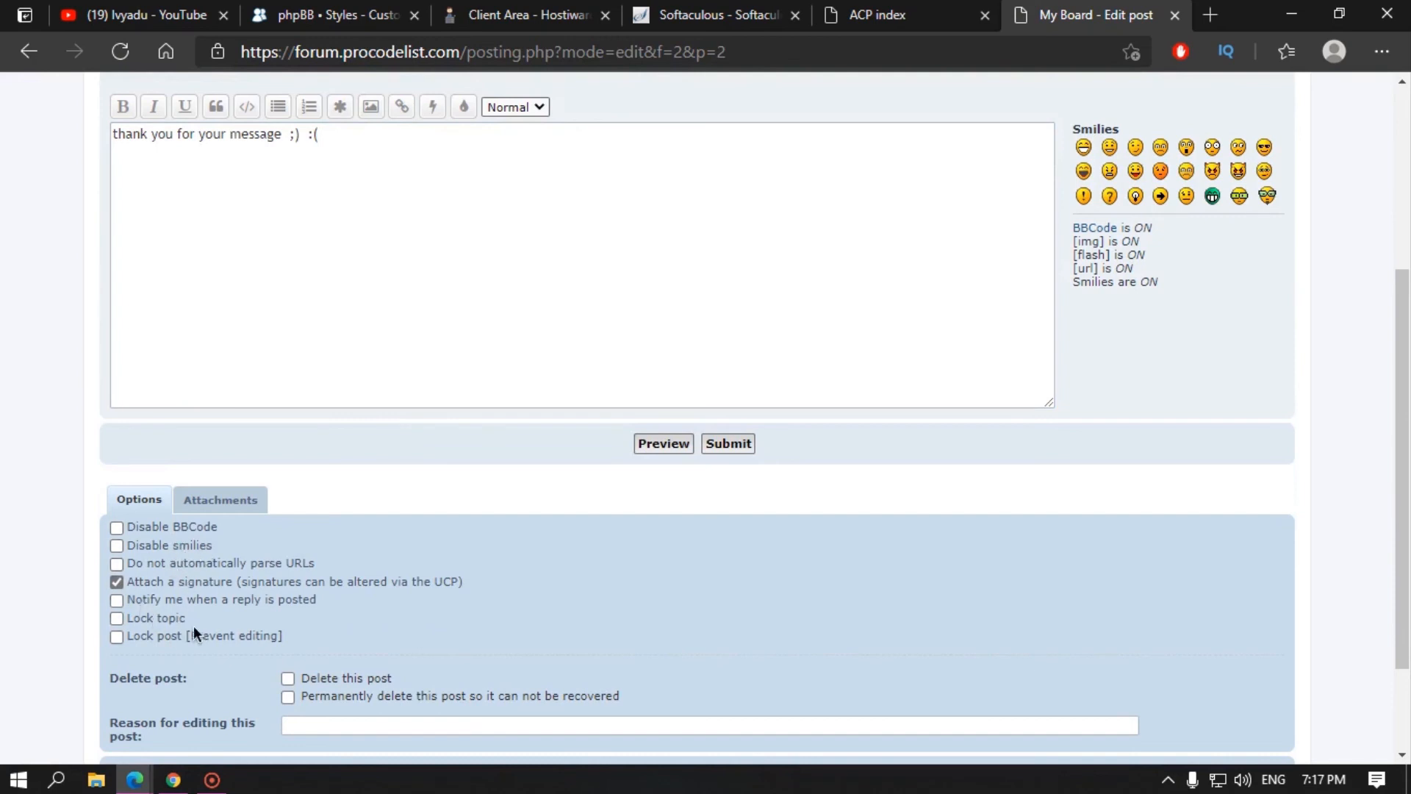
pyautogui.scroll(-2, 519, 591)
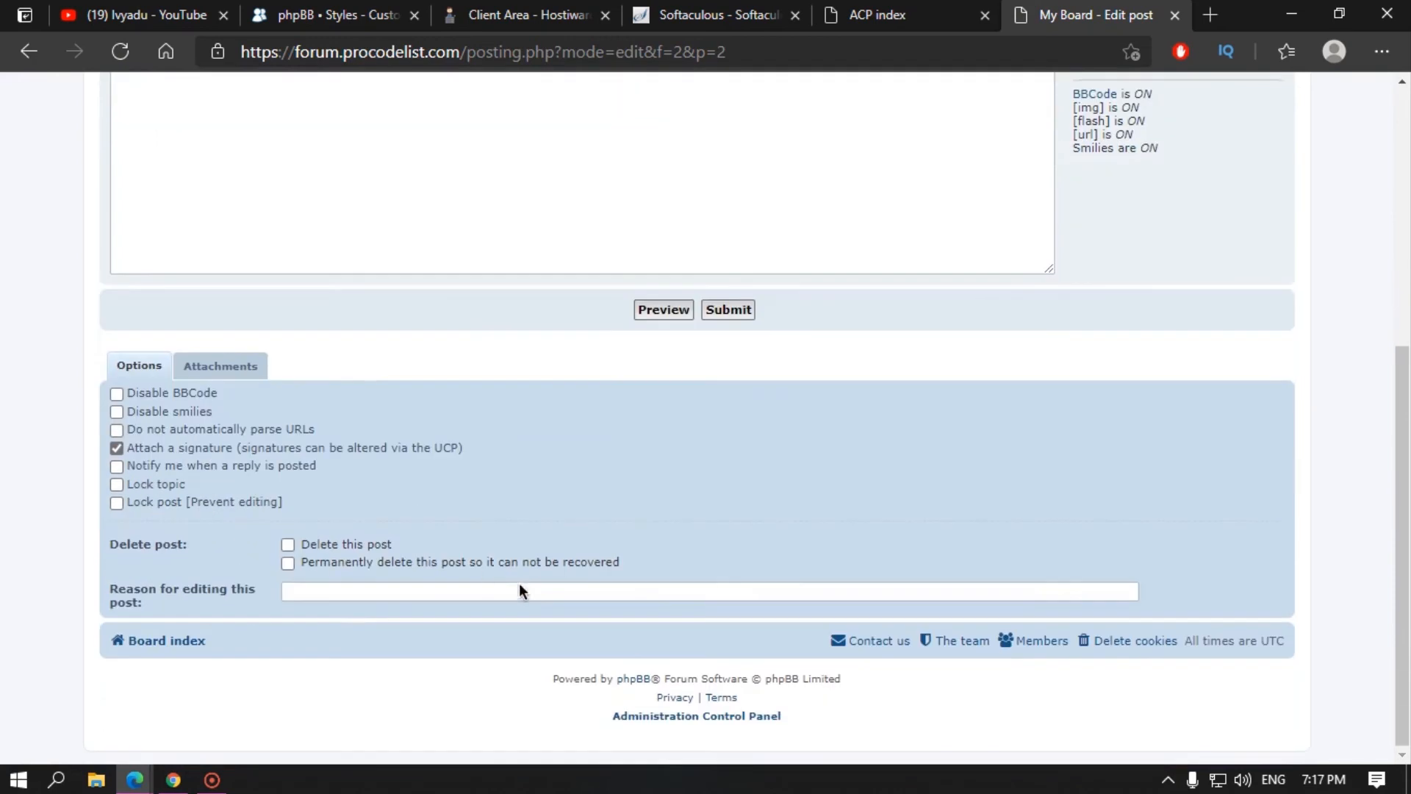
pyautogui.scroll(6, 521, 563)
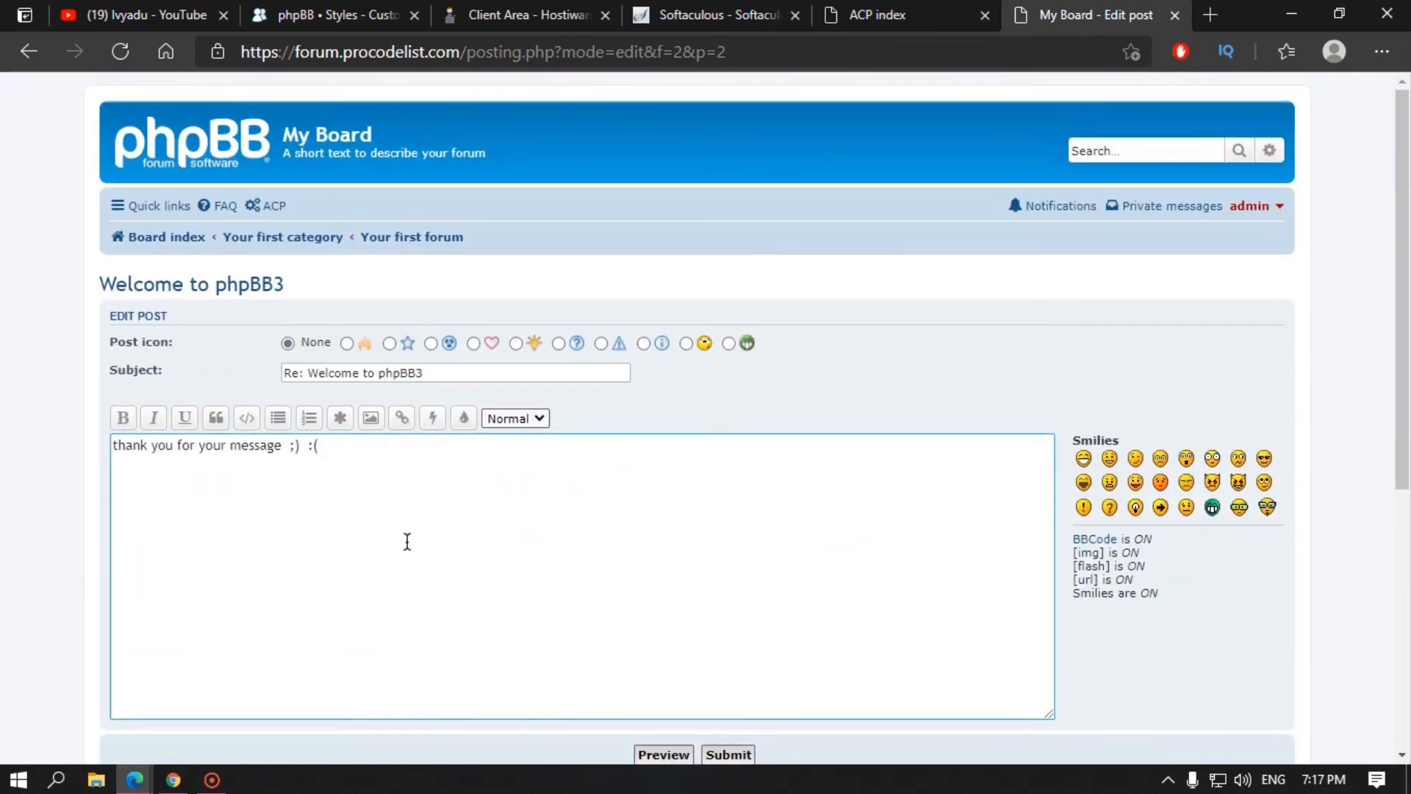
pyautogui.click(197, 157)
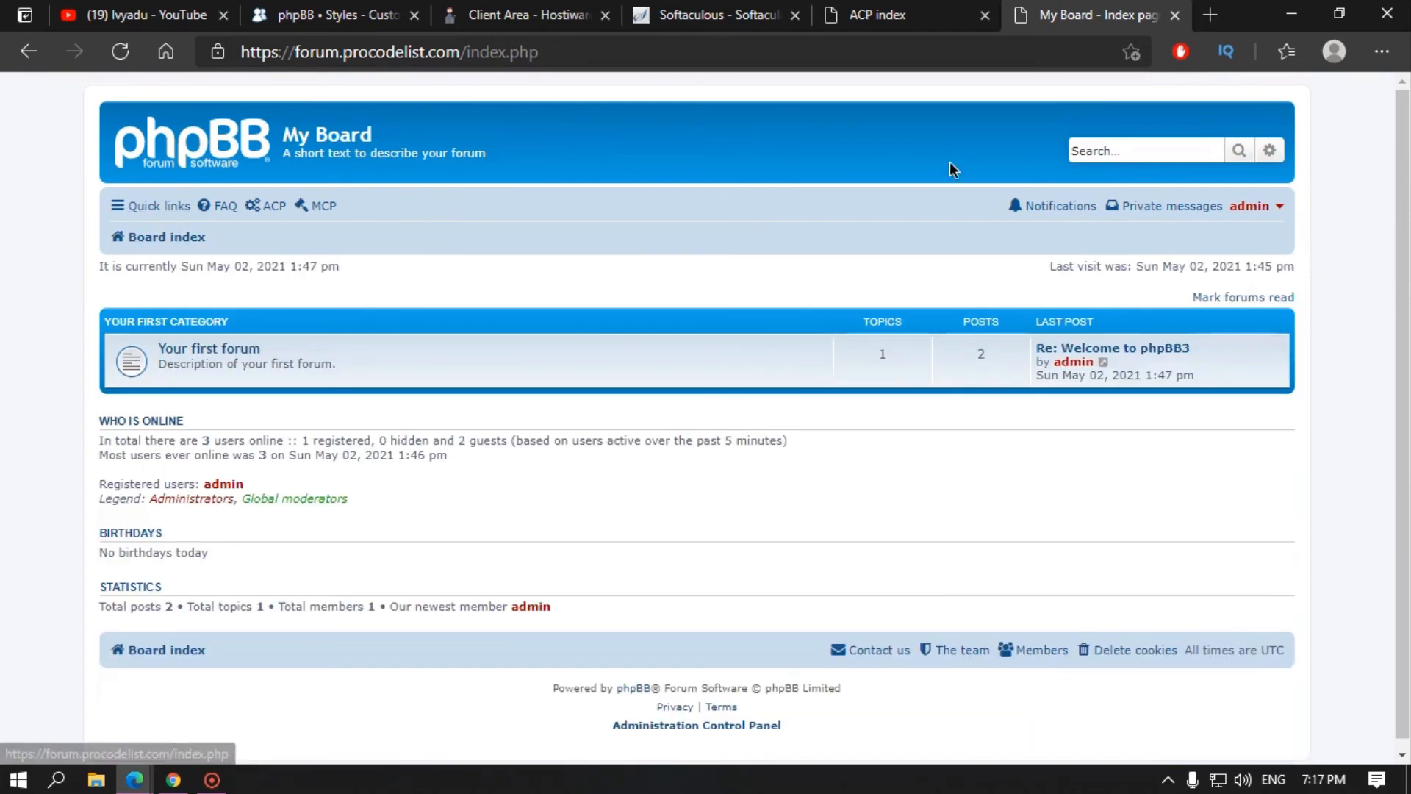
pyautogui.click(1184, 209)
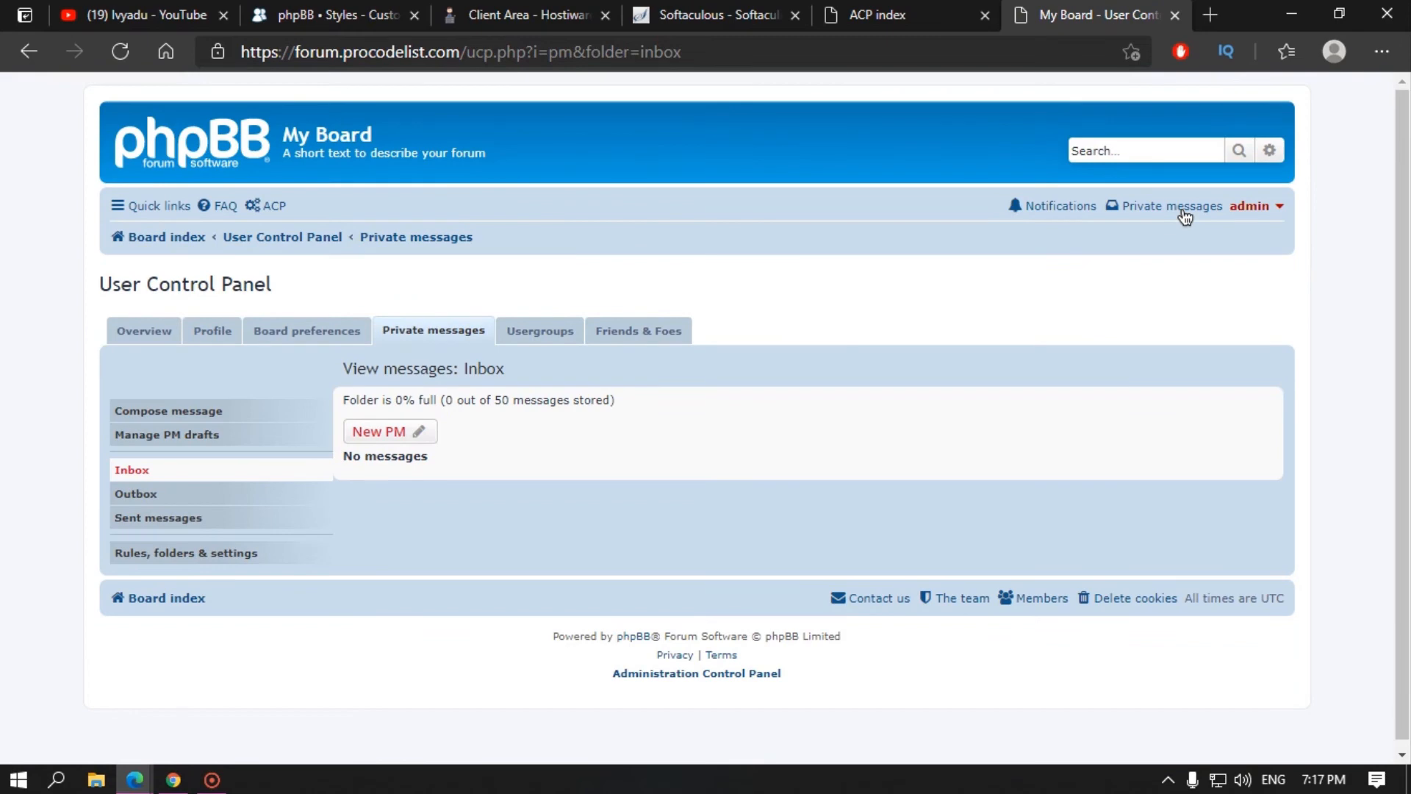
# Step: Check the empty notifications list, then go back to My Board's board index
pyautogui.click(1066, 208)
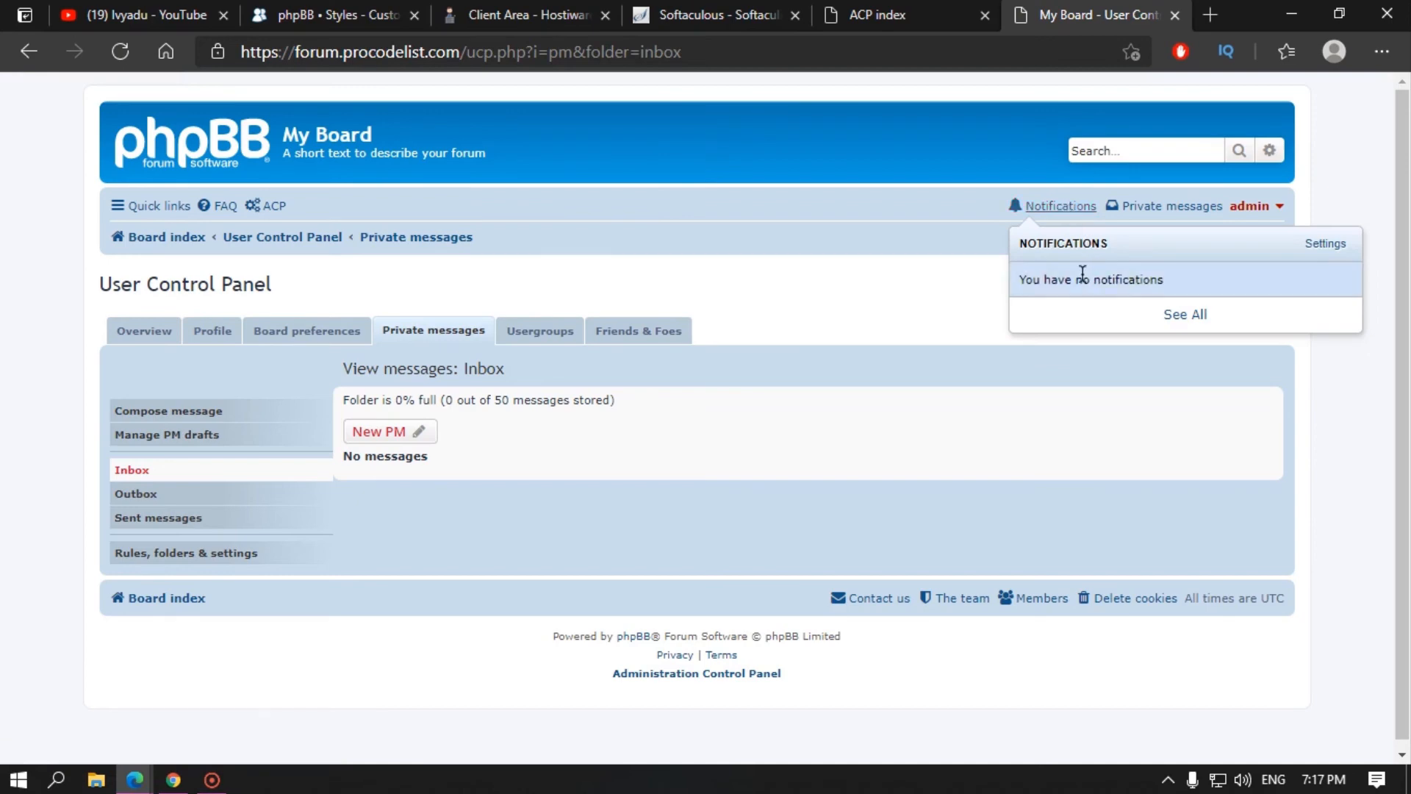
pyautogui.click(725, 323)
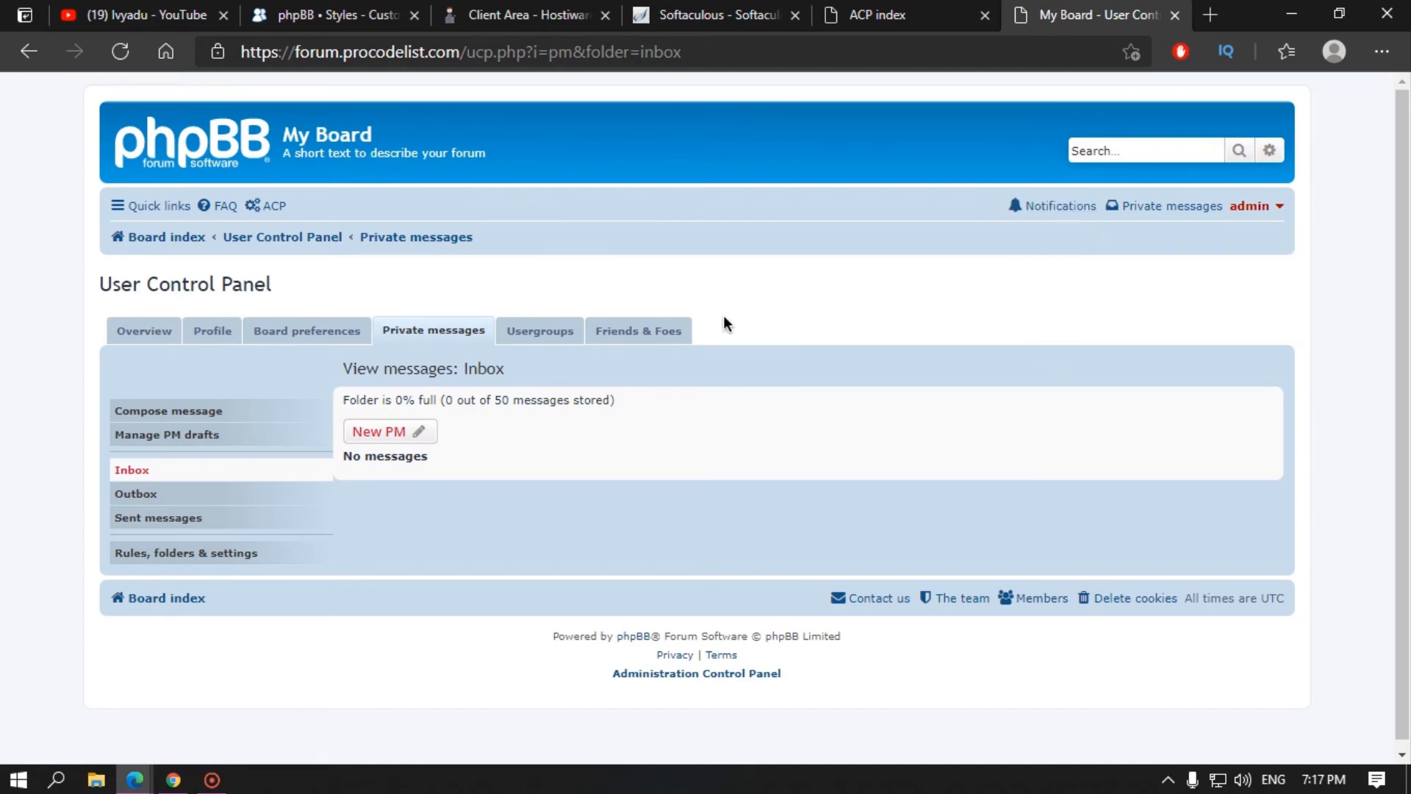
pyautogui.click(212, 148)
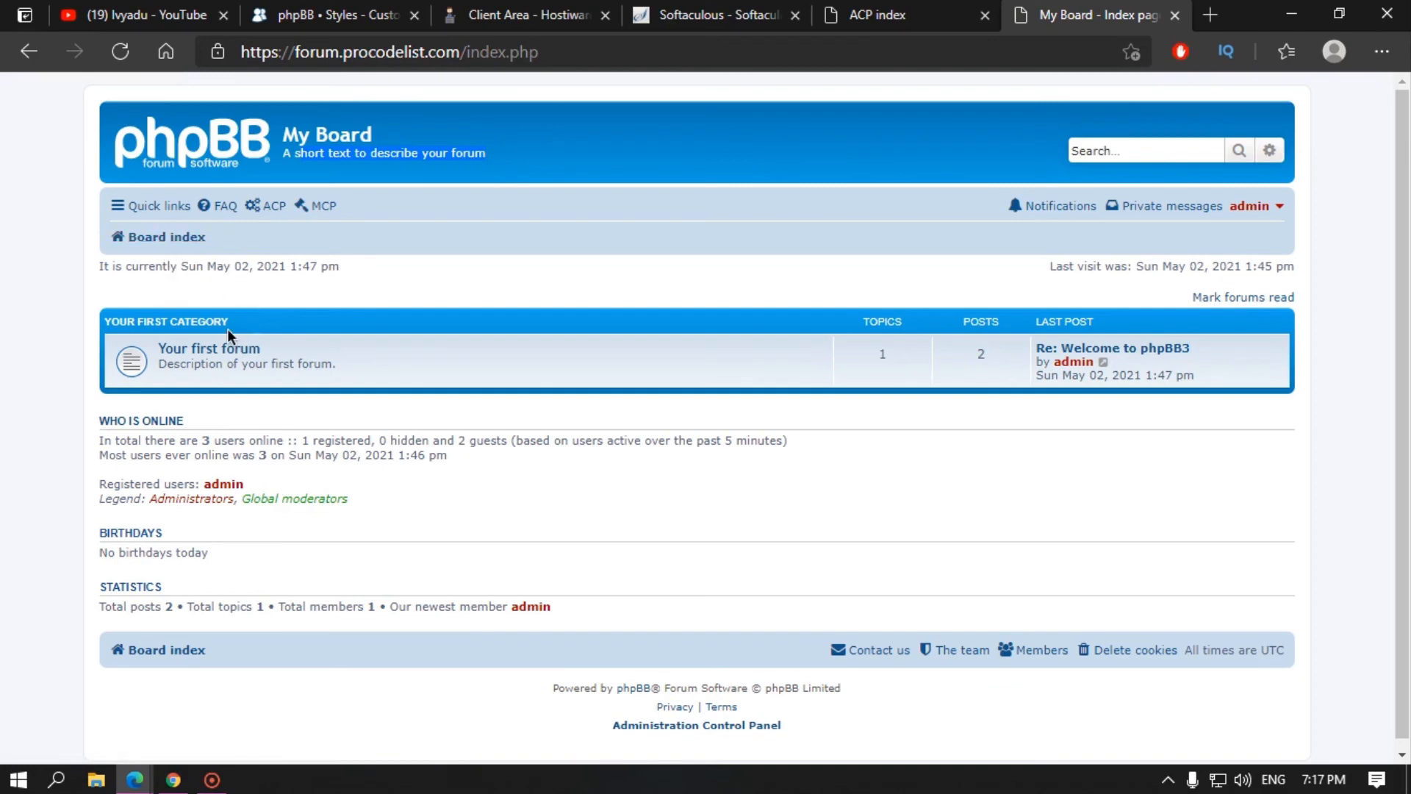
# Step: Open a new tab and load the forum.procodelist.com/adm admin address
pyautogui.click(908, 6)
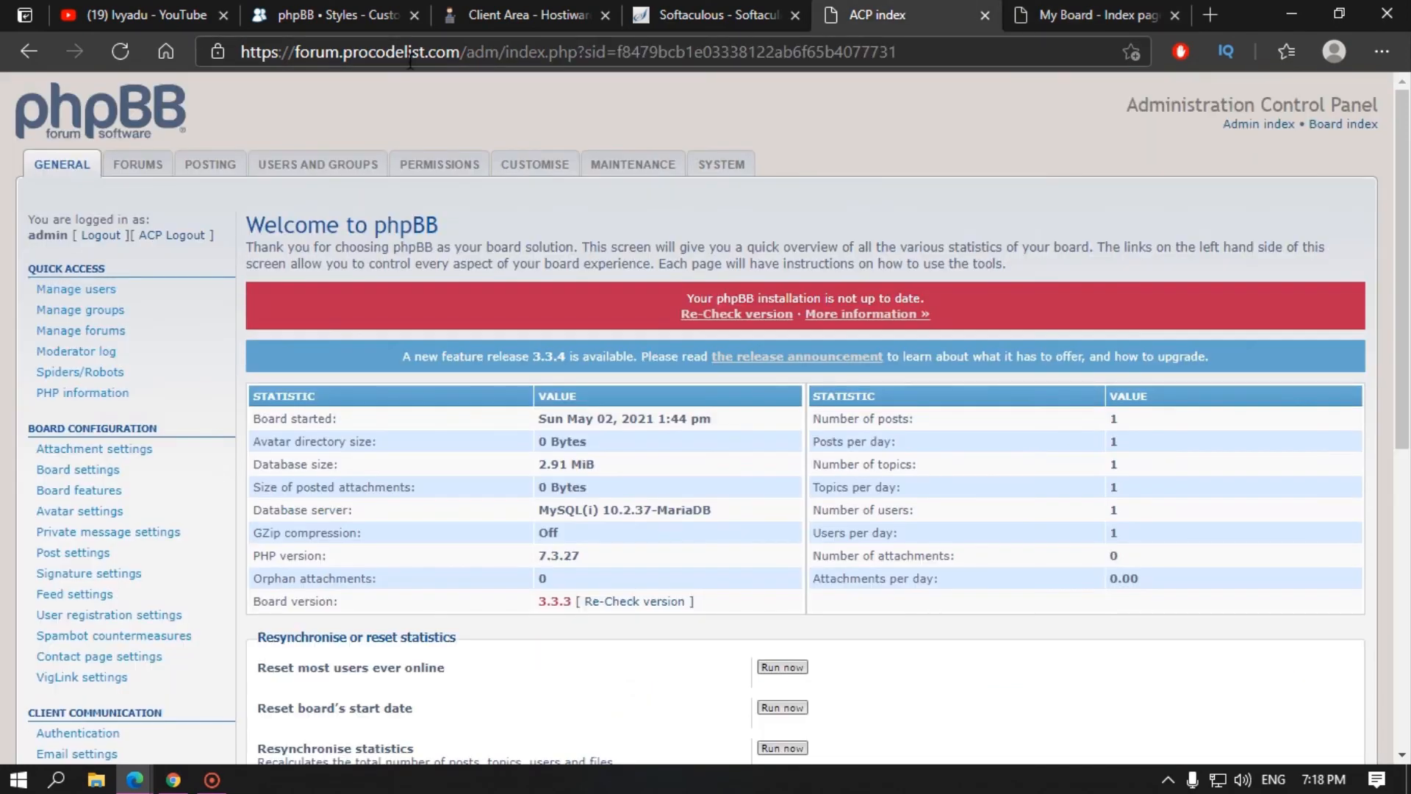
pyautogui.click(1154, 20)
pyautogui.click(1211, 17)
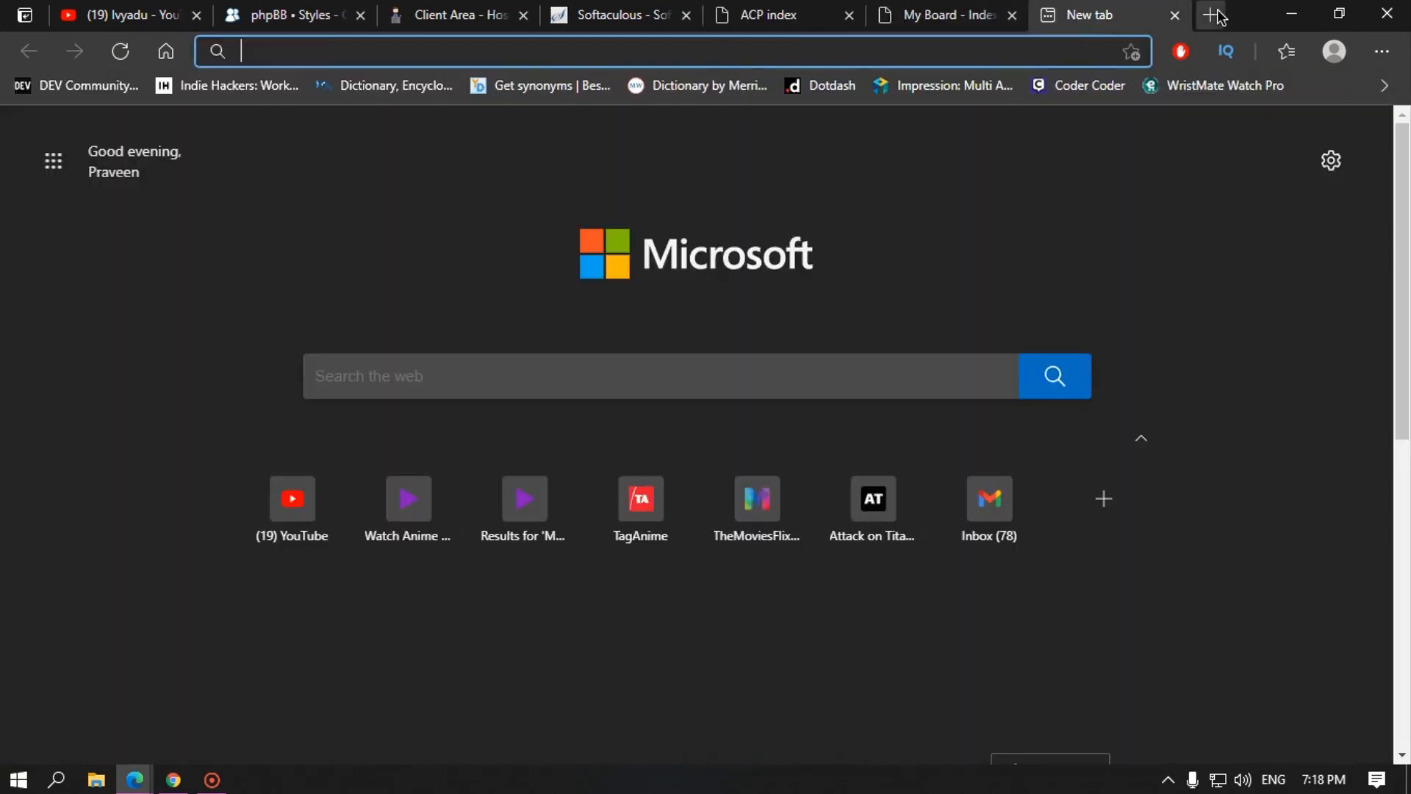
pyautogui.write('for')
pyautogui.press('End')
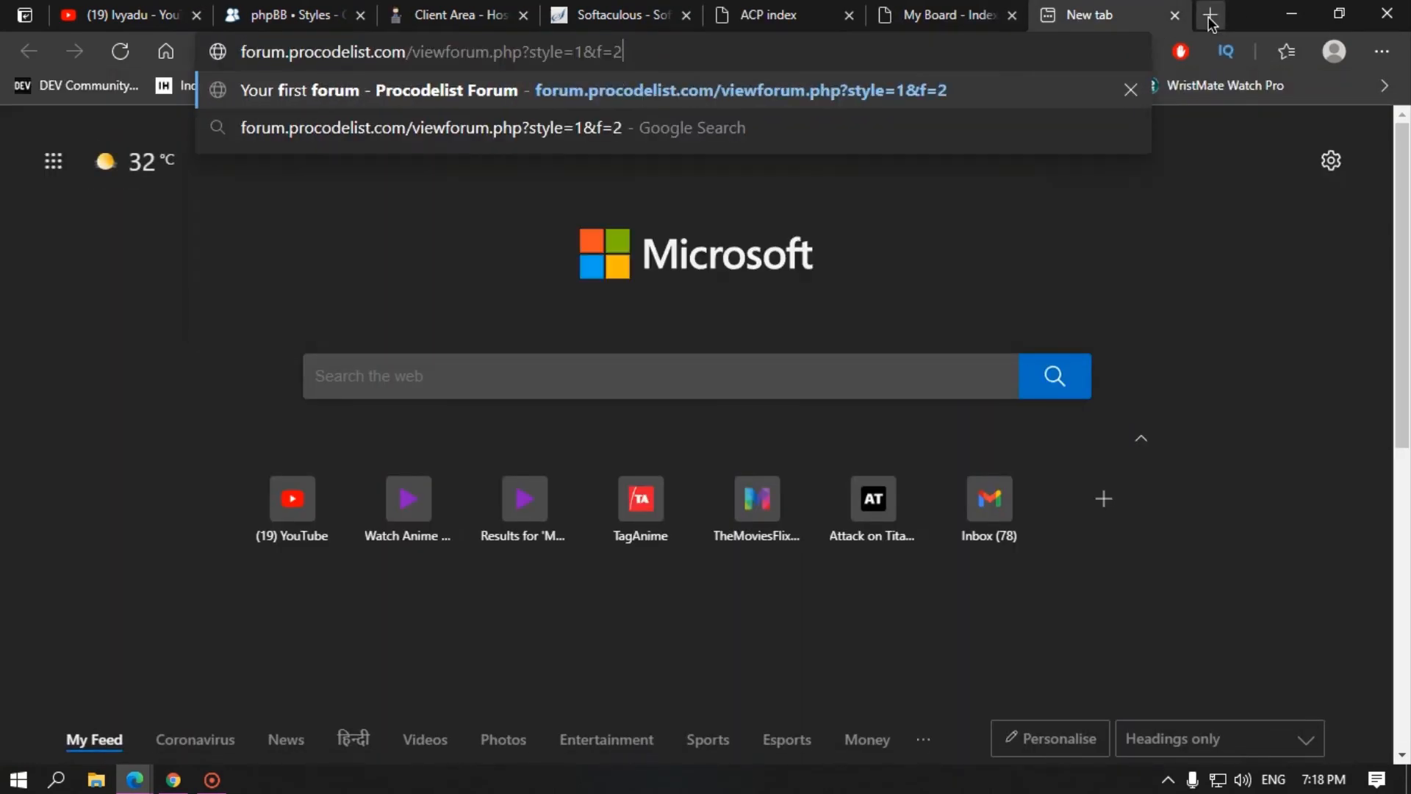
pyautogui.press('BackSpace')
pyautogui.press('BackSpace')
pyautogui.press('BackSpace')
pyautogui.press('BackSpace')
pyautogui.press('BackSpace')
pyautogui.press('BackSpace')
pyautogui.press('BackSpace')
pyautogui.press('BackSpace')
pyautogui.press('BackSpace')
pyautogui.press('BackSpace')
pyautogui.press('BackSpace')
pyautogui.press('BackSpace')
pyautogui.press('BackSpace')
pyautogui.press('BackSpace')
pyautogui.press('BackSpace')
pyautogui.press('BackSpace')
pyautogui.press('BackSpace')
pyautogui.press('BackSpace')
pyautogui.press('BackSpace')
pyautogui.press('BackSpace')
pyautogui.press('BackSpace')
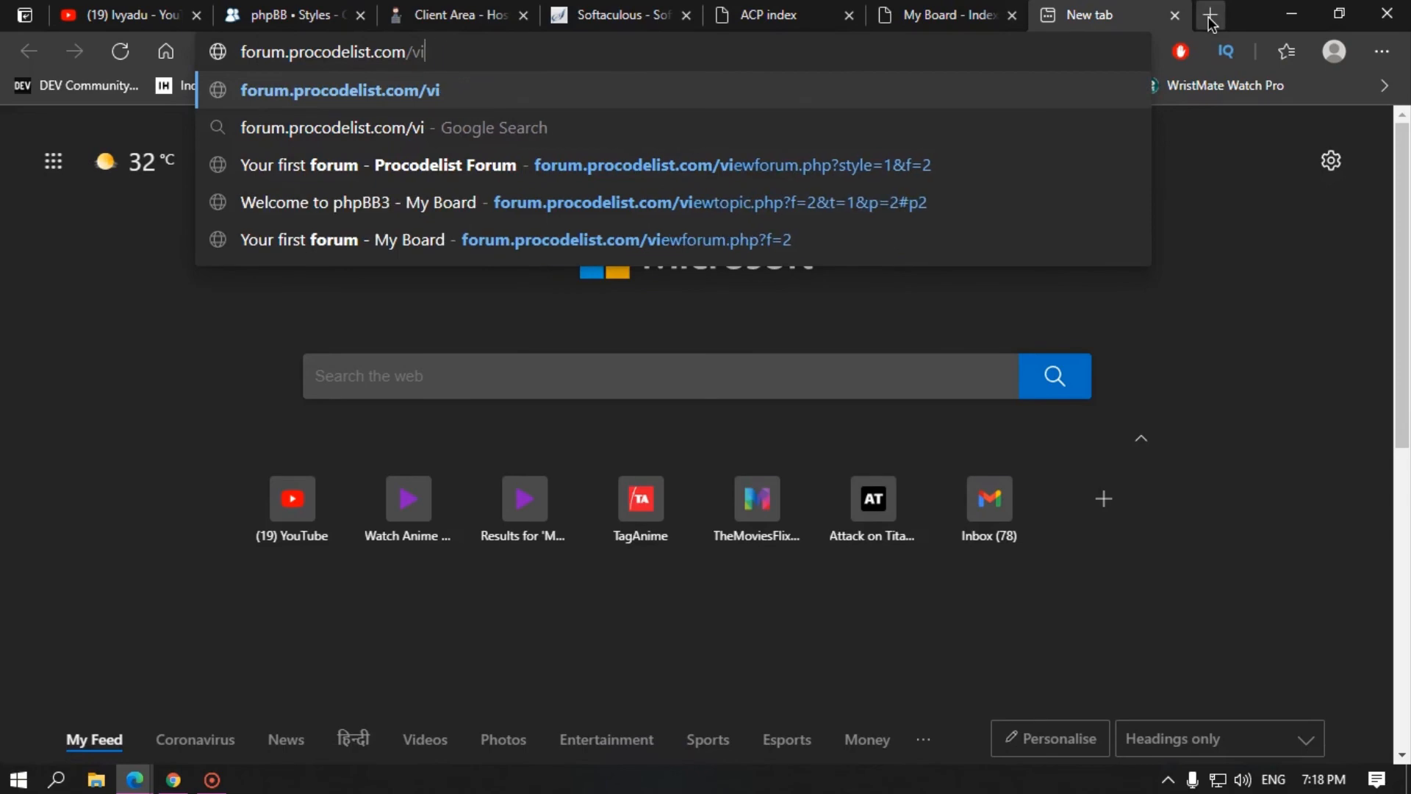
pyautogui.click(768, 17)
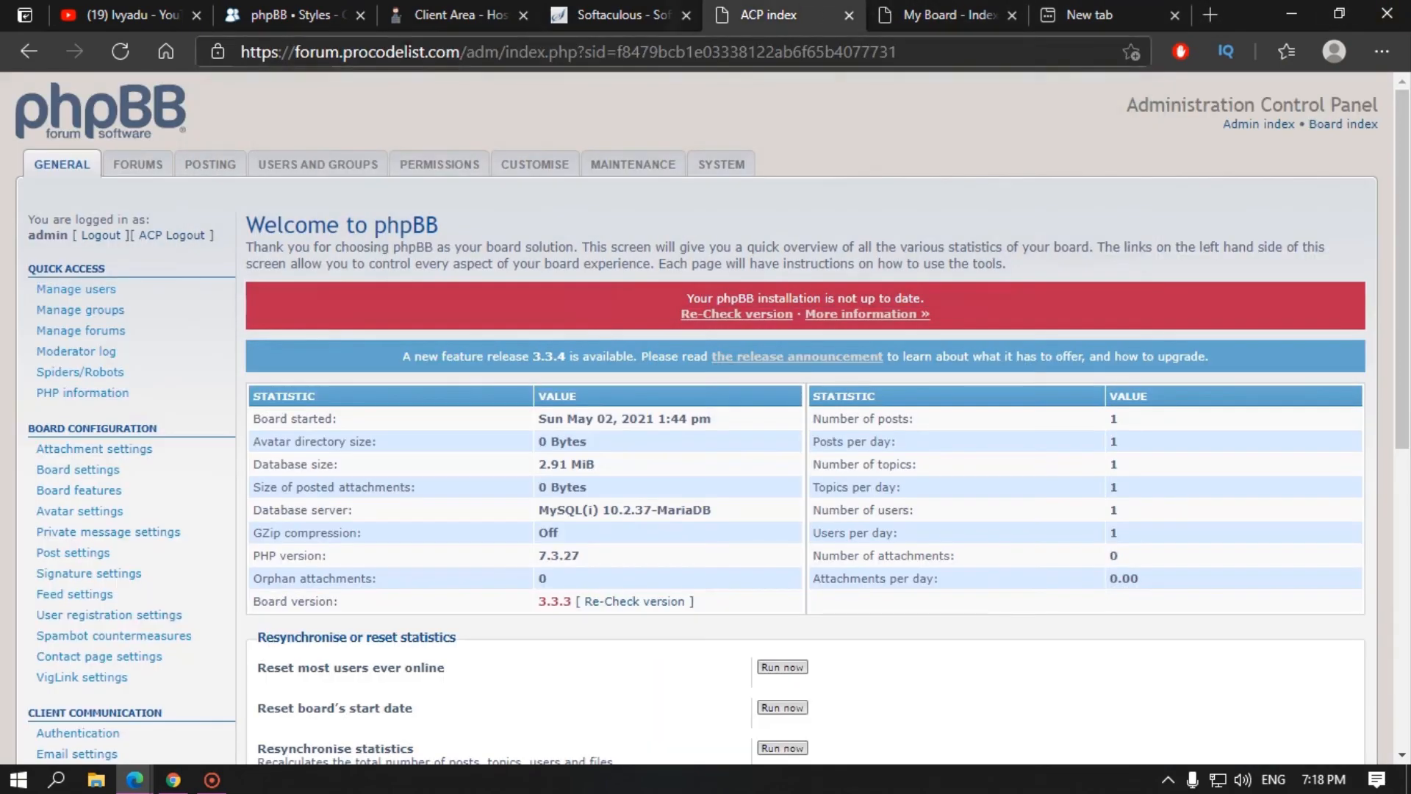
pyautogui.click(1088, 15)
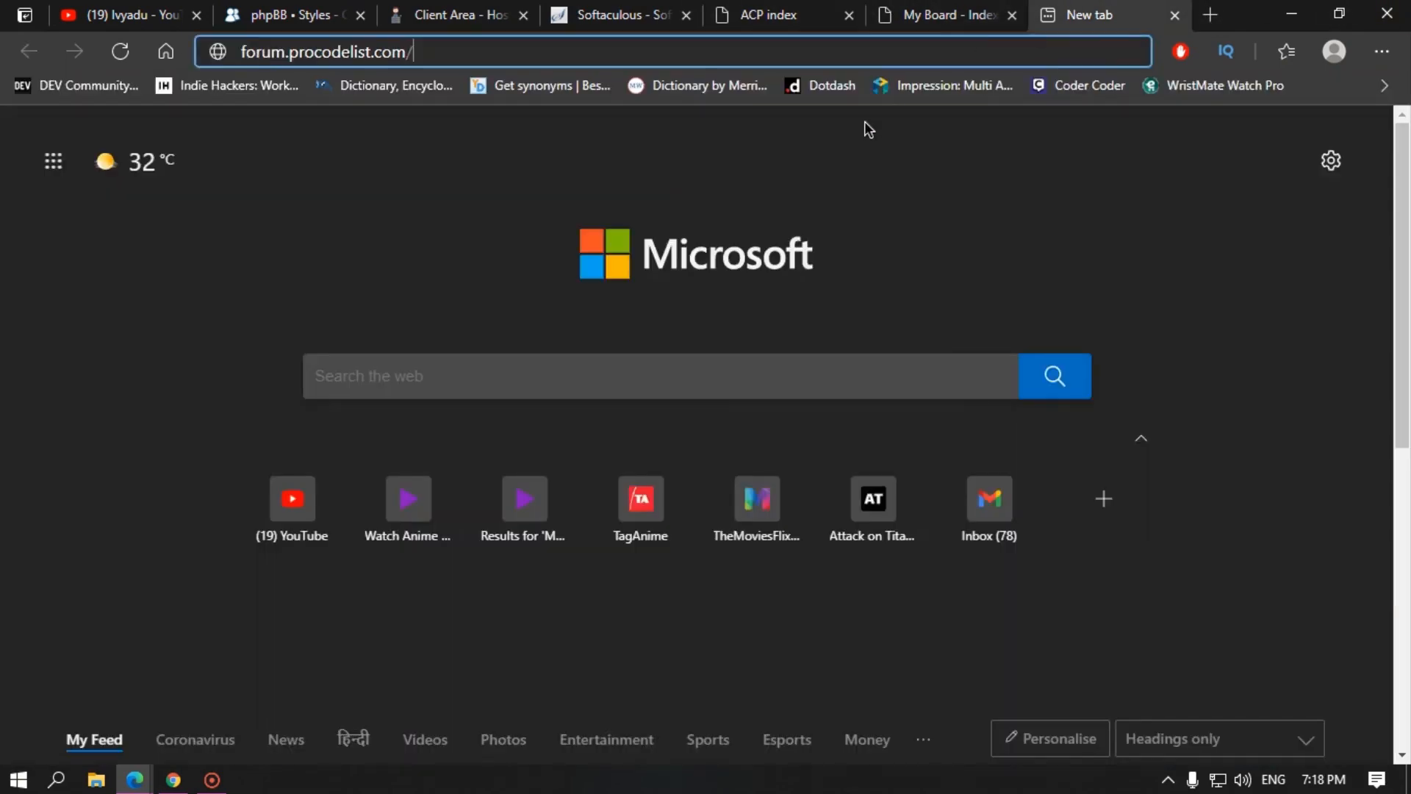
pyautogui.write('adm')
pyautogui.press('Return')
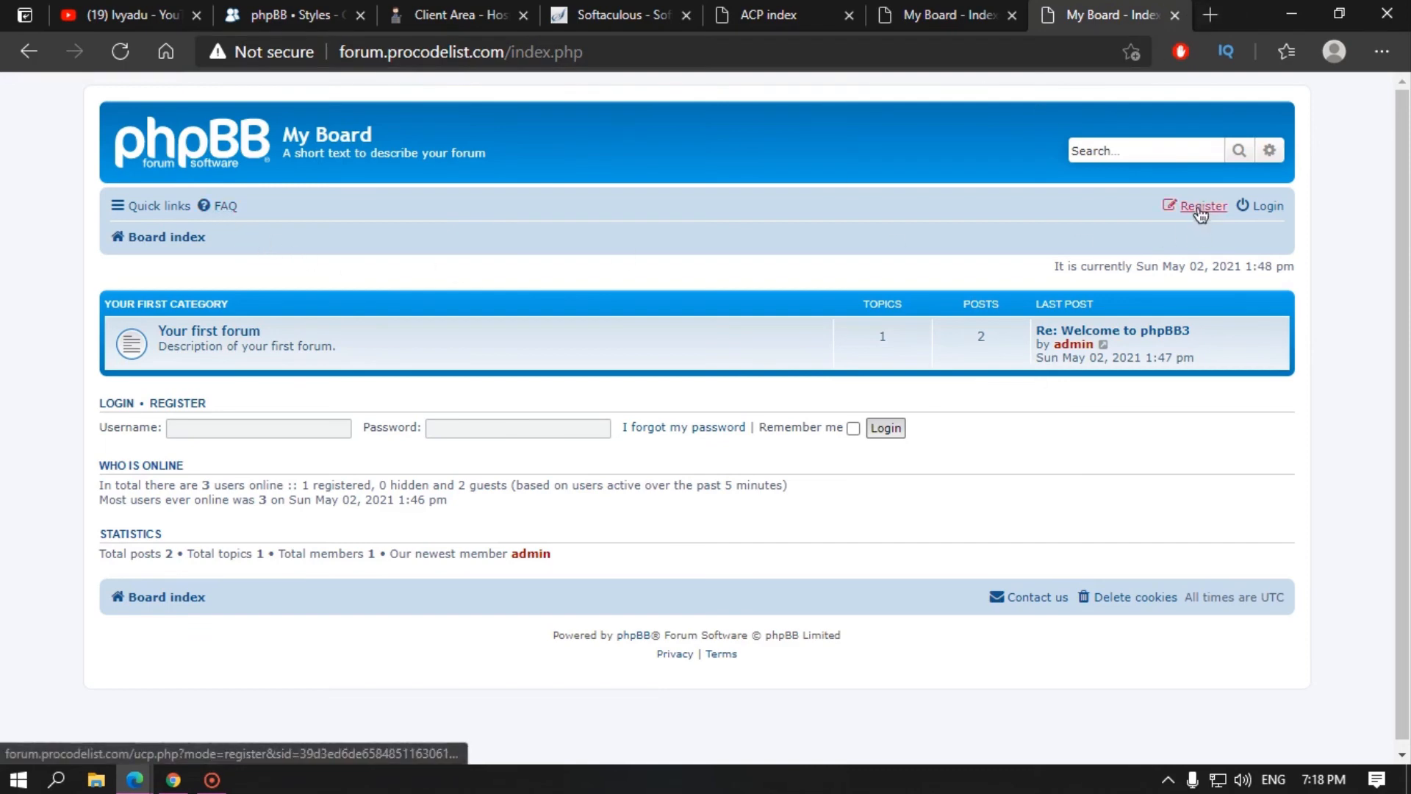
# Step: Fix the mistyped path back to forum.procodelist.com/adm and open the Administration Control Panel
pyautogui.click(678, 53)
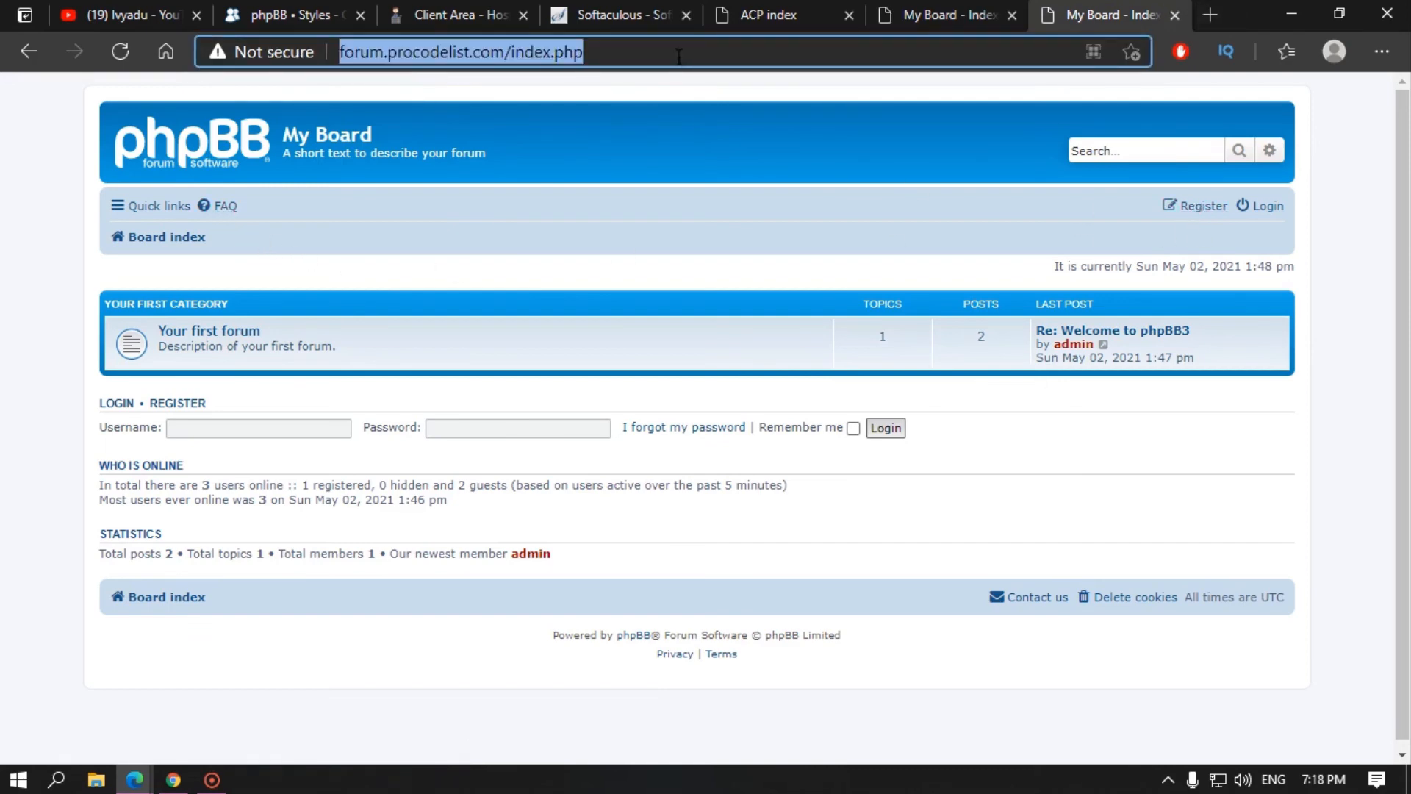
pyautogui.write('forume')
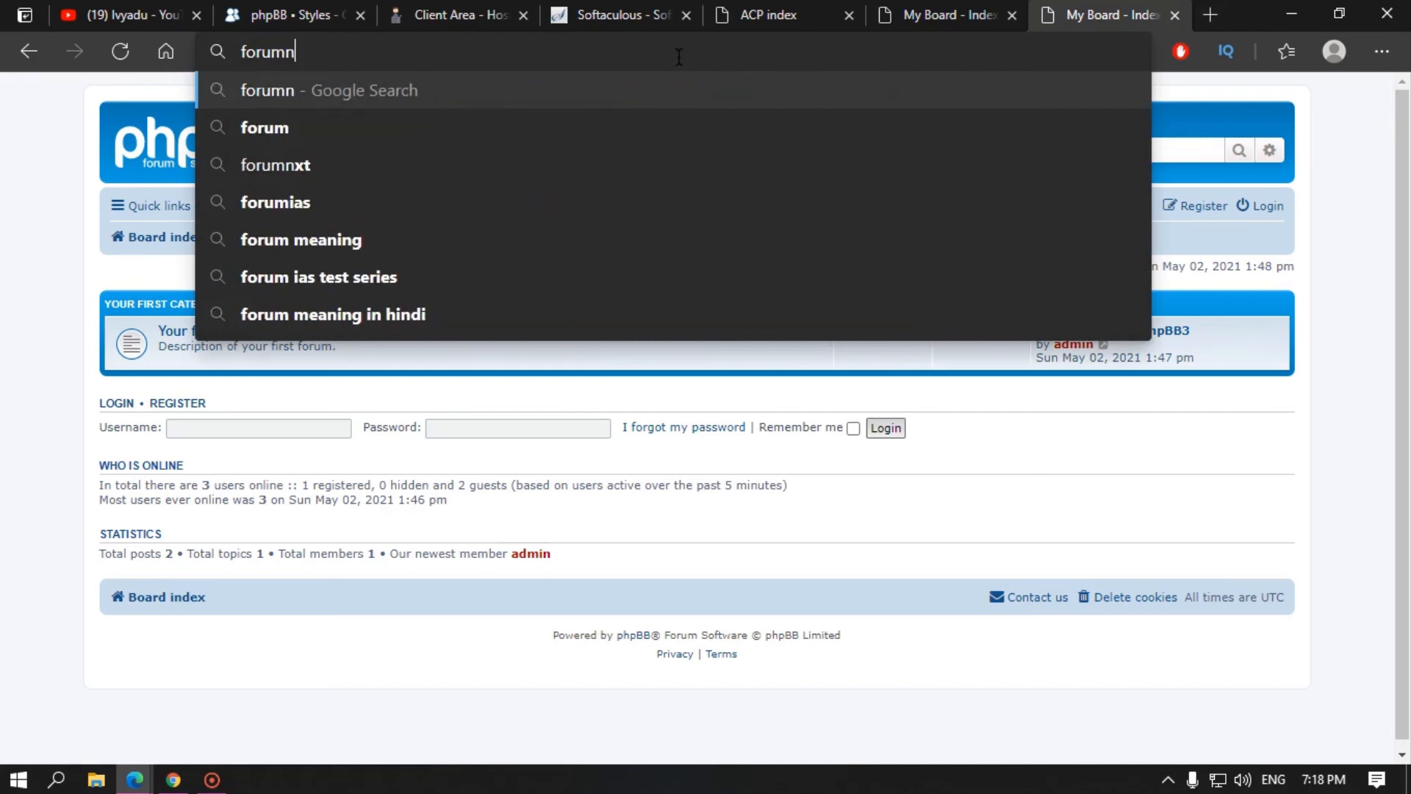
pyautogui.press('BackSpace')
pyautogui.press('Down')
pyautogui.press('Down')
pyautogui.press('Down')
pyautogui.press('BackSpace')
pyautogui.press('BackSpace')
pyautogui.press('BackSpace')
pyautogui.press('BackSpace')
pyautogui.press('BackSpace')
pyautogui.press('BackSpace')
pyautogui.press('BackSpace')
pyautogui.press('BackSpace')
pyautogui.press('BackSpace')
pyautogui.press('BackSpace')
pyautogui.press('BackSpace')
pyautogui.press('BackSpace')
pyautogui.press('BackSpace')
pyautogui.press('BackSpace')
pyautogui.press('BackSpace')
pyautogui.press('BackSpace')
pyautogui.press('BackSpace')
pyautogui.press('BackSpace')
pyautogui.press('BackSpace')
pyautogui.press('BackSpace')
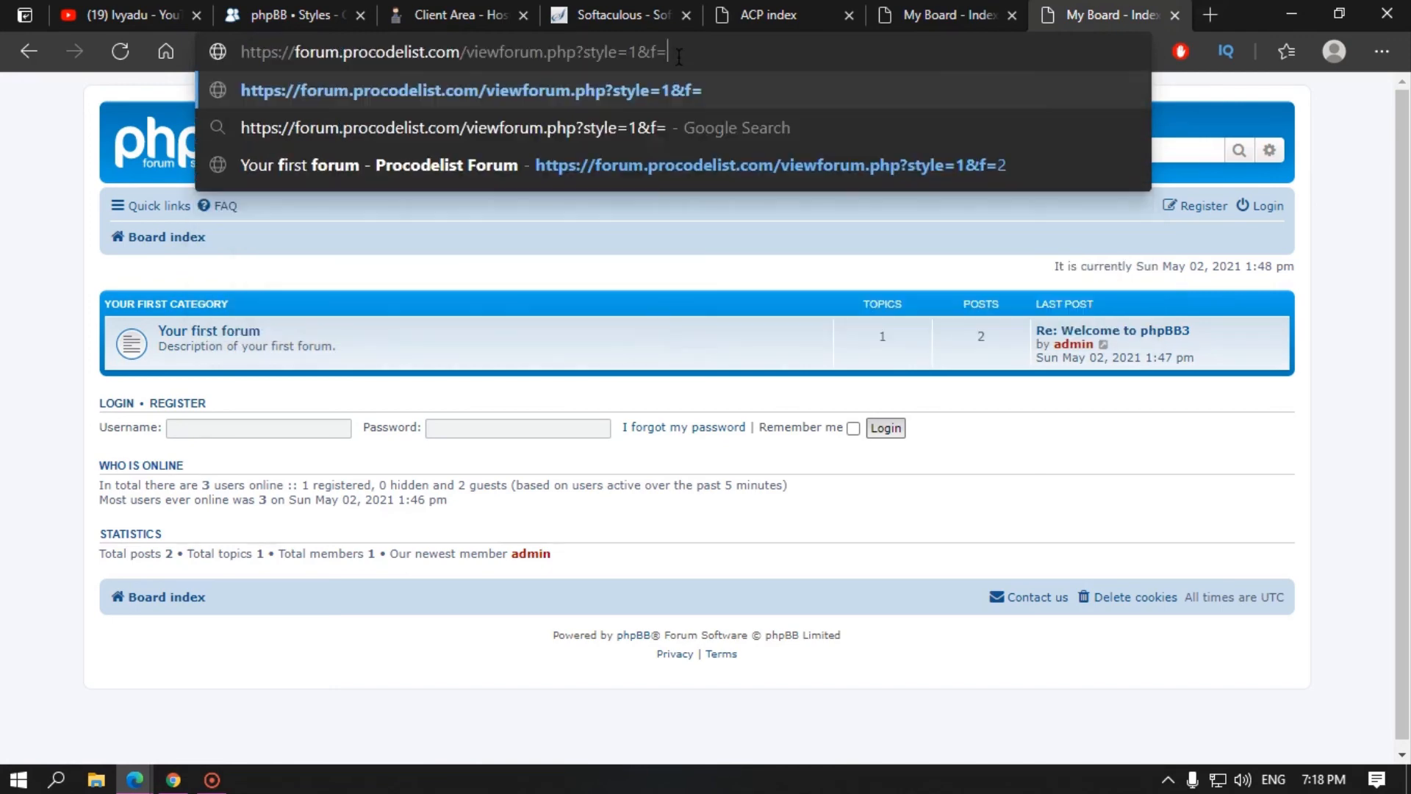
pyautogui.press('BackSpace')
pyautogui.press('BackSpace')
pyautogui.press('BackSpace')
pyautogui.press('BackSpace')
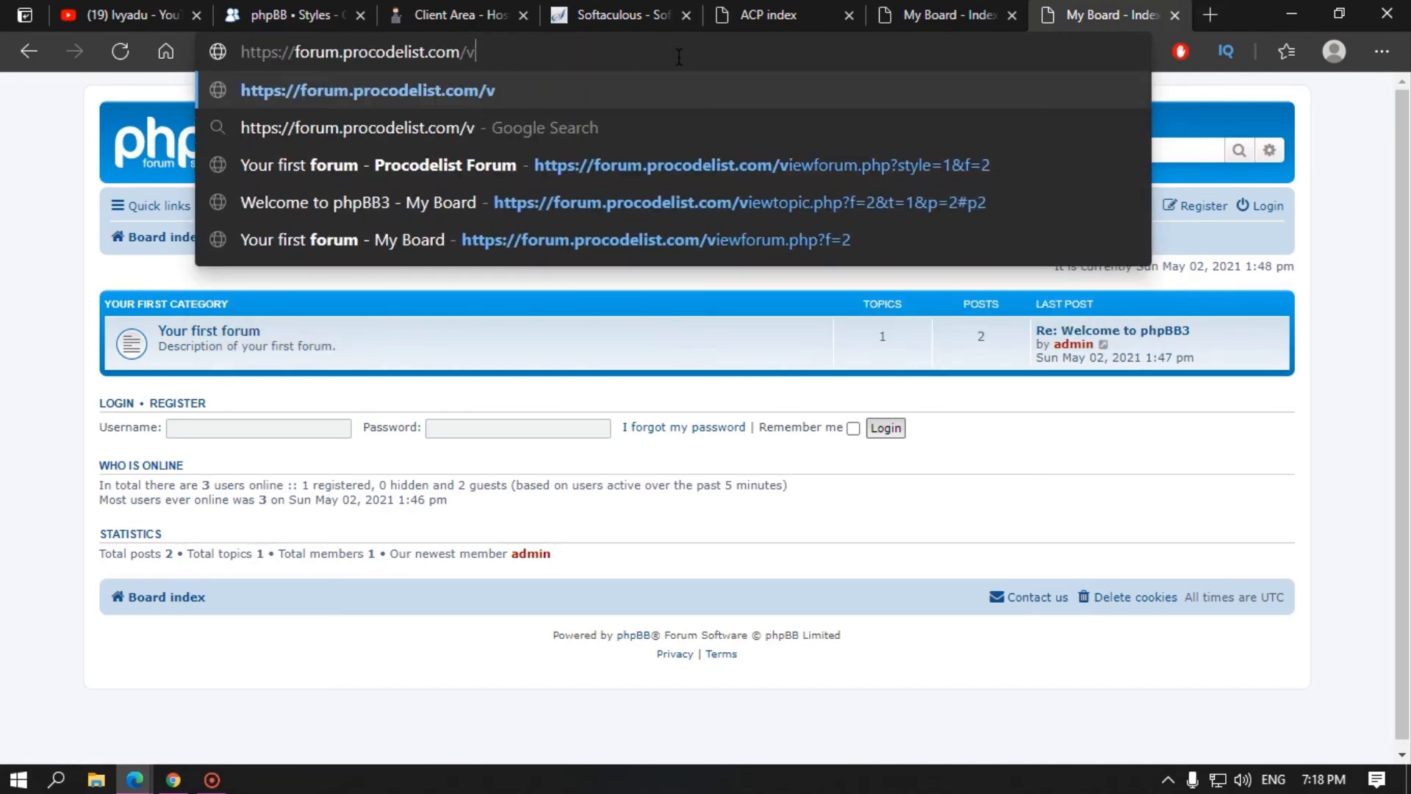
pyautogui.write('acp')
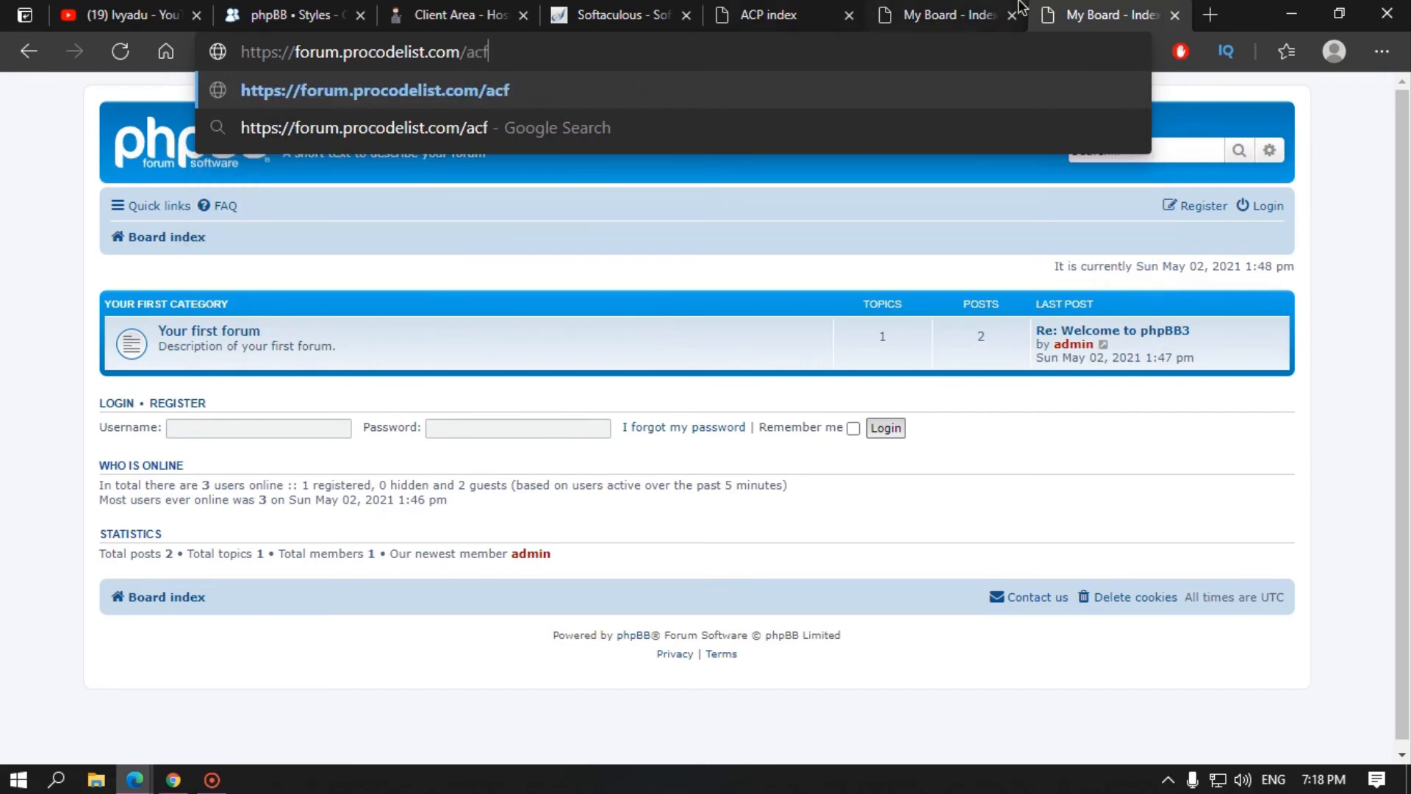
pyautogui.press('Return')
pyautogui.click(799, 9)
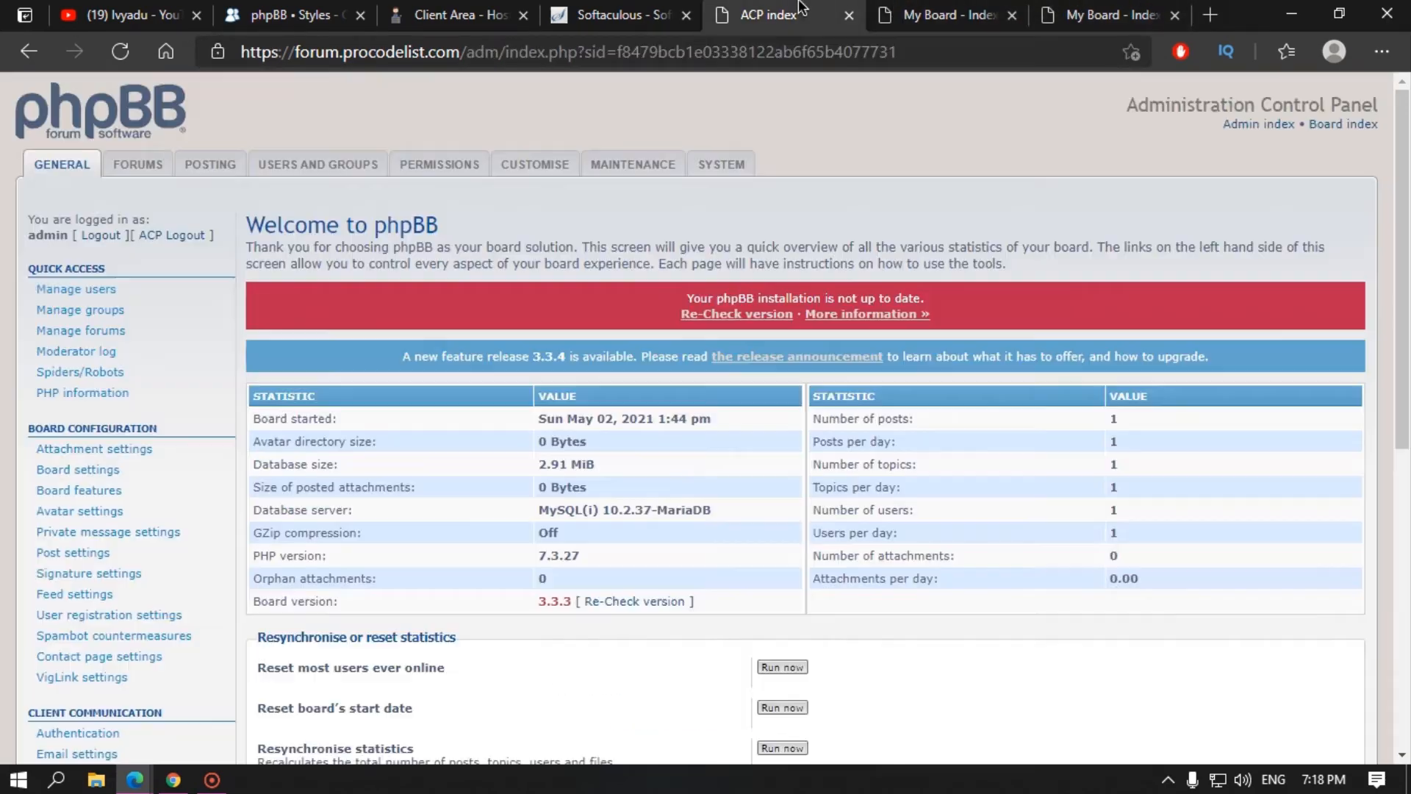
pyautogui.click(1154, 9)
pyautogui.press('BackSpace')
pyautogui.press('BackSpace')
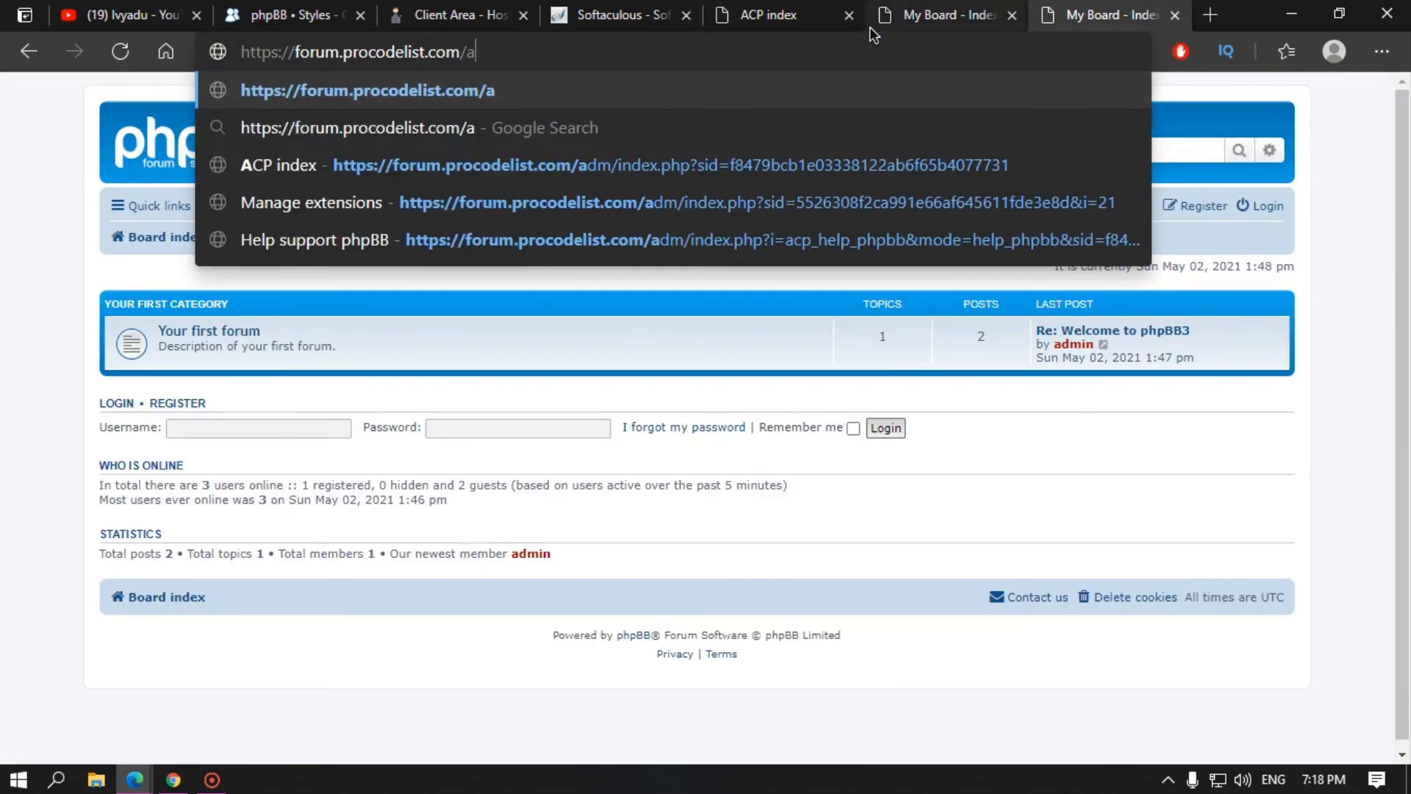
pyautogui.write('dm')
pyautogui.press('Return')
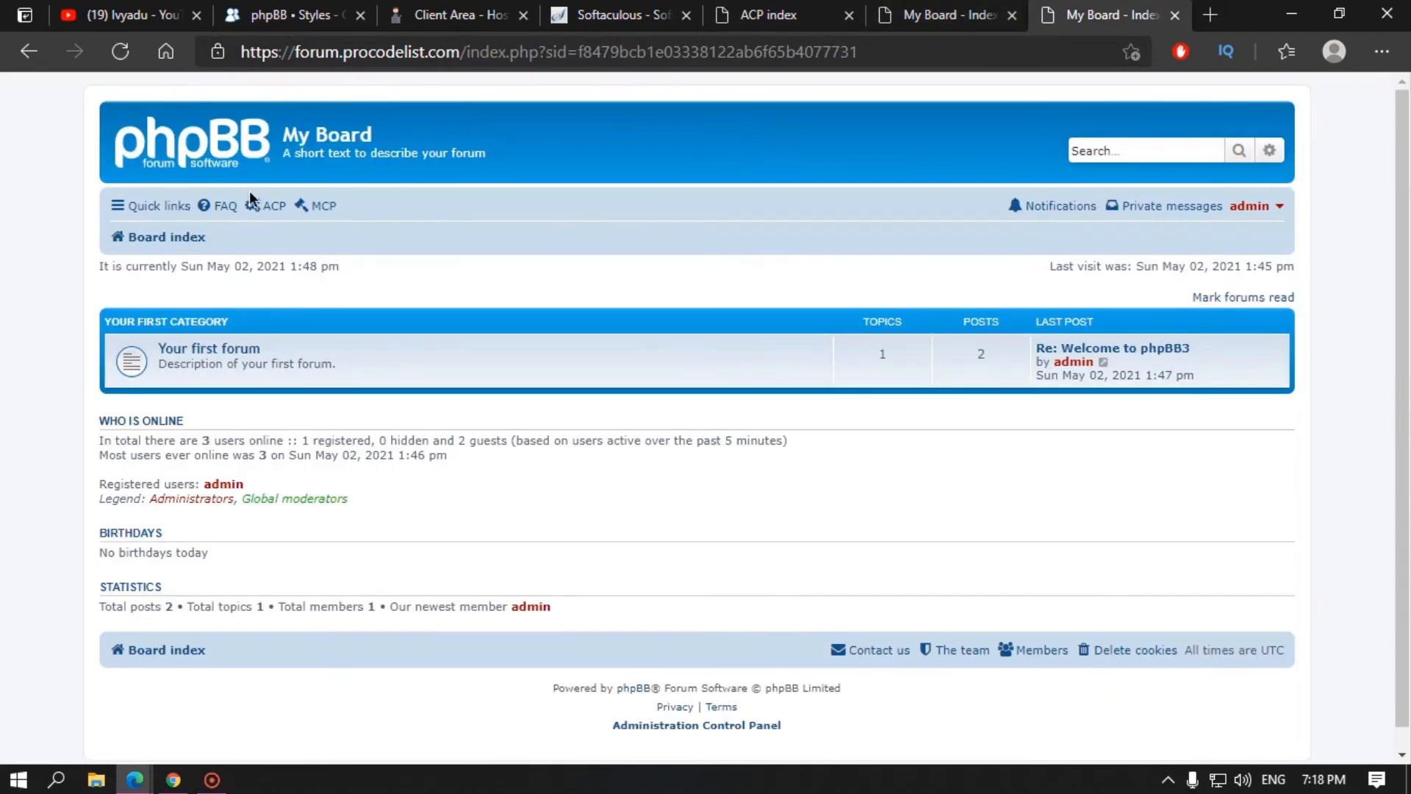
pyautogui.click(276, 206)
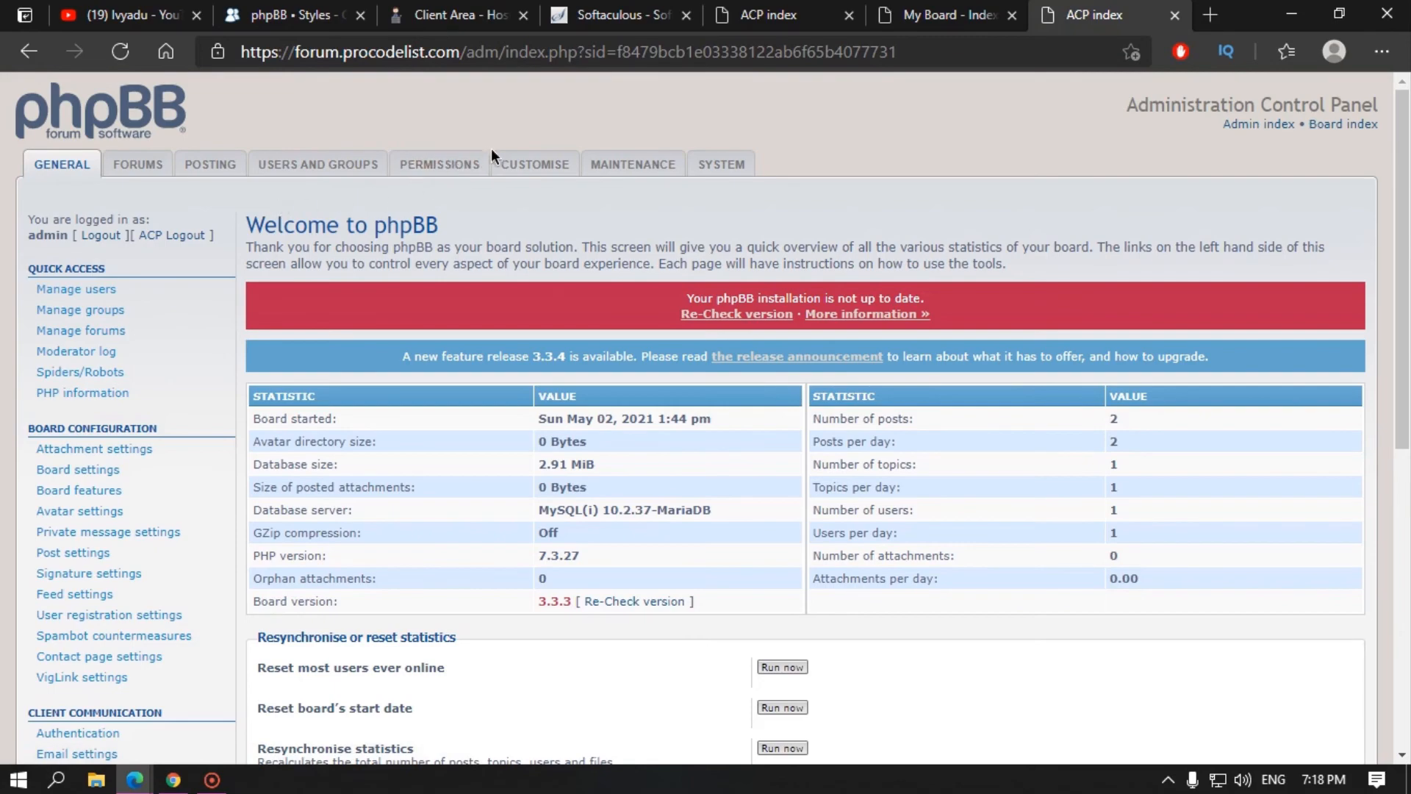
pyautogui.moveTo(500, 52); pyautogui.dragTo(582, 50)
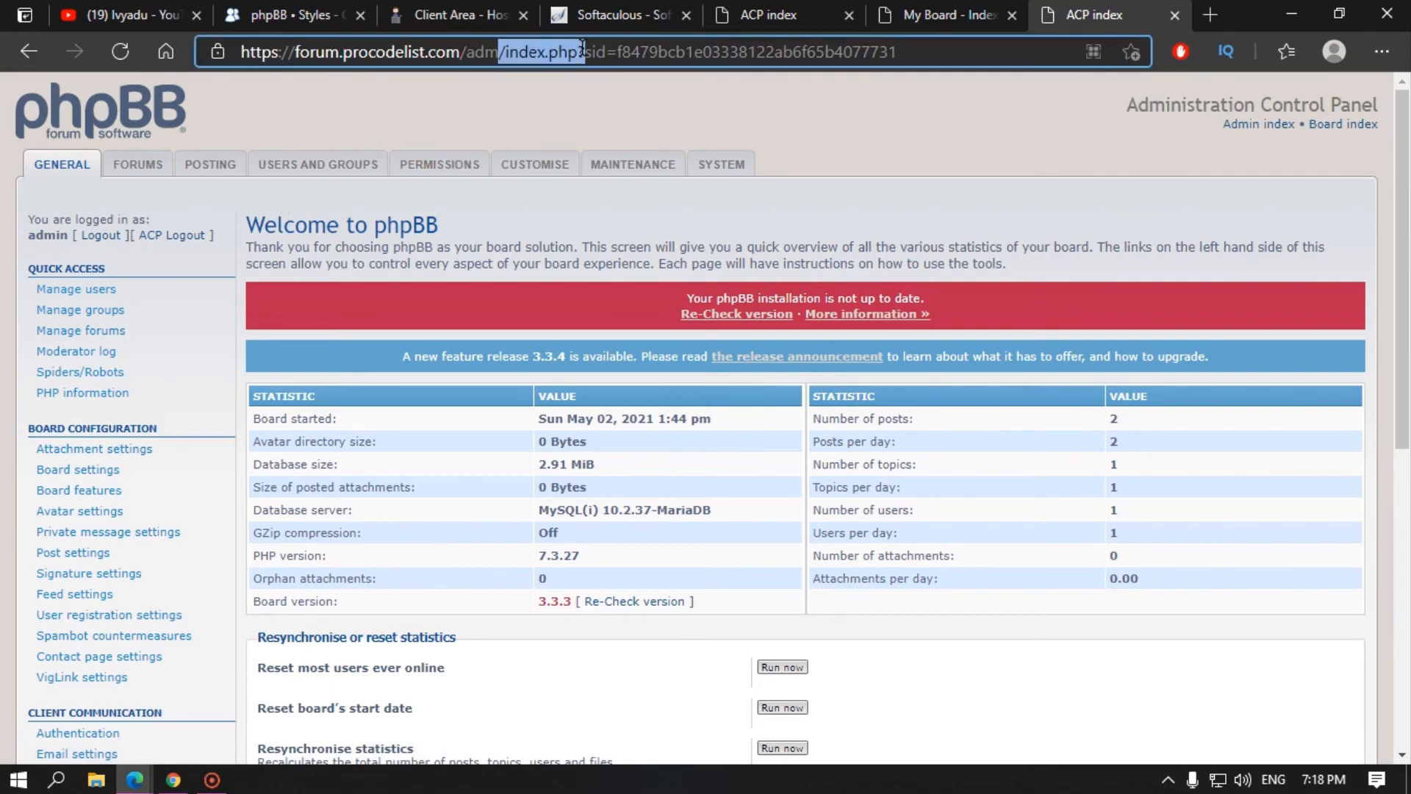
pyautogui.click(897, 281)
pyautogui.scroll(-7, 856, 397)
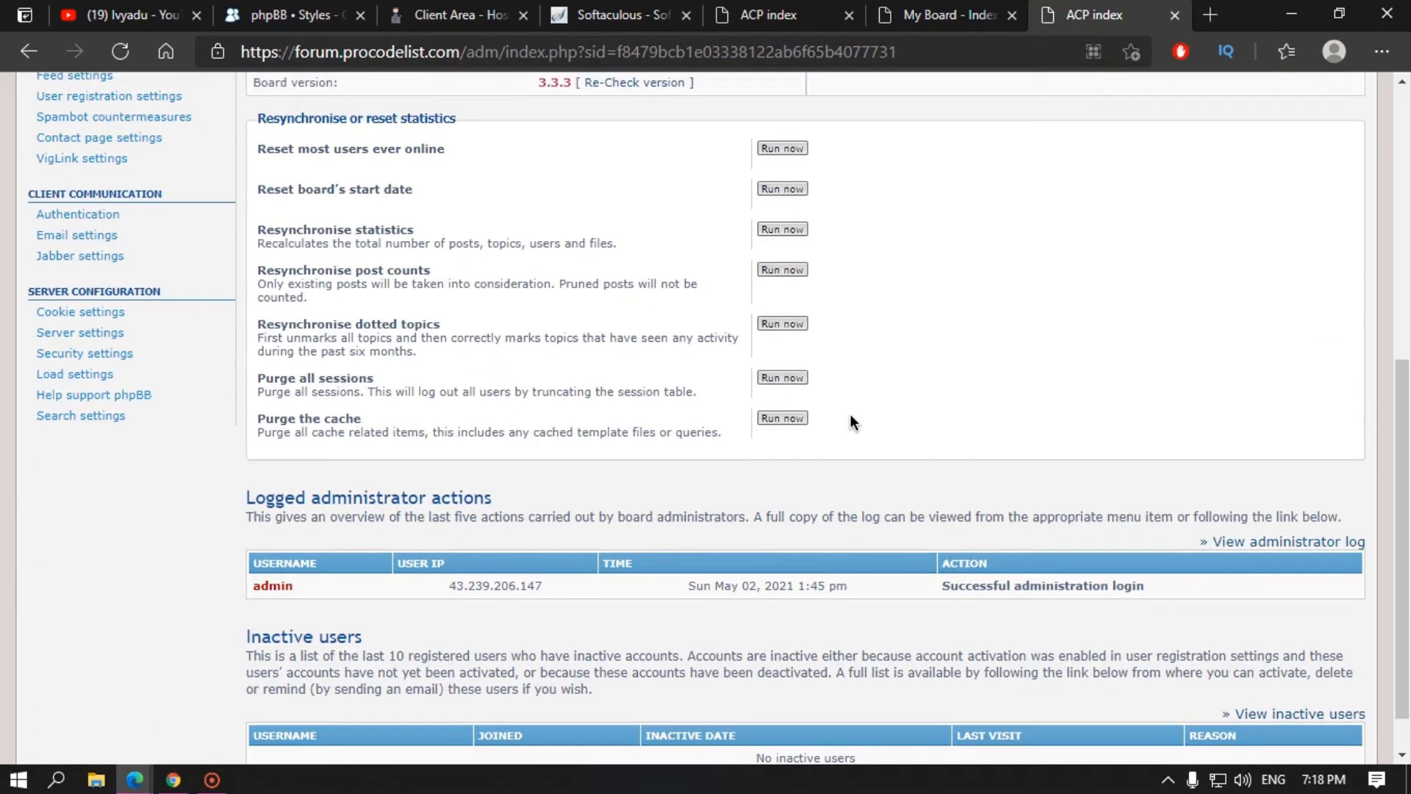
pyautogui.scroll(-1, 845, 423)
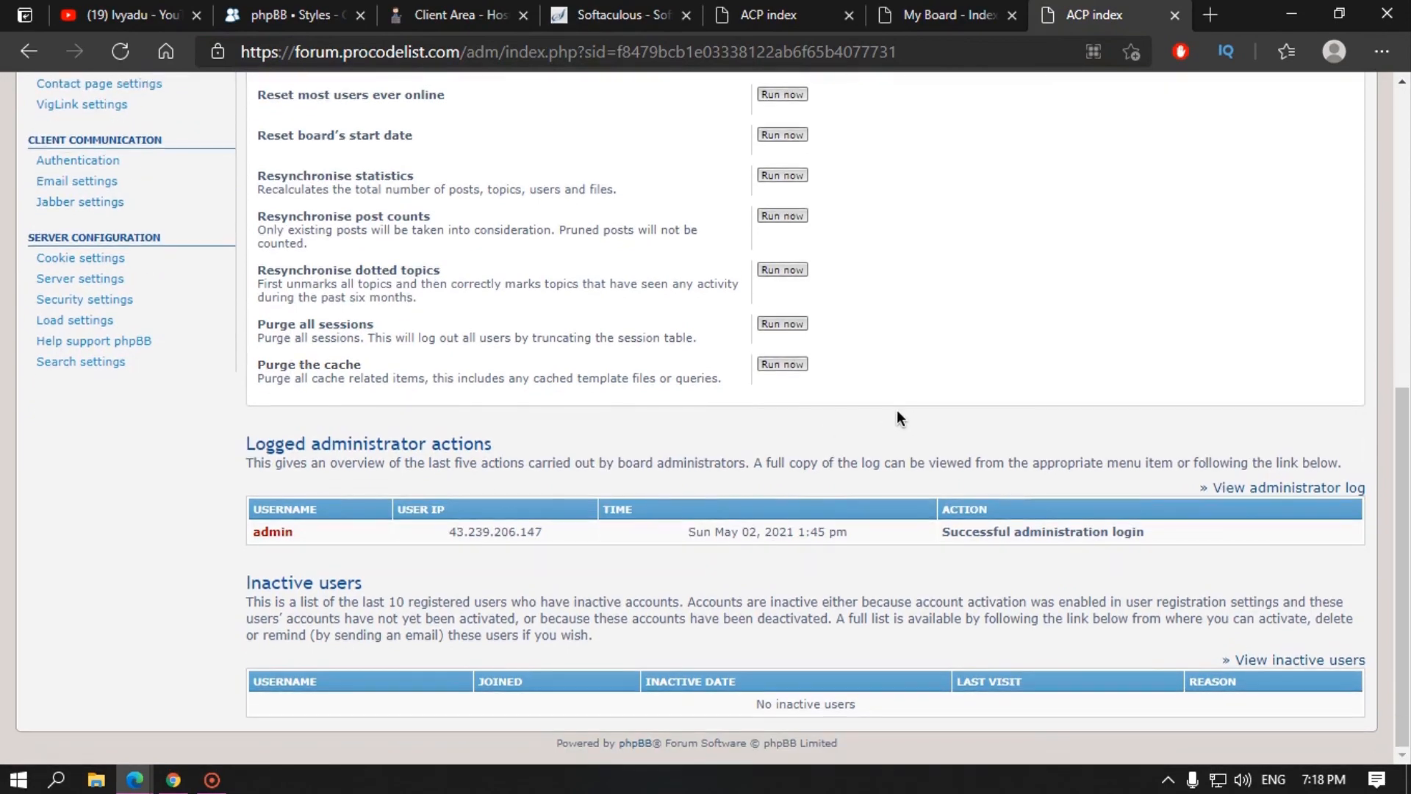
pyautogui.scroll(8, 897, 409)
pyautogui.click(913, 19)
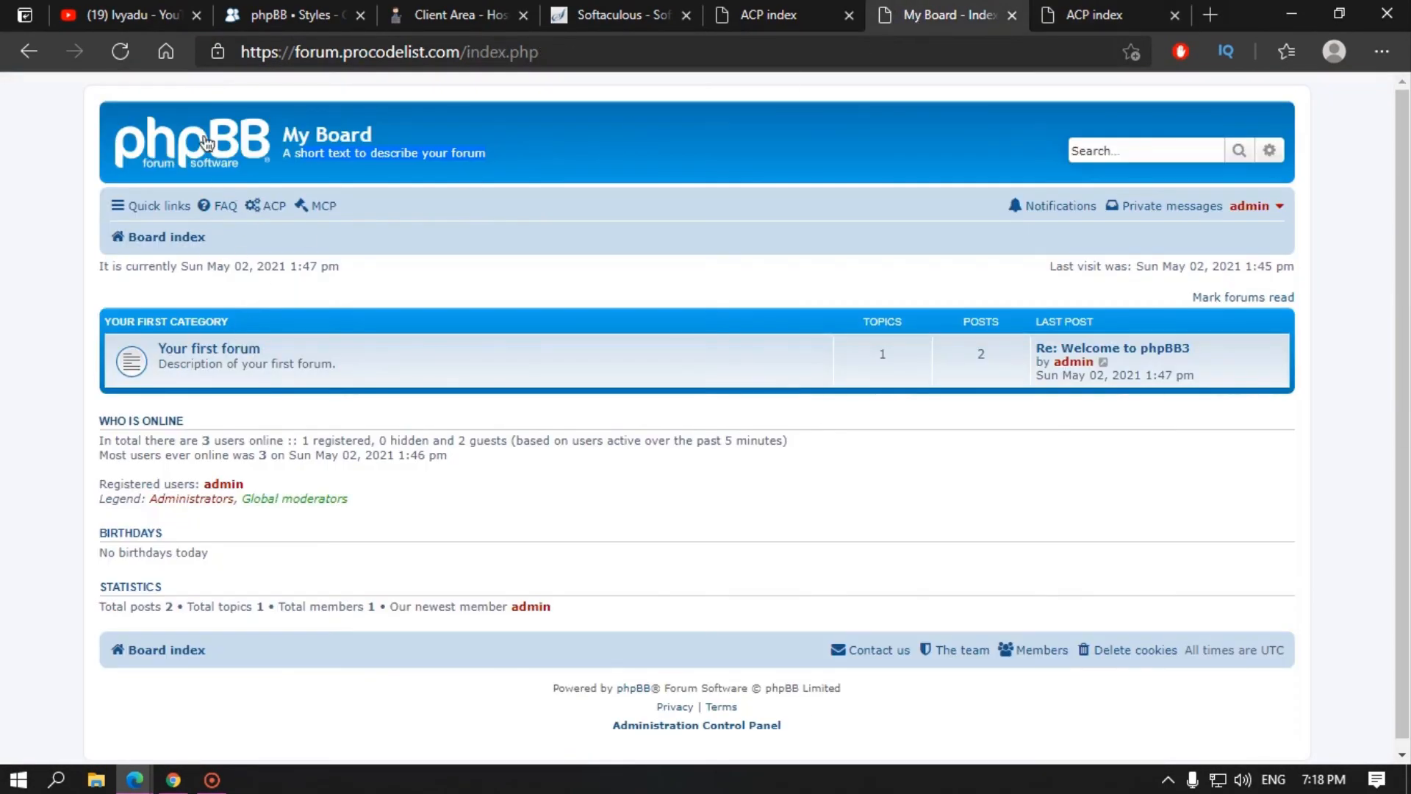
pyautogui.click(1095, 14)
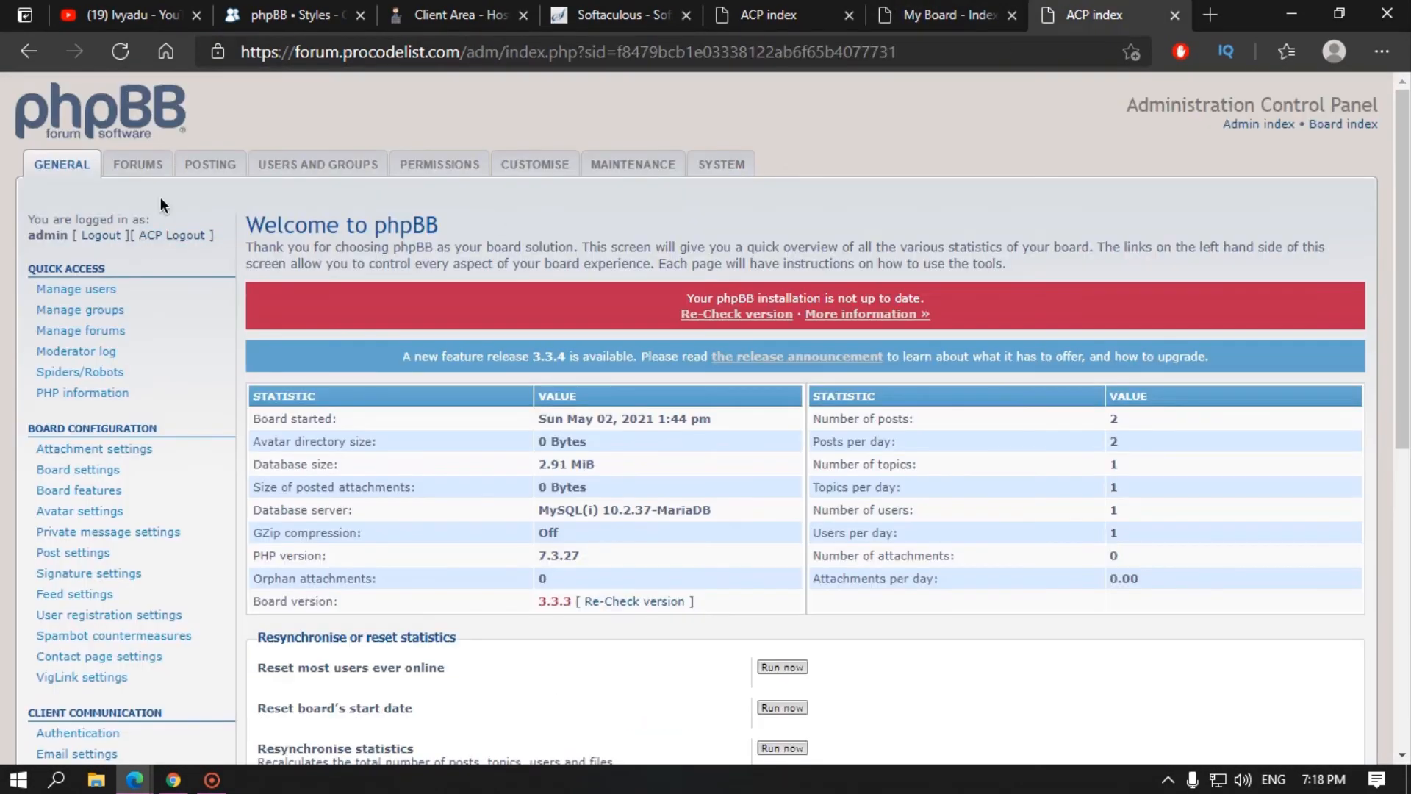
pyautogui.click(80, 293)
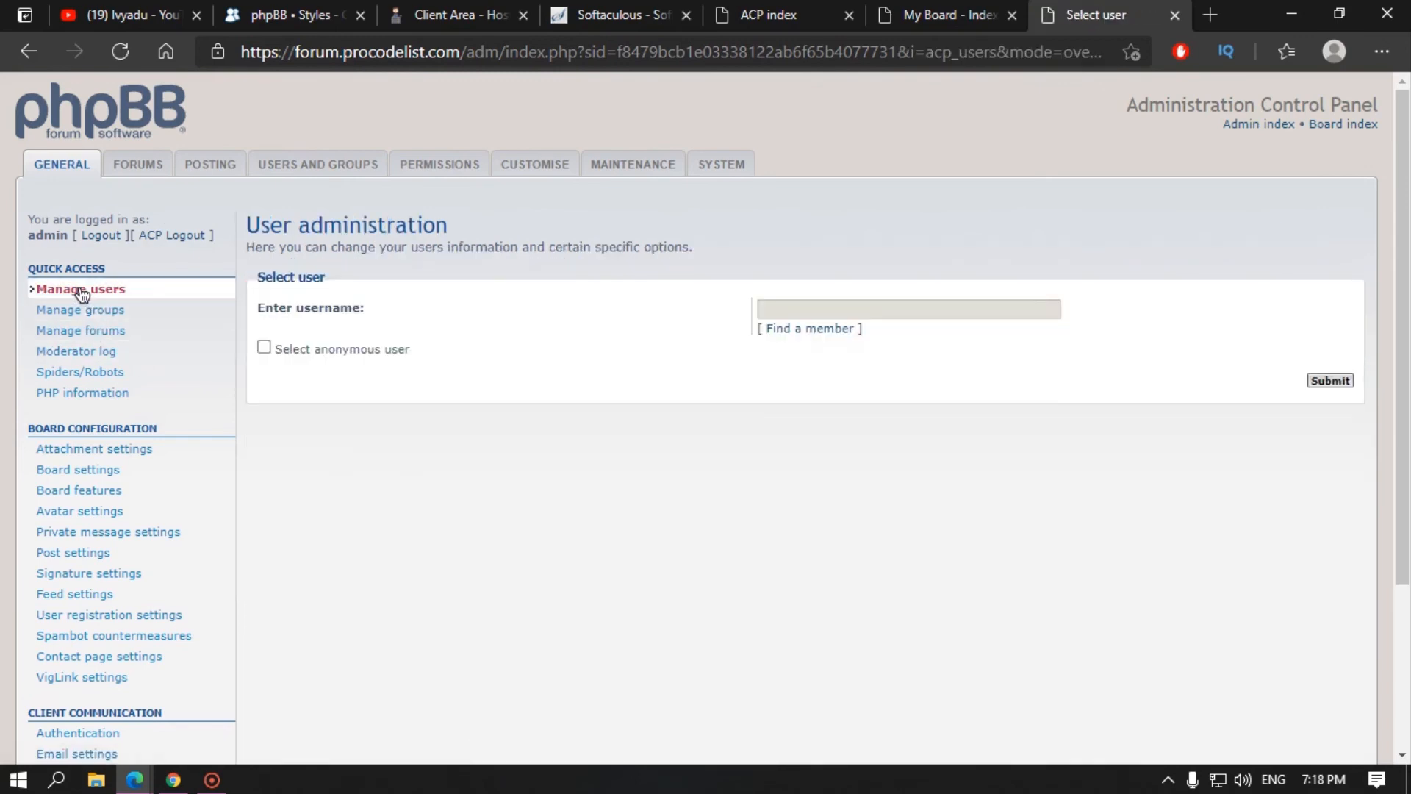
# Step: Browse the Find a member popup's letter and group filters, close it, and open Manage groups
pyautogui.click(807, 329)
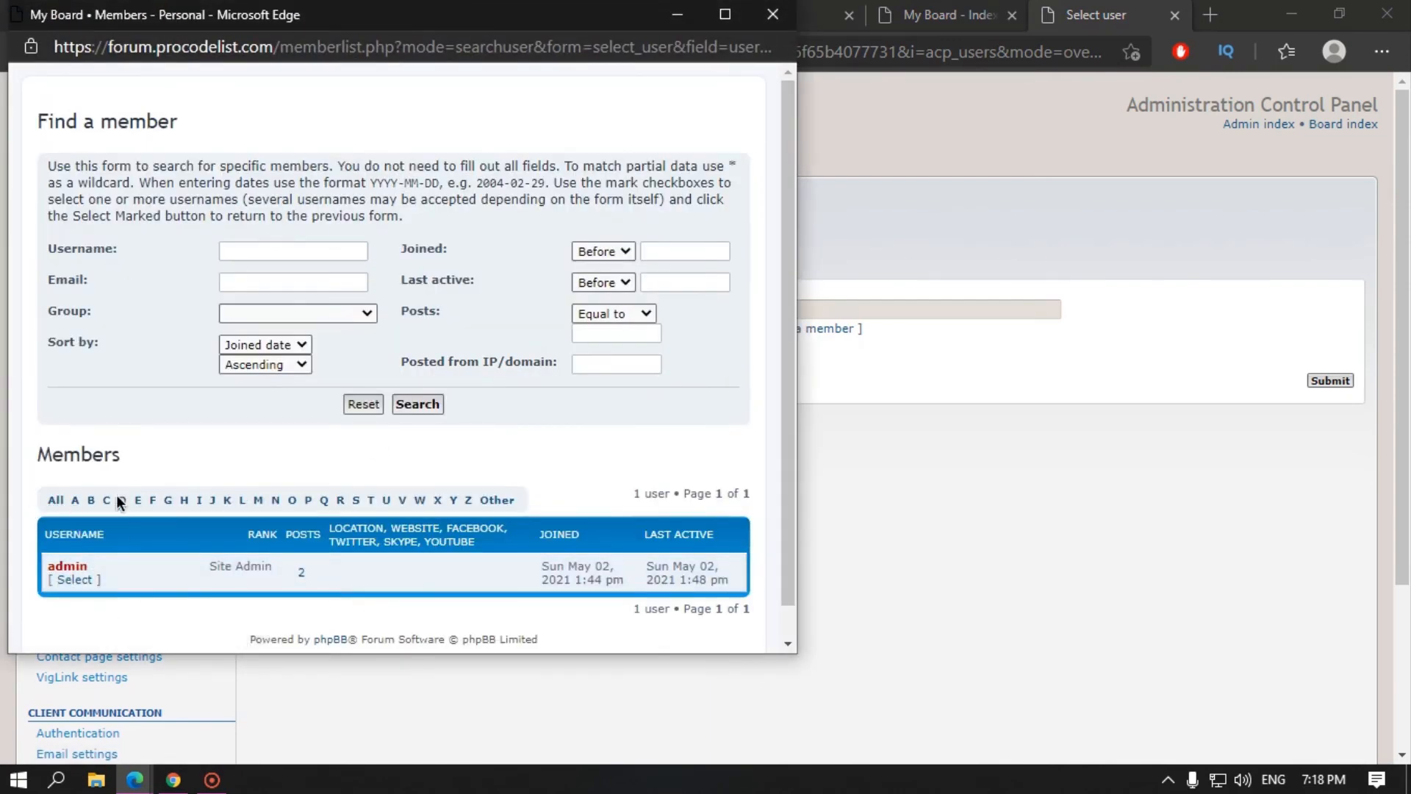
pyautogui.click(341, 502)
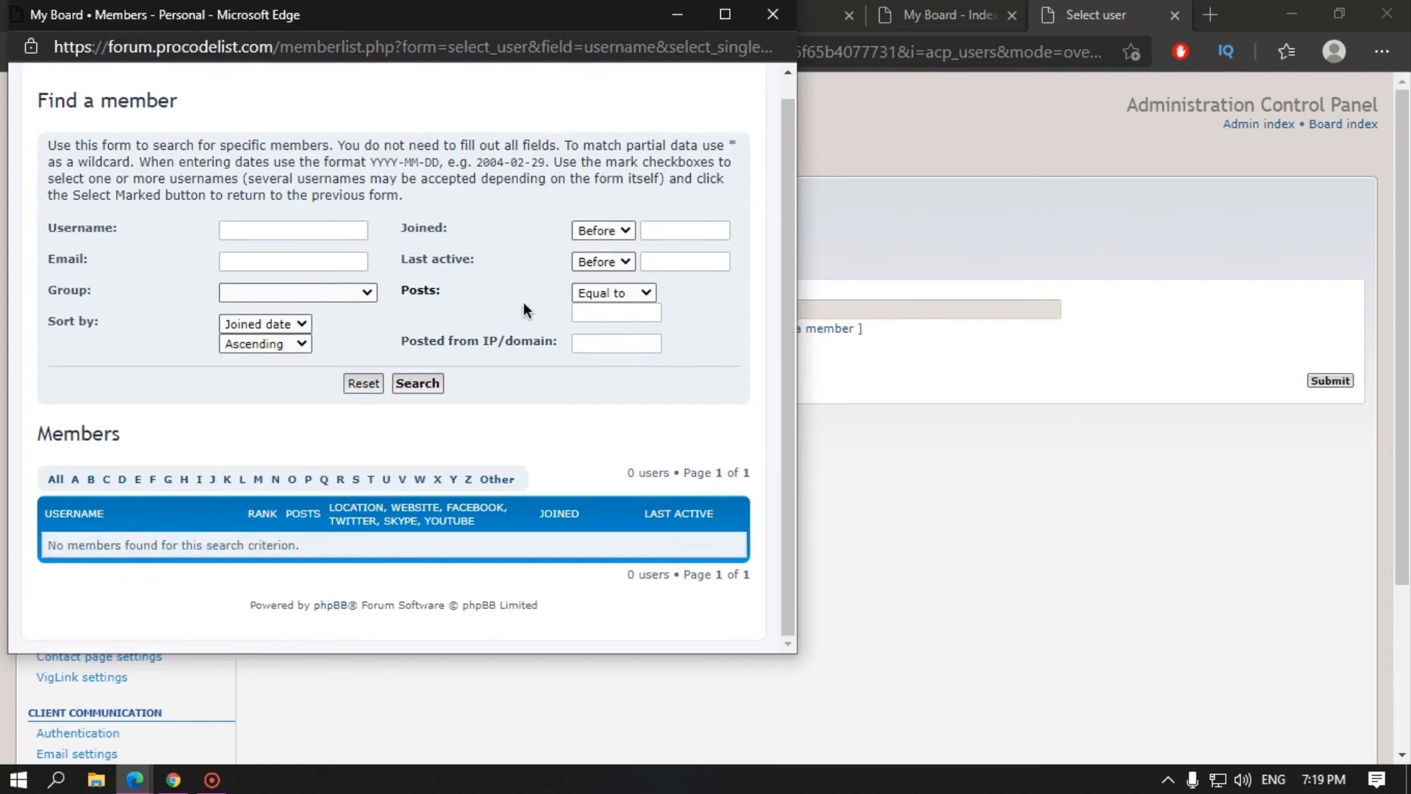
pyautogui.scroll(1, 524, 302)
pyautogui.click(285, 283)
pyautogui.click(292, 314)
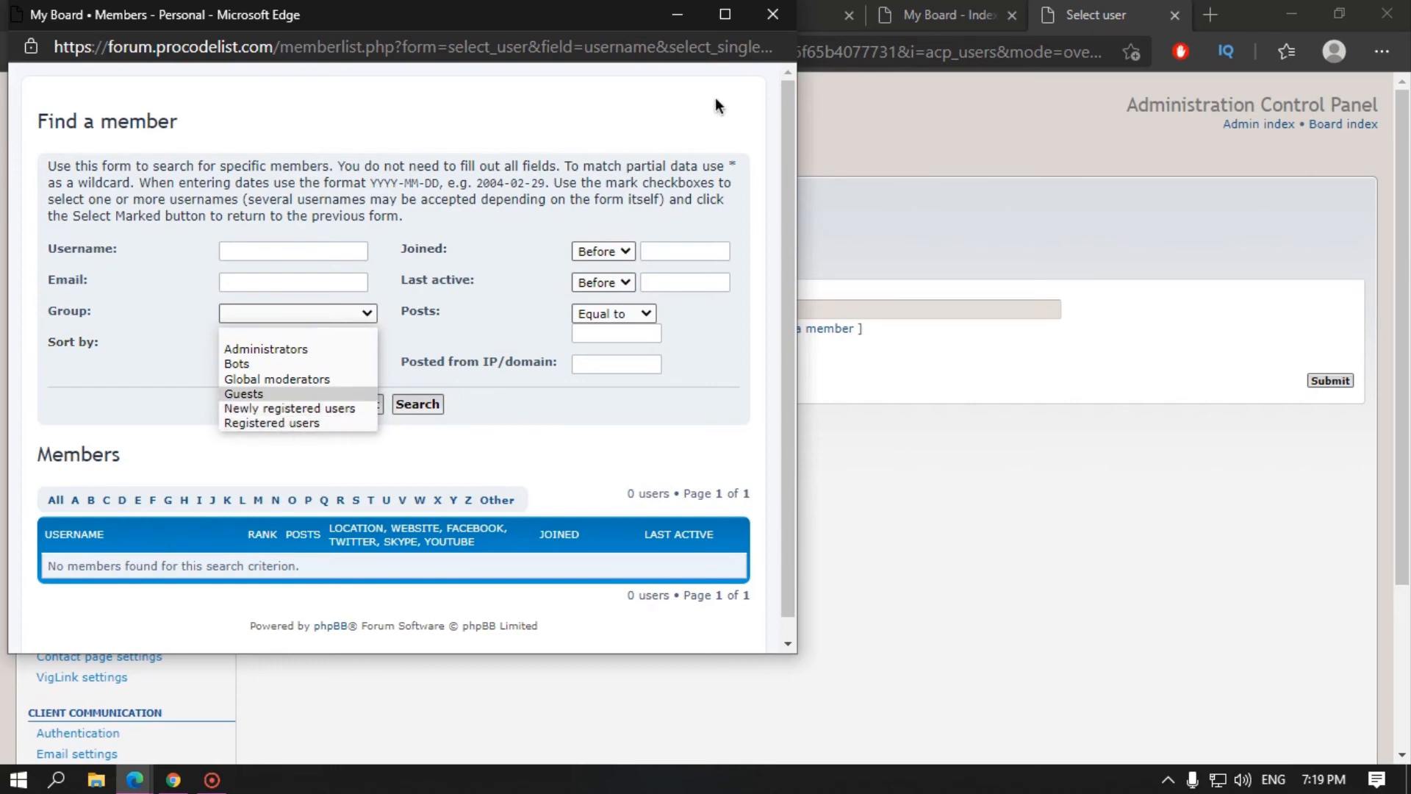
pyautogui.click(734, 99)
pyautogui.click(772, 15)
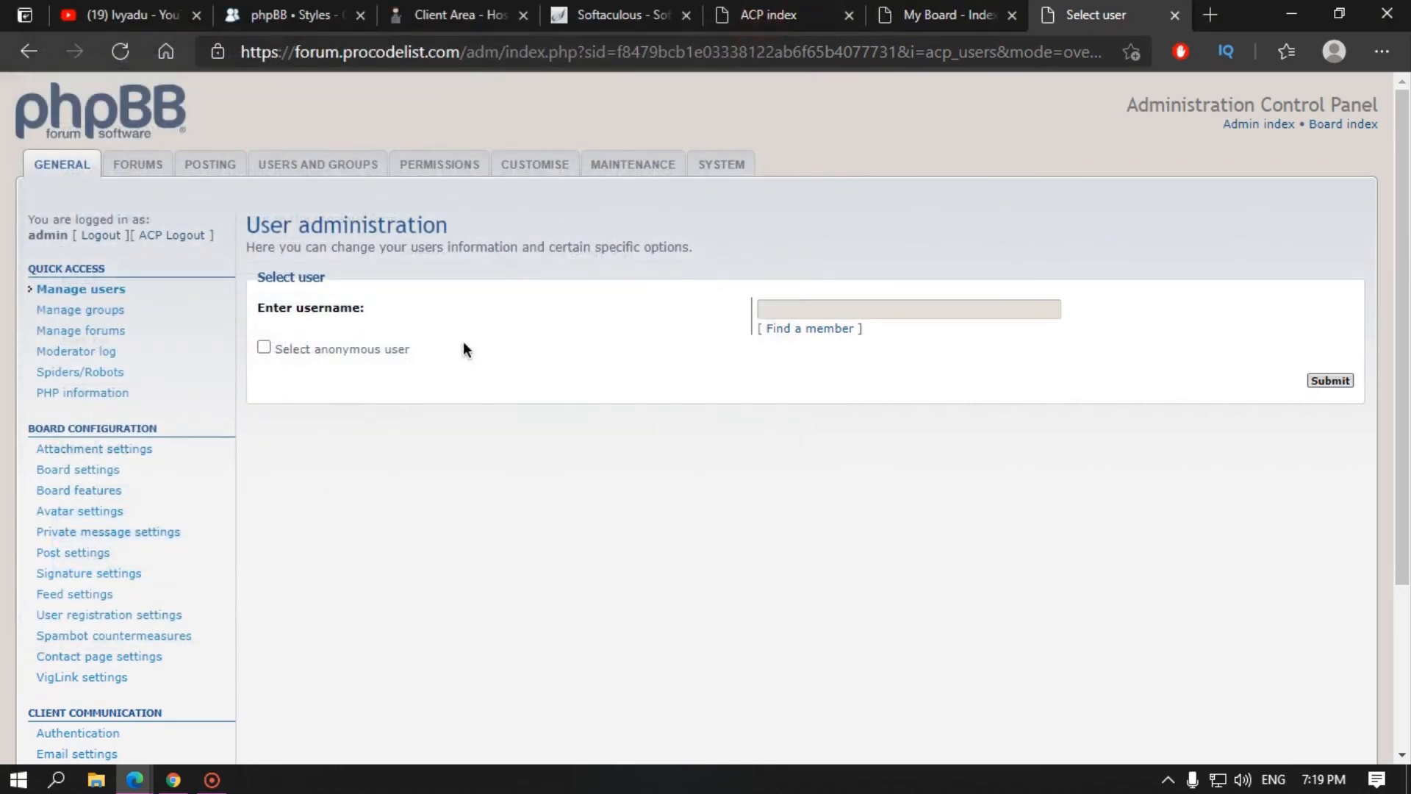
pyautogui.click(119, 314)
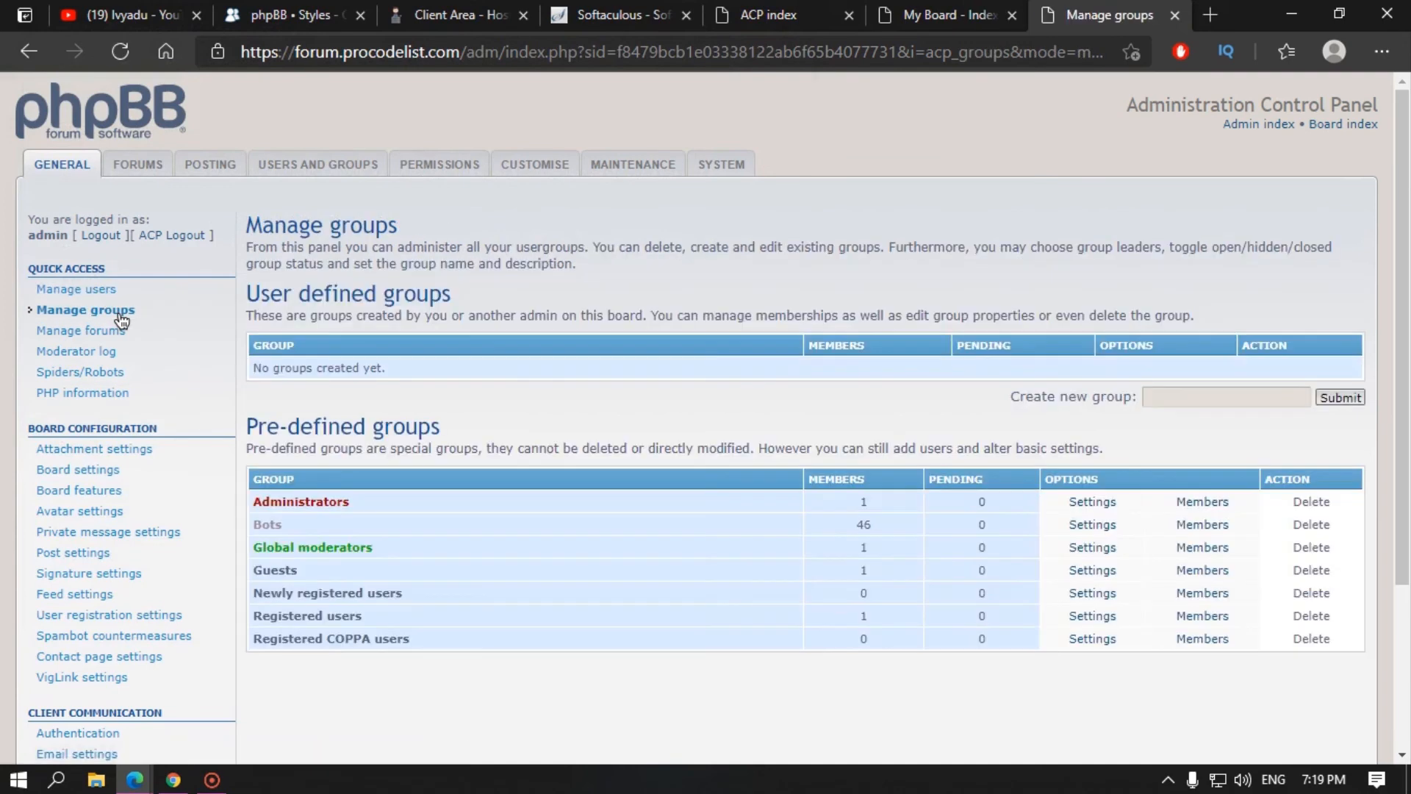
# Step: Review the Pre-defined groups table: Administrators, Bots with 46 members, and Global moderators
pyautogui.moveTo(405, 638); pyautogui.dragTo(241, 519)
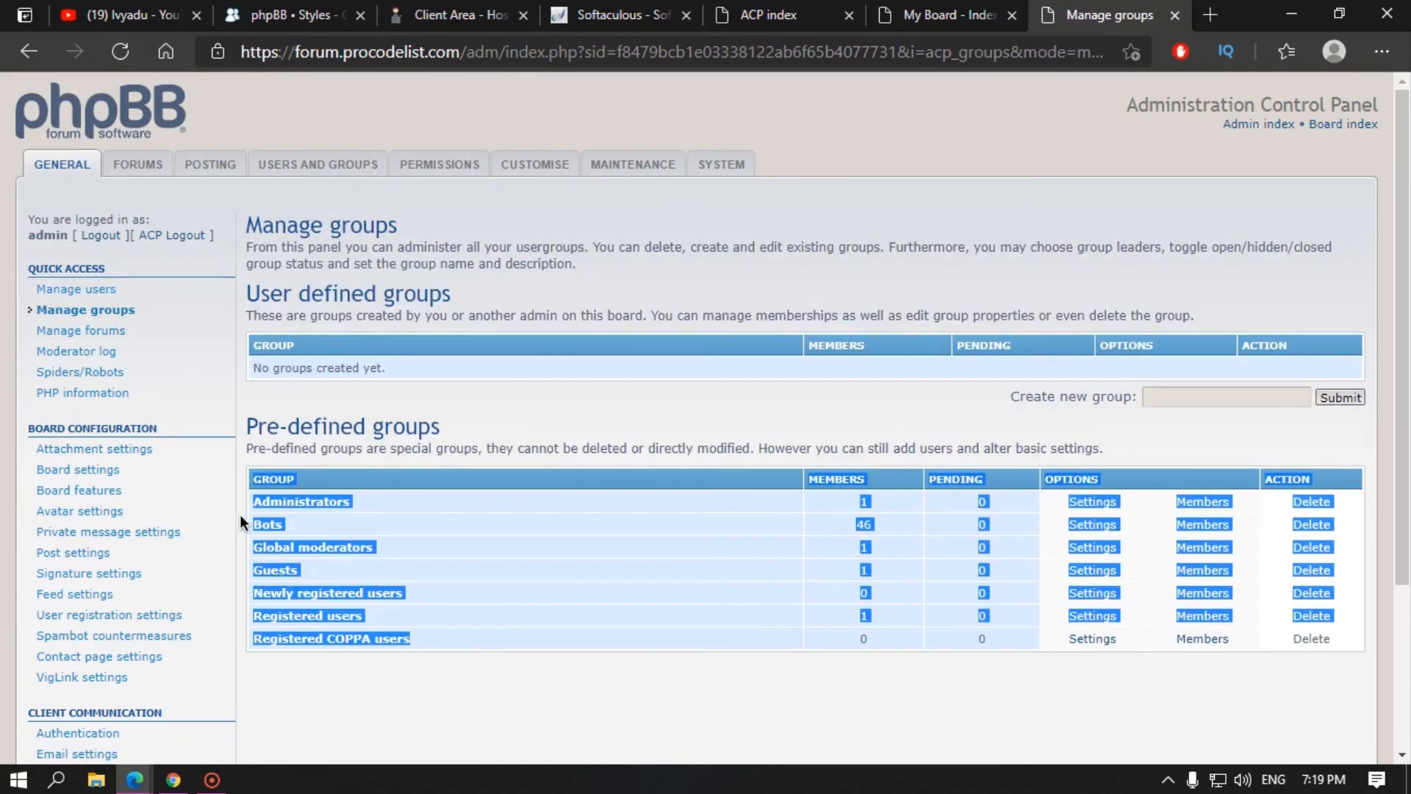
pyautogui.click(417, 644)
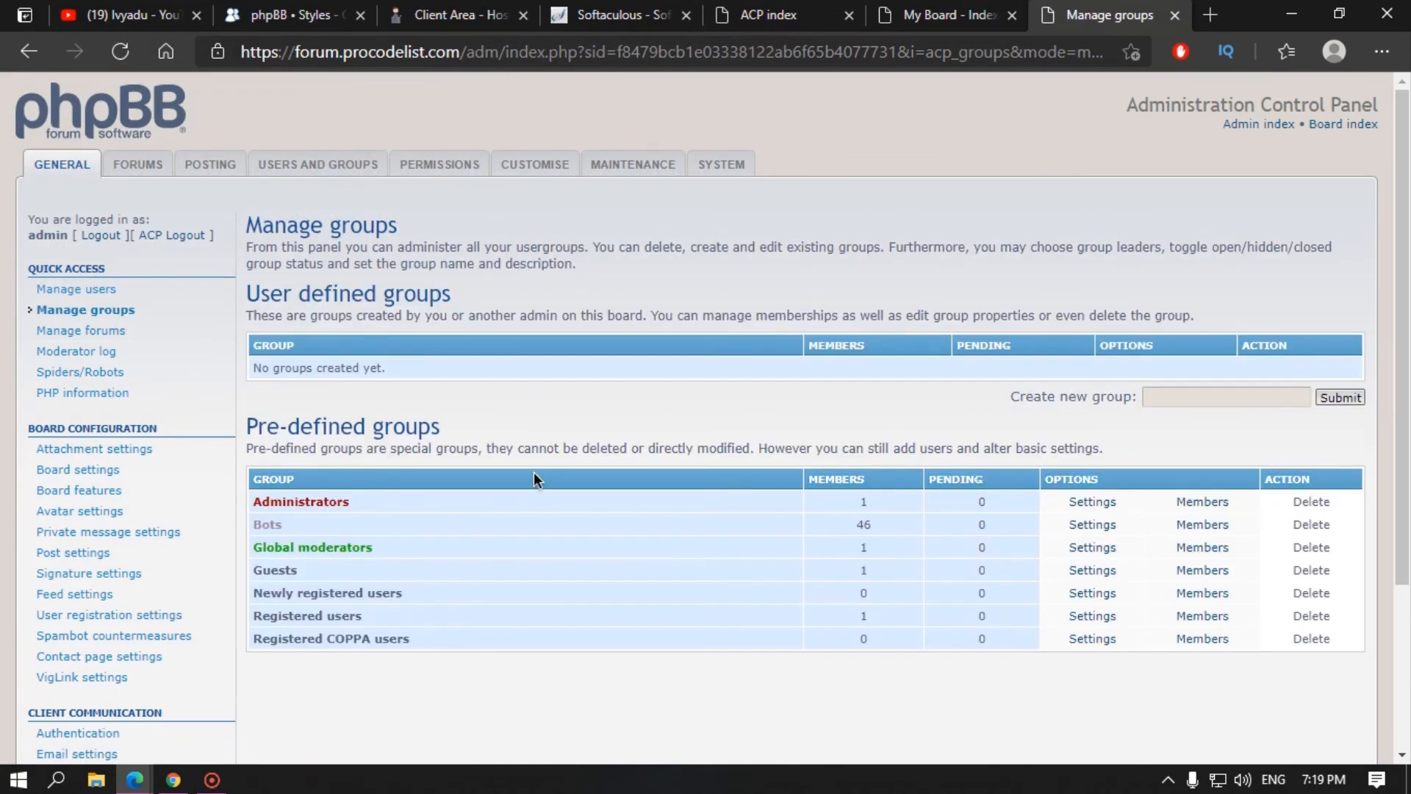
pyautogui.doubleClick(303, 500)
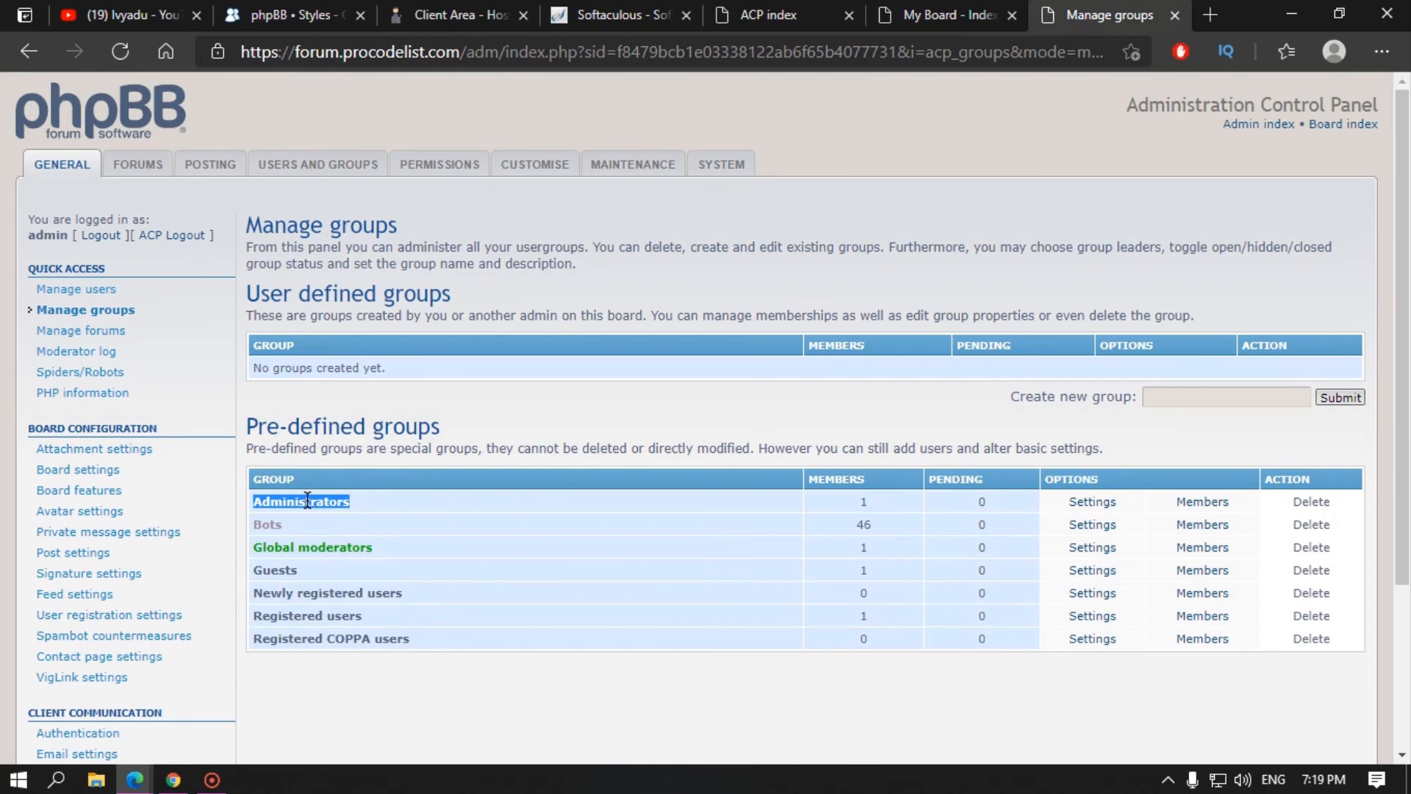
pyautogui.doubleClick(264, 525)
pyautogui.doubleClick(863, 522)
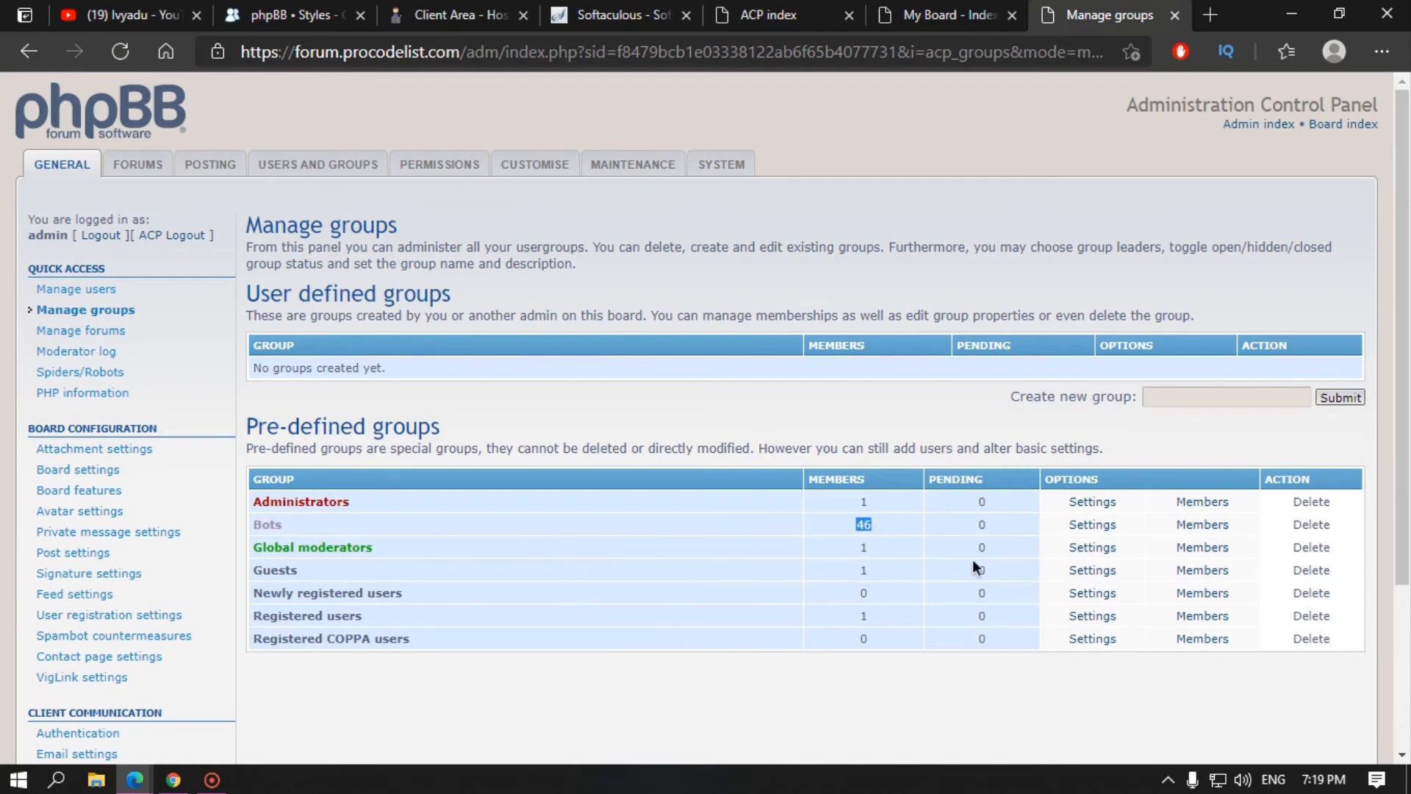
pyautogui.moveTo(254, 548); pyautogui.dragTo(375, 551)
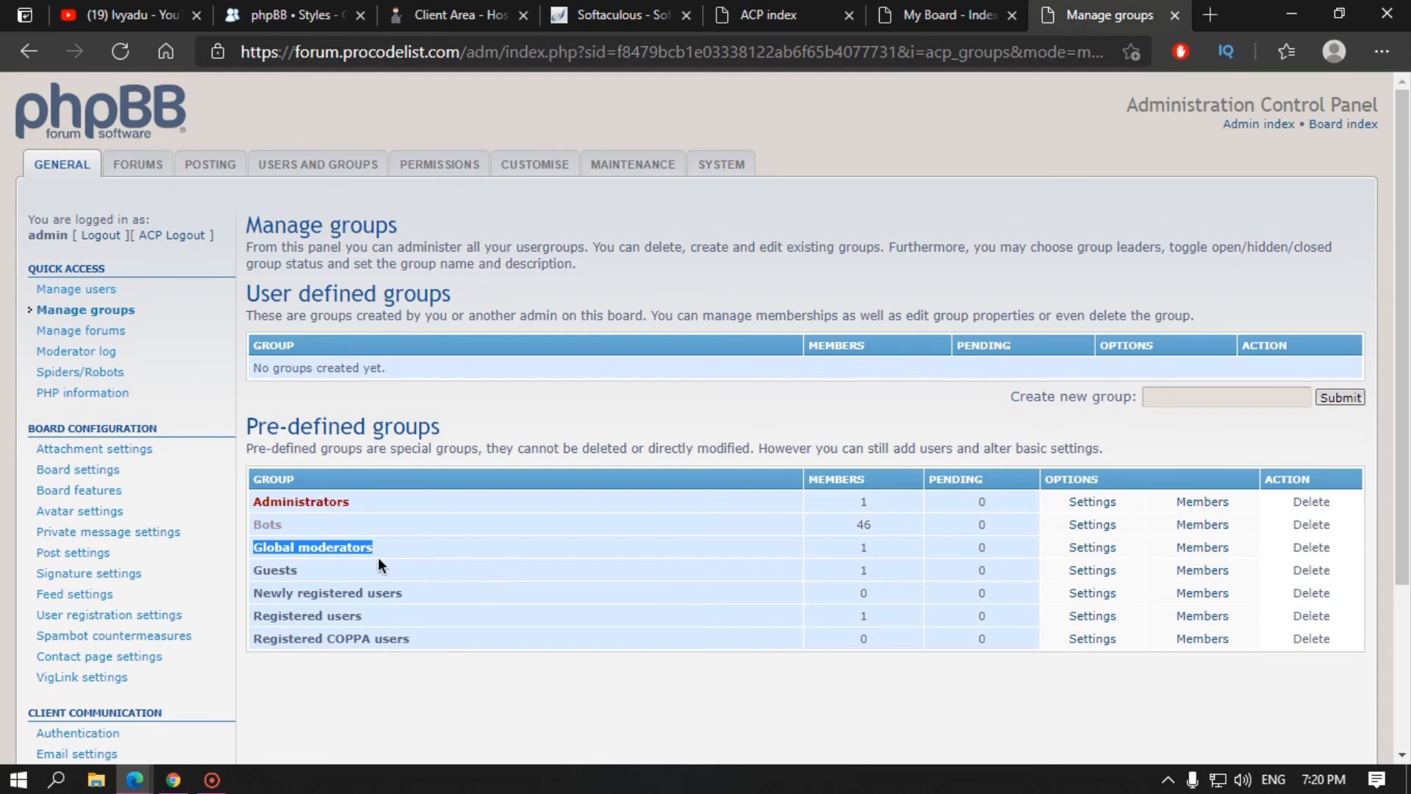
# Step: Highlight the Guests, Newly registered users, Registered users and Registered COPPA users group names
pyautogui.doubleClick(285, 571)
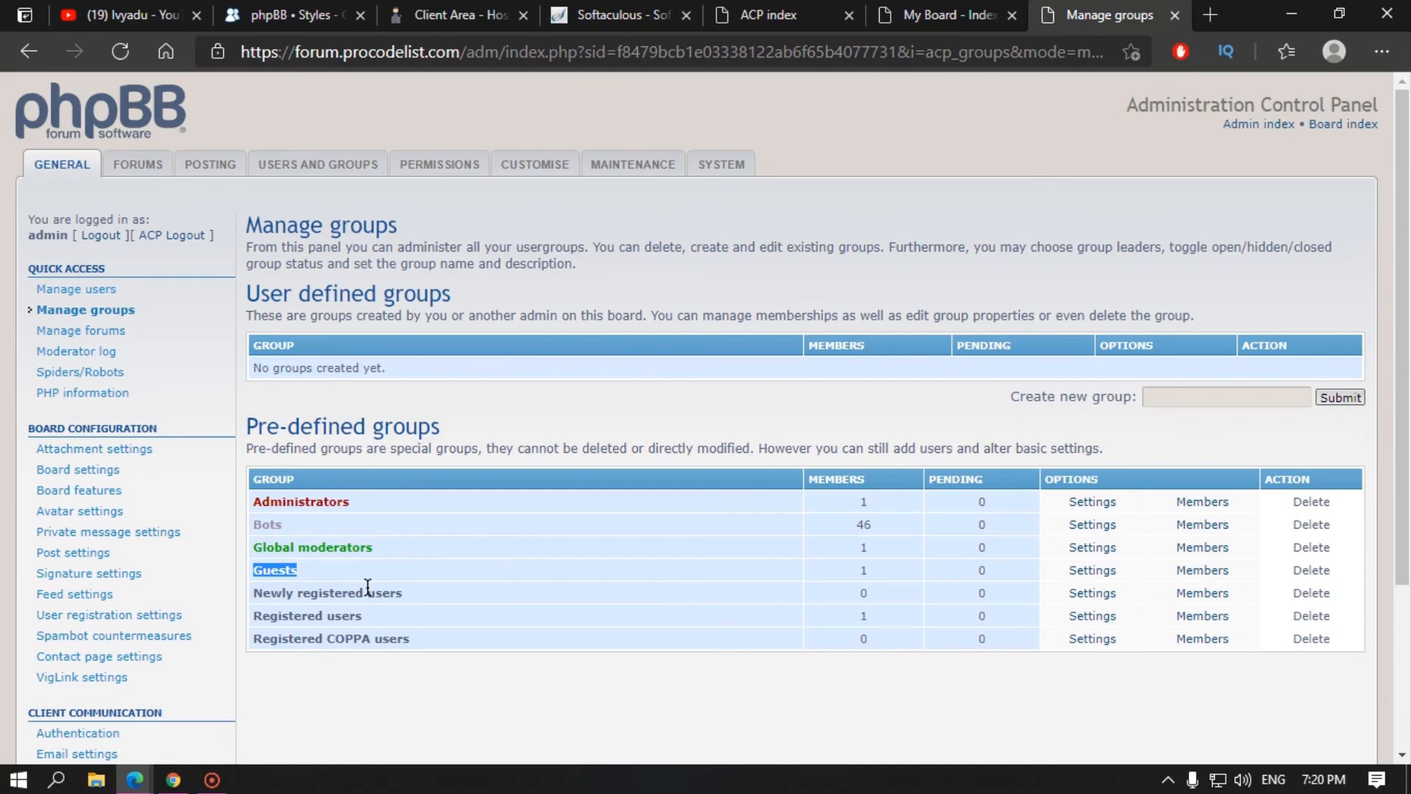
pyautogui.moveTo(255, 592); pyautogui.dragTo(406, 596)
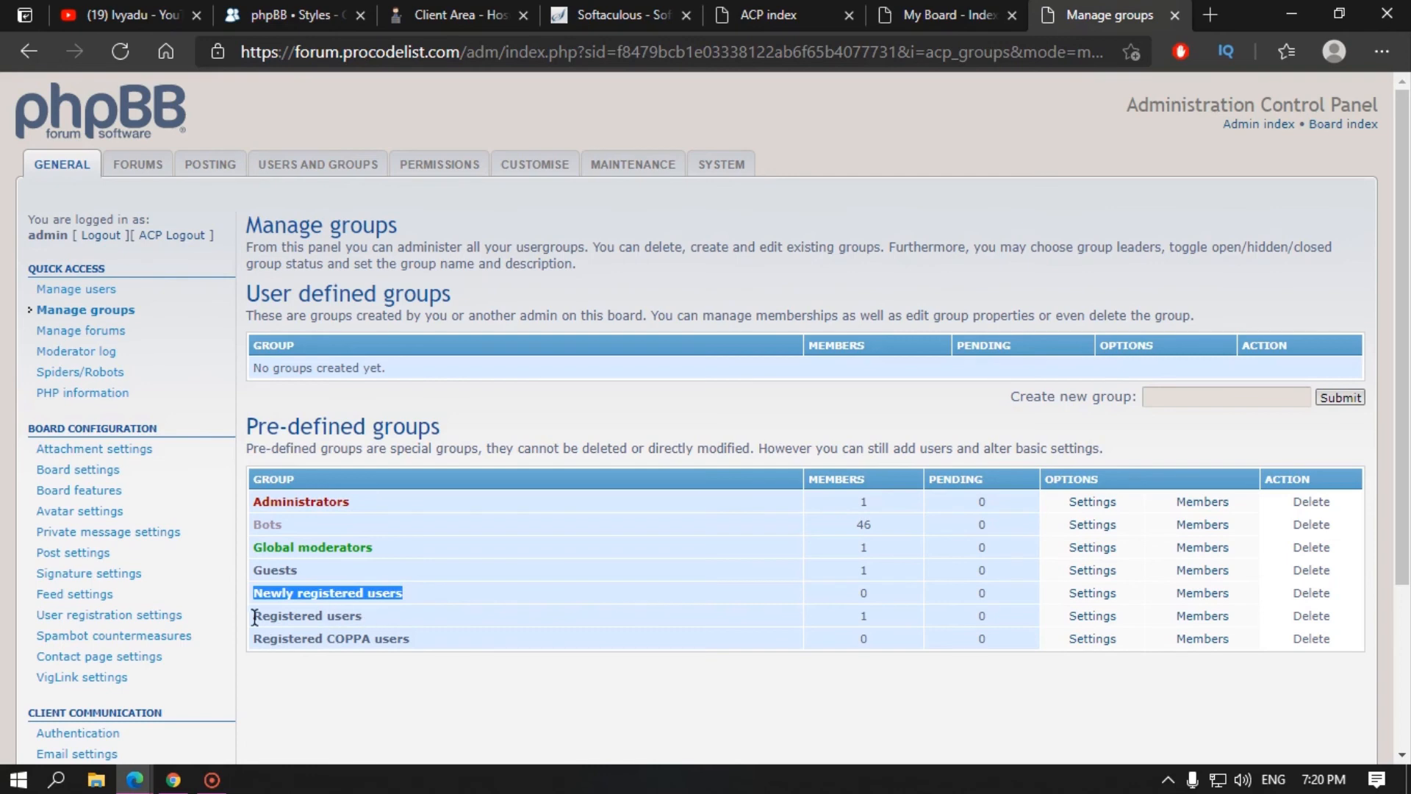
pyautogui.moveTo(255, 615); pyautogui.dragTo(327, 622)
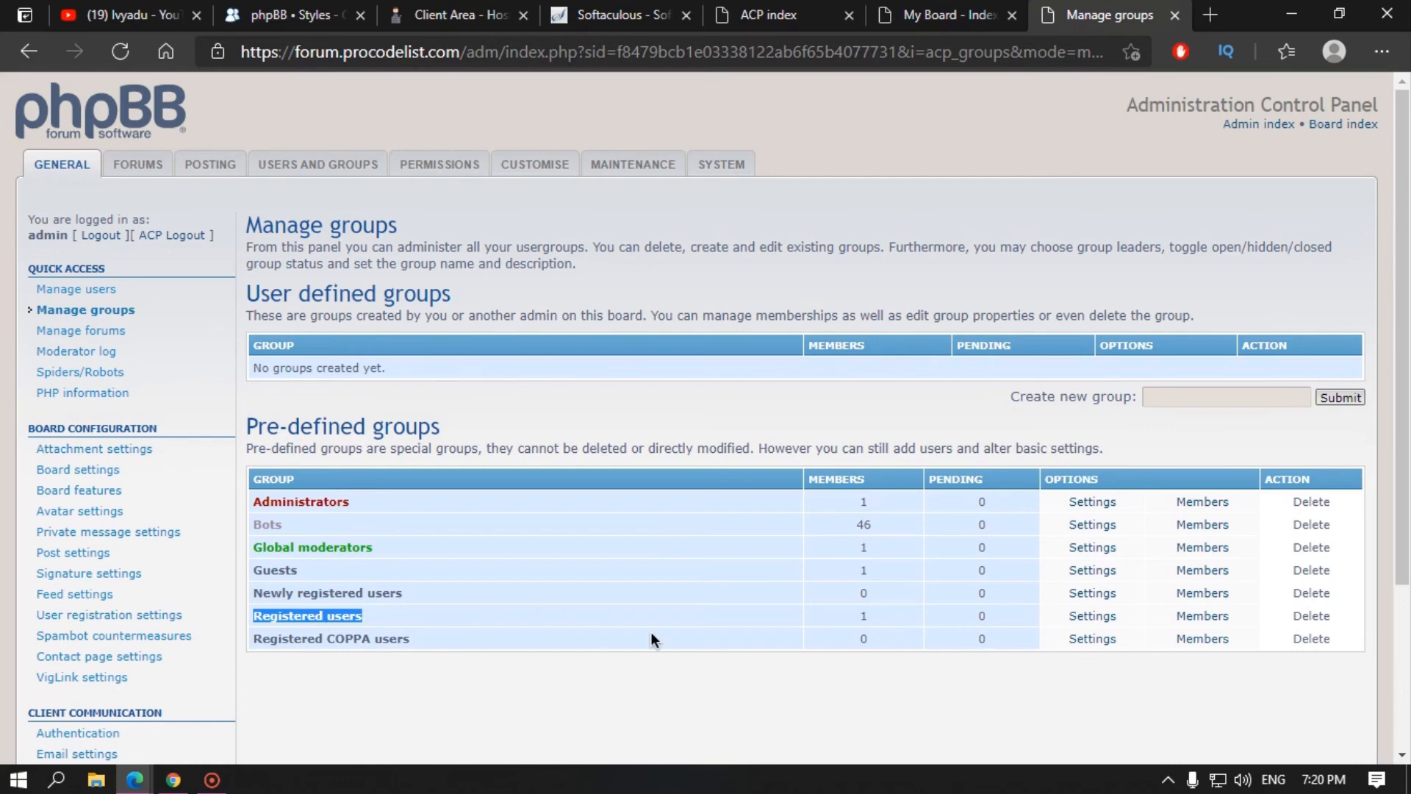
pyautogui.click(292, 616)
pyautogui.doubleClick(293, 616)
pyautogui.click(323, 616)
pyautogui.moveTo(255, 594); pyautogui.dragTo(404, 593)
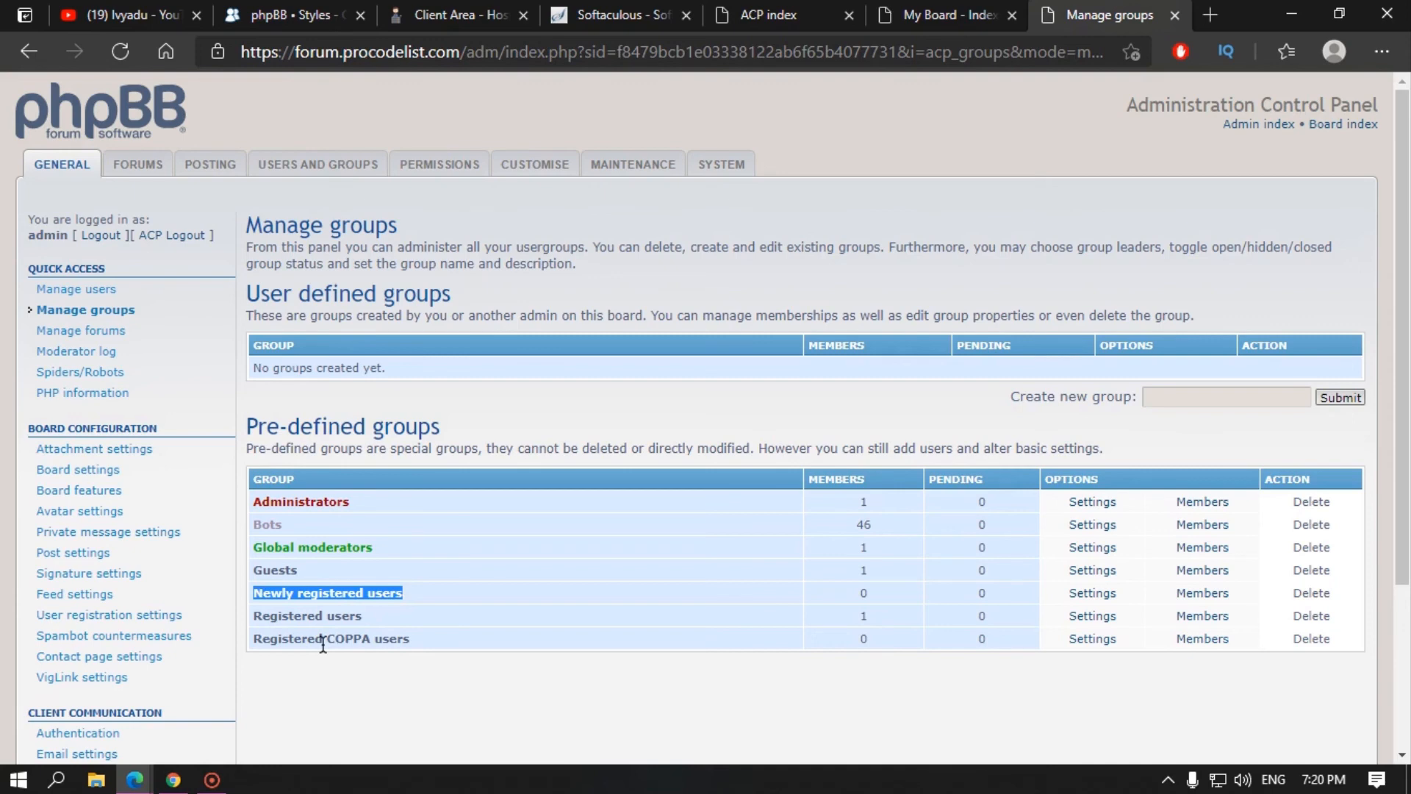
pyautogui.click(397, 598)
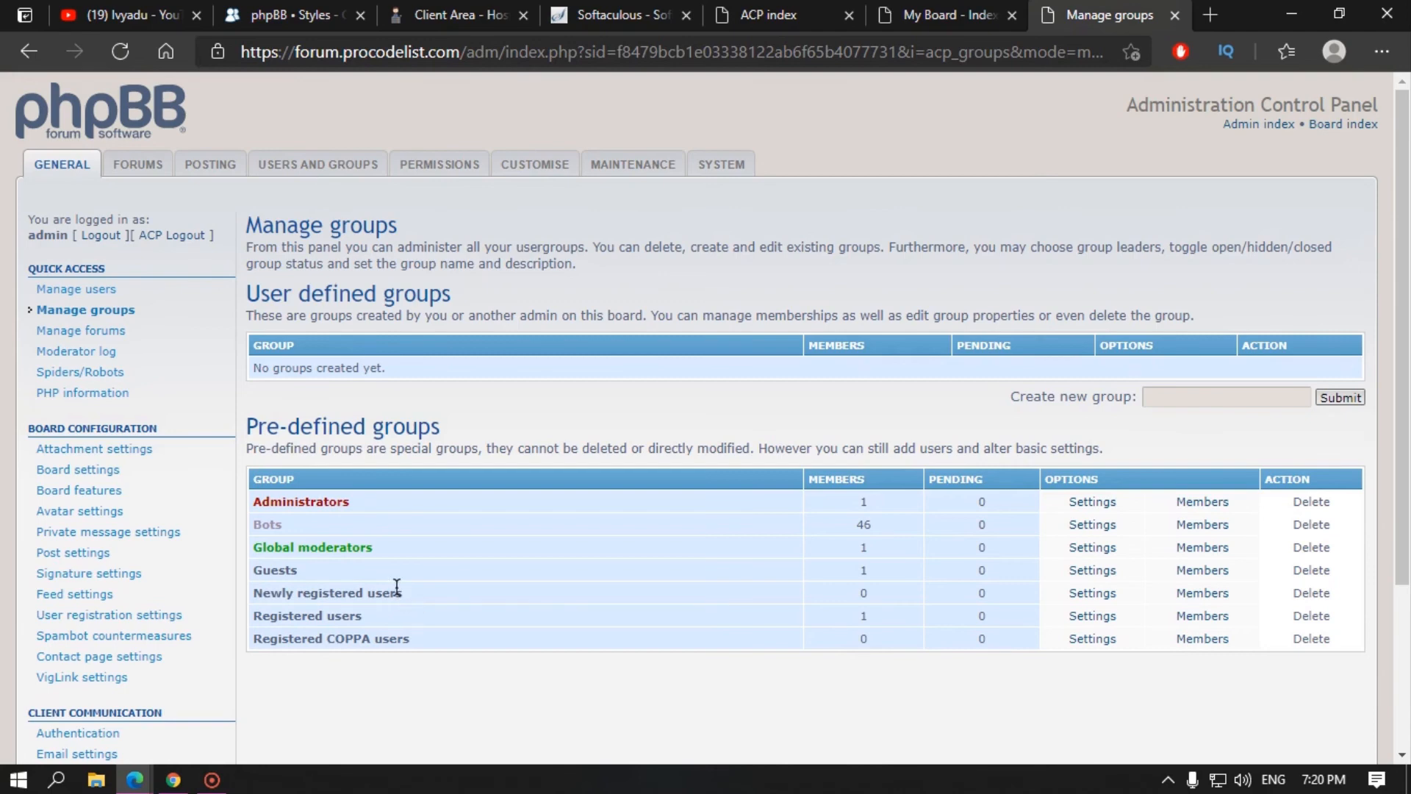
pyautogui.moveTo(397, 594); pyautogui.dragTo(379, 640)
pyautogui.doubleClick(379, 642)
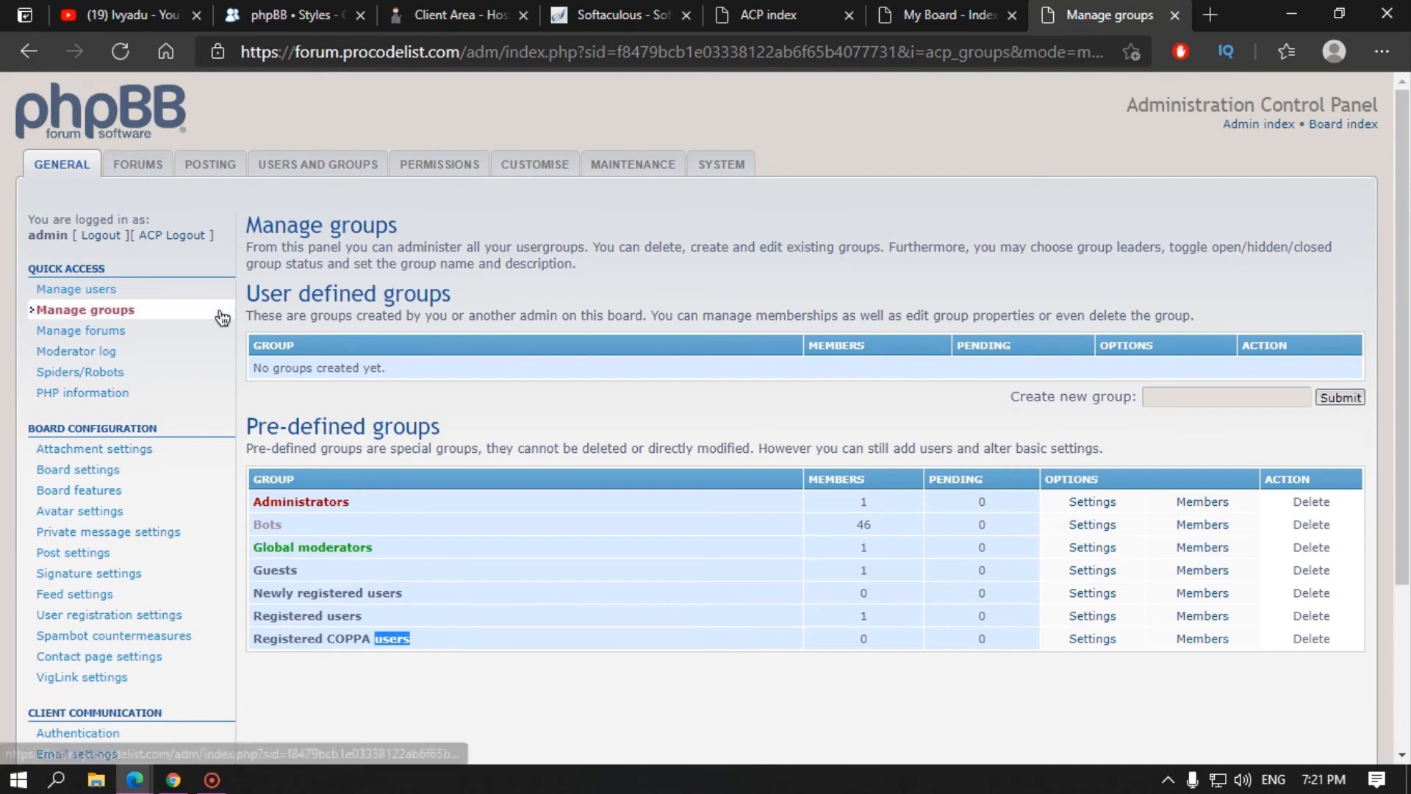
# Step: Open Manage forums and Your first category's forum list, comparing it with Your first forum on the public board
pyautogui.click(84, 332)
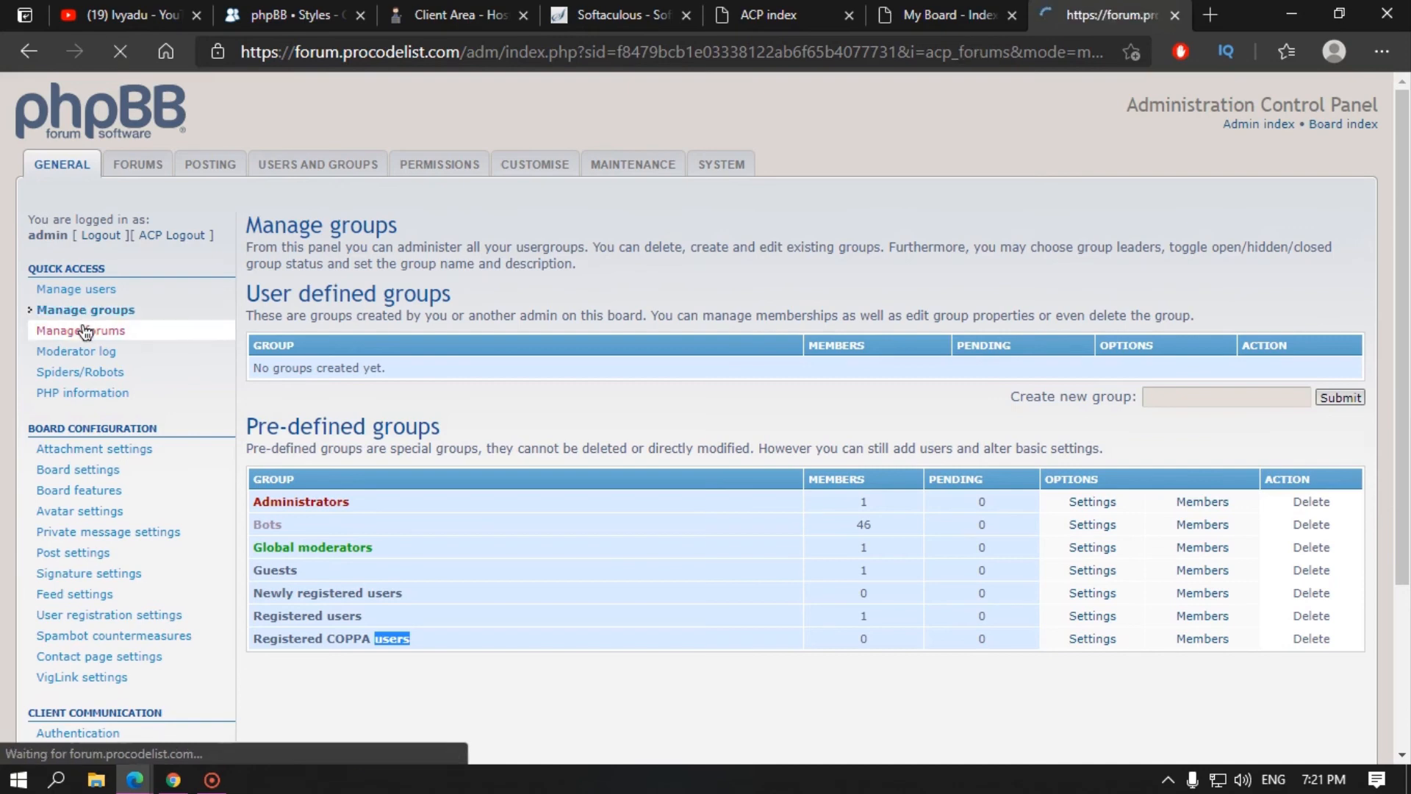
pyautogui.click(941, 15)
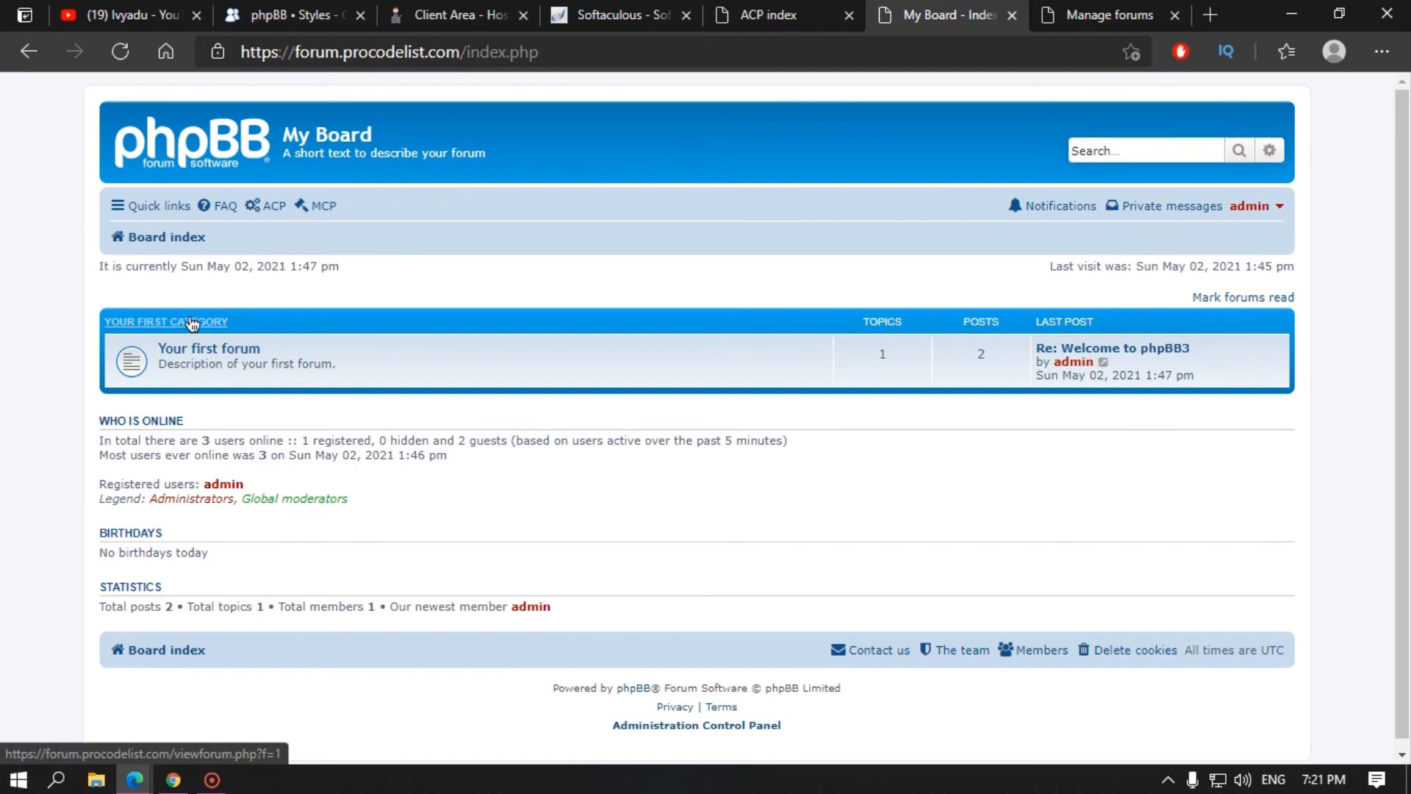
pyautogui.hotkey('ctrl', 'Tab')
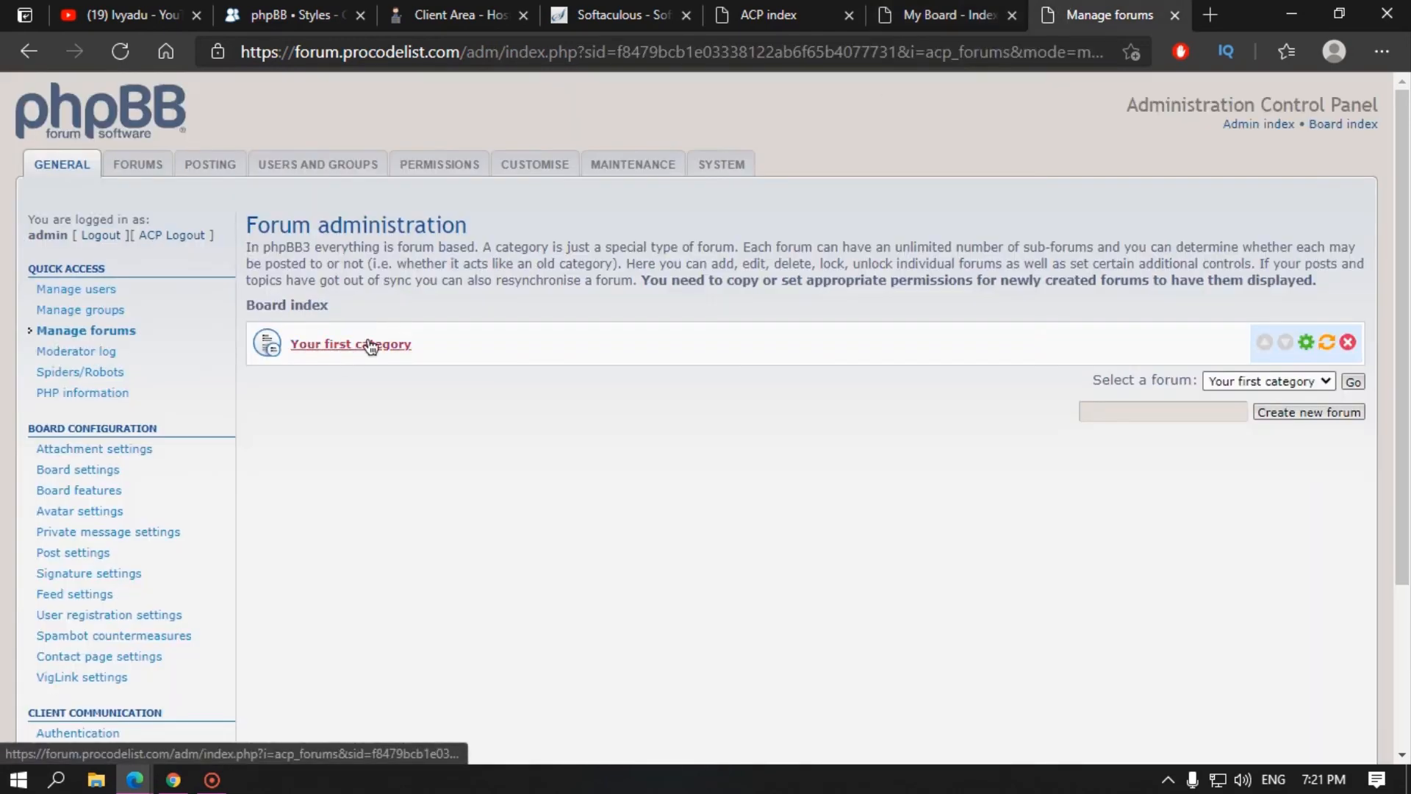
pyautogui.click(365, 344)
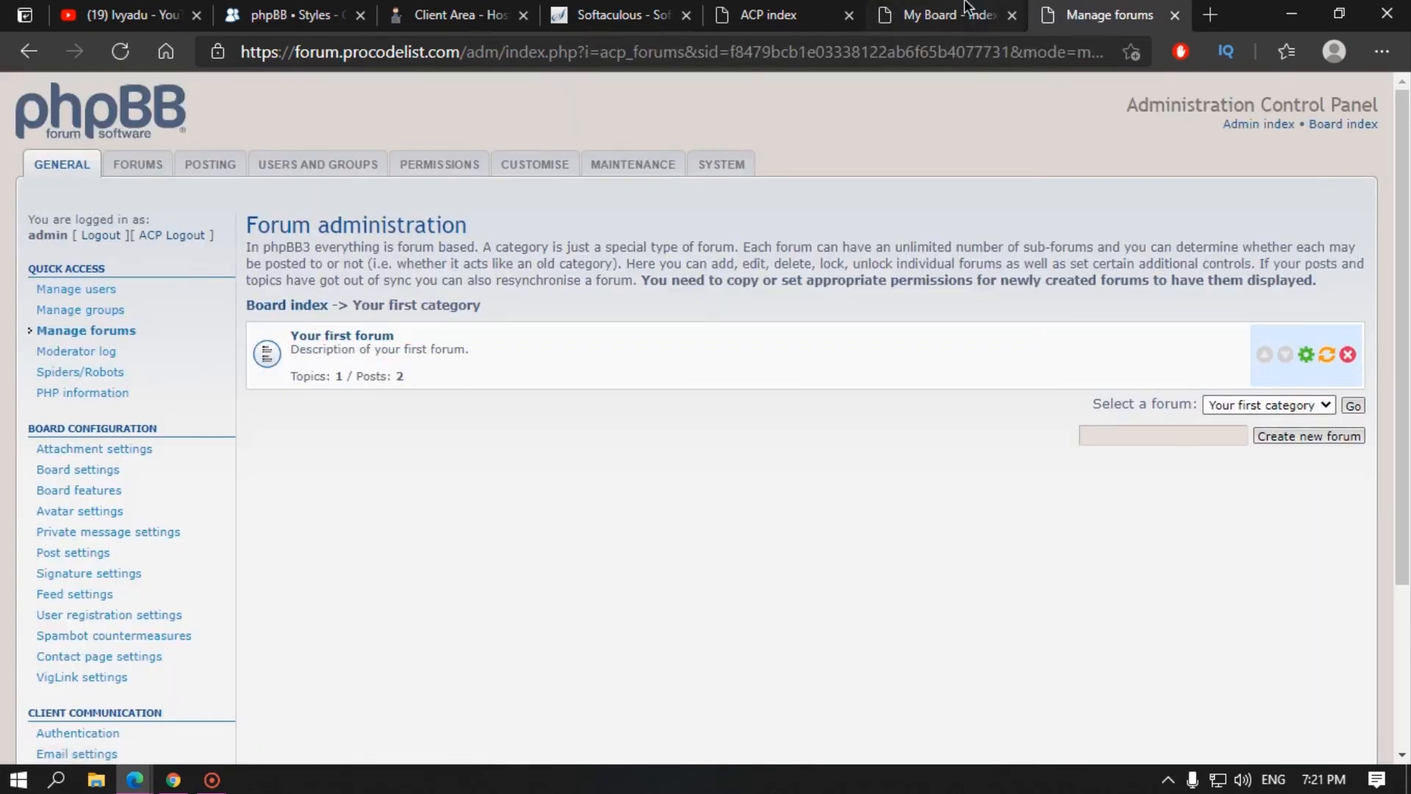
pyautogui.hotkey('ctrl', 'shift', 'Tab')
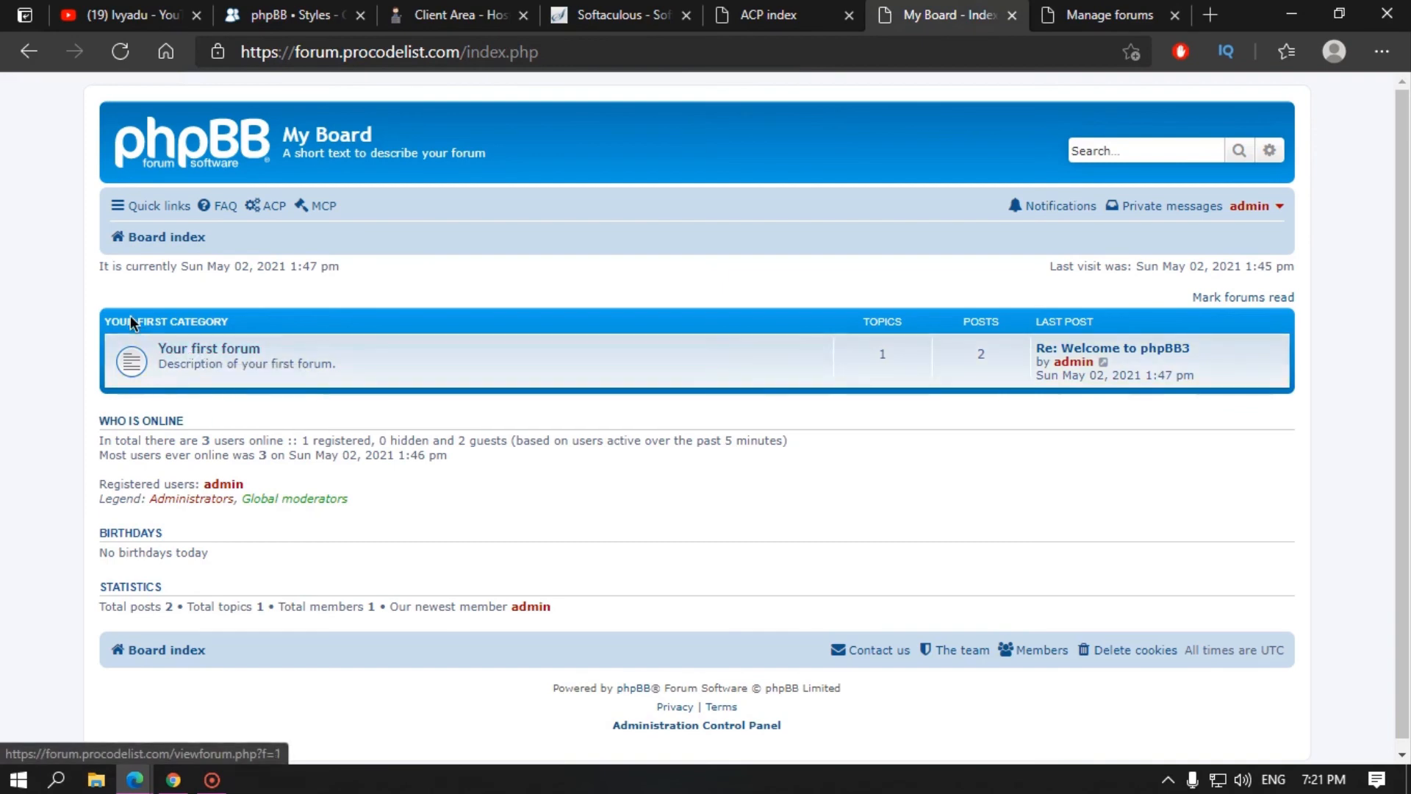
pyautogui.click(214, 350)
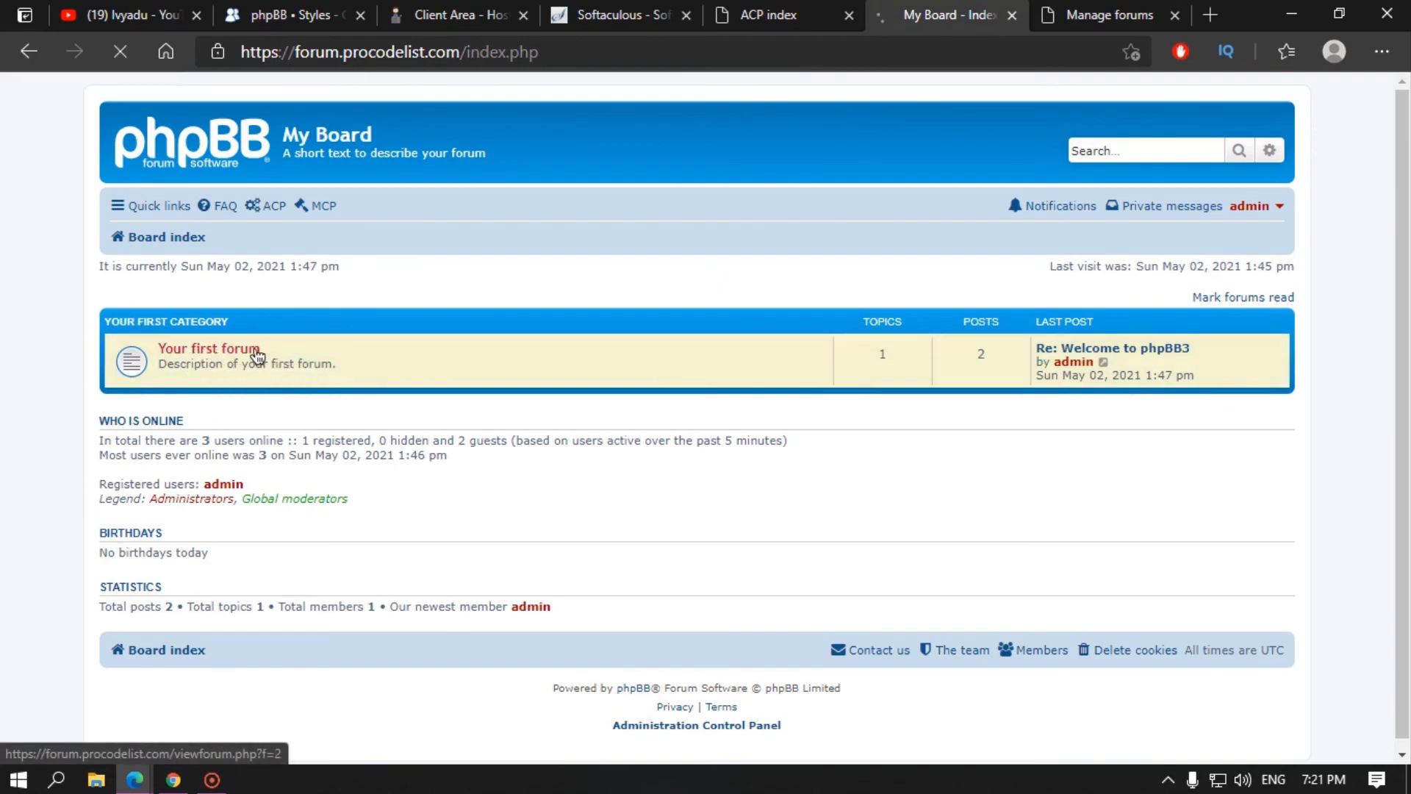
pyautogui.hotkey('ctrl', 'Tab')
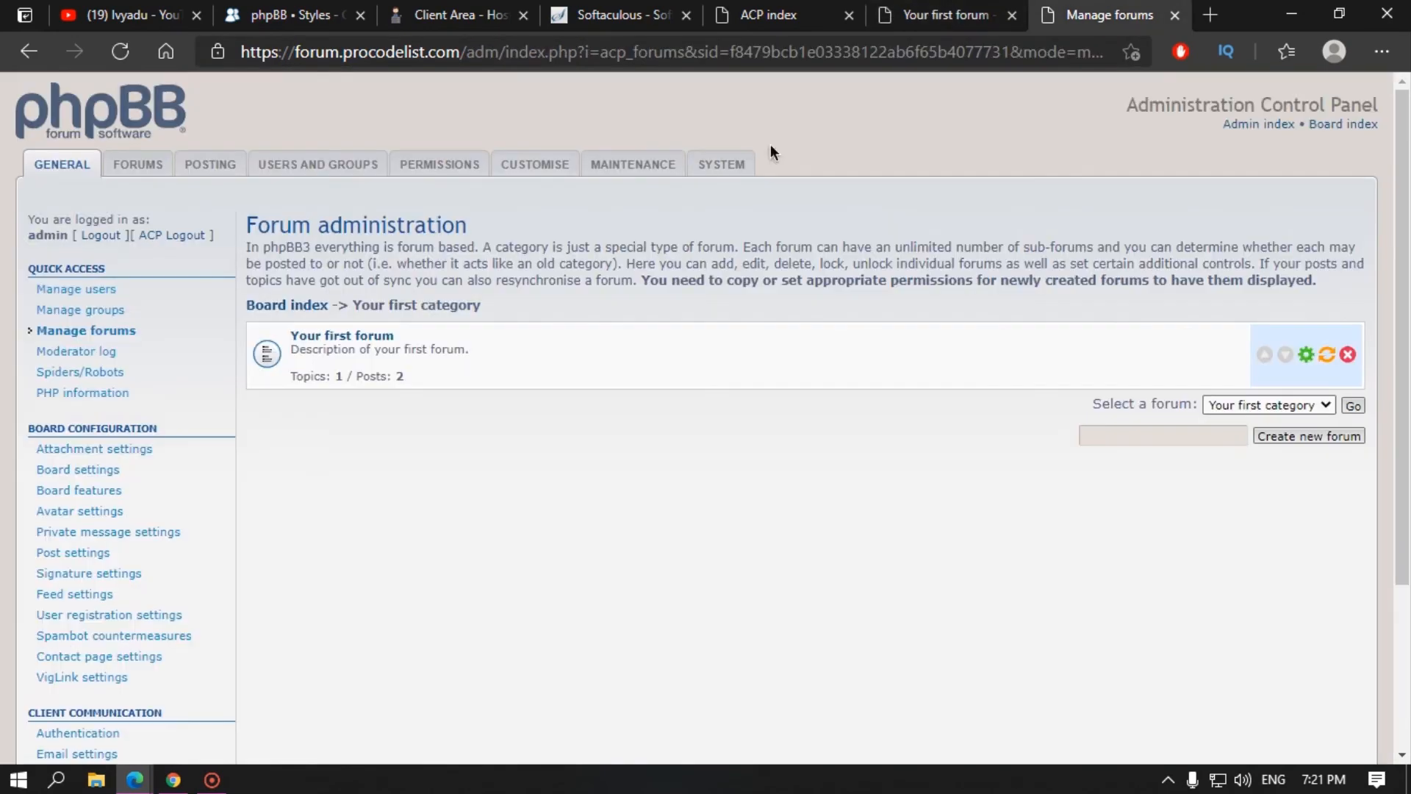
# Step: Open Your first forum in forum administration, return to the category's forum list, then view the moderator log
pyautogui.click(985, 15)
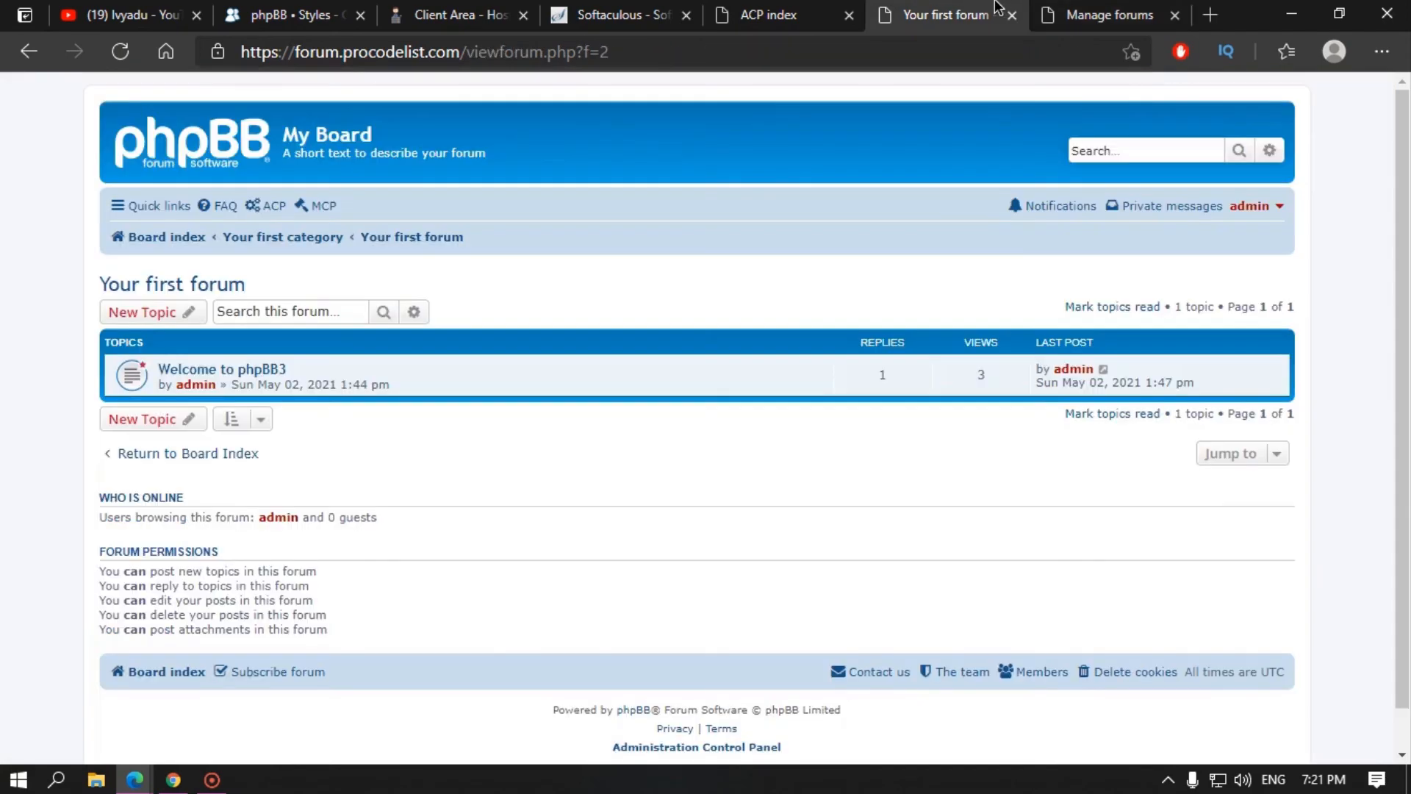
pyautogui.click(43, 57)
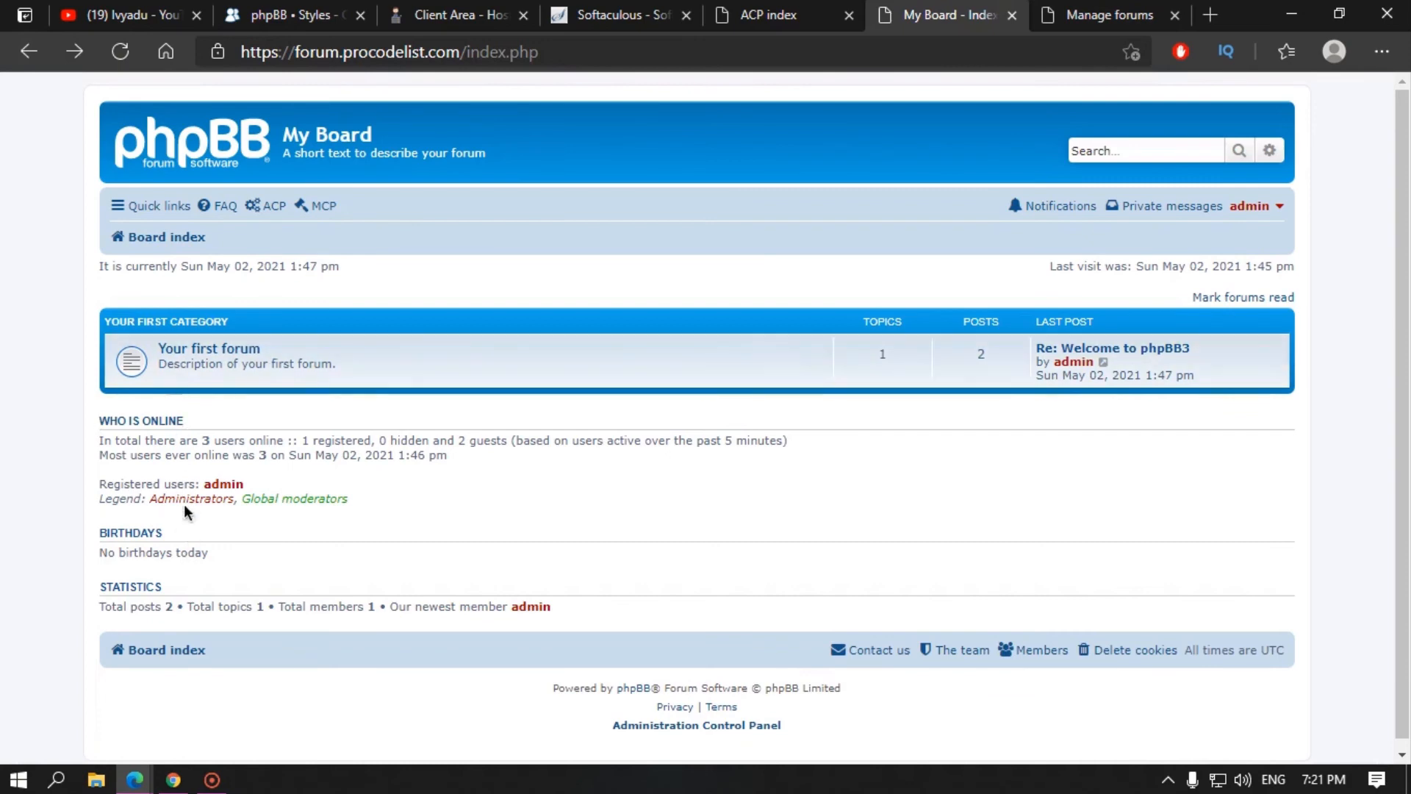
pyautogui.click(1106, 15)
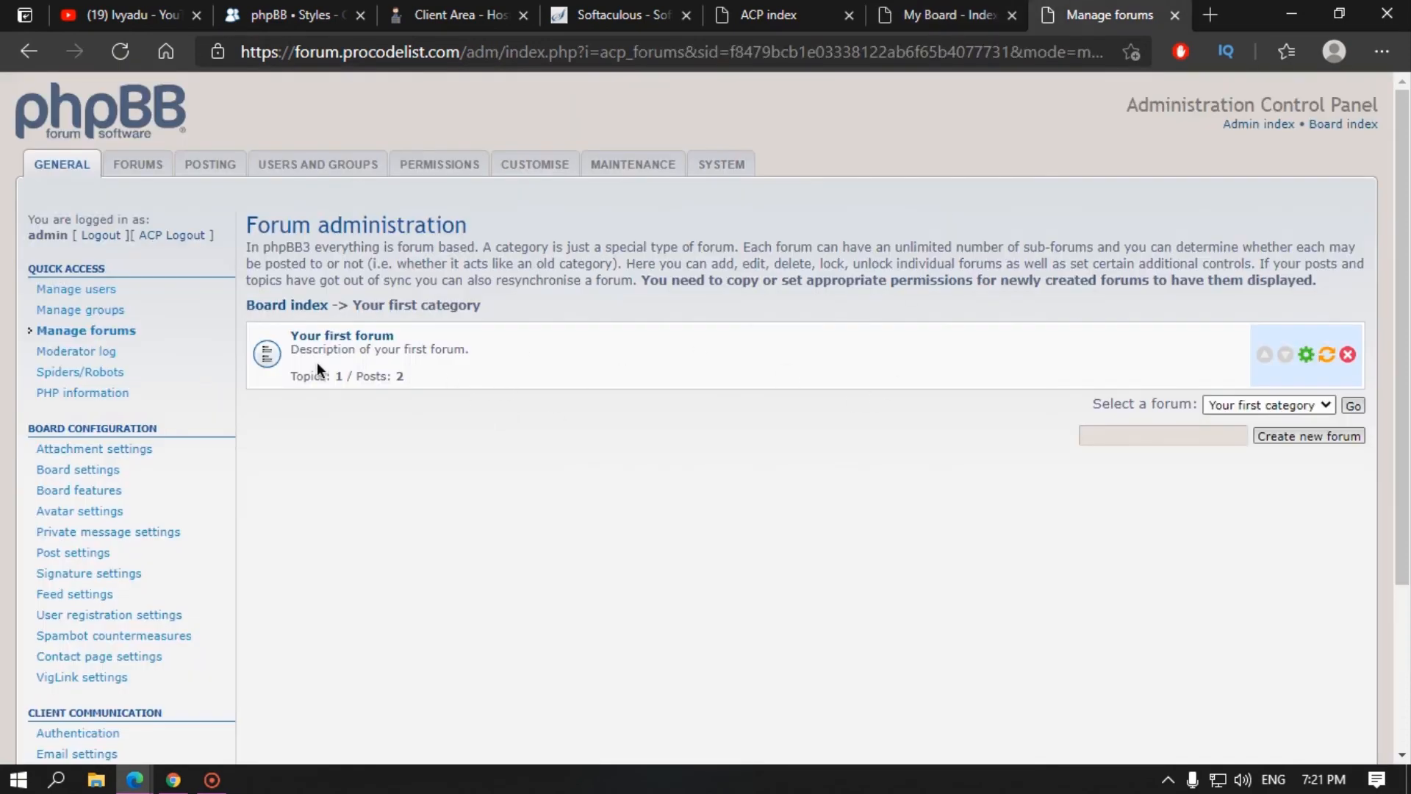
pyautogui.click(334, 338)
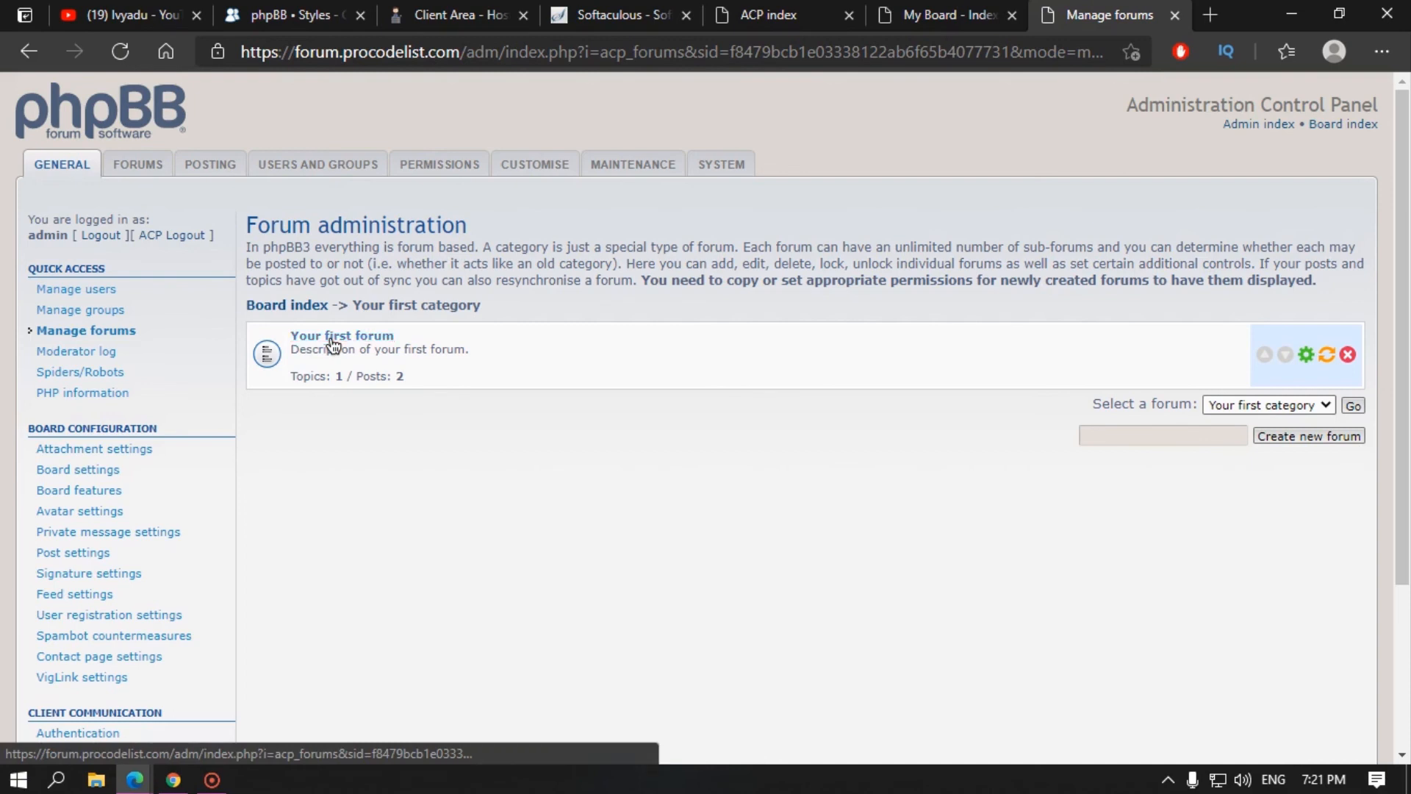
pyautogui.click(33, 52)
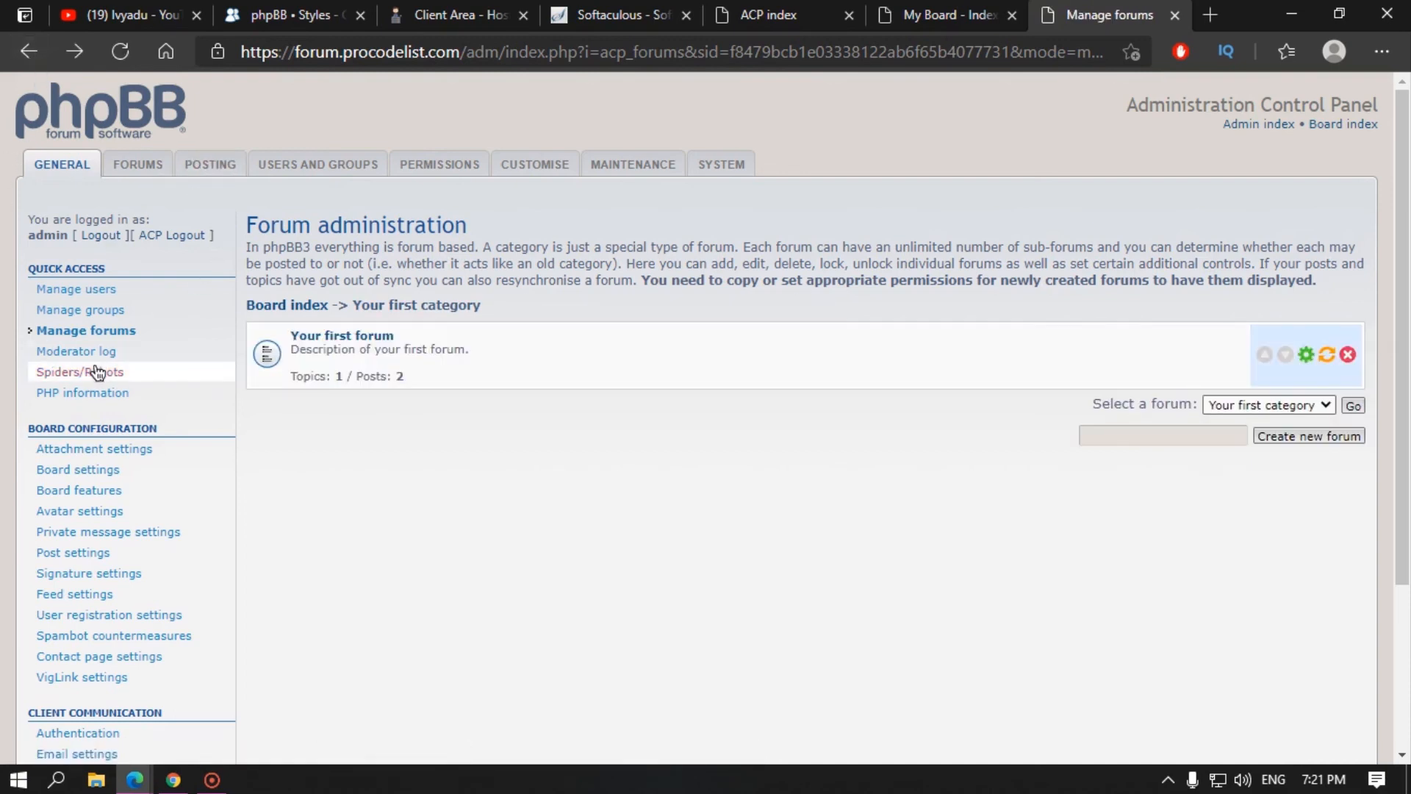
pyautogui.click(136, 352)
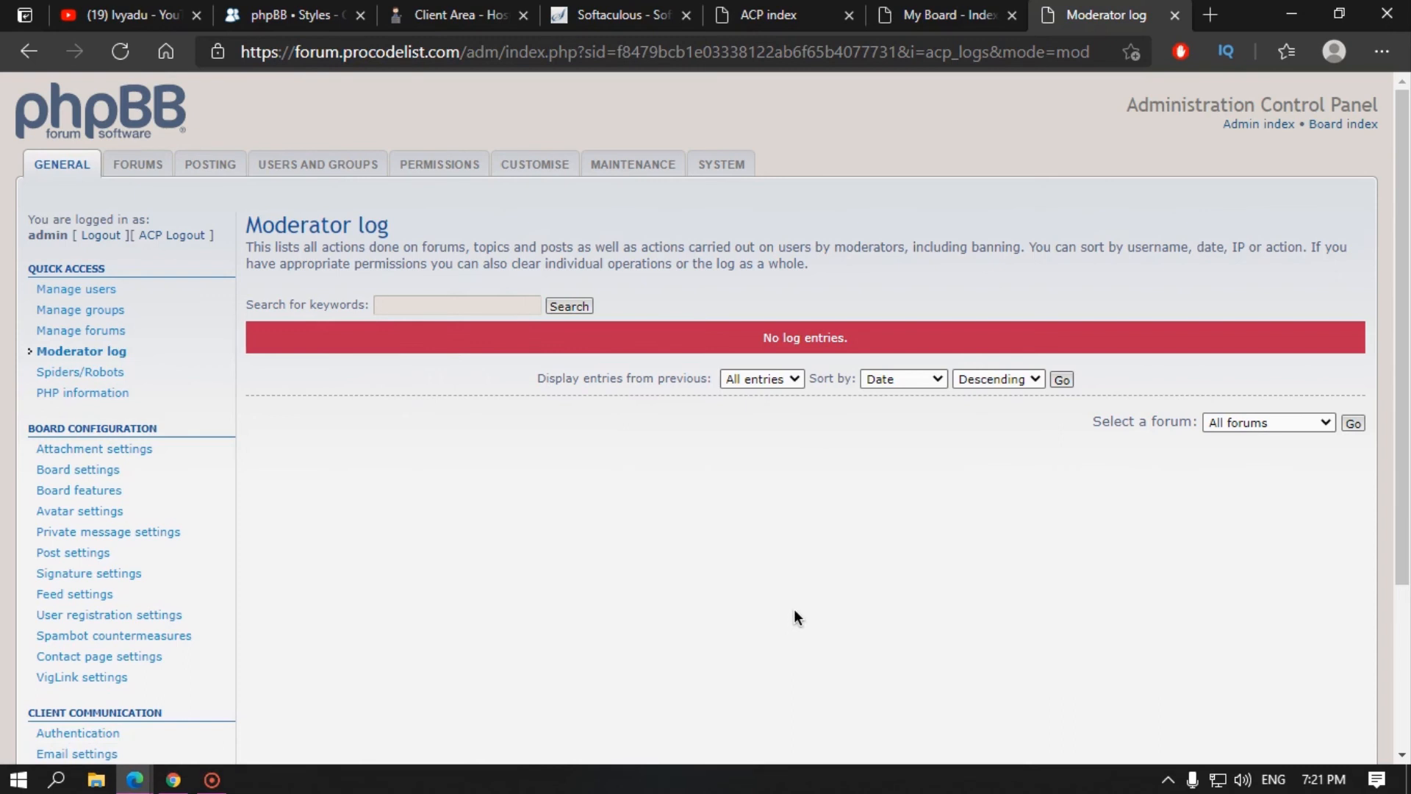
# Step: Browse the Spiders/Robots, Manage groups and PHP information pages of the admin panel
pyautogui.click(77, 382)
pyautogui.scroll(-10, 334, 441)
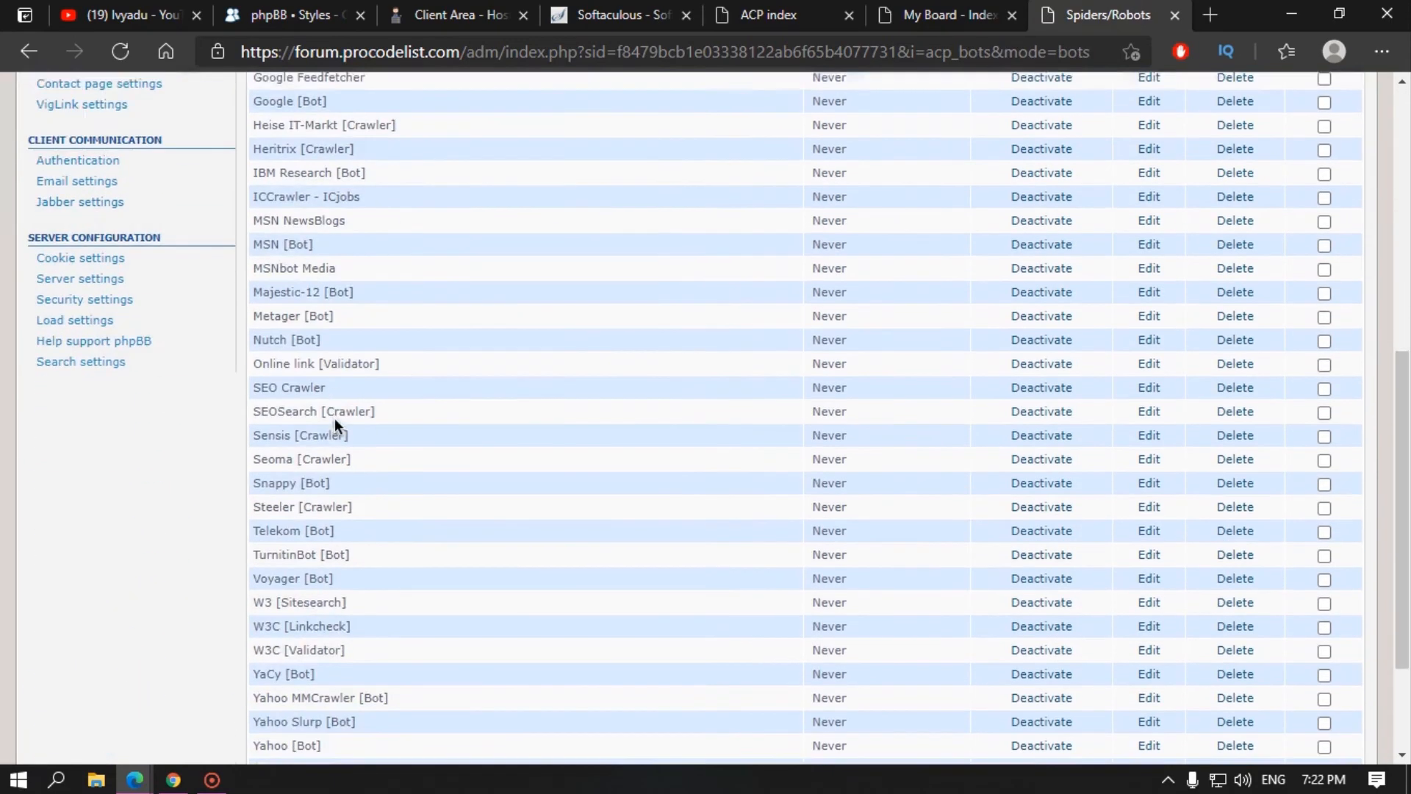
pyautogui.scroll(10, 334, 521)
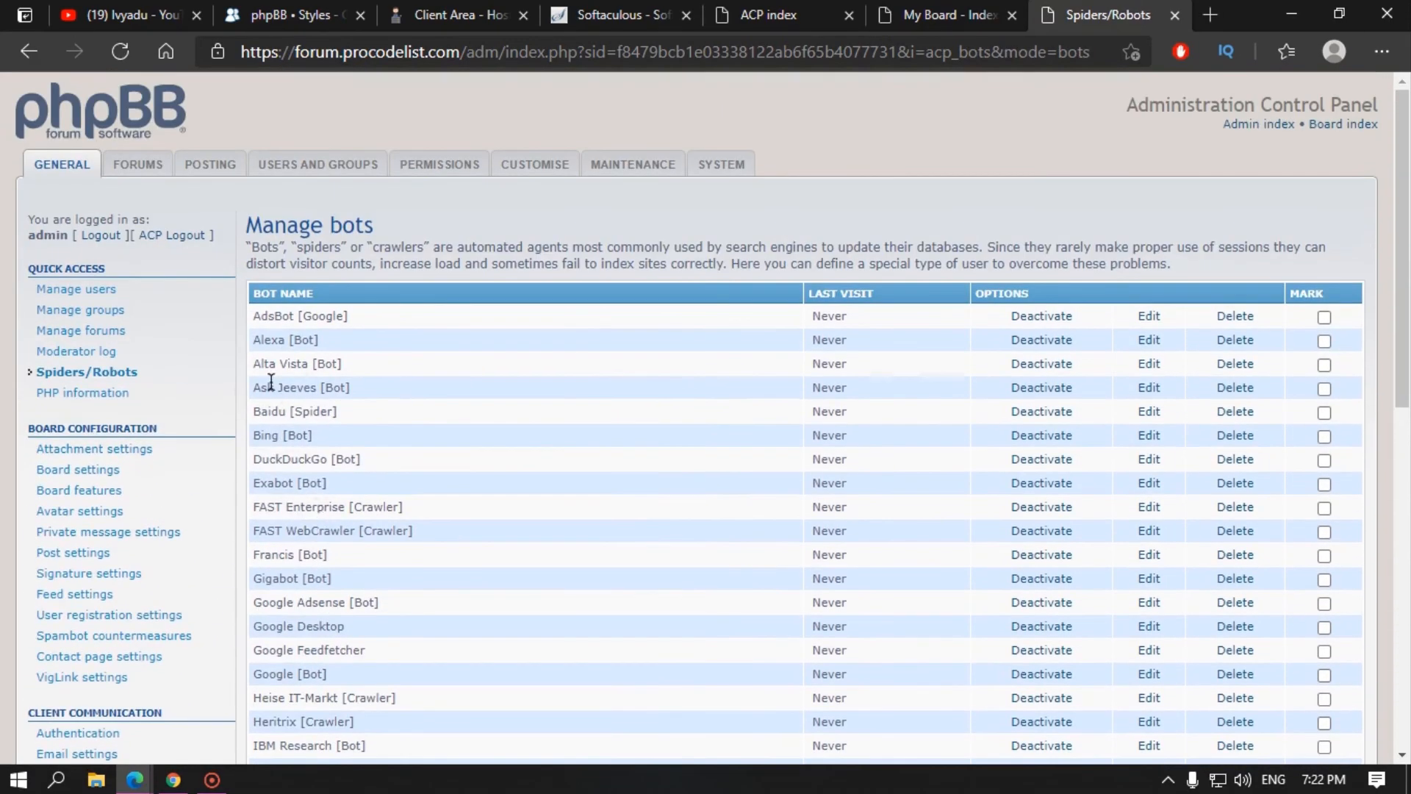
pyautogui.click(84, 309)
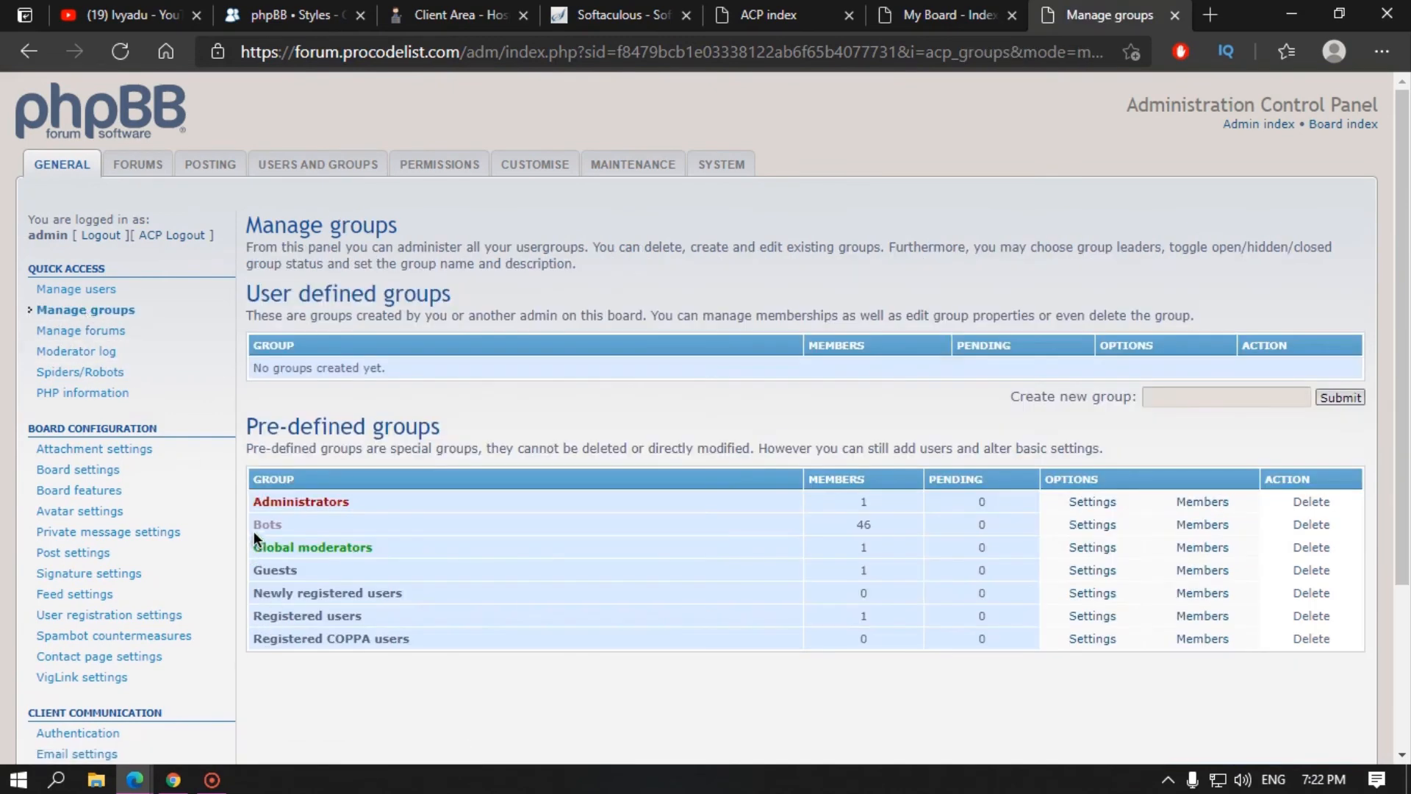
pyautogui.click(109, 374)
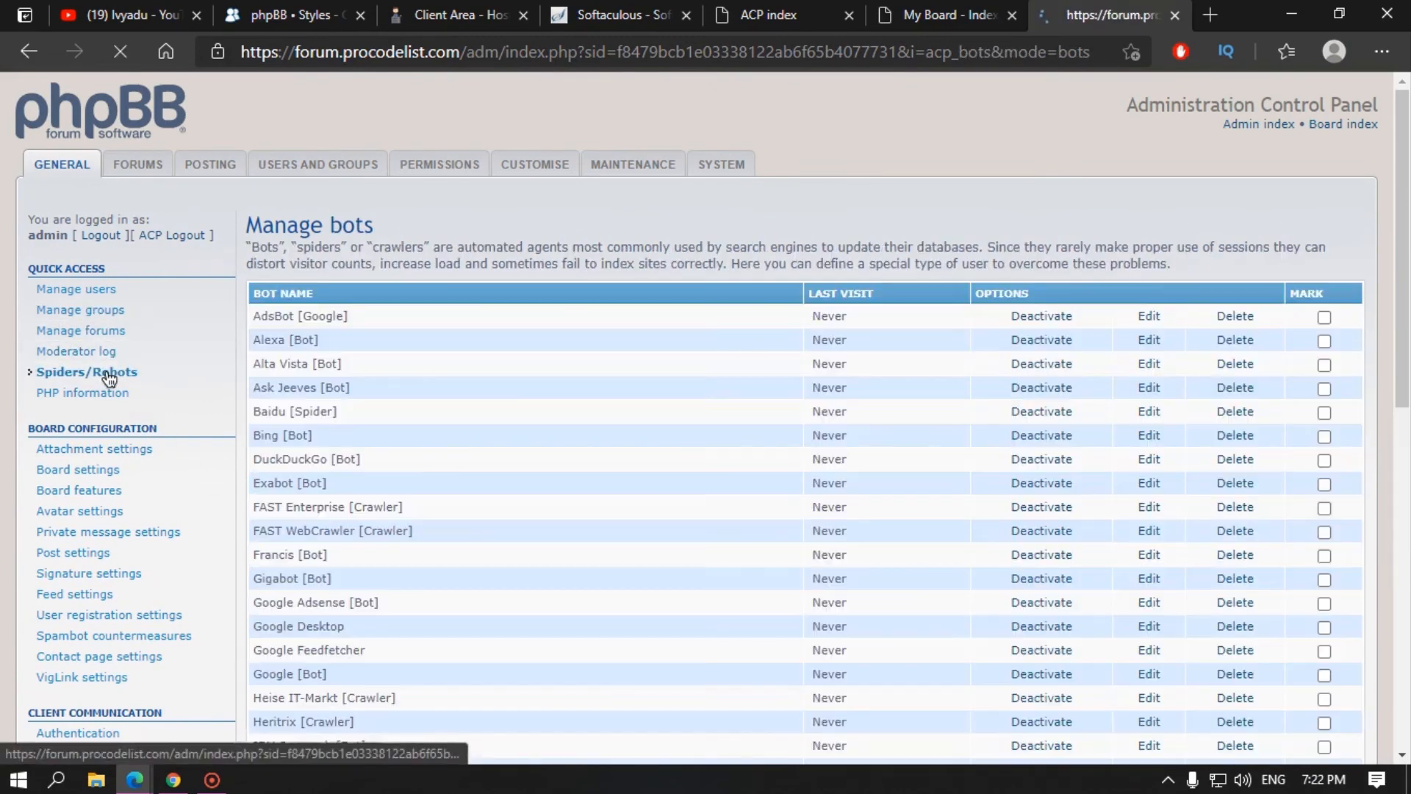
pyautogui.click(100, 397)
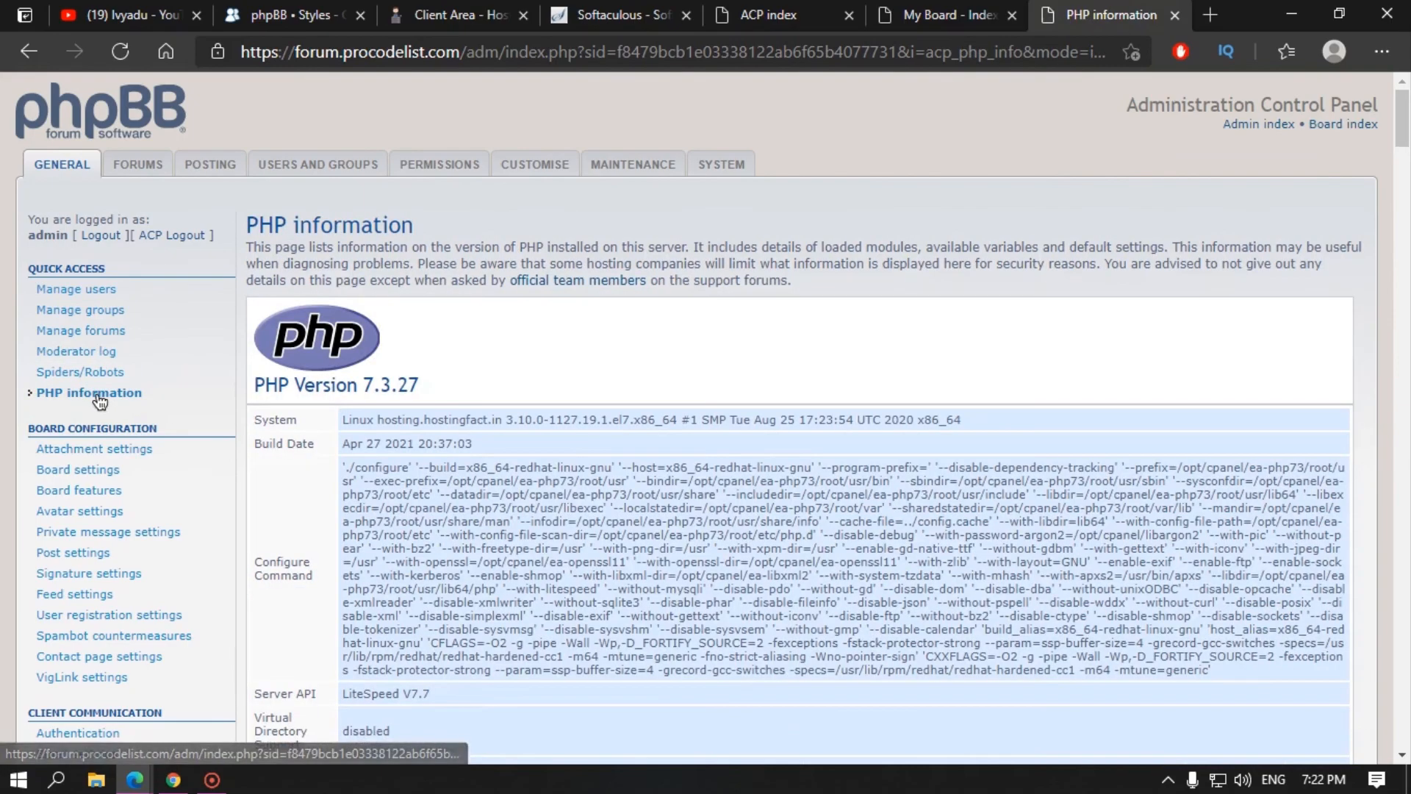
pyautogui.scroll(-10, 325, 440)
pyautogui.scroll(10, 325, 439)
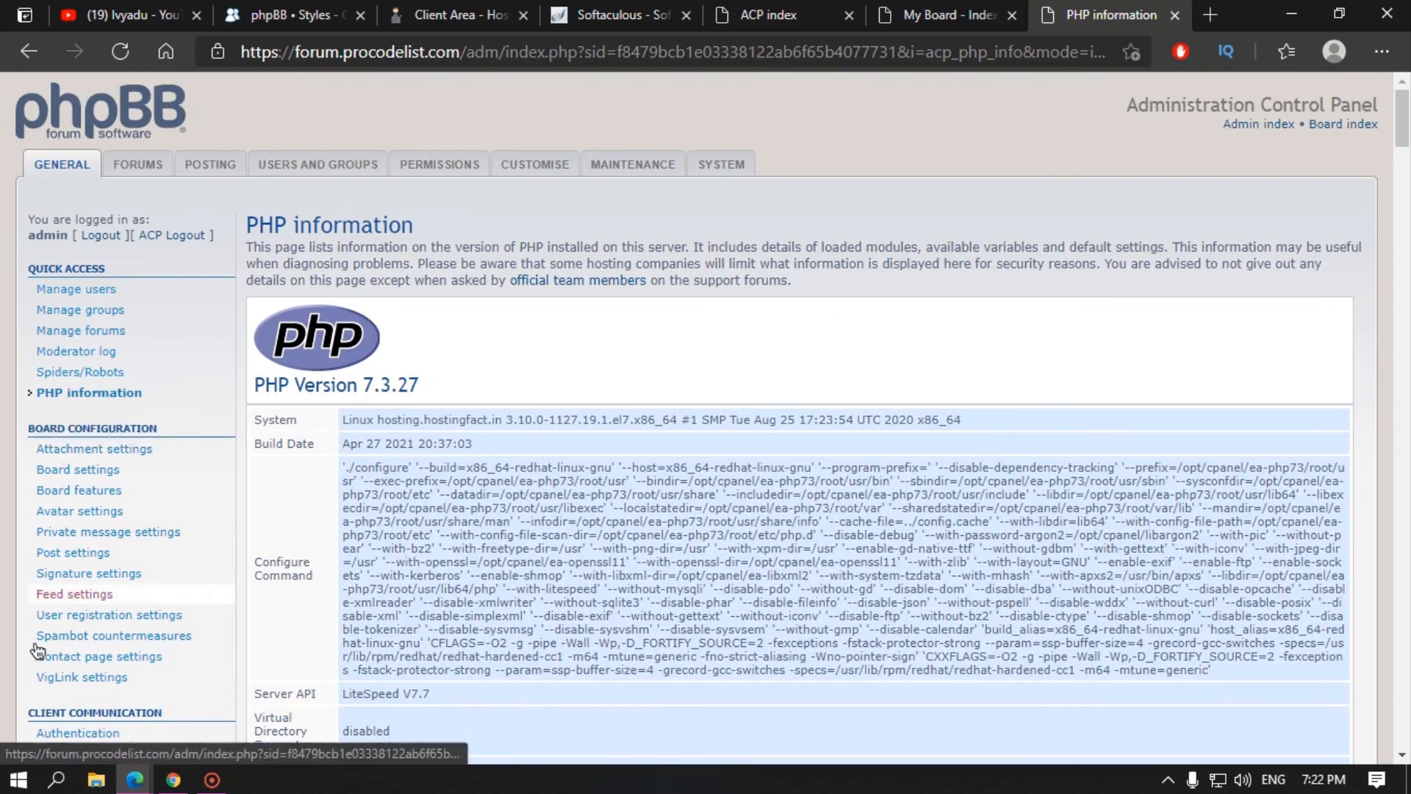
# Step: Open Attachment settings and pick out the 50 MiB total attachment quota value
pyautogui.click(68, 452)
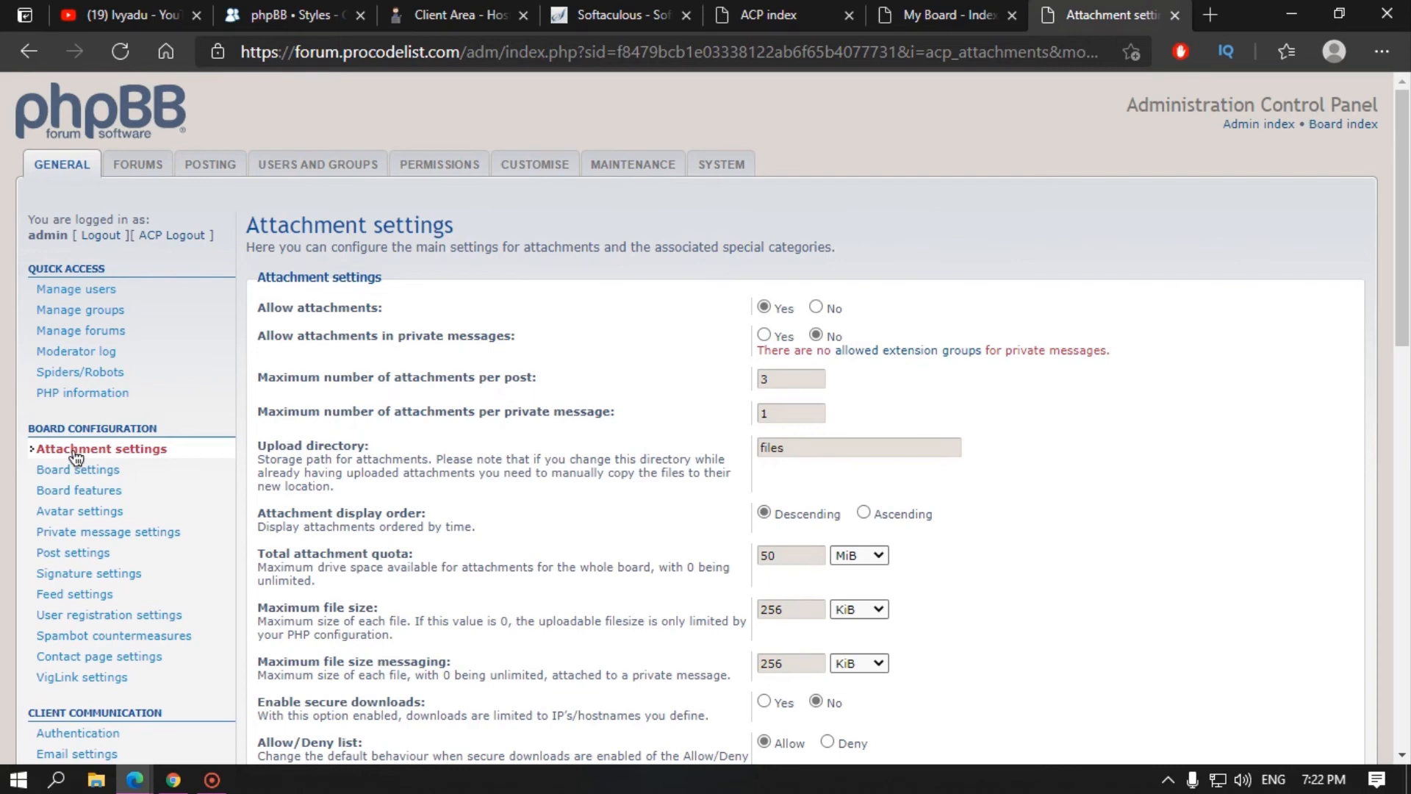
pyautogui.scroll(-12, 473, 331)
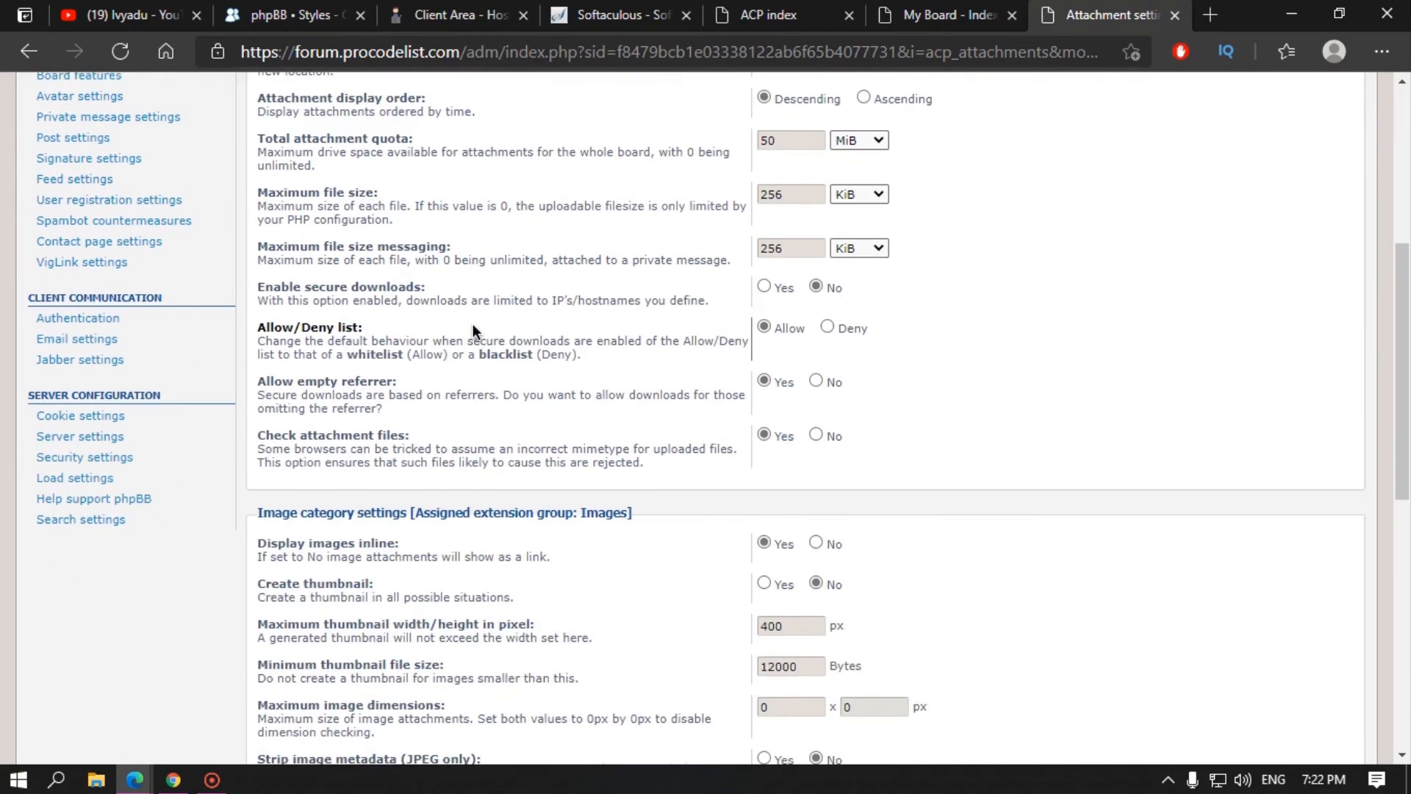
pyautogui.scroll(-2, 441, 375)
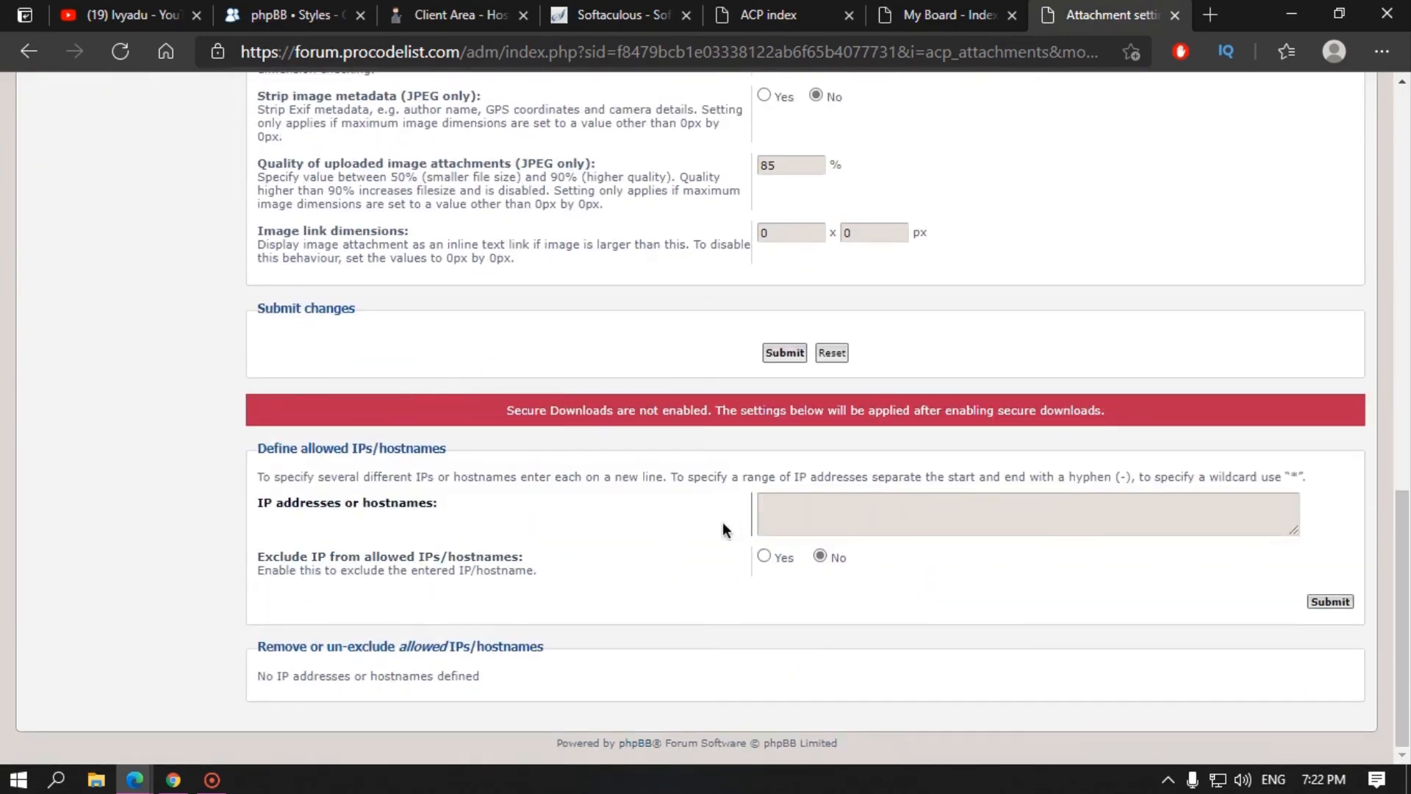
pyautogui.scroll(3, 470, 470)
pyautogui.scroll(10, 482, 489)
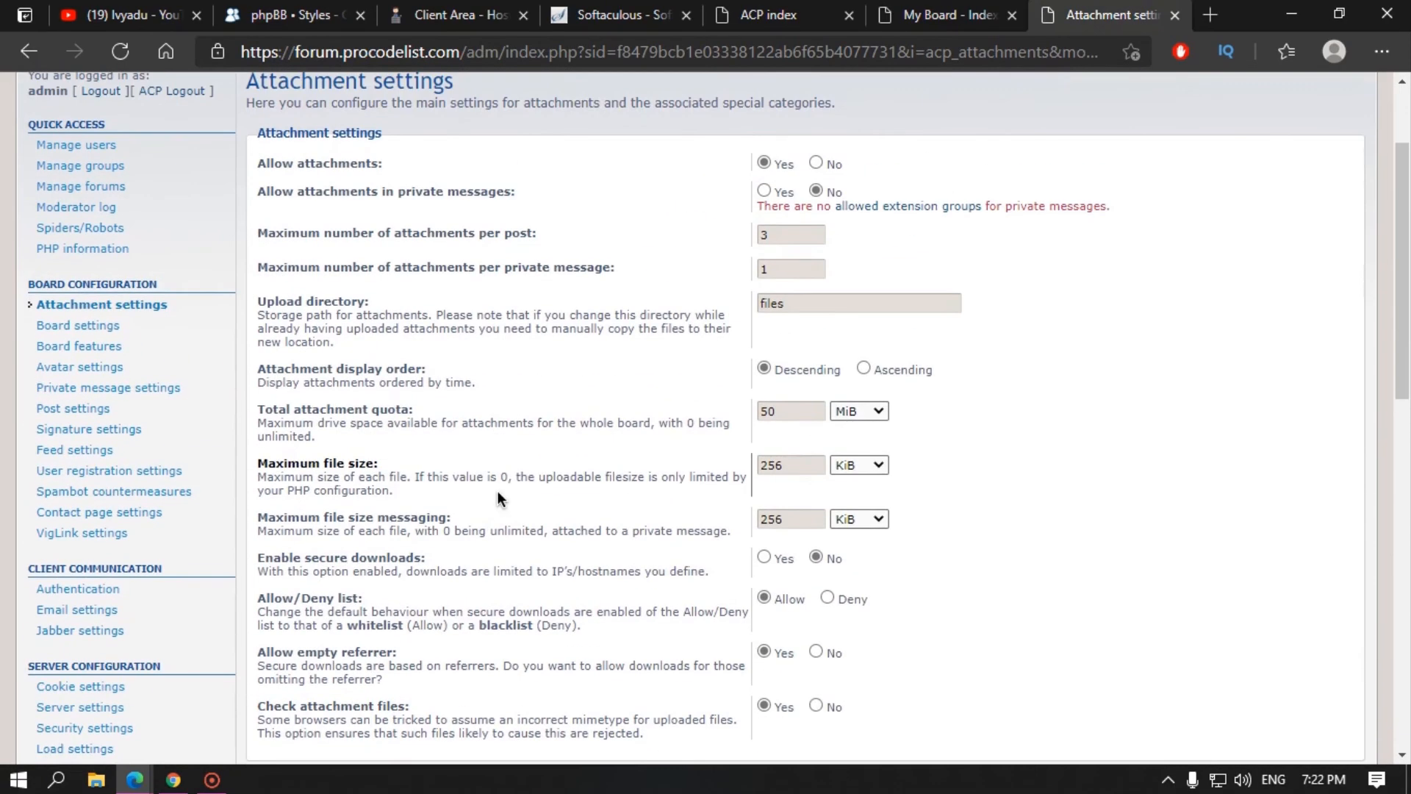
pyautogui.scroll(2, 403, 472)
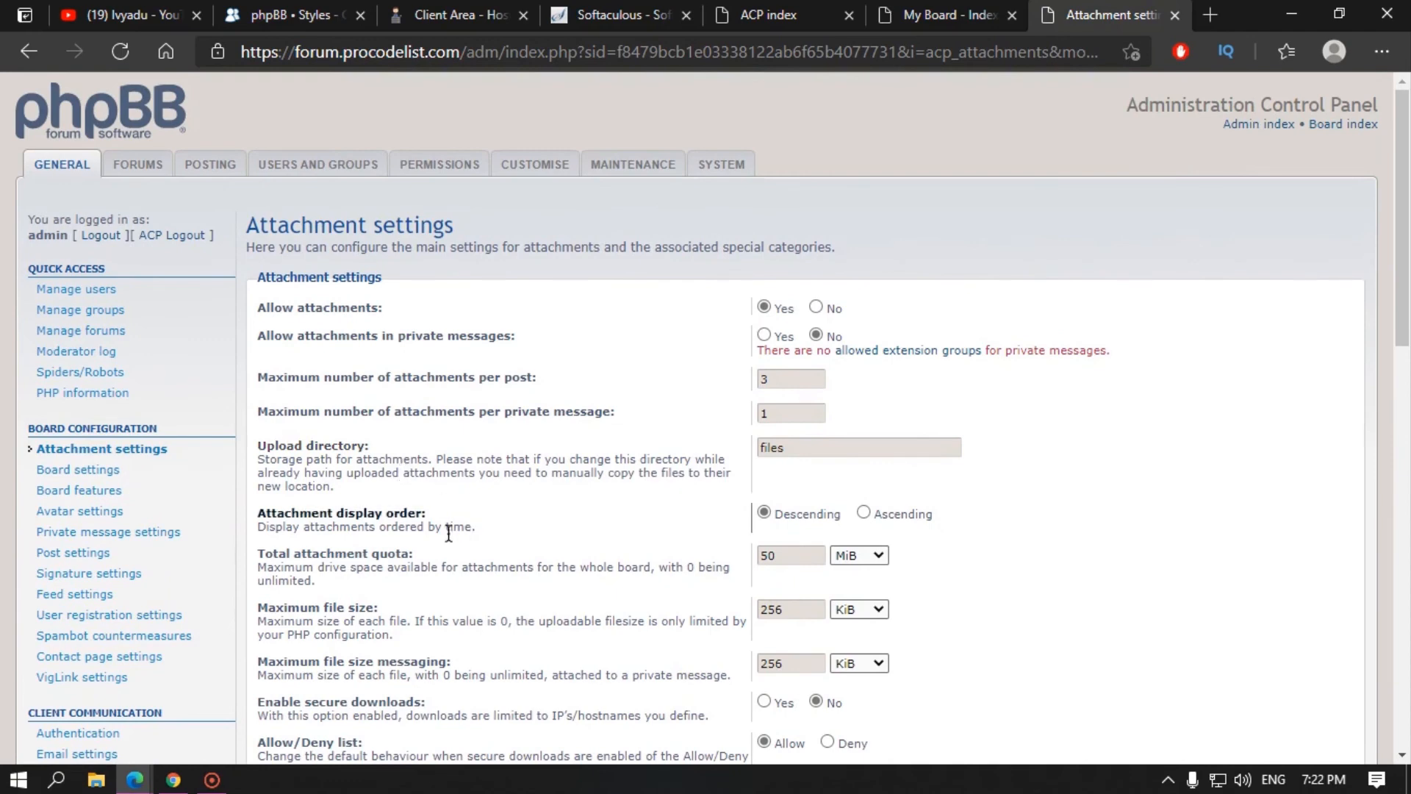
pyautogui.moveTo(307, 554); pyautogui.dragTo(408, 557)
pyautogui.doubleClick(775, 556)
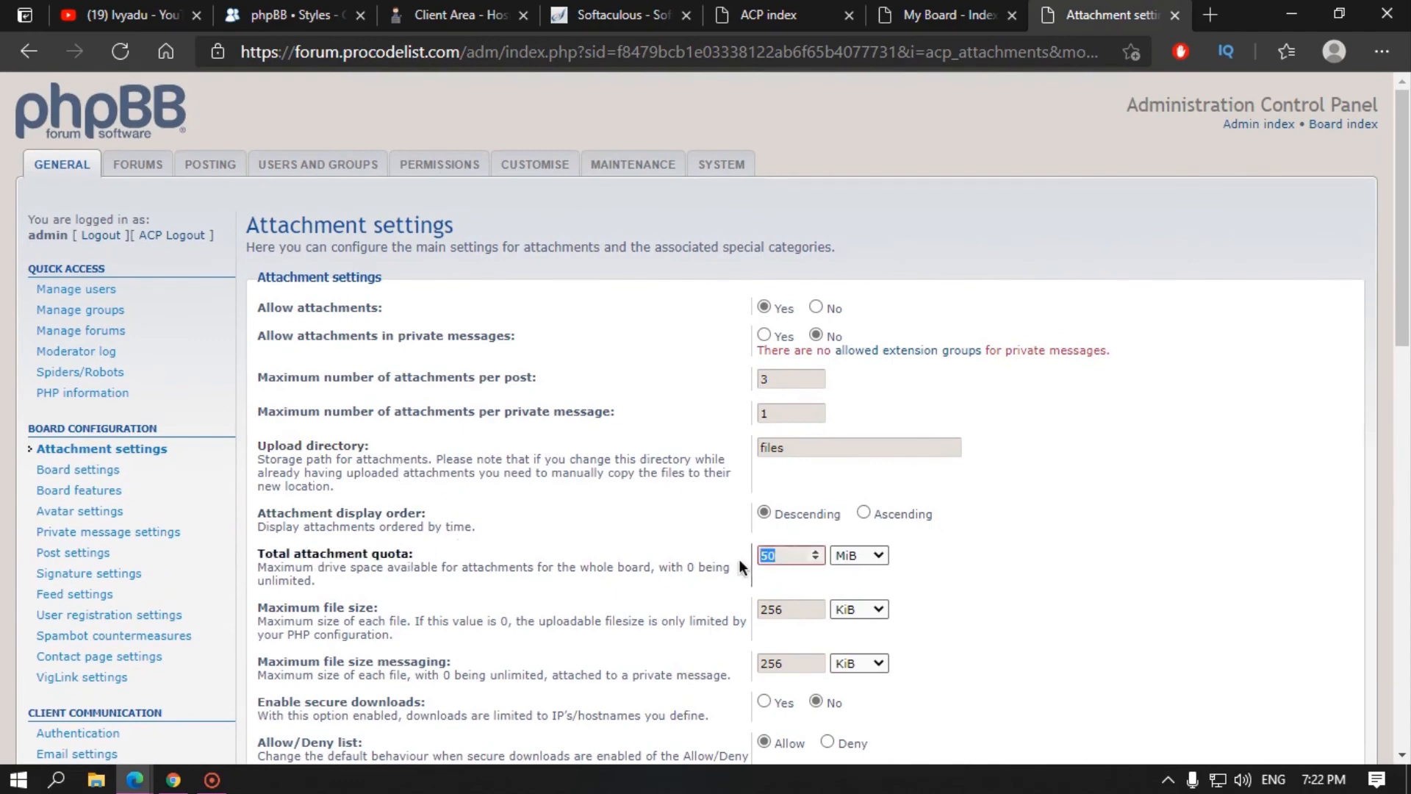
pyautogui.scroll(-6, 610, 548)
pyautogui.scroll(2, 517, 542)
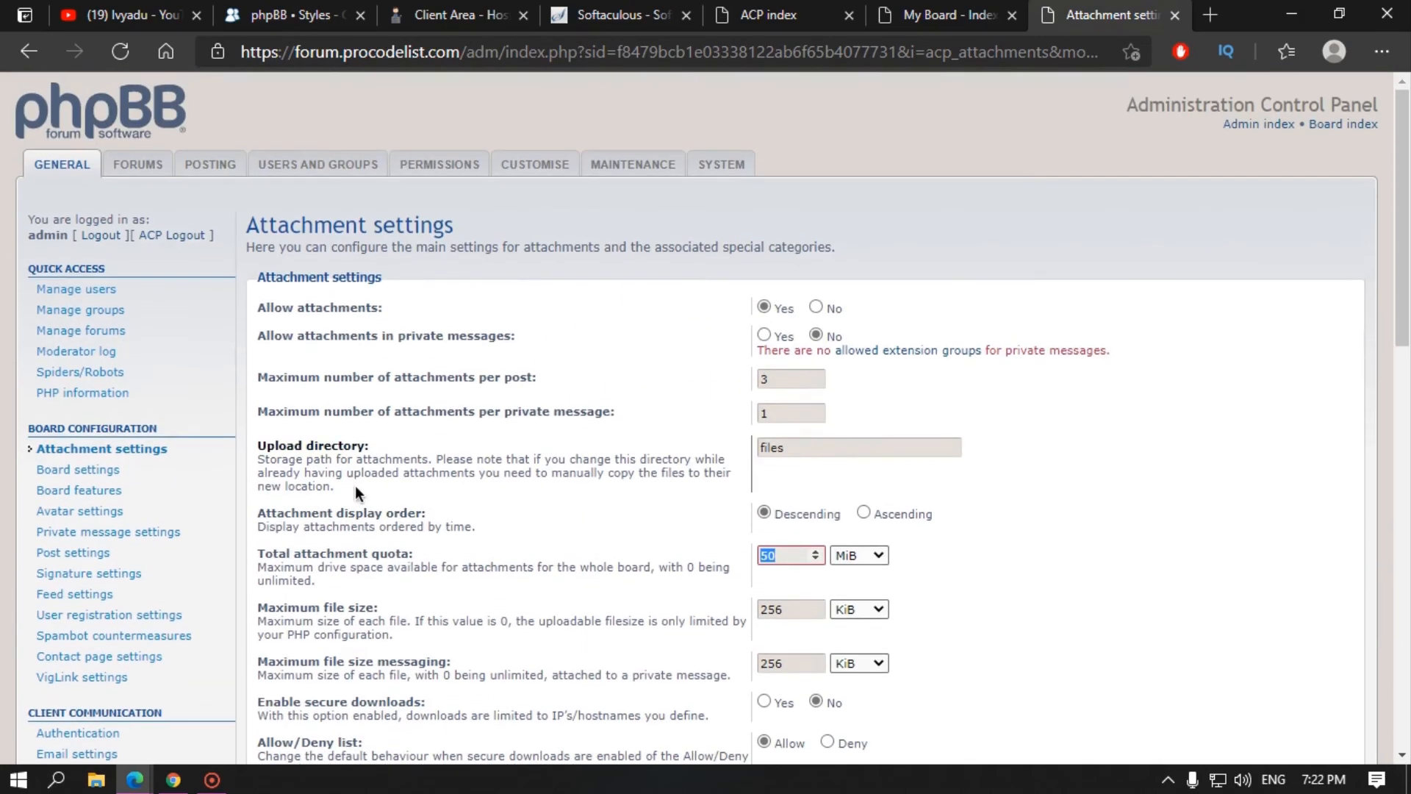
# Step: Change the site name to 'Procodelist Forum' and the description to 'This is my first forum using phpbb', then submit
pyautogui.click(50, 470)
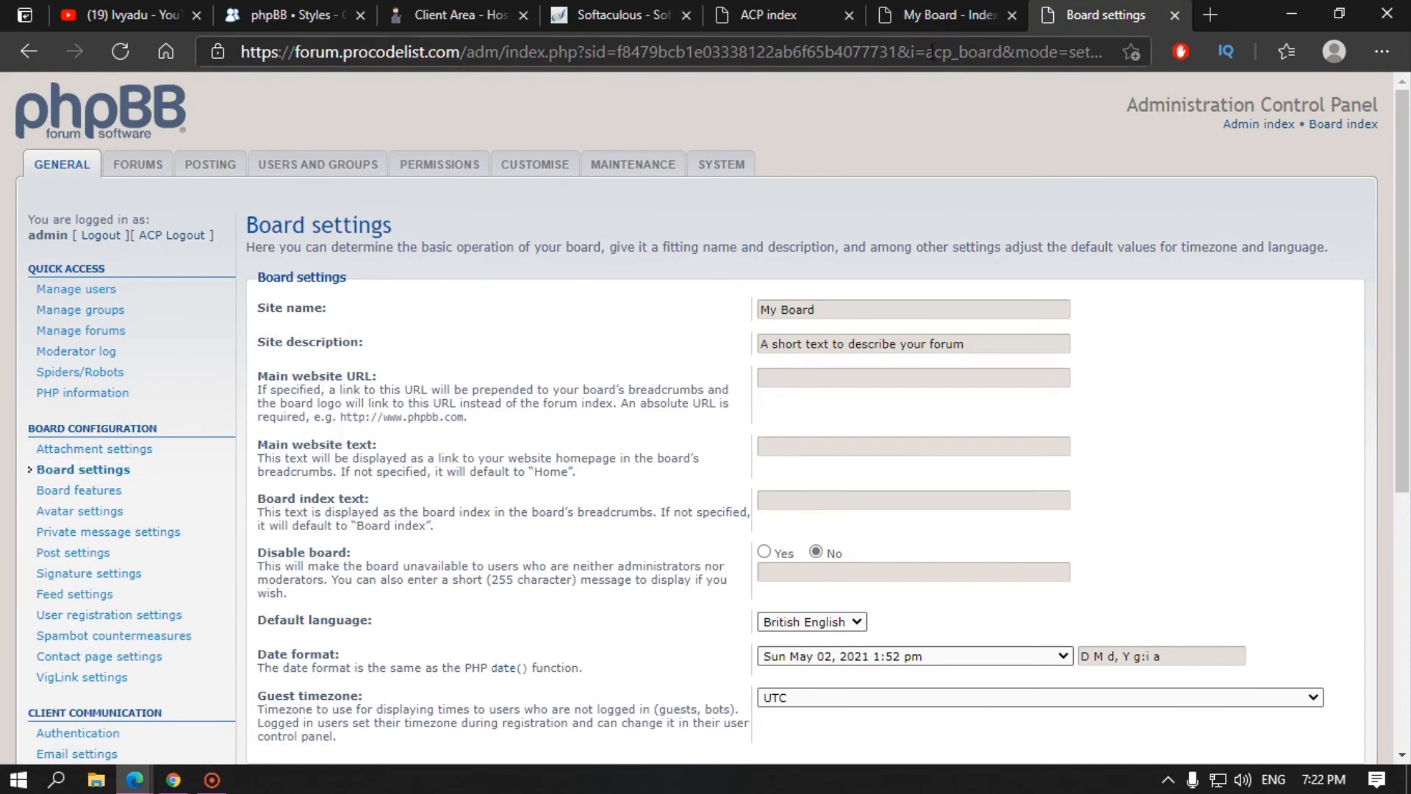
pyautogui.click(919, 6)
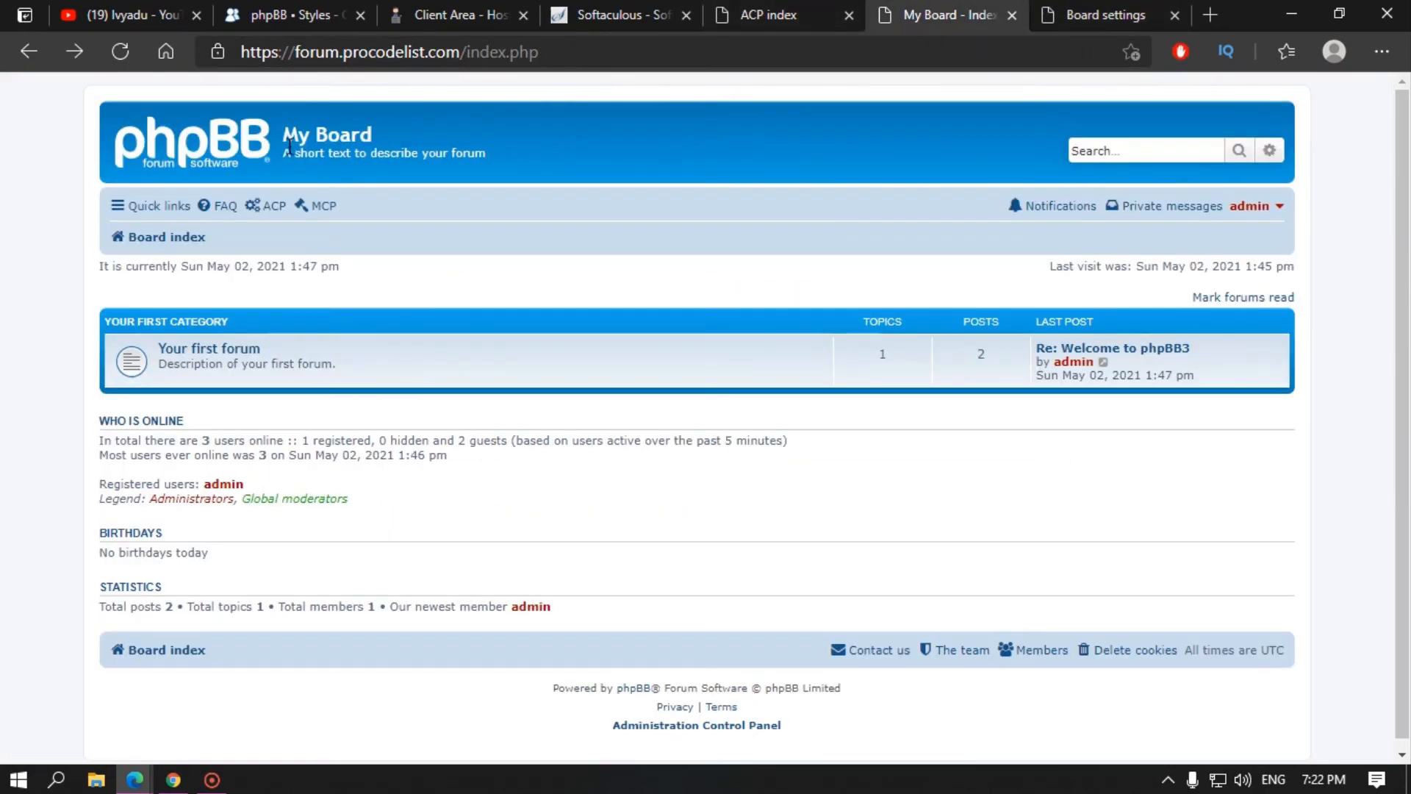
pyautogui.click(1063, 9)
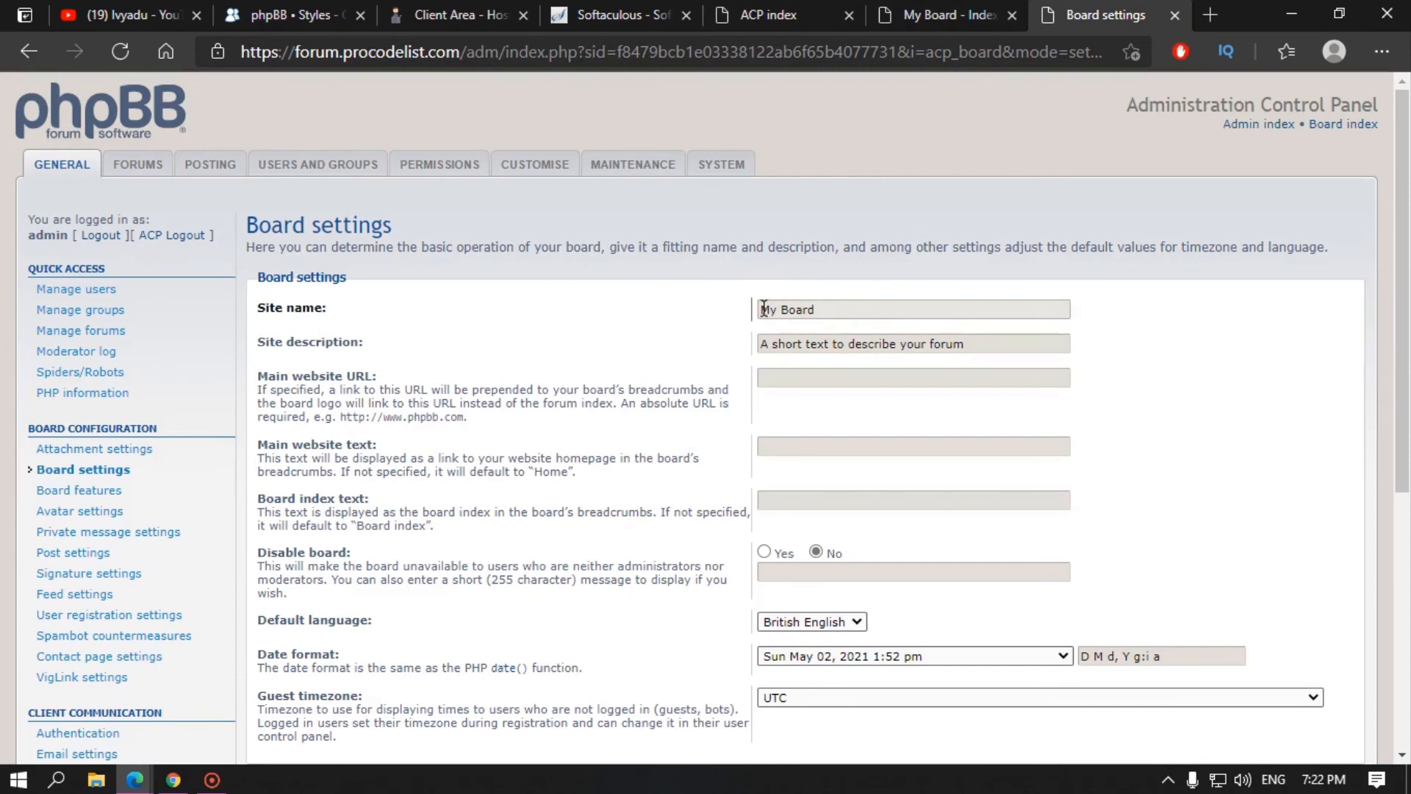
pyautogui.moveTo(869, 308); pyautogui.dragTo(685, 303)
pyautogui.write('Procodelist')
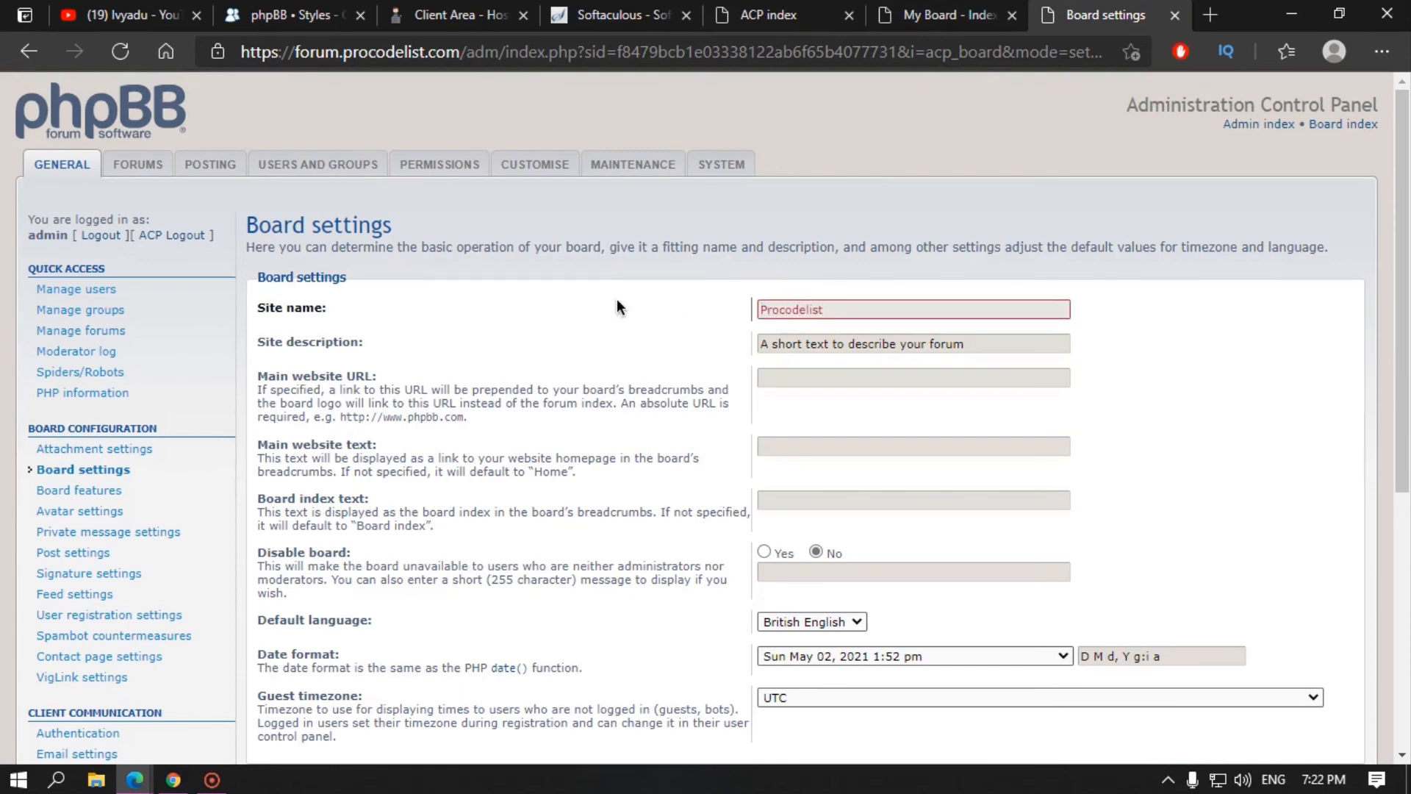
pyautogui.write(' Forum')
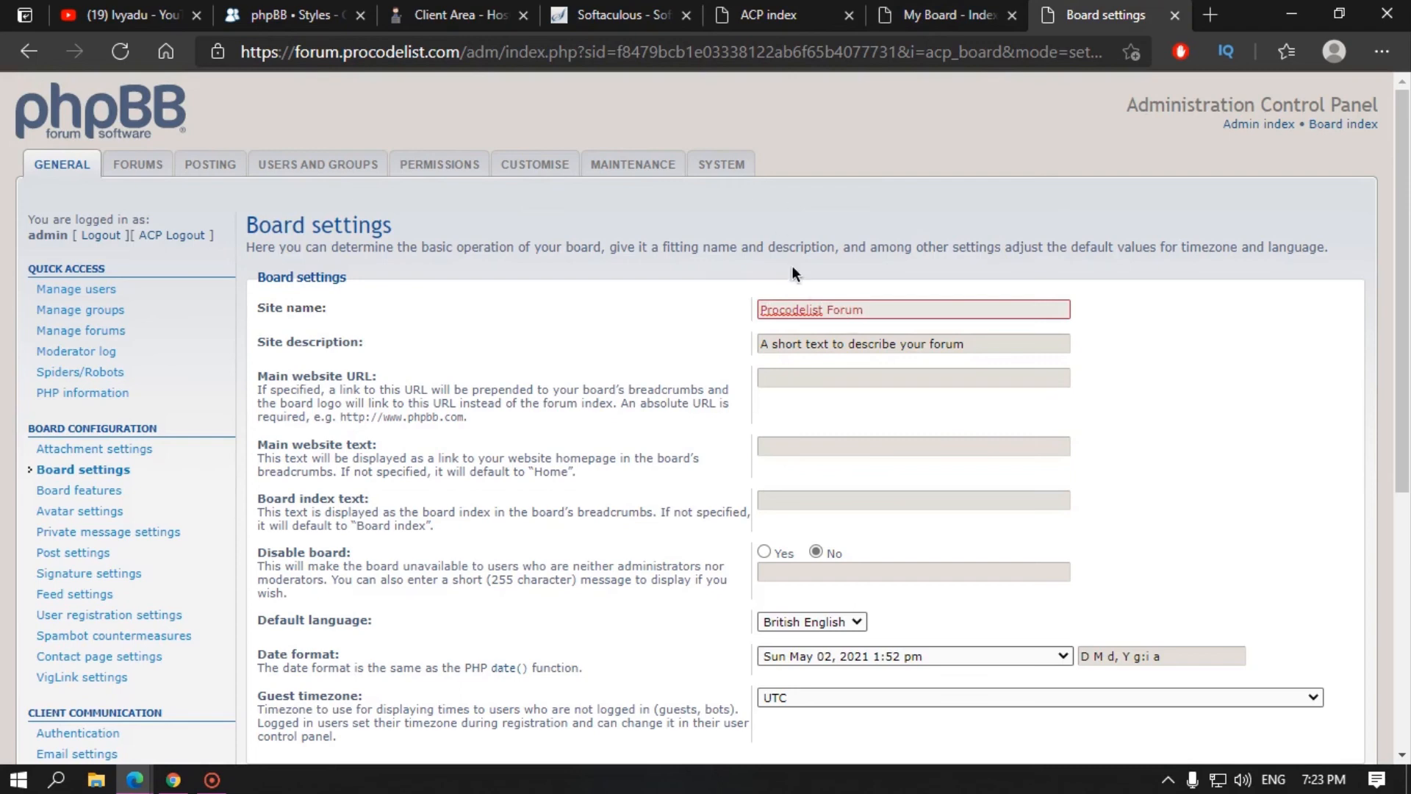
pyautogui.press('Tab')
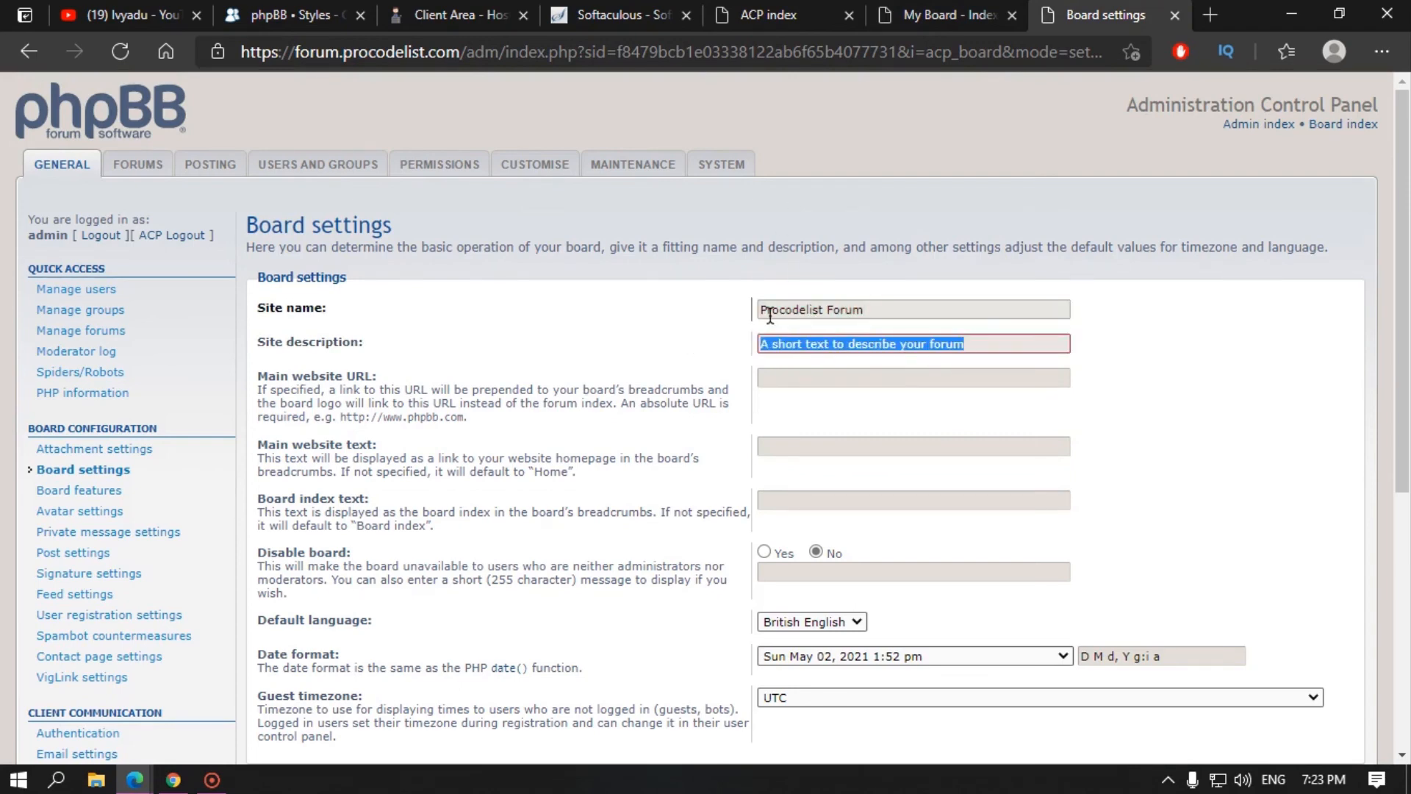
pyautogui.write('Th')
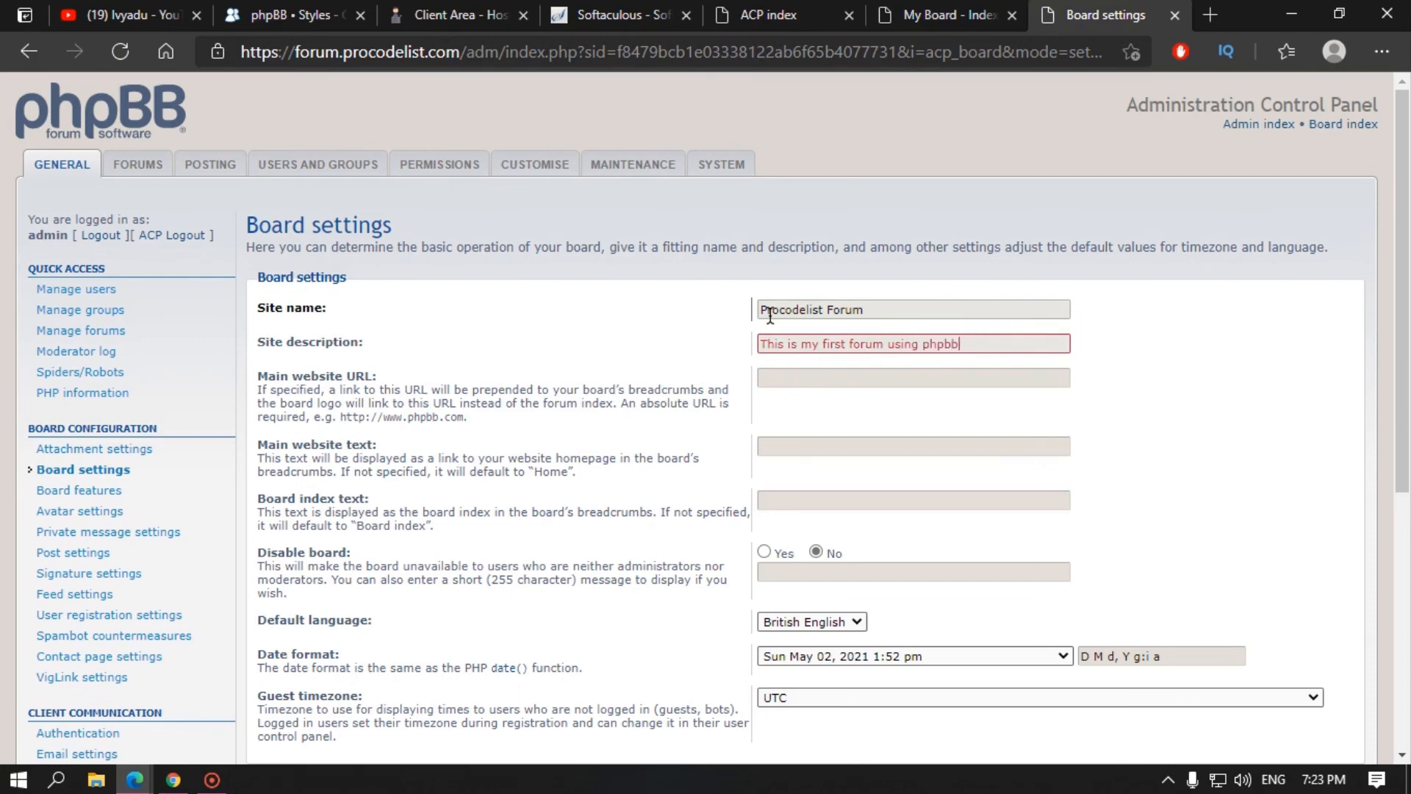
pyautogui.scroll(-6, 529, 411)
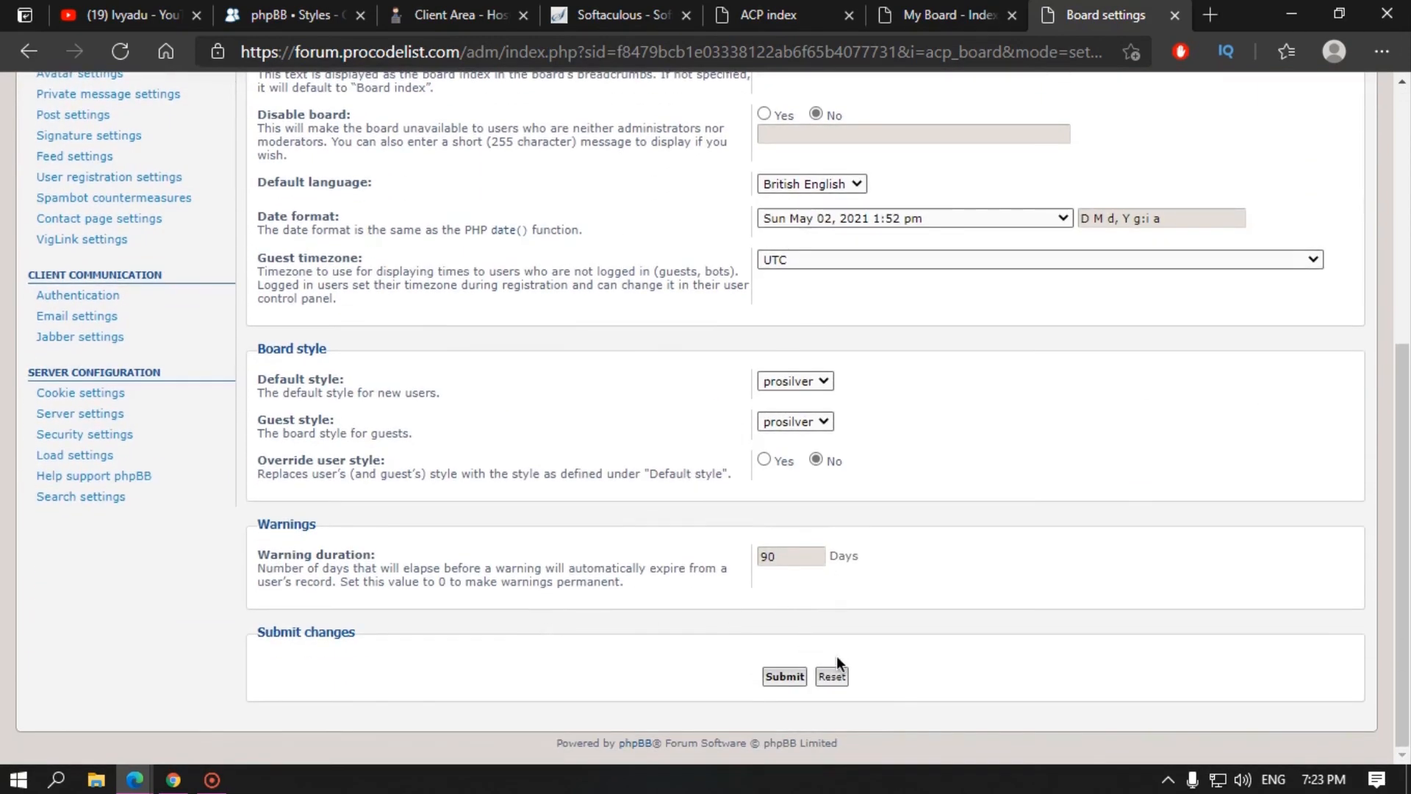
pyautogui.click(784, 676)
# Step: Reload the forum index to confirm the new board name and description
pyautogui.click(932, 15)
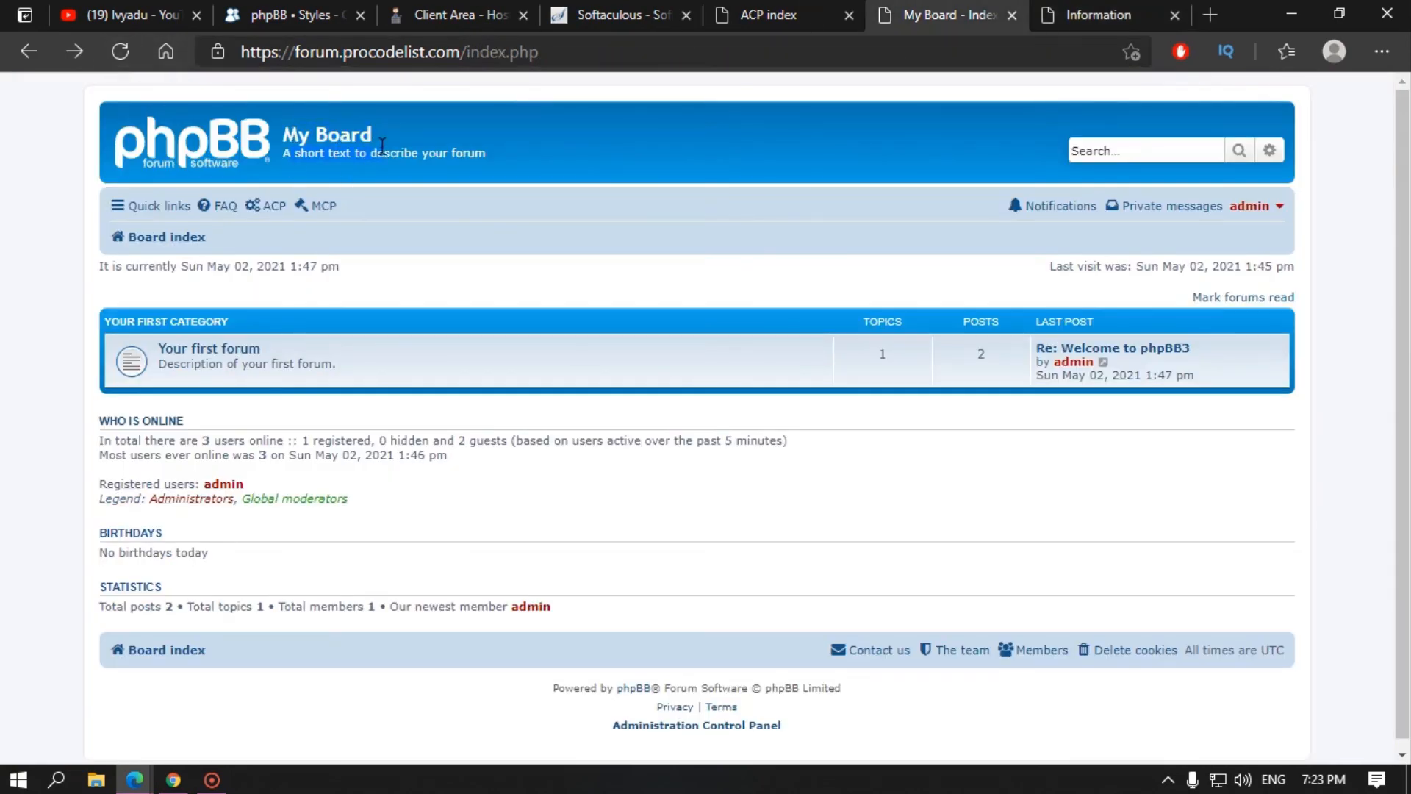
pyautogui.click(124, 53)
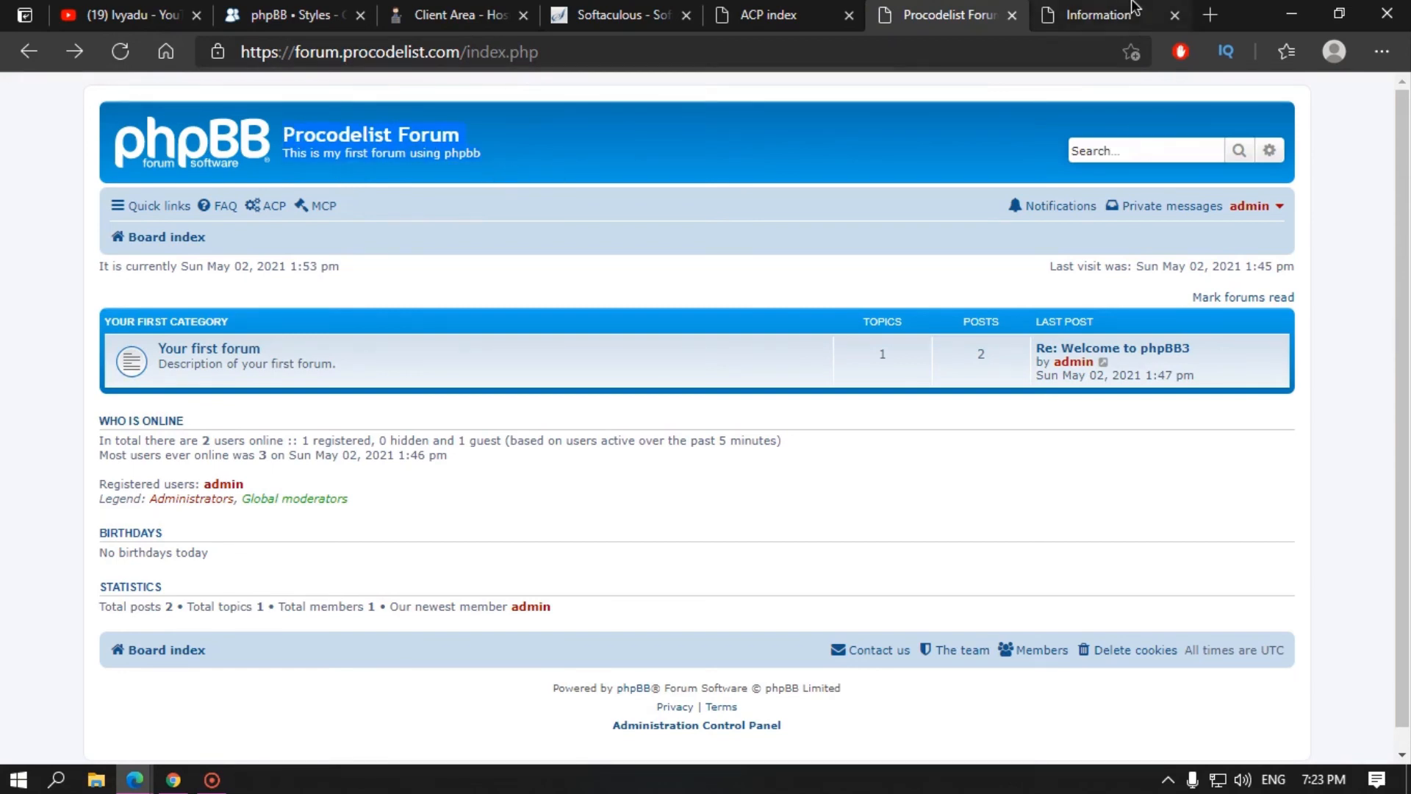
pyautogui.click(1099, 15)
pyautogui.click(836, 300)
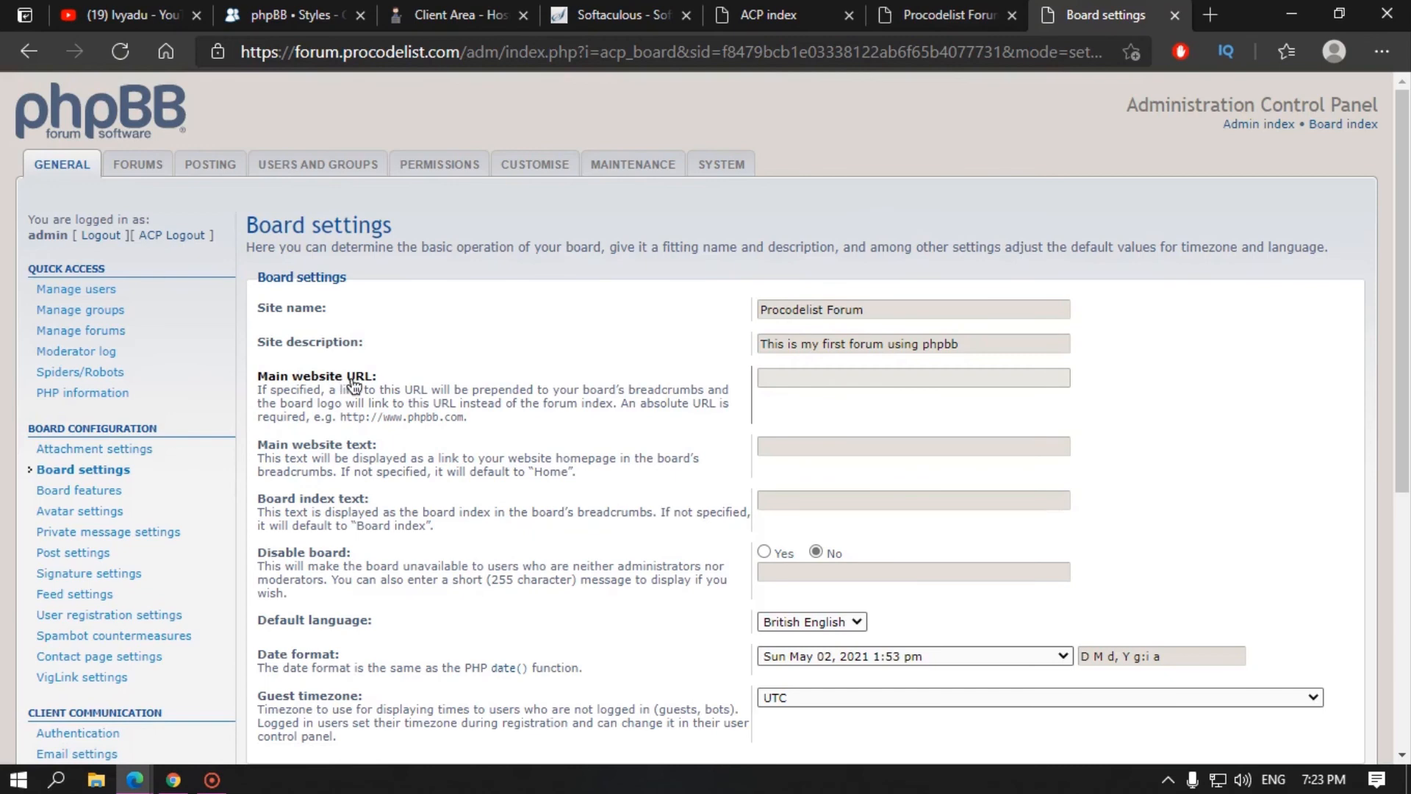
pyautogui.click(911, 12)
pyautogui.click(180, 156)
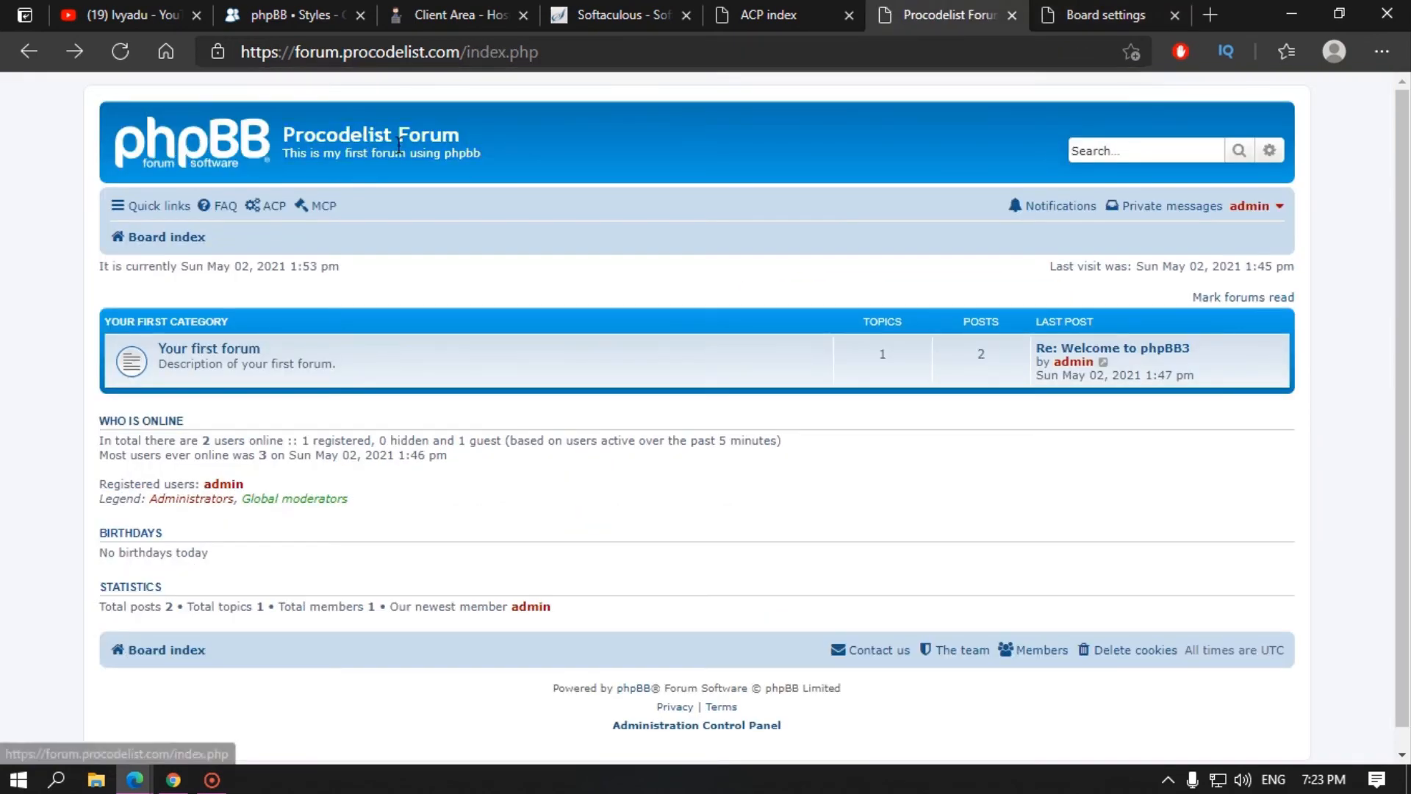
pyautogui.moveTo(464, 53); pyautogui.dragTo(241, 53)
pyautogui.hotkey('ctrl', 'c')
pyautogui.click(189, 174)
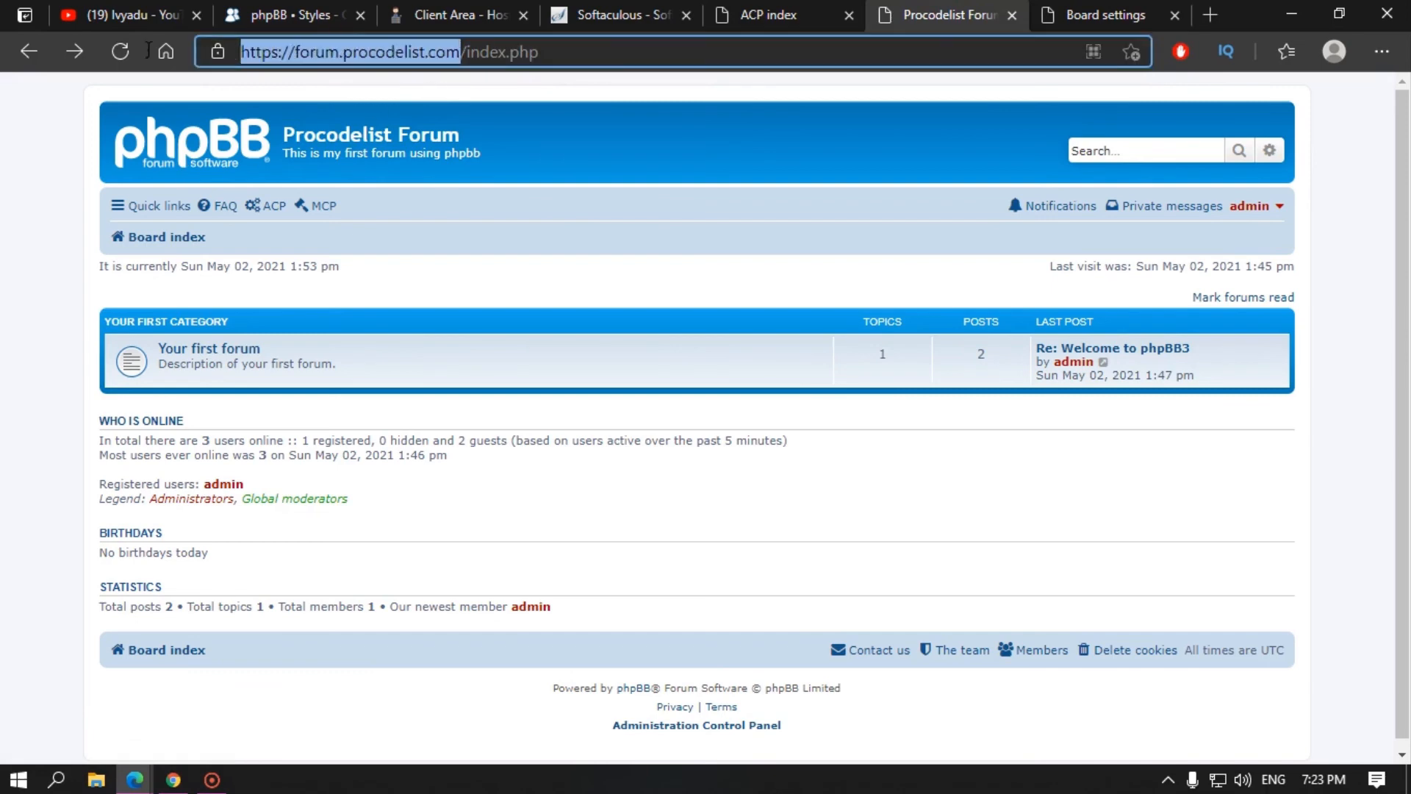
pyautogui.click(1132, 13)
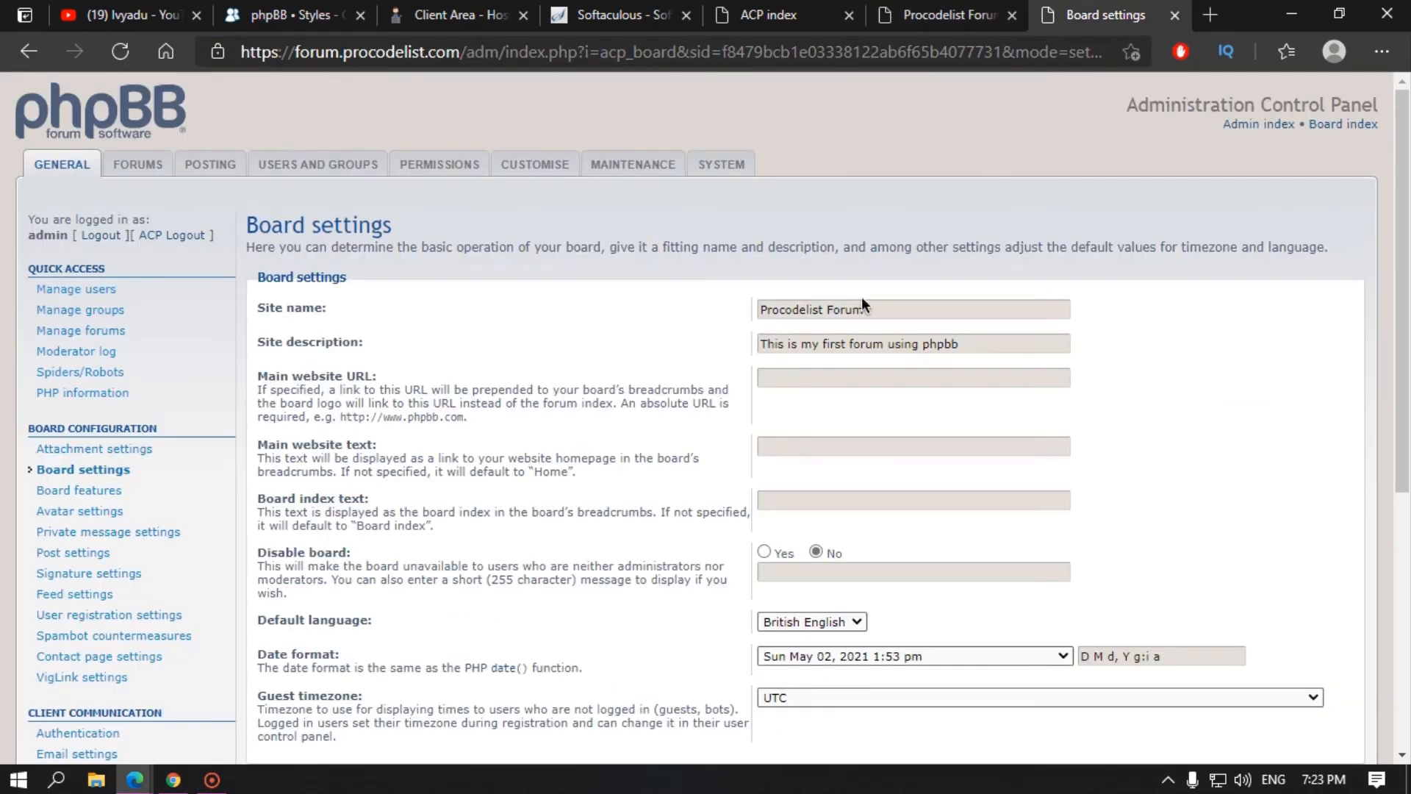
pyautogui.click(806, 380)
pyautogui.hotkey('ctrl', 'v')
pyautogui.scroll(-5, 791, 418)
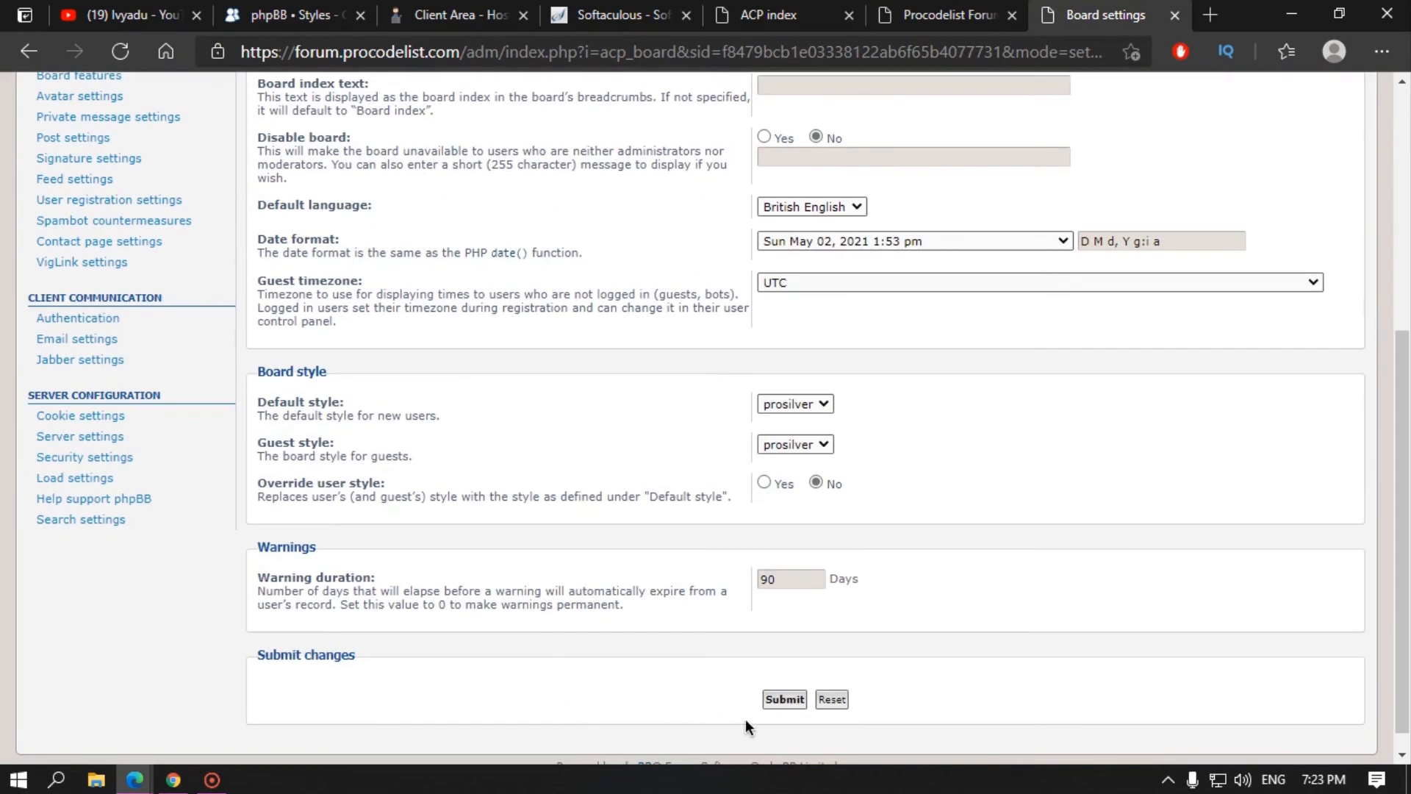
pyautogui.click(784, 699)
# Step: Reload the forum index to see the Home link and verify the saved main website URL
pyautogui.click(949, 14)
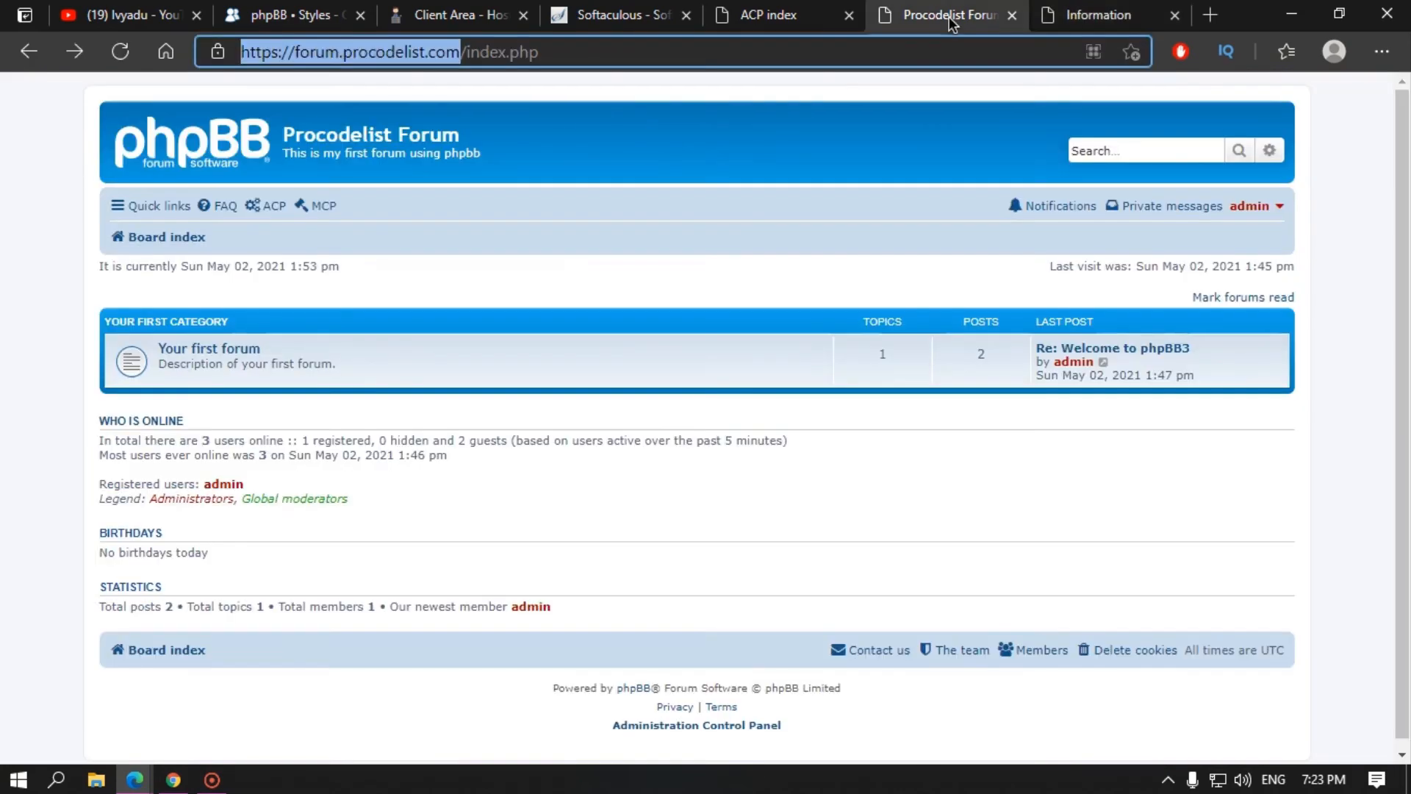
pyautogui.click(232, 147)
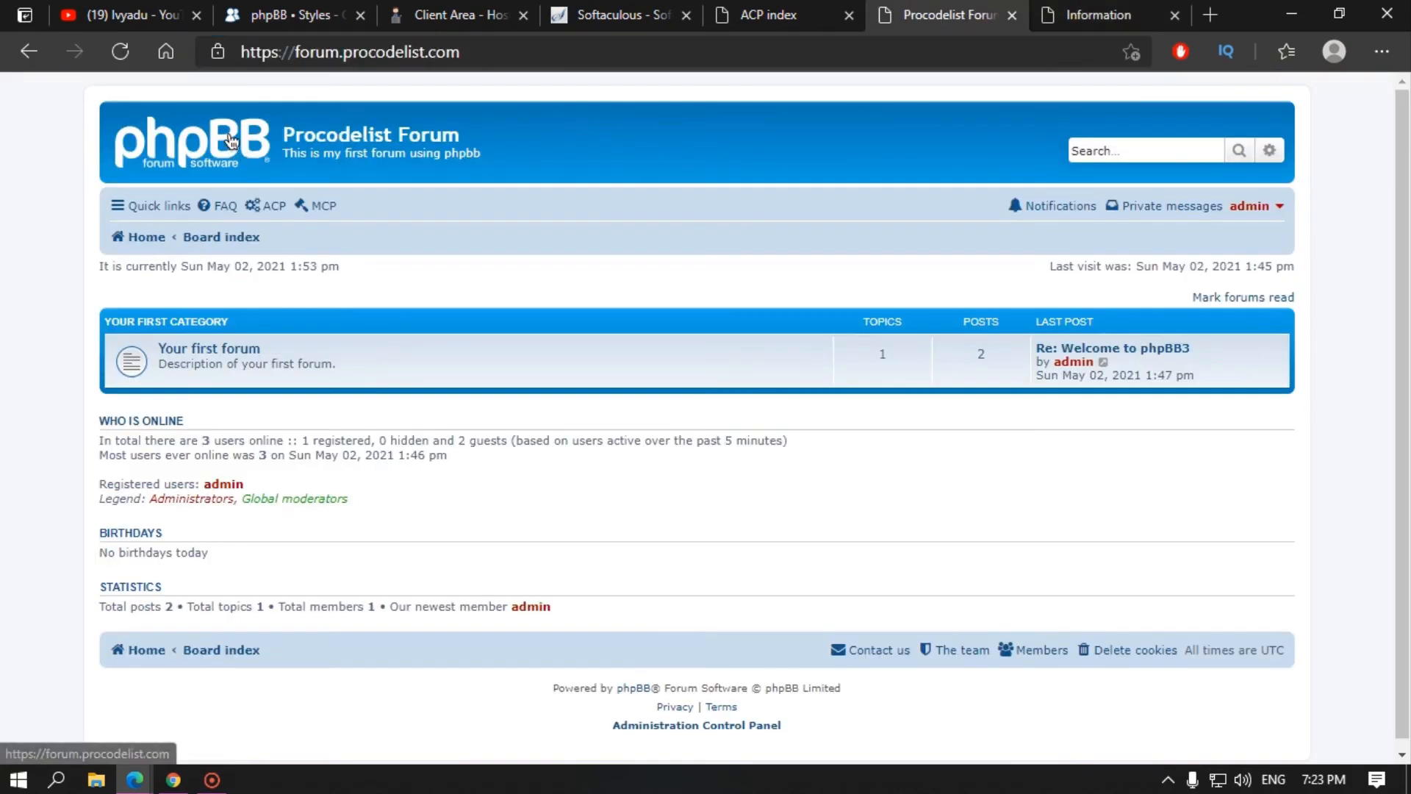
pyautogui.click(1095, 29)
pyautogui.click(823, 294)
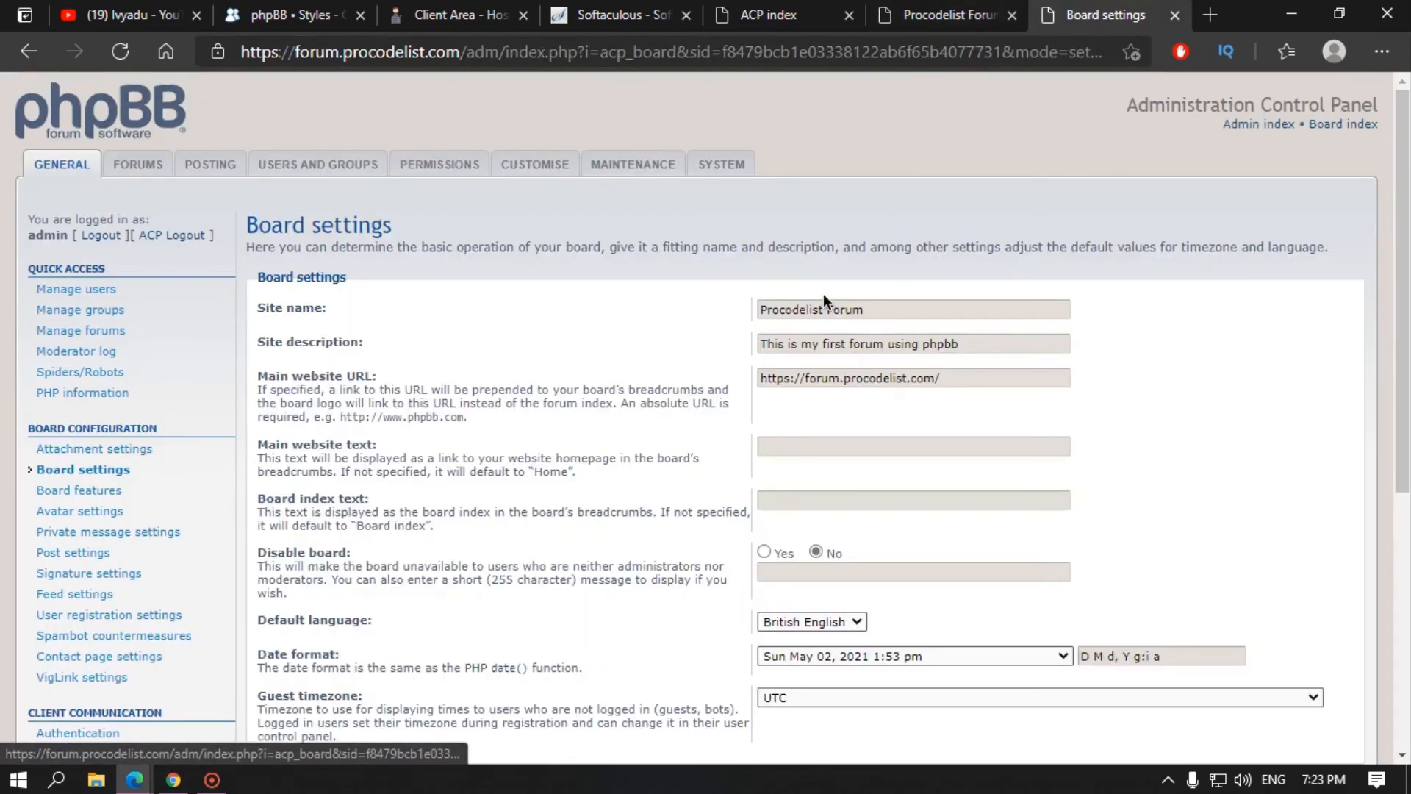
pyautogui.moveTo(955, 377); pyautogui.dragTo(750, 381)
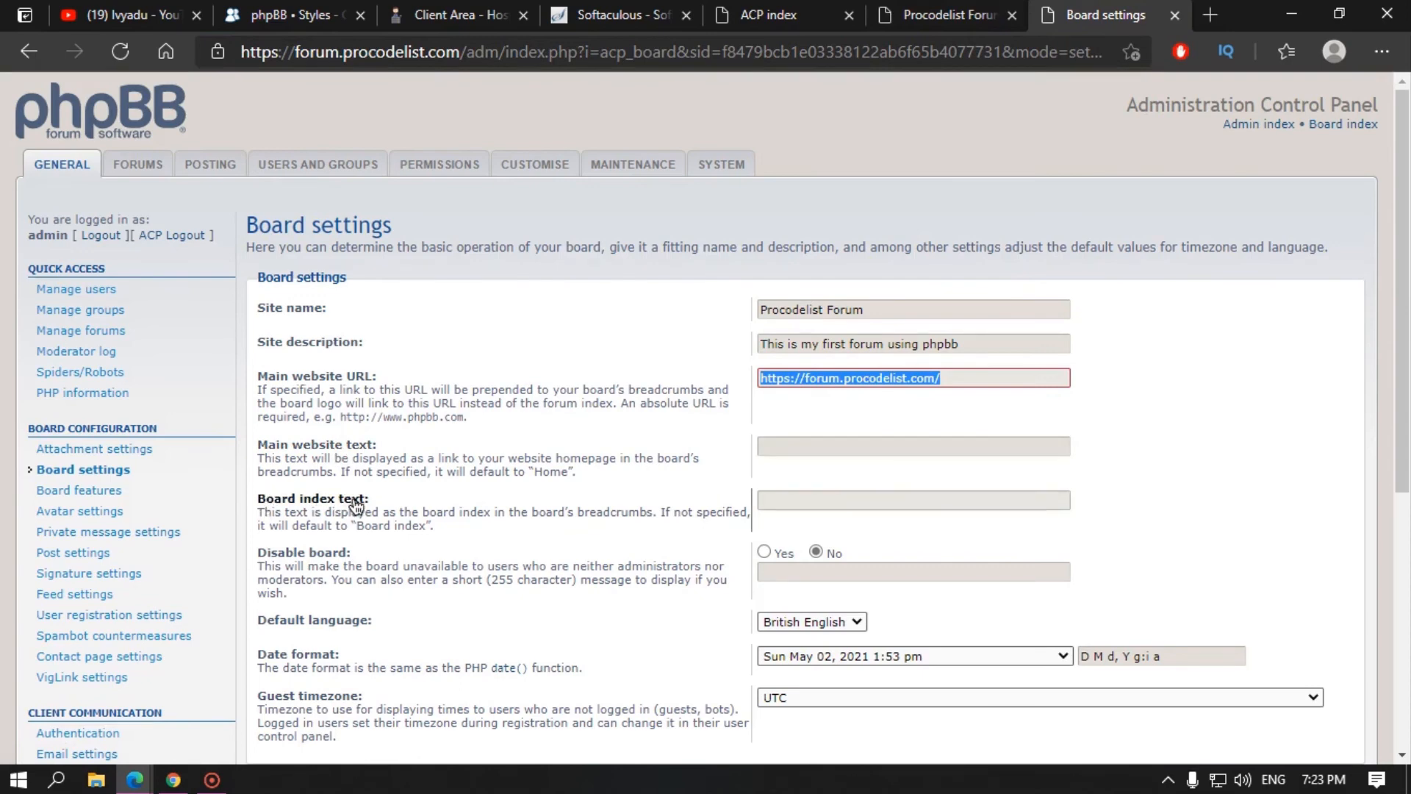
pyautogui.click(941, 8)
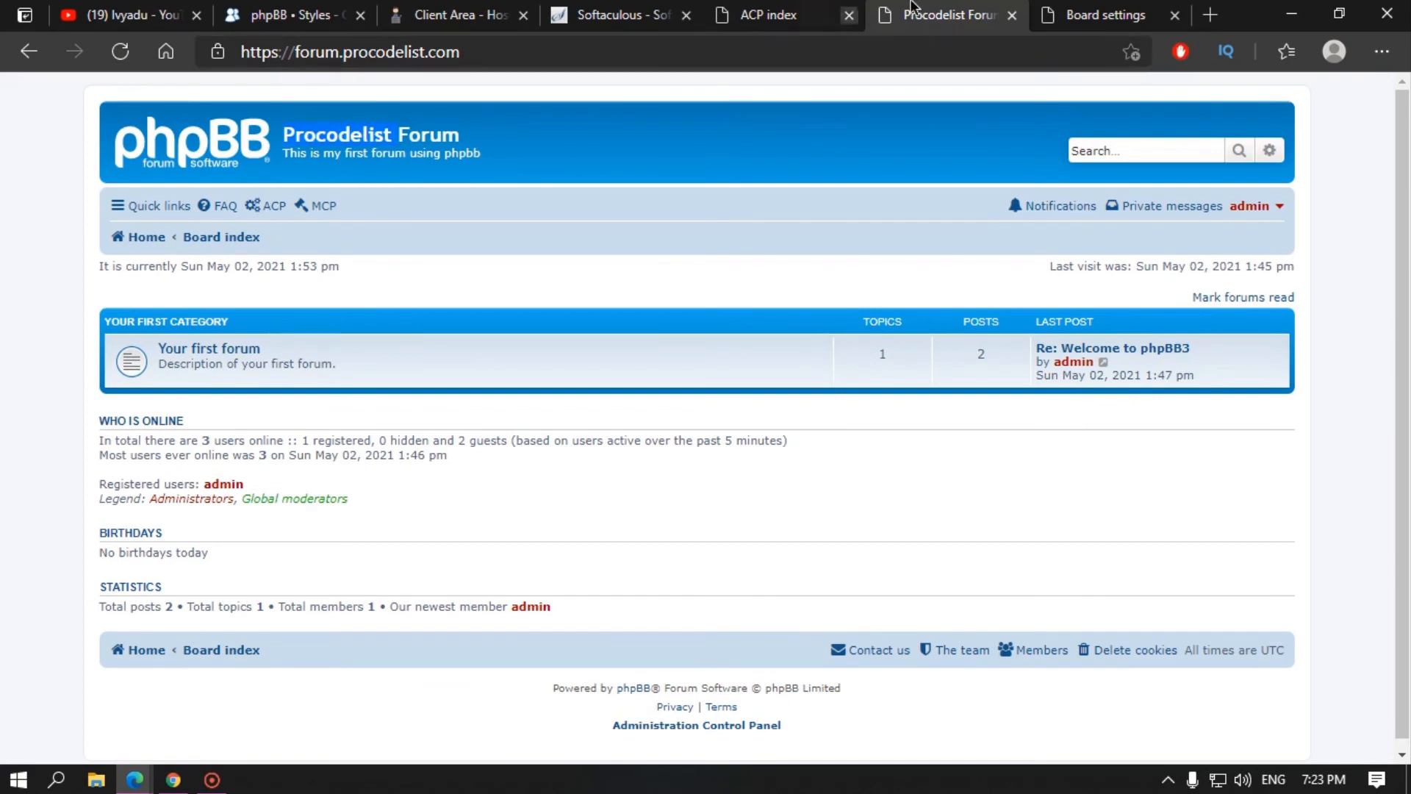
# Step: Change the Board index text to 'Procodelist', submit, and reload the forum to confirm the breadcrumb
pyautogui.click(1095, 12)
pyautogui.click(784, 500)
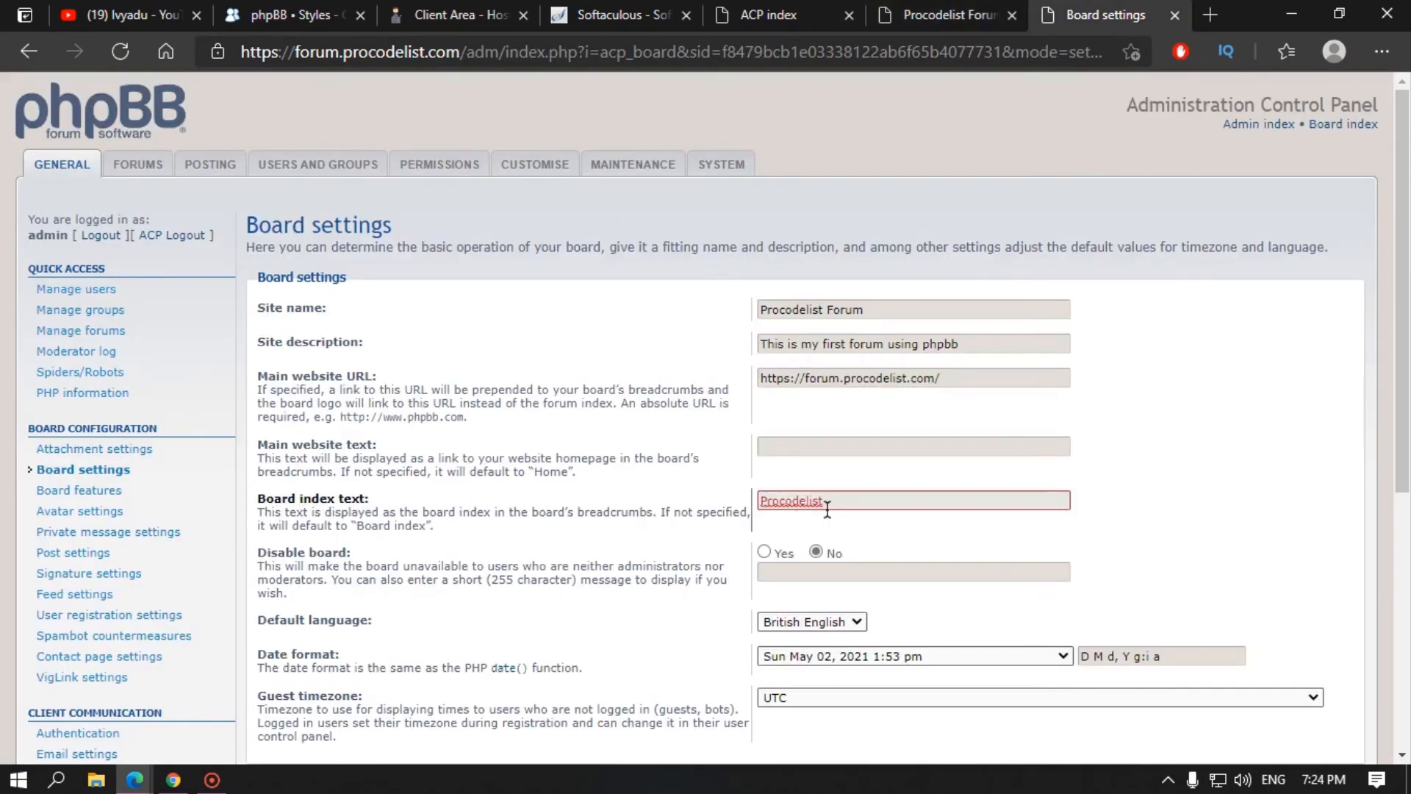
pyautogui.scroll(-6, 774, 557)
pyautogui.click(782, 679)
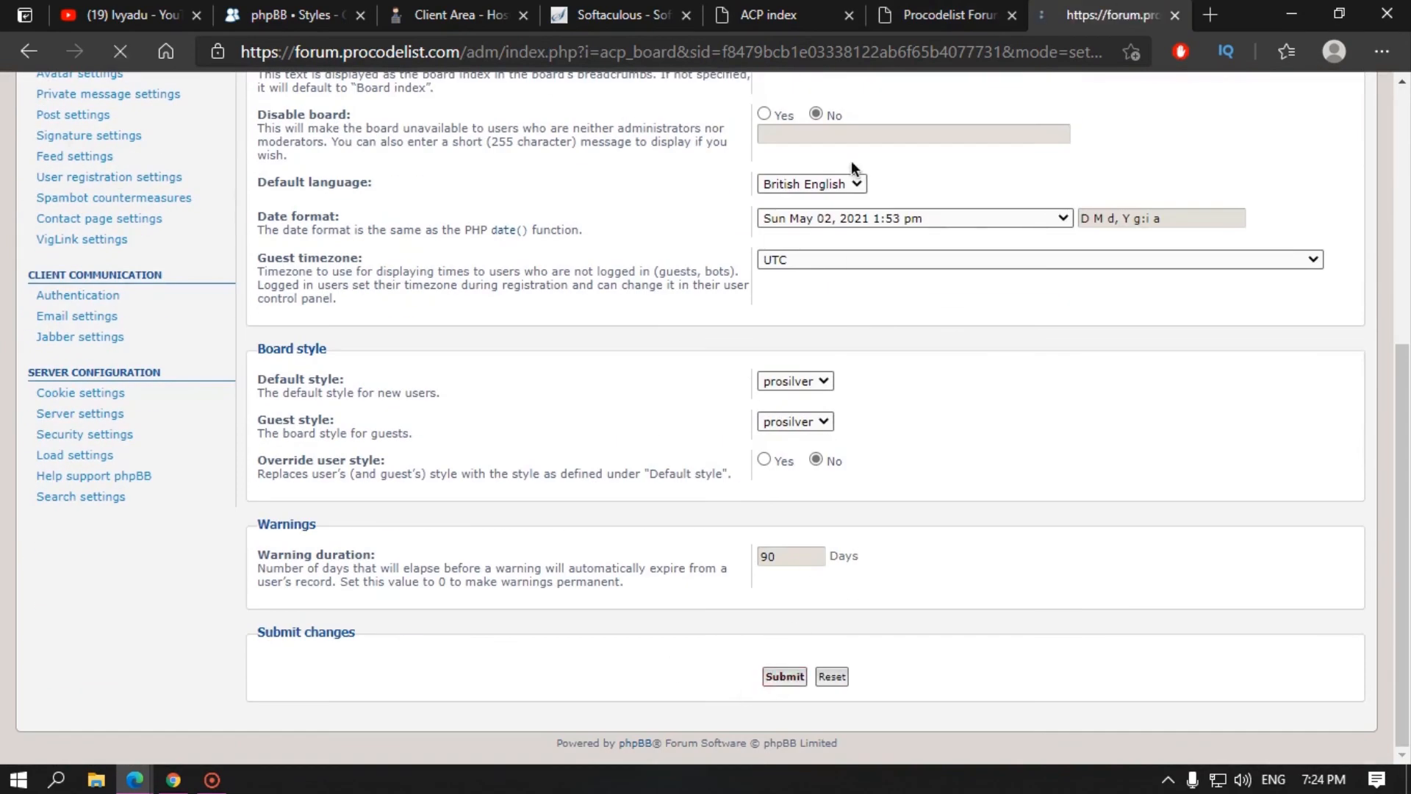
pyautogui.click(928, 14)
pyautogui.click(122, 51)
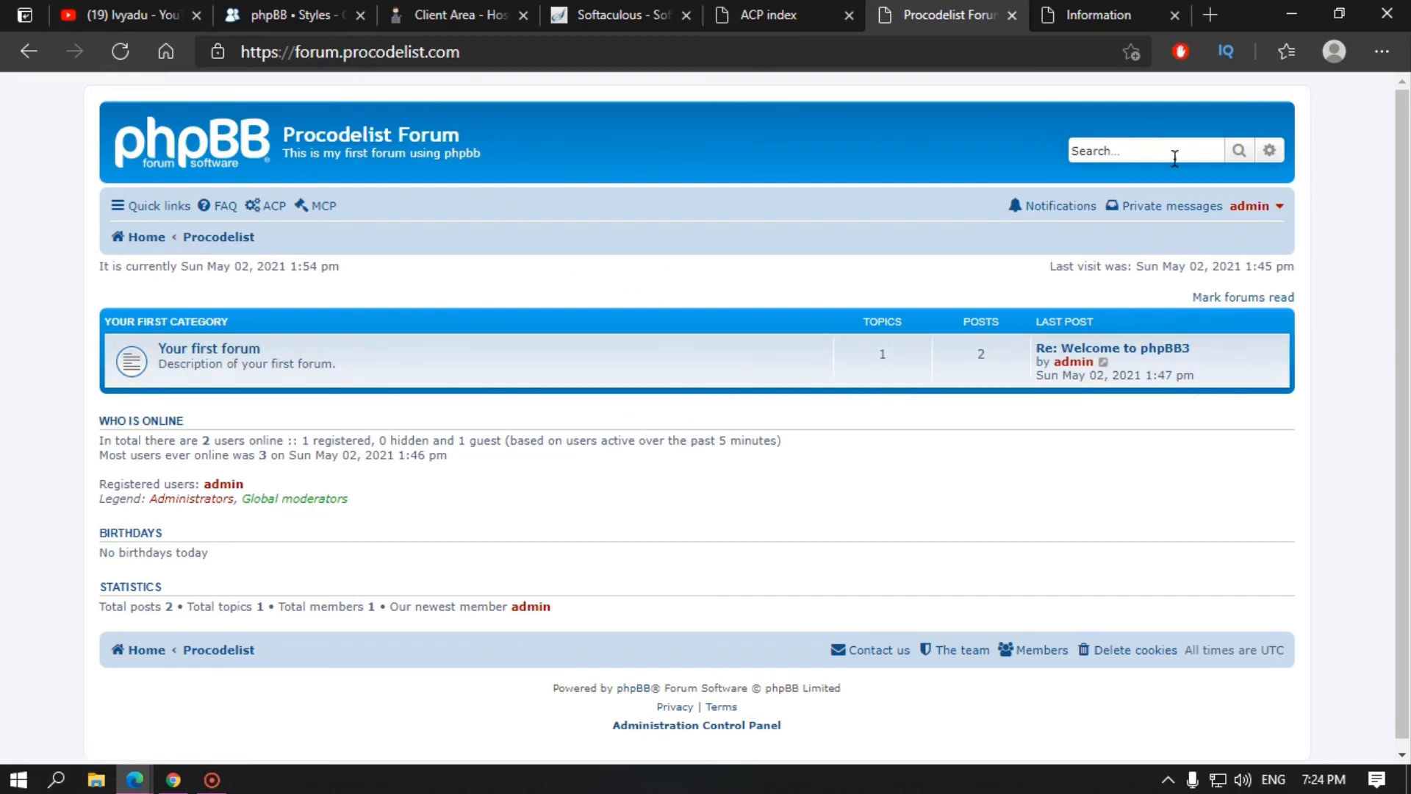
pyautogui.click(1271, 153)
pyautogui.scroll(-5, 880, 421)
pyautogui.scroll(5, 880, 421)
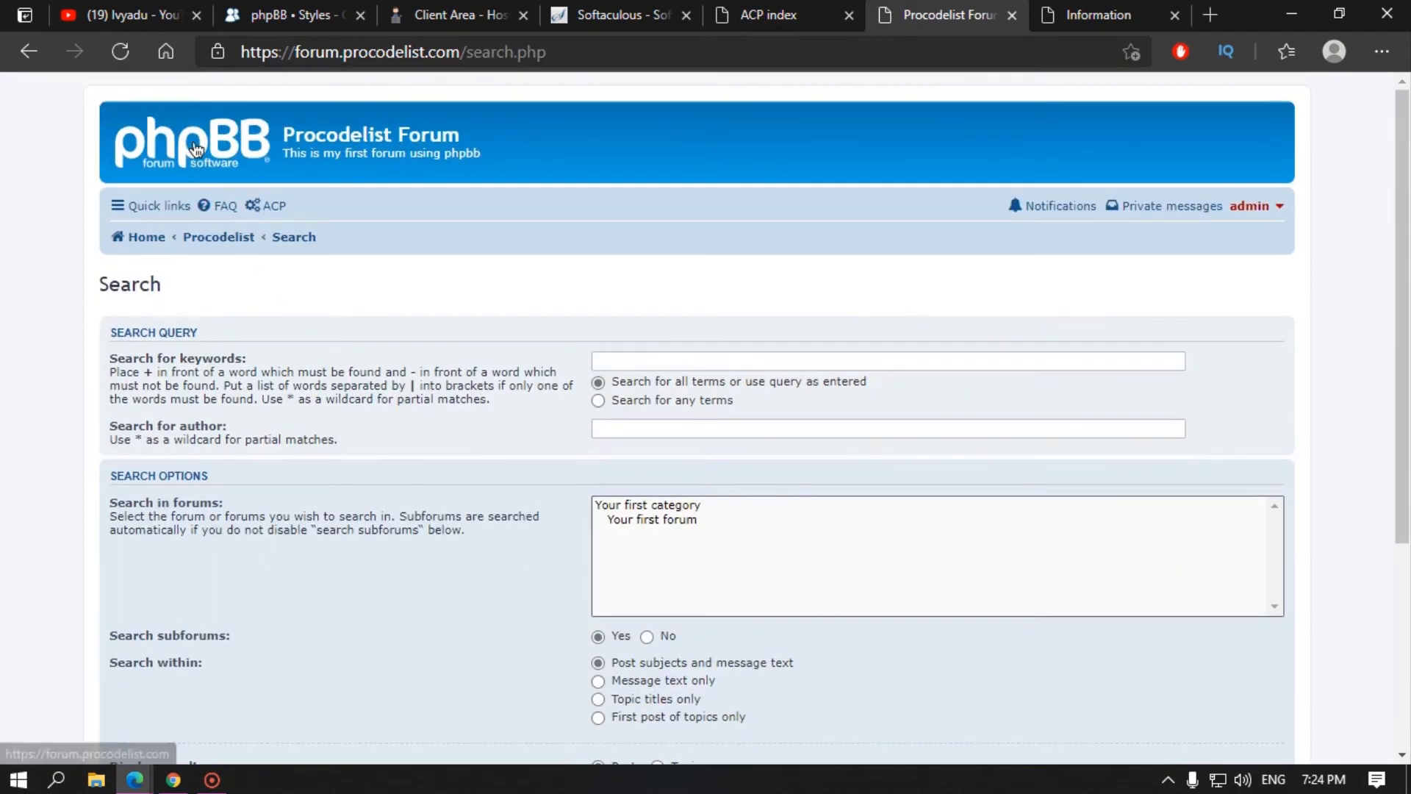
pyautogui.click(195, 149)
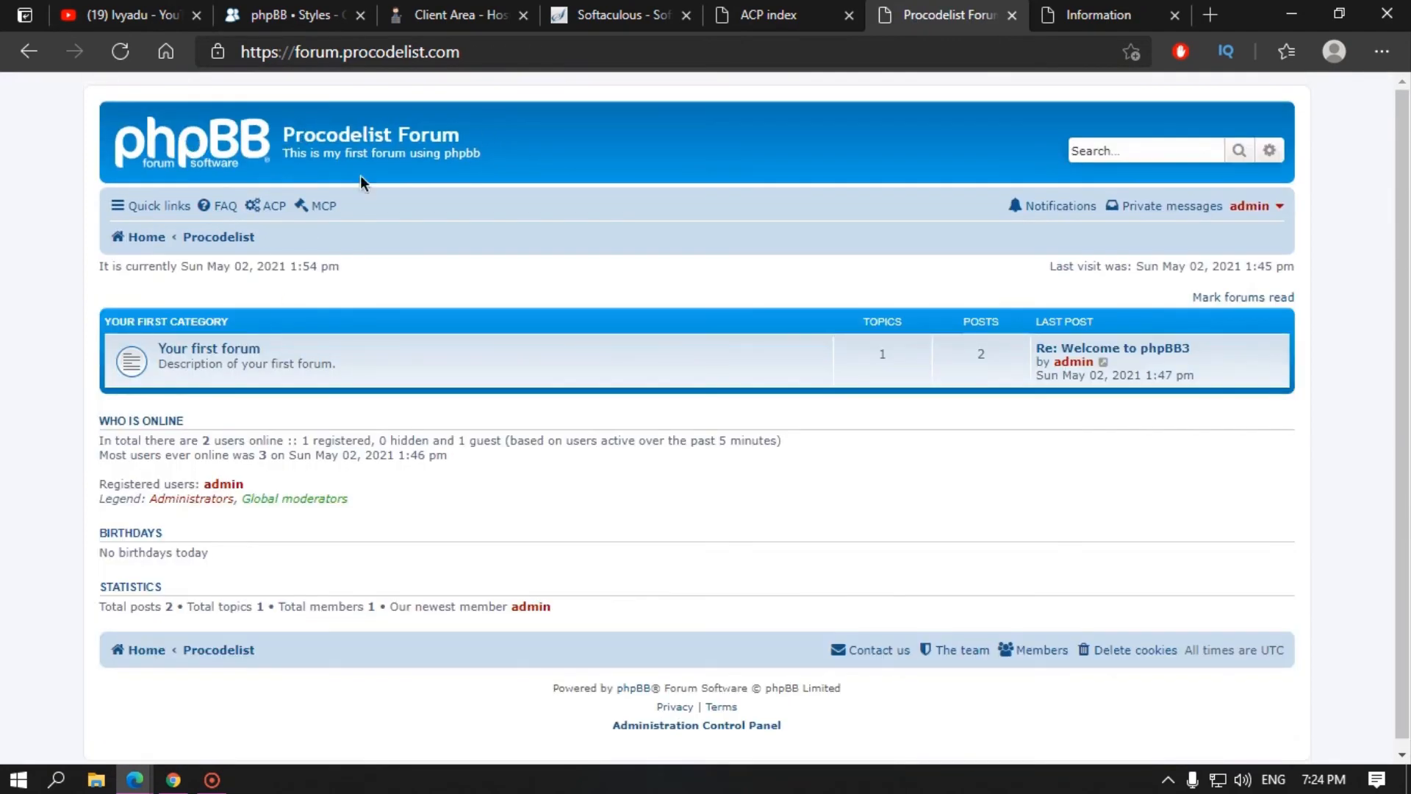
pyautogui.click(119, 214)
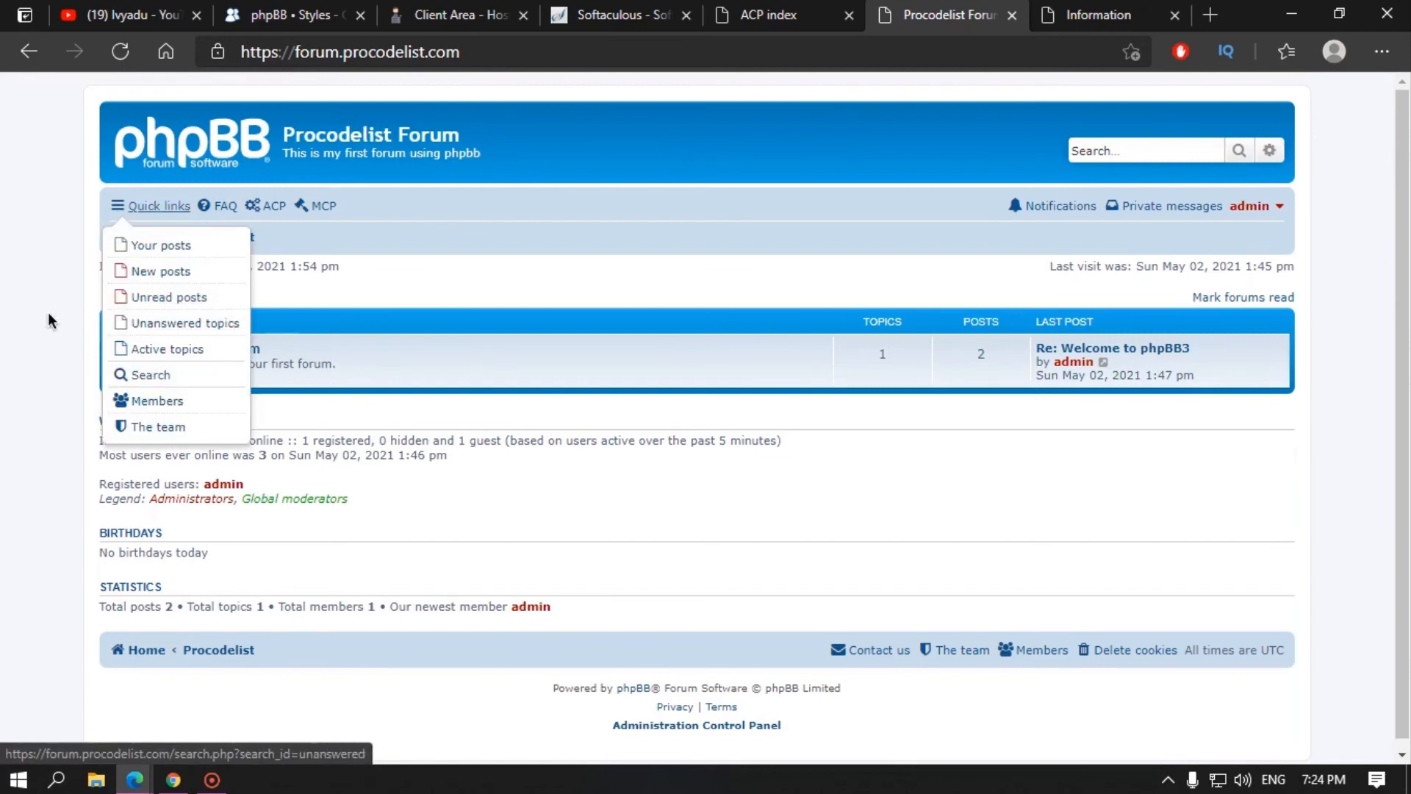
pyautogui.click(226, 206)
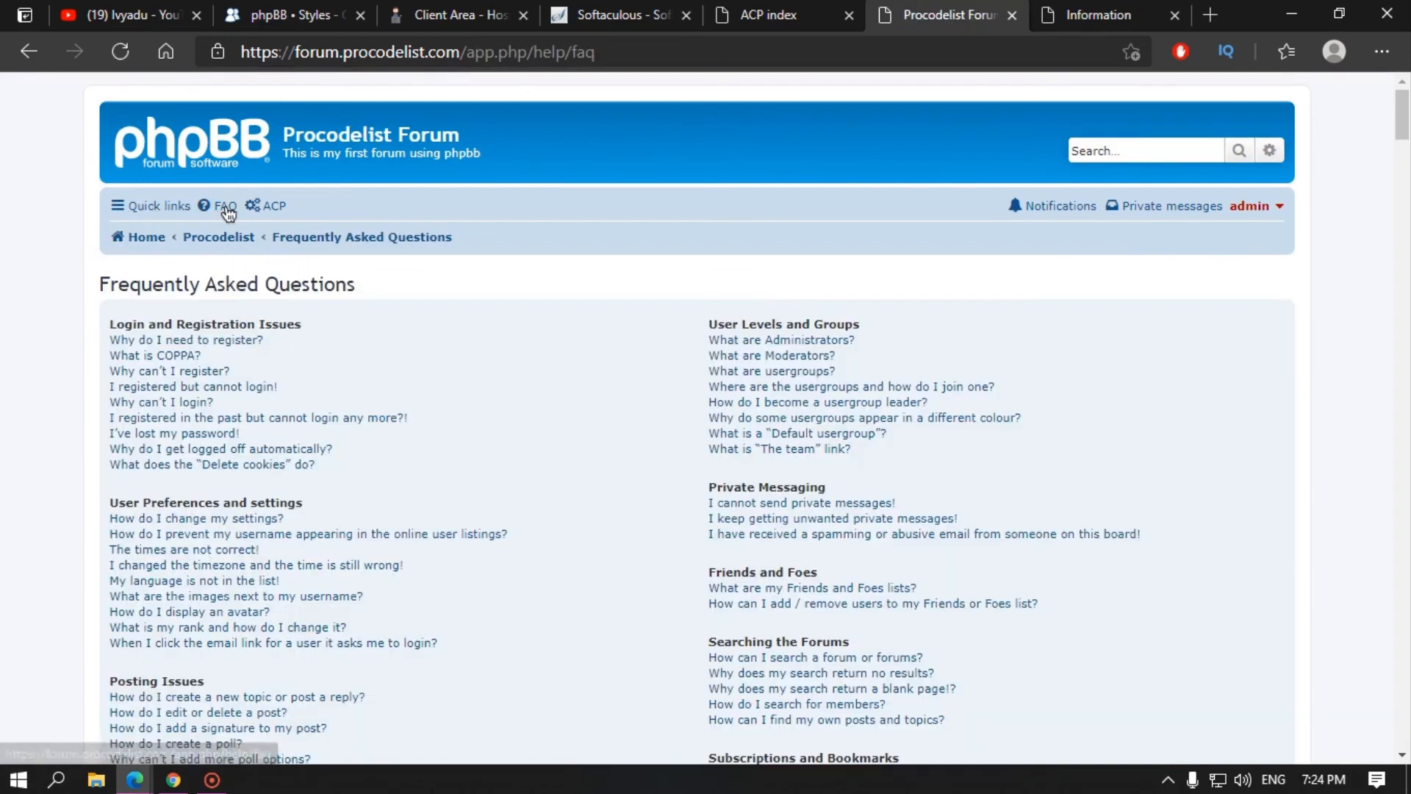
pyautogui.scroll(-15, 624, 352)
pyautogui.scroll(15, 510, 329)
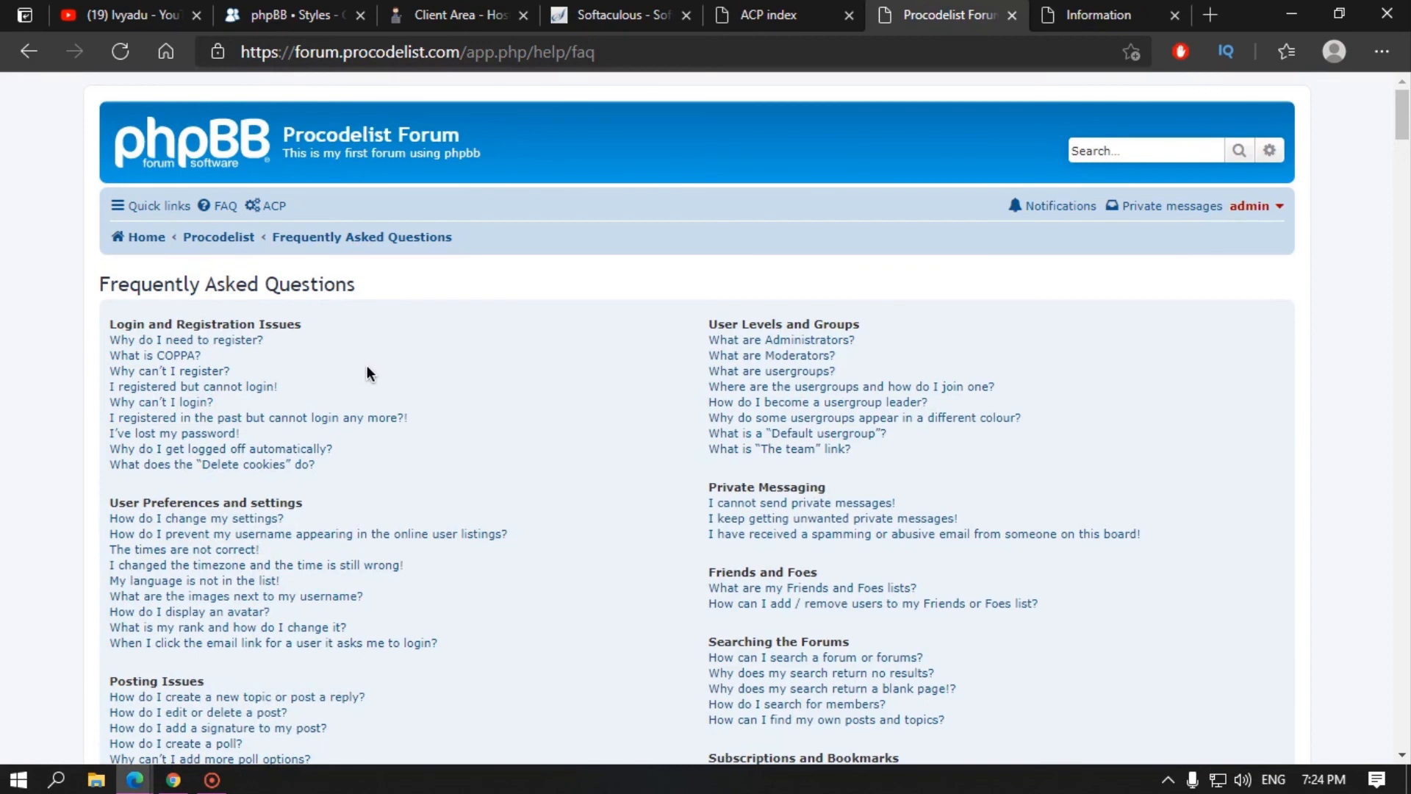
pyautogui.click(176, 158)
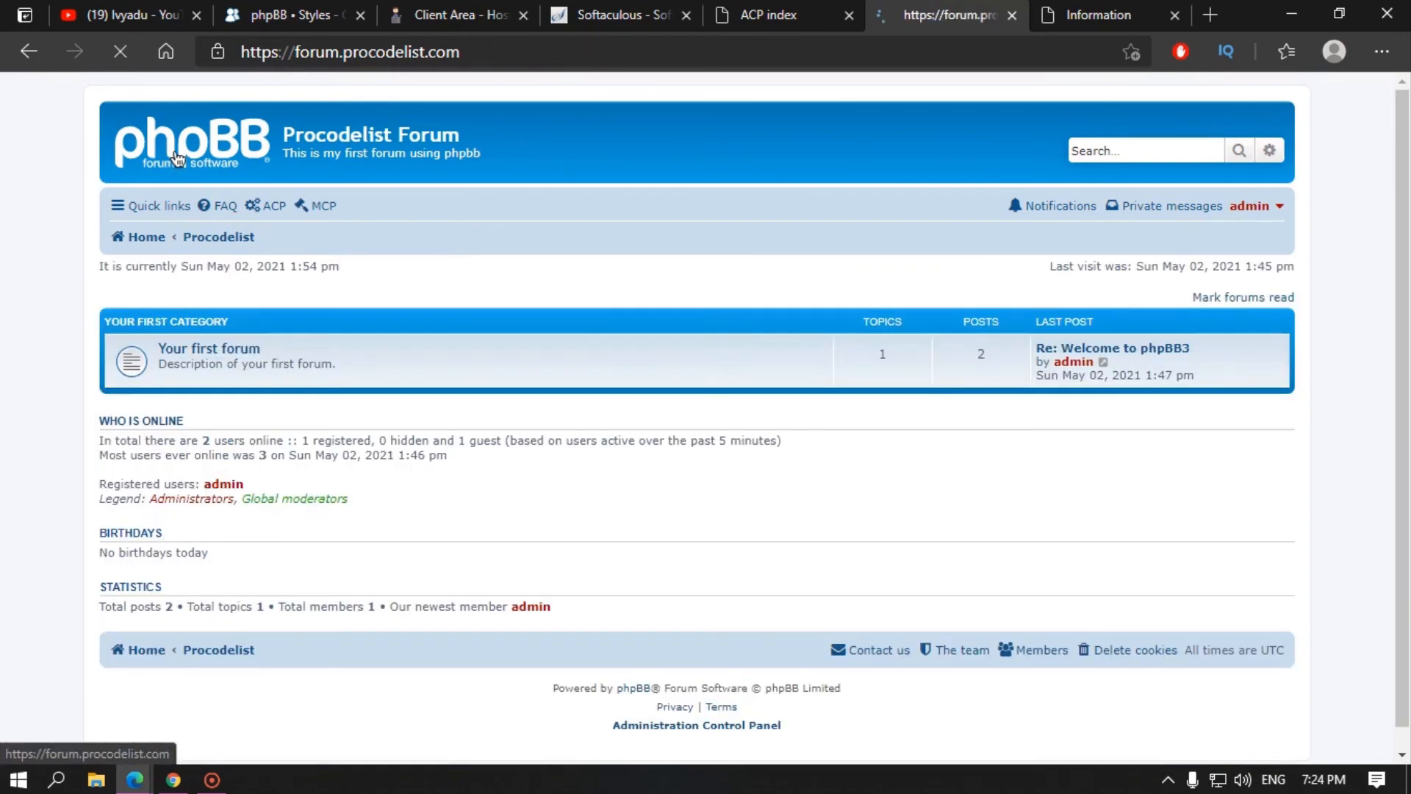
pyautogui.click(324, 206)
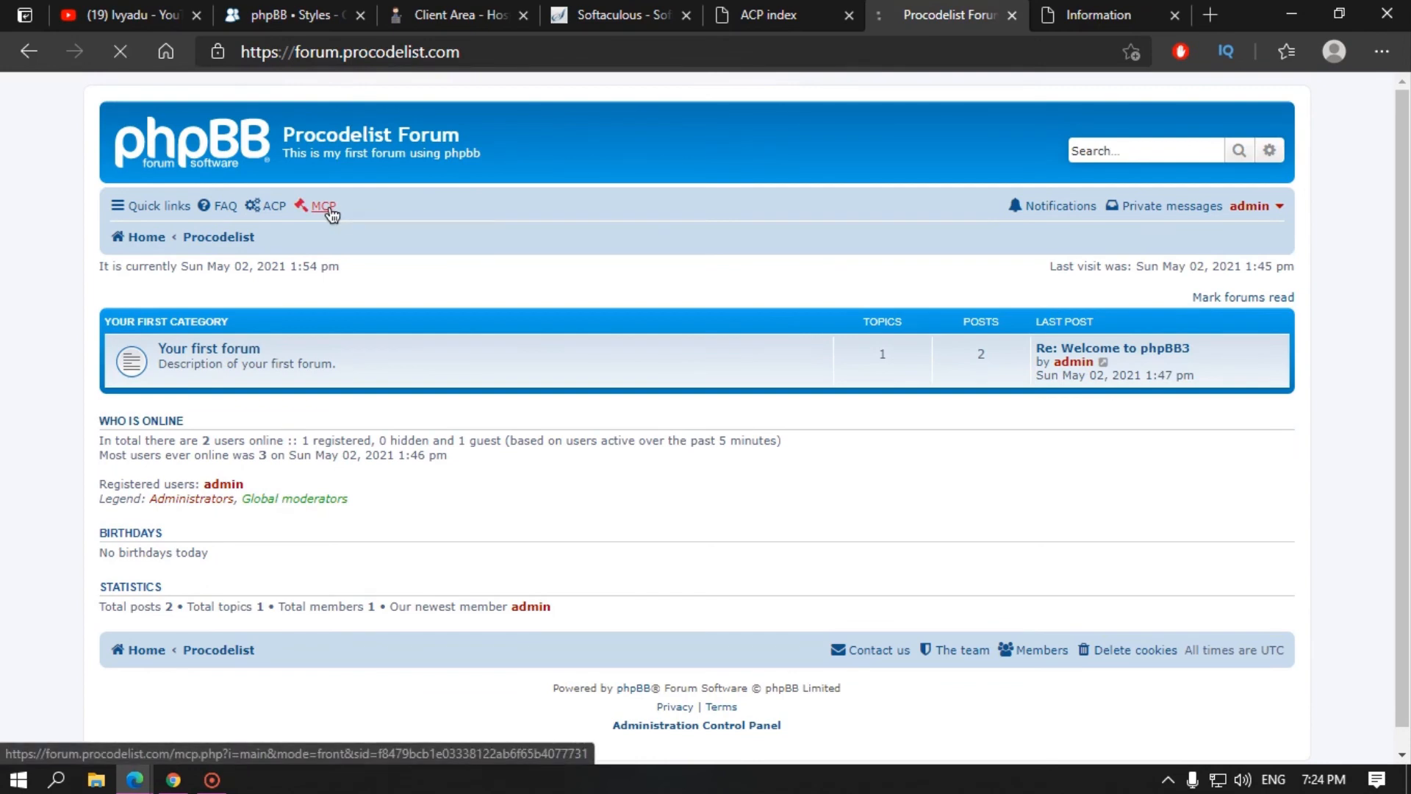
pyautogui.scroll(-2, 480, 474)
pyautogui.scroll(2, 413, 308)
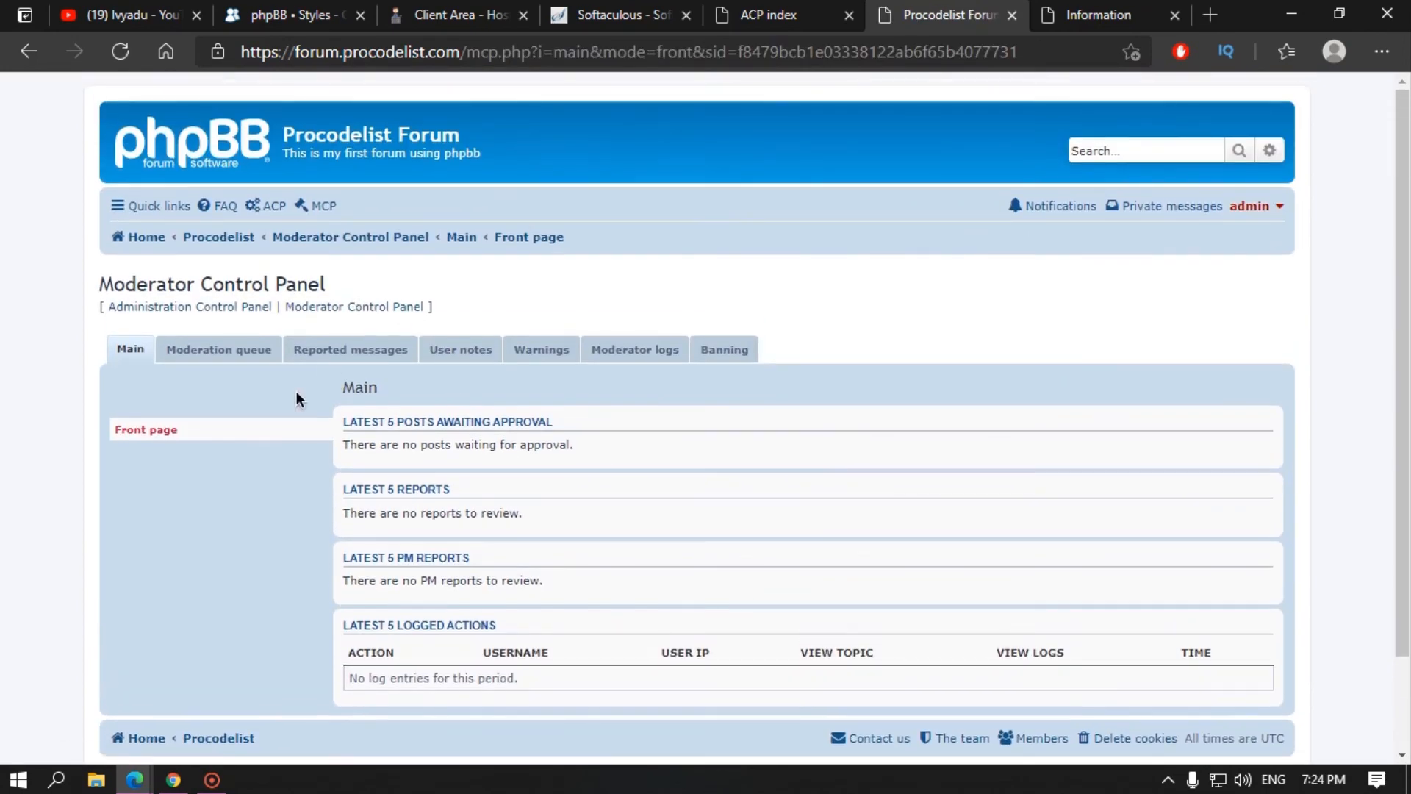
pyautogui.click(168, 155)
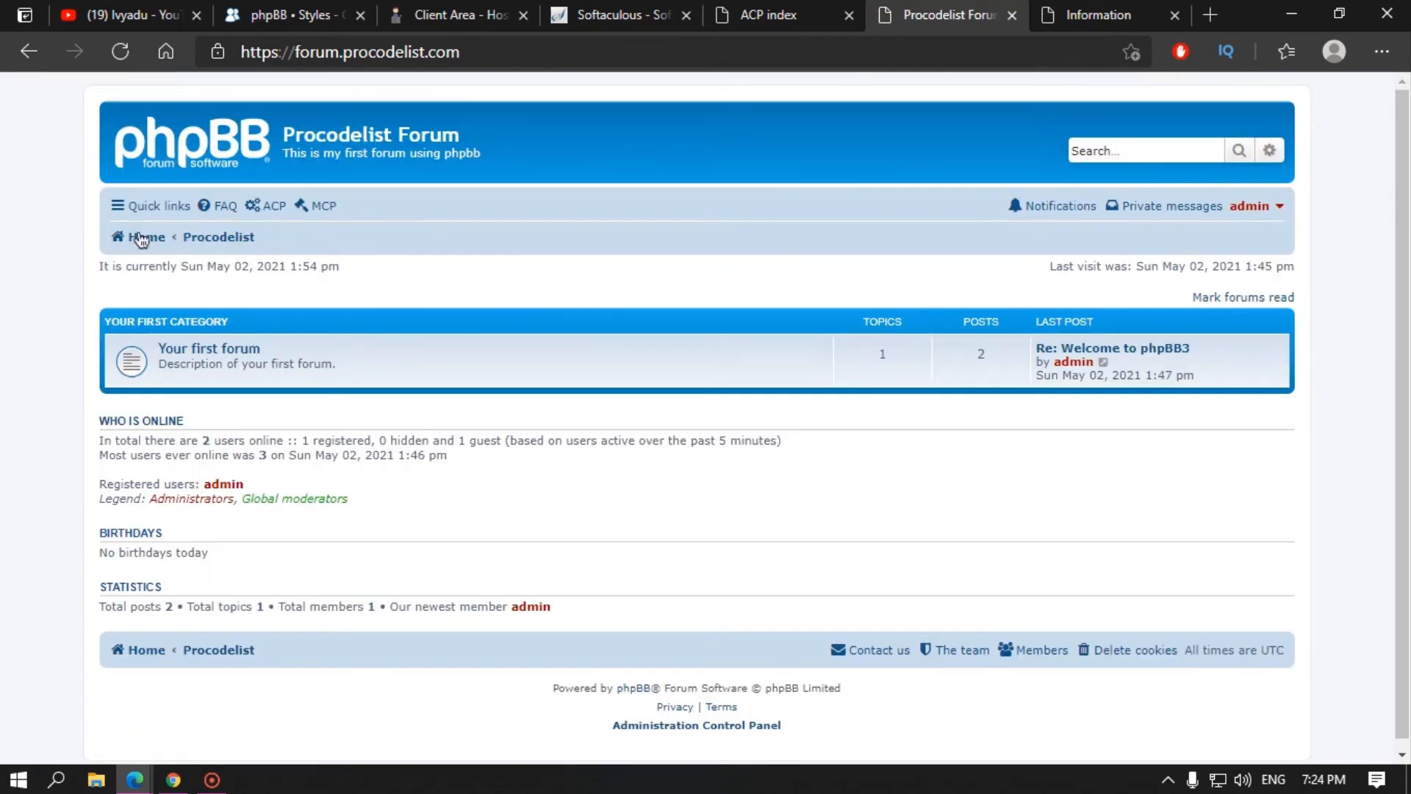
pyautogui.moveTo(108, 266); pyautogui.dragTo(322, 266)
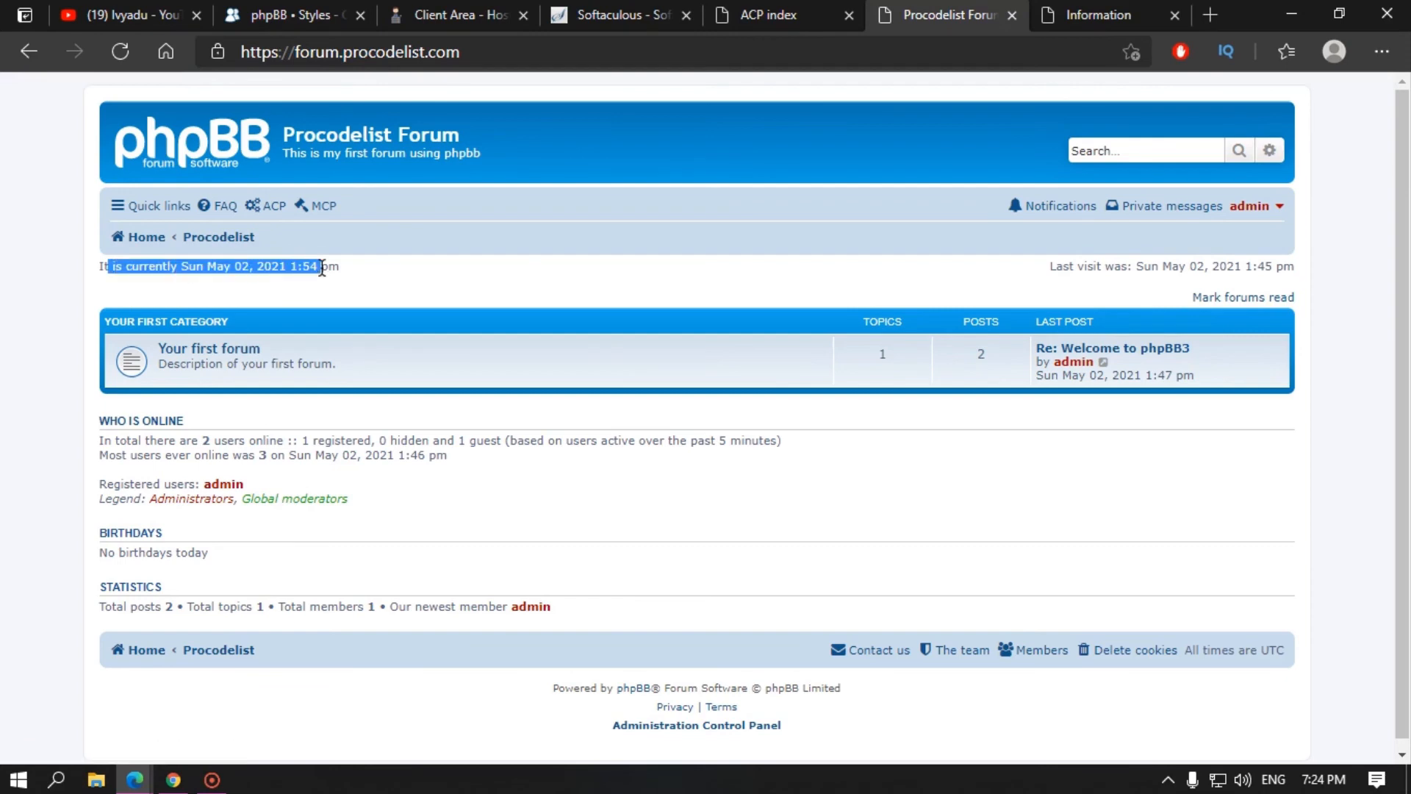
pyautogui.moveTo(189, 266); pyautogui.dragTo(345, 268)
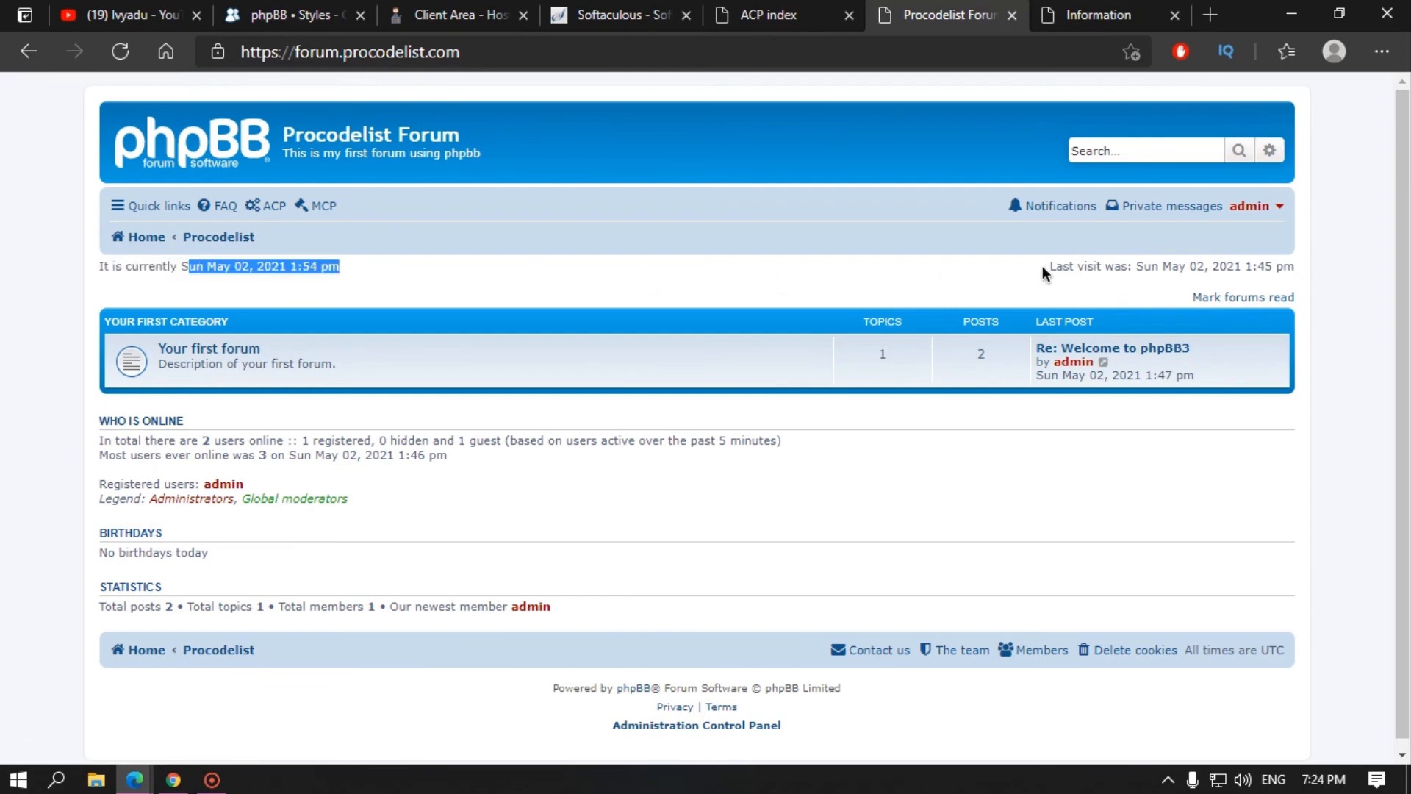
pyautogui.moveTo(1062, 268); pyautogui.dragTo(1252, 260)
pyautogui.click(1237, 285)
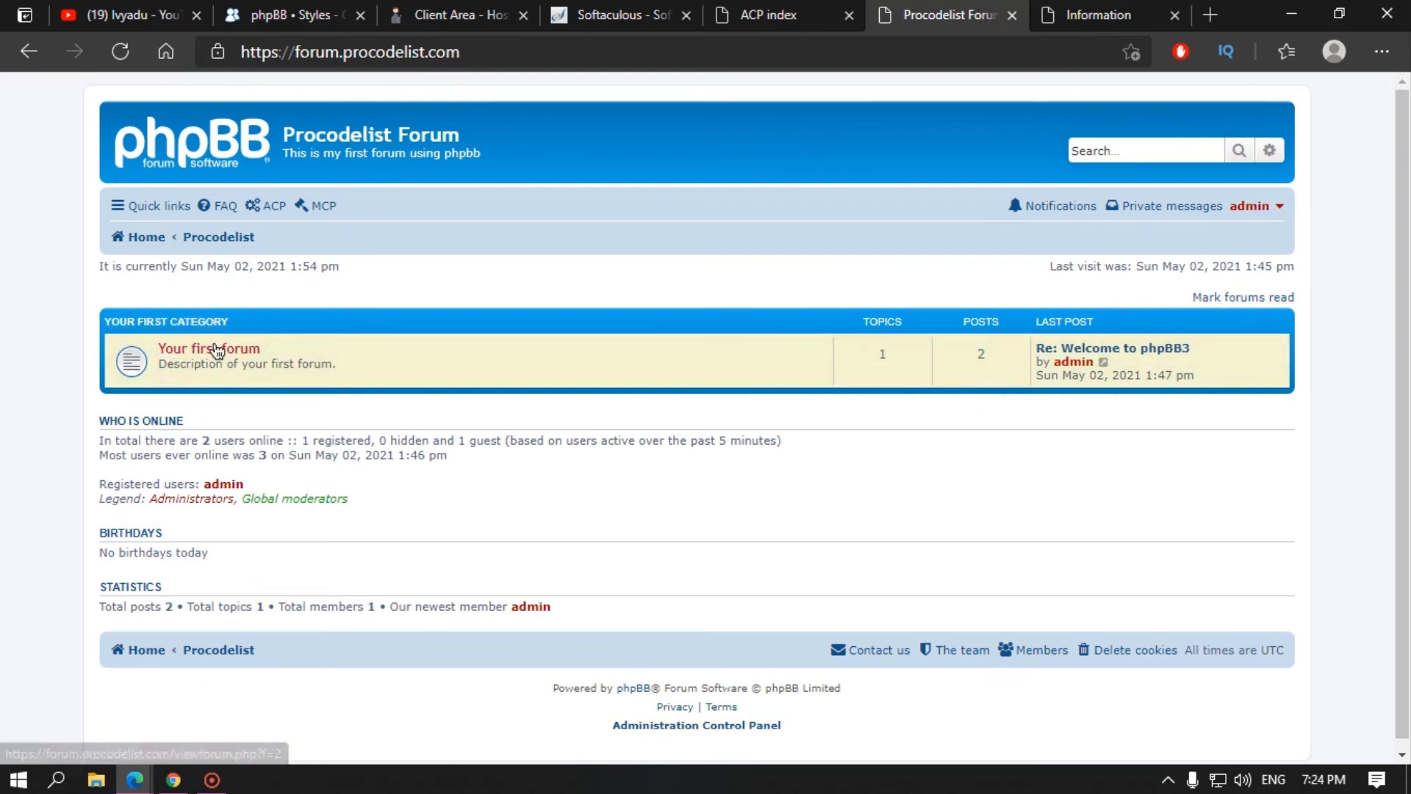
pyautogui.doubleClick(904, 356)
pyautogui.doubleClick(989, 356)
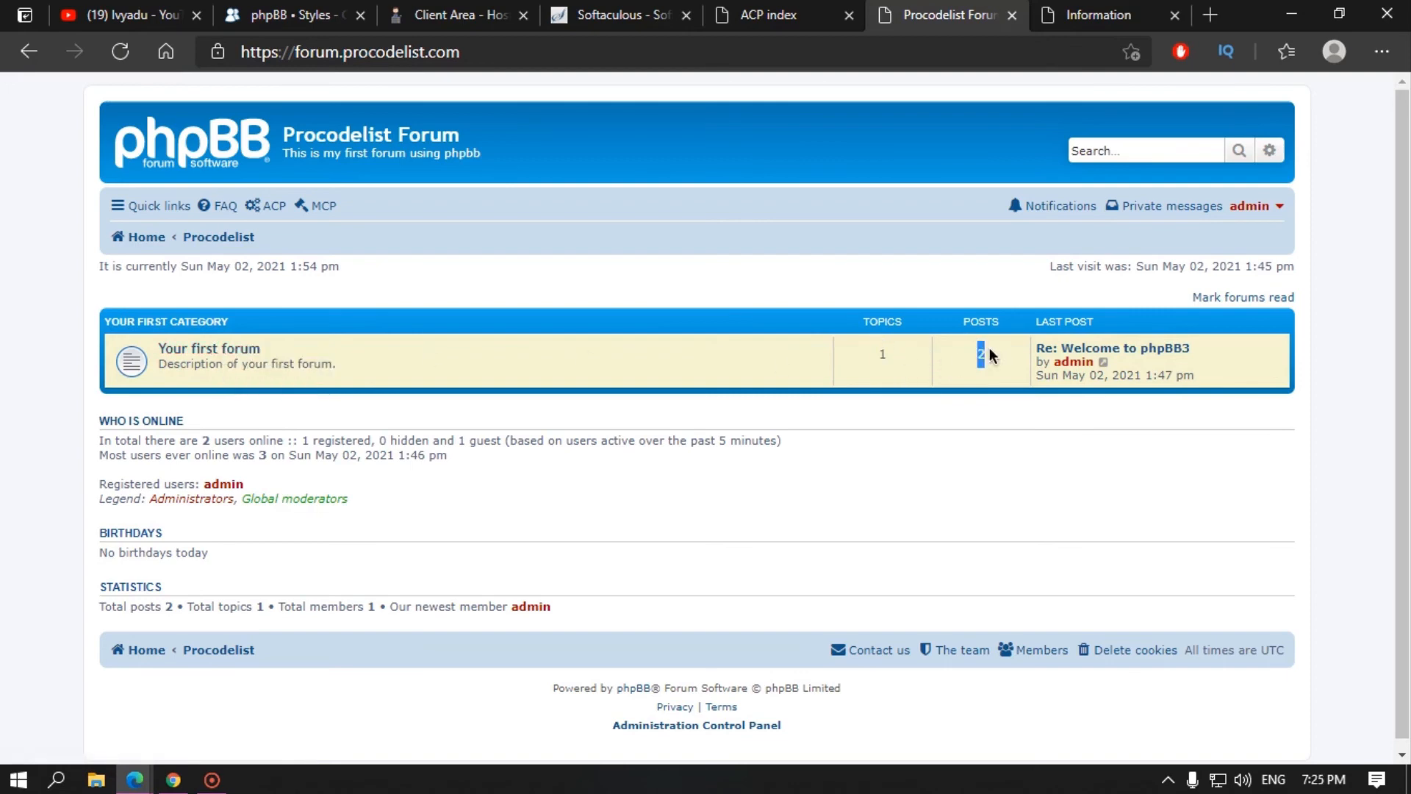
pyautogui.click(872, 356)
pyautogui.click(1010, 360)
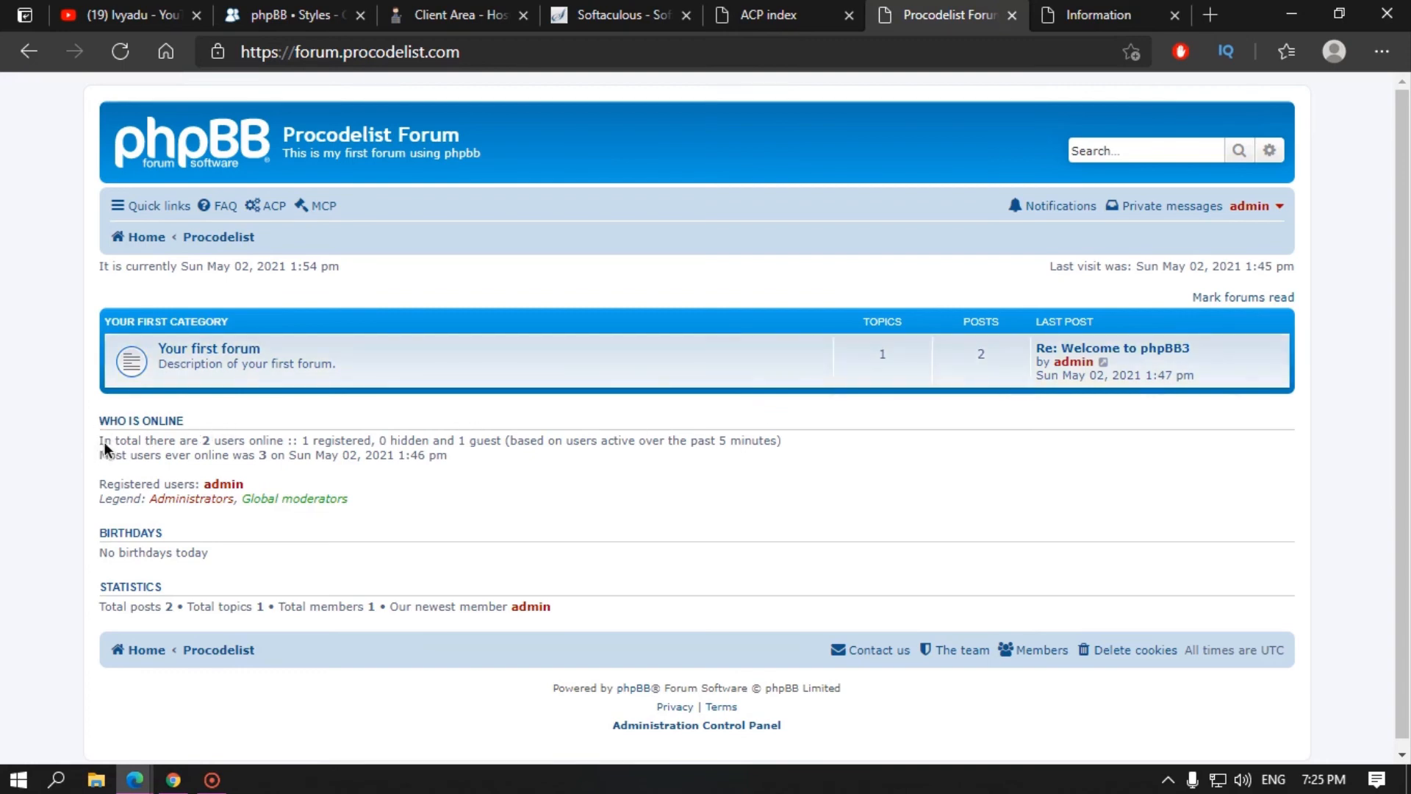
pyautogui.moveTo(101, 446); pyautogui.dragTo(544, 457)
pyautogui.click(243, 446)
pyautogui.moveTo(351, 441); pyautogui.dragTo(408, 440)
pyautogui.click(489, 441)
pyautogui.doubleClick(488, 442)
pyautogui.moveTo(101, 456); pyautogui.dragTo(243, 455)
pyautogui.doubleClick(255, 453)
pyautogui.doubleClick(233, 456)
pyautogui.moveTo(114, 482); pyautogui.dragTo(151, 475)
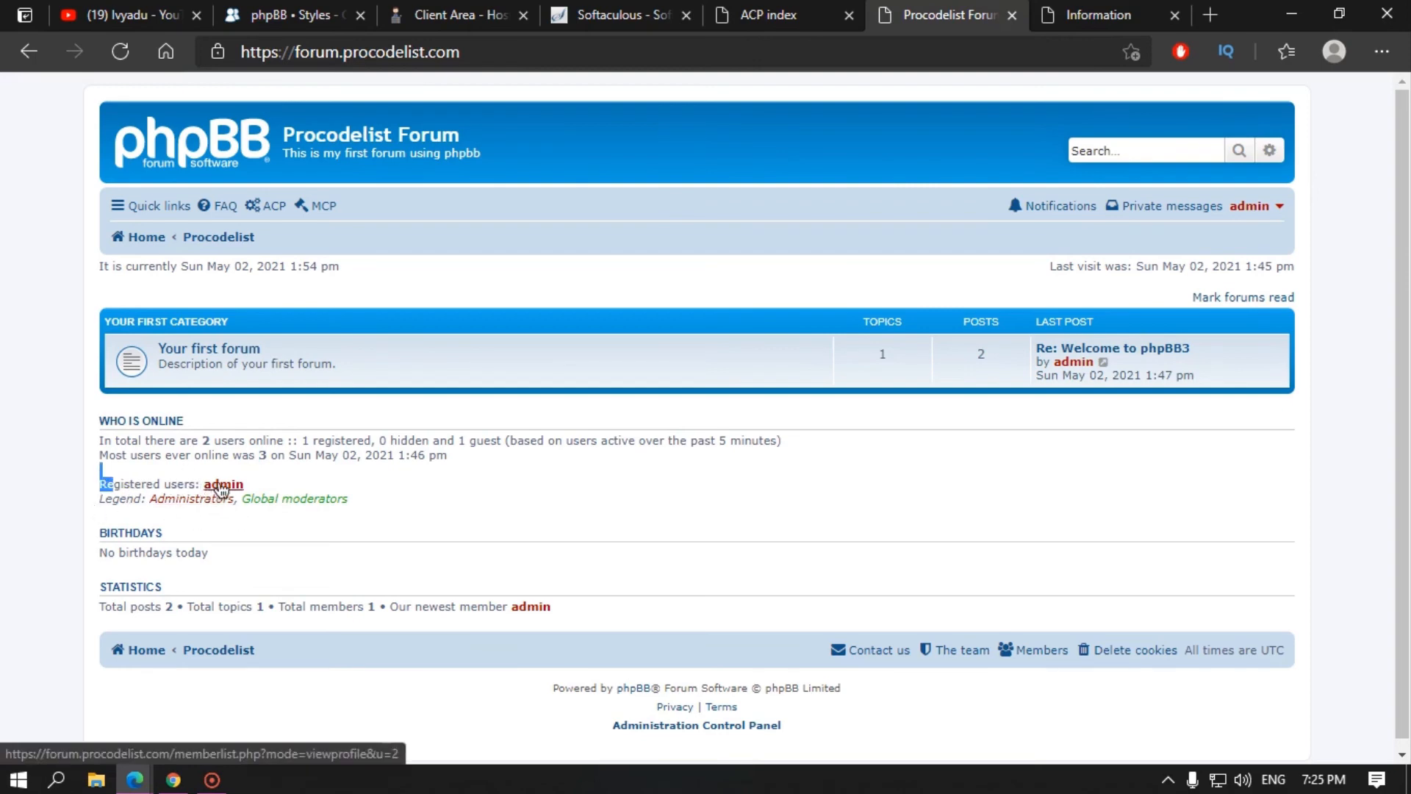
pyautogui.click(122, 500)
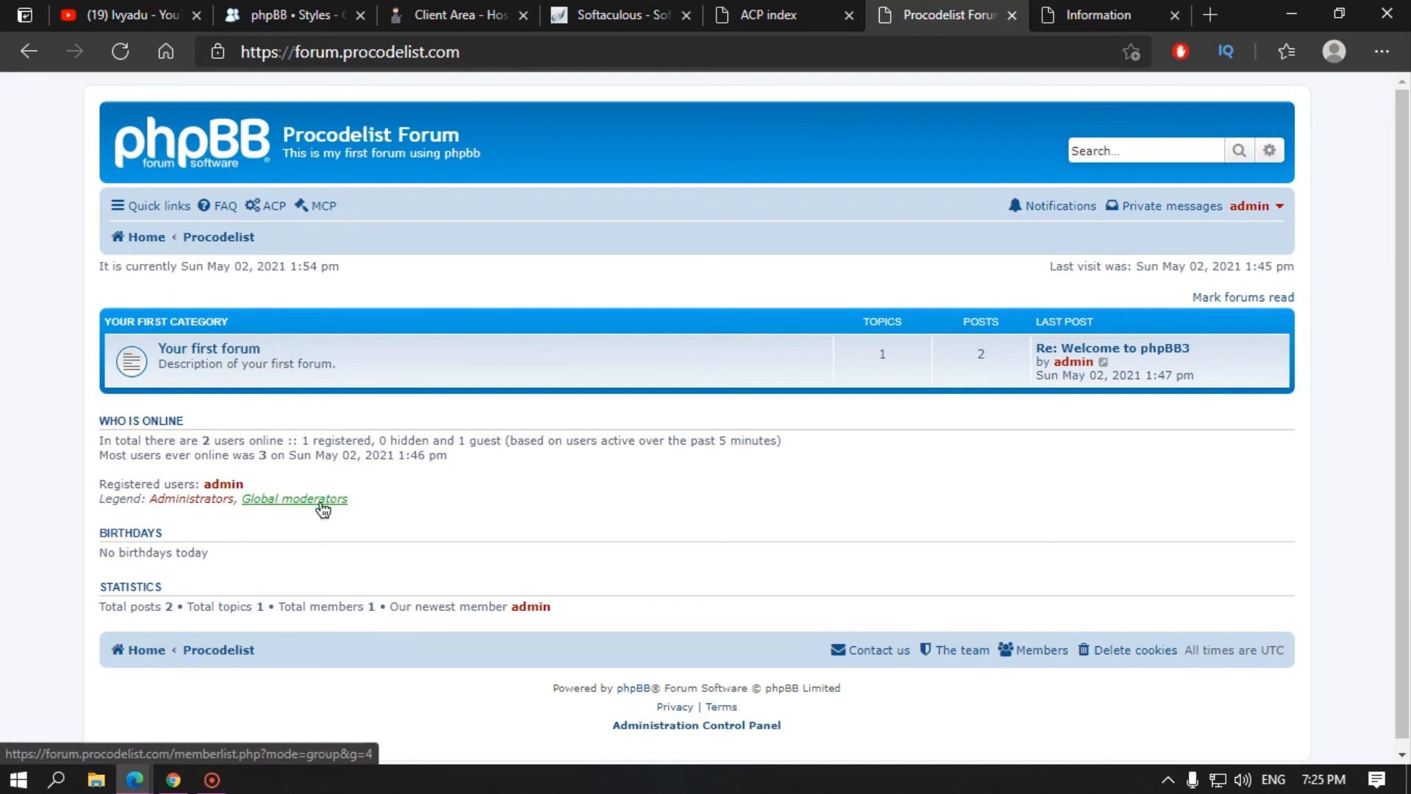
pyautogui.moveTo(117, 552); pyautogui.dragTo(217, 563)
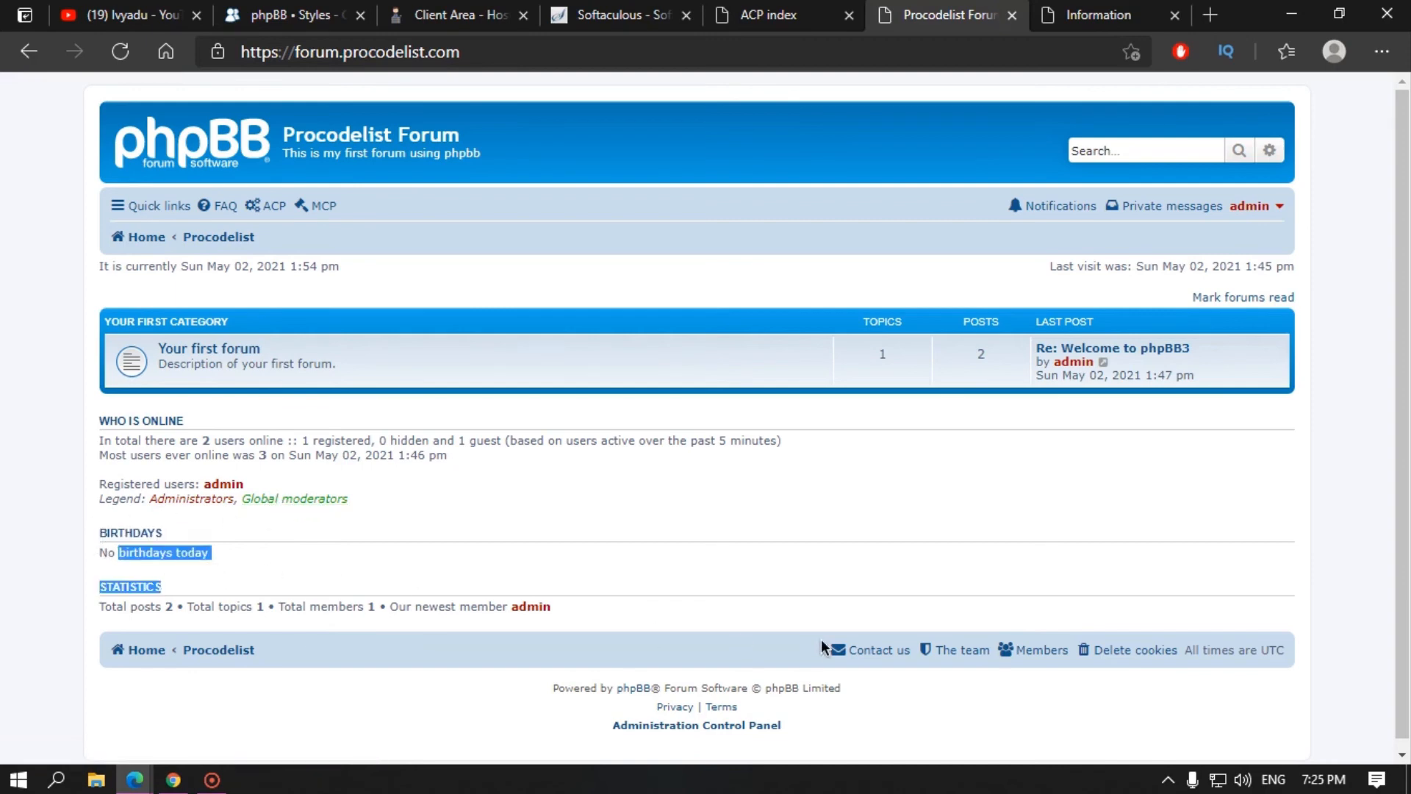
pyautogui.click(371, 551)
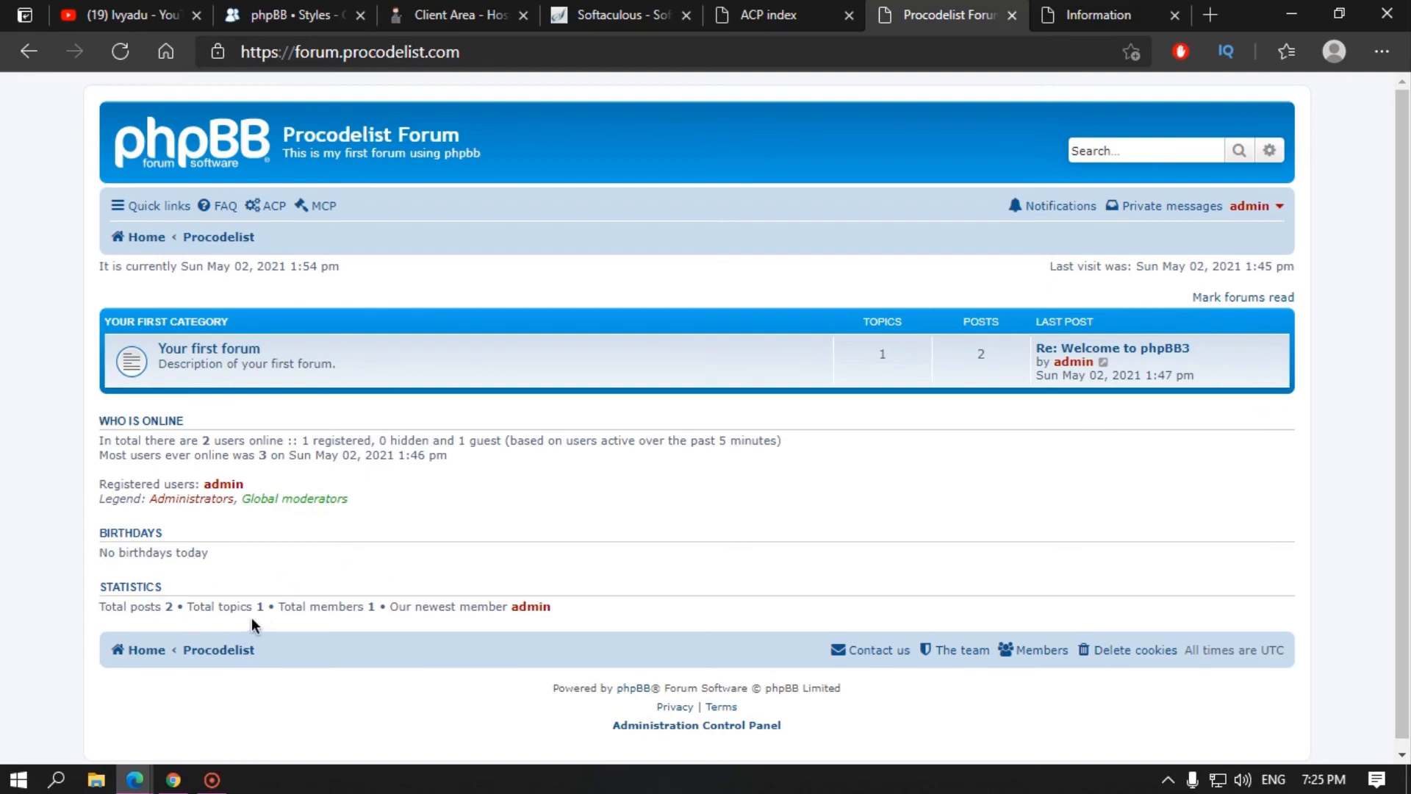
pyautogui.moveTo(157, 604); pyautogui.dragTo(258, 603)
pyautogui.moveTo(346, 607); pyautogui.dragTo(489, 607)
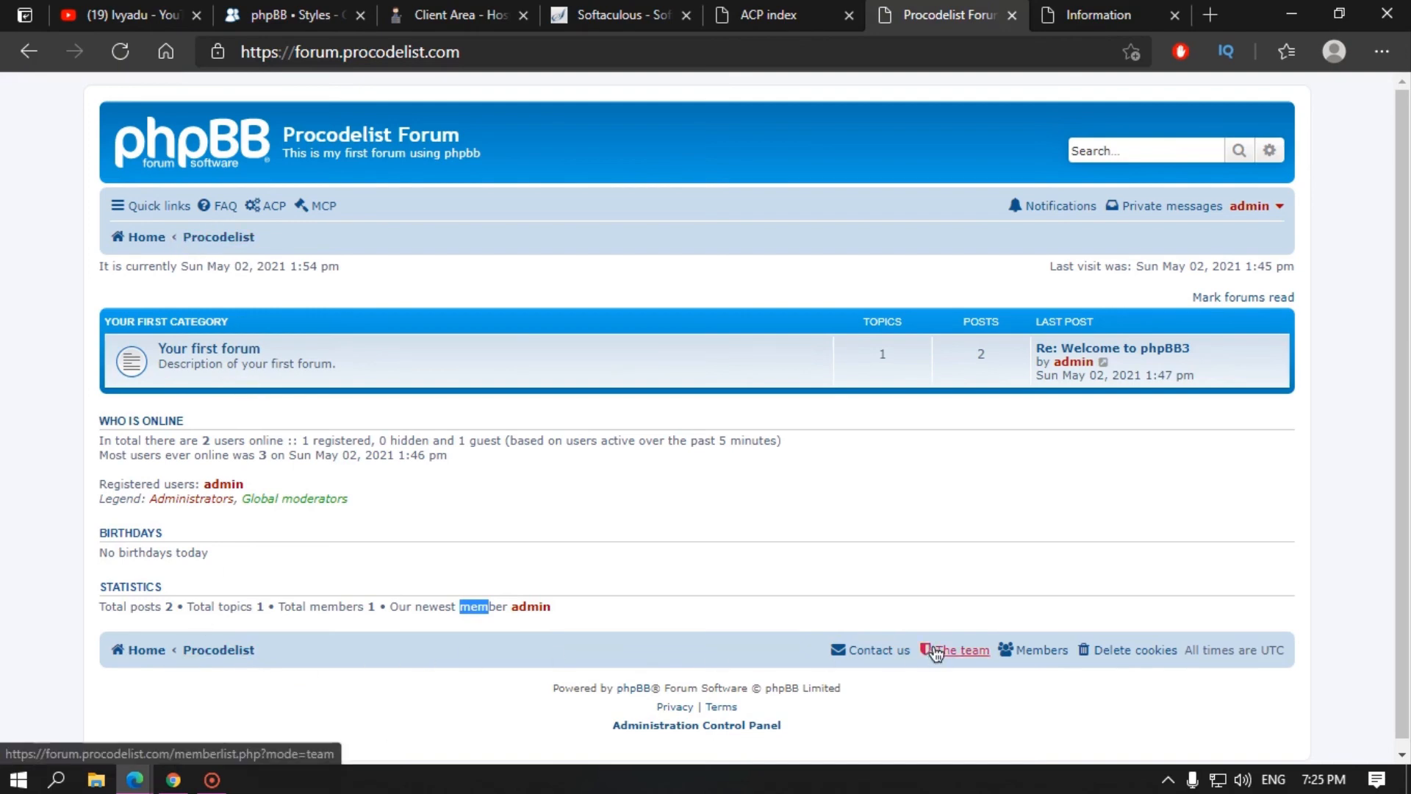
pyautogui.click(899, 661)
pyautogui.scroll(-2, 956, 647)
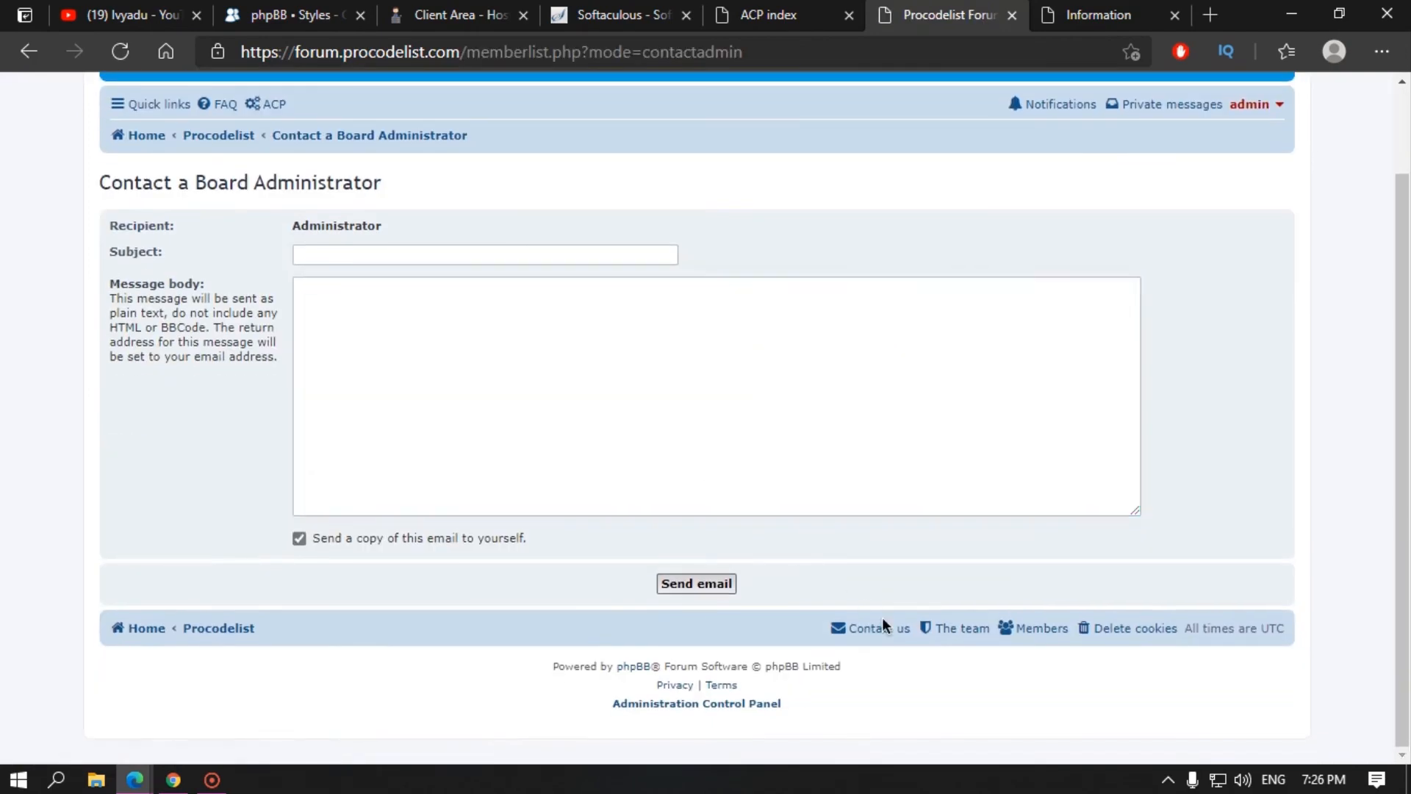
pyautogui.click(974, 629)
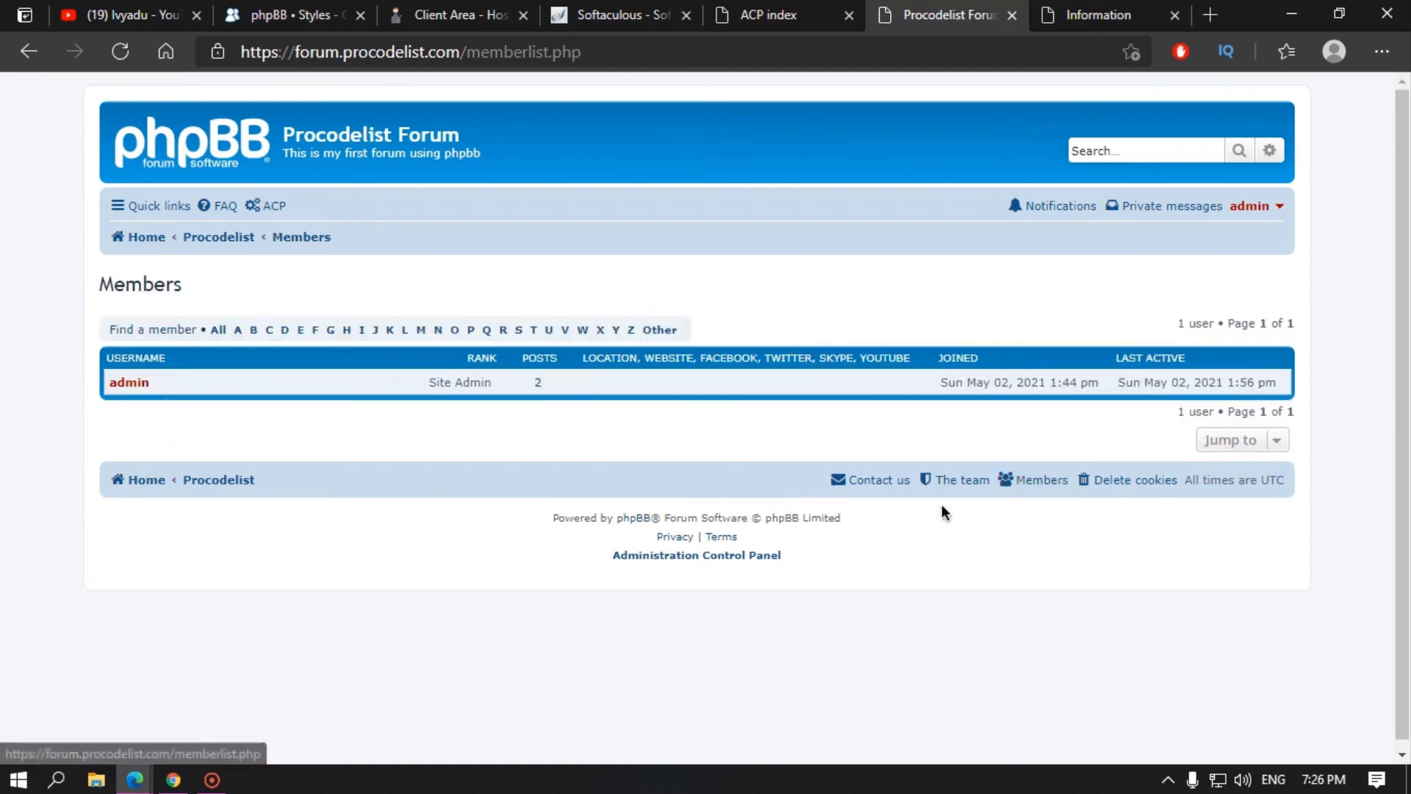
pyautogui.click(301, 331)
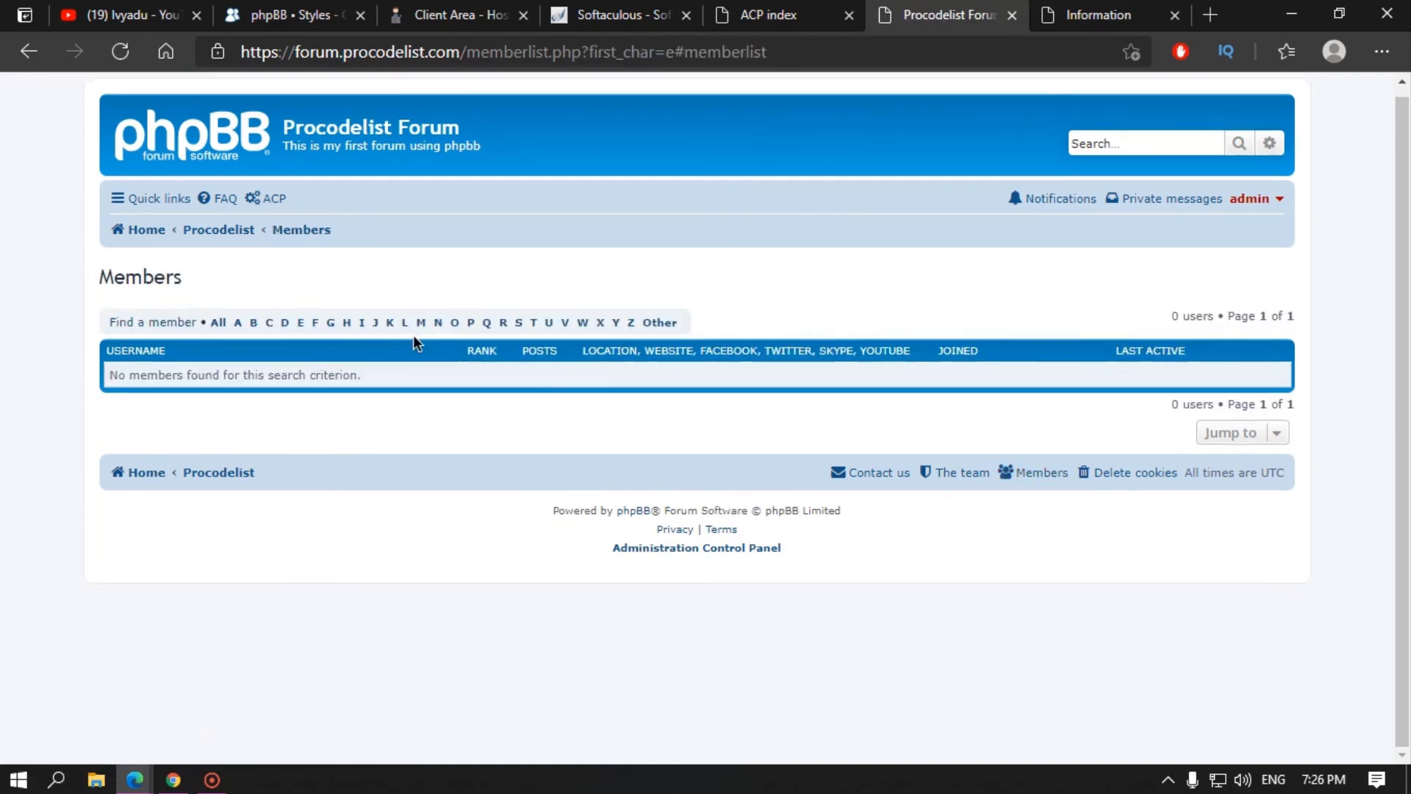
pyautogui.click(423, 326)
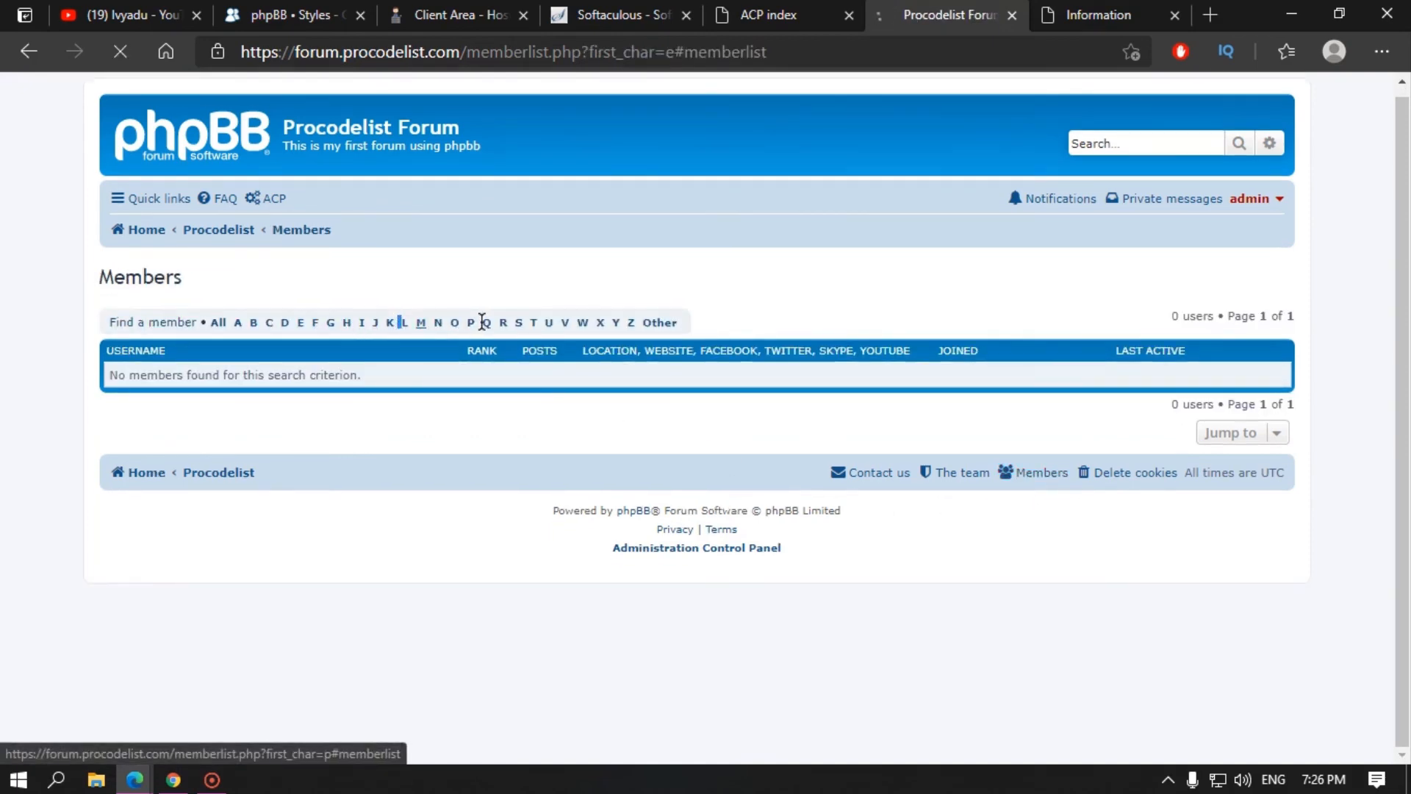
pyautogui.click(488, 325)
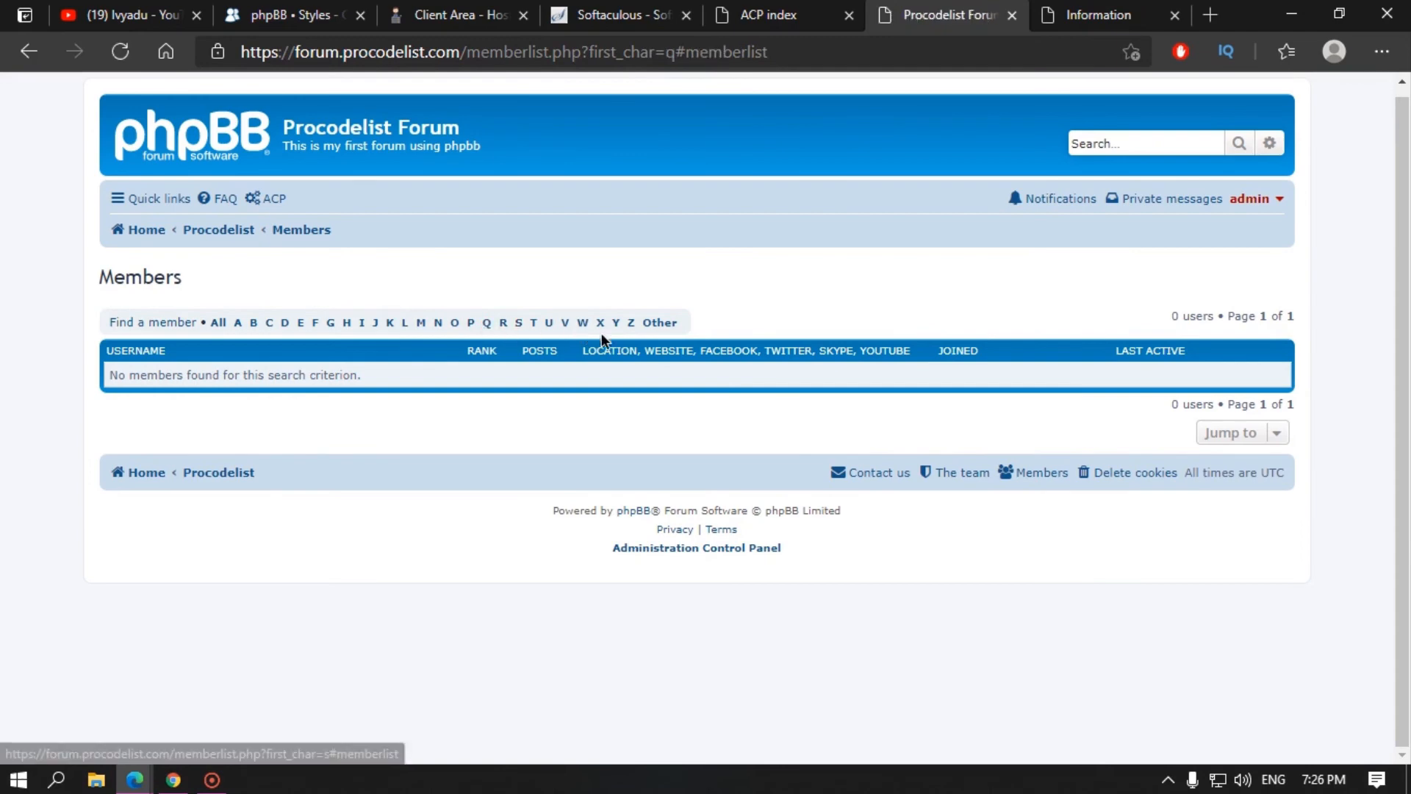
pyautogui.click(1136, 476)
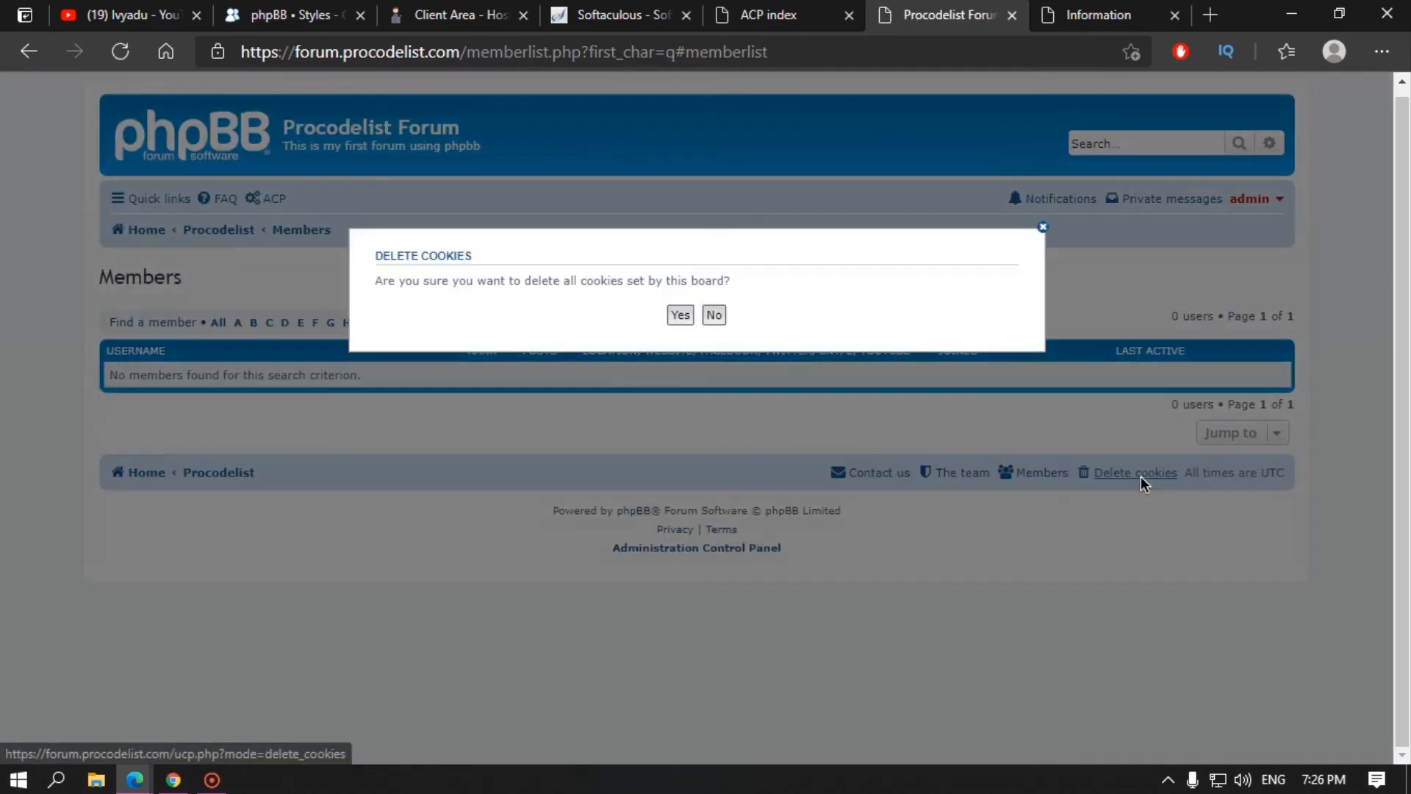
pyautogui.click(1042, 226)
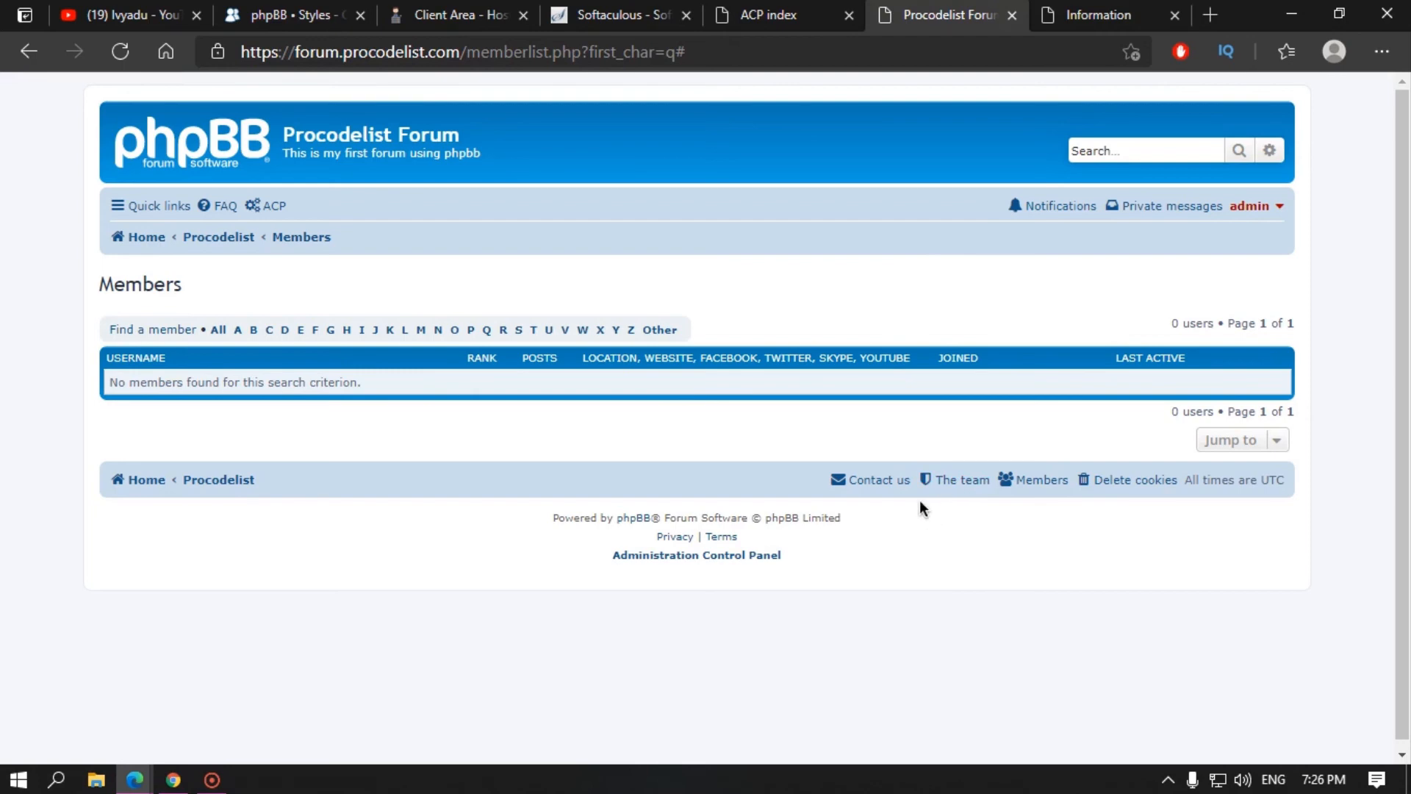
pyautogui.click(213, 142)
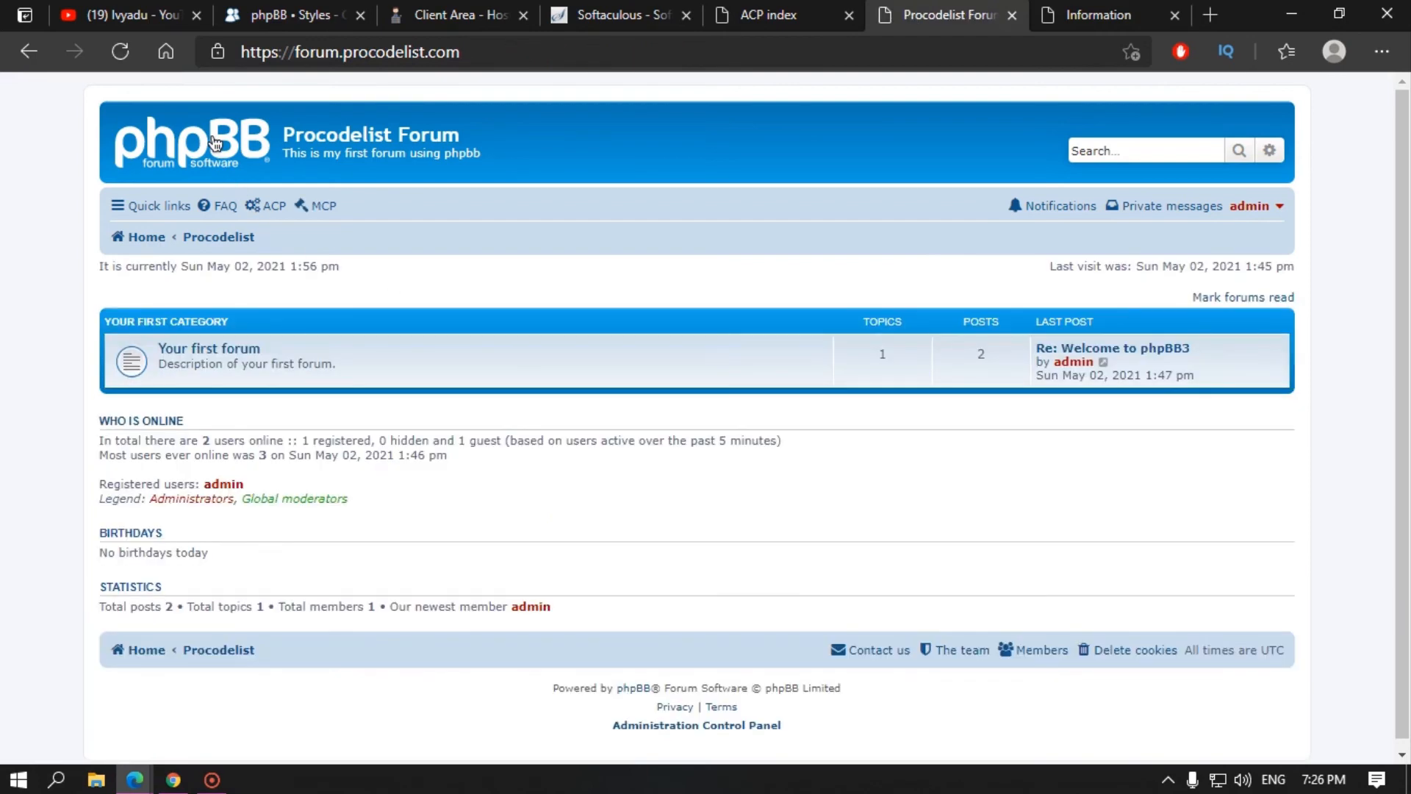
# Step: In Your first forum, start a new topic titled 'this is my first post ever on the forum'
pyautogui.click(224, 356)
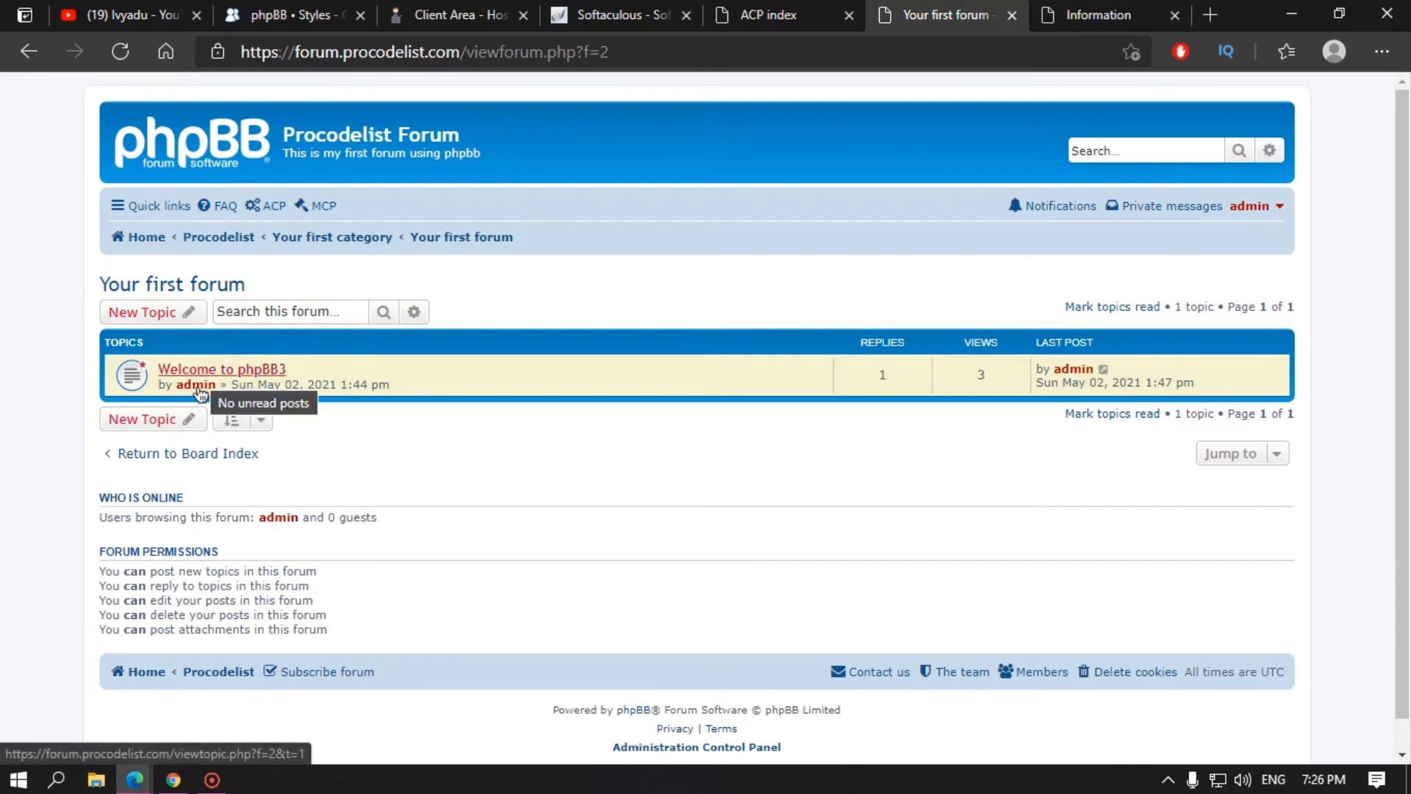
pyautogui.click(175, 418)
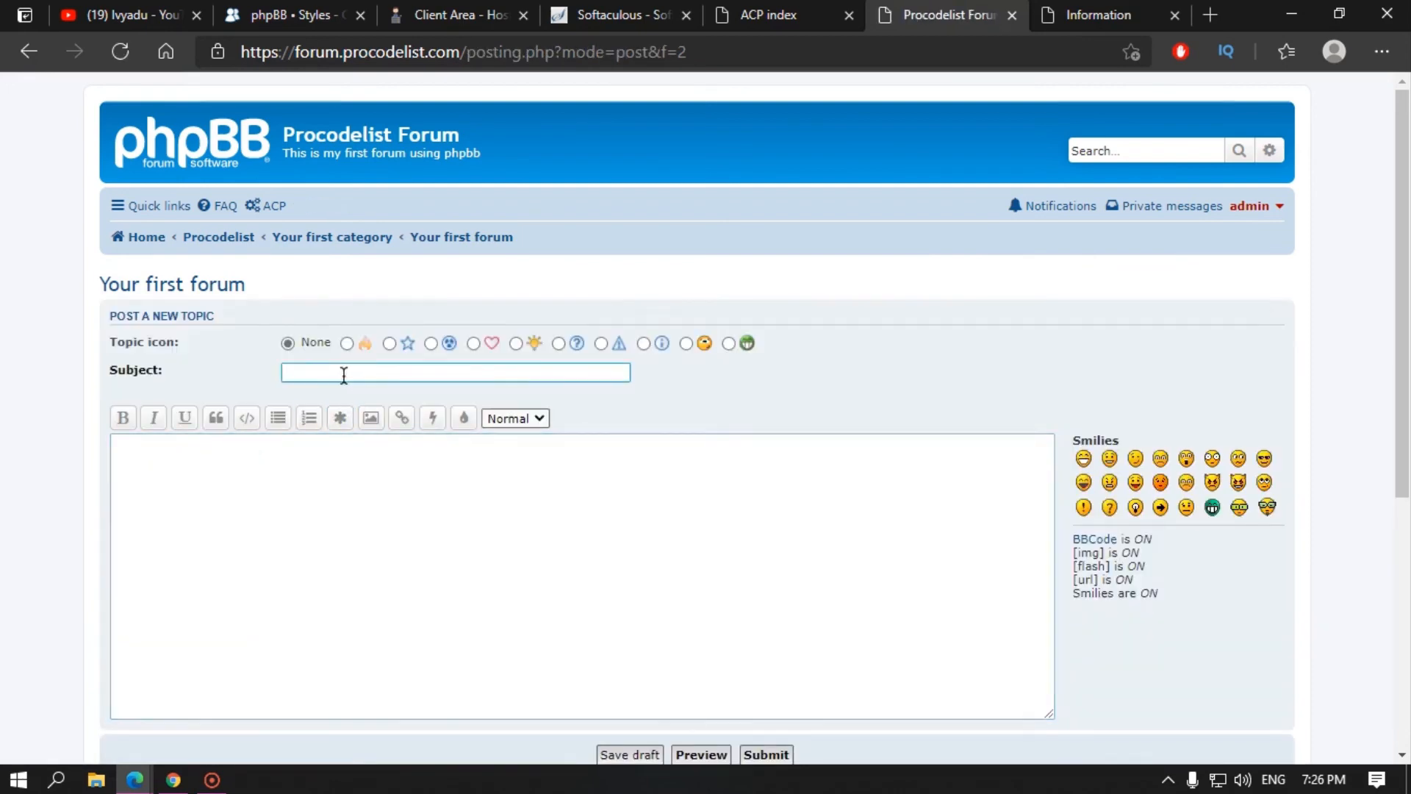
pyautogui.write('this is my first post ever on the forum')
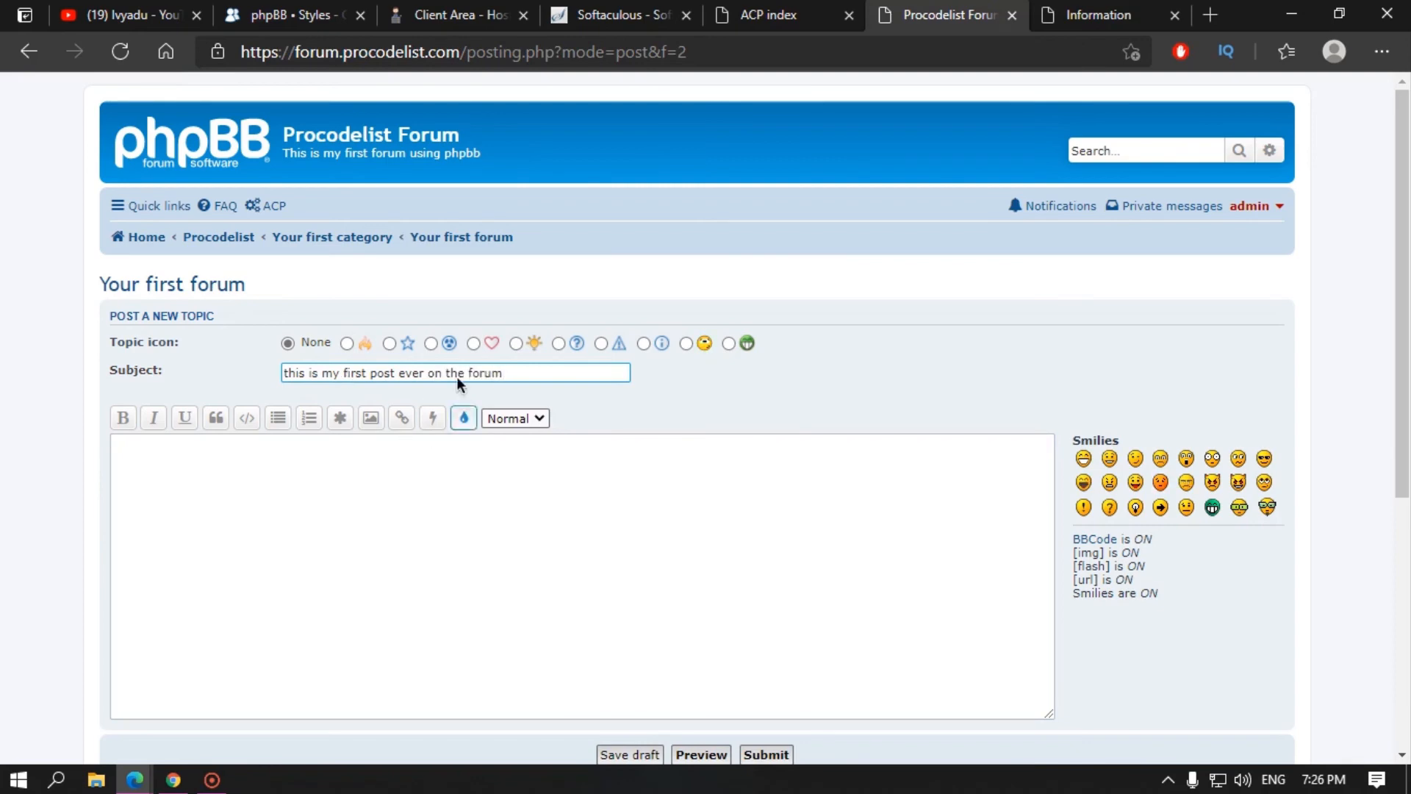
# Step: Add a topic icon and the message 'my message here' with an arrow smiley, post it, then open Your first category
pyautogui.click(431, 344)
pyautogui.click(217, 528)
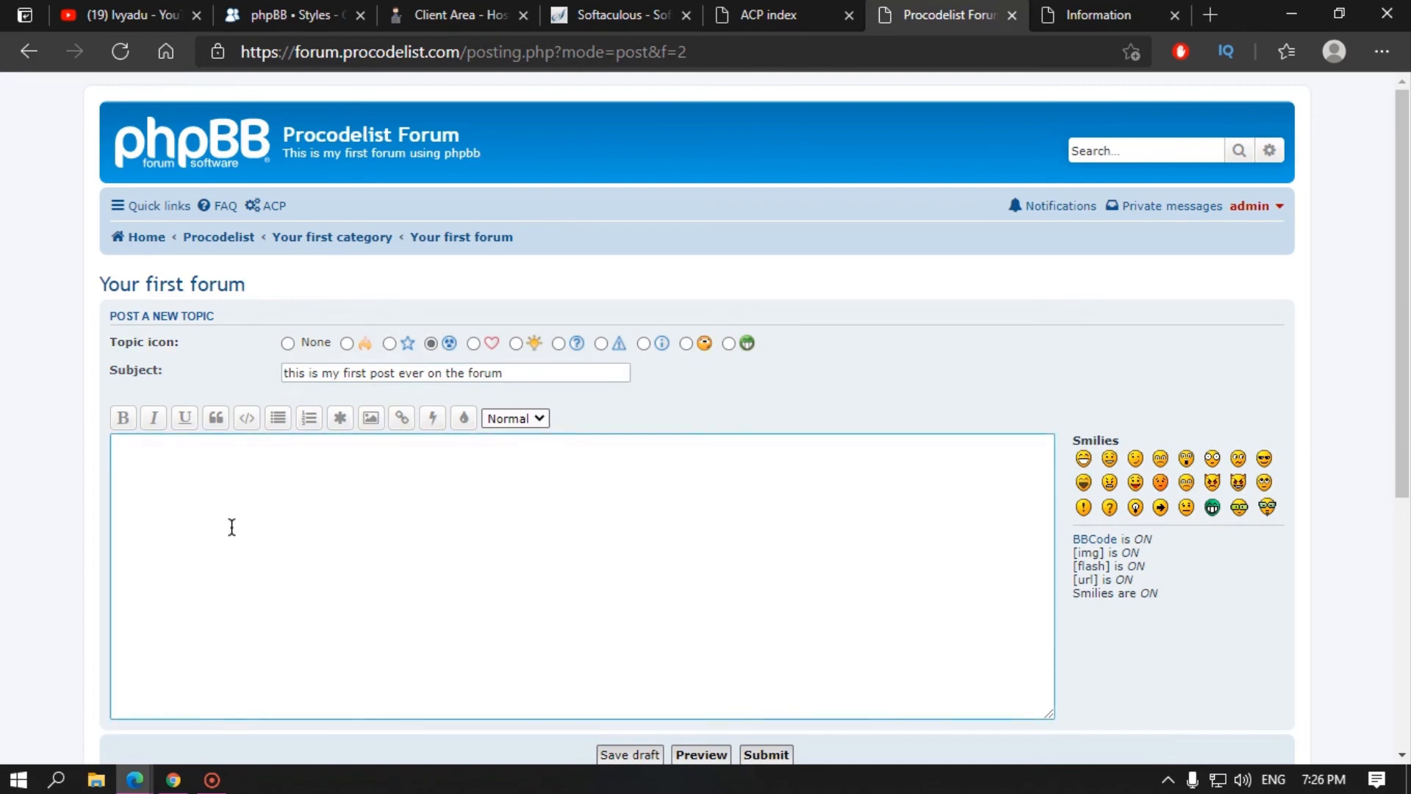
pyautogui.write('my message here')
pyautogui.click(1160, 507)
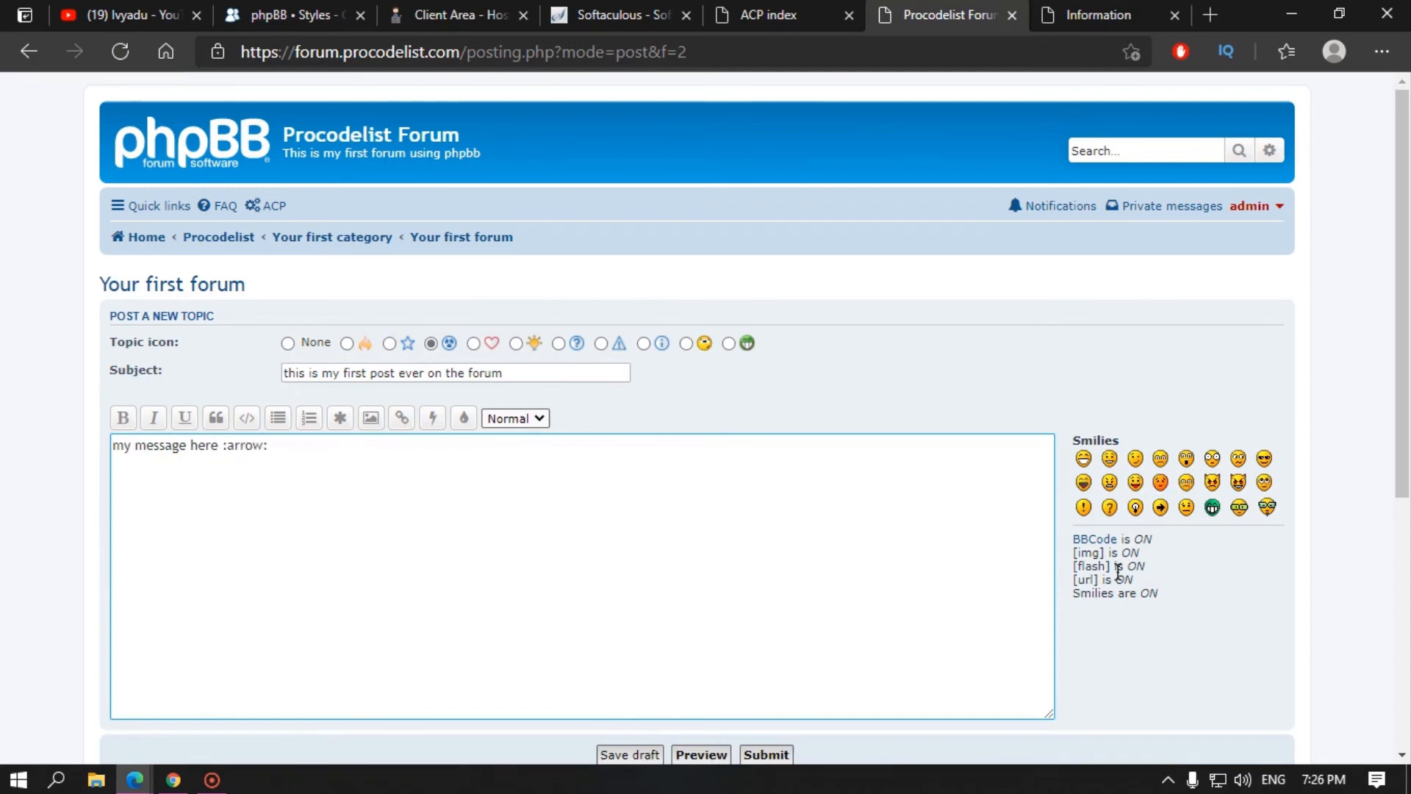
pyautogui.scroll(-4, 834, 594)
pyautogui.click(763, 445)
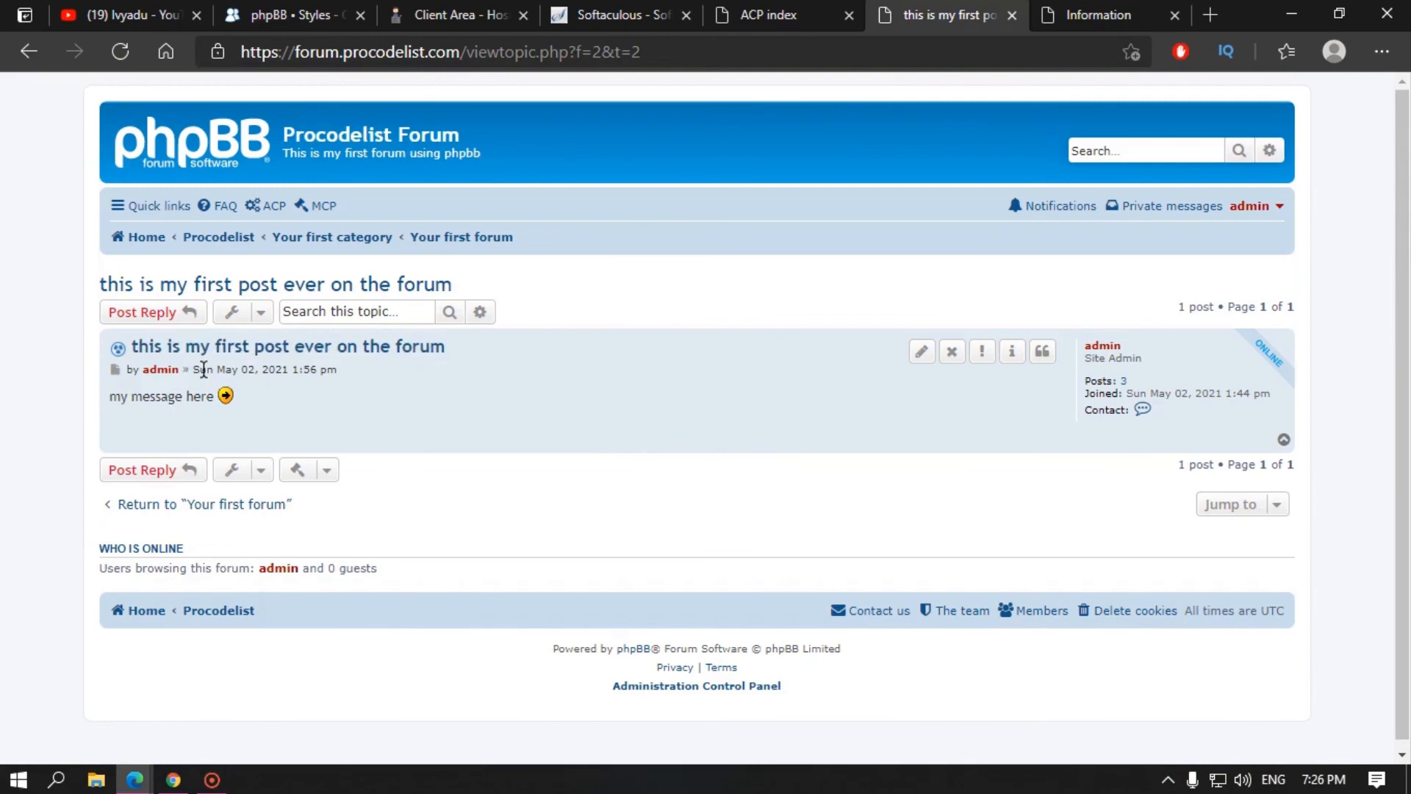
pyautogui.click(312, 240)
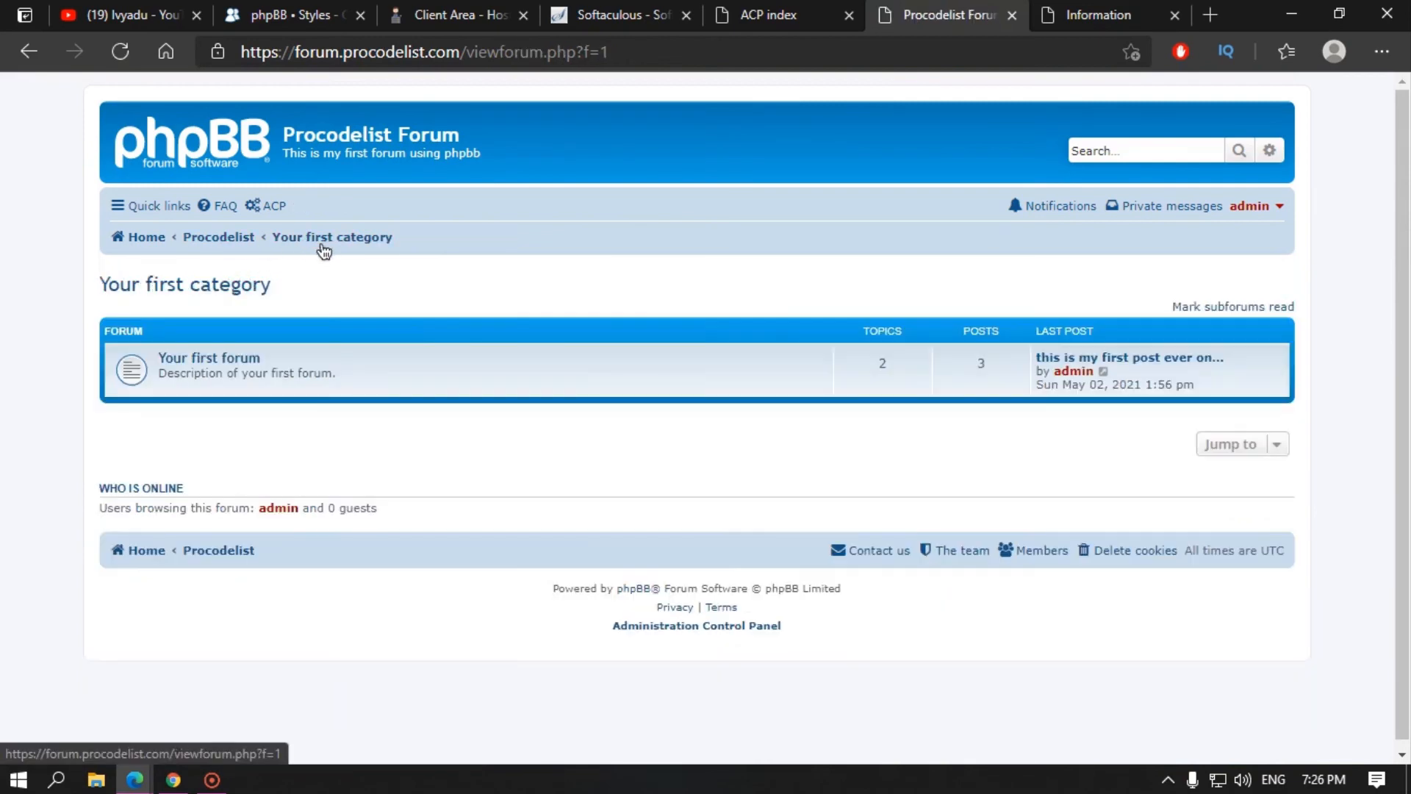
# Step: Check that the new topic is listed in Your first forum, then return to the board index
pyautogui.click(145, 238)
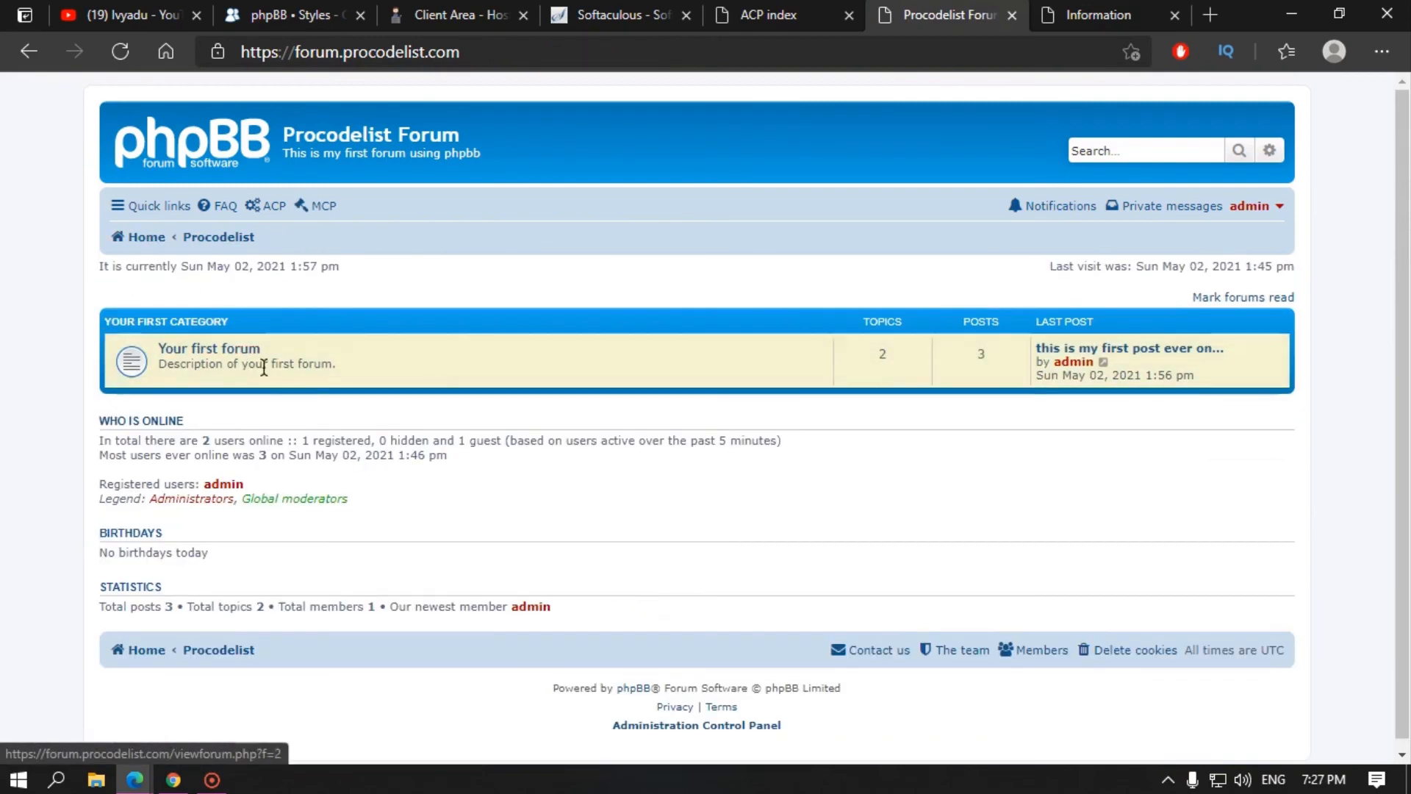
pyautogui.click(259, 356)
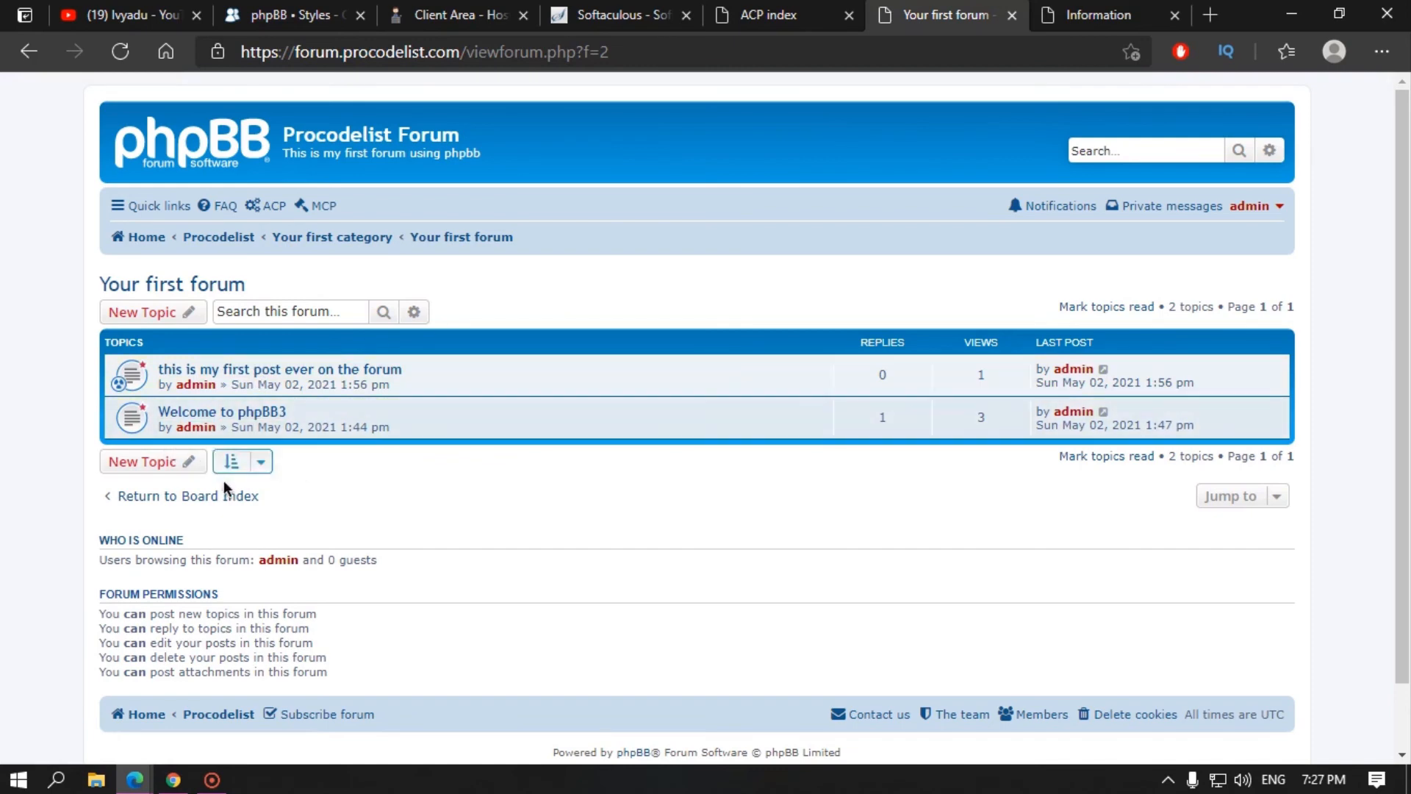
pyautogui.click(157, 501)
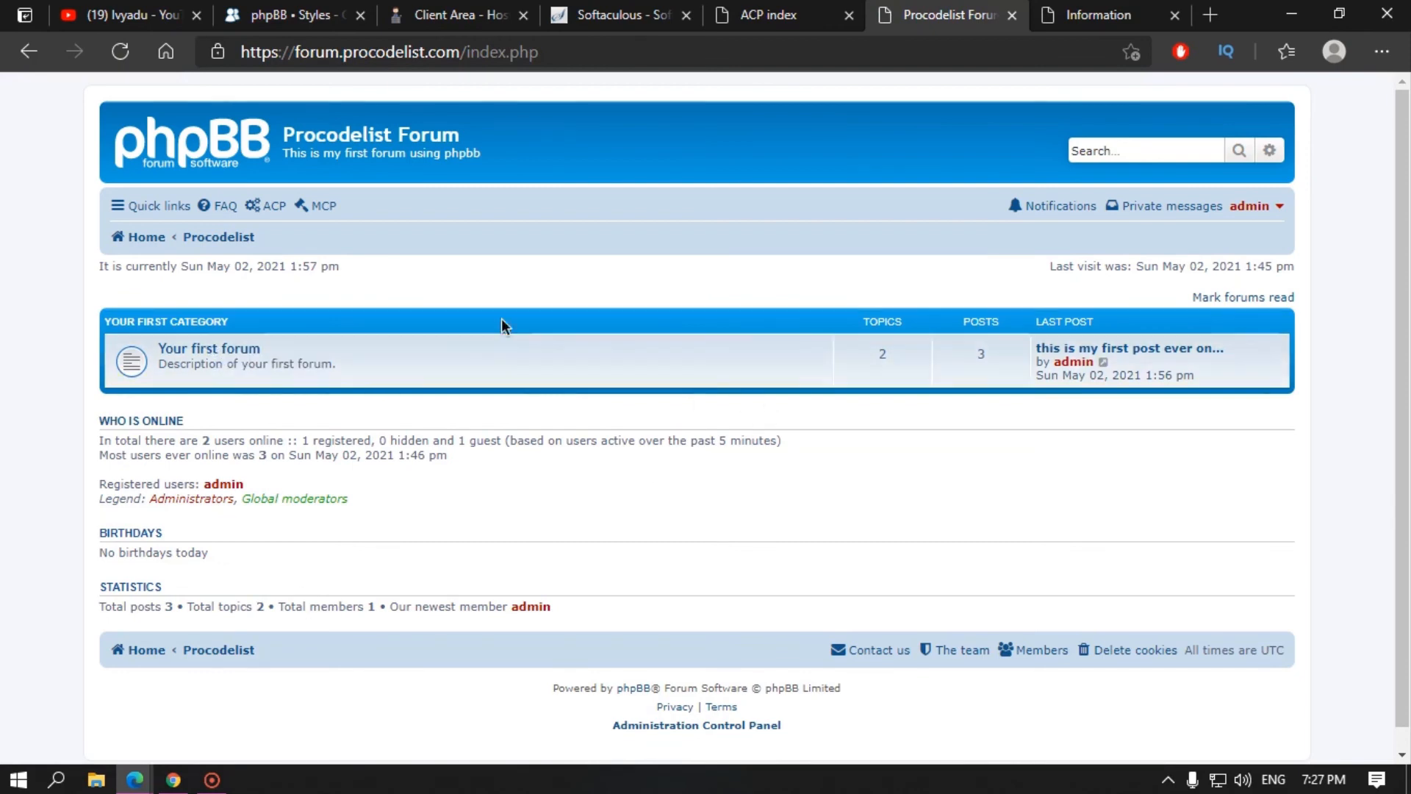
pyautogui.click(1259, 209)
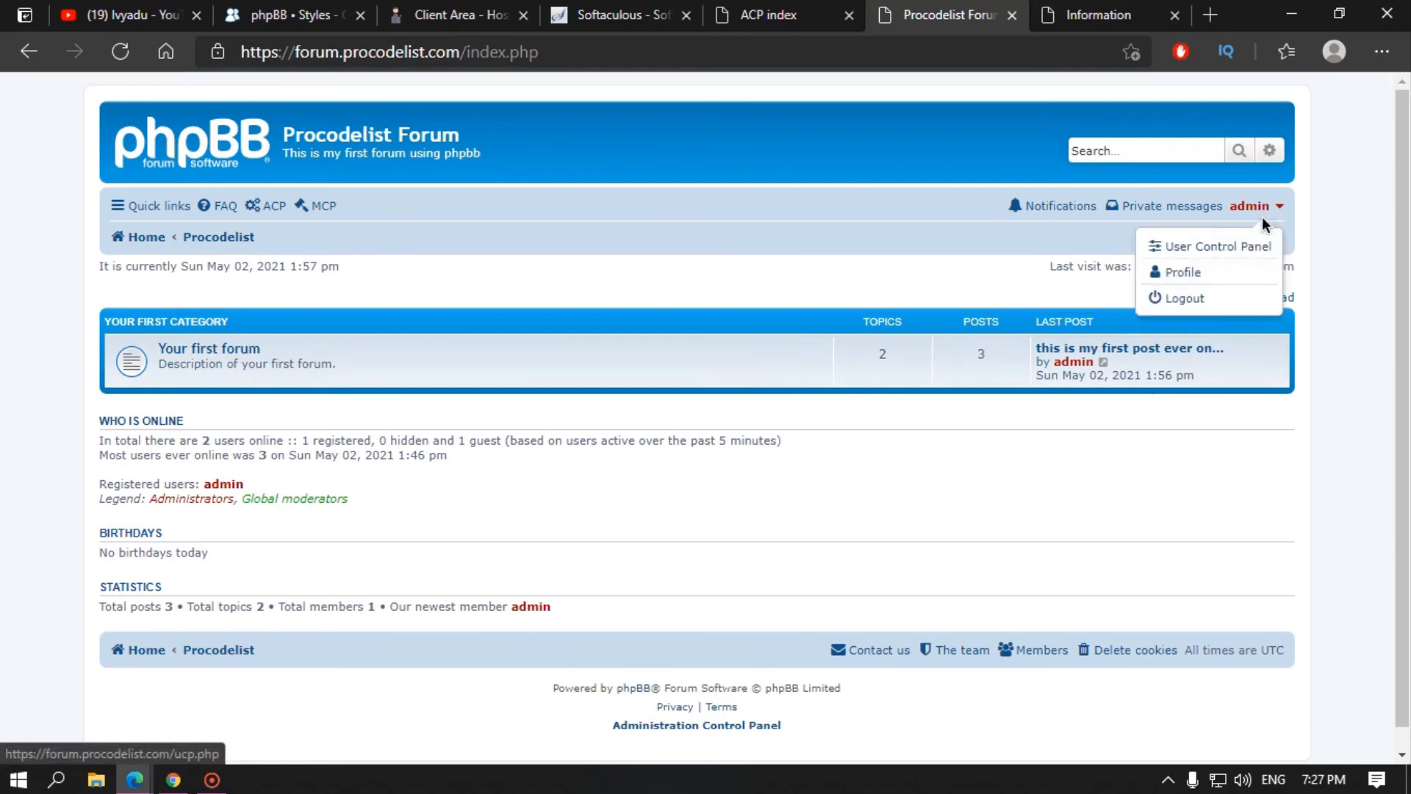
# Step: Open the administrator's profile and check the username details and Groups dropdown
pyautogui.click(1185, 275)
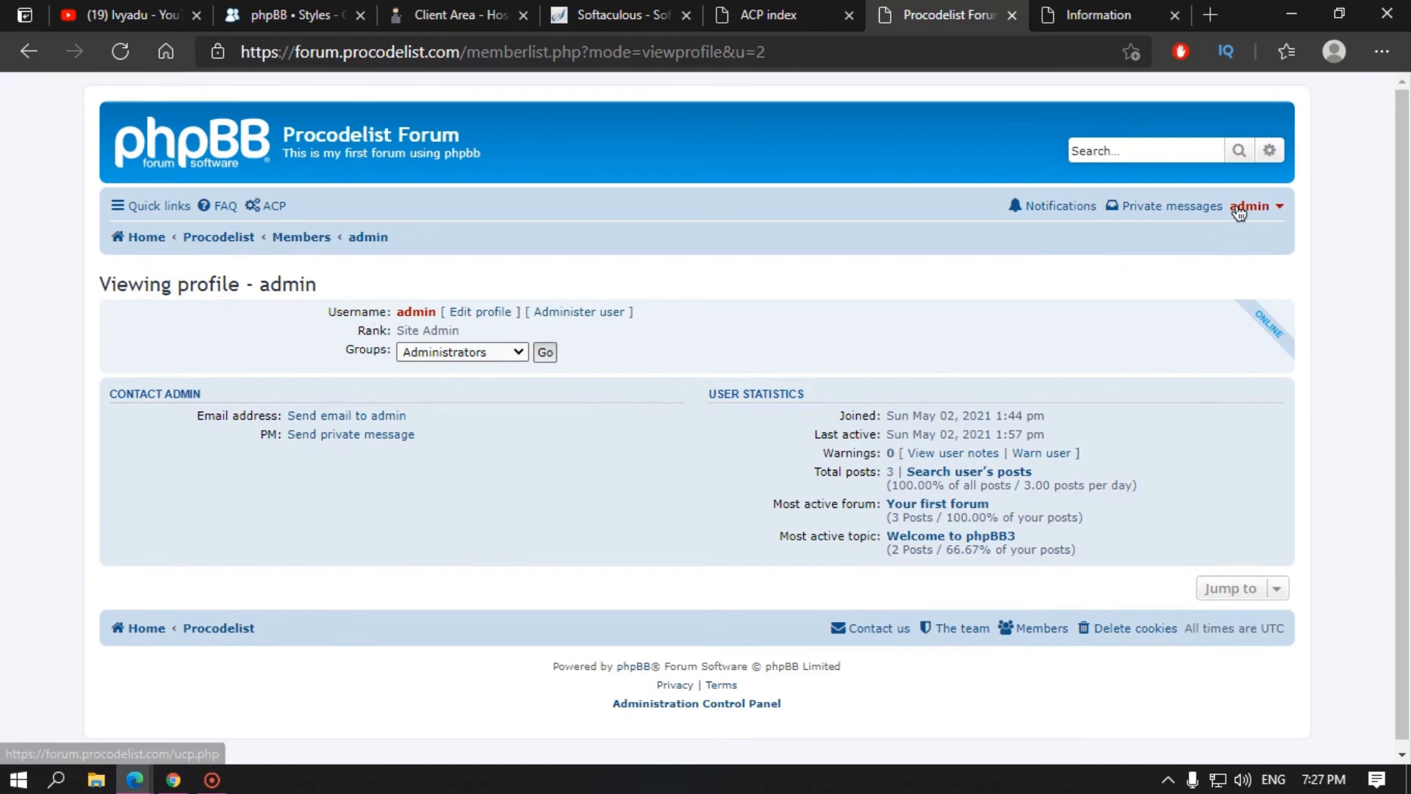
pyautogui.tripleClick(411, 312)
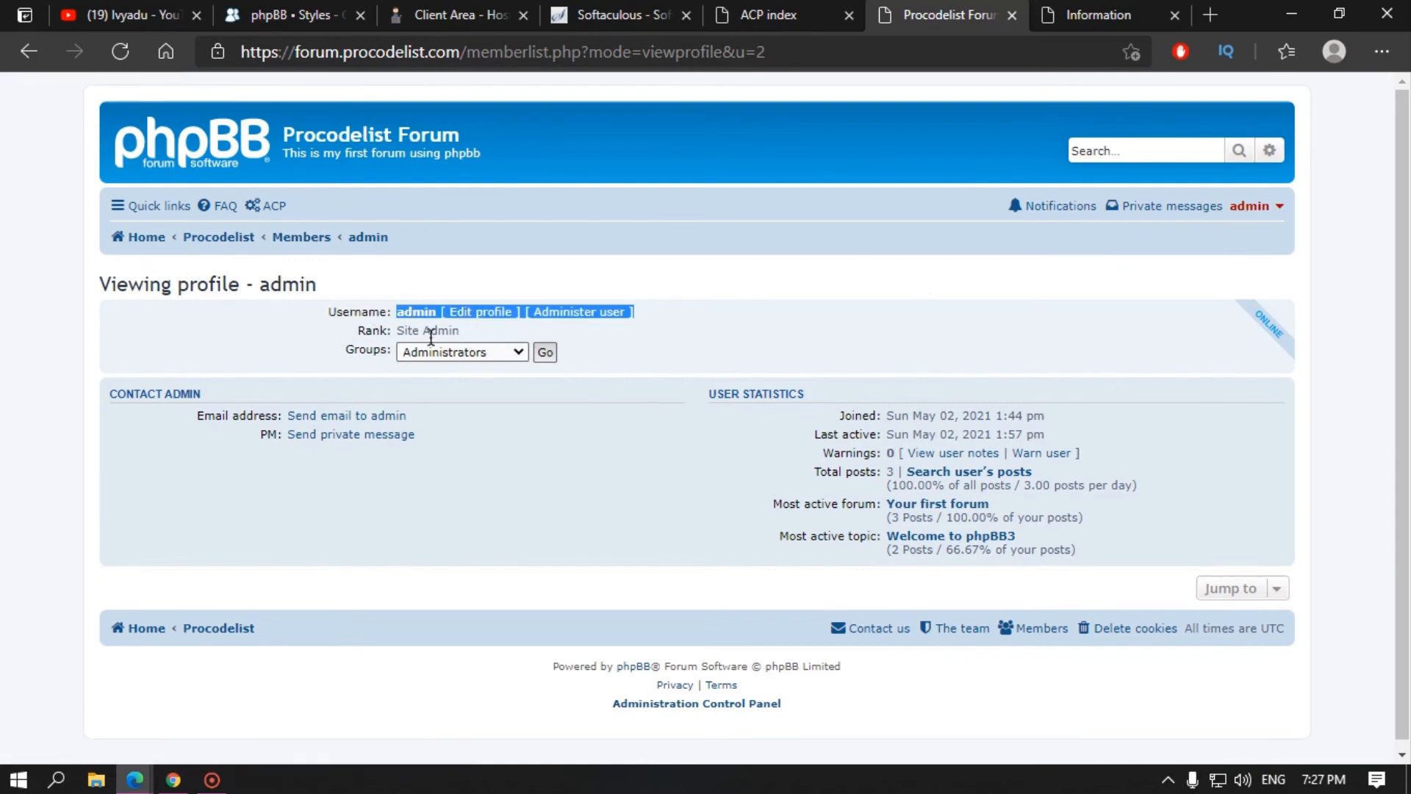
pyautogui.click(497, 318)
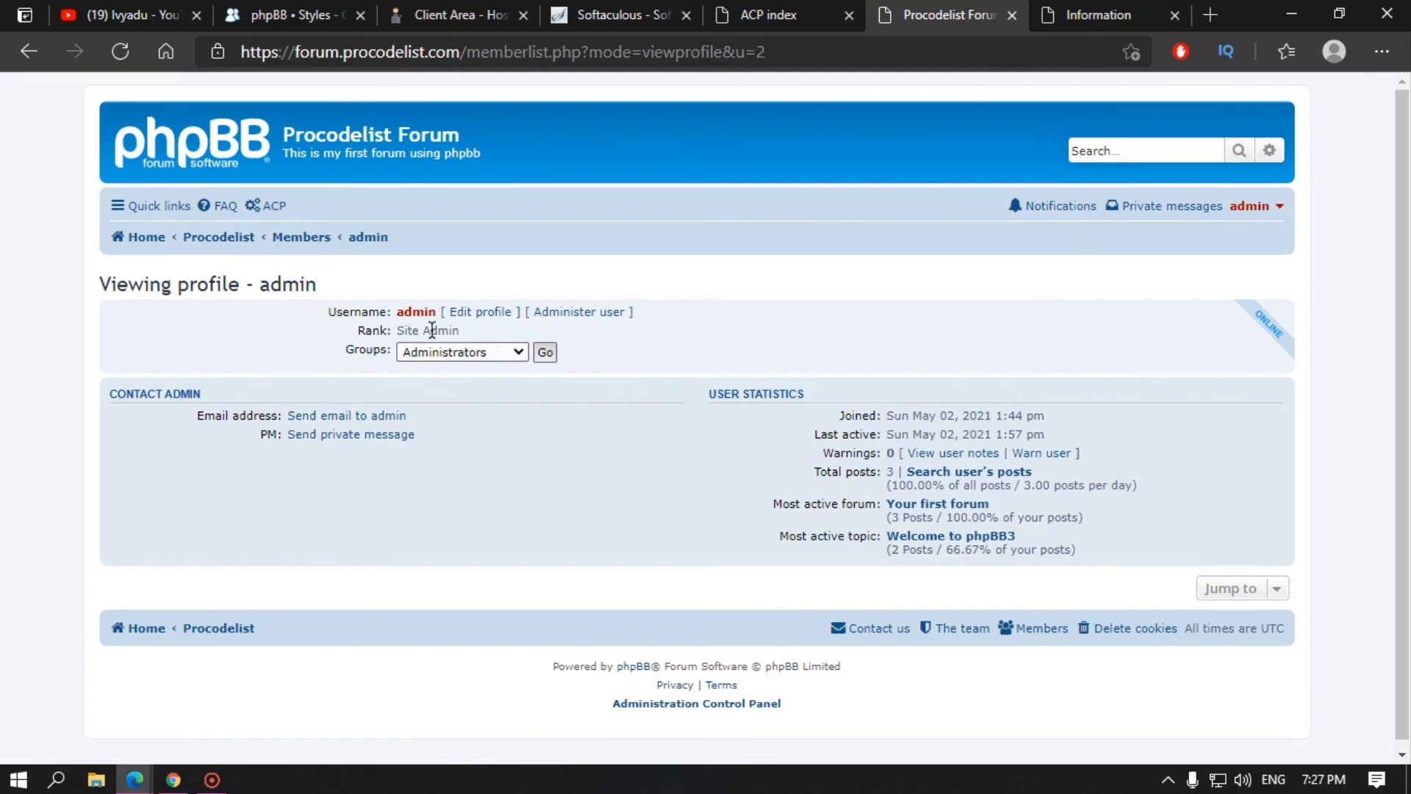
pyautogui.click(459, 352)
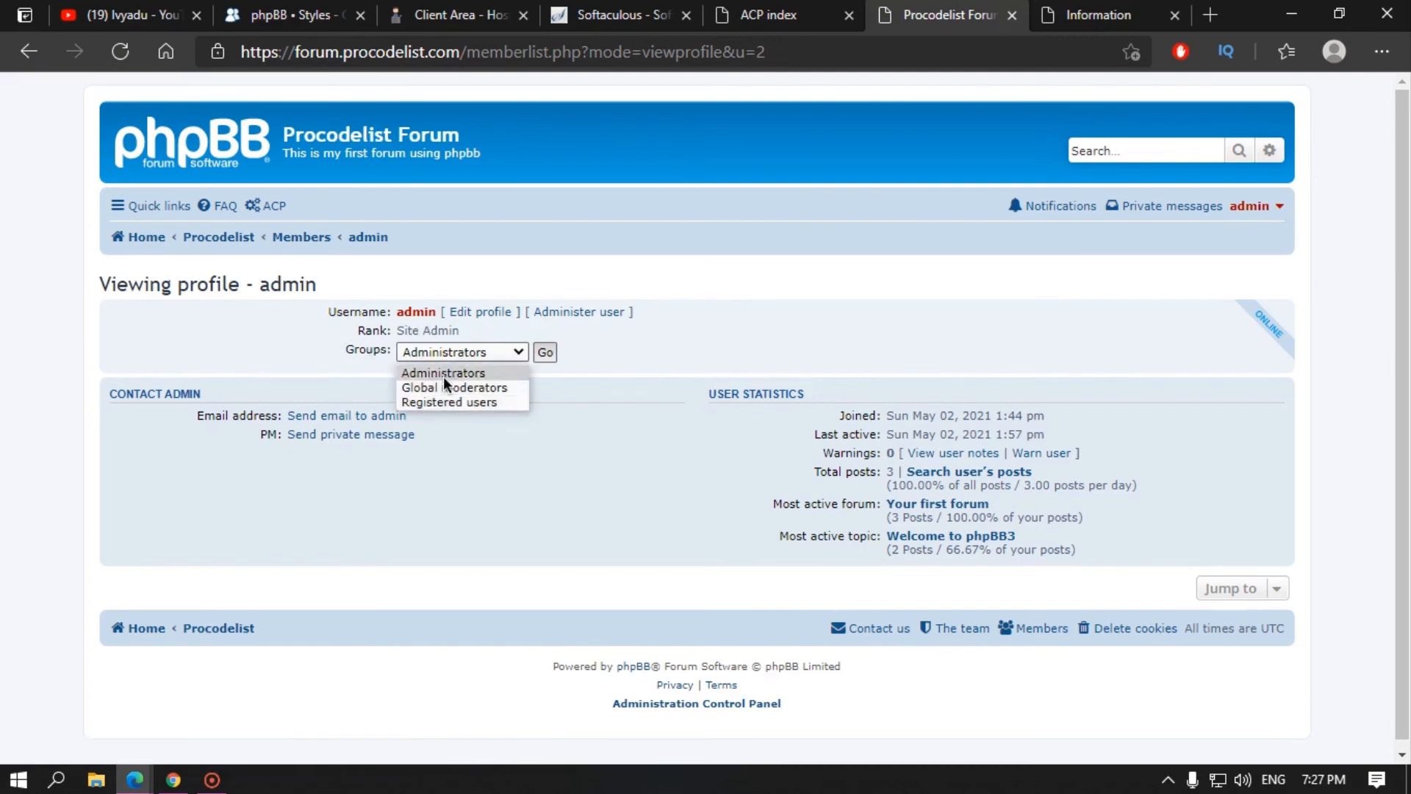
pyautogui.click(306, 365)
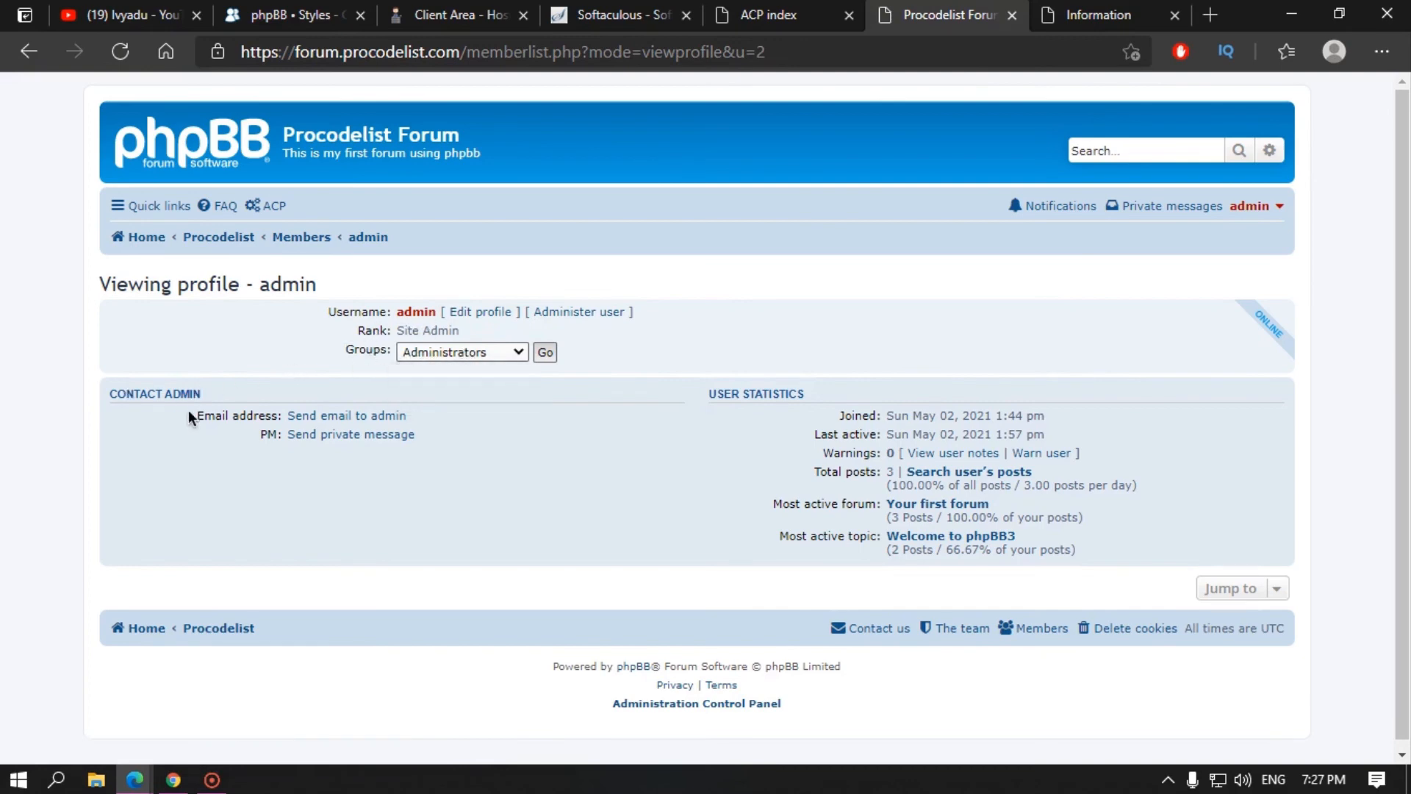
# Step: Review the contact details and User Statistics: join and last-active dates, warnings, most active forum, post share
pyautogui.moveTo(430, 444); pyautogui.dragTo(438, 430)
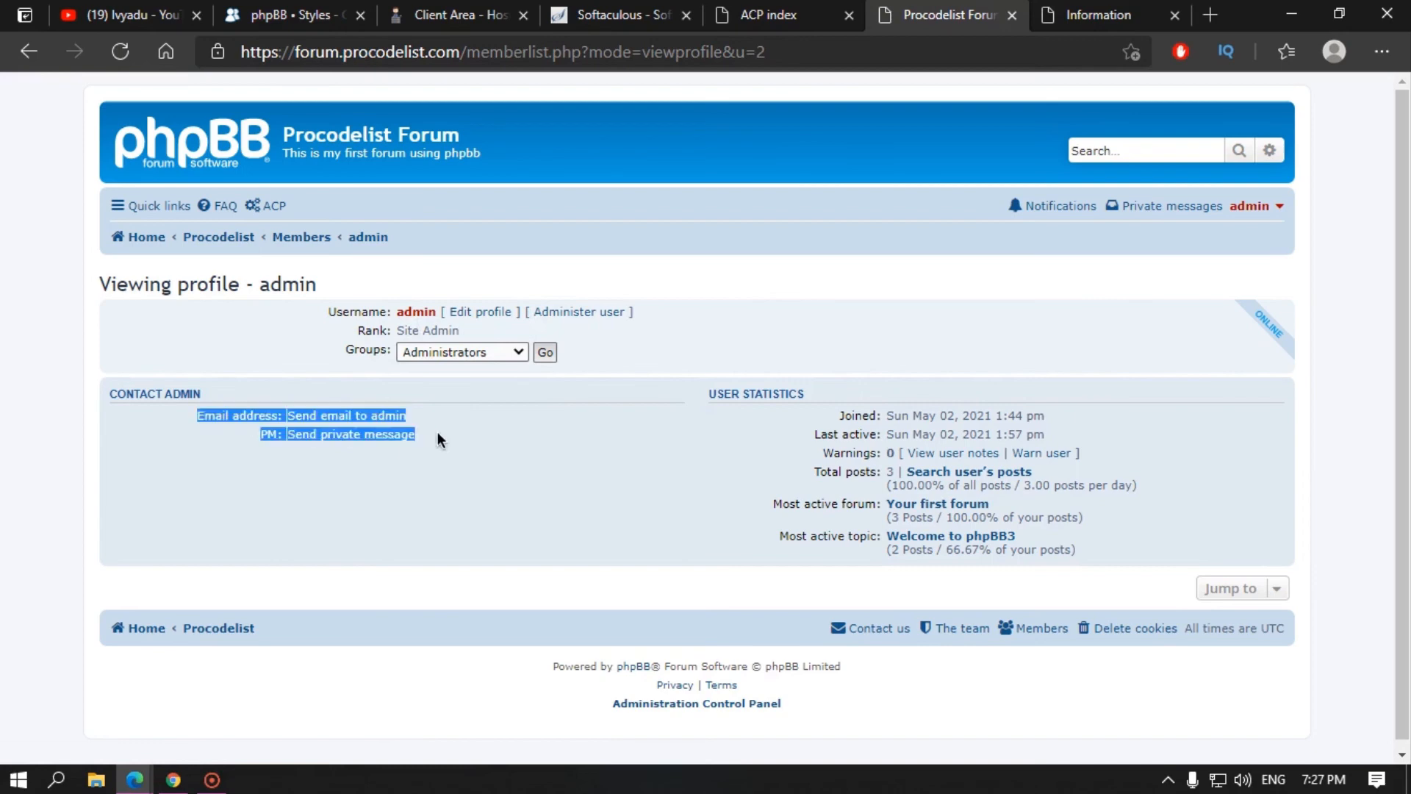
pyautogui.click(438, 431)
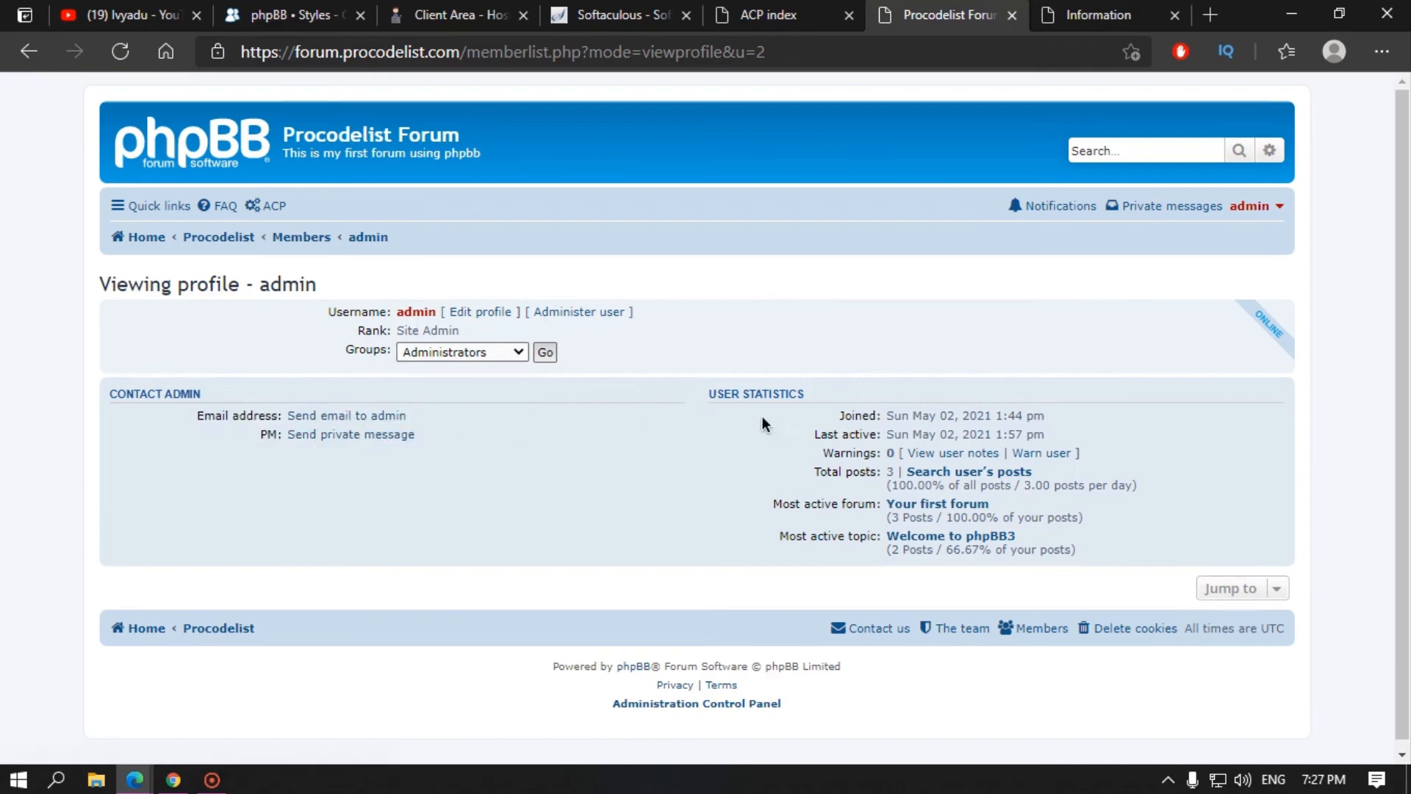
pyautogui.moveTo(714, 396); pyautogui.dragTo(827, 400)
pyautogui.click(824, 397)
pyautogui.moveTo(912, 397); pyautogui.dragTo(949, 431)
pyautogui.moveTo(851, 454); pyautogui.dragTo(889, 476)
pyautogui.moveTo(782, 507); pyautogui.dragTo(880, 509)
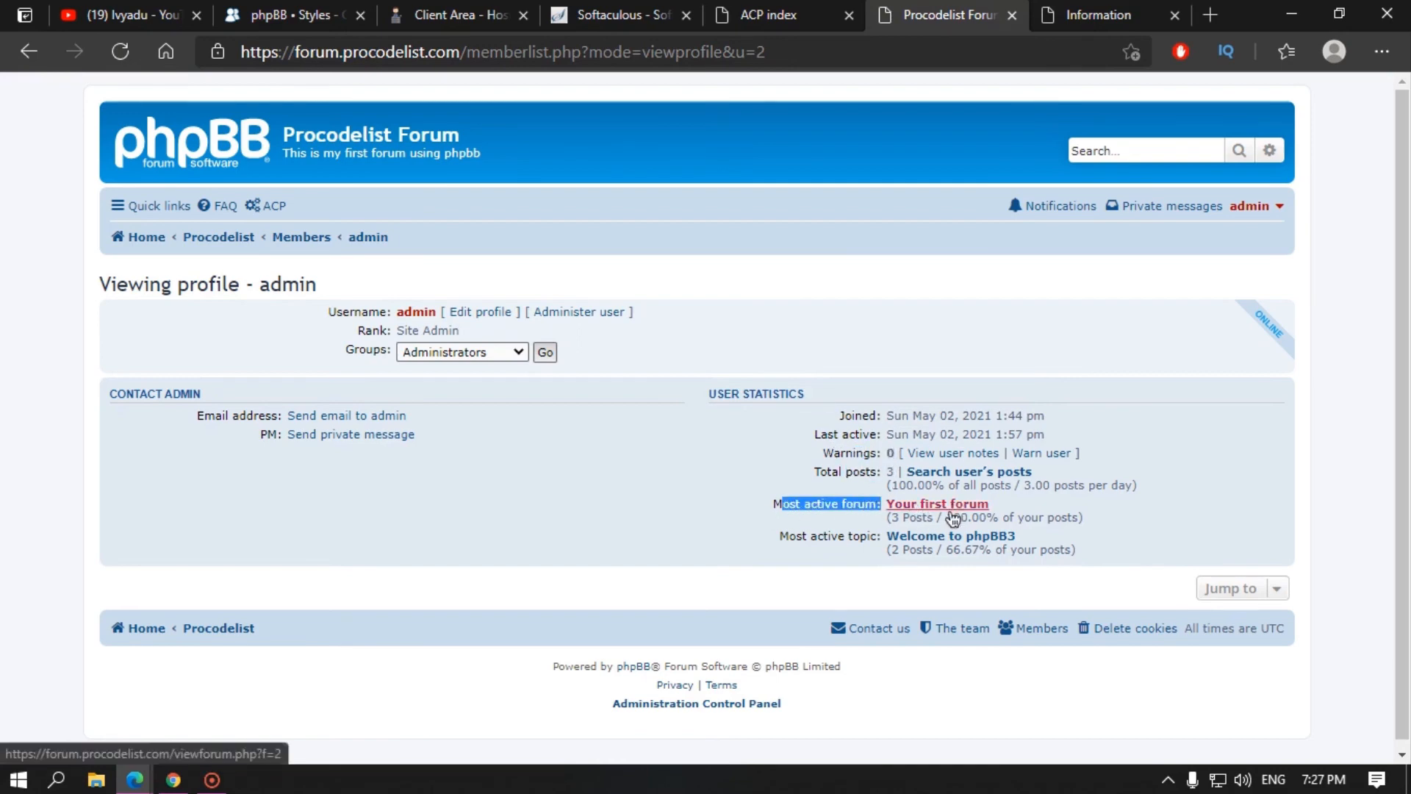
pyautogui.moveTo(907, 513); pyautogui.dragTo(1027, 516)
pyautogui.click(1027, 517)
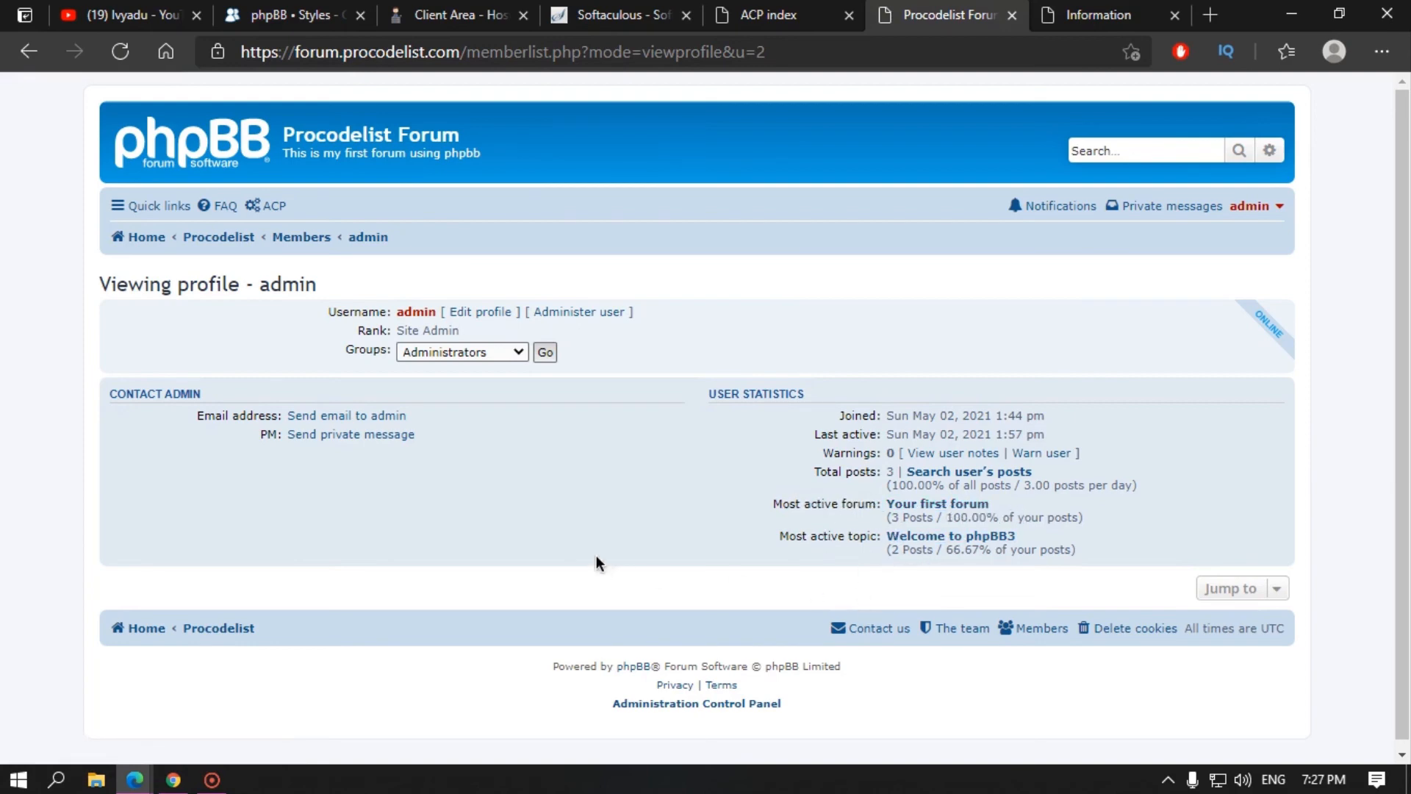
# Step: In Edit profile, set the birthday to day 2, month 2, year 1924
pyautogui.click(480, 312)
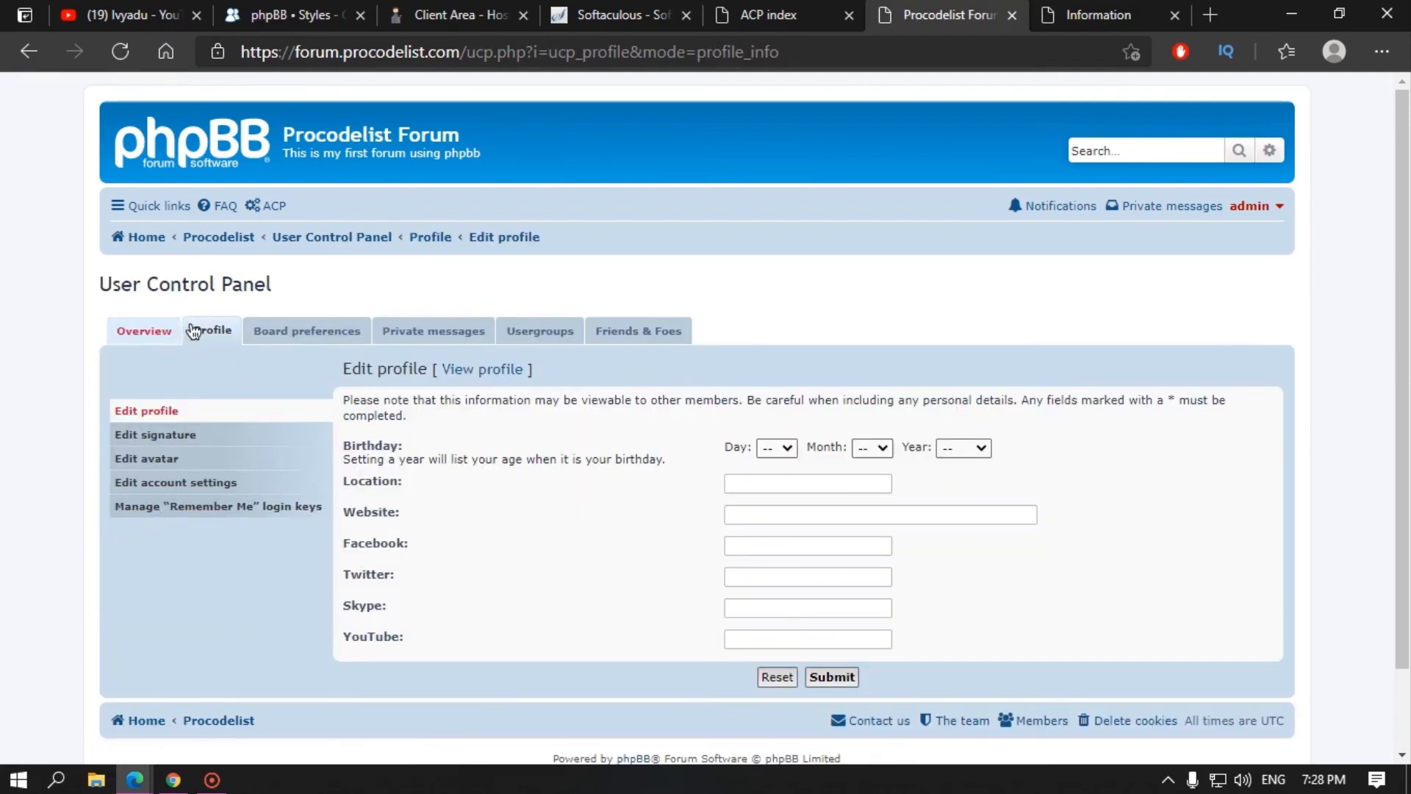
pyautogui.click(775, 449)
pyautogui.click(775, 500)
pyautogui.click(872, 449)
pyautogui.click(884, 497)
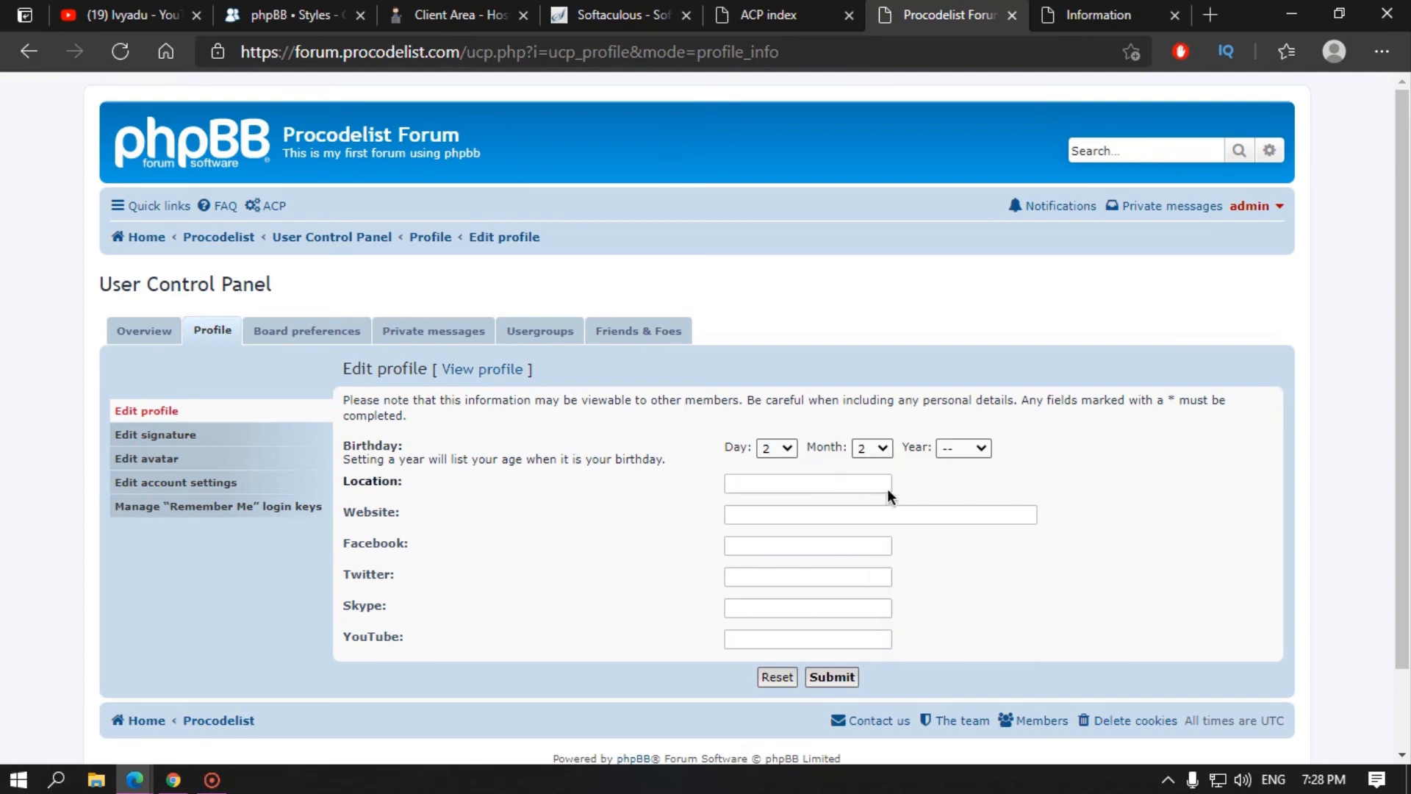
pyautogui.click(963, 448)
pyautogui.click(955, 527)
pyautogui.click(777, 485)
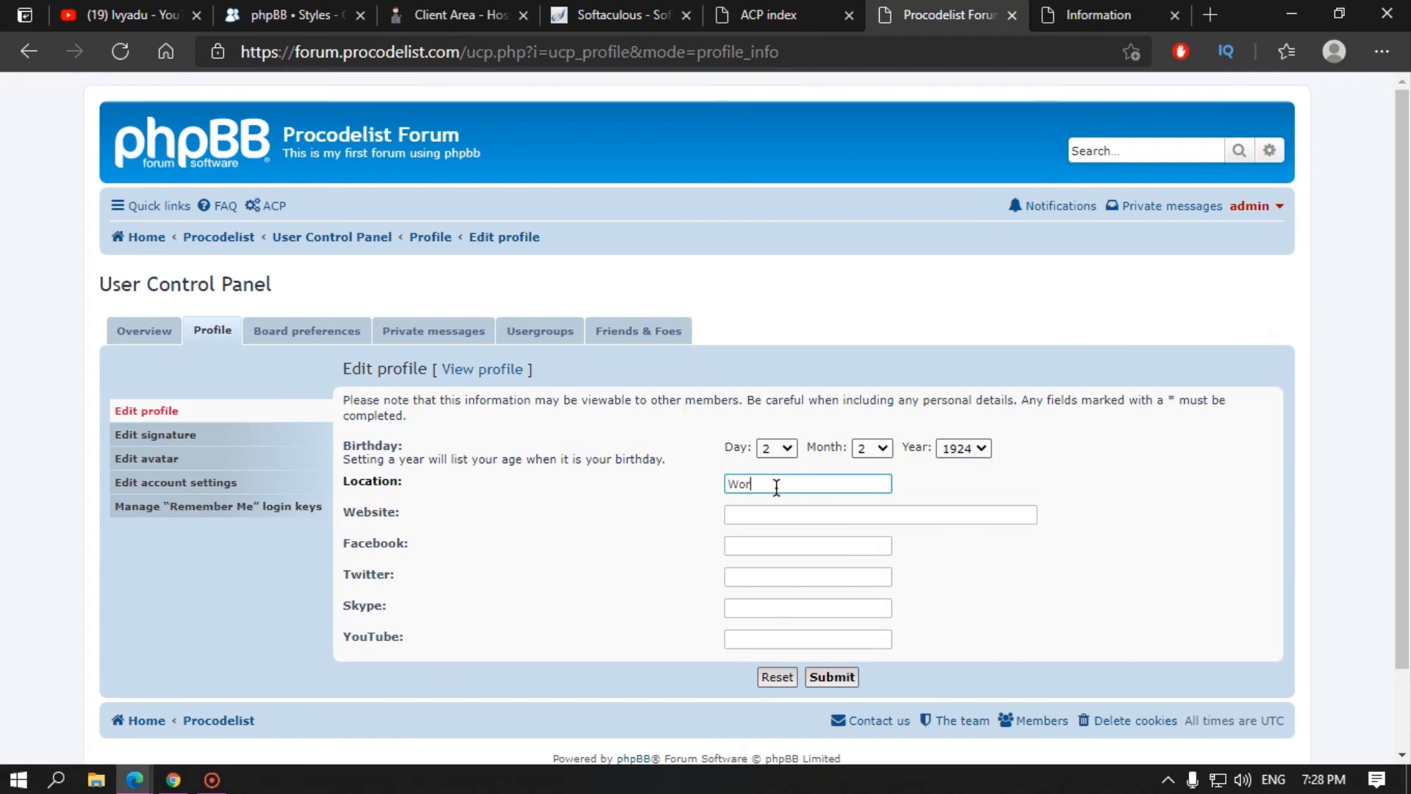
pyautogui.click(743, 516)
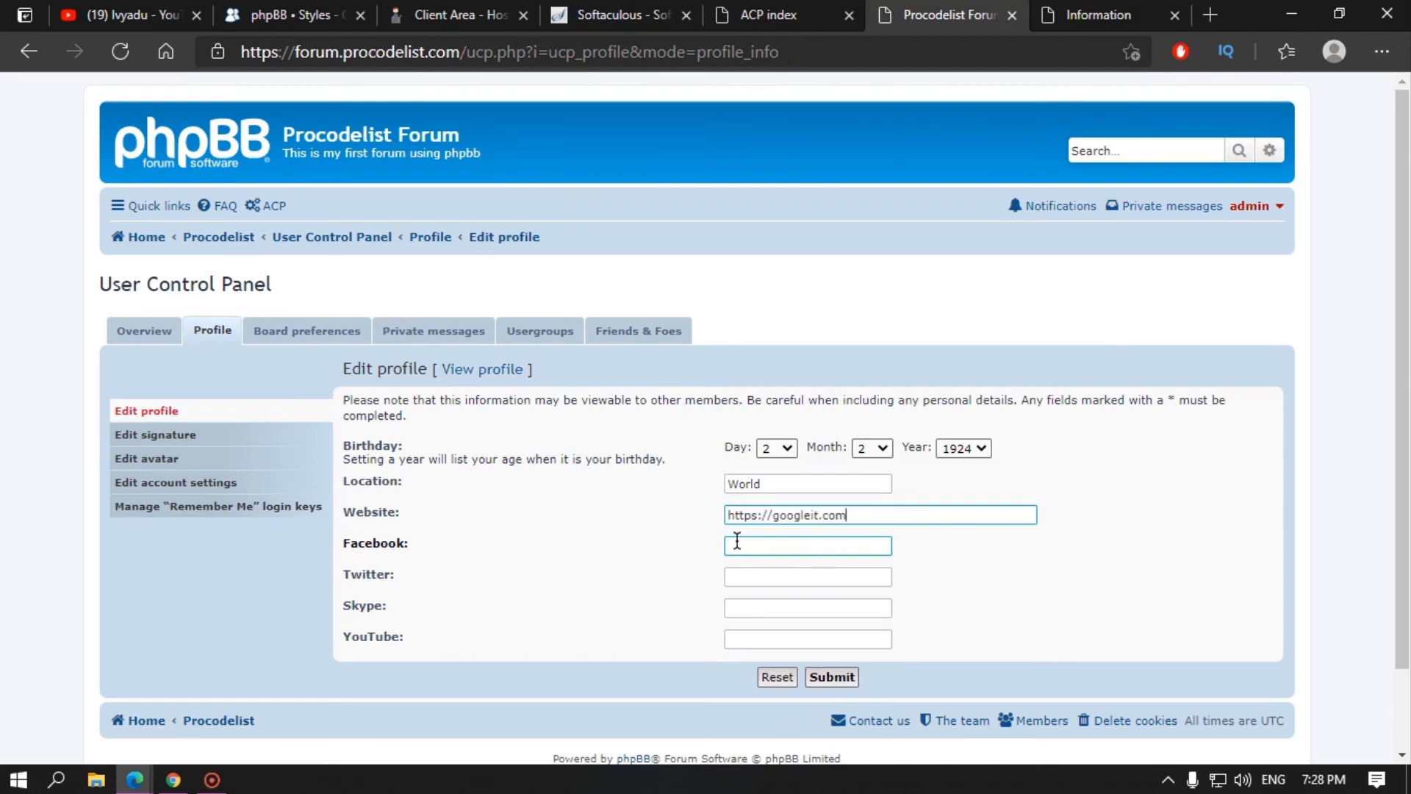
pyautogui.click(765, 548)
pyautogui.write('/')
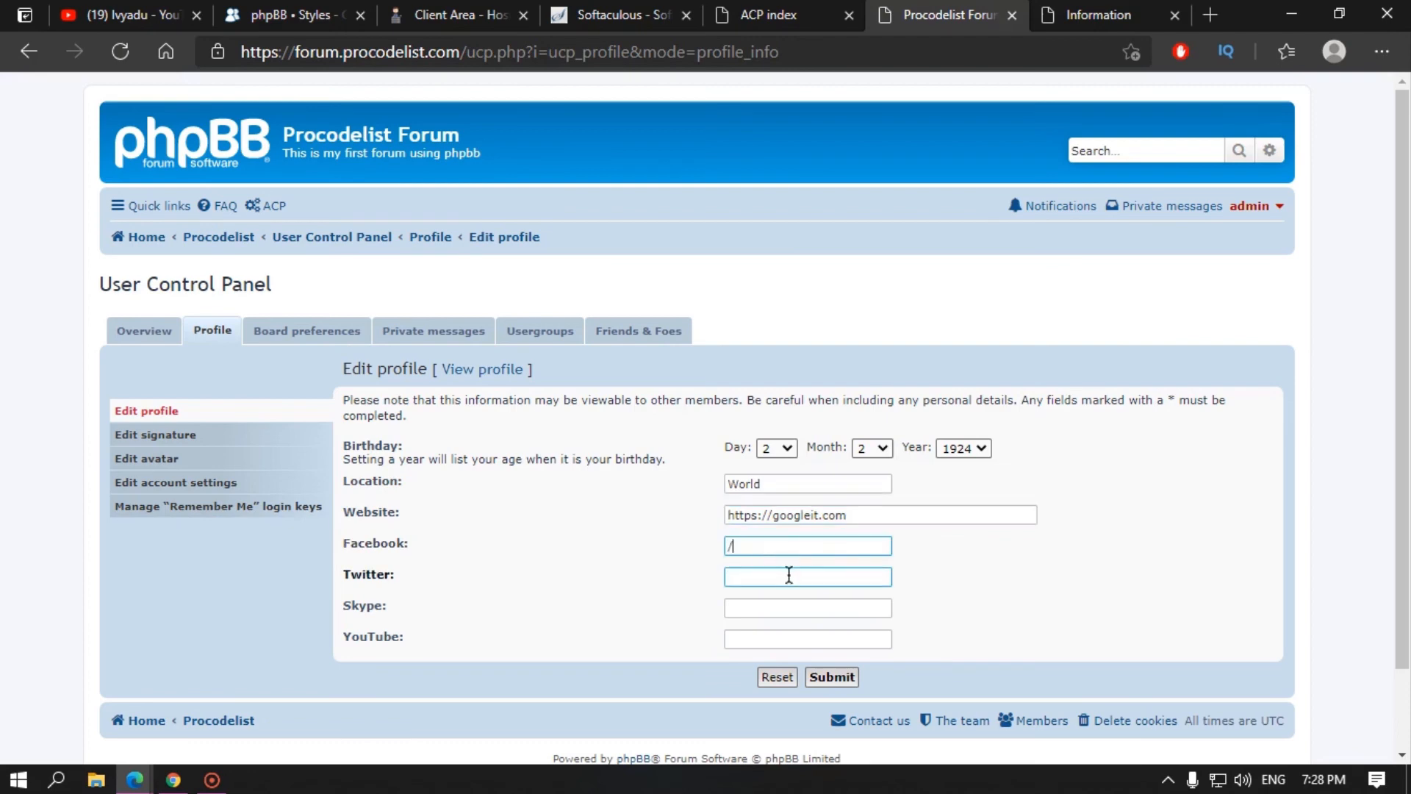
pyautogui.click(783, 574)
pyautogui.write('/')
pyautogui.click(770, 610)
pyautogui.write('/')
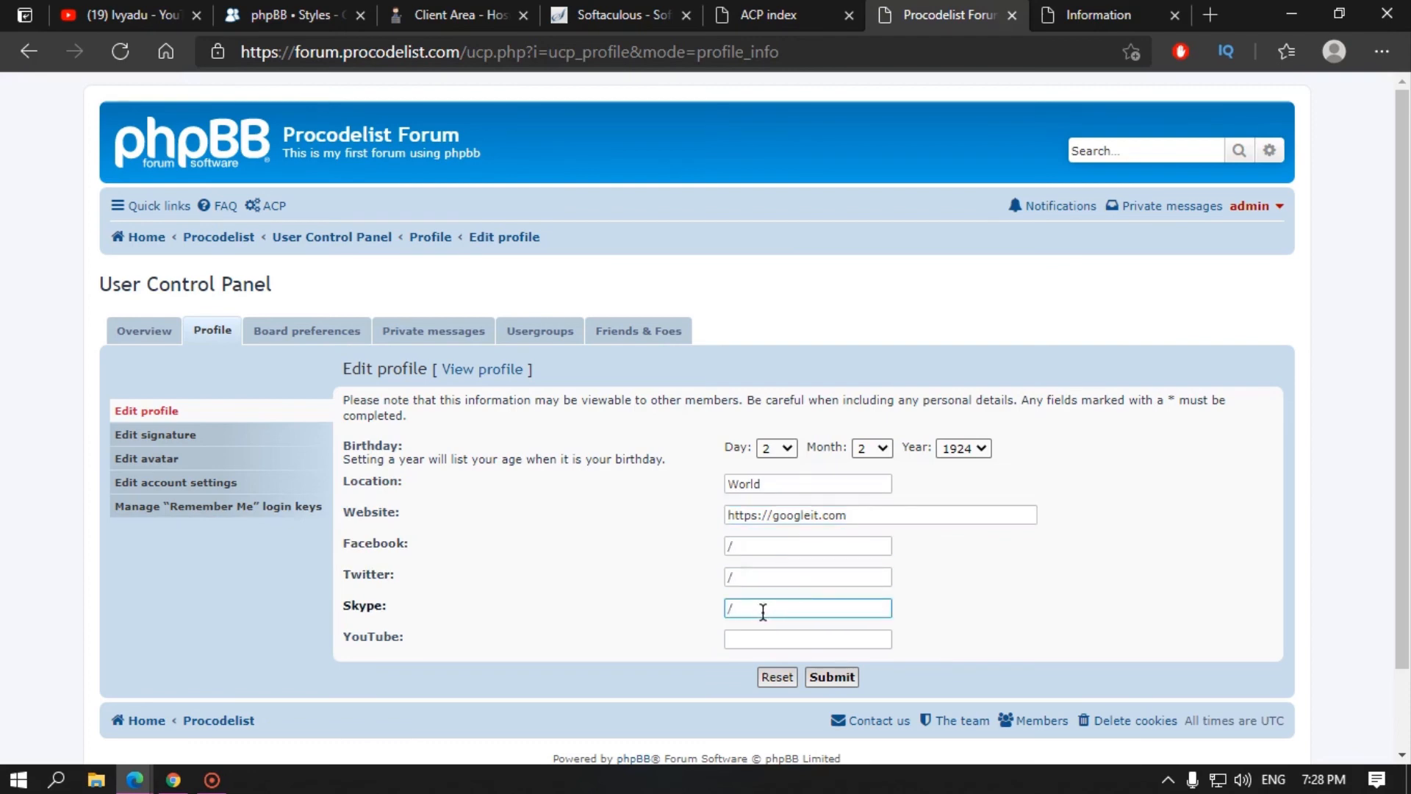
pyautogui.click(757, 638)
pyautogui.write('i')
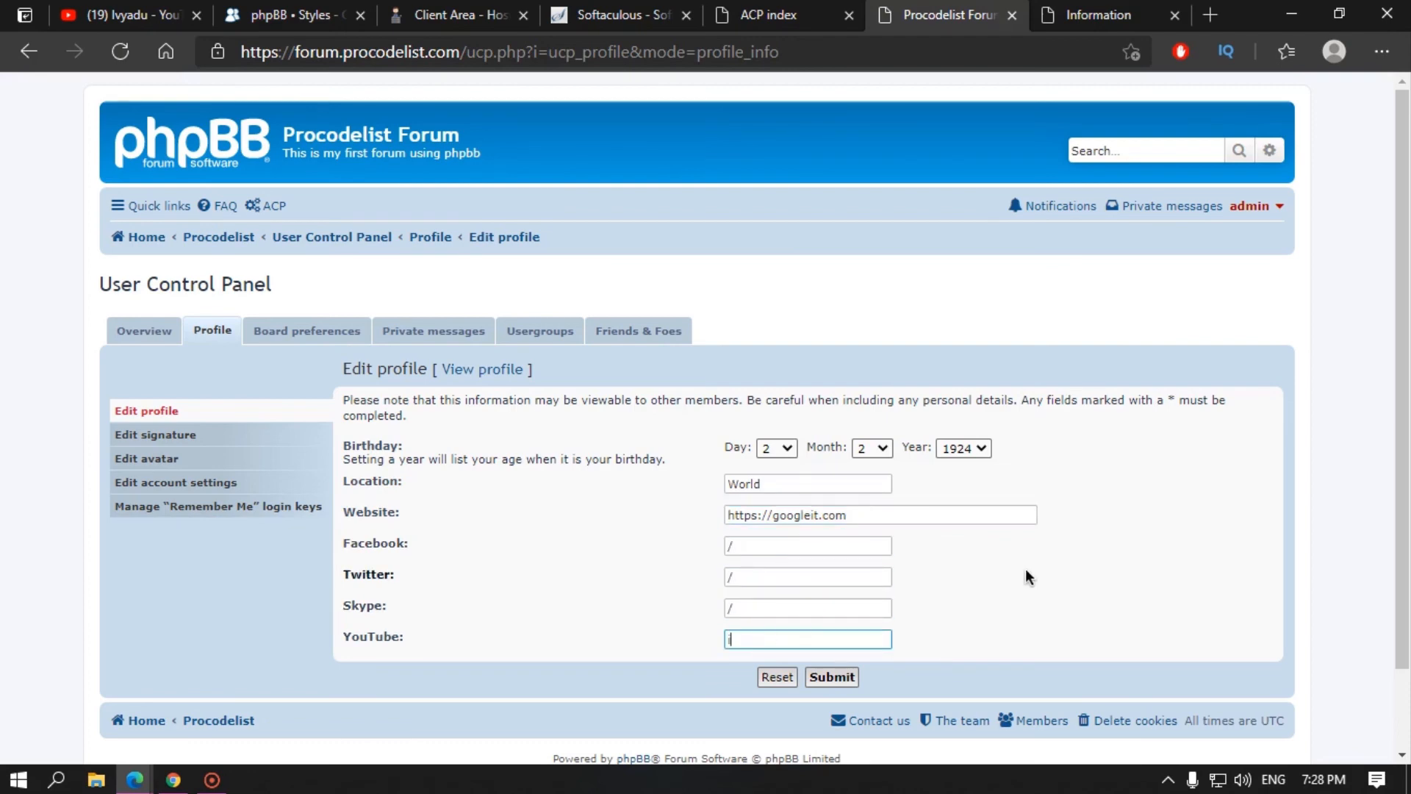
pyautogui.write('vyadu')
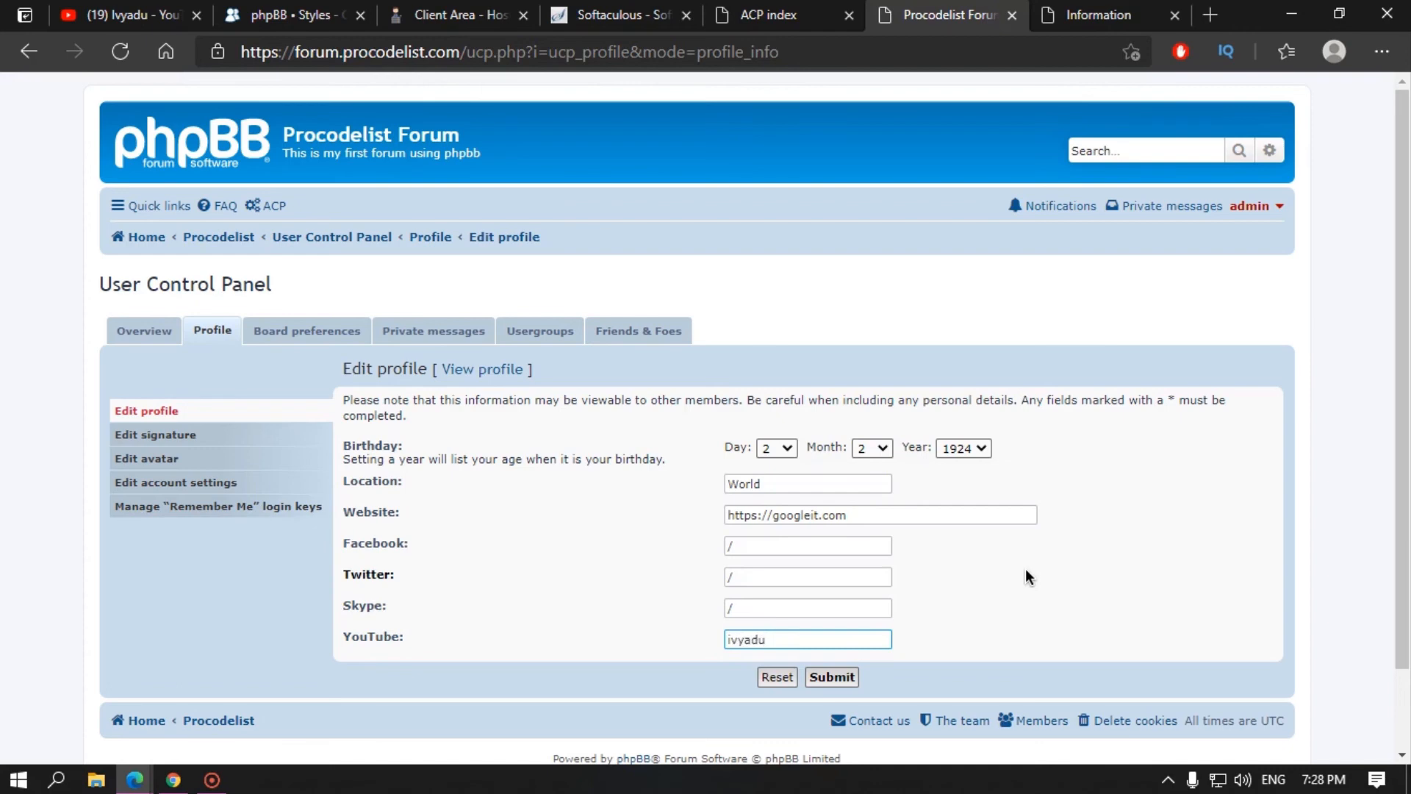
pyautogui.click(832, 677)
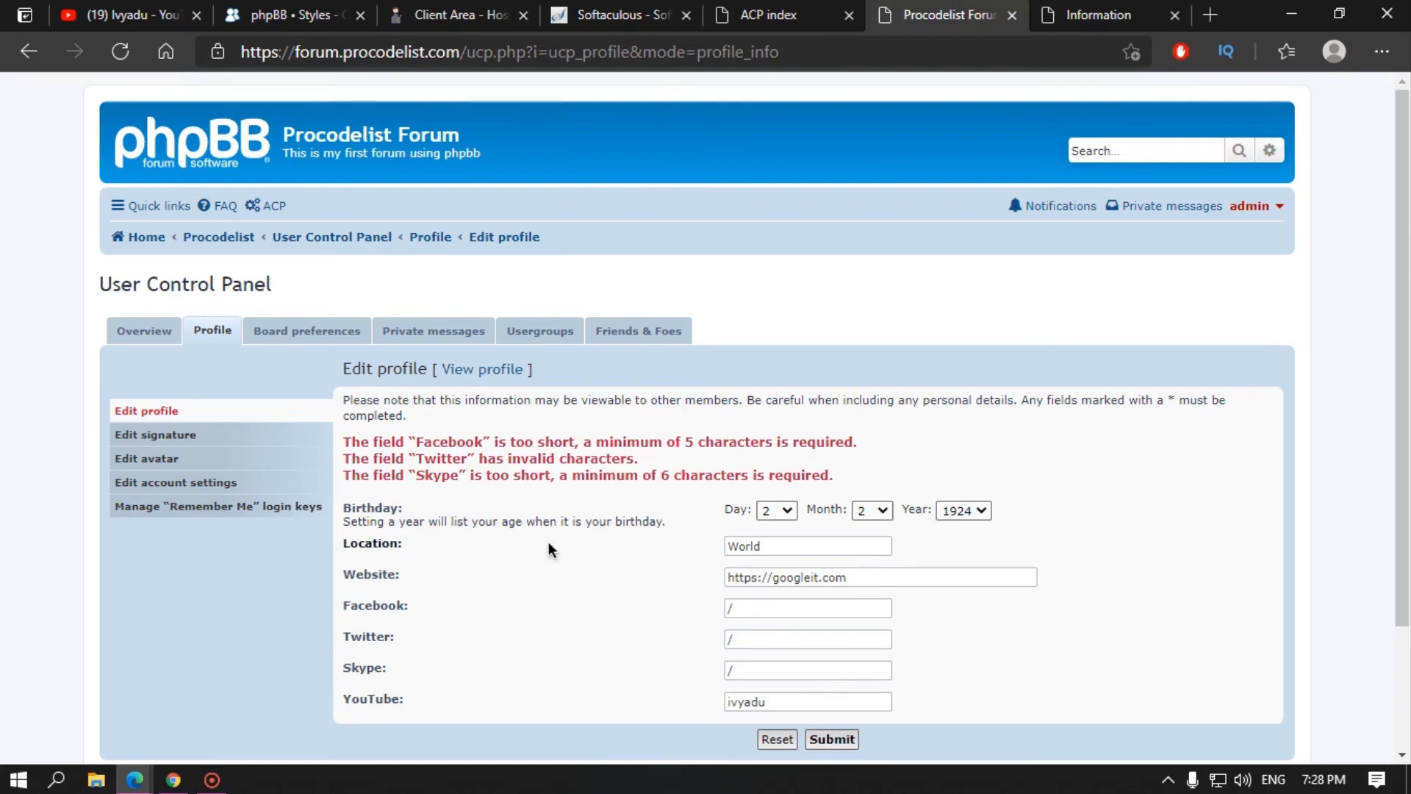
# Step: Clear the invalid '/' from Facebook, Twitter and Skype, resubmit, and review the contact labels in the UCP
pyautogui.click(745, 632)
pyautogui.click(742, 609)
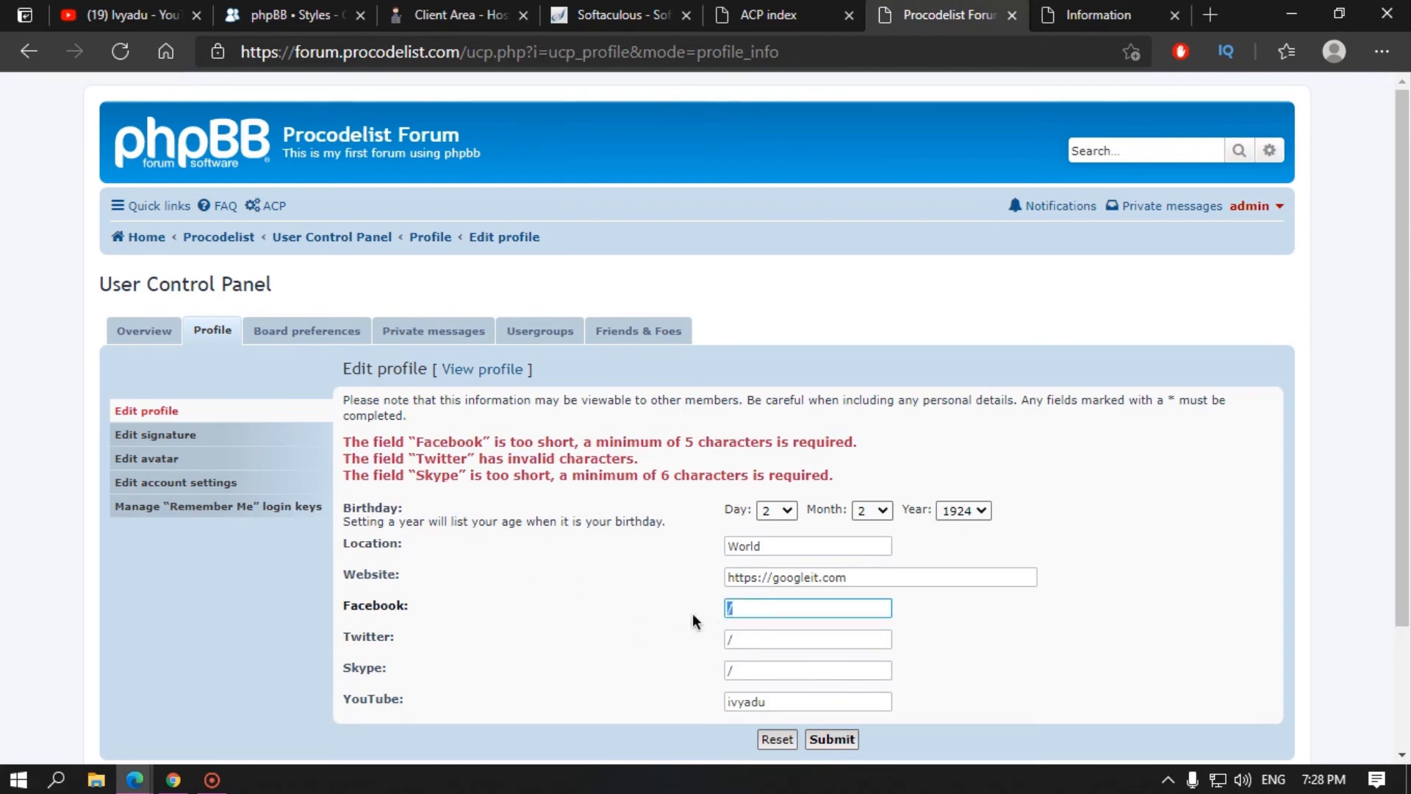
pyautogui.press('BackSpace')
pyautogui.click(766, 641)
pyautogui.press('BackSpace')
pyautogui.click(747, 666)
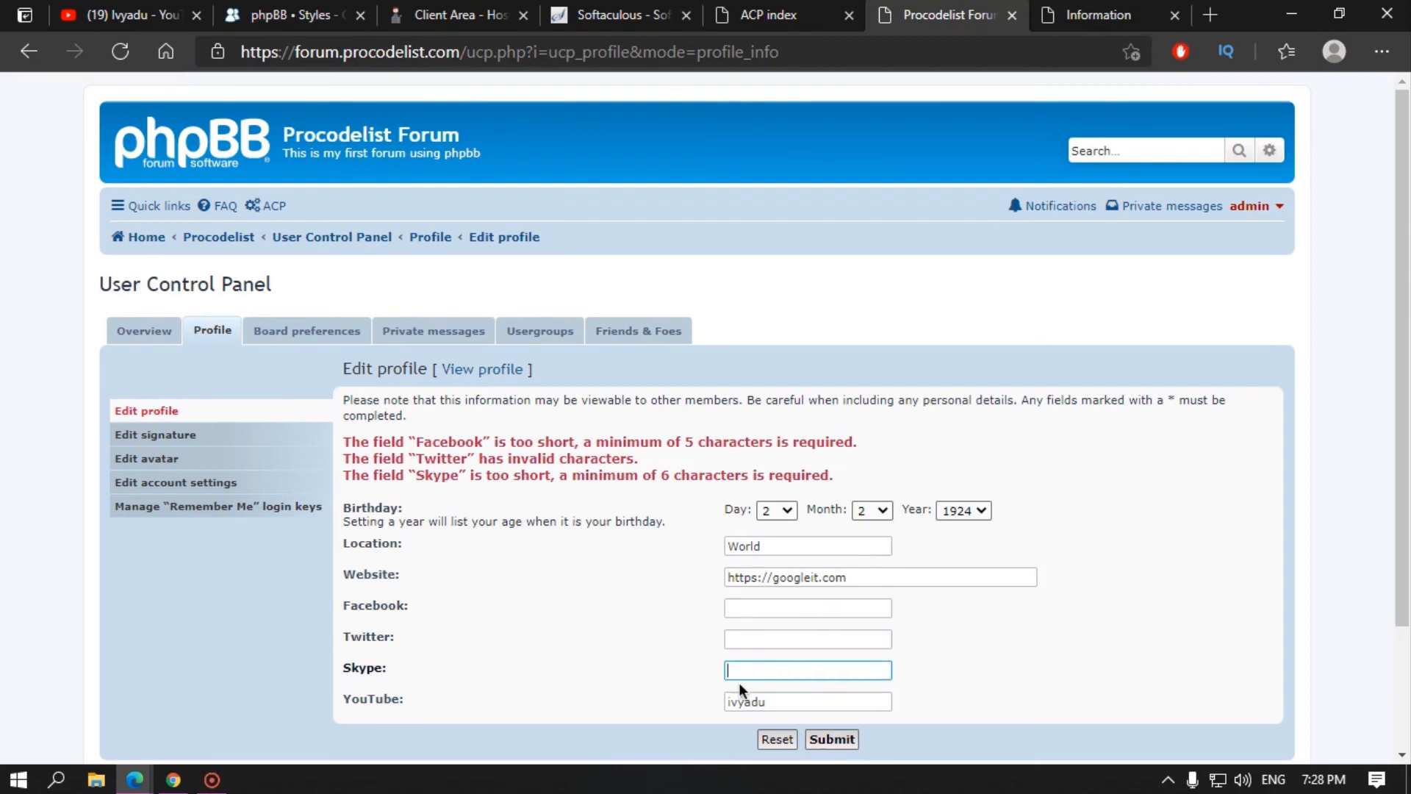
pyautogui.press('BackSpace')
pyautogui.click(831, 739)
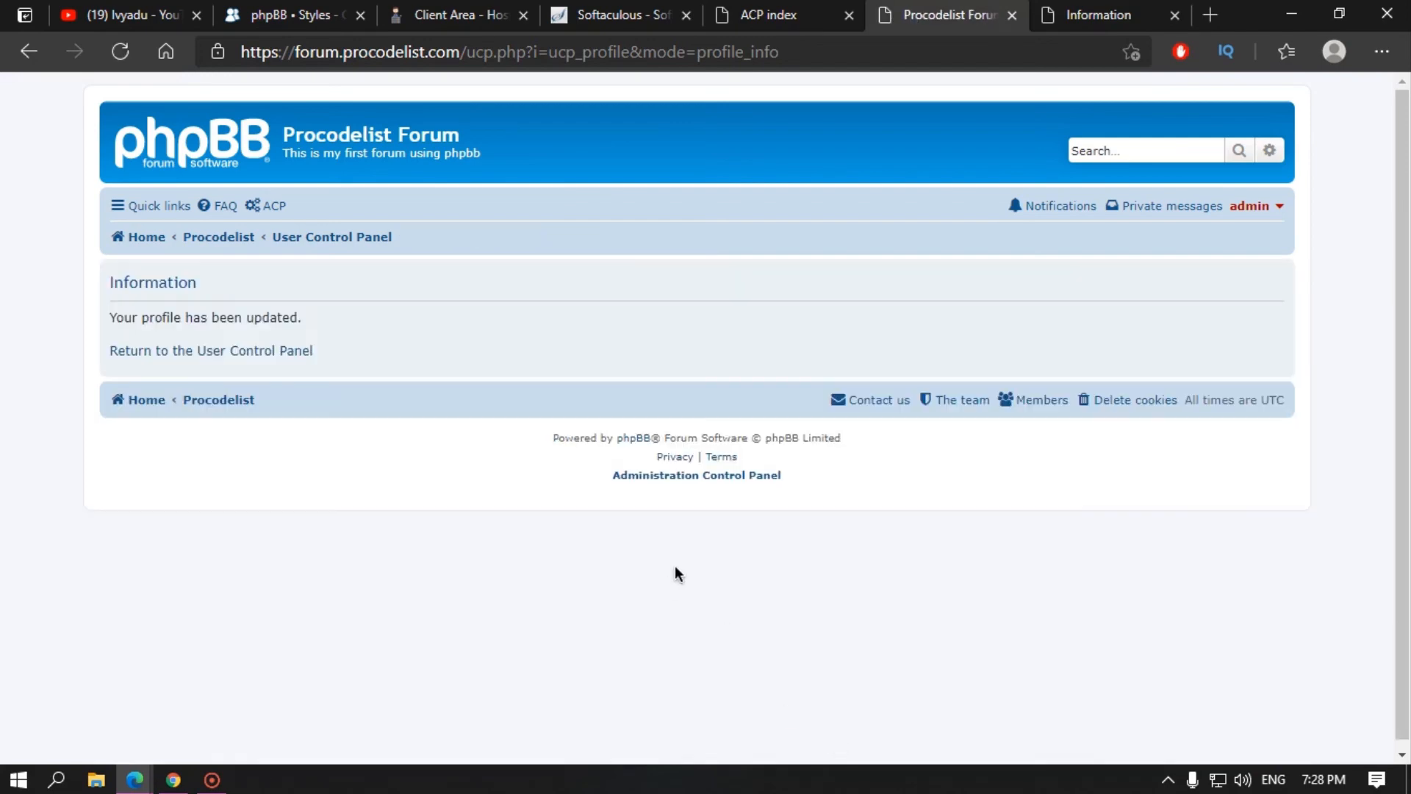
pyautogui.click(175, 353)
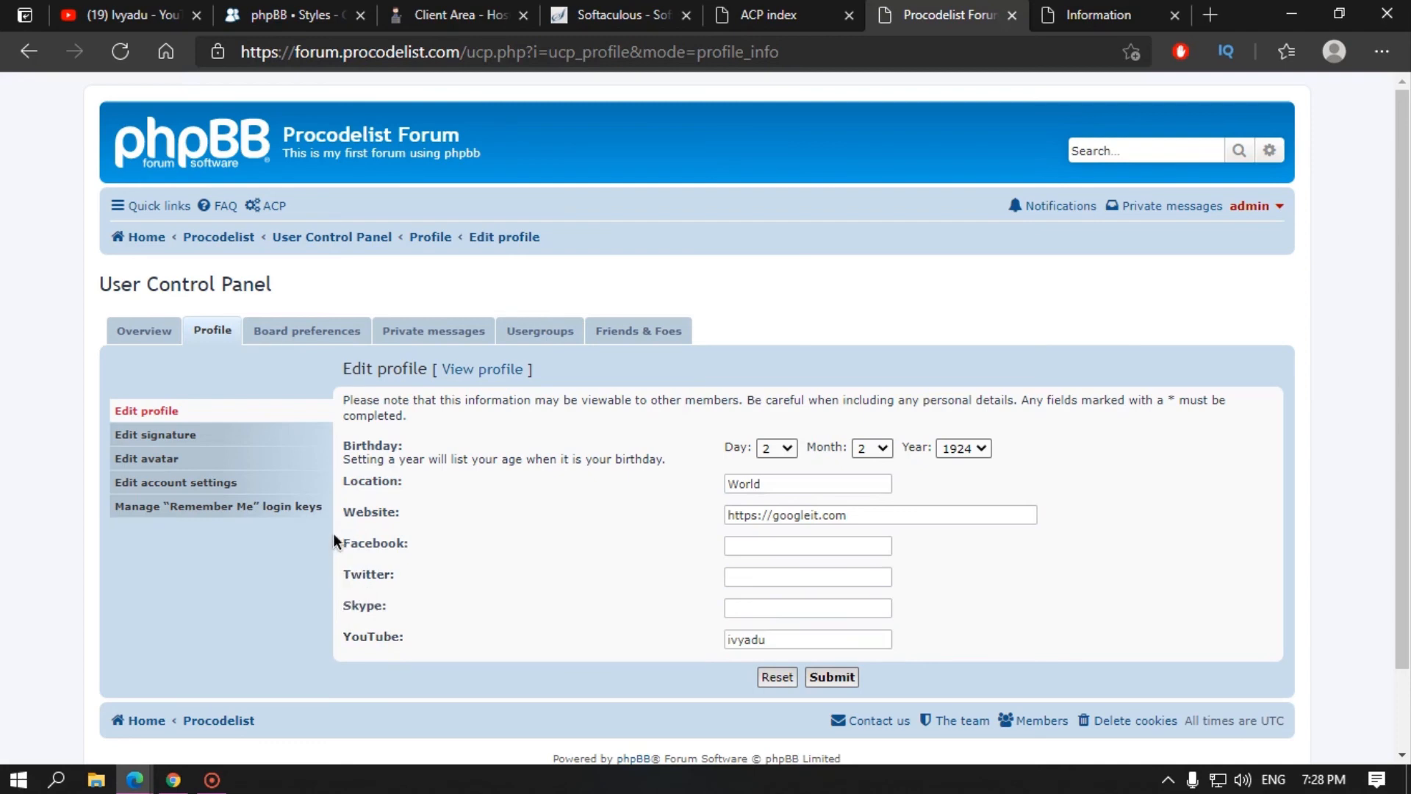
pyautogui.moveTo(350, 543); pyautogui.dragTo(425, 583)
pyautogui.click(416, 638)
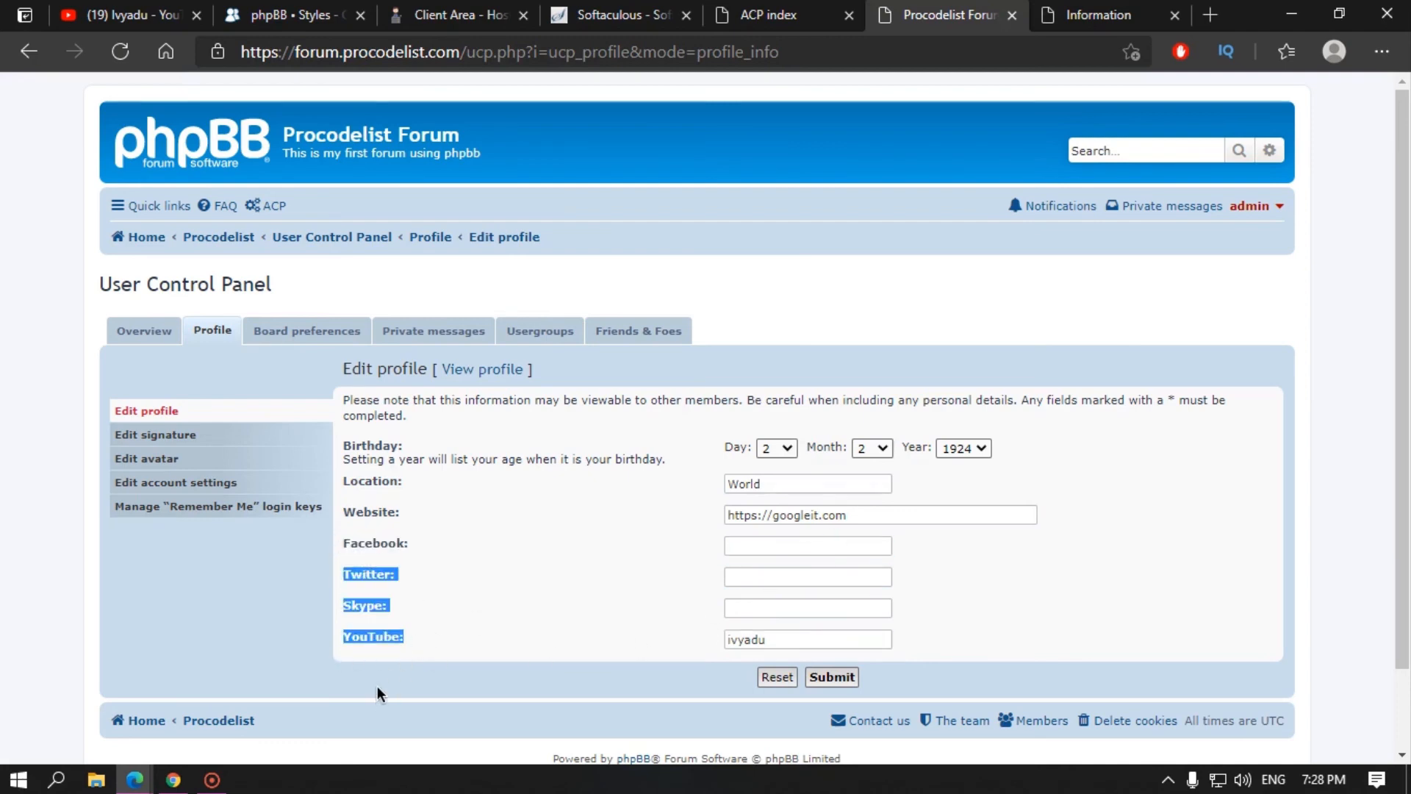
# Step: Look over the ACP confirmation page, then return to the forum's Edit profile page
pyautogui.click(1081, 15)
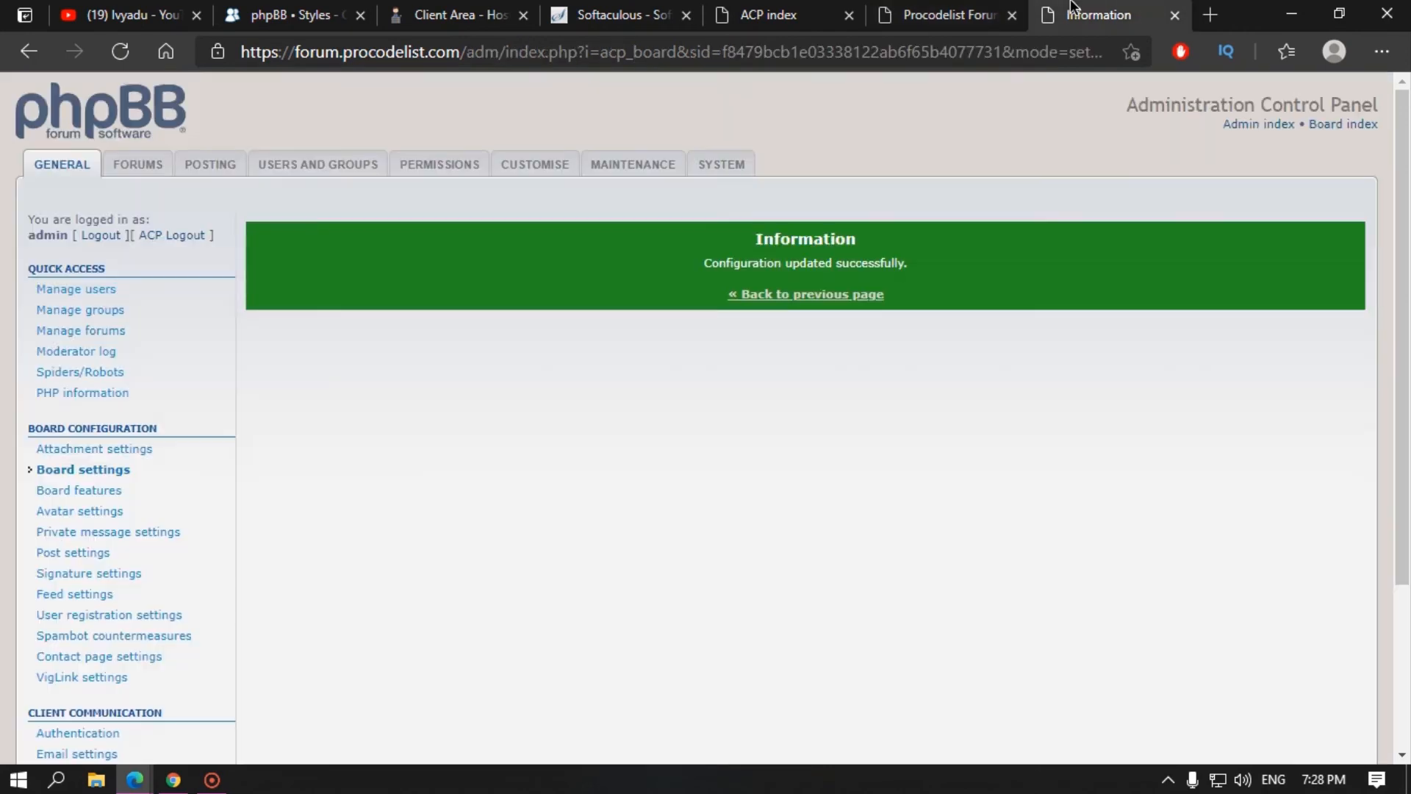
pyautogui.scroll(-5, 57, 632)
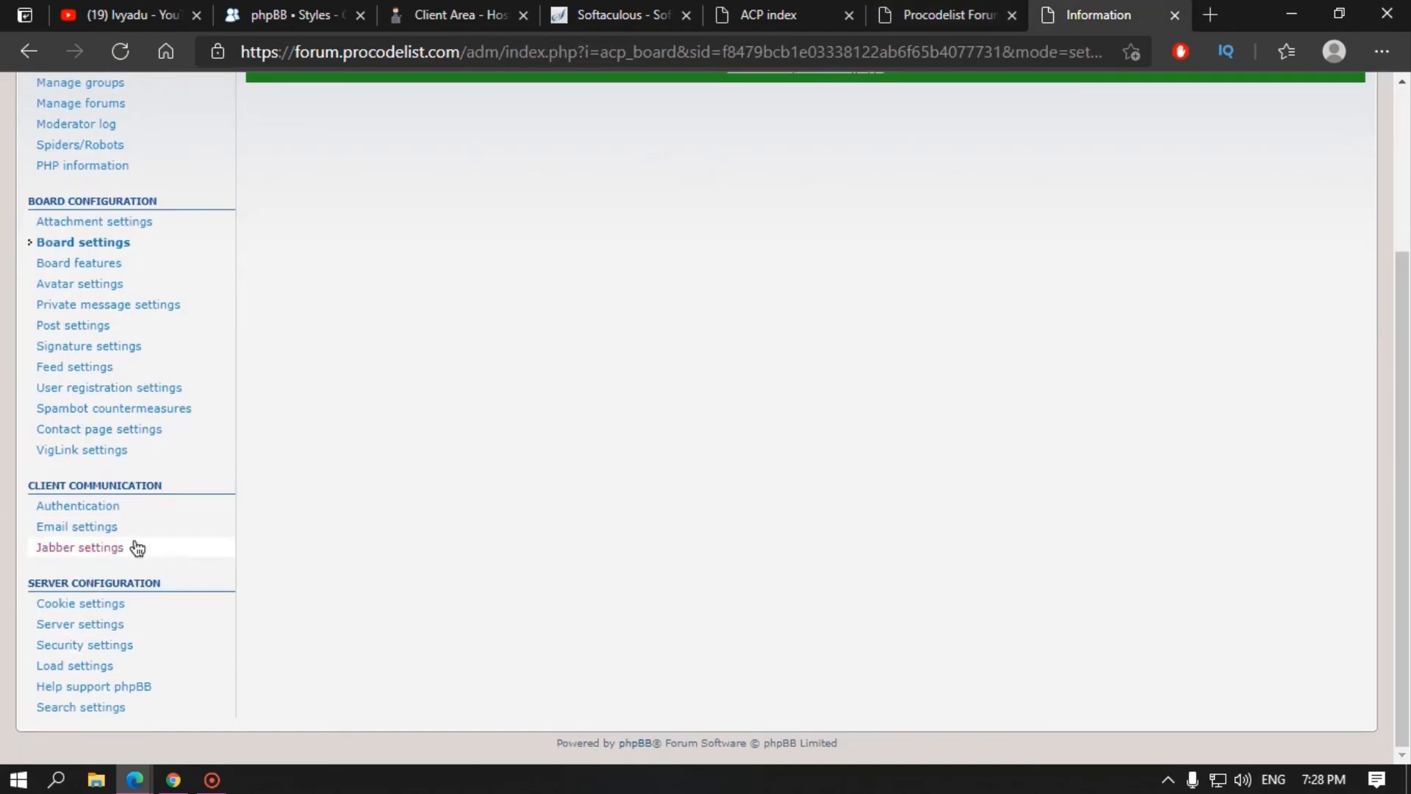
pyautogui.scroll(5, 730, 400)
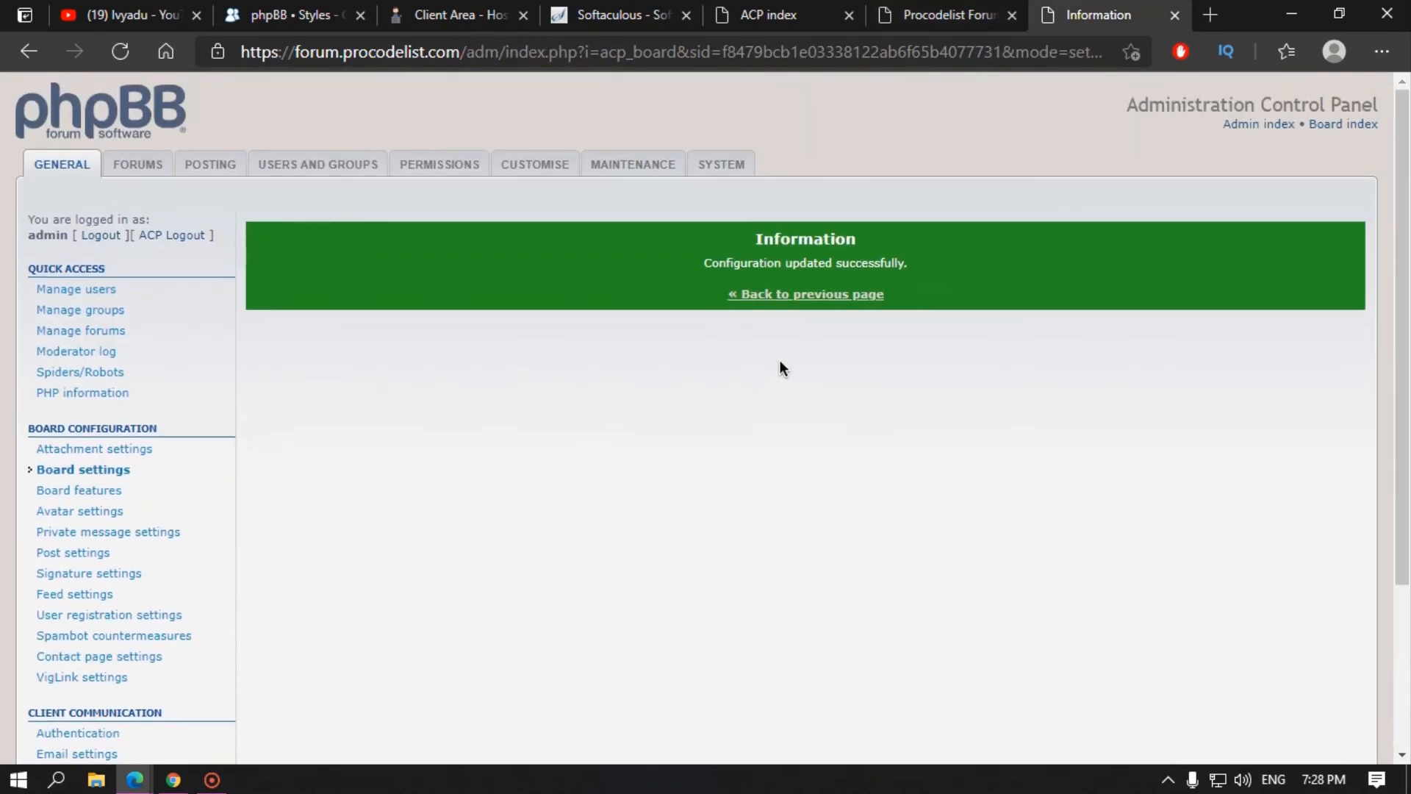
pyautogui.click(952, 15)
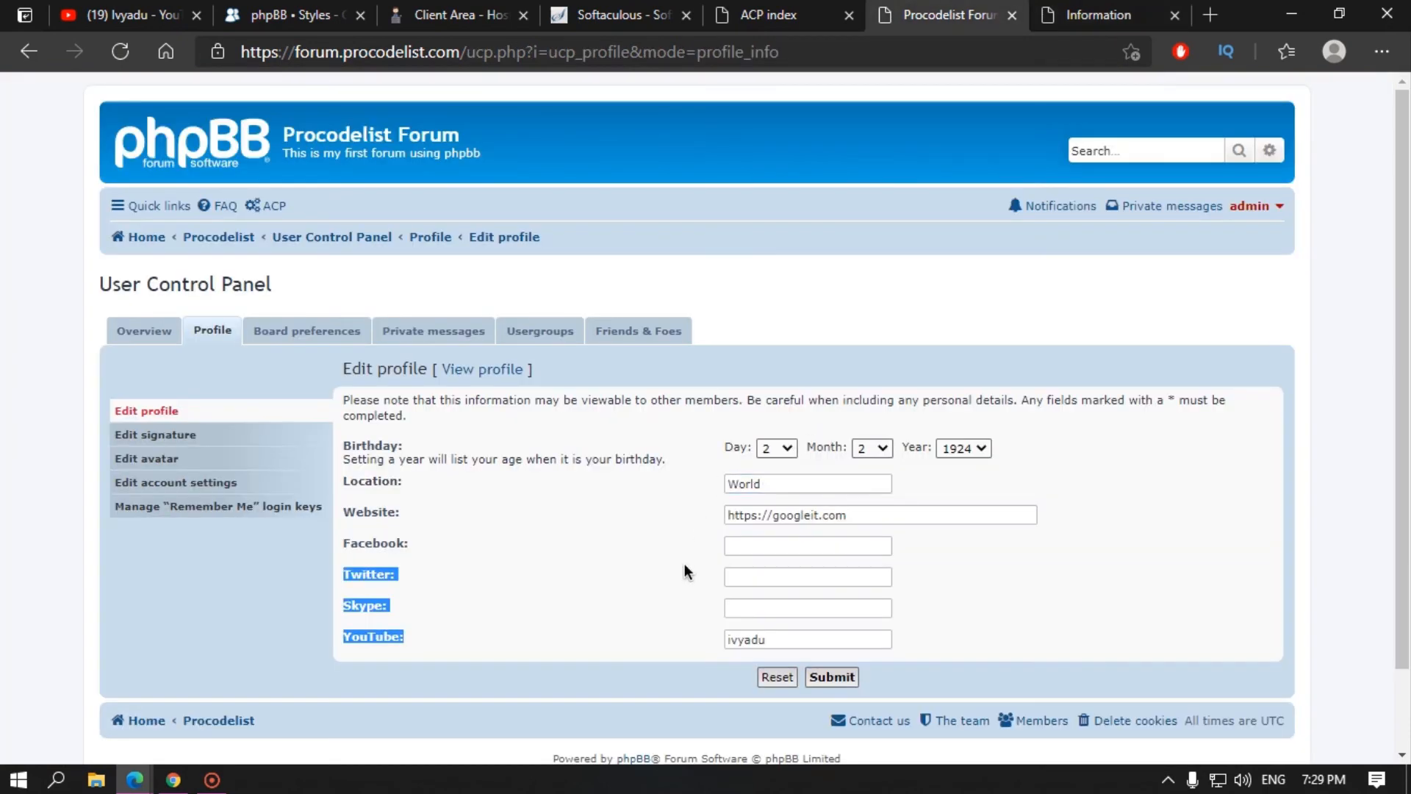
pyautogui.click(760, 544)
# Step: Save the signature 'your quote', return to the user control panel, and open Edit avatar
pyautogui.click(158, 435)
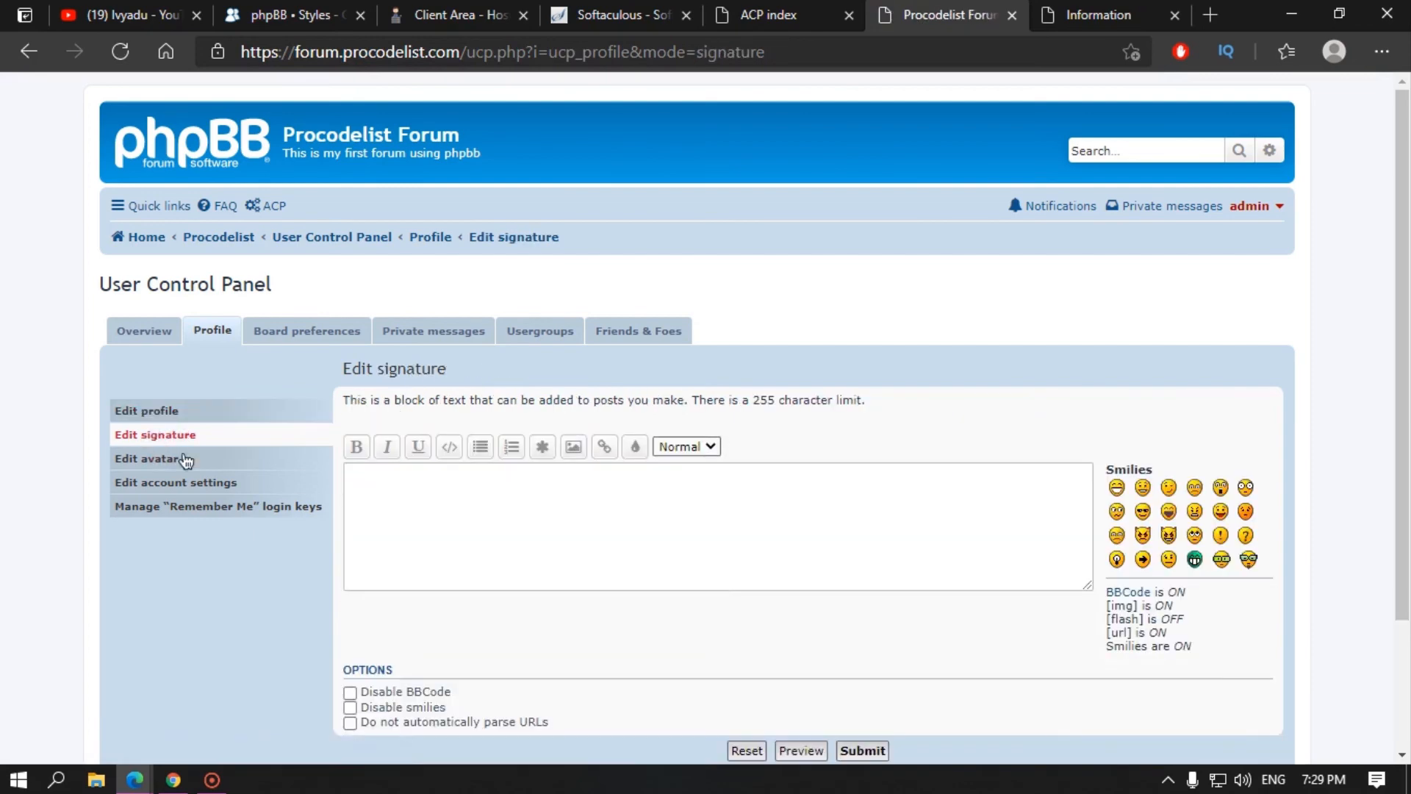
pyautogui.click(367, 485)
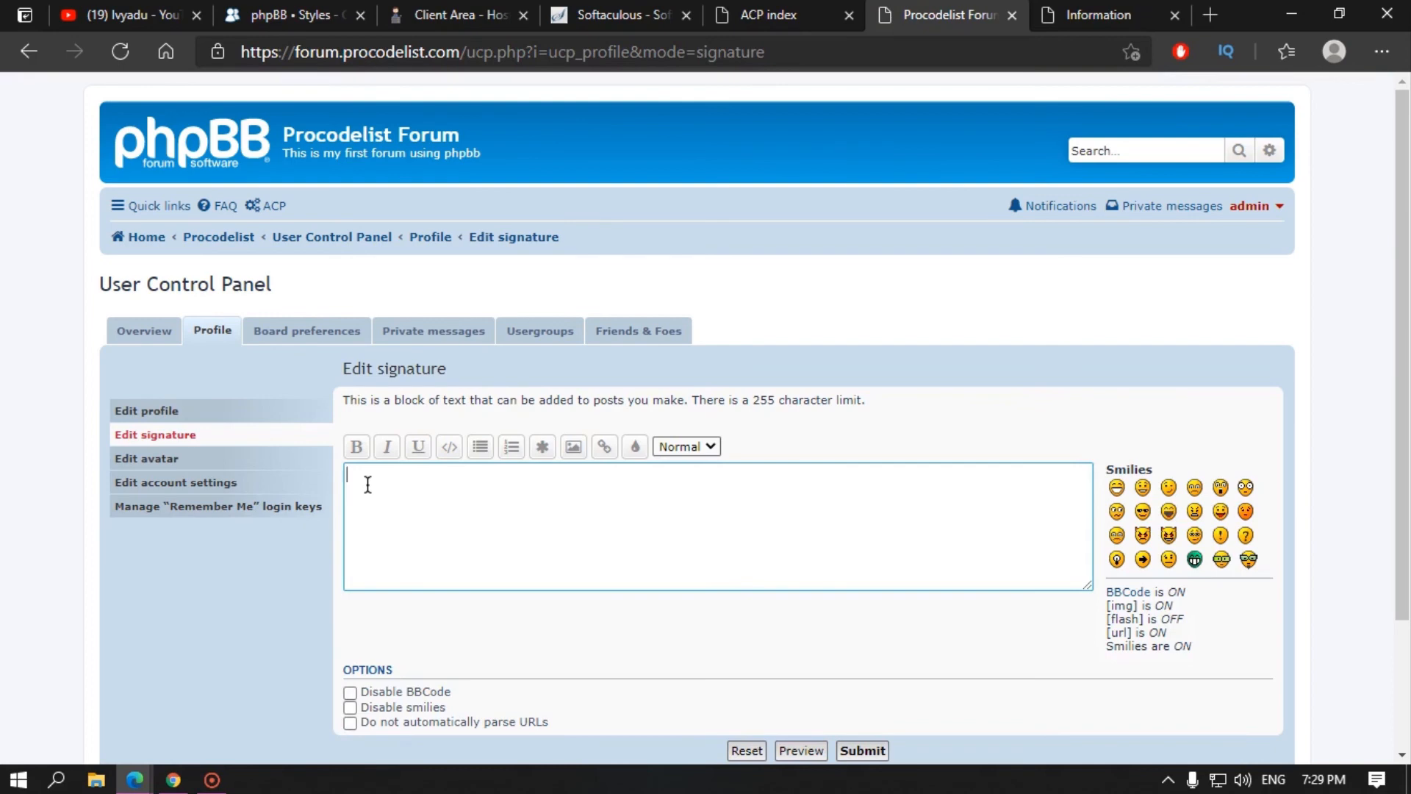
pyautogui.write('your quote')
pyautogui.click(863, 752)
pyautogui.click(240, 356)
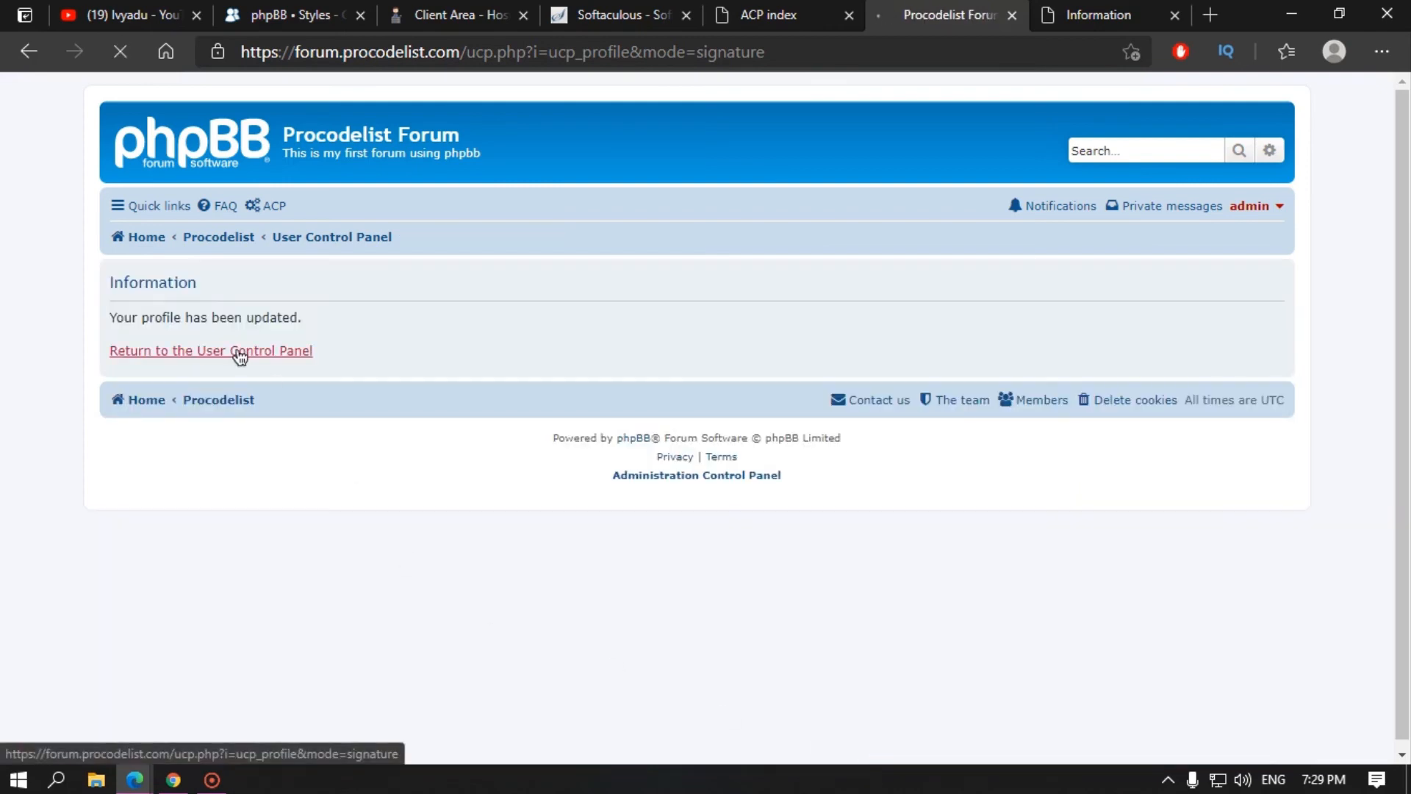
pyautogui.click(191, 463)
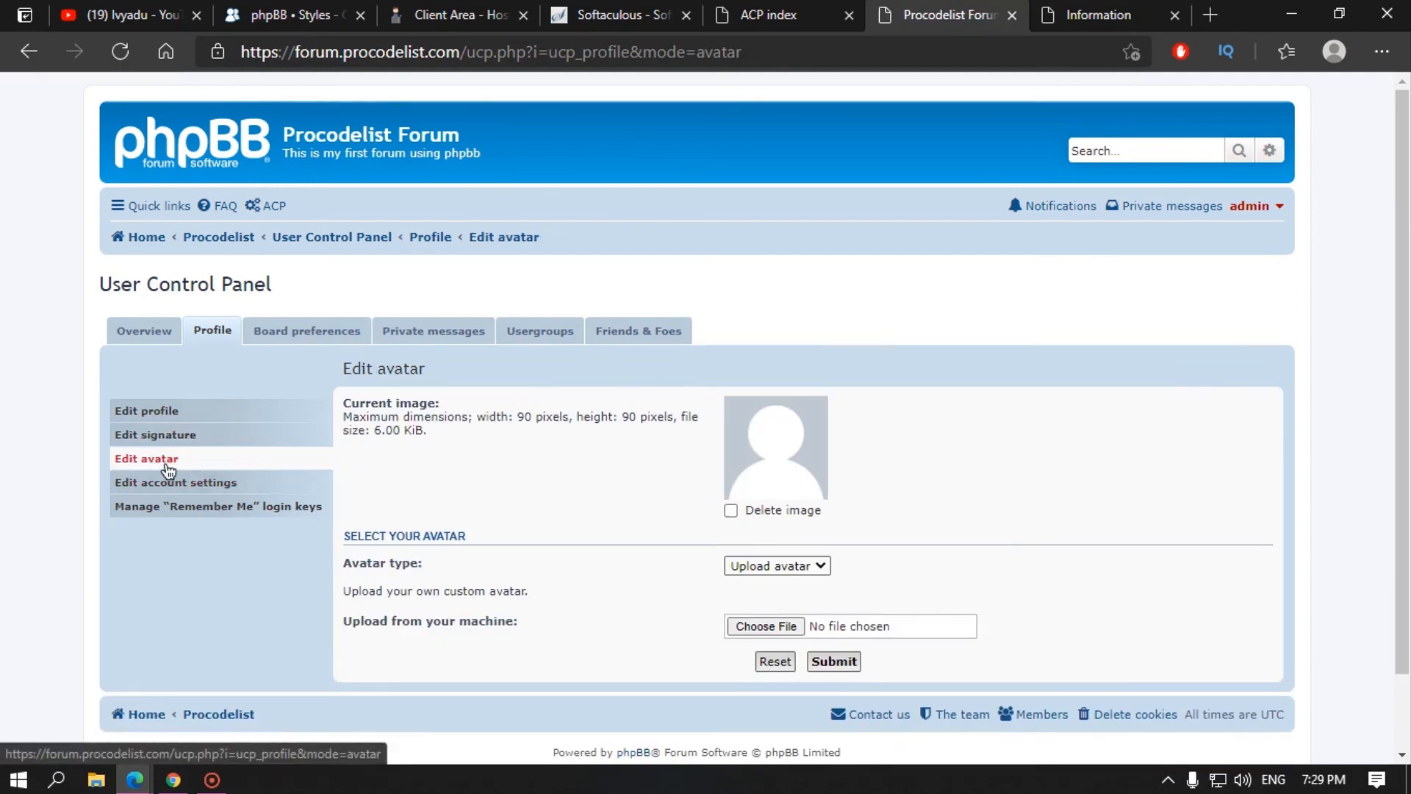
# Step: Select profile.jpg from D:\Microsoft Edge Downloads as the avatar image file
pyautogui.click(765, 626)
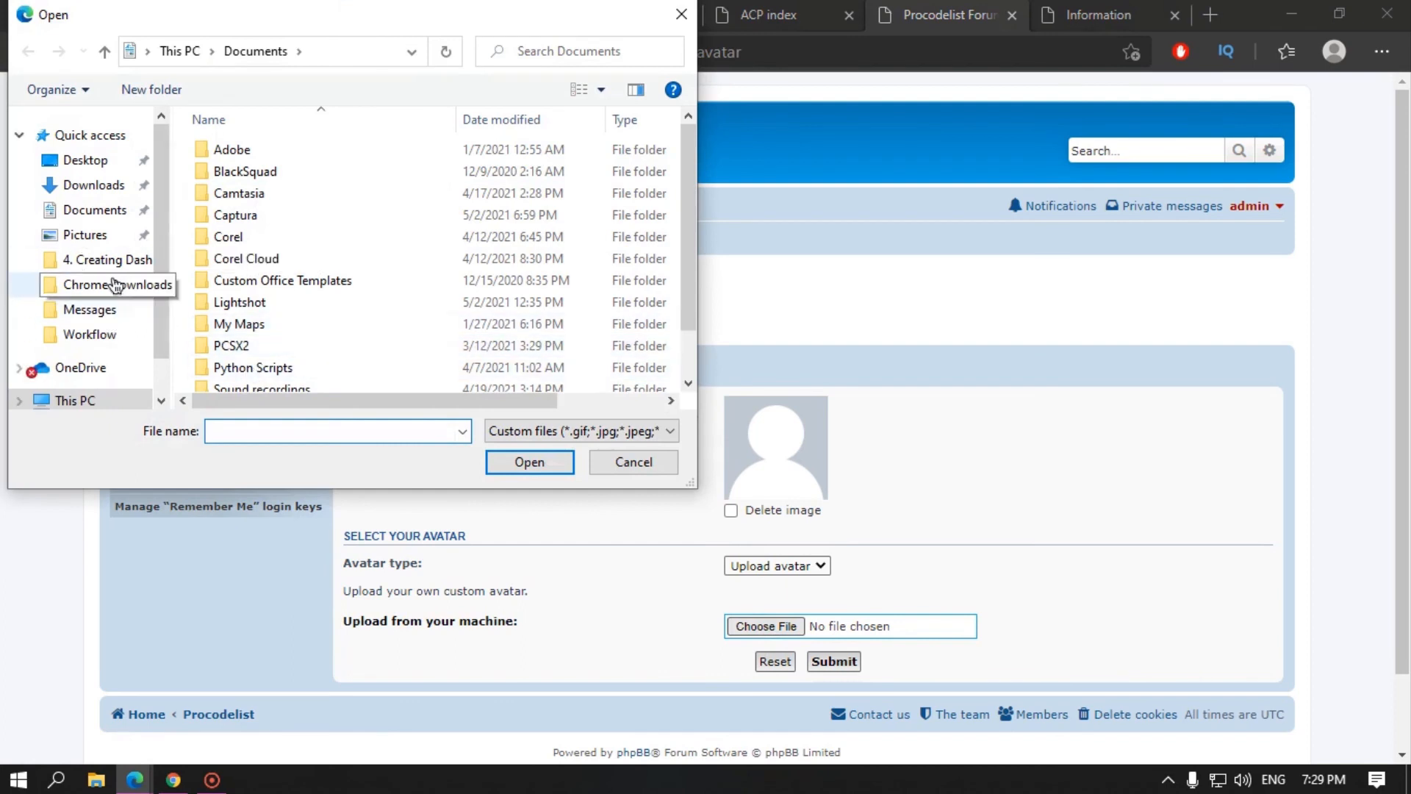
pyautogui.click(114, 397)
pyautogui.scroll(-5, 295, 342)
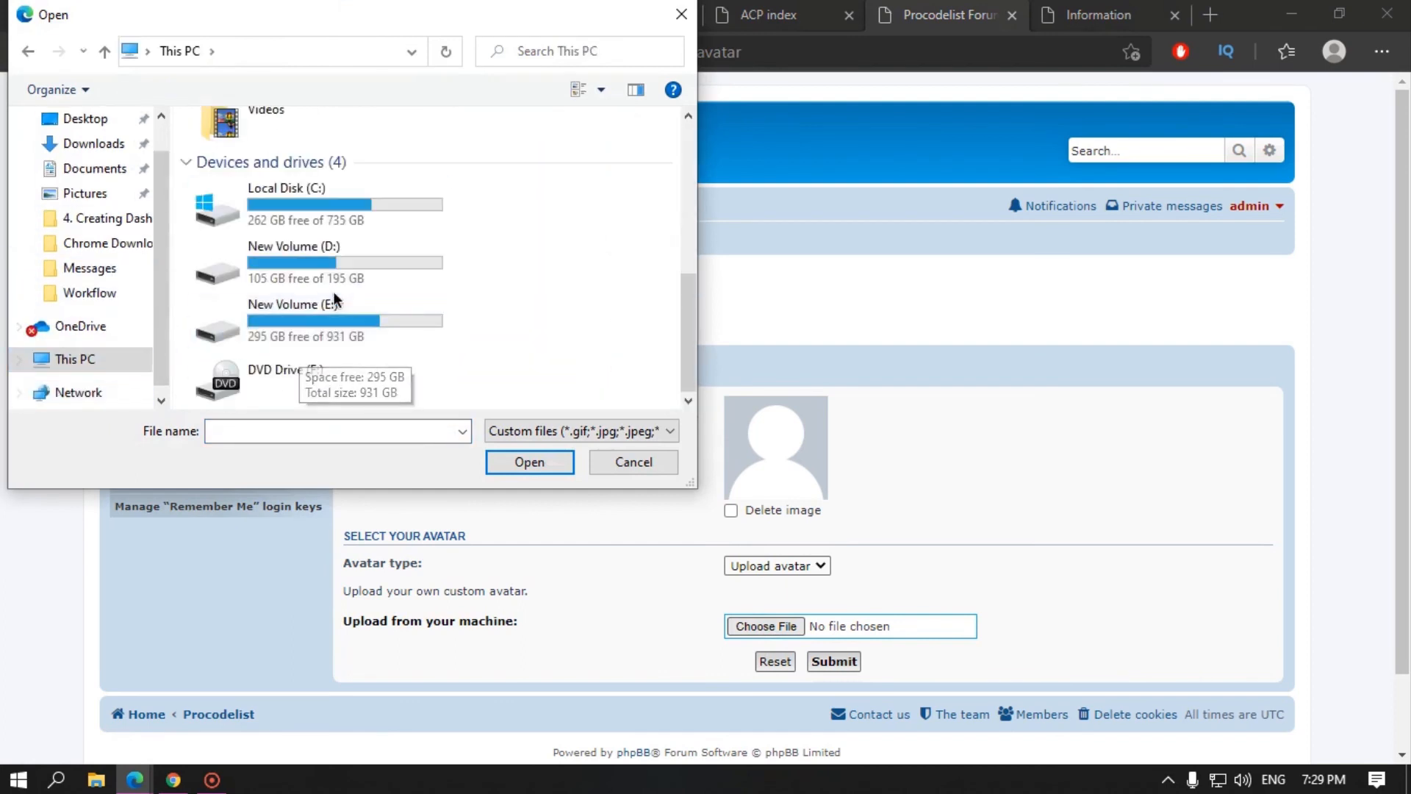
pyautogui.doubleClick(333, 287)
pyautogui.scroll(-2, 278, 294)
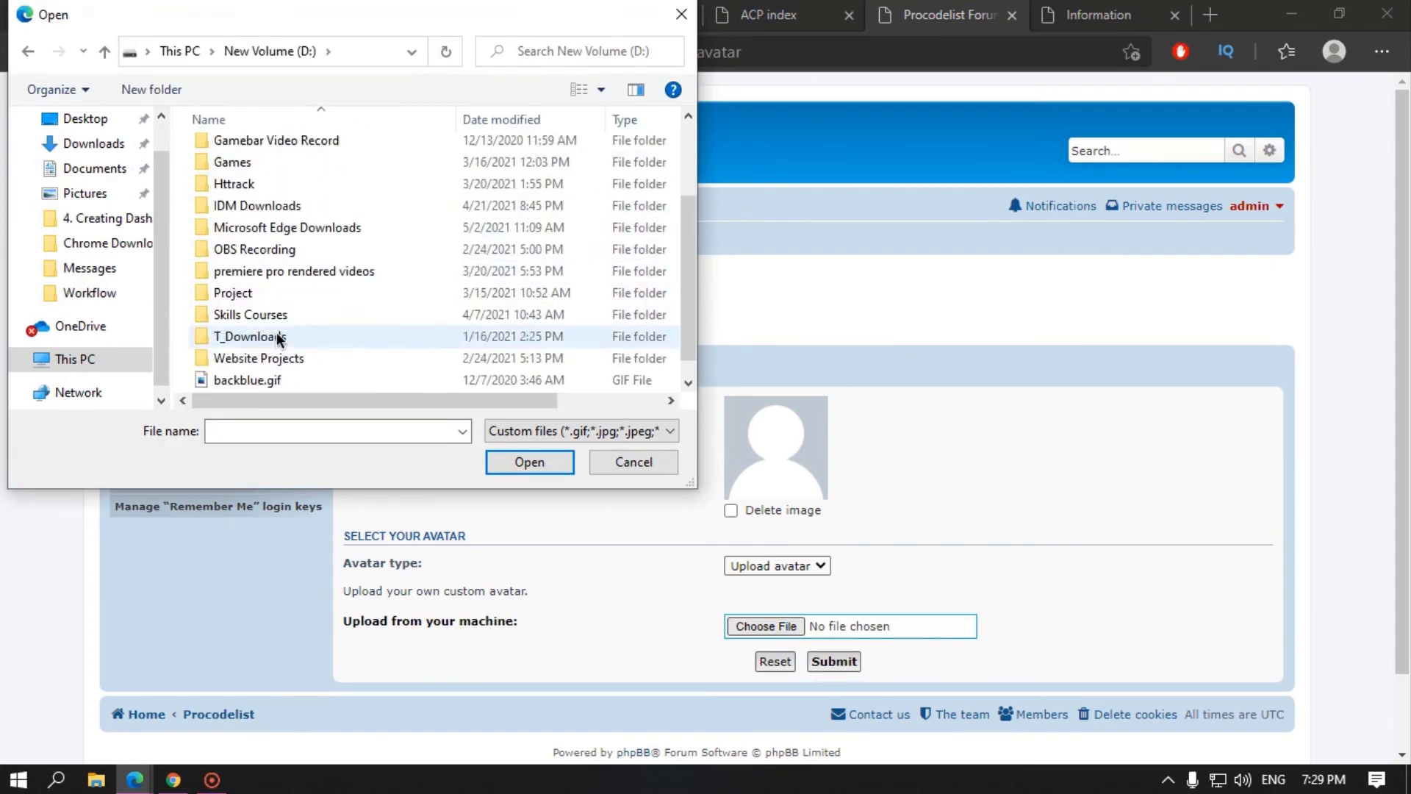
pyautogui.doubleClick(282, 224)
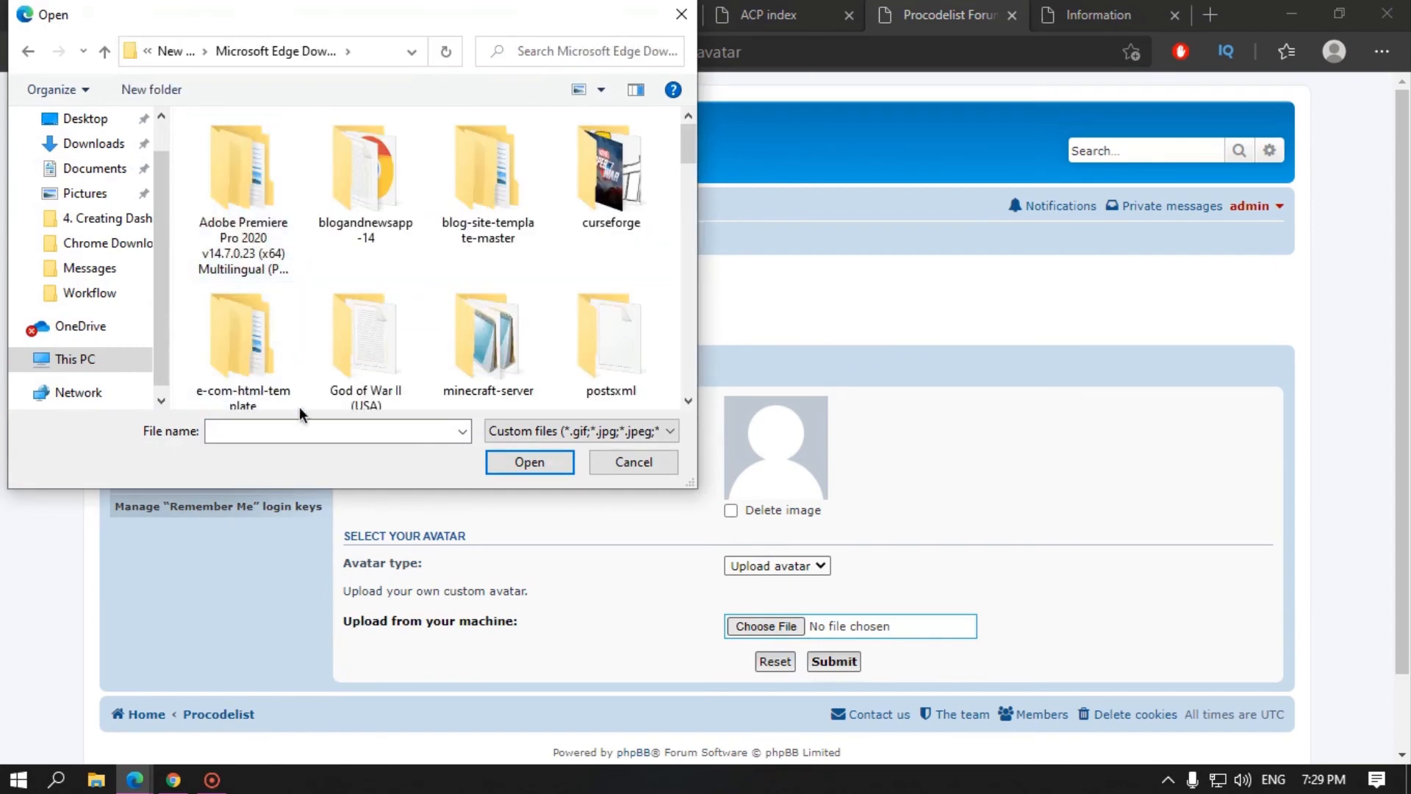
pyautogui.click(303, 432)
pyautogui.write('pro')
pyautogui.press('Down')
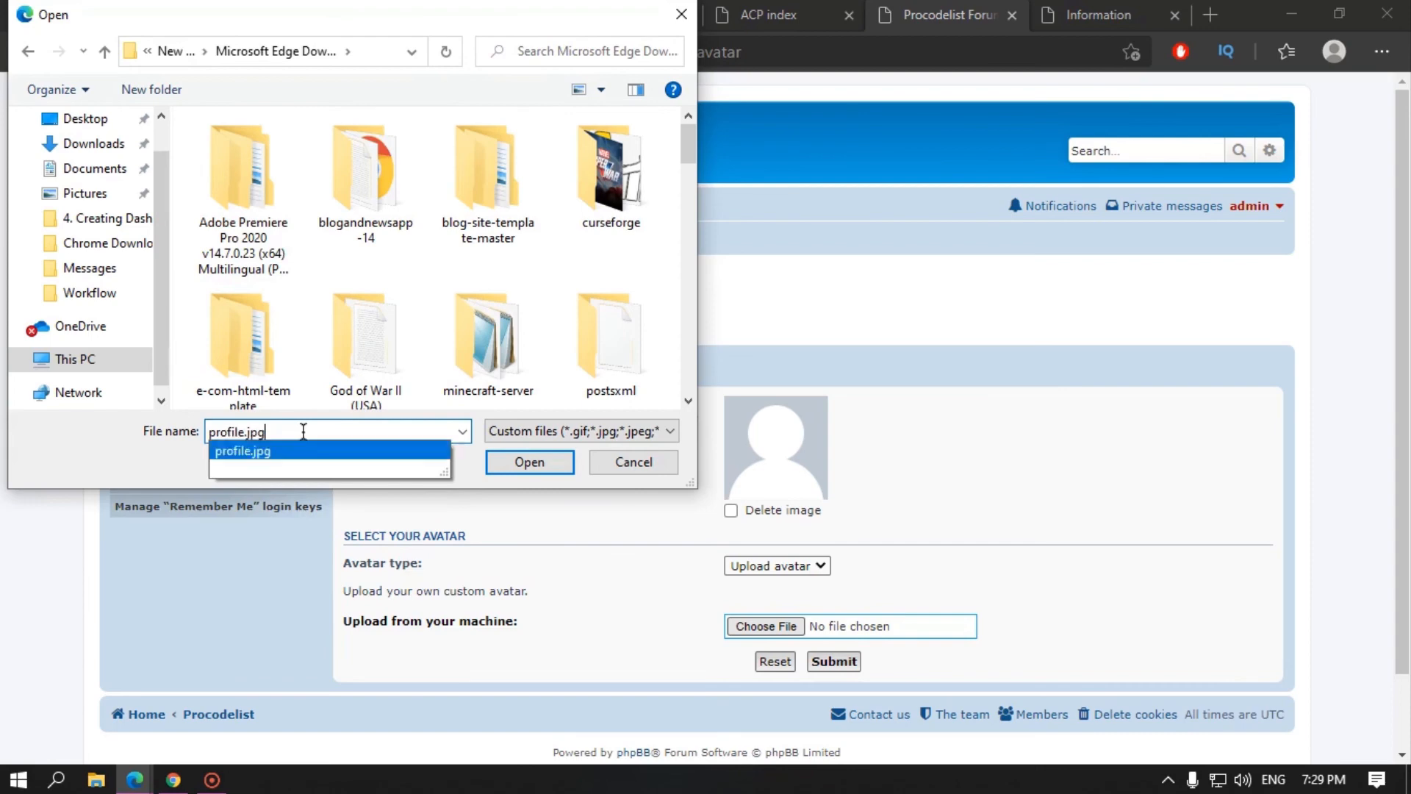
pyautogui.press('Return')
# Step: Upload the avatar and check the avatar file size and maximum width limits
pyautogui.click(833, 661)
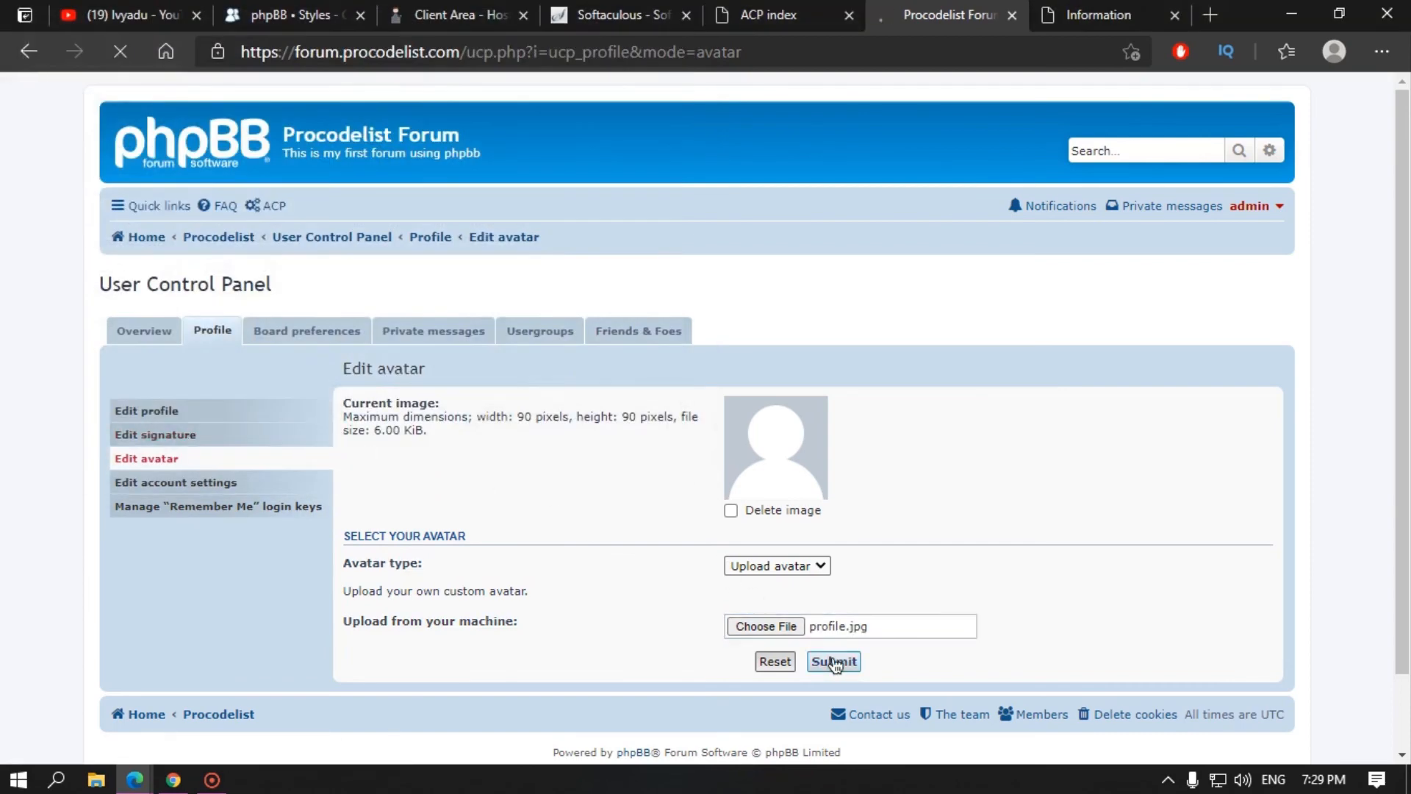
pyautogui.click(218, 349)
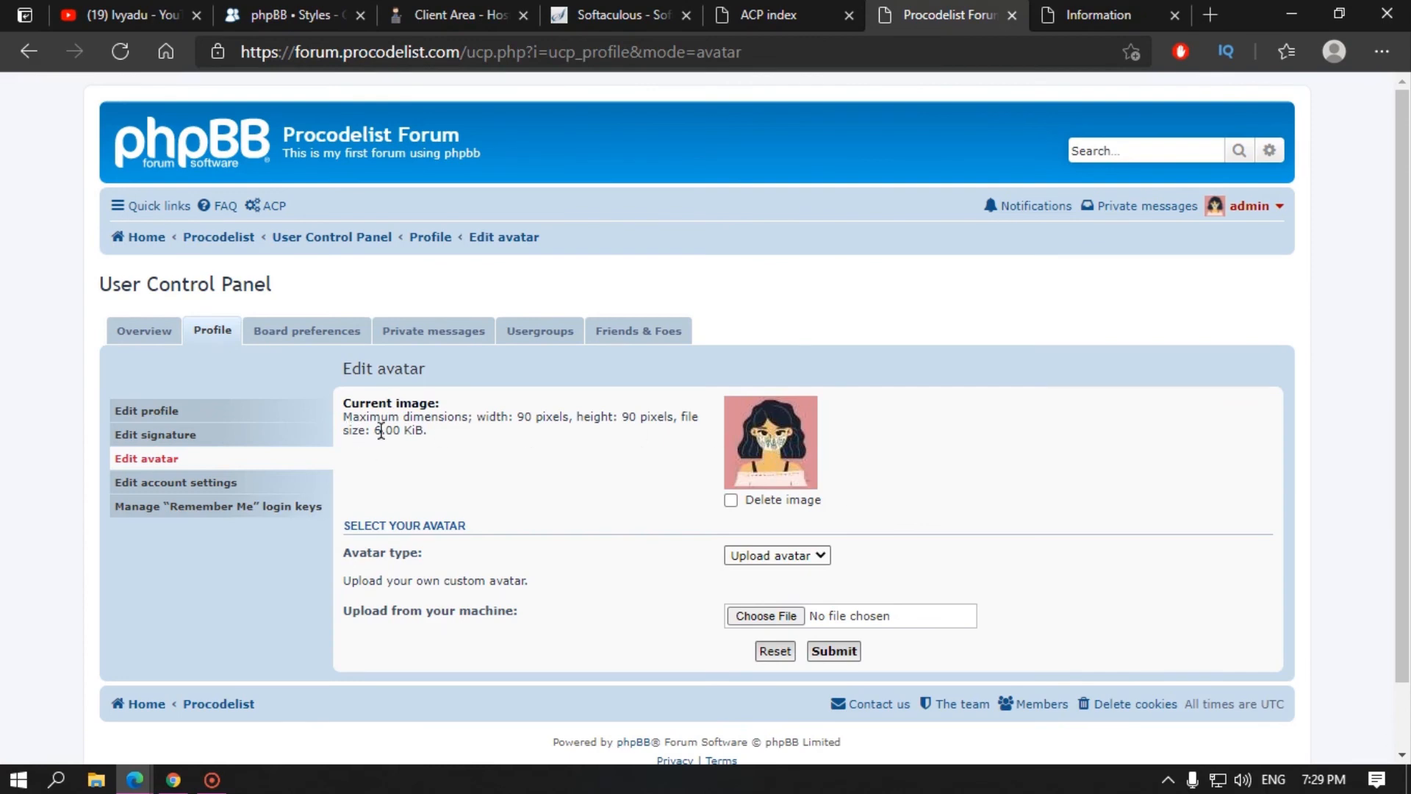
pyautogui.moveTo(372, 431); pyautogui.dragTo(392, 432)
pyautogui.moveTo(510, 416); pyautogui.dragTo(600, 417)
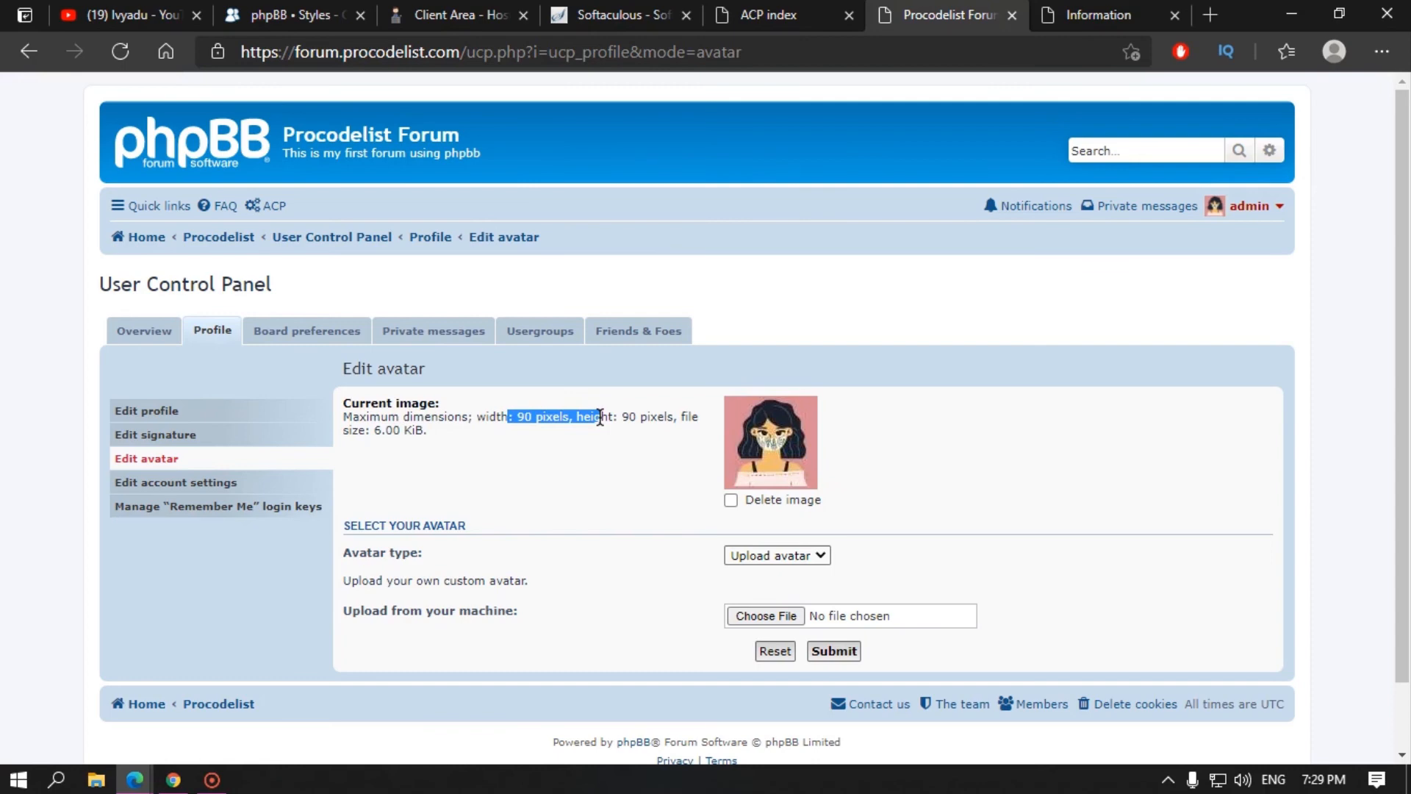
# Step: Browse account settings, Remember Me login keys, and the board display and notification preferences
pyautogui.click(205, 491)
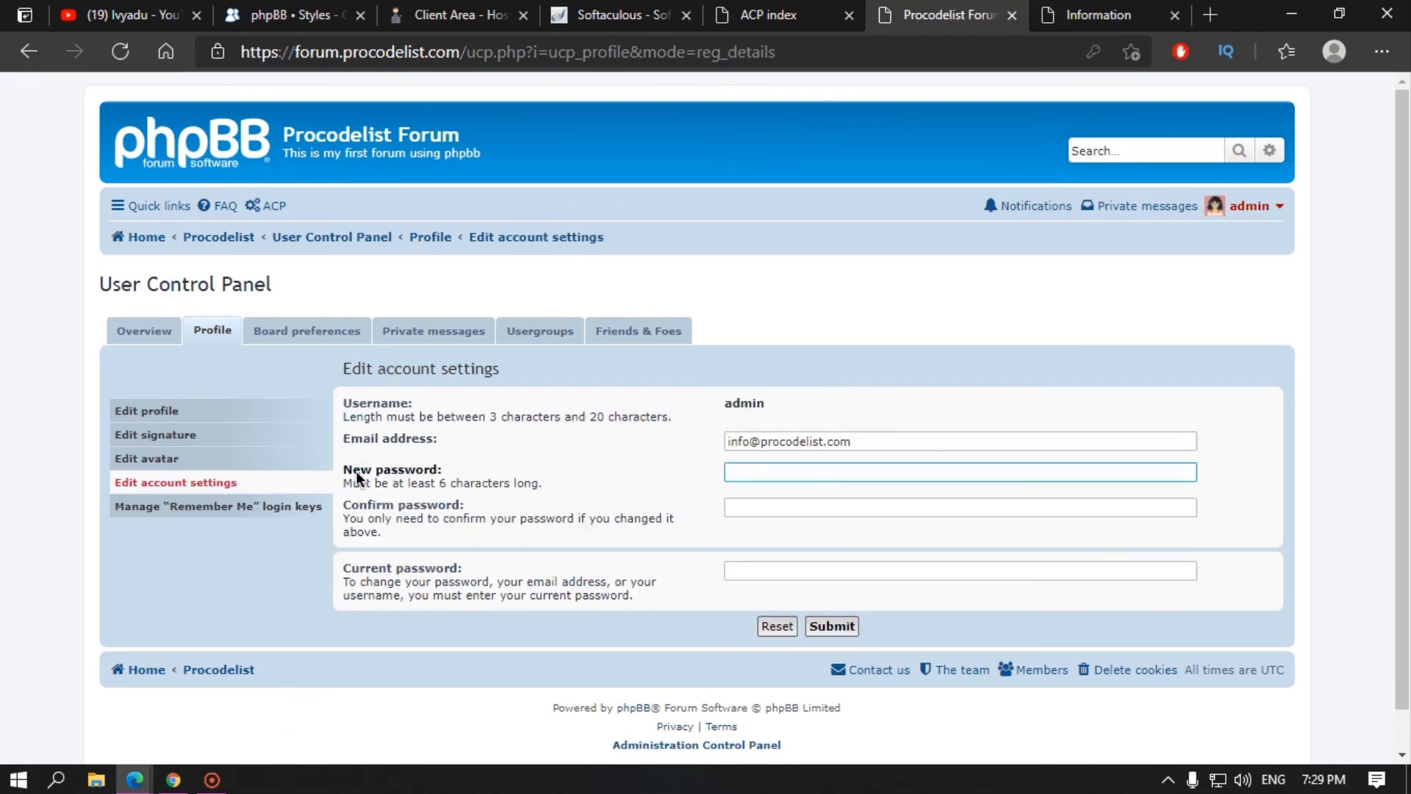
pyautogui.click(208, 513)
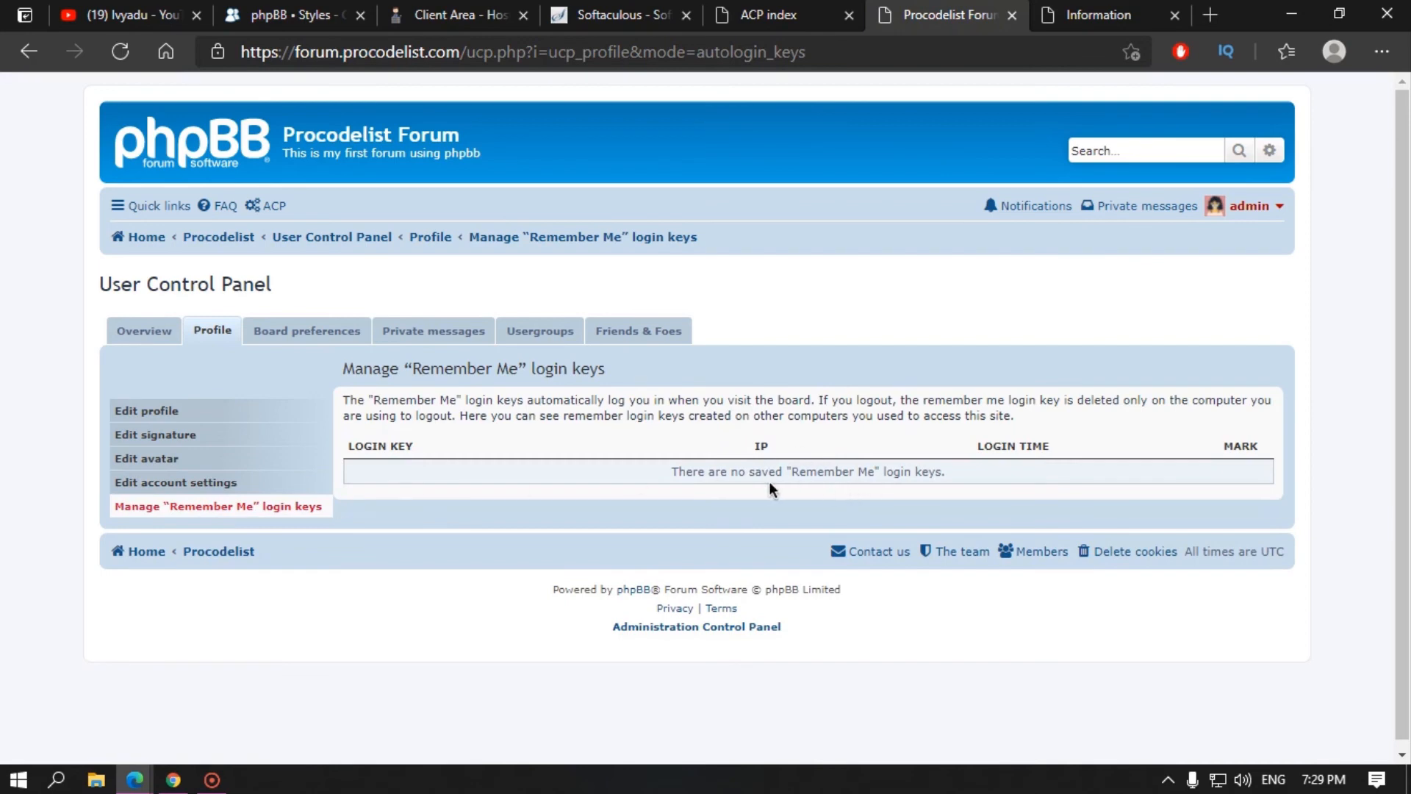
pyautogui.click(306, 332)
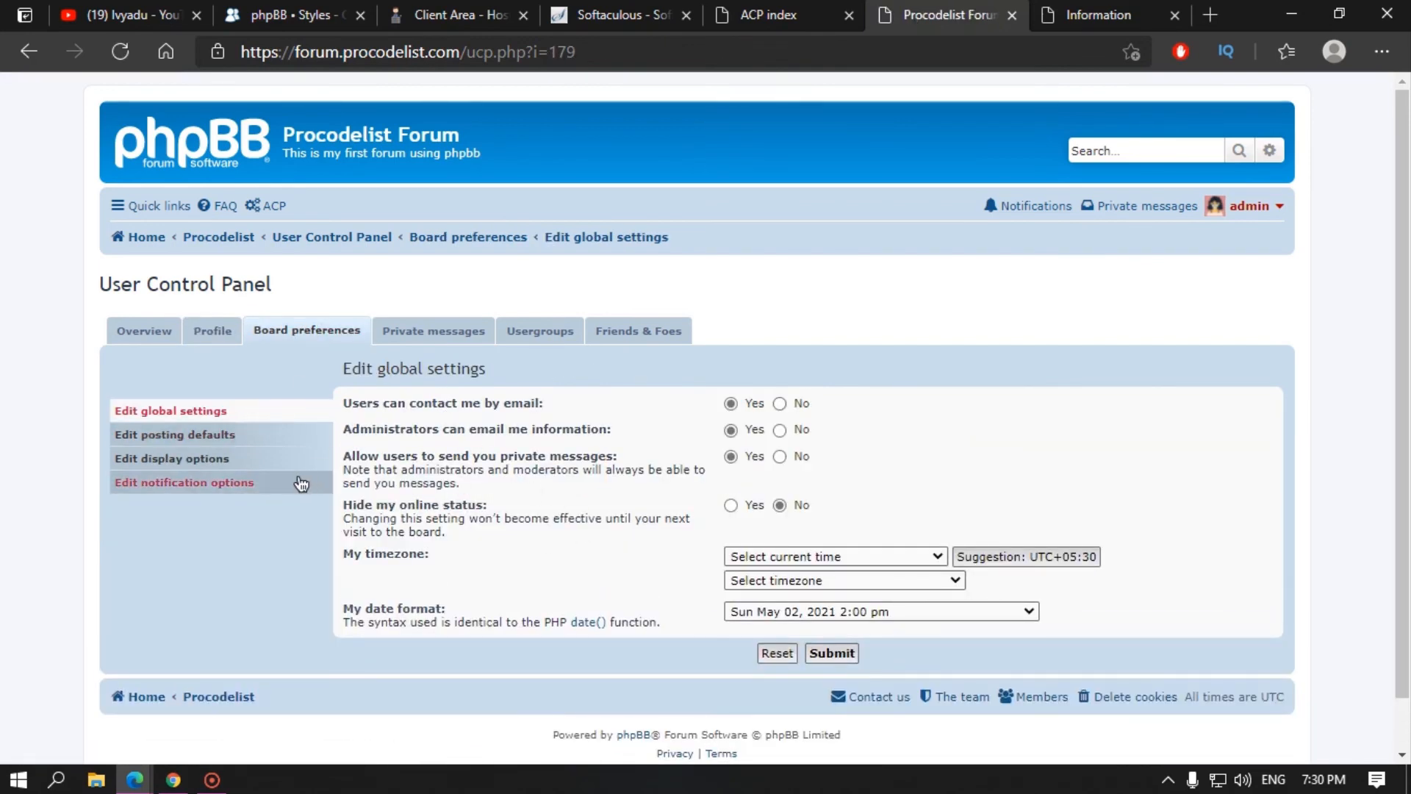
pyautogui.click(254, 458)
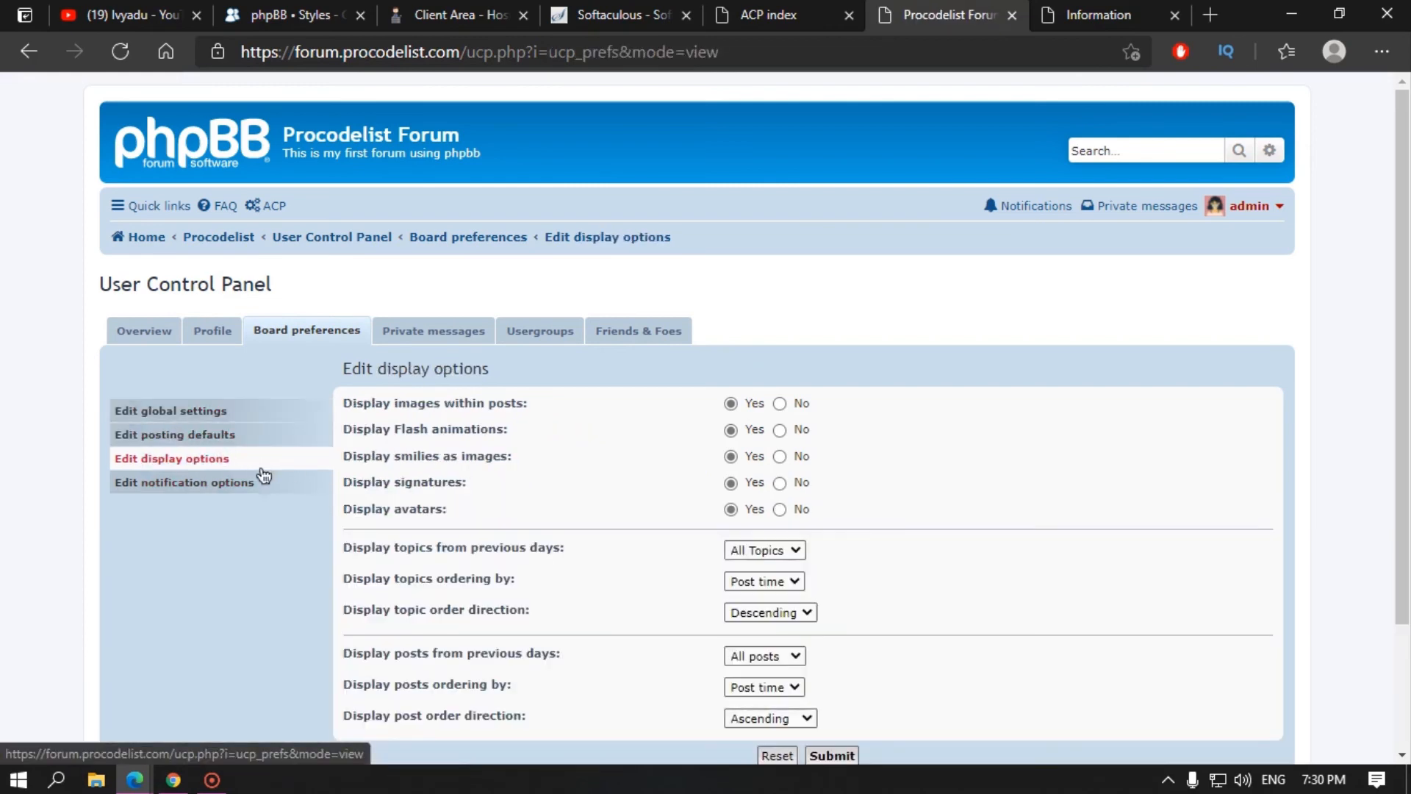
pyautogui.click(252, 486)
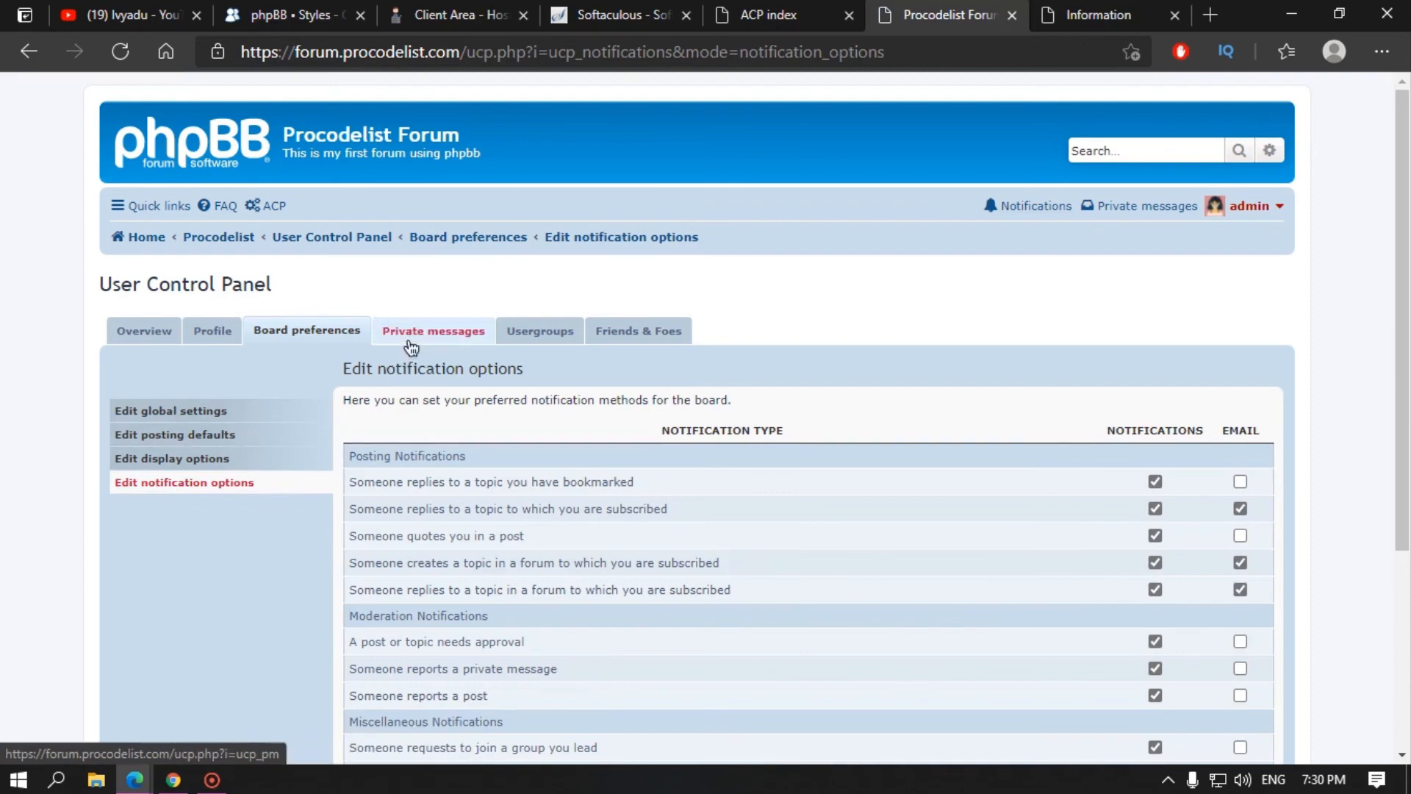
# Step: Review the private messages inbox, outbox, sent folder, compose form, drafts, and rules pages
pyautogui.click(411, 335)
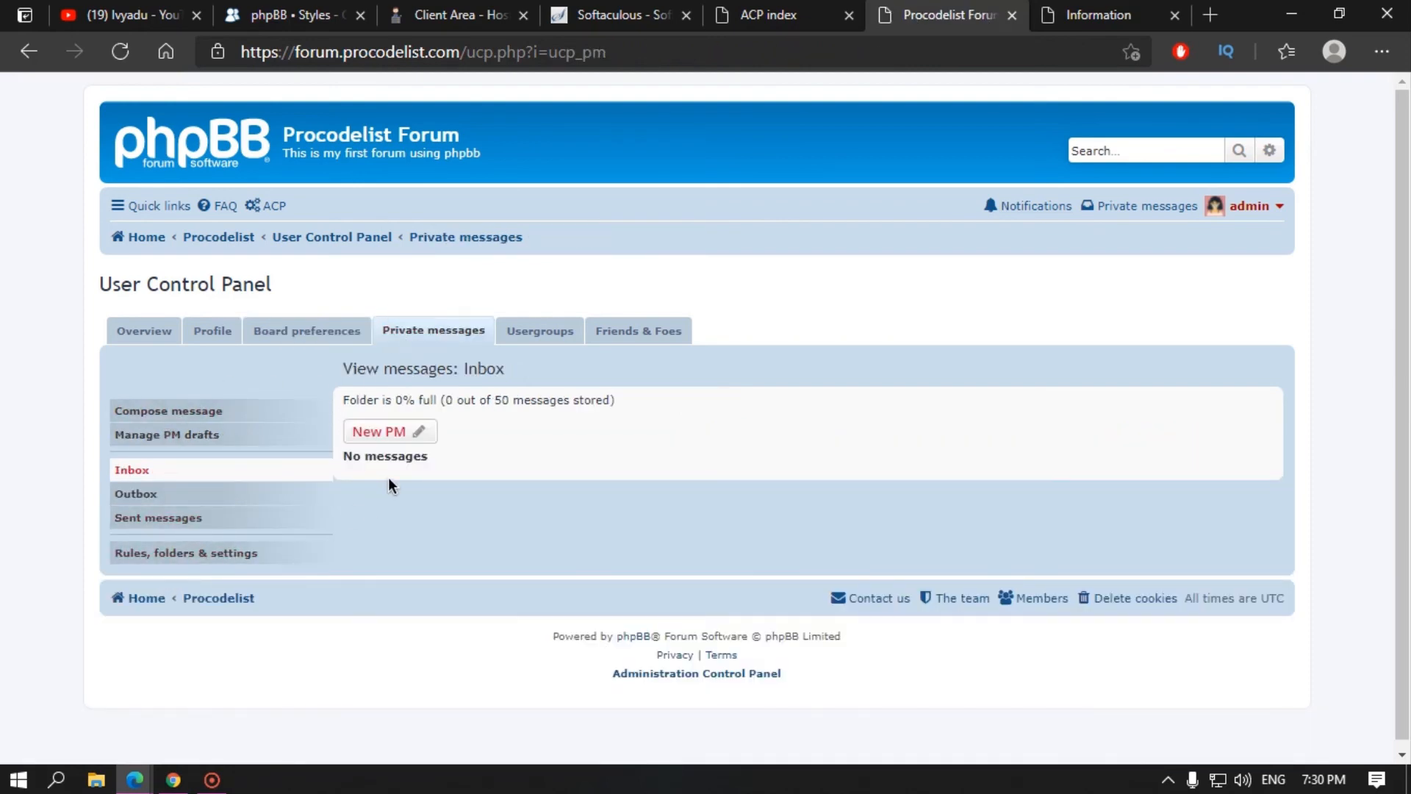
pyautogui.click(173, 494)
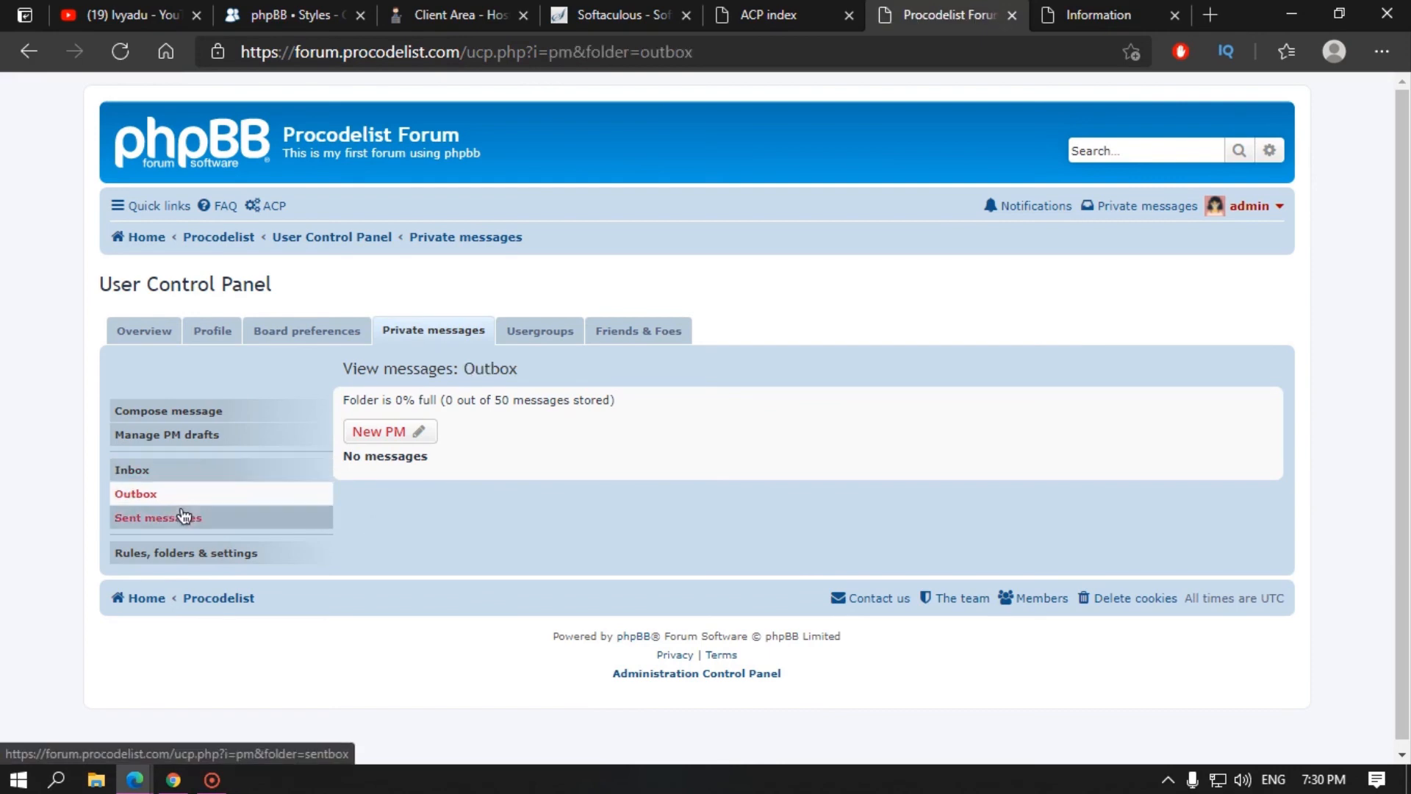
pyautogui.click(183, 525)
pyautogui.click(201, 409)
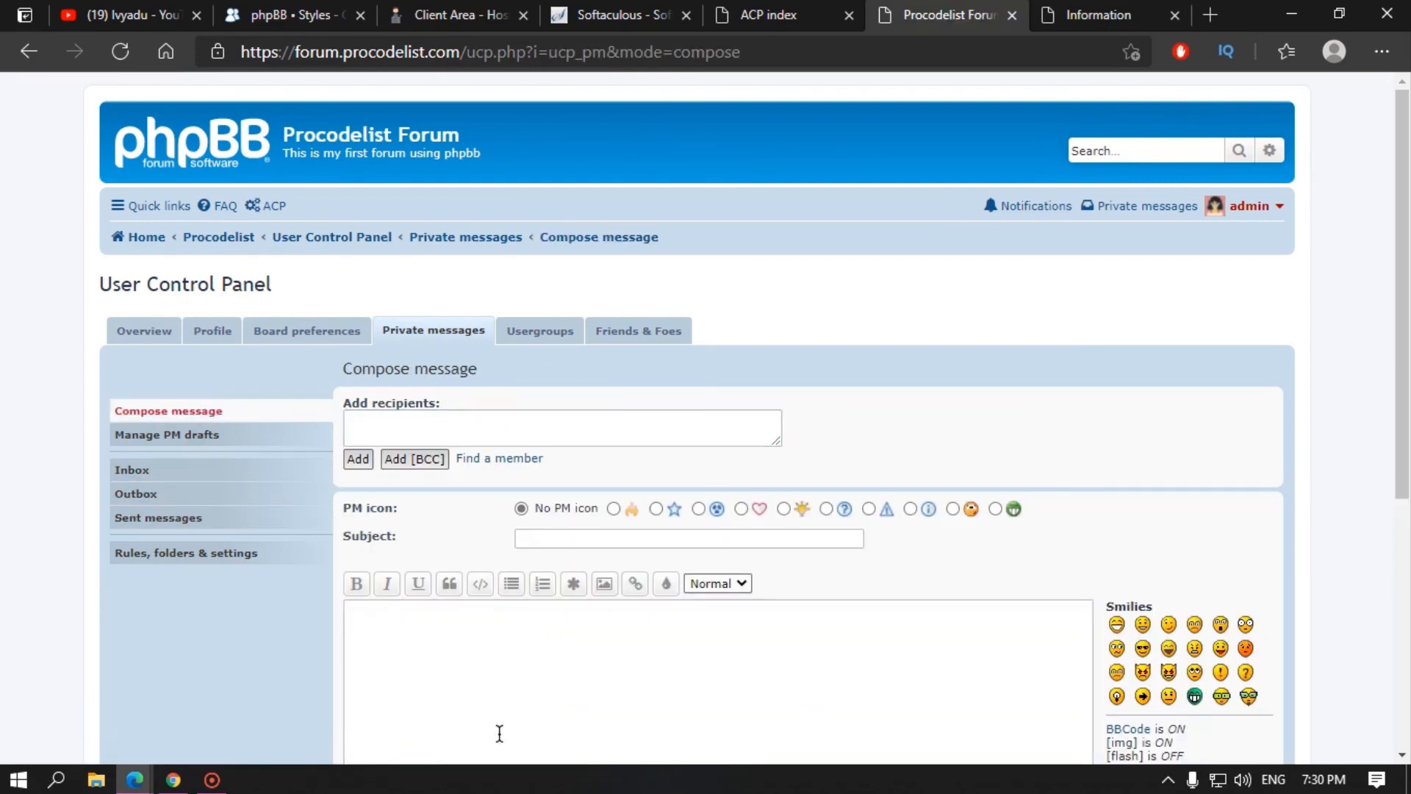
pyautogui.click(227, 435)
pyautogui.click(234, 561)
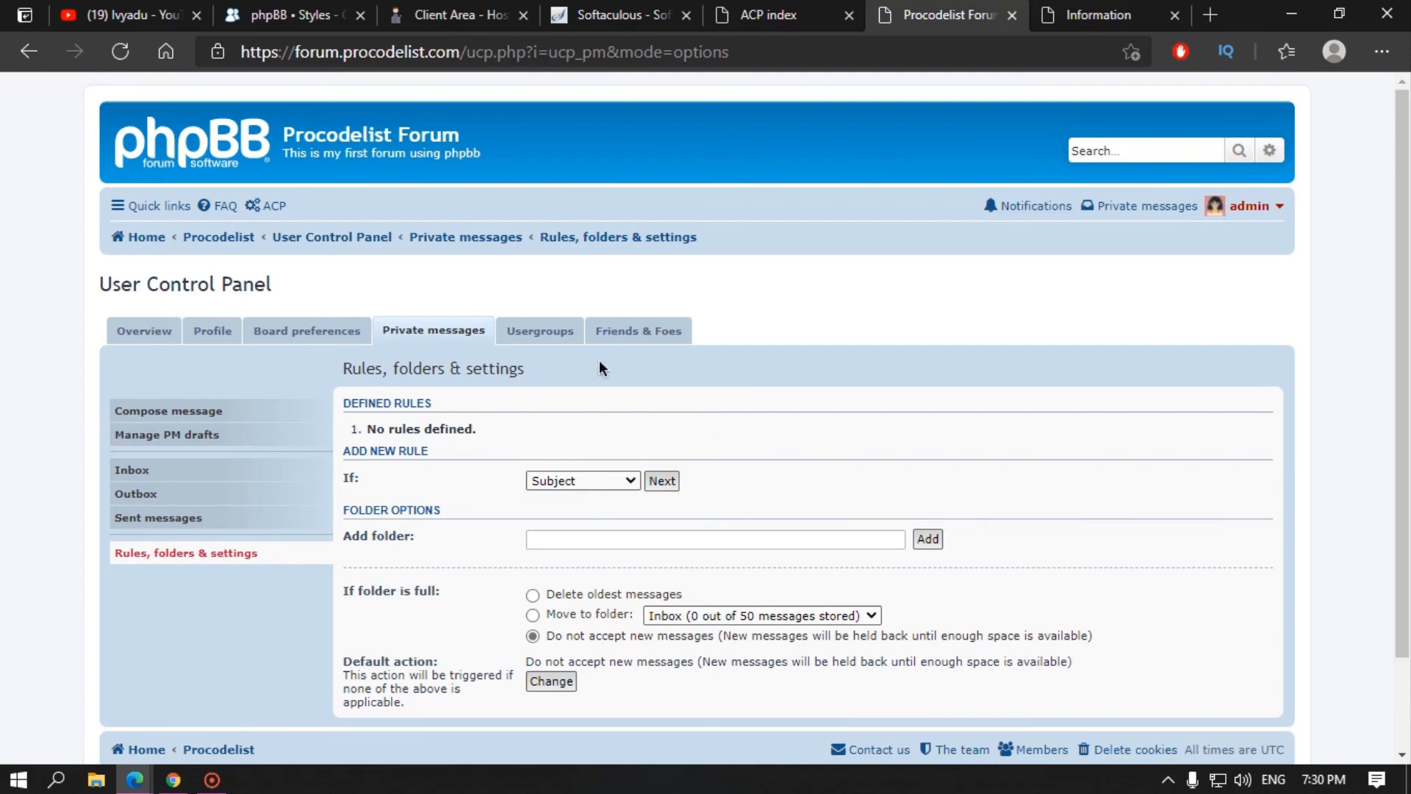
# Step: Check the usergroup memberships and the manage groups page
pyautogui.click(577, 335)
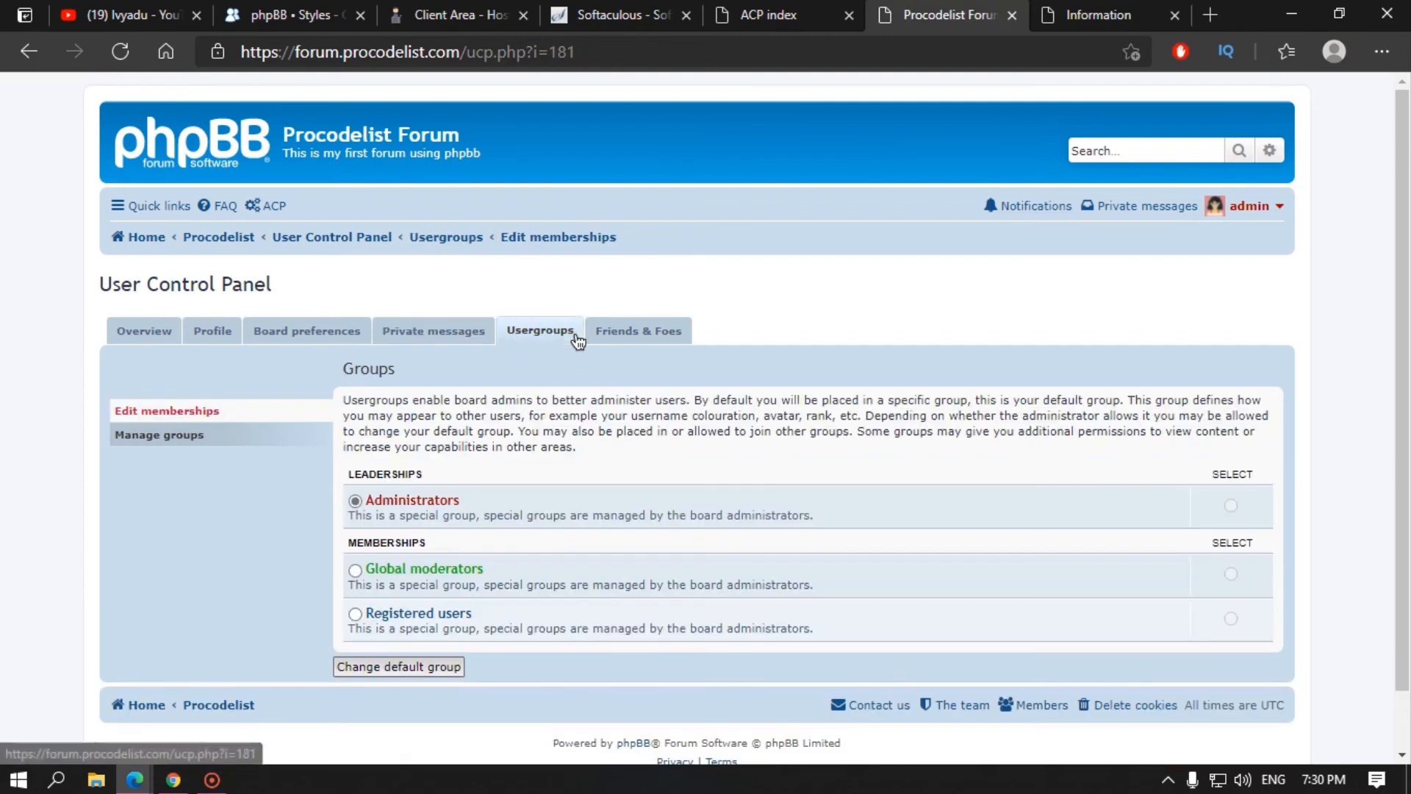
pyautogui.click(207, 440)
pyautogui.click(293, 412)
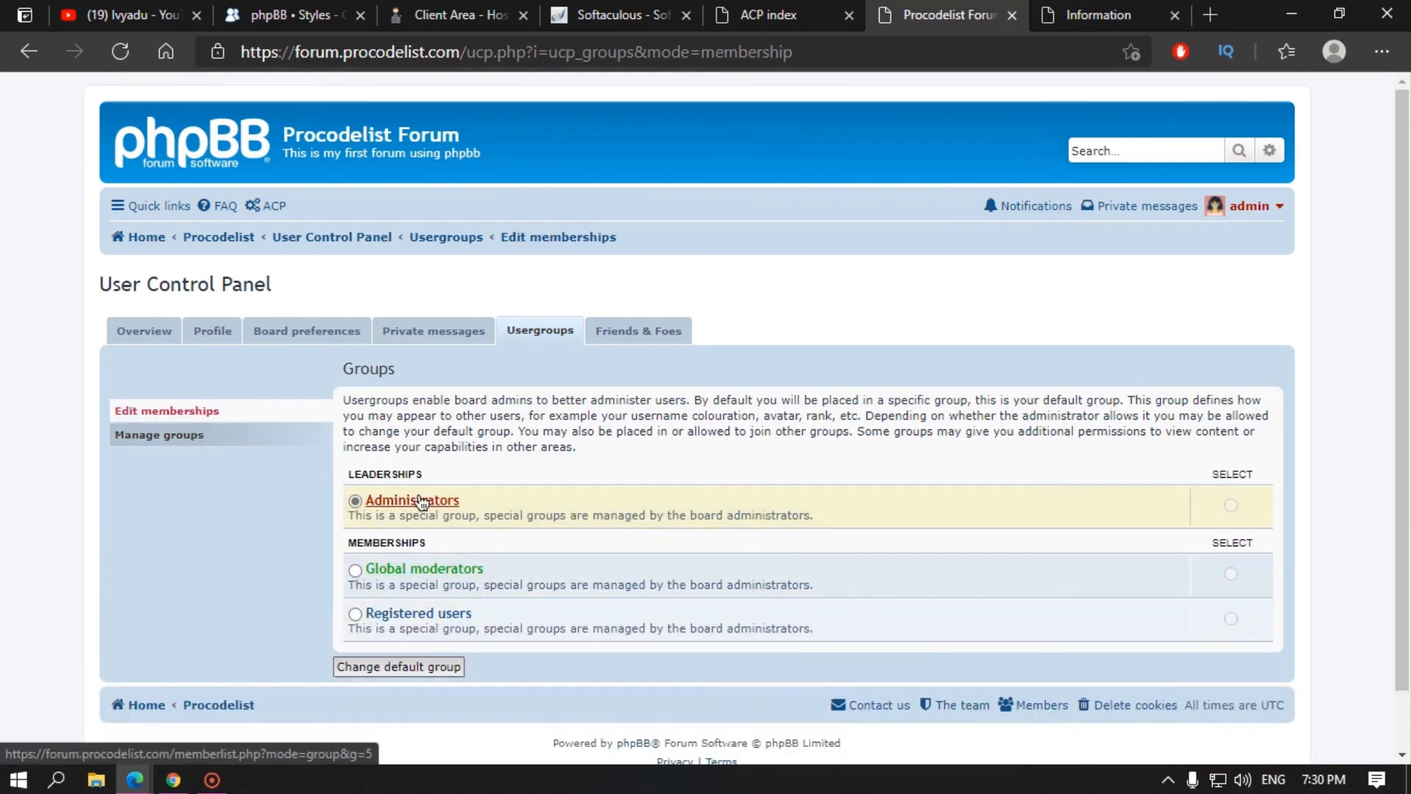
# Step: Visit Manage friends and Manage foes, then Edit profile and the UCP front page
pyautogui.click(633, 345)
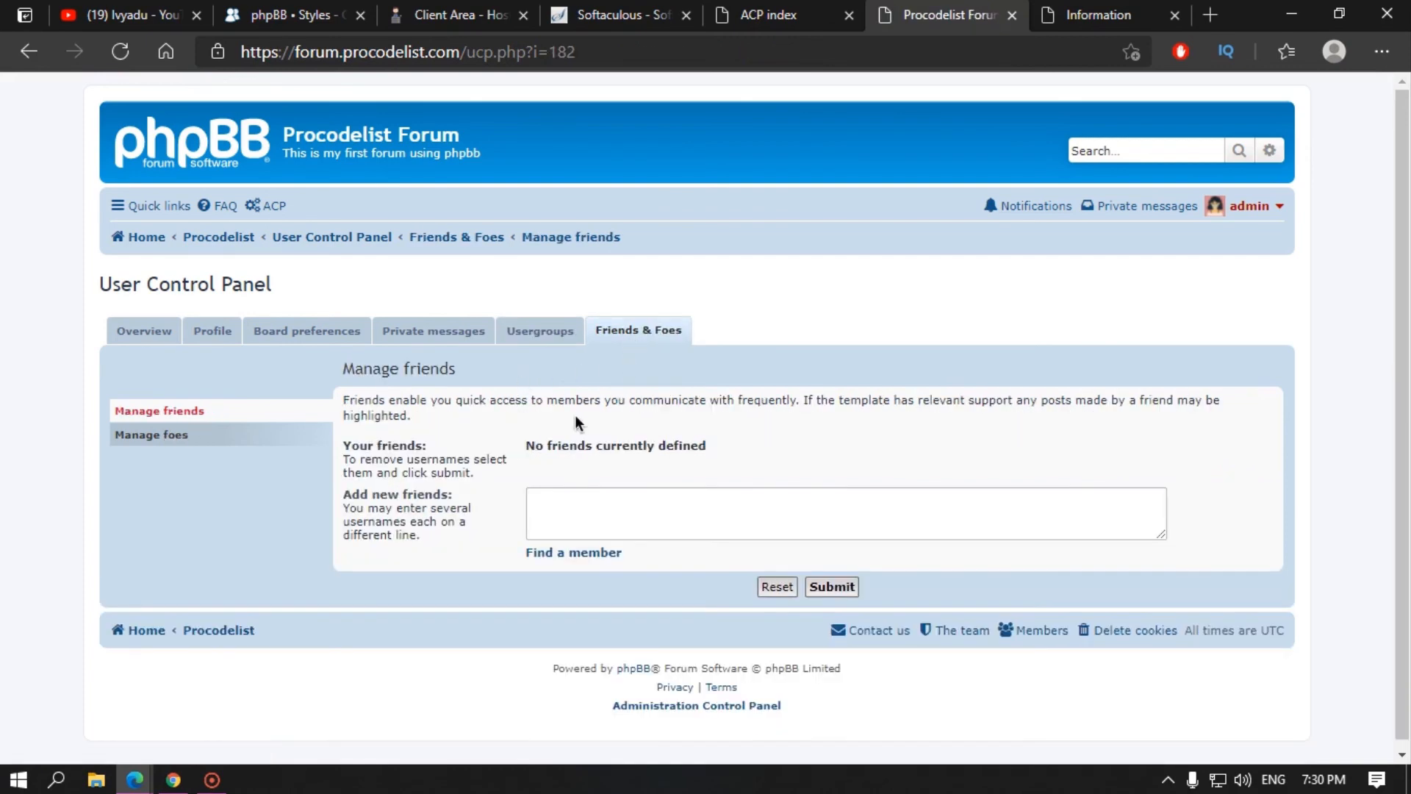
pyautogui.click(544, 504)
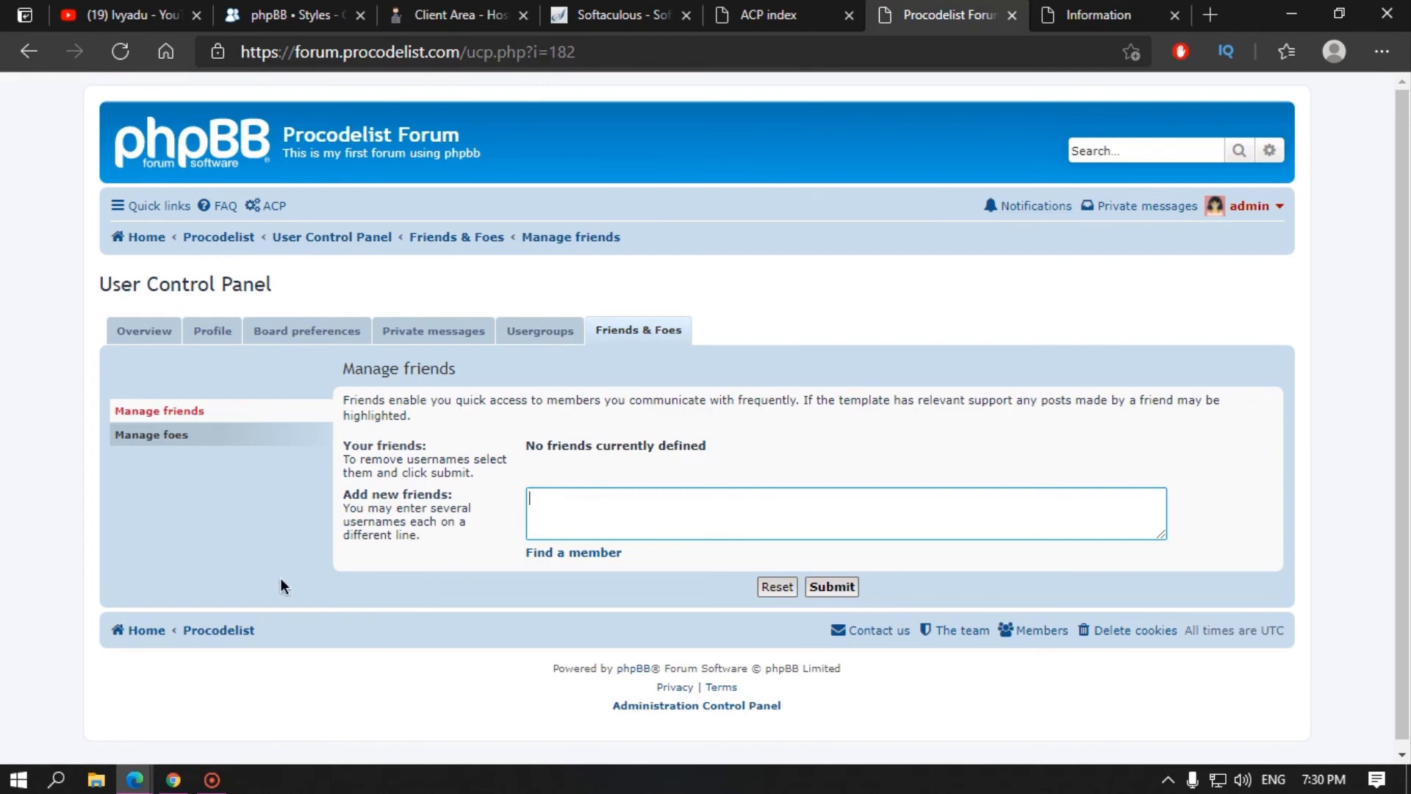
pyautogui.click(178, 433)
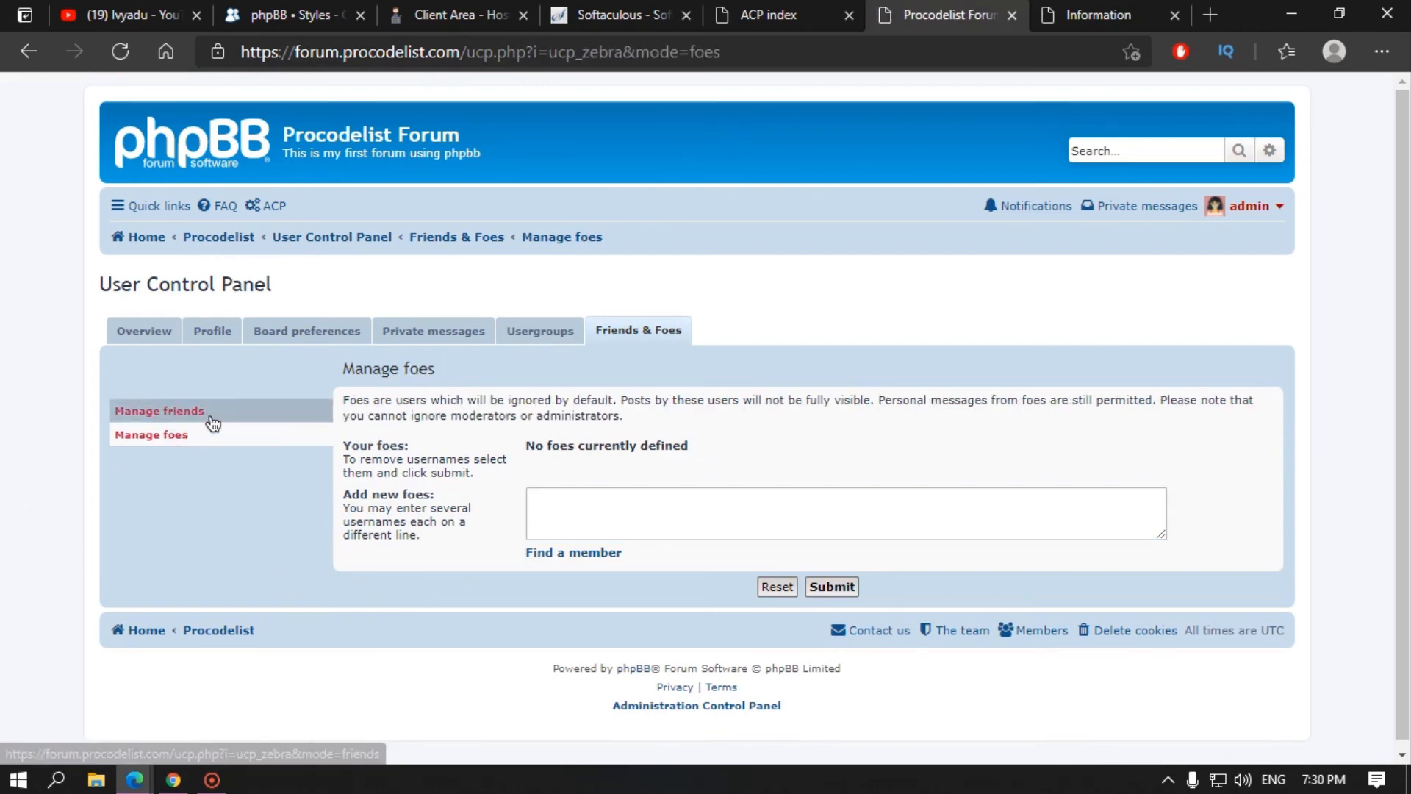
pyautogui.click(191, 437)
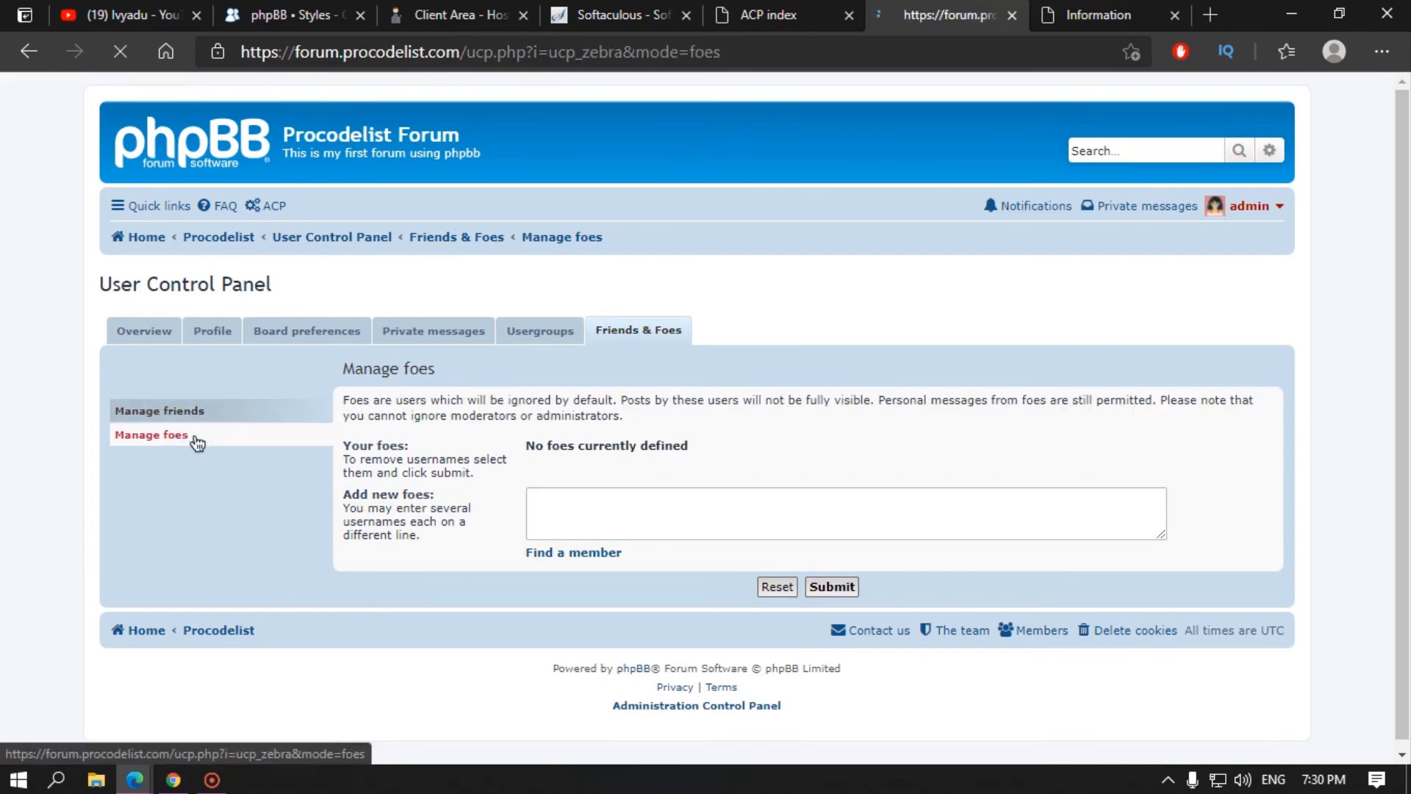
pyautogui.click(212, 330)
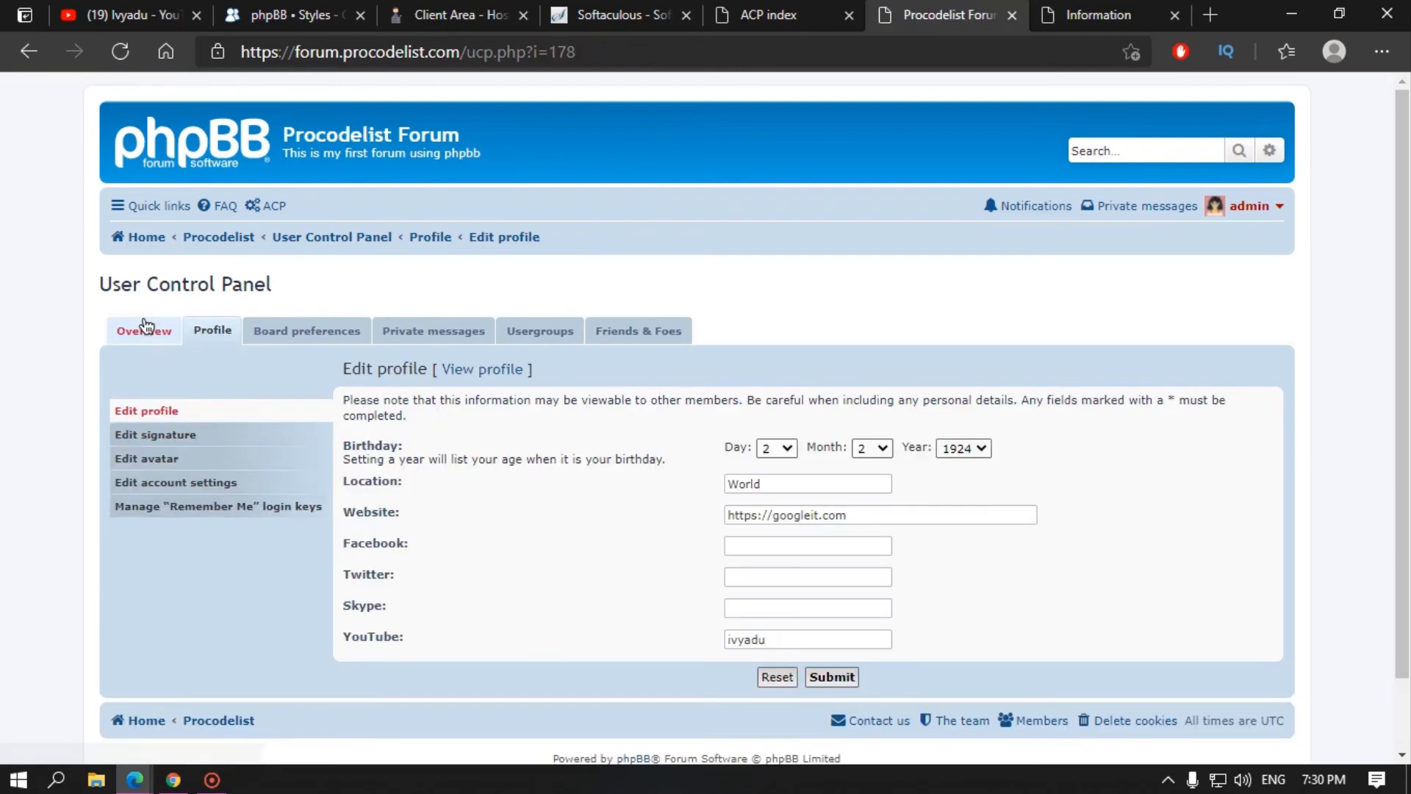
pyautogui.click(152, 332)
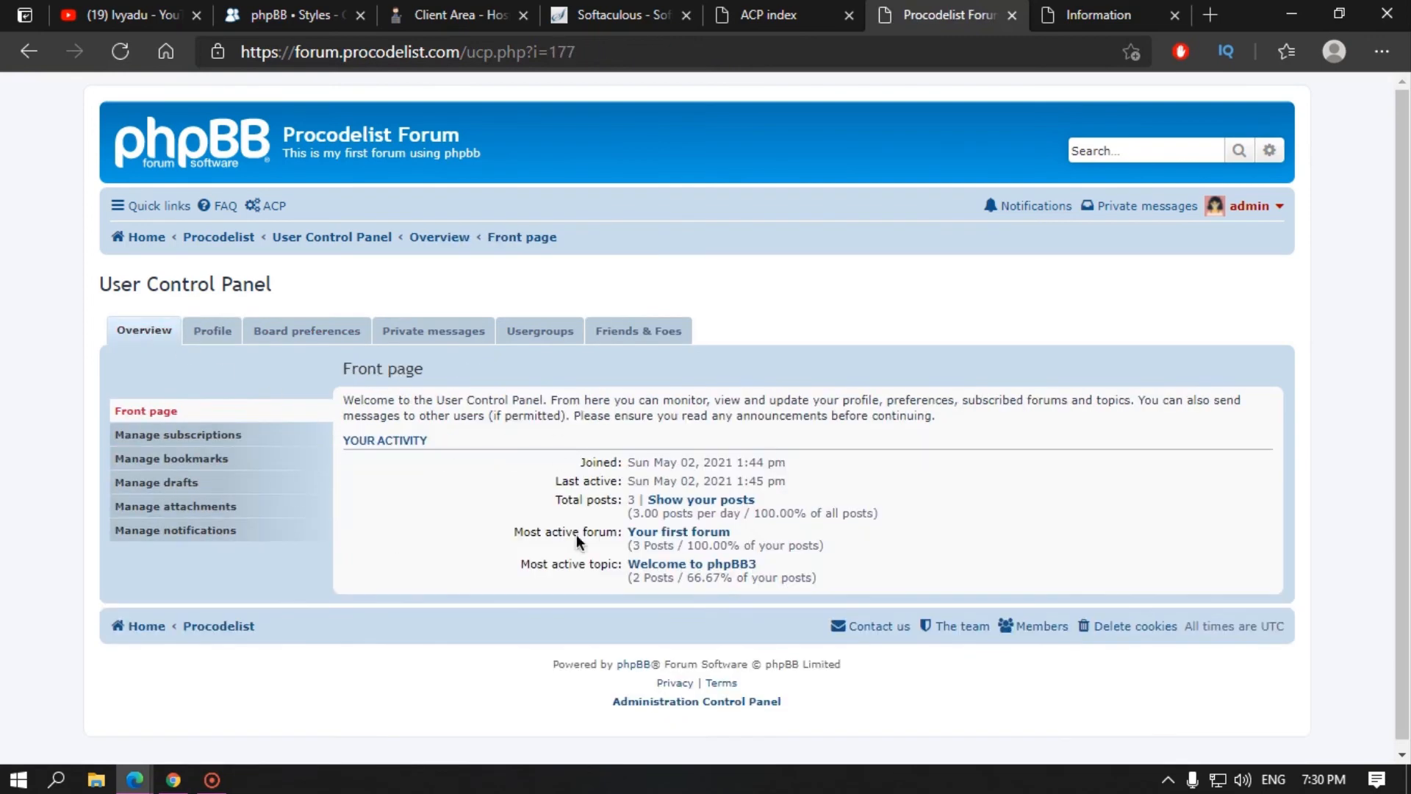
# Step: Check the subscriptions, bookmarks, drafts and attachments management pages, all empty for the admin
pyautogui.click(189, 435)
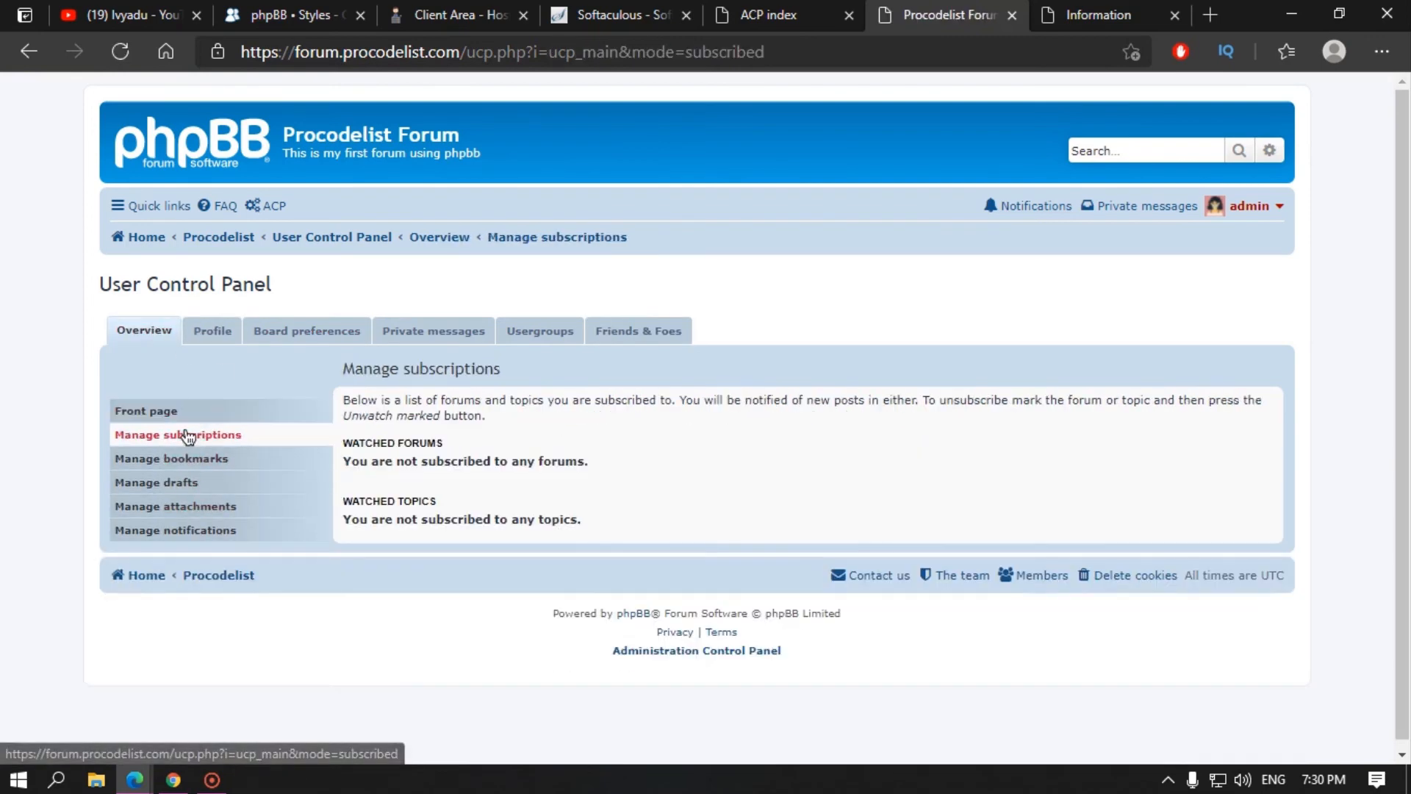
pyautogui.click(195, 462)
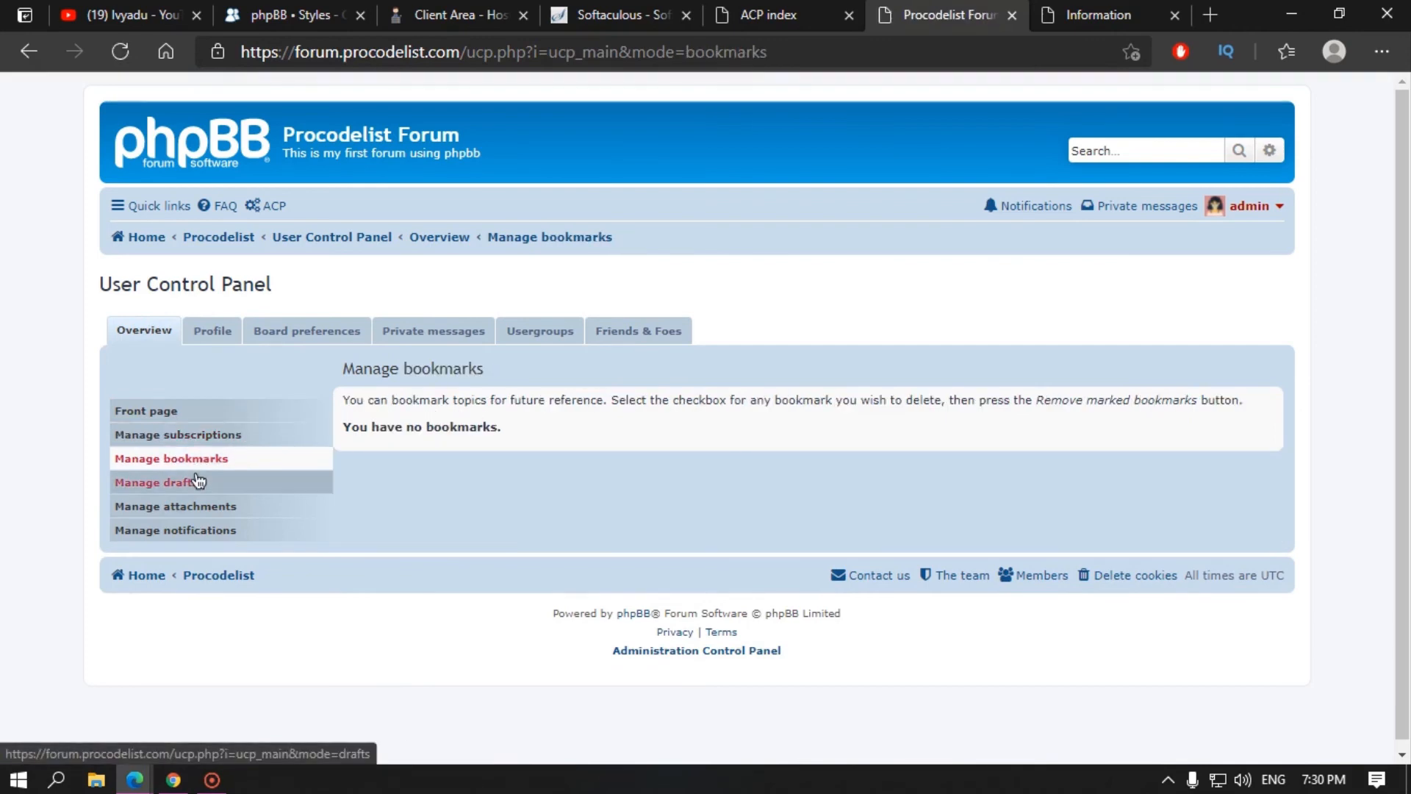
pyautogui.click(203, 484)
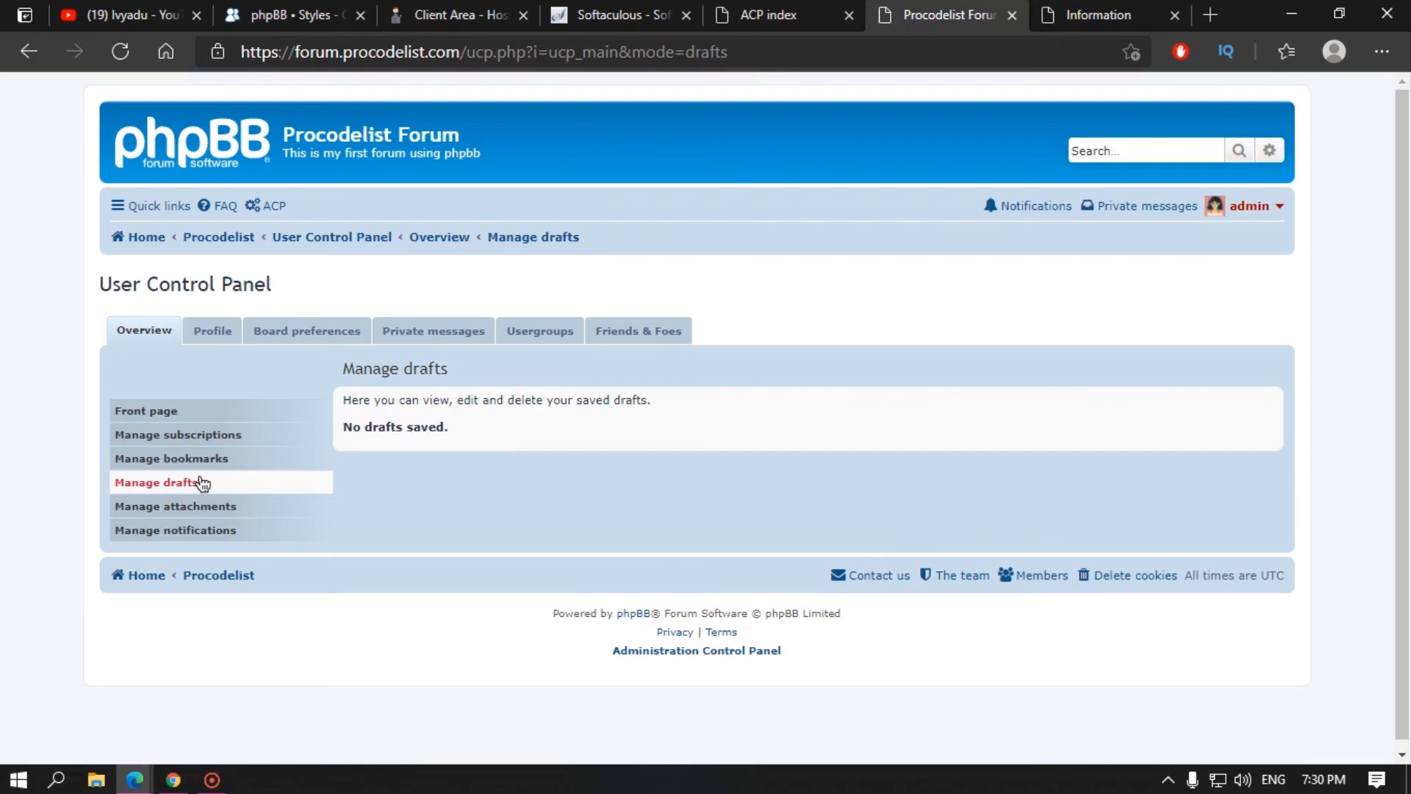
pyautogui.click(232, 507)
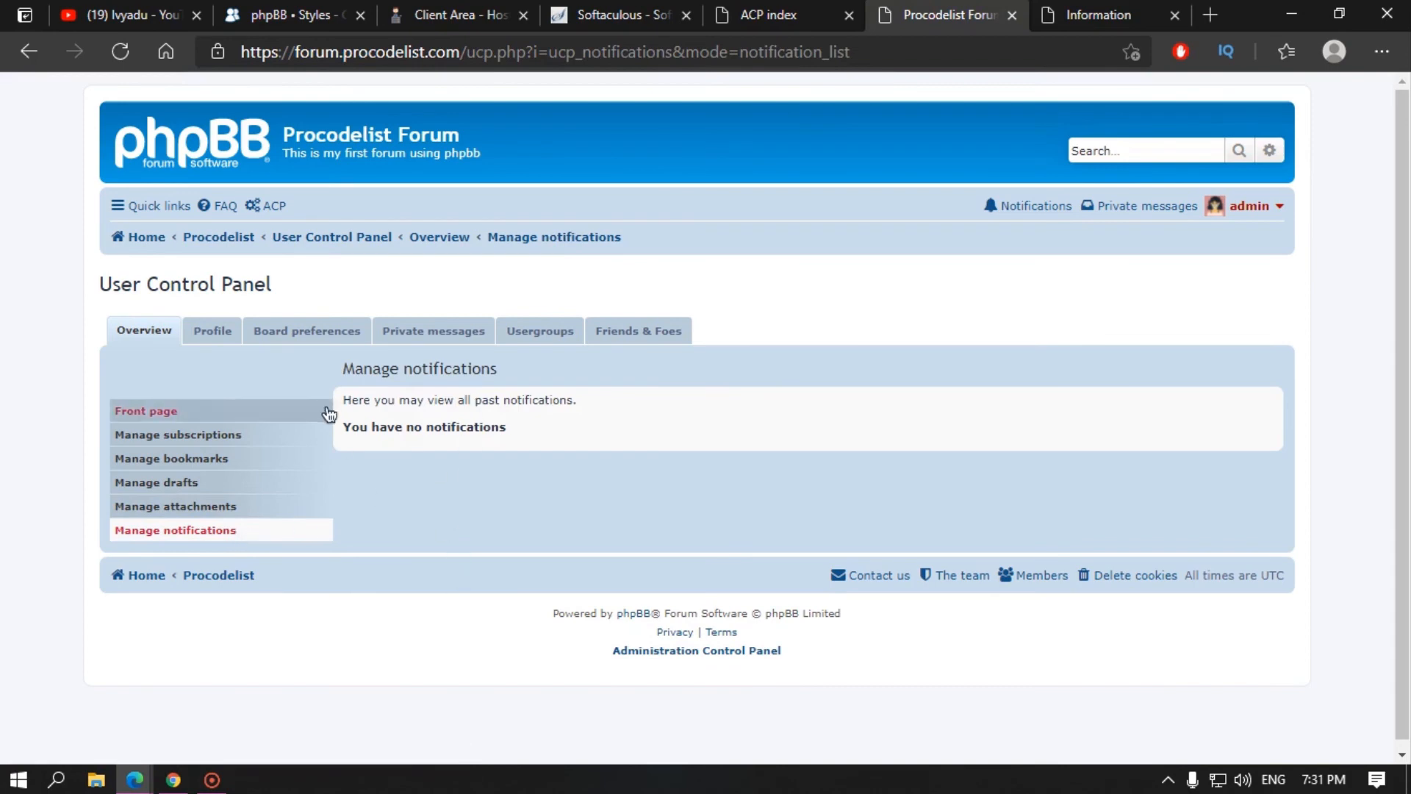
pyautogui.click(1250, 215)
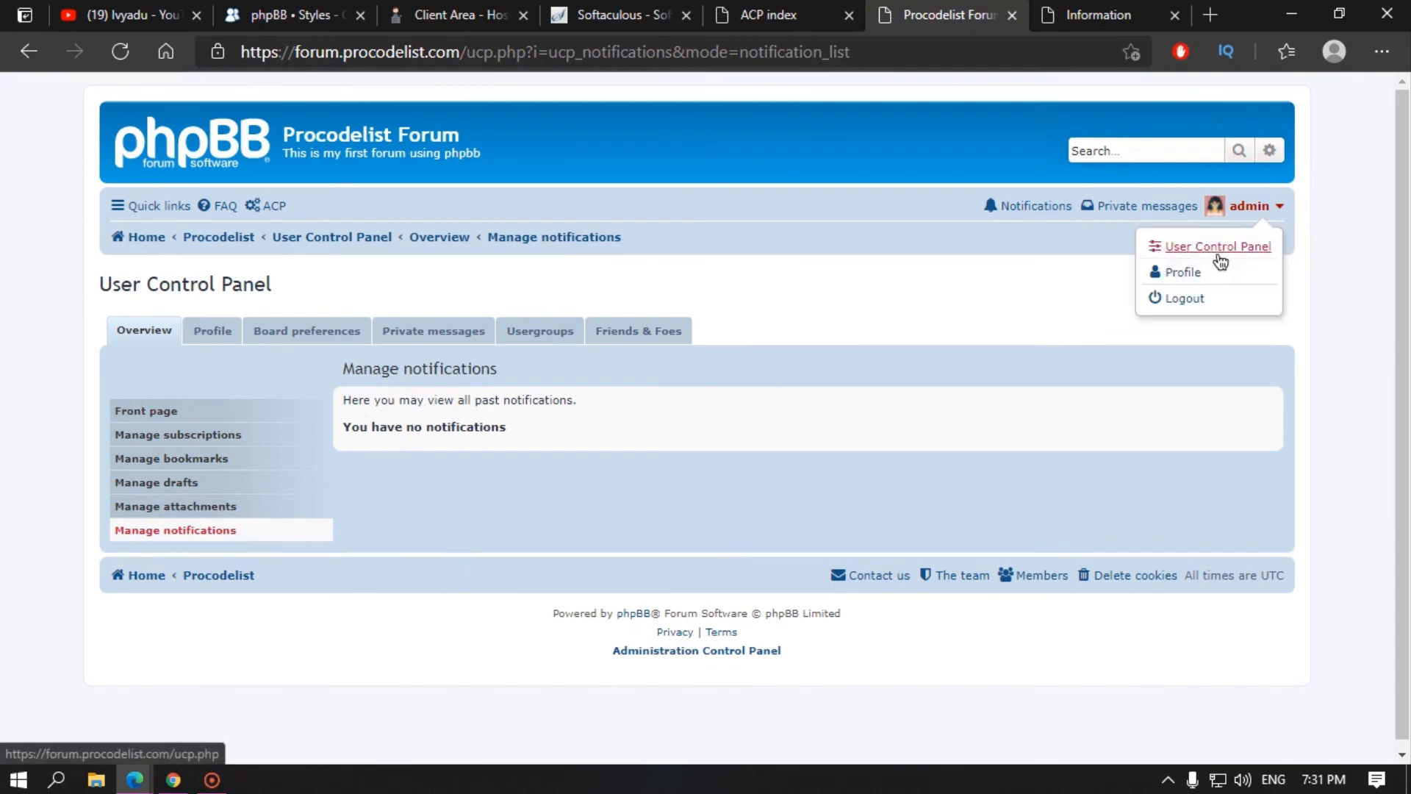
# Step: Open the administrator's public profile and look over its Website and YouTube contact links
pyautogui.click(1182, 274)
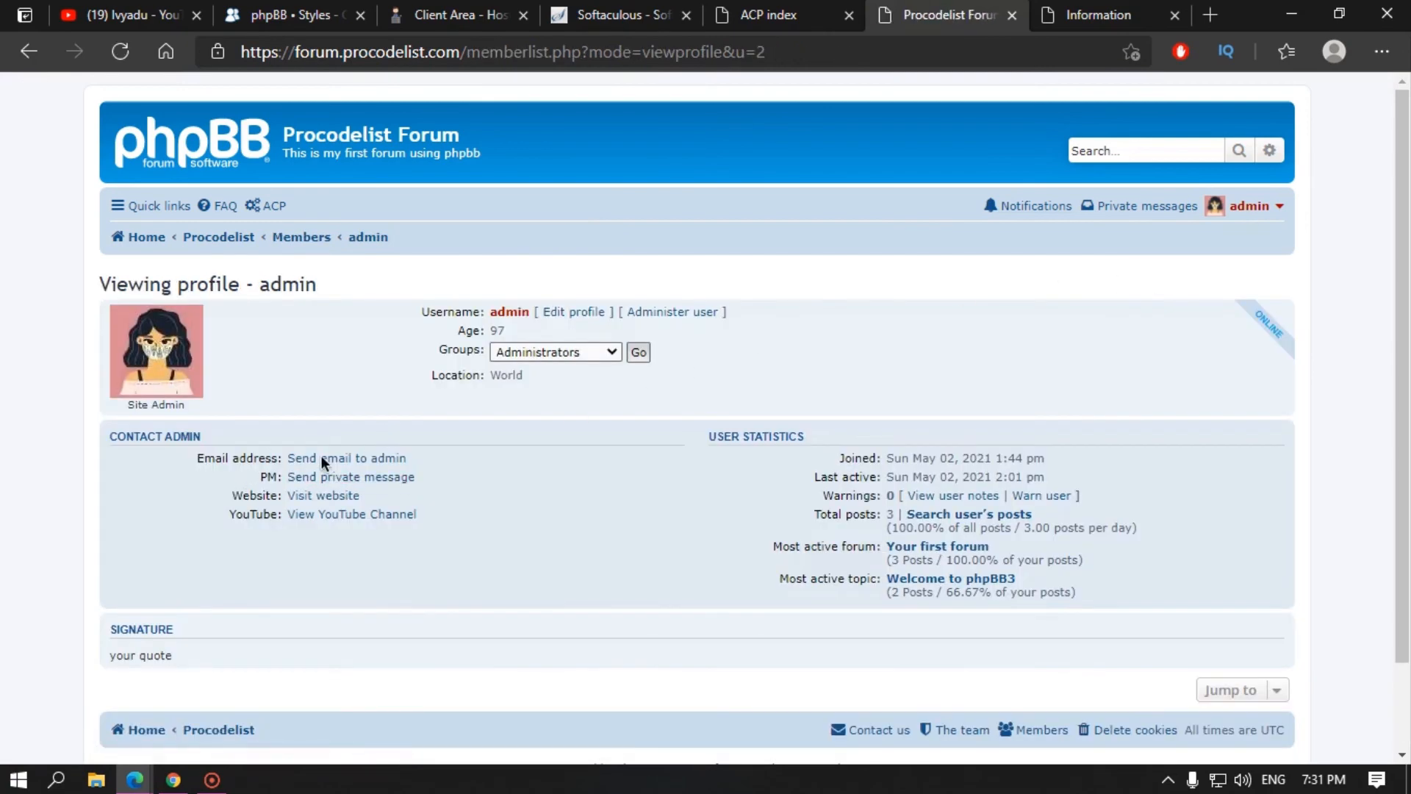
pyautogui.moveTo(241, 494); pyautogui.dragTo(269, 513)
pyautogui.click(481, 457)
# Step: Return to the Board settings page, glancing briefly at the forum profile tab
pyautogui.click(1099, 15)
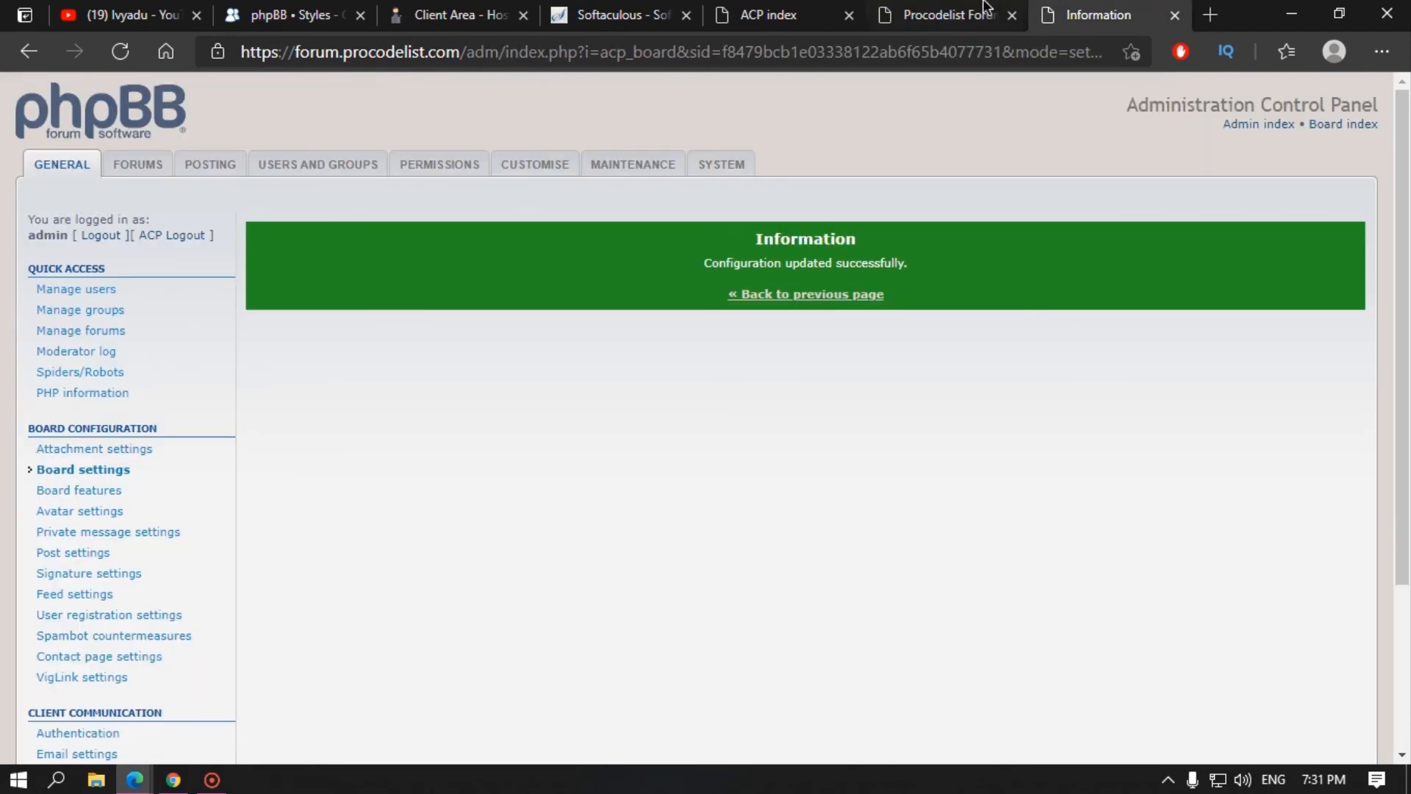
pyautogui.click(776, 296)
pyautogui.scroll(-4, 753, 544)
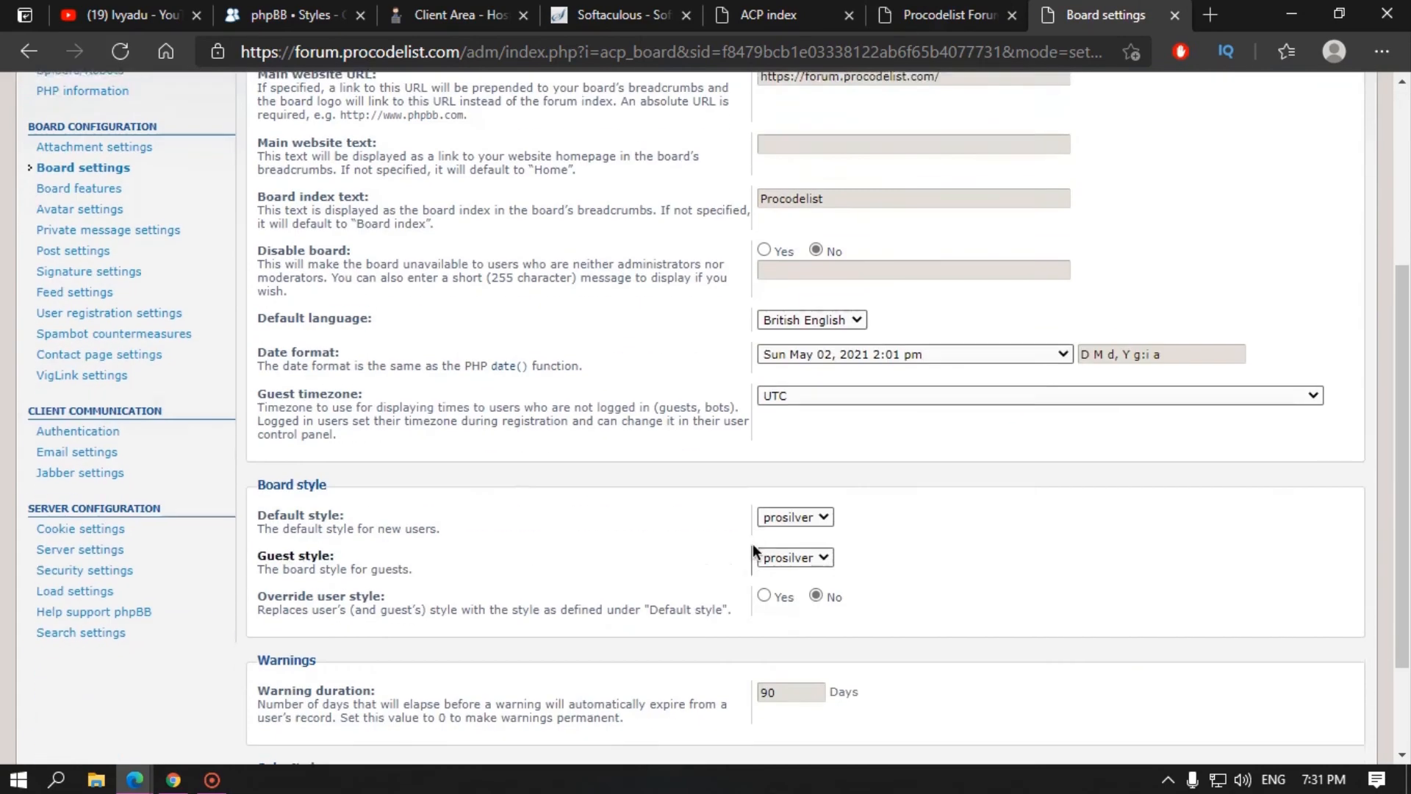
pyautogui.scroll(2, 668, 469)
pyautogui.scroll(1, 667, 469)
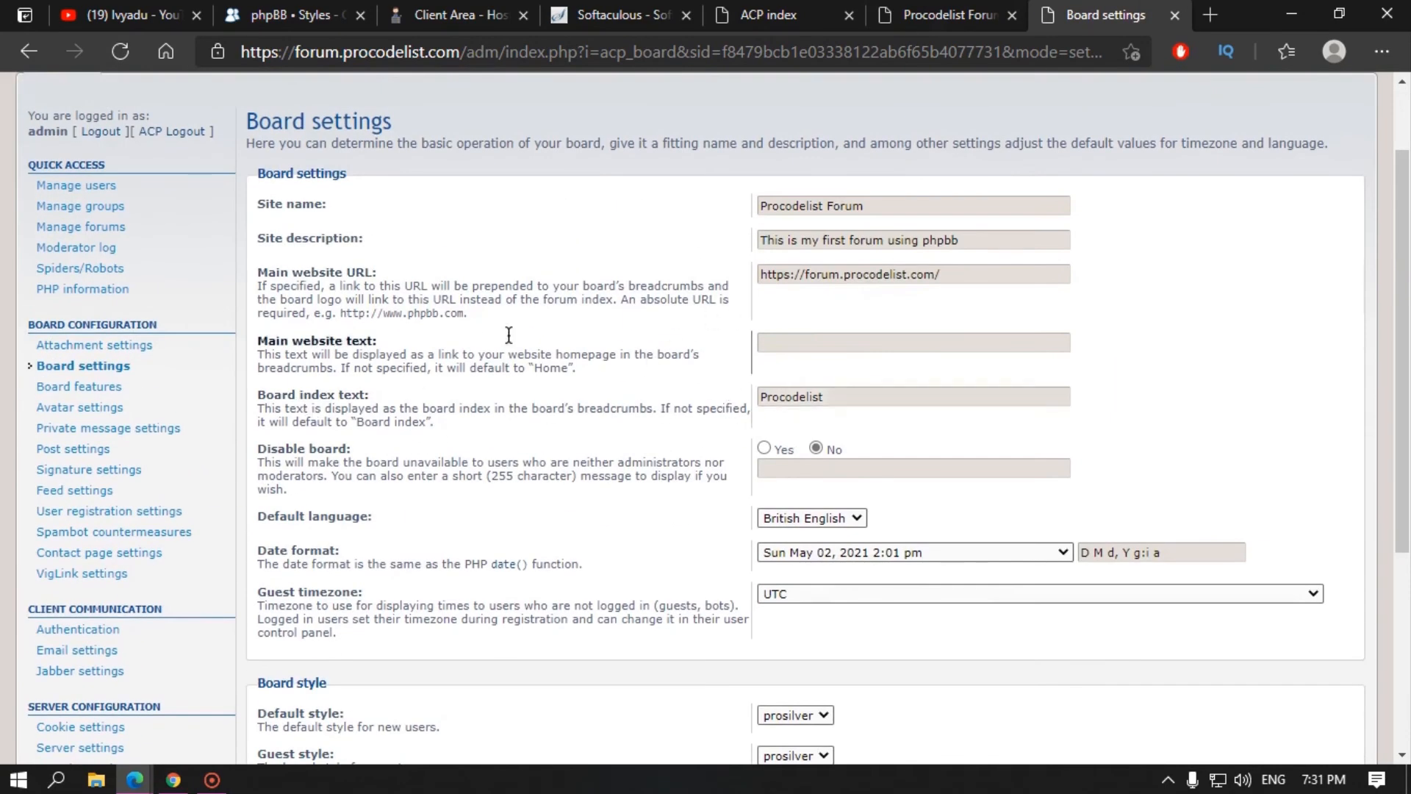
pyautogui.click(955, 15)
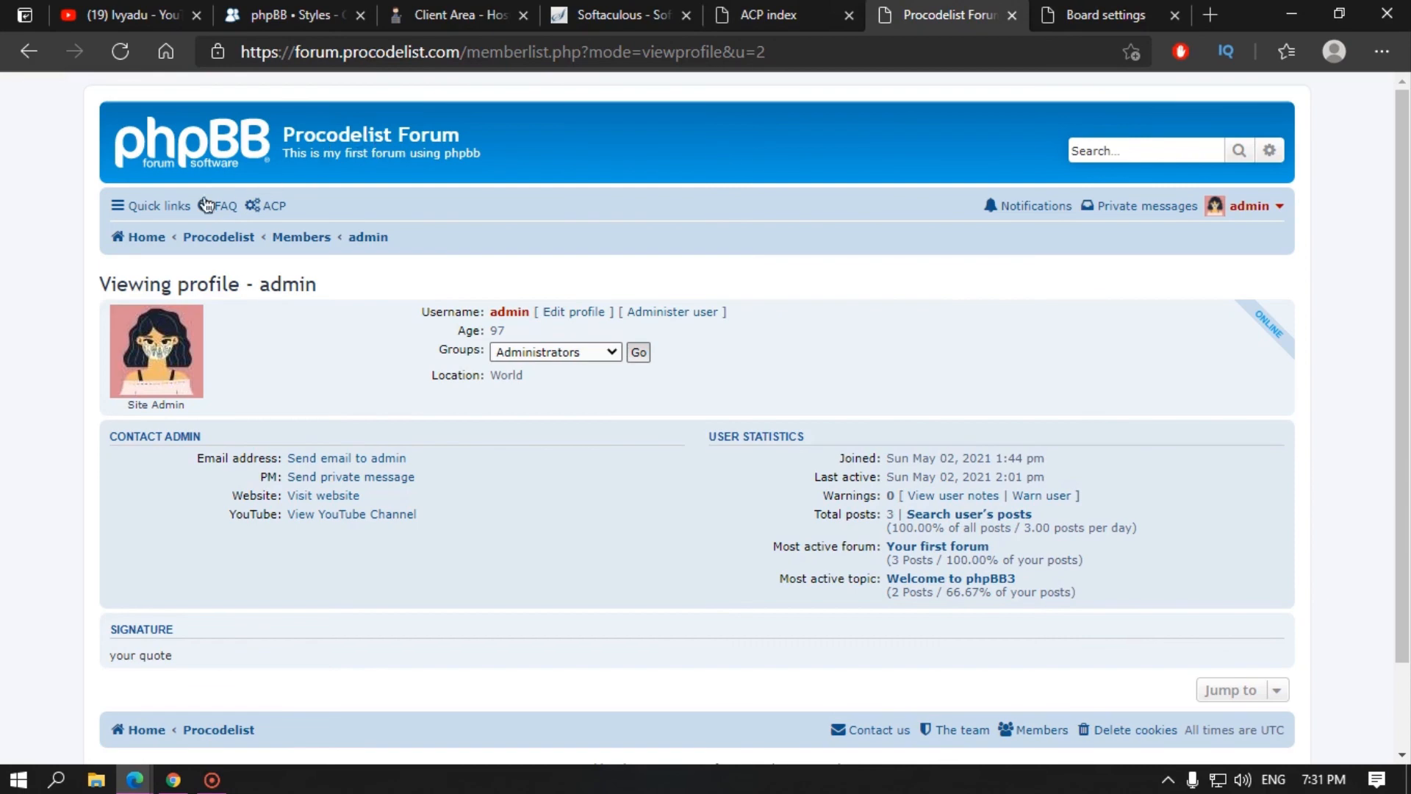
pyautogui.click(1088, 15)
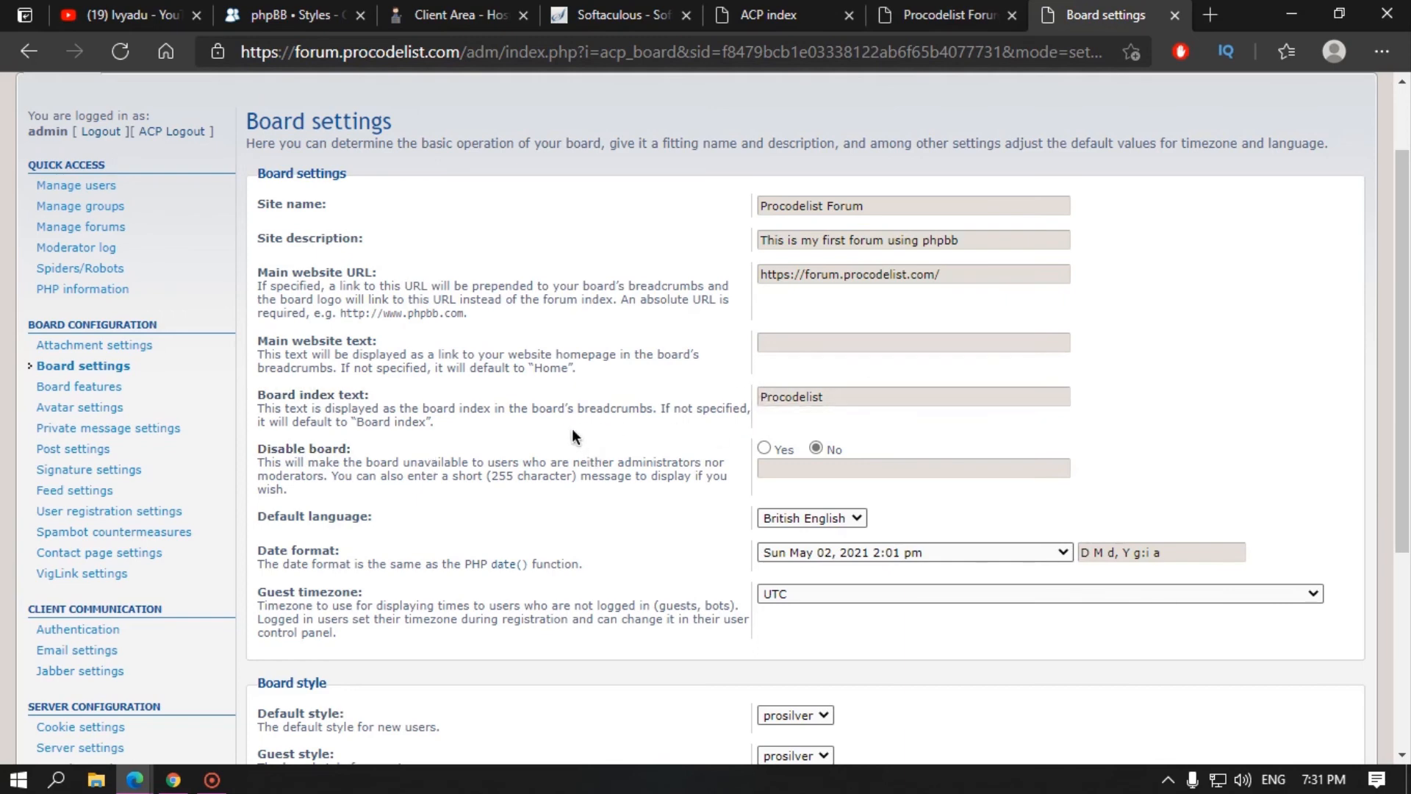
# Step: Confirm British English is the only Default language option, then go to the phpBB.com styles database
pyautogui.scroll(-5, 765, 435)
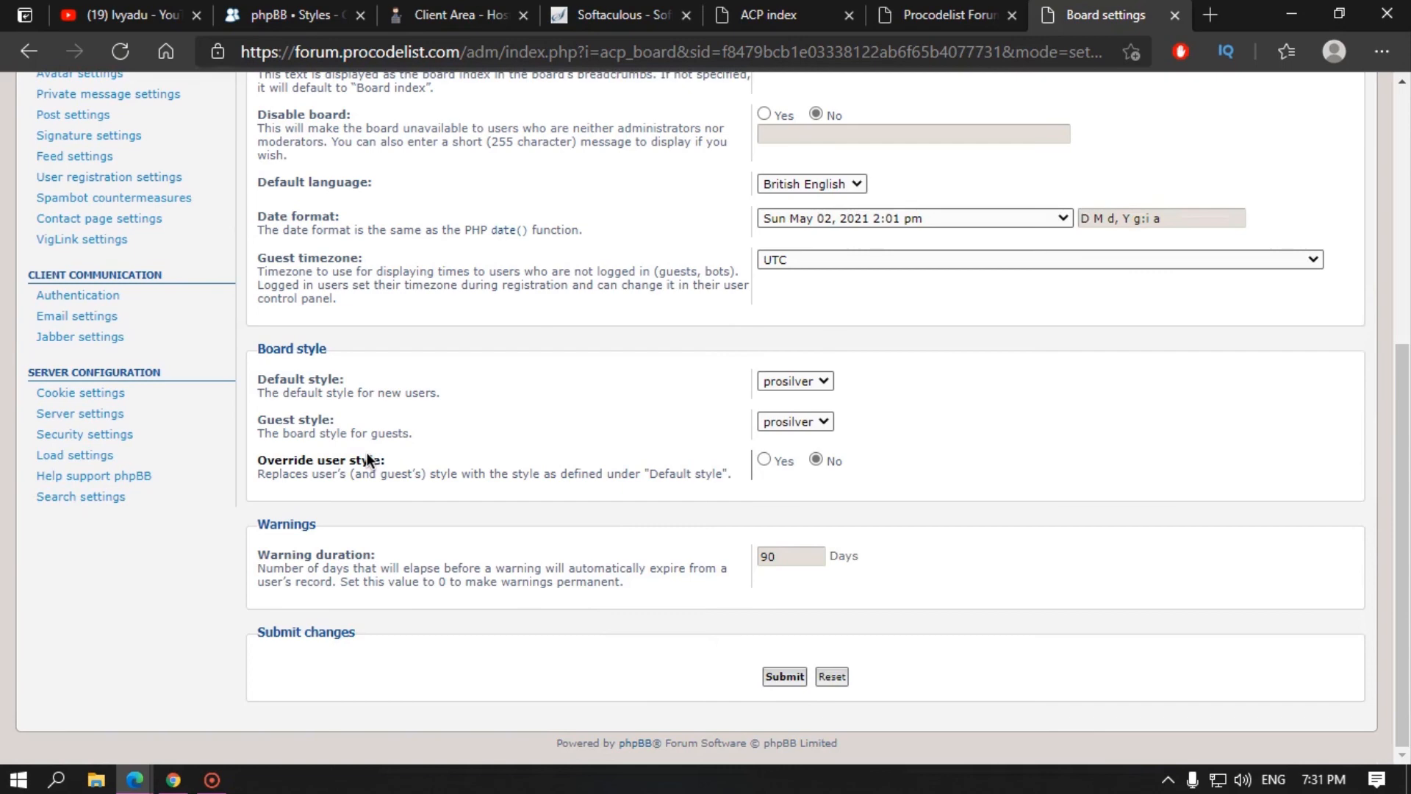
pyautogui.scroll(2, 374, 339)
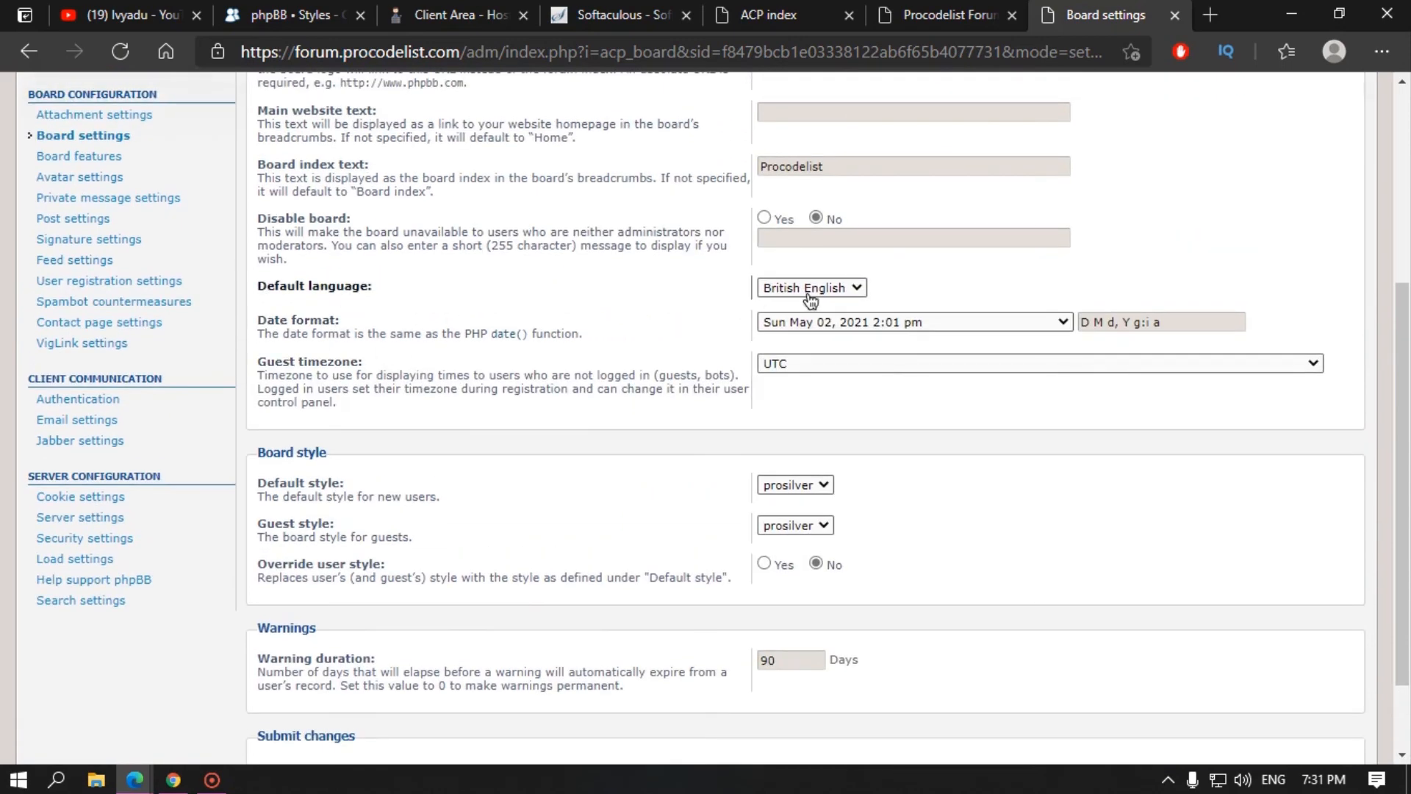
pyautogui.click(772, 290)
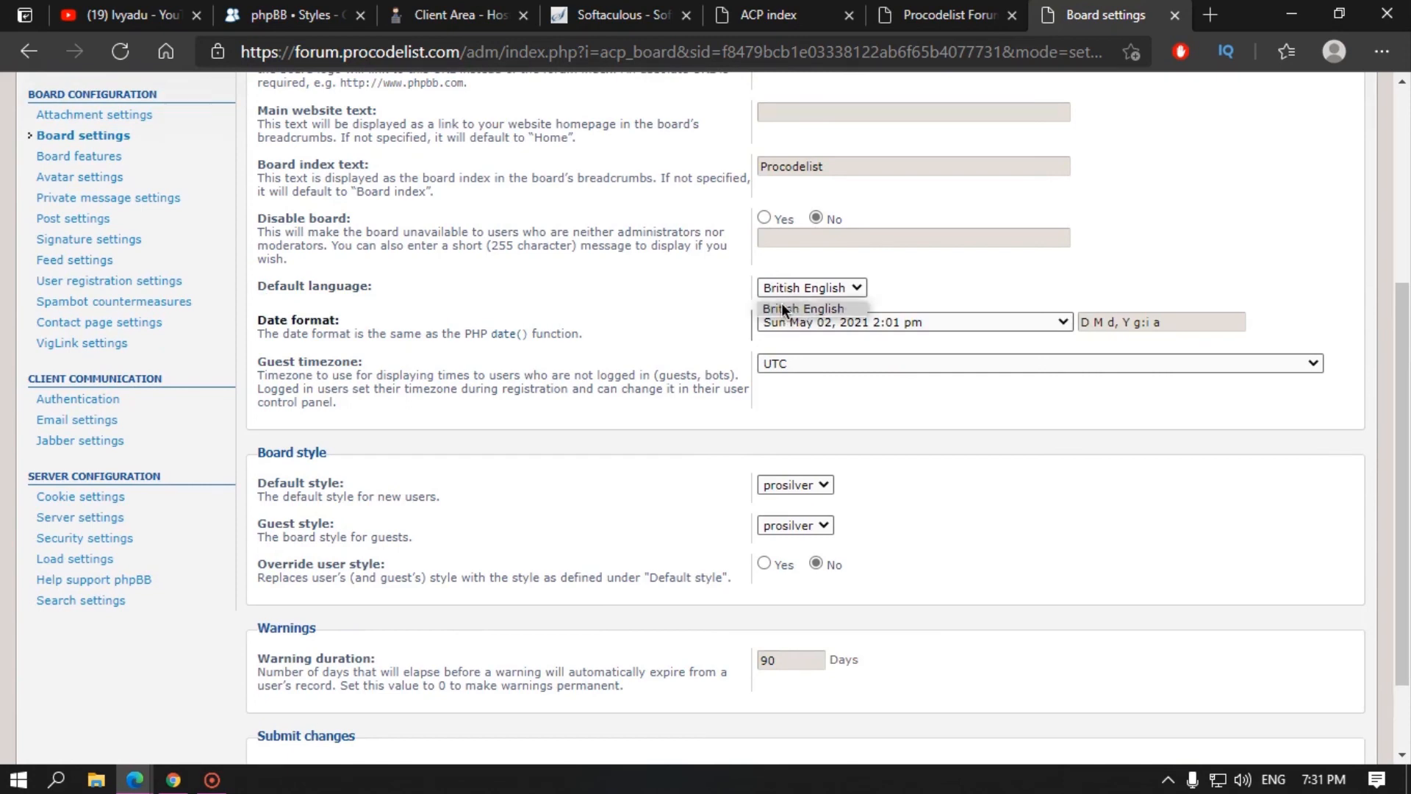
pyautogui.click(642, 305)
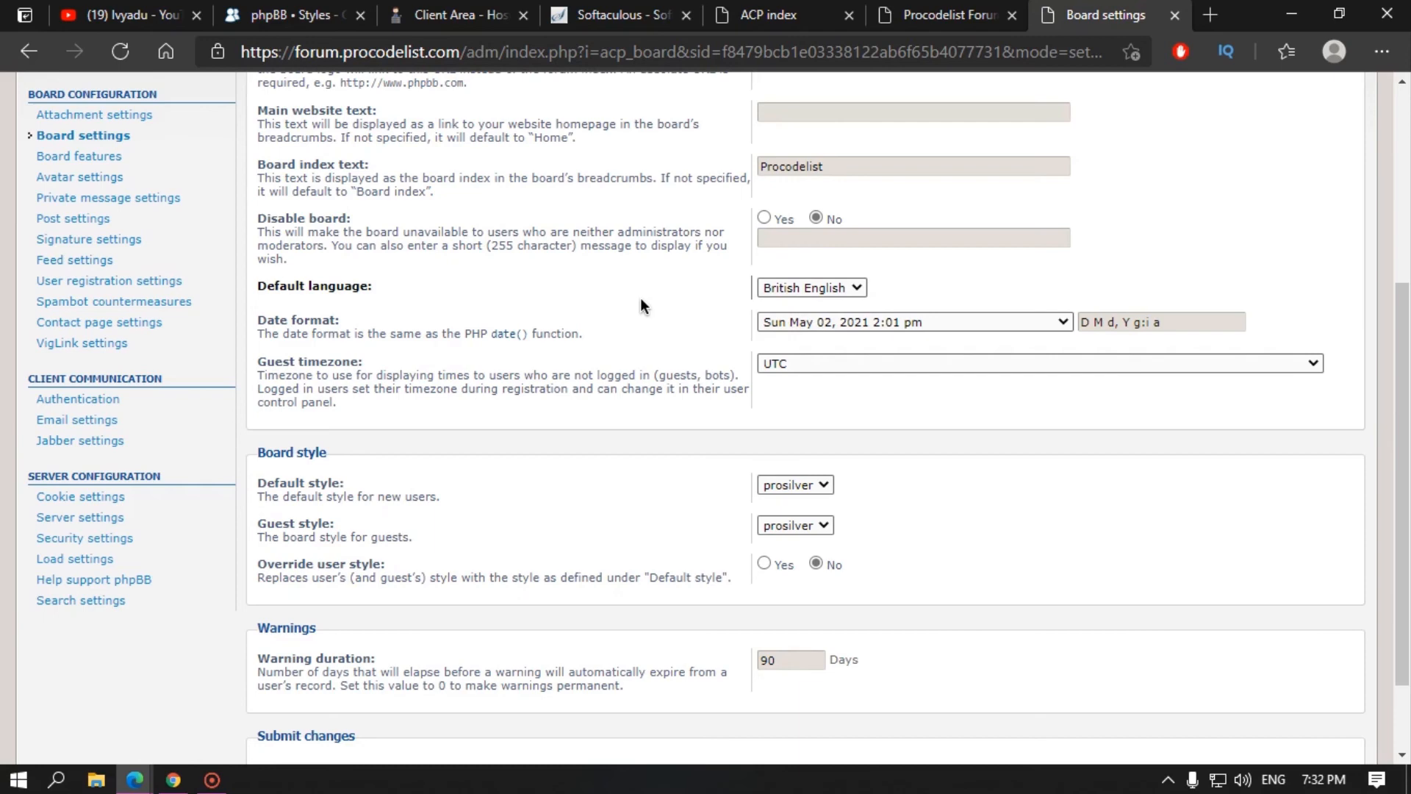
pyautogui.click(294, 14)
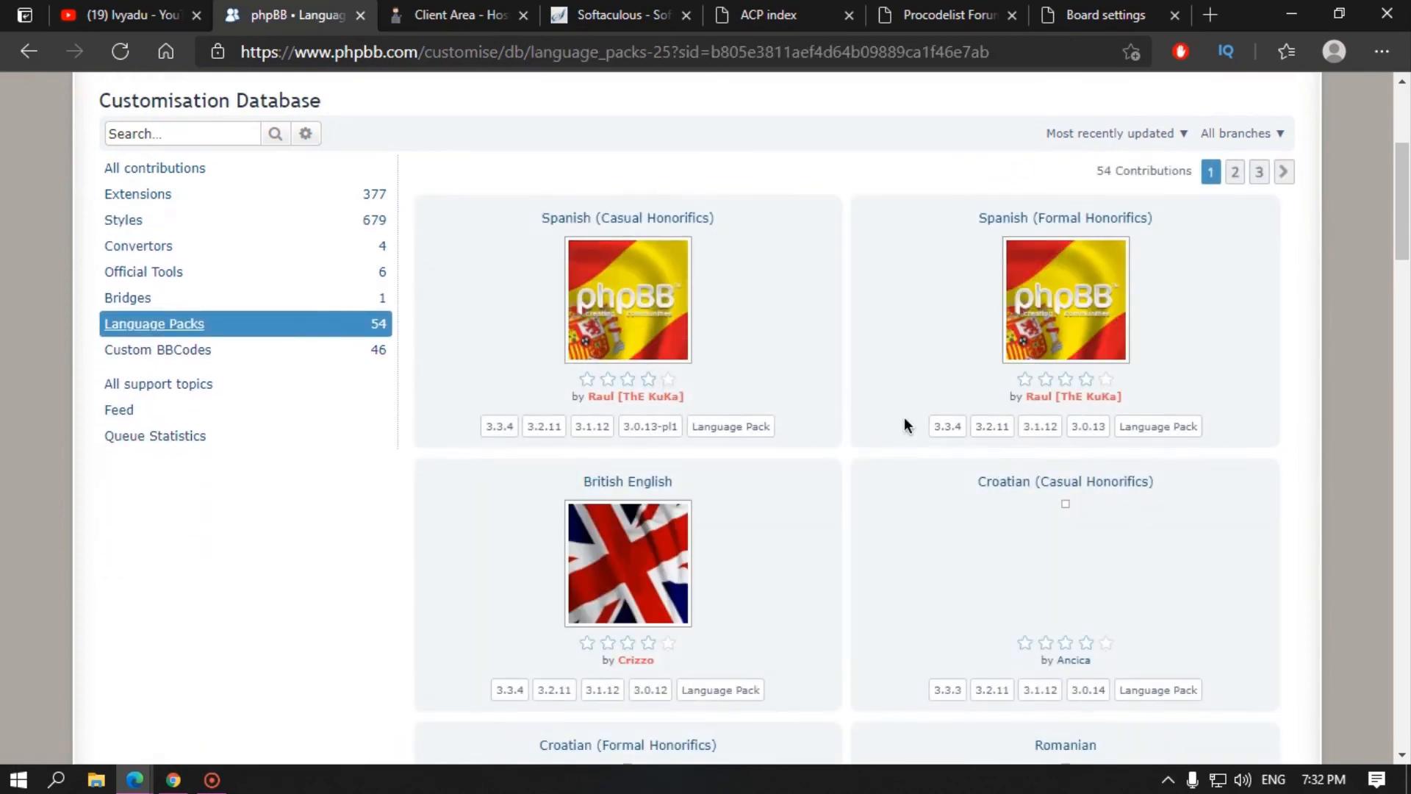
# Step: Scroll the Language Packs listing, then return to Board settings showing prosilver as default style
pyautogui.scroll(-4, 664, 549)
pyautogui.scroll(-8, 735, 566)
pyautogui.scroll(15, 653, 518)
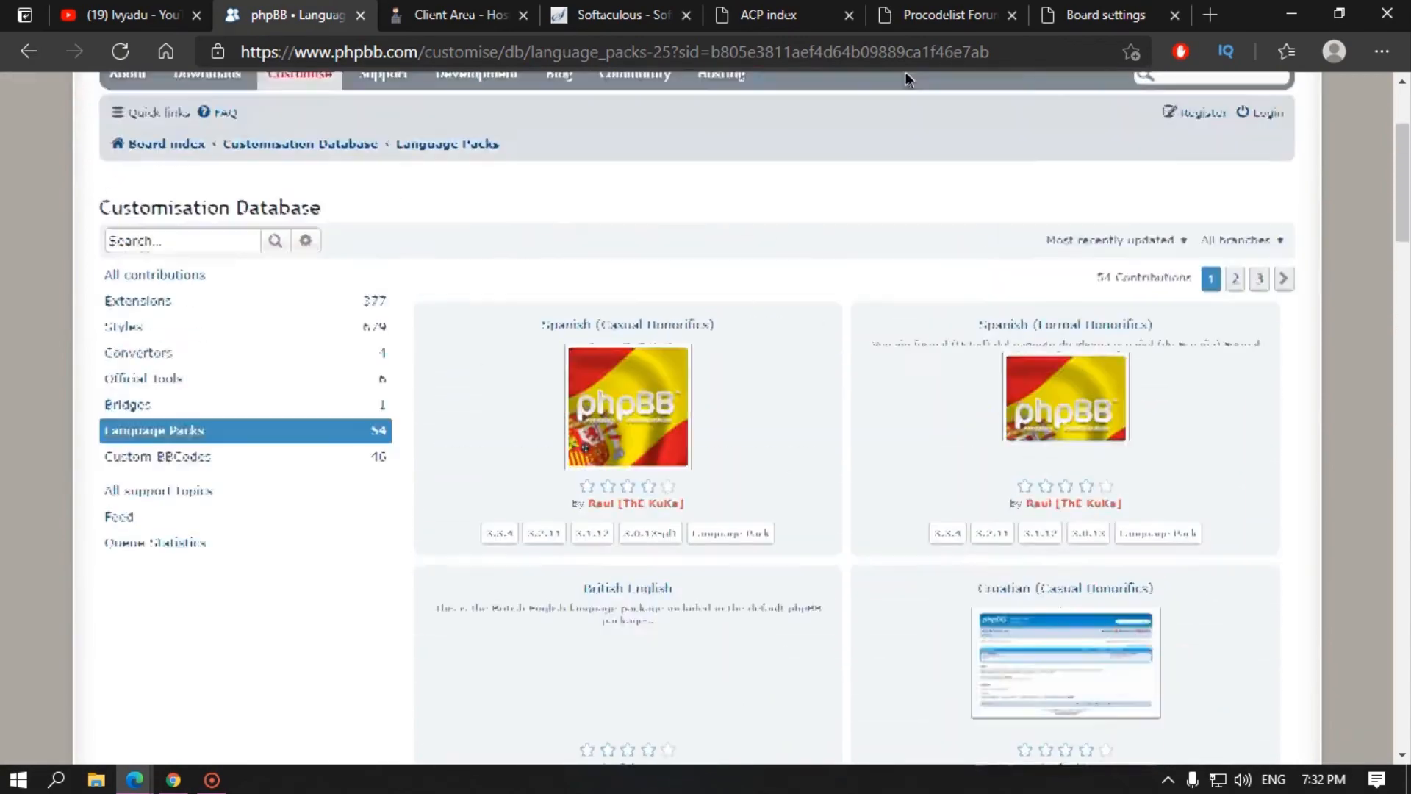
pyautogui.click(953, 22)
pyautogui.click(1103, 15)
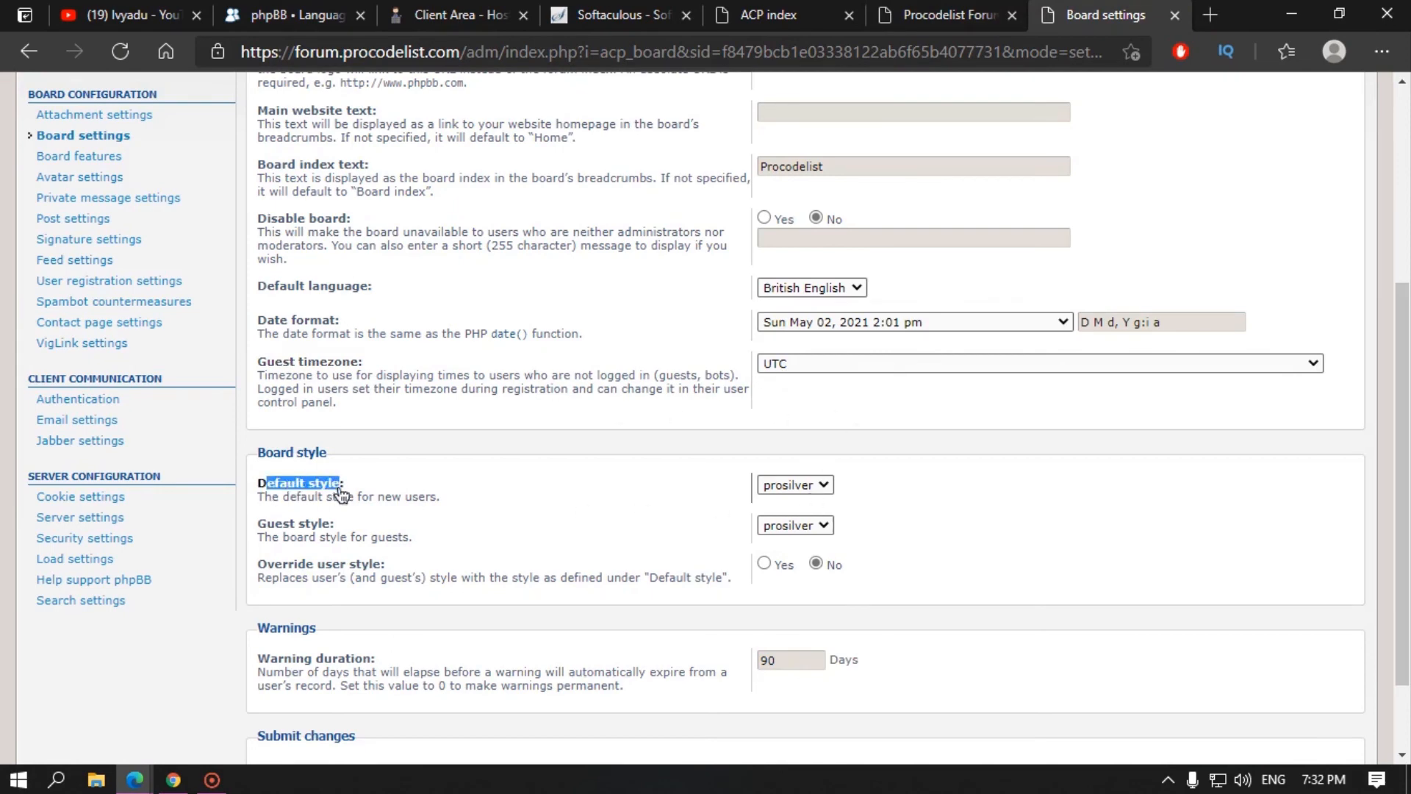
pyautogui.scroll(5, 1068, 140)
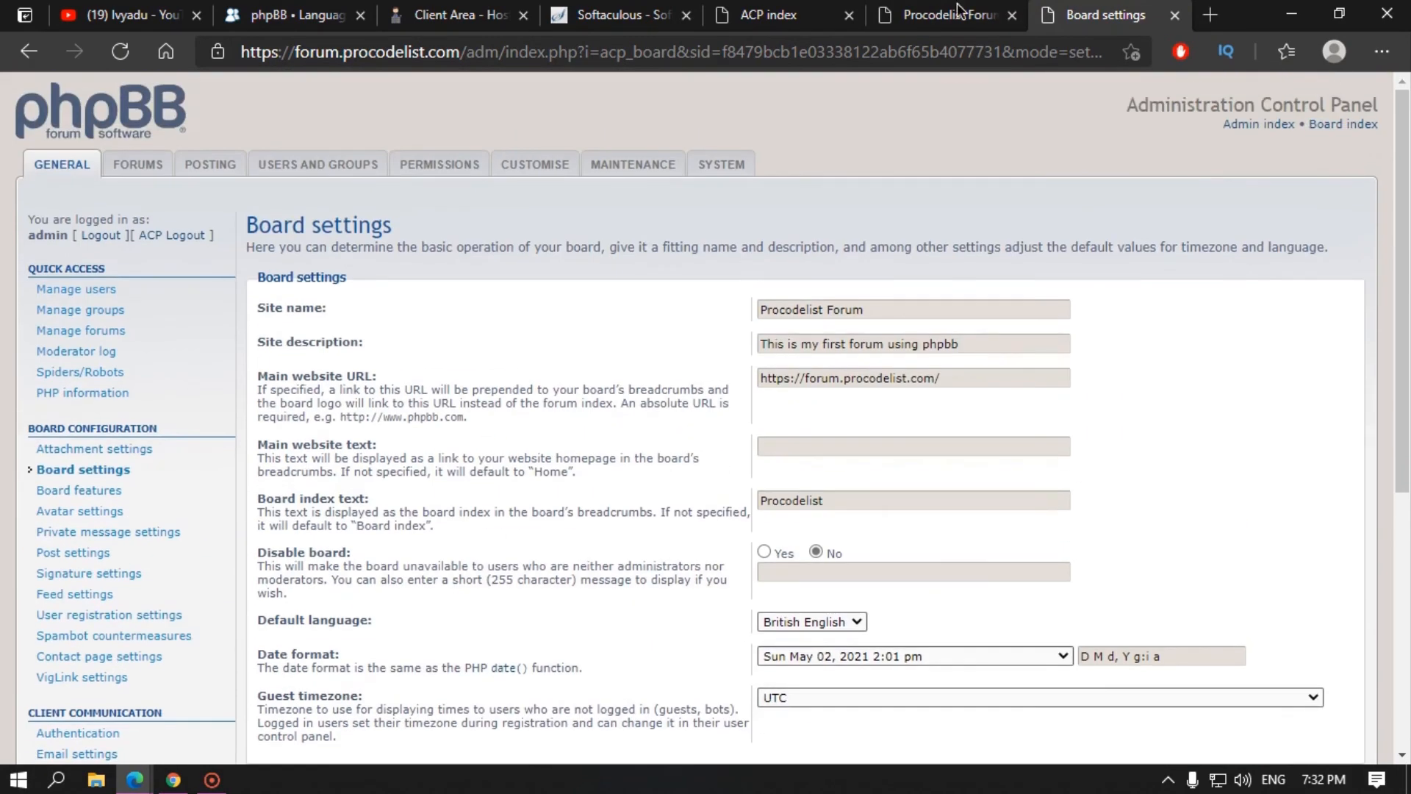
pyautogui.click(889, 9)
pyautogui.click(329, 130)
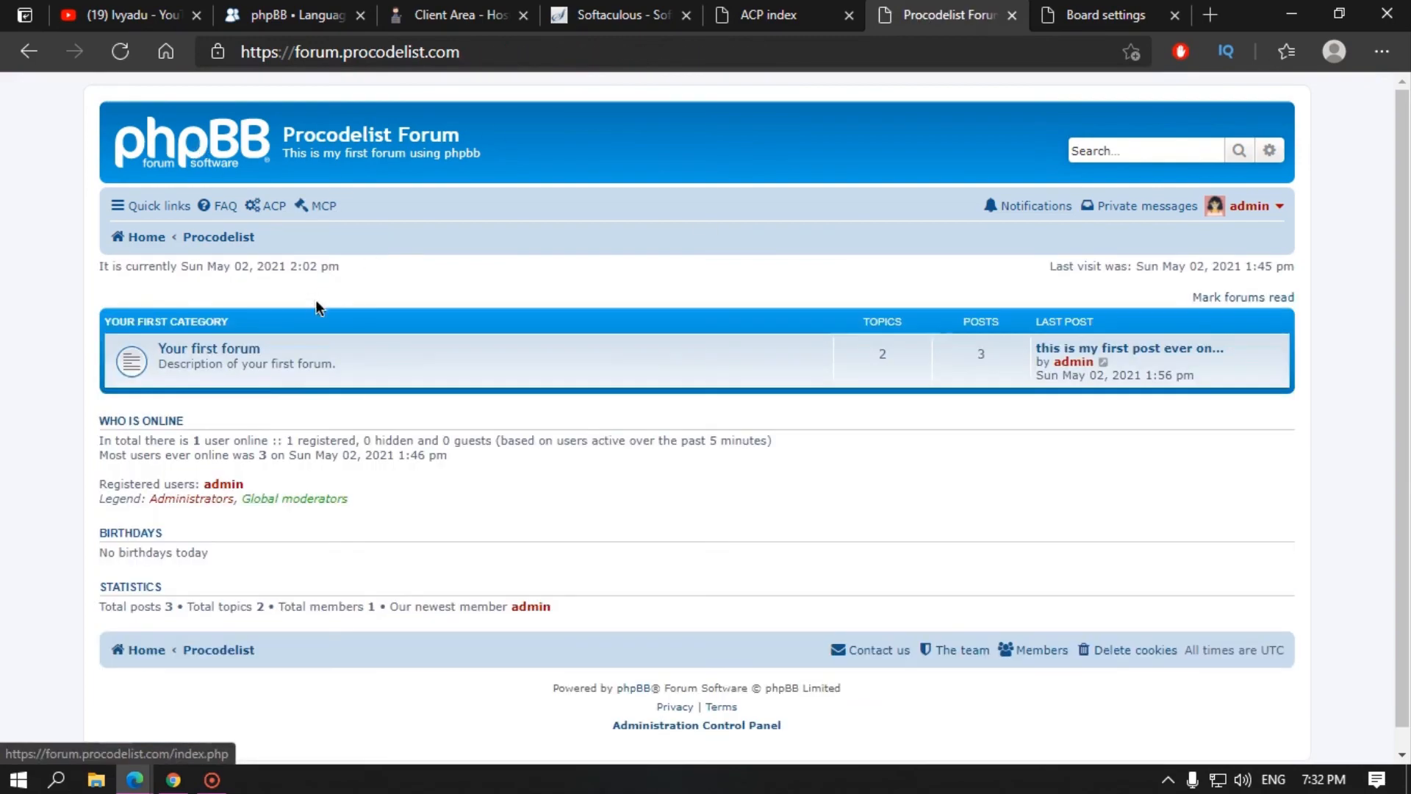
pyautogui.click(1103, 15)
pyautogui.scroll(-6, 910, 387)
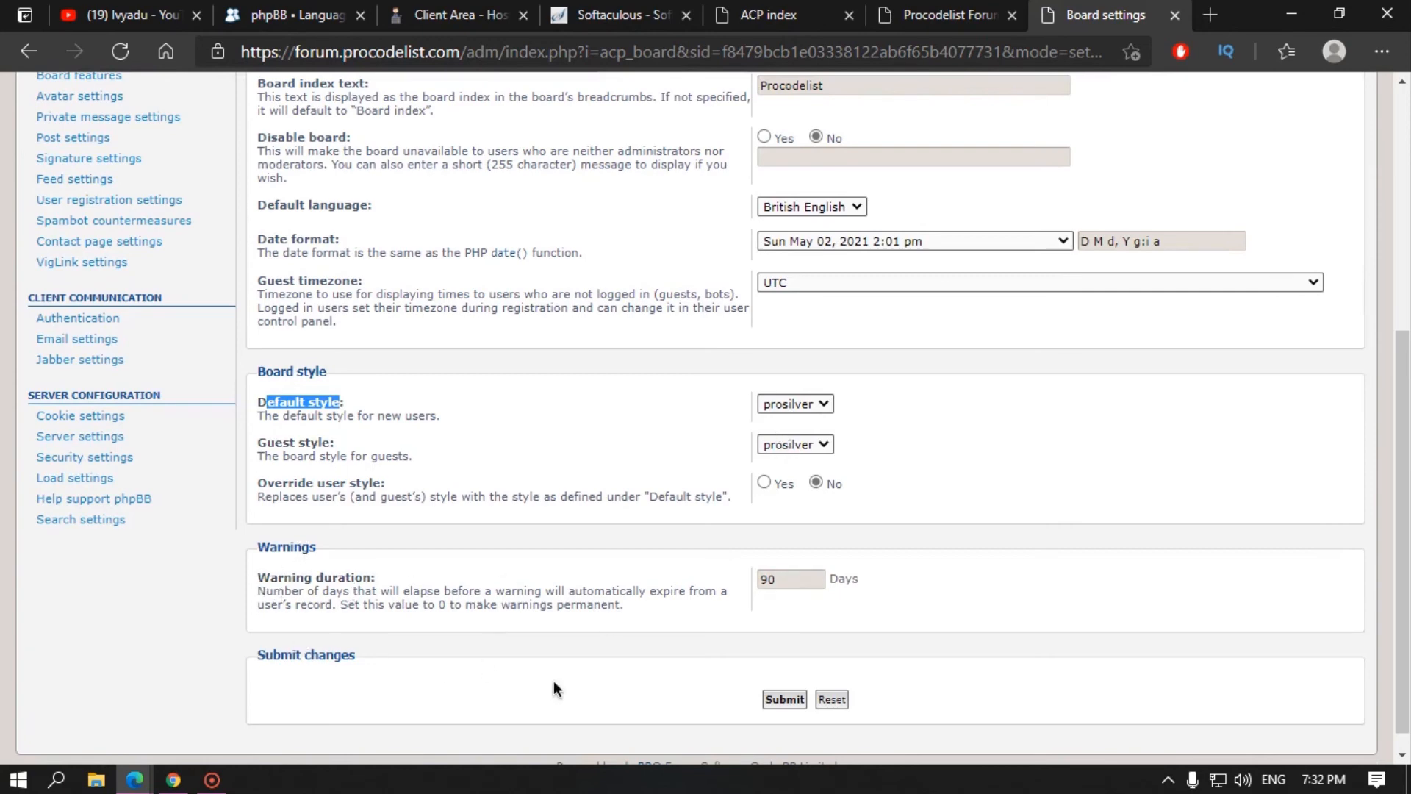
pyautogui.scroll(6, 404, 343)
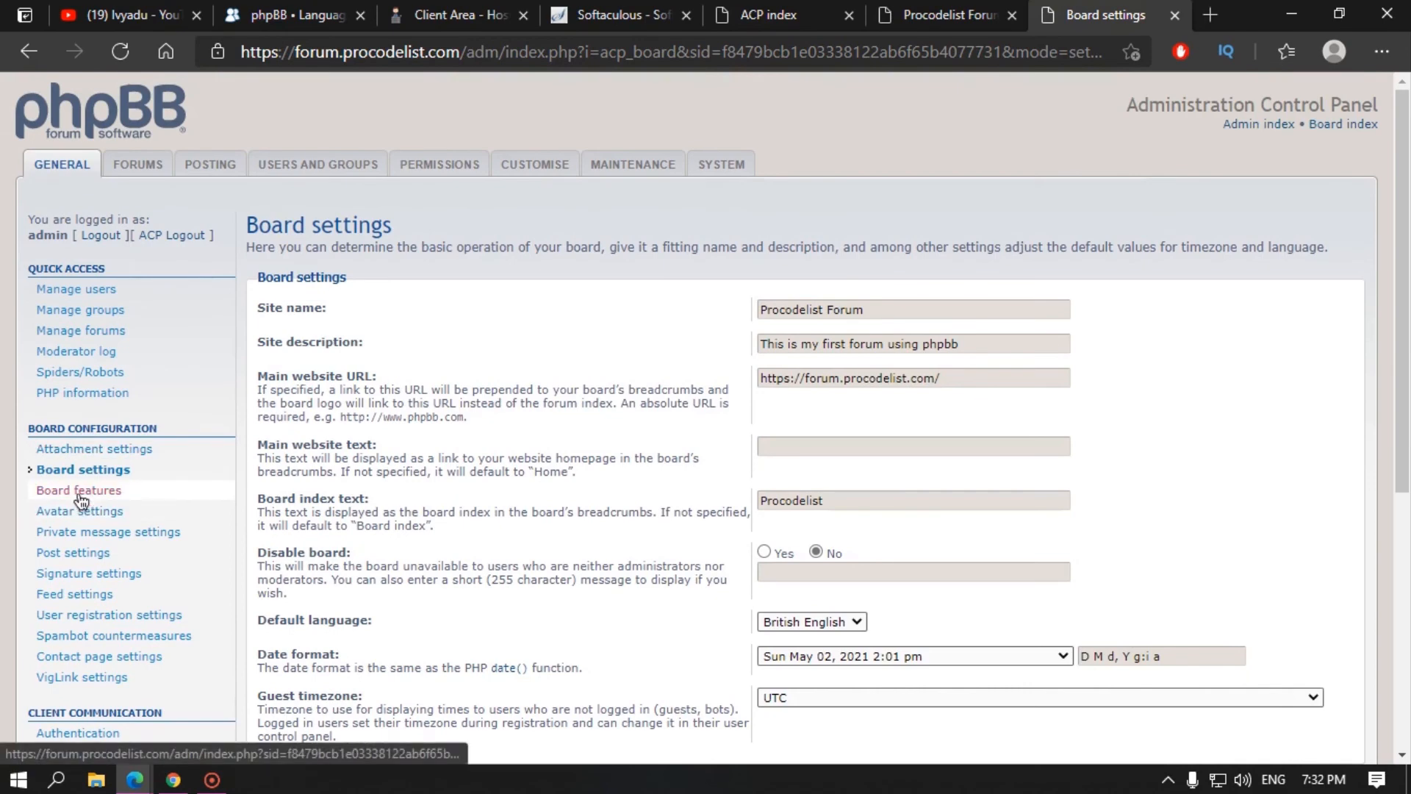
# Step: Open Avatar settings from the Board Configuration section of the ACP sidebar
pyautogui.scroll(-5, 378, 466)
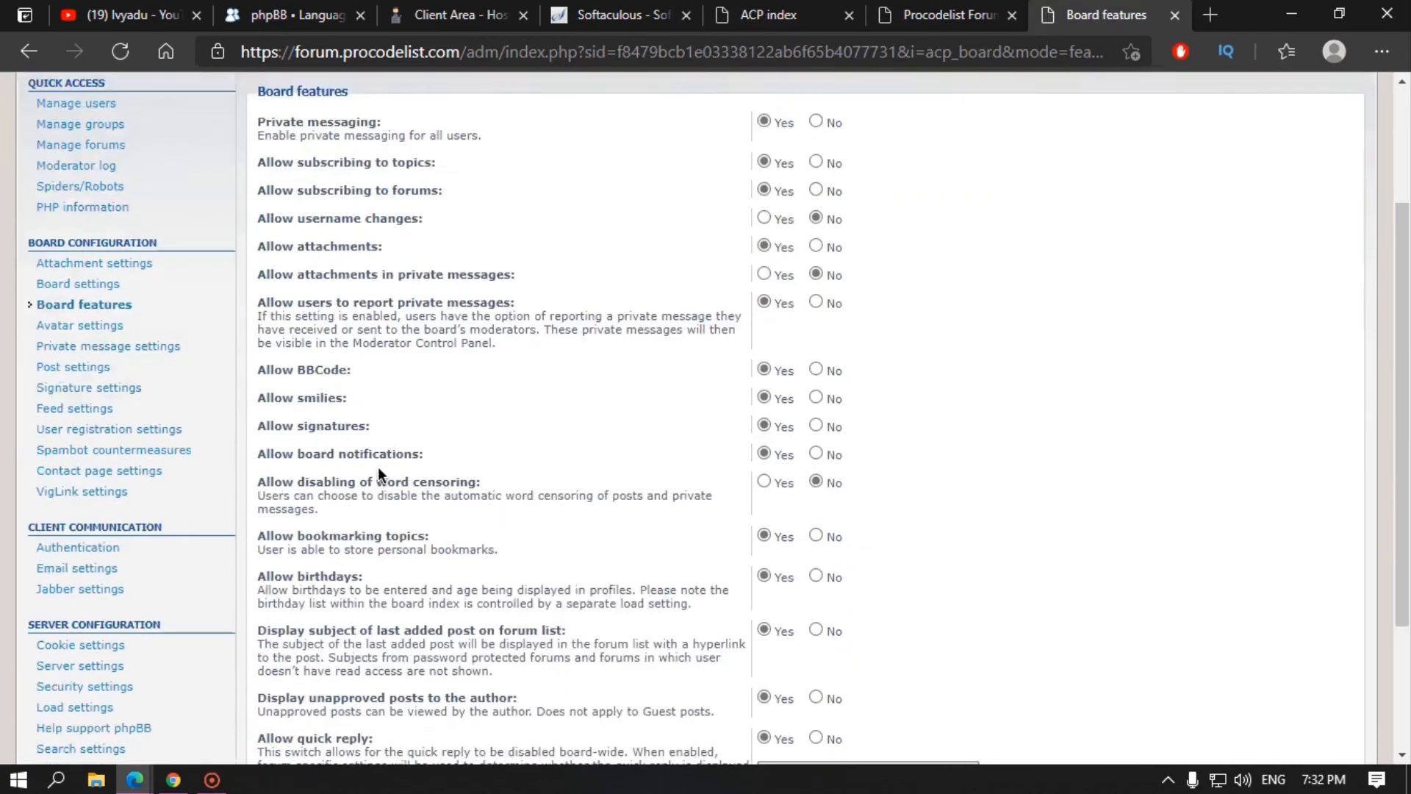
pyautogui.scroll(-1, 406, 550)
pyautogui.scroll(3, 409, 515)
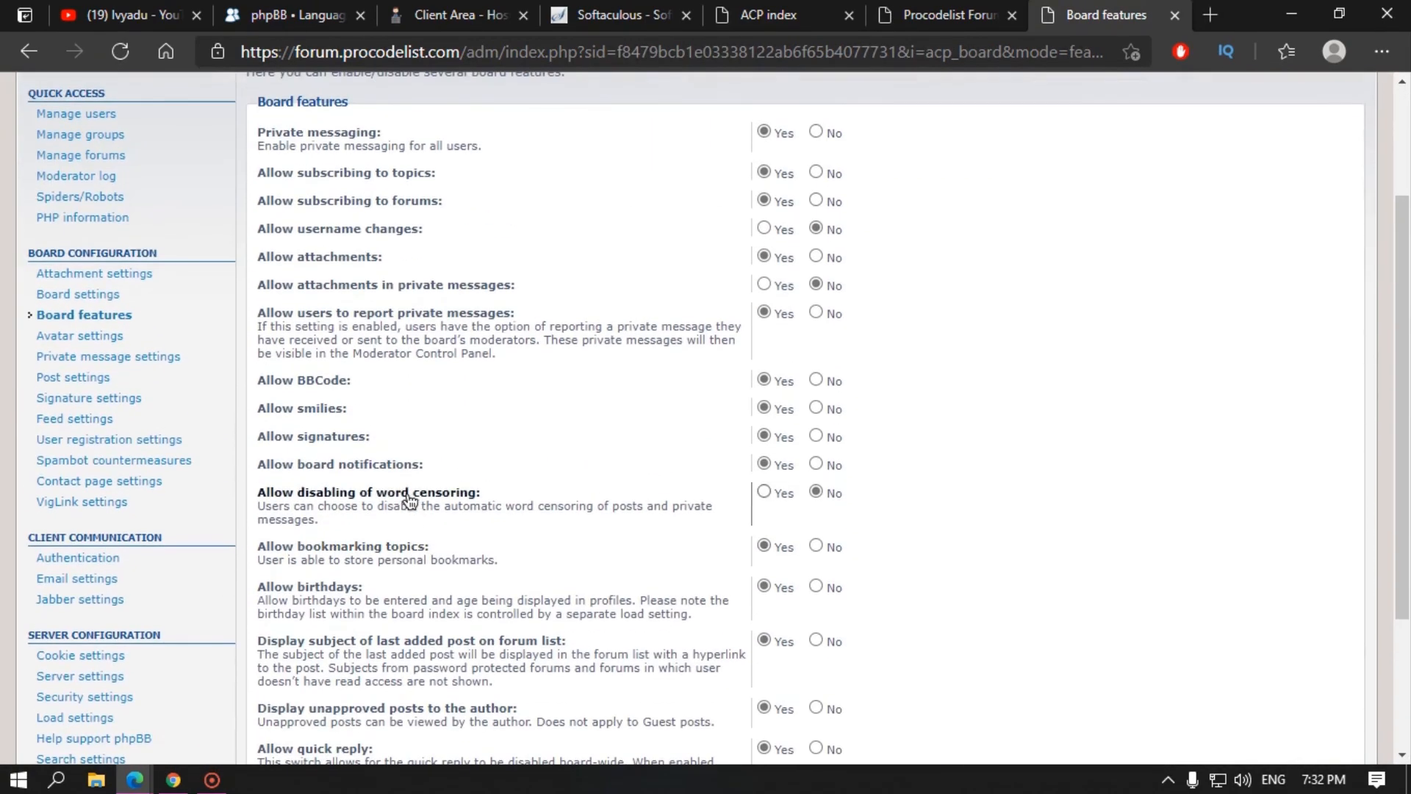
pyautogui.click(101, 335)
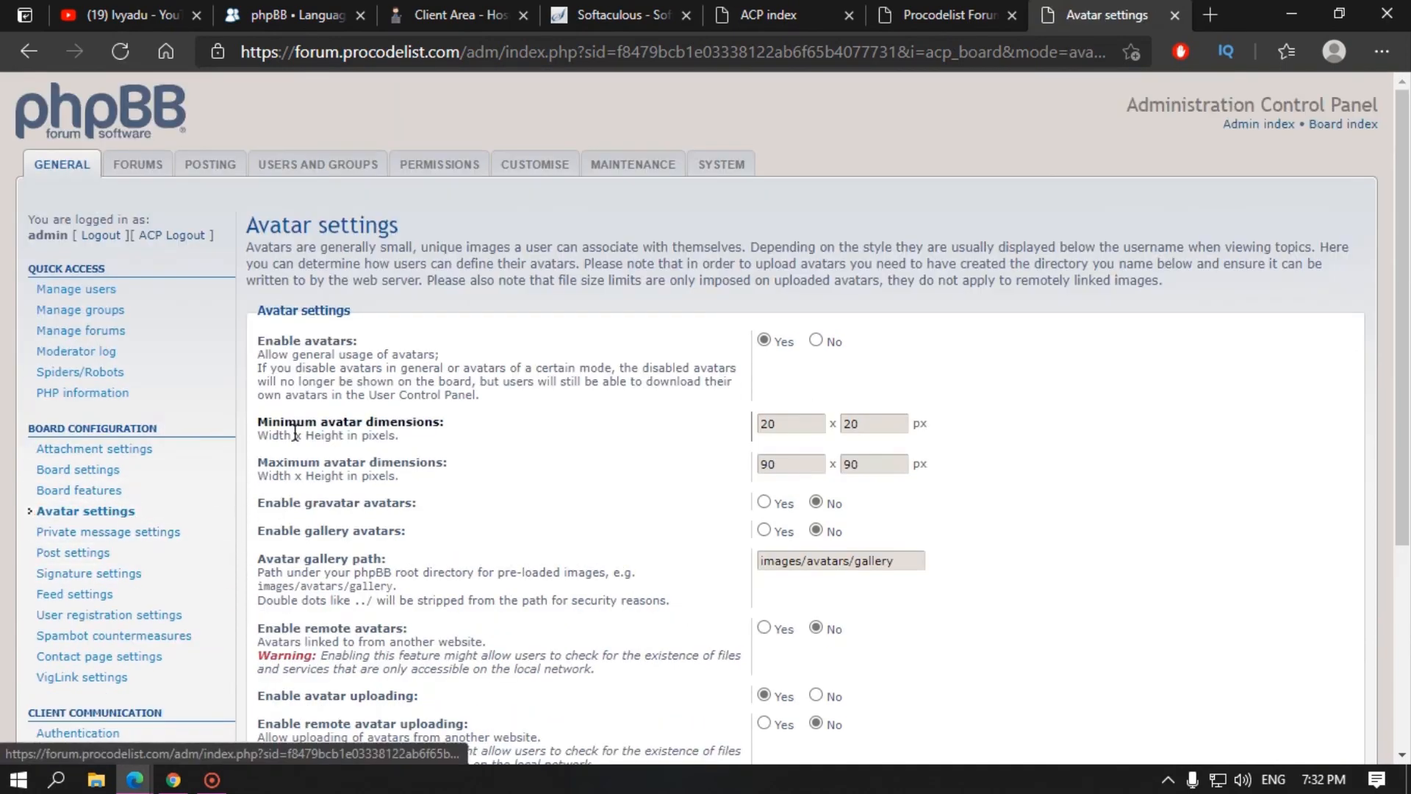
pyautogui.click(948, 15)
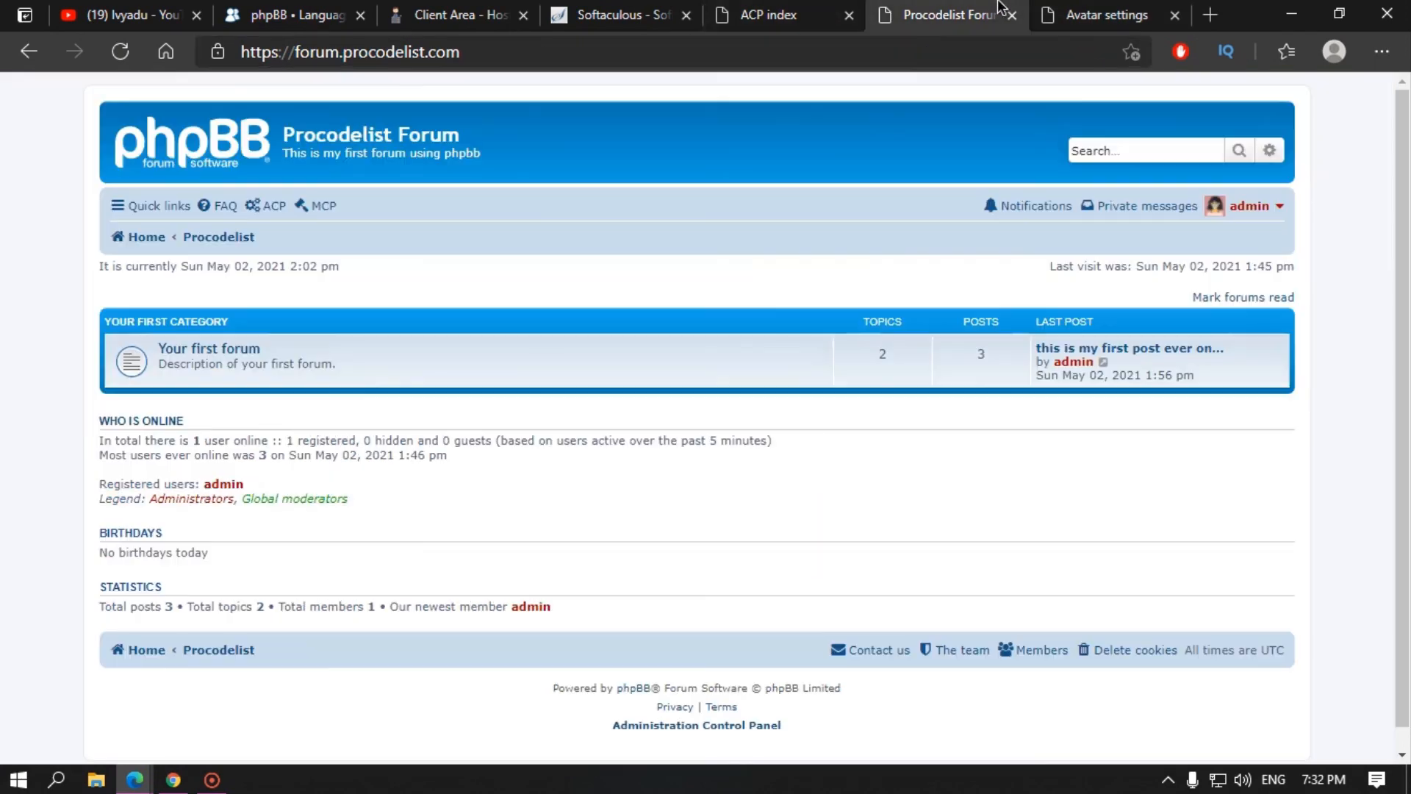
pyautogui.click(1255, 217)
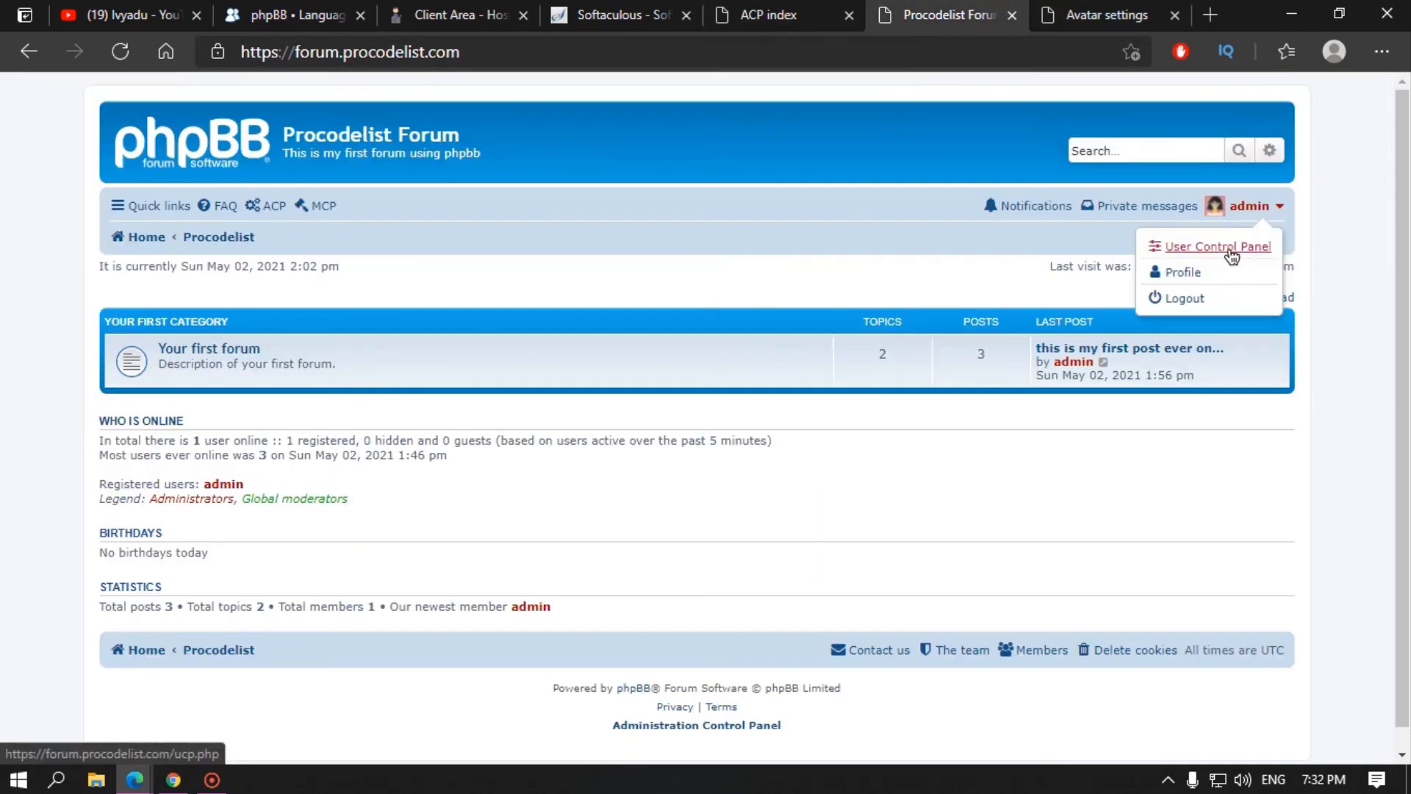
pyautogui.click(1194, 277)
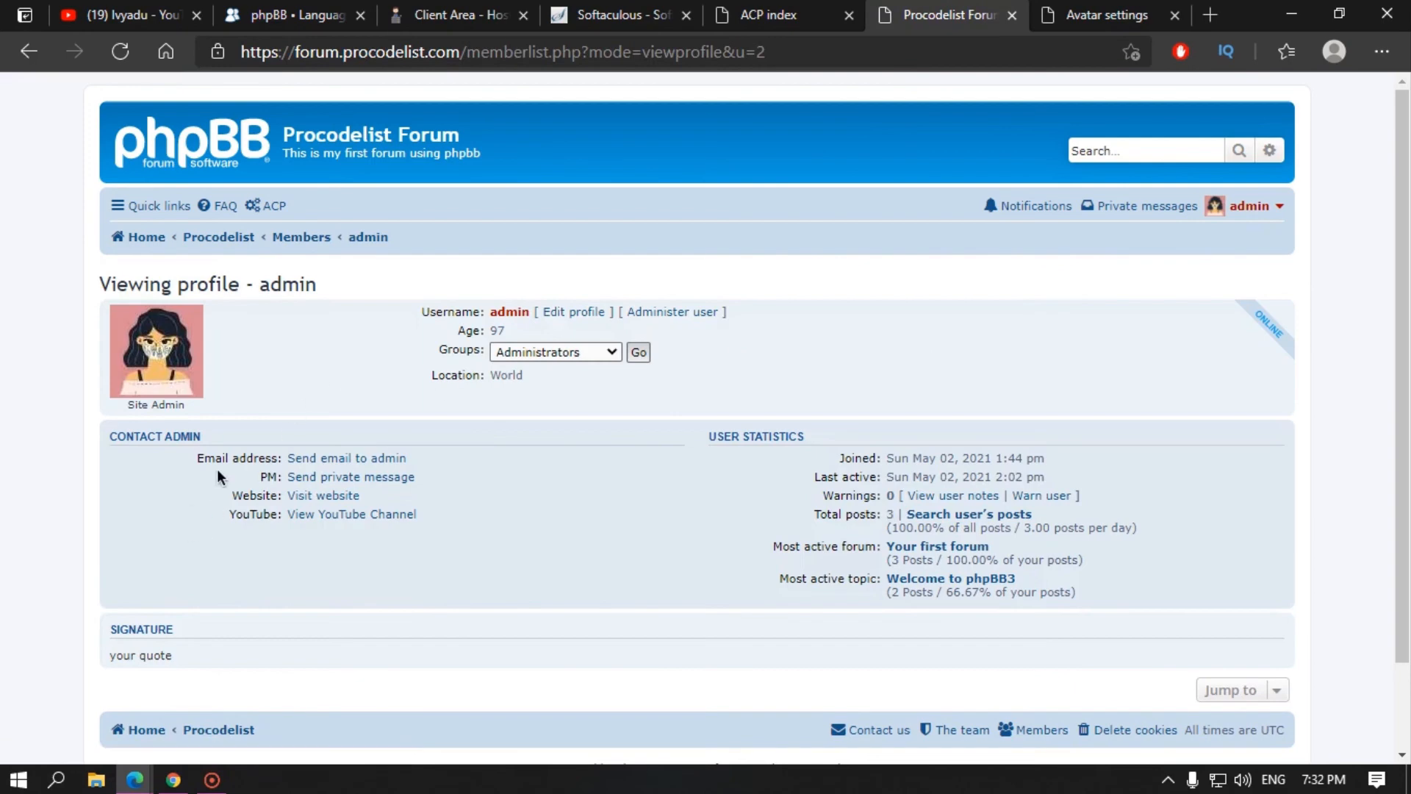
pyautogui.click(563, 313)
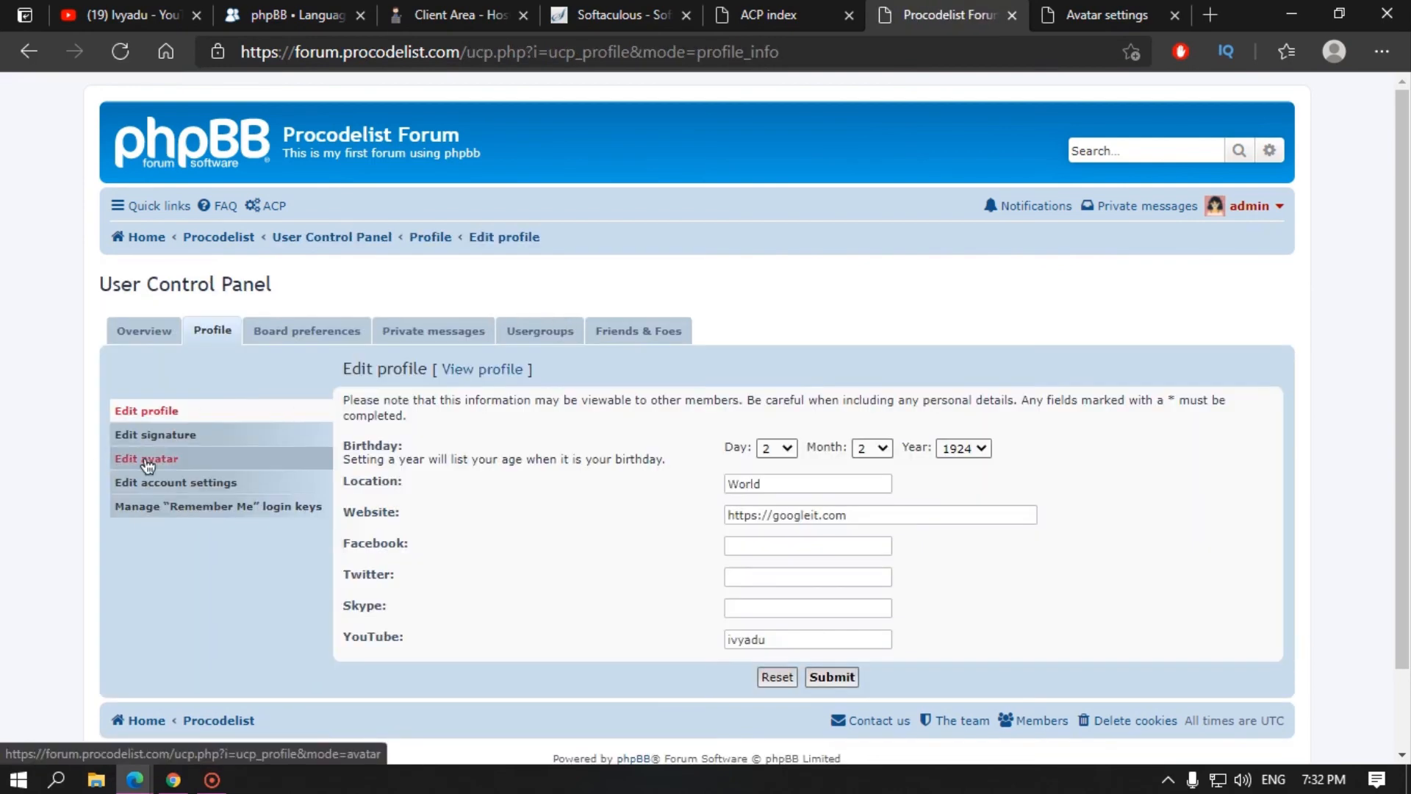
pyautogui.click(148, 463)
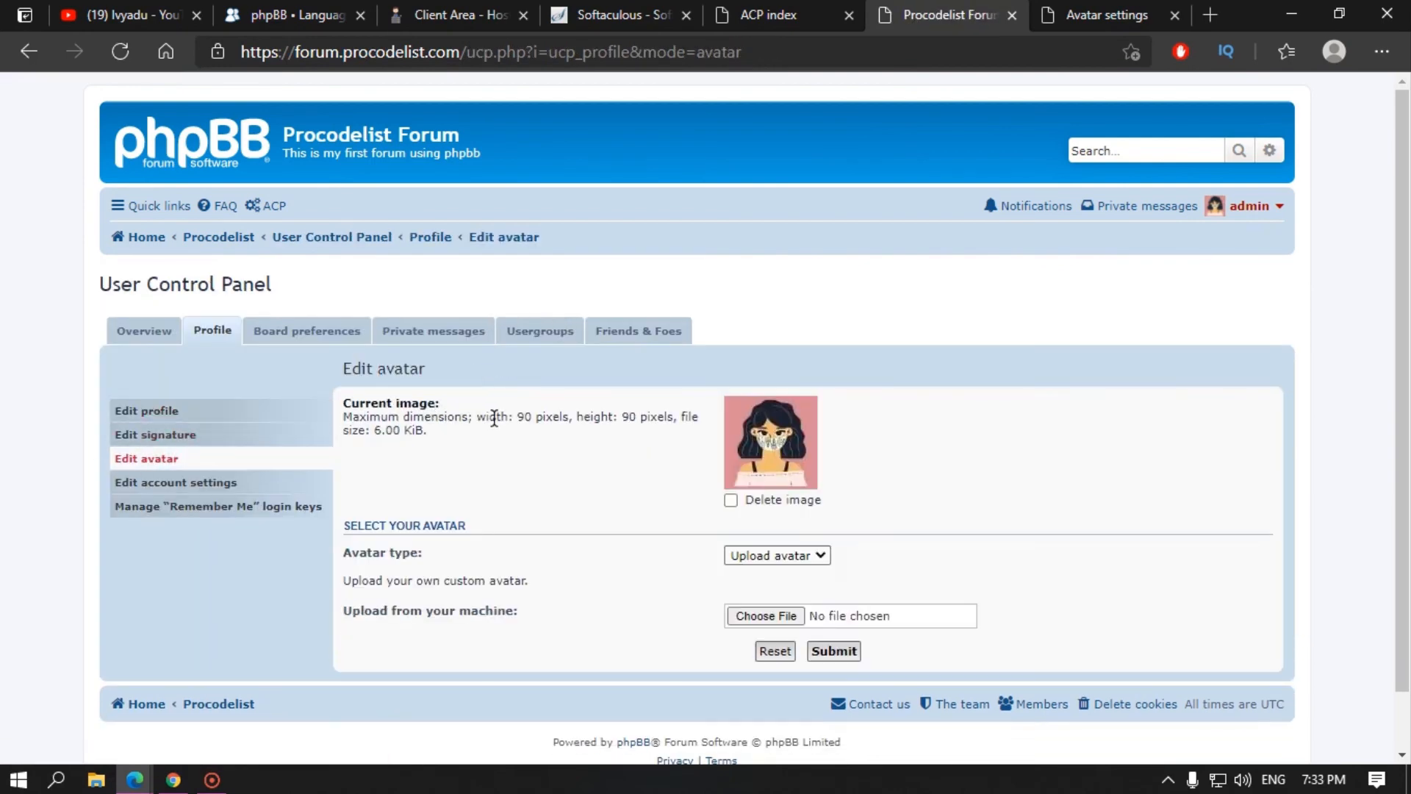
pyautogui.moveTo(504, 414); pyautogui.dragTo(538, 413)
pyautogui.moveTo(364, 428); pyautogui.dragTo(417, 431)
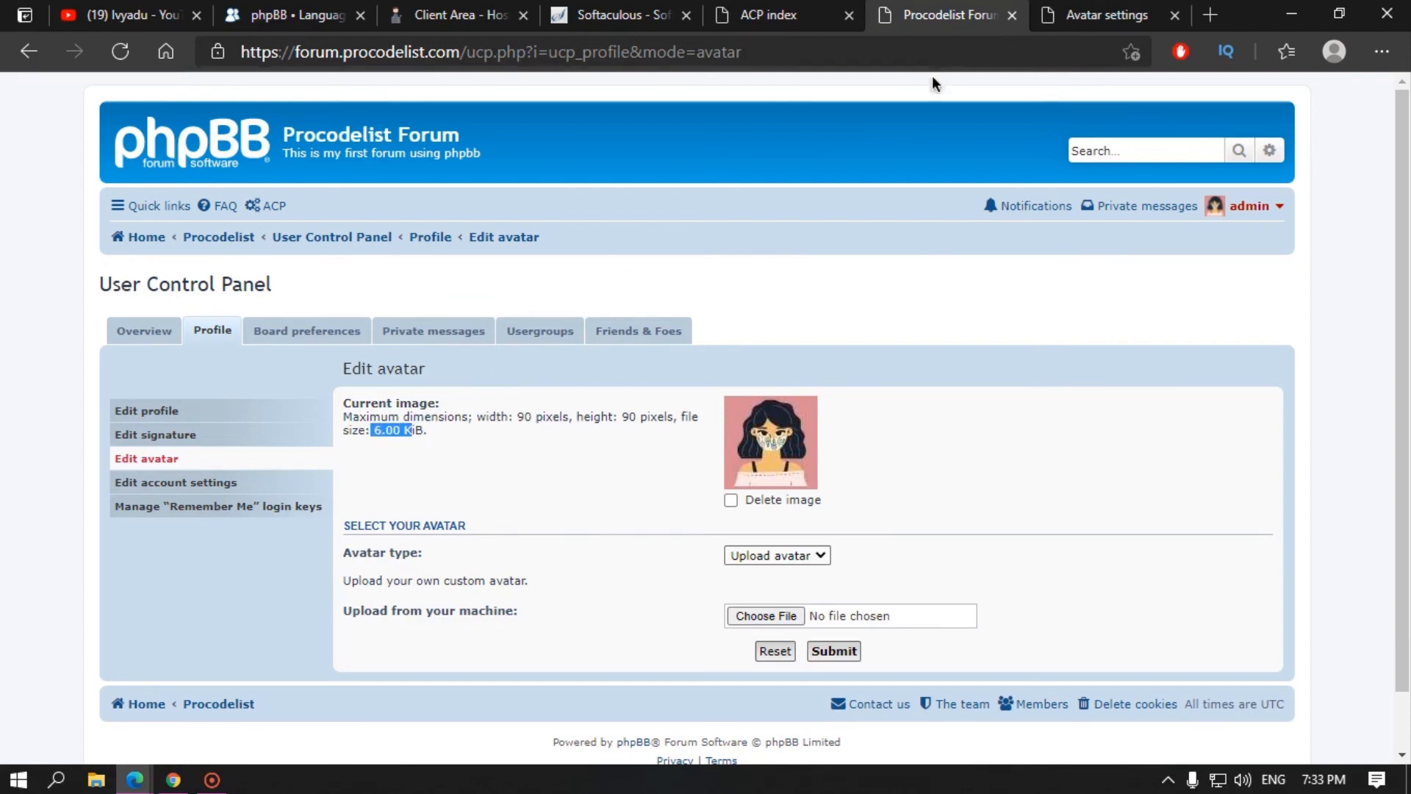
pyautogui.click(1165, 9)
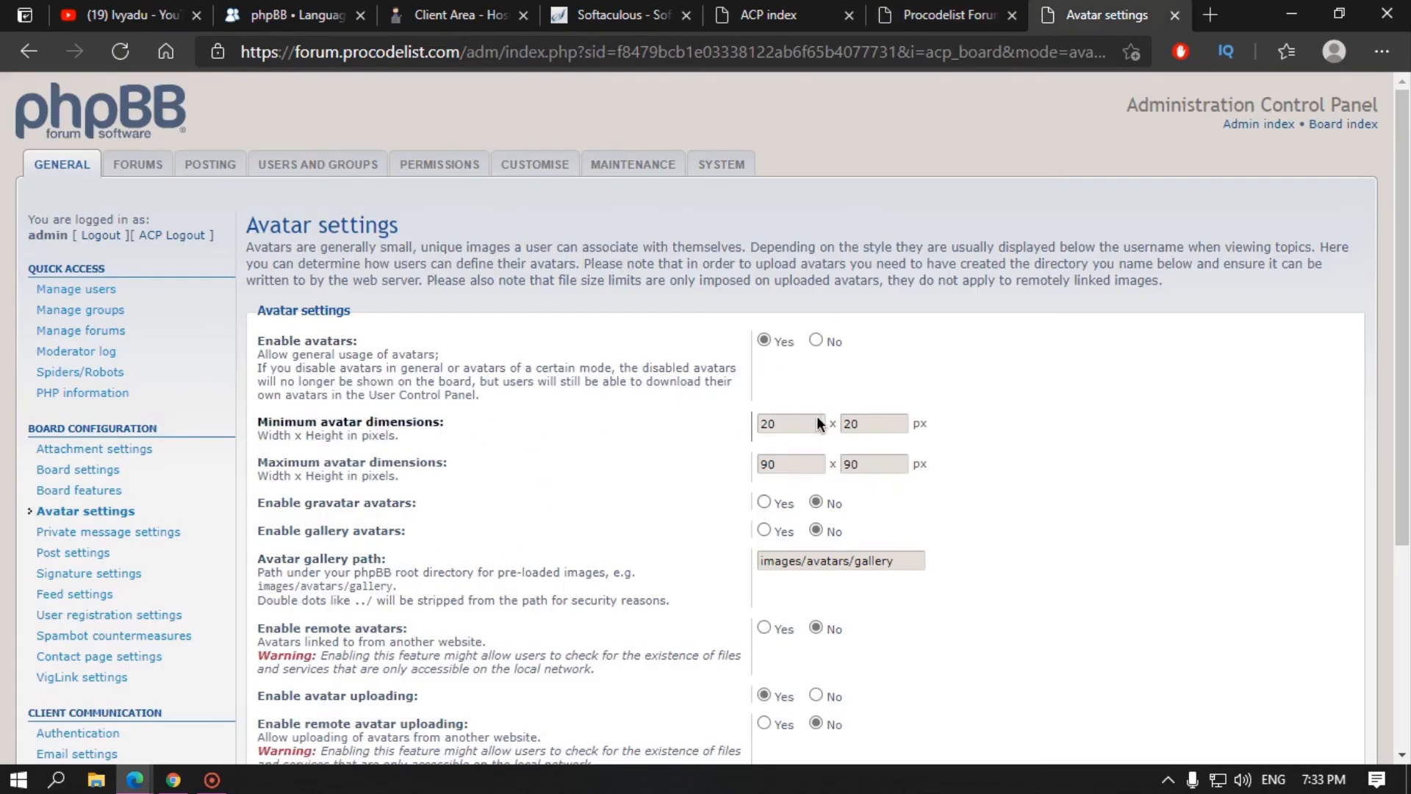
# Step: Scroll the avatar settings and glance at the phpBB Language Packs page
pyautogui.scroll(-3, 884, 470)
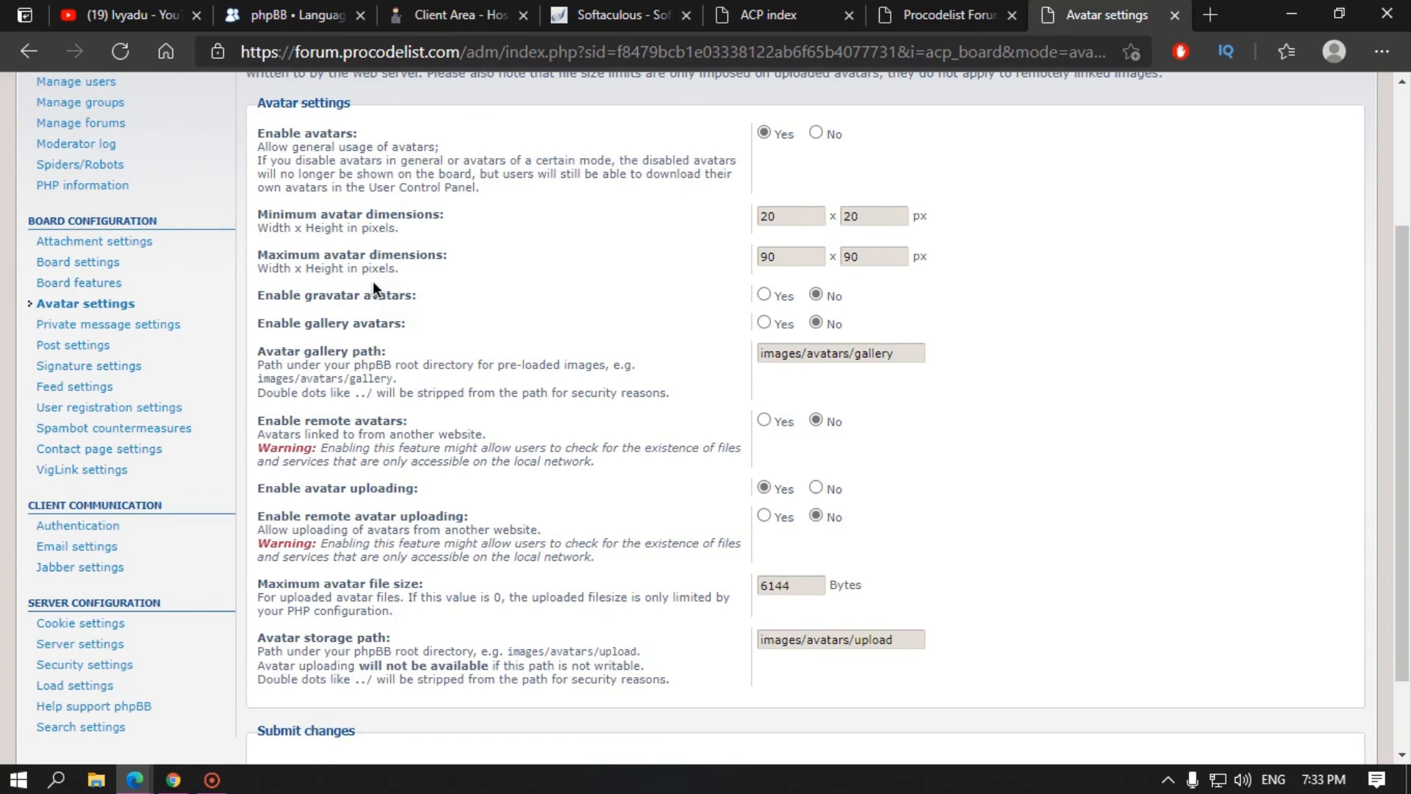
pyautogui.click(208, 3)
pyautogui.click(281, 3)
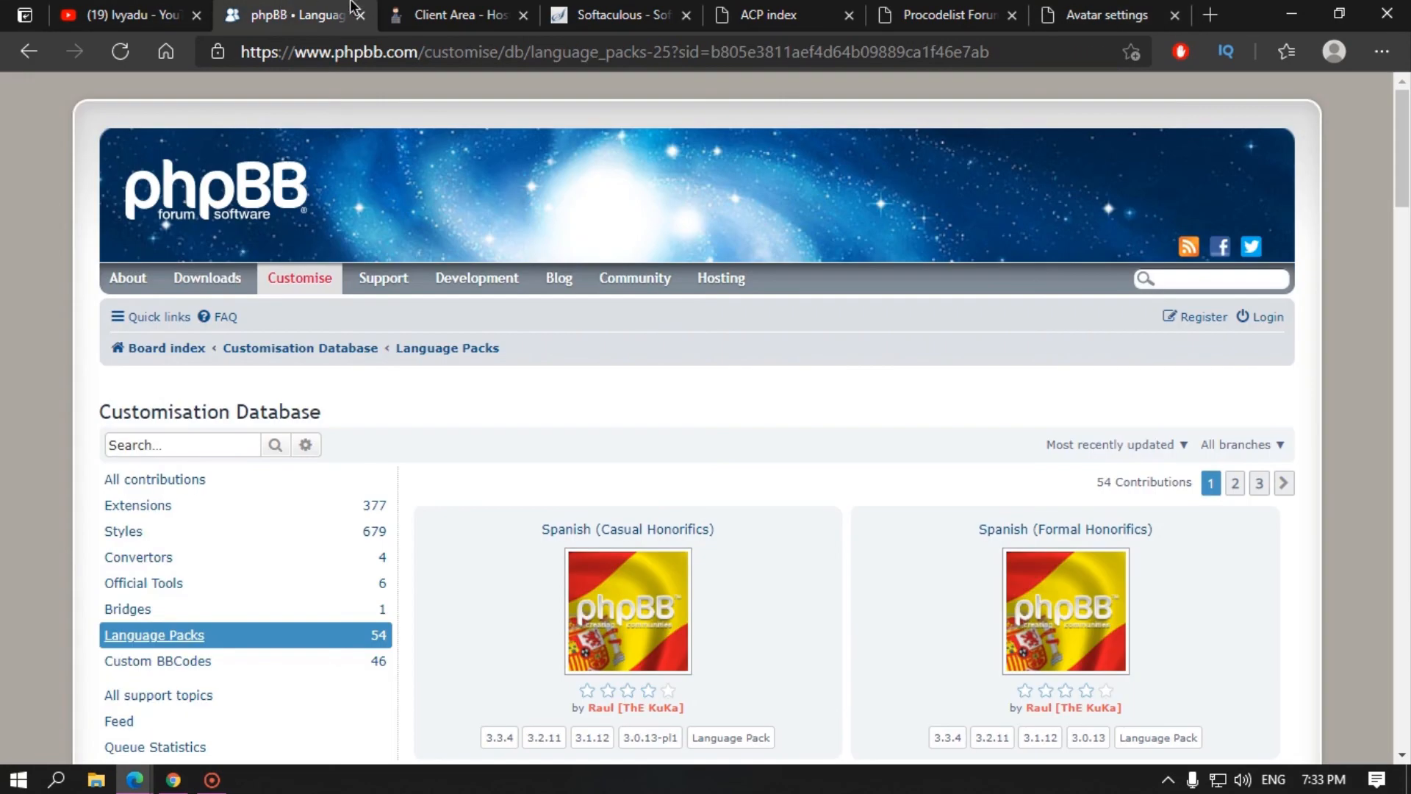
pyautogui.scroll(-3, 231, 313)
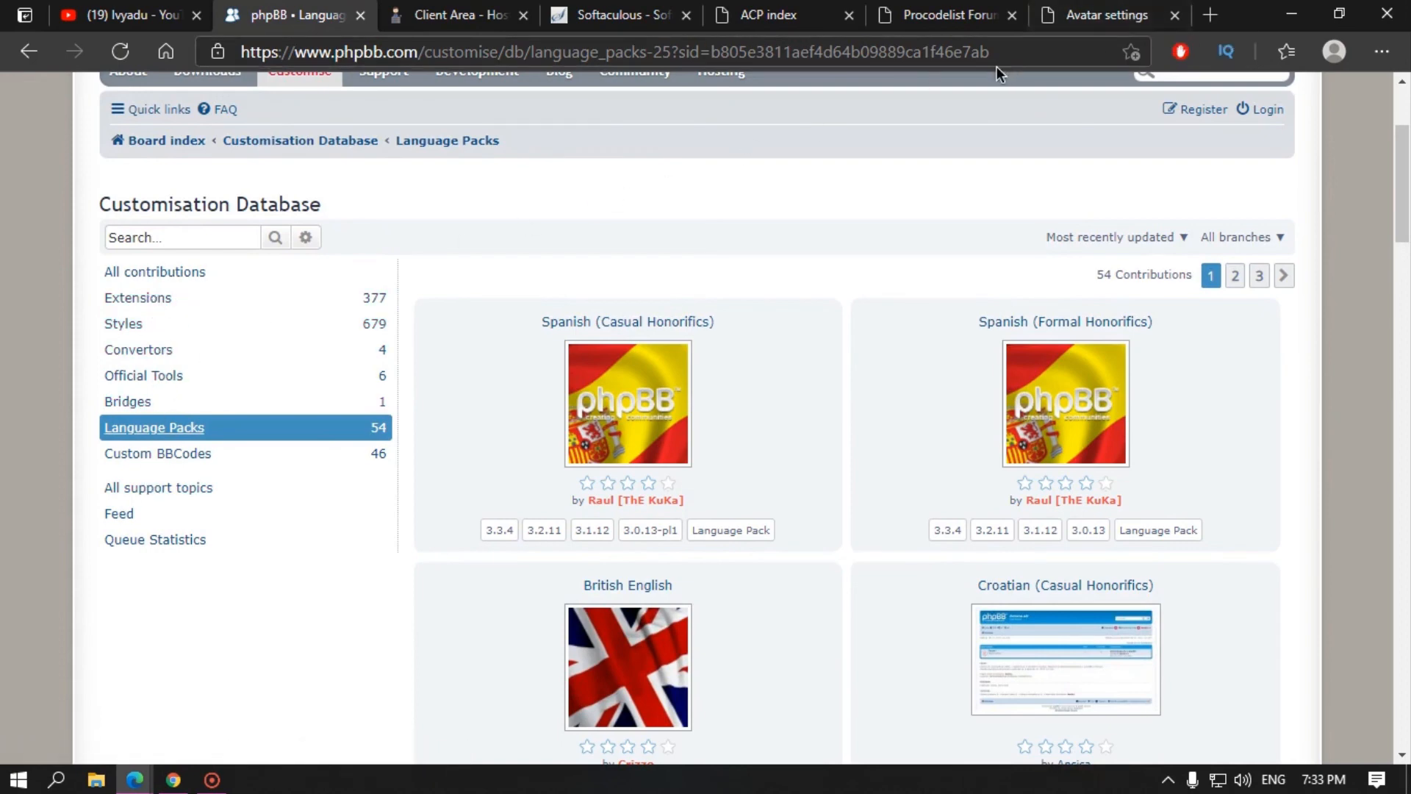
pyautogui.click(1102, 15)
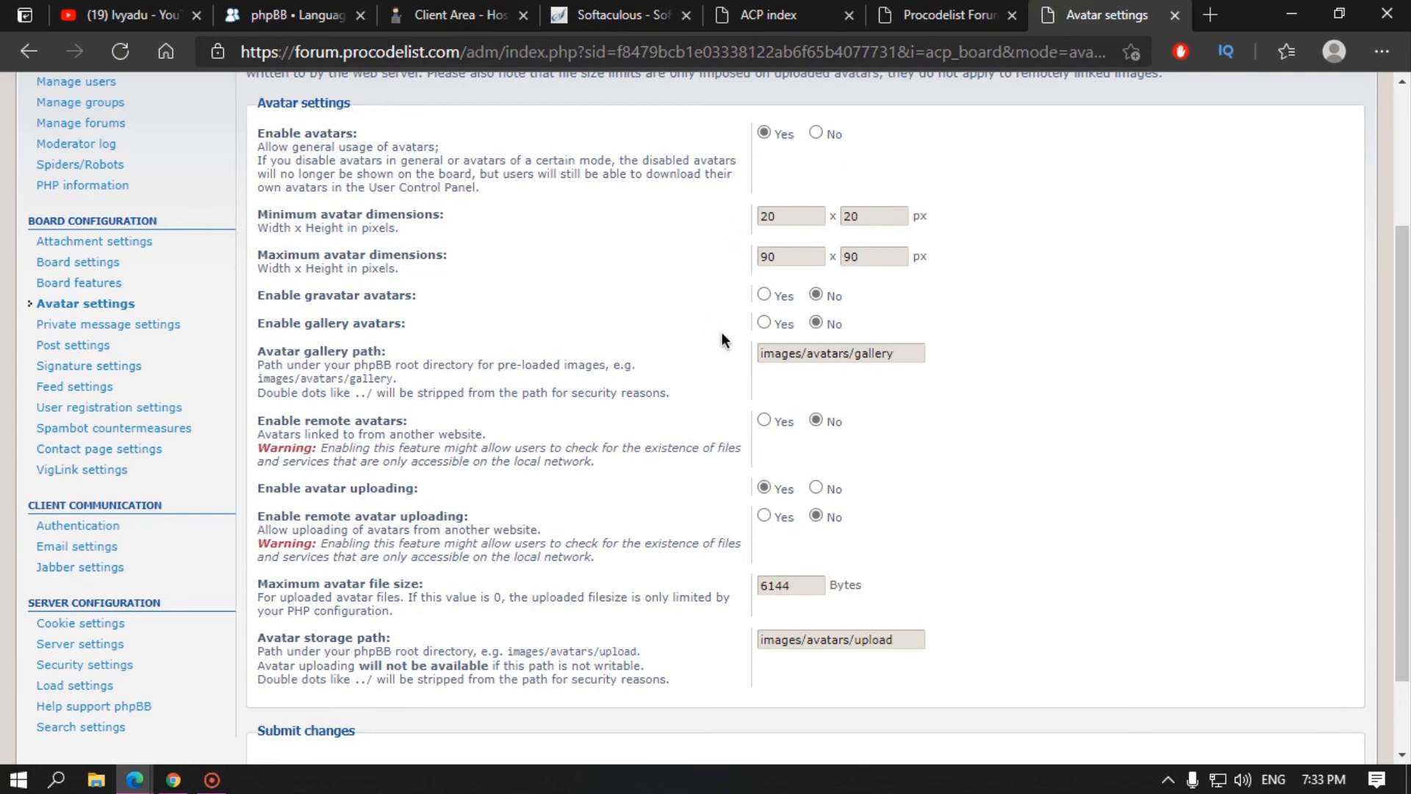
# Step: Select the avatar gallery path images/avatars/gallery, then go to the hosting client area
pyautogui.moveTo(901, 347); pyautogui.dragTo(698, 355)
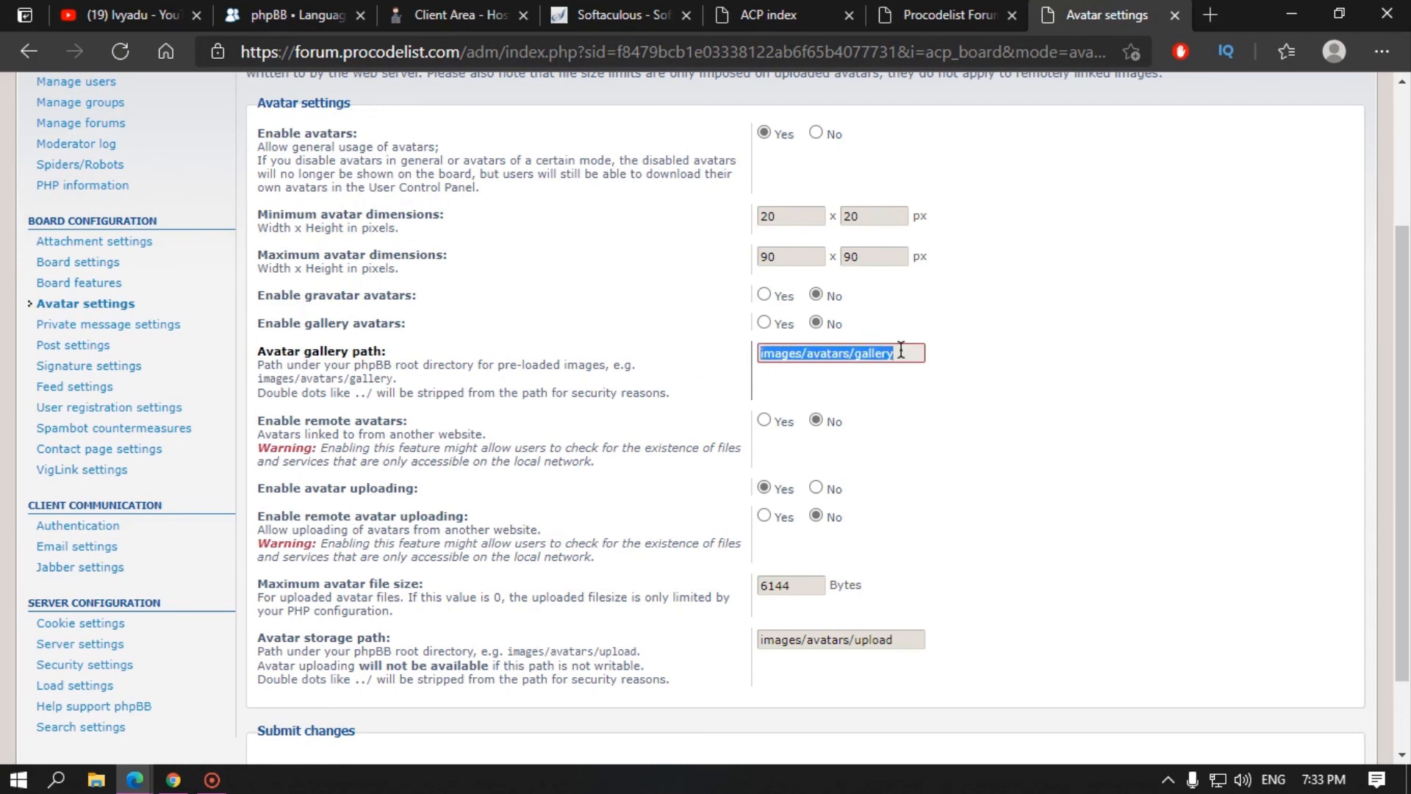
pyautogui.moveTo(902, 351); pyautogui.dragTo(681, 352)
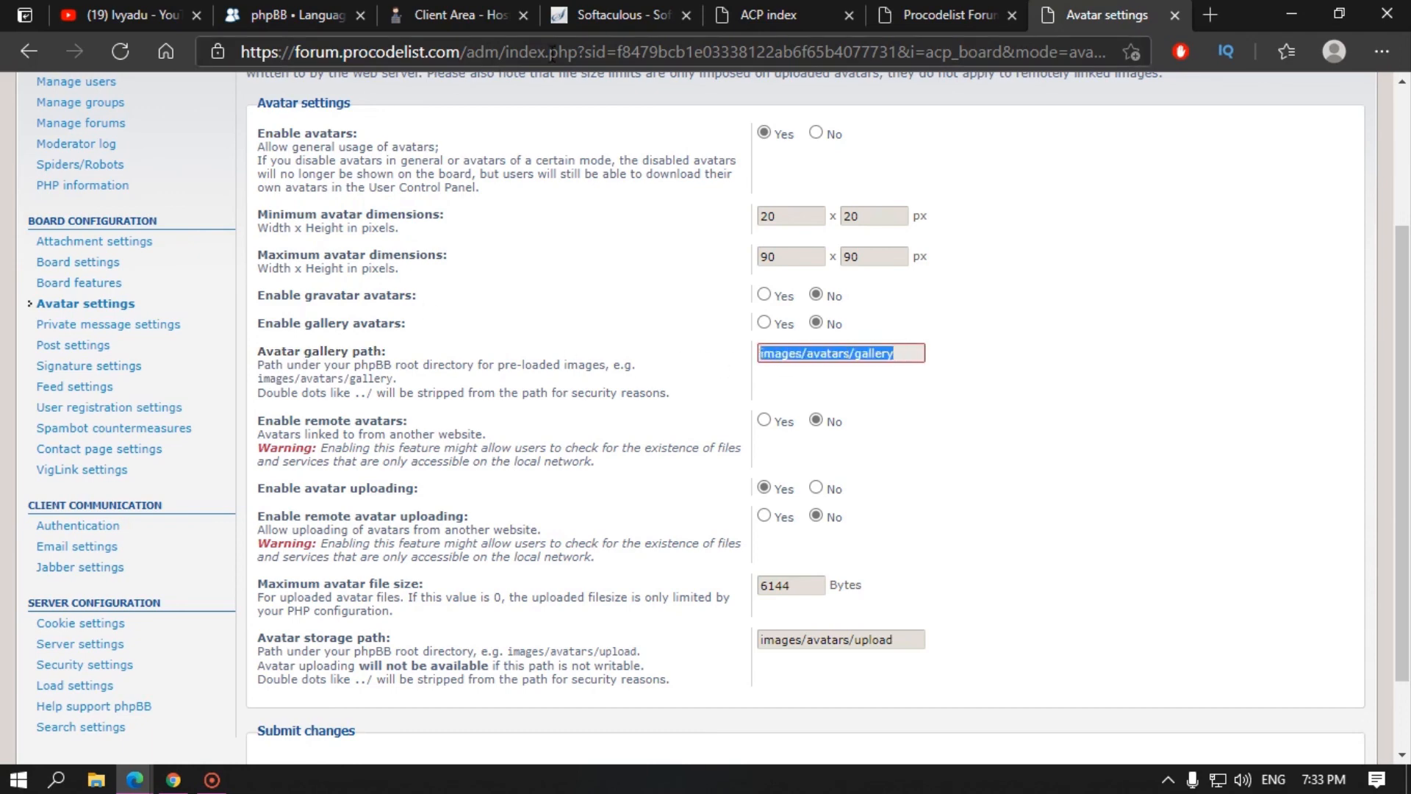
pyautogui.click(356, 3)
pyautogui.click(557, 3)
pyautogui.click(496, 4)
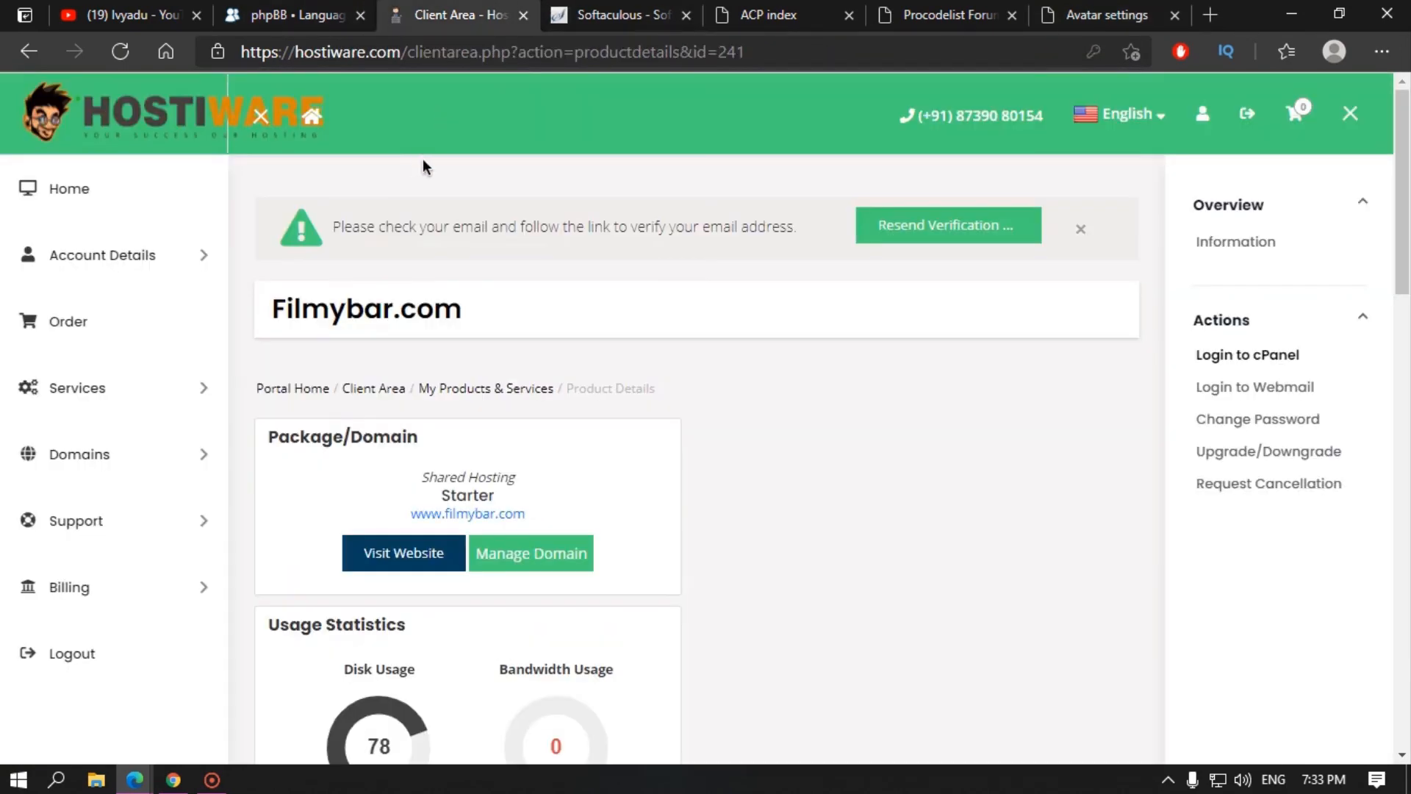
# Step: Check the 6144-byte maximum avatar file size against the UCP avatar, then move to the storage path
pyautogui.click(650, 3)
pyautogui.click(768, 15)
pyautogui.click(1106, 14)
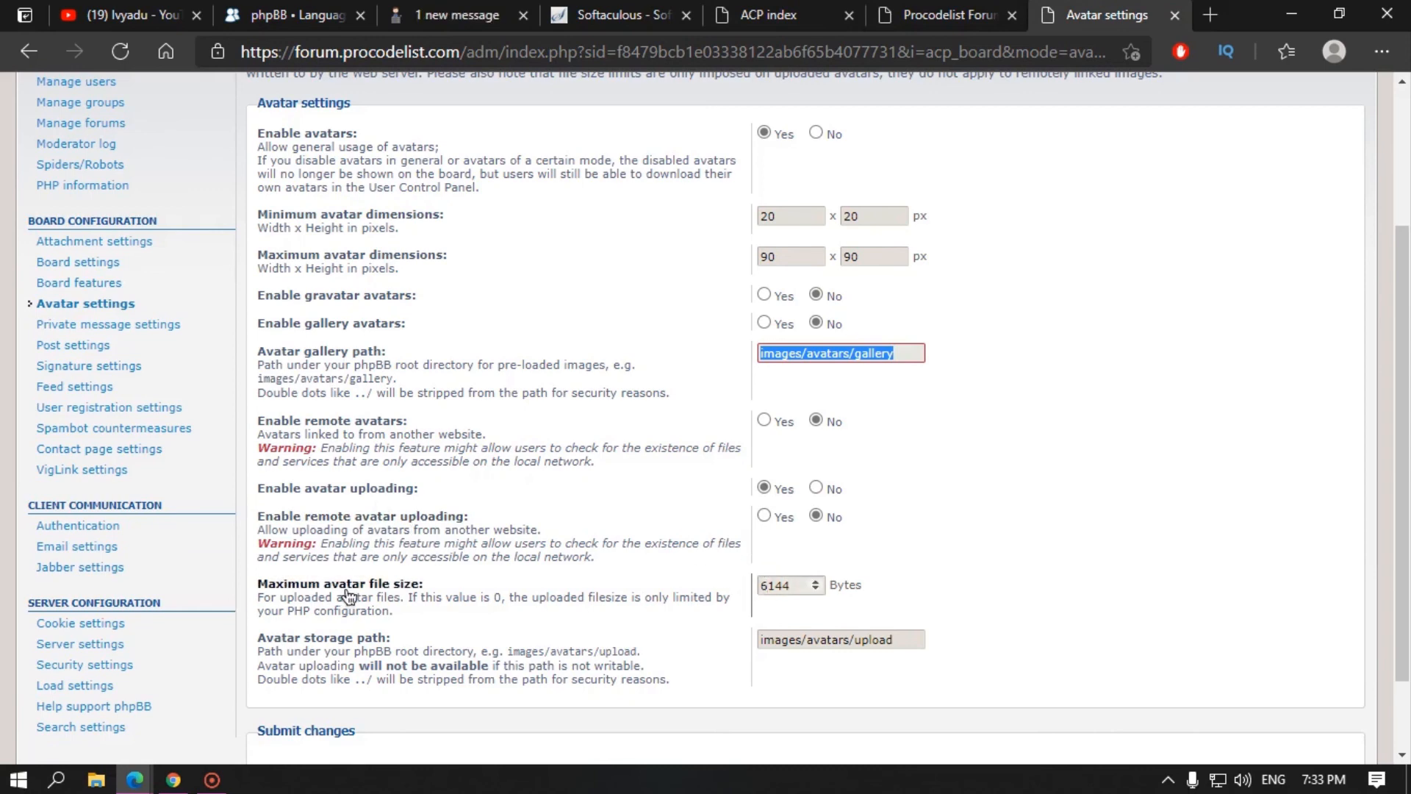
pyautogui.moveTo(797, 586); pyautogui.dragTo(753, 585)
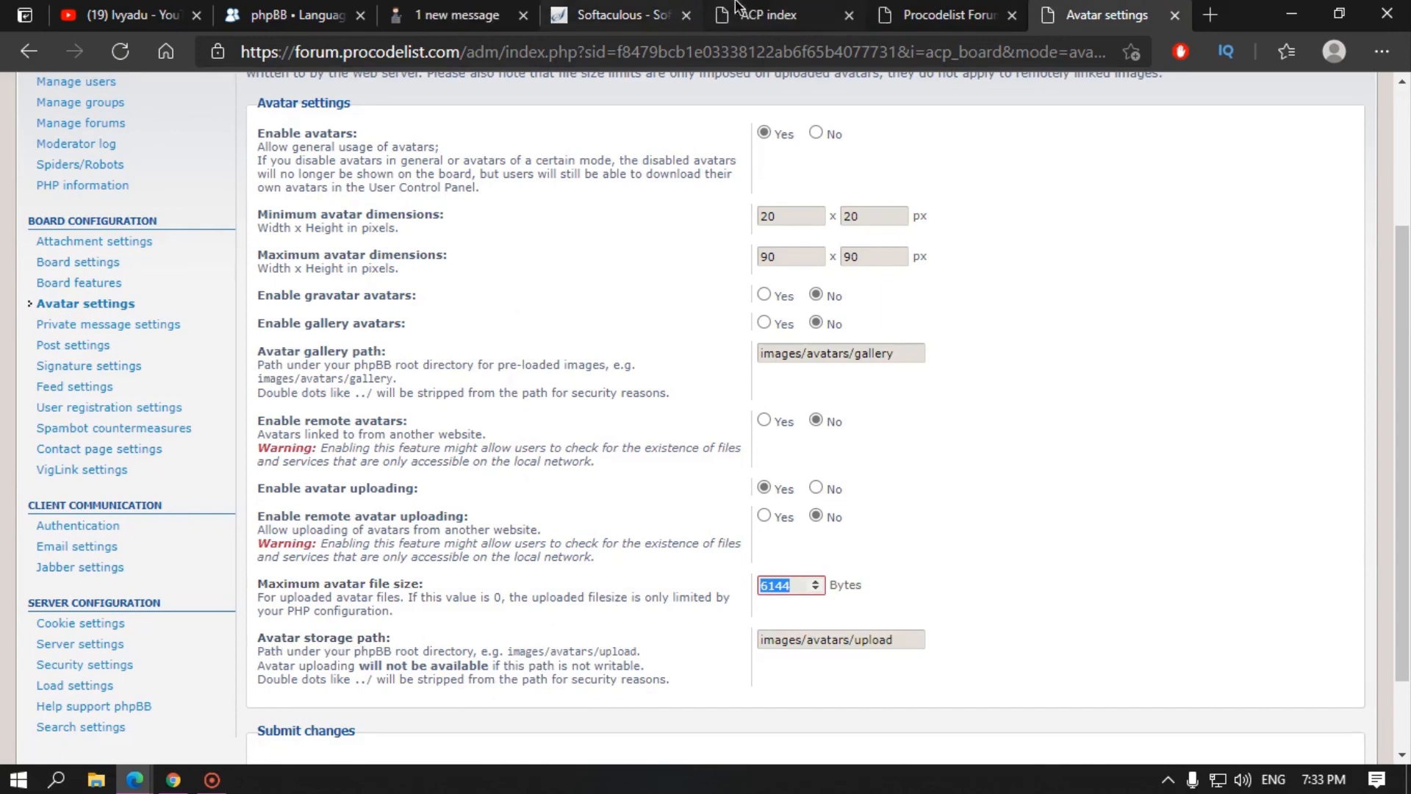
pyautogui.click(930, 20)
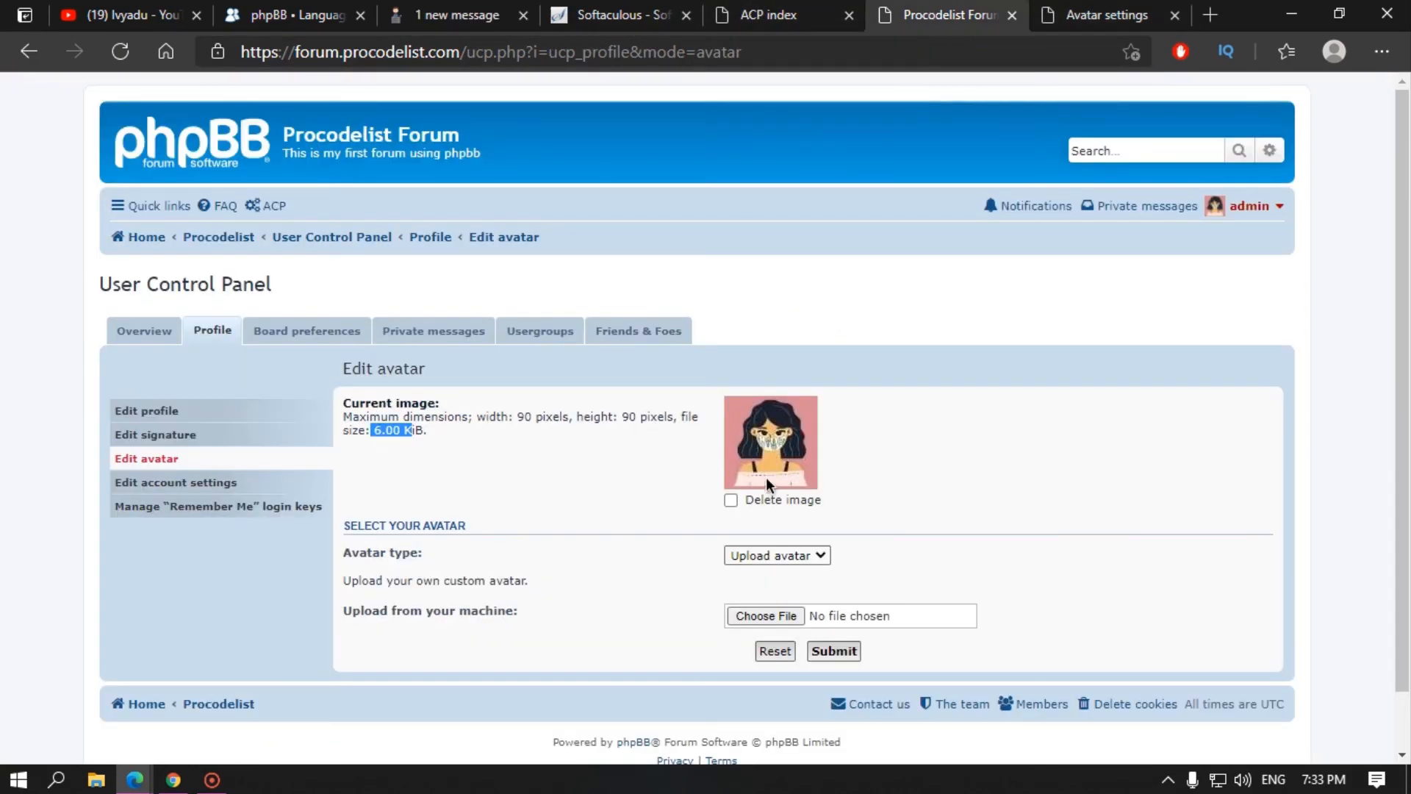
pyautogui.click(1106, 17)
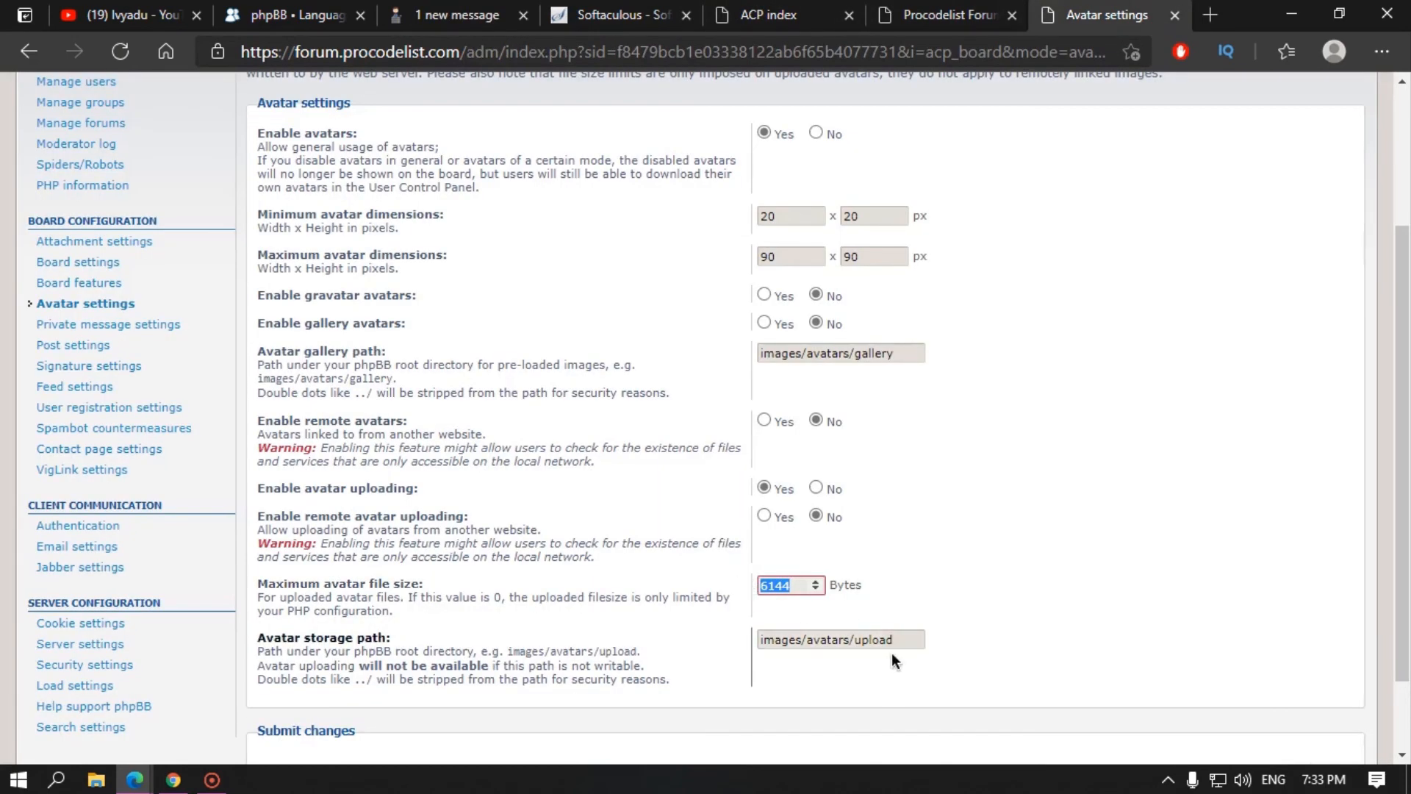
pyautogui.press('Tab')
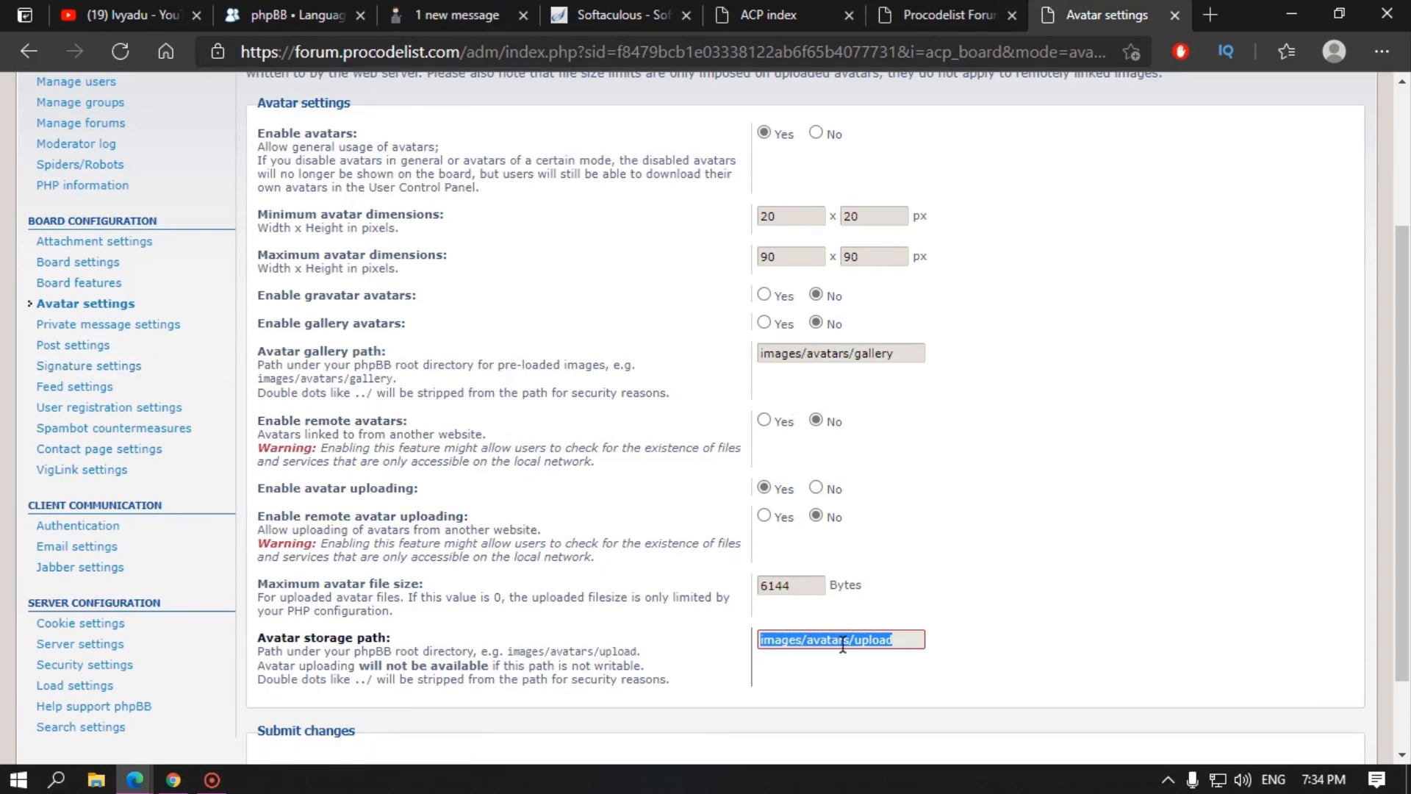
# Step: Go to the Softaculous installer page and launch the hosting account's cPanel
pyautogui.click(463, 14)
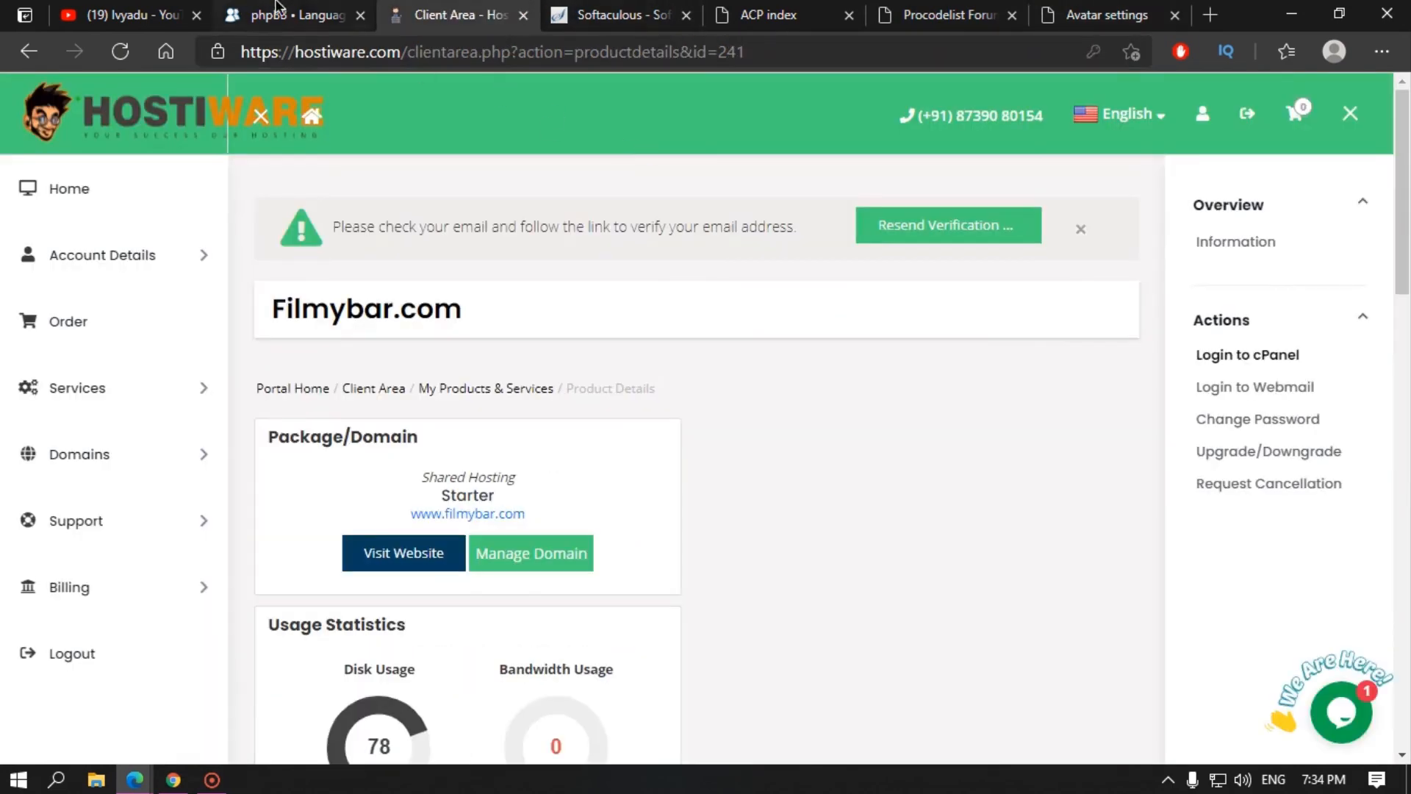
pyautogui.click(294, 15)
pyautogui.click(92, 7)
pyautogui.click(456, 14)
pyautogui.click(724, 16)
pyautogui.click(621, 15)
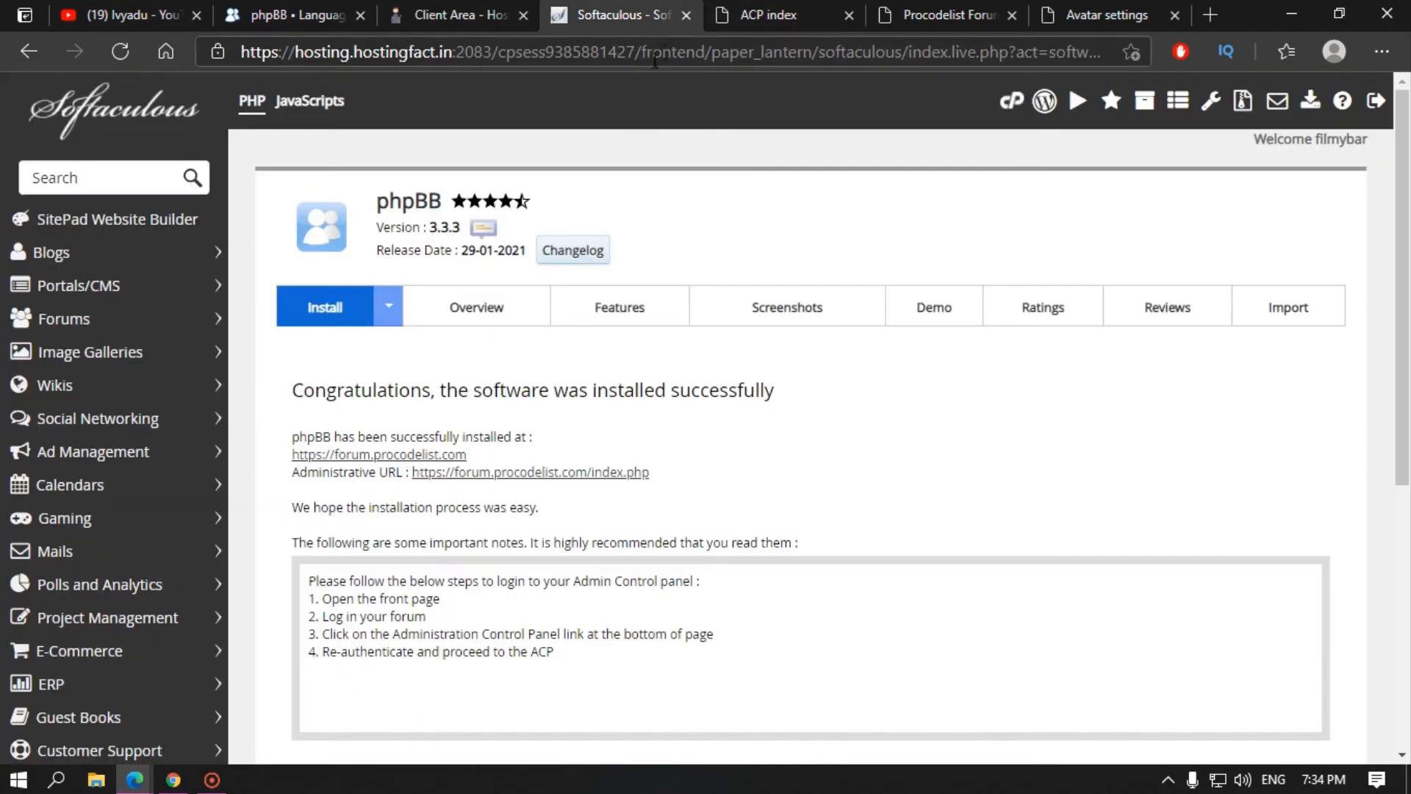
pyautogui.click(1022, 103)
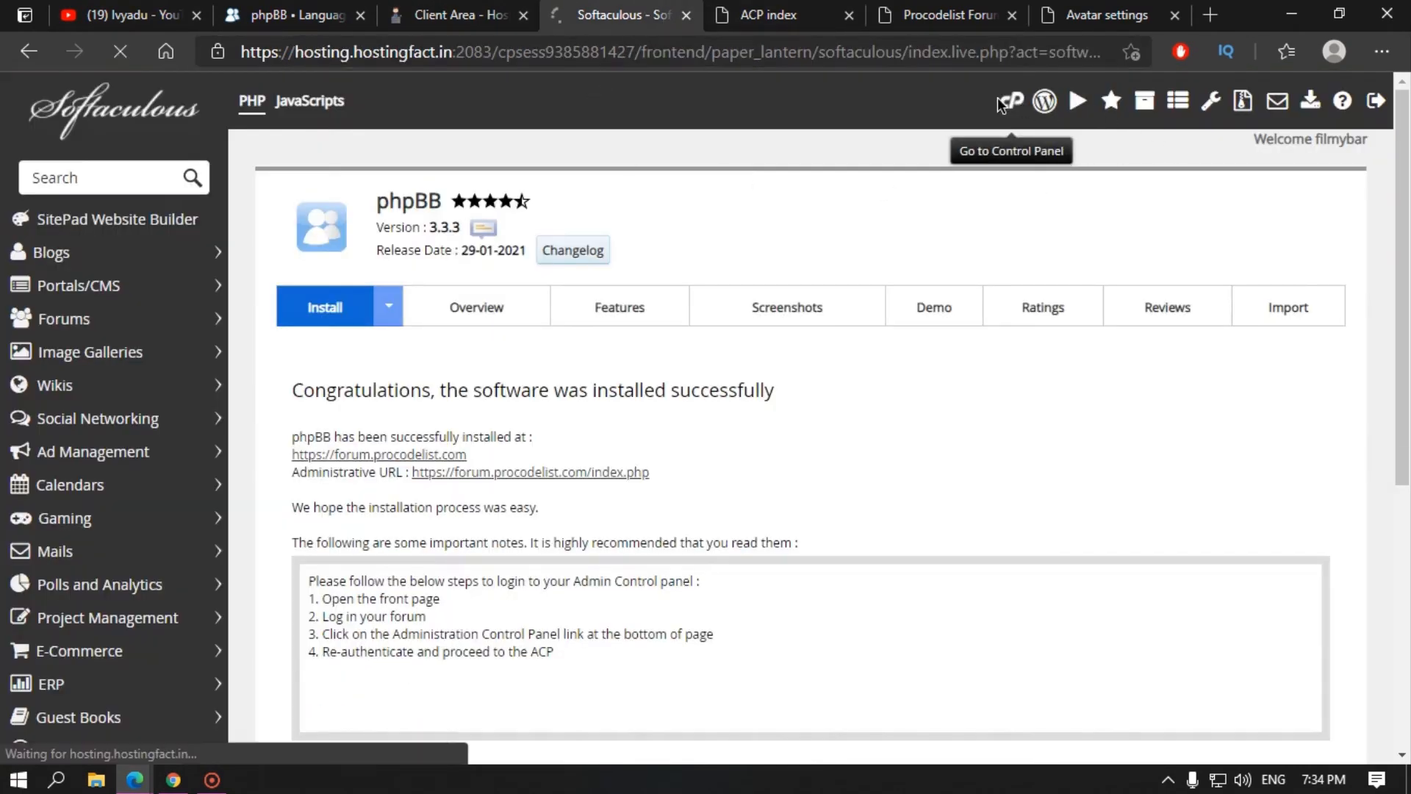
# Step: Open File Manager into public_html and the forum folder, rechecking the avatar storage path setting
pyautogui.scroll(-10, 235, 449)
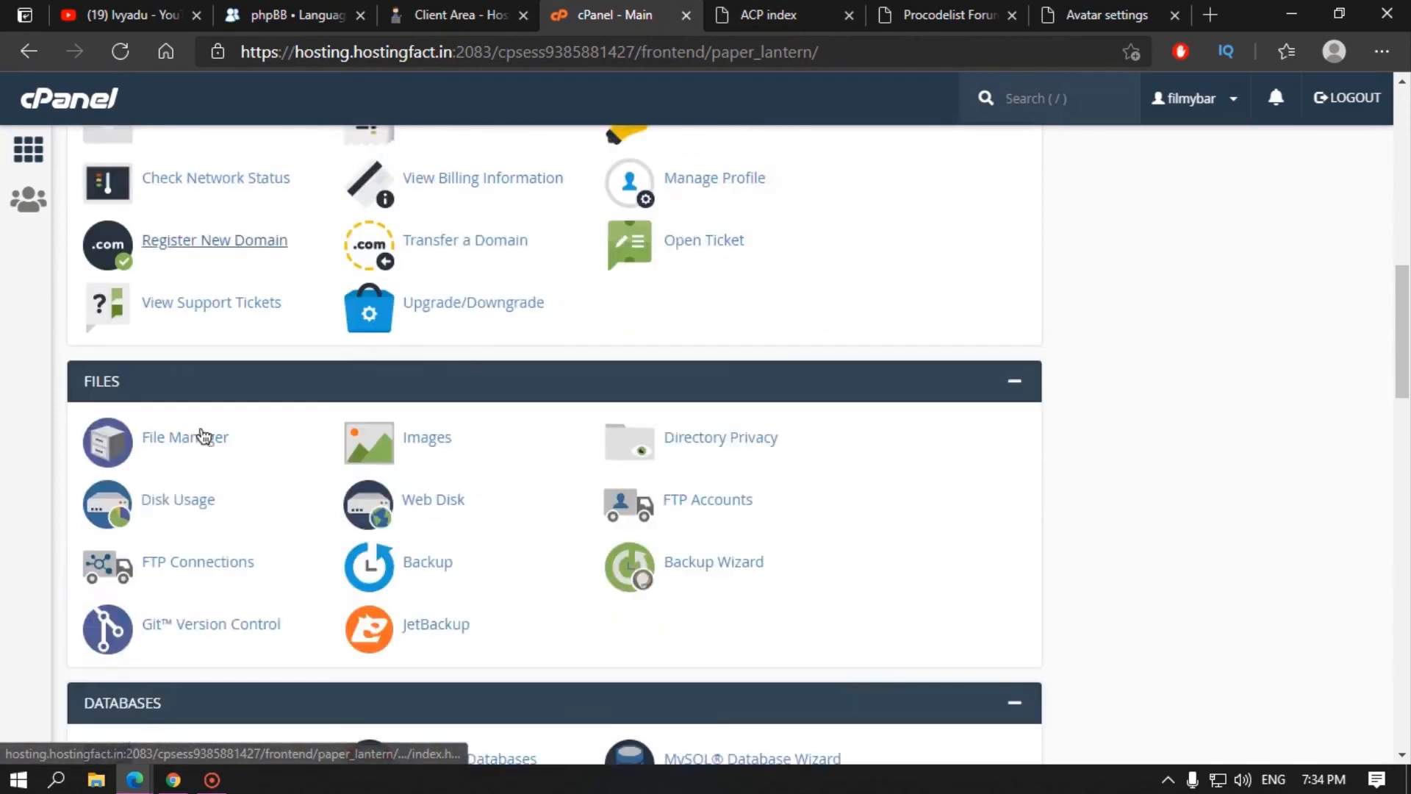
pyautogui.click(190, 315)
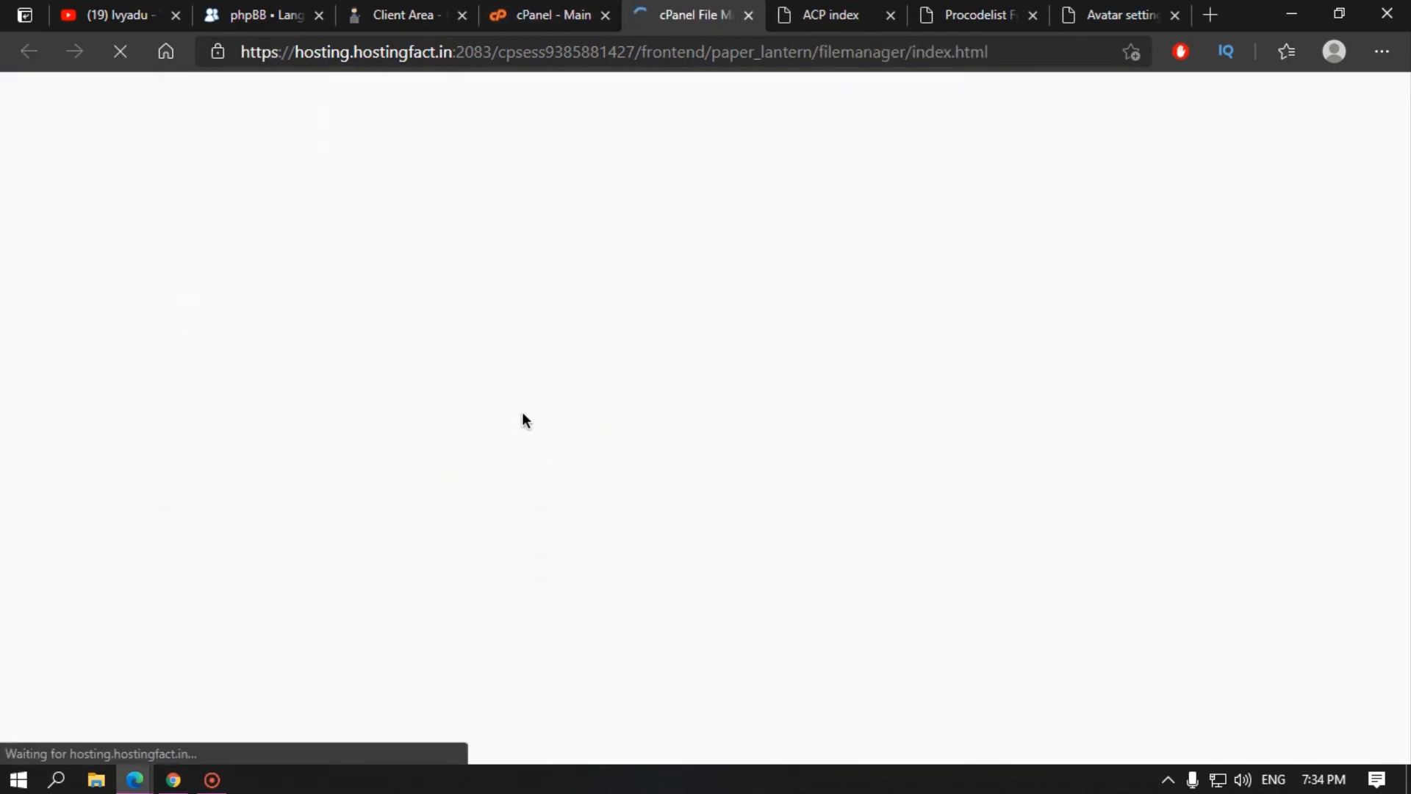
pyautogui.doubleClick(492, 554)
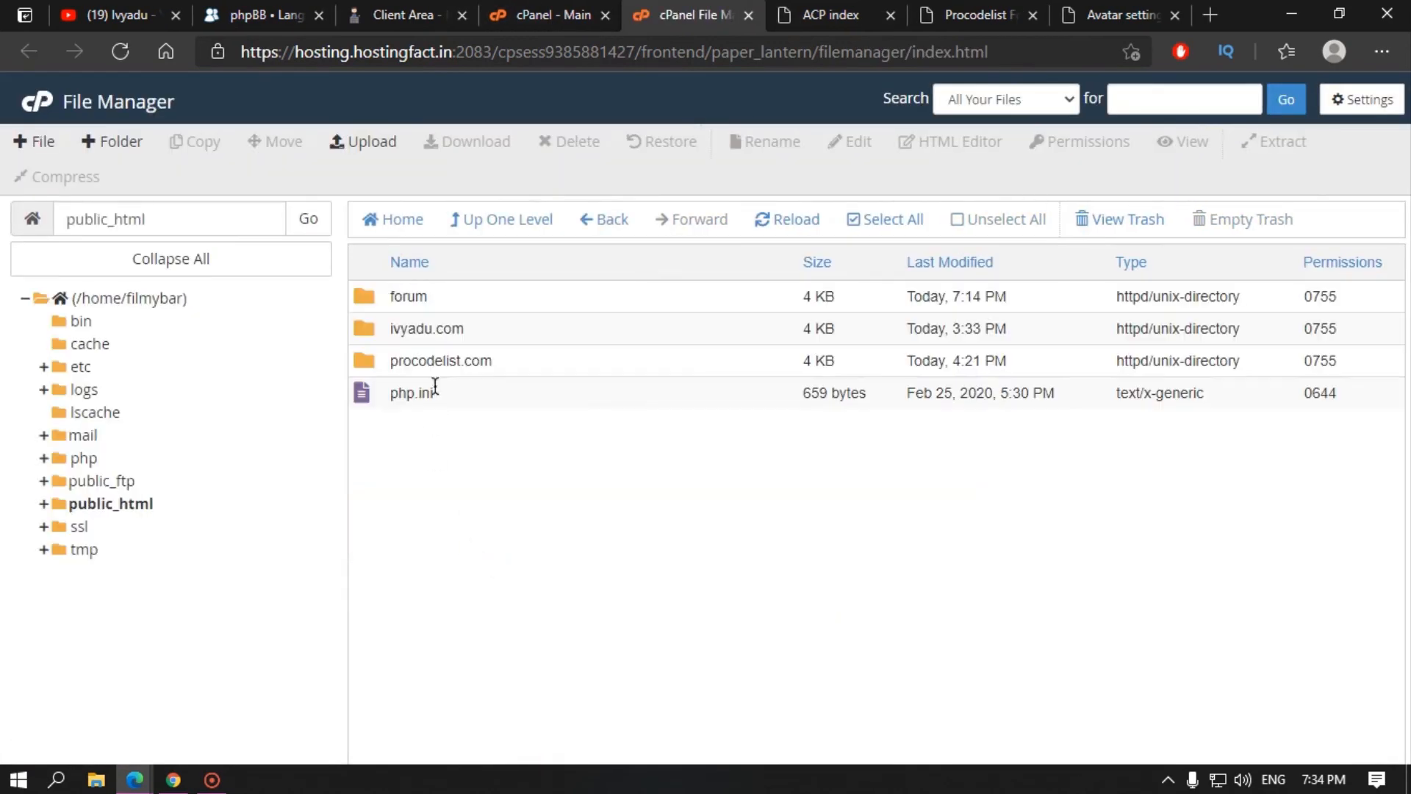
pyautogui.doubleClick(482, 298)
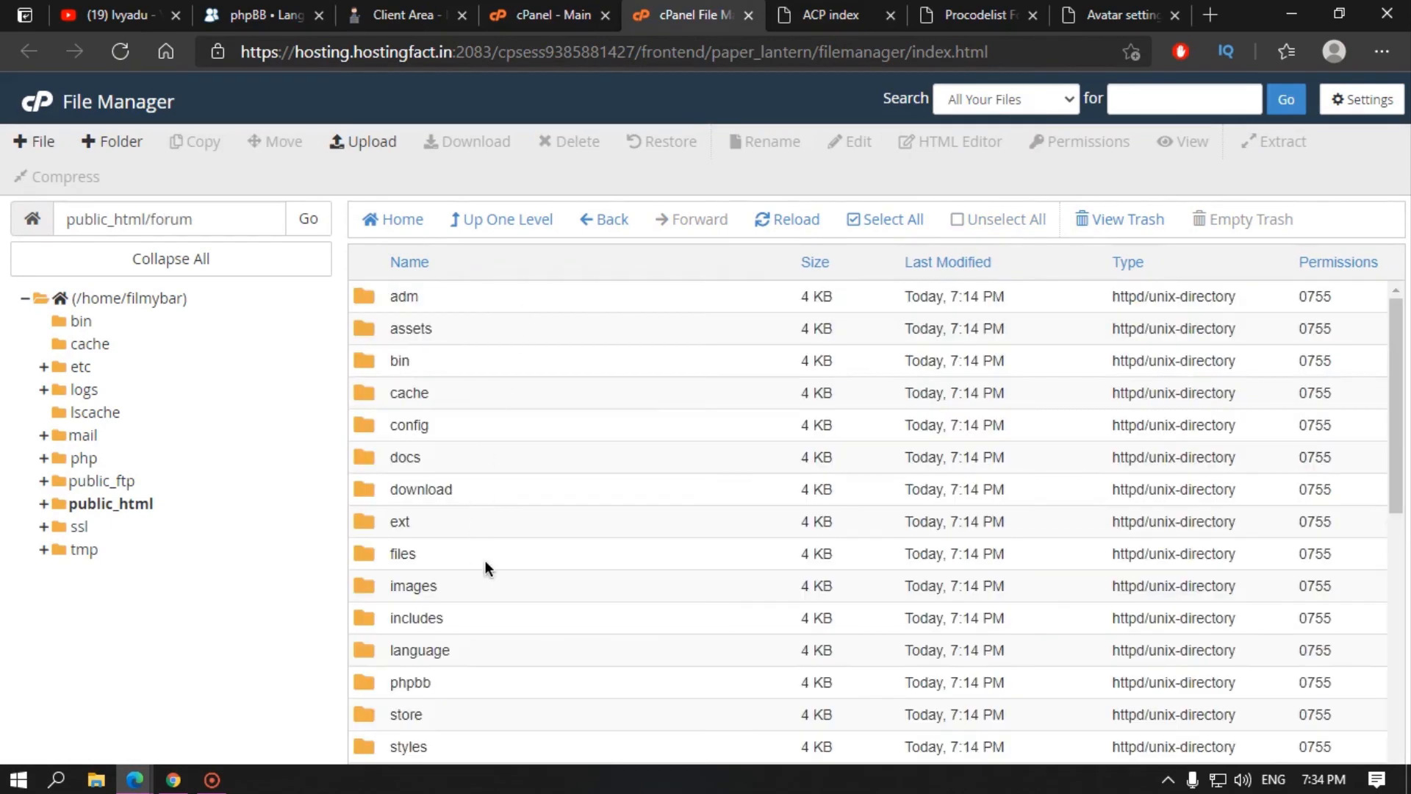
pyautogui.scroll(-5, 485, 560)
pyautogui.click(1117, 14)
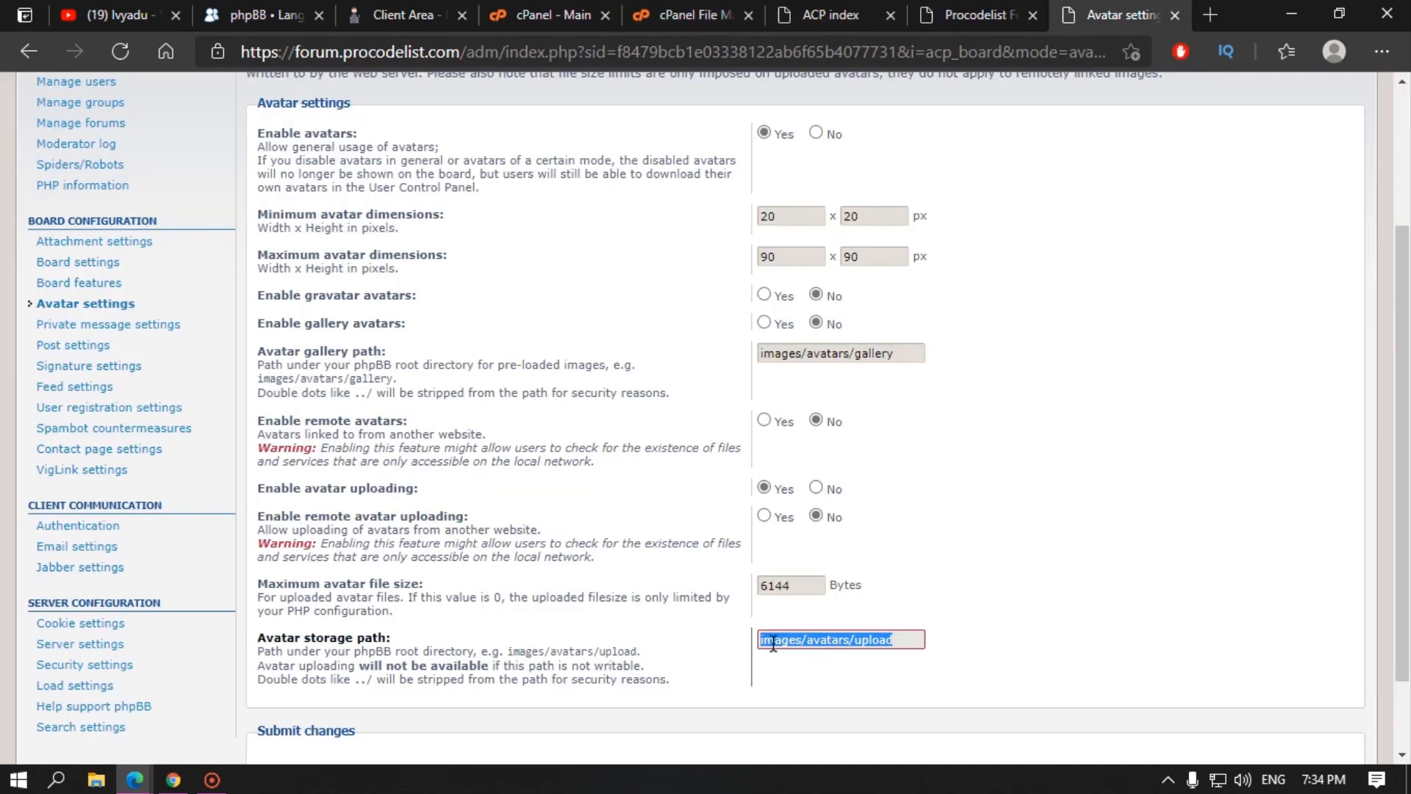
pyautogui.click(717, 27)
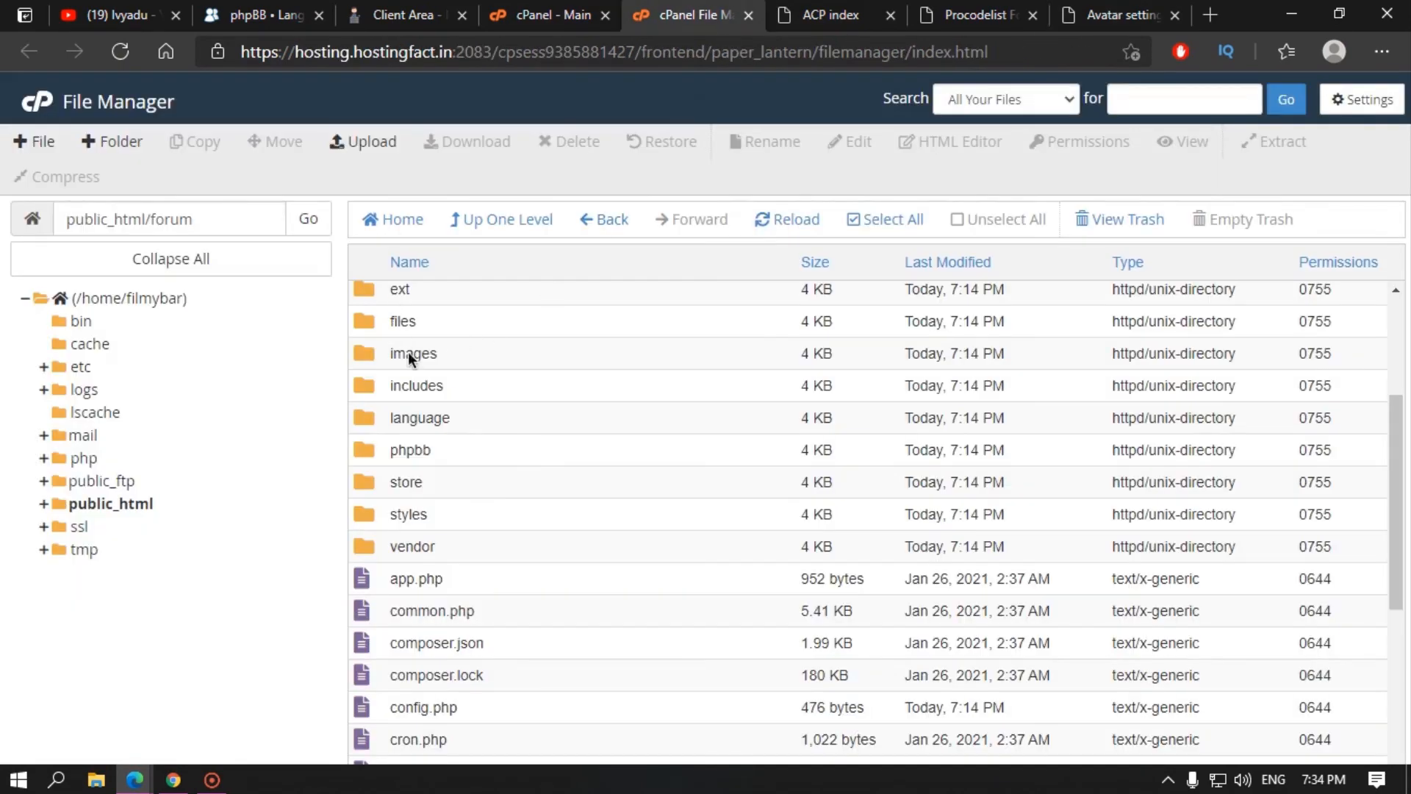
pyautogui.scroll(3, 427, 390)
# Step: Open images/avatars/upload, preview the uploaded jpg avatar, and close the preview
pyautogui.doubleClick(453, 593)
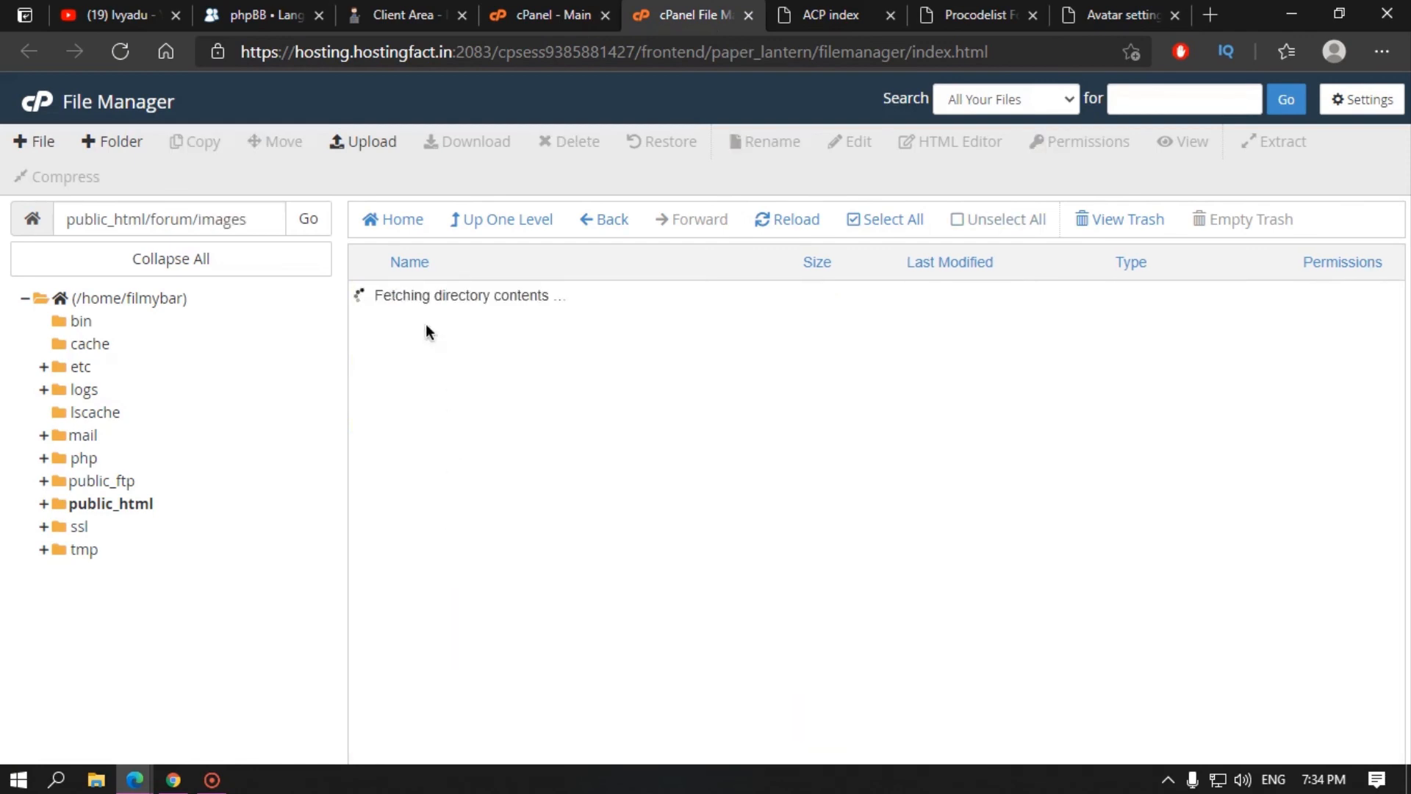
pyautogui.doubleClick(458, 296)
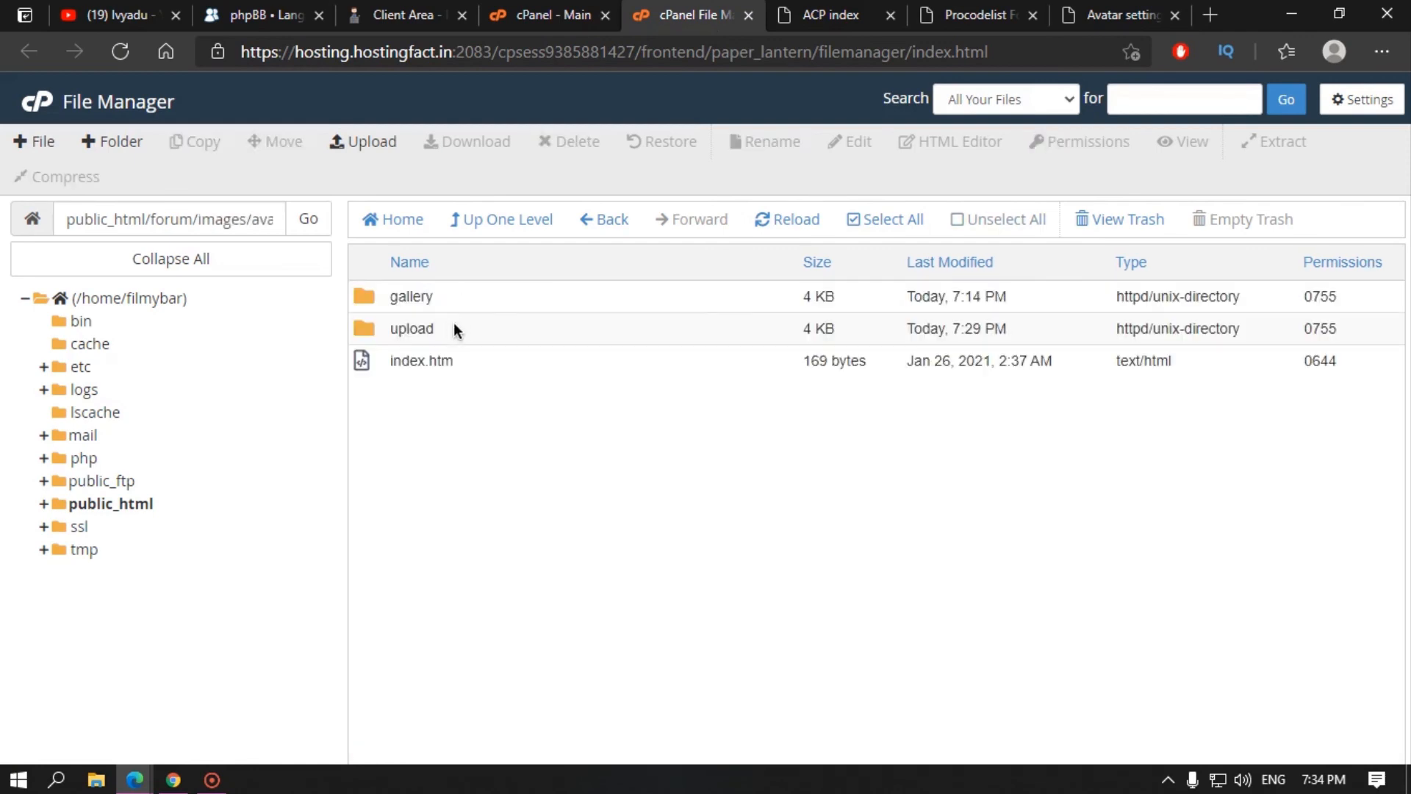
pyautogui.doubleClick(451, 328)
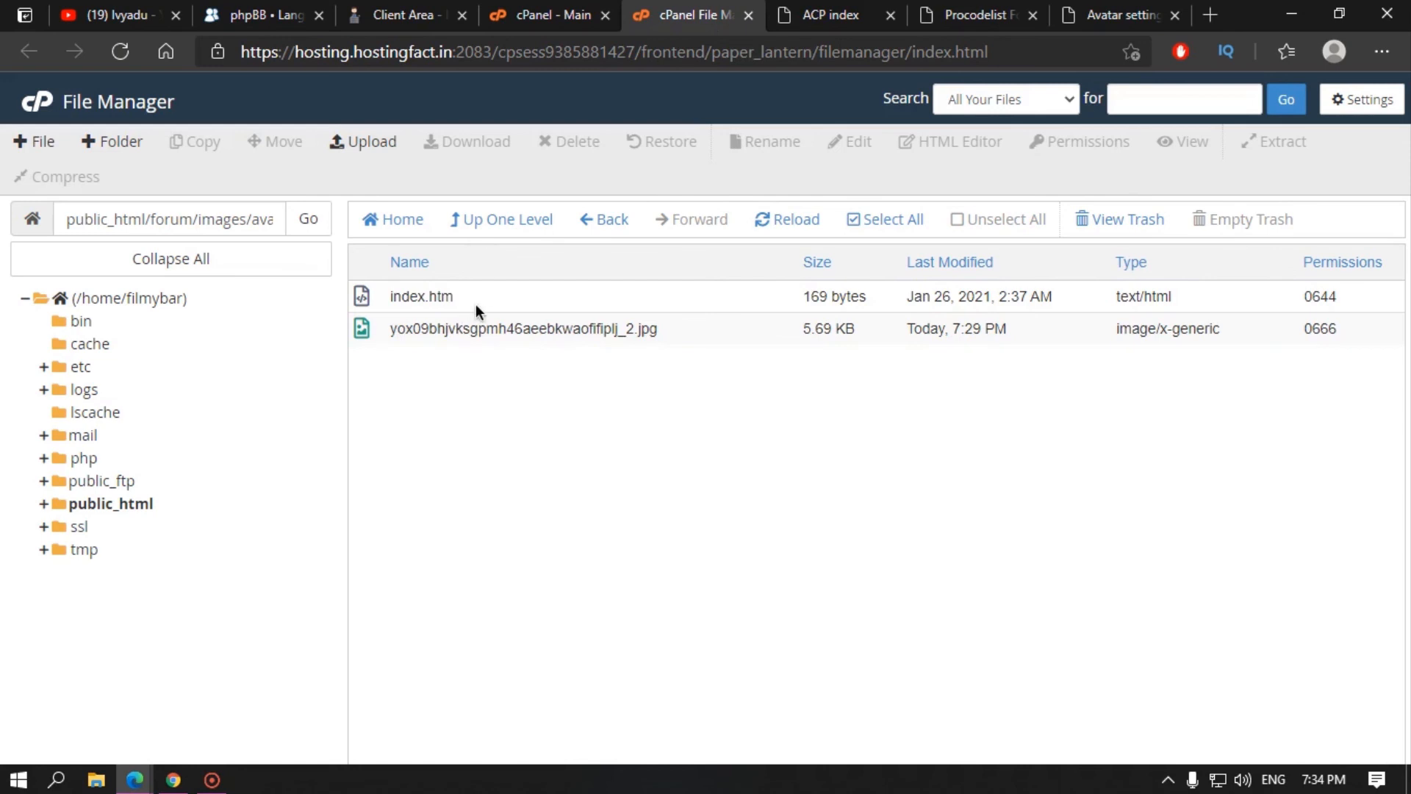
pyautogui.click(478, 302)
pyautogui.click(485, 332)
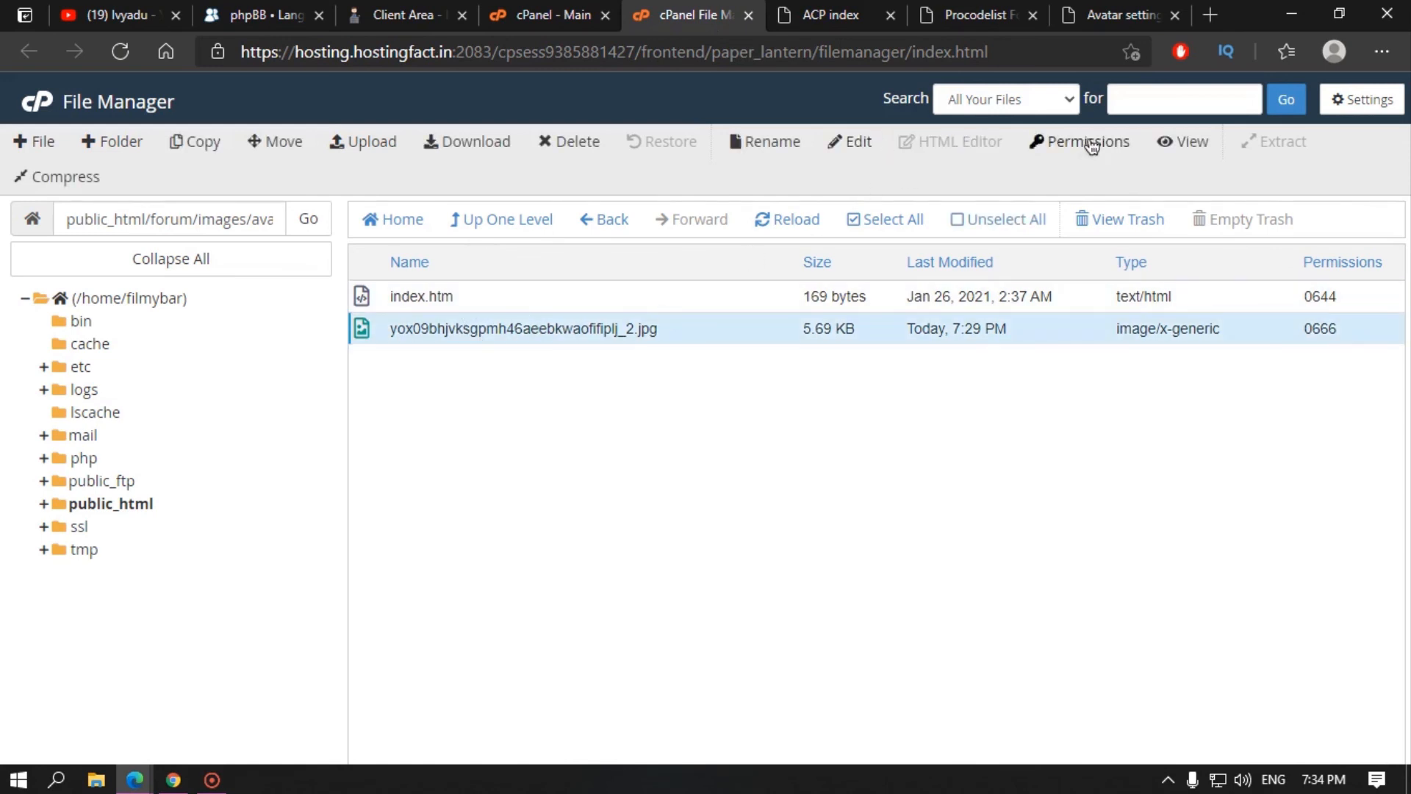
pyautogui.click(1187, 141)
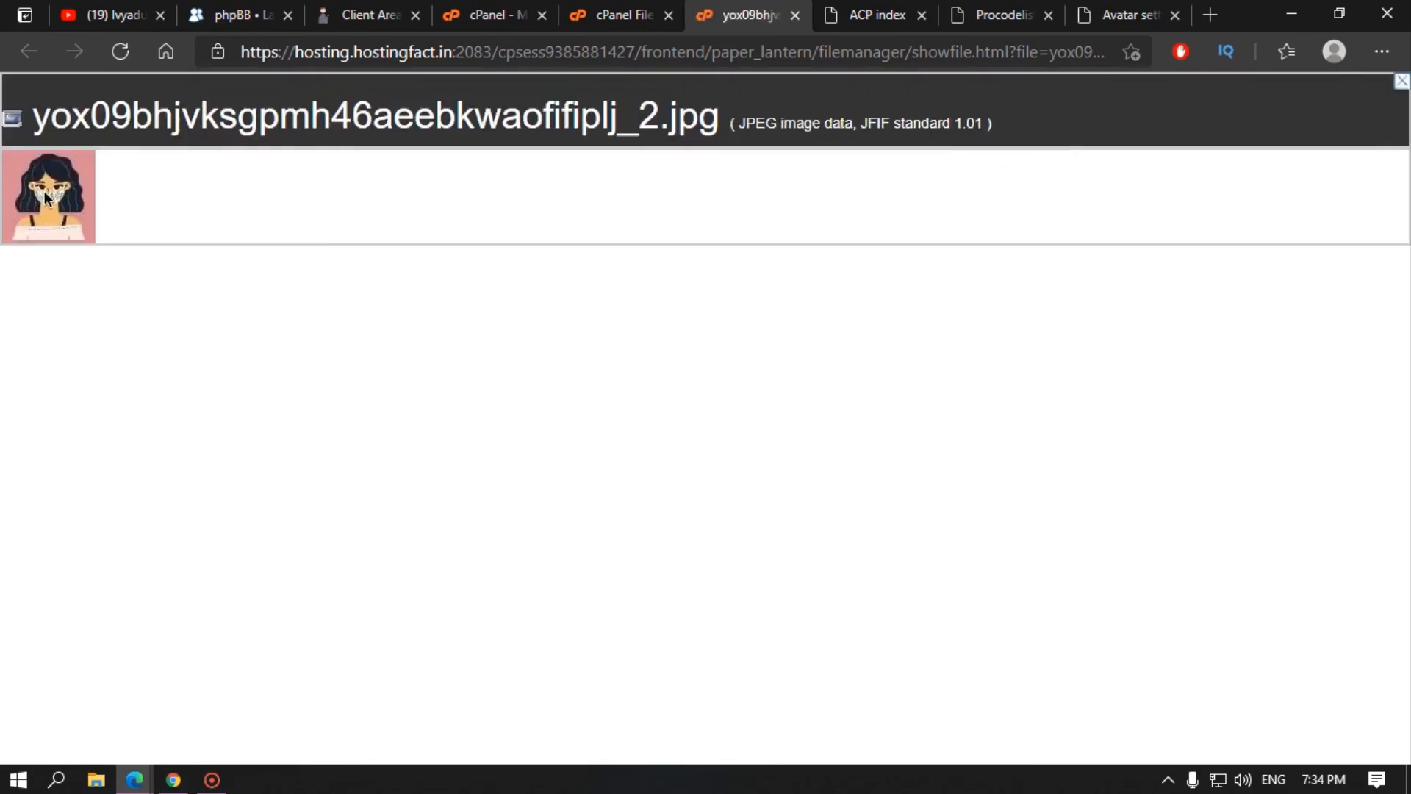
pyautogui.moveTo(45, 198); pyautogui.dragTo(116, 218)
pyautogui.click(795, 14)
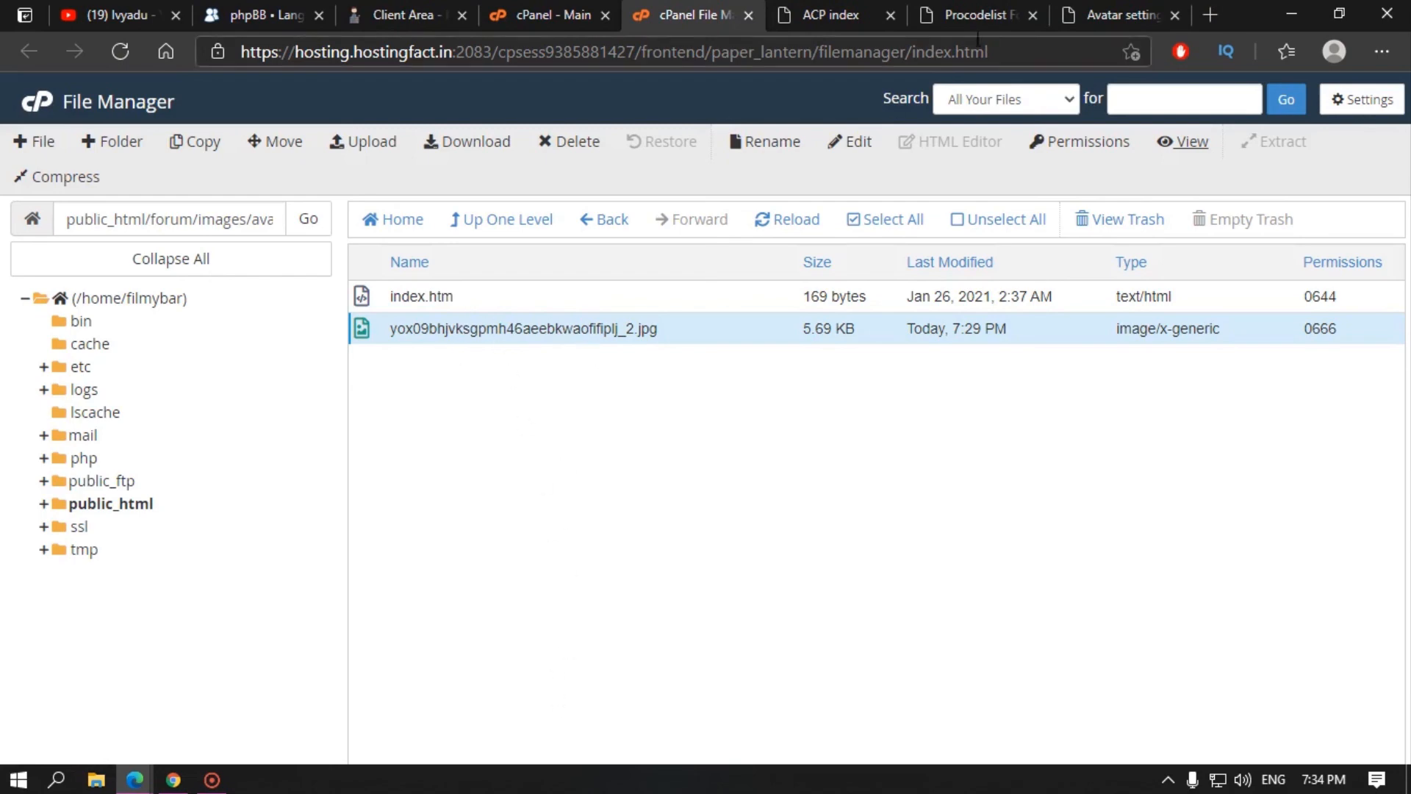
pyautogui.click(1001, 11)
# Step: Return to Avatar settings and scroll to Submit and back without submitting changes
pyautogui.click(1117, 6)
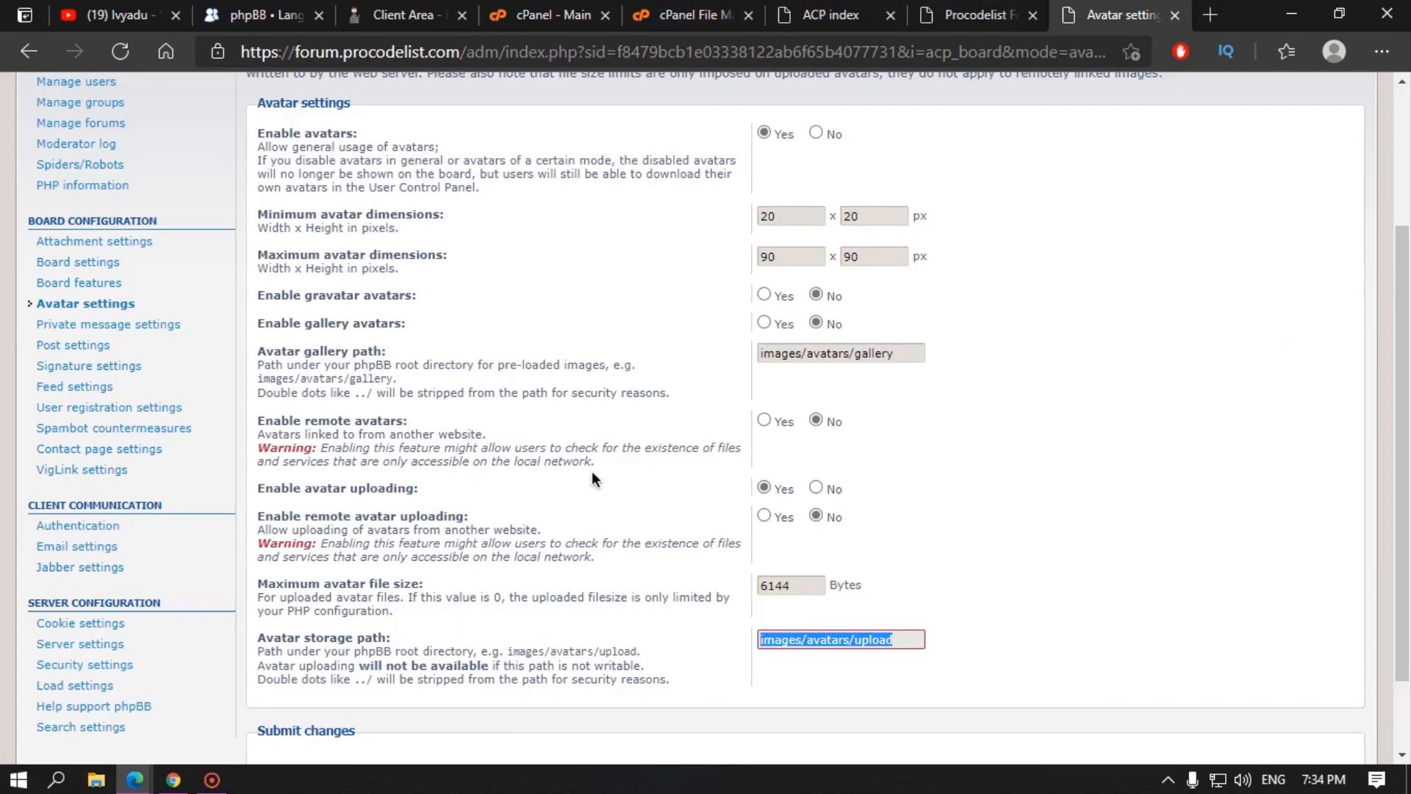
pyautogui.scroll(-2, 598, 622)
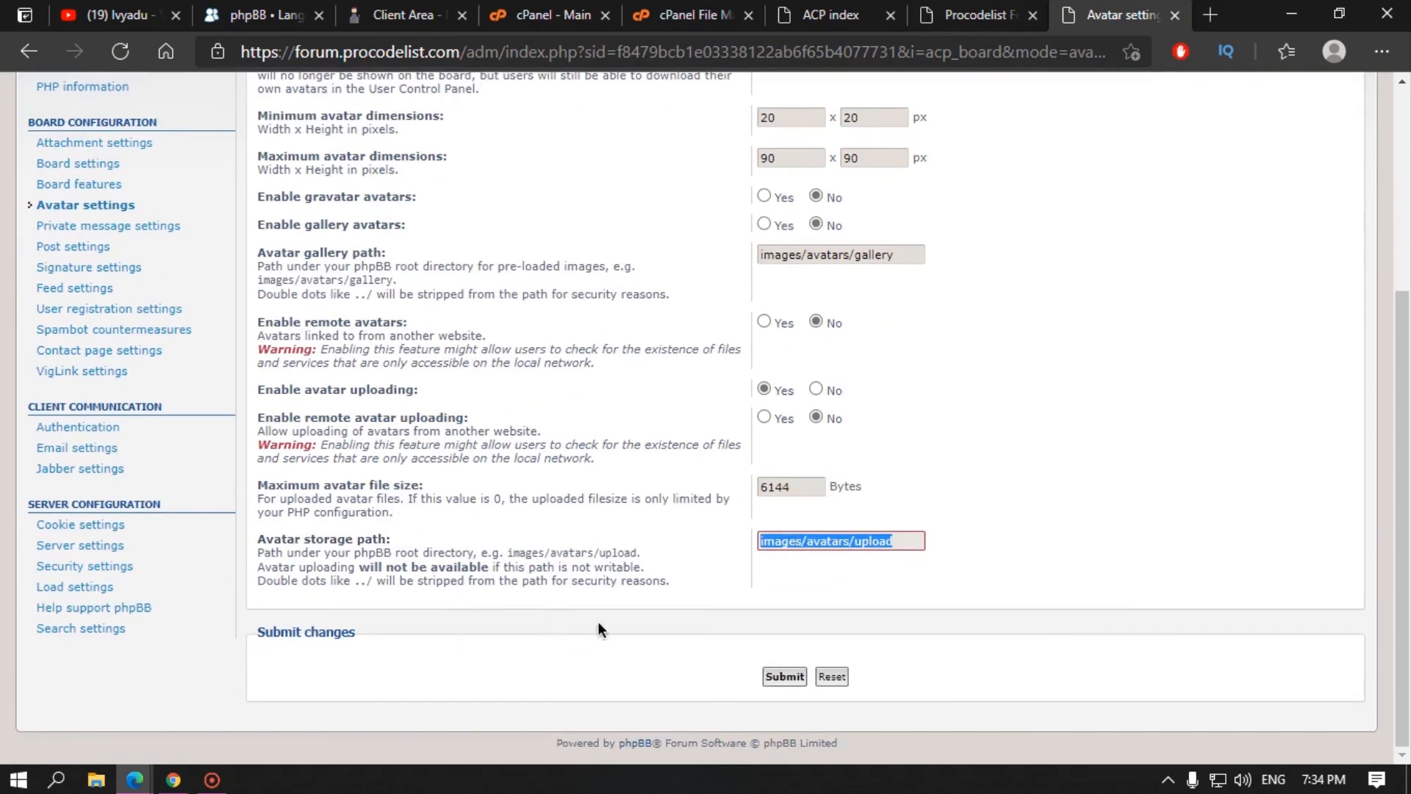
pyautogui.scroll(4, 806, 347)
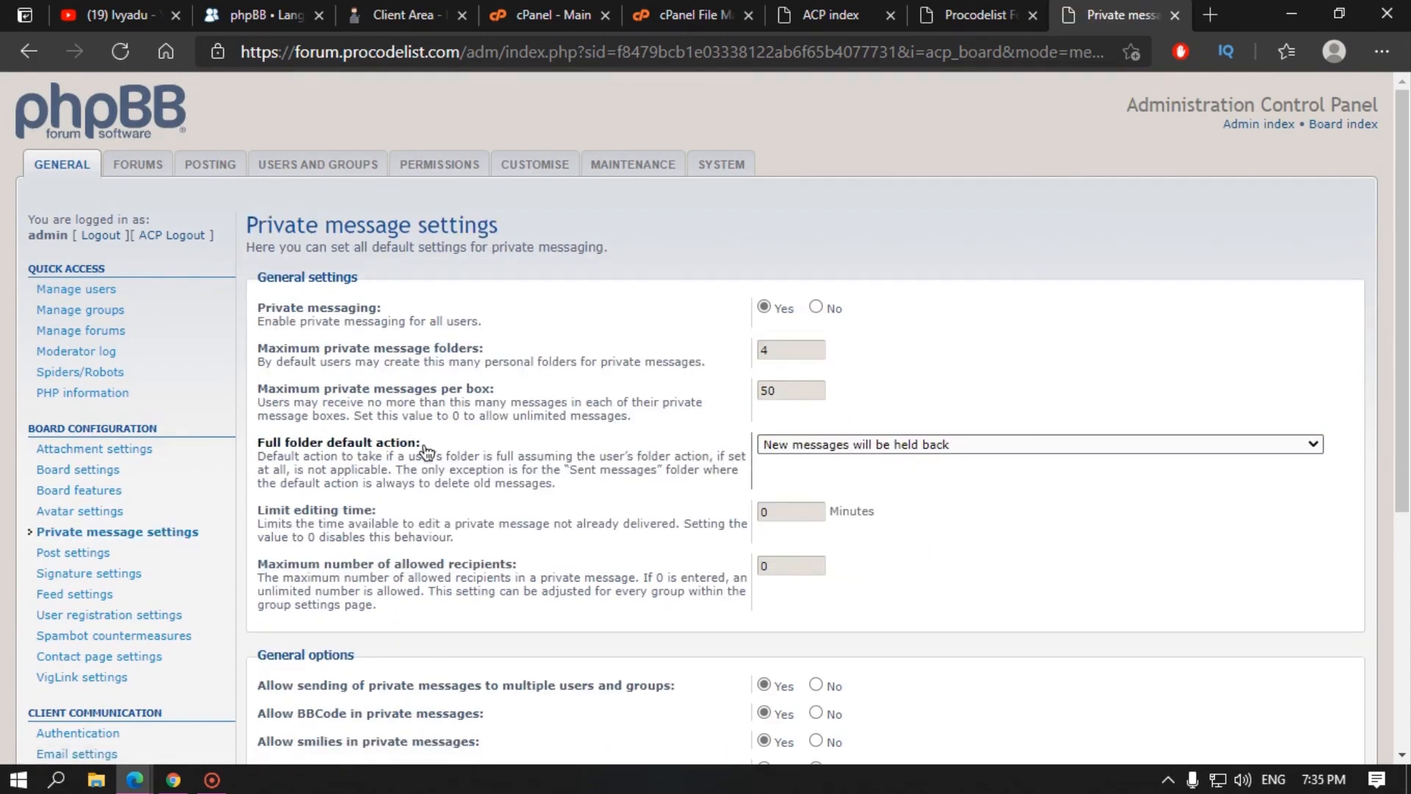
# Step: Scroll through the Private message settings, then move on to Post settings
pyautogui.scroll(-5, 667, 544)
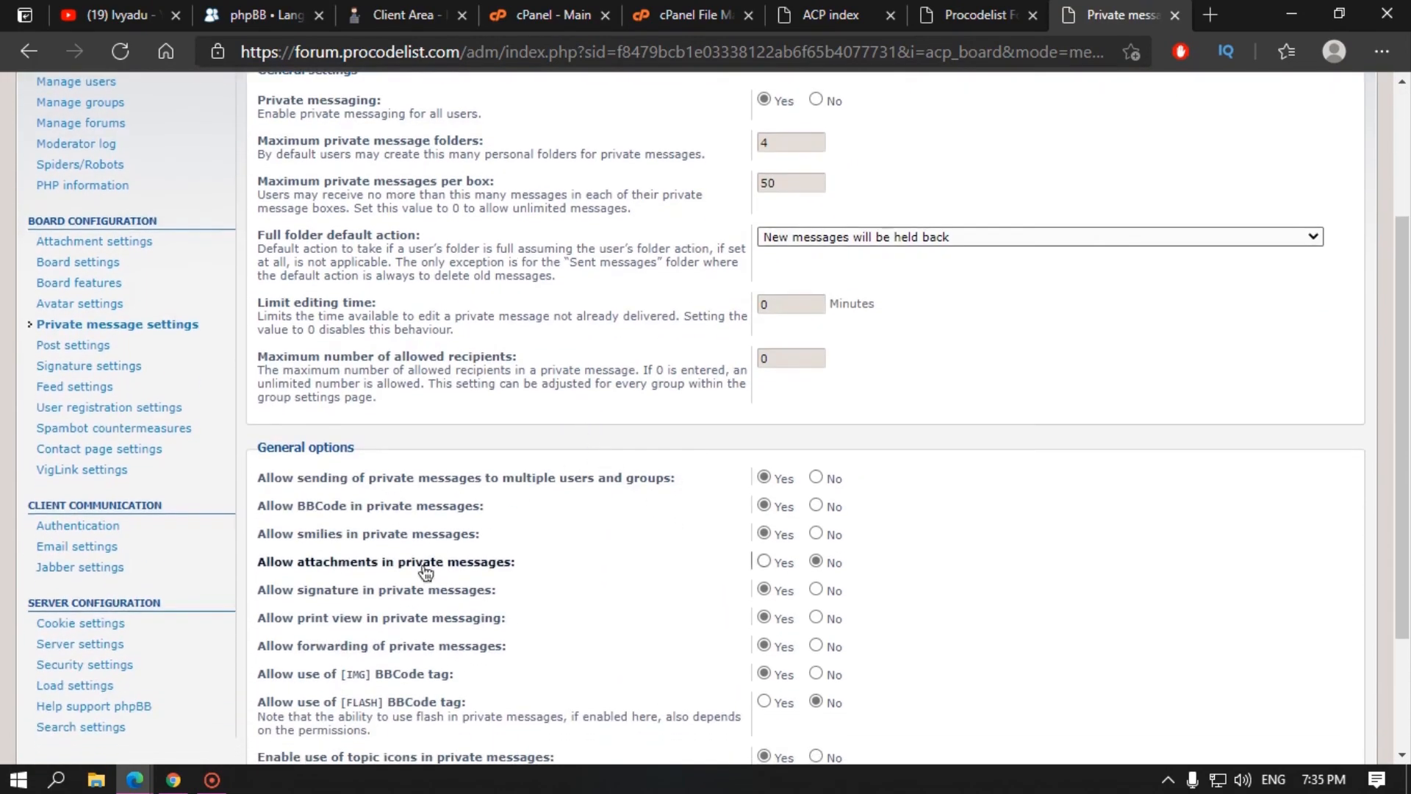
pyautogui.scroll(4, 214, 470)
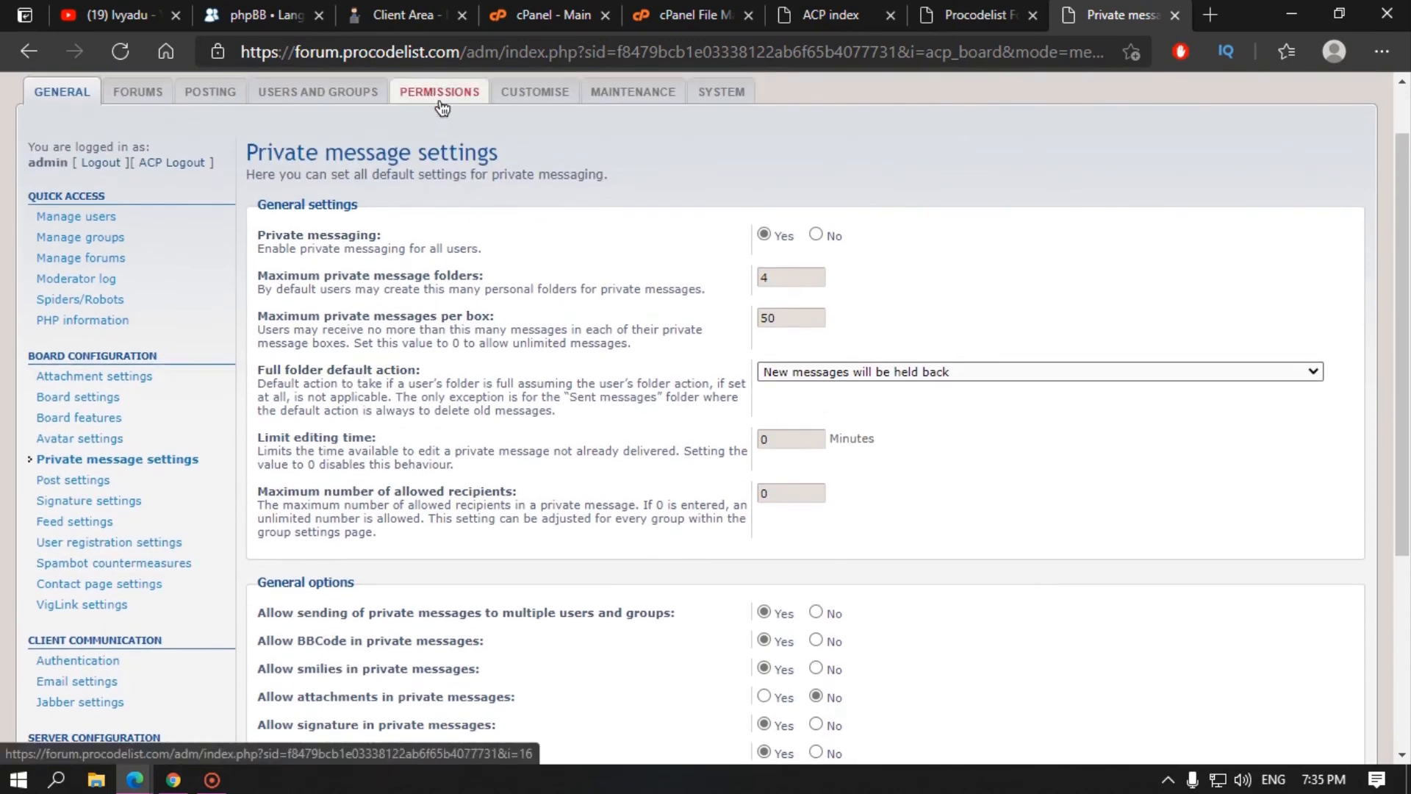
pyautogui.click(100, 479)
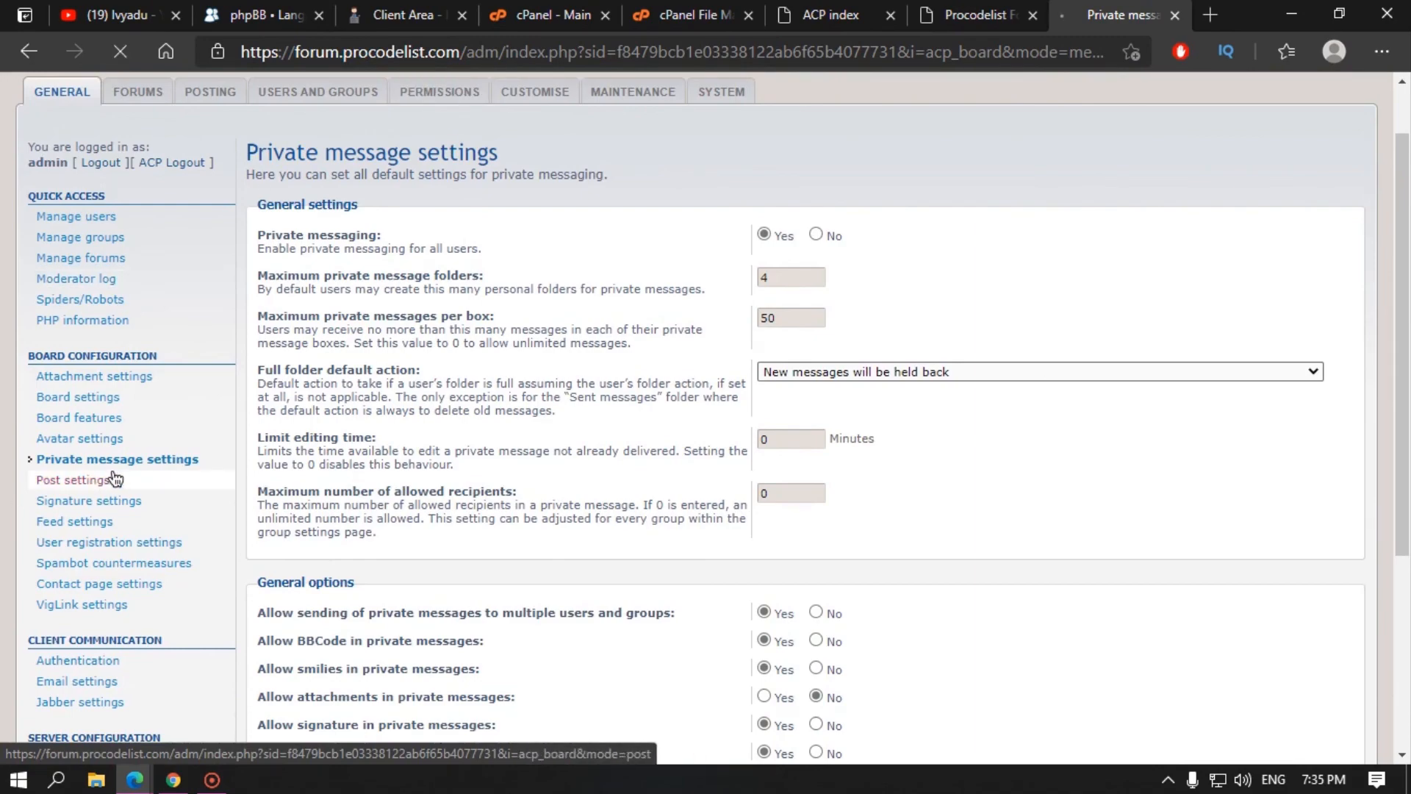
pyautogui.scroll(-7, 357, 522)
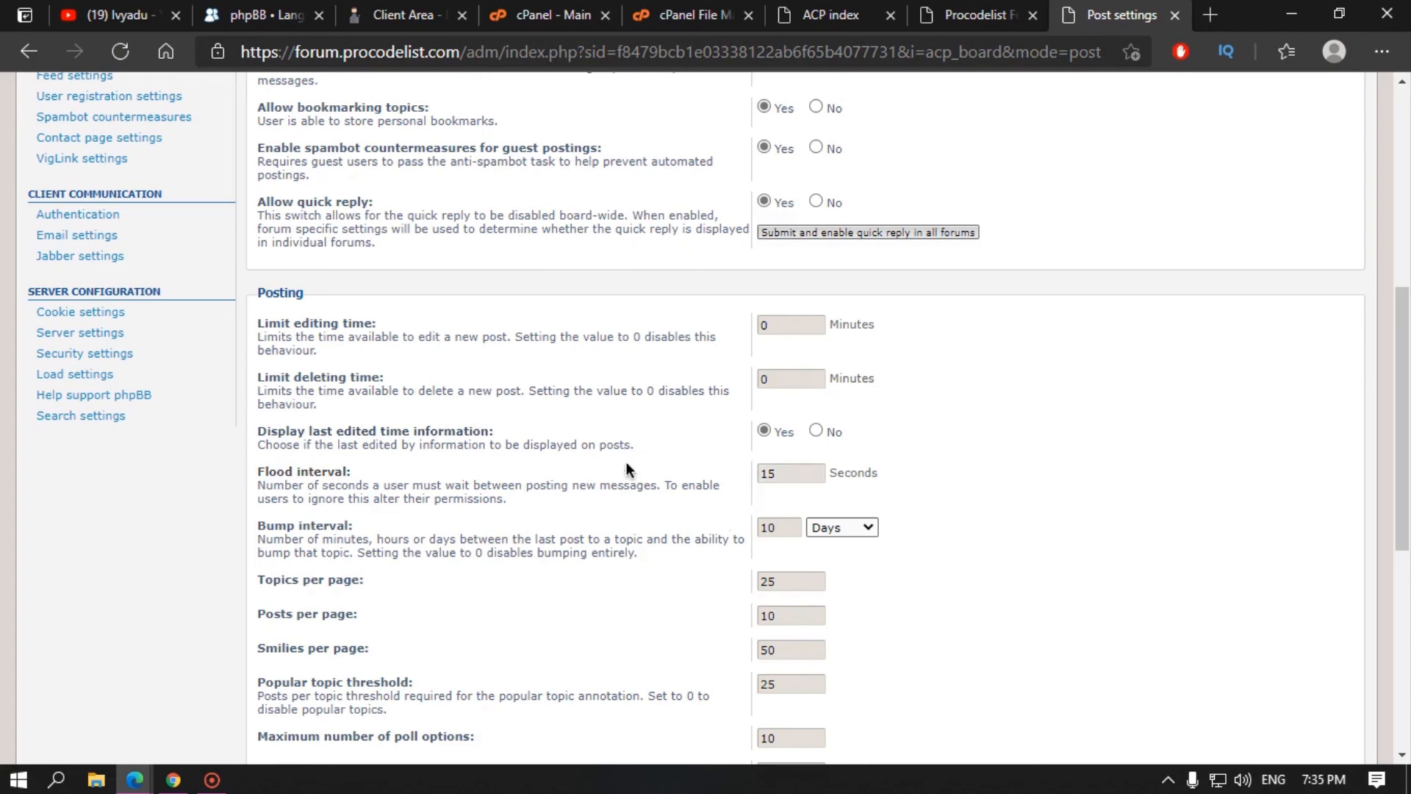
# Step: Select the 15-second flood, 10-day bump, 25 topics and 10 posts per page values
pyautogui.doubleClick(801, 477)
pyautogui.doubleClick(788, 523)
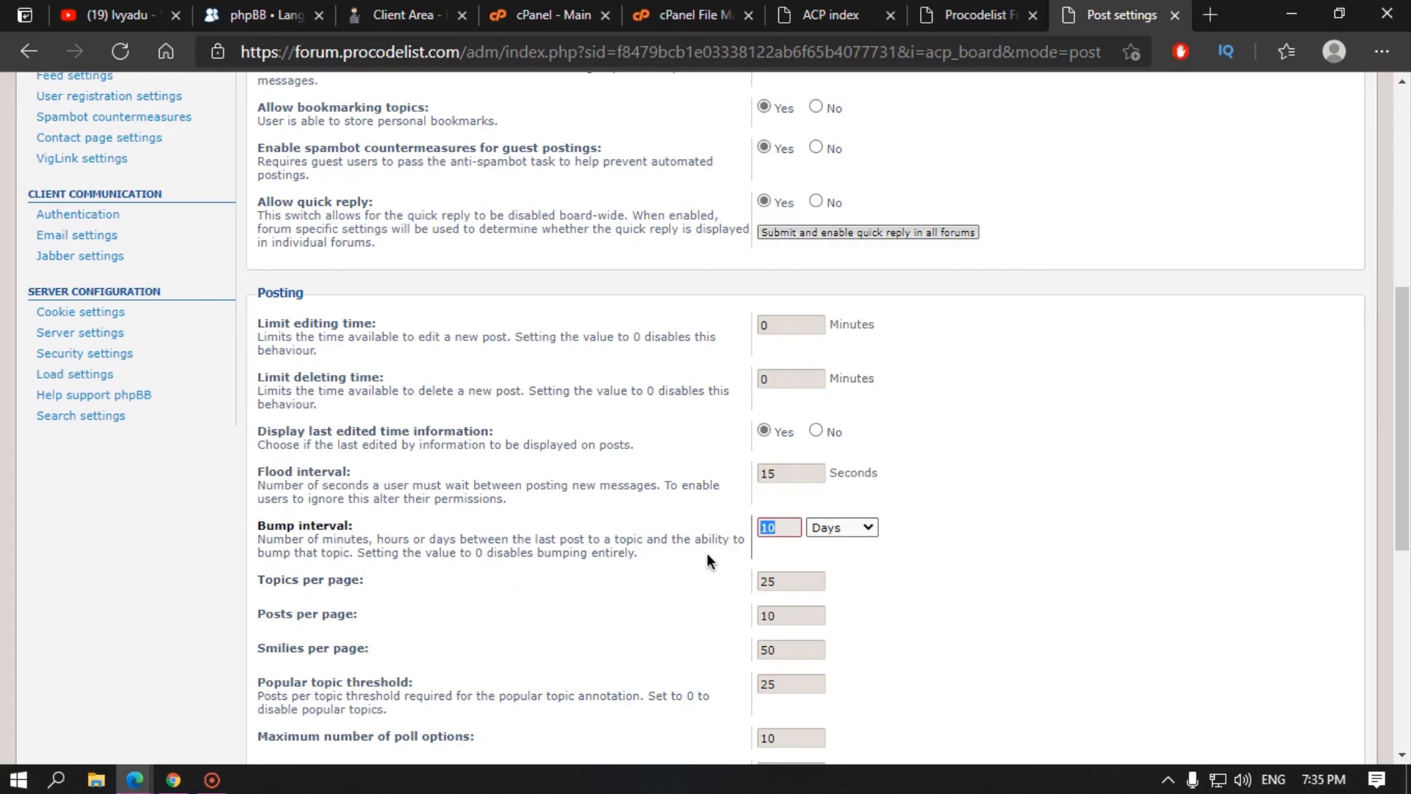
pyautogui.scroll(-1, 707, 552)
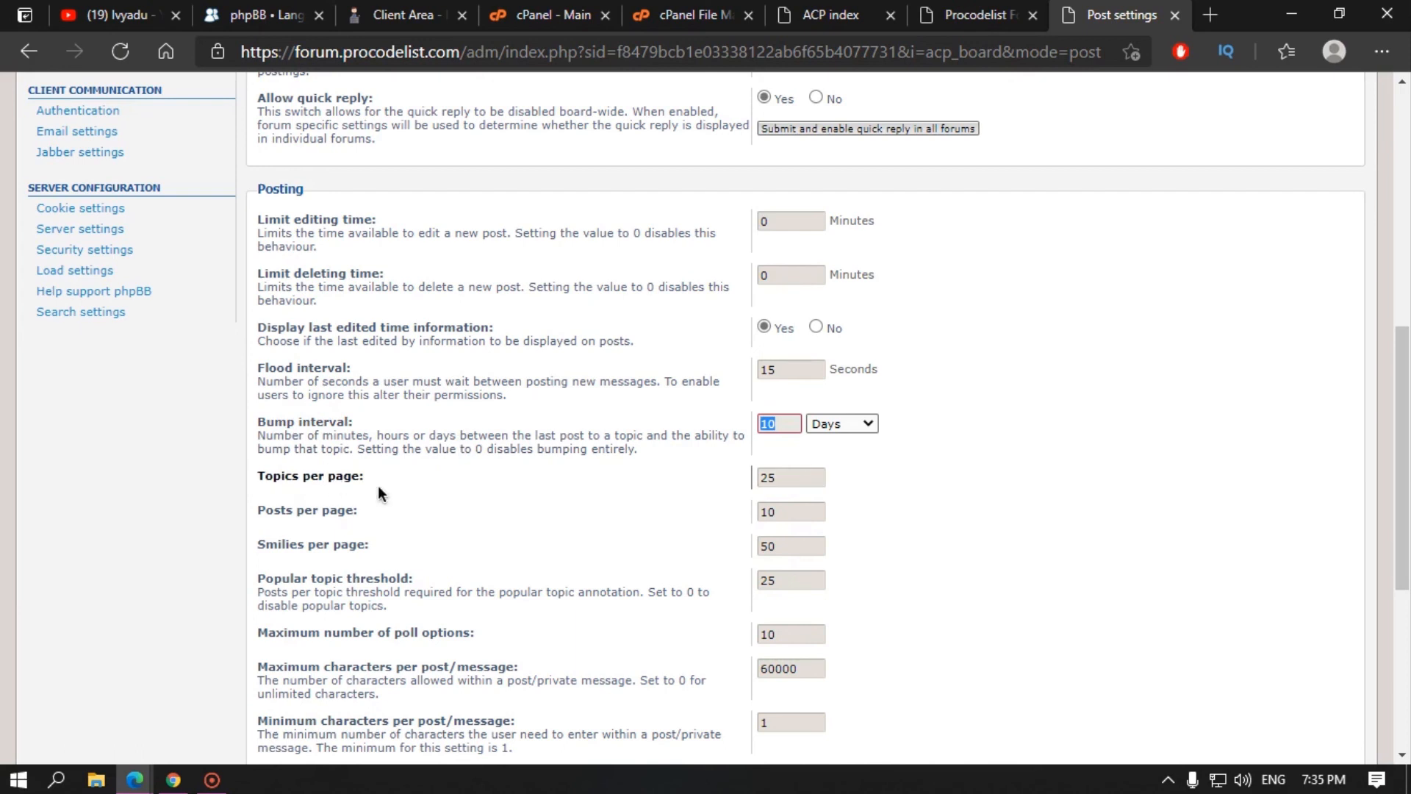
pyautogui.moveTo(789, 480); pyautogui.dragTo(688, 480)
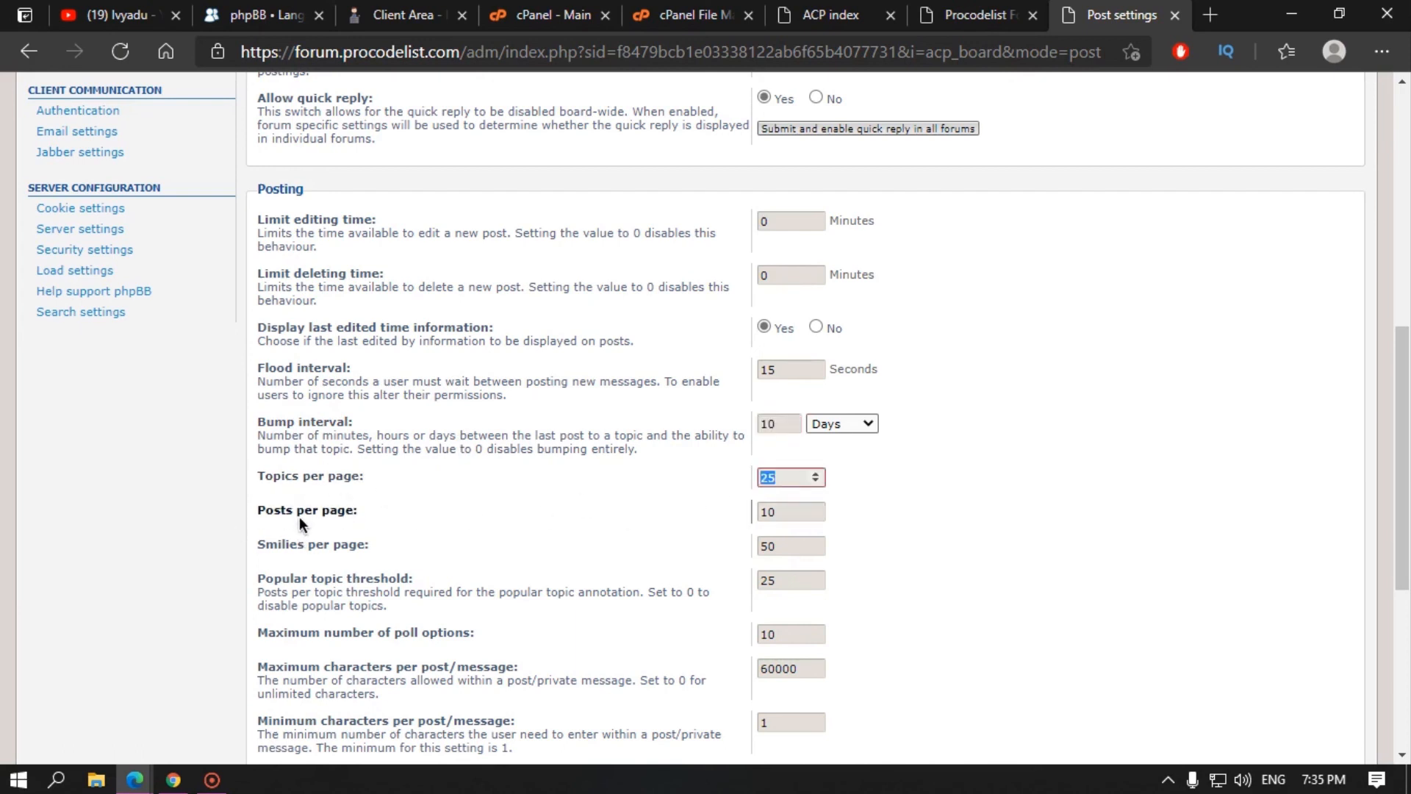
pyautogui.moveTo(789, 507); pyautogui.dragTo(492, 507)
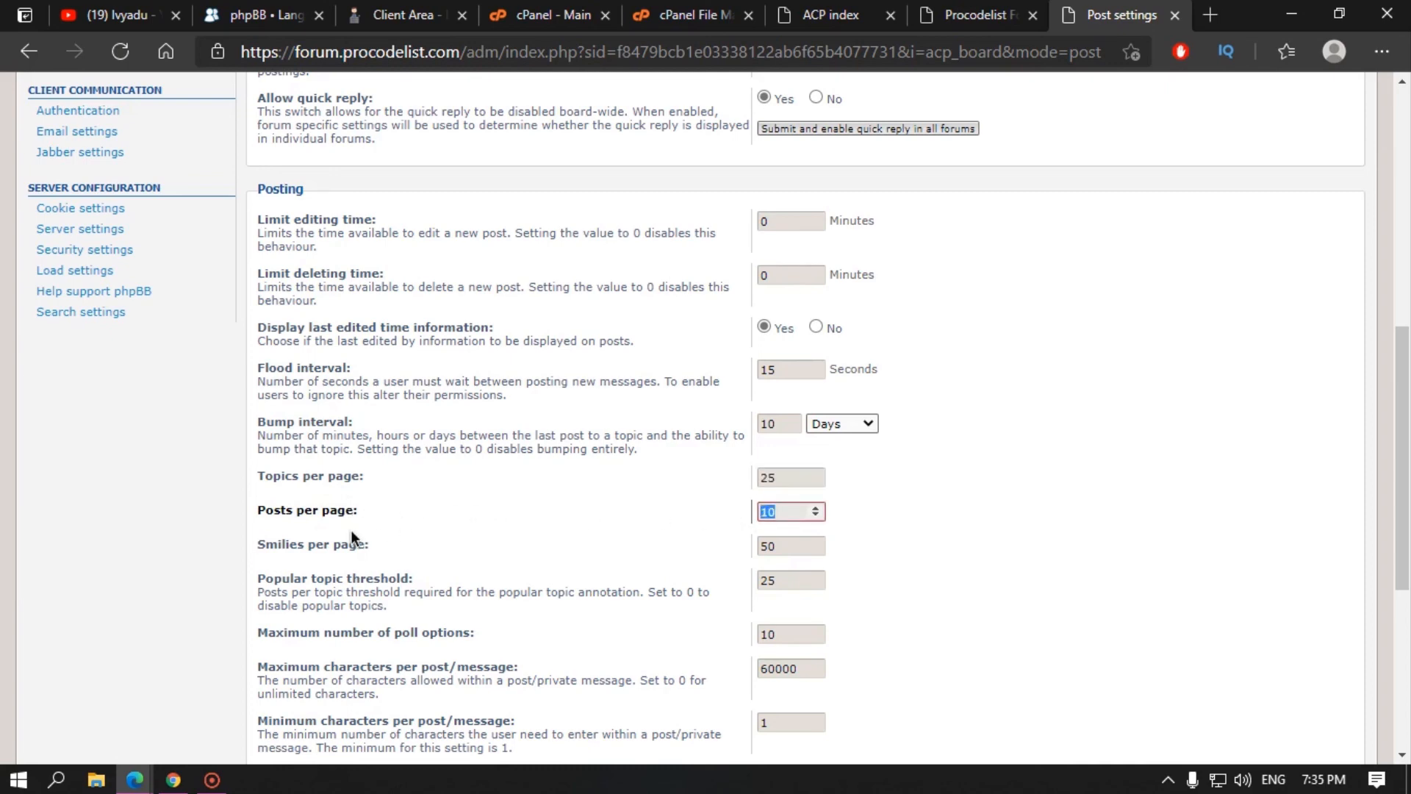
pyautogui.press('Tab')
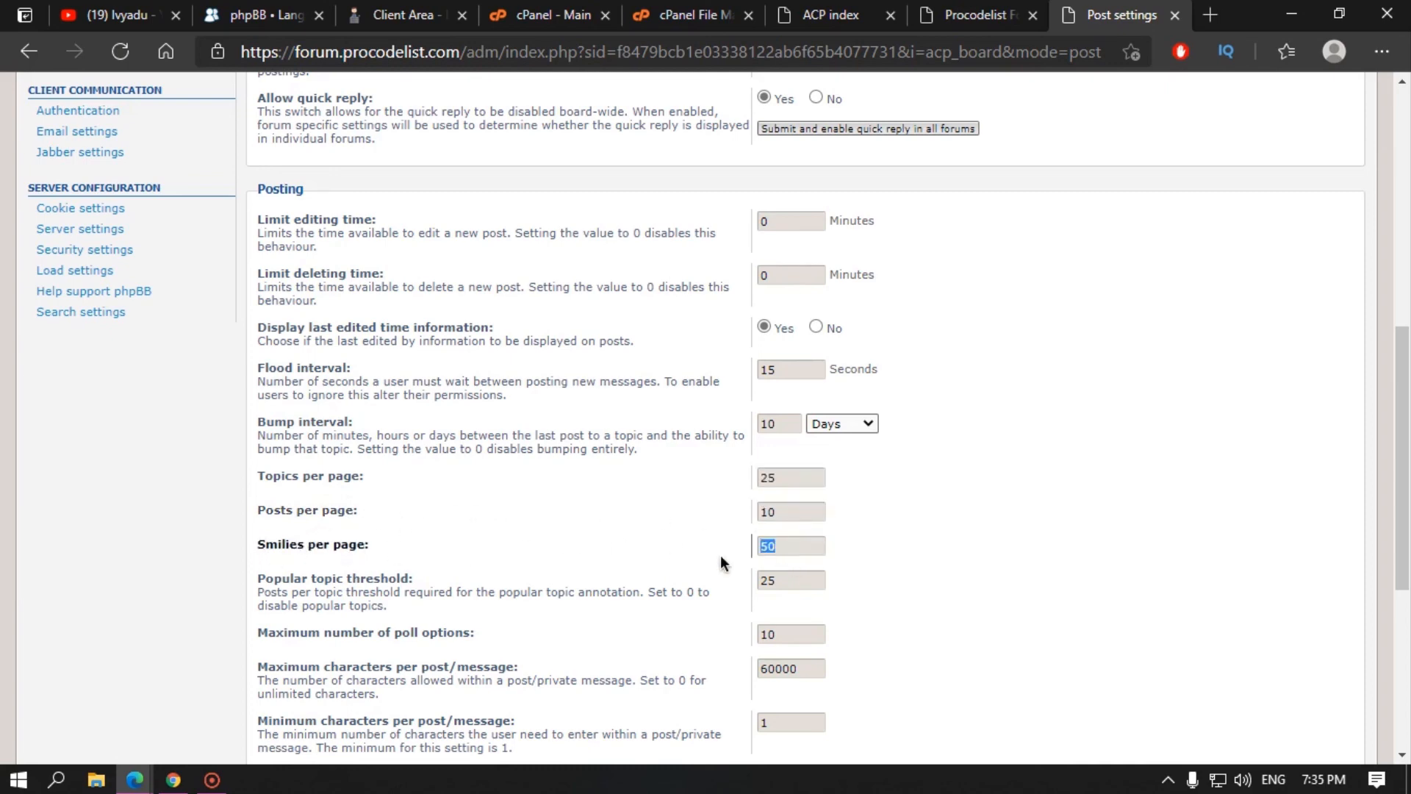
# Step: Review popular topic threshold, maximum poll options and post character limits without changing them
pyautogui.scroll(-1, 227, 556)
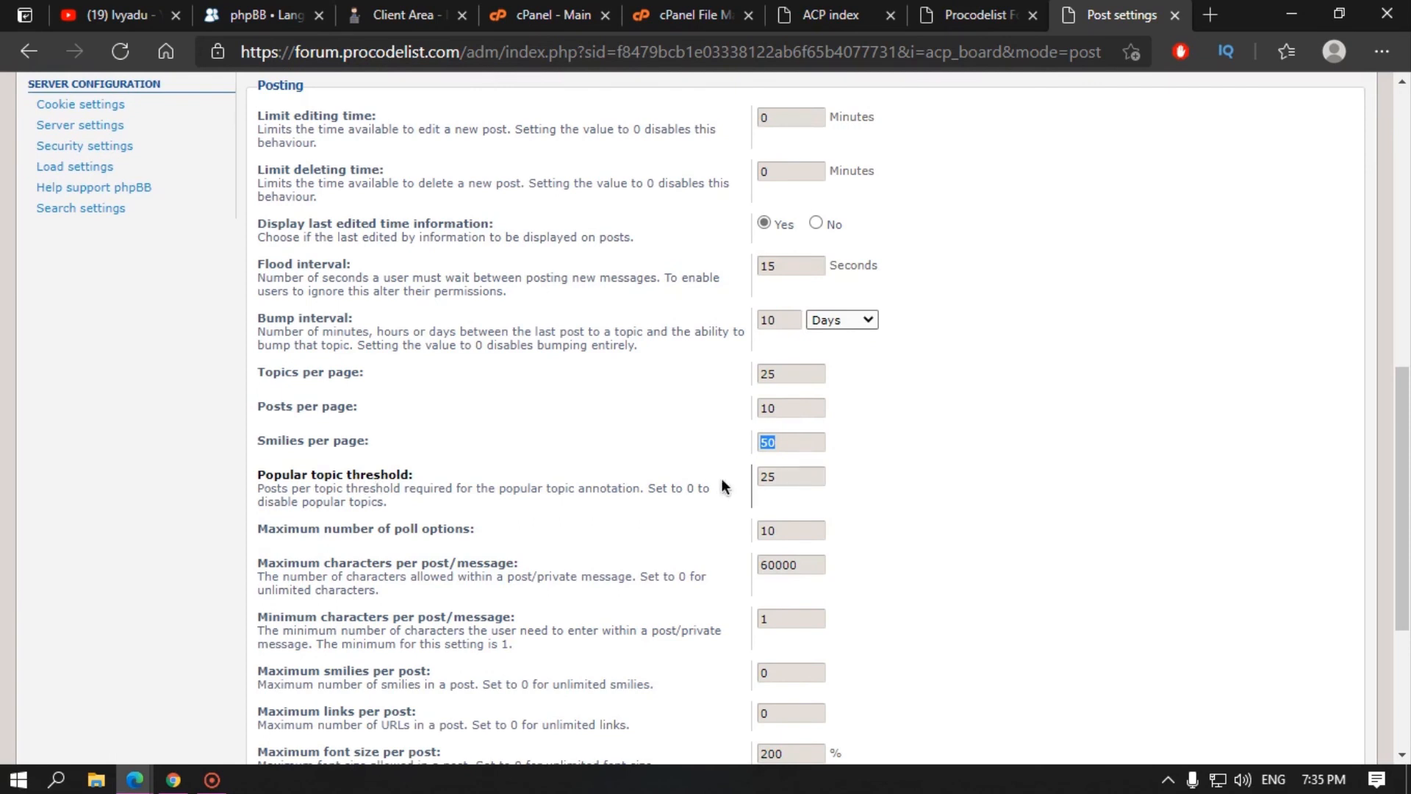
pyautogui.click(774, 478)
pyautogui.moveTo(774, 478); pyautogui.dragTo(235, 522)
pyautogui.scroll(-1, 236, 522)
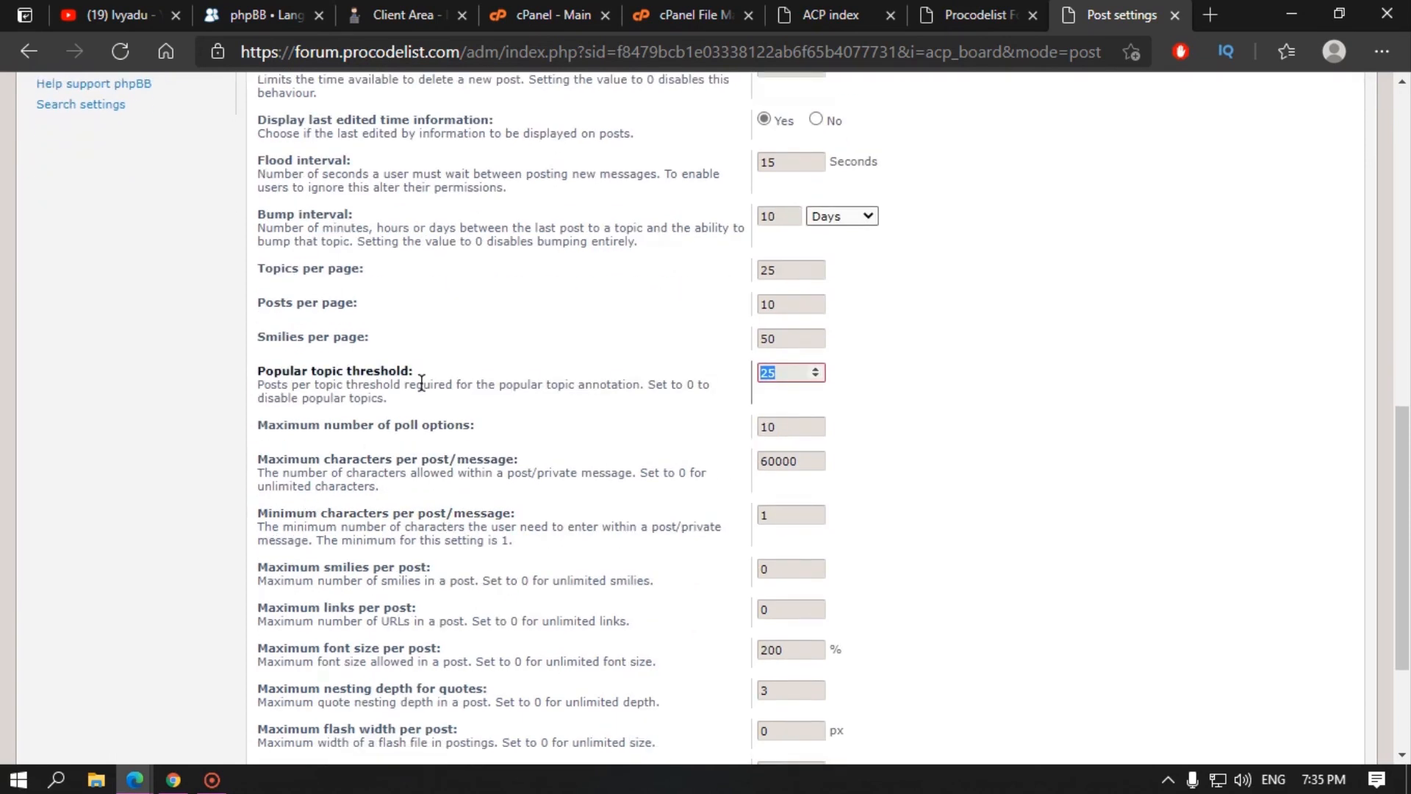
pyautogui.moveTo(415, 430); pyautogui.dragTo(430, 430)
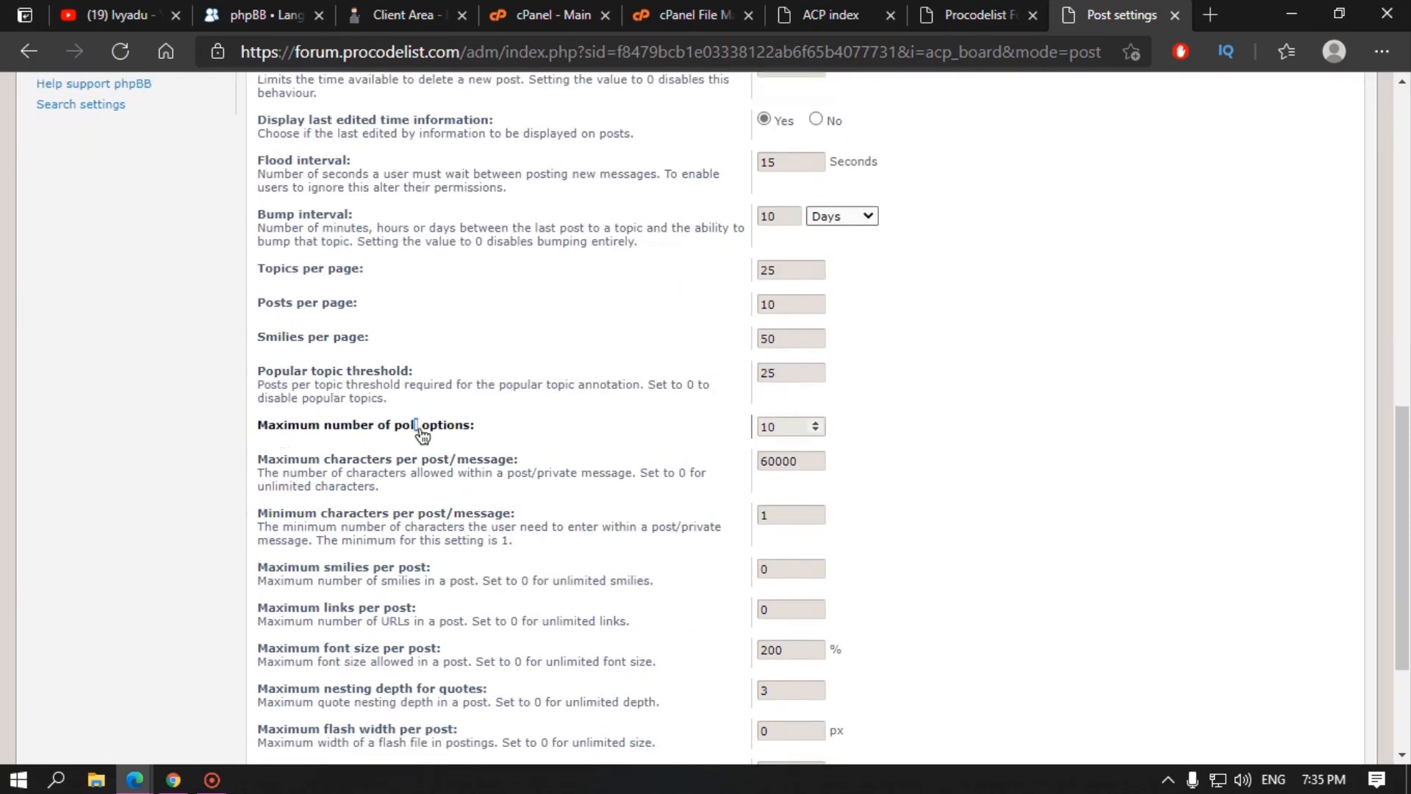
pyautogui.doubleClick(769, 427)
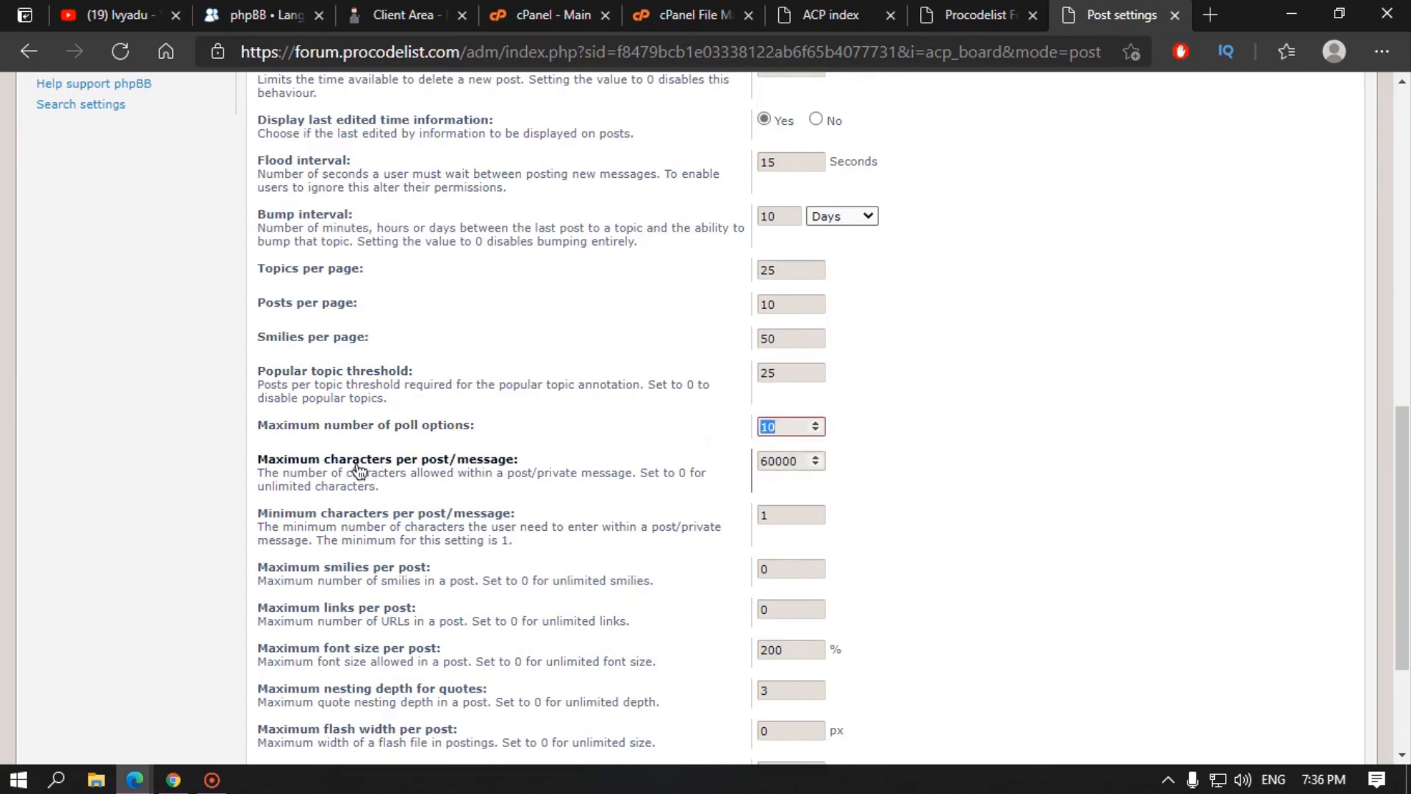
pyautogui.click(809, 461)
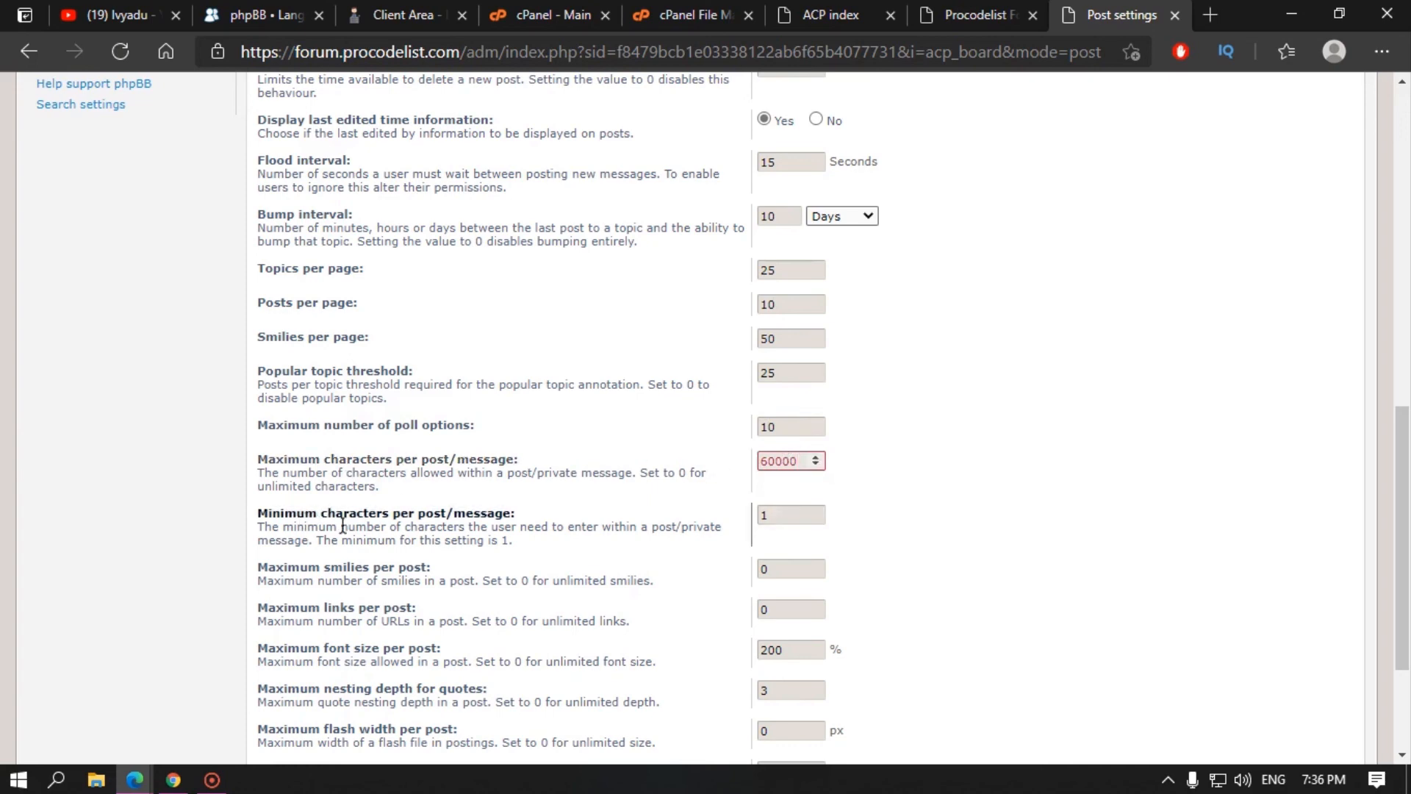
pyautogui.moveTo(516, 513); pyautogui.dragTo(324, 518)
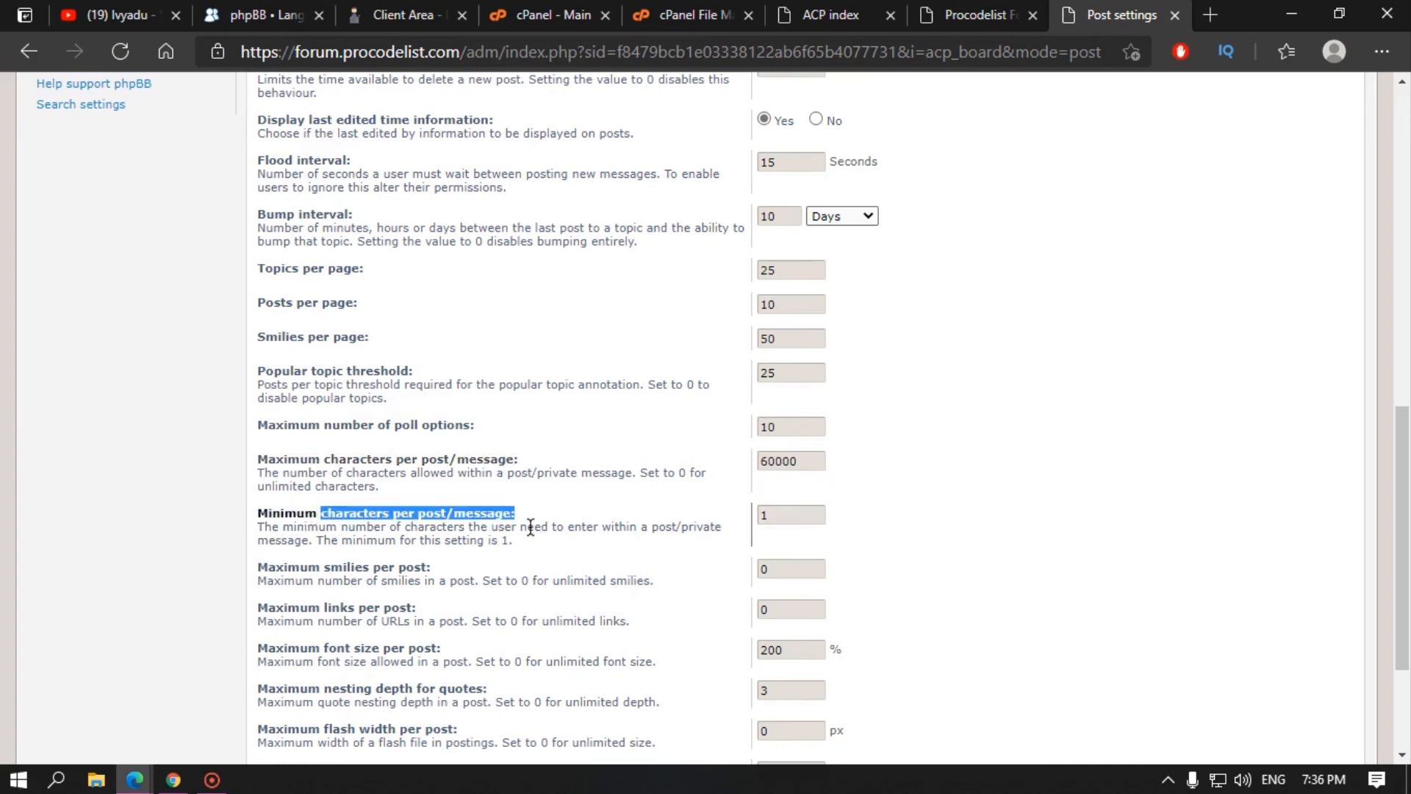
pyautogui.doubleClick(794, 514)
# Step: Check the maximum smilies per post setting, then open Signature settings
pyautogui.scroll(-3, 610, 502)
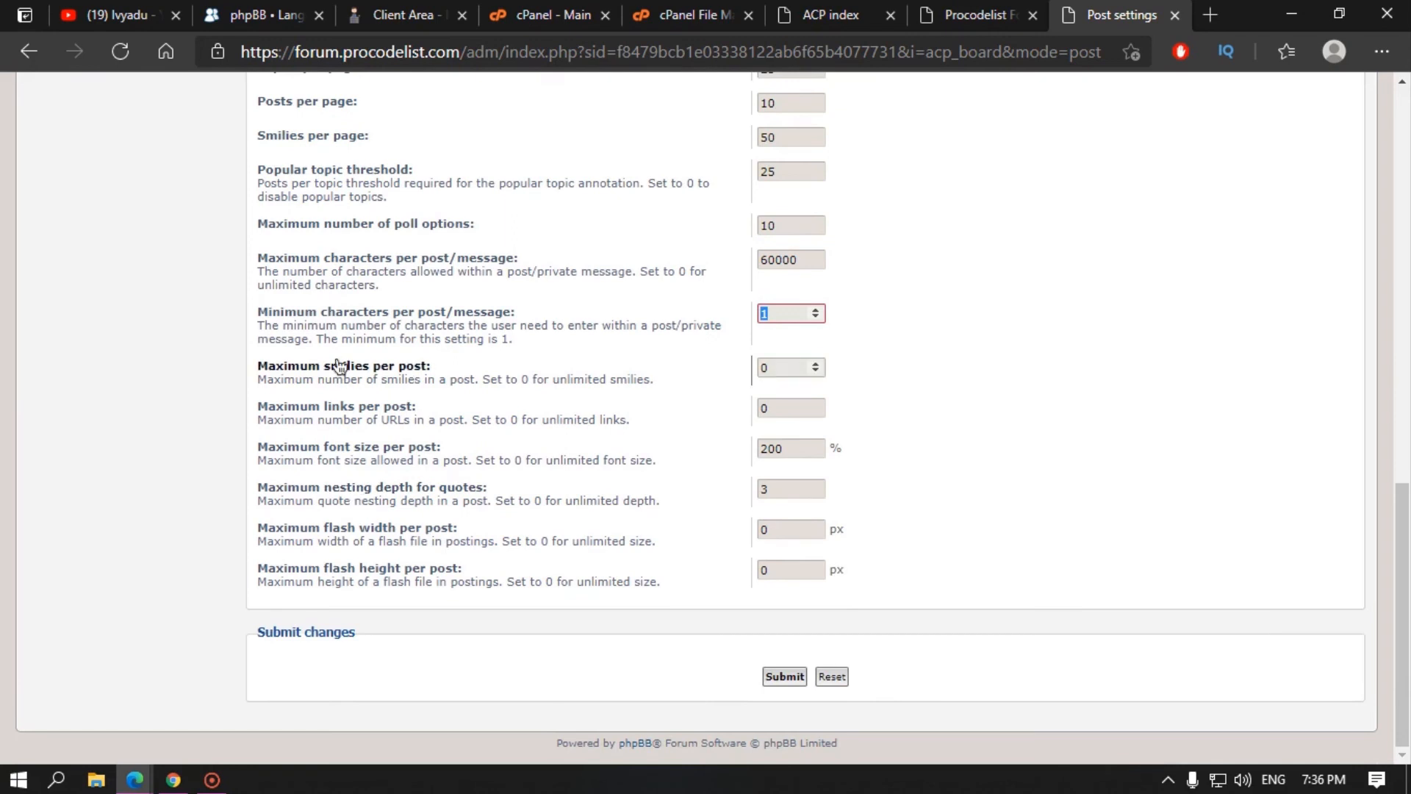
pyautogui.moveTo(331, 368); pyautogui.dragTo(387, 369)
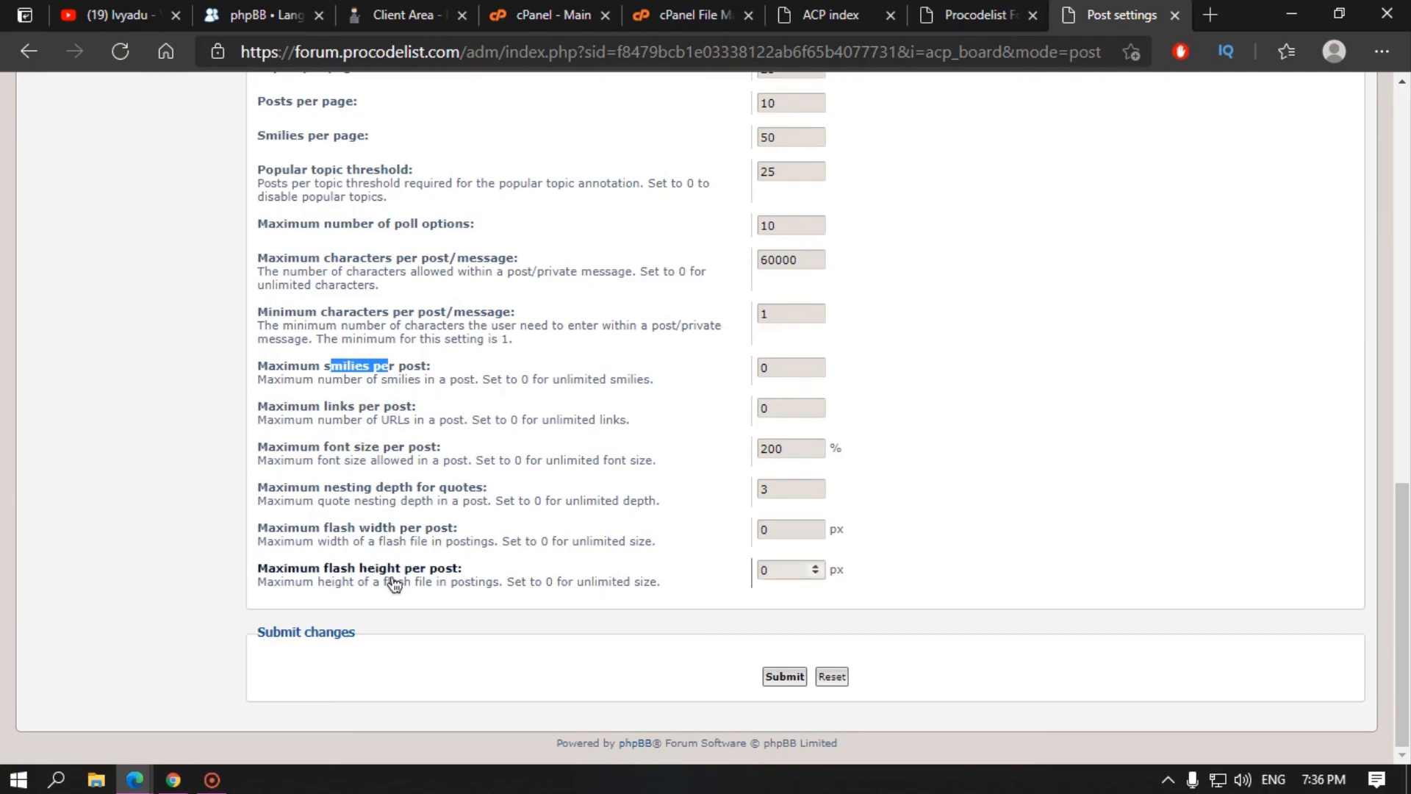
pyautogui.scroll(7, 363, 542)
pyautogui.scroll(7, 363, 543)
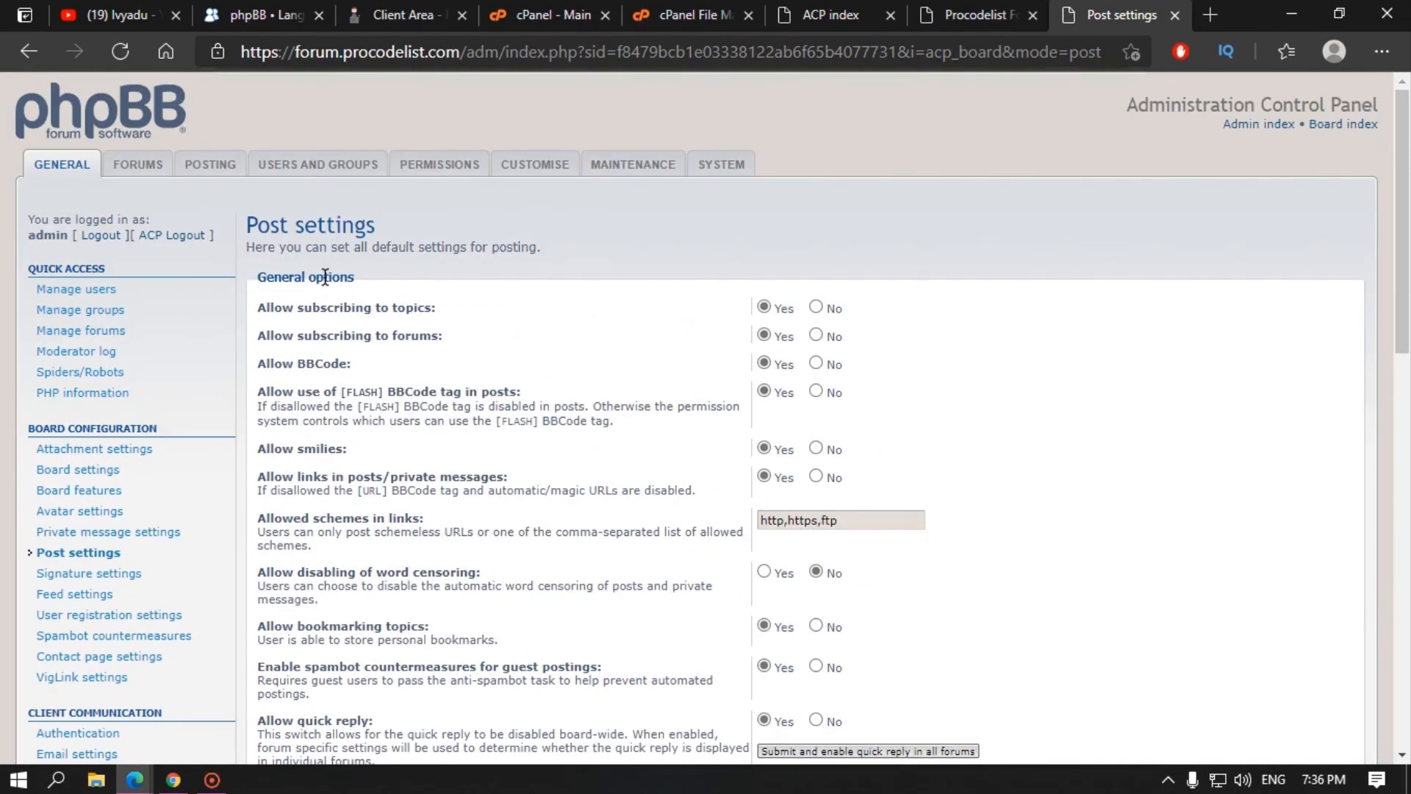
pyautogui.scroll(-3, 350, 568)
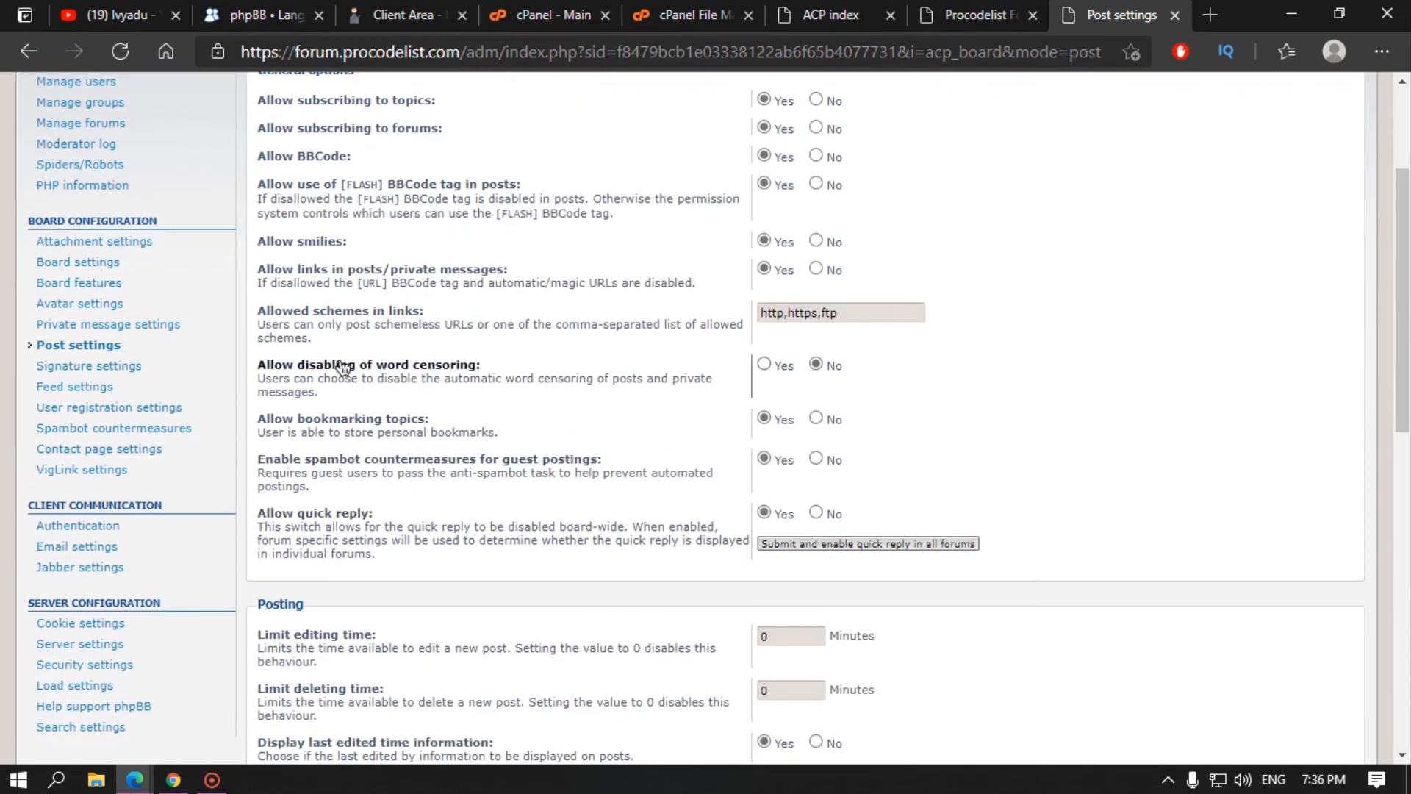
pyautogui.click(96, 365)
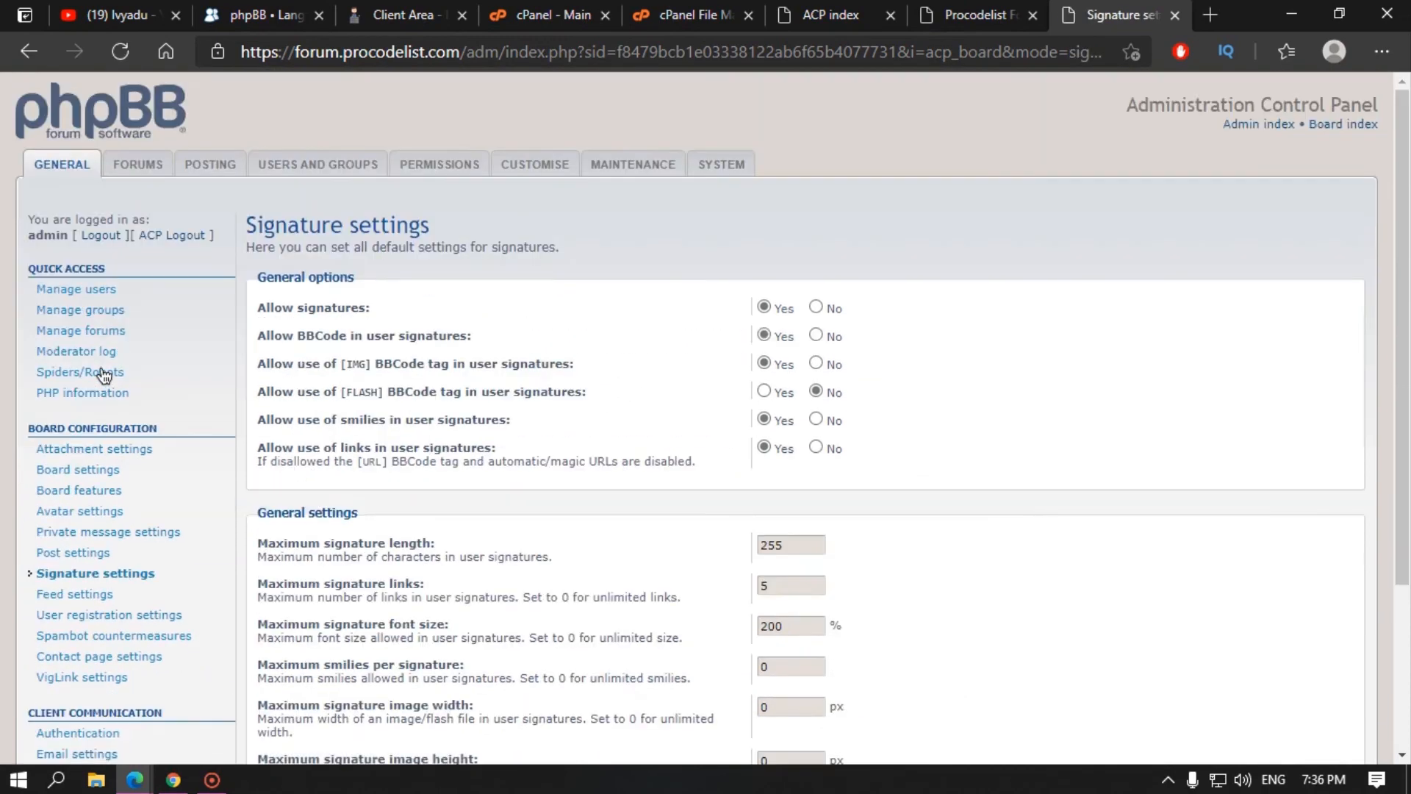
# Step: Open the UCP signature editor and select the 'your quote' signature preview
pyautogui.click(982, 15)
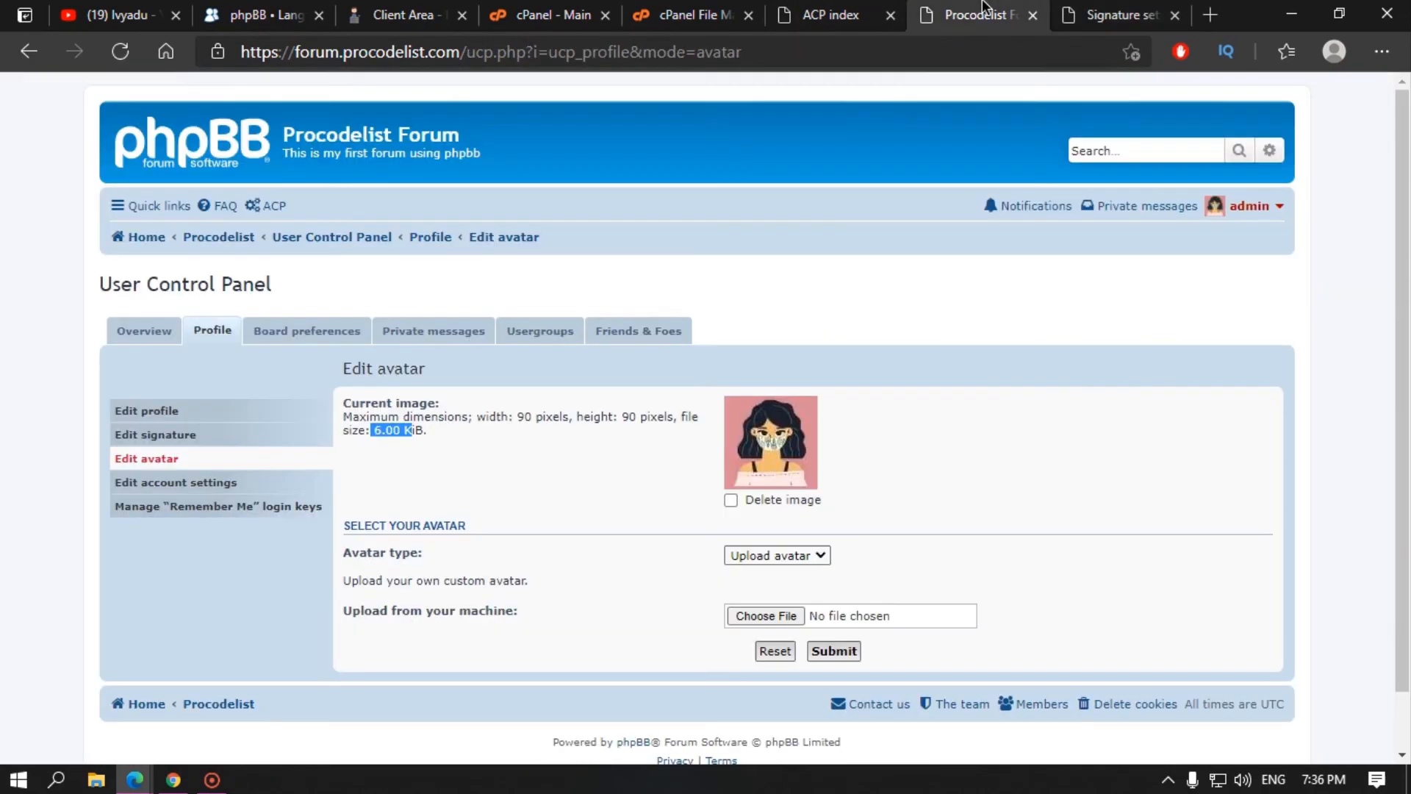
pyautogui.click(174, 435)
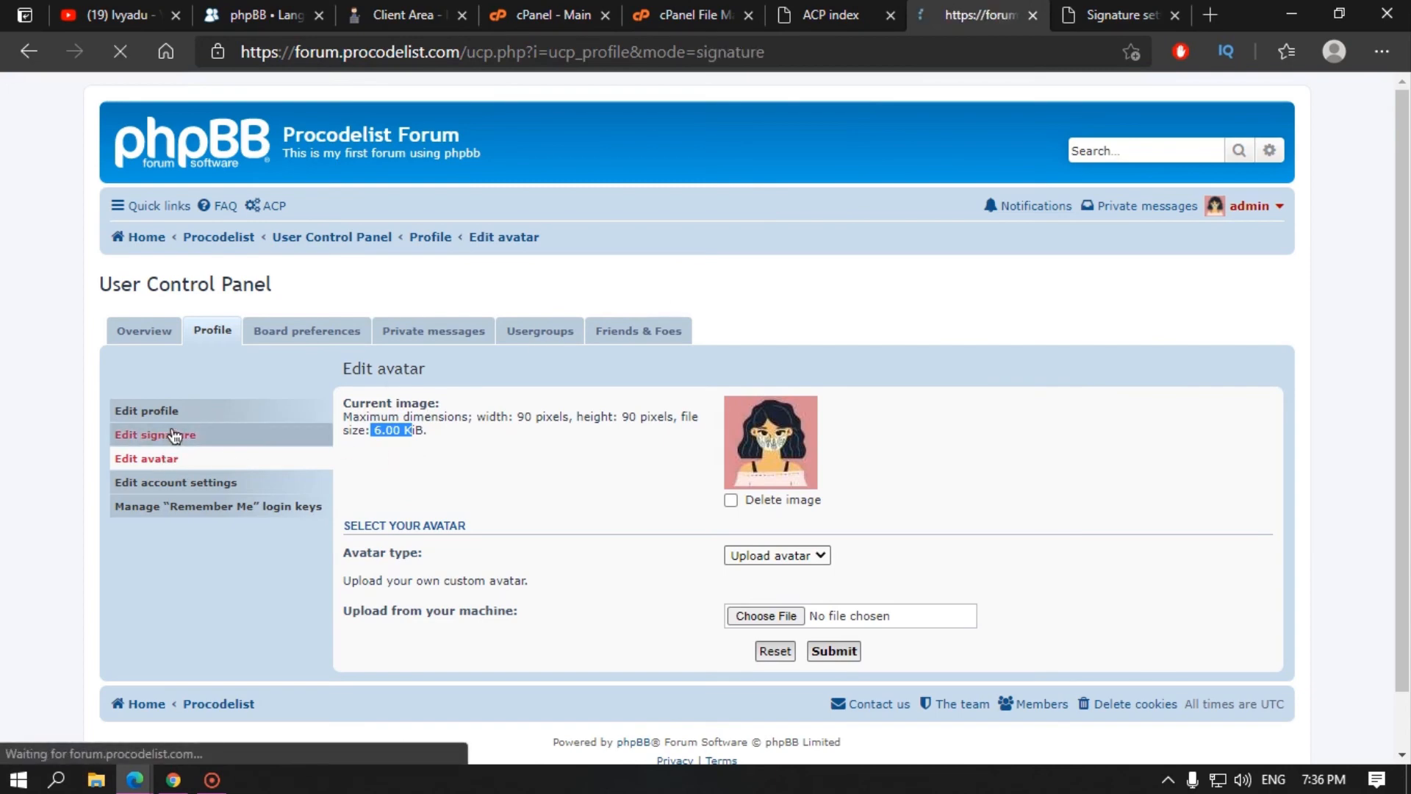
pyautogui.moveTo(350, 428); pyautogui.dragTo(406, 429)
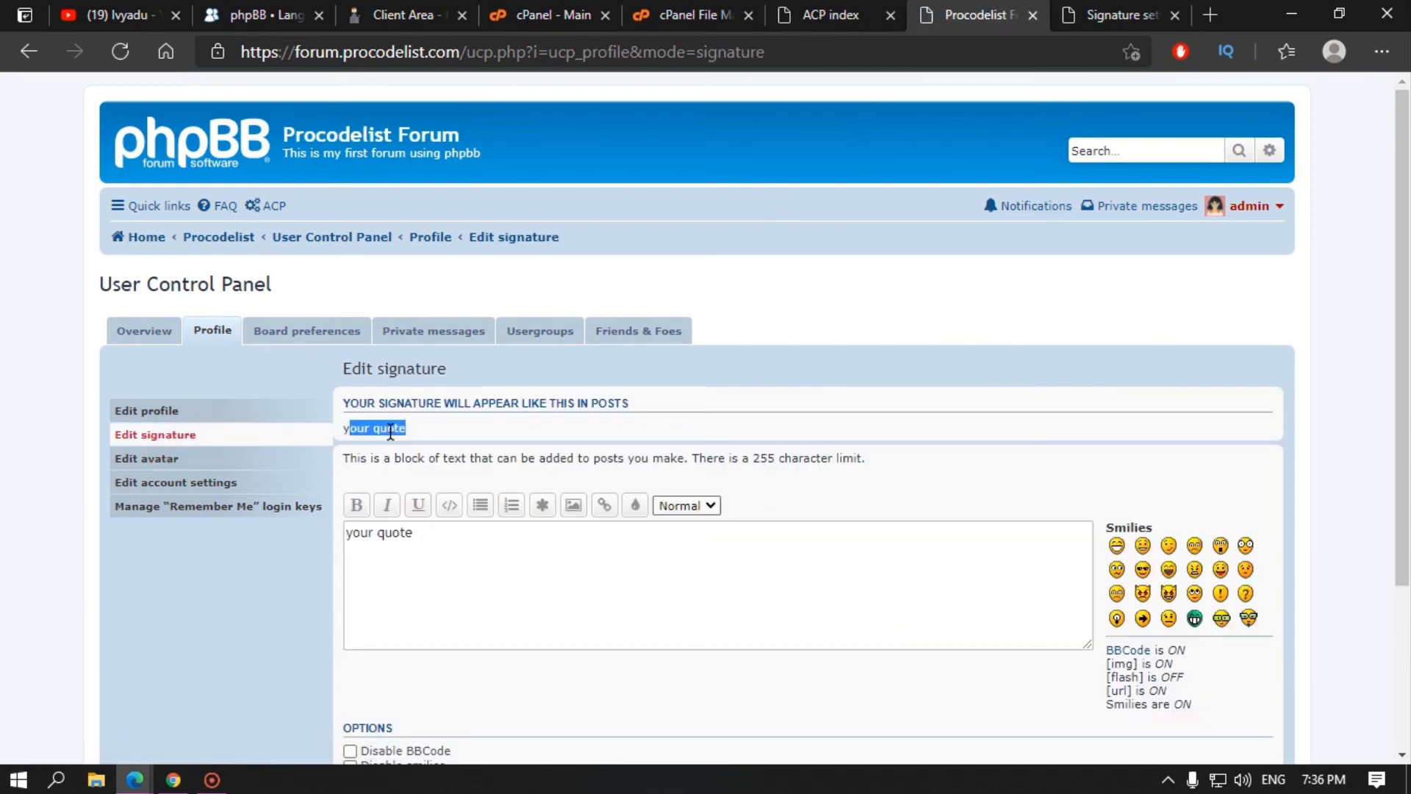
pyautogui.tripleClick(391, 431)
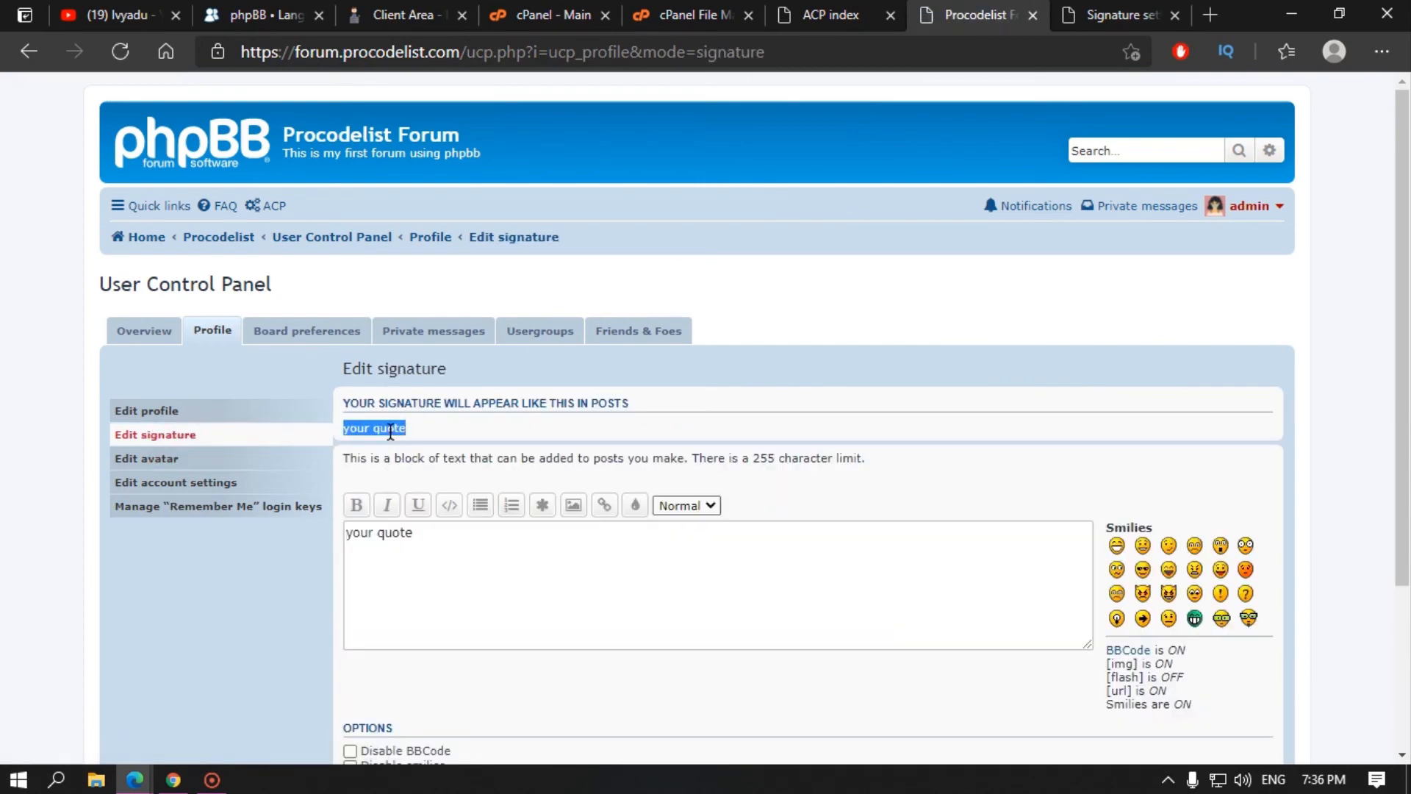
# Step: Open the first topic in Your first forum and inspect the 'your quote' signature under the post
pyautogui.click(156, 178)
pyautogui.click(238, 349)
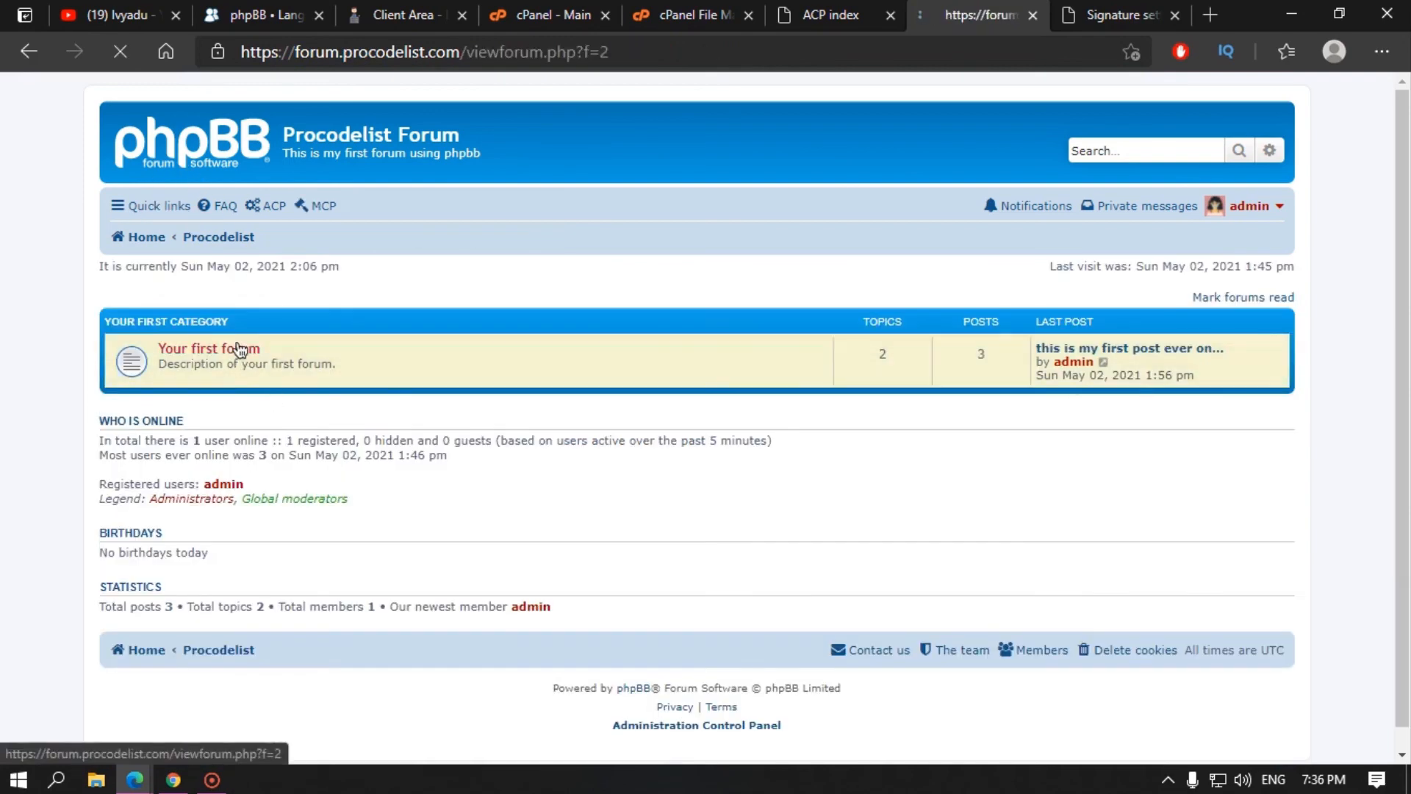
pyautogui.click(266, 371)
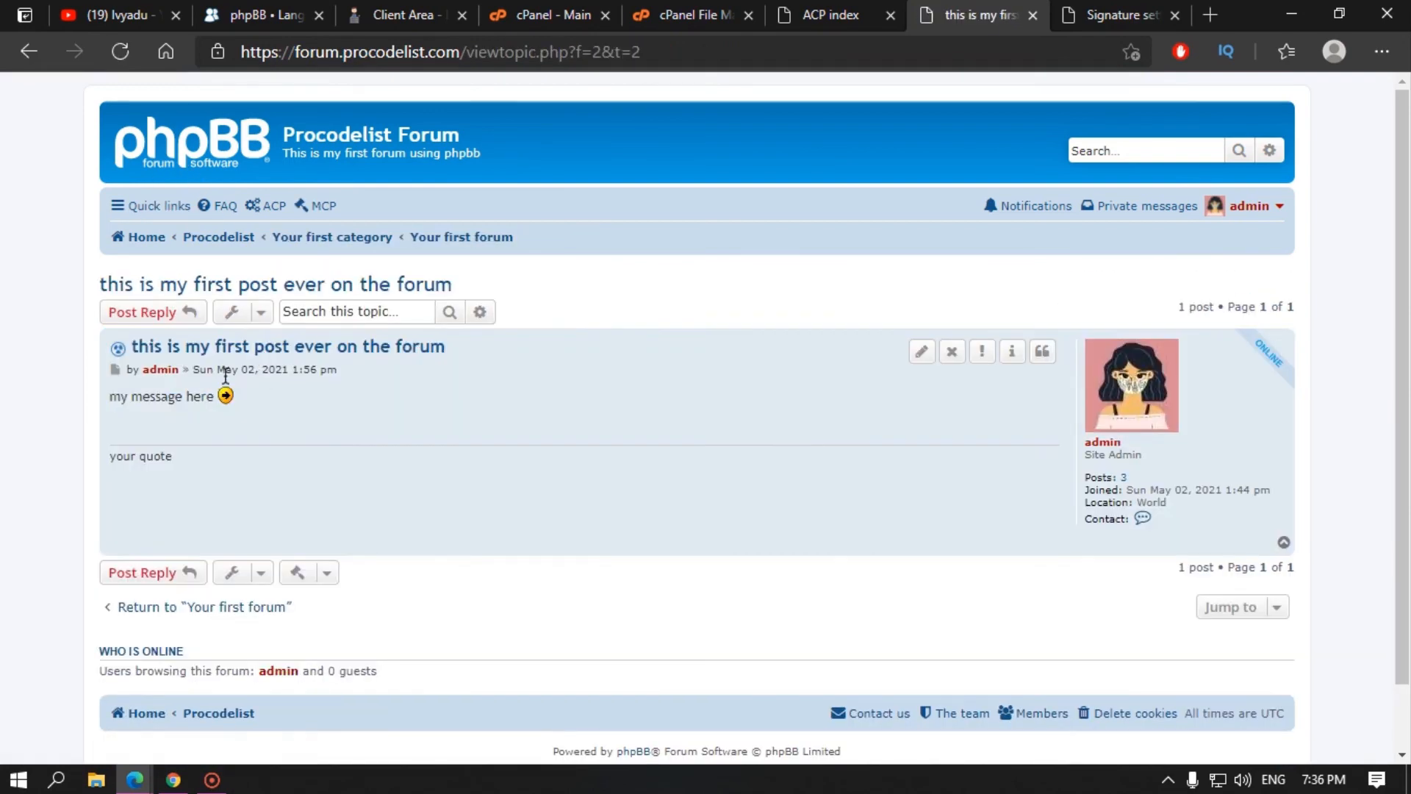
pyautogui.moveTo(130, 455); pyautogui.dragTo(530, 475)
pyautogui.doubleClick(132, 457)
pyautogui.click(112, 455)
pyautogui.click(588, 457)
pyautogui.moveTo(116, 454); pyautogui.dragTo(233, 470)
pyautogui.doubleClick(141, 456)
pyautogui.click(316, 466)
# Step: Back in the ACP, pass through Feed settings and open User registration settings
pyautogui.click(1122, 7)
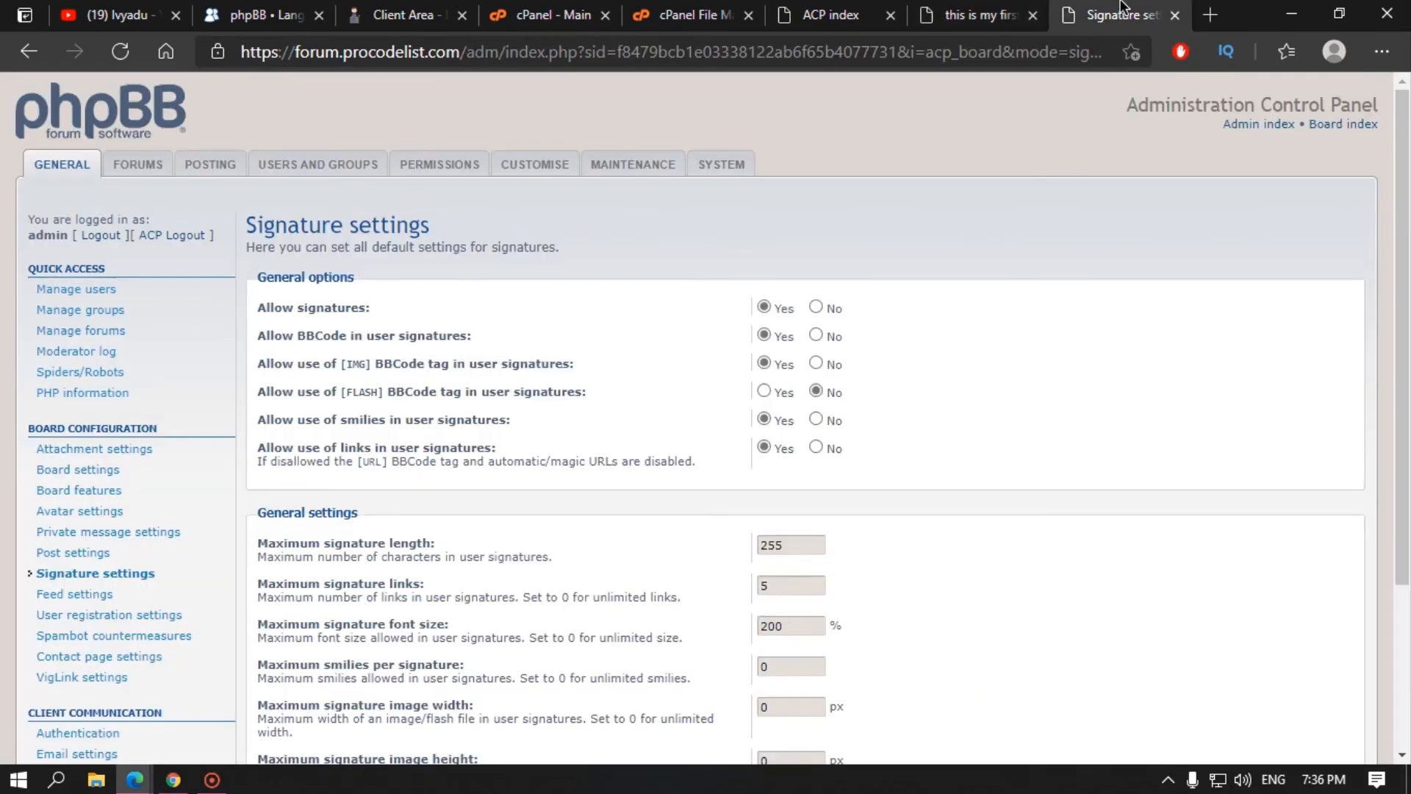
pyautogui.scroll(-3, 110, 445)
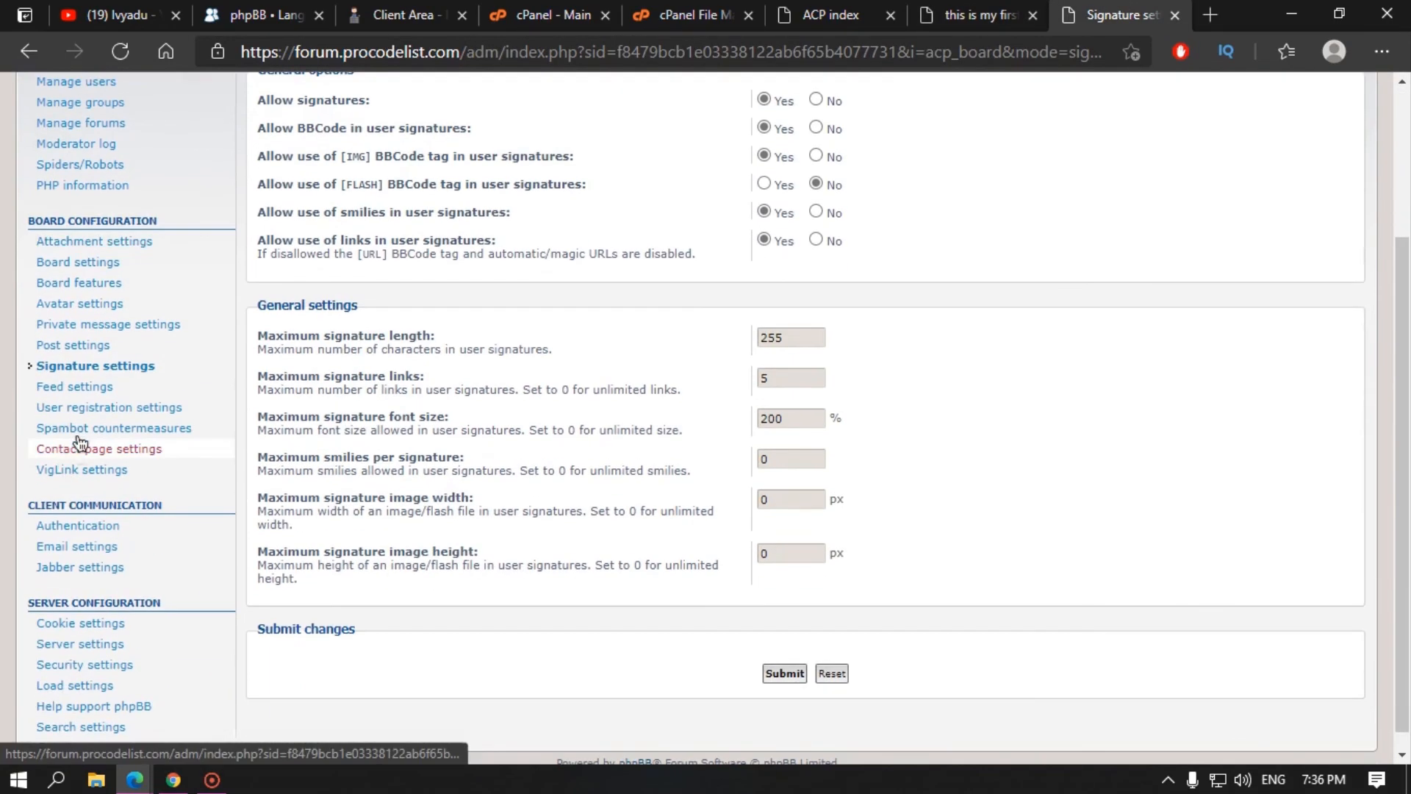
pyautogui.click(90, 386)
pyautogui.scroll(-3, 94, 381)
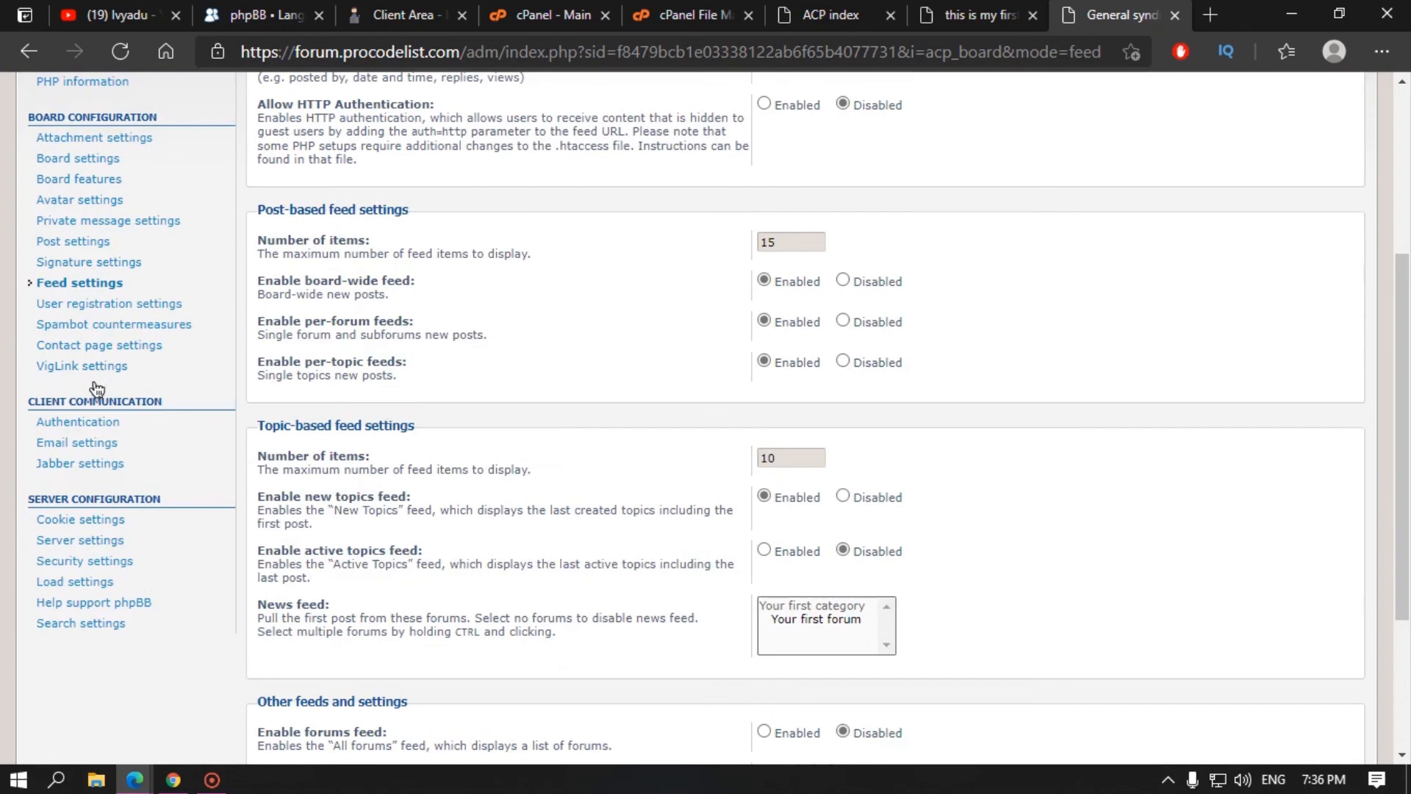
pyautogui.click(103, 303)
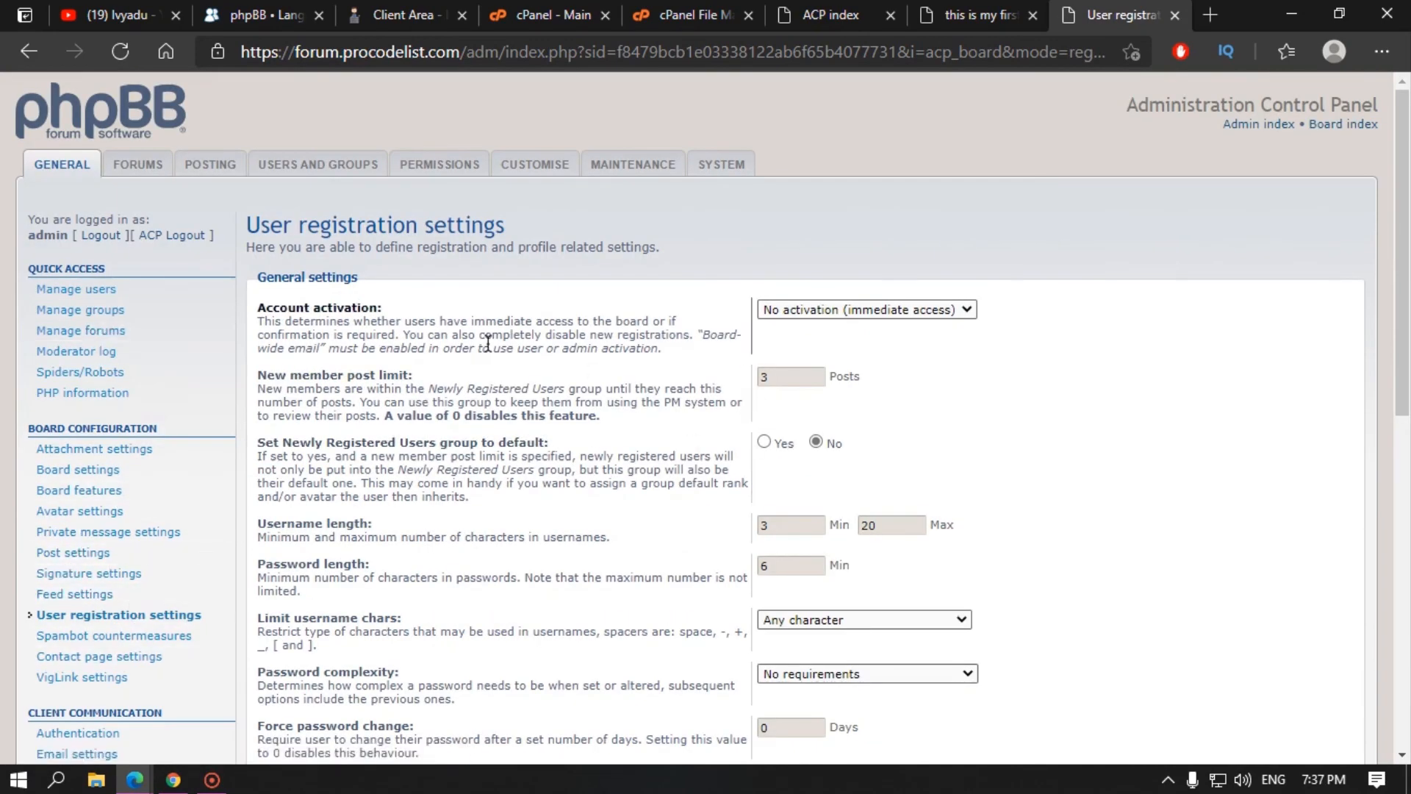
pyautogui.click(978, 15)
pyautogui.click(1118, 14)
pyautogui.click(897, 314)
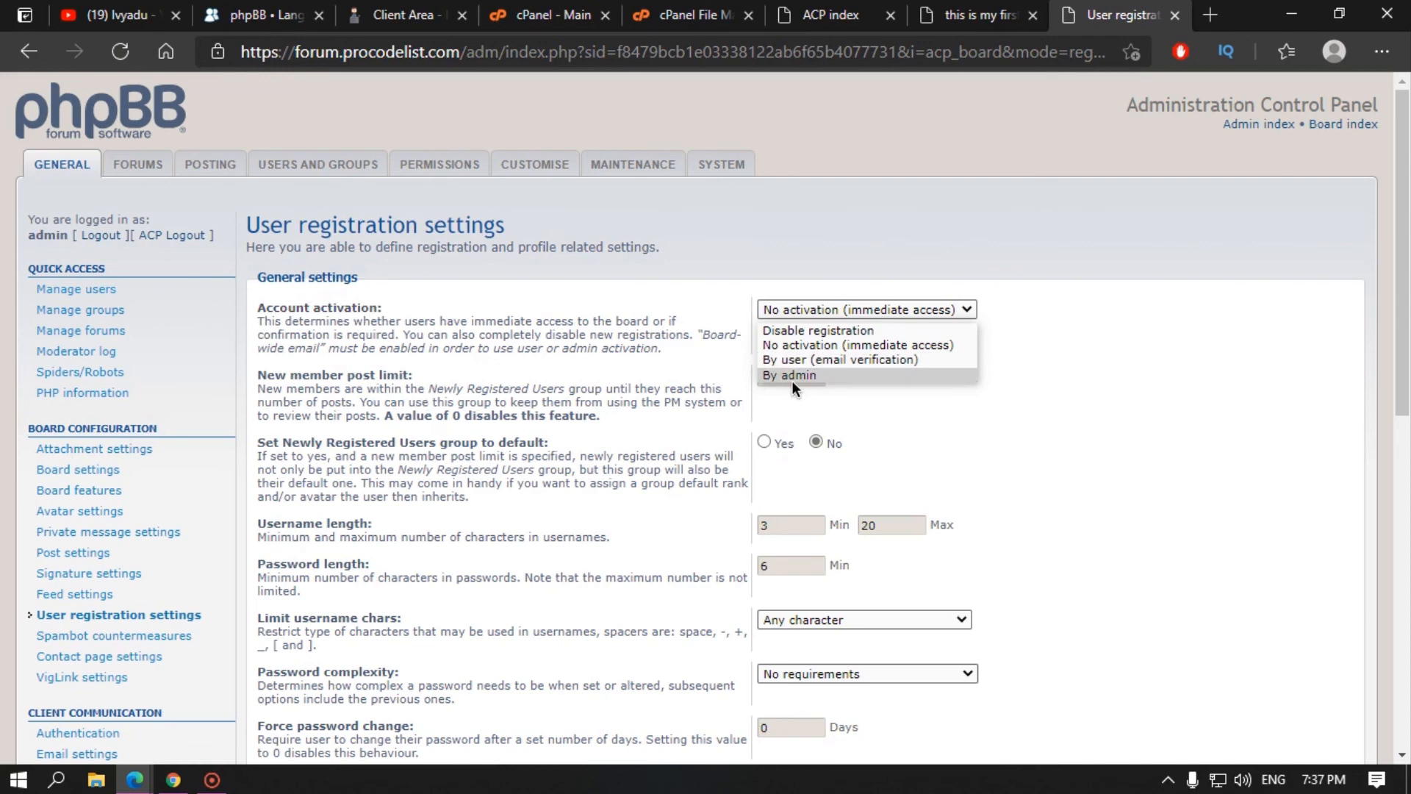
pyautogui.click(666, 382)
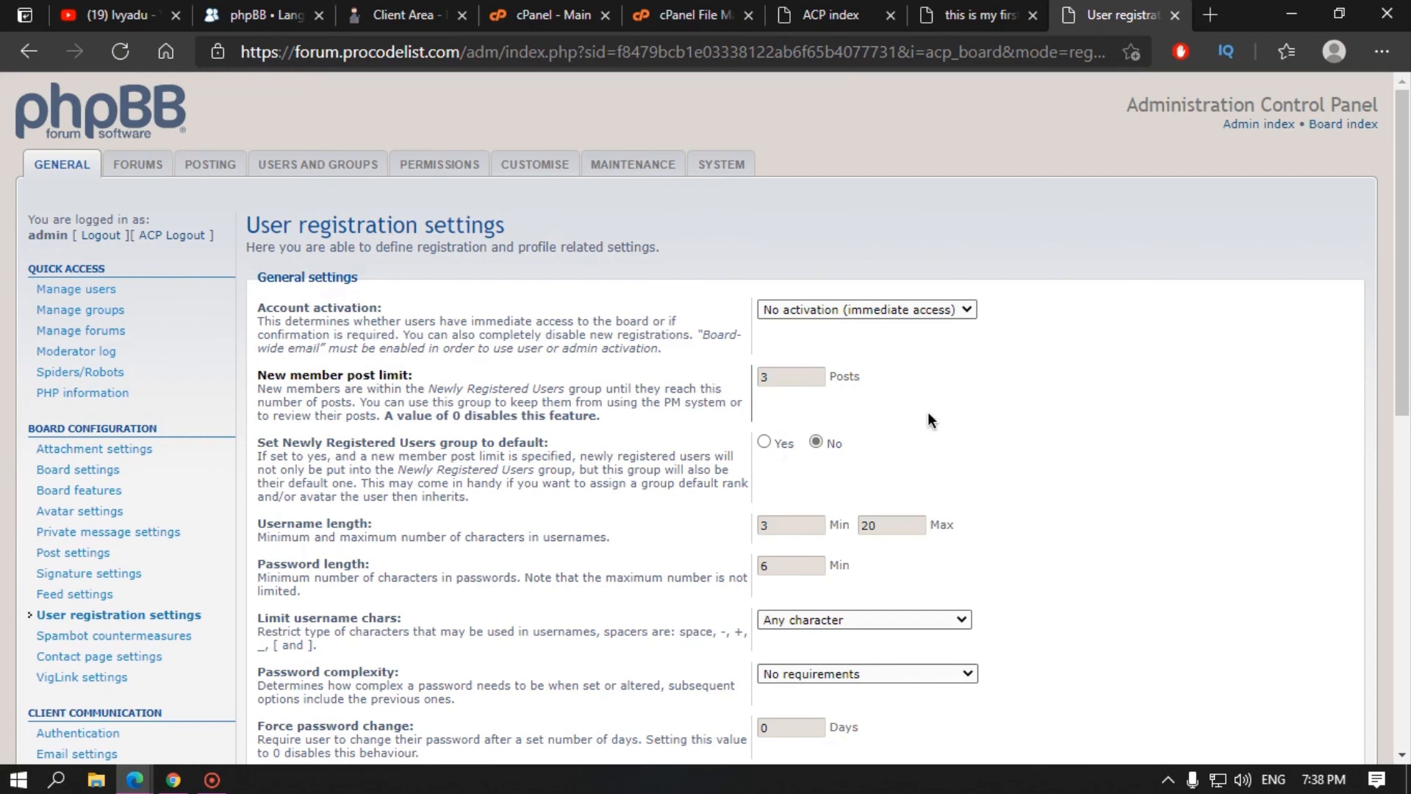
pyautogui.doubleClick(765, 376)
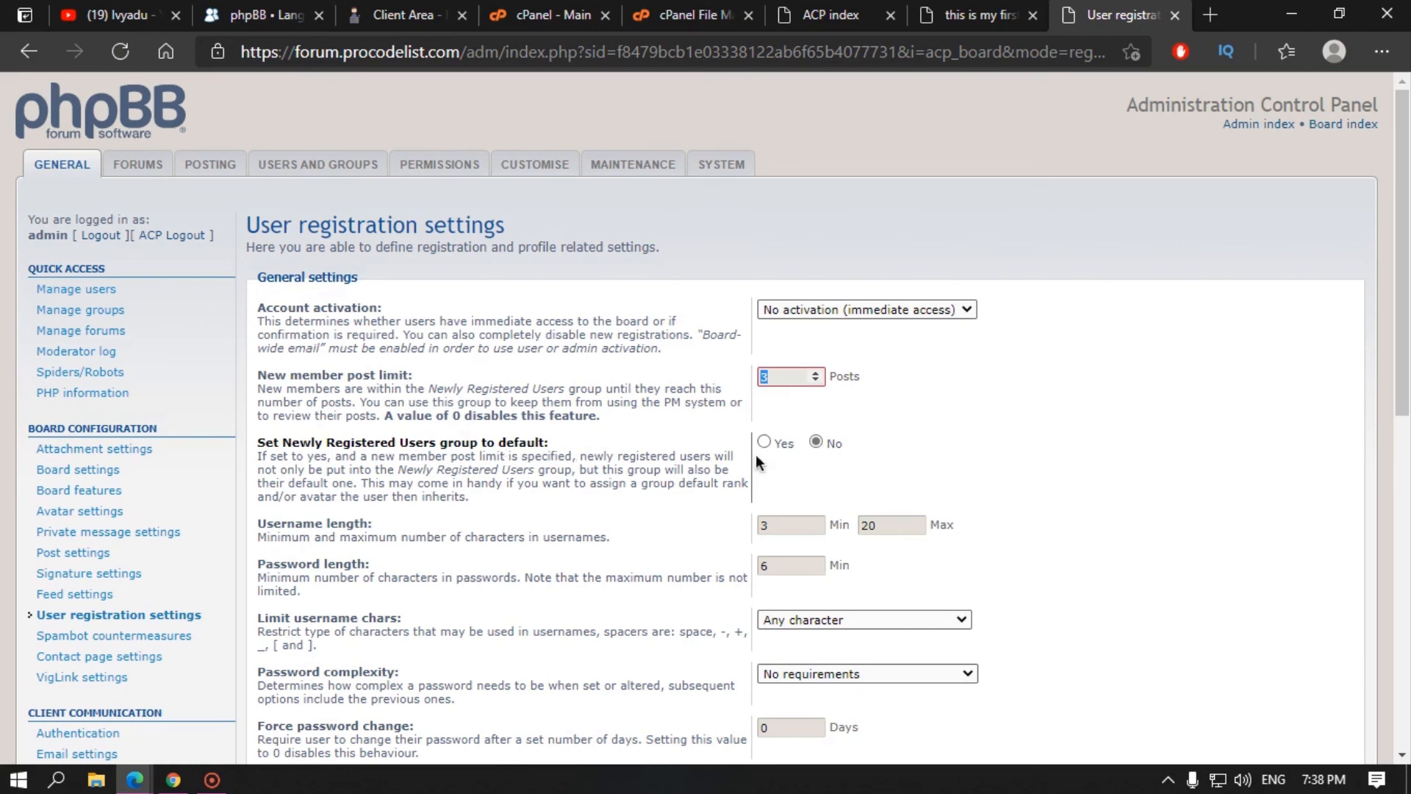
pyautogui.scroll(-1, 319, 496)
pyautogui.scroll(-1, 319, 496)
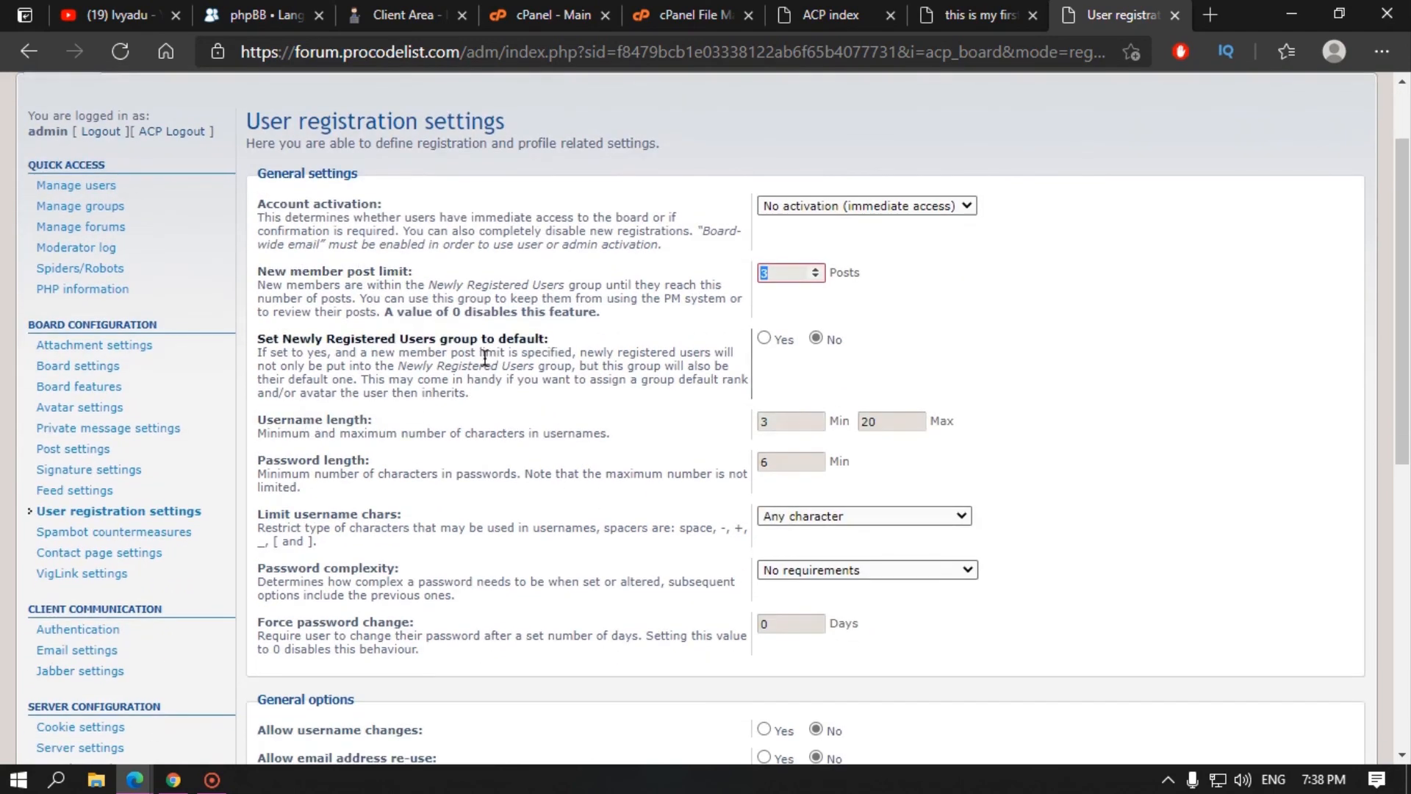
pyautogui.doubleClick(783, 421)
pyautogui.click(1008, 469)
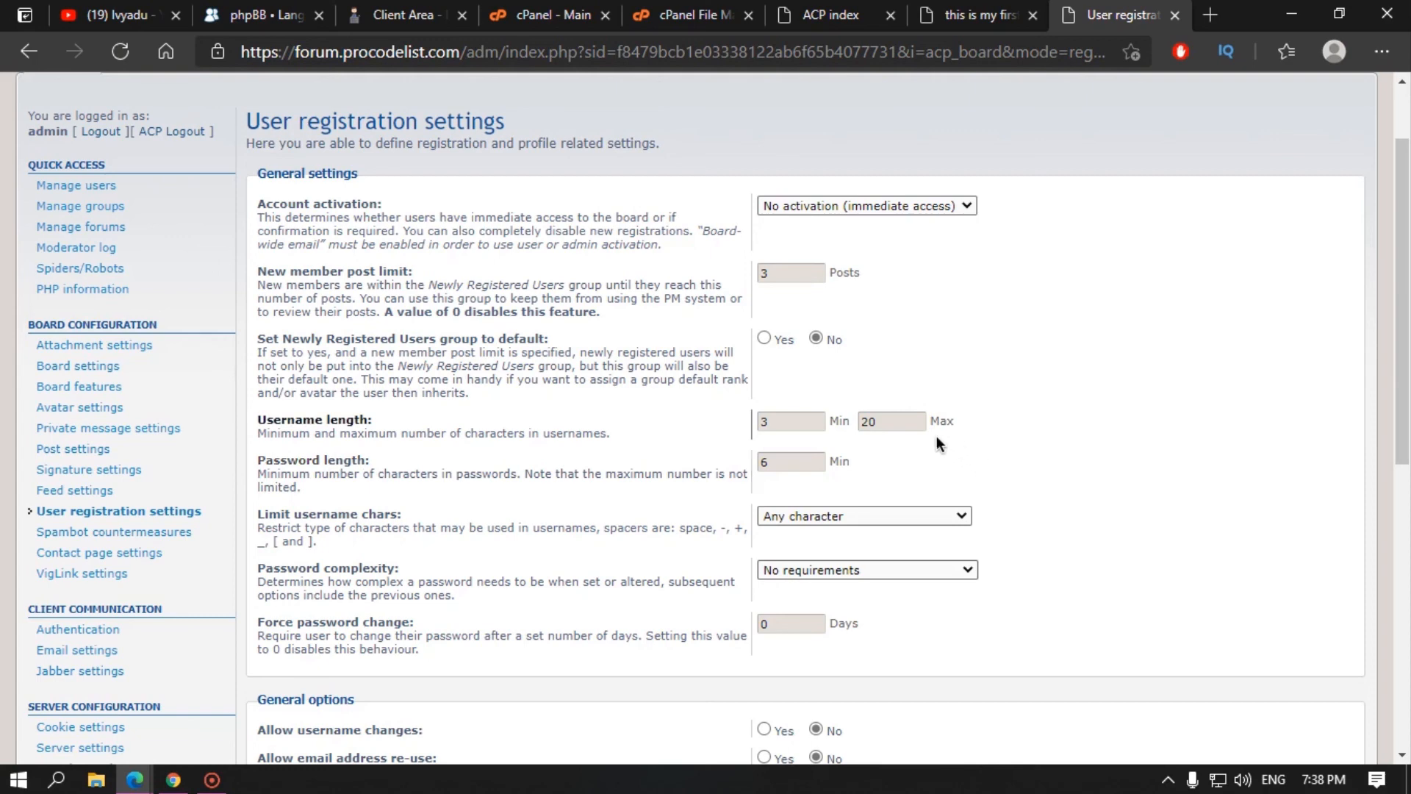
pyautogui.doubleClick(867, 423)
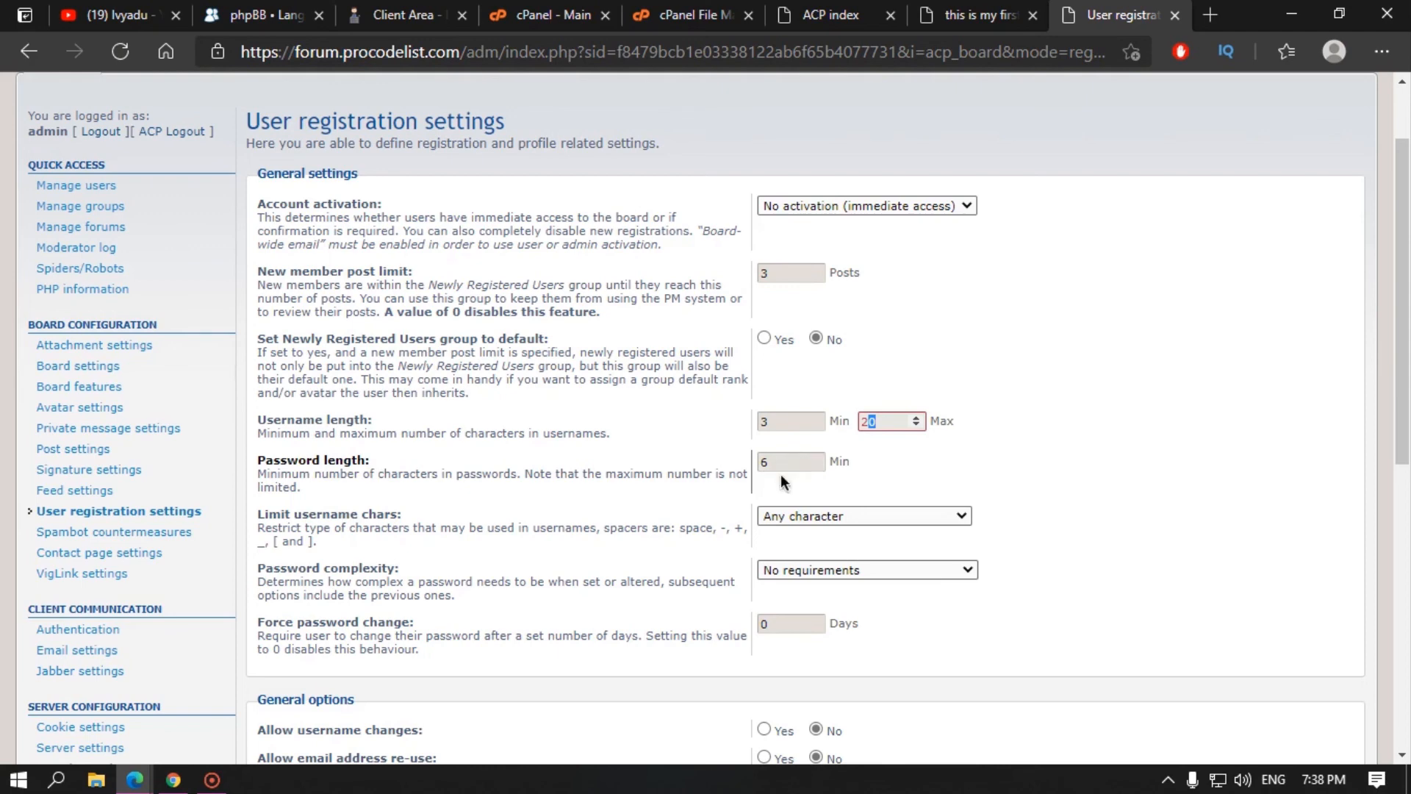
pyautogui.scroll(-3, 808, 477)
pyautogui.click(853, 308)
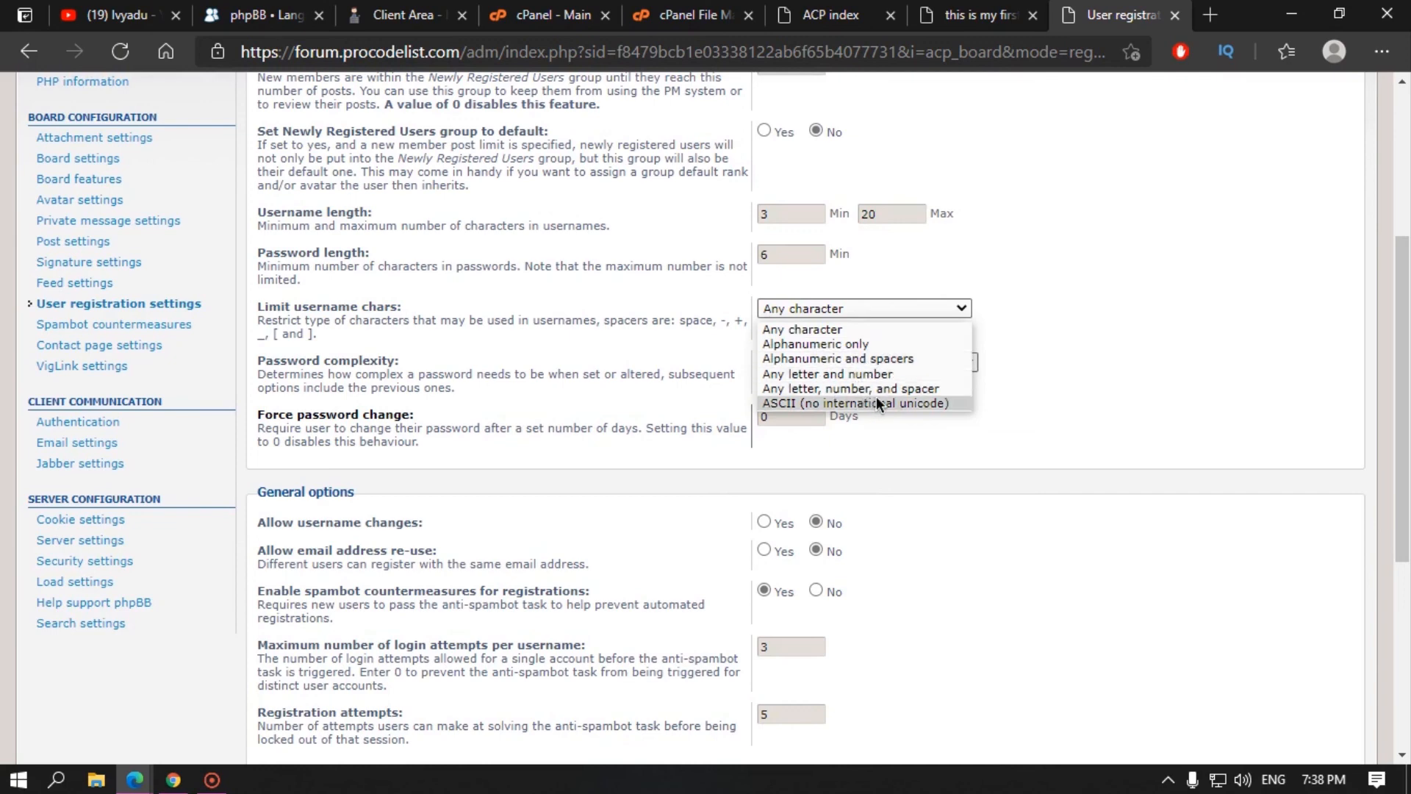
pyautogui.click(1062, 353)
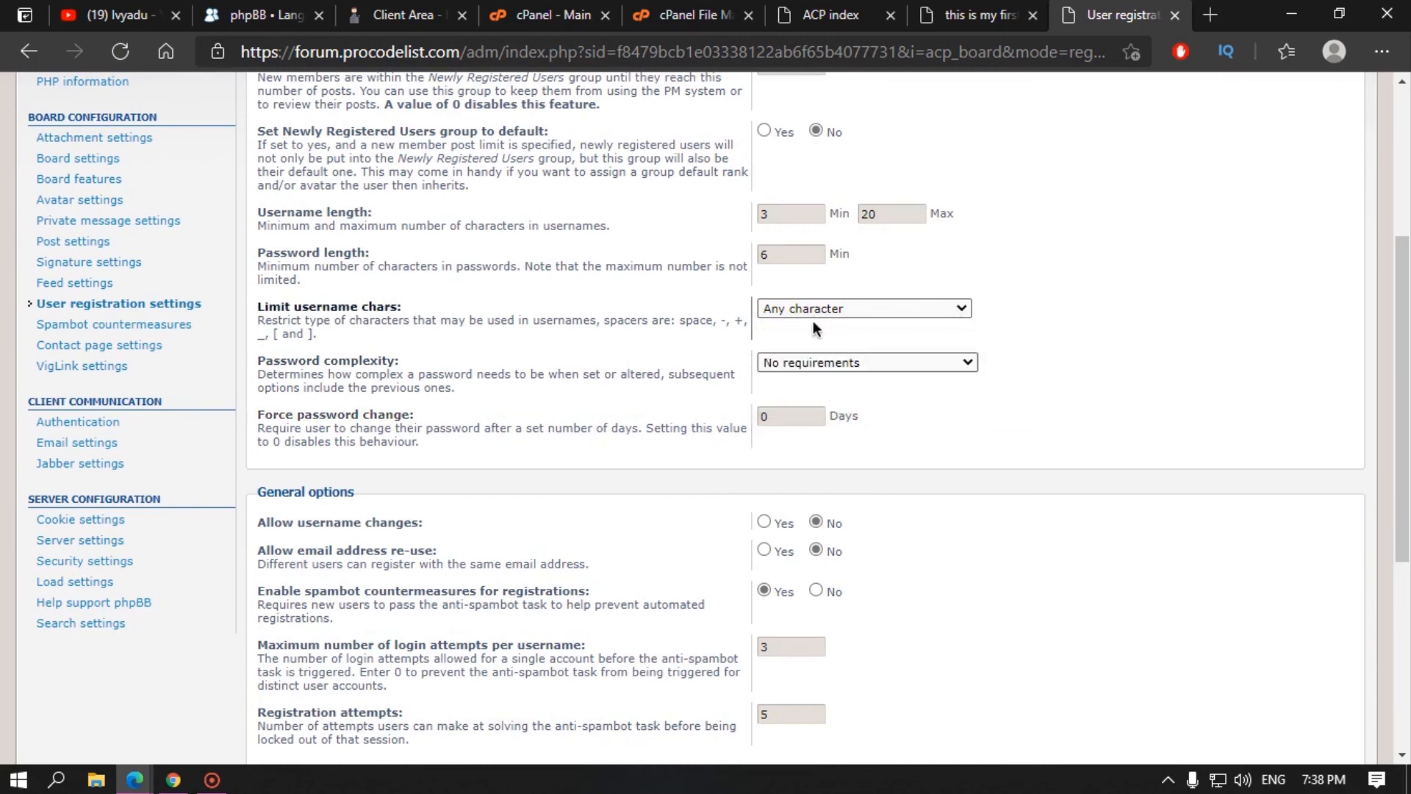
pyautogui.click(793, 365)
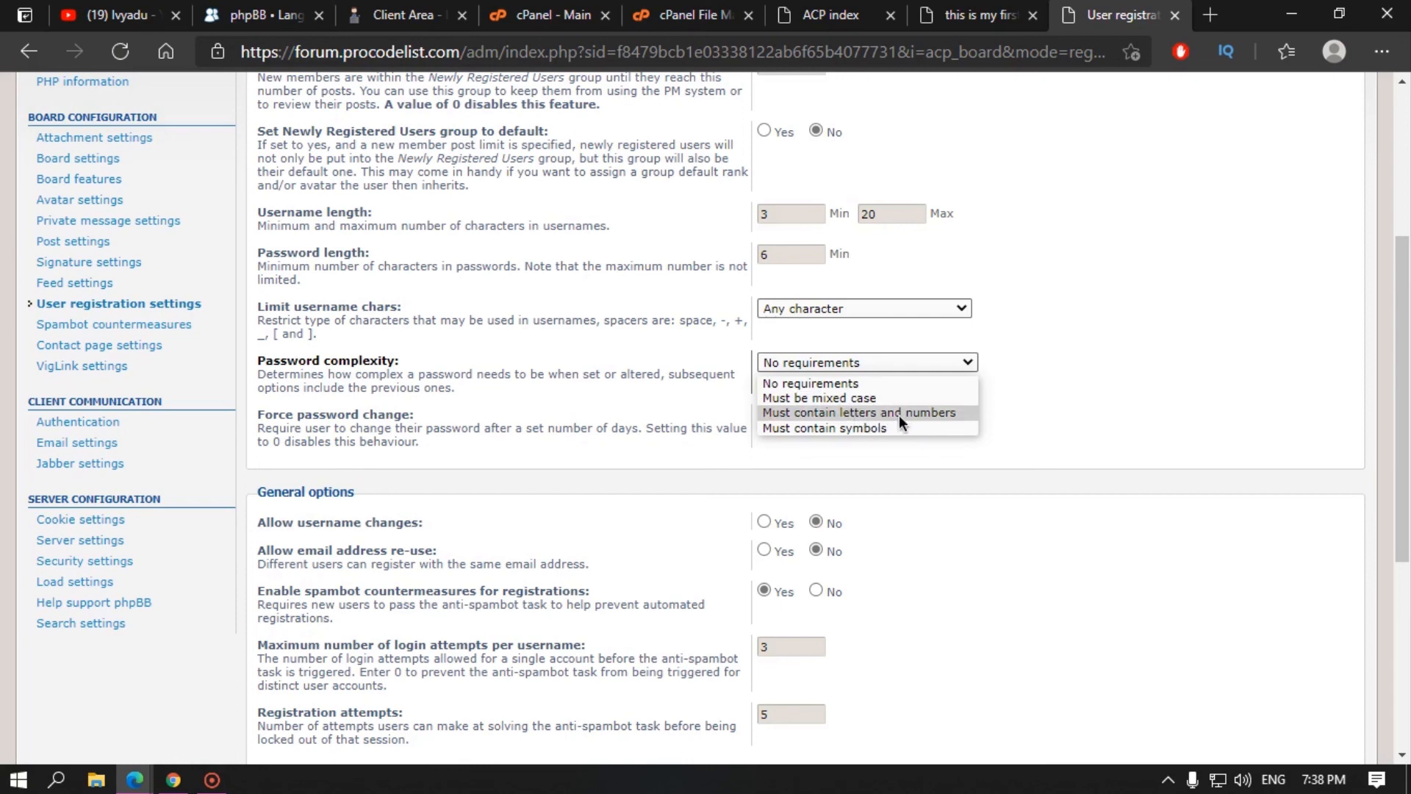
pyautogui.click(1122, 360)
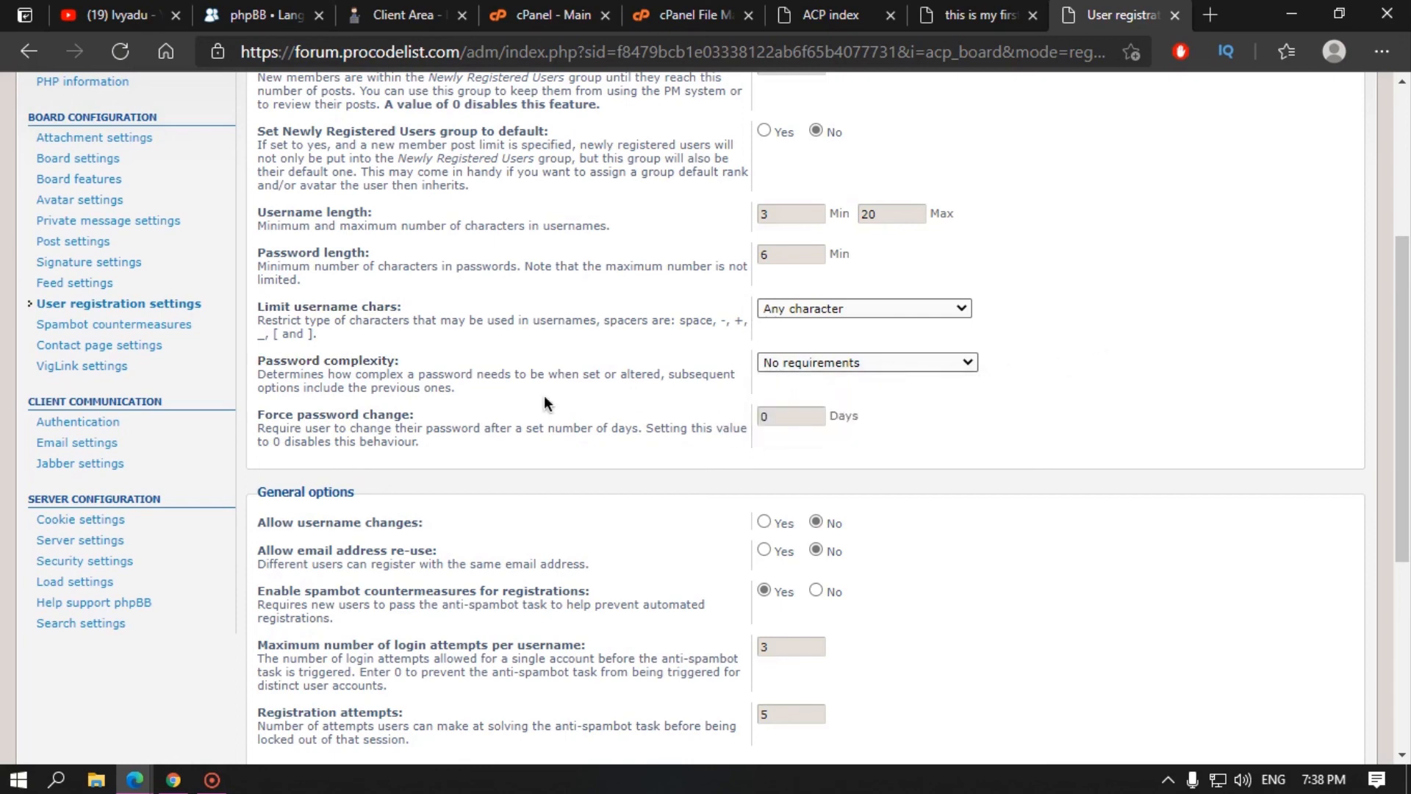
pyautogui.scroll(-3, 545, 402)
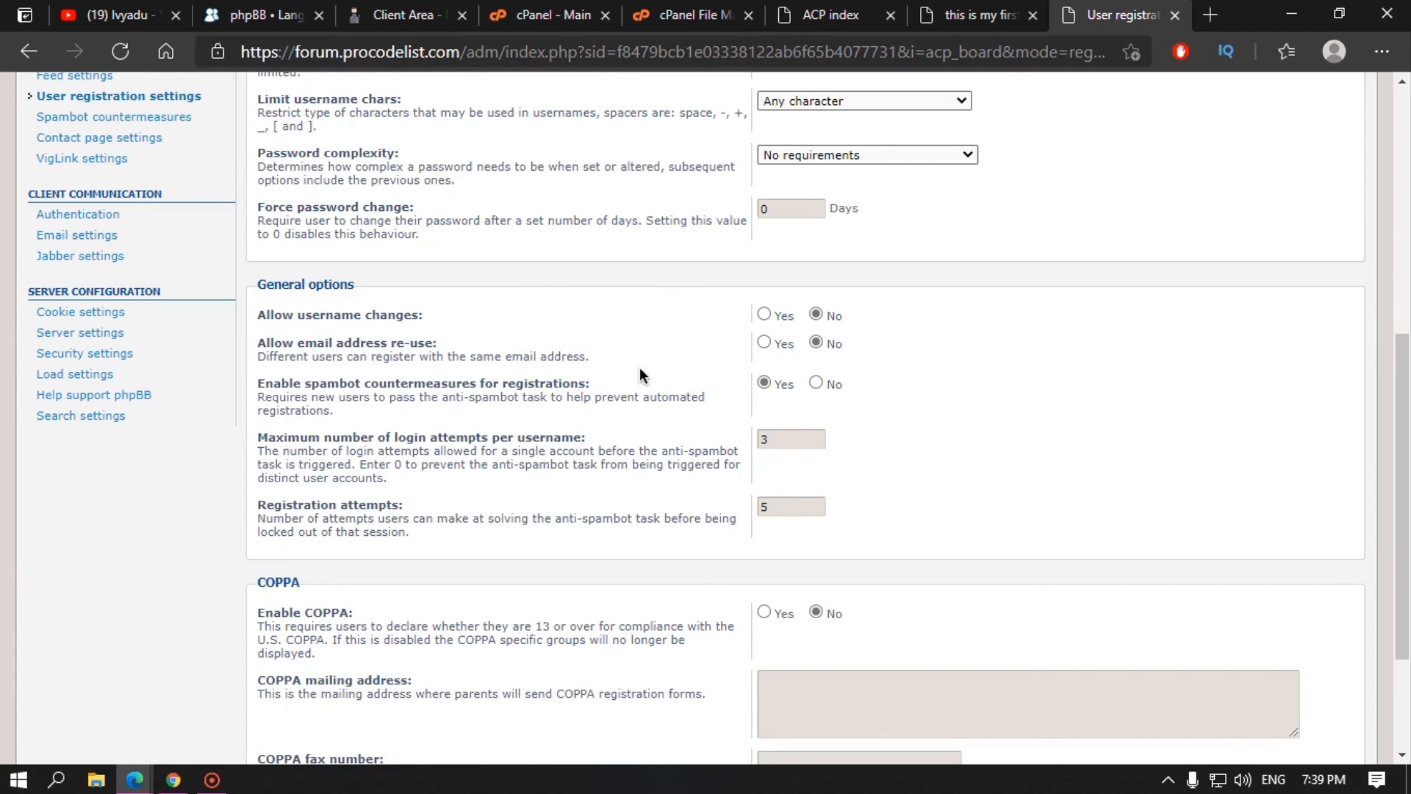
pyautogui.scroll(-3, 521, 427)
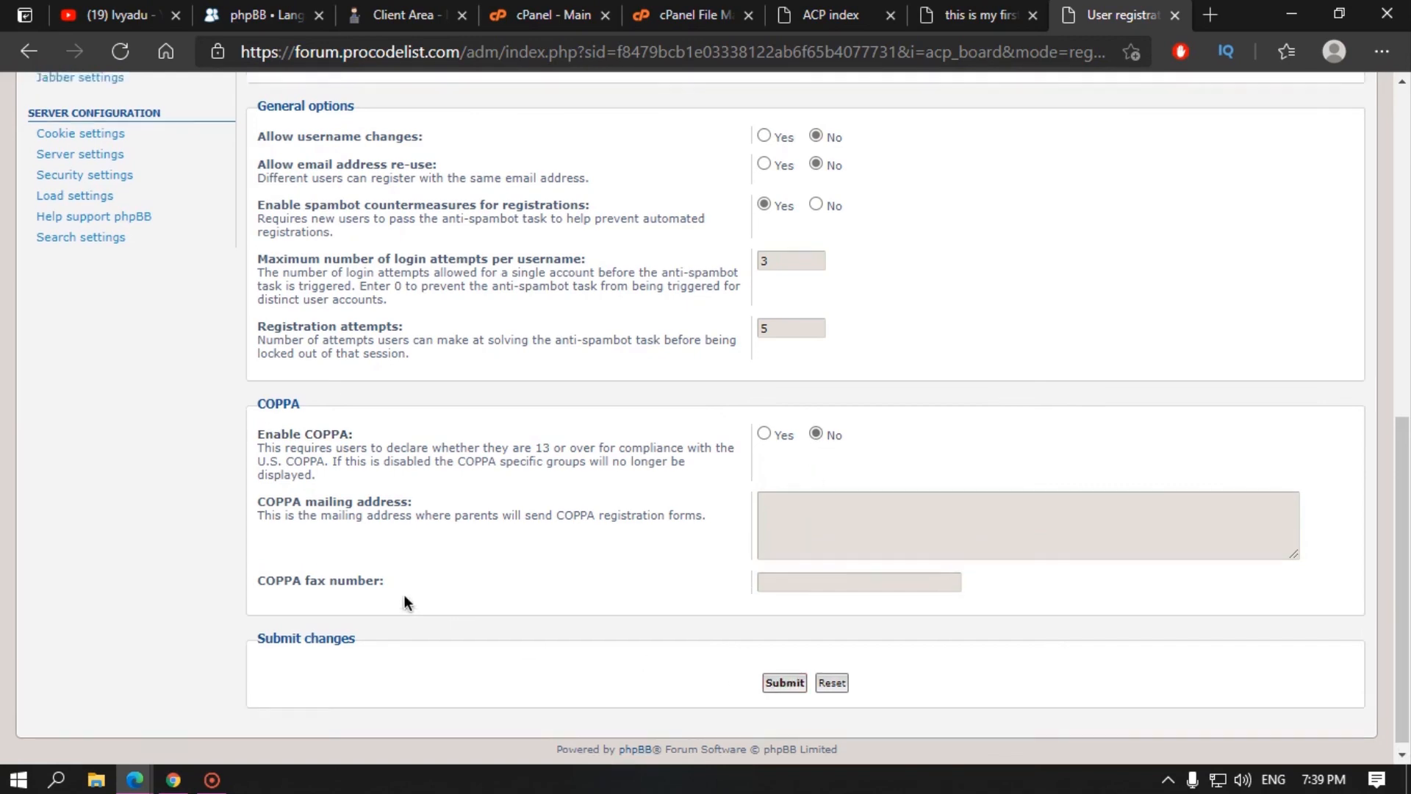
pyautogui.scroll(8, 406, 597)
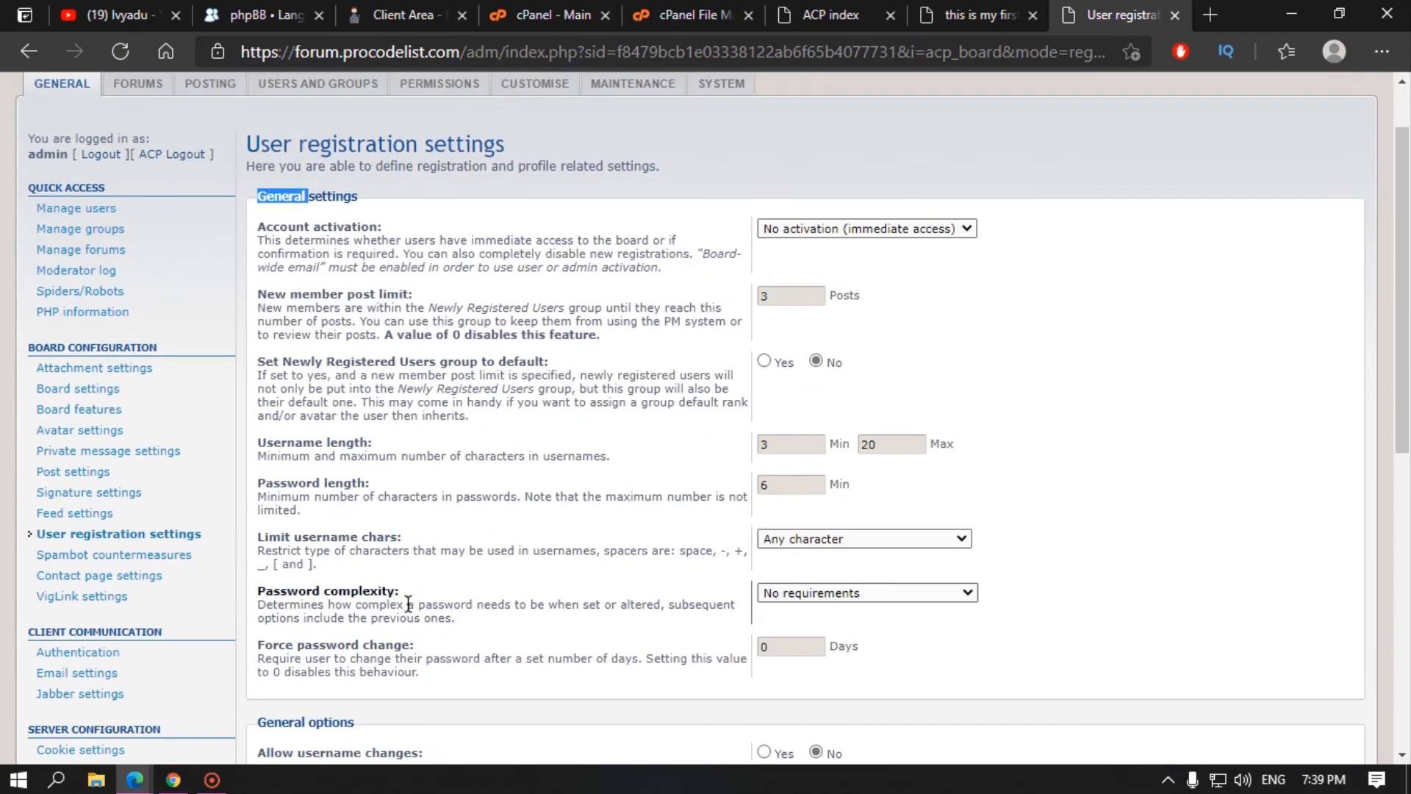
pyautogui.click(52, 555)
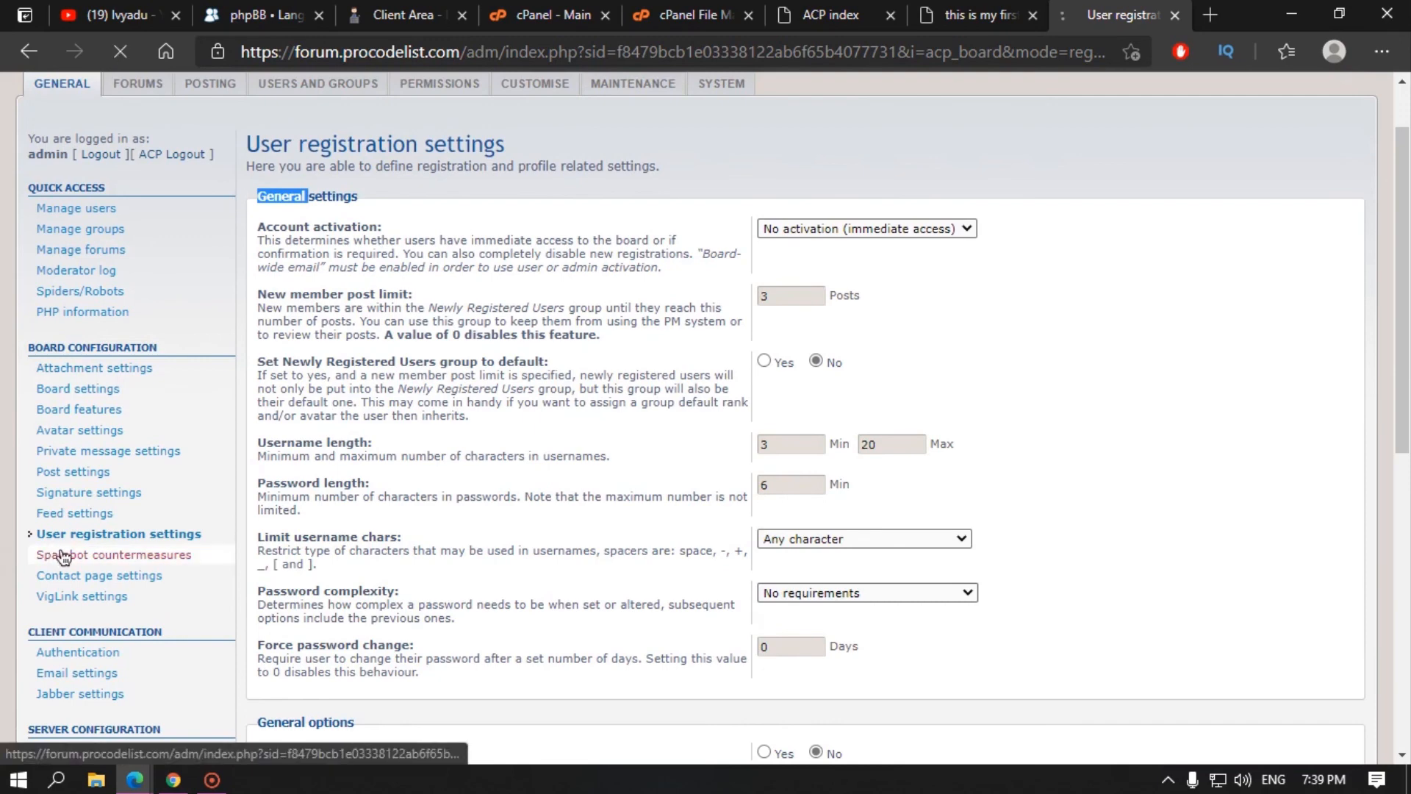
# Step: Scroll through the spambot countermeasures page and the forum topic tab
pyautogui.scroll(-4, 424, 517)
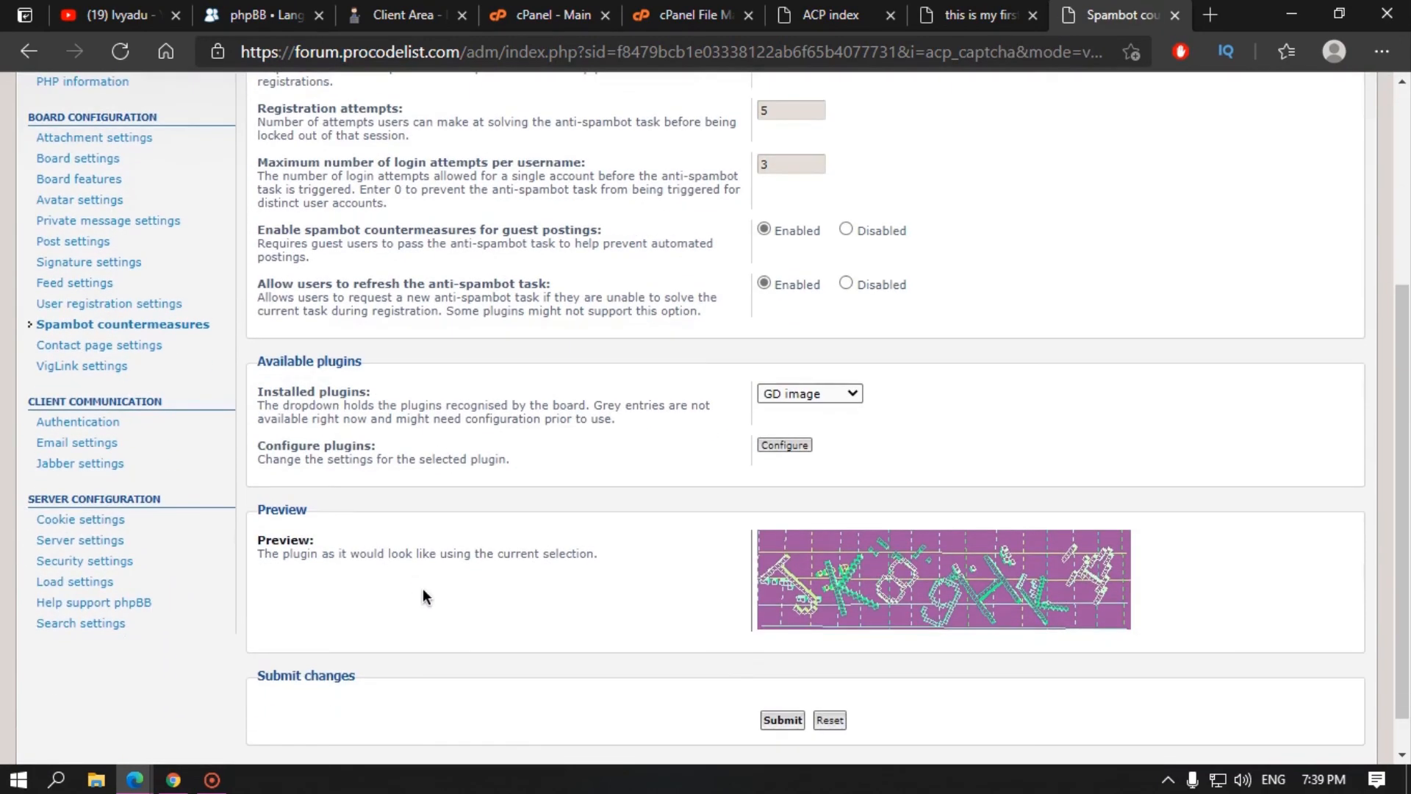
pyautogui.scroll(1, 416, 578)
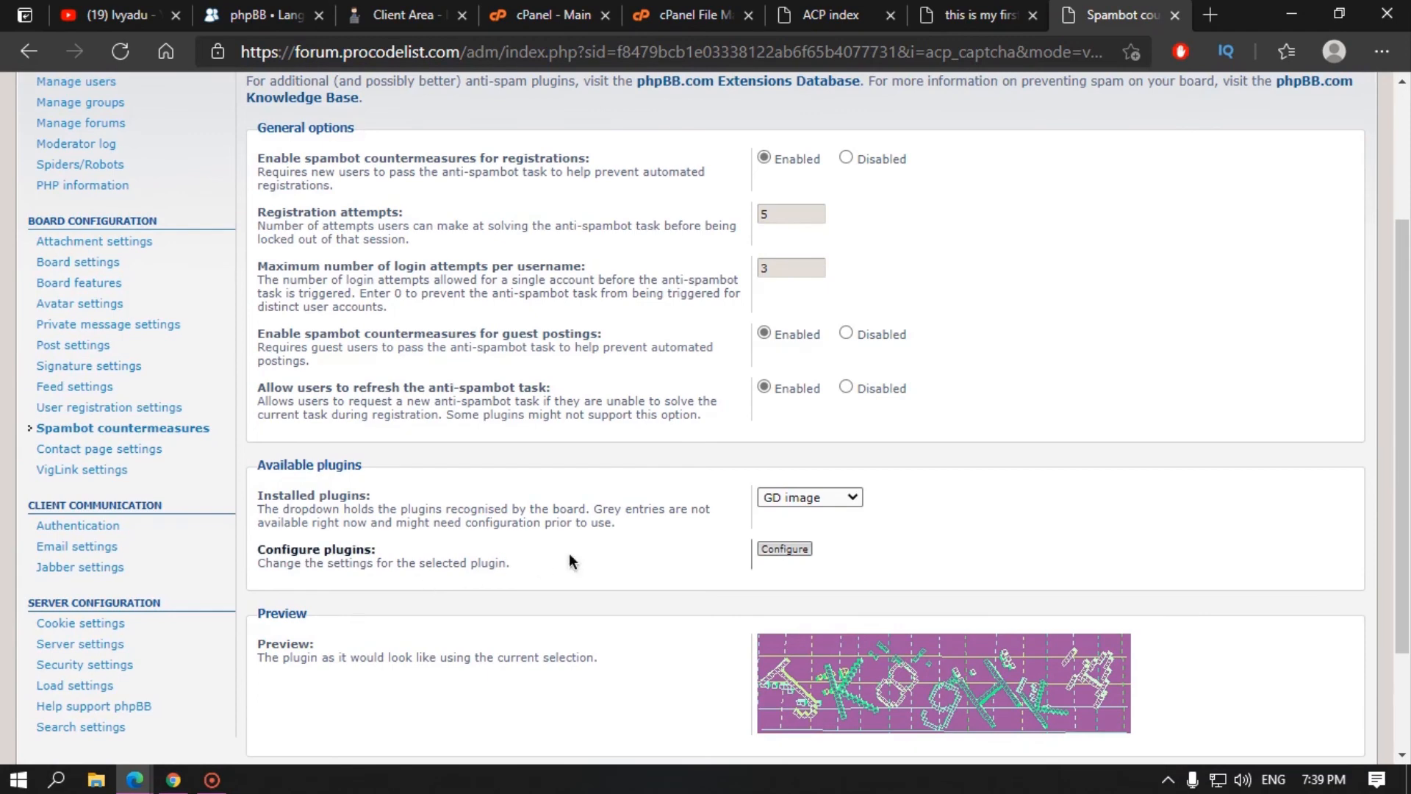
pyautogui.scroll(3, 544, 435)
pyautogui.click(987, 10)
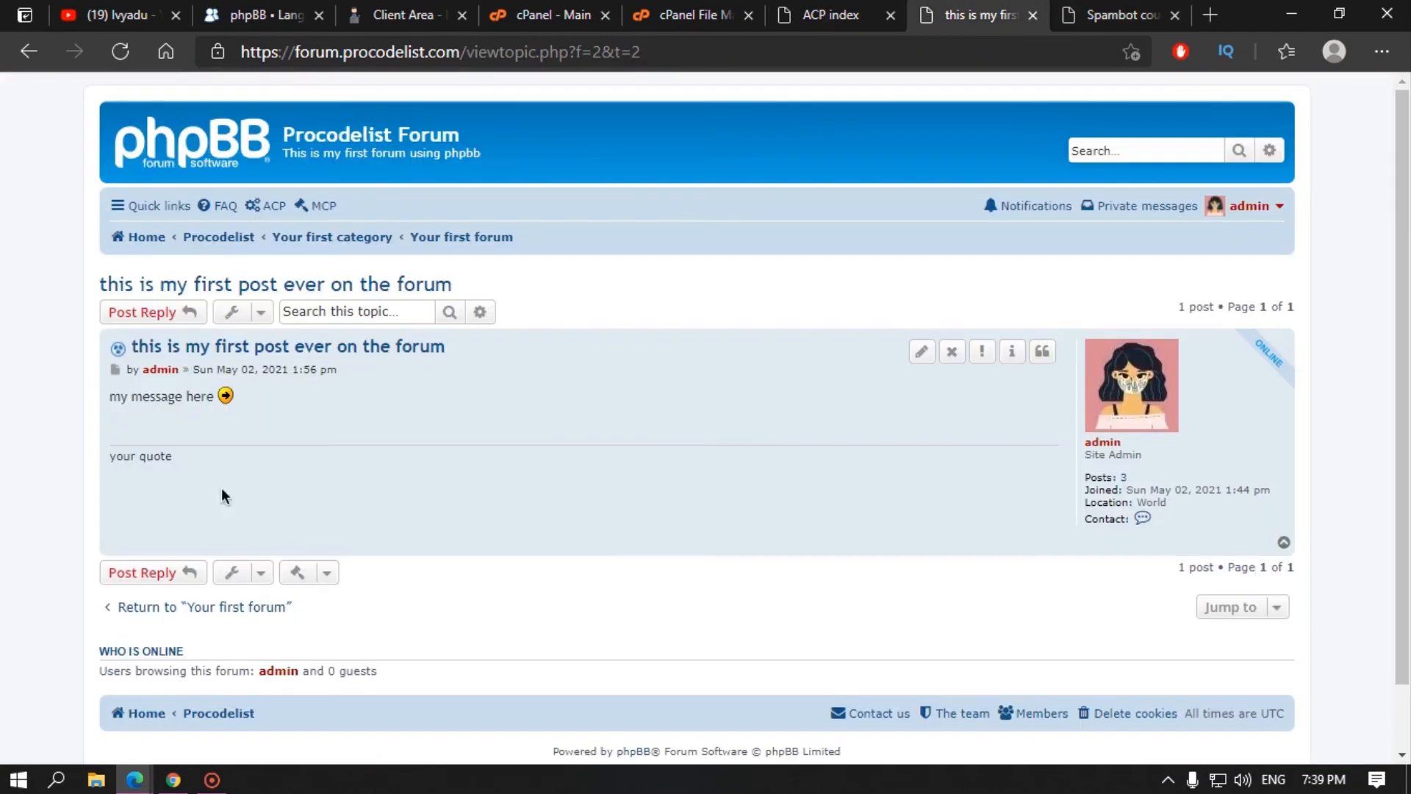
pyautogui.scroll(-1, 343, 485)
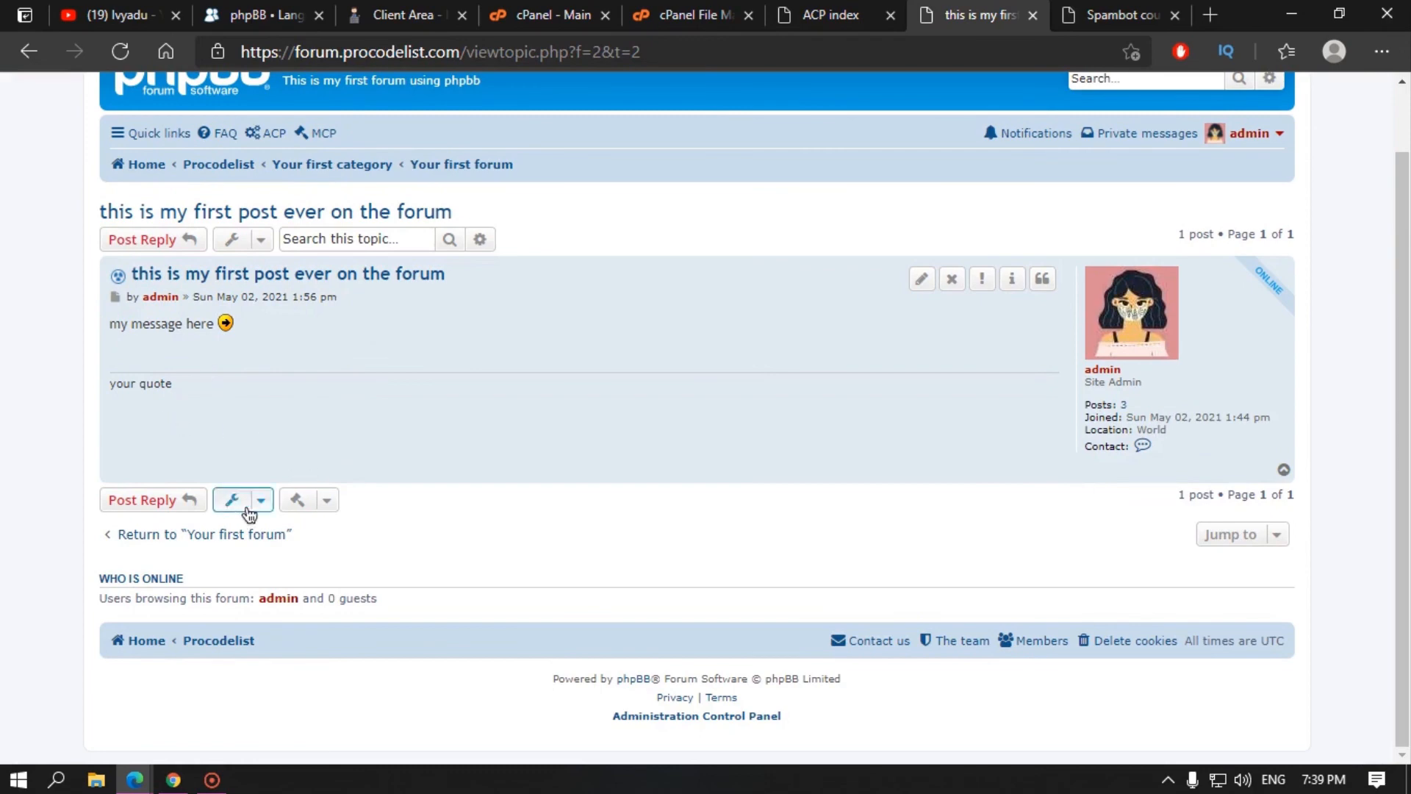
pyautogui.scroll(1, 662, 382)
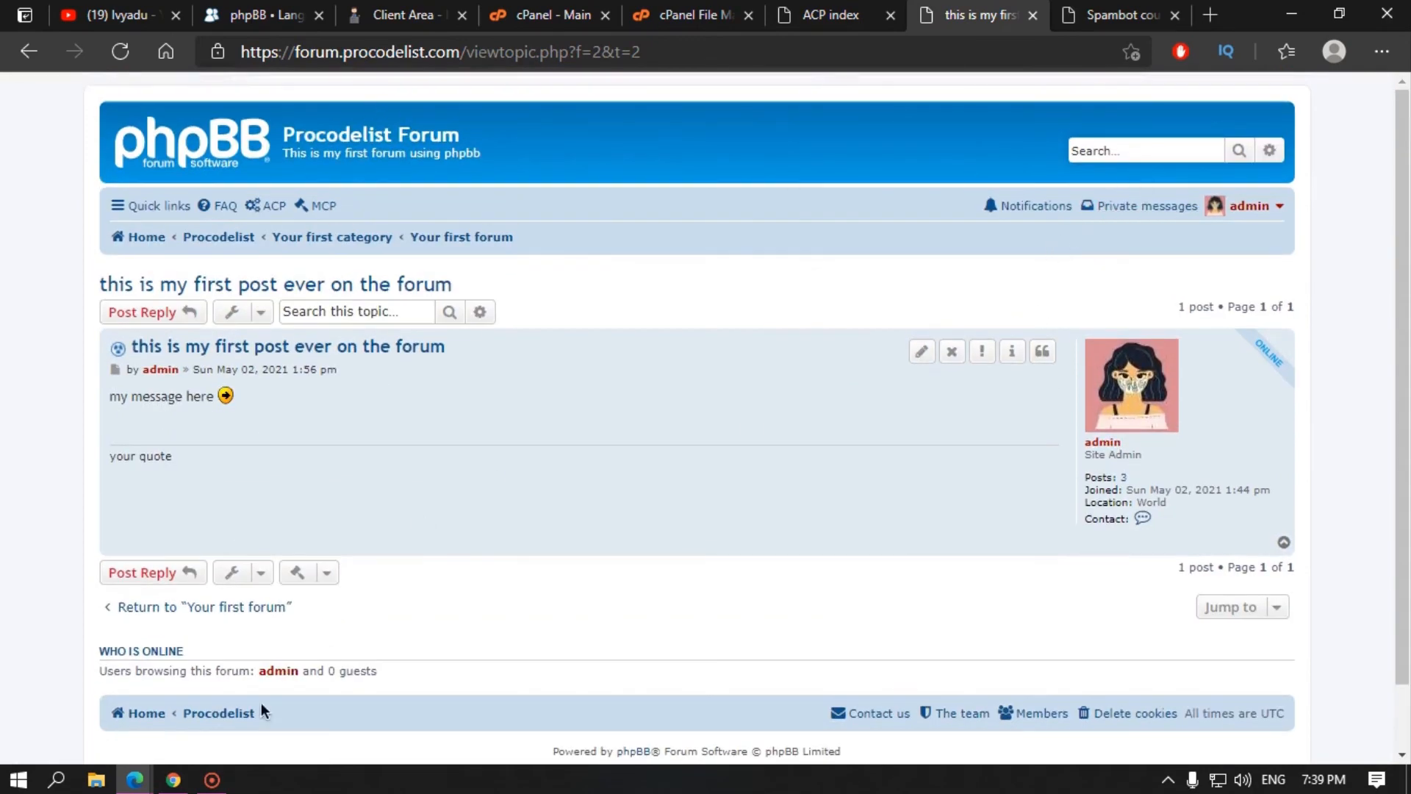
# Step: In the InPrivate window, start registration, accept the terms, view the GD captcha, then minimize
pyautogui.moveTo(135, 779)
pyautogui.click(261, 731)
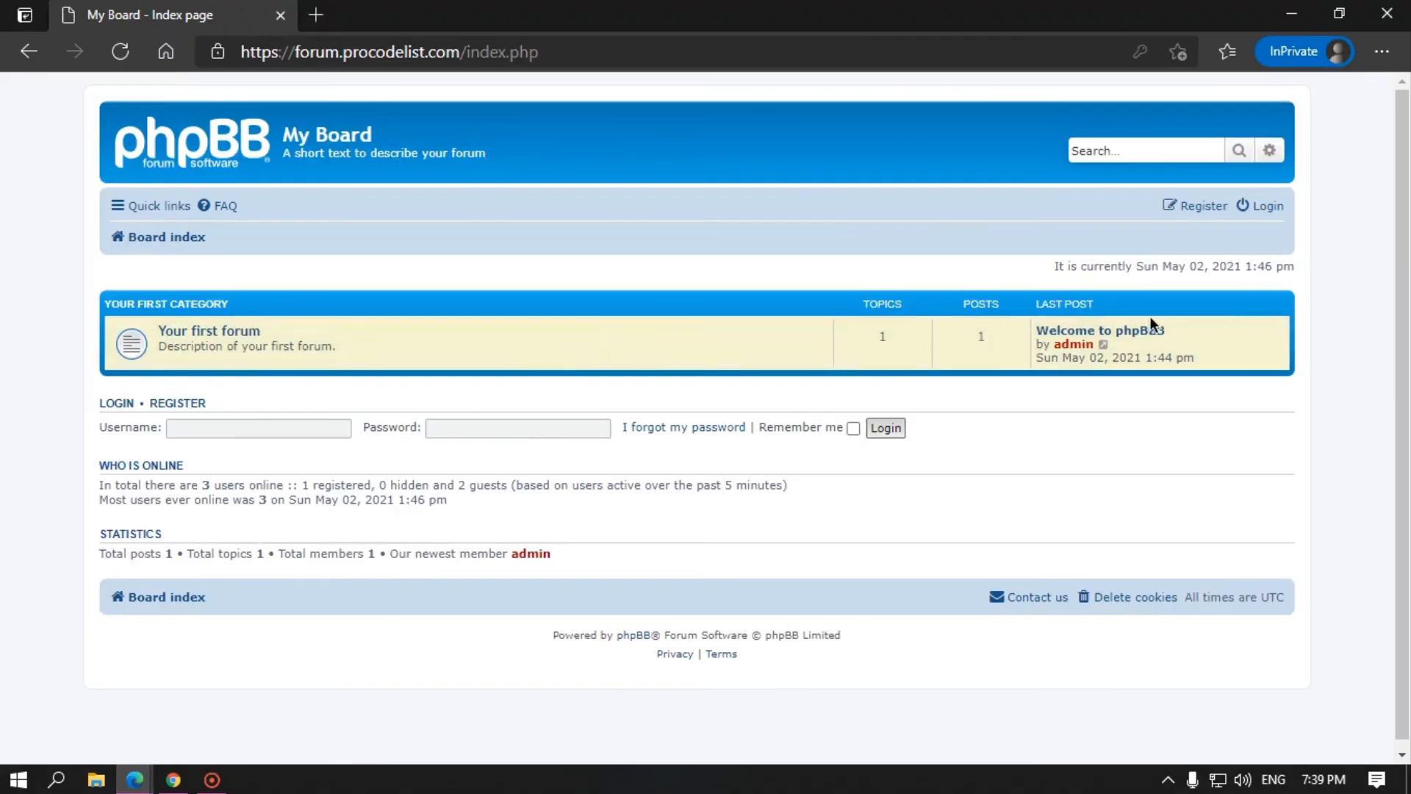
pyautogui.click(1202, 208)
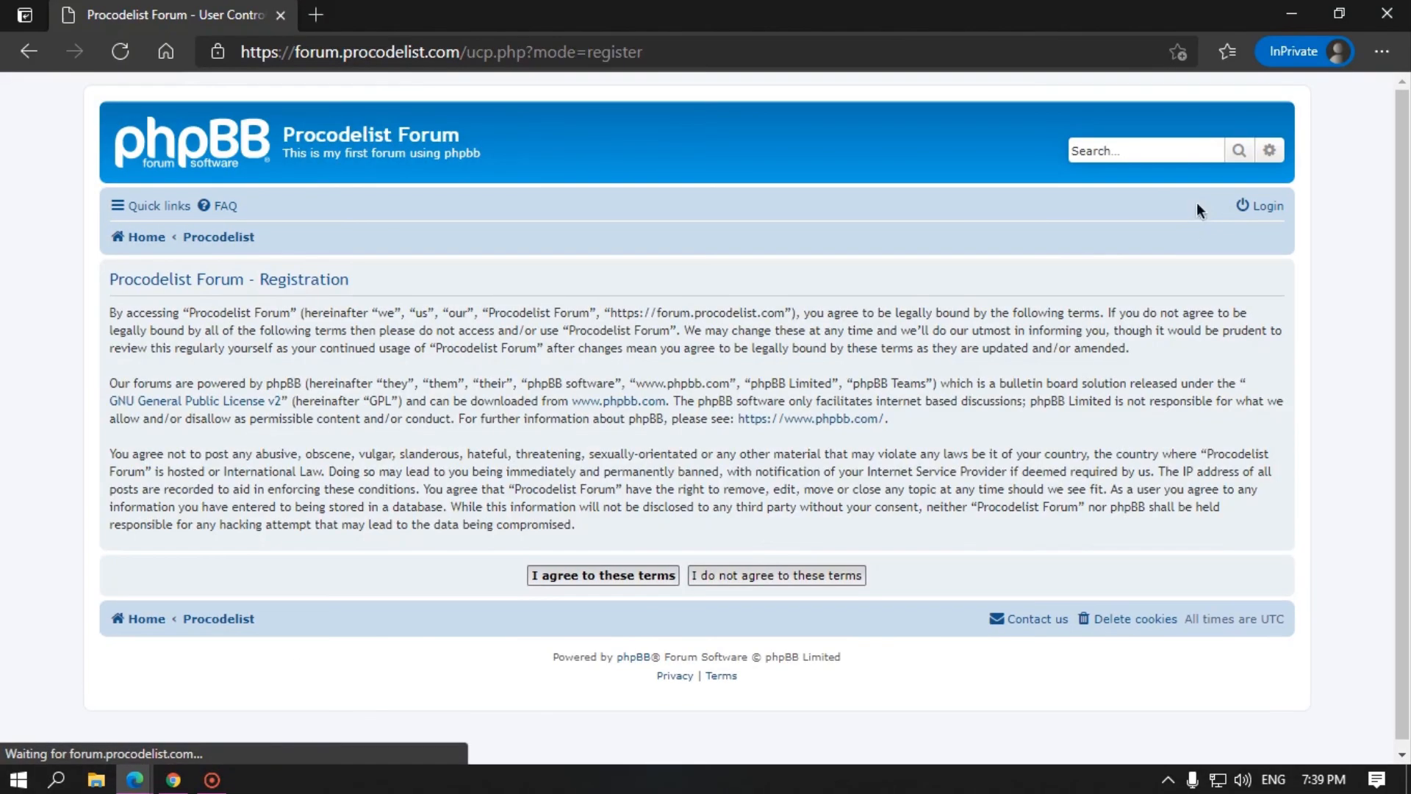
pyautogui.click(605, 577)
pyautogui.scroll(-3, 422, 425)
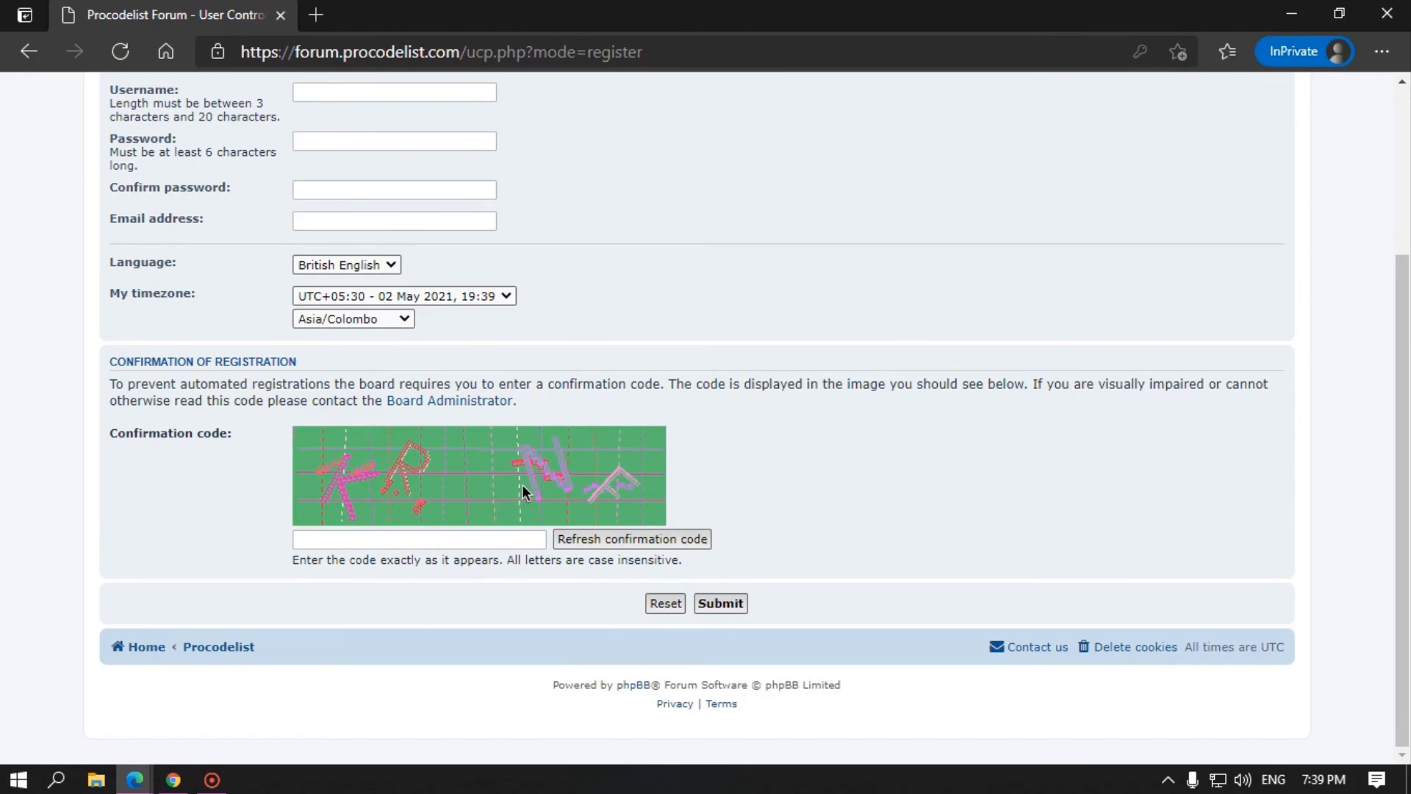
pyautogui.click(1291, 14)
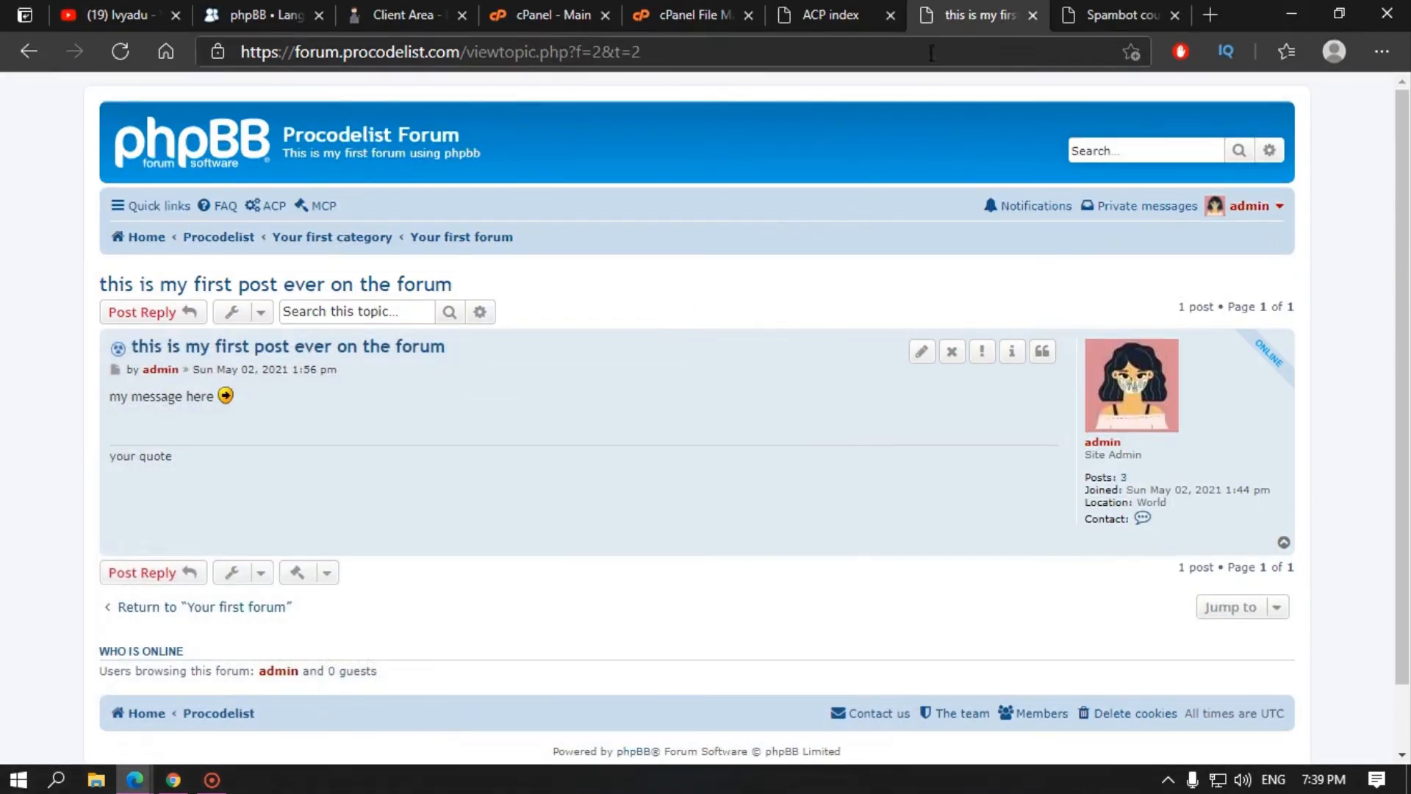
# Step: Return to Spambot countermeasures, then briefly recheck and minimize the registration window
pyautogui.click(1072, 9)
pyautogui.scroll(-5, 801, 437)
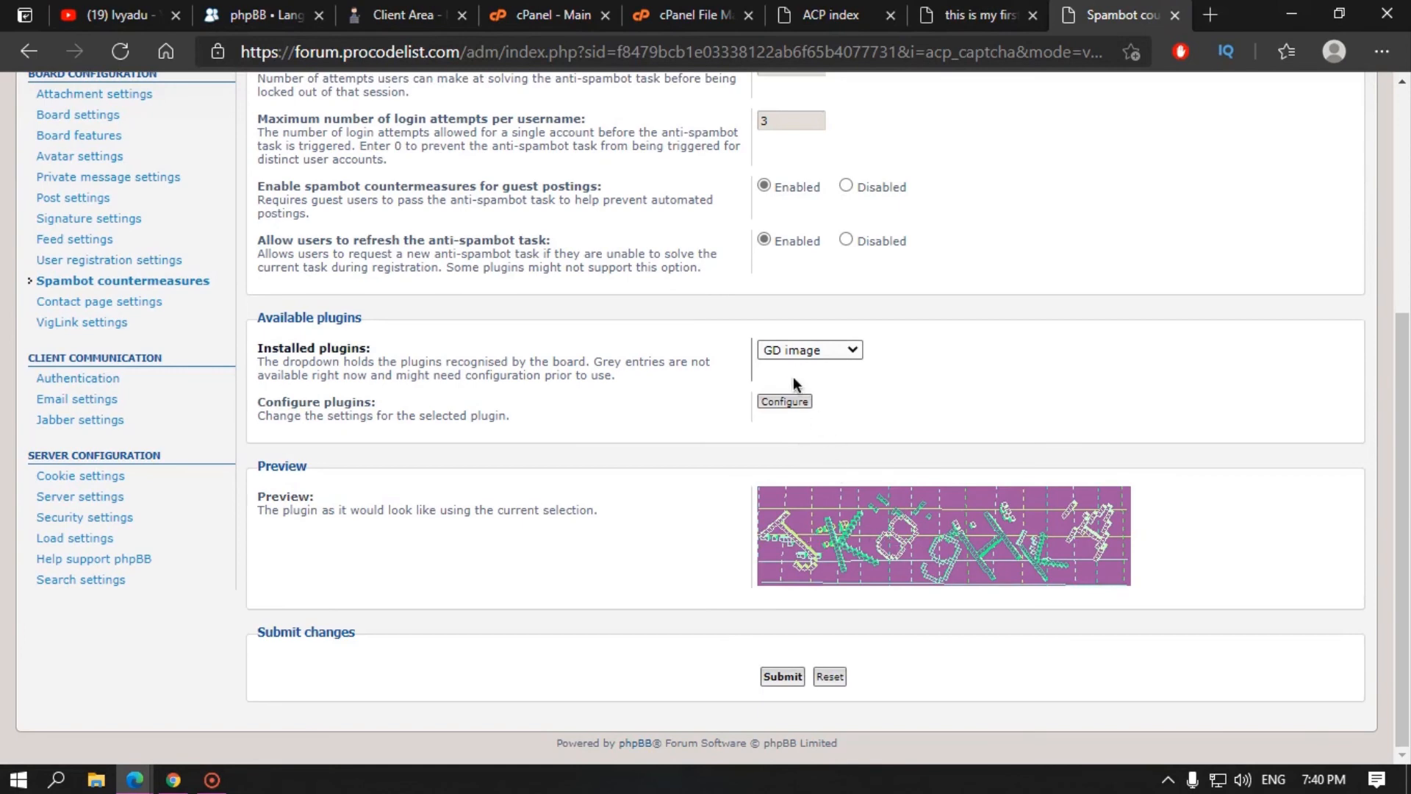
pyautogui.moveTo(140, 781)
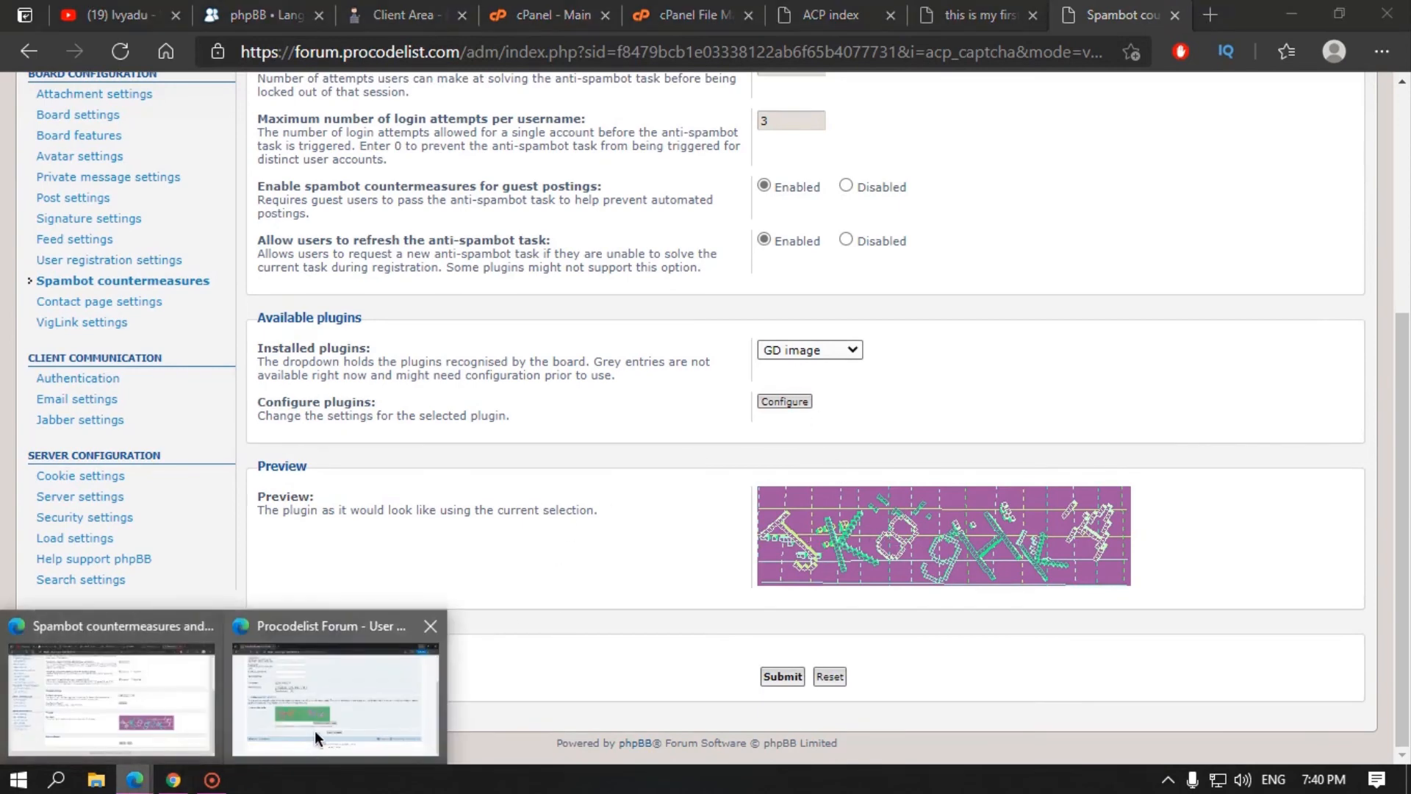
pyautogui.click(315, 730)
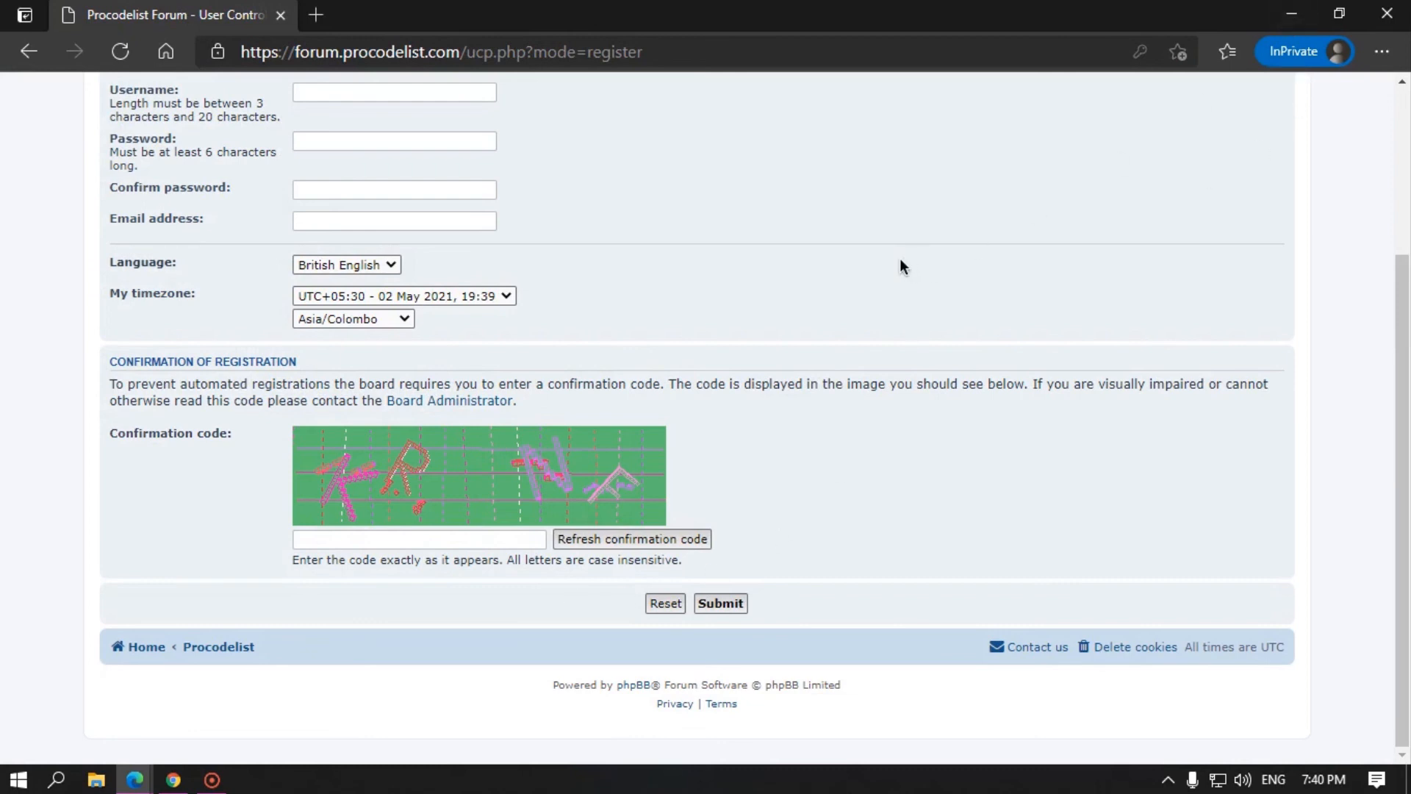
pyautogui.click(1291, 14)
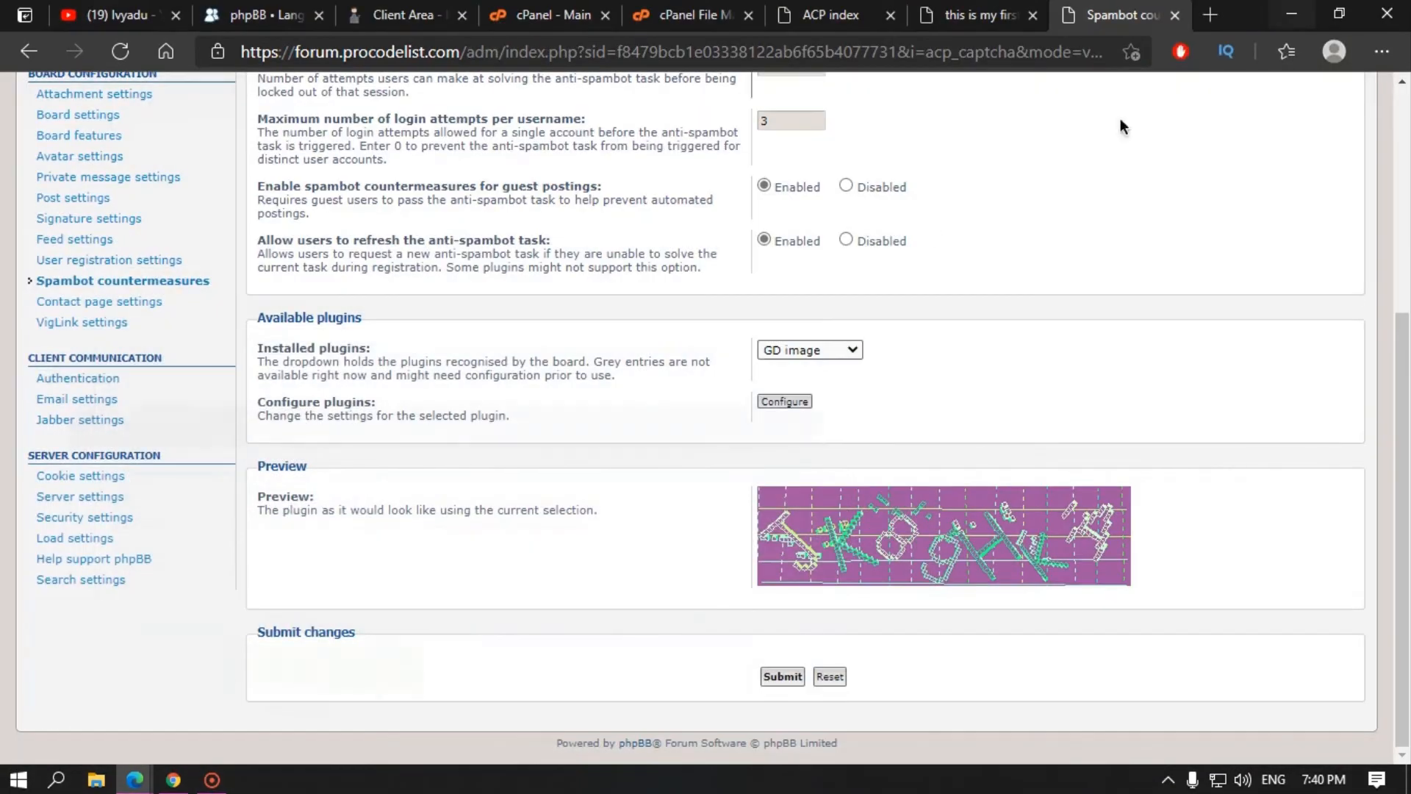
# Step: Preview the GD 3D image and Simple image captcha plugins
pyautogui.click(794, 352)
pyautogui.click(801, 385)
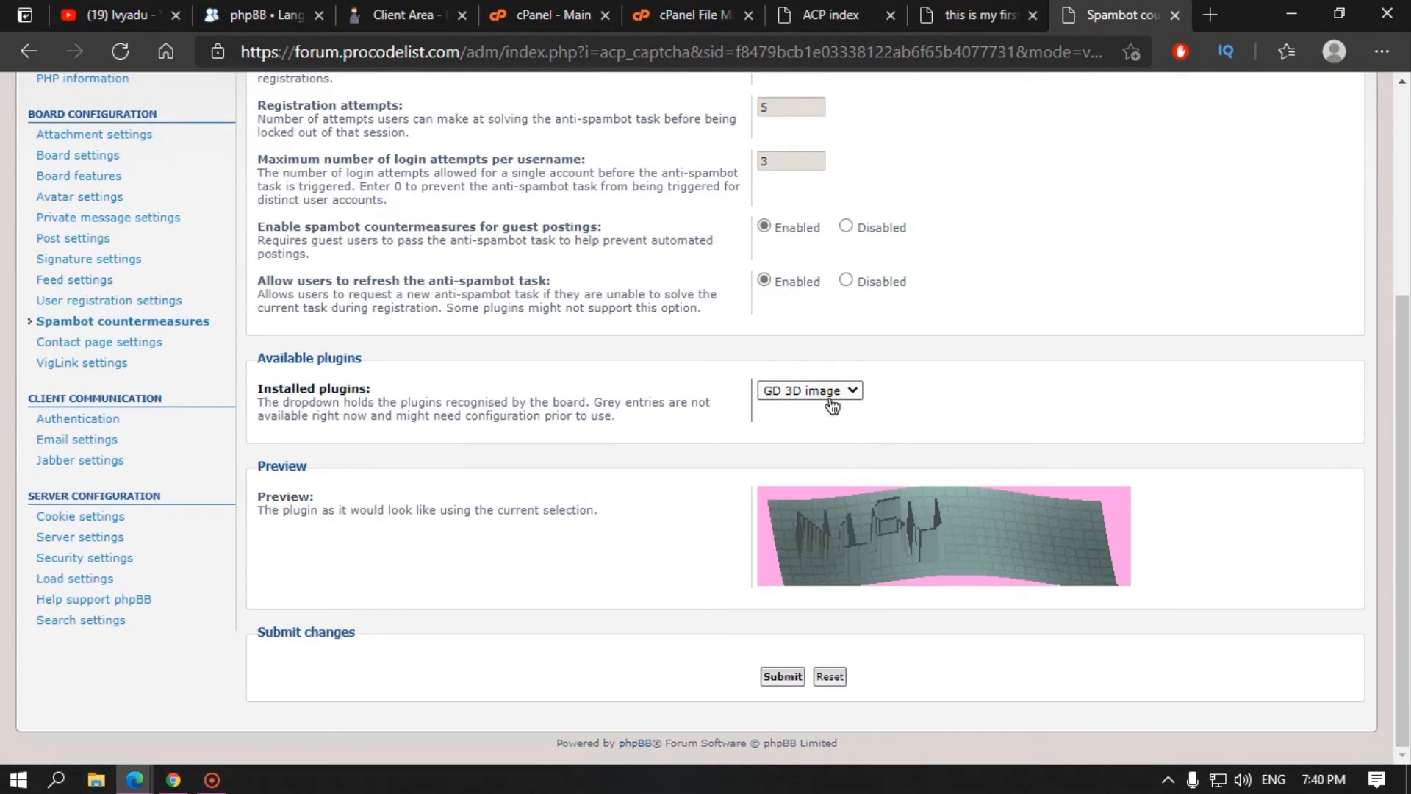
pyautogui.click(833, 407)
pyautogui.click(829, 440)
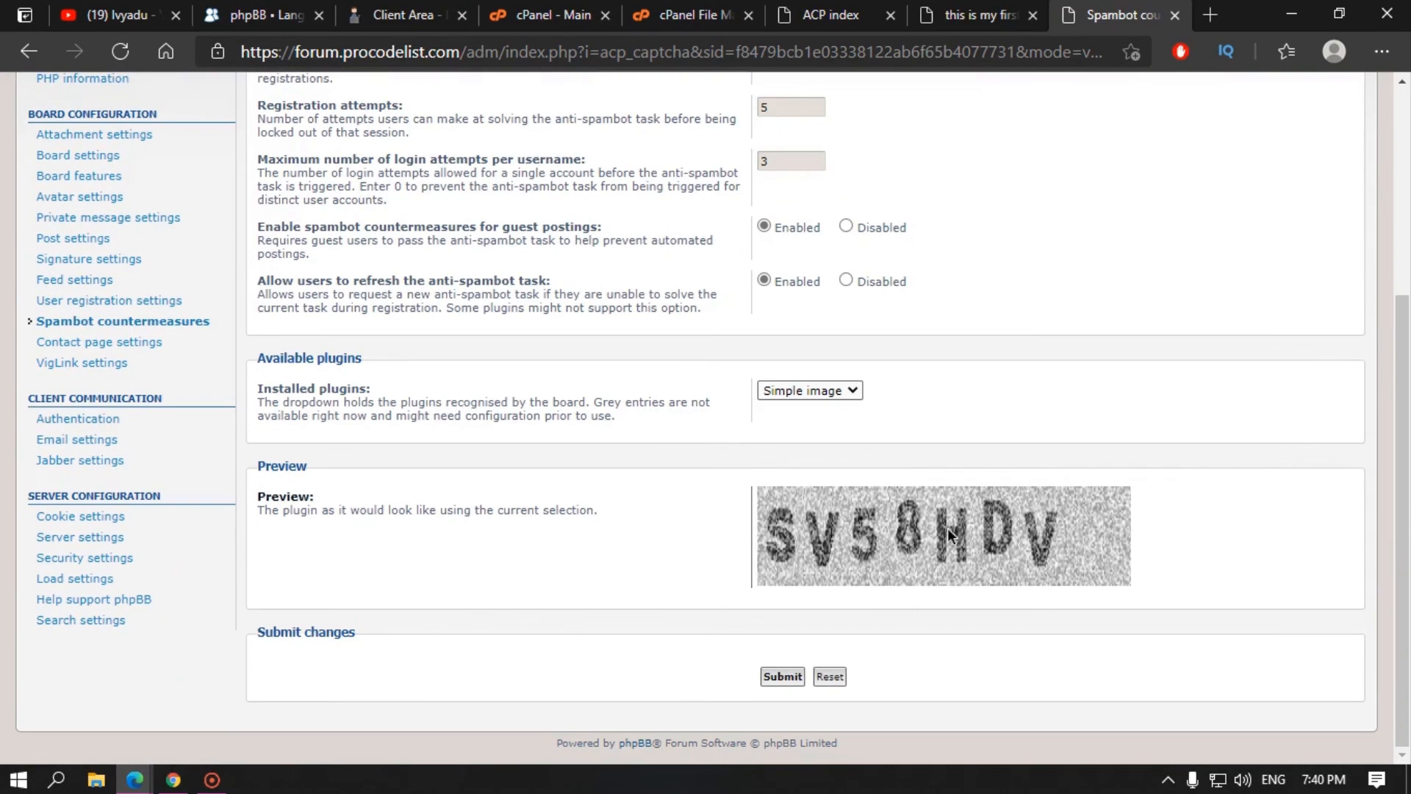
# Step: Try the Q&A plugin, clear its sample answer, and inspect its question configuration
pyautogui.click(809, 390)
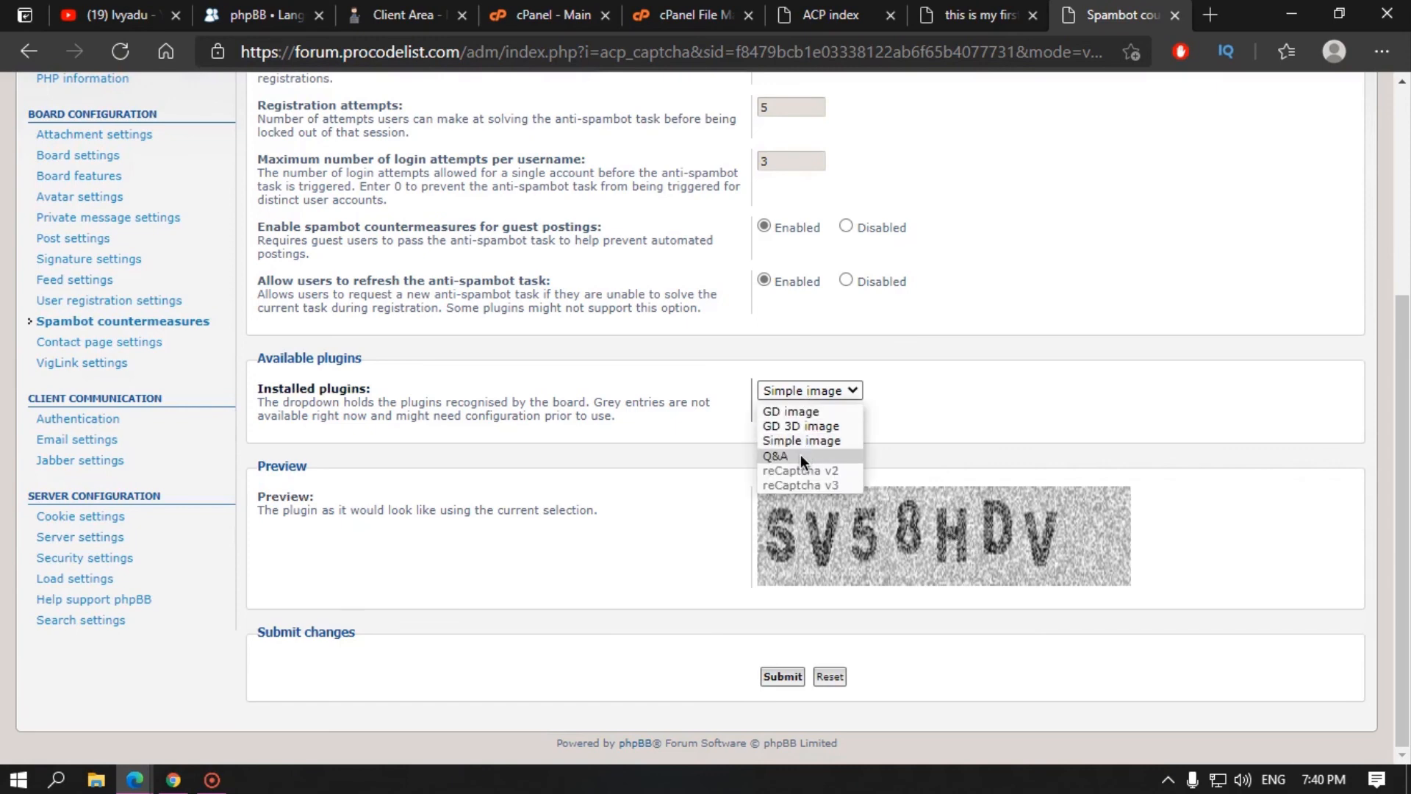
pyautogui.click(800, 456)
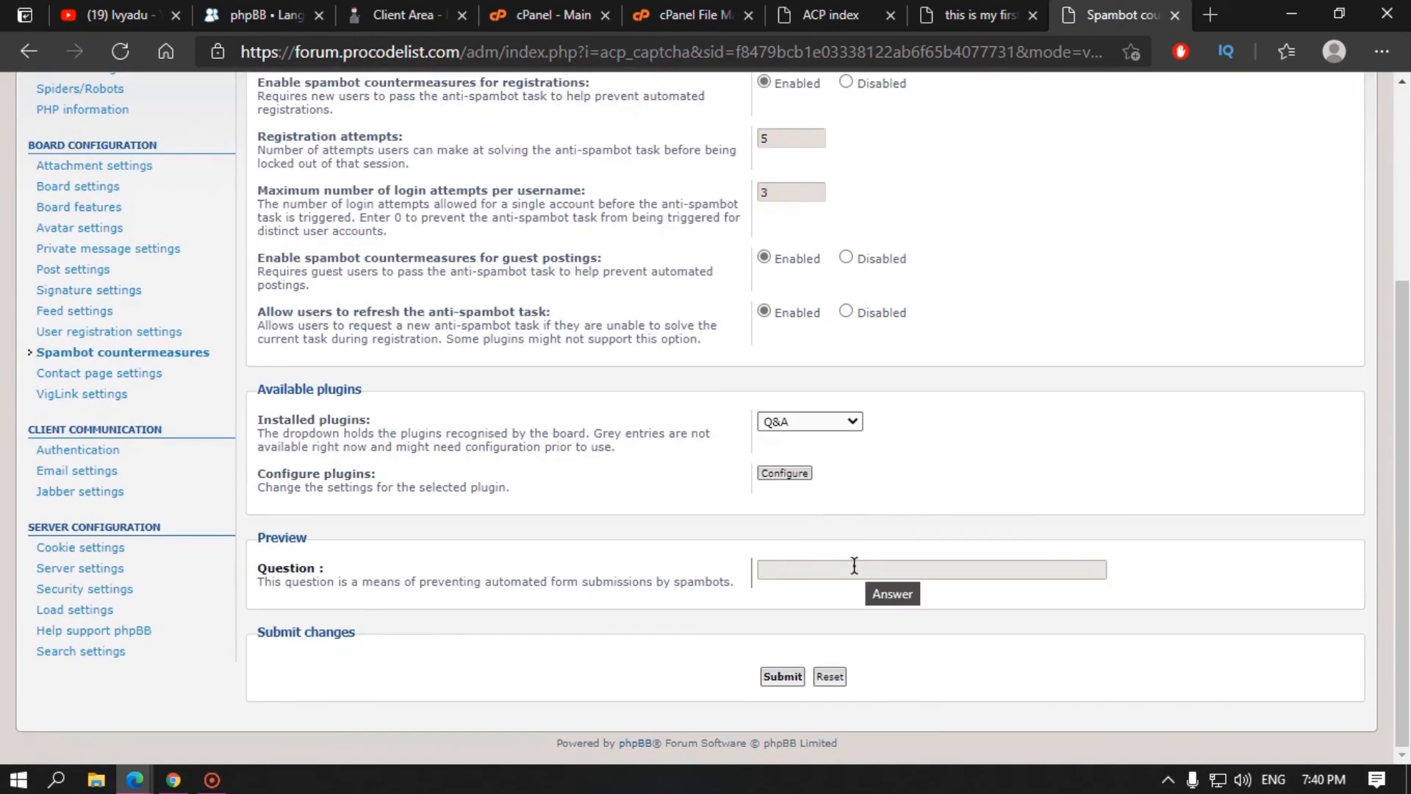
pyautogui.click(766, 571)
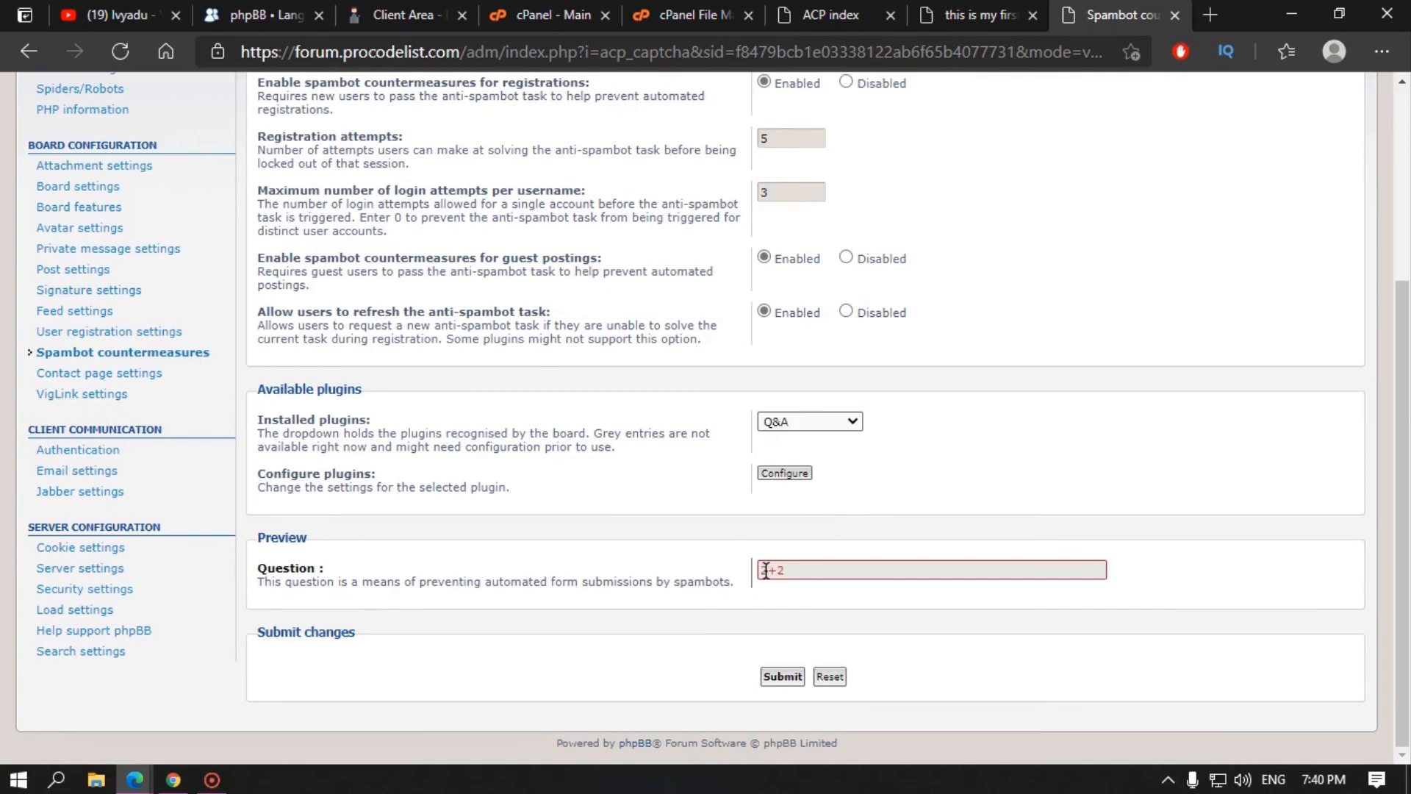
pyautogui.moveTo(818, 570); pyautogui.dragTo(685, 568)
pyautogui.press('BackSpace')
pyautogui.click(780, 475)
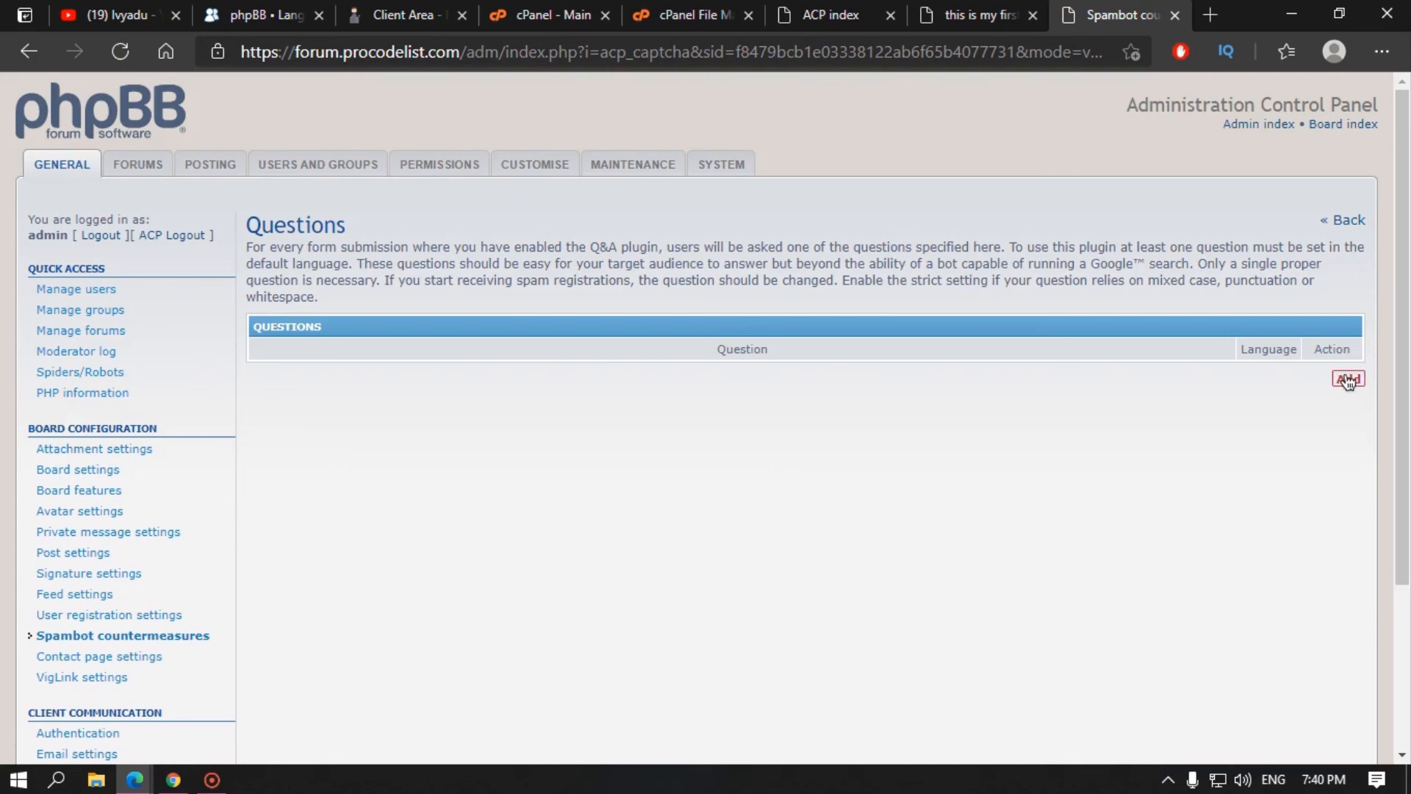
pyautogui.click(1349, 382)
pyautogui.click(30, 52)
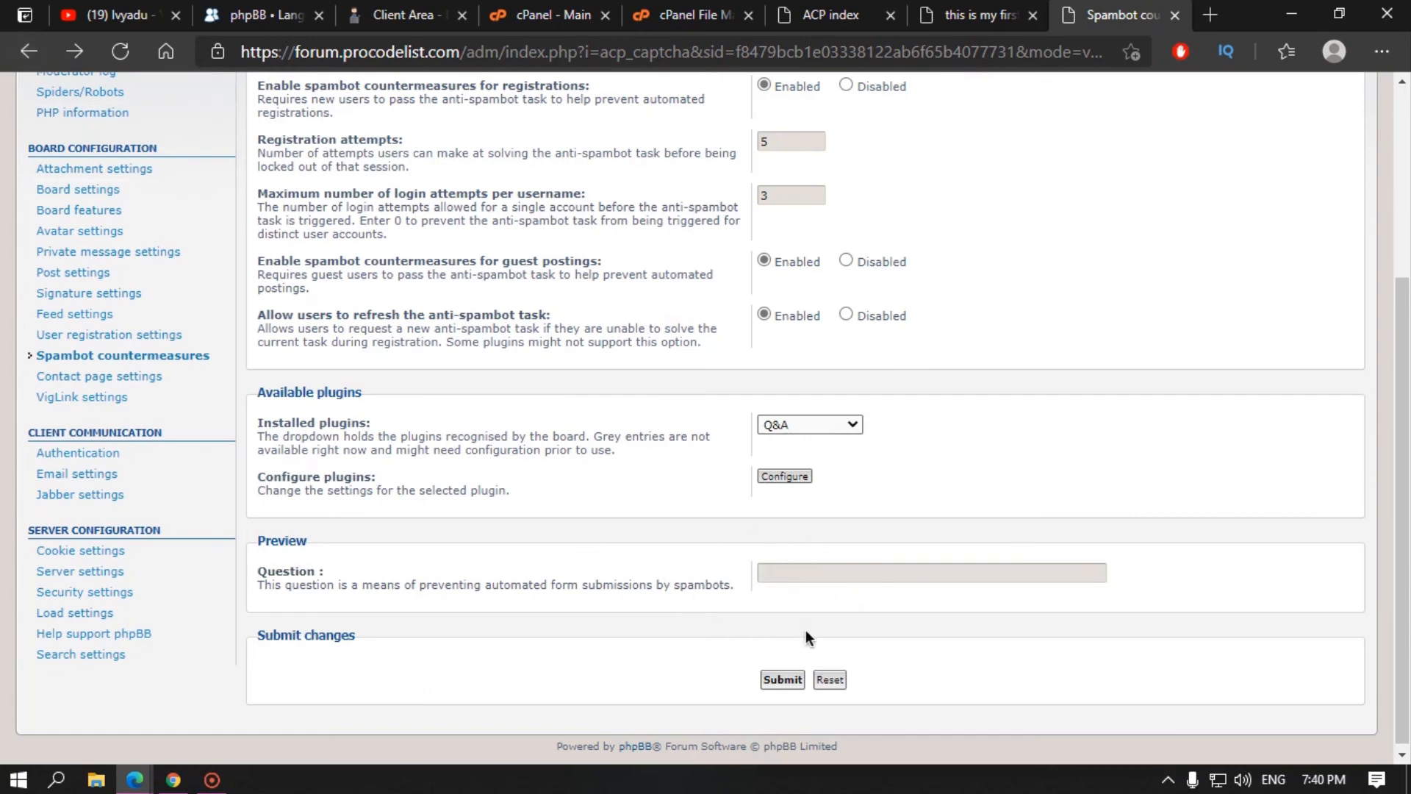
# Step: Try reCaptcha v2 and v3, then select Simple image and submit the configuration
pyautogui.click(846, 424)
pyautogui.click(806, 502)
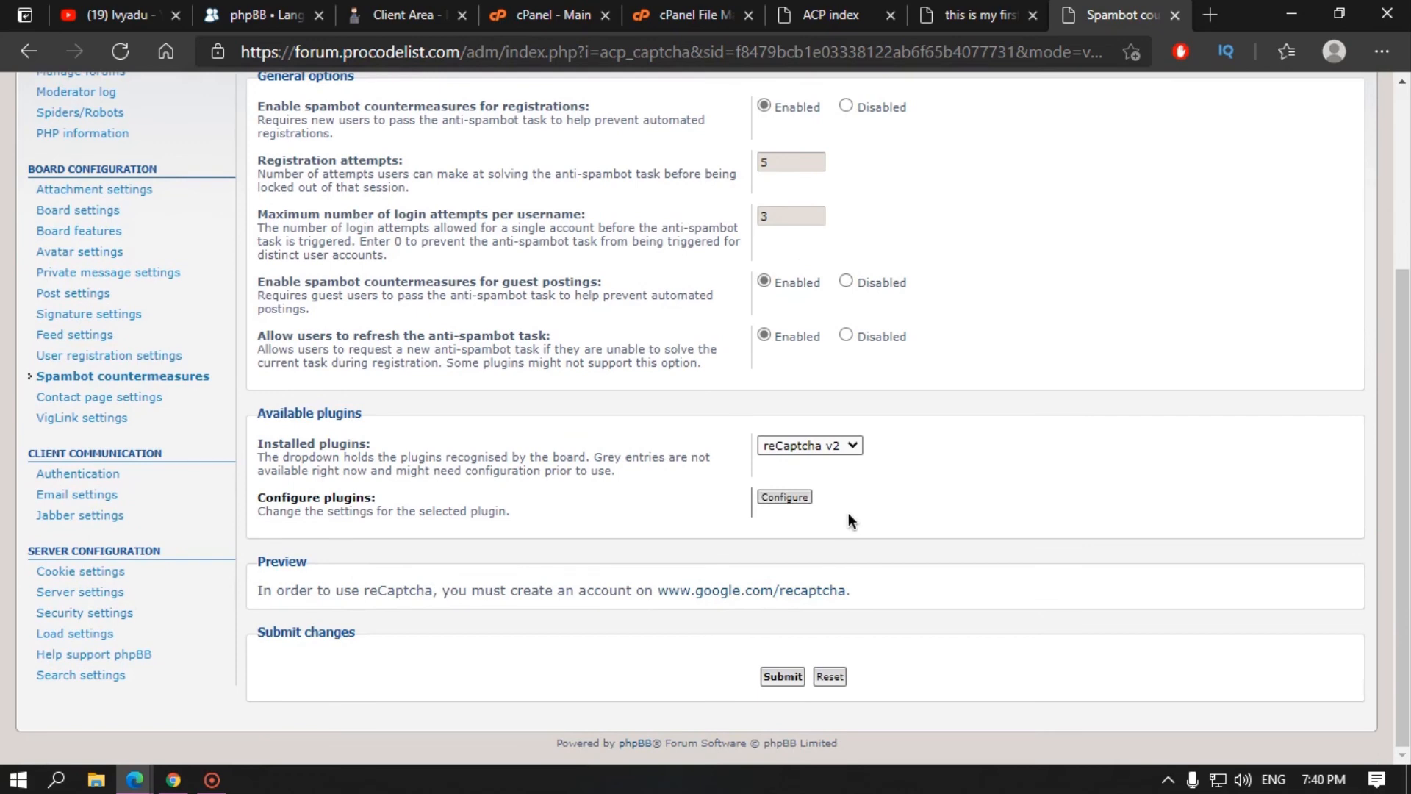
pyautogui.click(781, 447)
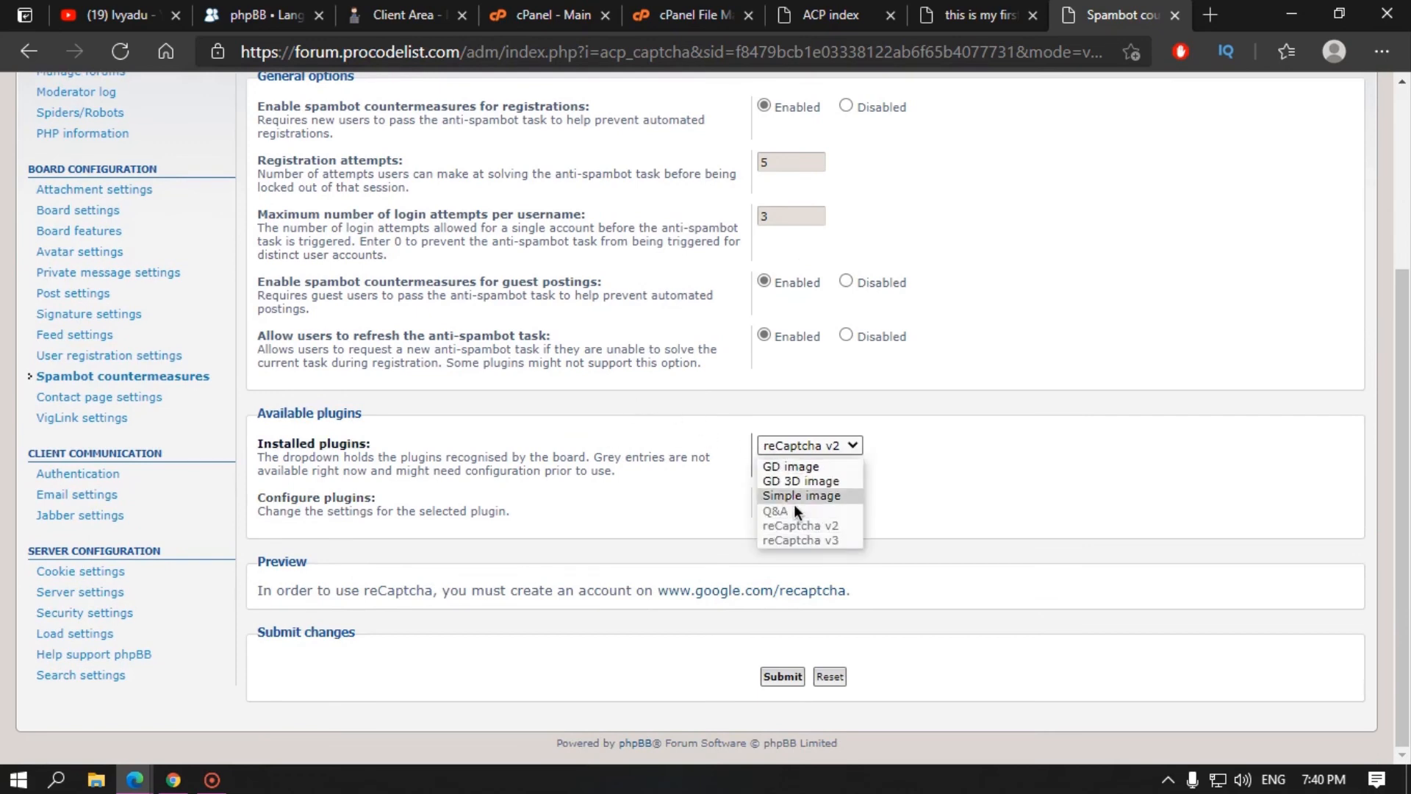
pyautogui.click(800, 541)
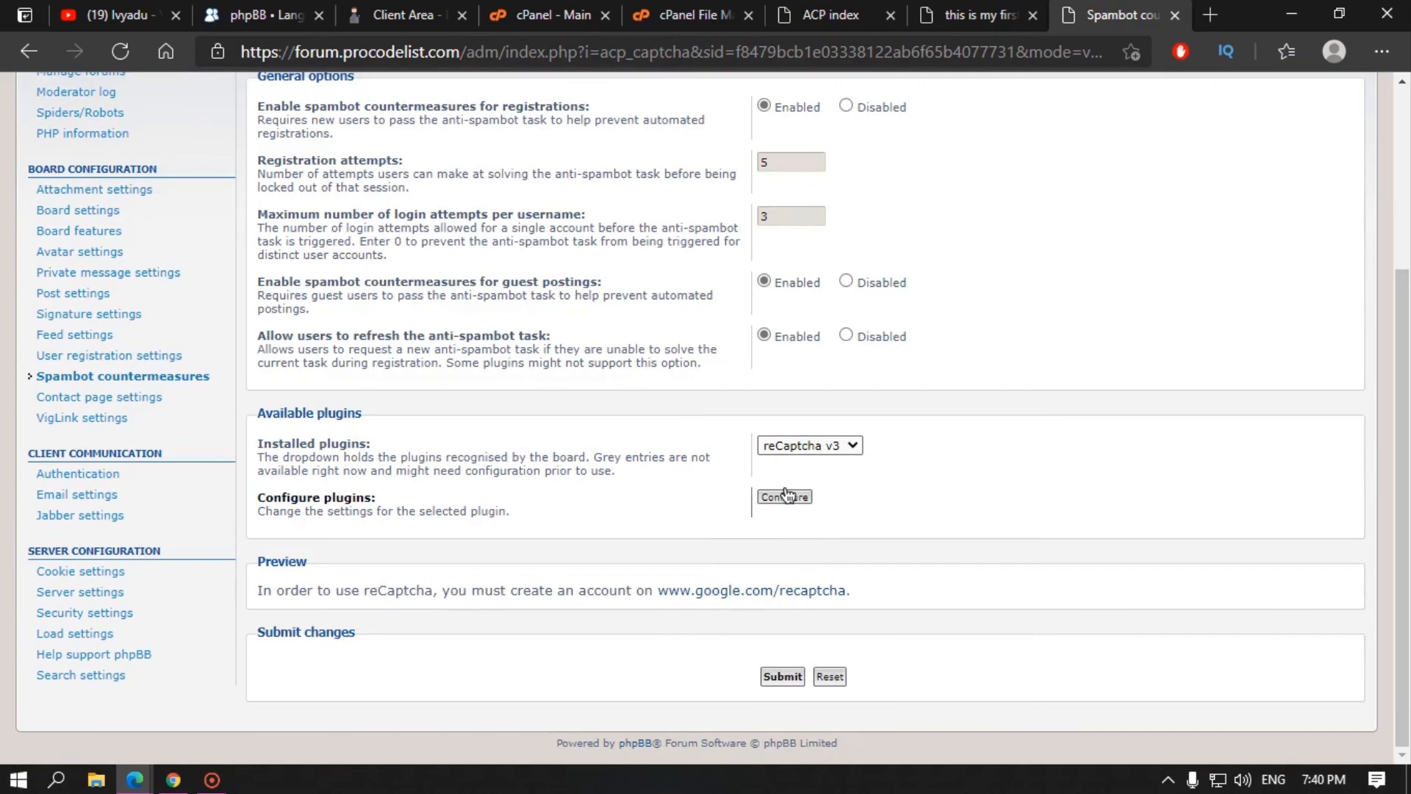
pyautogui.click(809, 447)
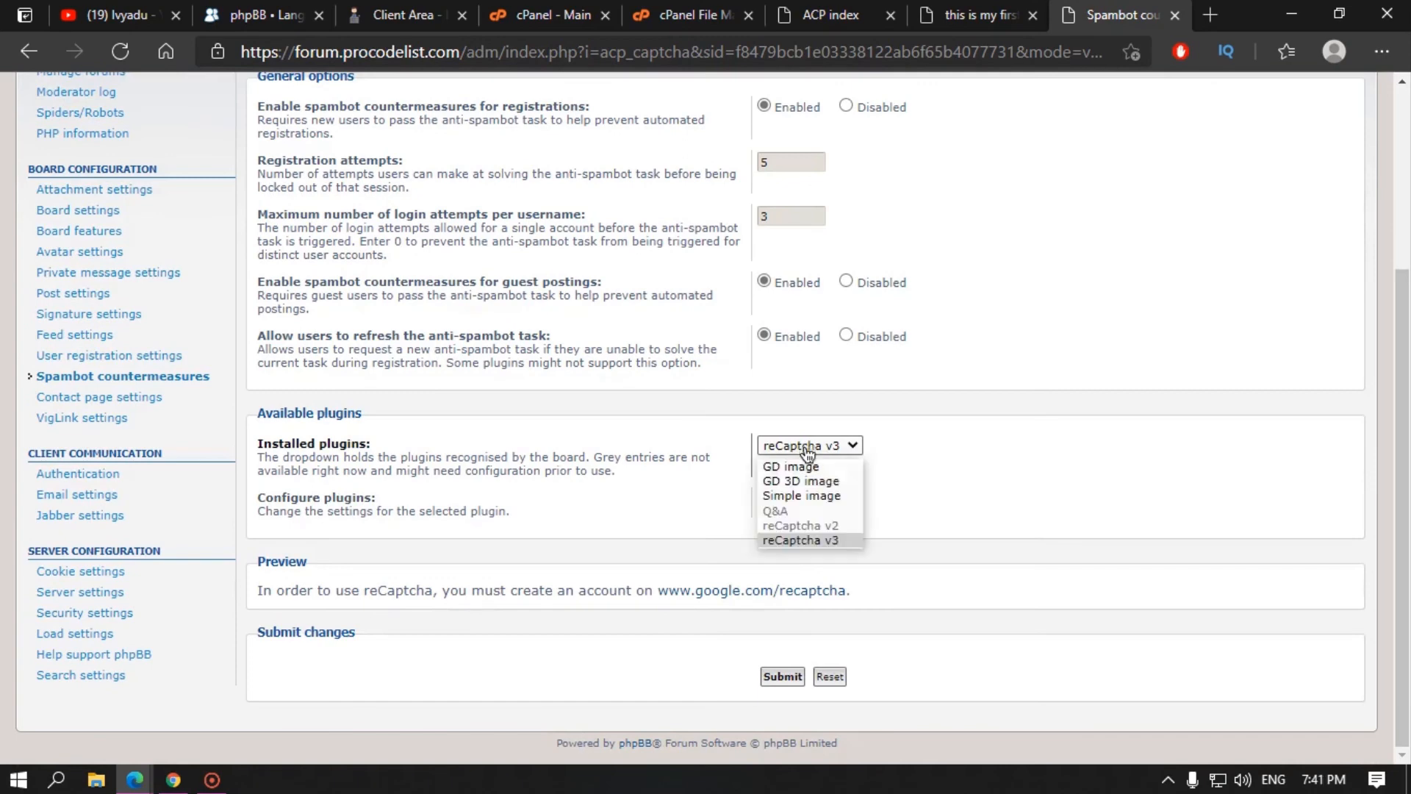
pyautogui.click(802, 494)
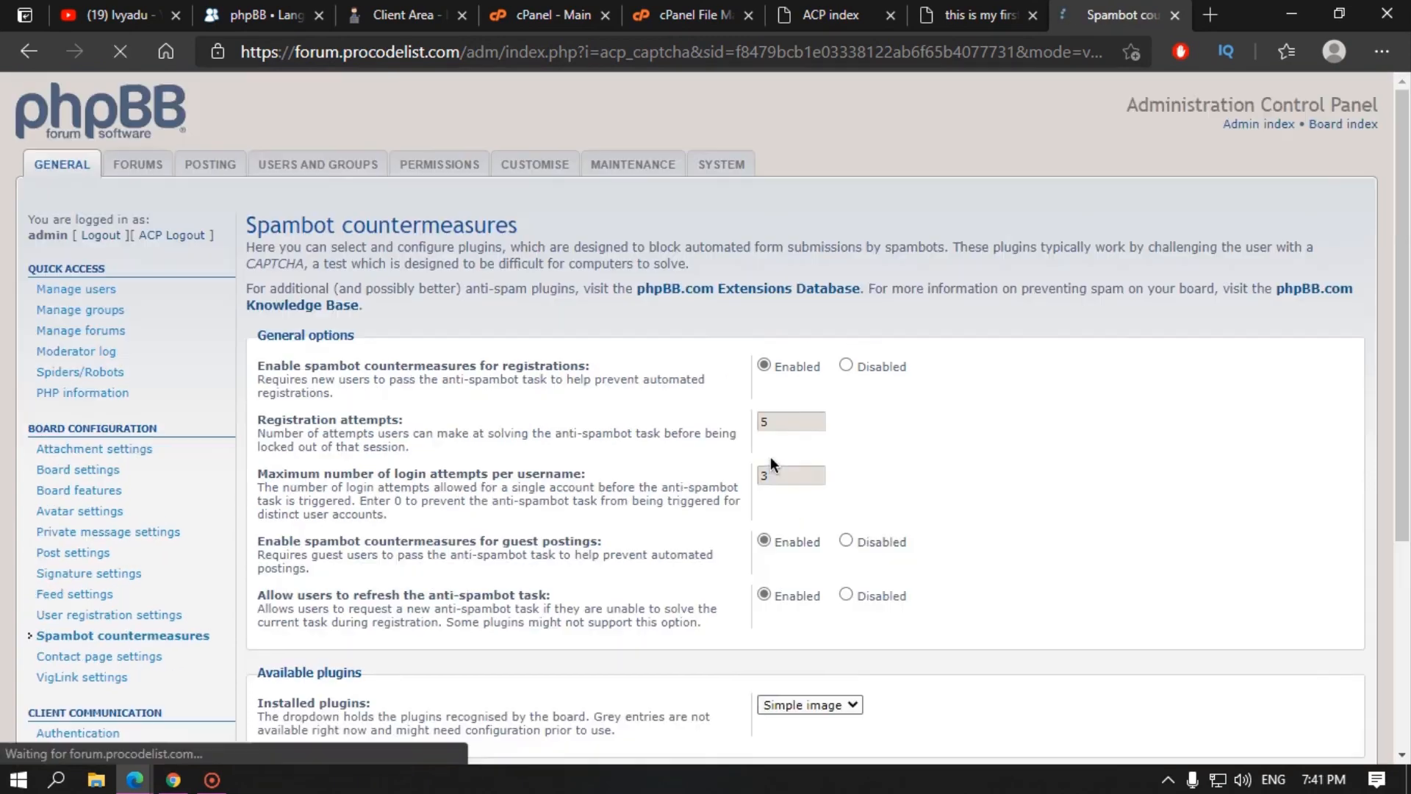
pyautogui.scroll(-5, 770, 456)
pyautogui.click(781, 674)
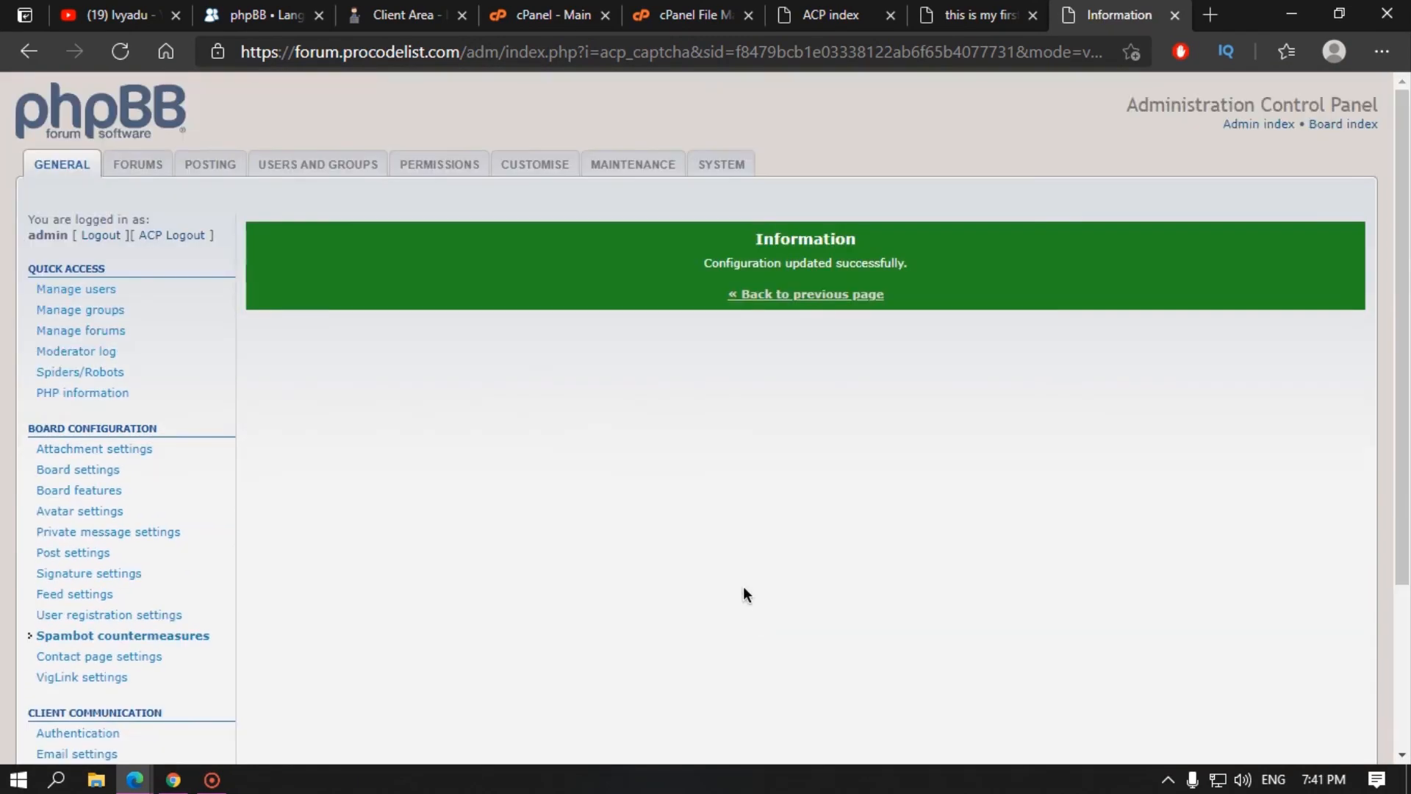
pyautogui.click(813, 292)
pyautogui.scroll(-3, 265, 478)
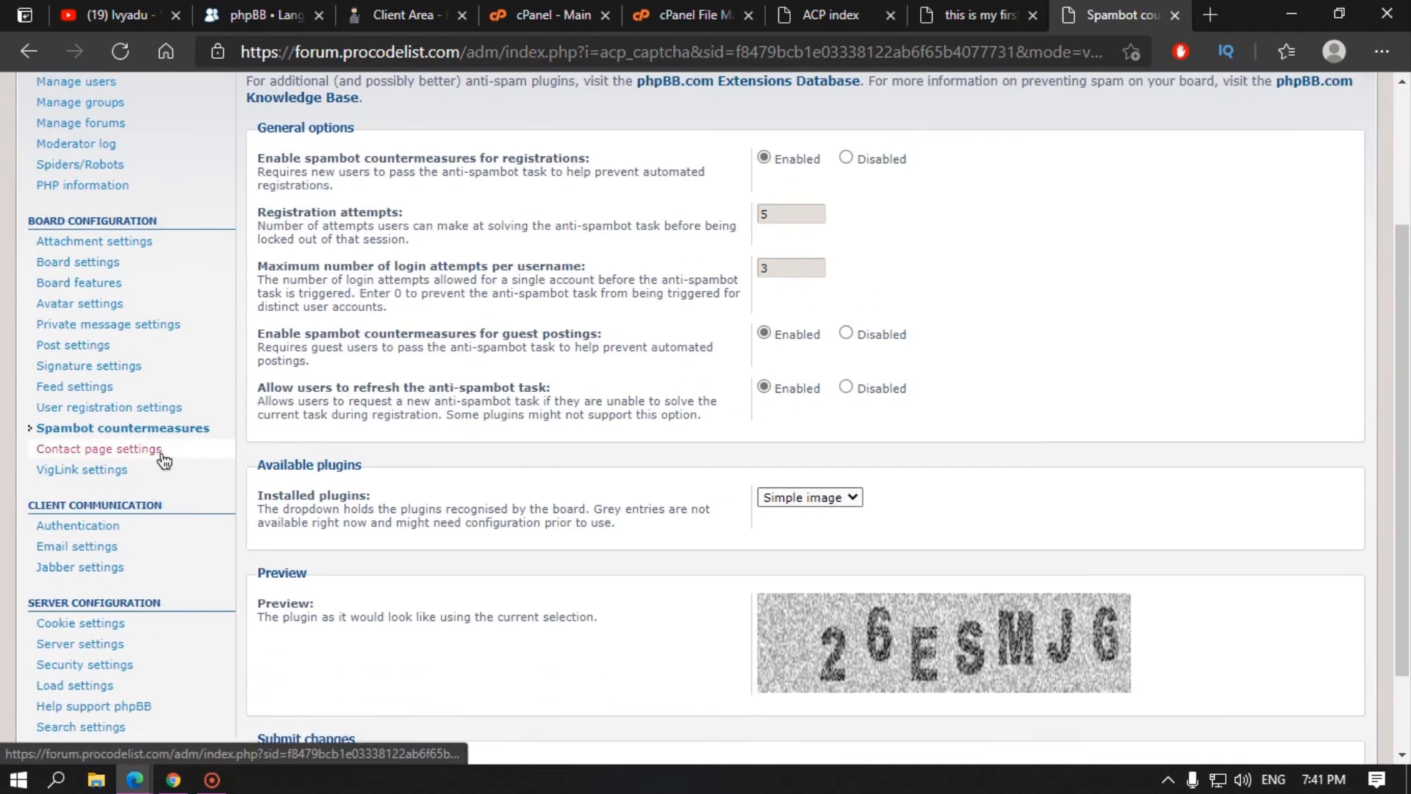
# Step: Open Contact page settings and view the forum's Contact us form
pyautogui.click(110, 450)
pyautogui.click(978, 14)
pyautogui.scroll(-2, 898, 630)
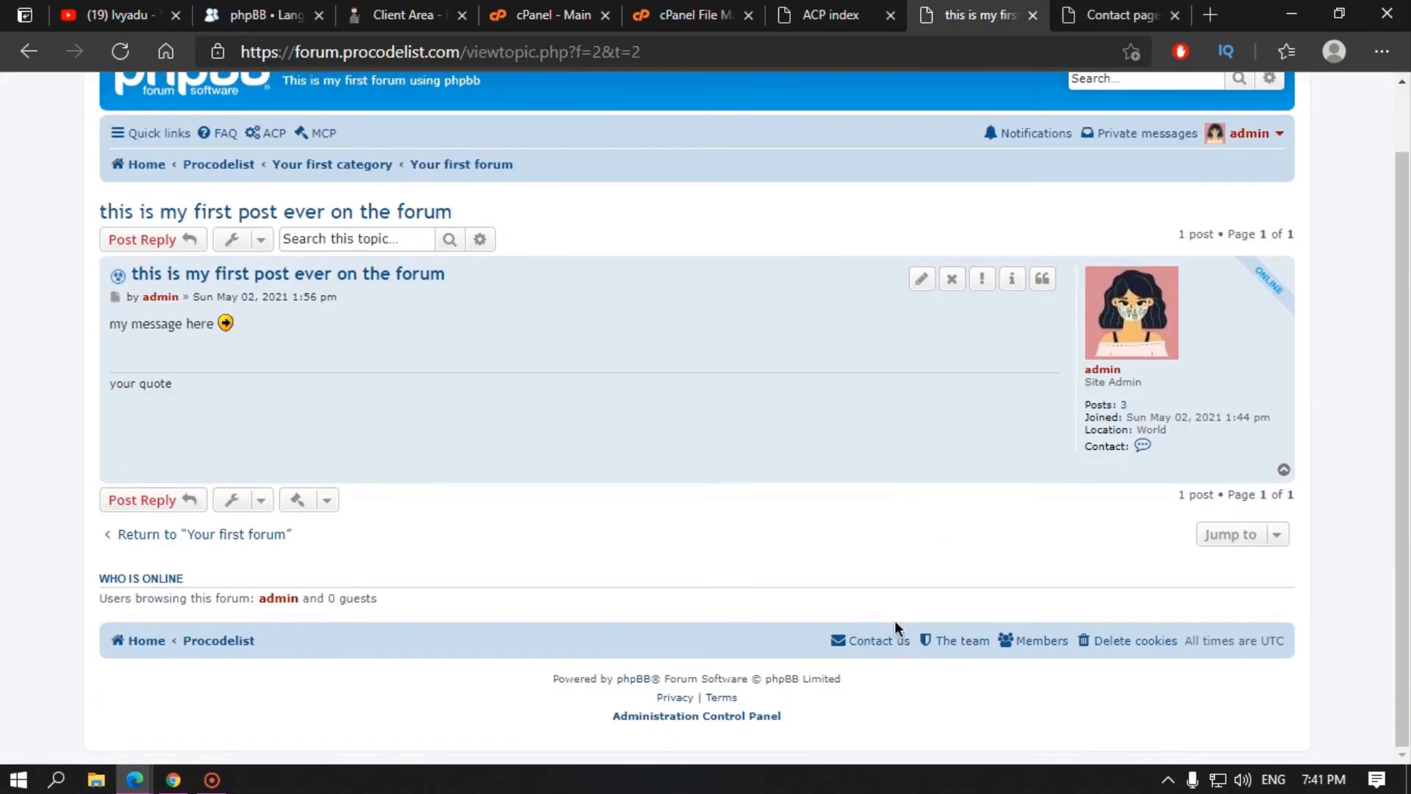
pyautogui.click(889, 643)
pyautogui.click(1118, 15)
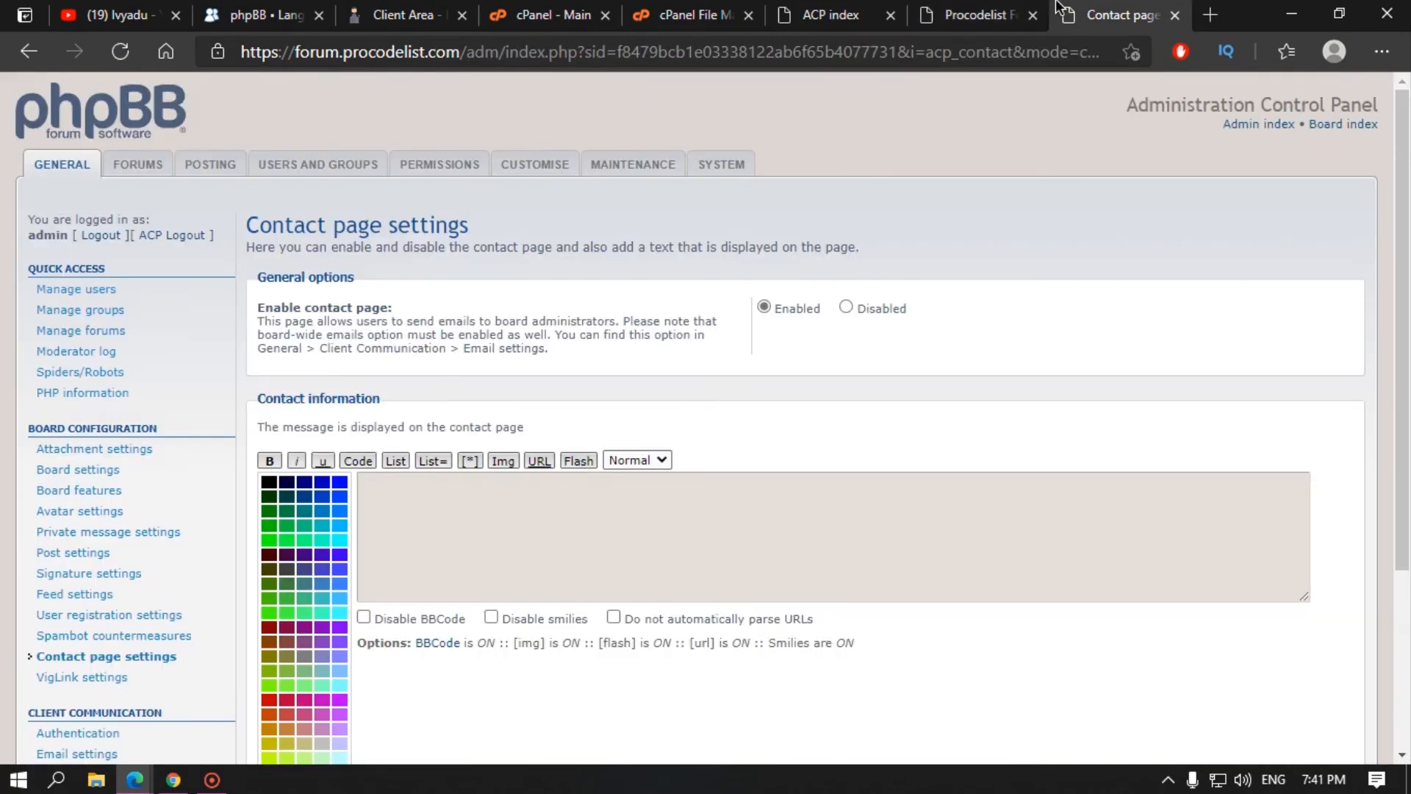
# Step: Review the contact settings against the contact form, then go to VigLink settings
pyautogui.scroll(-3, 449, 369)
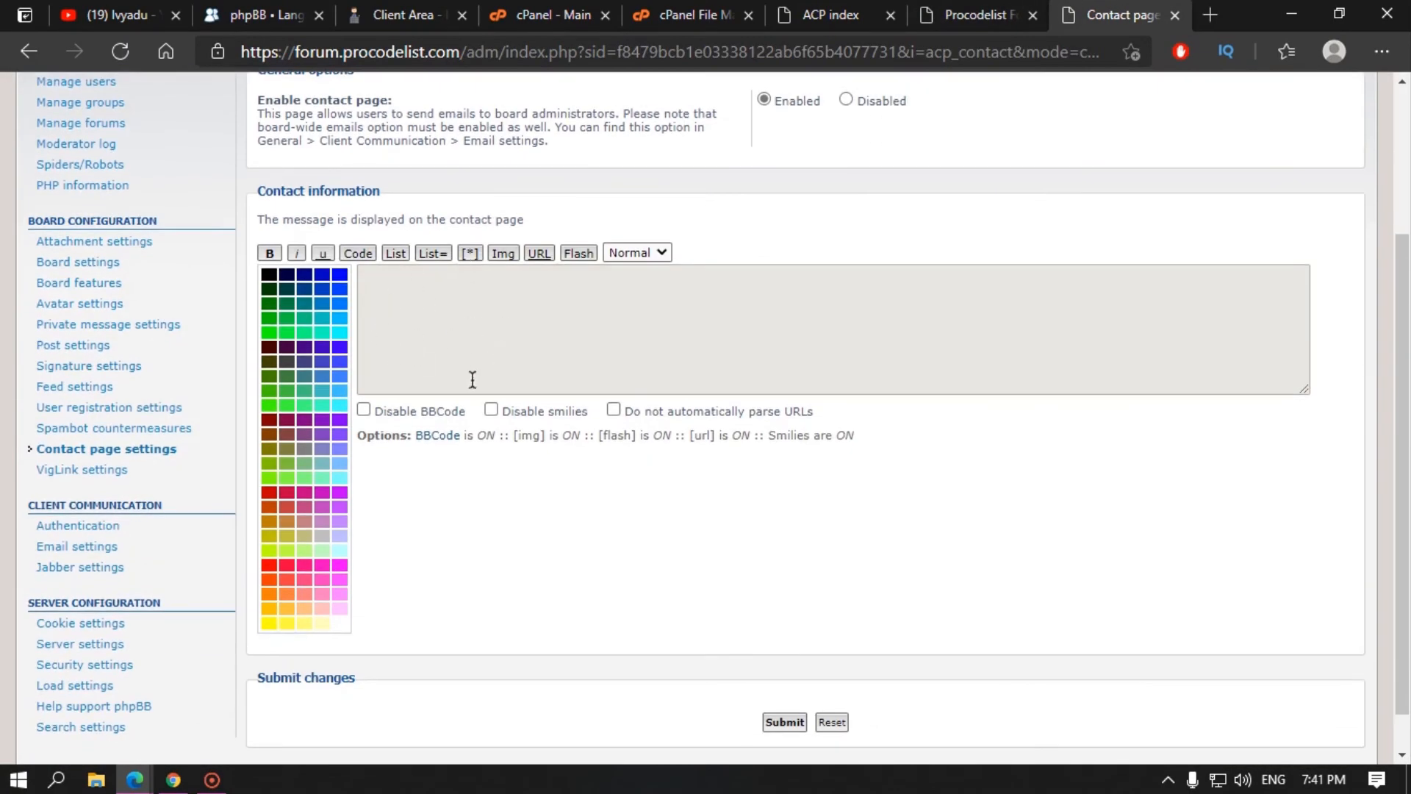
pyautogui.scroll(3, 472, 380)
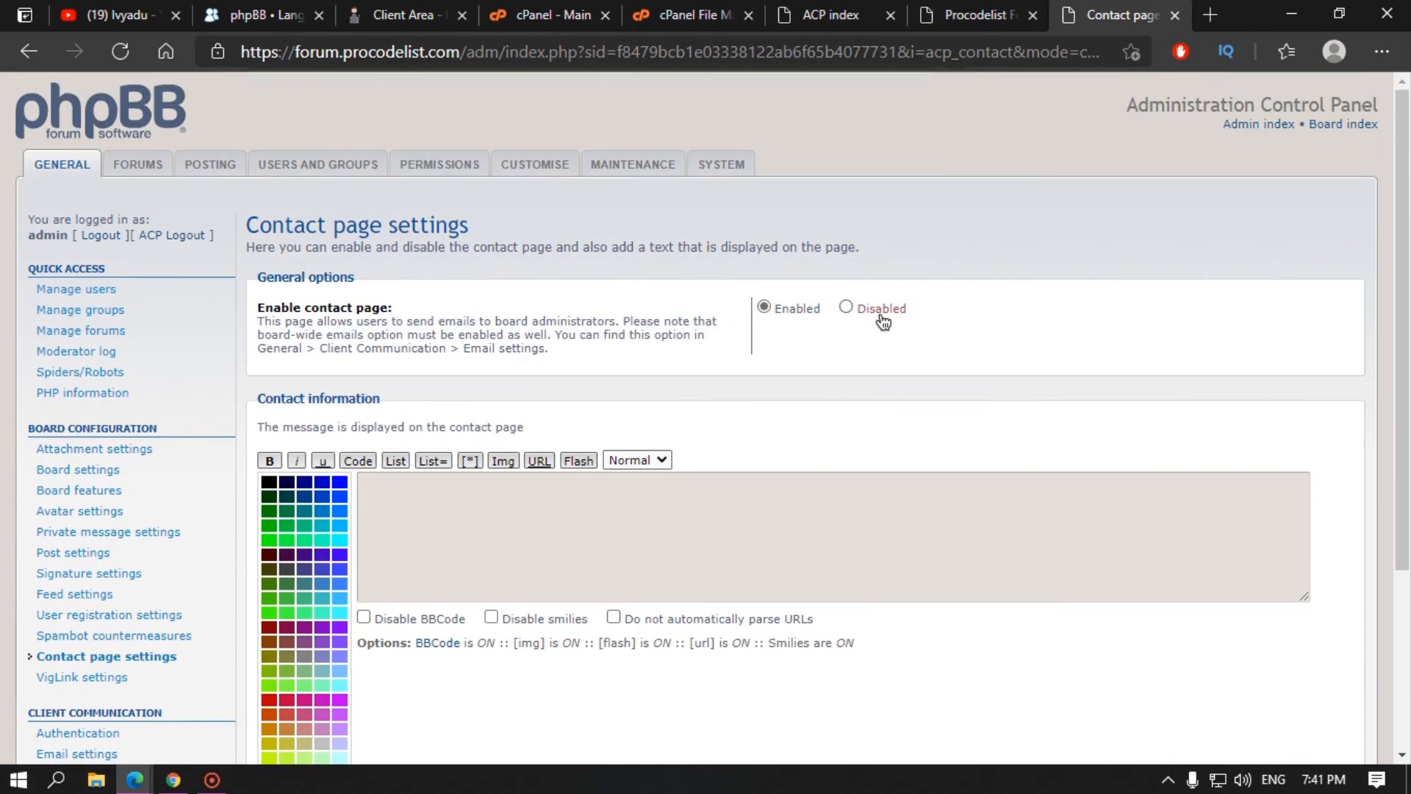
pyautogui.scroll(-3, 811, 585)
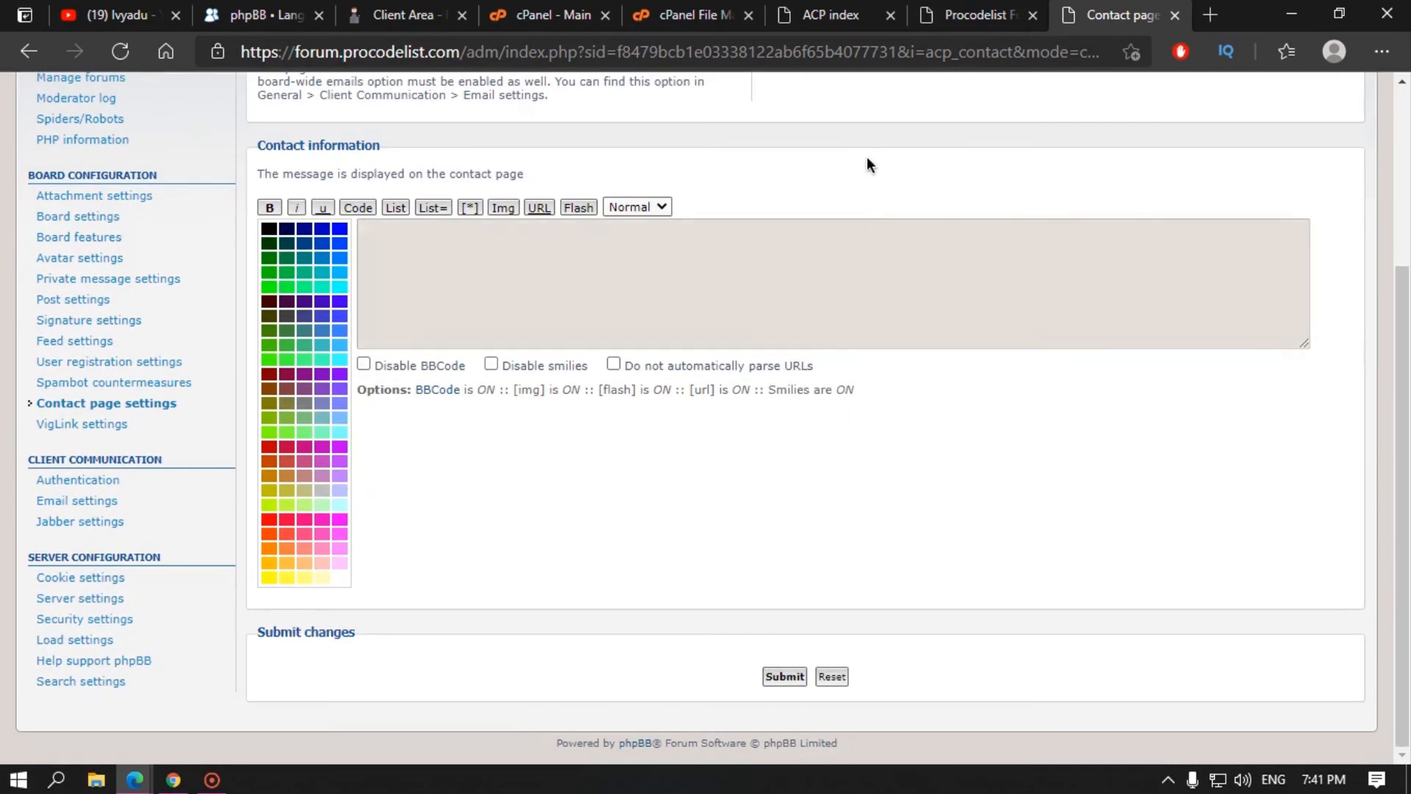
pyautogui.scroll(3, 866, 156)
pyautogui.click(979, 14)
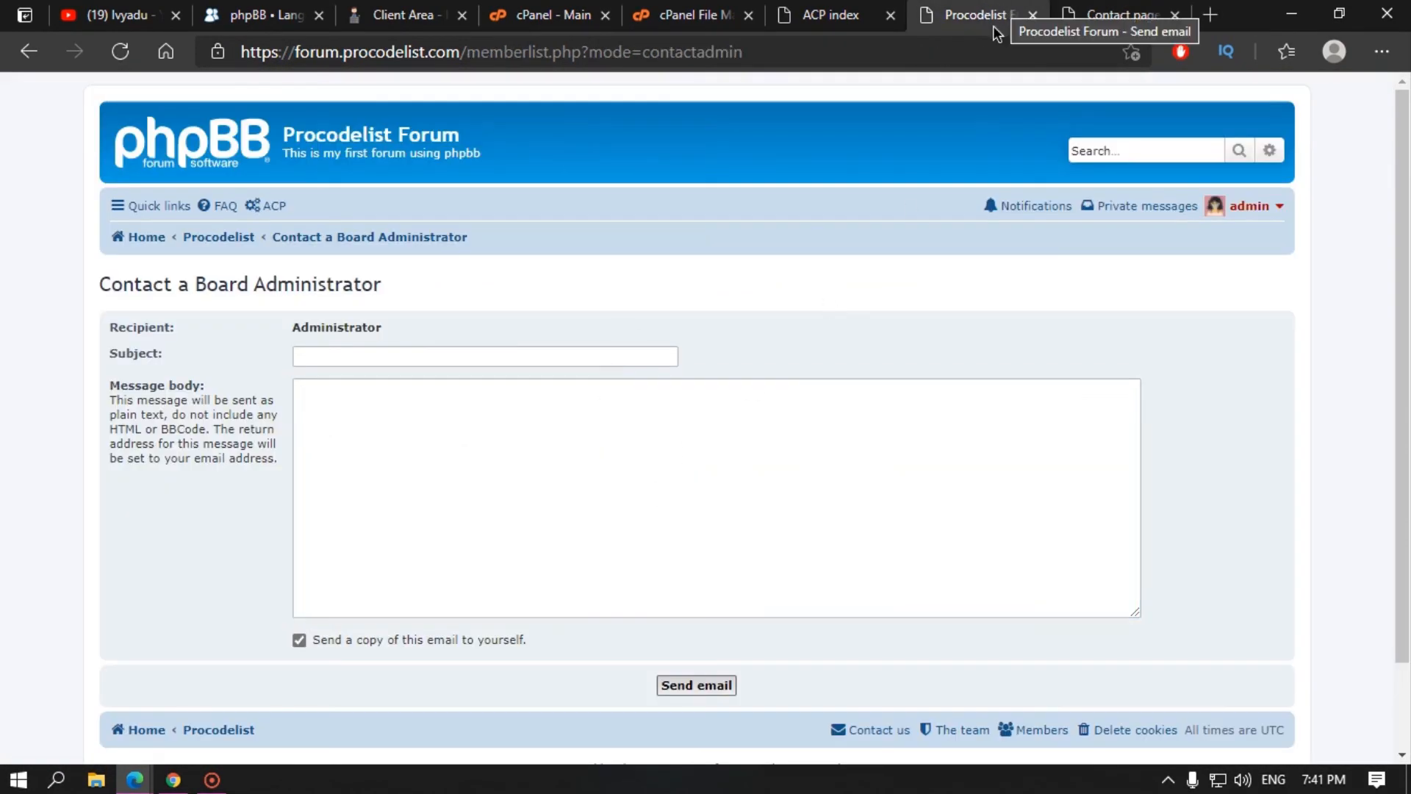
pyautogui.click(1088, 11)
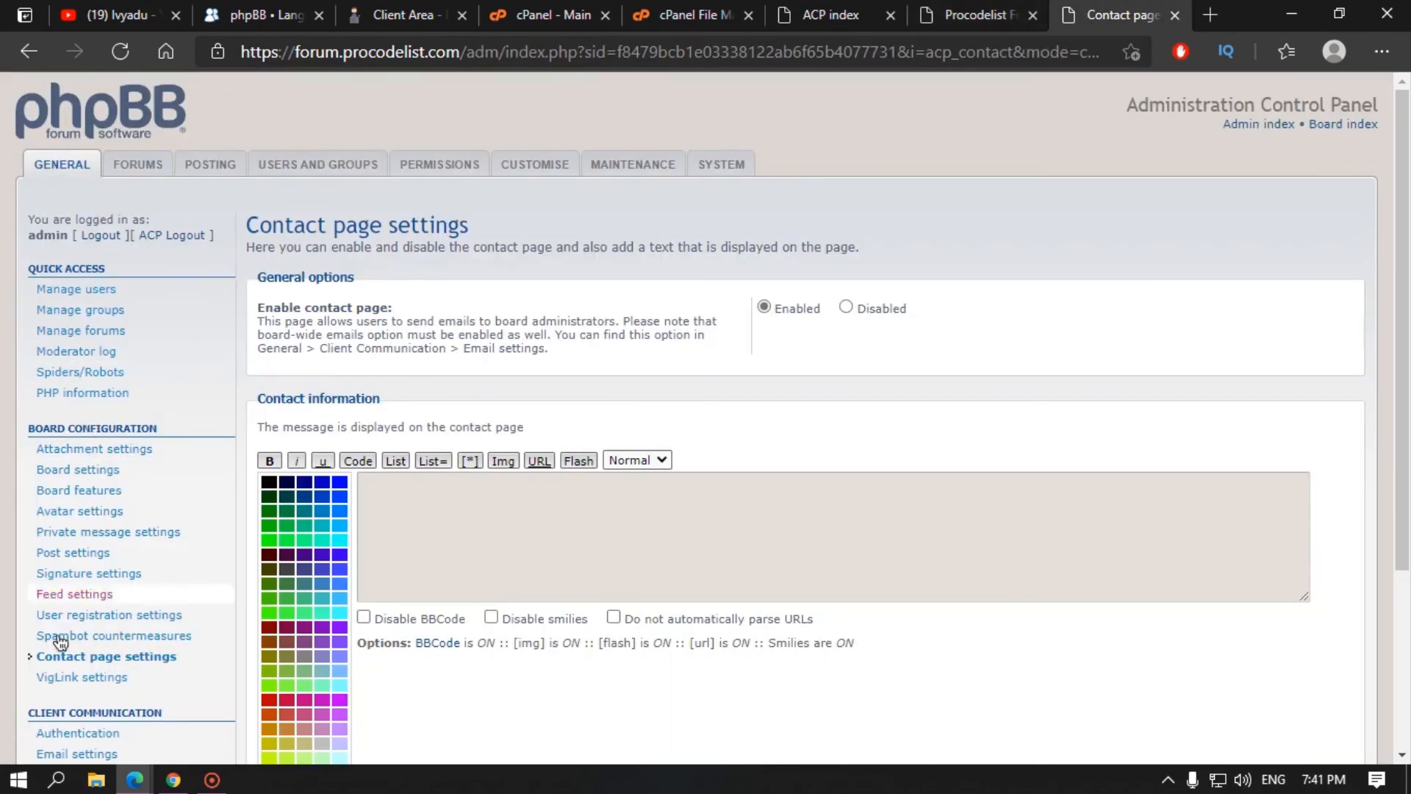
pyautogui.click(94, 685)
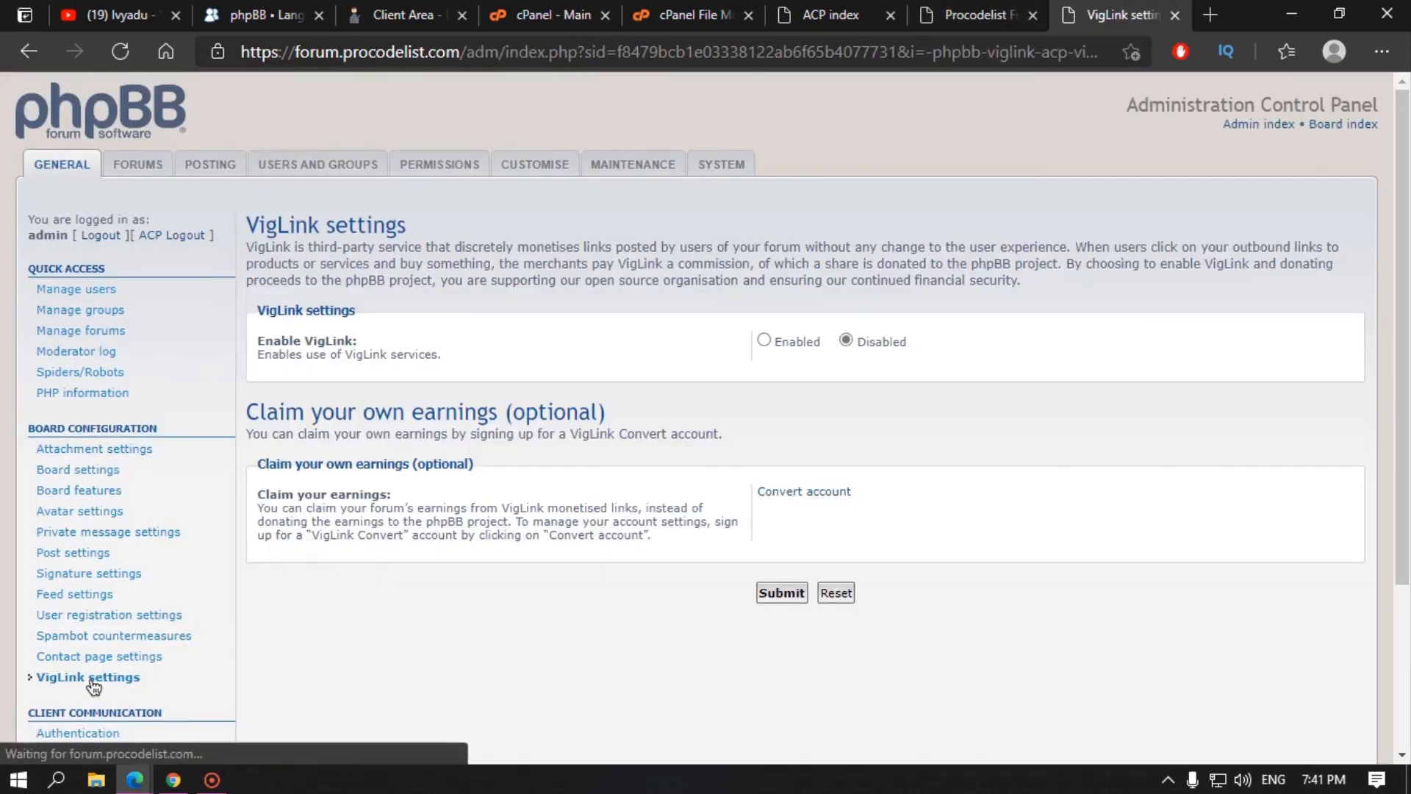
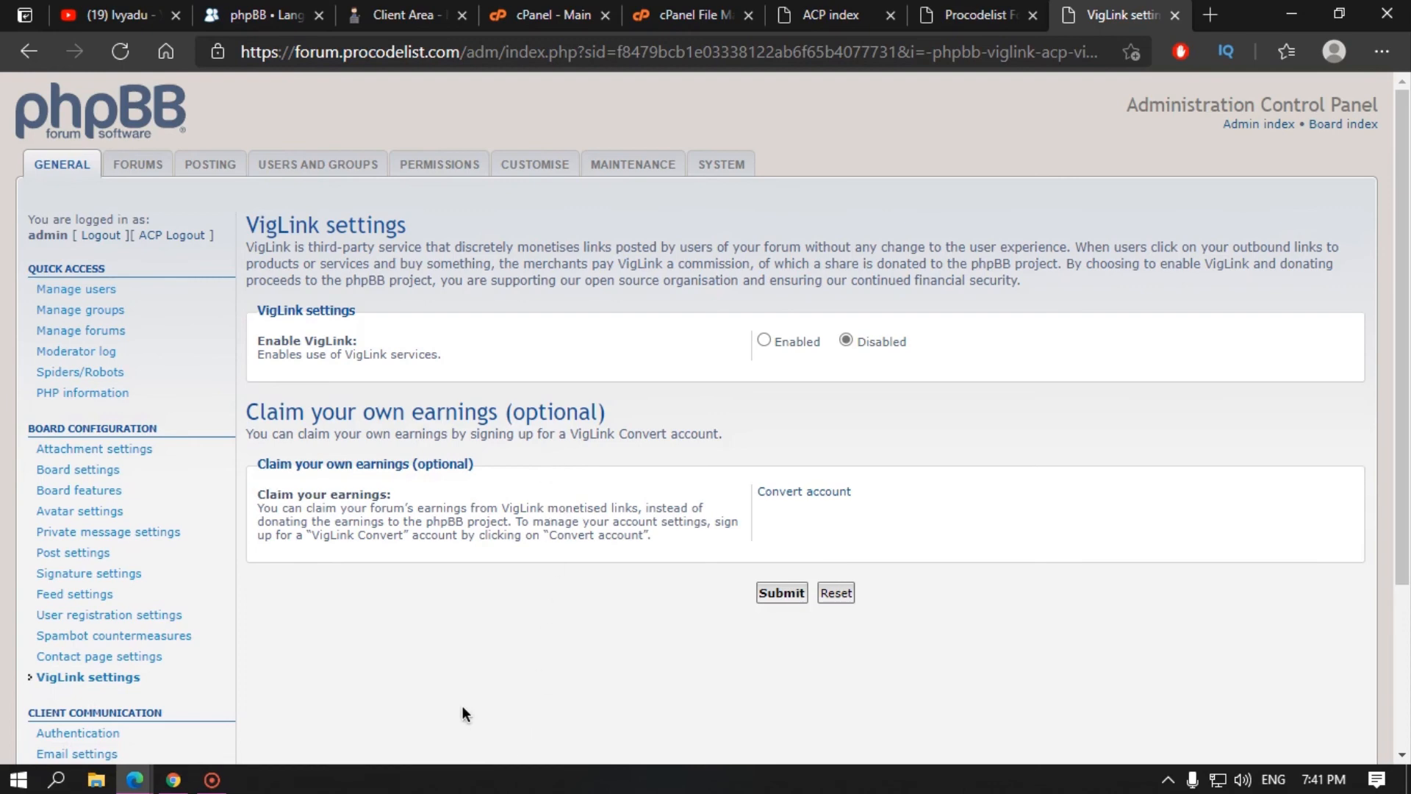
# Step: Open Client Communication > Authentication in the ACP, where Db is the selected method
pyautogui.scroll(-1, 297, 641)
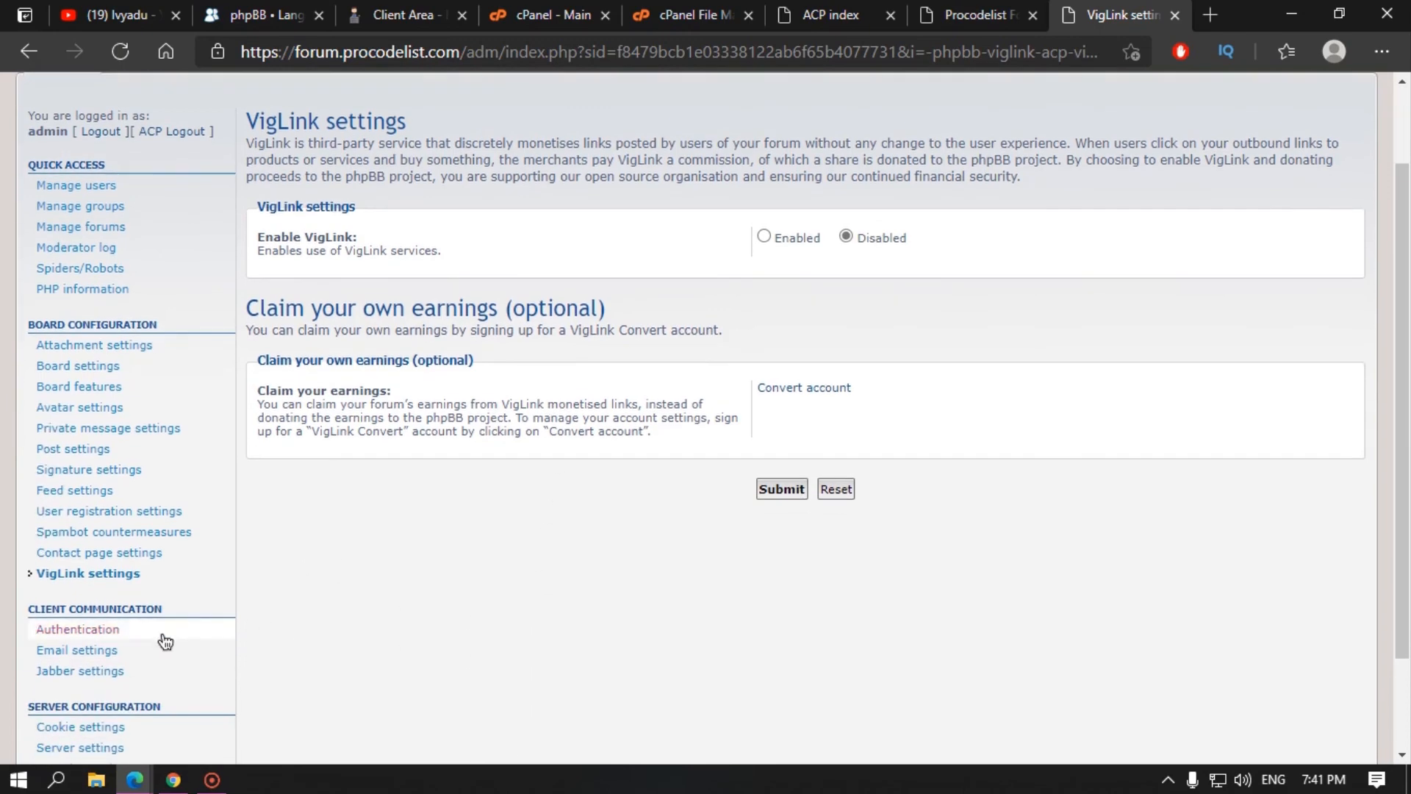
pyautogui.click(81, 629)
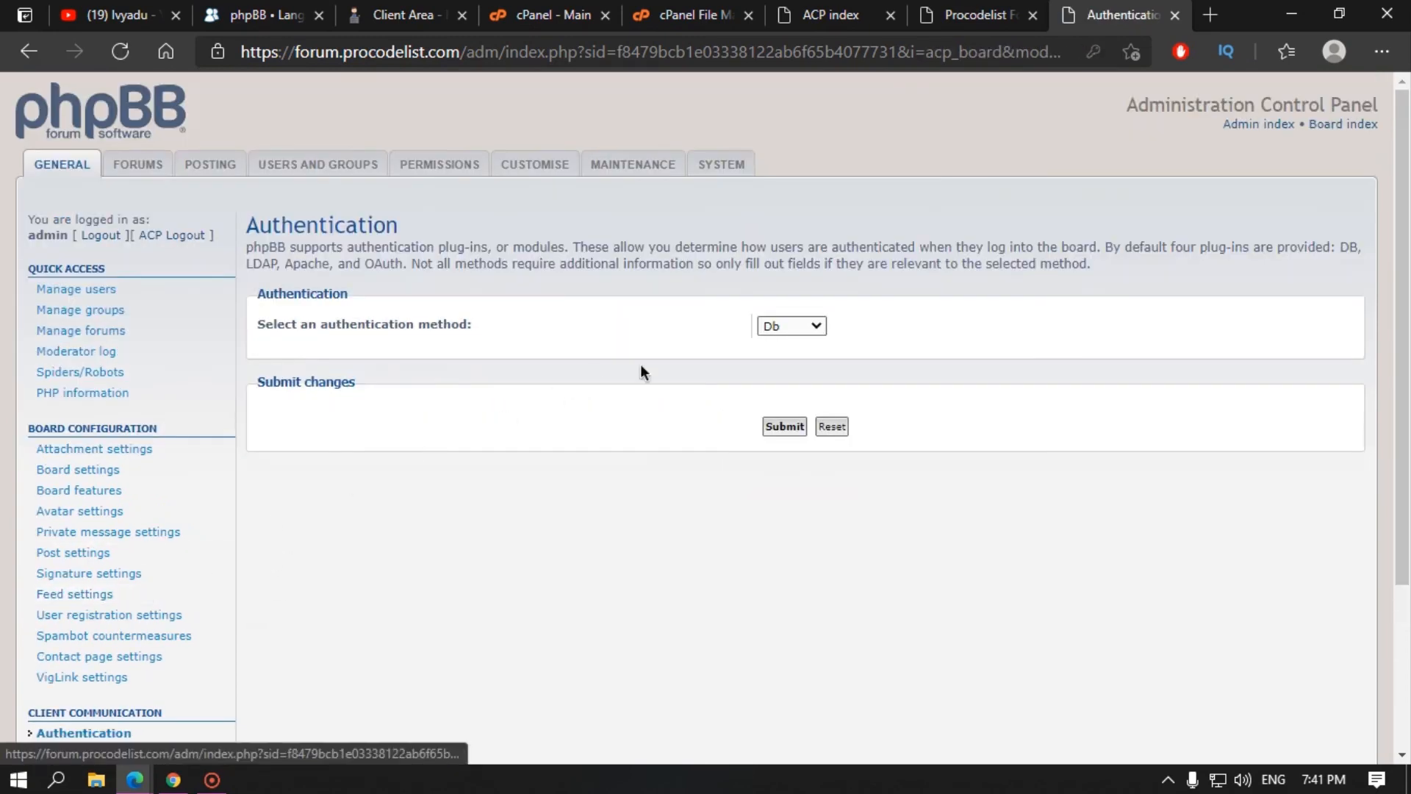
# Step: Keep Db as the authentication method and look at the board email settings
pyautogui.click(802, 326)
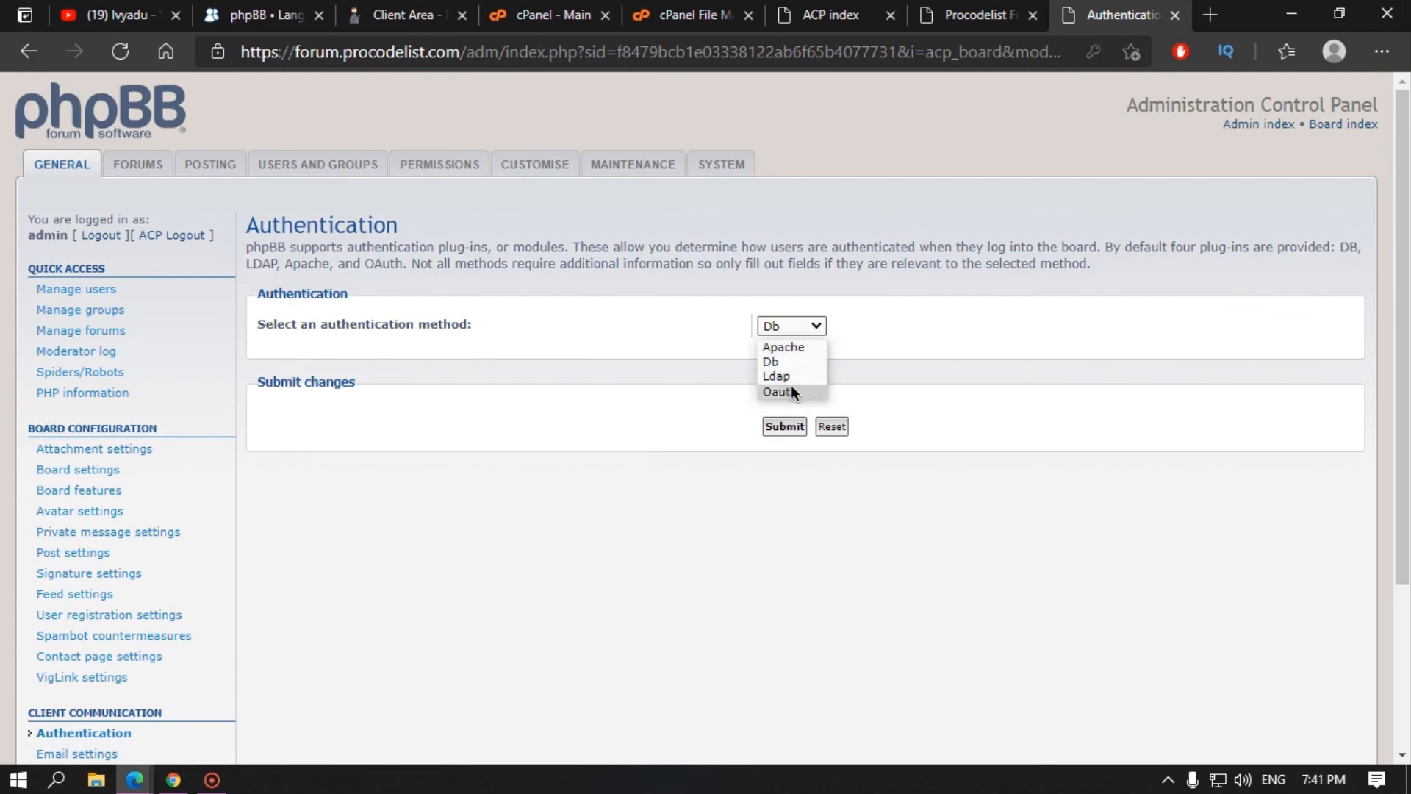
pyautogui.click(762, 437)
pyautogui.scroll(-3, 434, 585)
pyautogui.click(90, 530)
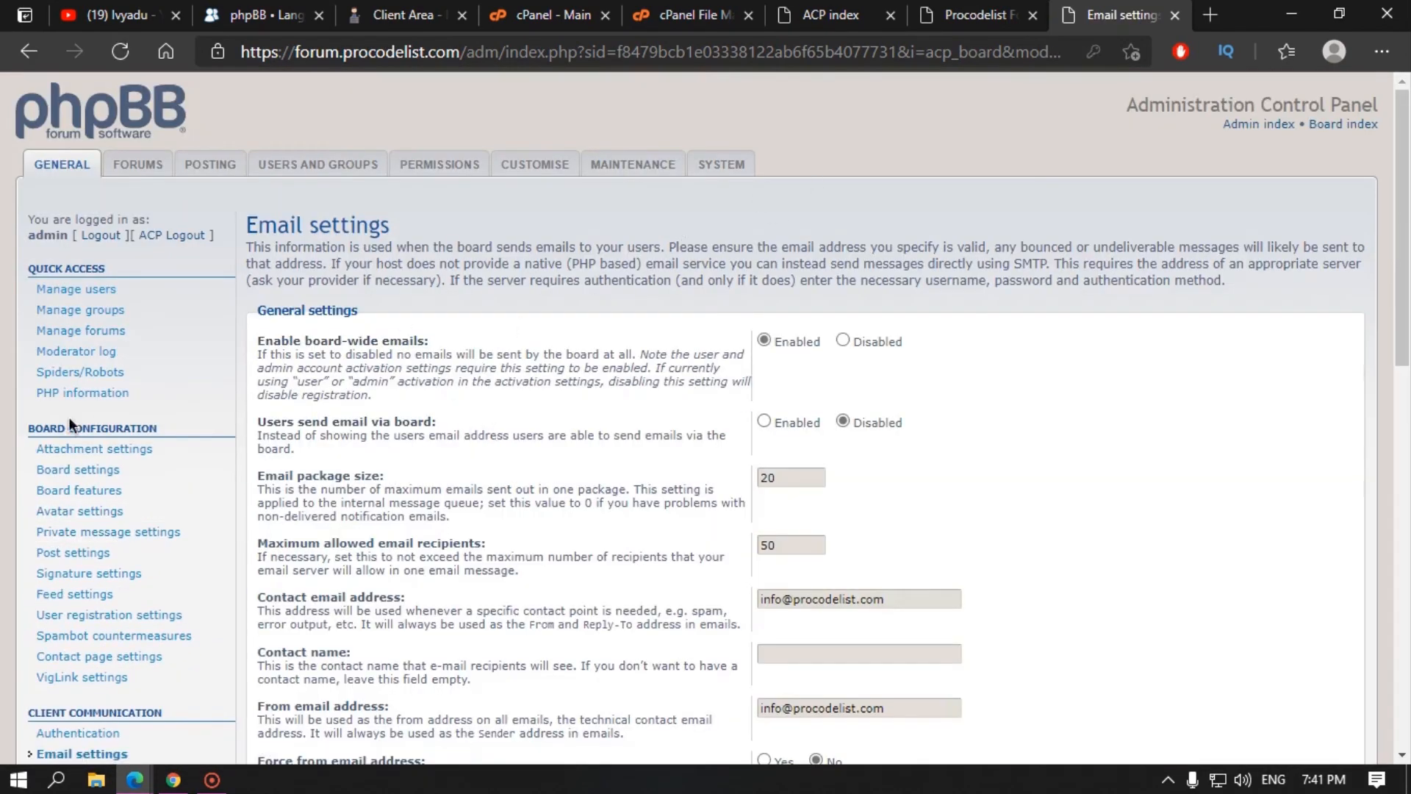
# Step: Set Account activation to 'By user (email verification)' in User registration settings
pyautogui.click(67, 616)
pyautogui.click(880, 308)
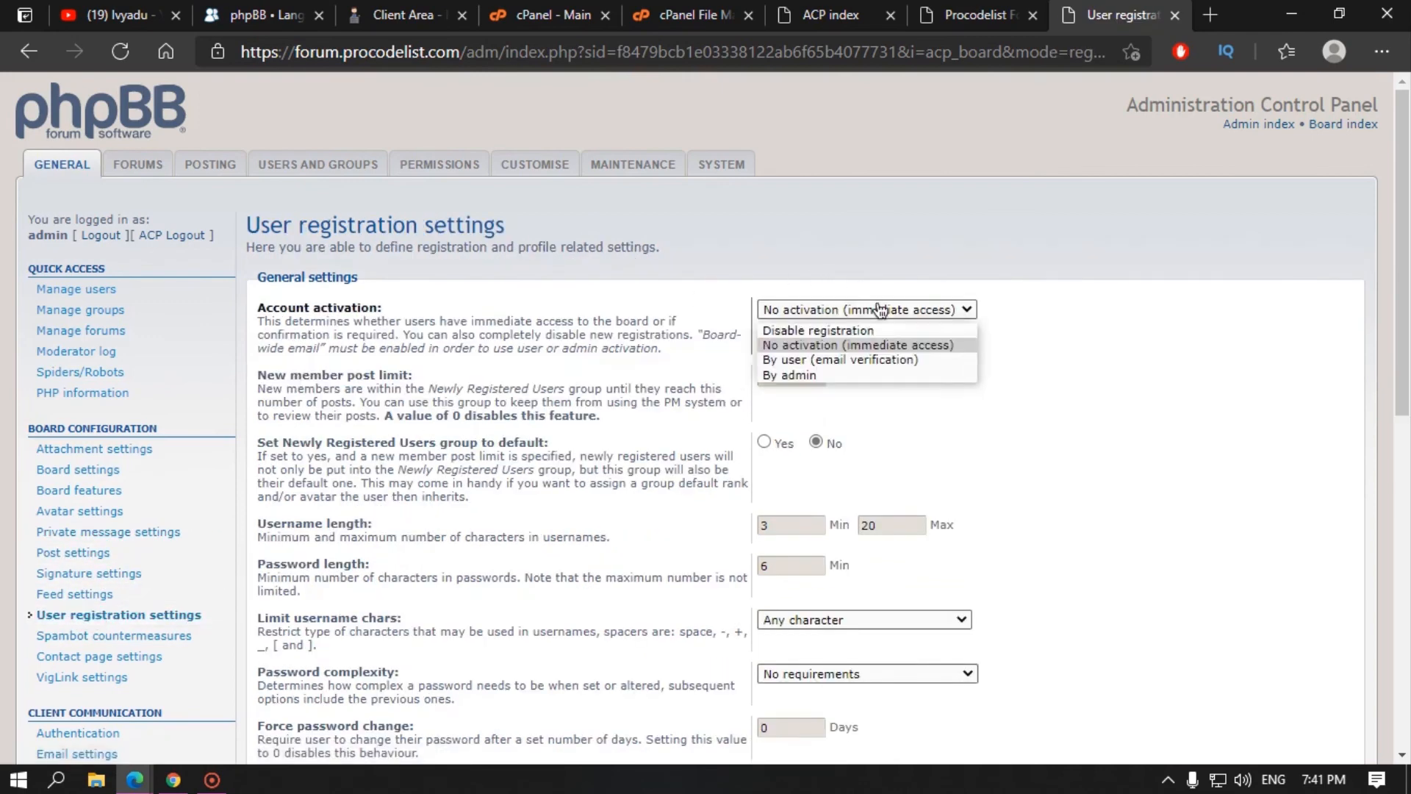
pyautogui.click(845, 360)
pyautogui.click(820, 317)
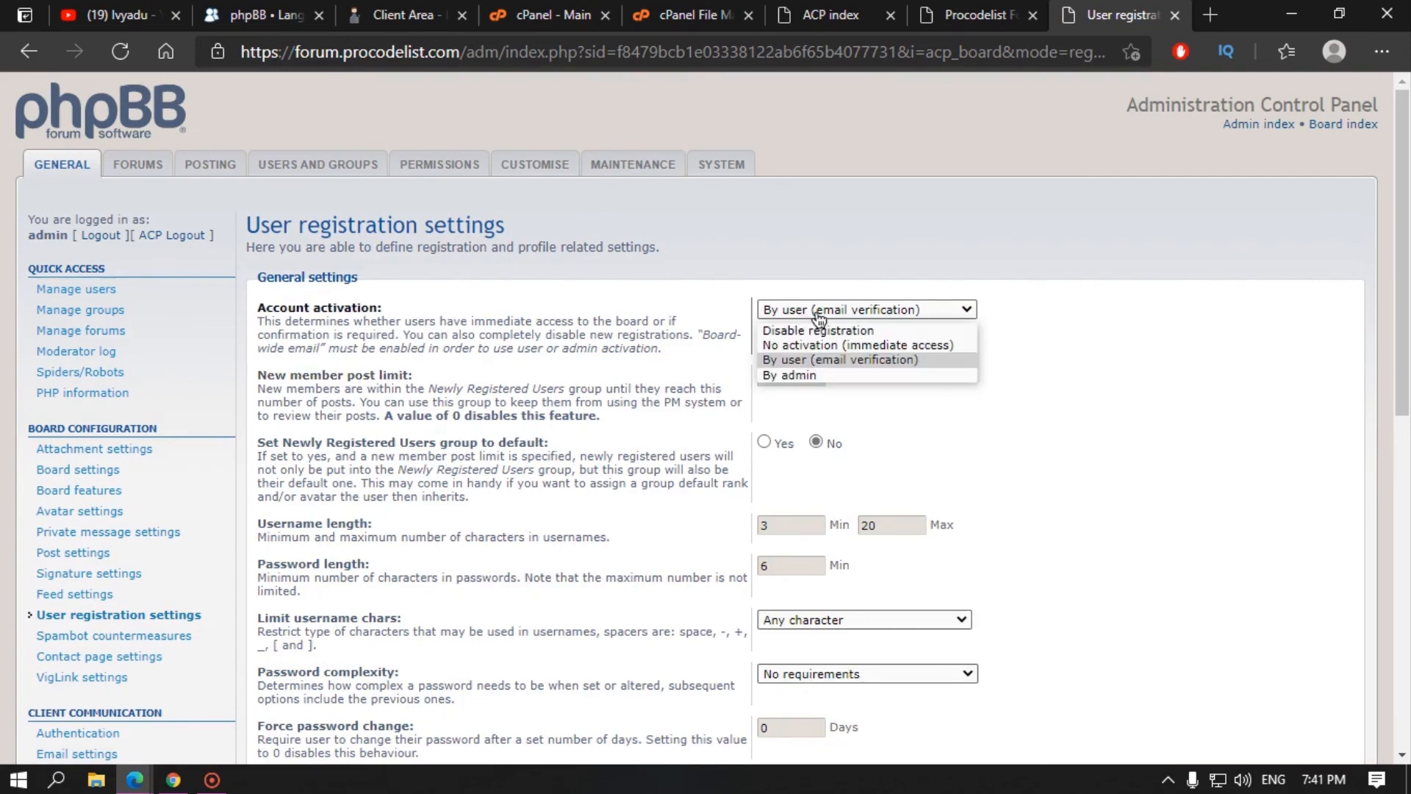
pyautogui.click(614, 351)
pyautogui.scroll(-4, 229, 481)
pyautogui.scroll(4, 510, 456)
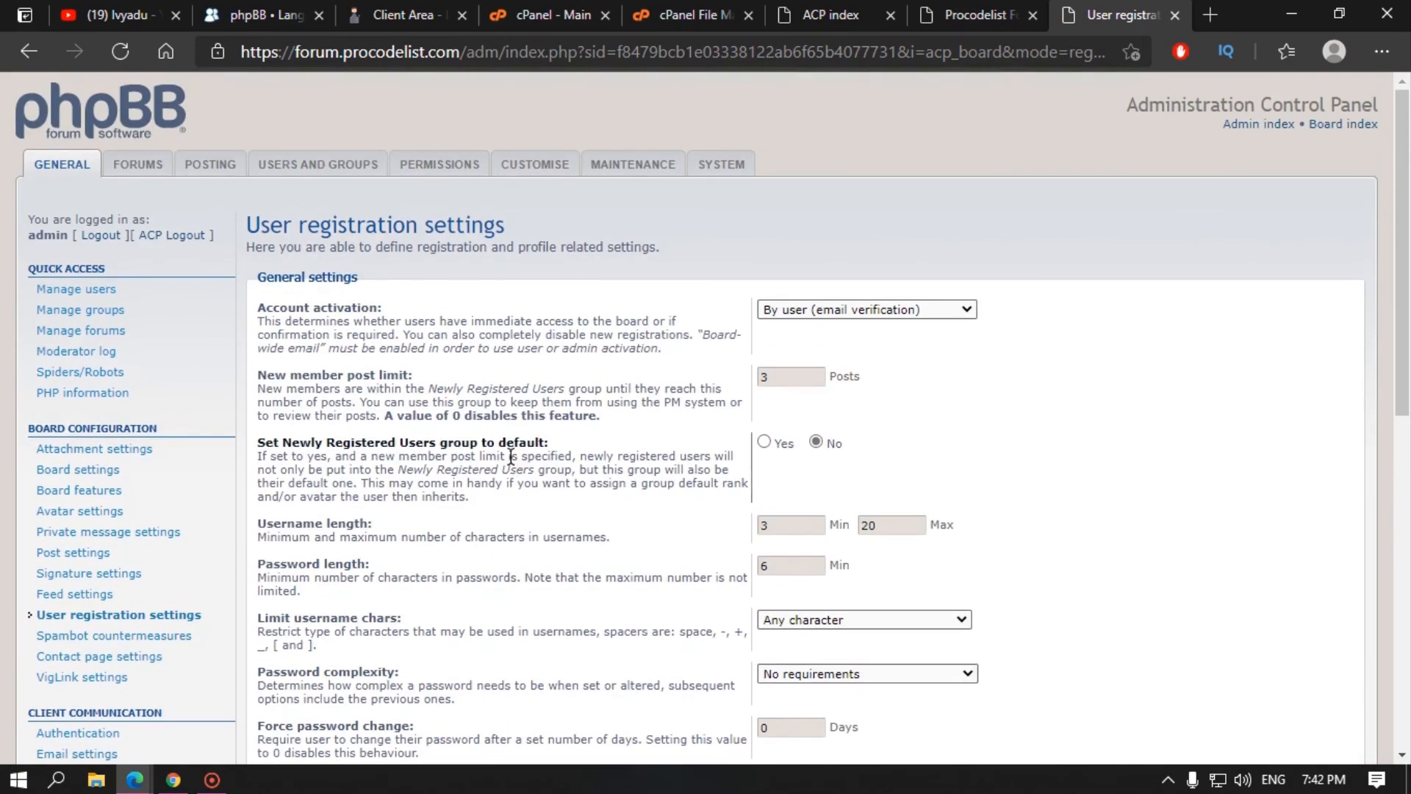
pyautogui.scroll(-3, 55, 565)
# Step: Open Email settings and scroll down to the SMTP settings section
pyautogui.click(47, 546)
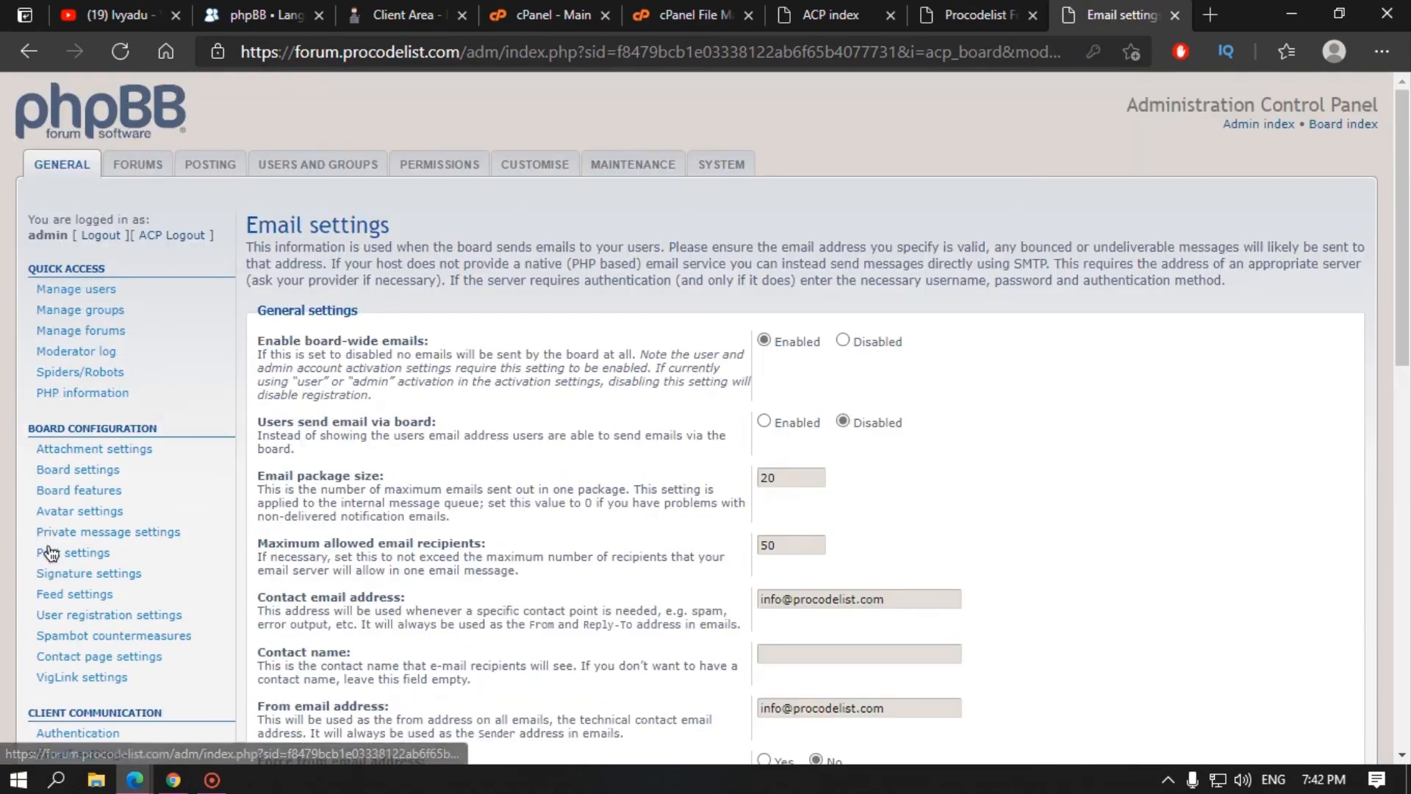
pyautogui.scroll(-3, 678, 432)
pyautogui.scroll(-6, 678, 435)
pyautogui.moveTo(295, 320); pyautogui.dragTo(338, 320)
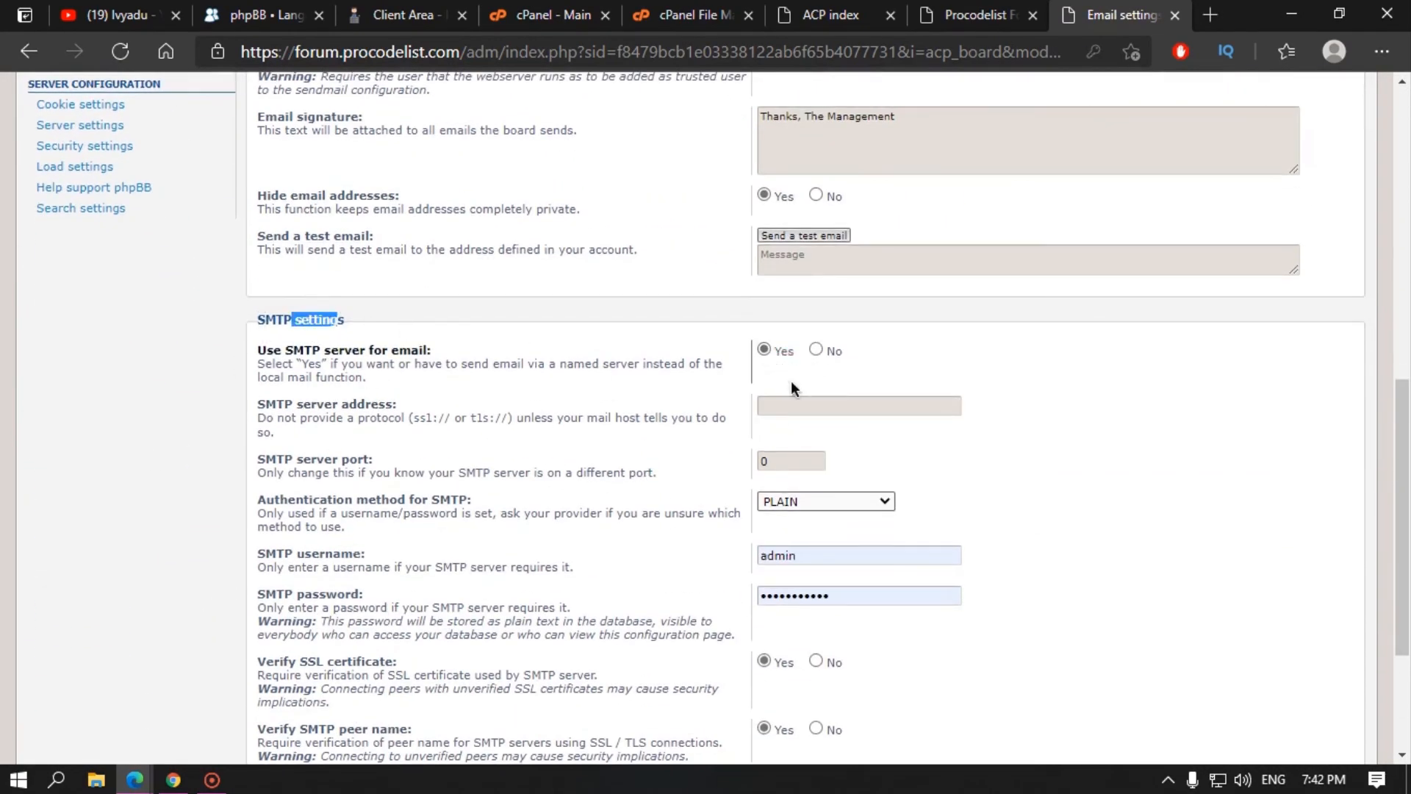
pyautogui.click(788, 406)
pyautogui.click(647, 430)
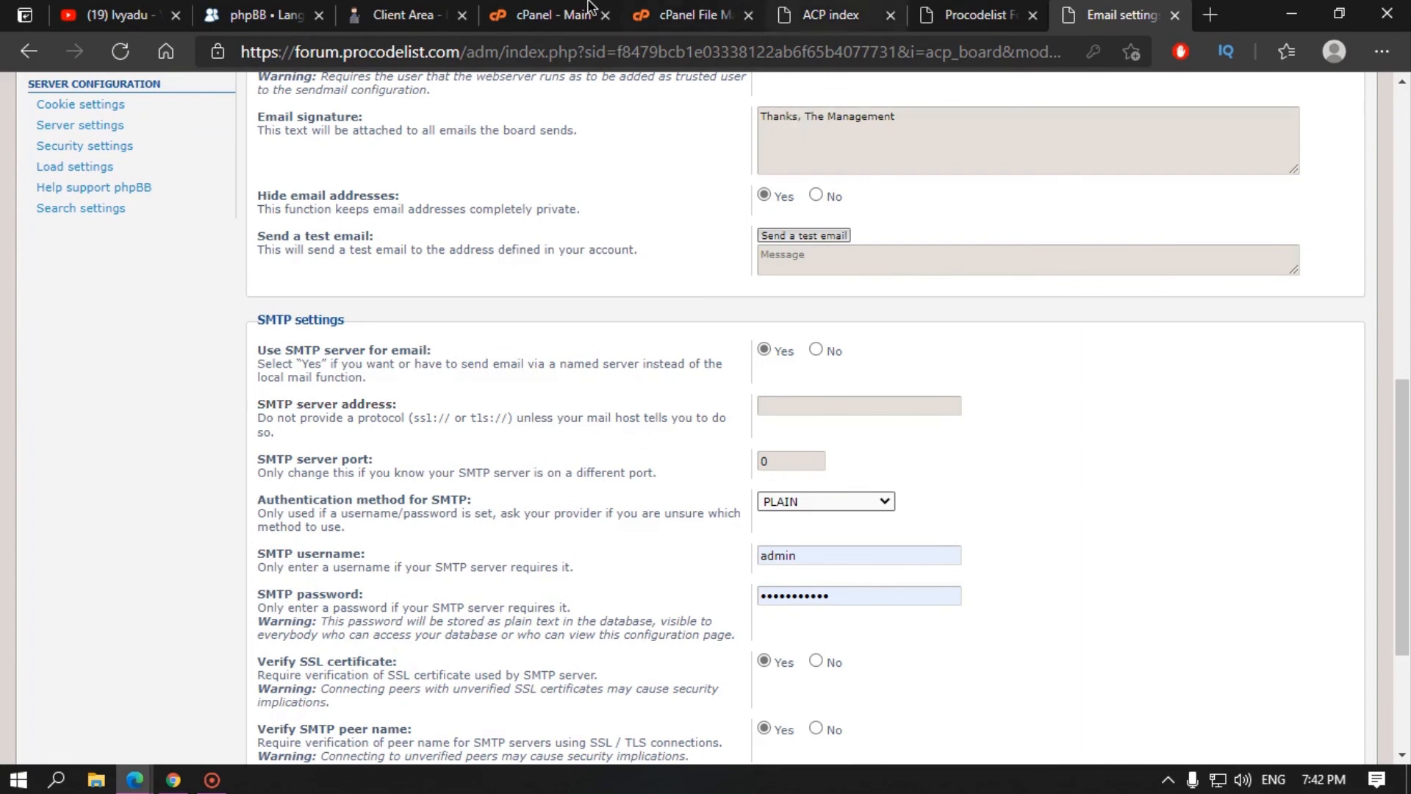
# Step: Switch through the hosting client area and cPanel to the File Manager
pyautogui.click(412, 14)
pyautogui.click(548, 15)
pyautogui.click(669, 9)
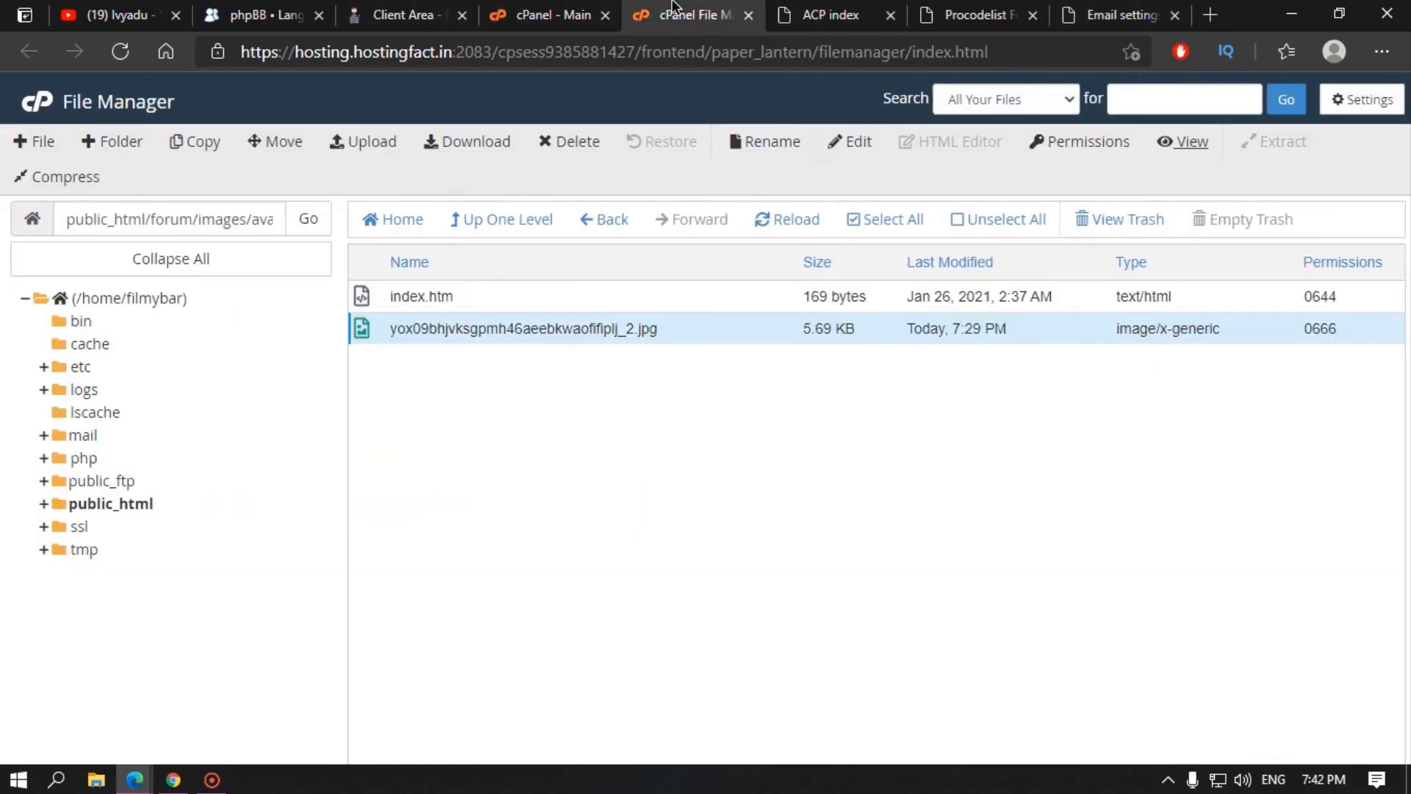
pyautogui.click(564, 10)
pyautogui.scroll(10, 235, 535)
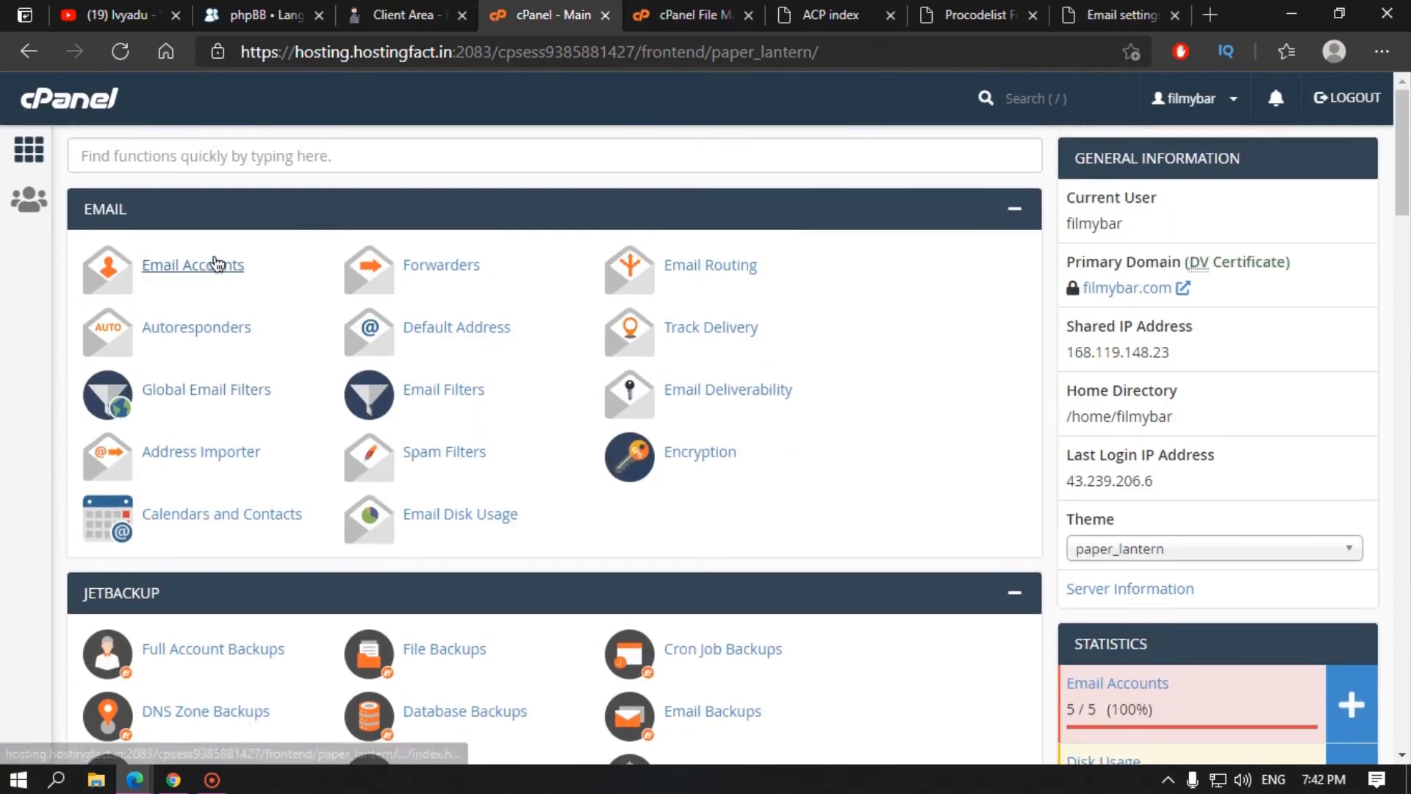
pyautogui.click(216, 265)
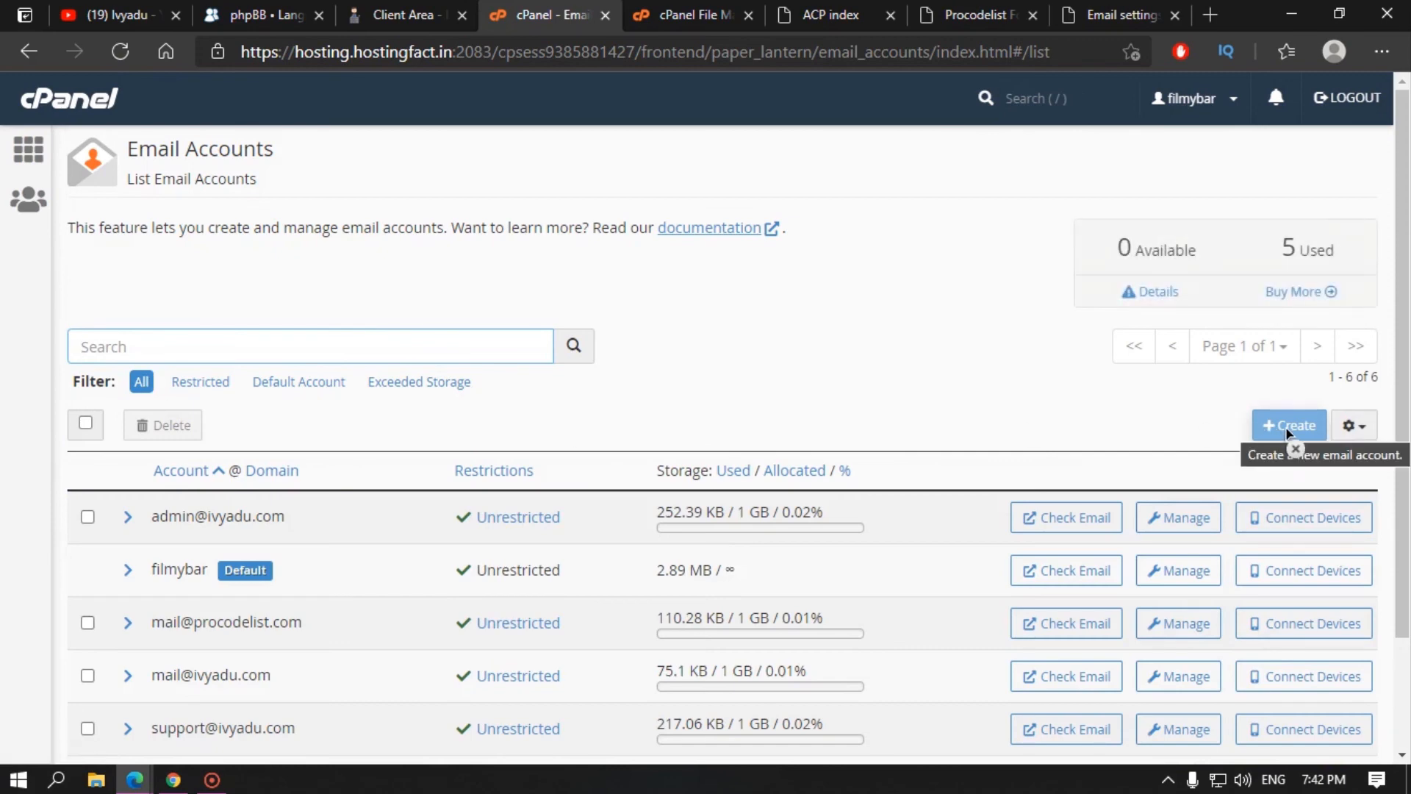
pyautogui.scroll(-3, 315, 466)
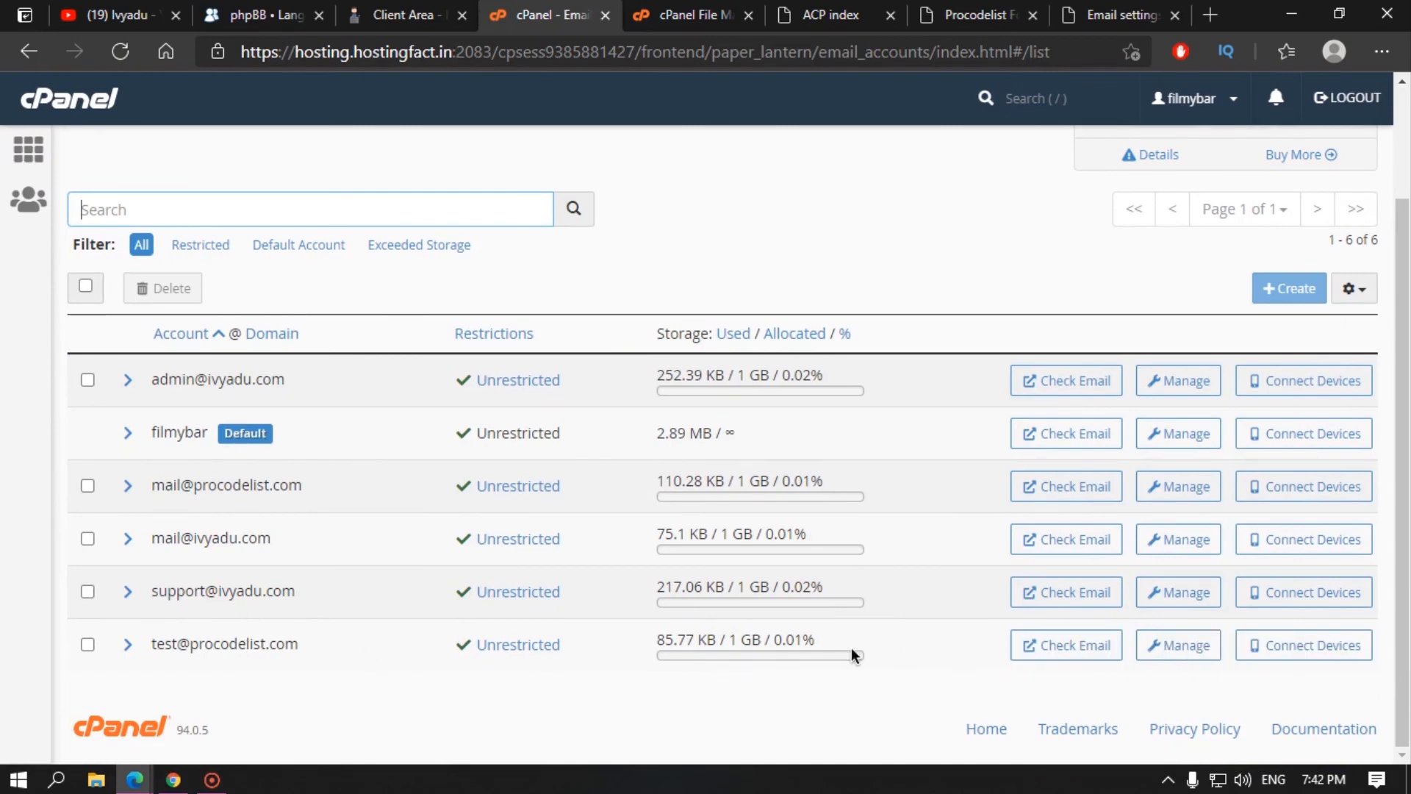
pyautogui.click(88, 644)
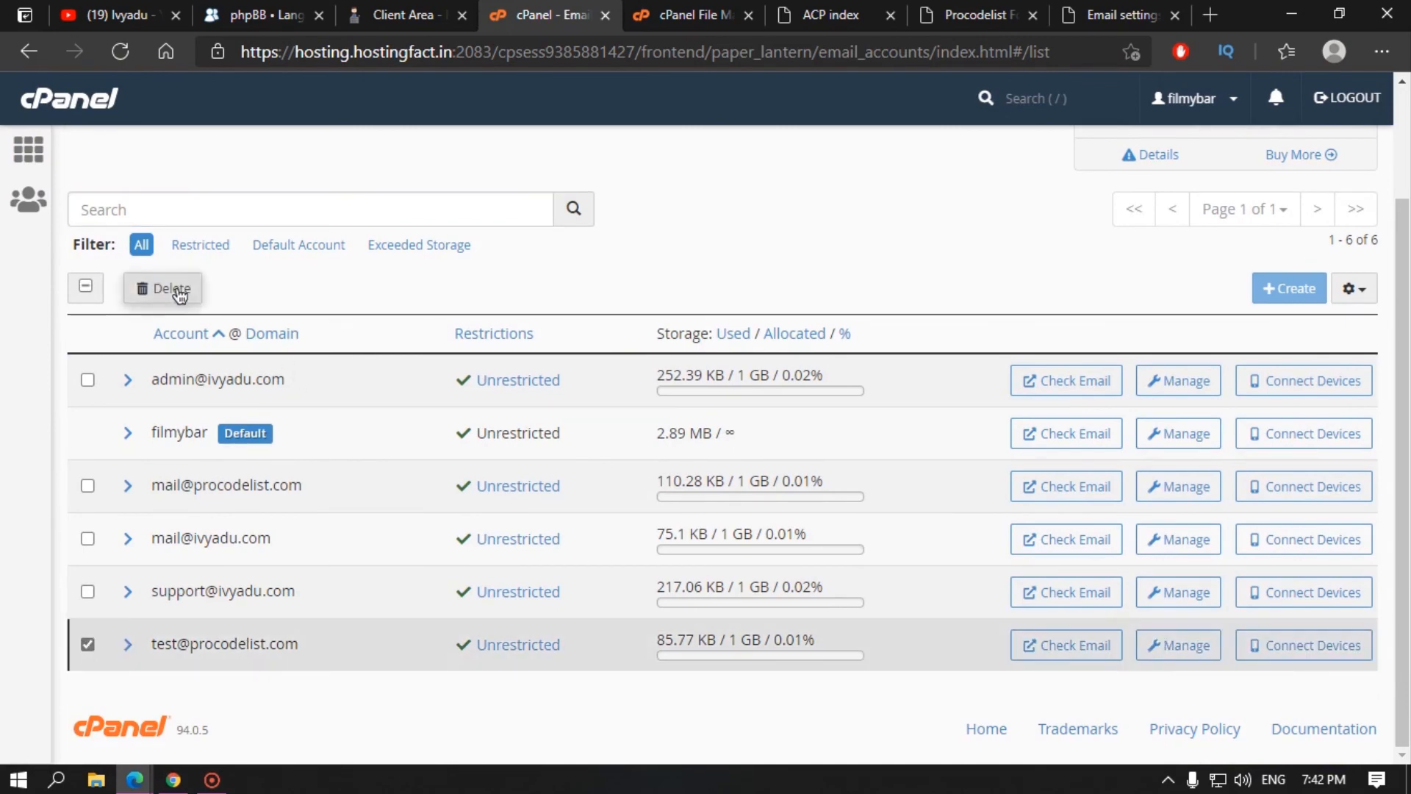
pyautogui.click(164, 288)
pyautogui.click(166, 377)
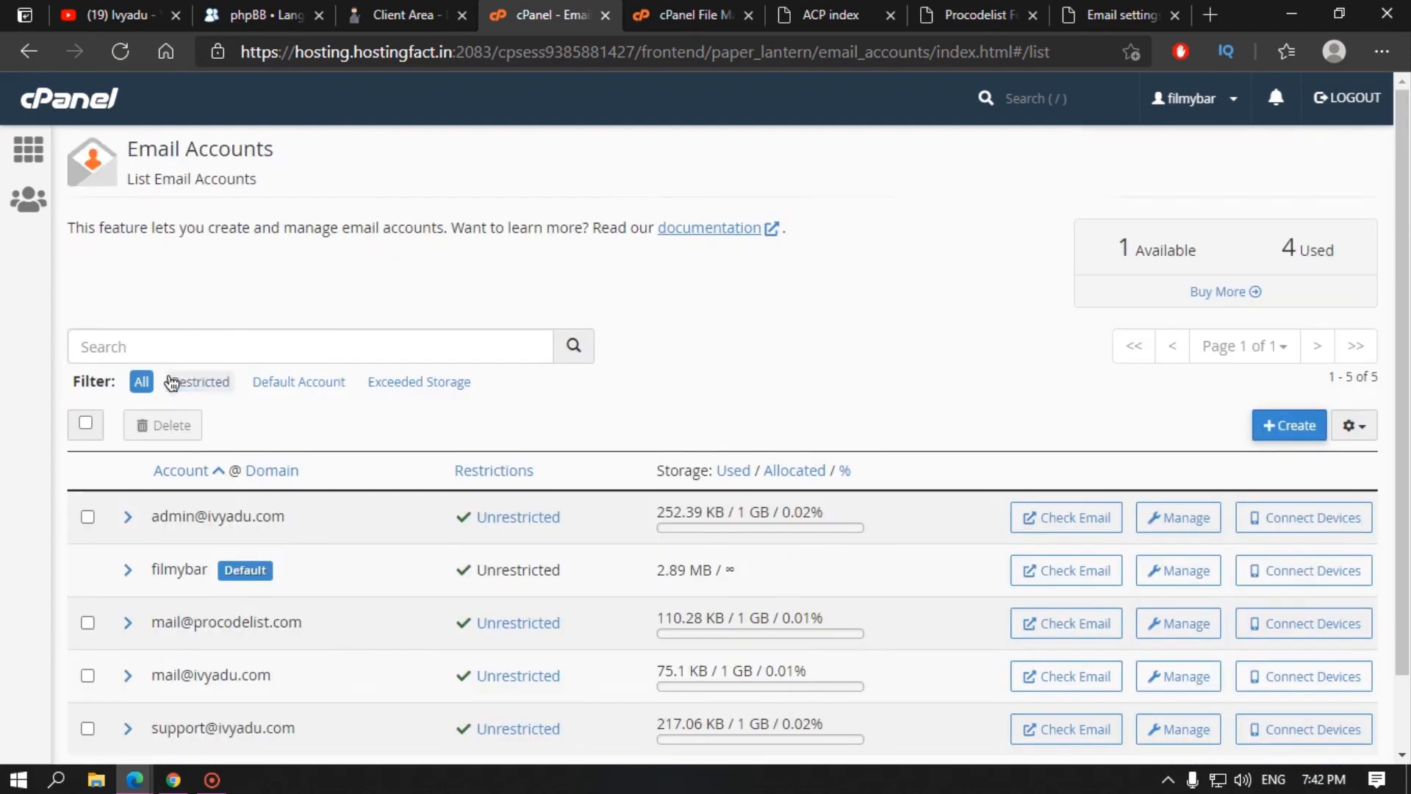
# Step: Open the Create an Email Account form
pyautogui.scroll(-2, 566, 455)
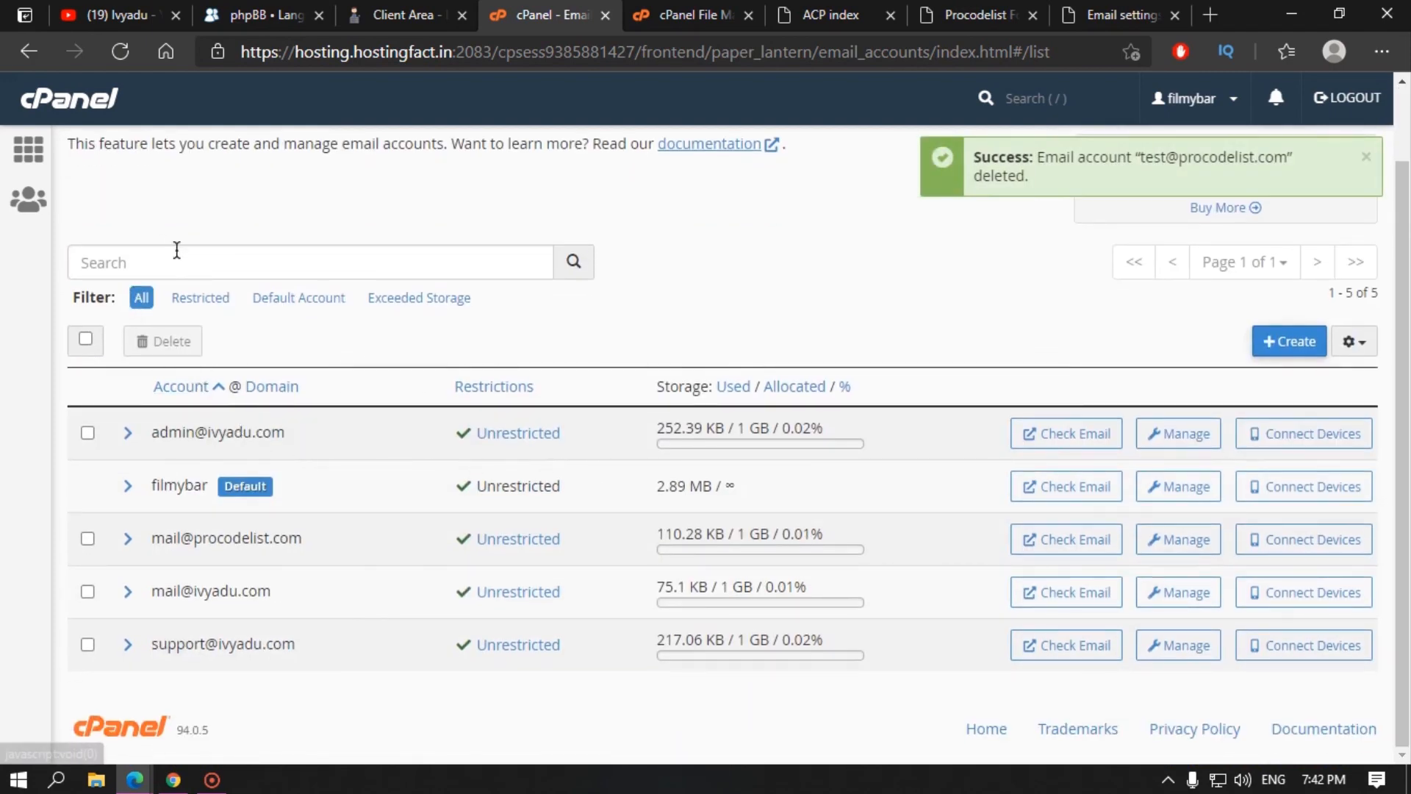
pyautogui.click(174, 257)
pyautogui.click(639, 300)
pyautogui.click(1288, 342)
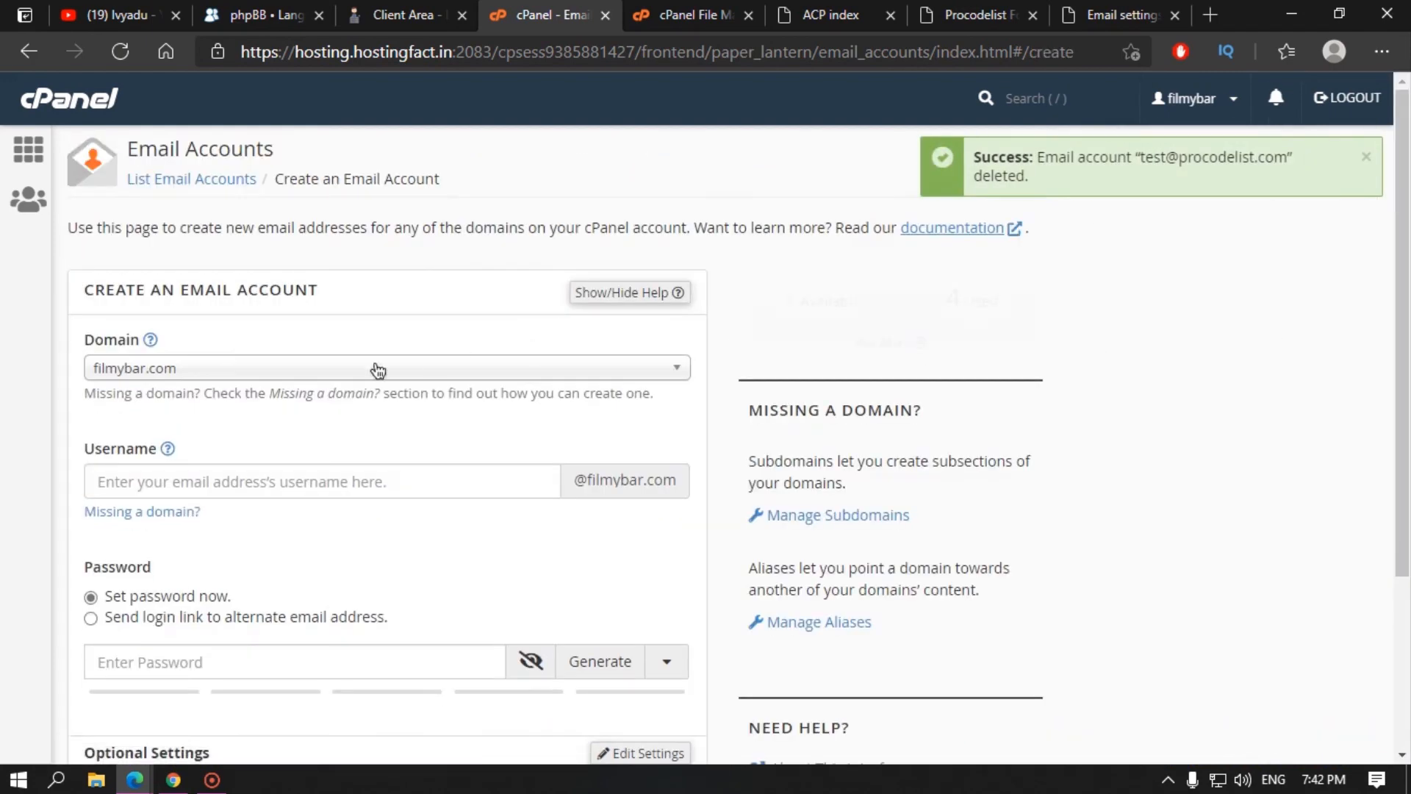
# Step: Choose the procodelist.com domain and enter the info mailbox username
pyautogui.click(189, 371)
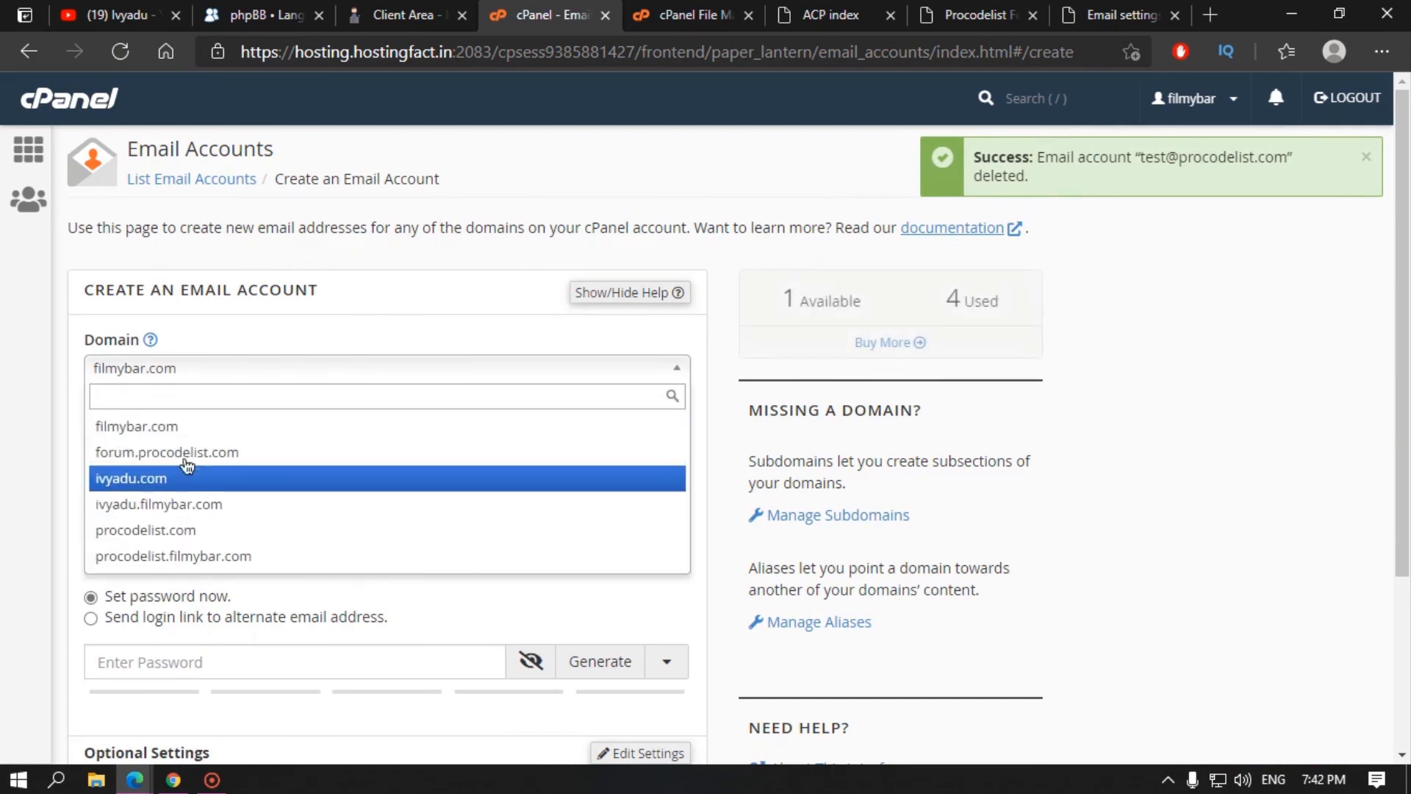
pyautogui.click(199, 532)
pyautogui.scroll(-1, 147, 470)
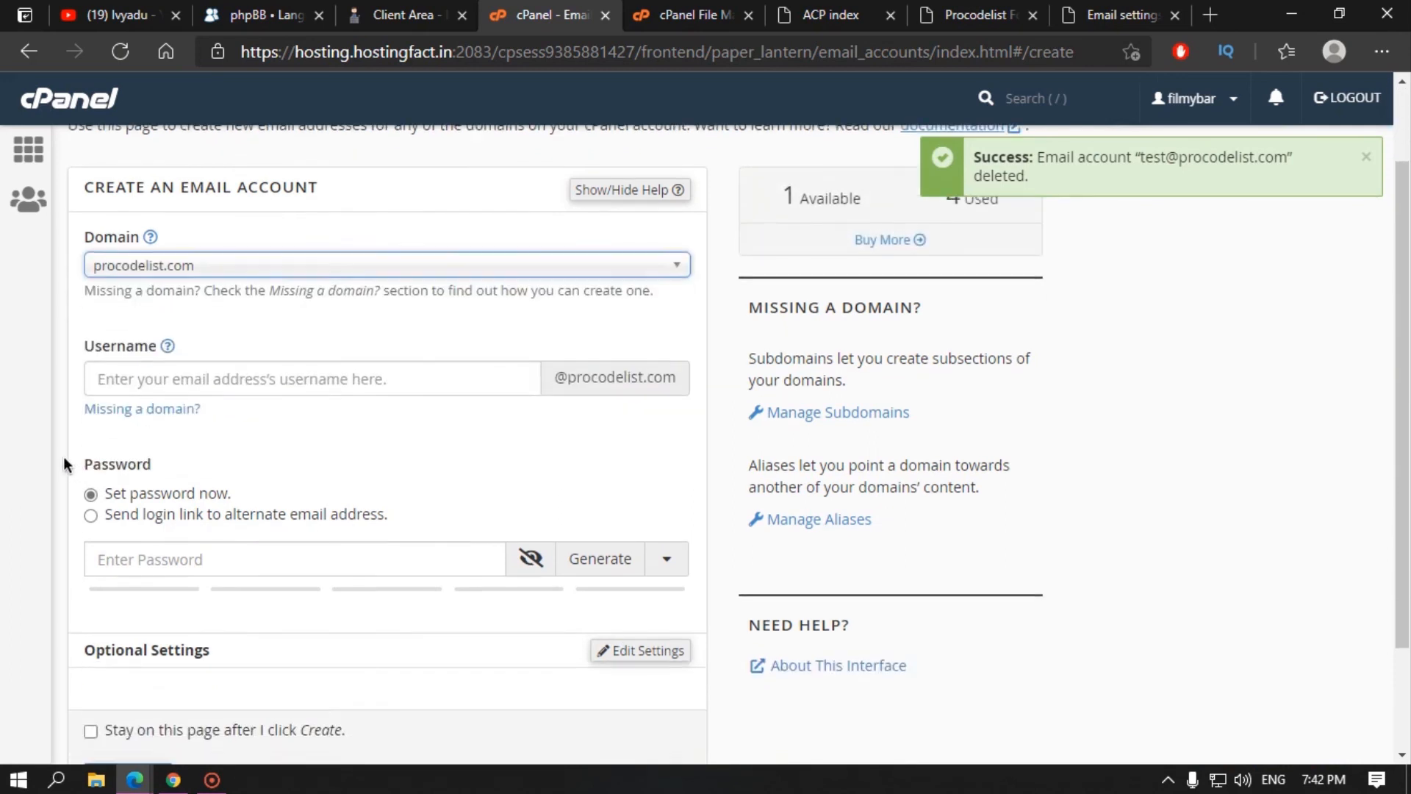
pyautogui.click(150, 384)
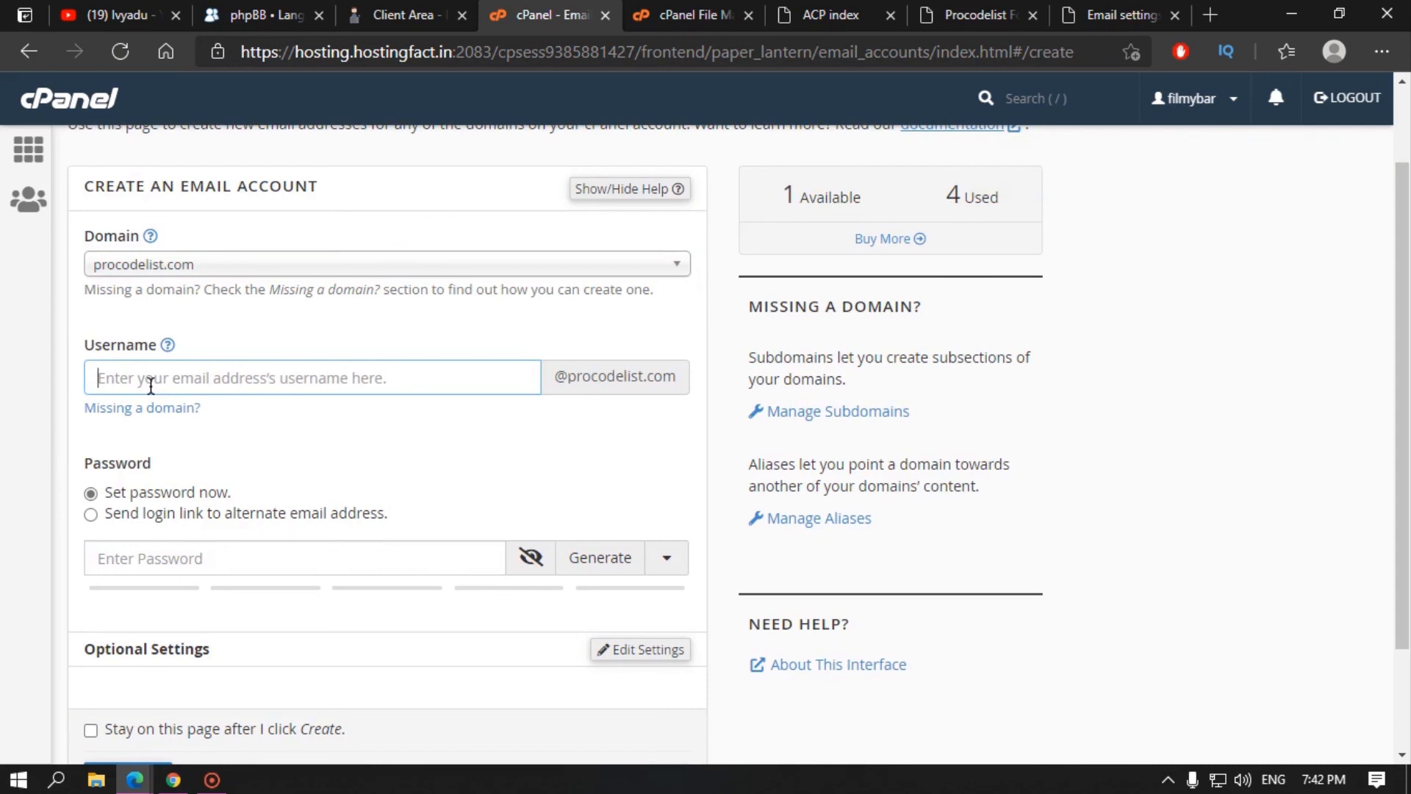
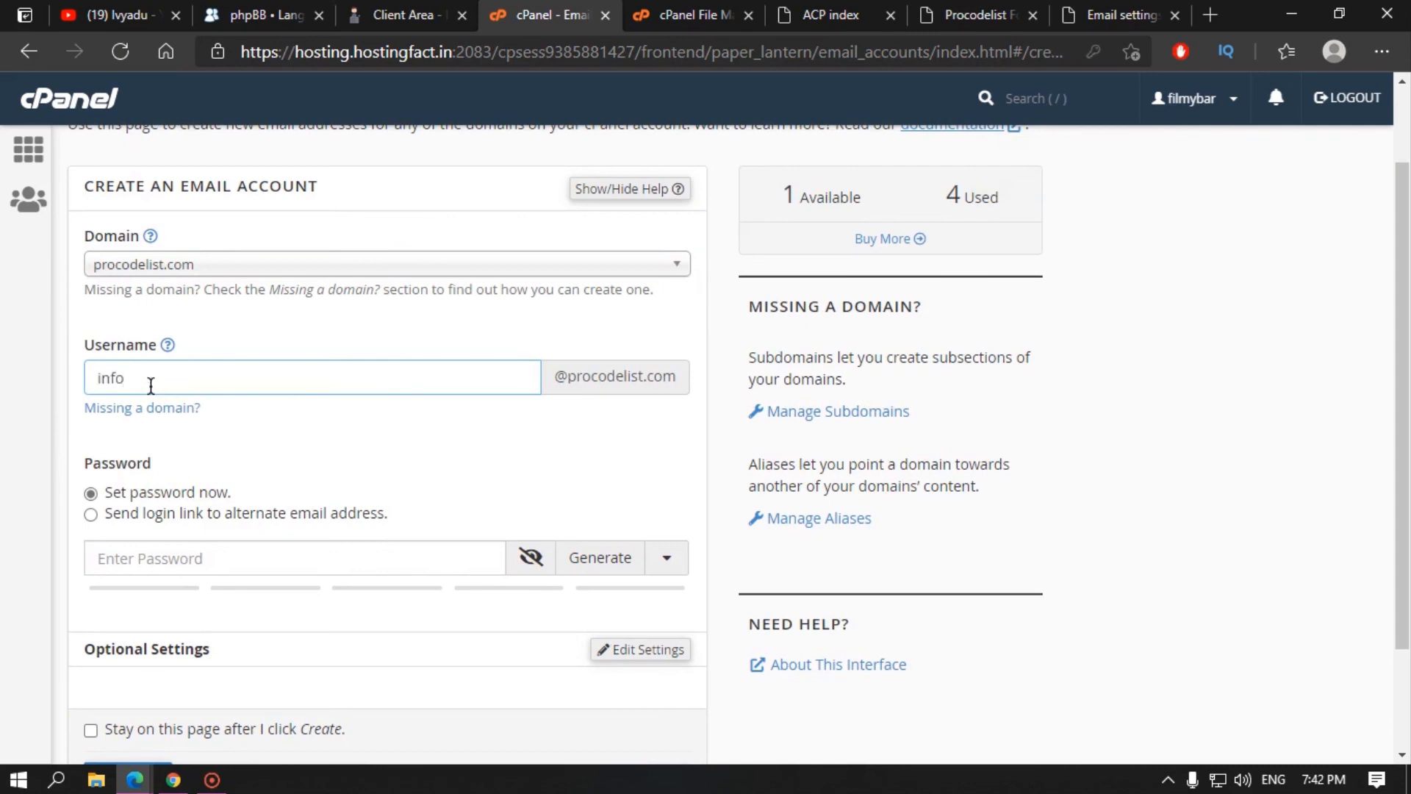
pyautogui.click(576, 372)
pyautogui.doubleClick(647, 372)
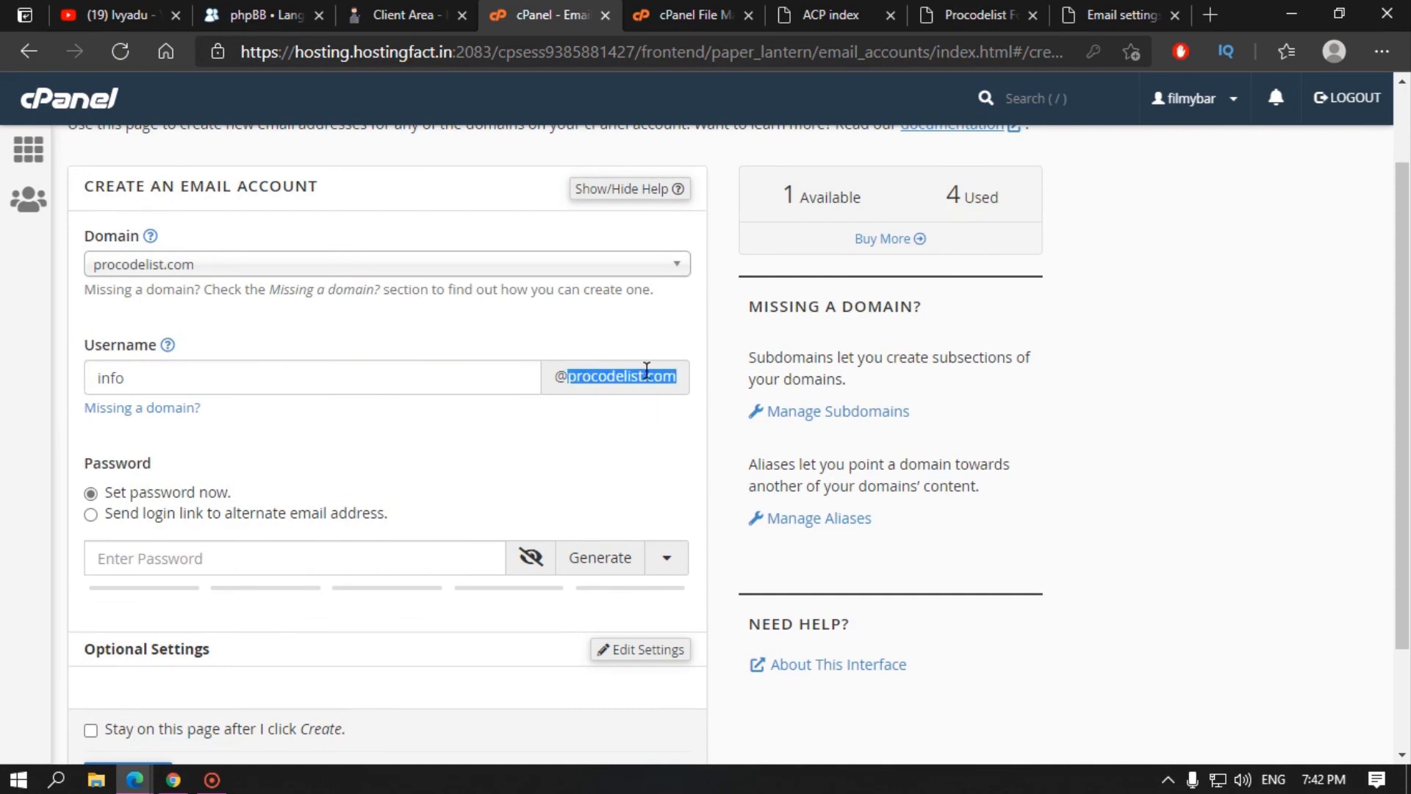
pyautogui.click(628, 388)
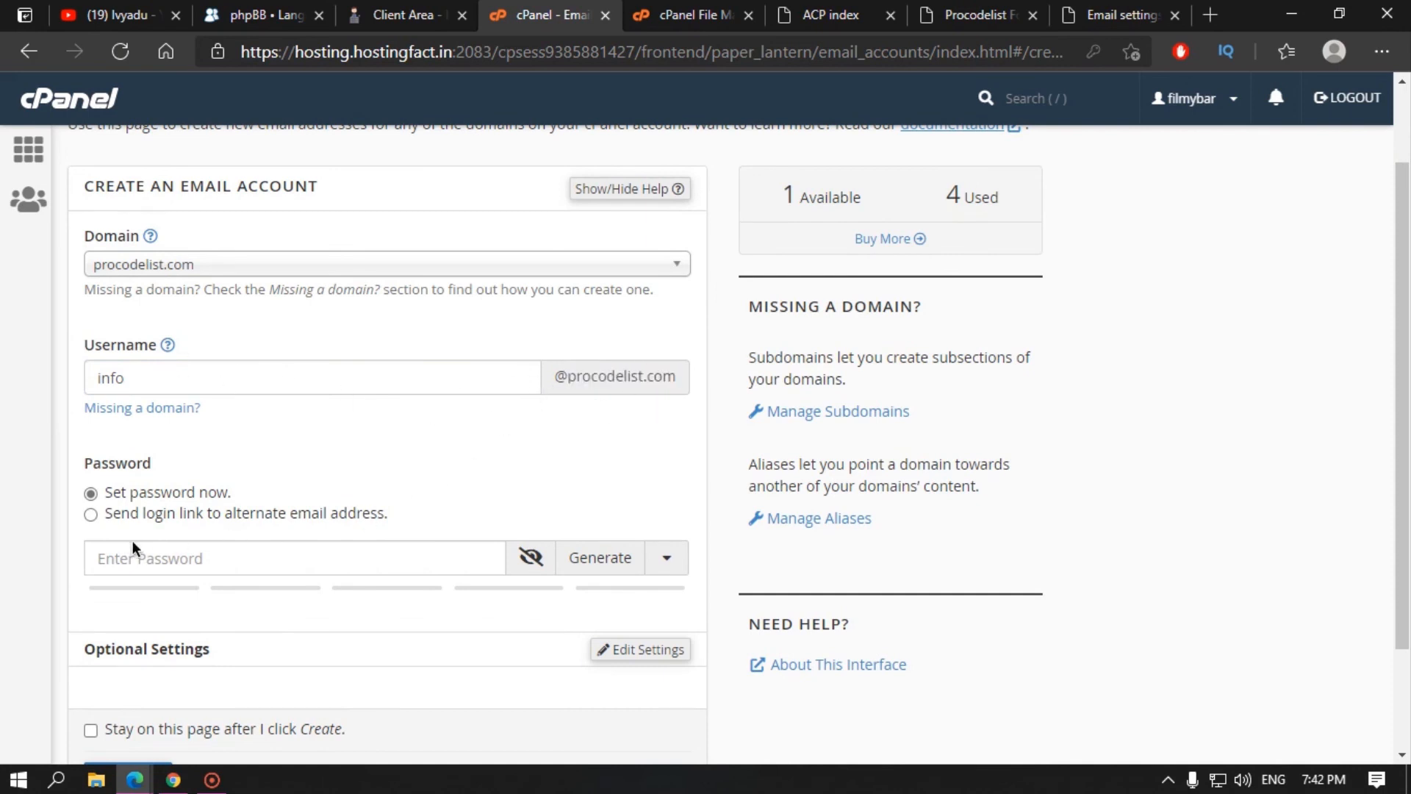
# Step: Generate a strong password for the mailbox and save a copy in Notepad
pyautogui.click(183, 550)
pyautogui.click(621, 560)
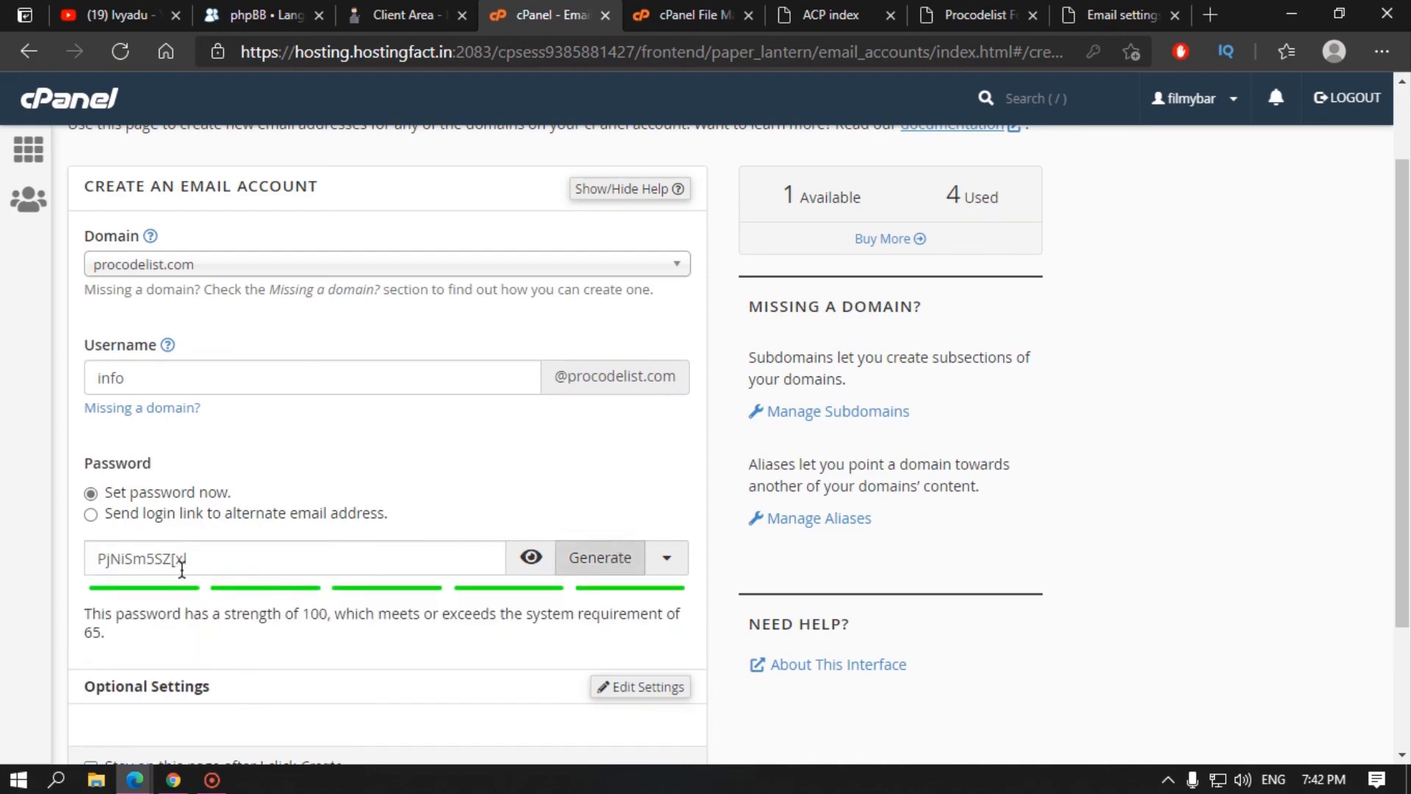
pyautogui.moveTo(182, 566); pyautogui.dragTo(59, 574)
pyautogui.hotkey('ctrl', 'c')
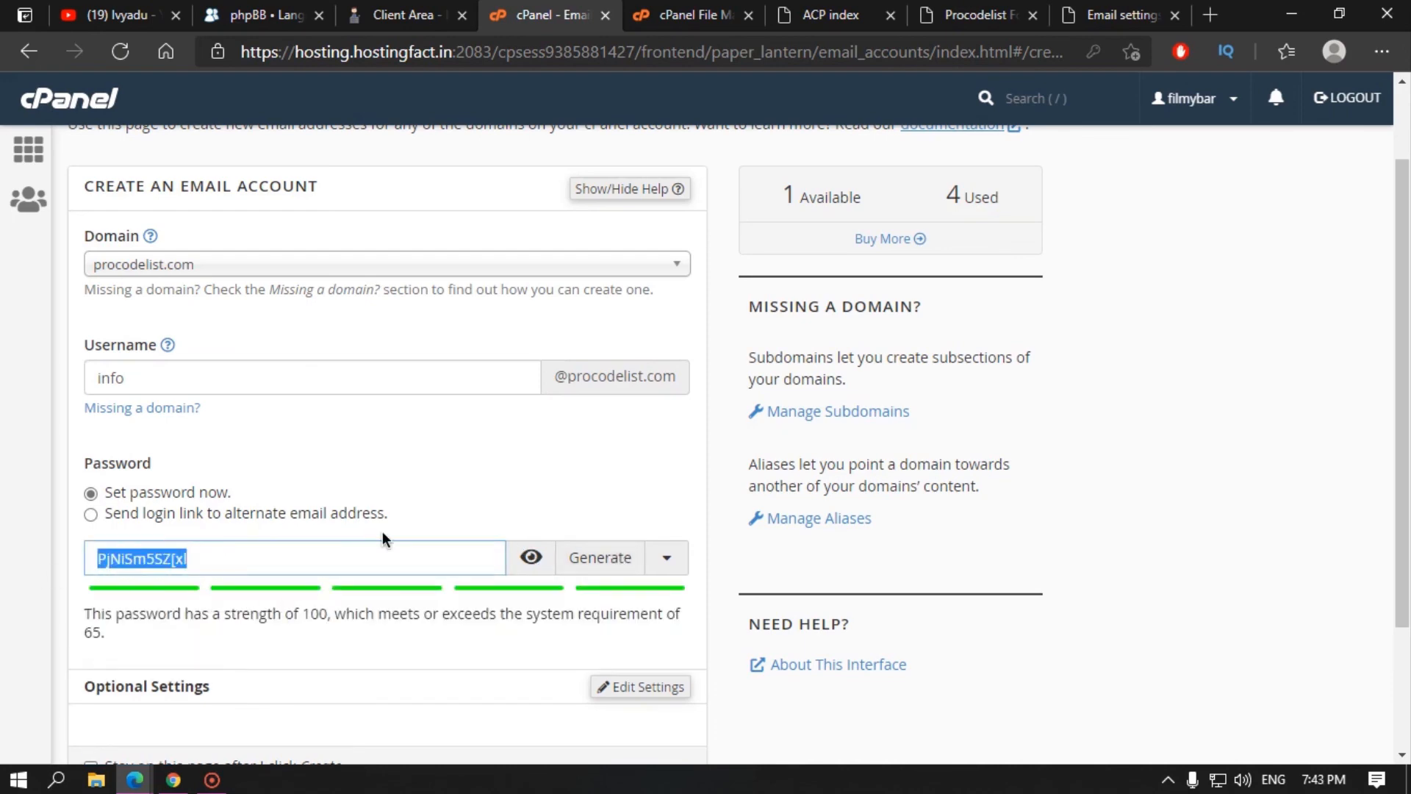
pyautogui.press('super+r')
pyautogui.press('Return')
pyautogui.hotkey('ctrl', 'v')
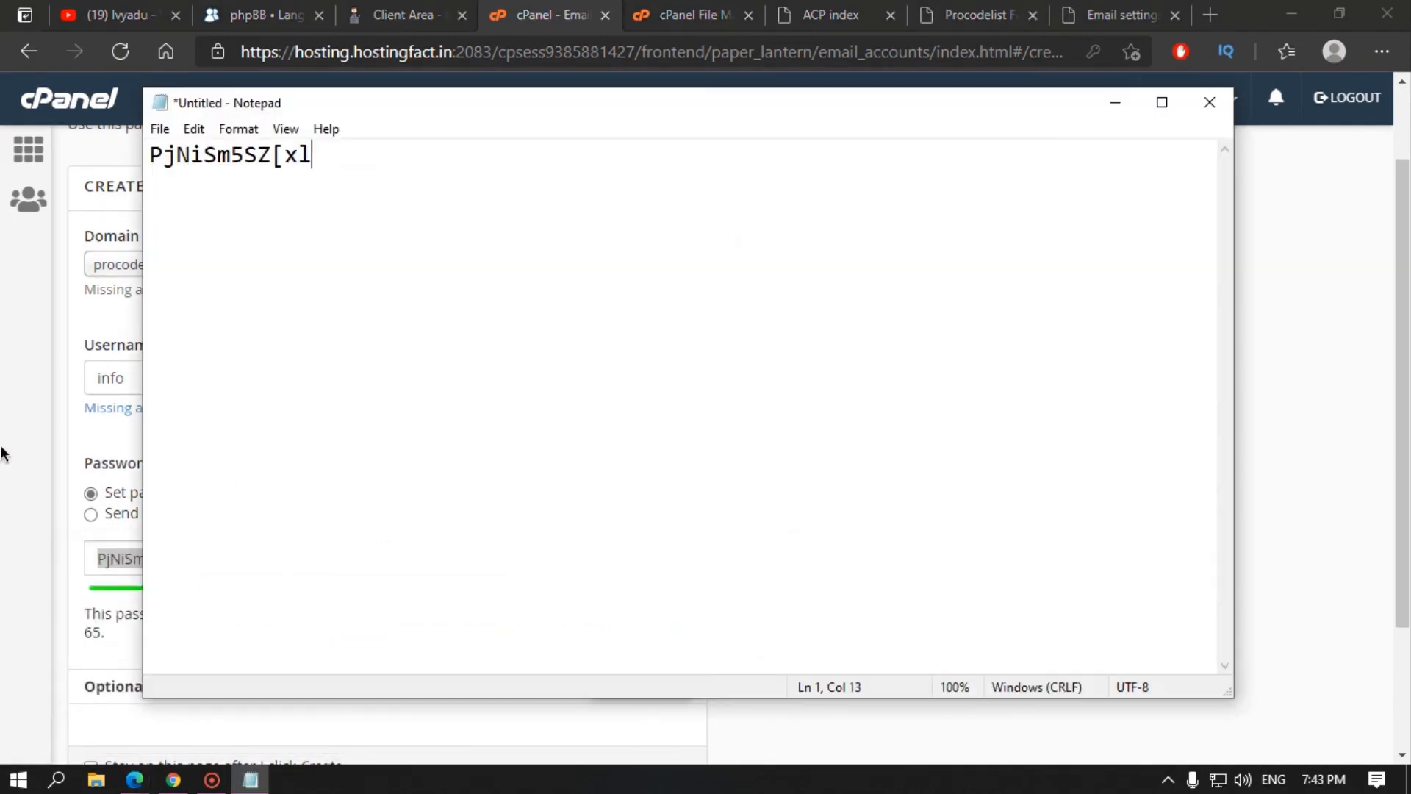
pyautogui.hotkey('alt', 'Tab')
# Step: Create the new mailbox and return to phpBB's email settings
pyautogui.scroll(-3, 300, 621)
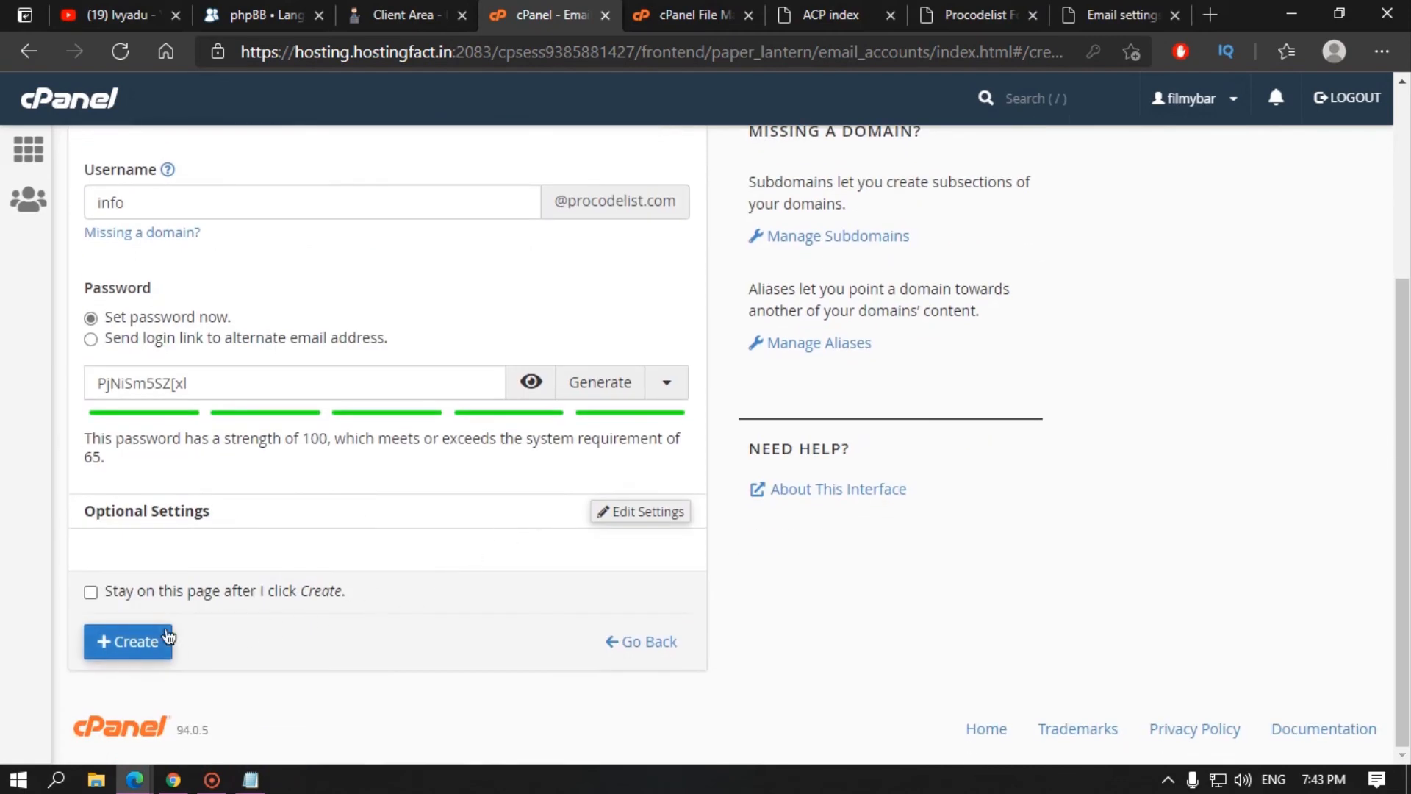
pyautogui.click(168, 641)
pyautogui.scroll(-2, 197, 542)
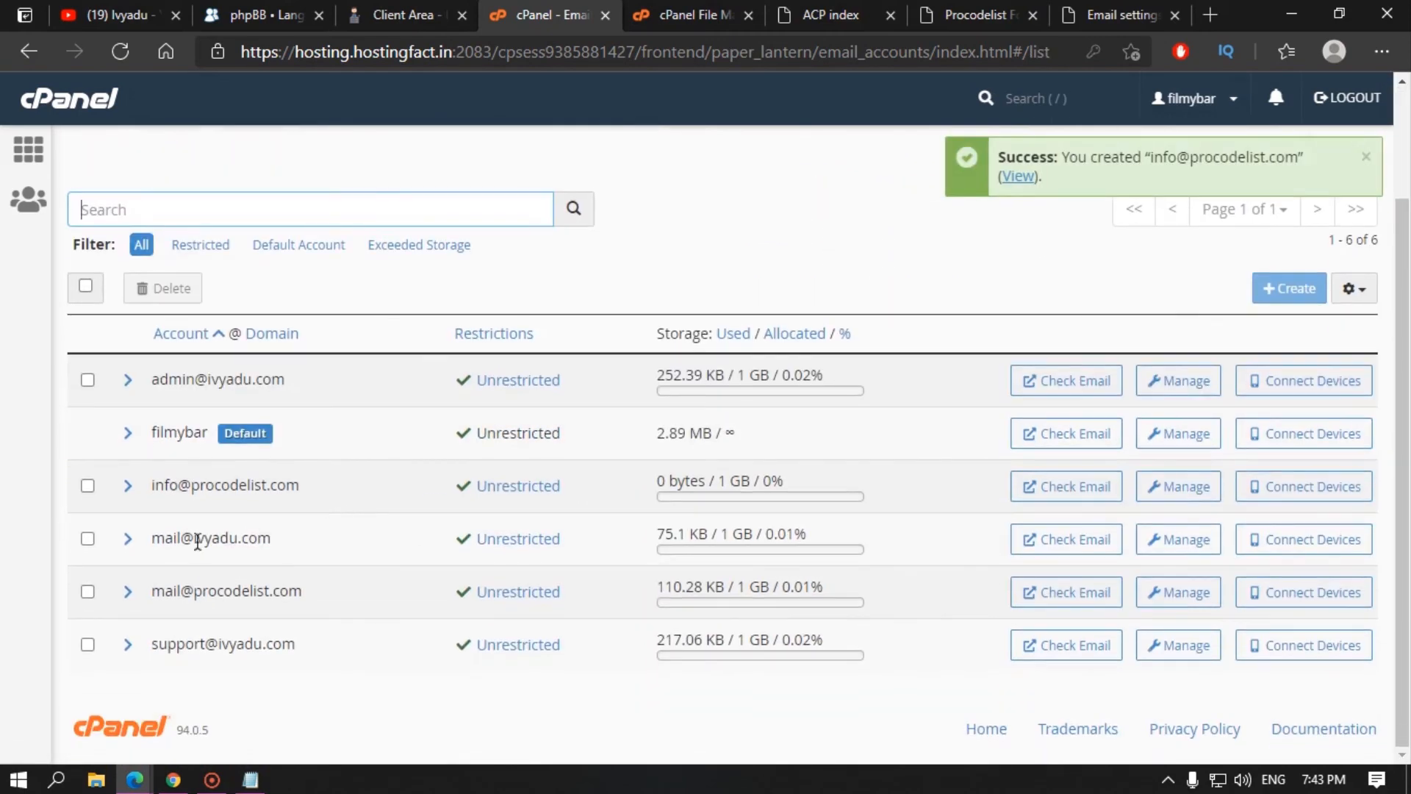
pyautogui.click(1117, 14)
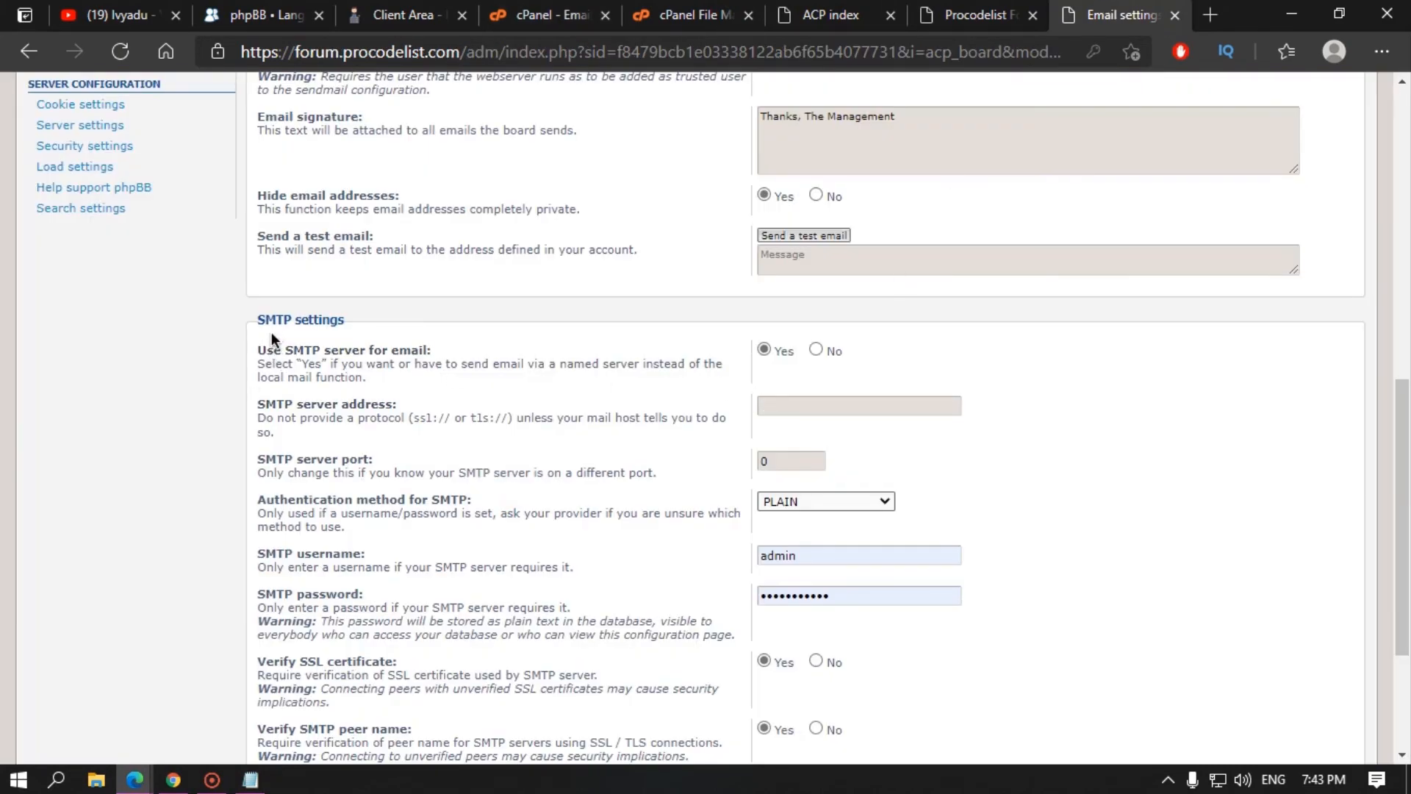
# Step: Go back to cPanel's Email Accounts list and find the info mailbox
pyautogui.click(1007, 10)
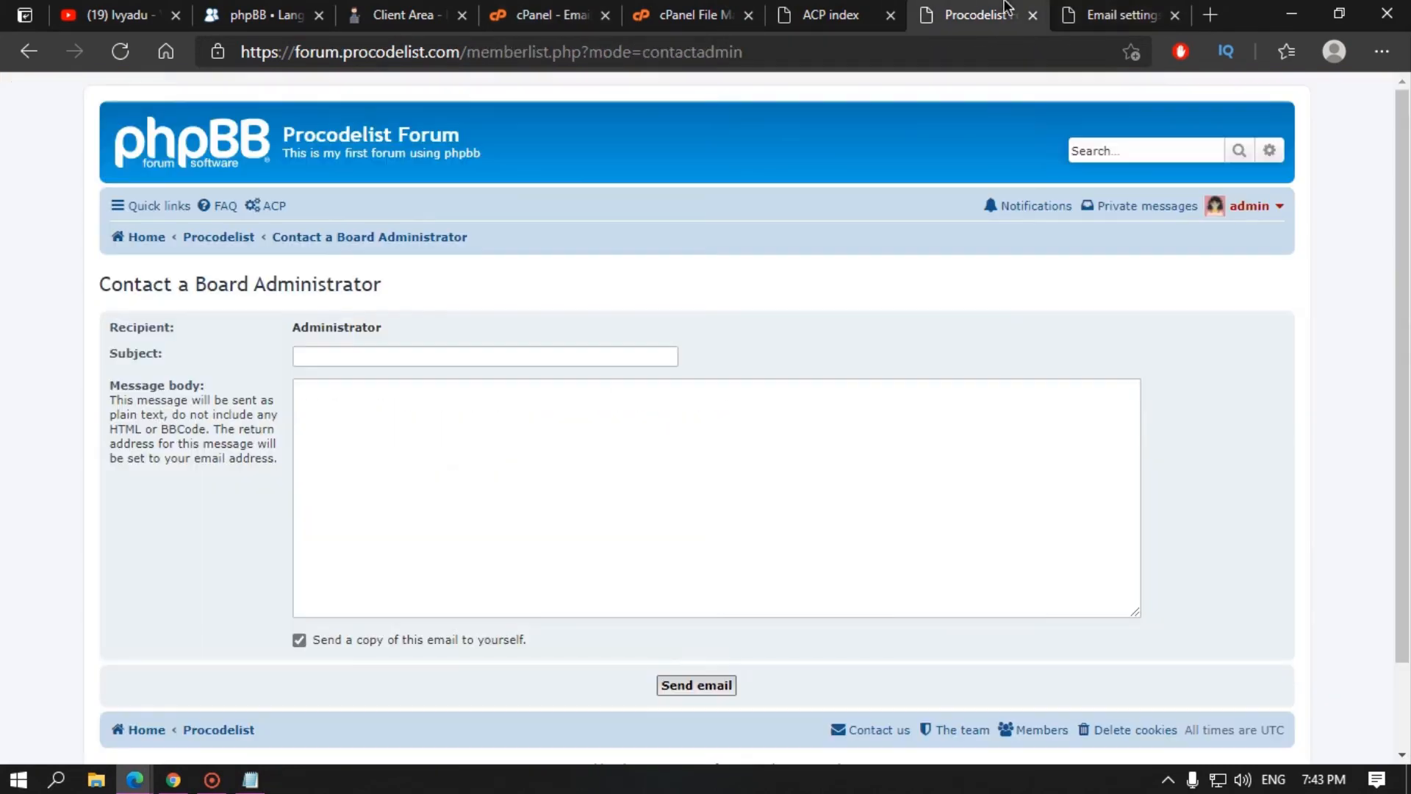
pyautogui.click(838, 12)
pyautogui.click(687, 11)
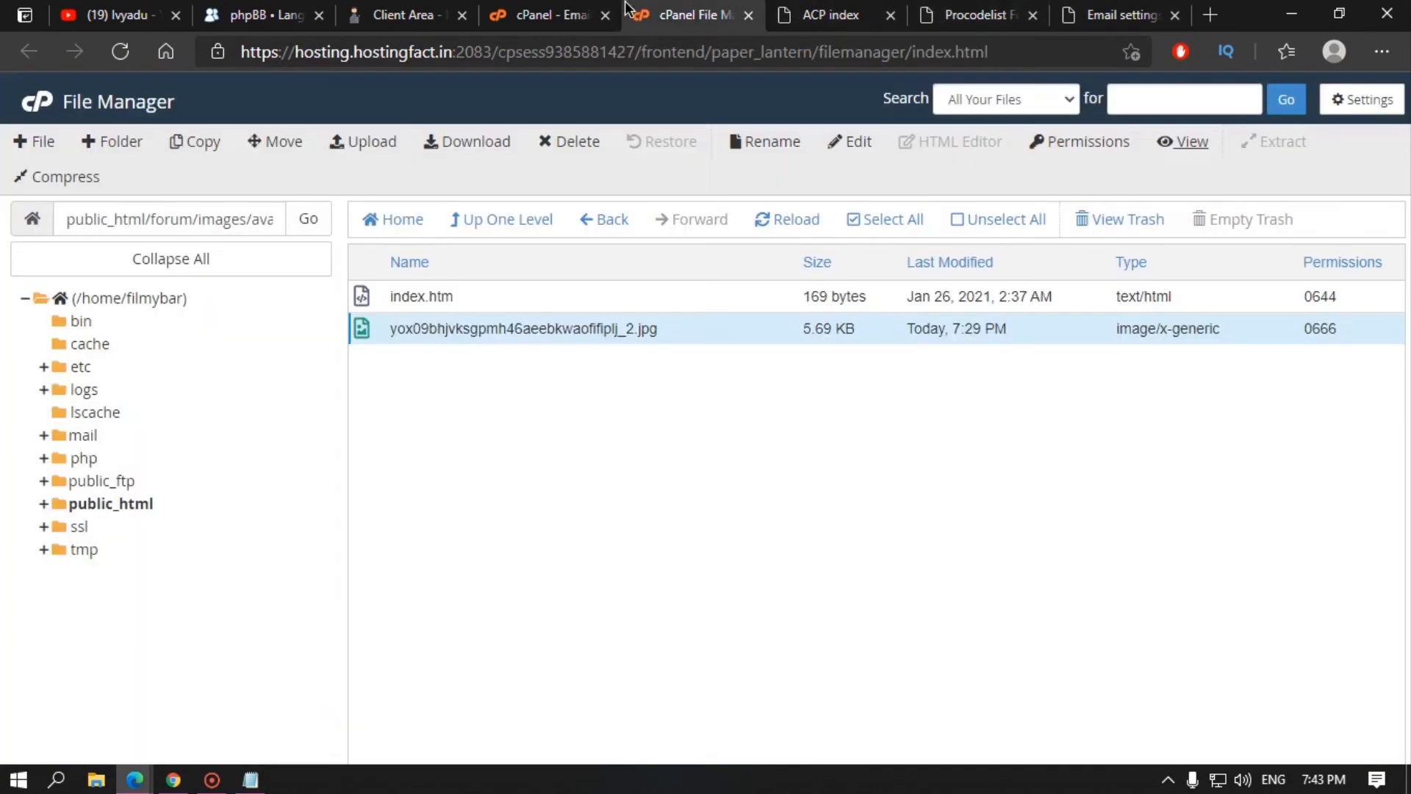
pyautogui.click(527, 5)
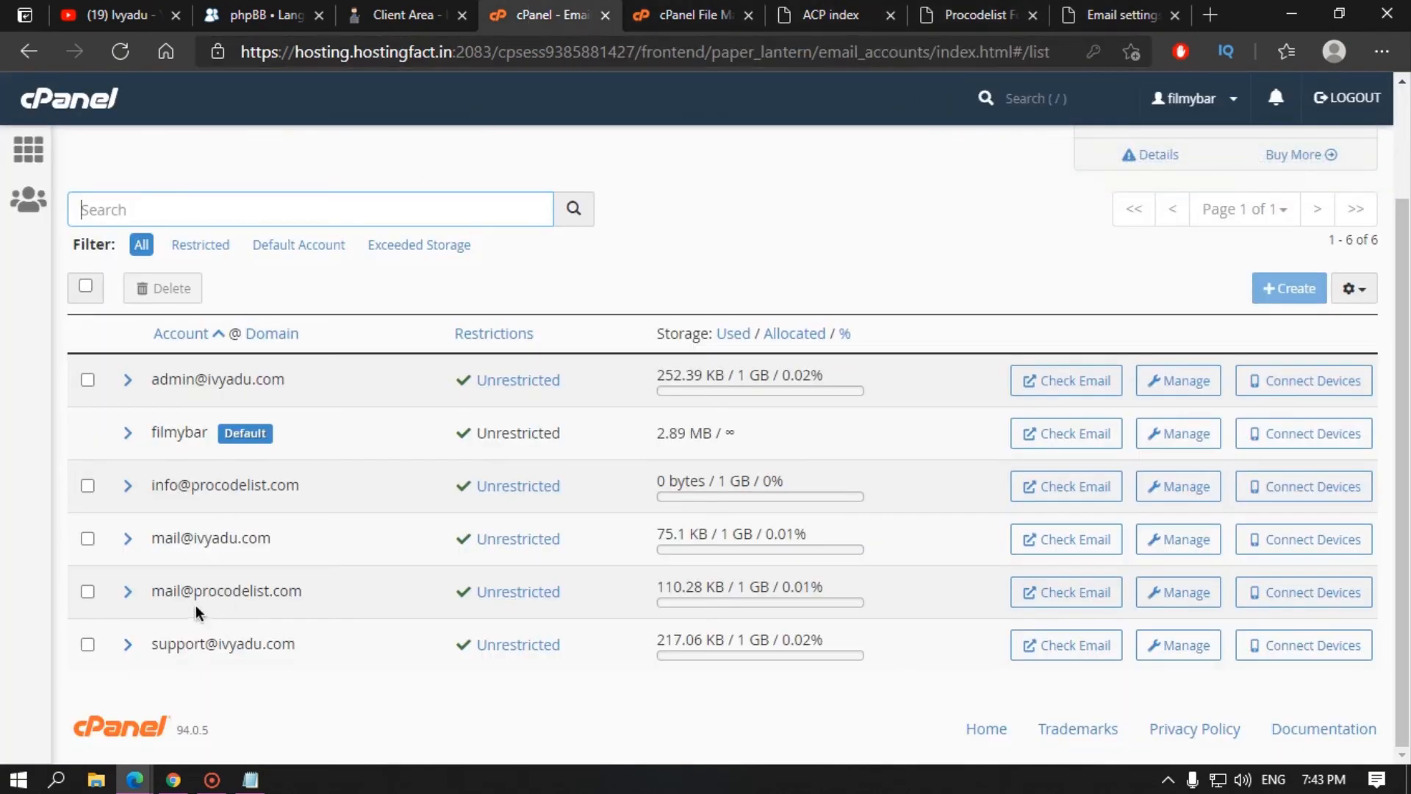
pyautogui.moveTo(152, 591); pyautogui.dragTo(305, 597)
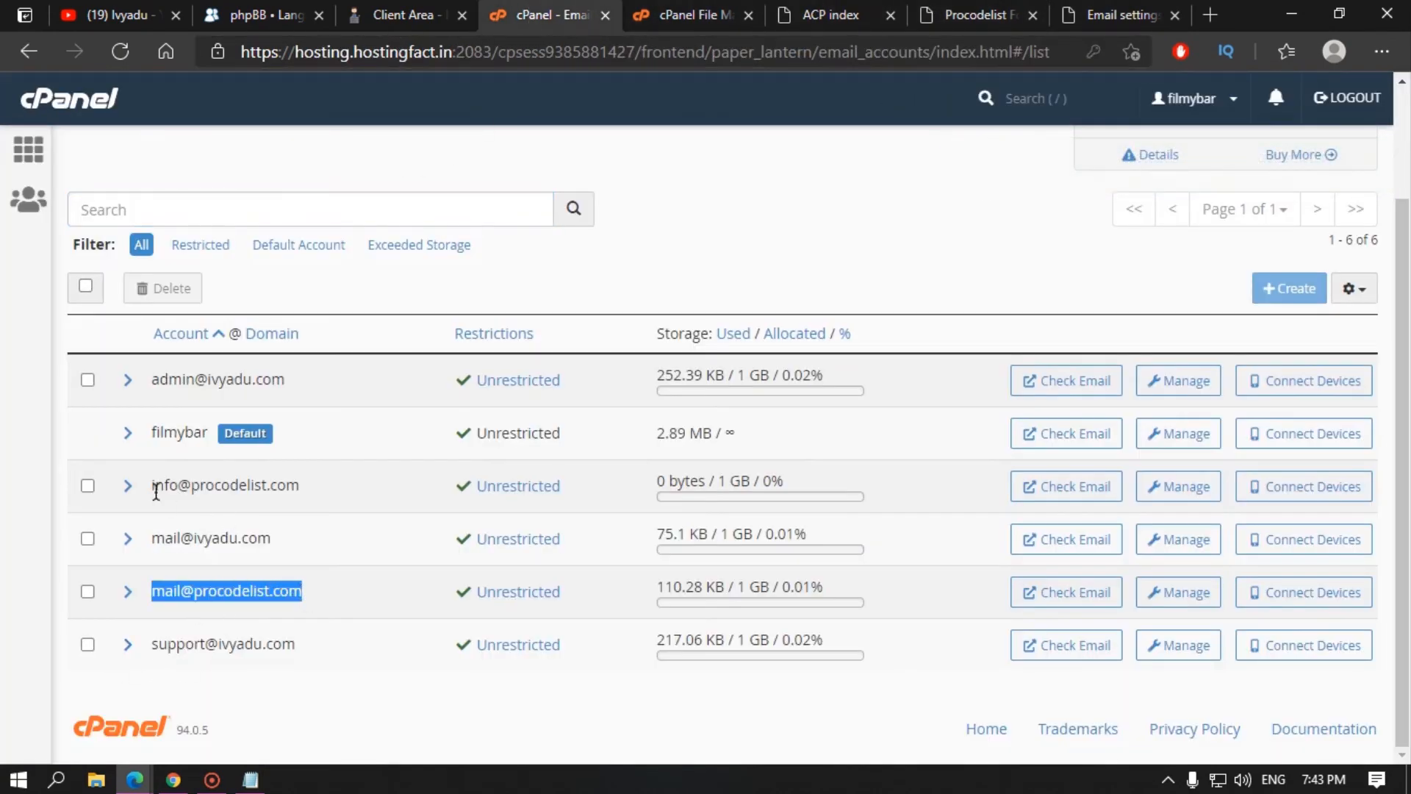
pyautogui.moveTo(155, 485); pyautogui.dragTo(345, 488)
pyautogui.click(340, 489)
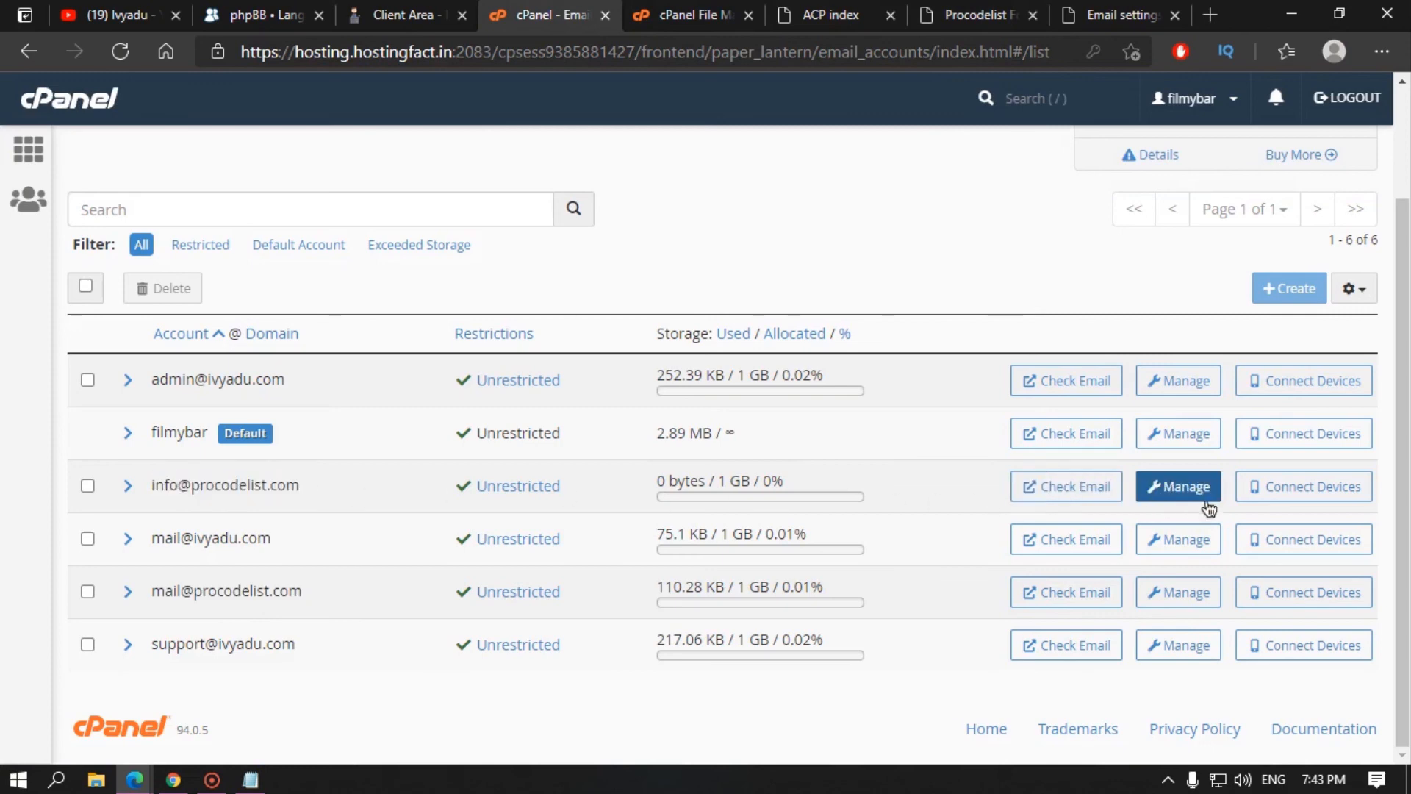
# Step: From the info mailbox's Connect Devices page, copy incoming server mail.procodelist.com, then return to phpBB
pyautogui.click(1339, 494)
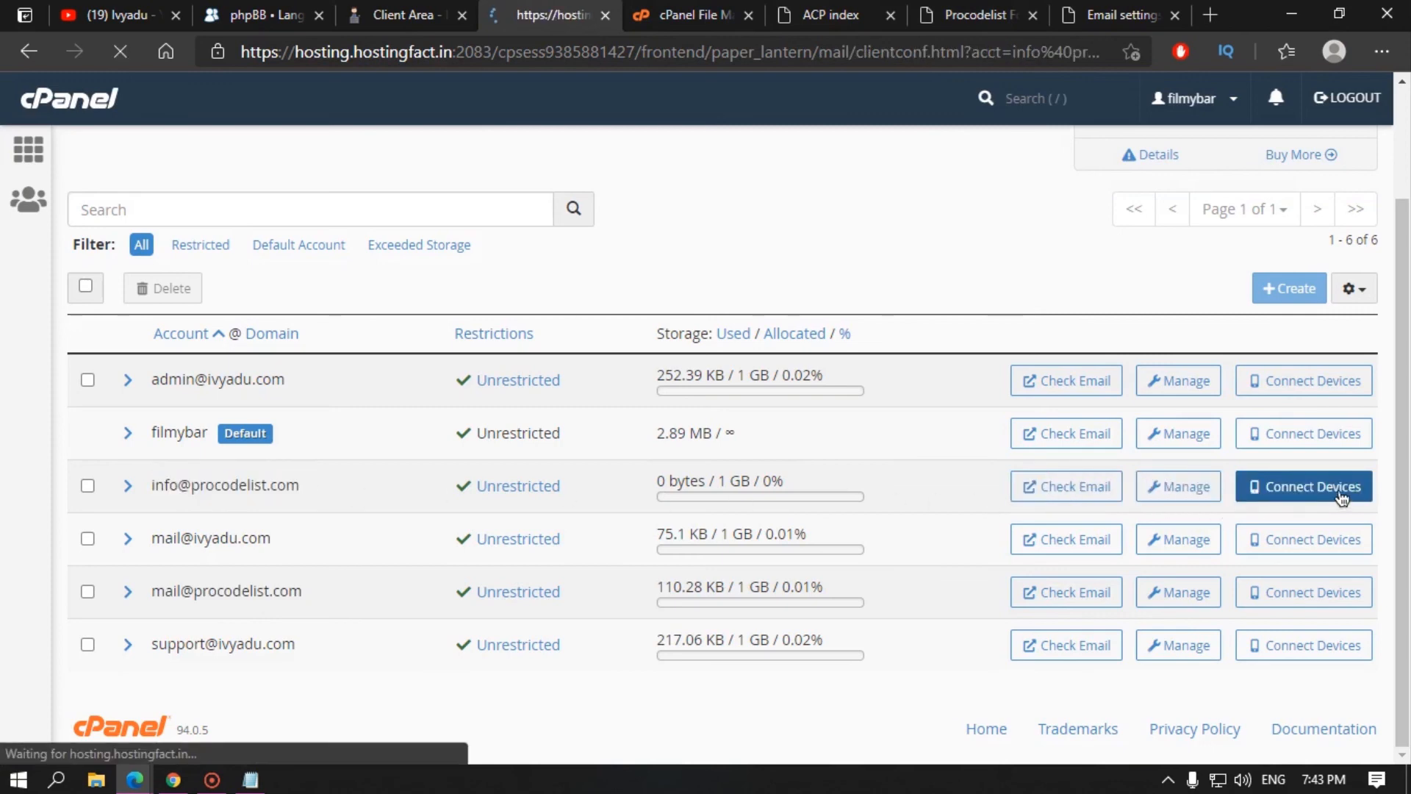
pyautogui.scroll(-8, 883, 499)
pyautogui.scroll(3, 897, 452)
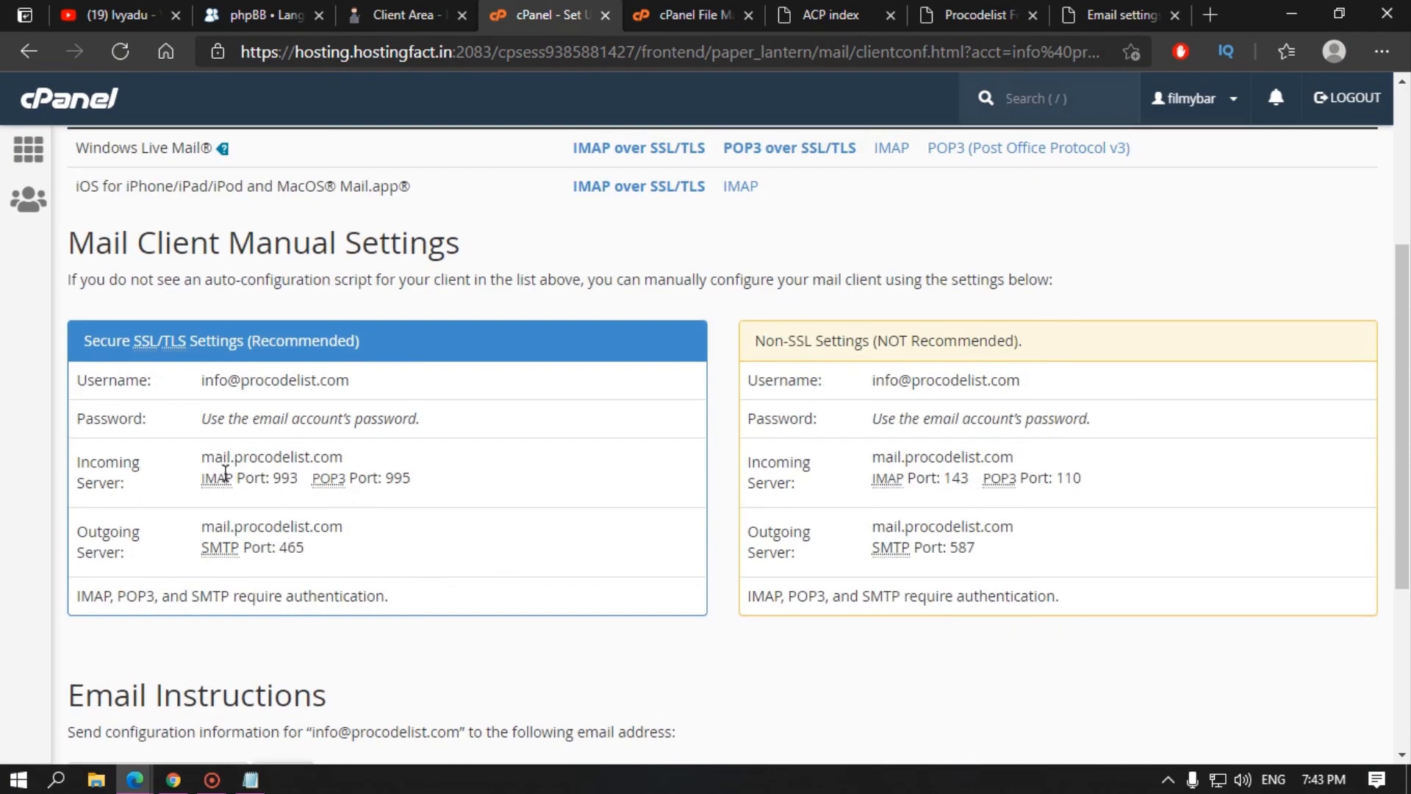
pyautogui.moveTo(207, 462); pyautogui.dragTo(375, 460)
pyautogui.hotkey('ctrl', 'c')
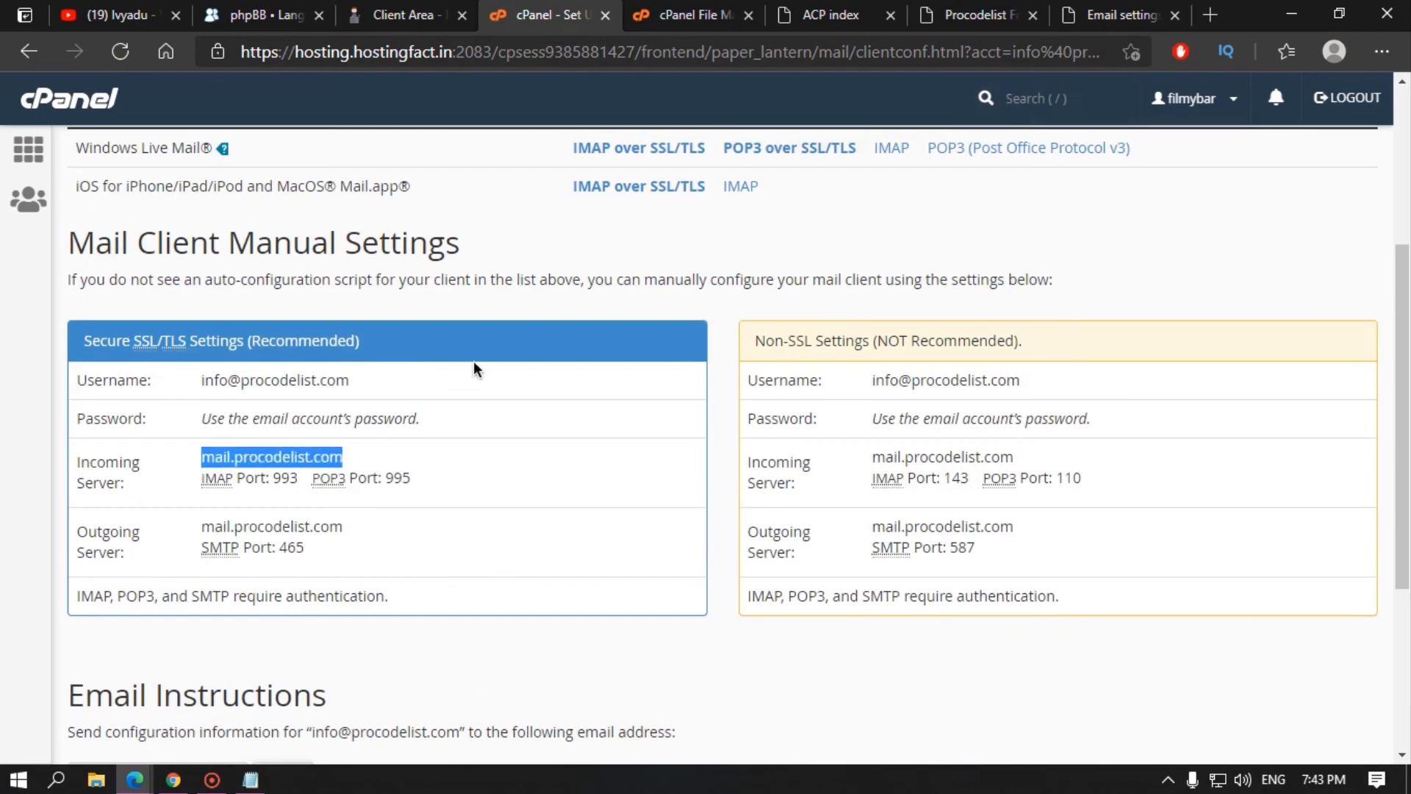
pyautogui.click(985, 13)
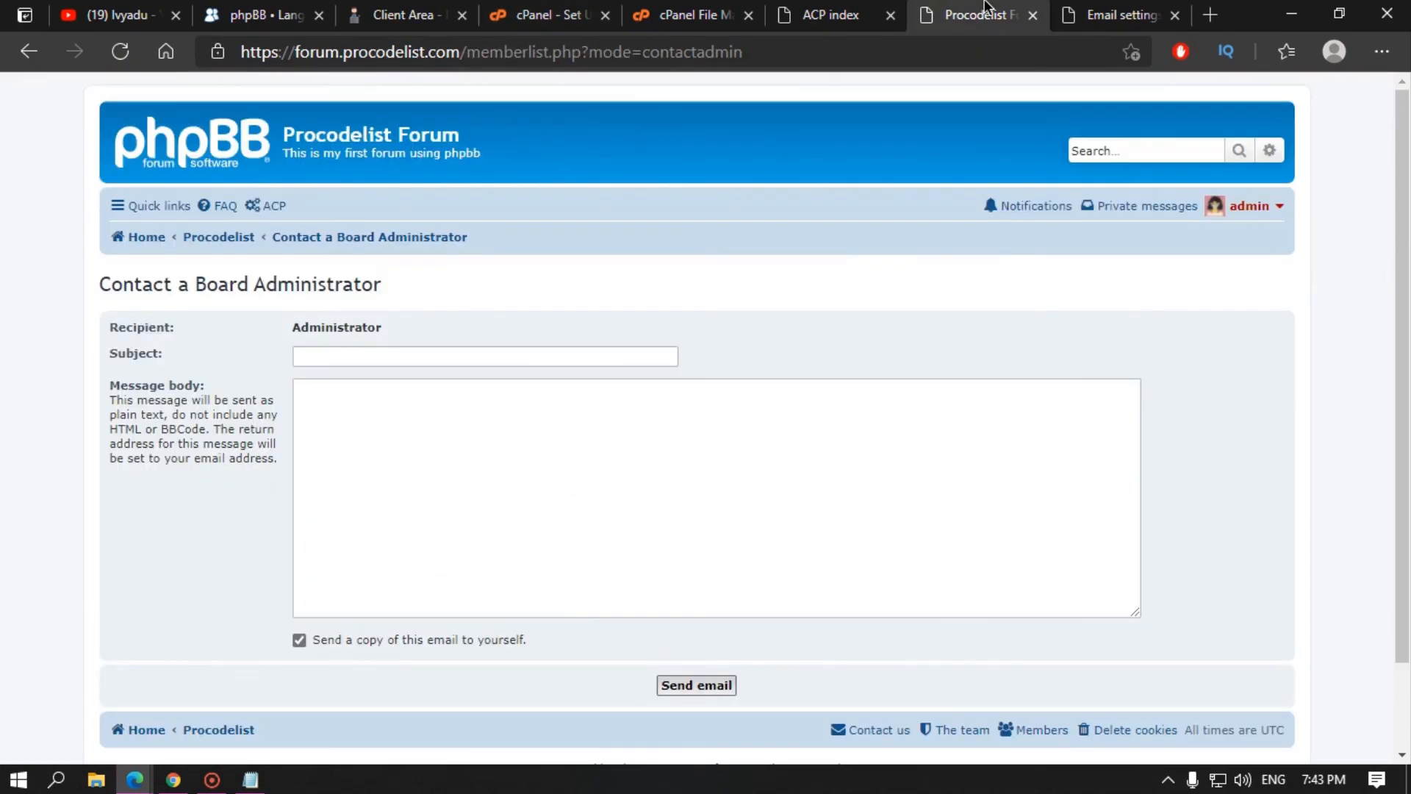
pyautogui.click(844, 10)
pyautogui.click(684, 15)
pyautogui.click(1117, 15)
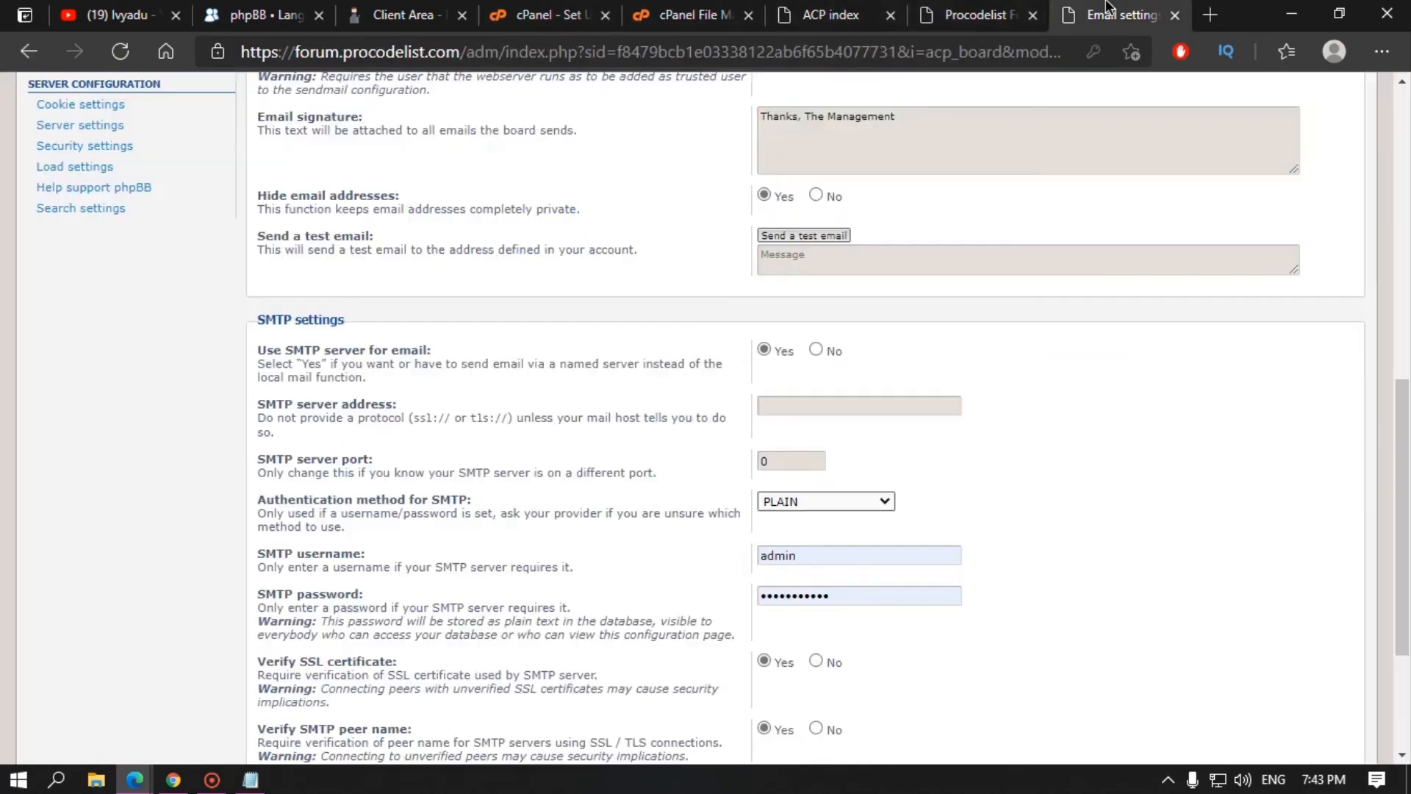
# Step: Paste mail.procodelist.com as SMTP server address and copy the info mailbox username from cPanel
pyautogui.click(809, 406)
pyautogui.hotkey('ctrl', 'v')
pyautogui.click(824, 15)
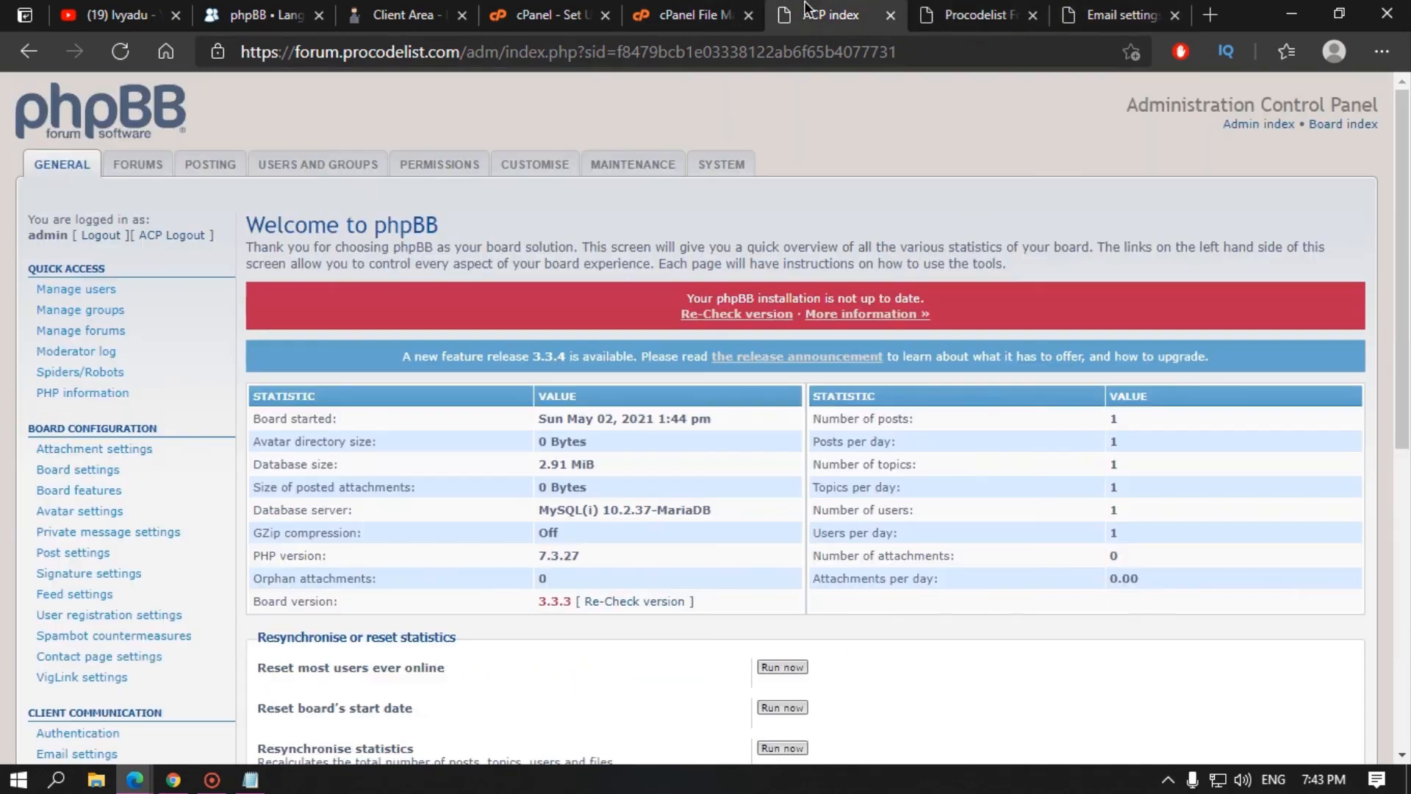
pyautogui.click(691, 14)
pyautogui.click(544, 15)
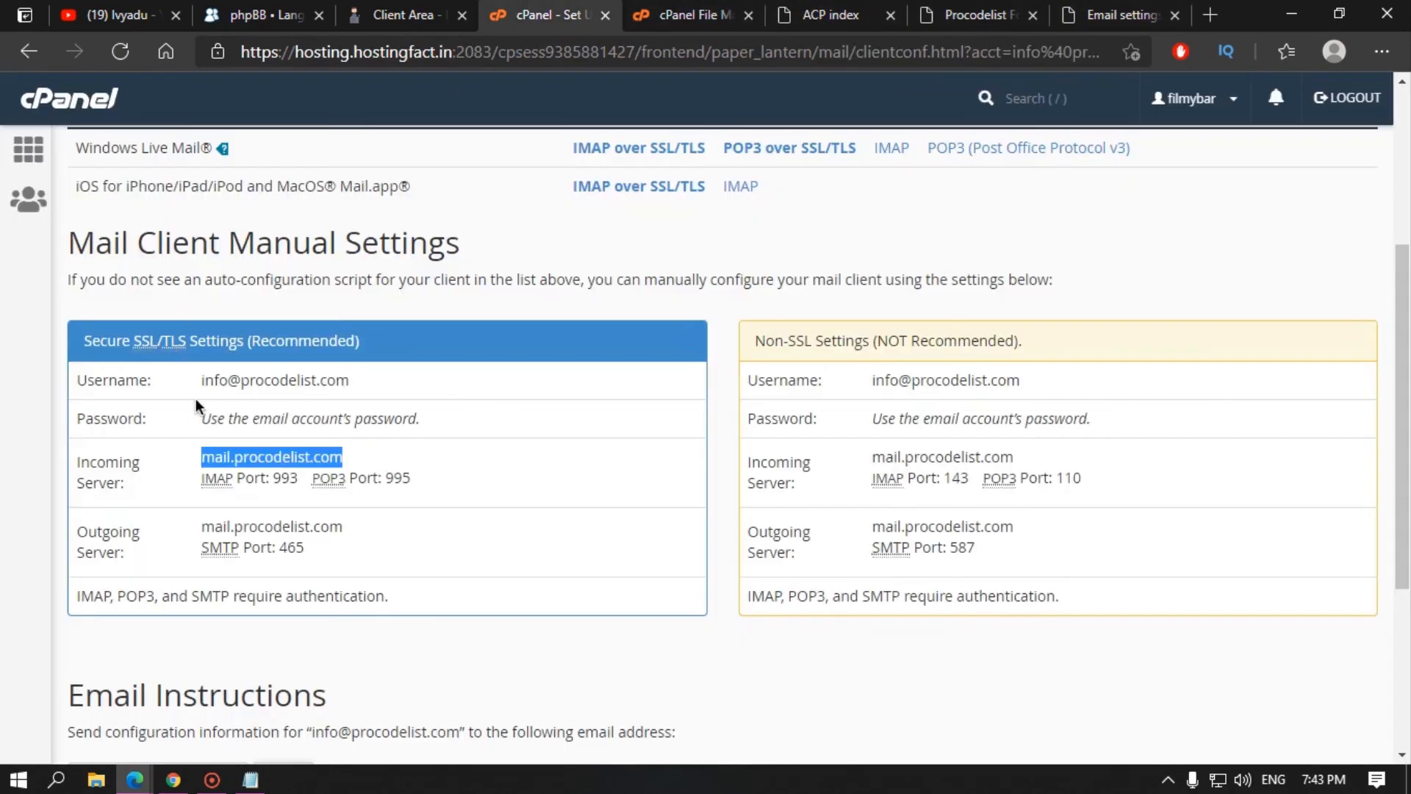
pyautogui.moveTo(186, 388); pyautogui.dragTo(397, 388)
pyautogui.hotkey('ctrl', 'c')
# Step: Replace the SMTP username admin with the info mailbox address, removing a stray leading space
pyautogui.click(1087, 15)
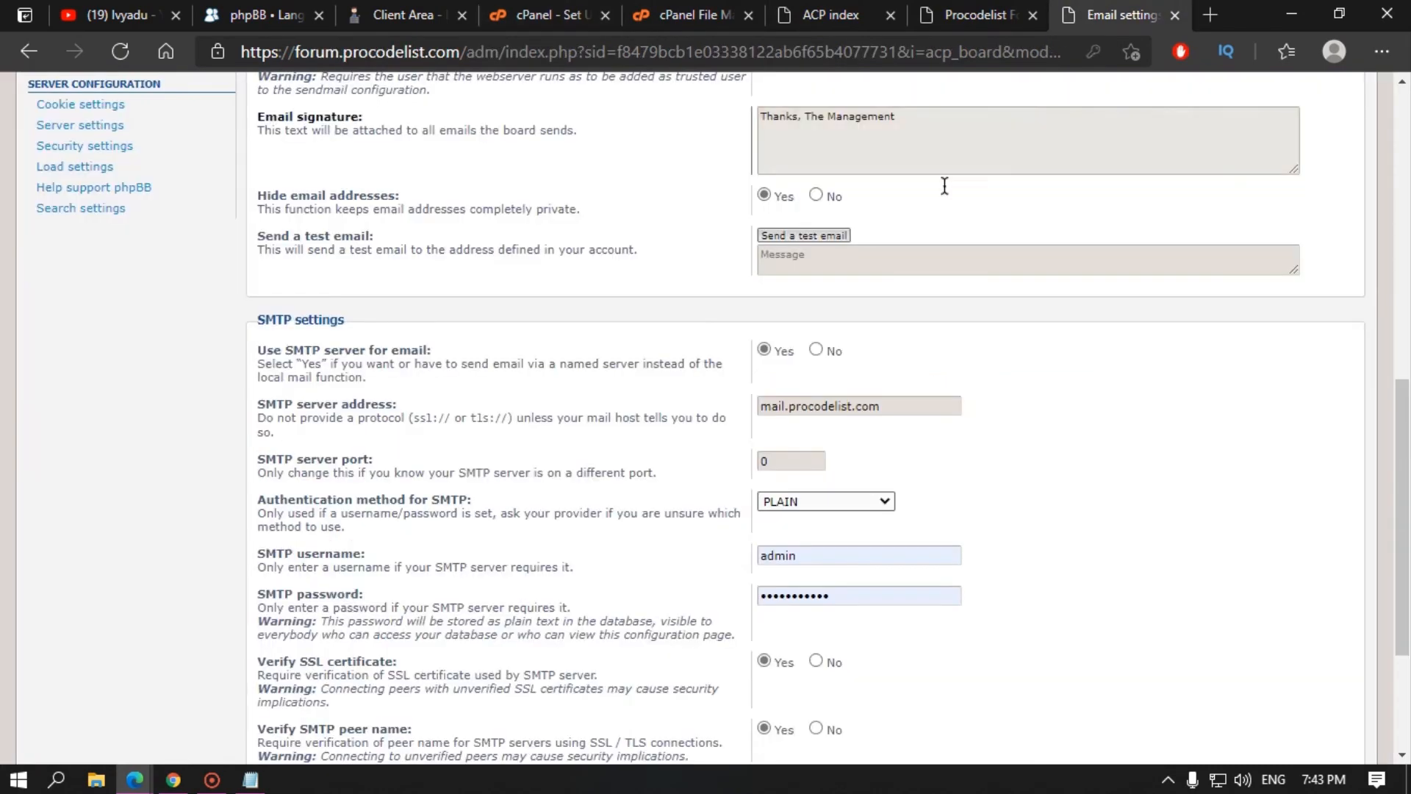
pyautogui.scroll(-3, 878, 519)
pyautogui.doubleClick(794, 348)
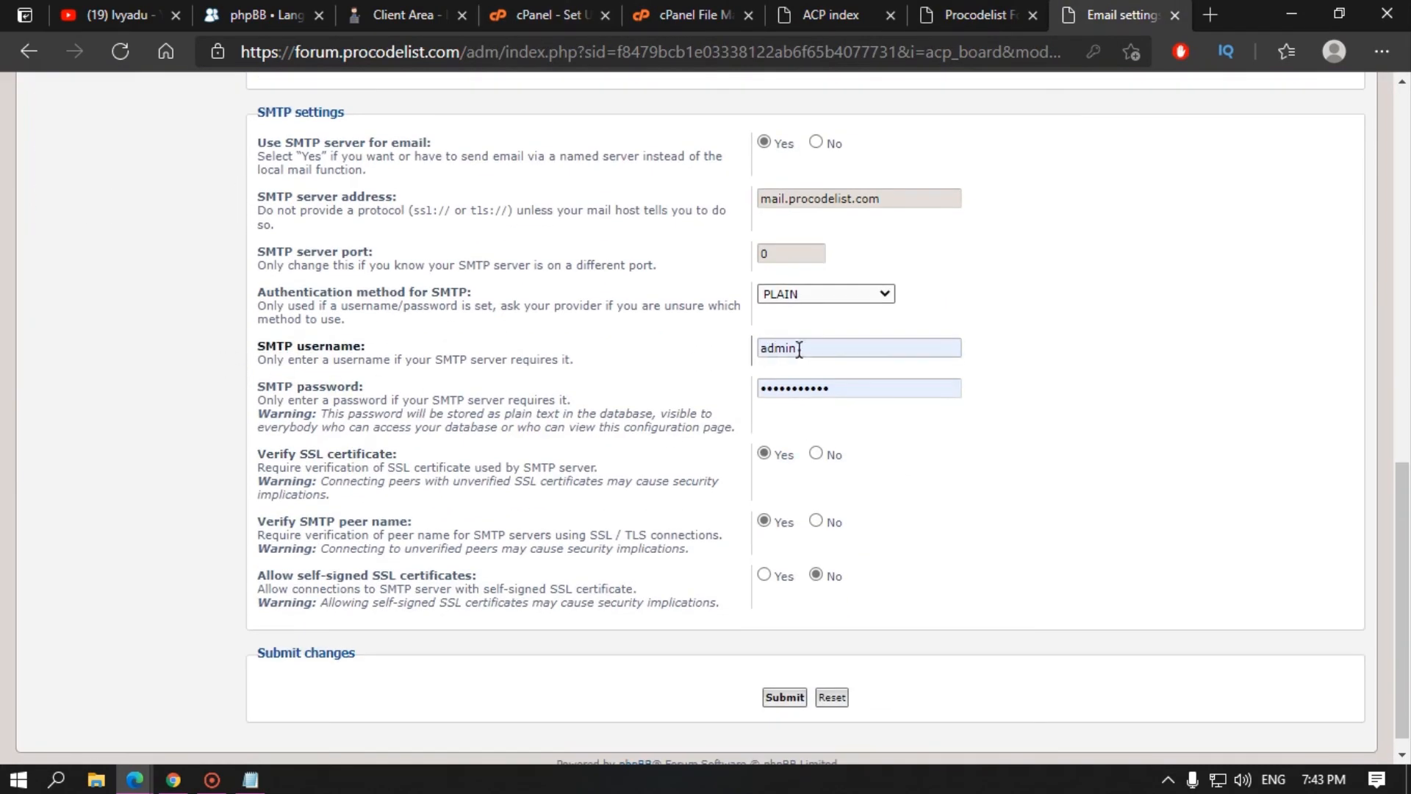
pyautogui.hotkey('ctrl', 'v')
pyautogui.click(797, 350)
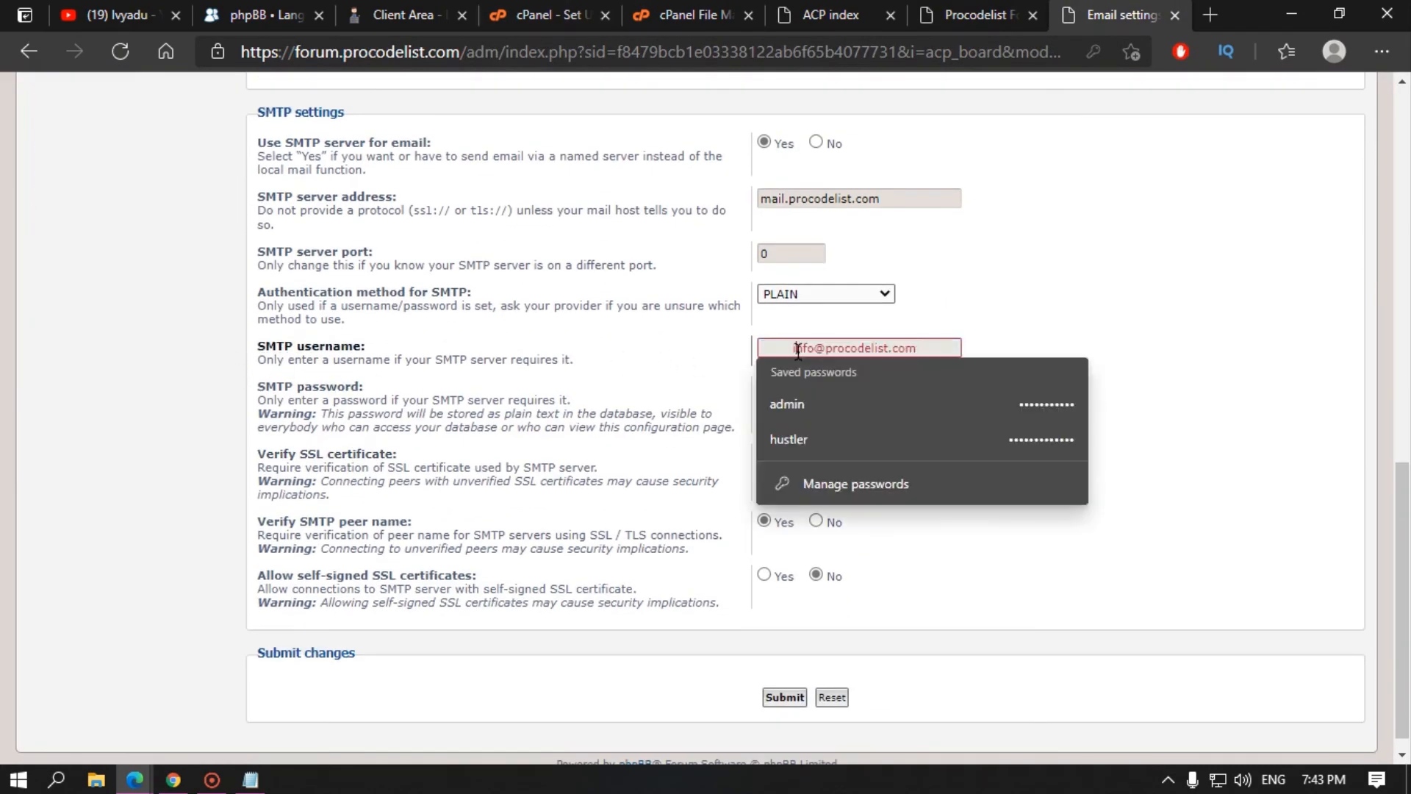
pyautogui.doubleClick(791, 349)
pyautogui.press('BackSpace')
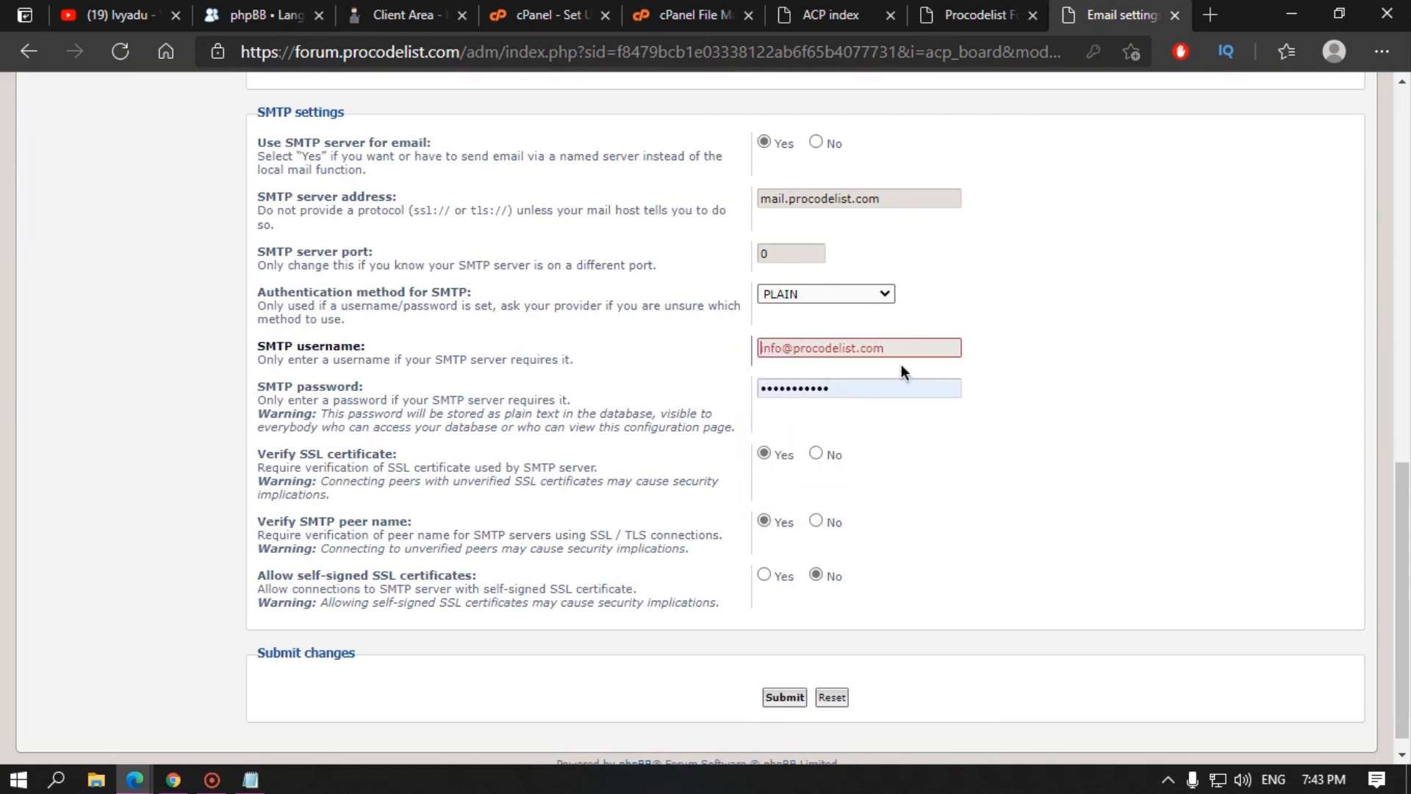
pyautogui.click(919, 347)
pyautogui.click(622, 350)
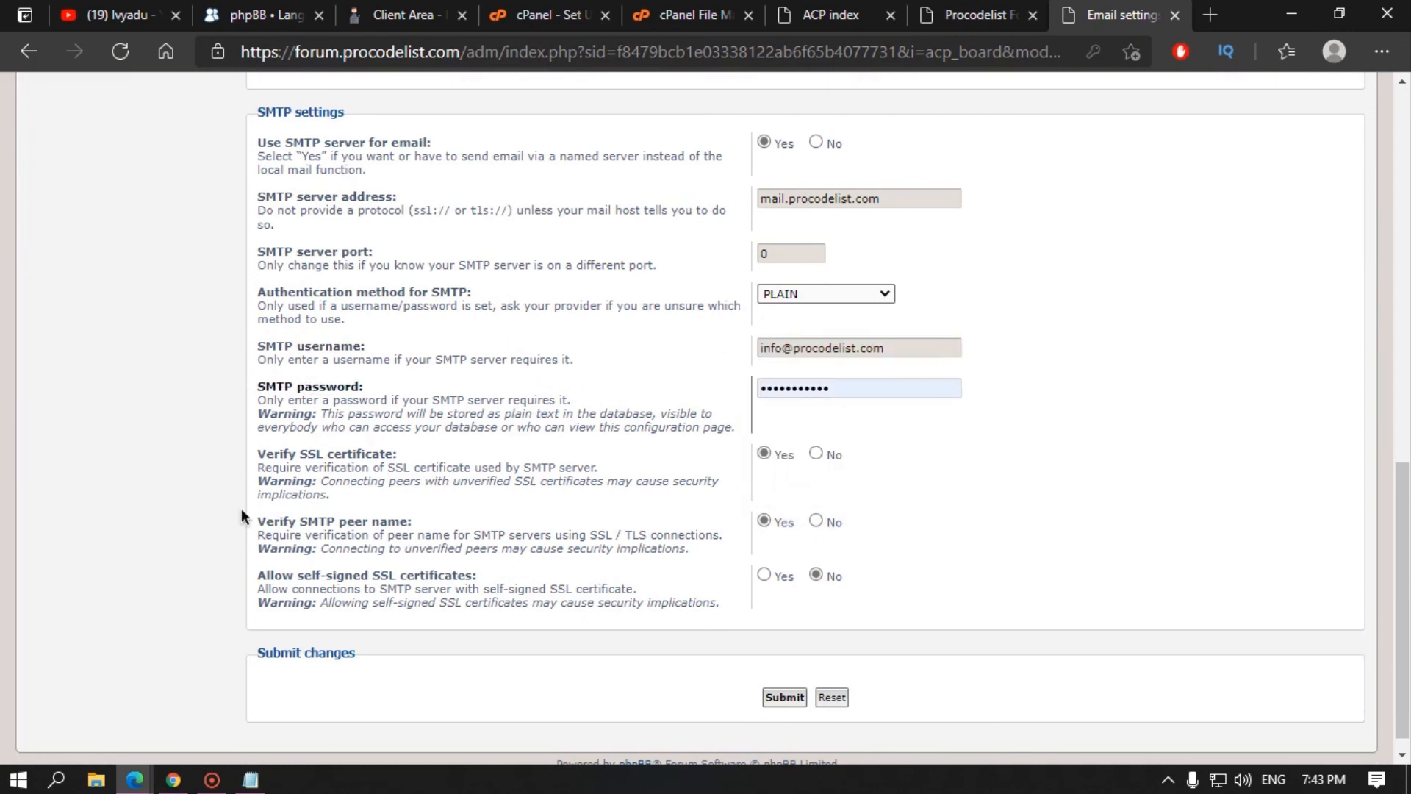
# Step: Copy the mailbox password from Notepad into the SMTP password field
pyautogui.click(250, 779)
pyautogui.moveTo(367, 155); pyautogui.dragTo(5, 165)
pyautogui.click(1115, 103)
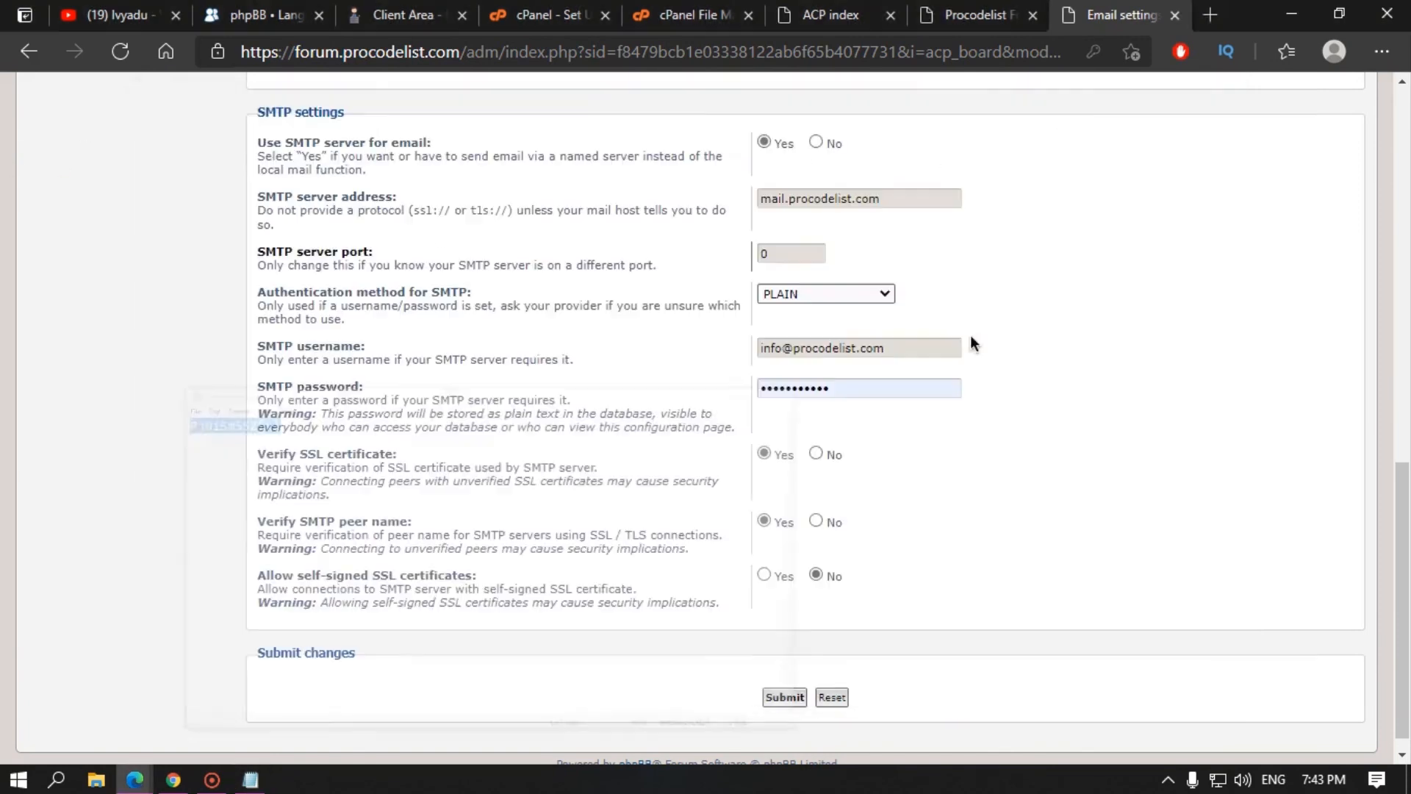
pyautogui.click(872, 385)
pyautogui.hotkey('ctrl', 'a')
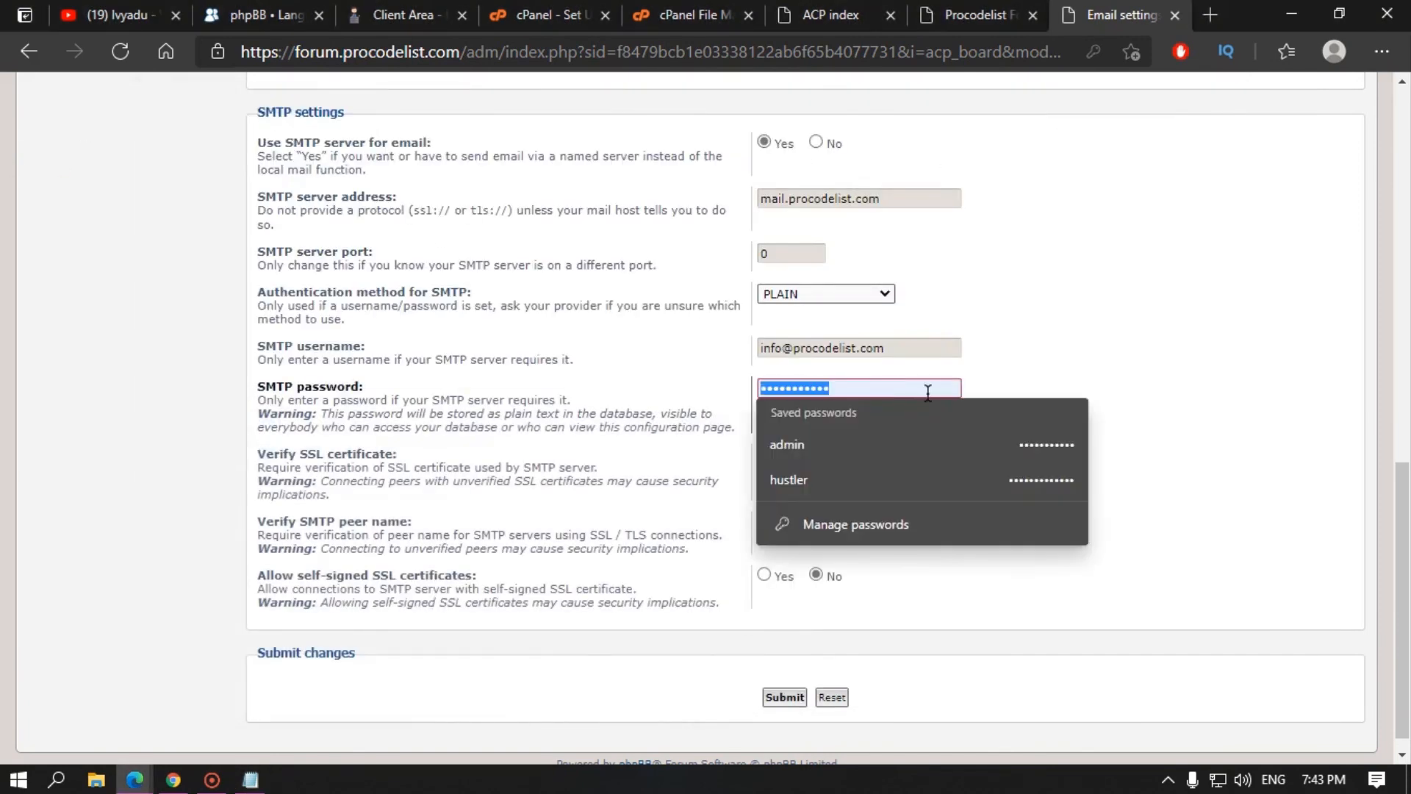
pyautogui.hotkey('ctrl', 'v')
pyautogui.click(1055, 385)
pyautogui.scroll(1, 1049, 306)
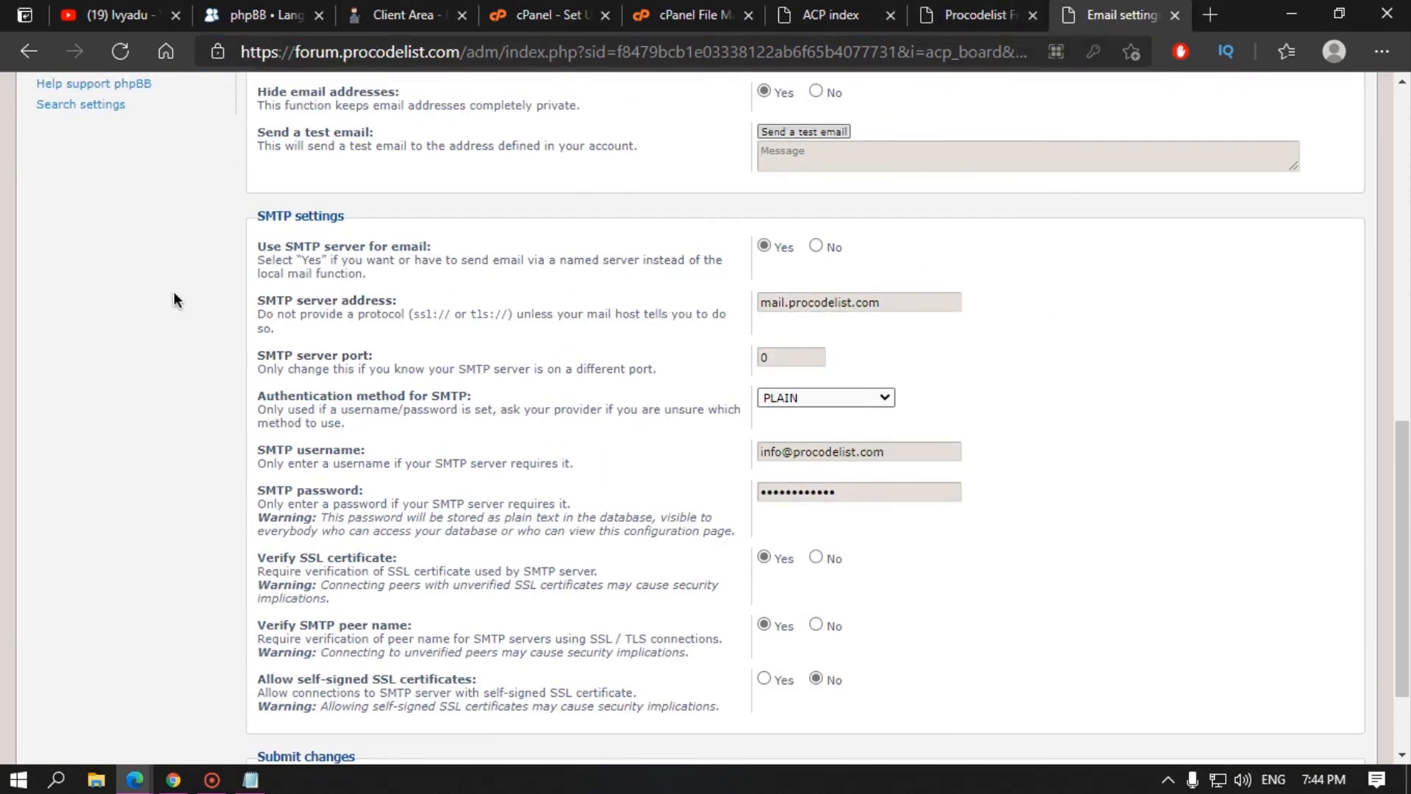
pyautogui.click(983, 9)
# Step: Copy outgoing port 465 from cPanel into phpBB's SMTP server port
pyautogui.click(838, 15)
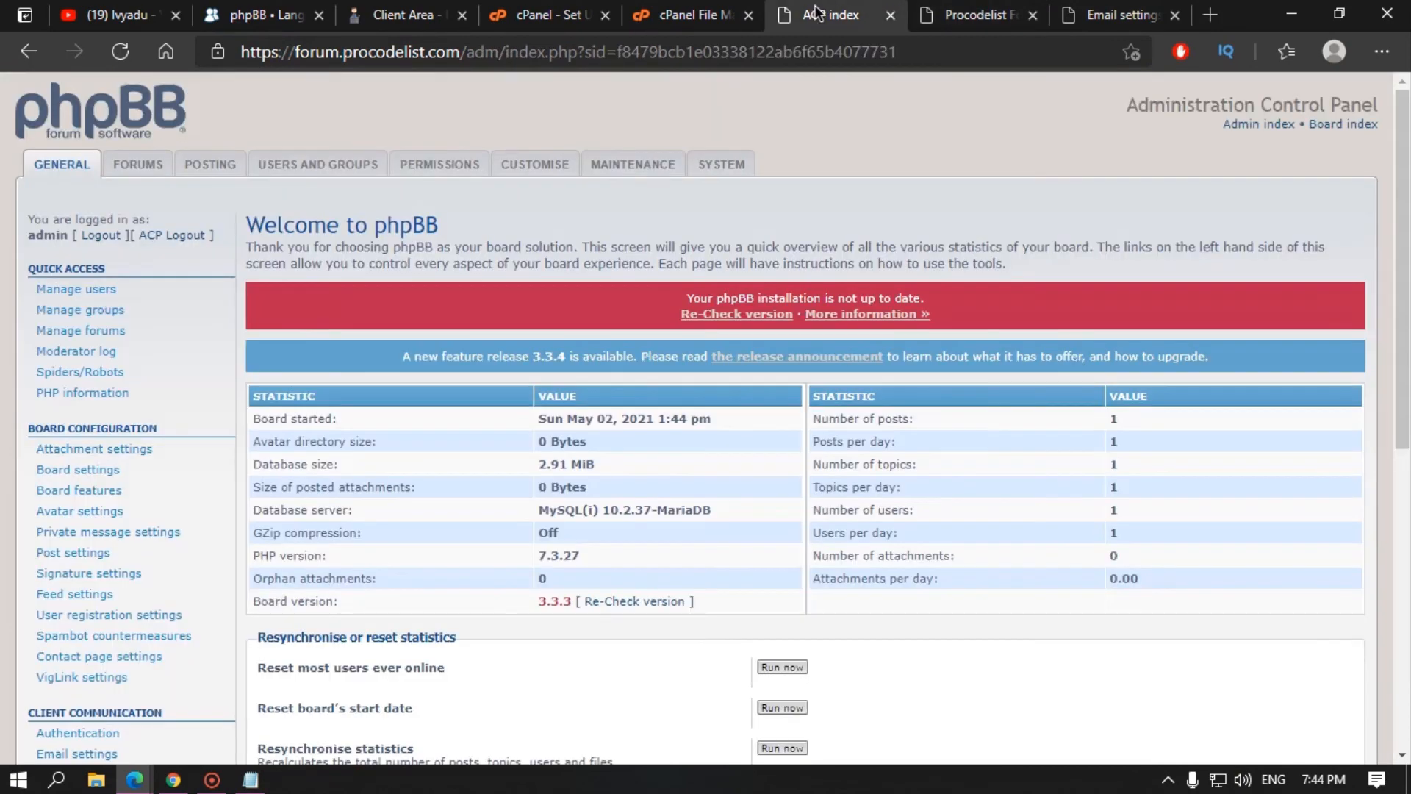
pyautogui.click(691, 16)
pyautogui.click(553, 14)
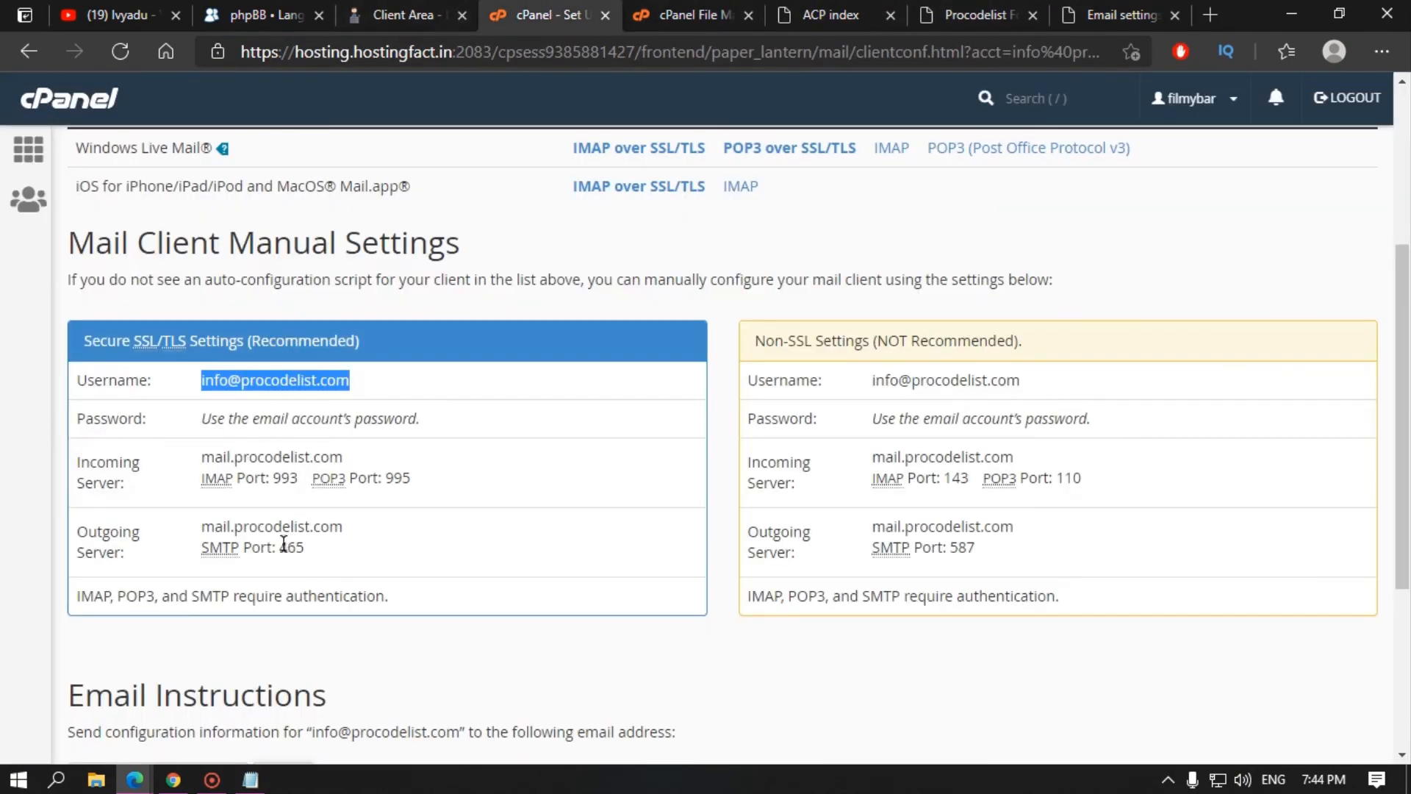
pyautogui.doubleClick(290, 546)
pyautogui.hotkey('ctrl', 'c')
pyautogui.click(1118, 14)
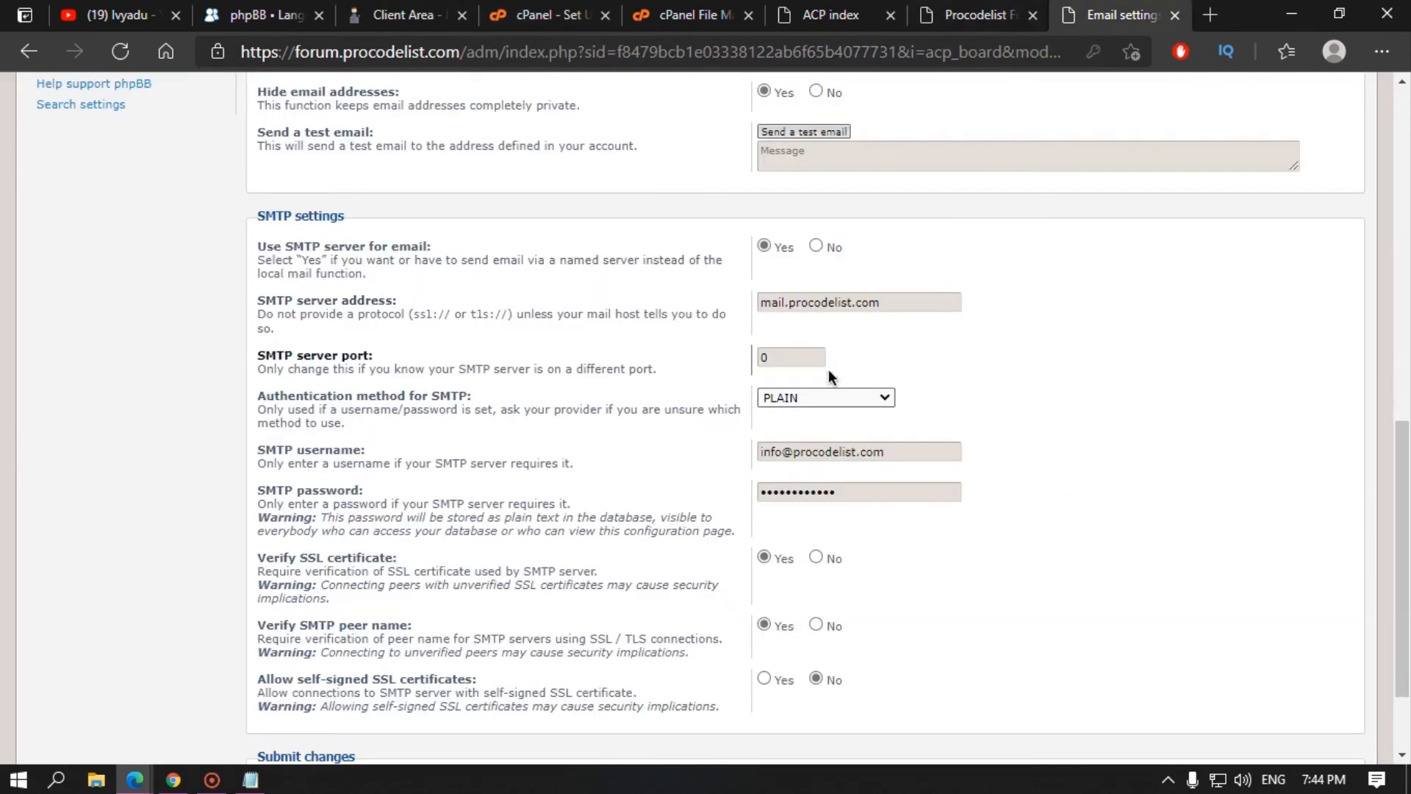
pyautogui.doubleClick(809, 357)
pyautogui.hotkey('ctrl', 'v')
pyautogui.click(544, 395)
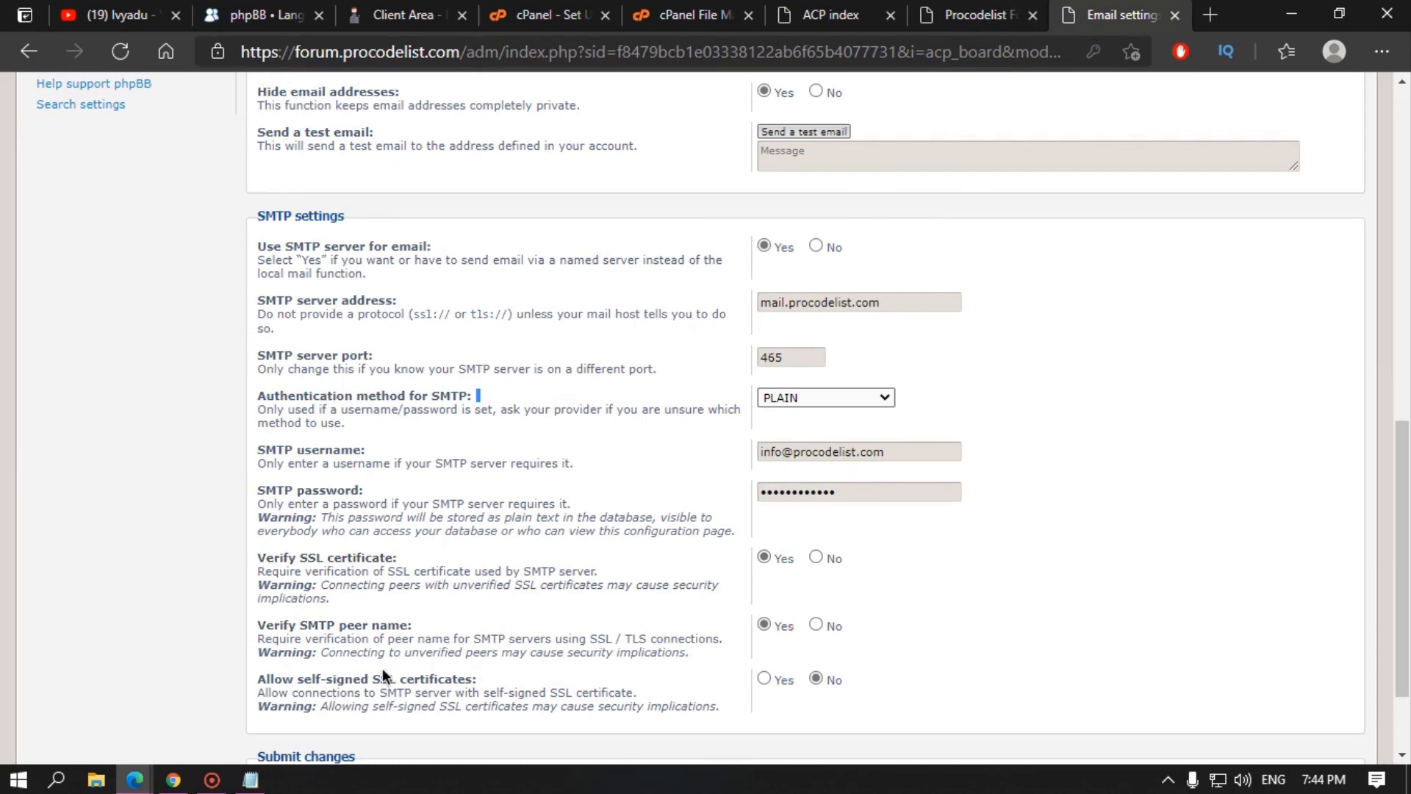
# Step: Allow self-signed SSL certificates and submit the email configuration
pyautogui.click(764, 679)
pyautogui.scroll(-2, 779, 688)
pyautogui.scroll(3, 778, 682)
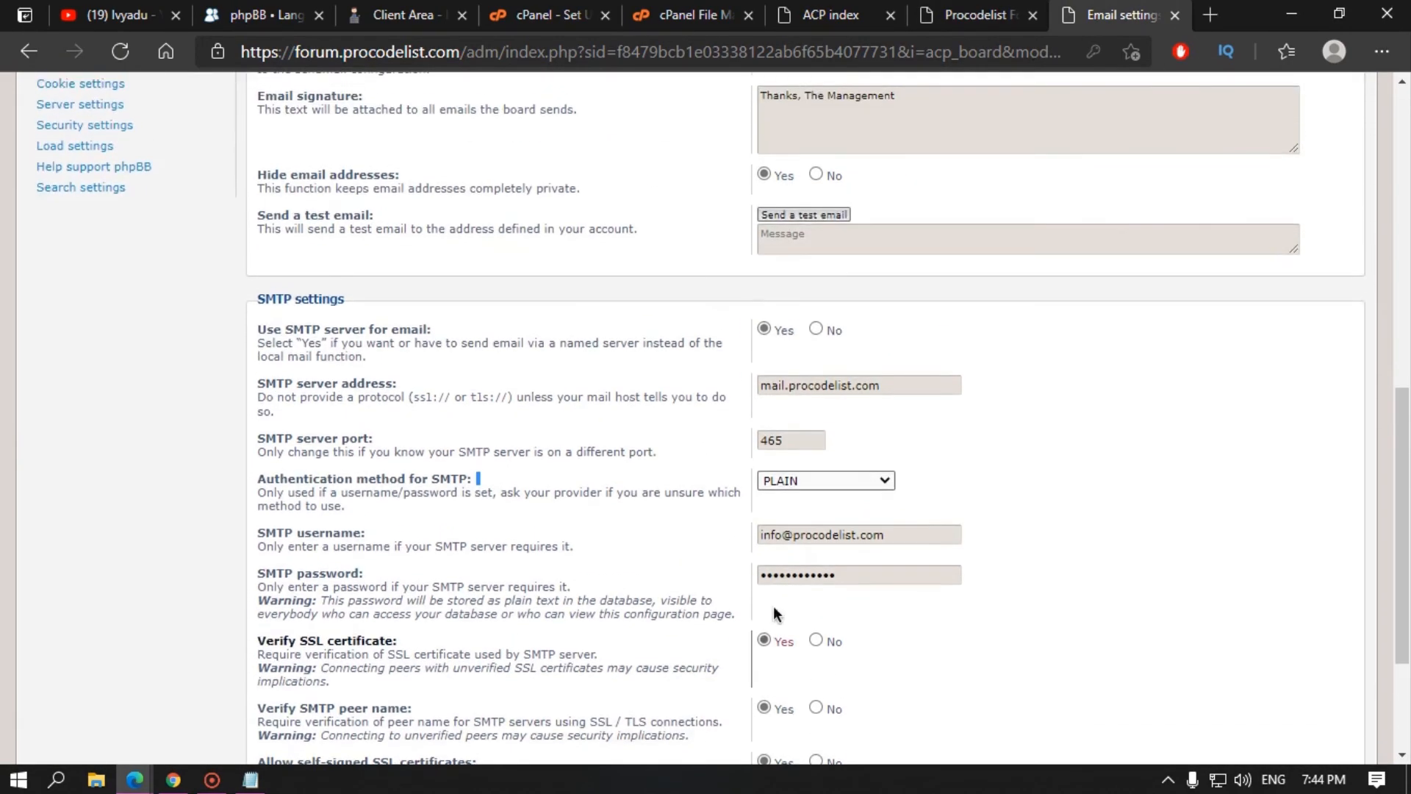
pyautogui.scroll(-3, 835, 452)
pyautogui.click(784, 678)
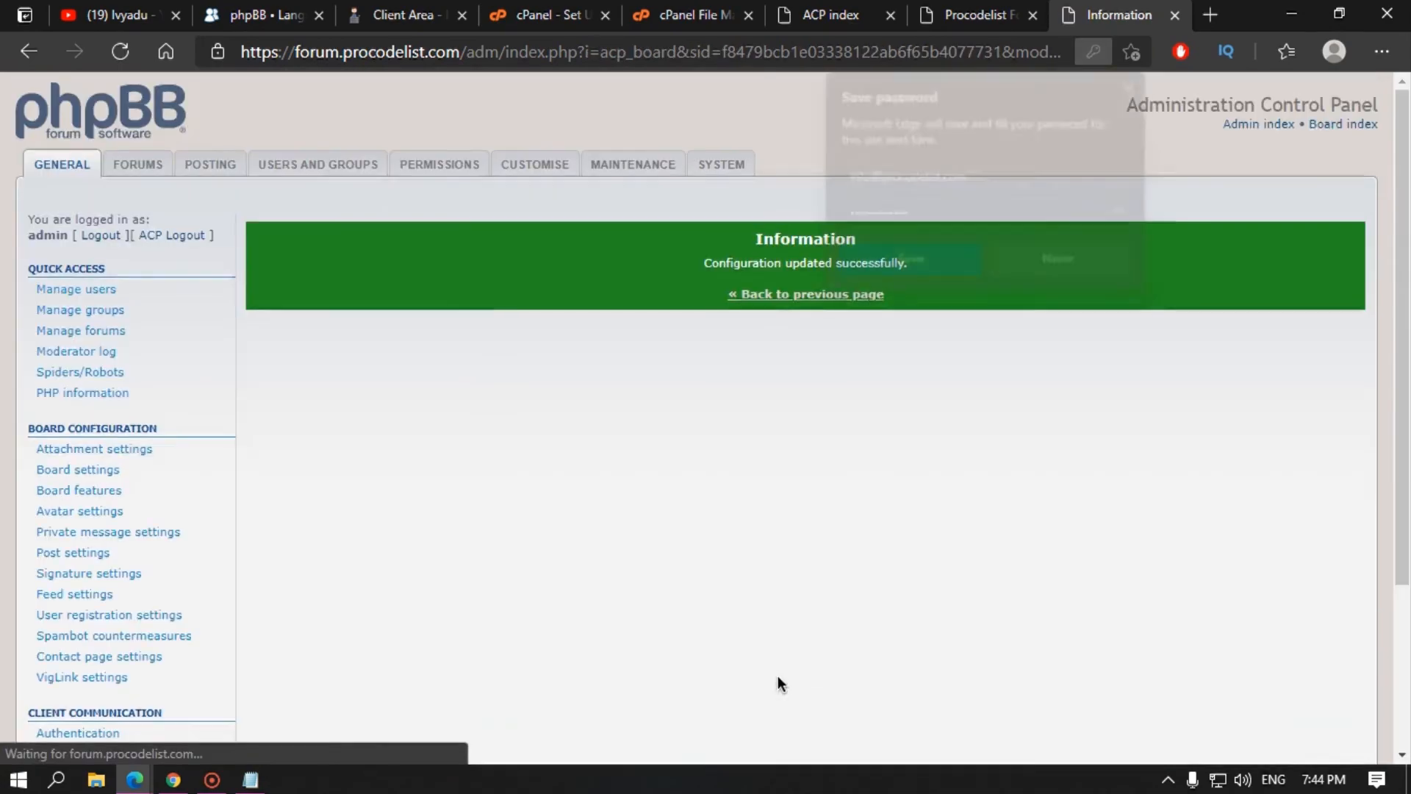
# Step: Dismiss the save-password prompt and send a test email from the board
pyautogui.click(933, 261)
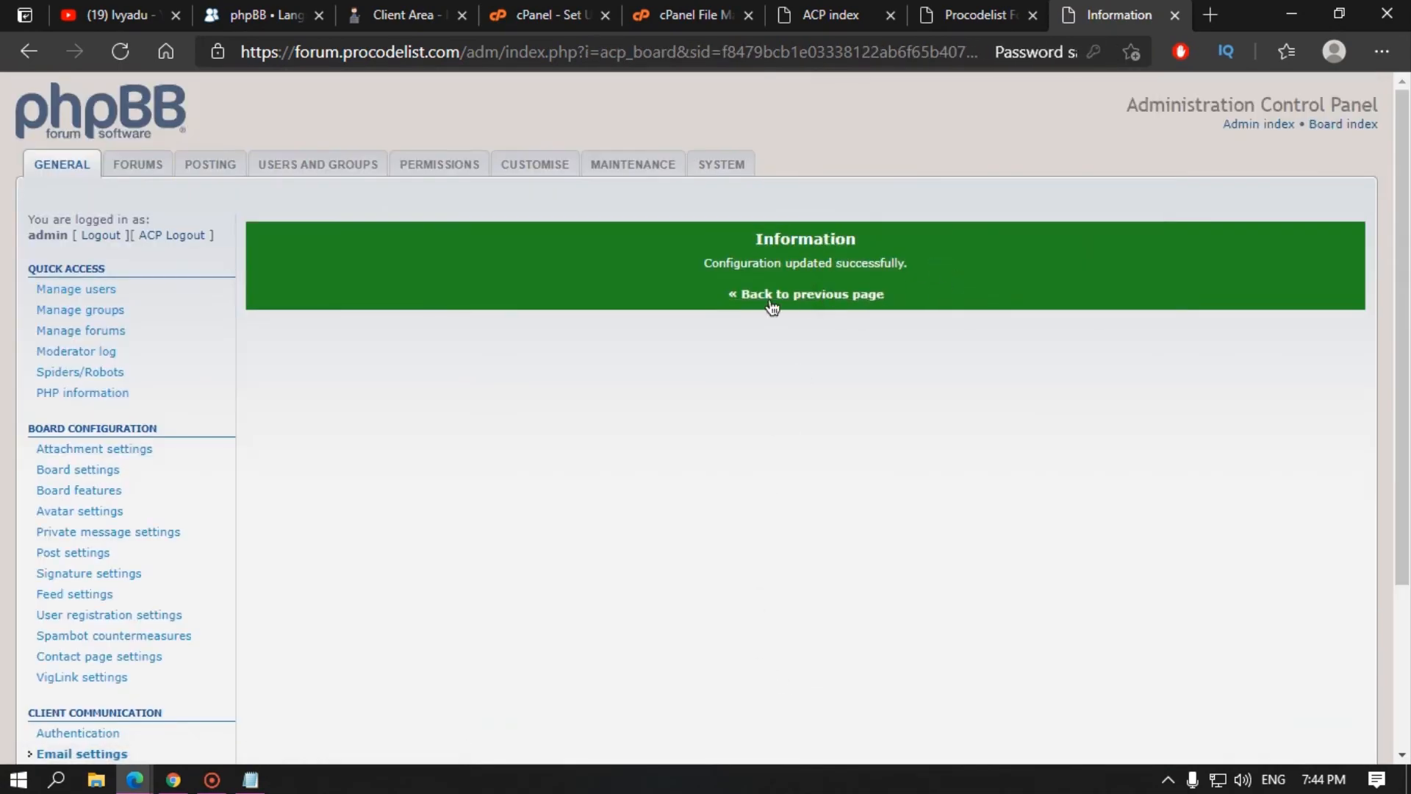
pyautogui.click(803, 293)
pyautogui.scroll(-4, 660, 586)
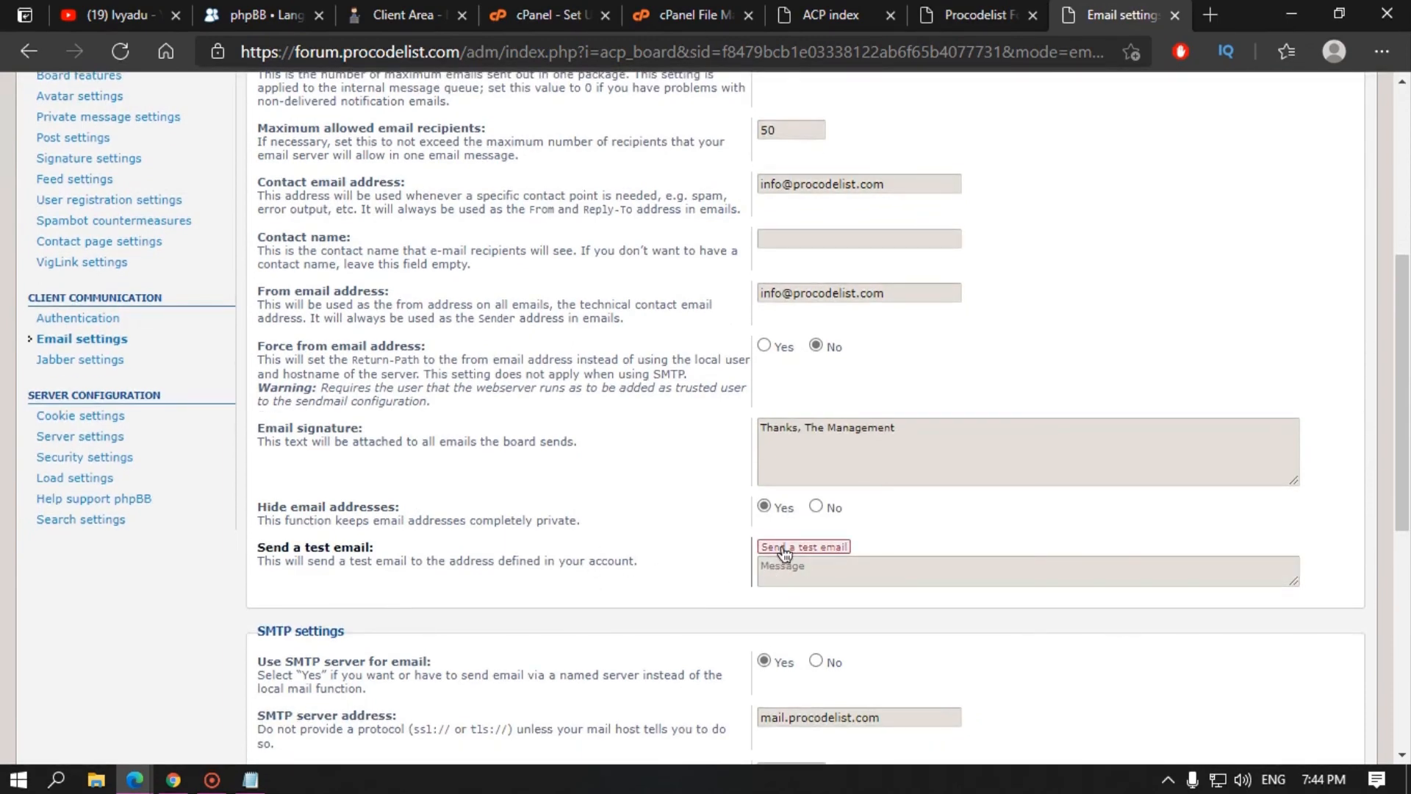
pyautogui.click(831, 549)
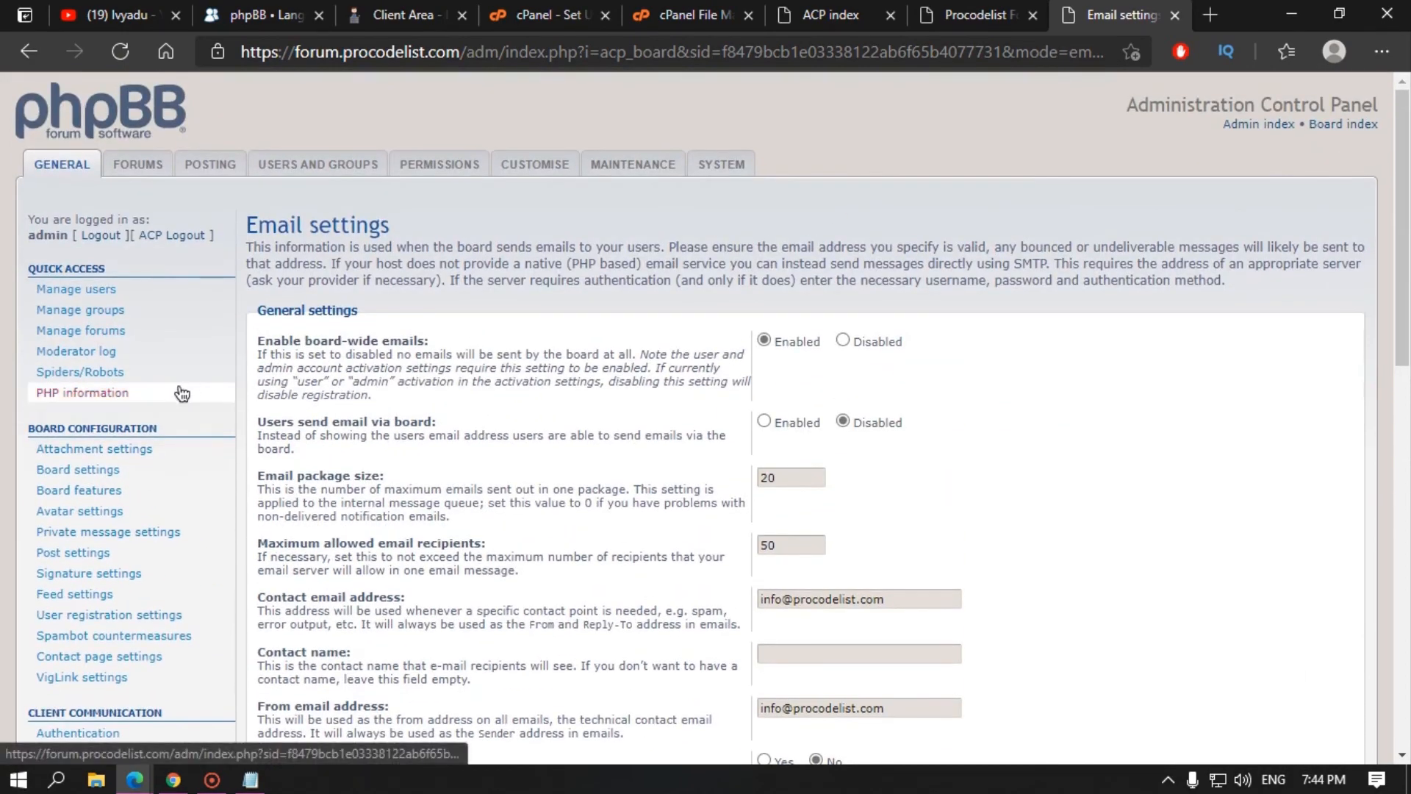
pyautogui.scroll(-4, 129, 573)
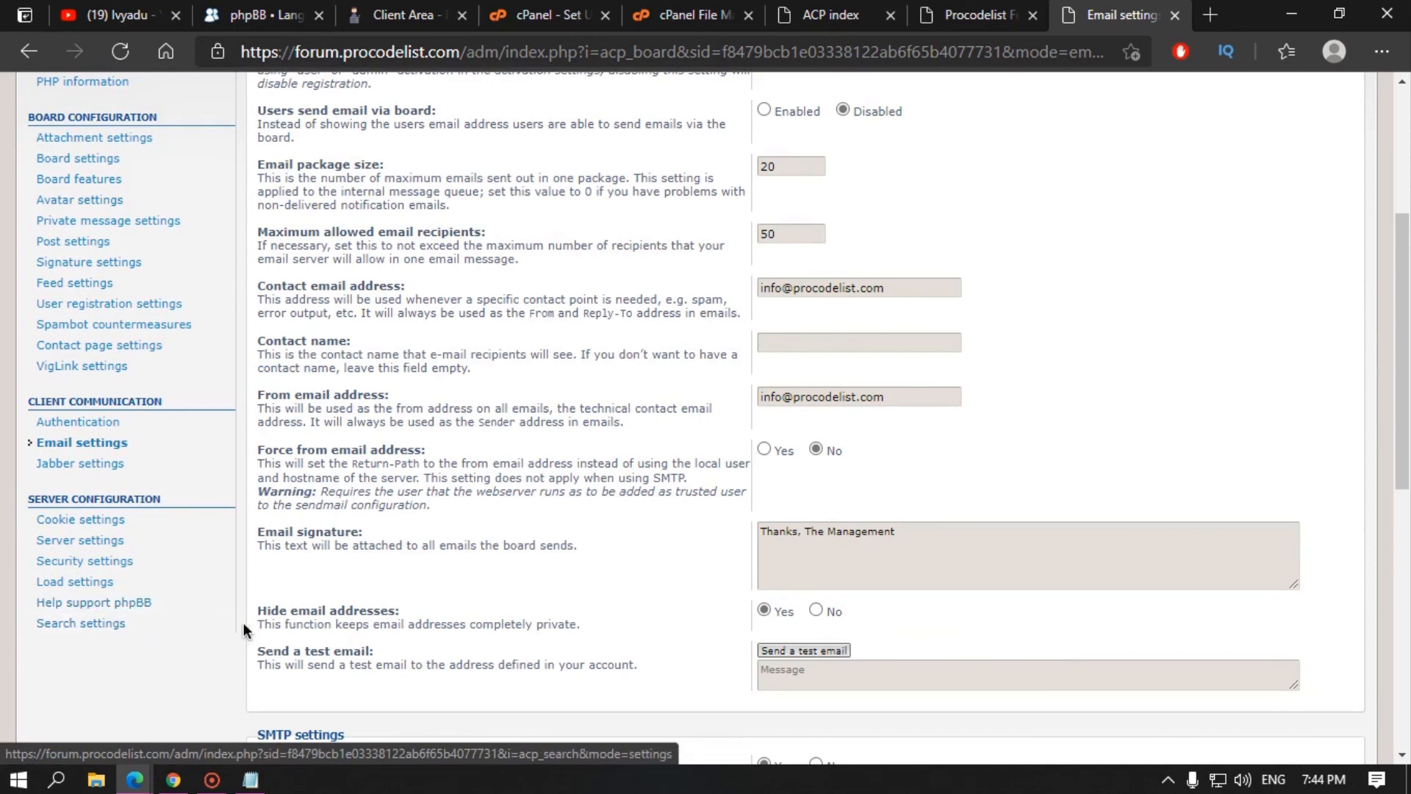
# Step: Look through the Jabber, Cookie and Server settings pages
pyautogui.click(80, 463)
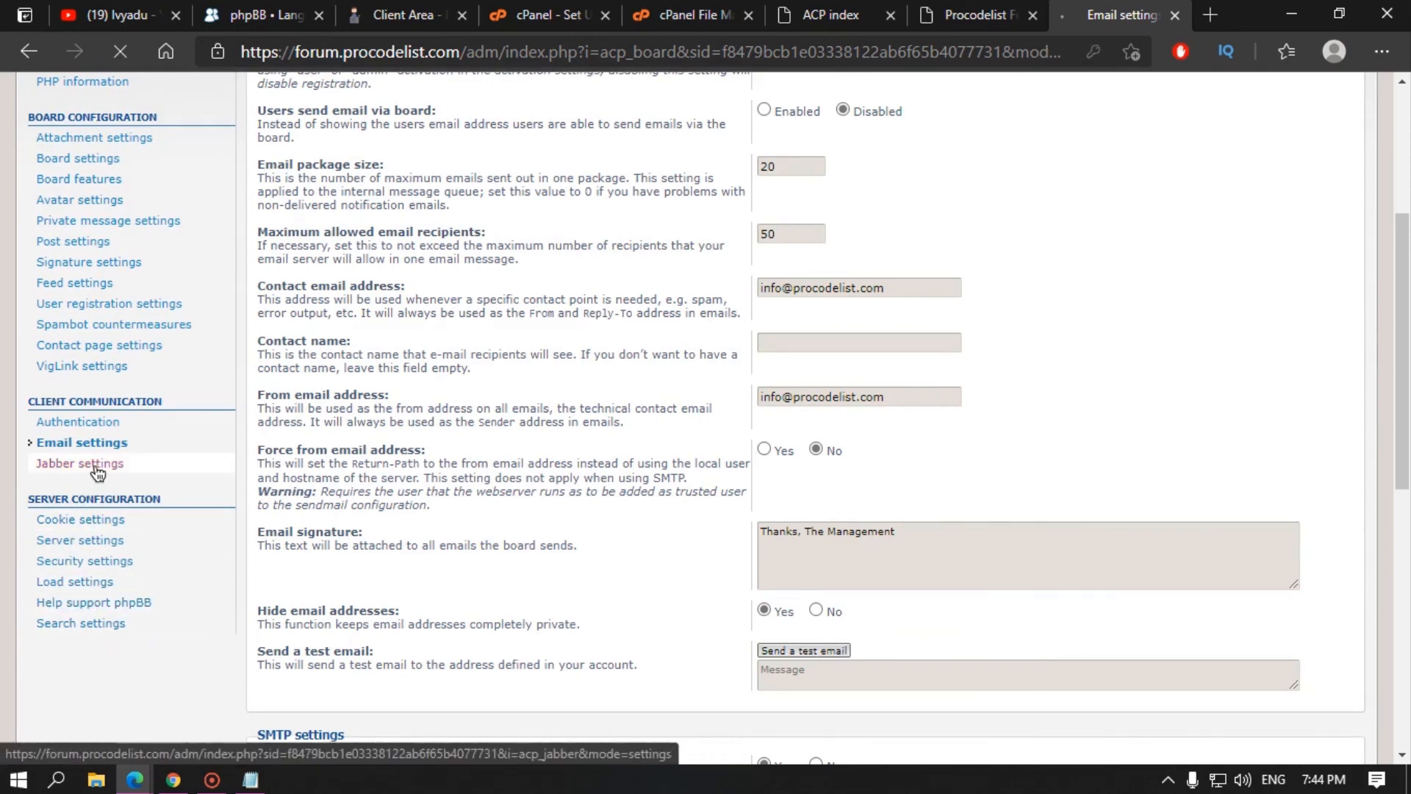
pyautogui.scroll(-4, 70, 544)
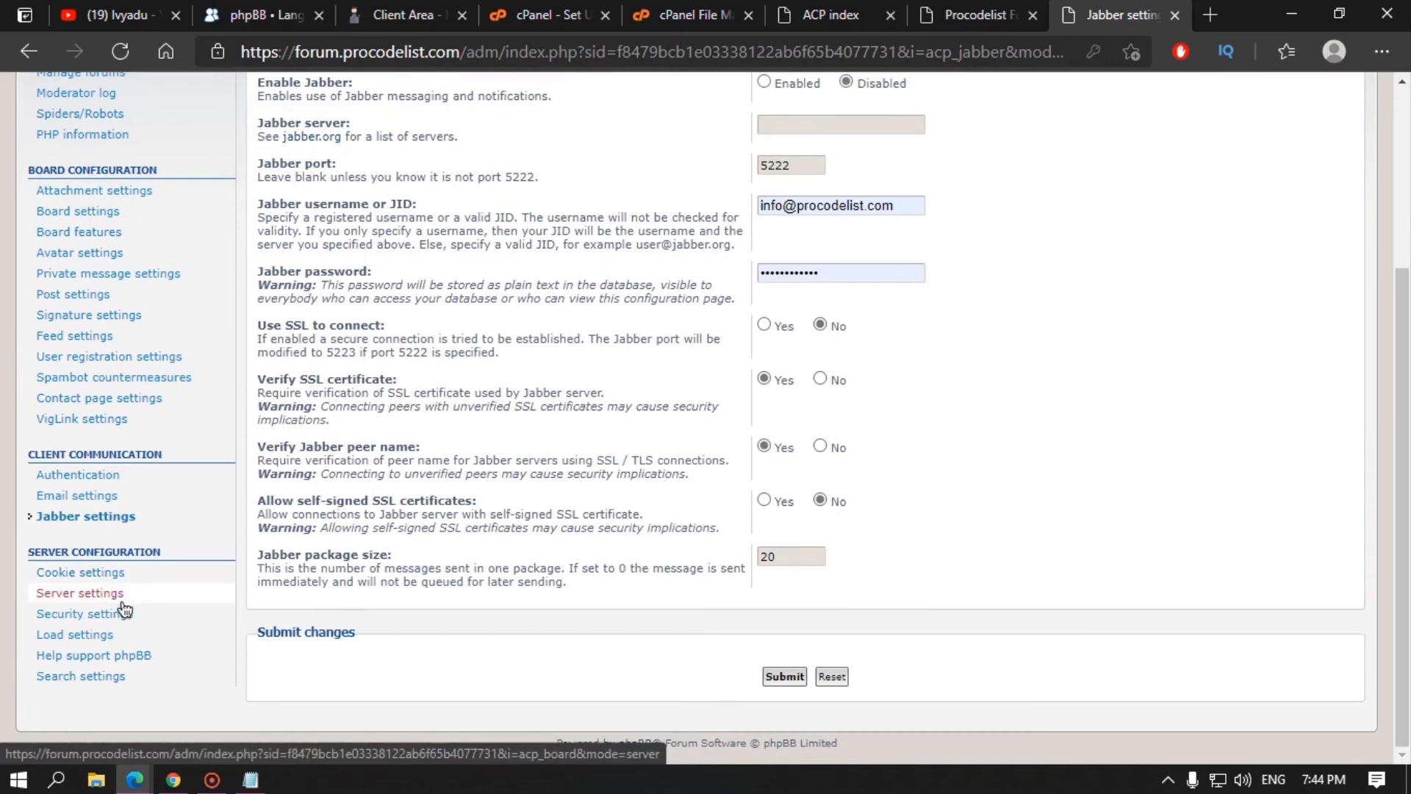
pyautogui.click(115, 582)
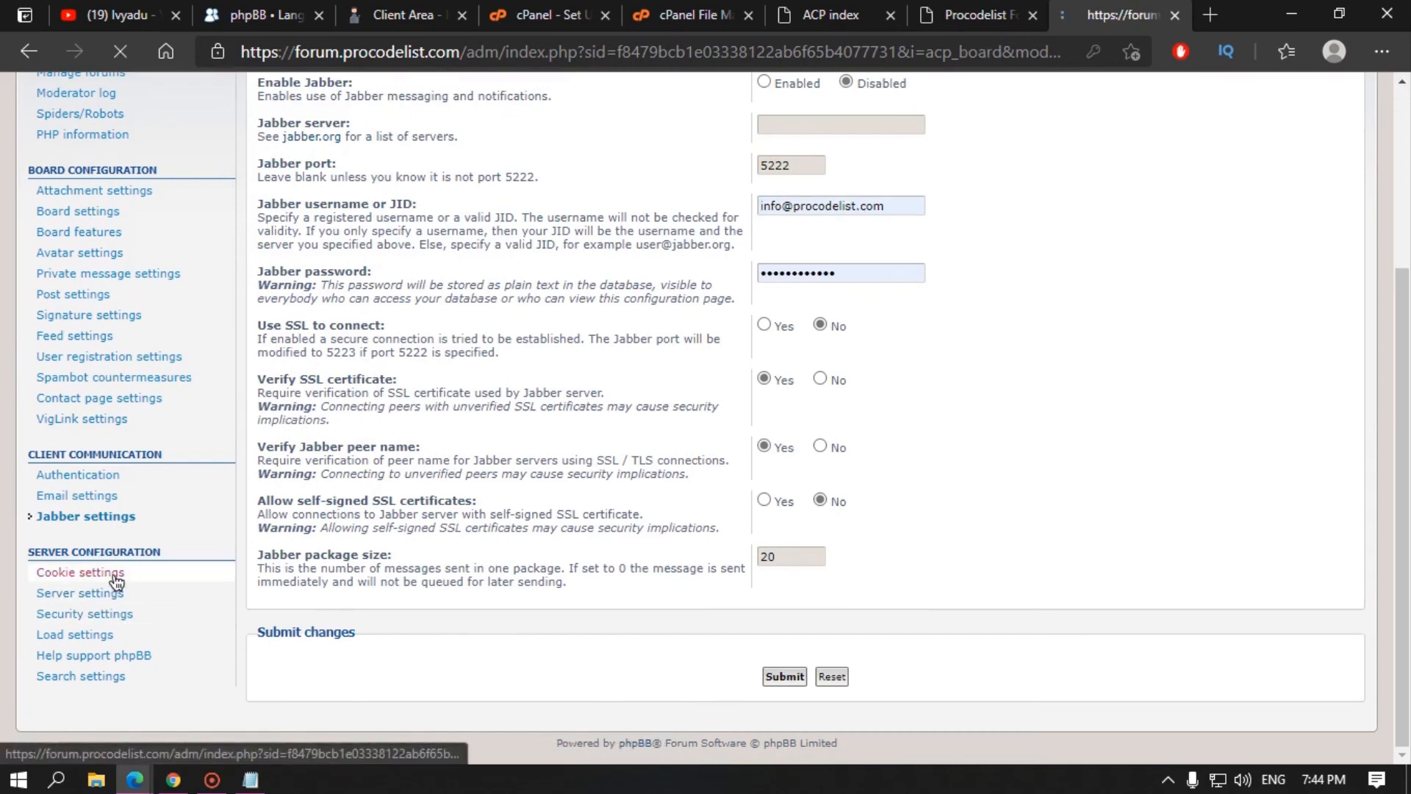
pyautogui.scroll(-4, 200, 467)
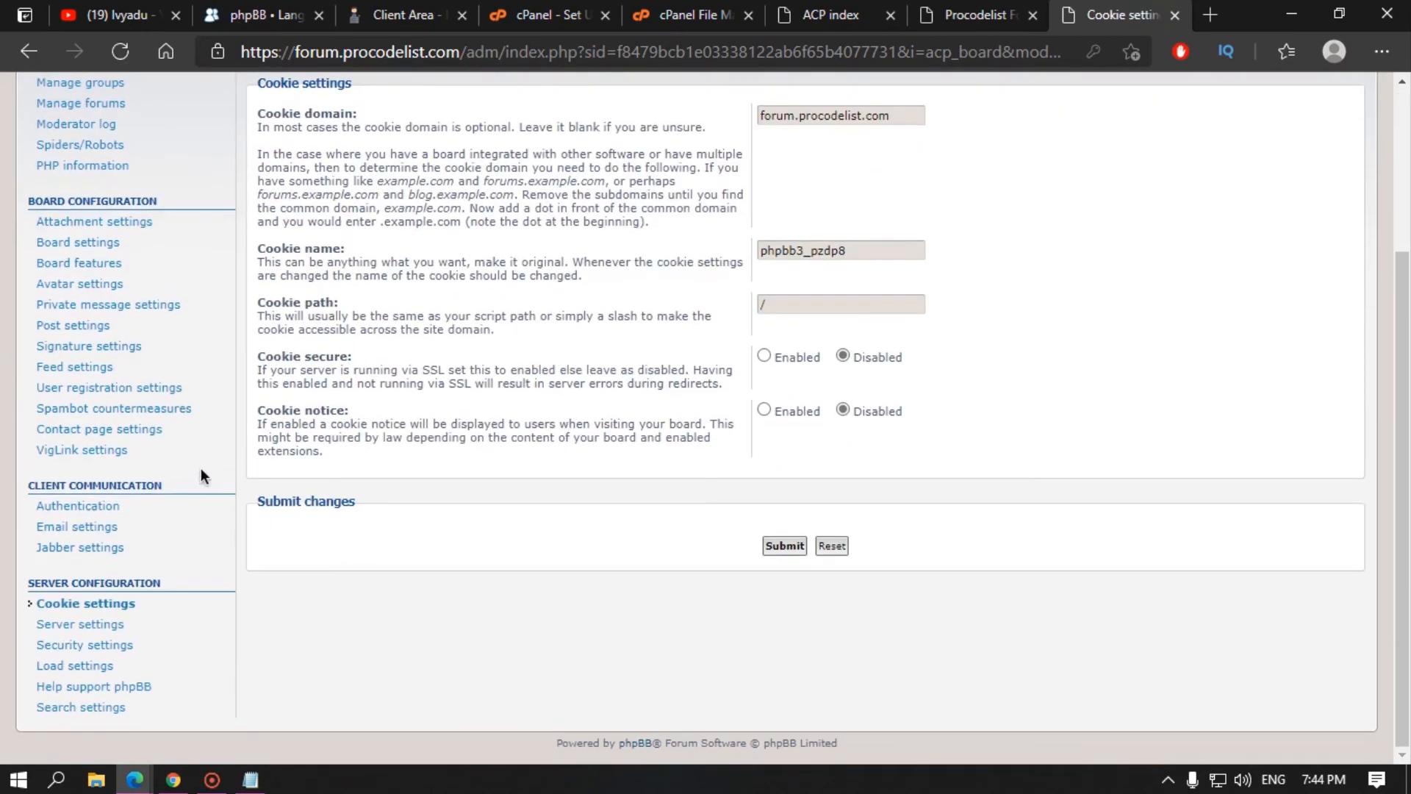
pyautogui.click(92, 622)
pyautogui.scroll(-6, 95, 621)
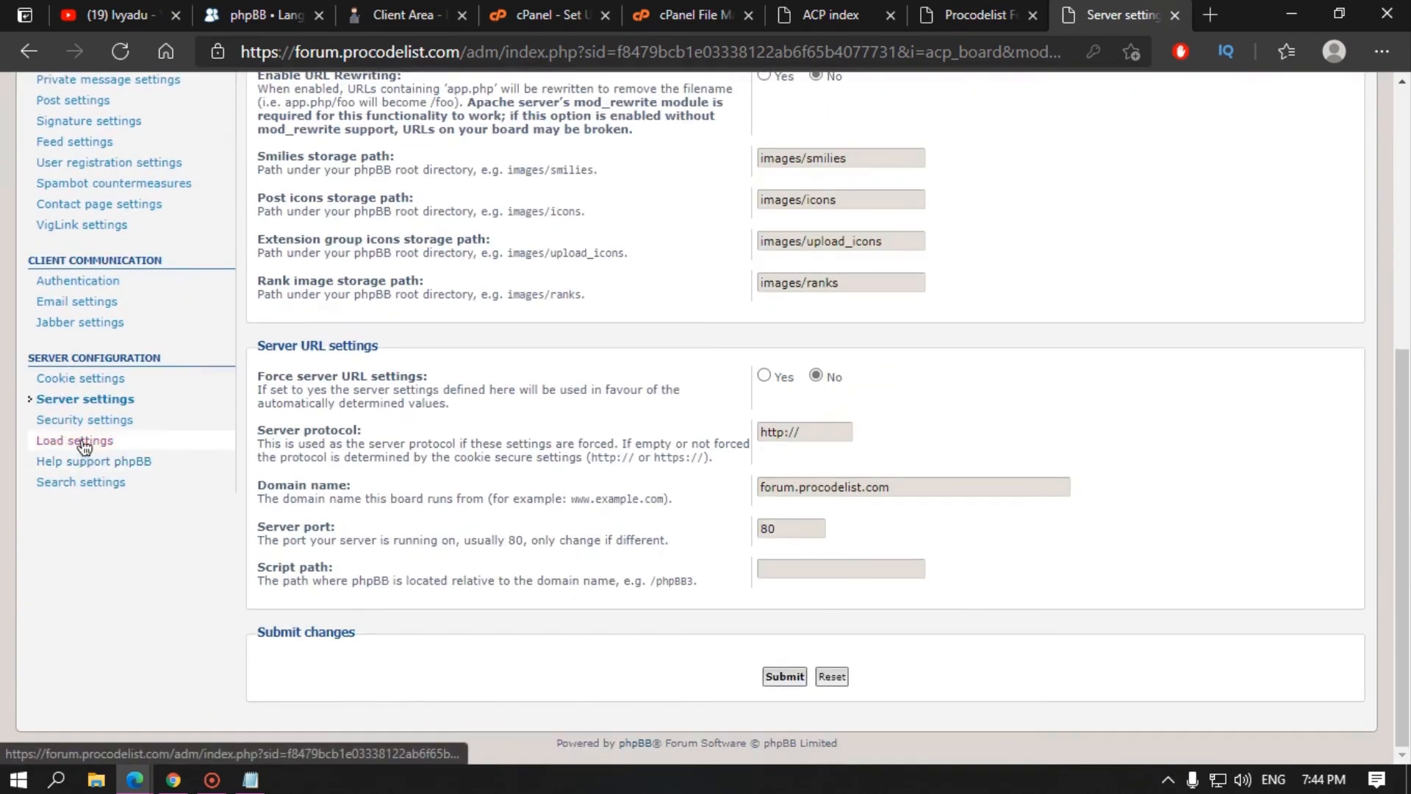
pyautogui.scroll(4, 695, 315)
pyautogui.scroll(-4, 402, 533)
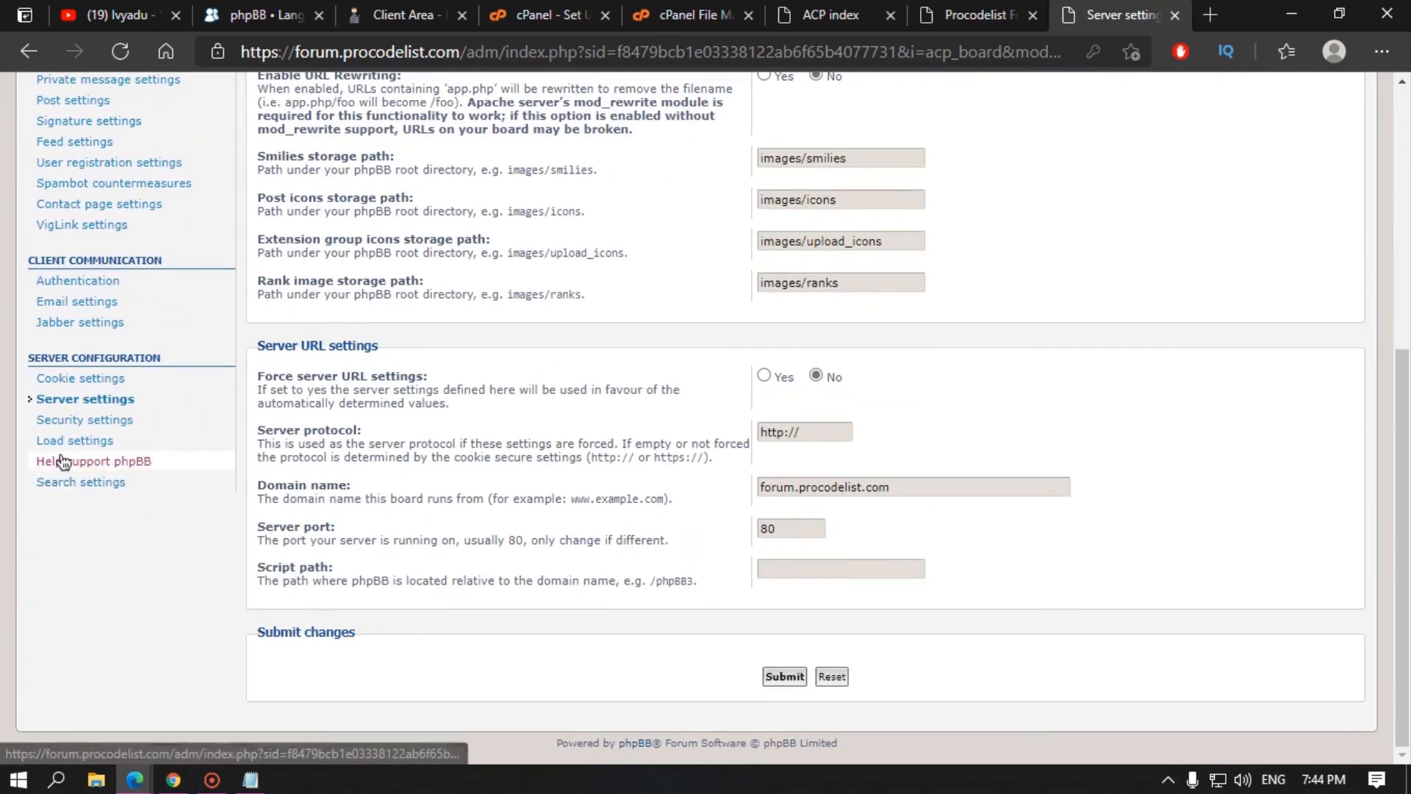
# Step: Review the Security and Load settings, ending on Search settings with 1800-second cache
pyautogui.click(84, 420)
pyautogui.scroll(-9, 274, 458)
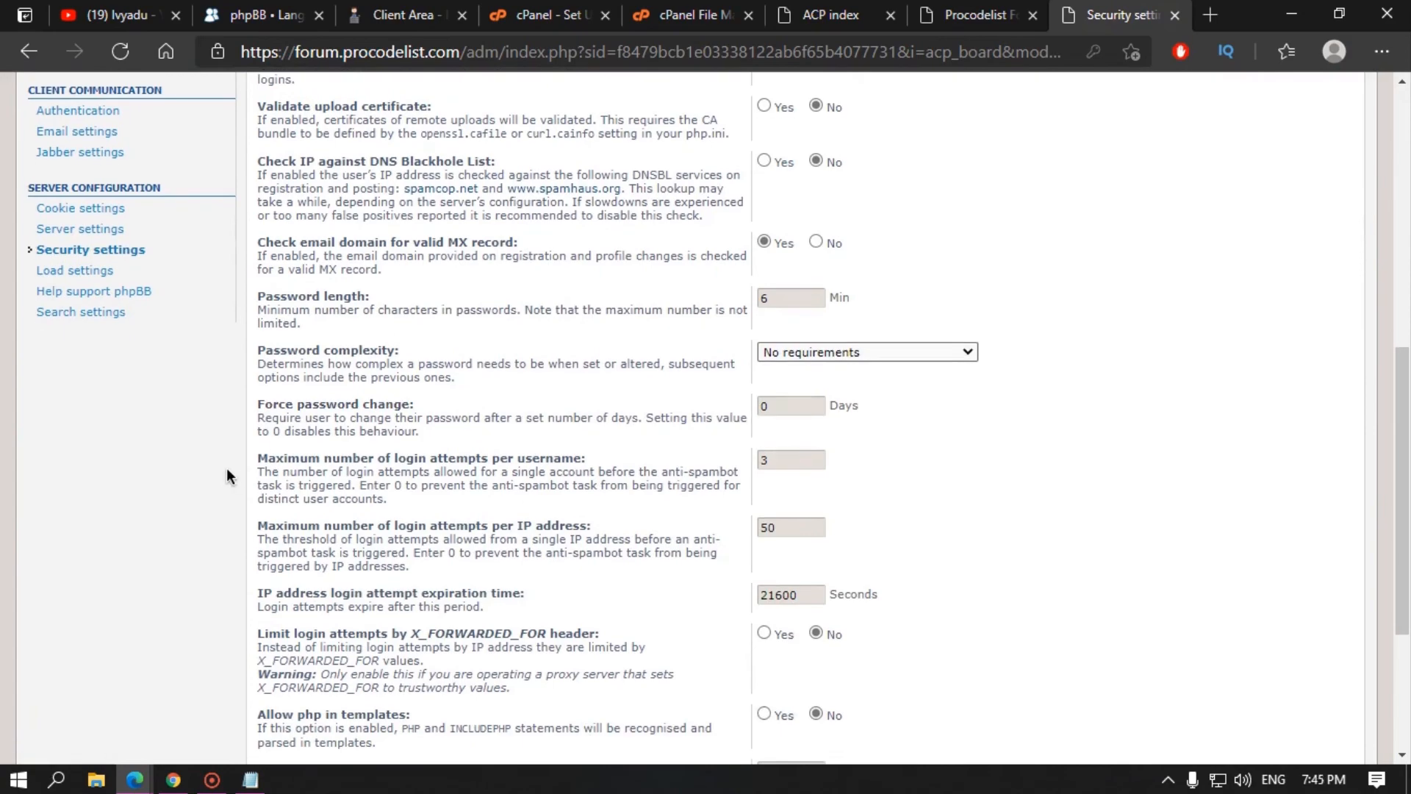
pyautogui.scroll(-3, 147, 478)
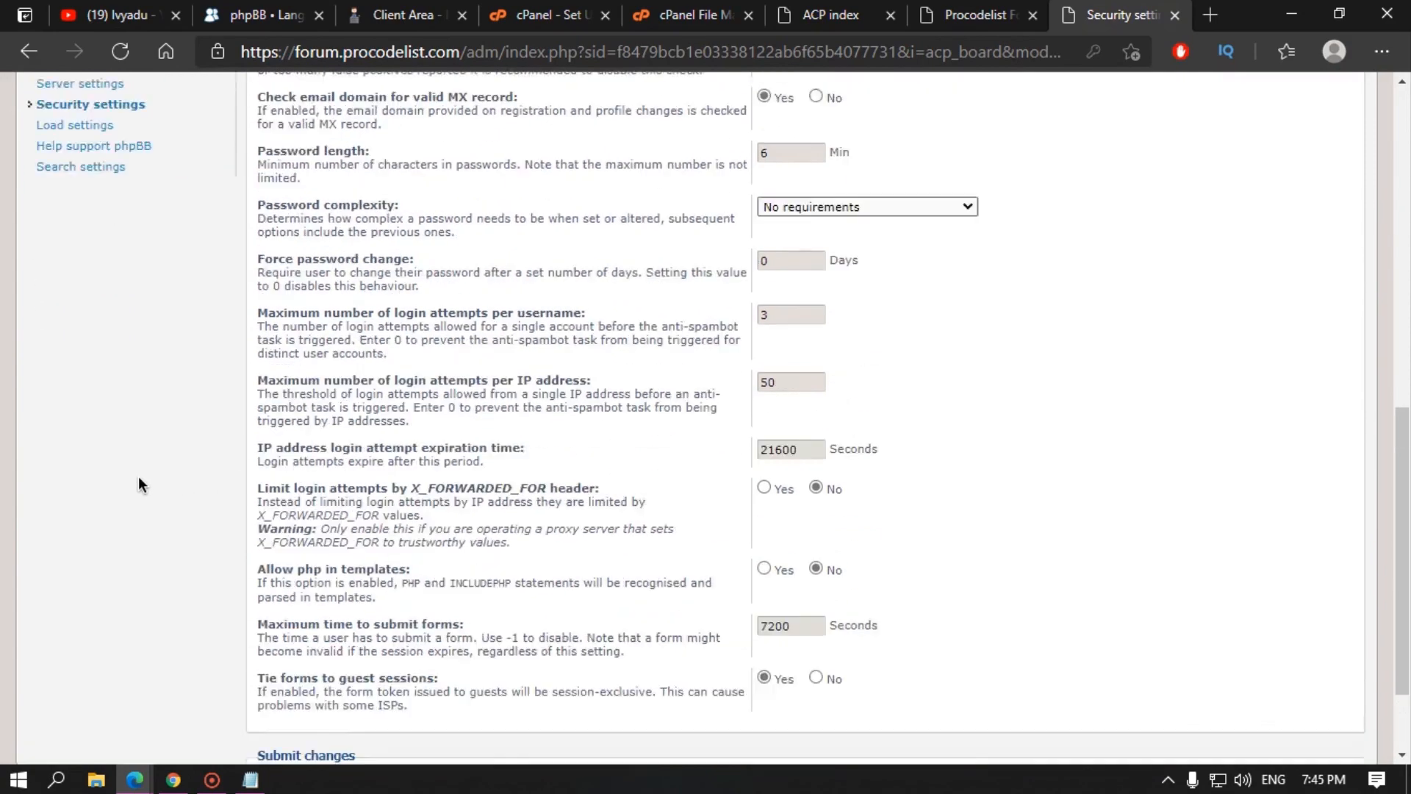
pyautogui.scroll(7, 110, 559)
pyautogui.click(92, 623)
pyautogui.scroll(-3, 100, 628)
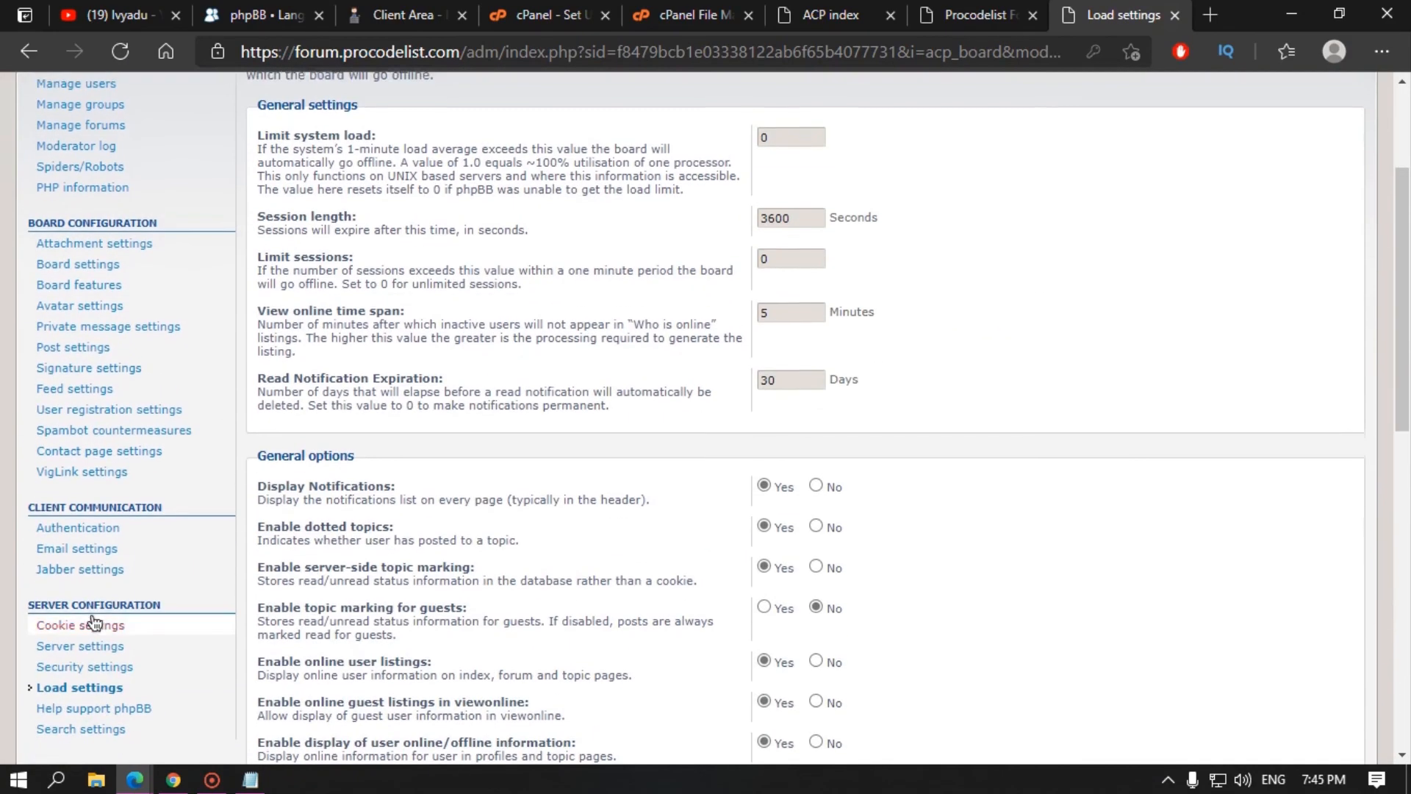
pyautogui.click(104, 730)
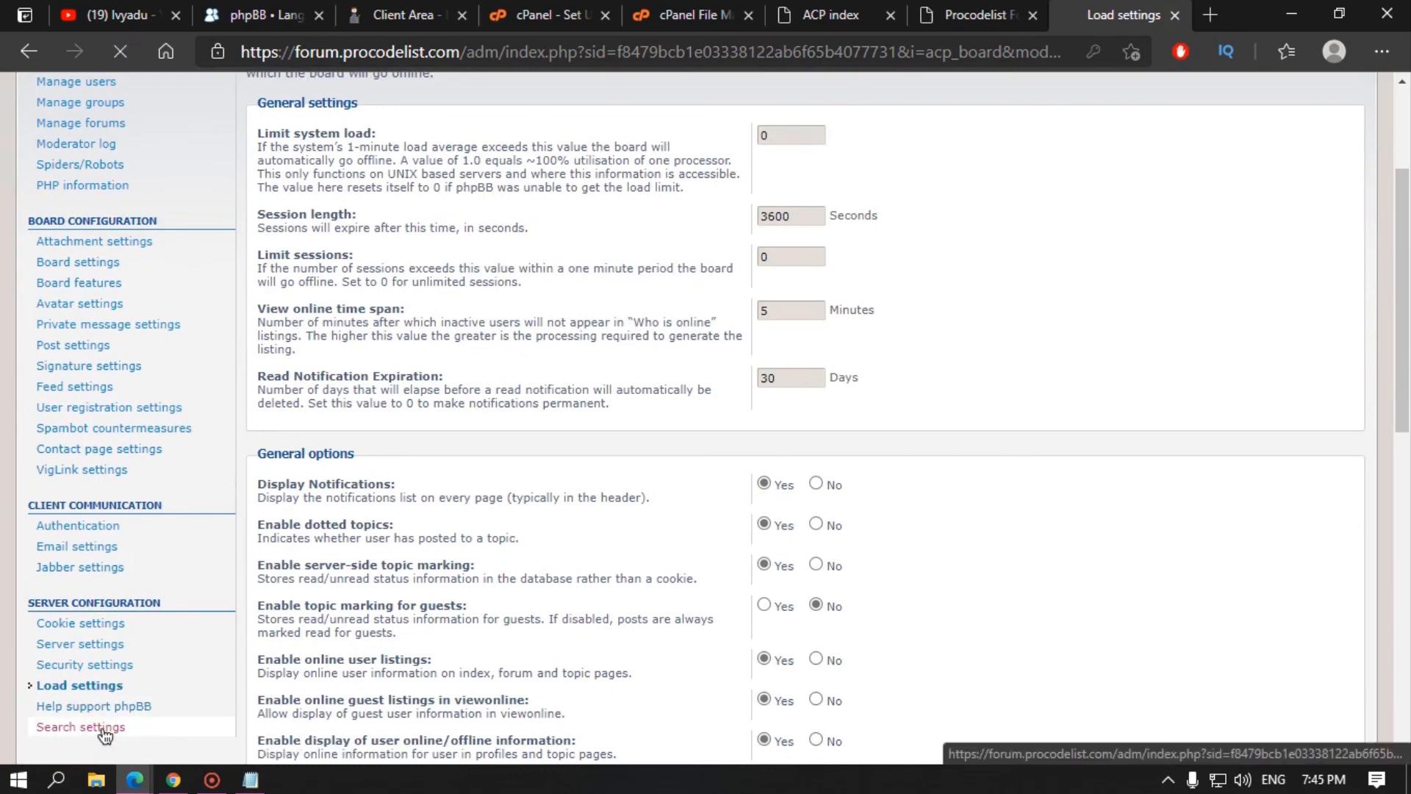
pyautogui.scroll(-6, 581, 368)
pyautogui.scroll(7, 574, 397)
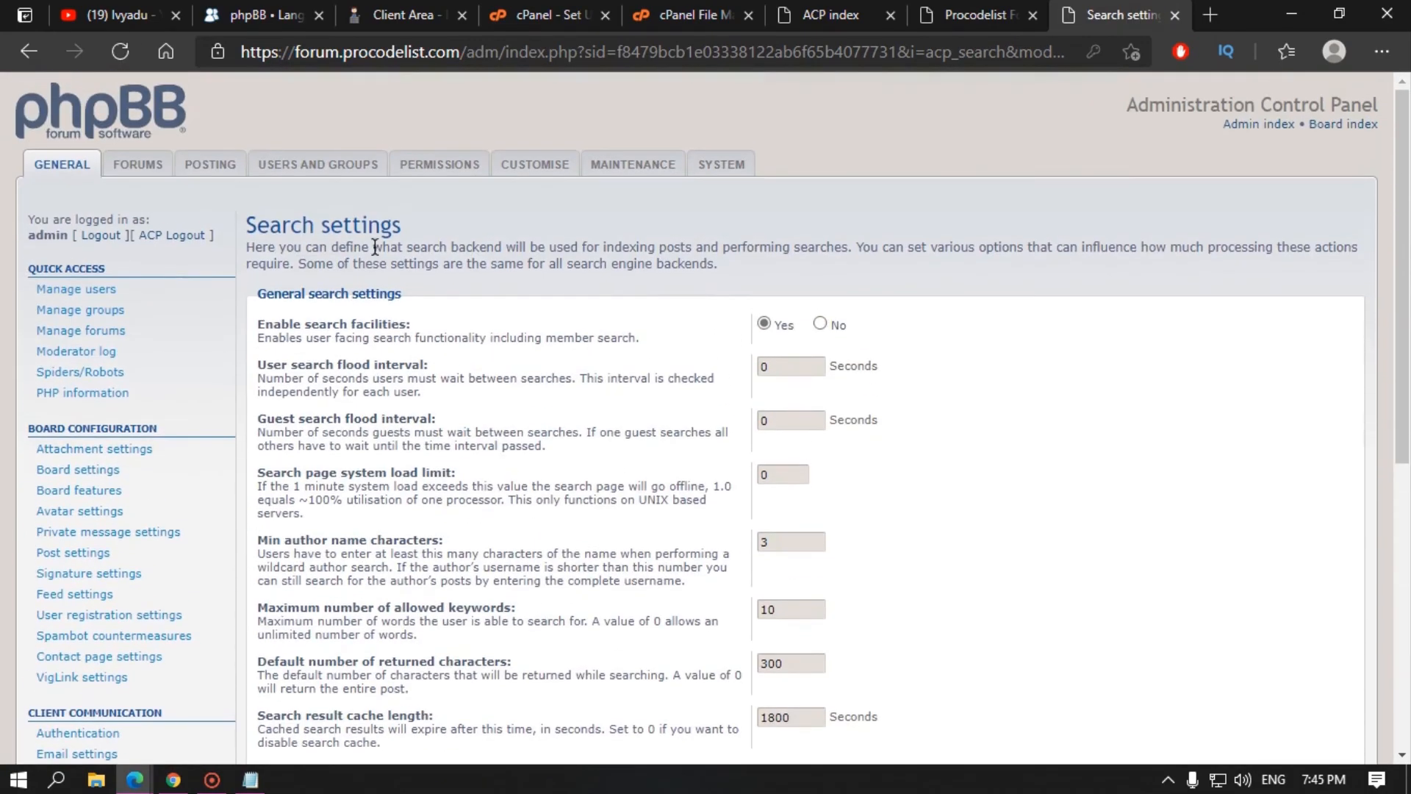
# Step: Find the admin account through Find a member and load its overview
pyautogui.click(67, 286)
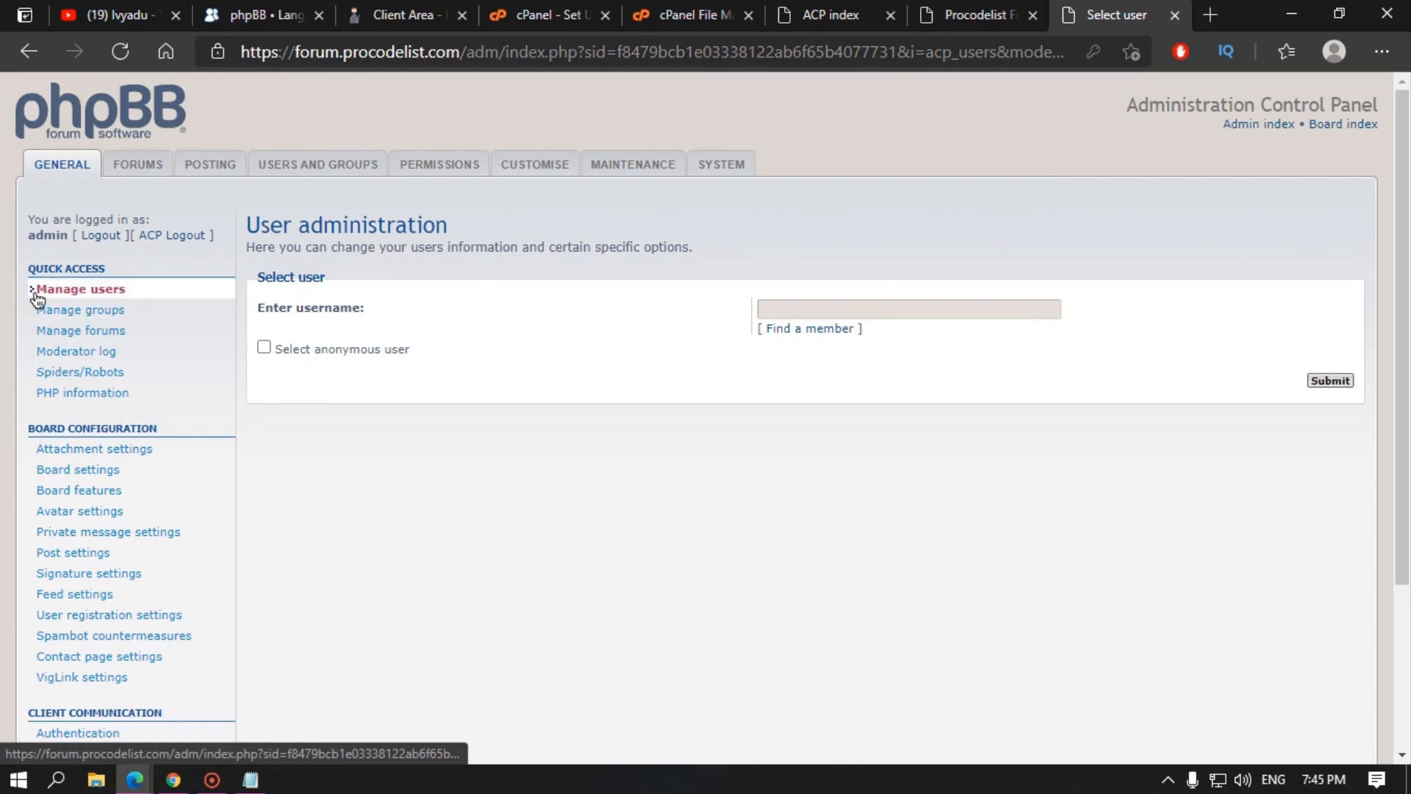
pyautogui.click(817, 328)
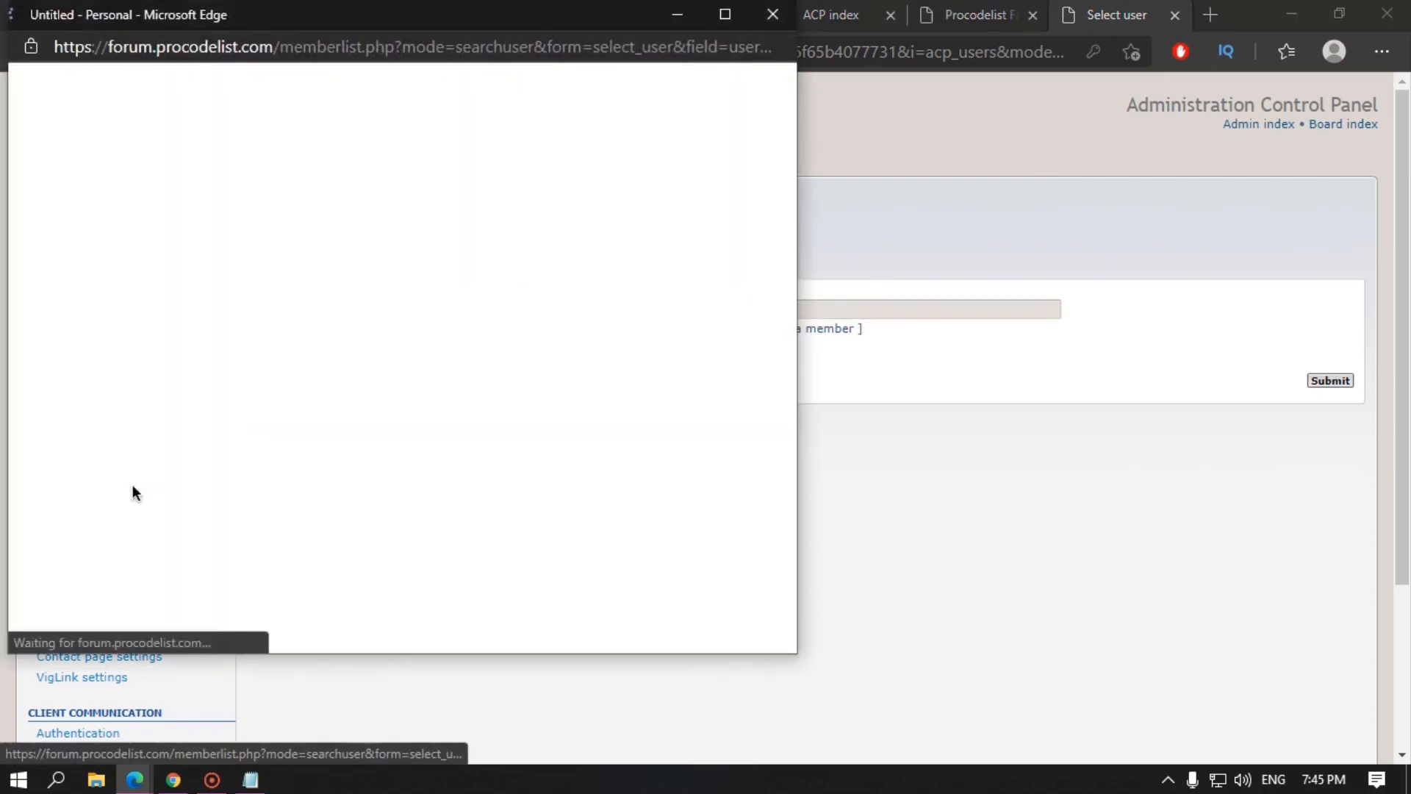
pyautogui.click(66, 573)
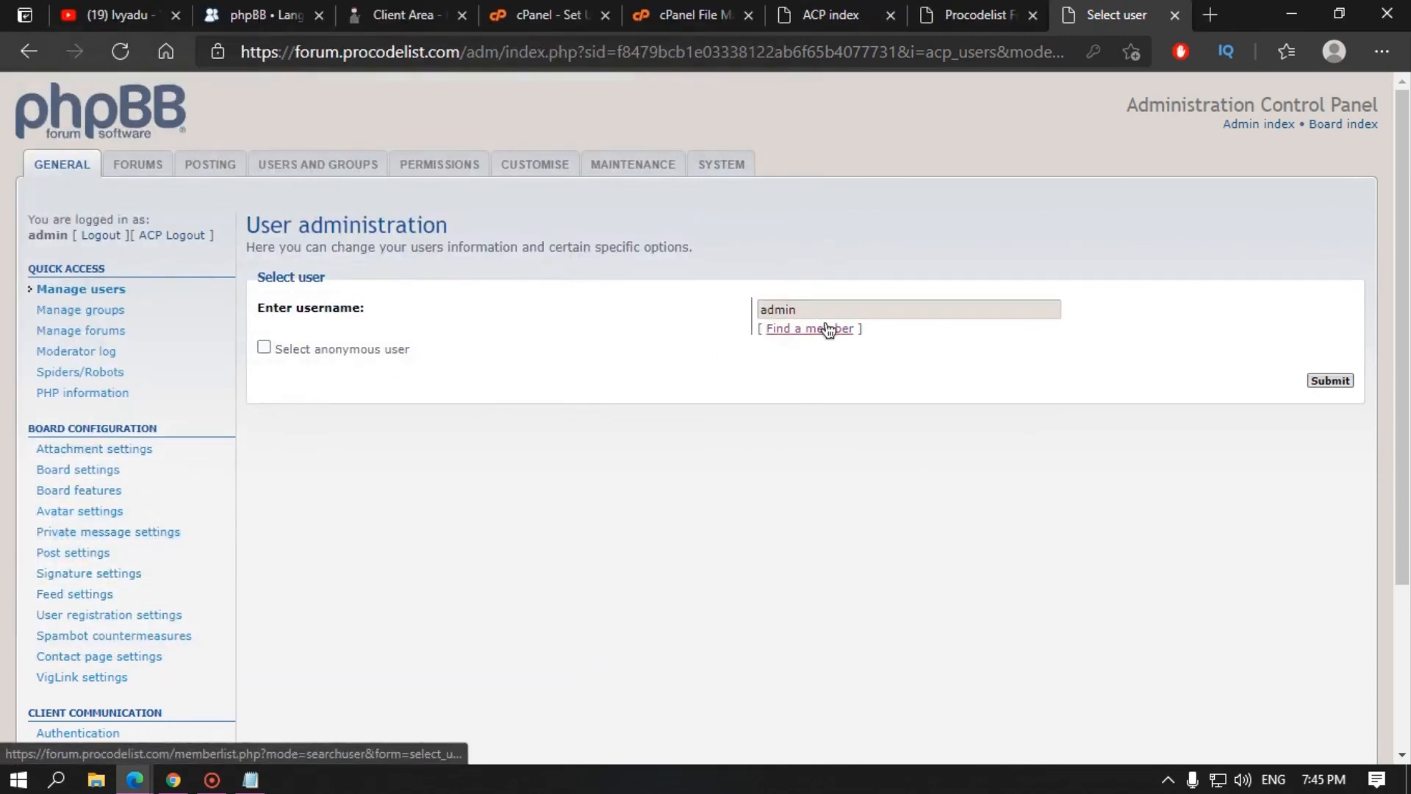
pyautogui.click(1331, 381)
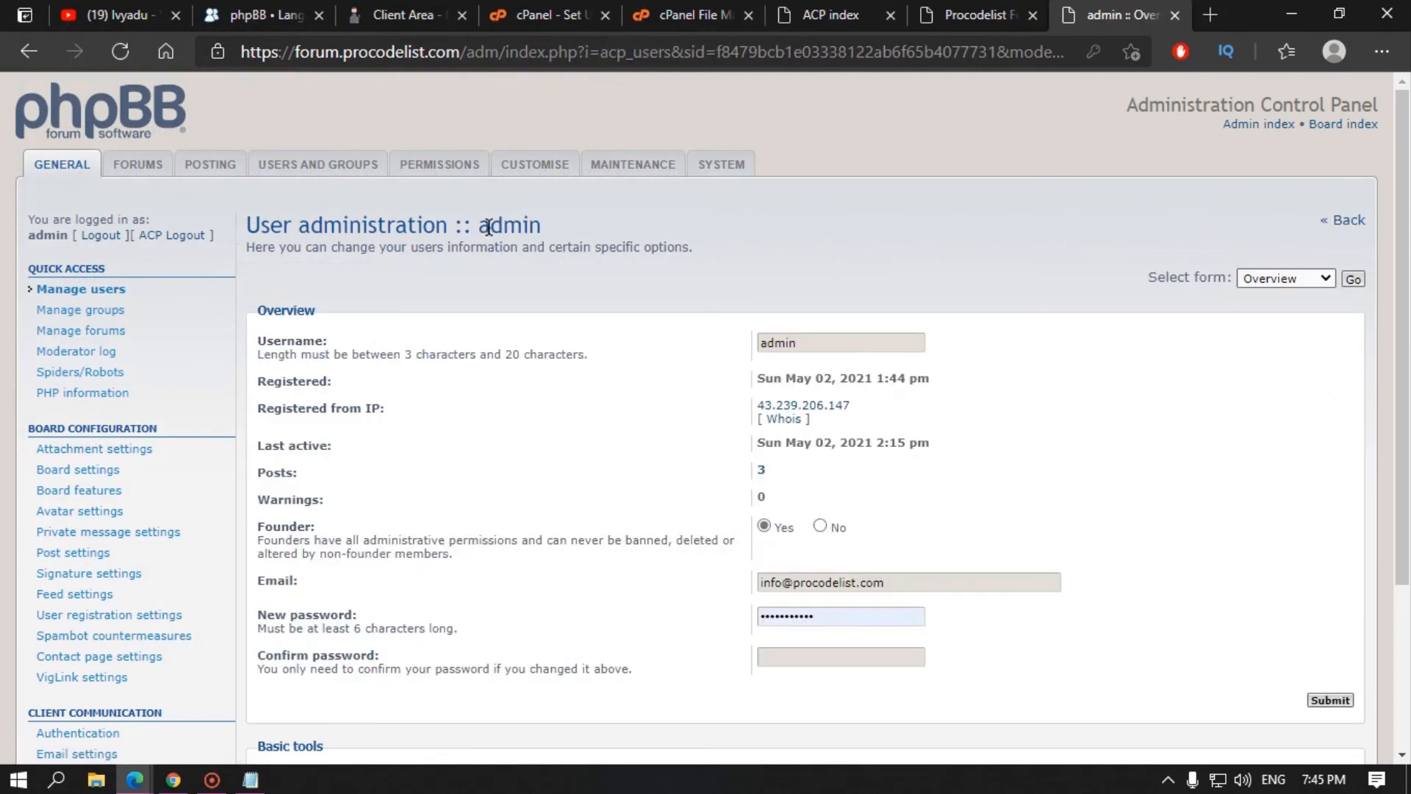
# Step: Review the admin's name, registration date, registration IP and last active date
pyautogui.moveTo(489, 227); pyautogui.dragTo(556, 225)
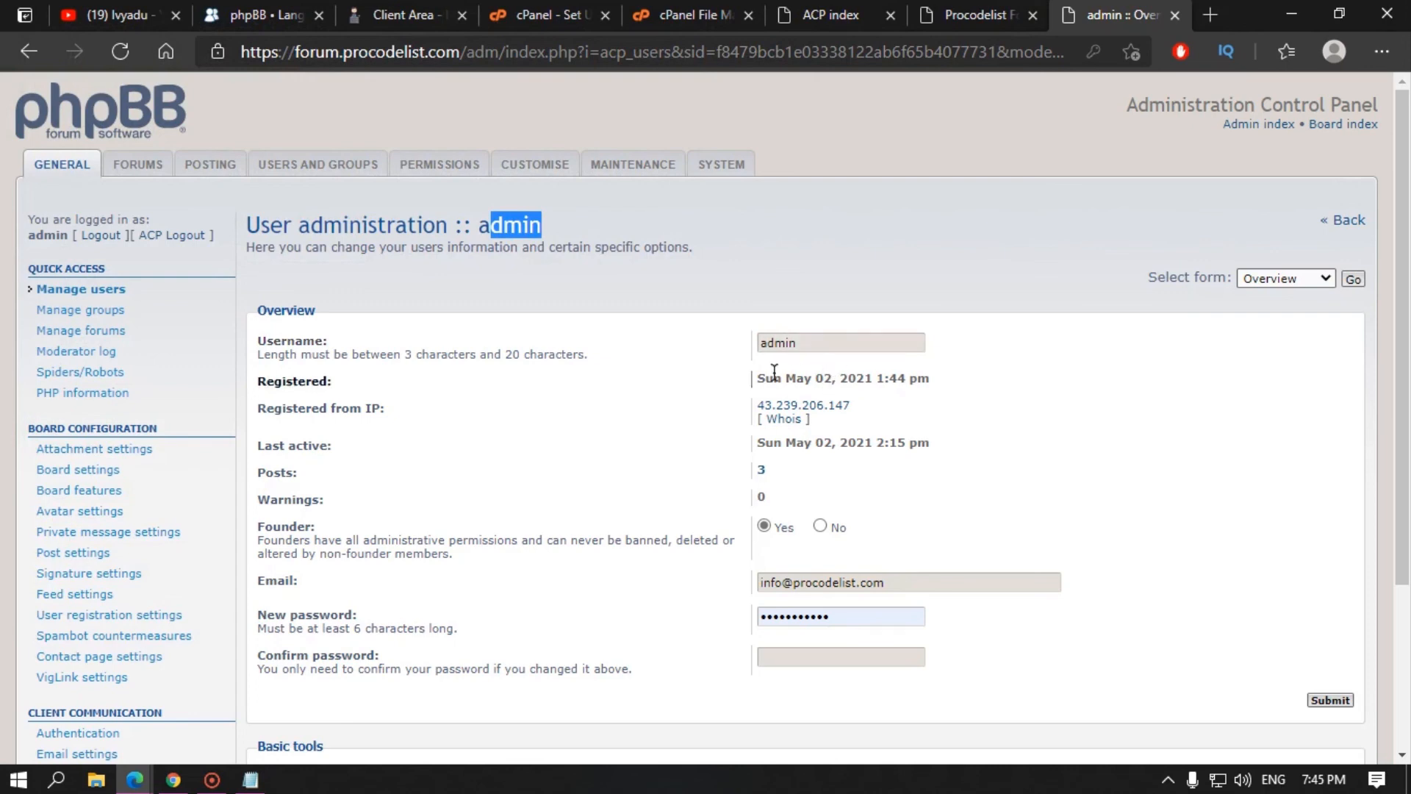
pyautogui.moveTo(773, 378); pyautogui.dragTo(892, 376)
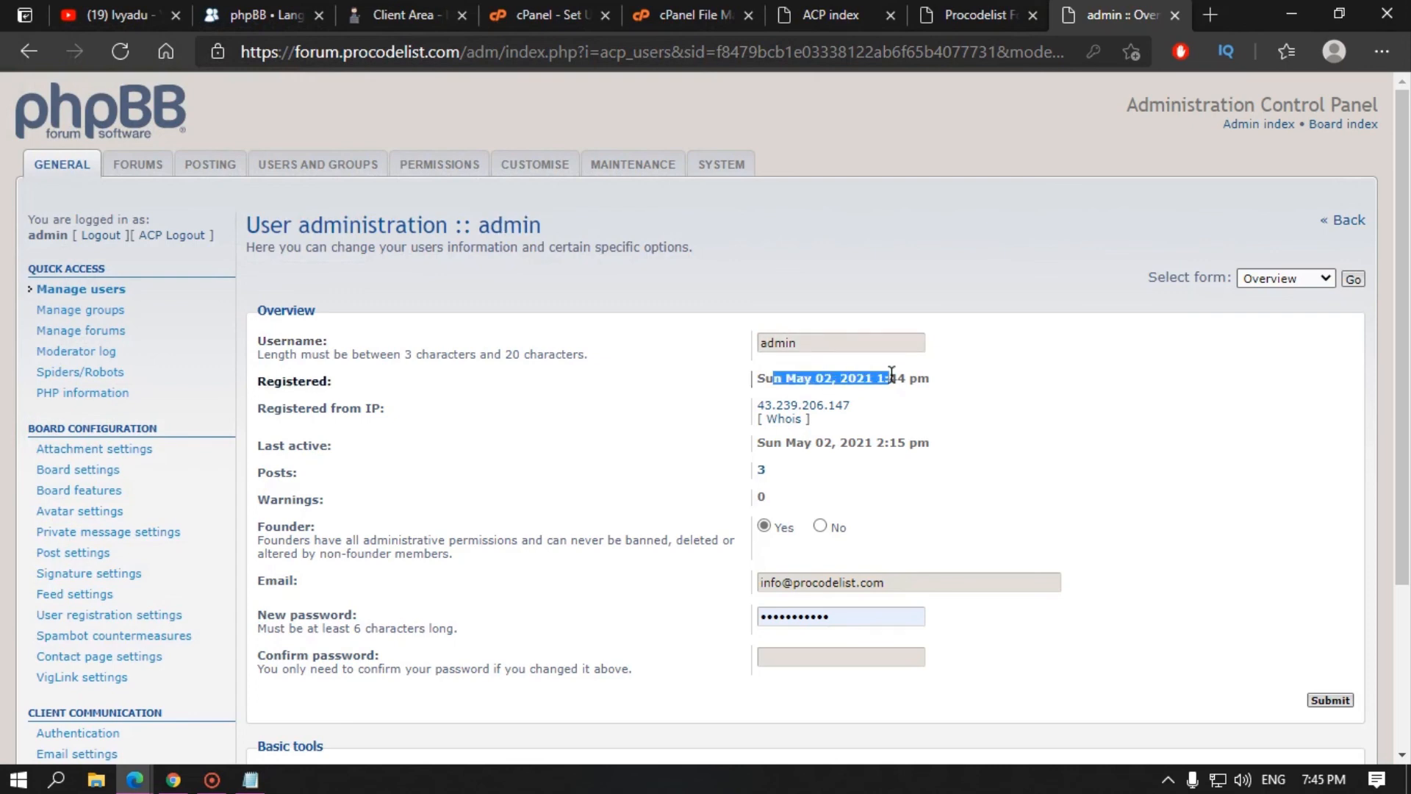
pyautogui.moveTo(854, 407); pyautogui.dragTo(896, 444)
pyautogui.click(590, 428)
pyautogui.click(848, 456)
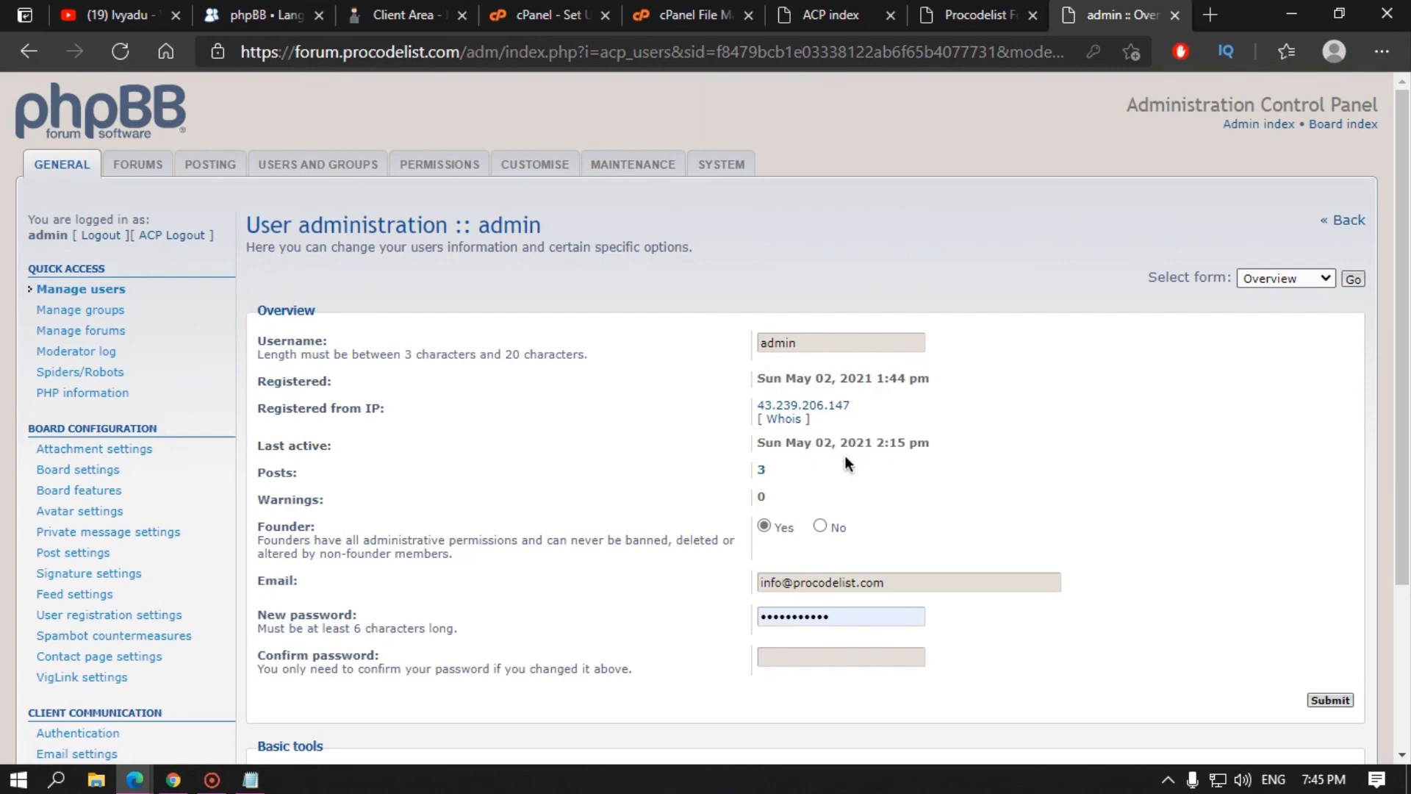
pyautogui.moveTo(763, 471); pyautogui.dragTo(744, 471)
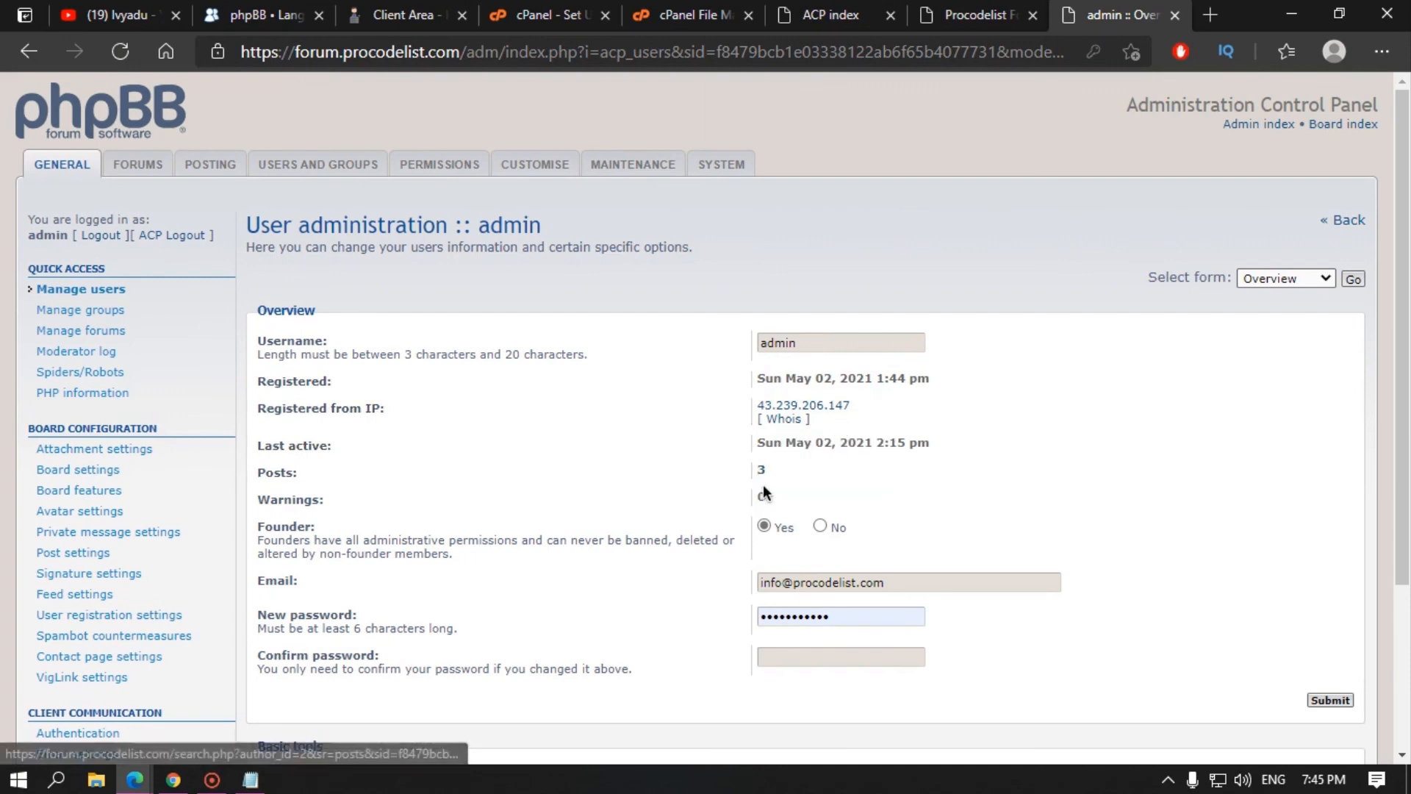
pyautogui.scroll(-1, 780, 514)
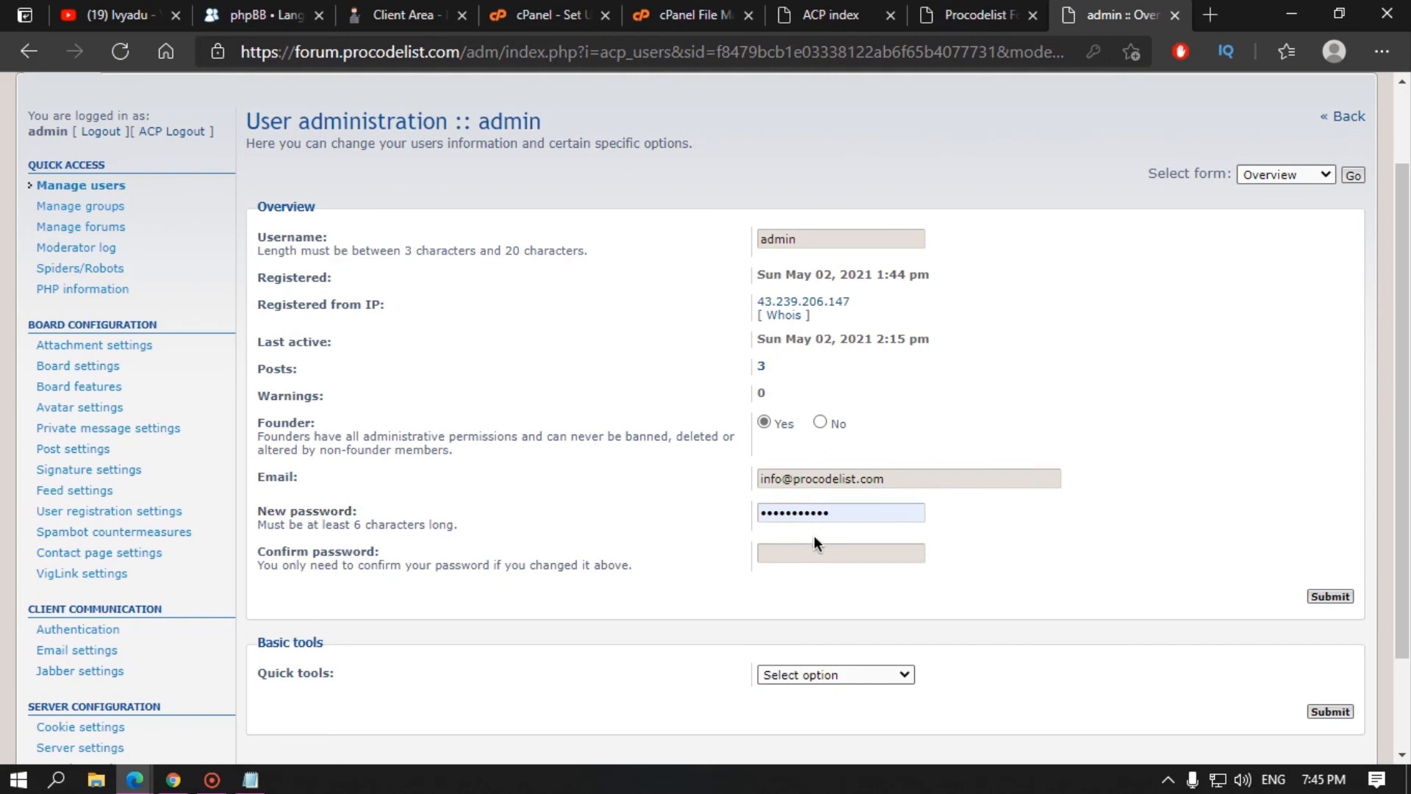
pyautogui.scroll(-1, 800, 566)
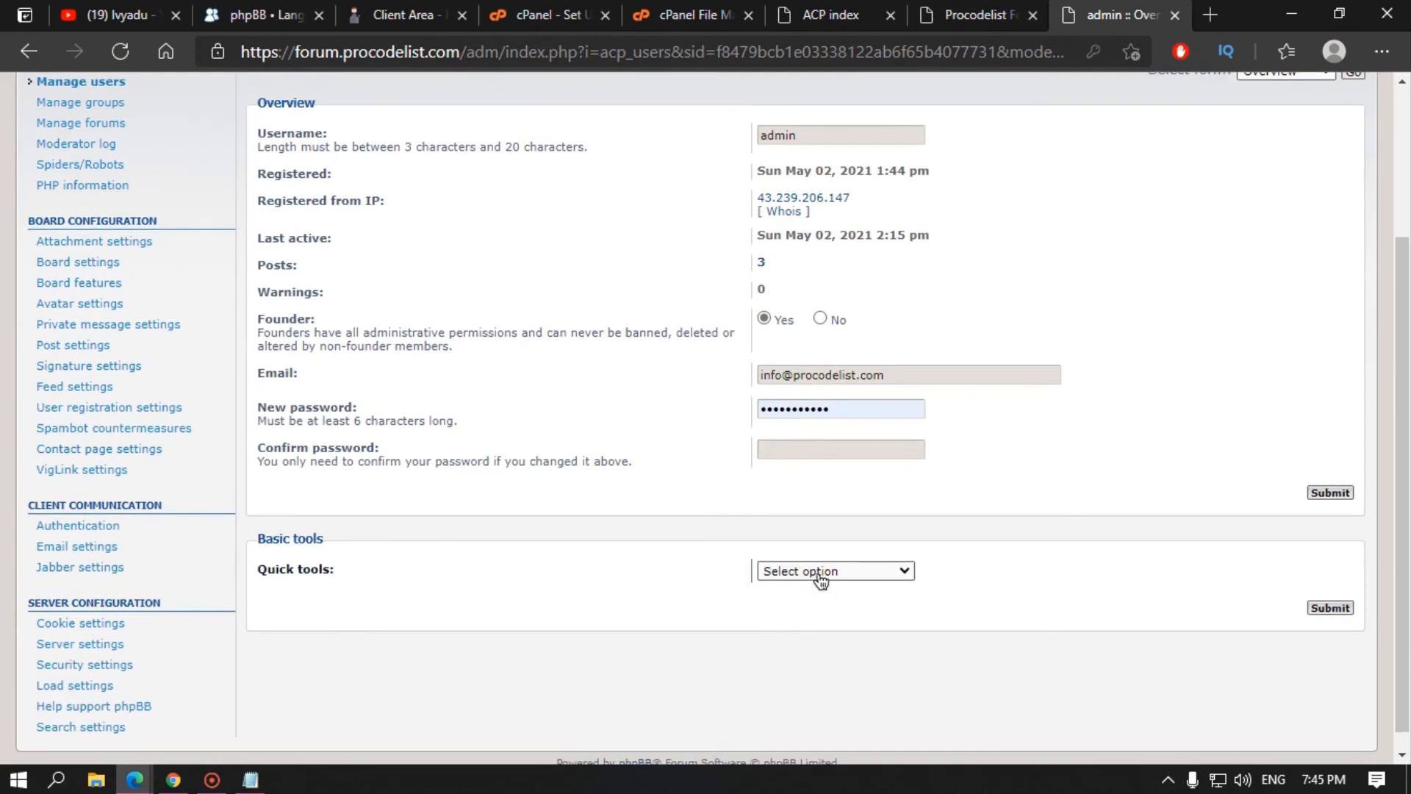
# Step: Check the account's Quick tools, then go back to Manage users
pyautogui.click(821, 580)
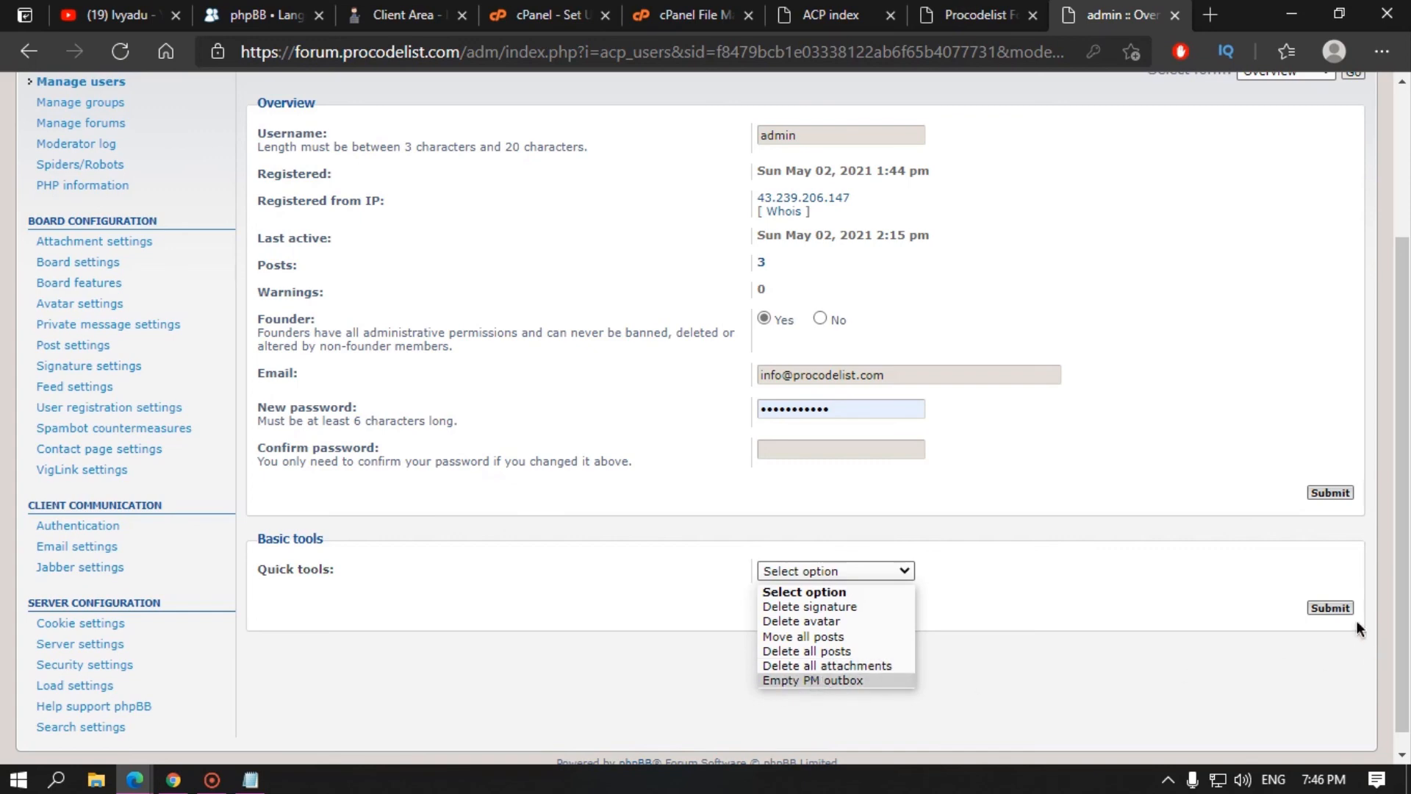
pyautogui.scroll(3, 606, 558)
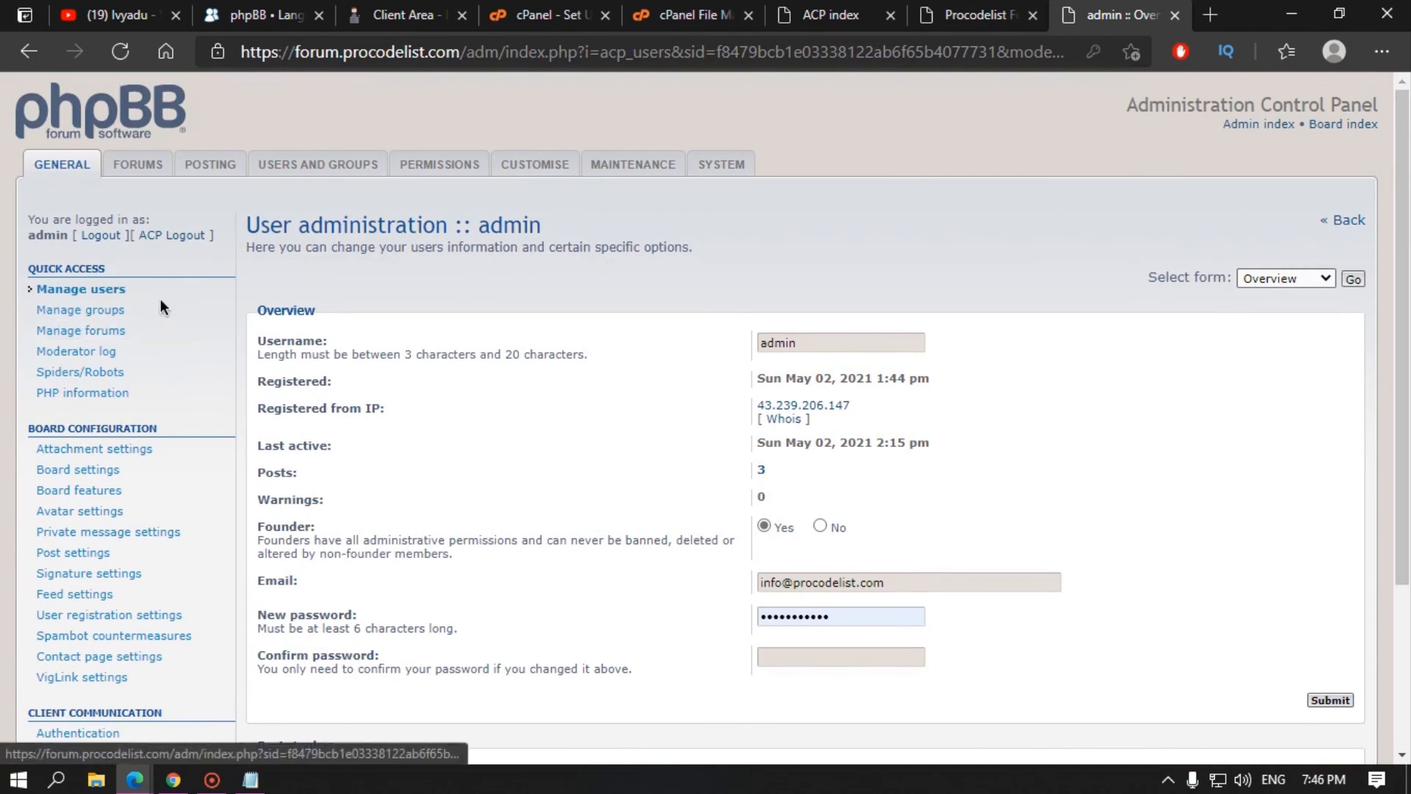
pyautogui.click(116, 294)
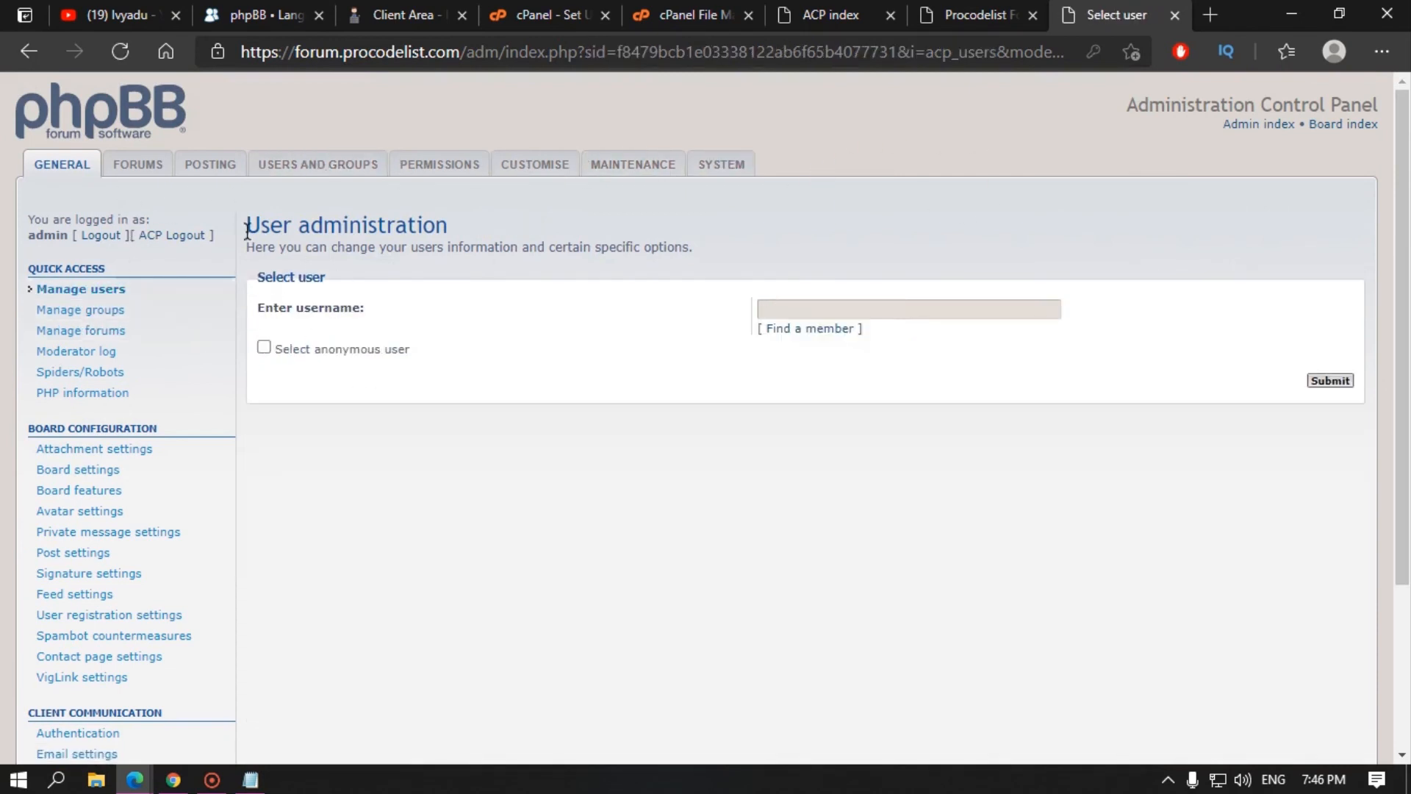
# Step: Look over the public board index, then return to forum administration
pyautogui.click(141, 167)
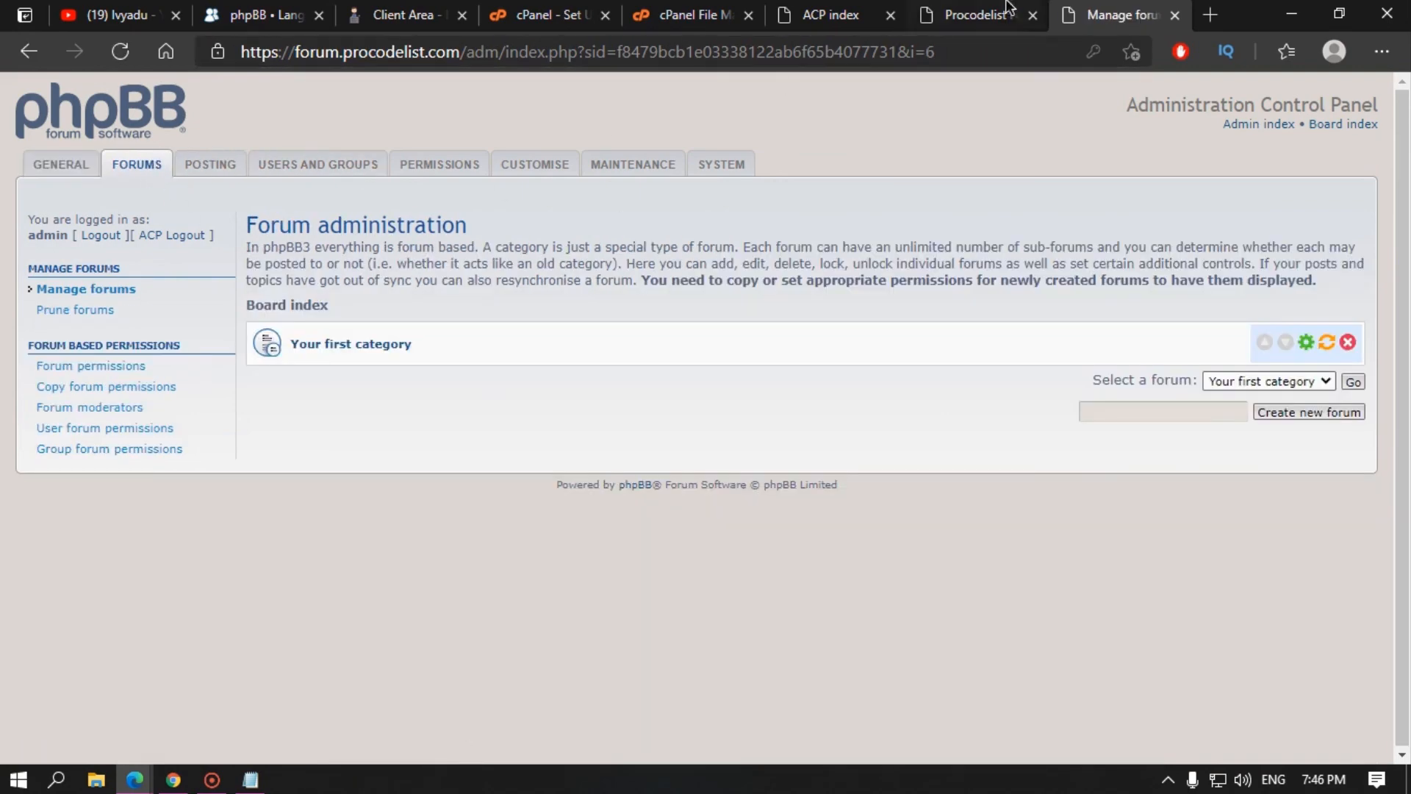
pyautogui.click(989, 8)
pyautogui.click(827, 10)
pyautogui.click(956, 7)
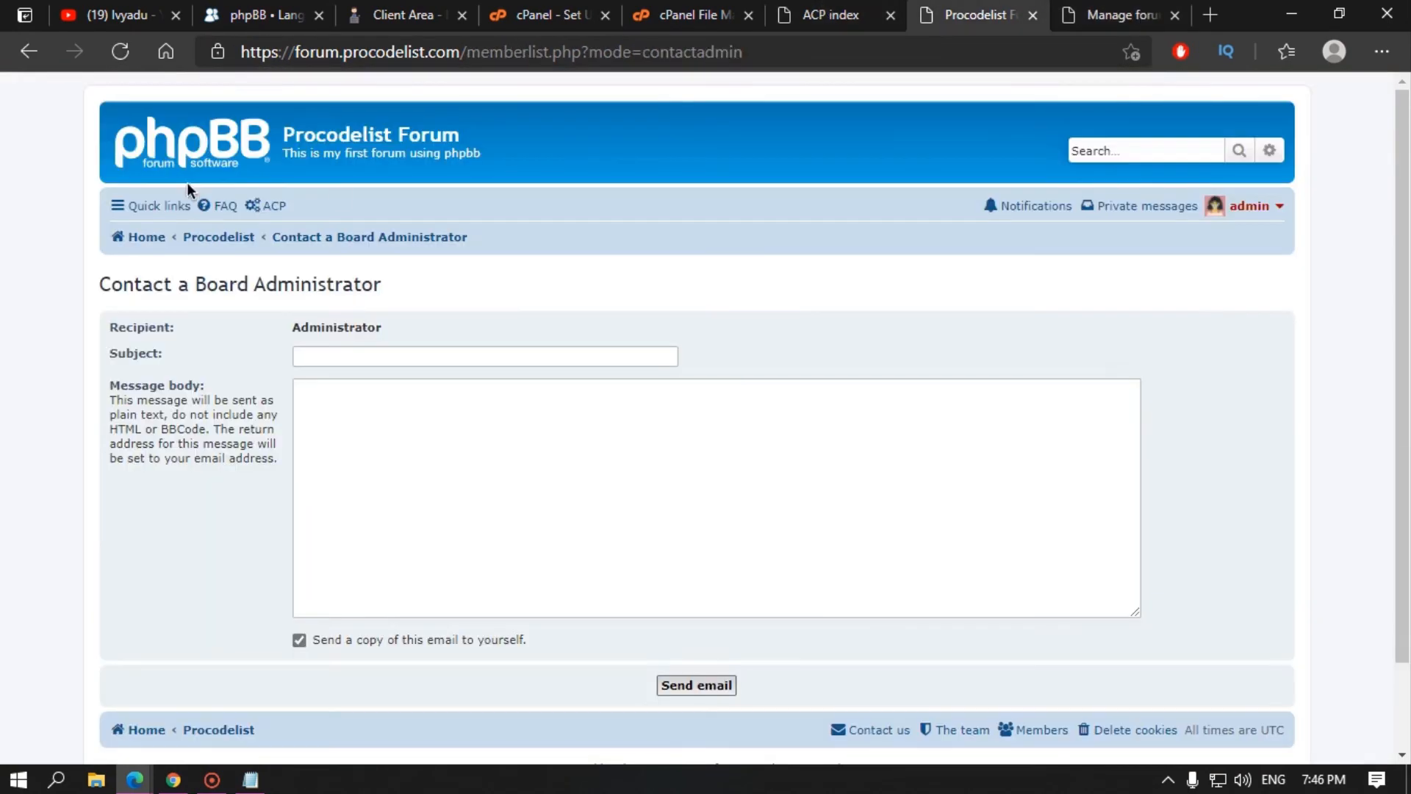
pyautogui.click(144, 237)
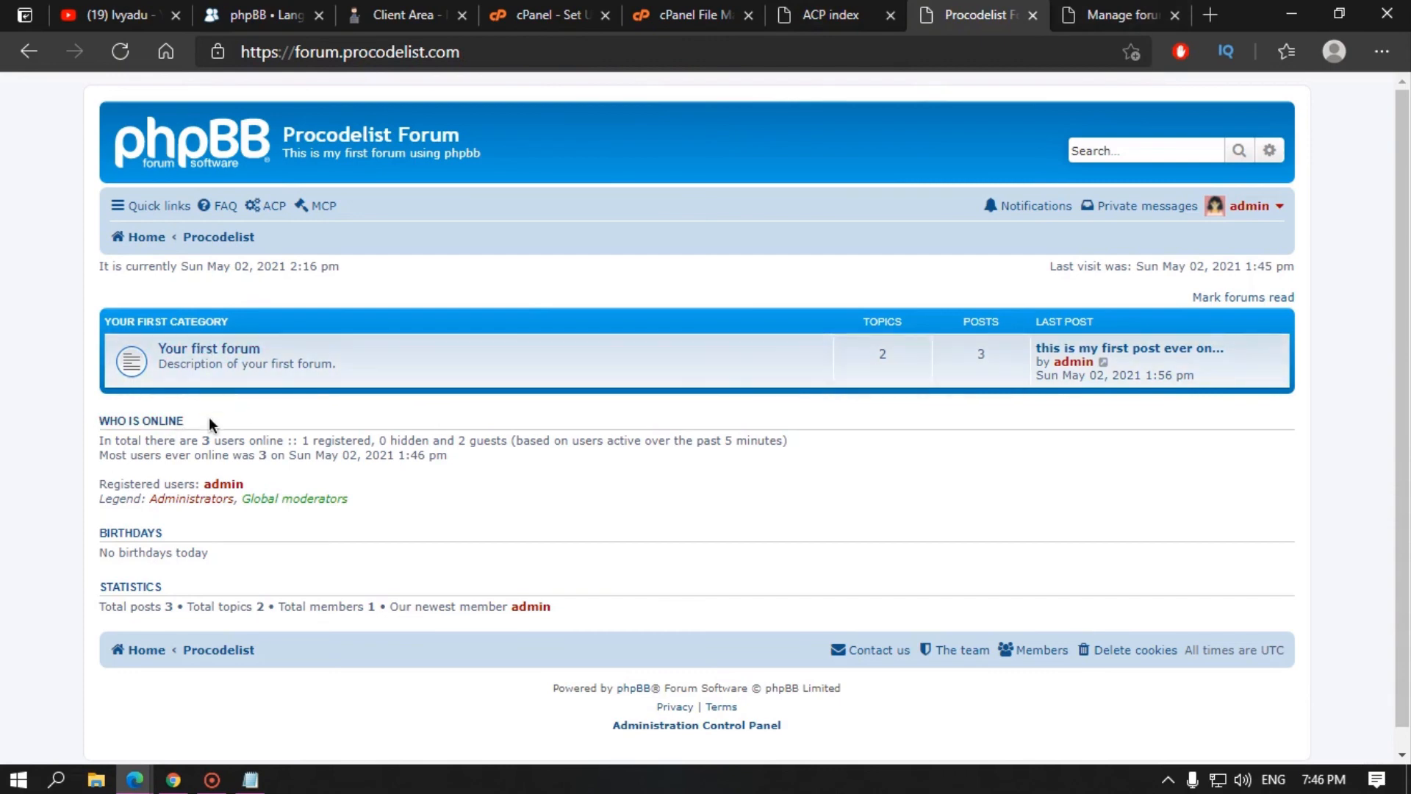
pyautogui.click(1122, 15)
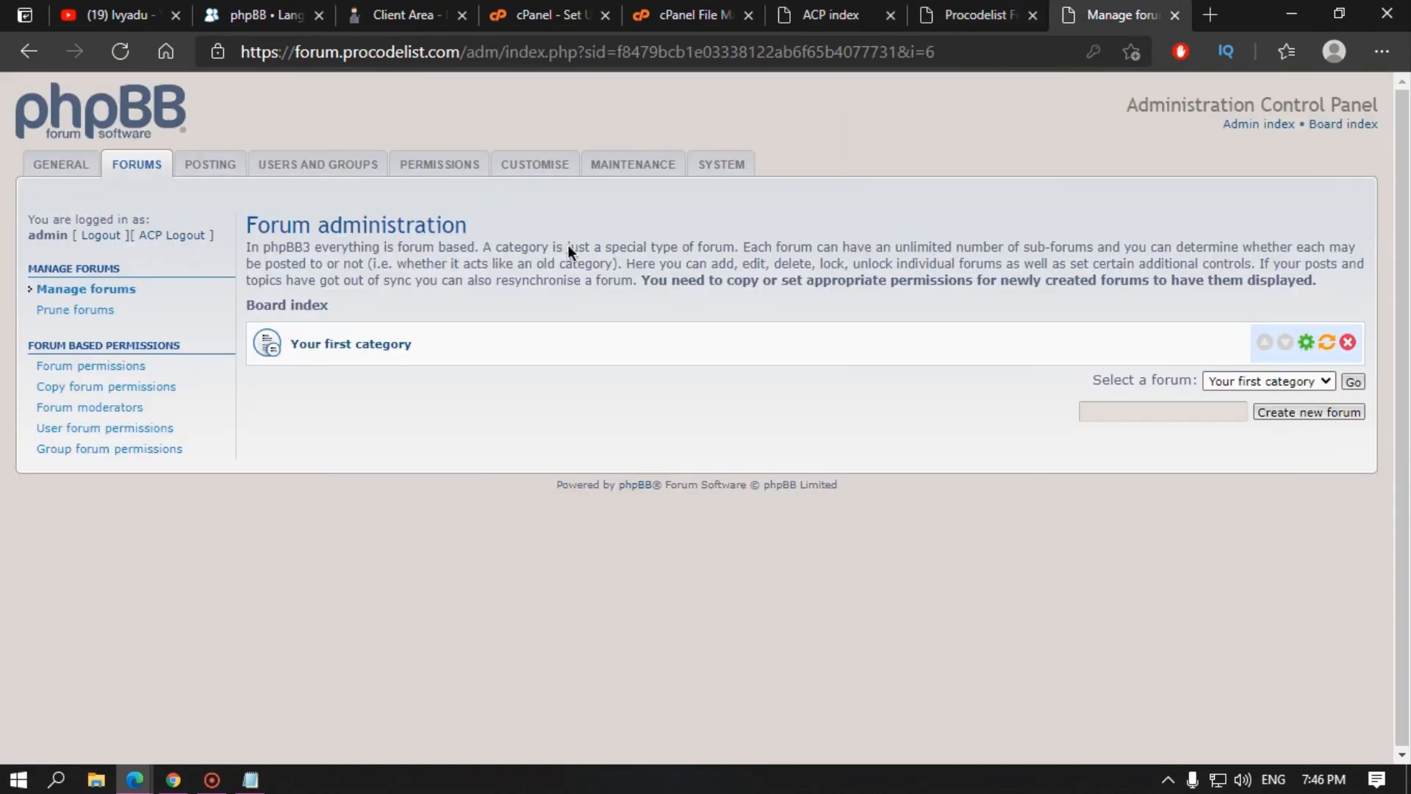
# Step: Start a new forum of type Forum with Your first category as its parent
pyautogui.click(1308, 411)
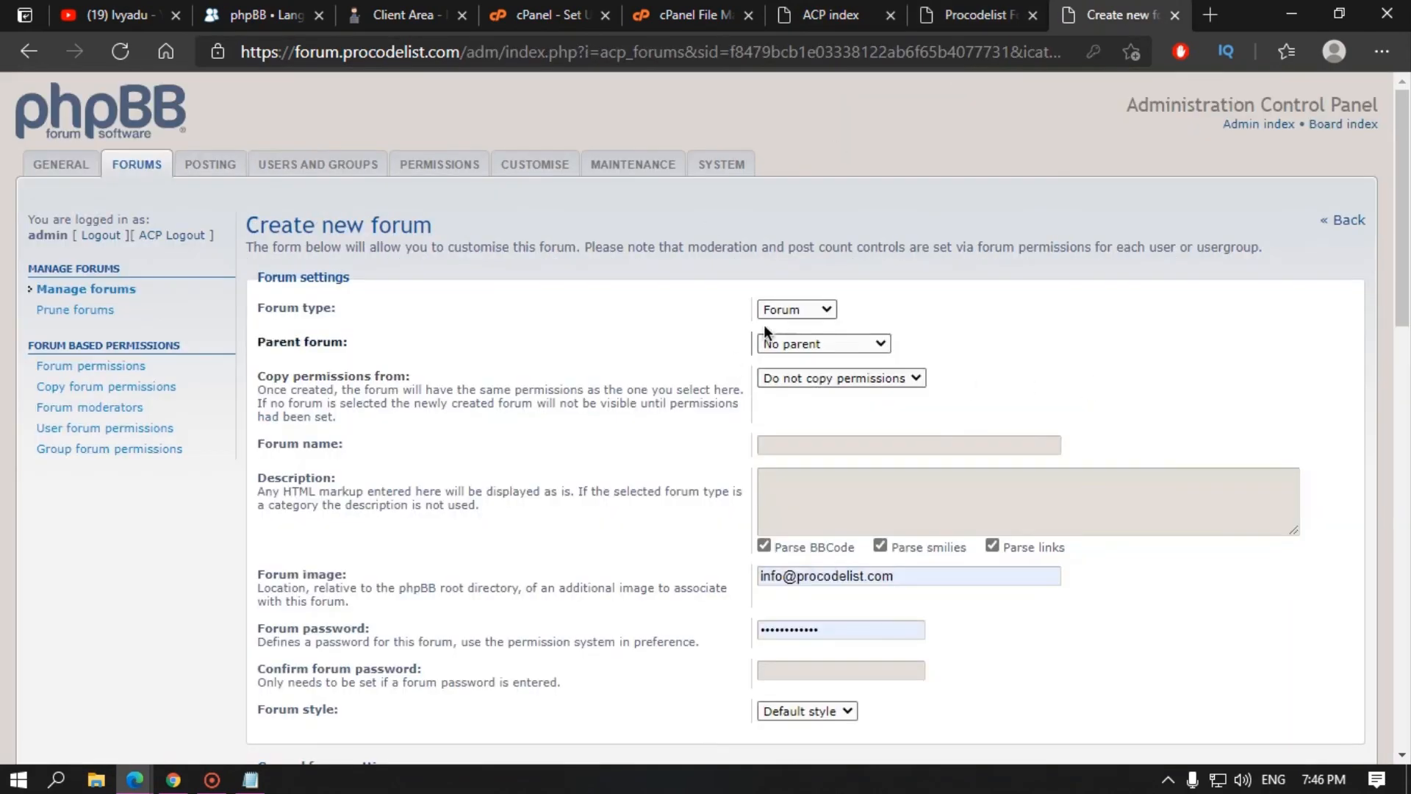
pyautogui.click(781, 310)
pyautogui.click(781, 312)
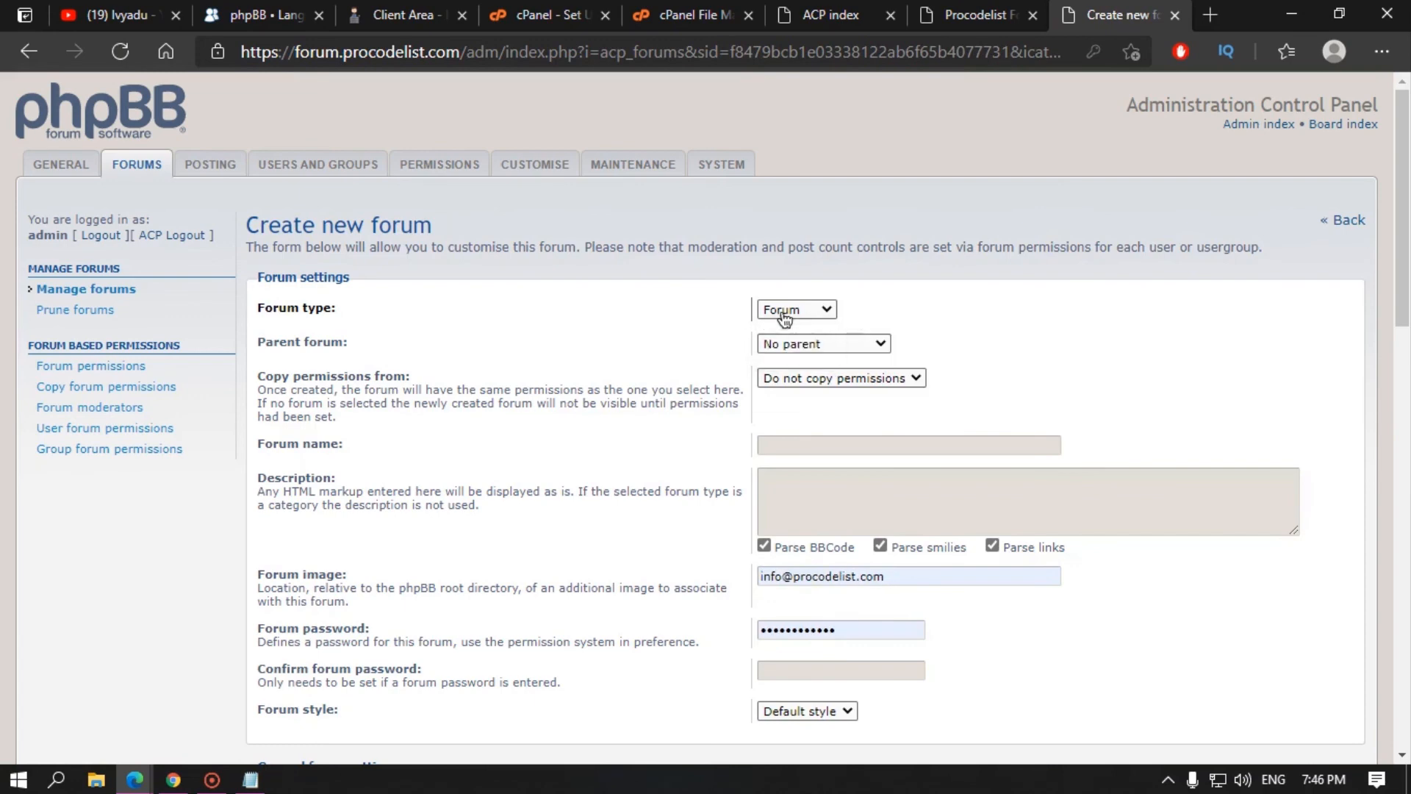
pyautogui.click(789, 344)
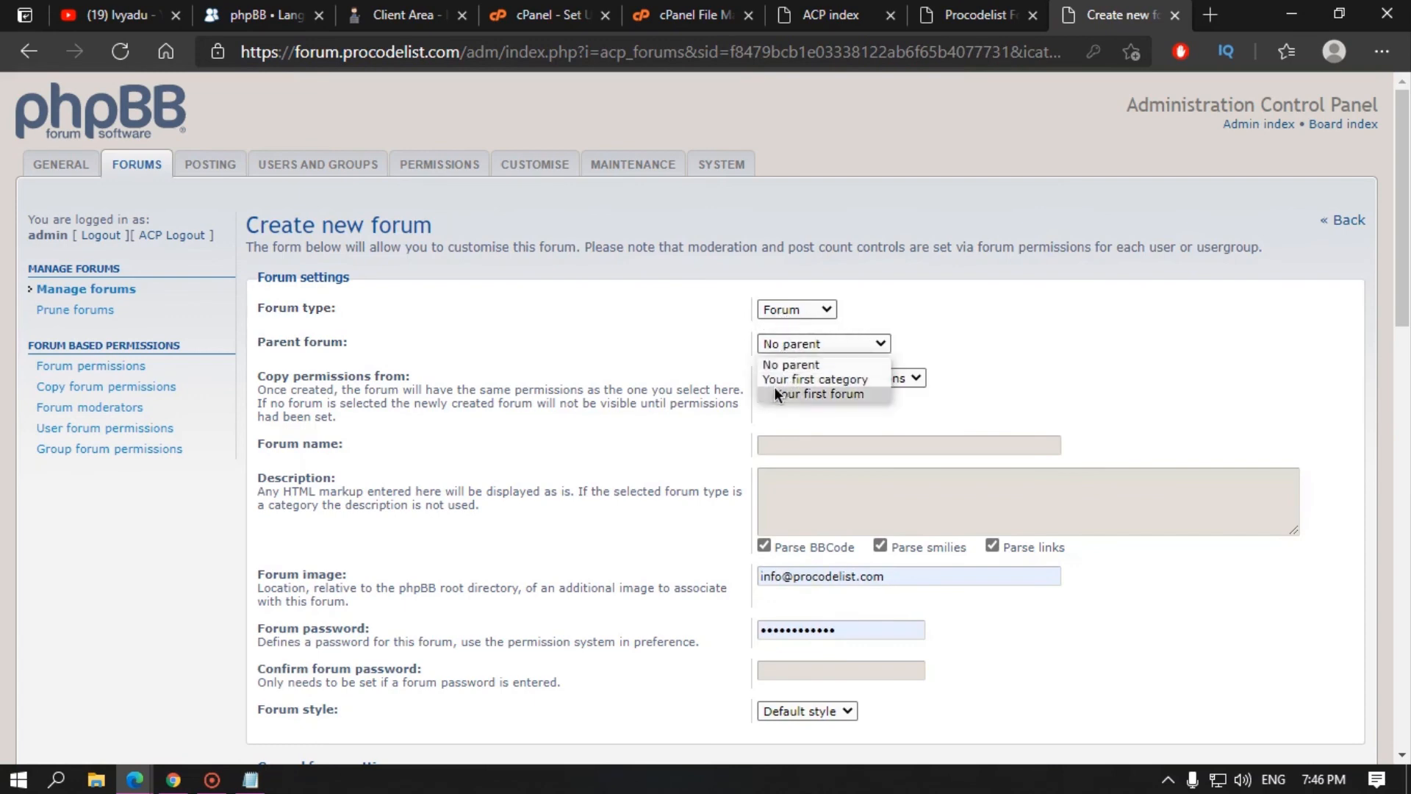
pyautogui.click(798, 364)
pyautogui.click(812, 344)
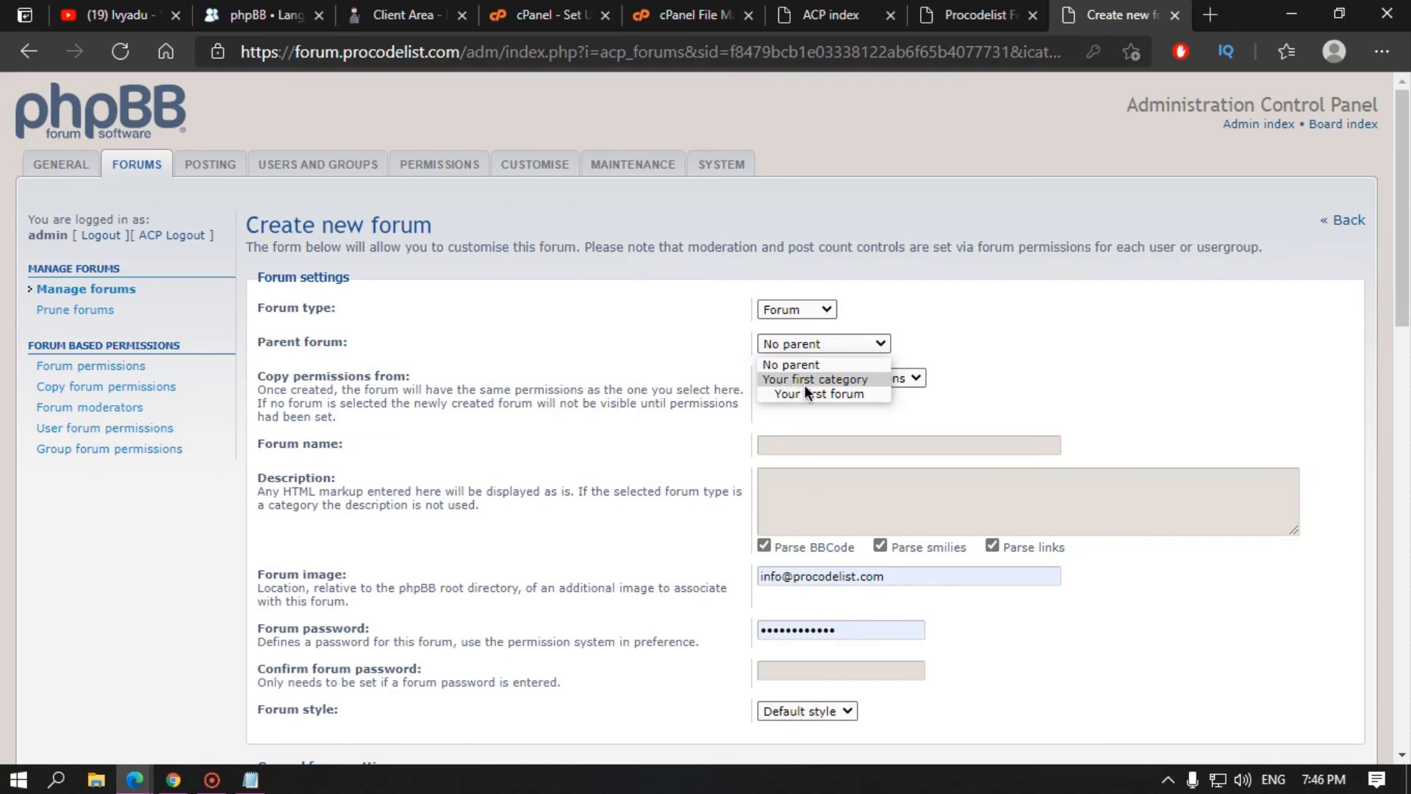
pyautogui.click(804, 384)
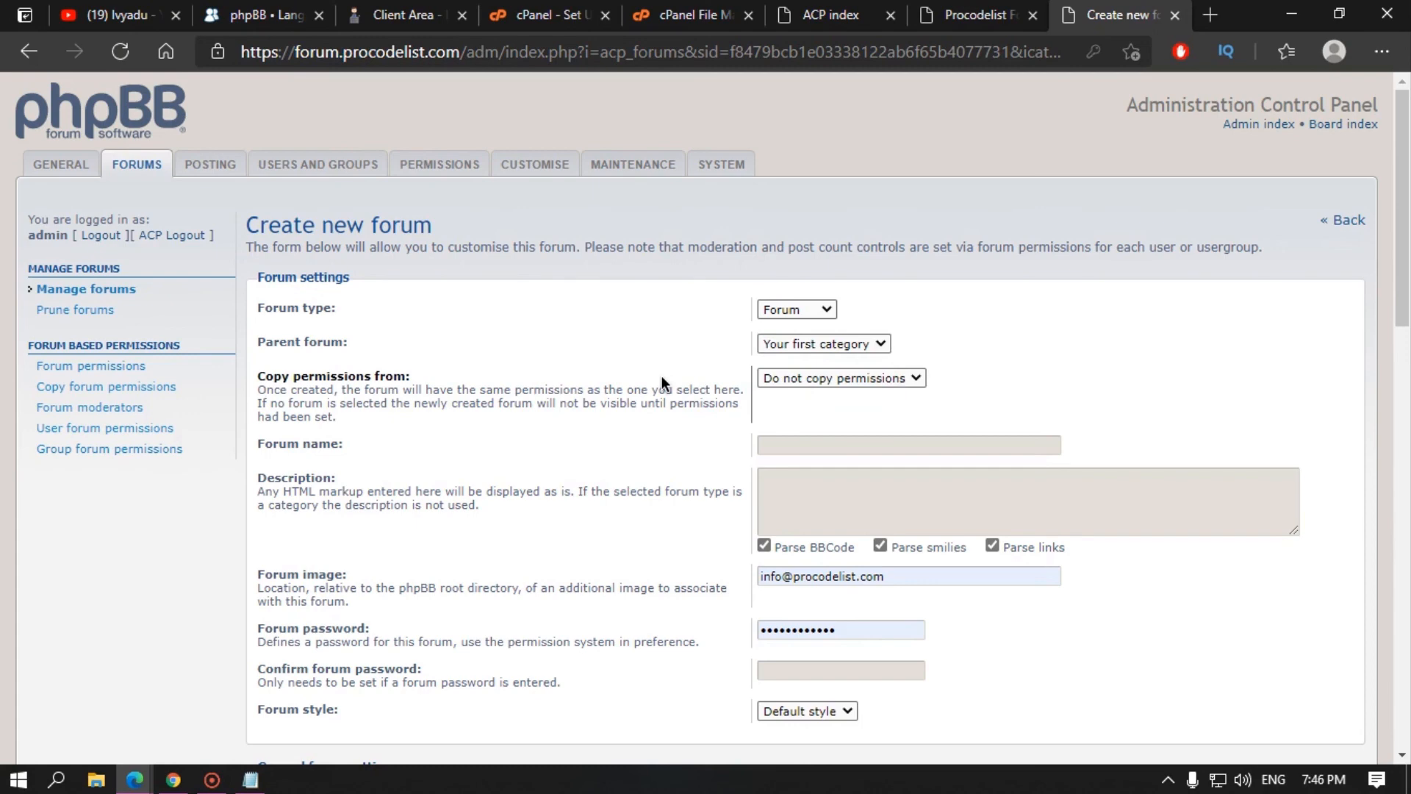
pyautogui.hotkey('ctrl', 'shift', 'Tab')
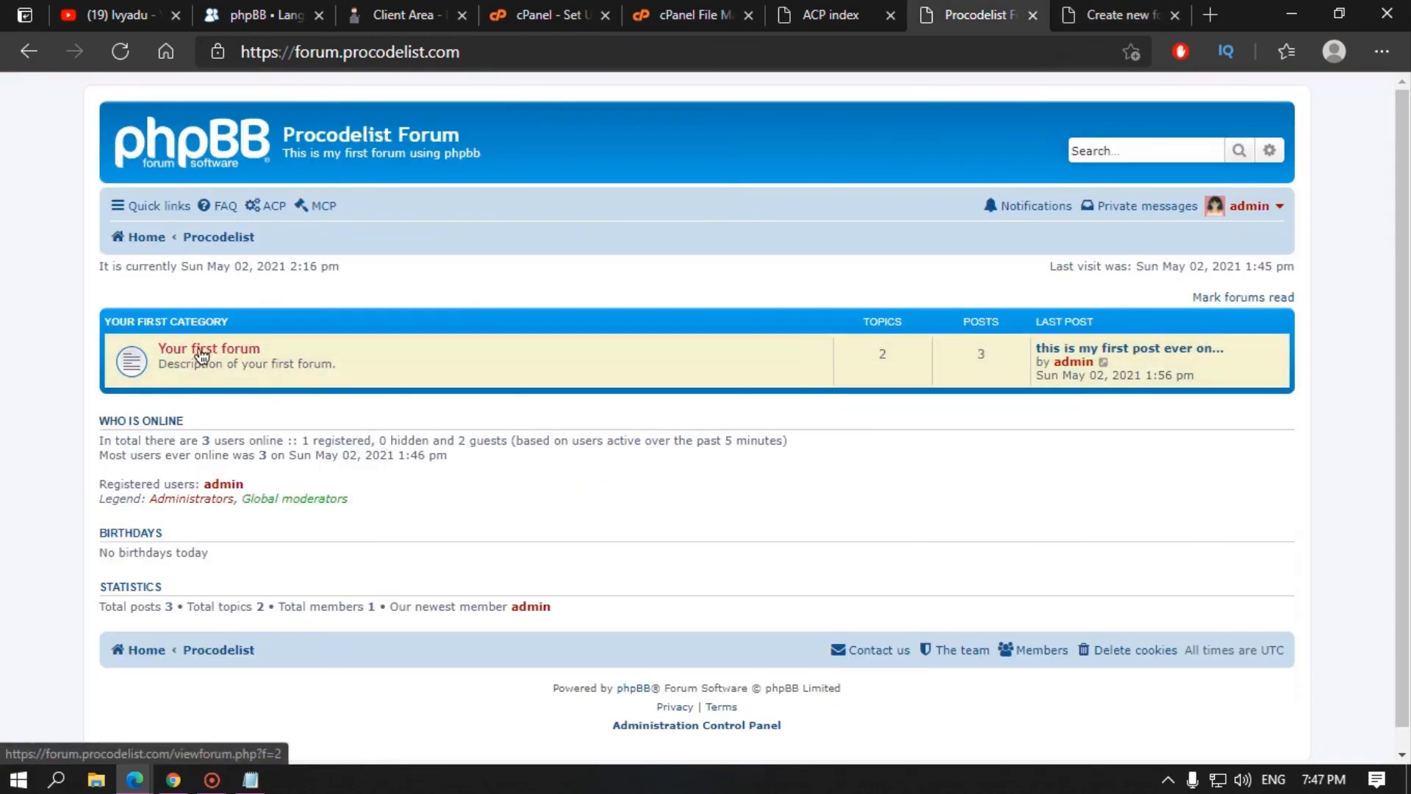
pyautogui.hotkey('ctrl', 'Tab')
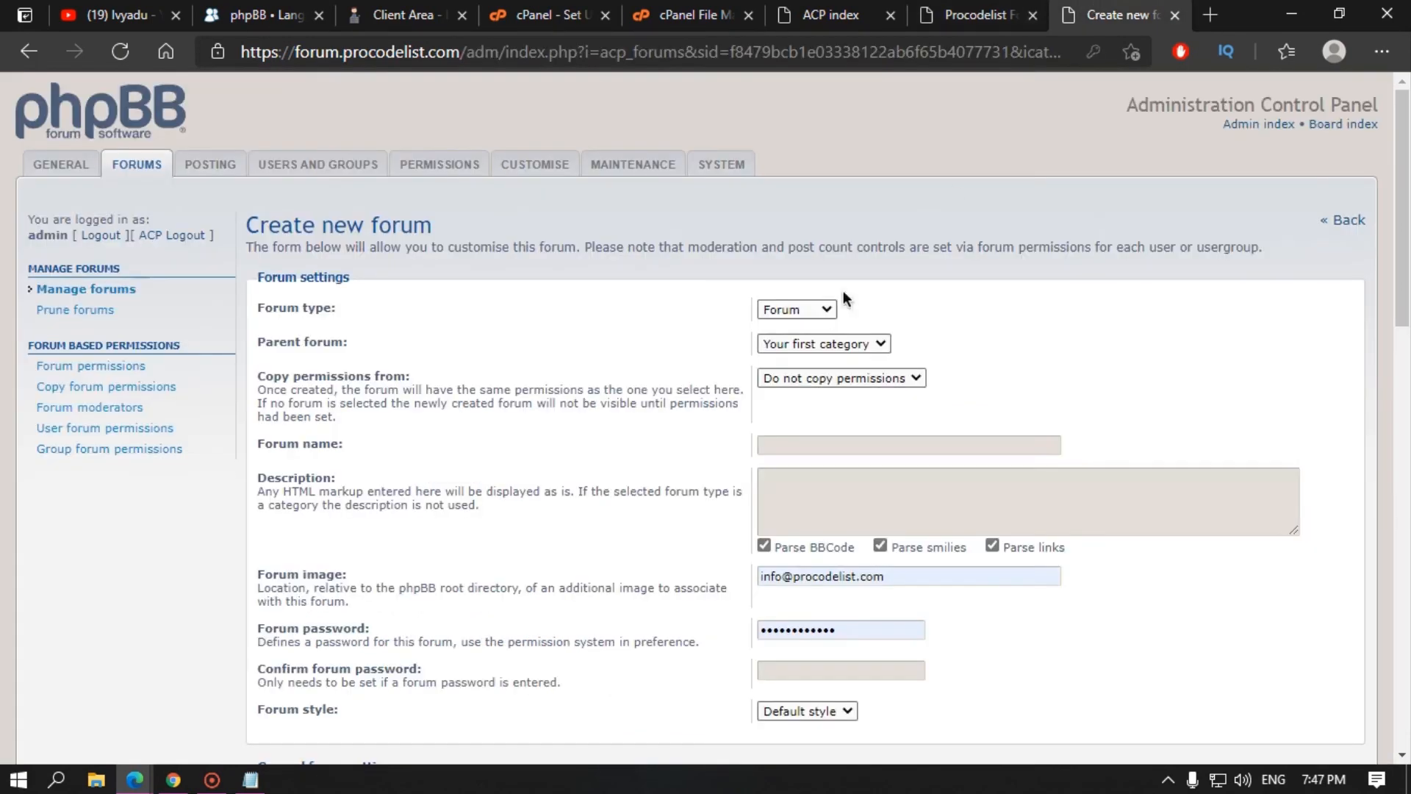
# Step: Set the new forum to copy permissions from Your first forum
pyautogui.click(831, 379)
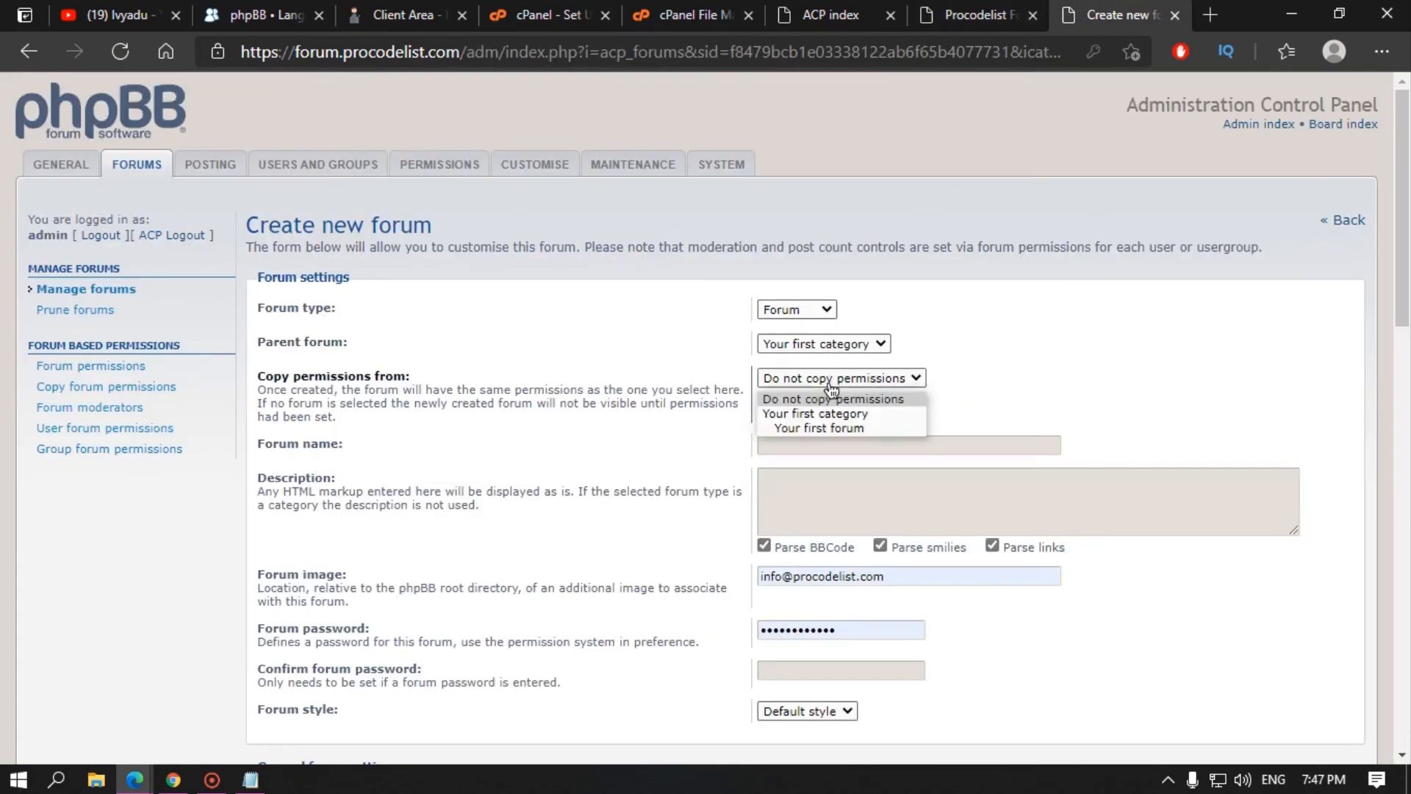
pyautogui.click(814, 429)
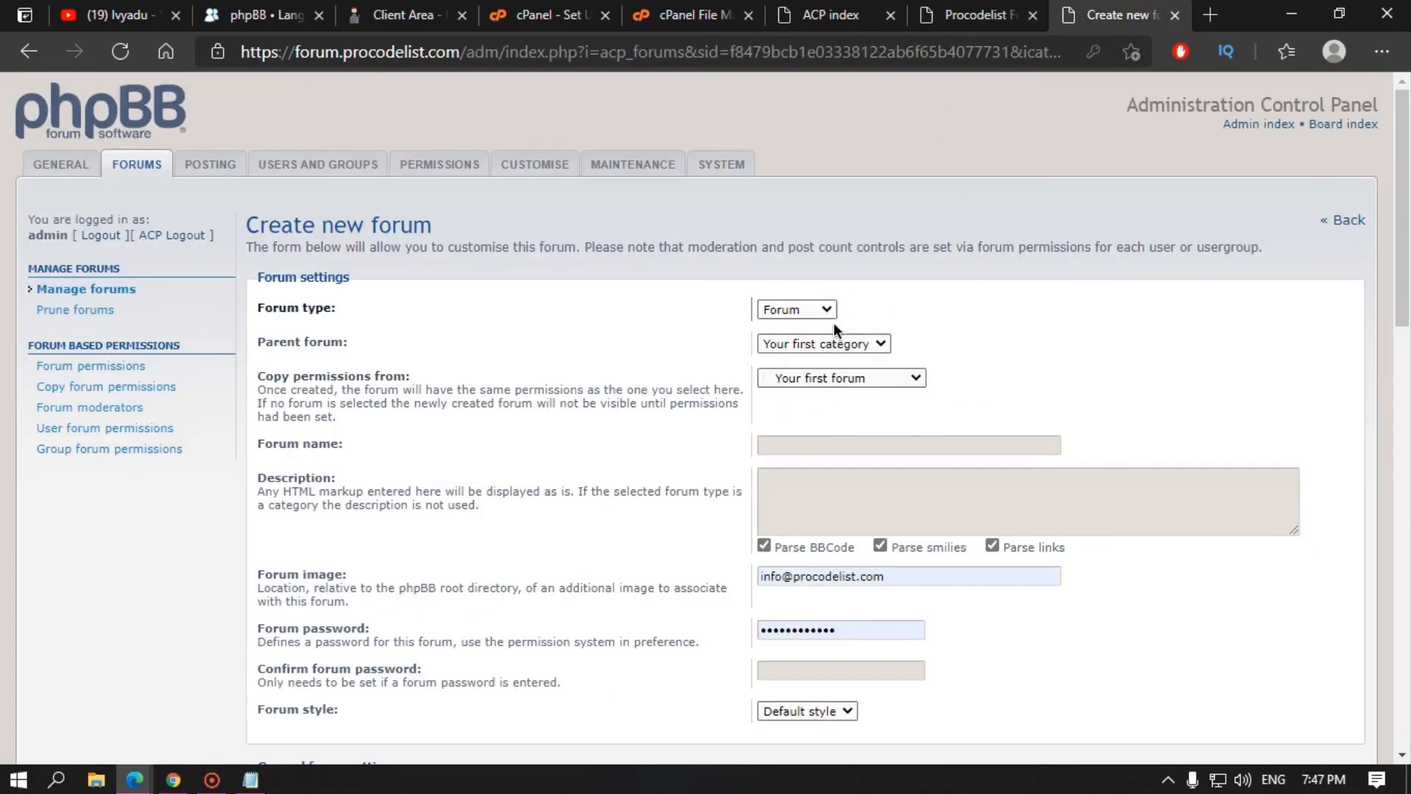
pyautogui.click(970, 15)
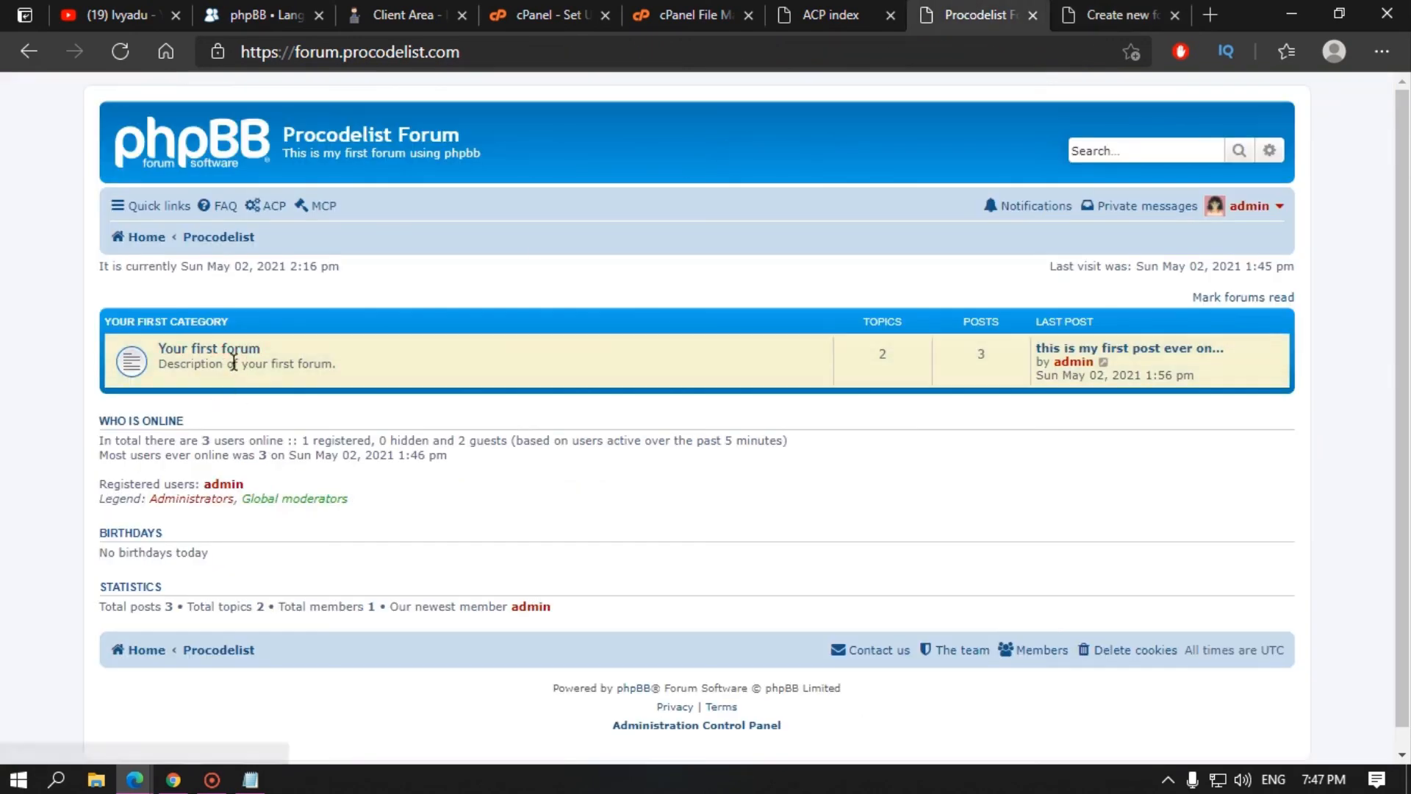
pyautogui.click(1117, 15)
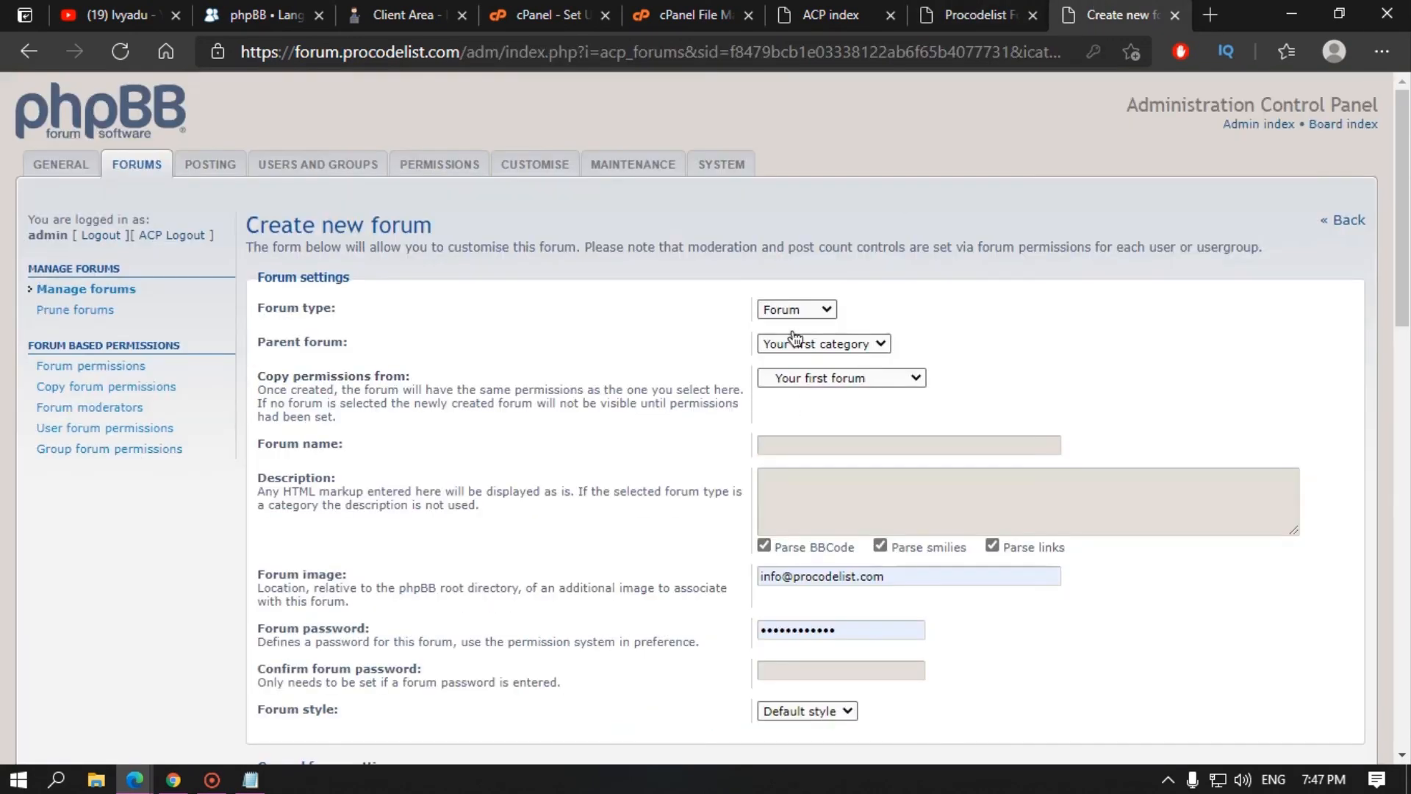
pyautogui.click(830, 453)
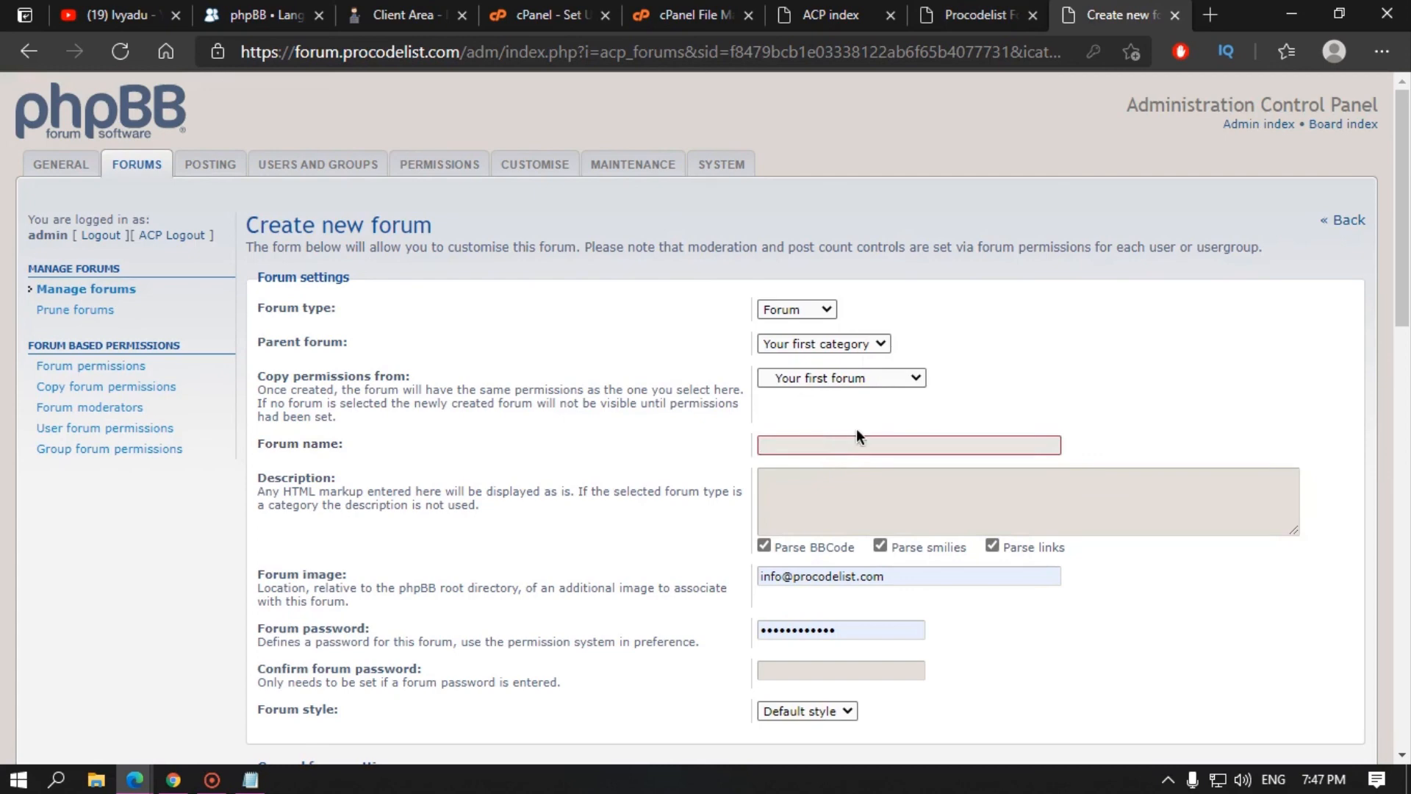
# Step: Name the forum 'Introduction' and describe it as 'you can introduce yourself here'
pyautogui.write('Introduction')
pyautogui.click(594, 443)
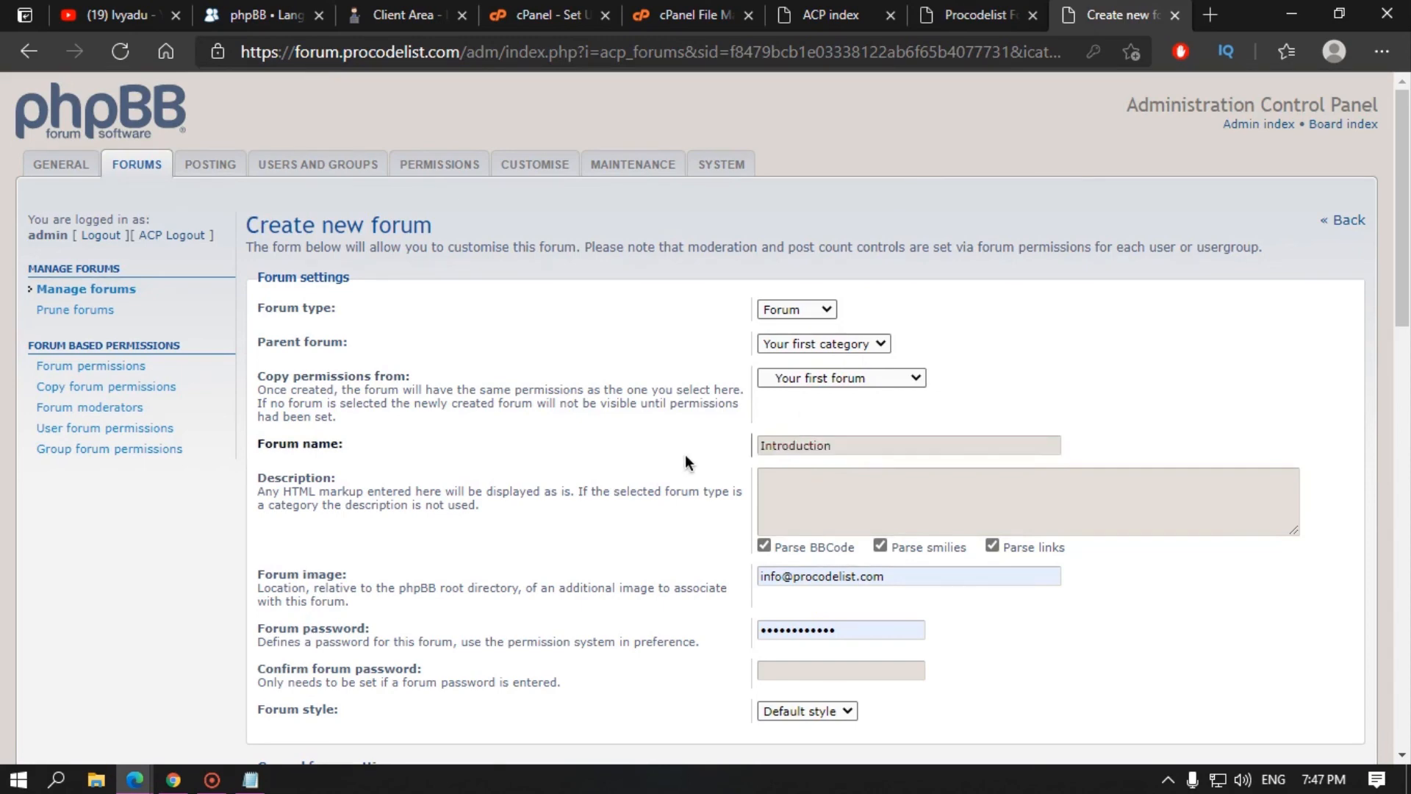
pyautogui.click(798, 503)
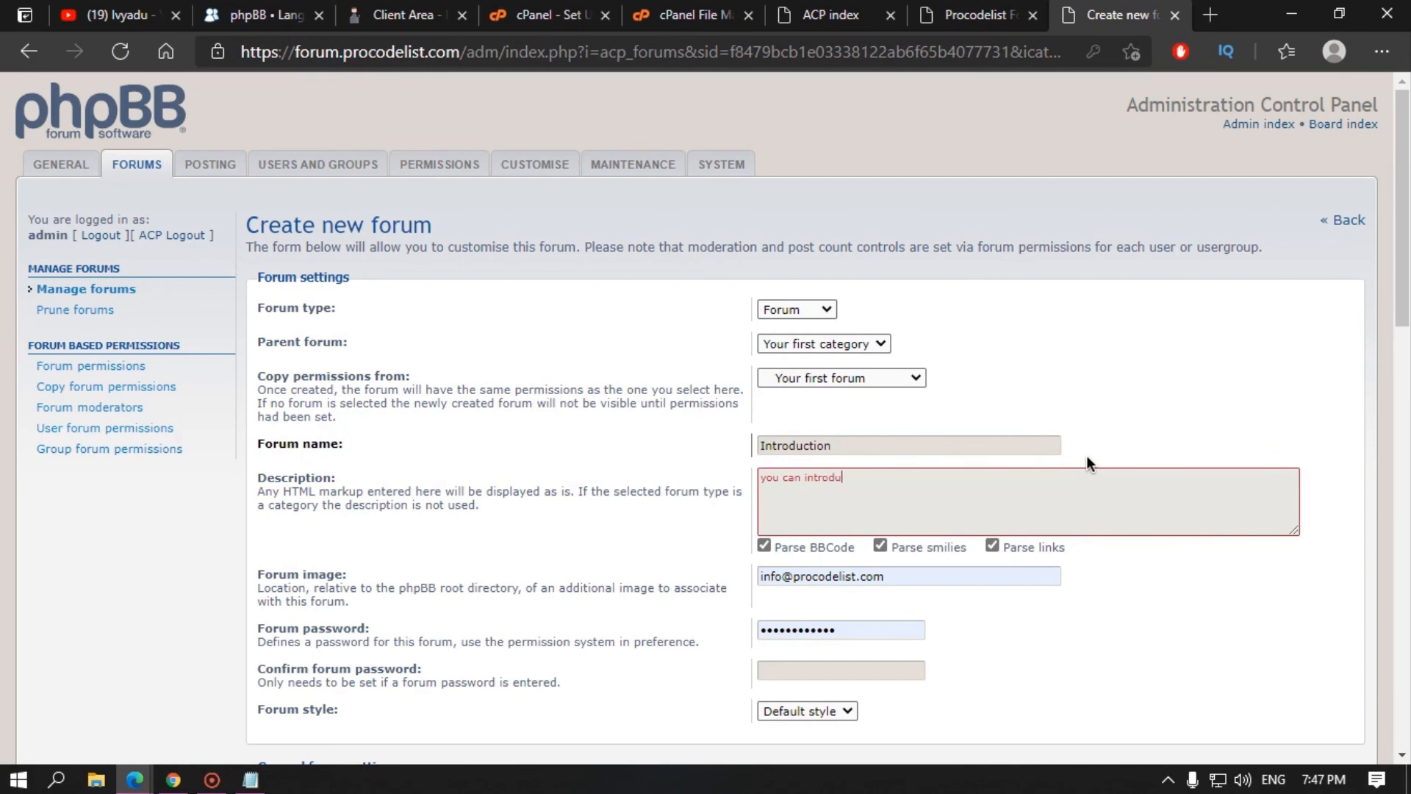
pyautogui.write('you can introduce yourself here')
# Step: Clear the autofilled forum password and submit the Introduction forum
pyautogui.scroll(-4, 1044, 487)
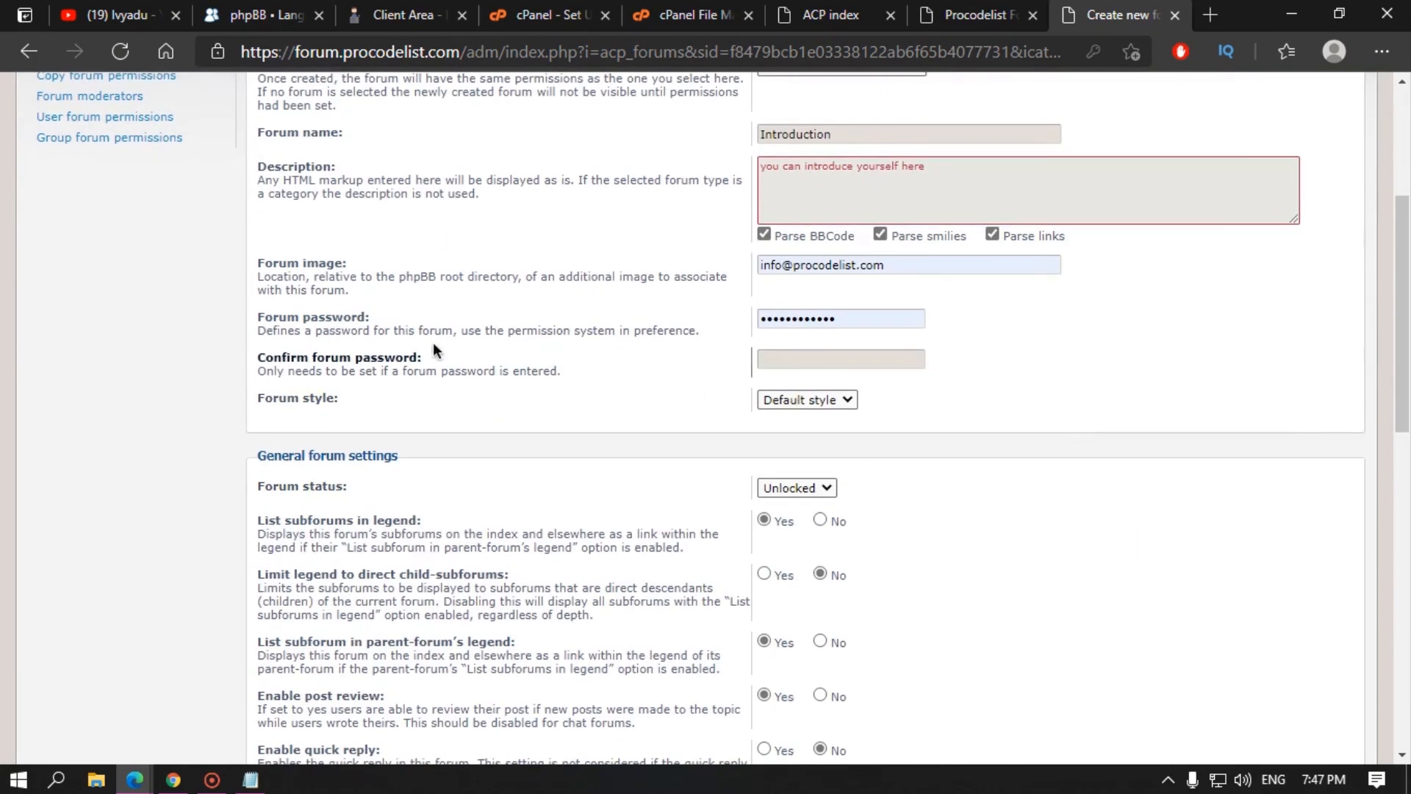
pyautogui.doubleClick(880, 318)
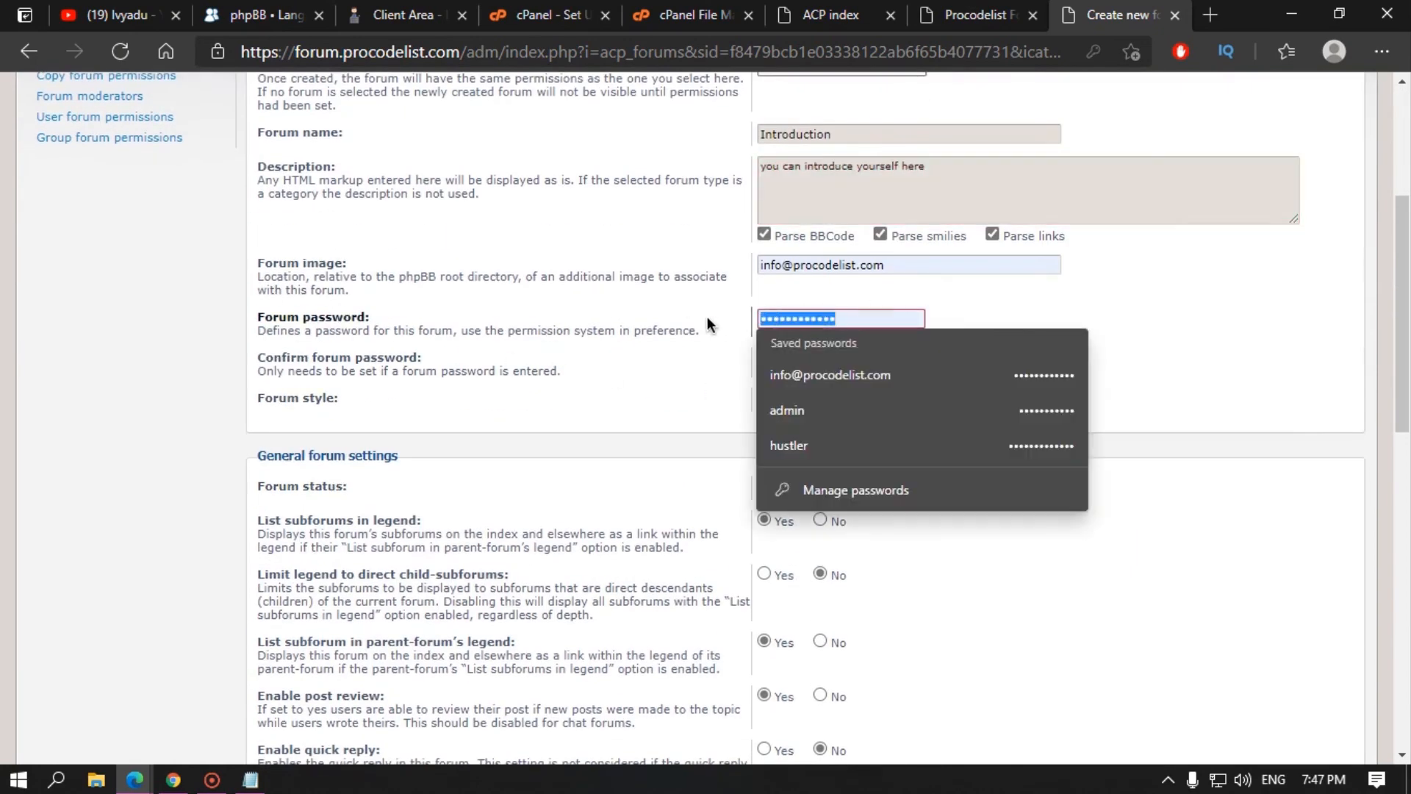
pyautogui.press('BackSpace')
pyautogui.click(637, 302)
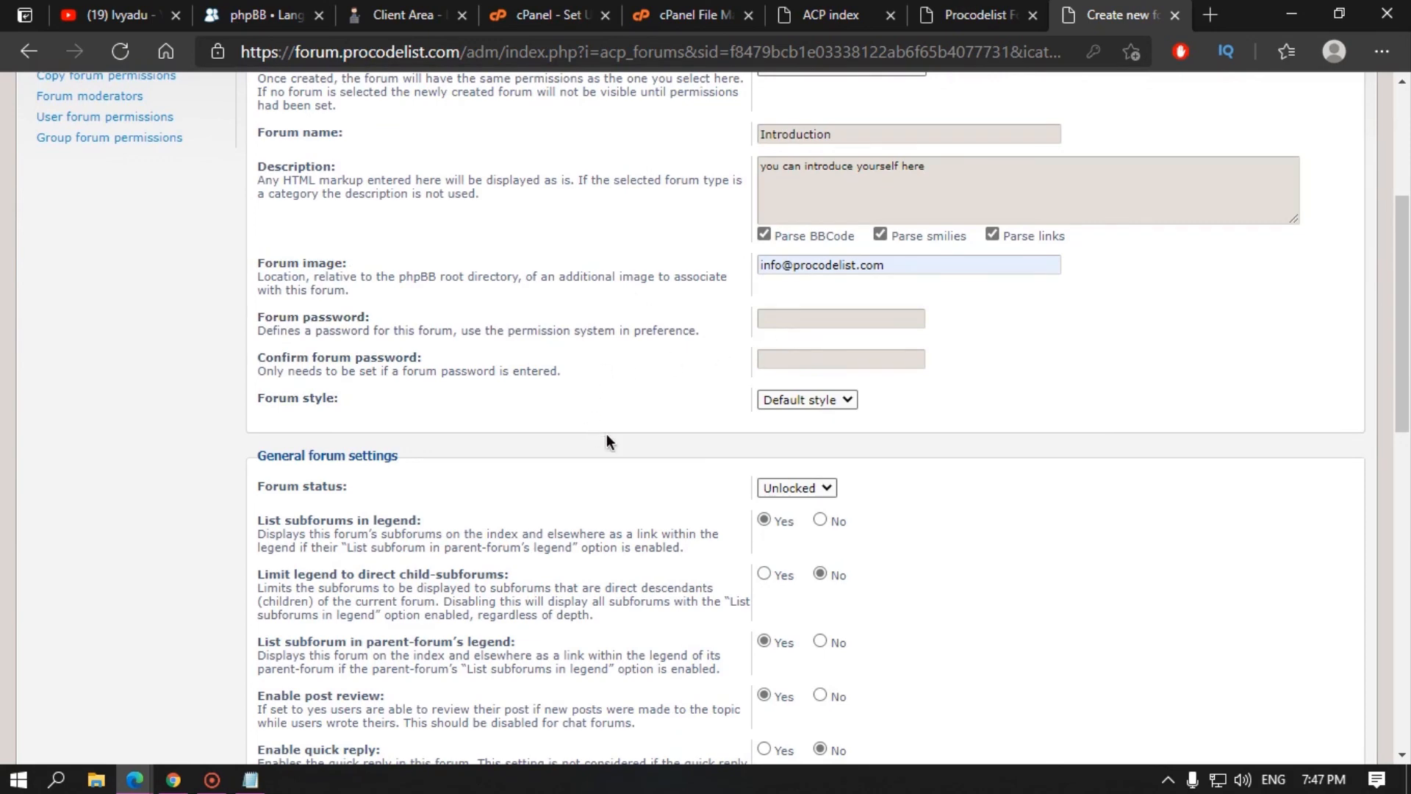
pyautogui.scroll(-6, 617, 456)
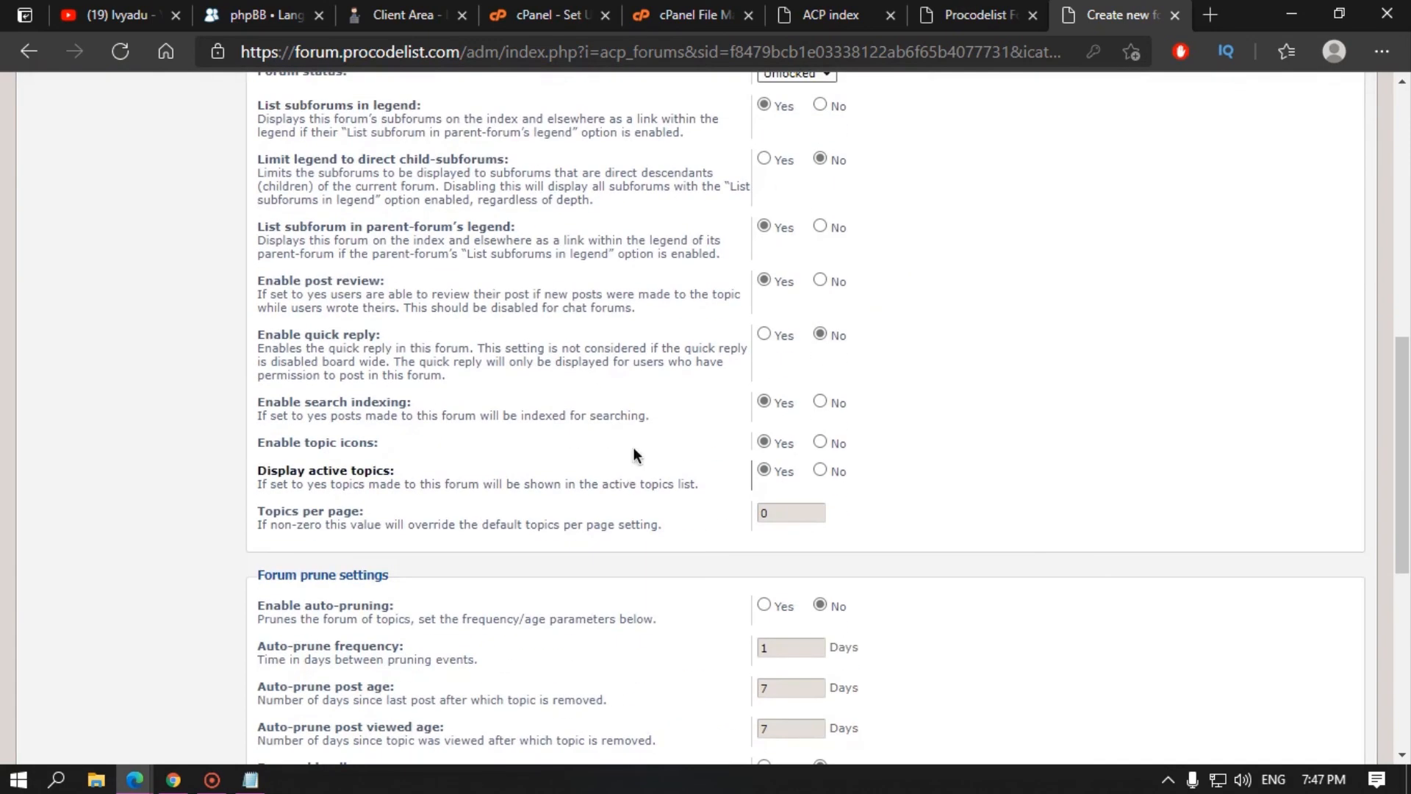
pyautogui.scroll(5, 633, 447)
pyautogui.scroll(-7, 364, 294)
pyautogui.scroll(-5, 363, 611)
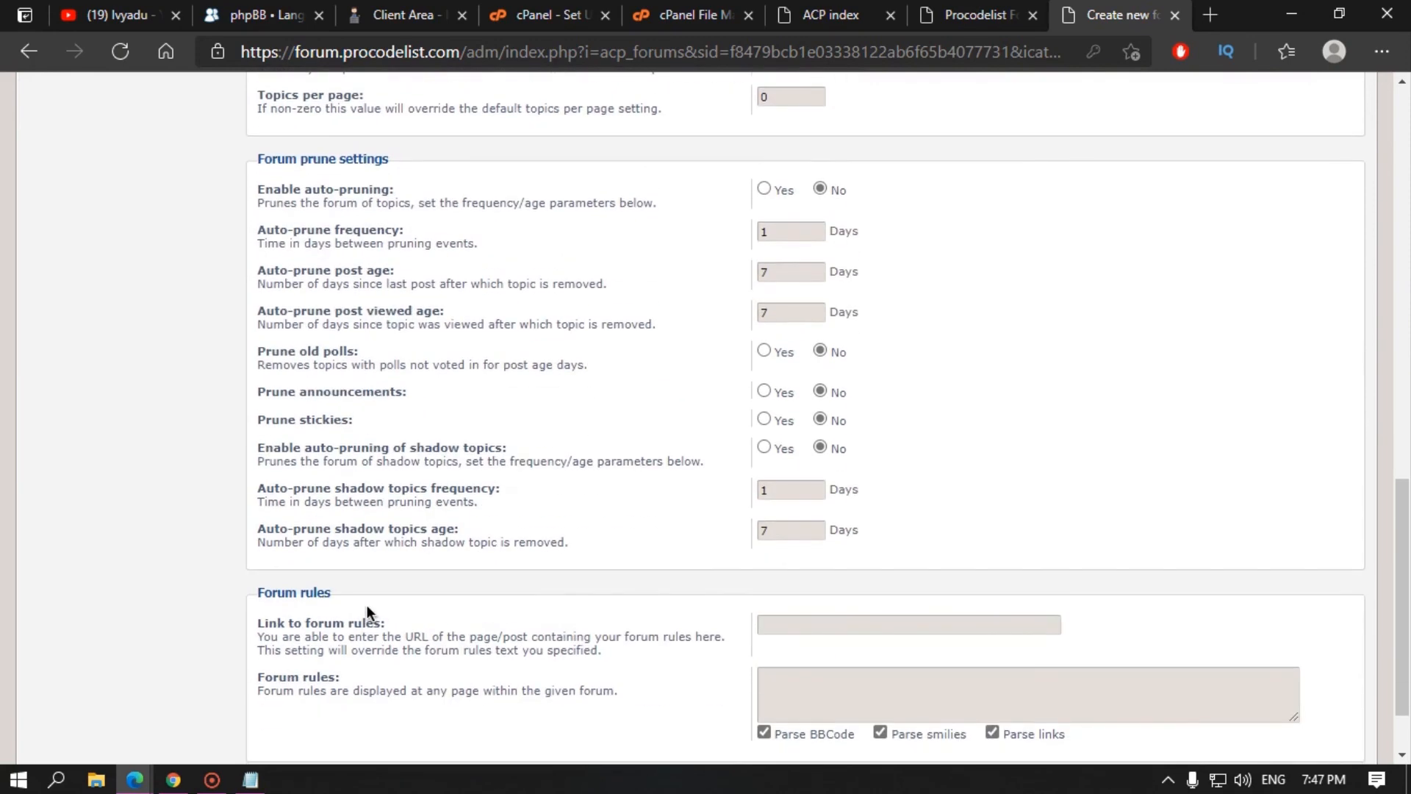
pyautogui.scroll(-1, 368, 606)
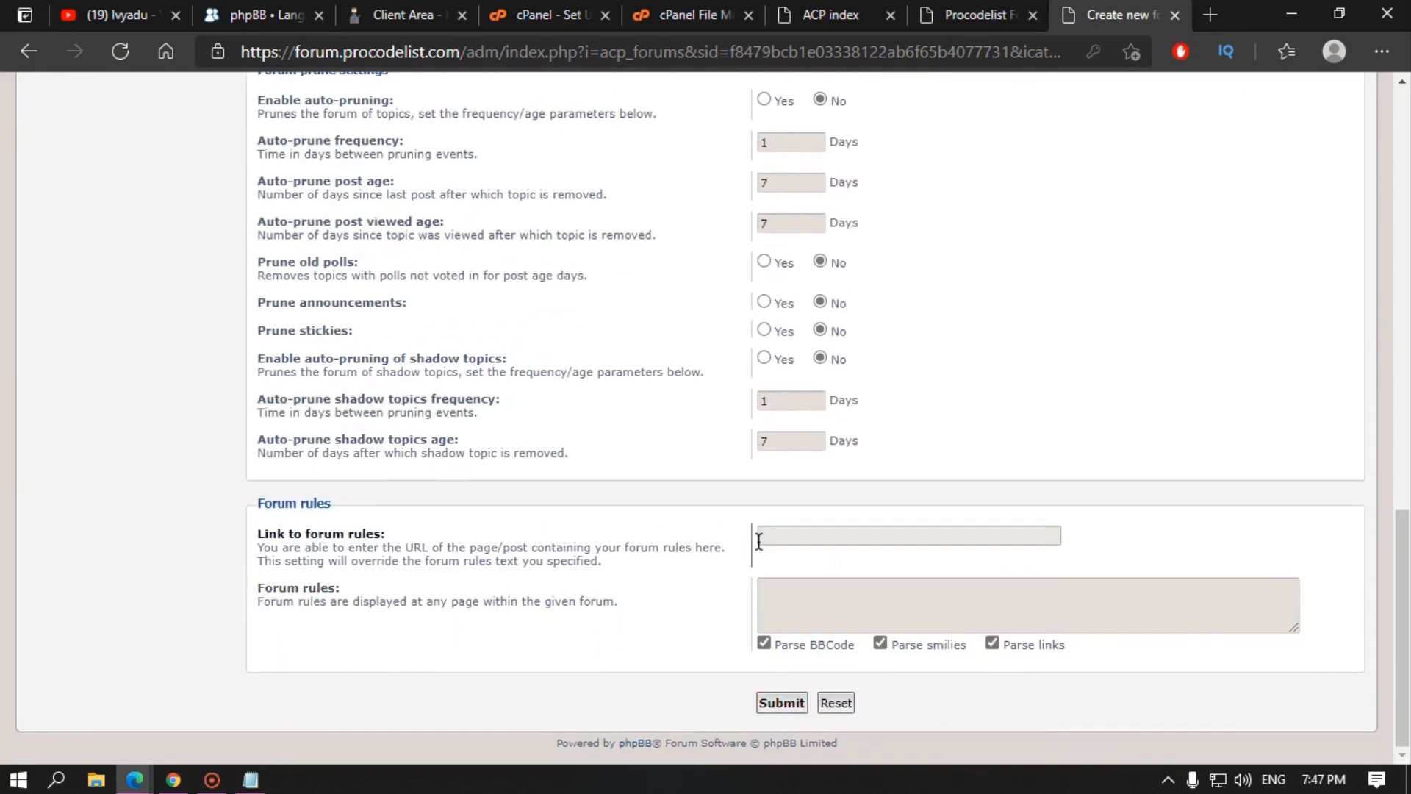
pyautogui.click(786, 703)
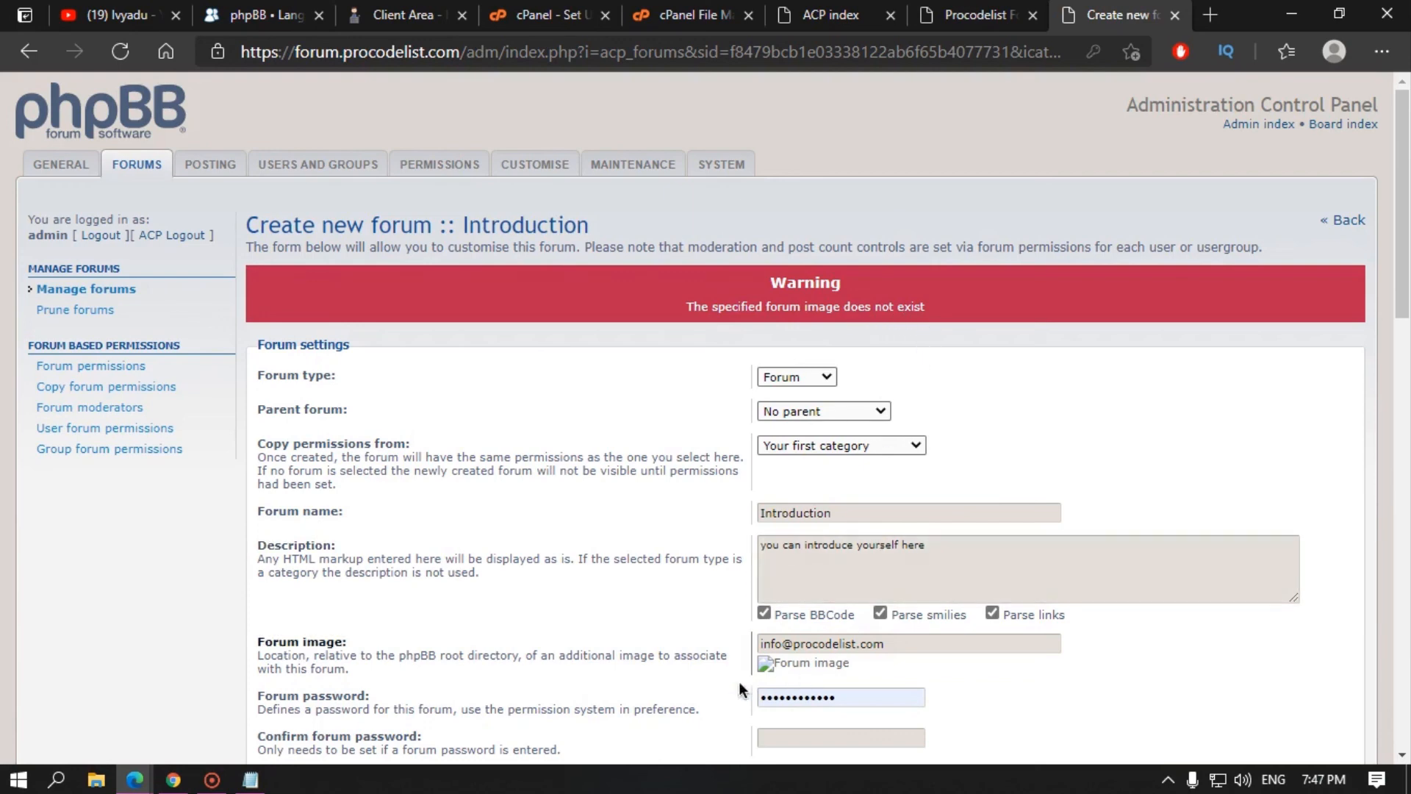
# Step: Clear the autofilled Forum image value and resubmit the Introduction forum
pyautogui.scroll(-1, 782, 685)
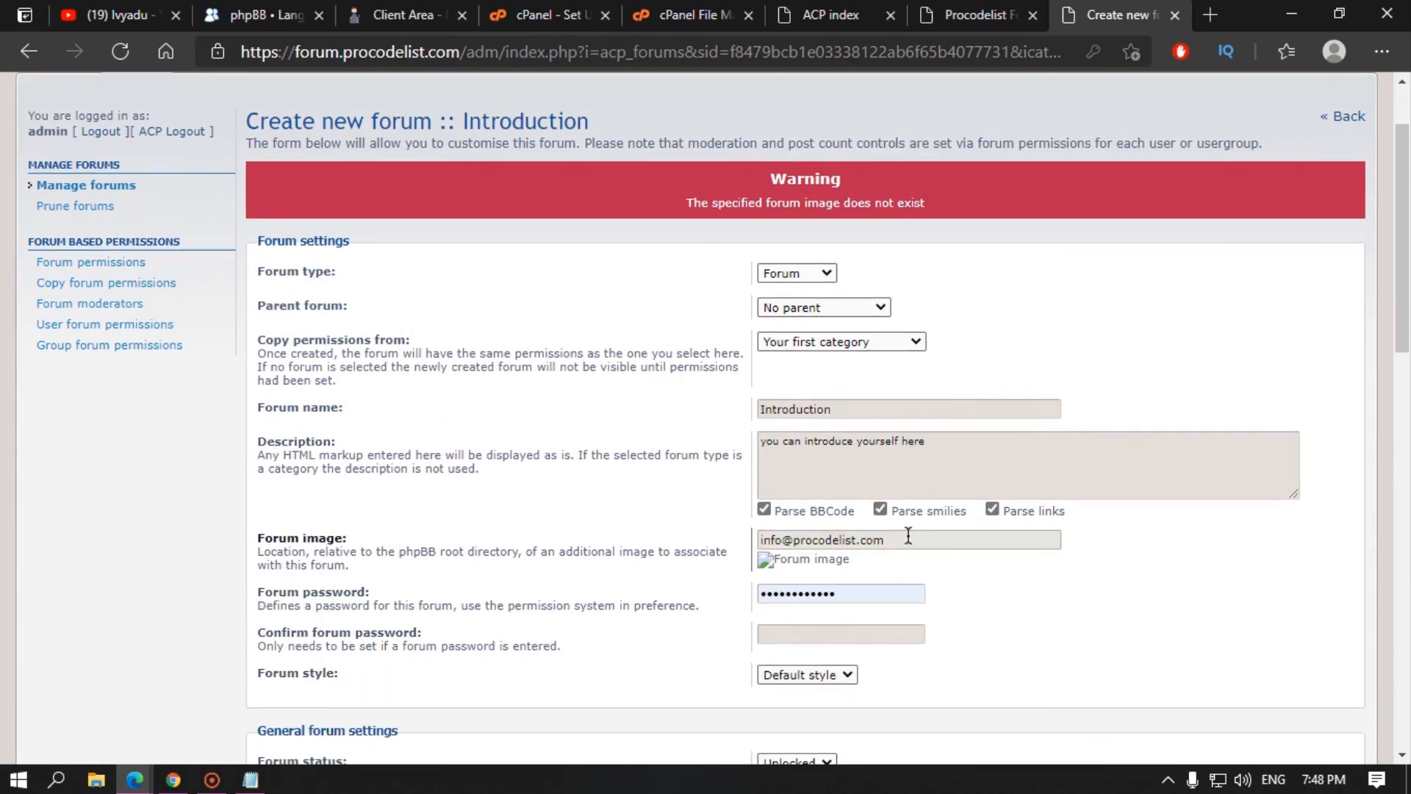
pyautogui.tripleClick(908, 537)
pyautogui.press('BackSpace')
pyautogui.click(824, 588)
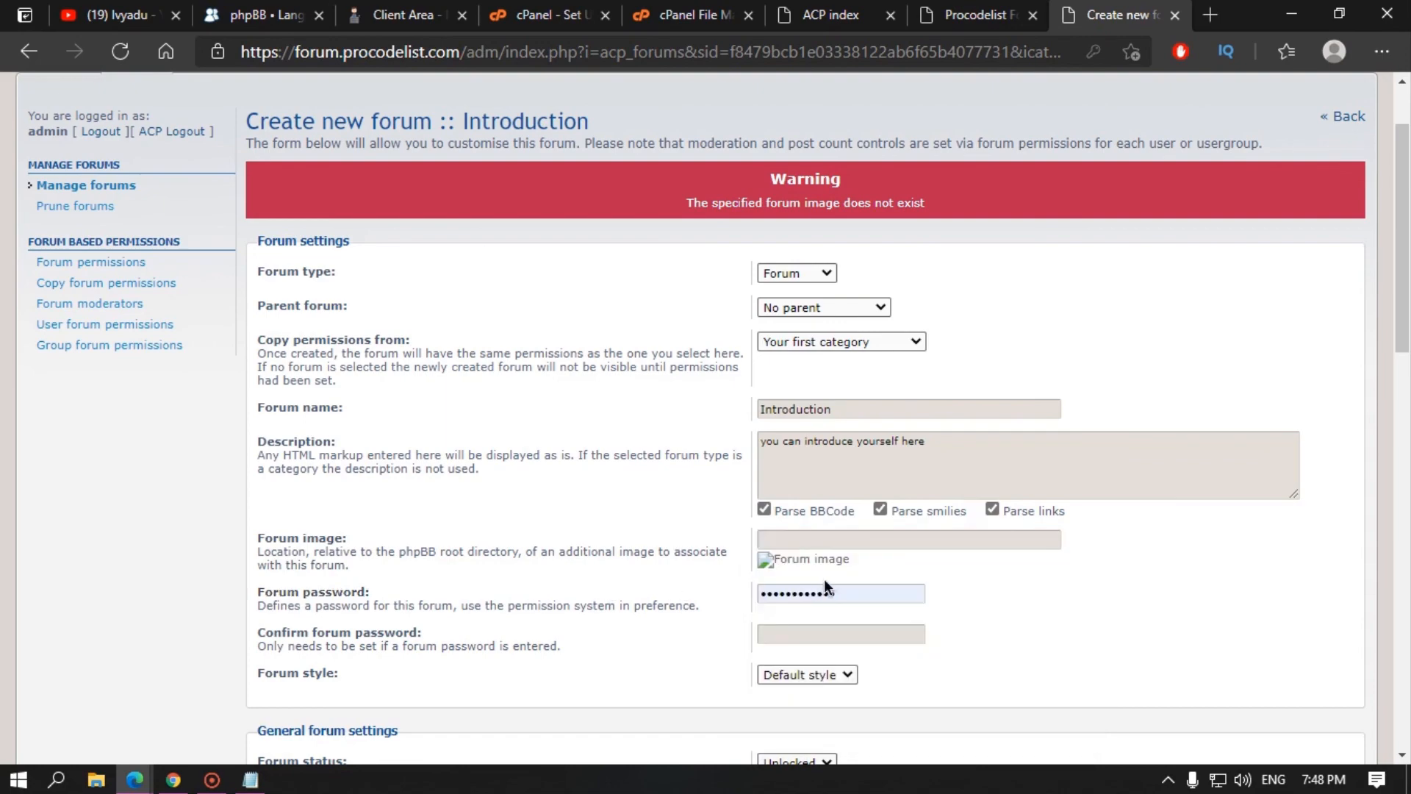
pyautogui.click(580, 591)
pyautogui.scroll(-15, 733, 625)
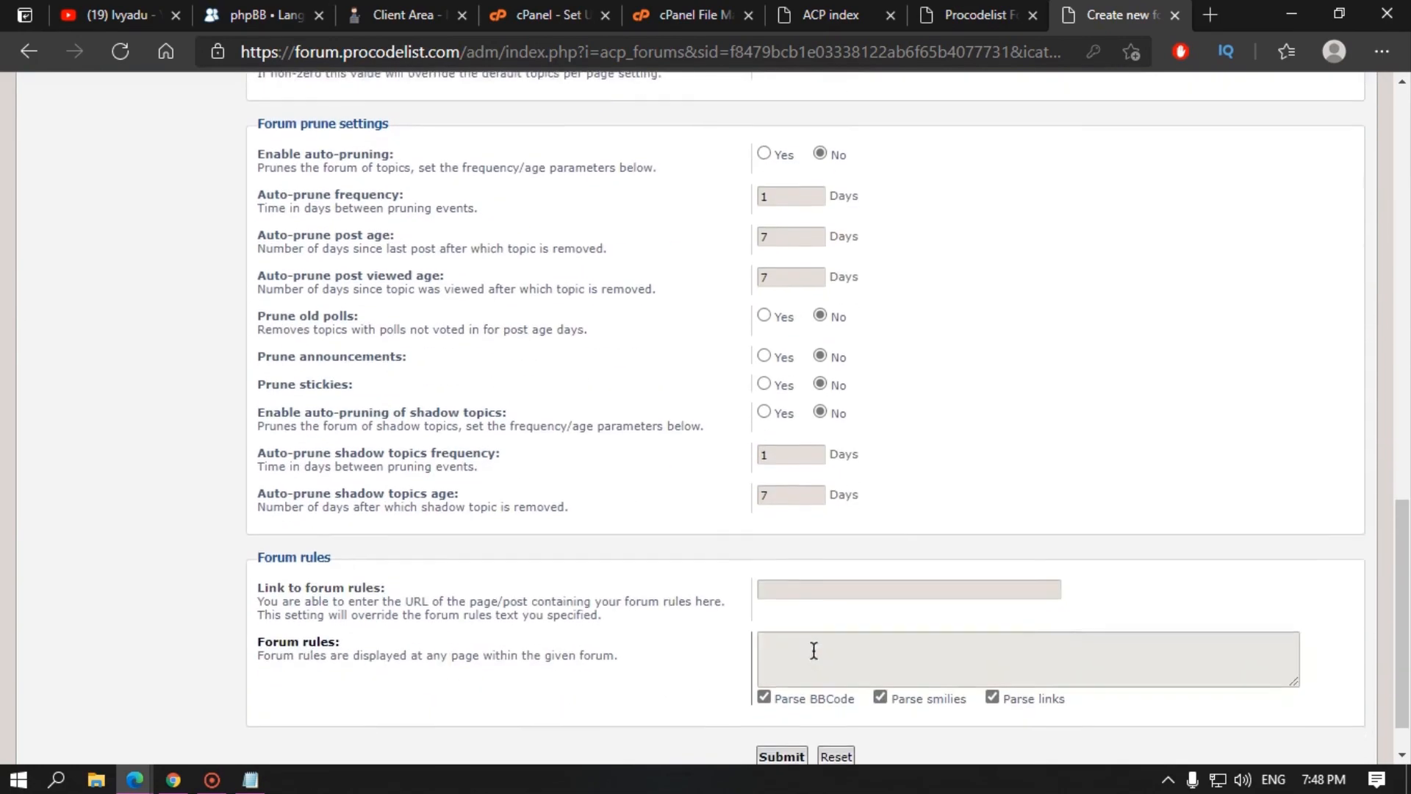
pyautogui.click(781, 703)
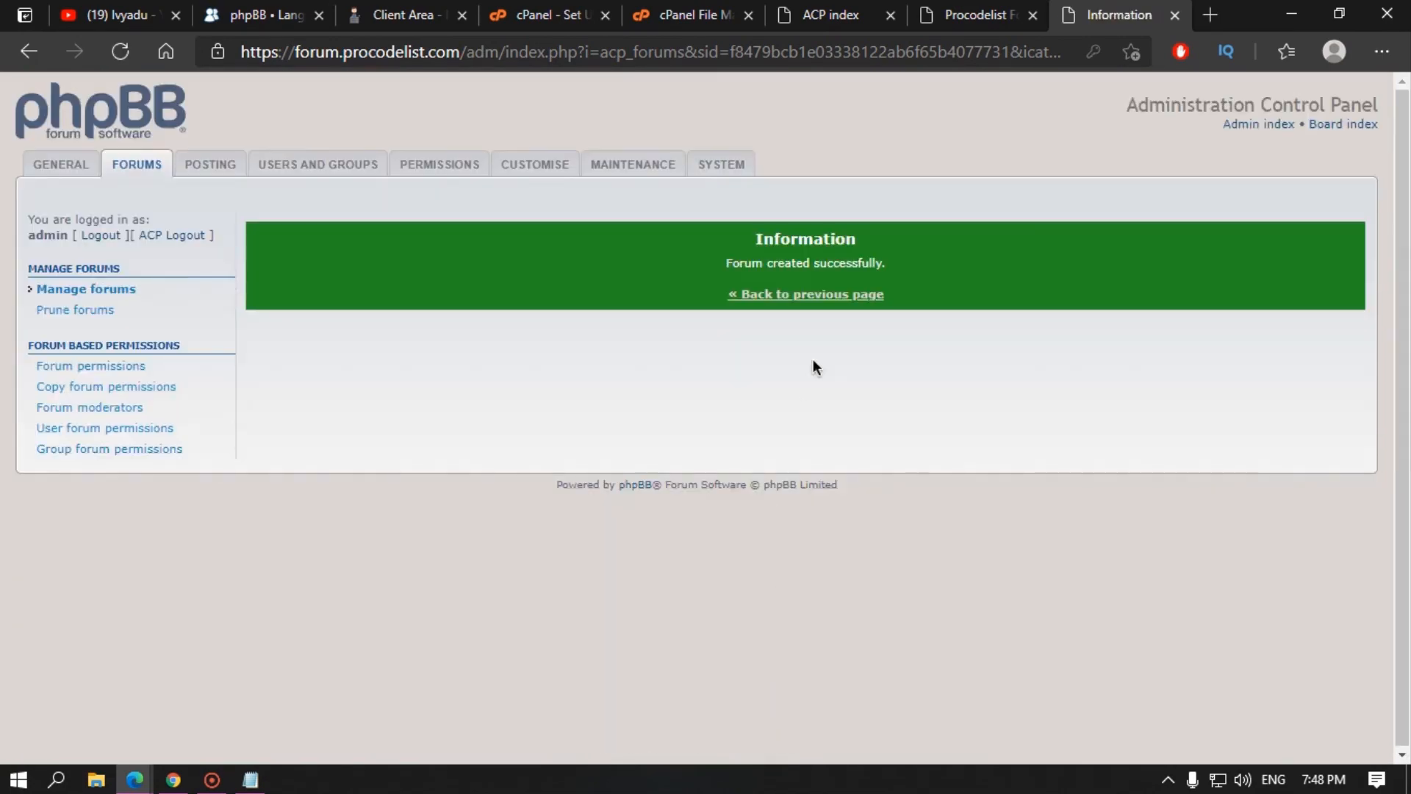
# Step: Confirm Introduction on the reloaded board index and return to forum administration
pyautogui.click(827, 296)
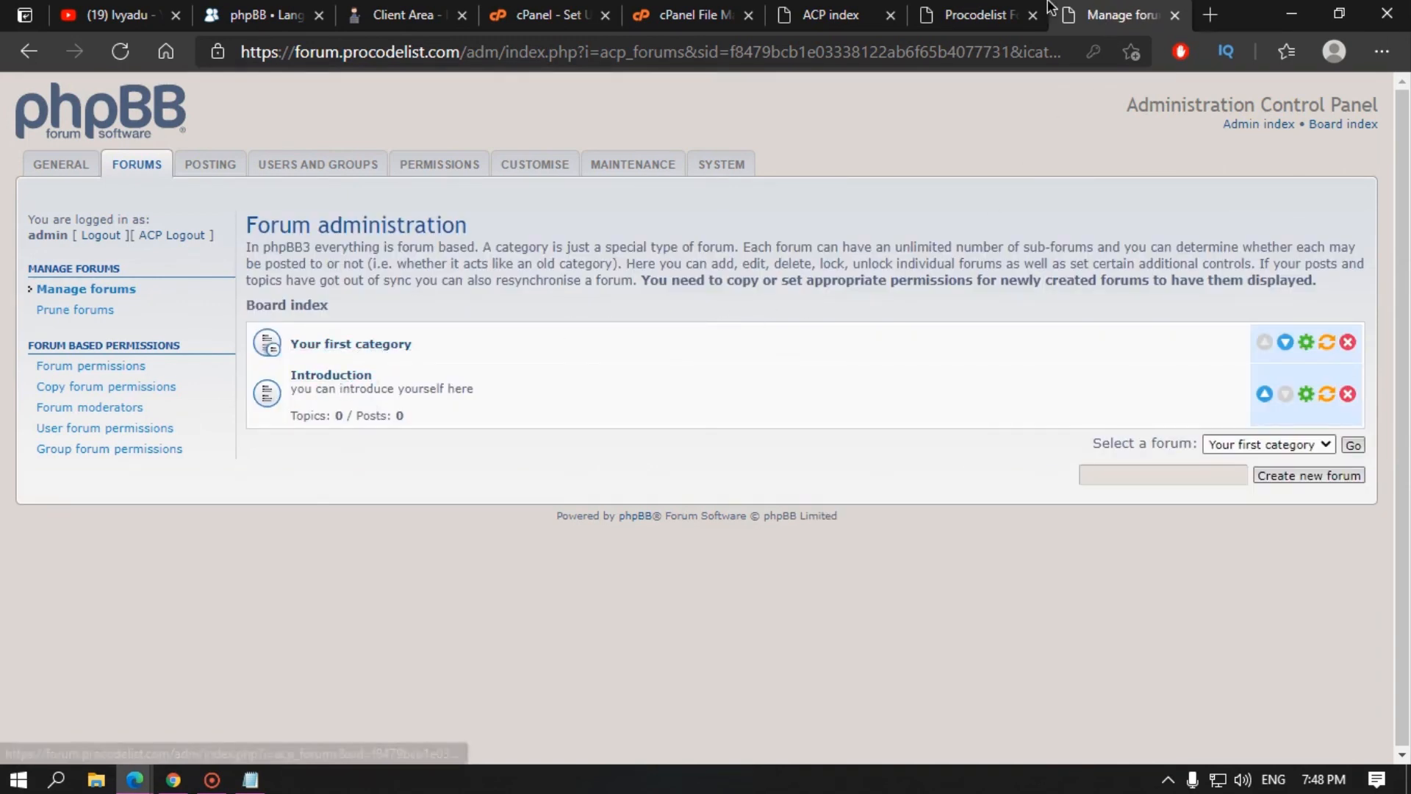
pyautogui.click(985, 15)
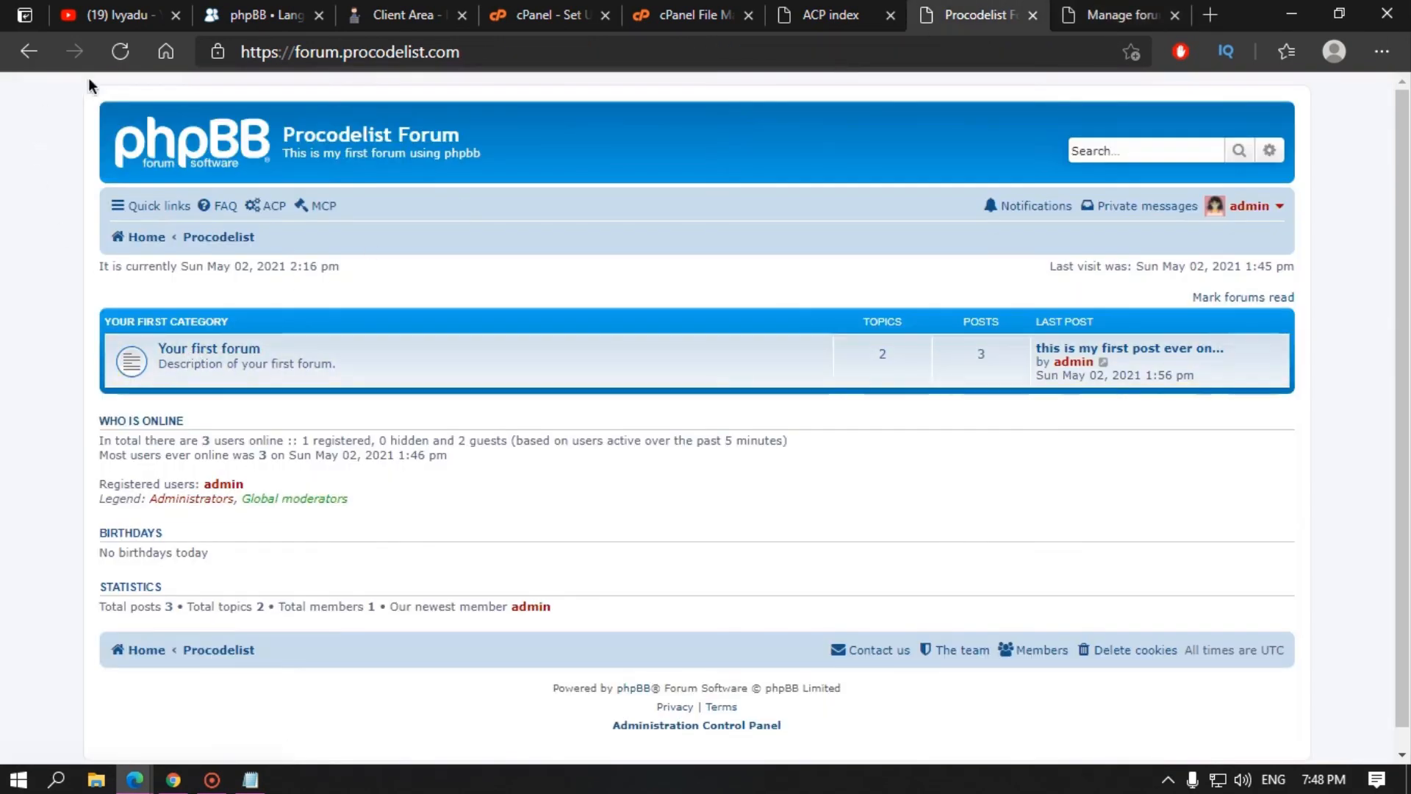
pyautogui.click(113, 58)
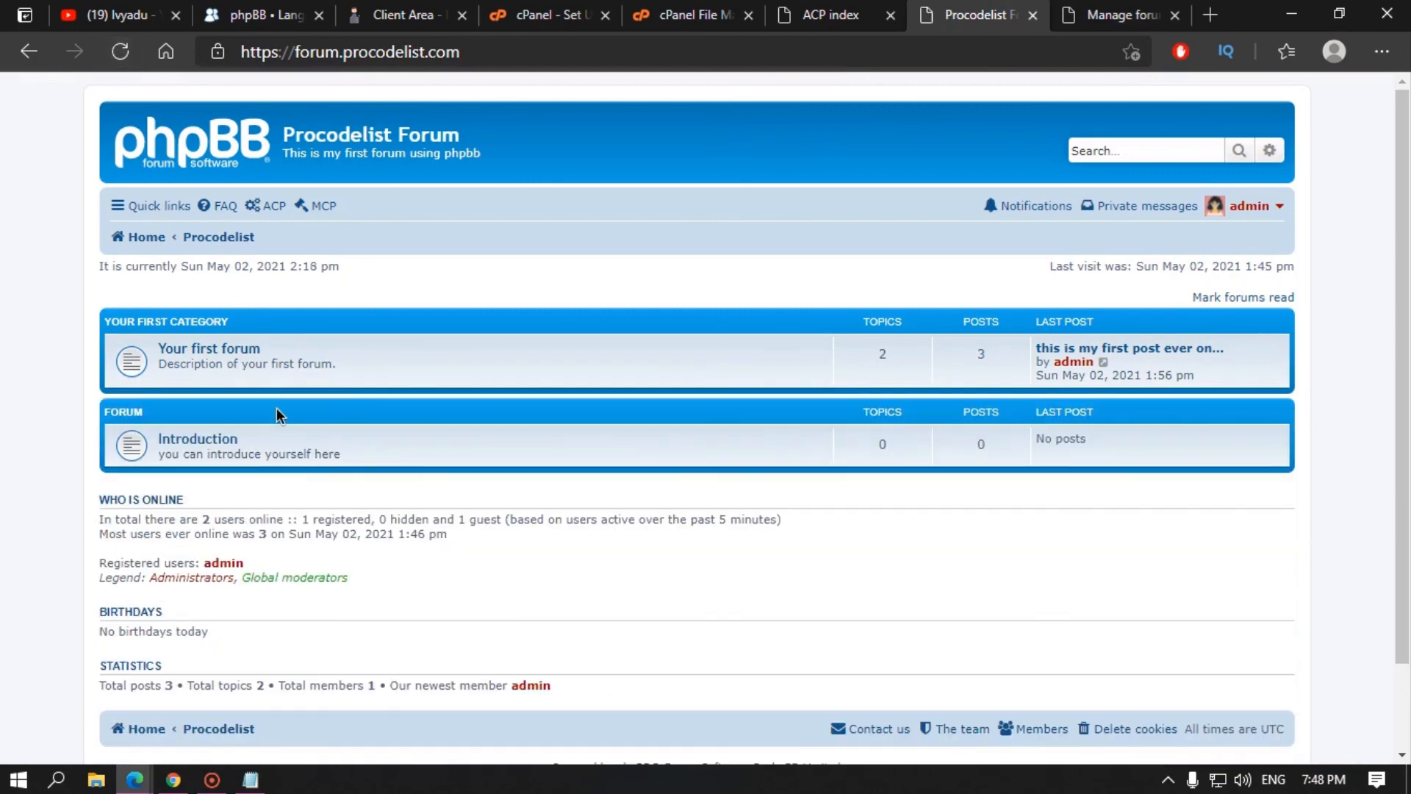
pyautogui.click(1091, 6)
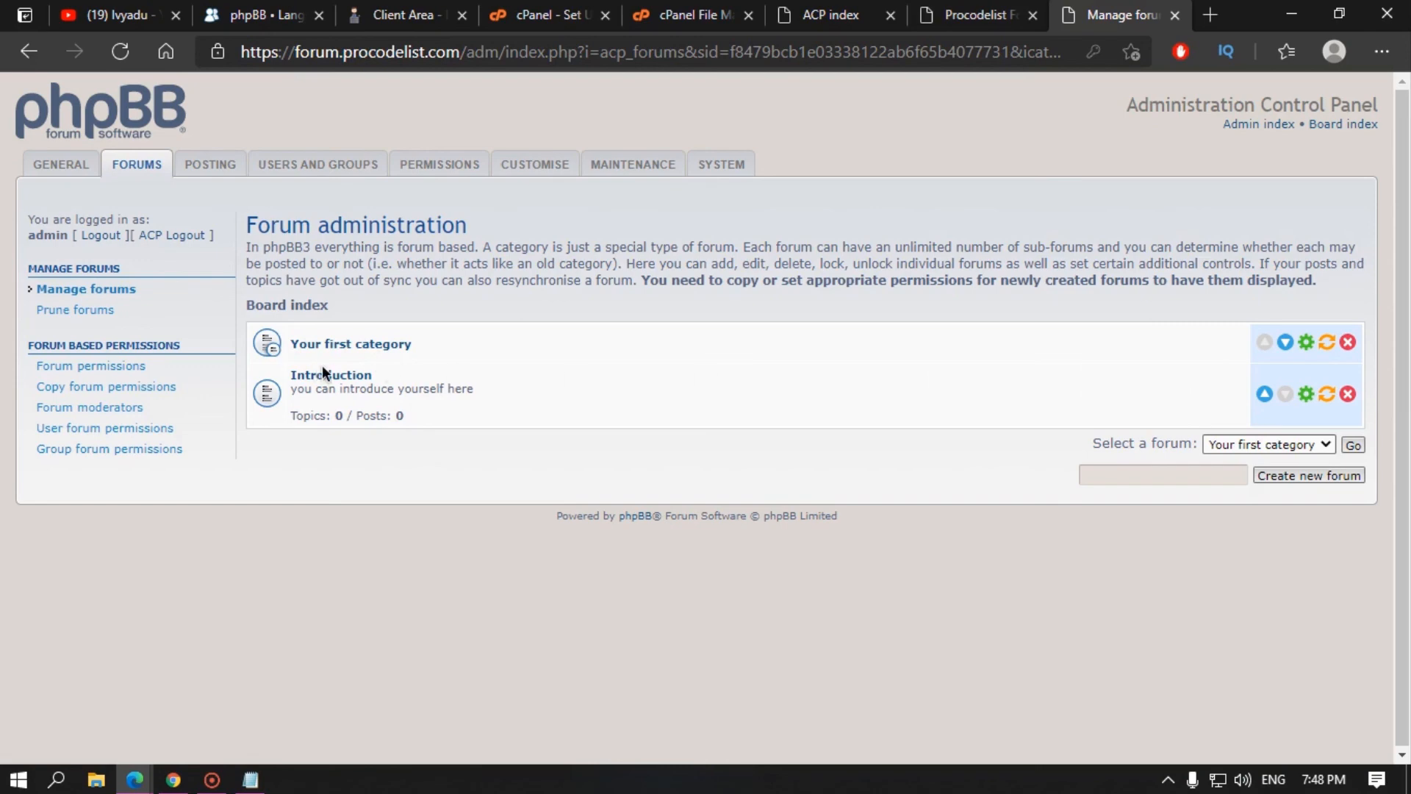
# Step: Edit Introduction's settings to place it under Your first category and submit
pyautogui.click(1307, 395)
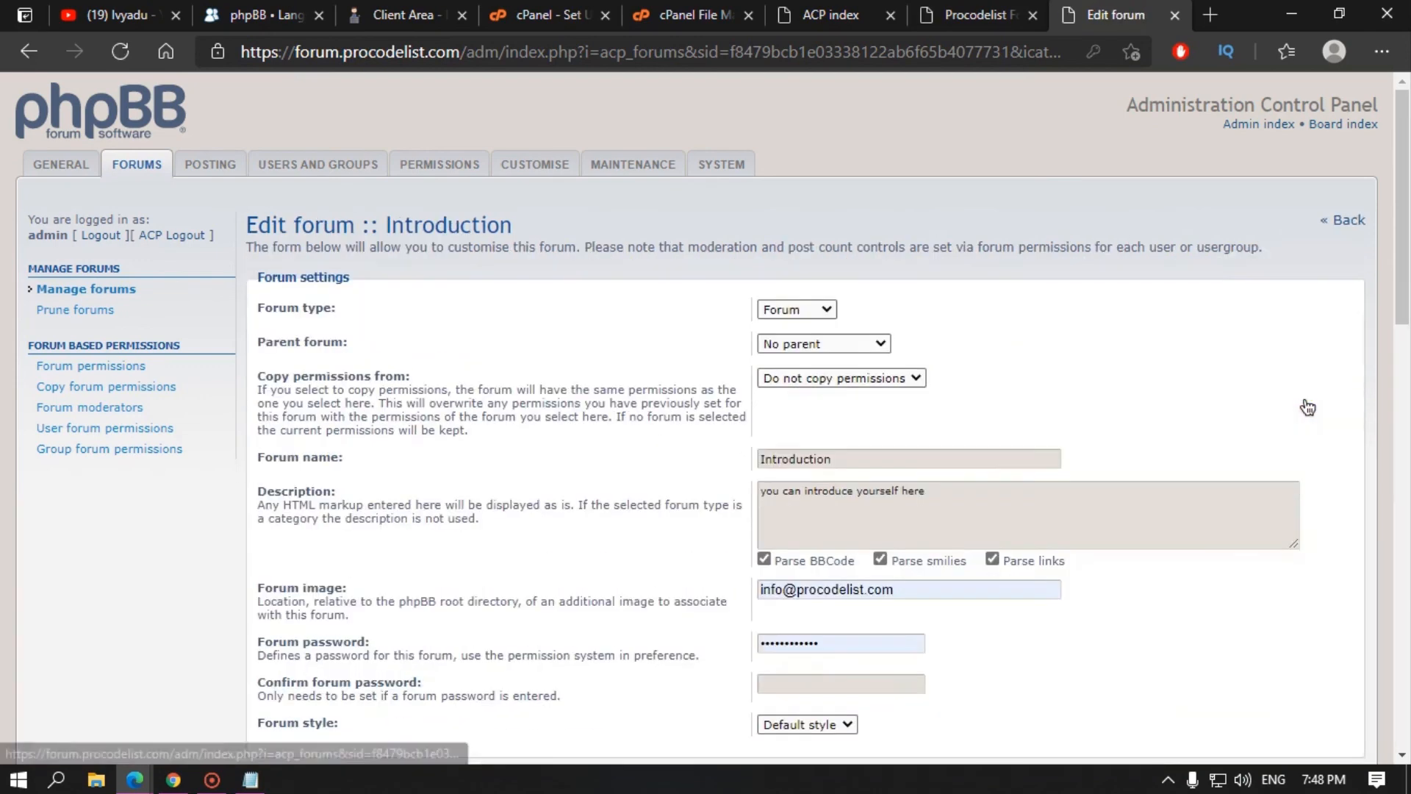
pyautogui.click(800, 310)
pyautogui.click(801, 310)
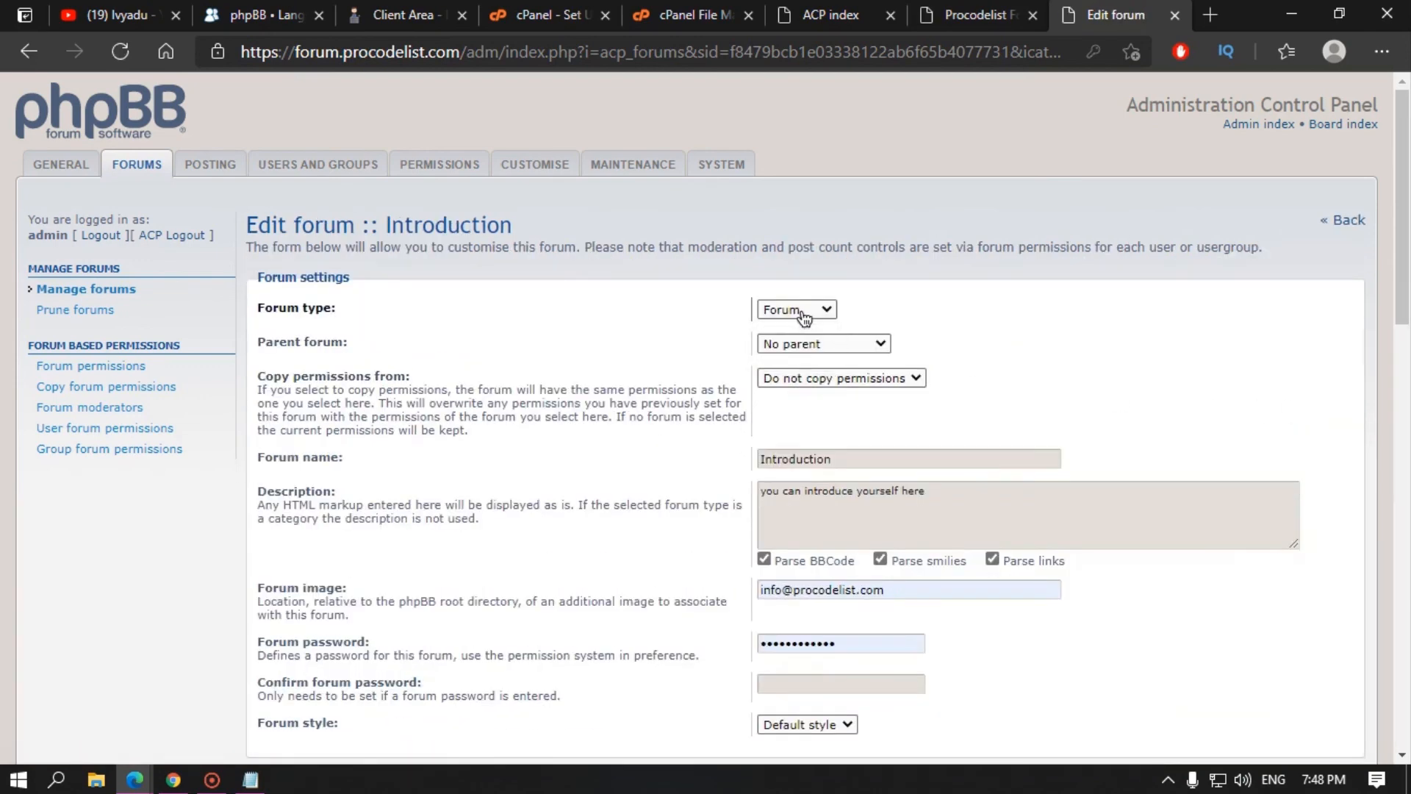
pyautogui.click(992, 5)
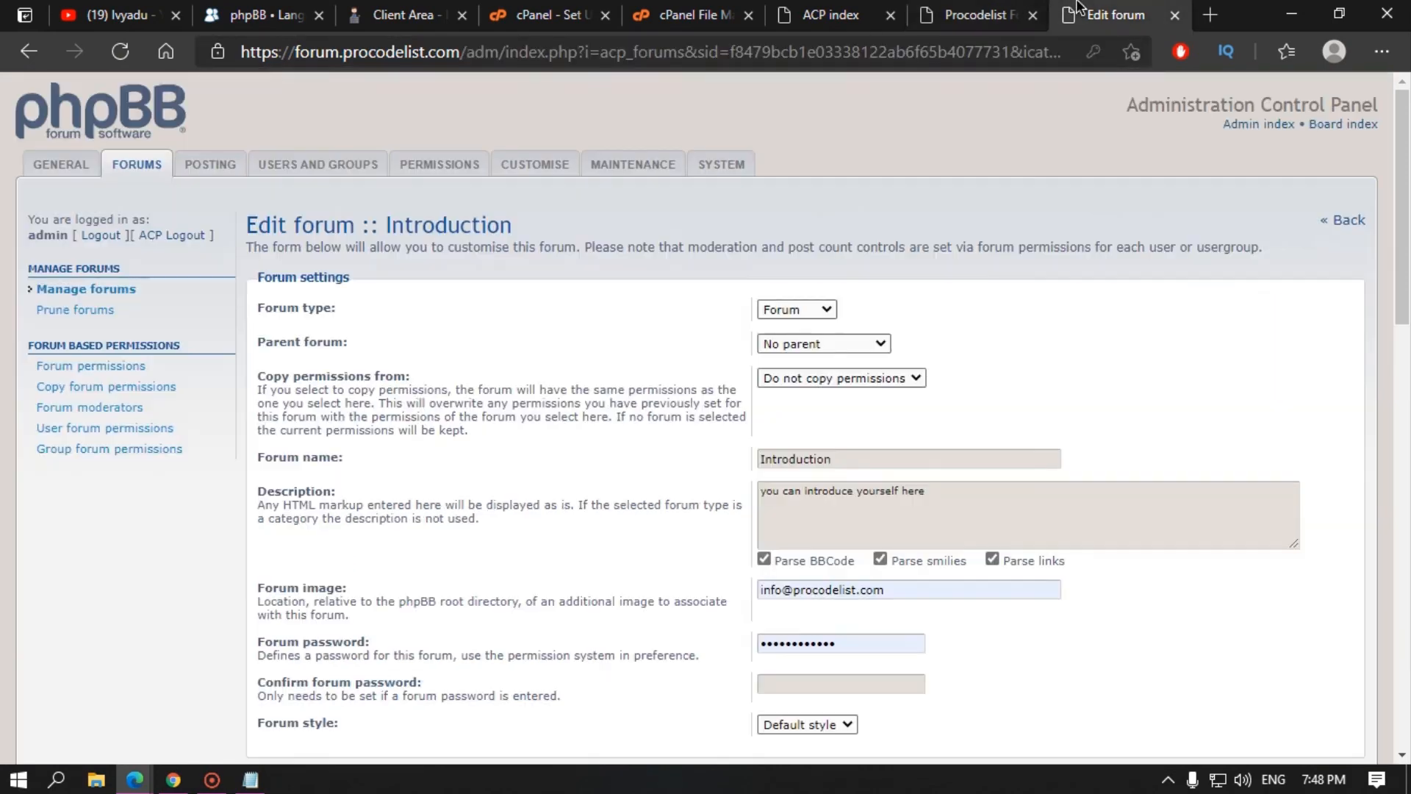
pyautogui.click(1106, 13)
pyautogui.click(761, 342)
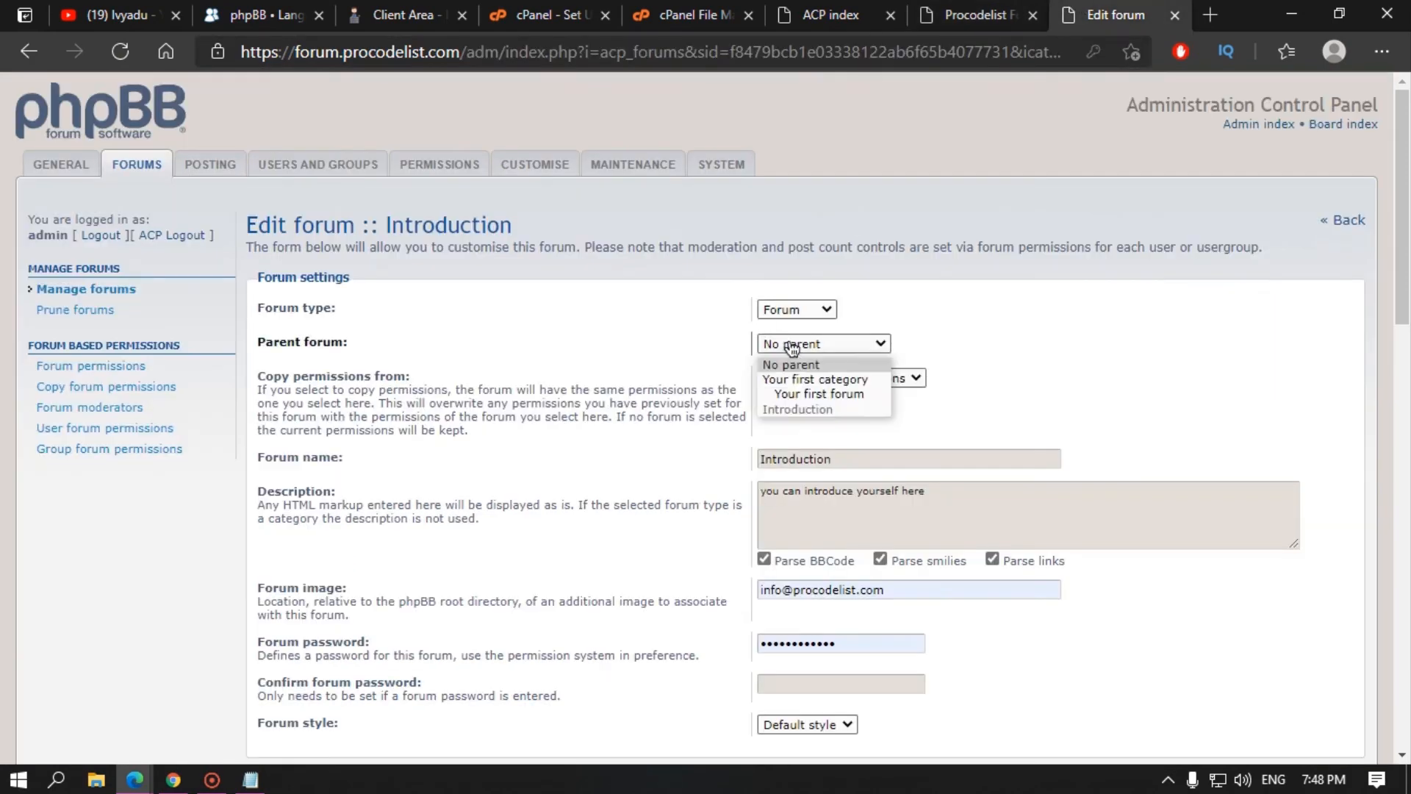
pyautogui.click(814, 376)
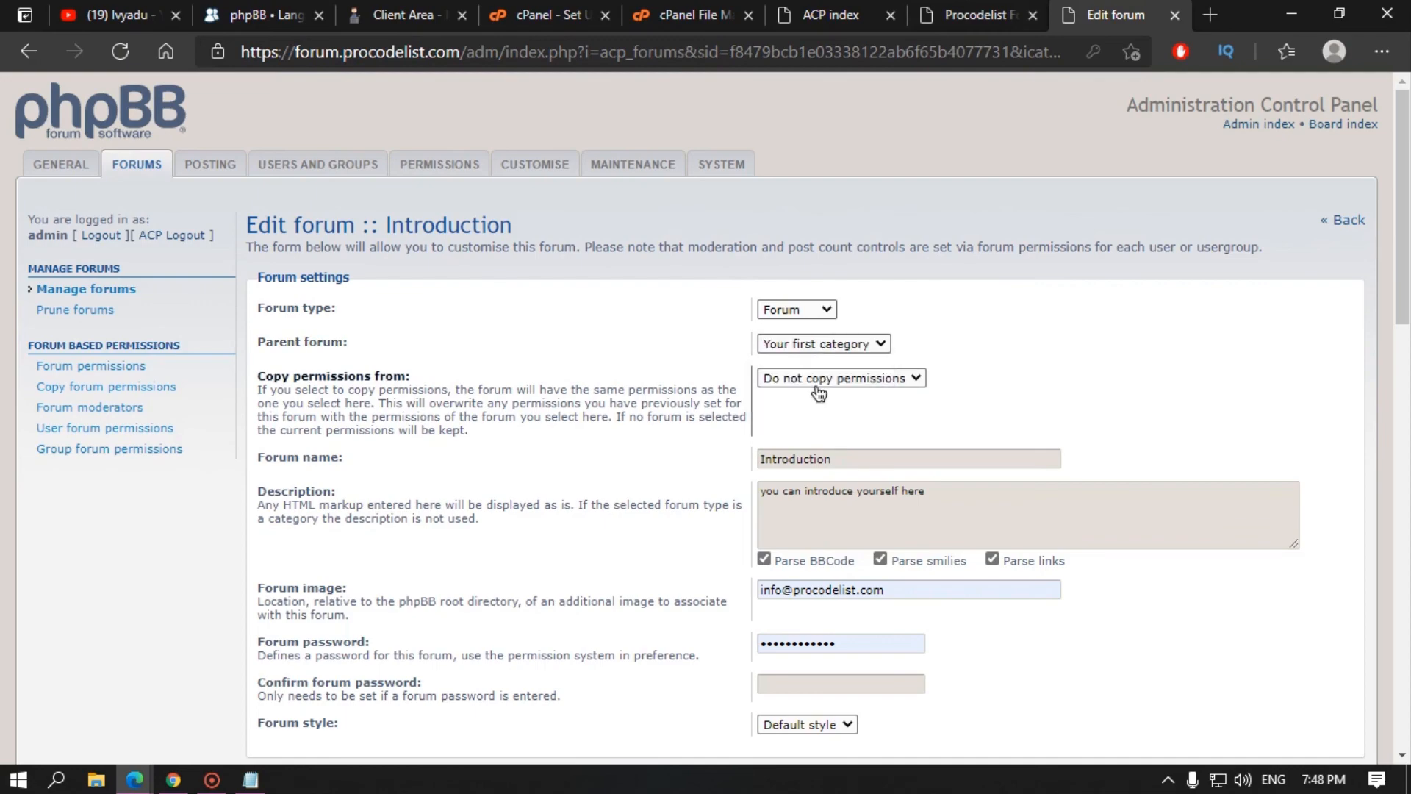
pyautogui.scroll(-15, 640, 551)
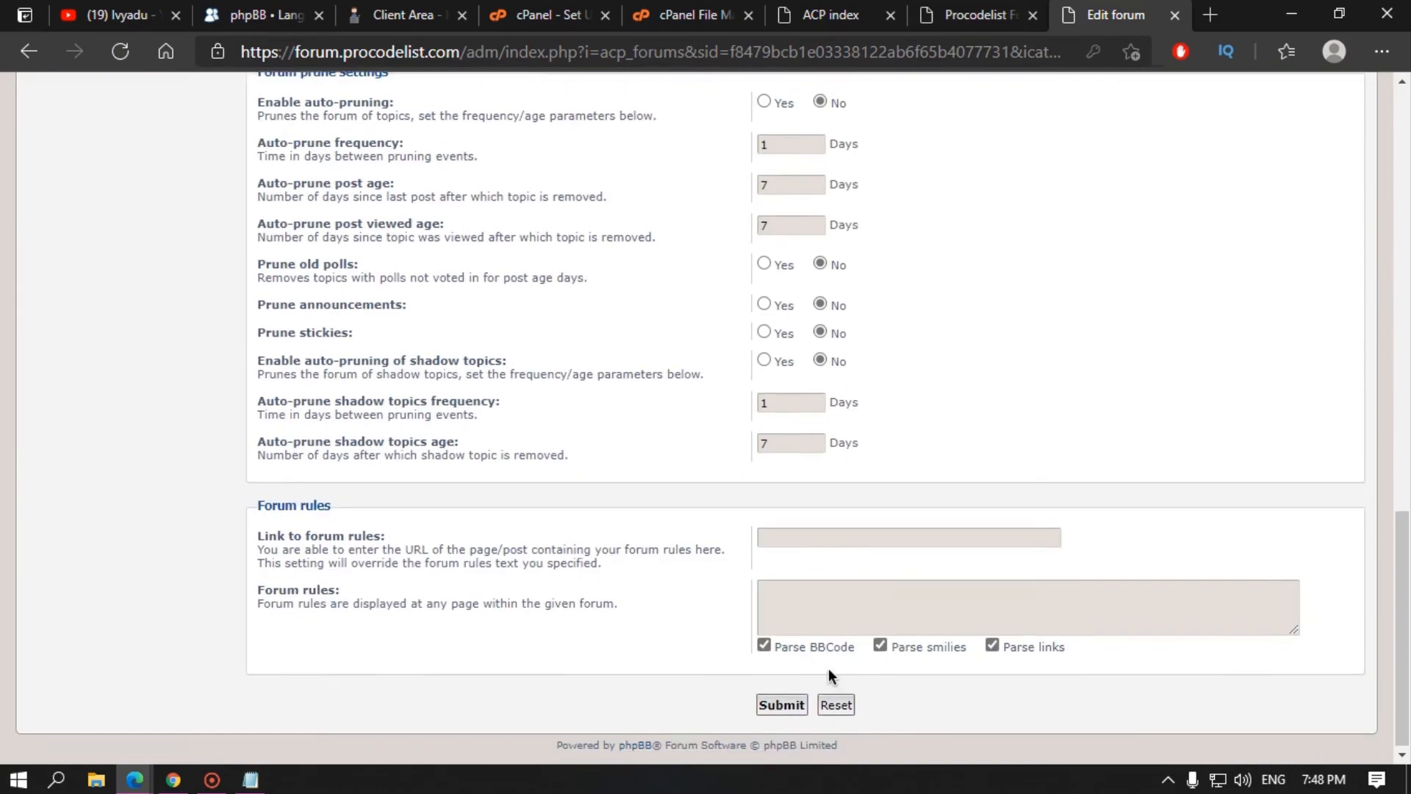
pyautogui.click(784, 702)
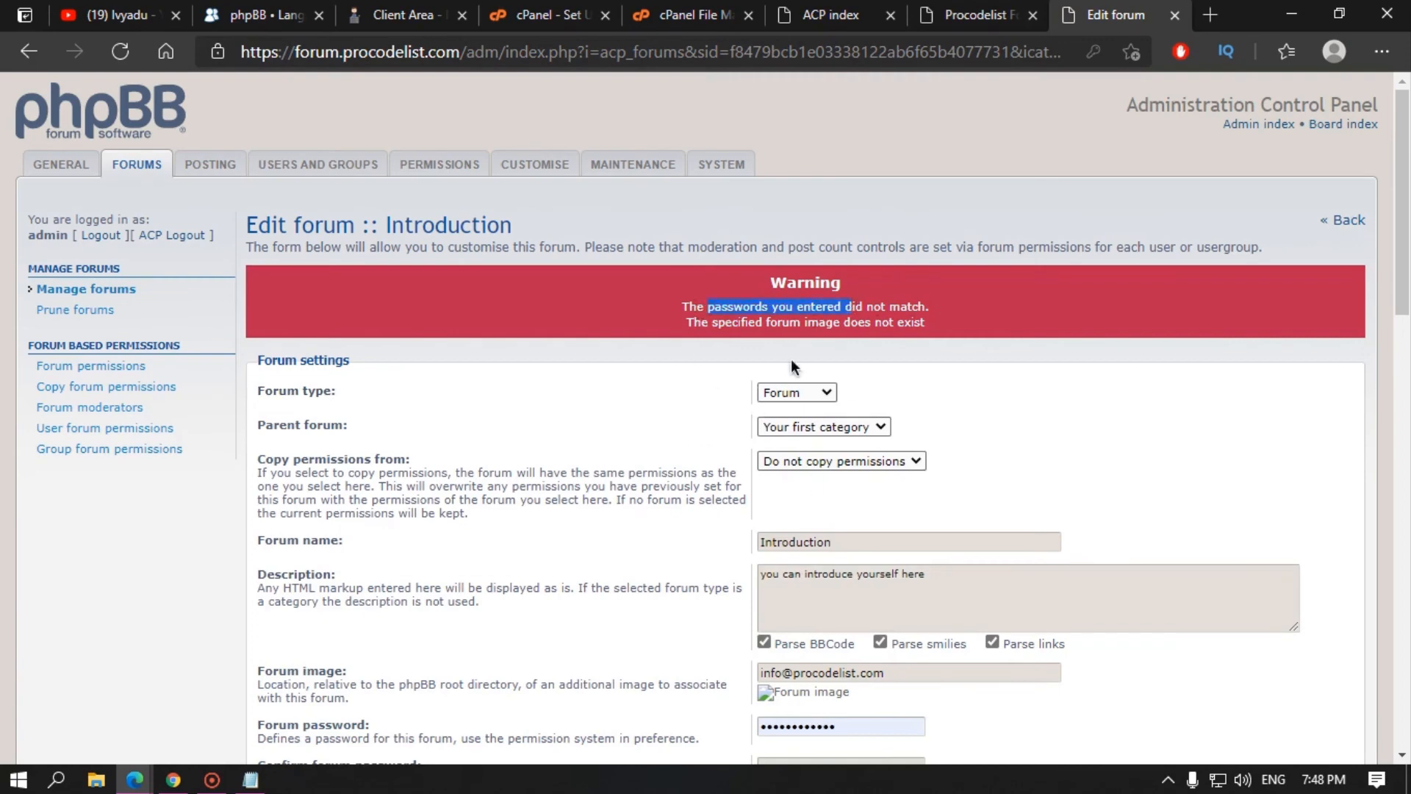
# Step: Remove the stray forum password and Forum image e-mail, then save Introduction's settings
pyautogui.scroll(-5, 791, 365)
pyautogui.doubleClick(866, 306)
pyautogui.press('BackSpace')
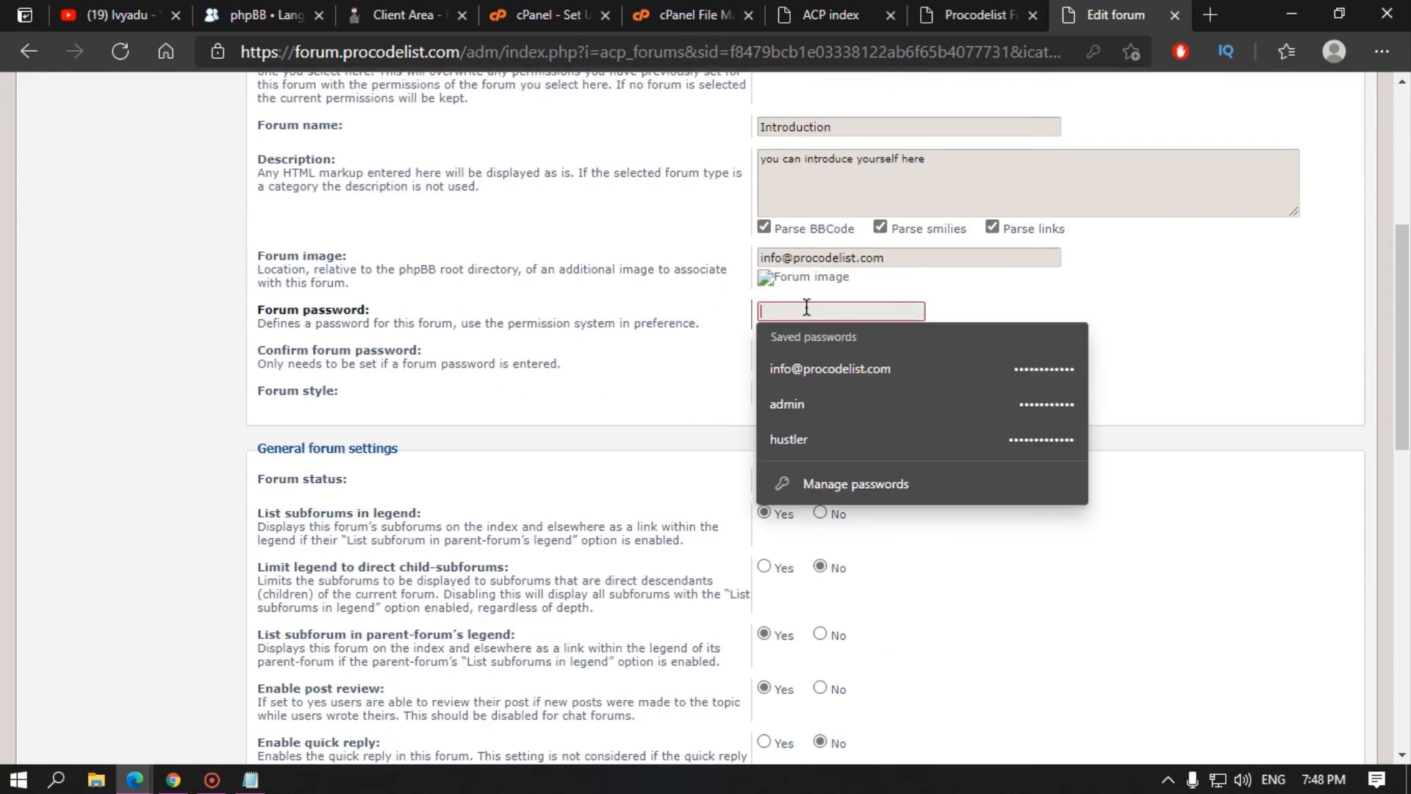
pyautogui.moveTo(885, 260); pyautogui.dragTo(735, 305)
pyautogui.press('BackSpace')
pyautogui.scroll(-12, 597, 456)
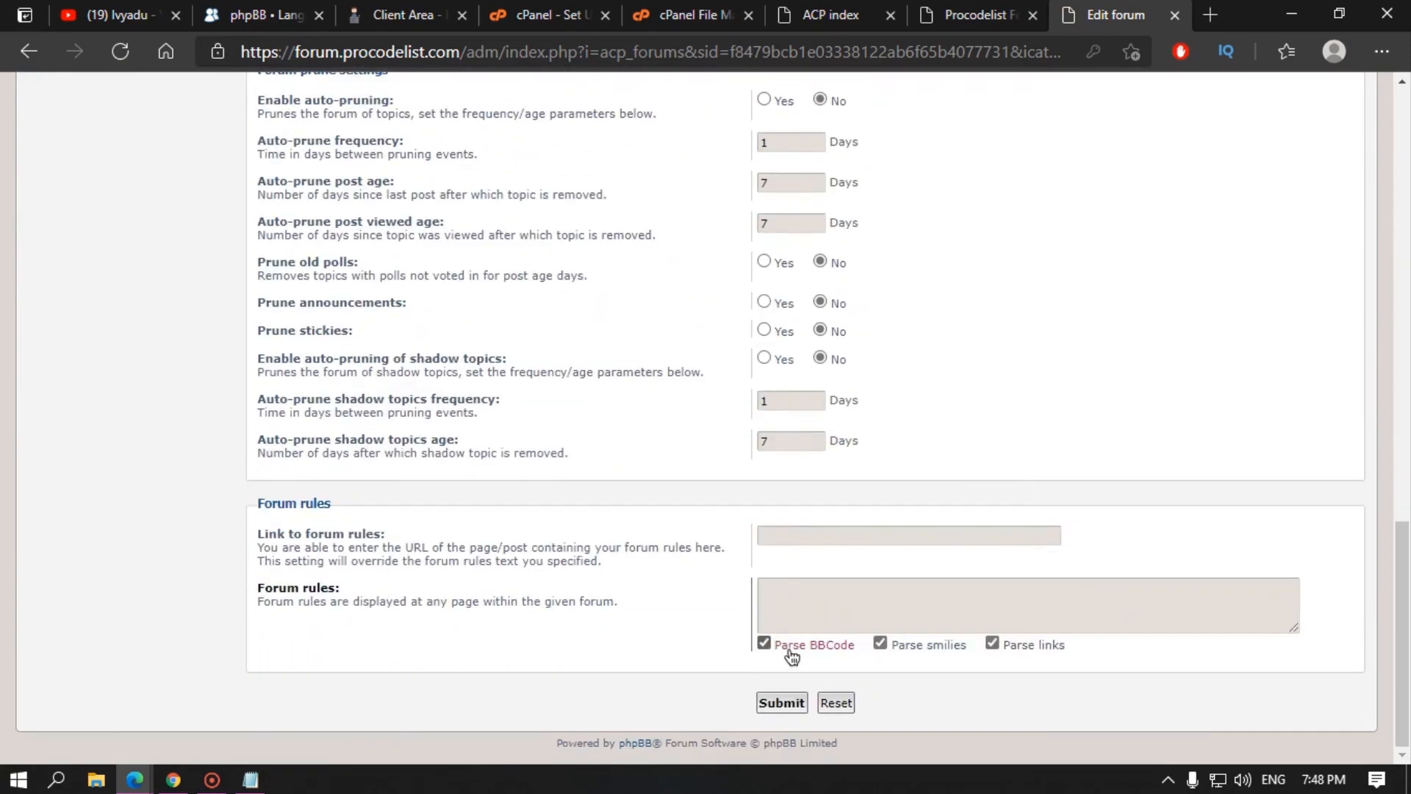
pyautogui.scroll(18, 652, 504)
pyautogui.scroll(-3, 651, 469)
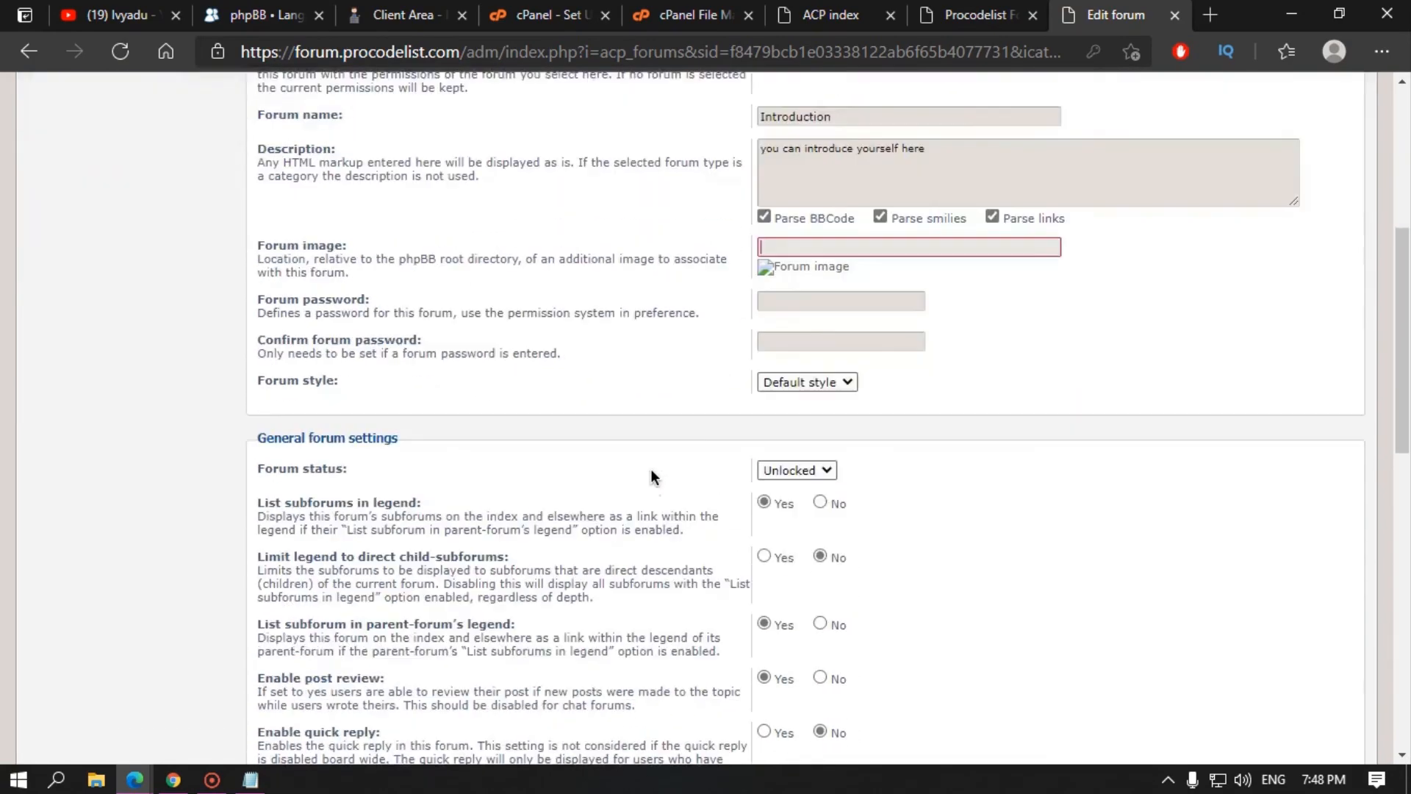
pyautogui.scroll(-15, 652, 478)
pyautogui.click(774, 702)
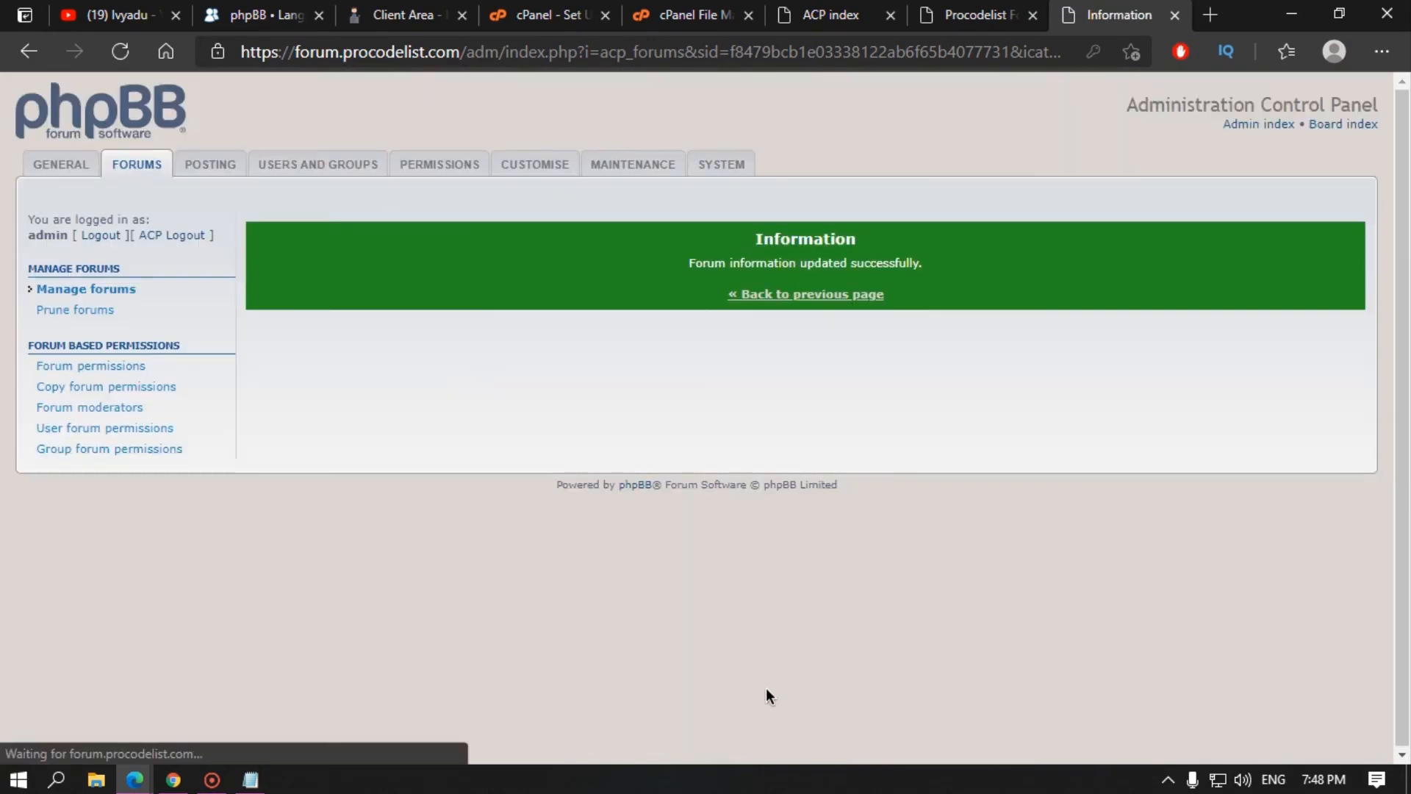
pyautogui.click(974, 15)
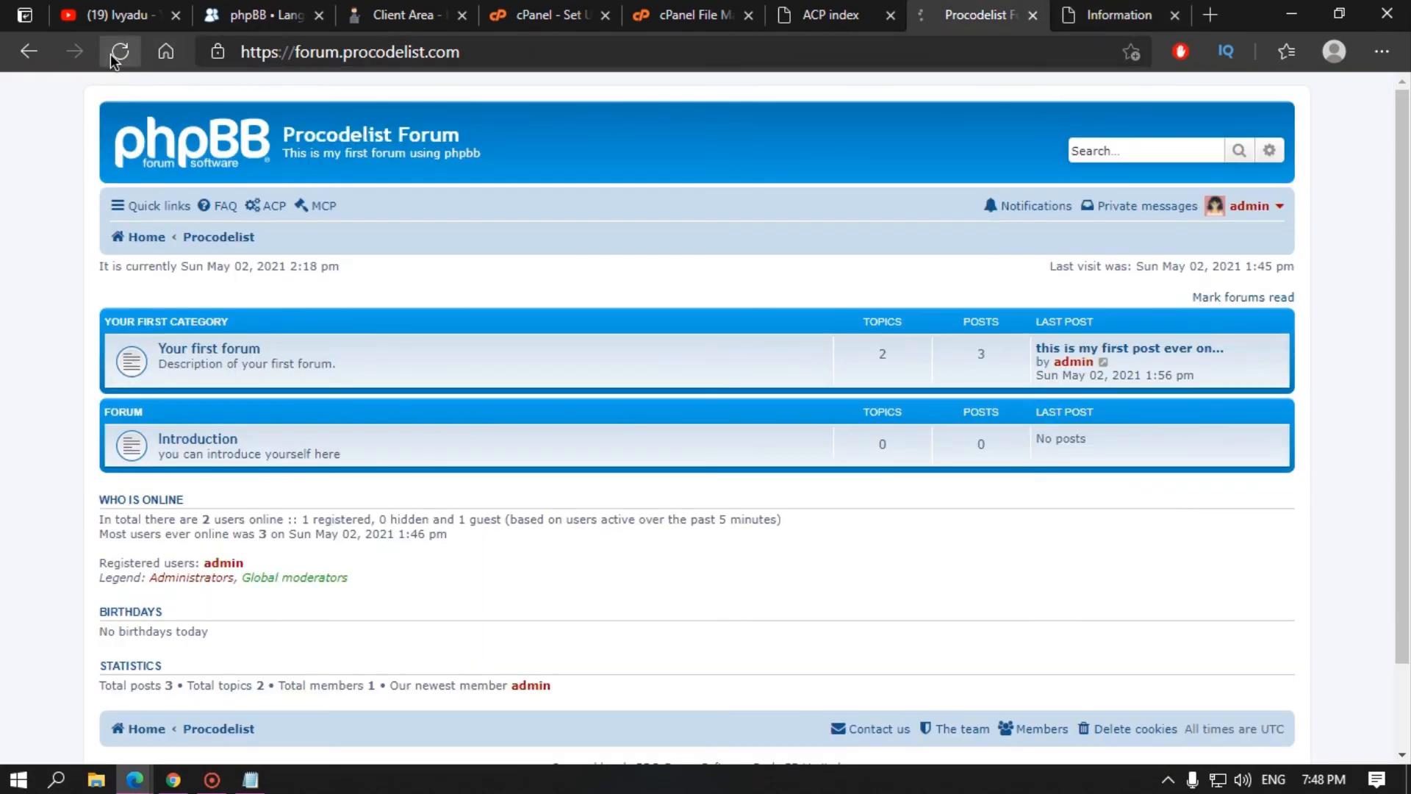
# Step: Reload the board and open Your first category to verify Introduction is inside it
pyautogui.click(115, 57)
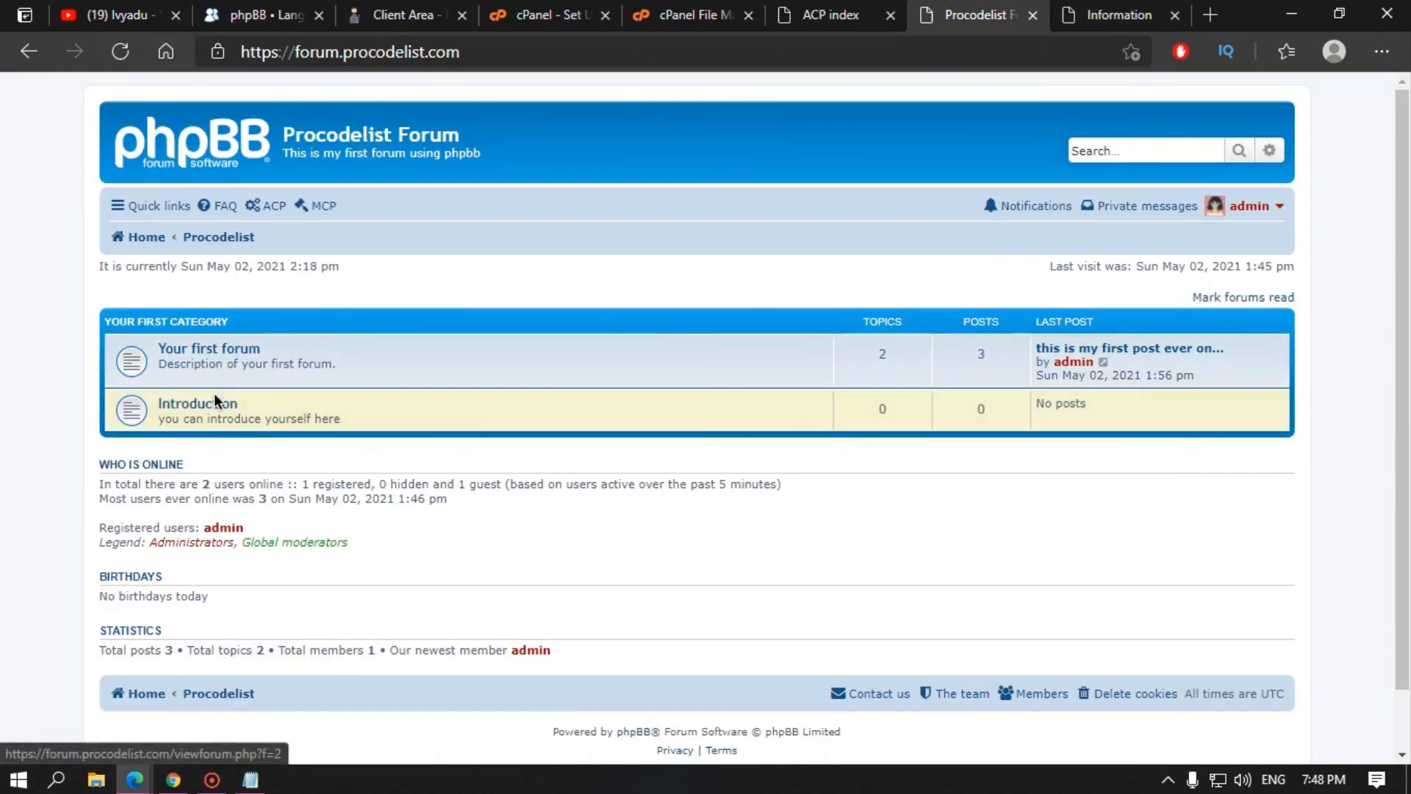
pyautogui.click(1124, 14)
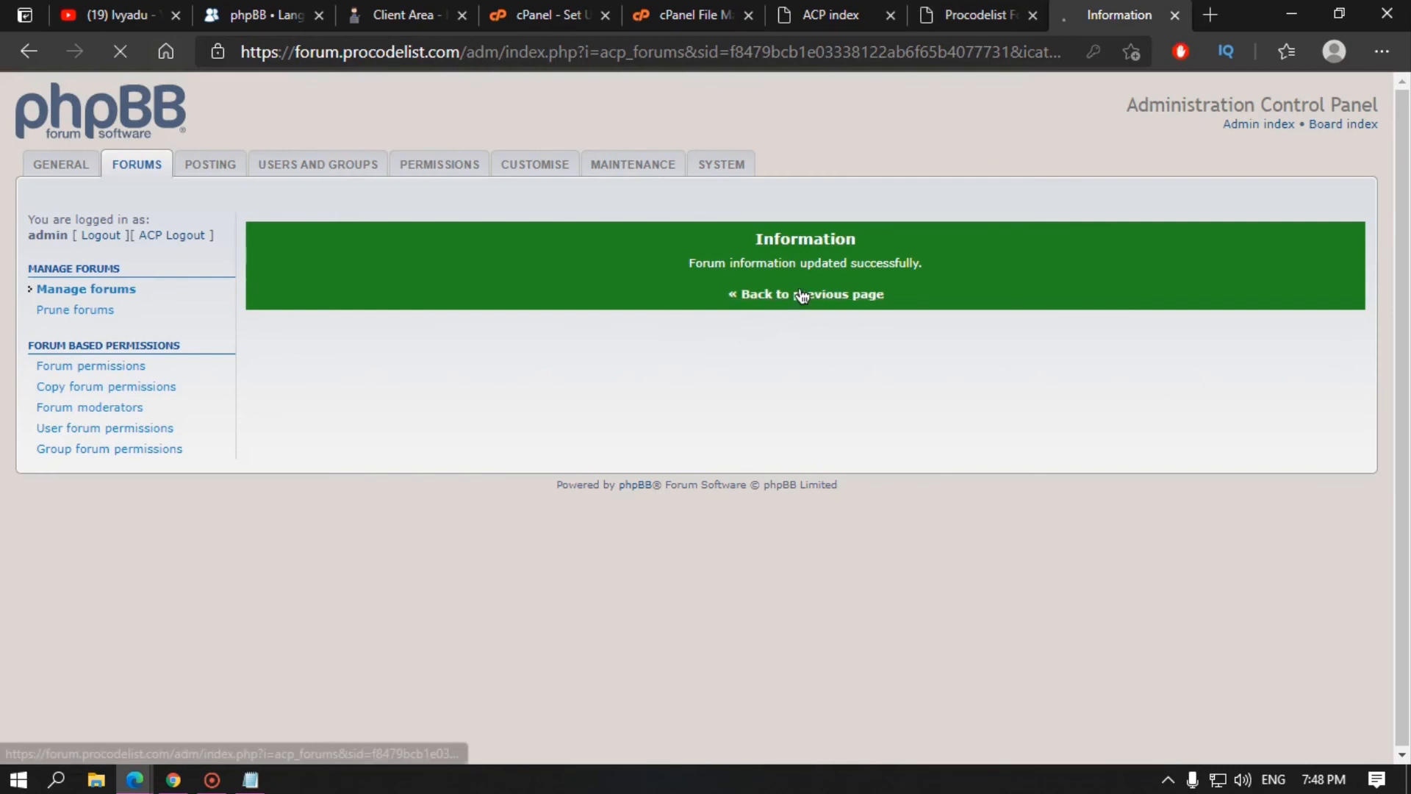
pyautogui.click(803, 294)
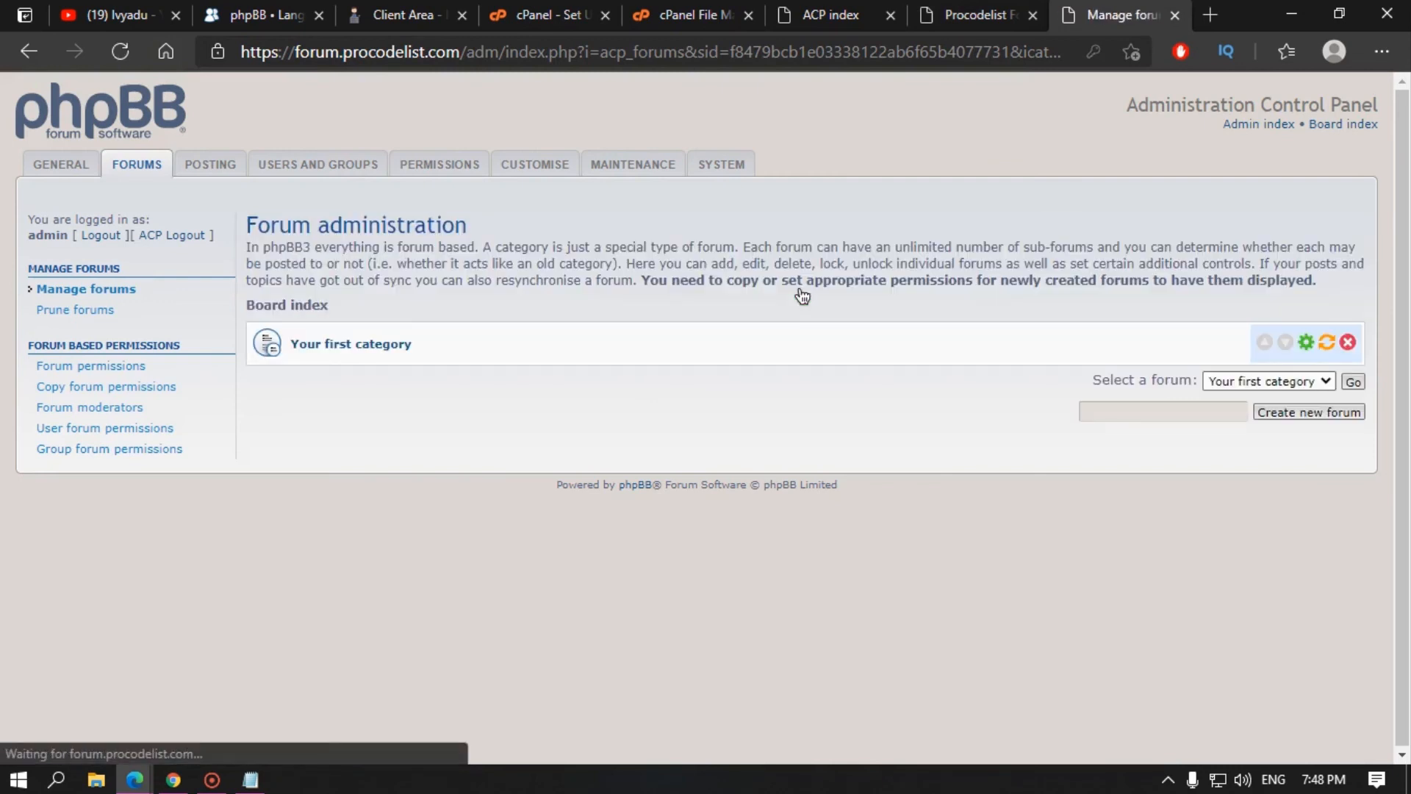
pyautogui.click(322, 347)
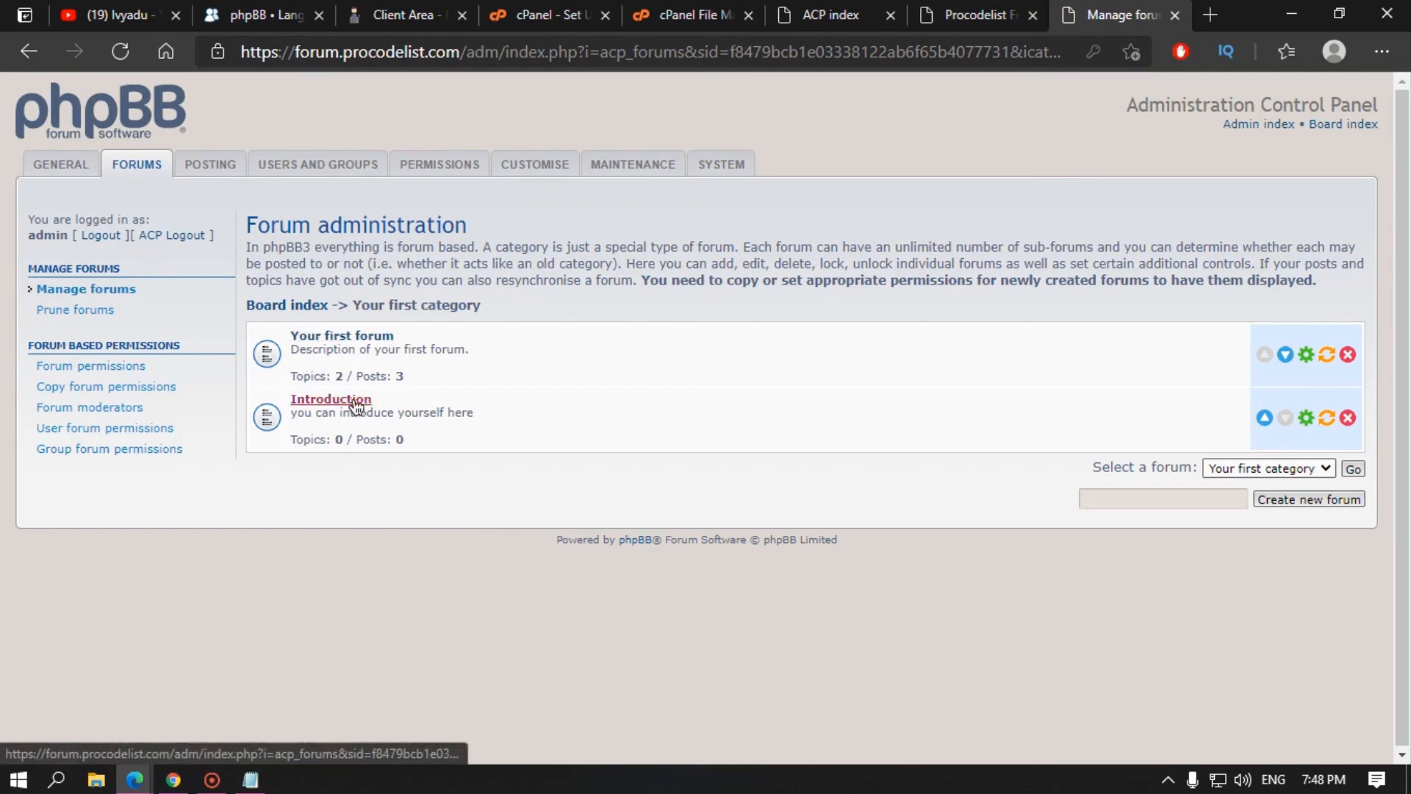
pyautogui.click(312, 312)
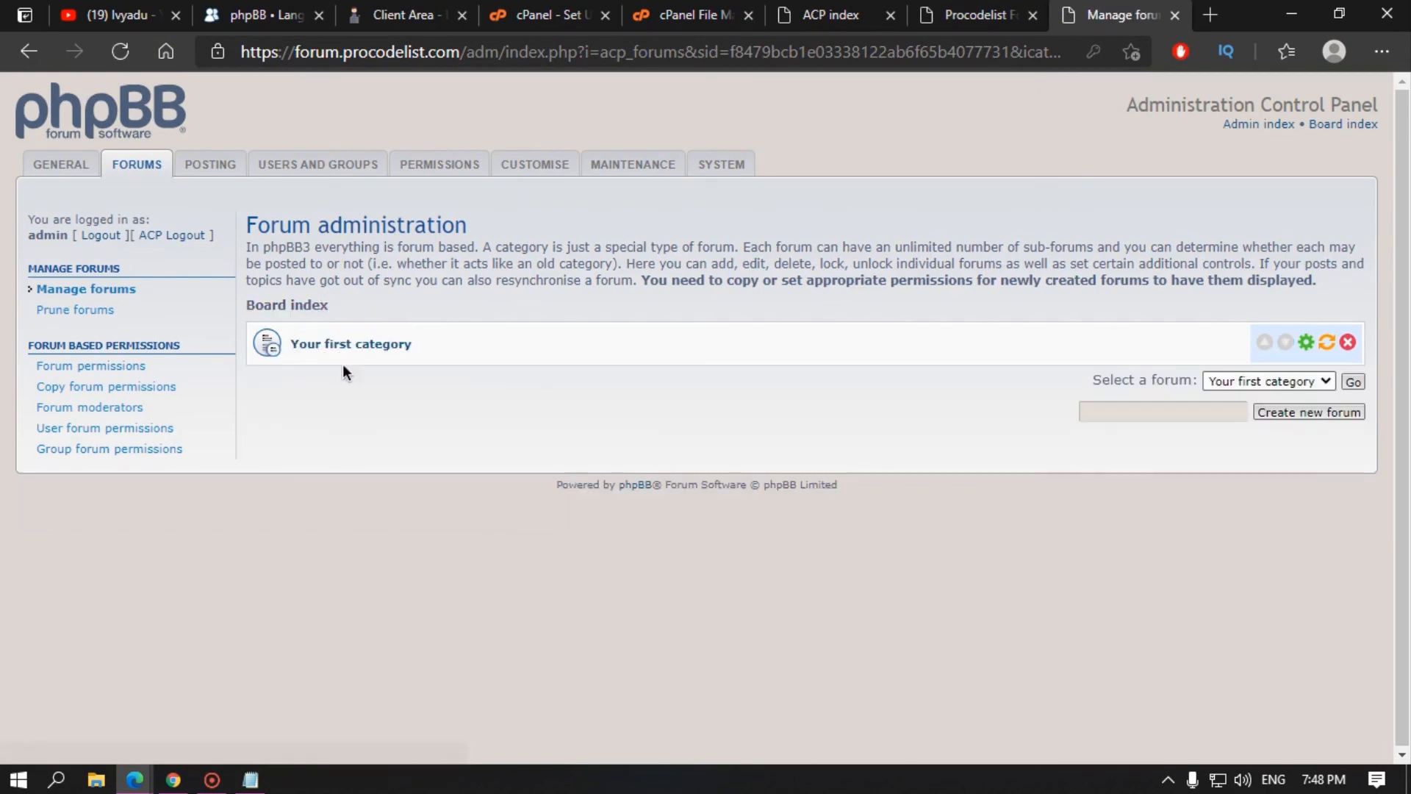
# Step: Recheck the public index, then begin a new forum from forum administration
pyautogui.click(974, 13)
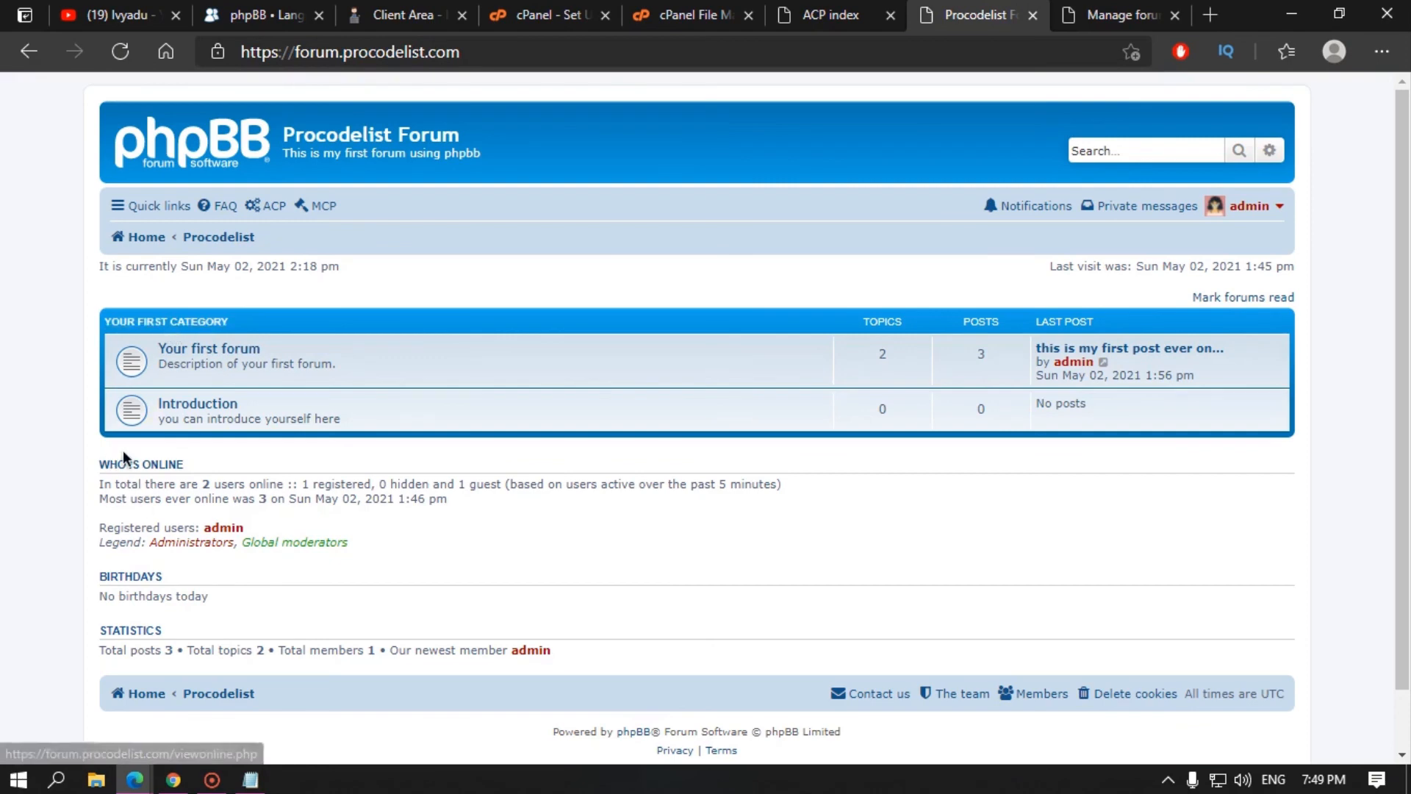
pyautogui.click(1105, 19)
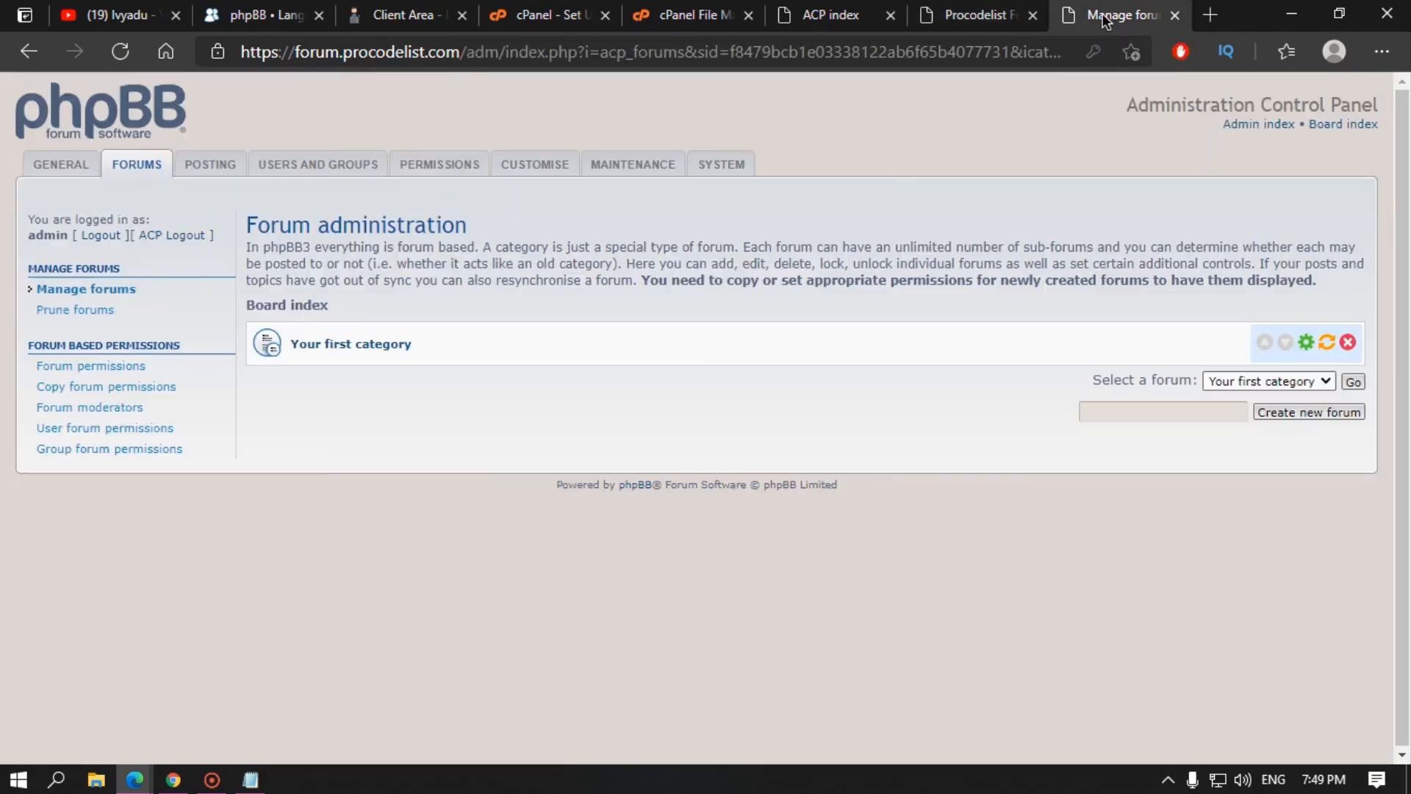
pyautogui.click(1288, 413)
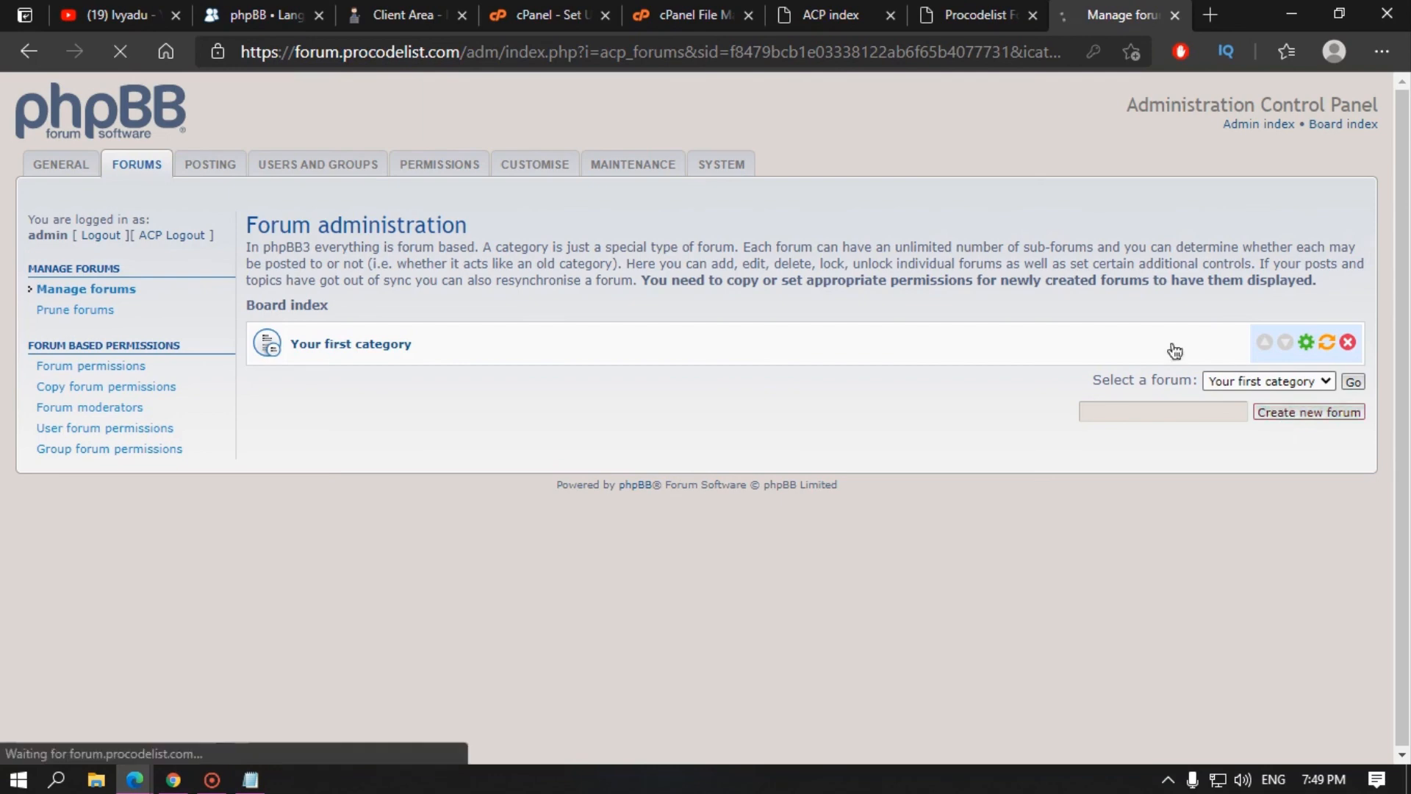
# Step: Make the new item a Category copying permissions from Your first category
pyautogui.click(796, 310)
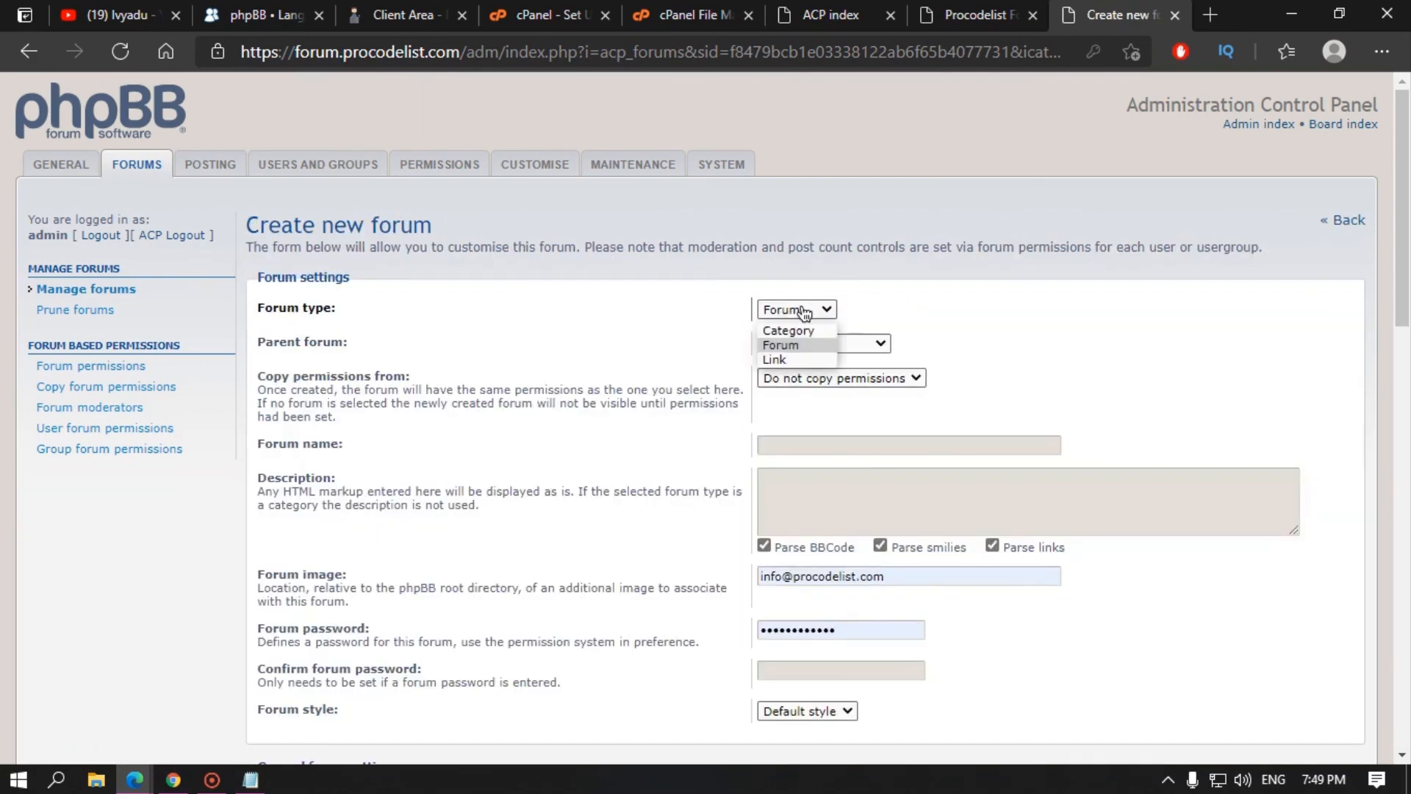
pyautogui.click(794, 342)
pyautogui.click(978, 14)
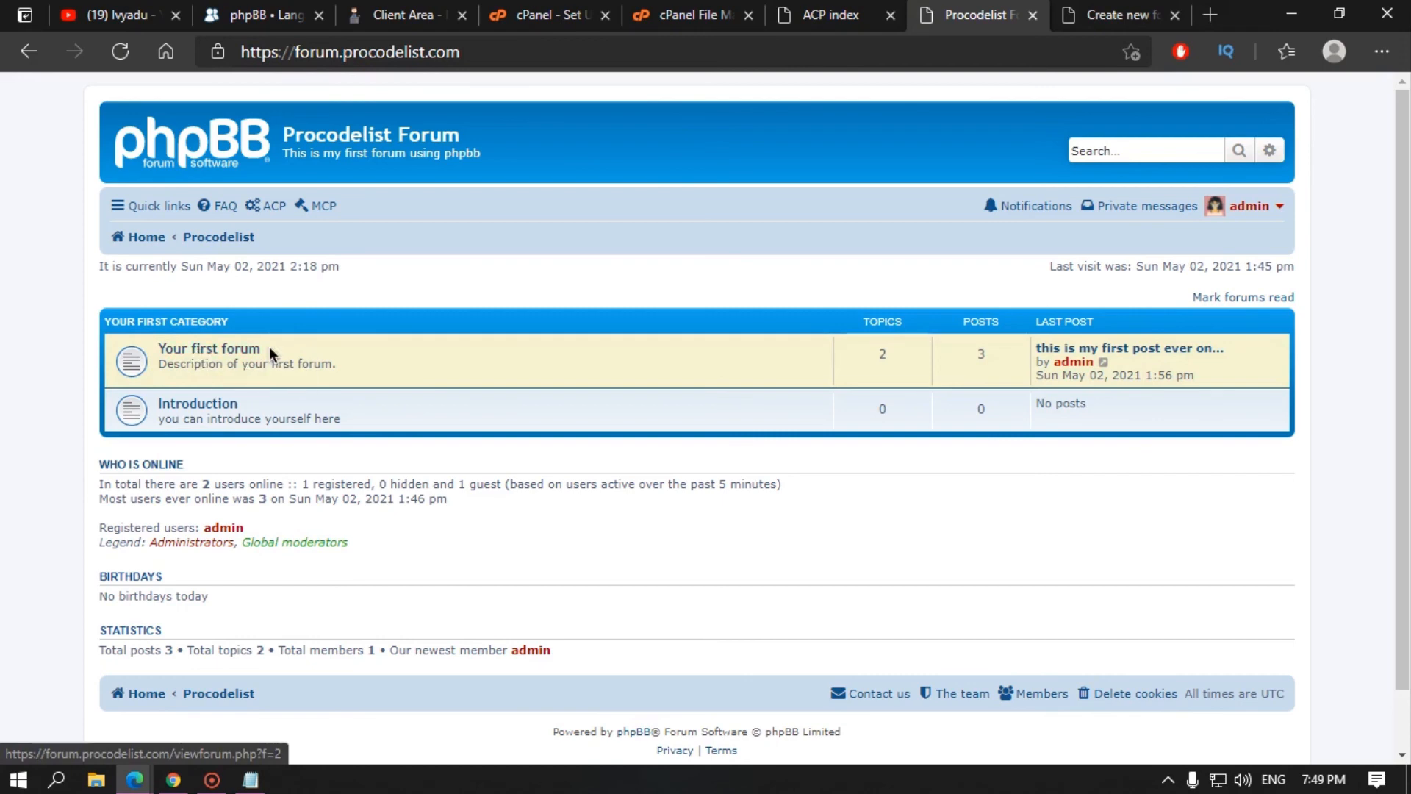
pyautogui.click(1103, 7)
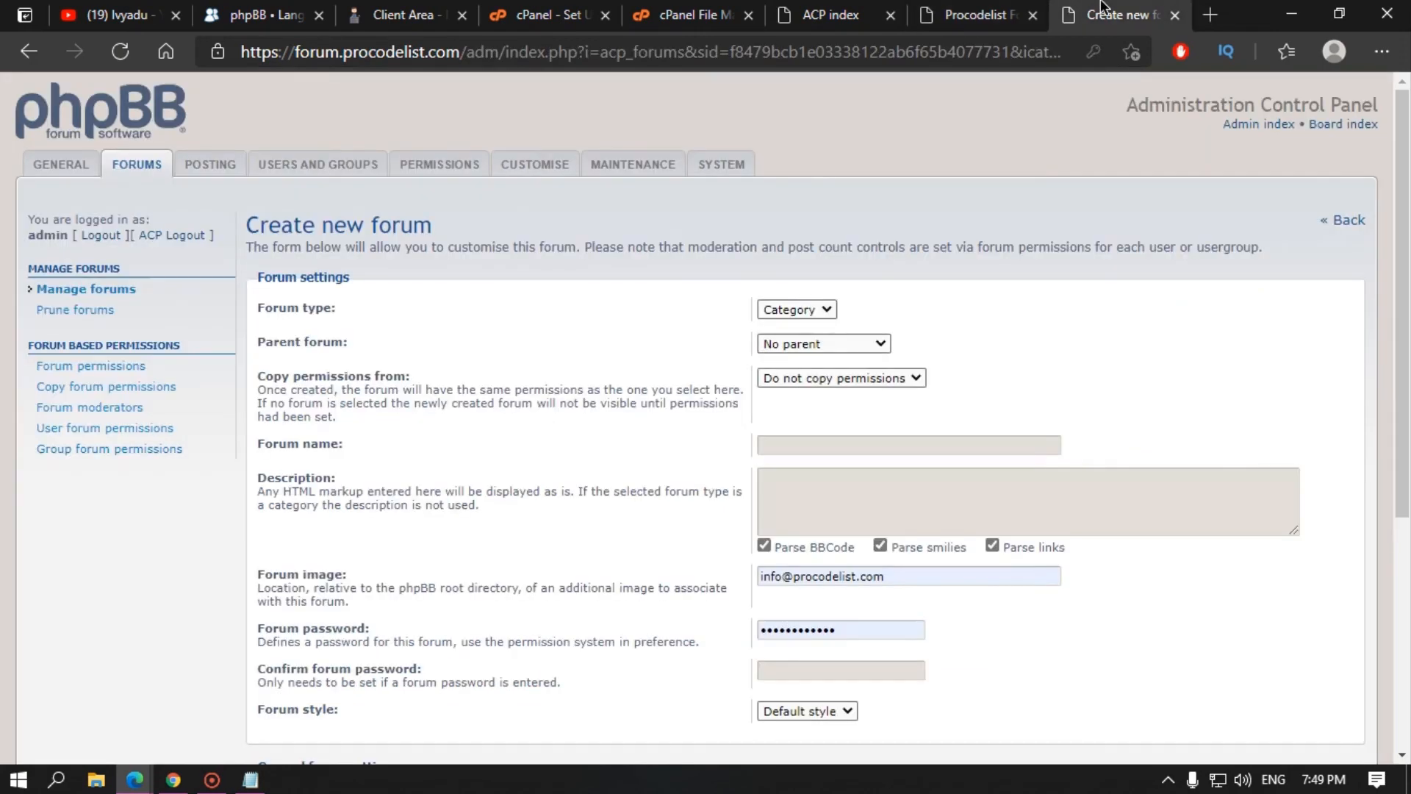
pyautogui.click(971, 14)
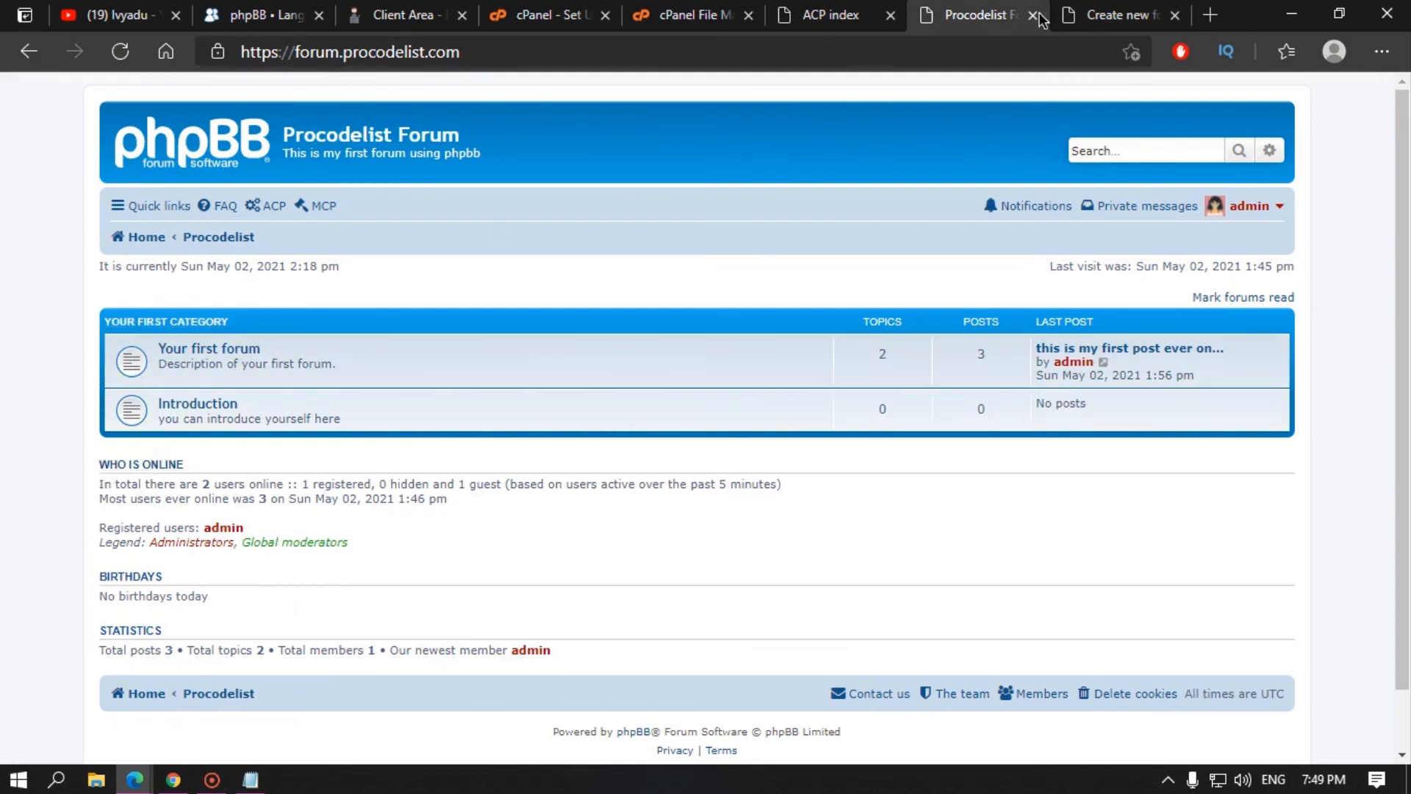
pyautogui.click(1084, 16)
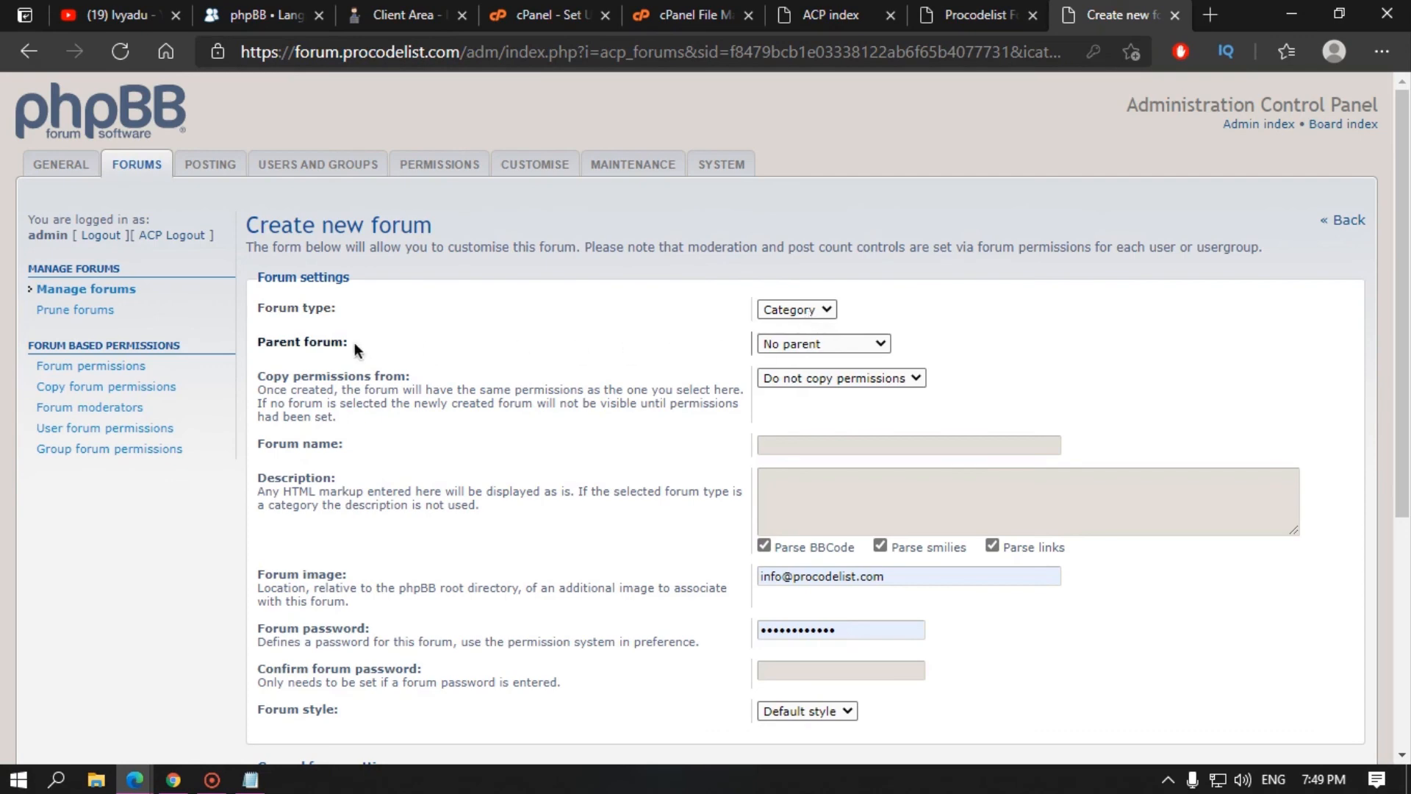
pyautogui.click(817, 390)
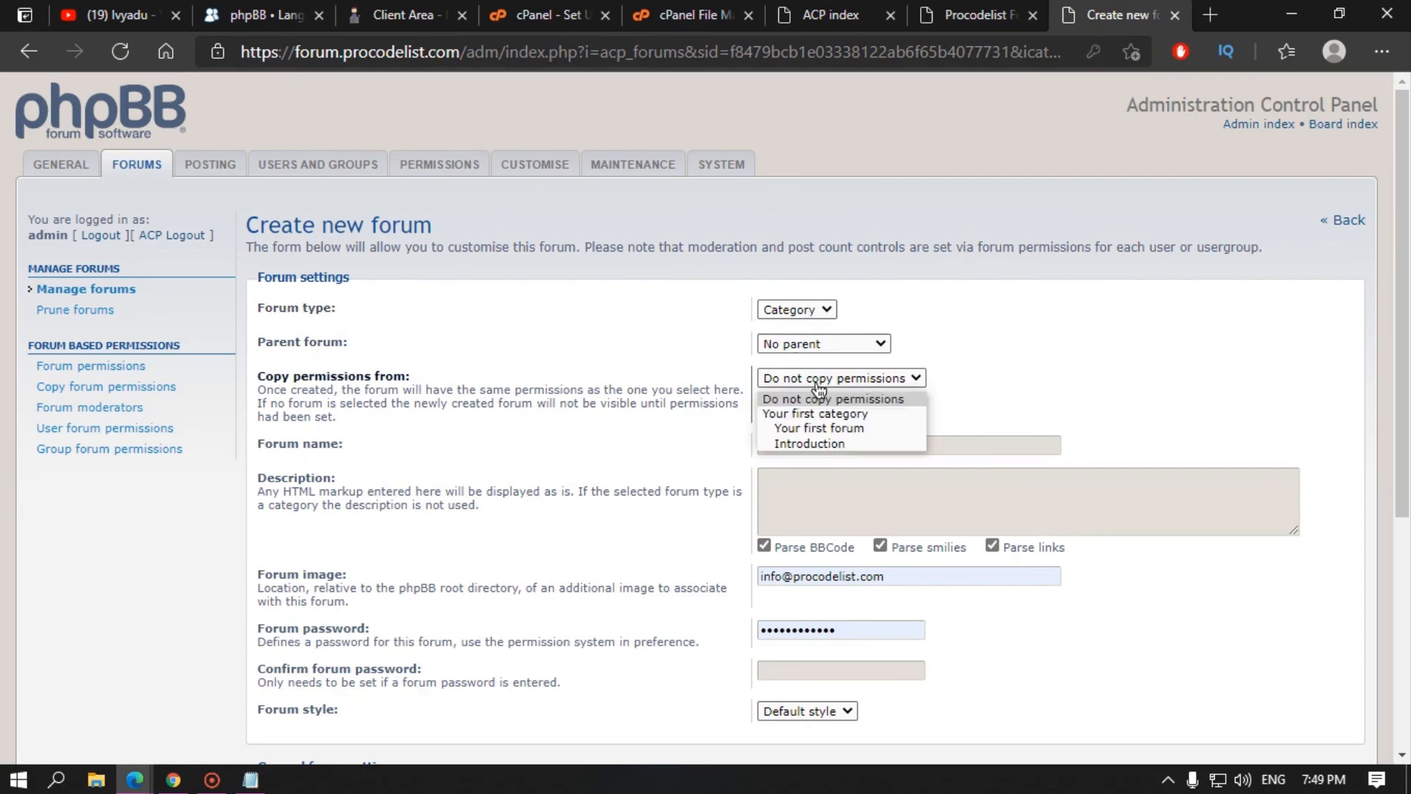
pyautogui.click(821, 411)
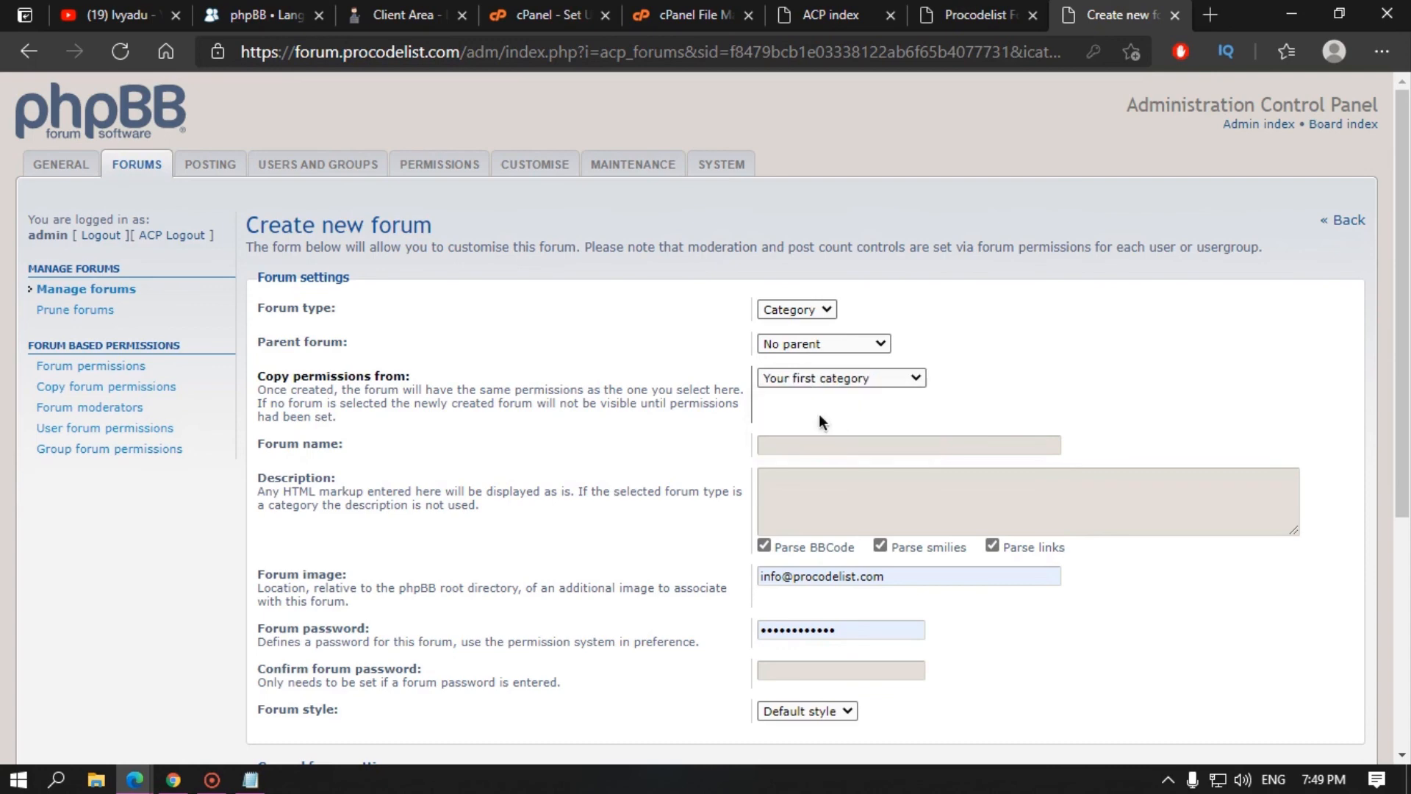
# Step: Name the category Webmaster, clear the autofilled image and password fields, and submit
pyautogui.click(786, 445)
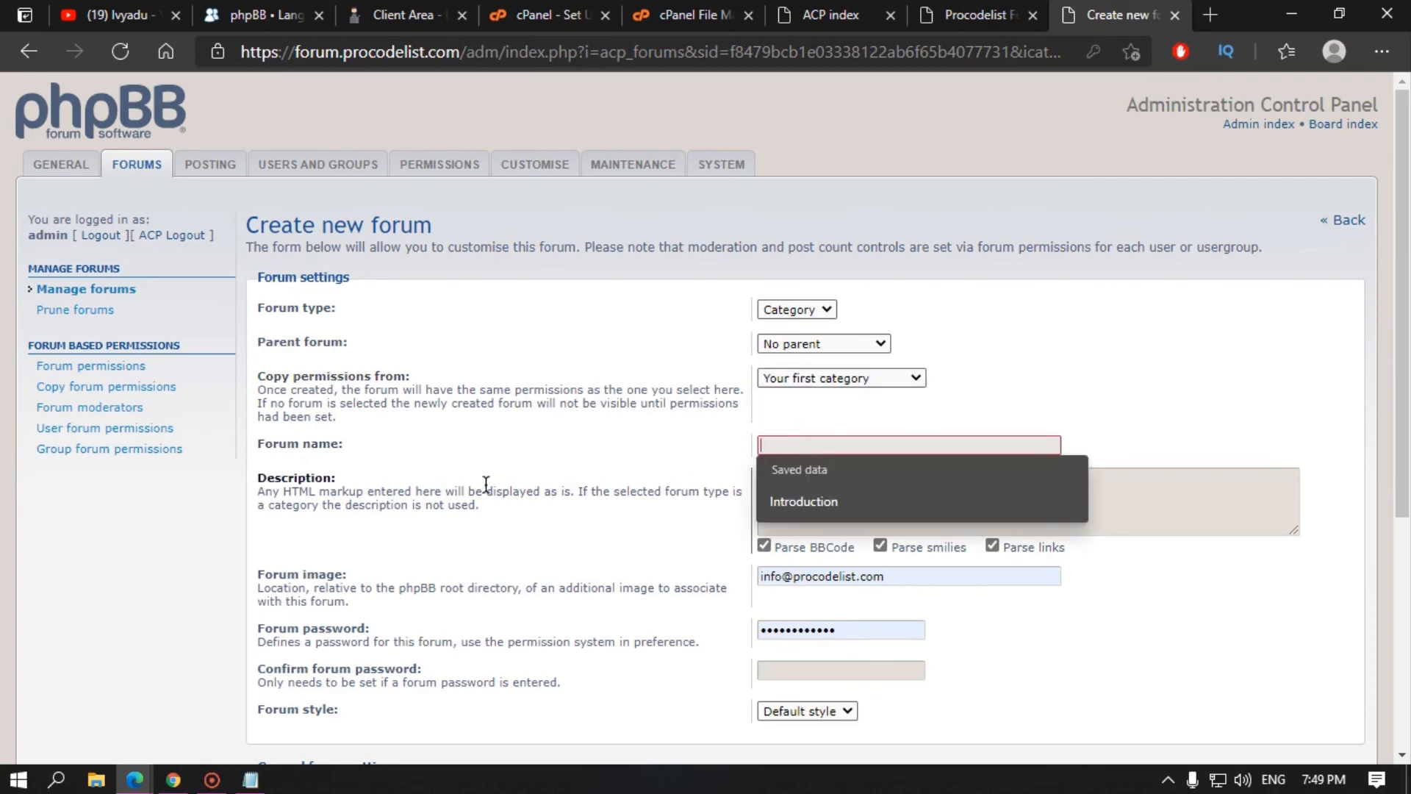
pyautogui.write('Webmaster')
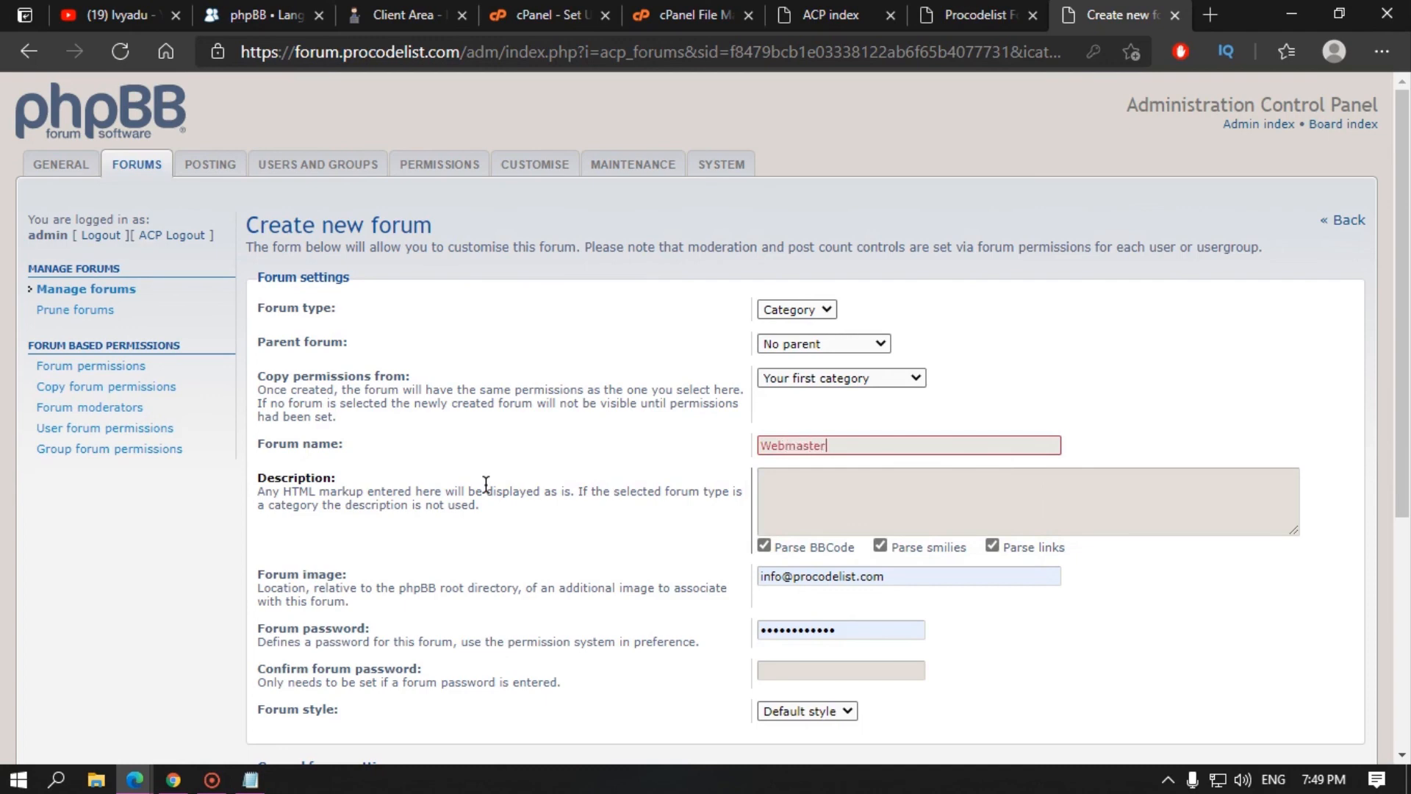
pyautogui.click(845, 495)
pyautogui.scroll(-4, 845, 495)
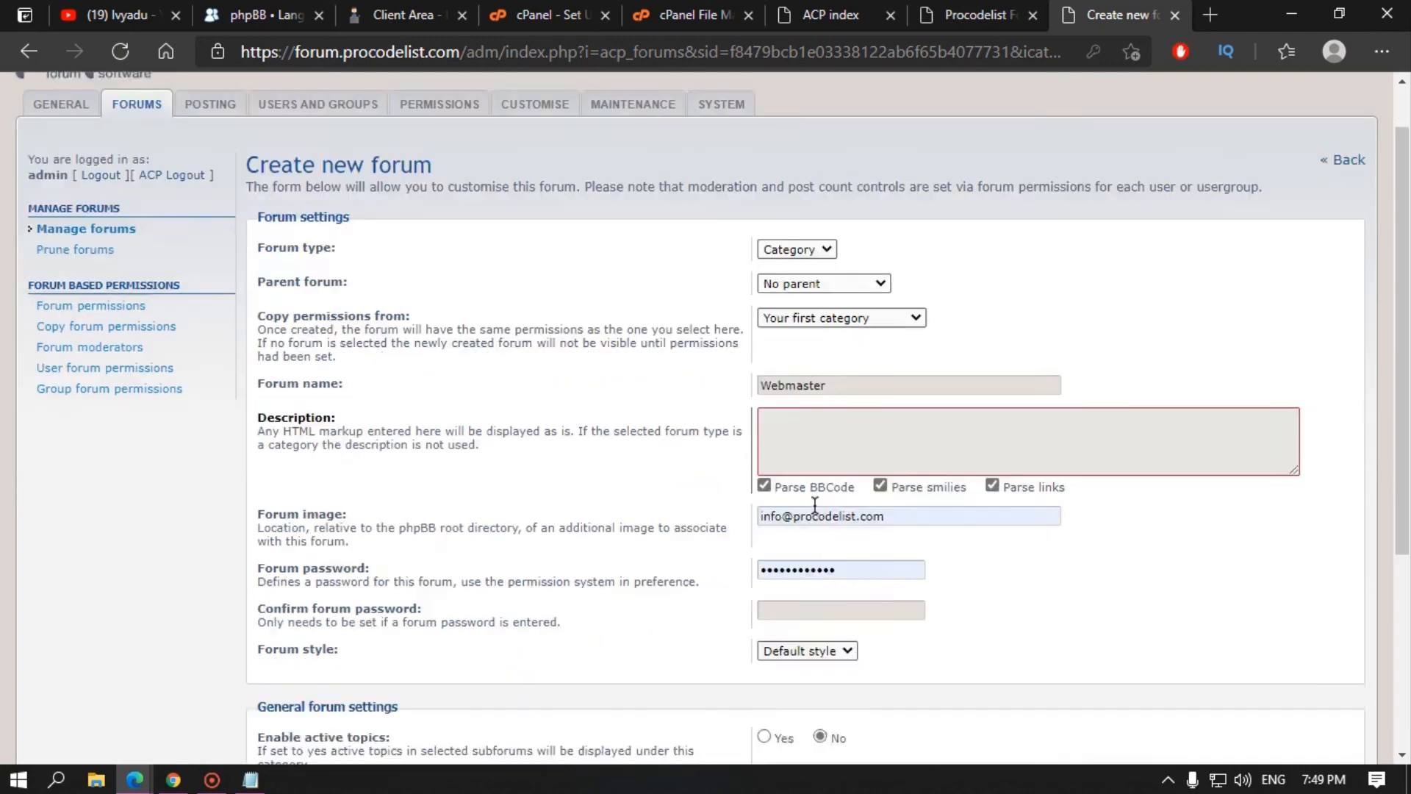
pyautogui.moveTo(889, 267); pyautogui.dragTo(612, 301)
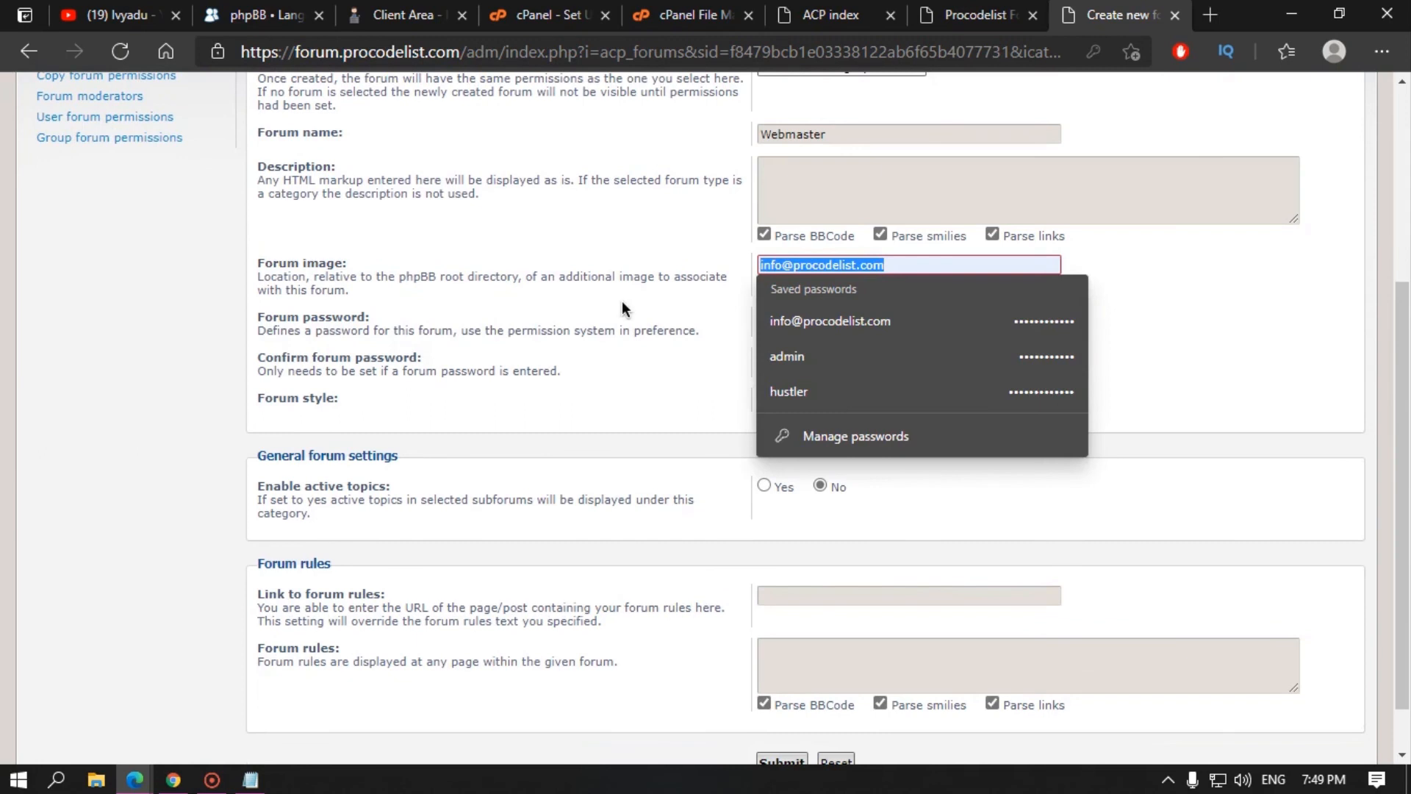
pyautogui.press('BackSpace')
pyautogui.click(583, 316)
pyautogui.moveTo(875, 318); pyautogui.dragTo(531, 334)
pyautogui.press('BackSpace')
pyautogui.click(520, 341)
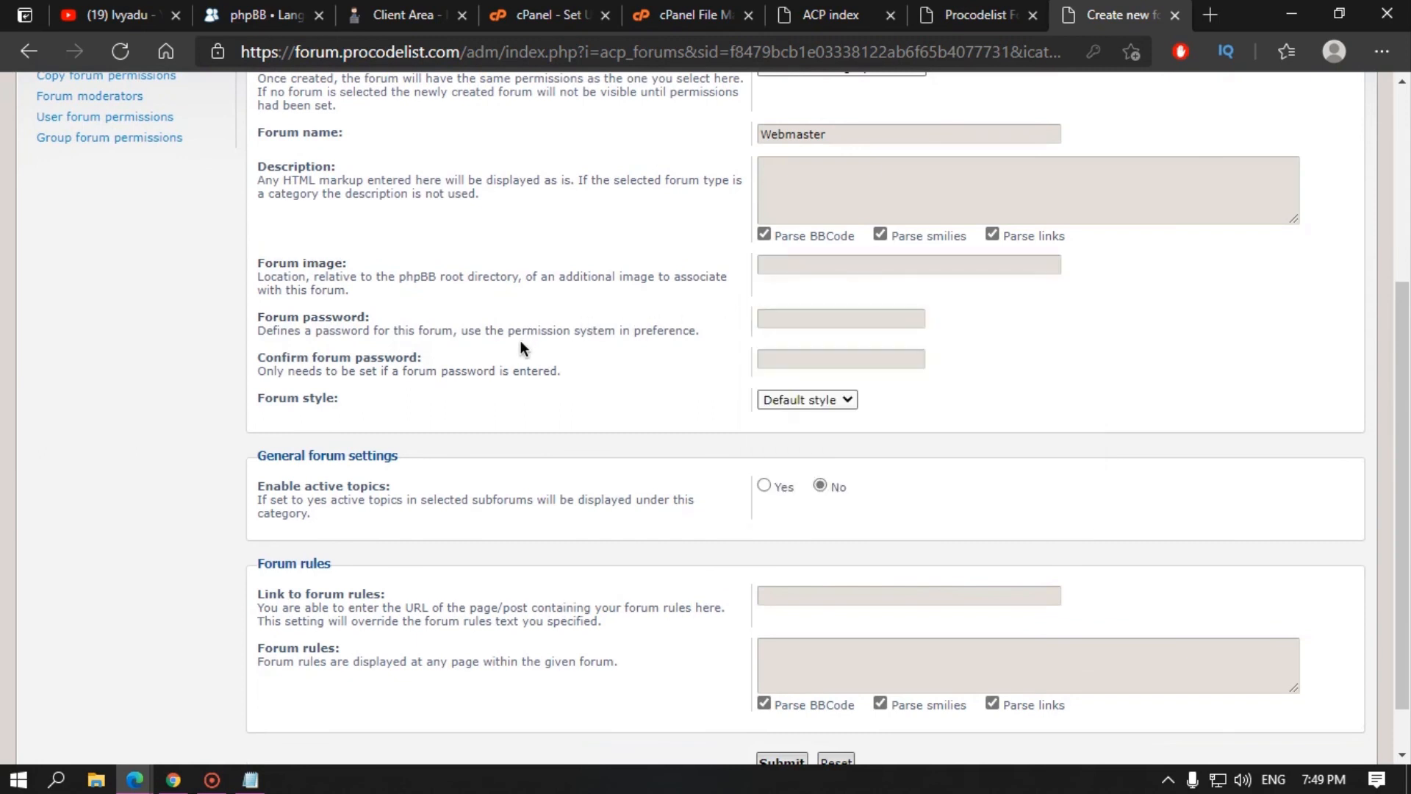
pyautogui.scroll(-2, 645, 478)
pyautogui.click(785, 702)
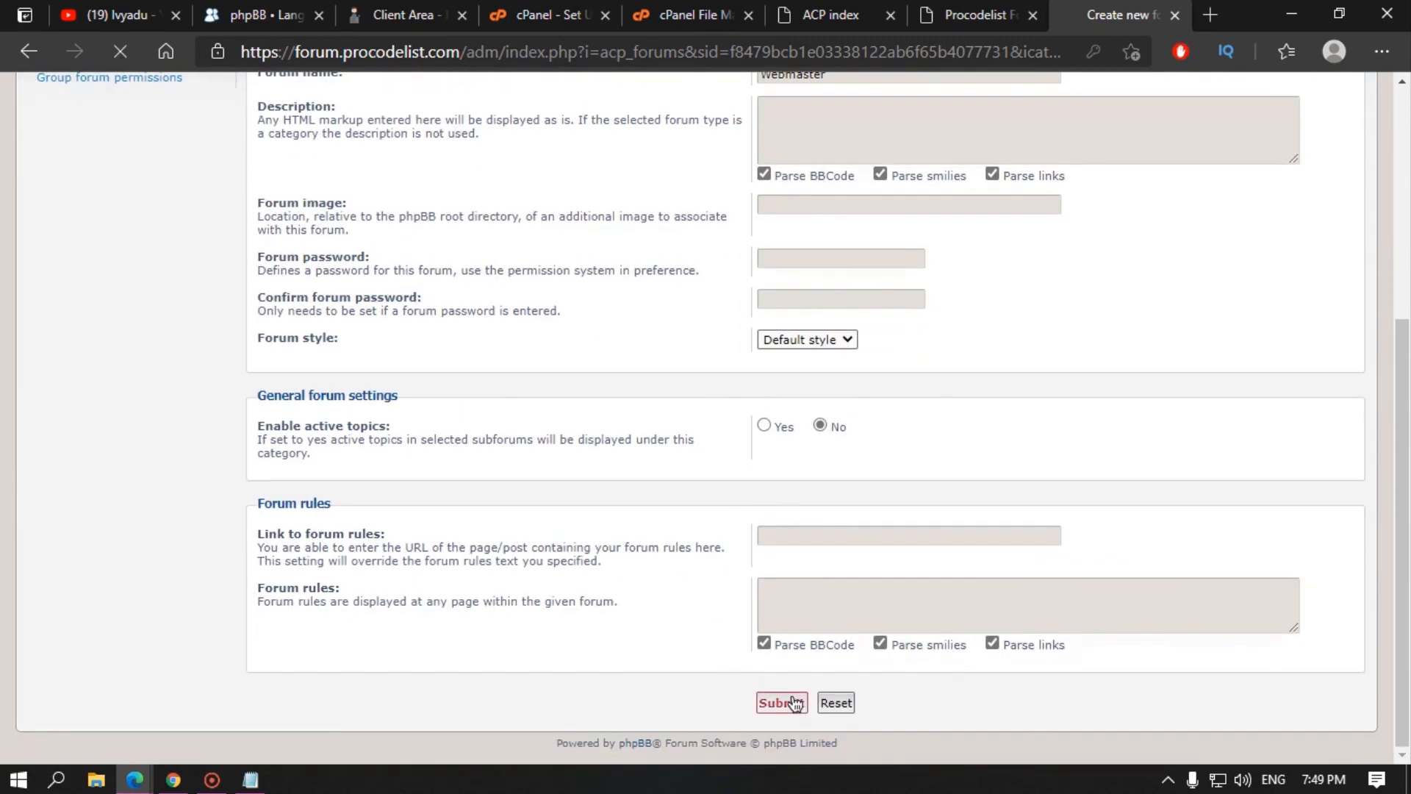
# Step: Reload the public board index to see Webmaster, then return to the admin page
pyautogui.click(970, 14)
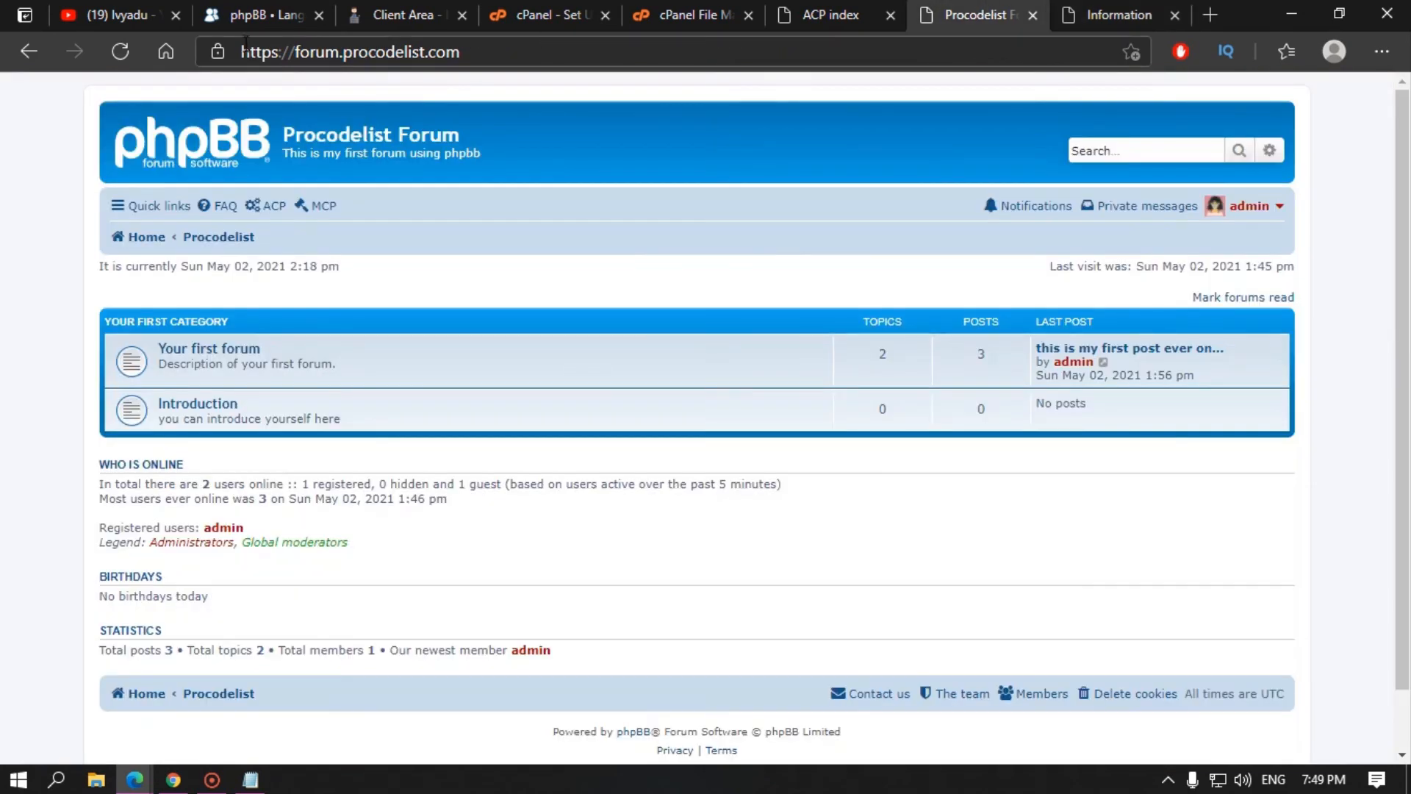
pyautogui.click(118, 52)
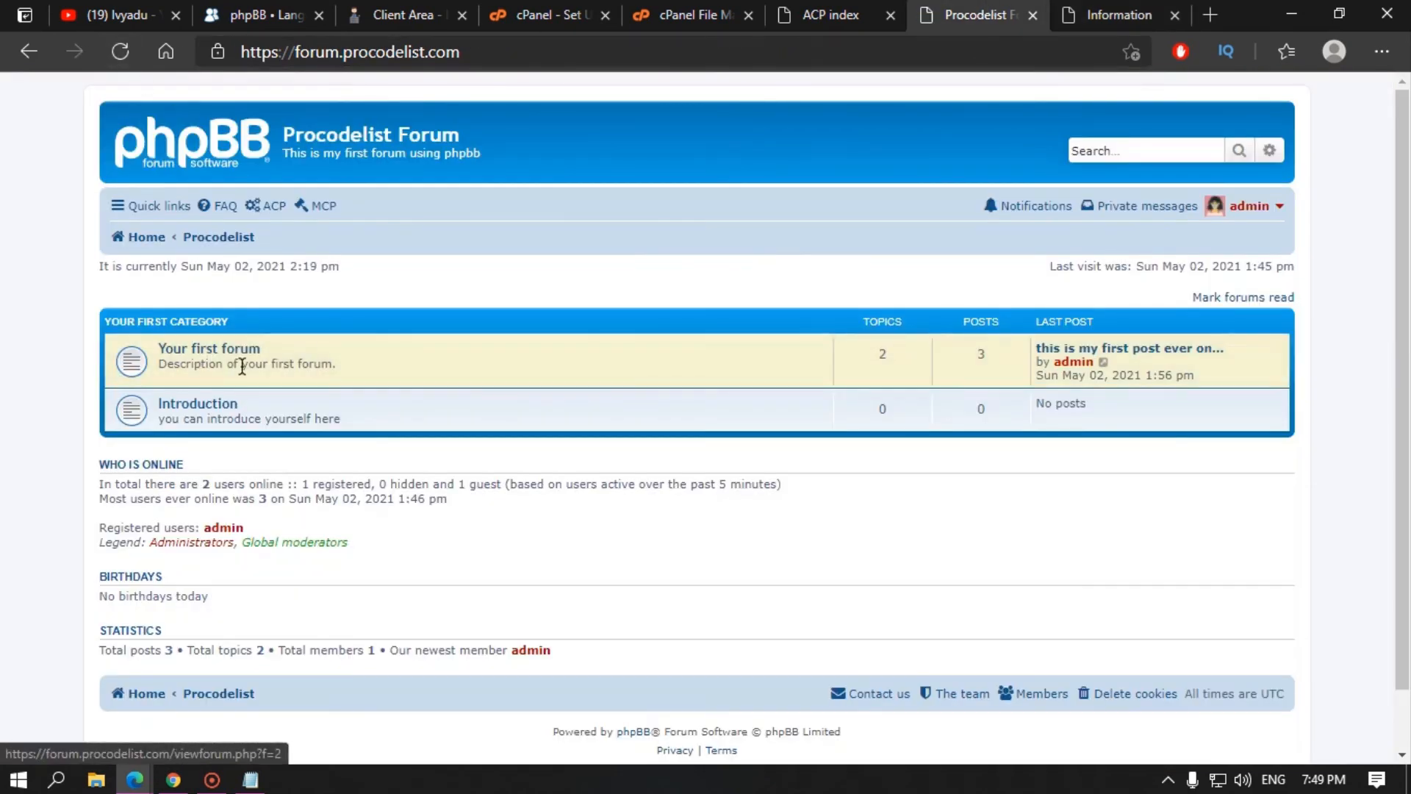
pyautogui.click(1110, 15)
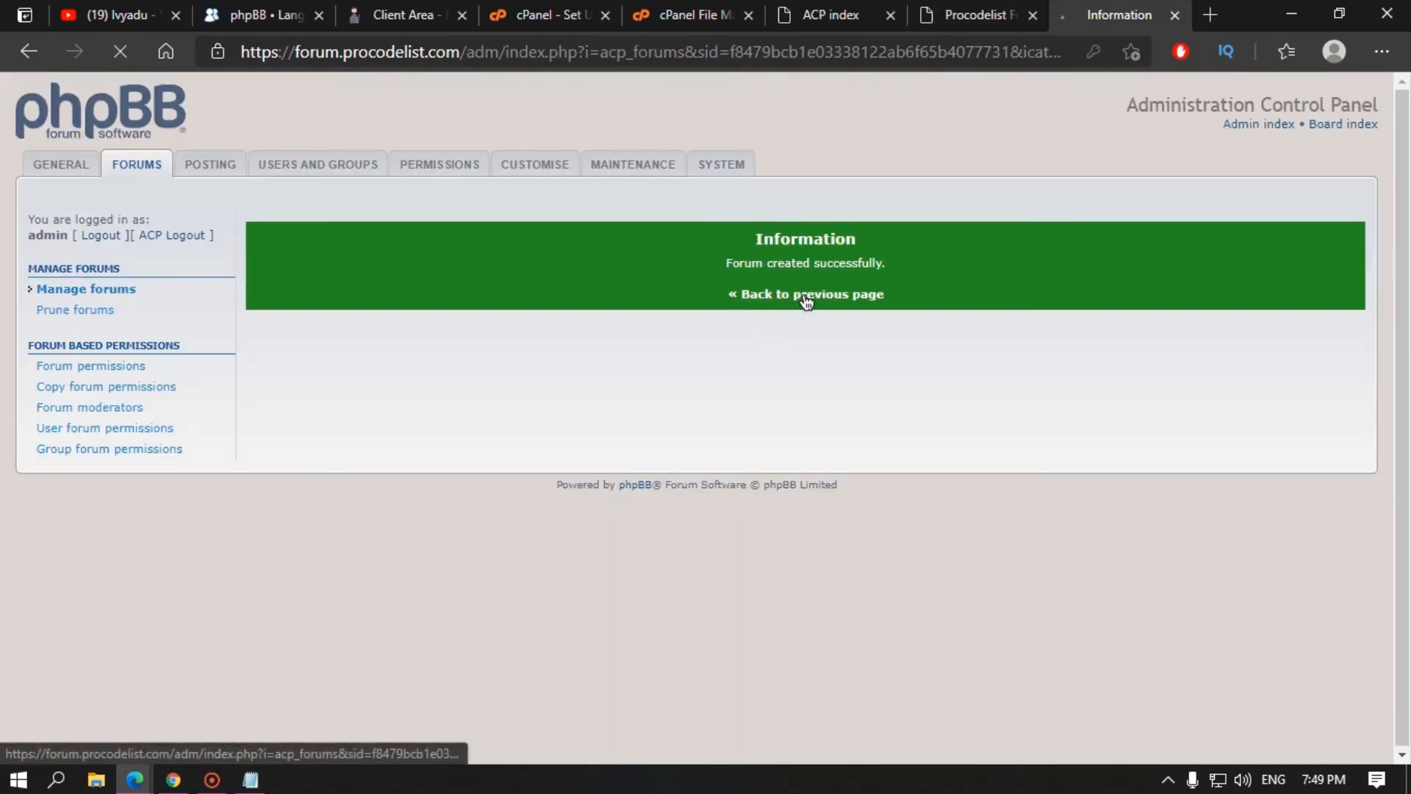
# Step: Under Webmaster, start a forum named Hosting/Domain described 'you can ask anything about hosting and domain'
pyautogui.click(803, 296)
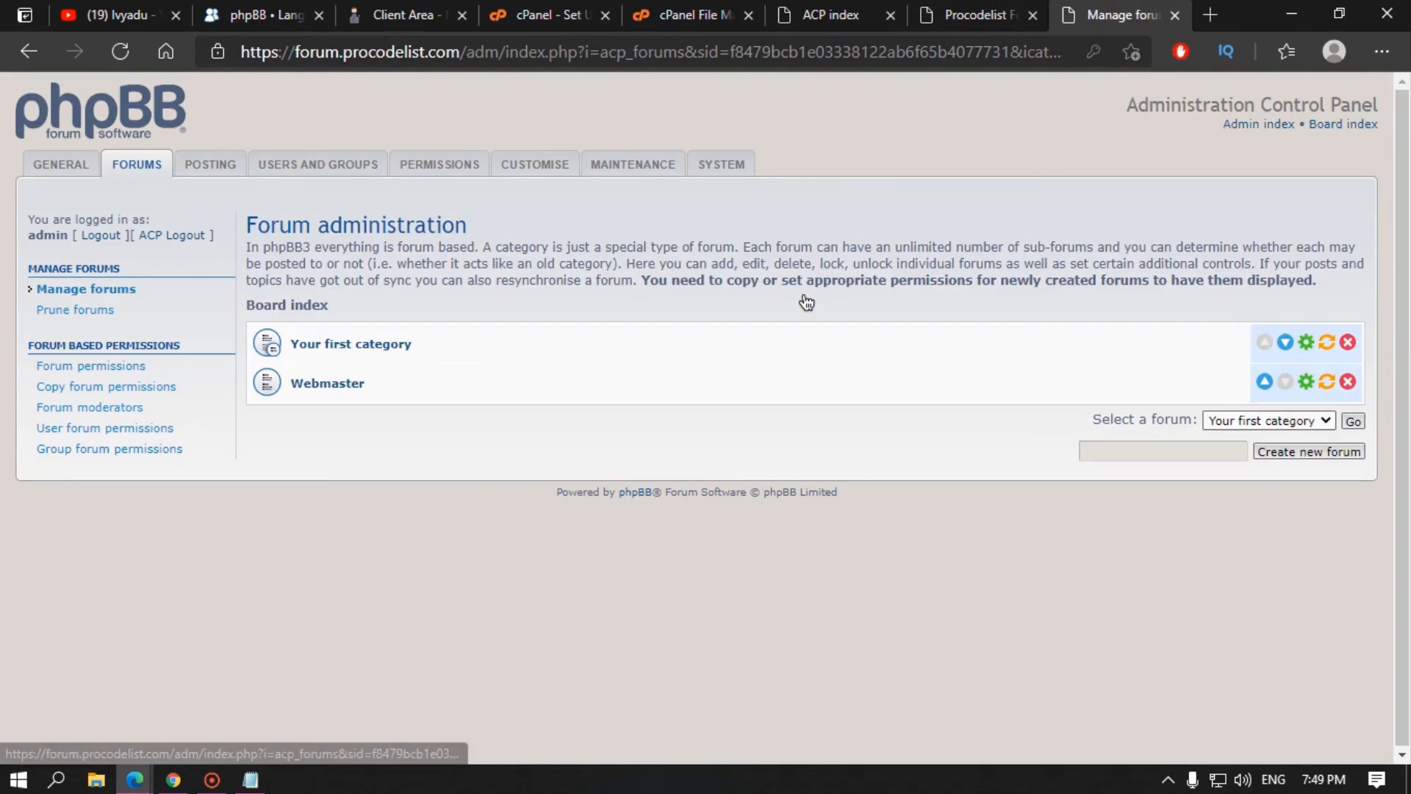
pyautogui.click(340, 387)
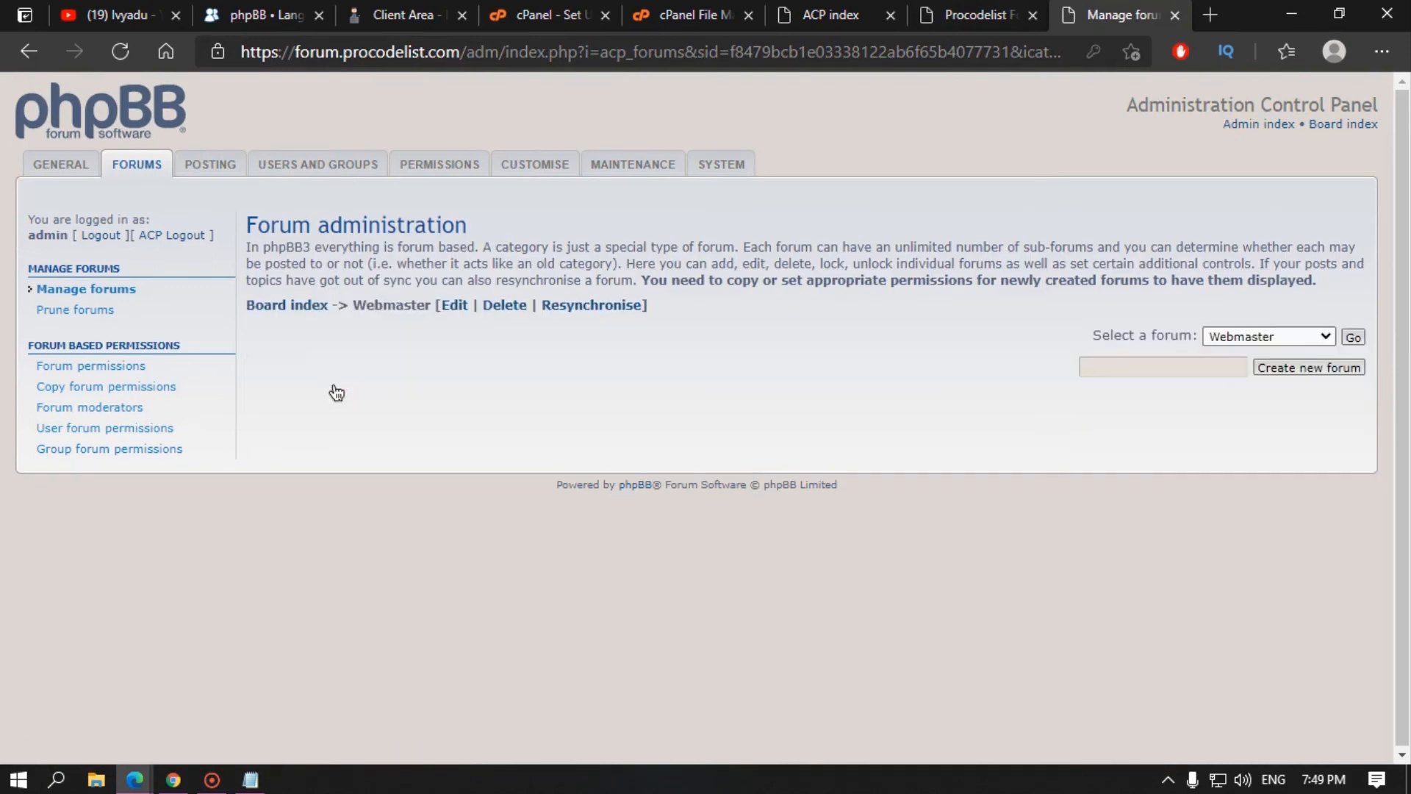
pyautogui.click(1309, 368)
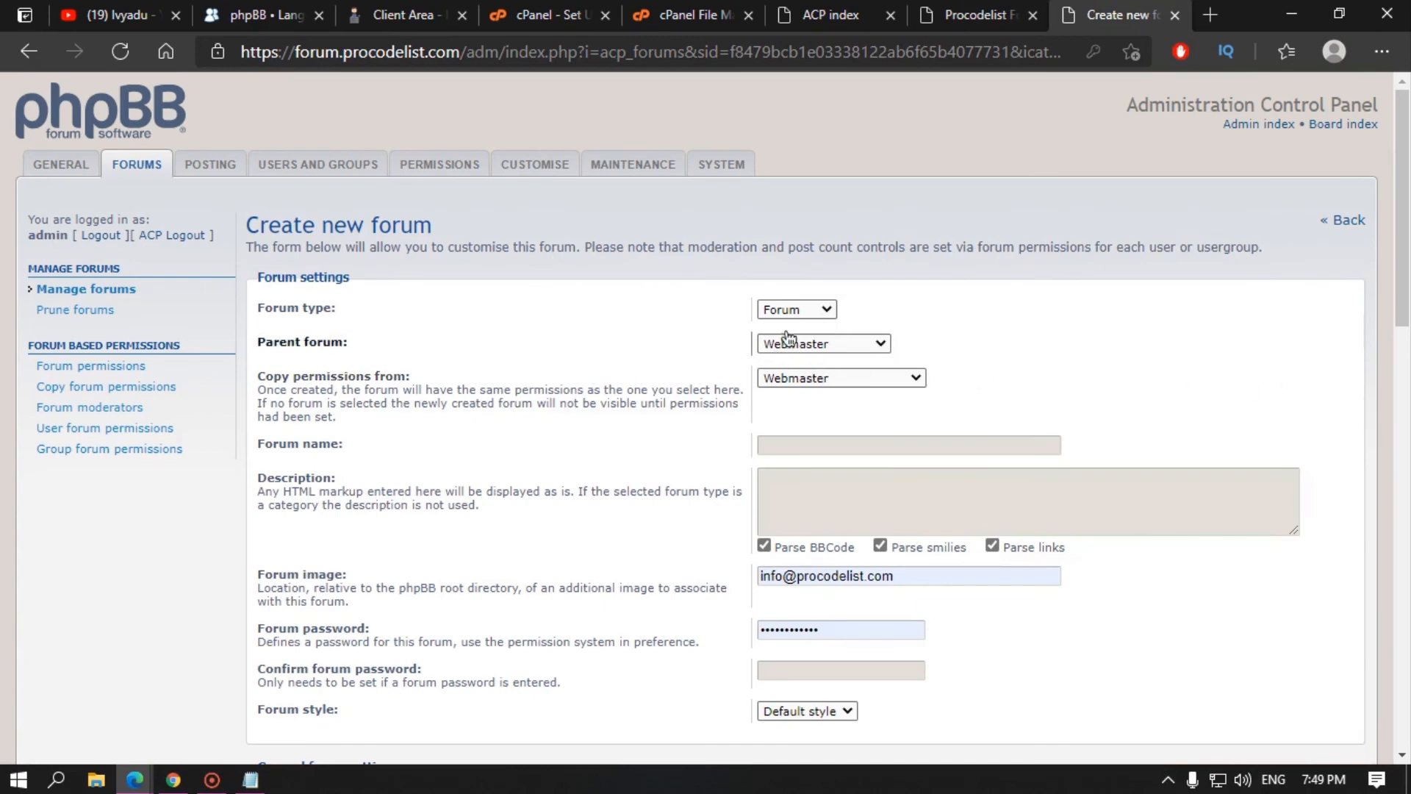
pyautogui.click(791, 446)
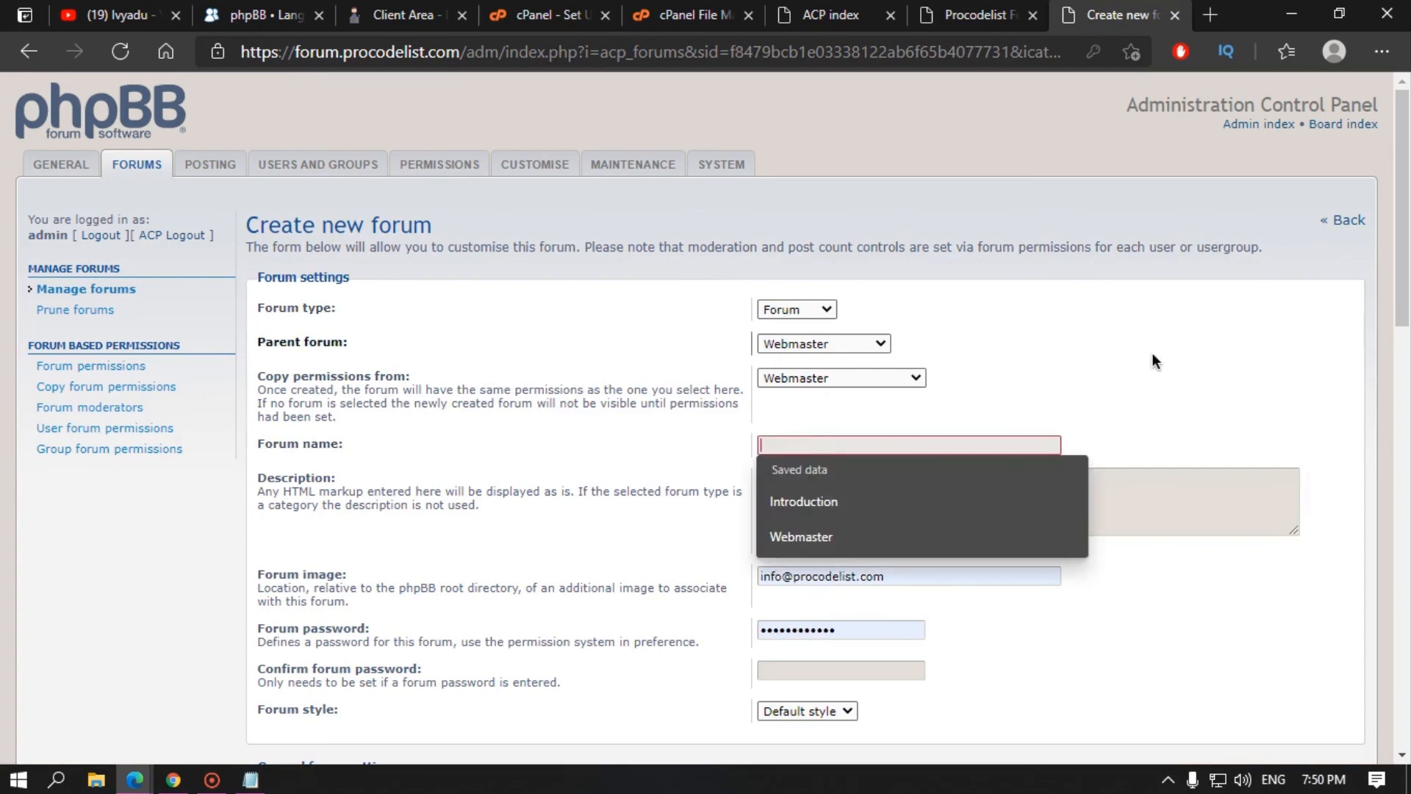
pyautogui.write('Hosting/Domain')
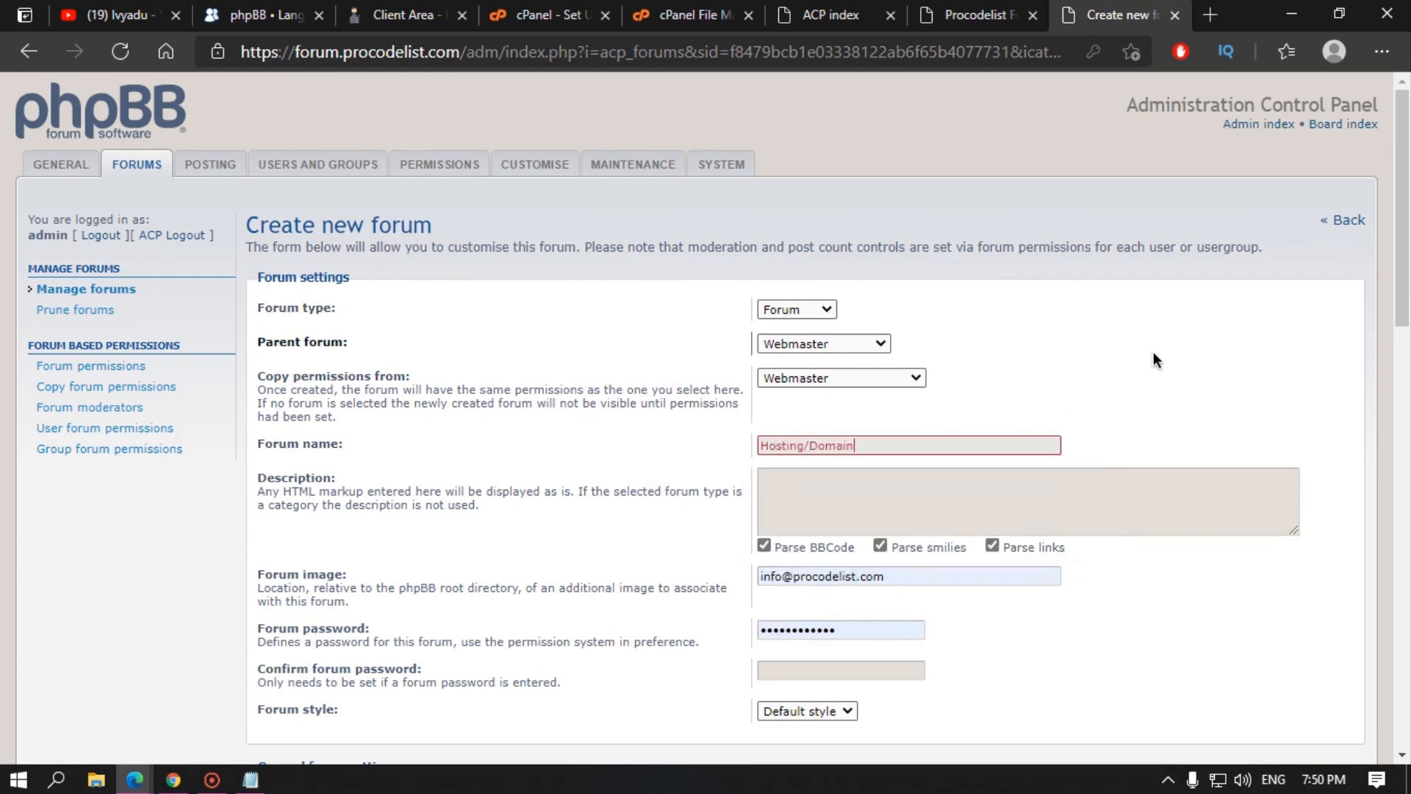
pyautogui.click(554, 457)
pyautogui.click(820, 523)
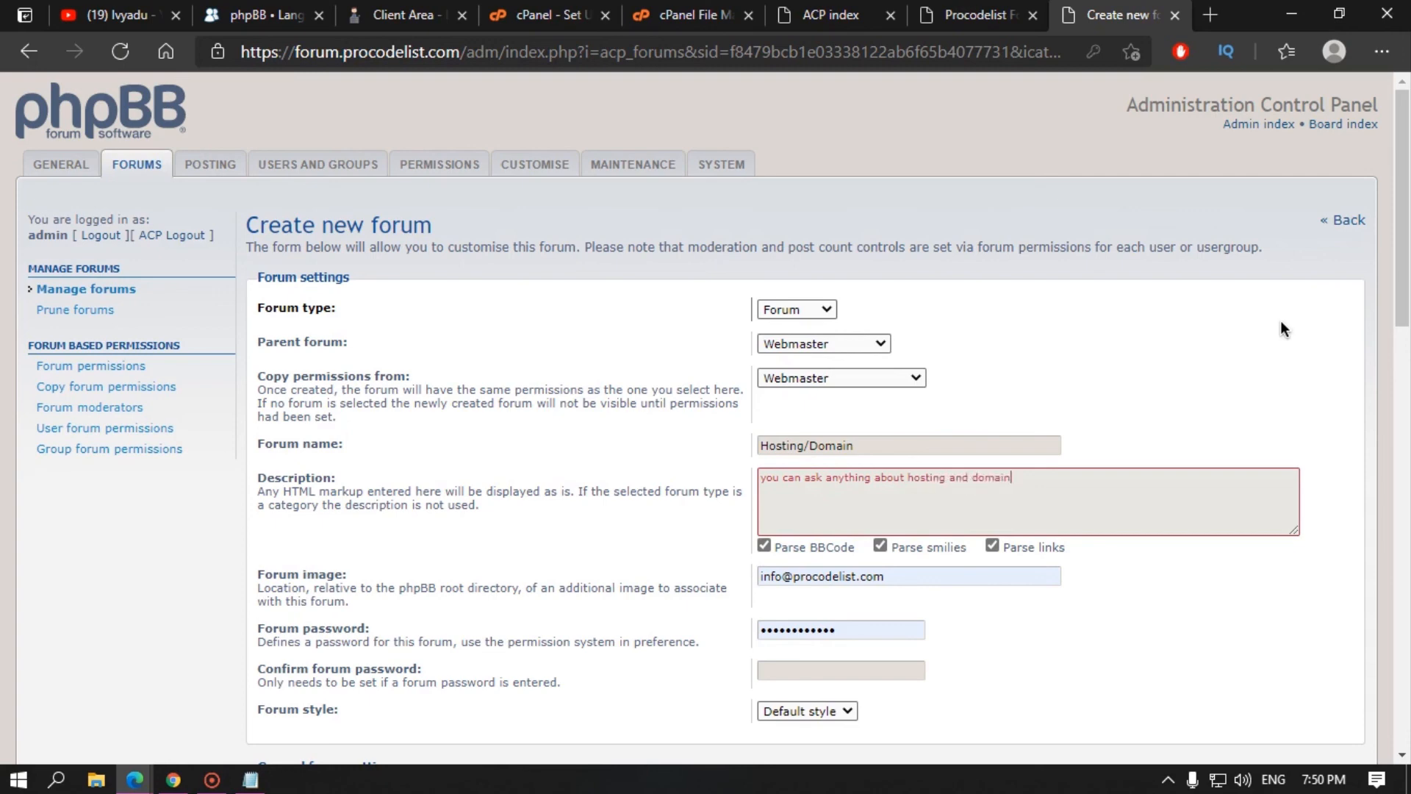
# Step: Clear the autofilled Forum image and password fields and submit the Hosting/Domain forum
pyautogui.scroll(-4, 1281, 321)
pyautogui.moveTo(928, 267); pyautogui.dragTo(717, 302)
pyautogui.press('BackSpace')
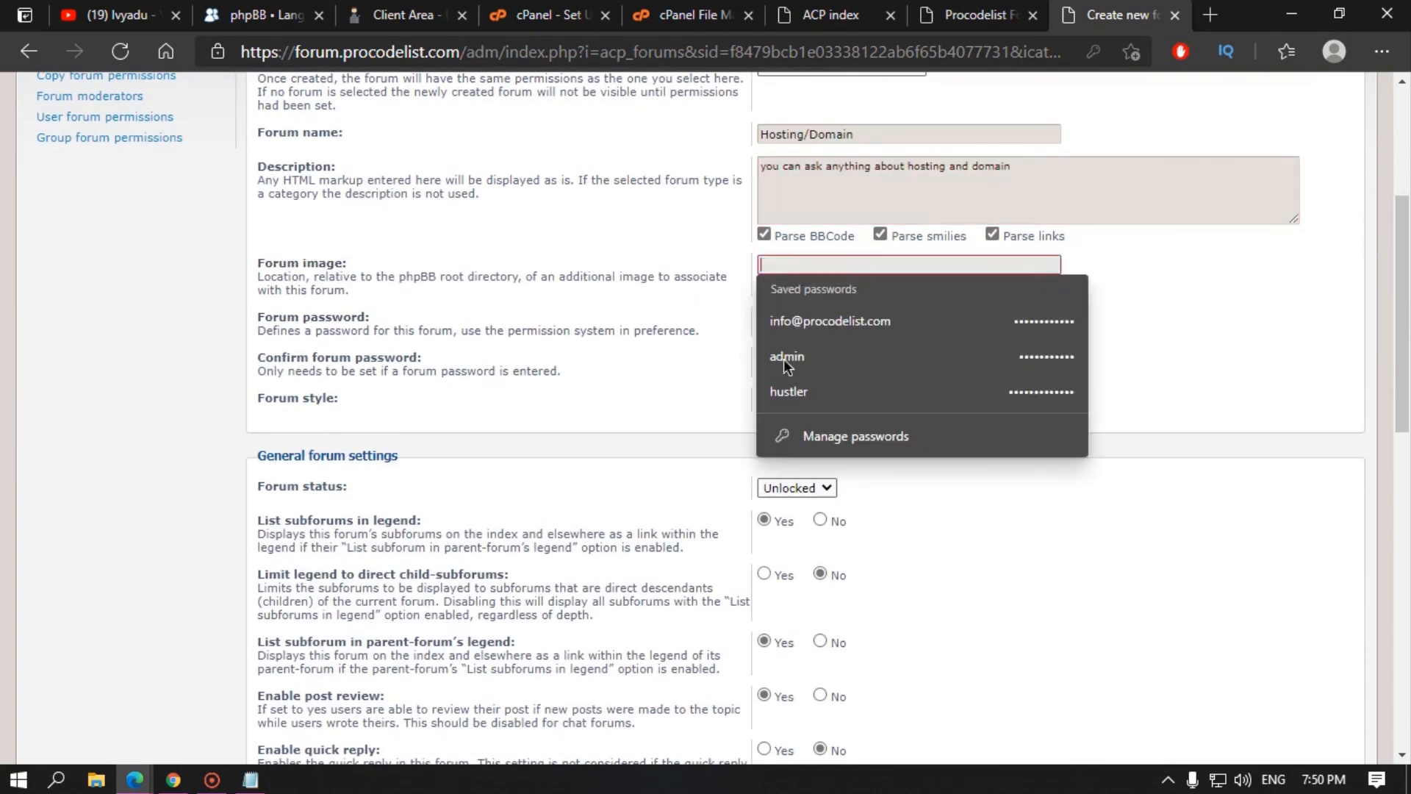
pyautogui.click(738, 346)
pyautogui.moveTo(843, 320); pyautogui.dragTo(728, 331)
pyautogui.press('BackSpace')
pyautogui.click(564, 346)
pyautogui.scroll(-12, 870, 545)
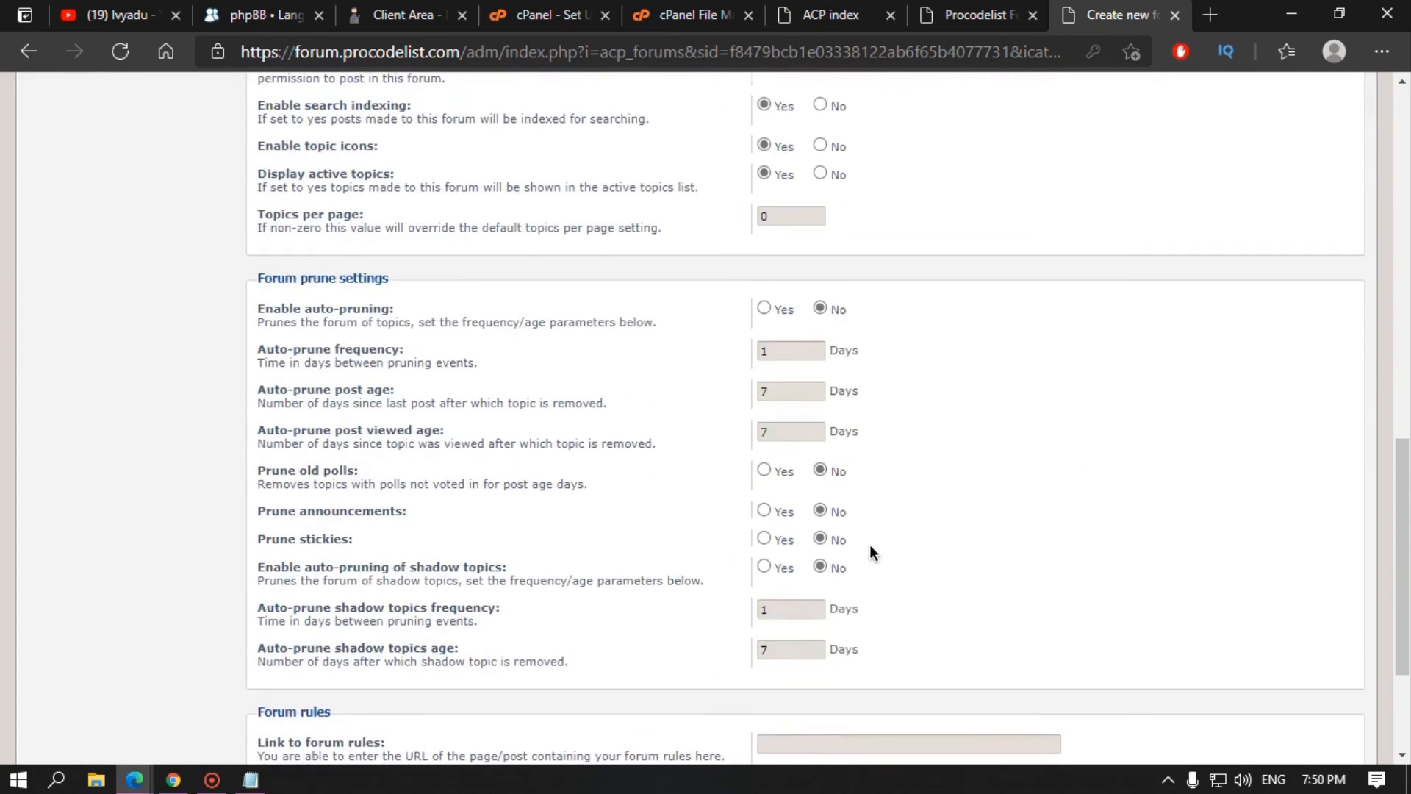
pyautogui.doubleClick(790, 701)
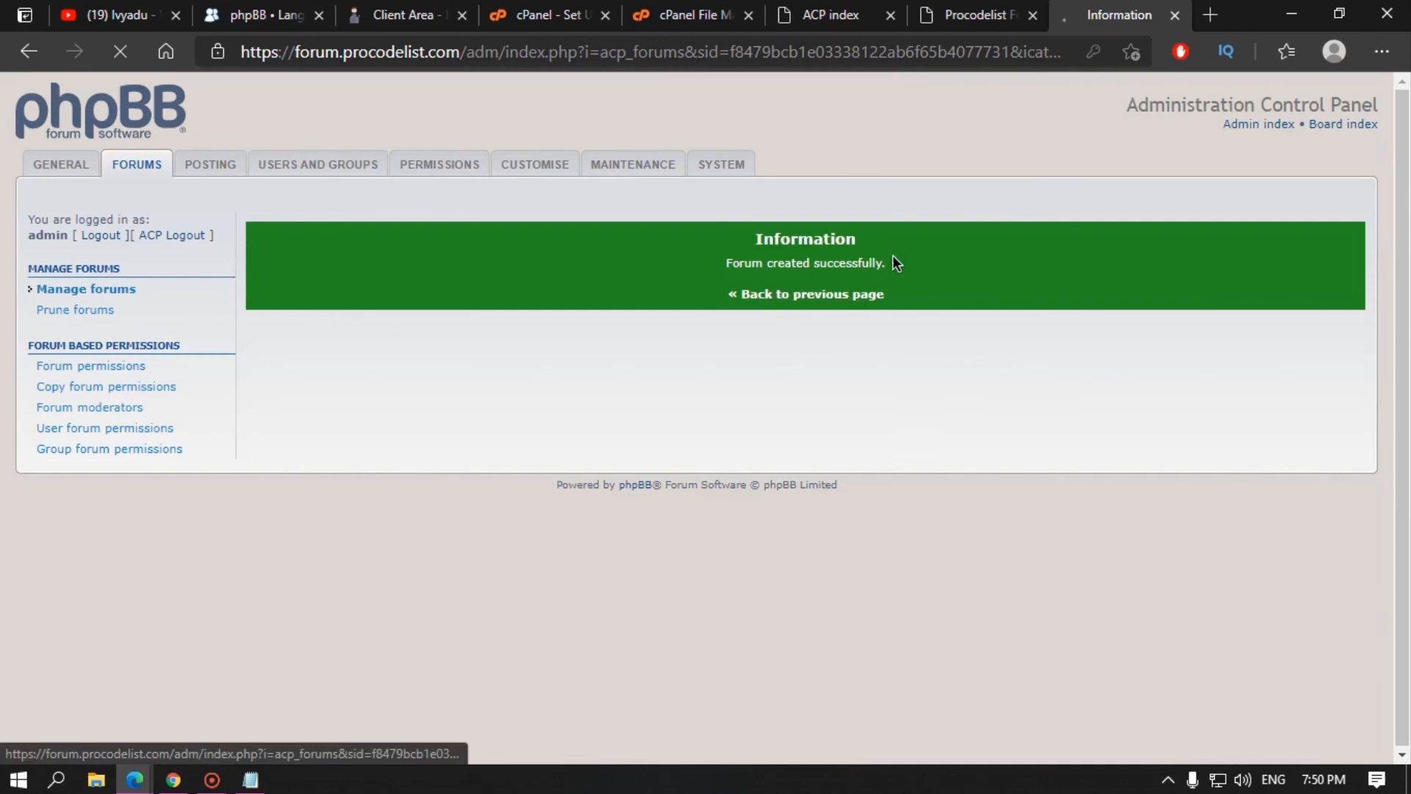
pyautogui.click(978, 15)
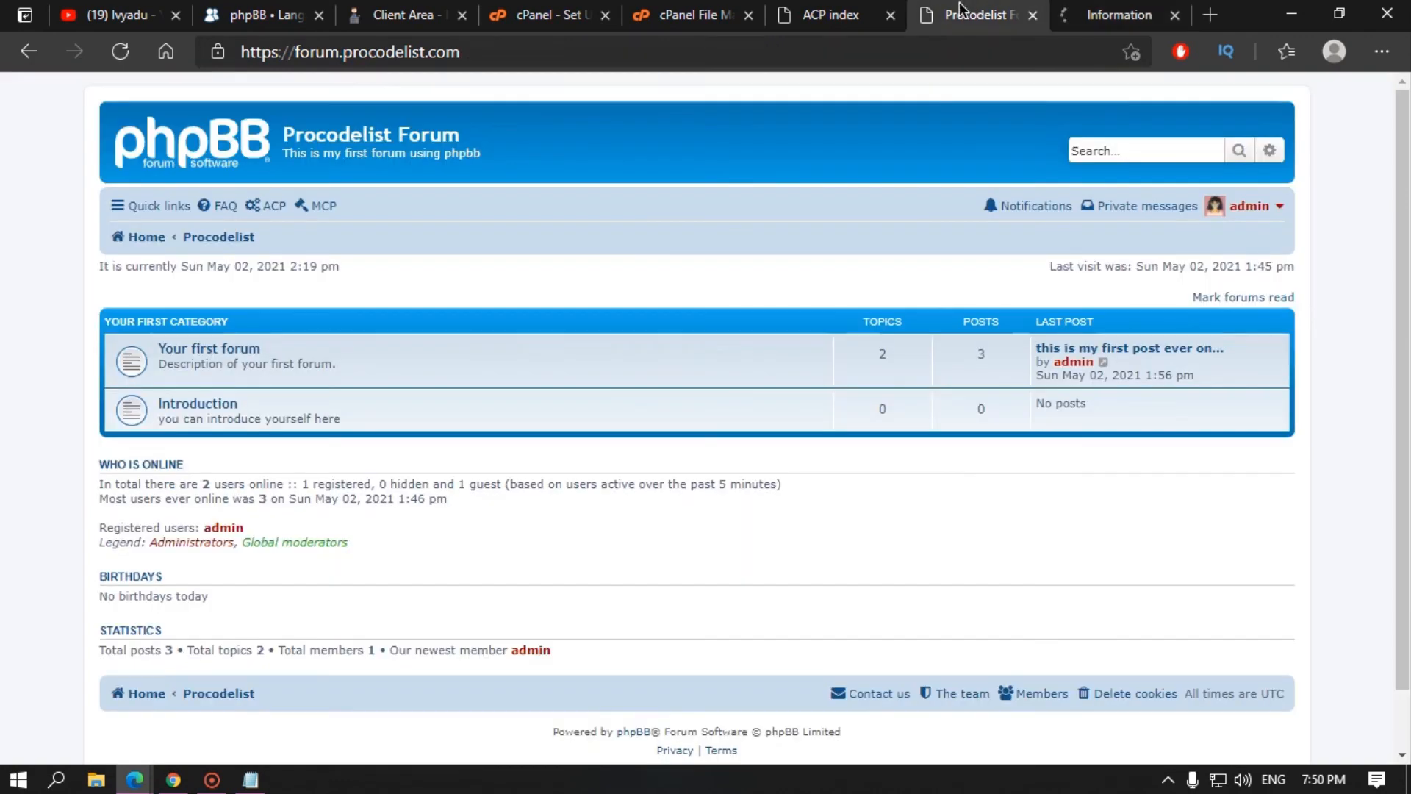
# Step: Reload the board, open the empty Hosting/Domain forum, then return to forum administration
pyautogui.click(110, 54)
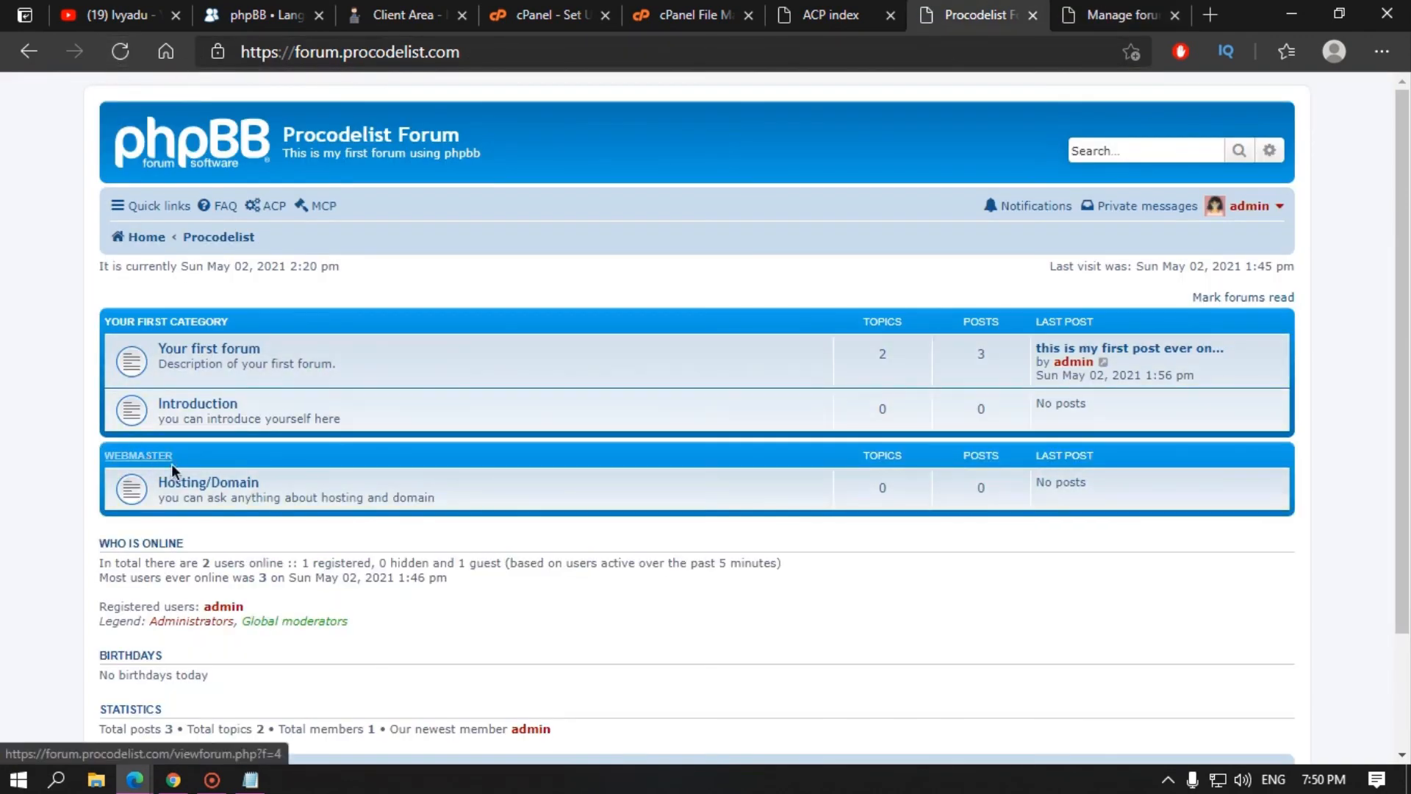
pyautogui.click(218, 482)
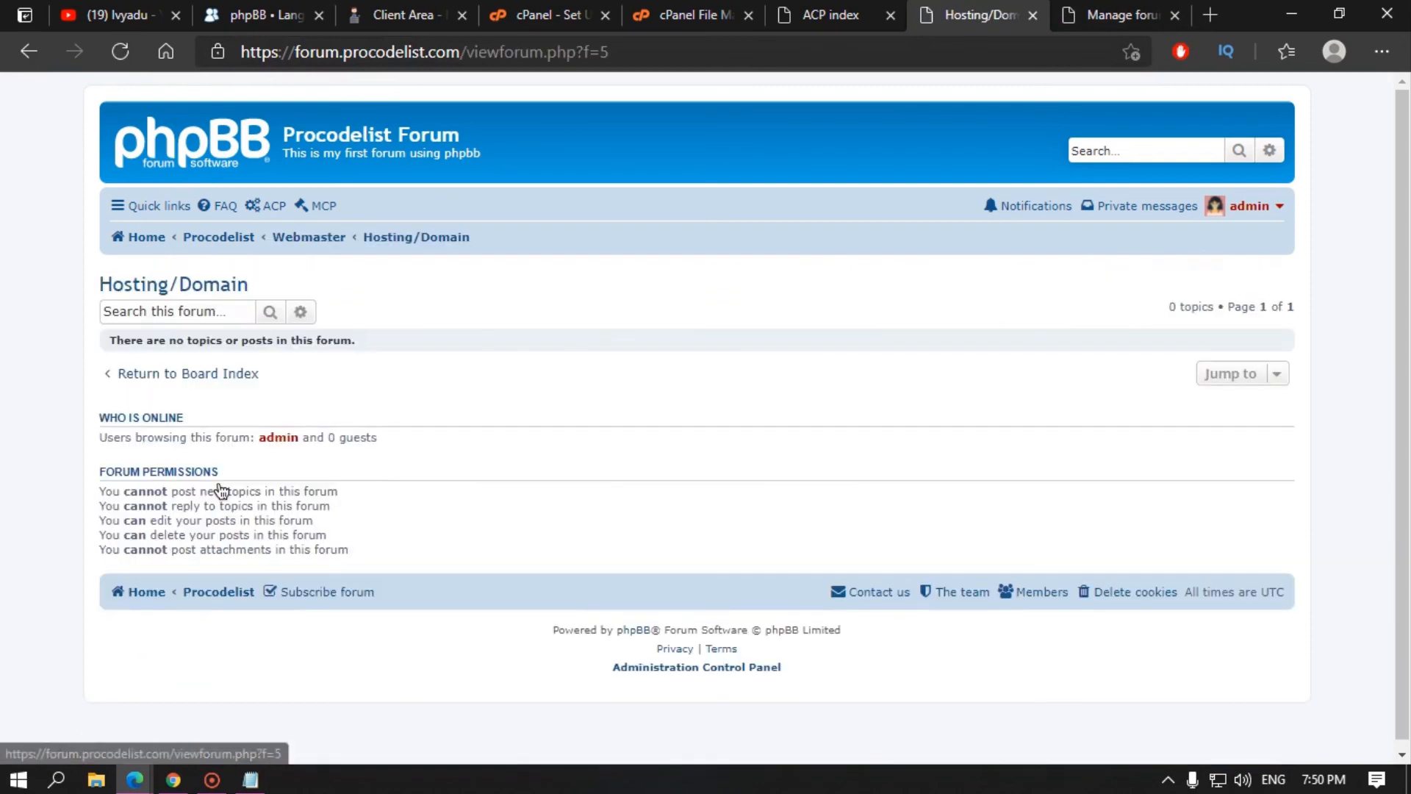
pyautogui.moveTo(110, 341); pyautogui.dragTo(367, 350)
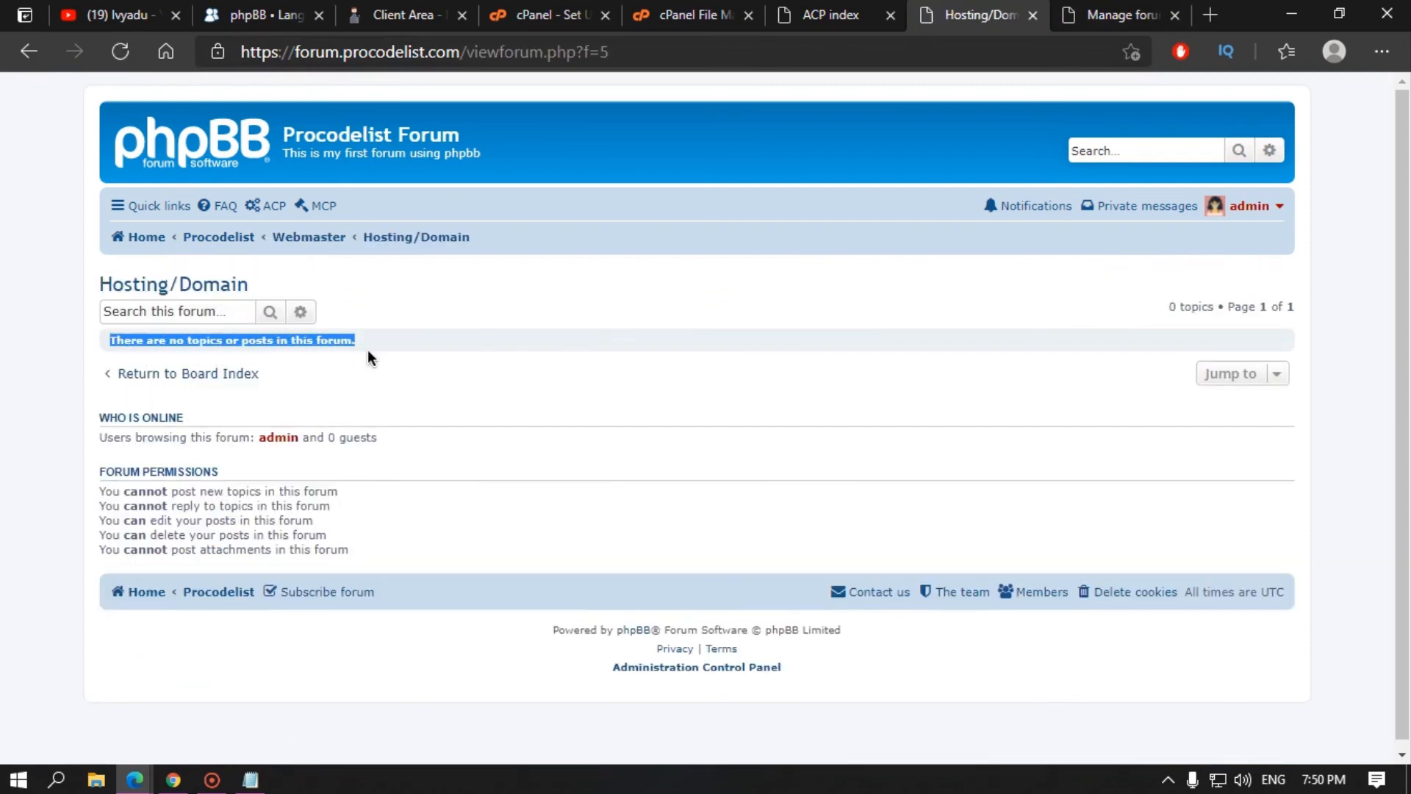
pyautogui.click(378, 390)
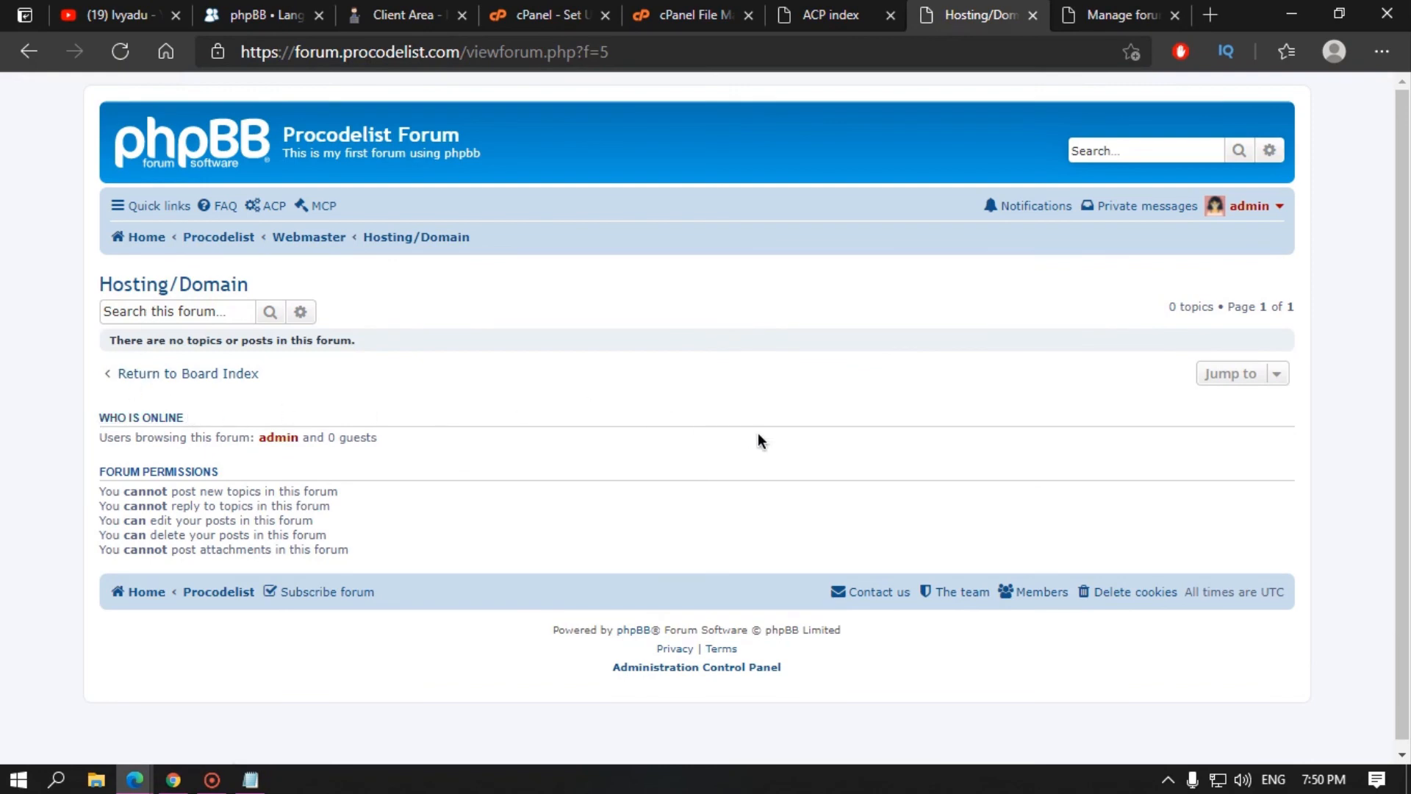
pyautogui.click(1107, 8)
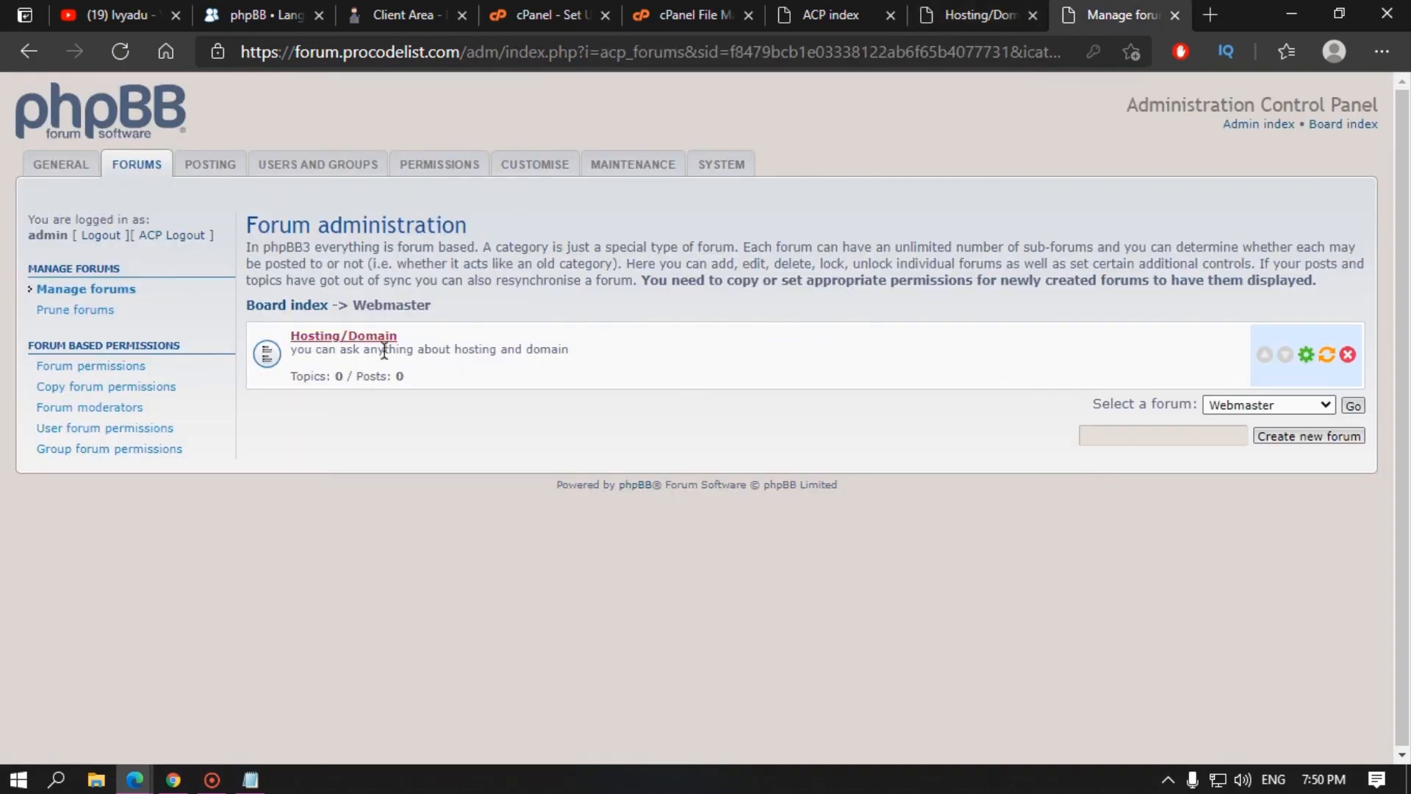
# Step: Set Hosting/Domain to copy permissions from Your first forum and submit
pyautogui.click(1305, 357)
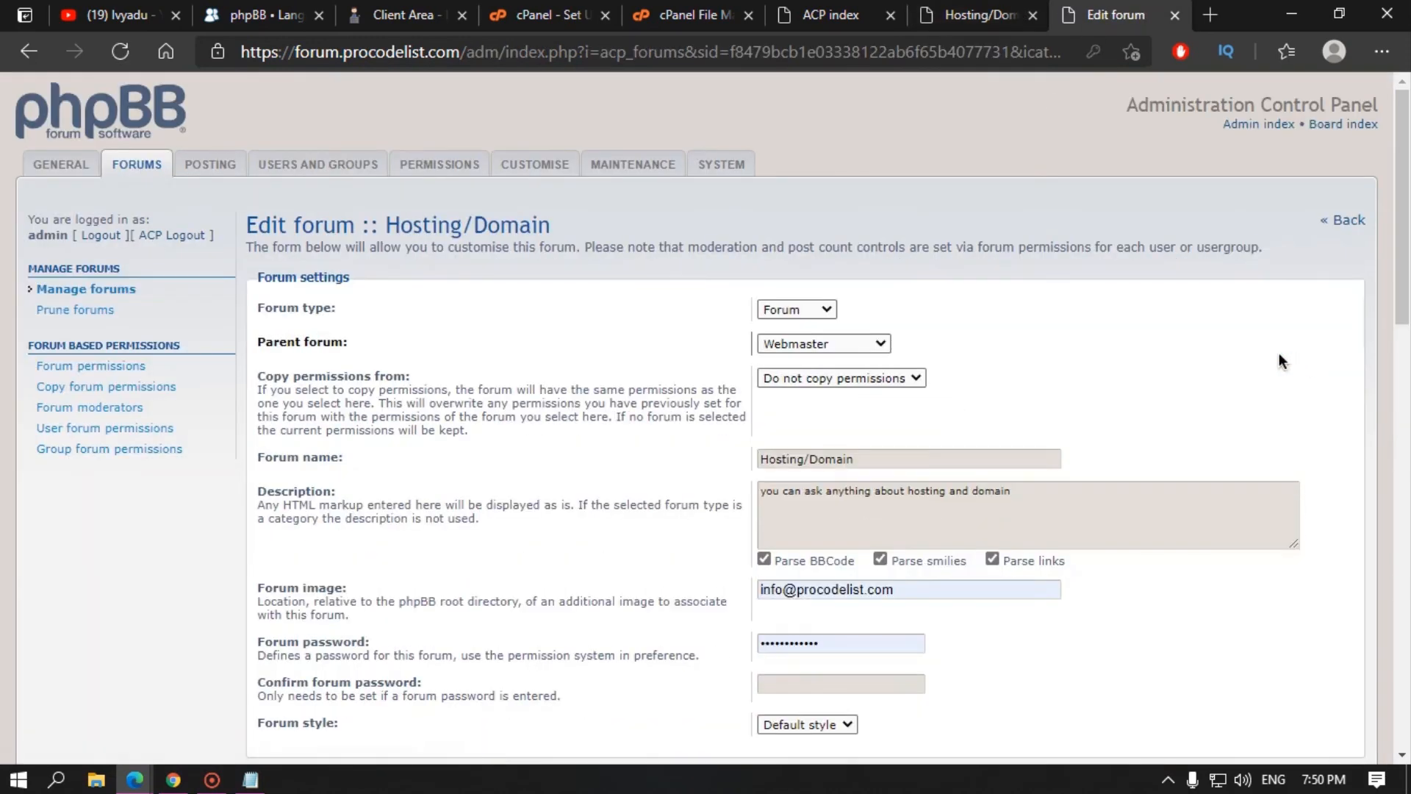
pyautogui.click(812, 379)
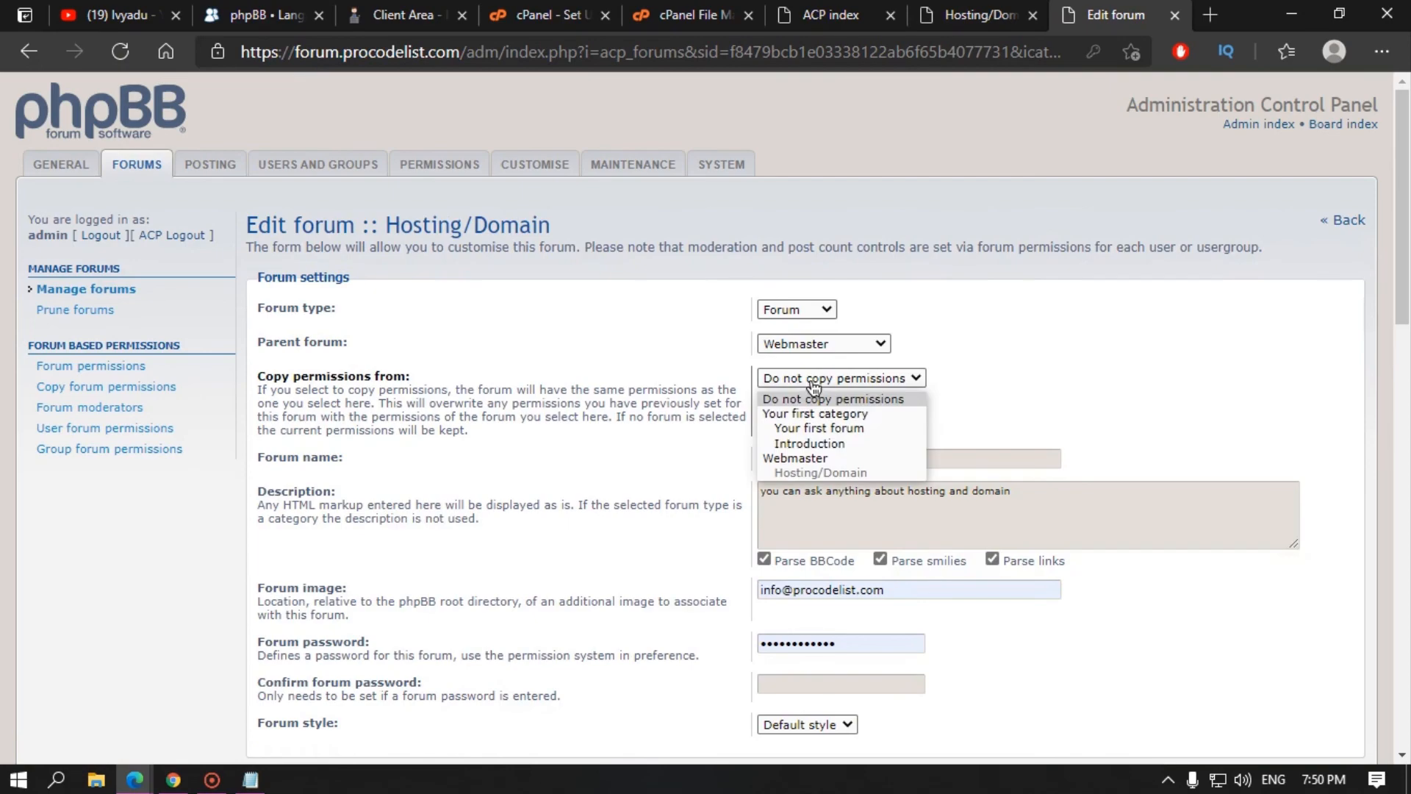
pyautogui.click(812, 430)
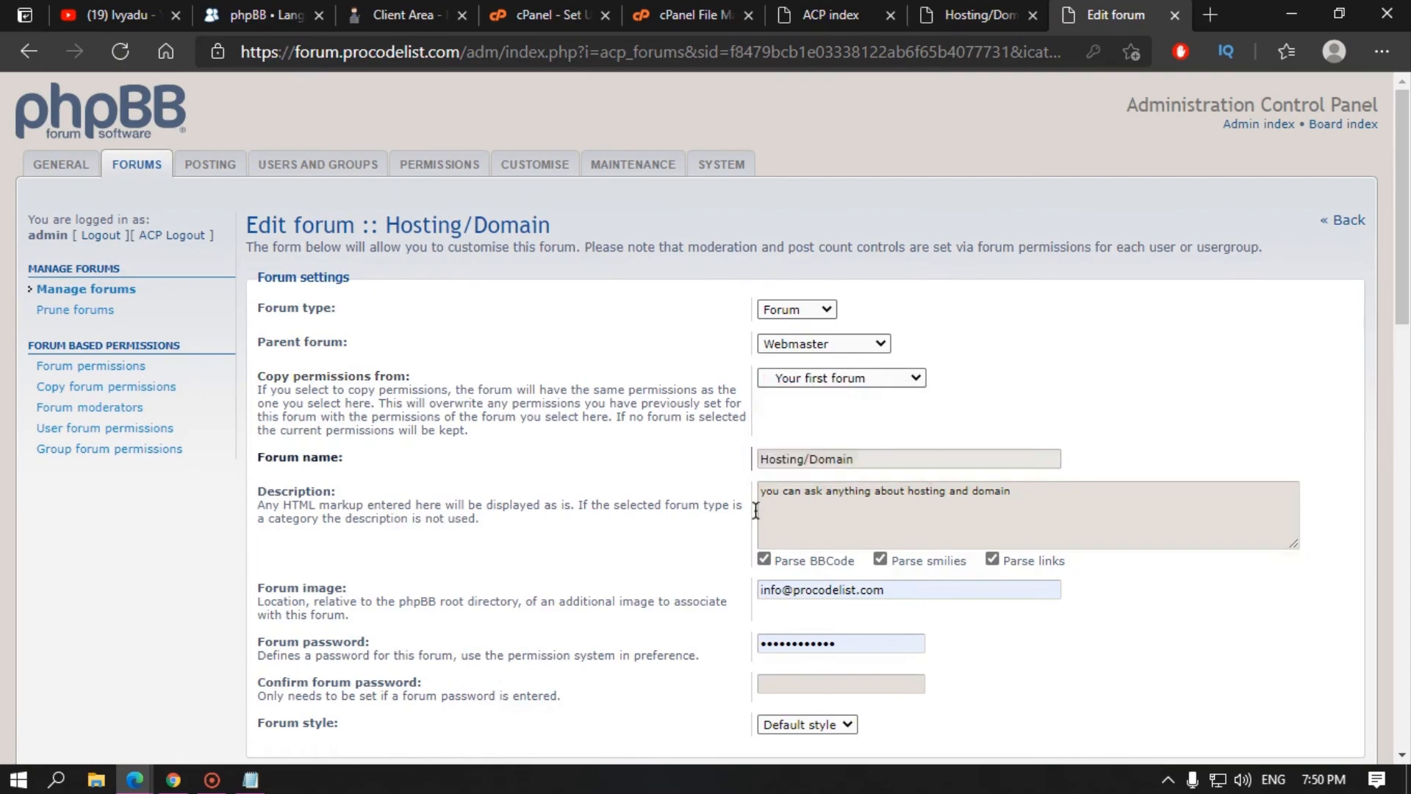
pyautogui.scroll(-15, 802, 515)
pyautogui.scroll(-3, 793, 560)
pyautogui.click(782, 700)
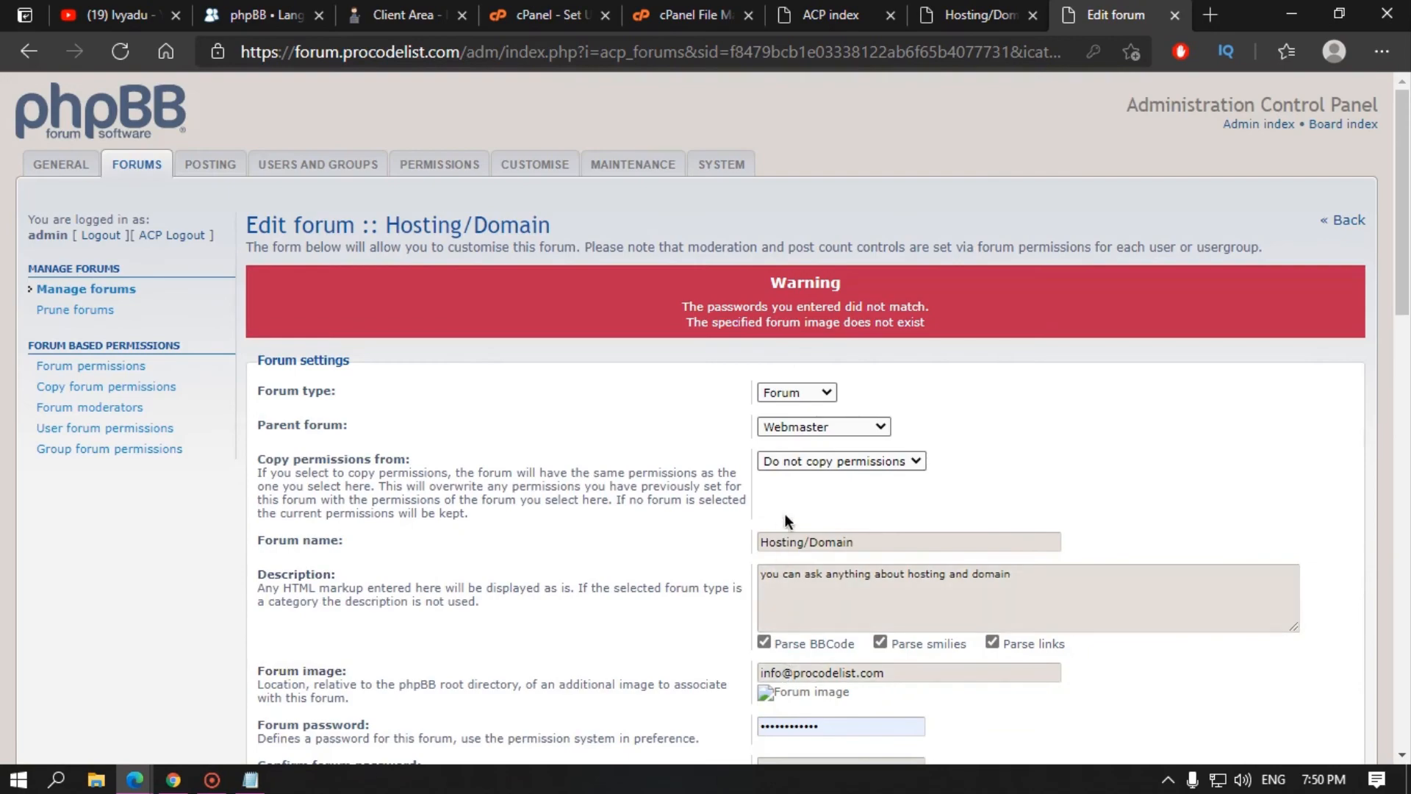
# Step: Clear the autofilled forum image and password fields and save the settings again
pyautogui.scroll(-4, 829, 368)
pyautogui.tripleClick(866, 361)
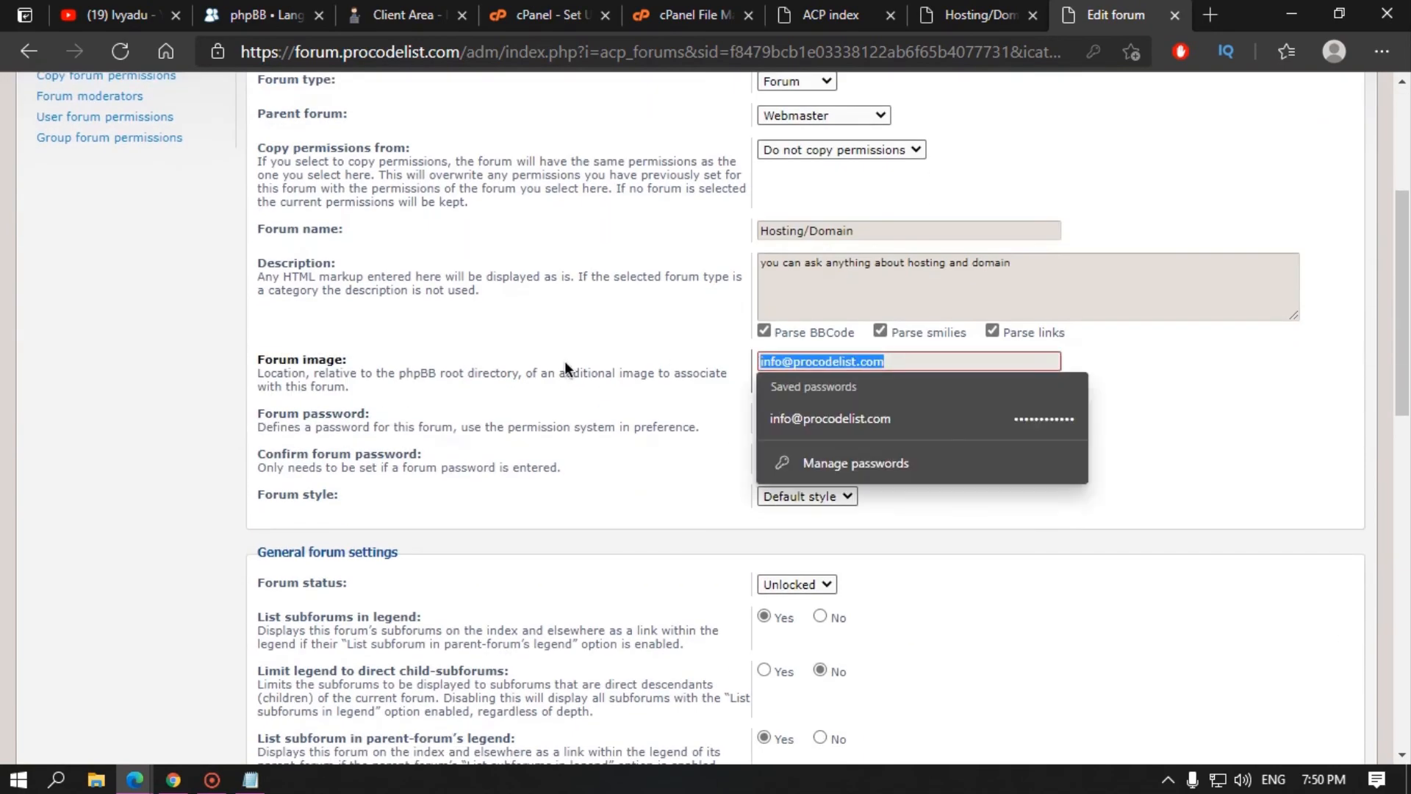
pyautogui.press('BackSpace')
pyautogui.click(605, 443)
pyautogui.moveTo(876, 419); pyautogui.dragTo(544, 427)
pyautogui.press('BackSpace')
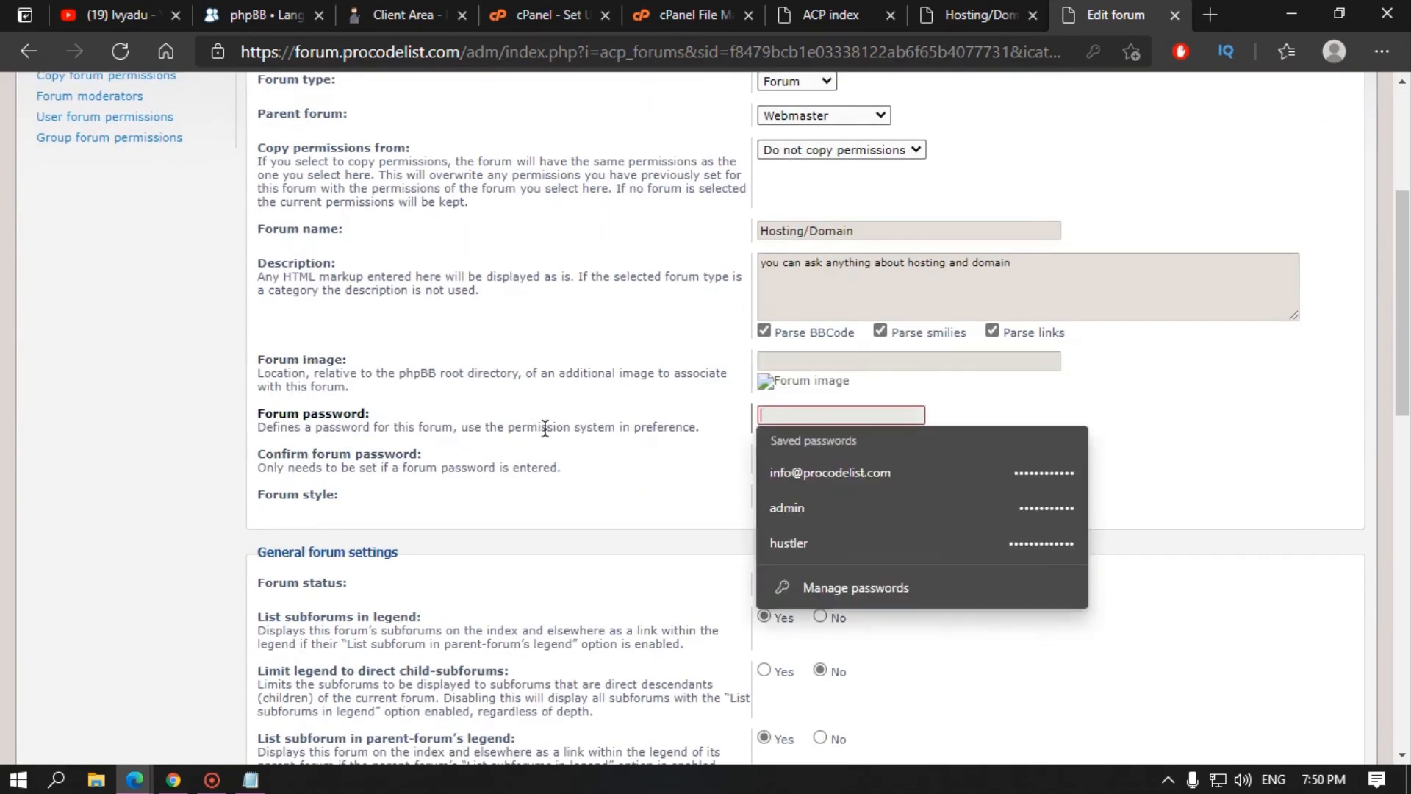
pyautogui.scroll(-5, 707, 466)
pyautogui.scroll(-5, 707, 466)
pyautogui.click(775, 699)
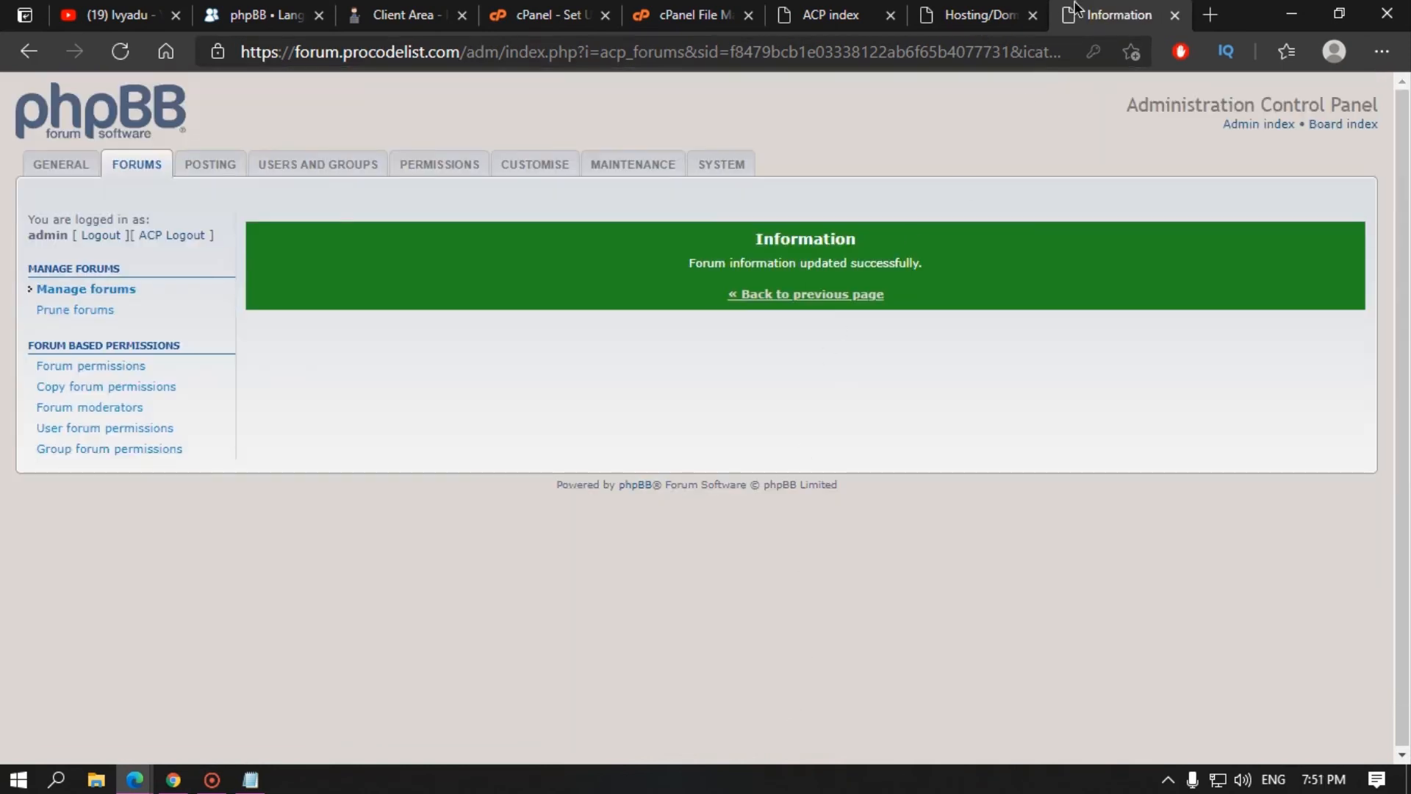
# Step: Check the Hosting/Domain forum on the public board, then return to the Webmaster forum list
pyautogui.click(968, 11)
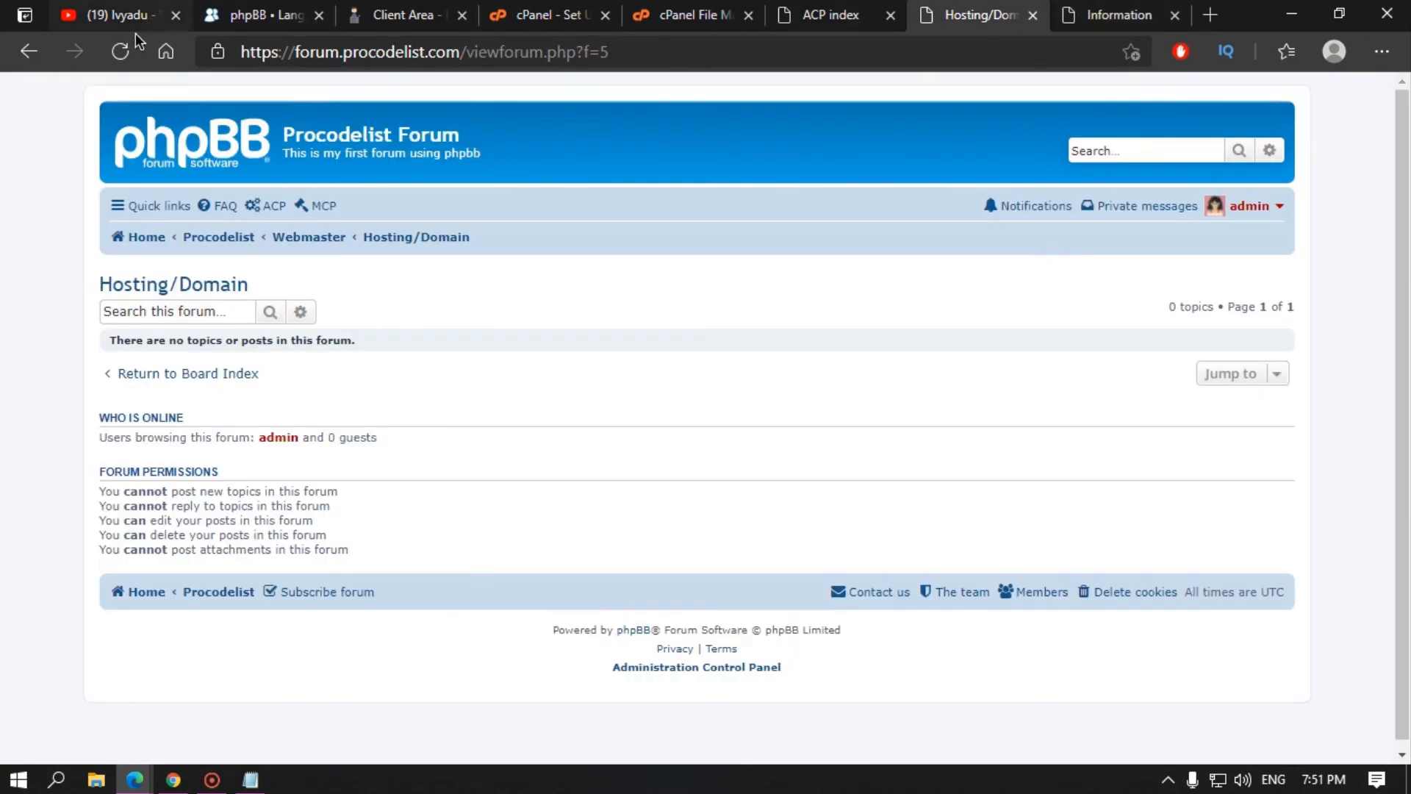
pyautogui.click(119, 56)
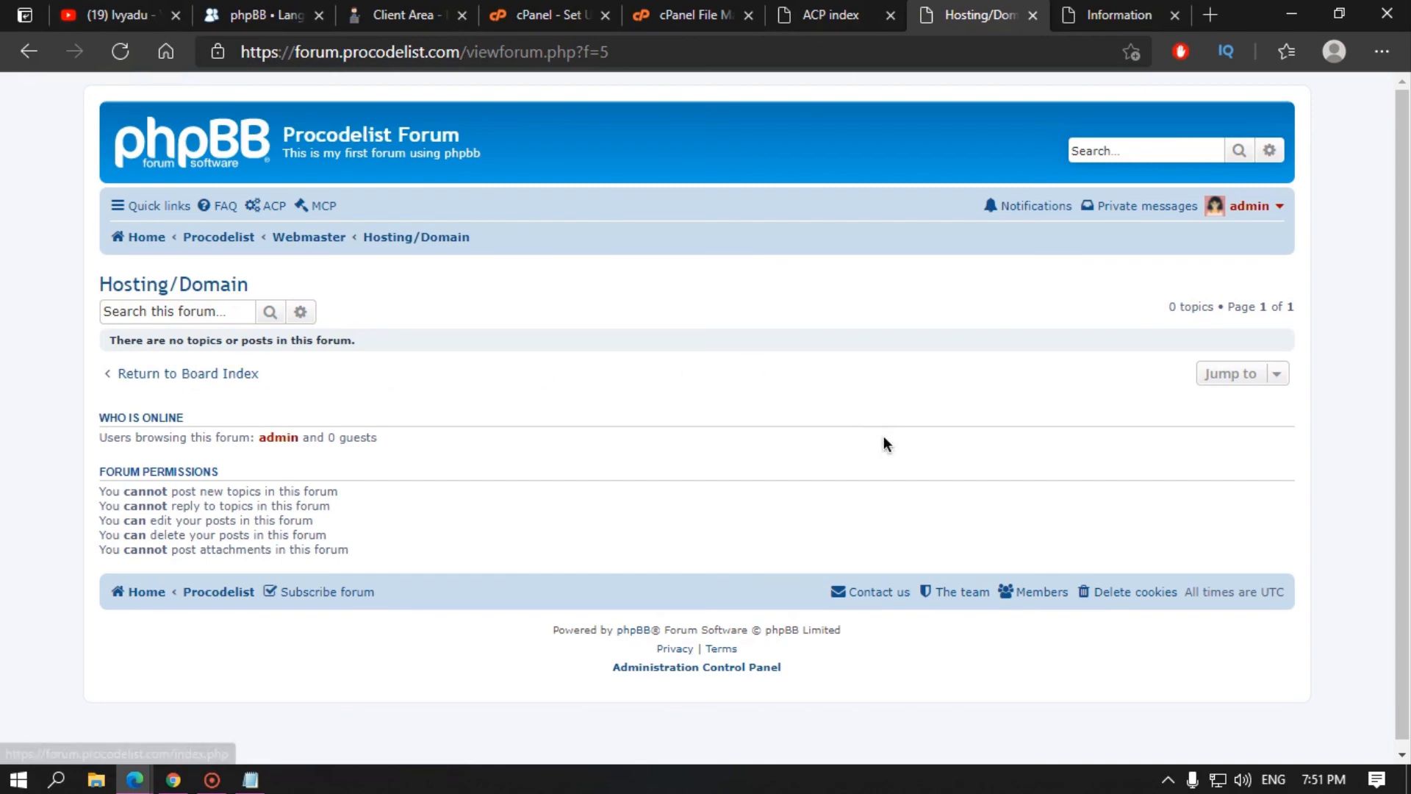
pyautogui.click(182, 305)
pyautogui.click(120, 435)
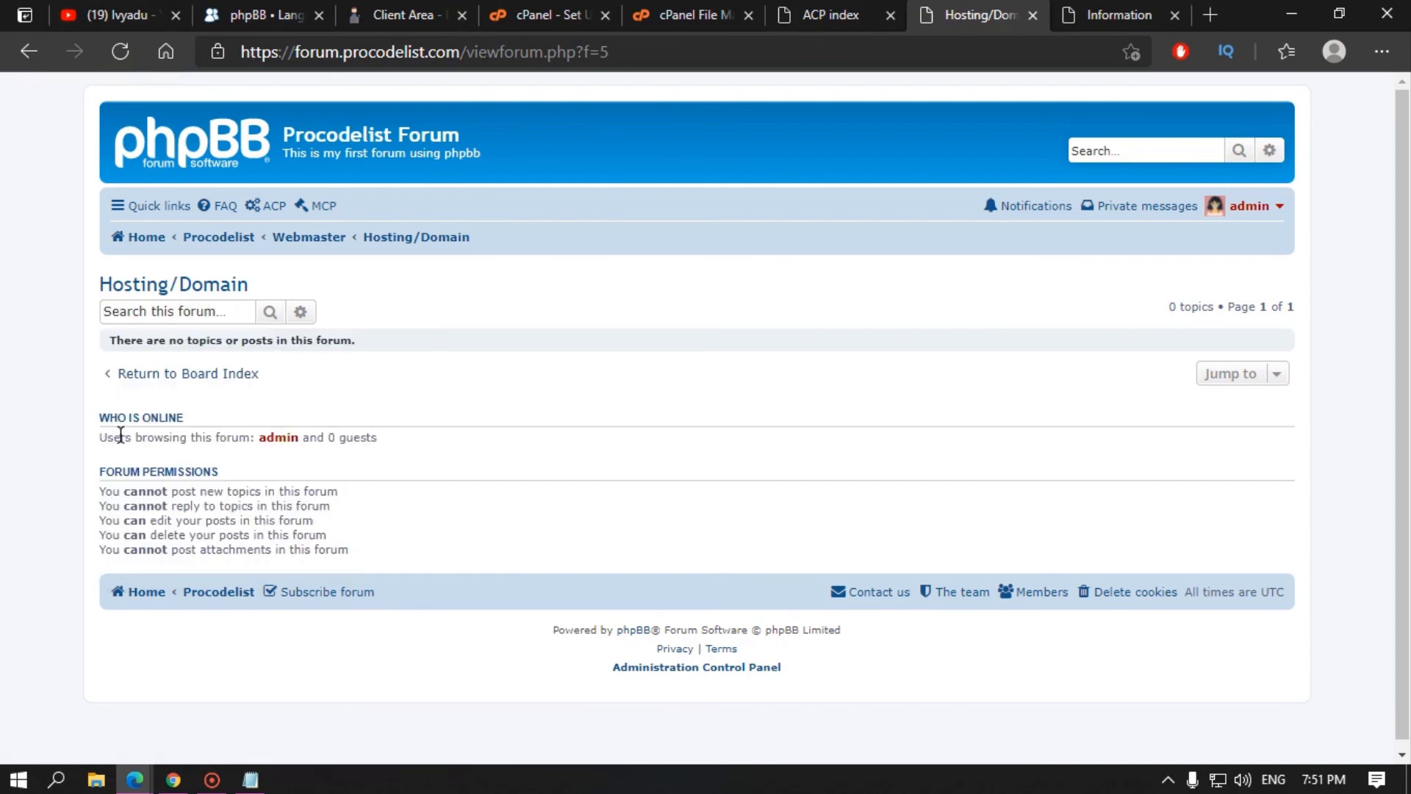
pyautogui.click(214, 237)
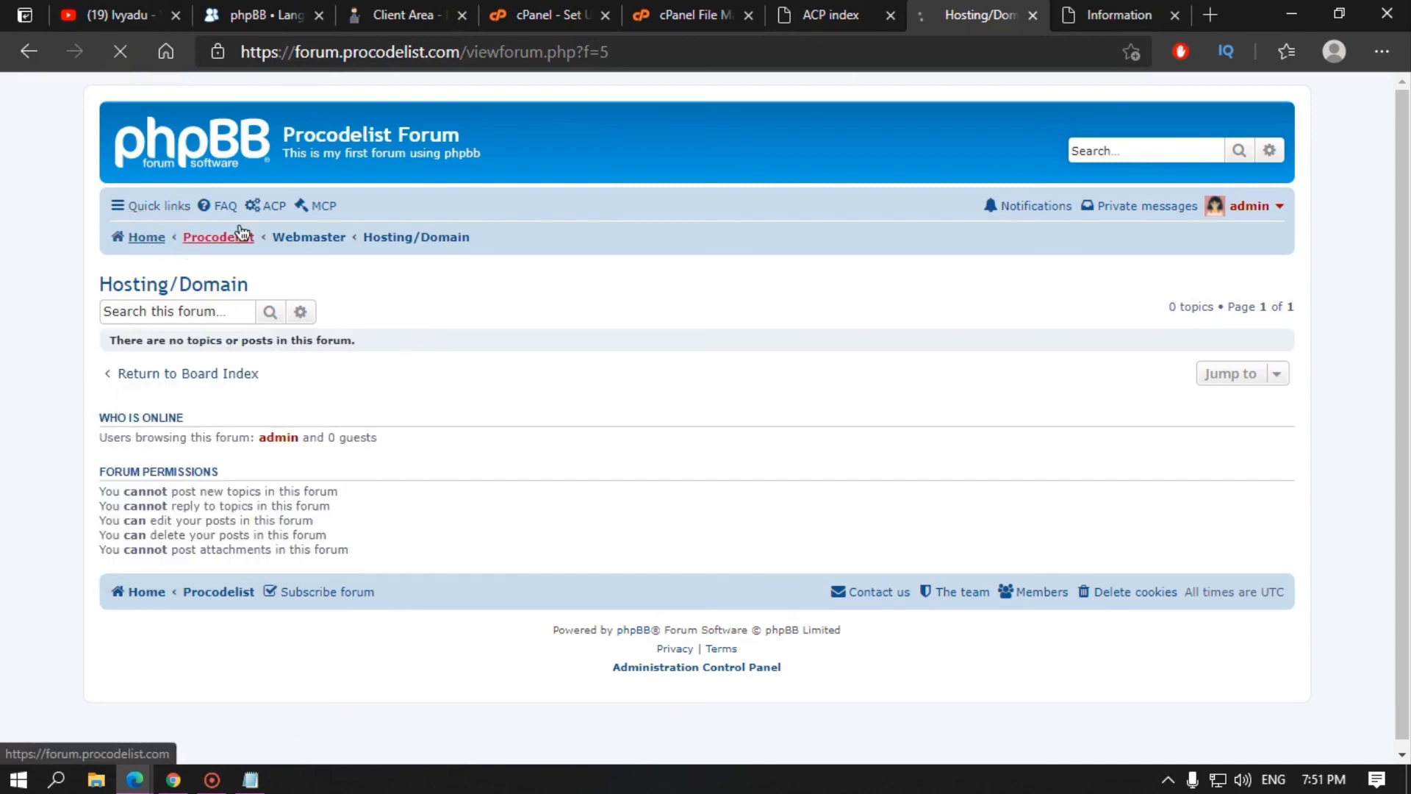
pyautogui.click(1128, 10)
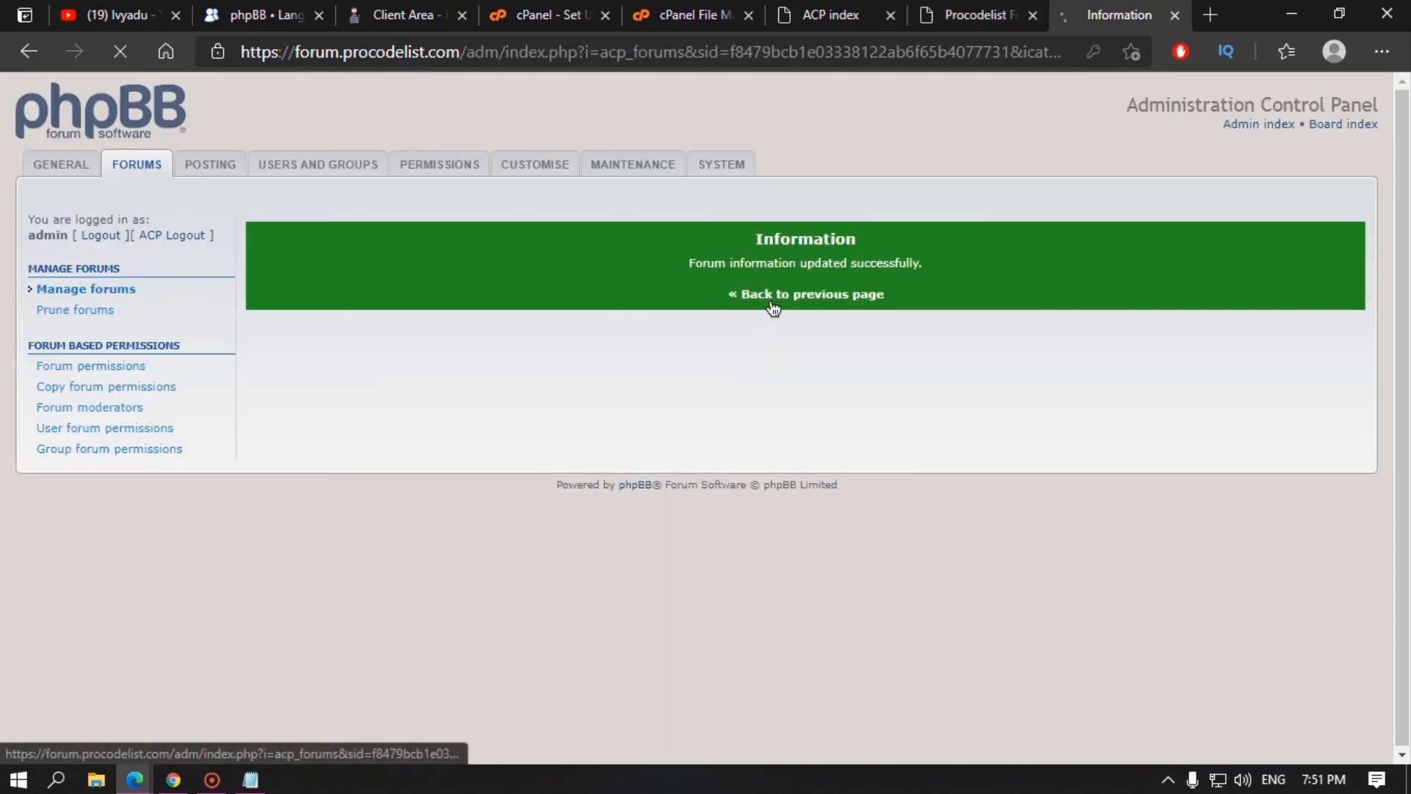
pyautogui.click(764, 306)
pyautogui.click(352, 340)
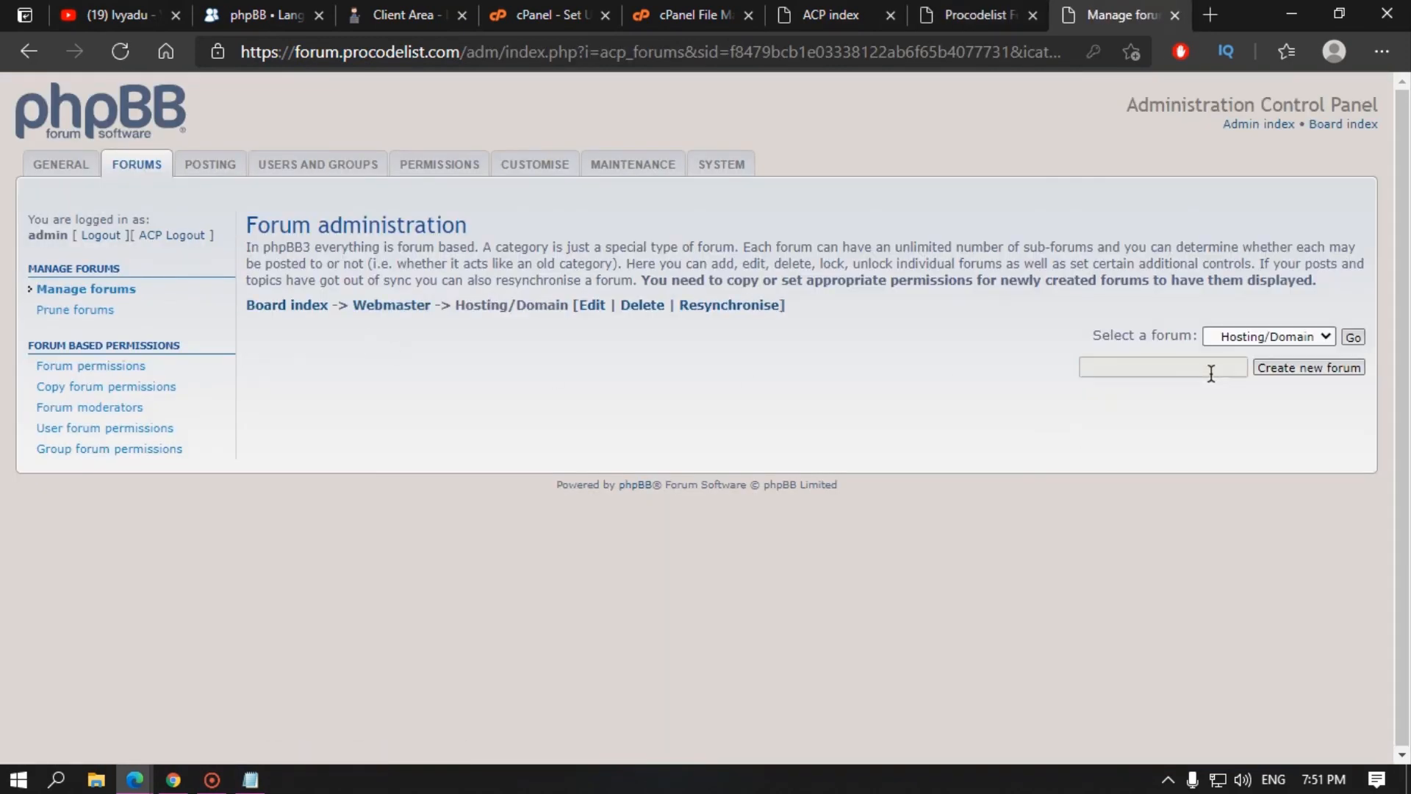
pyautogui.click(29, 51)
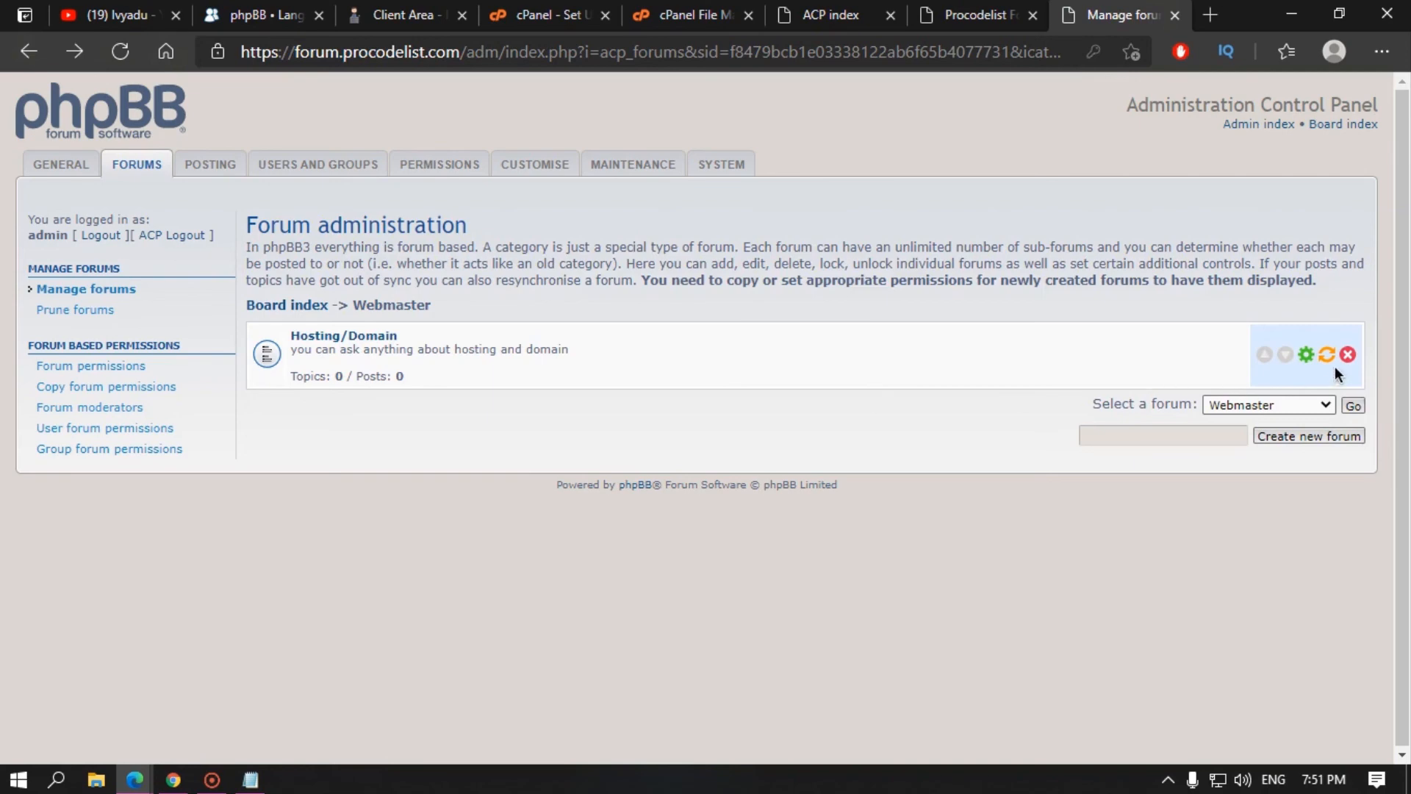
# Step: Reopen Hosting/Domain's settings, clear the autofilled image and password, and decline Edge's password saving
pyautogui.click(1305, 355)
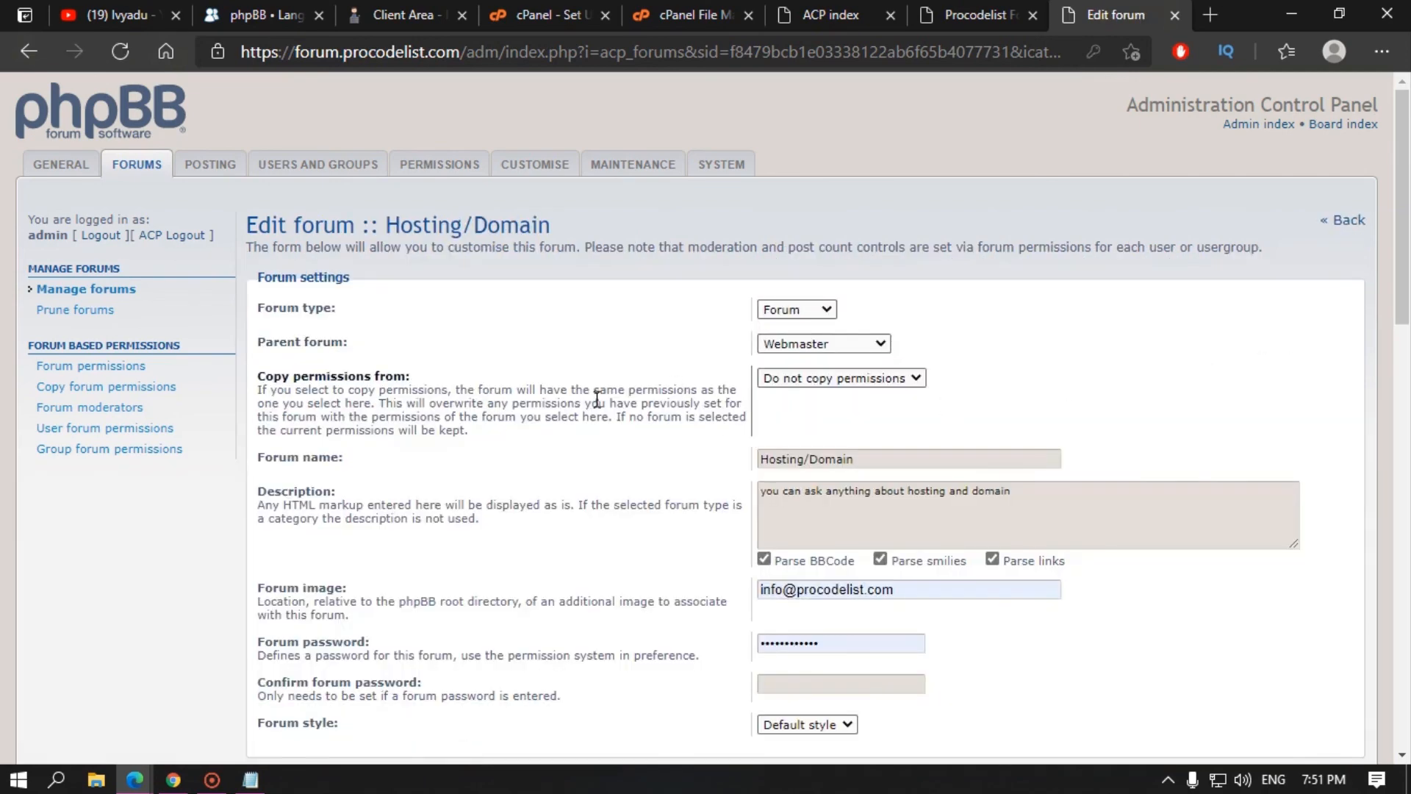
pyautogui.scroll(-3, 761, 526)
pyautogui.click(872, 382)
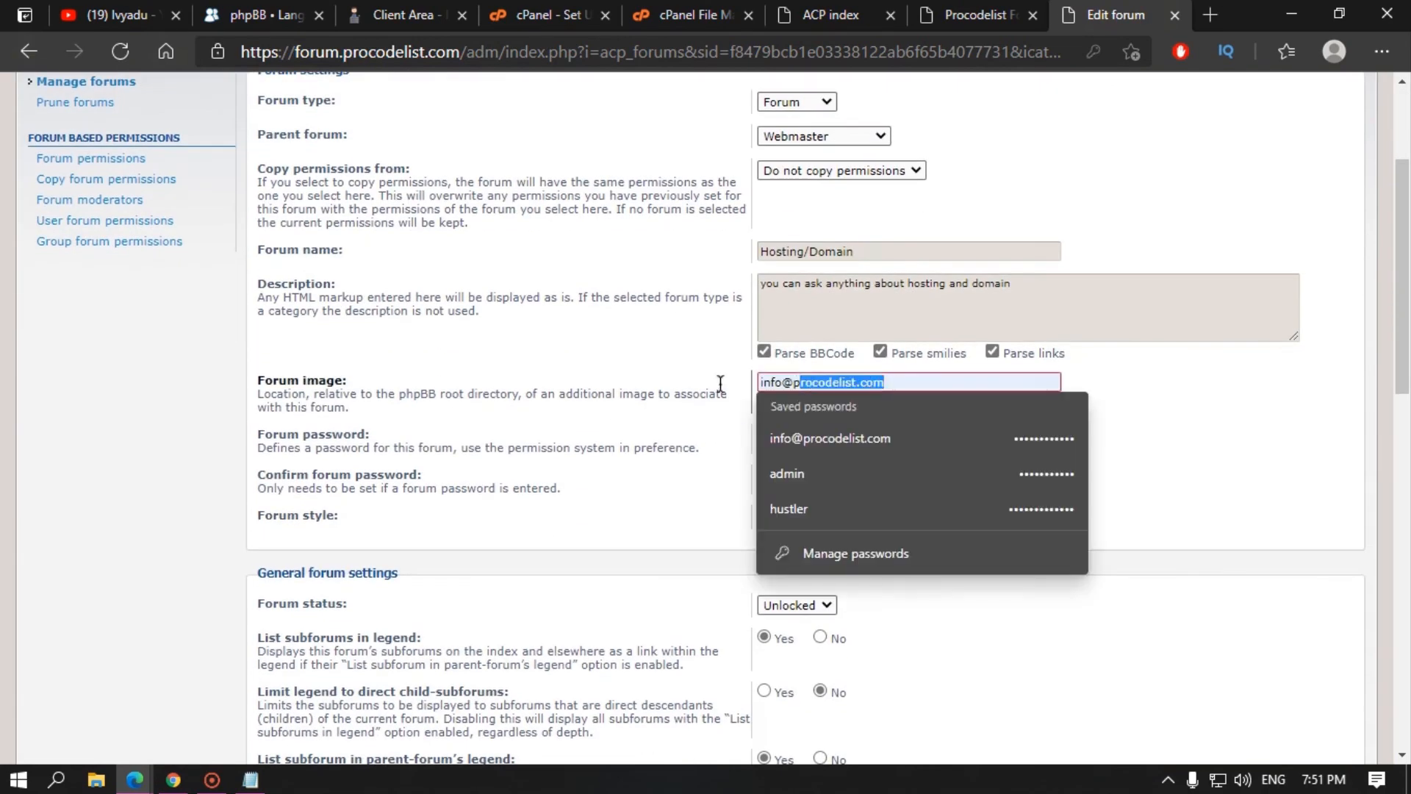
pyautogui.press('BackSpace')
pyautogui.click(652, 384)
pyautogui.moveTo(851, 433); pyautogui.dragTo(587, 433)
pyautogui.press('BackSpace')
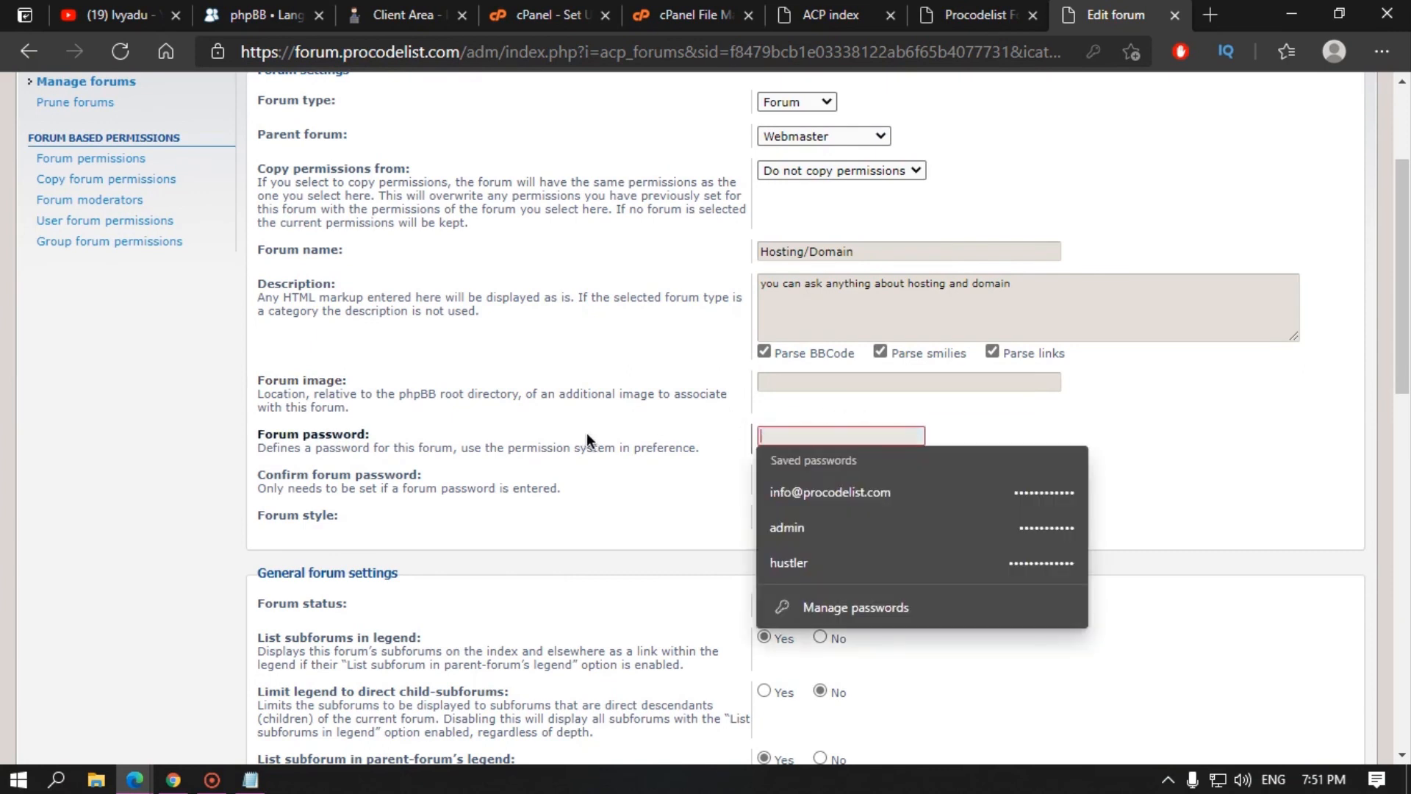
pyautogui.click(587, 436)
pyautogui.click(1093, 51)
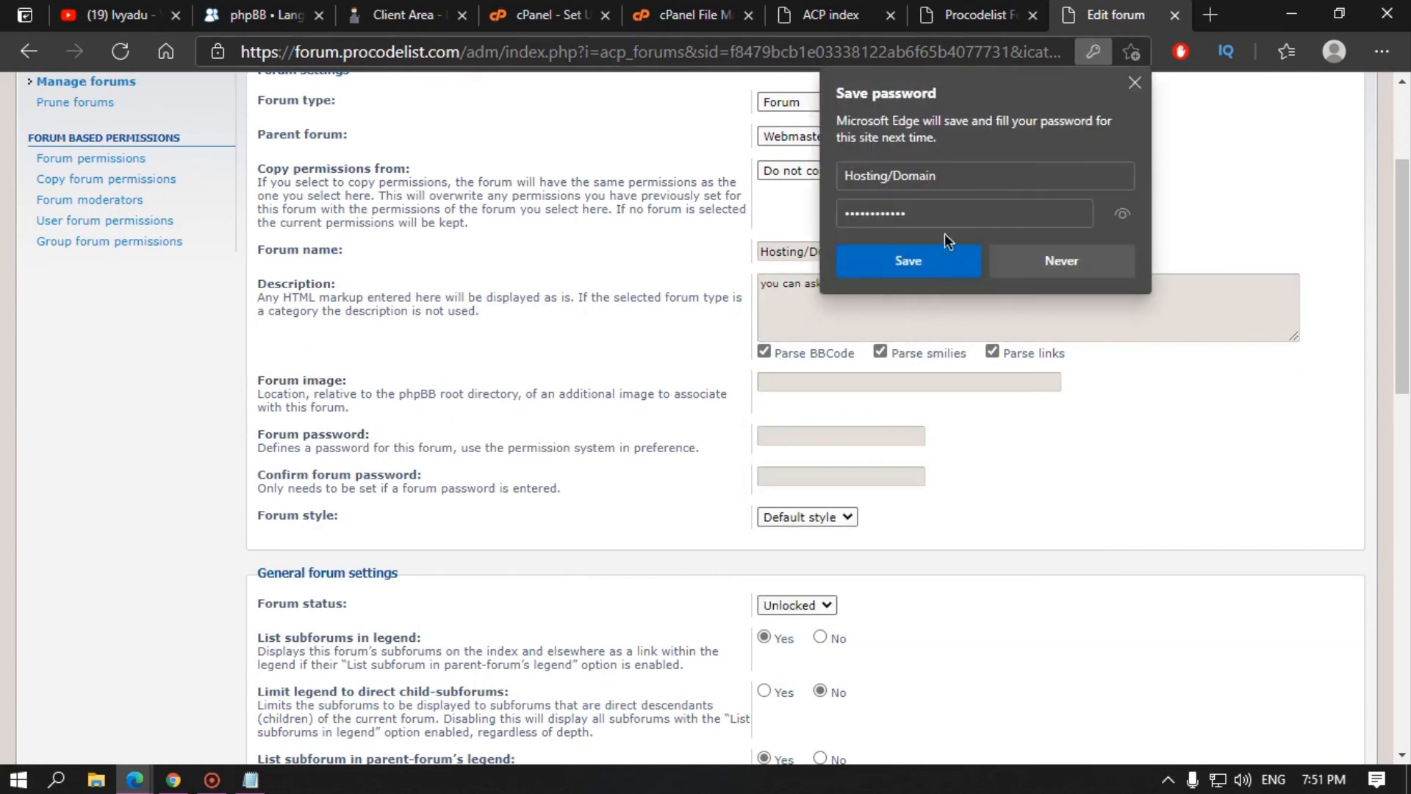
pyautogui.click(1077, 262)
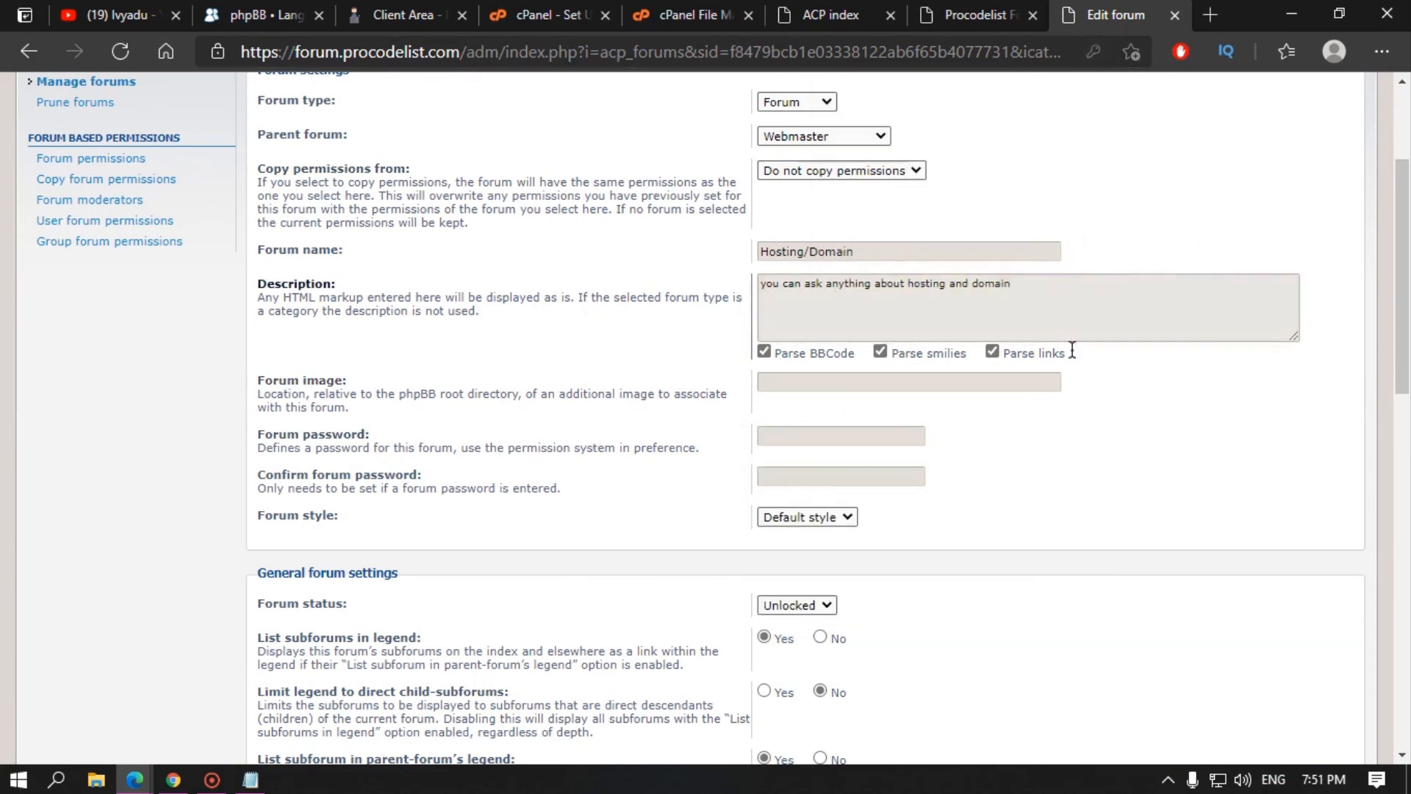
# Step: Copy permissions from Your first forum again, save, and return to the forum list
pyautogui.scroll(3, 517, 409)
pyautogui.click(814, 379)
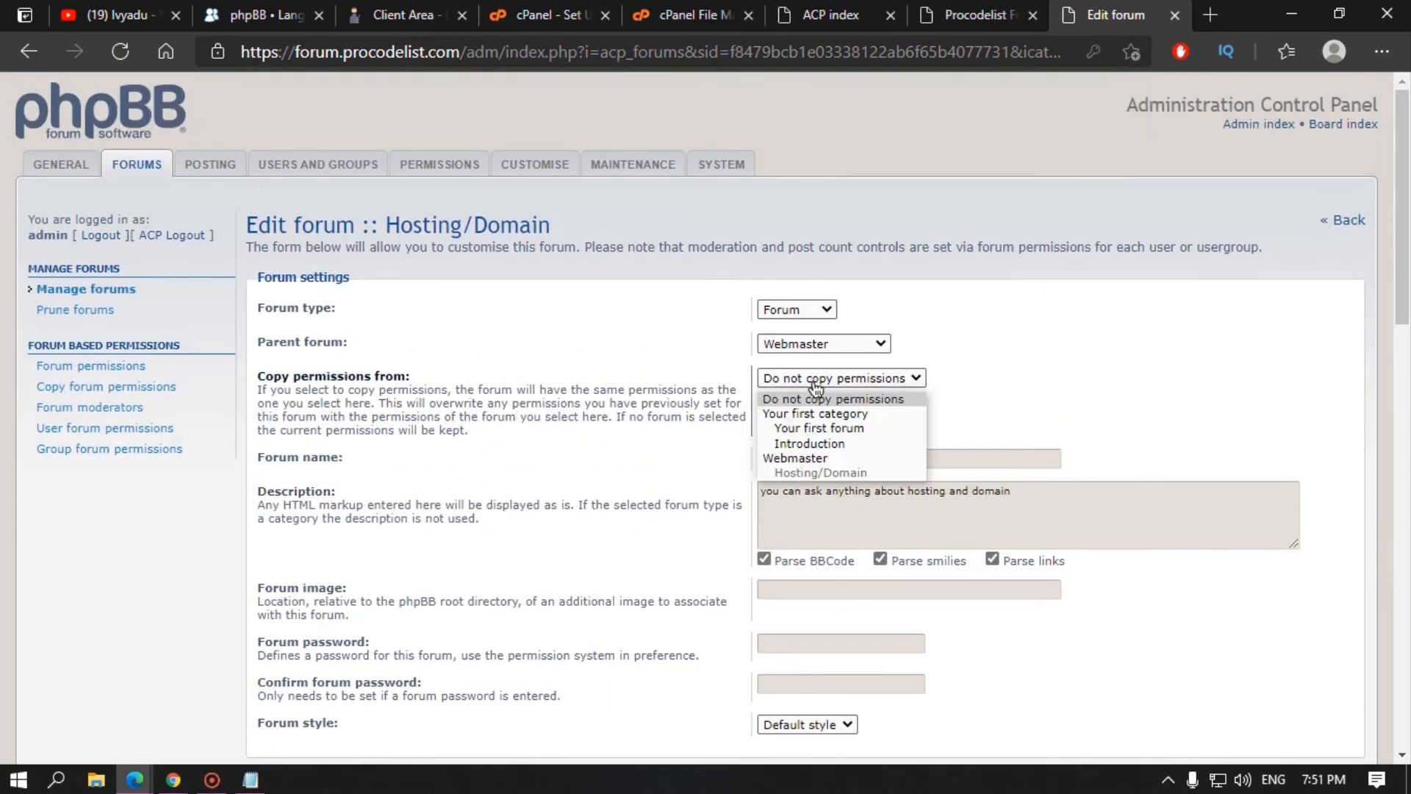
pyautogui.click(838, 431)
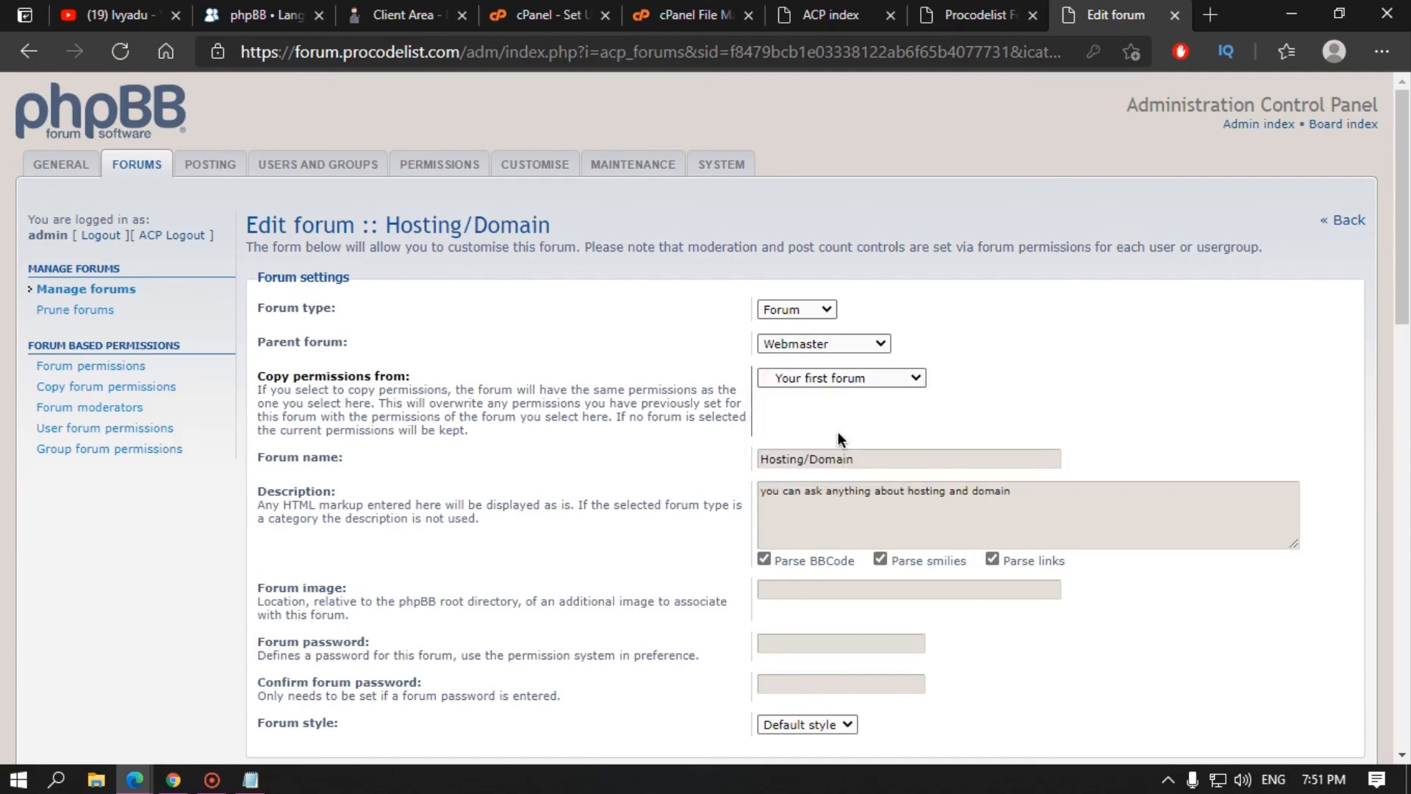
pyautogui.scroll(-15, 527, 436)
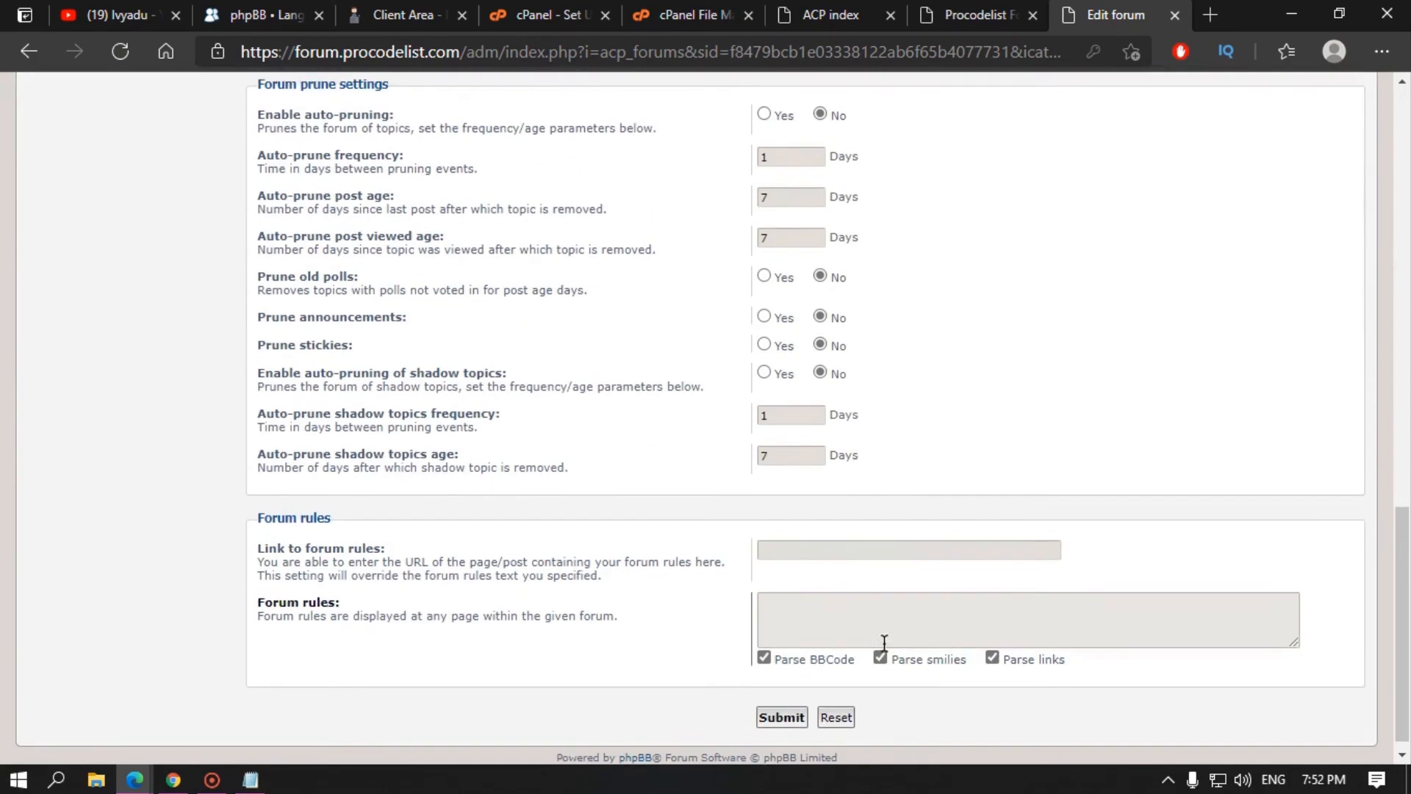
pyautogui.click(782, 704)
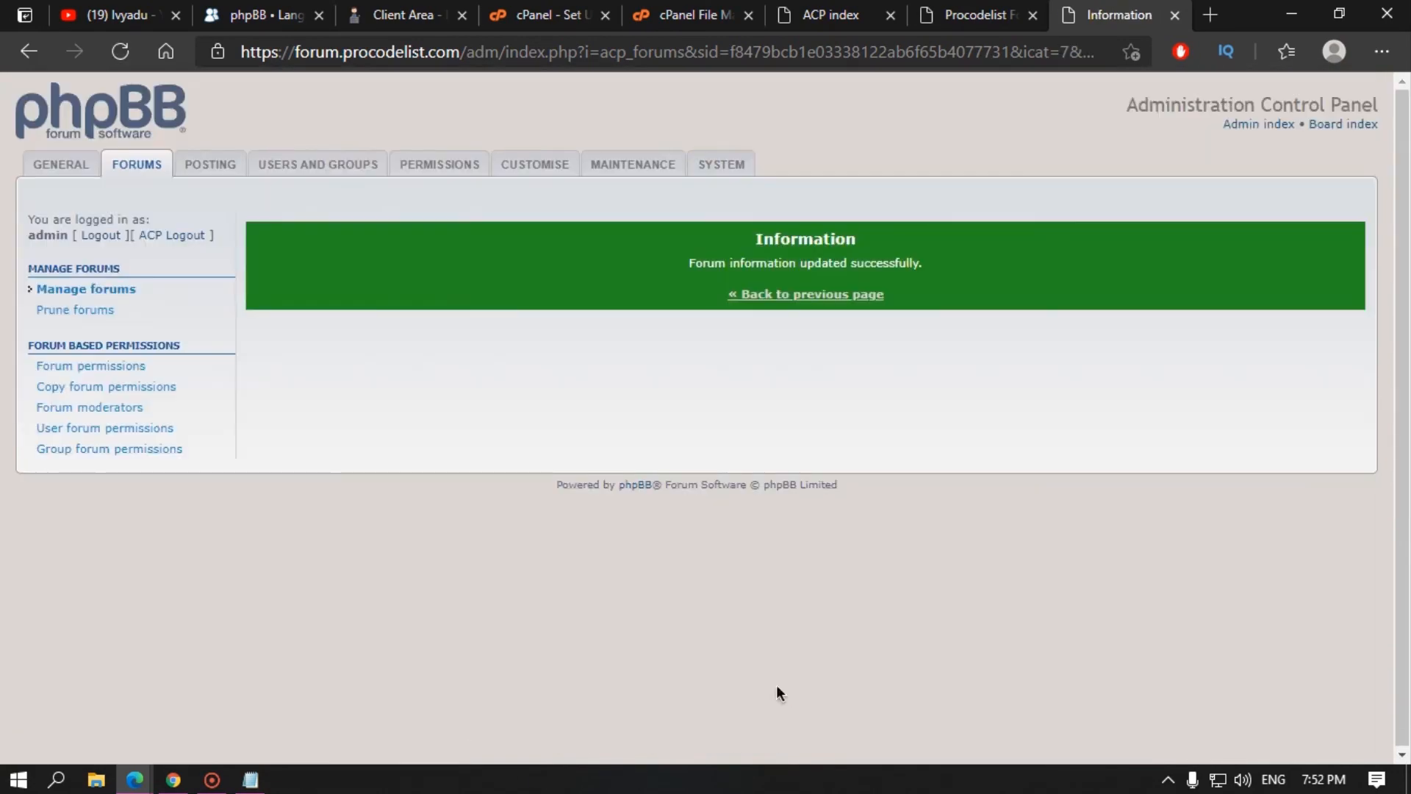
pyautogui.click(791, 295)
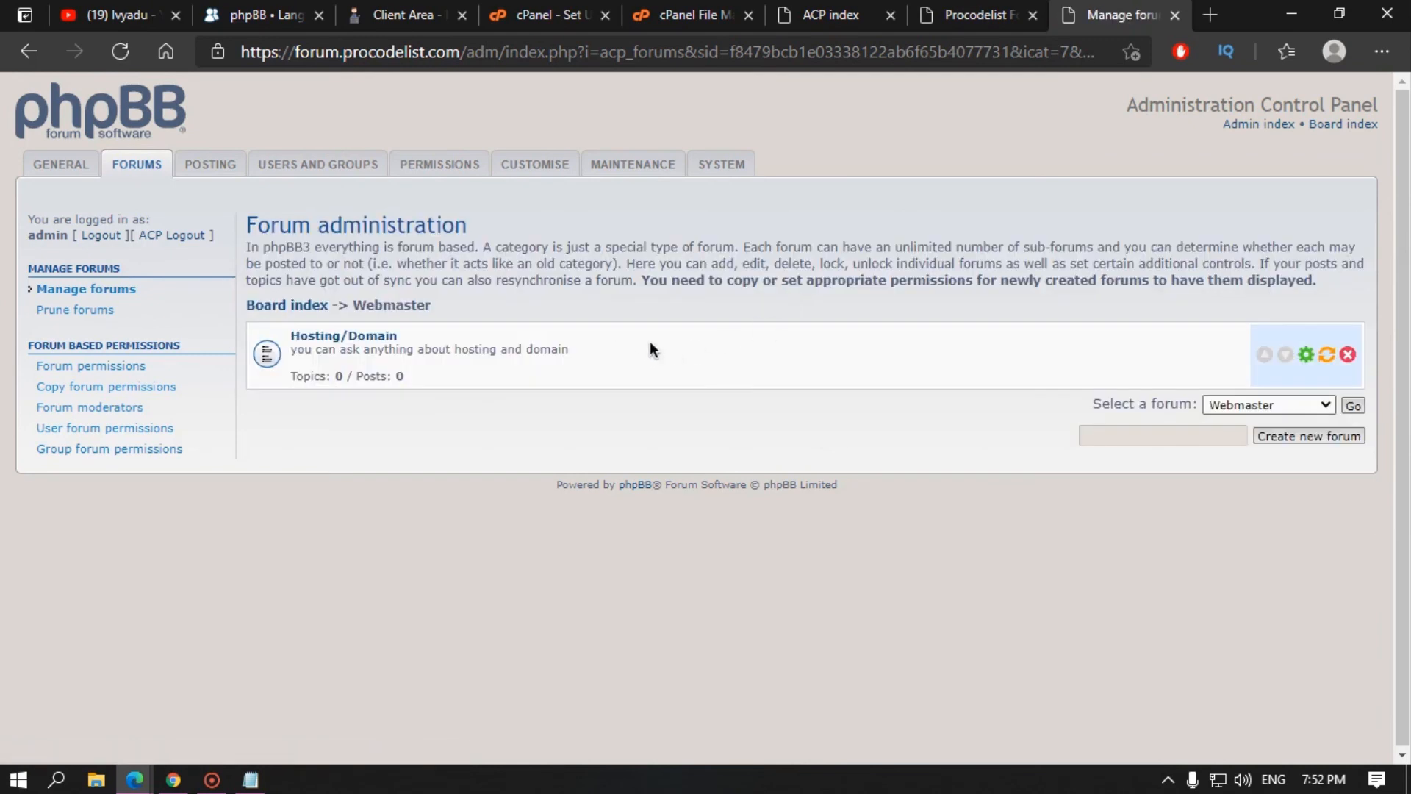
# Step: Open Hosting/Domain on the Procodelist board and start a New Topic there
pyautogui.click(996, 14)
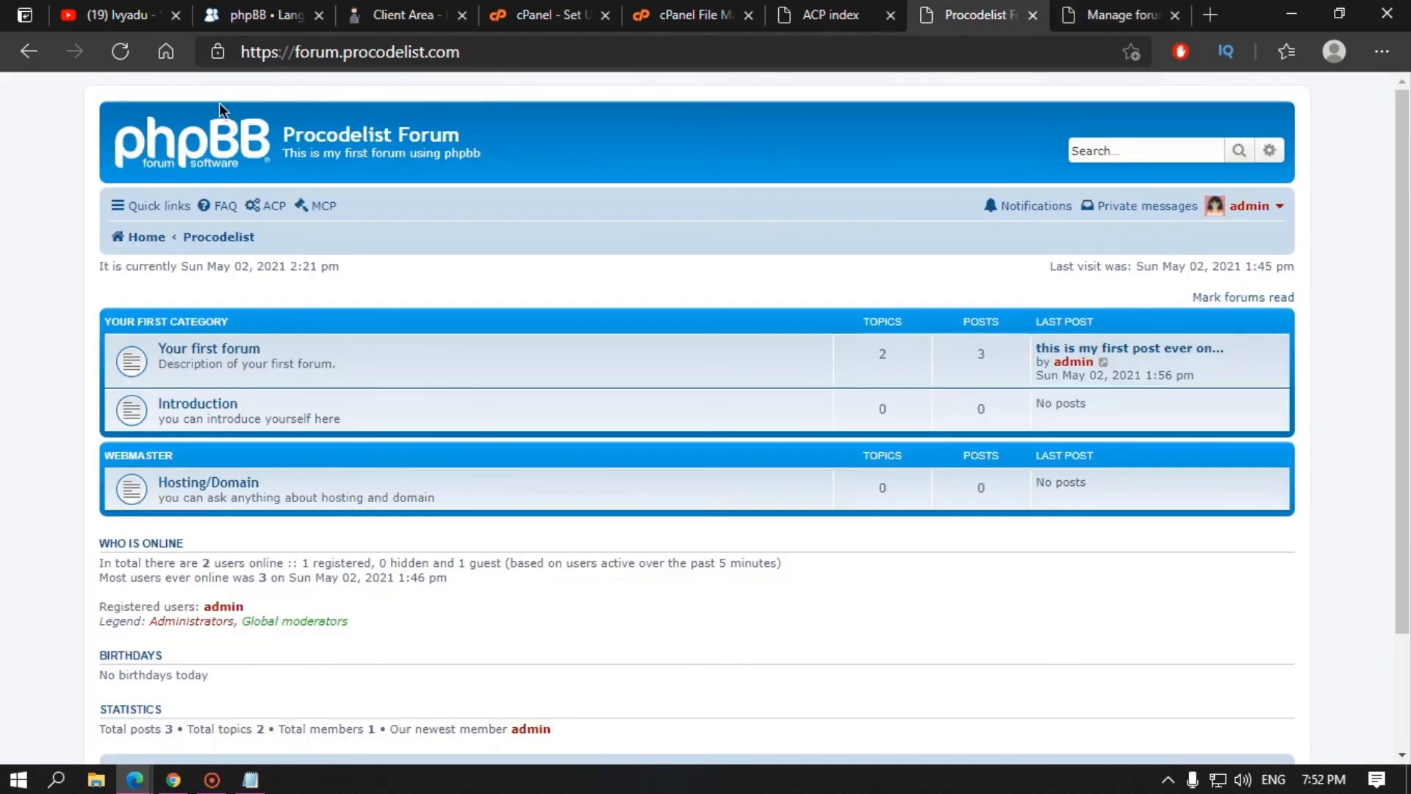
pyautogui.click(224, 483)
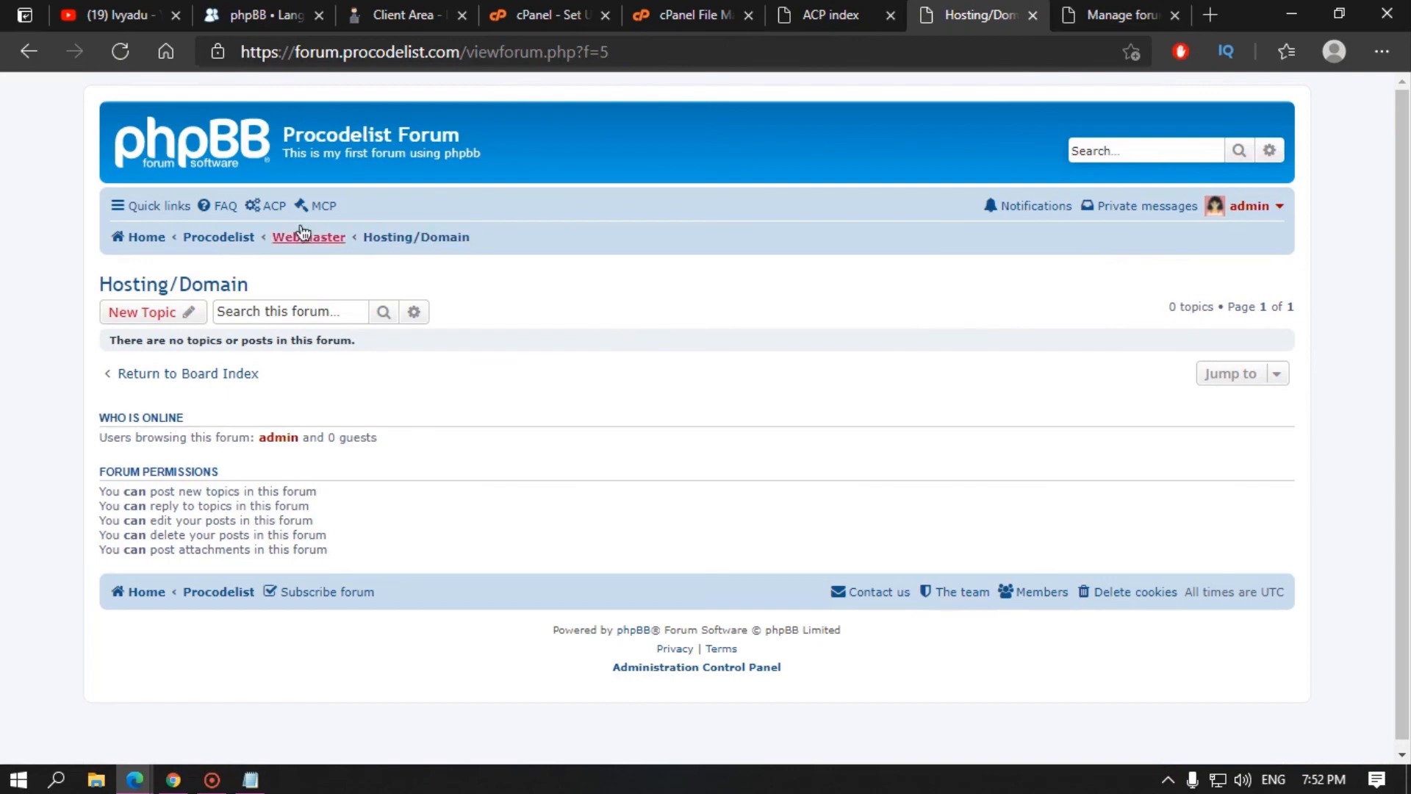
pyautogui.click(172, 314)
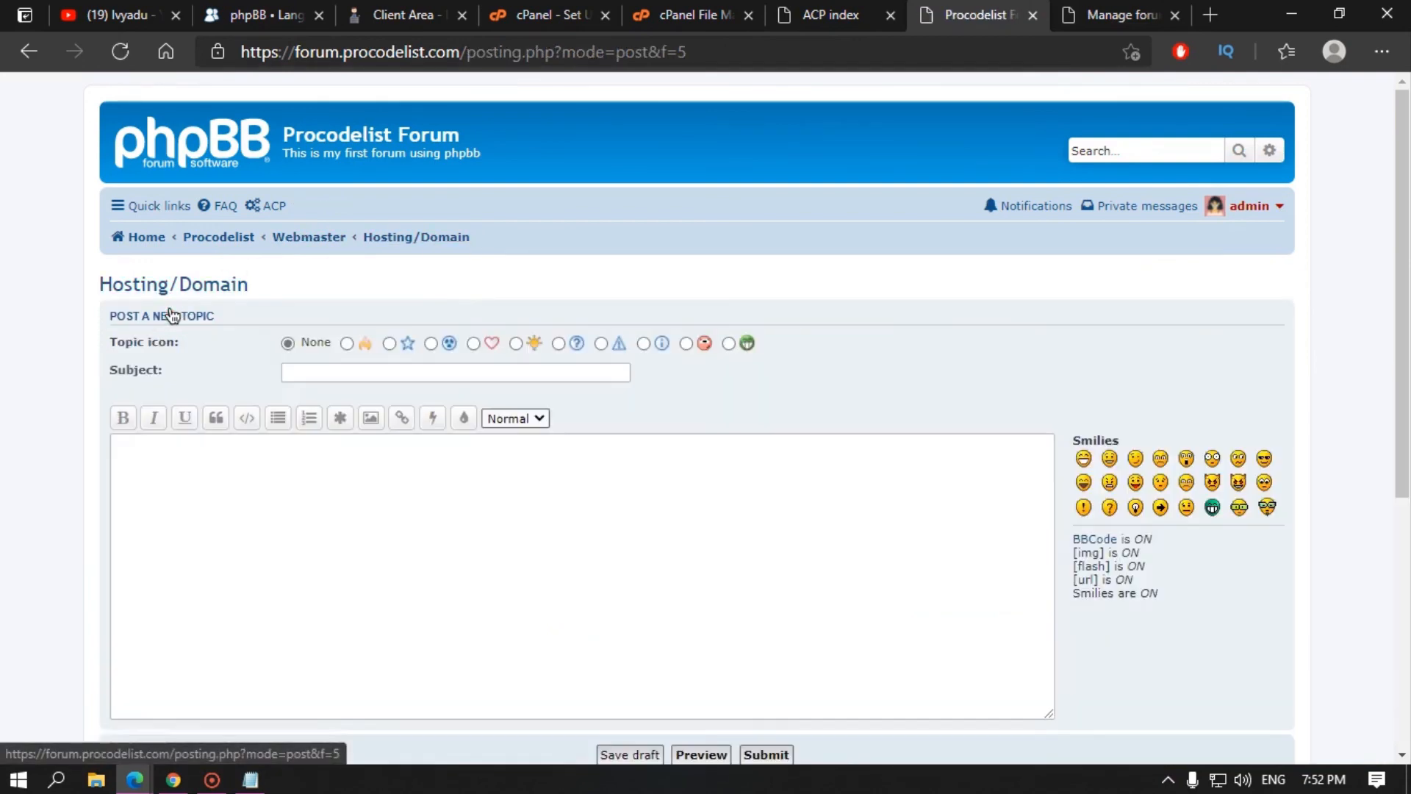
pyautogui.click(1102, 6)
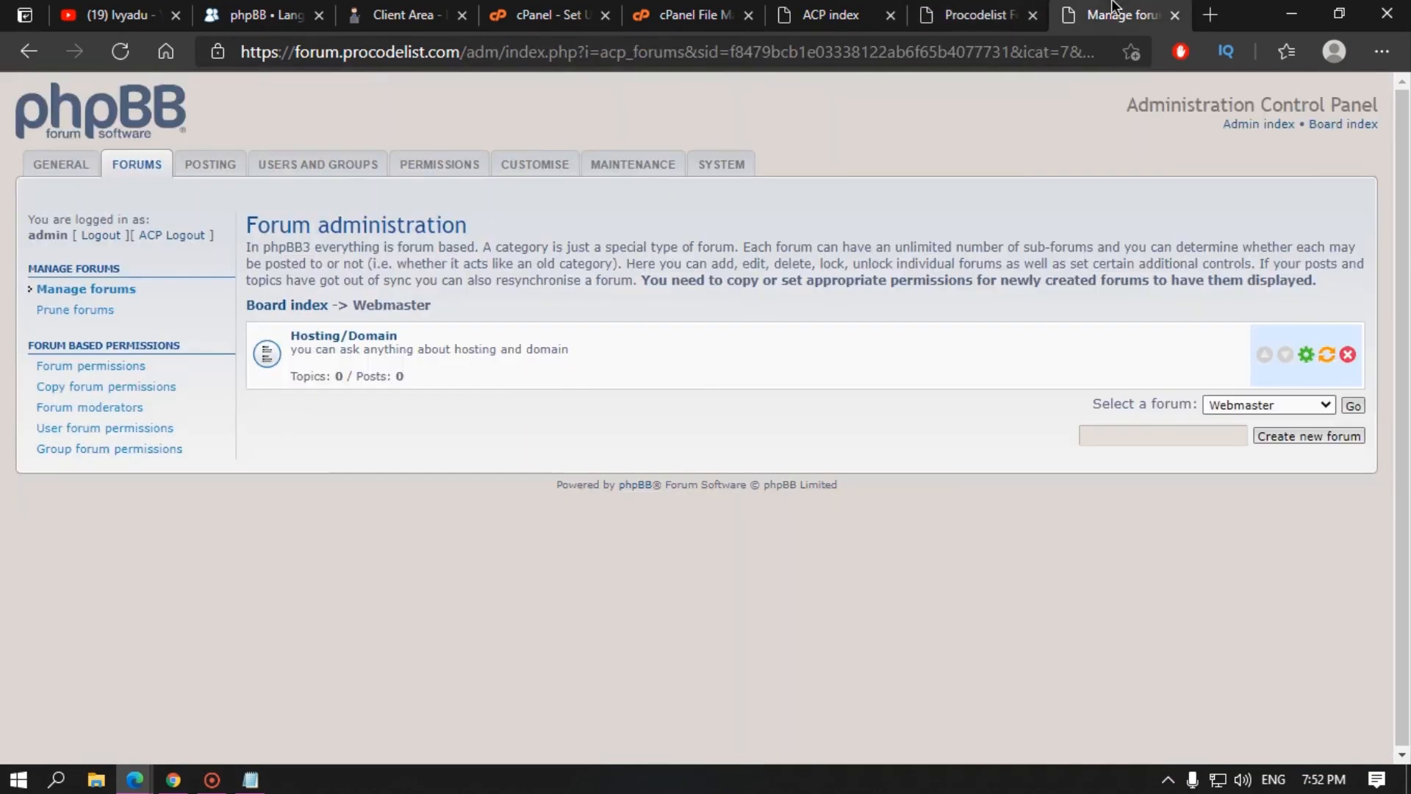
pyautogui.click(957, 16)
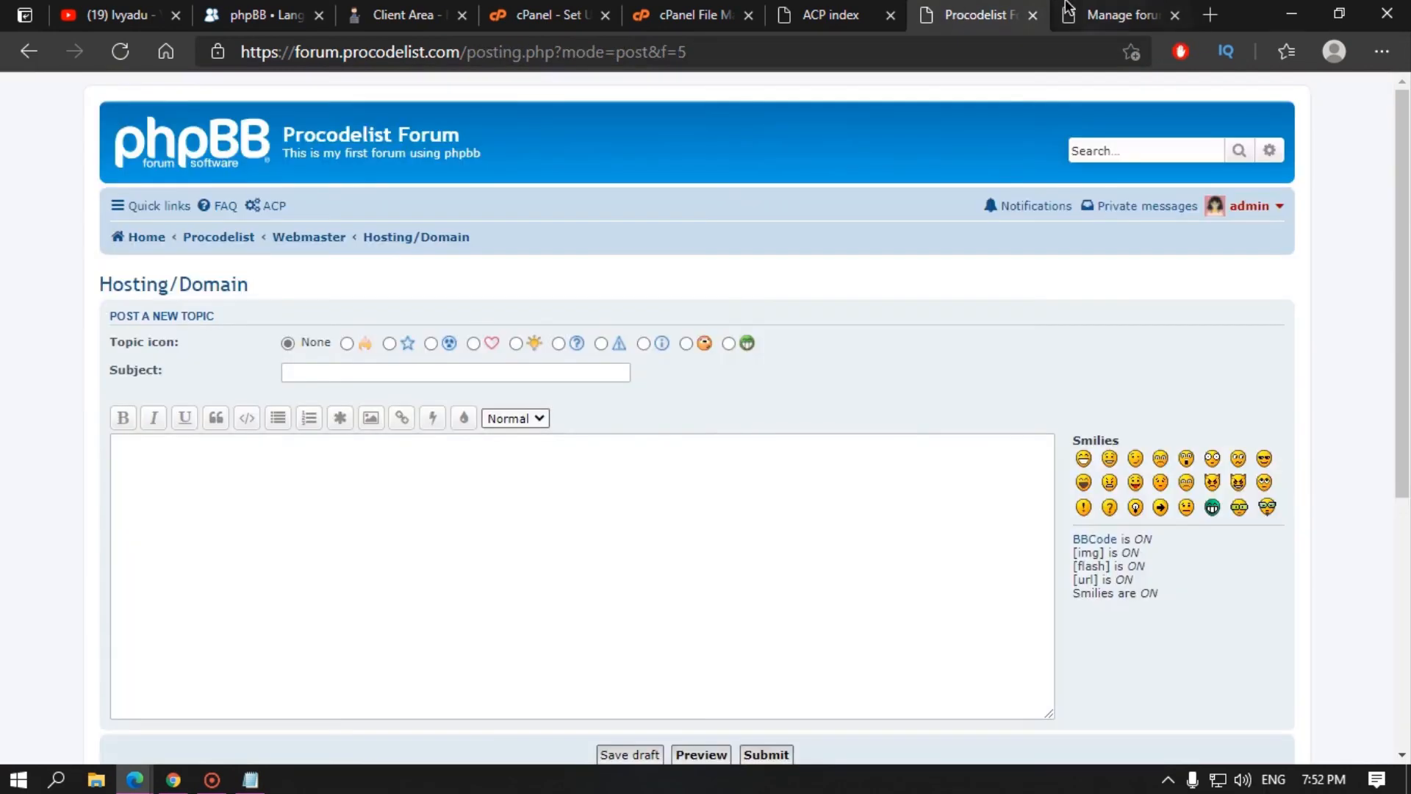
pyautogui.click(1070, 15)
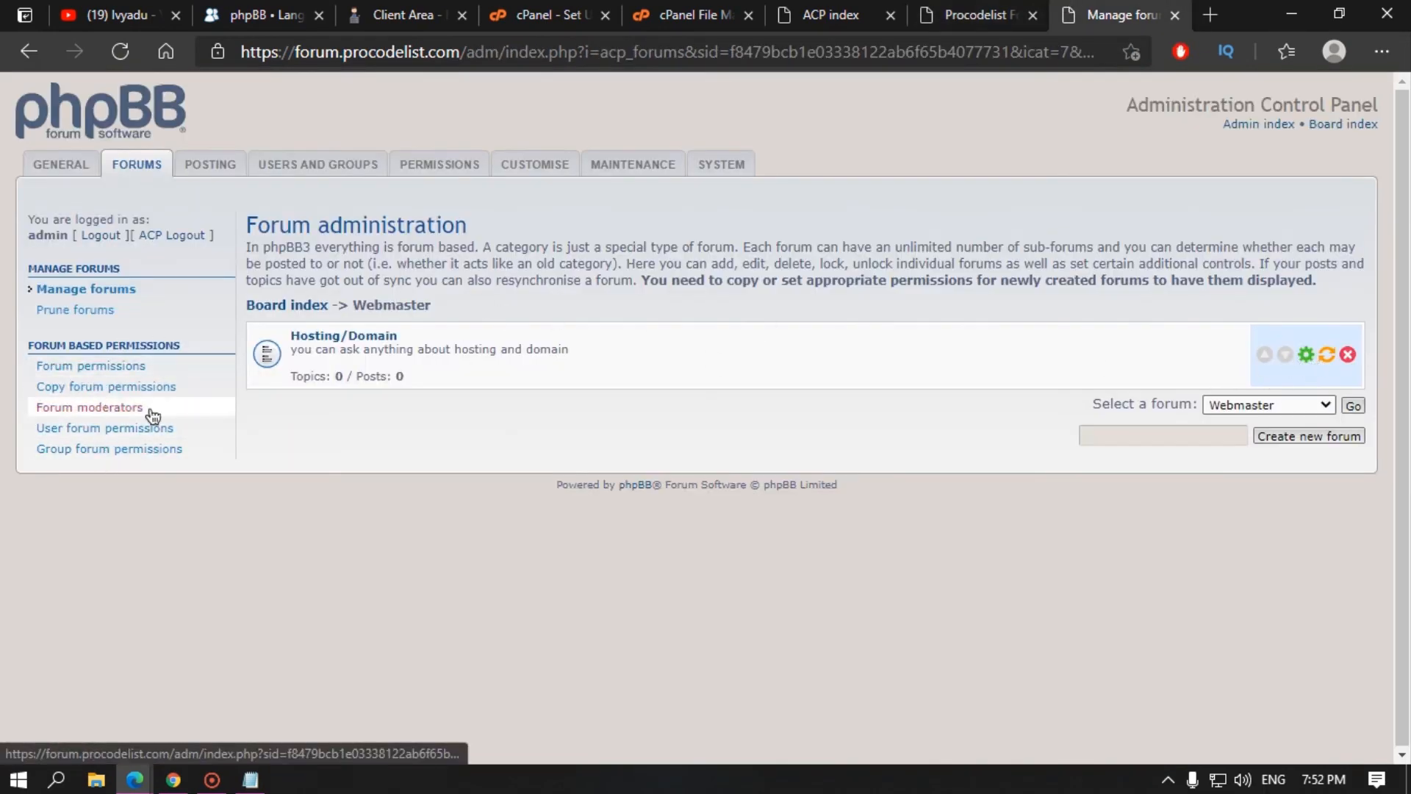
pyautogui.click(974, 15)
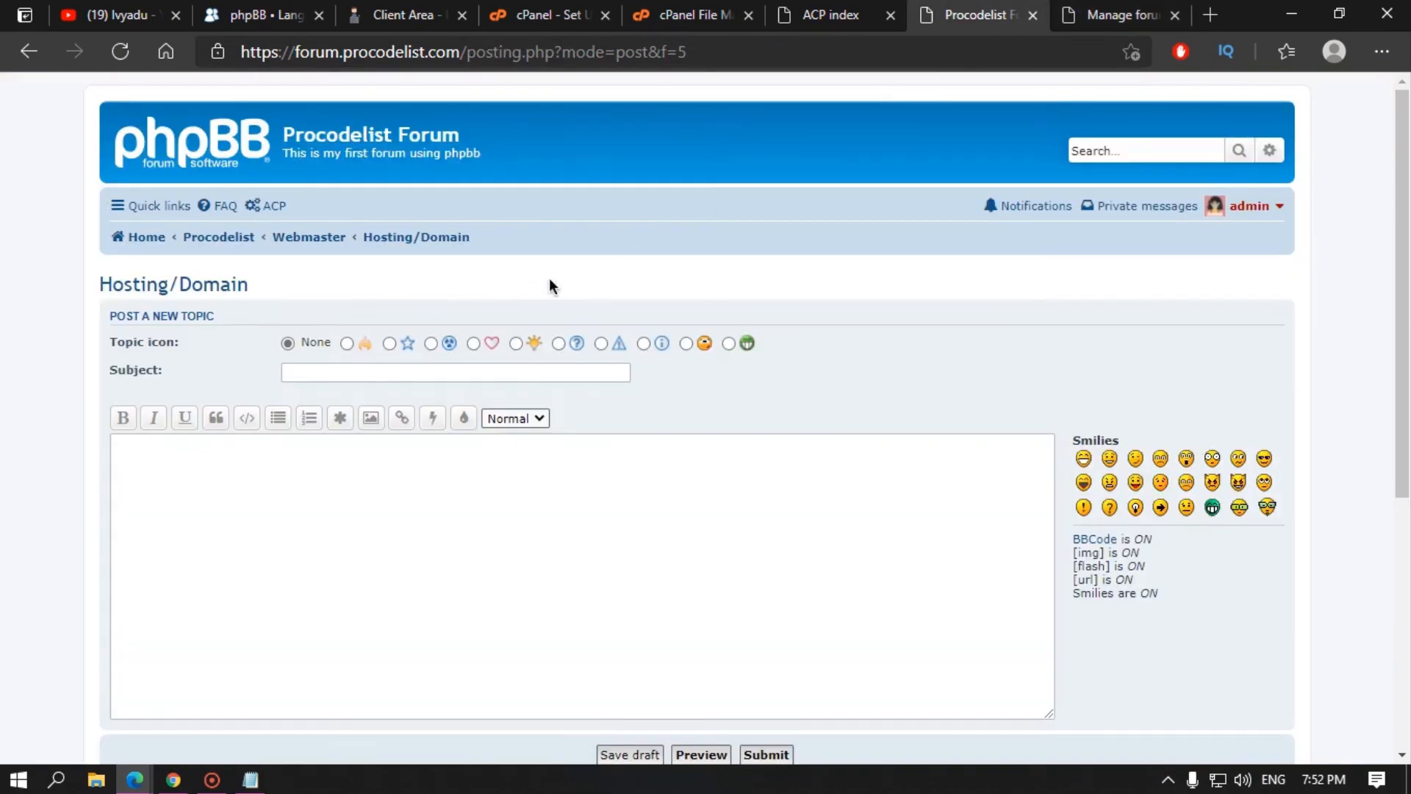
pyautogui.click(429, 365)
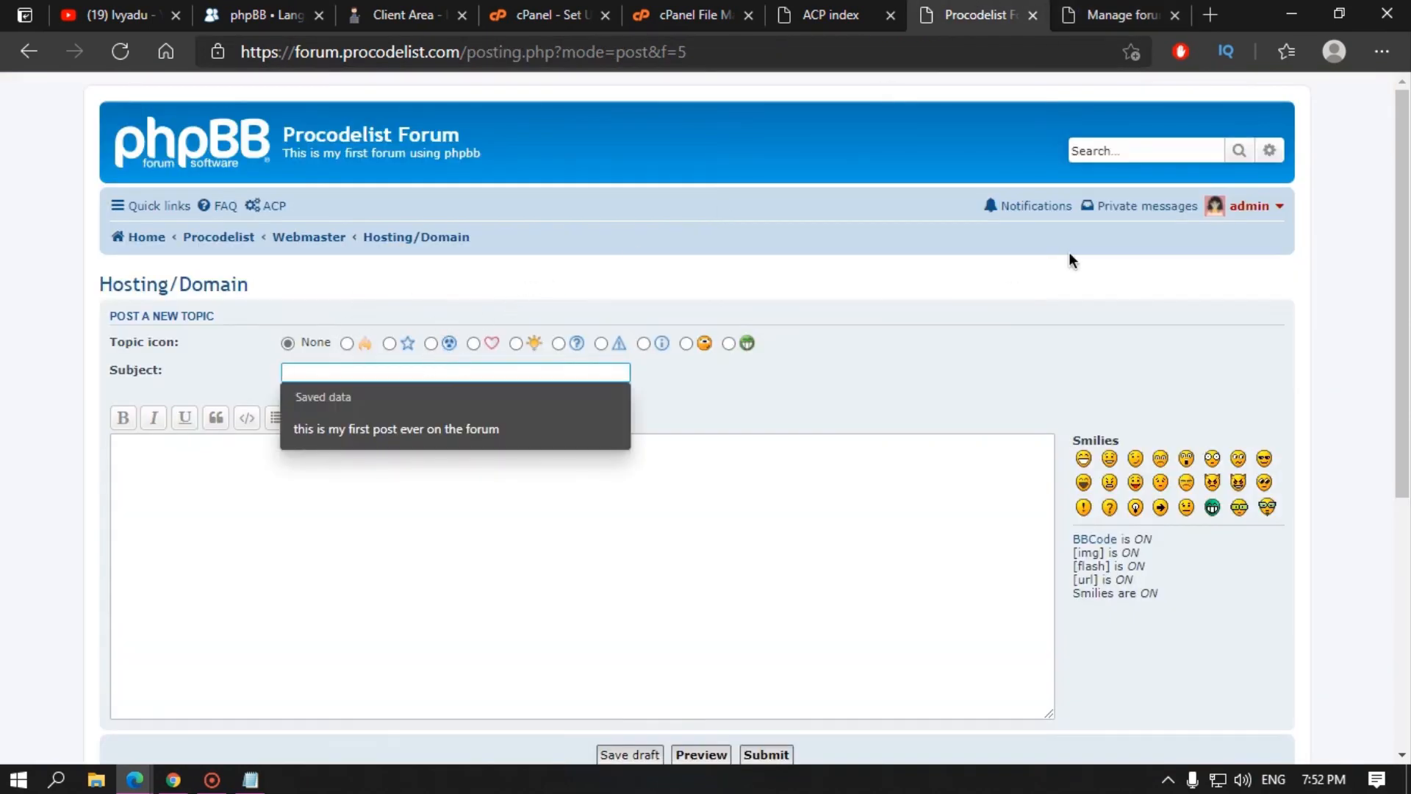
# Step: Enter the subject 'which hosting website should i use to launch forum website?'
pyautogui.write('which hosting')
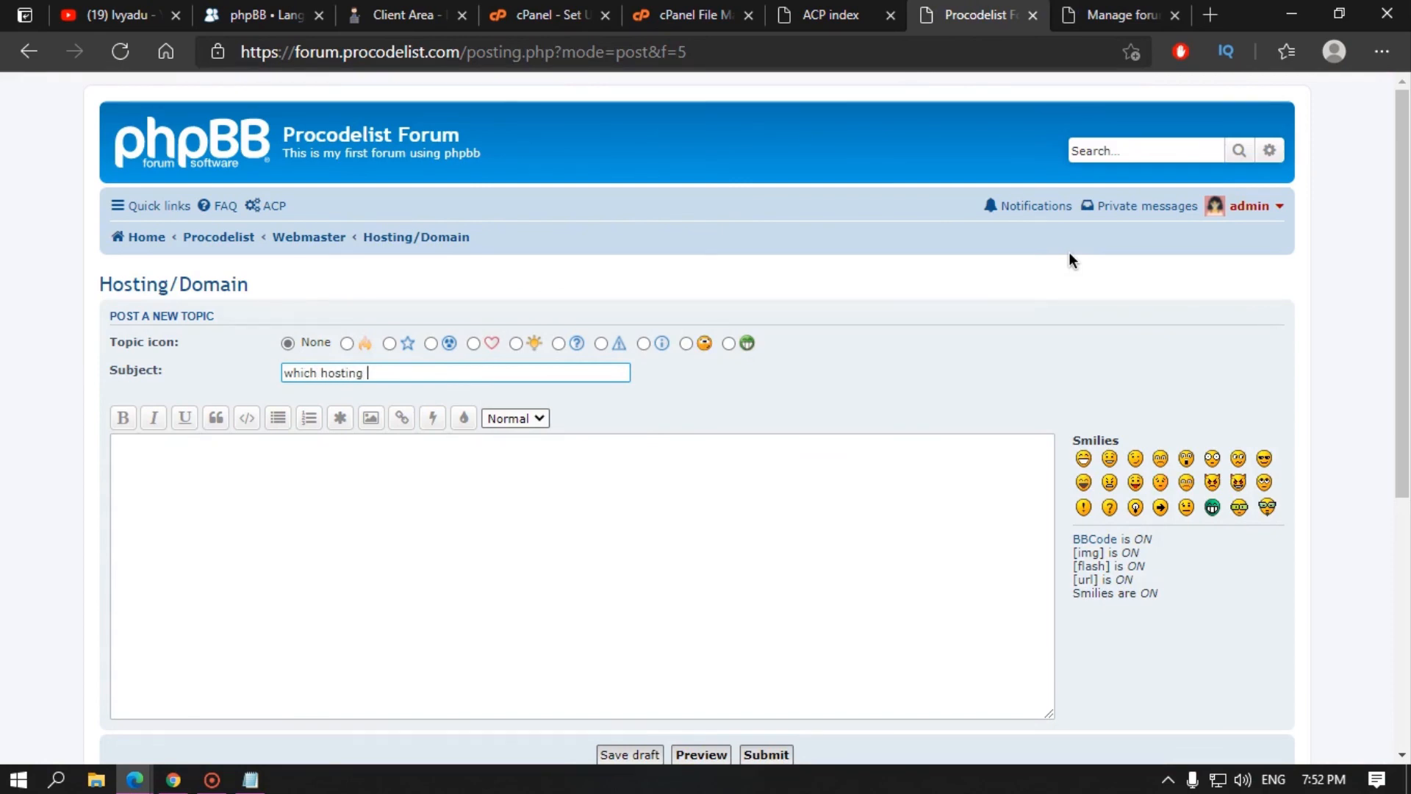
pyautogui.write(' website should j use to launch')
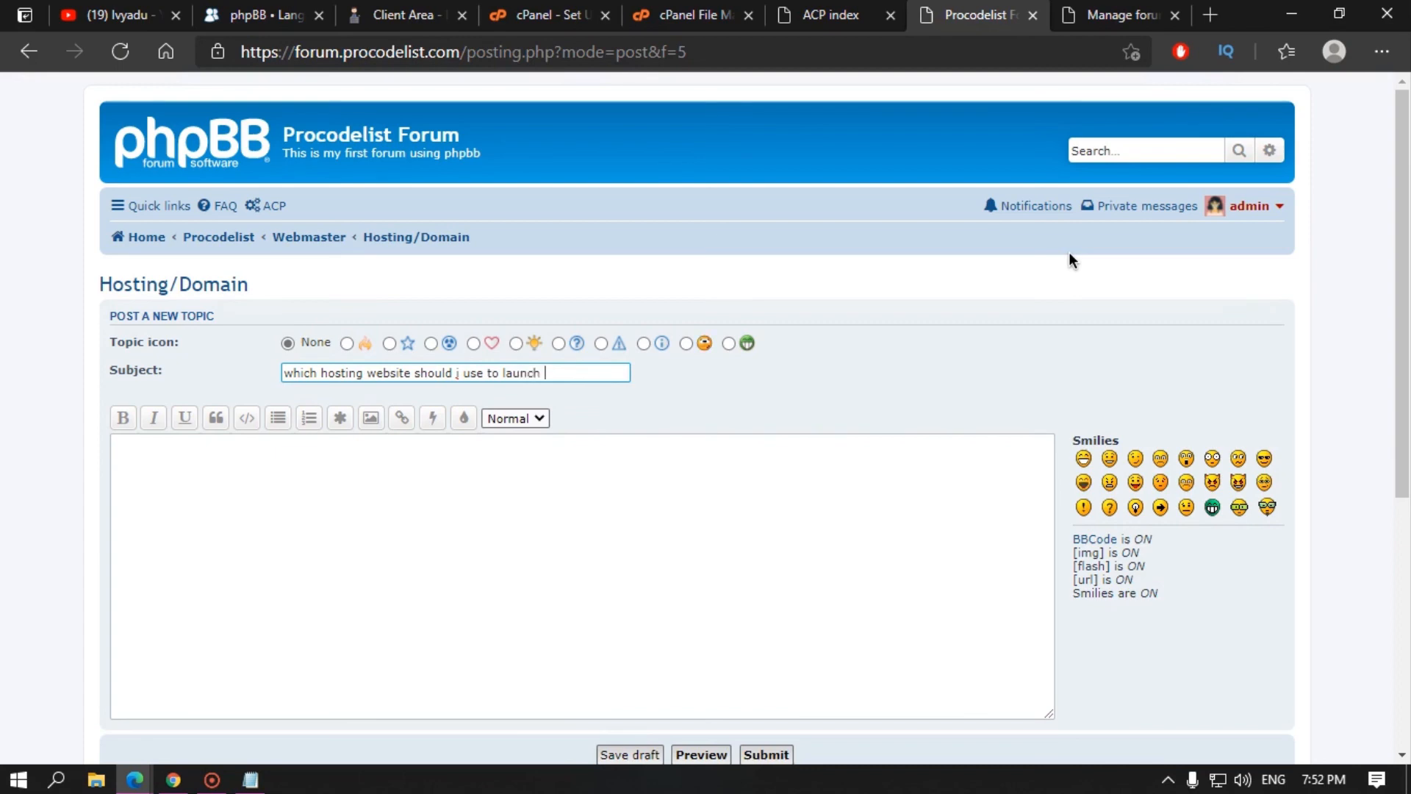
pyautogui.write('website/')
pyautogui.press('BackSpace')
pyautogui.write('?')
# Step: Write the message 'you can answer here', post the topic, and return to the index
pyautogui.click(416, 470)
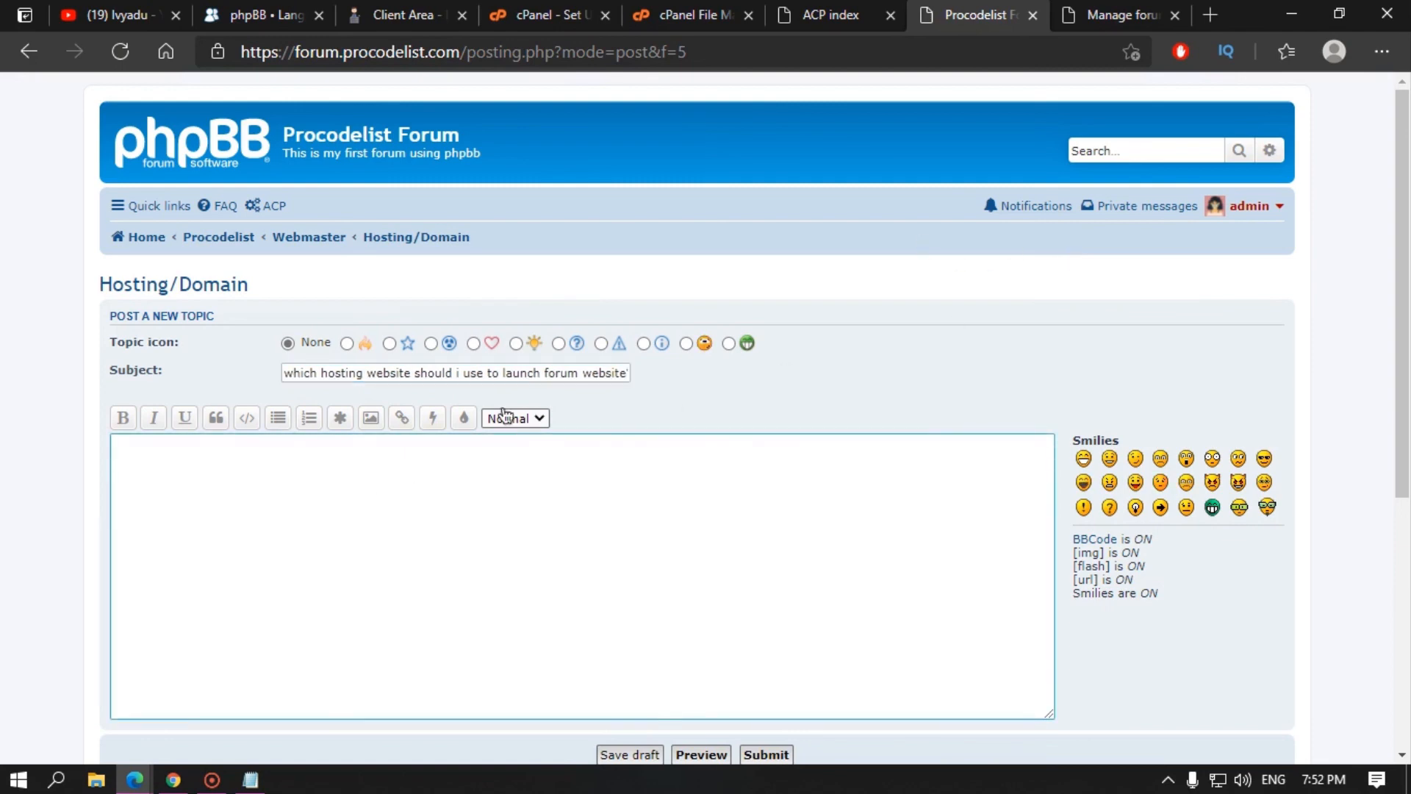
pyautogui.write('you can answer here')
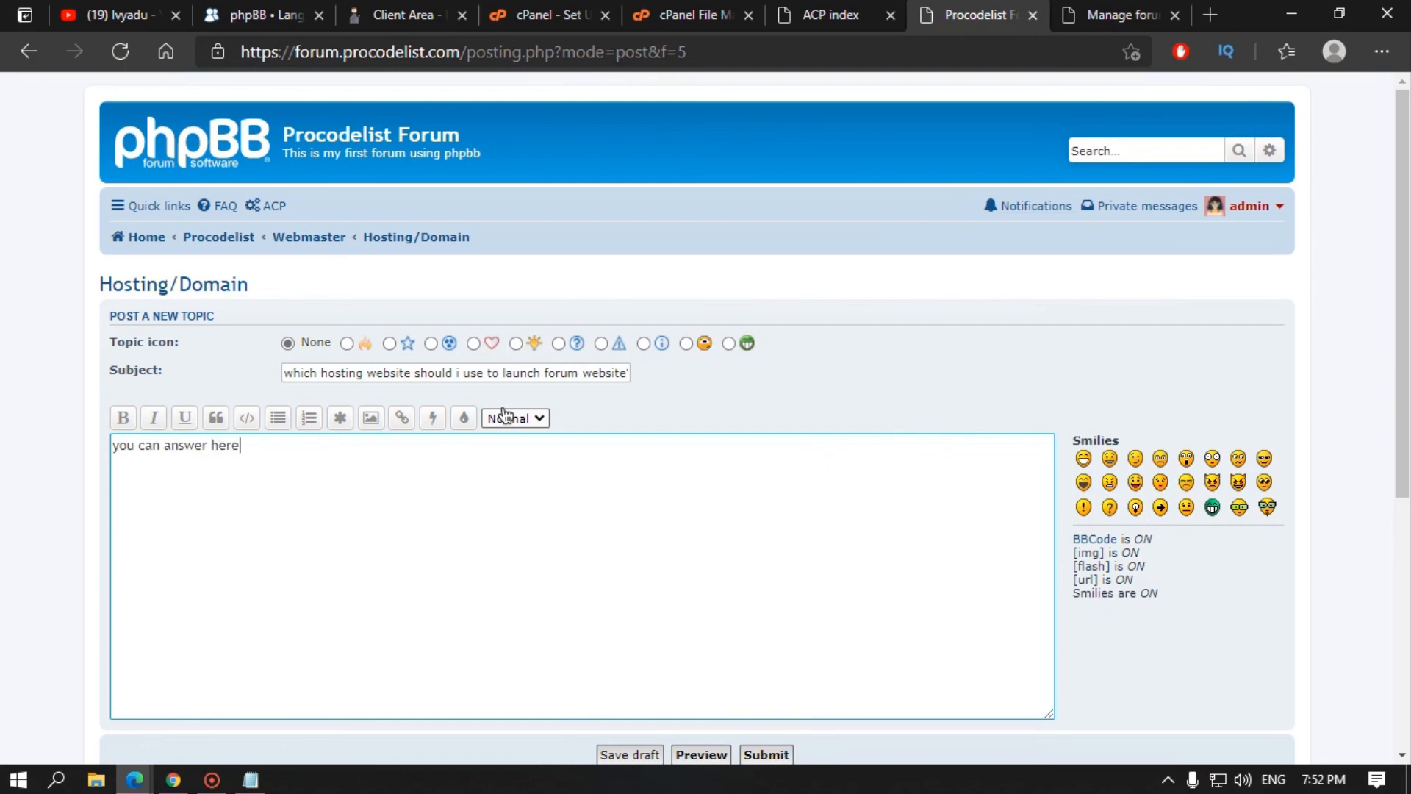
pyautogui.scroll(-4, 504, 415)
pyautogui.click(753, 445)
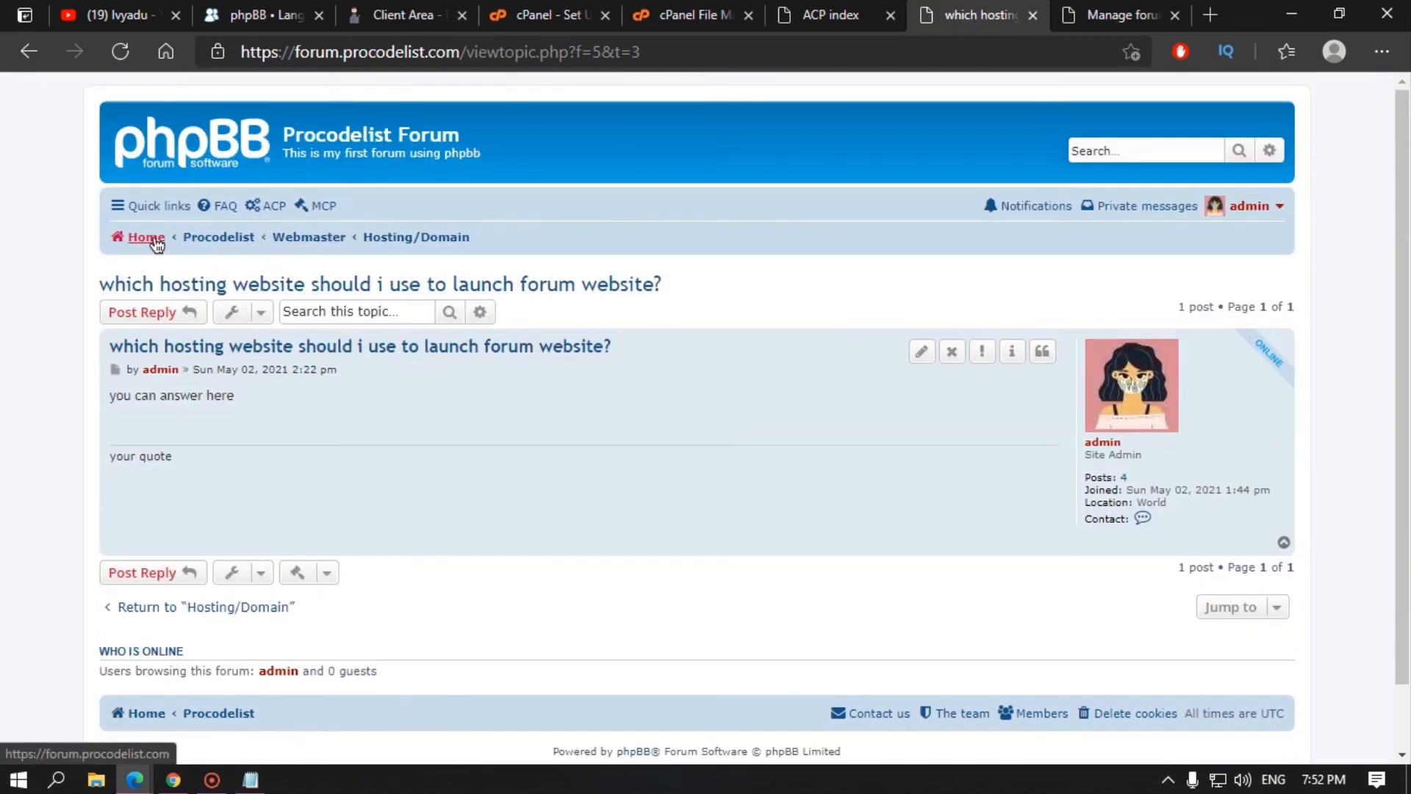
pyautogui.click(147, 238)
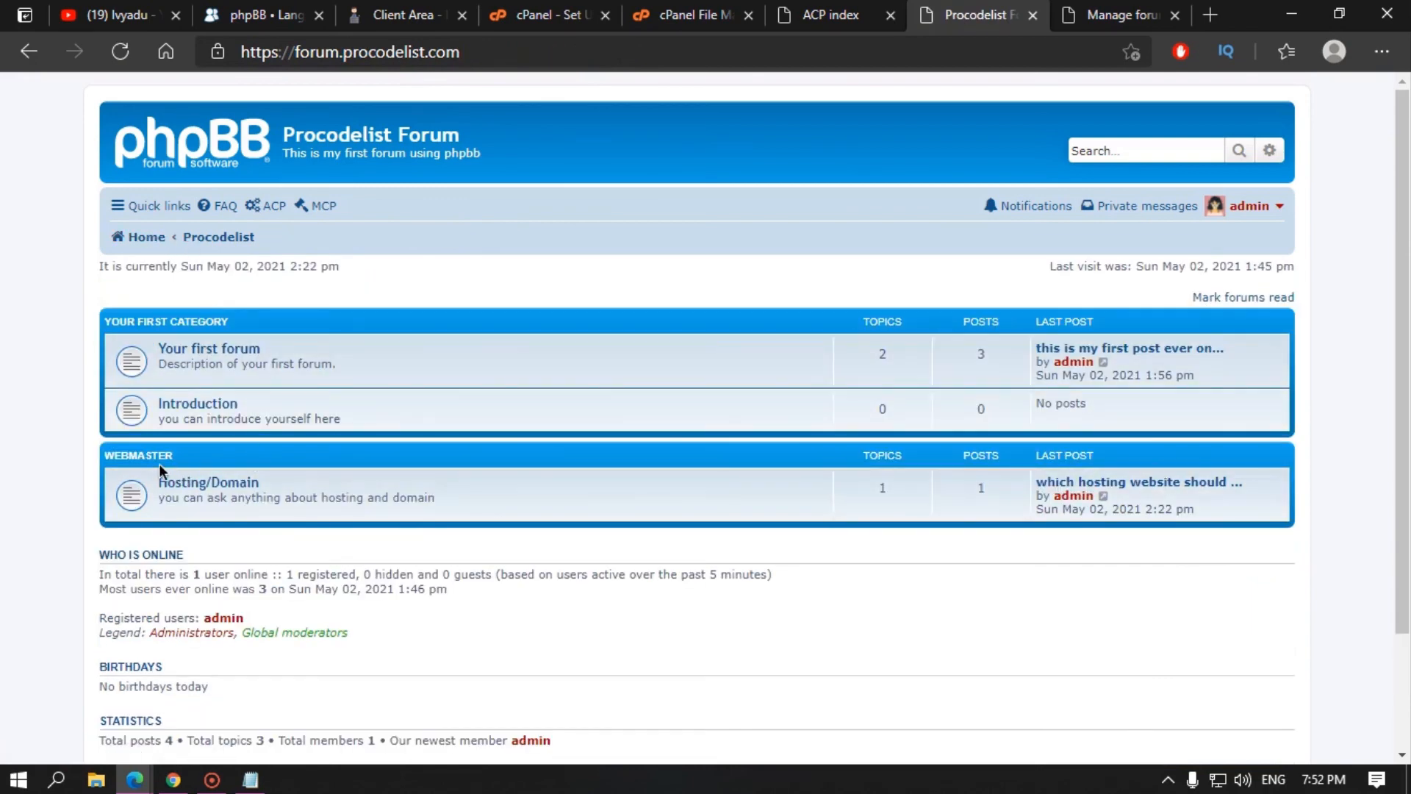
# Step: Check Hosting/Domain and Introduction on the board, then list Your first category's forums in the ACP
pyautogui.click(215, 484)
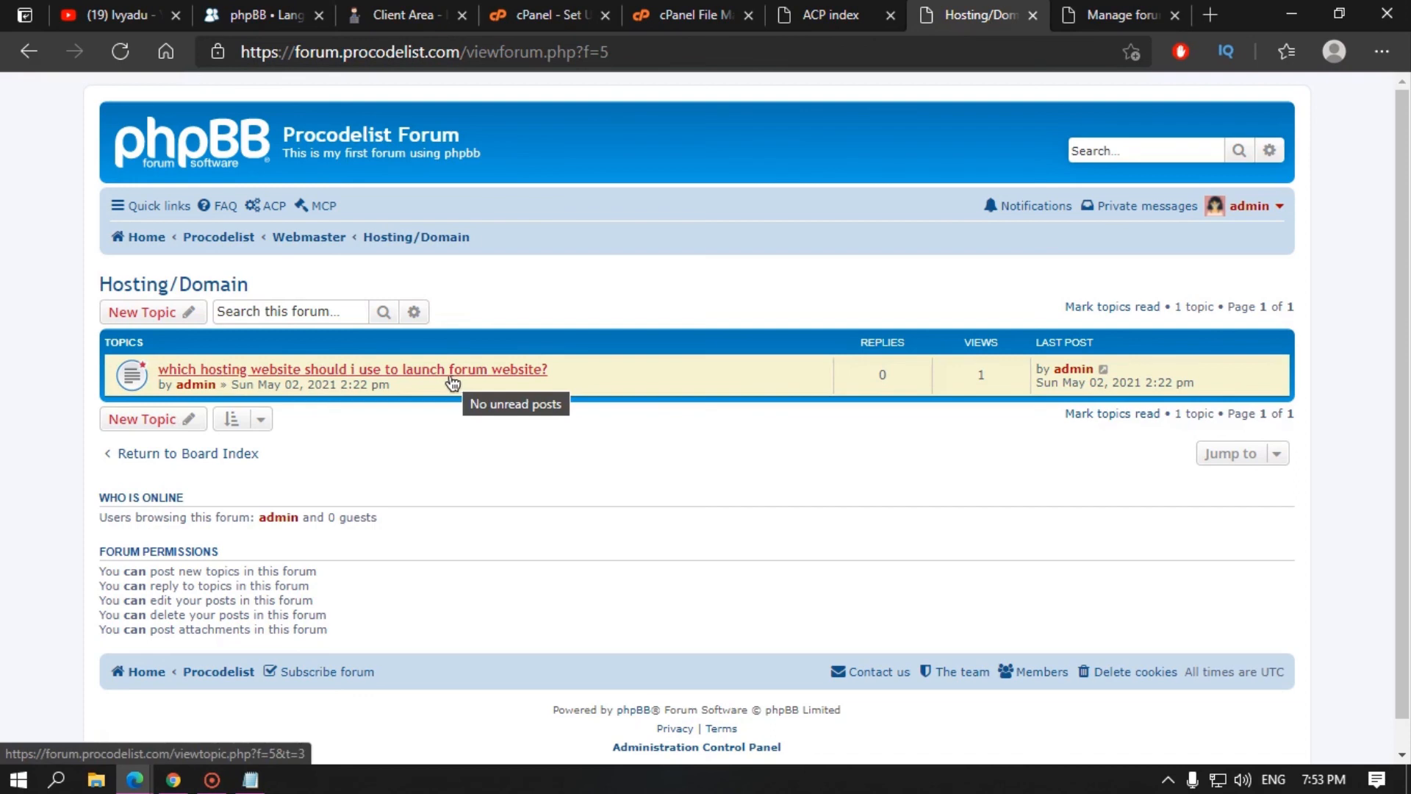
pyautogui.click(147, 236)
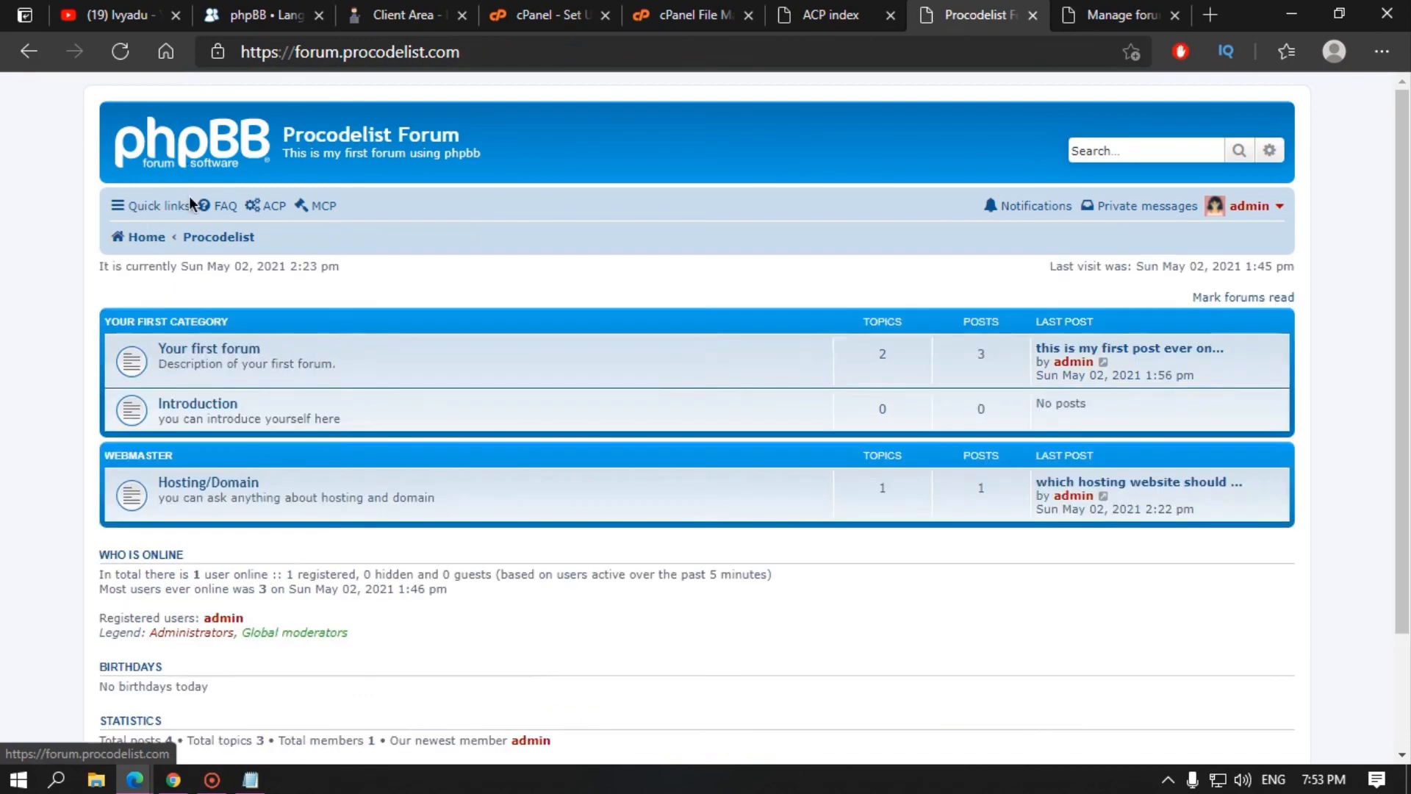
pyautogui.click(197, 406)
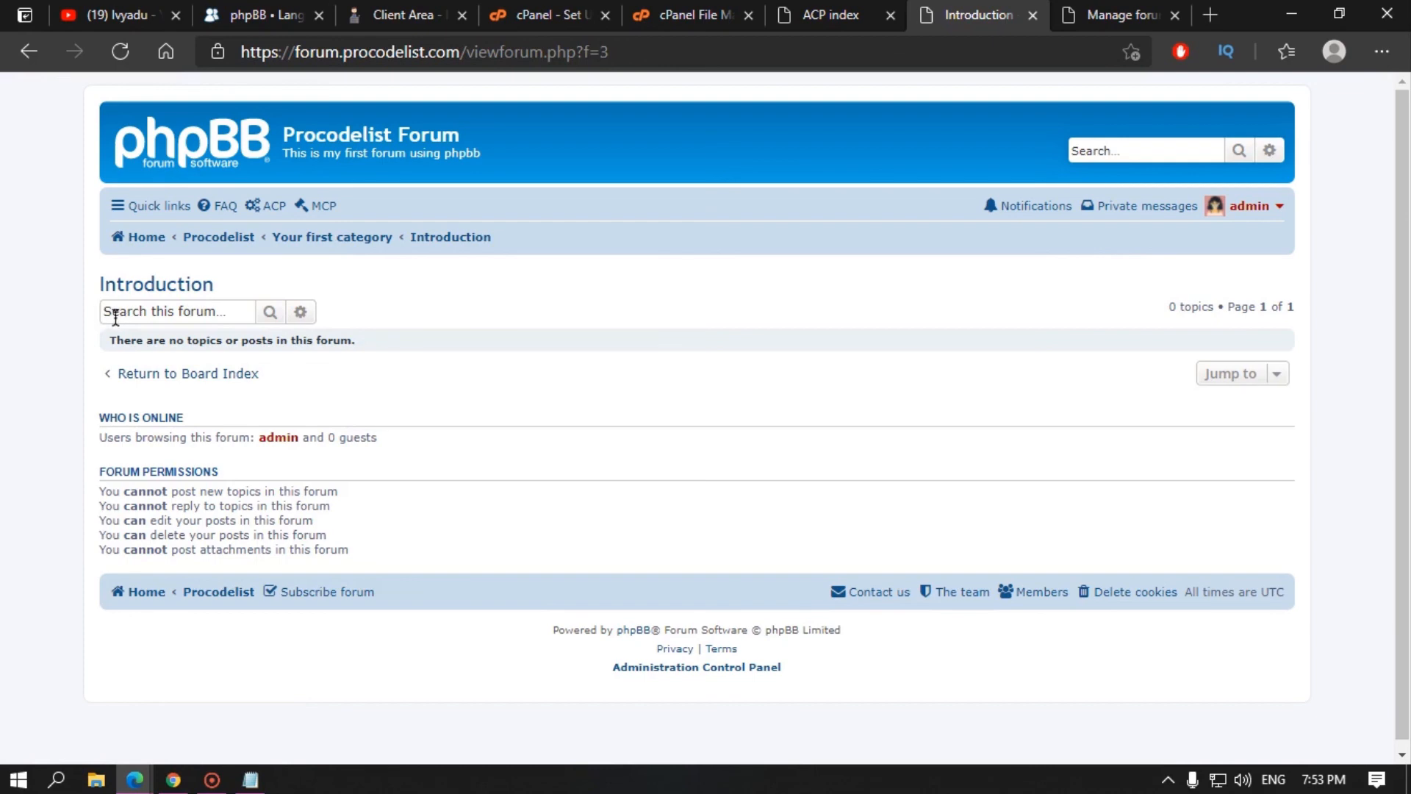
pyautogui.click(1090, 9)
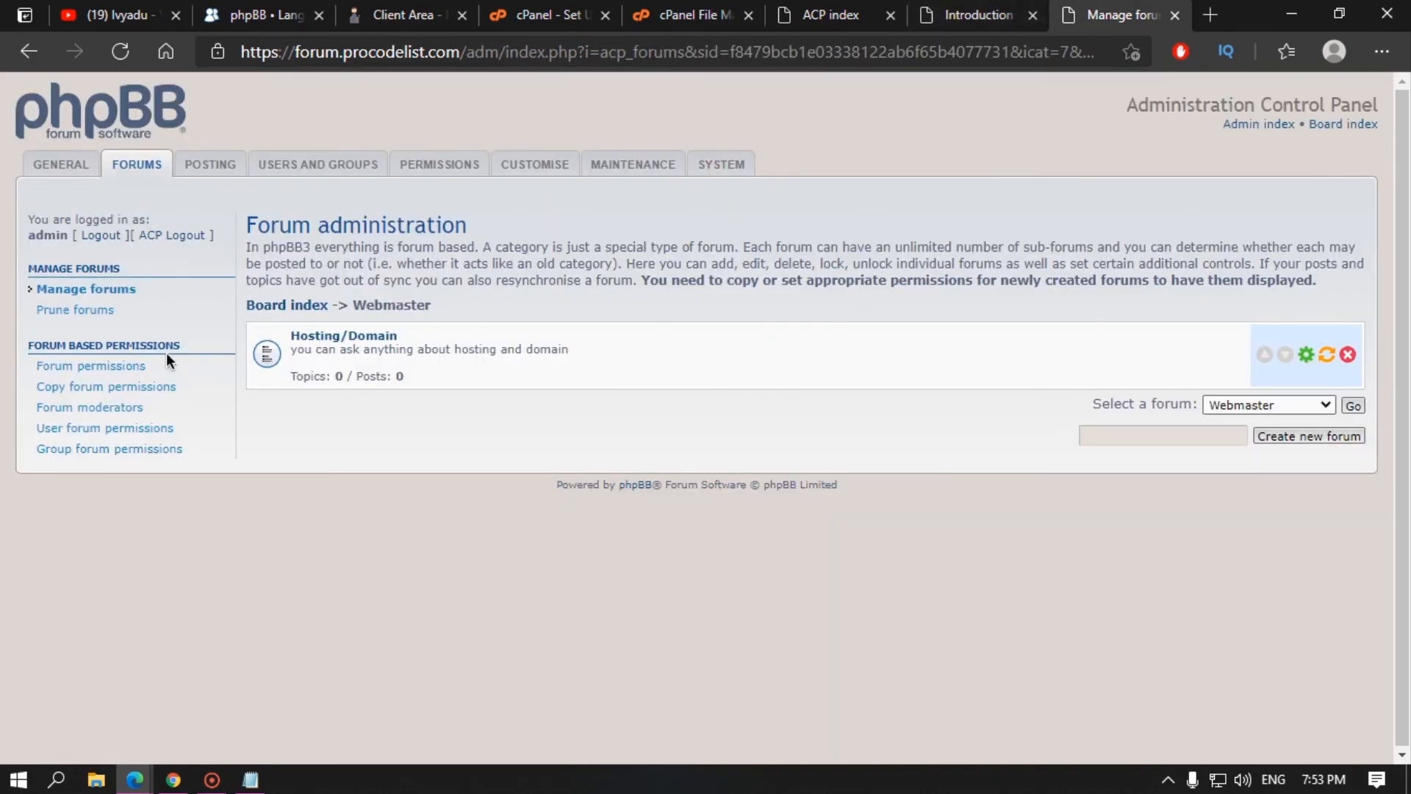
pyautogui.doubleClick(271, 306)
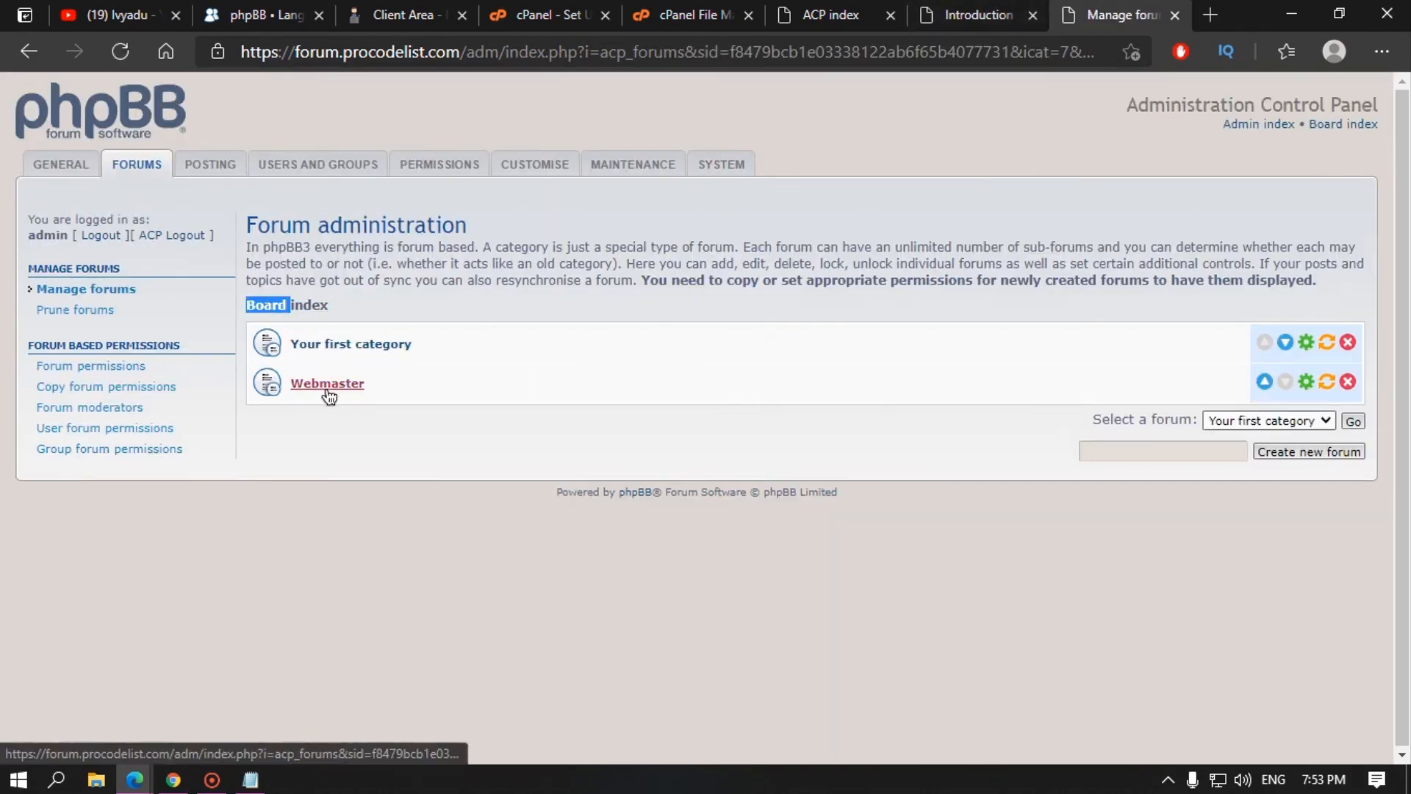
pyautogui.click(351, 352)
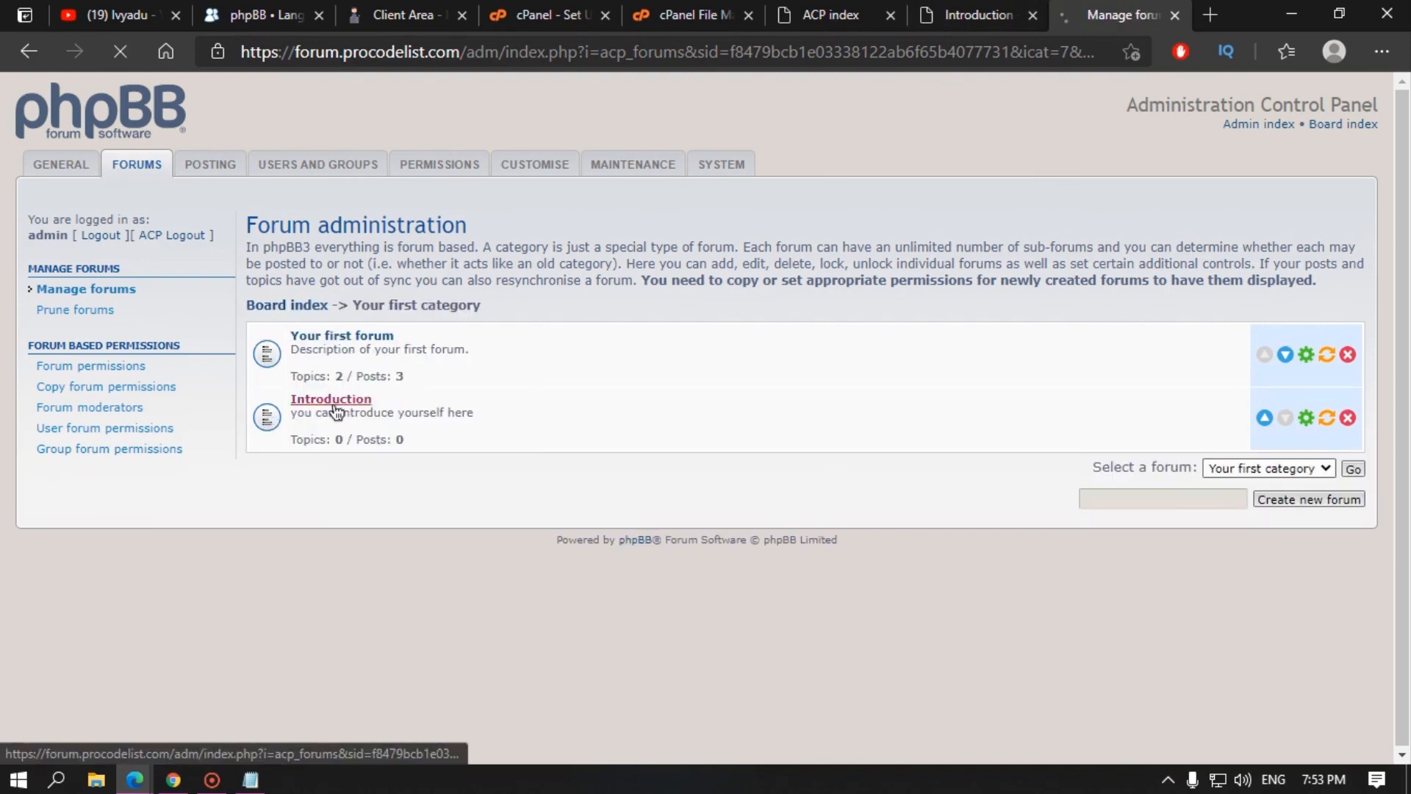
pyautogui.click(336, 401)
pyautogui.click(29, 50)
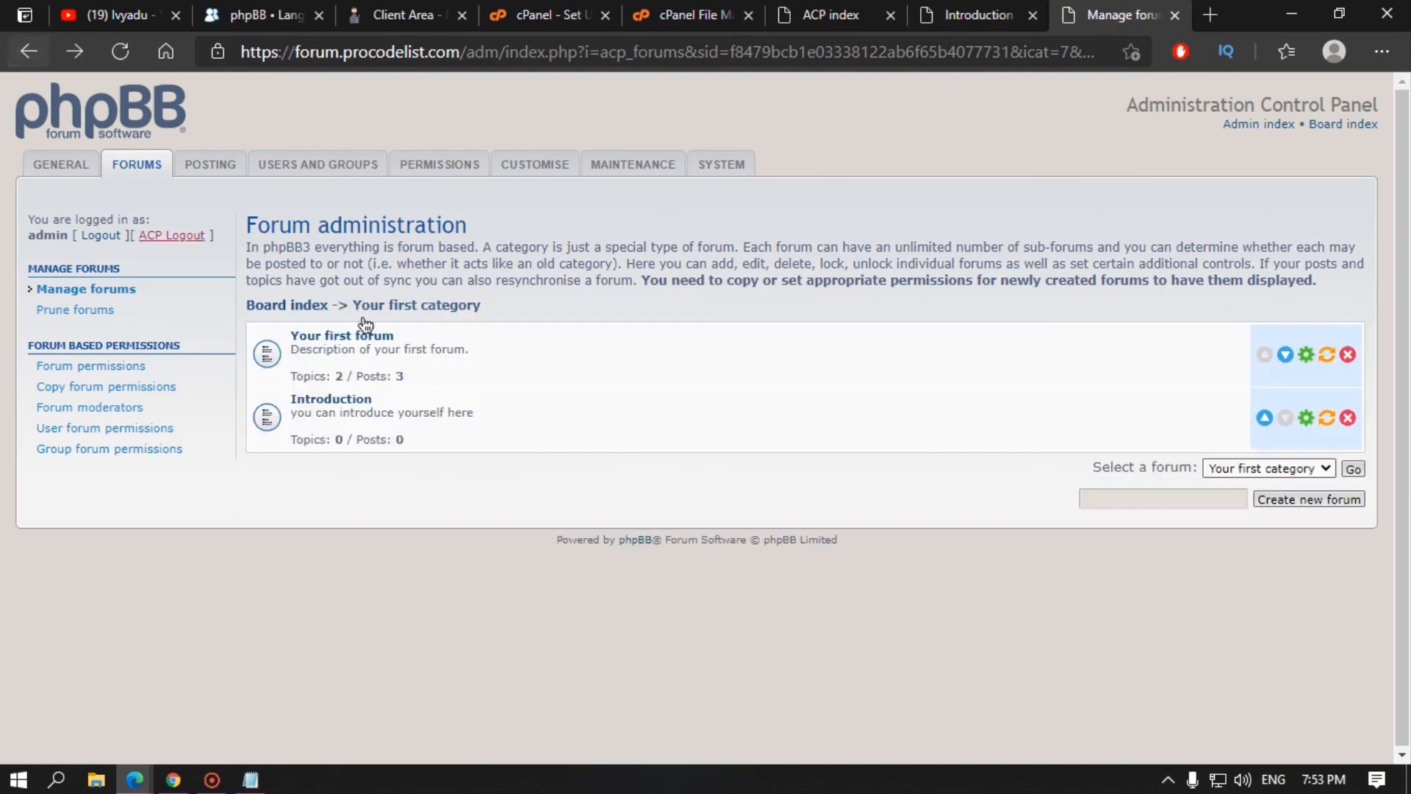
# Step: Make Introduction copy Your first forum's permissions, clear the autofilled image and password, and save
pyautogui.click(1304, 418)
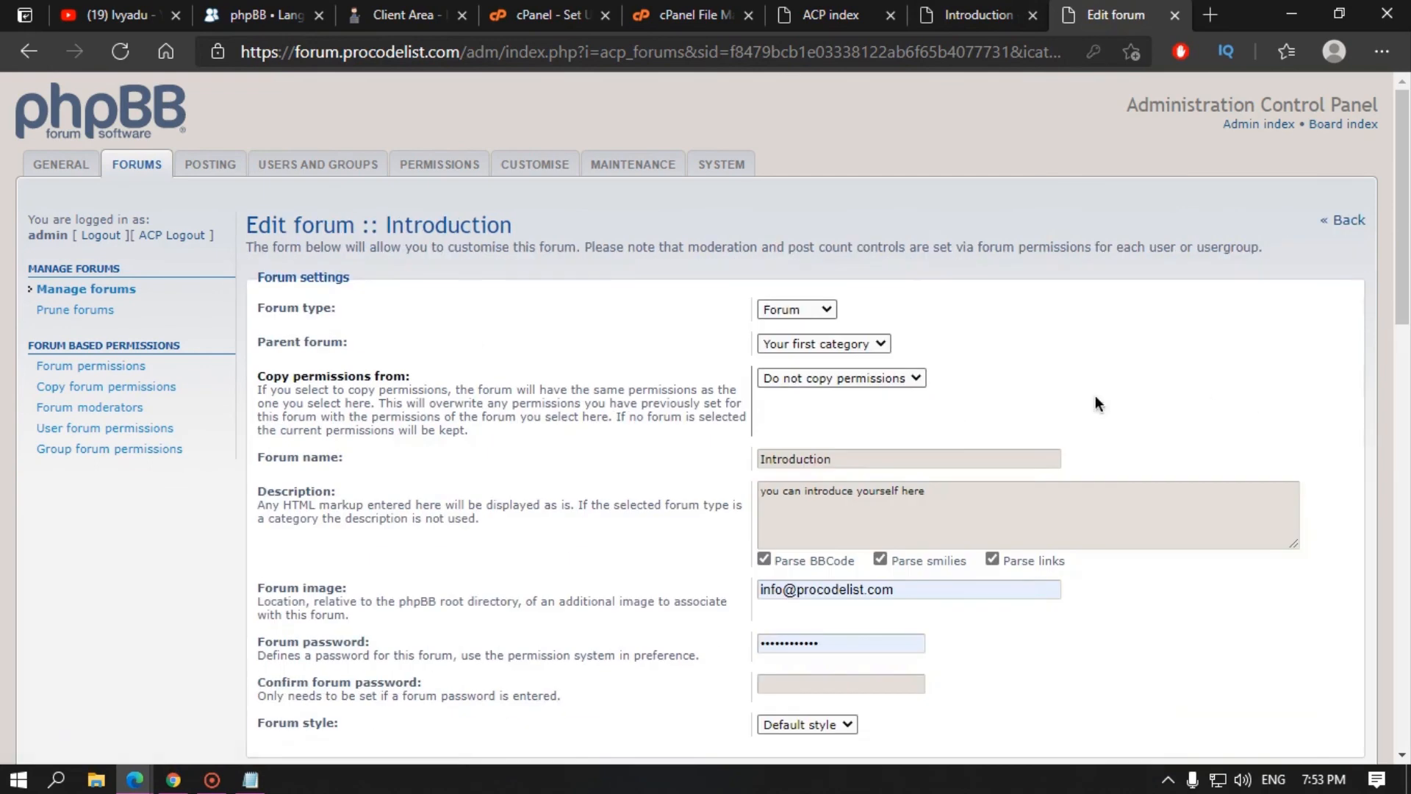
pyautogui.click(862, 381)
pyautogui.click(784, 422)
pyautogui.scroll(-5, 644, 443)
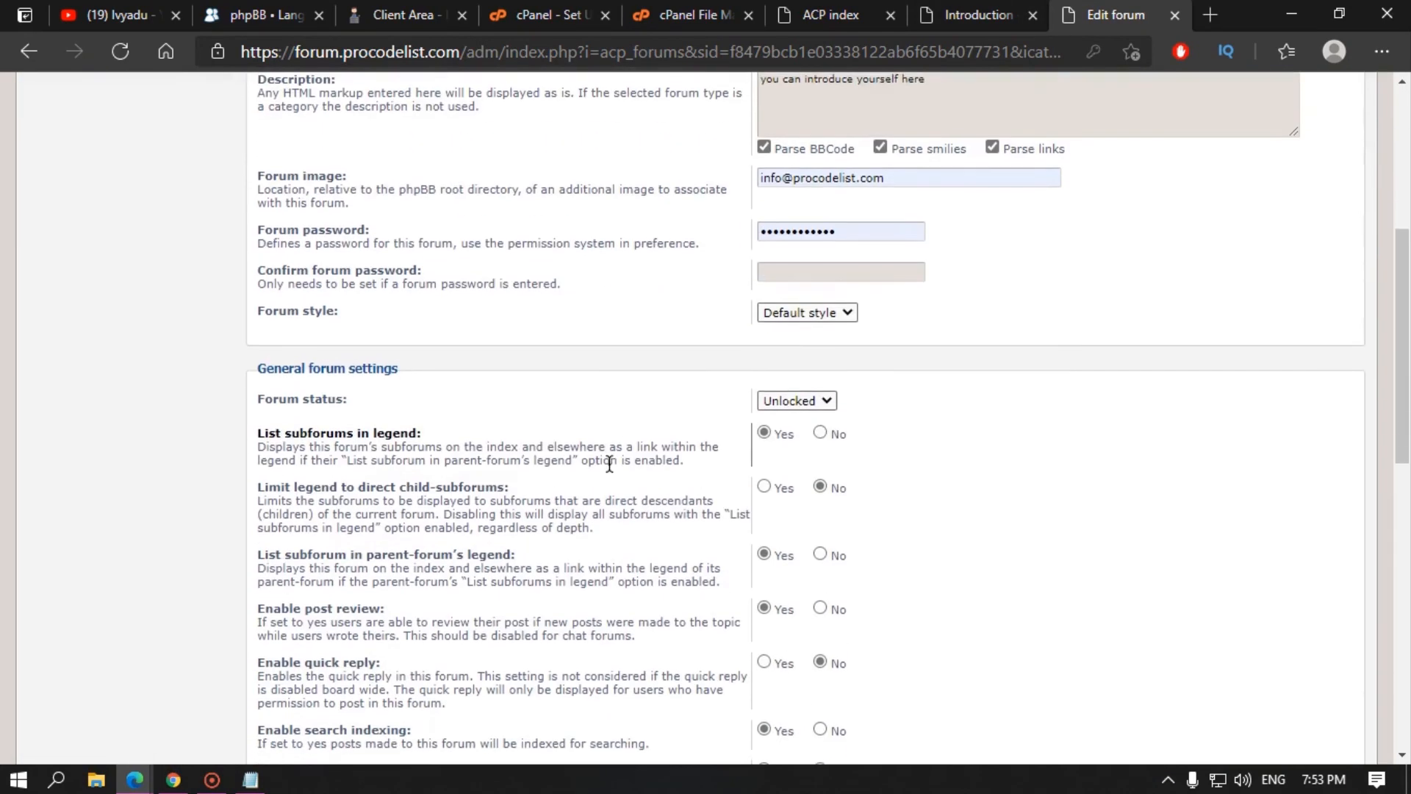
pyautogui.tripleClick(902, 176)
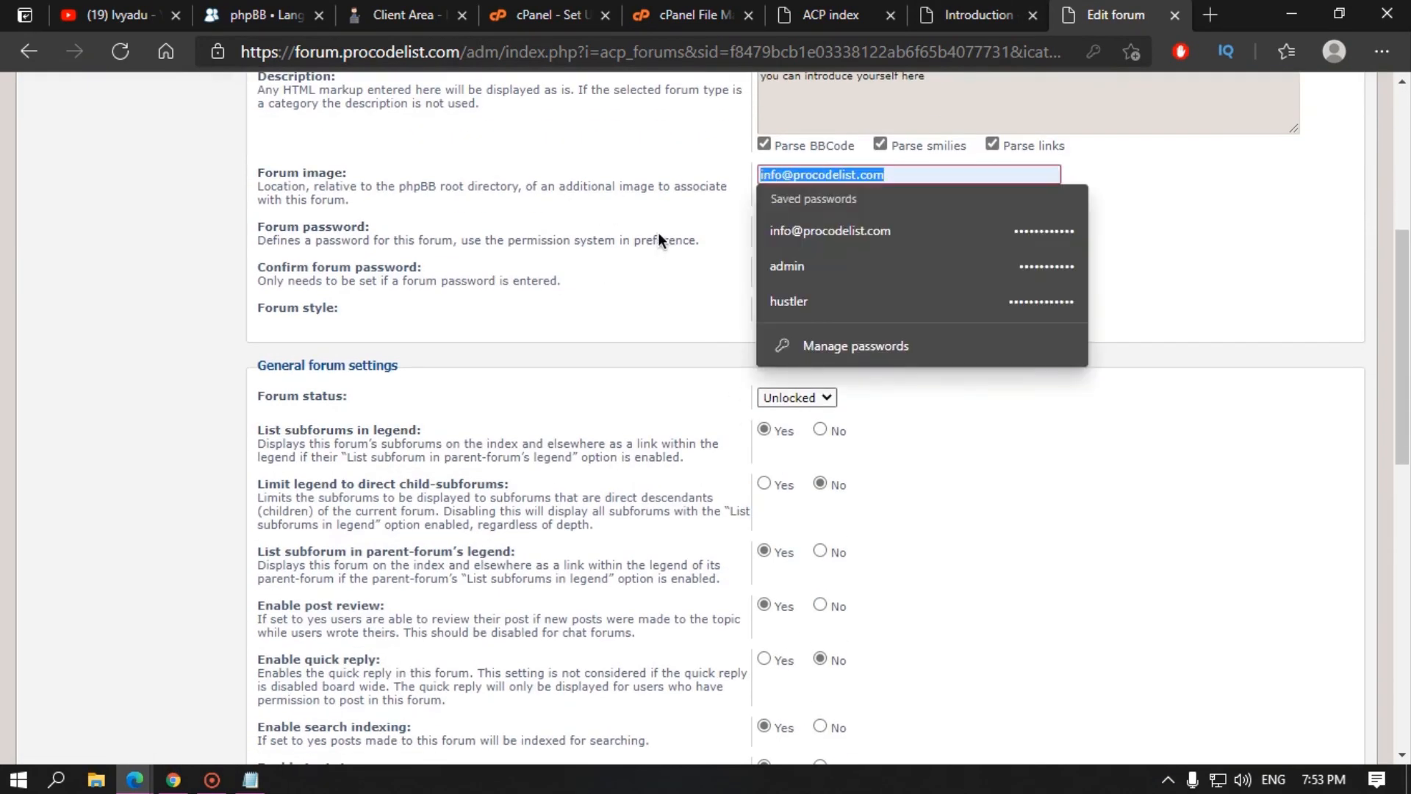
pyautogui.press('BackSpace')
pyautogui.tripleClick(813, 228)
pyautogui.press('BackSpace')
pyautogui.scroll(-15, 832, 674)
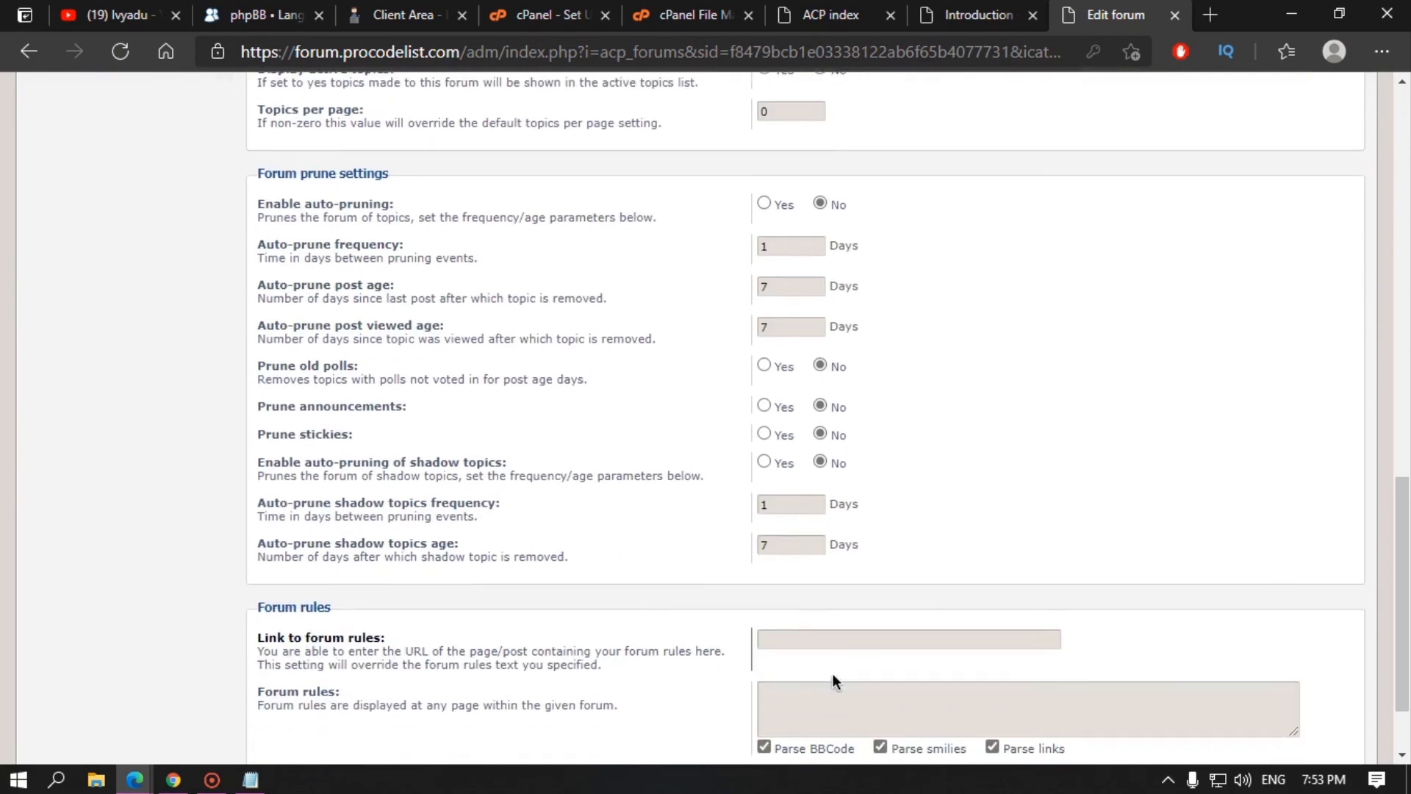
pyautogui.click(781, 704)
# Step: Confirm Introduction now offers New Topic, then return to Manage forums and open Create new forum
pyautogui.click(974, 14)
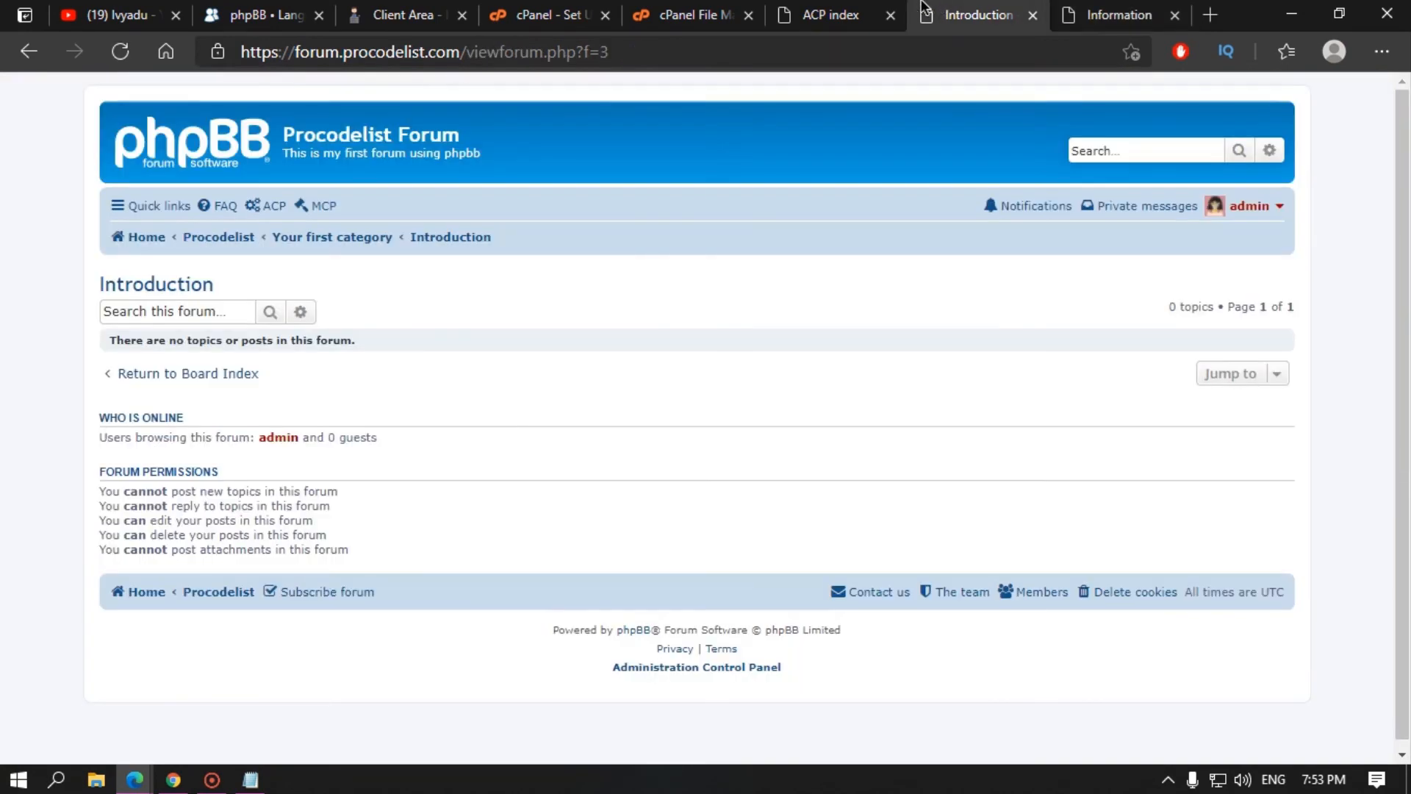
pyautogui.click(114, 58)
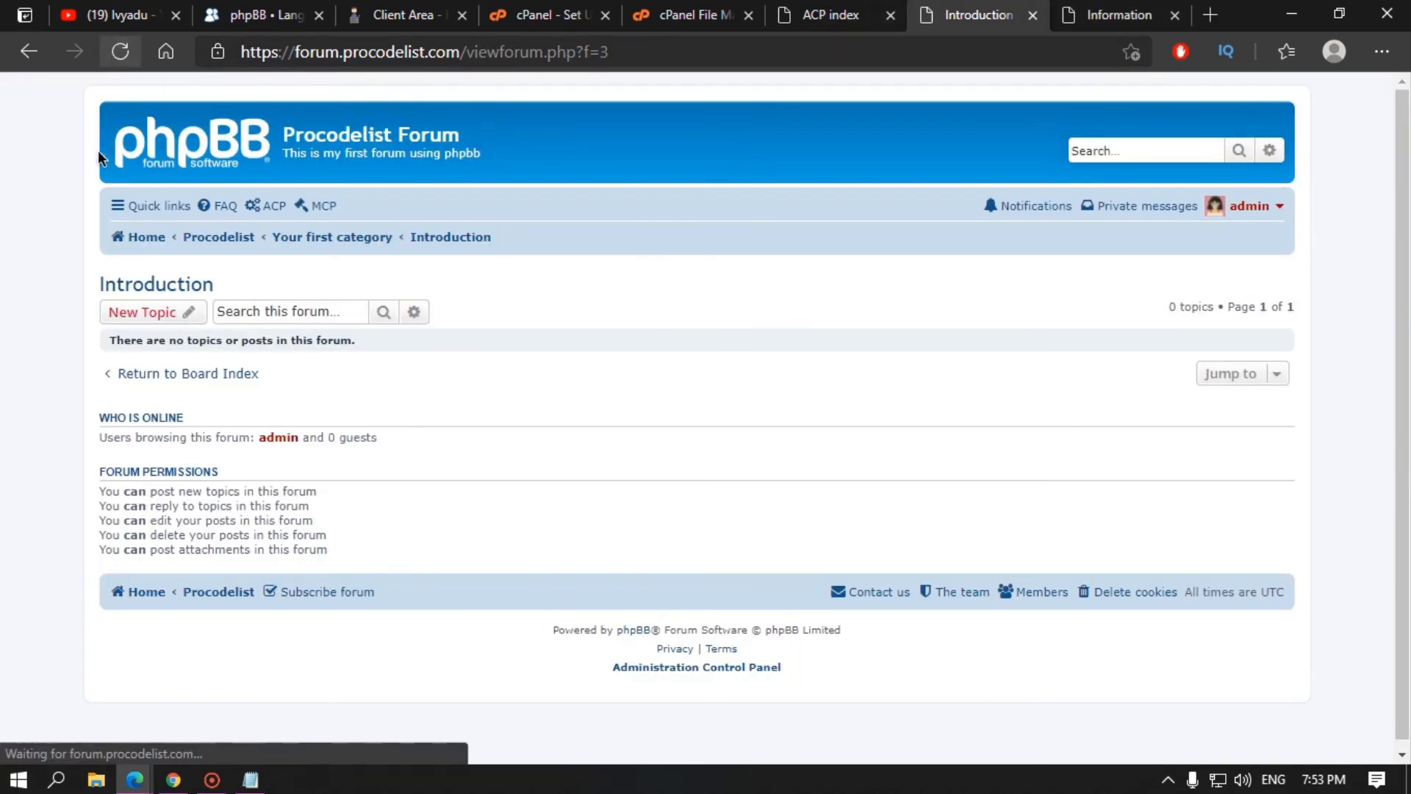
pyautogui.click(145, 313)
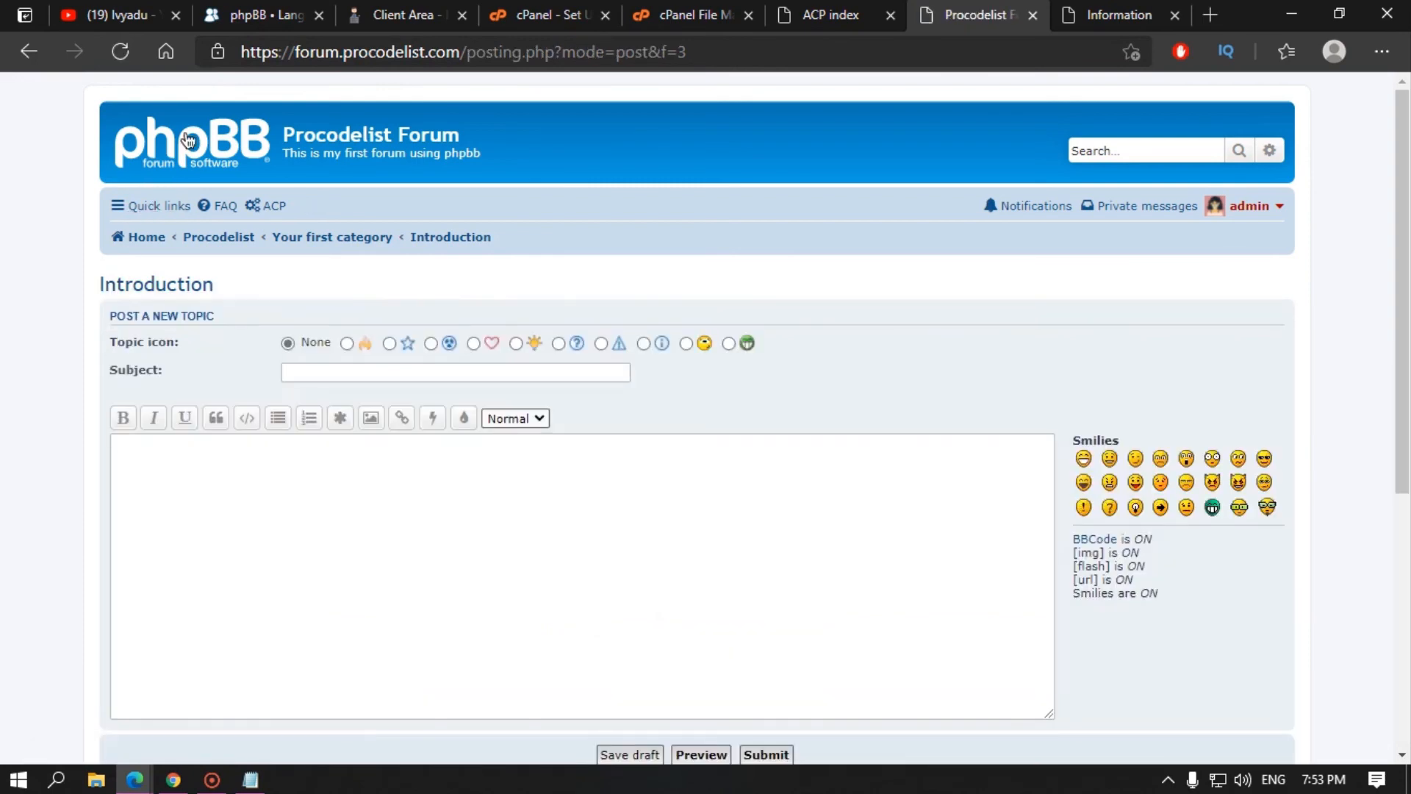
pyautogui.click(185, 140)
pyautogui.click(1164, 17)
pyautogui.click(919, 9)
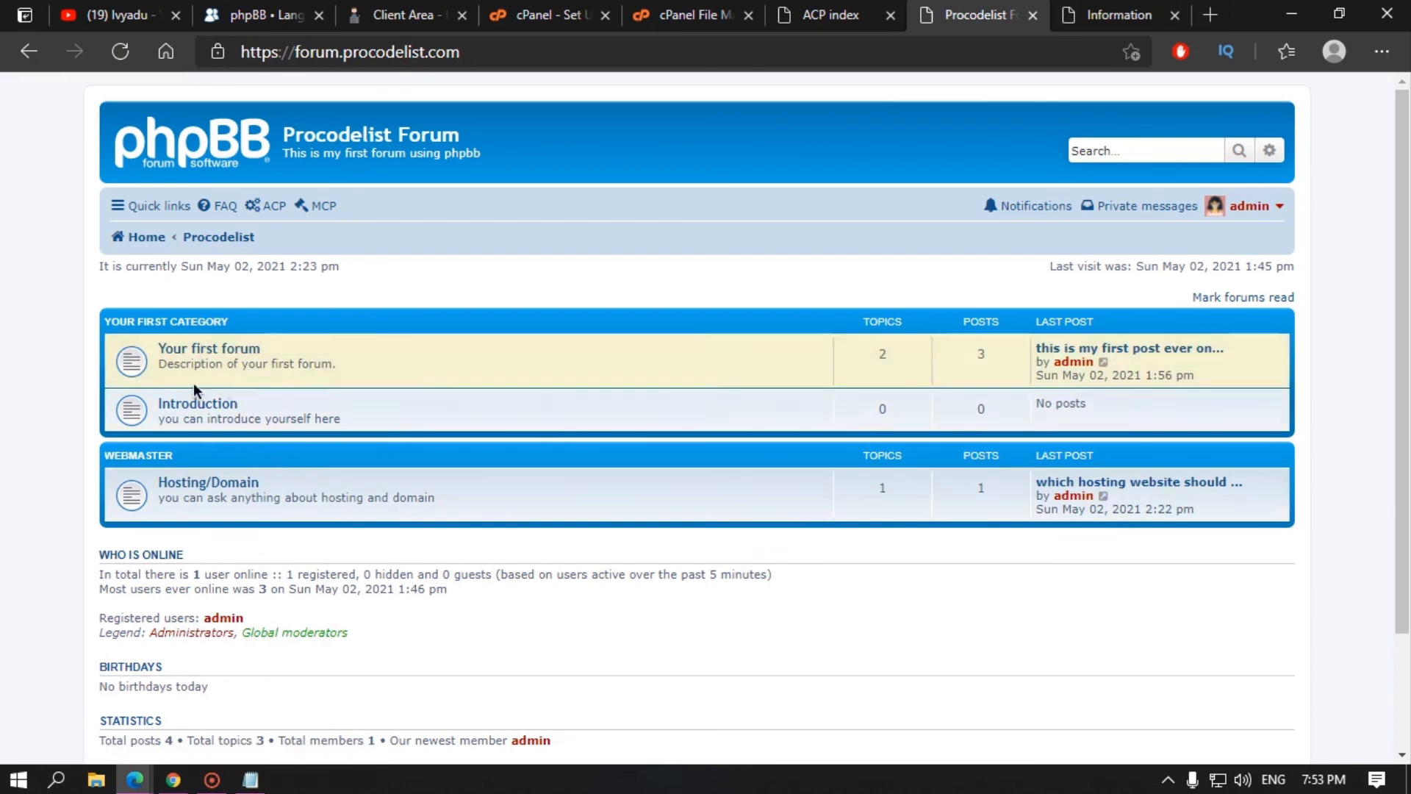
pyautogui.click(1122, 6)
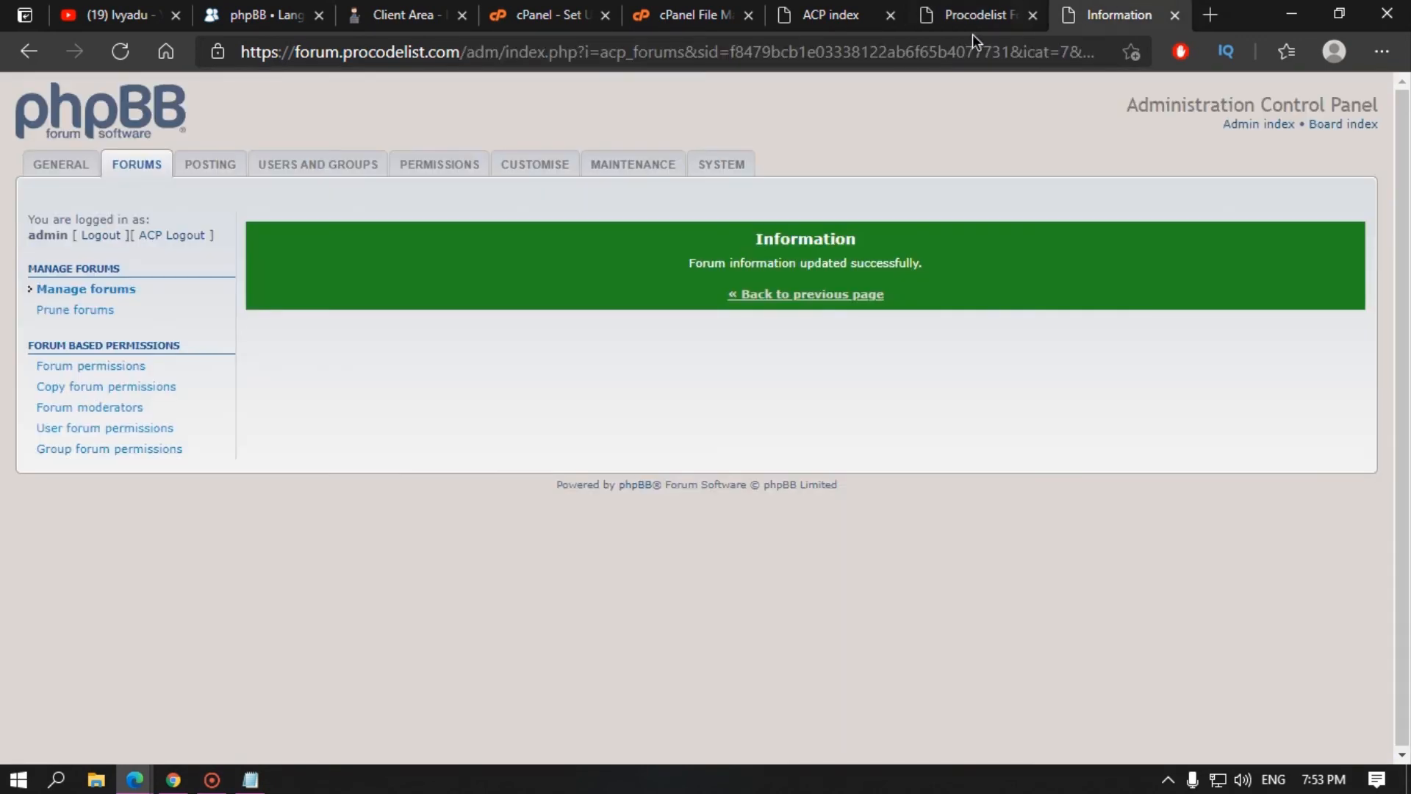
pyautogui.click(804, 297)
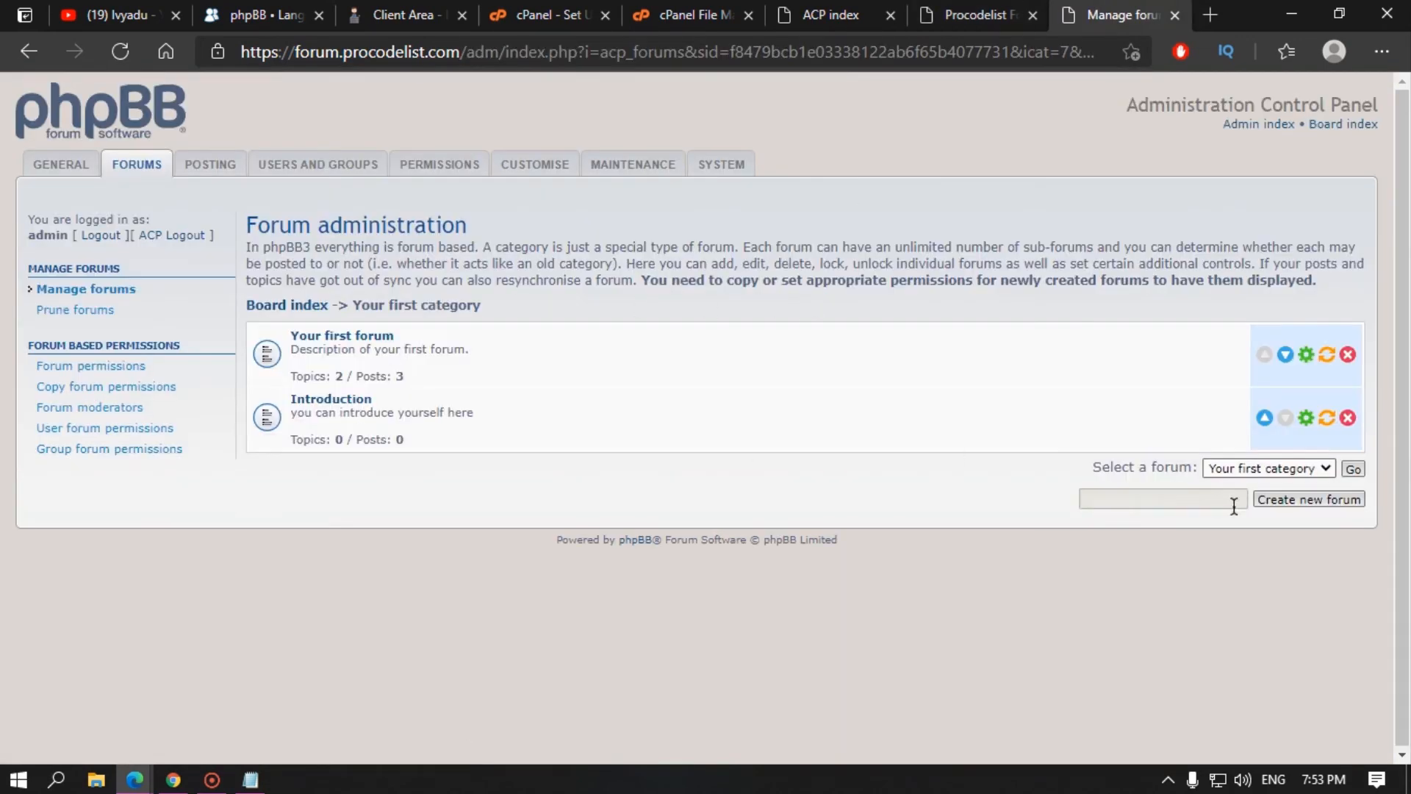
pyautogui.click(1279, 500)
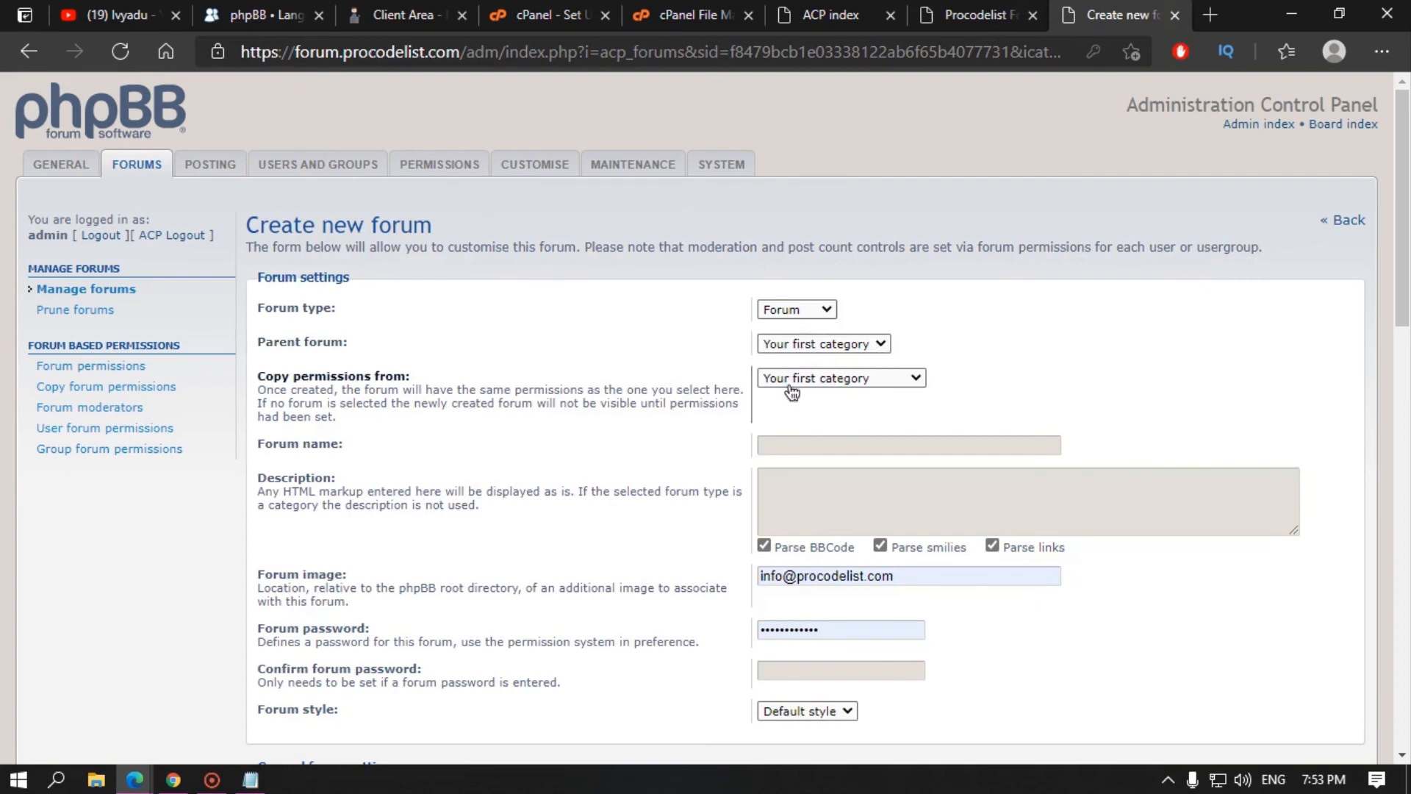
# Step: Copy permissions from Your first forum and name the new forum 'General Discussion'
pyautogui.click(826, 380)
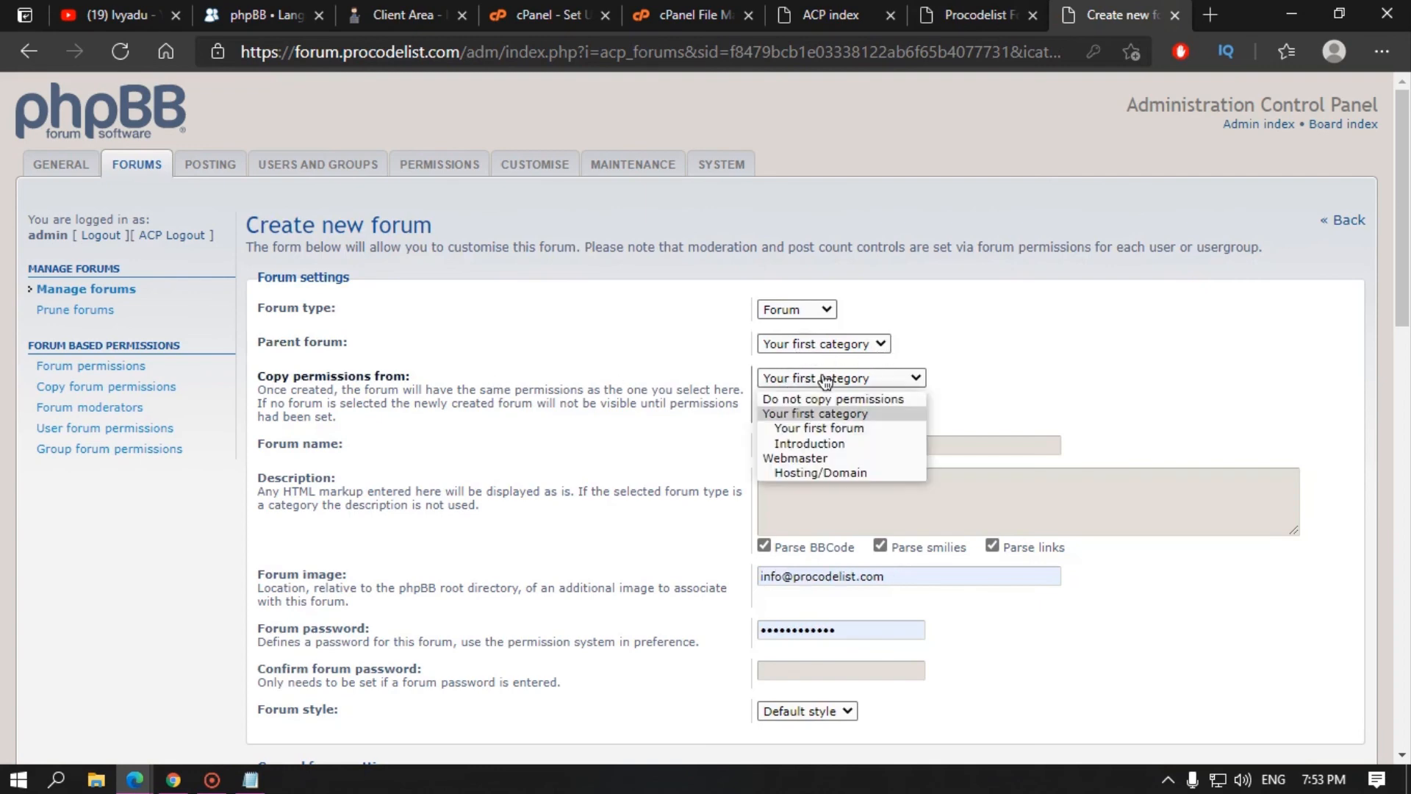
pyautogui.click(804, 430)
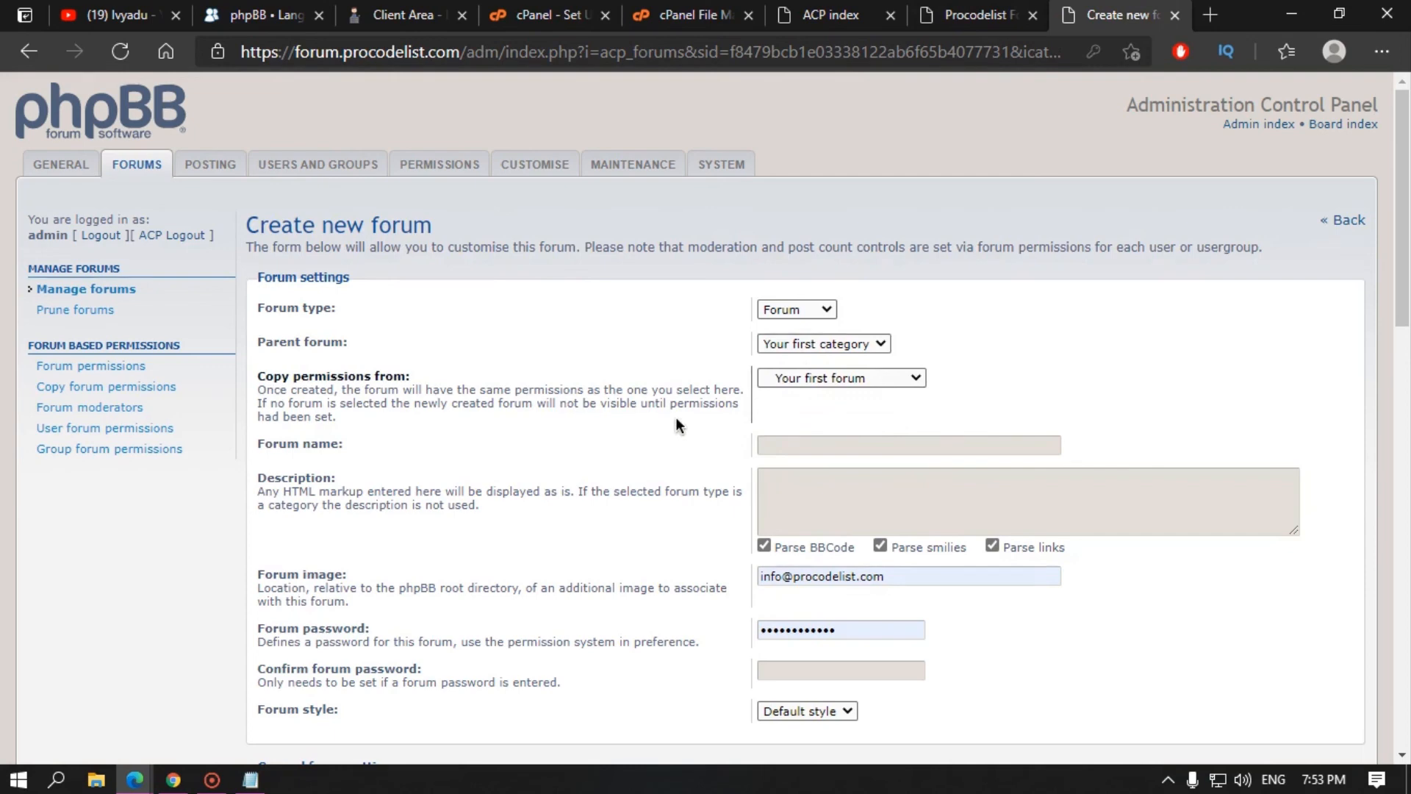
pyautogui.click(846, 444)
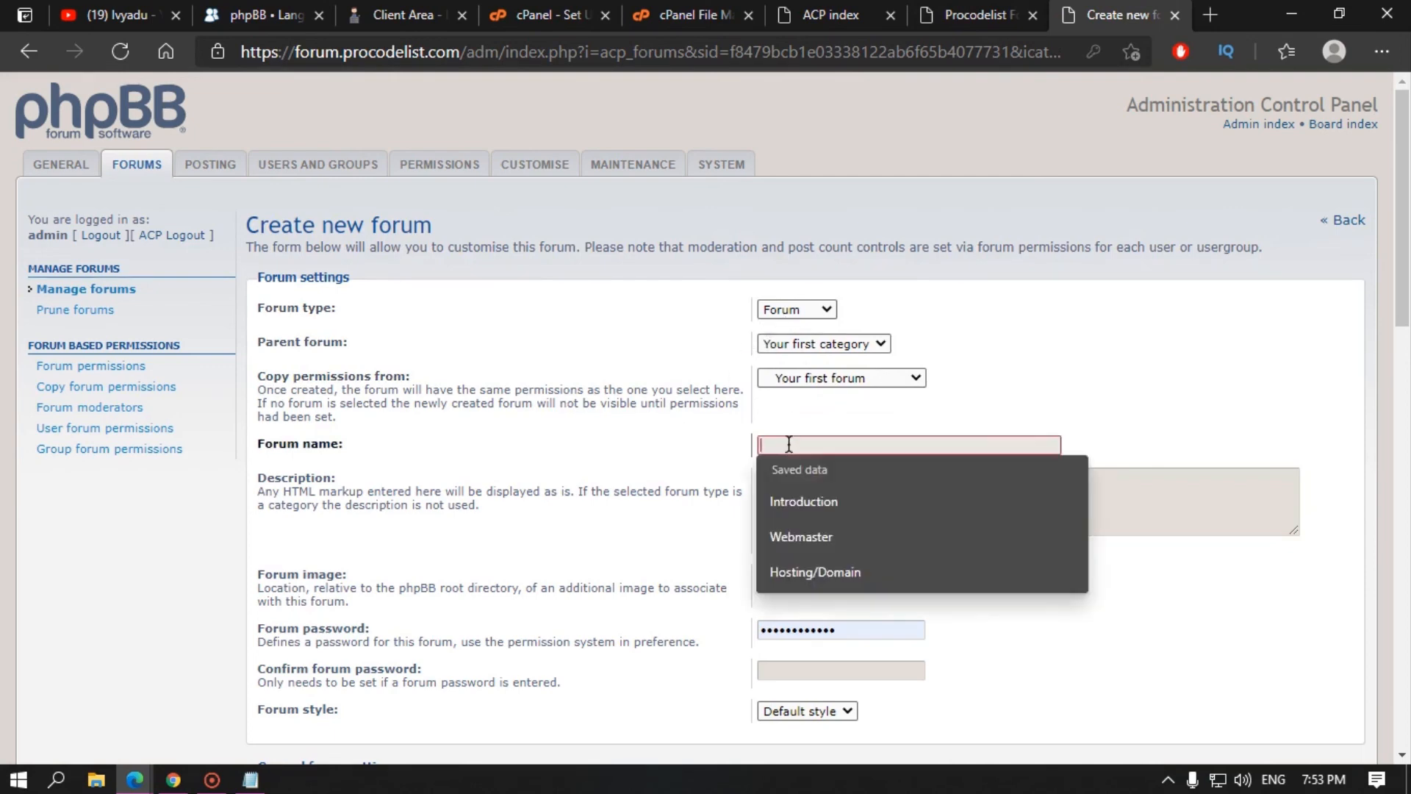
pyautogui.write('General Disscussio')
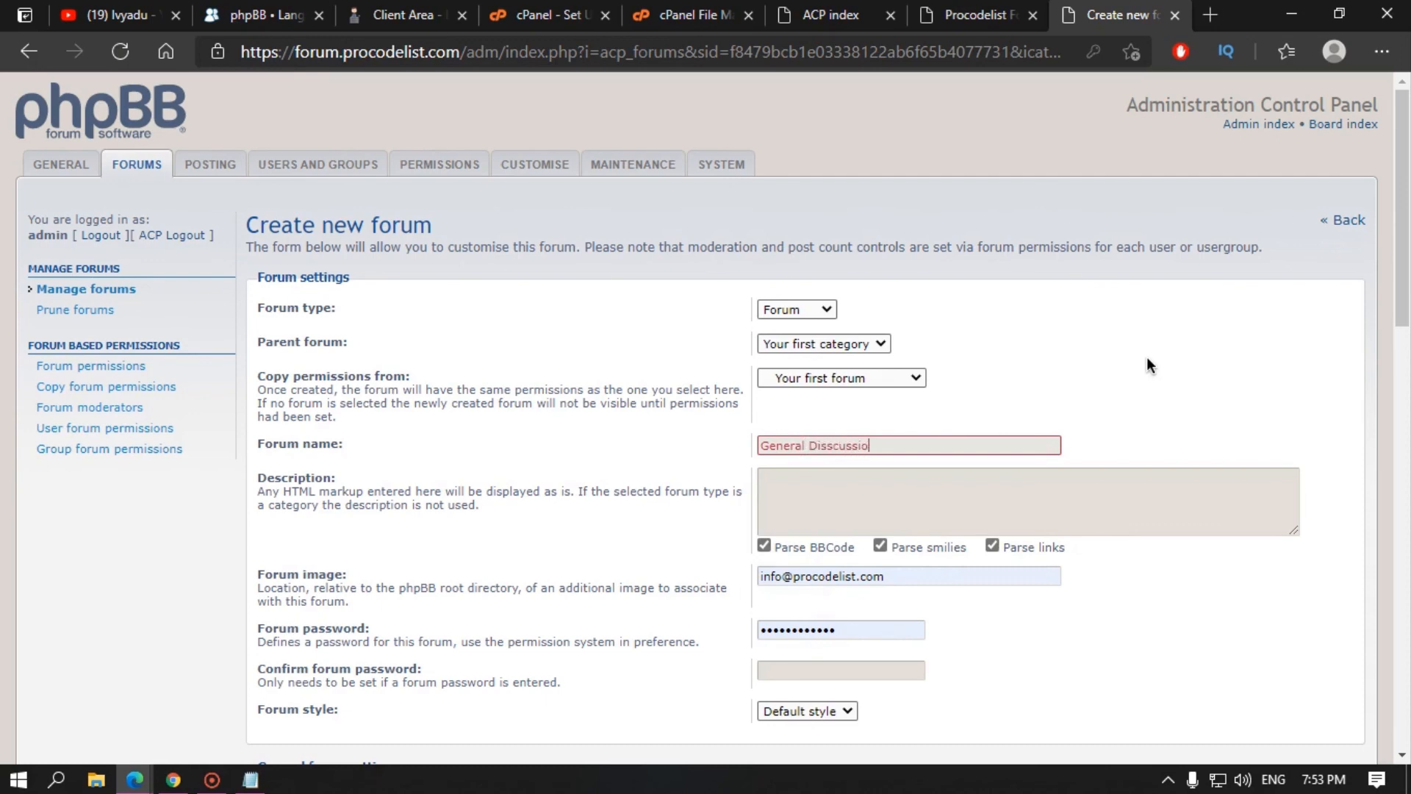
pyautogui.write('n')
pyautogui.doubleClick(844, 446)
pyautogui.rightClick(849, 448)
pyautogui.click(942, 292)
# Step: Add the description 'Discuss anything here', clear the autofilled image and password, and create the forum
pyautogui.click(804, 488)
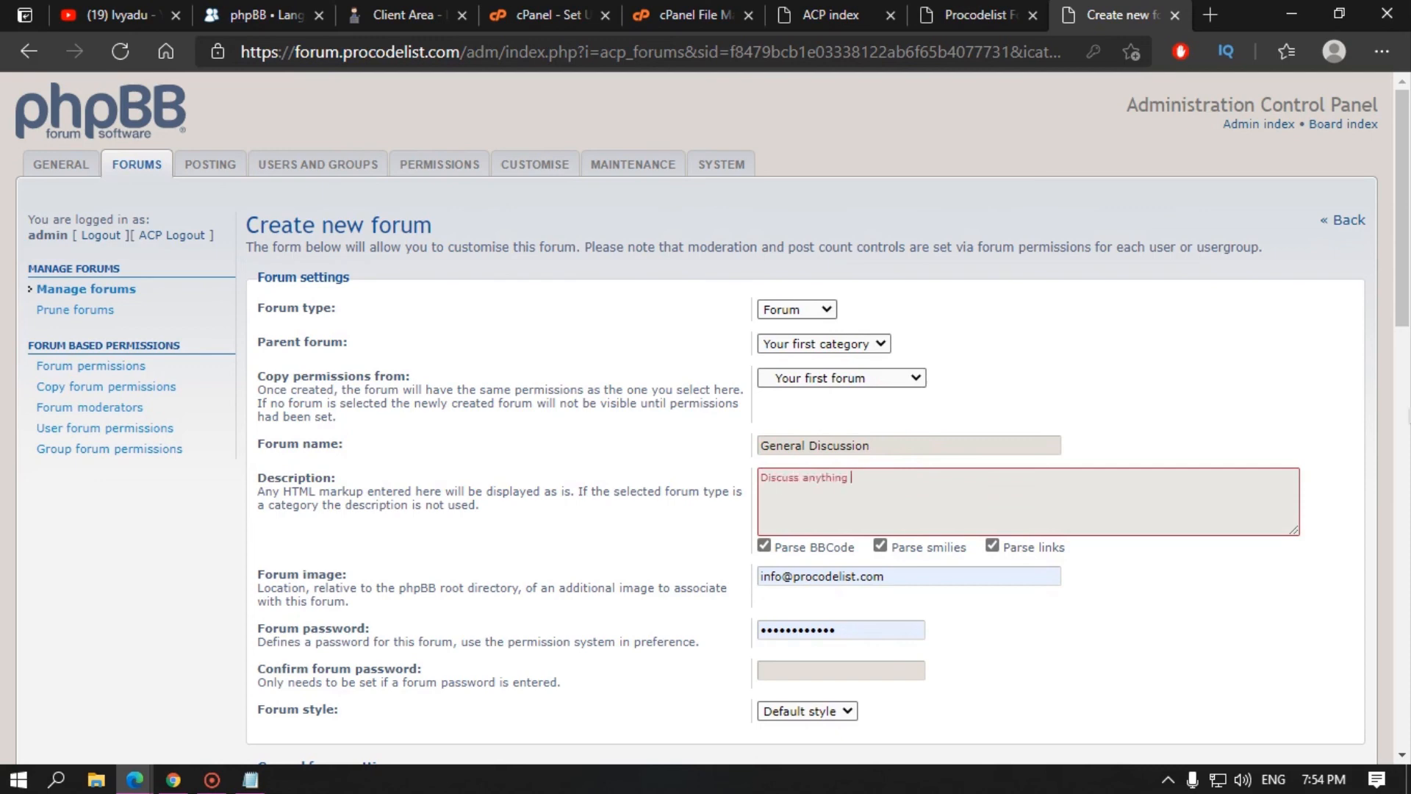
pyautogui.click(844, 540)
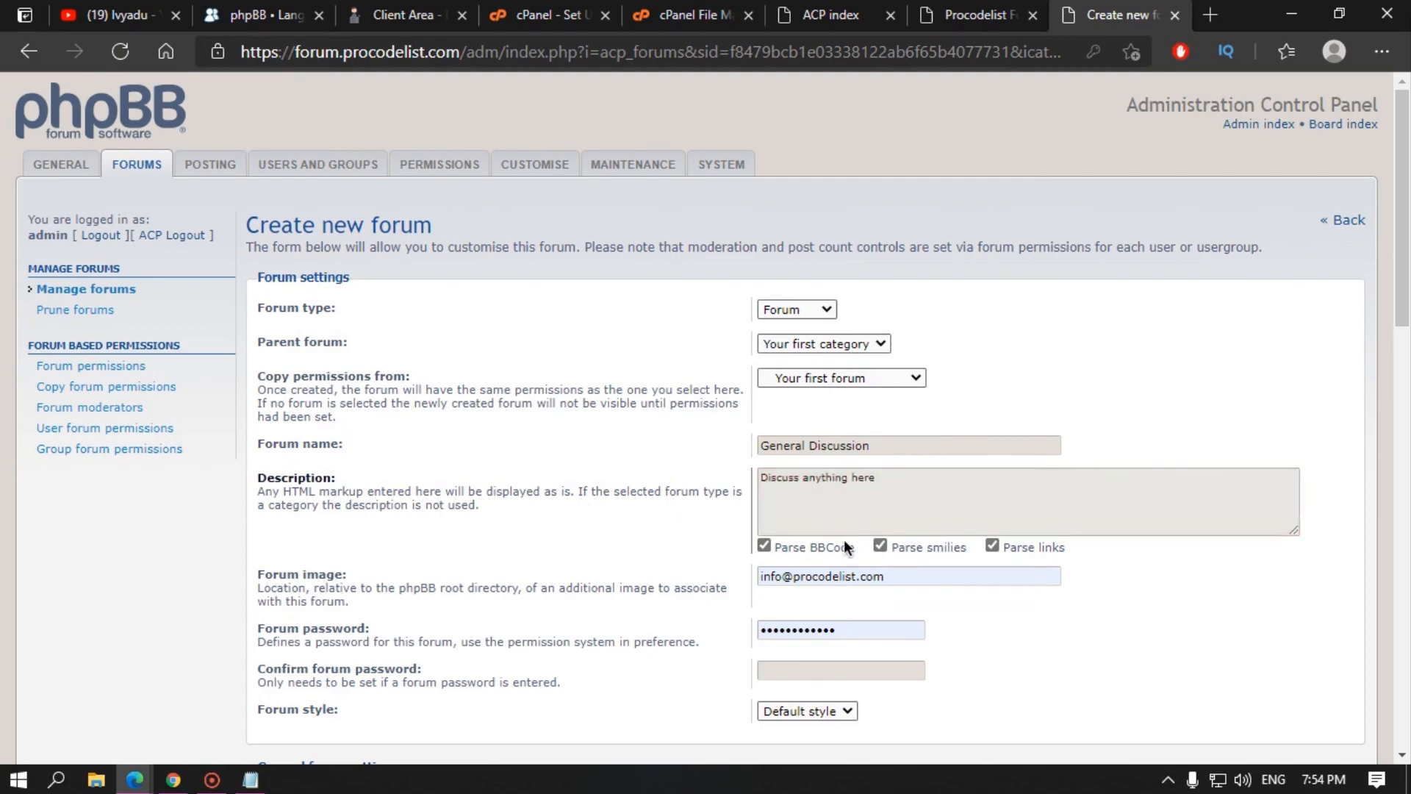
pyautogui.moveTo(891, 577); pyautogui.dragTo(674, 574)
pyautogui.press('BackSpace')
pyautogui.press('Tab')
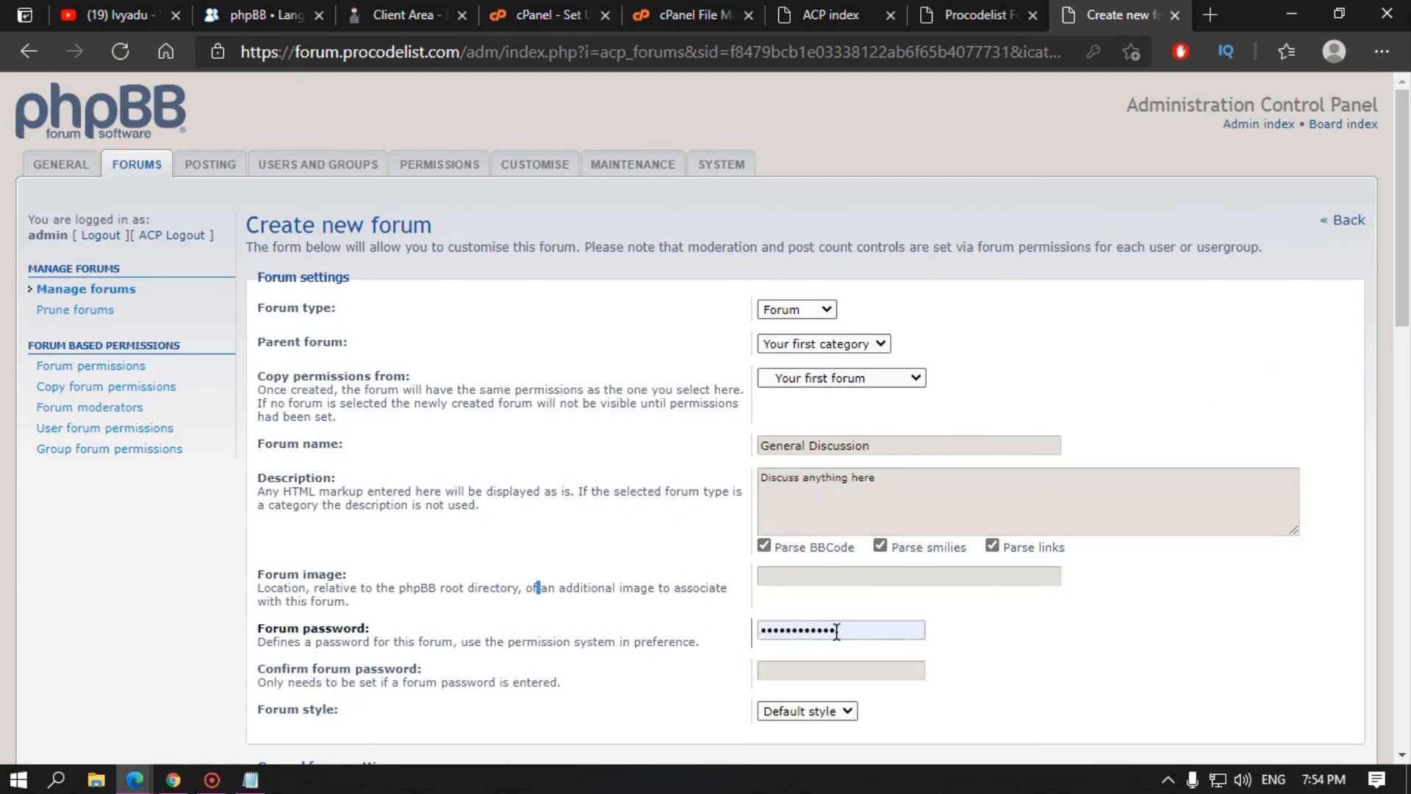
pyautogui.press('BackSpace')
pyautogui.scroll(-2, 577, 641)
pyautogui.scroll(-15, 576, 641)
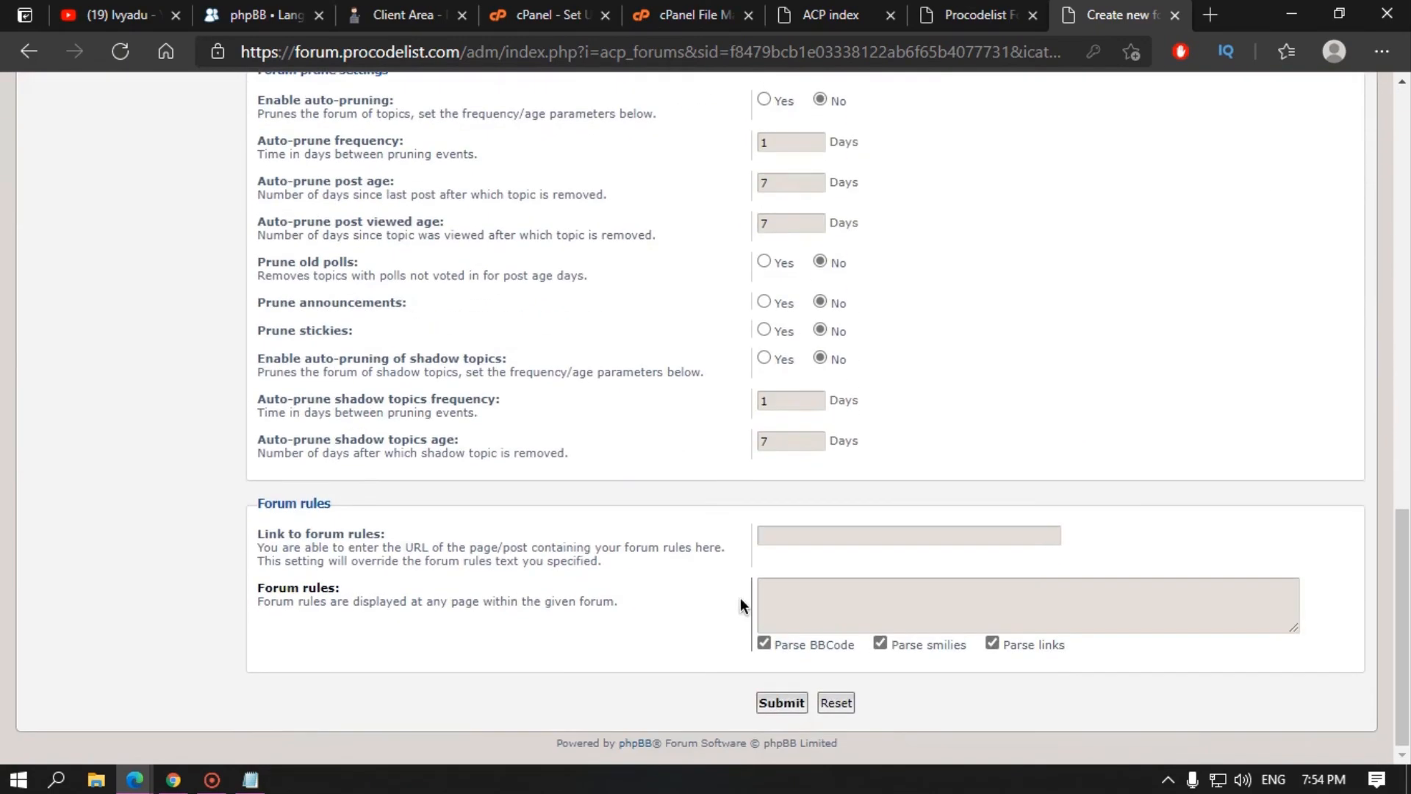
pyautogui.click(790, 706)
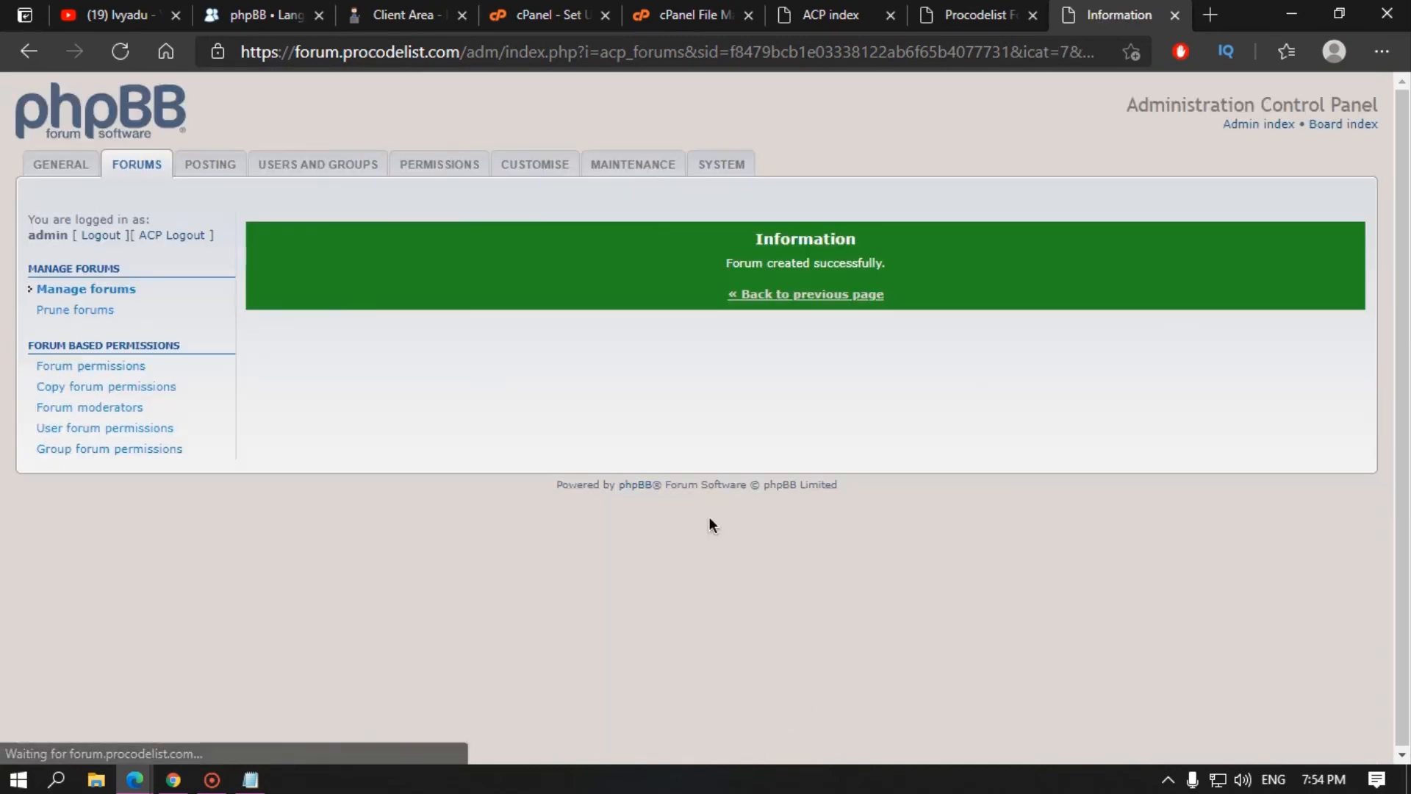
# Step: Check General Discussion on the board, then reopen its settings to inspect the forum rules link
pyautogui.click(975, 13)
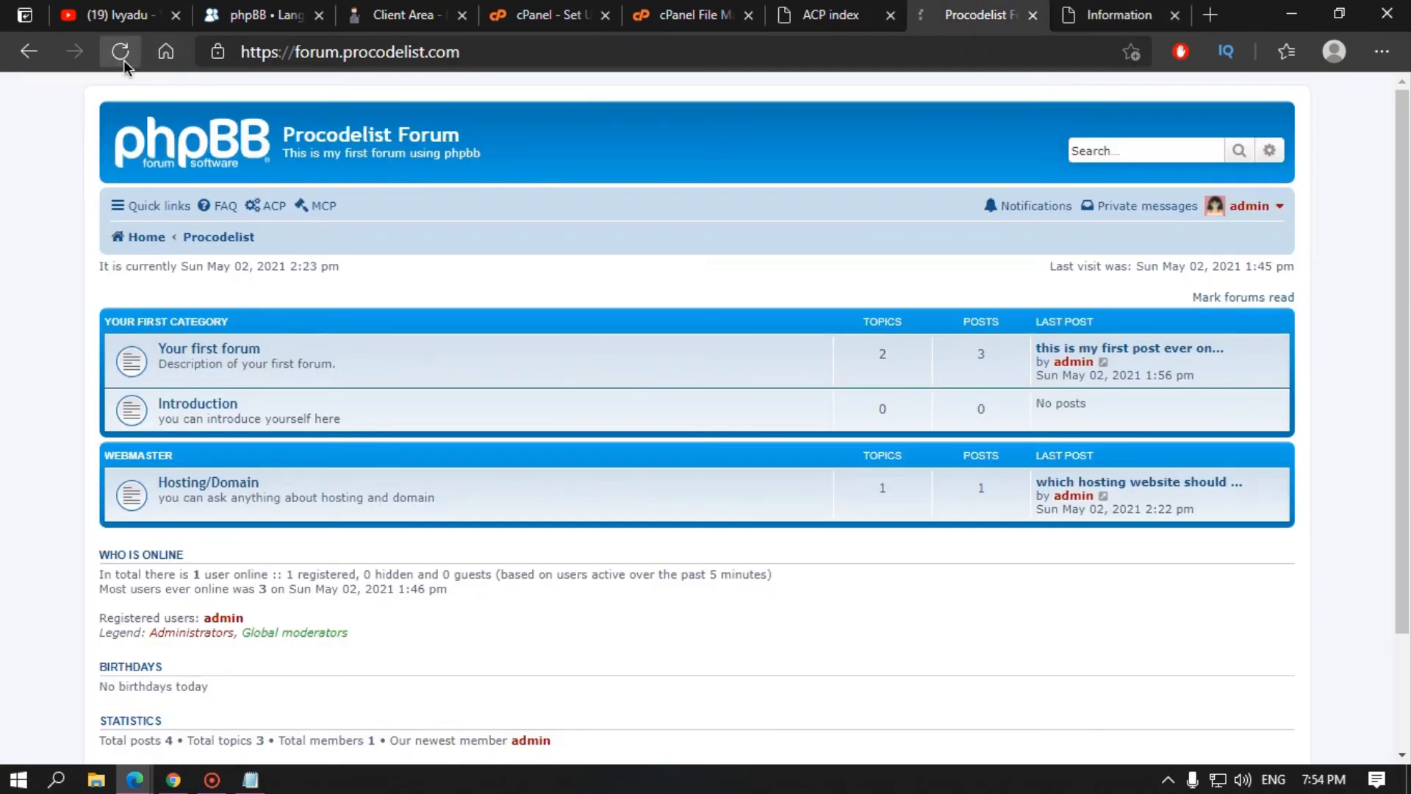
pyautogui.click(123, 58)
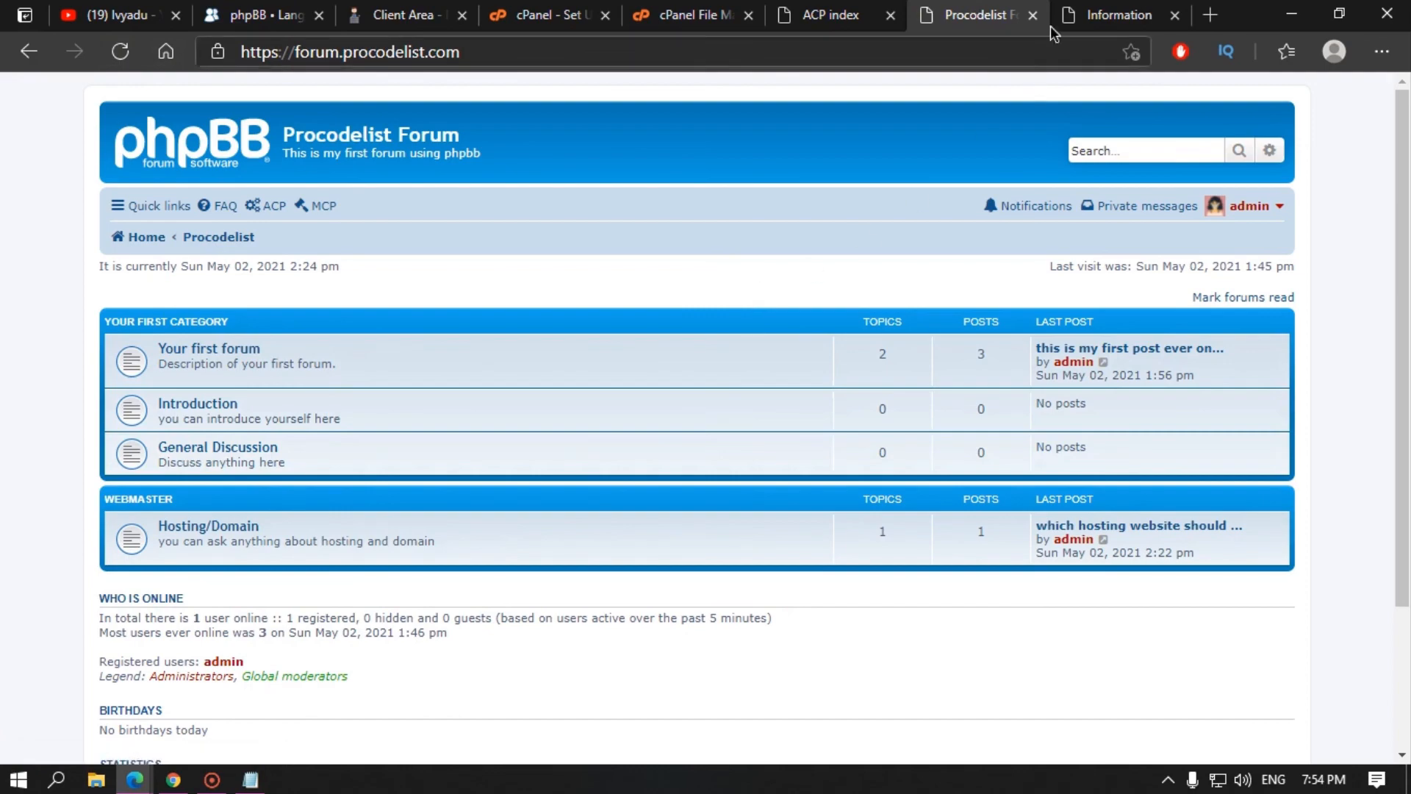
pyautogui.click(1074, 18)
pyautogui.click(787, 301)
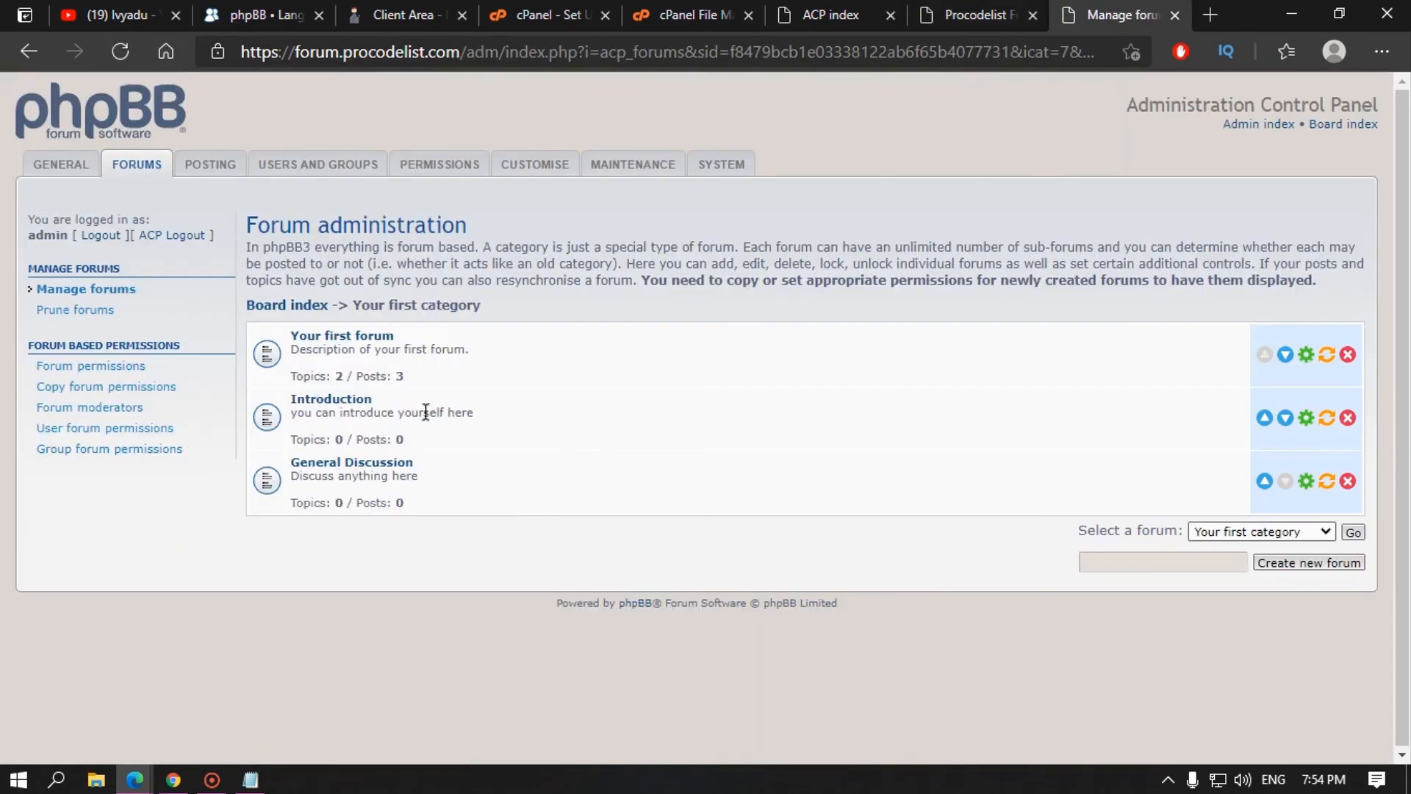
pyautogui.click(1307, 482)
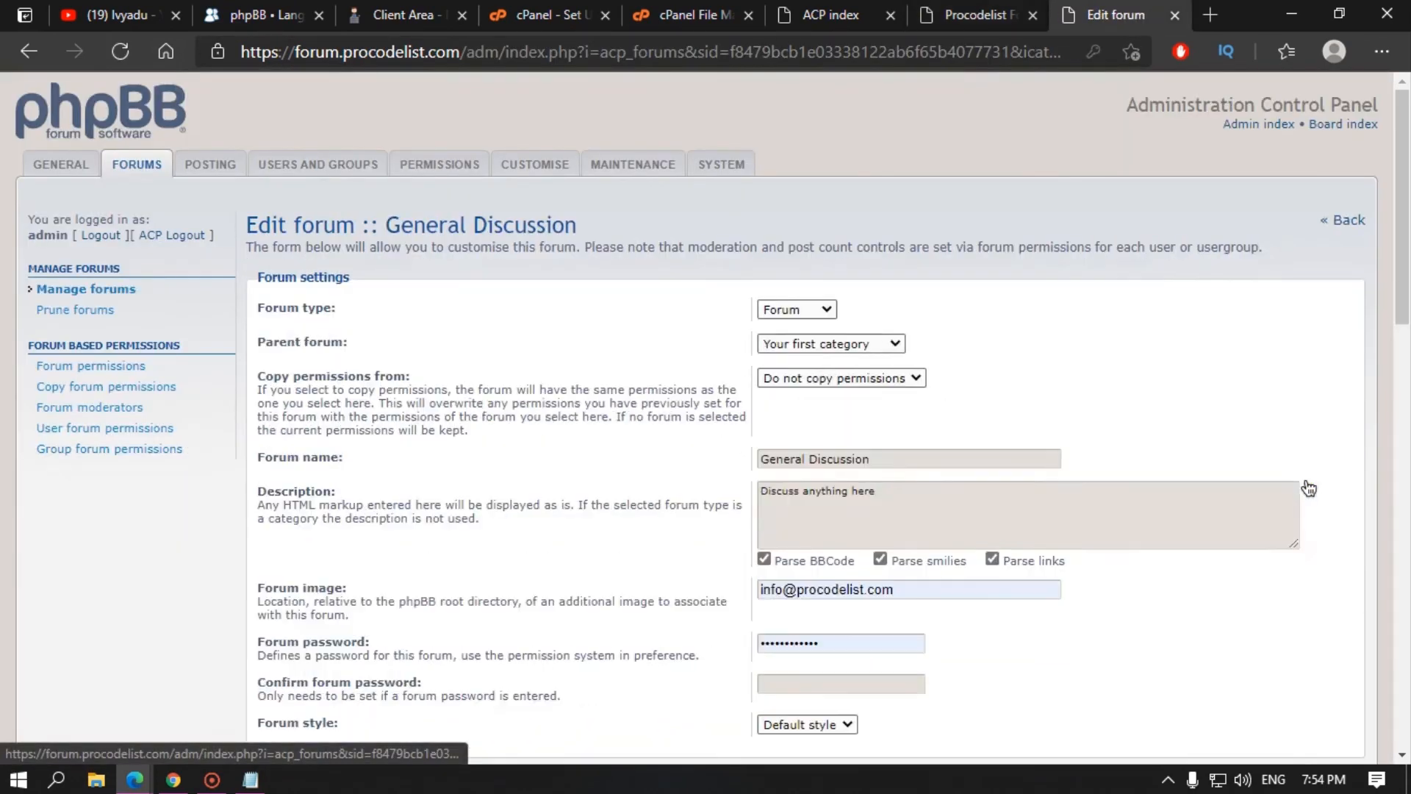
pyautogui.scroll(-15, 710, 542)
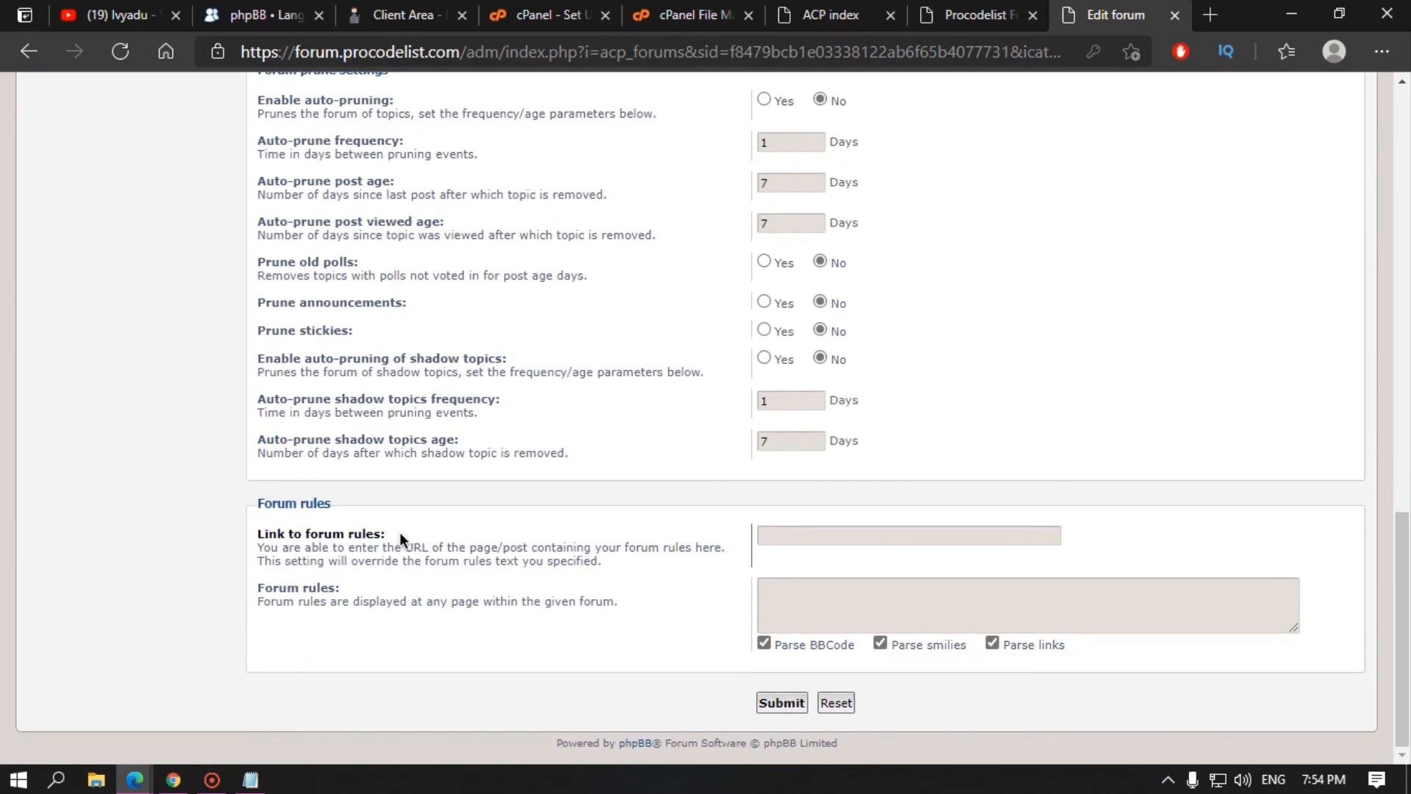
pyautogui.moveTo(343, 543); pyautogui.dragTo(500, 565)
pyautogui.click(504, 565)
pyautogui.doubleClick(596, 551)
# Step: Open the Introduction forum on the public board and start a new topic
pyautogui.click(946, 11)
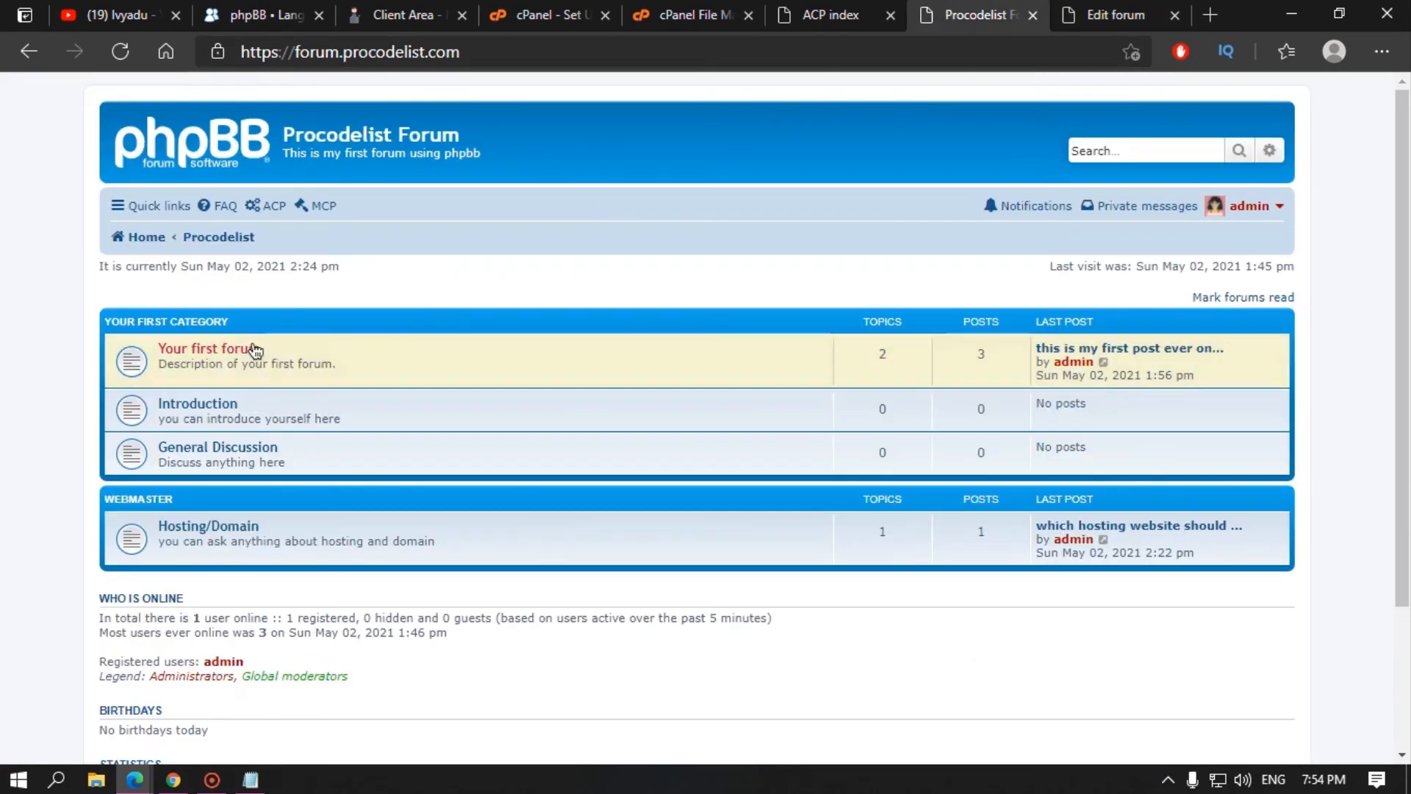
pyautogui.click(216, 408)
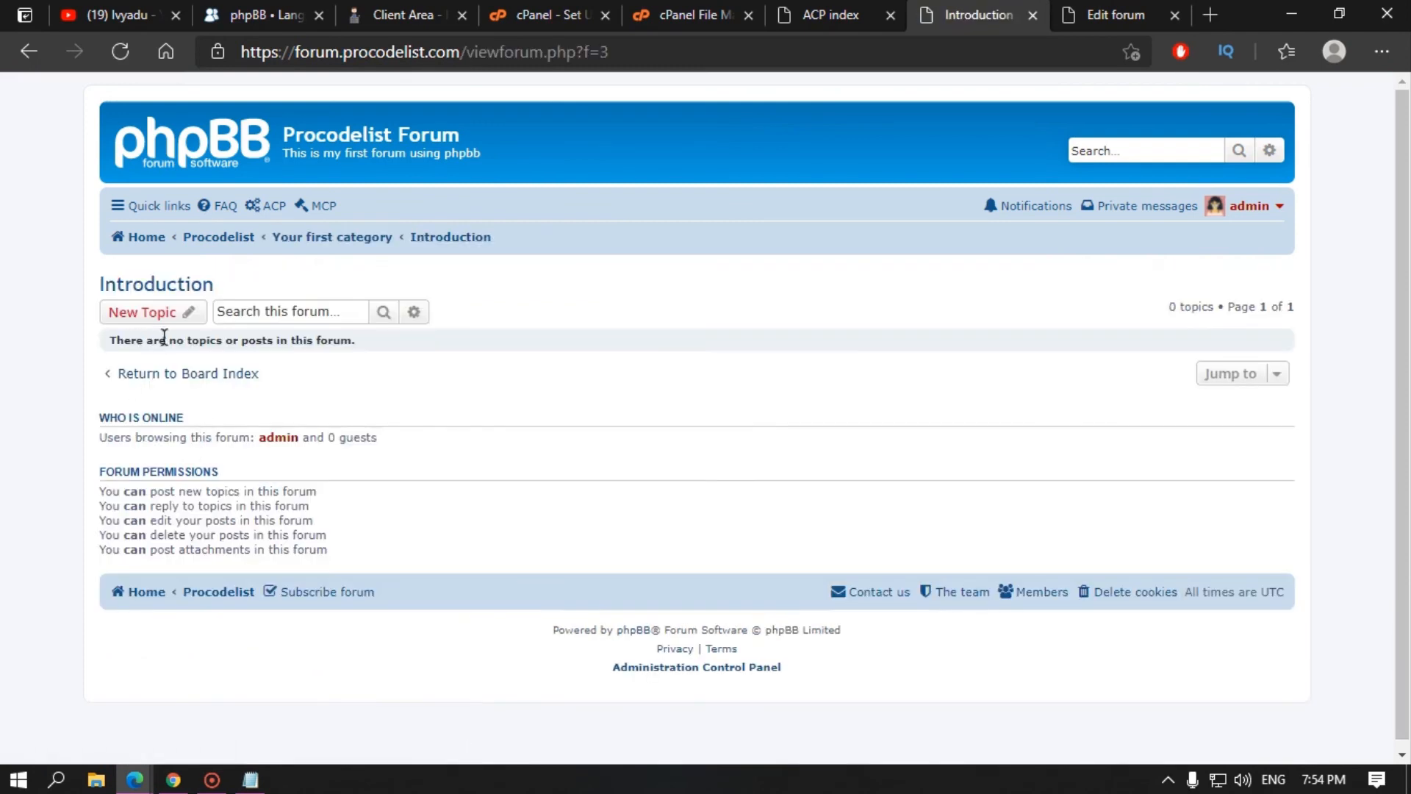
pyautogui.click(171, 313)
# Step: Title the topic 'Procodelist Forum Rules' and type the rule lines into the message body
pyautogui.click(355, 373)
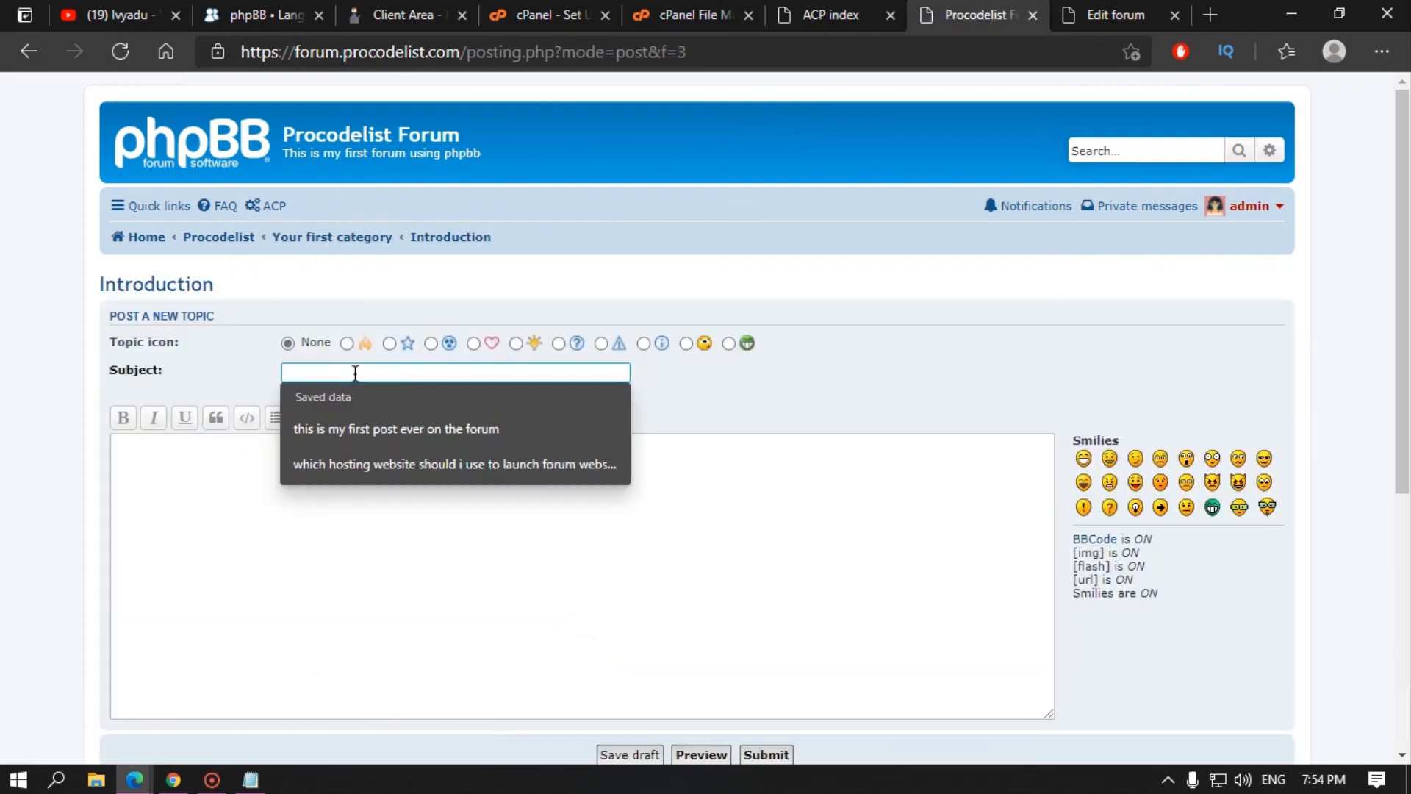
pyautogui.write('Procodelist Forum Rules')
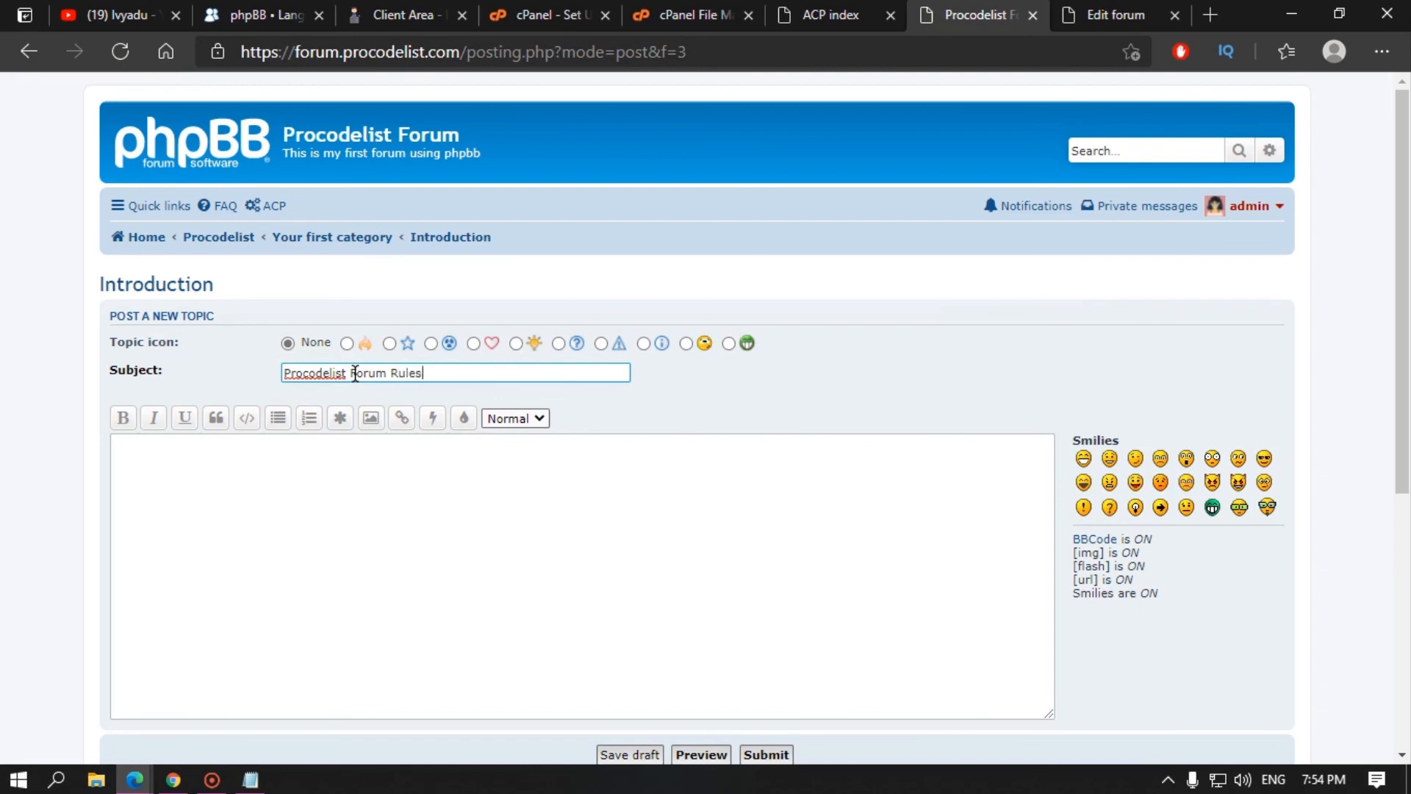
pyautogui.click(375, 466)
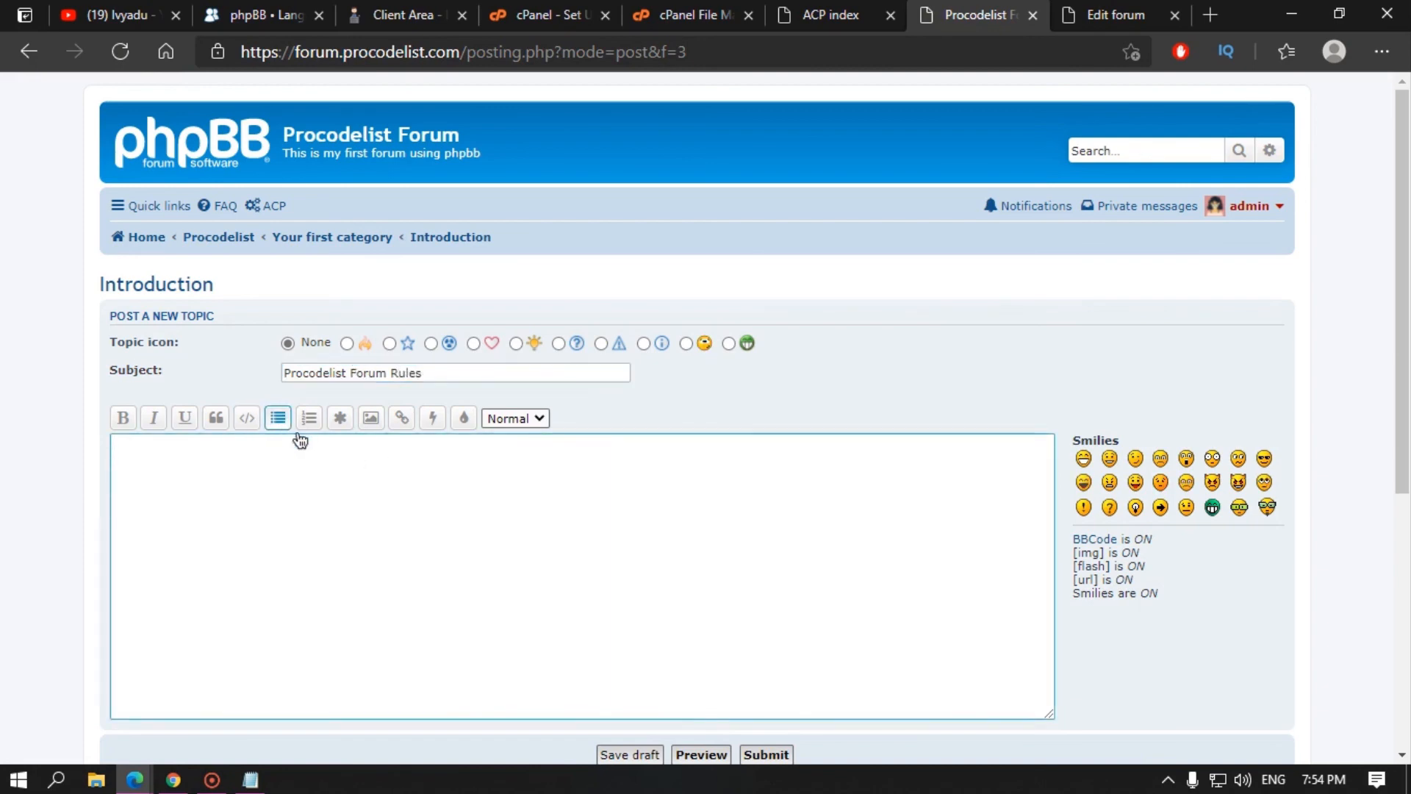
pyautogui.write('alkhaf')
pyautogui.press('Return')
pyautogui.write('akjdhfad')
pyautogui.press('Return')
pyautogui.write('\\kjojrgf')
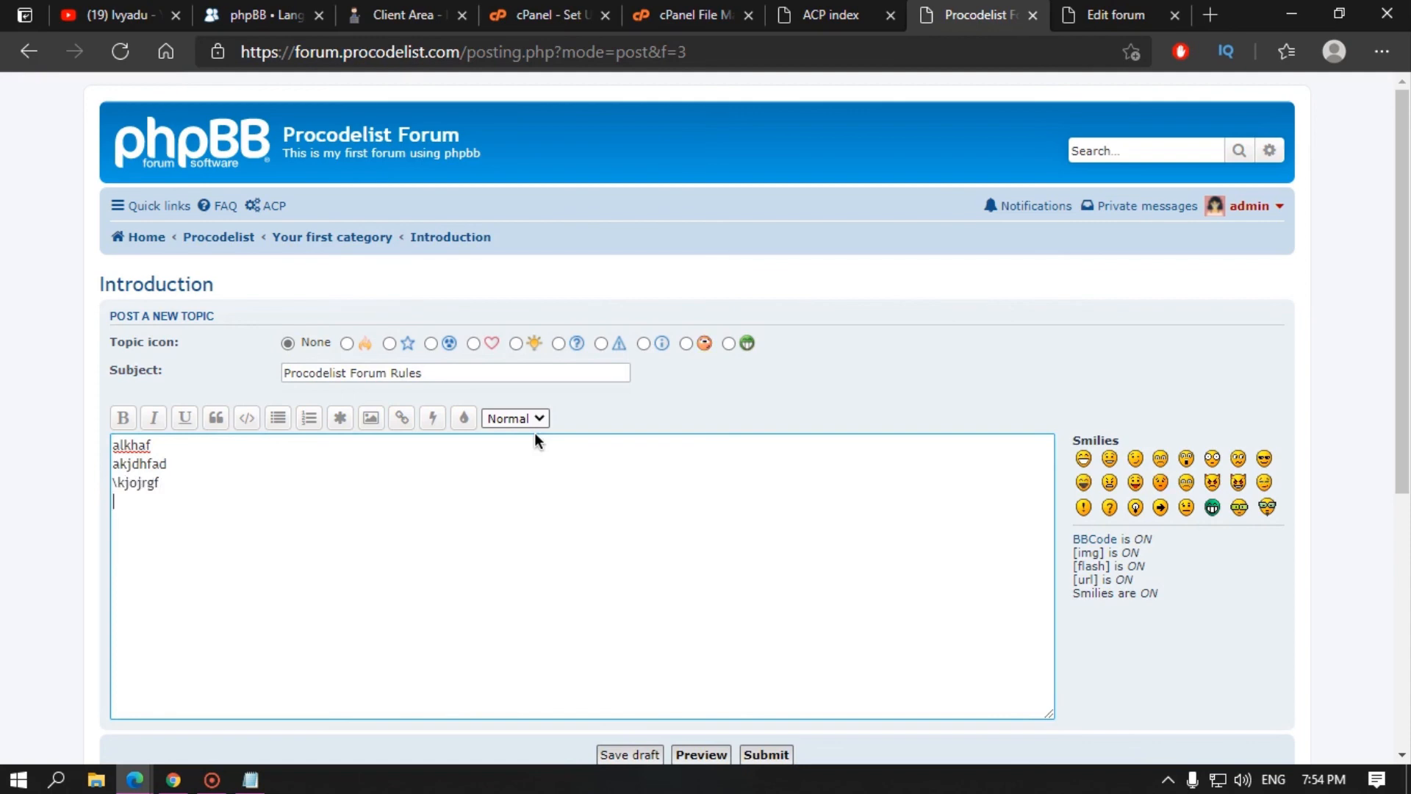
pyautogui.press('Return')
pyautogui.write('ajkldsjlfa')
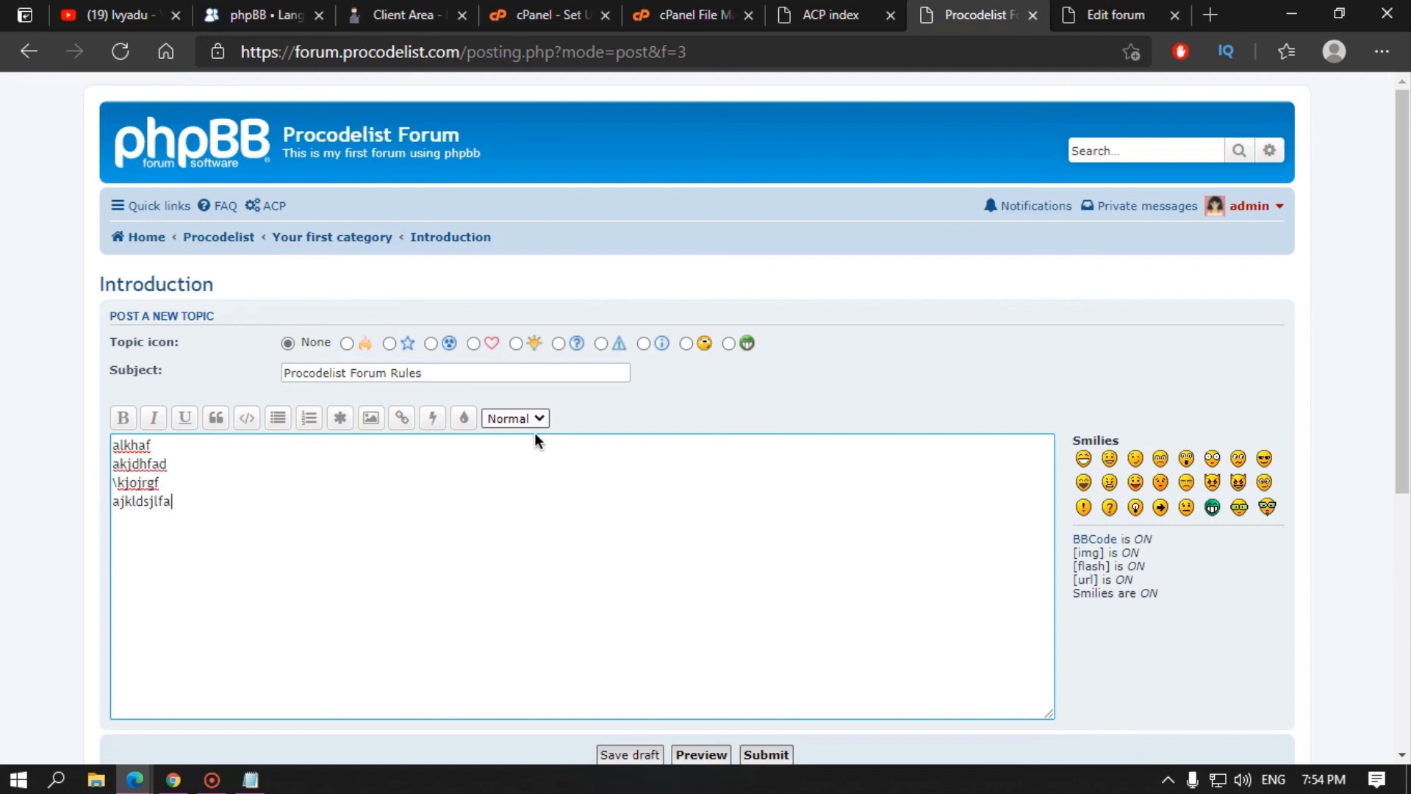
pyautogui.write(' aljldjfl')
# Step: Wrap the message lines in a numbered list and preview the post
pyautogui.moveTo(158, 521); pyautogui.dragTo(107, 449)
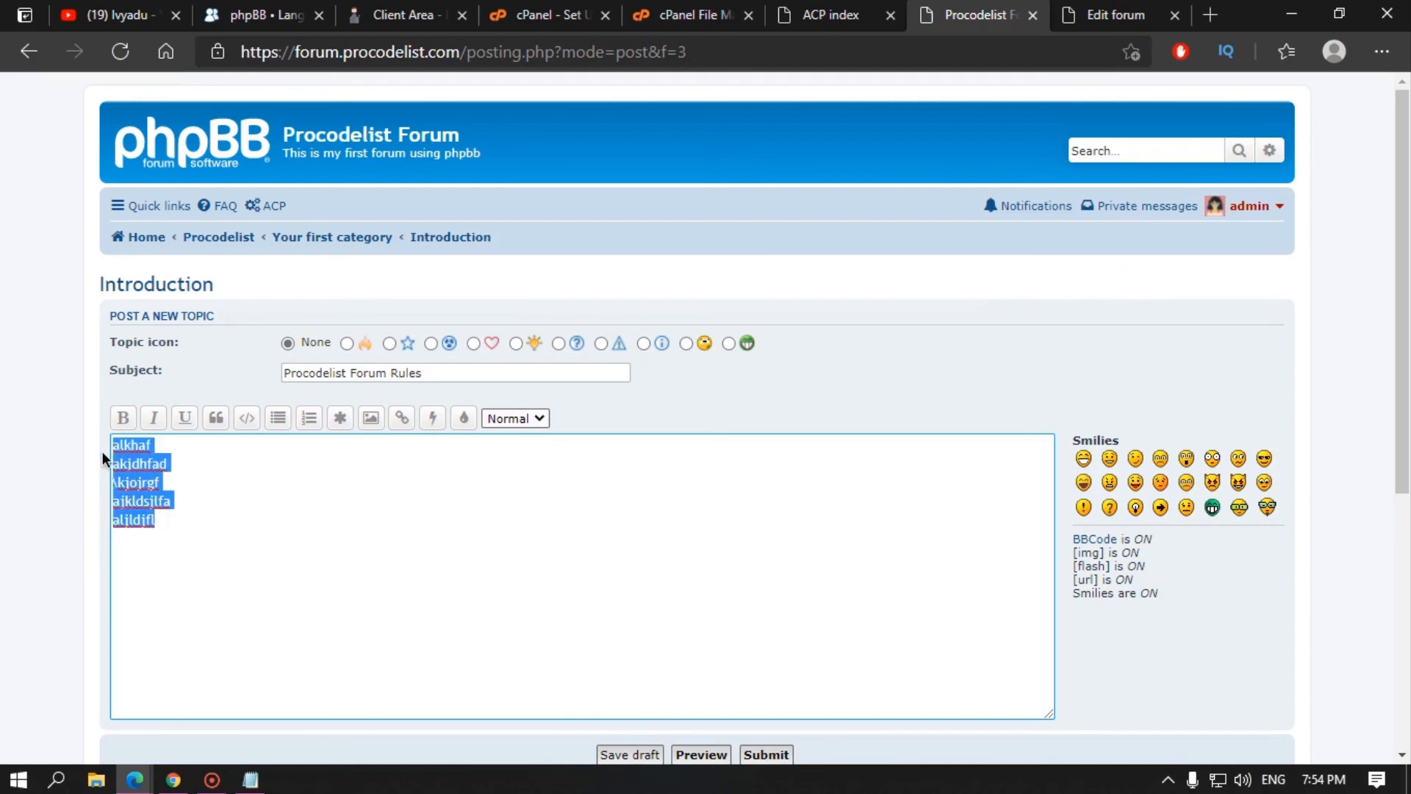
pyautogui.click(309, 418)
pyautogui.scroll(-4, 478, 588)
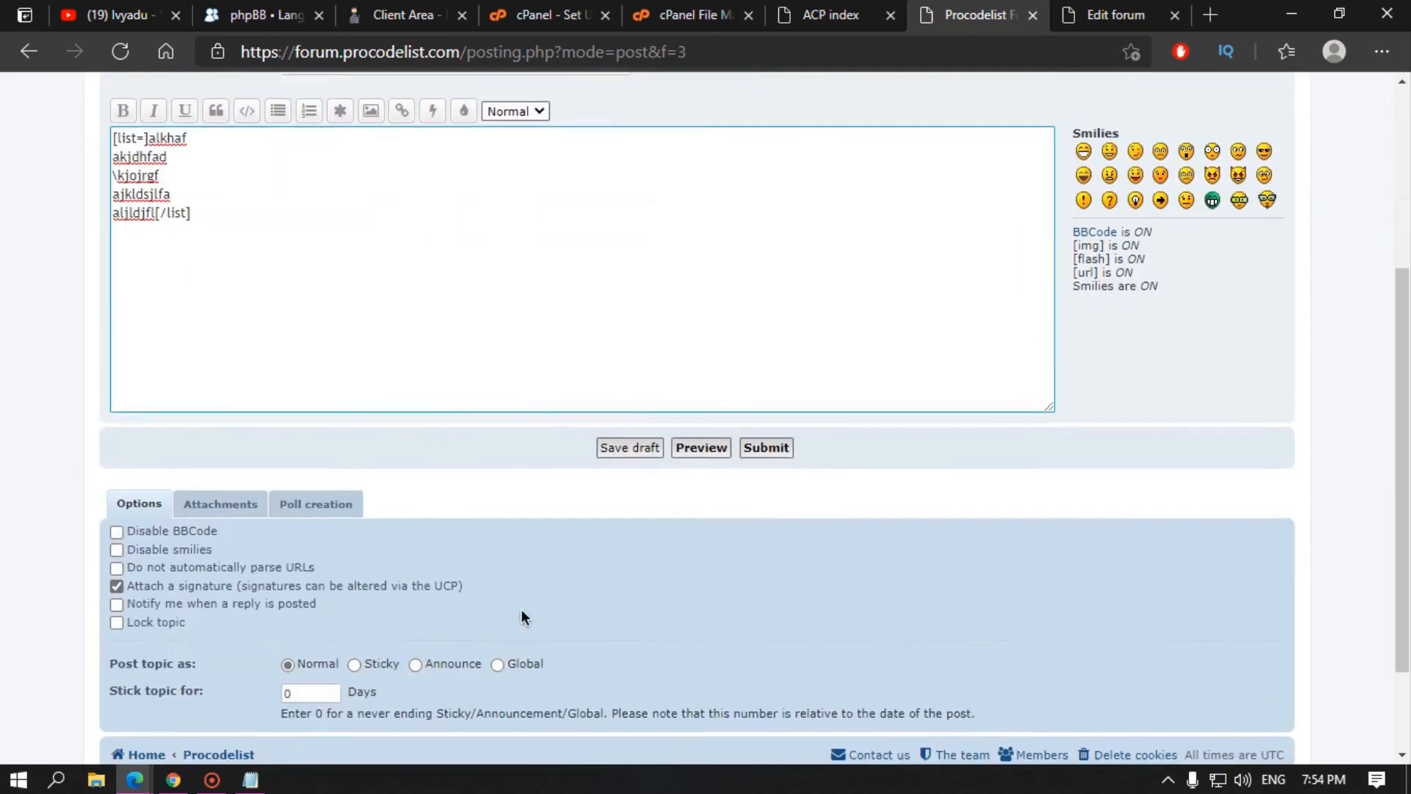
pyautogui.click(701, 443)
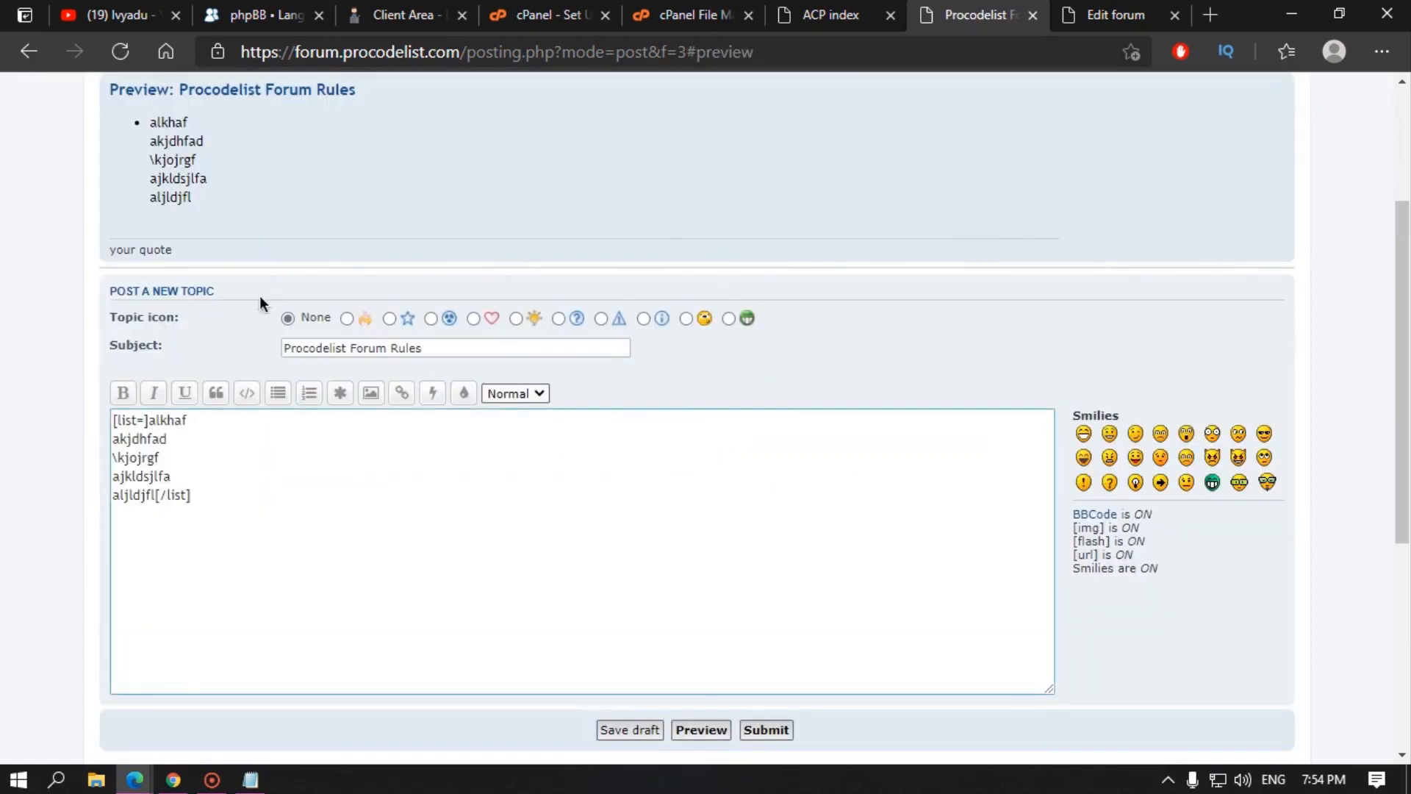
pyautogui.hotkey('ctrl', 'a')
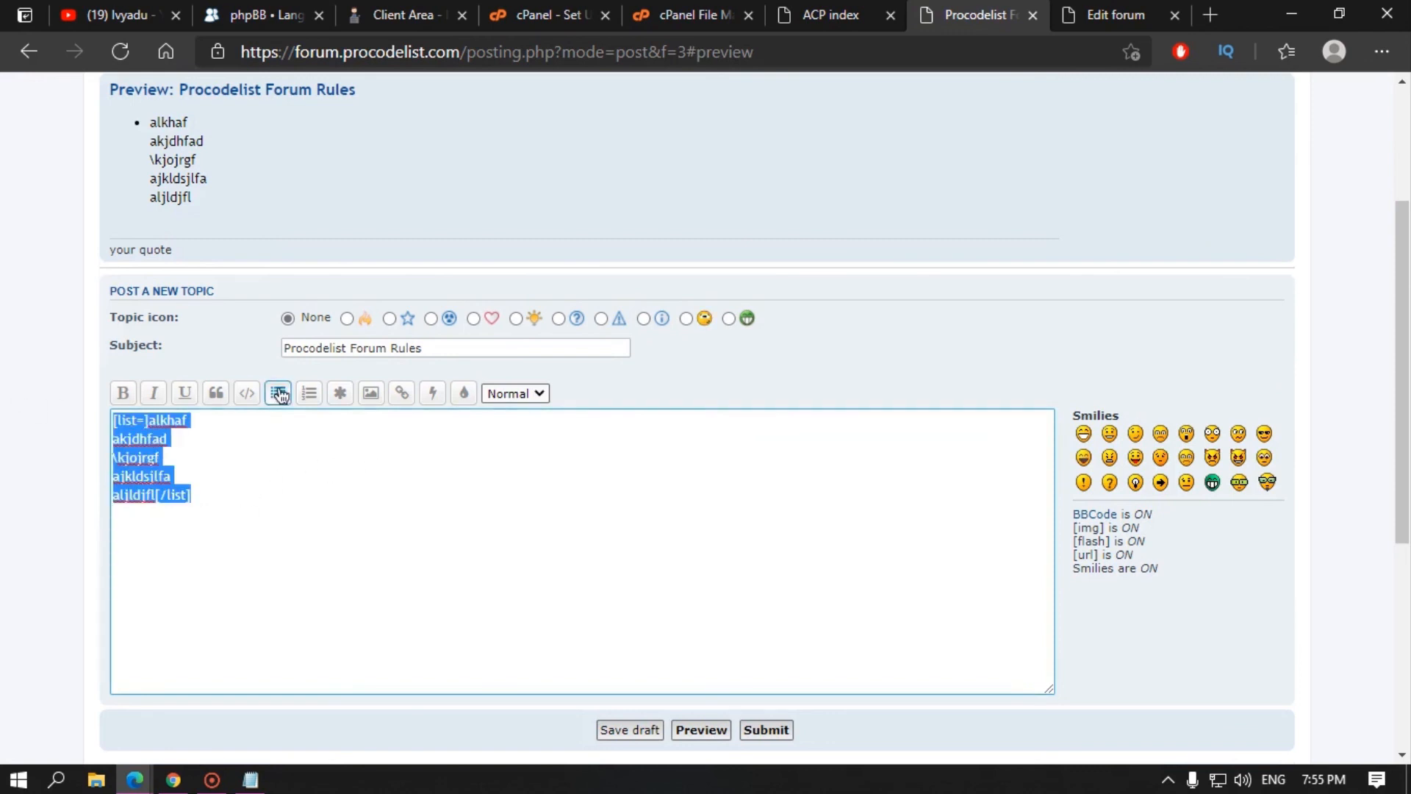
pyautogui.click(309, 393)
pyautogui.click(229, 495)
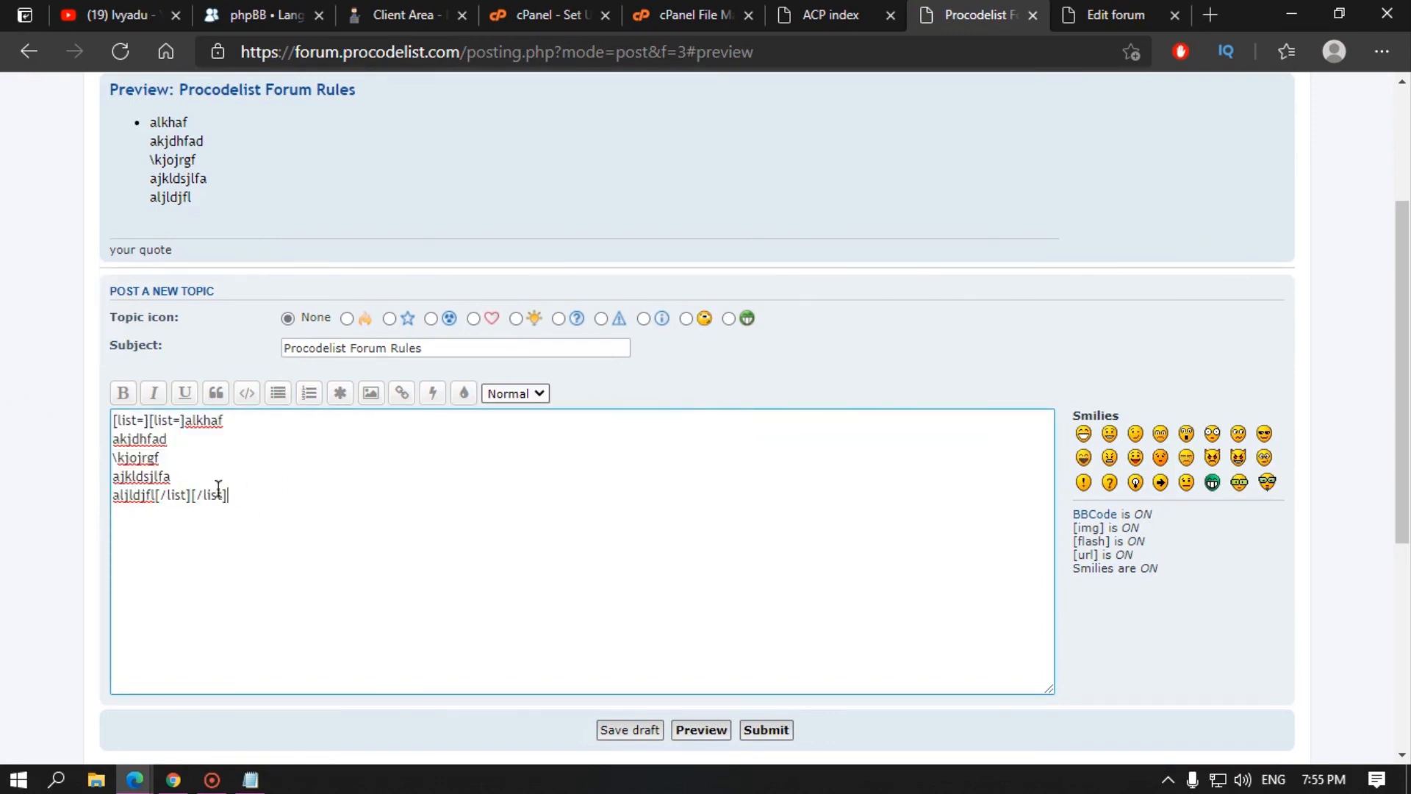
# Step: Remove the opening and closing [list=] tags from the message
pyautogui.moveTo(229, 495); pyautogui.dragTo(157, 495)
pyautogui.press('Delete')
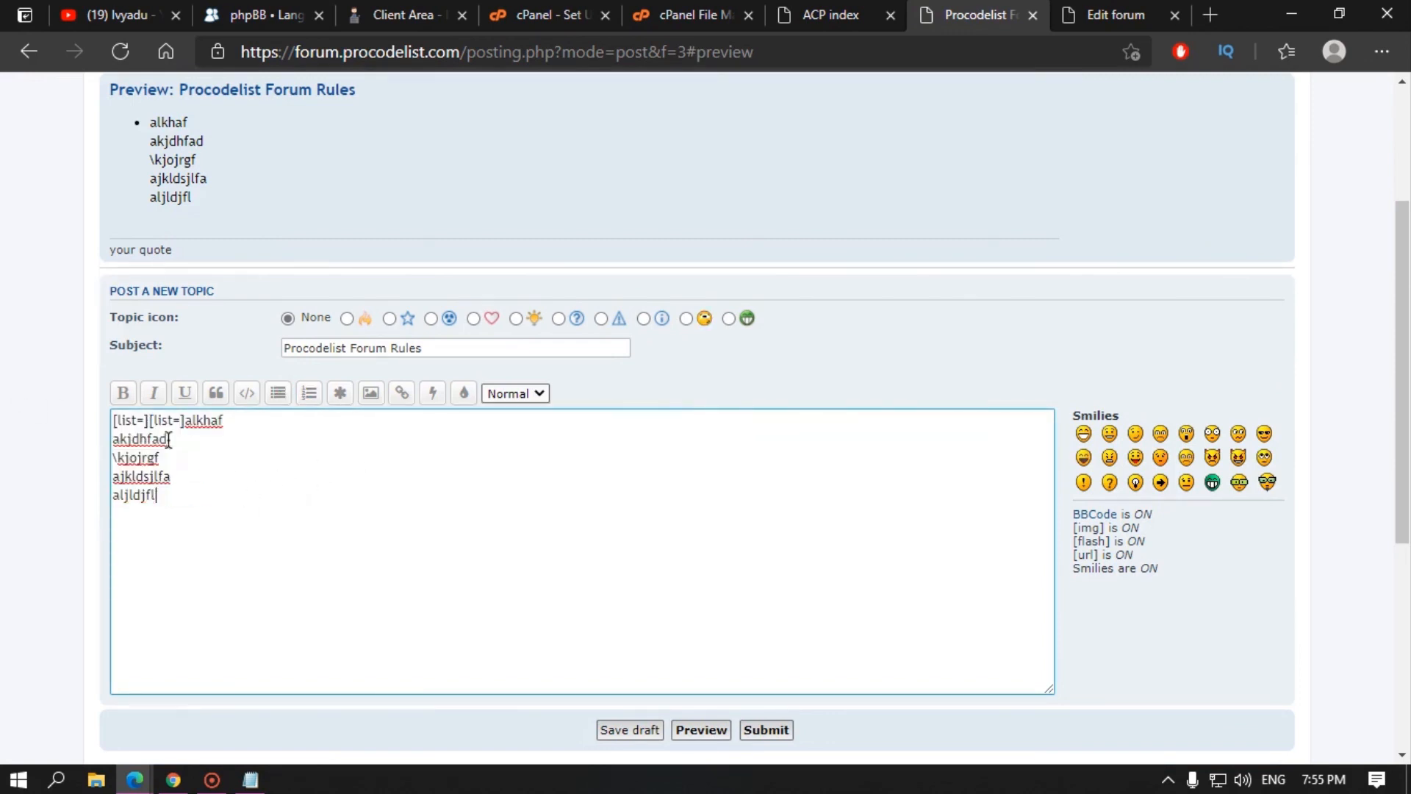
pyautogui.moveTo(183, 420); pyautogui.dragTo(83, 420)
pyautogui.press('Delete')
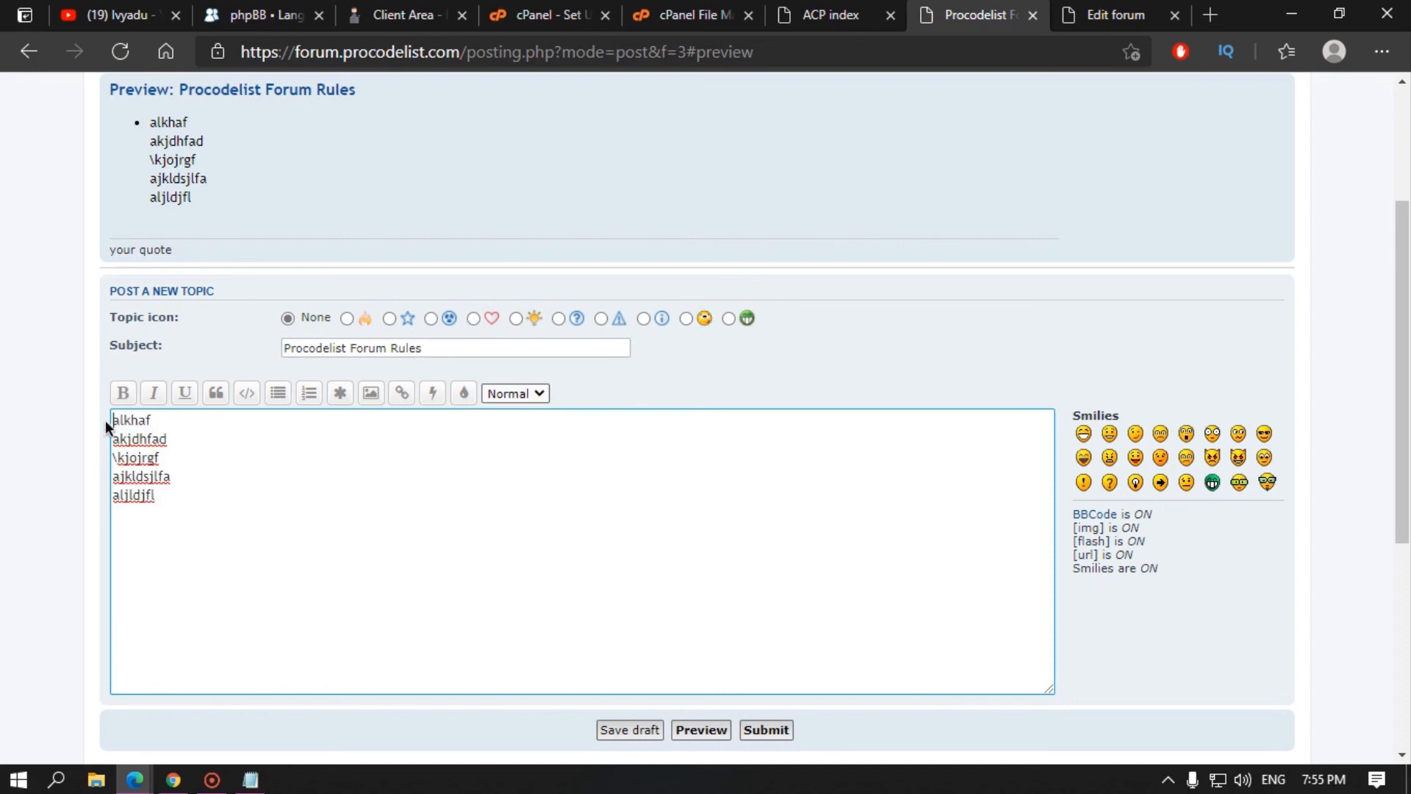
# Step: Number the five rule lines 1. through 5. and submit the topic
pyautogui.write('1.')
pyautogui.press('Down')
pyautogui.press('Home')
pyautogui.write('2.')
pyautogui.press('Down')
pyautogui.press('Home')
pyautogui.write('3.')
pyautogui.press('Down')
pyautogui.press('Home')
pyautogui.write('4.')
pyautogui.press('Down')
pyautogui.press('Home')
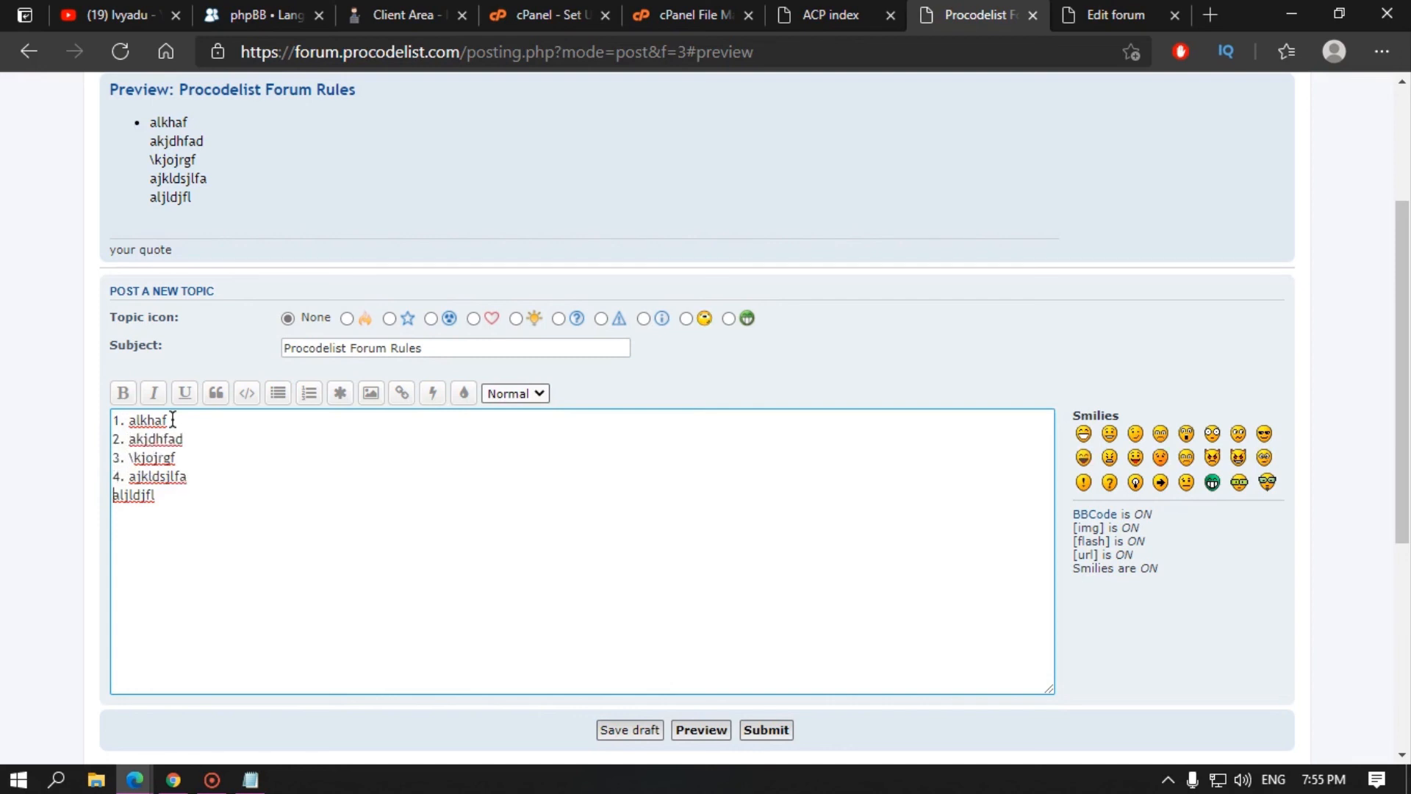
pyautogui.write('5.')
pyautogui.click(769, 730)
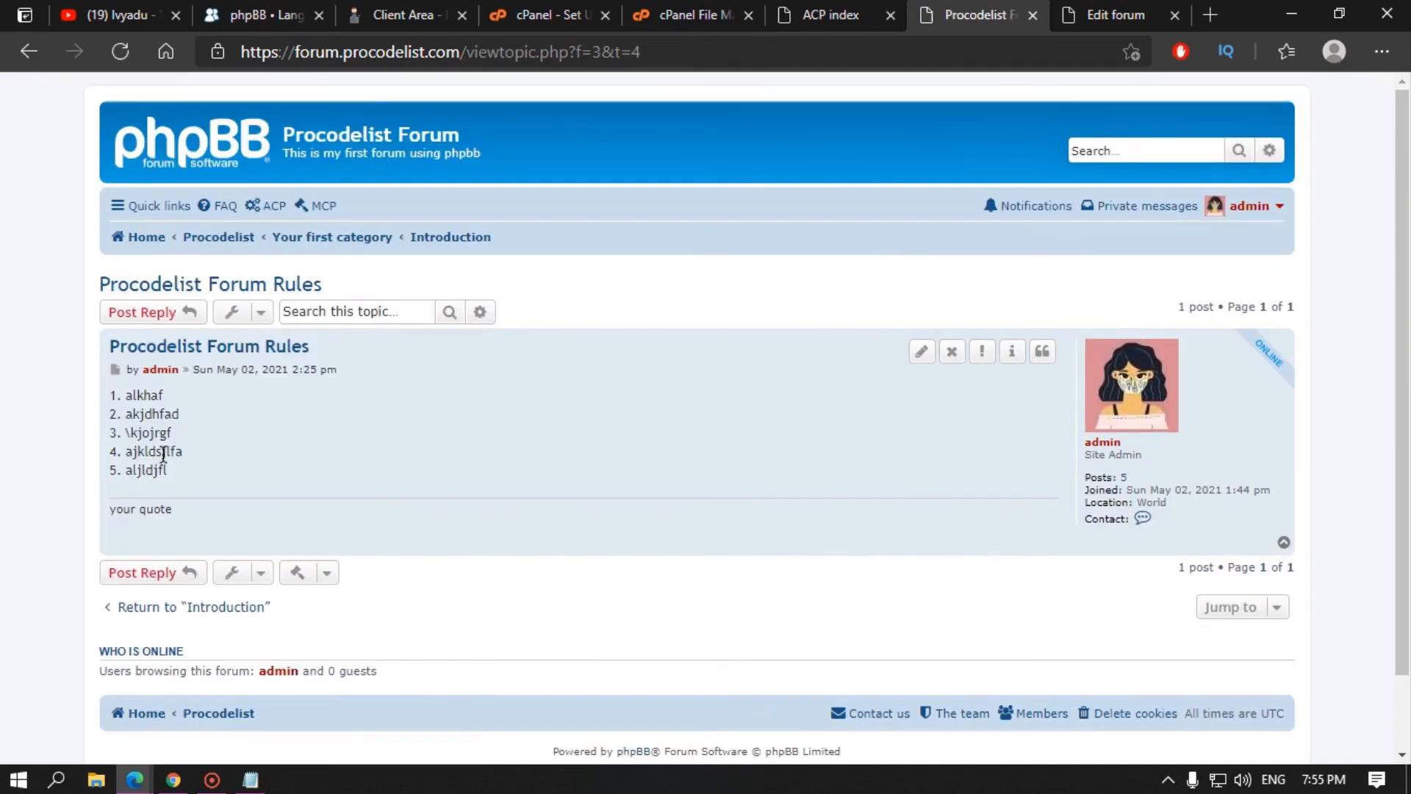
# Step: Clear the wrongly autofilled Forum image value in General Discussion's forum settings
pyautogui.moveTo(159, 471); pyautogui.dragTo(109, 403)
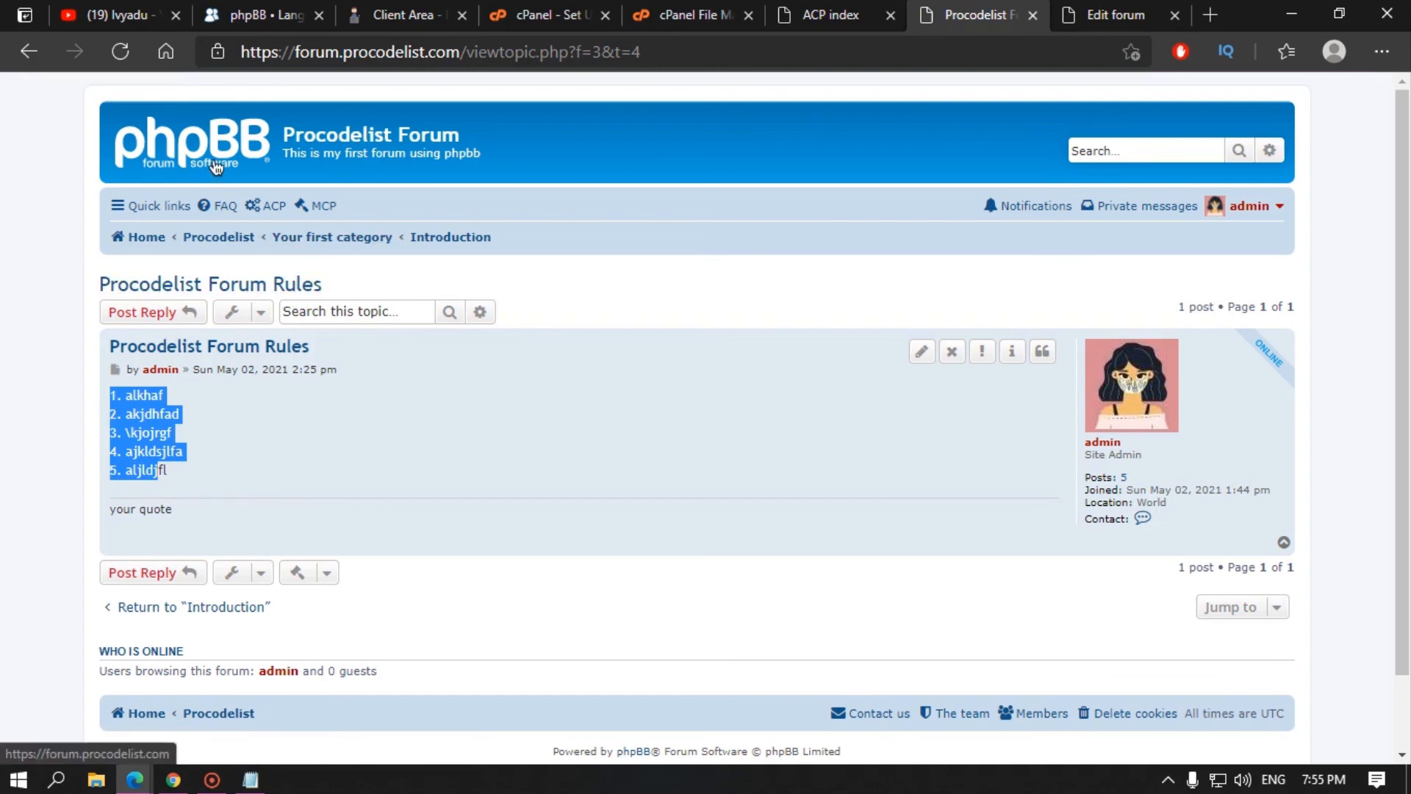
pyautogui.click(147, 236)
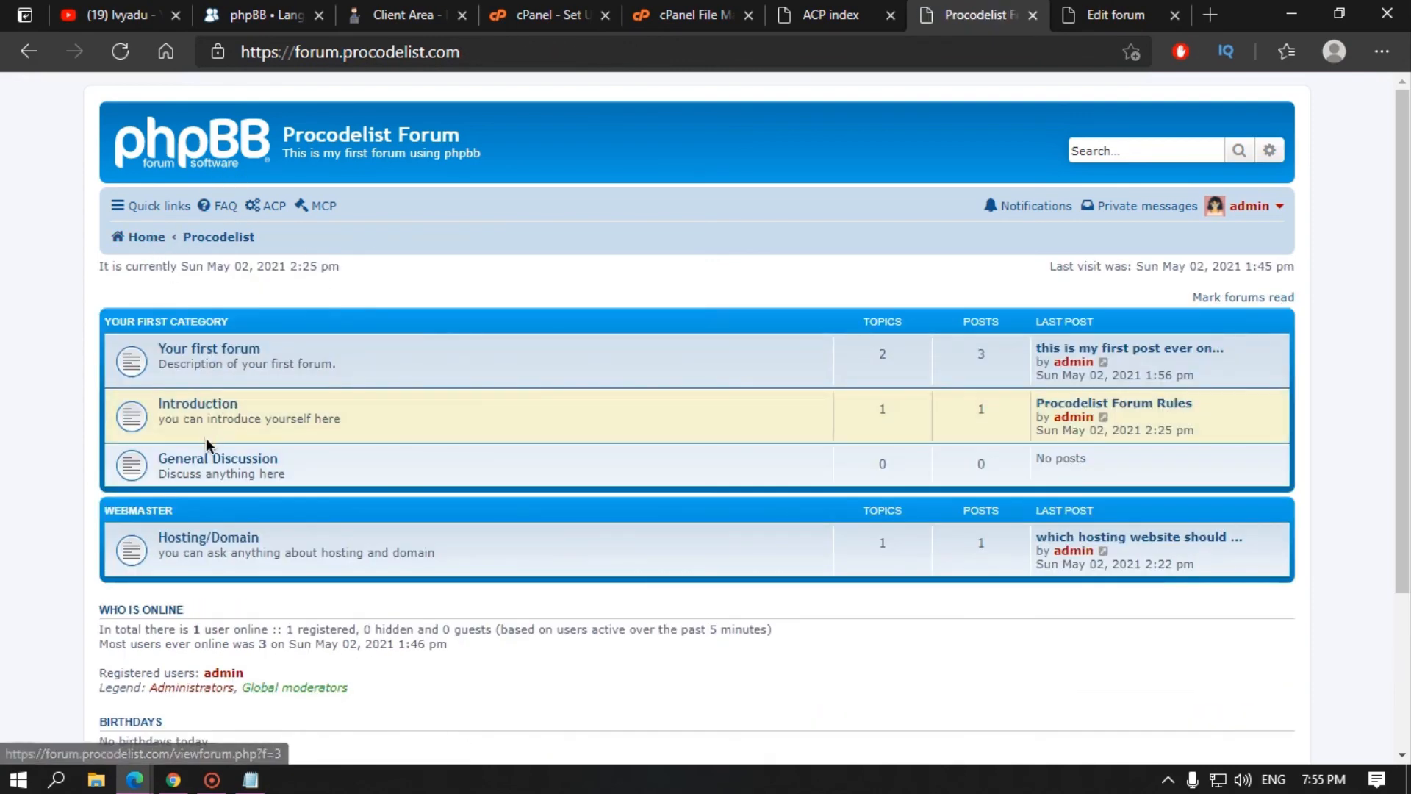
pyautogui.click(217, 463)
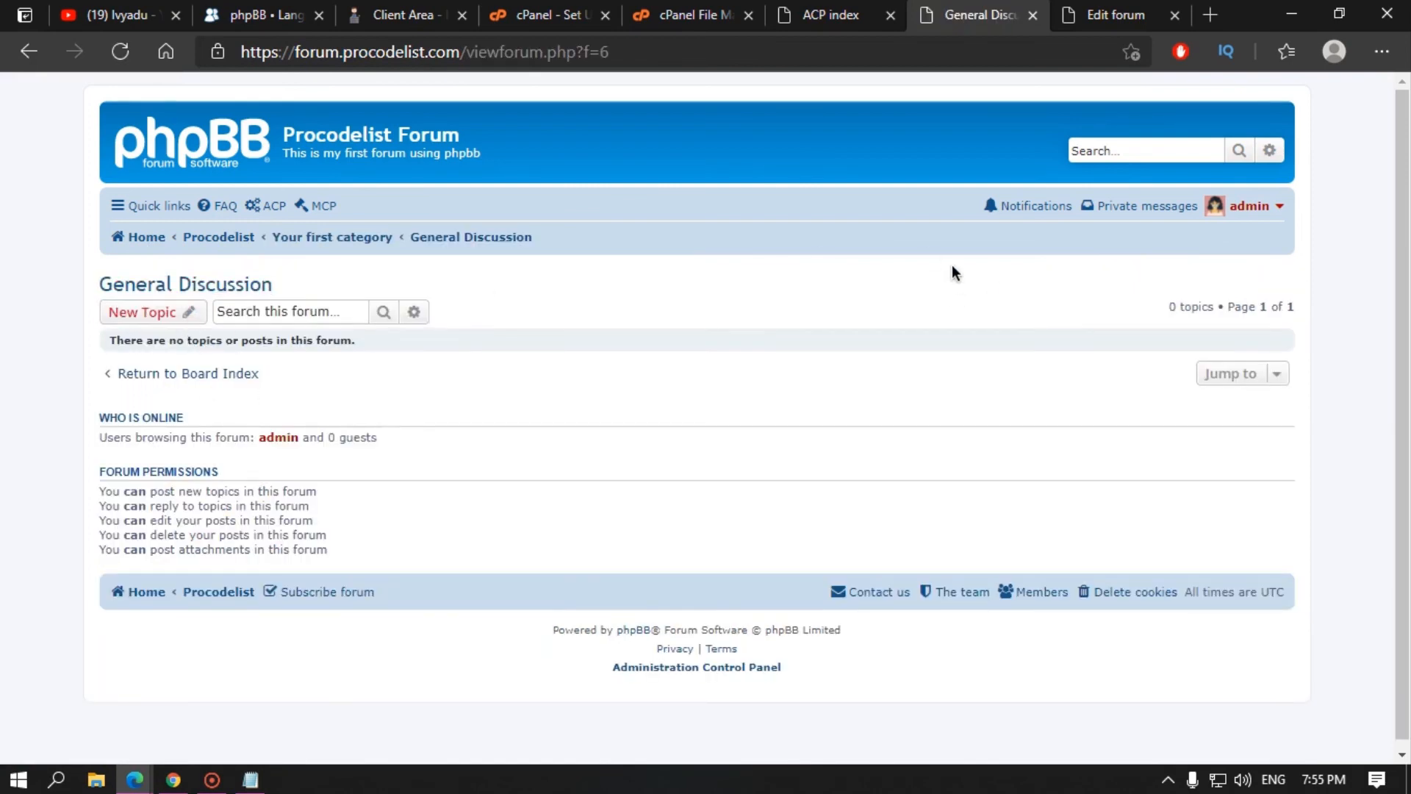
pyautogui.click(1116, 15)
pyautogui.scroll(10, 738, 311)
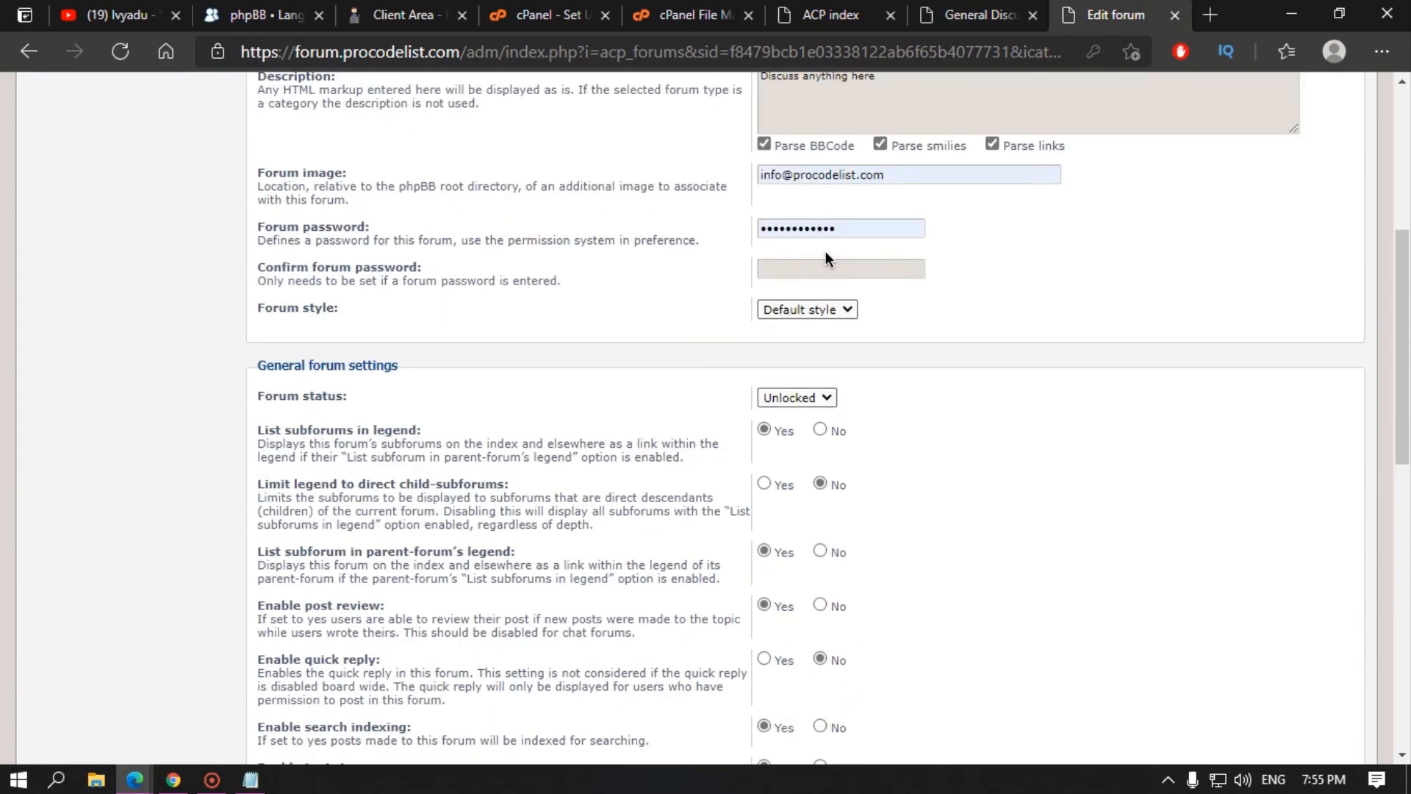
pyautogui.scroll(5, 826, 253)
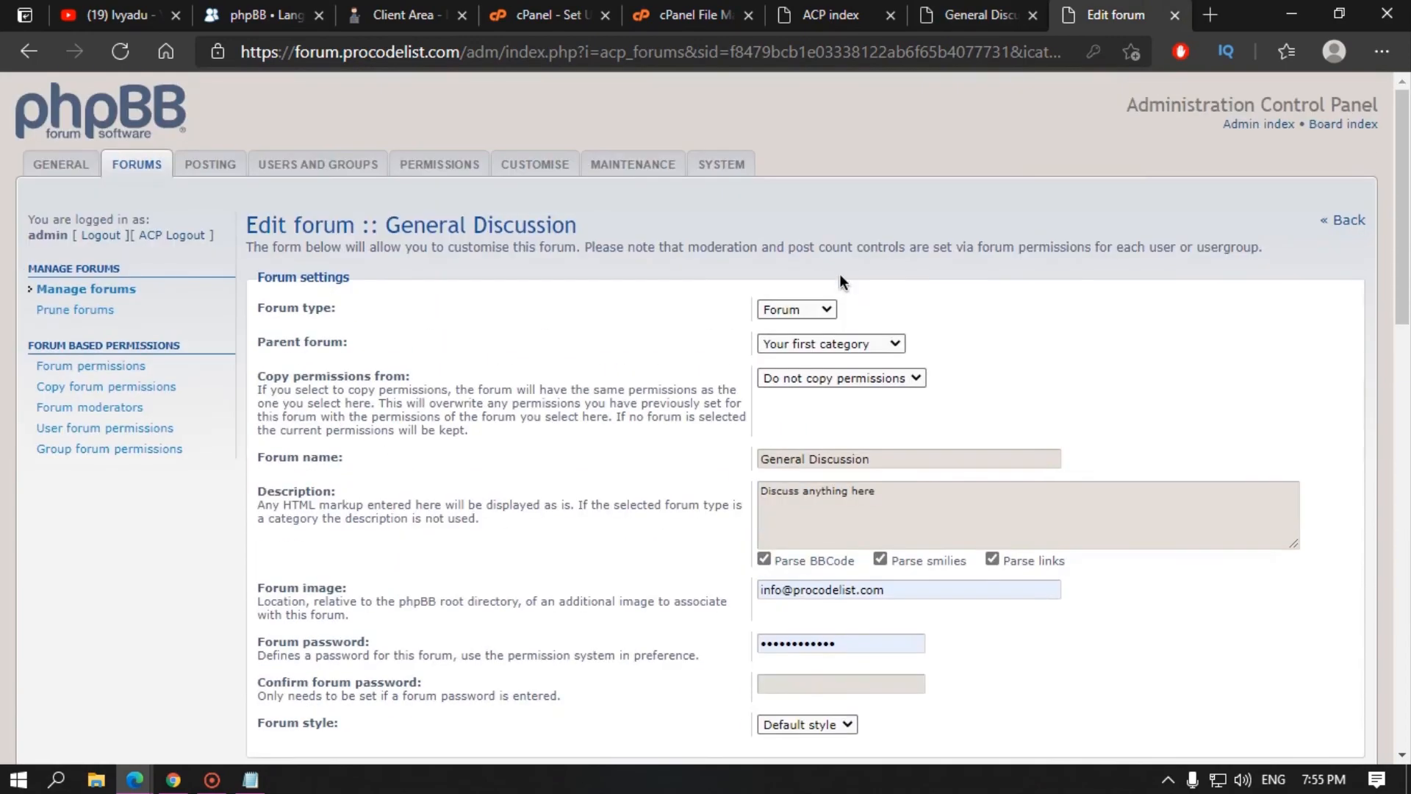
pyautogui.tripleClick(866, 594)
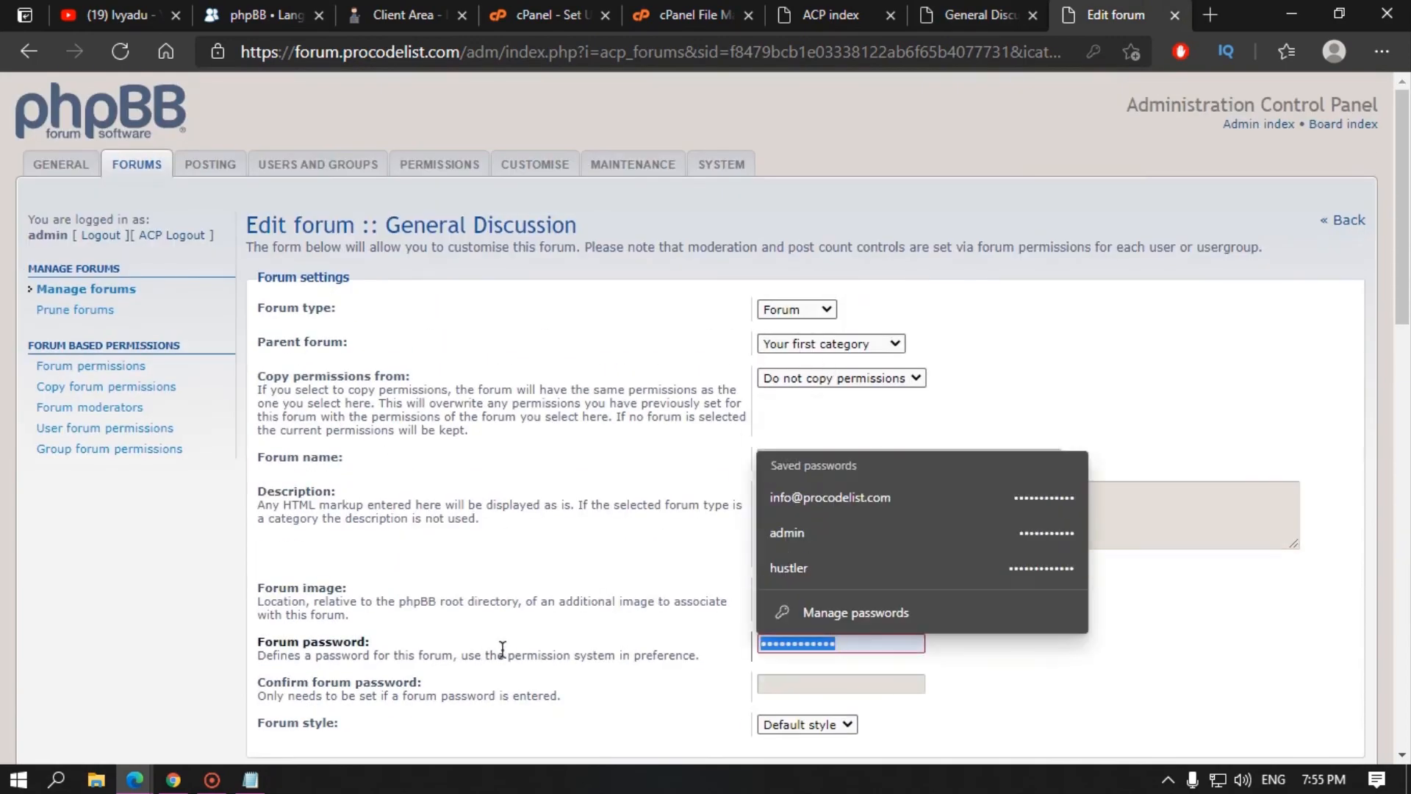
pyautogui.press('BackSpace')
pyautogui.scroll(-15, 603, 624)
pyautogui.scroll(-5, 618, 623)
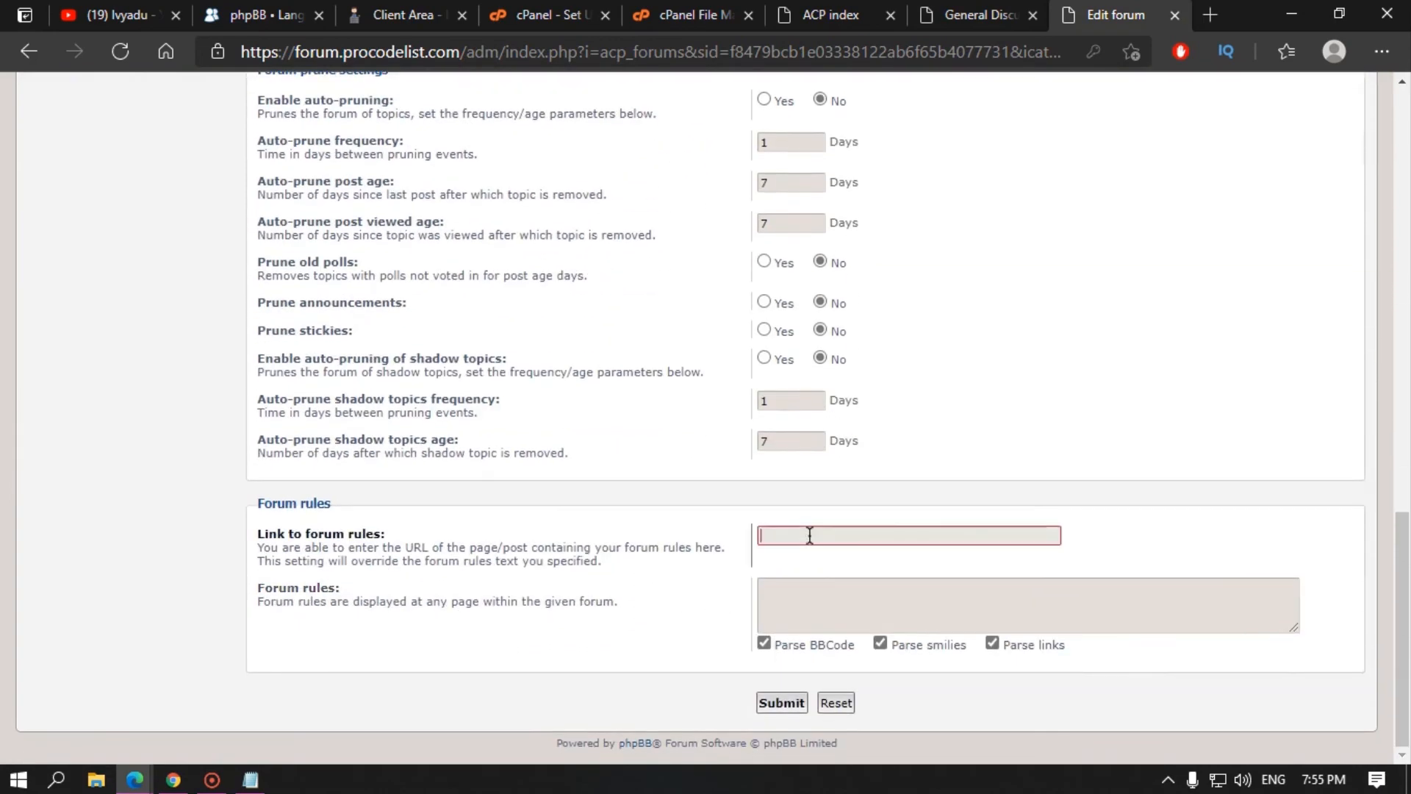
# Step: Copy the web address of the Procodelist Forum Rules topic in Introduction
pyautogui.click(978, 15)
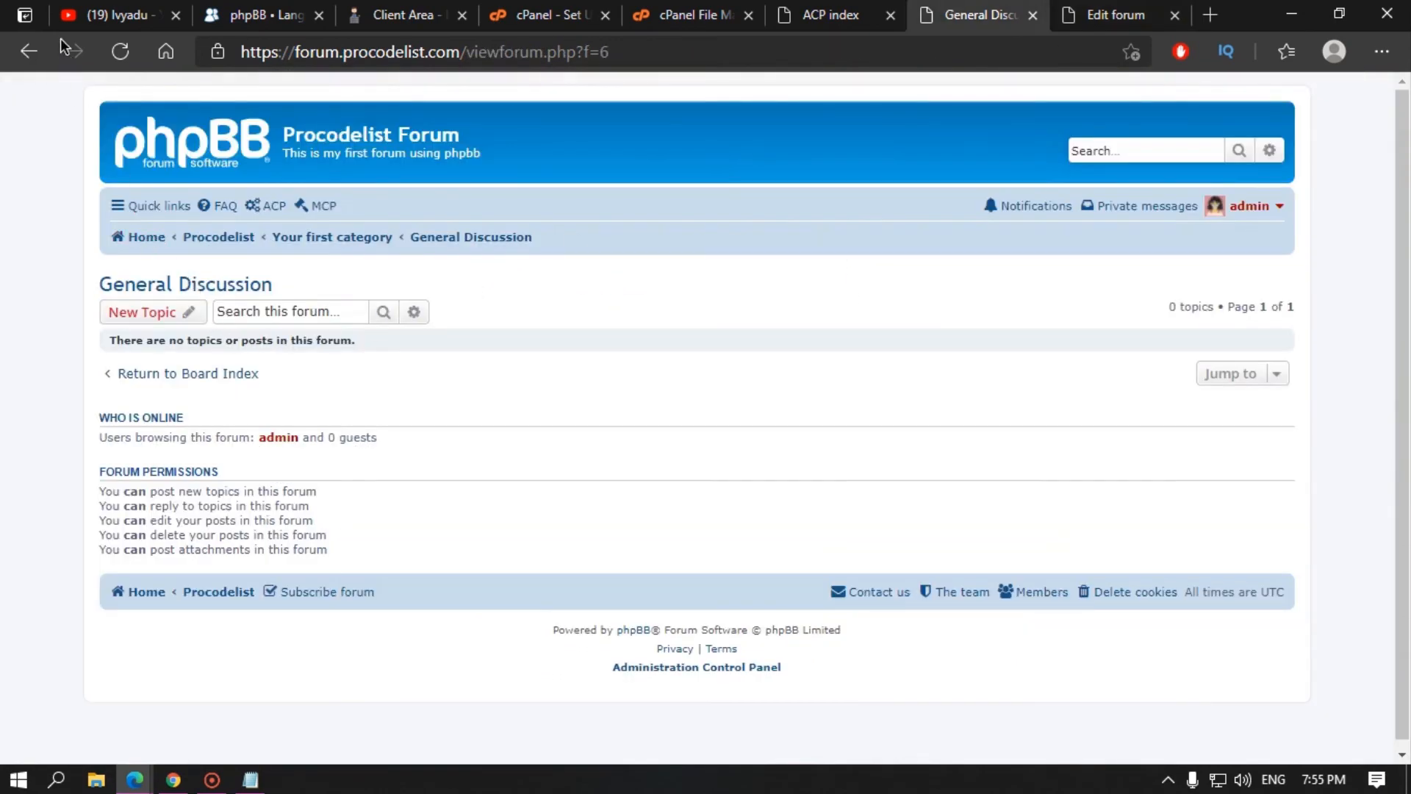
pyautogui.click(29, 51)
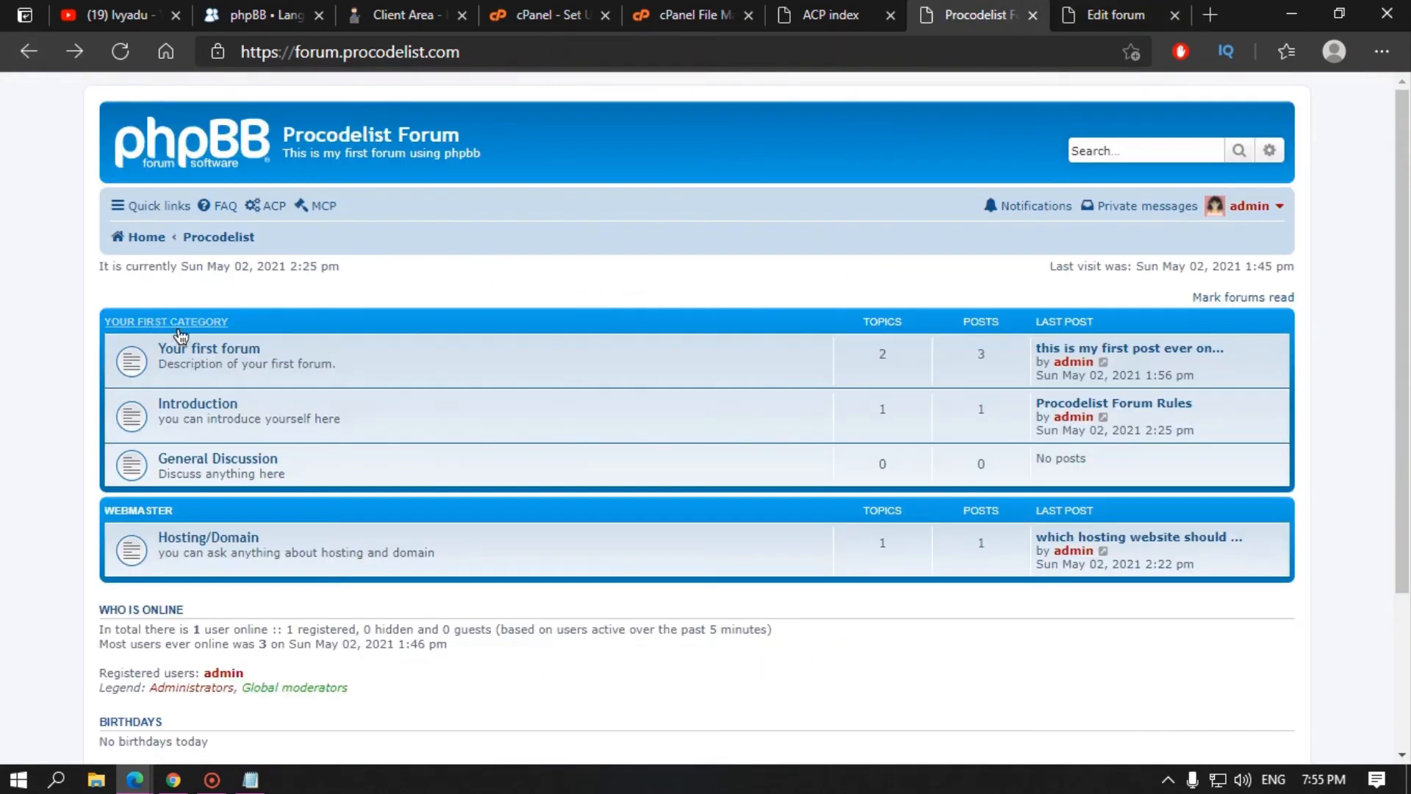
pyautogui.click(211, 406)
pyautogui.click(189, 372)
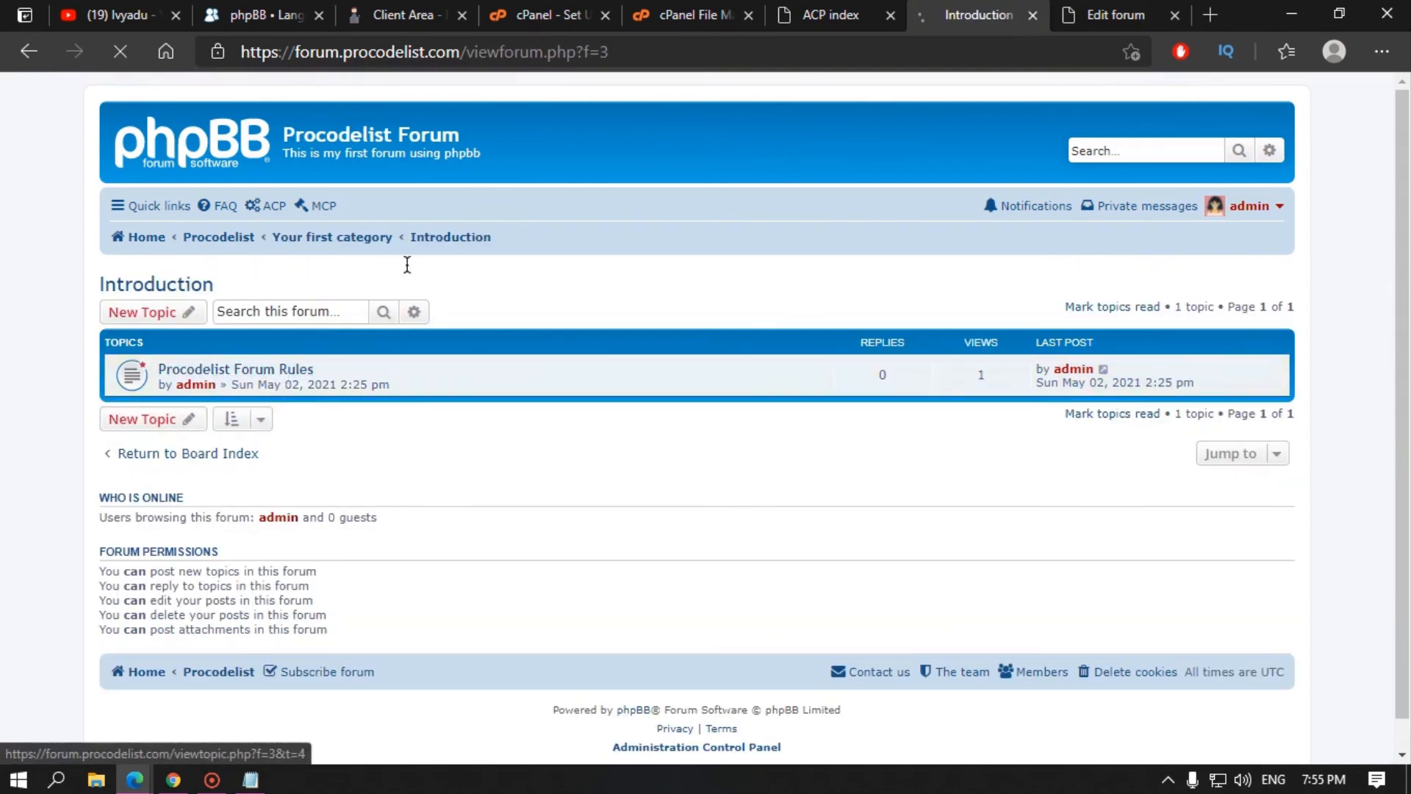
pyautogui.click(1093, 63)
pyautogui.hotkey('ctrl', 'c')
# Step: Paste the rules topic address into Link to forum rules and save the forum settings
pyautogui.click(1110, 15)
pyautogui.click(834, 525)
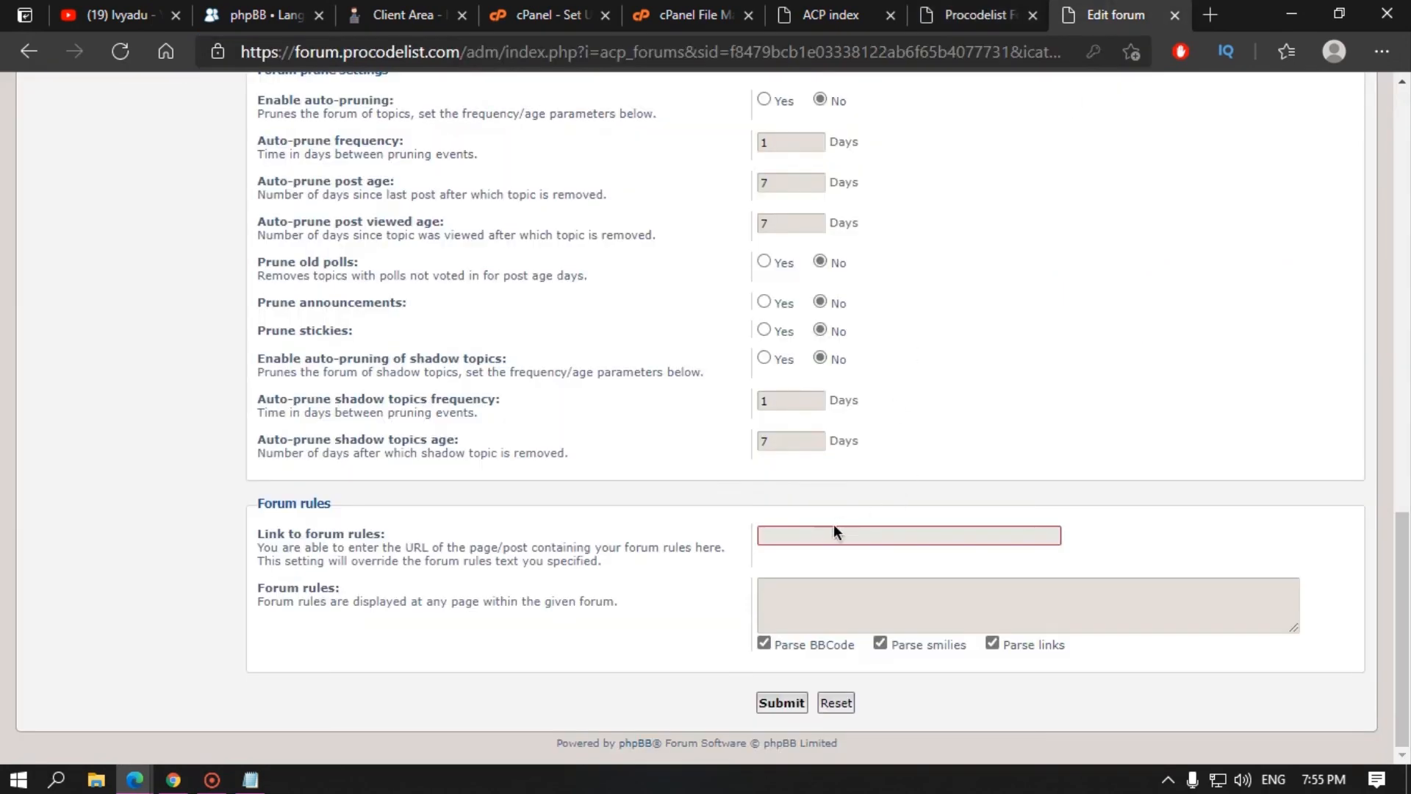
pyautogui.hotkey('ctrl', 'v')
pyautogui.click(786, 588)
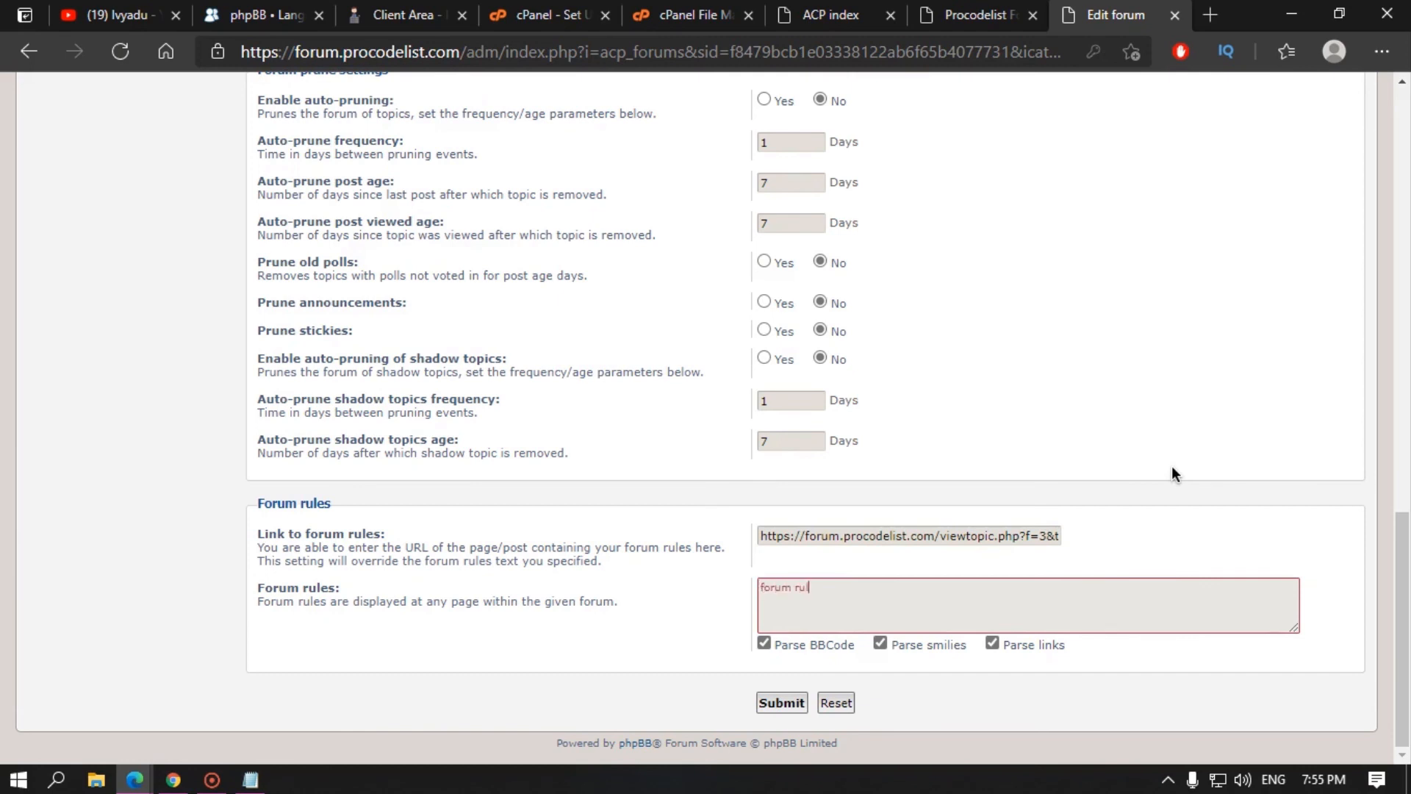
pyautogui.click(782, 703)
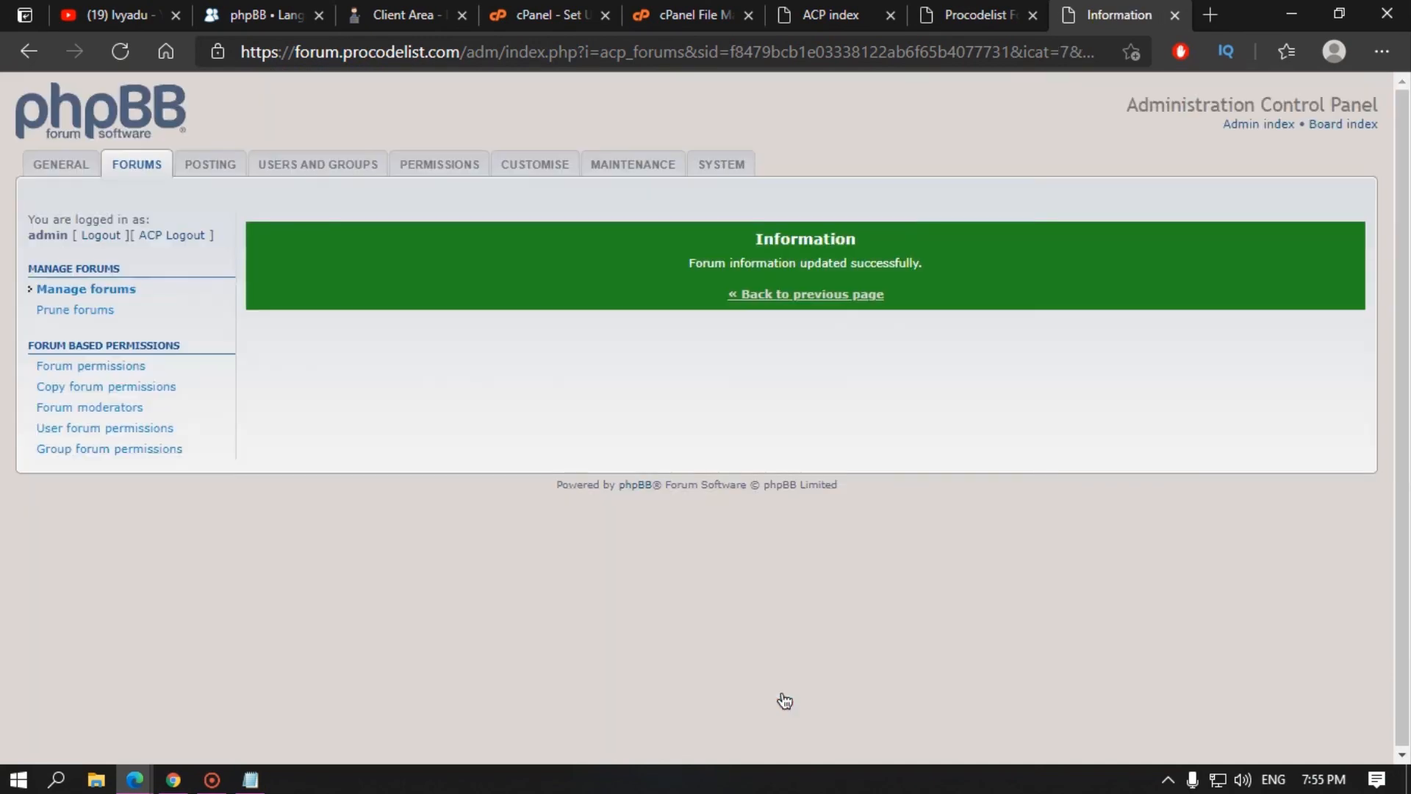
# Step: Open General Discussion from the index, follow its Forum rules link, and return
pyautogui.click(972, 15)
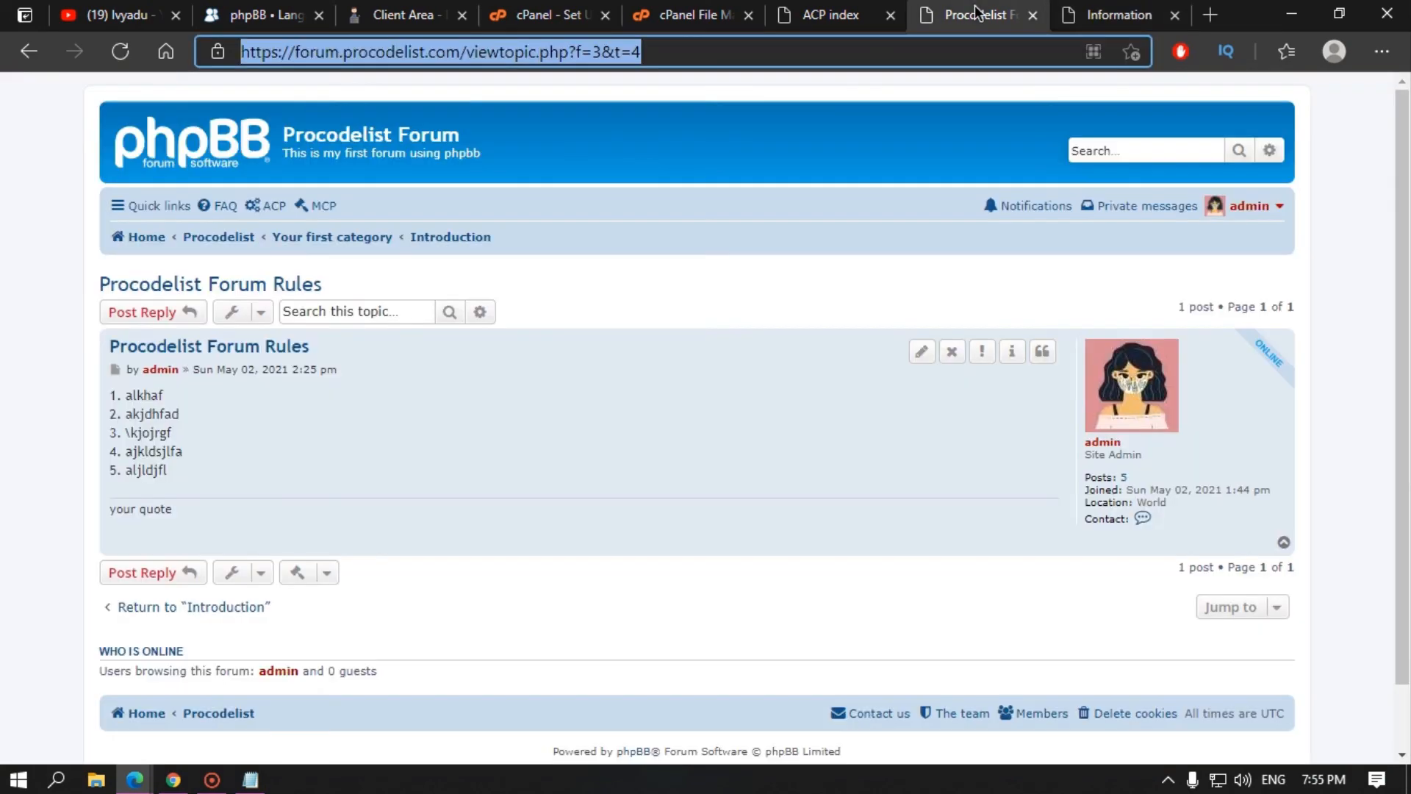
pyautogui.click(37, 58)
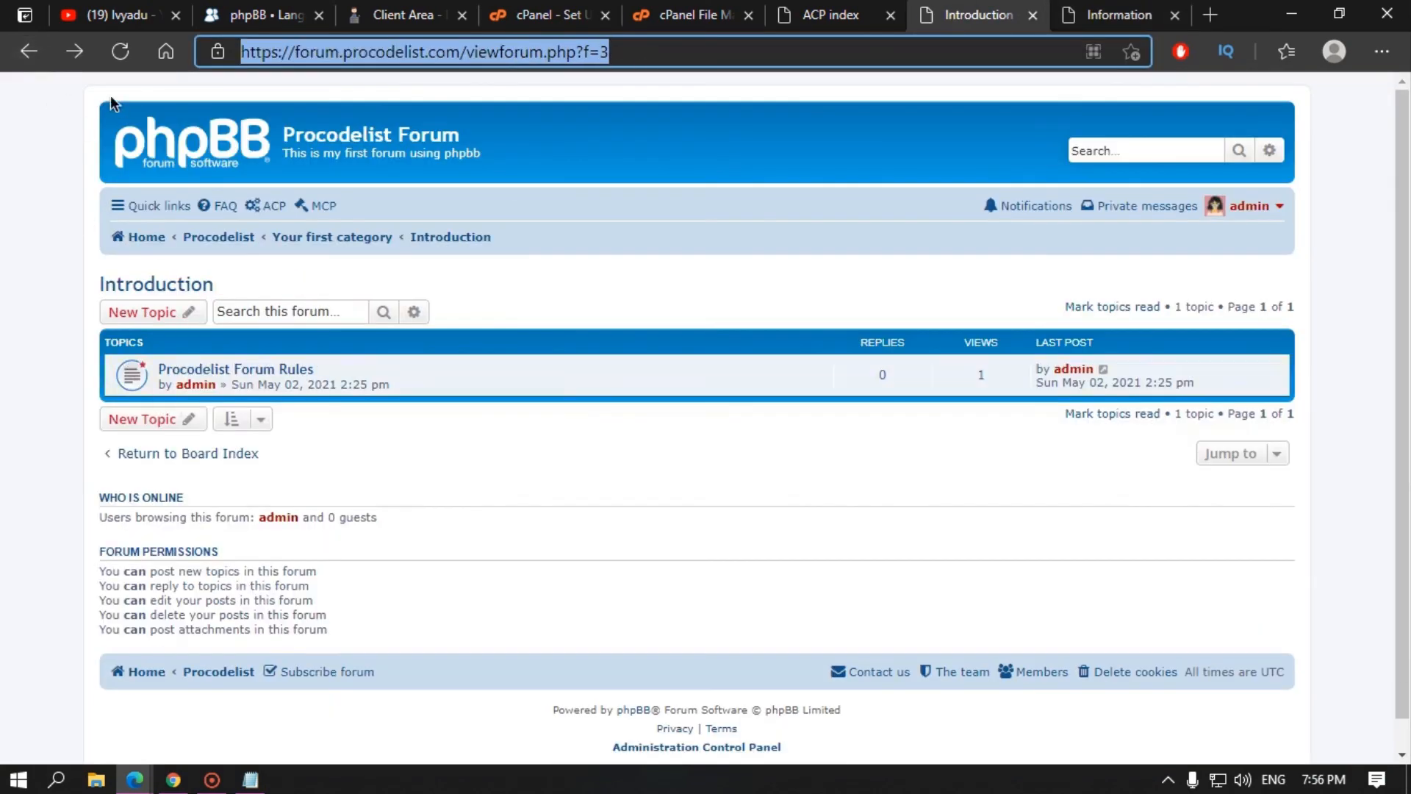
pyautogui.click(27, 59)
pyautogui.click(271, 460)
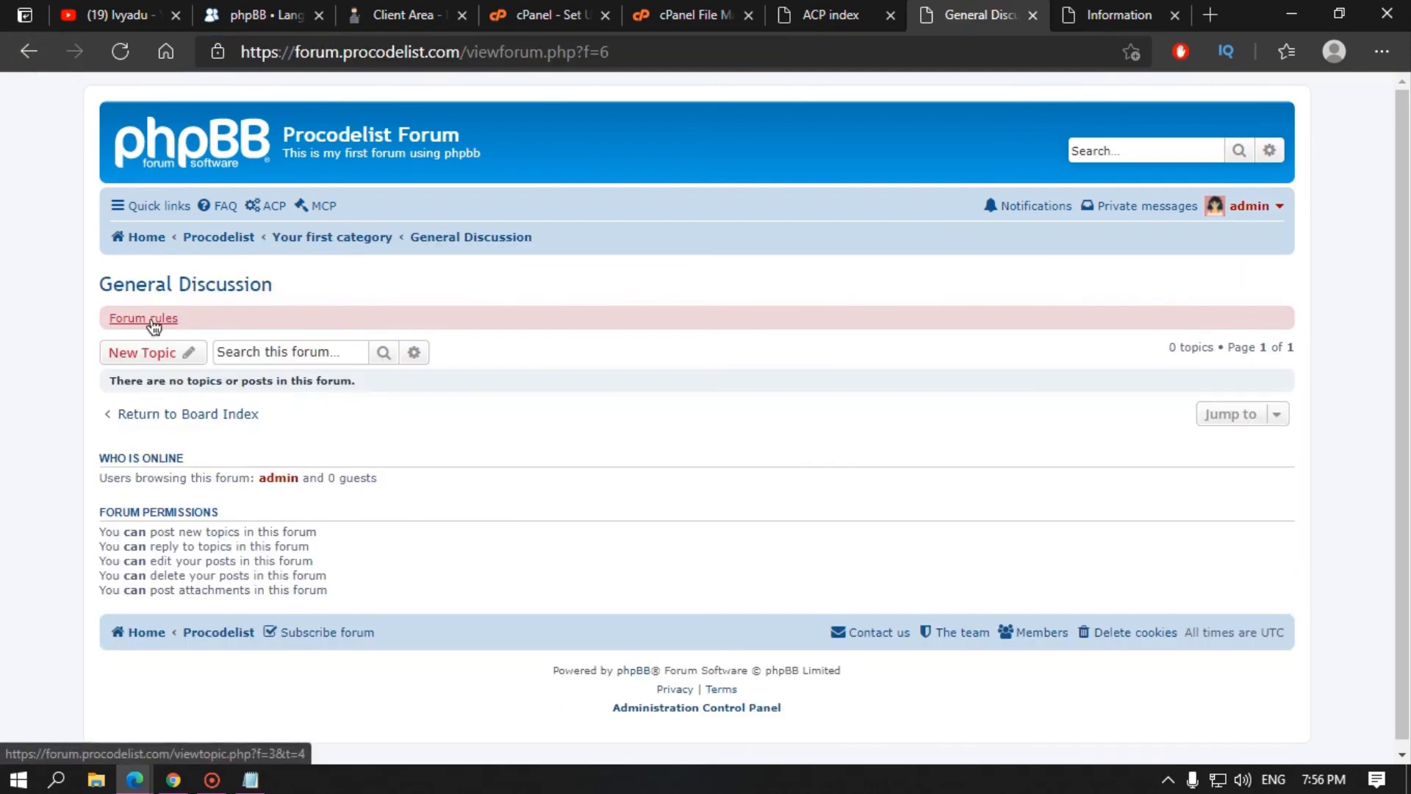
pyautogui.click(159, 322)
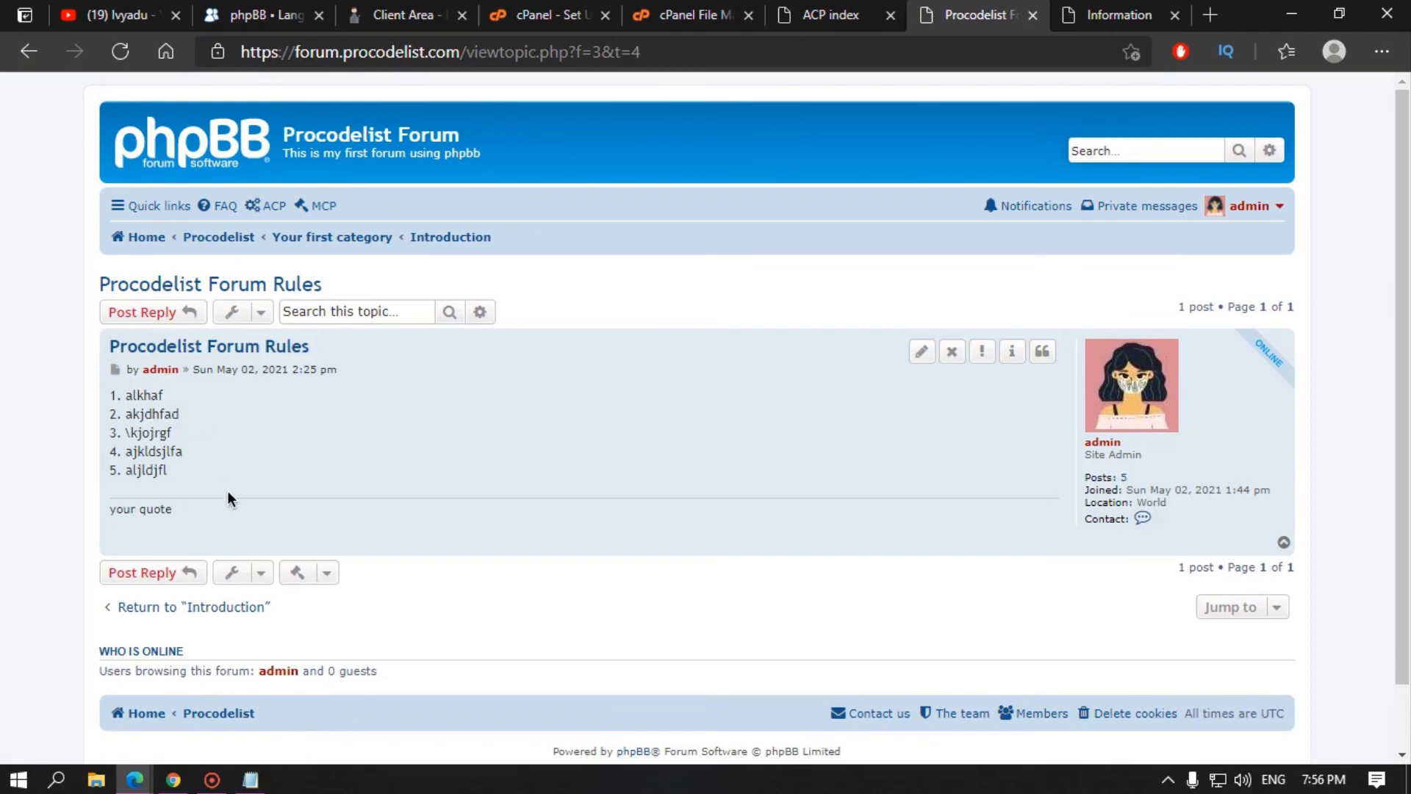
pyautogui.click(29, 52)
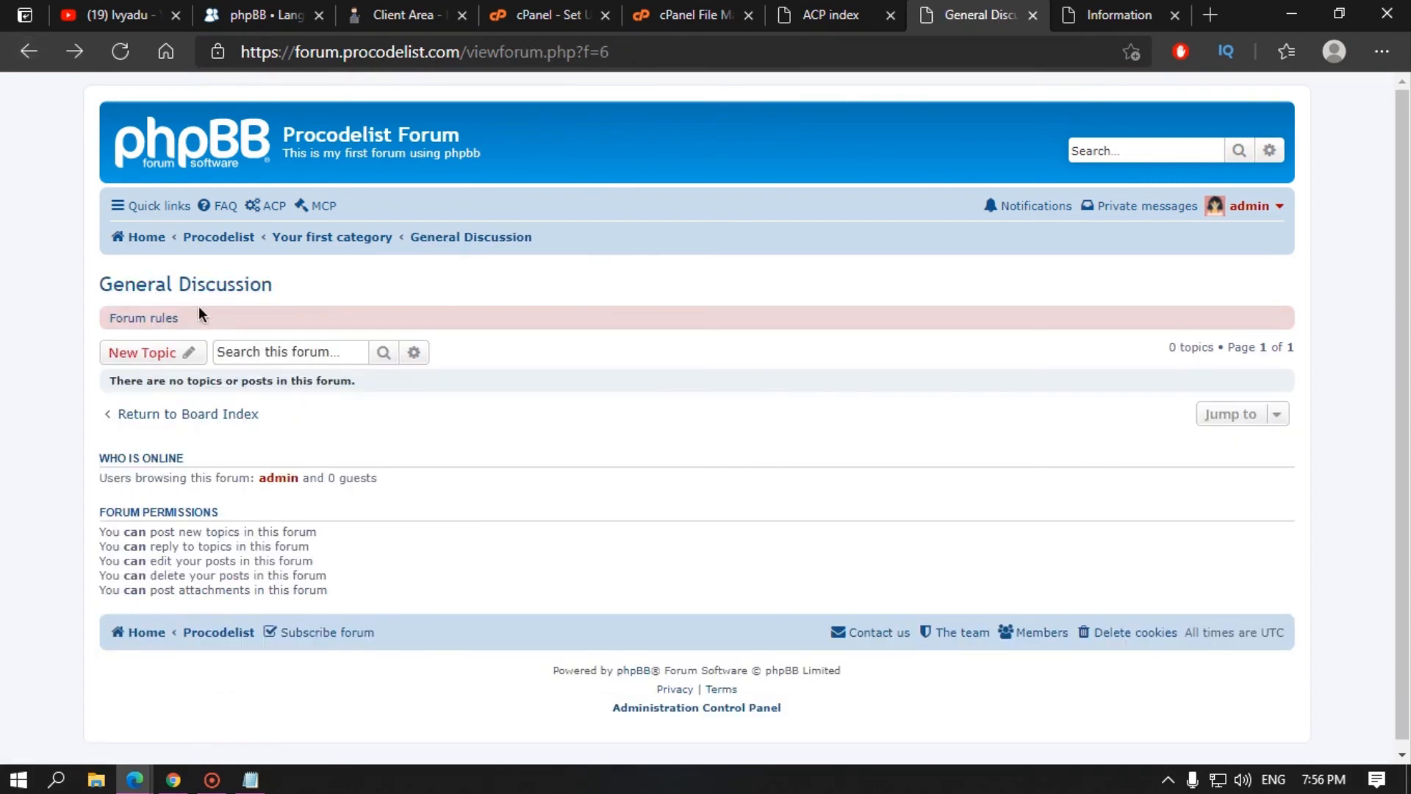
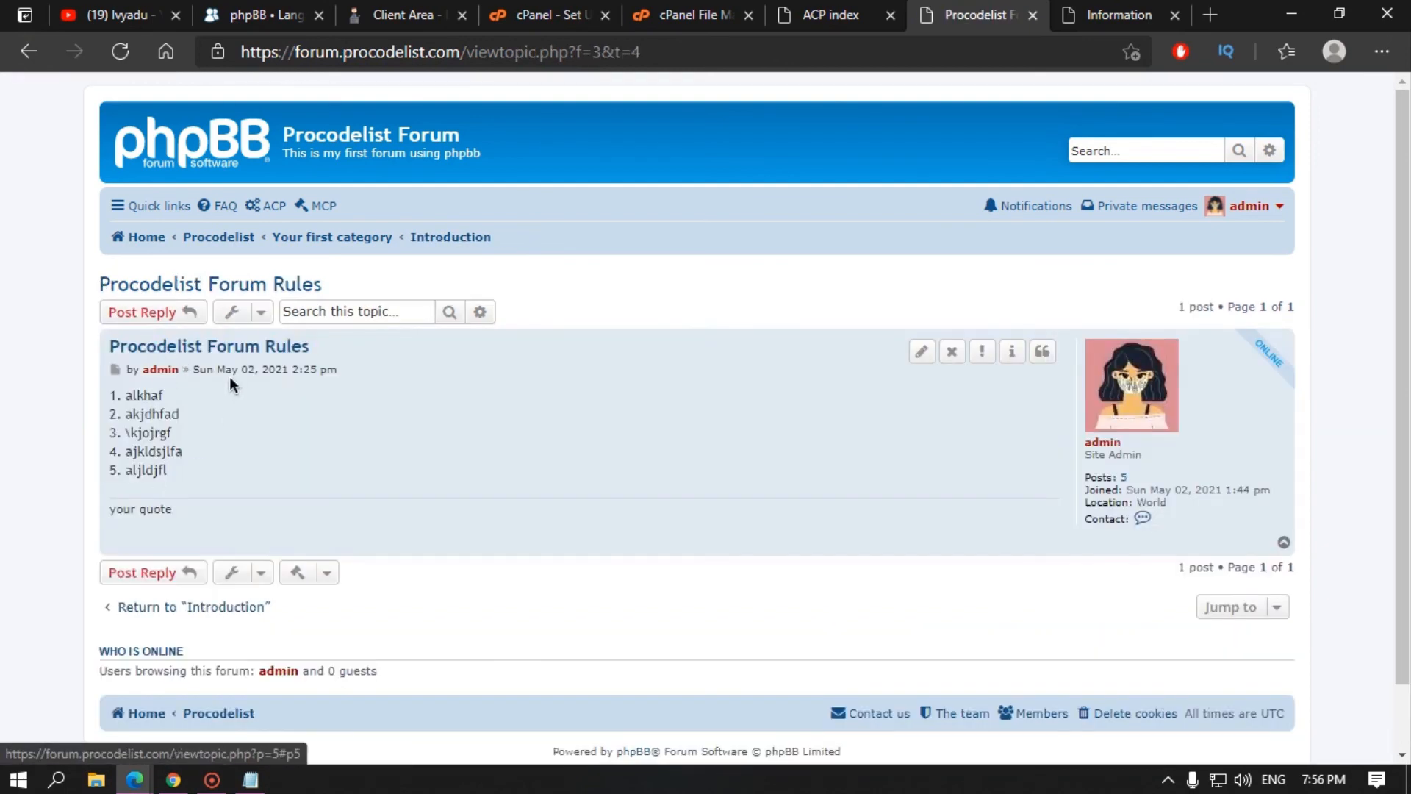
# Step: Return from General Discussion to the ACP's Manage forums list, then open Prune forums
pyautogui.click(29, 53)
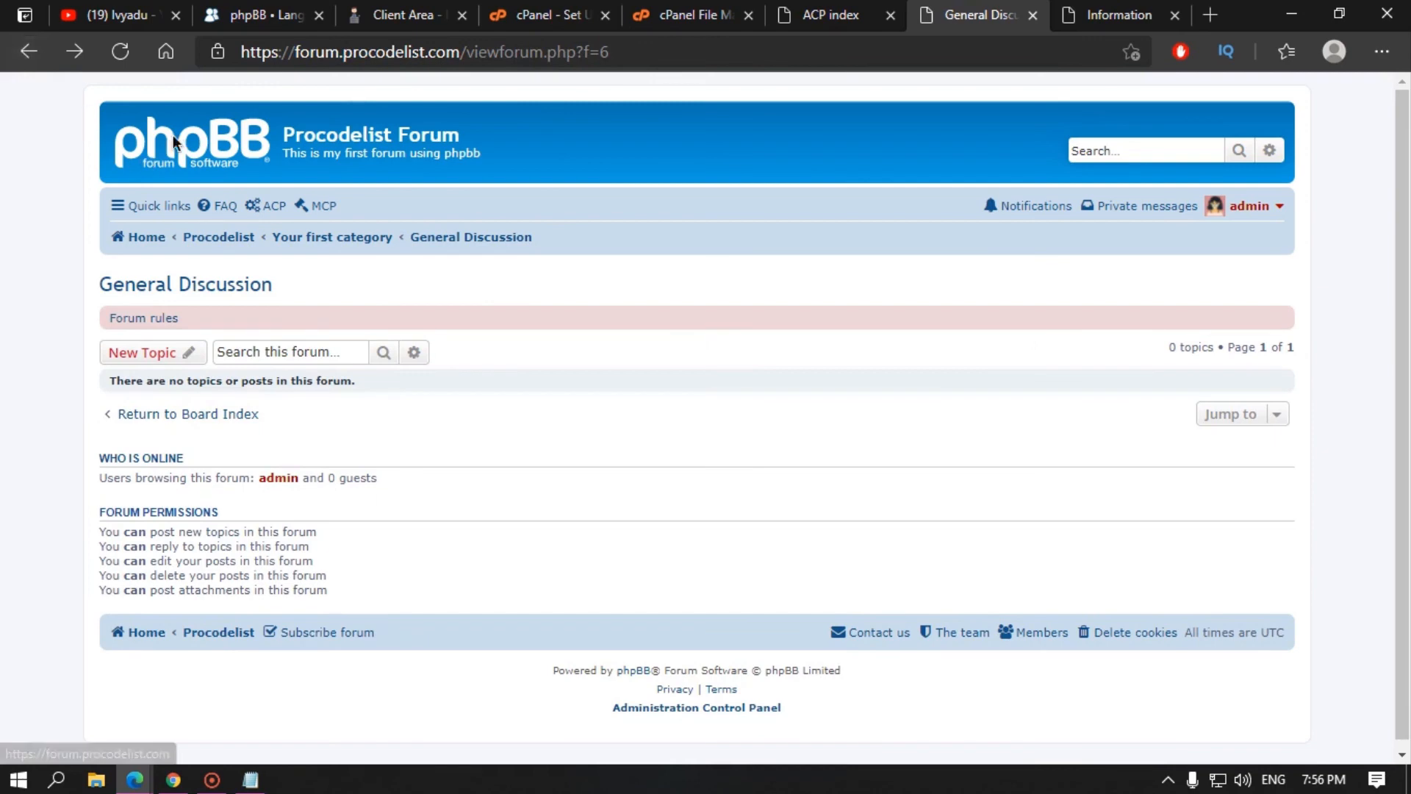
pyautogui.click(1094, 6)
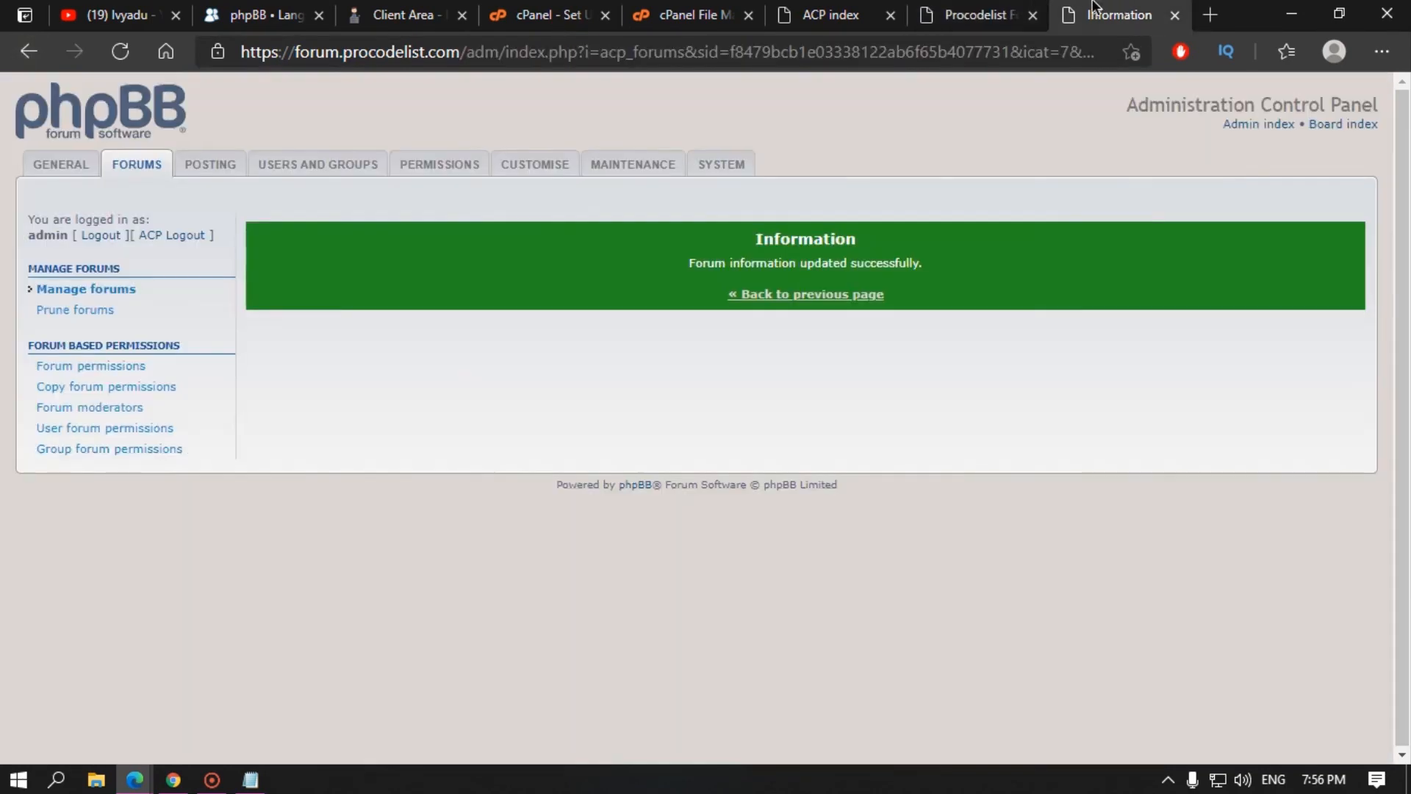
pyautogui.click(826, 300)
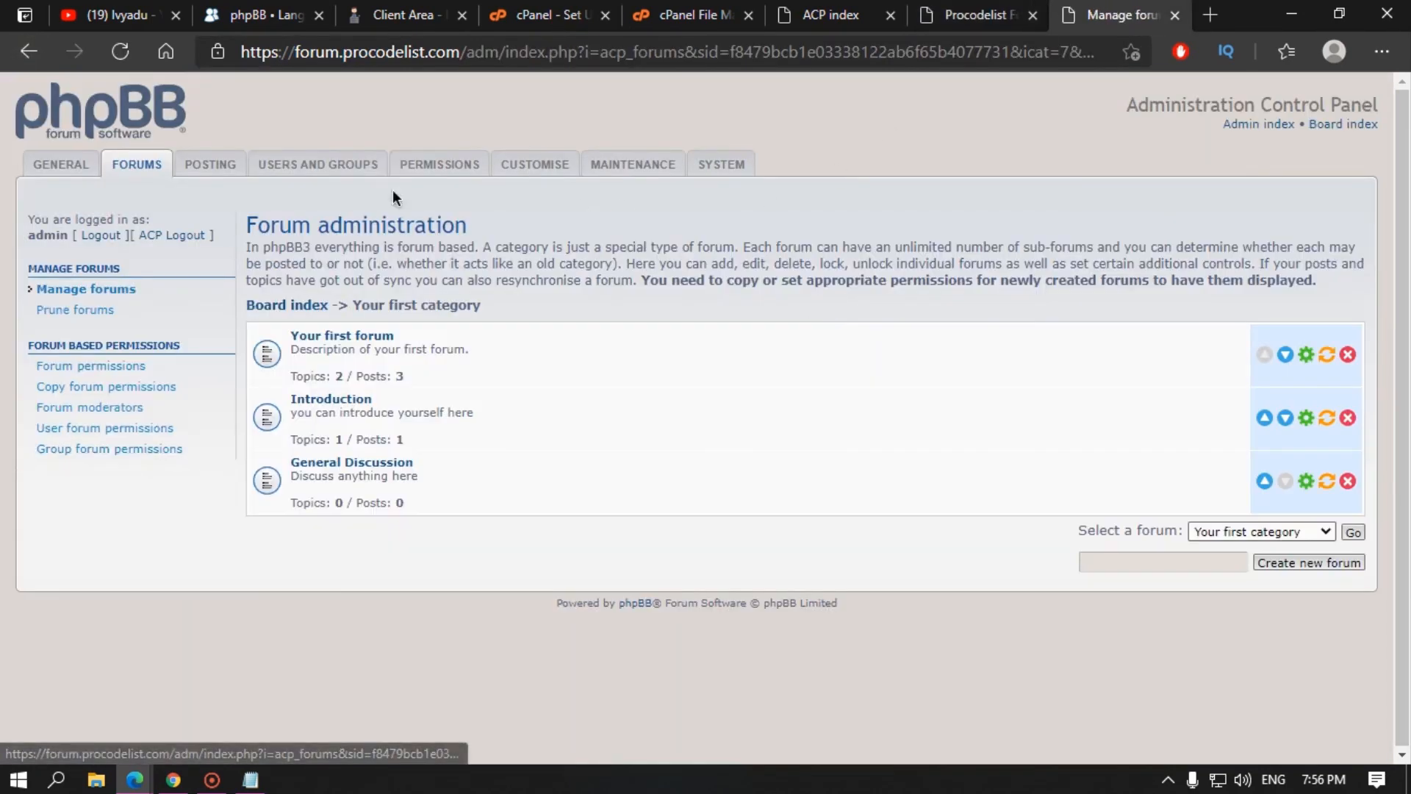
pyautogui.click(97, 311)
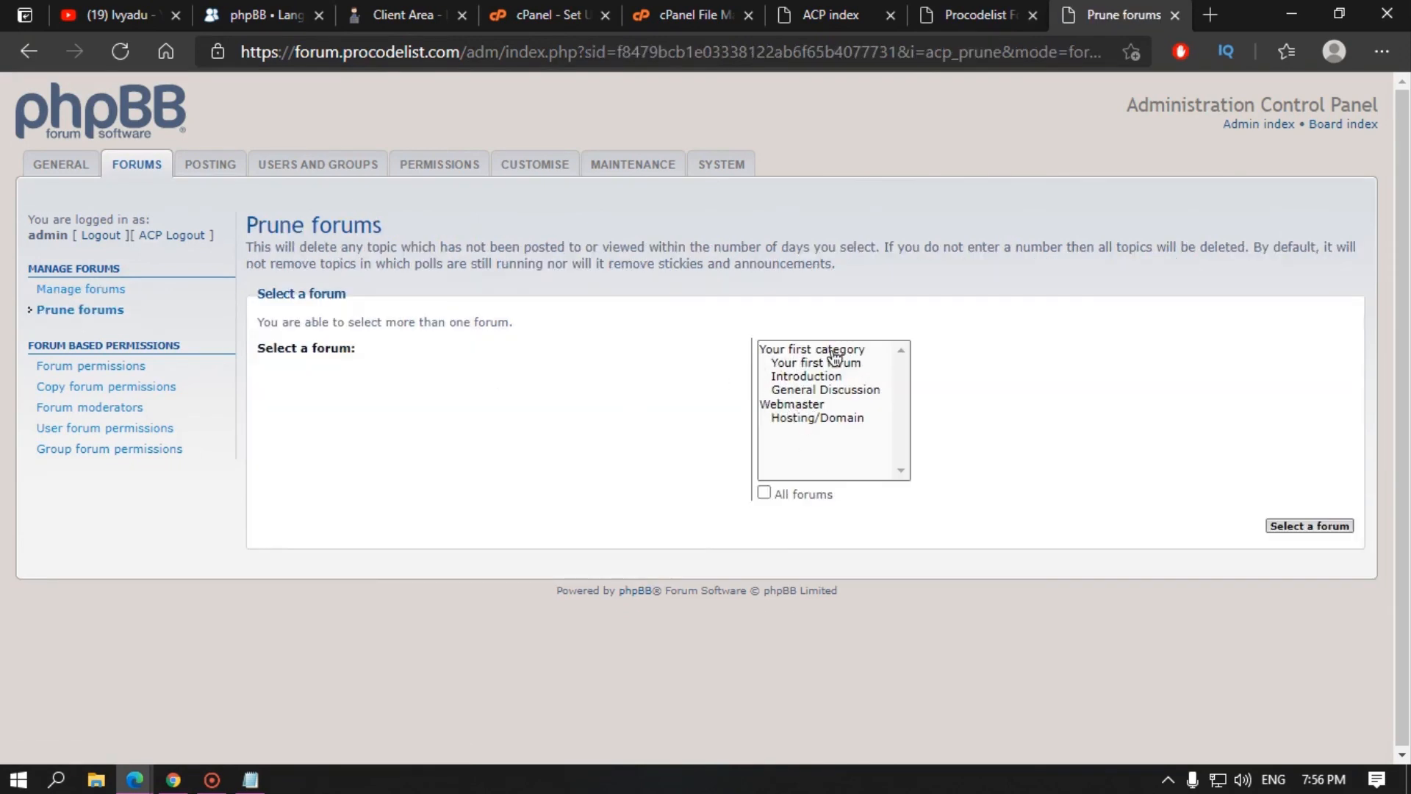
# Step: Select the Hosting/Domain forum in Forum permissions and load its permissions
pyautogui.click(816, 419)
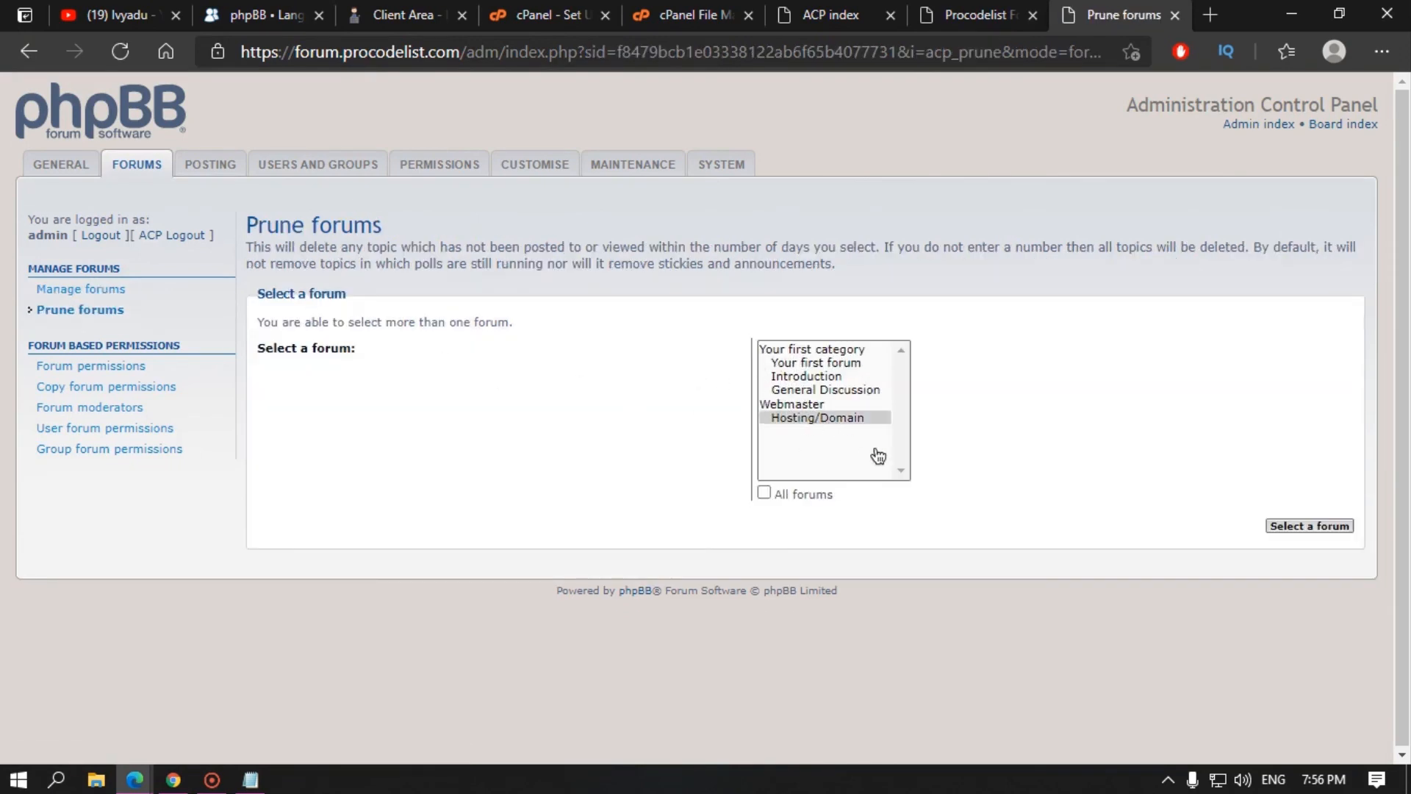
pyautogui.click(1308, 526)
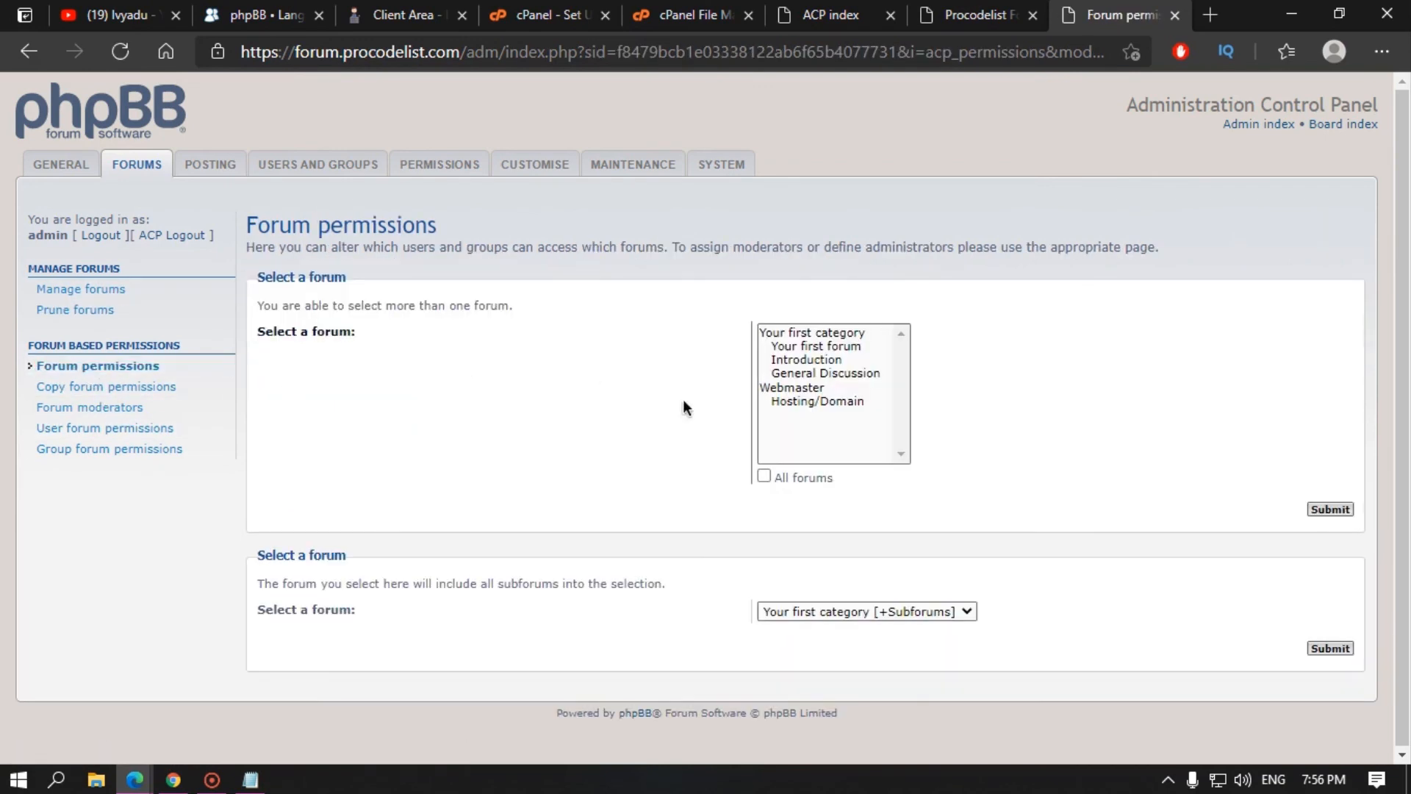
pyautogui.click(845, 403)
pyautogui.click(915, 611)
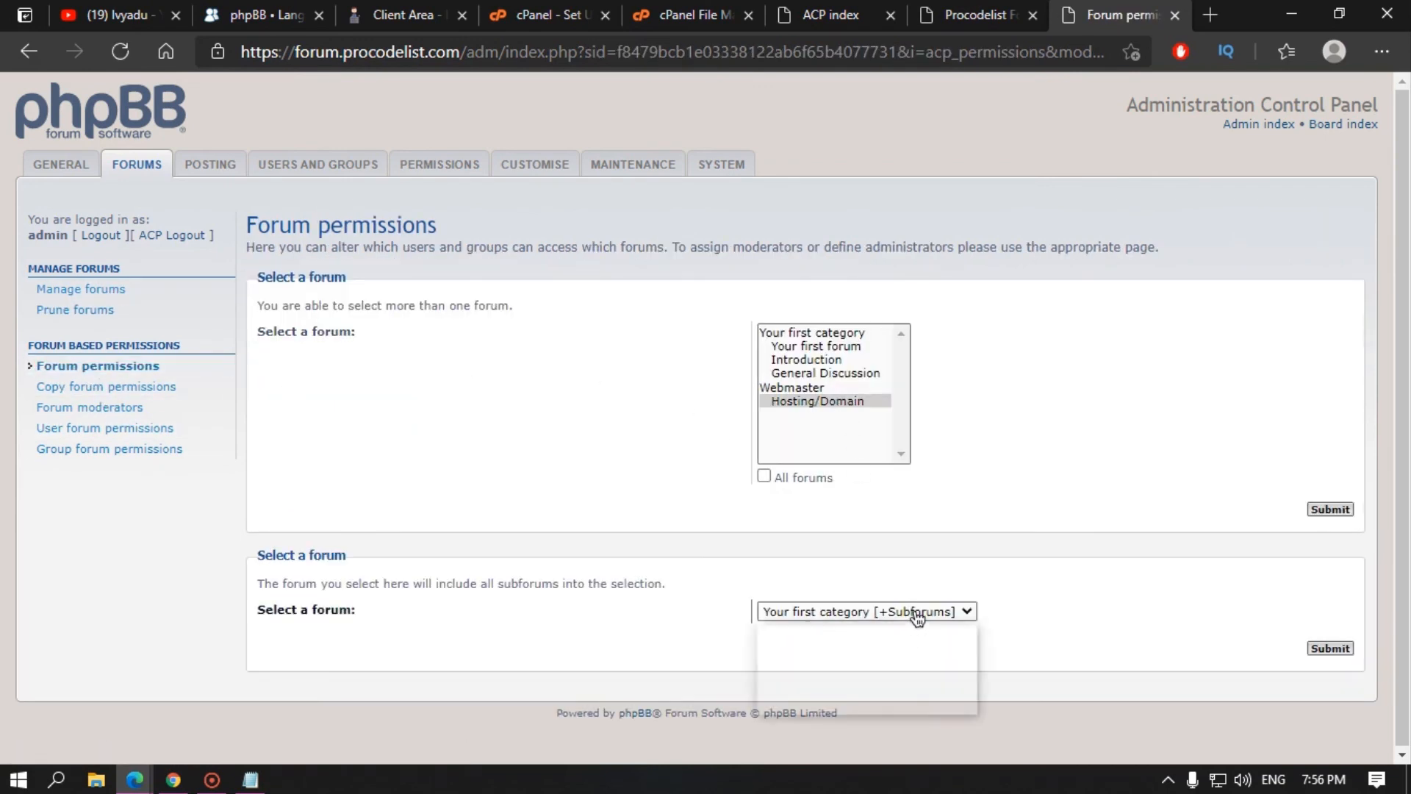
pyautogui.click(918, 611)
pyautogui.click(960, 611)
pyautogui.click(960, 612)
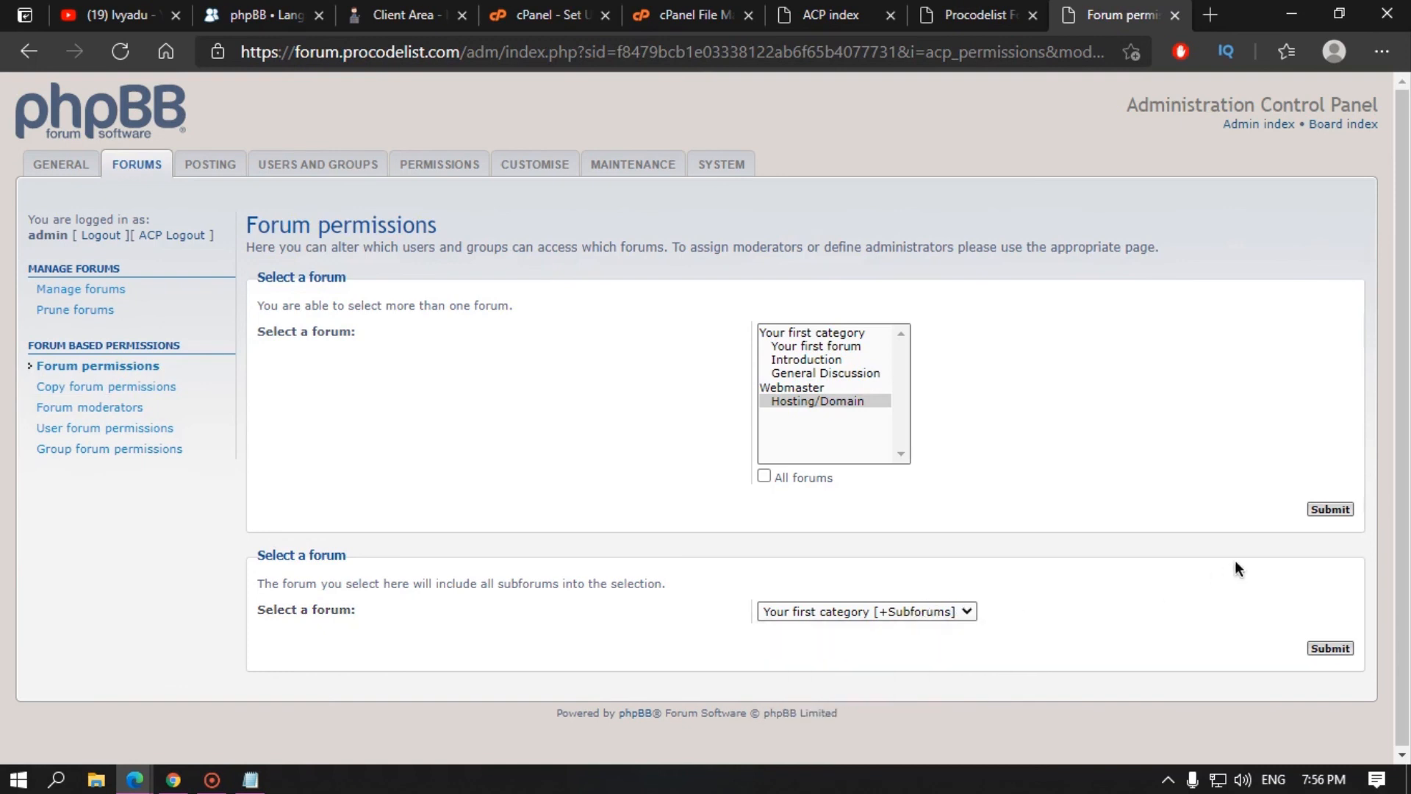
pyautogui.click(1337, 511)
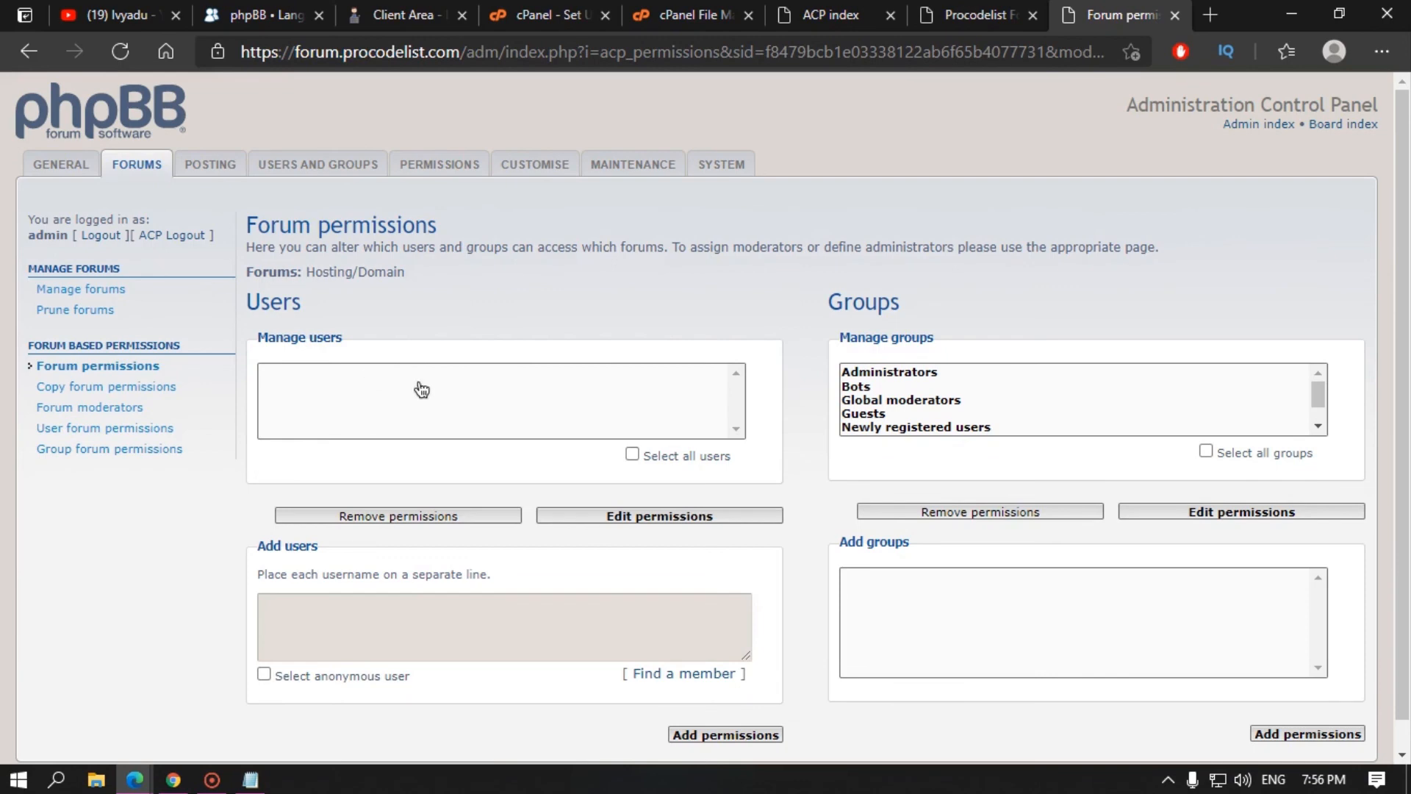
# Step: Choose the Newly registered users group and edit its Hosting/Domain permissions
pyautogui.scroll(-1, 1264, 406)
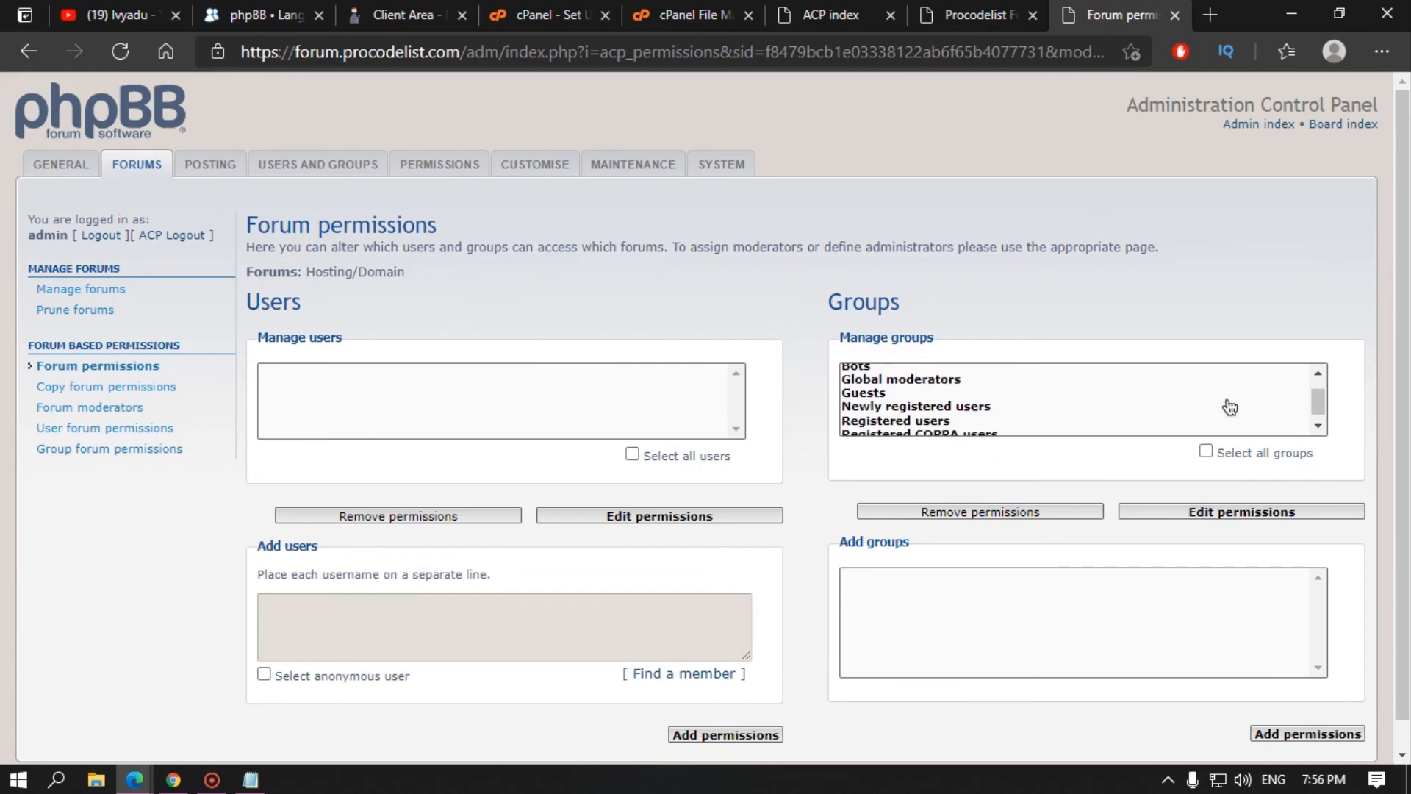
pyautogui.scroll(1, 885, 401)
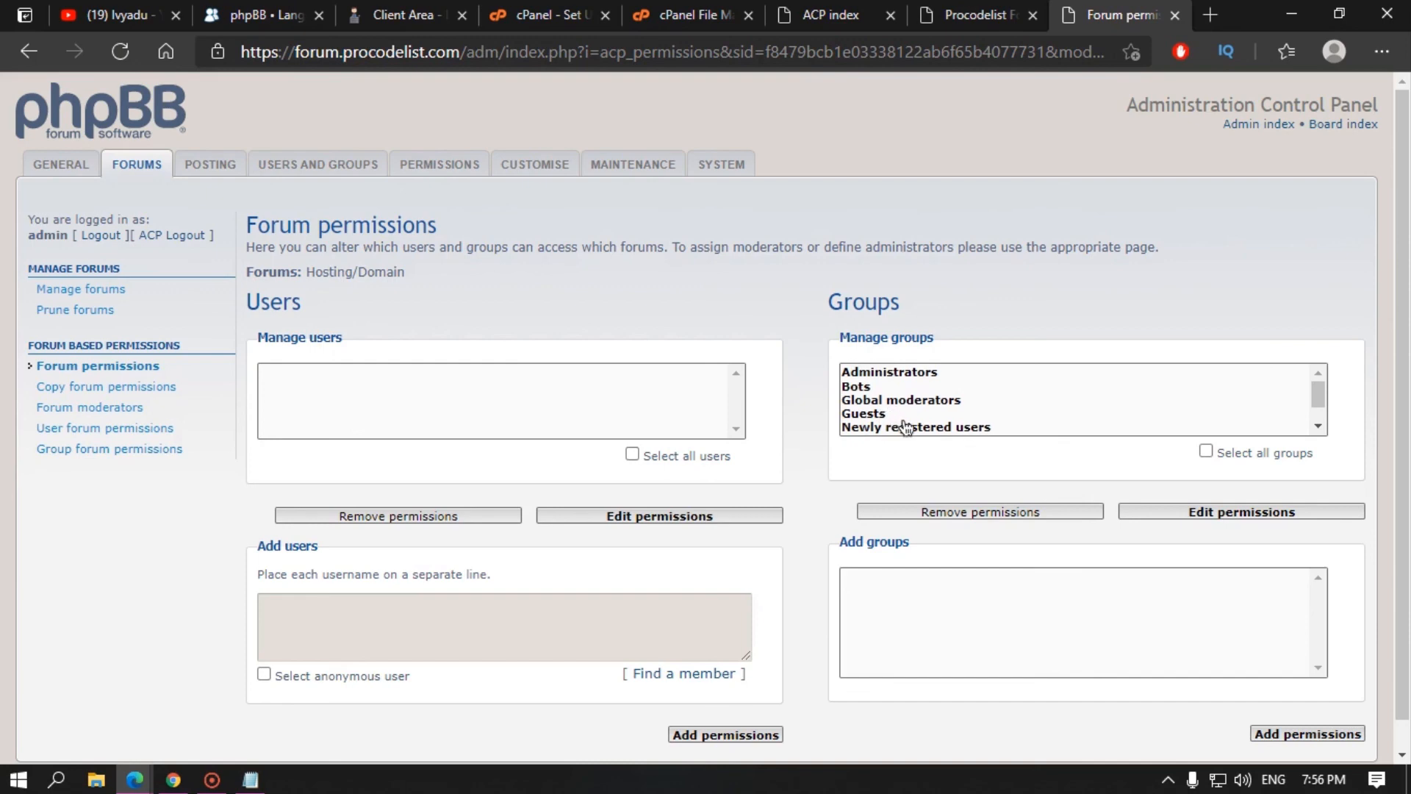
pyautogui.scroll(-1, 907, 428)
pyautogui.click(908, 418)
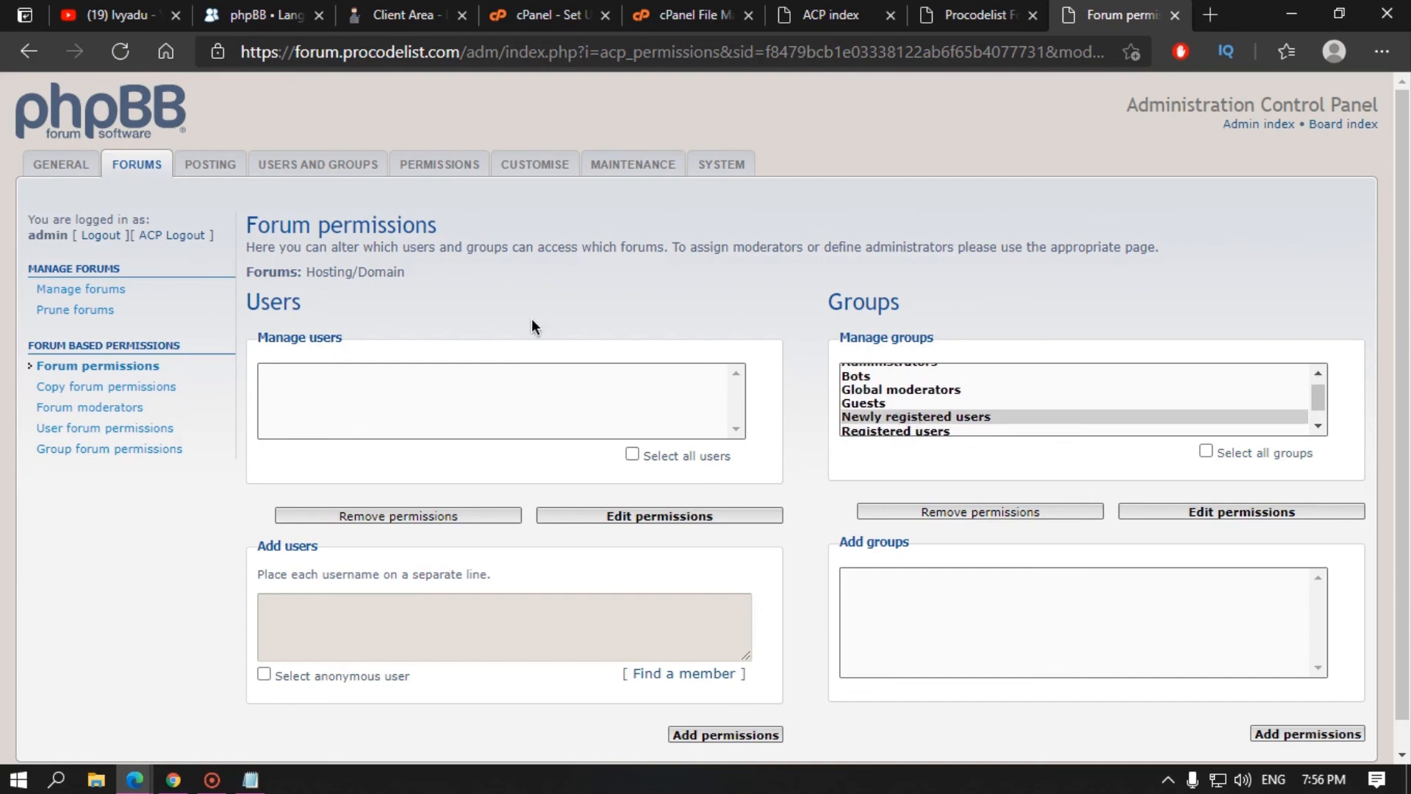
pyautogui.moveTo(822, 301); pyautogui.dragTo(900, 298)
pyautogui.click(947, 296)
pyautogui.click(1262, 509)
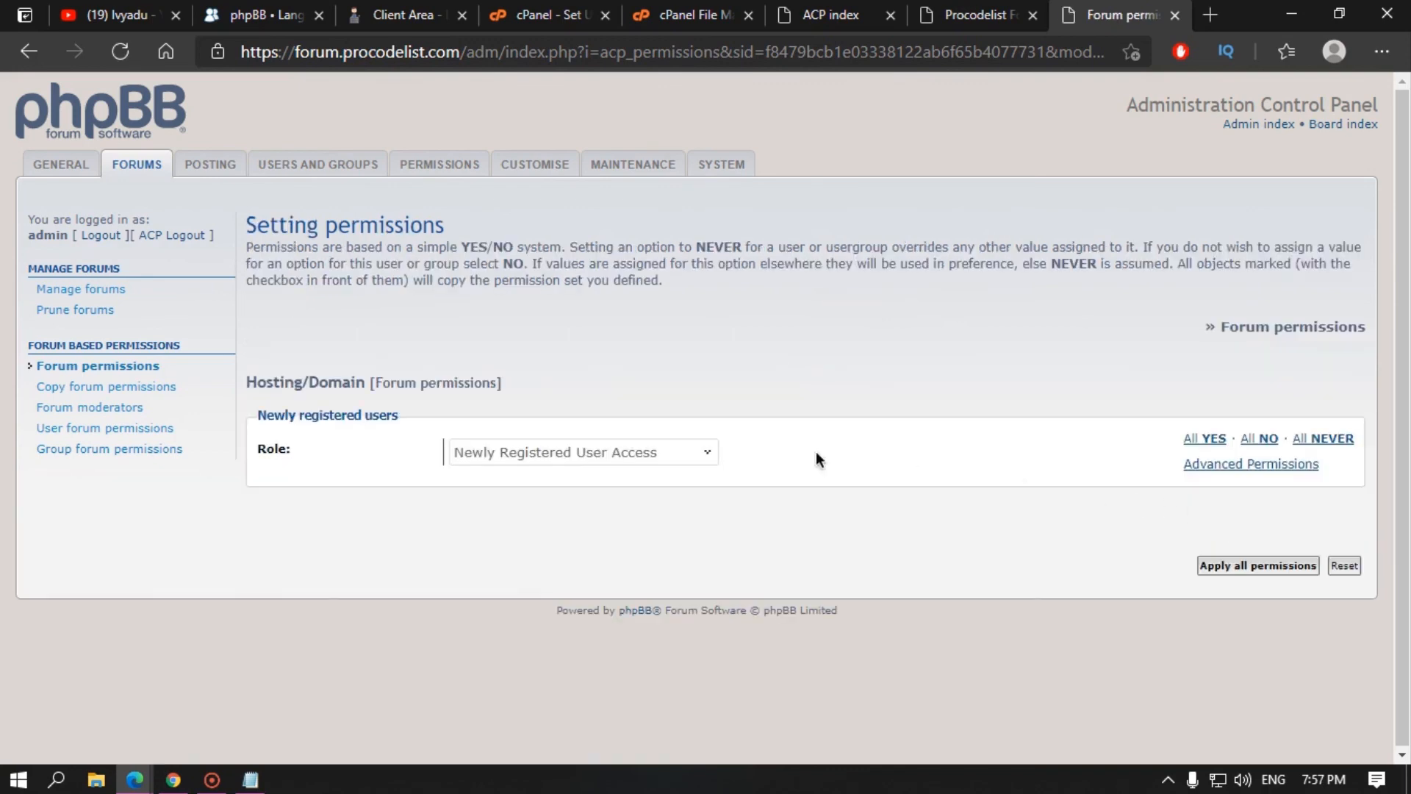
# Step: Check the access roles, then switch to editing the Administrators group's permissions instead
pyautogui.click(707, 454)
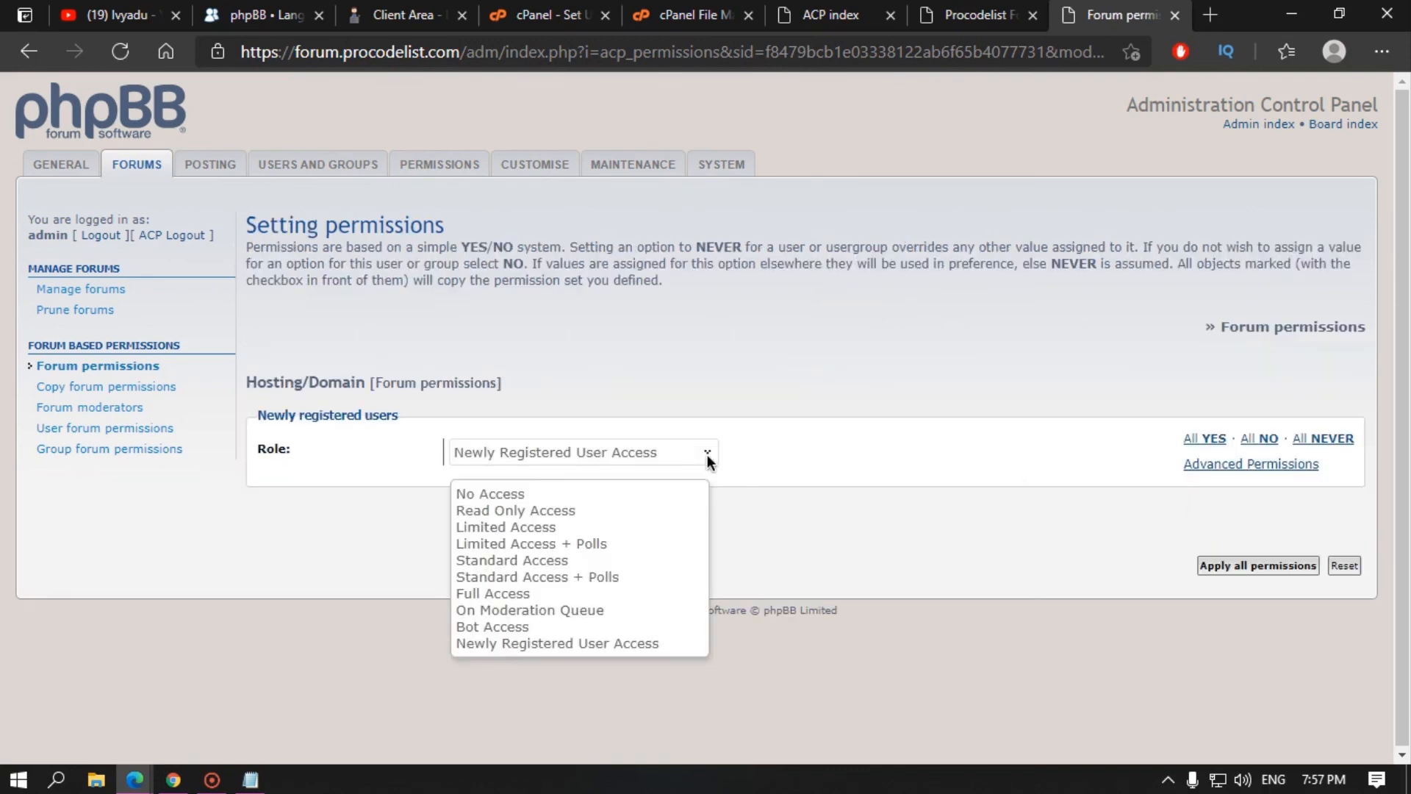
pyautogui.click(33, 50)
pyautogui.click(914, 372)
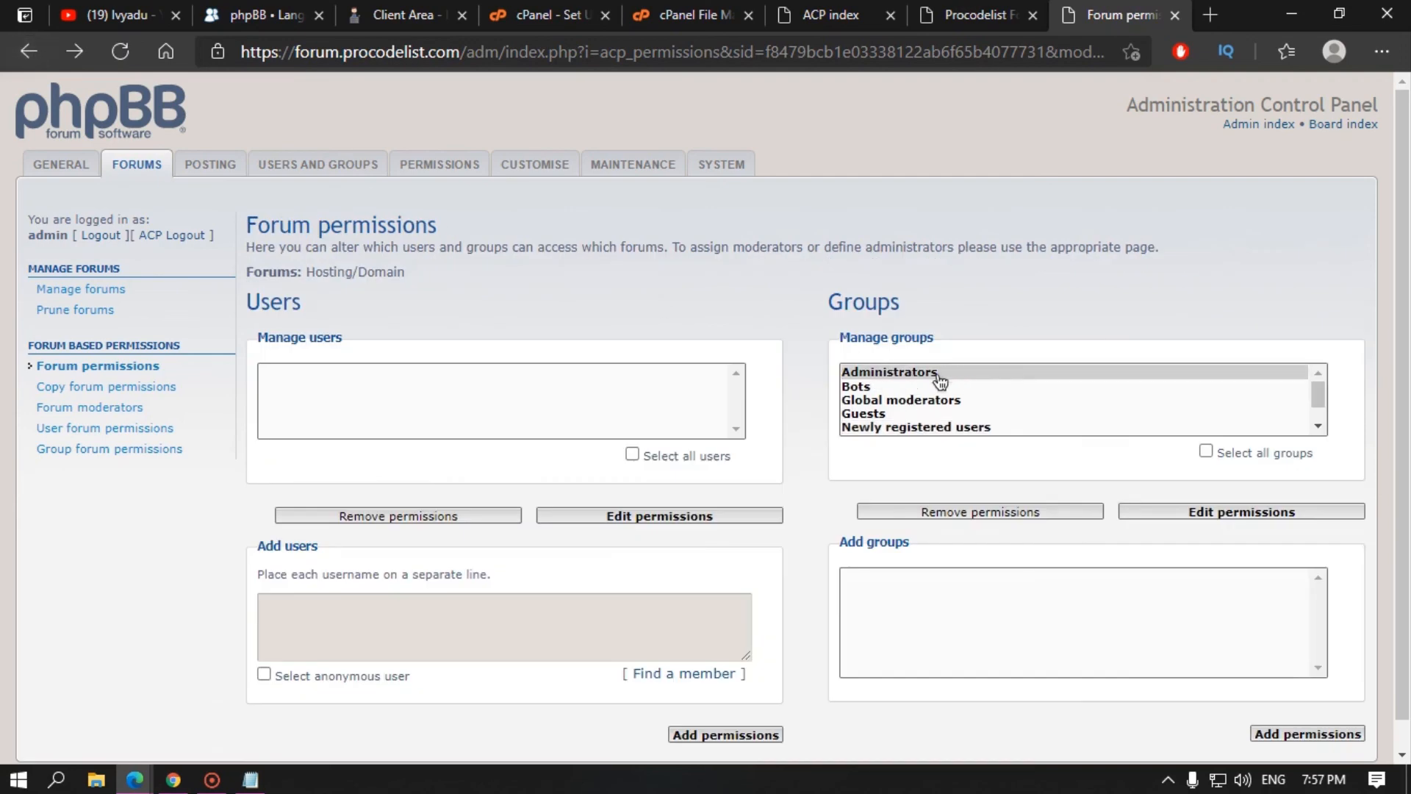
pyautogui.click(1248, 517)
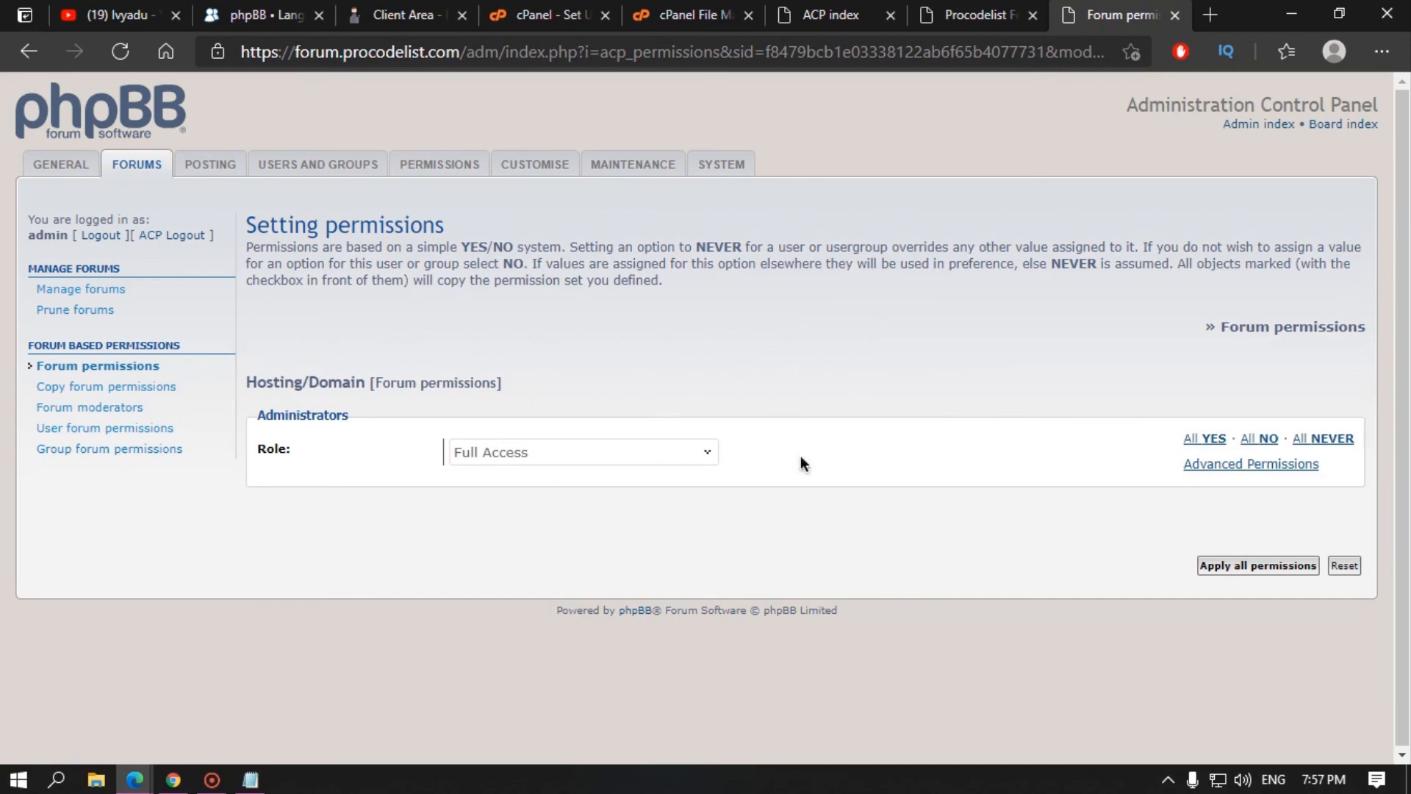
# Step: Expand Advanced Permissions and review Actions settings like Can see forum, Can bump topics
pyautogui.click(1238, 471)
pyautogui.click(1238, 471)
pyautogui.click(1239, 471)
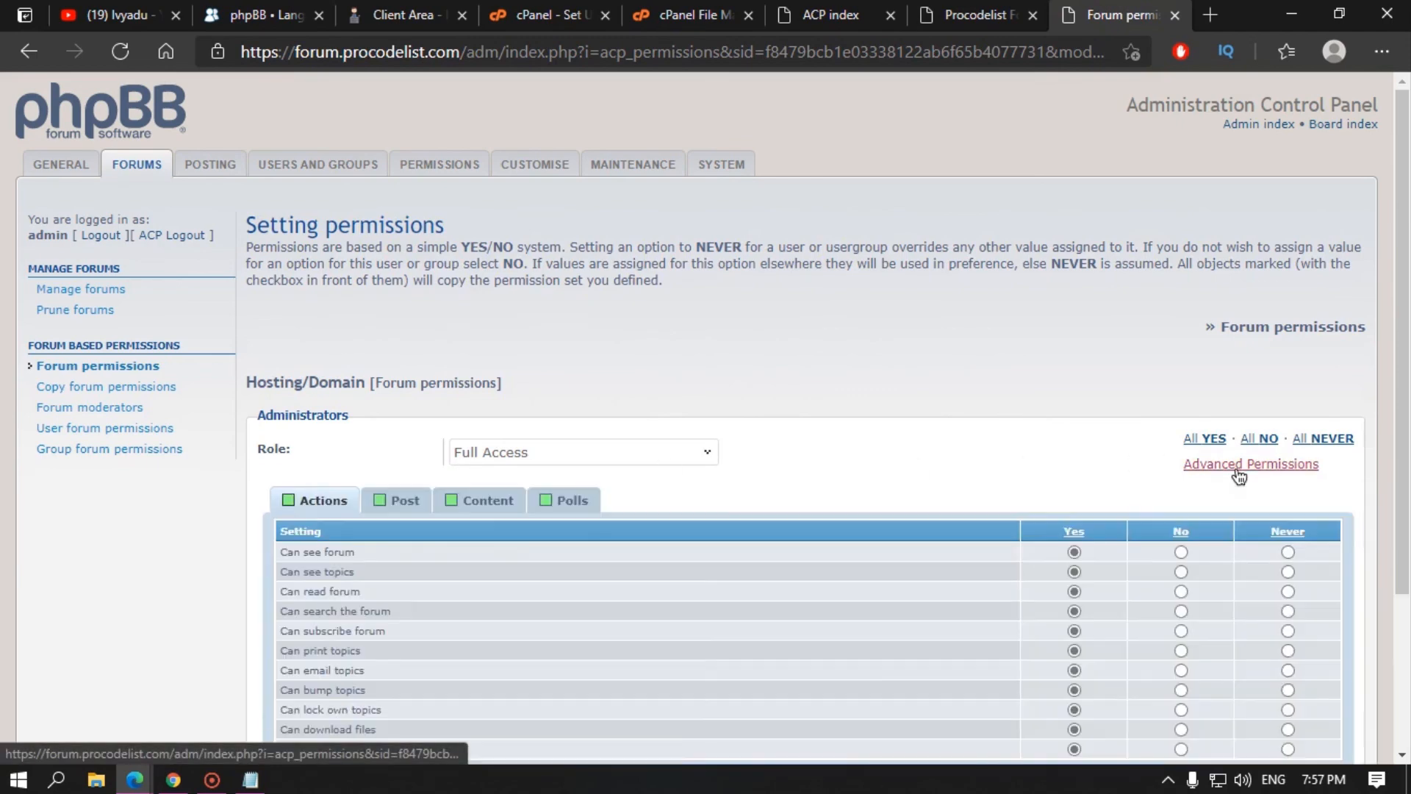
pyautogui.scroll(-3, 829, 394)
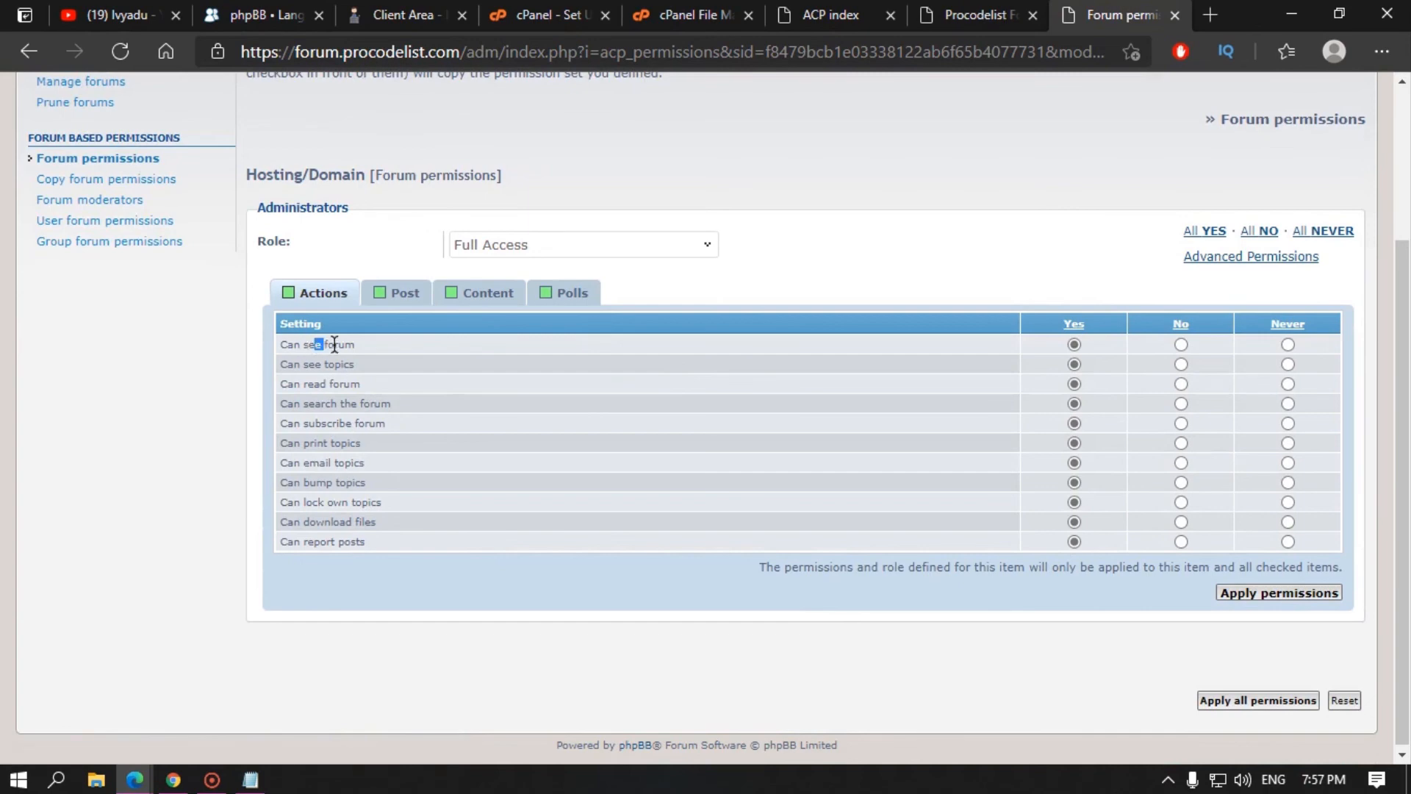
pyautogui.moveTo(334, 344); pyautogui.dragTo(355, 349)
pyautogui.doubleClick(341, 344)
pyautogui.click(341, 369)
pyautogui.moveTo(343, 404); pyautogui.dragTo(355, 441)
pyautogui.doubleClick(367, 423)
pyautogui.doubleClick(354, 463)
pyautogui.doubleClick(344, 483)
pyautogui.doubleClick(367, 503)
pyautogui.click(321, 522)
# Step: Review the Post permissions, including Can start new topics and soft delete own posts
pyautogui.click(401, 292)
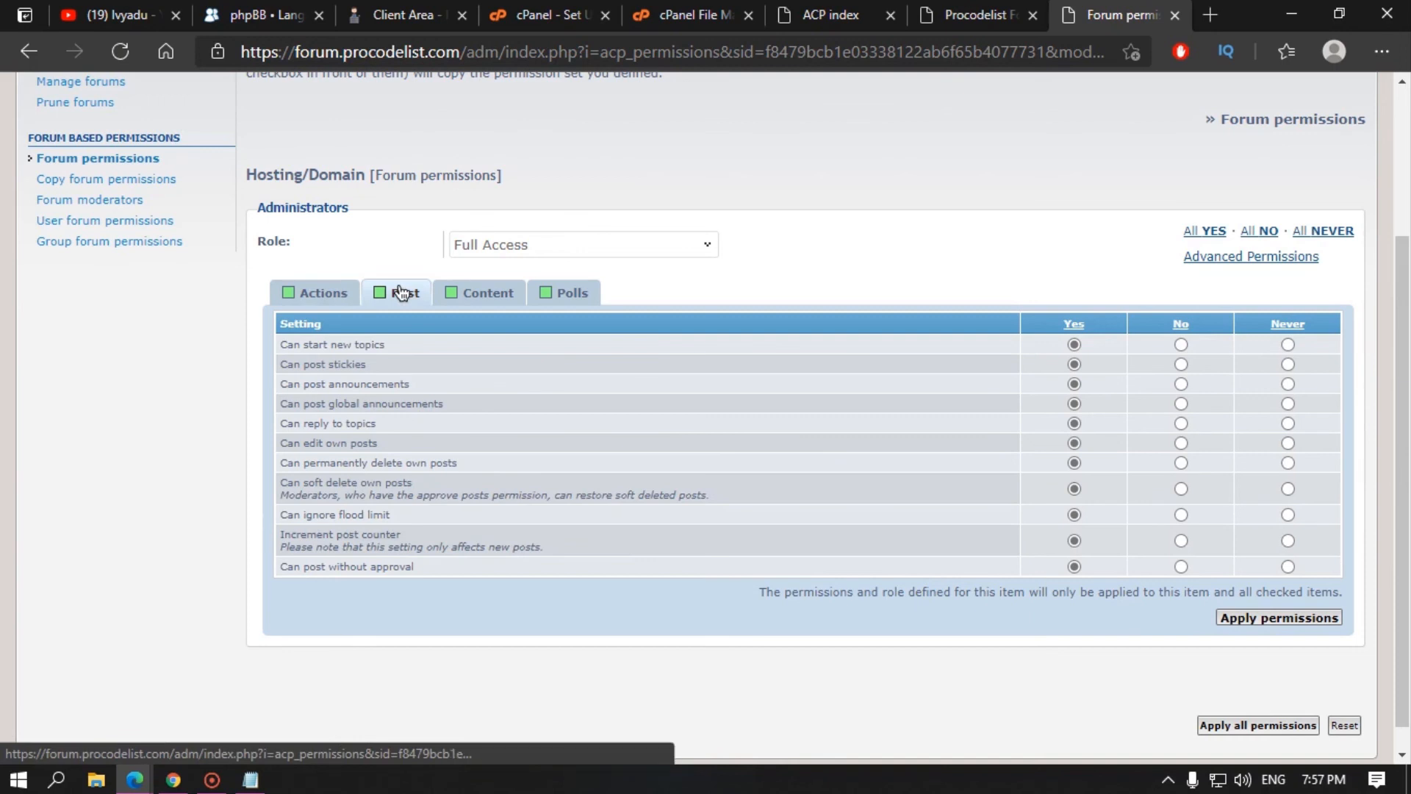
pyautogui.click(324, 293)
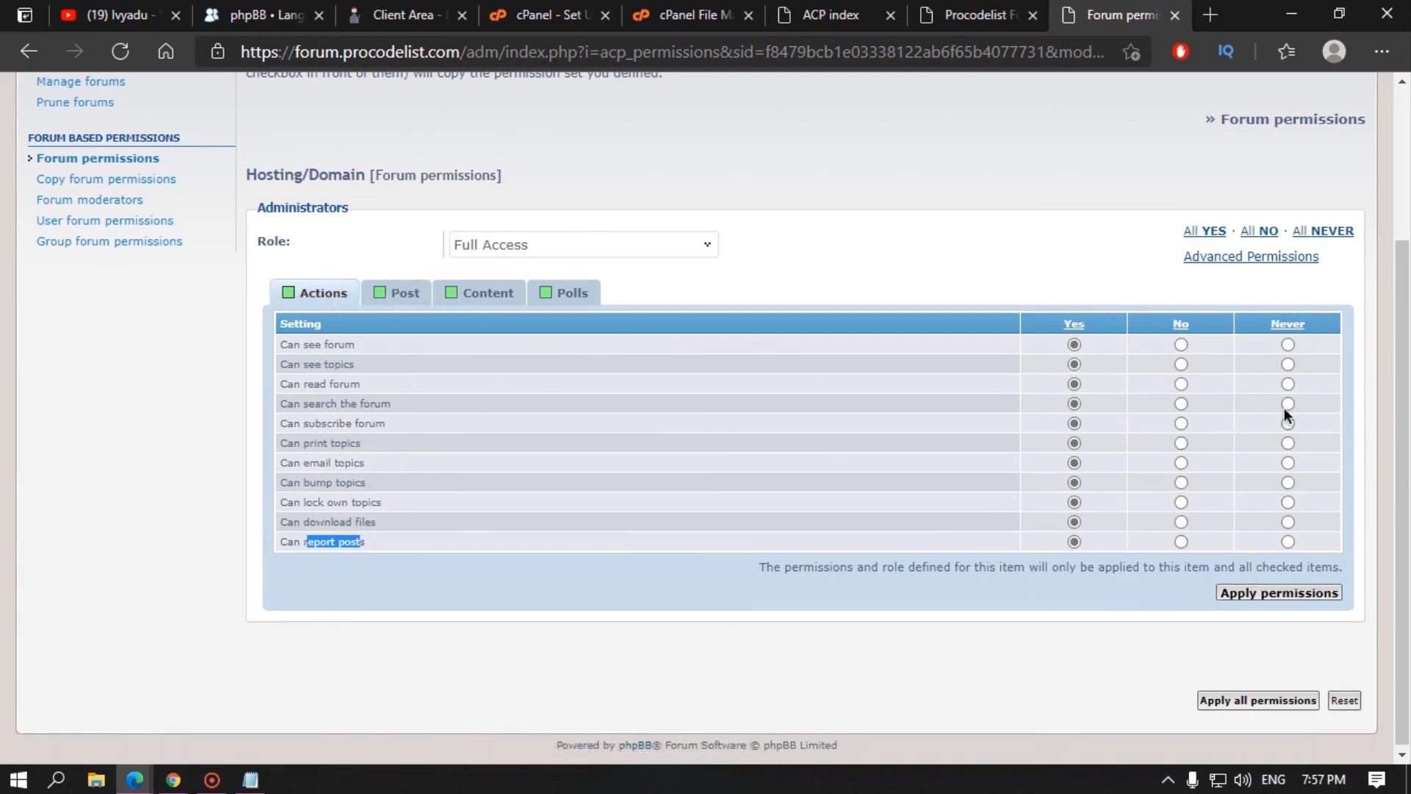
pyautogui.click(401, 293)
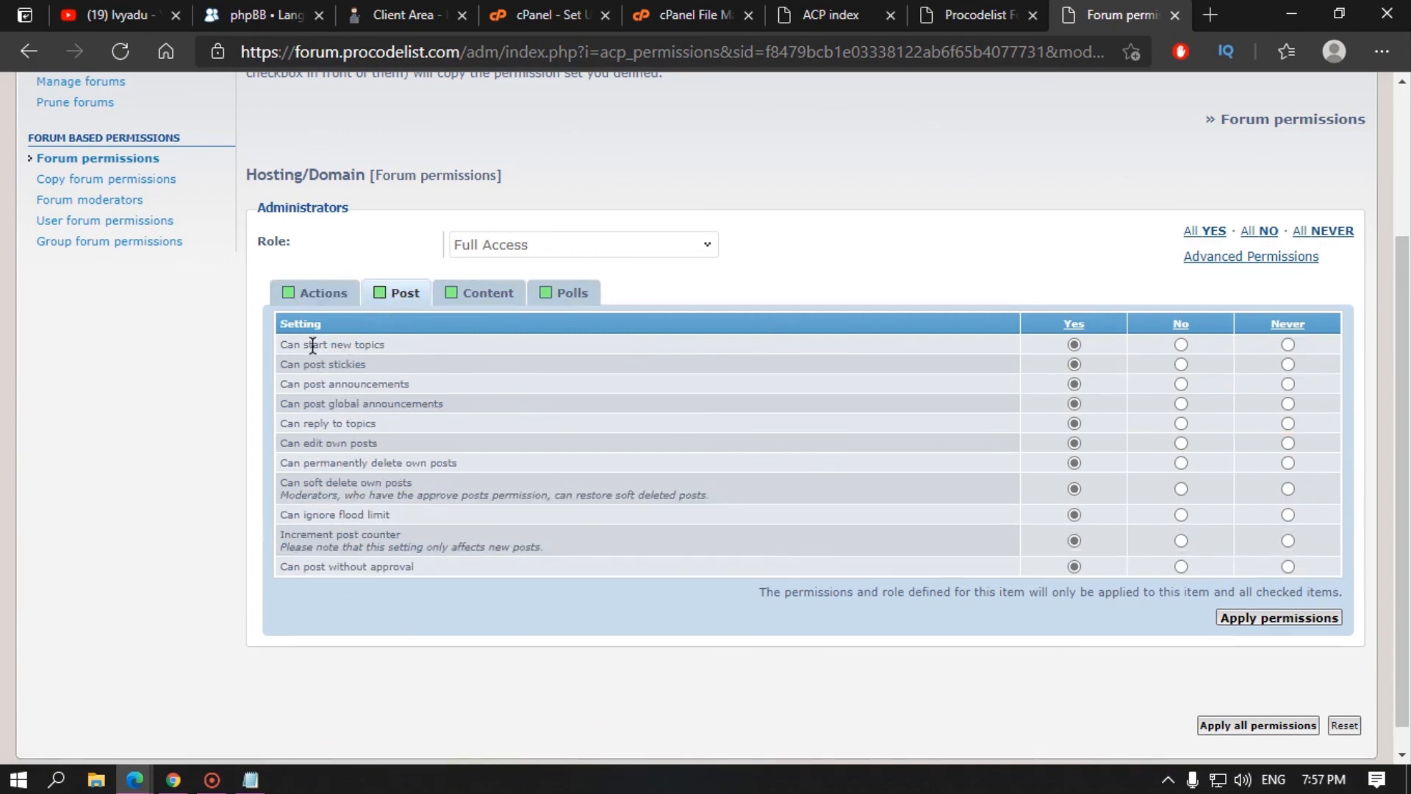
pyautogui.moveTo(341, 346); pyautogui.dragTo(346, 424)
pyautogui.moveTo(414, 476); pyautogui.dragTo(291, 505)
# Step: Review the Content permissions: attach files, BBCode, flash tag and smilies, all Yes
pyautogui.click(488, 291)
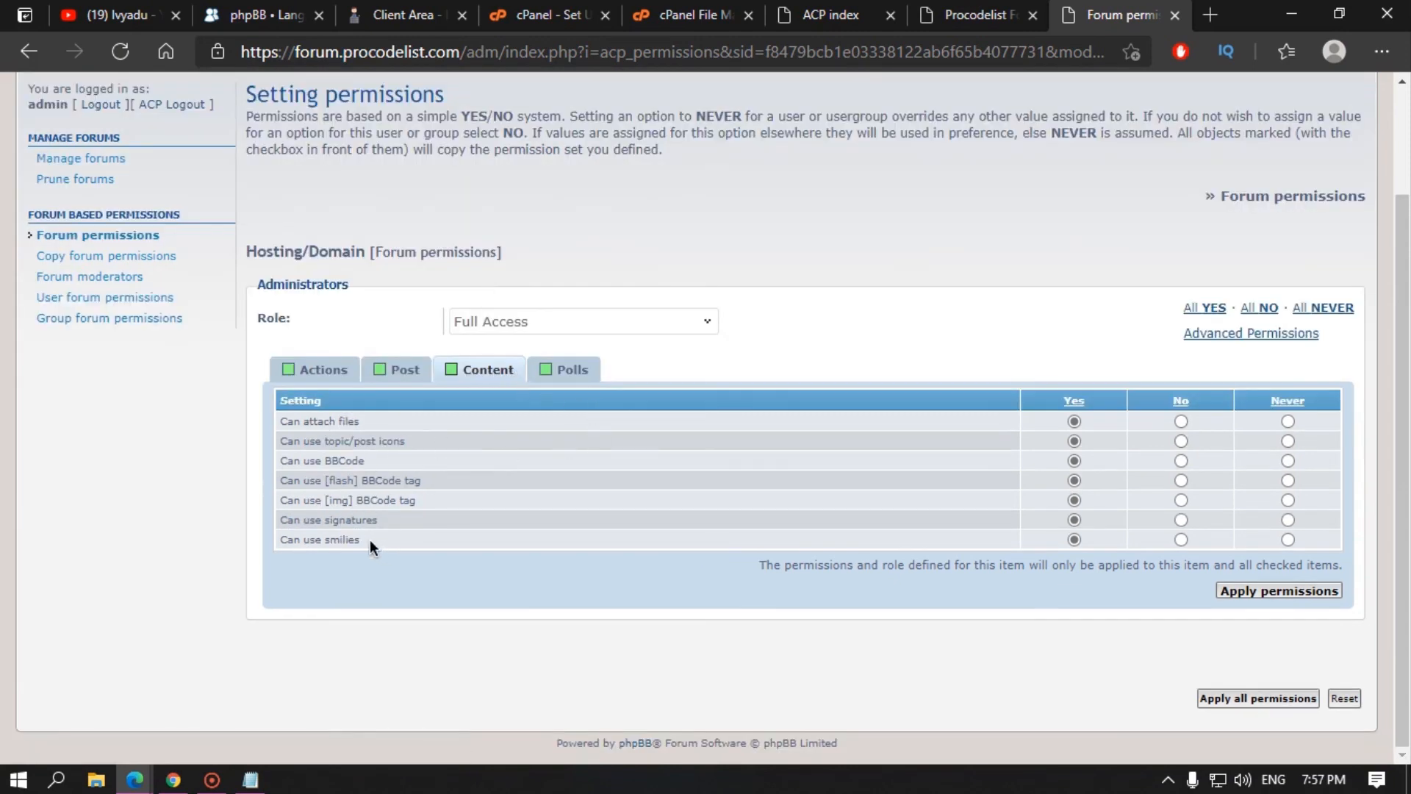
pyautogui.moveTo(369, 541); pyautogui.dragTo(308, 424)
pyautogui.tripleClick(312, 420)
pyautogui.click(332, 441)
pyautogui.doubleClick(348, 456)
pyautogui.doubleClick(345, 480)
pyautogui.doubleClick(350, 539)
# Step: Review the three Polls permissions, all set to Yes
pyautogui.click(563, 369)
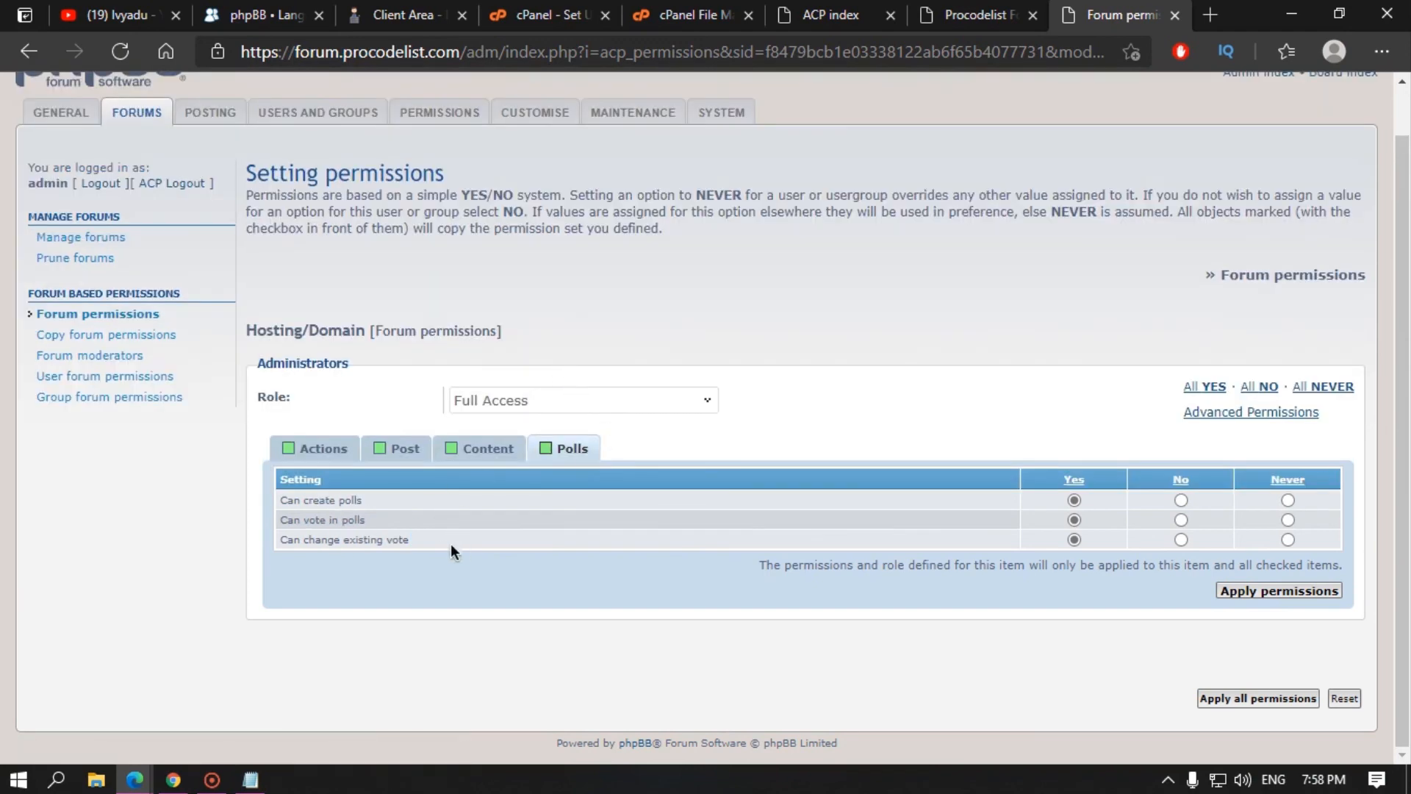
pyautogui.moveTo(452, 548); pyautogui.dragTo(271, 490)
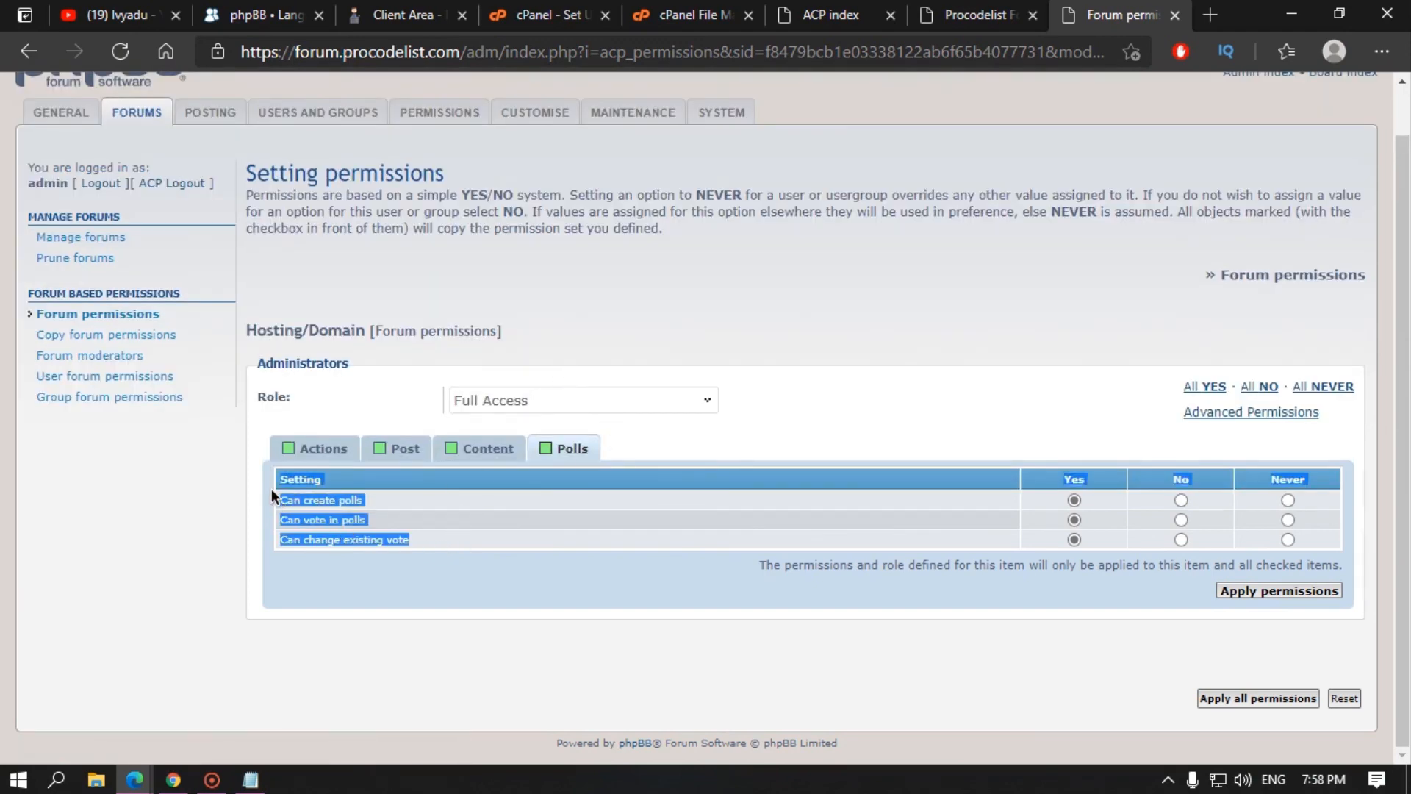
pyautogui.click(204, 518)
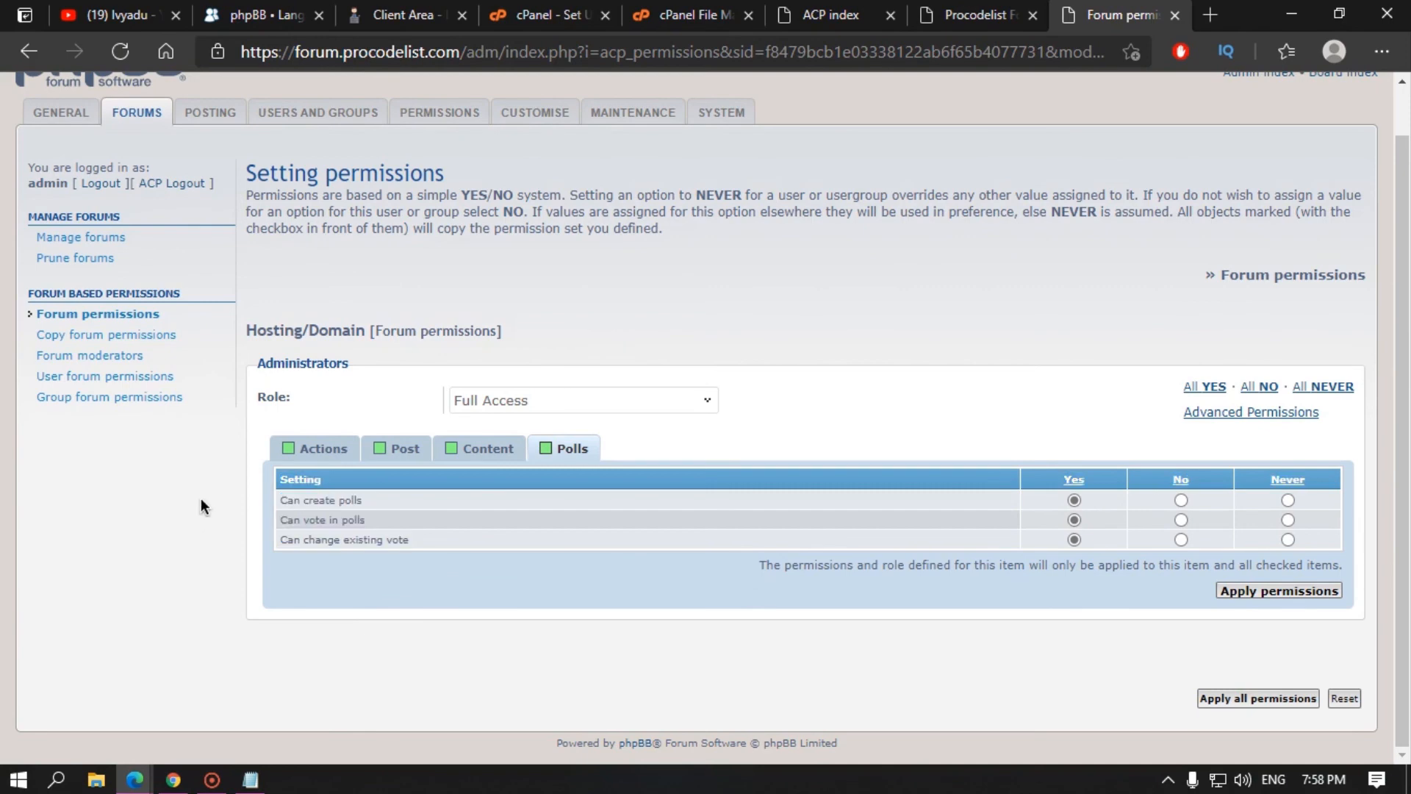
pyautogui.click(102, 357)
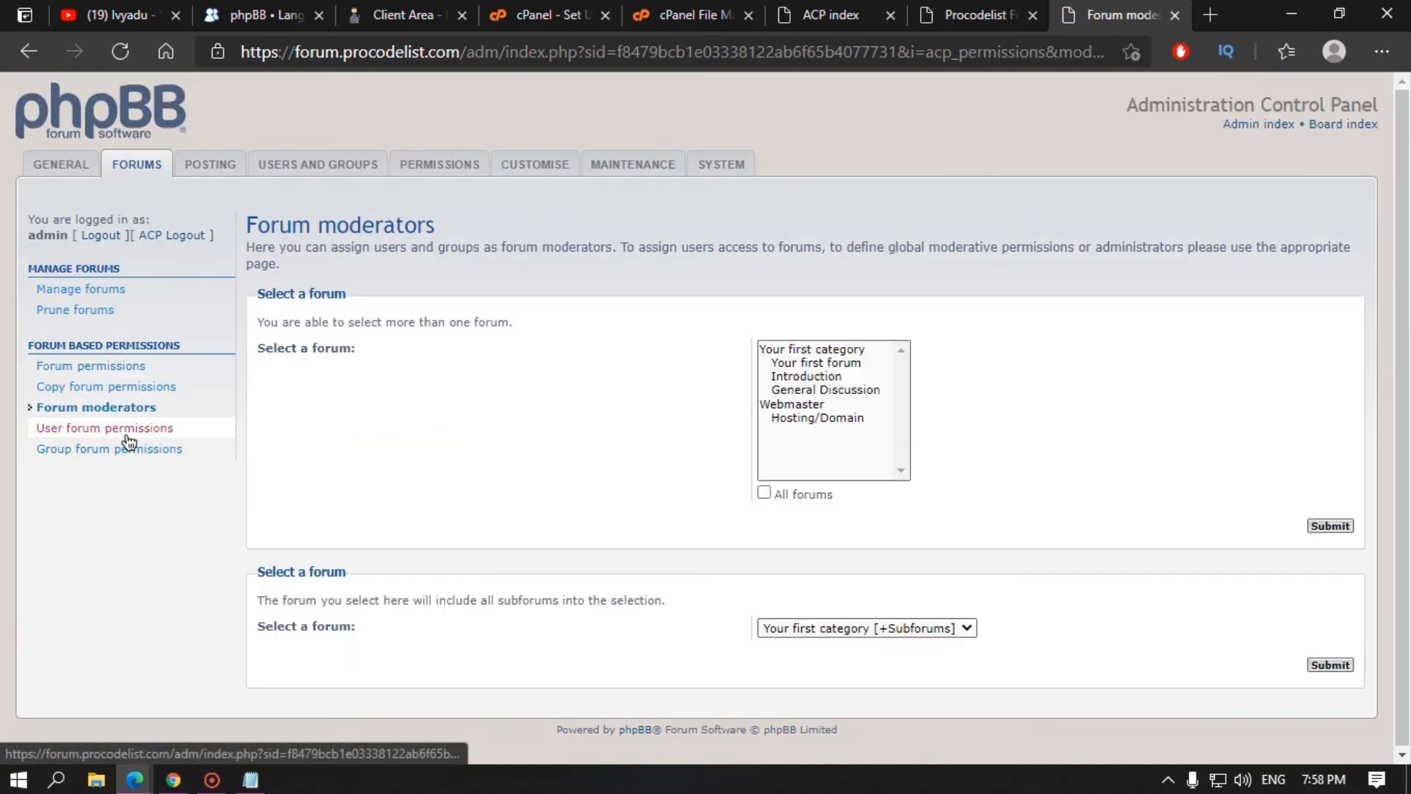
# Step: Look up admin in User forum permissions, then visit Group forum permissions and the Posting tab
pyautogui.click(127, 434)
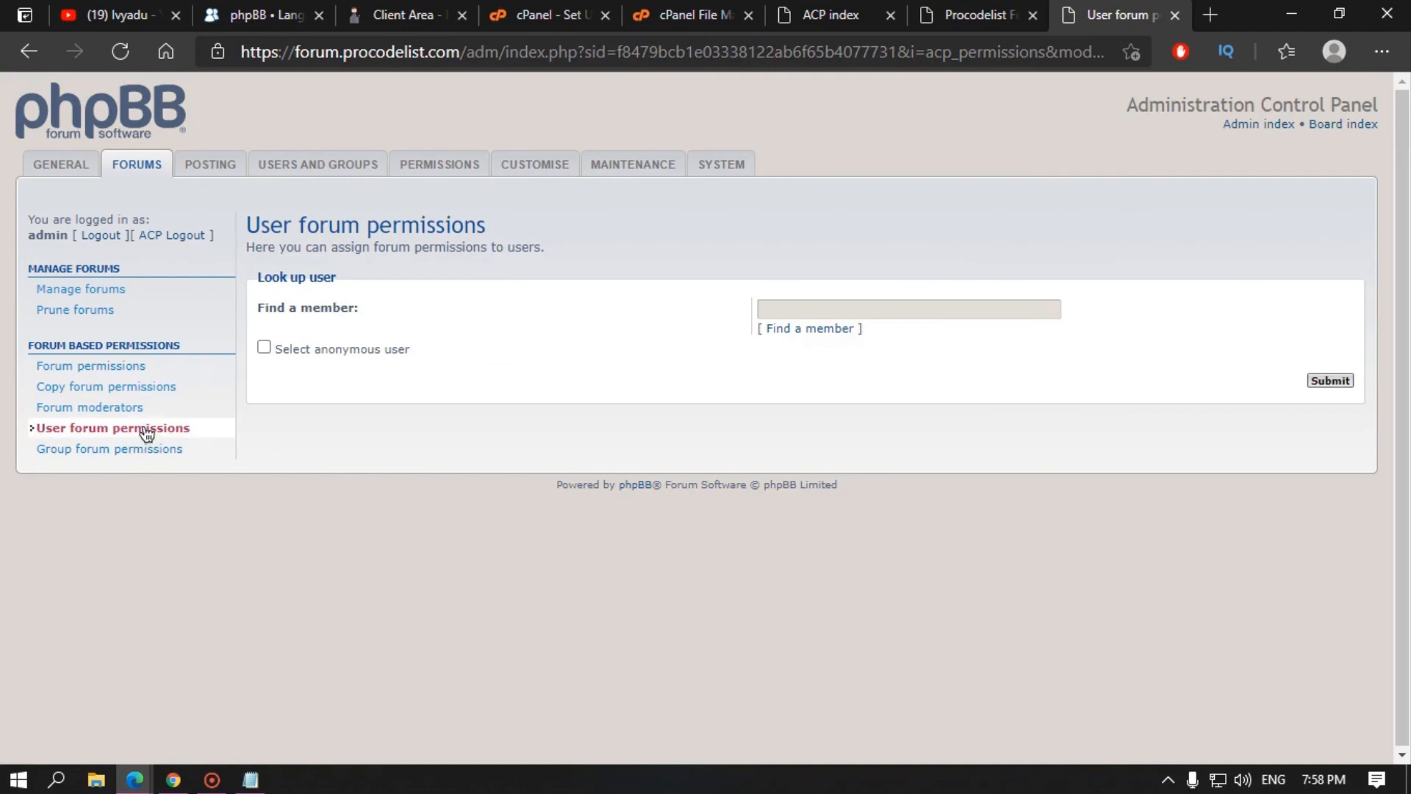
pyautogui.click(781, 330)
pyautogui.scroll(-1, 250, 578)
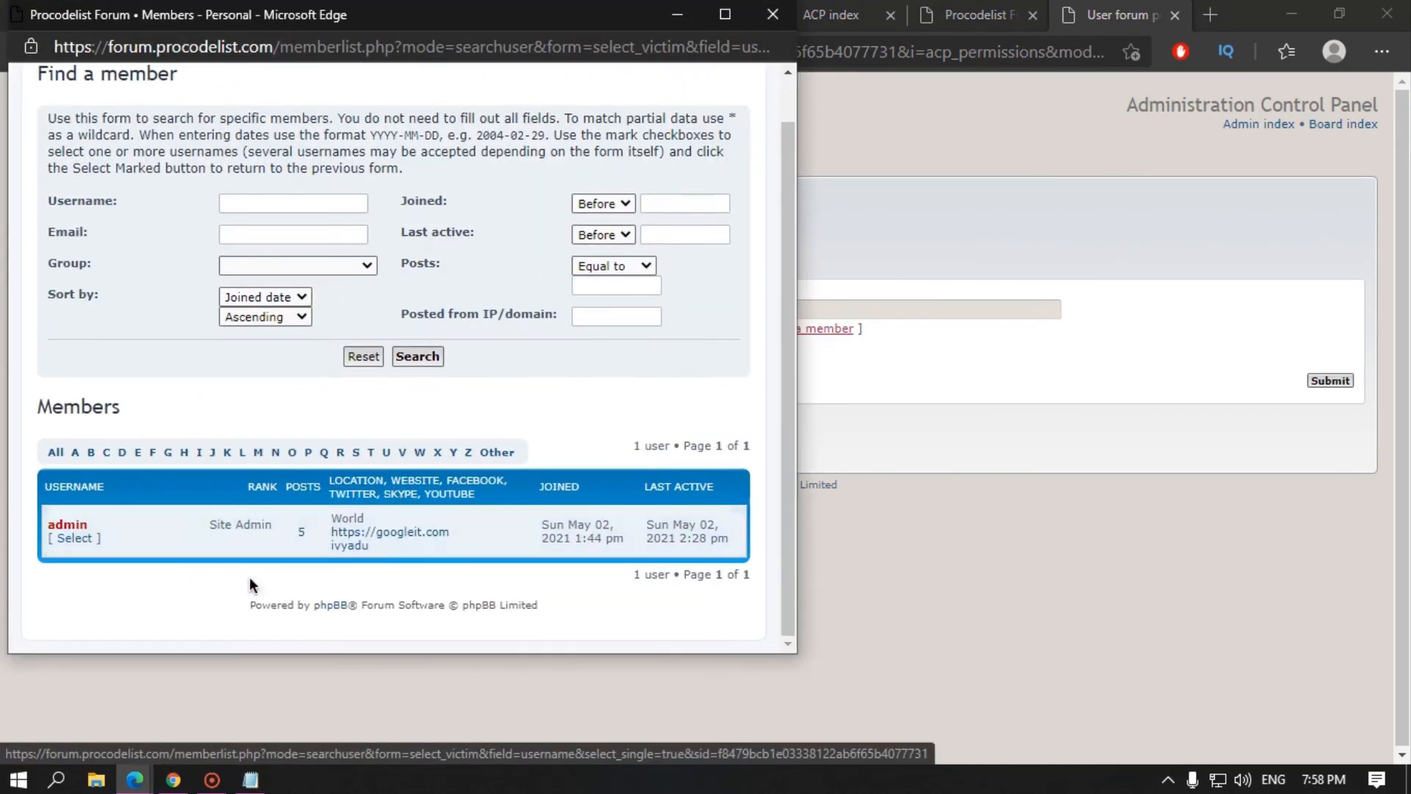
pyautogui.click(77, 538)
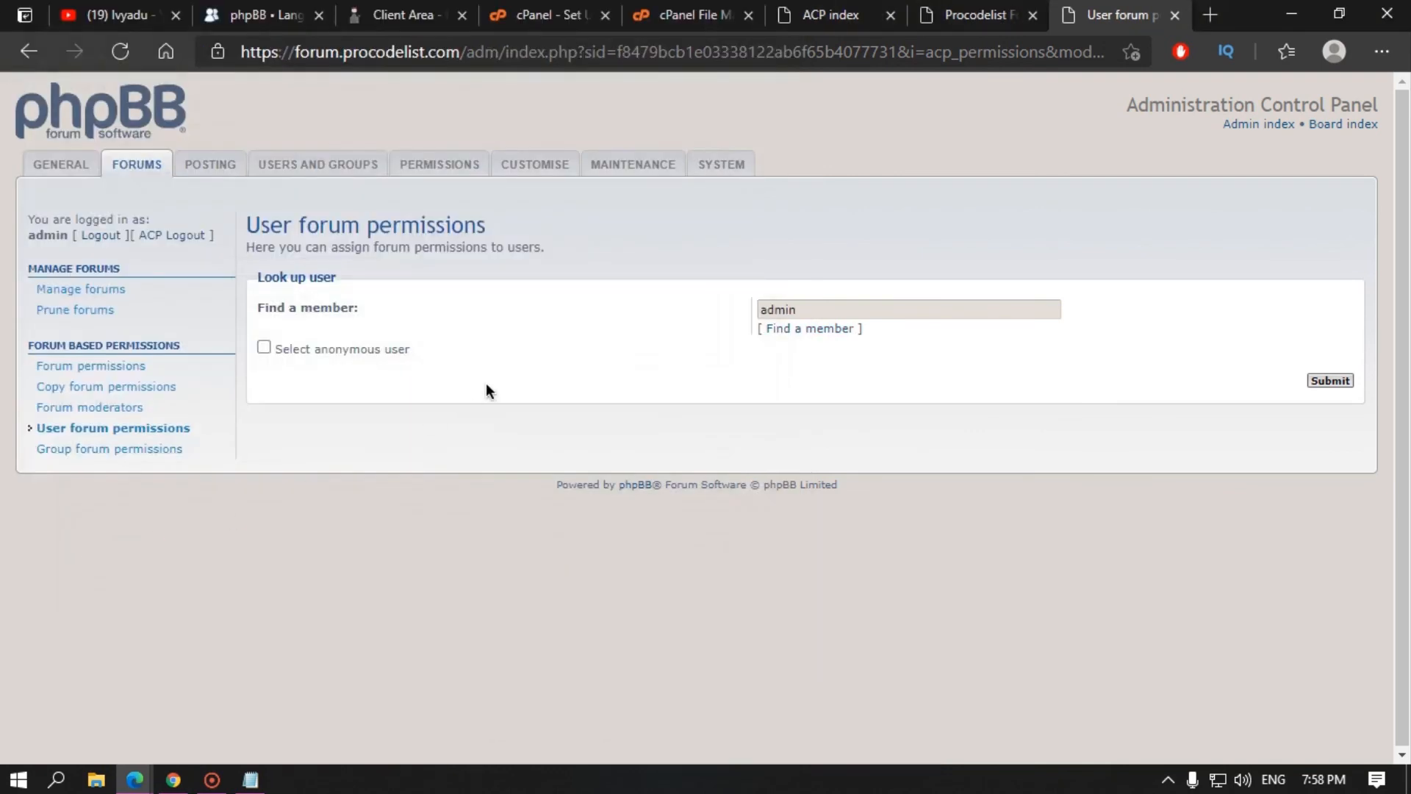
pyautogui.click(1346, 381)
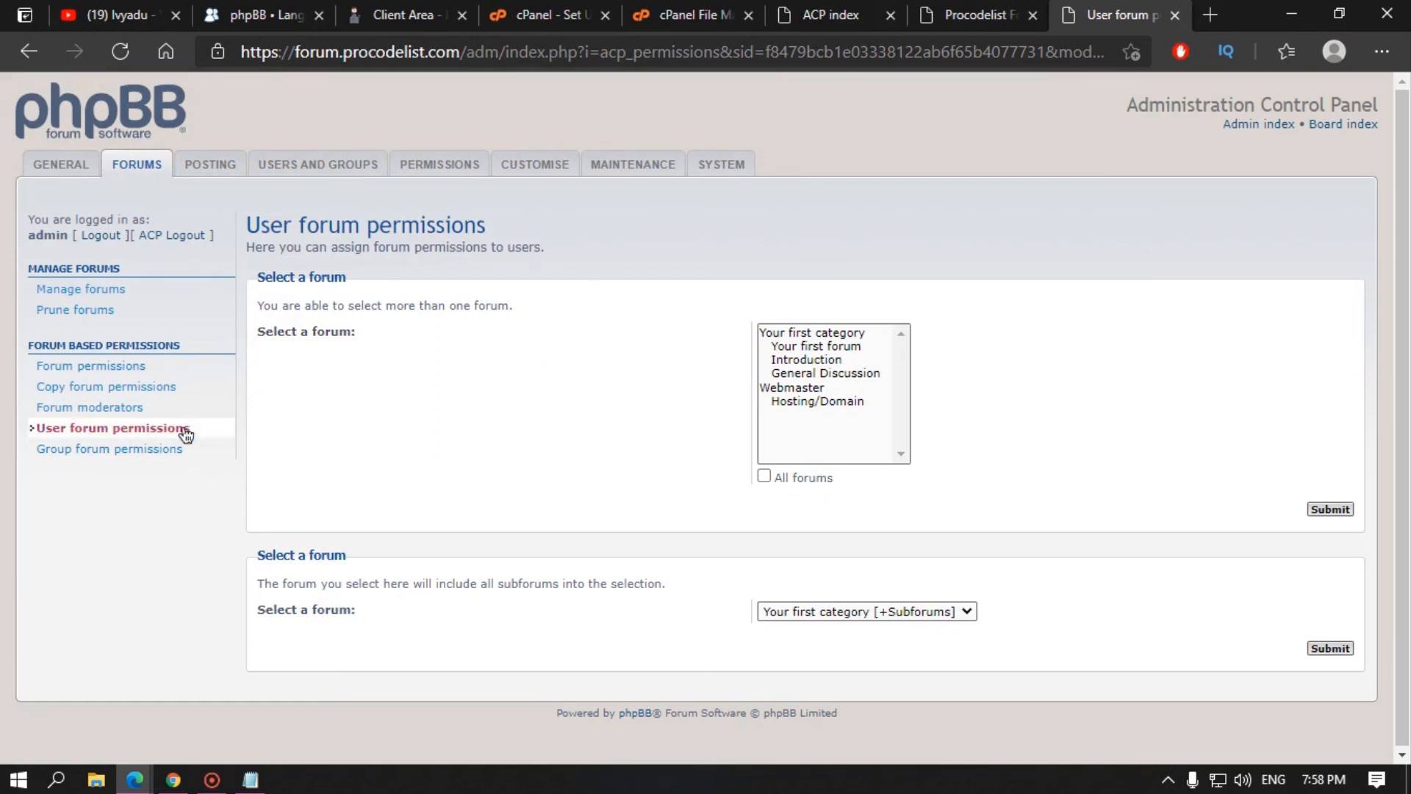
pyautogui.click(107, 456)
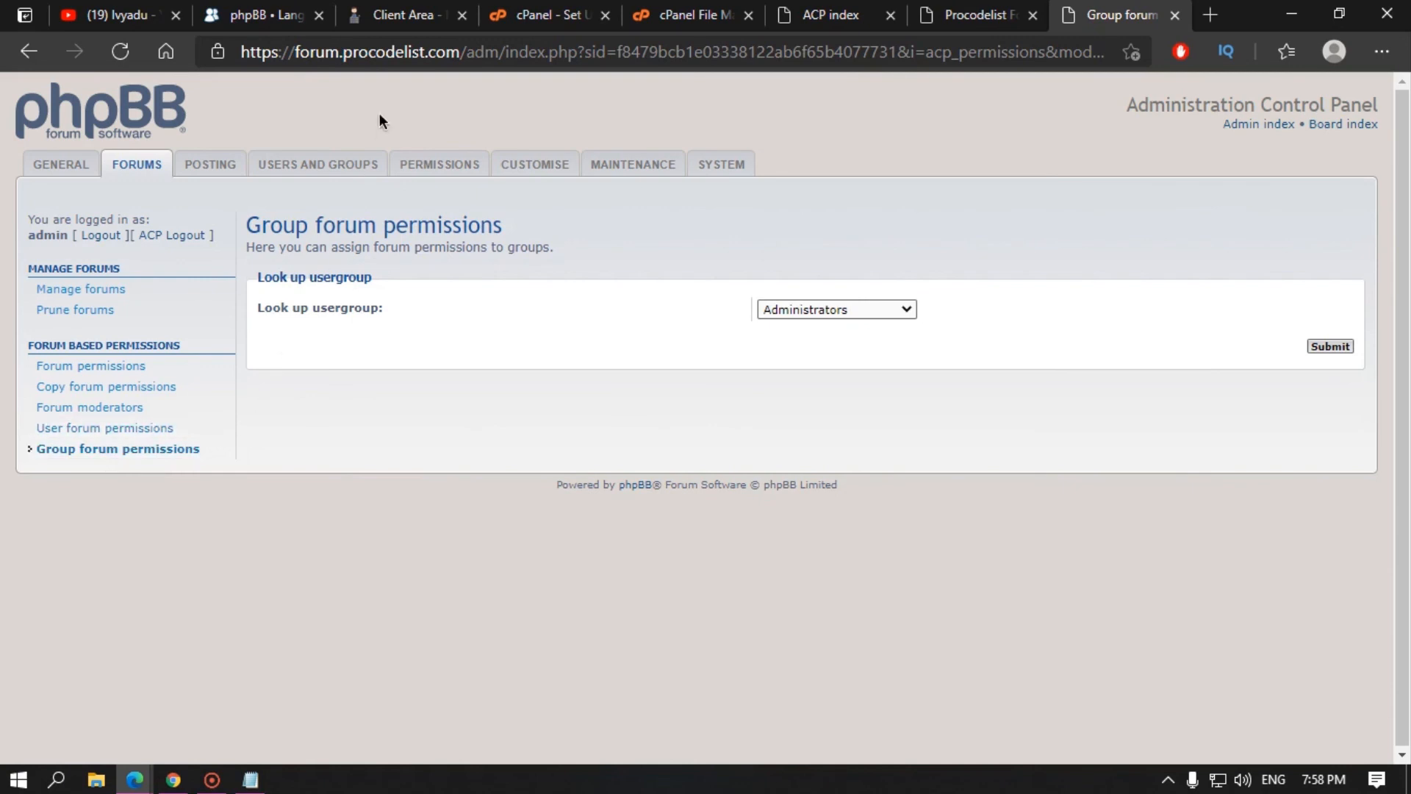
pyautogui.click(226, 165)
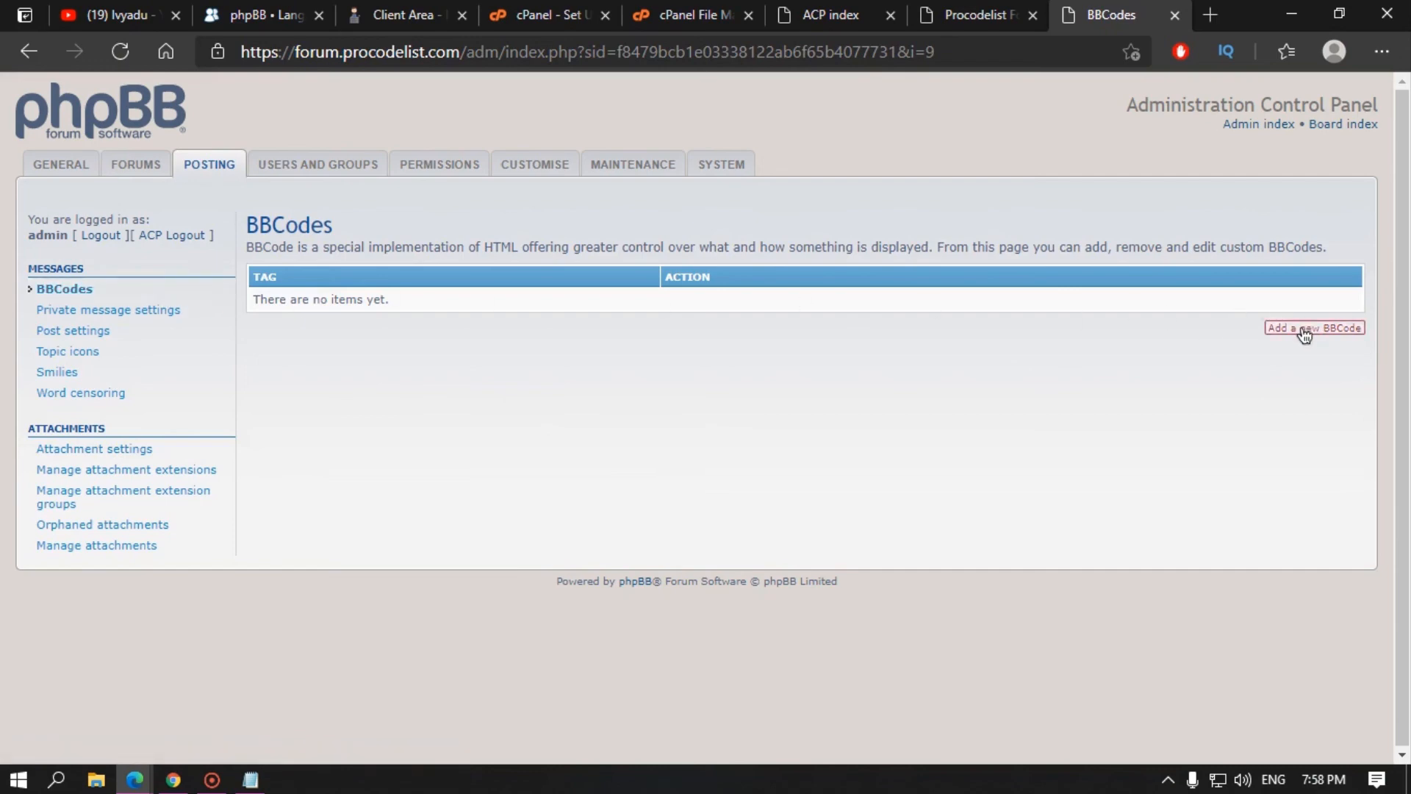
# Step: Look over the Private message settings and Post settings pages
pyautogui.click(122, 311)
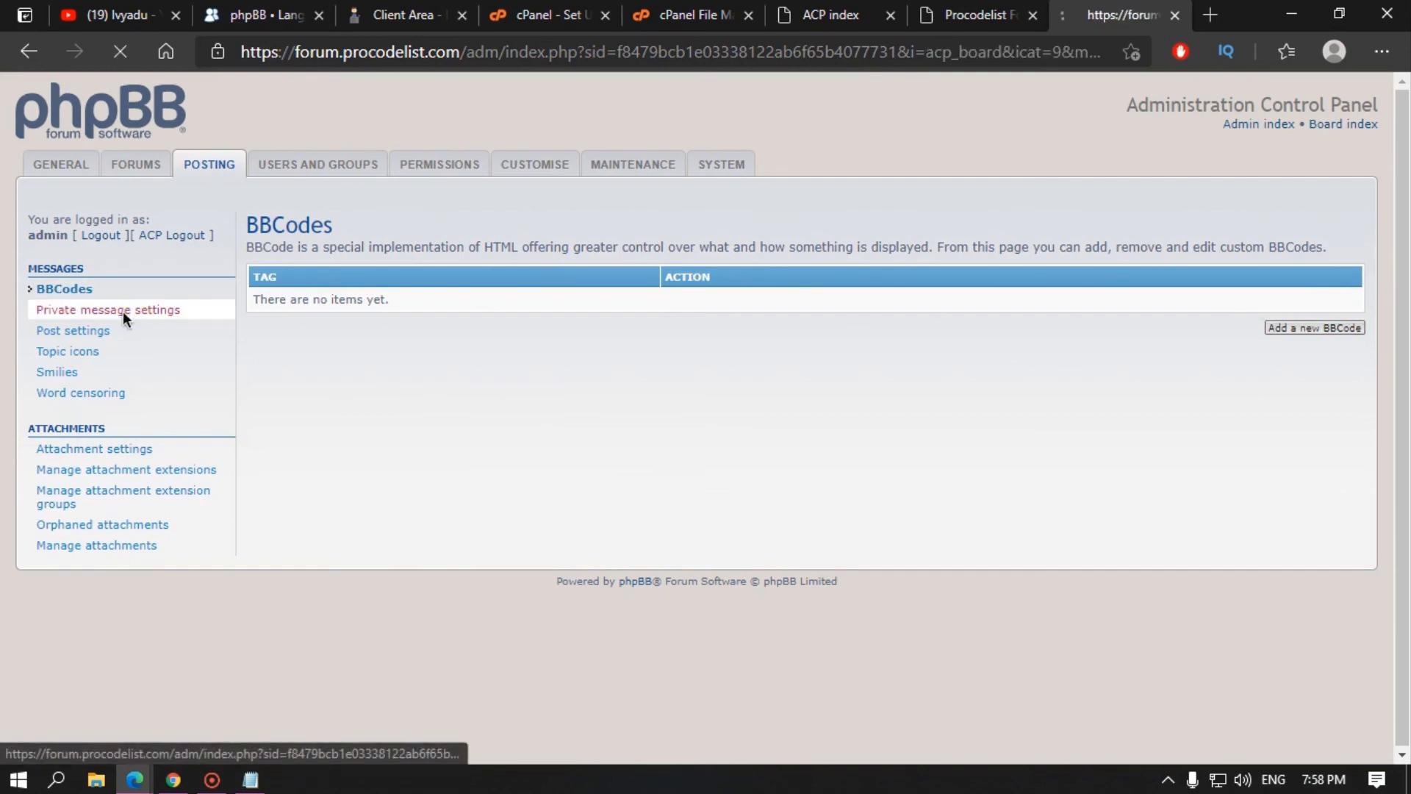
pyautogui.scroll(-5, 575, 364)
pyautogui.scroll(5, 531, 500)
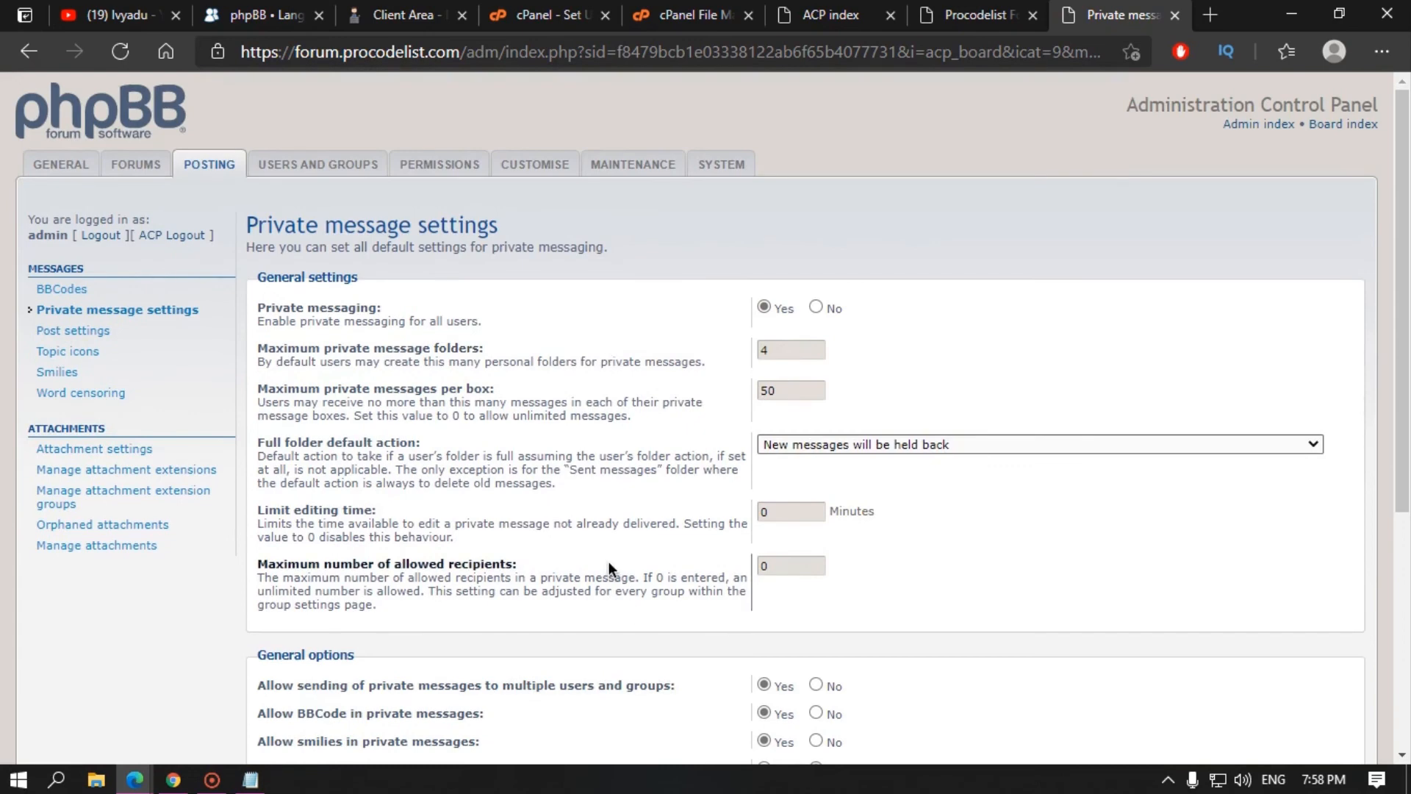
pyautogui.click(72, 335)
pyautogui.scroll(-15, 678, 457)
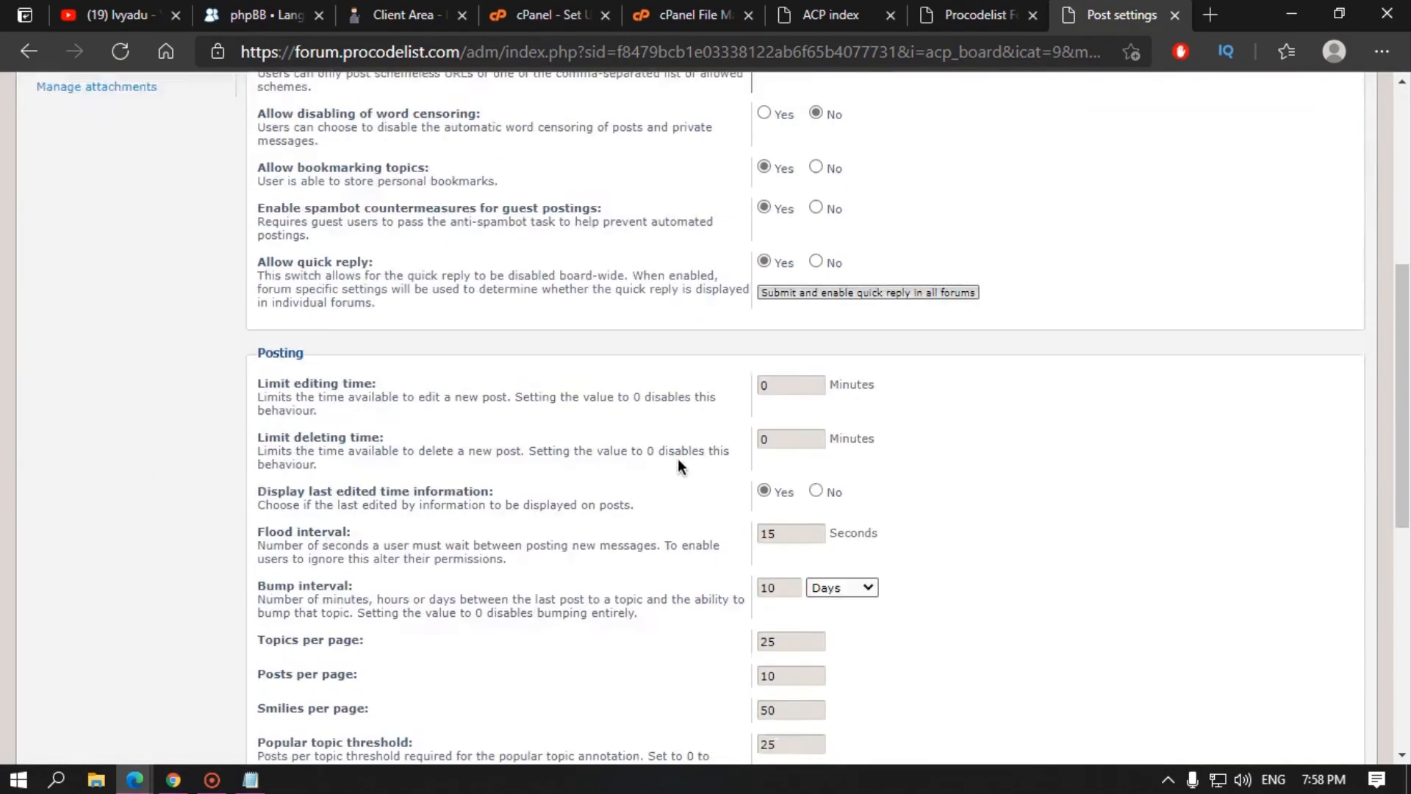
pyautogui.scroll(14, 540, 492)
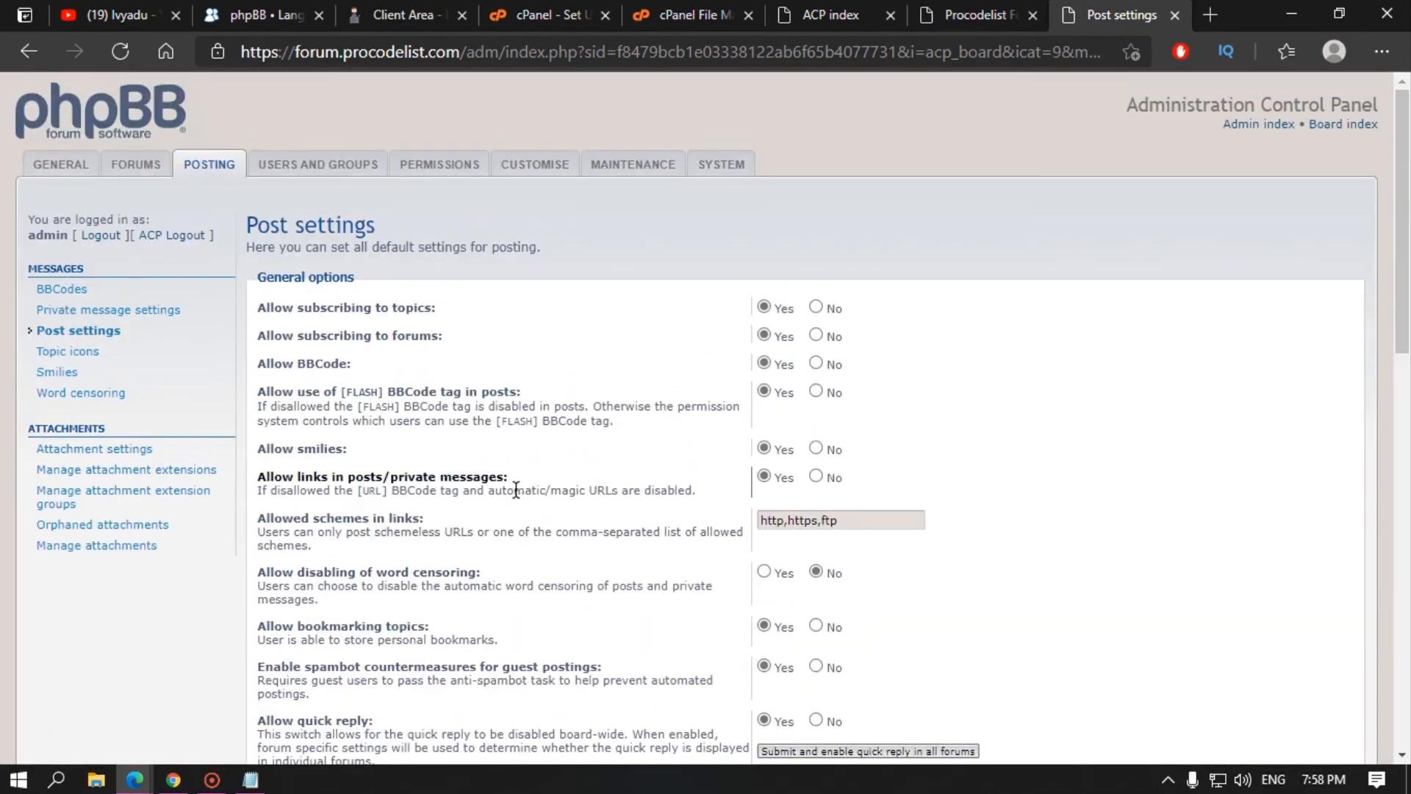
# Step: Revisit Post settings and Private message settings via General and Posting, ending on Topic icons
pyautogui.doubleClick(64, 179)
pyautogui.click(68, 165)
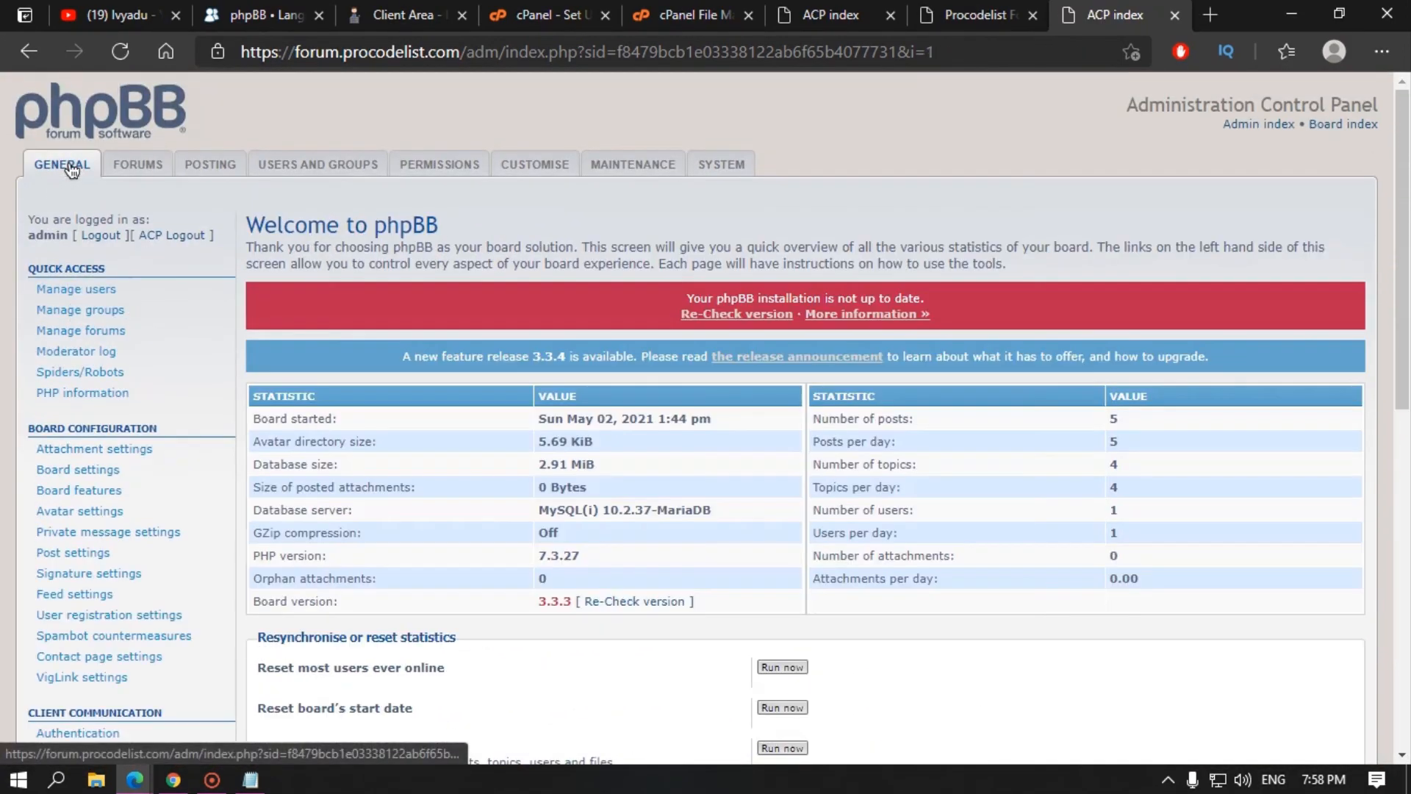
pyautogui.click(209, 165)
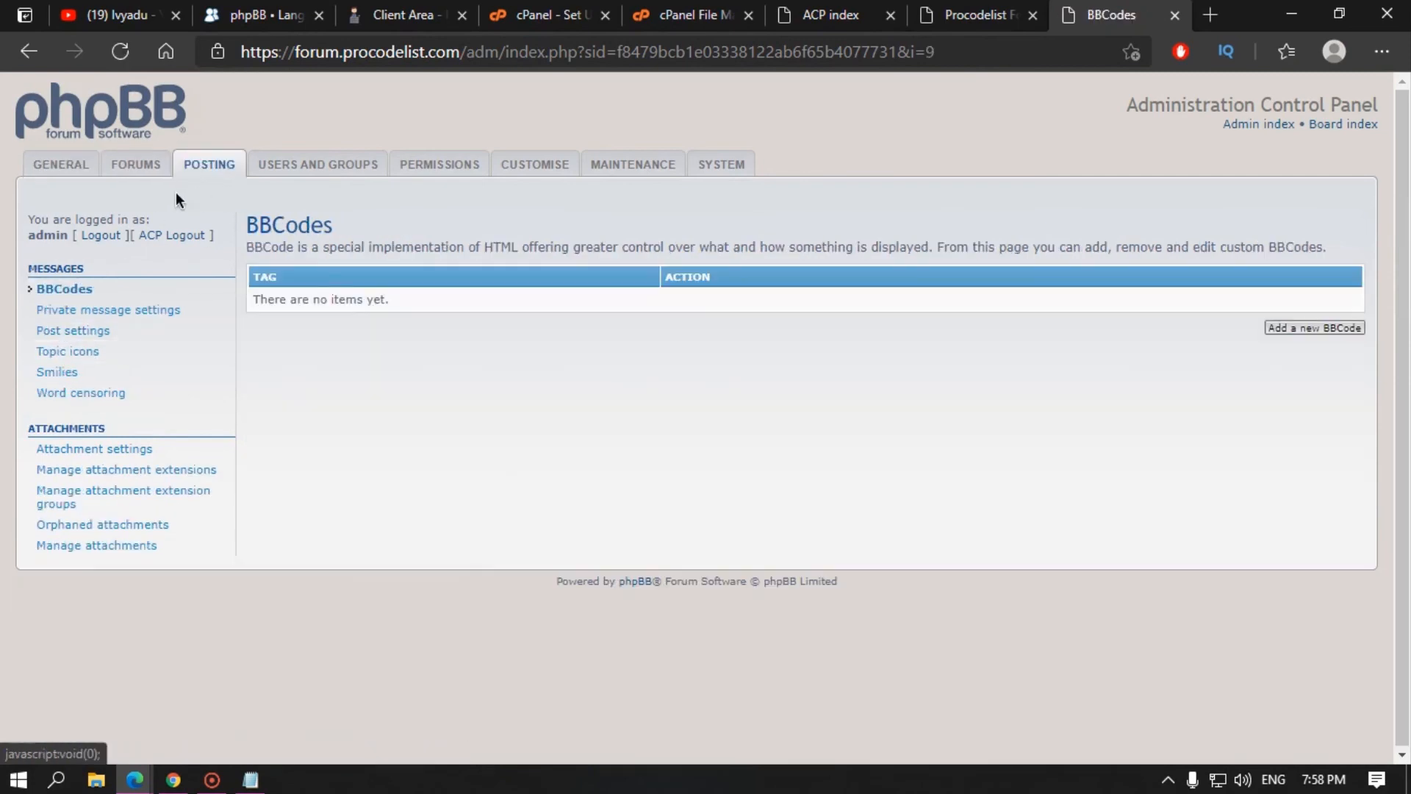
pyautogui.click(125, 332)
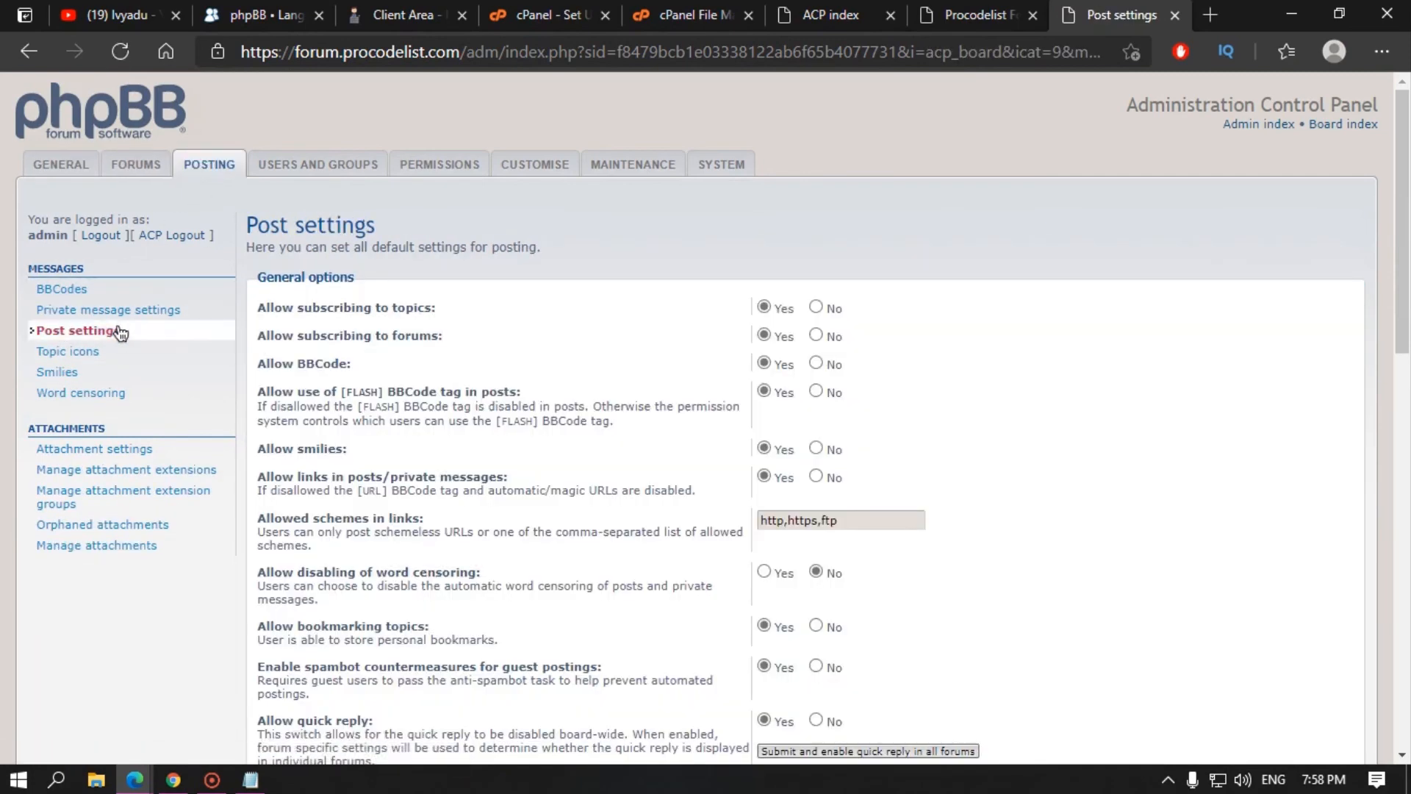
pyautogui.click(118, 322)
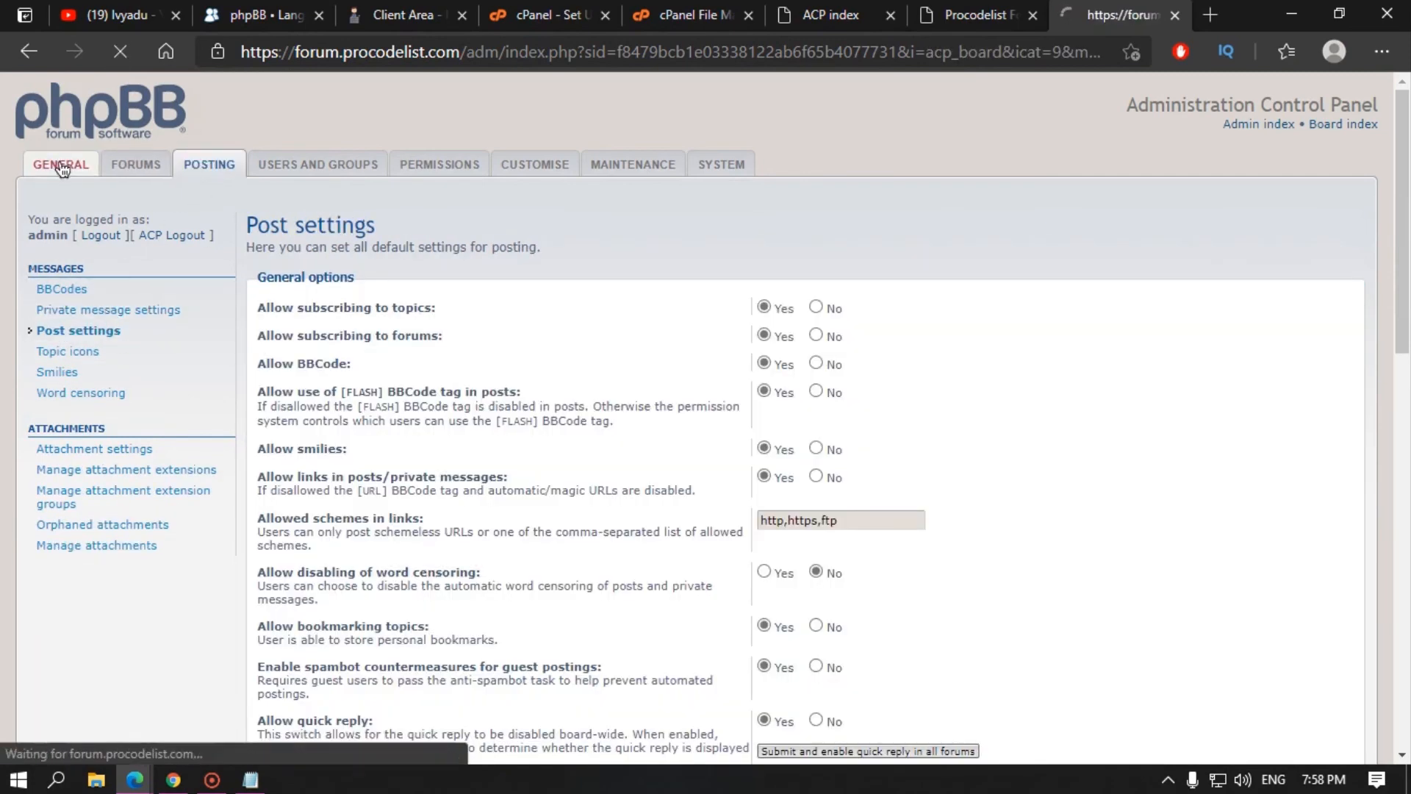
pyautogui.click(97, 357)
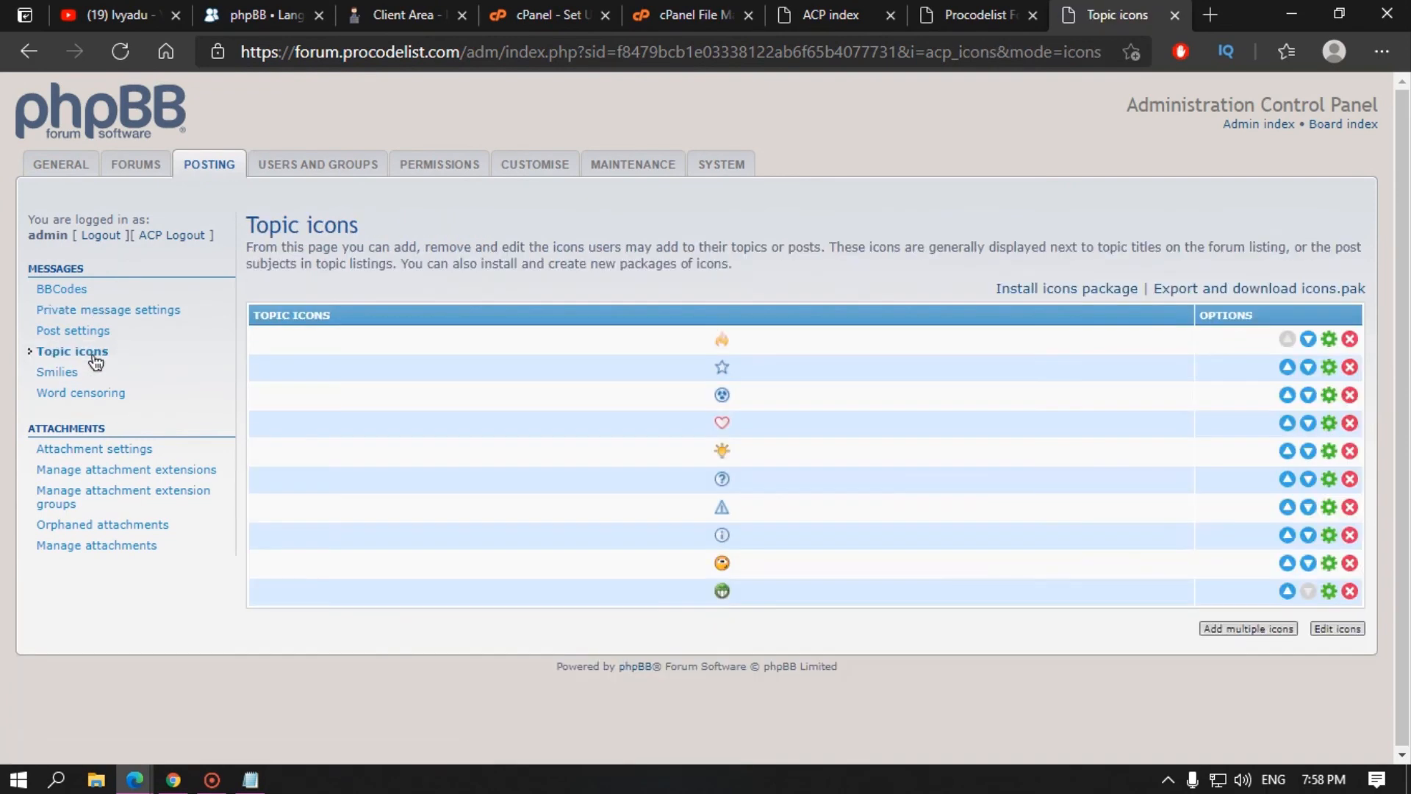
# Step: Check the topic icons offered when starting a new topic in the Introduction forum
pyautogui.click(551, 14)
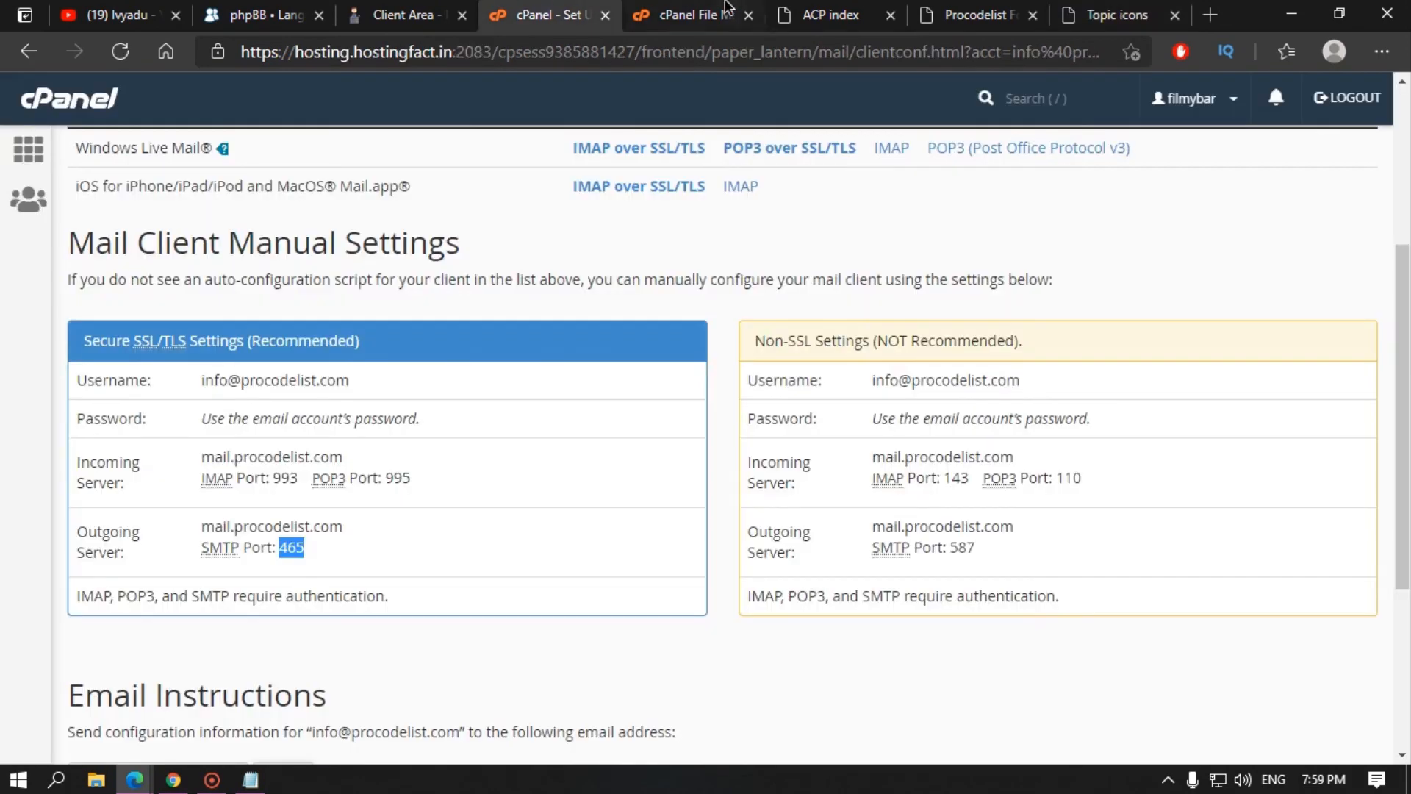
pyautogui.click(831, 15)
pyautogui.click(985, 15)
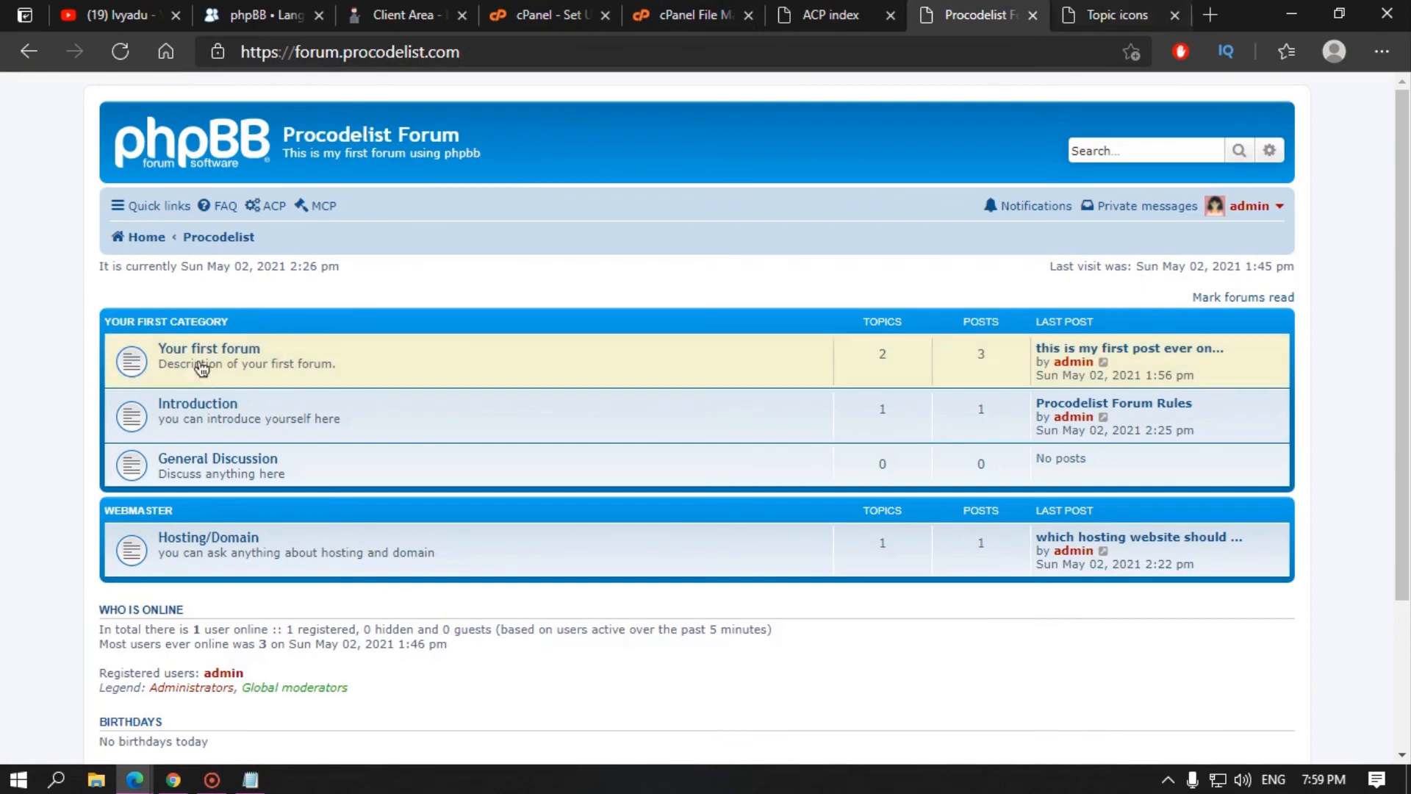
pyautogui.click(215, 417)
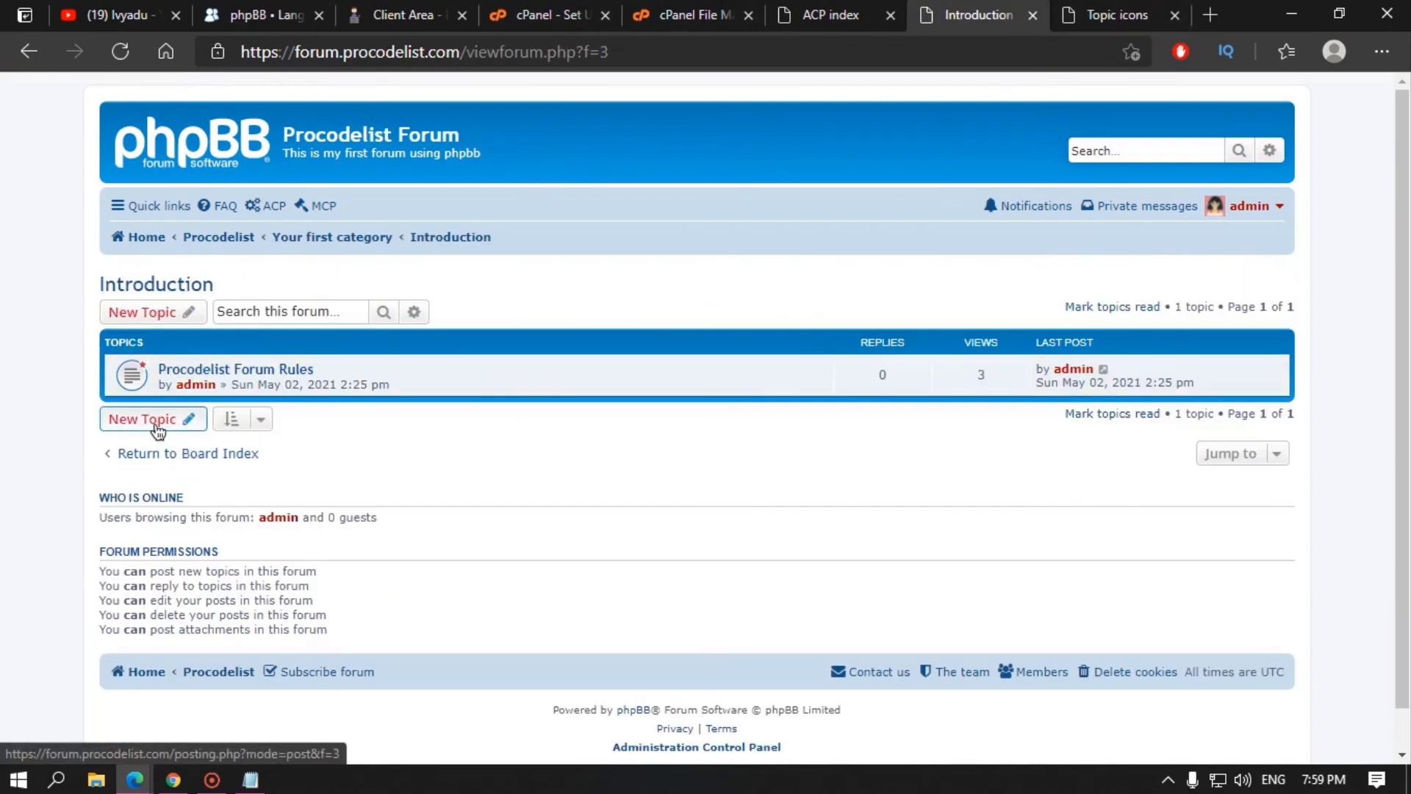
pyautogui.click(157, 422)
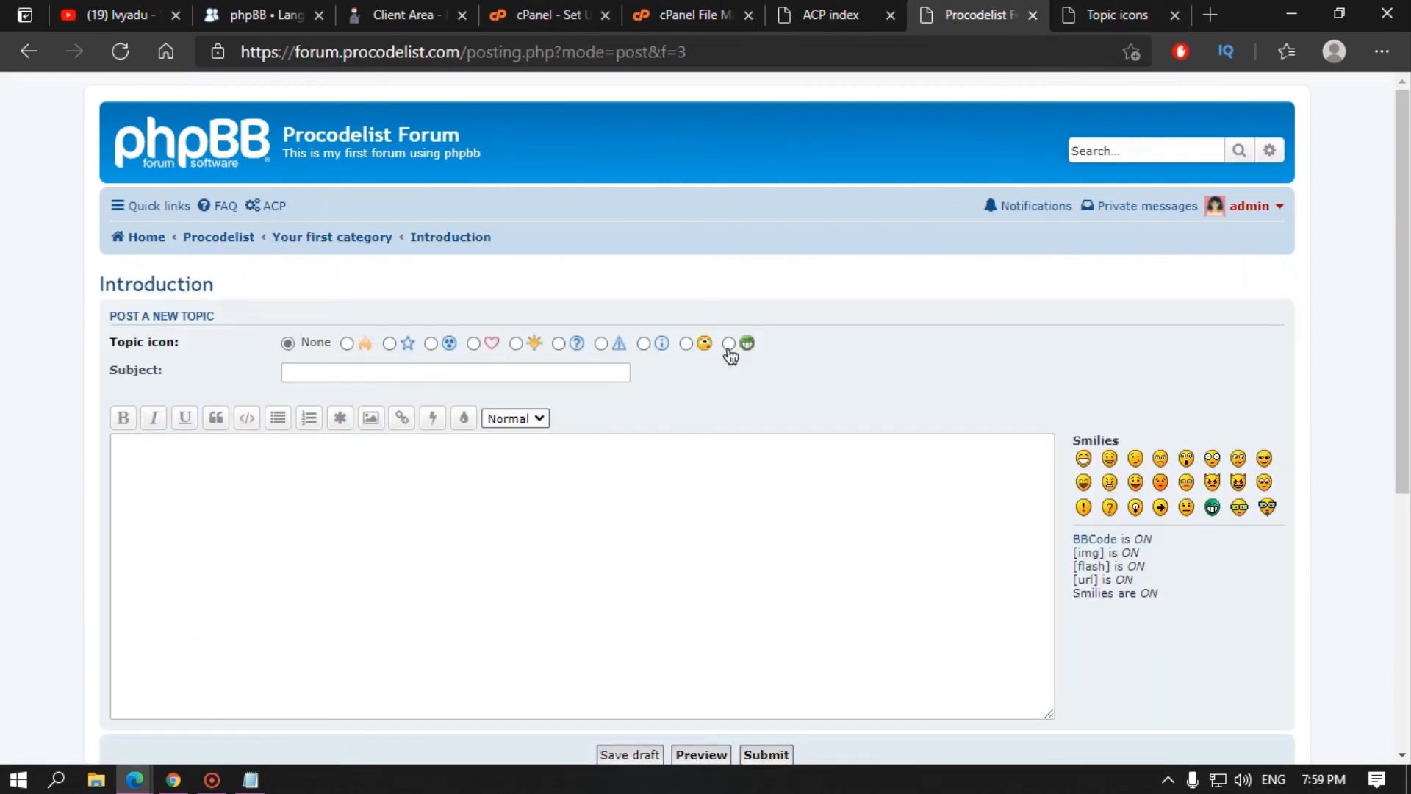
pyautogui.click(1069, 18)
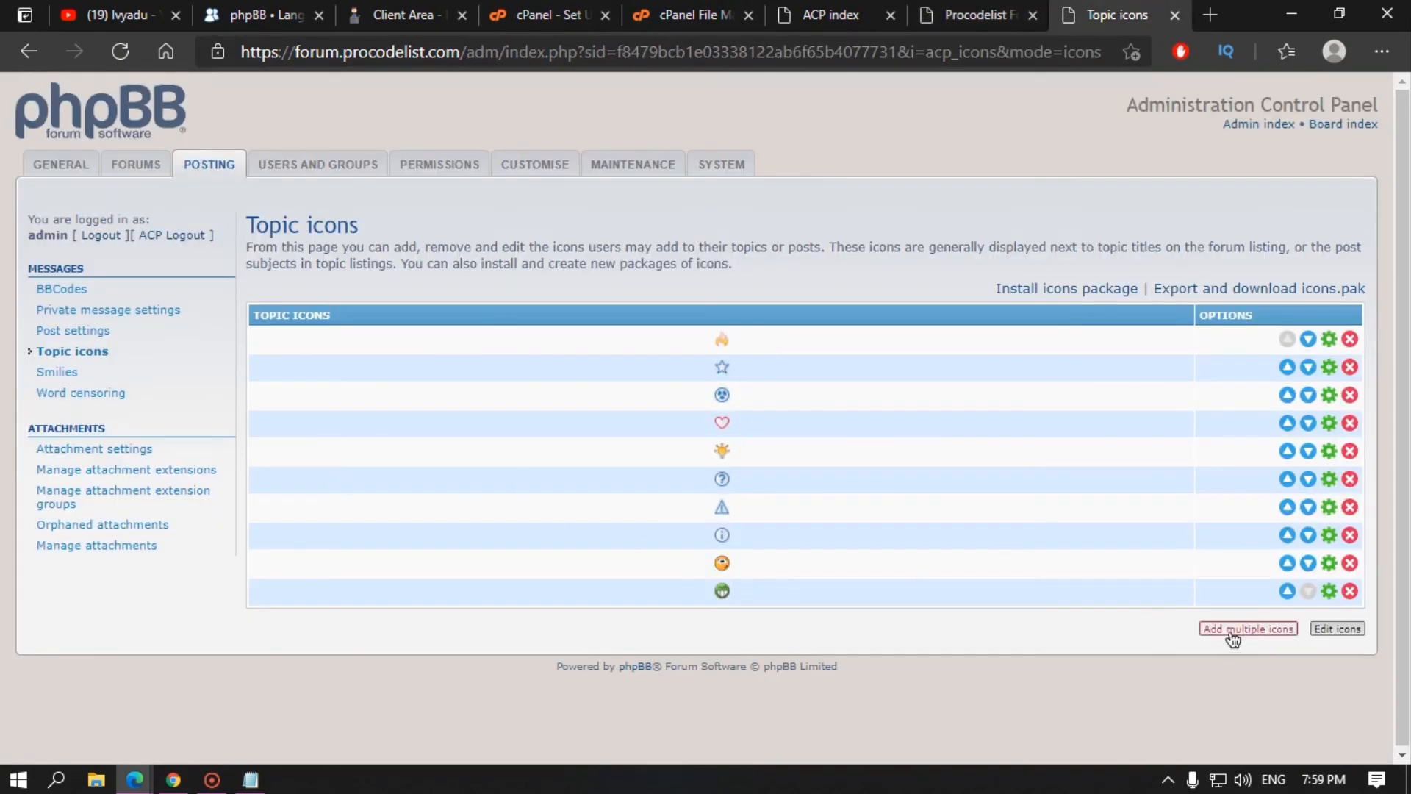
# Step: Browse the installed smilies list in the ACP
pyautogui.click(70, 373)
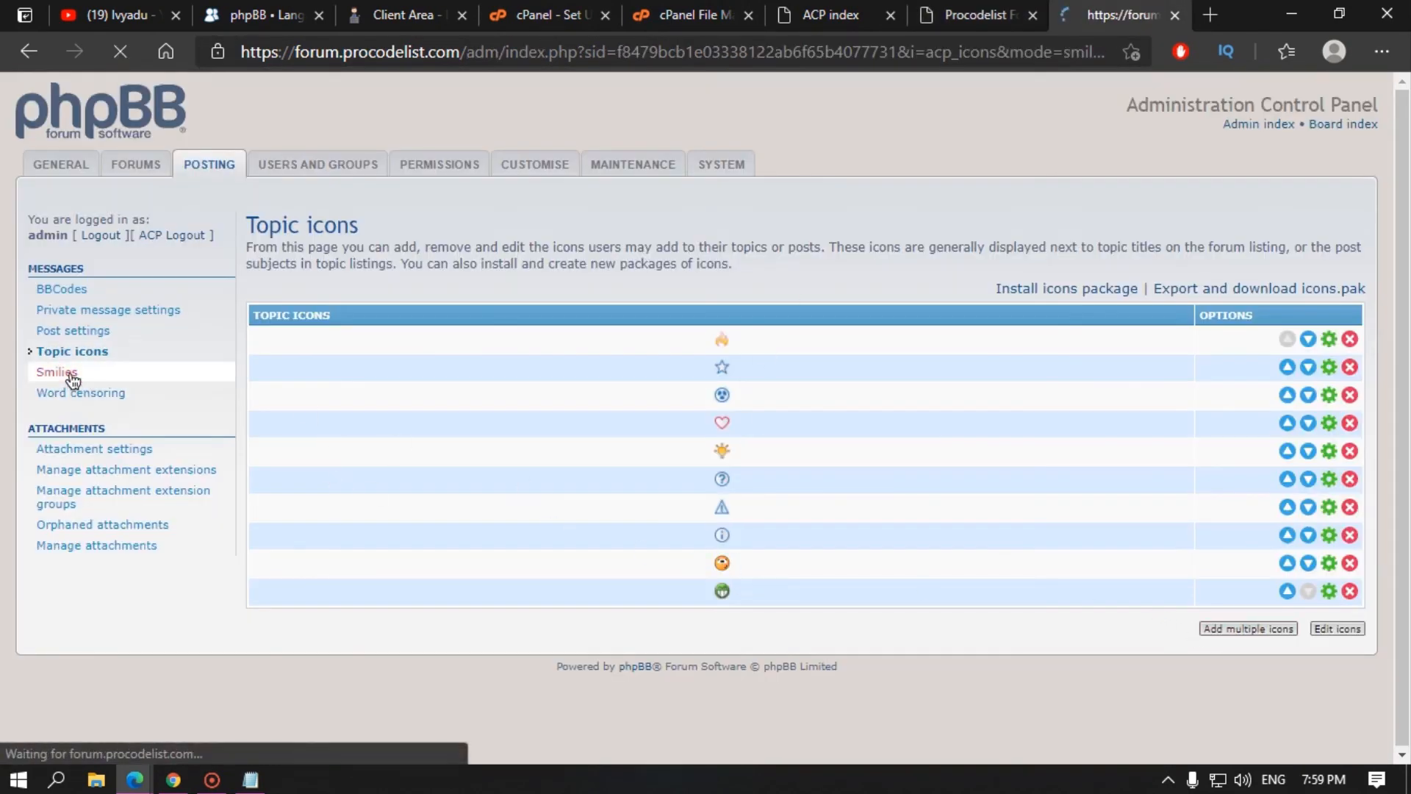
pyautogui.scroll(-10, 648, 427)
pyautogui.scroll(10, 651, 469)
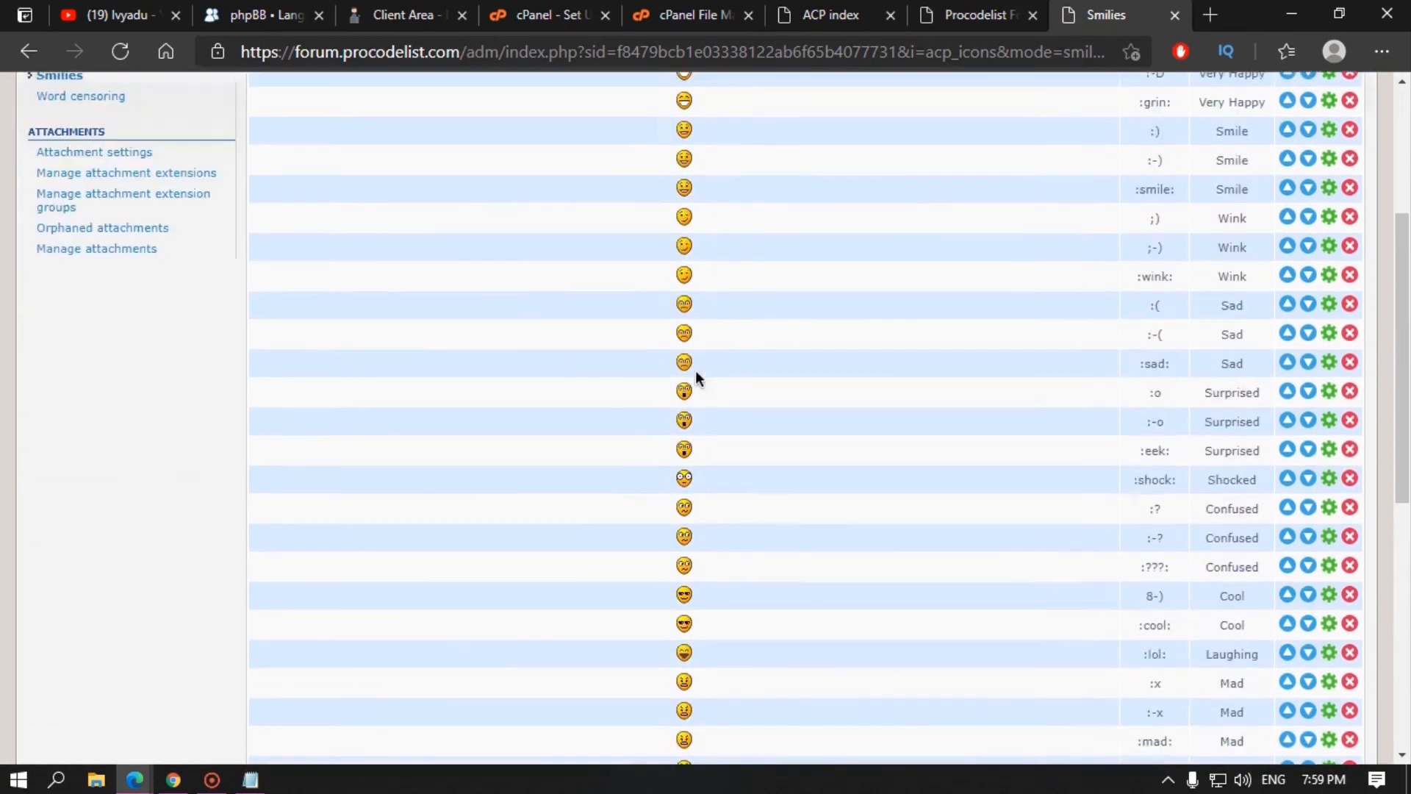
pyautogui.click(372, 7)
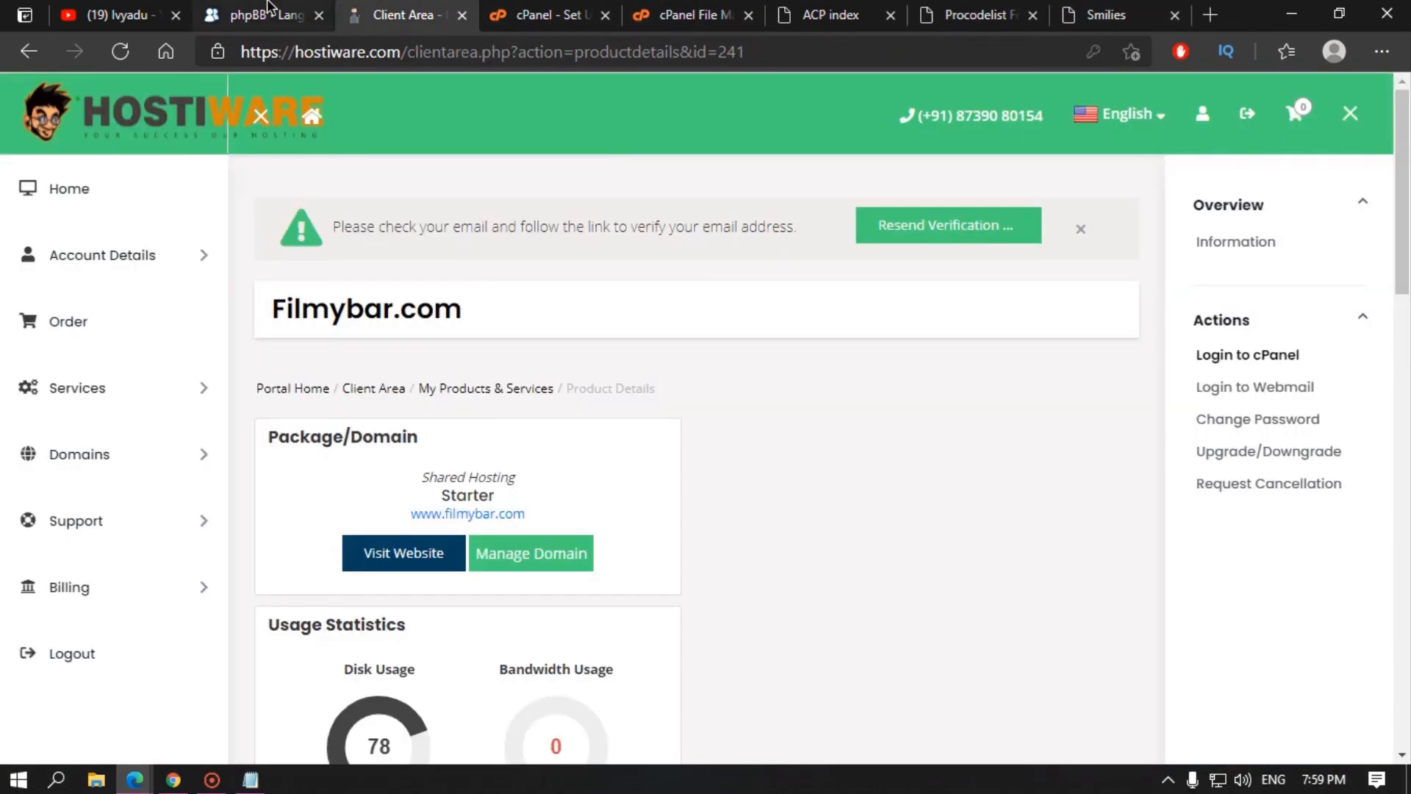
# Step: Browse phpBB.com's Convertors, Styles and 78 Smilies packs, then return to the ACP Smilies page
pyautogui.click(268, 14)
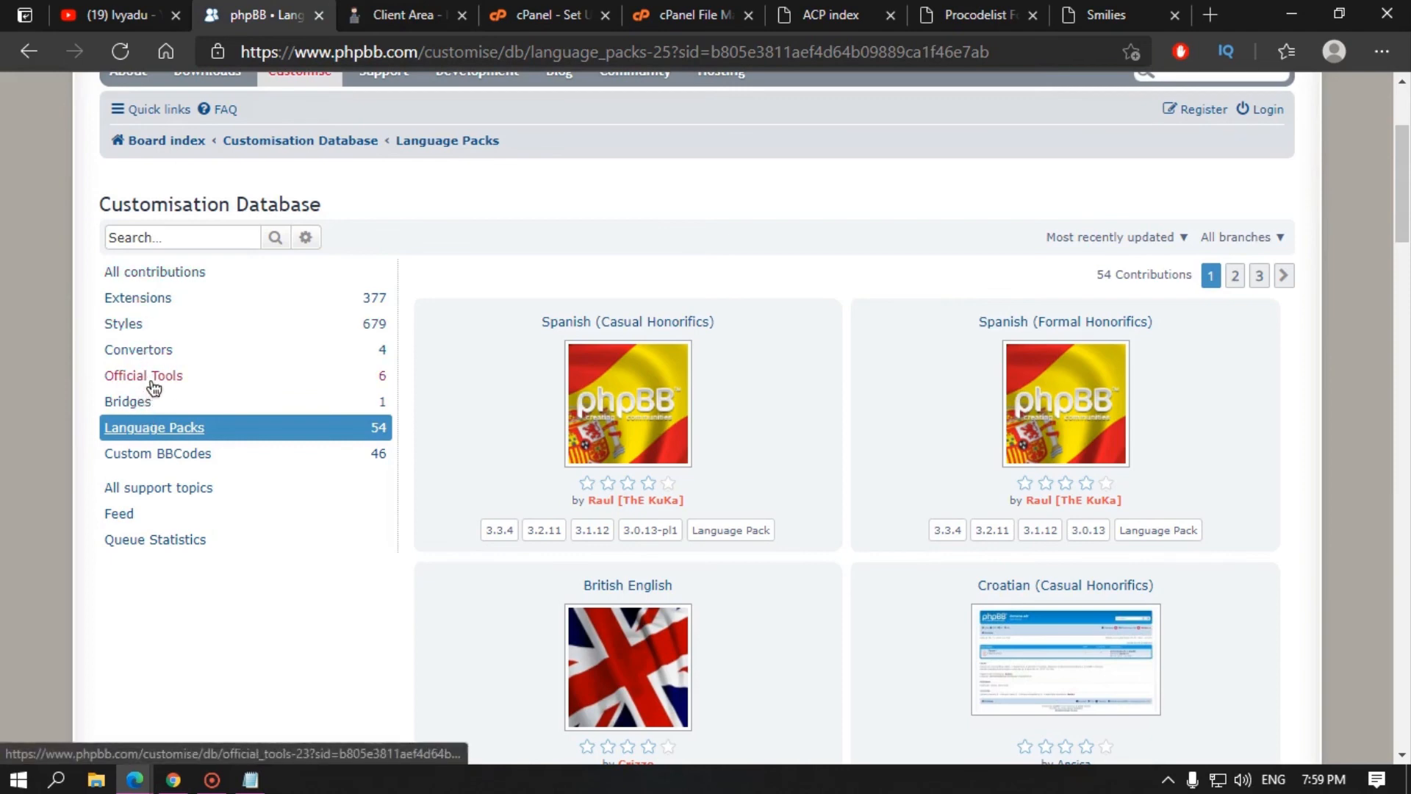
pyautogui.click(149, 351)
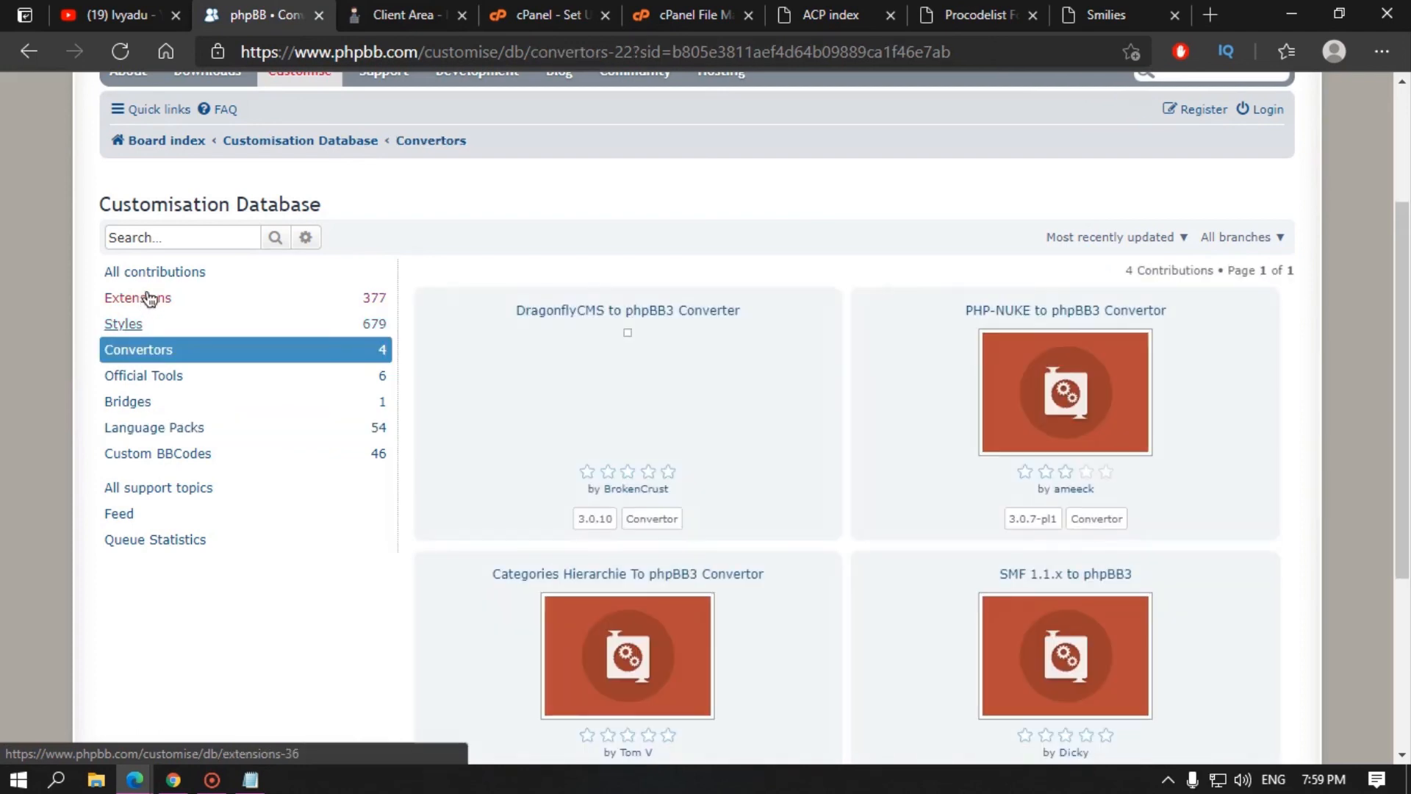
pyautogui.click(151, 323)
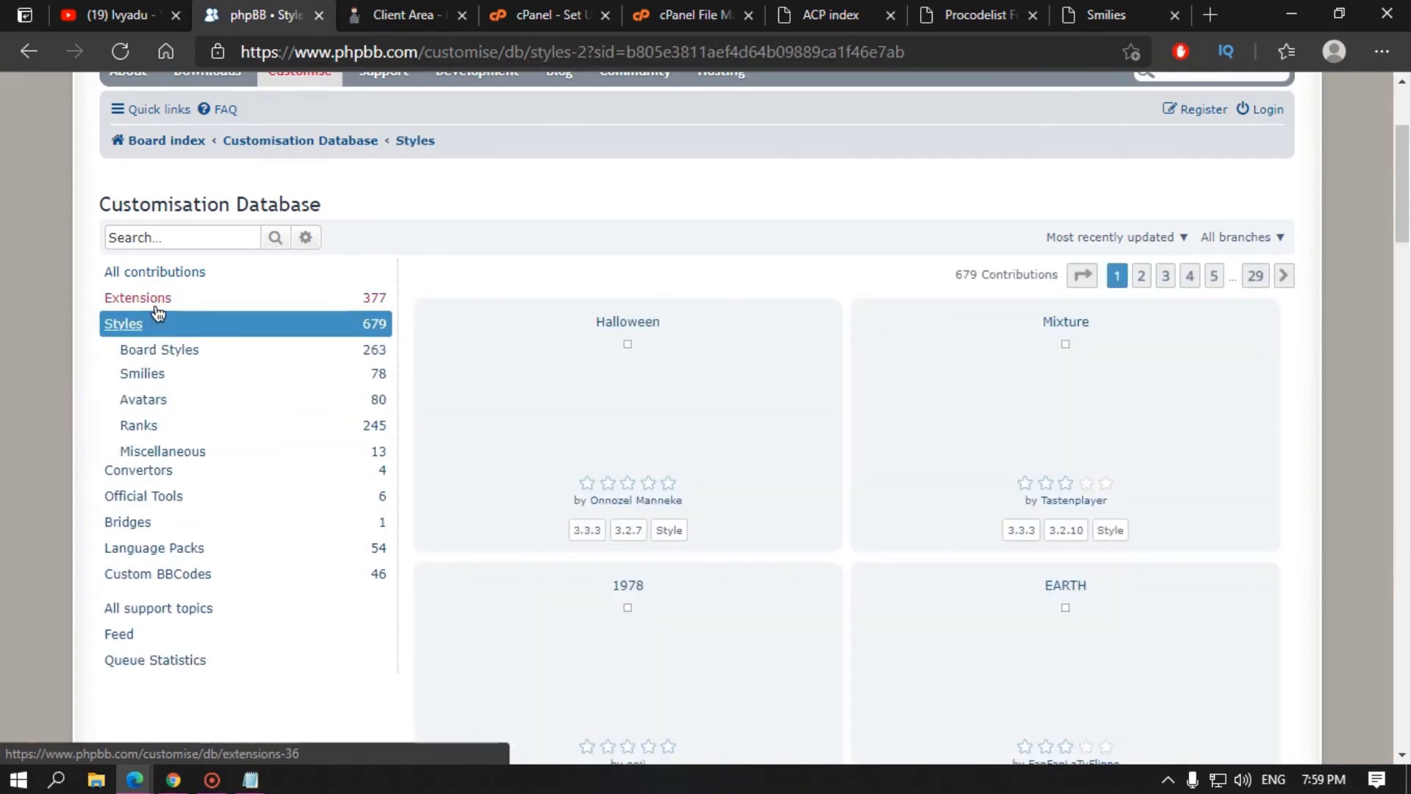
pyautogui.click(141, 378)
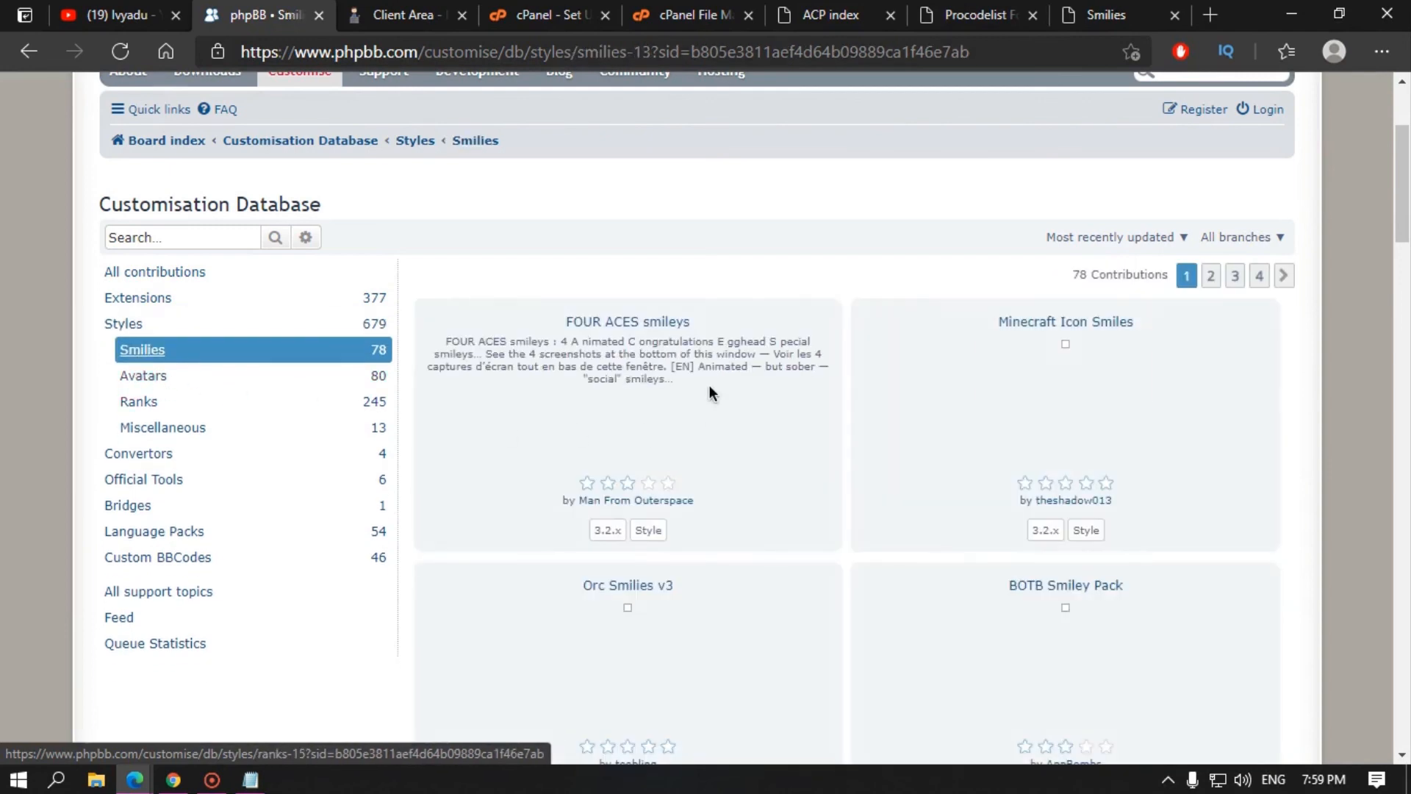
pyautogui.scroll(-5, 791, 465)
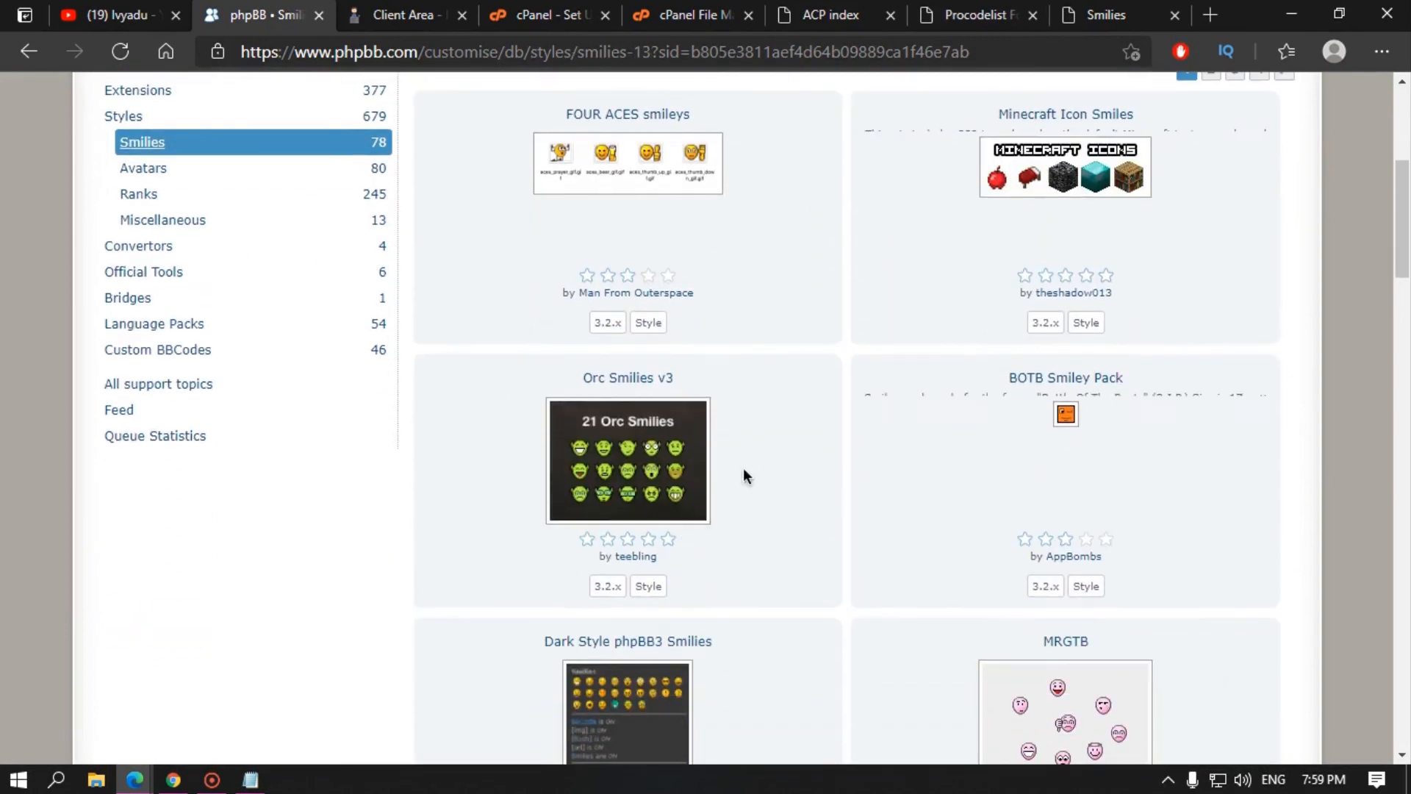
pyautogui.scroll(-15, 905, 588)
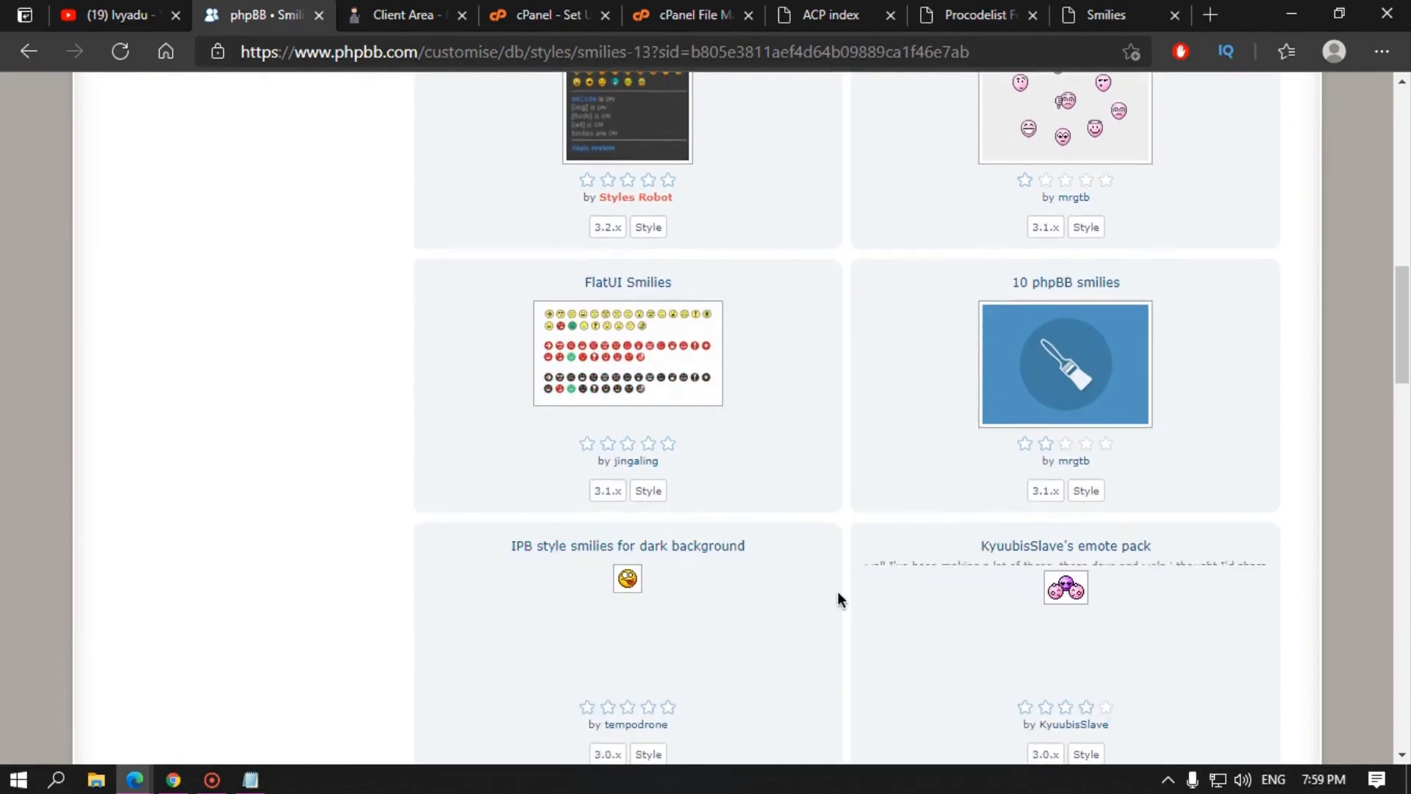
pyautogui.scroll(20, 929, 325)
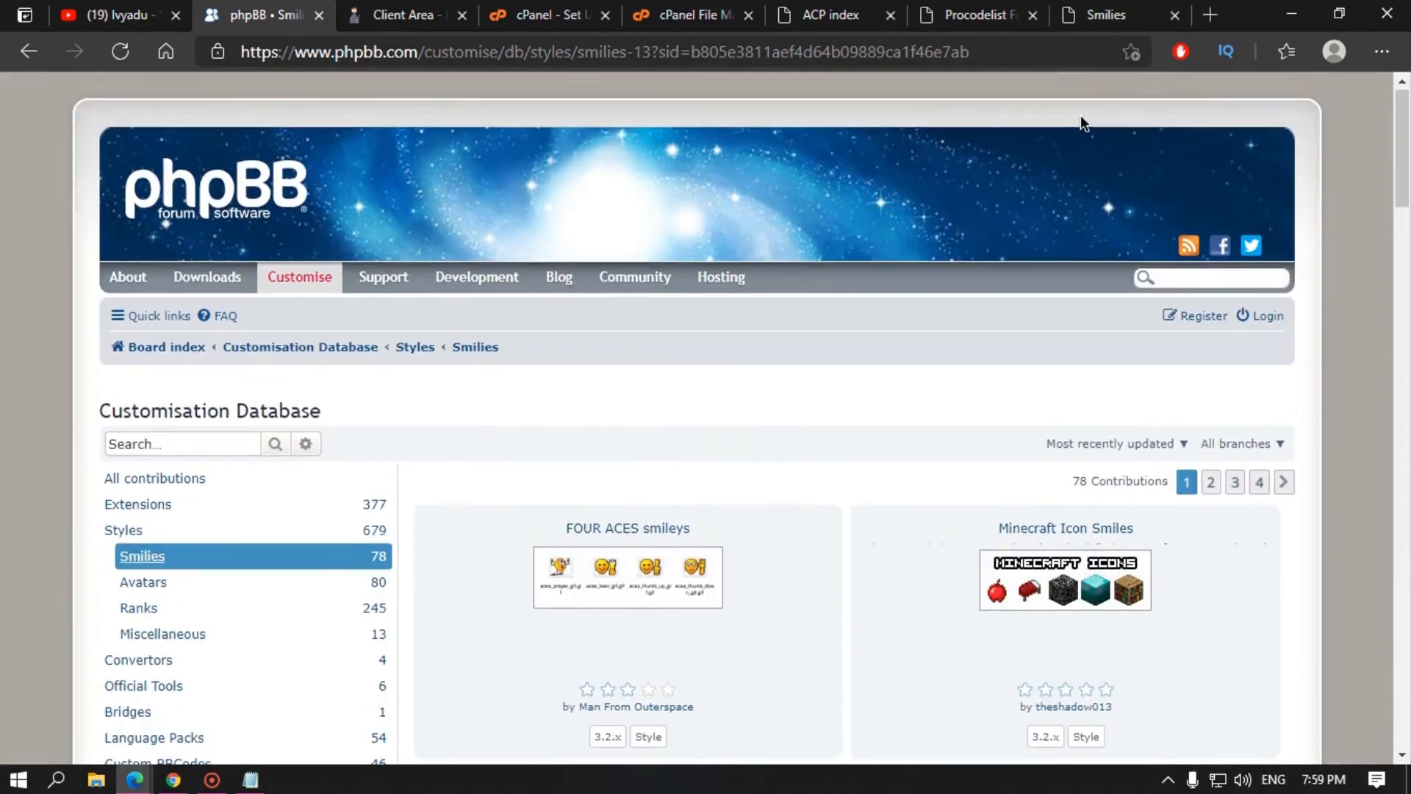
pyautogui.click(1093, 6)
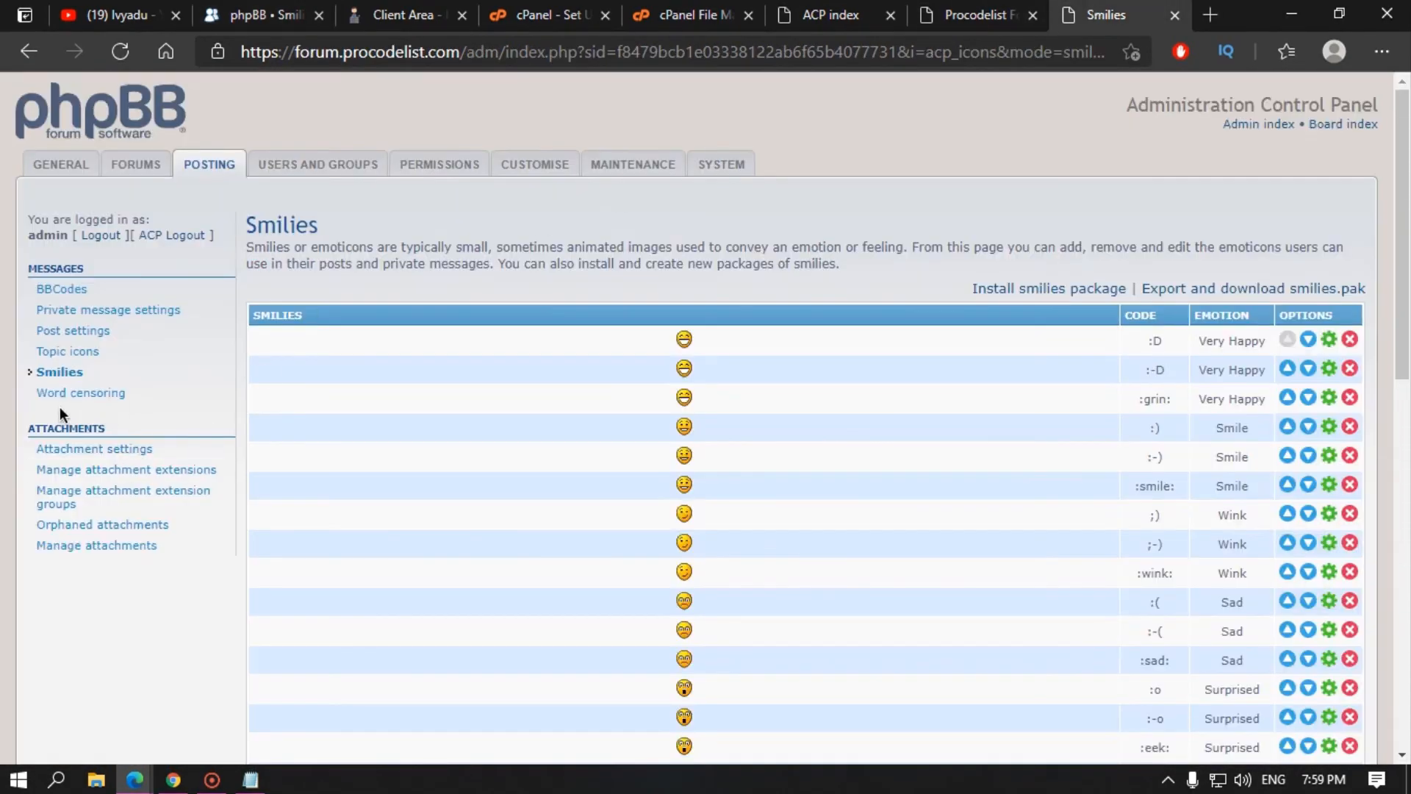
# Step: Look at the word censoring page, then review the Attachment settings
pyautogui.click(87, 398)
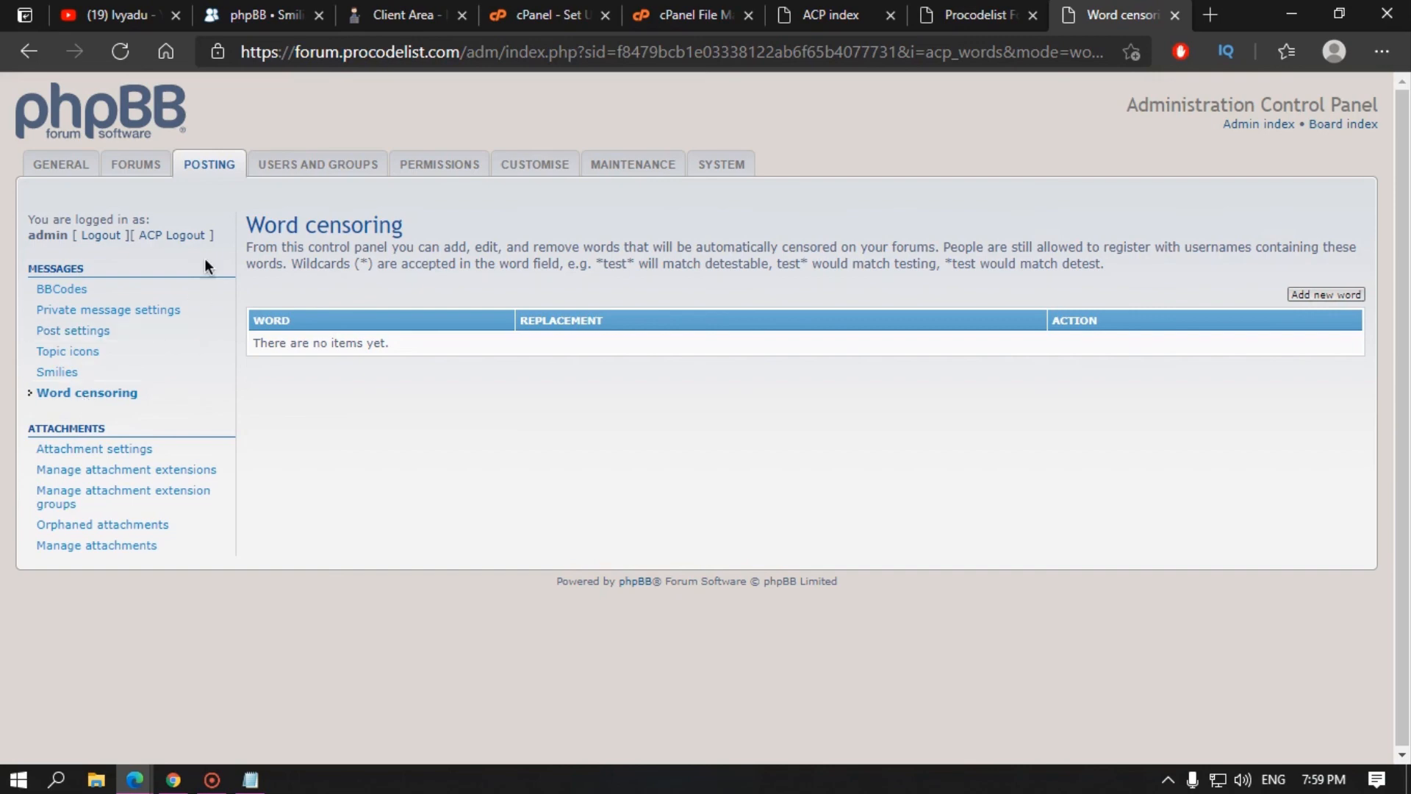
pyautogui.click(130, 459)
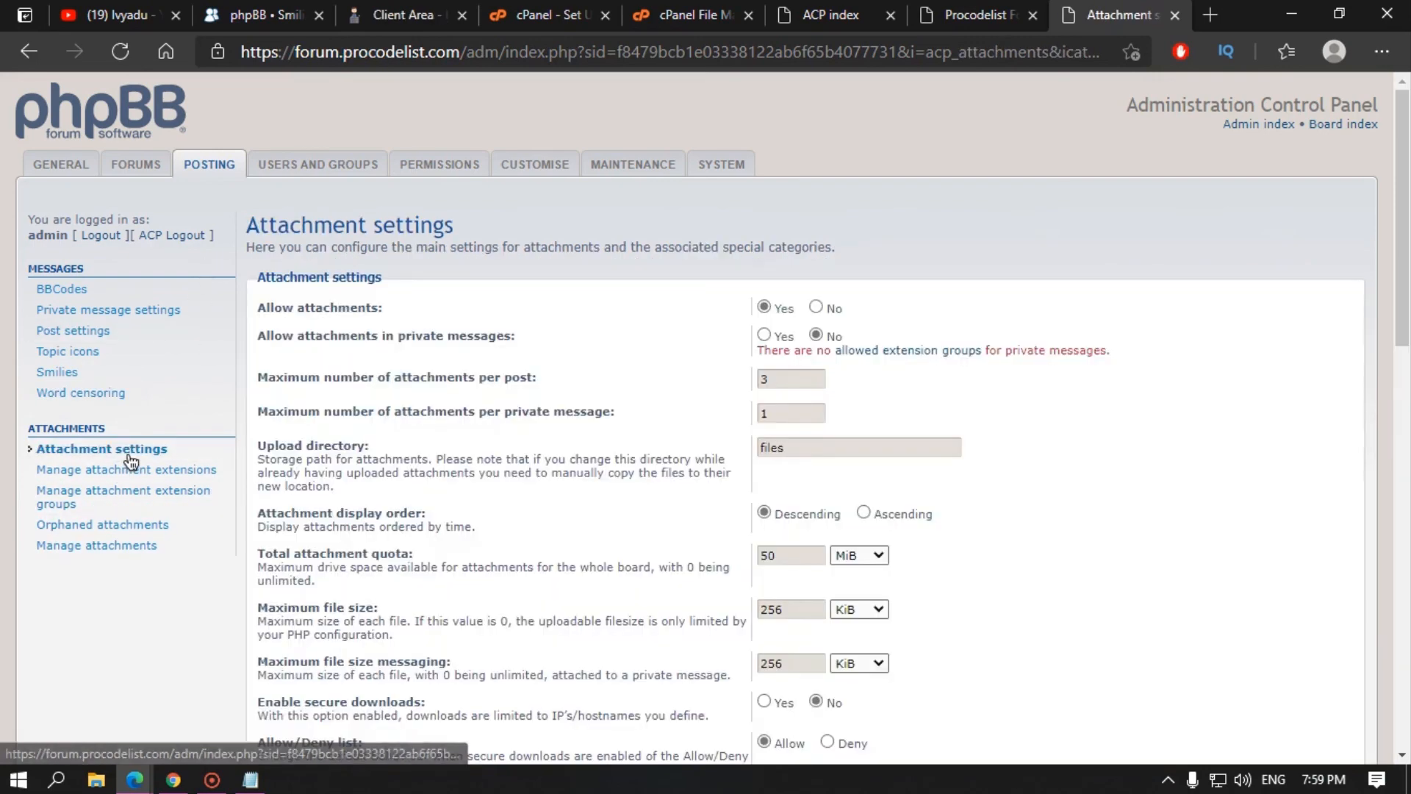
pyautogui.scroll(-5, 563, 360)
pyautogui.scroll(4, 508, 568)
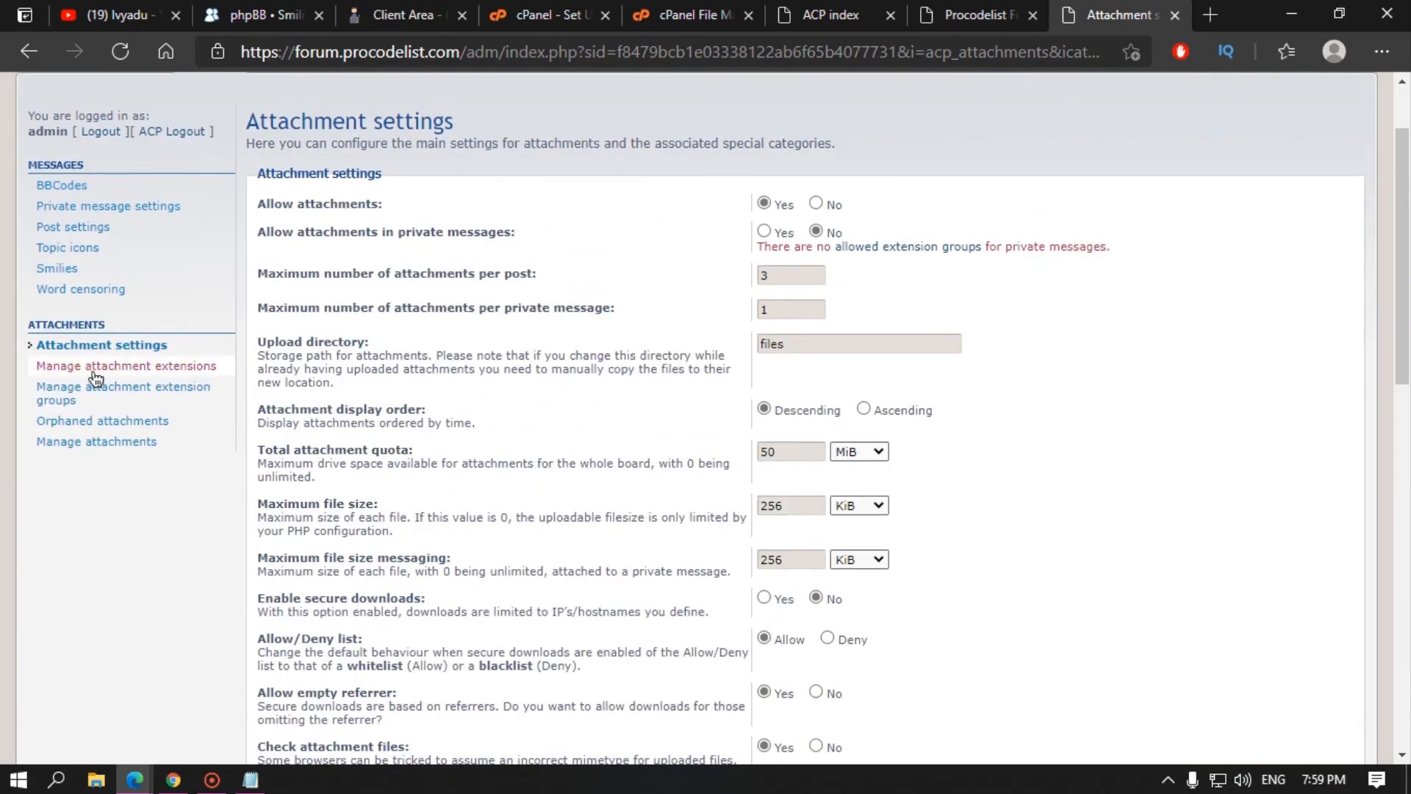
# Step: Scroll through the list of allowed attachment extensions
pyautogui.click(111, 368)
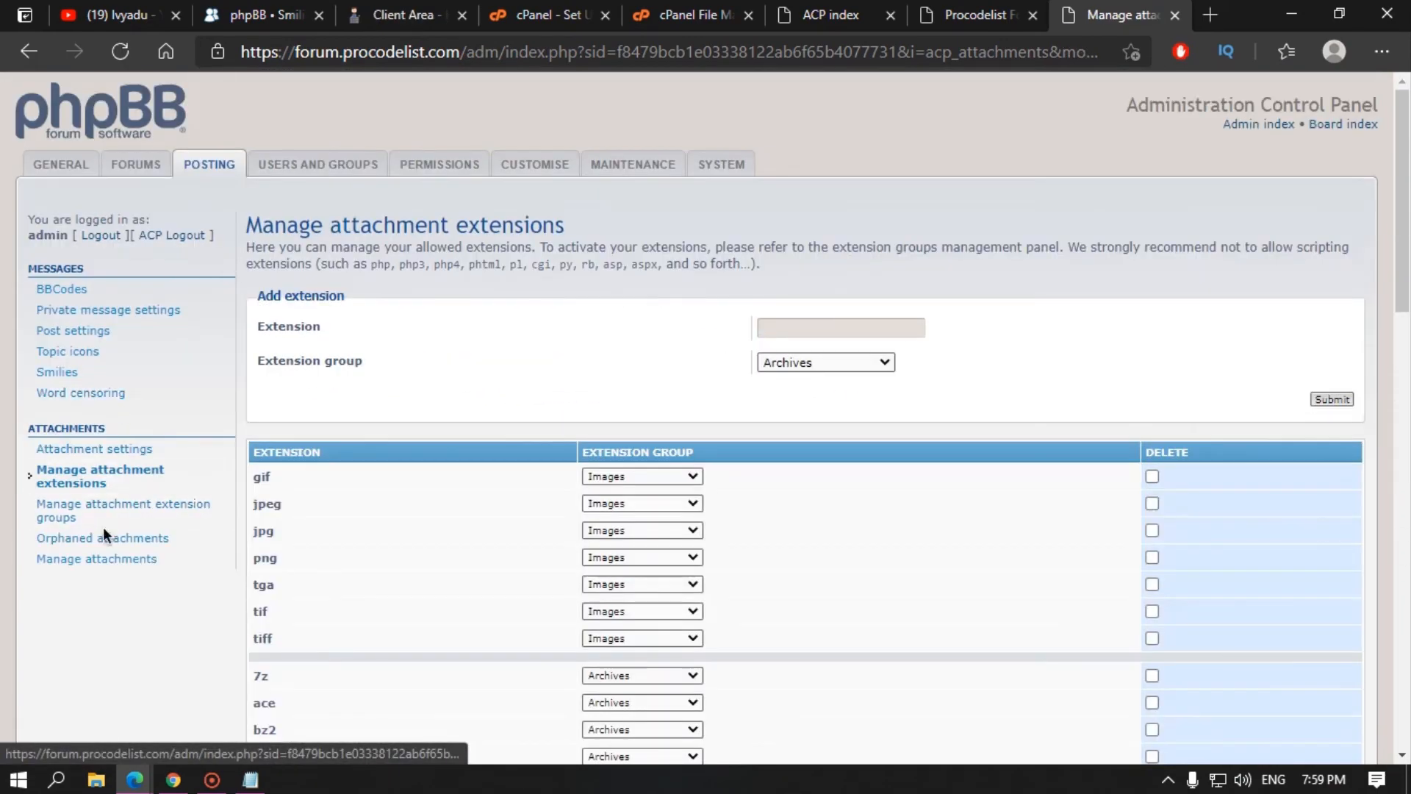
pyautogui.scroll(-5, 441, 522)
pyautogui.scroll(5, 441, 463)
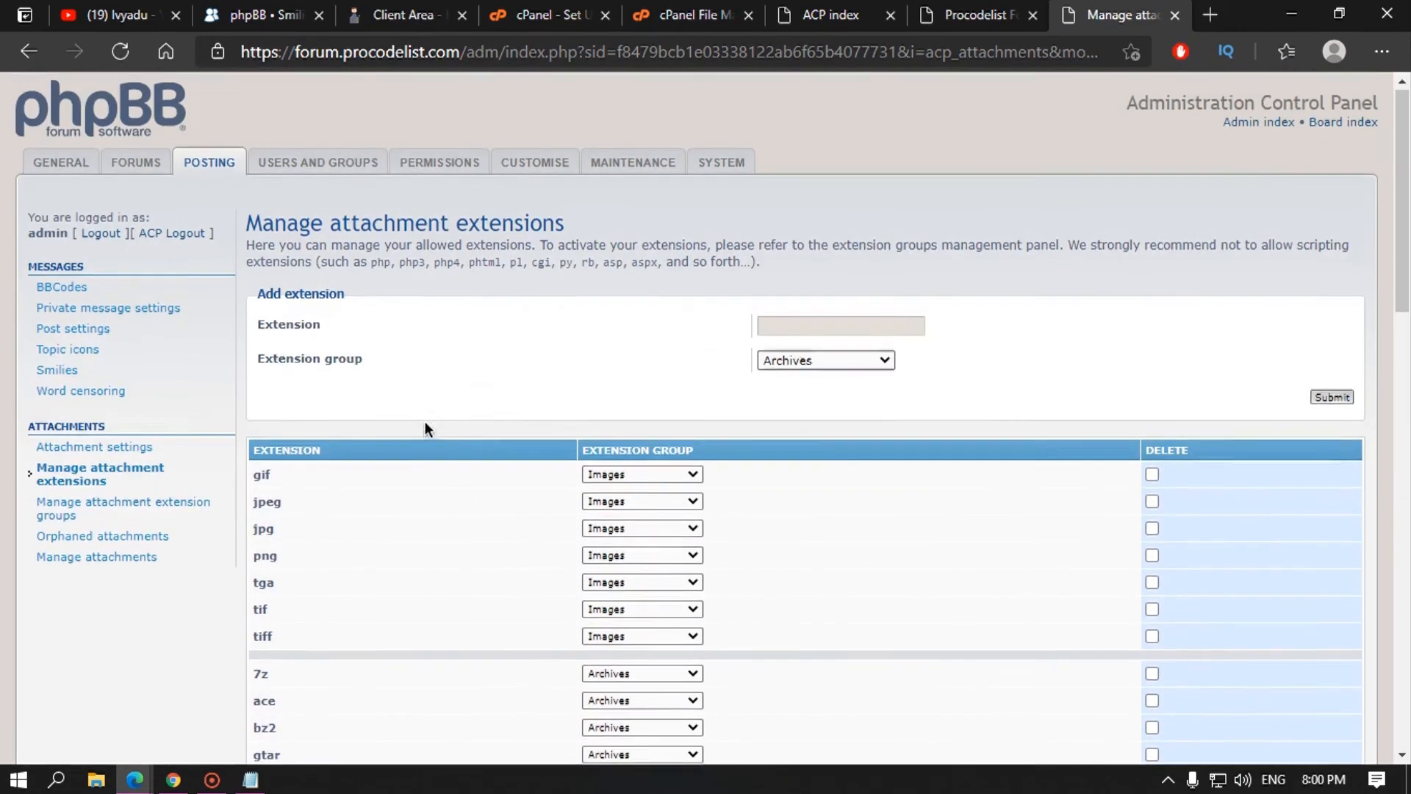
pyautogui.scroll(-4, 248, 419)
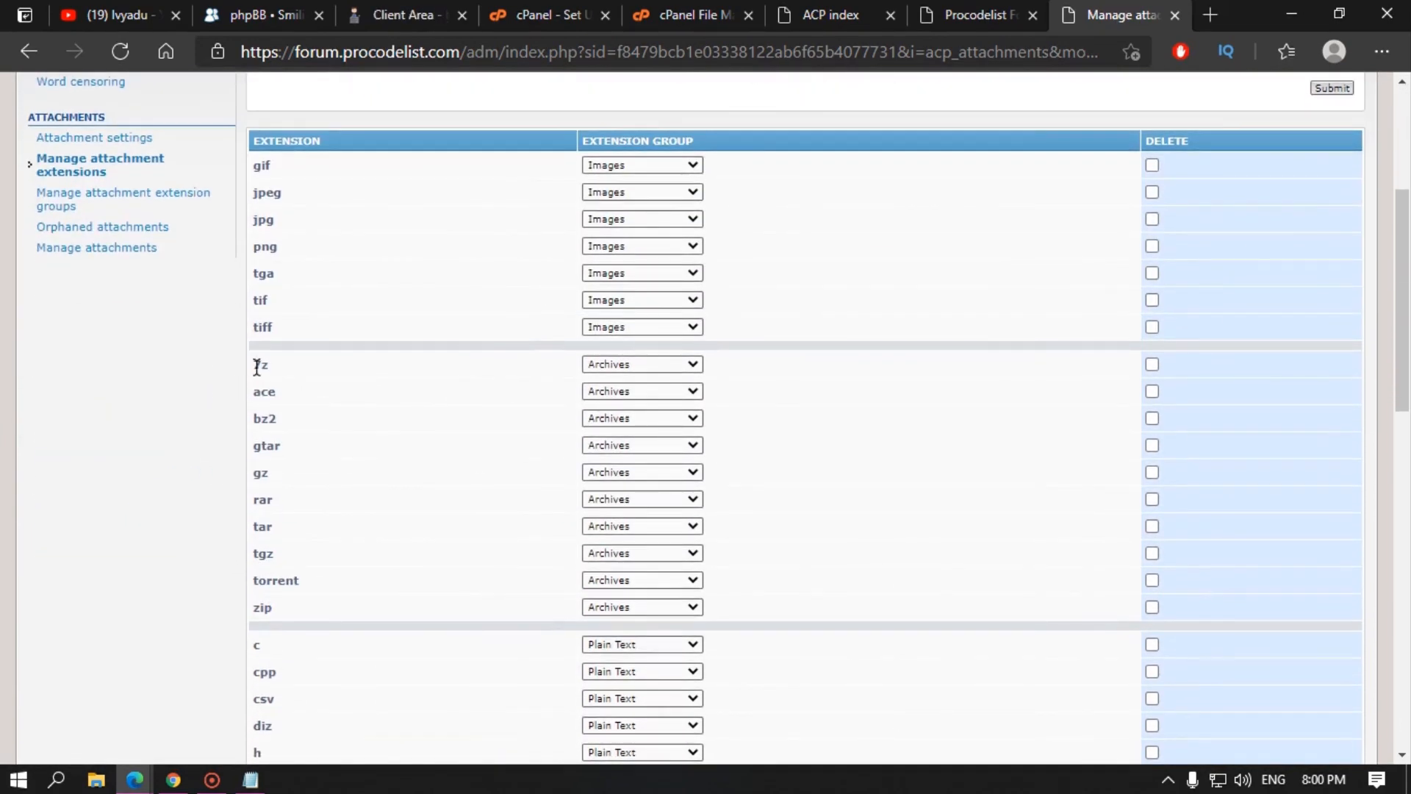
pyautogui.scroll(-5, 252, 603)
pyautogui.scroll(-9, 290, 606)
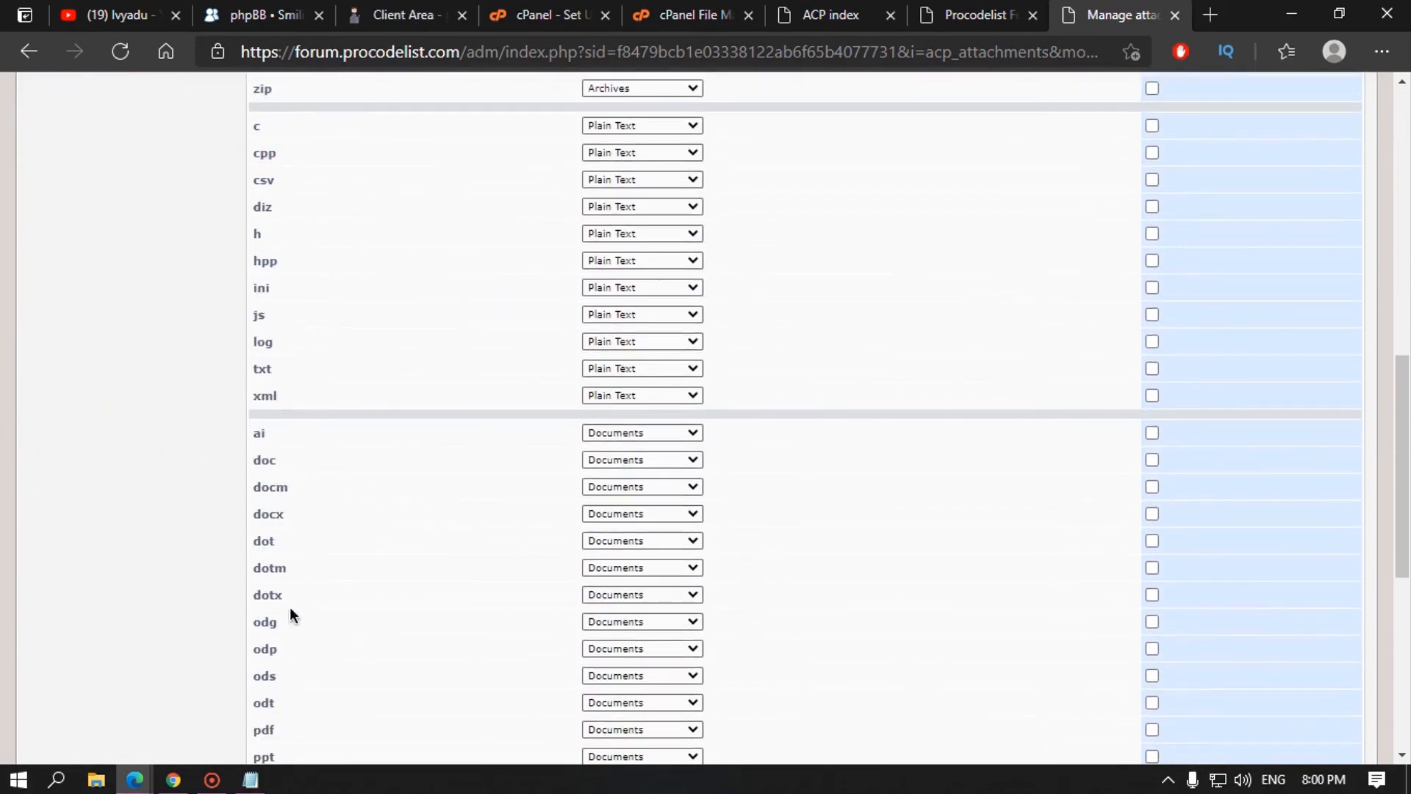
pyautogui.scroll(14, 337, 594)
pyautogui.scroll(3, 219, 299)
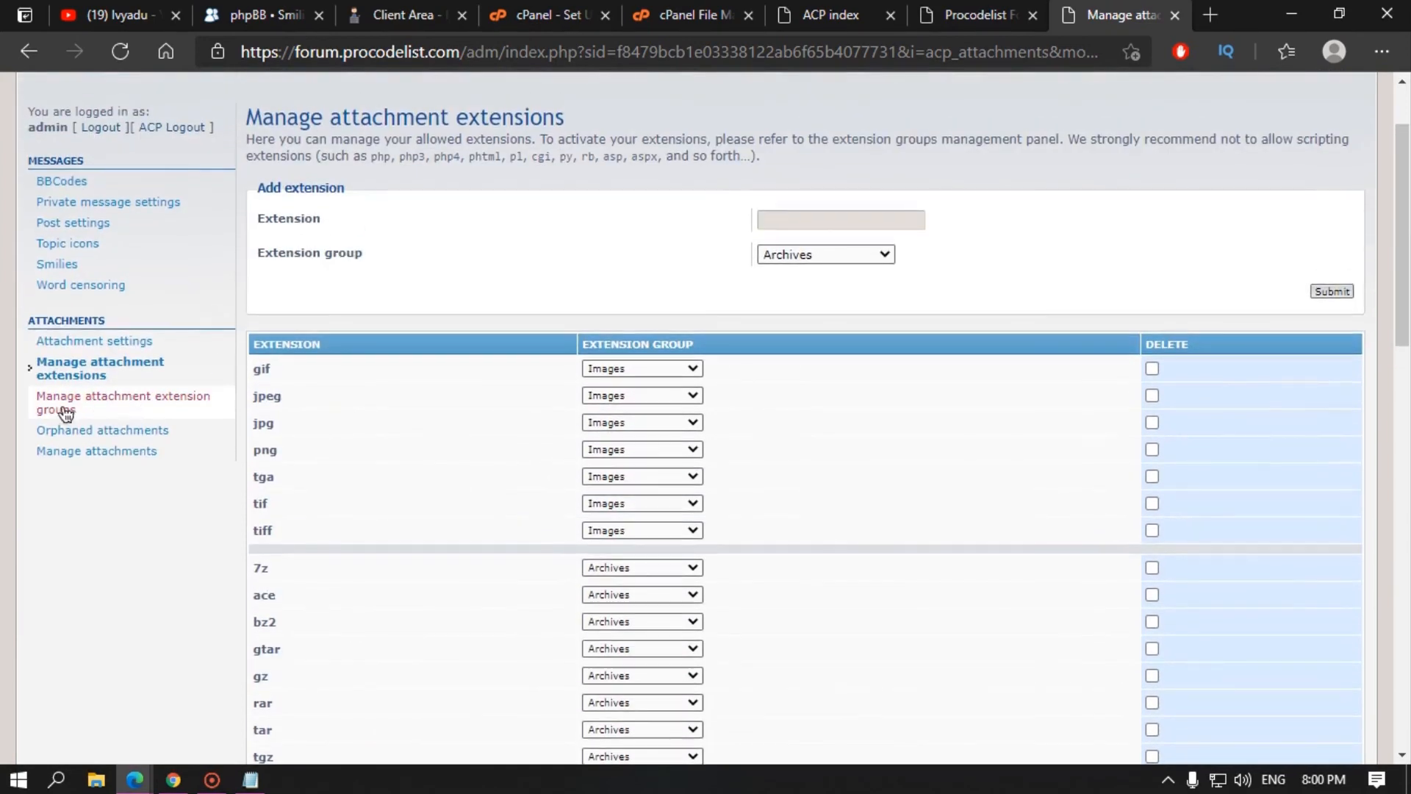
# Step: Check extension groups, orphaned attachments and stored attachments, then go to Users and Groups
pyautogui.click(64, 411)
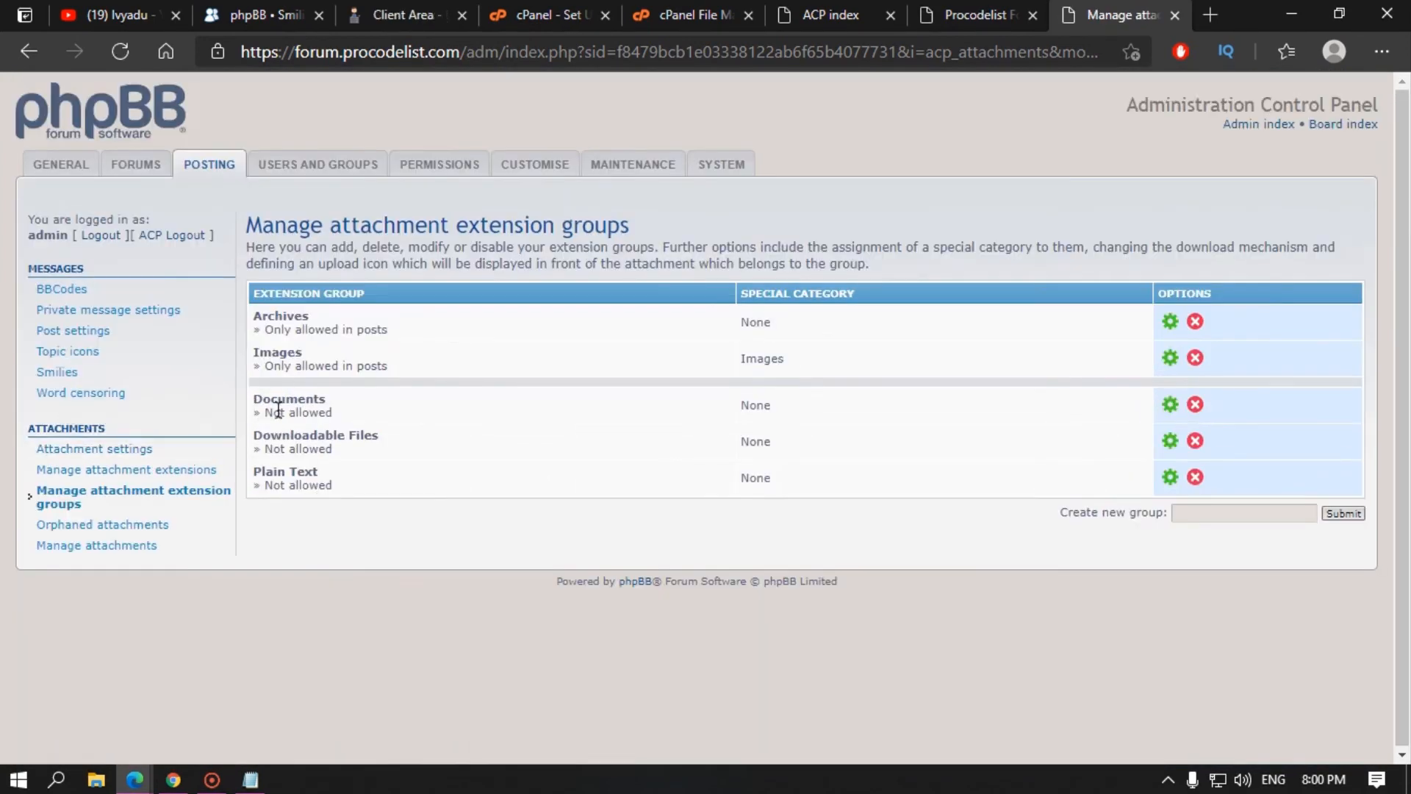
pyautogui.click(107, 524)
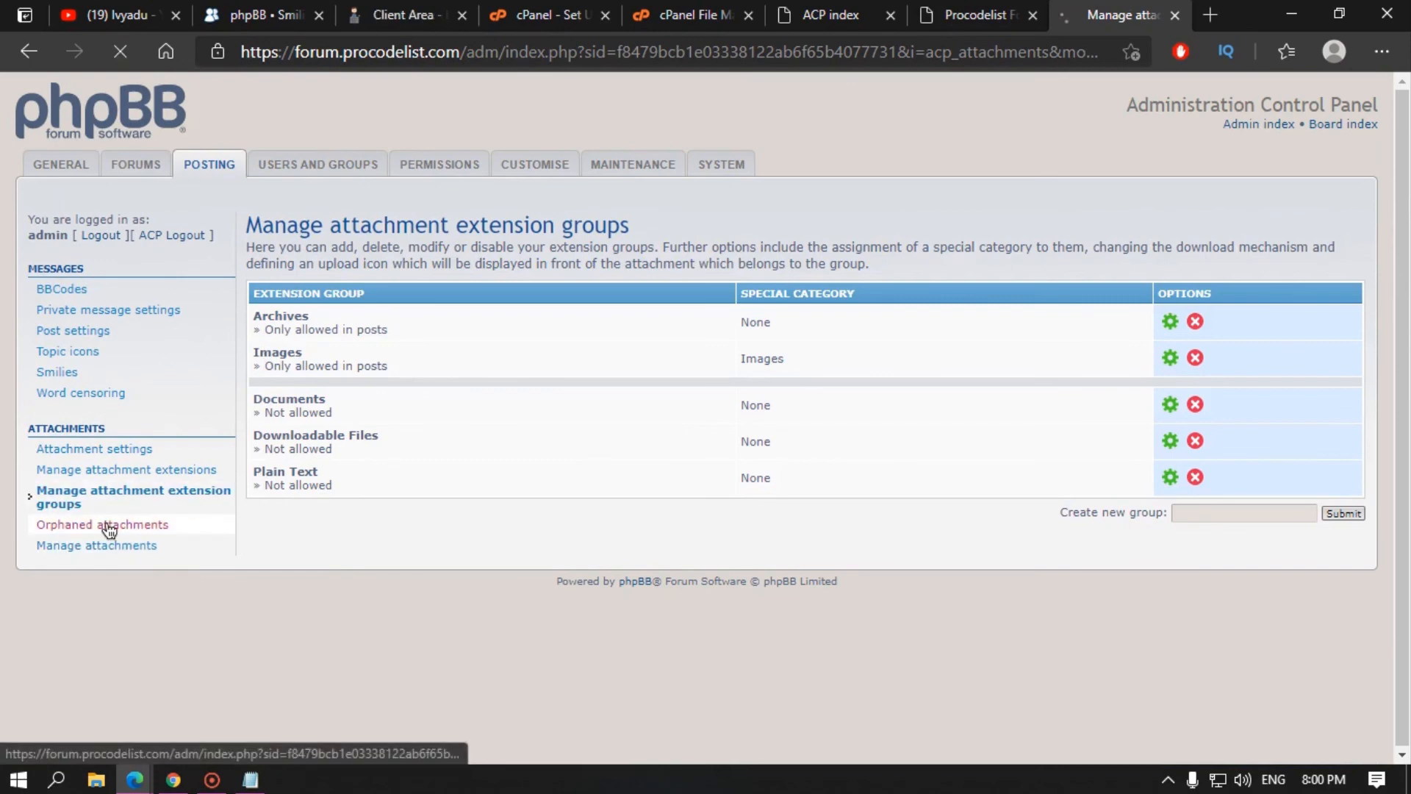
pyautogui.click(110, 545)
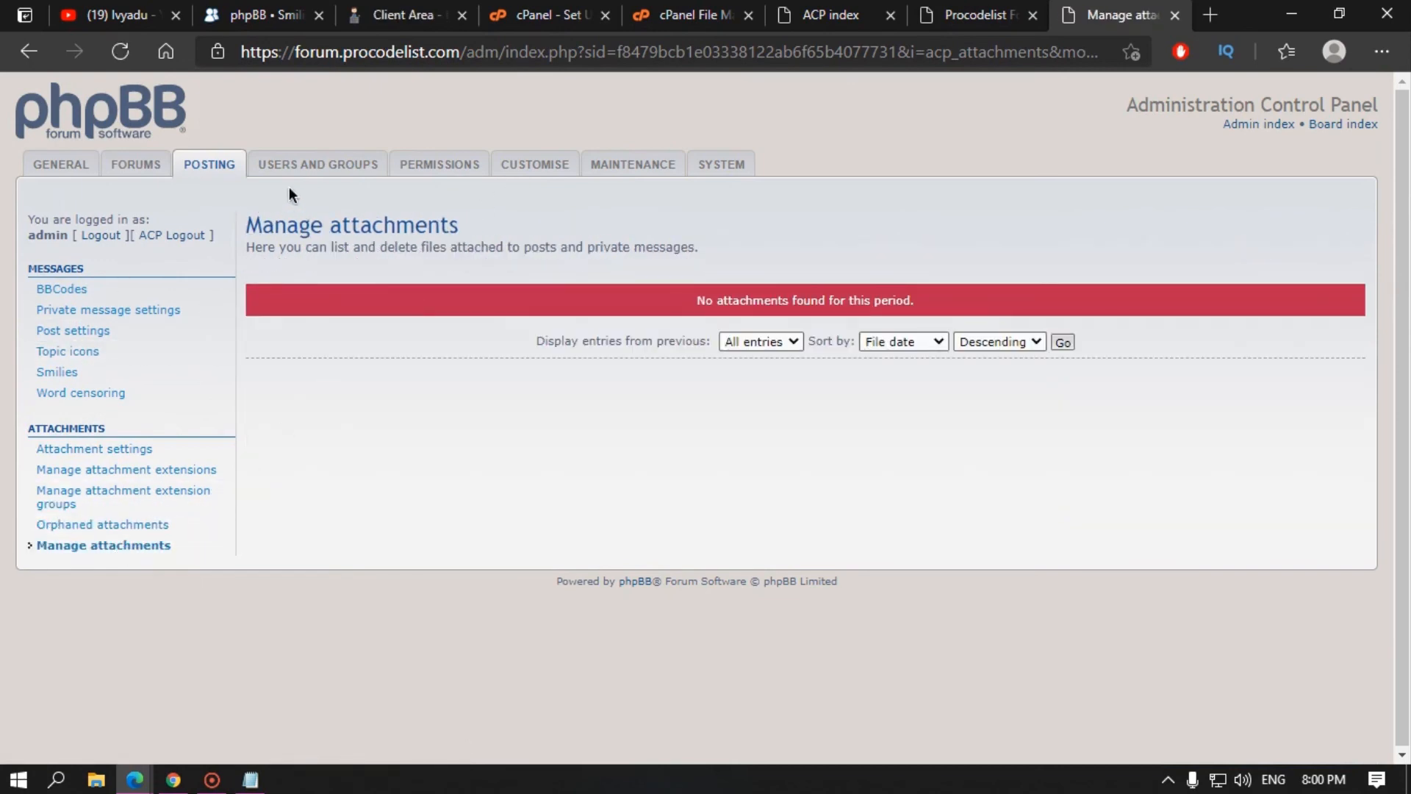
pyautogui.click(310, 166)
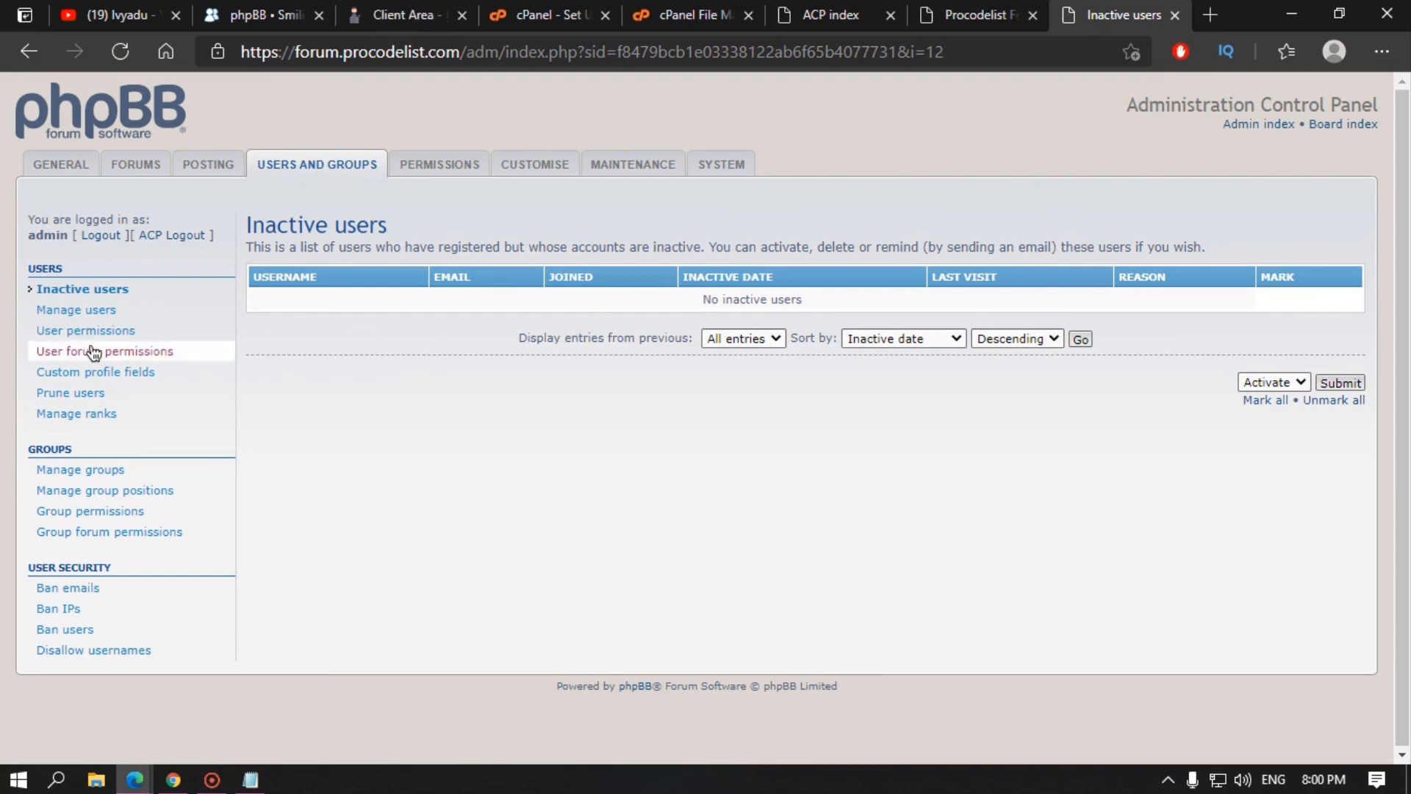
# Step: Find the admin member in Manage users and view its account overview
pyautogui.click(87, 315)
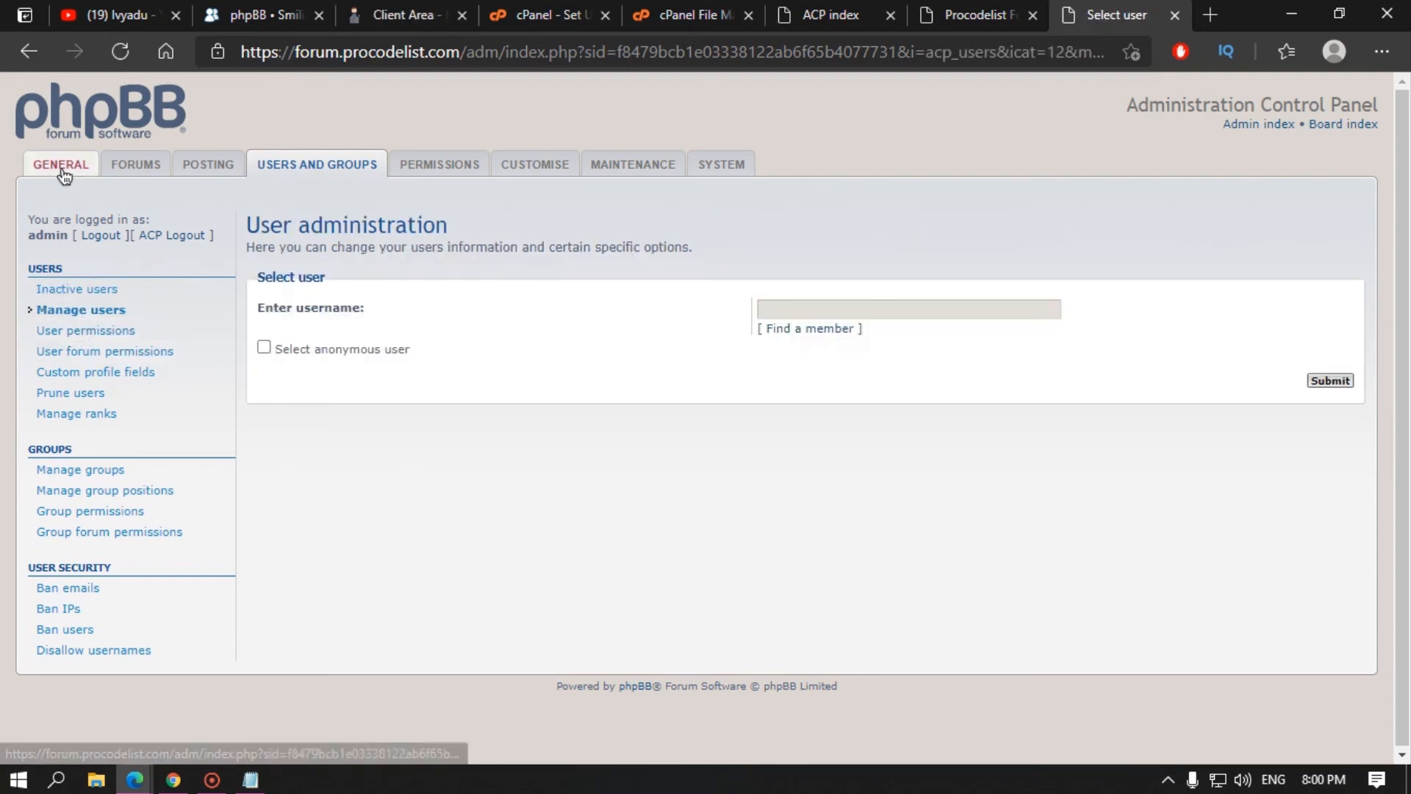
pyautogui.click(811, 335)
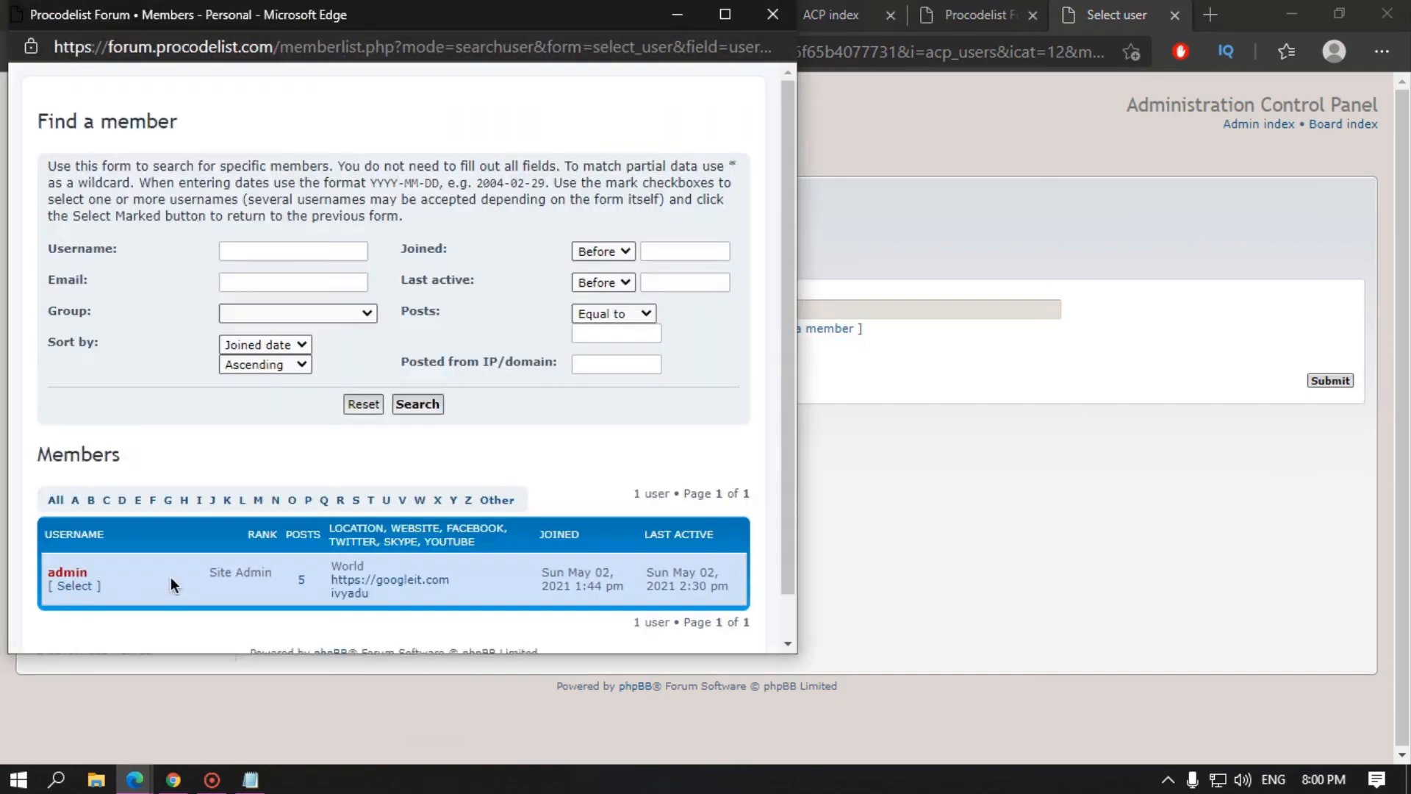
pyautogui.click(93, 589)
pyautogui.click(1329, 380)
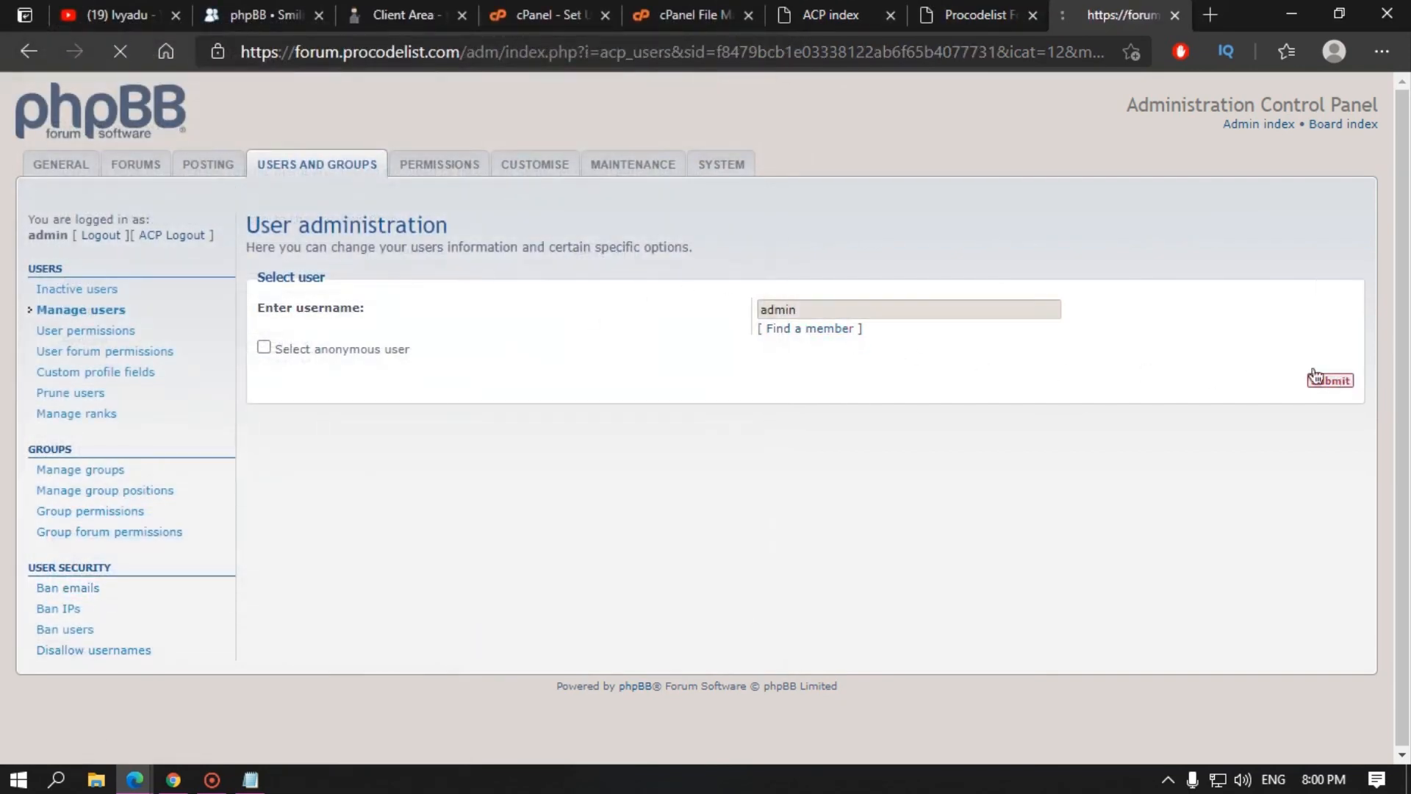
pyautogui.scroll(-3, 725, 529)
pyautogui.scroll(3, 710, 590)
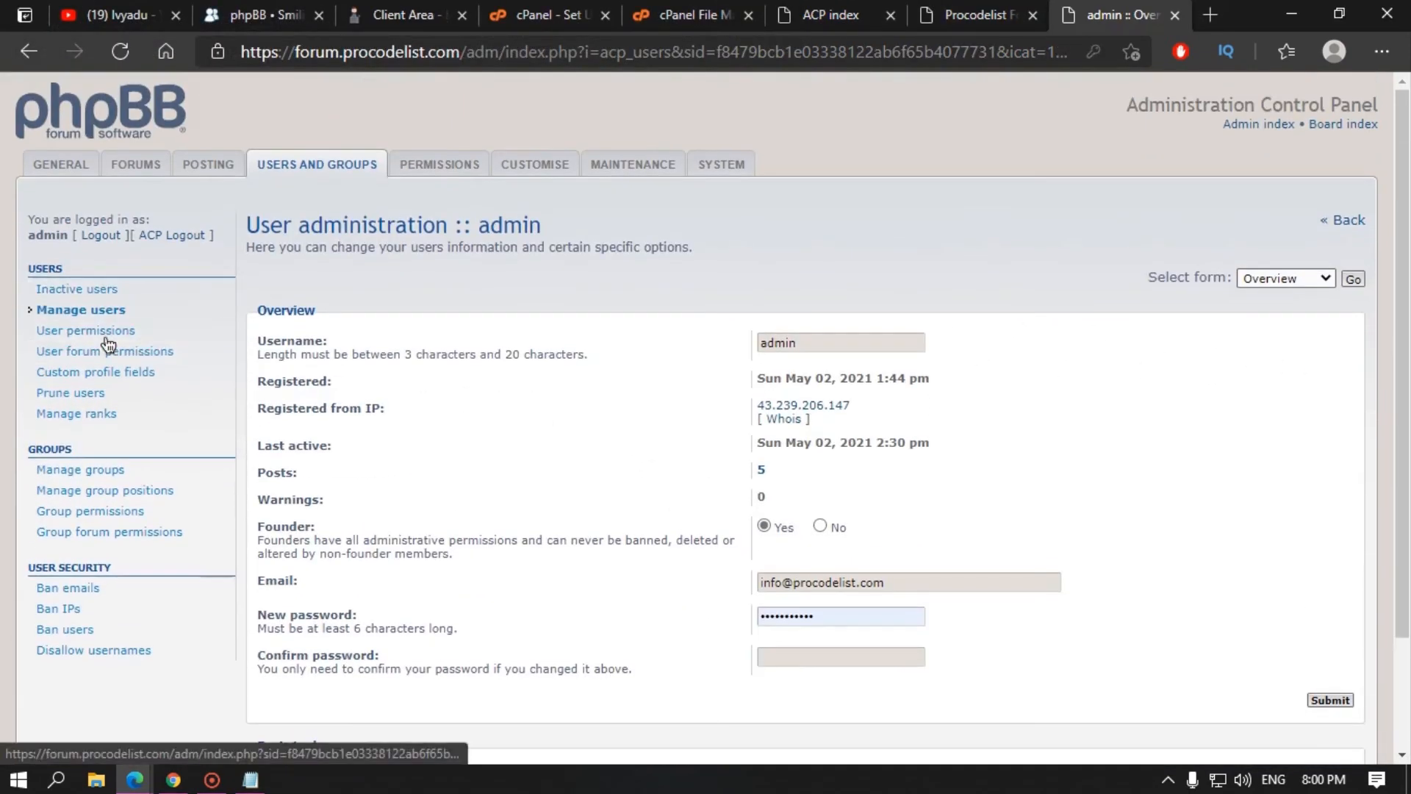
# Step: Load admin's global permissions and browse Profile, Post, Private messages and Misc tabs
pyautogui.click(106, 335)
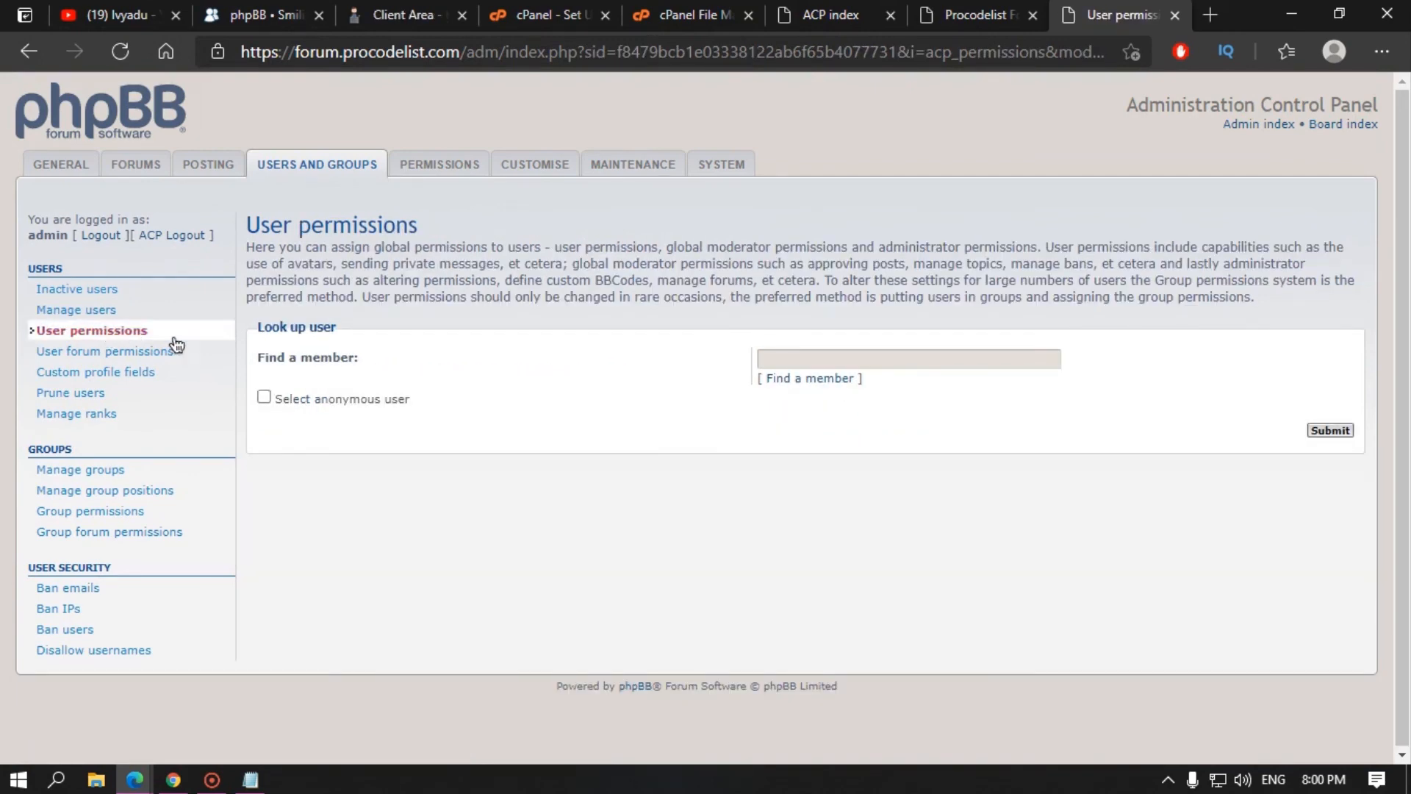
pyautogui.click(805, 378)
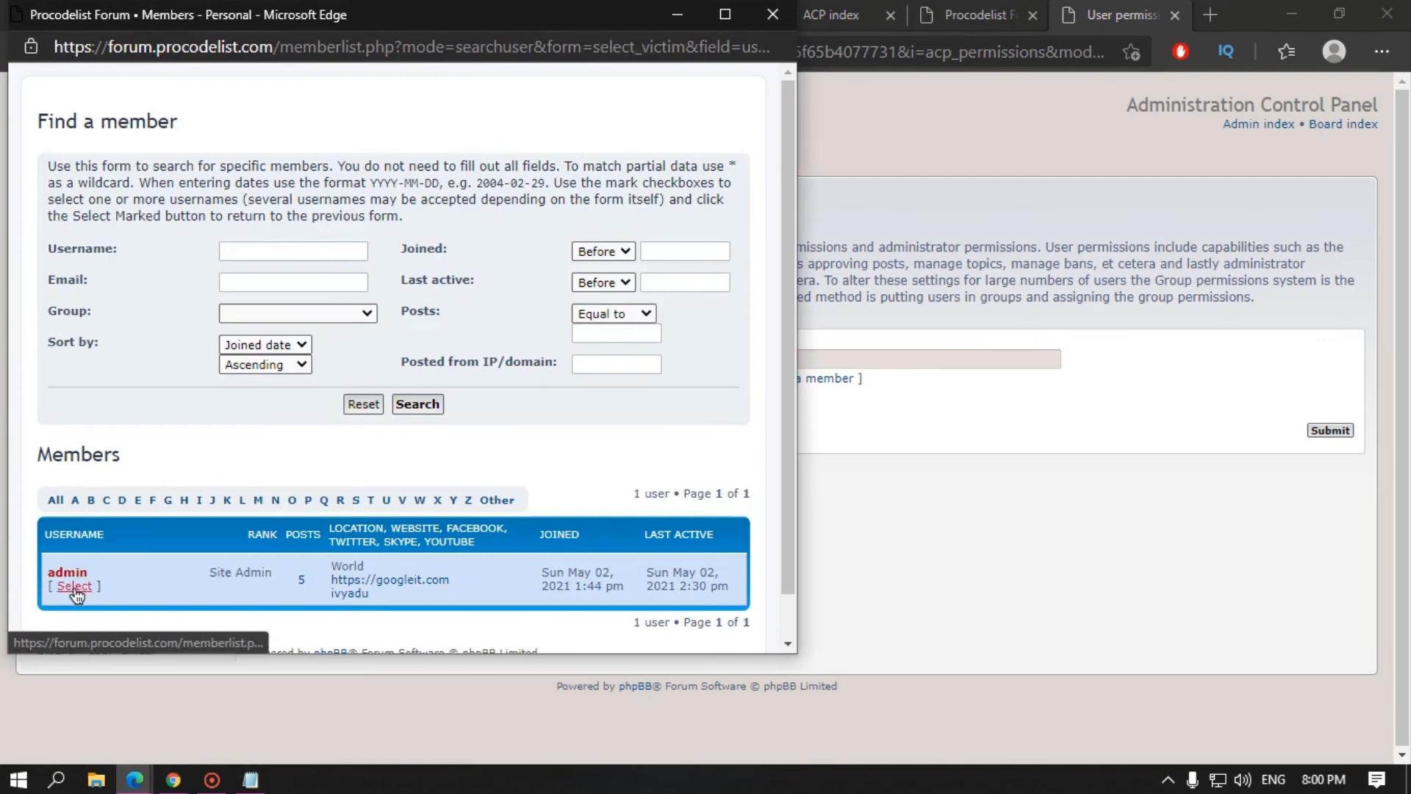
pyautogui.click(71, 586)
pyautogui.click(1332, 431)
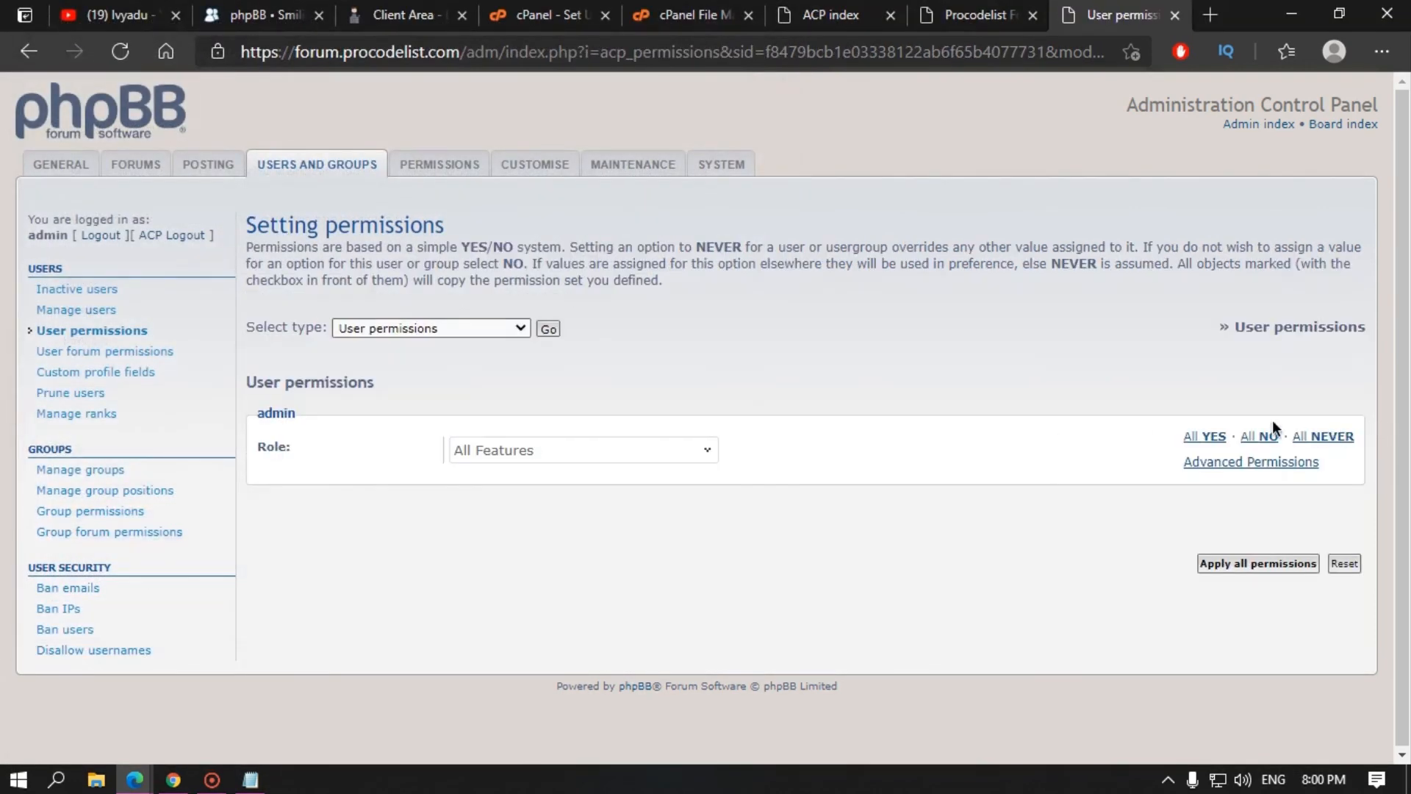
pyautogui.click(1249, 463)
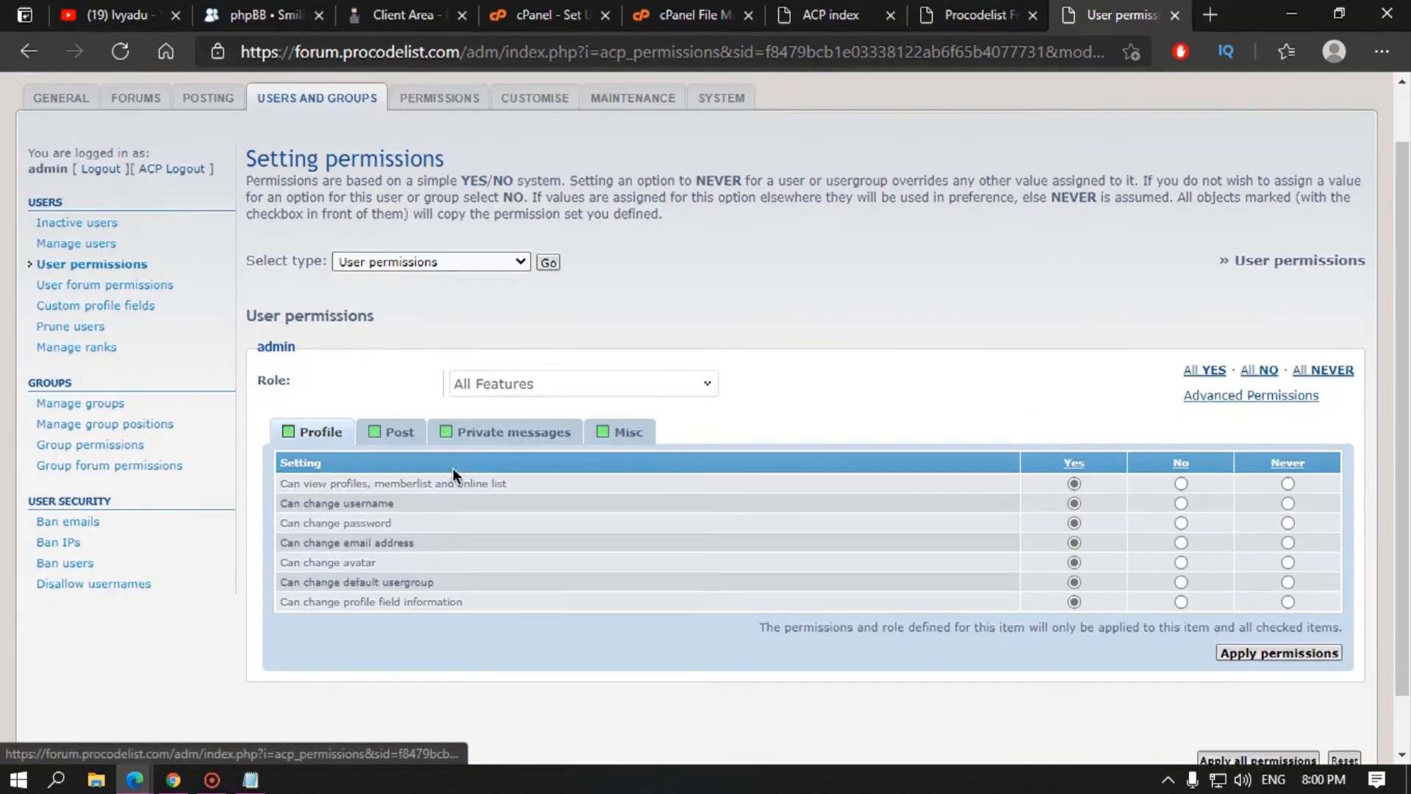
pyautogui.scroll(-2, 1011, 410)
pyautogui.click(386, 382)
pyautogui.click(507, 389)
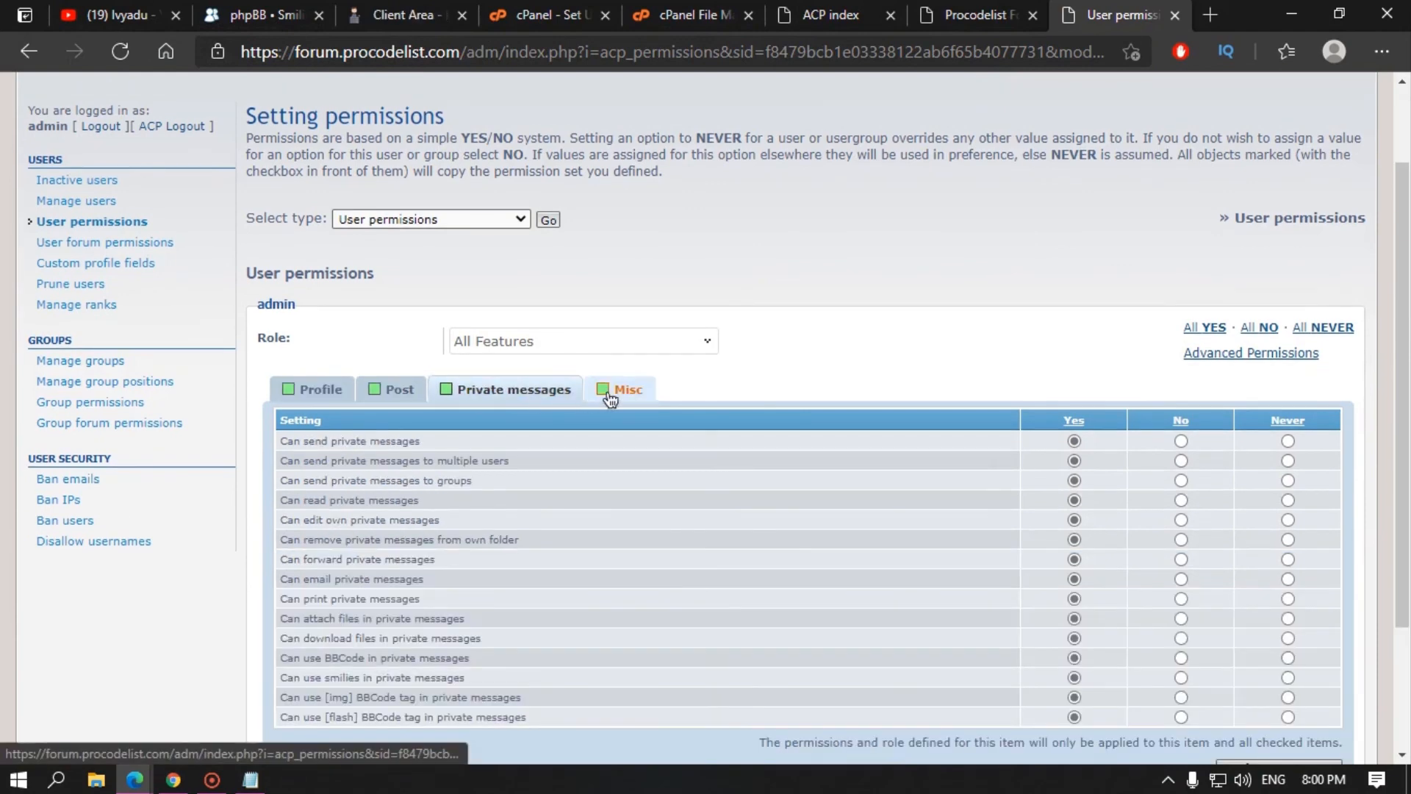
pyautogui.click(629, 391)
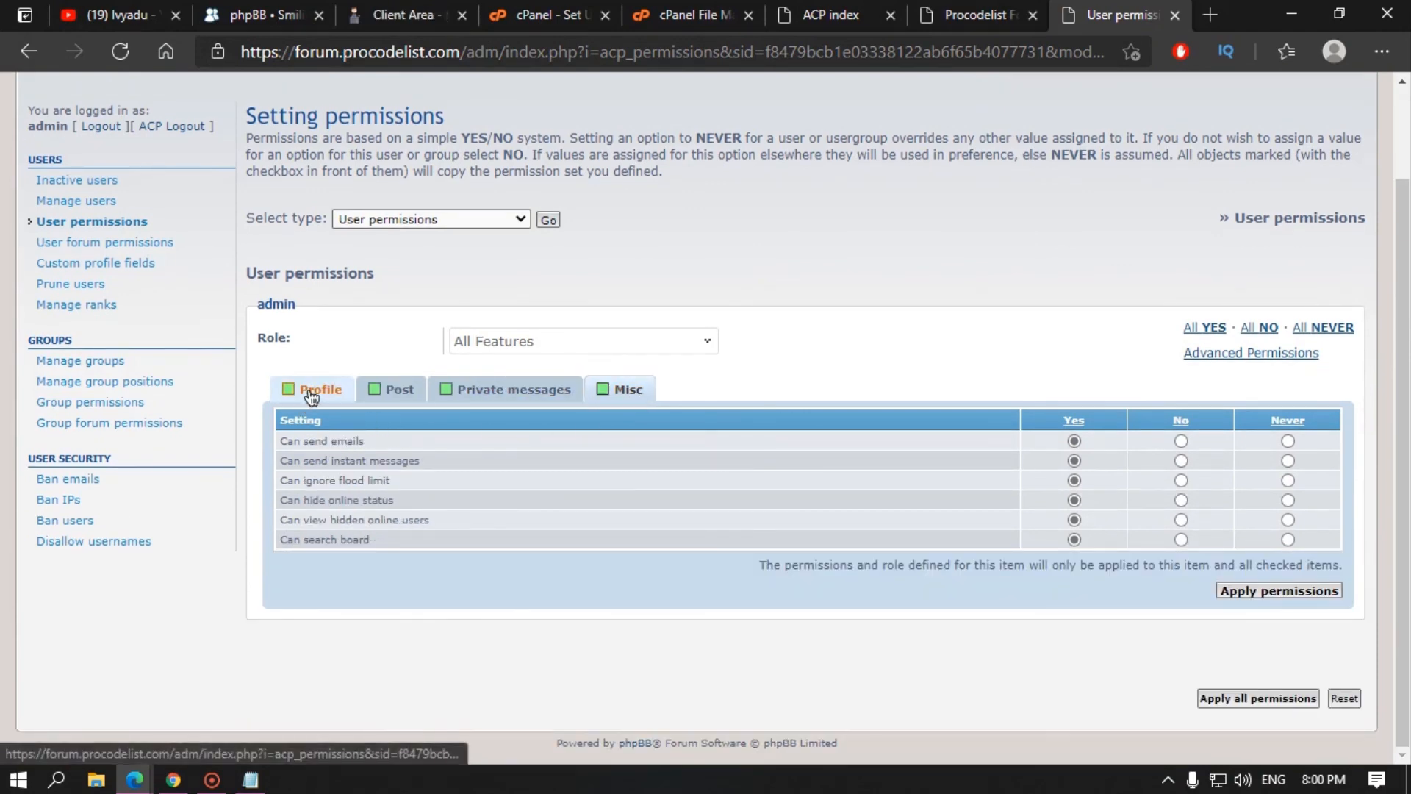
pyautogui.click(313, 390)
# Step: Reload admin's detailed global permissions and recheck Post, Private messages and Misc tabs
pyautogui.click(111, 242)
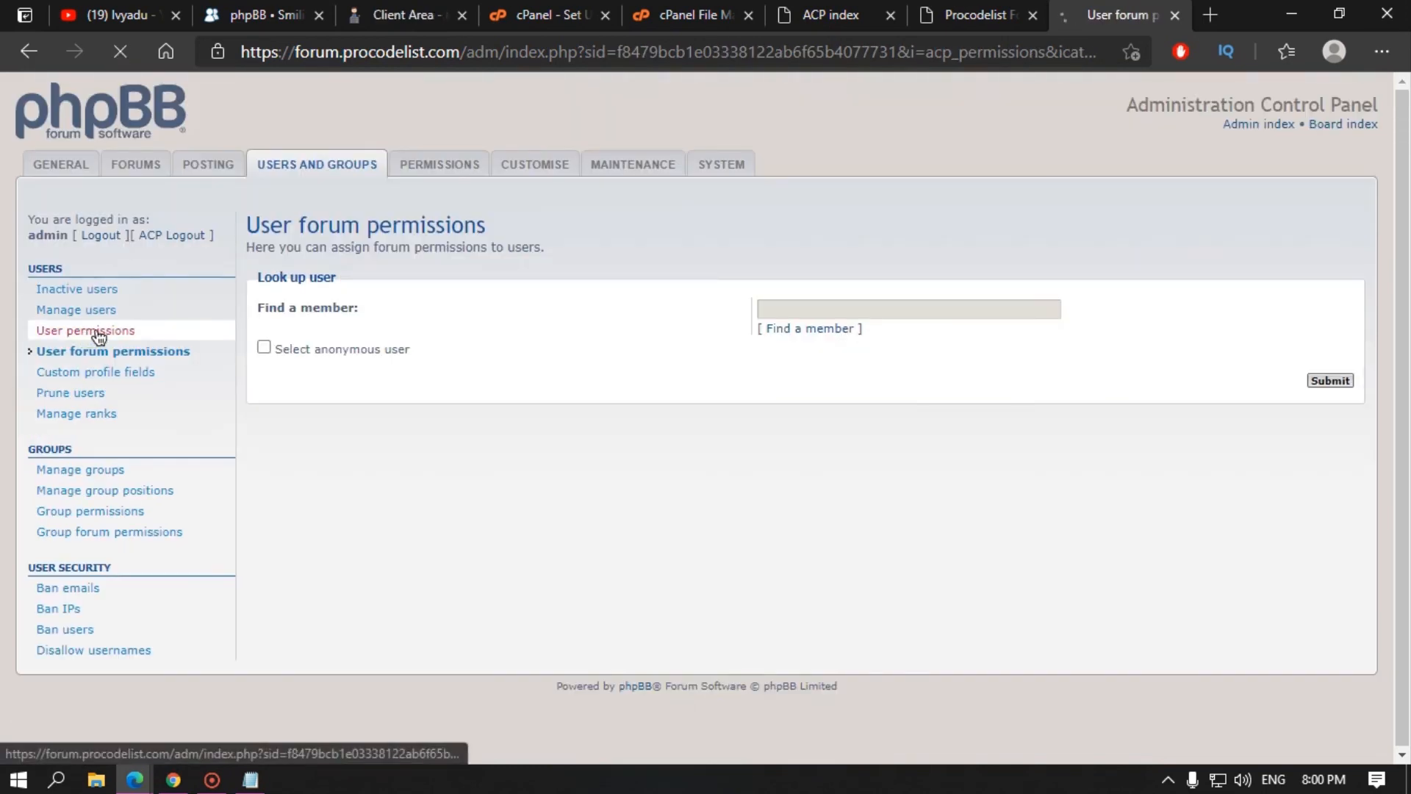
pyautogui.click(86, 330)
pyautogui.click(809, 378)
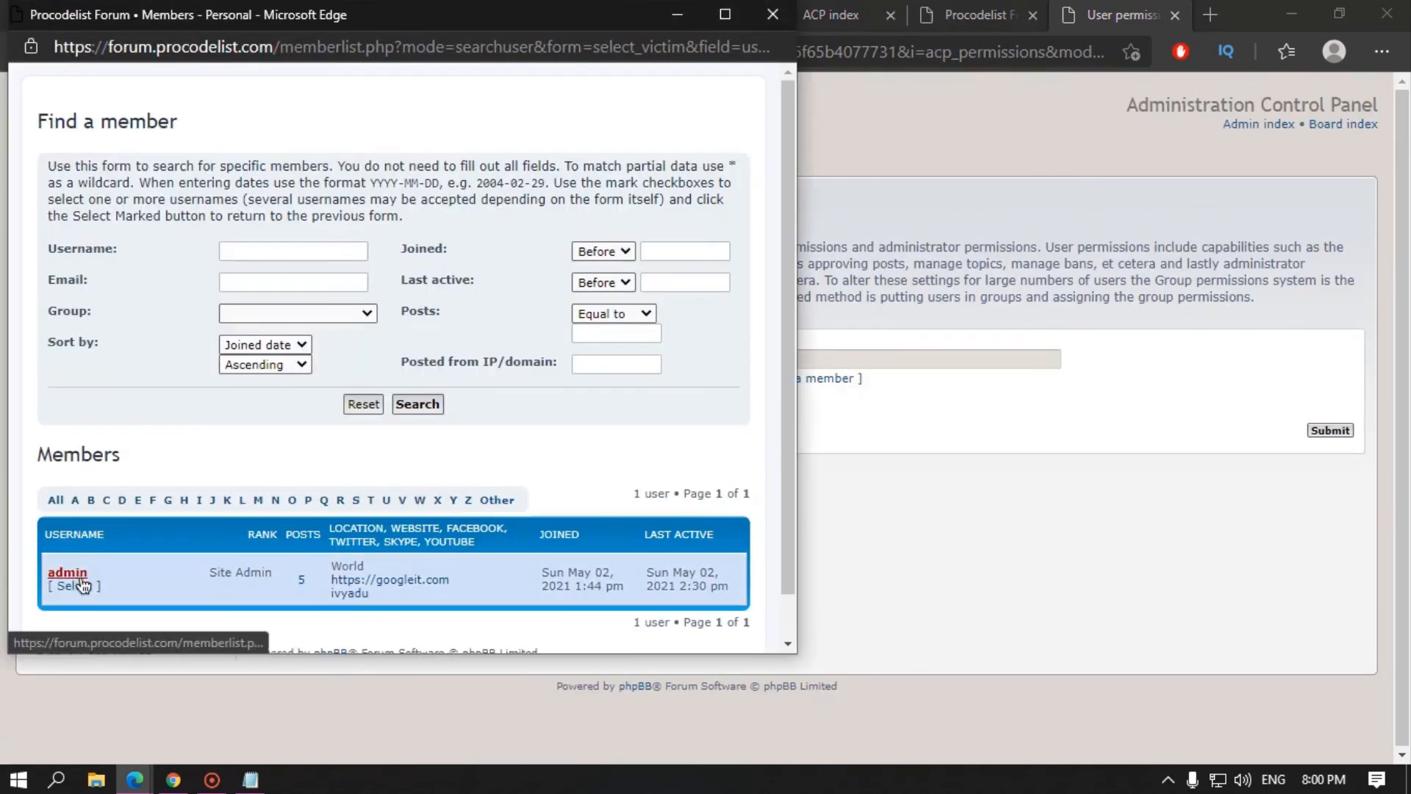
pyautogui.click(73, 581)
pyautogui.click(1332, 431)
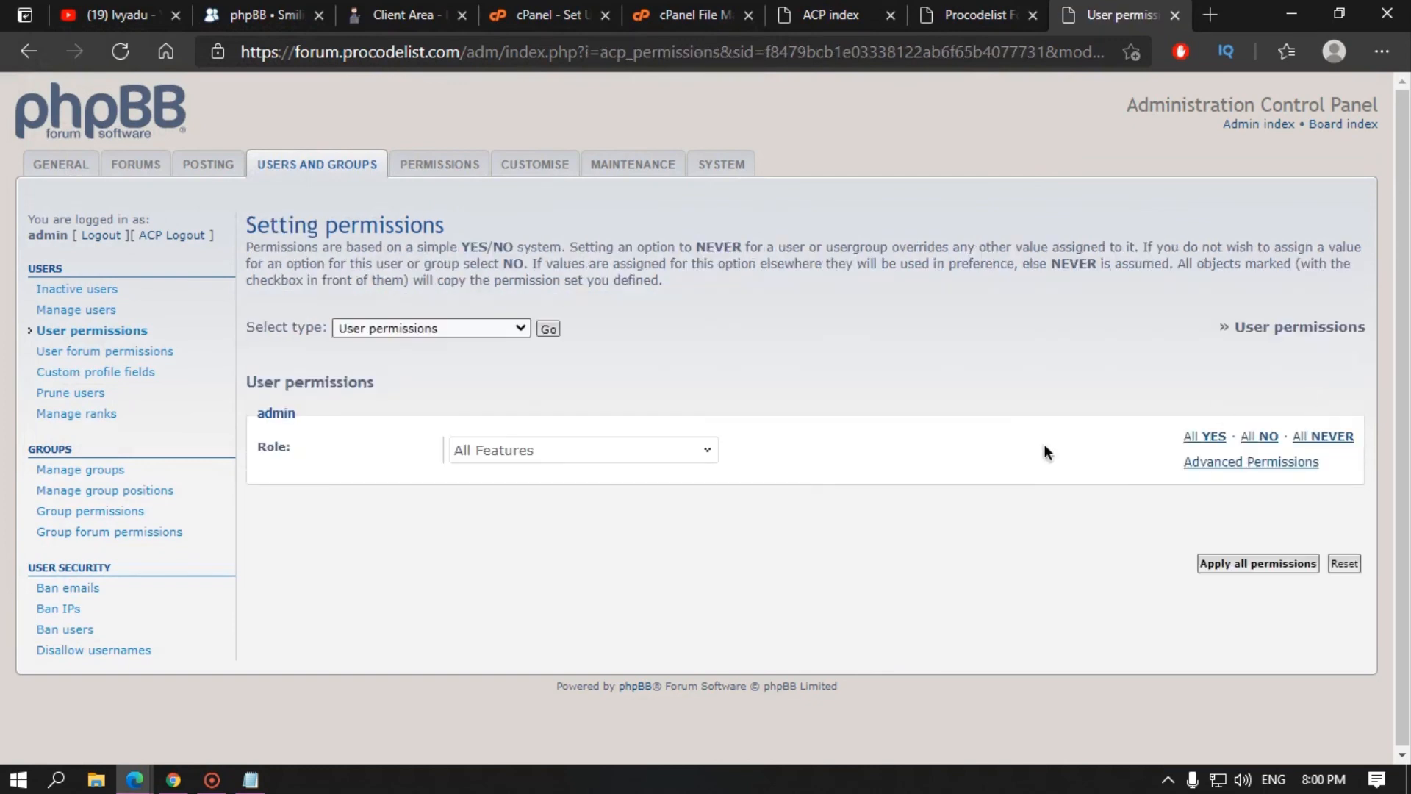
pyautogui.click(1219, 463)
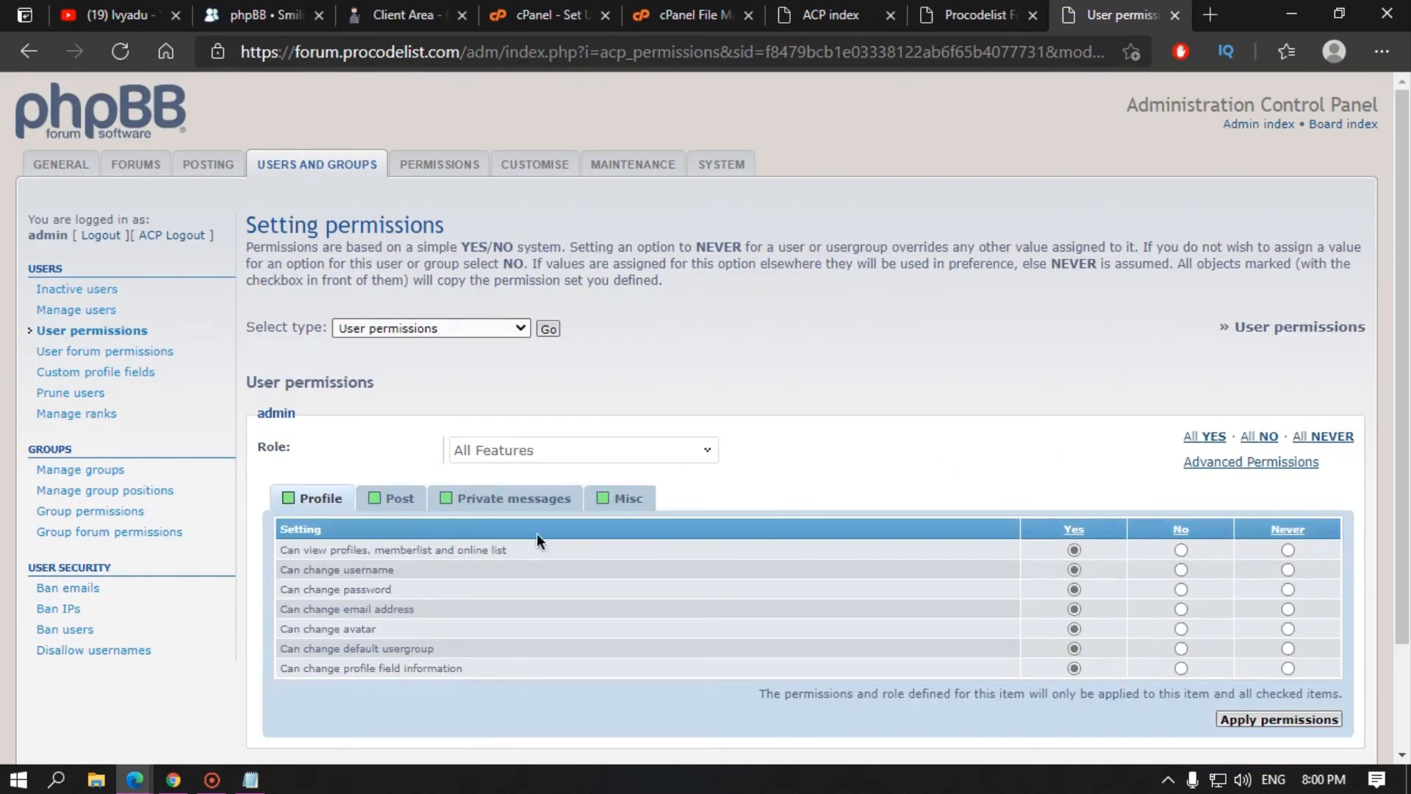
pyautogui.click(397, 498)
pyautogui.click(507, 499)
pyautogui.click(654, 507)
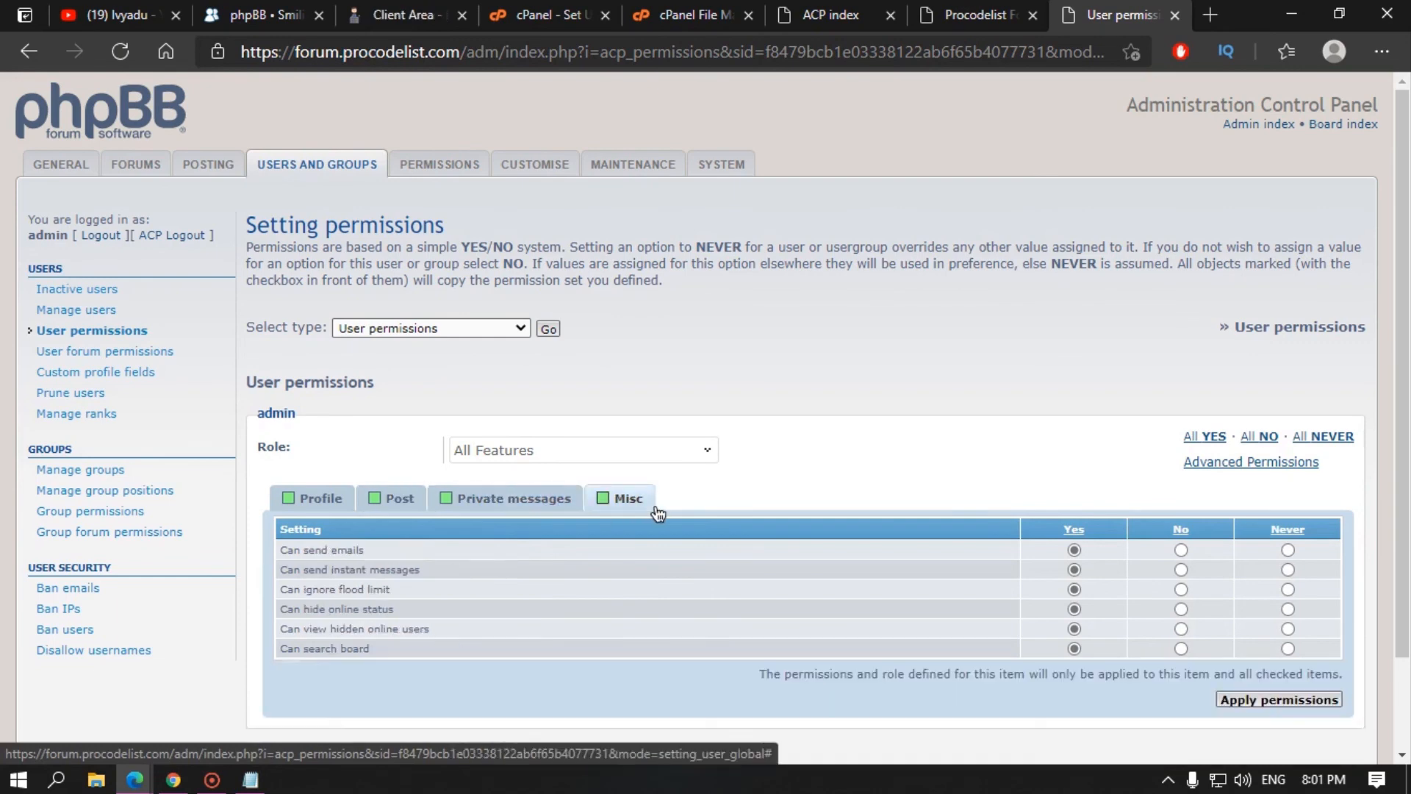
pyautogui.scroll(-2, 658, 513)
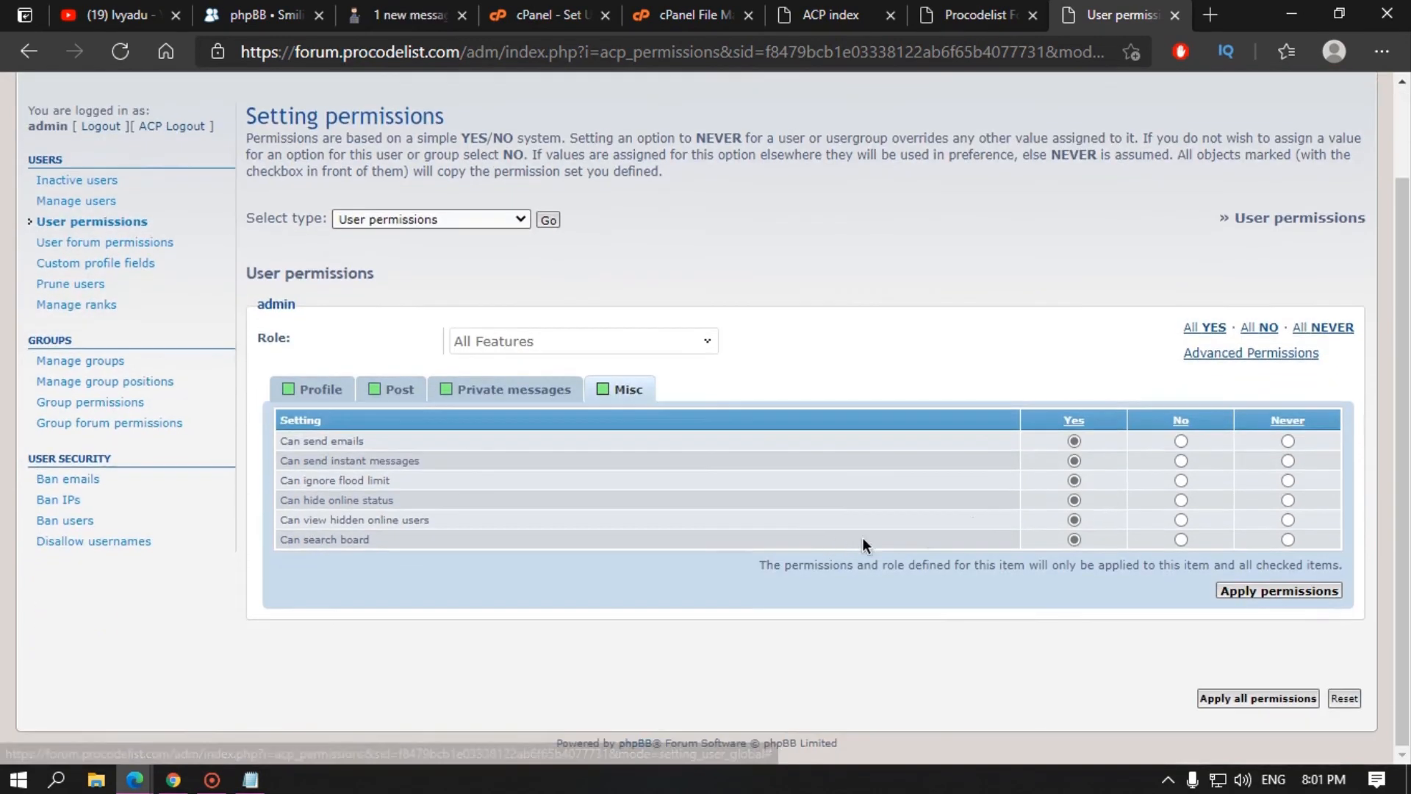
pyautogui.click(113, 244)
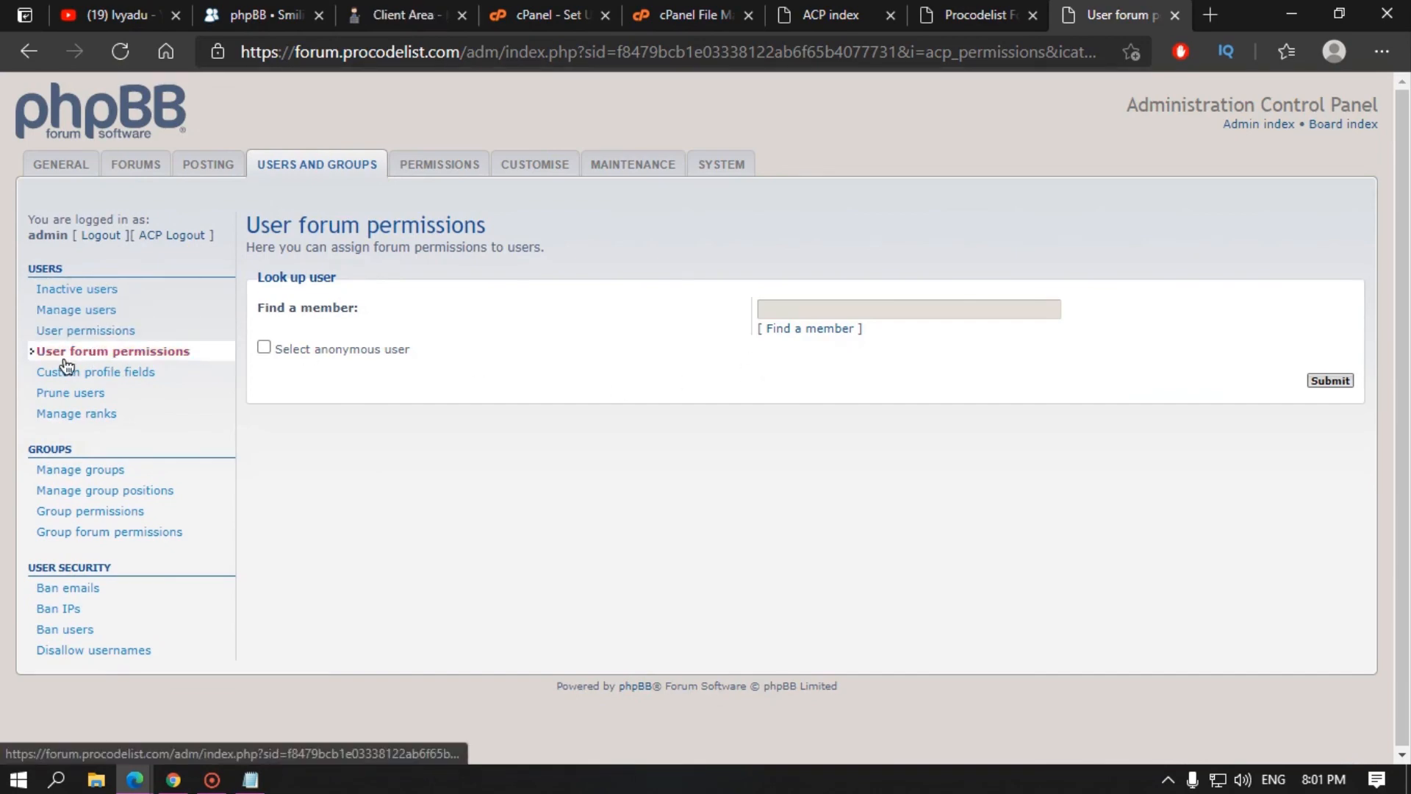
# Step: Look up the admin member's forum permissions with all forums selected
pyautogui.click(796, 329)
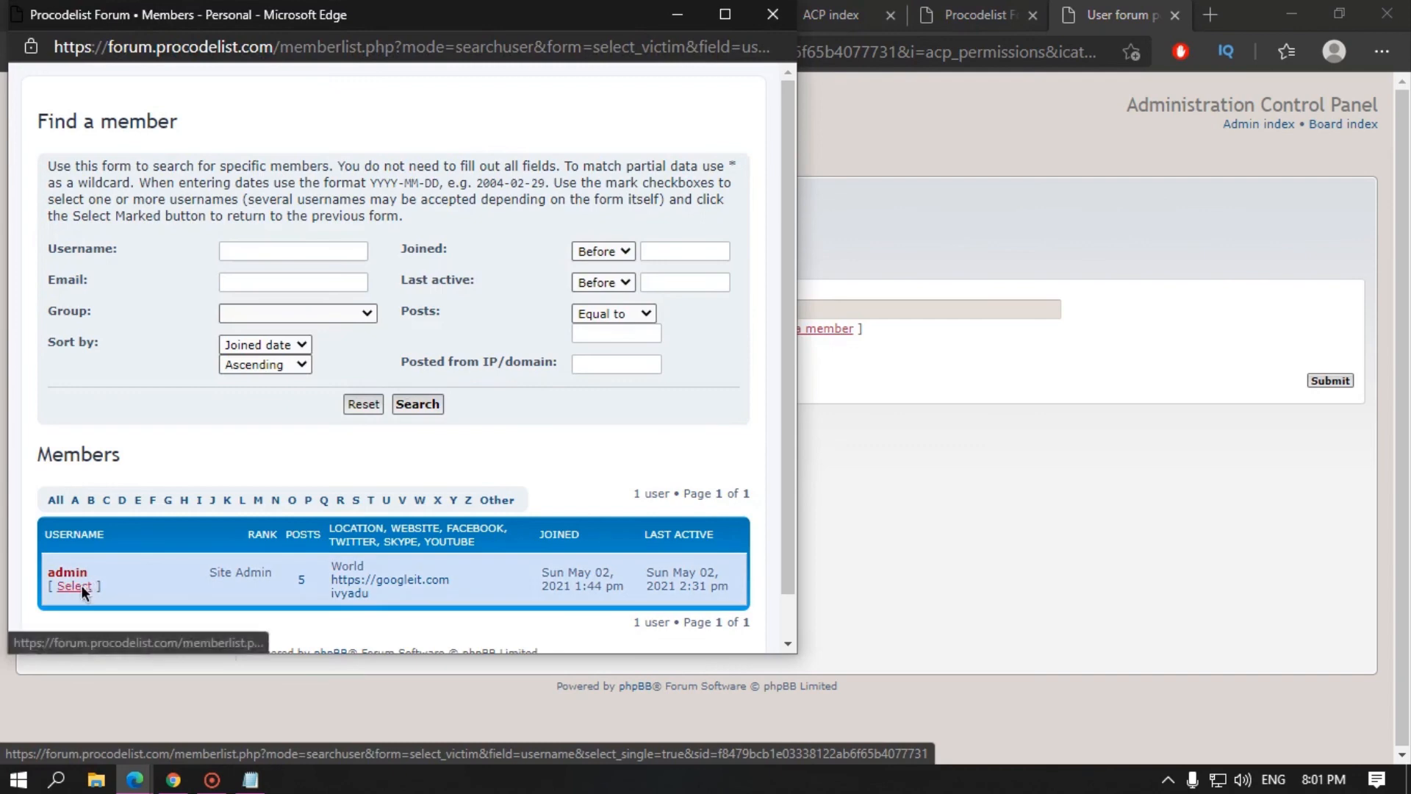
pyautogui.click(74, 586)
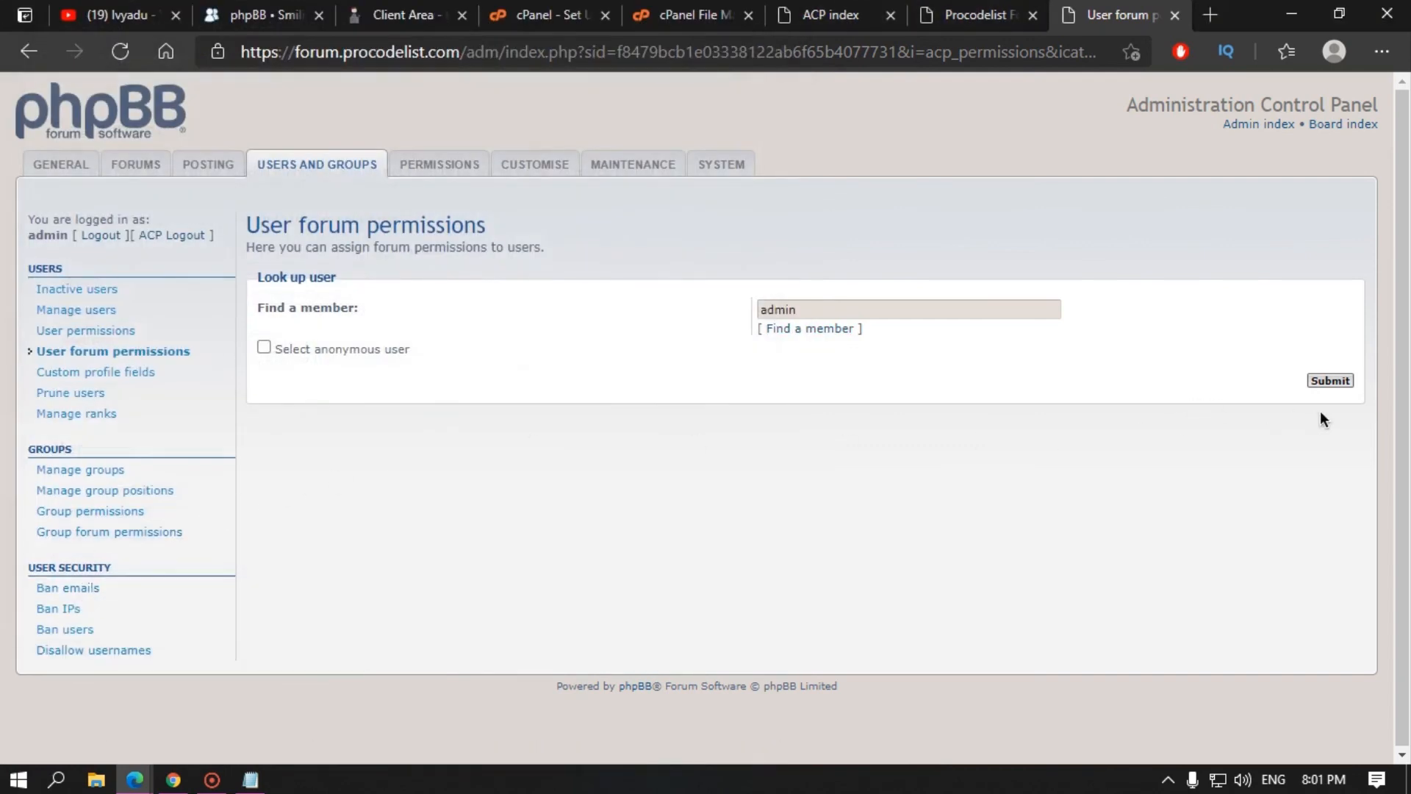
pyautogui.click(1329, 382)
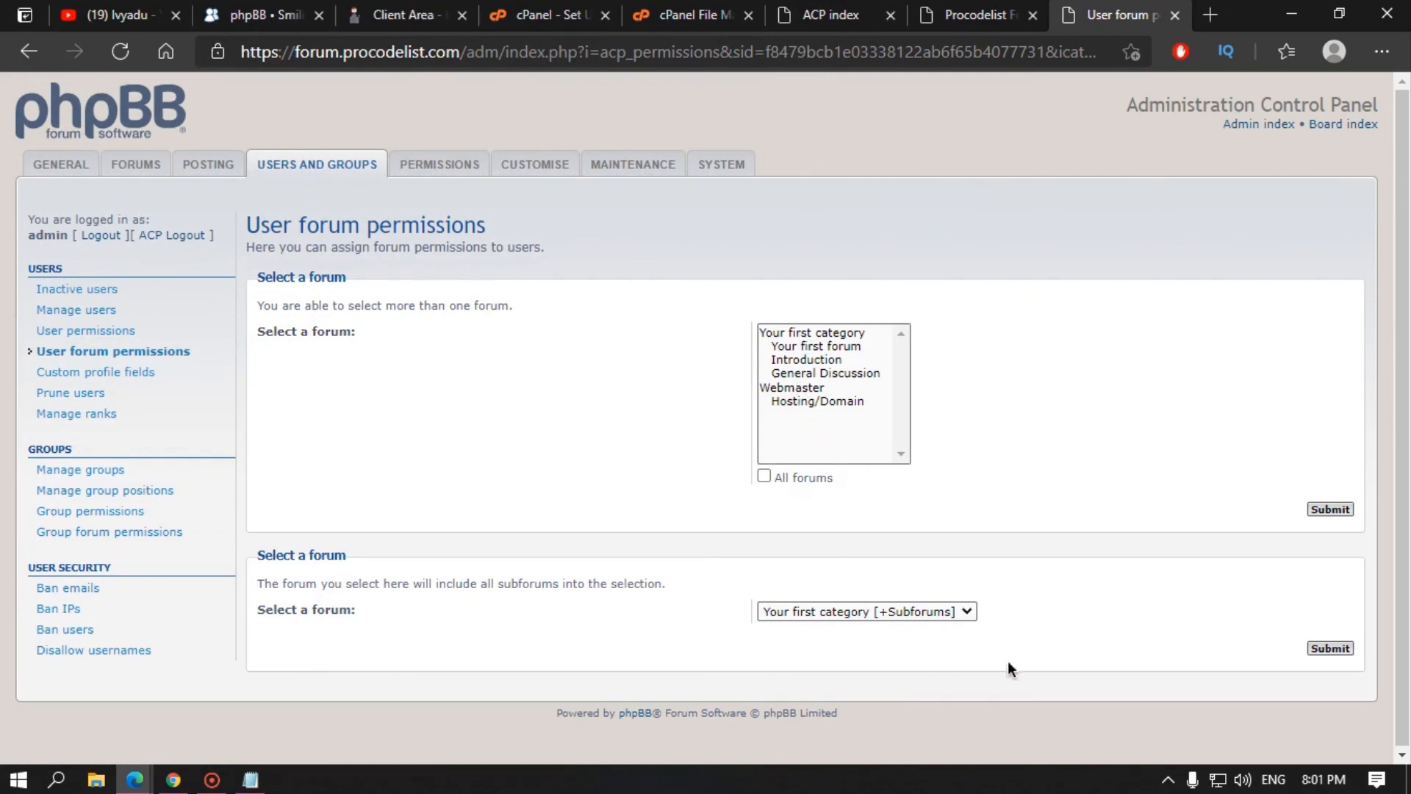
pyautogui.click(932, 611)
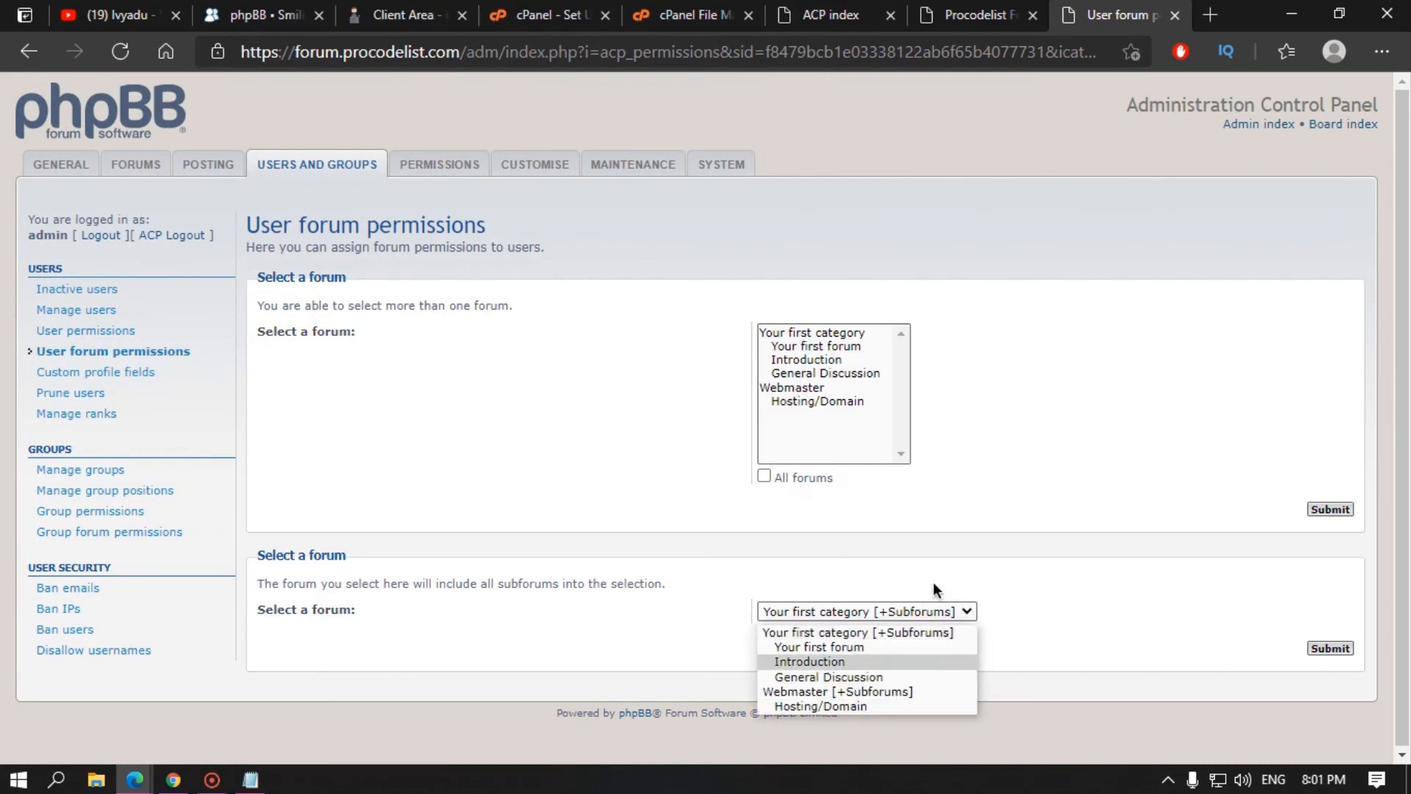
pyautogui.click(933, 582)
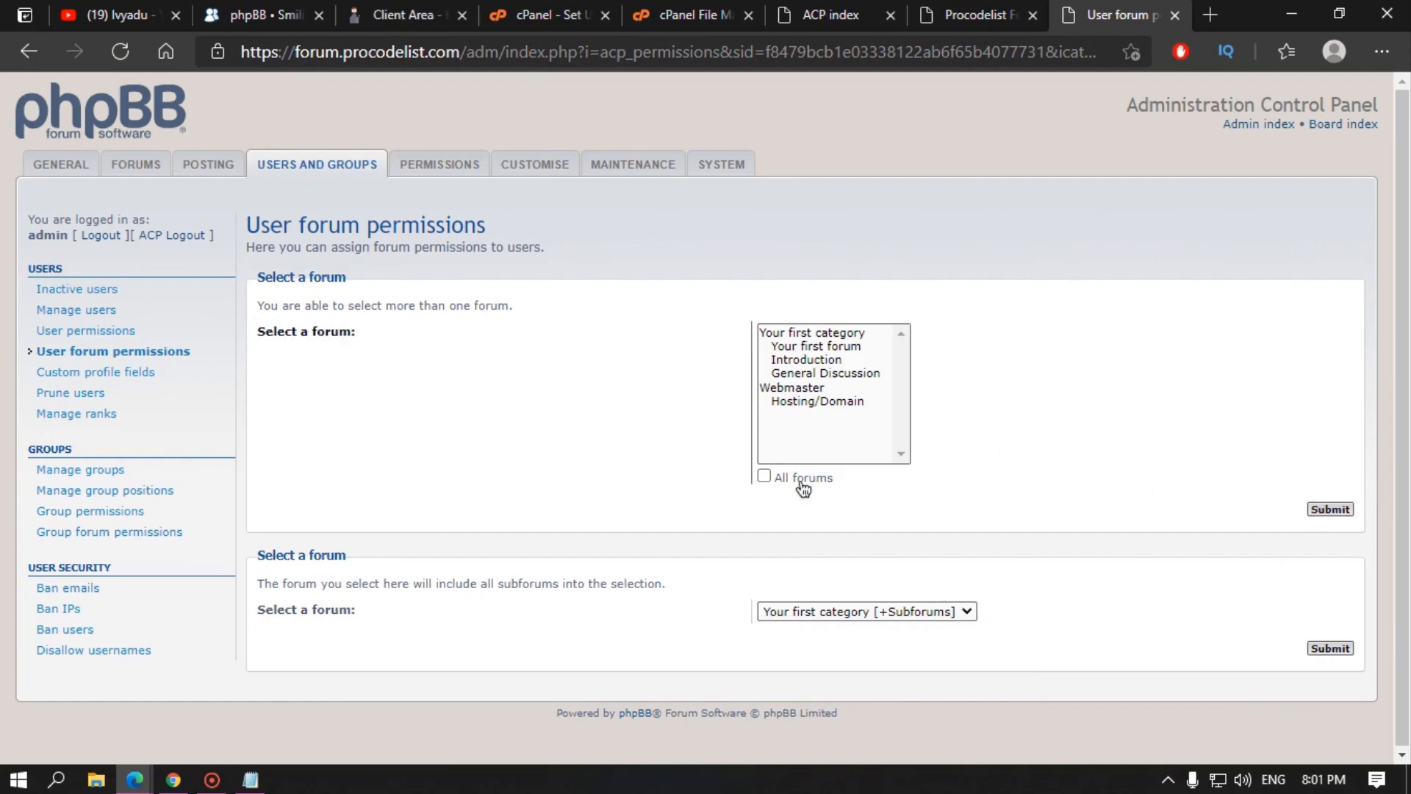
pyautogui.click(804, 481)
pyautogui.click(1327, 511)
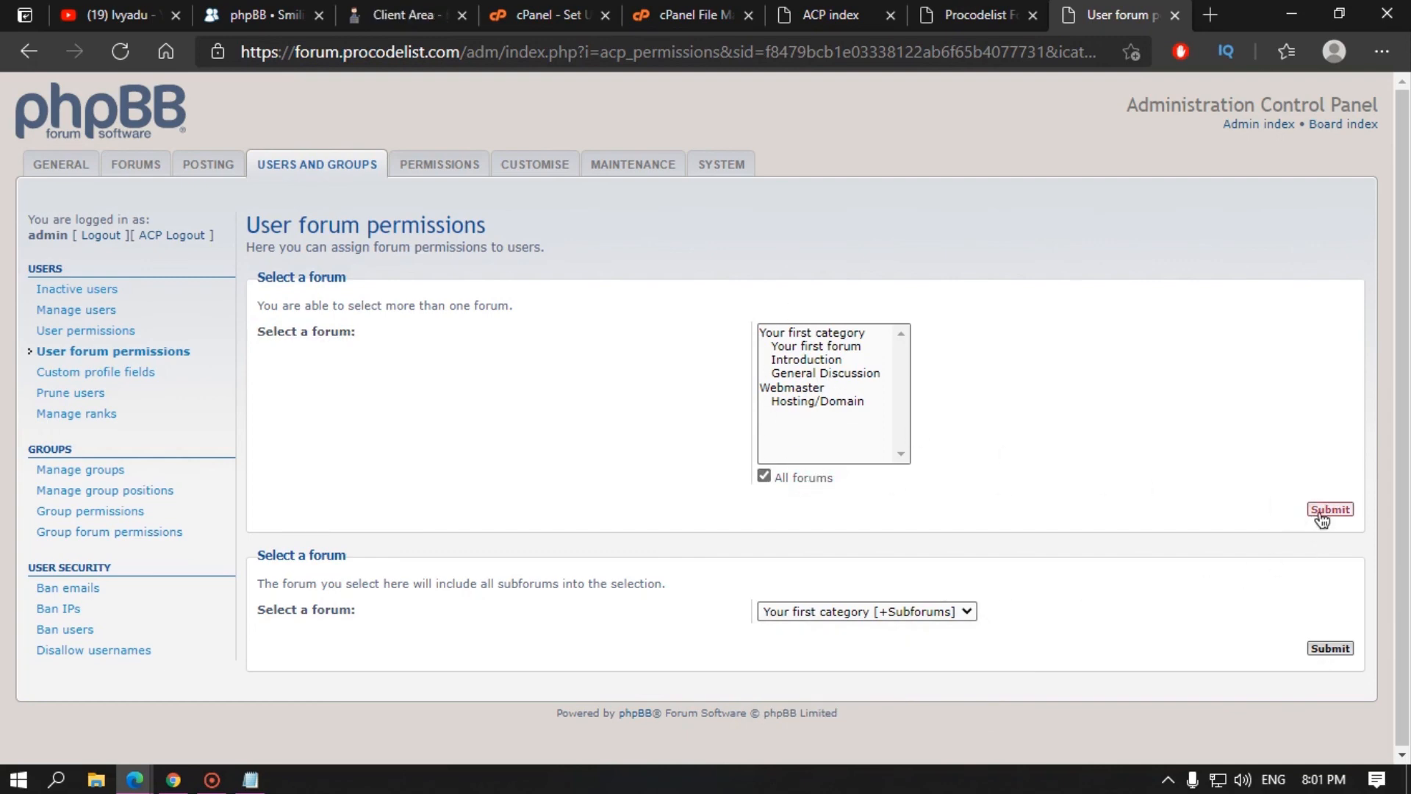
# Step: Expand advanced permissions for Hosting/Domain, Webmaster and General Discussion
pyautogui.scroll(-5, 540, 591)
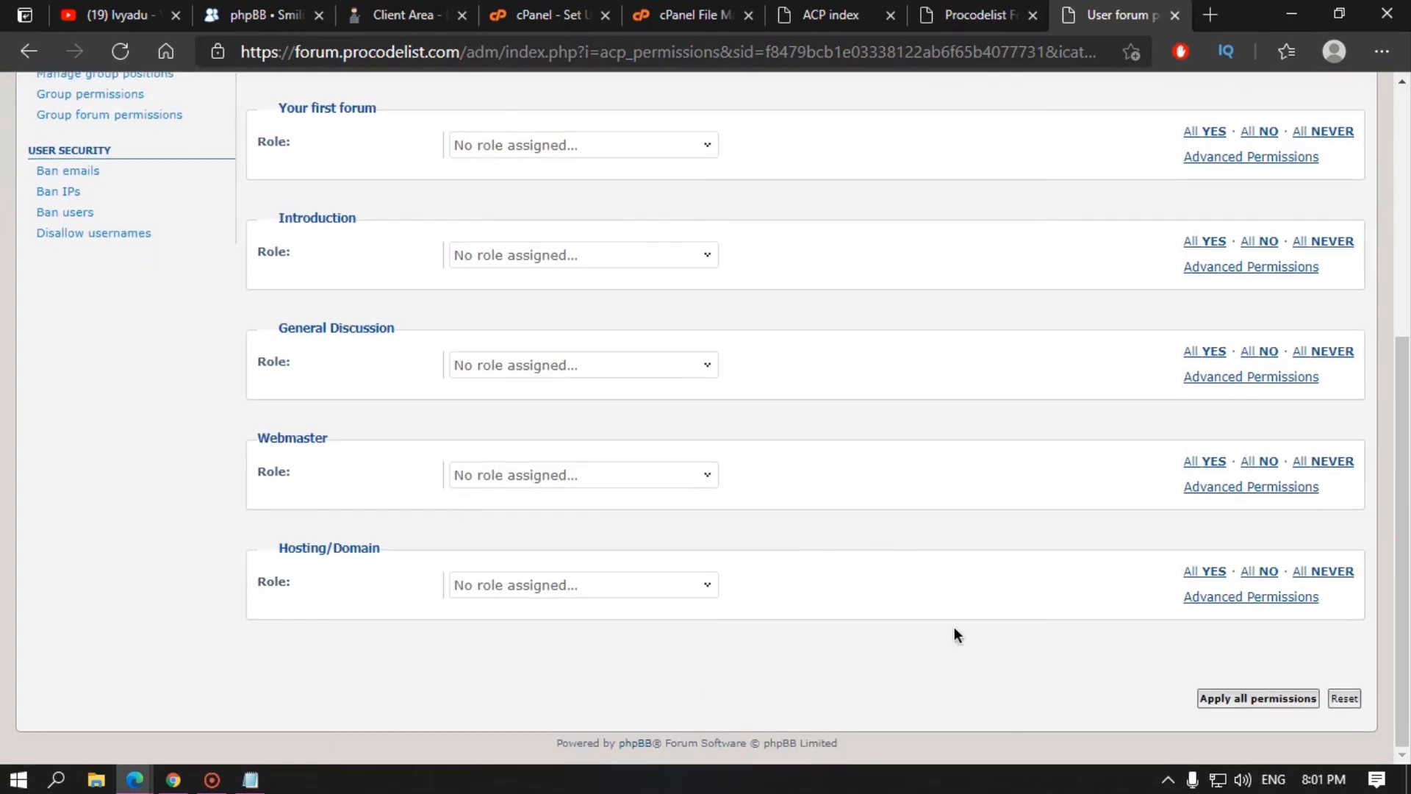
pyautogui.click(1250, 597)
pyautogui.click(1236, 491)
pyautogui.click(1241, 380)
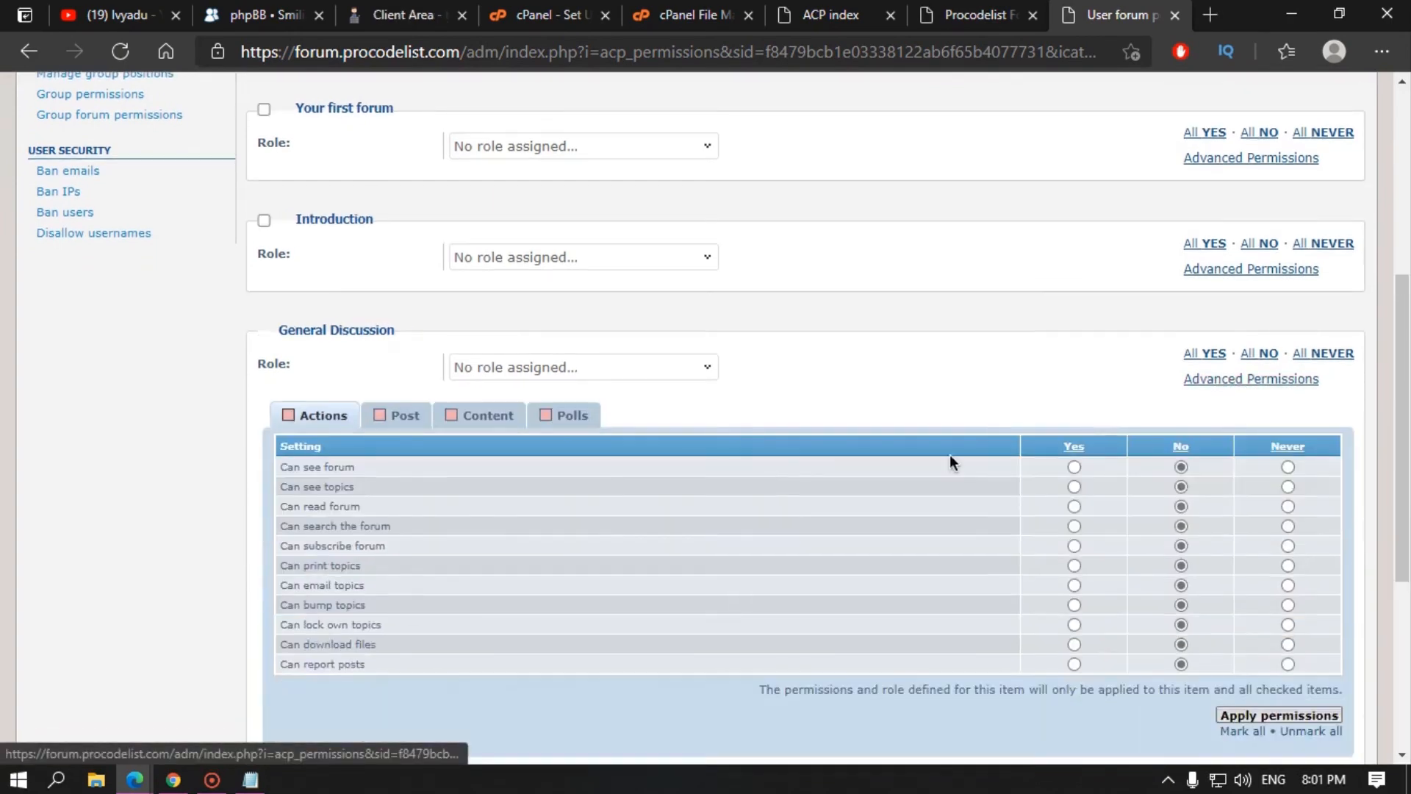
pyautogui.scroll(5, 952, 461)
pyautogui.click(46, 372)
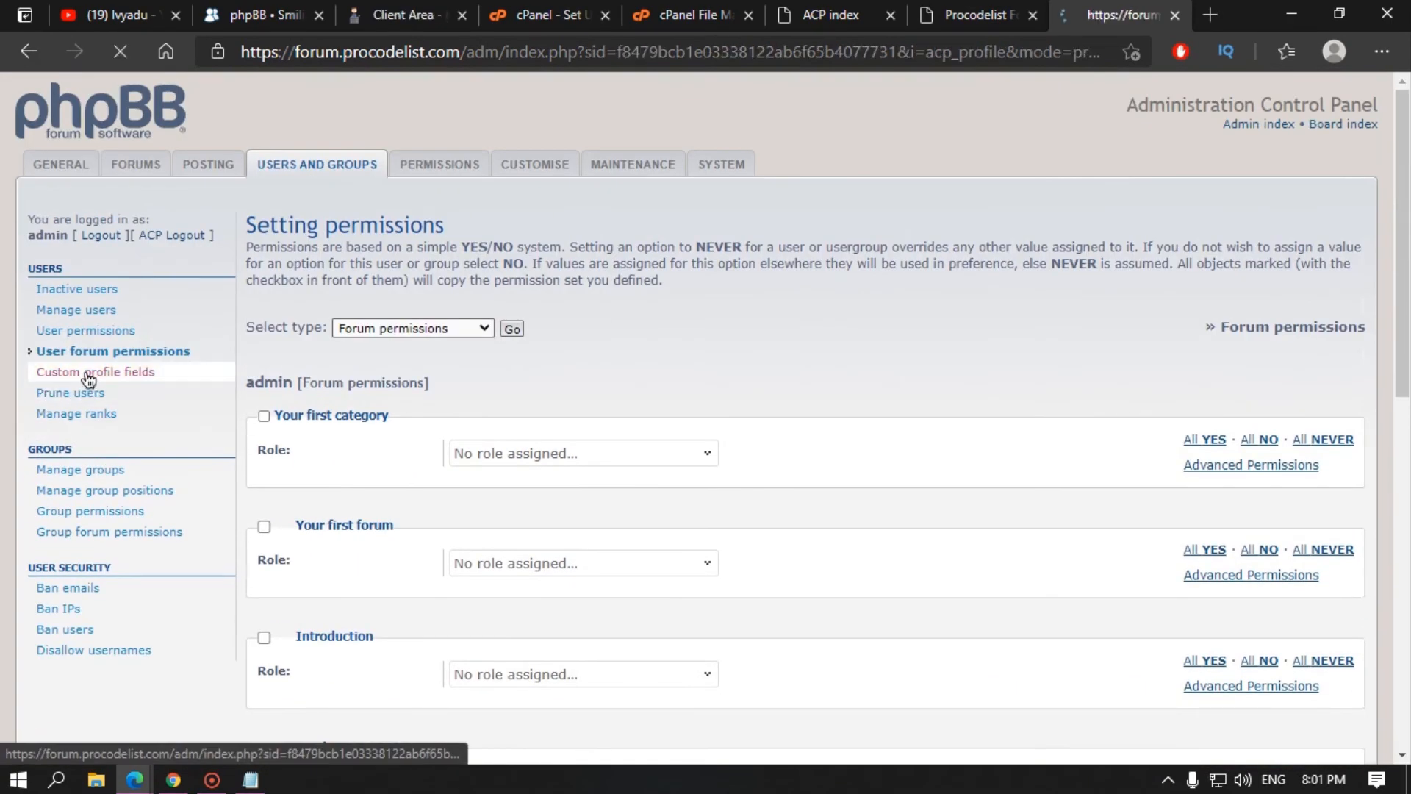
# Step: Look over the custom profile field rows and the private window's registration page
pyautogui.moveTo(345, 529); pyautogui.dragTo(247, 297)
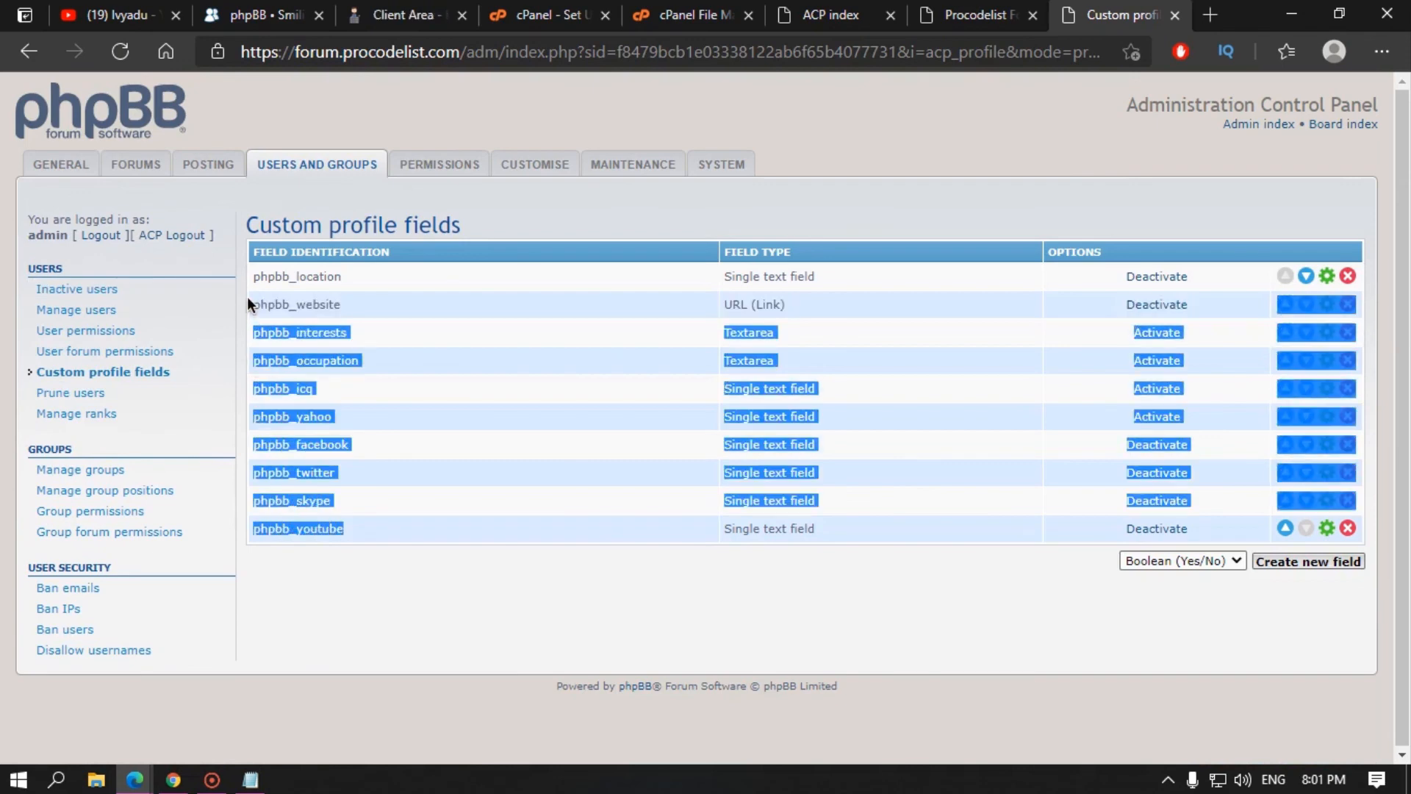
pyautogui.click(539, 322)
pyautogui.click(985, 15)
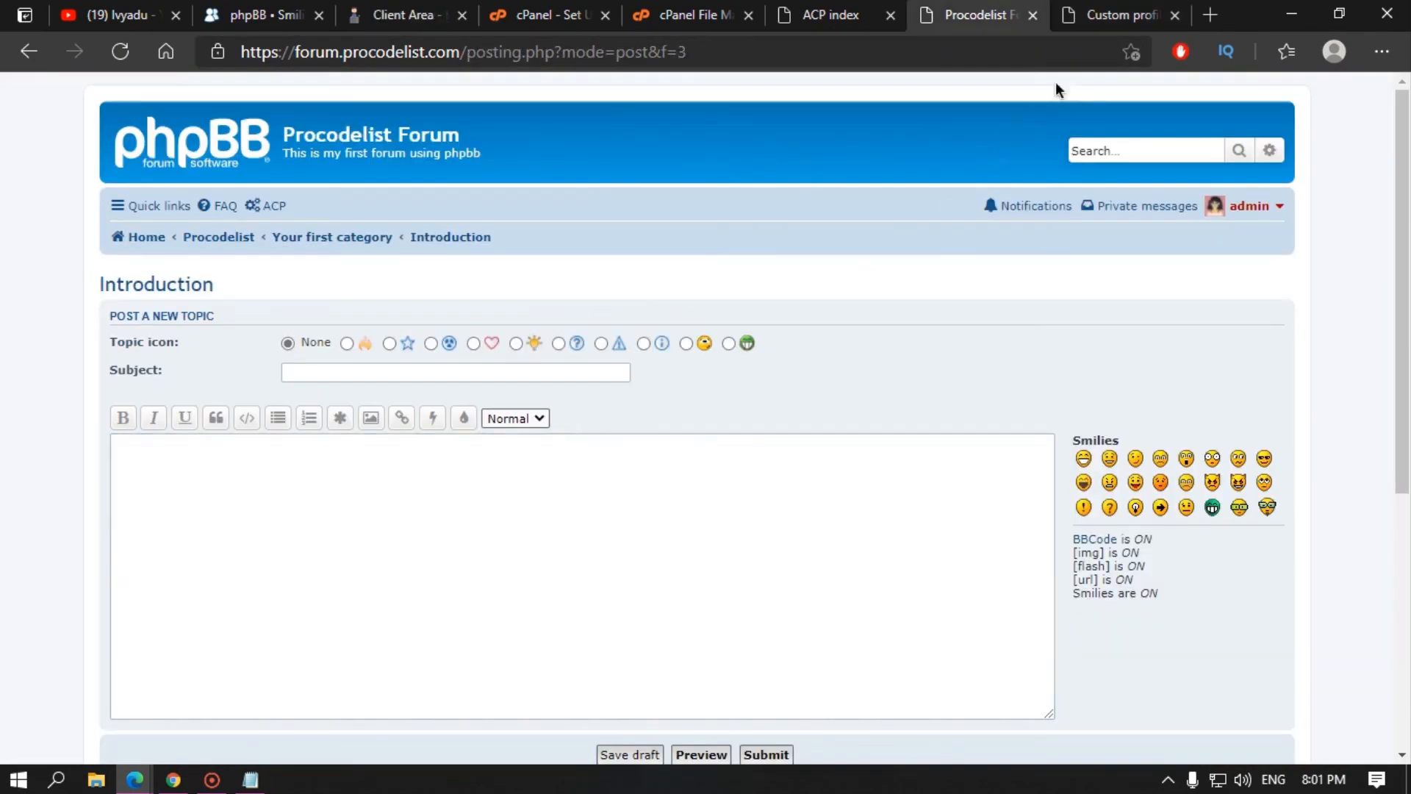
pyautogui.click(1117, 15)
pyautogui.moveTo(144, 781)
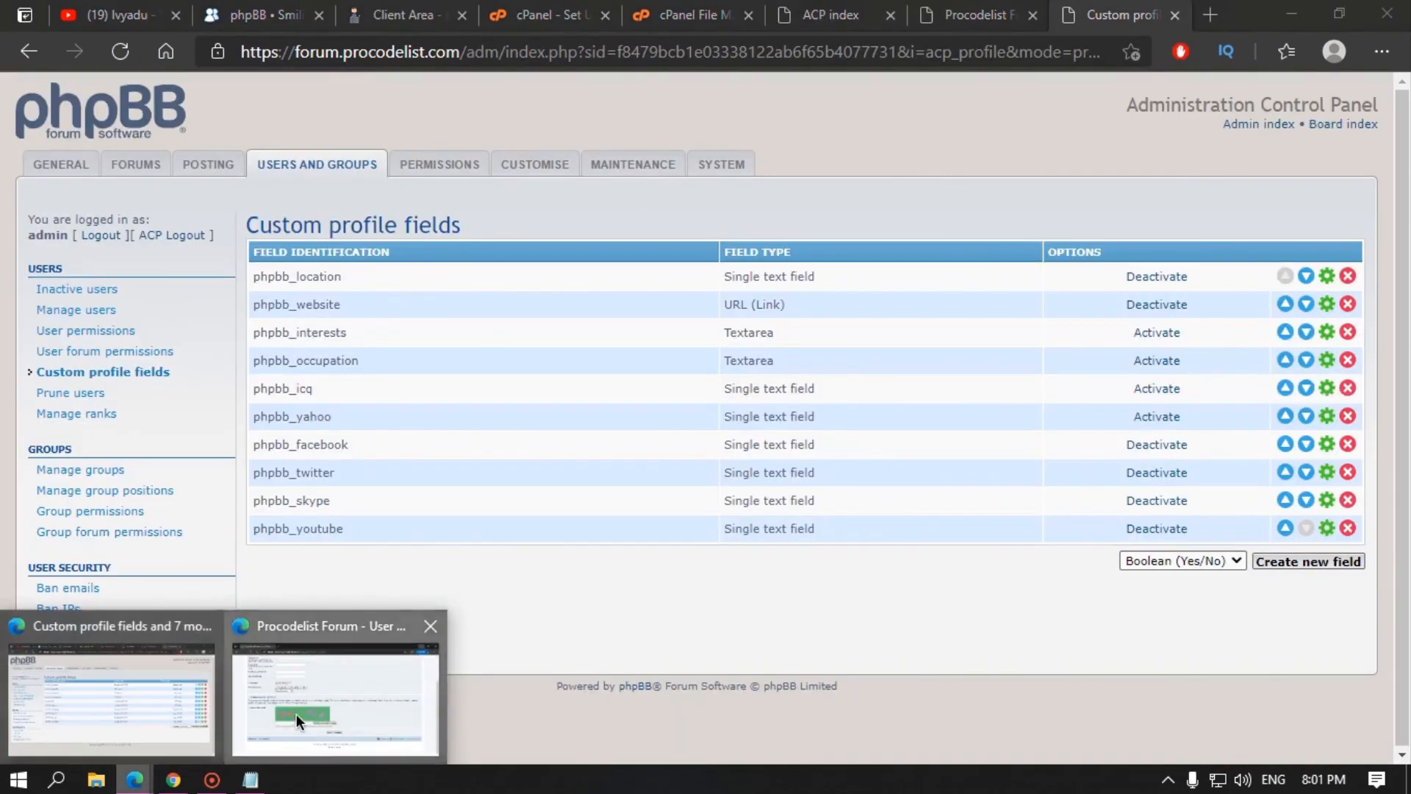
pyautogui.click(297, 713)
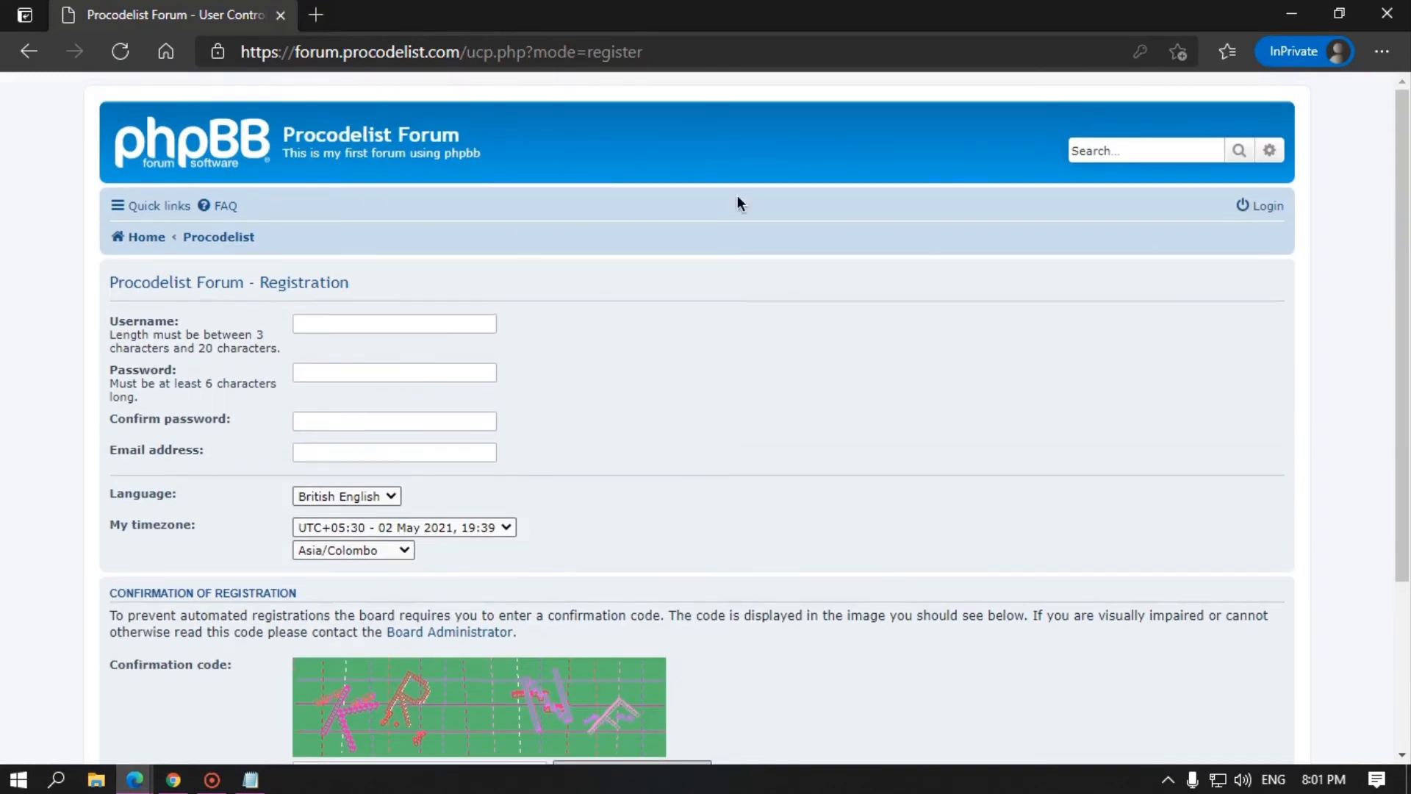
# Step: Bring up the admin's edit-profile form on the forum and scroll through its fields
pyautogui.click(1292, 13)
pyautogui.click(985, 15)
pyautogui.click(830, 14)
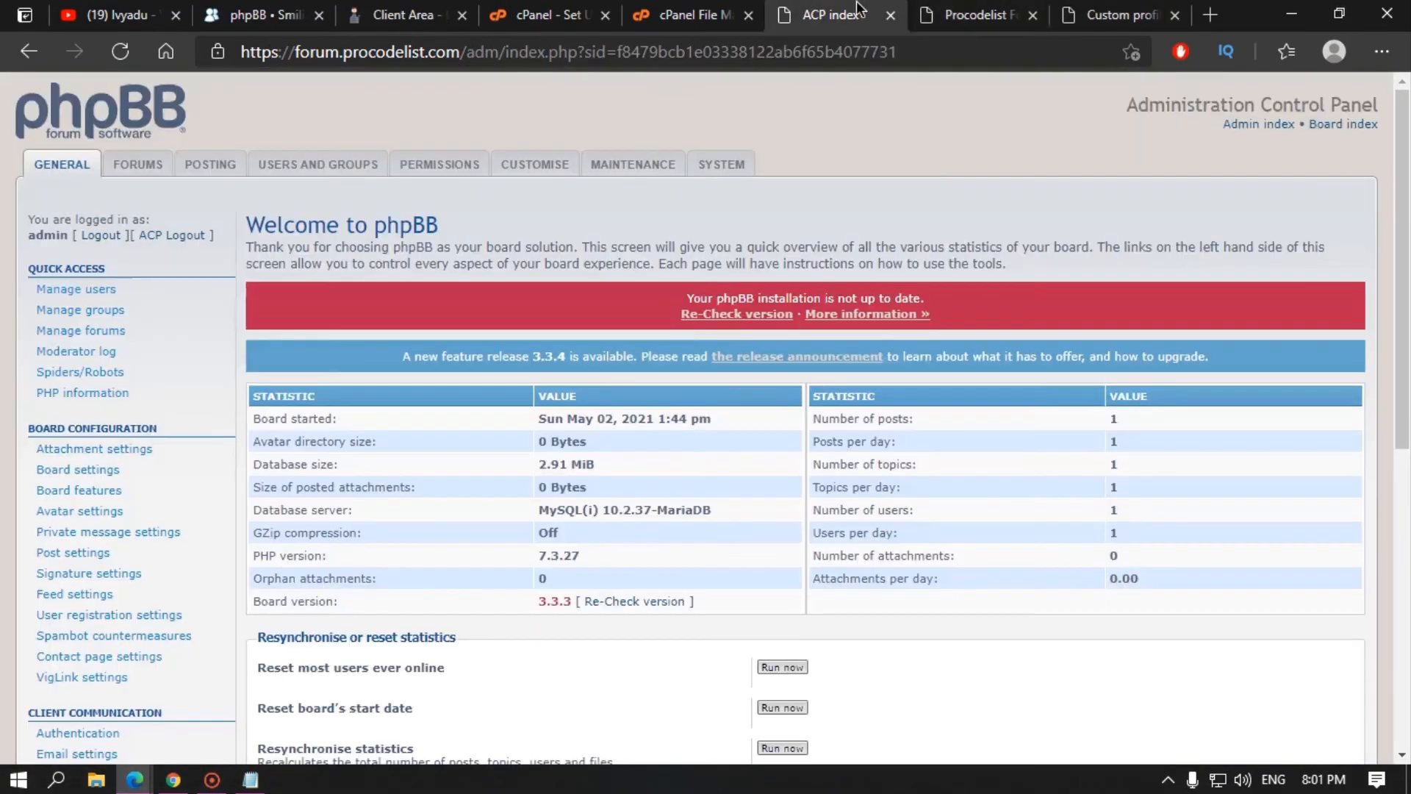
pyautogui.click(978, 15)
pyautogui.click(1268, 217)
pyautogui.click(1216, 272)
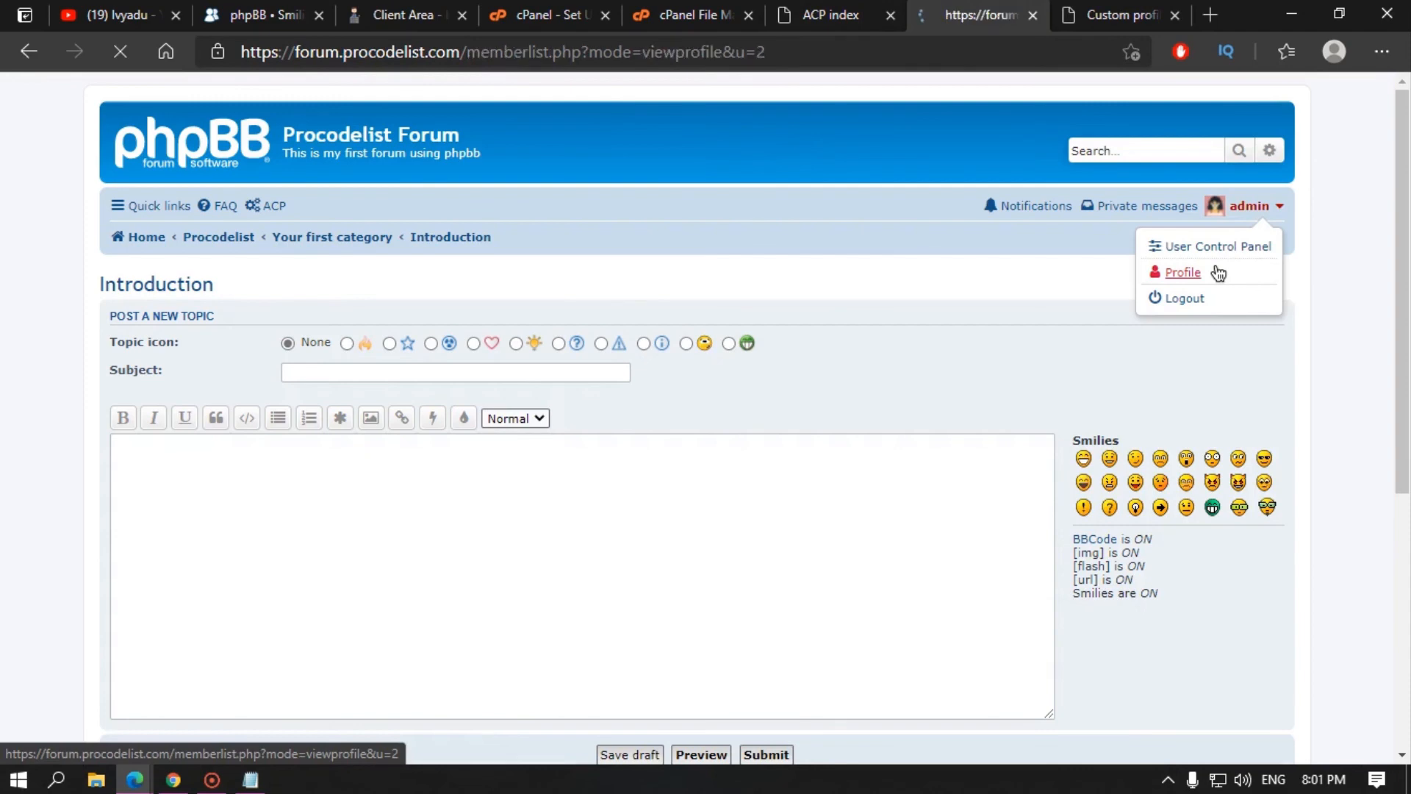
pyautogui.click(573, 311)
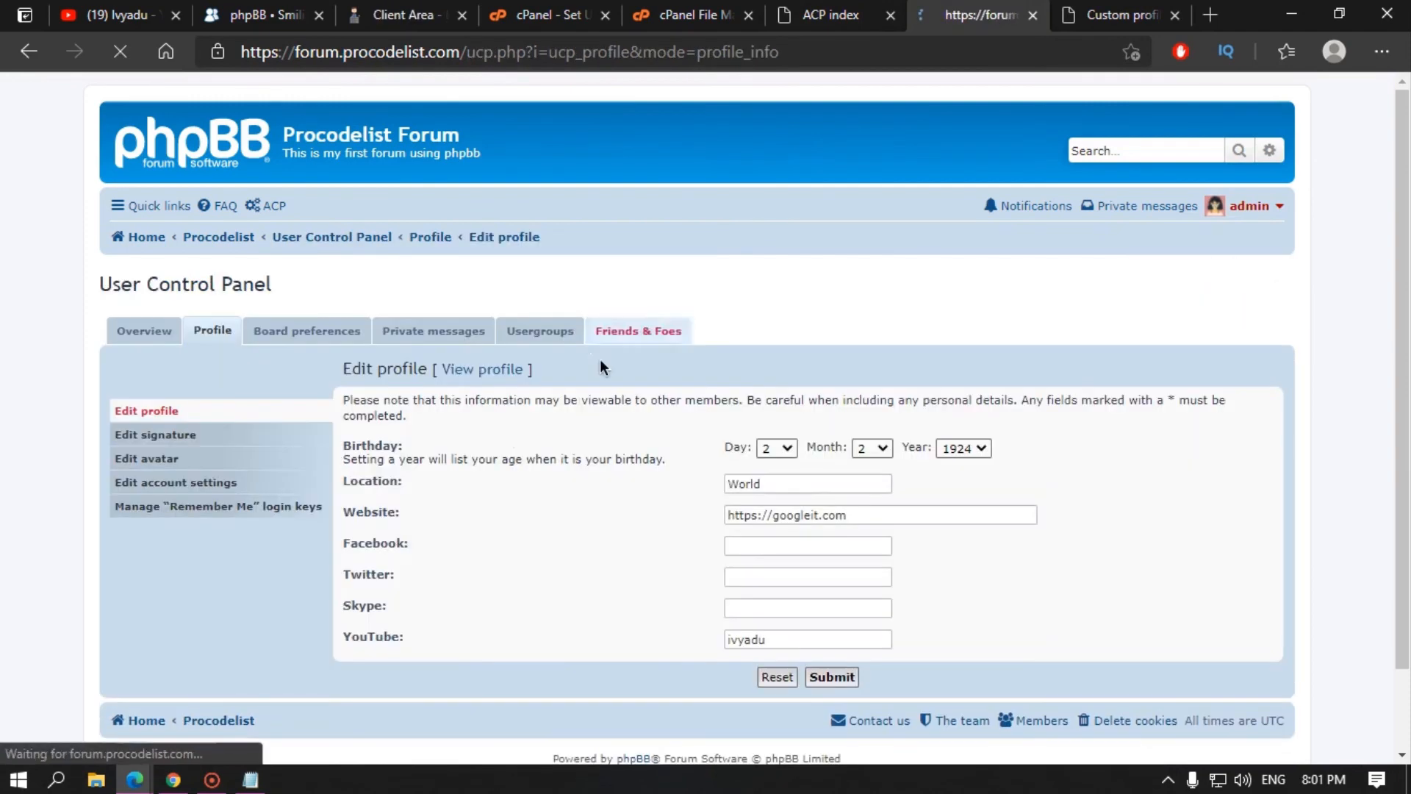
pyautogui.scroll(-1, 478, 382)
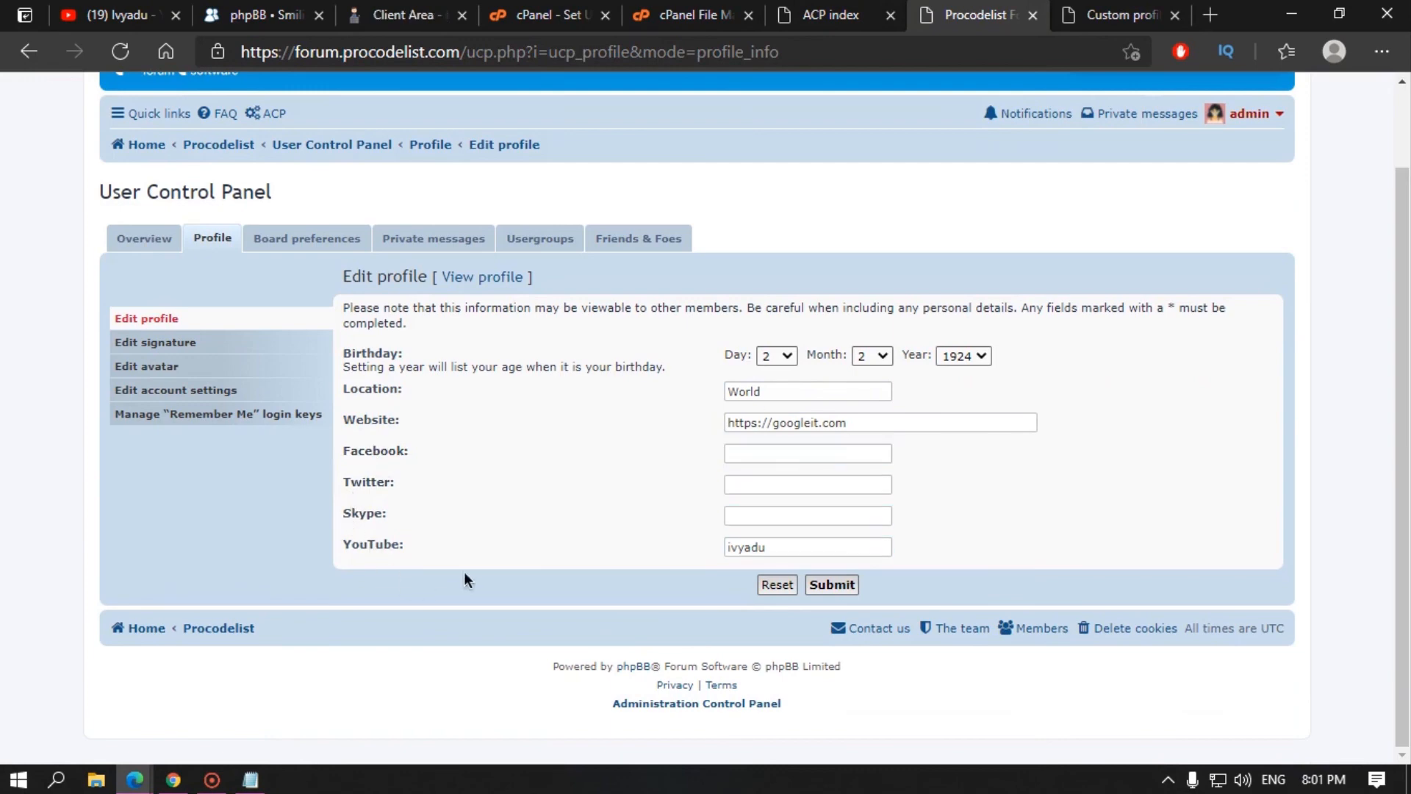
# Step: Compare the occupation, icq, yahoo and phpbb_youtube field rows with the admin's edit-profile page
pyautogui.click(1107, 15)
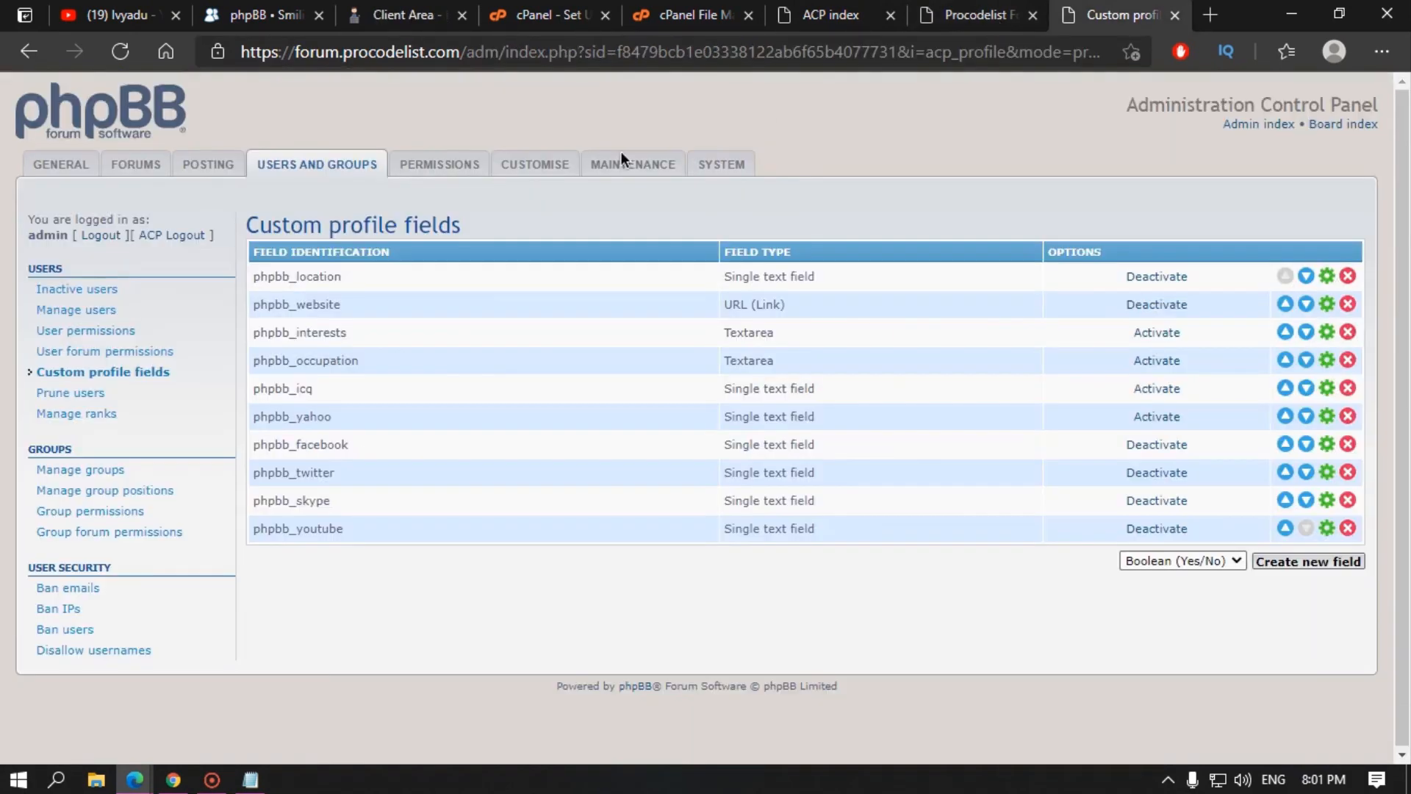
pyautogui.moveTo(327, 277); pyautogui.dragTo(344, 278)
pyautogui.moveTo(1129, 332); pyautogui.dragTo(1176, 419)
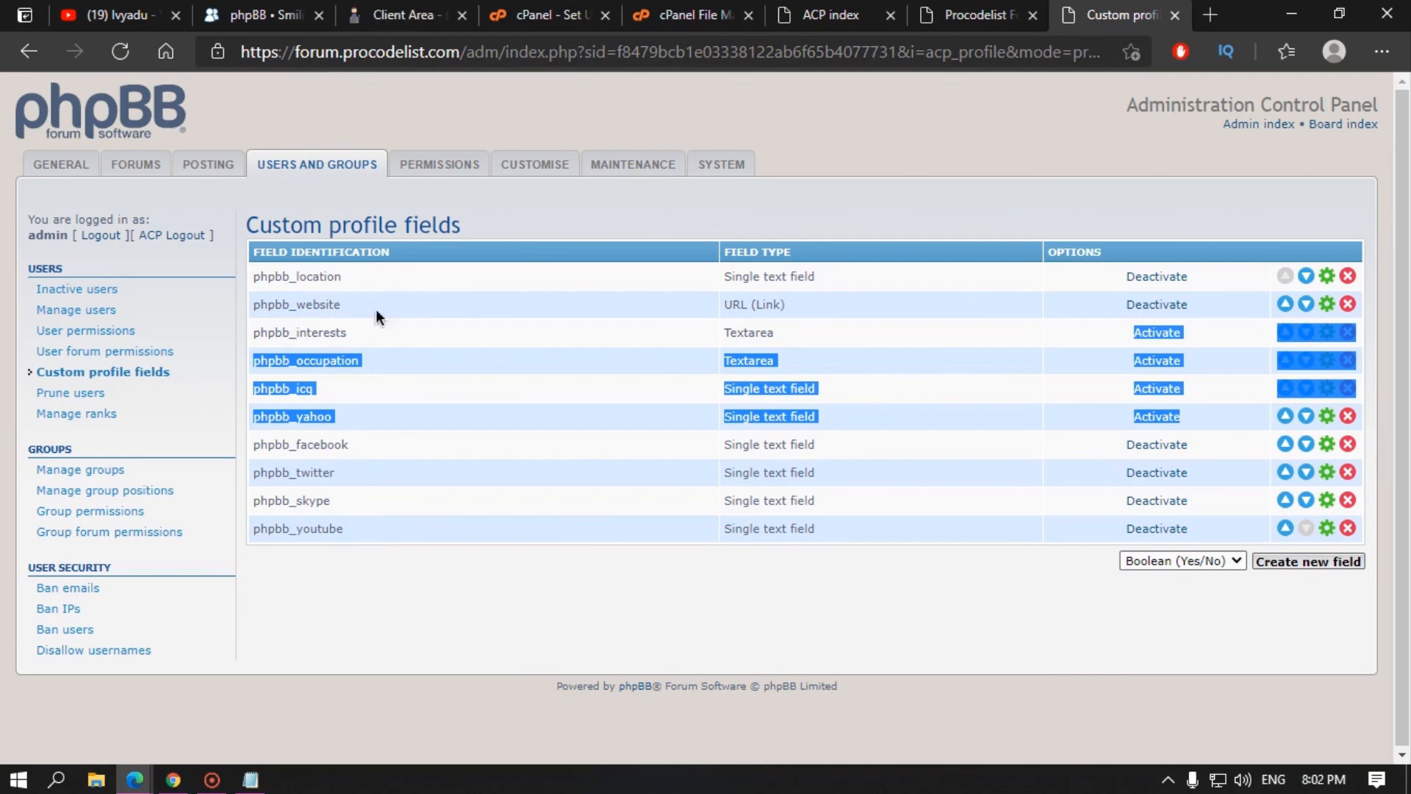
pyautogui.click(971, 15)
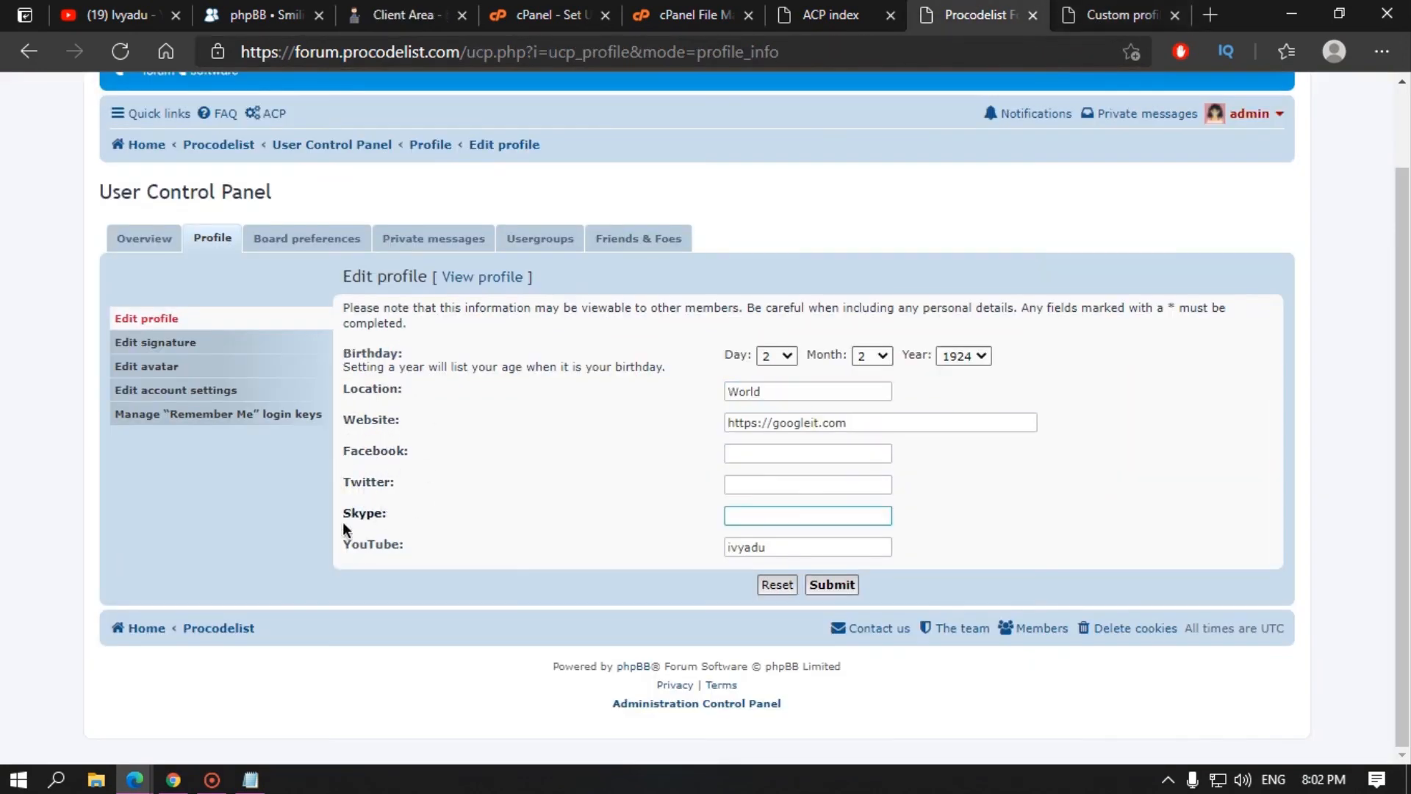
pyautogui.click(1121, 15)
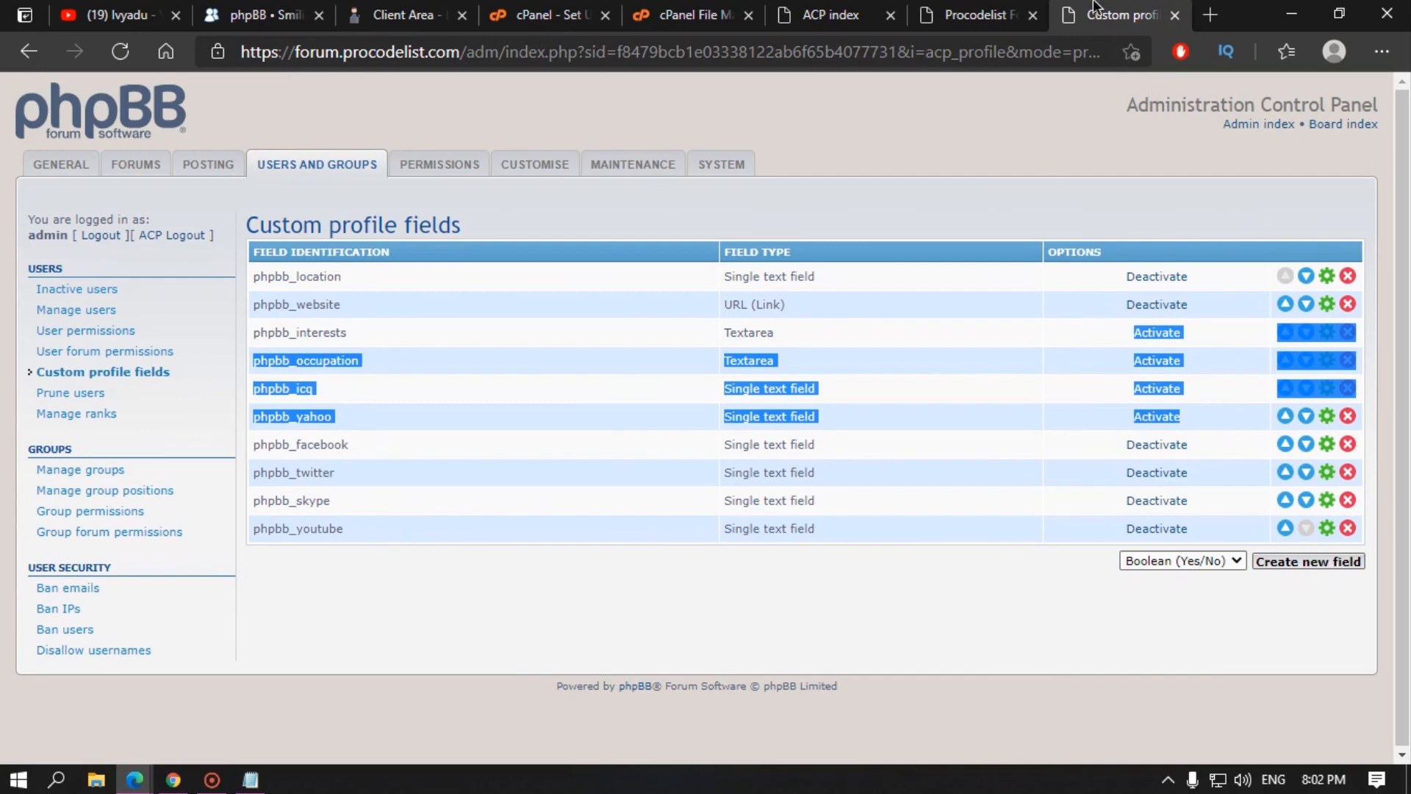
pyautogui.click(1014, 15)
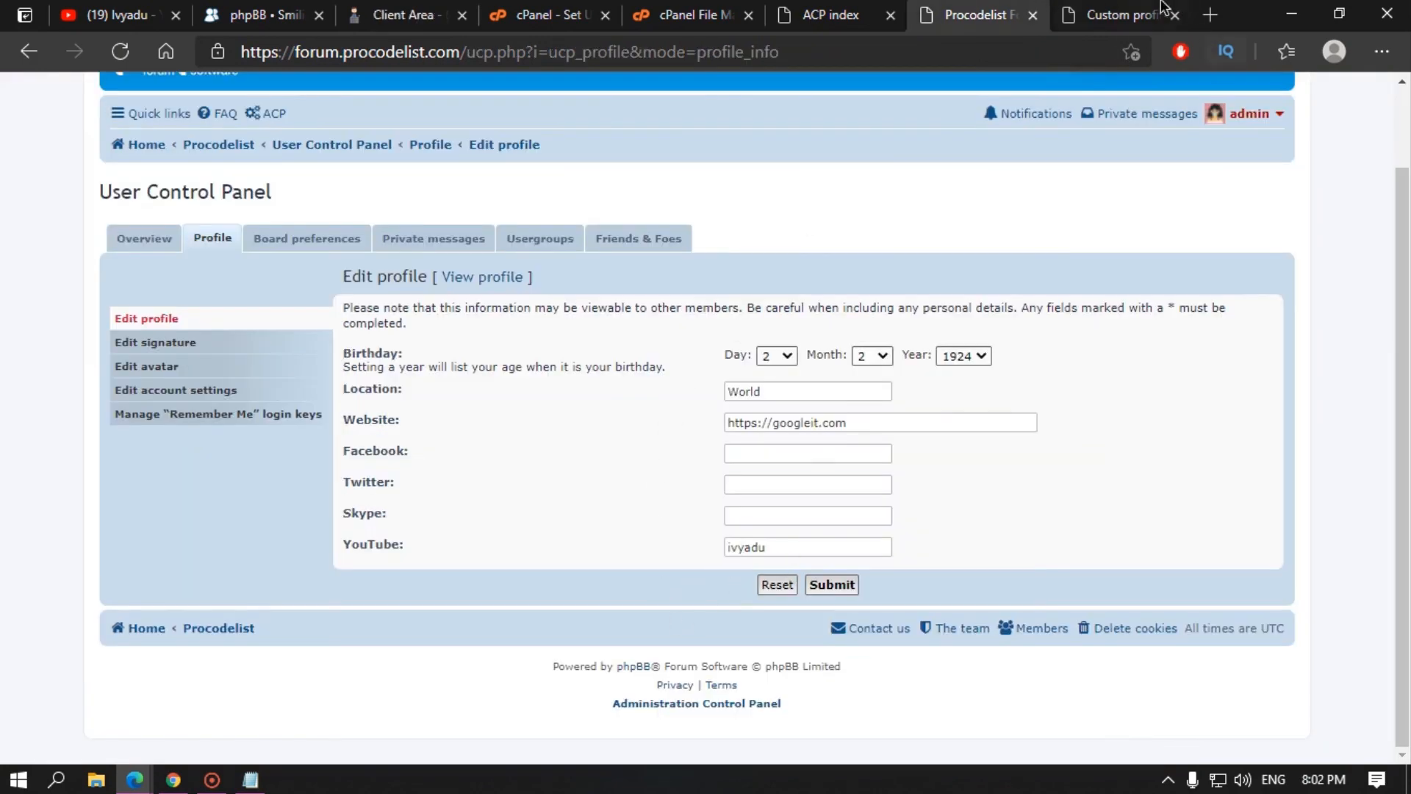
pyautogui.click(1162, 9)
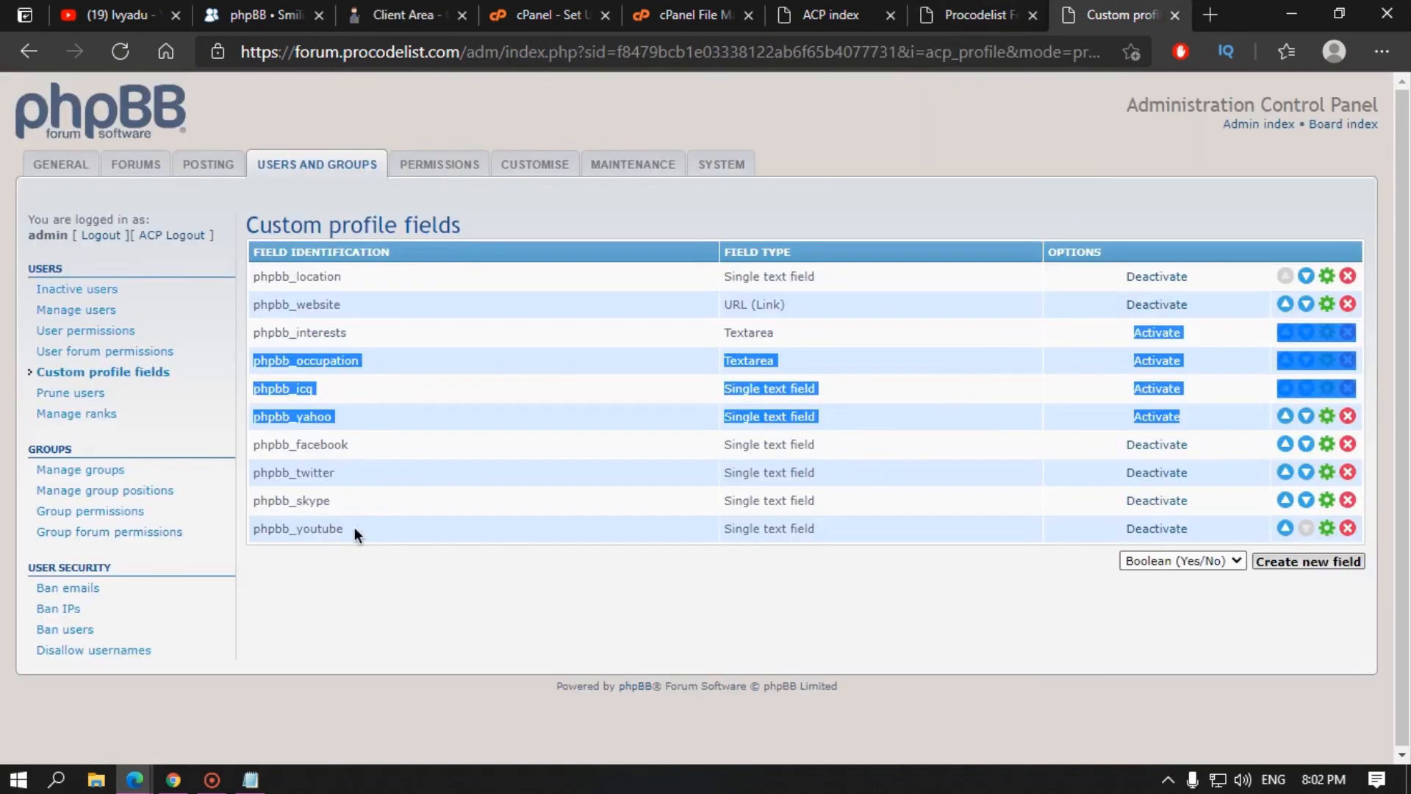
pyautogui.moveTo(354, 528); pyautogui.dragTo(249, 529)
pyautogui.click(408, 605)
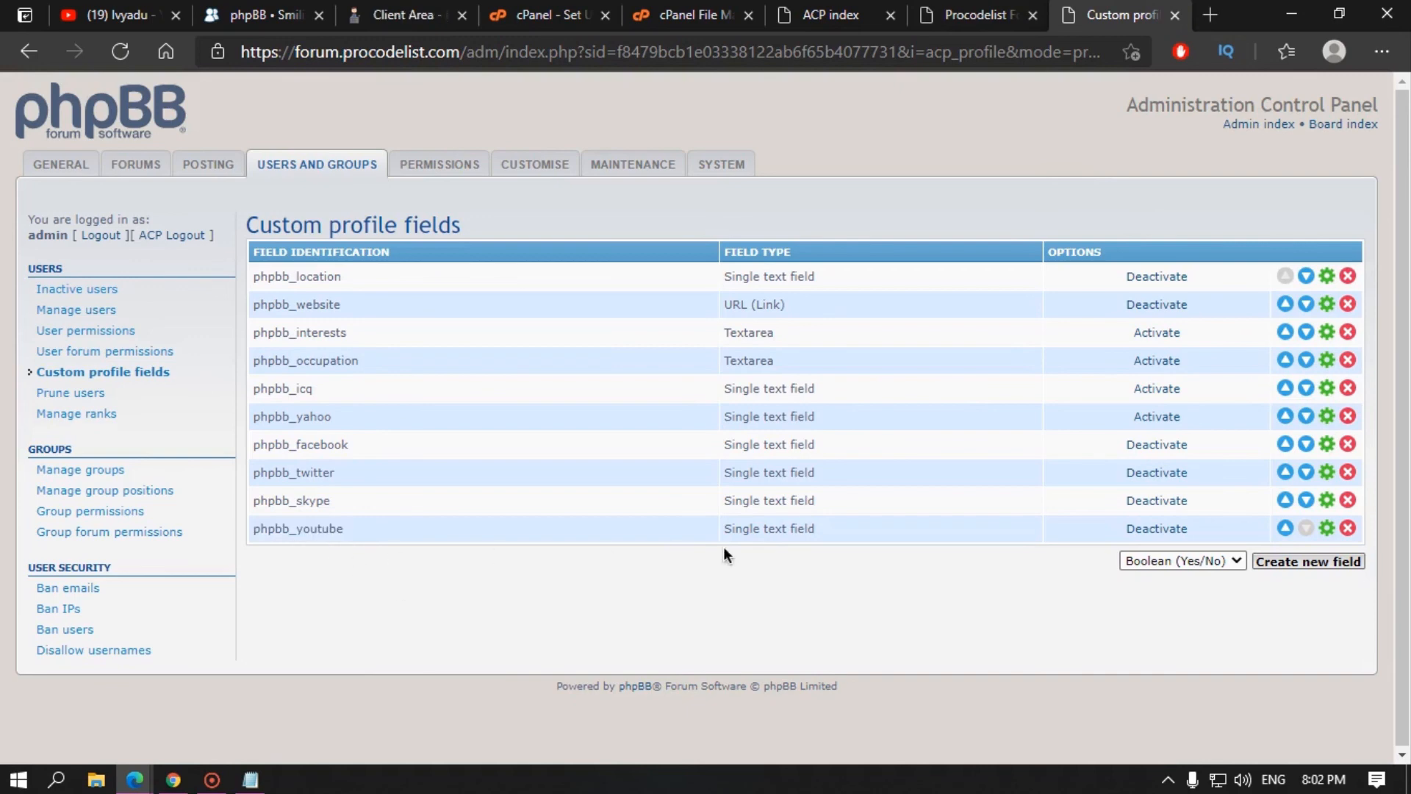
pyautogui.click(1177, 561)
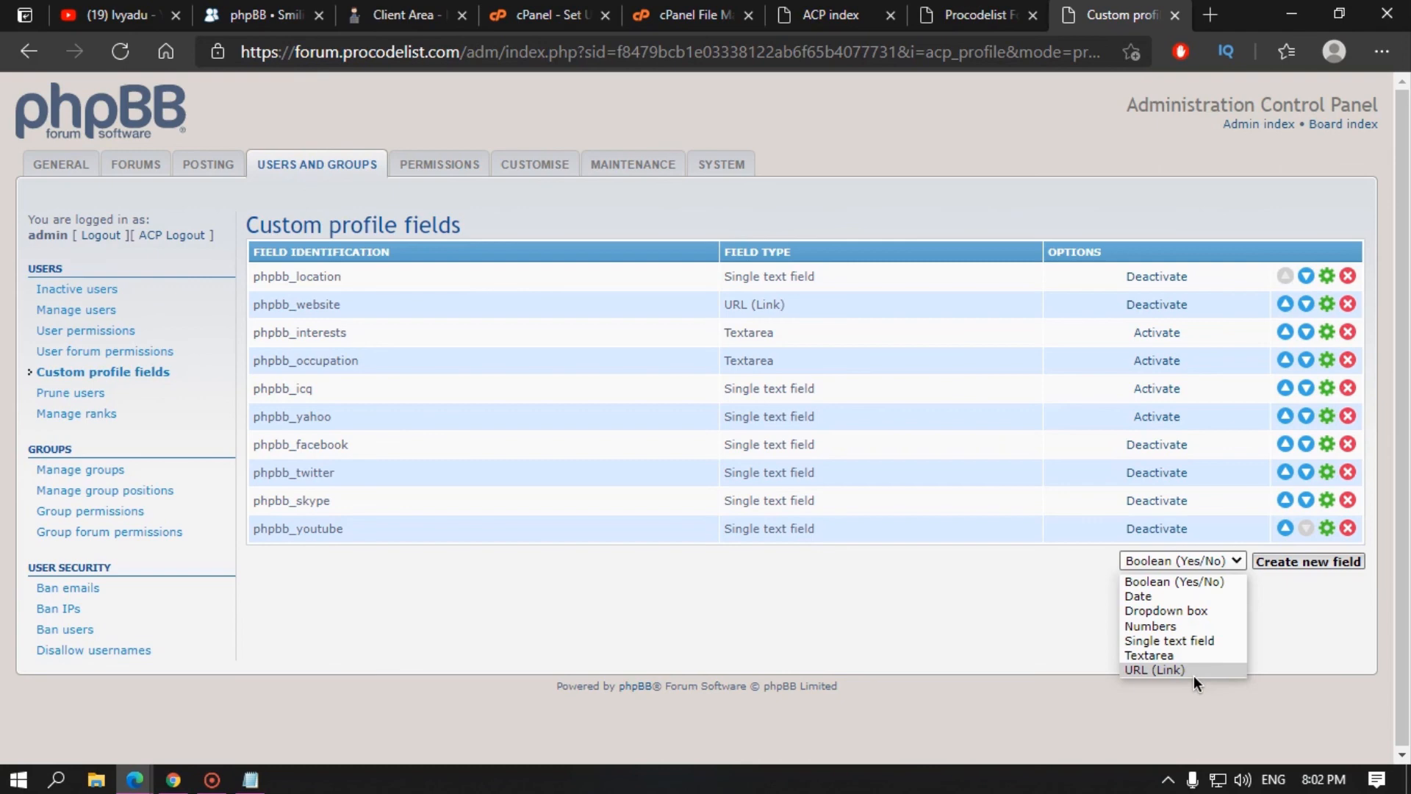
# Step: Start a new Single text field identified as phpbb_telegram
pyautogui.click(1168, 641)
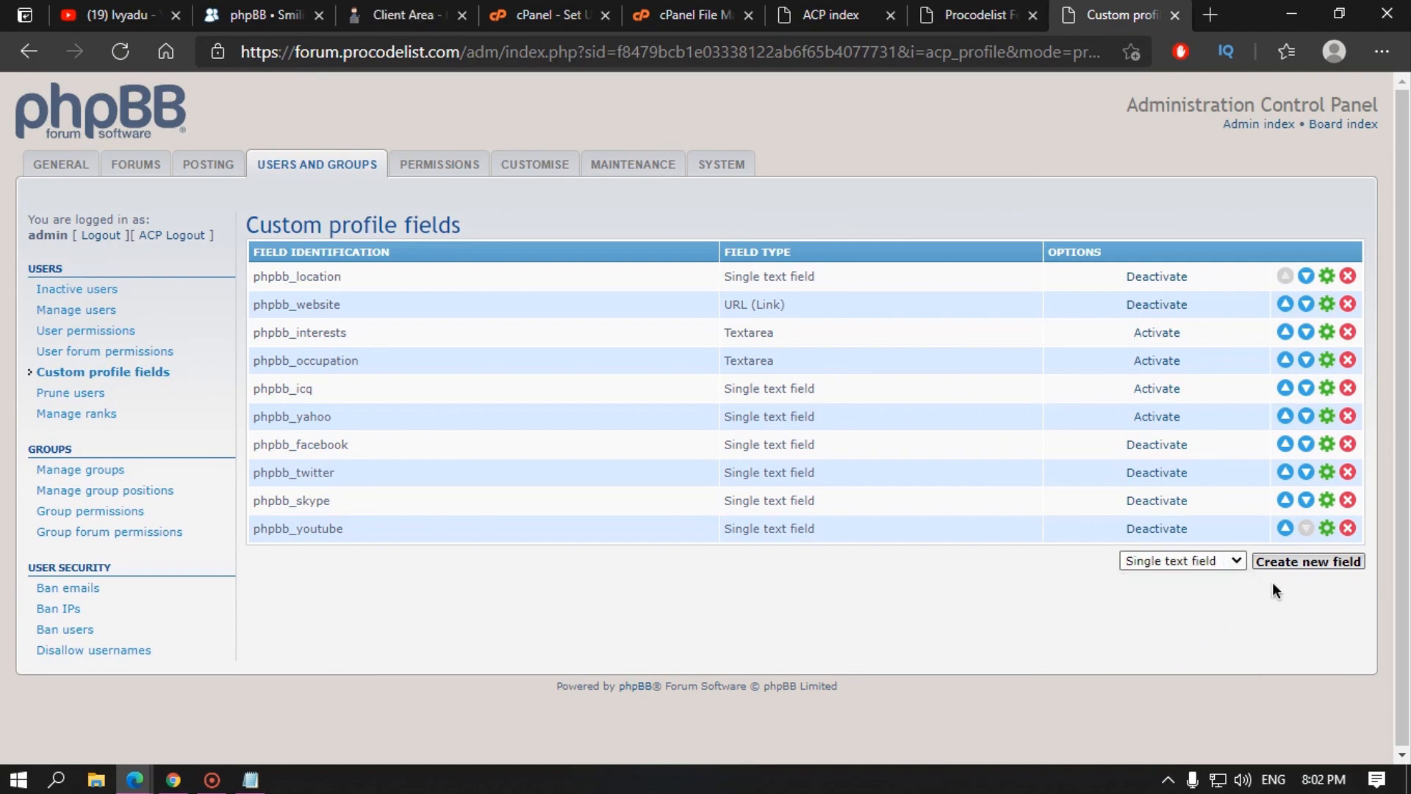
pyautogui.click(1305, 562)
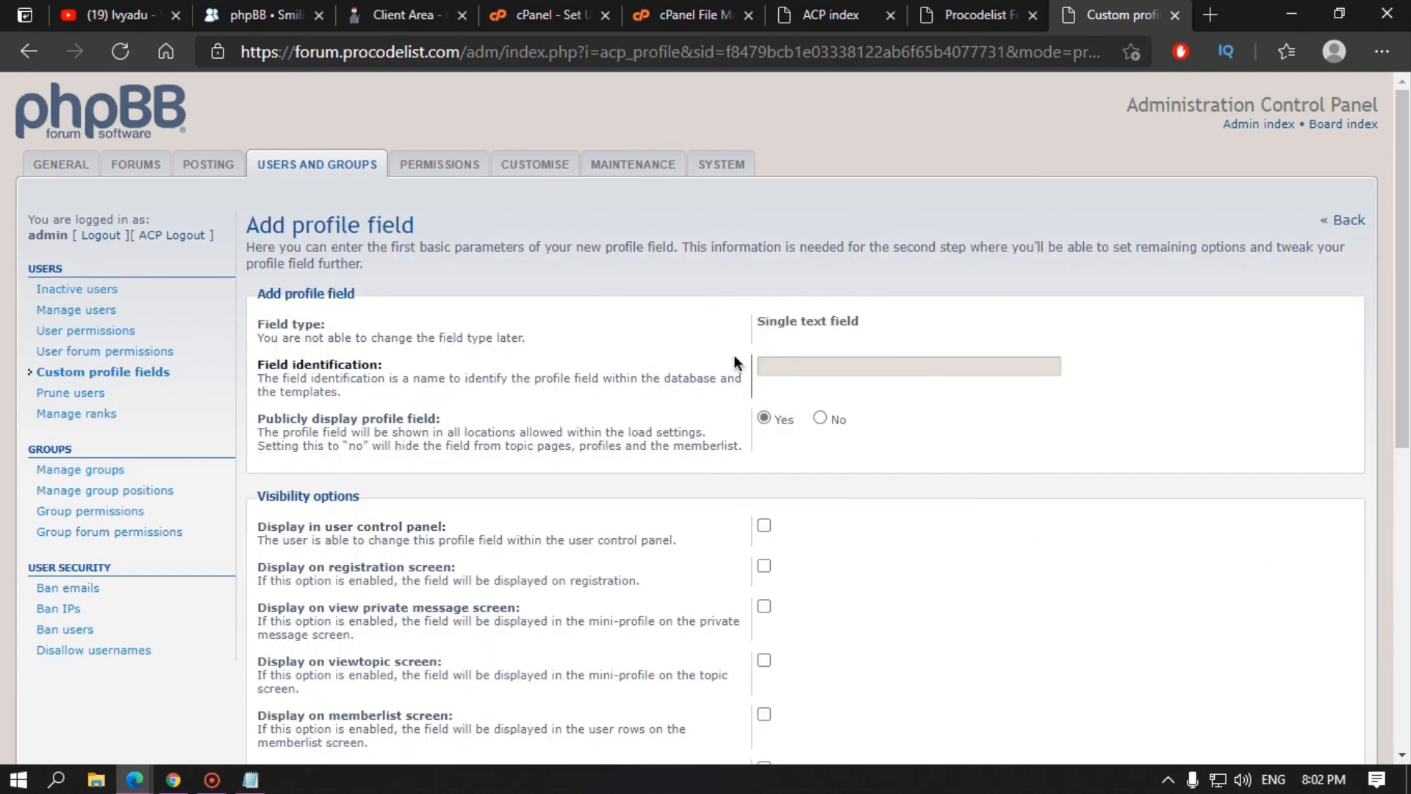
pyautogui.click(807, 366)
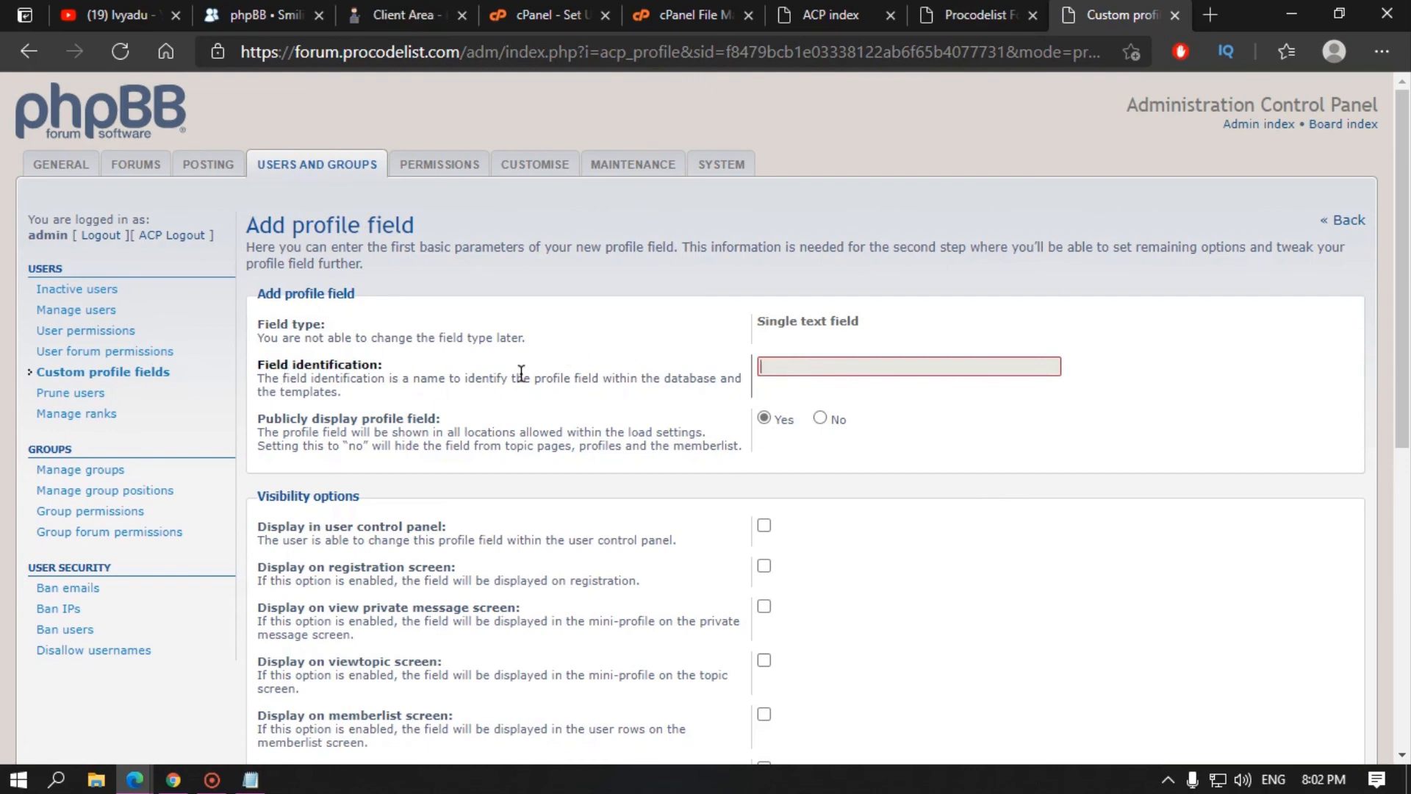
pyautogui.write('phpbb_youtube')
pyautogui.doubleClick(819, 368)
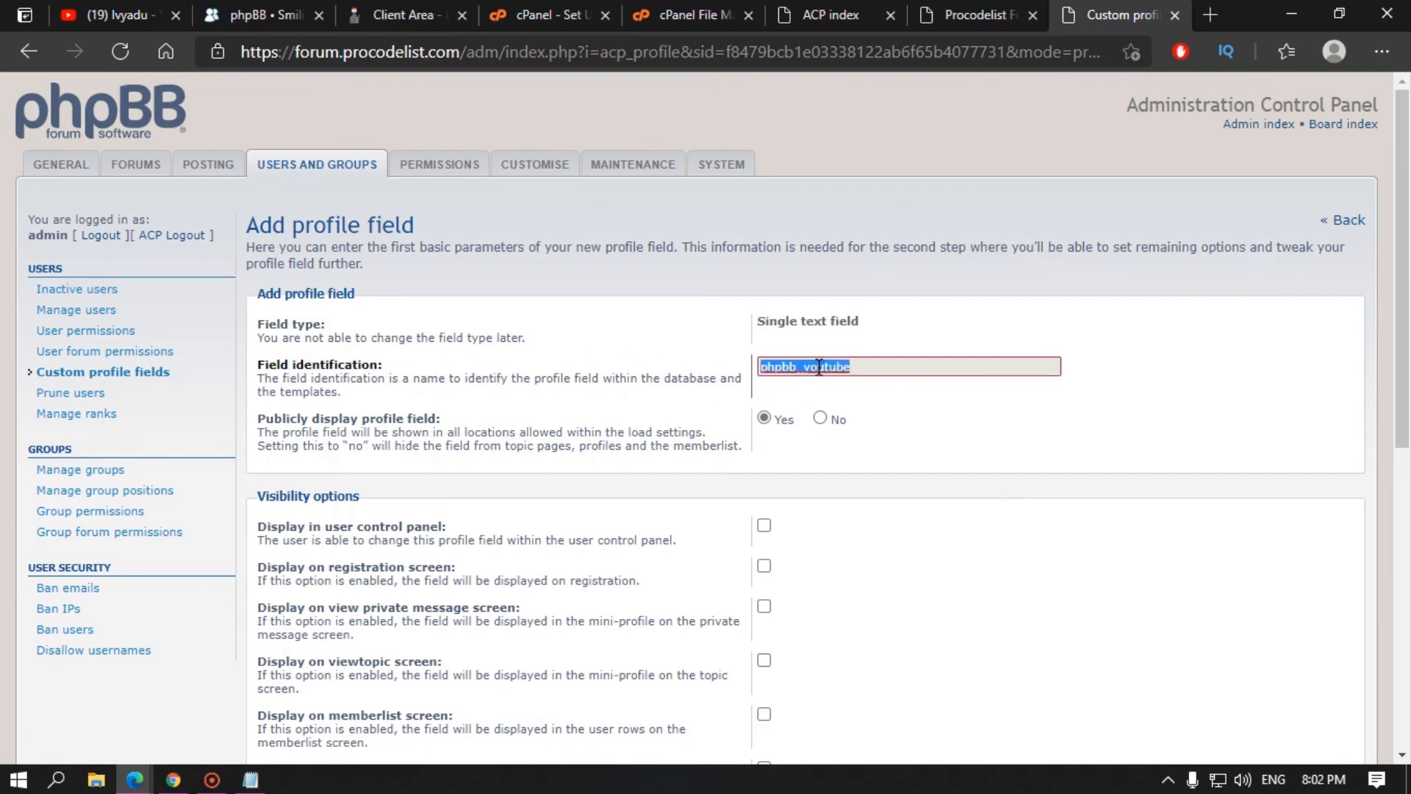
pyautogui.click(809, 368)
pyautogui.moveTo(803, 370); pyautogui.dragTo(859, 367)
pyautogui.write('telegram')
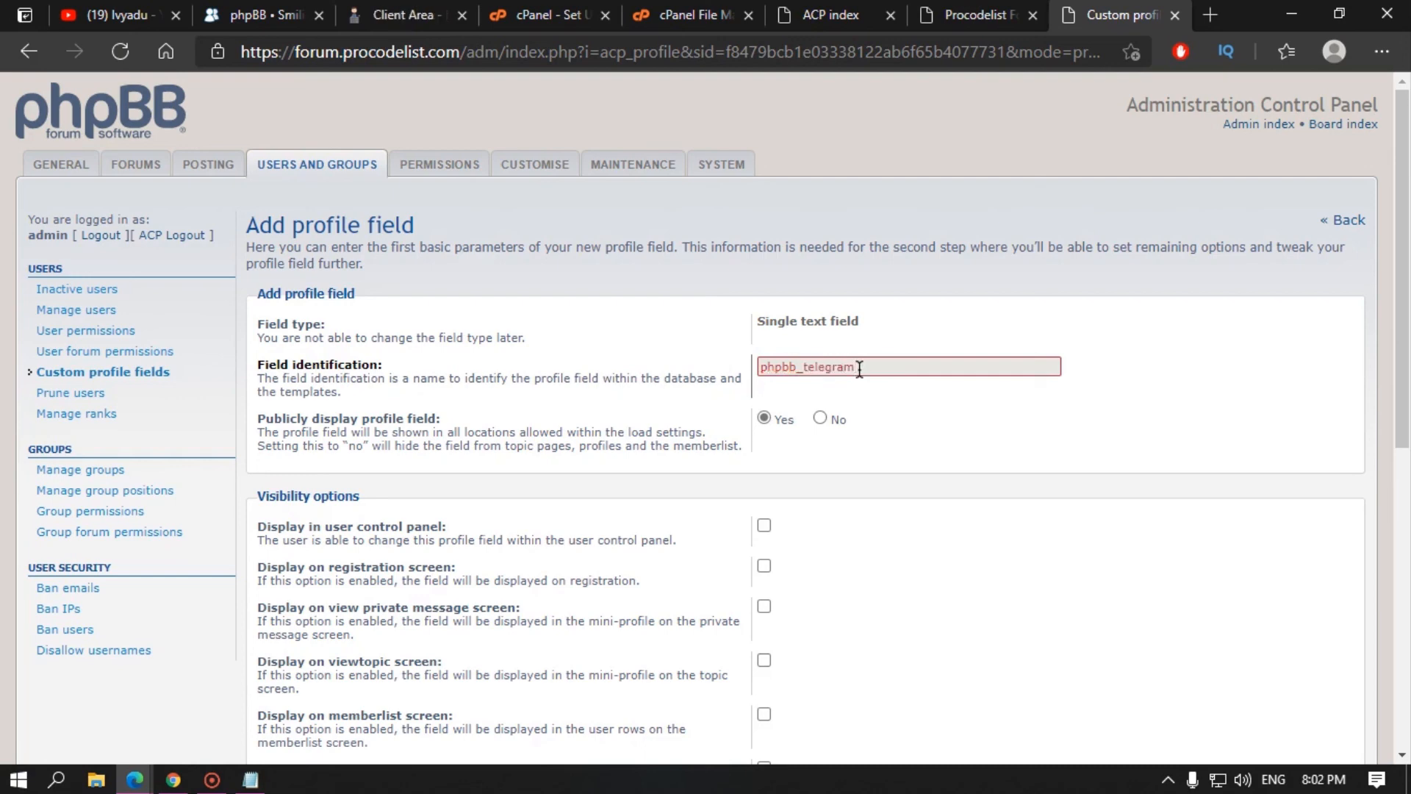
pyautogui.click(944, 561)
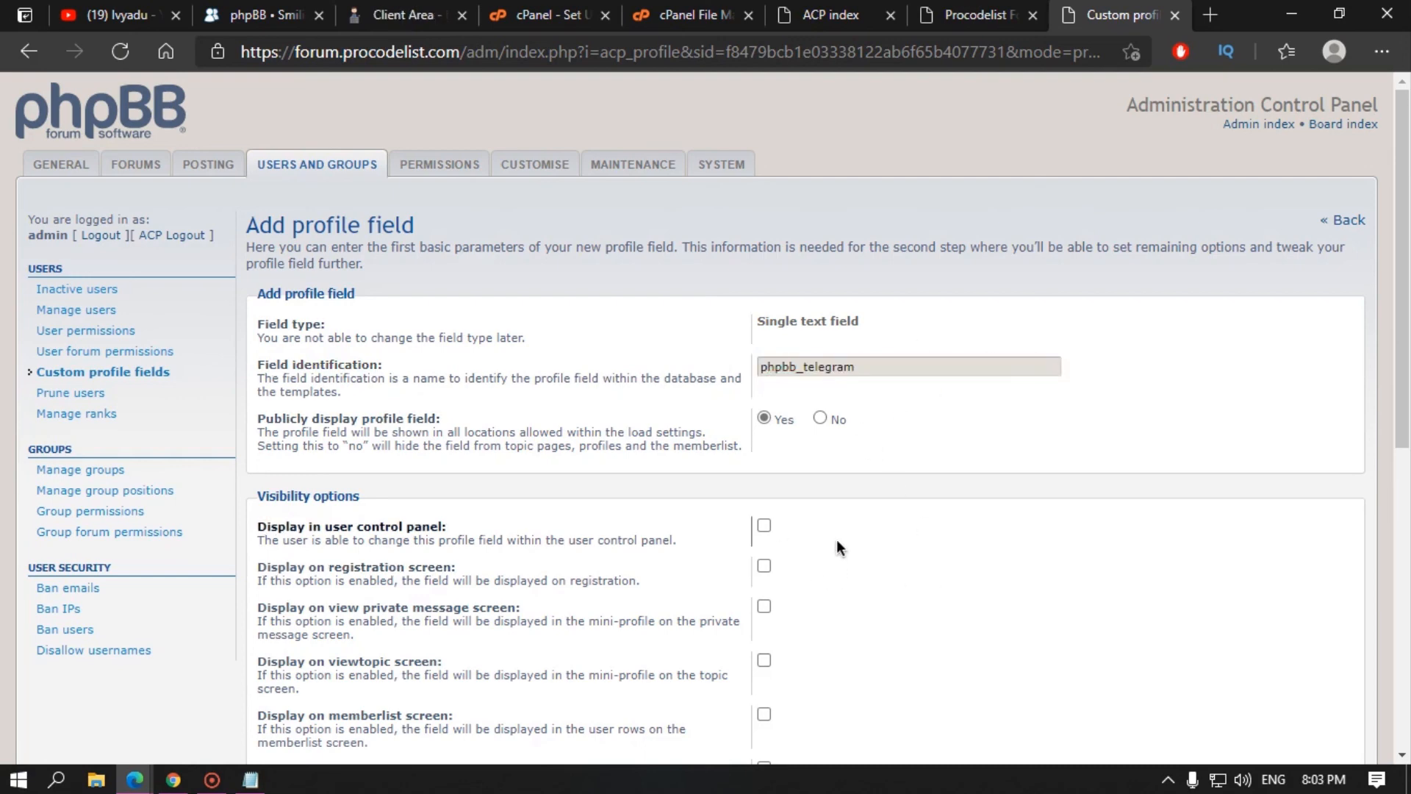
# Step: Show the field in the UCP, private messages, topics and memberlist
pyautogui.click(764, 525)
pyautogui.scroll(-3, 310, 438)
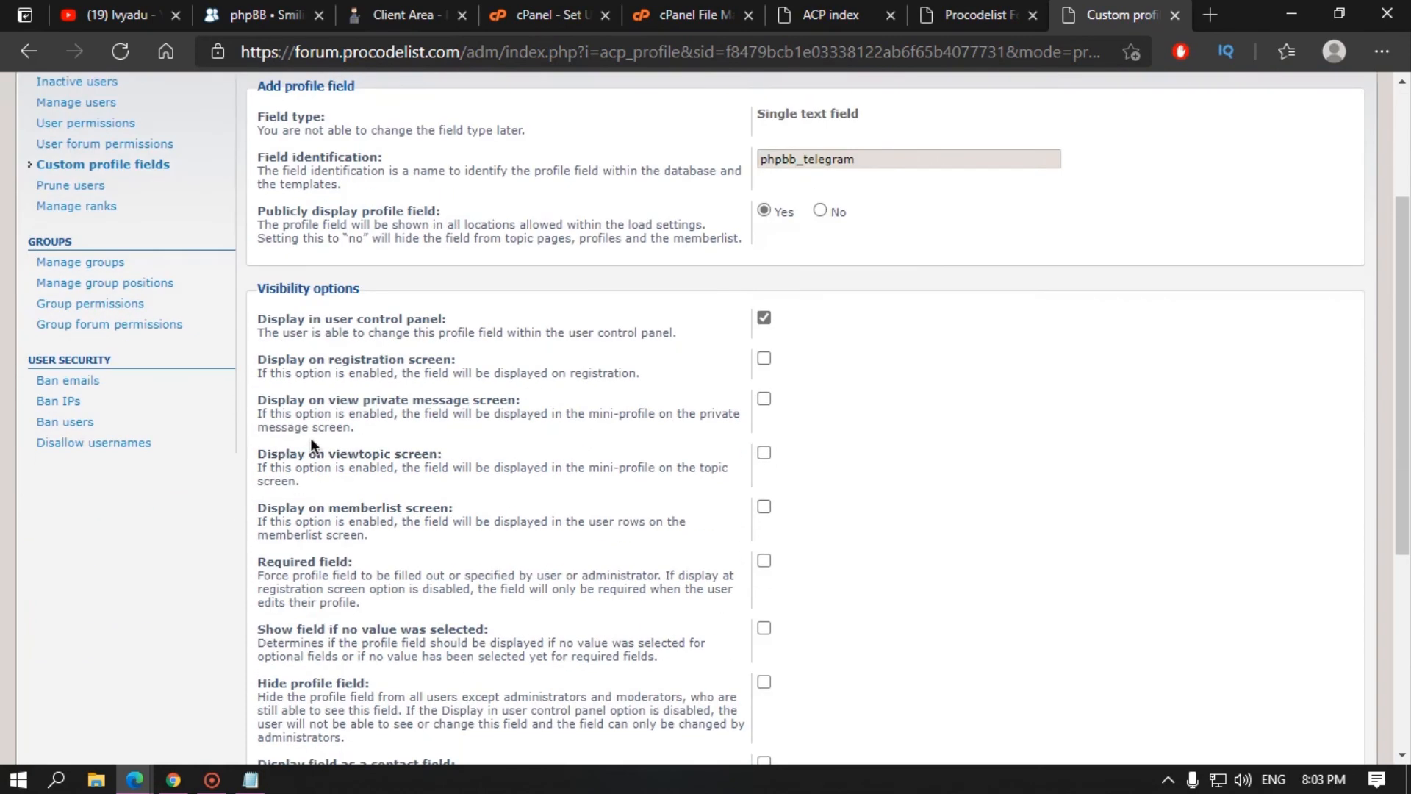
pyautogui.click(765, 399)
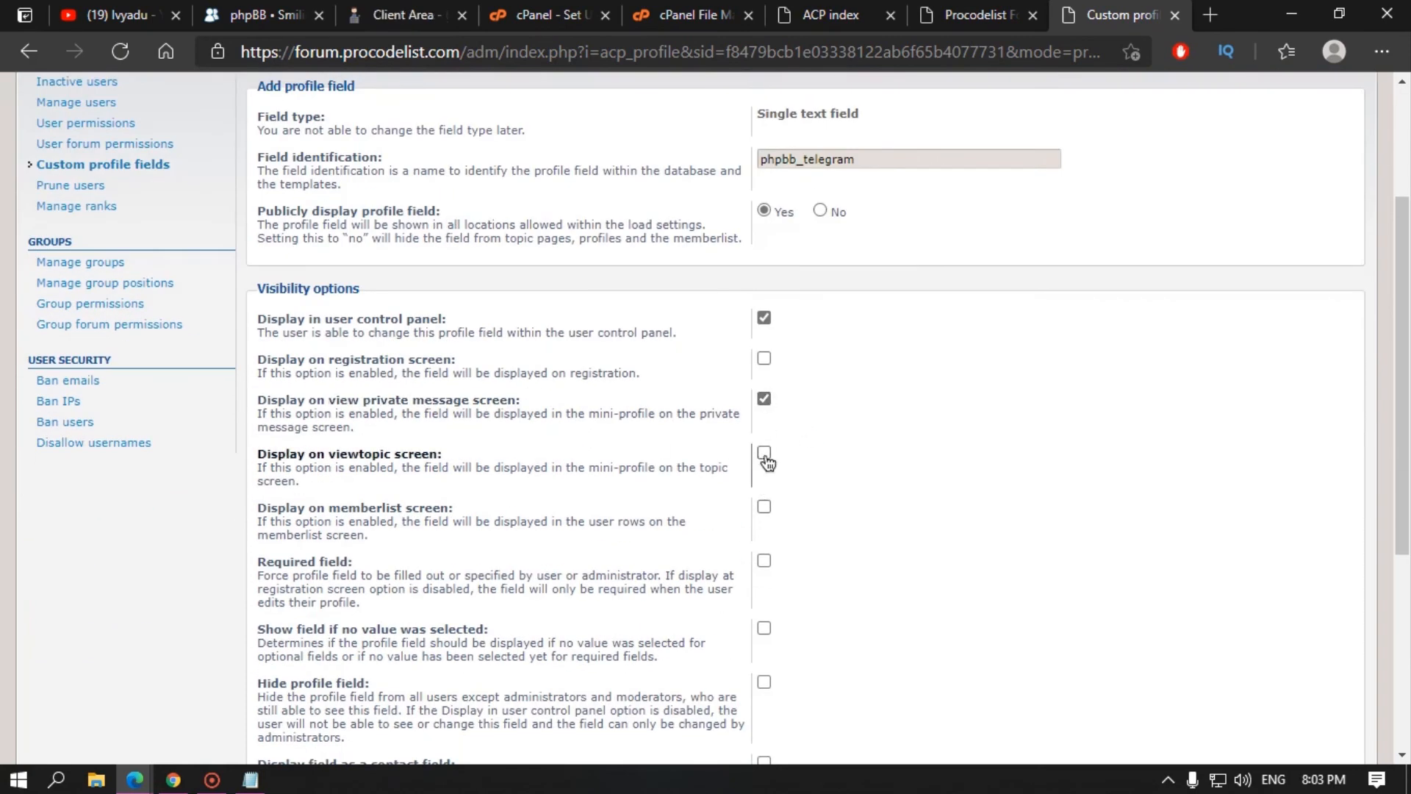
pyautogui.click(764, 453)
pyautogui.click(765, 506)
pyautogui.scroll(-3, 835, 519)
pyautogui.scroll(-2, 835, 518)
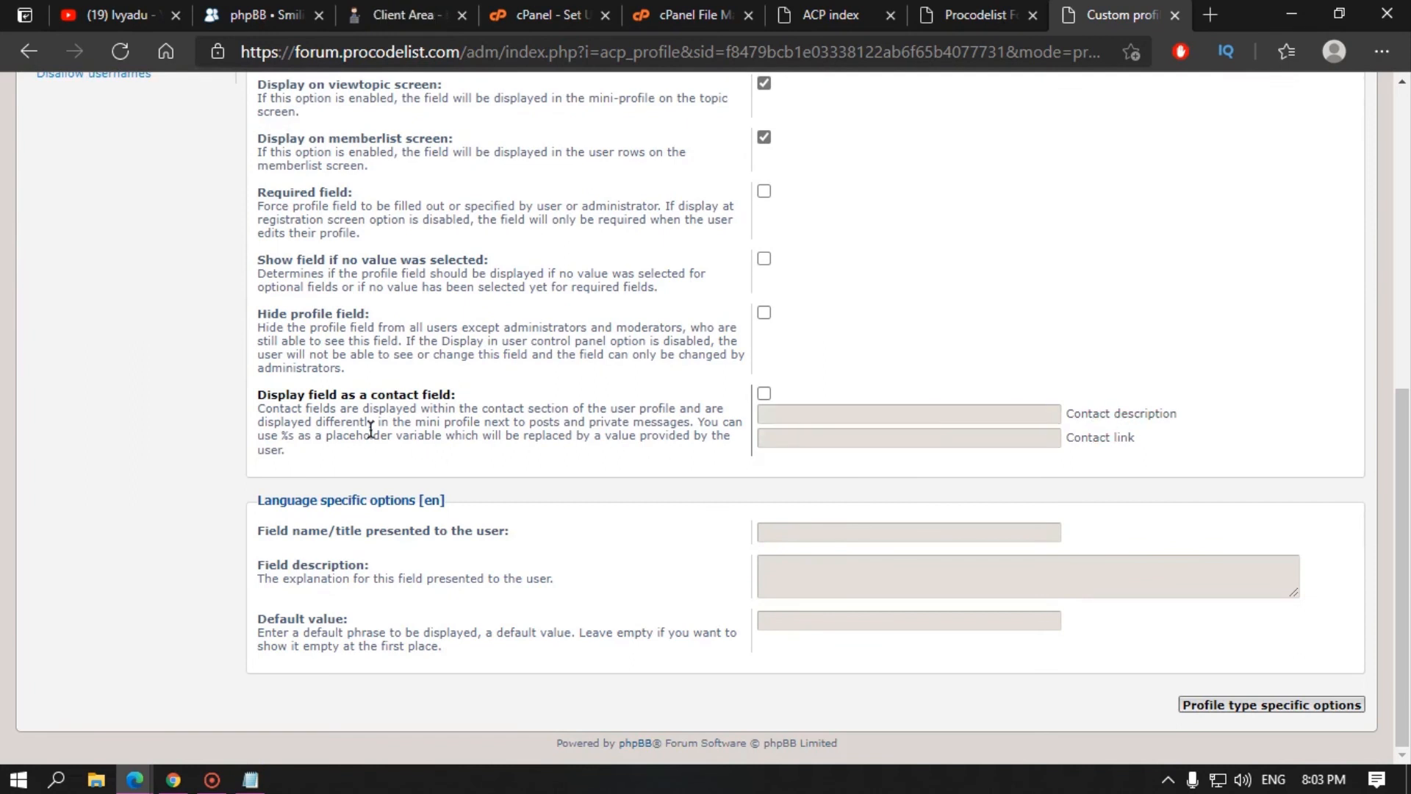
pyautogui.moveTo(279, 429); pyautogui.dragTo(288, 434)
pyautogui.click(284, 438)
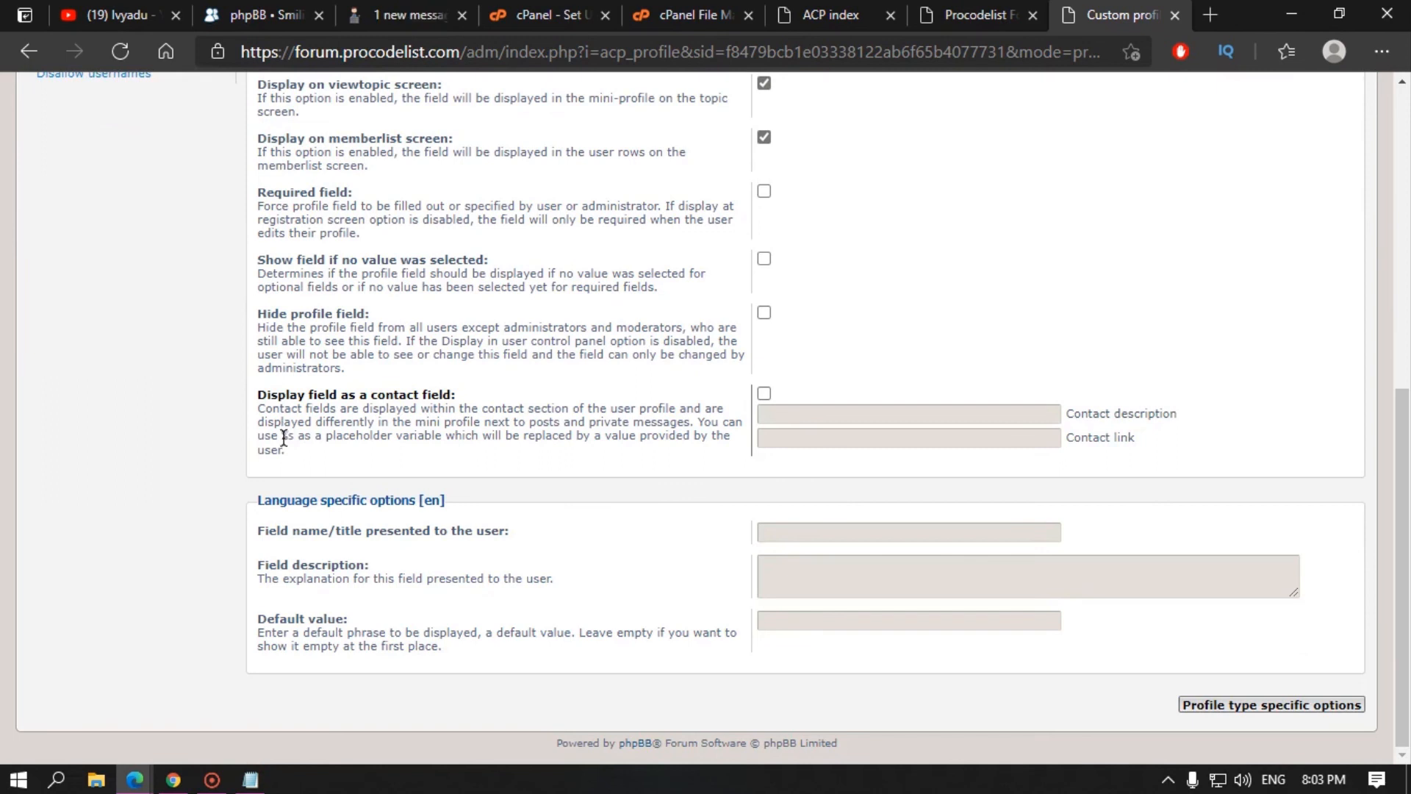
pyautogui.click(816, 441)
pyautogui.write('https')
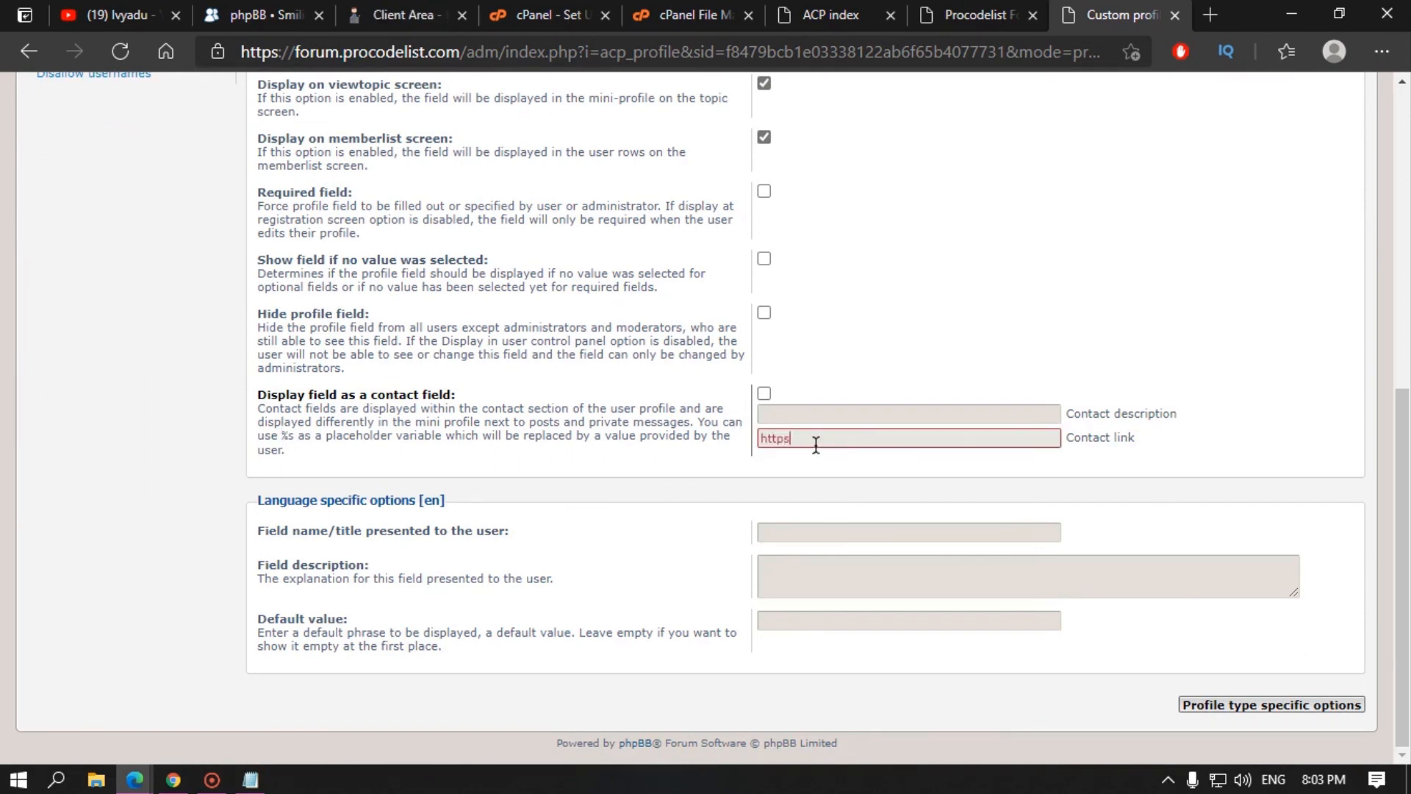
pyautogui.write('://telegram.com/%s')
pyautogui.moveTo(889, 439); pyautogui.dragTo(908, 439)
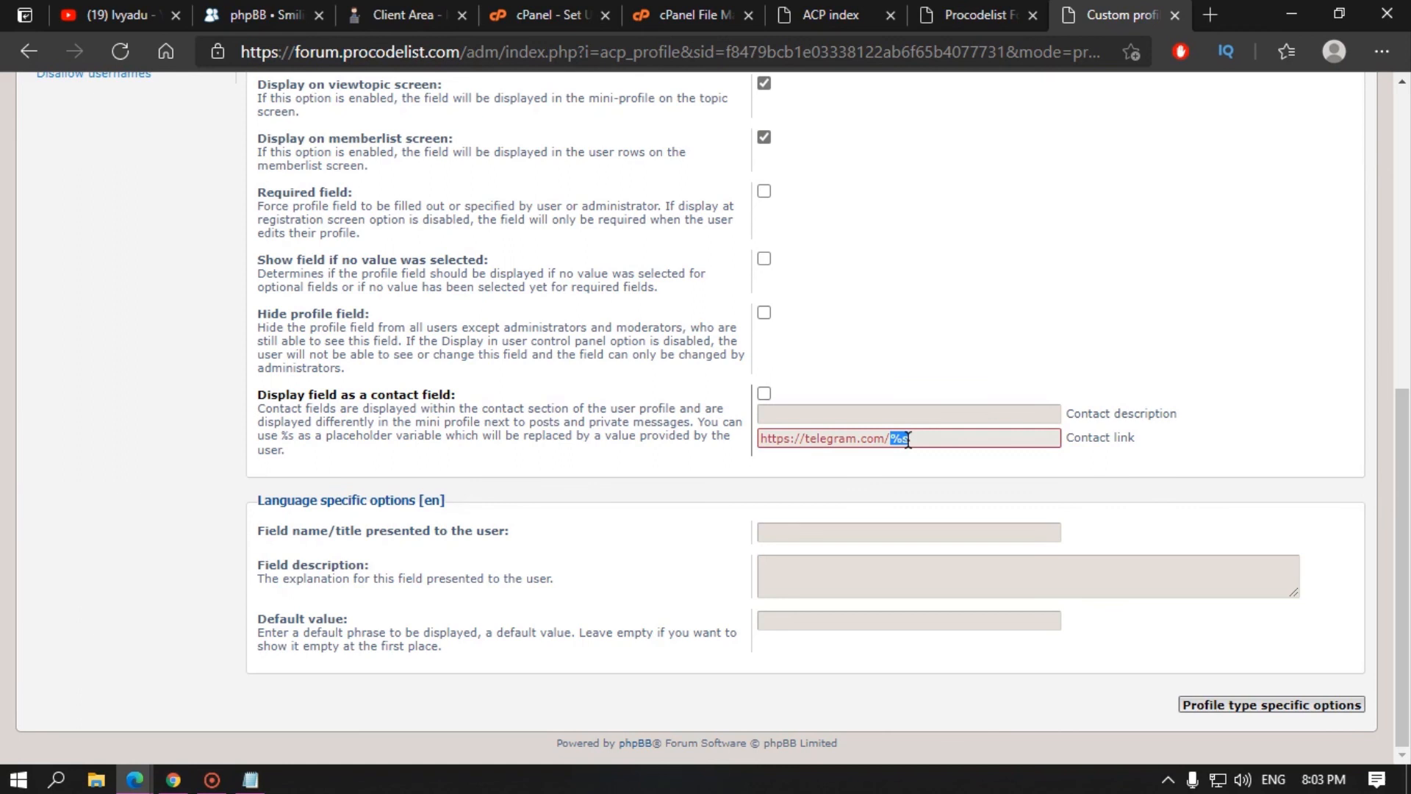
pyautogui.click(948, 440)
pyautogui.write('/')
pyautogui.click(285, 439)
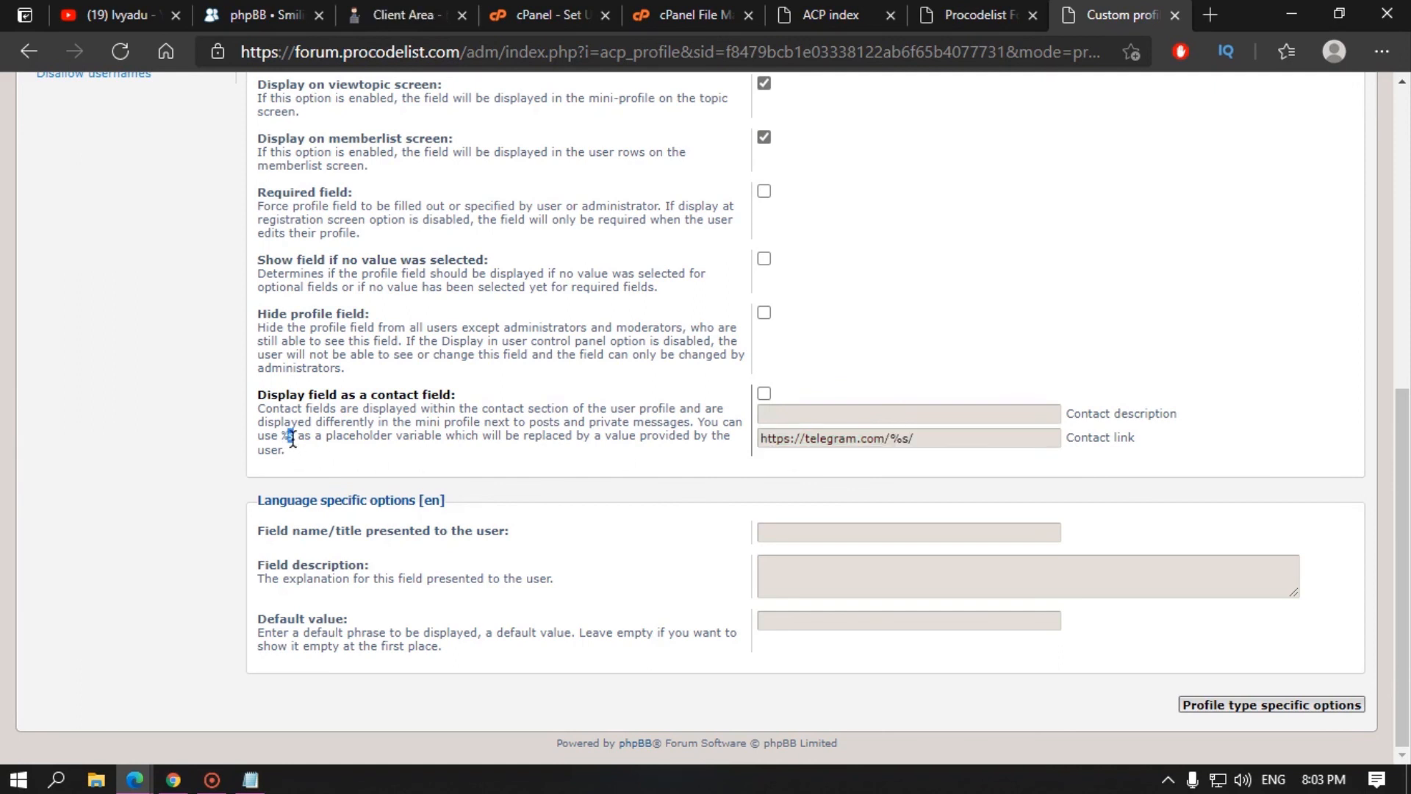
# Step: Change the contact description to view_telegram
pyautogui.click(831, 413)
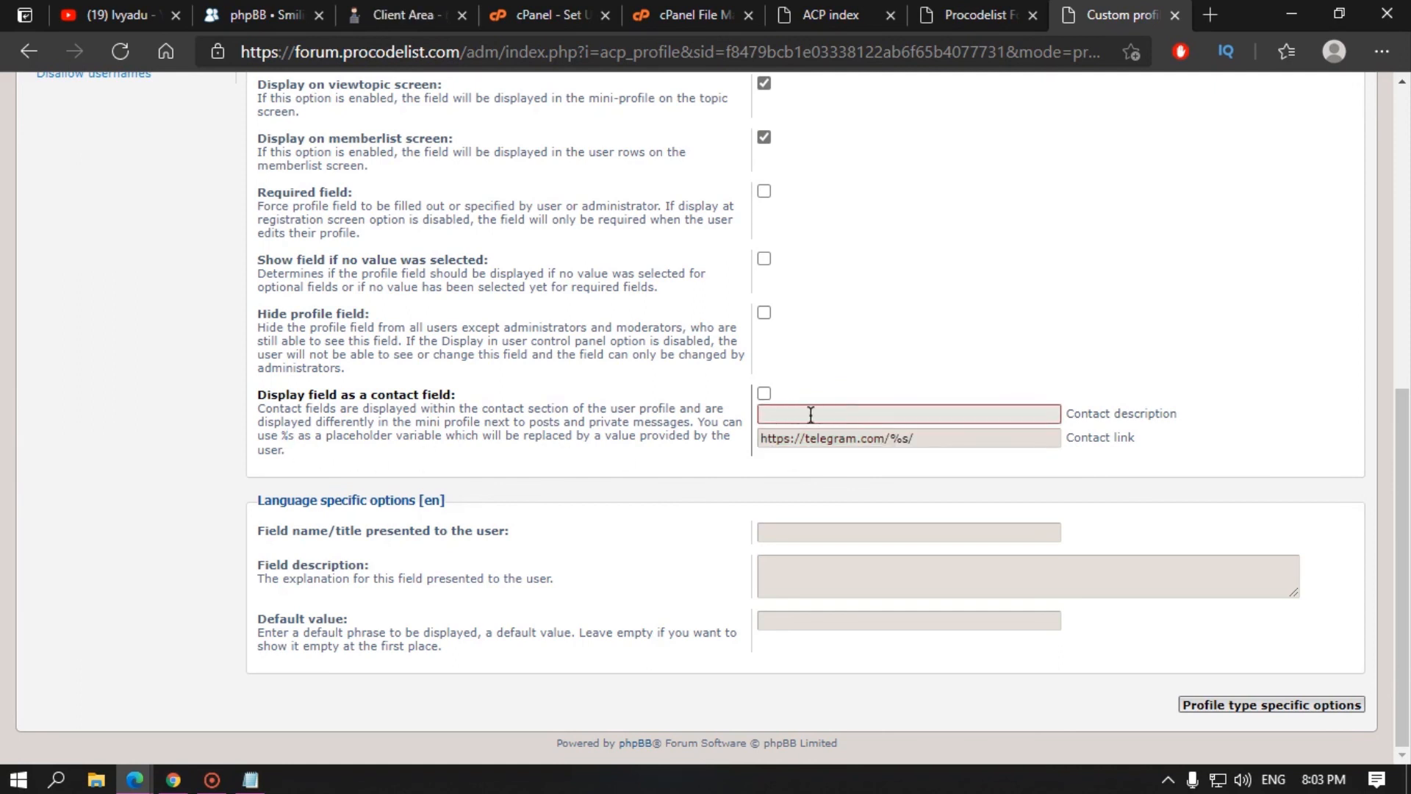
pyautogui.write('view telegram')
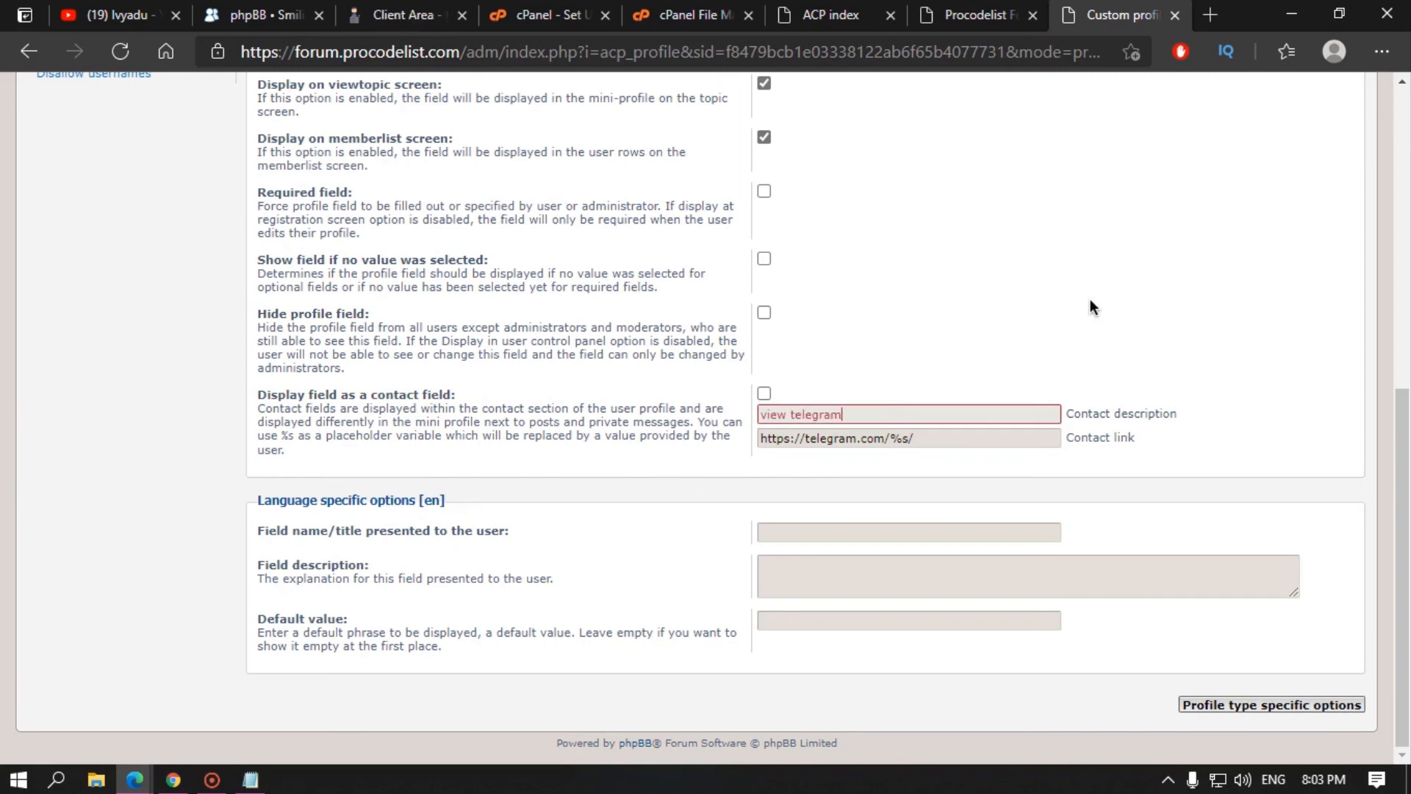
pyautogui.hotkey('ctrl', 'Left')
pyautogui.press('BackSpace')
pyautogui.write('_')
pyautogui.click(661, 429)
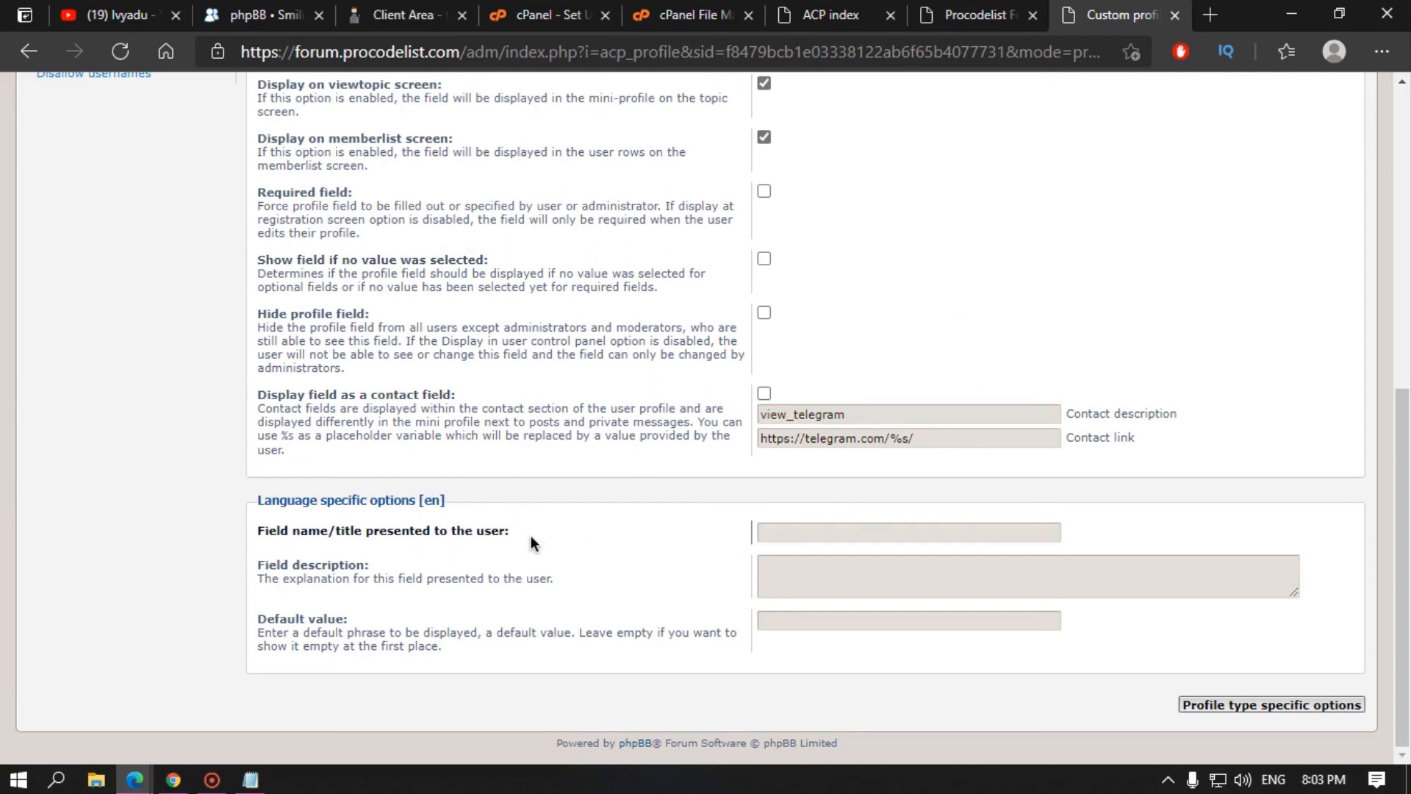
# Step: Title the field Telegram and proceed to the profile type specific options
pyautogui.click(859, 524)
pyautogui.write('Tel')
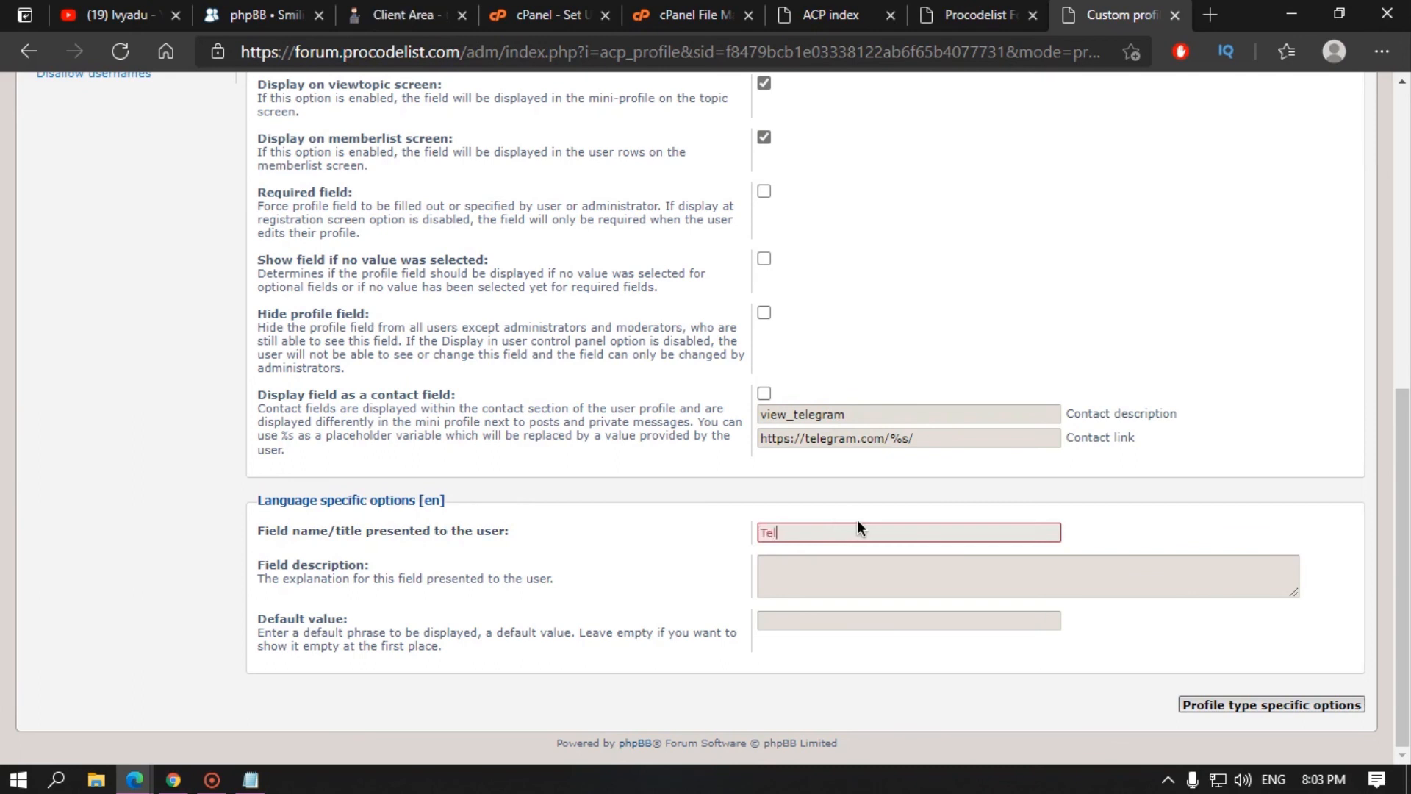
pyautogui.write('egram')
pyautogui.press('BackSpace')
pyautogui.press('BackSpace')
pyautogui.press('BackSpace')
pyautogui.press('BackSpace')
pyautogui.press('BackSpace')
pyautogui.write('egram')
pyautogui.click(822, 575)
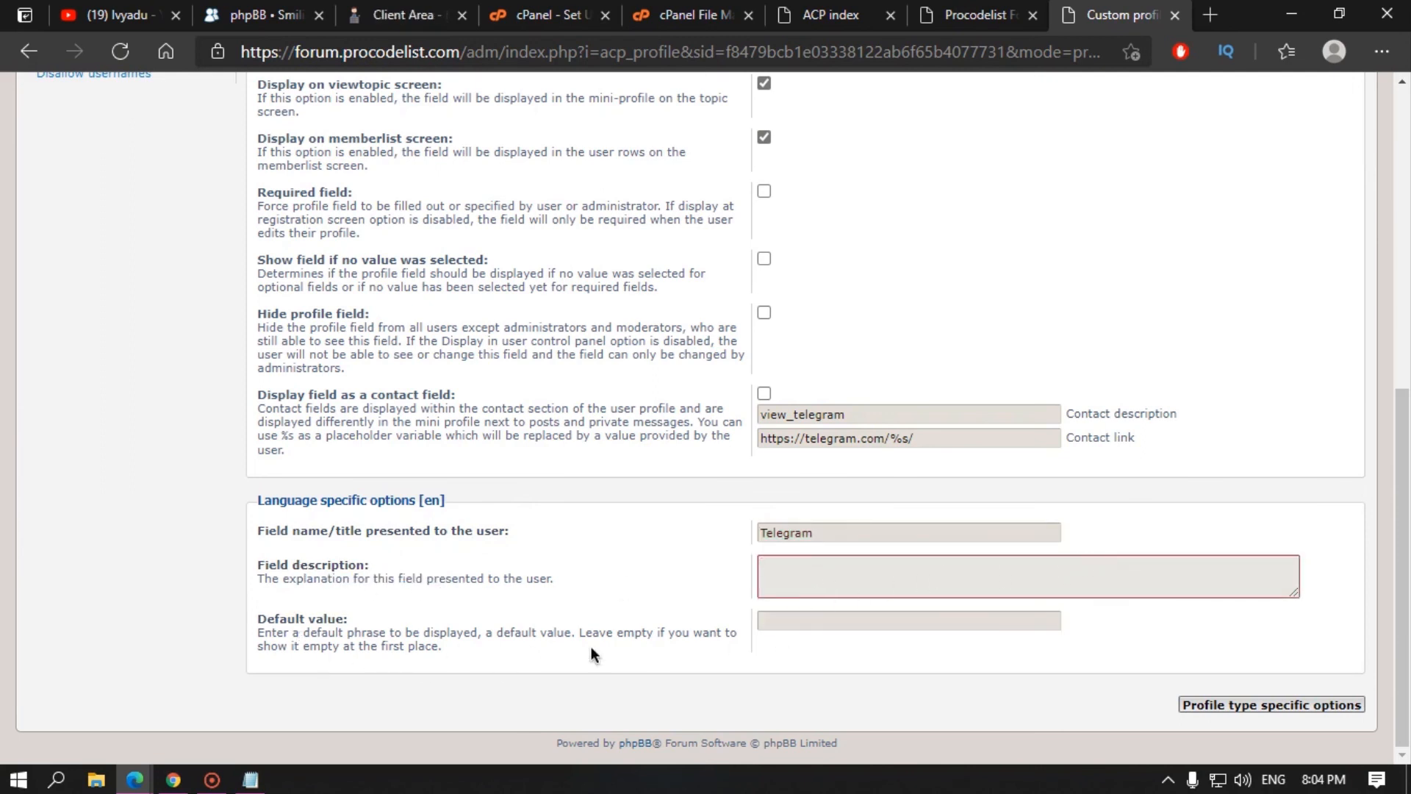
pyautogui.scroll(8, 557, 606)
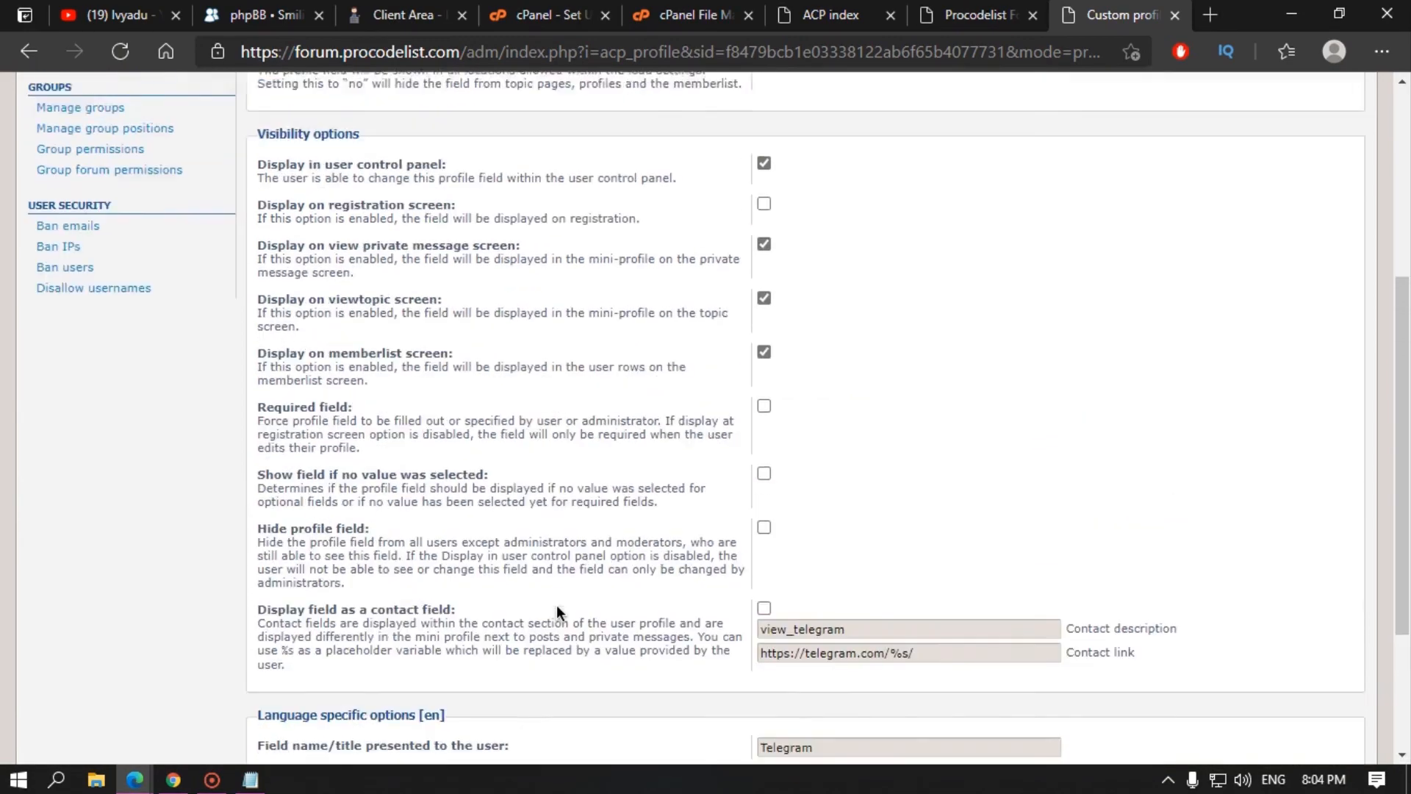
pyautogui.scroll(-10, 585, 575)
pyautogui.click(1234, 706)
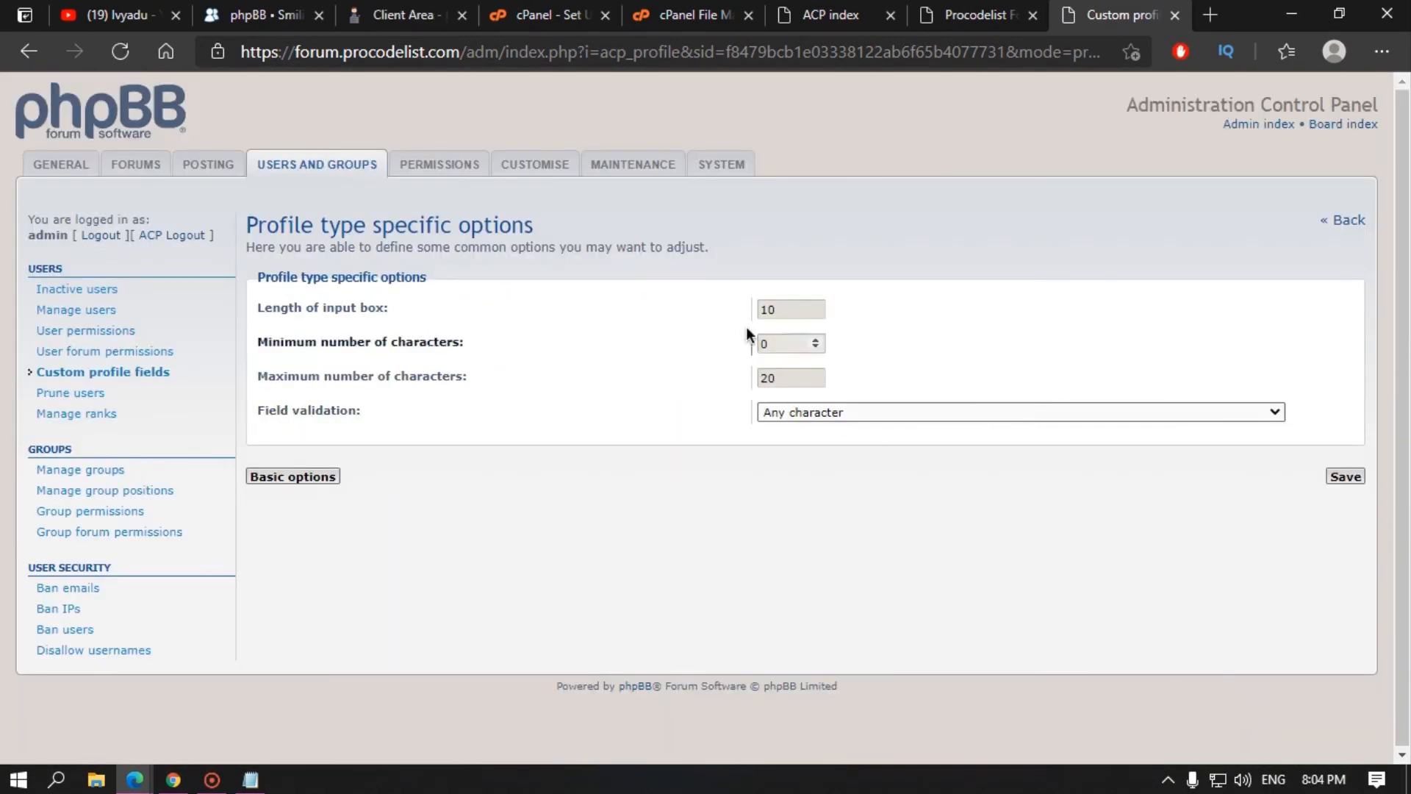
# Step: Set the input box length to 0 and leave the minimum characters at 0
pyautogui.click(977, 15)
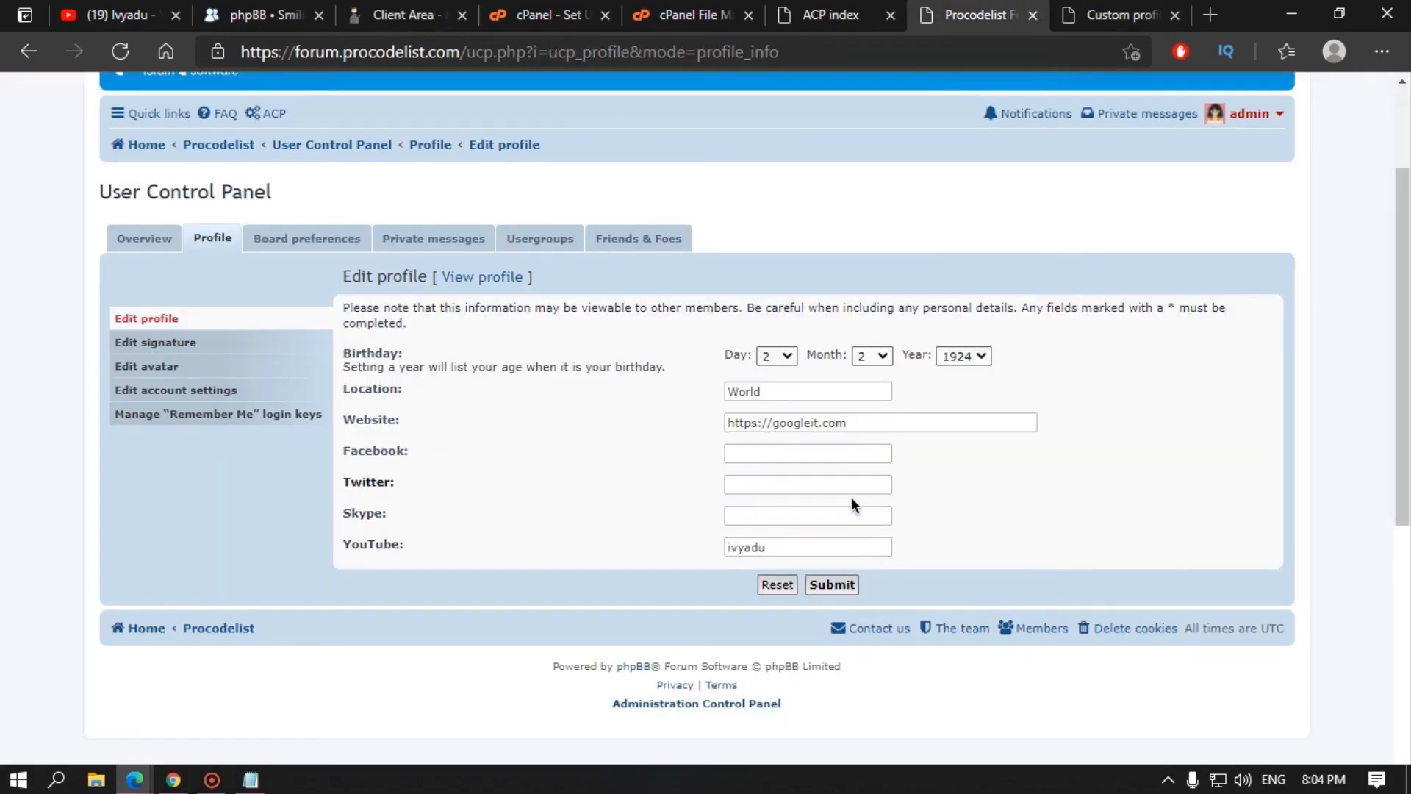
pyautogui.click(1165, 10)
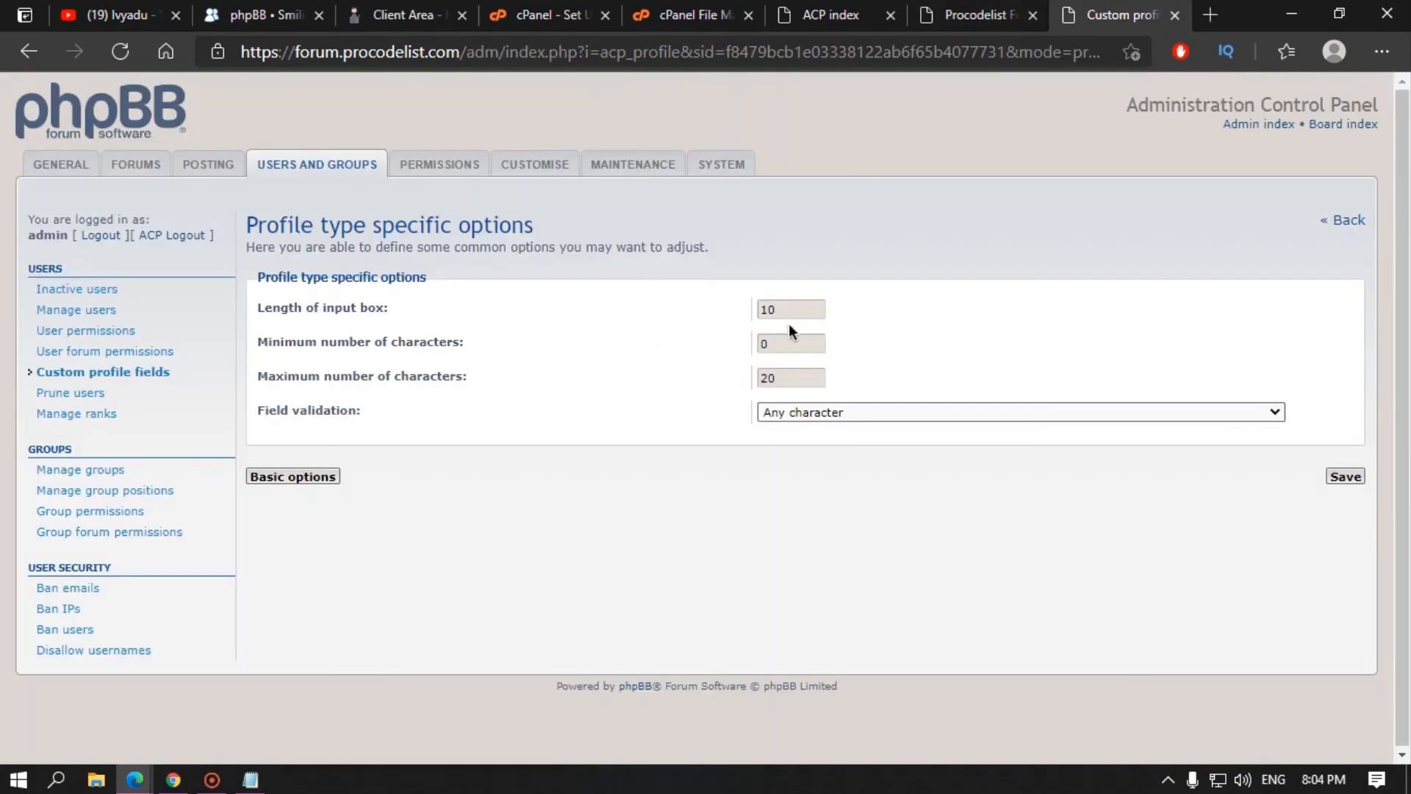
pyautogui.doubleClick(760, 313)
pyautogui.doubleClick(764, 310)
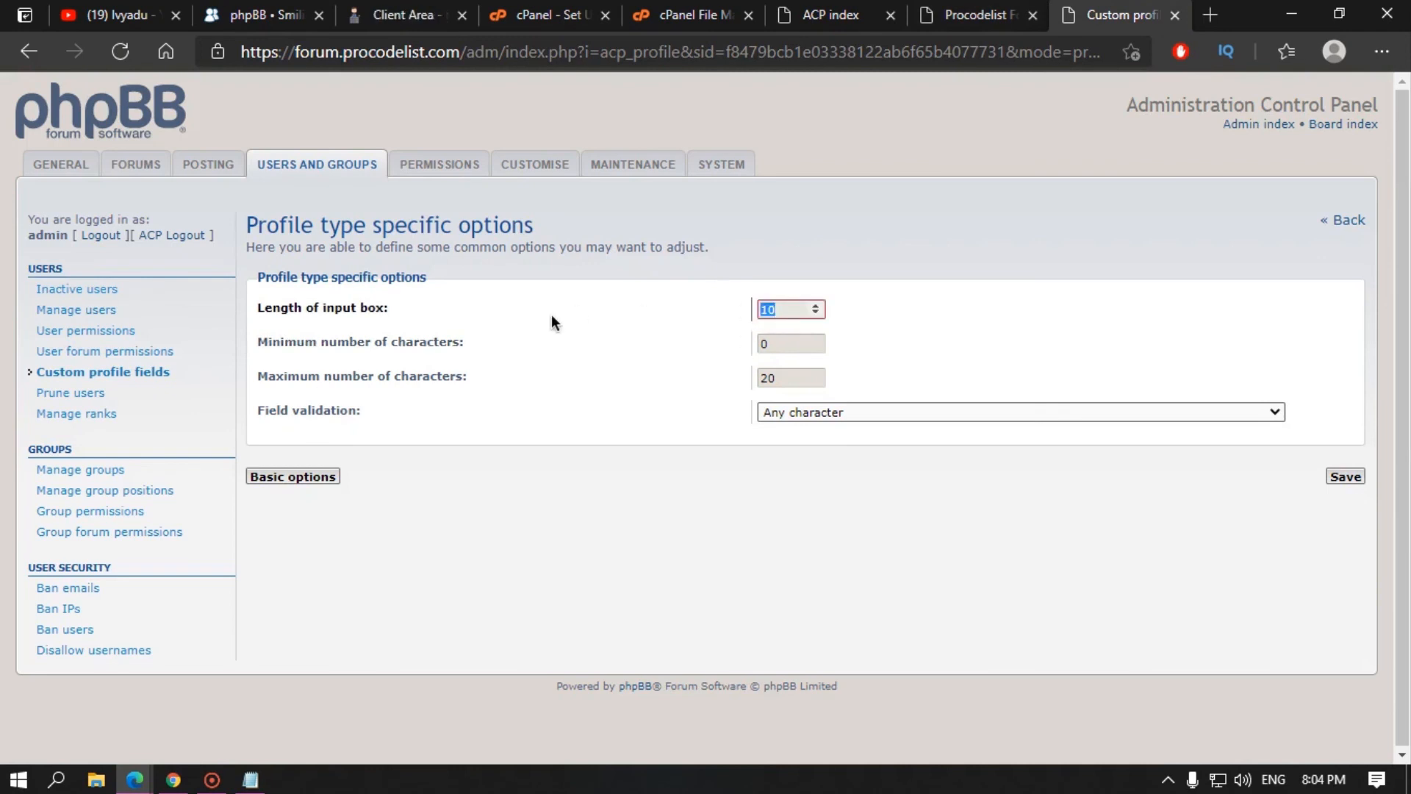
pyautogui.write('0')
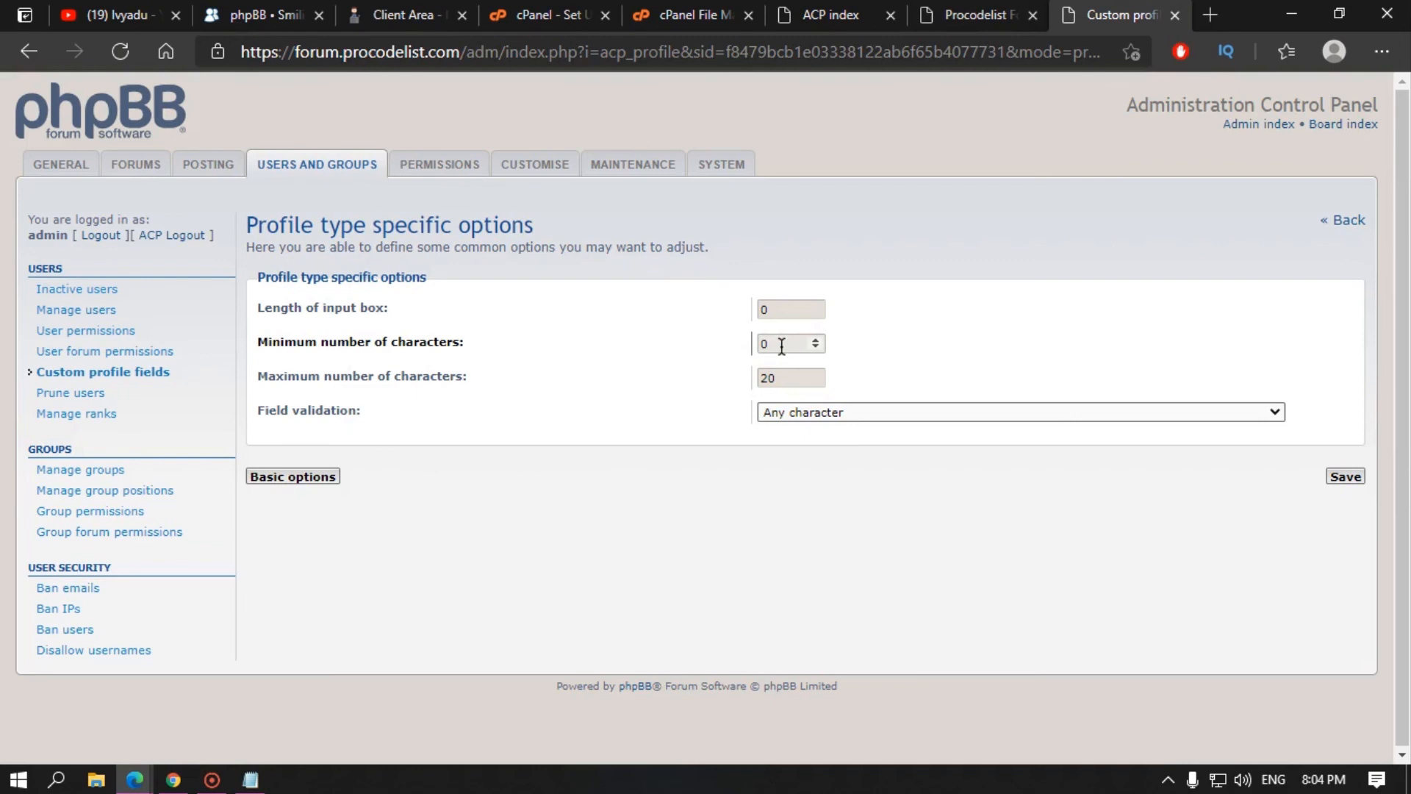
pyautogui.click(748, 346)
pyautogui.write('1')
pyautogui.click(602, 346)
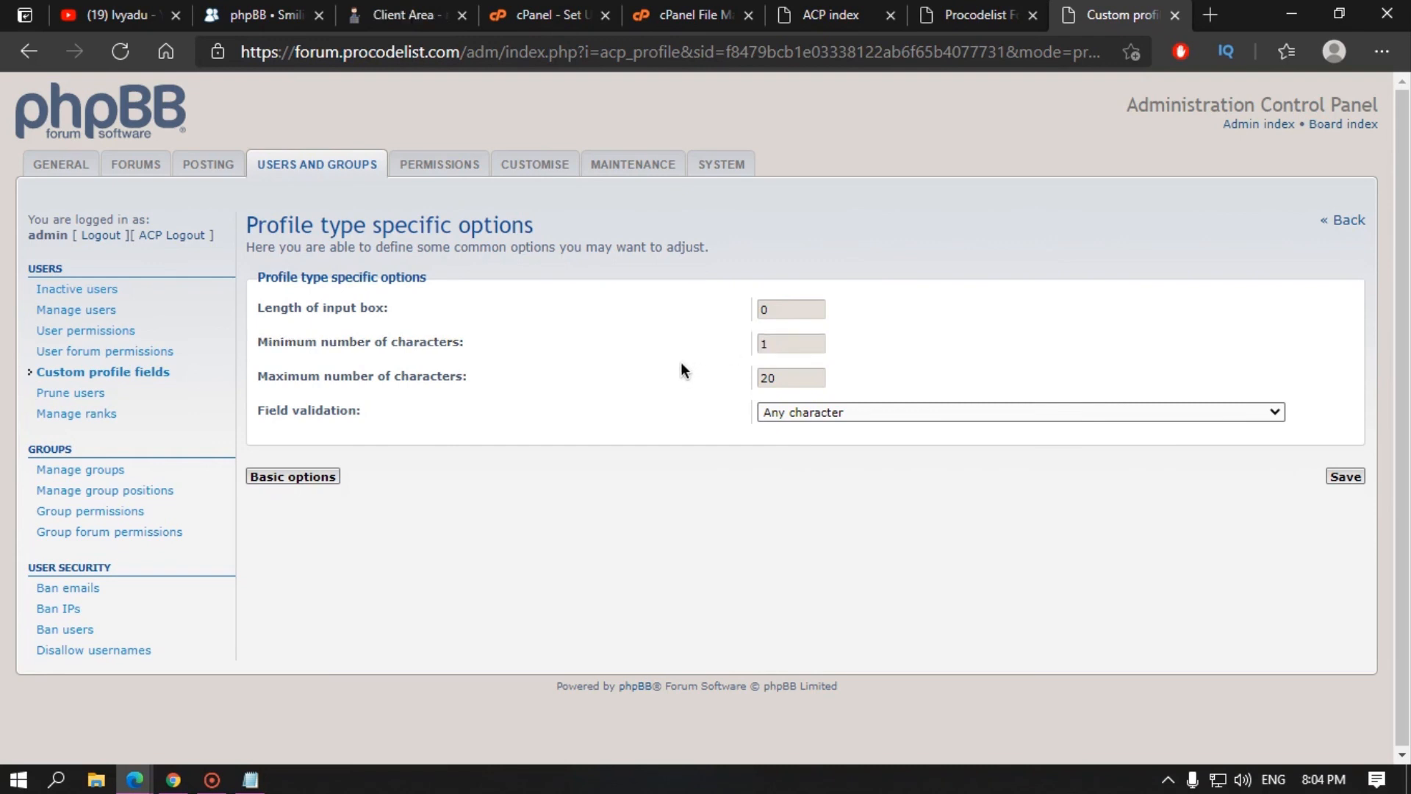
pyautogui.click(816, 346)
pyautogui.click(655, 365)
# Step: Set maximum characters to 25, keep Any character validation, and save the field
pyautogui.doubleClick(791, 376)
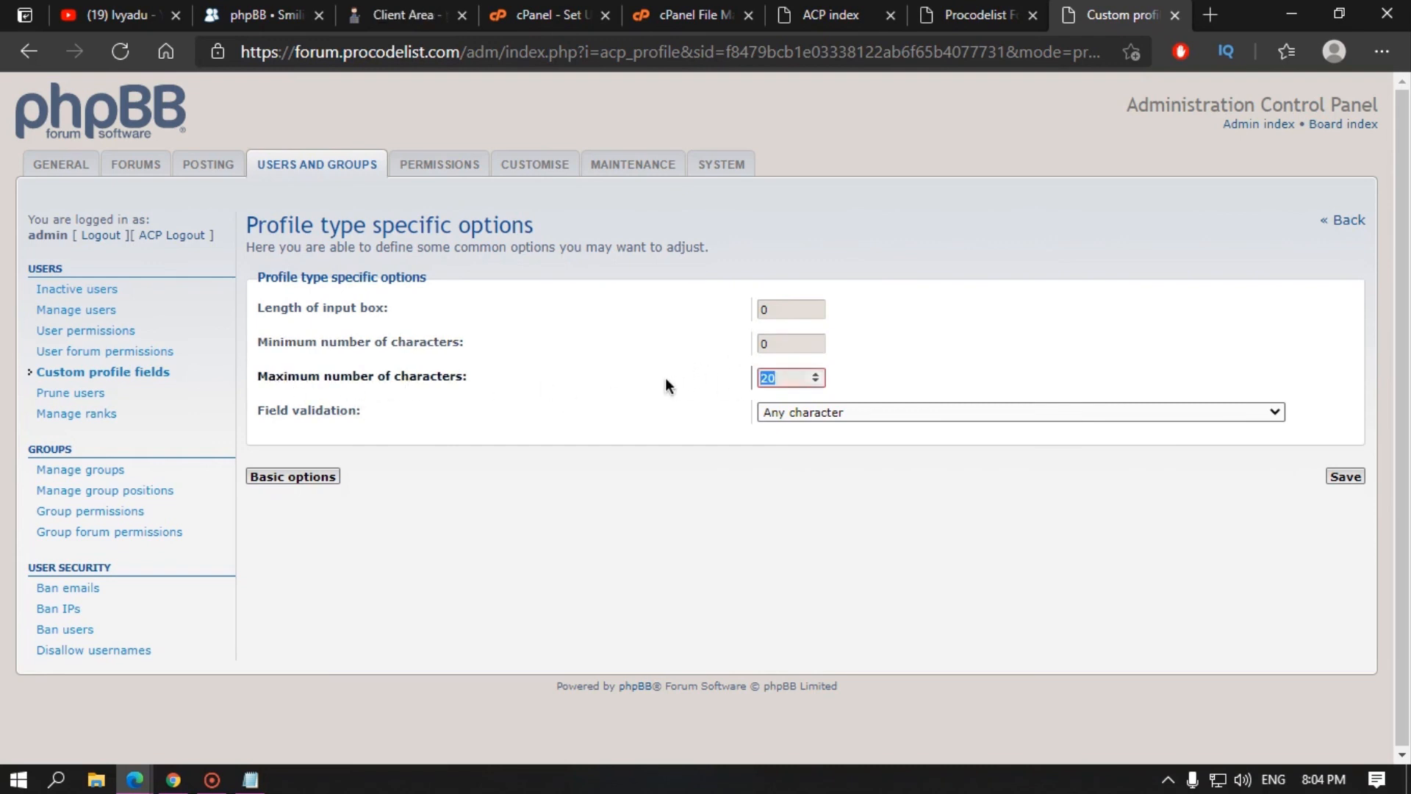
pyautogui.write('25')
pyautogui.click(670, 364)
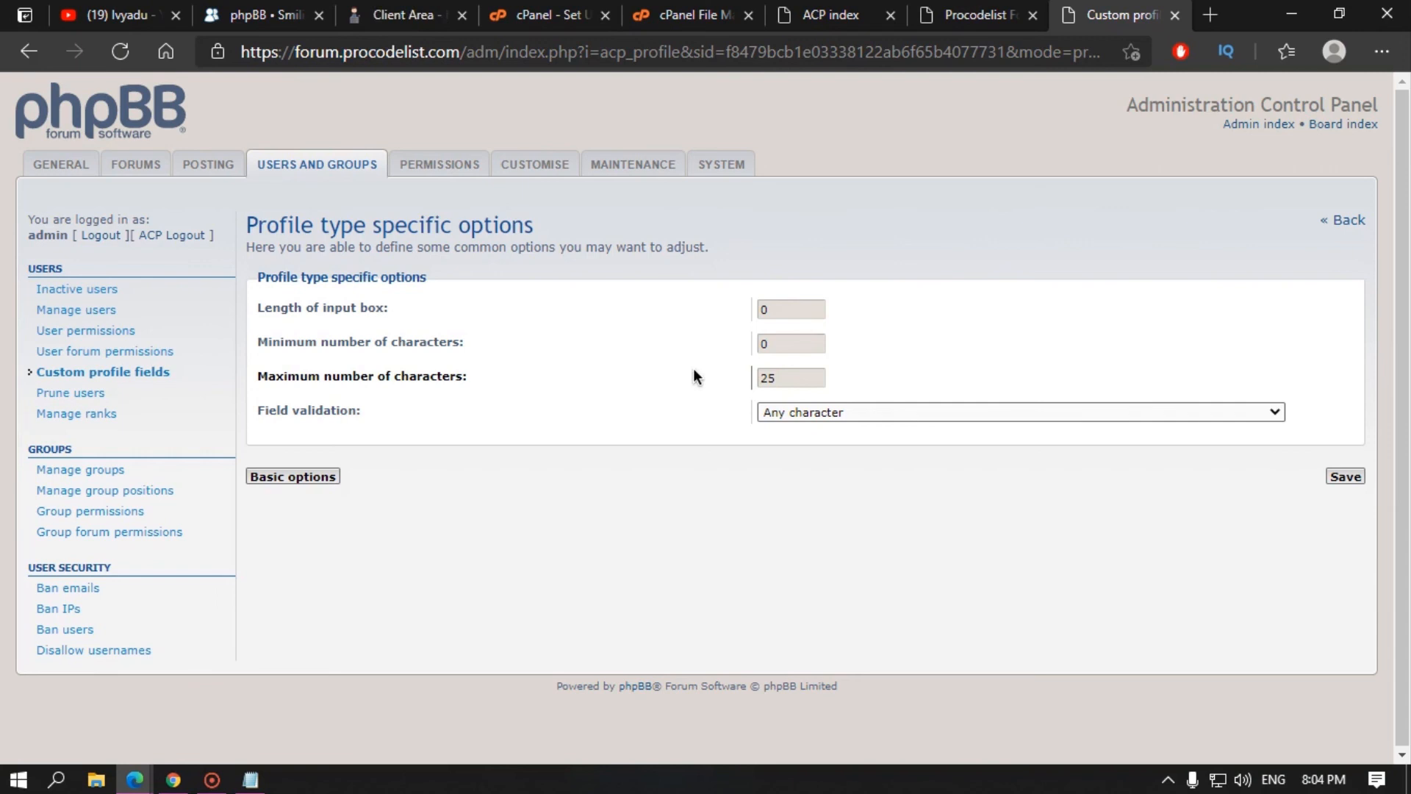
pyautogui.click(932, 419)
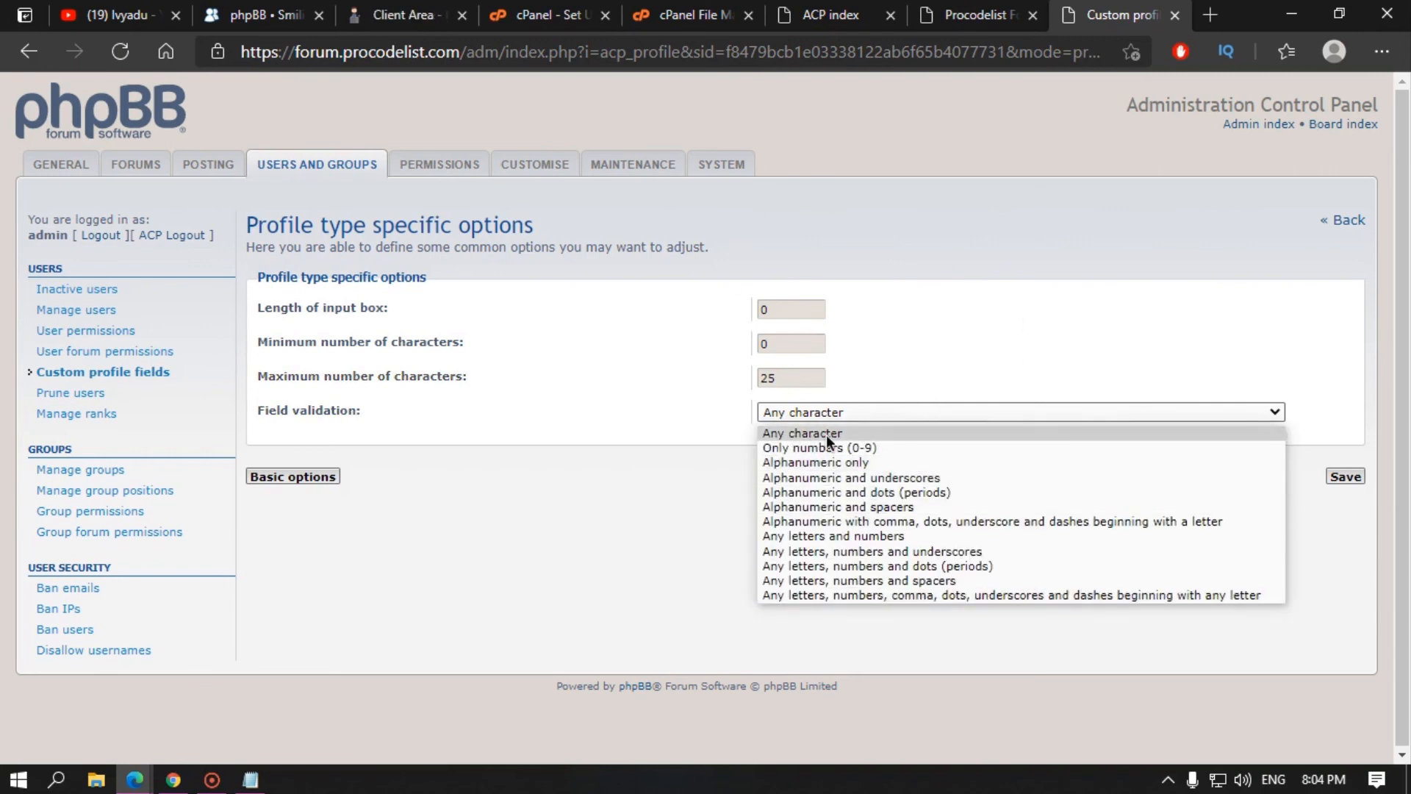
pyautogui.click(581, 441)
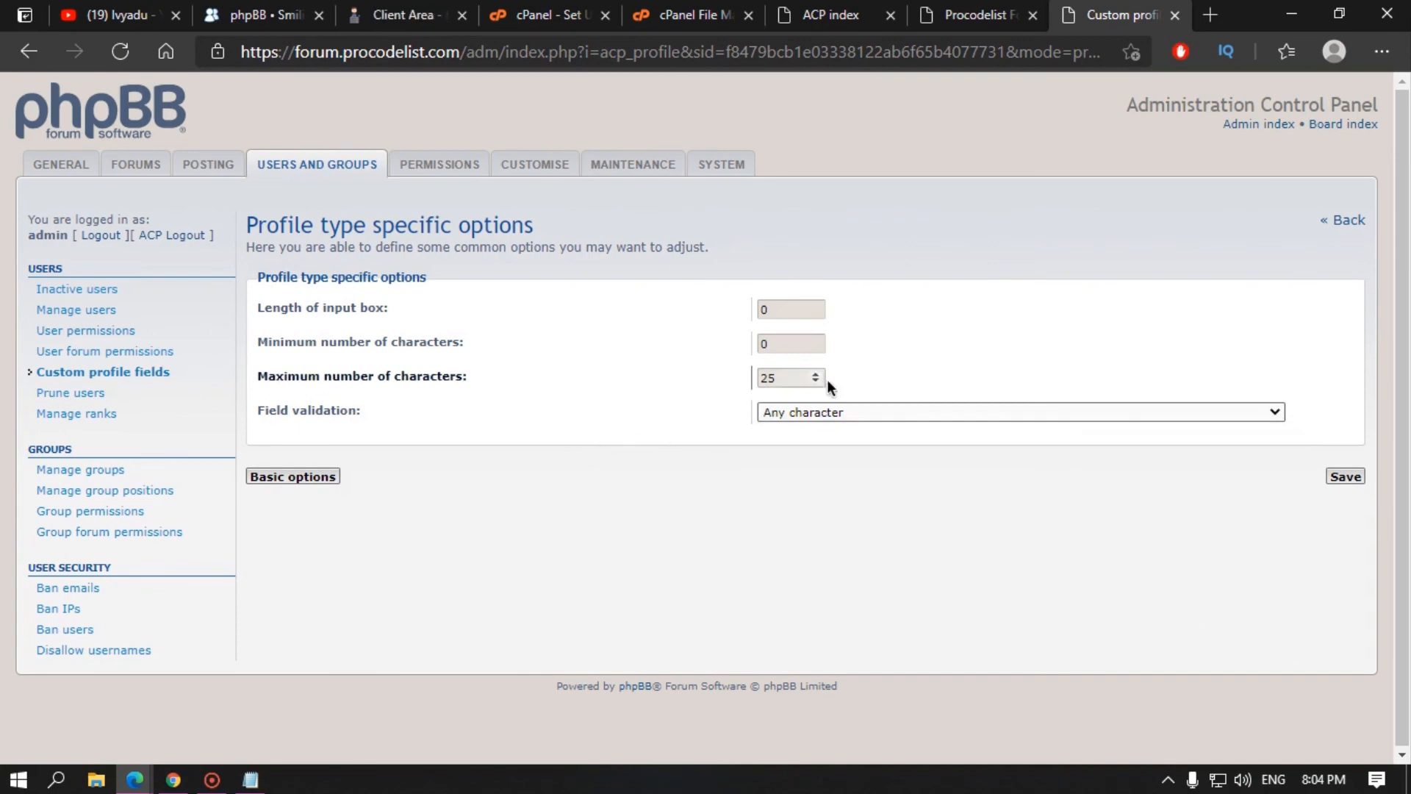
pyautogui.click(1345, 476)
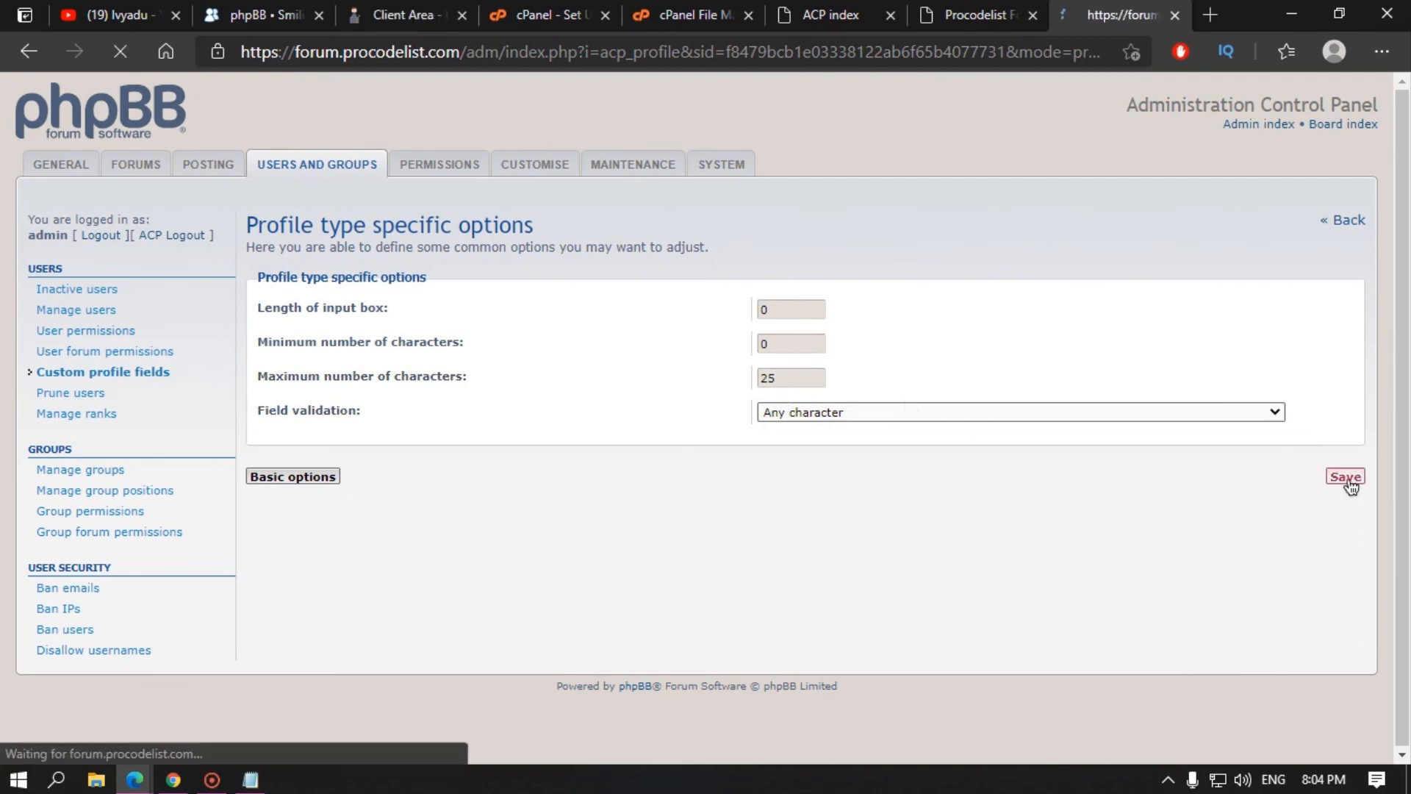
# Step: Fill in the admin's Telegram username on the edit-profile page and submit it
pyautogui.click(977, 15)
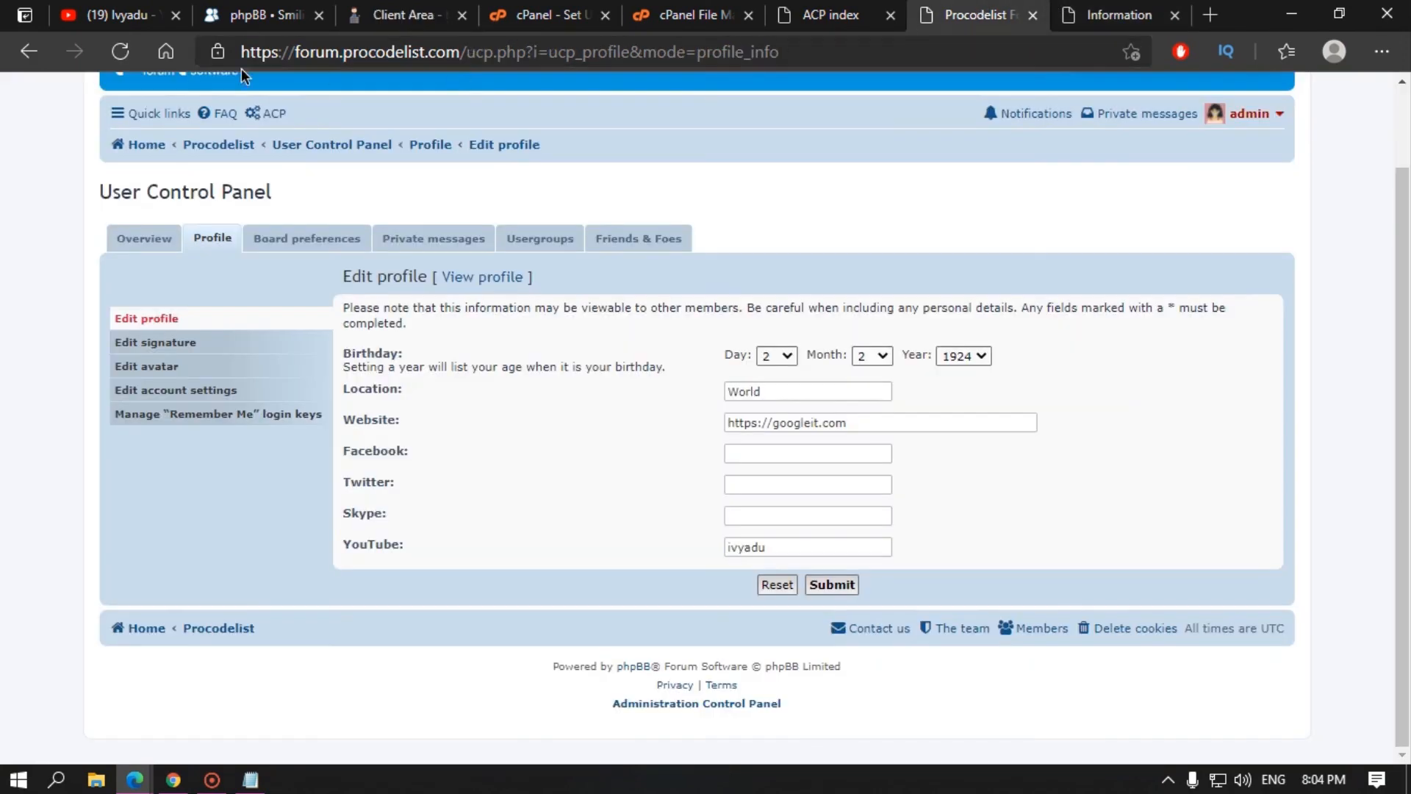
pyautogui.click(119, 51)
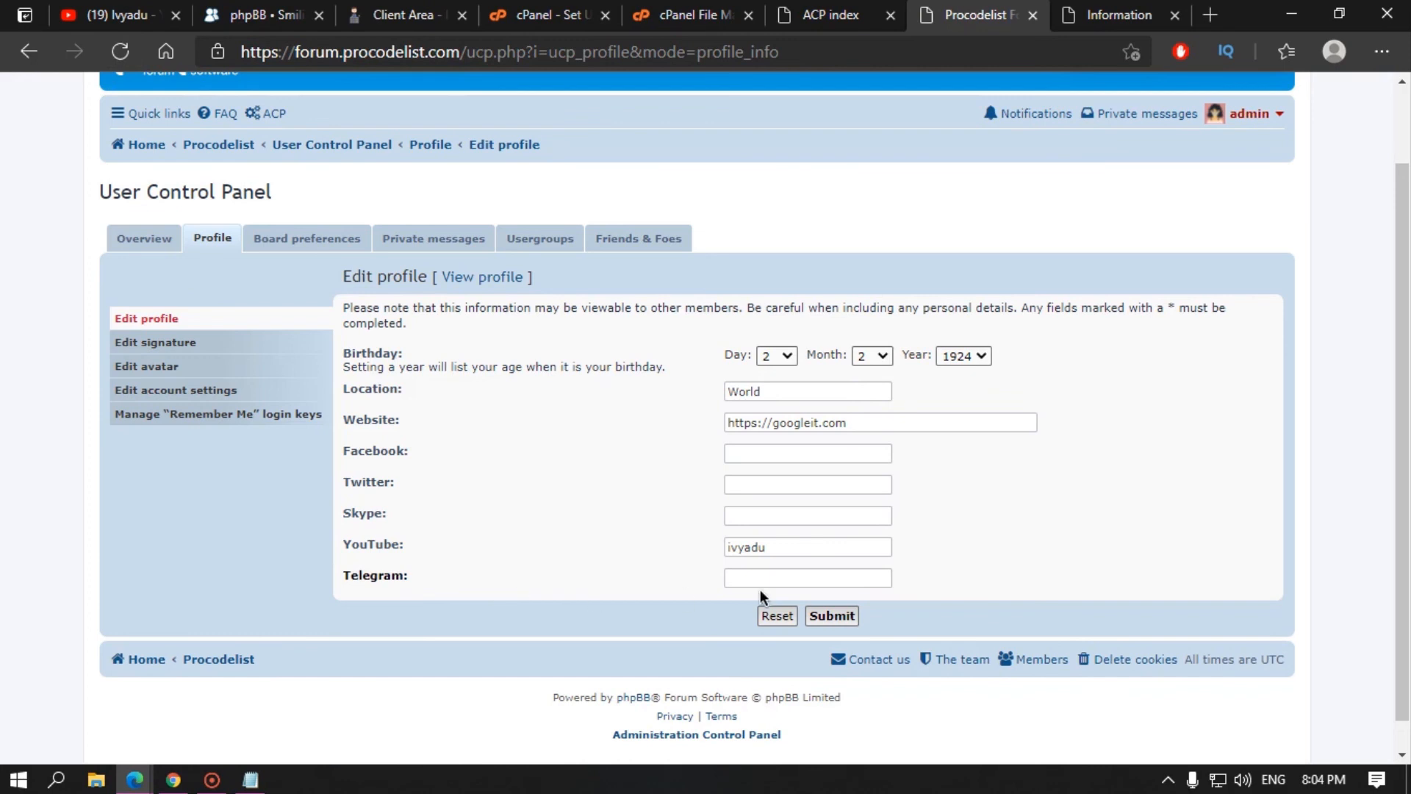
pyautogui.click(759, 582)
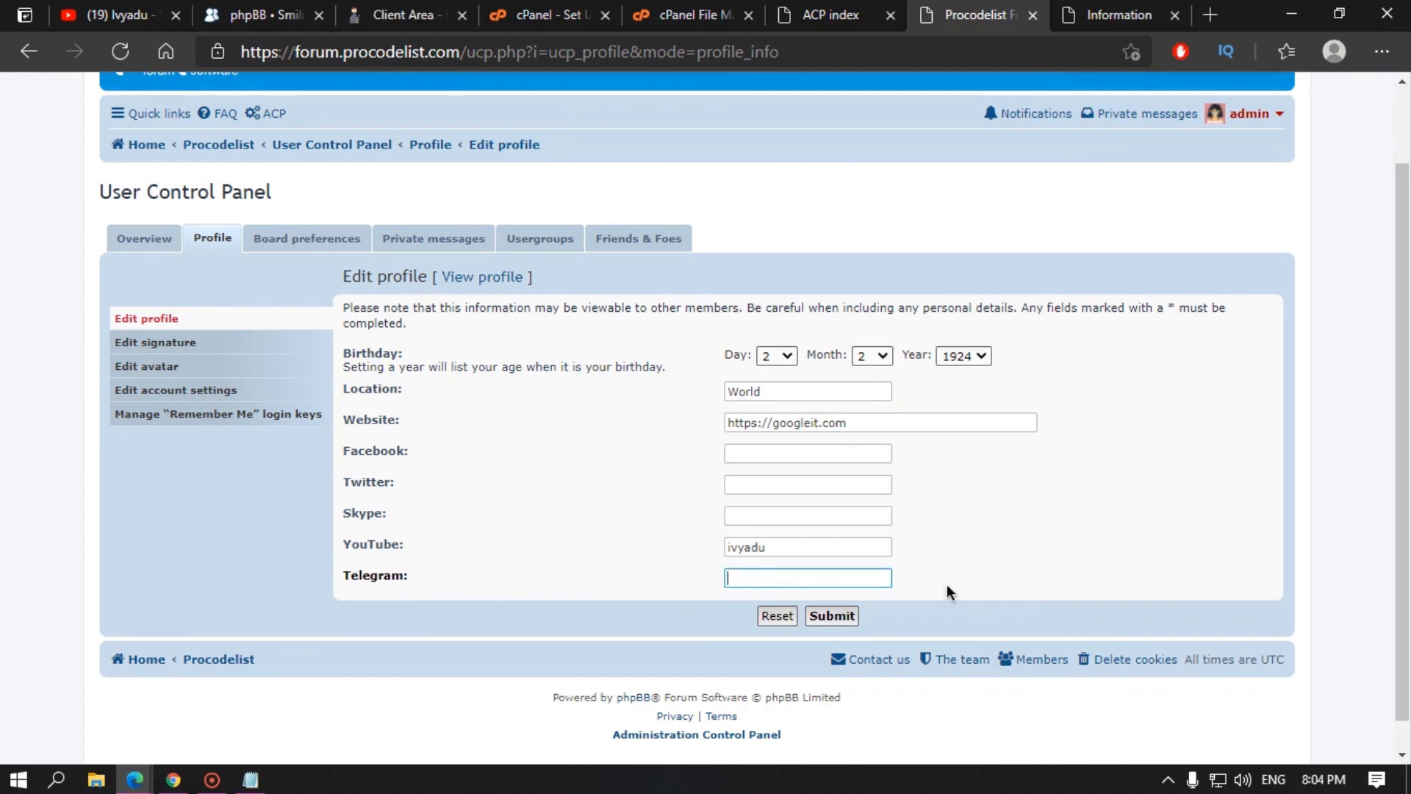
pyautogui.write('ivyadu')
pyautogui.click(831, 618)
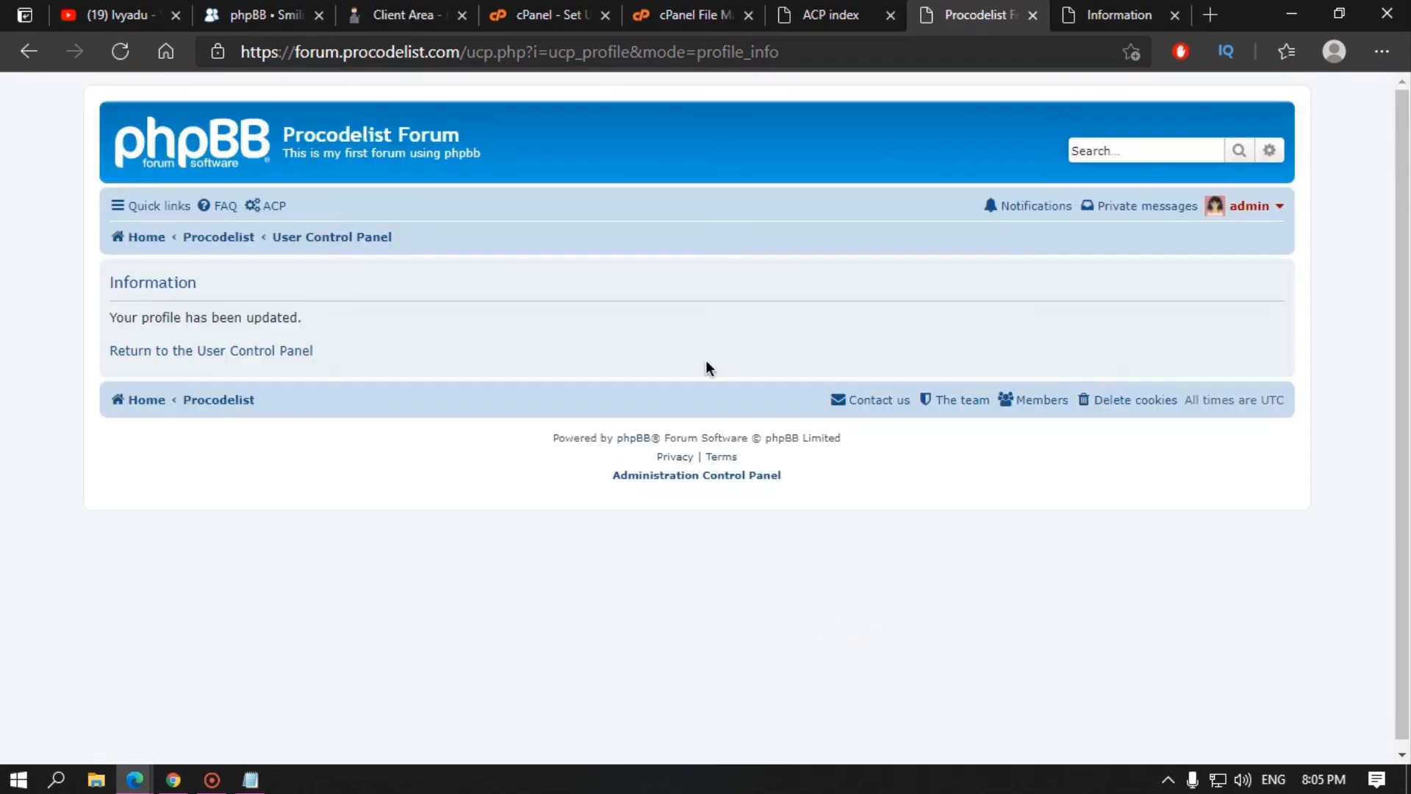
# Step: Check the Telegram entry on the admin's public profile, then return to the ACP
pyautogui.click(302, 350)
pyautogui.click(1256, 215)
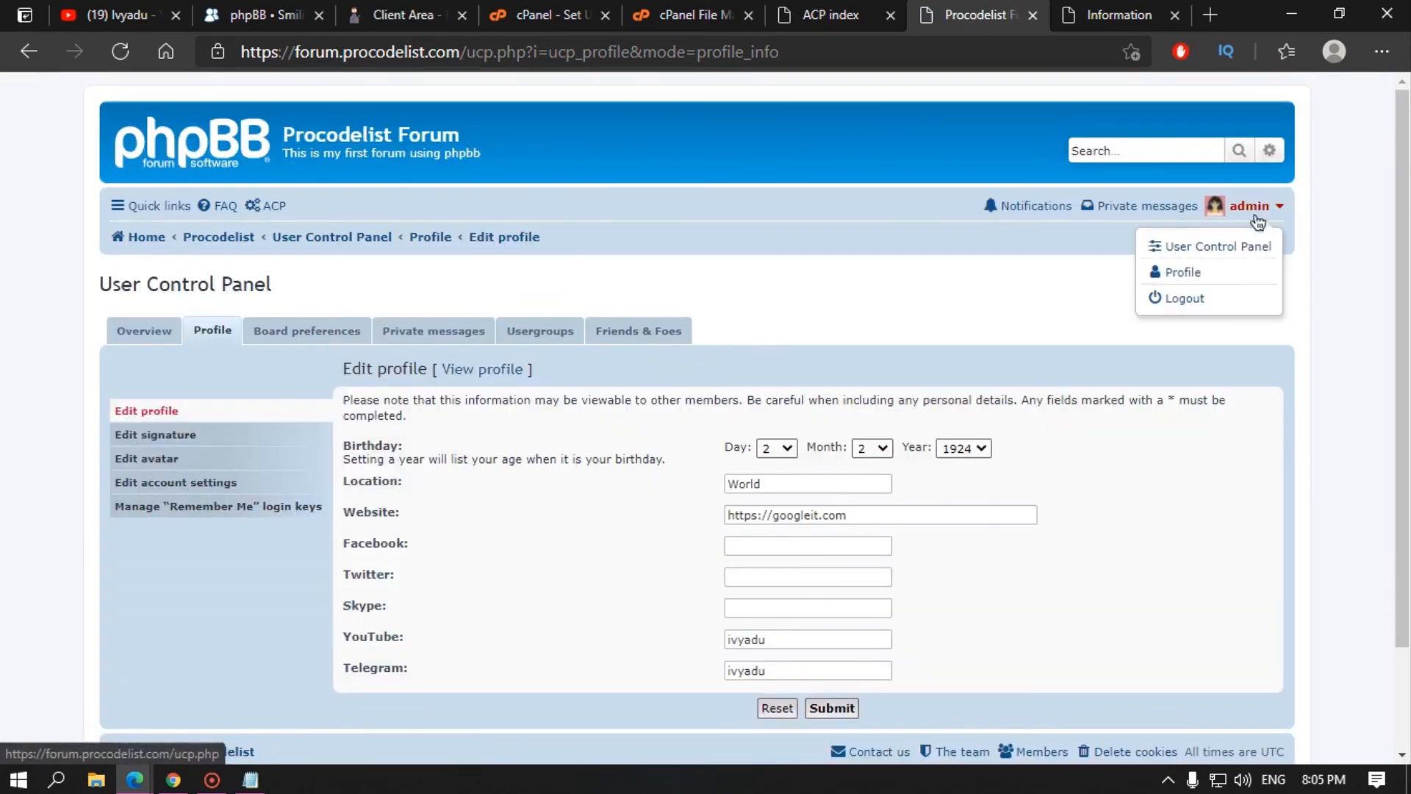
pyautogui.click(1216, 273)
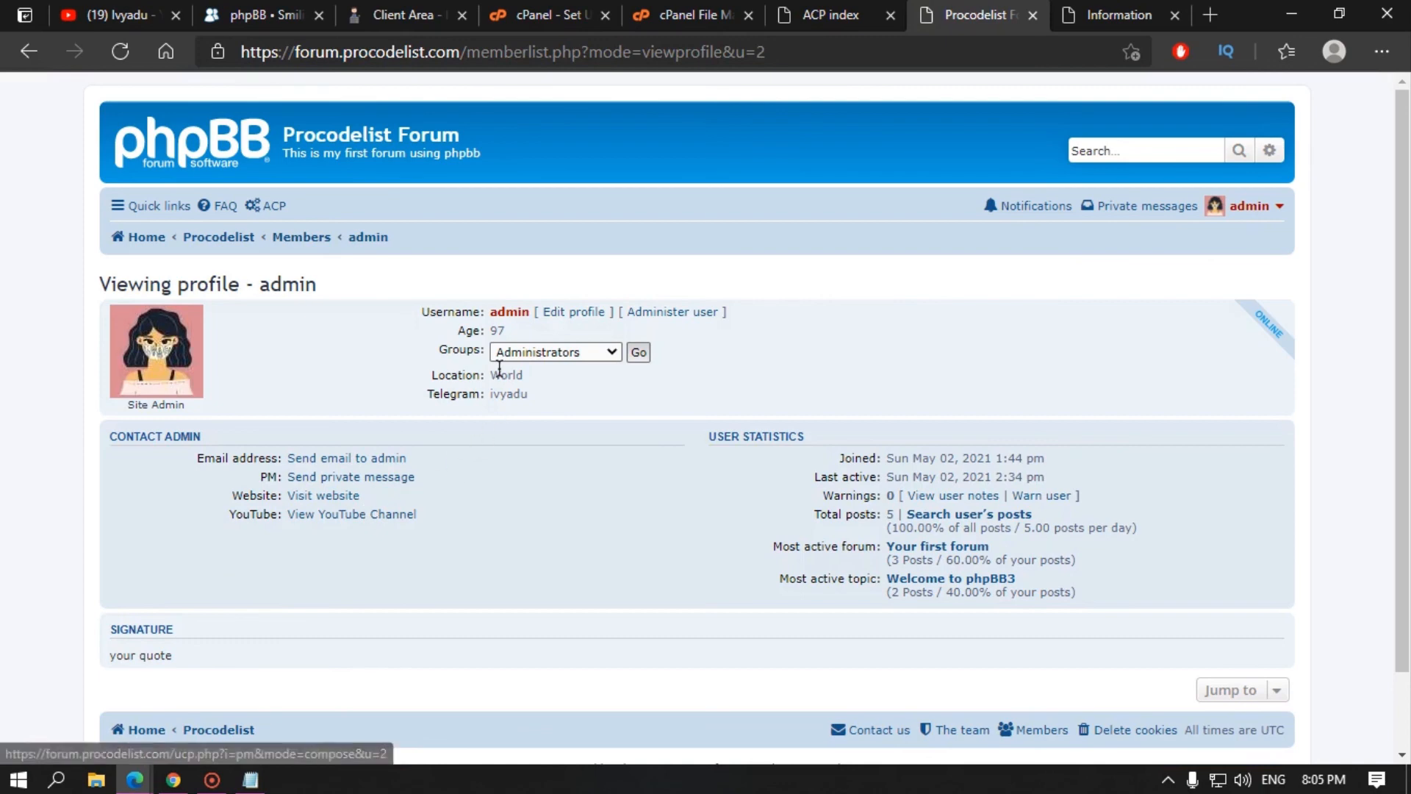
pyautogui.doubleClick(505, 395)
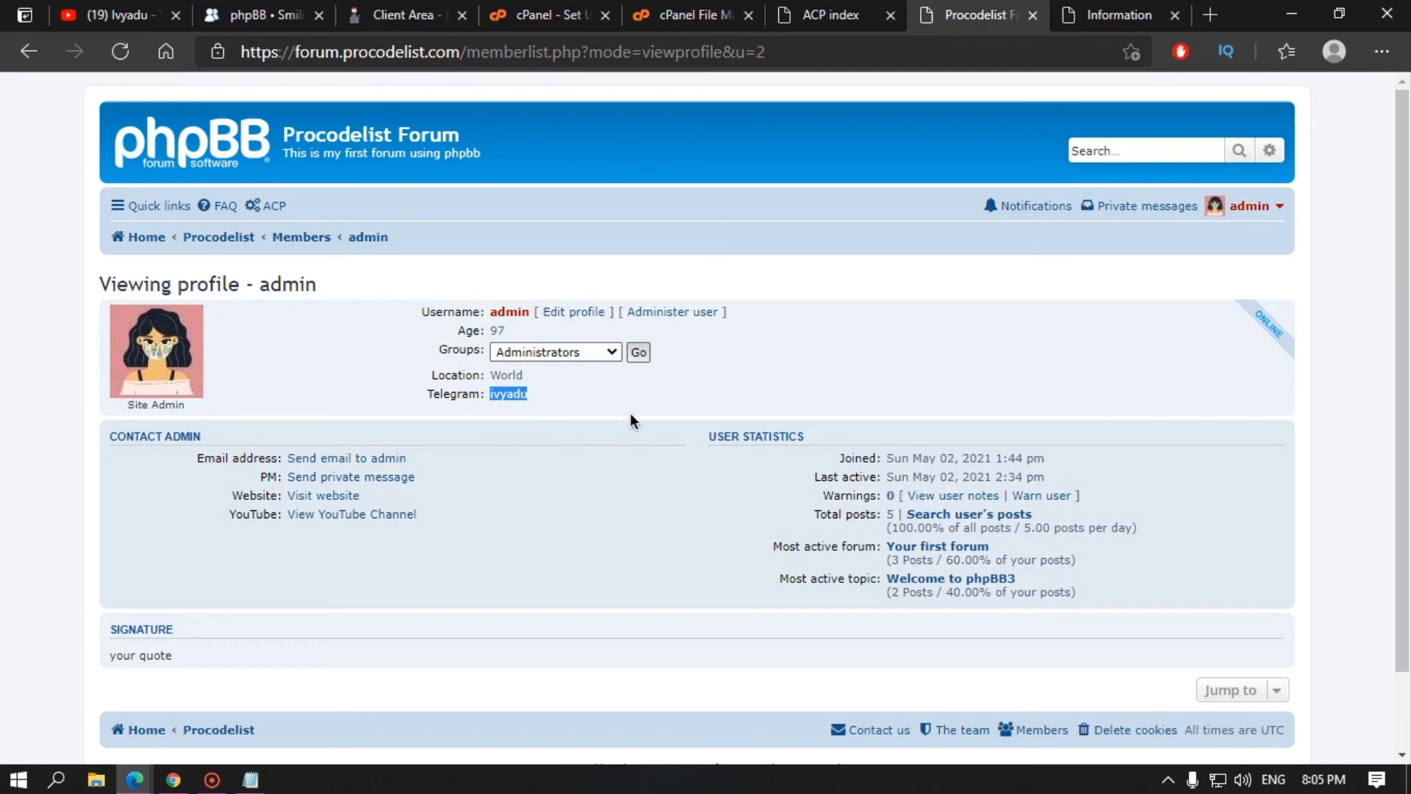
pyautogui.click(764, 406)
pyautogui.click(845, 14)
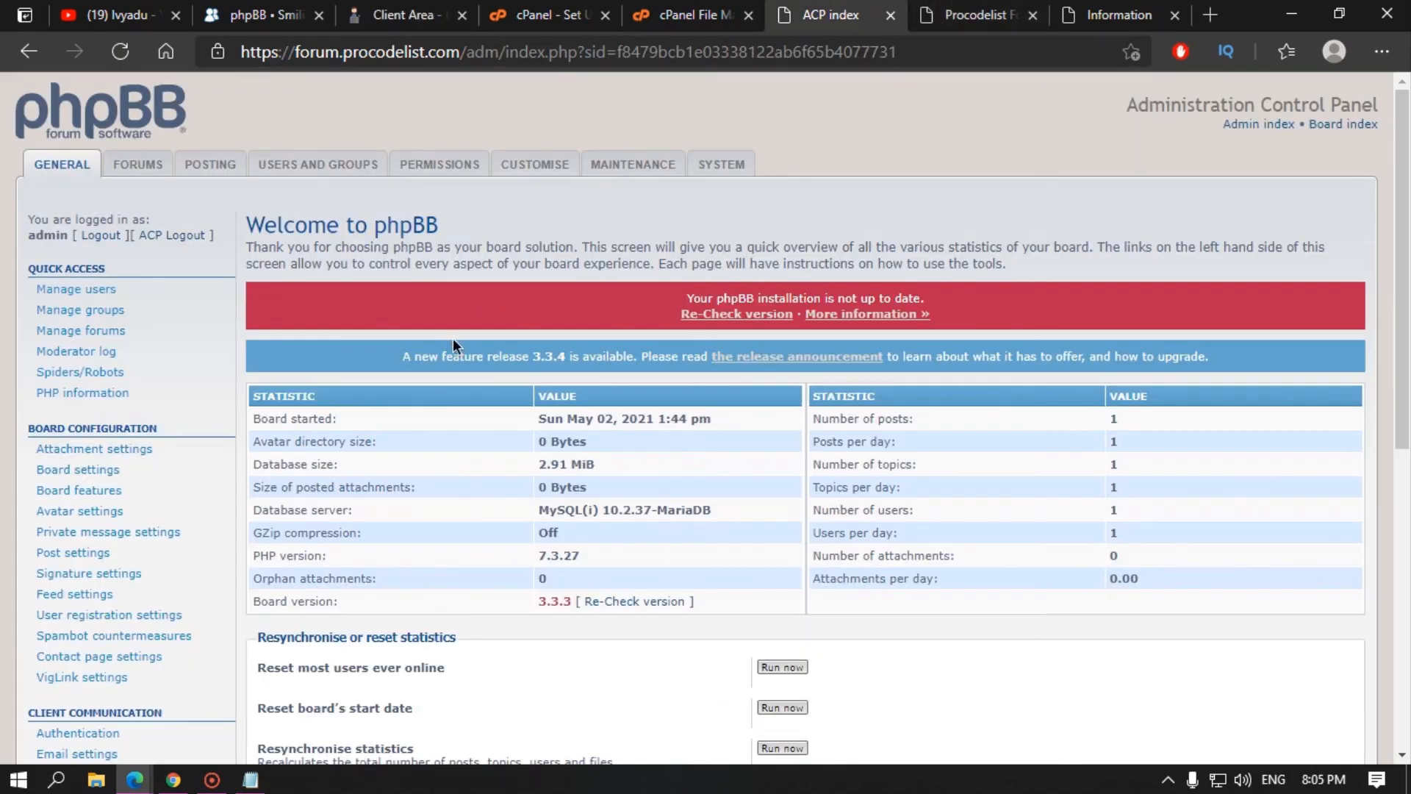
# Step: Find and select the admin account in Manage users
pyautogui.scroll(-6, 453, 338)
pyautogui.scroll(6, 338, 418)
pyautogui.click(103, 291)
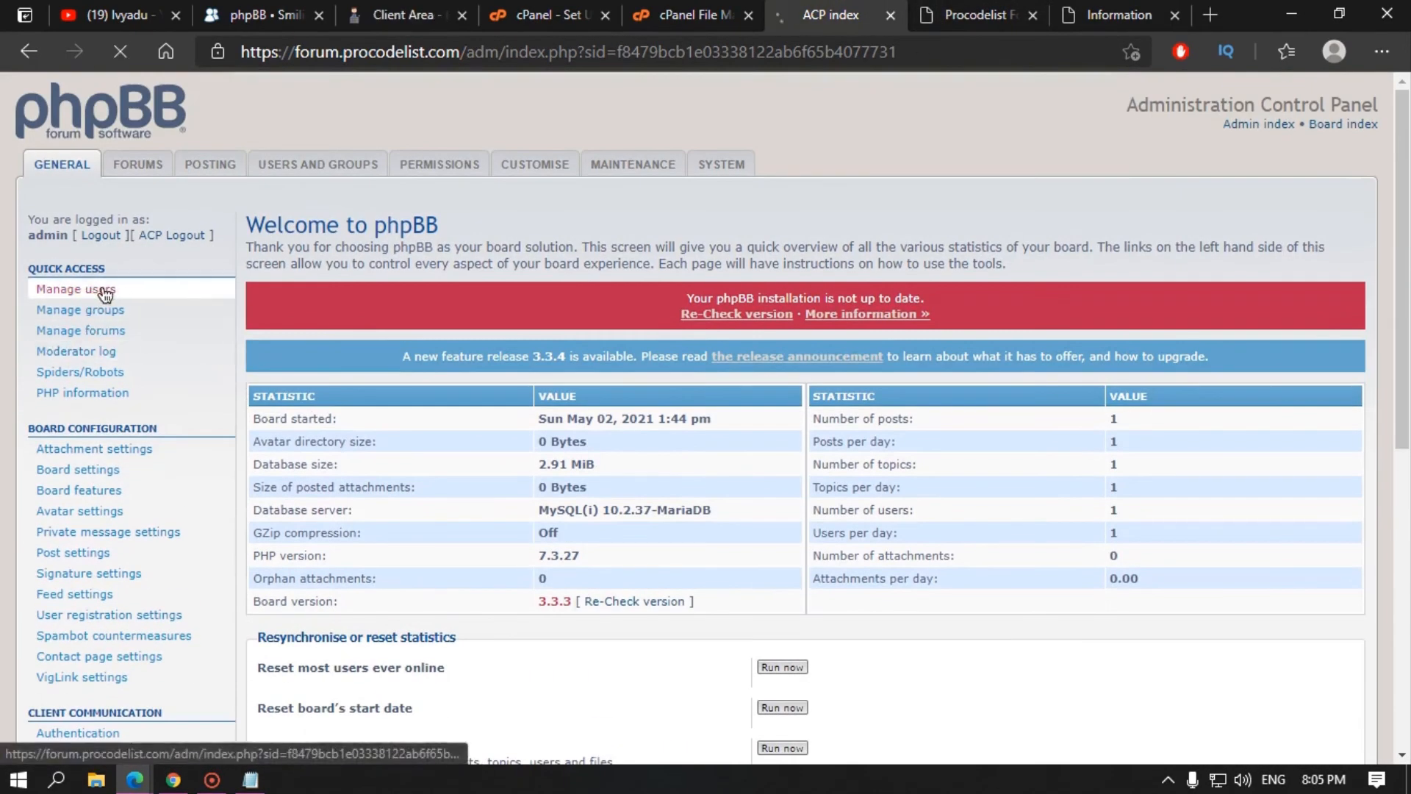
pyautogui.click(816, 329)
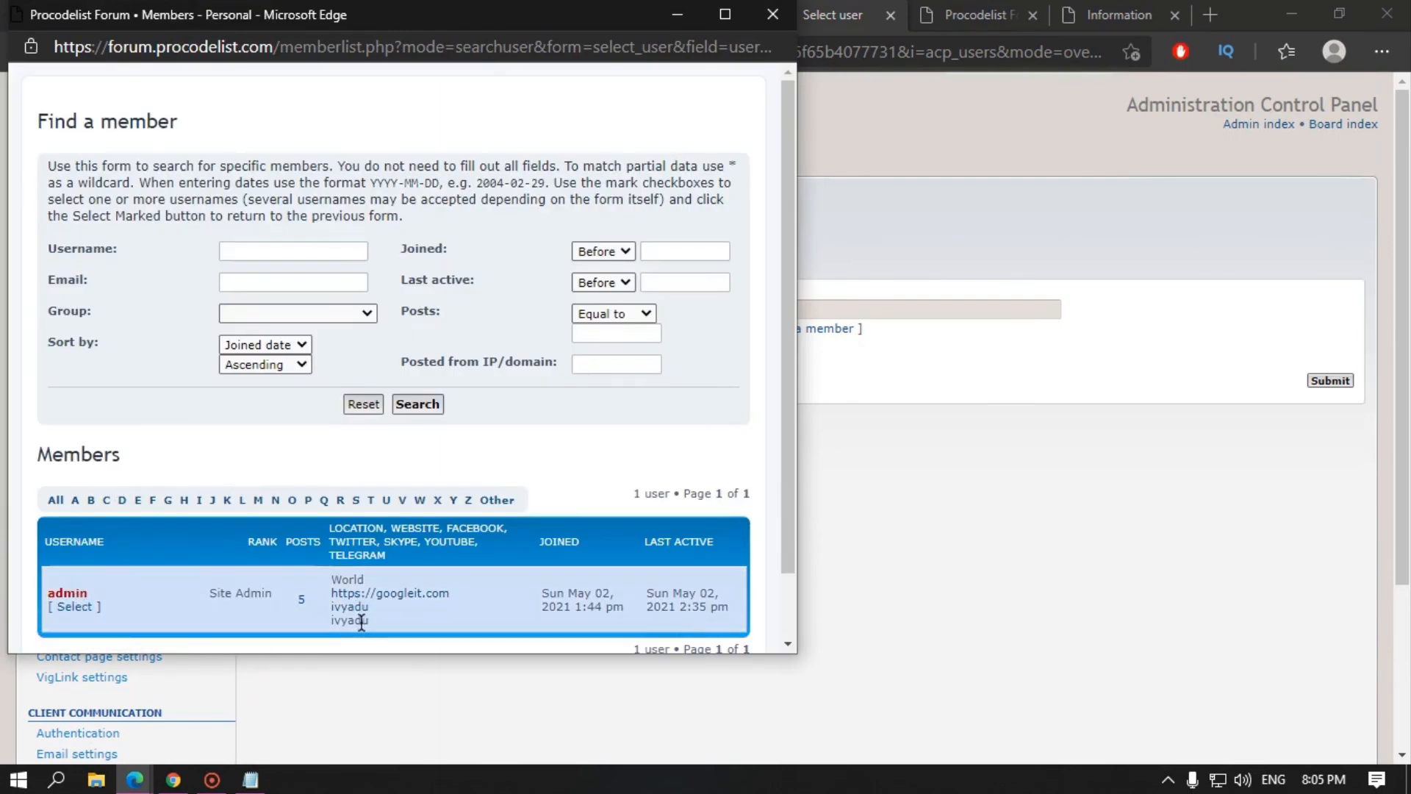
pyautogui.click(73, 610)
pyautogui.click(1337, 381)
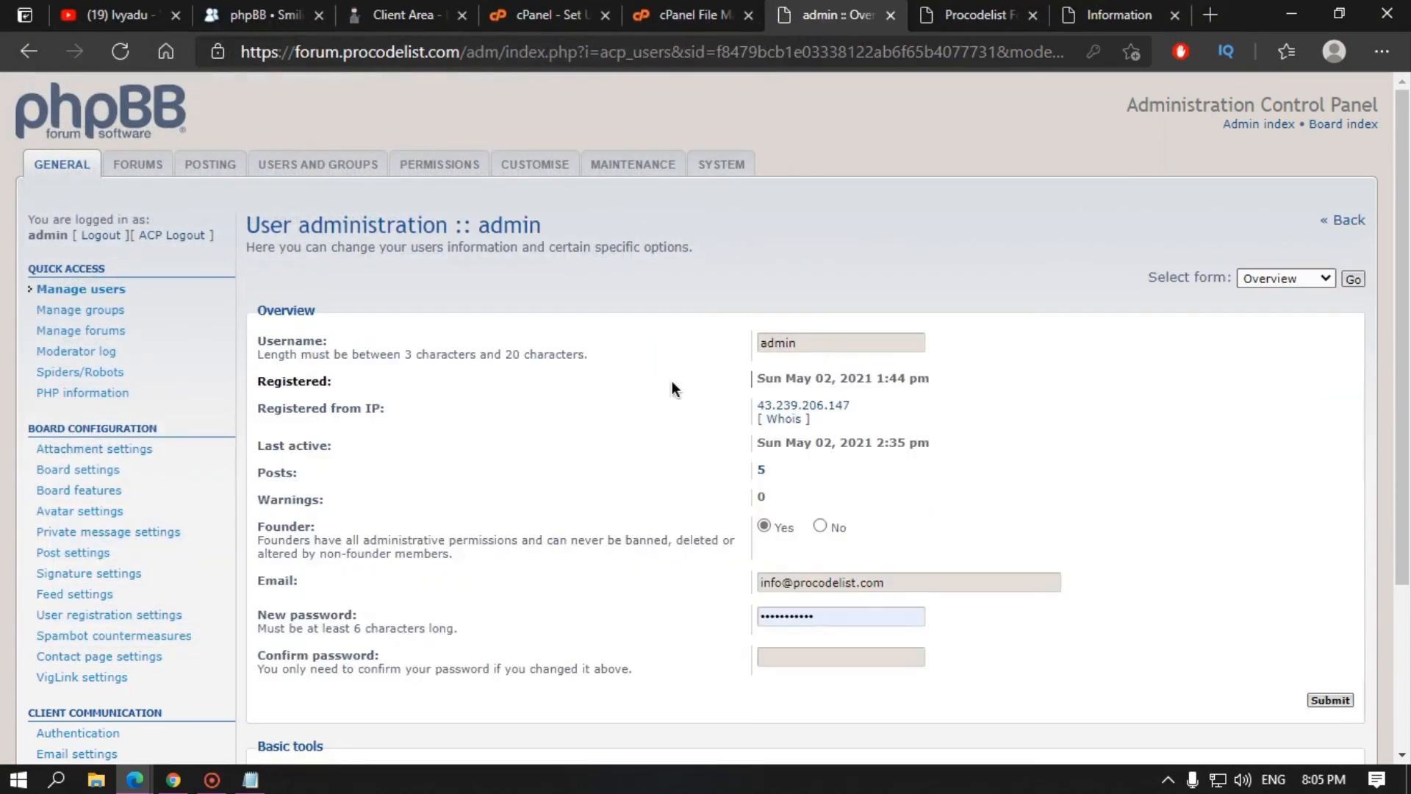
# Step: Review the admin's overview details and its Quick tools options
pyautogui.scroll(-3, 704, 330)
pyautogui.scroll(3, 743, 309)
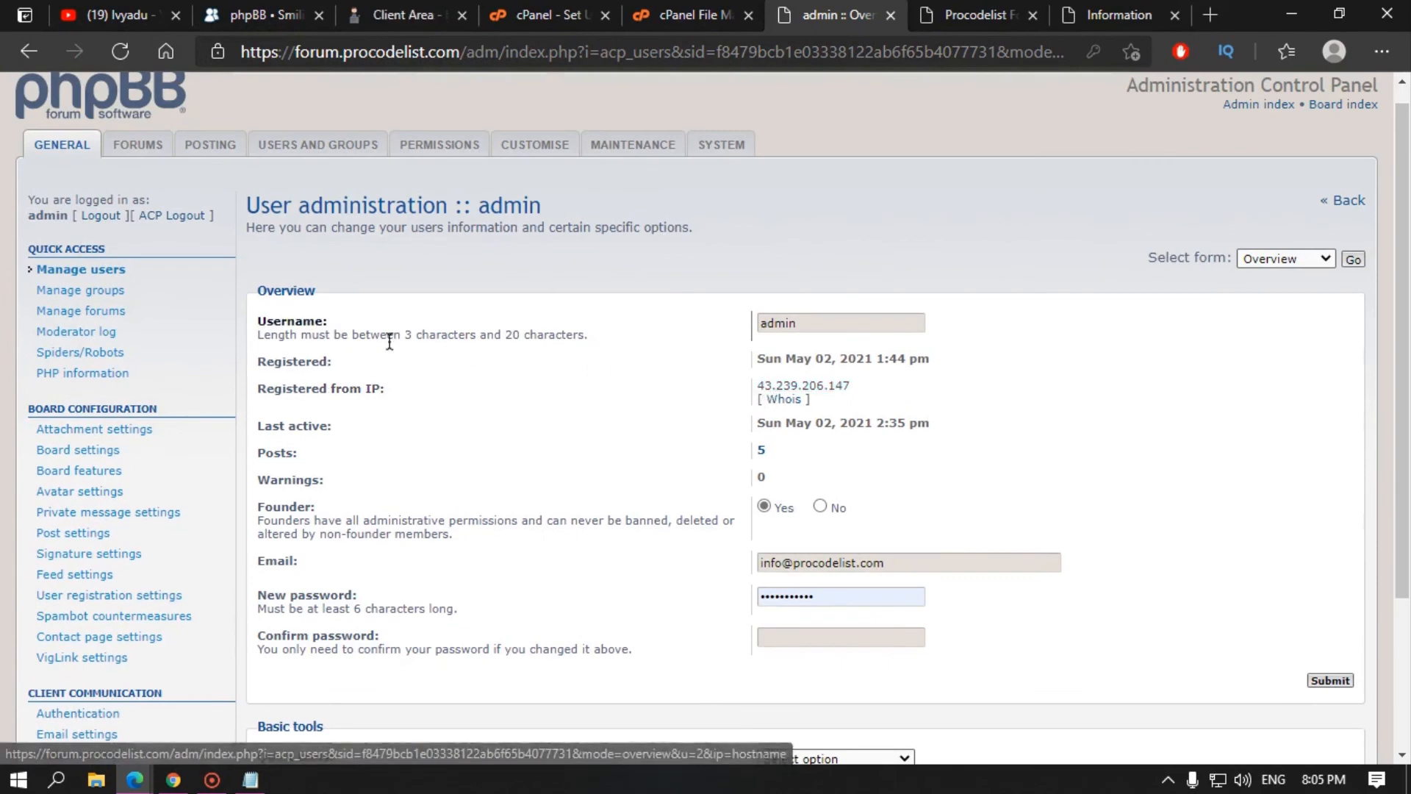
pyautogui.scroll(-3, 968, 609)
pyautogui.scroll(3, 938, 432)
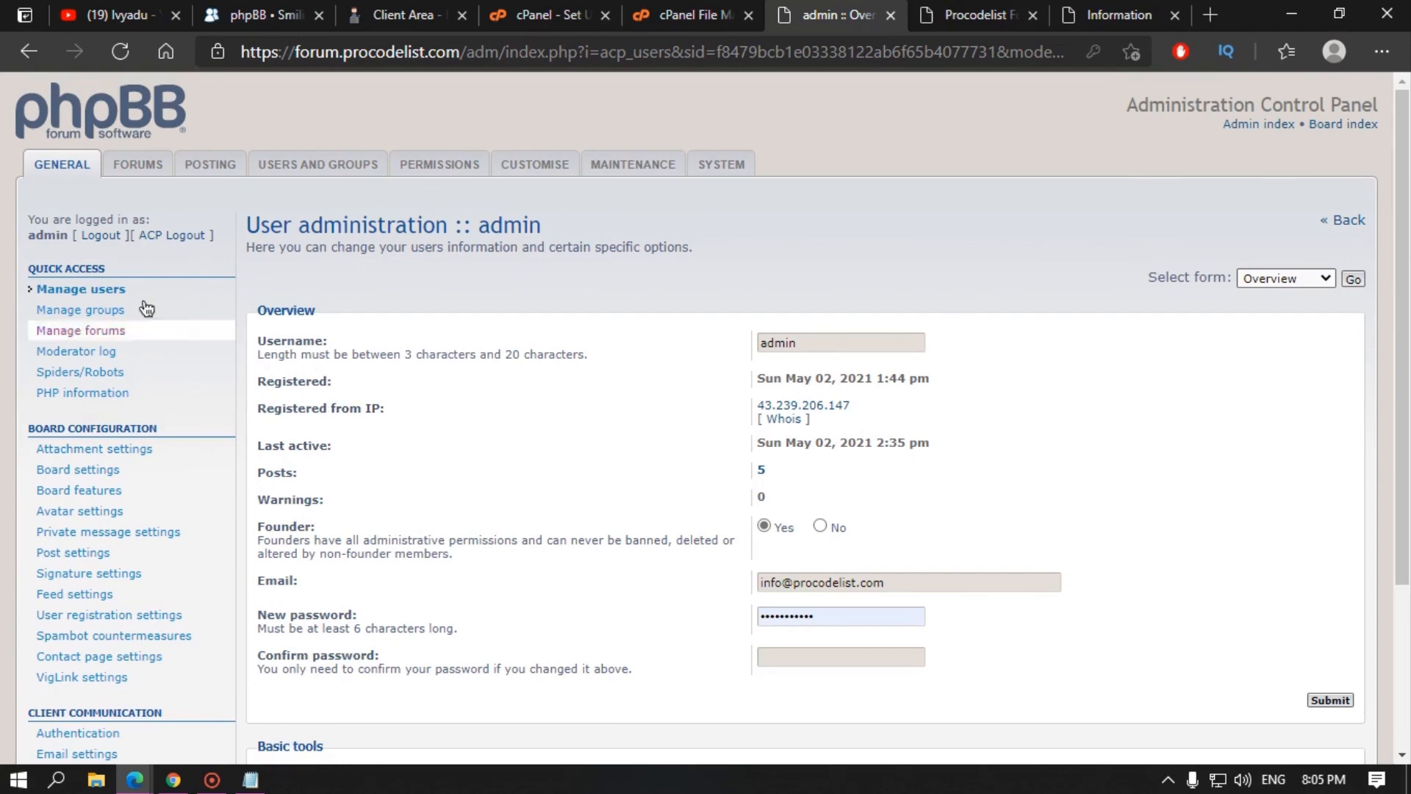
pyautogui.scroll(-3, 684, 544)
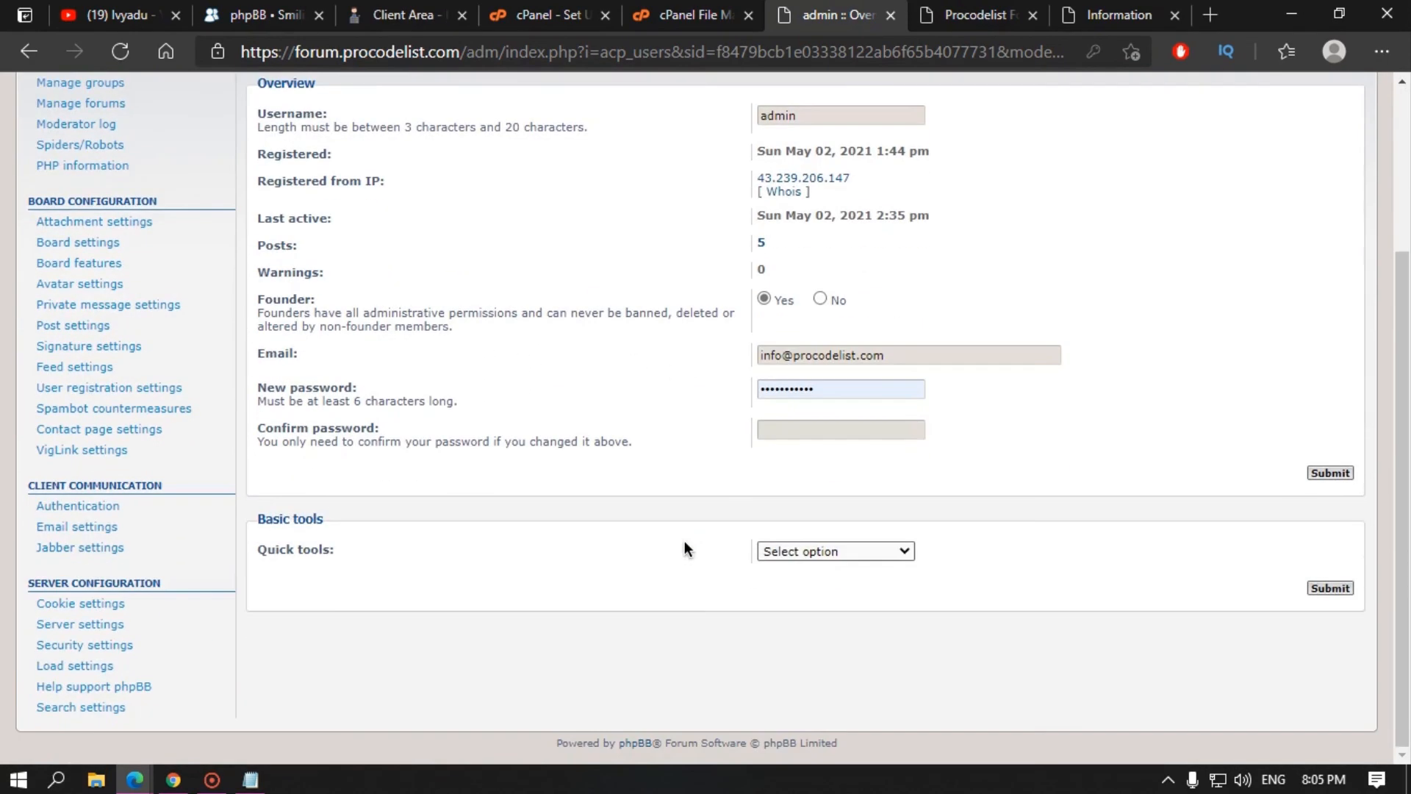
pyautogui.click(765, 551)
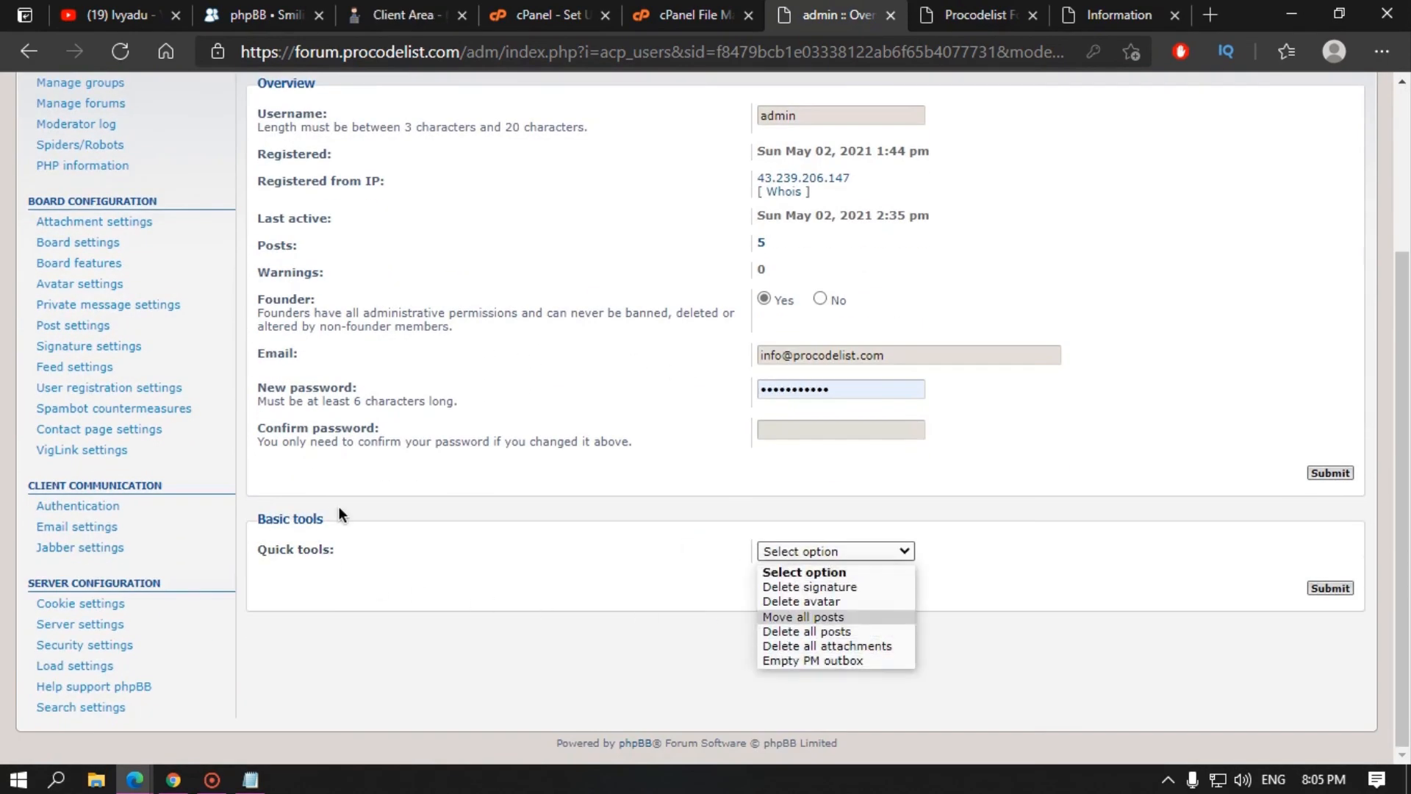
pyautogui.scroll(3, 339, 506)
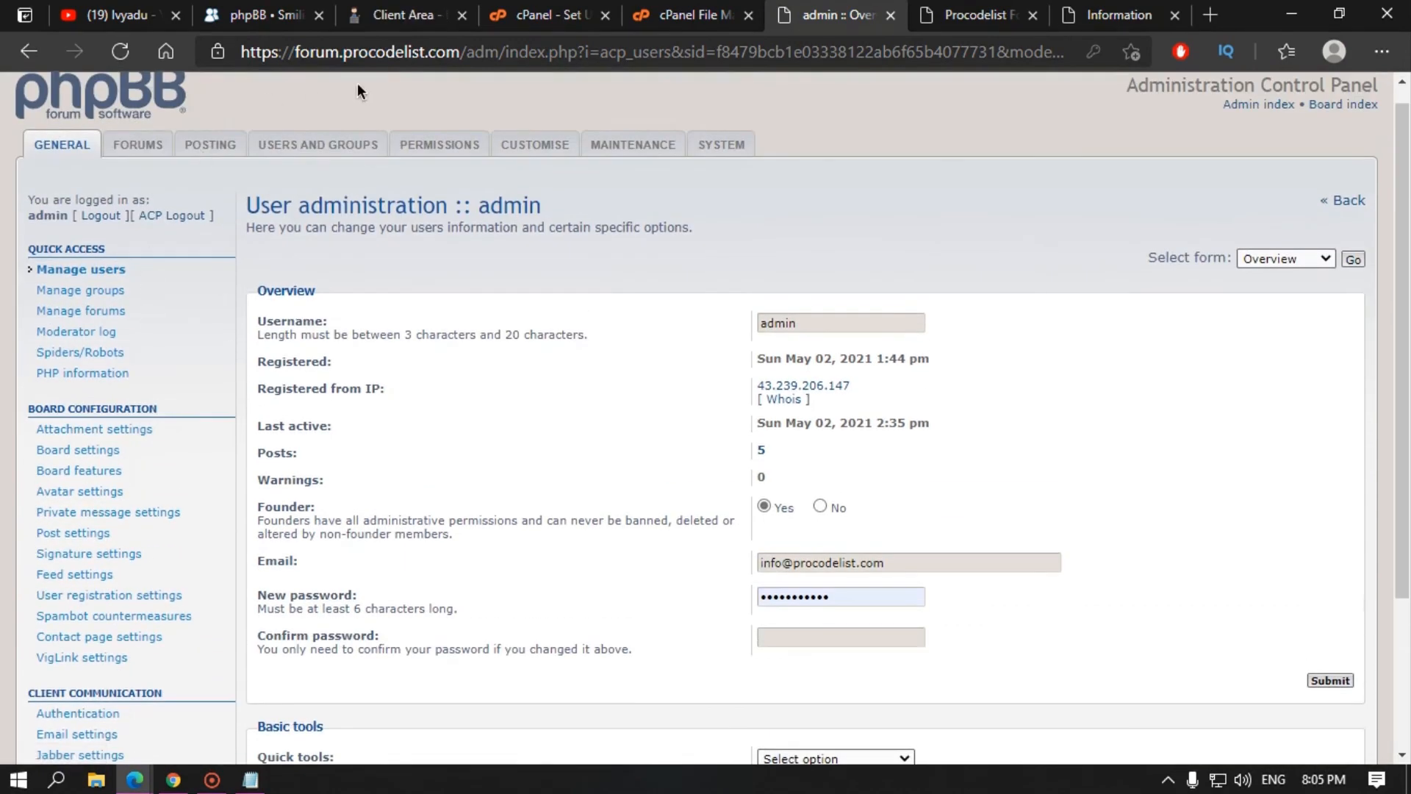
# Step: Browse the Custom profile fields and Prune users pages under Users and Groups
pyautogui.click(284, 145)
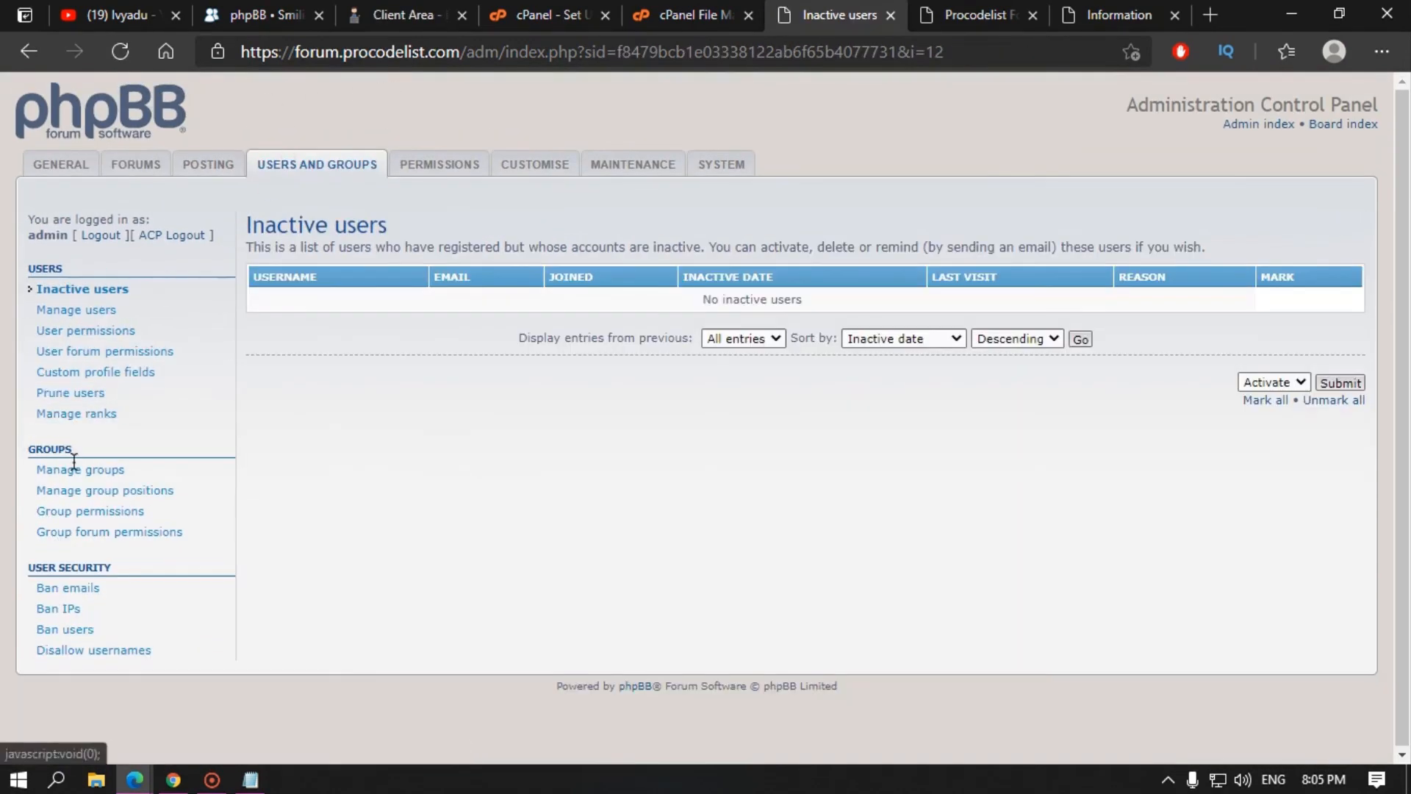
pyautogui.click(109, 376)
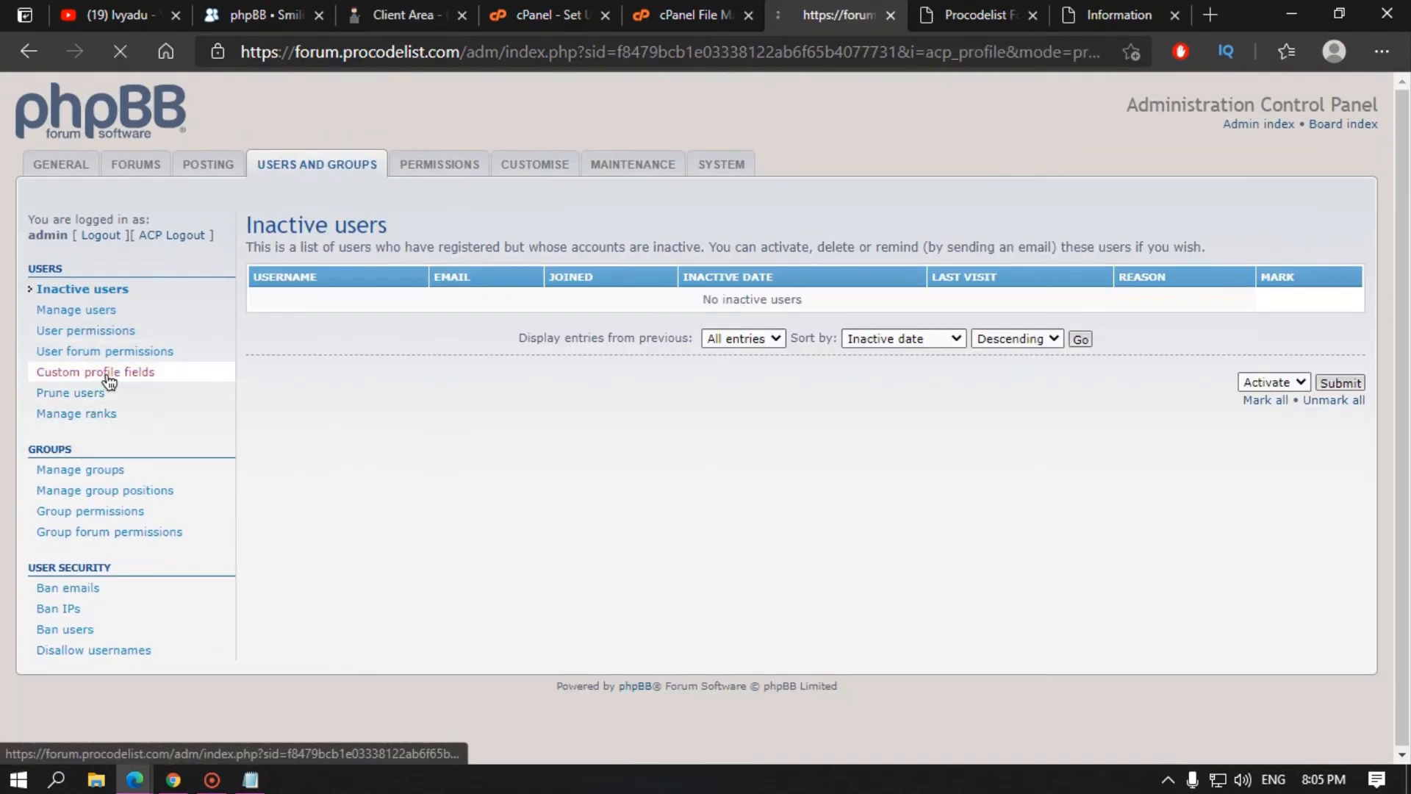
pyautogui.click(99, 393)
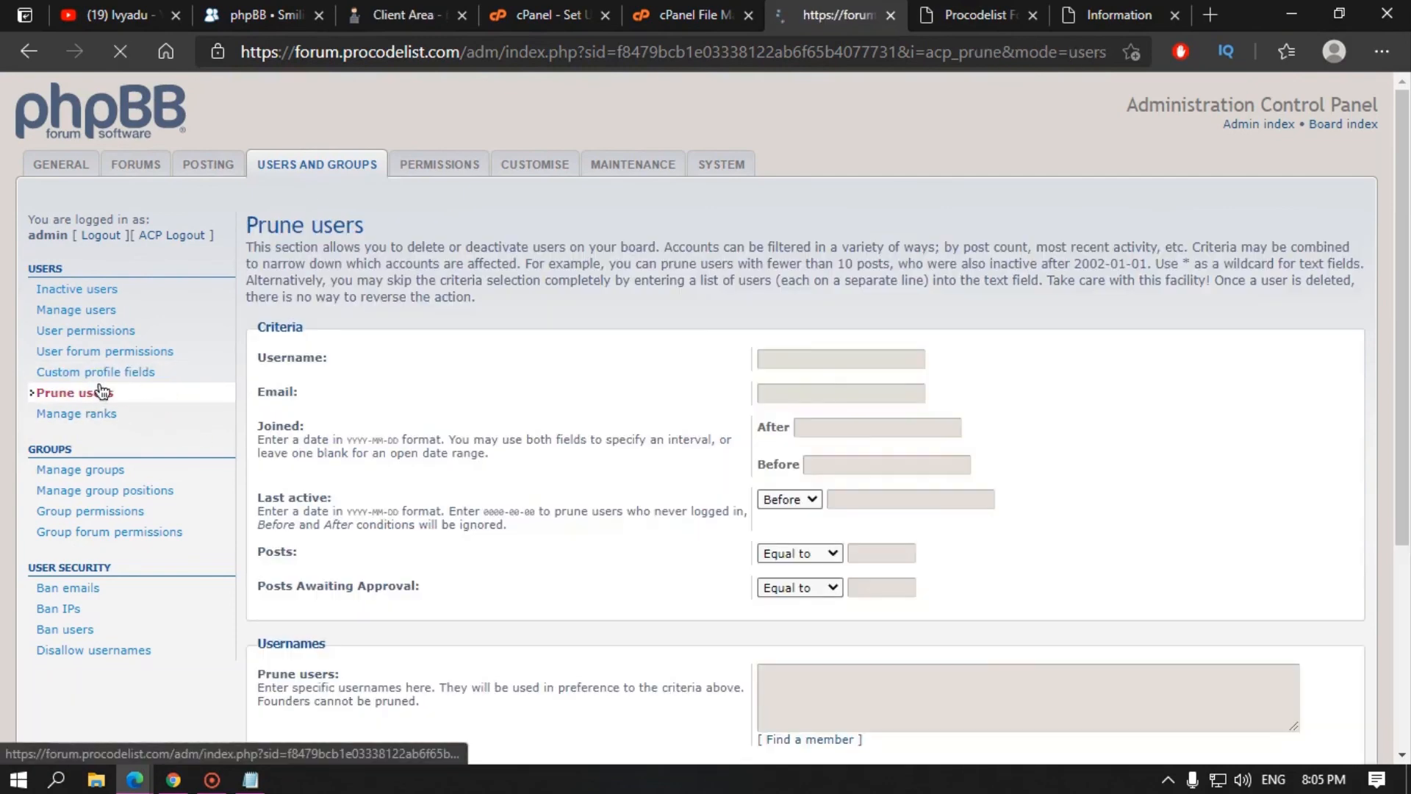
pyautogui.scroll(-5, 466, 412)
pyautogui.scroll(5, 110, 413)
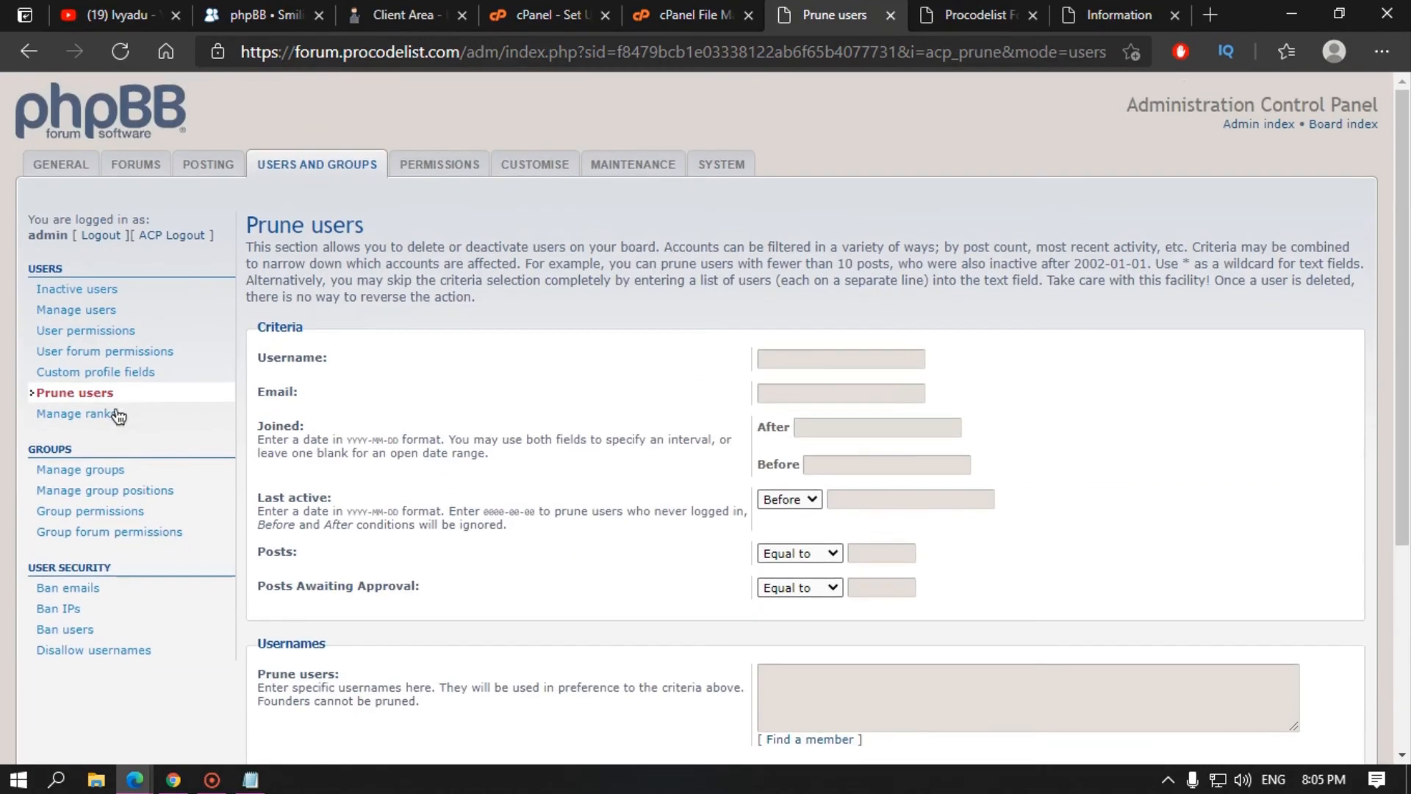
# Step: Open Manage ranks, view the Site Admin rank and the Add new rank form without saving
pyautogui.click(101, 426)
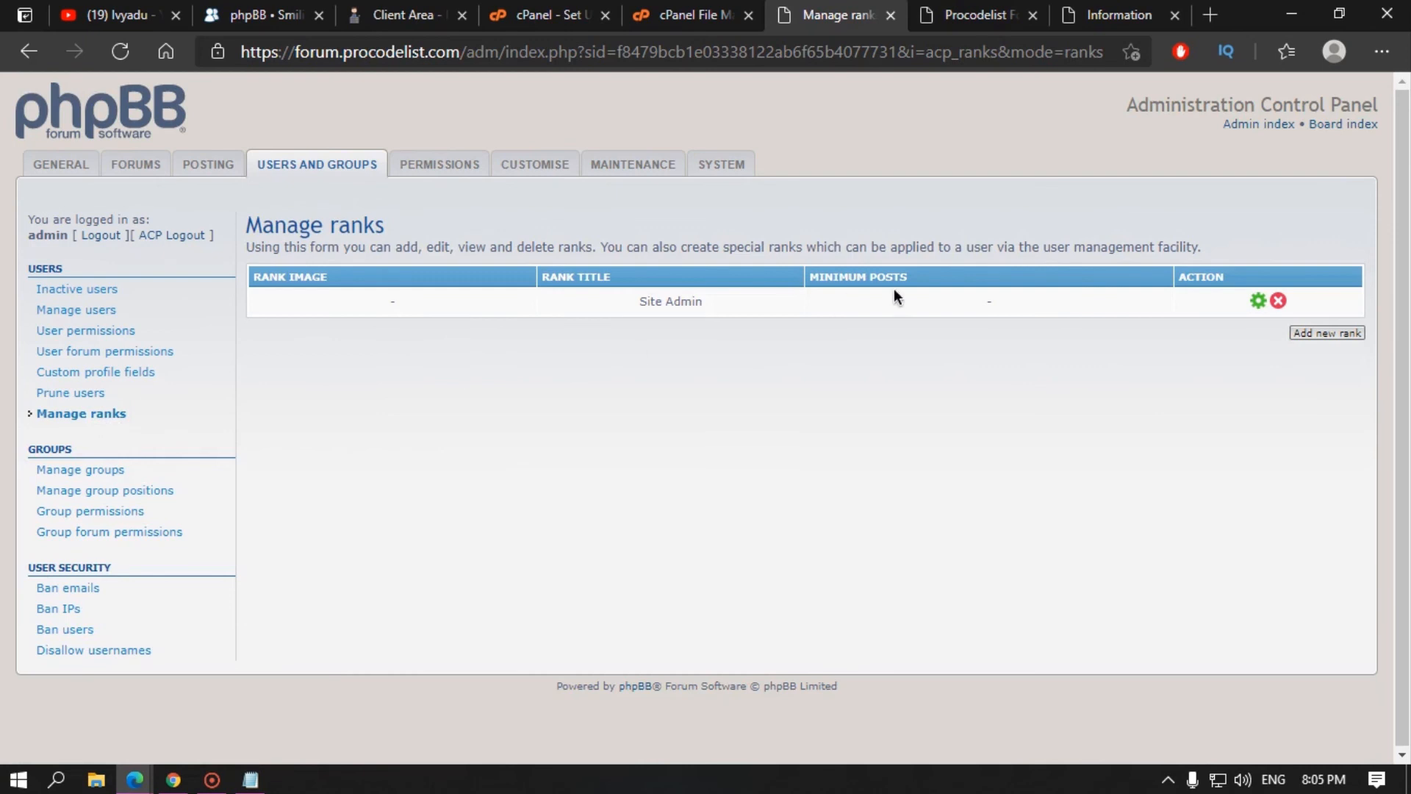
pyautogui.click(1258, 300)
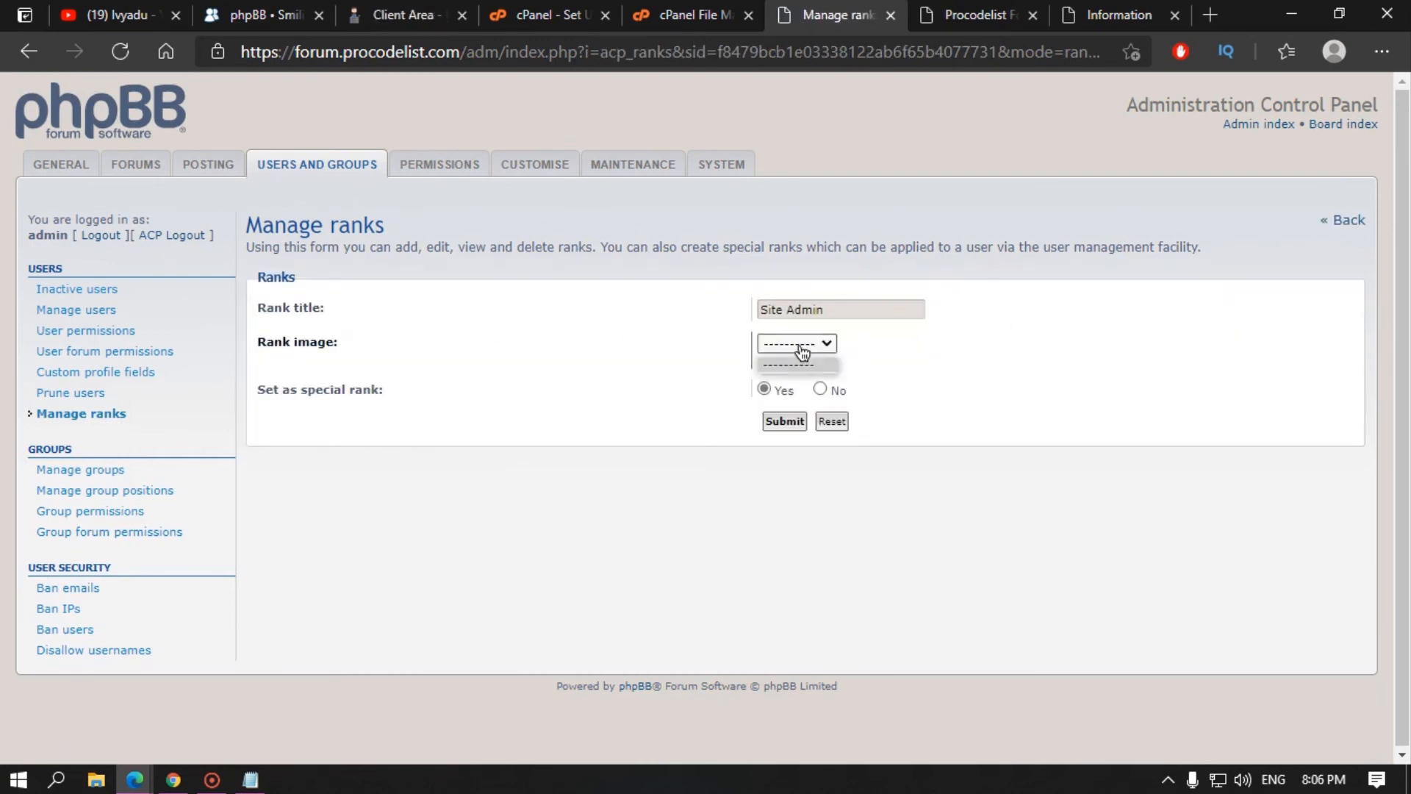
pyautogui.click(112, 415)
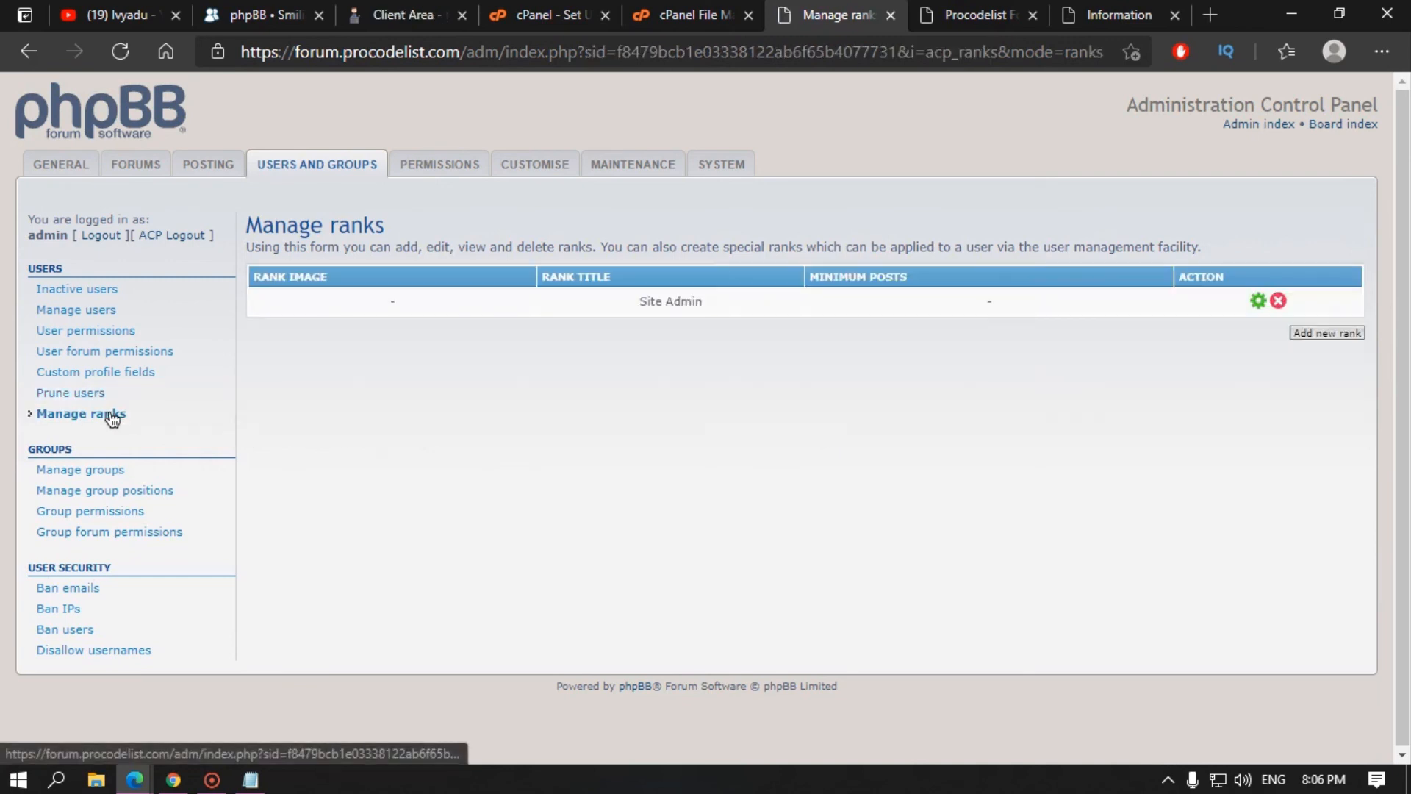
pyautogui.click(1339, 335)
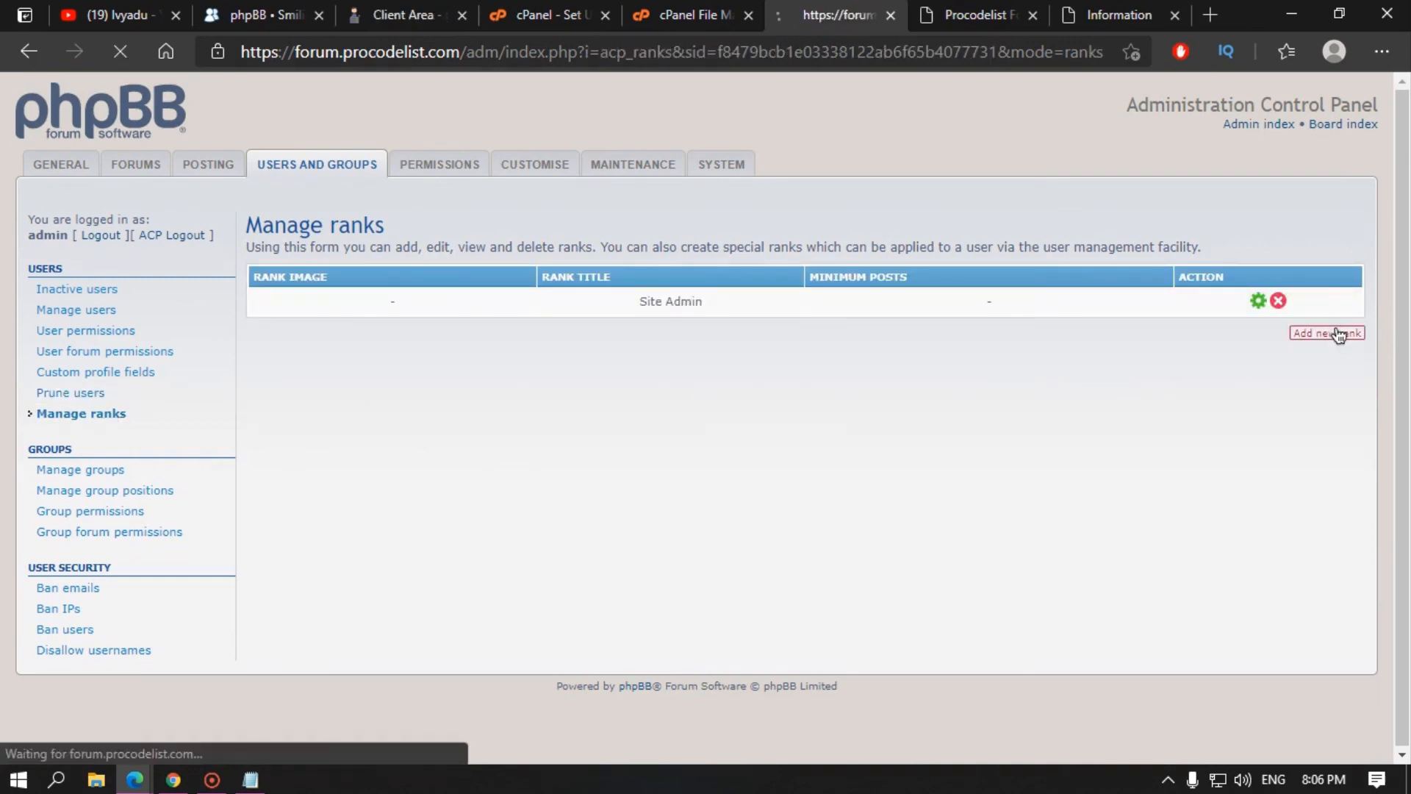
pyautogui.click(796, 343)
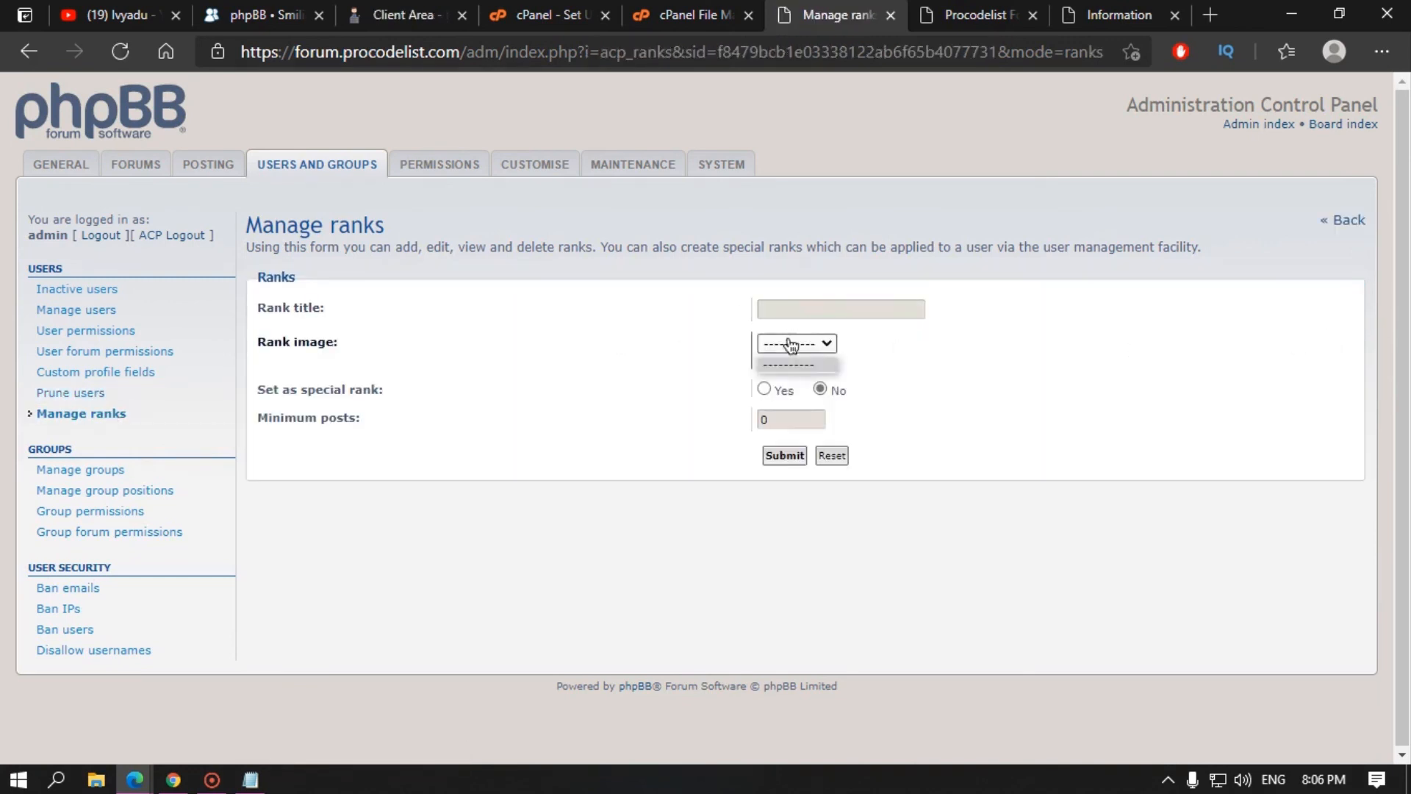
pyautogui.click(797, 308)
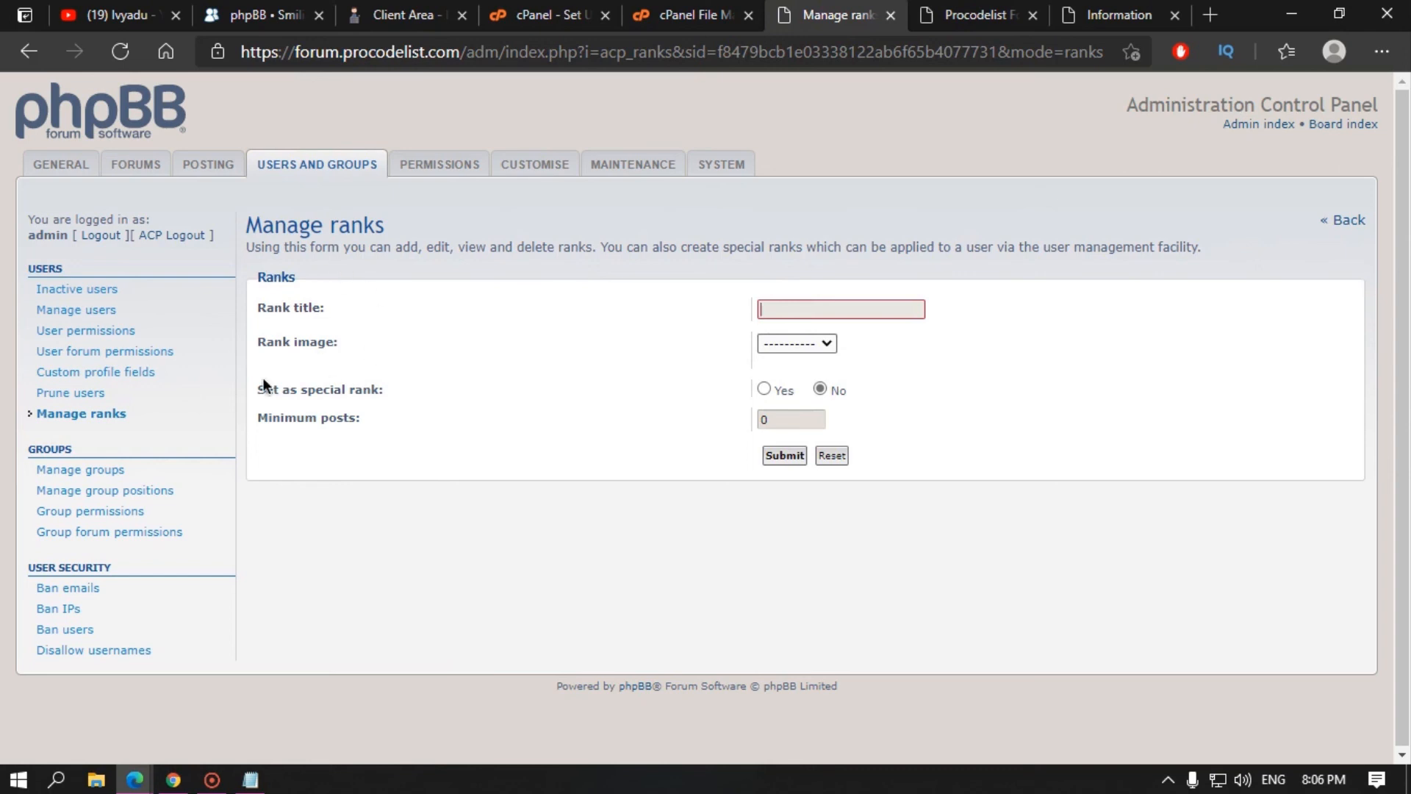
pyautogui.click(137, 416)
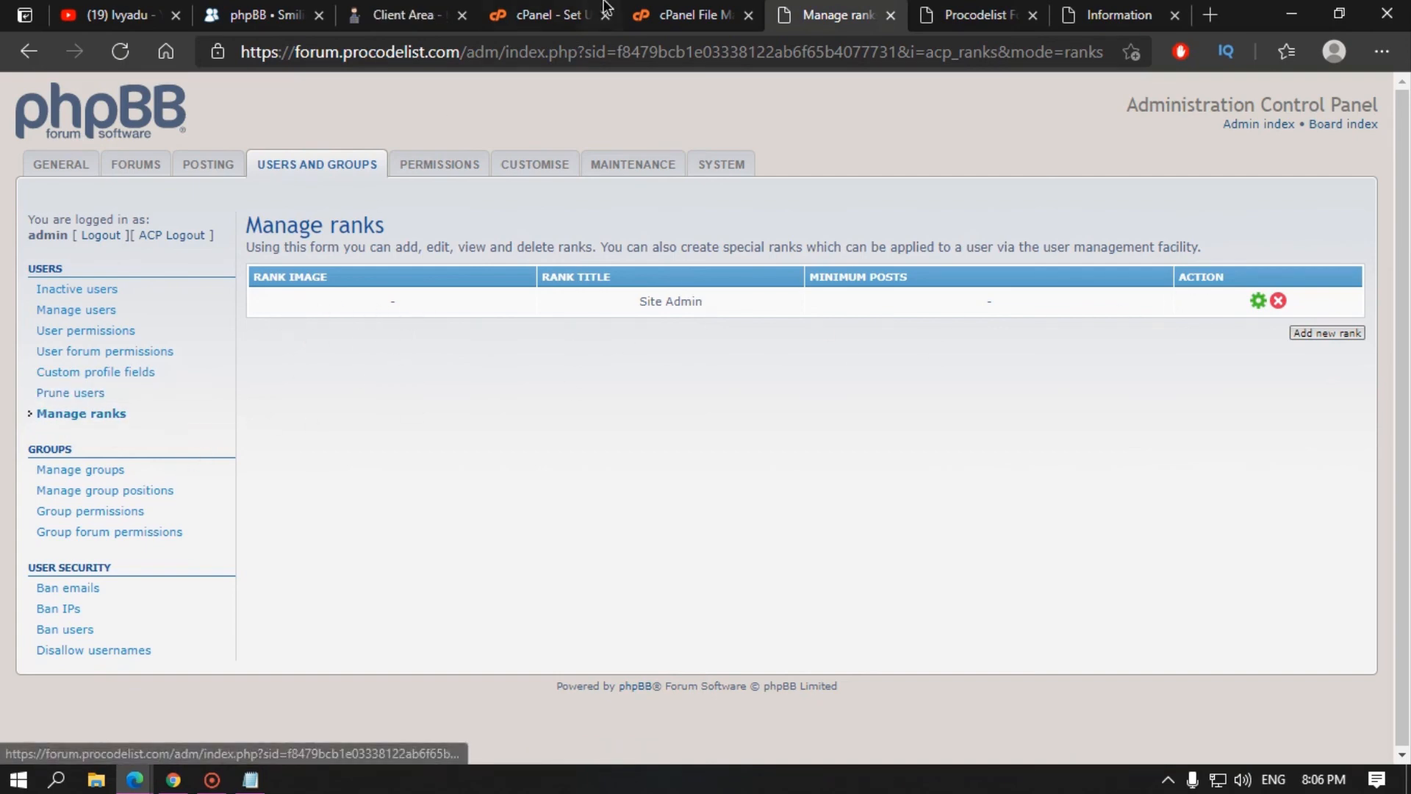
# Step: Browse the Ranks styles in the Customisation Database and open the Pixel Rank Bars contribution
pyautogui.click(405, 15)
pyautogui.click(253, 9)
pyautogui.scroll(-3, 199, 452)
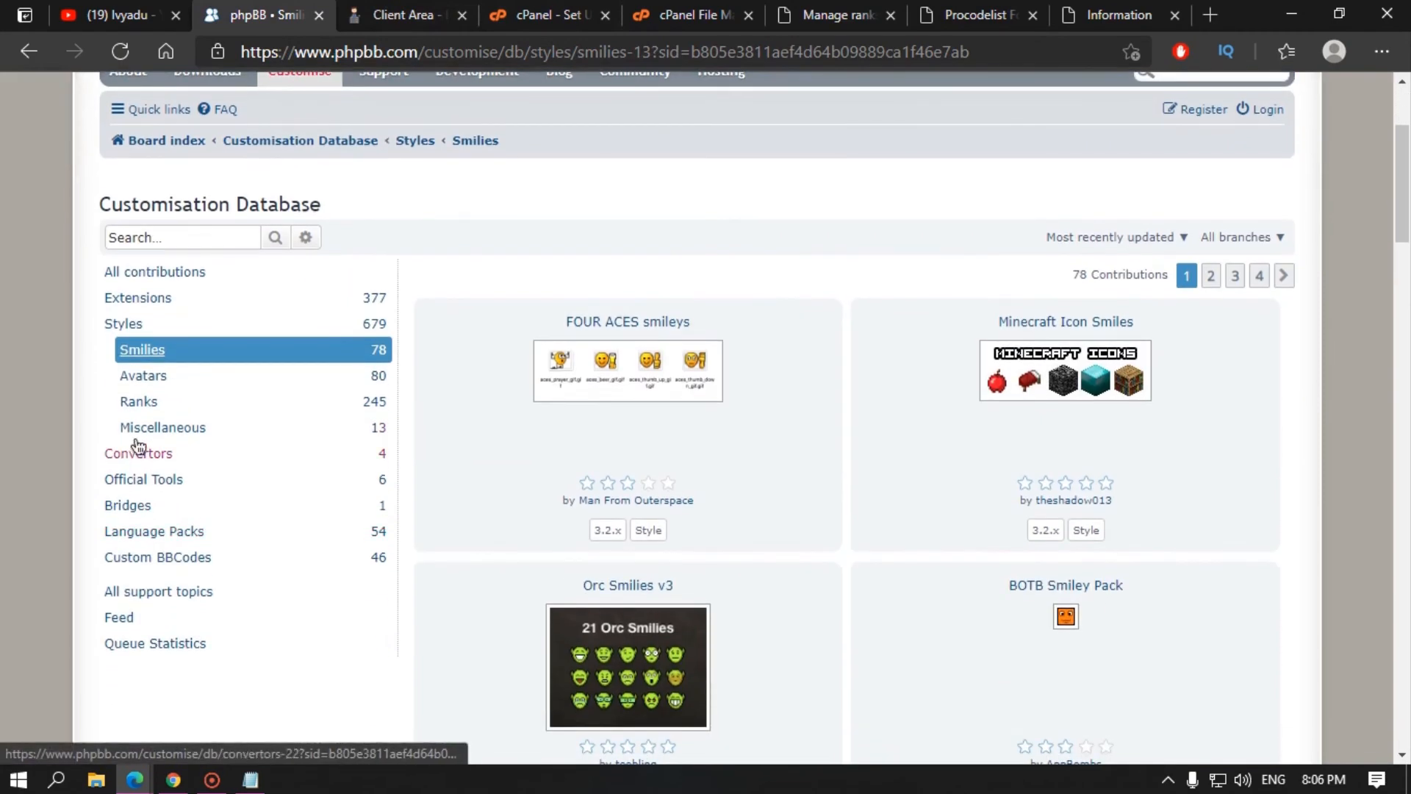
pyautogui.click(149, 404)
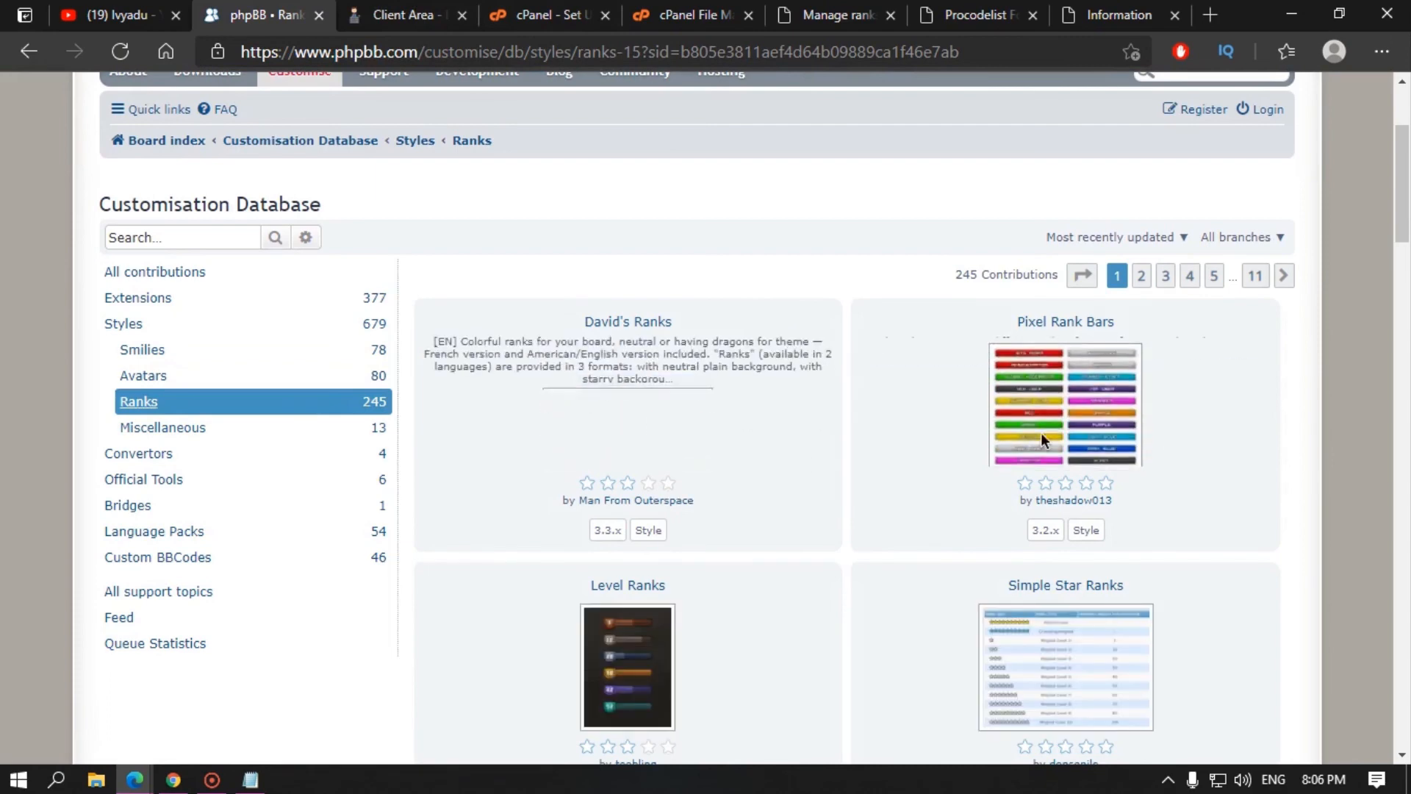
pyautogui.click(1067, 324)
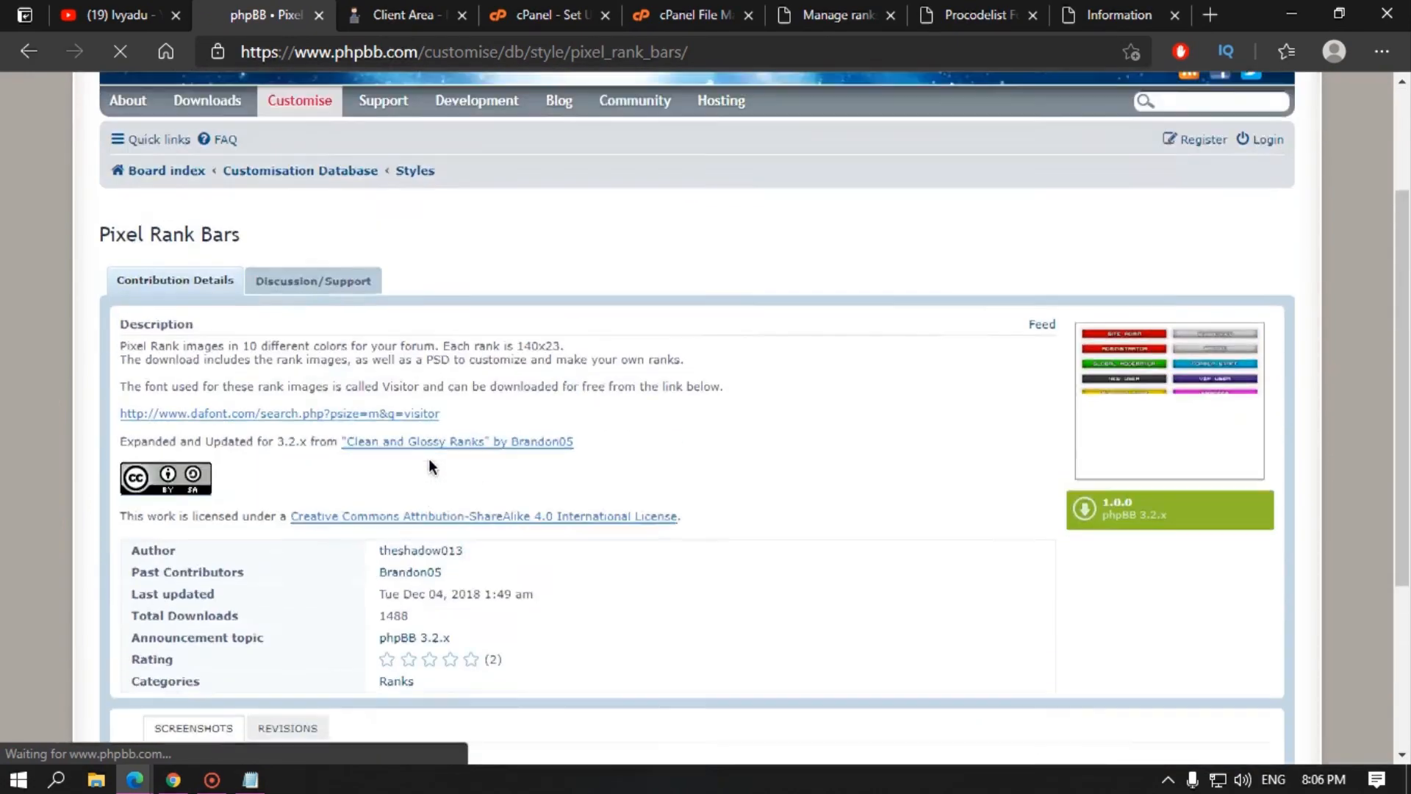
# Step: Open the Pixel Rank Bars preview image in a new tab, then enlarge and close it
pyautogui.rightClick(1194, 413)
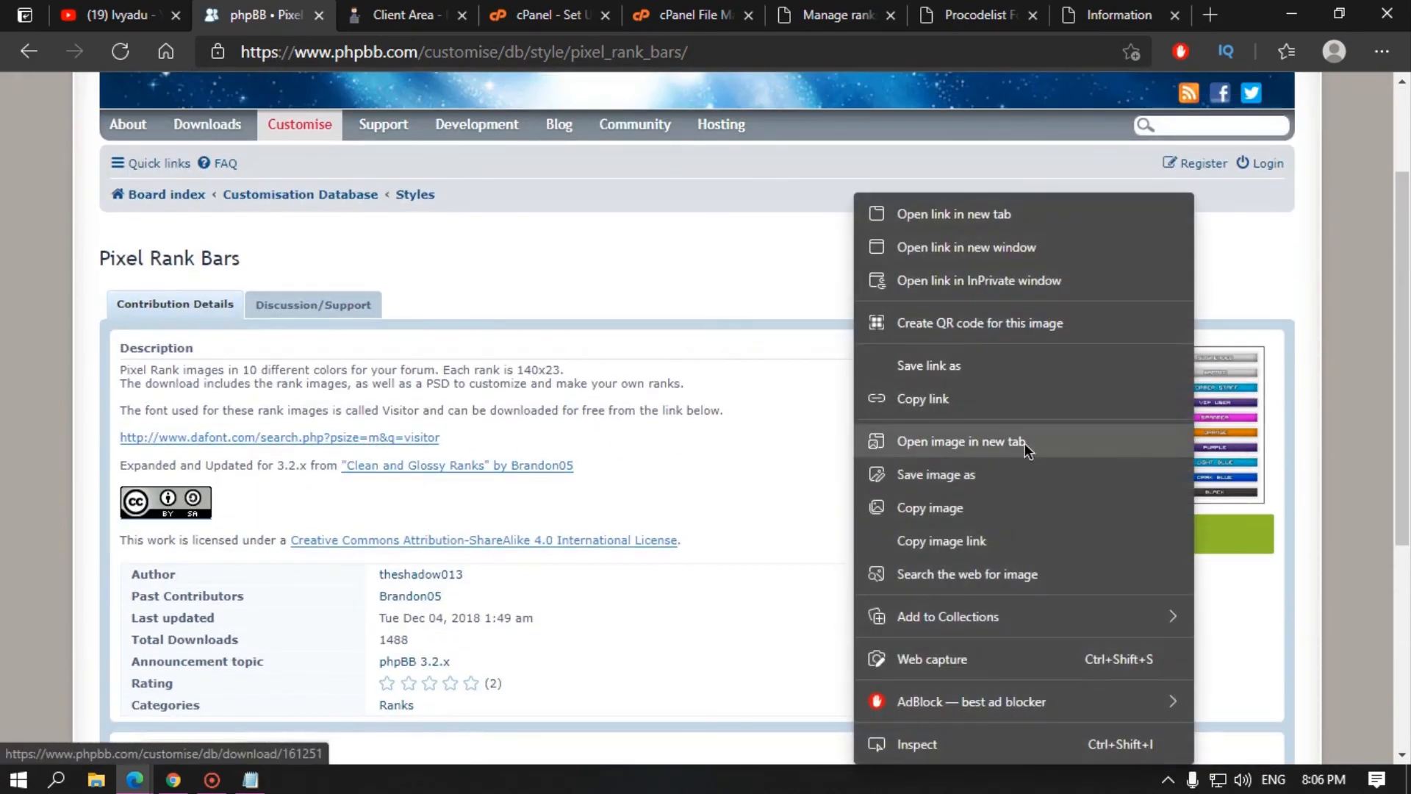
pyautogui.click(1025, 442)
pyautogui.click(372, 11)
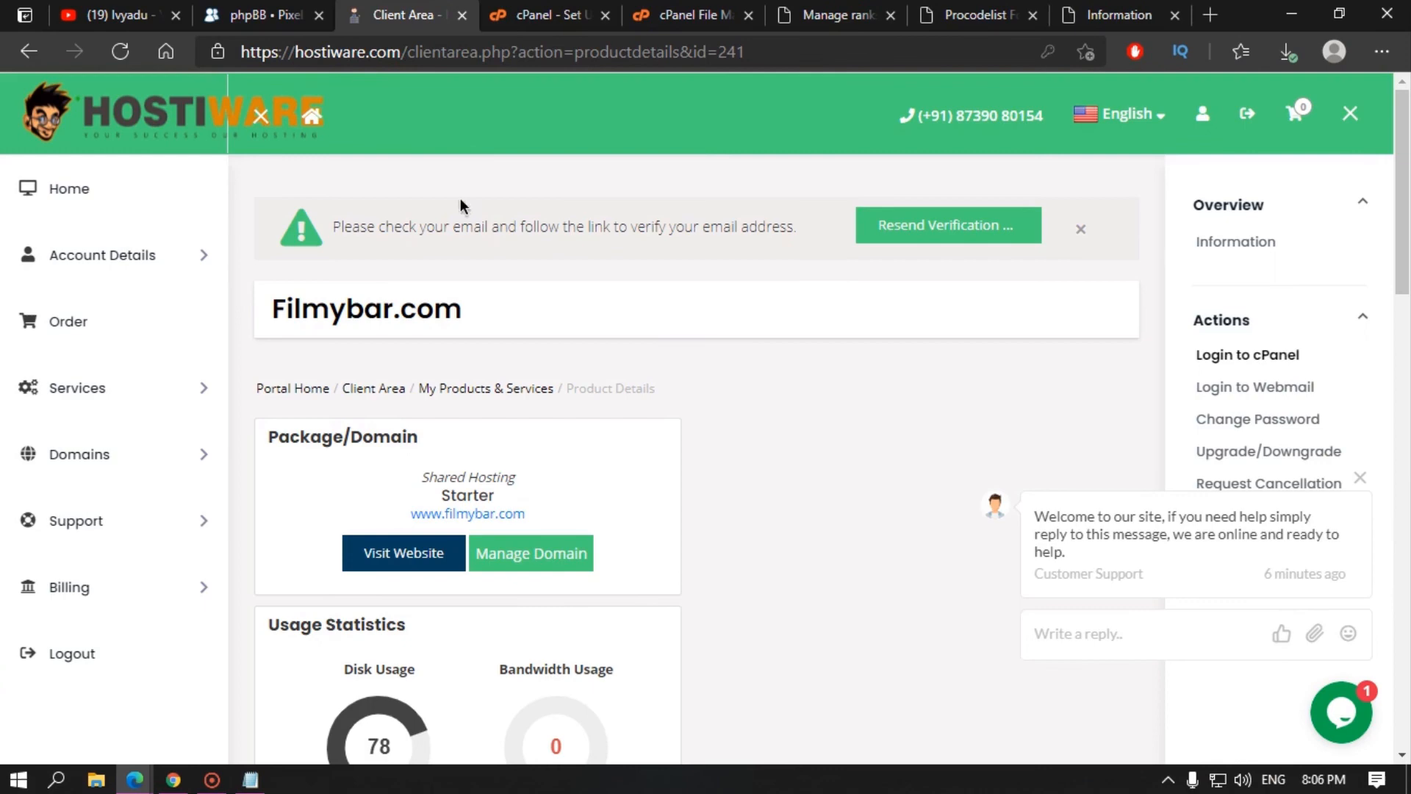
pyautogui.click(254, 10)
pyautogui.click(1153, 429)
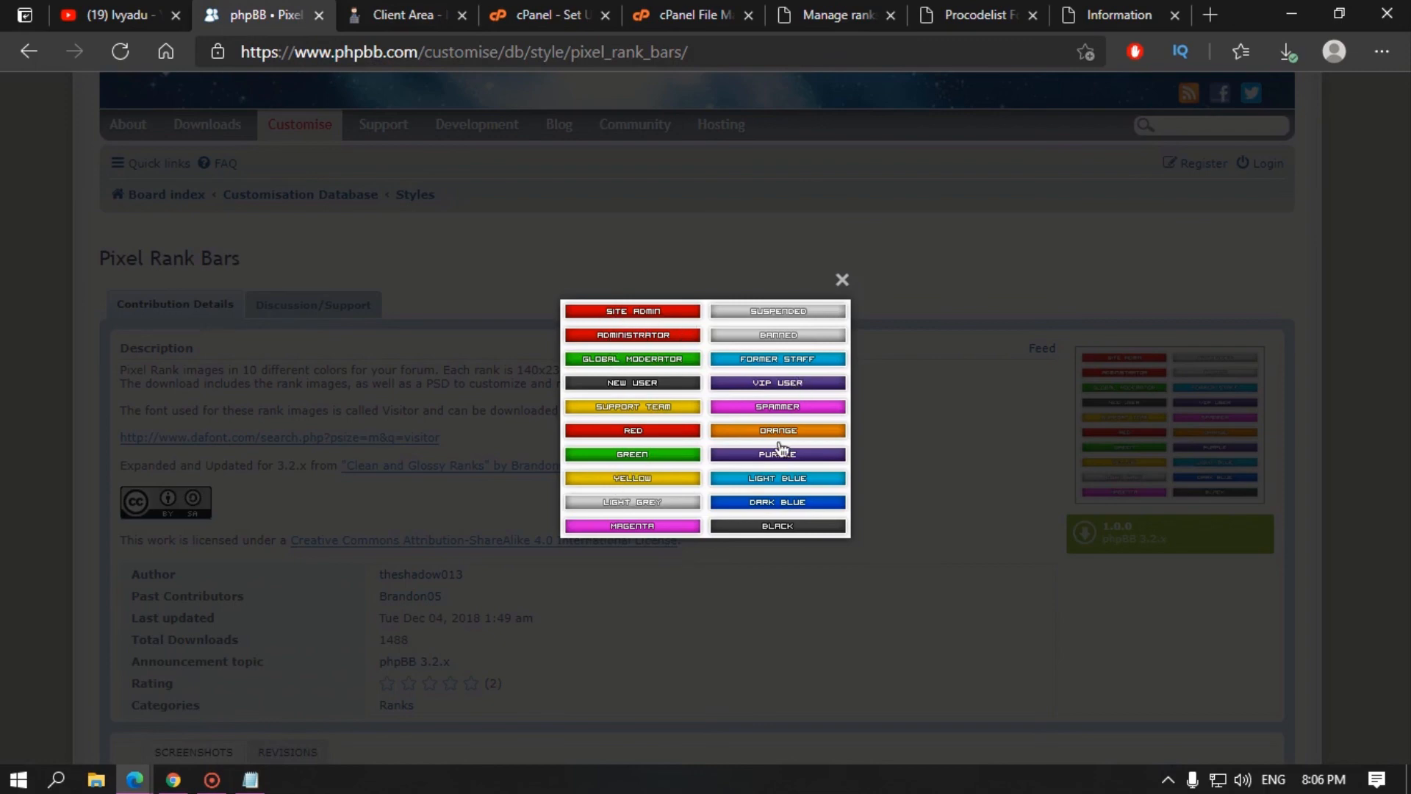
pyautogui.click(843, 280)
# Step: Compare the forum's ranks list against the Pixel Rank Bars page, then return to rank management
pyautogui.click(1065, 22)
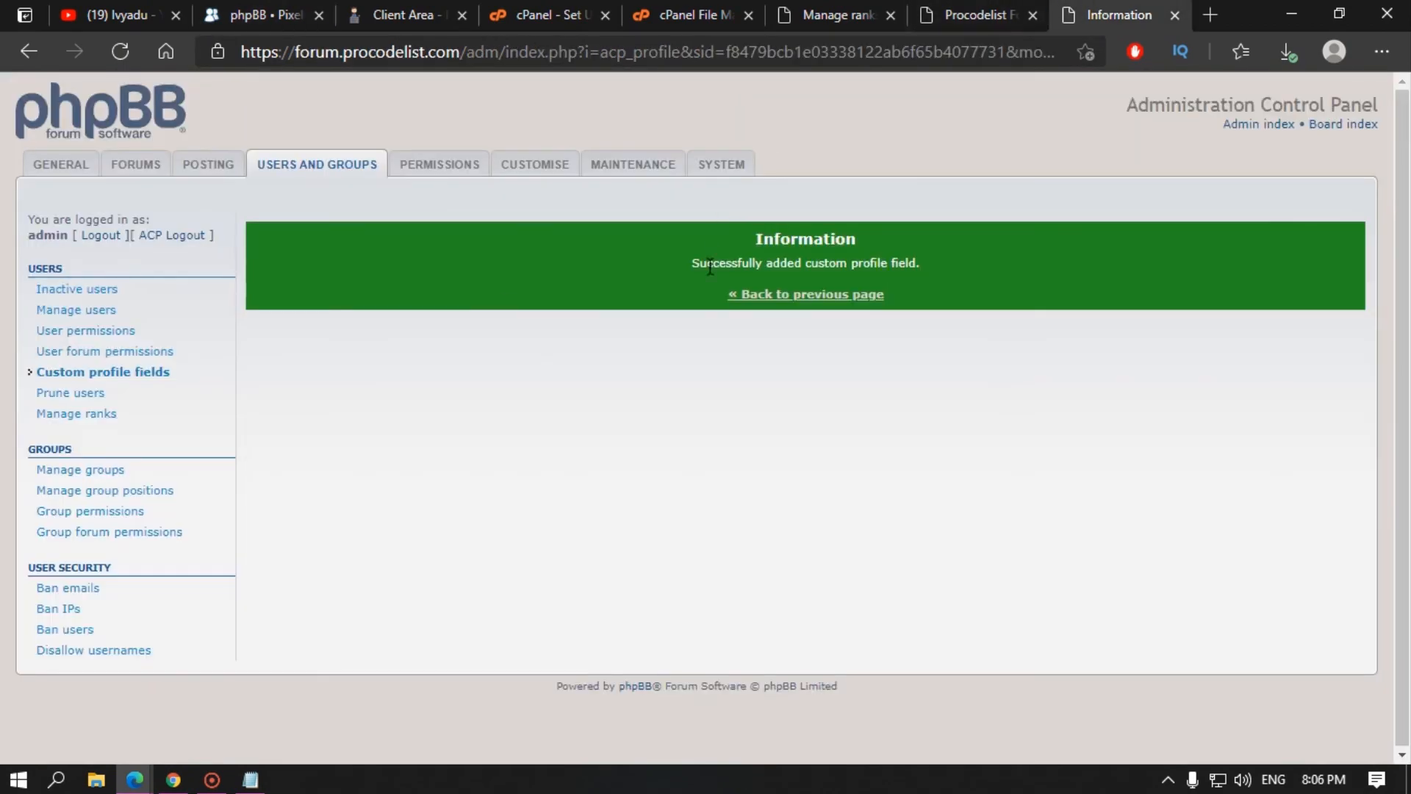
pyautogui.click(81, 418)
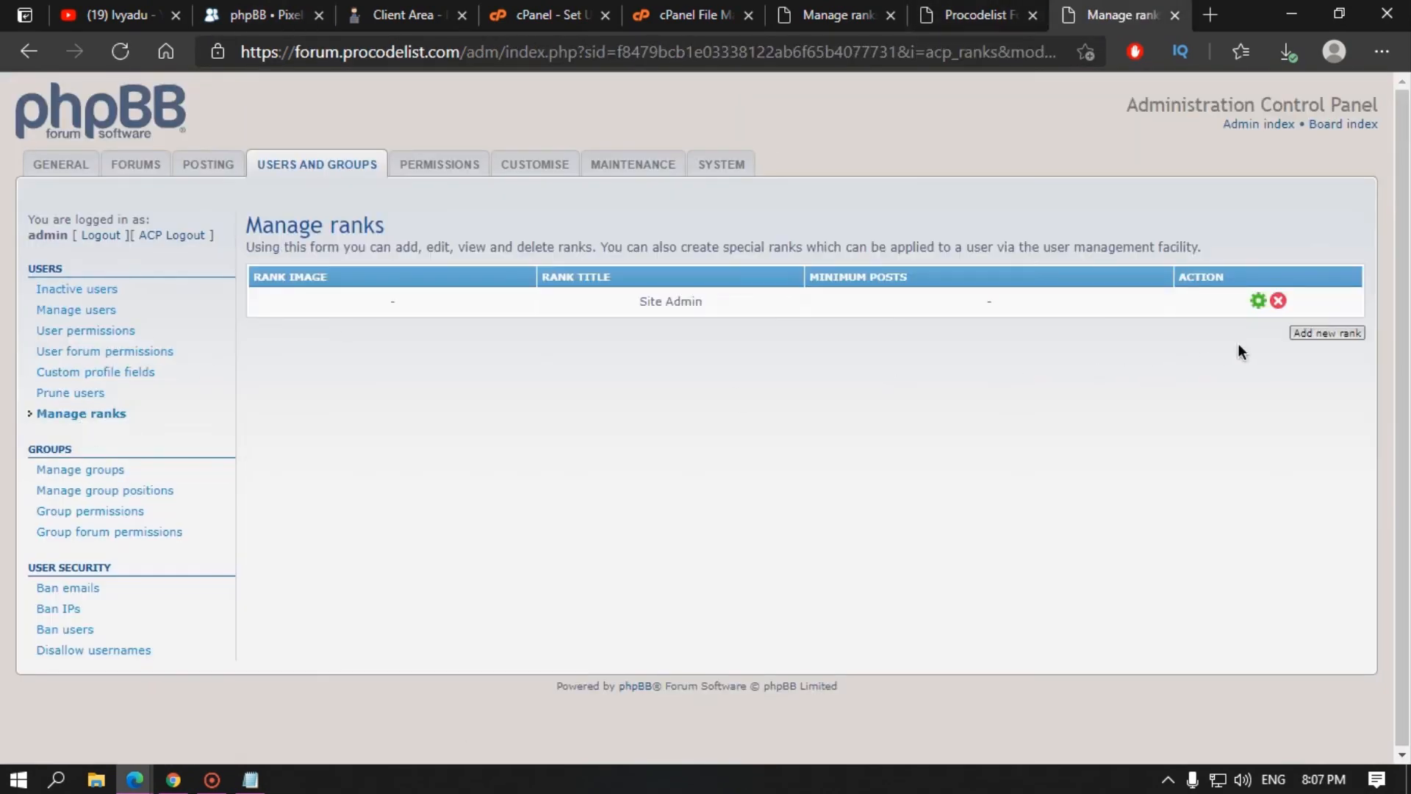
pyautogui.click(355, 11)
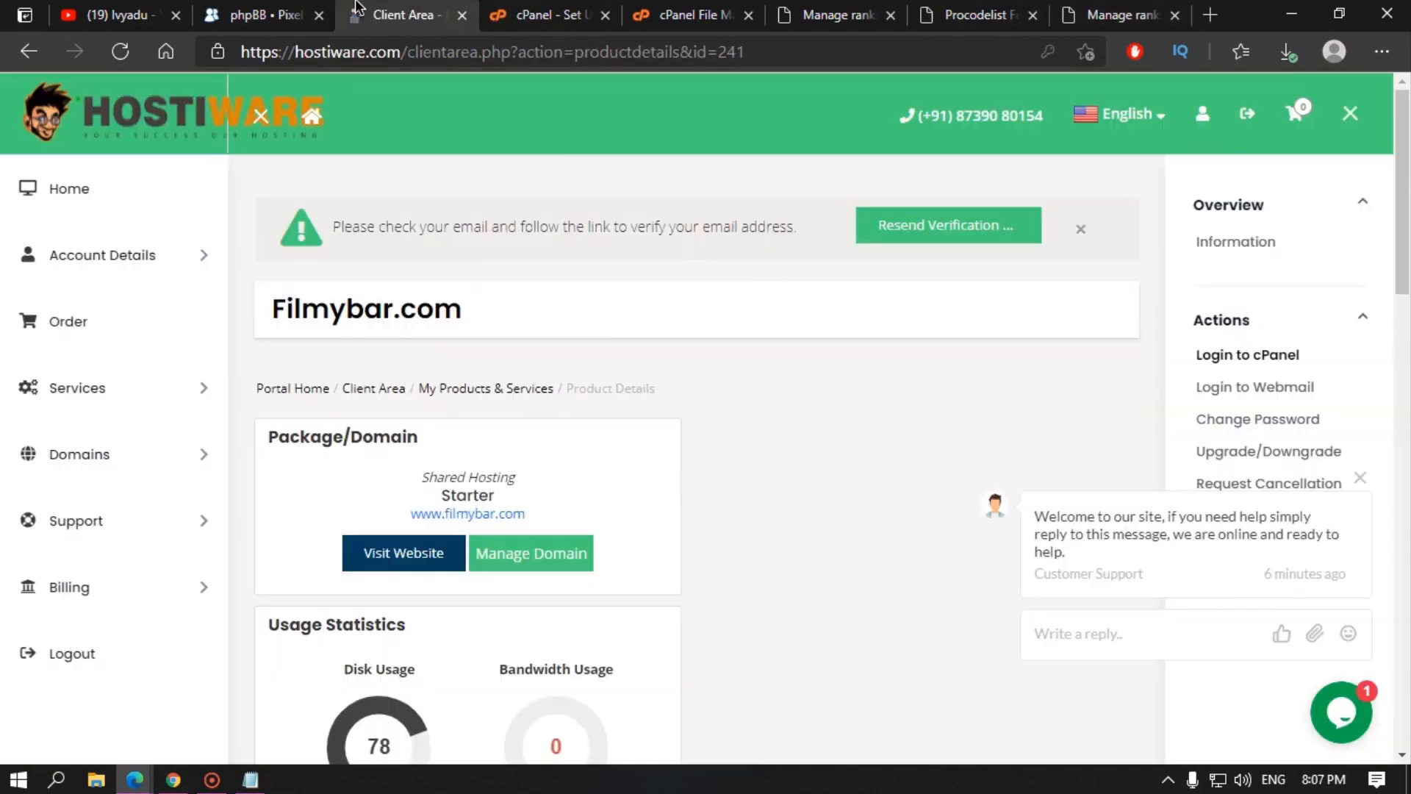
pyautogui.click(268, 10)
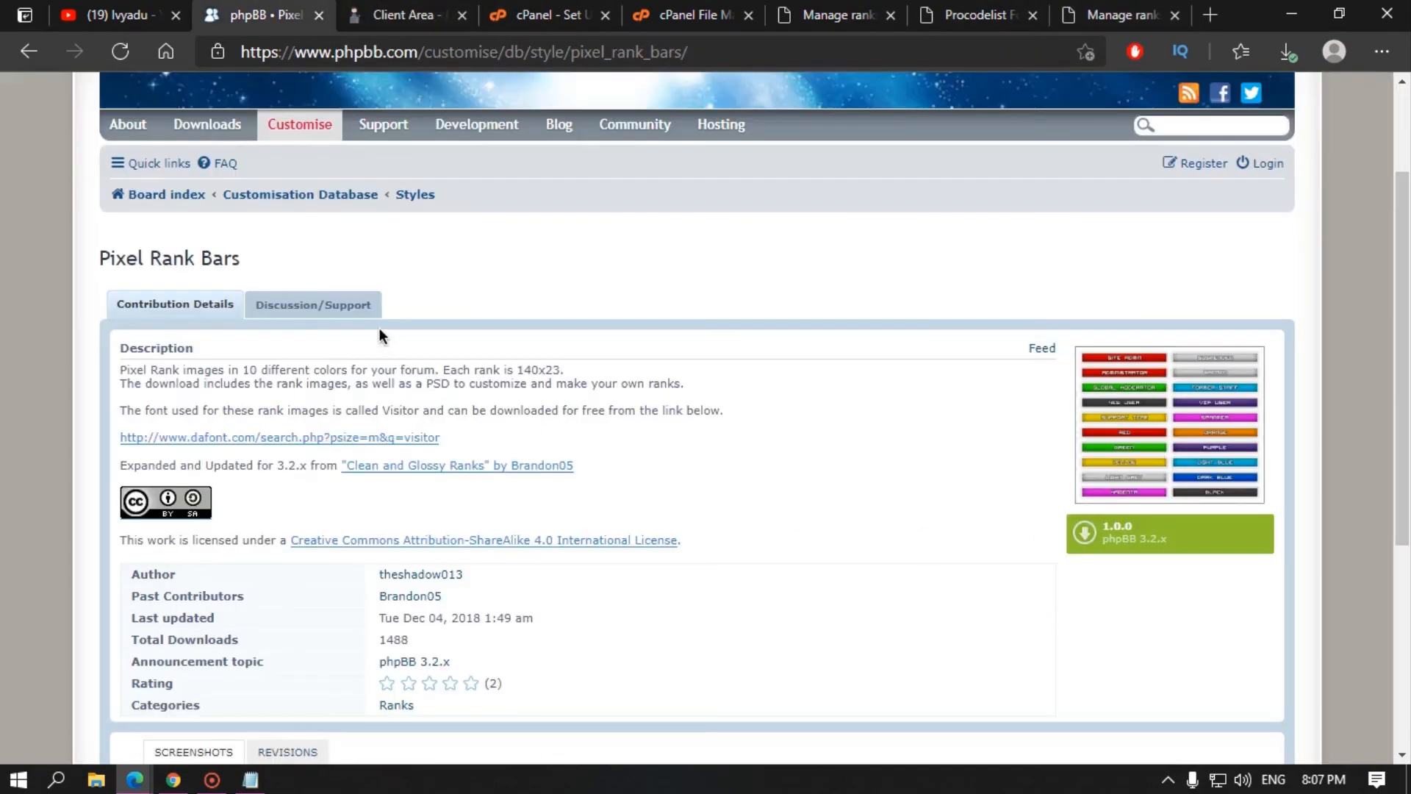
pyautogui.scroll(-5, 497, 488)
pyautogui.scroll(8, 1108, 104)
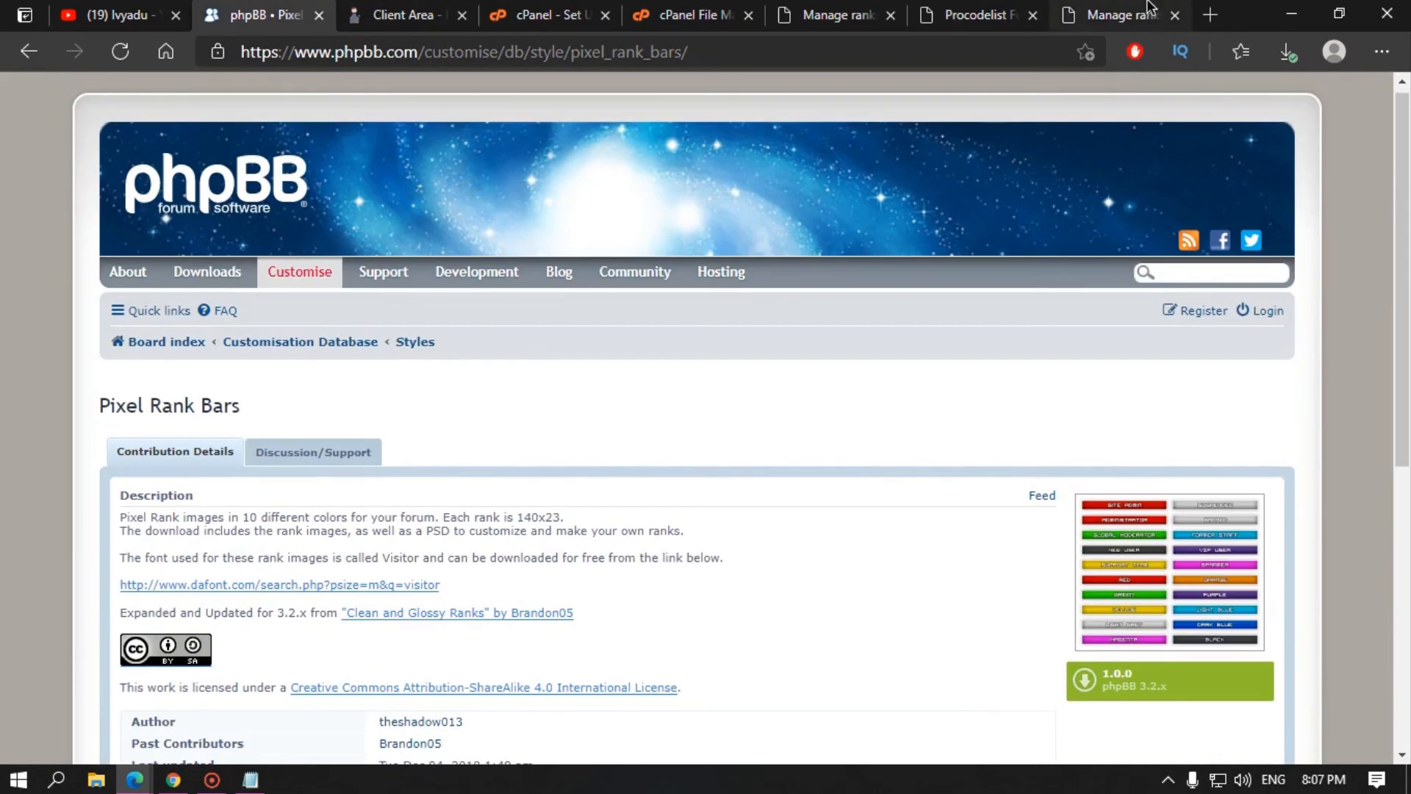
pyautogui.click(1119, 15)
# Step: Review the predefined user groups table and the Bots group's settings
pyautogui.click(89, 474)
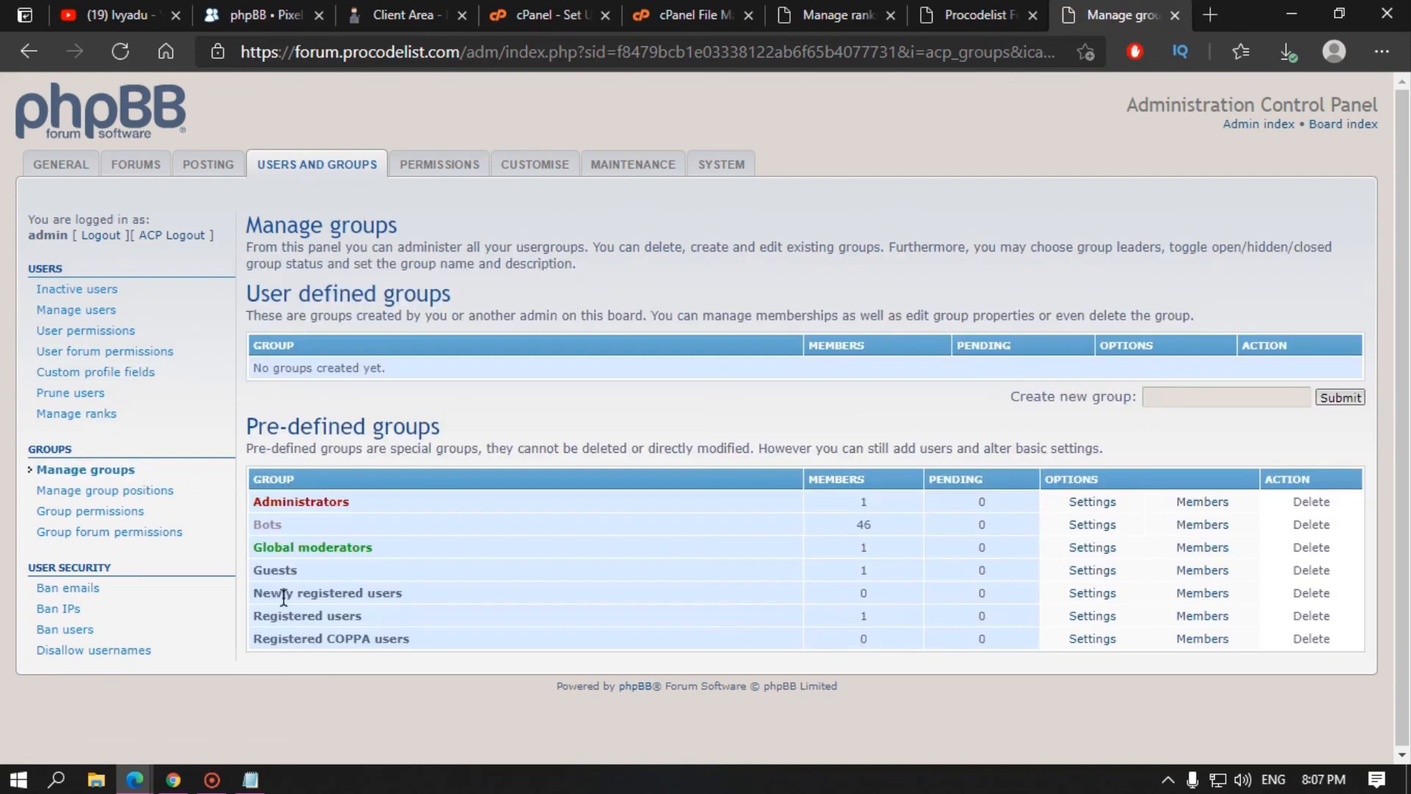
pyautogui.moveTo(363, 634); pyautogui.dragTo(240, 500)
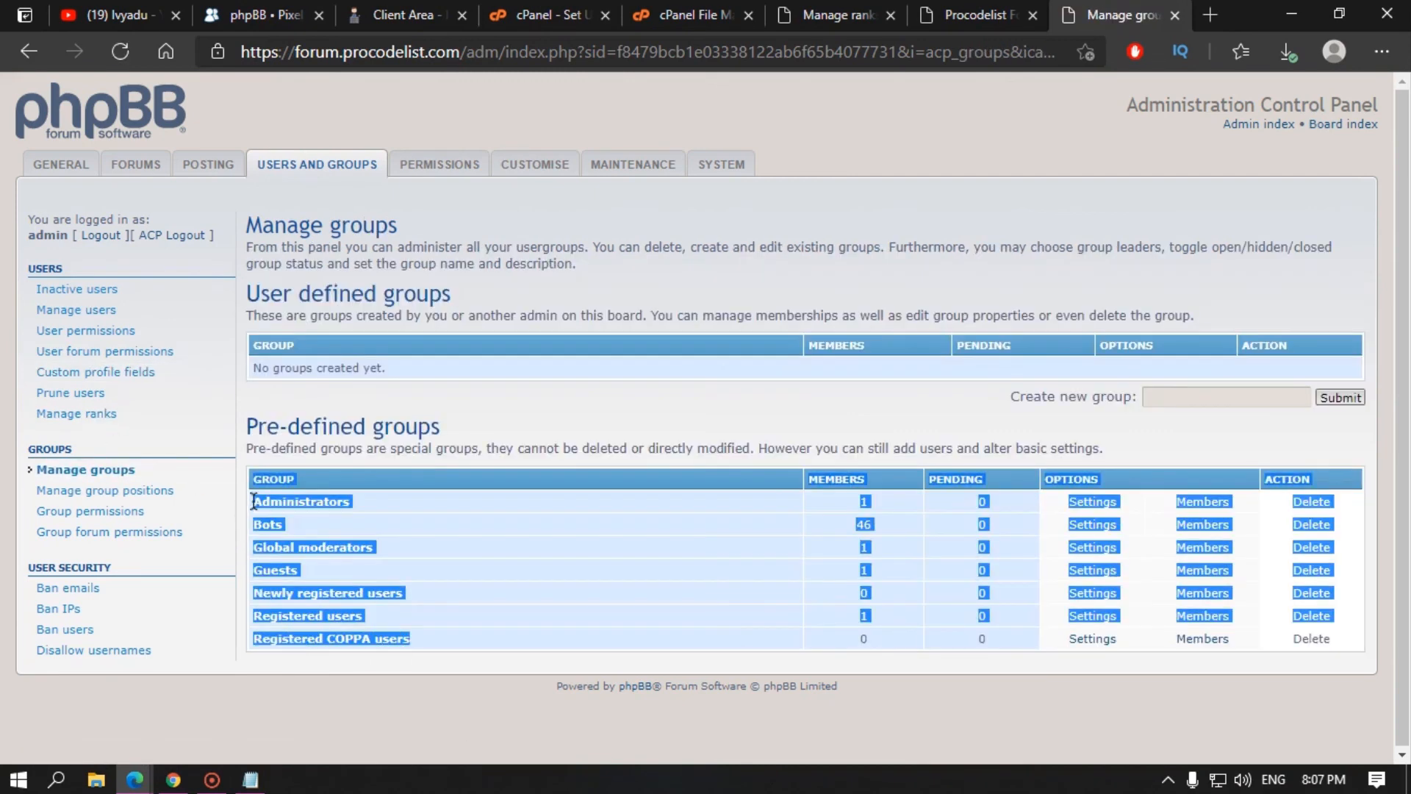
pyautogui.click(304, 504)
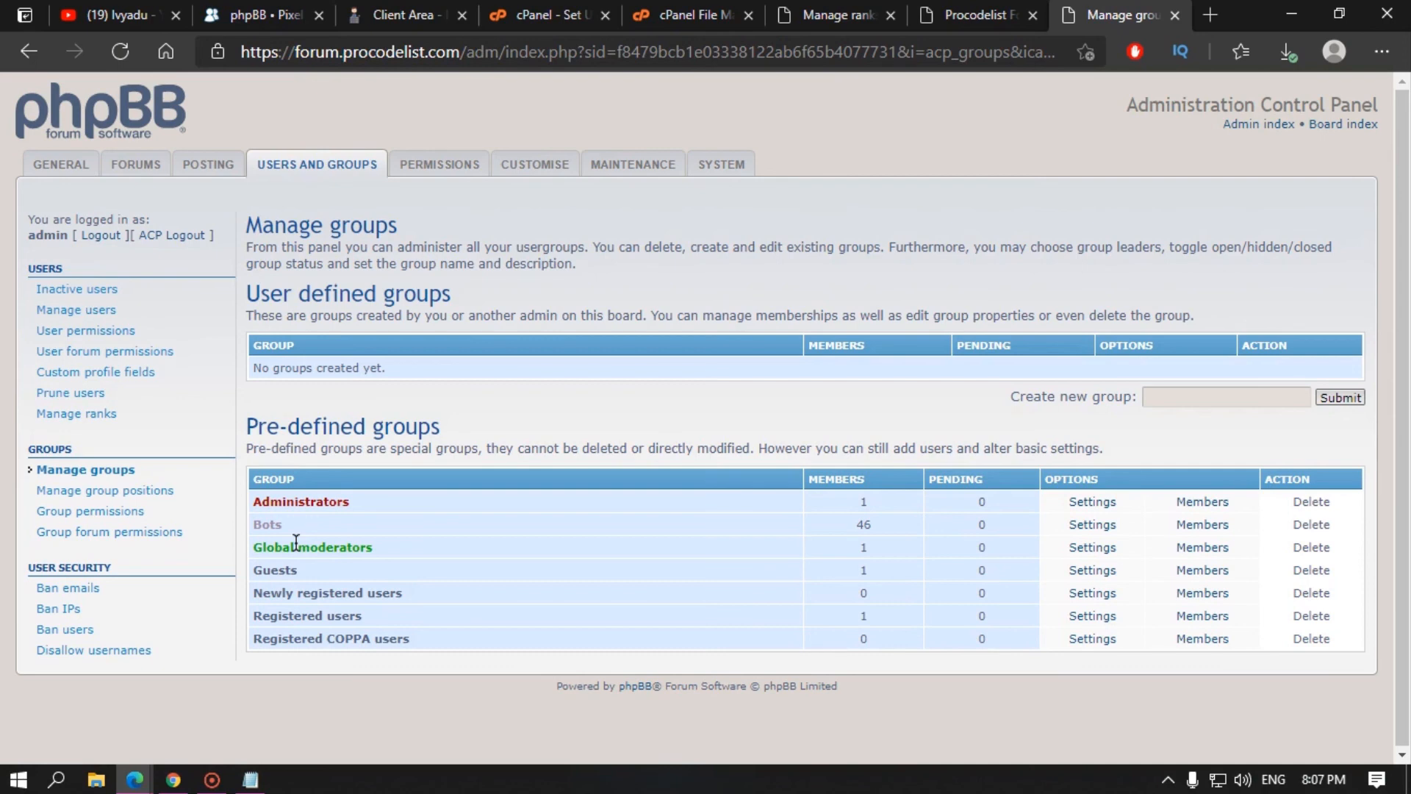
pyautogui.click(1093, 527)
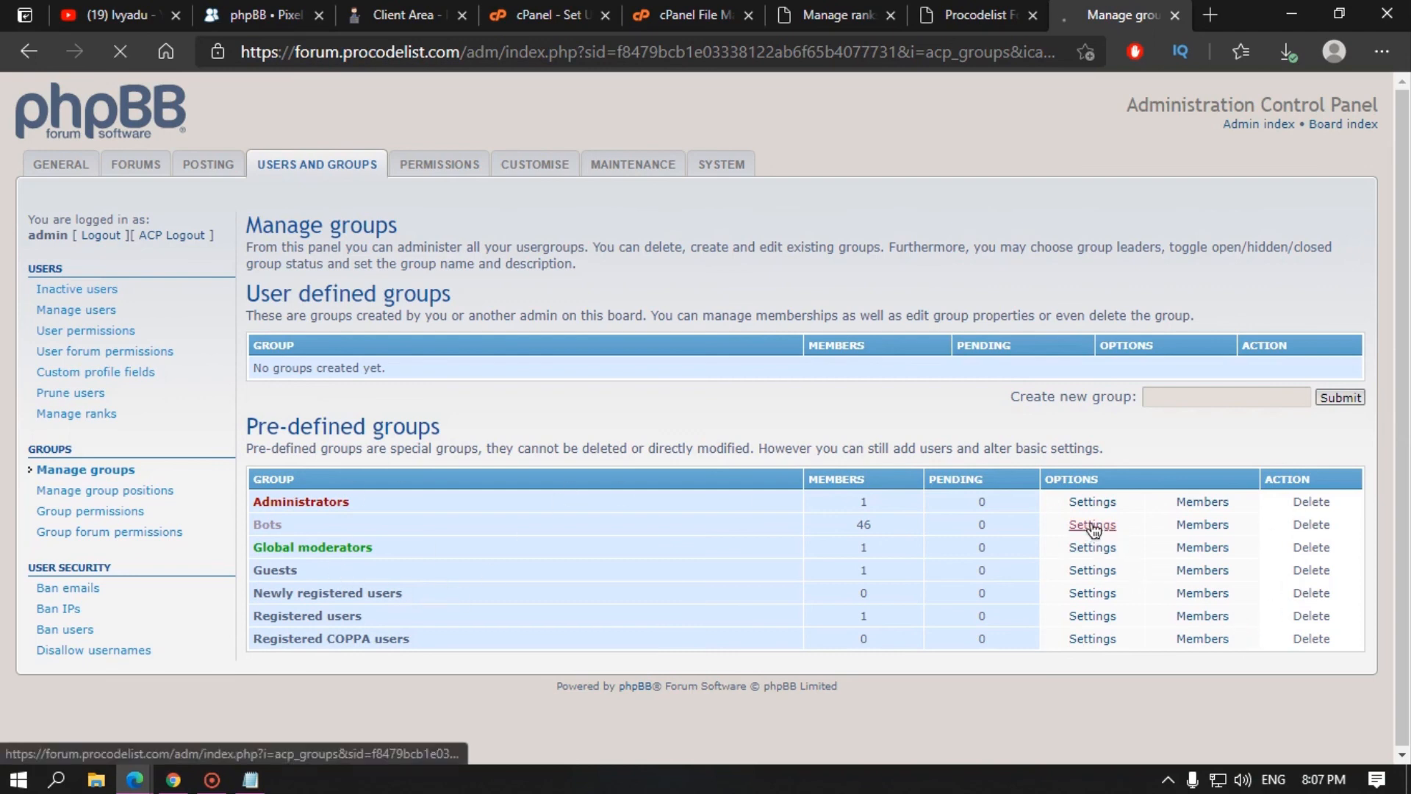
pyautogui.scroll(-7, 673, 541)
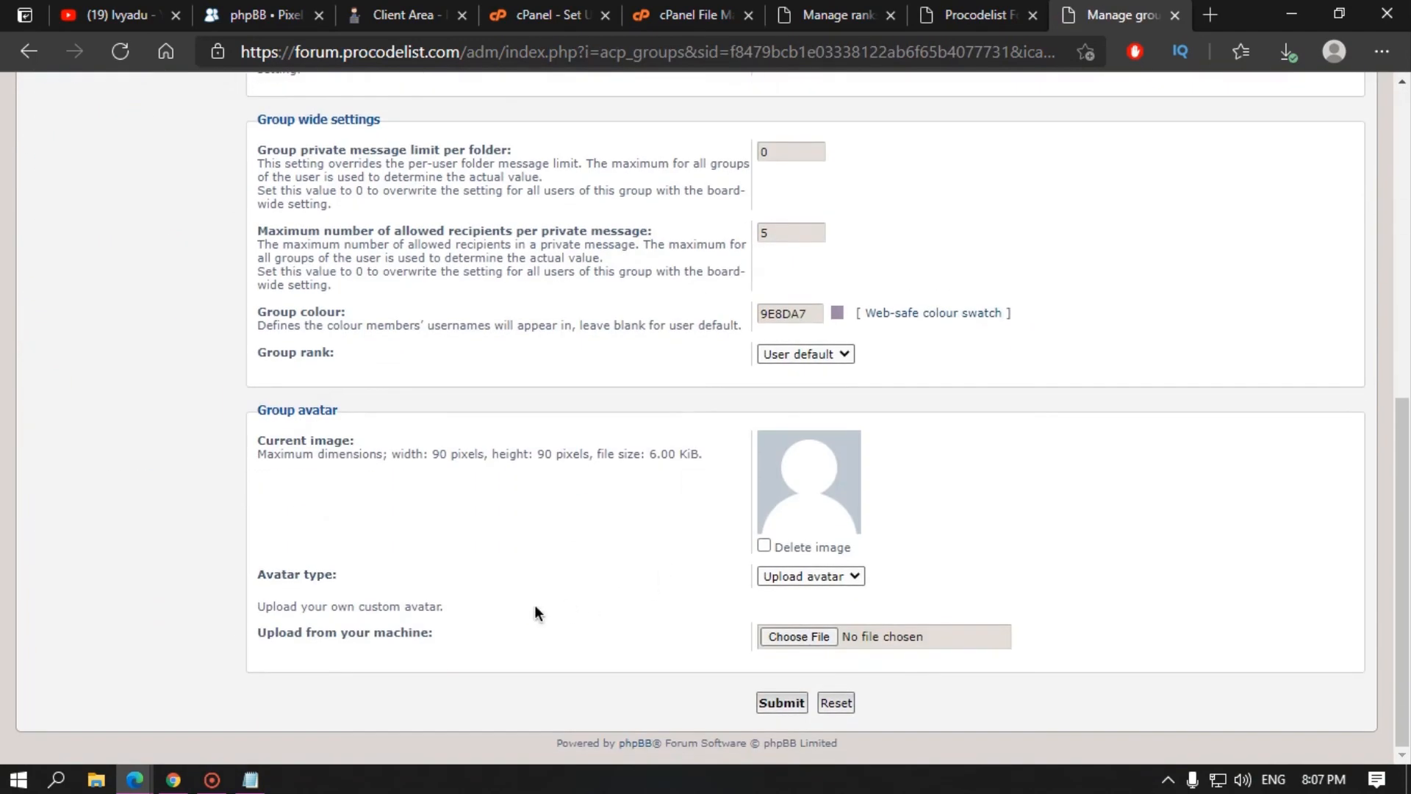
pyautogui.scroll(6, 257, 540)
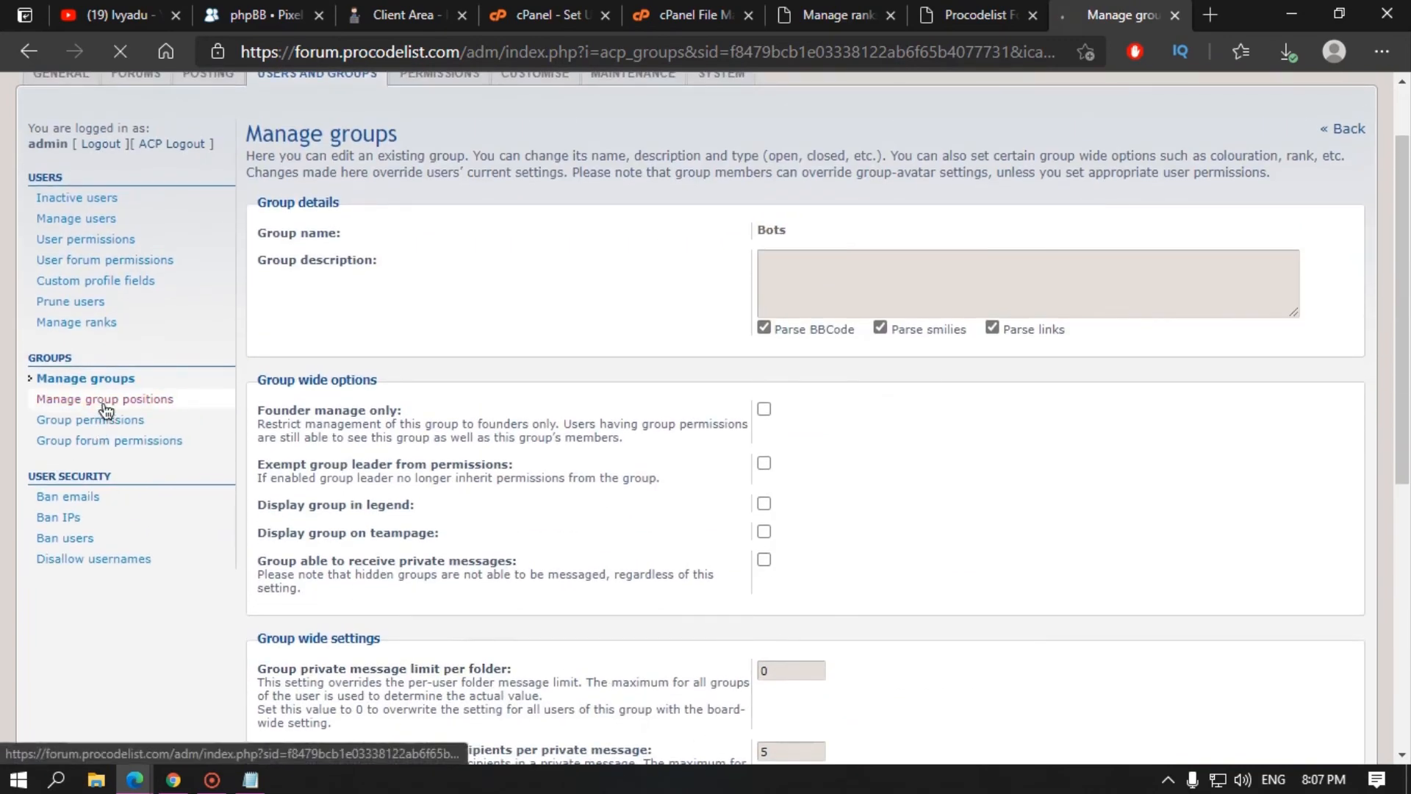
# Step: Check the group legend and teampage ordering of Administrators and Global moderators
pyautogui.click(104, 398)
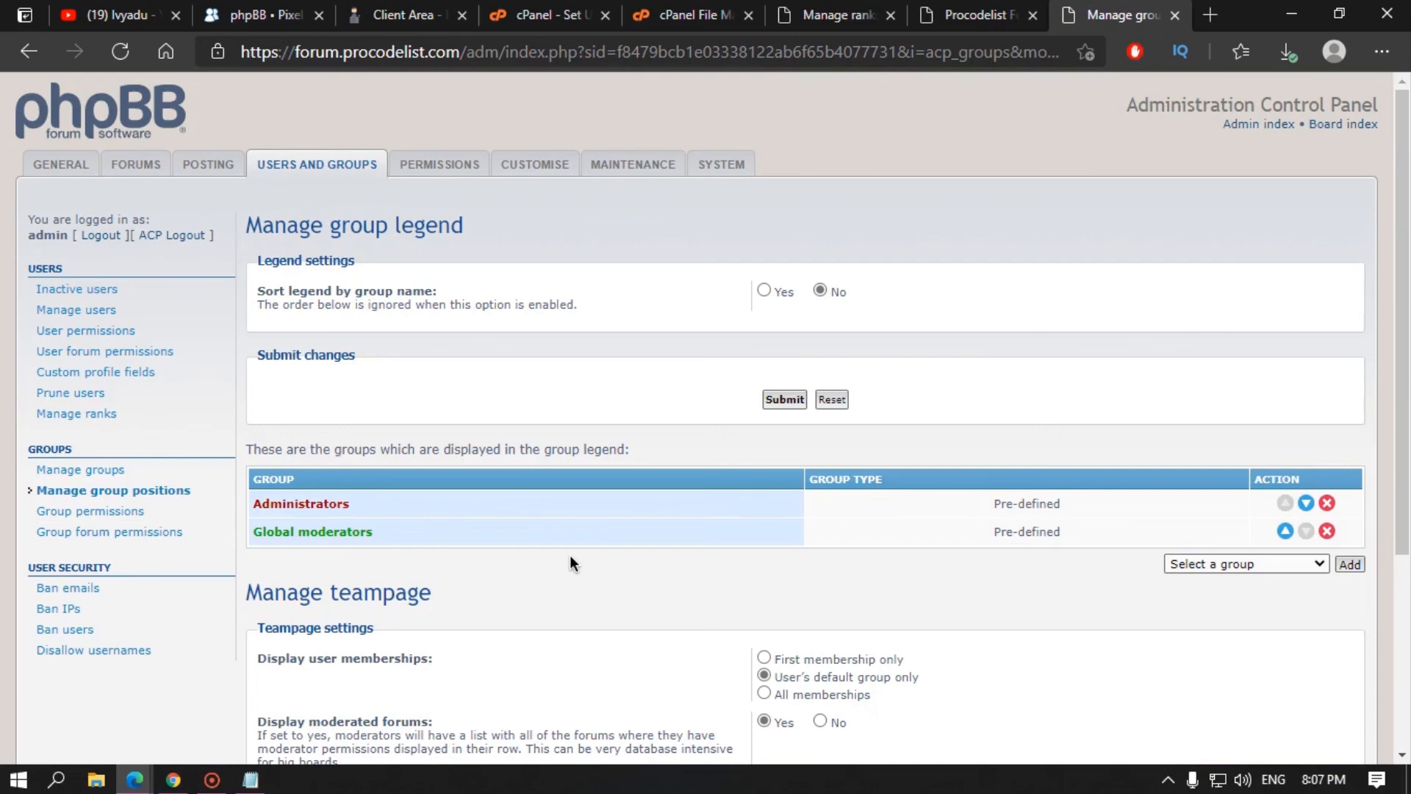
pyautogui.scroll(-4, 570, 556)
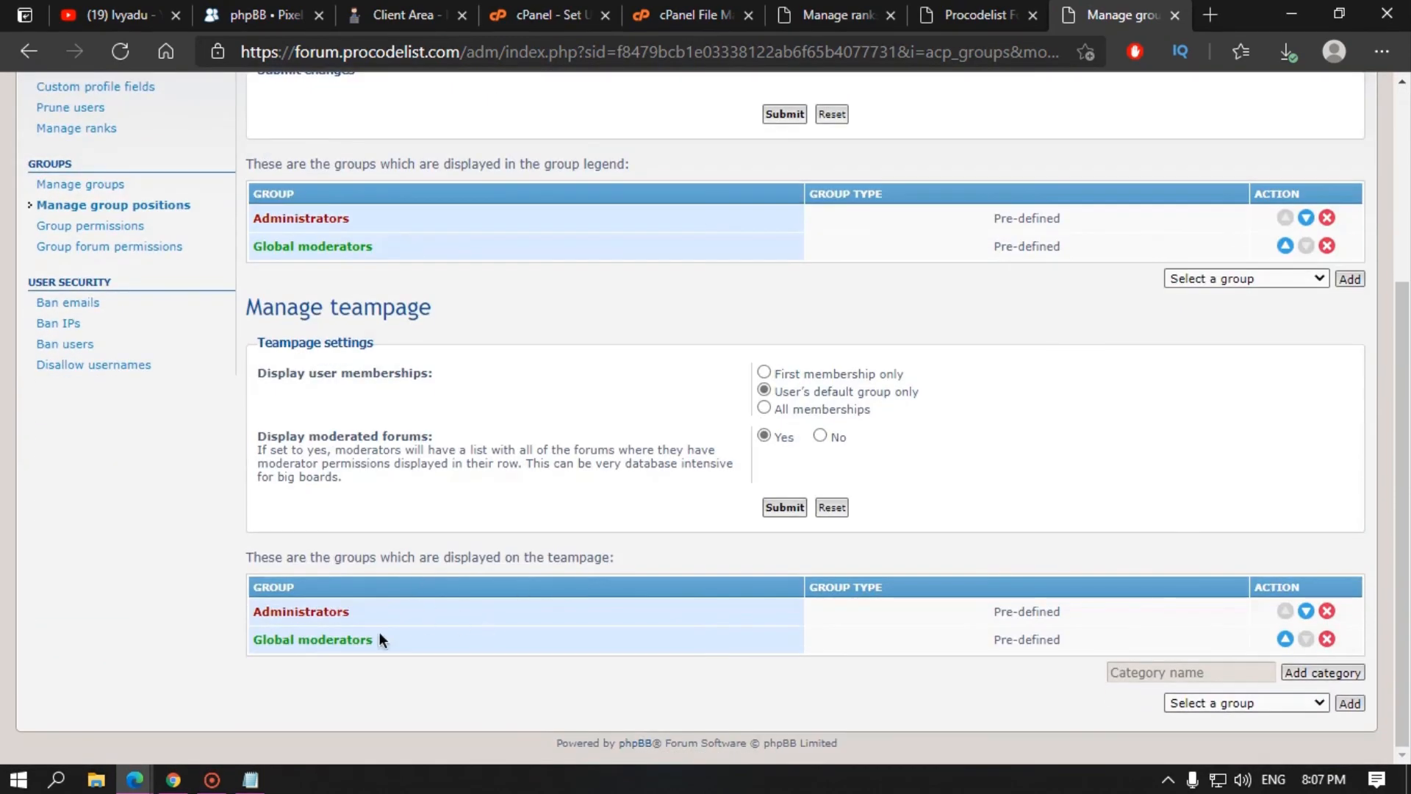
pyautogui.scroll(4, 73, 588)
pyautogui.click(94, 514)
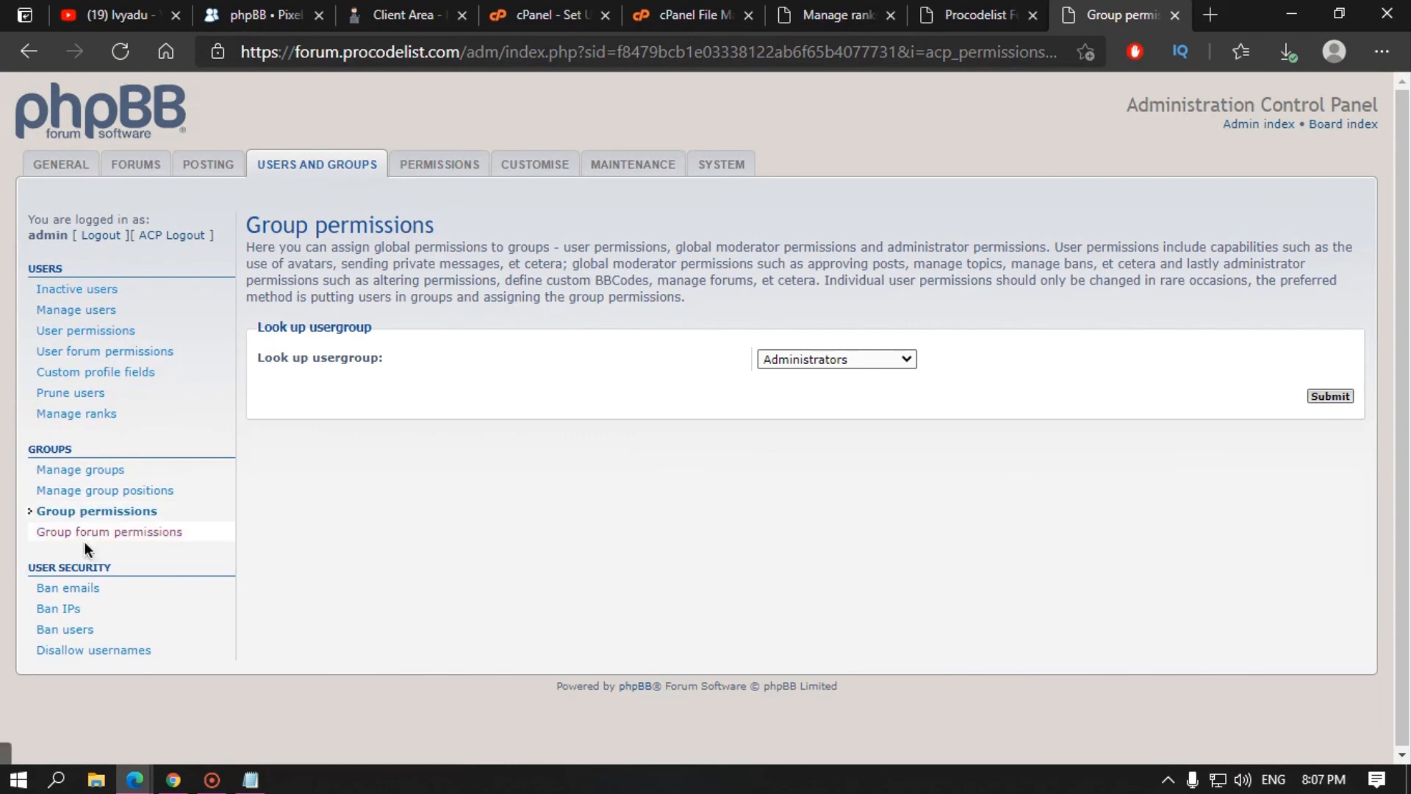
# Step: Load Newly registered users' advanced permissions and review its Post and Private messages settings
pyautogui.click(801, 359)
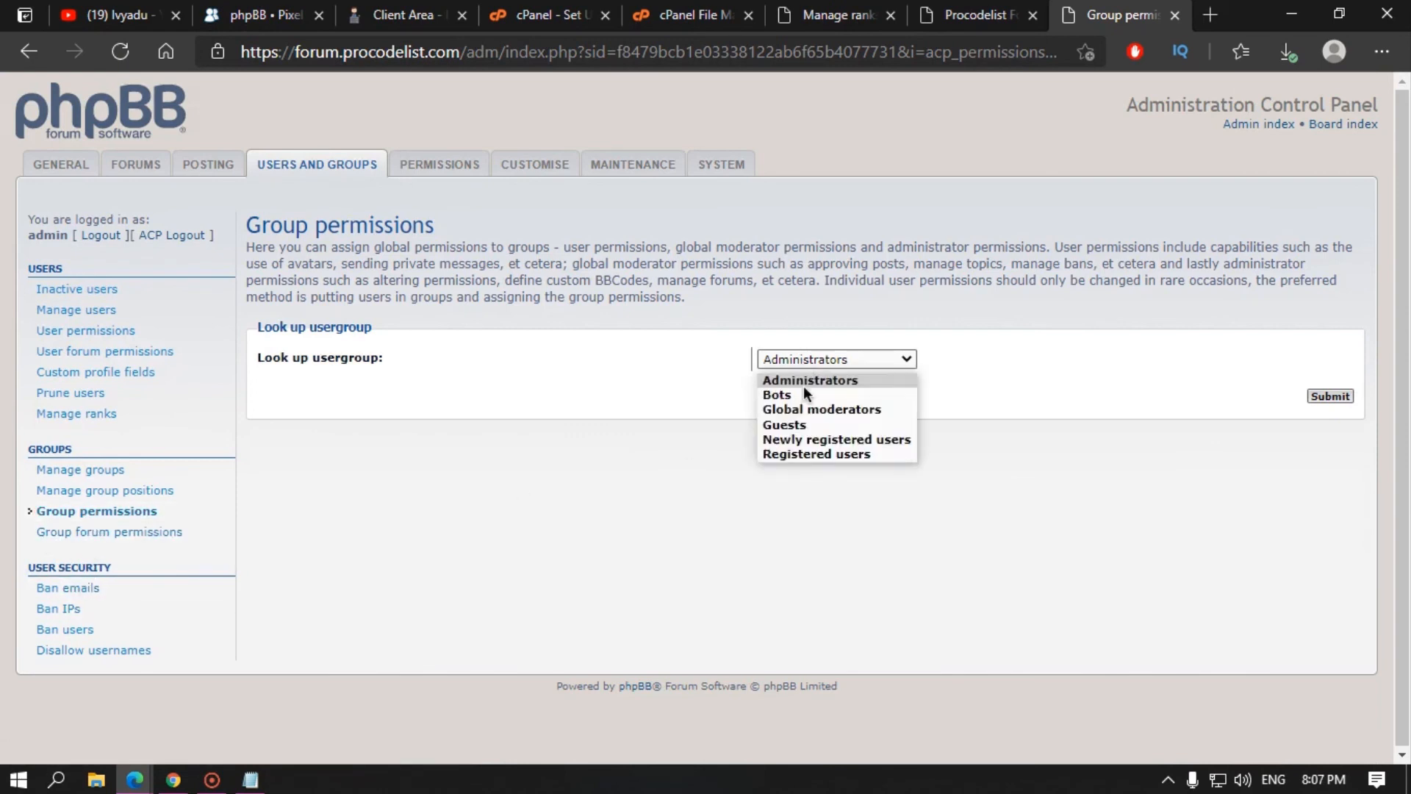
pyautogui.click(801, 439)
pyautogui.click(1345, 403)
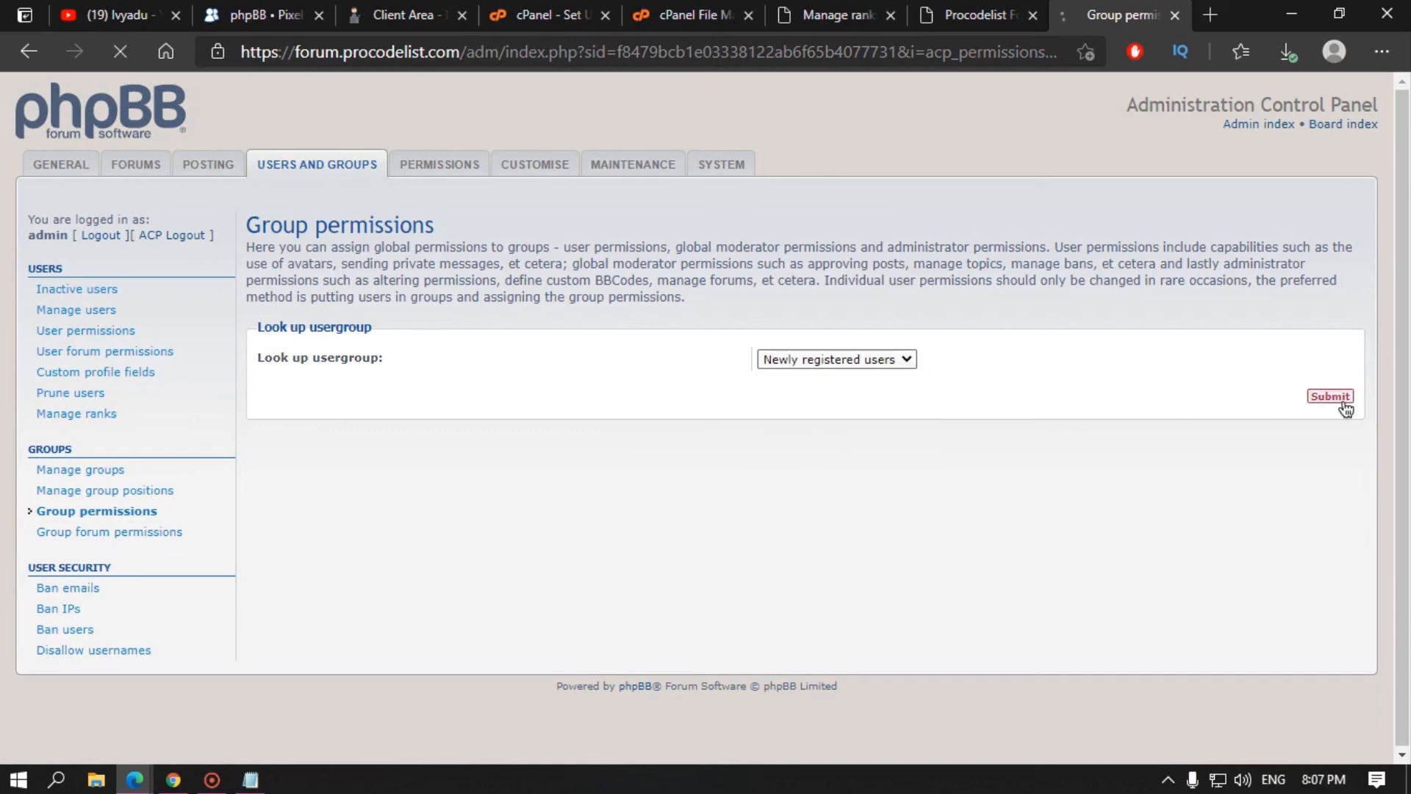
pyautogui.click(1200, 464)
pyautogui.scroll(-2, 589, 516)
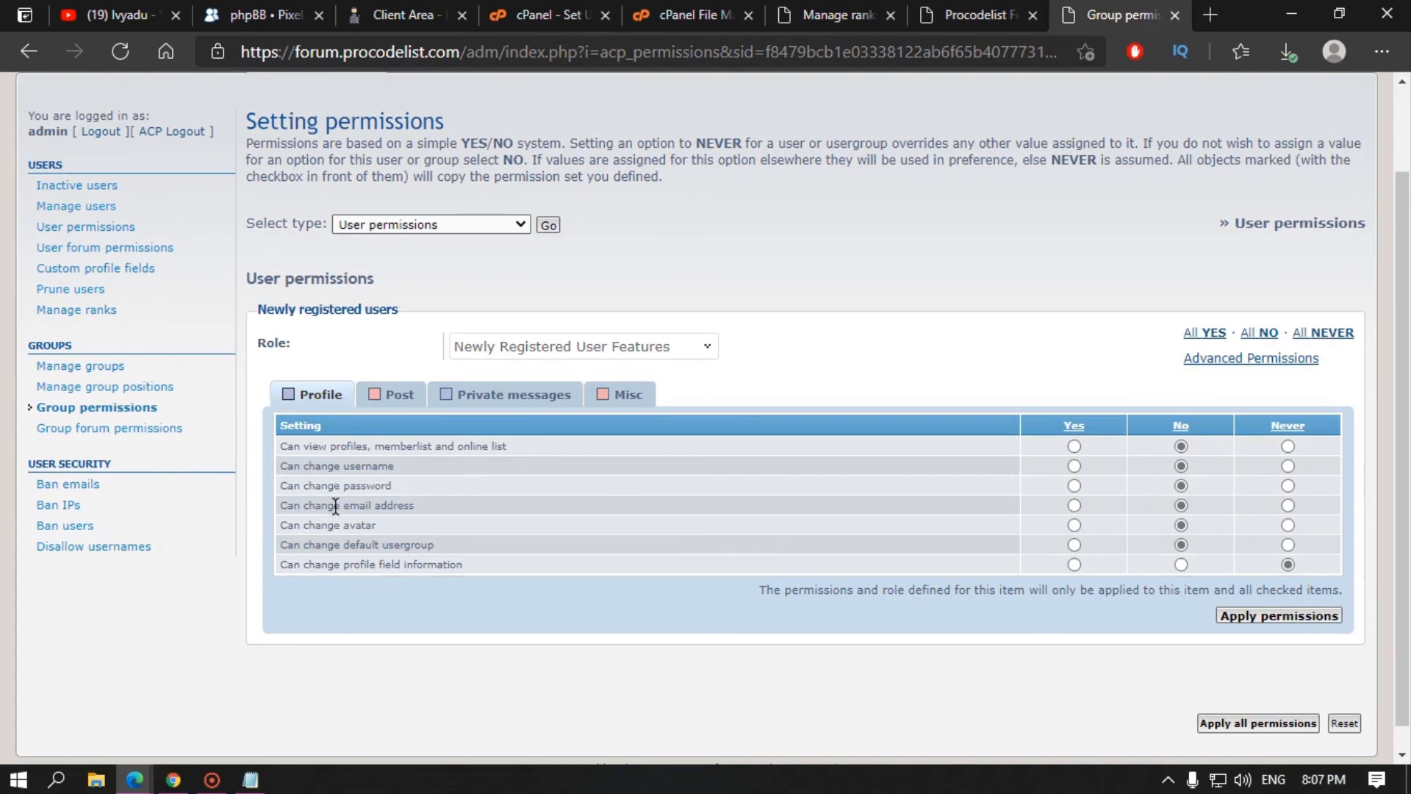
pyautogui.click(395, 395)
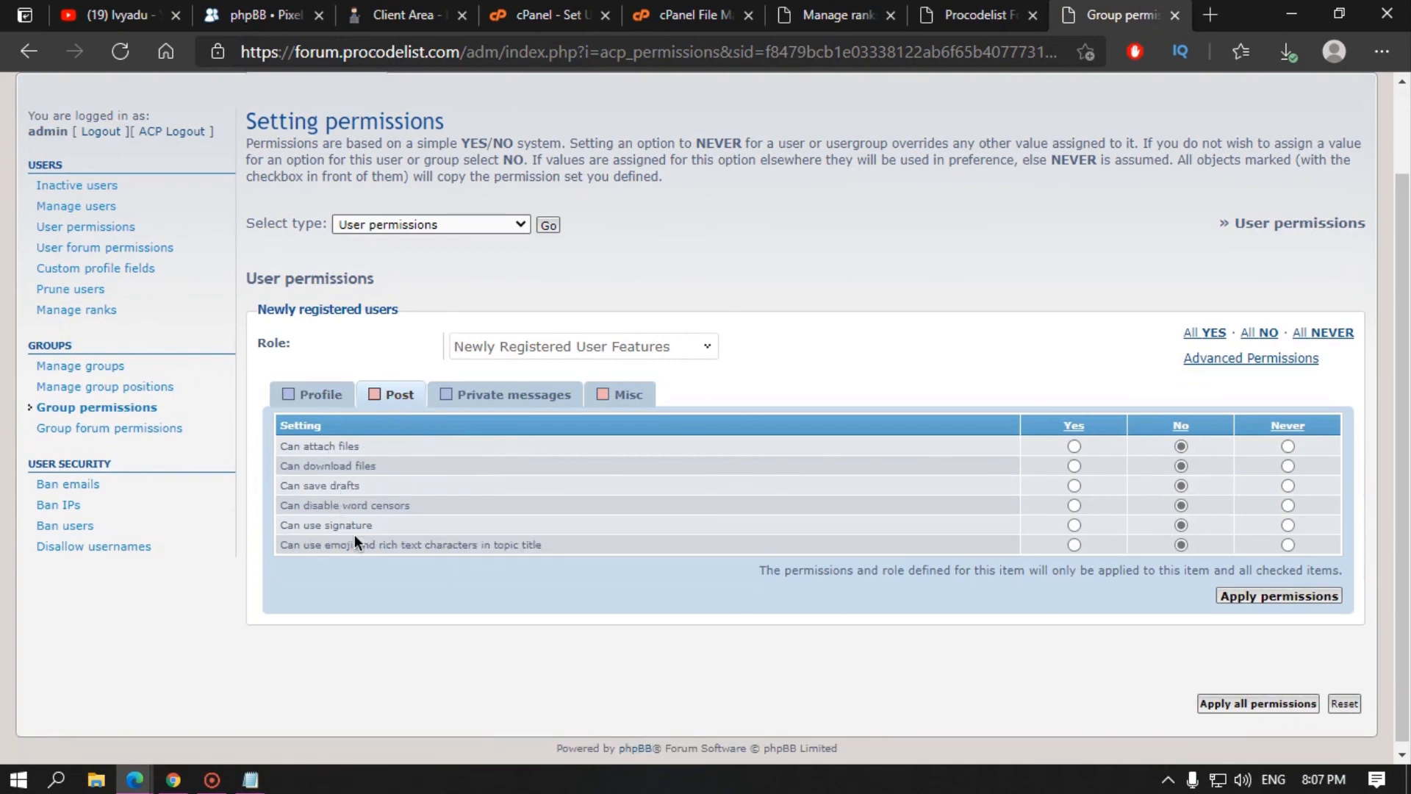
pyautogui.click(515, 395)
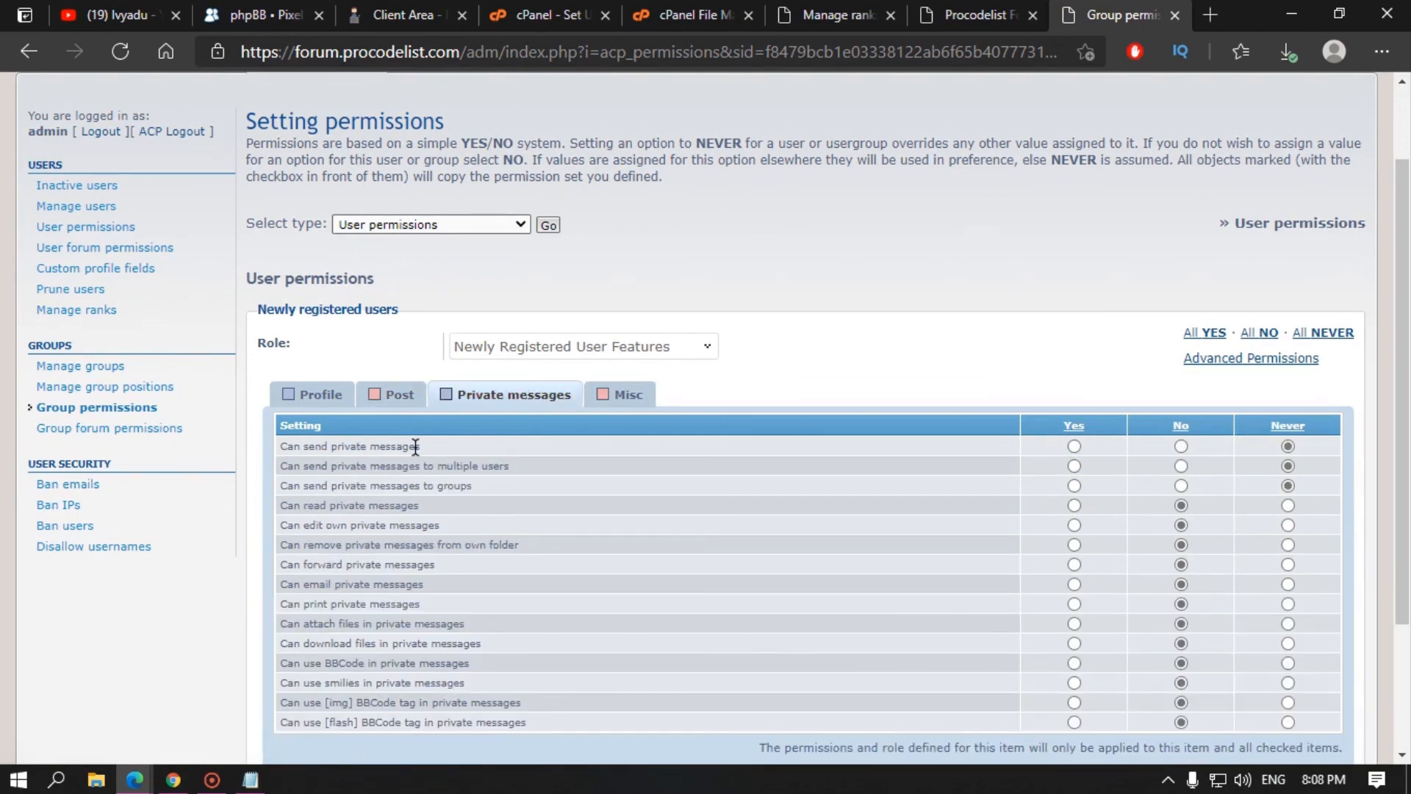
# Step: Move to the per-user global permissions lookup and briefly open the member search window
pyautogui.click(107, 412)
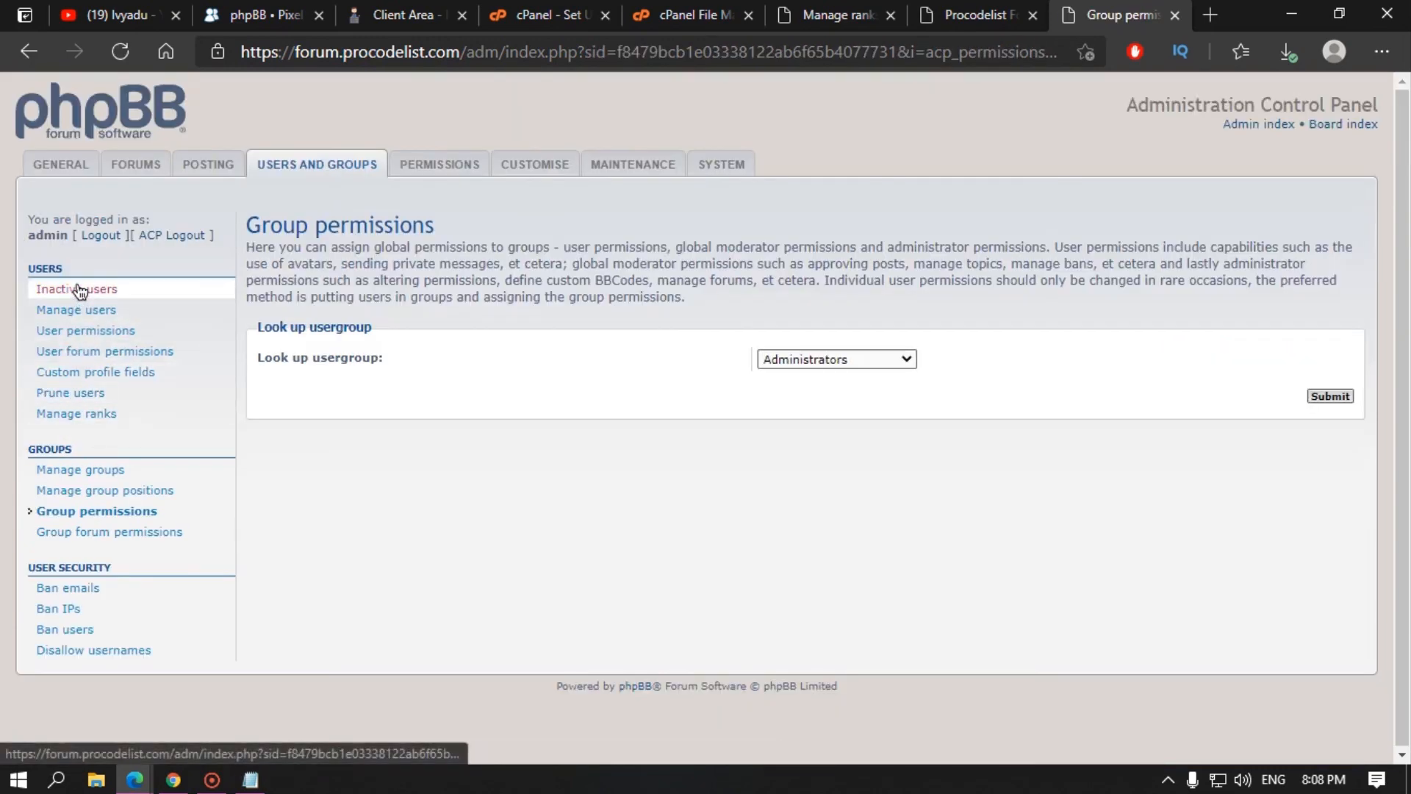
pyautogui.click(66, 332)
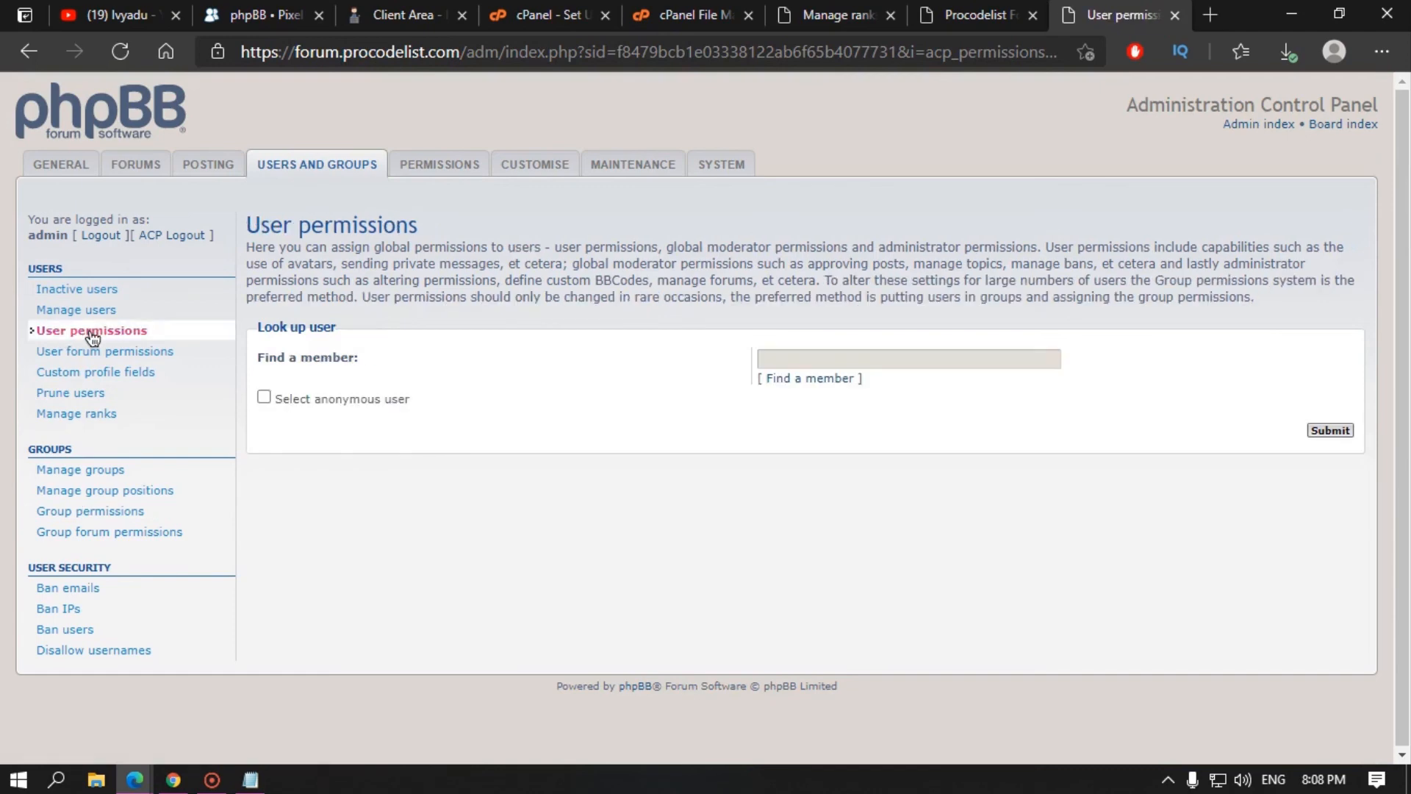
pyautogui.click(91, 335)
pyautogui.click(812, 378)
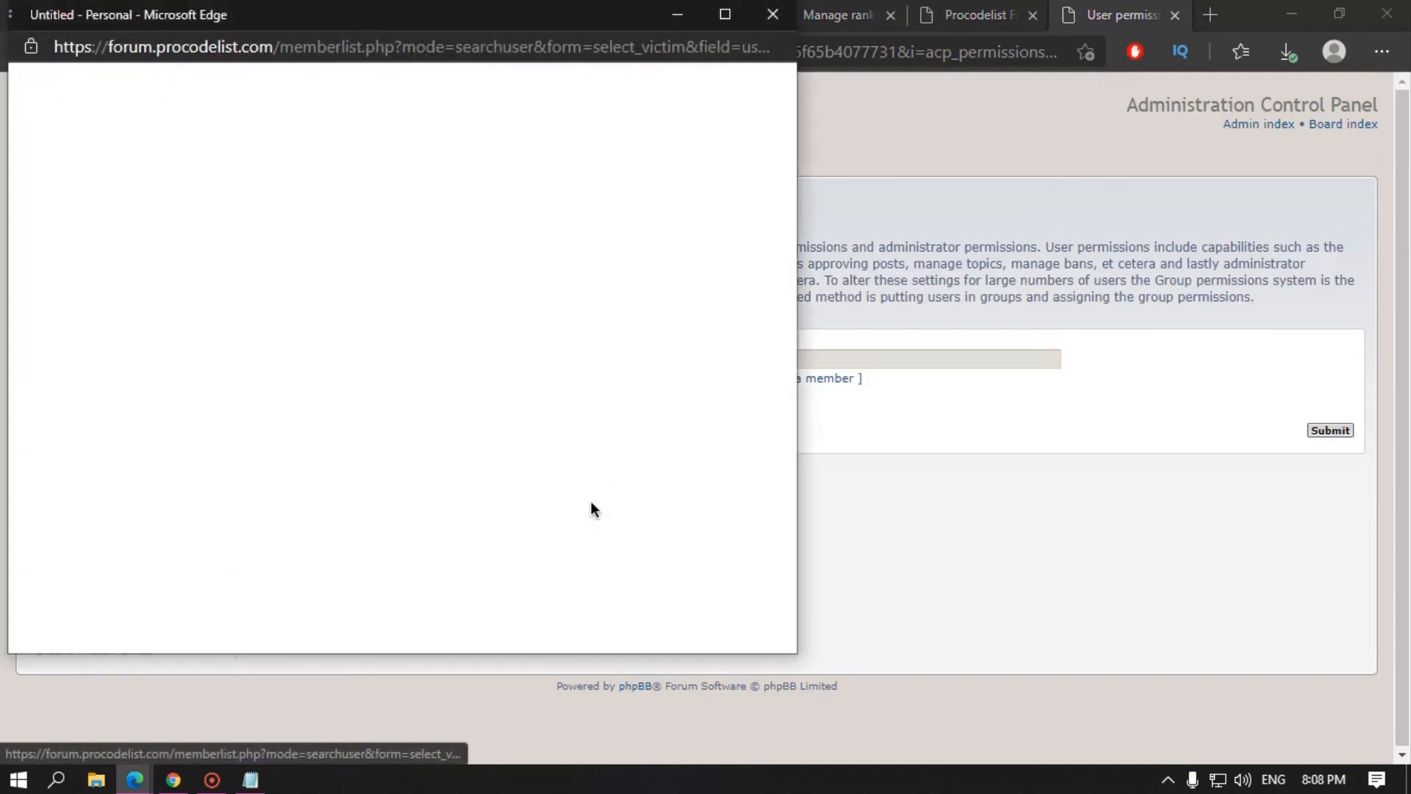
pyautogui.click(773, 15)
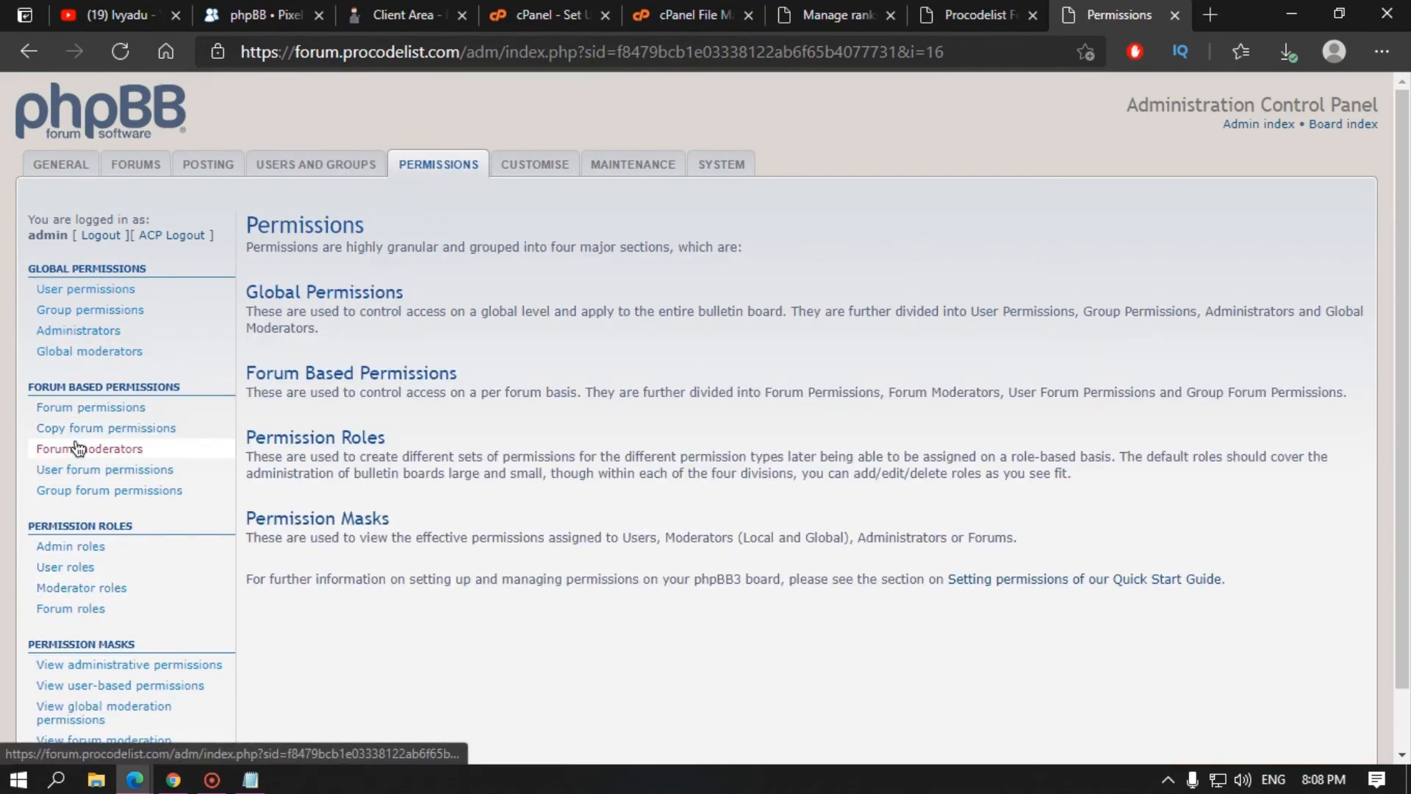
# Step: Browse User forum permissions, the six User roles, User permissions and Forum moderators pages
pyautogui.click(116, 477)
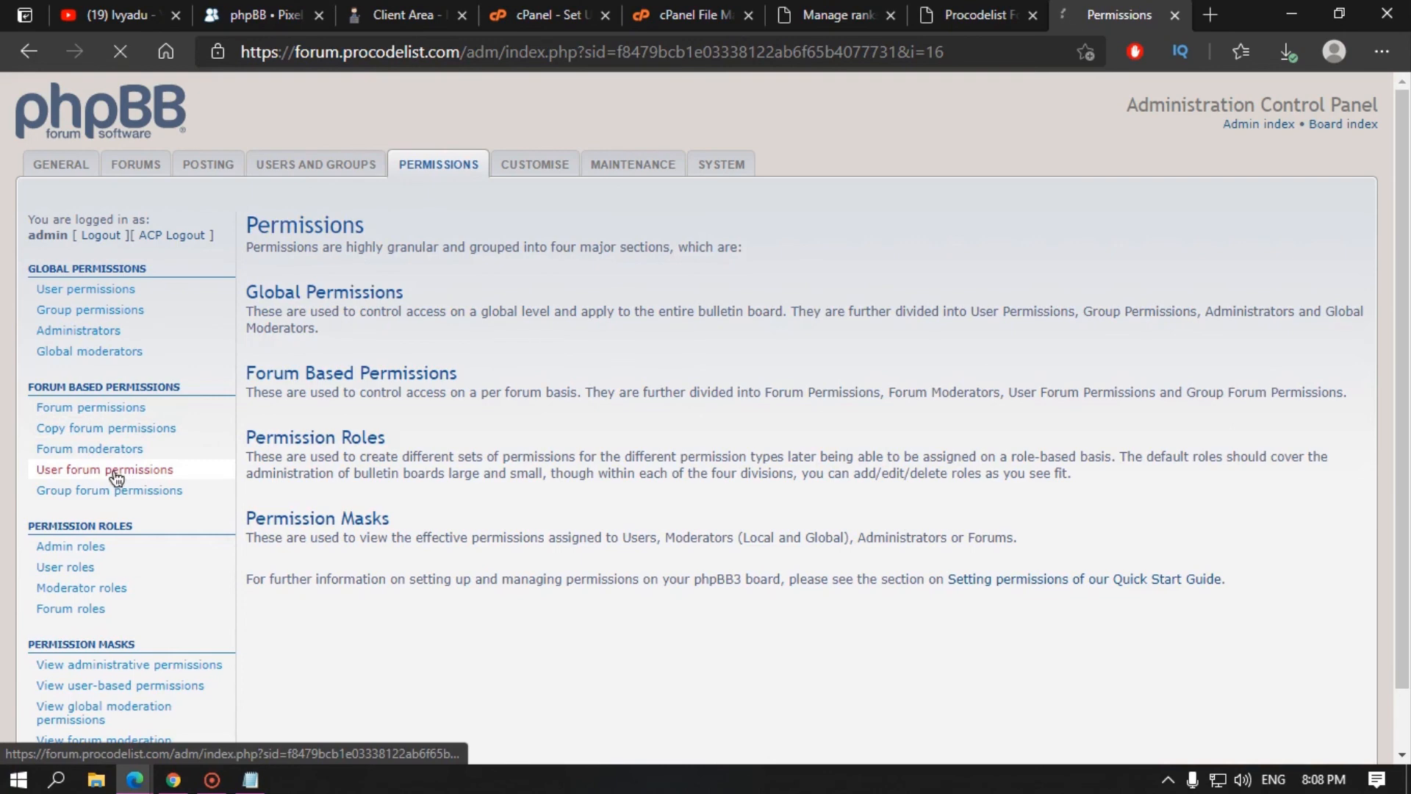
pyautogui.scroll(-1, 77, 581)
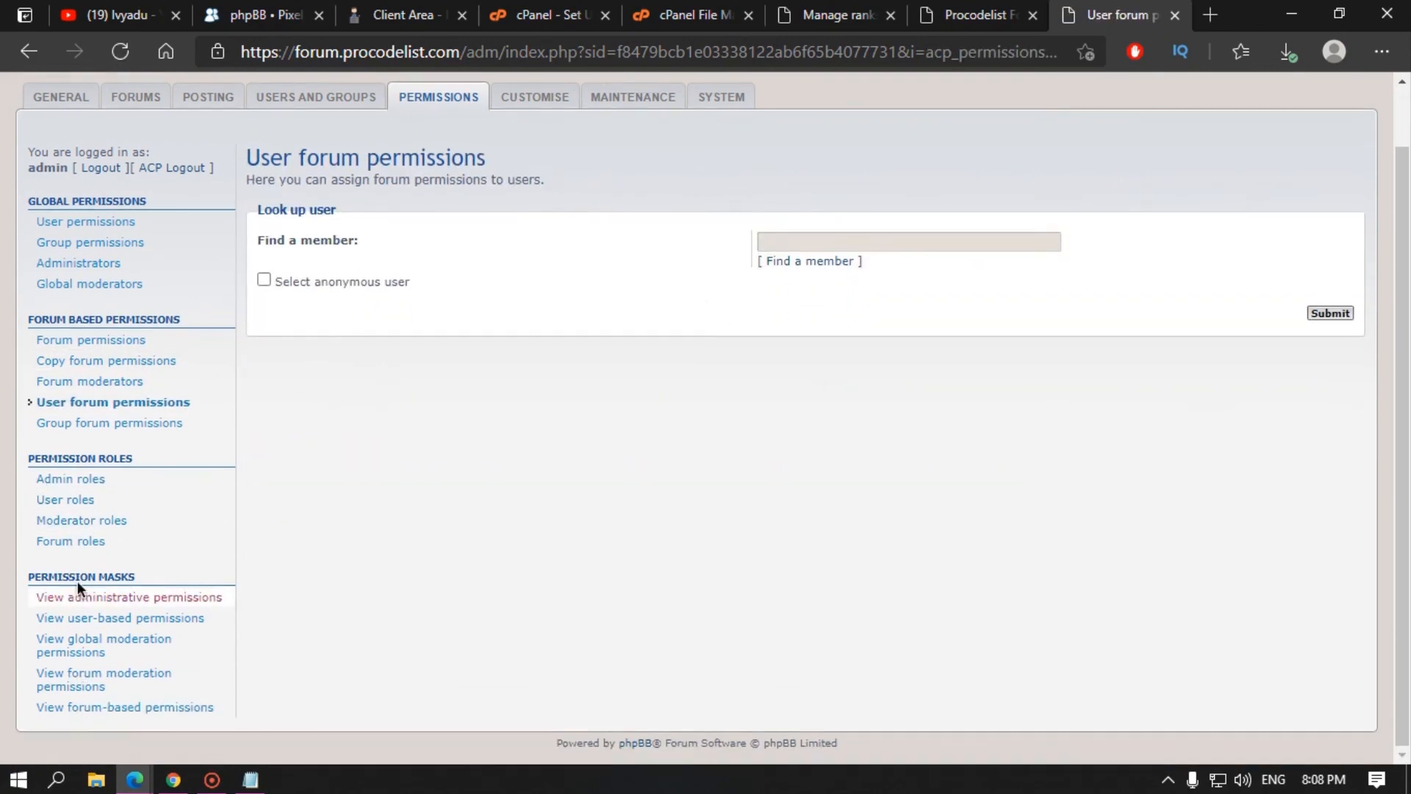
pyautogui.click(78, 505)
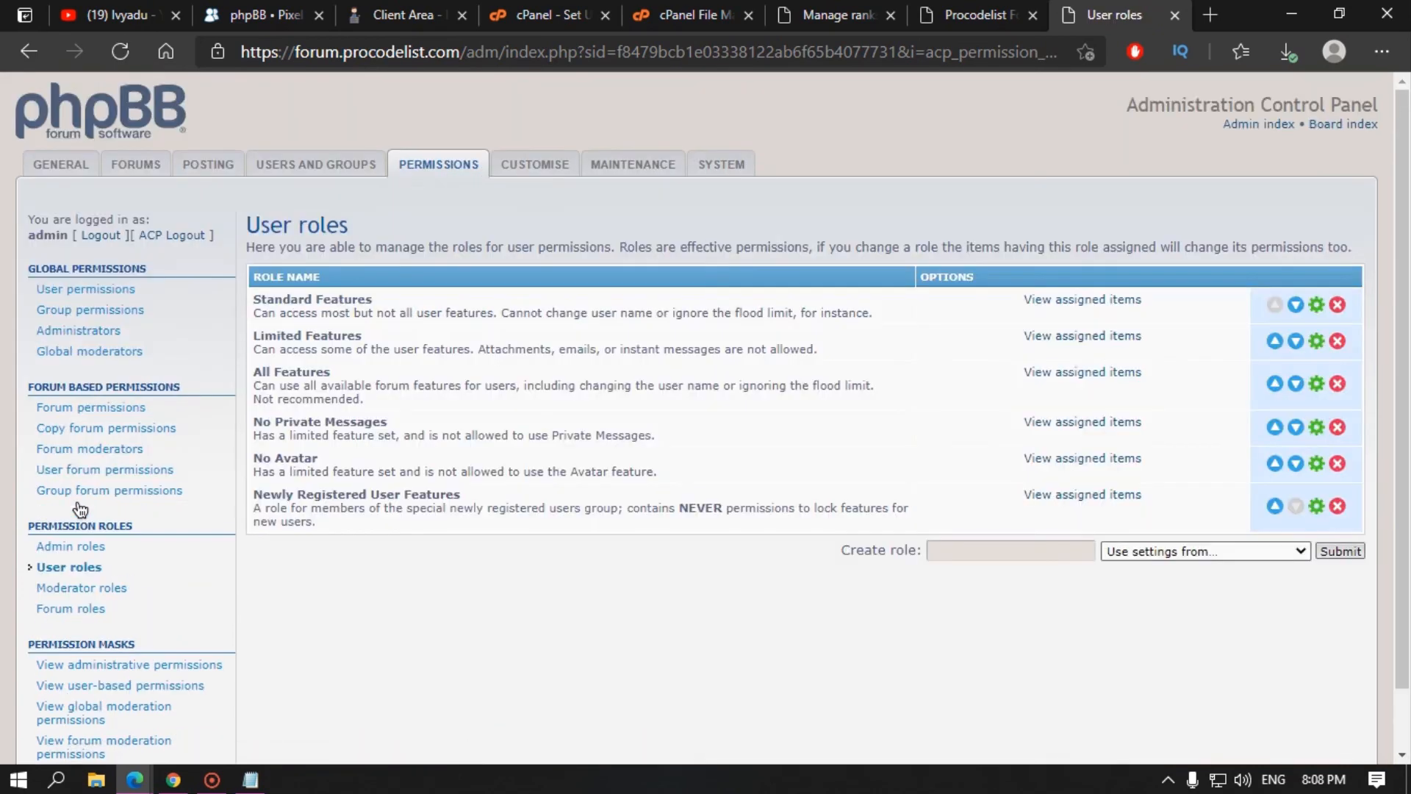
pyautogui.click(89, 292)
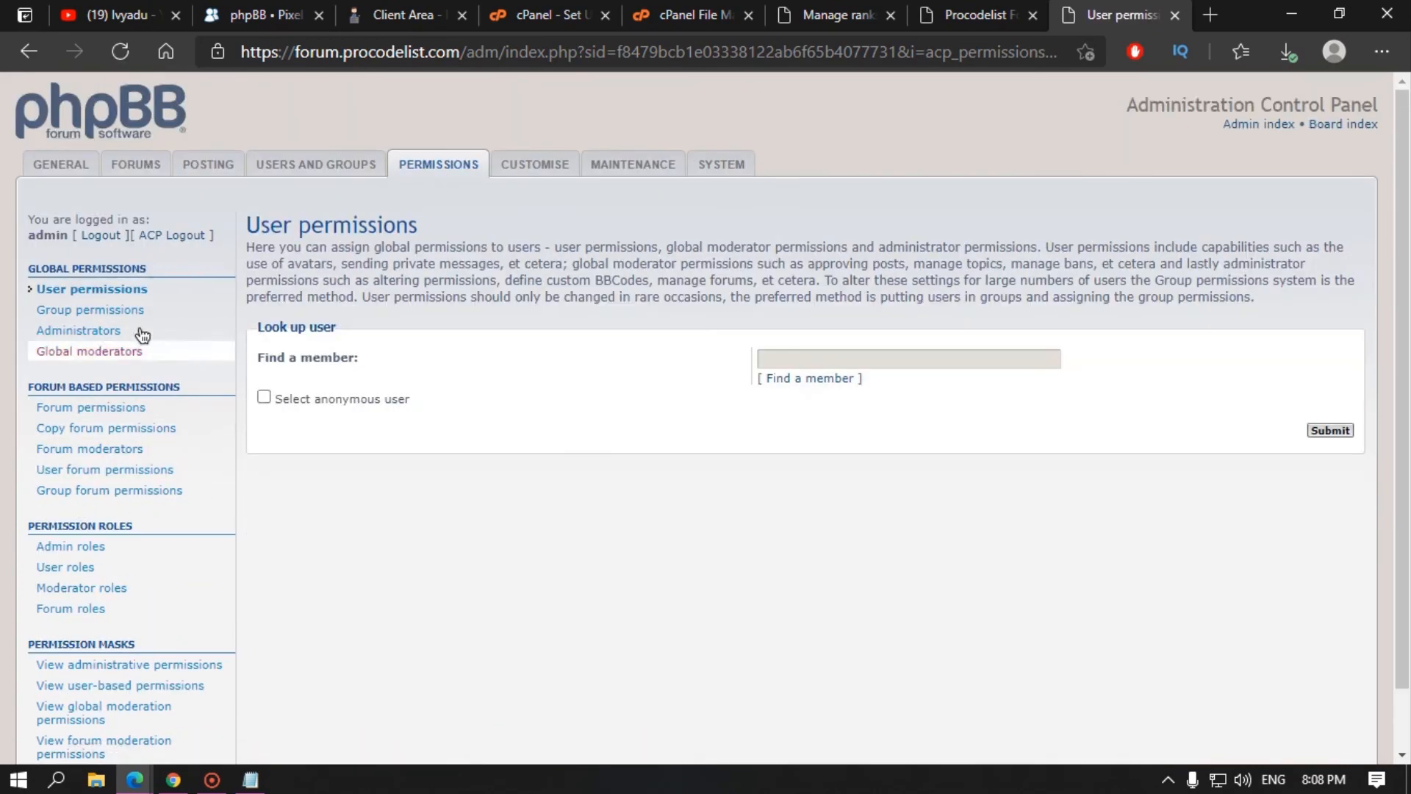
pyautogui.click(110, 473)
pyautogui.click(104, 451)
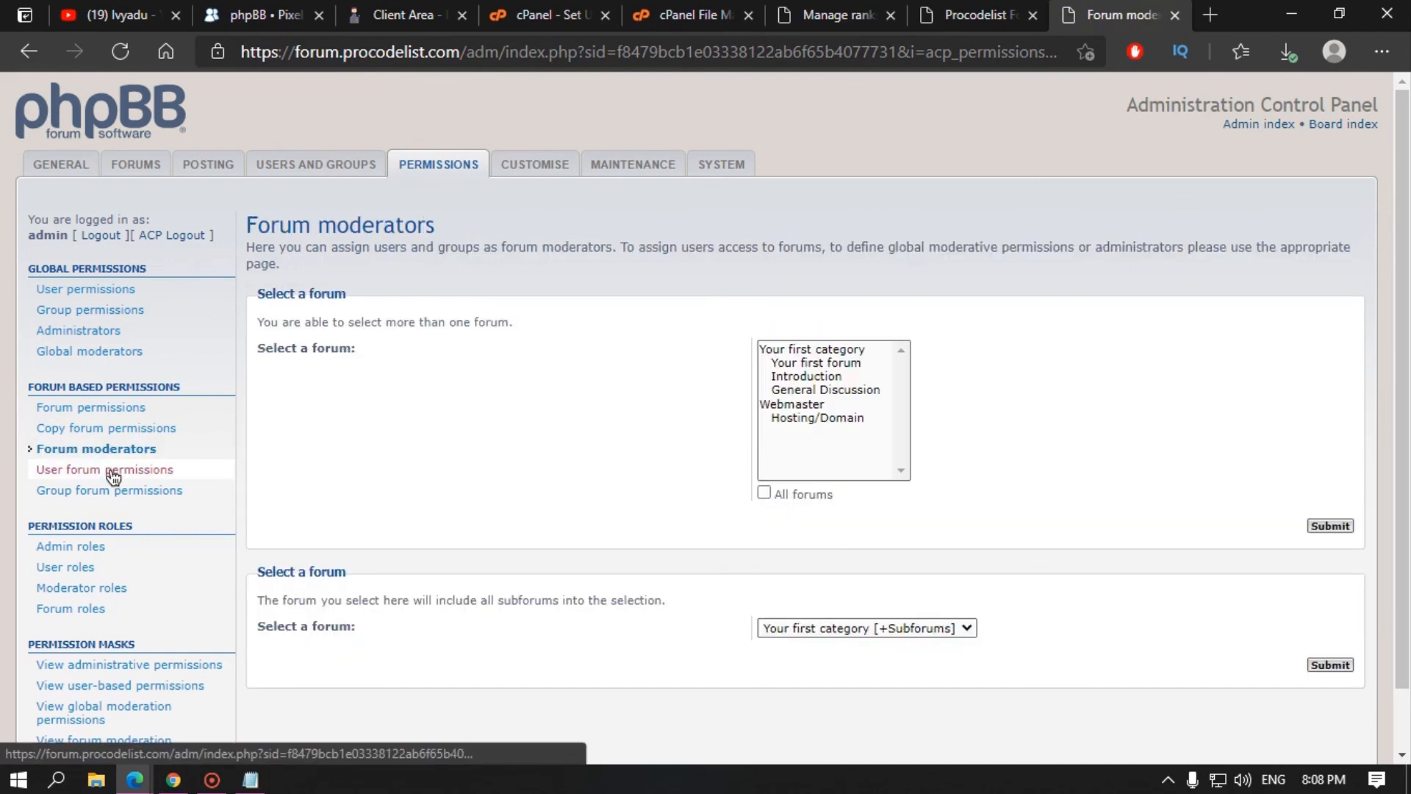
pyautogui.click(113, 472)
pyautogui.click(353, 168)
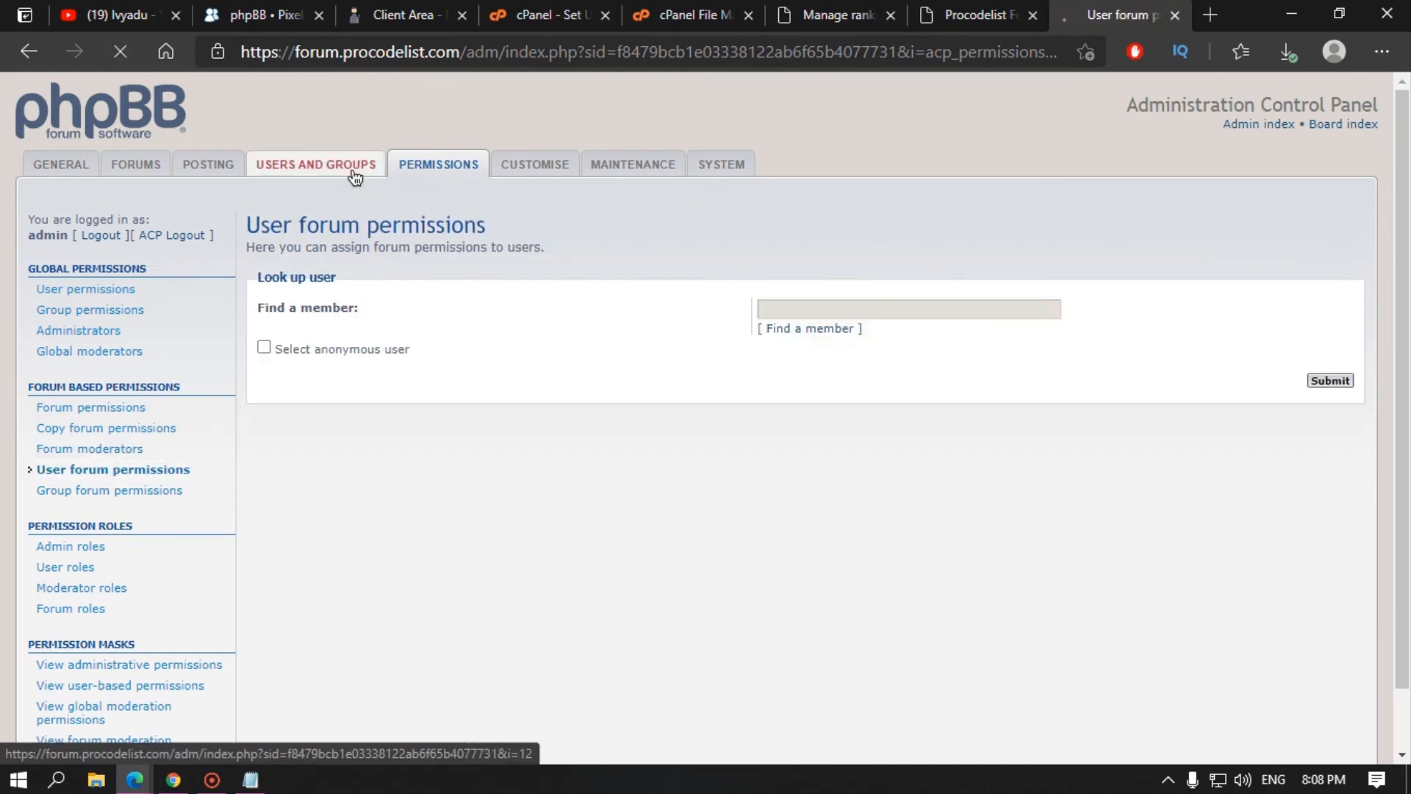
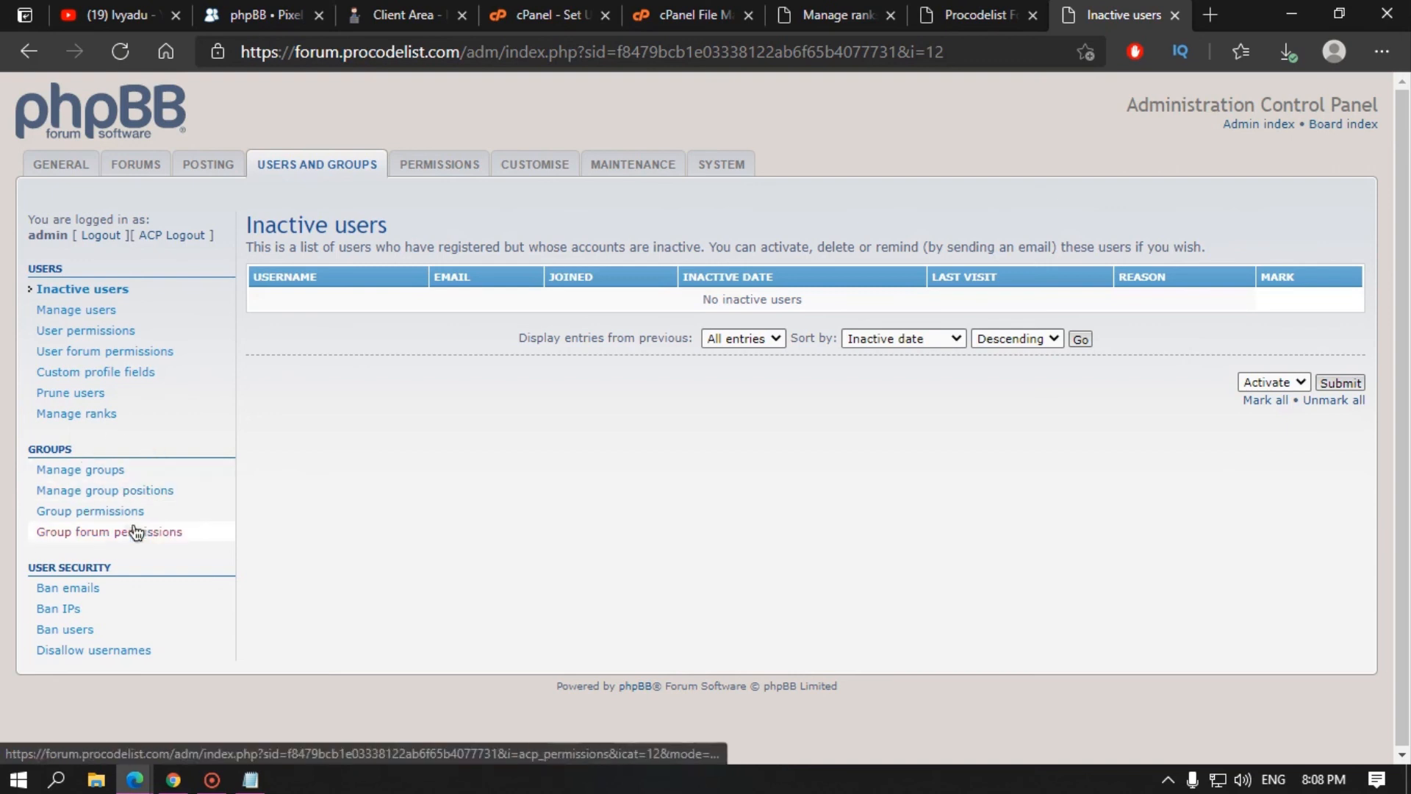
# Step: Open the Ban emails page and leave its ban length at Permanent
pyautogui.click(68, 589)
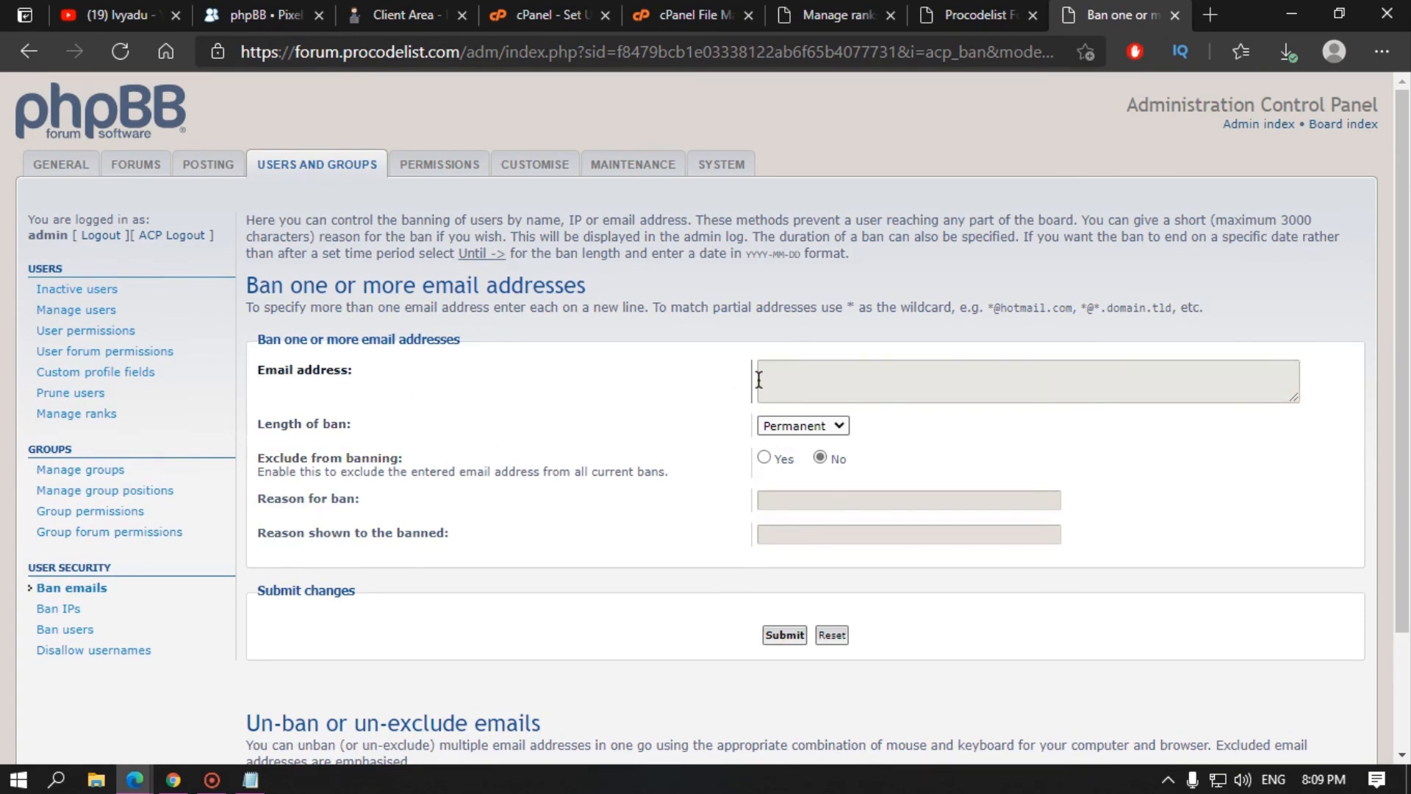
pyautogui.click(824, 427)
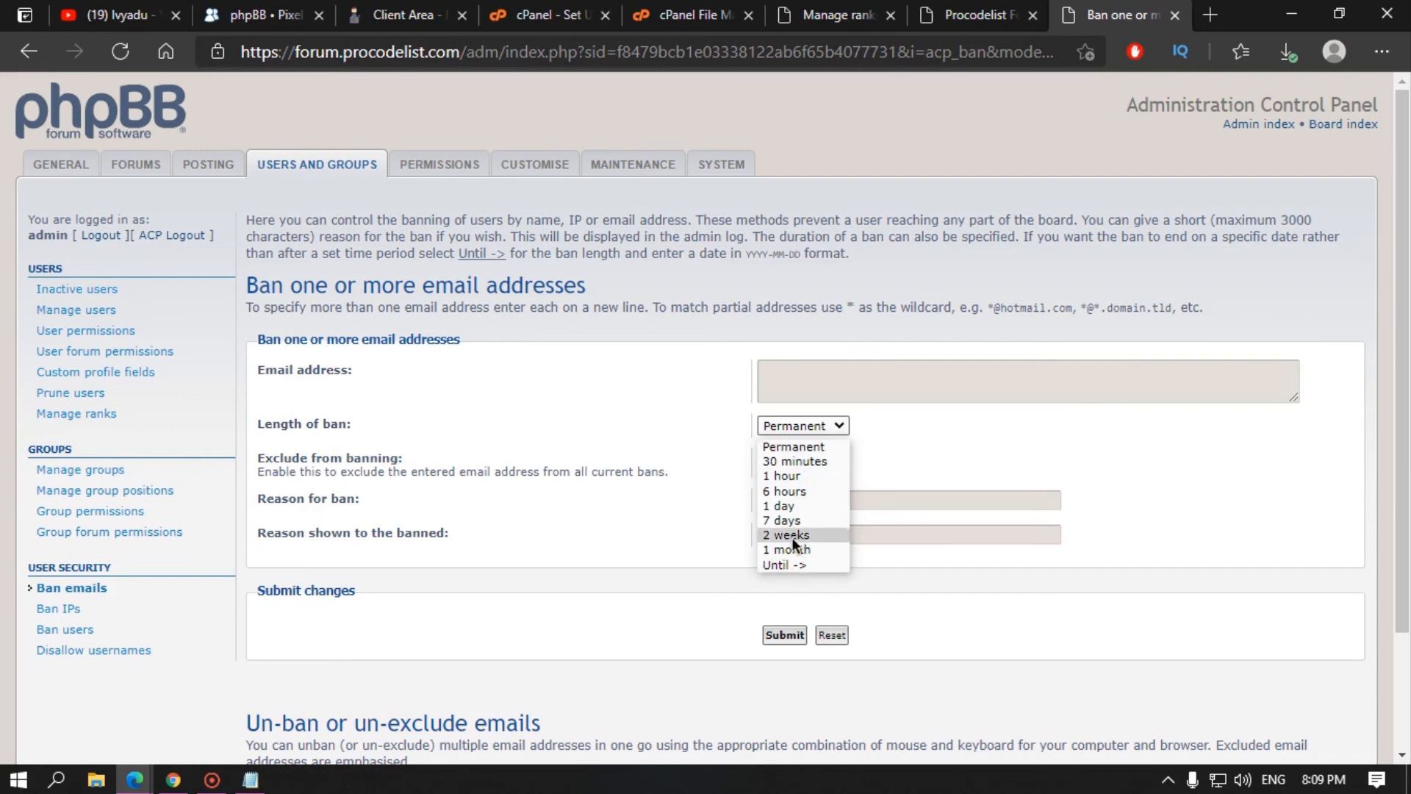
pyautogui.click(710, 472)
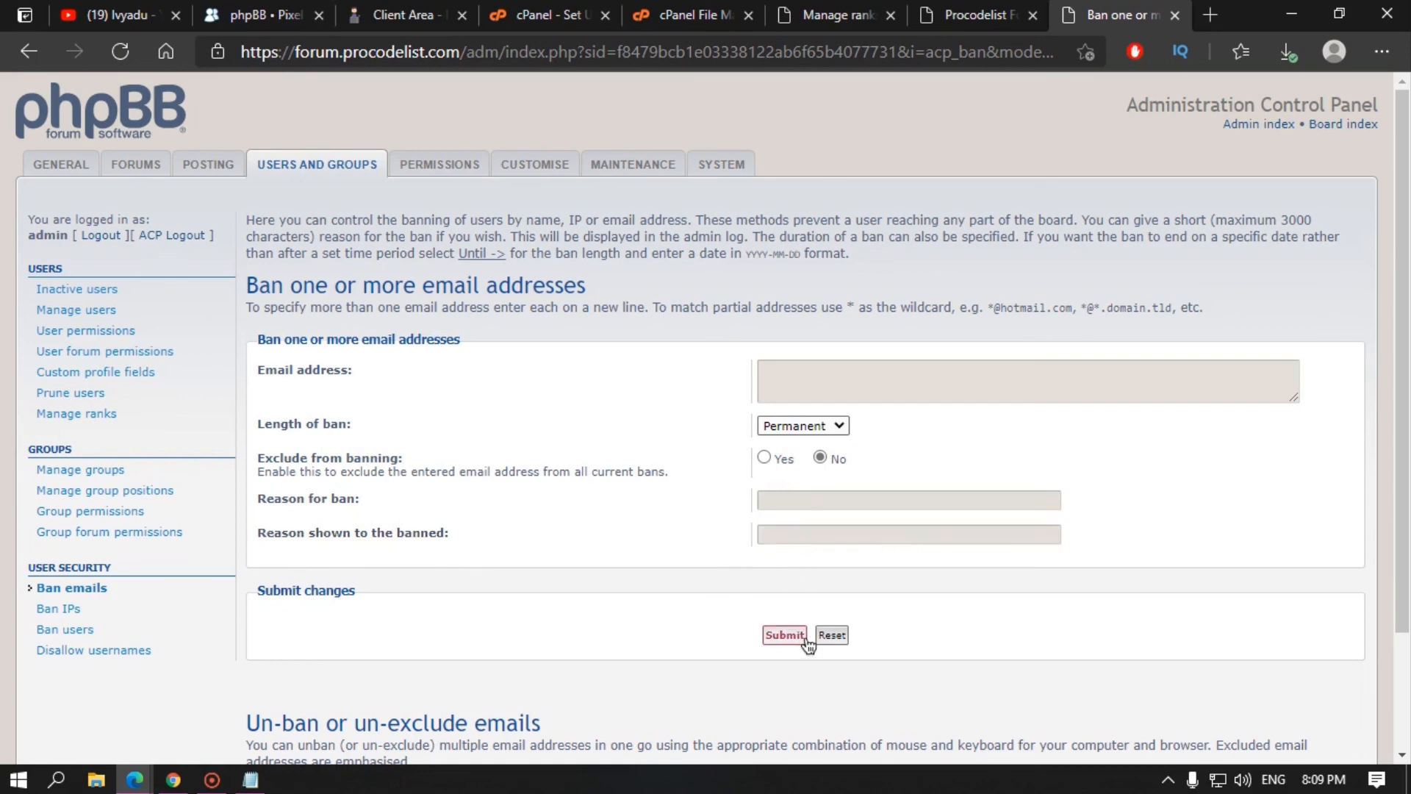
# Step: Switch to the Ban IPs page, keeping its ban length at Permanent
pyautogui.click(93, 610)
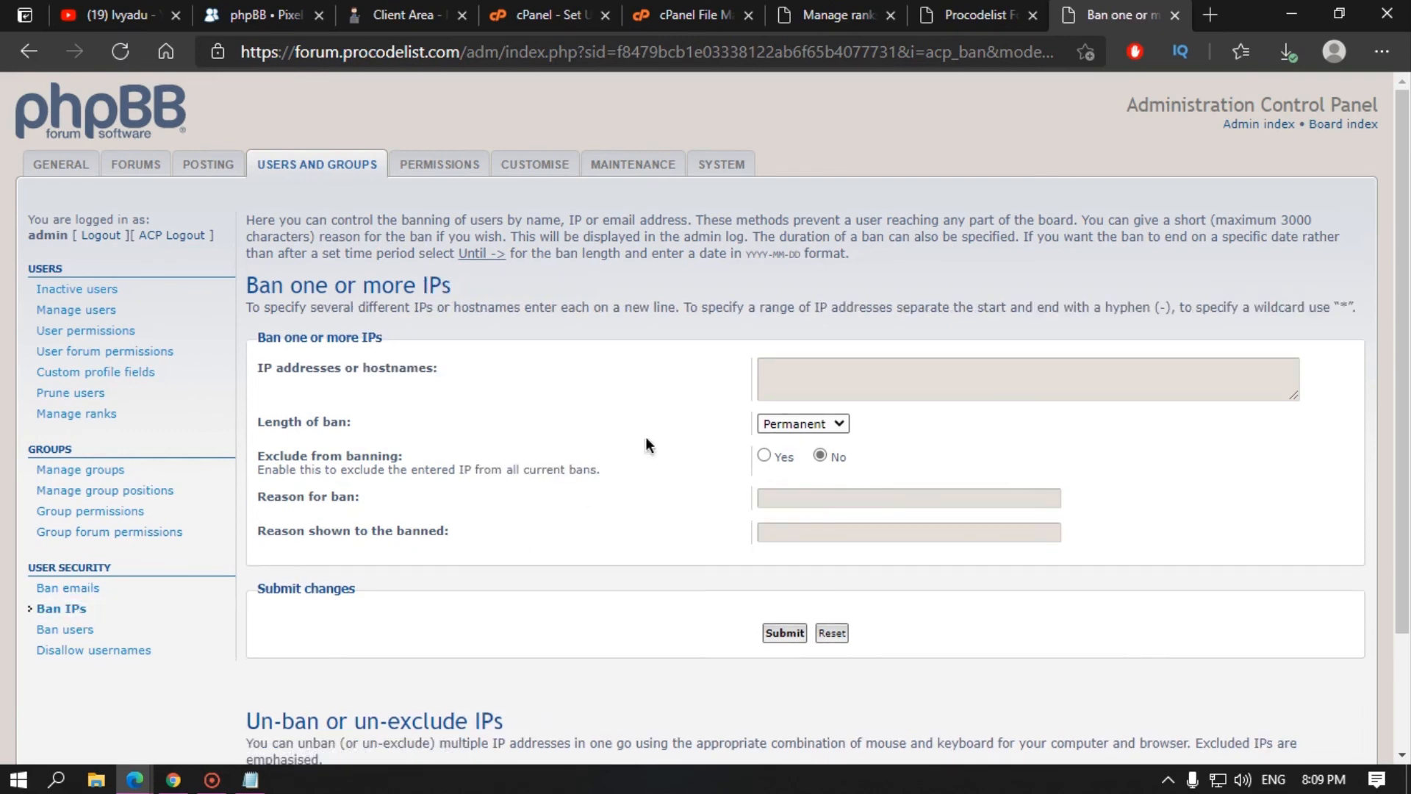
pyautogui.click(791, 427)
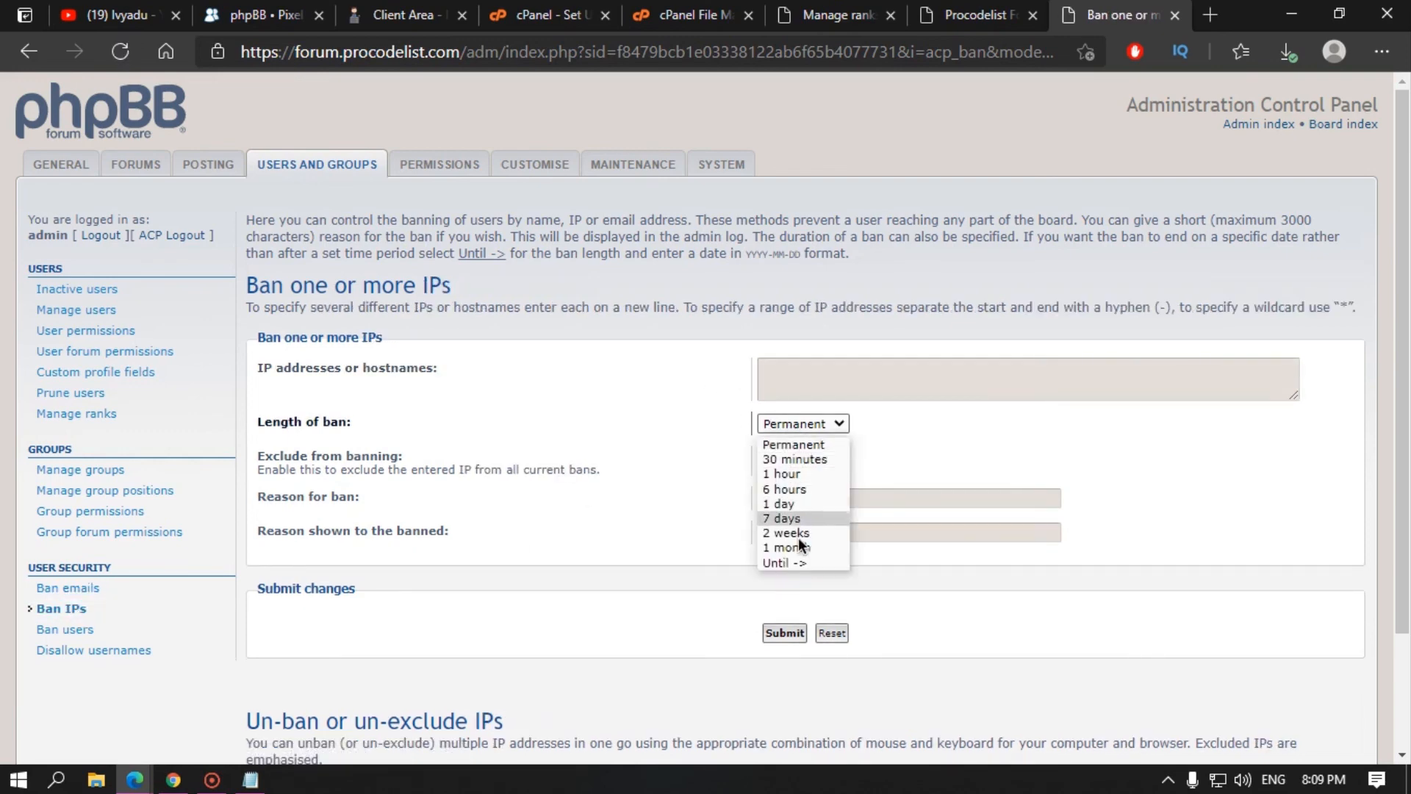
pyautogui.click(700, 510)
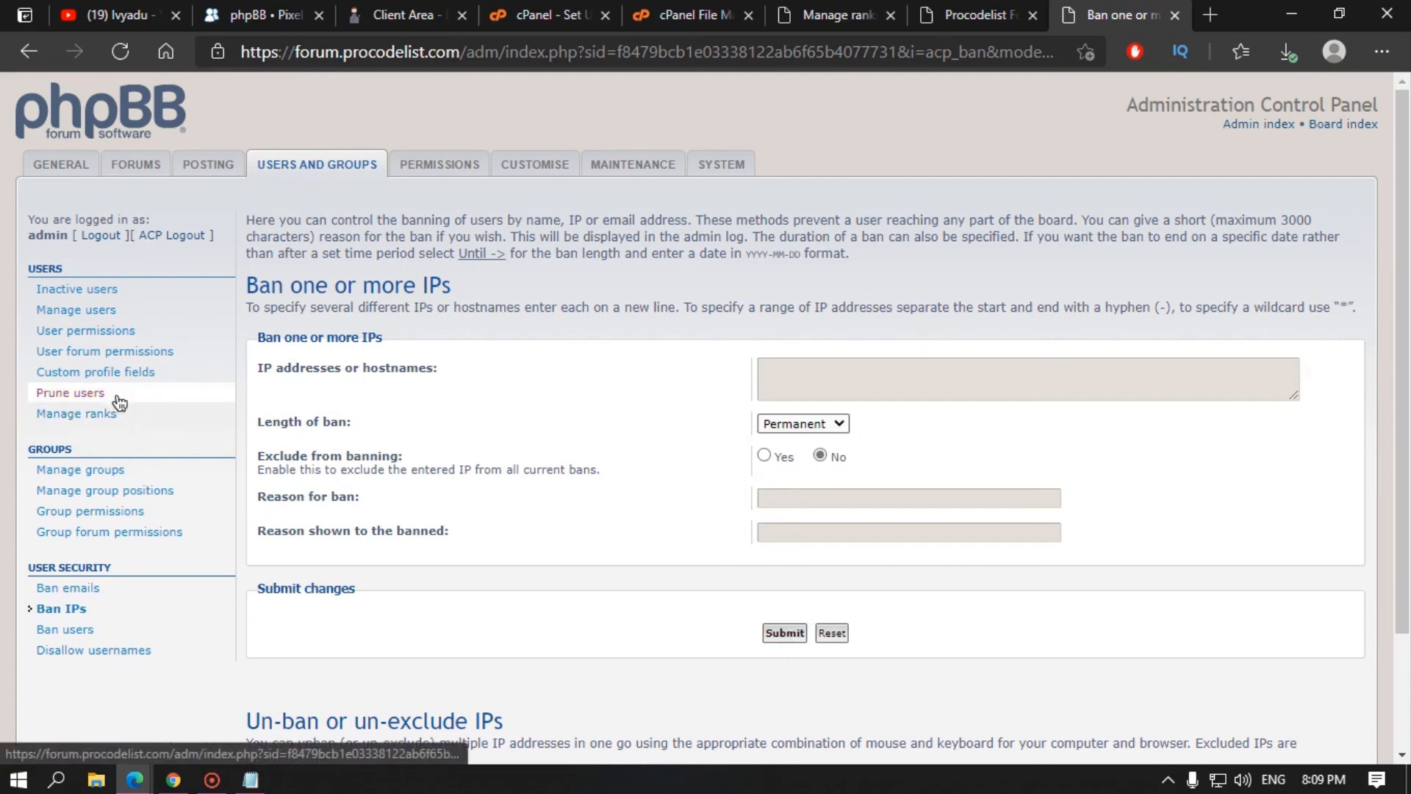
# Step: Review the administrator account's overview in Manage users, then open the Ban users page
pyautogui.click(74, 312)
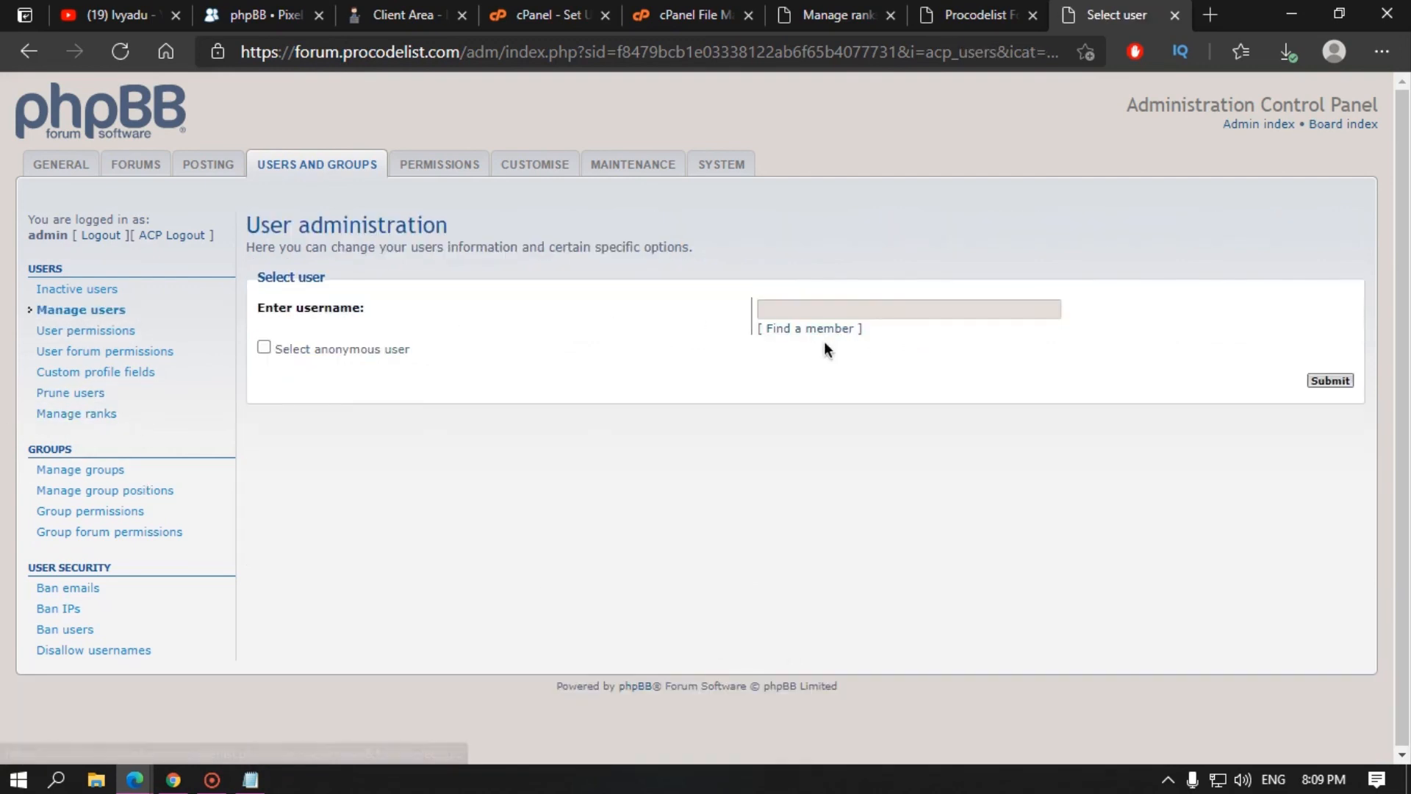
pyautogui.click(817, 330)
pyautogui.click(74, 606)
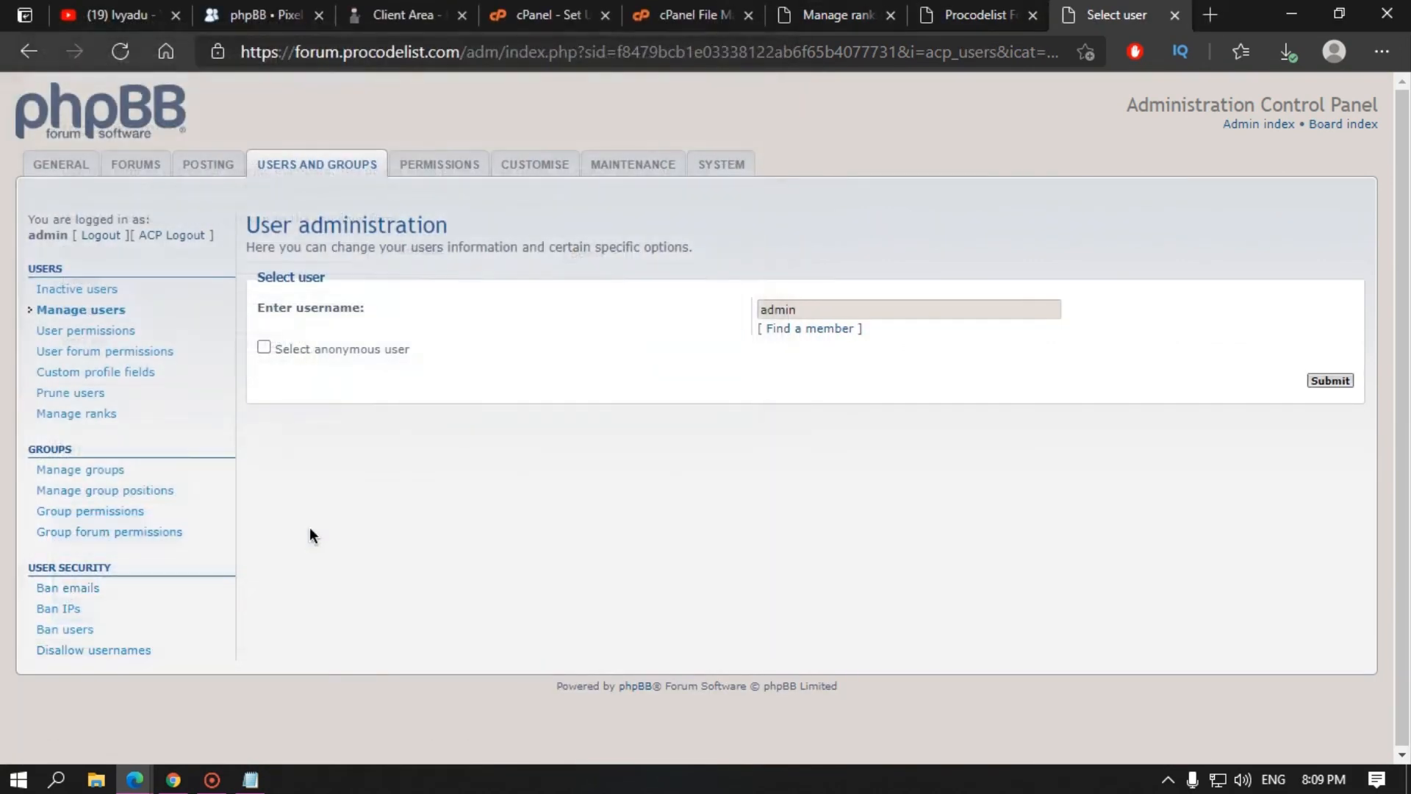
pyautogui.click(1340, 382)
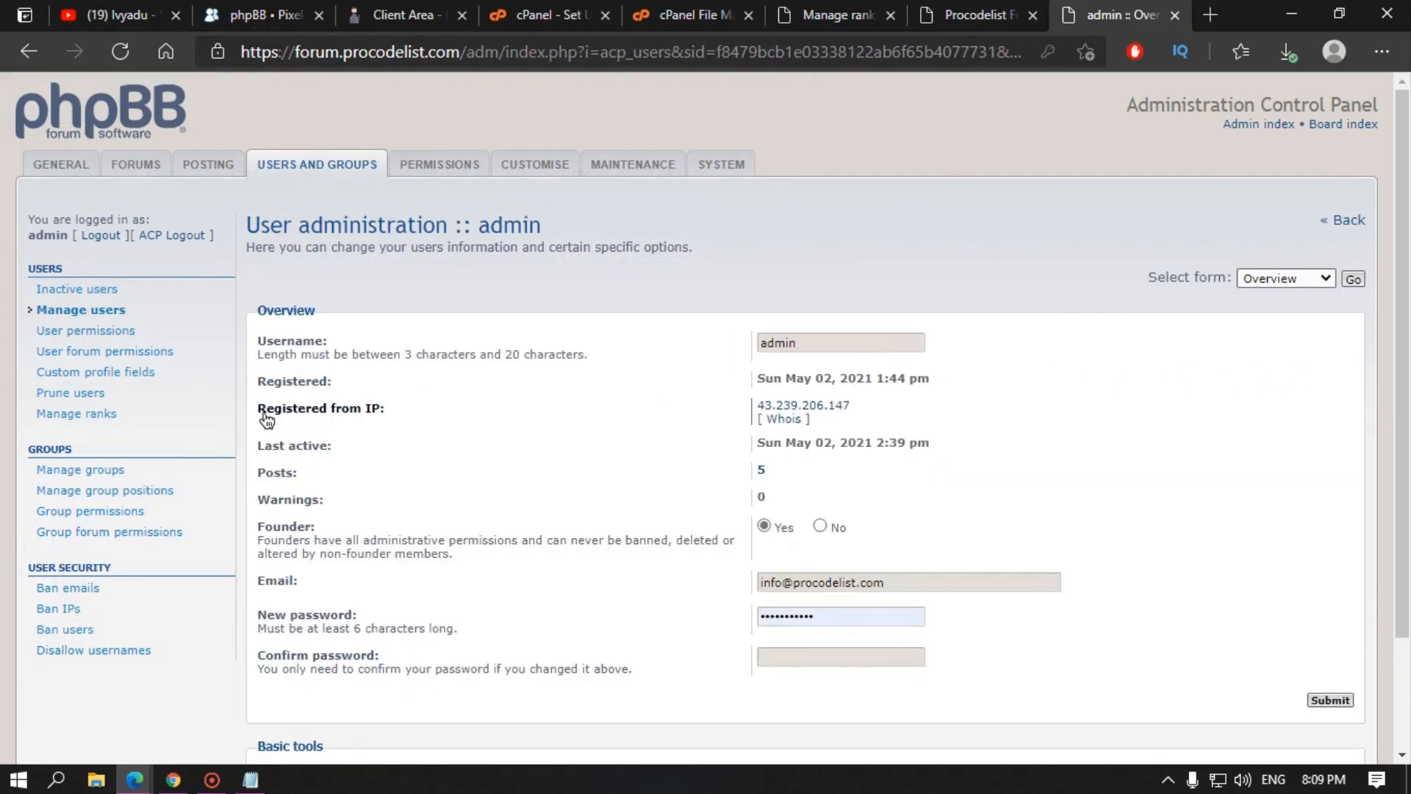
pyautogui.moveTo(311, 409); pyautogui.dragTo(379, 417)
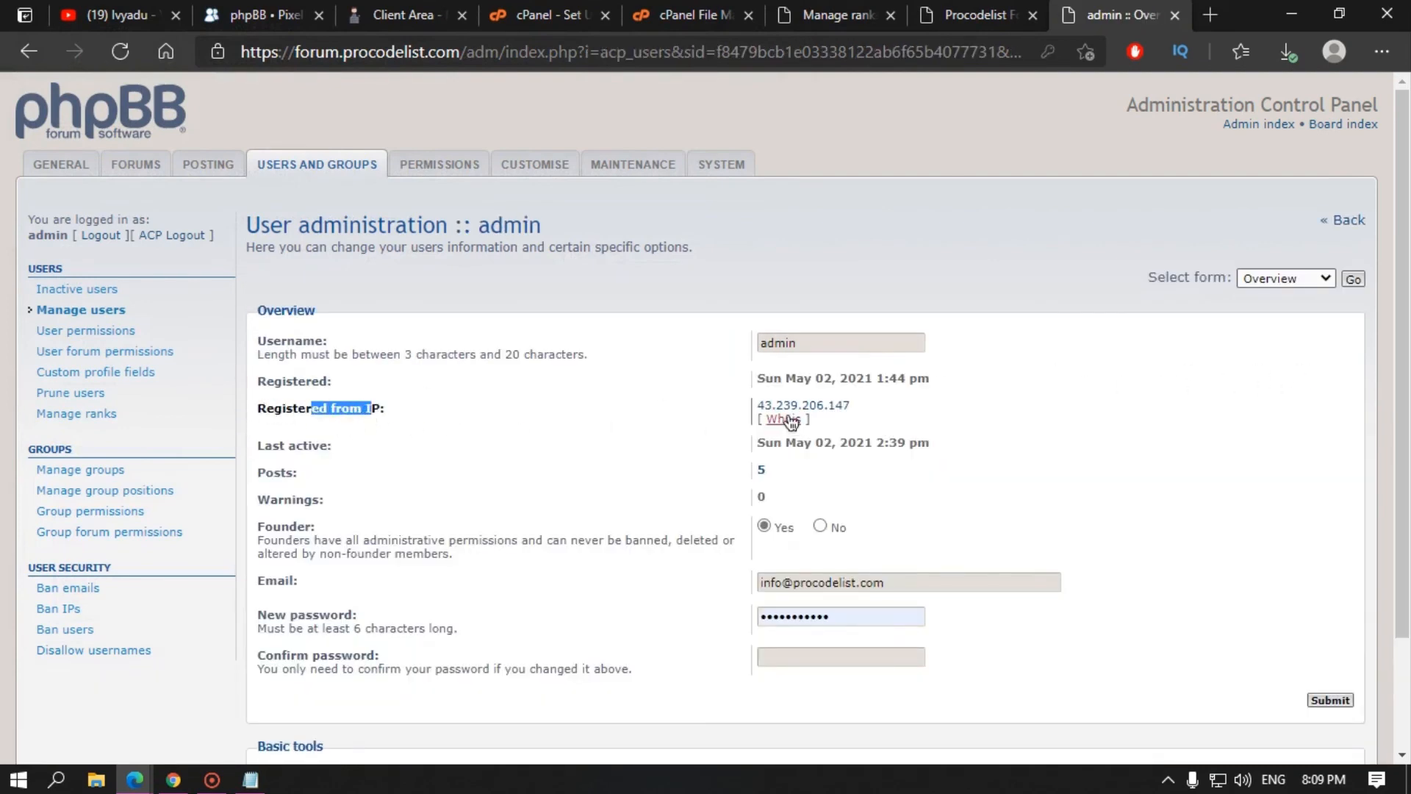
pyautogui.click(55, 629)
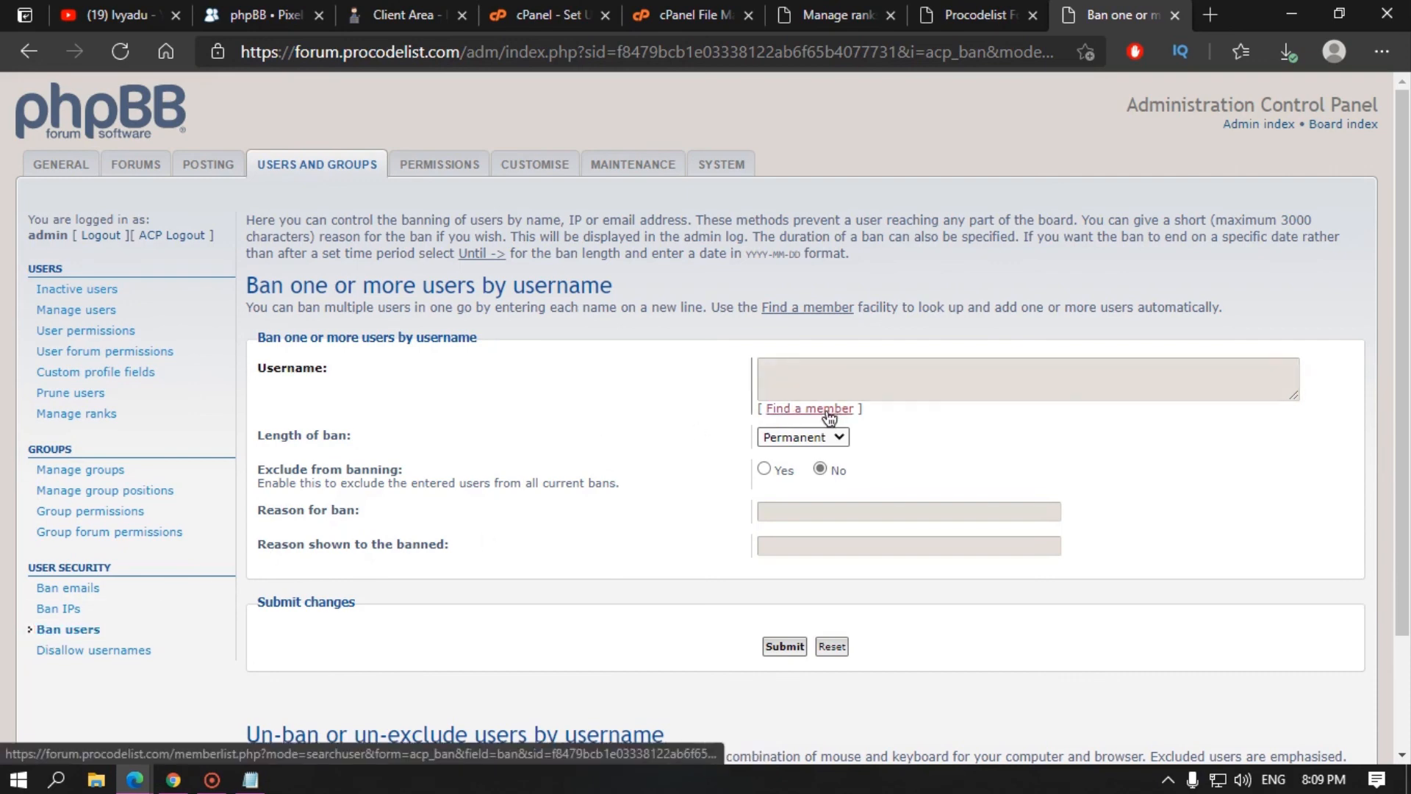
# Step: Search members in the Newly registered users group, finding none, and close the search window
pyautogui.click(828, 411)
pyautogui.click(54, 594)
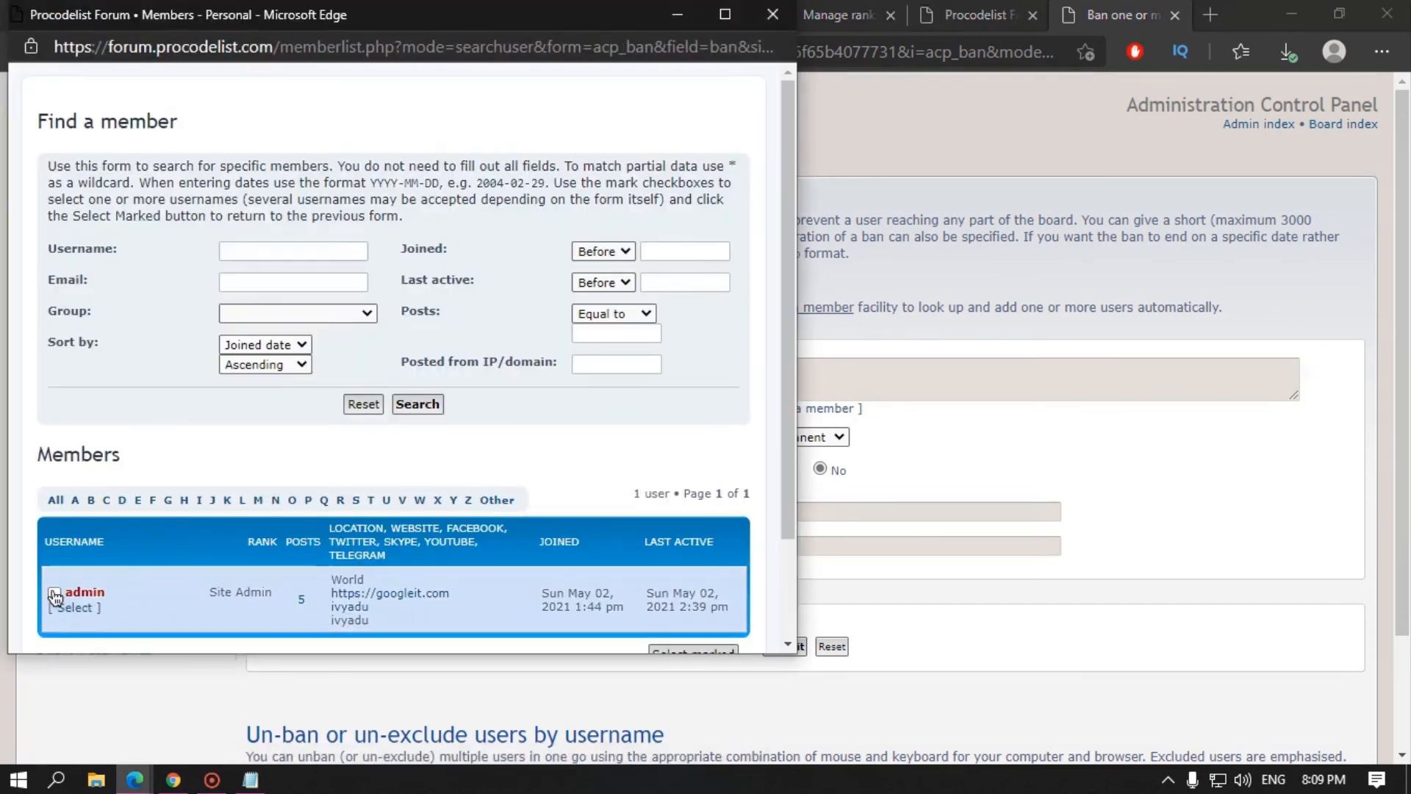
pyautogui.scroll(-2, 81, 588)
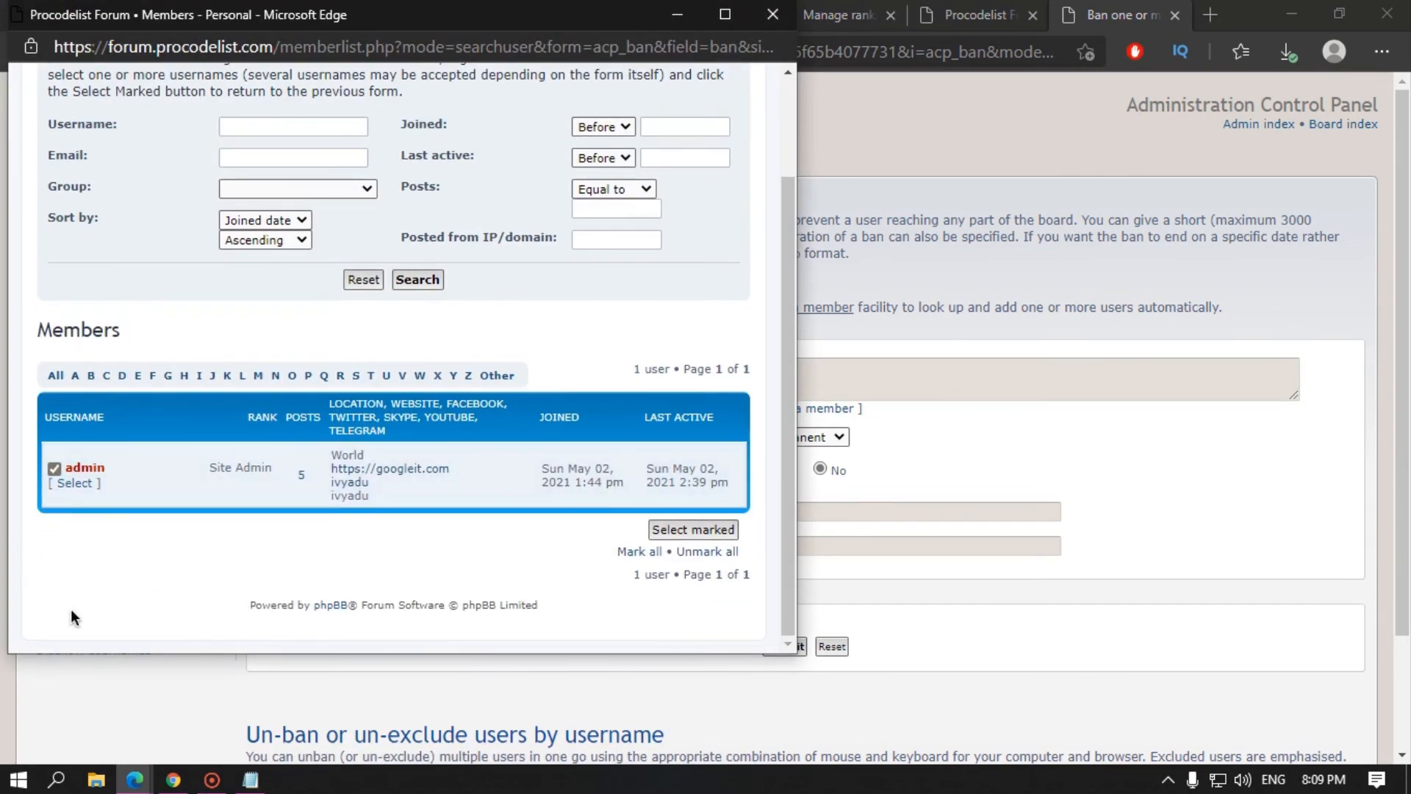
pyautogui.scroll(2, 452, 532)
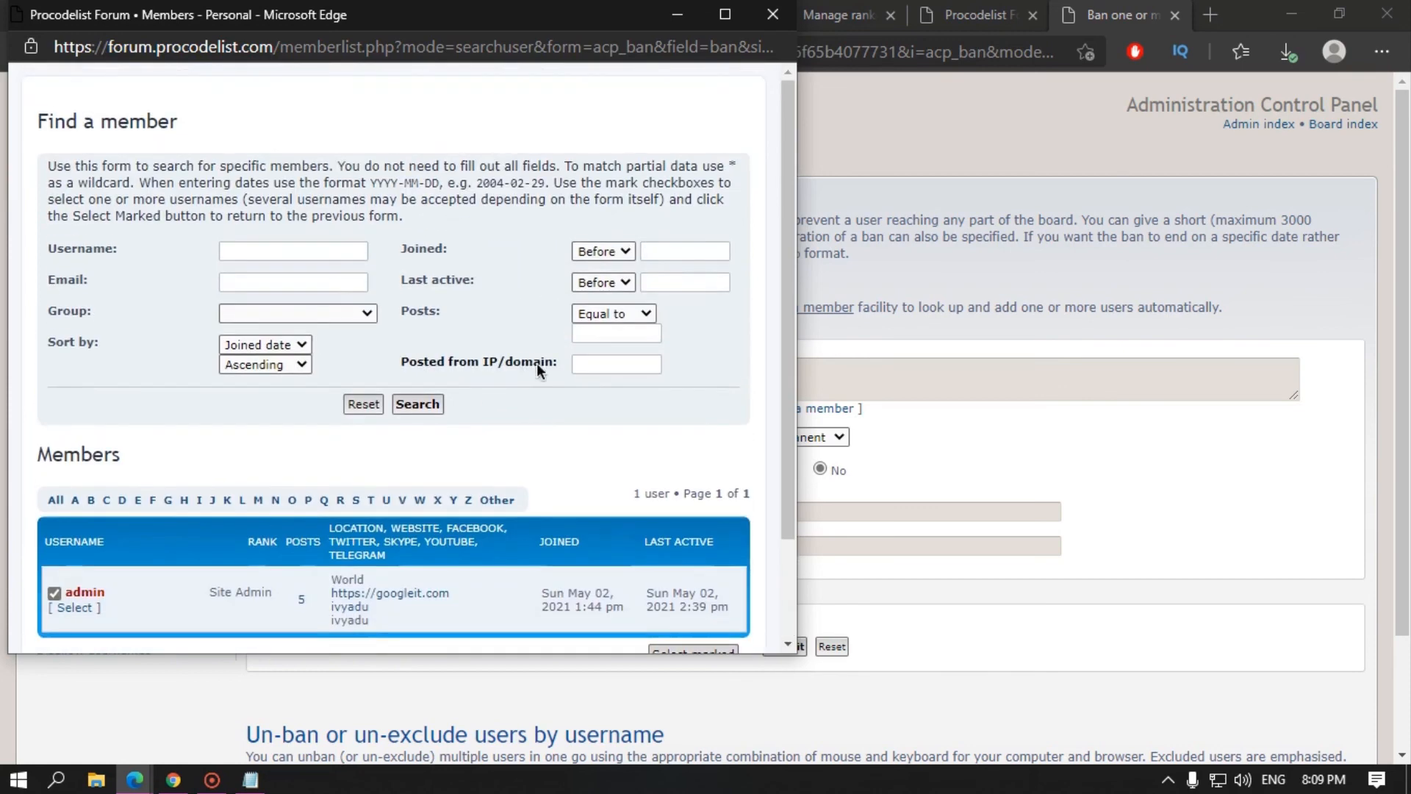
pyautogui.click(332, 314)
pyautogui.click(275, 409)
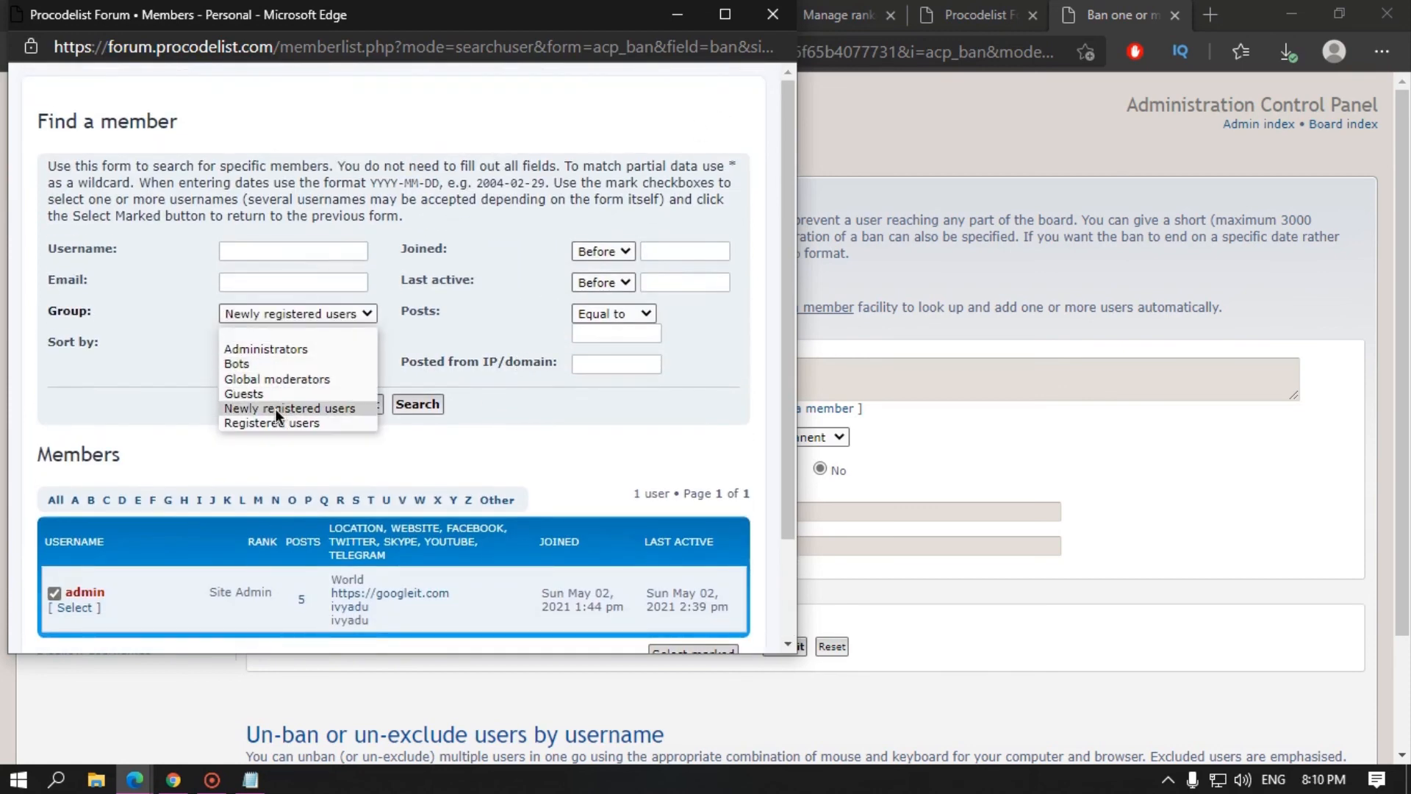
pyautogui.click(405, 406)
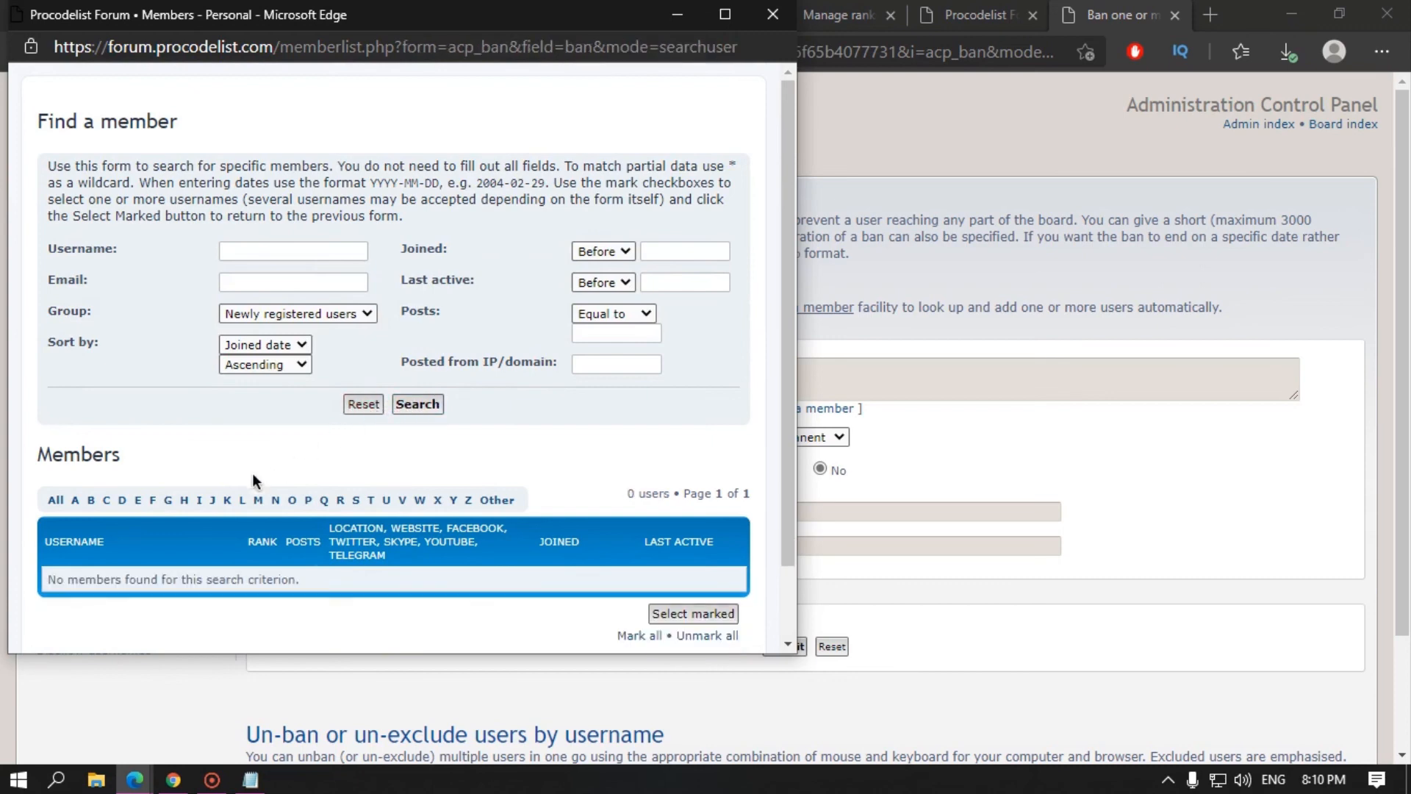
pyautogui.scroll(-2, 244, 580)
pyautogui.scroll(2, 558, 324)
pyautogui.click(772, 14)
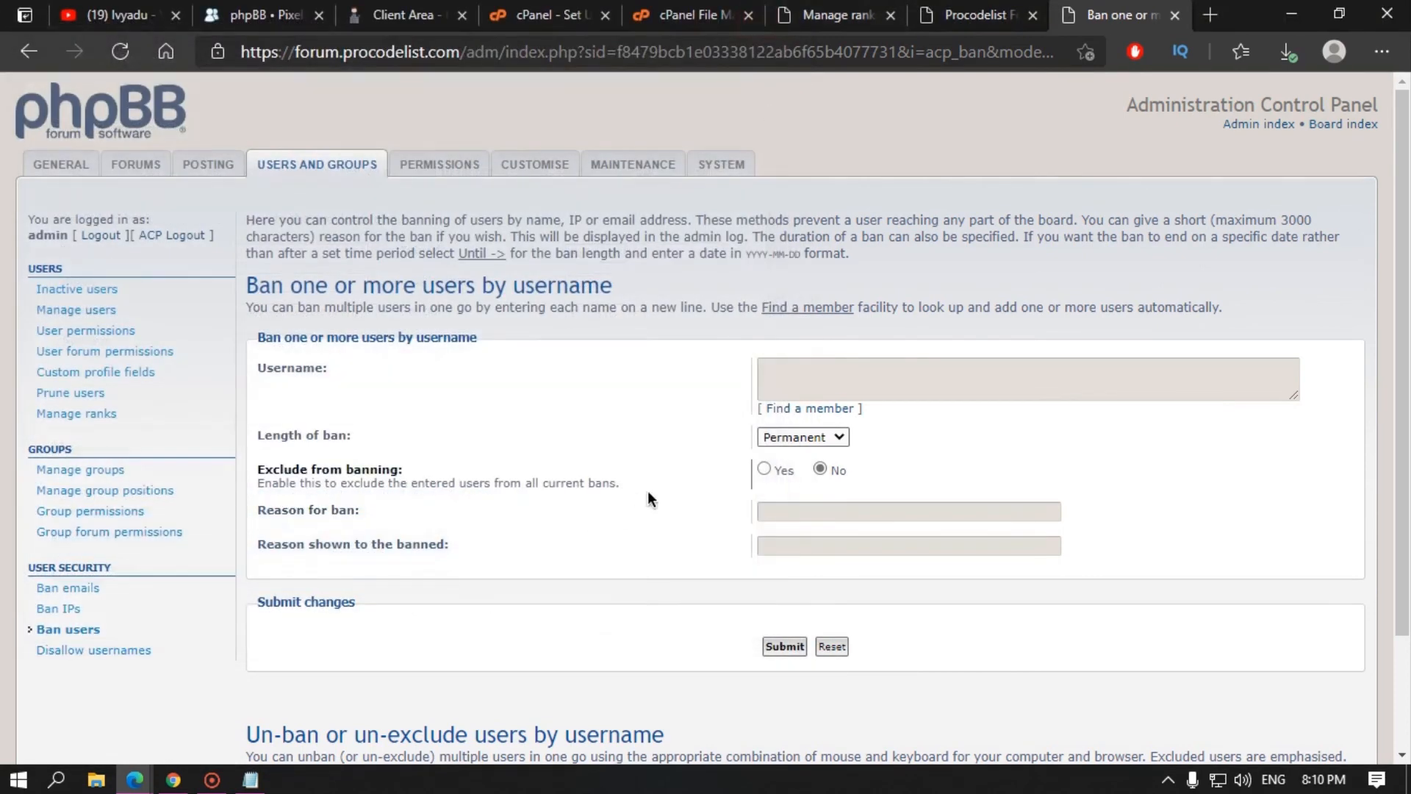
# Step: Open Disallow usernames, which lists no disallowed usernames, and focus its entry field
pyautogui.click(55, 654)
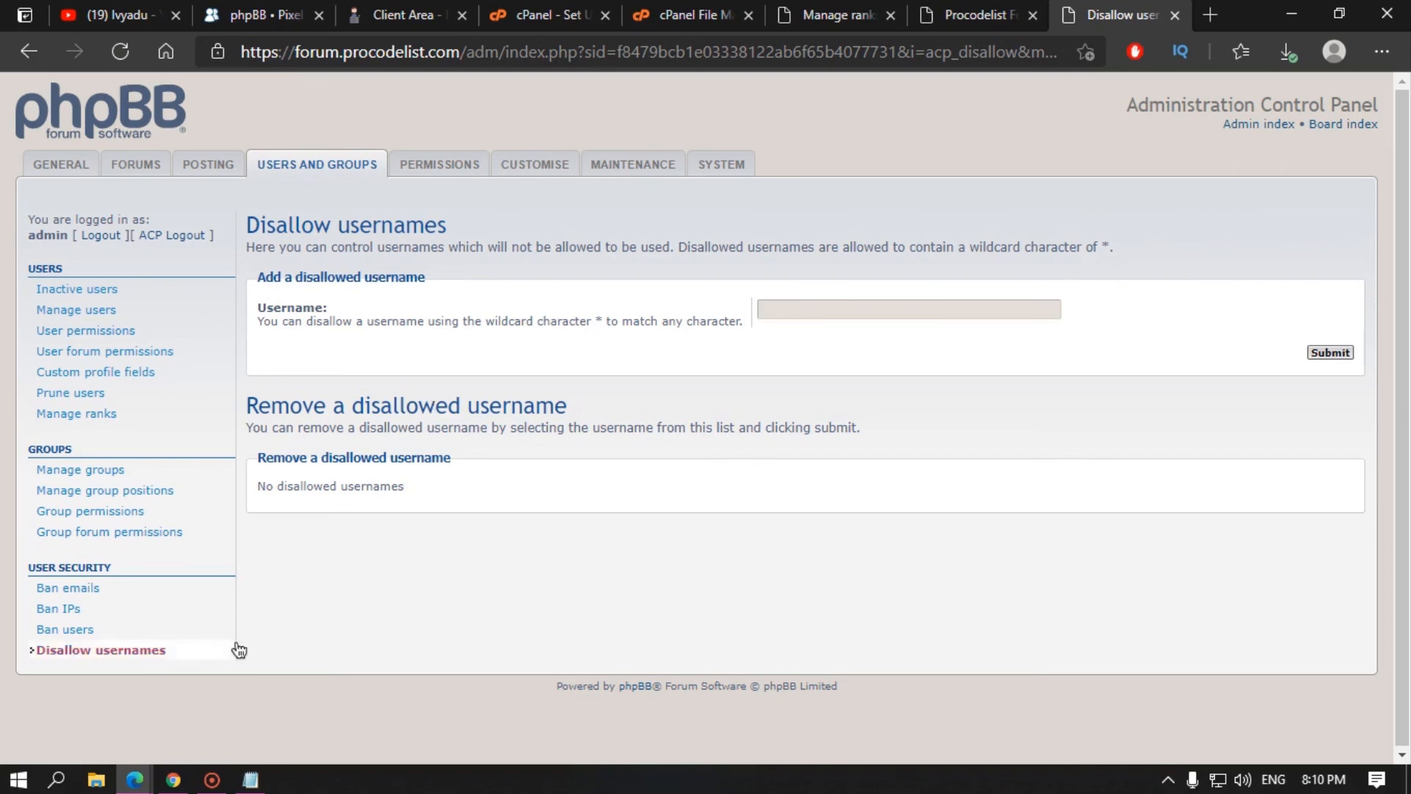
pyautogui.click(792, 315)
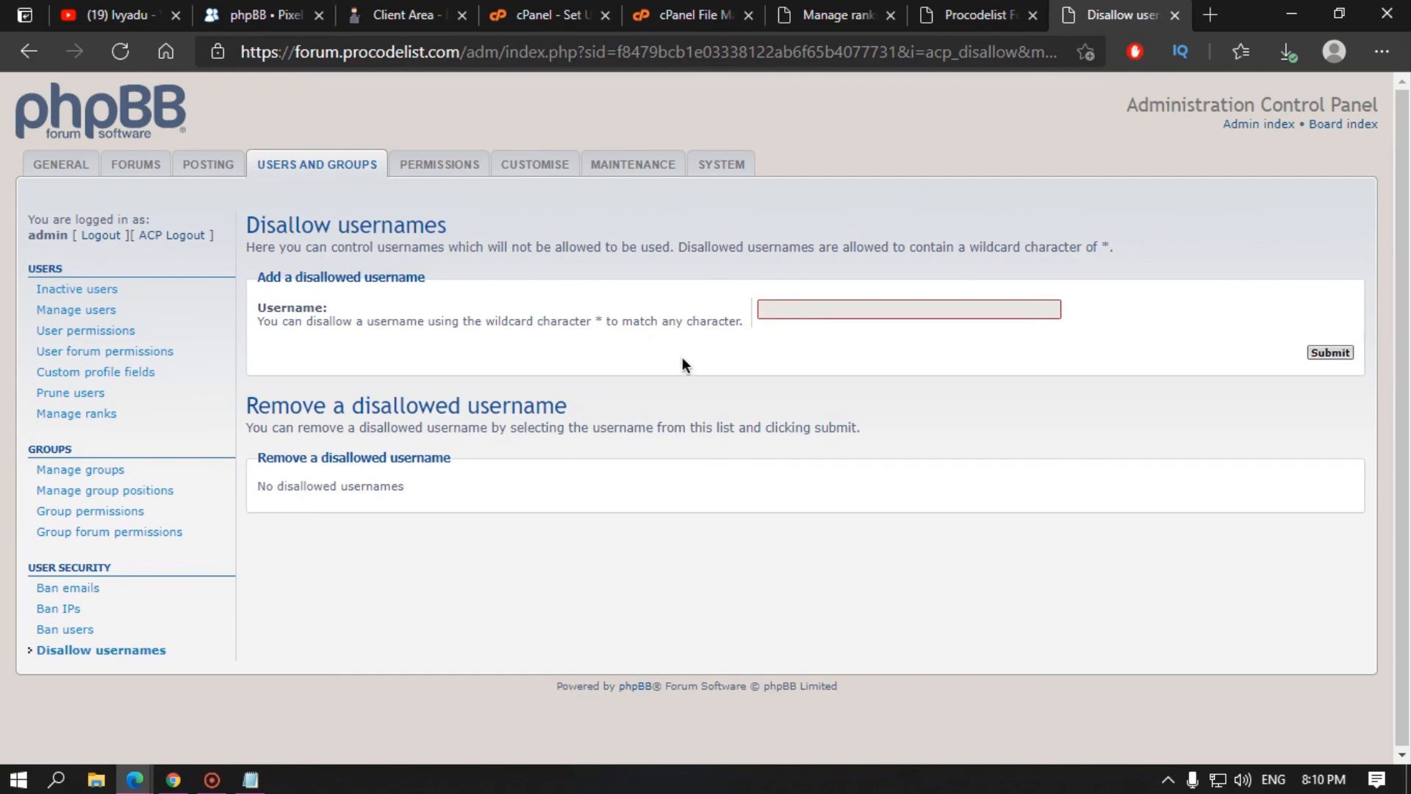
pyautogui.click(452, 172)
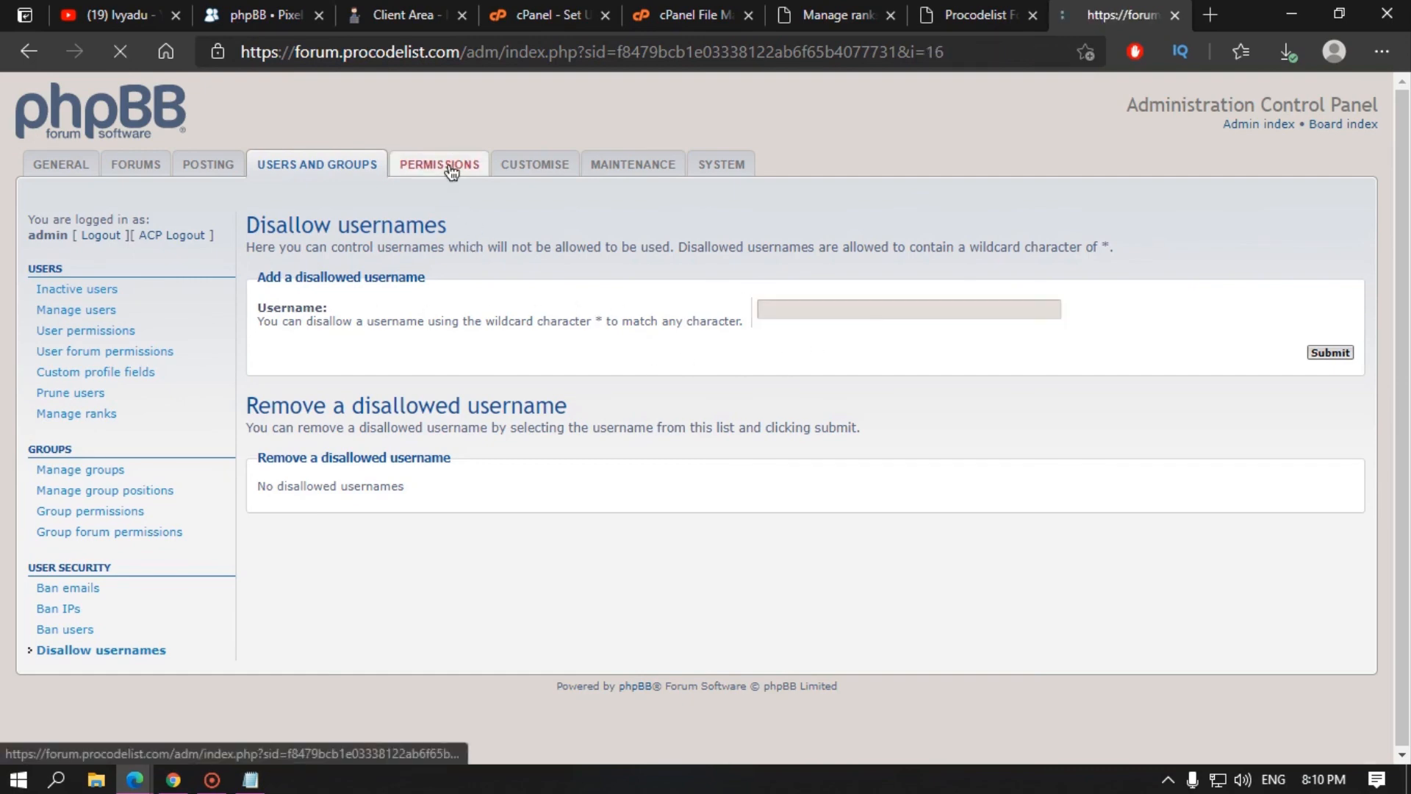
# Step: Load the administrator account's detailed user permissions
pyautogui.click(70, 291)
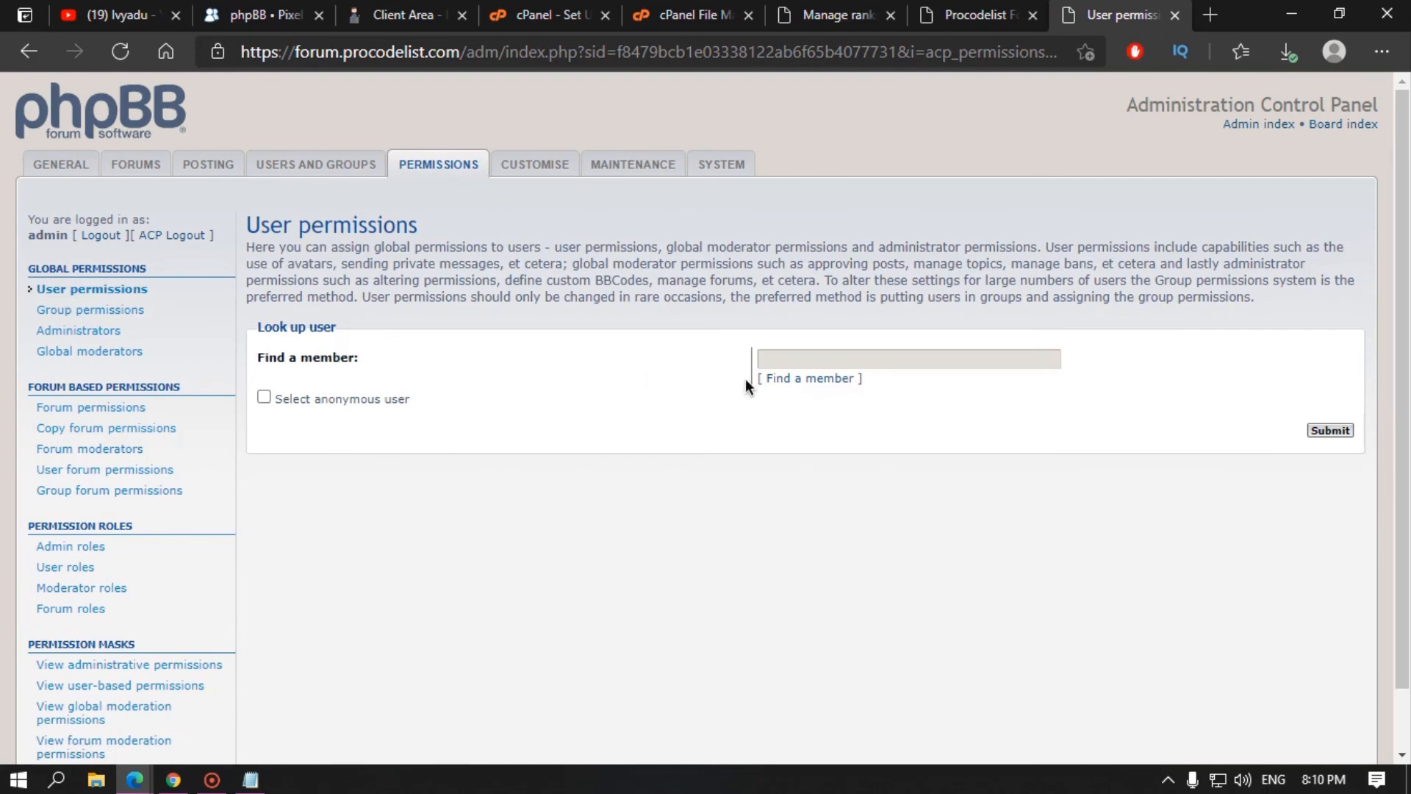
pyautogui.click(808, 378)
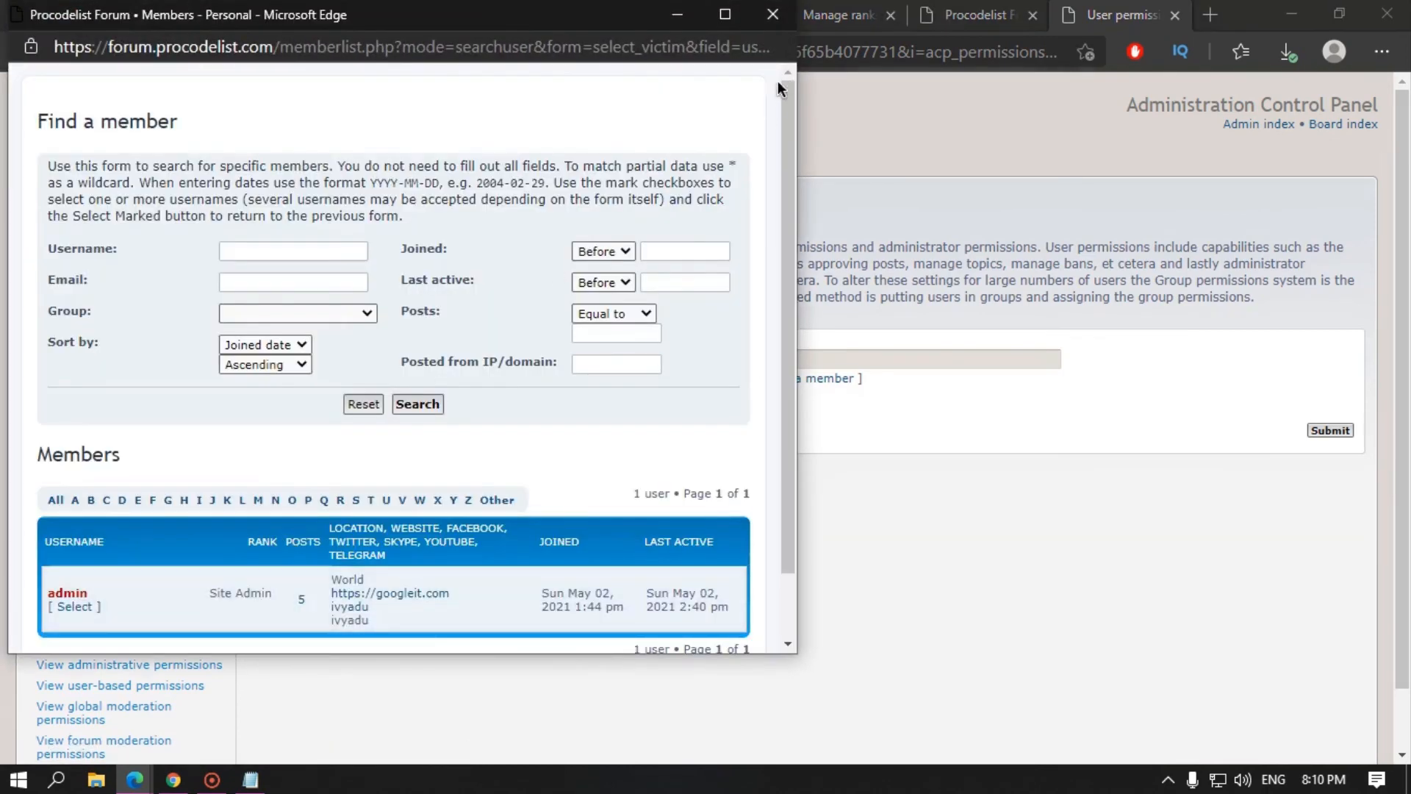
pyautogui.click(81, 609)
pyautogui.click(1332, 431)
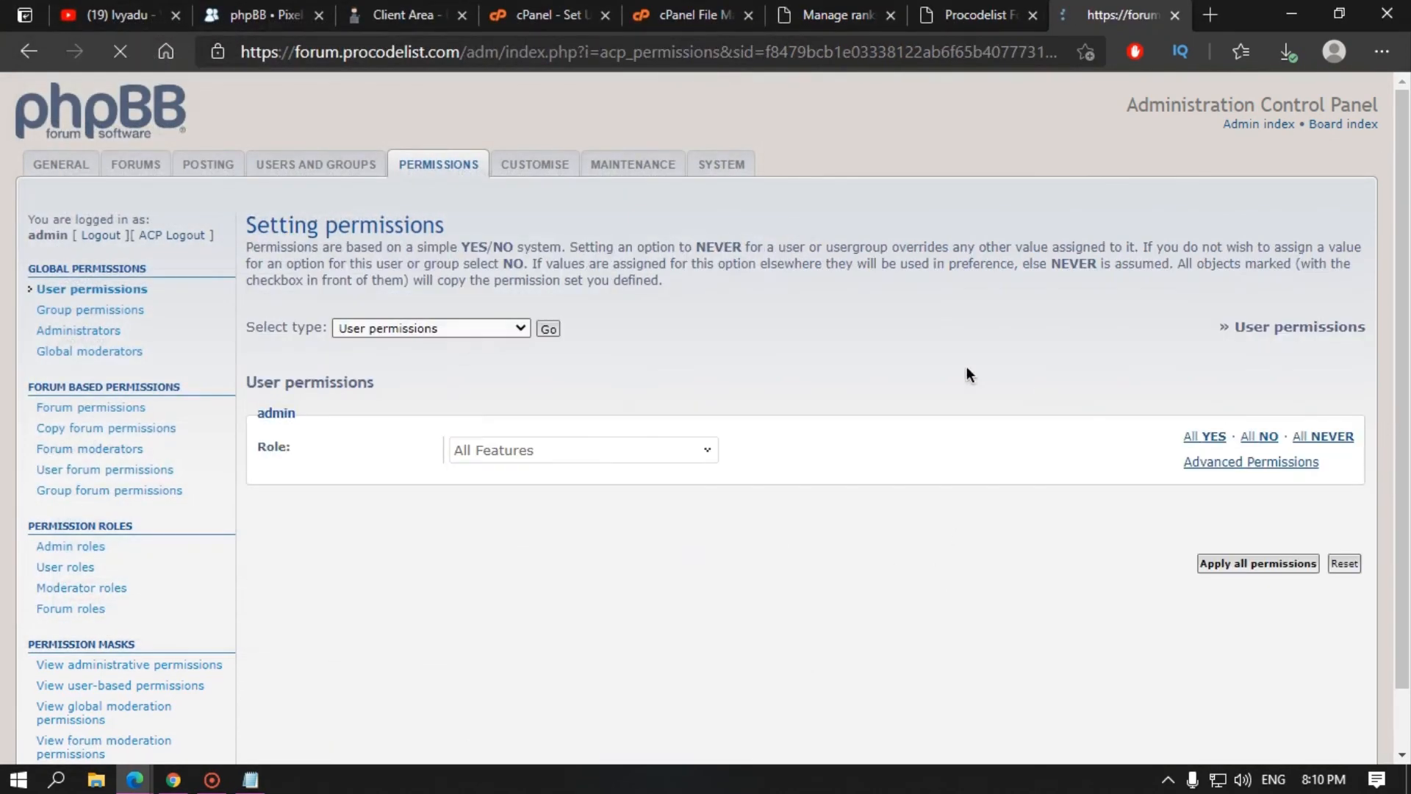
pyautogui.click(1205, 462)
pyautogui.scroll(-1, 475, 644)
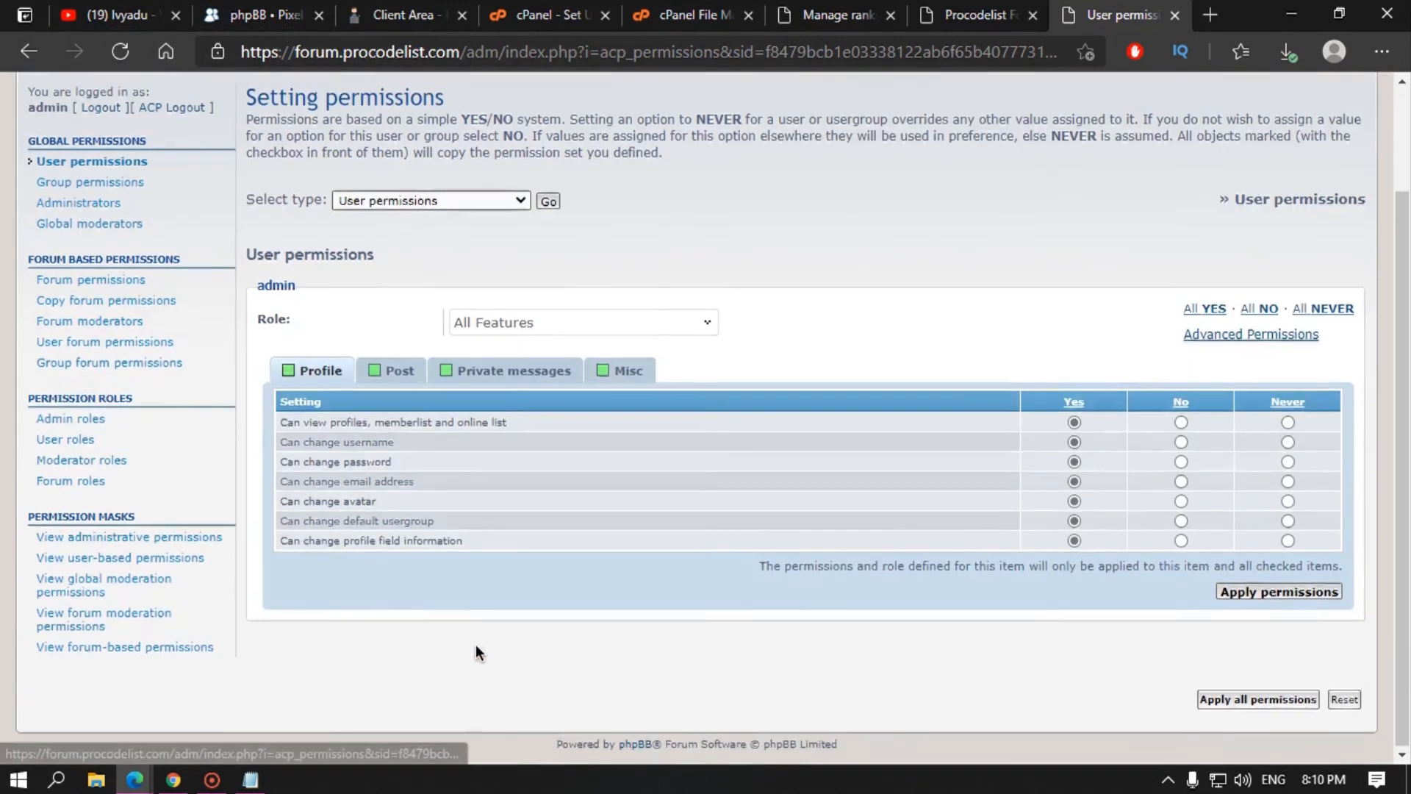
pyautogui.scroll(1, 475, 644)
# Step: Load Newly registered users' detailed group permissions and view its private messages settings
pyautogui.click(94, 310)
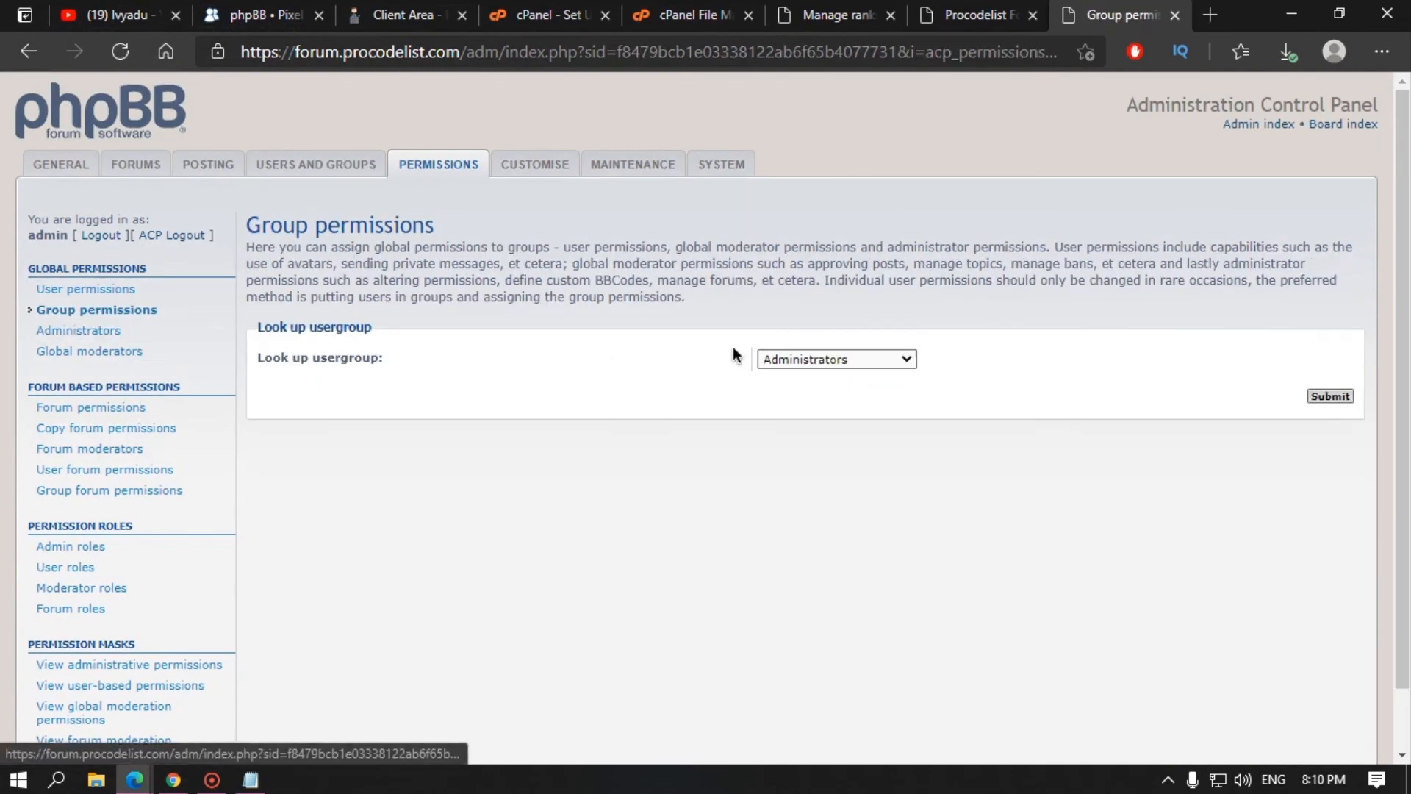
pyautogui.click(816, 359)
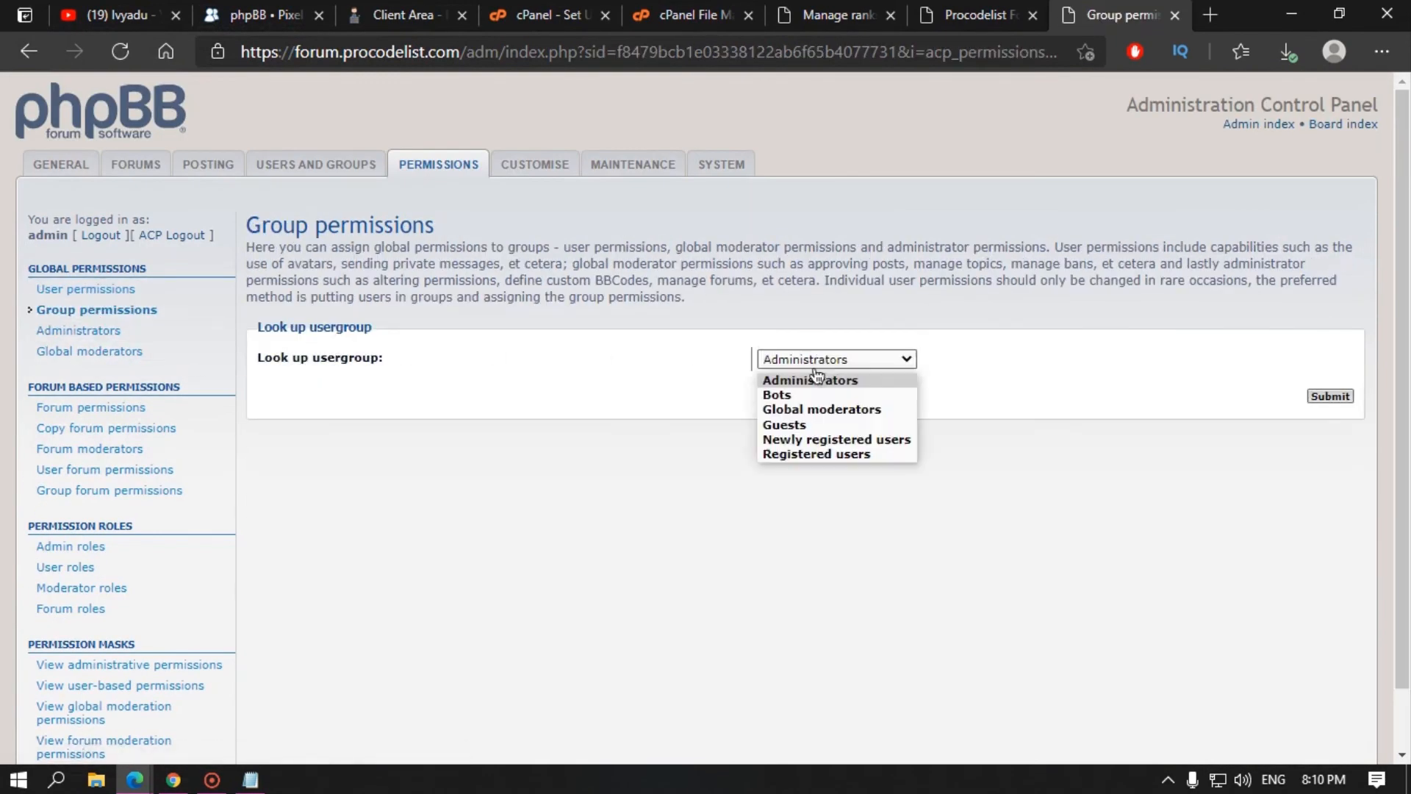
pyautogui.click(808, 440)
pyautogui.click(1327, 397)
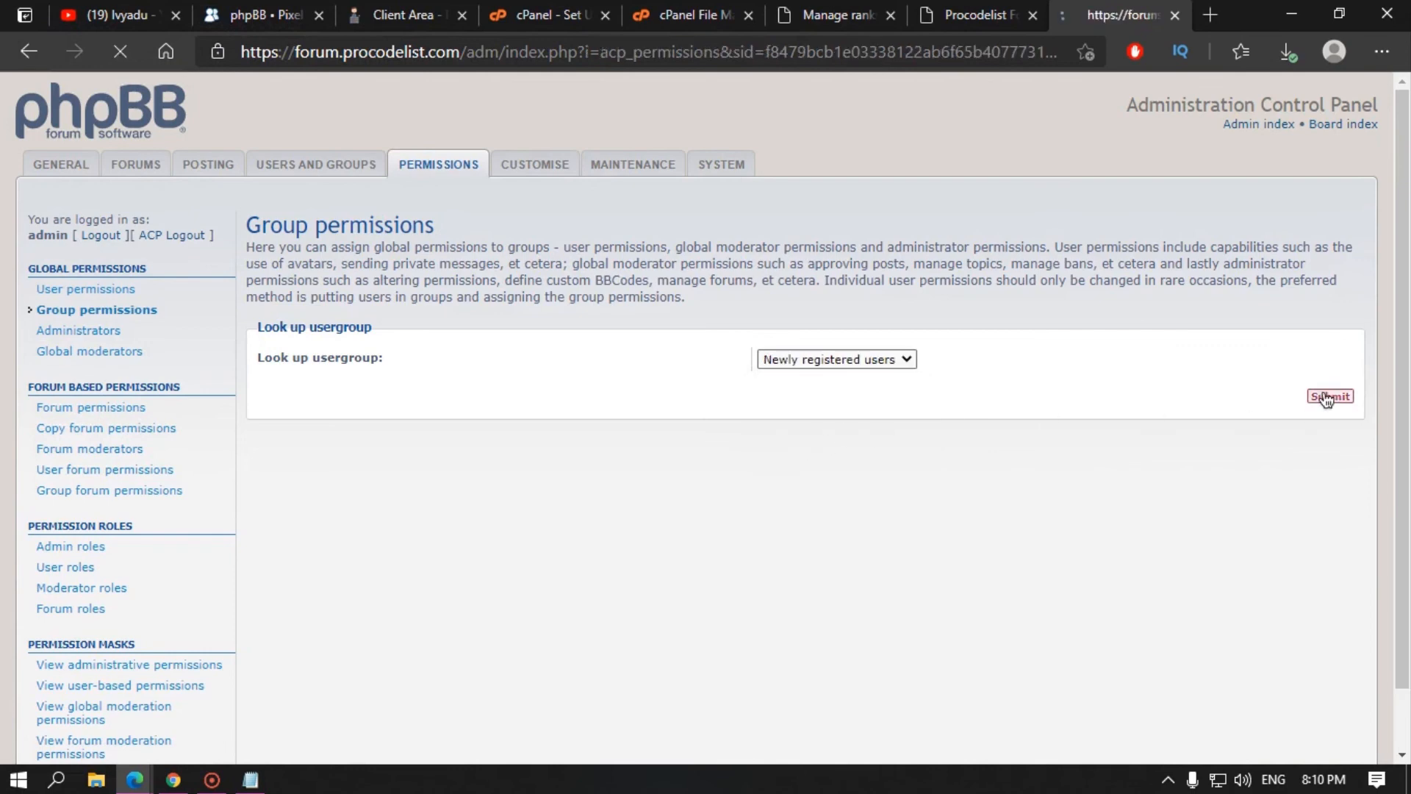
pyautogui.click(1258, 463)
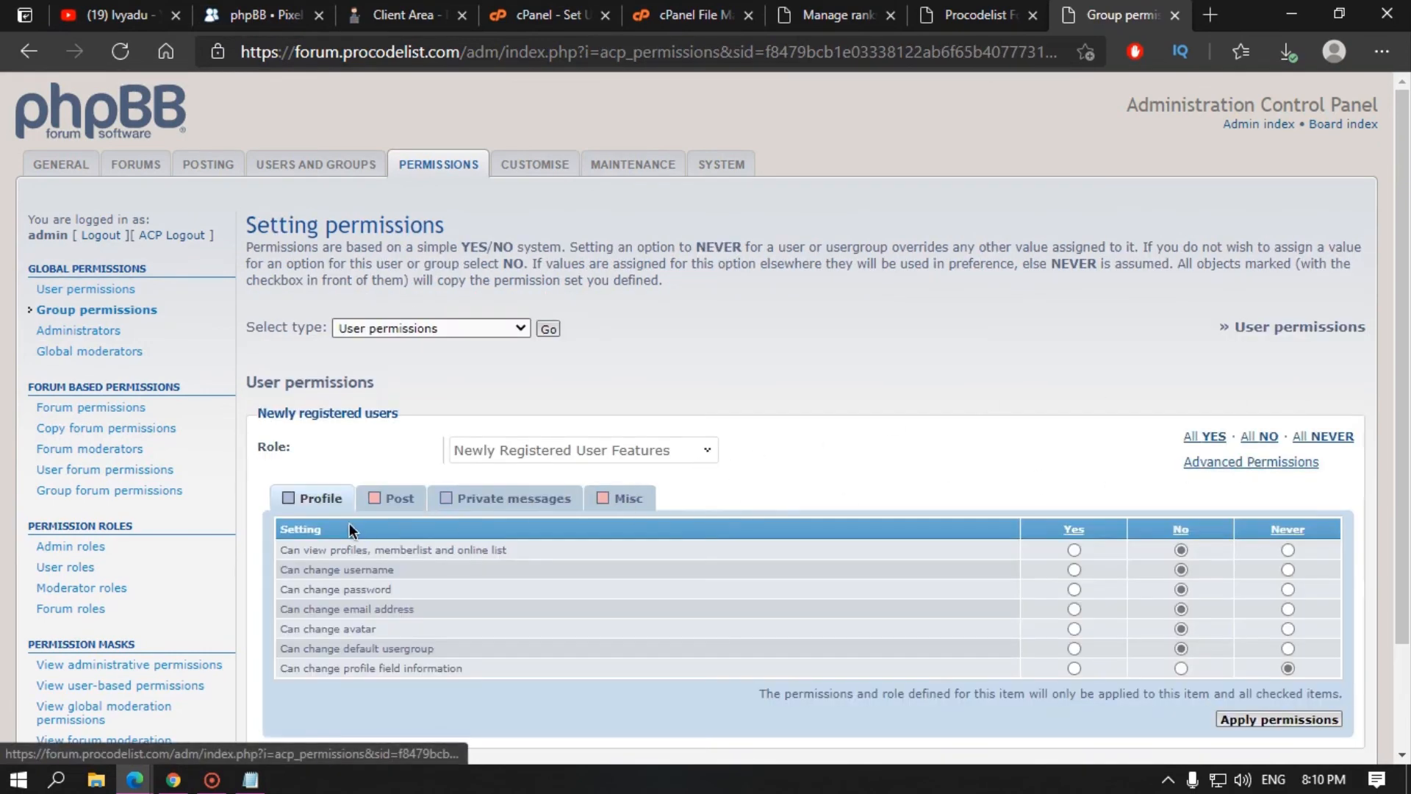
pyautogui.click(535, 500)
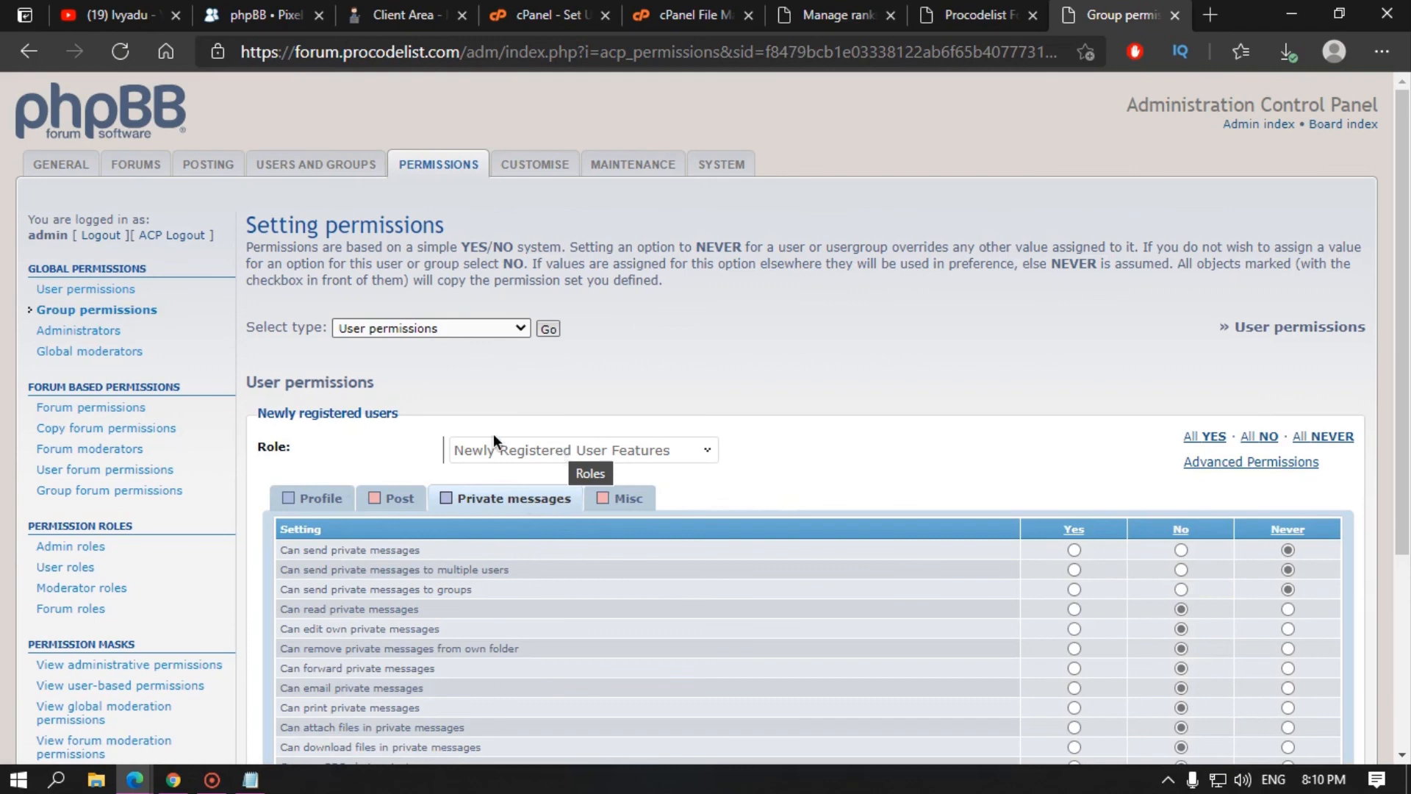
# Step: Browse the Administrators and Global moderators permission pages, then open Forum permissions
pyautogui.click(79, 330)
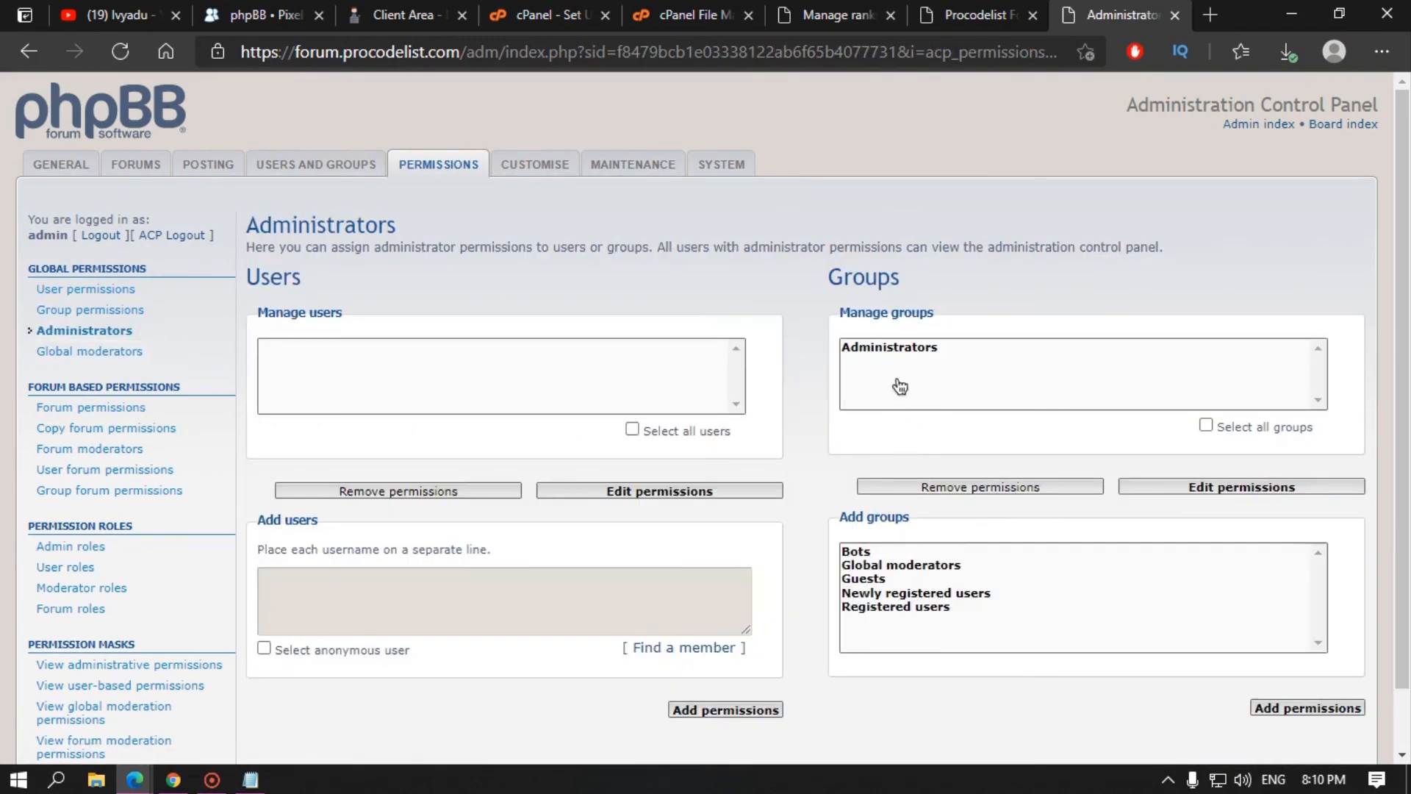
pyautogui.click(127, 364)
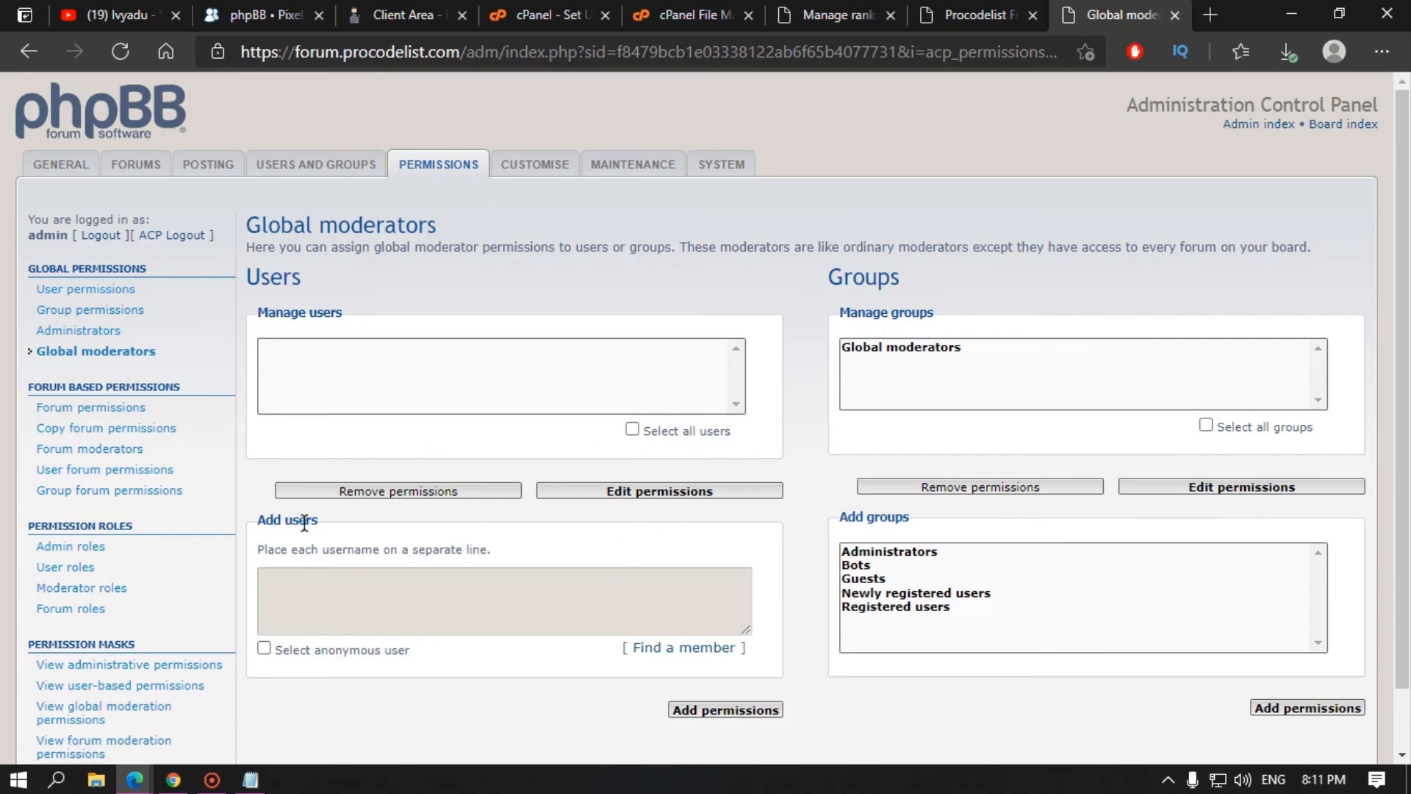
pyautogui.doubleClick(89, 418)
pyautogui.click(102, 413)
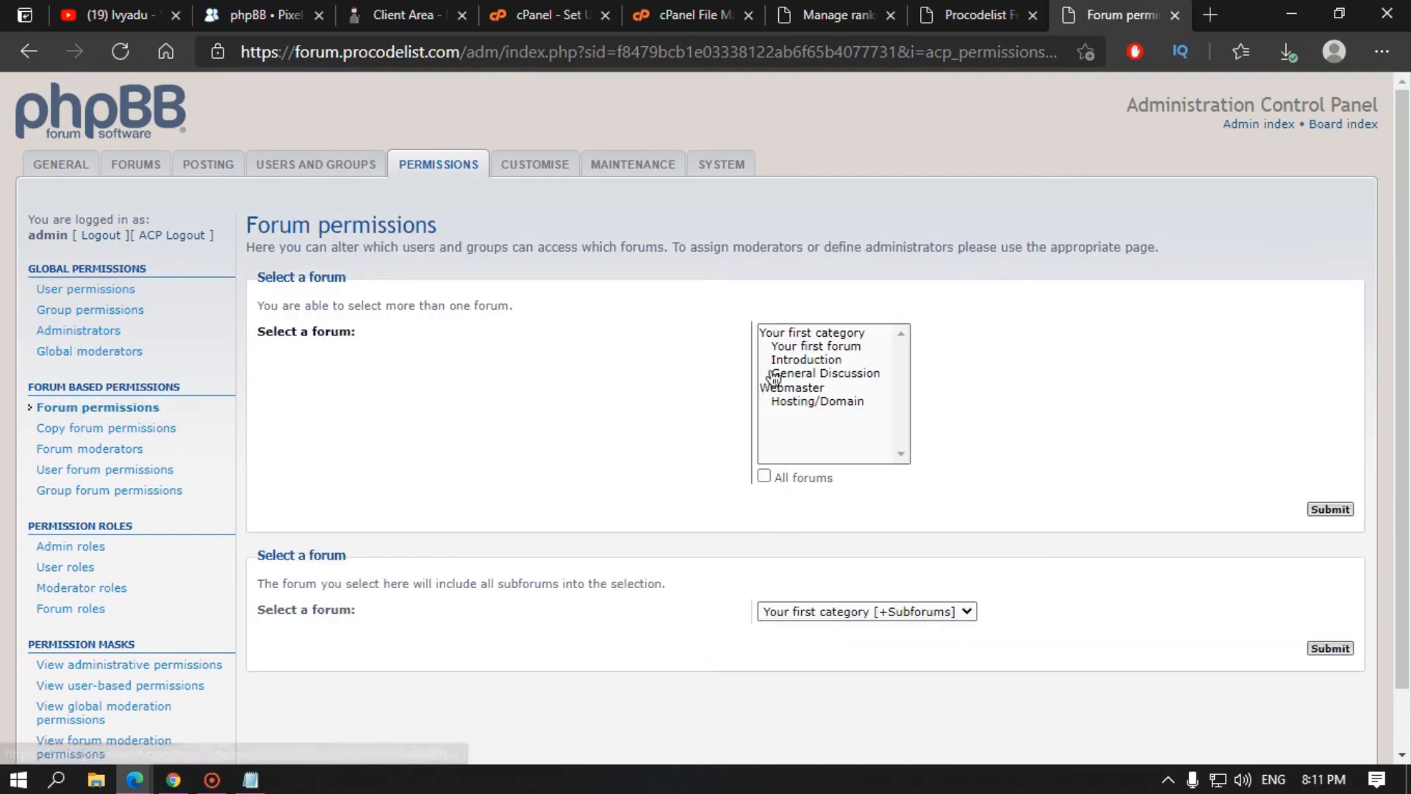
# Step: Select All forums and submit to view their permission settings
pyautogui.click(782, 480)
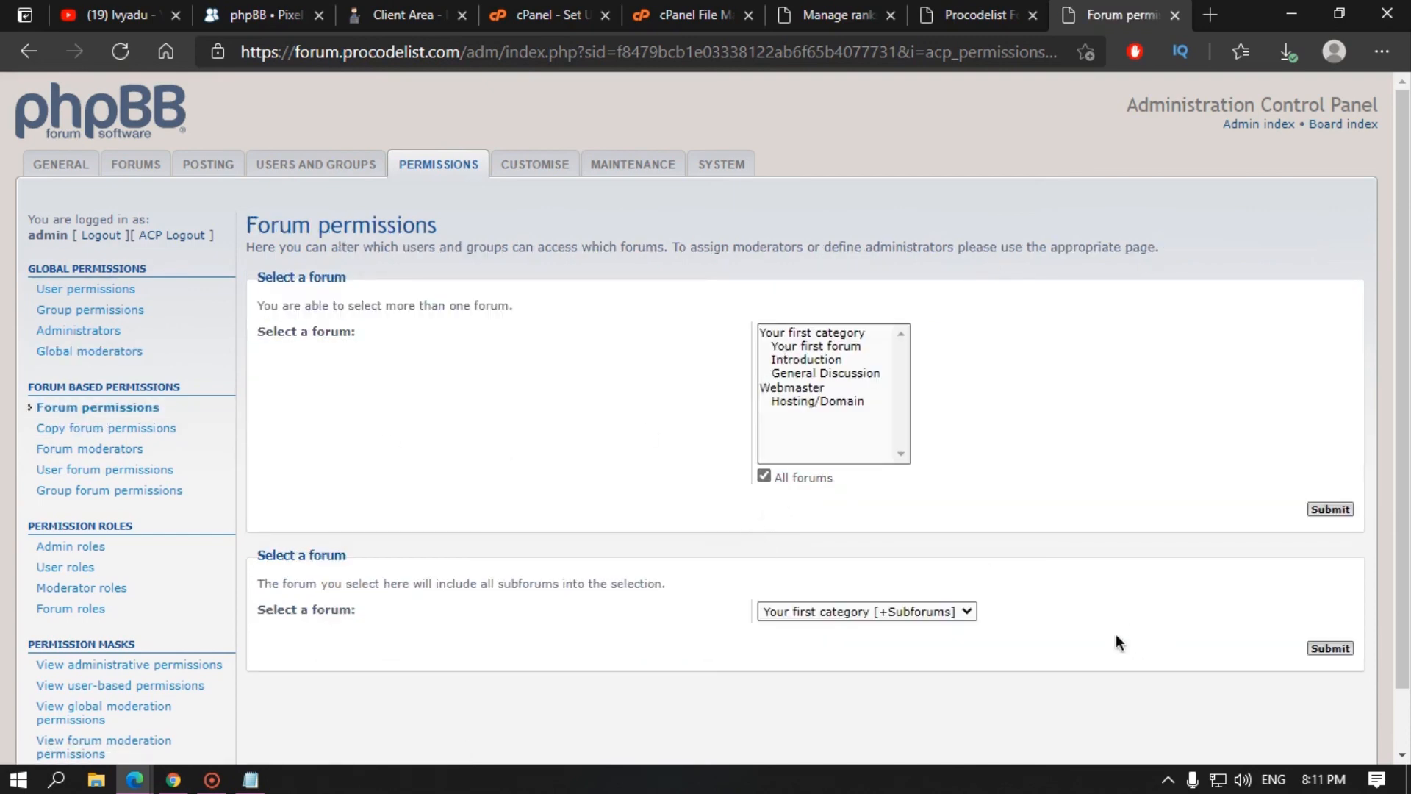
pyautogui.click(1332, 509)
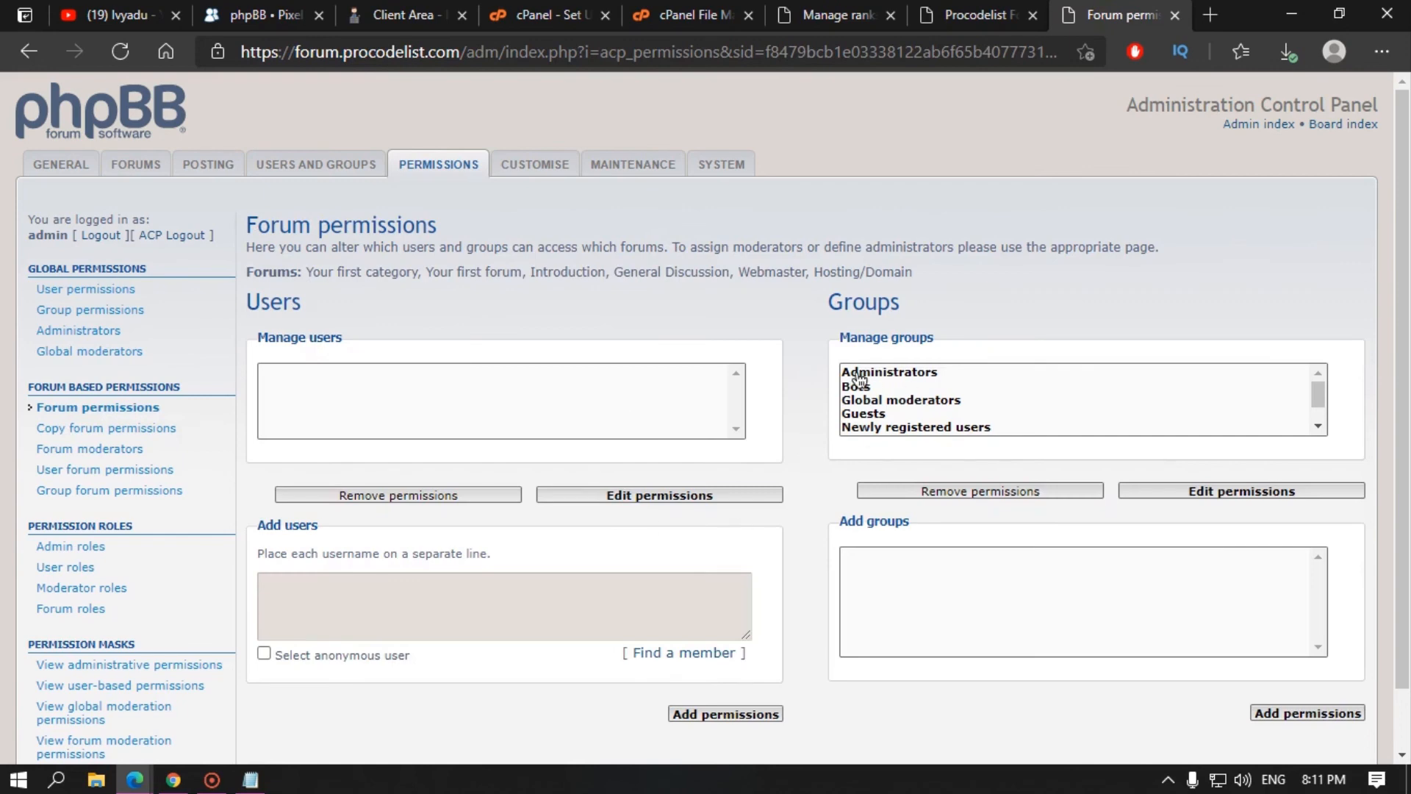
pyautogui.scroll(-1, 873, 427)
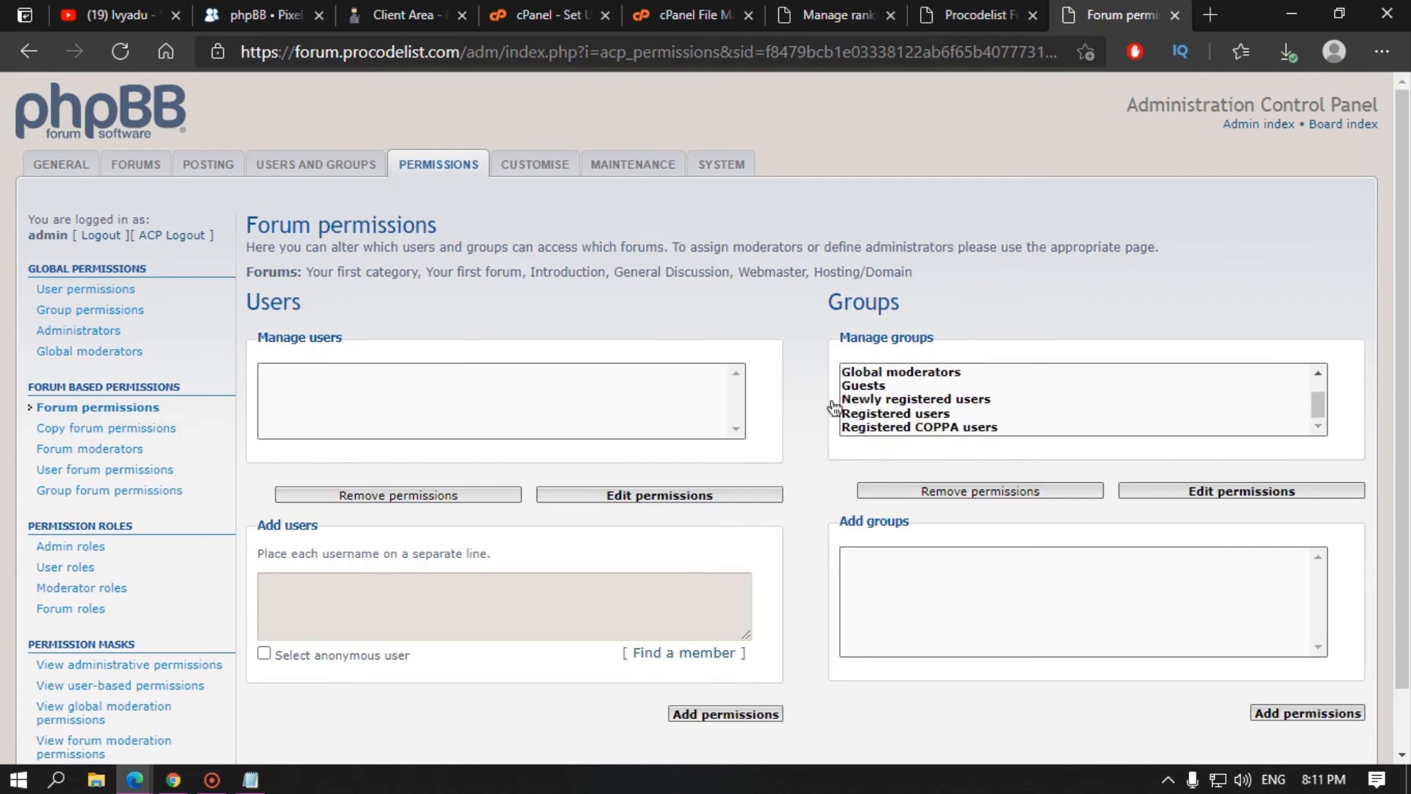
pyautogui.scroll(1, 882, 430)
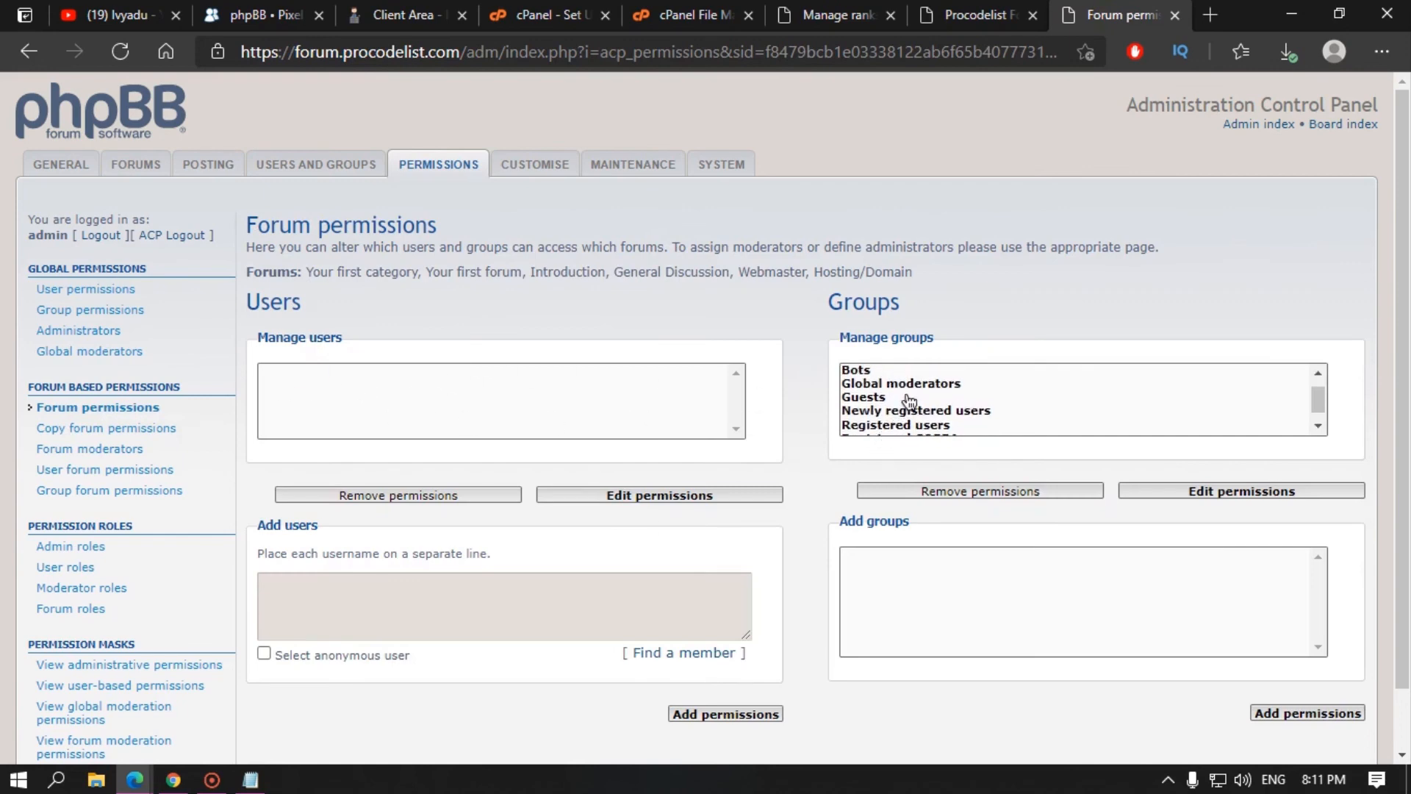
pyautogui.scroll(-1, 916, 430)
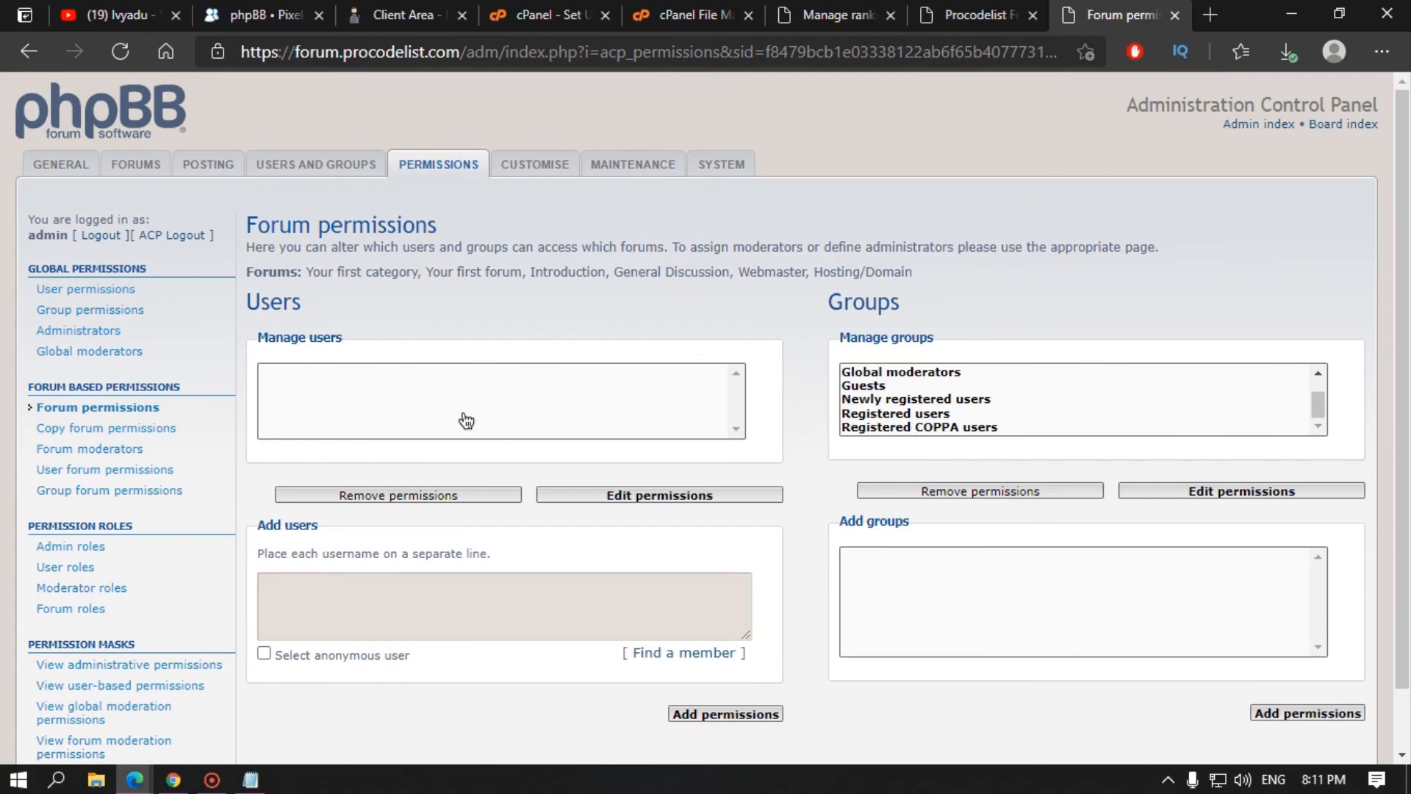
# Step: Browse Copy forum permissions and the administrator, user, moderator and forum role lists
pyautogui.click(115, 430)
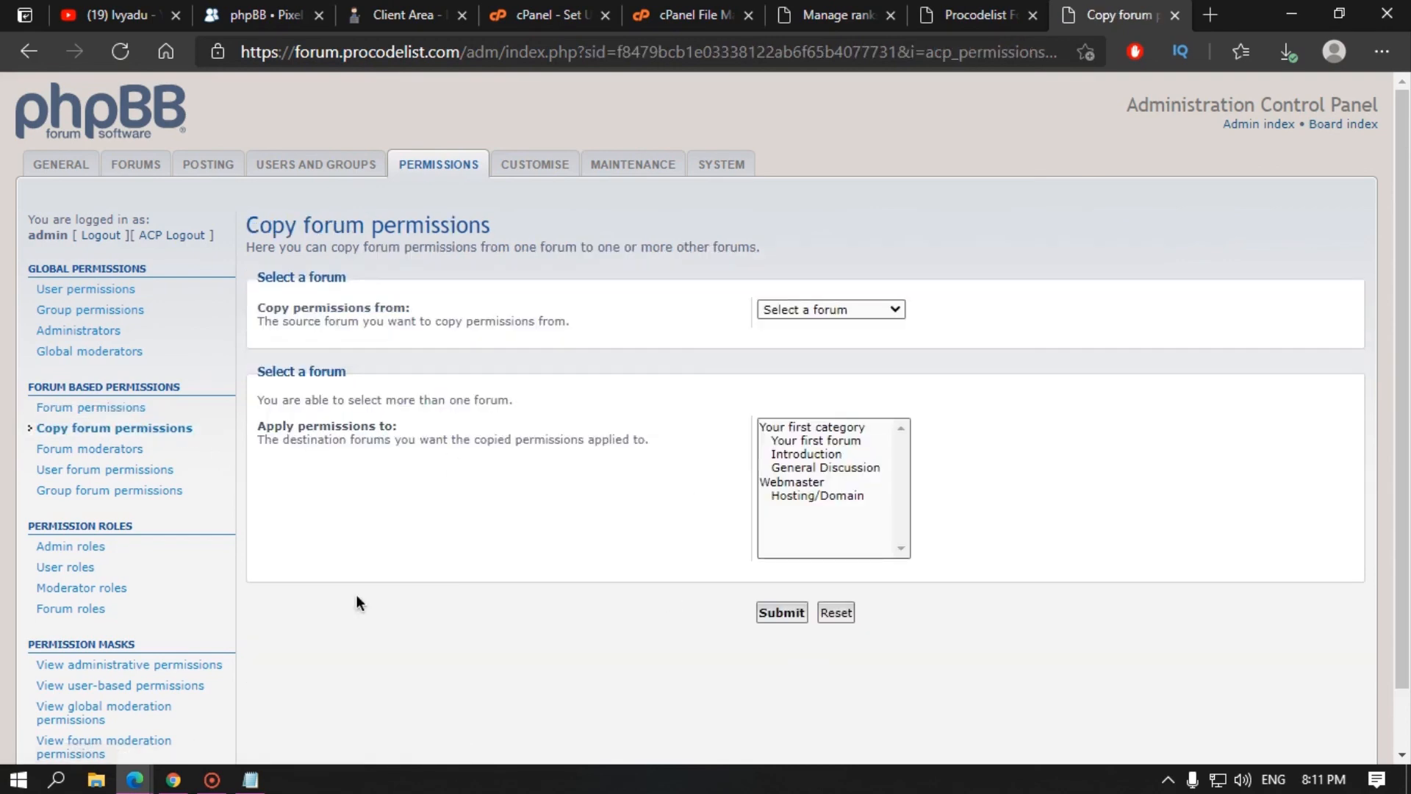
pyautogui.scroll(-1, 128, 588)
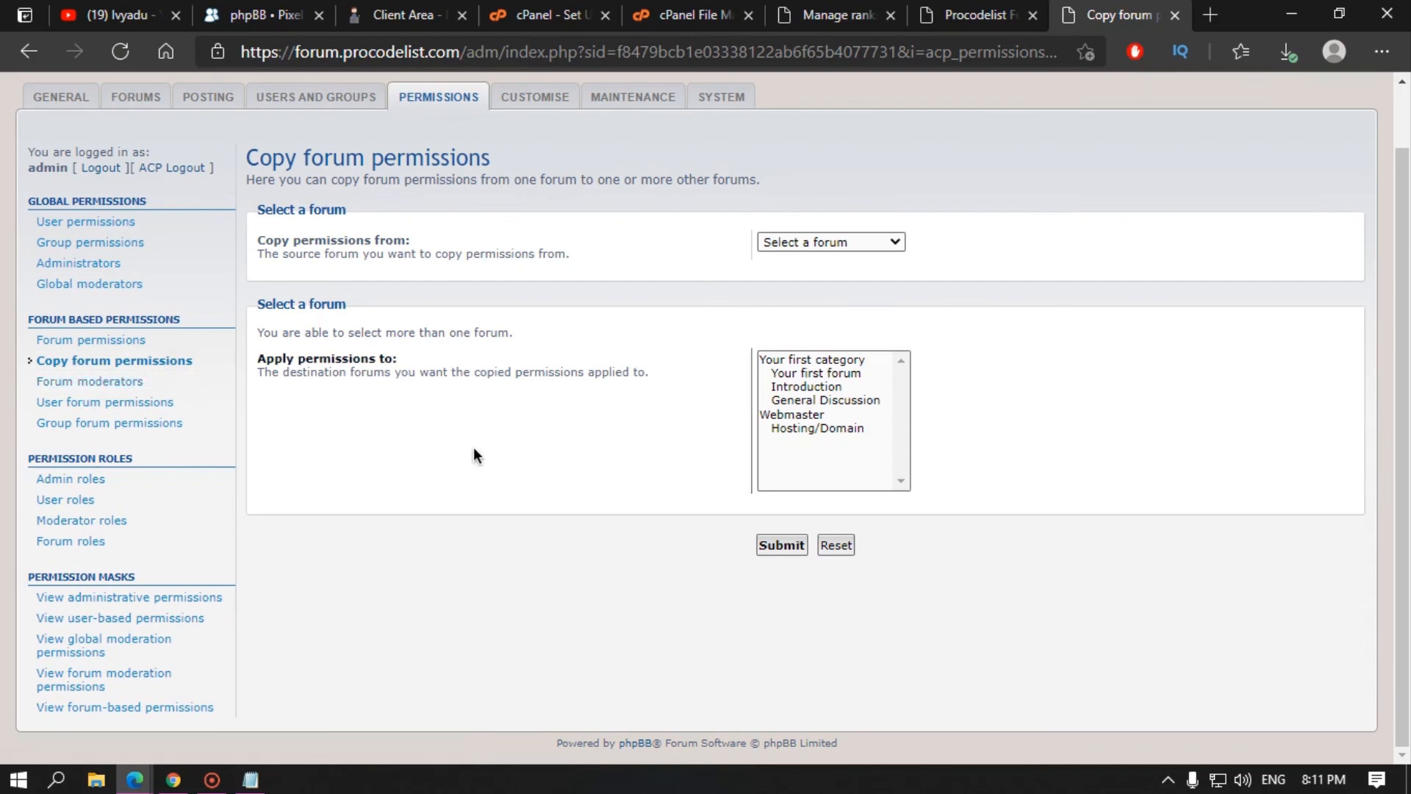
pyautogui.click(107, 484)
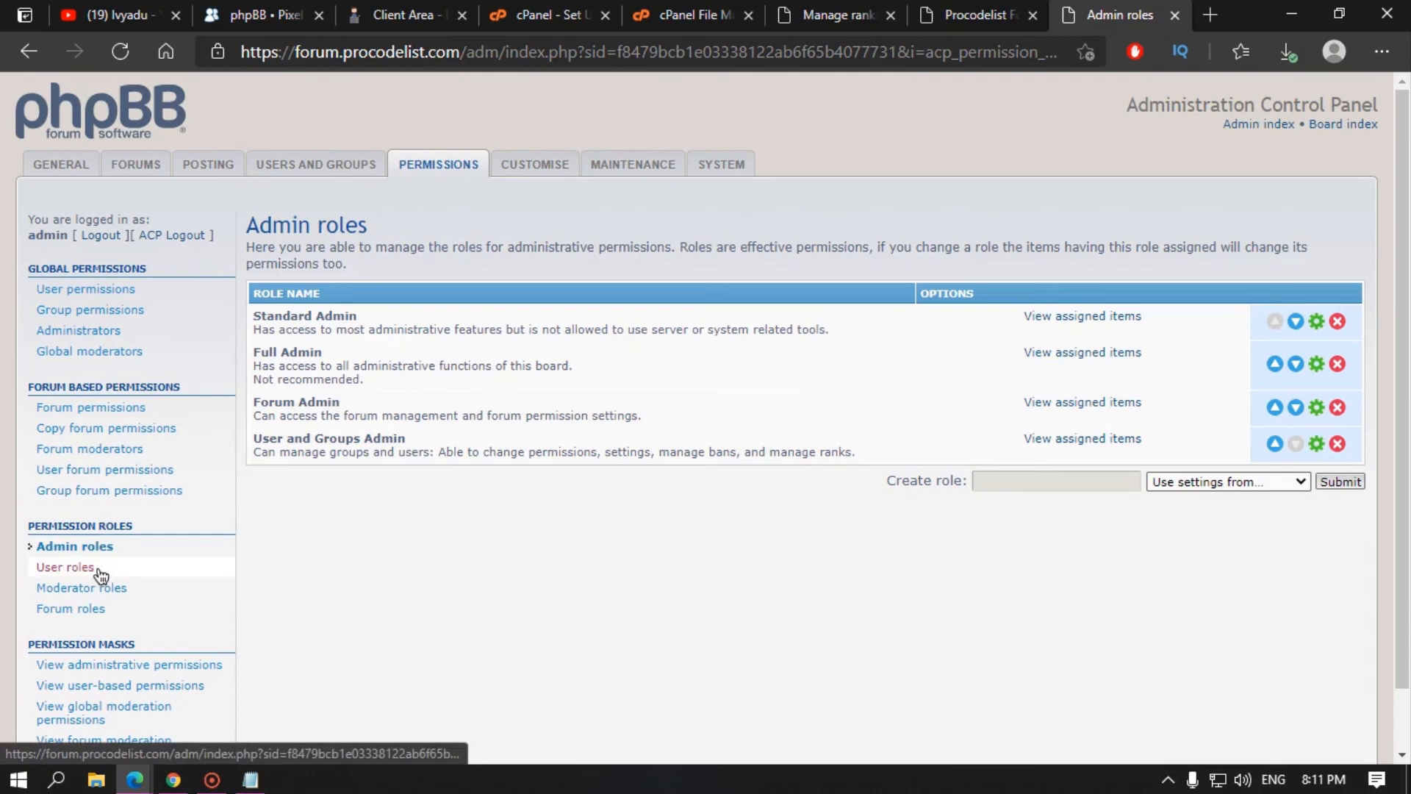
pyautogui.click(100, 574)
pyautogui.click(113, 590)
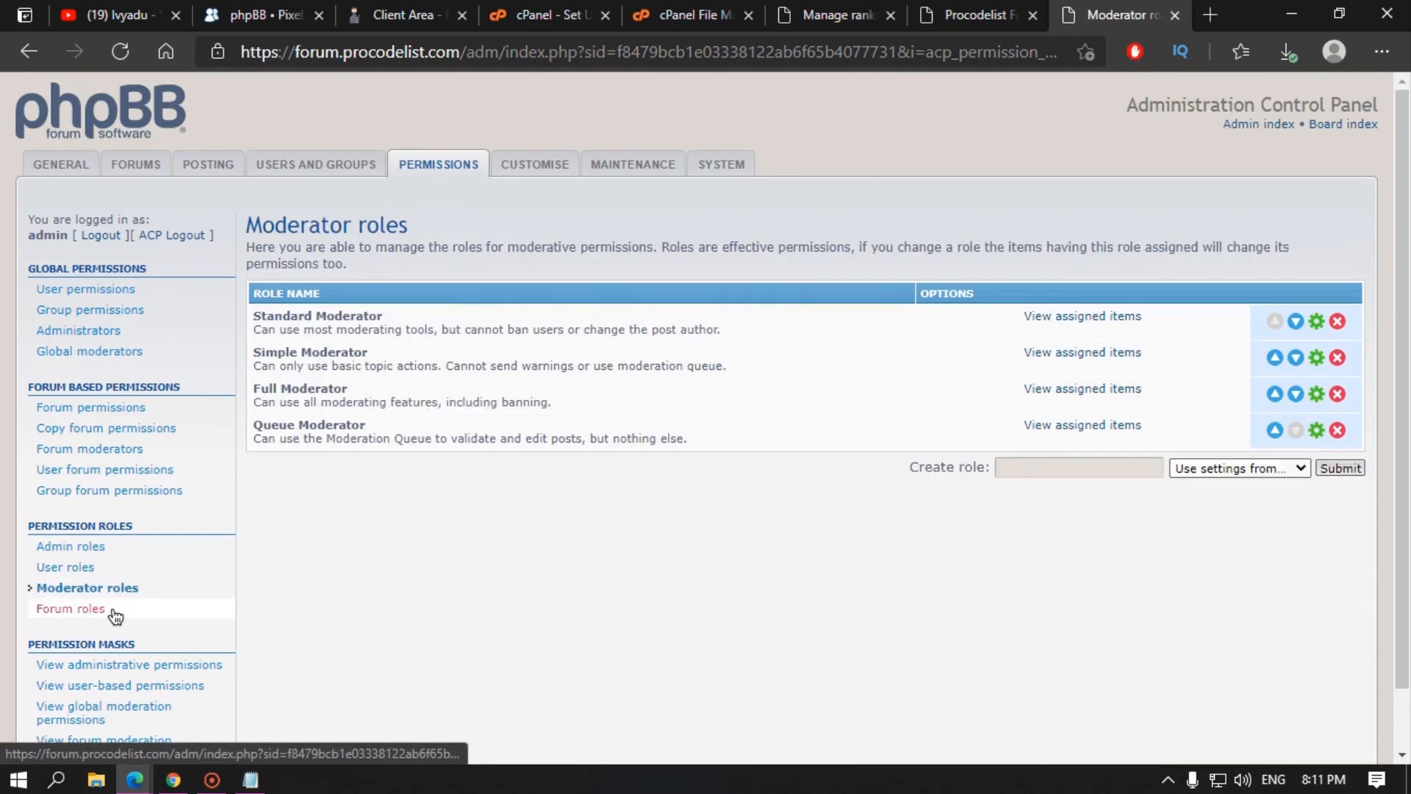
pyautogui.click(113, 610)
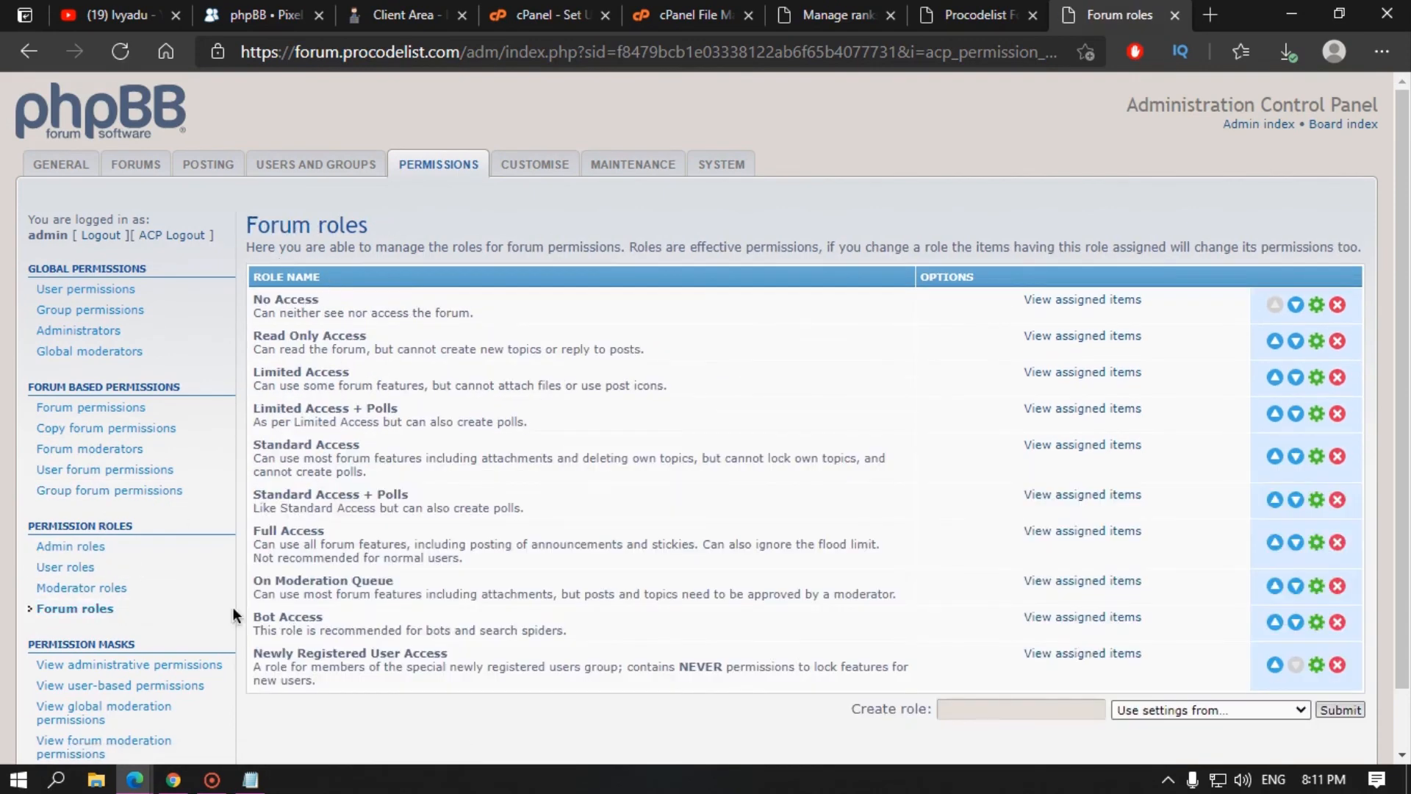
pyautogui.click(66, 586)
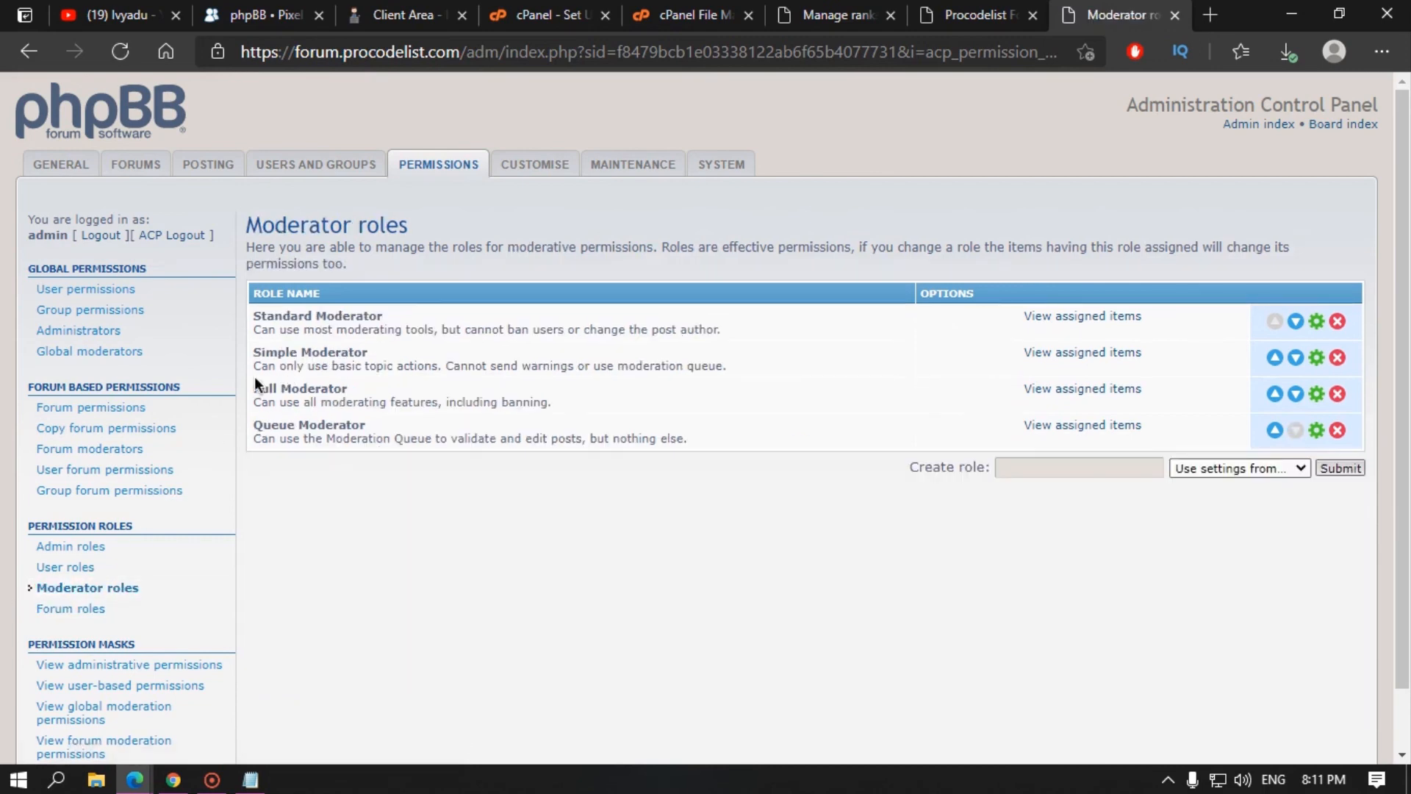
# Step: Highlight the Full Moderator and Simple Moderator role descriptions, such as banning and warnings
pyautogui.click(327, 368)
pyautogui.moveTo(270, 389); pyautogui.dragTo(418, 405)
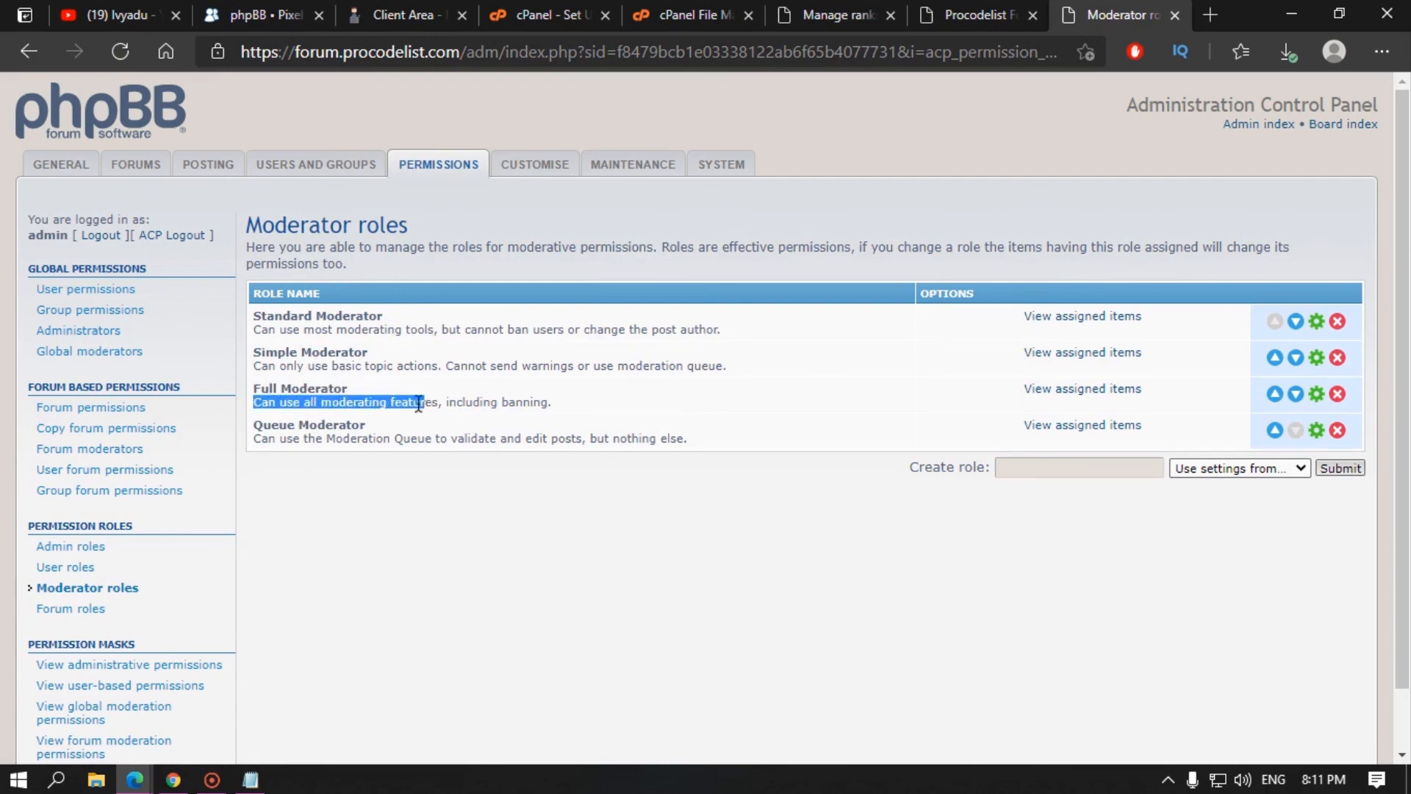
pyautogui.moveTo(316, 403); pyautogui.dragTo(547, 399)
pyautogui.doubleClick(533, 399)
pyautogui.click(516, 455)
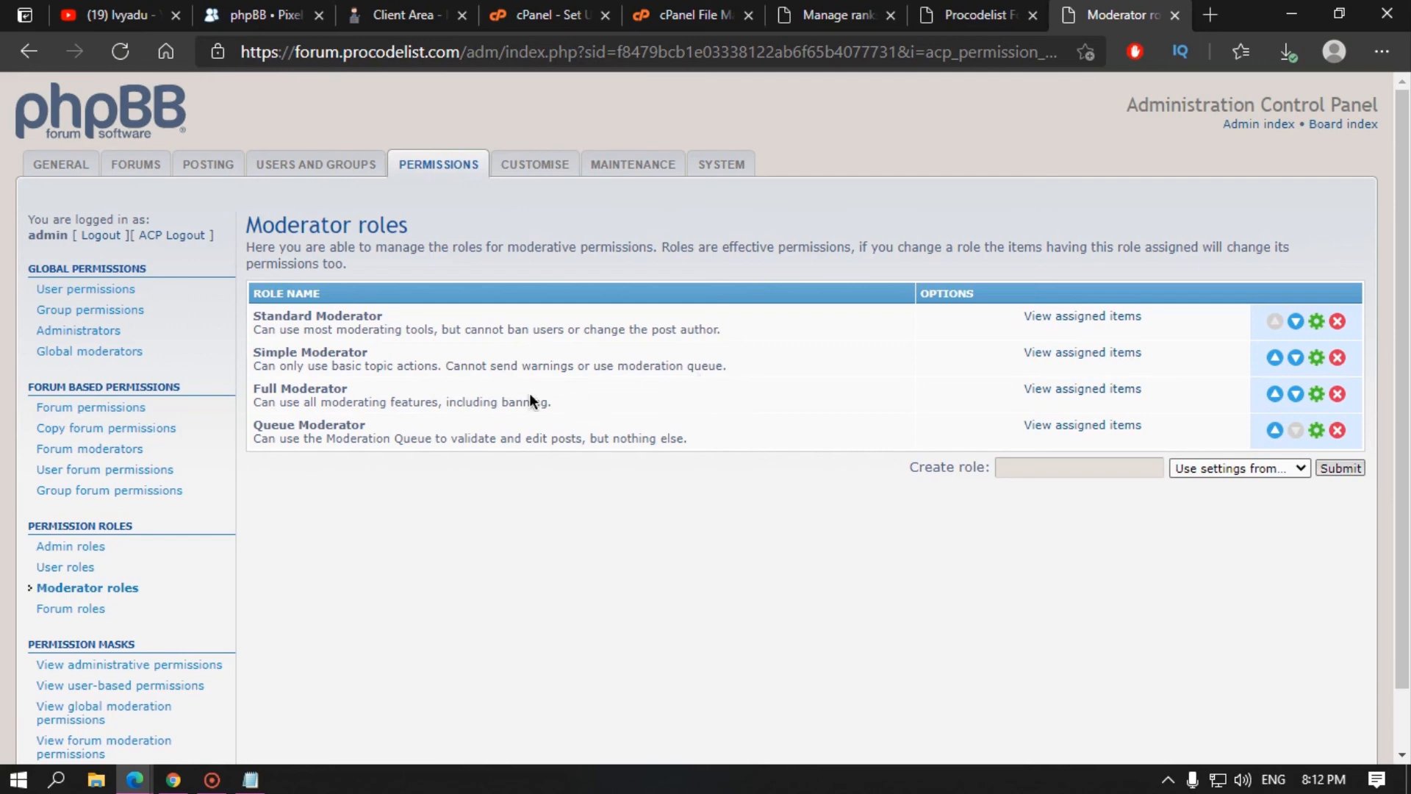
pyautogui.moveTo(537, 365); pyautogui.dragTo(718, 369)
pyautogui.click(717, 372)
pyautogui.doubleClick(553, 366)
# Step: Highlight parts of the Standard Moderator description, including its ban restriction and post author
pyautogui.moveTo(462, 327); pyautogui.dragTo(576, 329)
pyautogui.click(555, 308)
pyautogui.moveTo(586, 328); pyautogui.dragTo(716, 320)
pyautogui.click(700, 330)
pyautogui.doubleClick(701, 330)
pyautogui.doubleClick(660, 328)
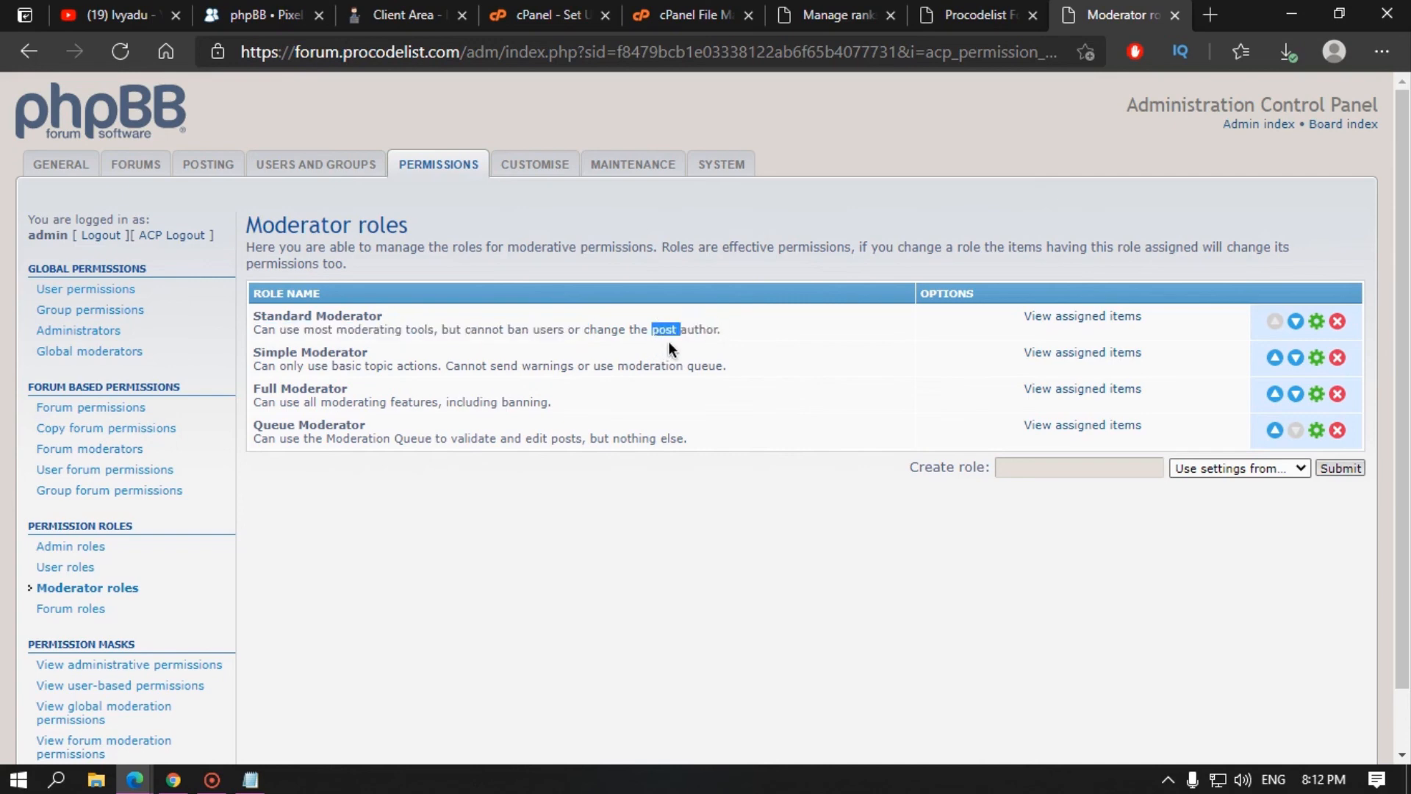
pyautogui.click(708, 329)
pyautogui.doubleClick(708, 329)
# Step: Highlight the Full Moderator and Queue Moderator descriptions, including banning and edit post
pyautogui.click(334, 386)
pyautogui.moveTo(287, 402); pyautogui.dragTo(439, 403)
pyautogui.click(439, 402)
pyautogui.doubleClick(515, 407)
pyautogui.click(269, 430)
pyautogui.doubleClick(345, 425)
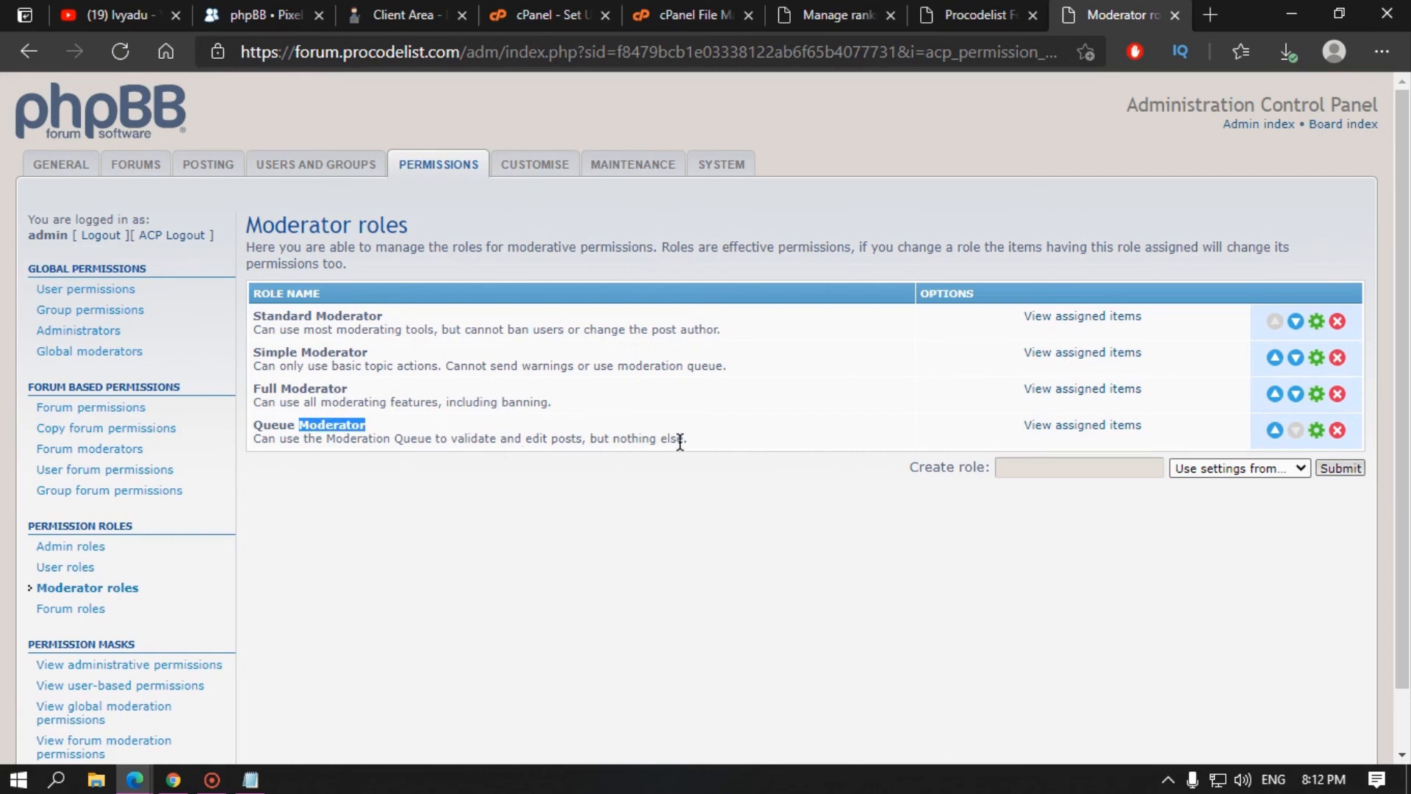
pyautogui.click(457, 441)
pyautogui.moveTo(577, 441); pyautogui.dragTo(519, 444)
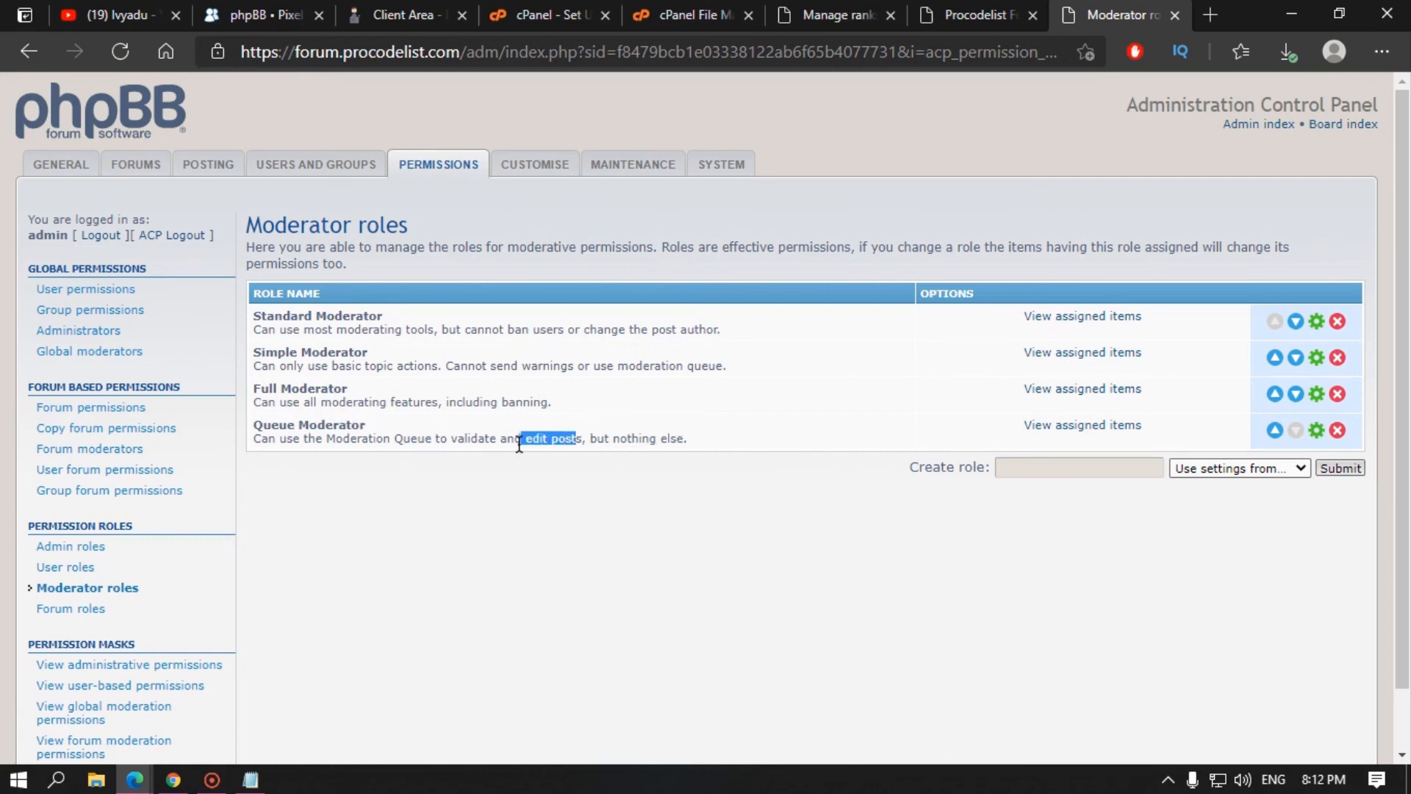
pyautogui.click(445, 437)
pyautogui.moveTo(551, 441); pyautogui.dragTo(670, 440)
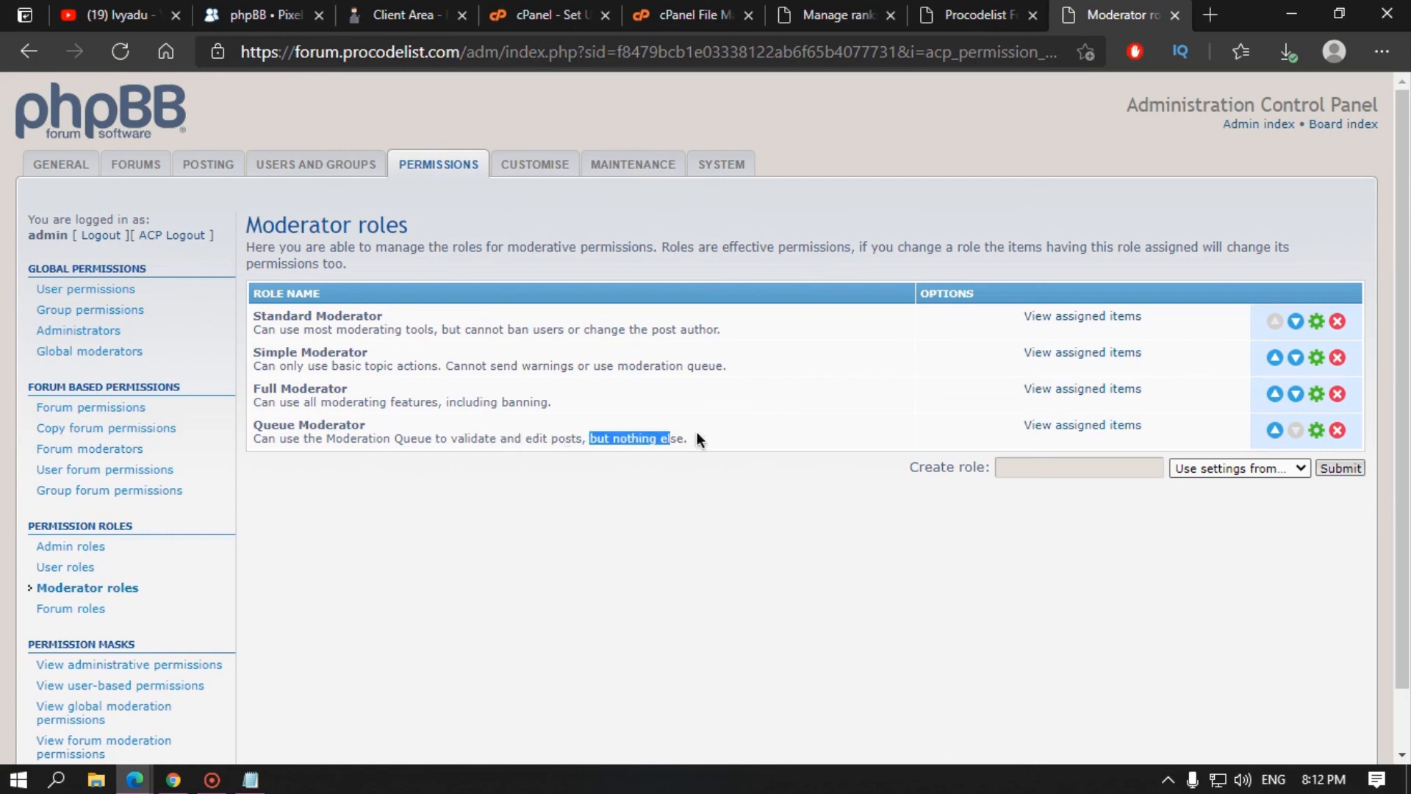
pyautogui.click(565, 489)
# Step: Revisit the user, administrator and forum role lists and view effective administrative permissions
pyautogui.click(67, 570)
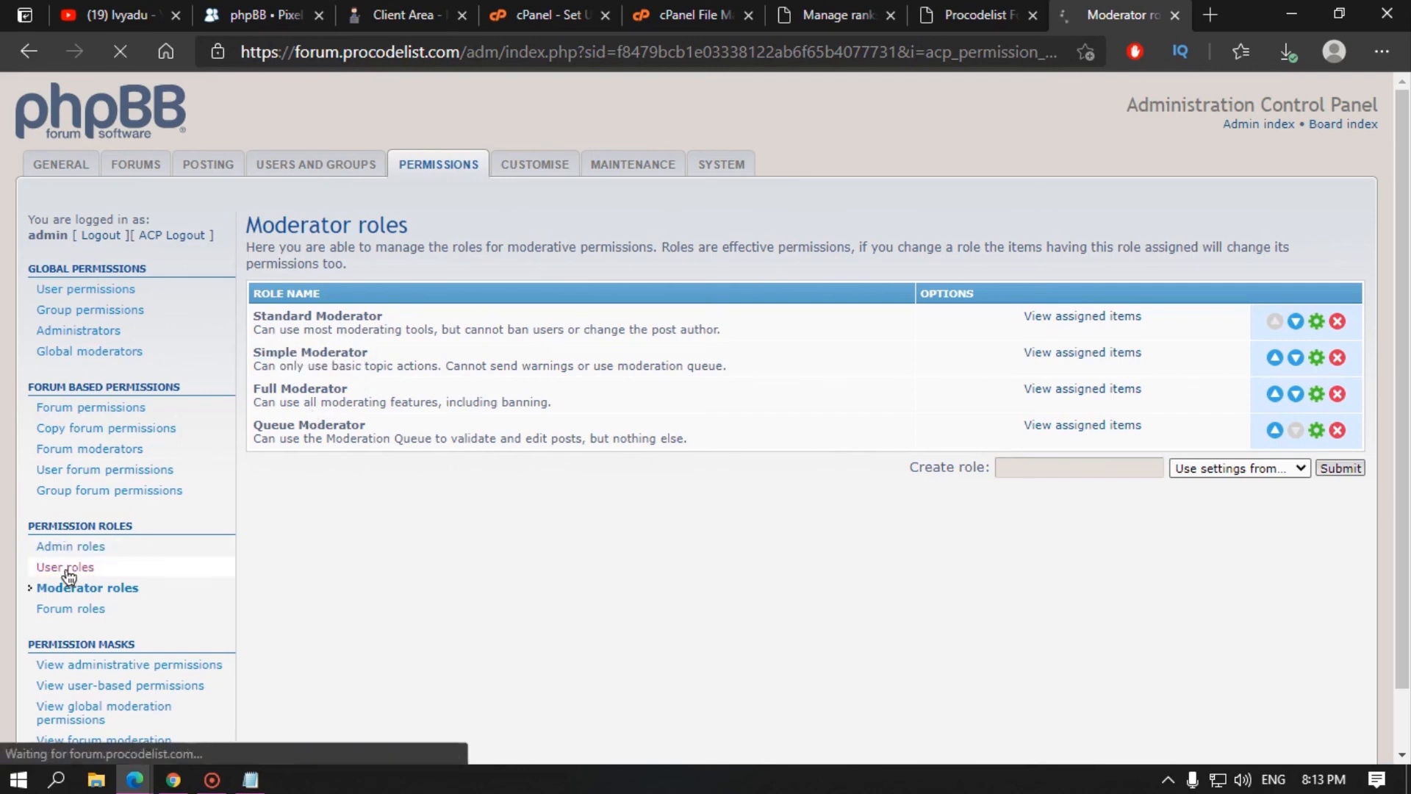
pyautogui.moveTo(262, 300); pyautogui.dragTo(368, 528)
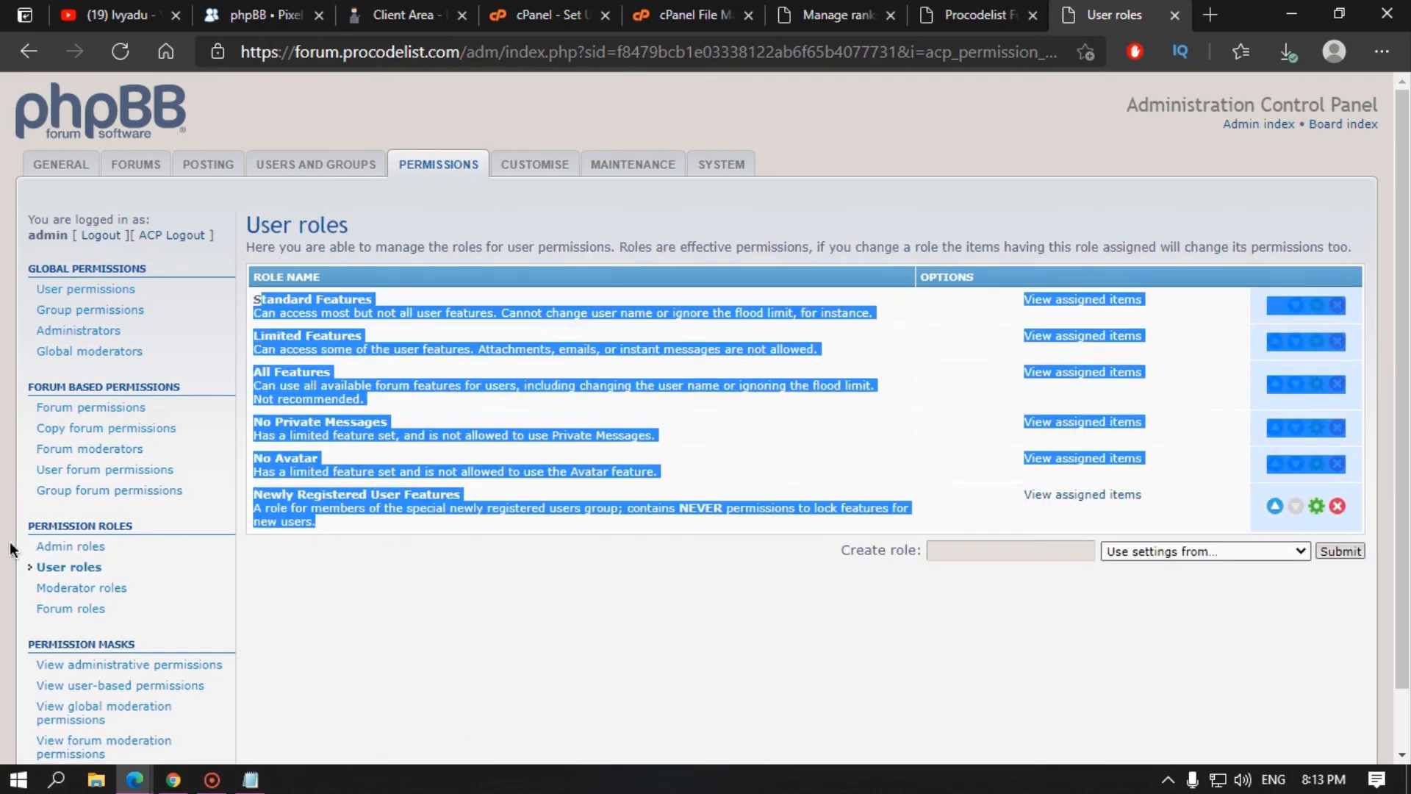
pyautogui.click(69, 548)
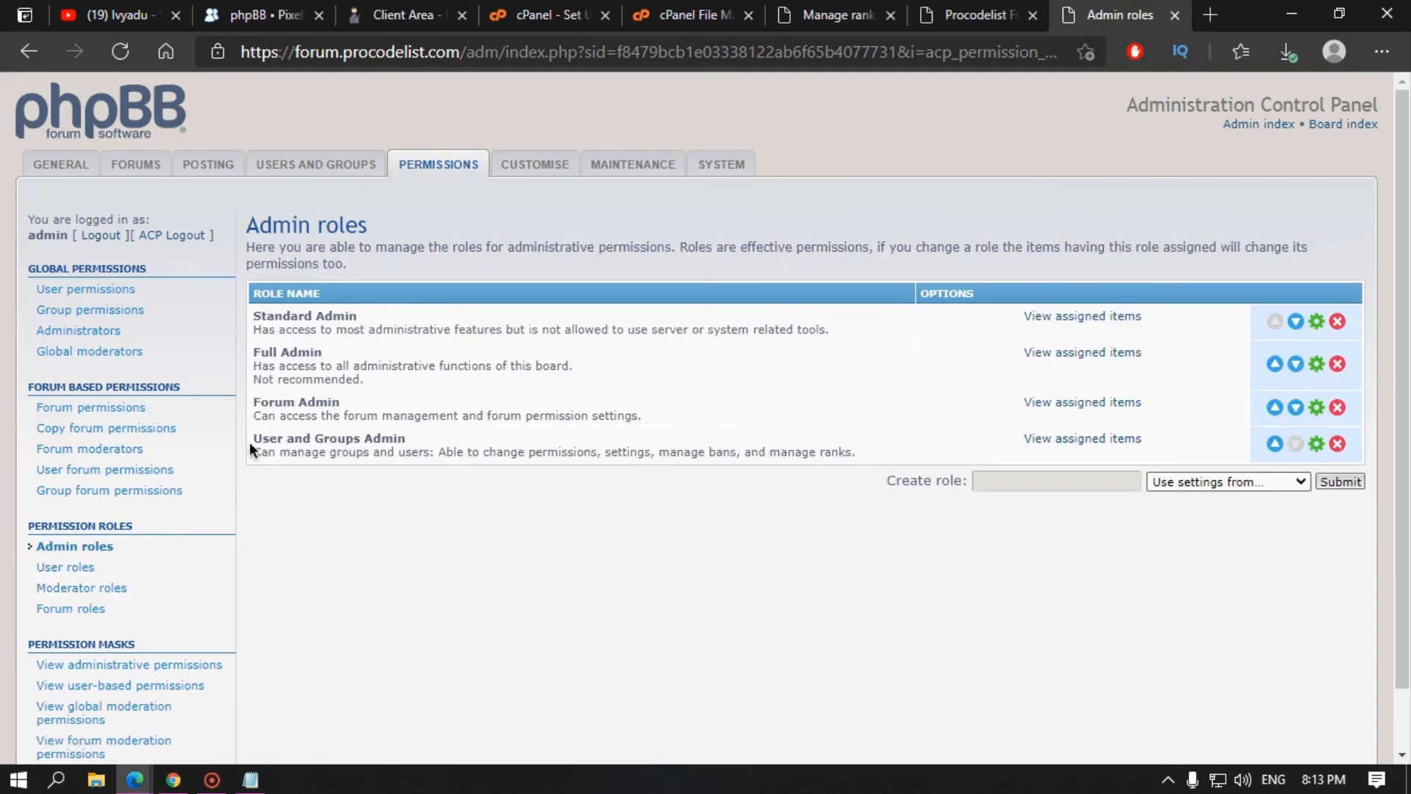
pyautogui.click(82, 608)
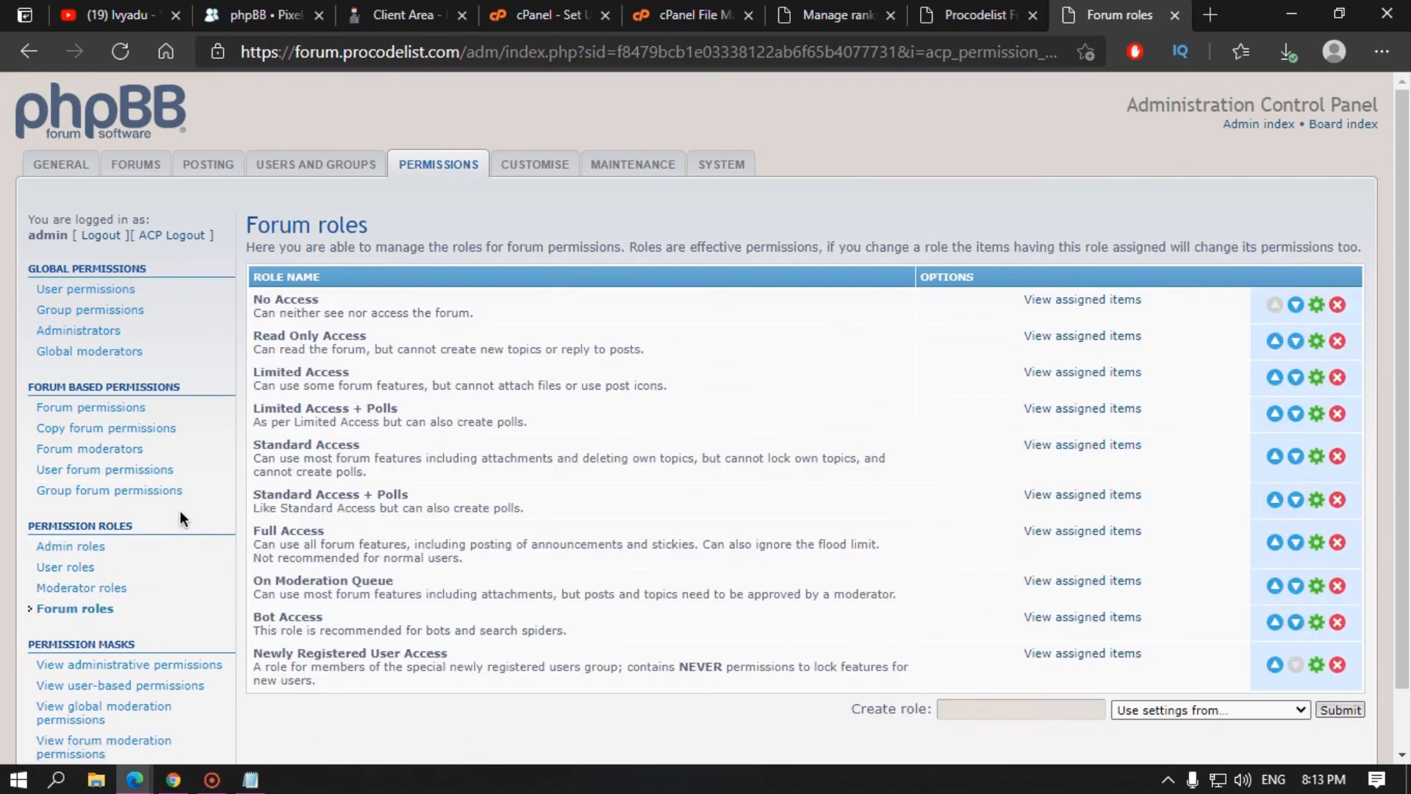
pyautogui.scroll(-1, 191, 640)
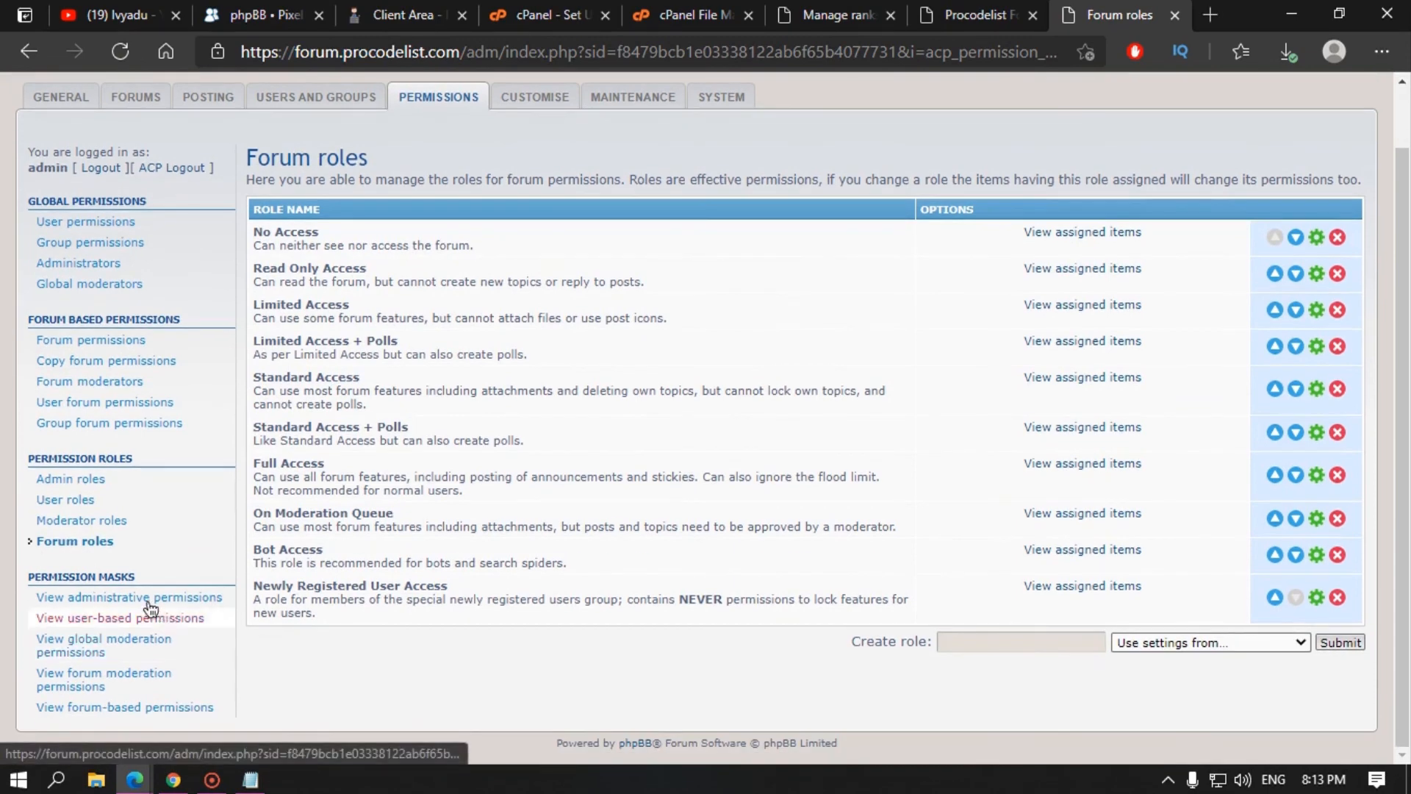
pyautogui.click(150, 598)
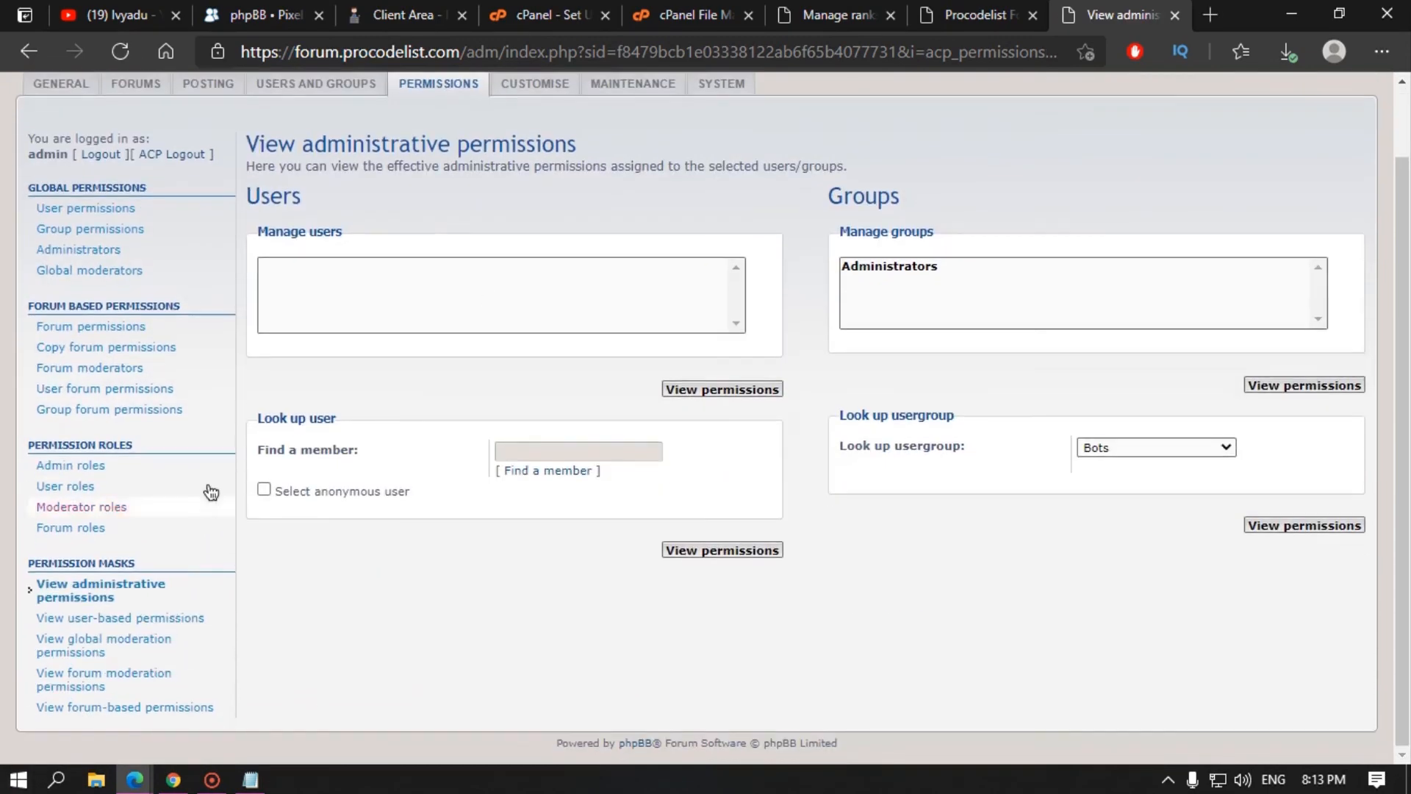
pyautogui.scroll(1, 441, 353)
pyautogui.click(565, 165)
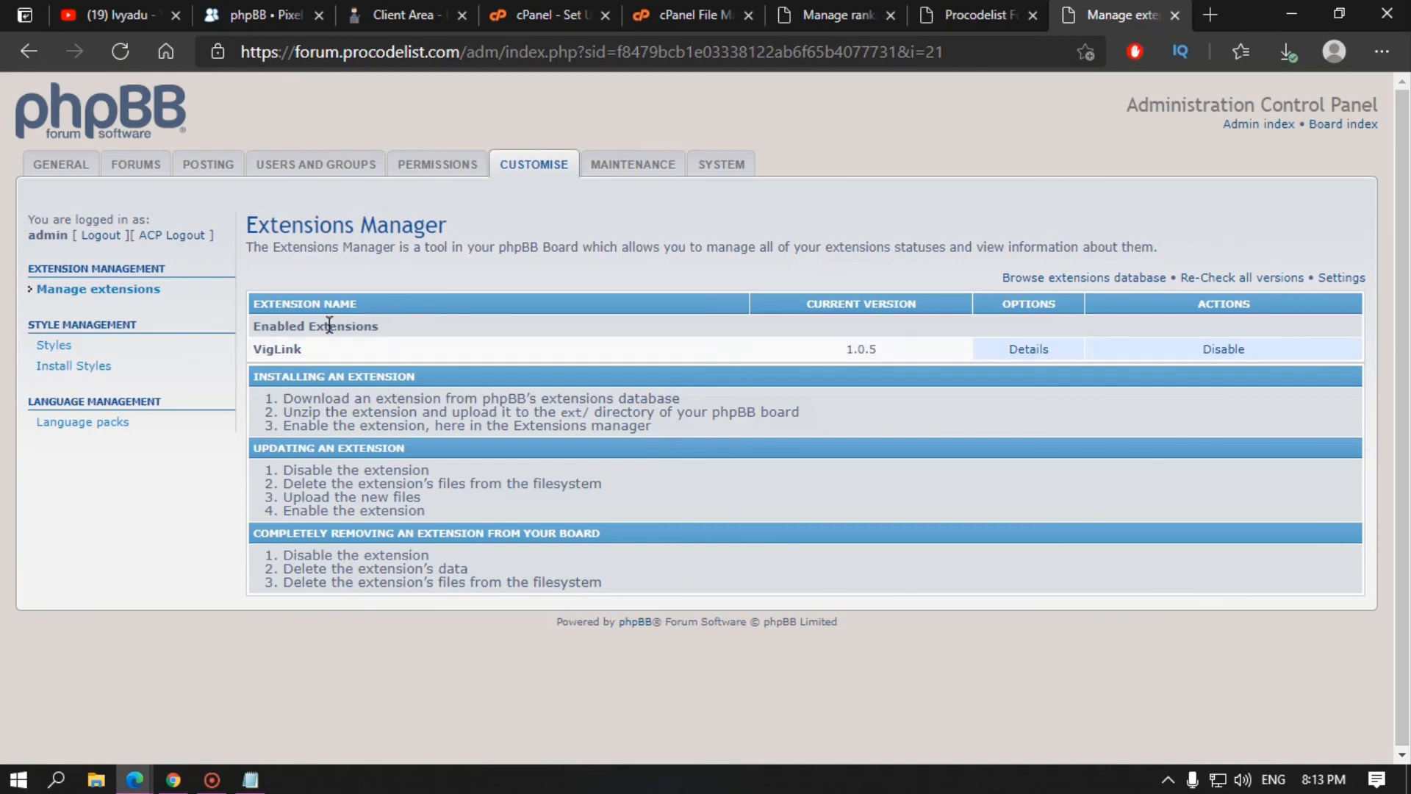
# Step: Highlight the Enabled Extensions heading, then open the installed Styles list showing prosilver
pyautogui.moveTo(364, 326); pyautogui.dragTo(252, 327)
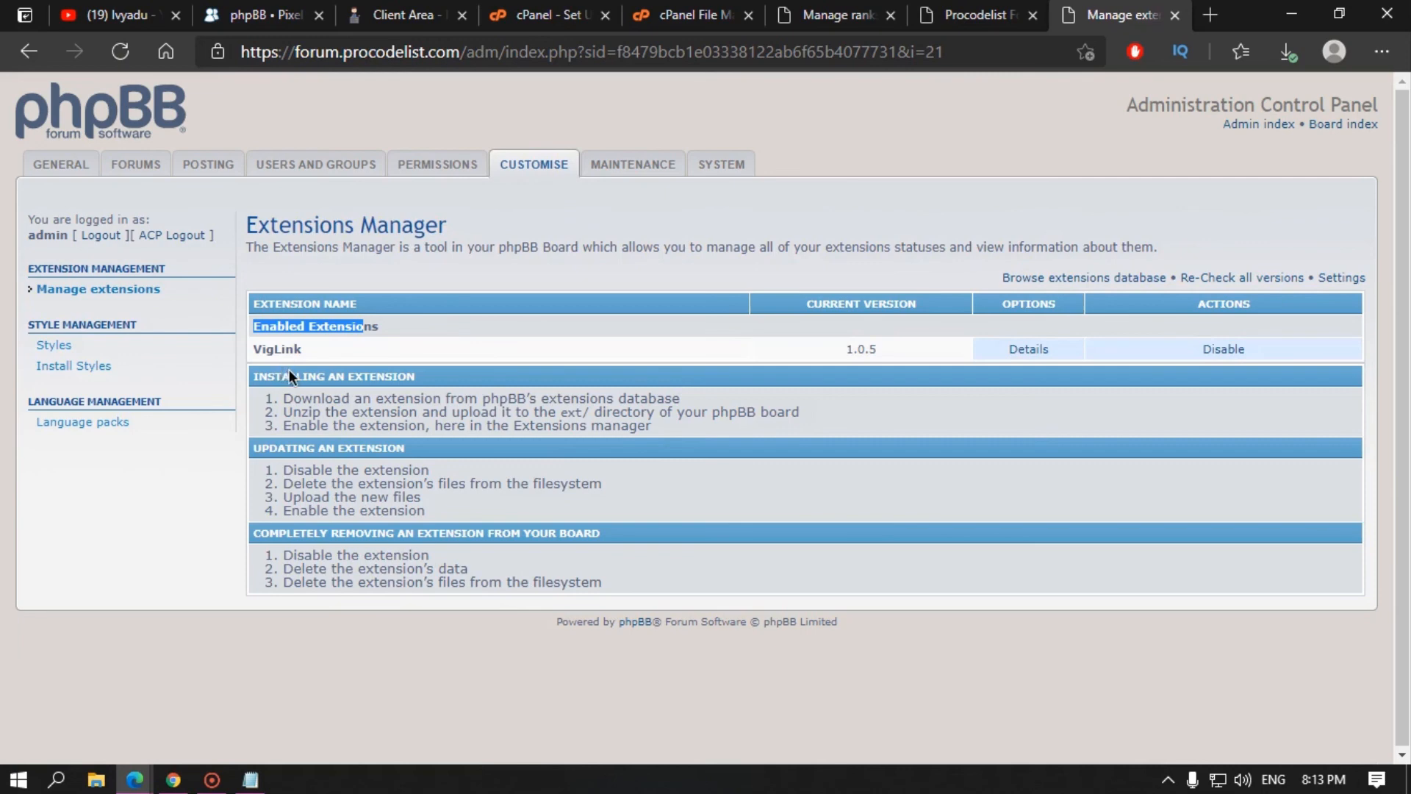
pyautogui.click(1008, 350)
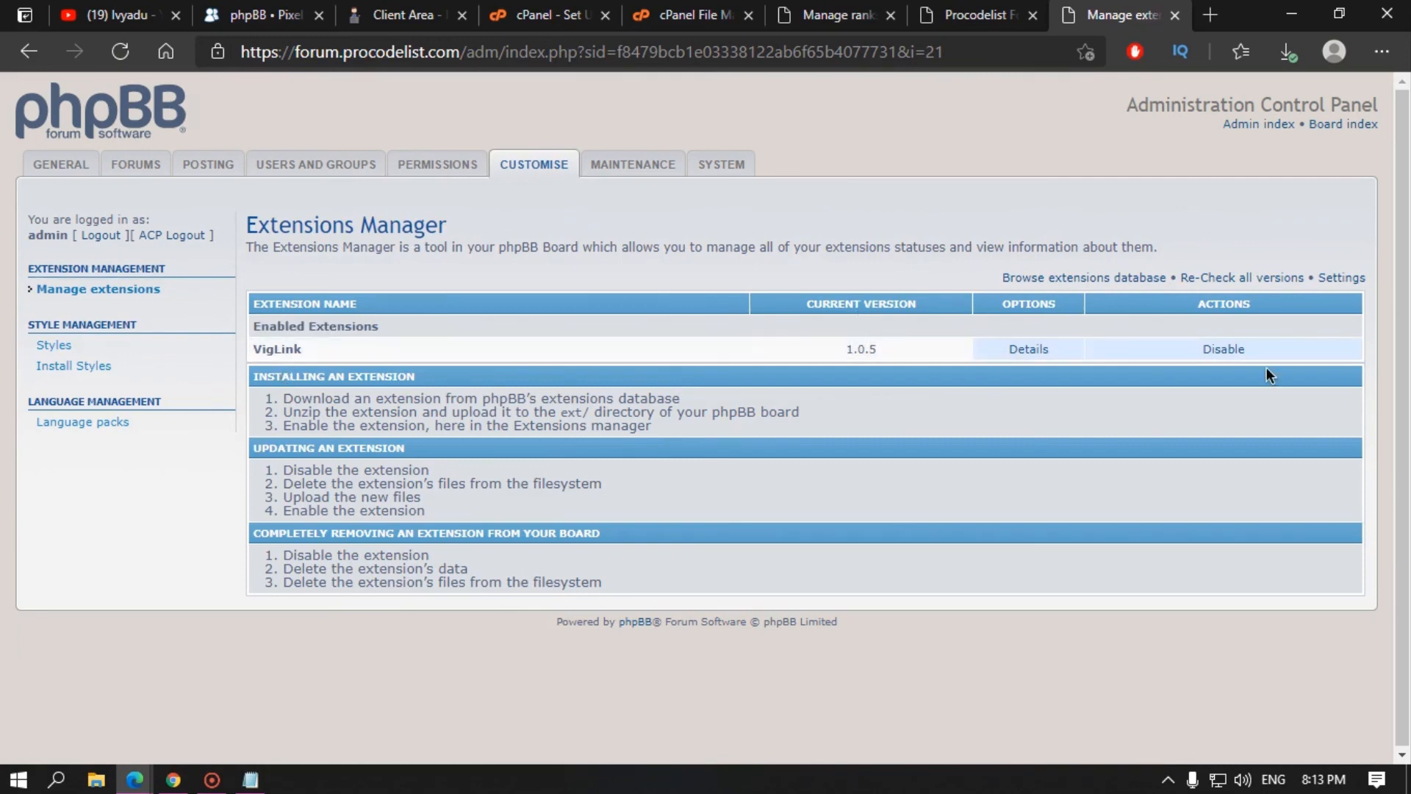
pyautogui.click(72, 346)
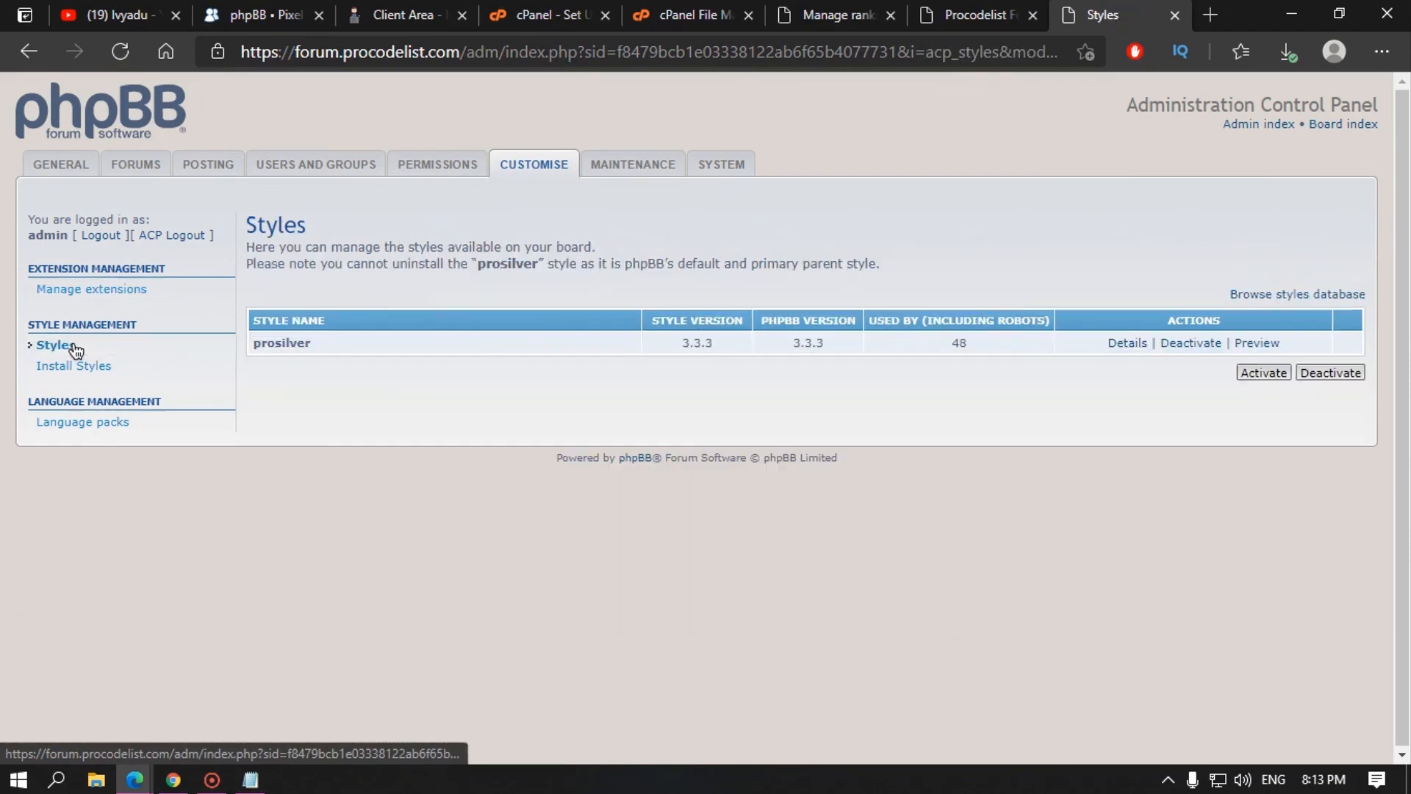
# Step: Glance at the forum profile, rank management and board index tabs, then return to Styles
pyautogui.click(982, 15)
pyautogui.click(900, 12)
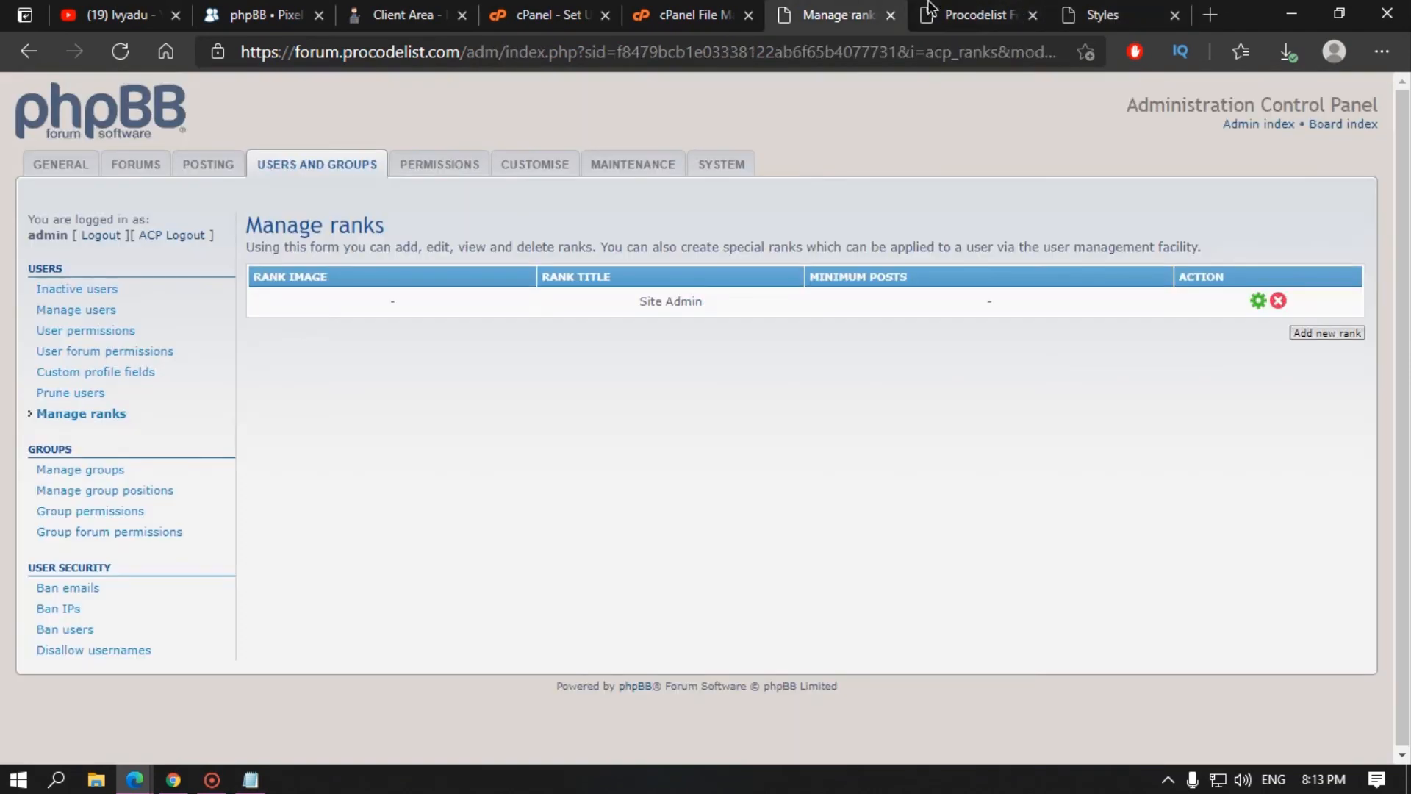
pyautogui.click(955, 11)
pyautogui.scroll(-1, 204, 234)
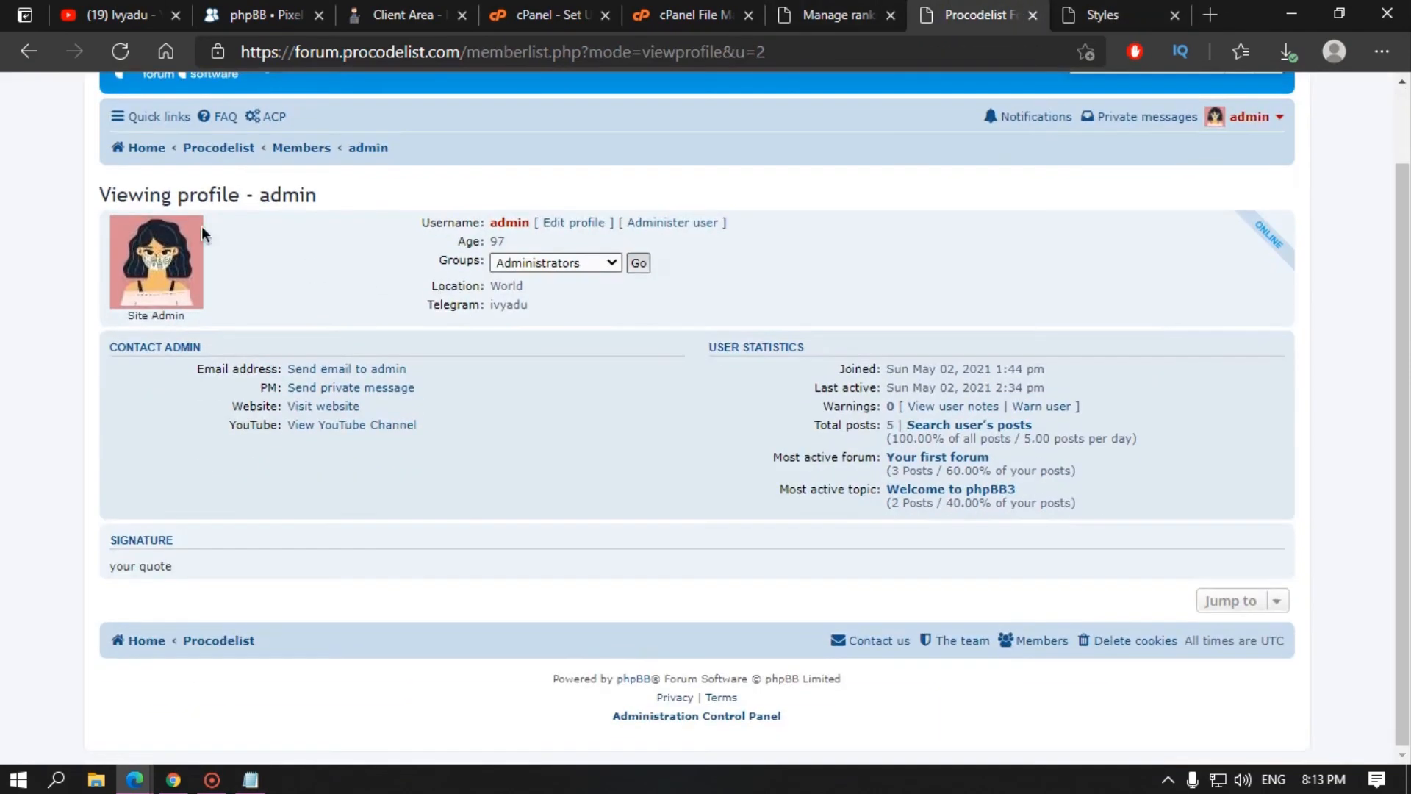
pyautogui.scroll(1, 204, 234)
pyautogui.click(206, 233)
pyautogui.scroll(-3, 614, 258)
pyautogui.scroll(3, 800, 231)
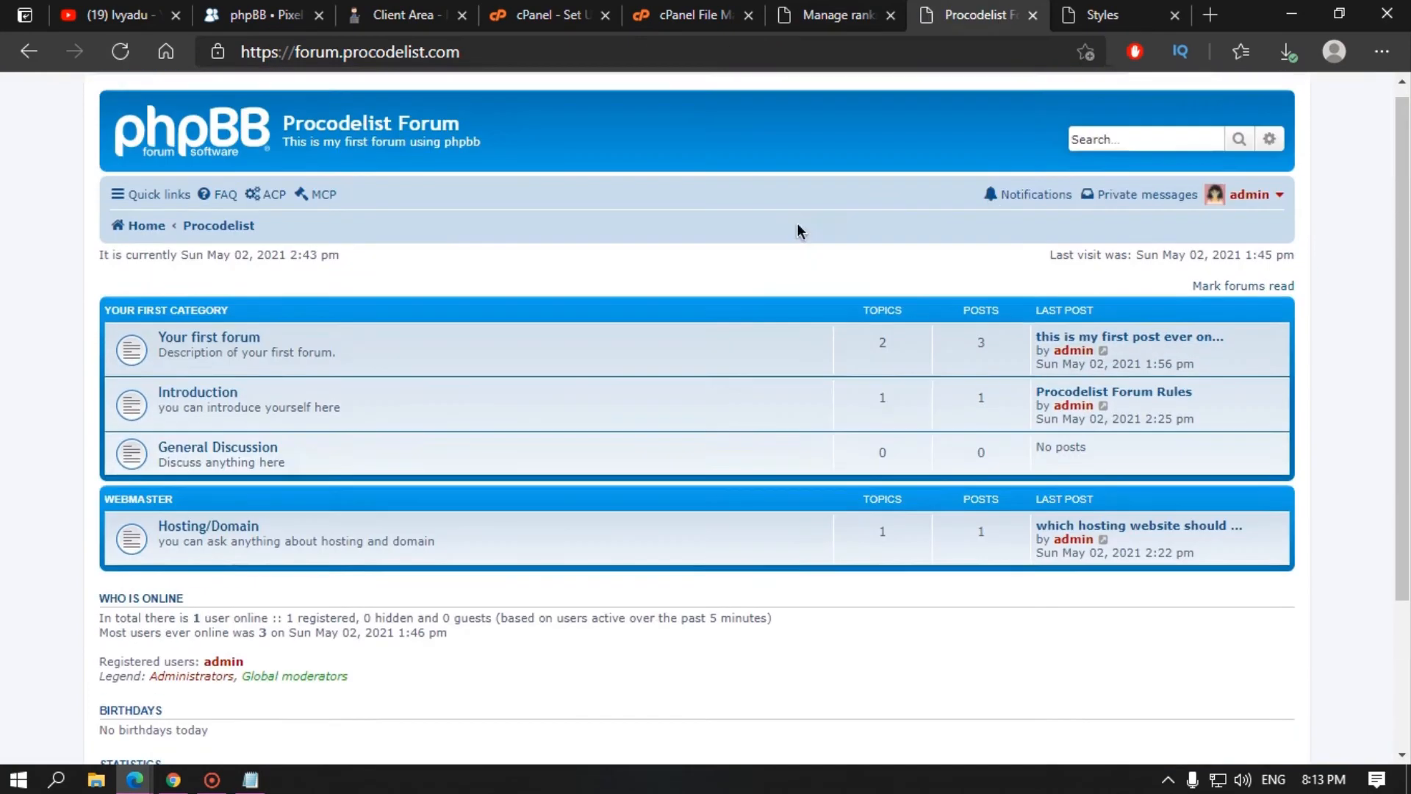
pyautogui.click(1143, 9)
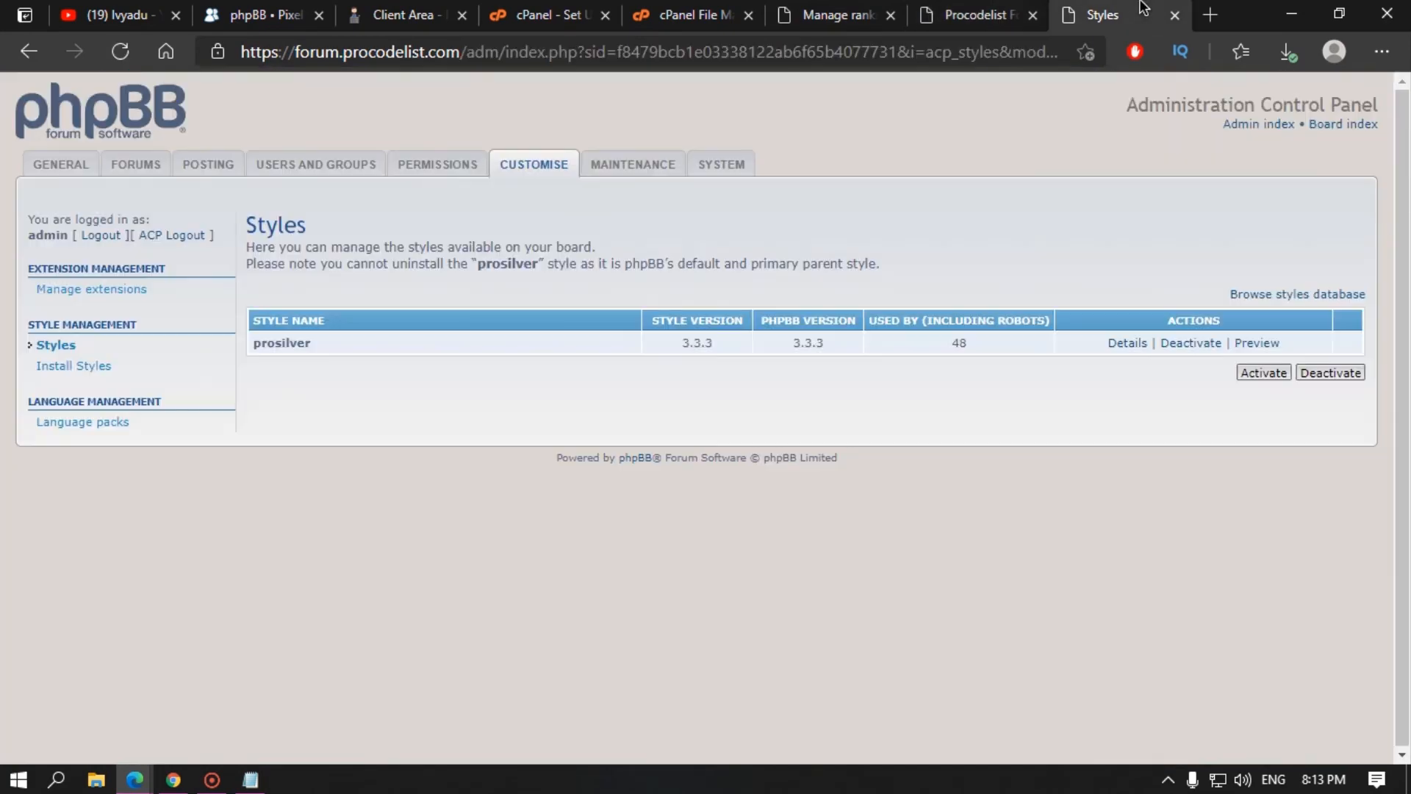
# Step: Check Install Styles reports no uninstalled styles, then open Language packs
pyautogui.click(71, 367)
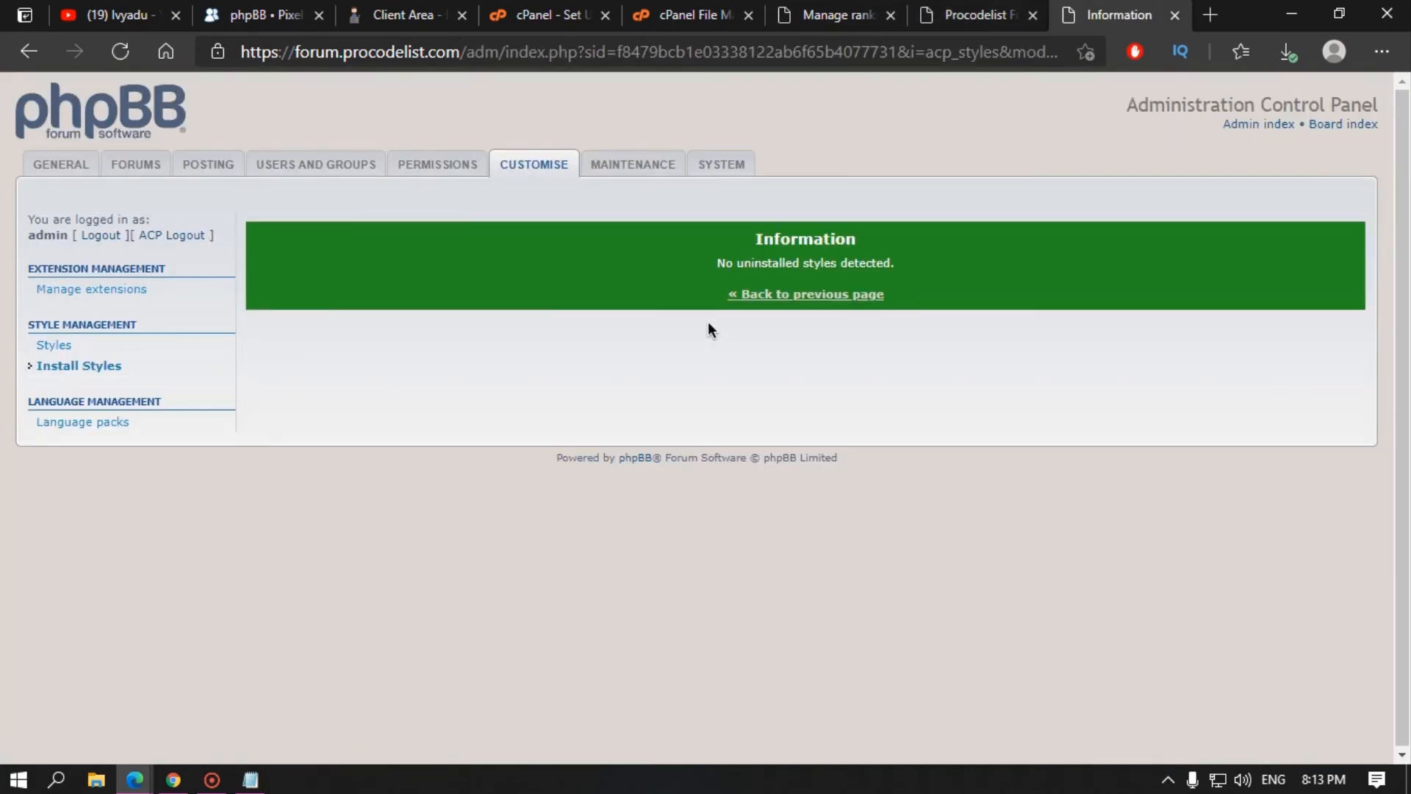
pyautogui.click(69, 423)
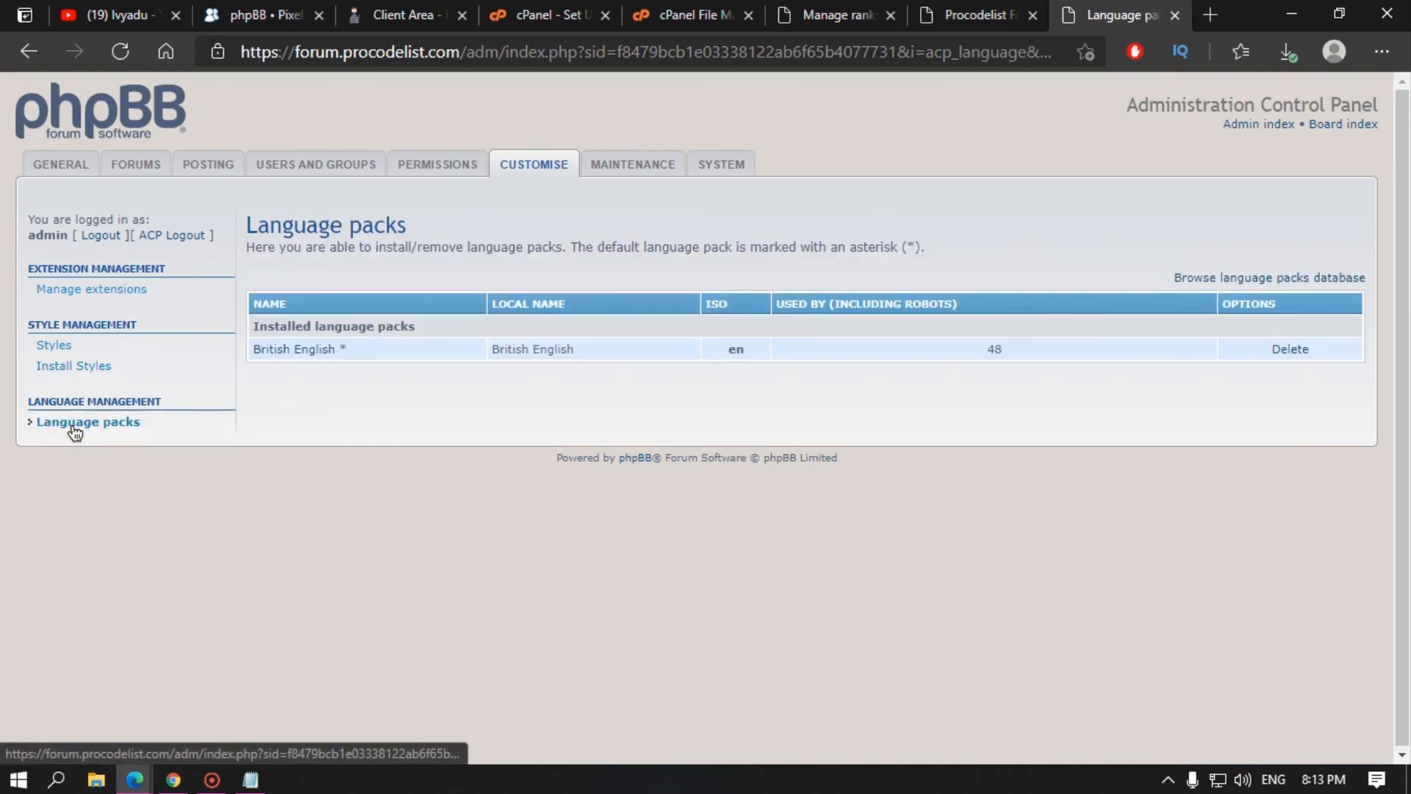
pyautogui.click(406, 24)
pyautogui.click(264, 15)
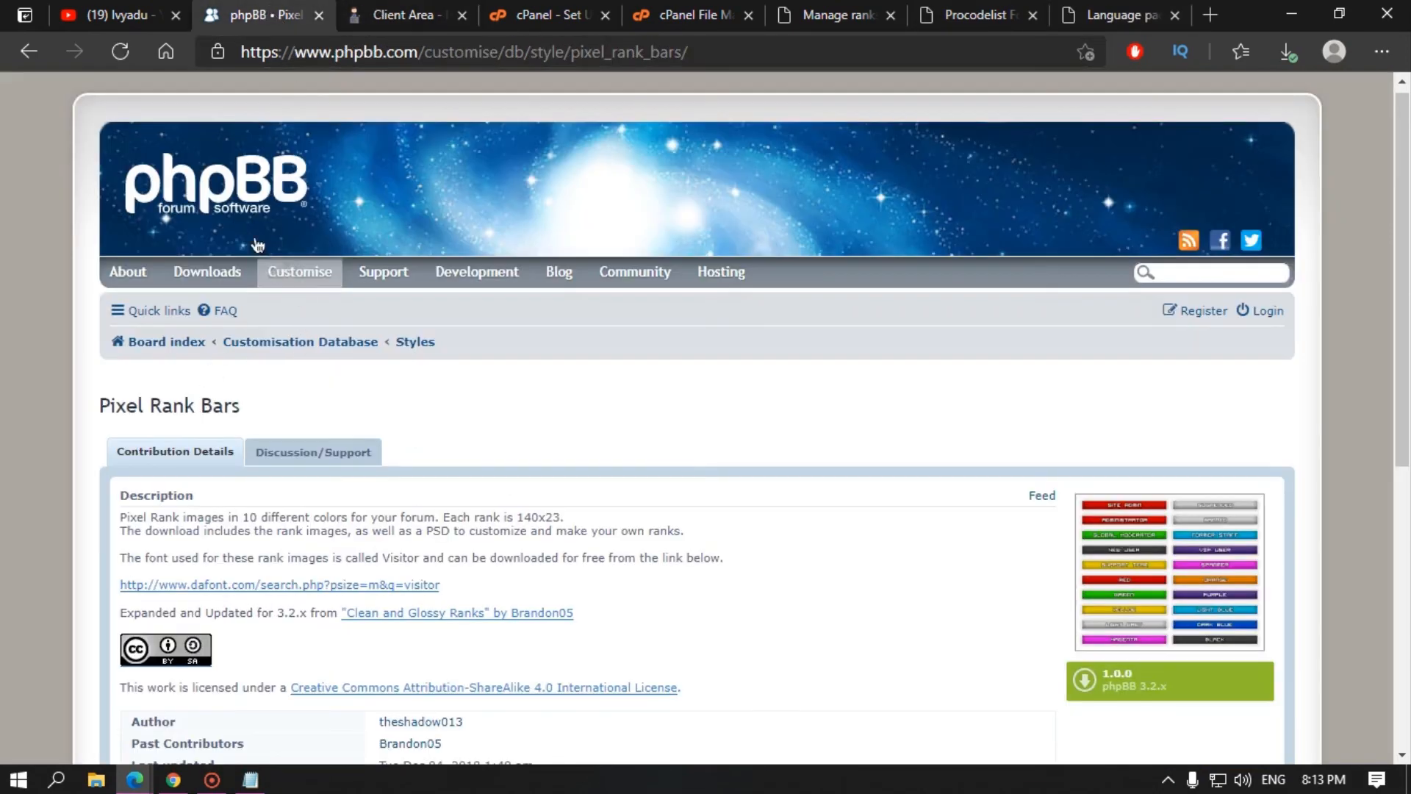
# Step: On phpBB.com, view the Extensions overview, Official Extensions page and installing extensions guide
pyautogui.moveTo(324, 270)
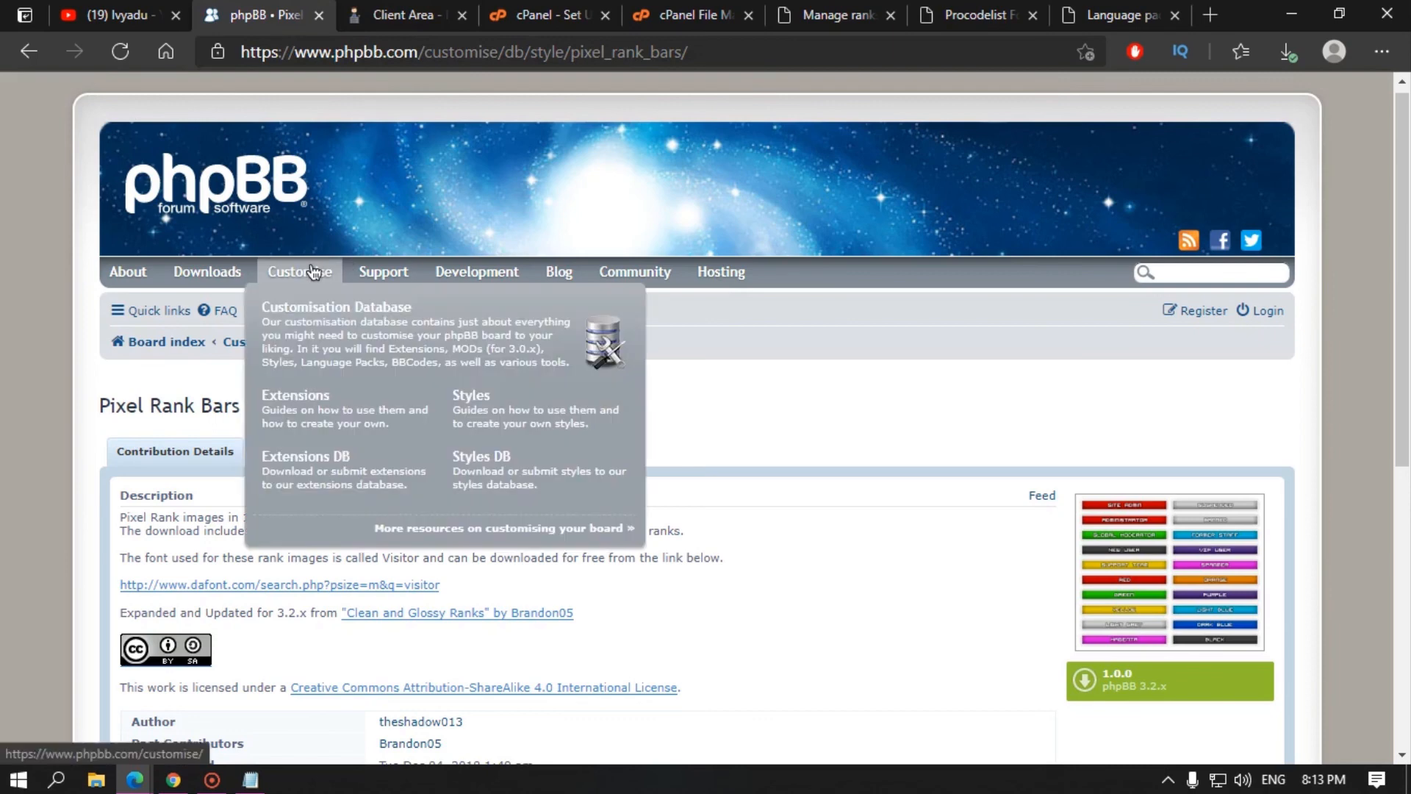
pyautogui.click(328, 415)
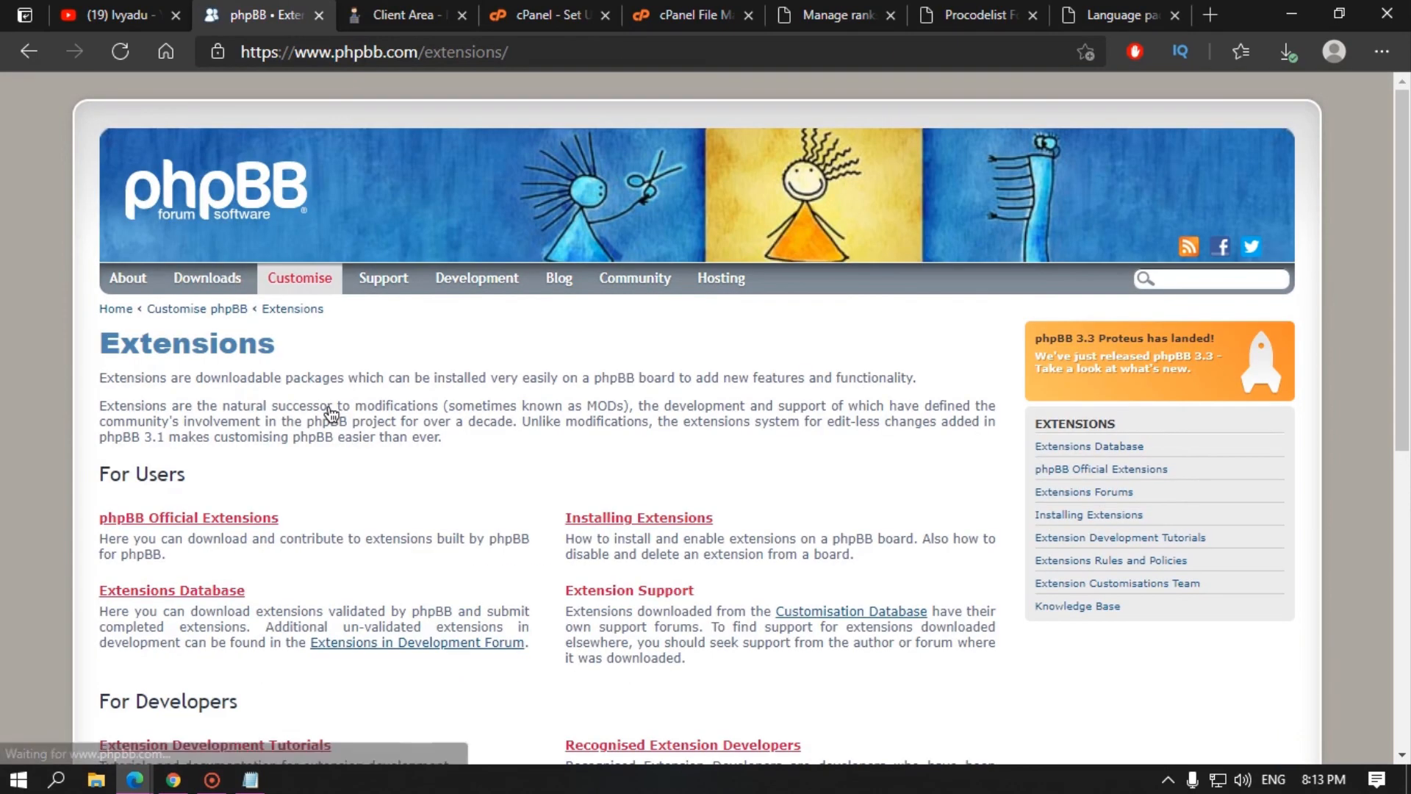
pyautogui.click(185, 520)
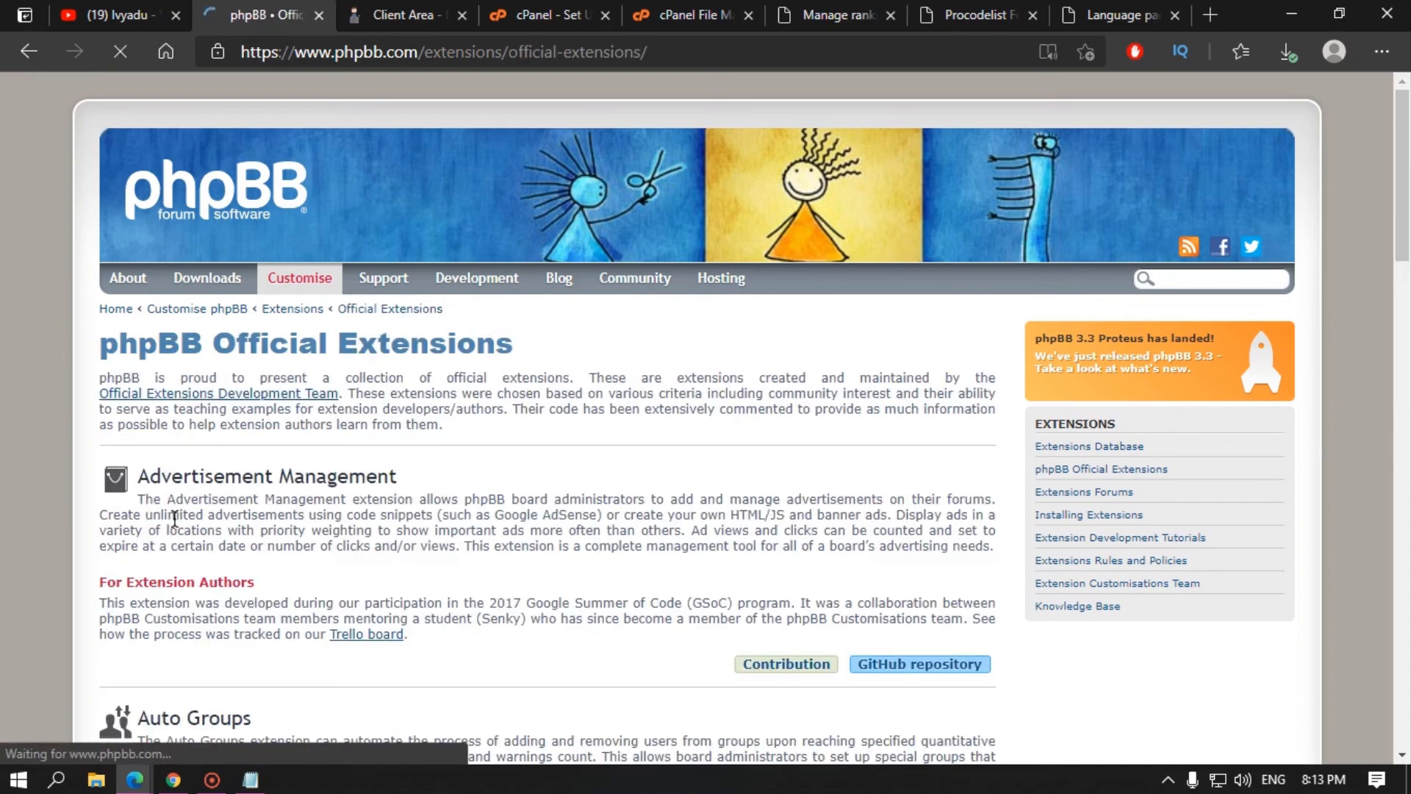
pyautogui.scroll(-4, 542, 539)
pyautogui.scroll(4, 3, 130)
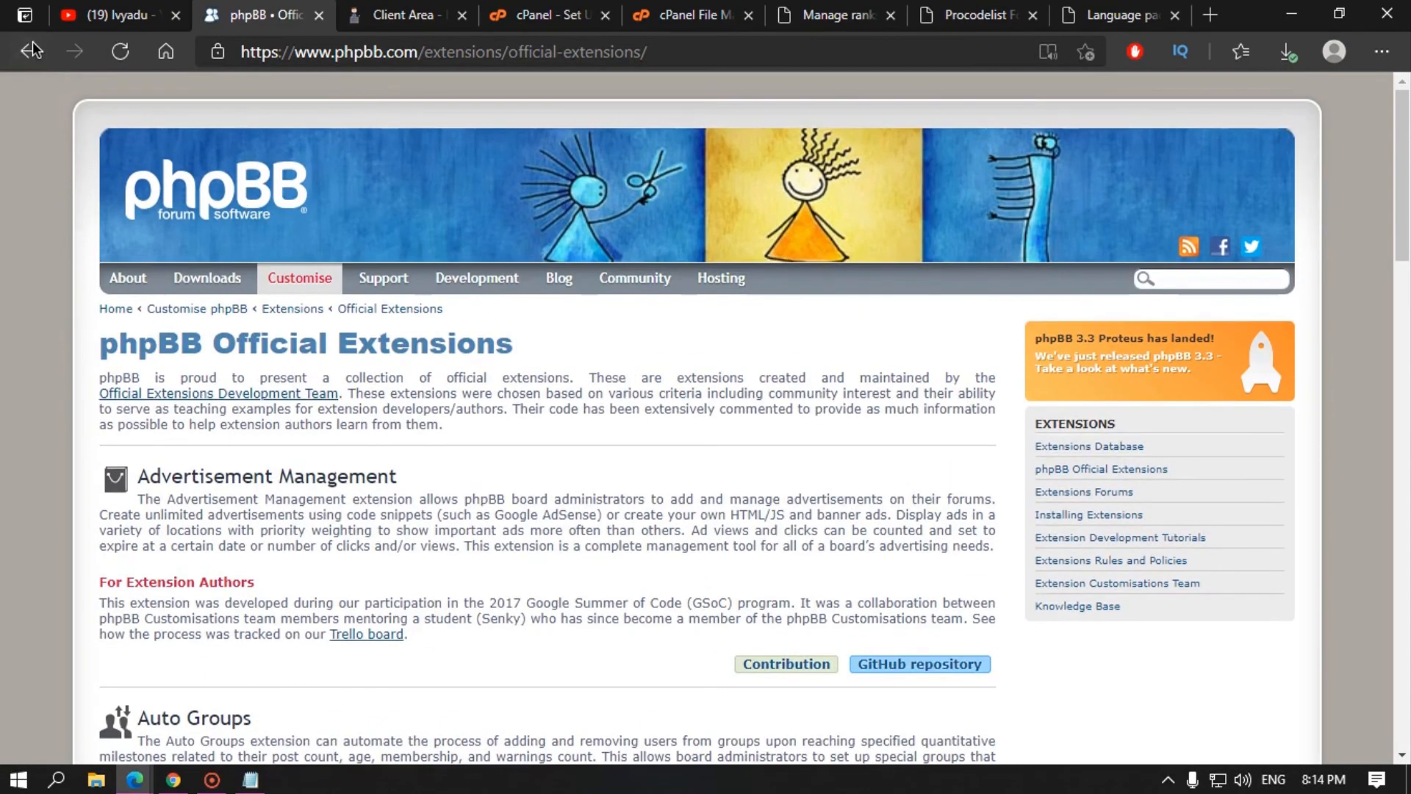
pyautogui.click(29, 51)
pyautogui.click(619, 526)
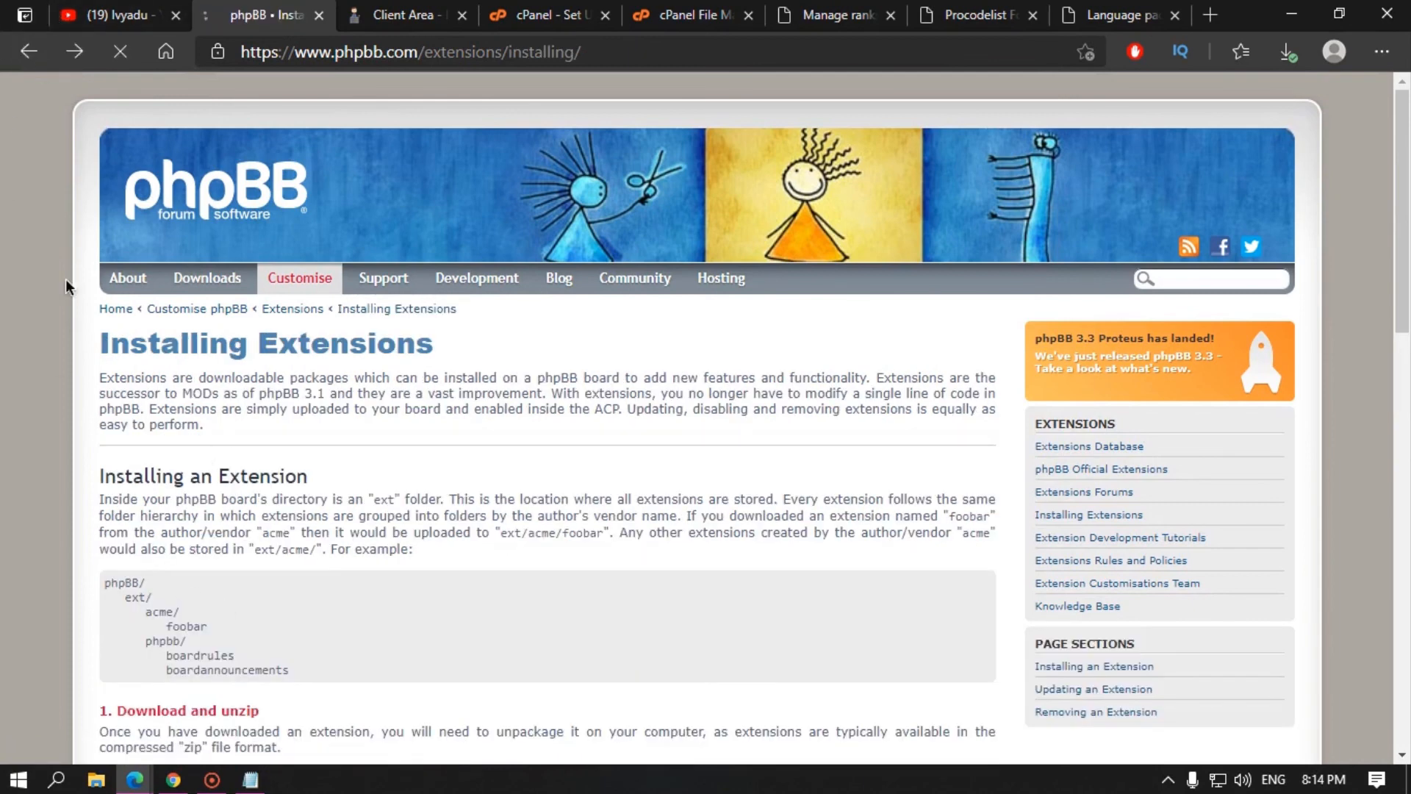
pyautogui.click(28, 52)
# Step: Open the Extensions Database listing and scroll through its 377 contributions
pyautogui.click(174, 593)
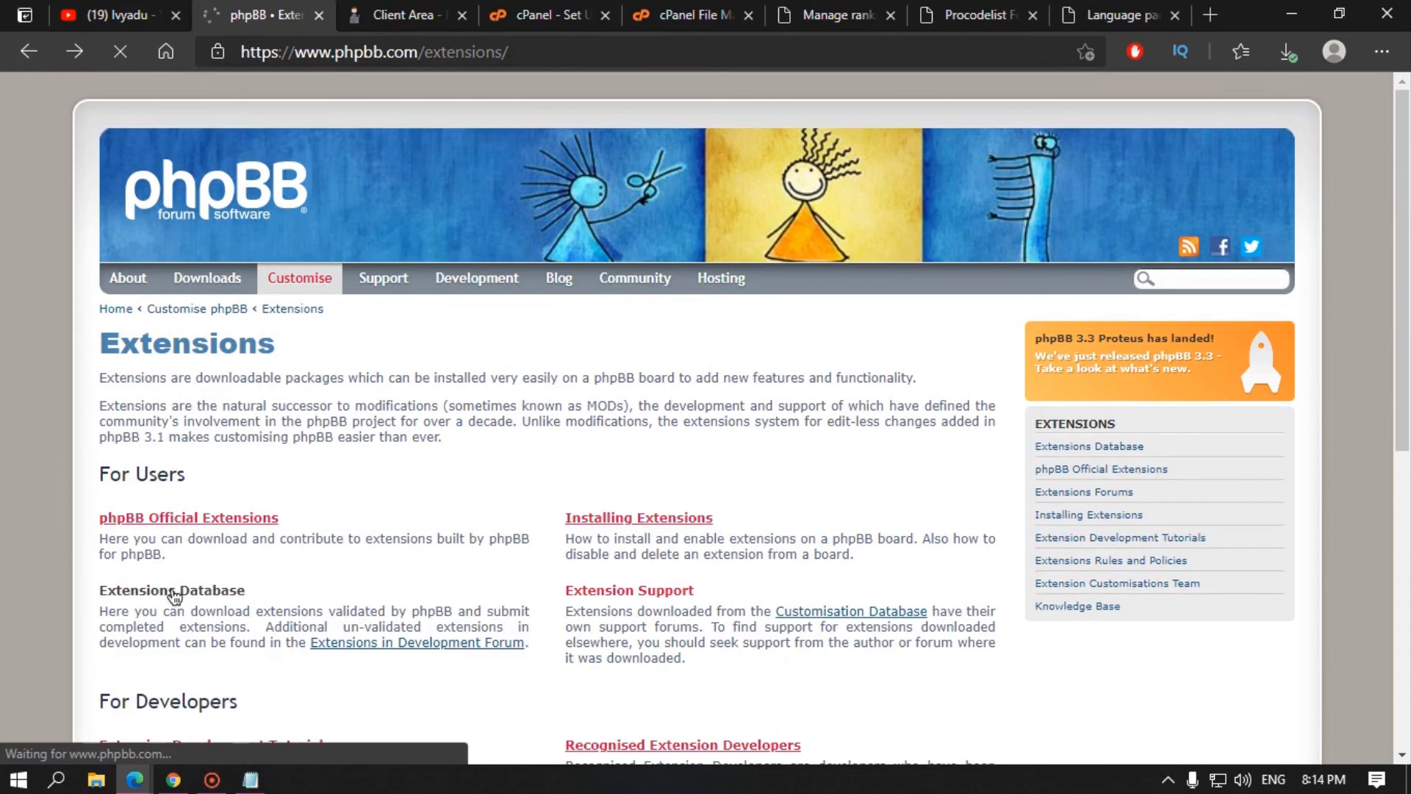
pyautogui.scroll(-3, 284, 473)
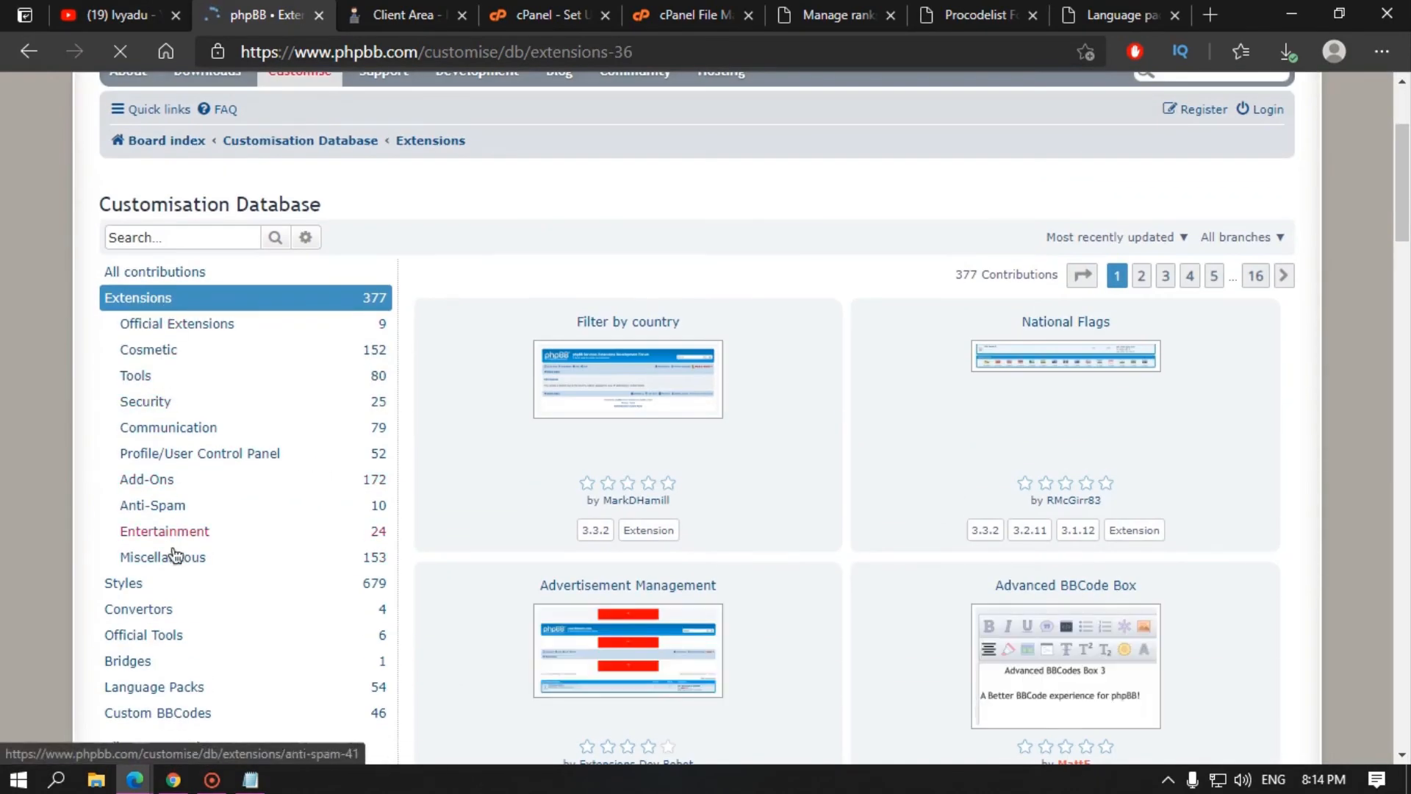
pyautogui.scroll(-4, 132, 441)
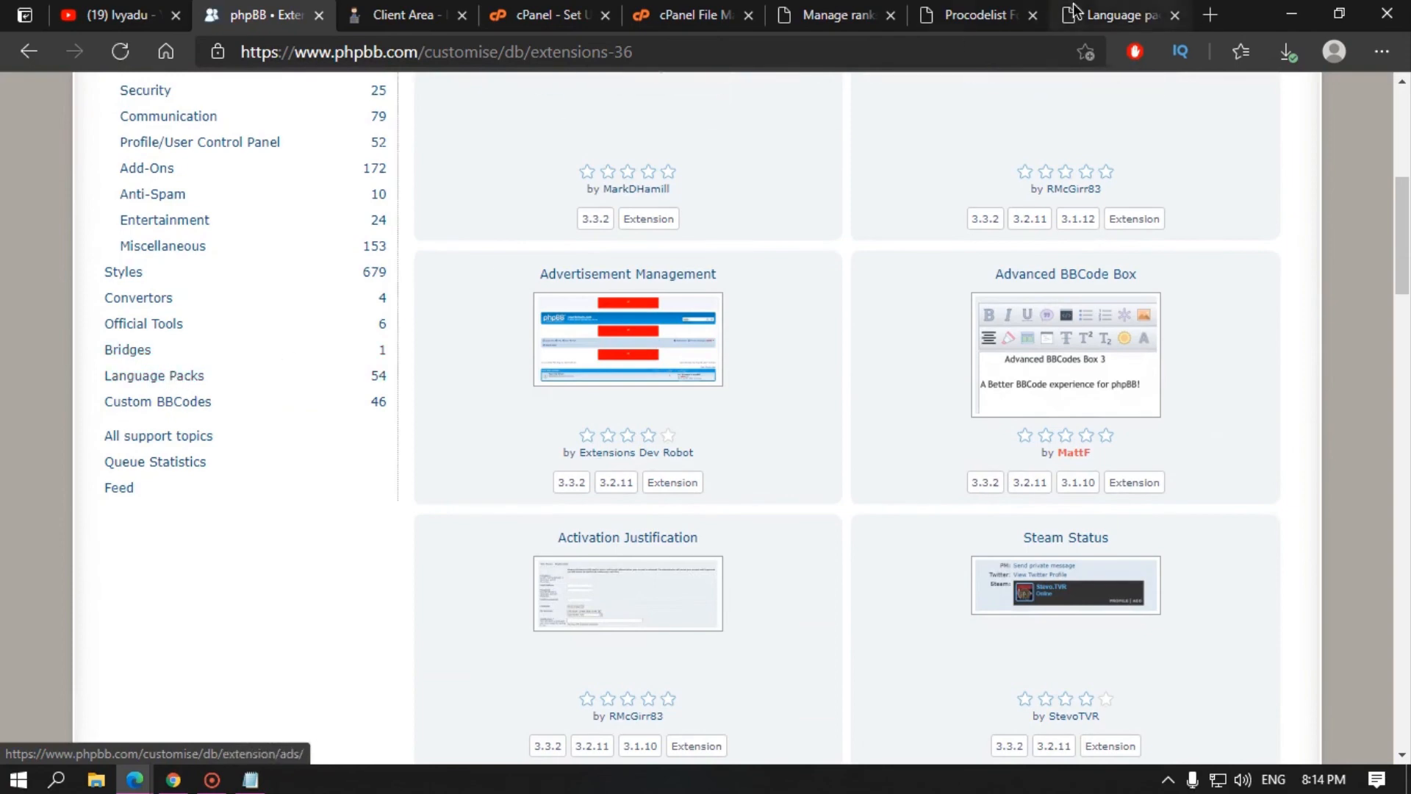
pyautogui.click(1121, 15)
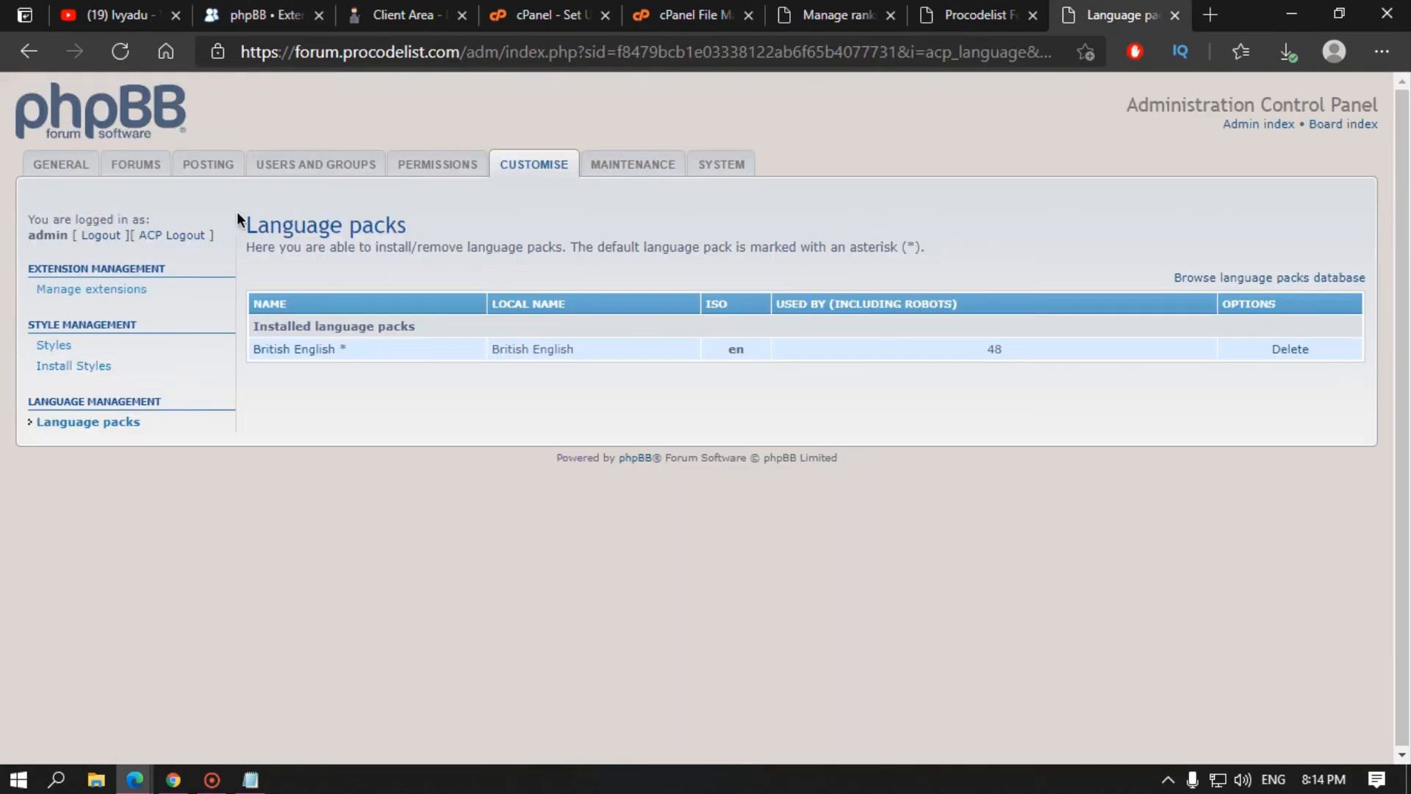
# Step: Review the Admin log, Moderator log, User logs and Error log in Maintenance
pyautogui.click(661, 170)
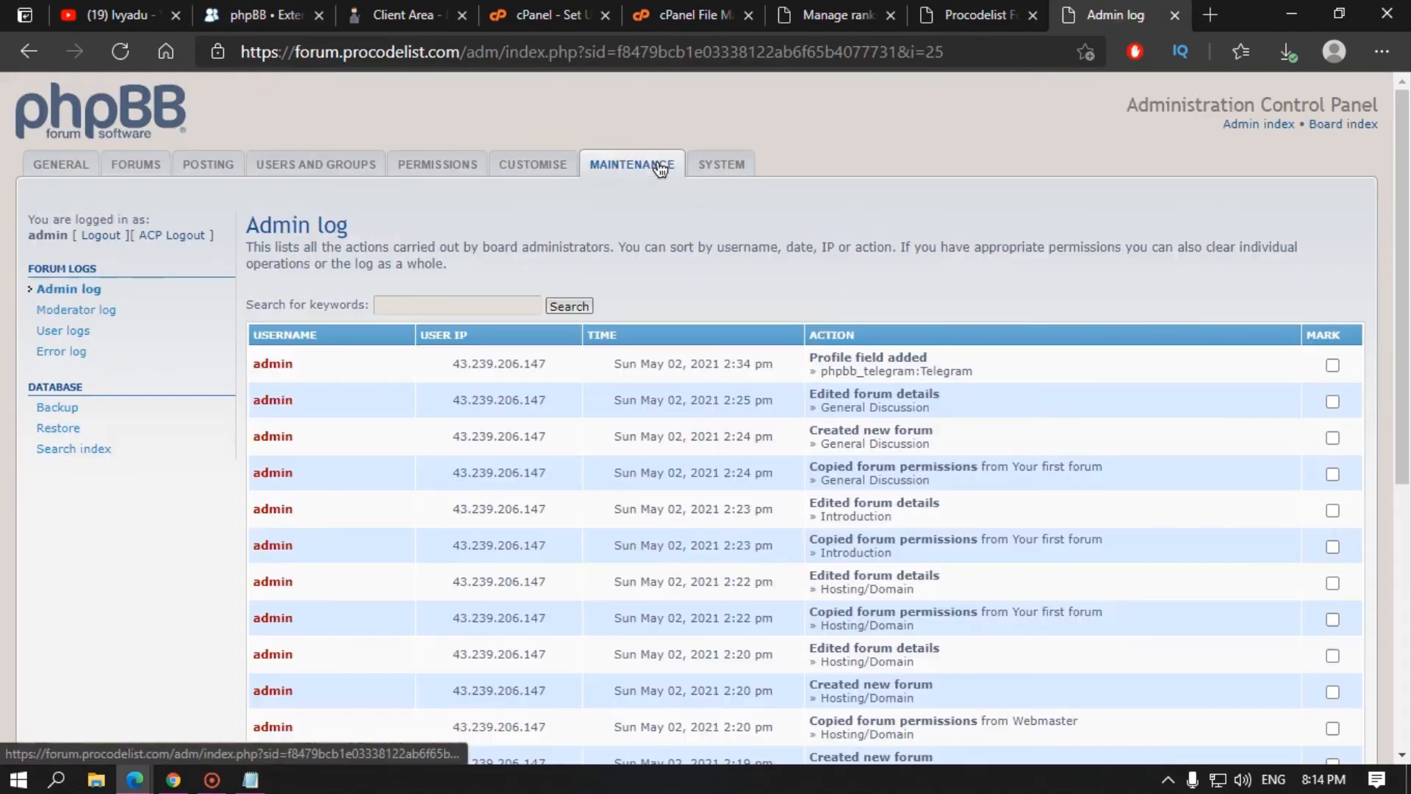
pyautogui.scroll(-5, 550, 439)
pyautogui.scroll(5, 558, 415)
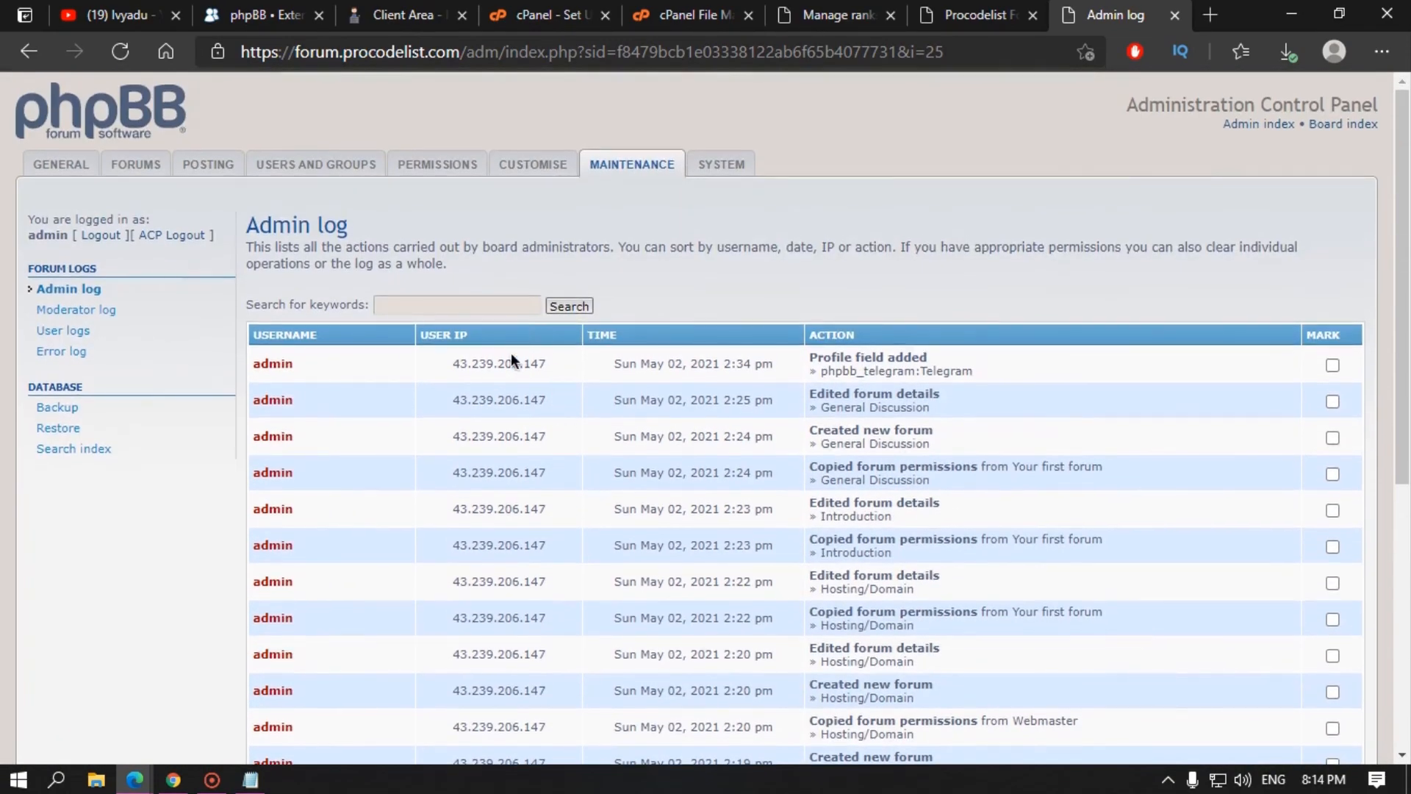
pyautogui.scroll(-5, 507, 412)
pyautogui.scroll(5, 492, 494)
pyautogui.scroll(-5, 772, 434)
pyautogui.scroll(5, 880, 475)
pyautogui.click(103, 312)
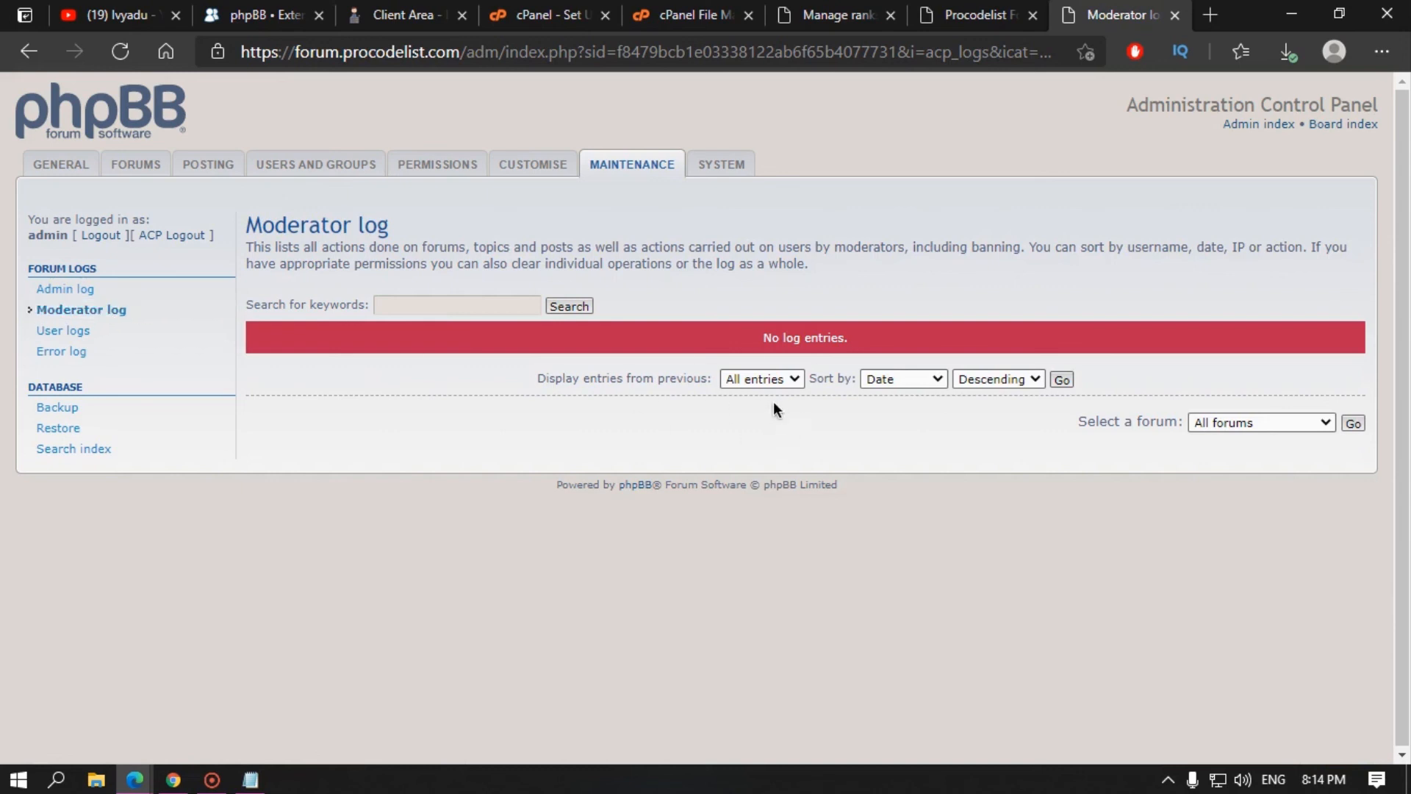
pyautogui.click(76, 333)
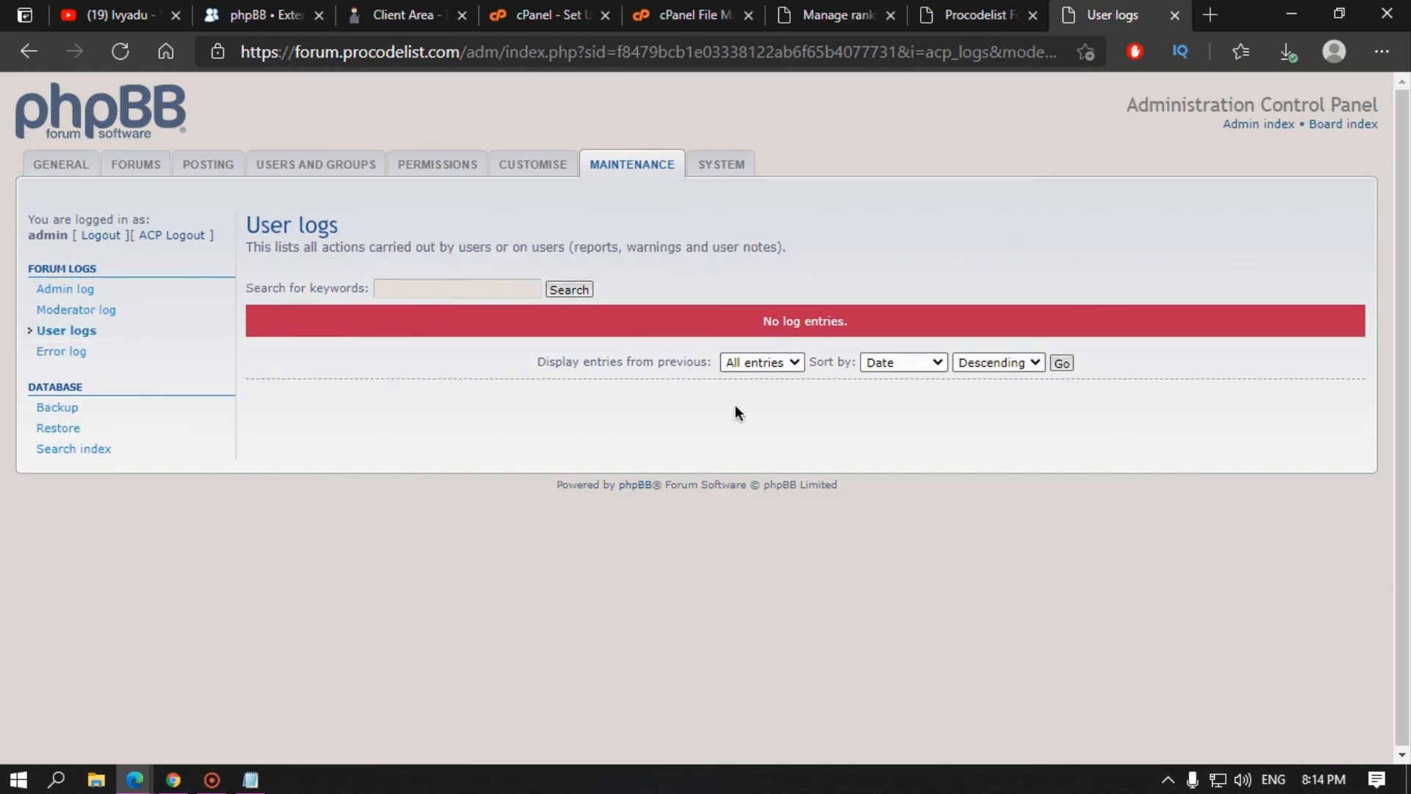
pyautogui.click(106, 358)
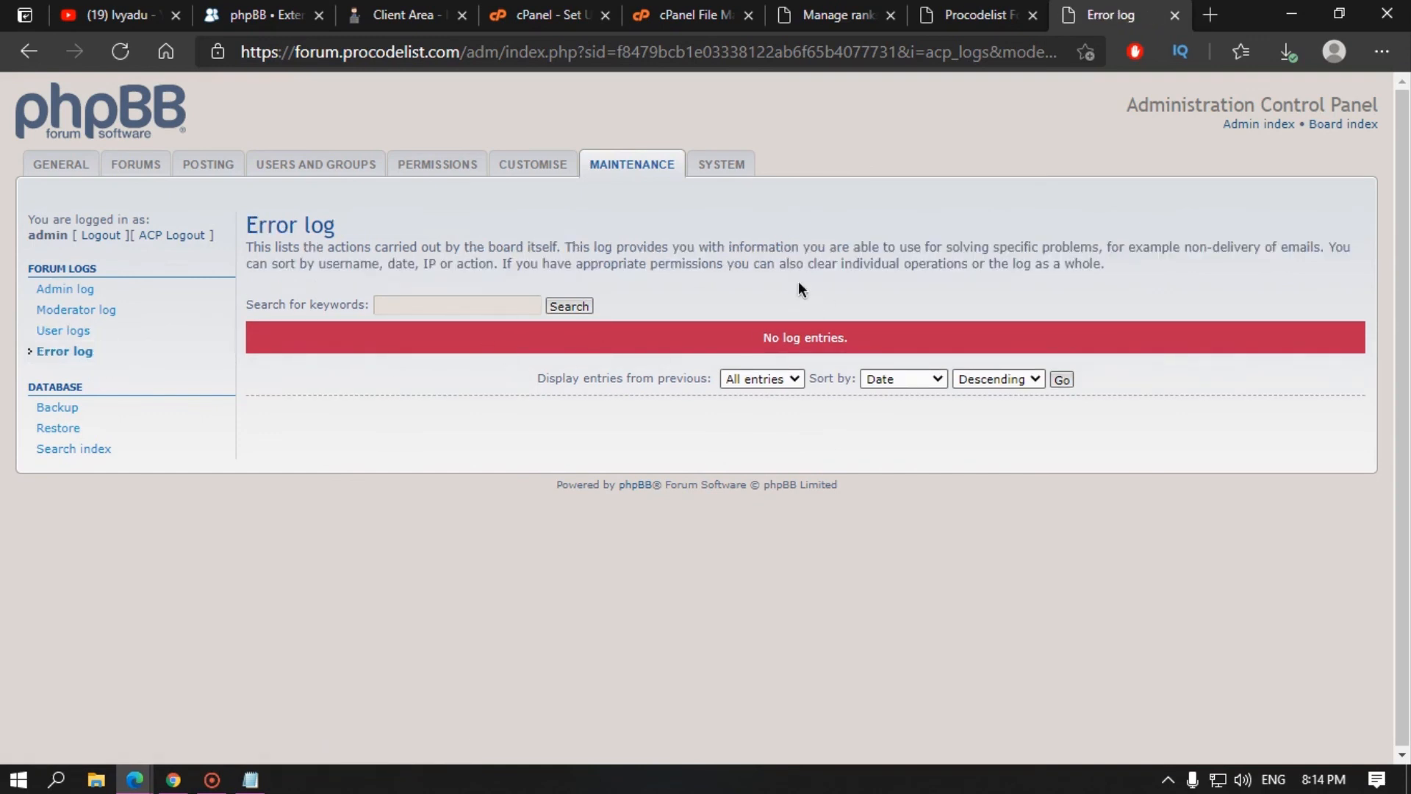
# Step: Look over the Backup and Restore pages, then view the Search index statistics
pyautogui.click(66, 413)
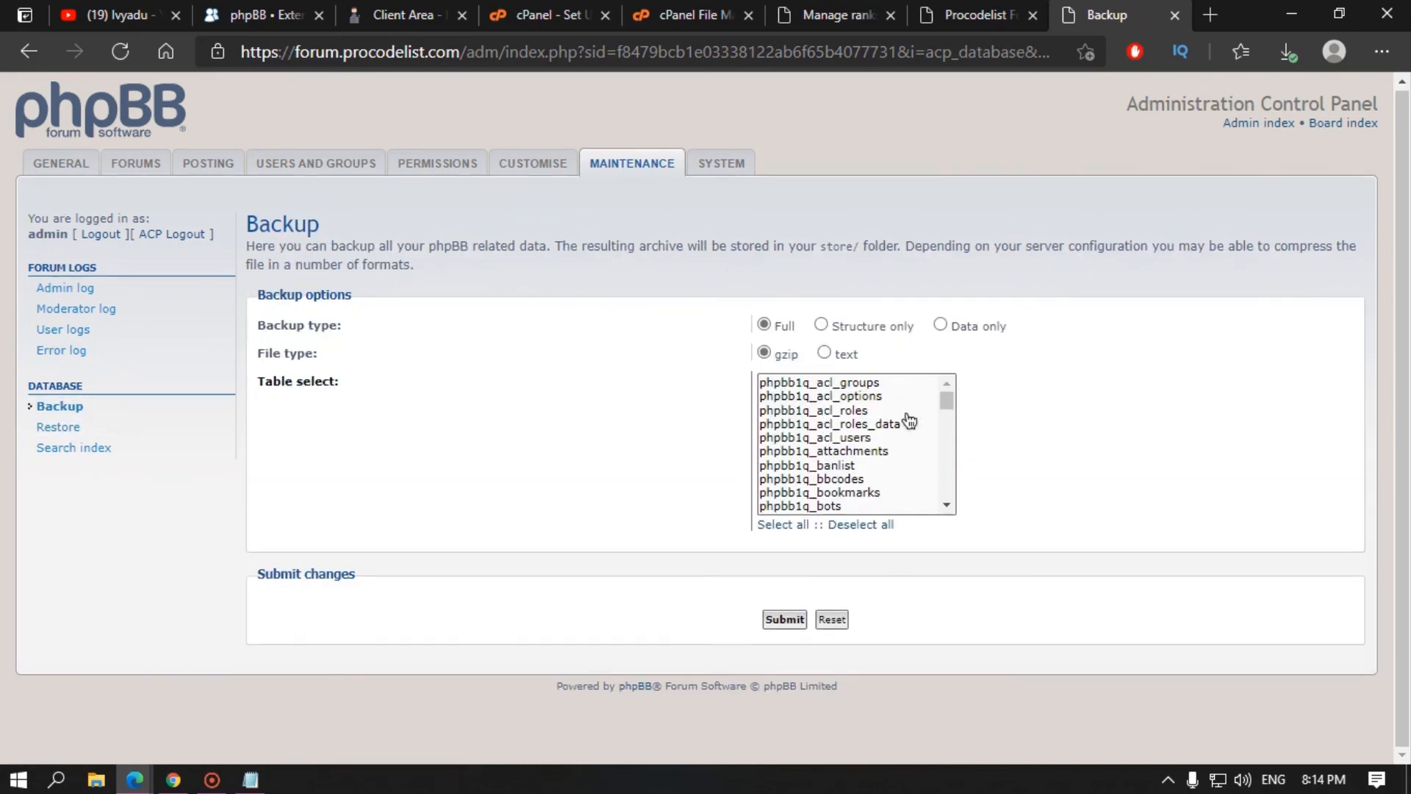
pyautogui.scroll(-6, 950, 426)
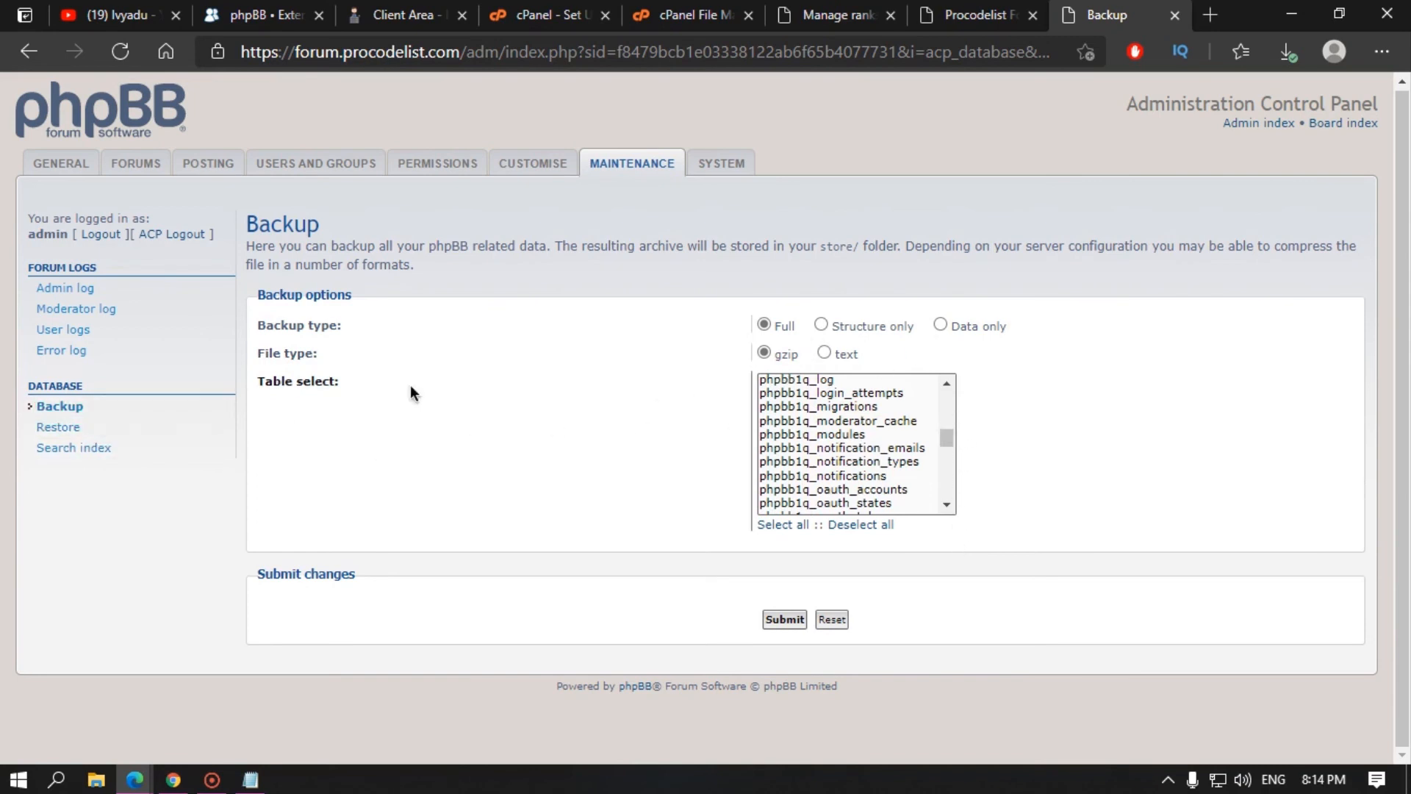
pyautogui.click(54, 414)
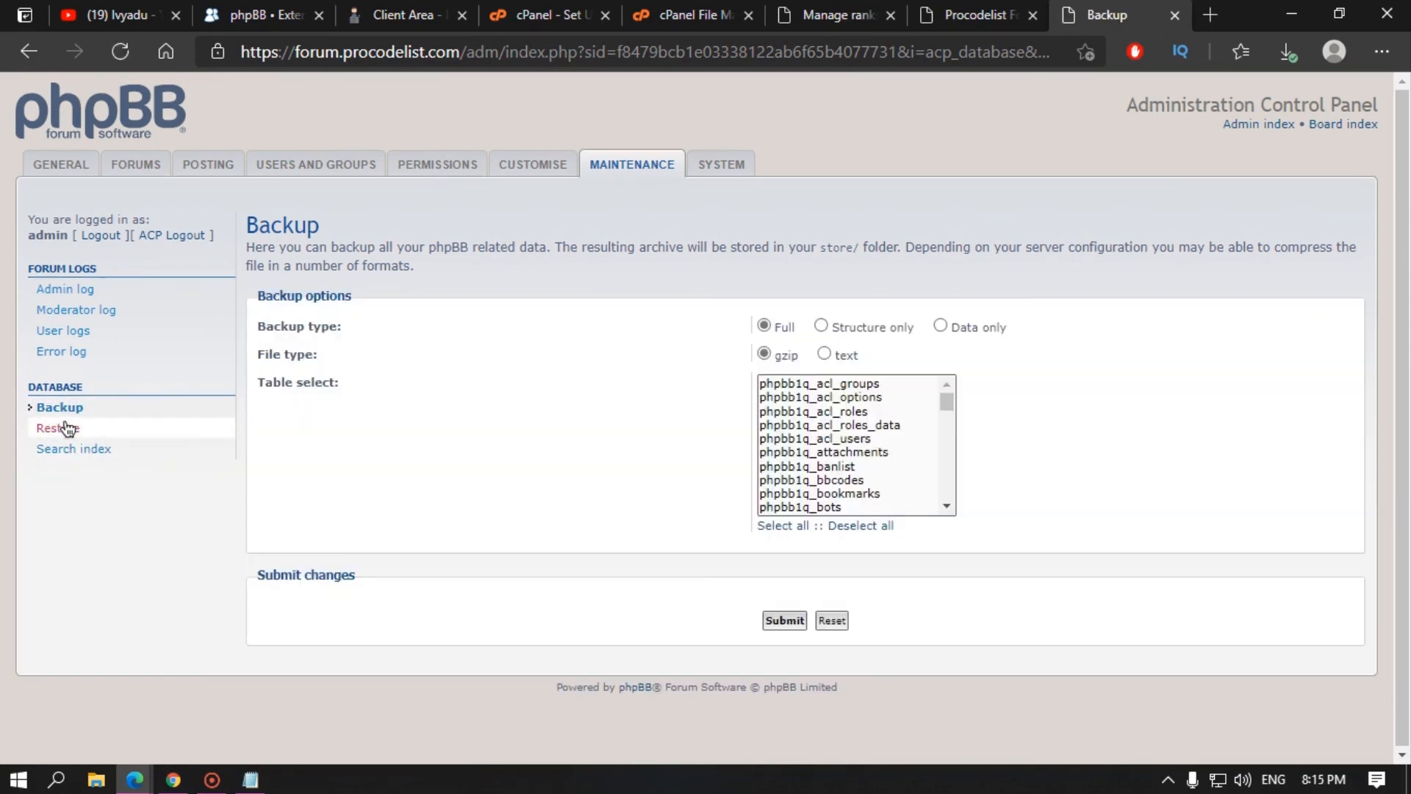
pyautogui.click(68, 429)
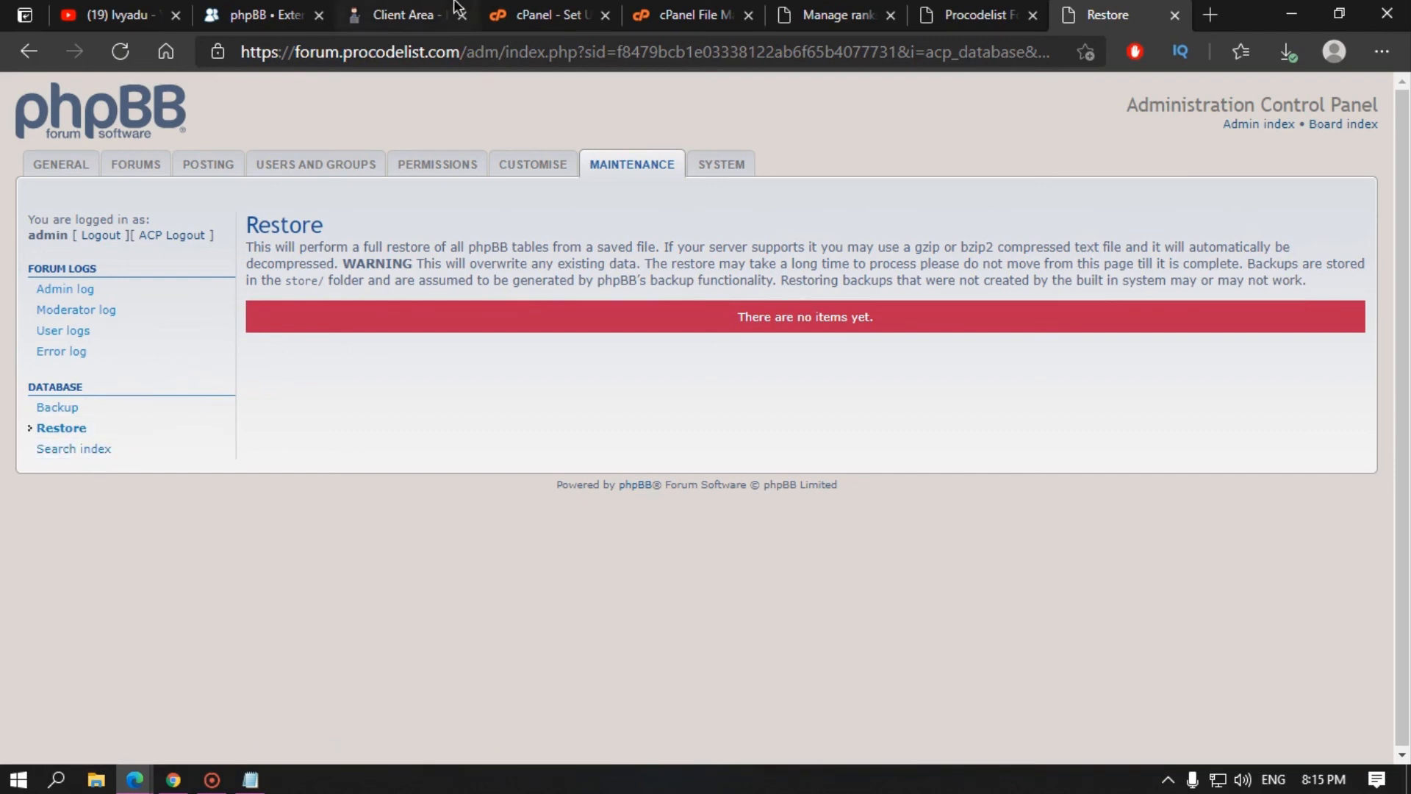
pyautogui.click(138, 450)
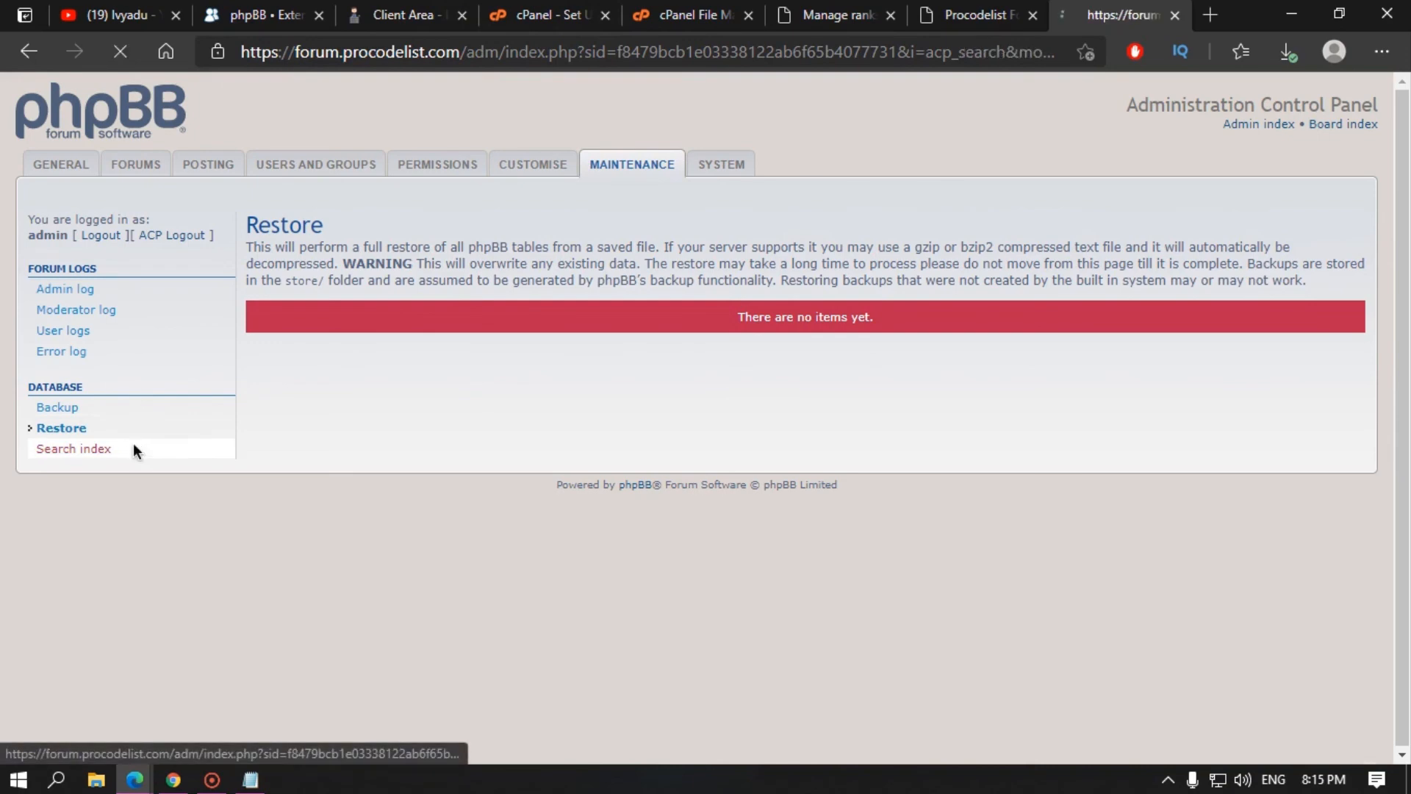
pyautogui.scroll(-1, 535, 451)
pyautogui.scroll(1, 329, 560)
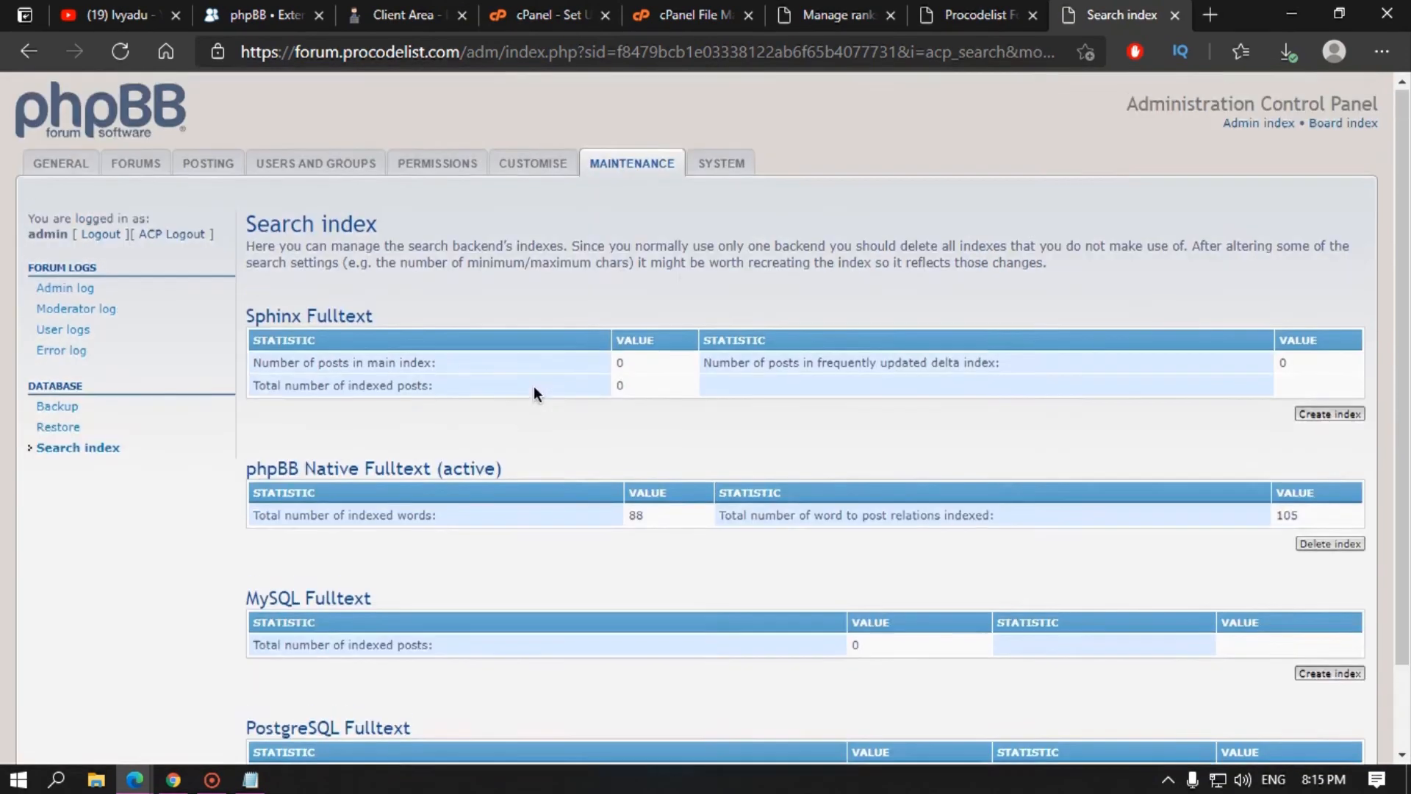
# Step: Open the Mass email compose page in the admin panel
pyautogui.click(724, 163)
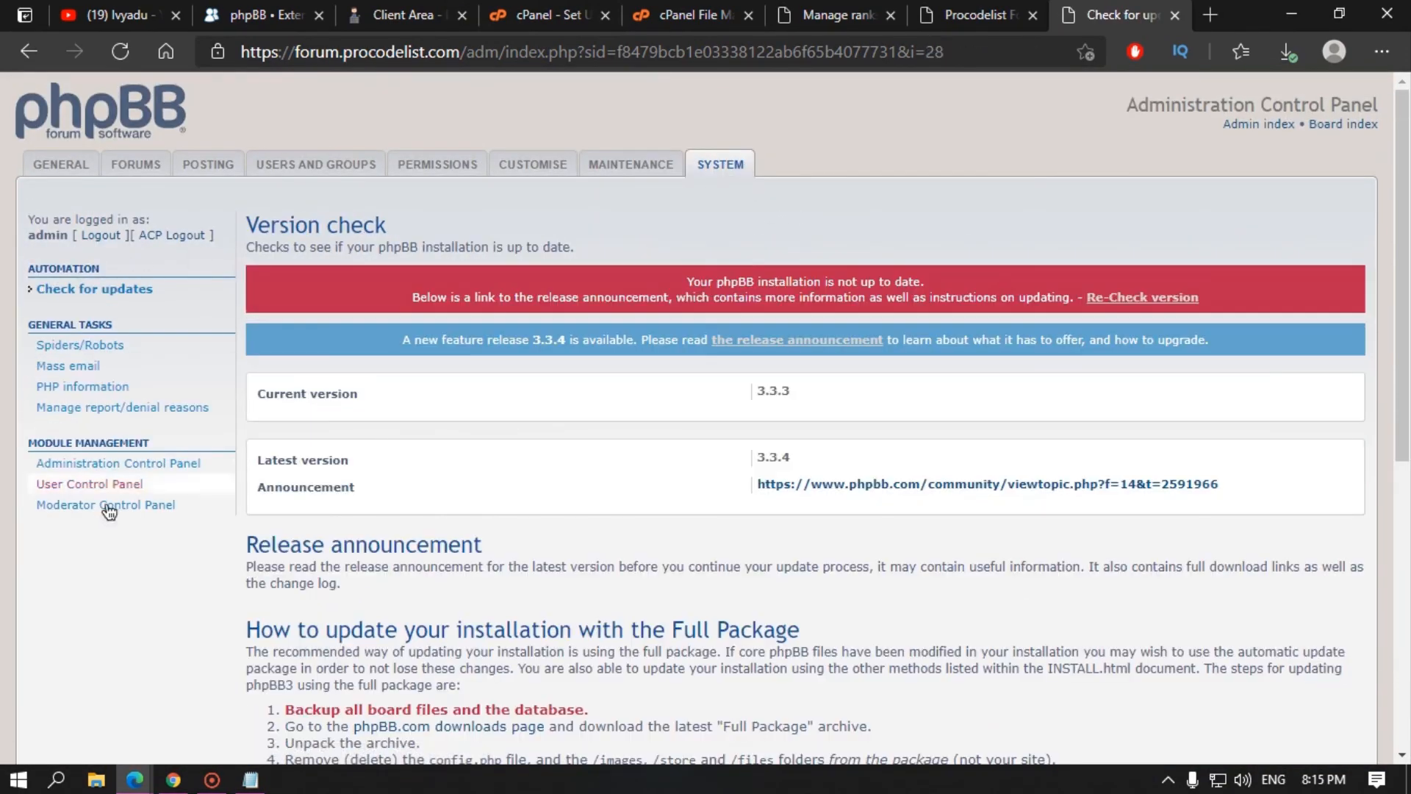
pyautogui.scroll(-4, 118, 500)
pyautogui.scroll(4, 106, 387)
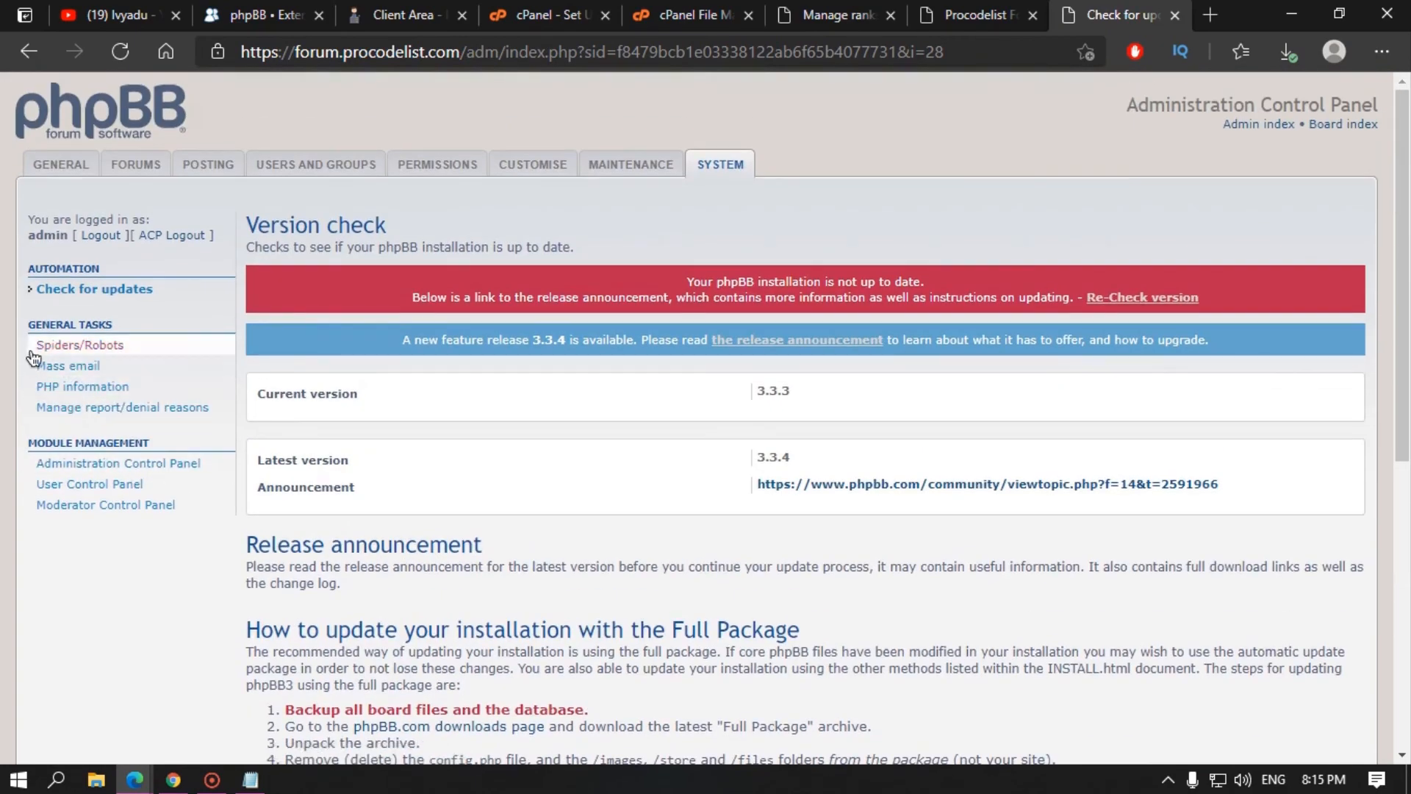
pyautogui.click(87, 367)
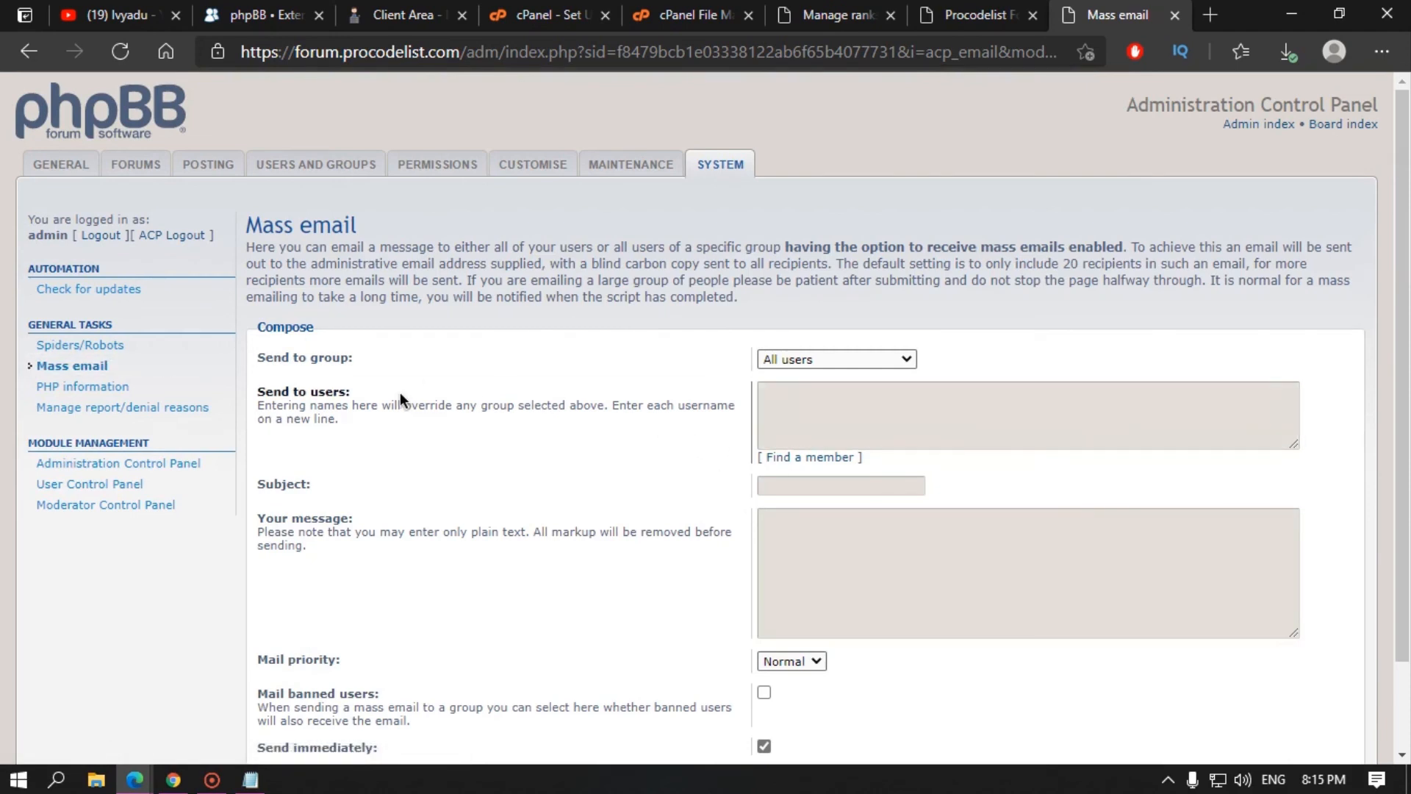
# Step: Review the recipient group options and set the mail priority to High
pyautogui.click(811, 361)
pyautogui.click(811, 362)
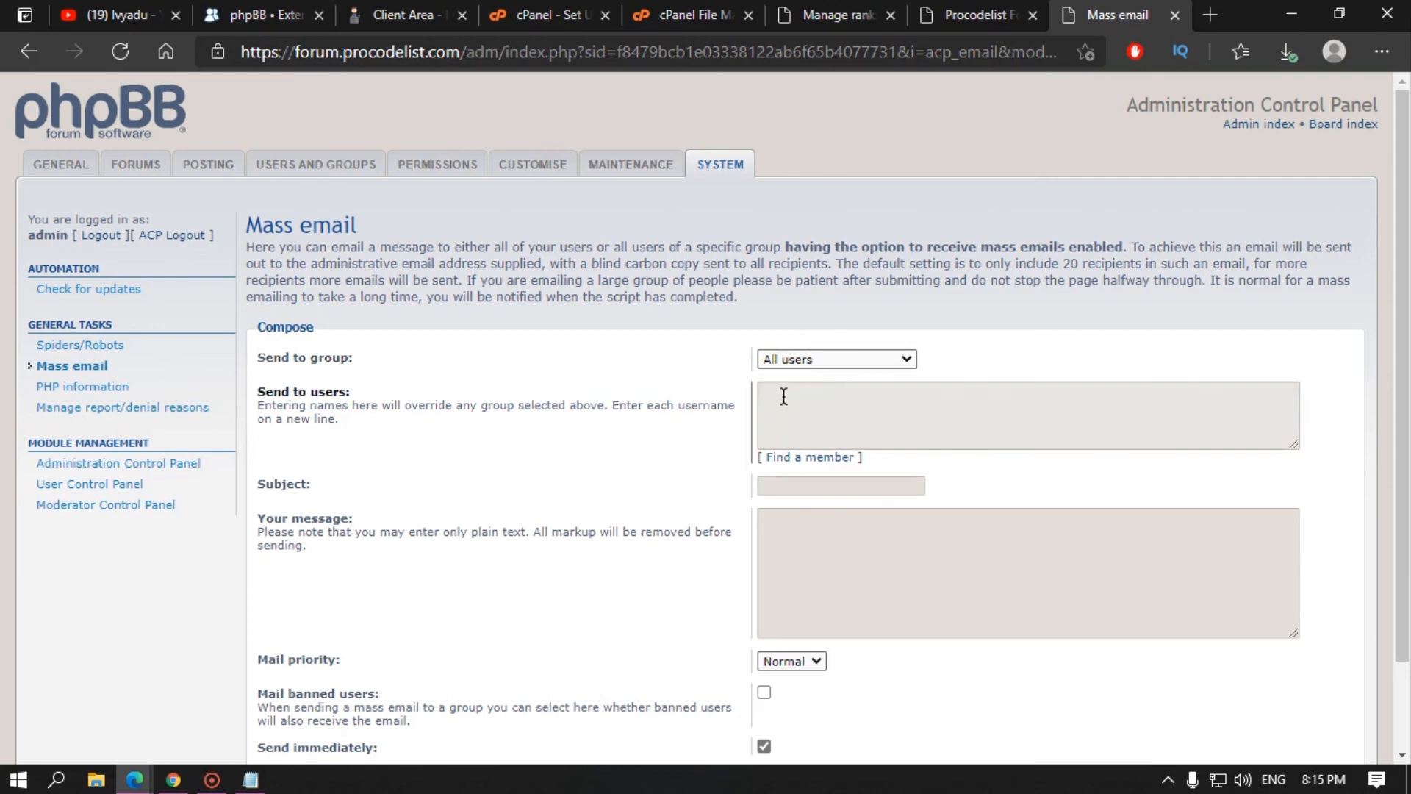
pyautogui.scroll(-2, 783, 494)
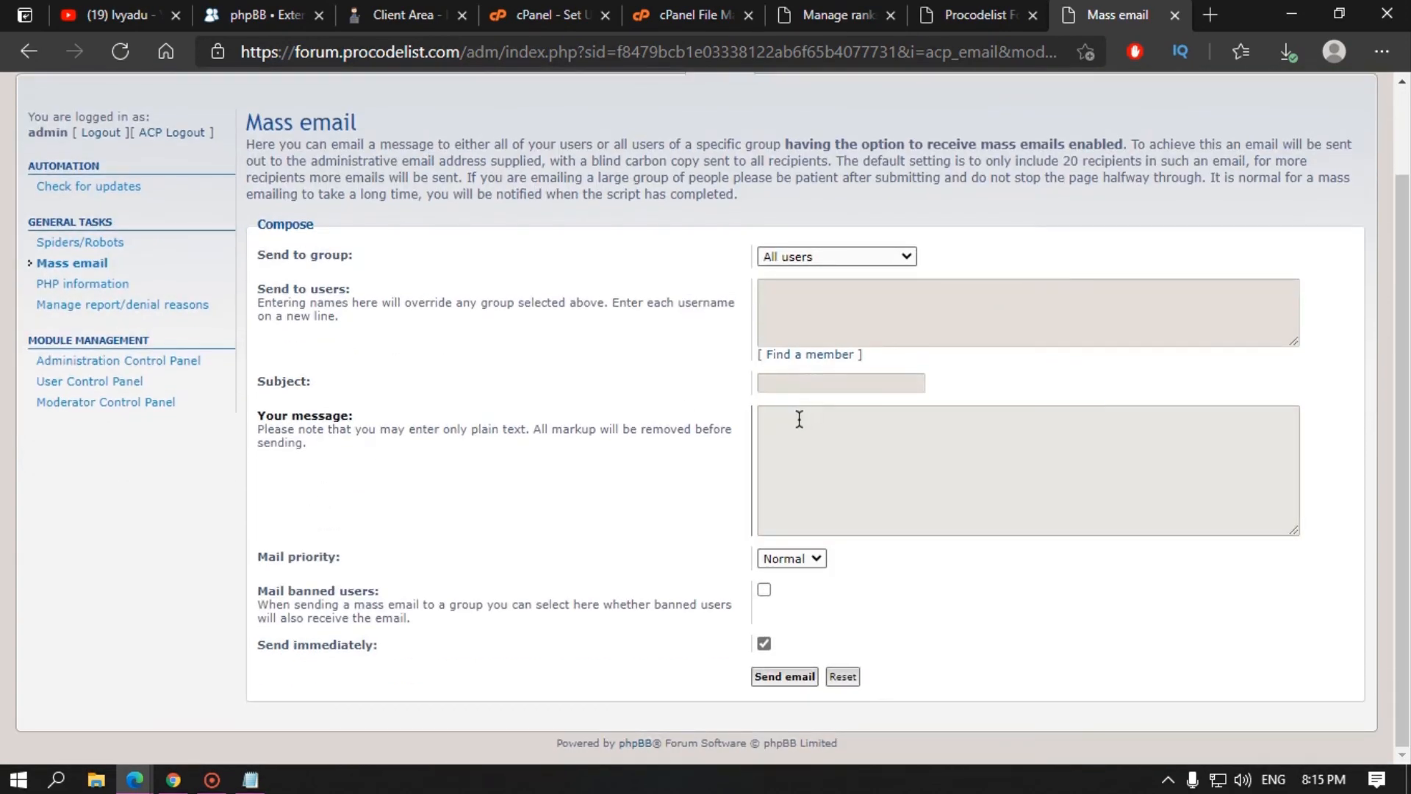
pyautogui.click(782, 561)
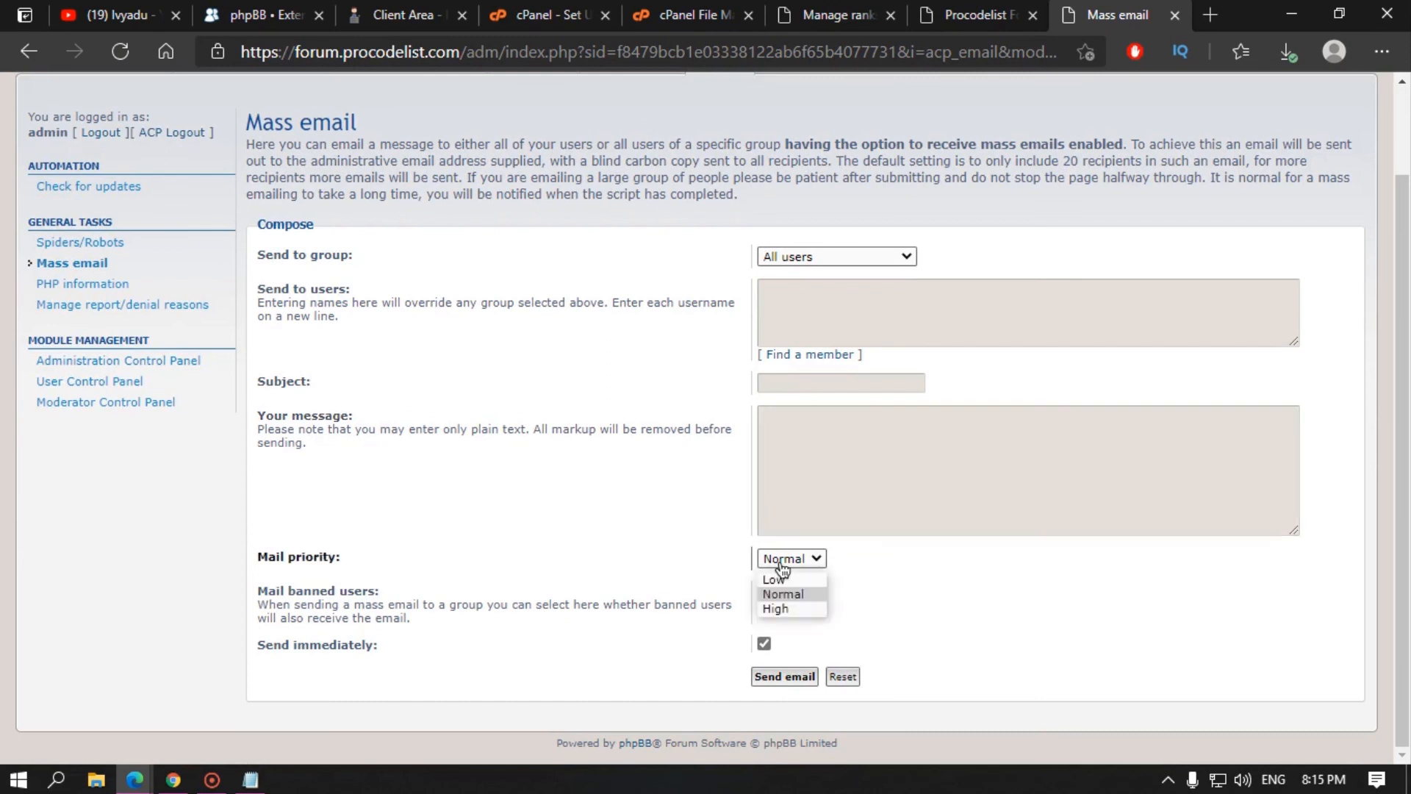
pyautogui.click(788, 607)
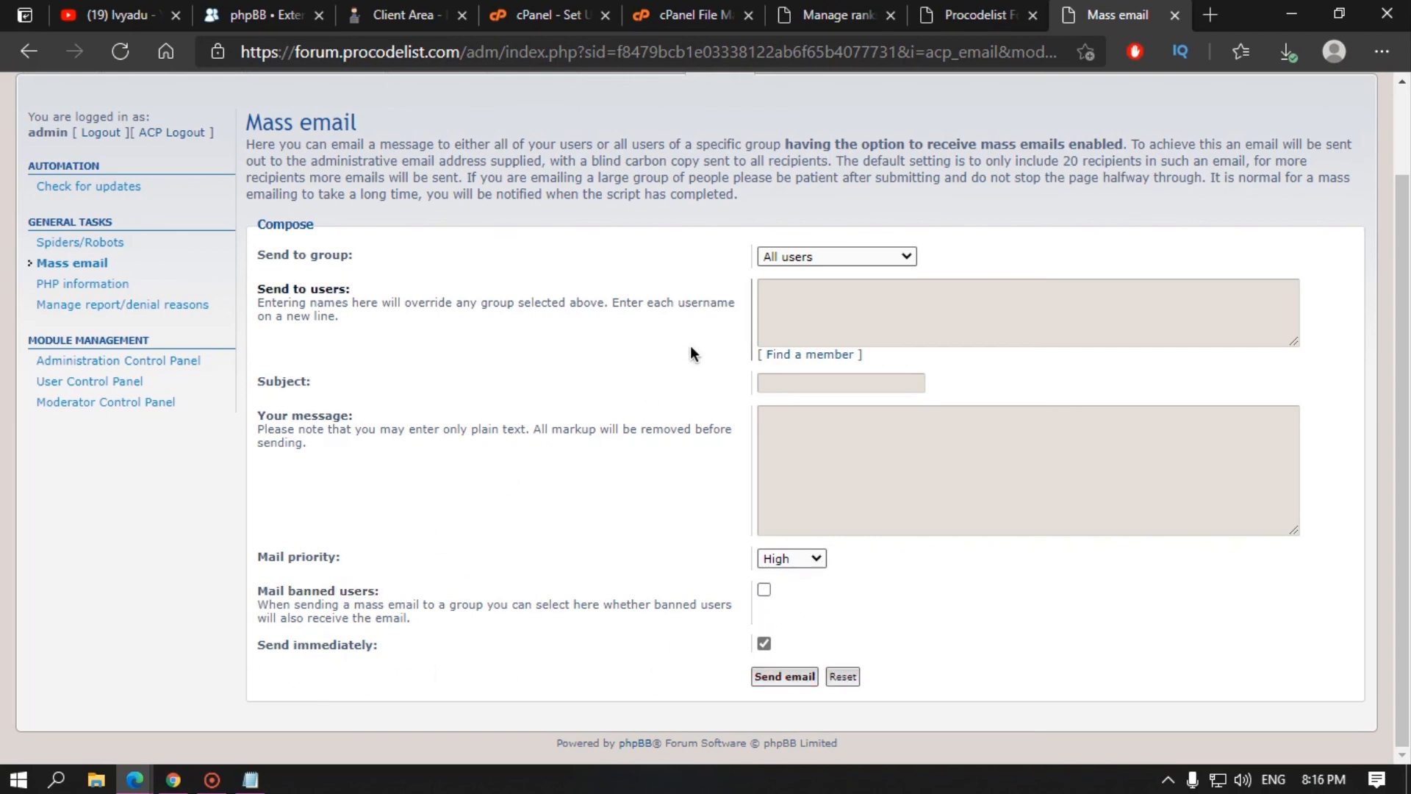
# Step: Try Global moderators, Newly registered and Registered users, then settle on All users as recipients
pyautogui.click(816, 259)
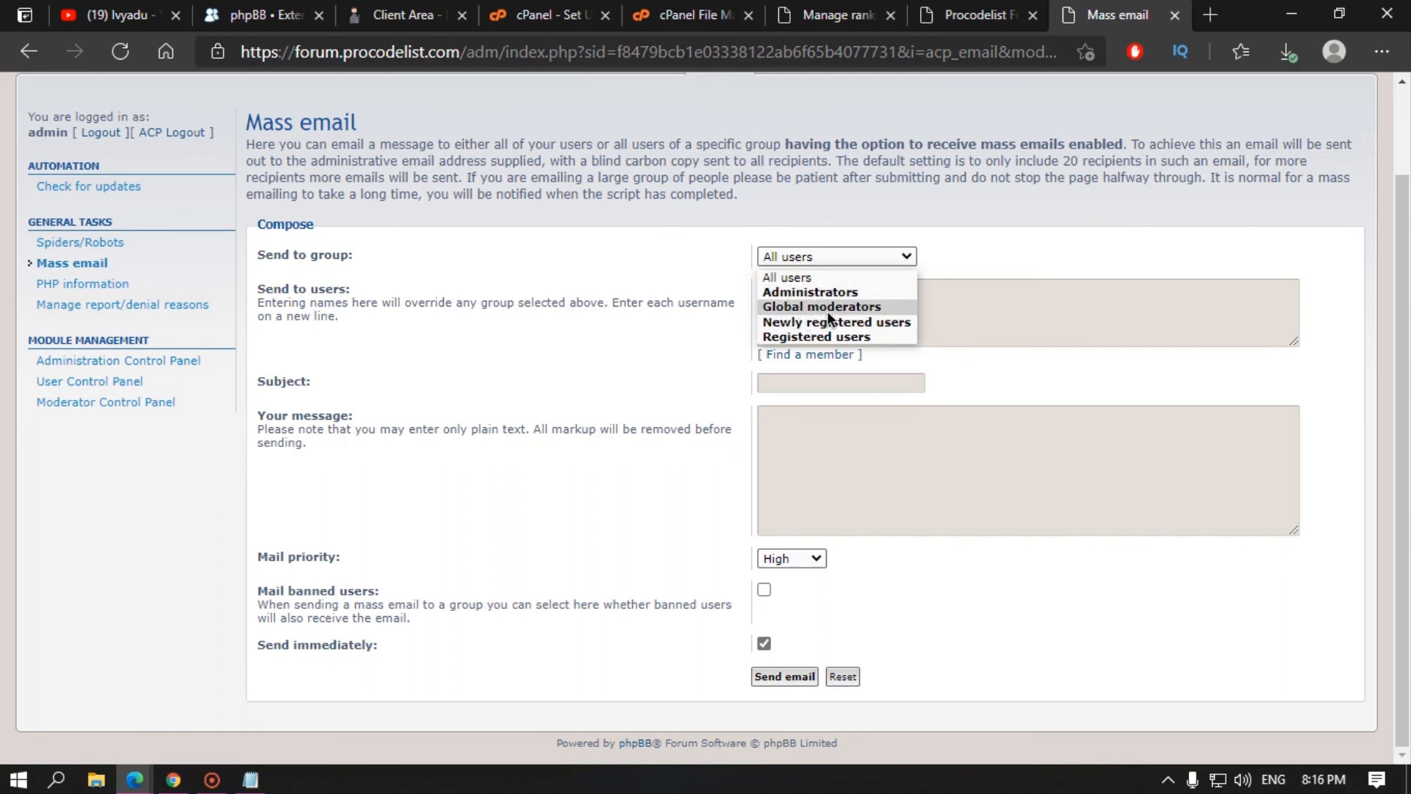
pyautogui.click(828, 309)
pyautogui.click(826, 258)
pyautogui.click(826, 321)
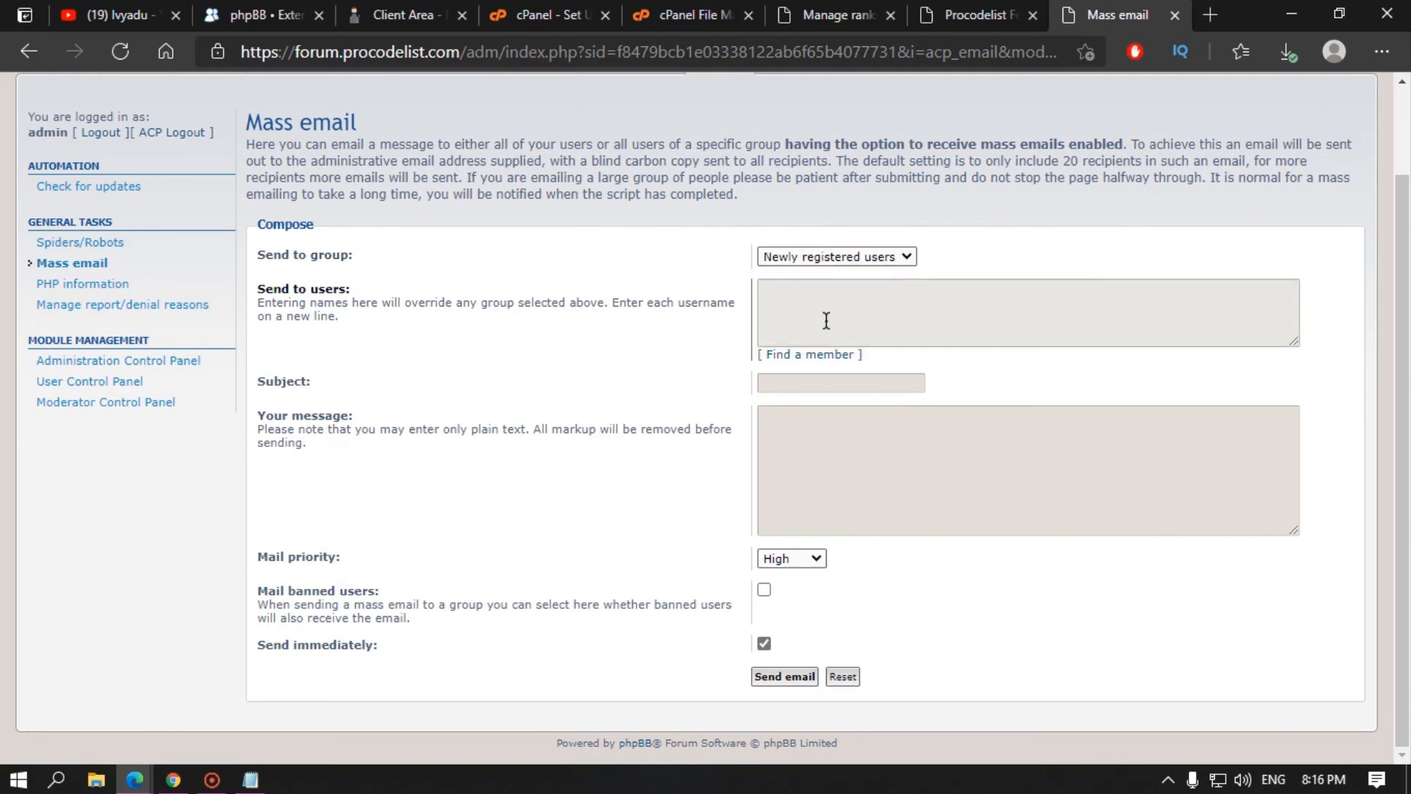
pyautogui.click(839, 257)
pyautogui.click(826, 337)
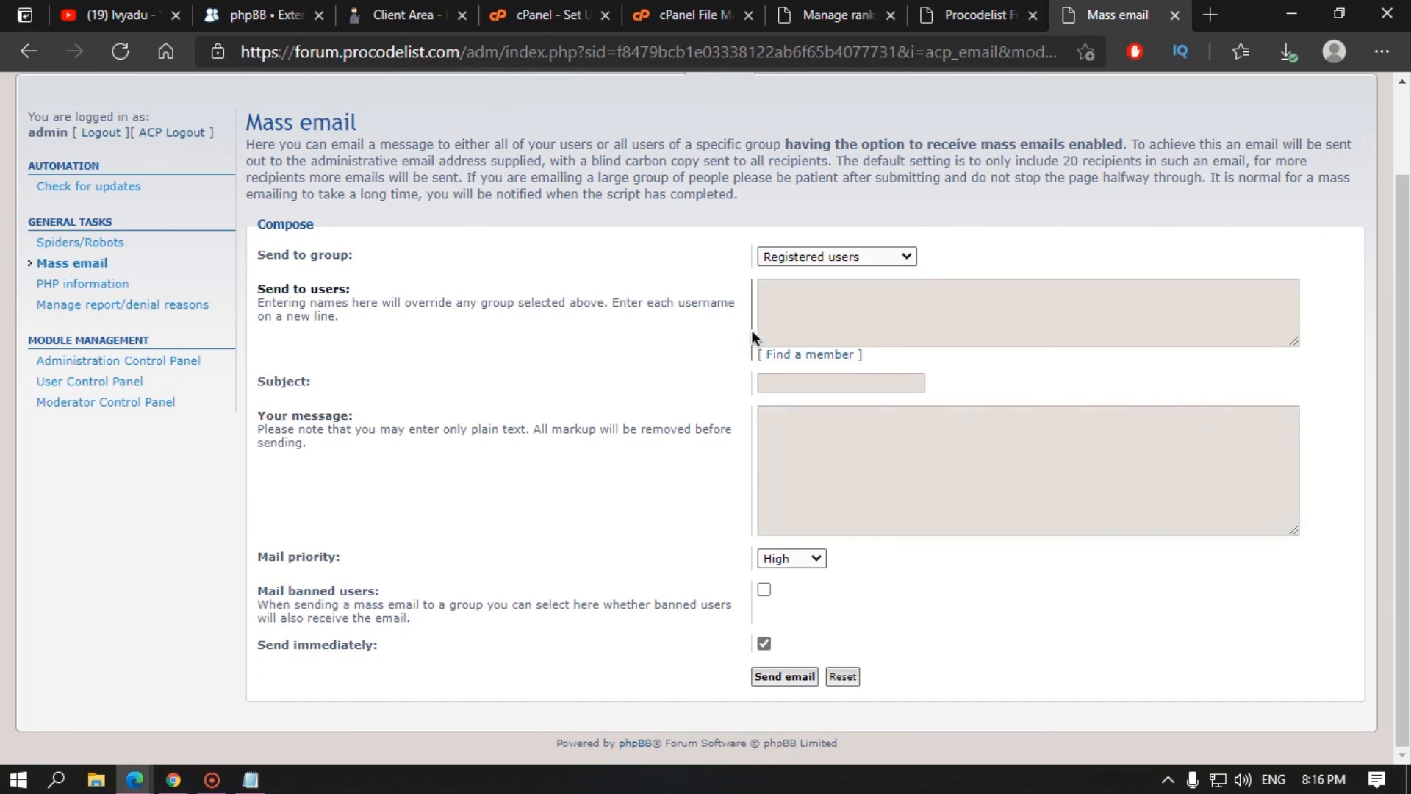
pyautogui.click(827, 259)
pyautogui.click(811, 275)
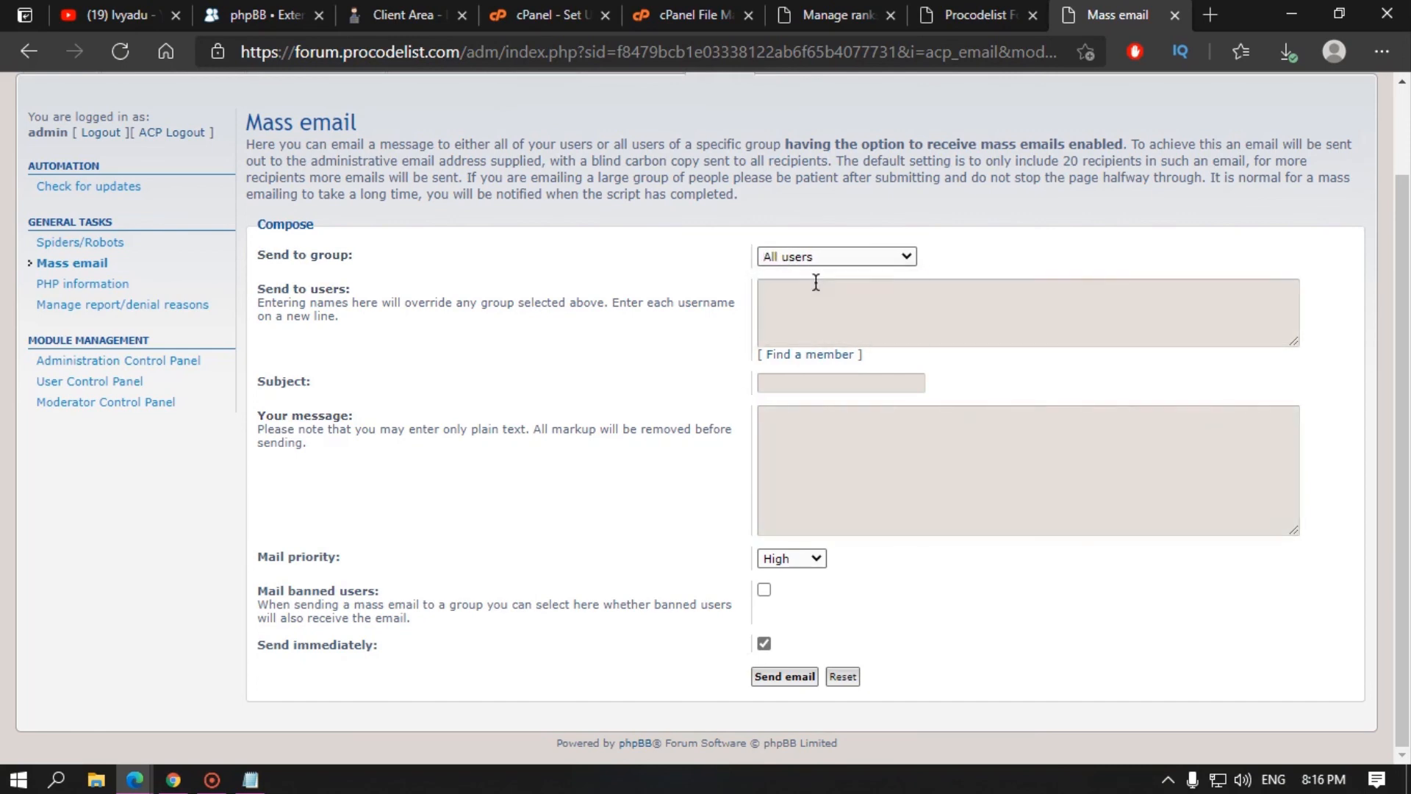
# Step: Open the Find a member lookup window, then close it
pyautogui.click(813, 357)
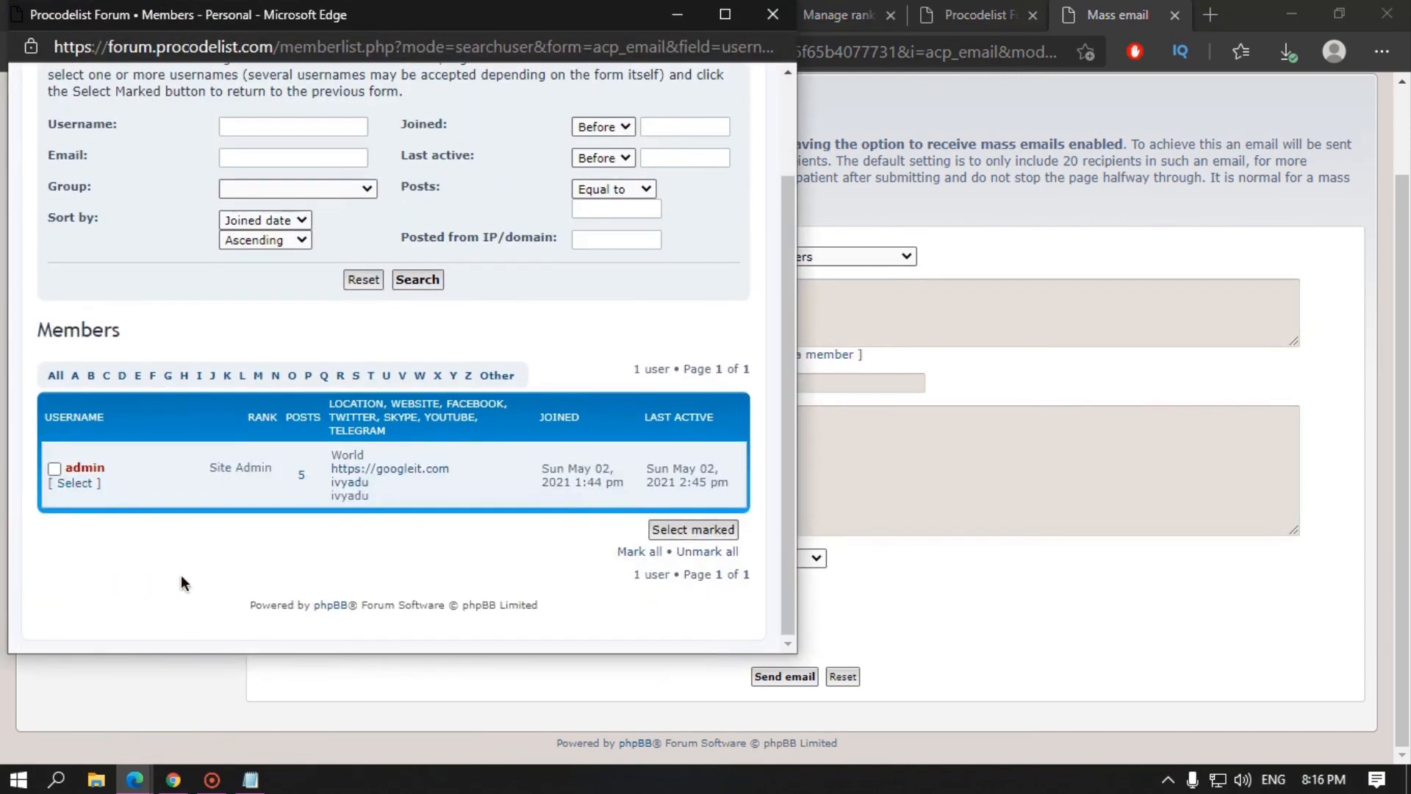
pyautogui.scroll(5, 720, 515)
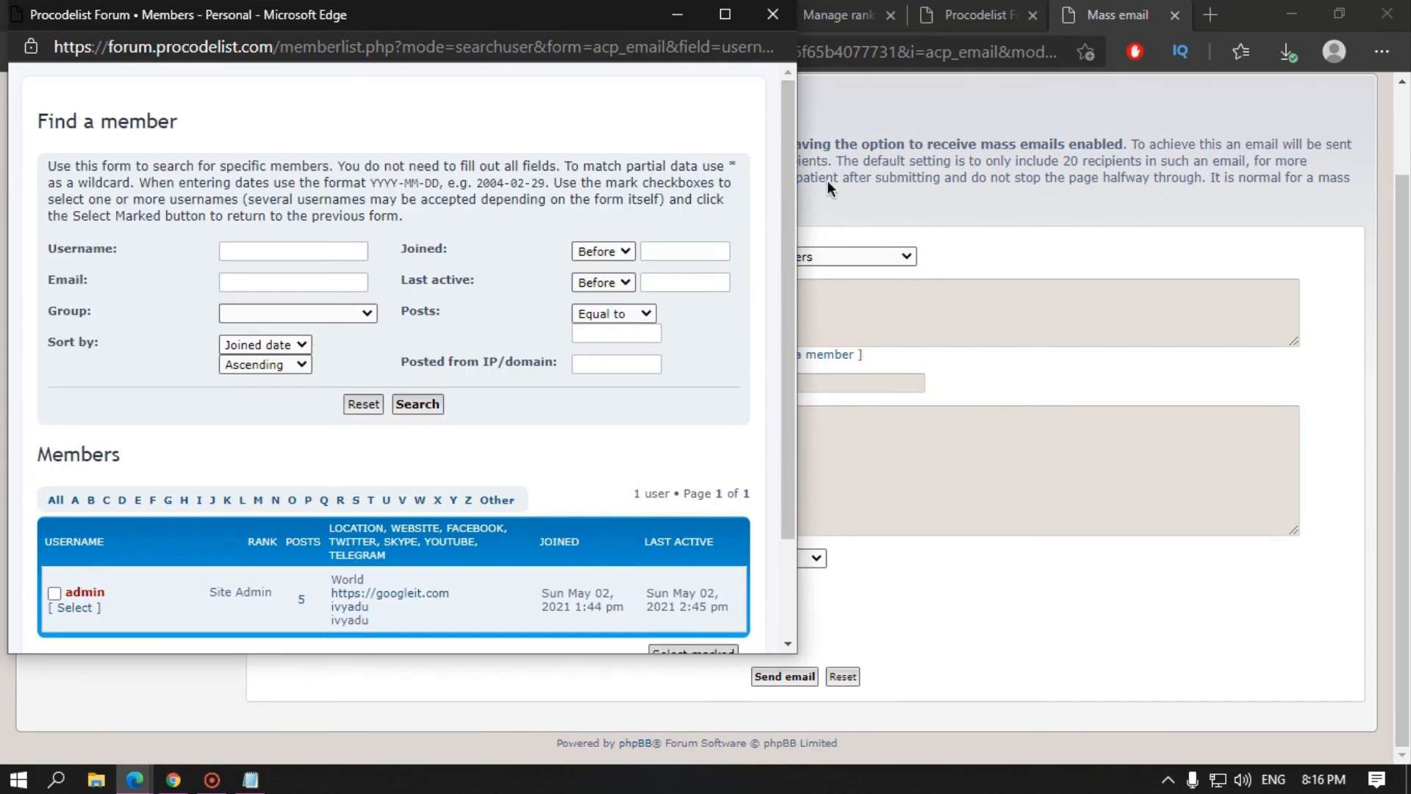
pyautogui.click(769, 22)
pyautogui.scroll(2, 525, 444)
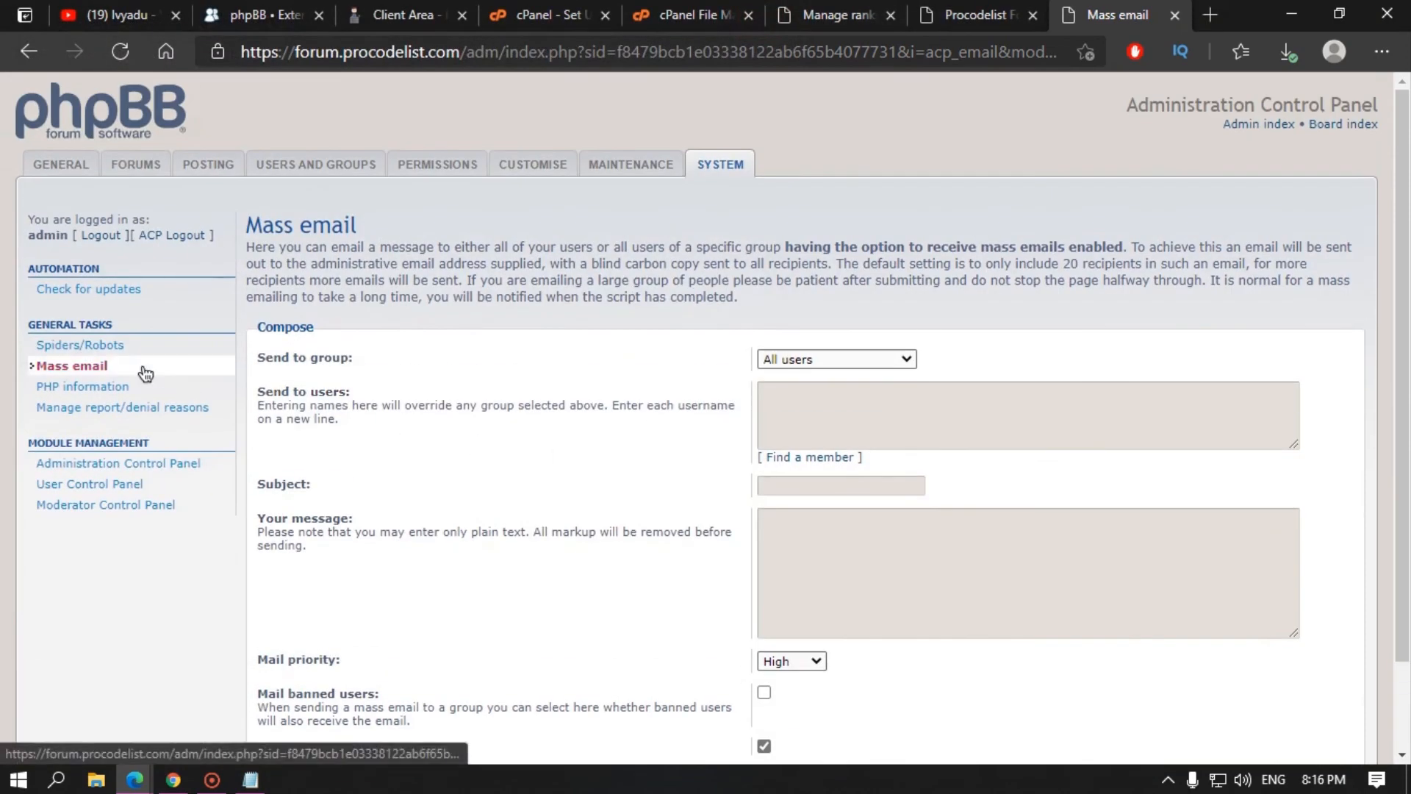
# Step: Re-check the board version, which shows 3.3.3 installed and 3.3.4 available, then open Customise
pyautogui.click(118, 289)
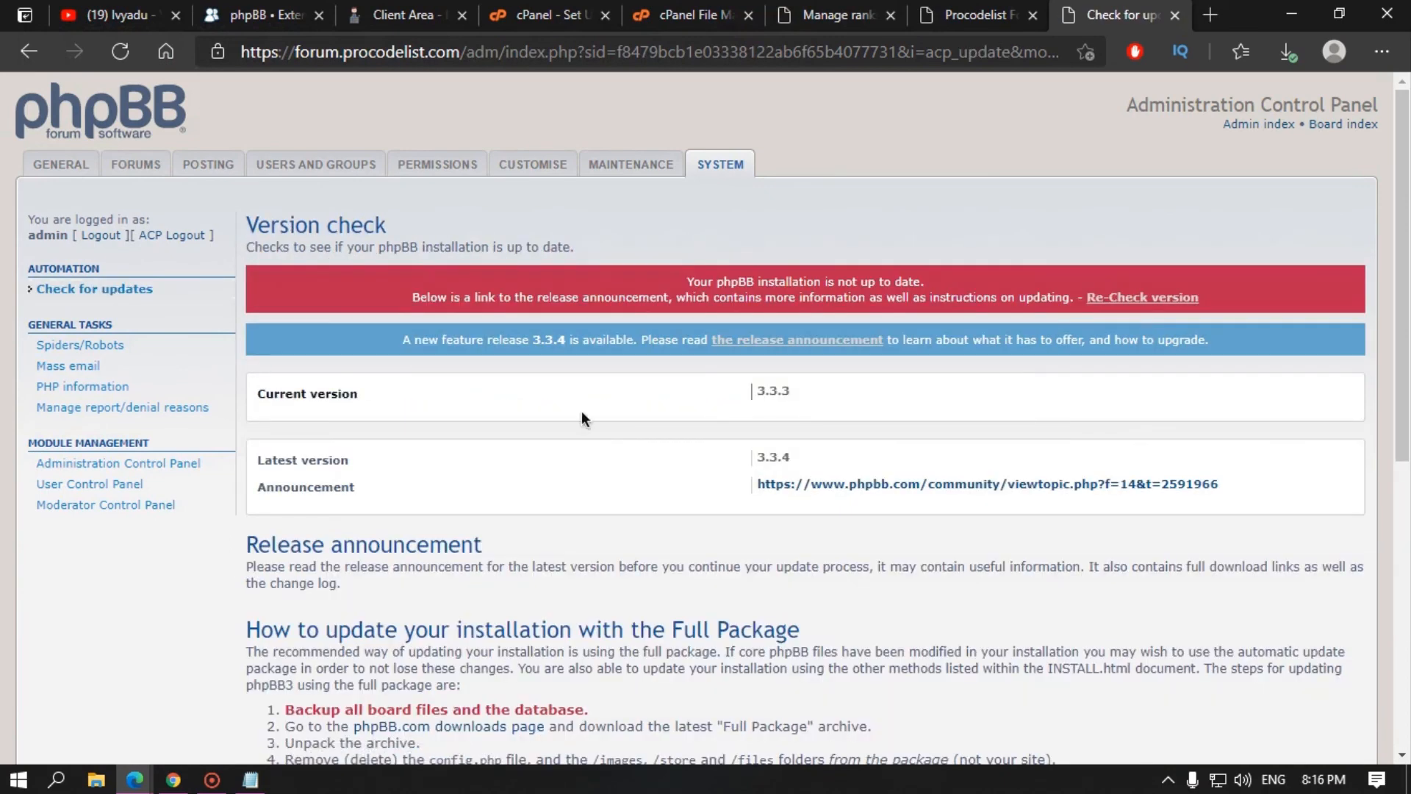
pyautogui.click(1121, 297)
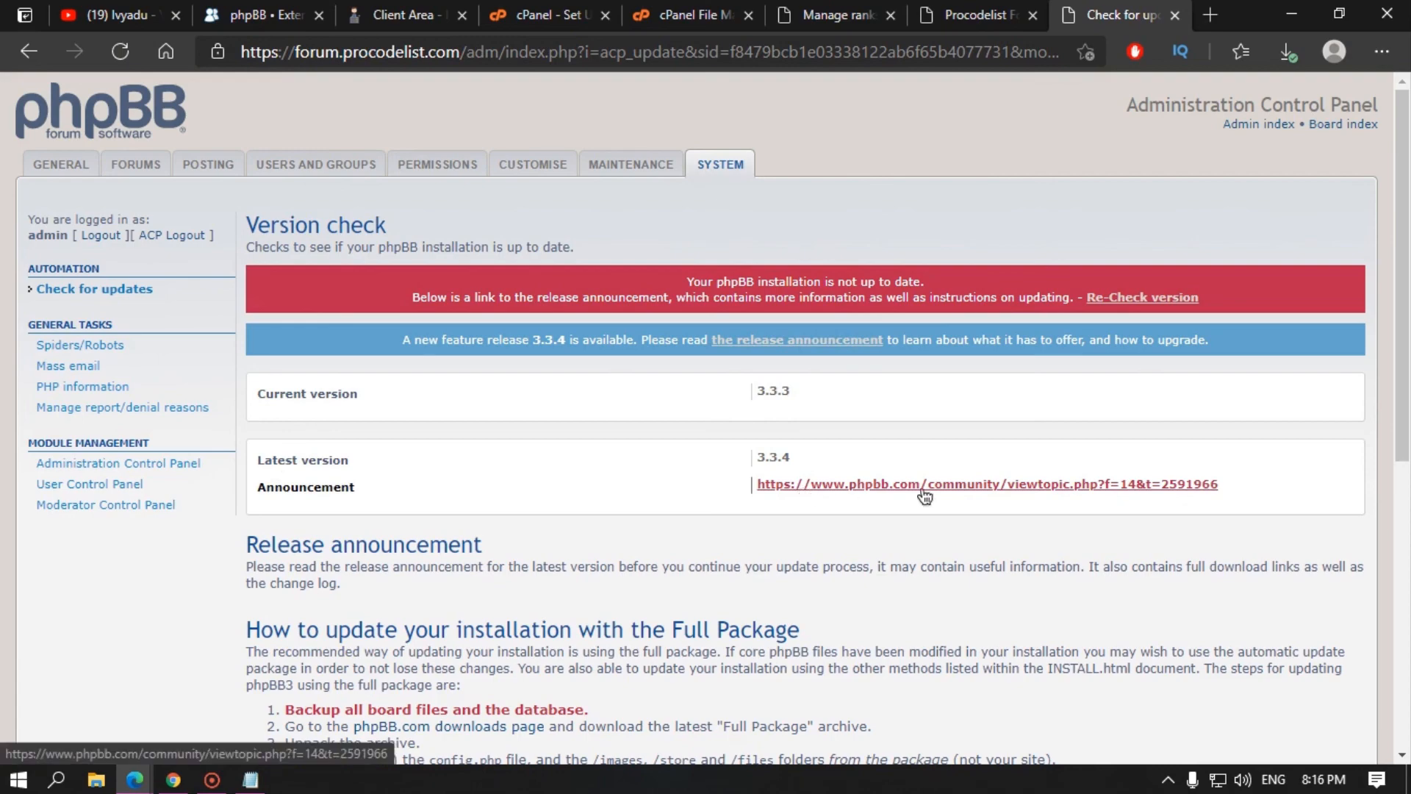
pyautogui.scroll(-7, 945, 494)
pyautogui.scroll(7, 950, 495)
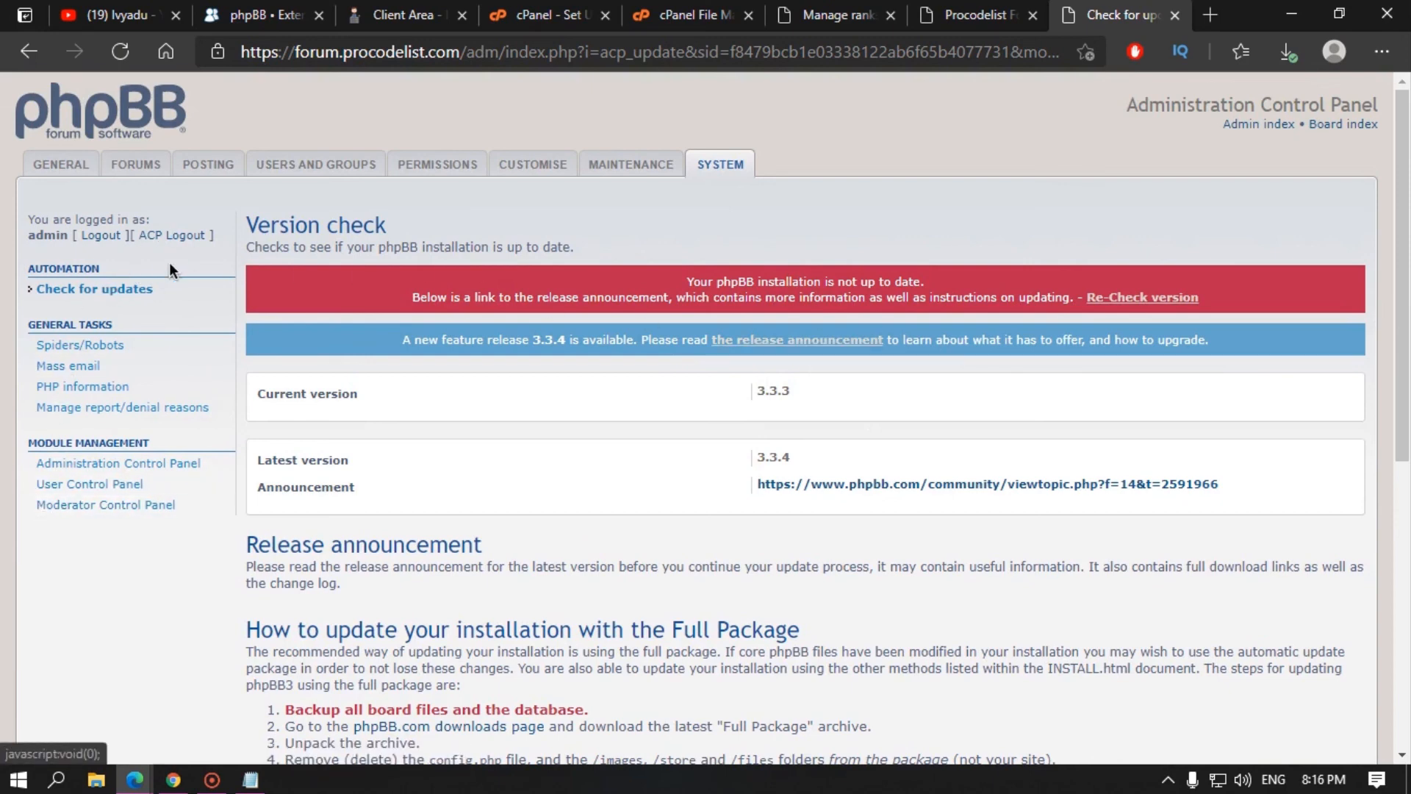
pyautogui.click(530, 165)
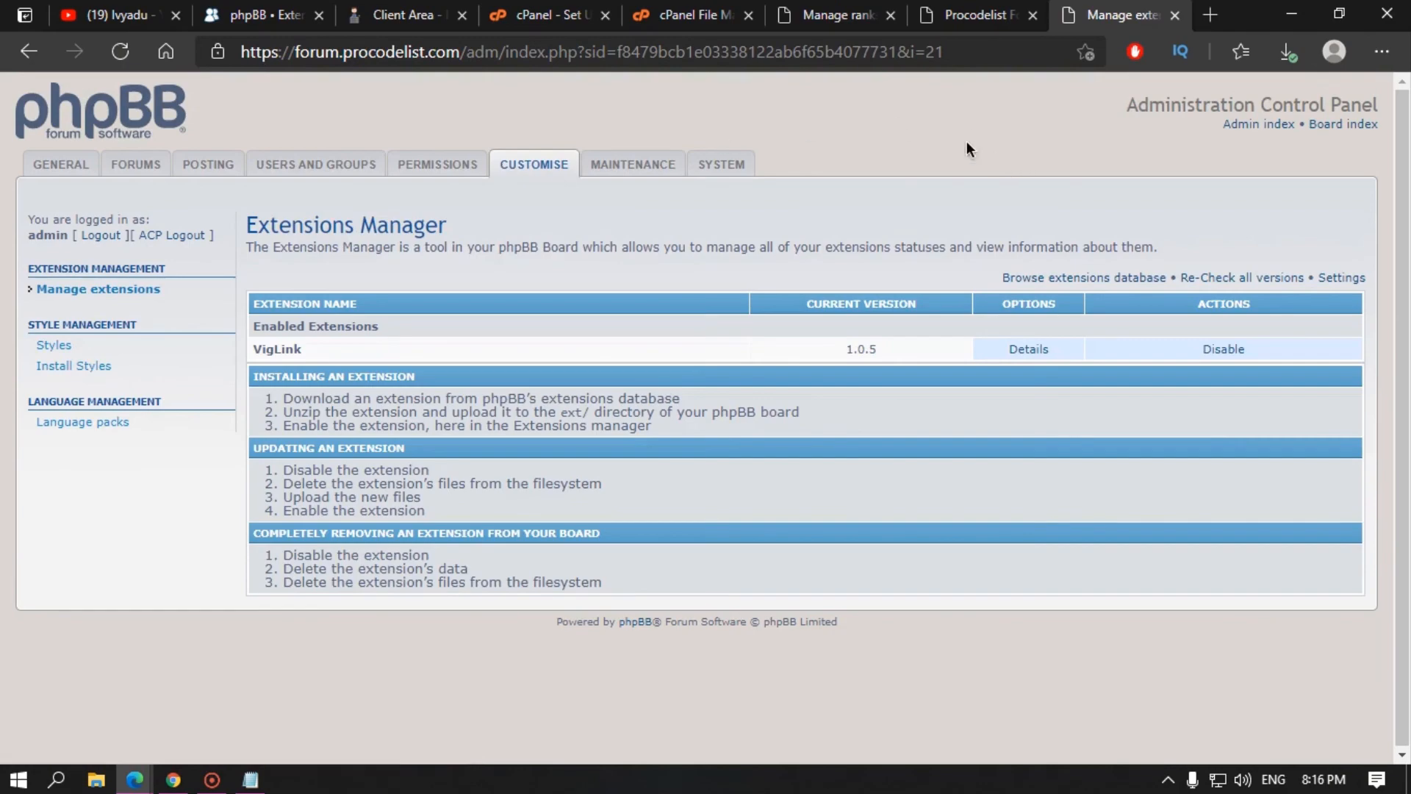
# Step: Open the Styles listing of the phpBB customisation database
pyautogui.click(395, 13)
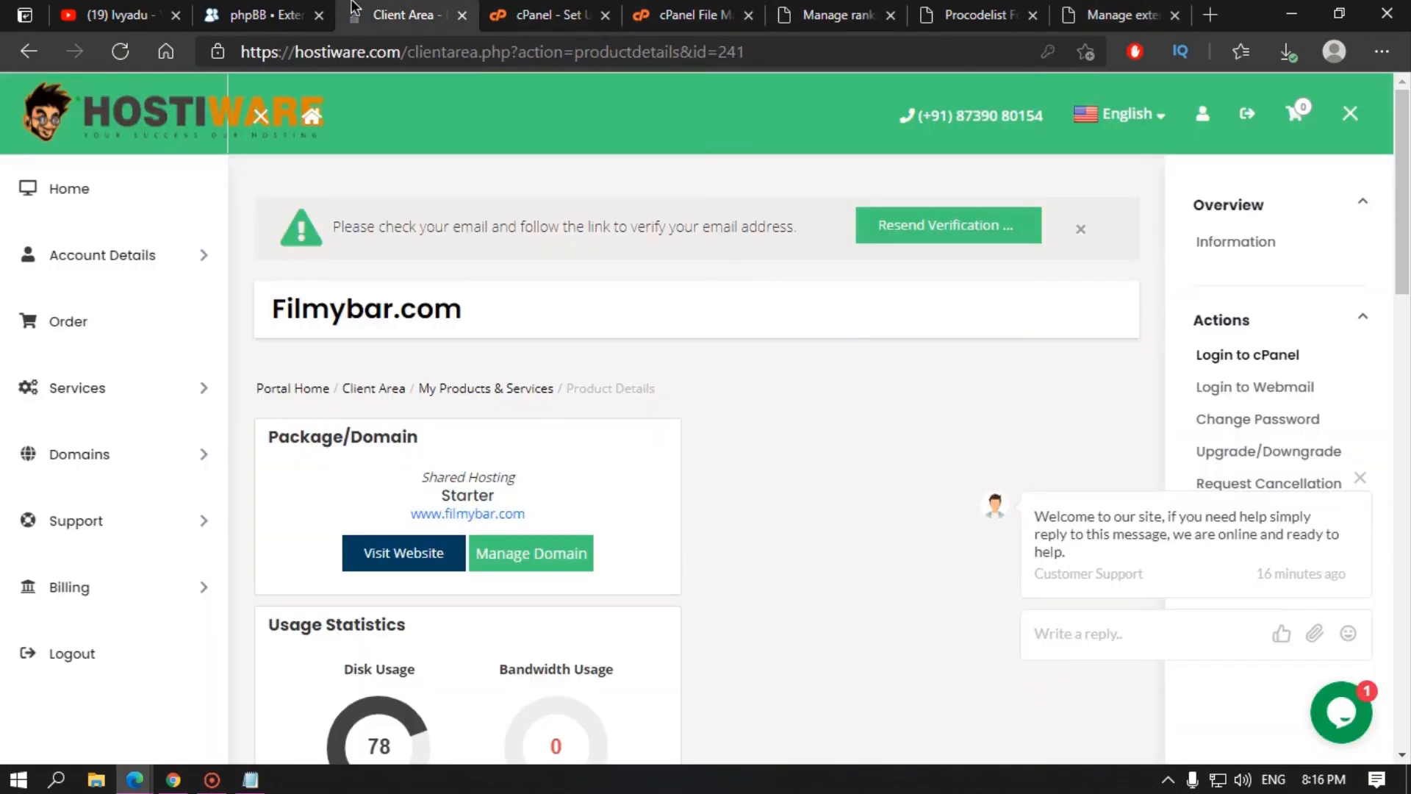
pyautogui.click(279, 6)
pyautogui.scroll(5, 682, 265)
pyautogui.scroll(-4, 588, 472)
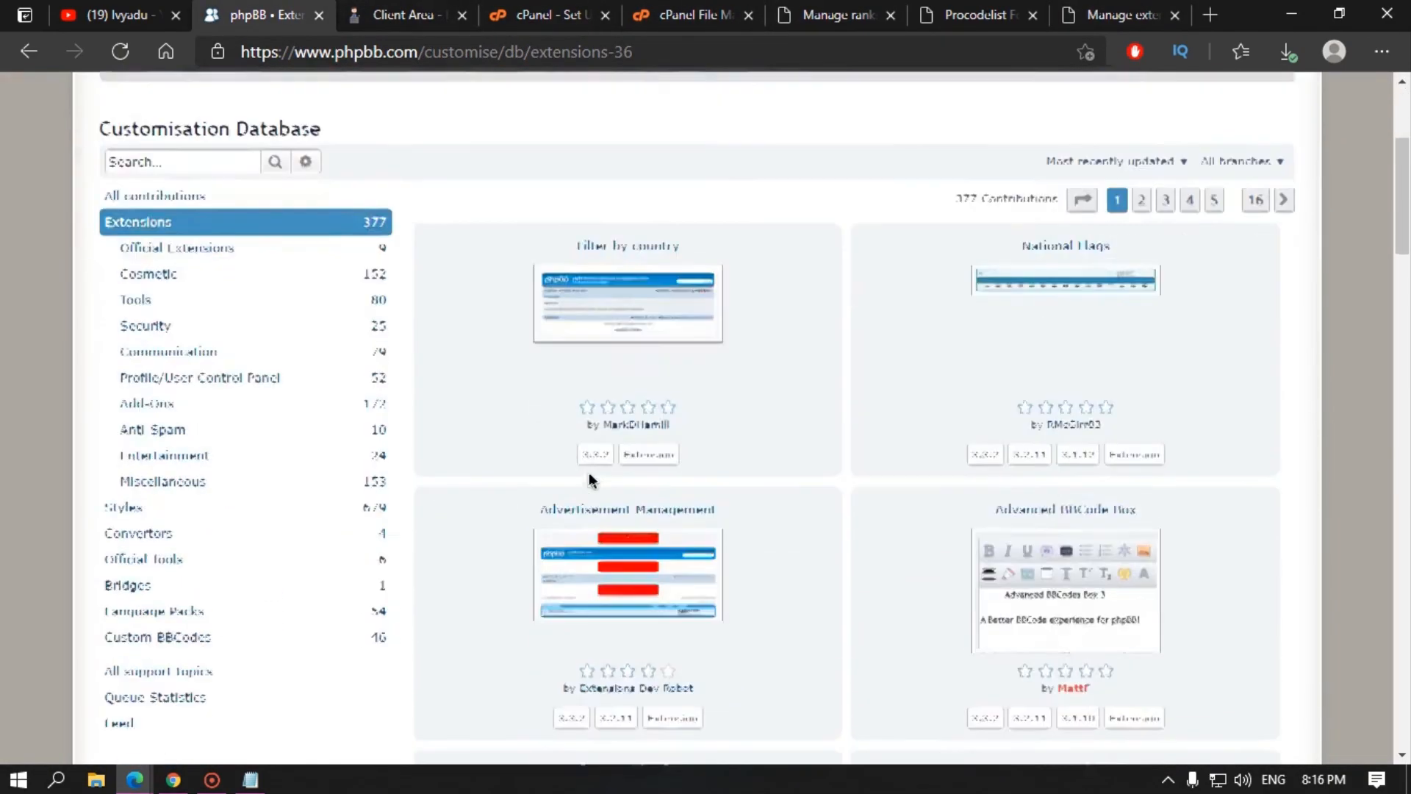
pyautogui.click(156, 488)
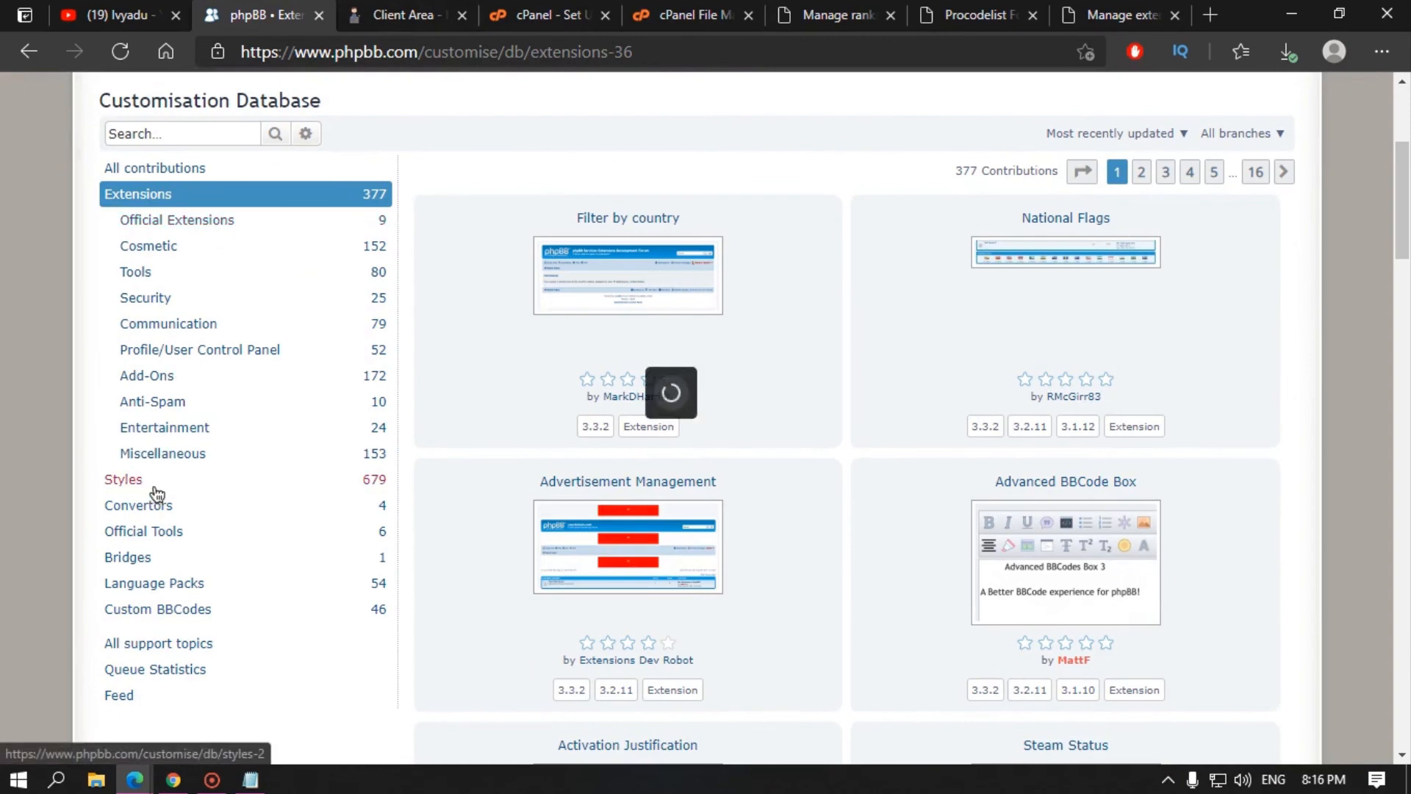
# Step: Search Google in a new tab for 'phpbb styles free'
pyautogui.click(1211, 15)
pyautogui.write('p')
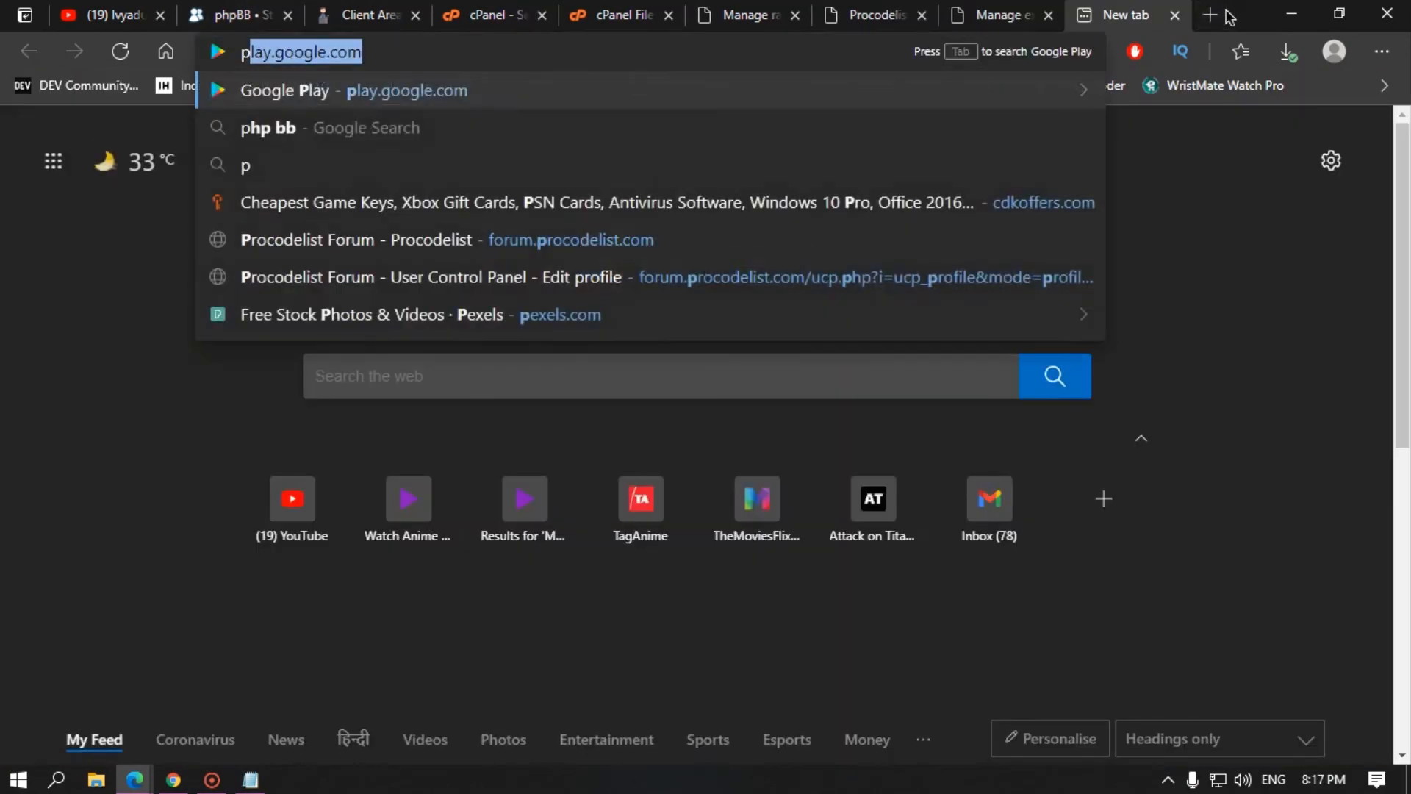
pyautogui.write('hpbb s')
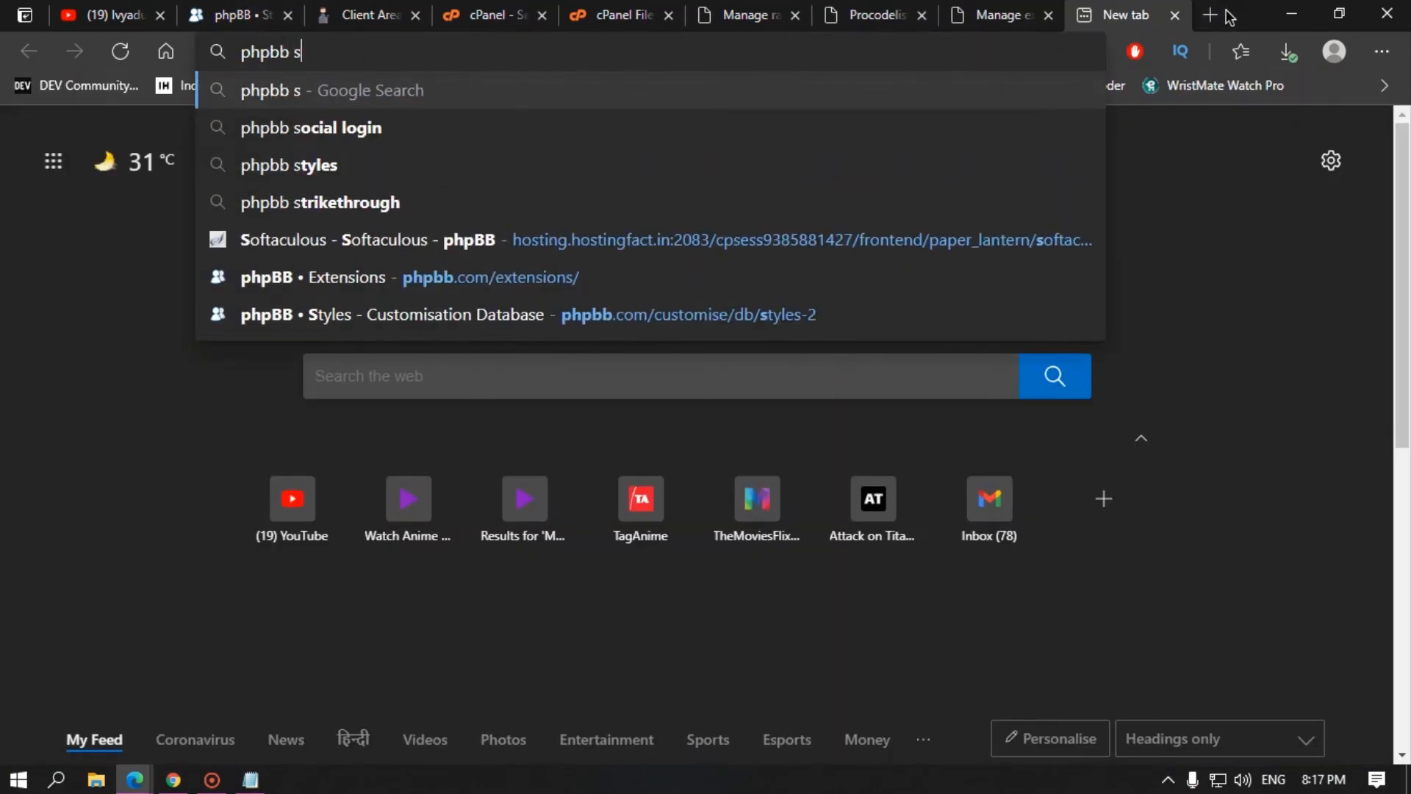
pyautogui.write('tyles free')
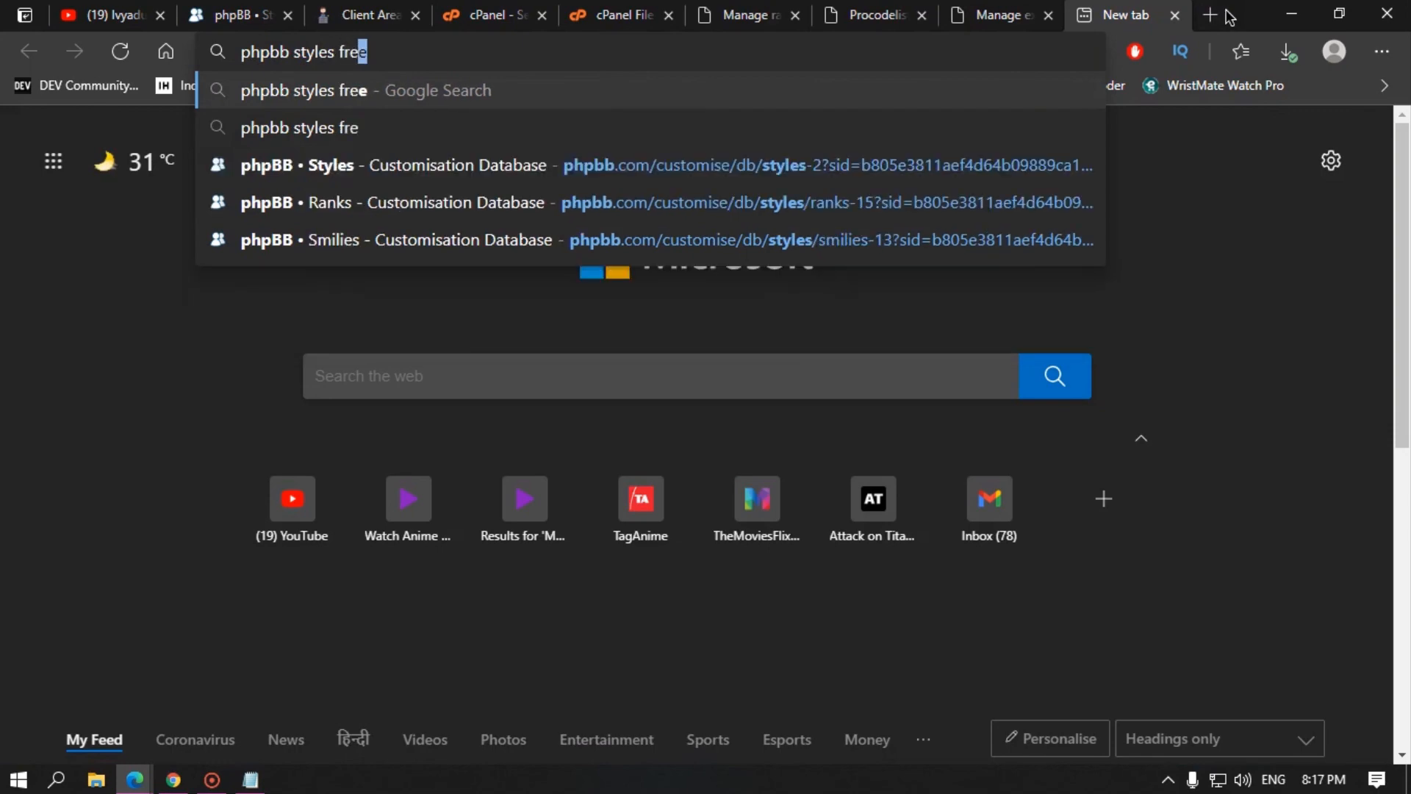
pyautogui.press('Return')
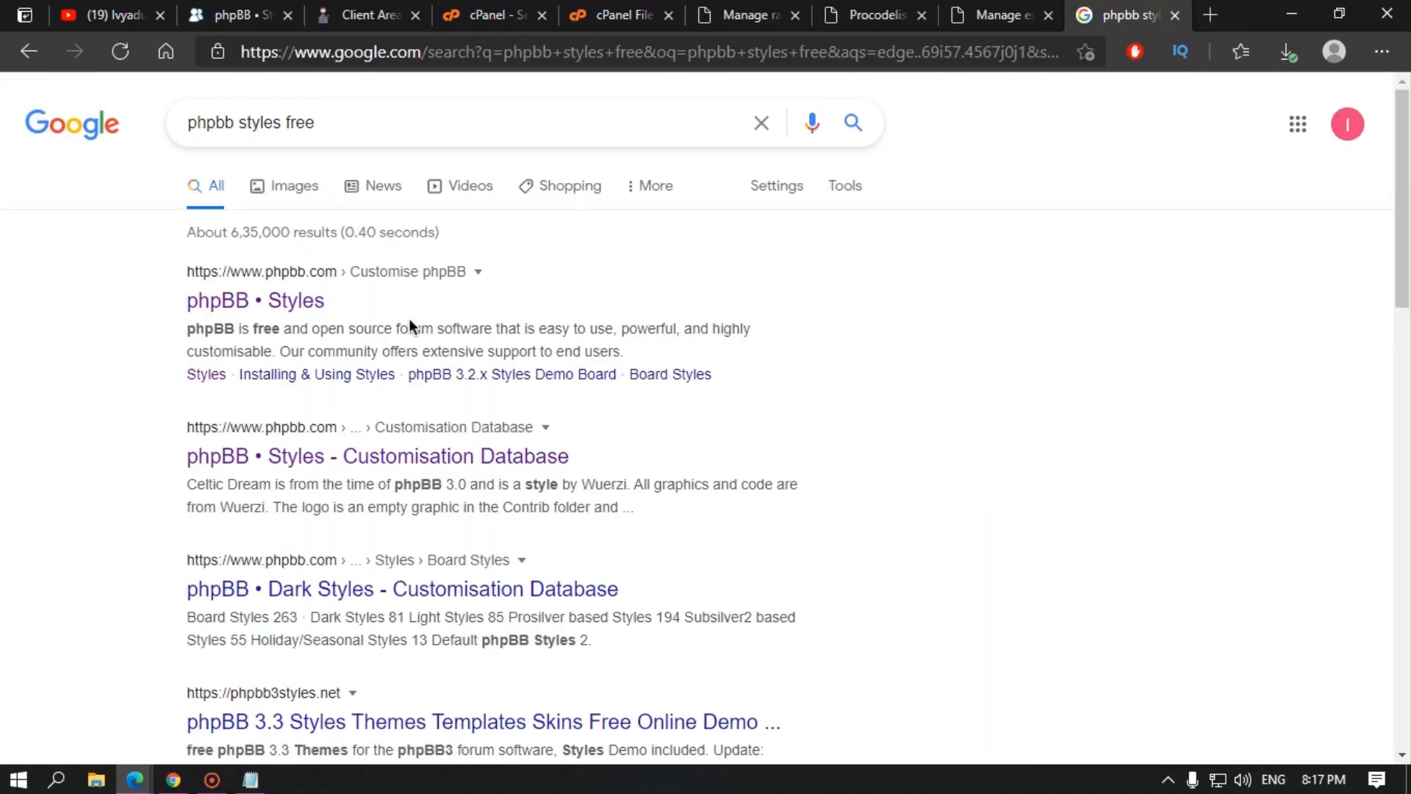
# Step: Open the phpbb3styles.net, designsmaz responsive themes and RocketTheme results in new tabs
pyautogui.scroll(-3, 400, 462)
pyautogui.middleClick(379, 513)
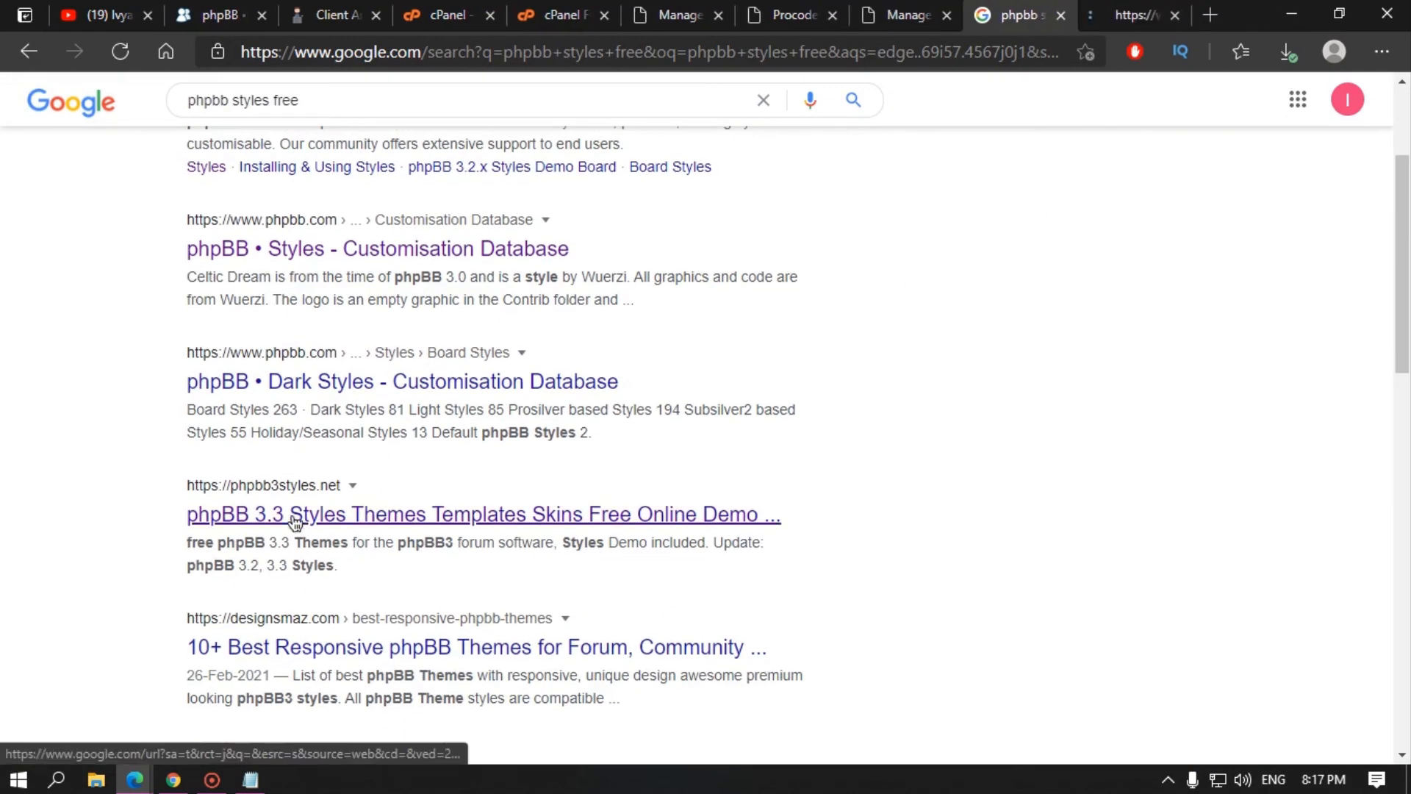
pyautogui.scroll(-3, 369, 526)
pyautogui.hotkey('ctrl', 'Tab')
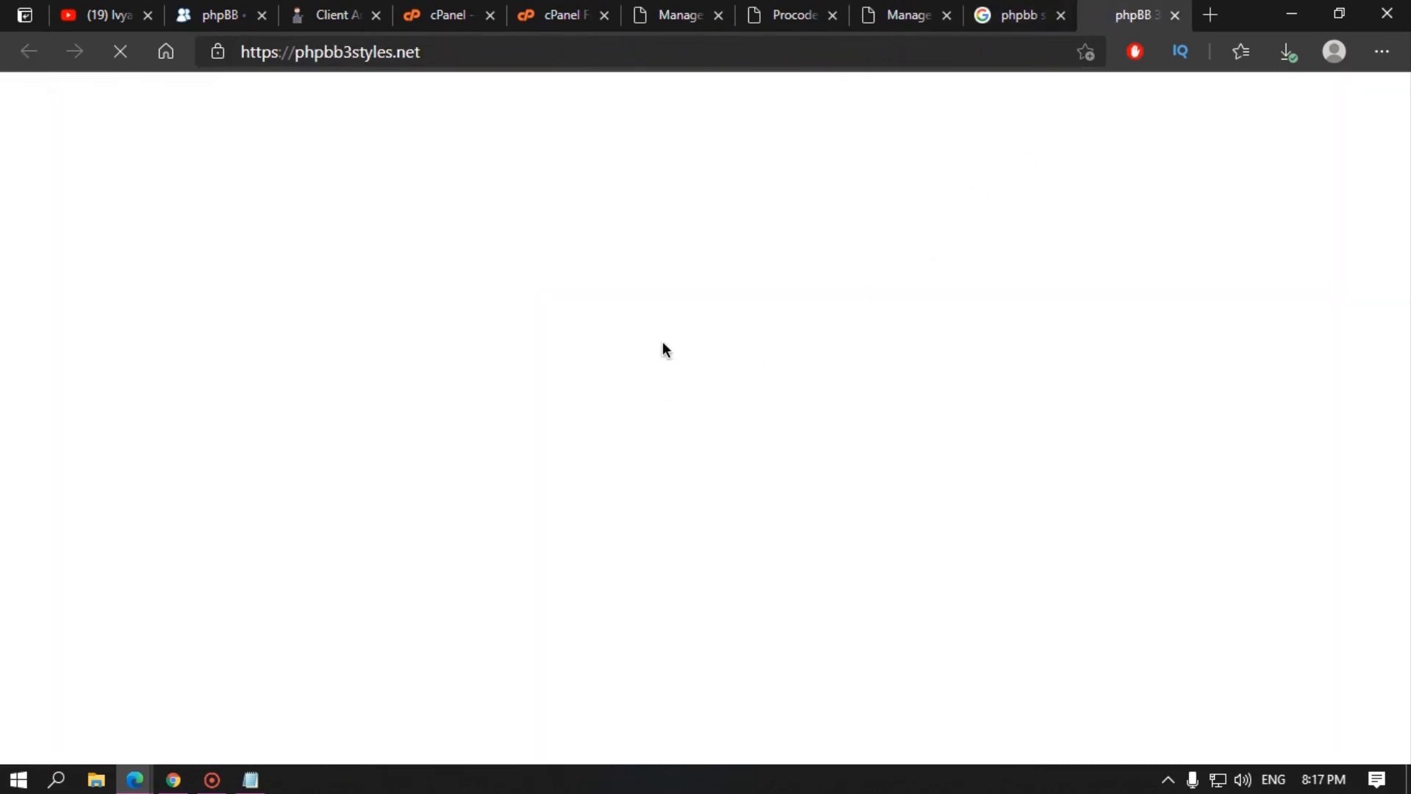
pyautogui.click(1026, 14)
pyautogui.click(1142, 9)
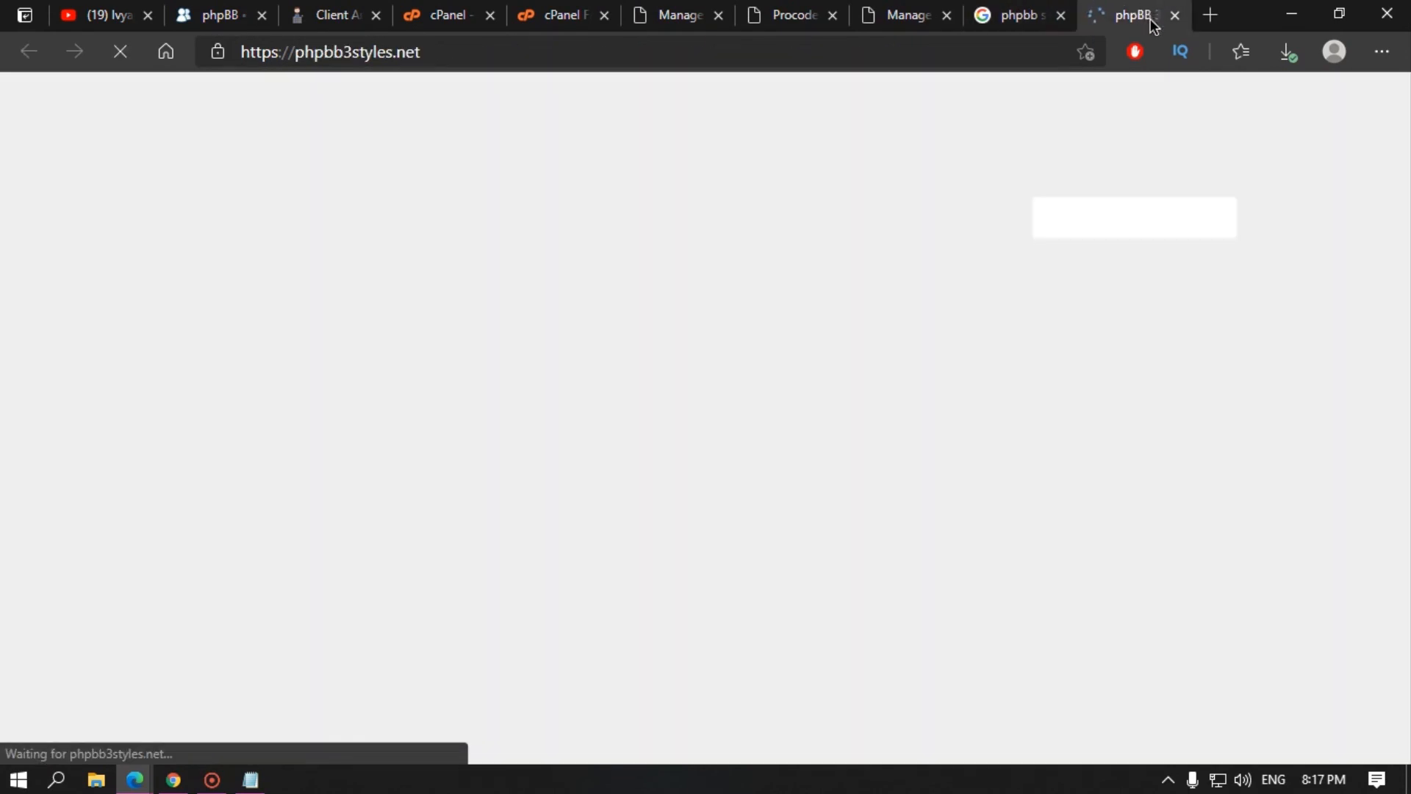
pyautogui.scroll(-3, 566, 356)
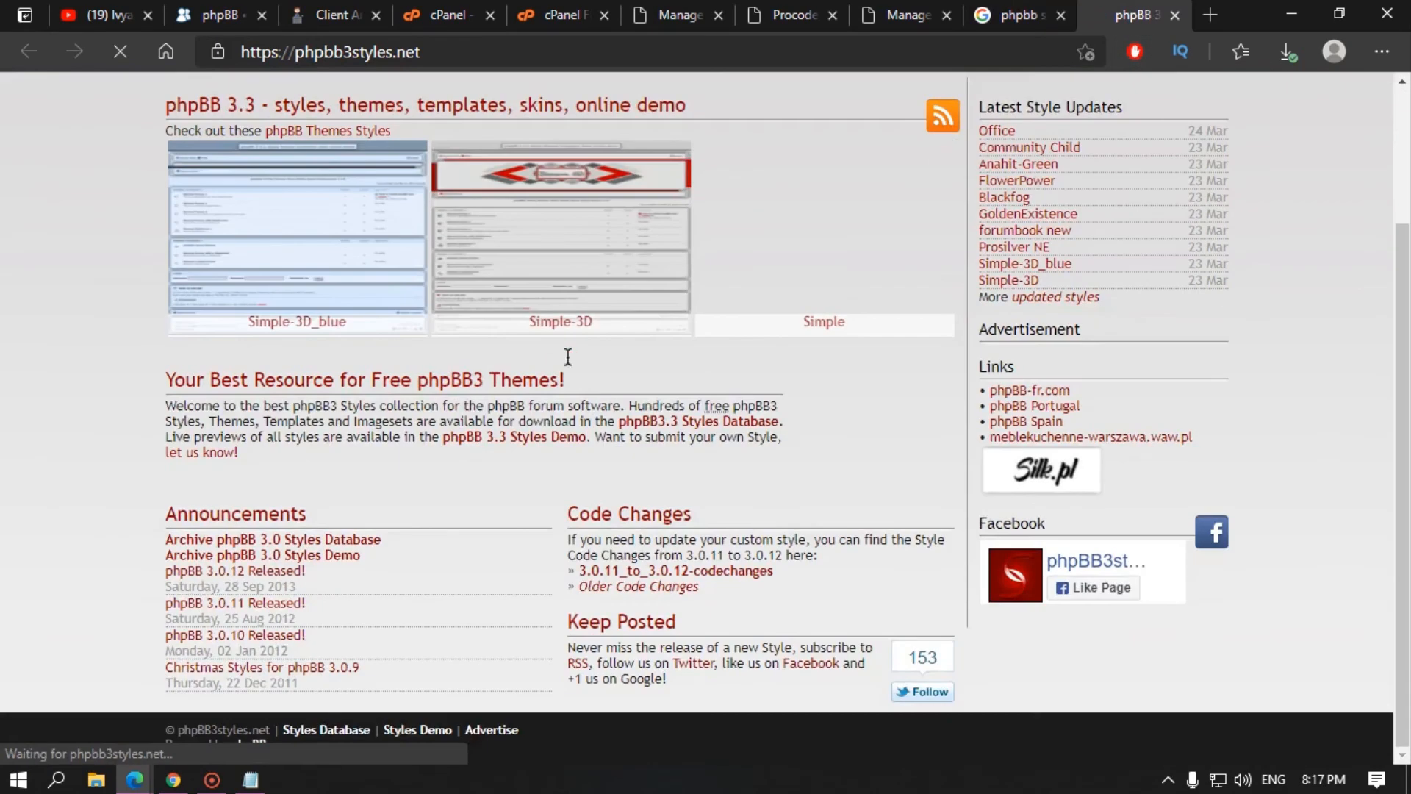
pyautogui.click(1017, 8)
pyautogui.scroll(-3, 382, 517)
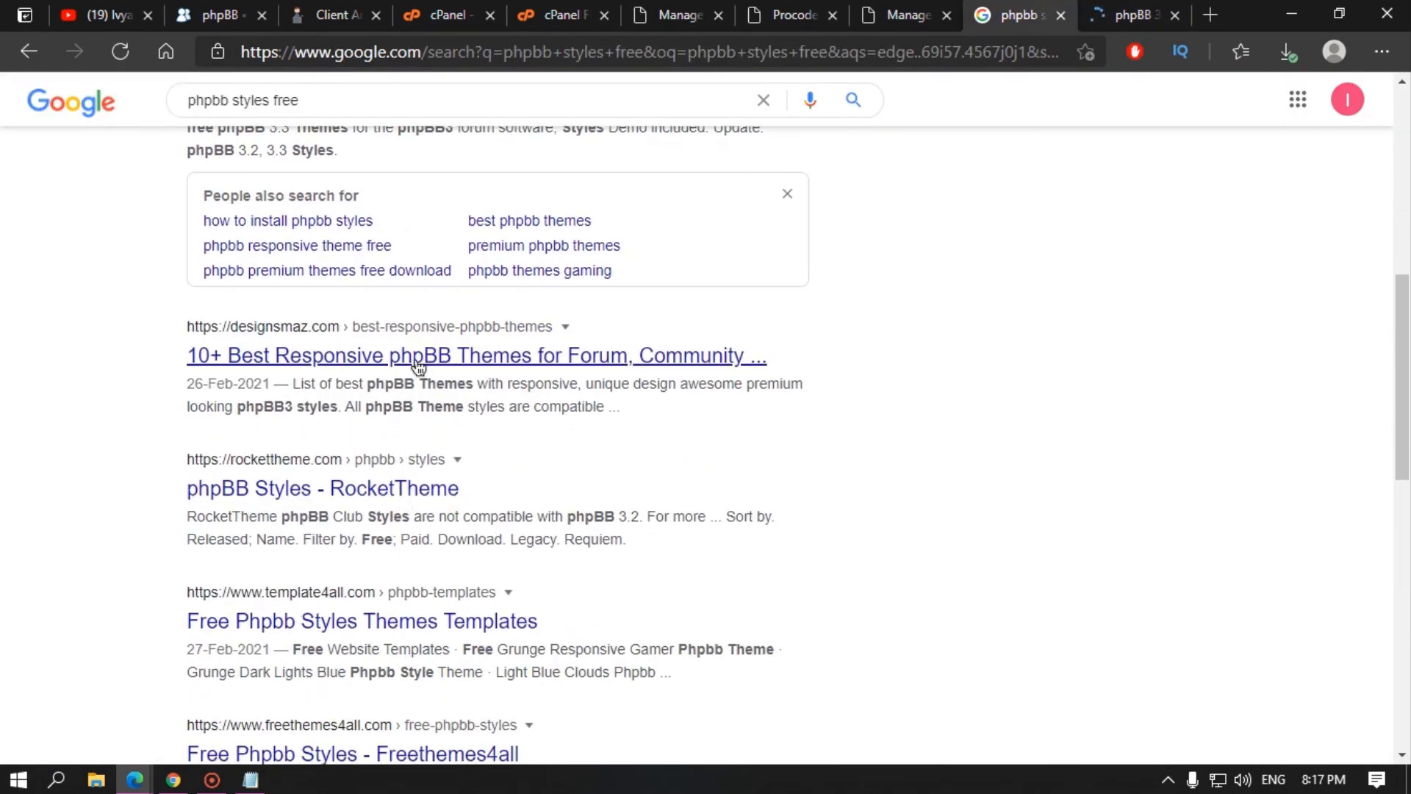
pyautogui.middleClick(412, 358)
pyautogui.middleClick(405, 487)
# Step: Browse the designsmaz phpBB themes article, enlarging the Eles theme screenshot
pyautogui.click(1049, 14)
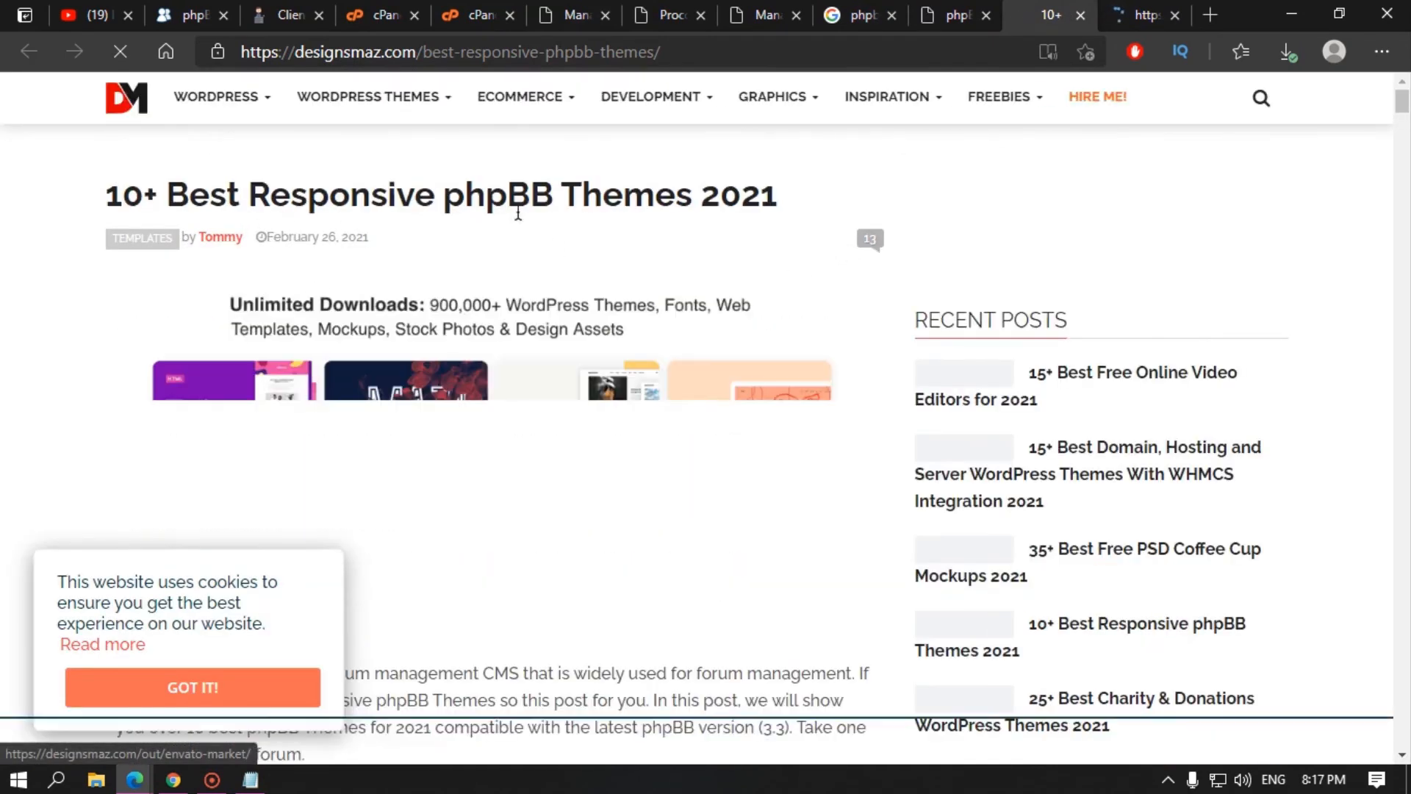
pyautogui.scroll(-10, 482, 381)
pyautogui.scroll(-15, 482, 381)
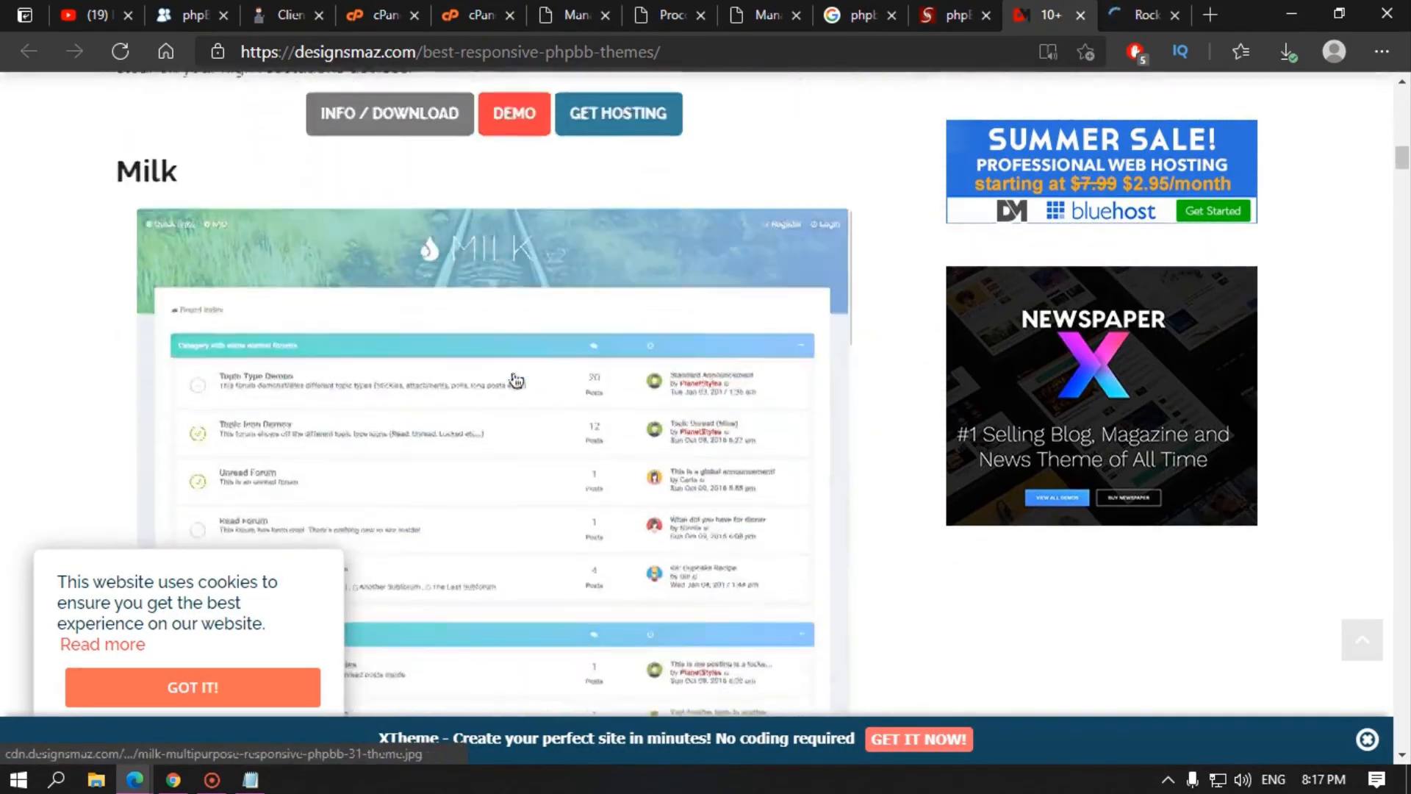
pyautogui.scroll(15, 485, 438)
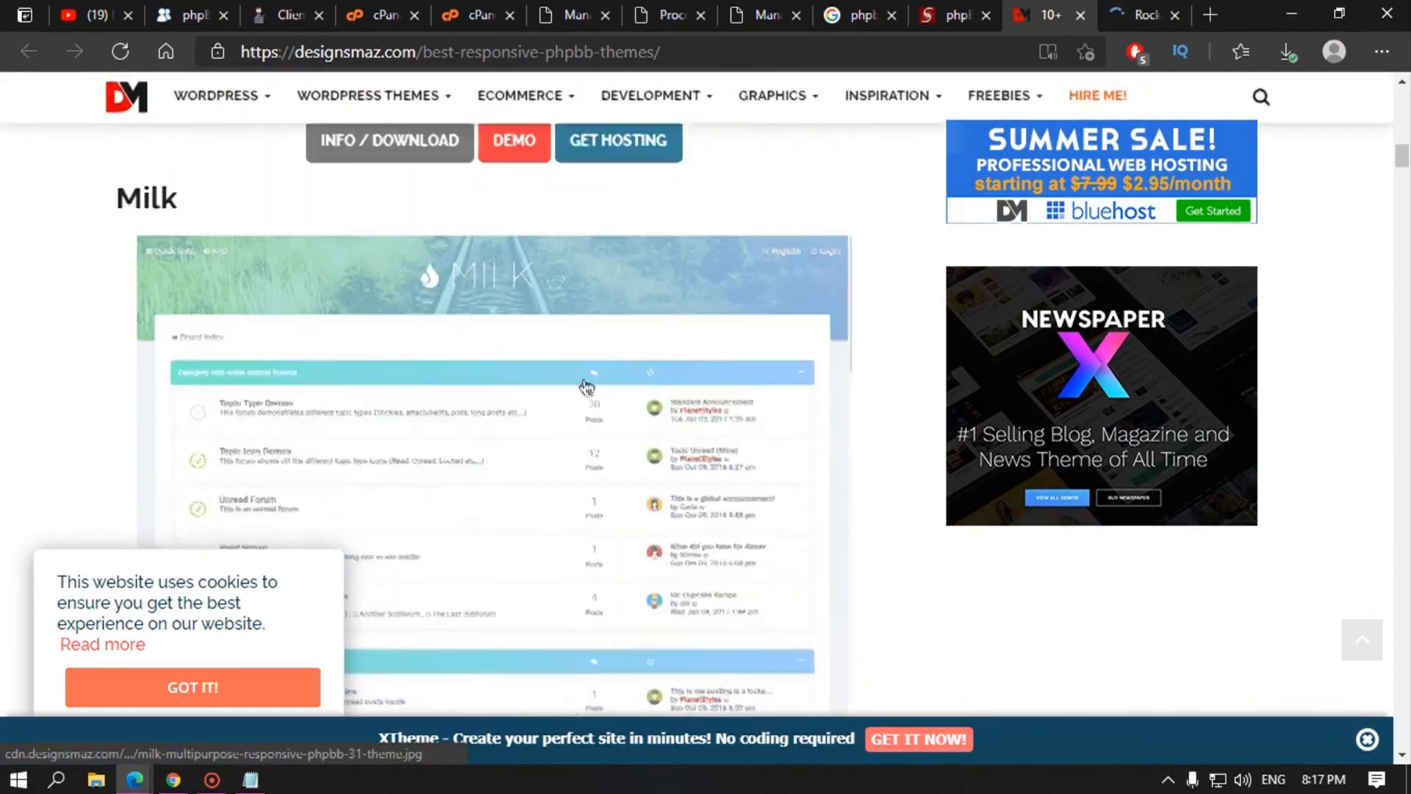
pyautogui.scroll(3, 551, 415)
pyautogui.scroll(-20, 553, 426)
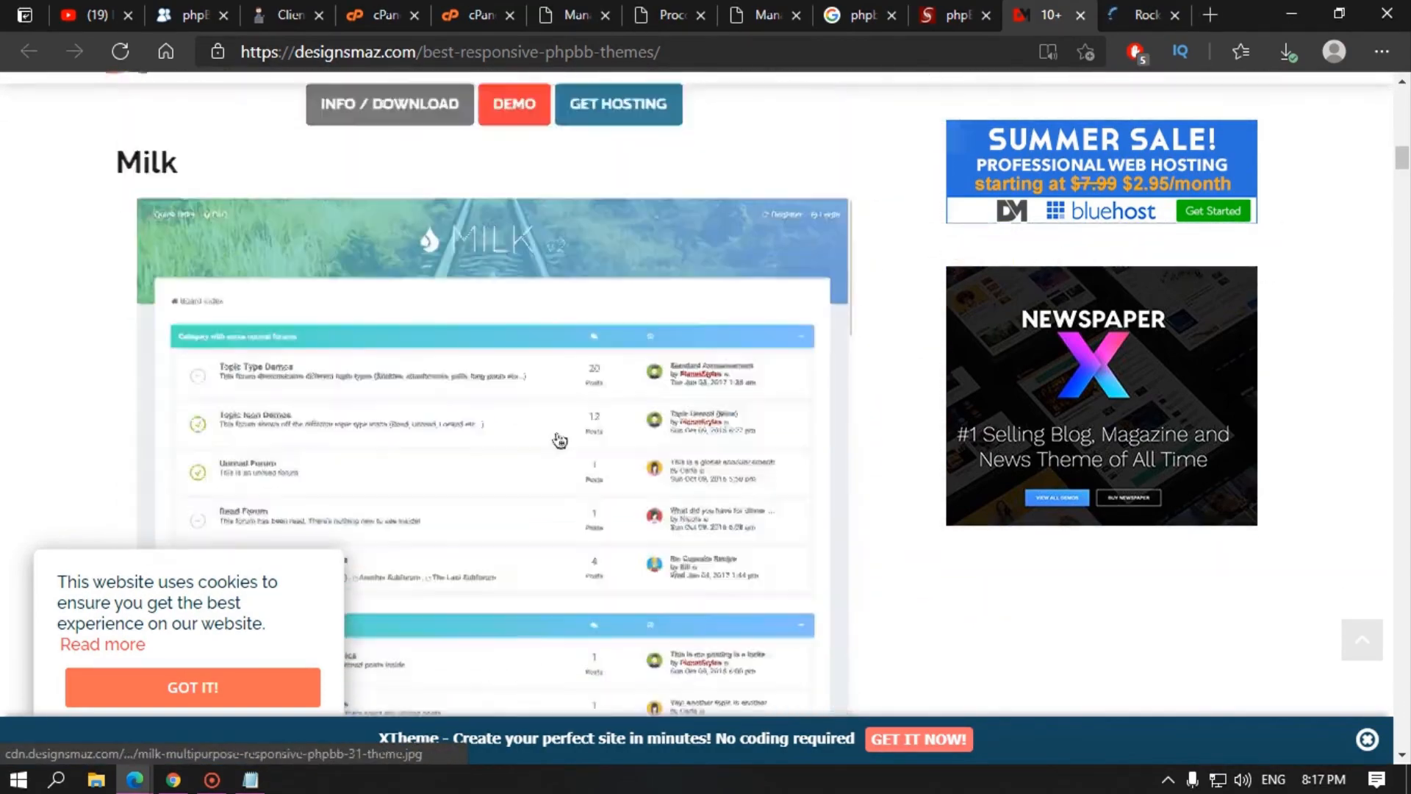
pyautogui.scroll(-15, 559, 440)
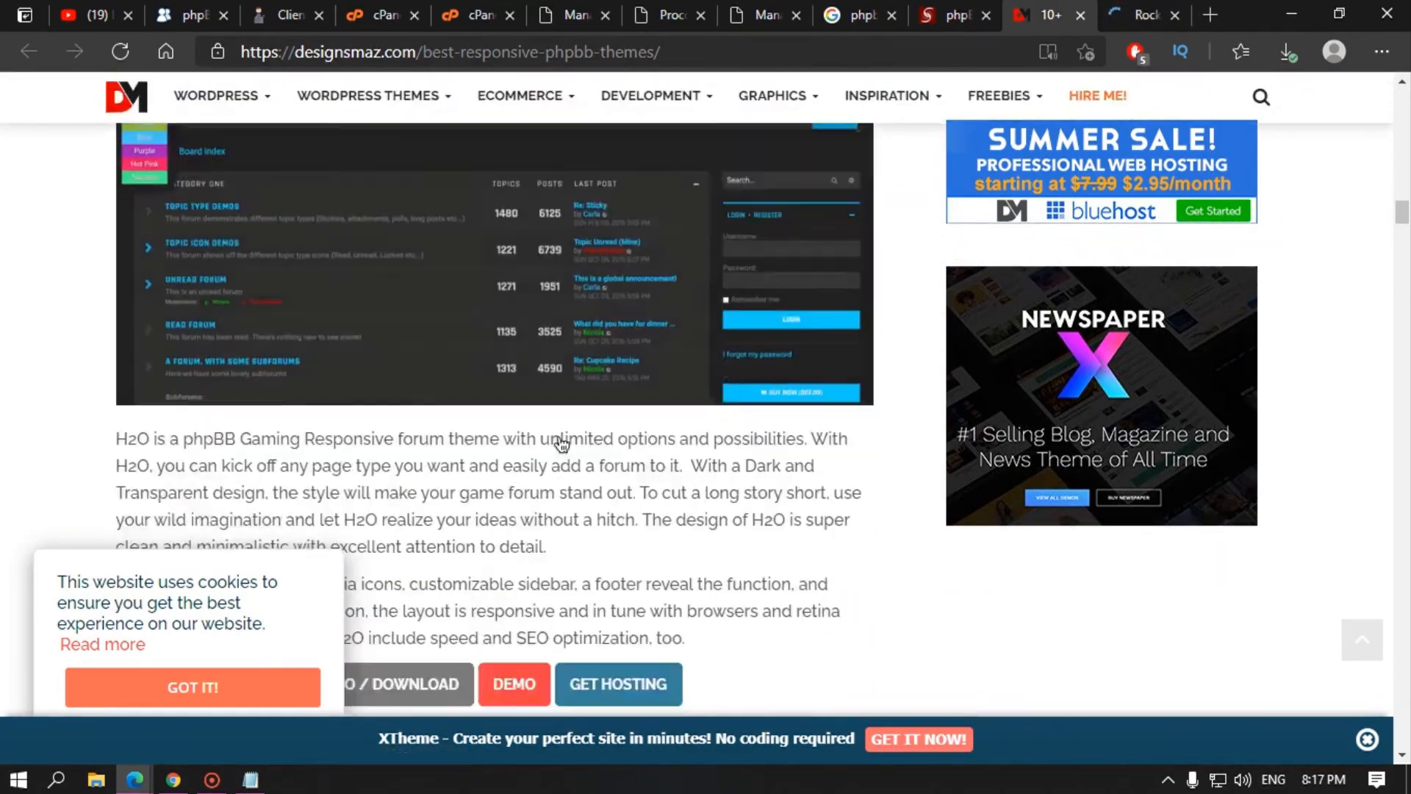
pyautogui.scroll(-10, 559, 437)
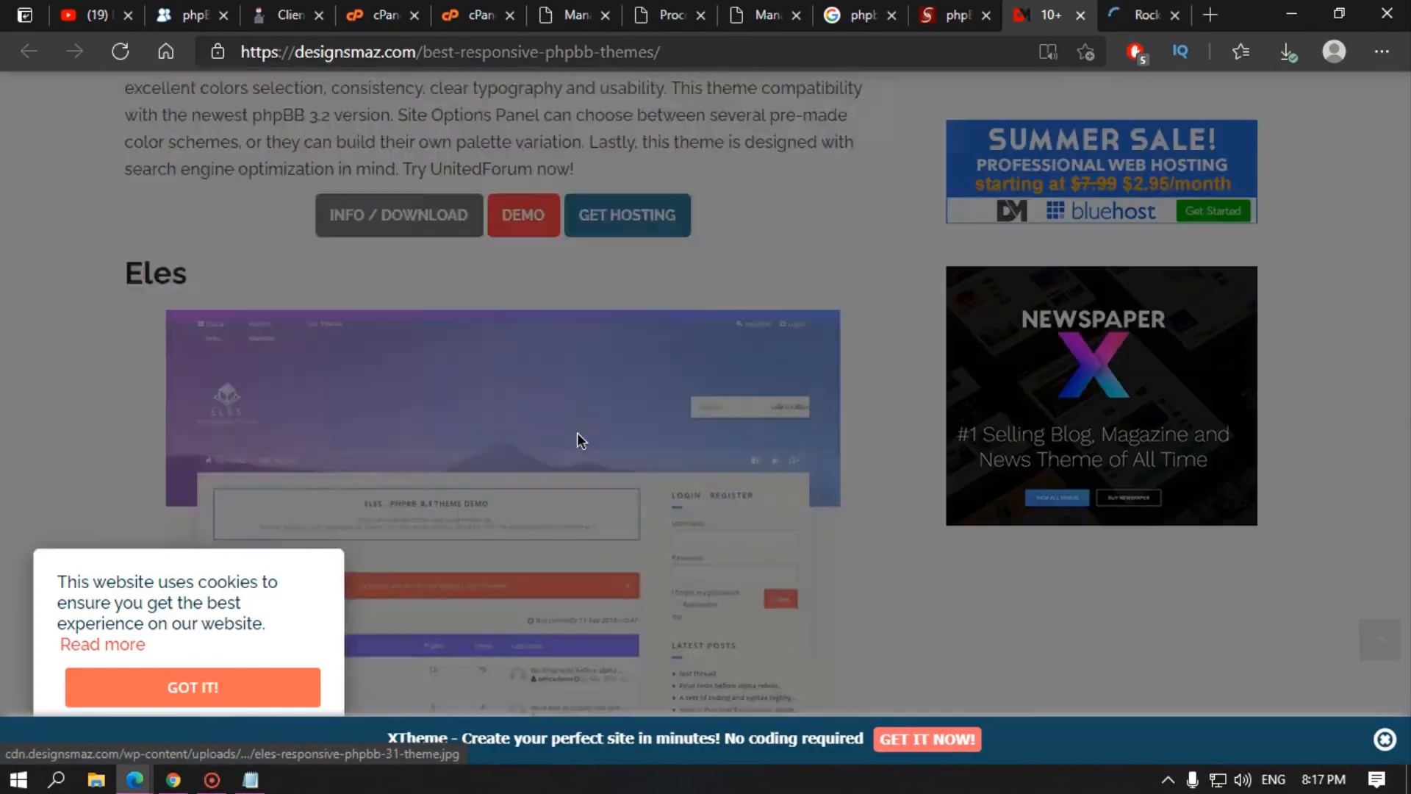
pyautogui.click(577, 440)
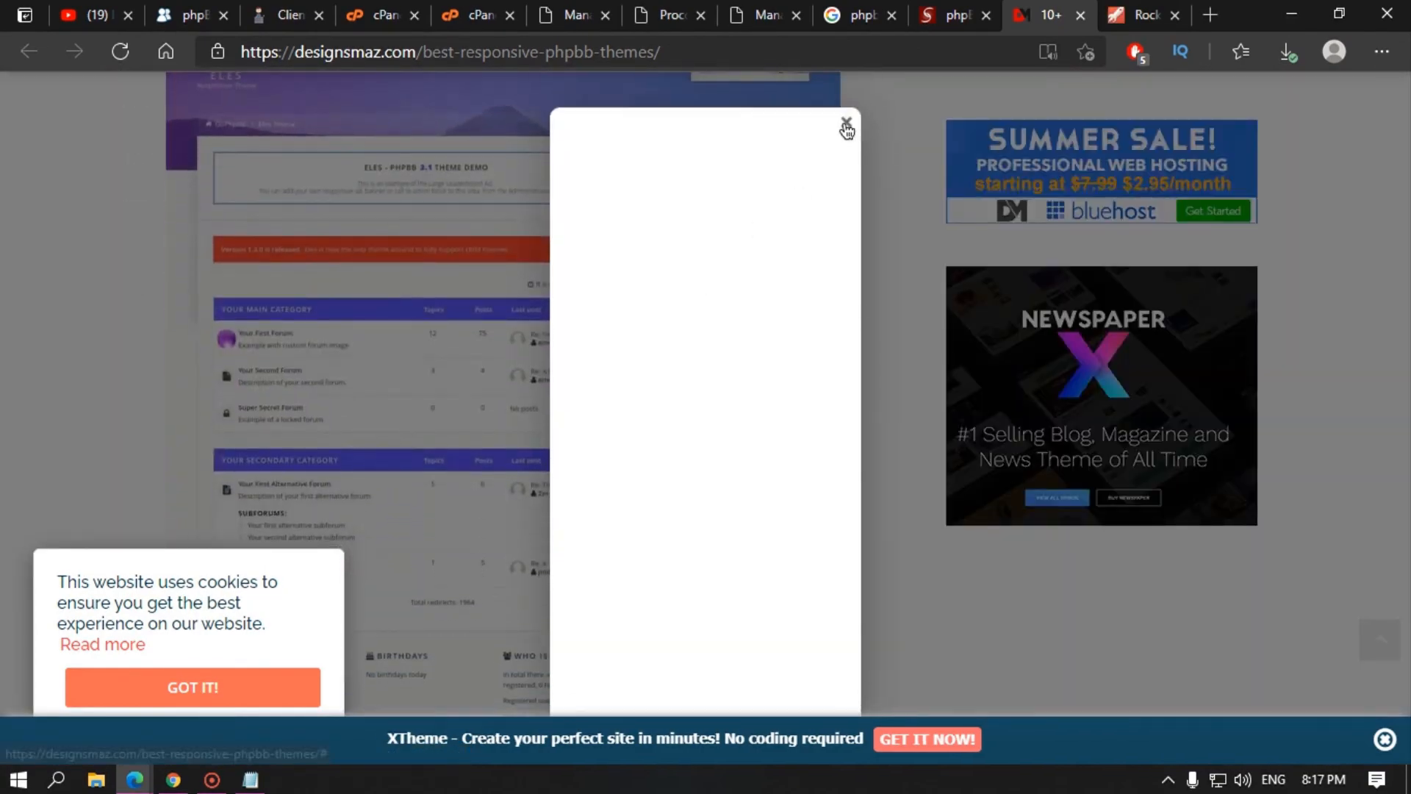
pyautogui.click(847, 120)
pyautogui.scroll(-10, 655, 331)
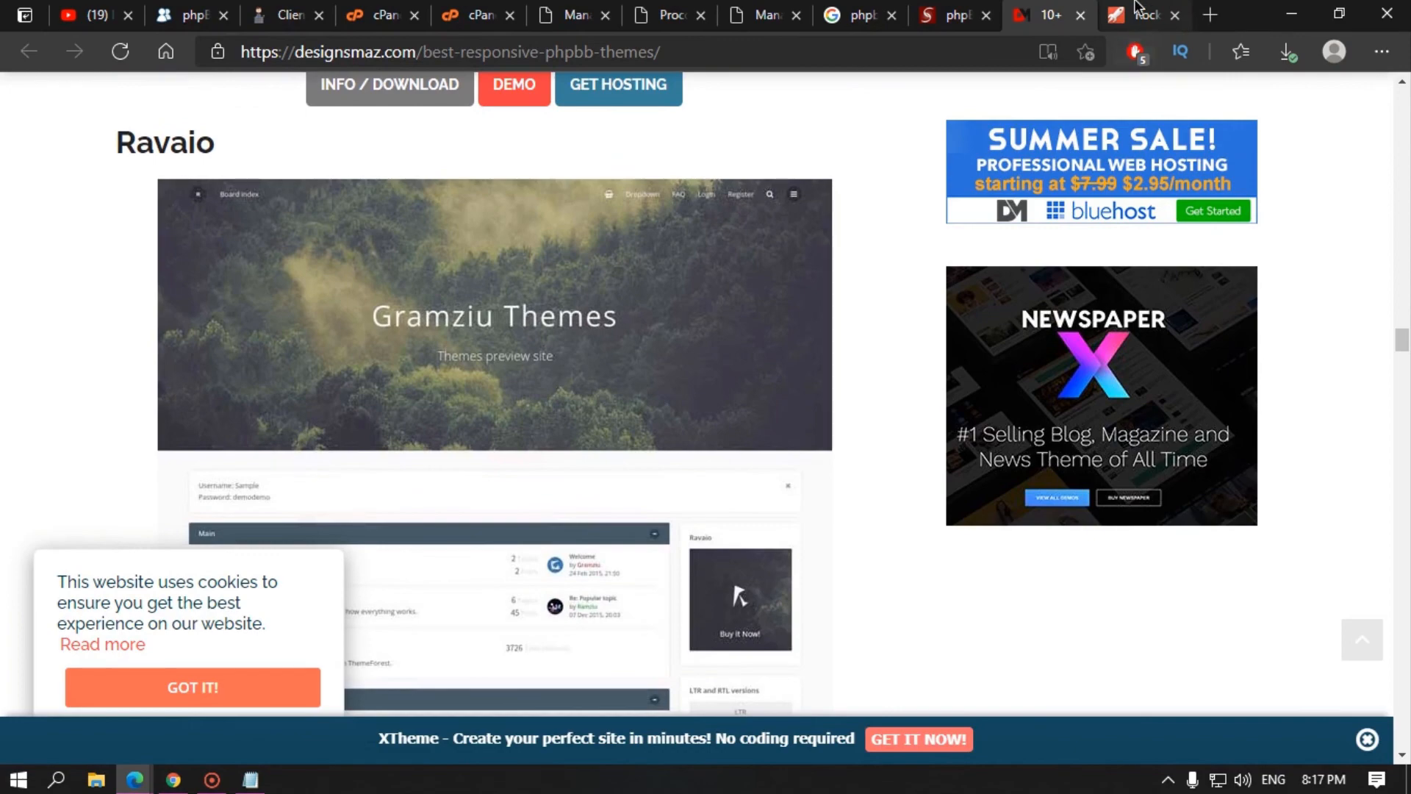
# Step: Scroll through RocketTheme's phpBB styles page, then return to the Google results
pyautogui.click(1137, 7)
pyautogui.scroll(-10, 508, 360)
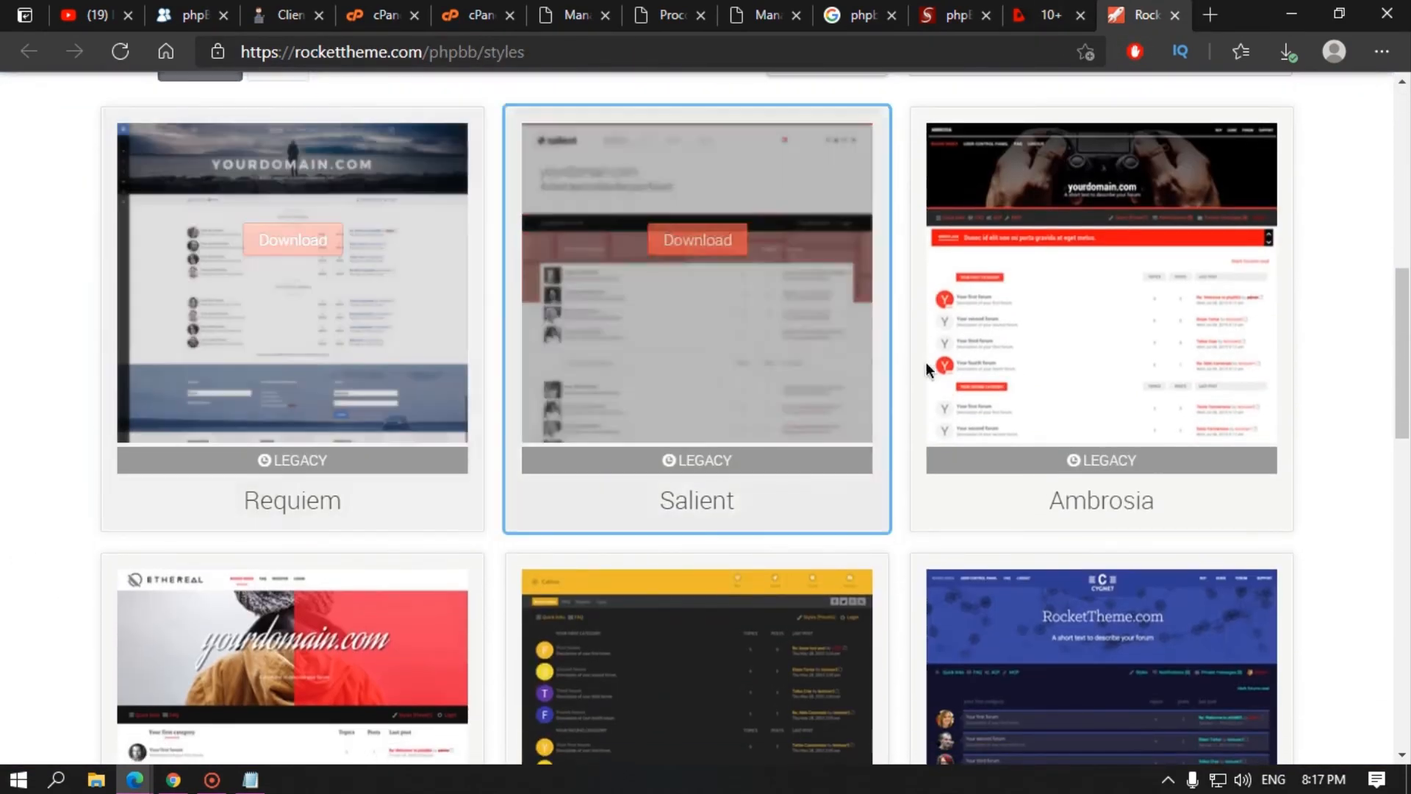
pyautogui.scroll(-5, 814, 491)
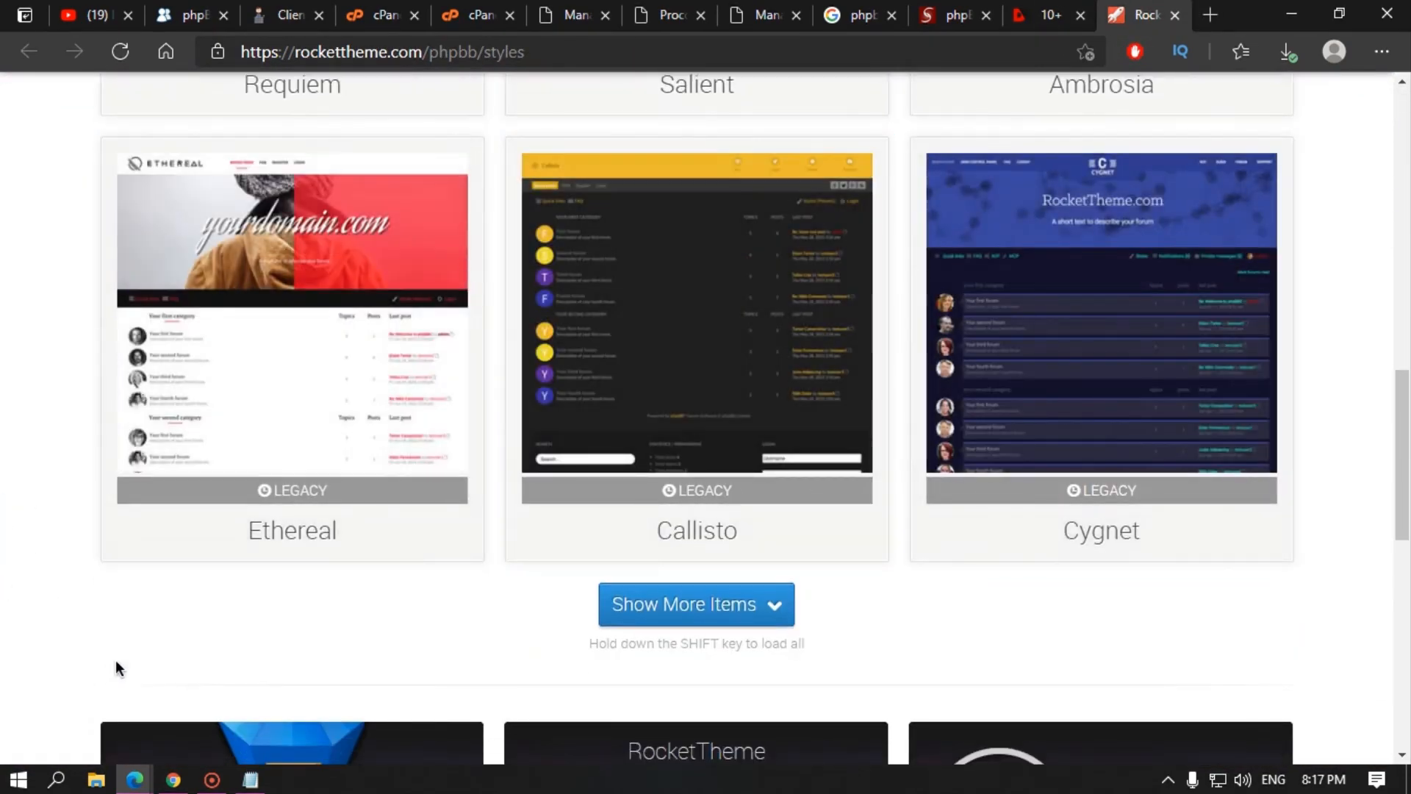
pyautogui.scroll(-5, 116, 662)
pyautogui.scroll(-5, 88, 646)
pyautogui.scroll(8, 686, 378)
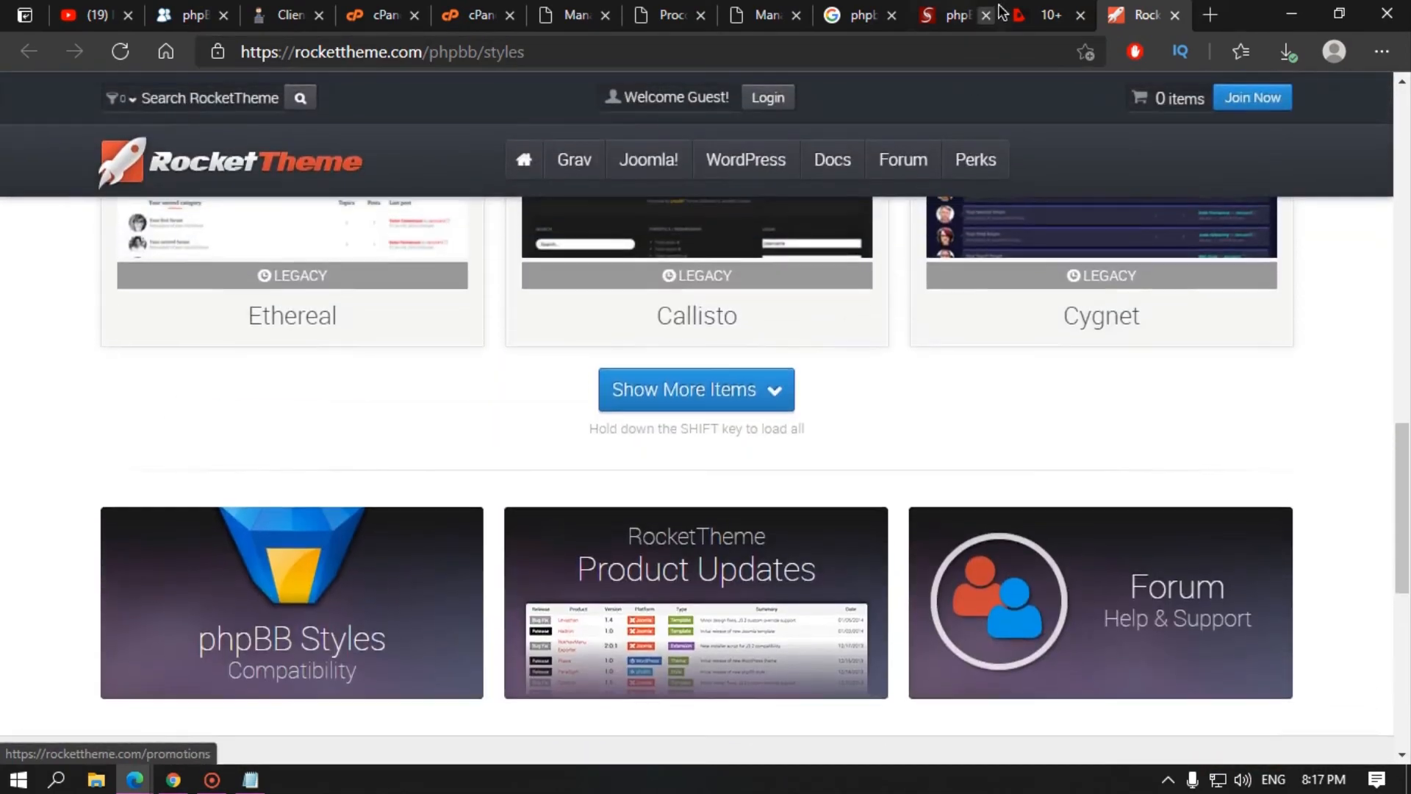
pyautogui.click(1000, 10)
pyautogui.click(860, 15)
pyautogui.scroll(-5, 358, 397)
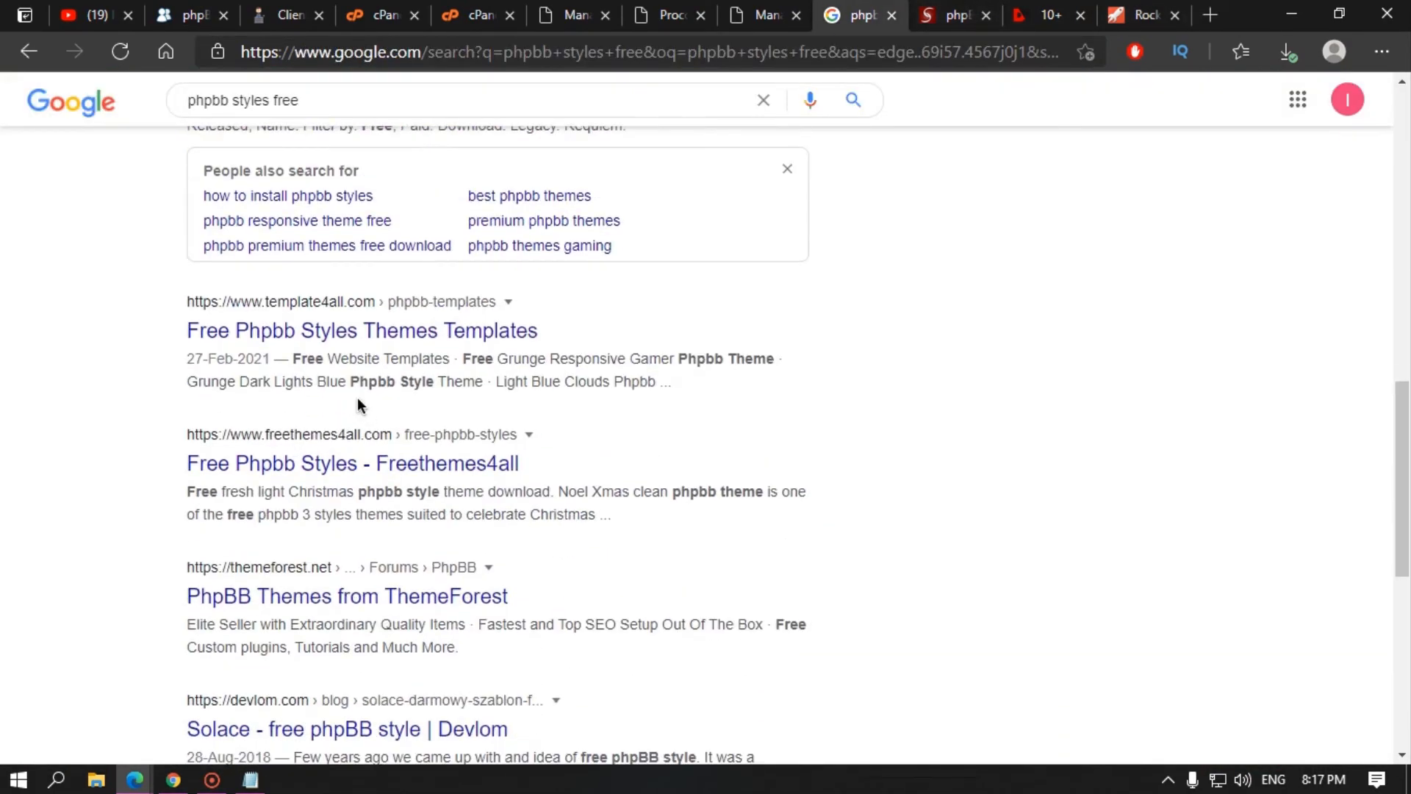
# Step: Open the template4all and Freethemes4all results, then the Free Grunge Responsive Gamer phpBB Theme page
pyautogui.middleClick(335, 331)
pyautogui.middleClick(336, 471)
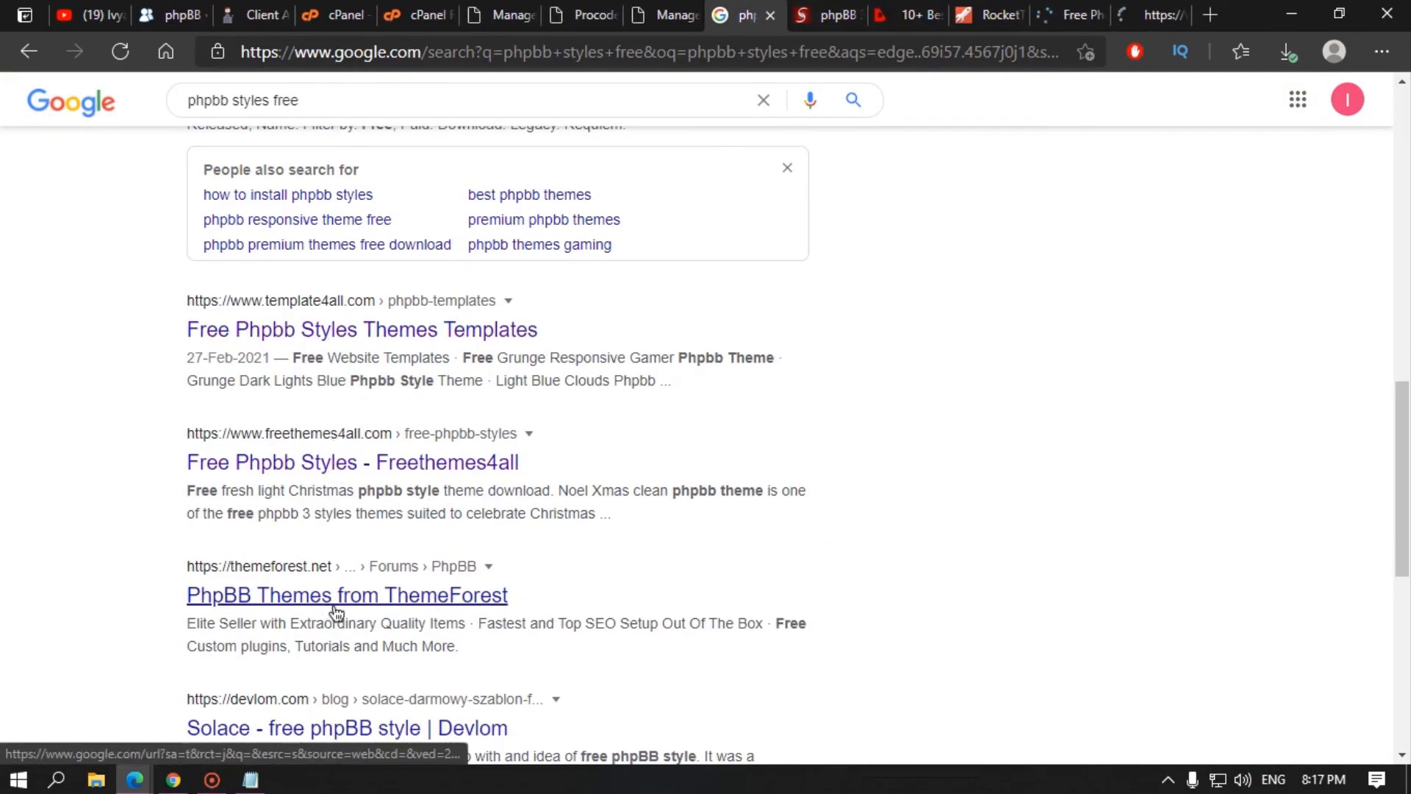
pyautogui.click(1067, 16)
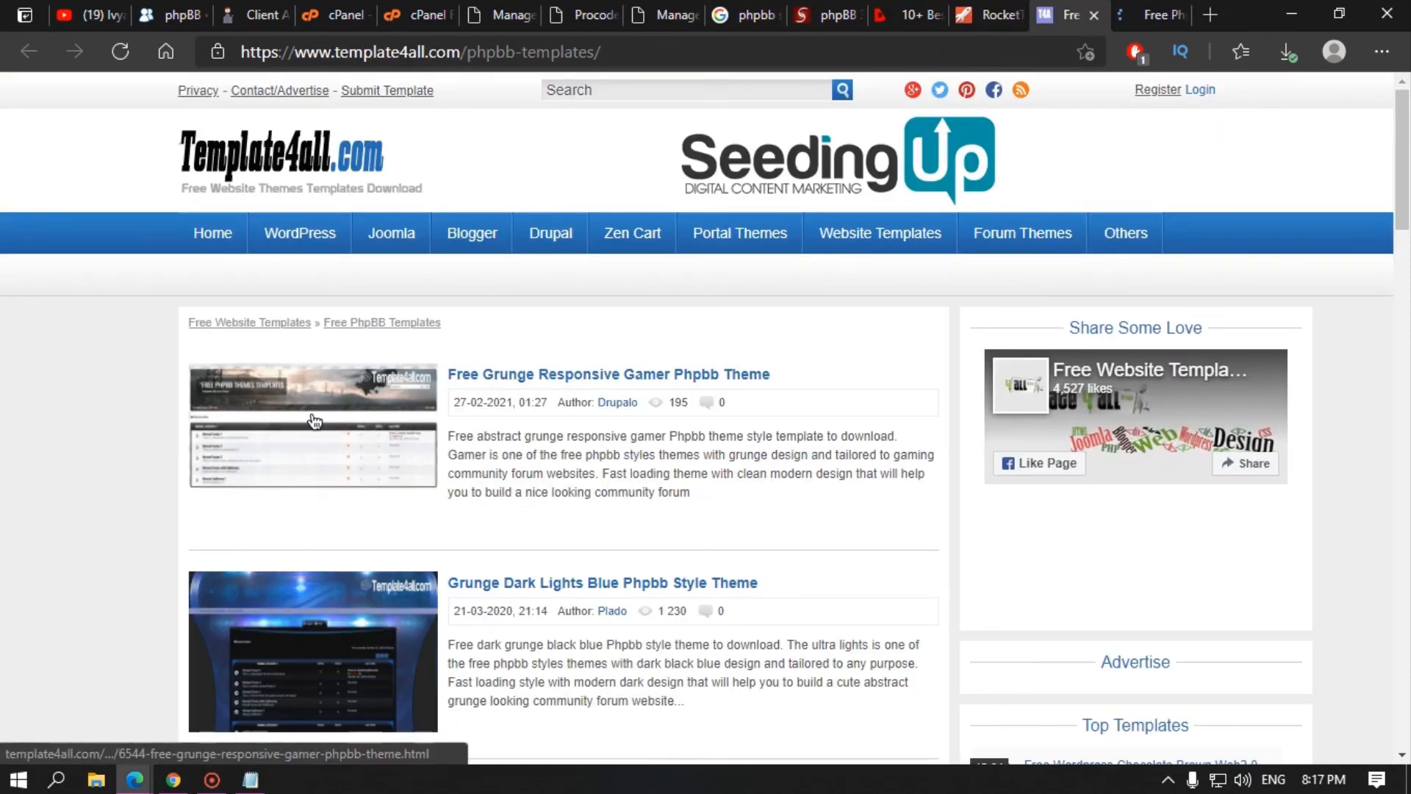
pyautogui.click(597, 375)
# Step: Open the downloaded se-gamer-light.zip archive in WinRAR
pyautogui.scroll(-4, 439, 485)
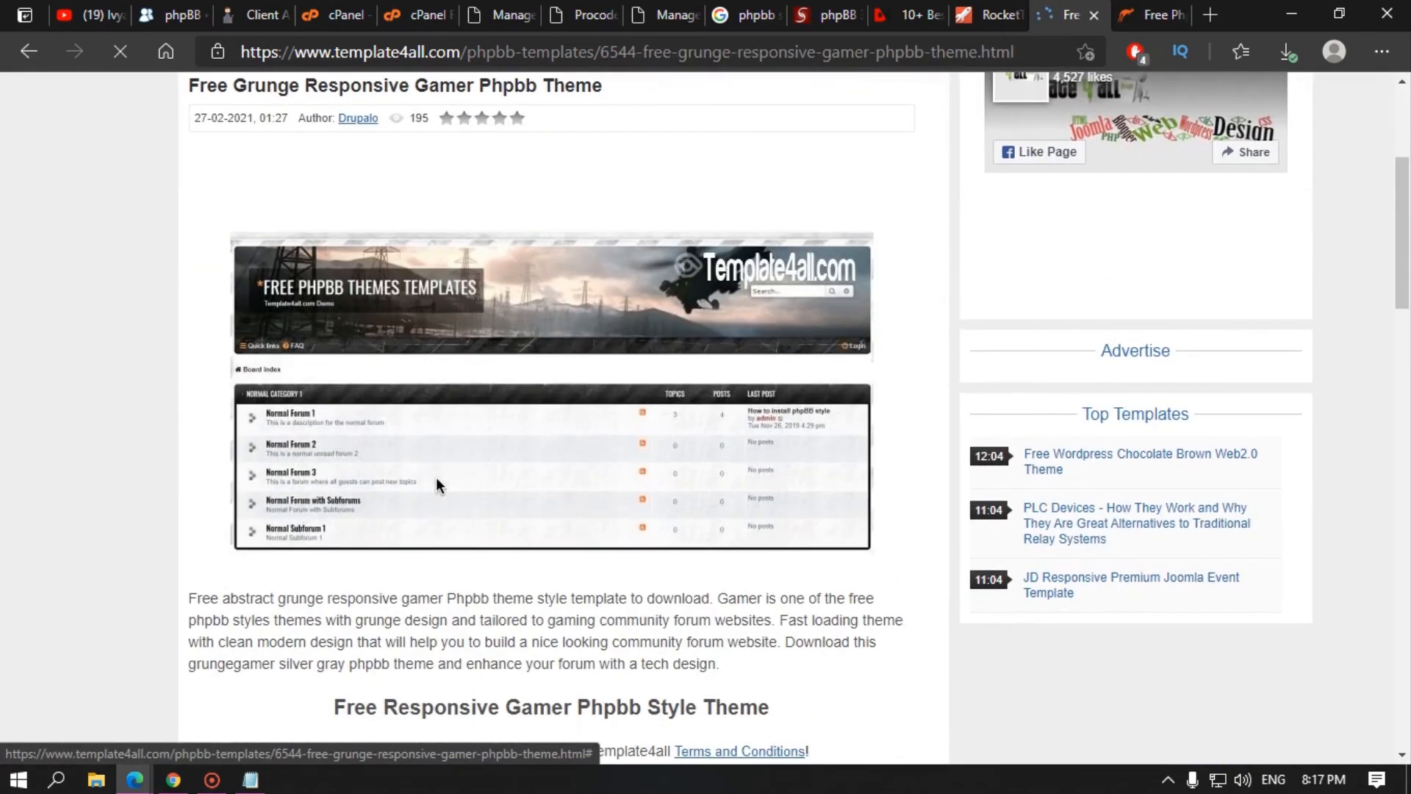
pyautogui.scroll(-7, 566, 375)
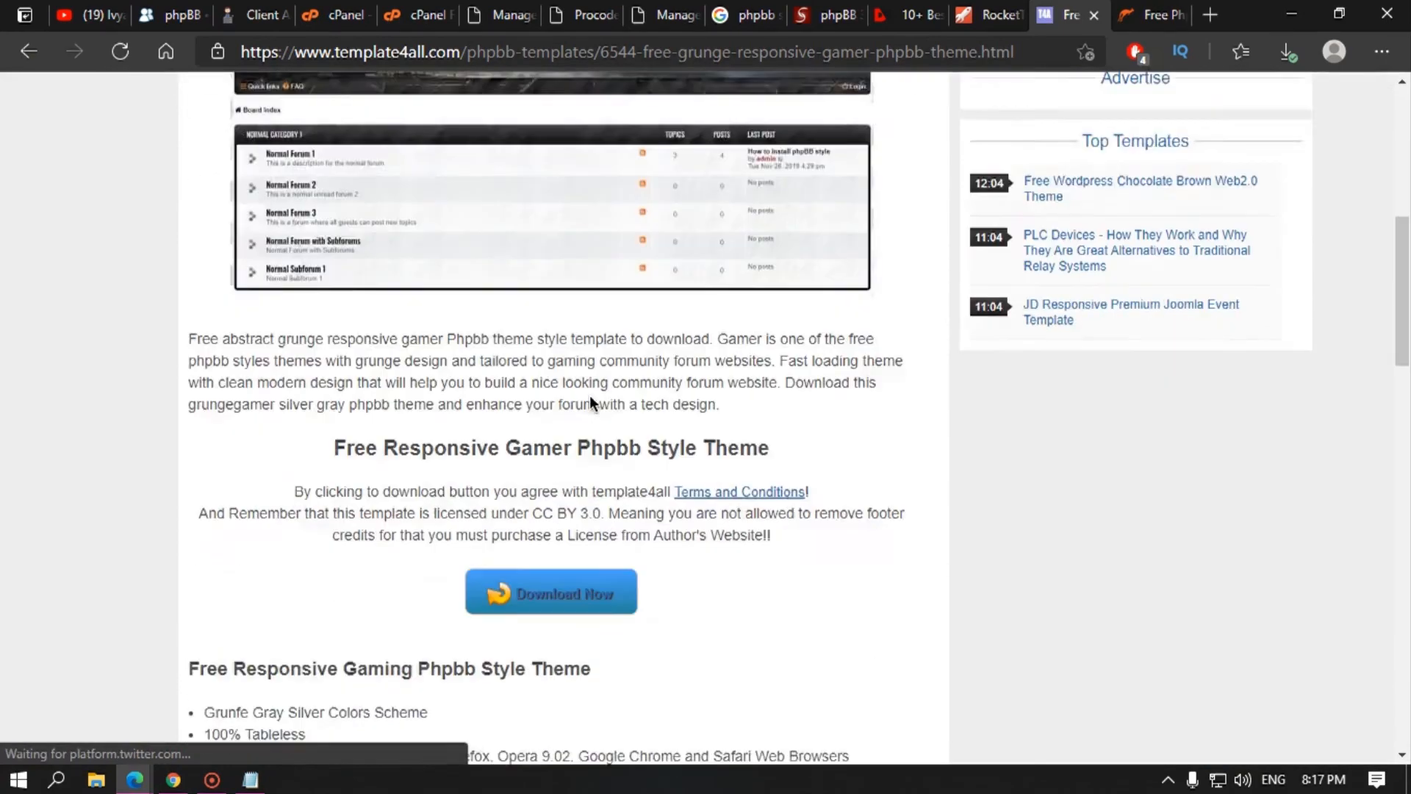
pyautogui.scroll(7, 515, 445)
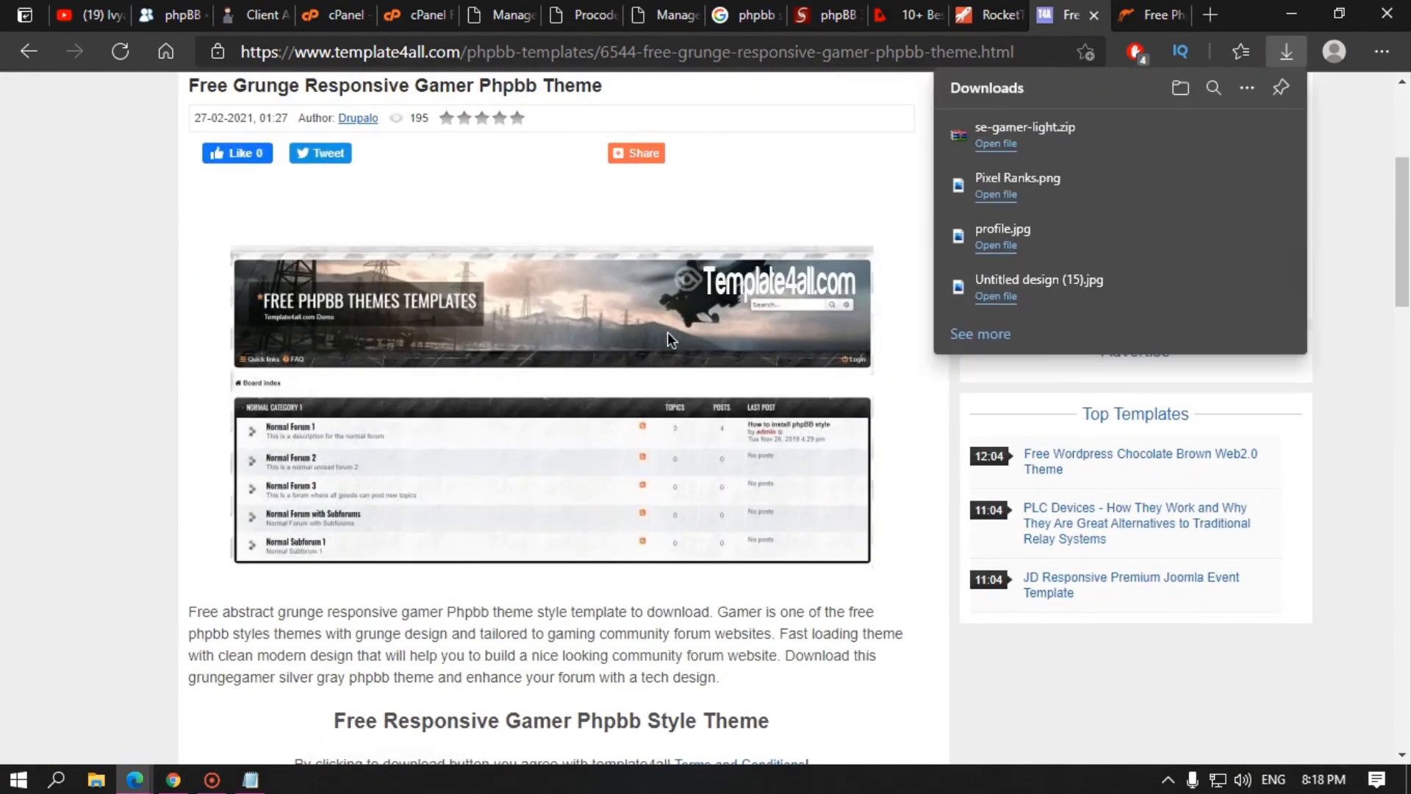
pyautogui.click(1000, 145)
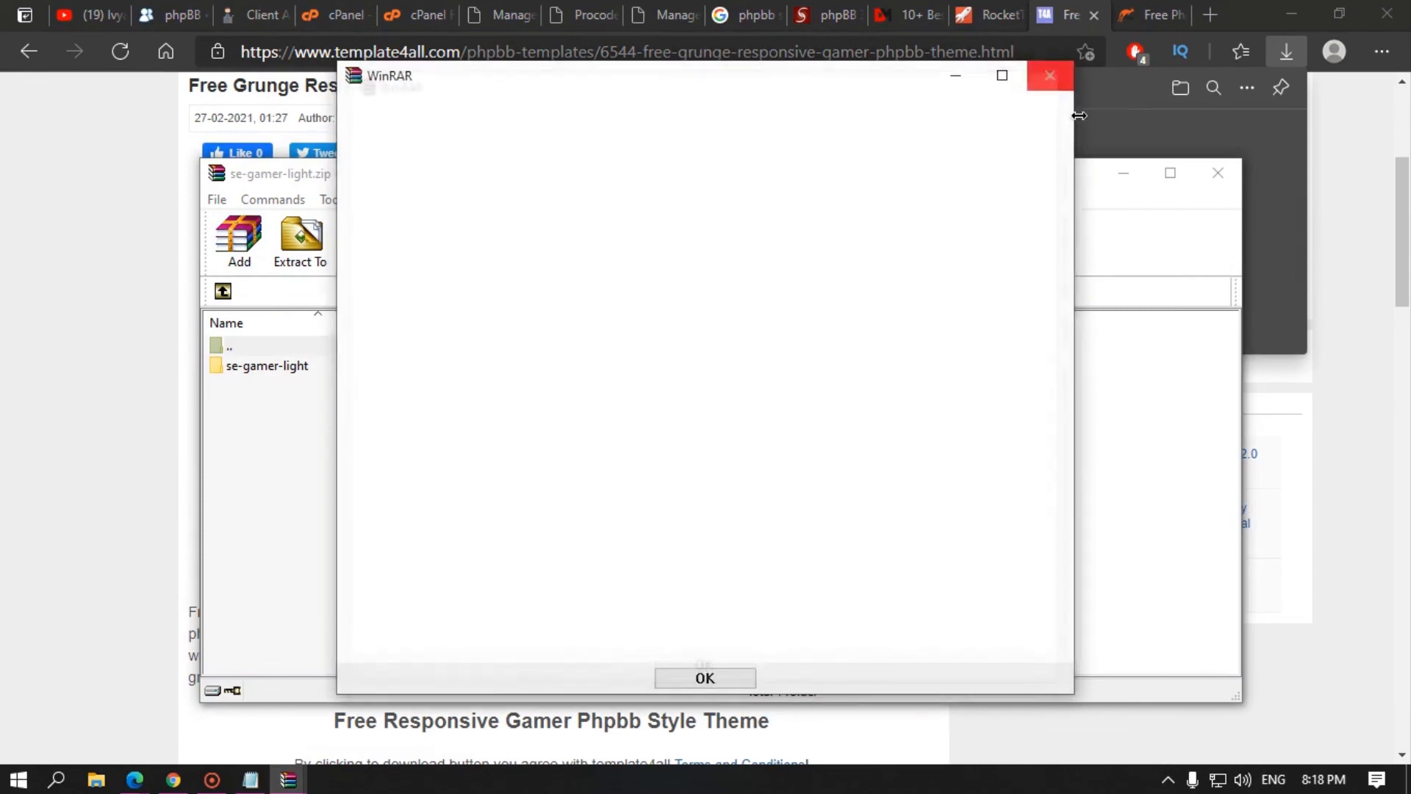
# Step: Close the WinRAR archive, check the downloads folder path, and go up a level in cPanel File Manager
pyautogui.click(1044, 86)
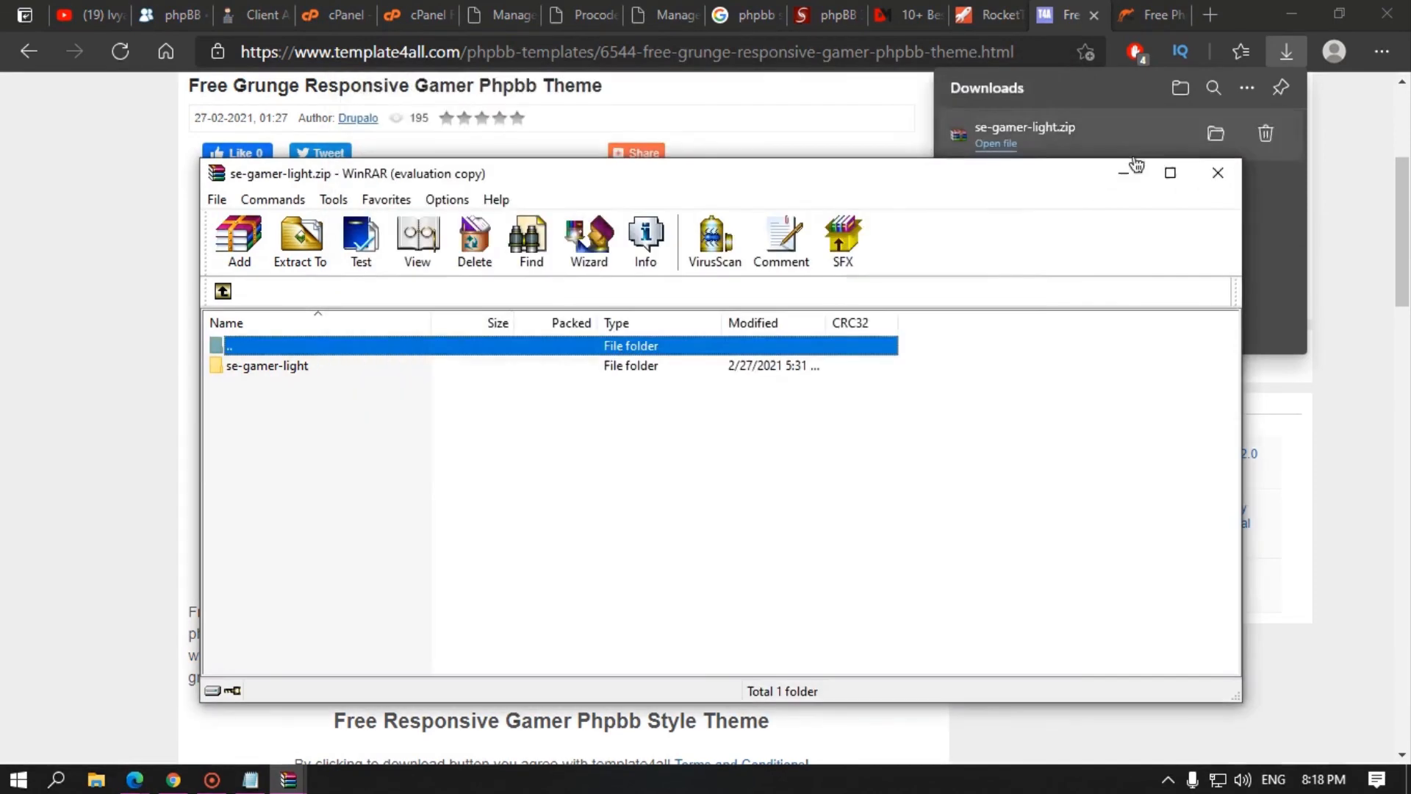
pyautogui.click(1217, 174)
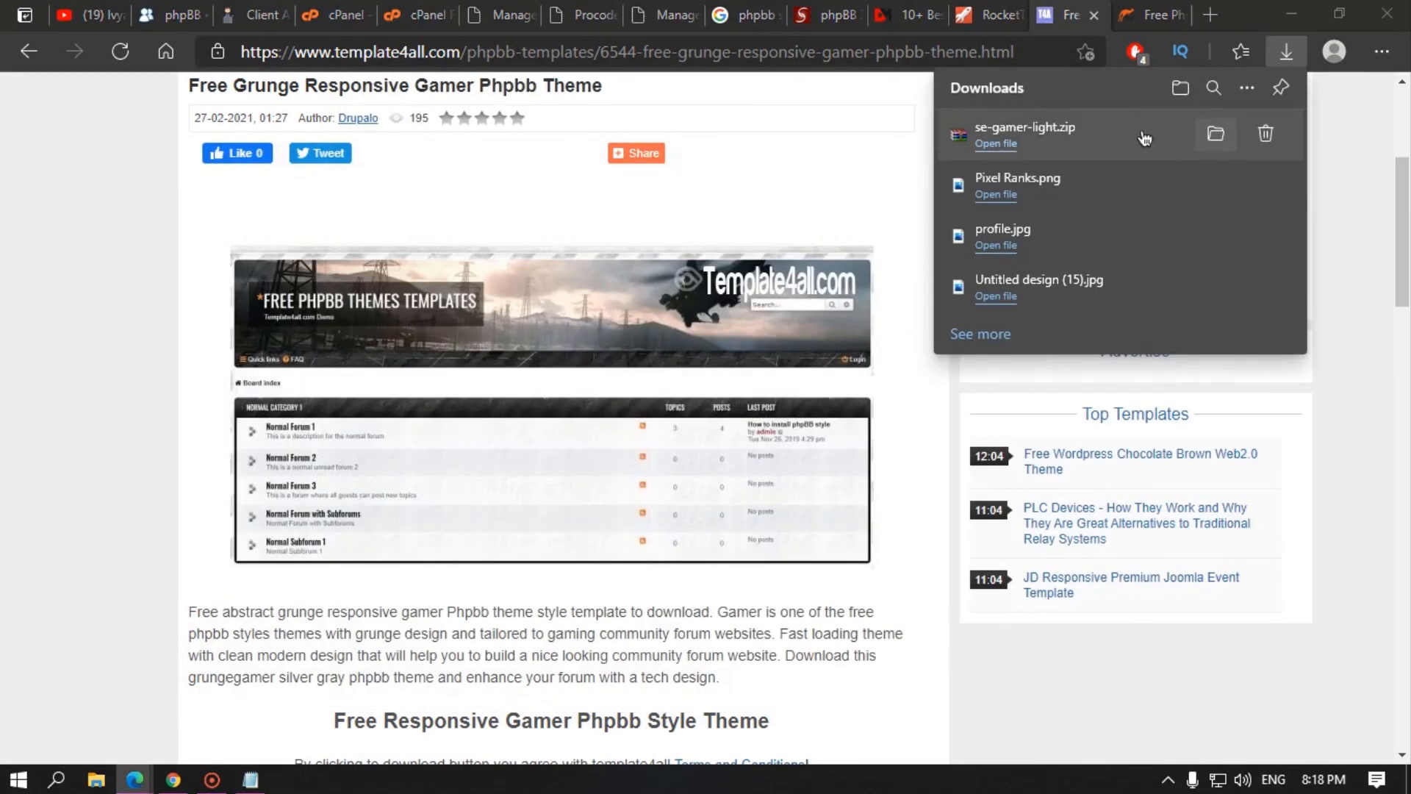
pyautogui.click(1216, 135)
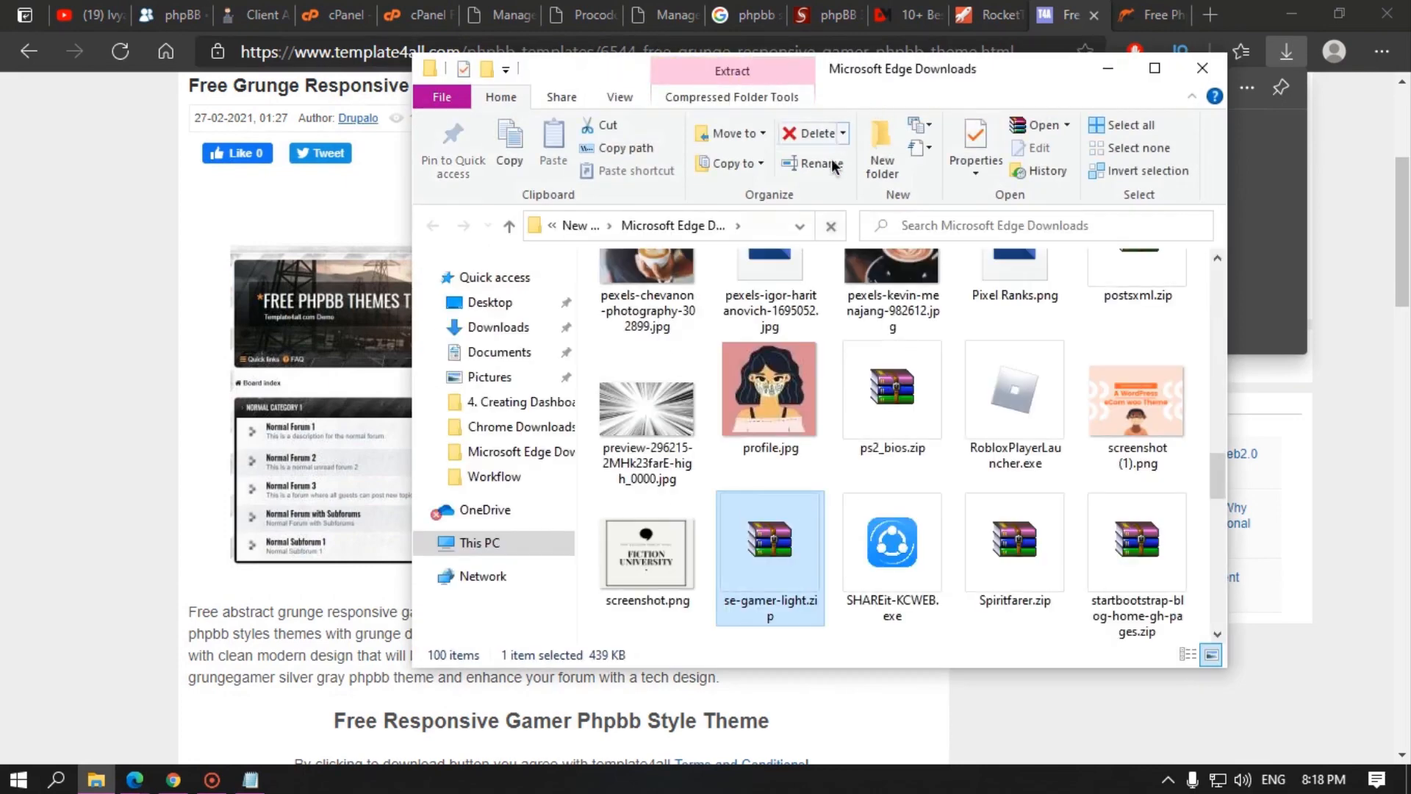
pyautogui.click(738, 226)
pyautogui.click(761, 219)
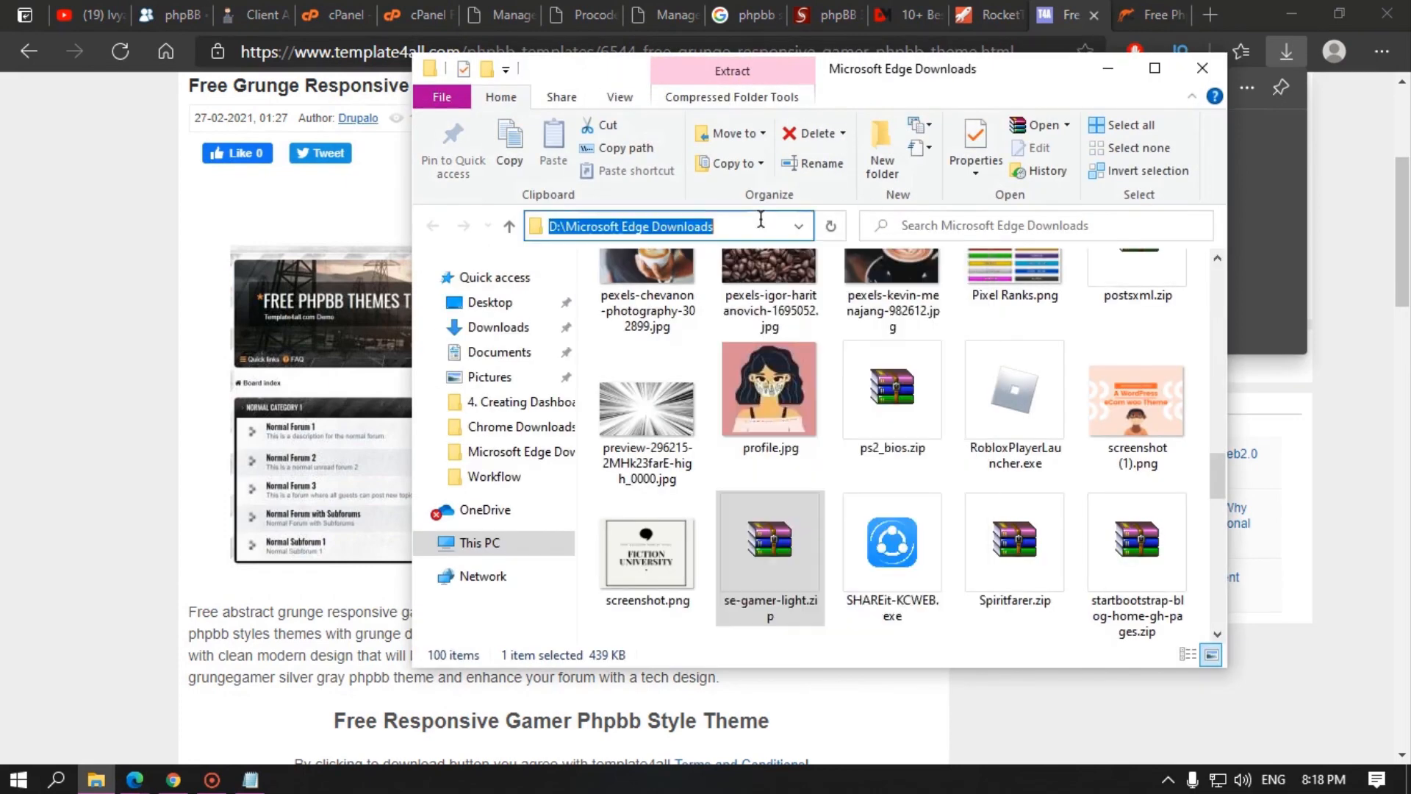
pyautogui.click(1109, 68)
pyautogui.click(416, 8)
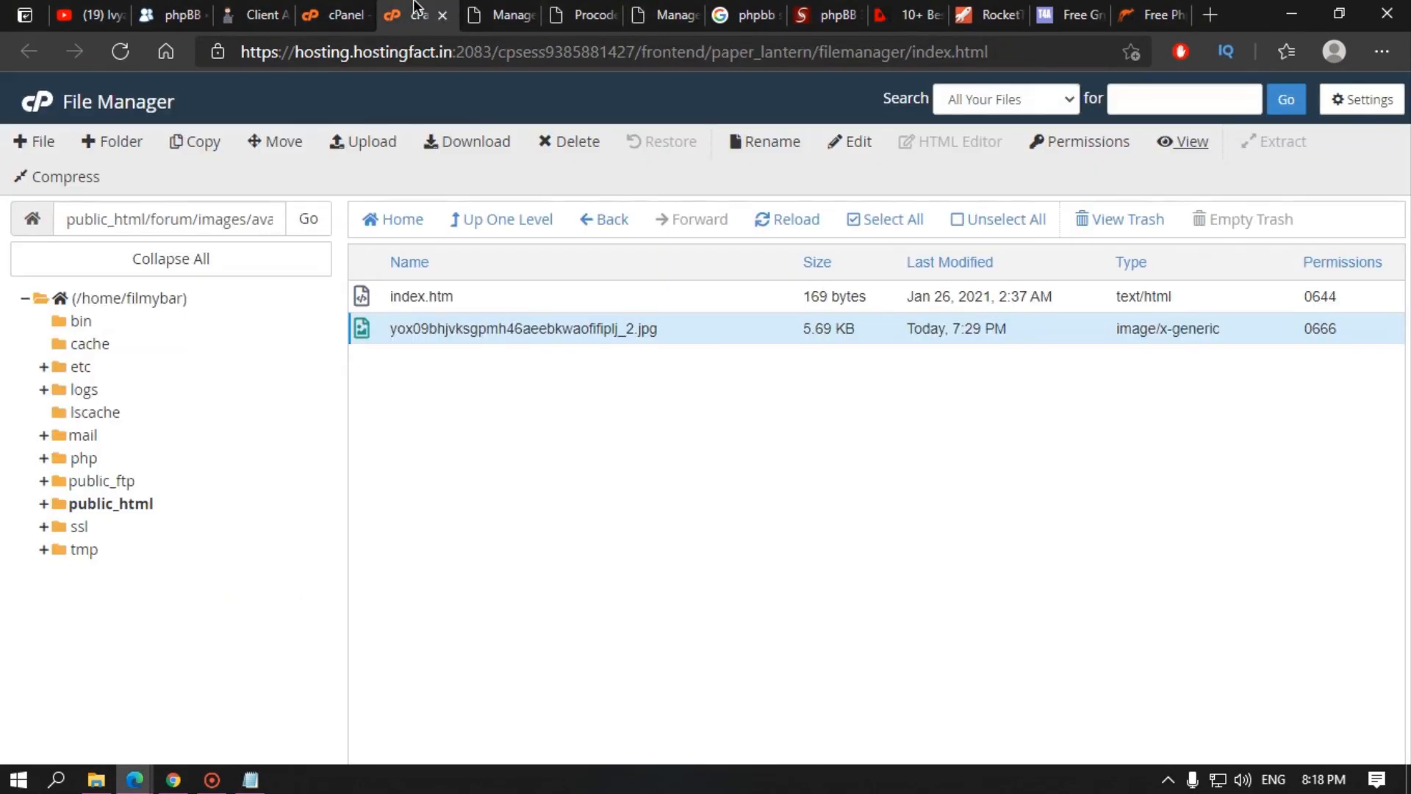
pyautogui.click(491, 222)
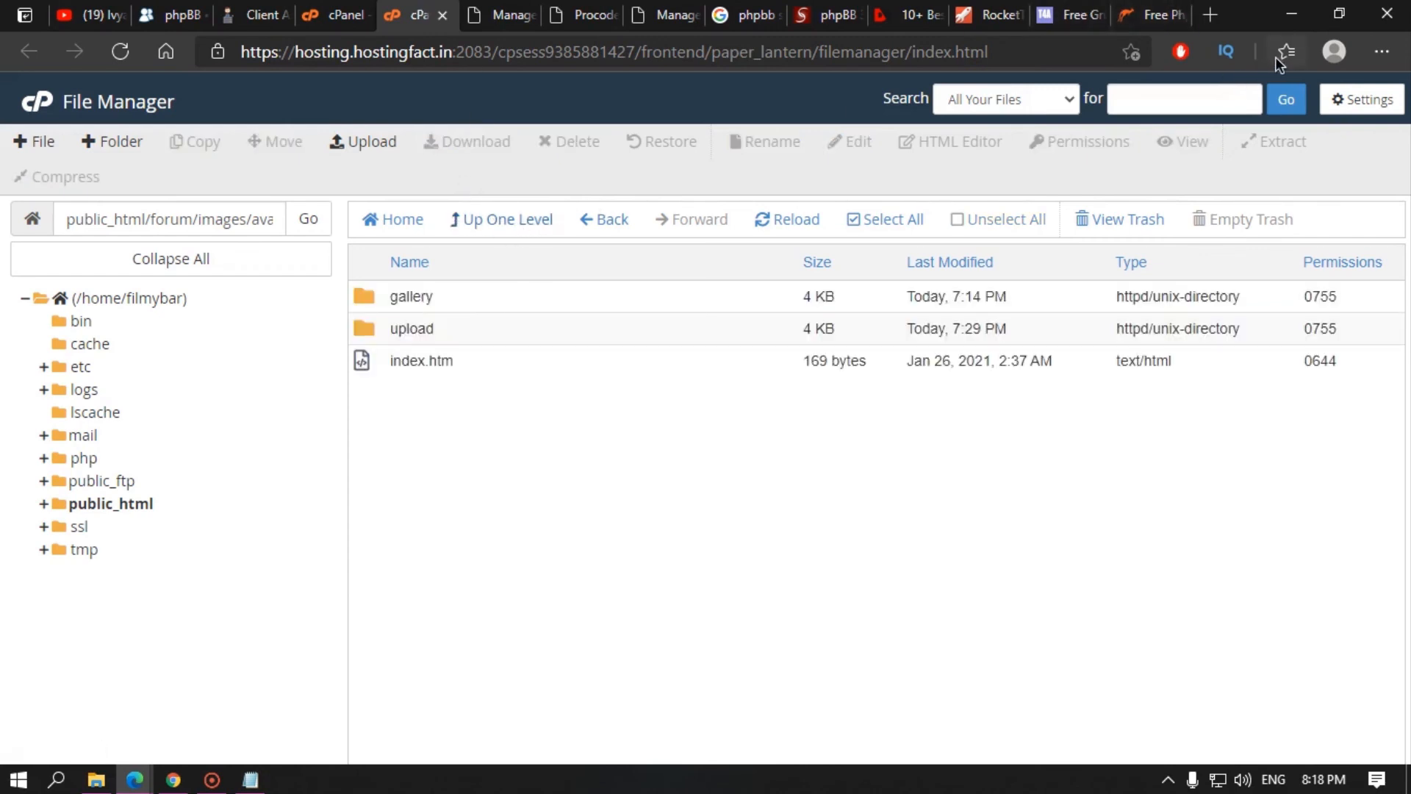
# Step: Reopen se-gamer-light.zip in WinRAR and drill into se-gamer-light/SE_Gamer
pyautogui.hotkey('ctrl', 'j')
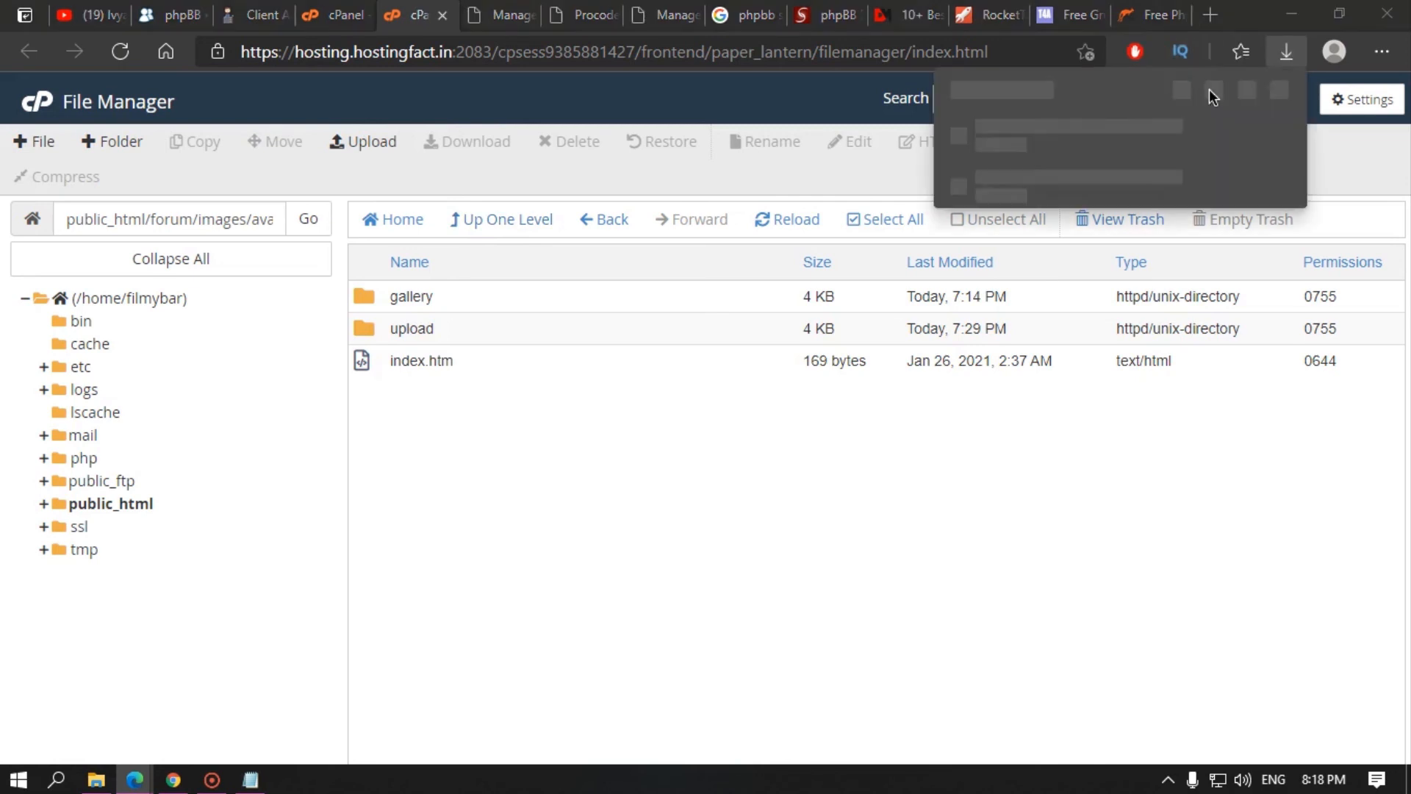
pyautogui.click(1028, 140)
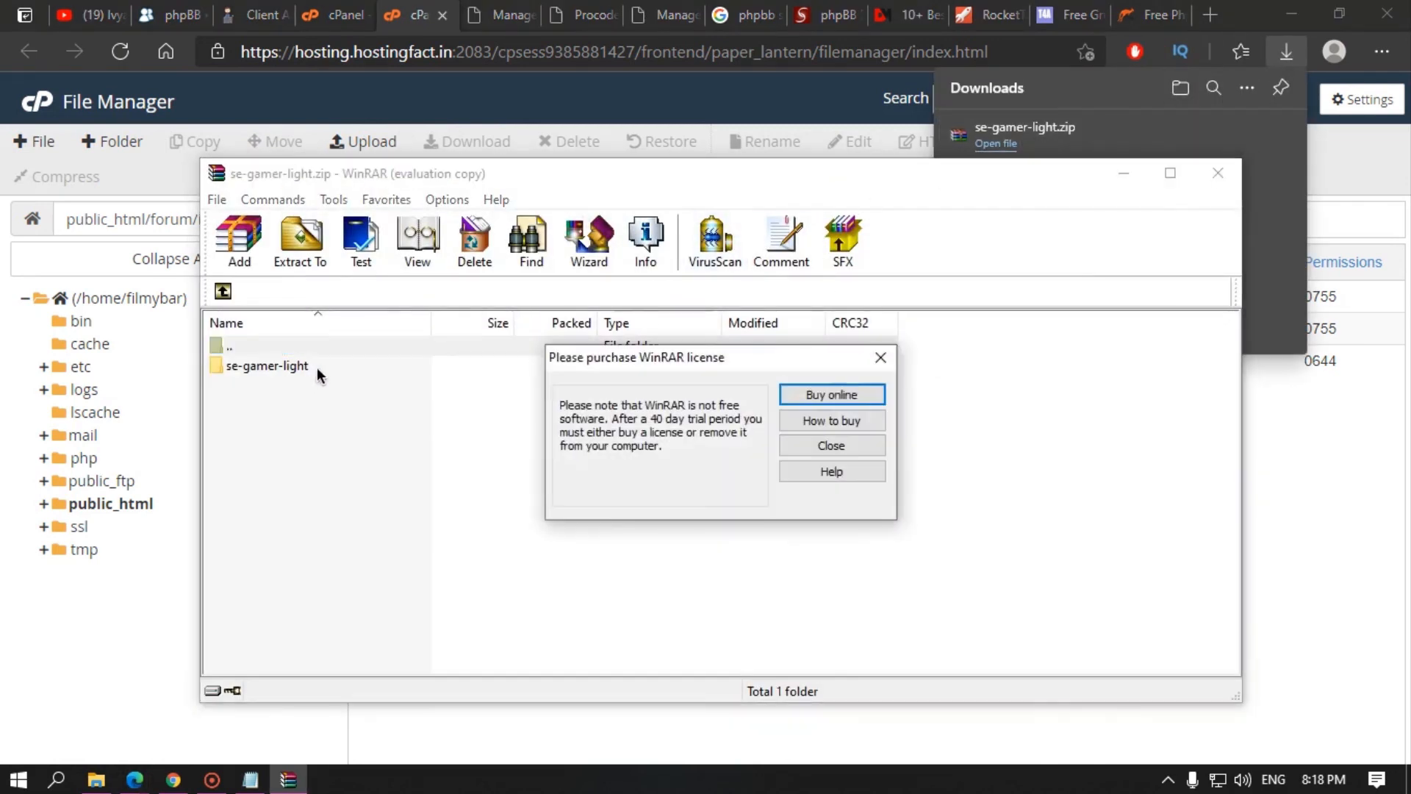
pyautogui.click(833, 446)
pyautogui.click(328, 366)
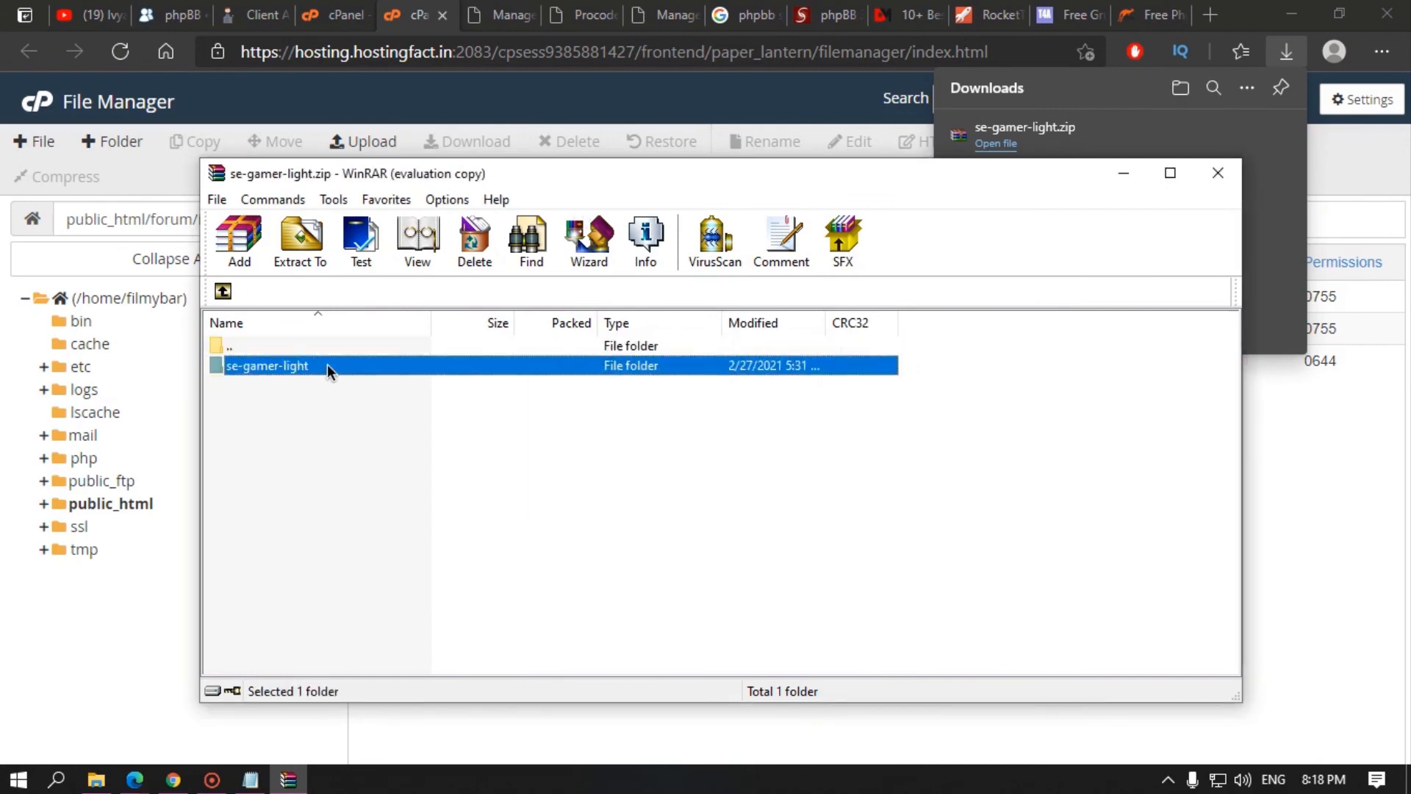
pyautogui.doubleClick(263, 366)
pyautogui.click(274, 366)
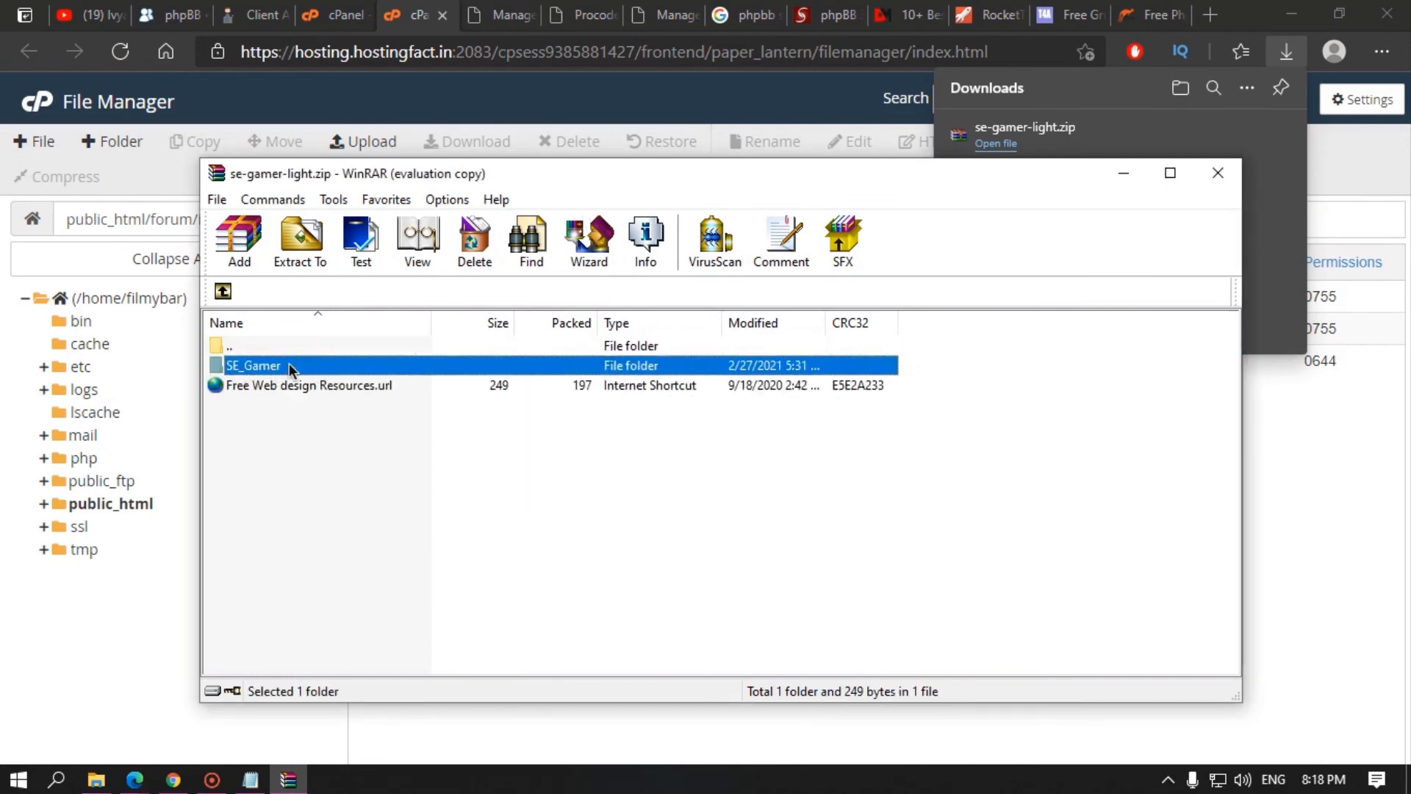
pyautogui.doubleClick(289, 366)
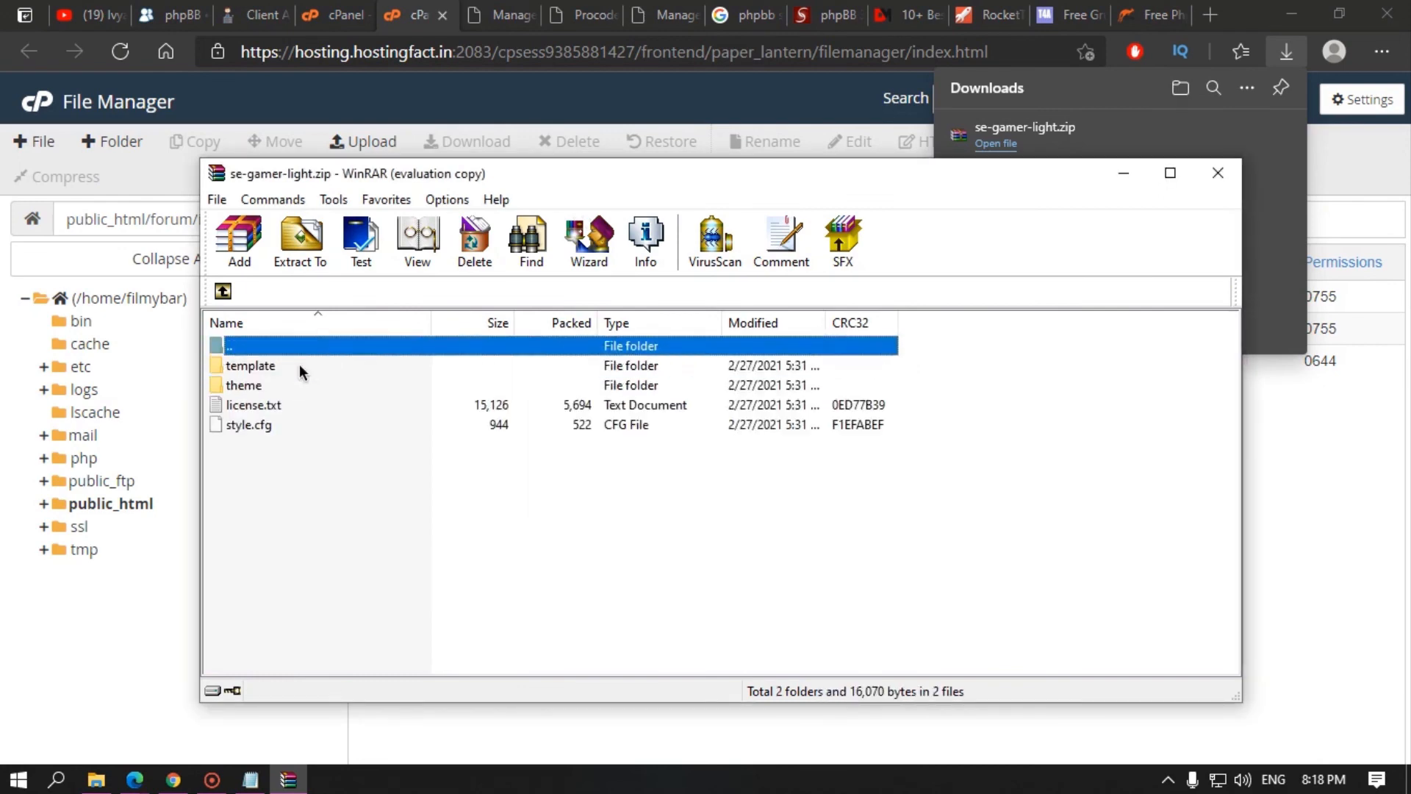
# Step: Inspect SE_Gamer's template, theme, license.txt and style.cfg, then close WinRAR for cPanel
pyautogui.click(252, 371)
pyautogui.click(255, 386)
pyautogui.click(255, 405)
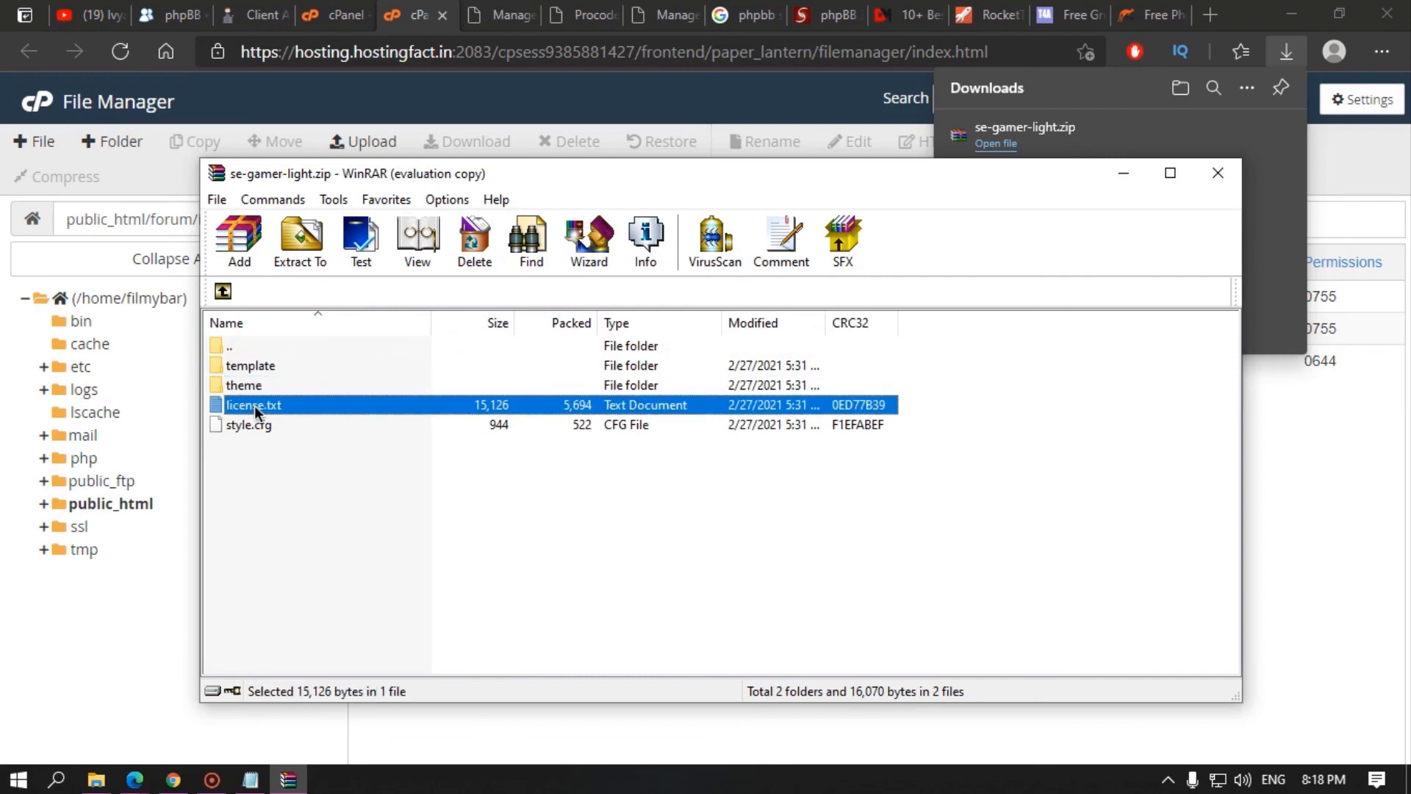
pyautogui.click(250, 427)
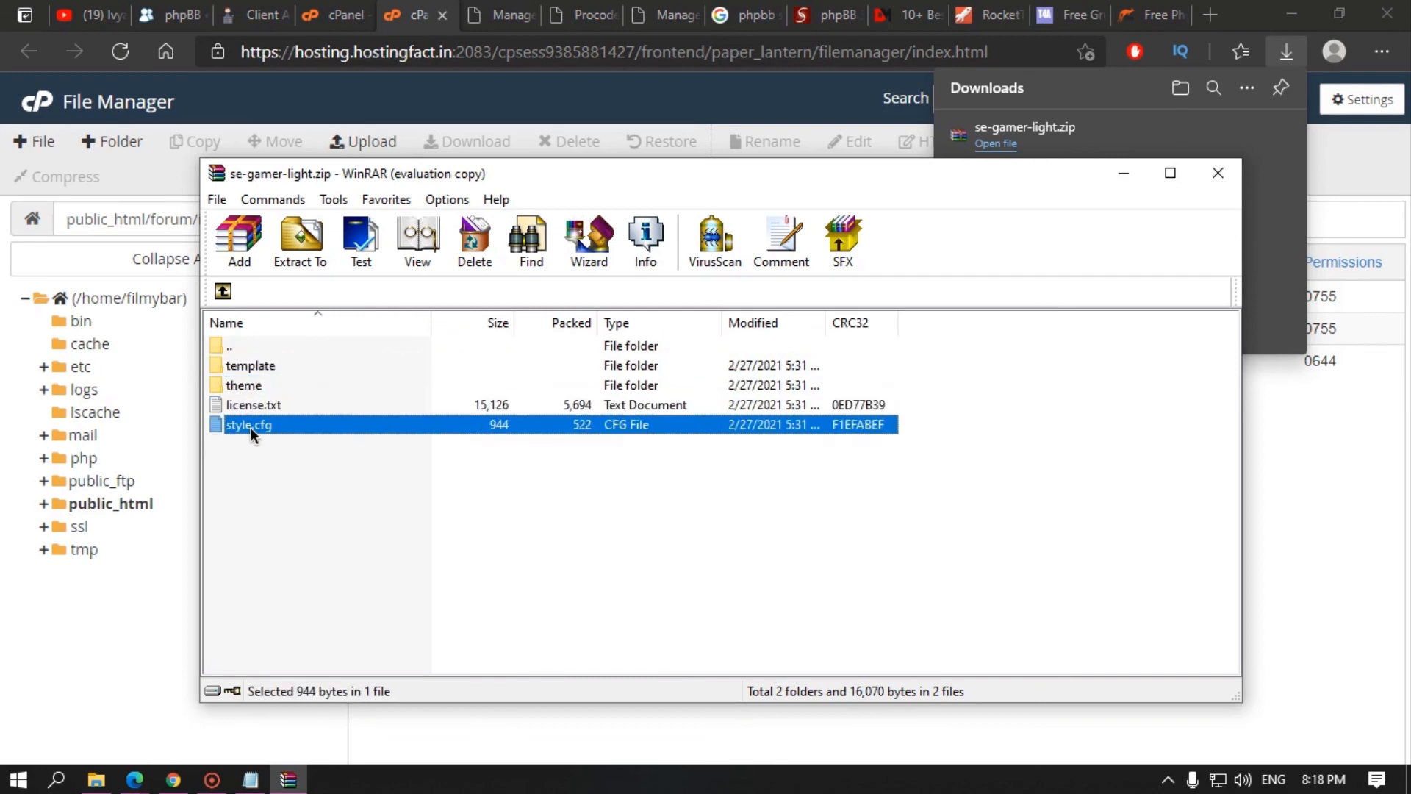
pyautogui.click(1218, 173)
pyautogui.click(506, 15)
pyautogui.click(408, 10)
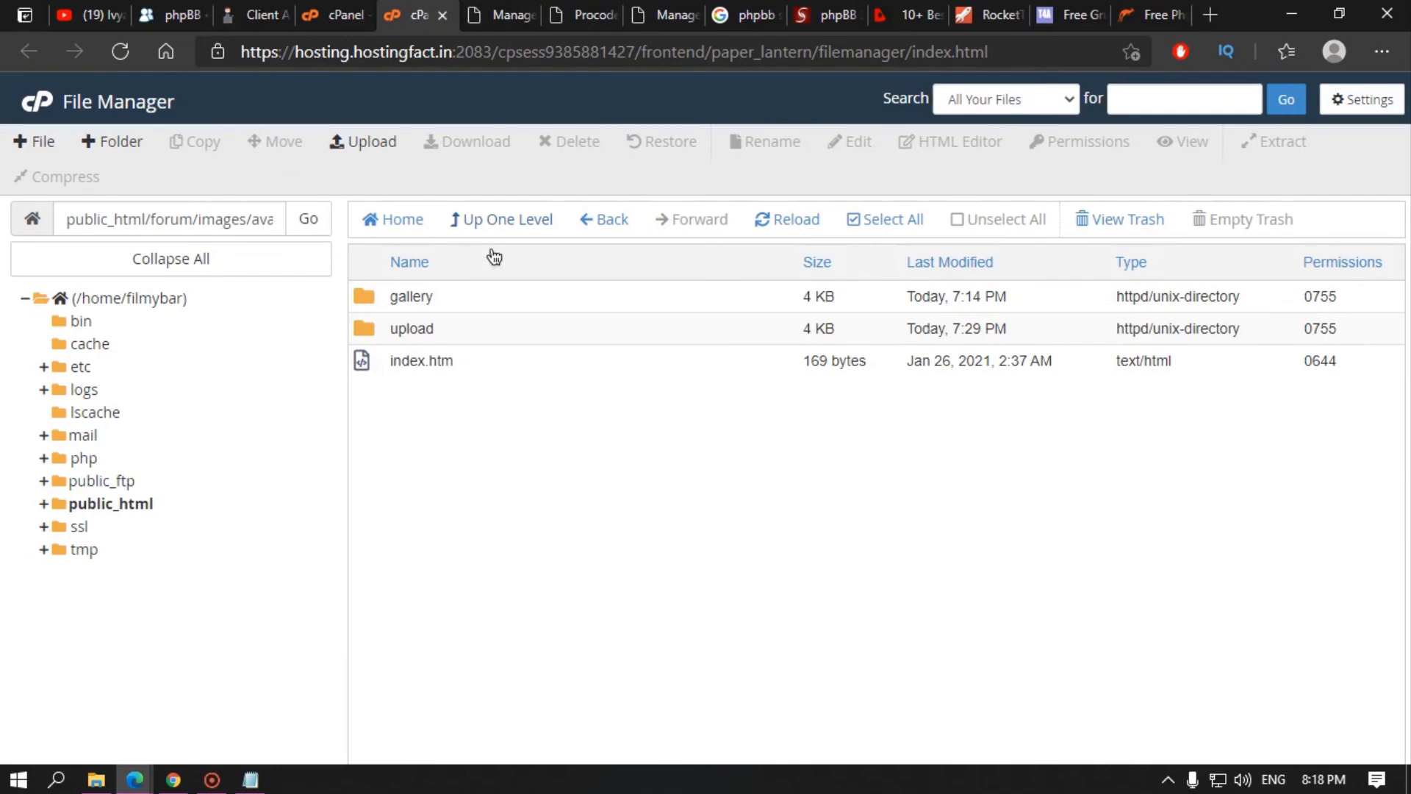
# Step: Go up to public_html, open forum/styles and select the prosilver folder
pyautogui.click(500, 225)
pyautogui.click(501, 226)
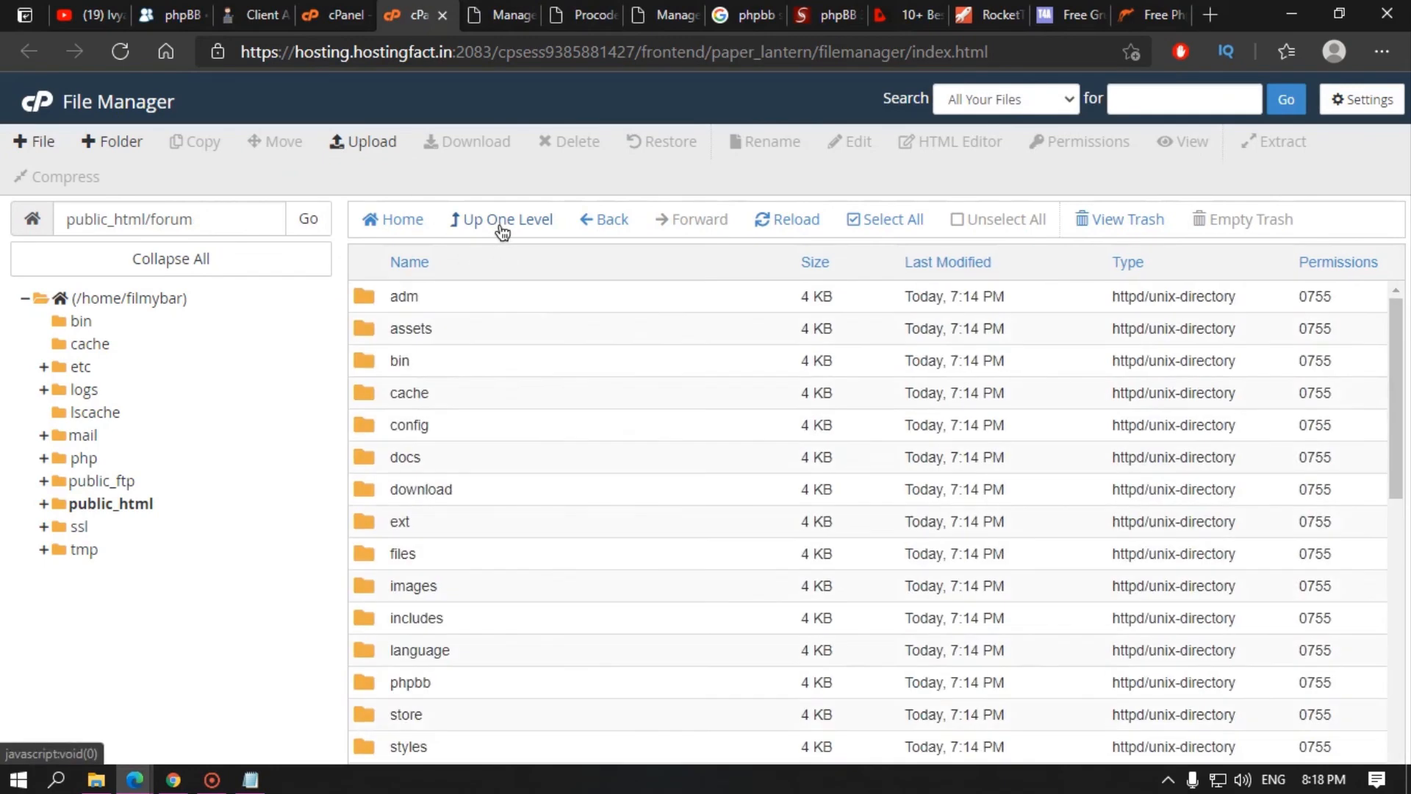
pyautogui.click(488, 229)
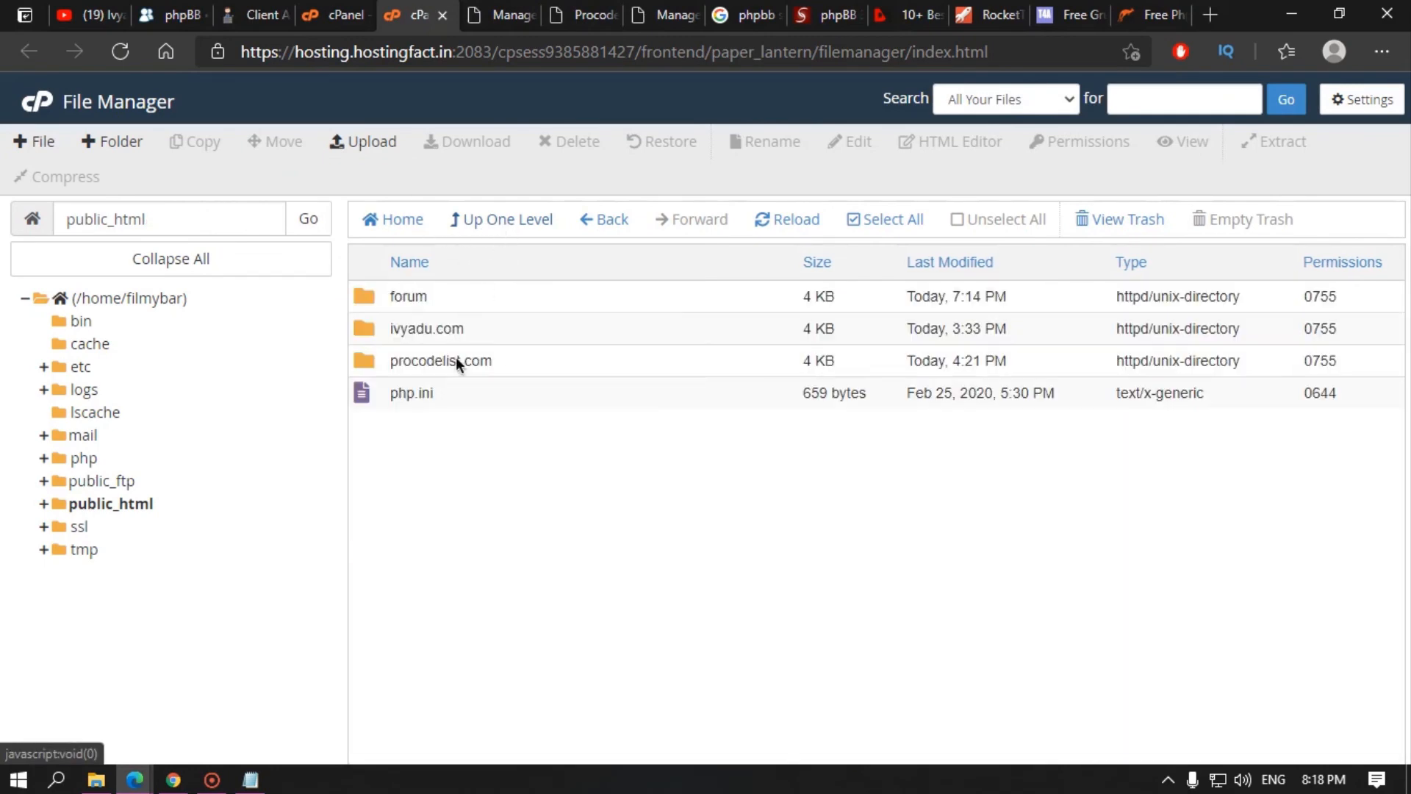
pyautogui.doubleClick(453, 296)
pyautogui.scroll(-6, 472, 541)
pyautogui.scroll(6, 477, 522)
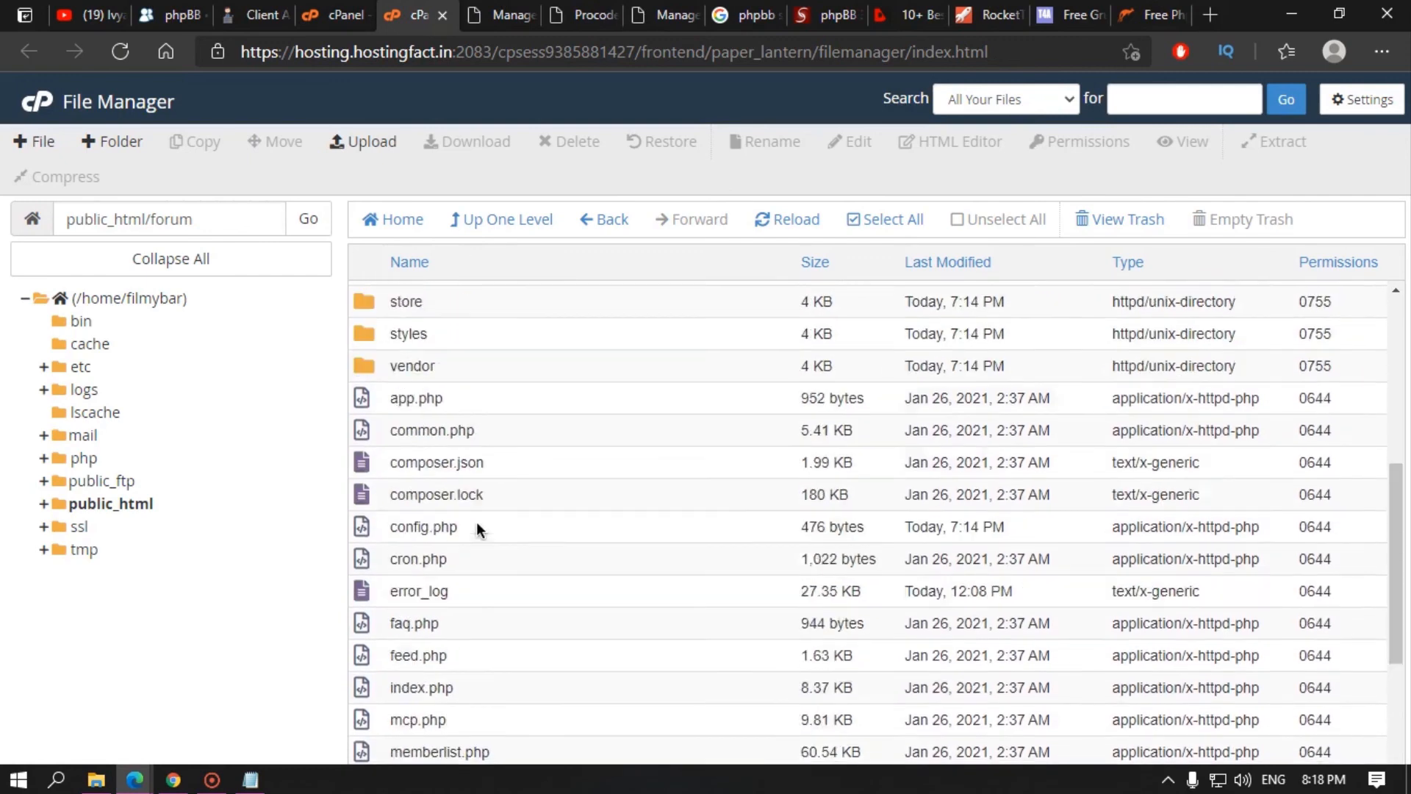
pyautogui.scroll(-3, 435, 457)
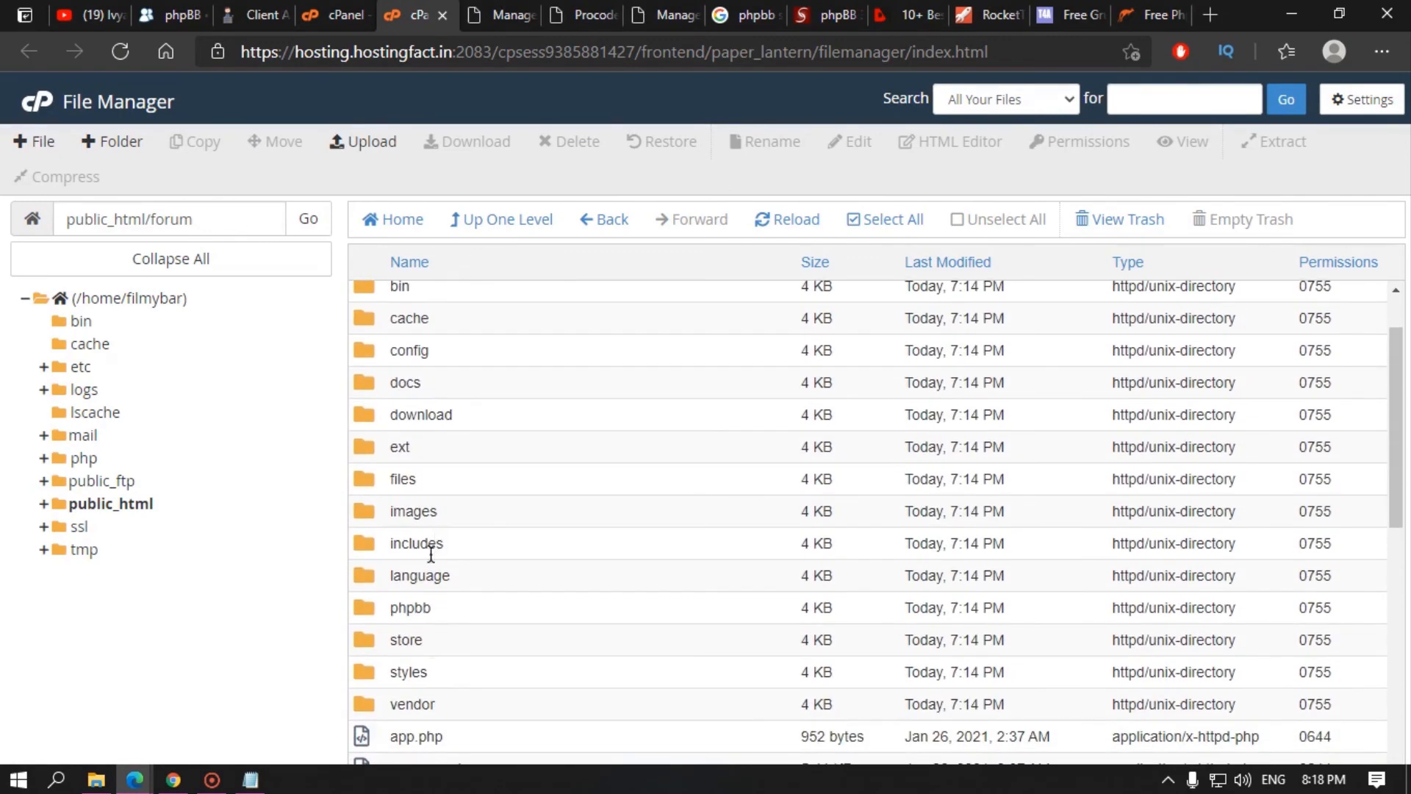
pyautogui.doubleClick(456, 600)
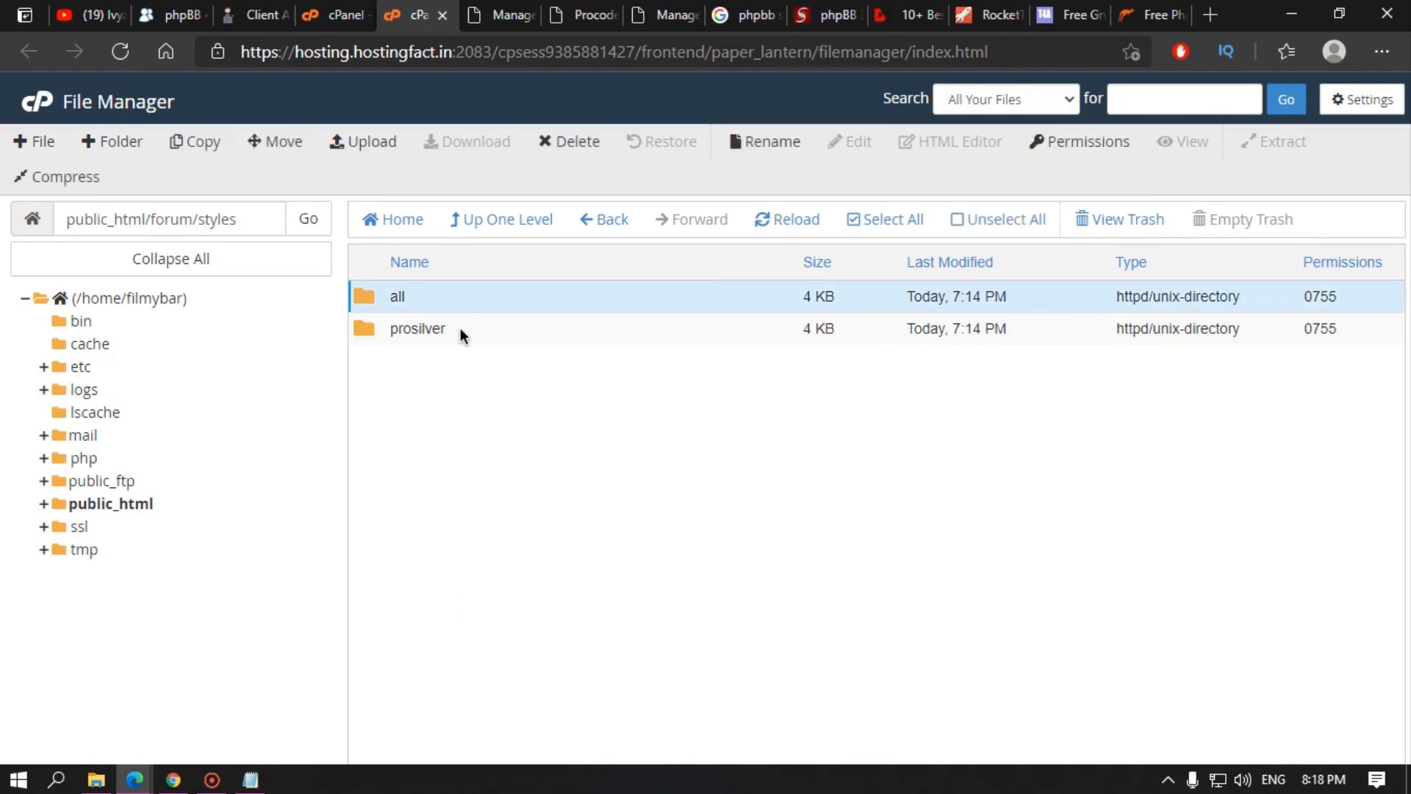
pyautogui.click(460, 328)
pyautogui.click(572, 10)
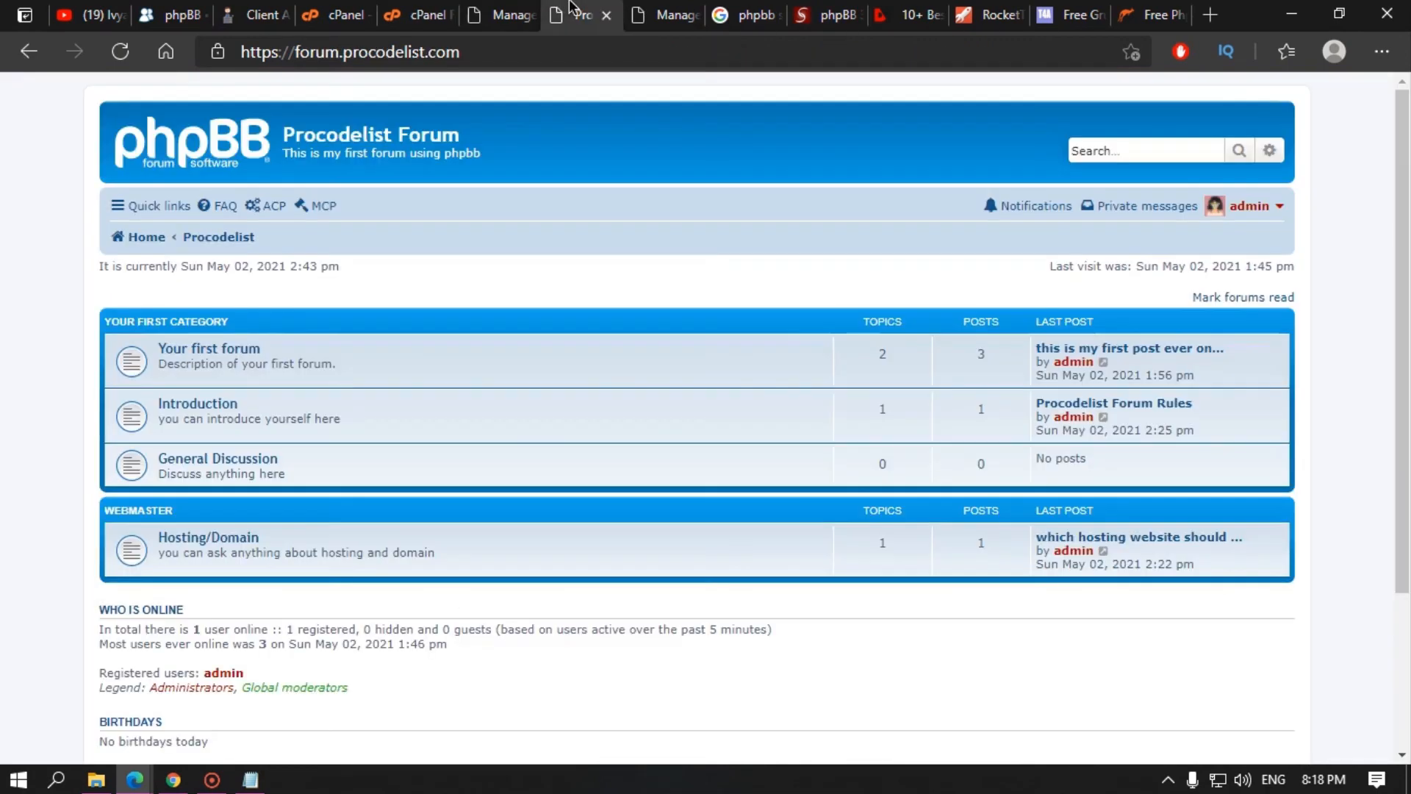
# Step: Check the ACP's installed styles list, which holds only prosilver
pyautogui.click(504, 9)
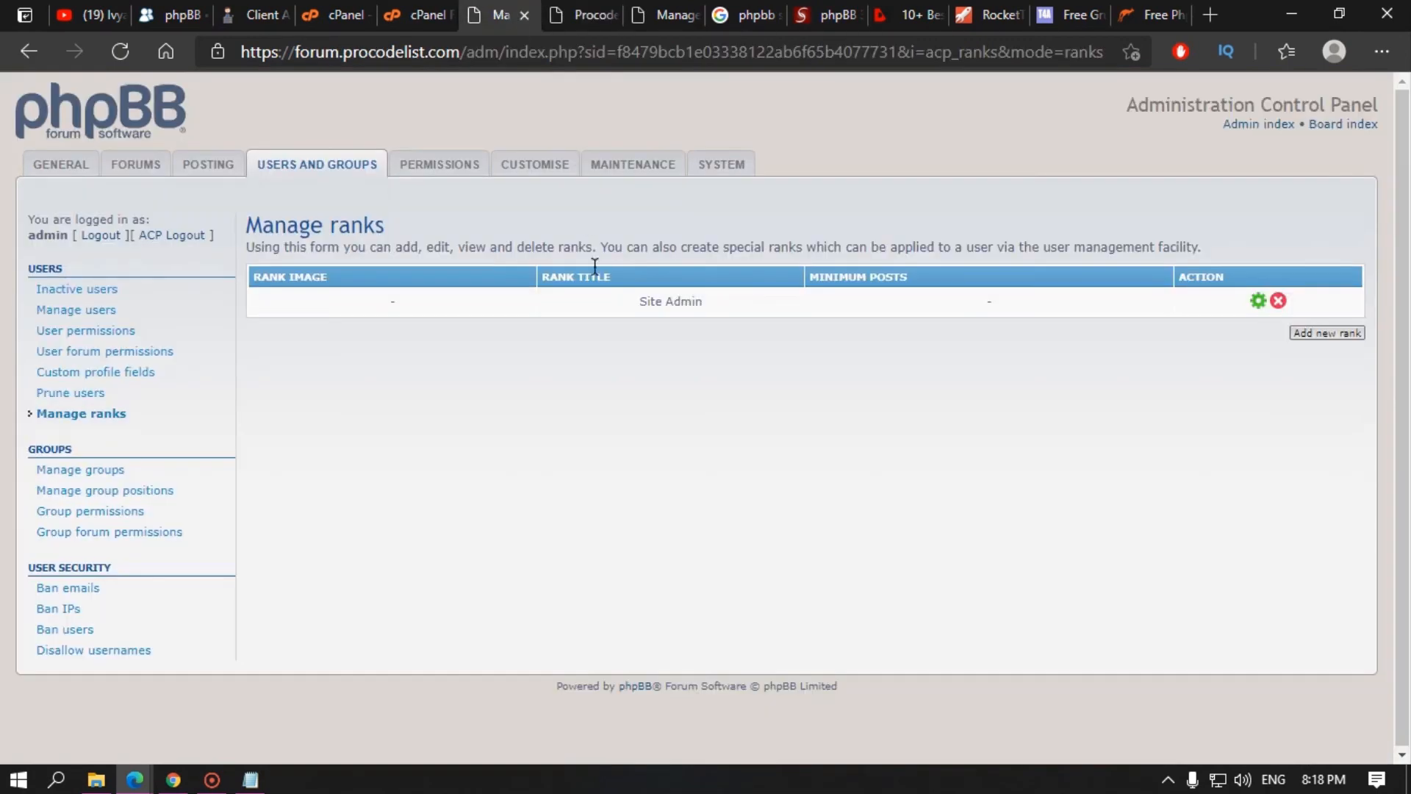
pyautogui.click(543, 171)
pyautogui.click(72, 347)
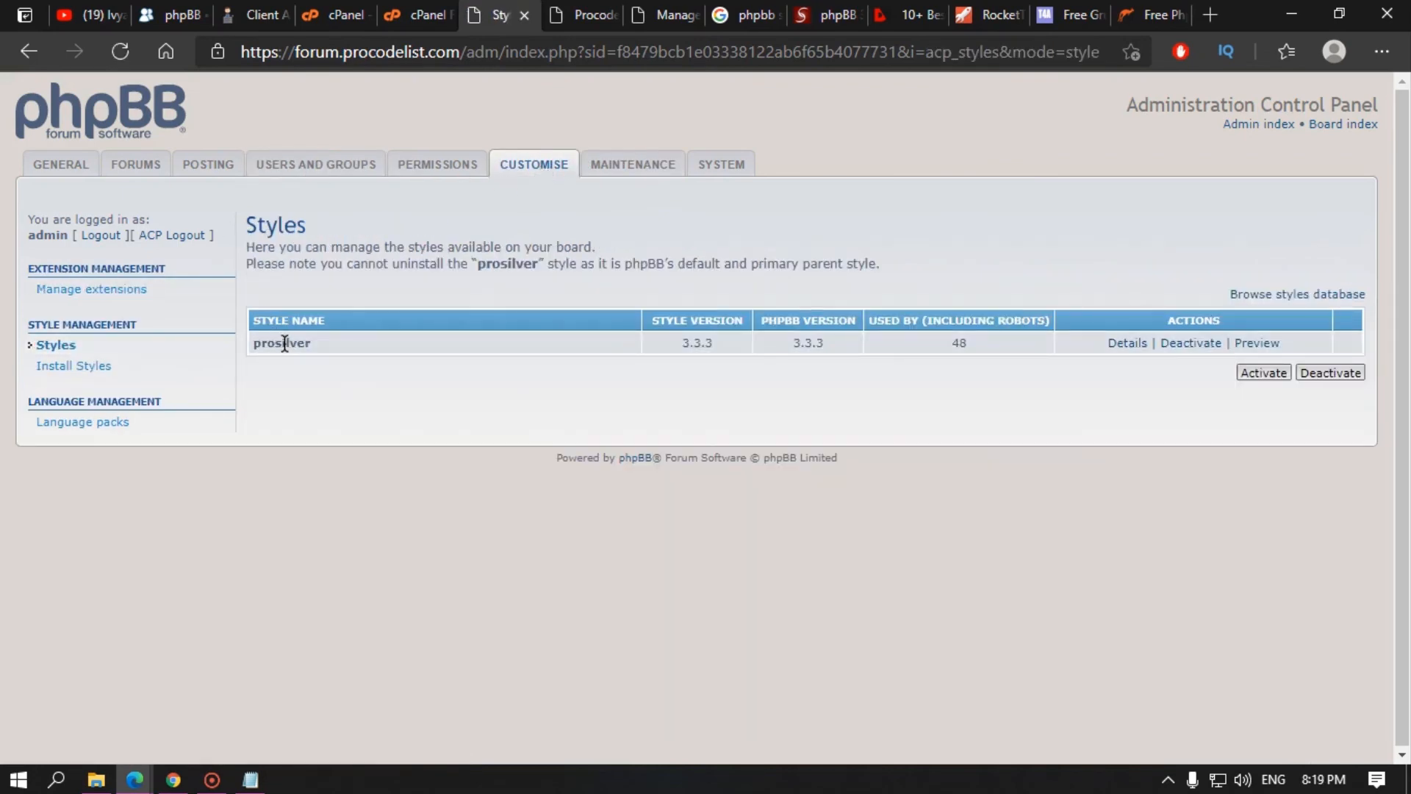
# Step: In File Manager, peek into the all folder, then return to forum/styles
pyautogui.click(403, 9)
pyautogui.doubleClick(410, 295)
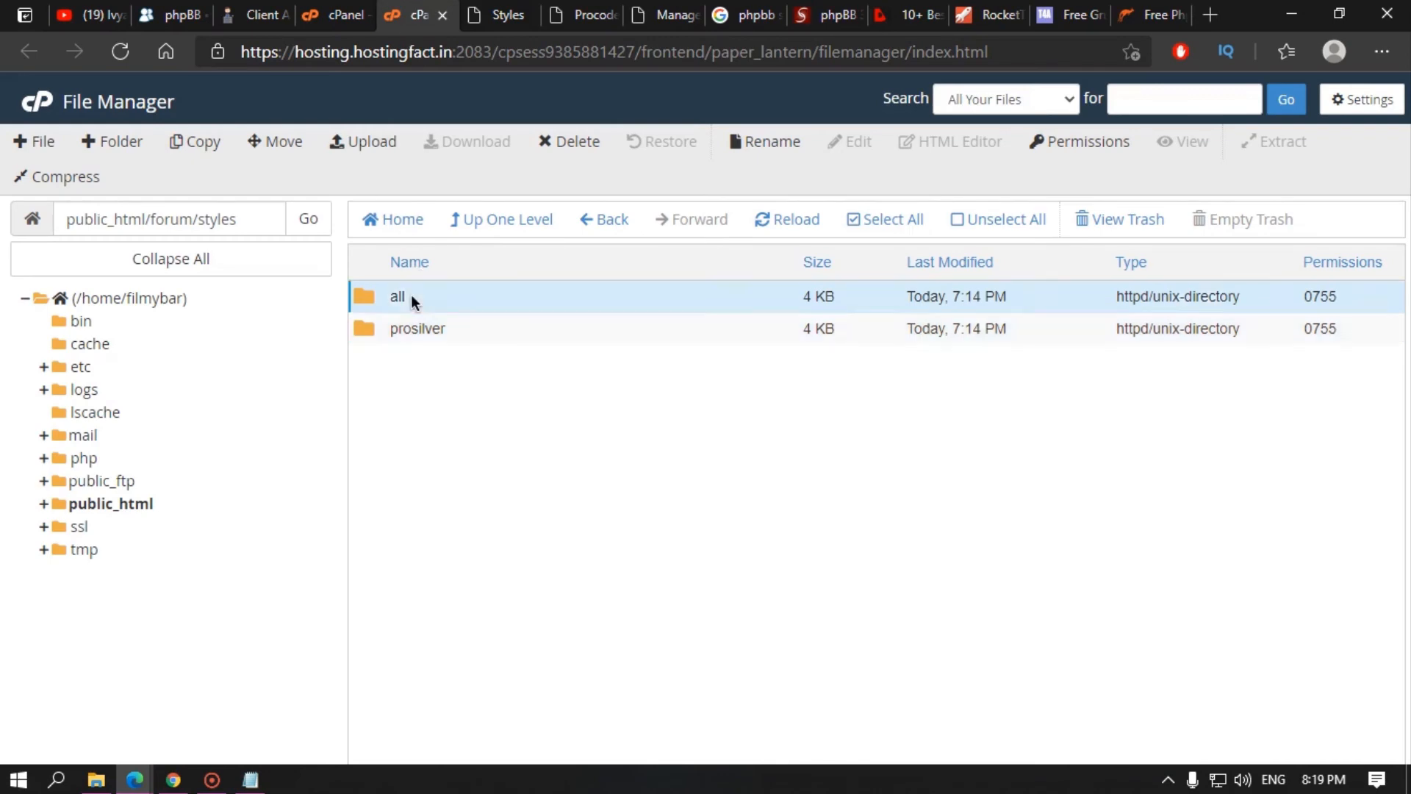
pyautogui.click(498, 244)
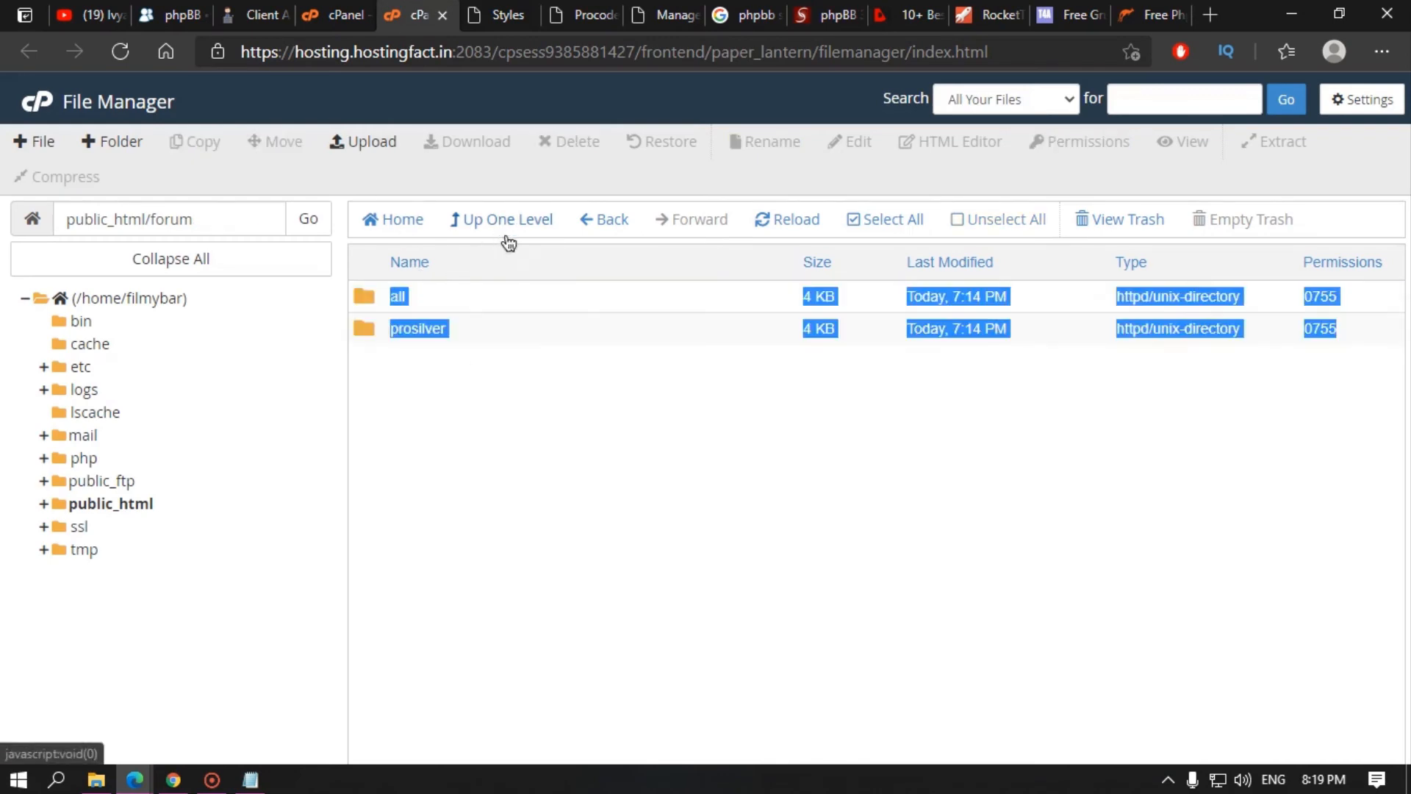
pyautogui.click(497, 245)
pyautogui.scroll(-4, 412, 438)
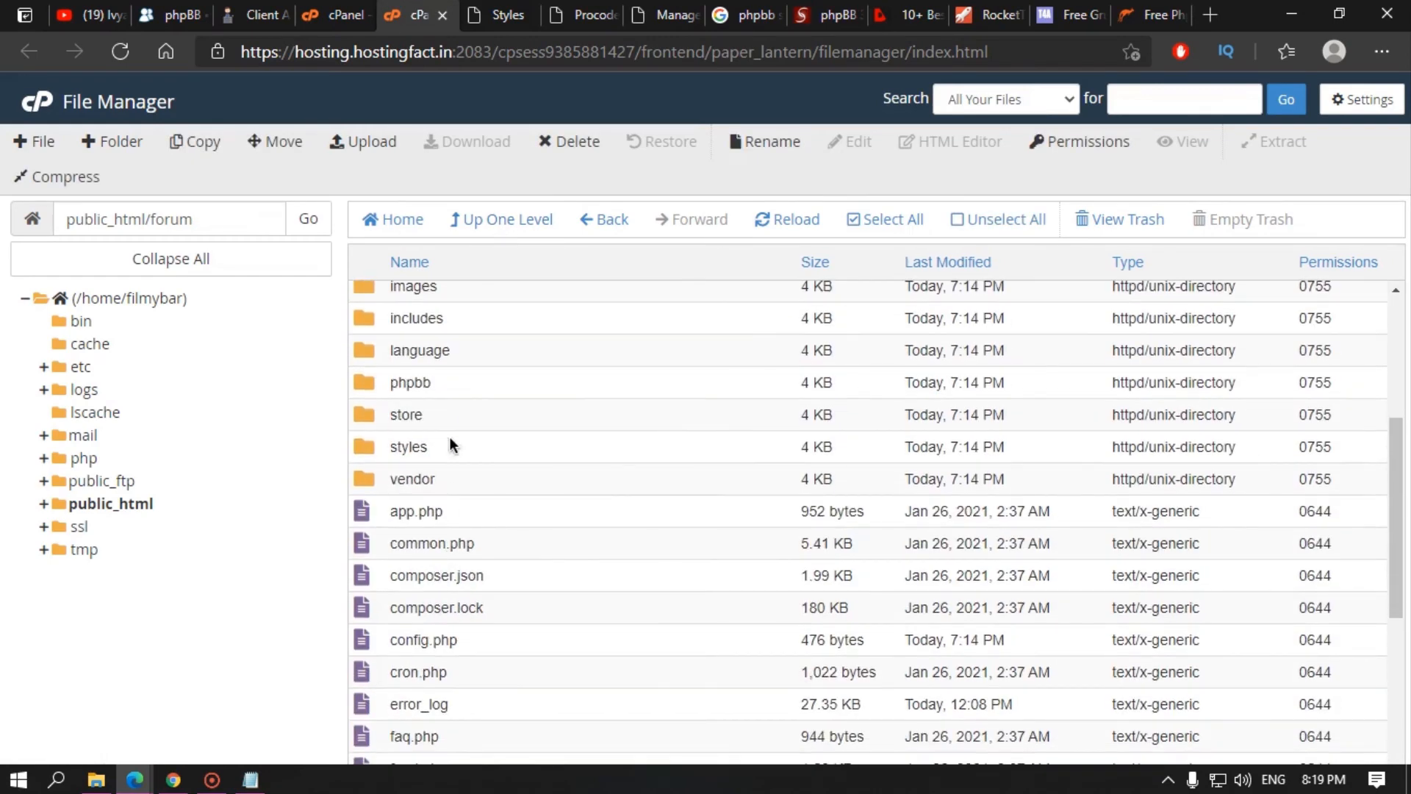
pyautogui.doubleClick(457, 446)
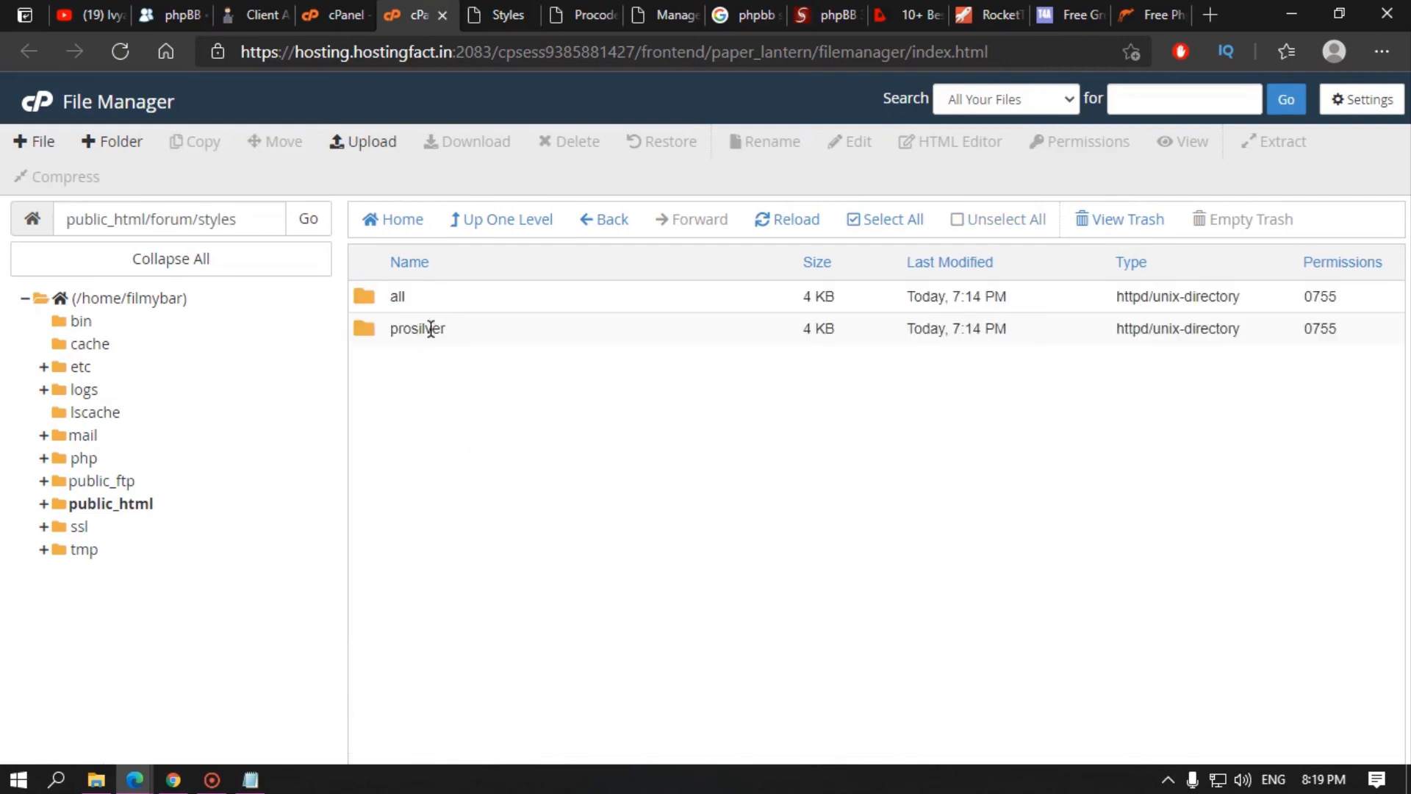
# Step: Review the ACP overview and board settings, then recheck Styles showing prosilver 3.3.3 as default
pyautogui.click(500, 15)
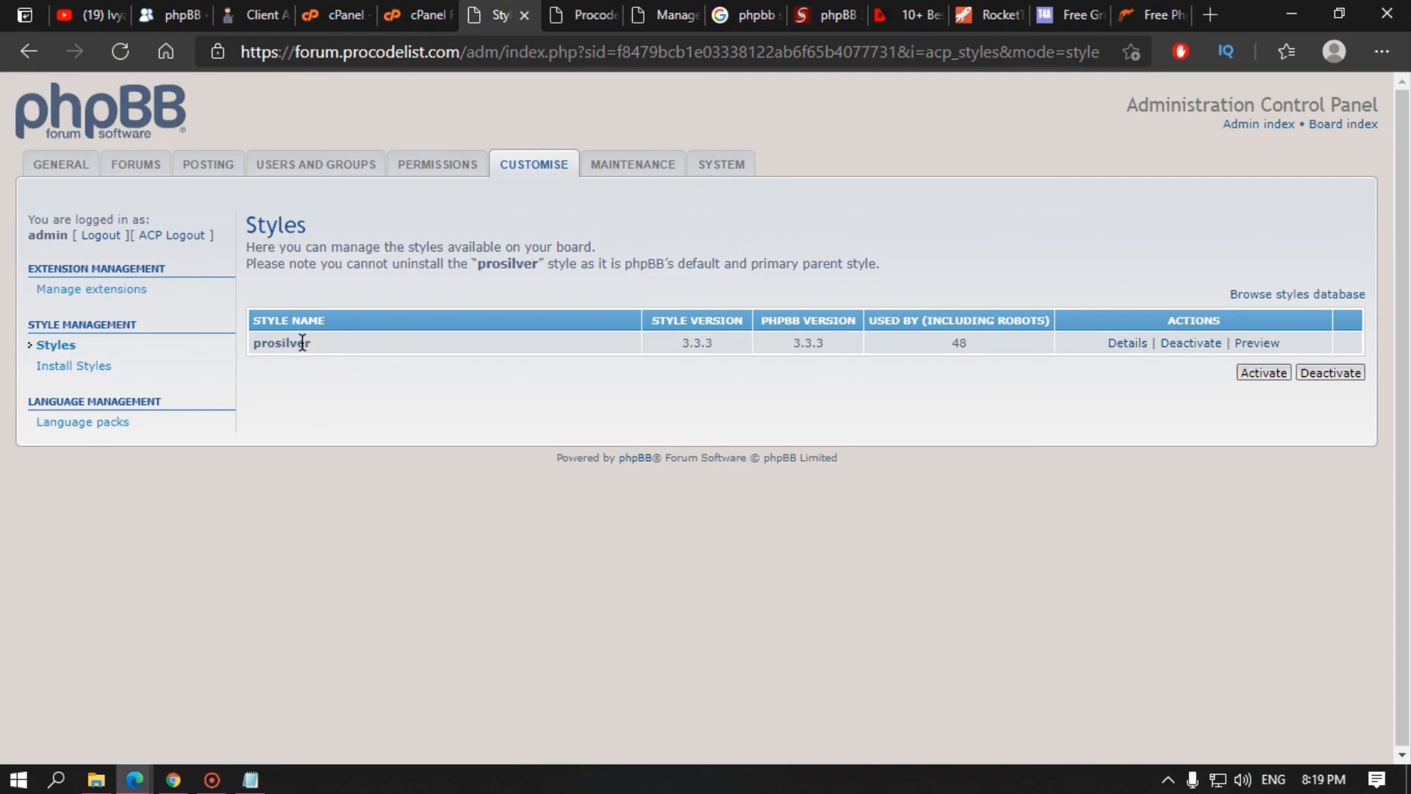
pyautogui.click(68, 164)
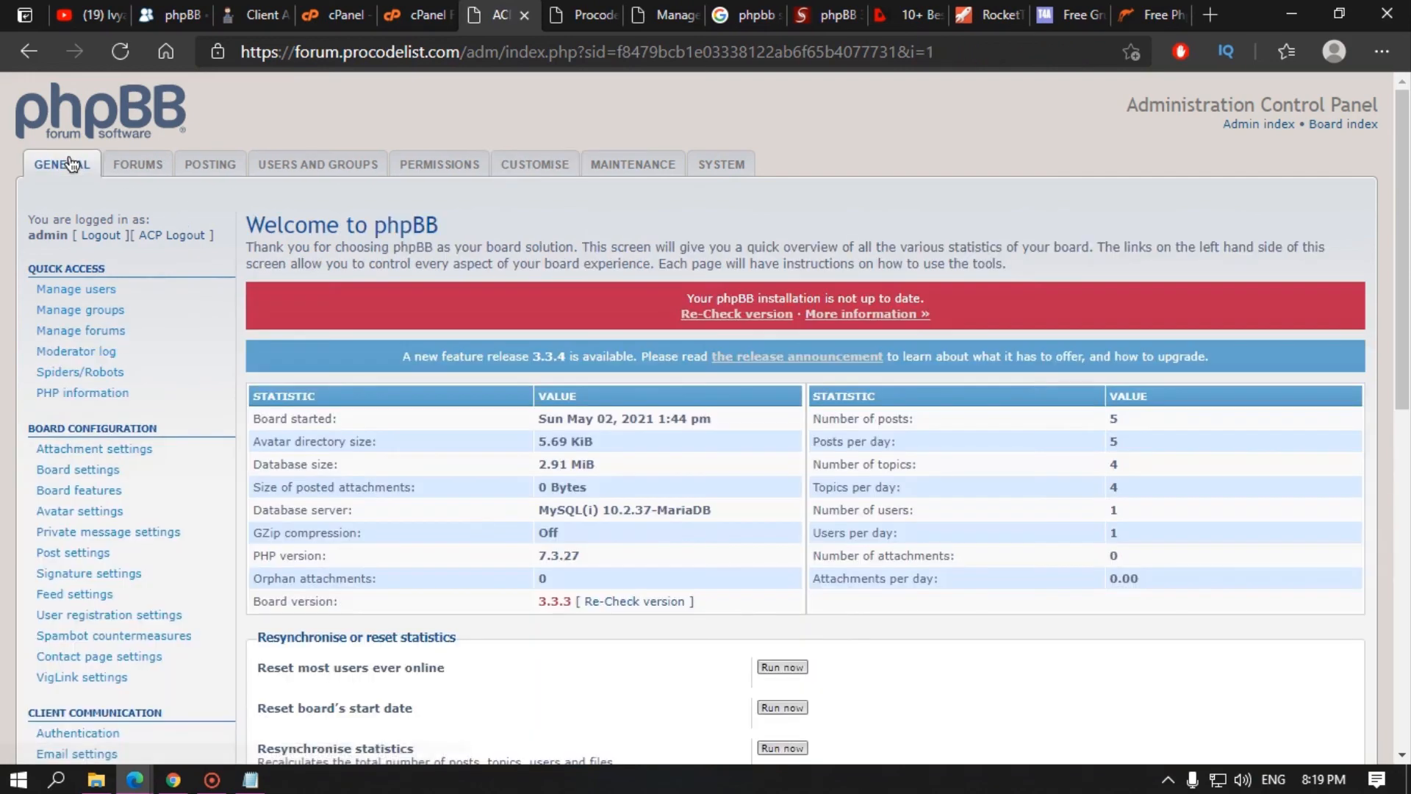
pyautogui.click(97, 473)
pyautogui.scroll(-4, 692, 422)
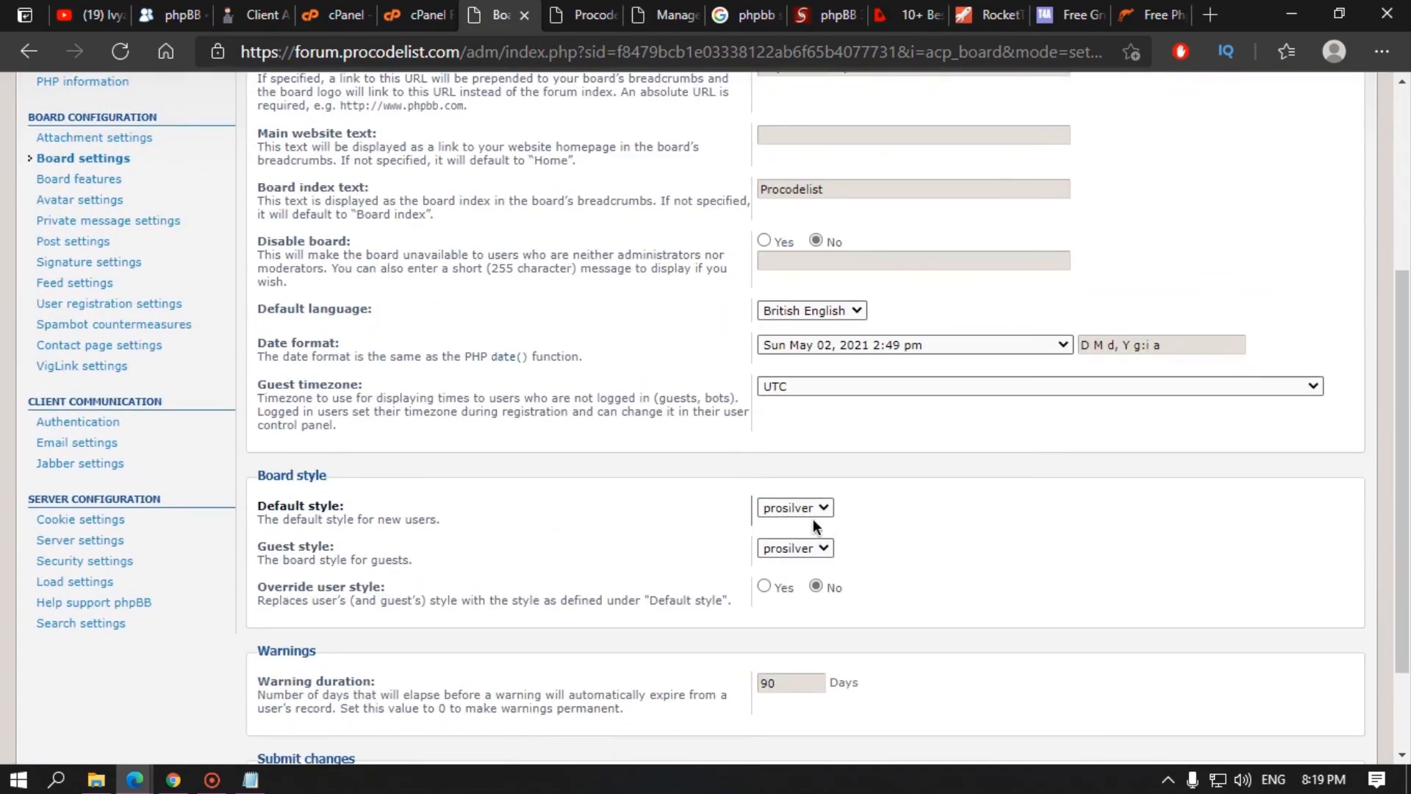
pyautogui.scroll(5, 562, 429)
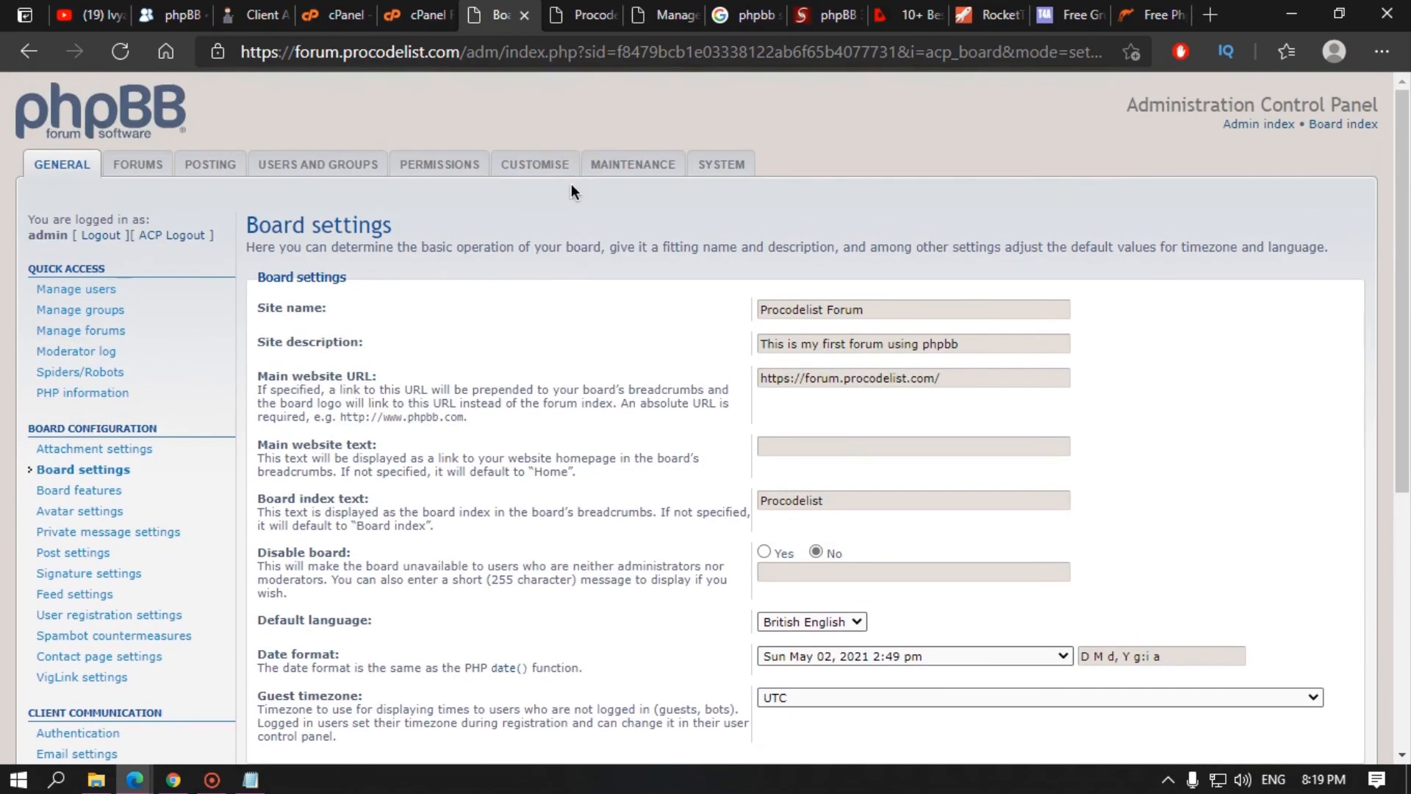
pyautogui.click(535, 163)
pyautogui.click(132, 346)
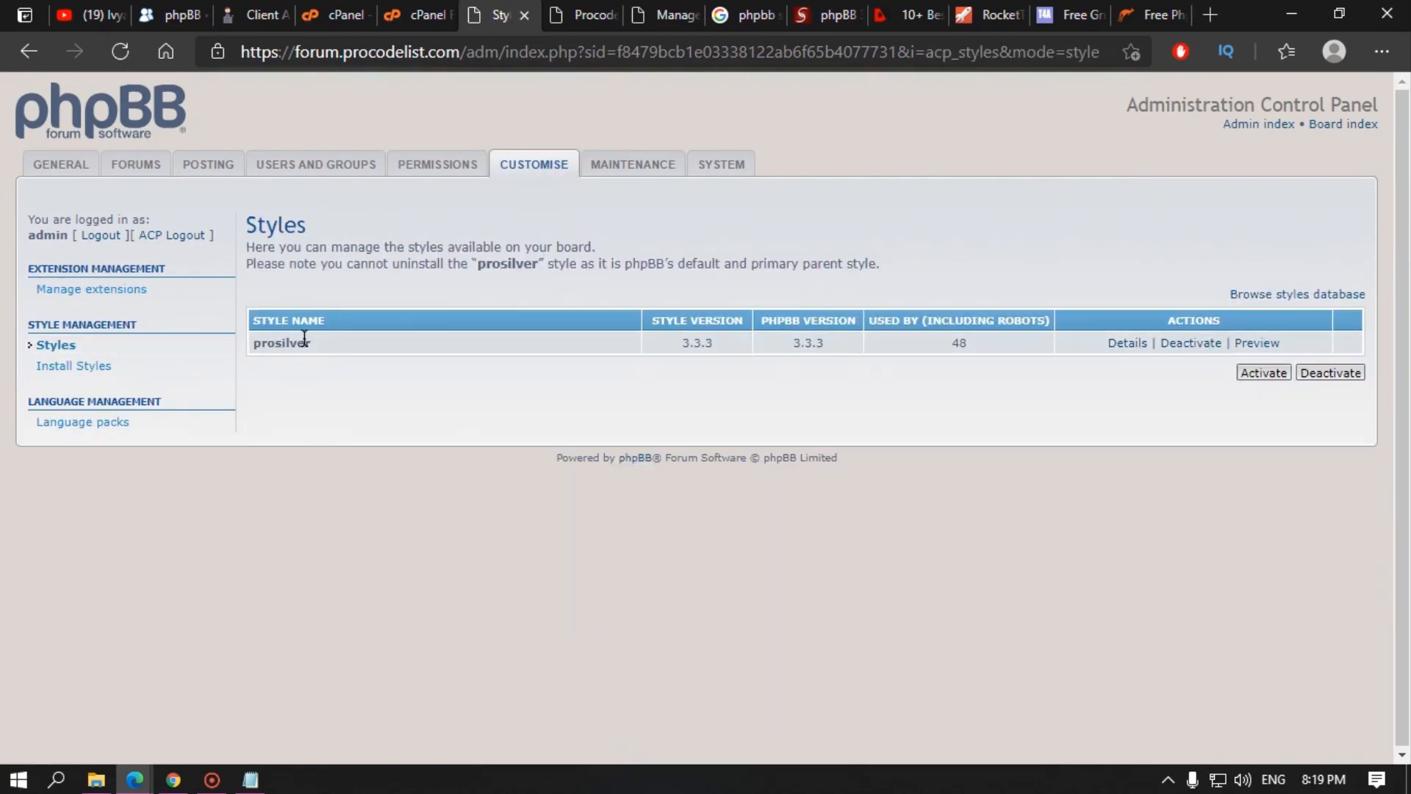
pyautogui.click(424, 9)
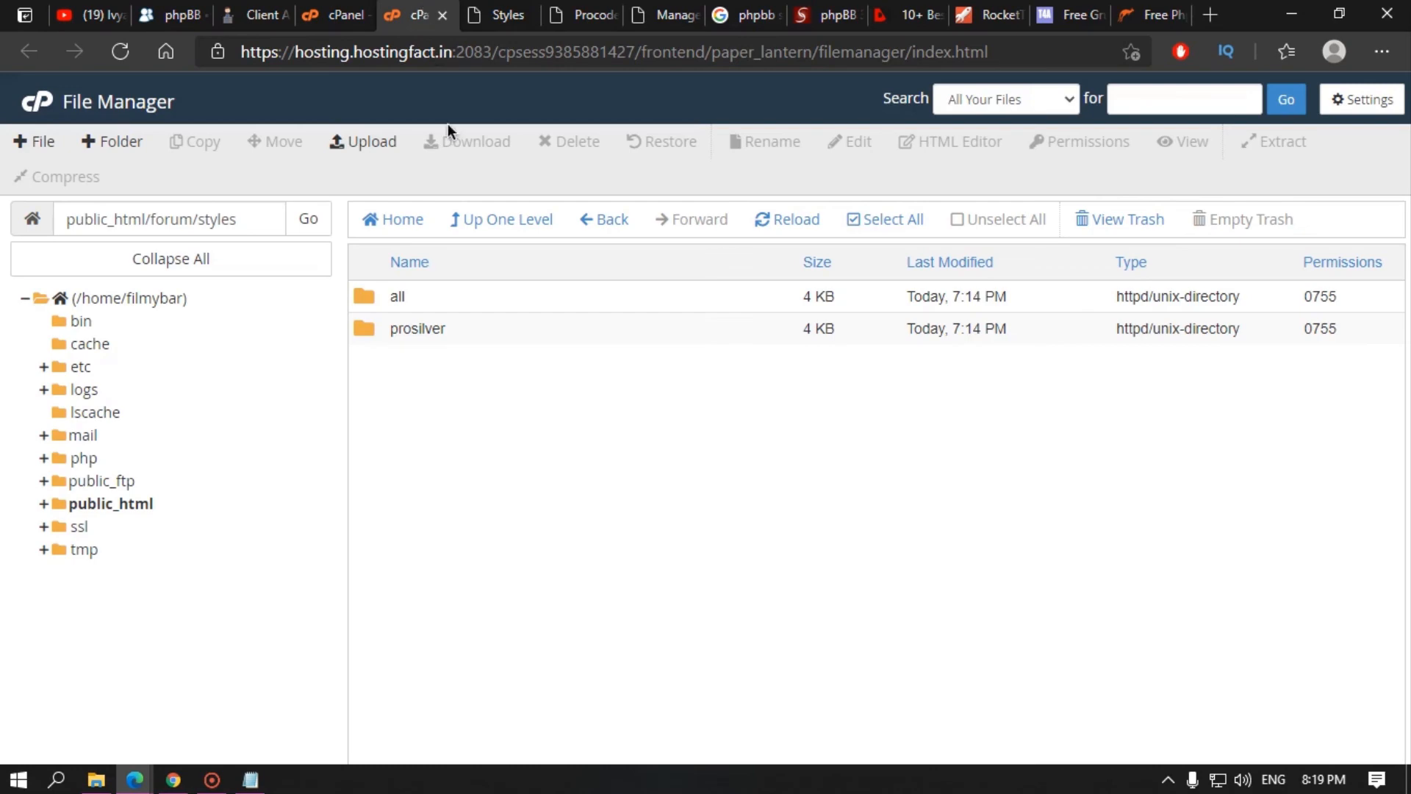
# Step: Open the styles folder's upload page and browse the downloads folder, then cancel the file picker
pyautogui.click(361, 142)
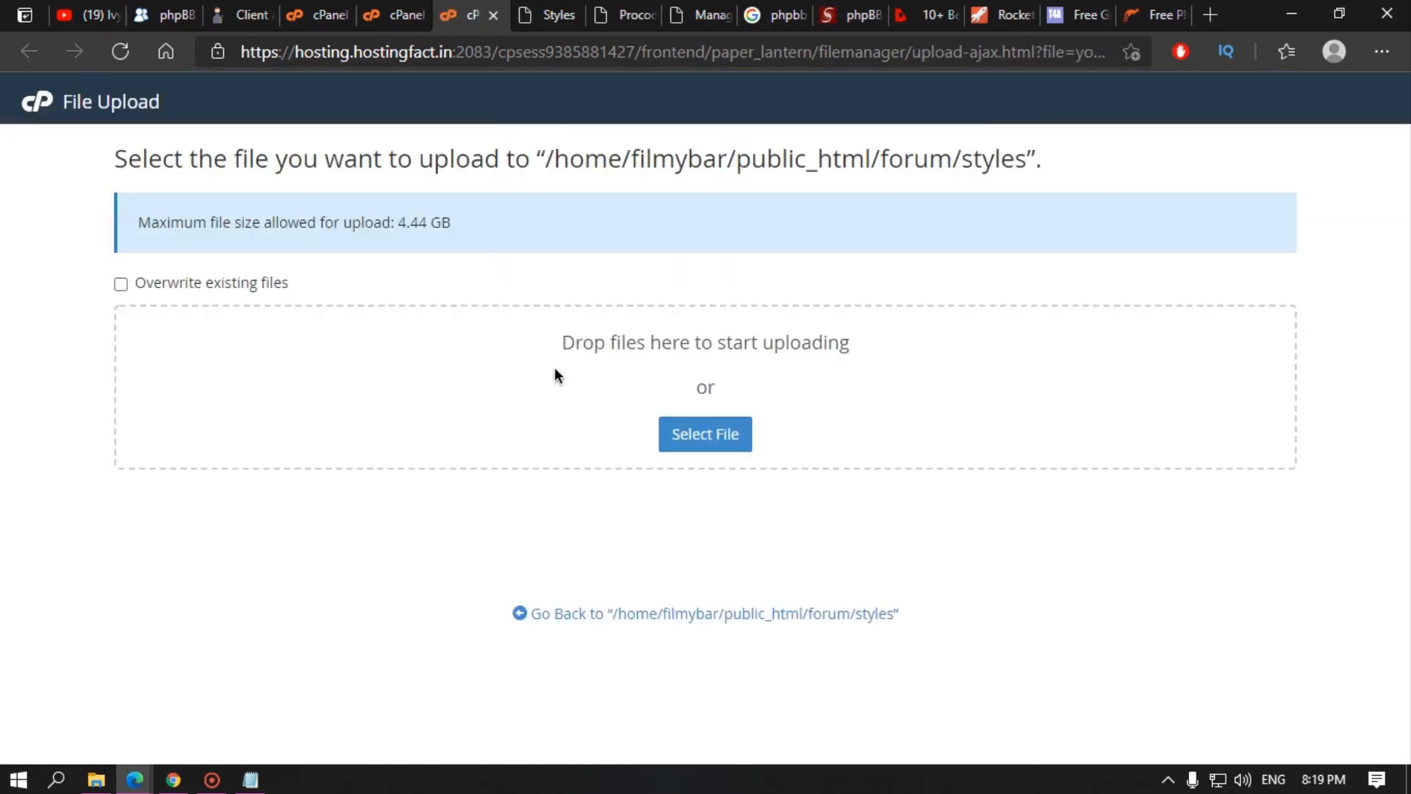
pyautogui.click(684, 438)
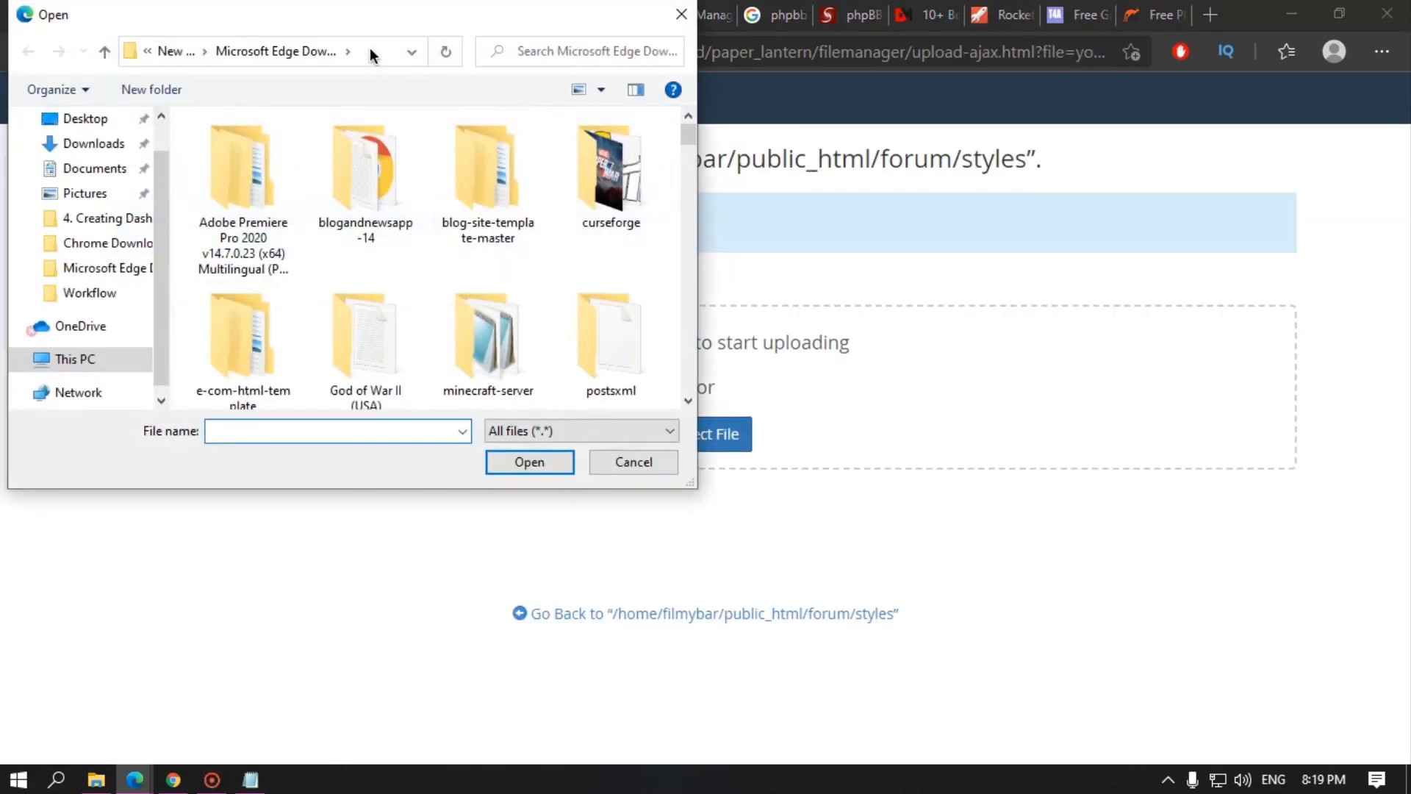
pyautogui.click(386, 51)
pyautogui.click(382, 286)
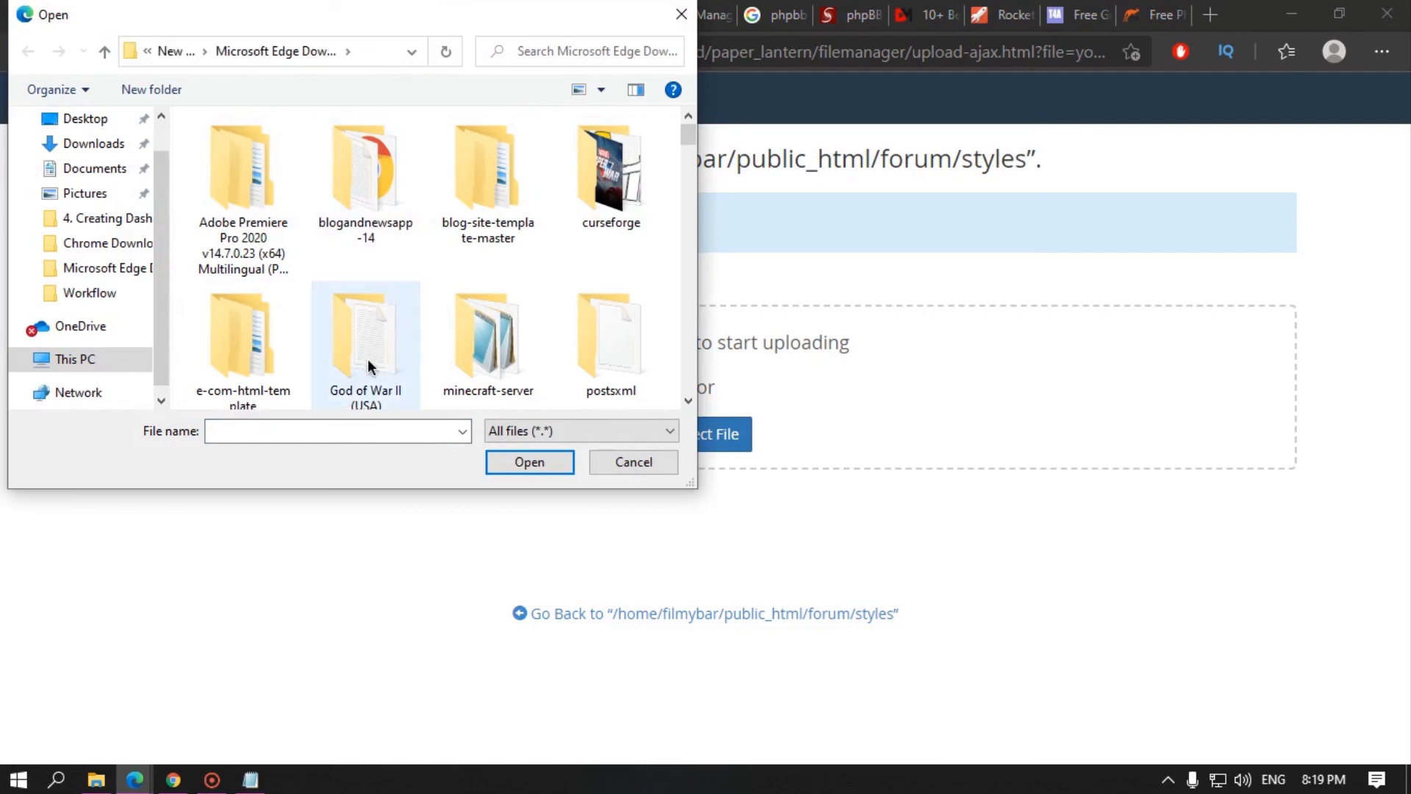
pyautogui.scroll(-6, 433, 348)
pyautogui.scroll(-5, 441, 345)
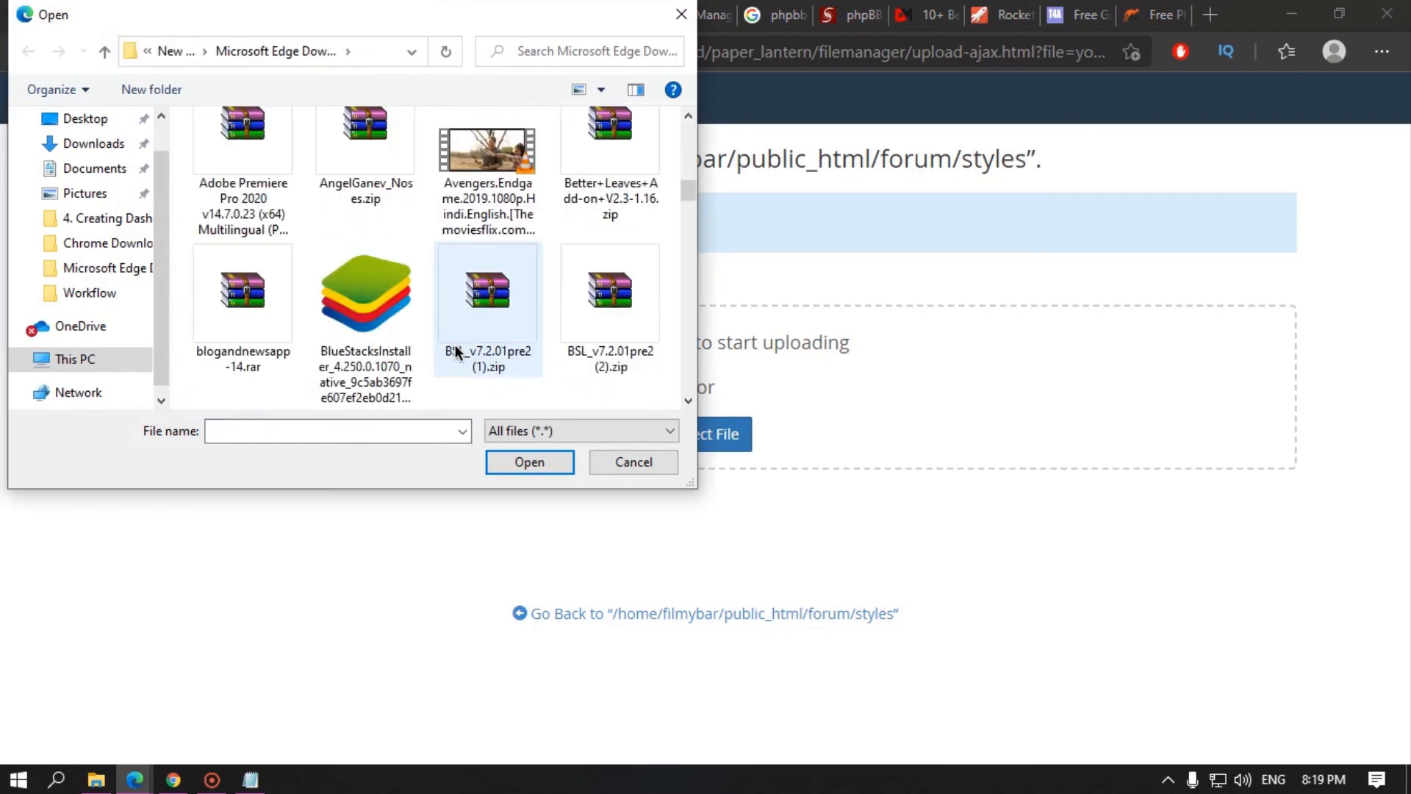
pyautogui.scroll(1, 458, 353)
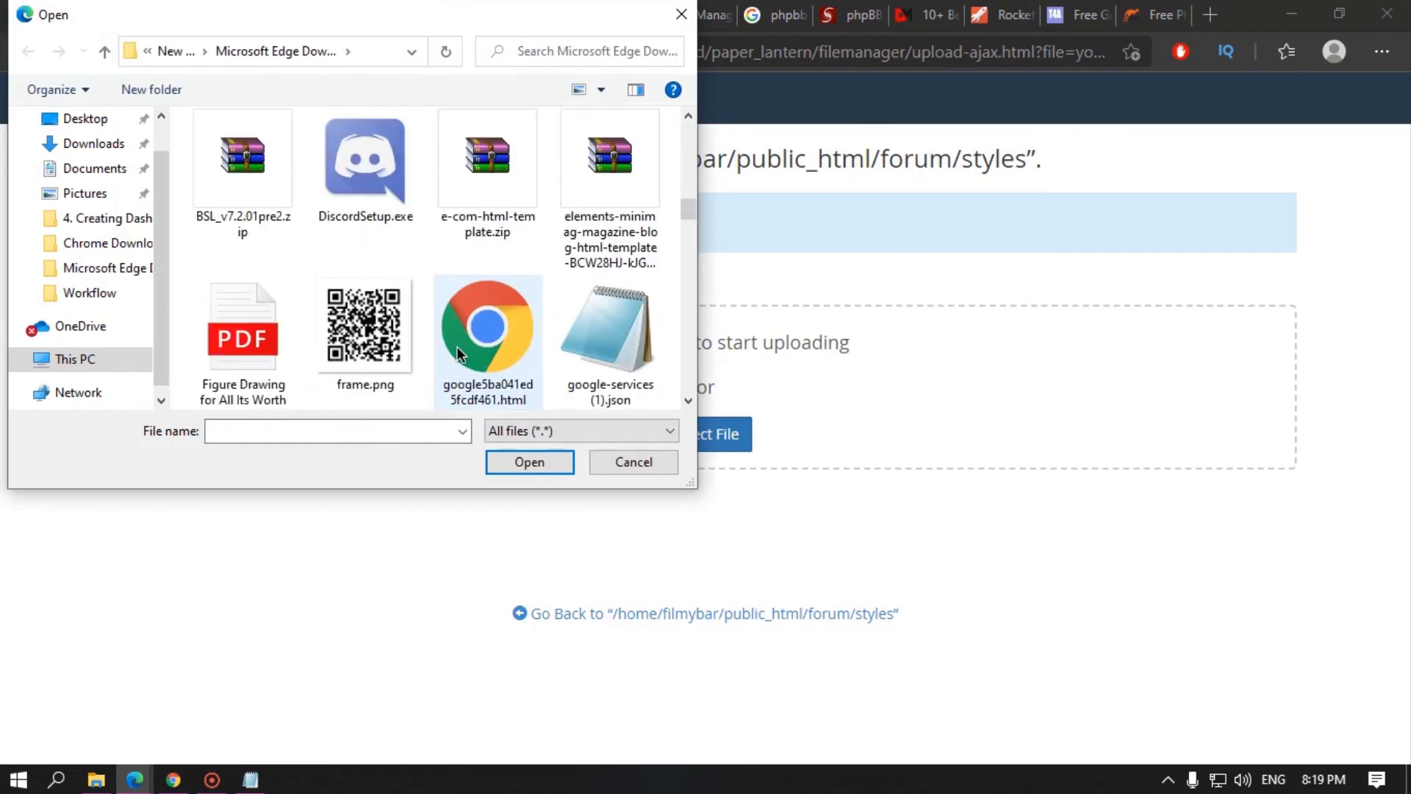
pyautogui.scroll(-15, 457, 353)
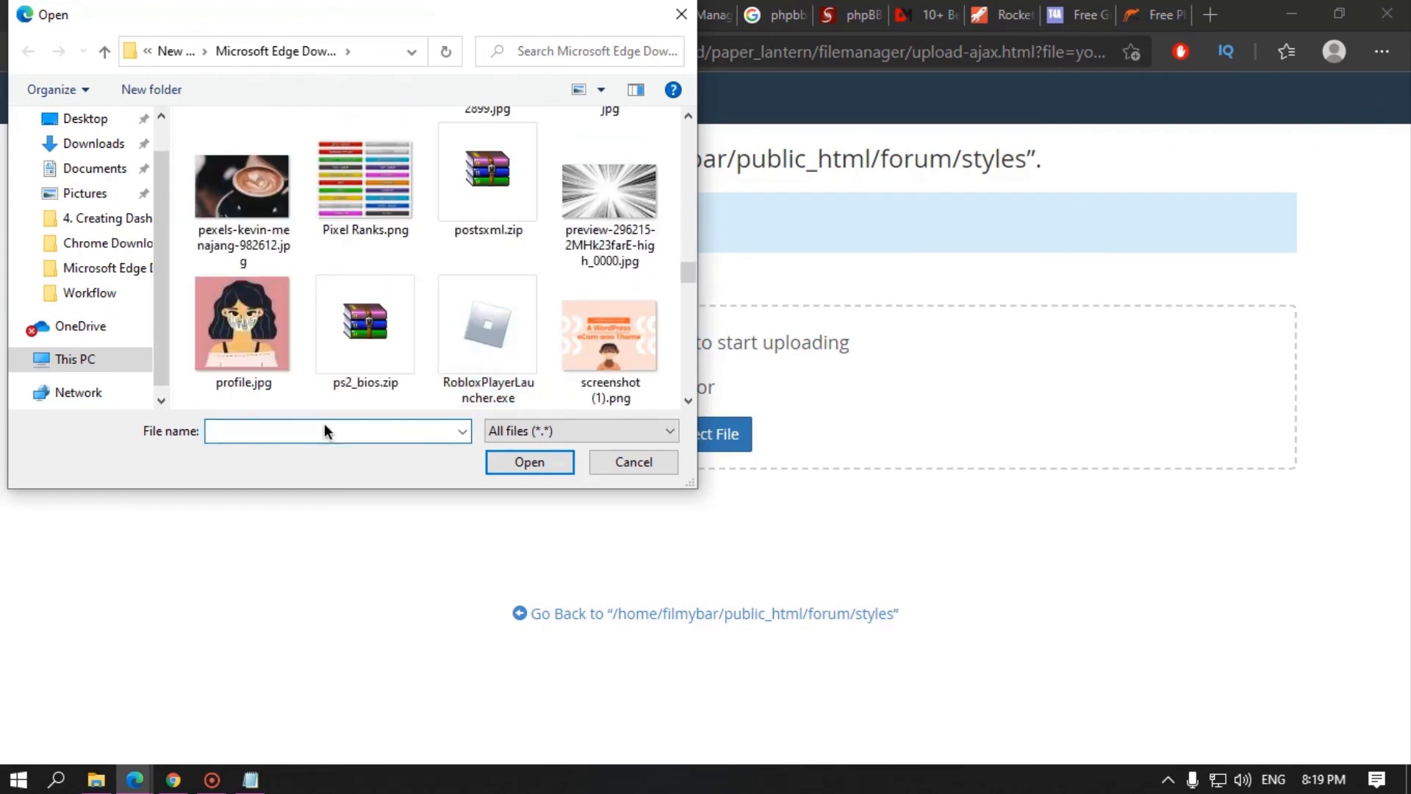
pyautogui.write('ga')
pyautogui.press('BackSpace')
pyautogui.press('BackSpace')
pyautogui.write('g')
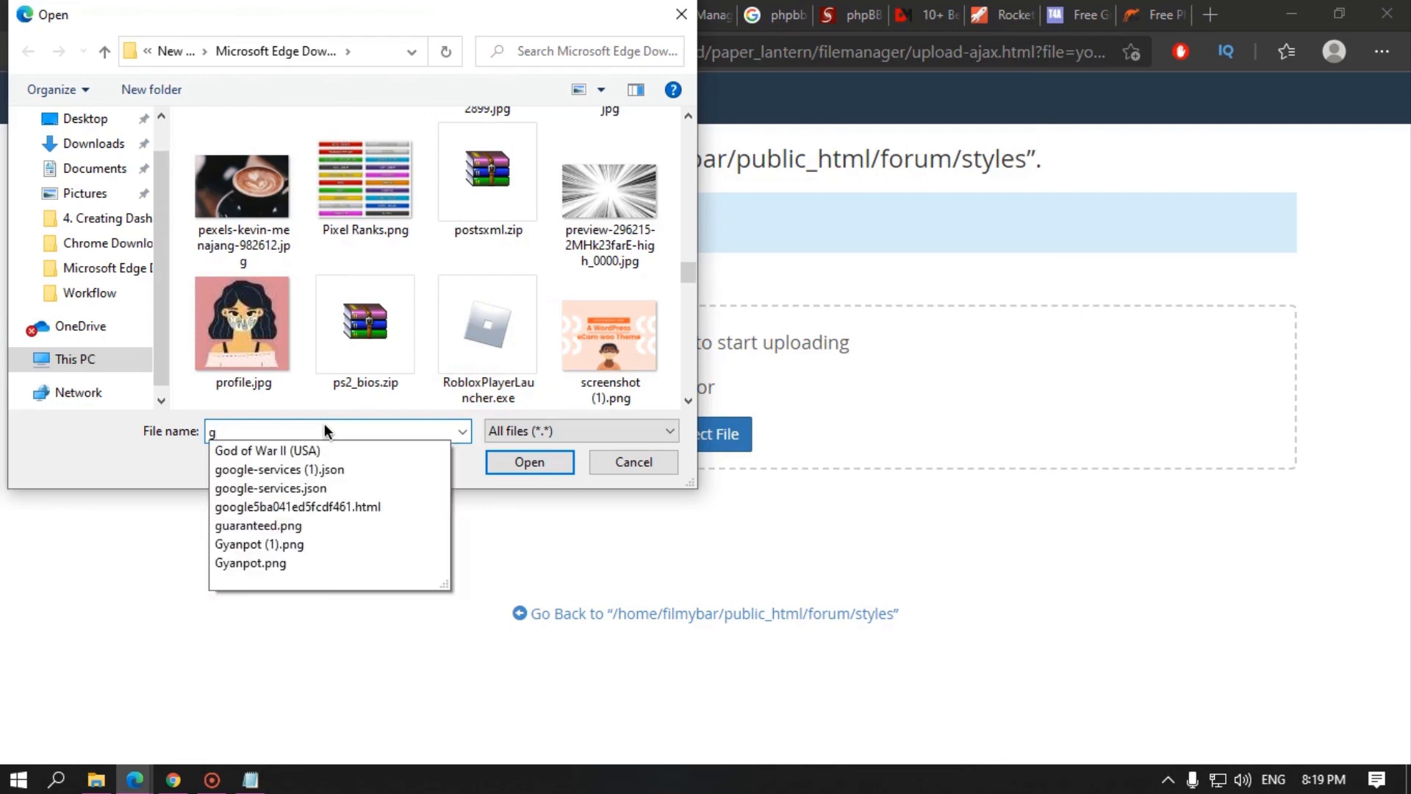
pyautogui.press('BackSpace')
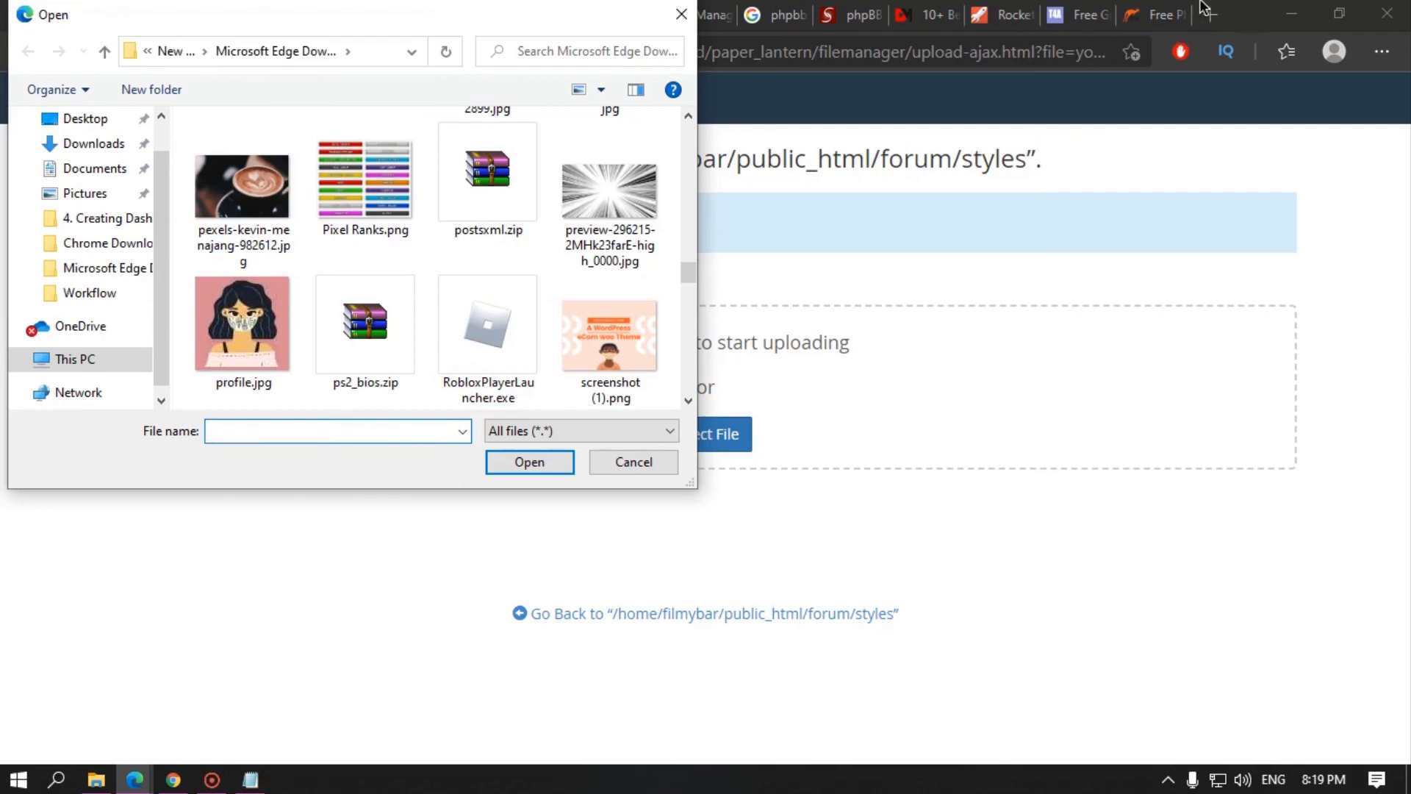
pyautogui.click(683, 15)
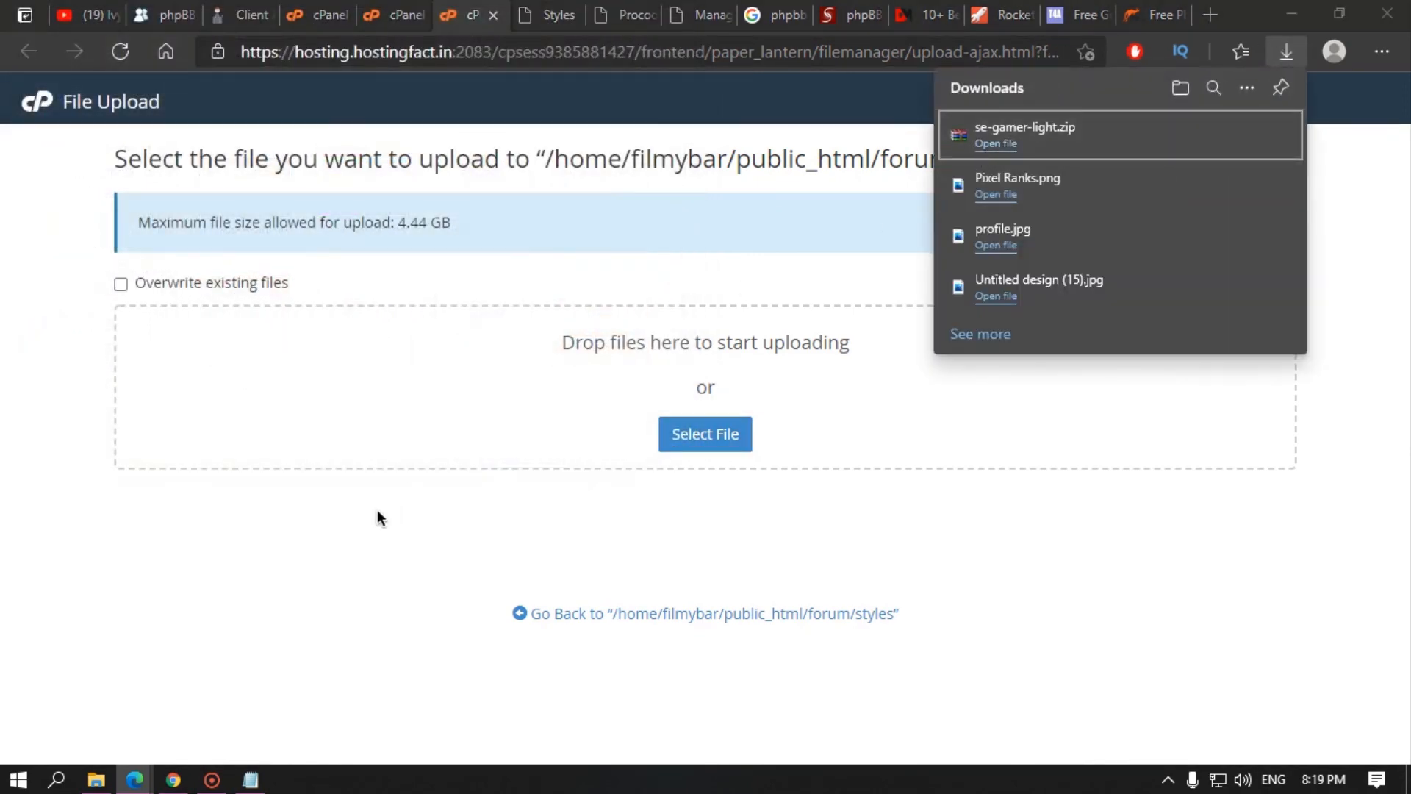
# Step: Upload se-gamer-light.zip into the styles folder and select it in the listing
pyautogui.click(735, 438)
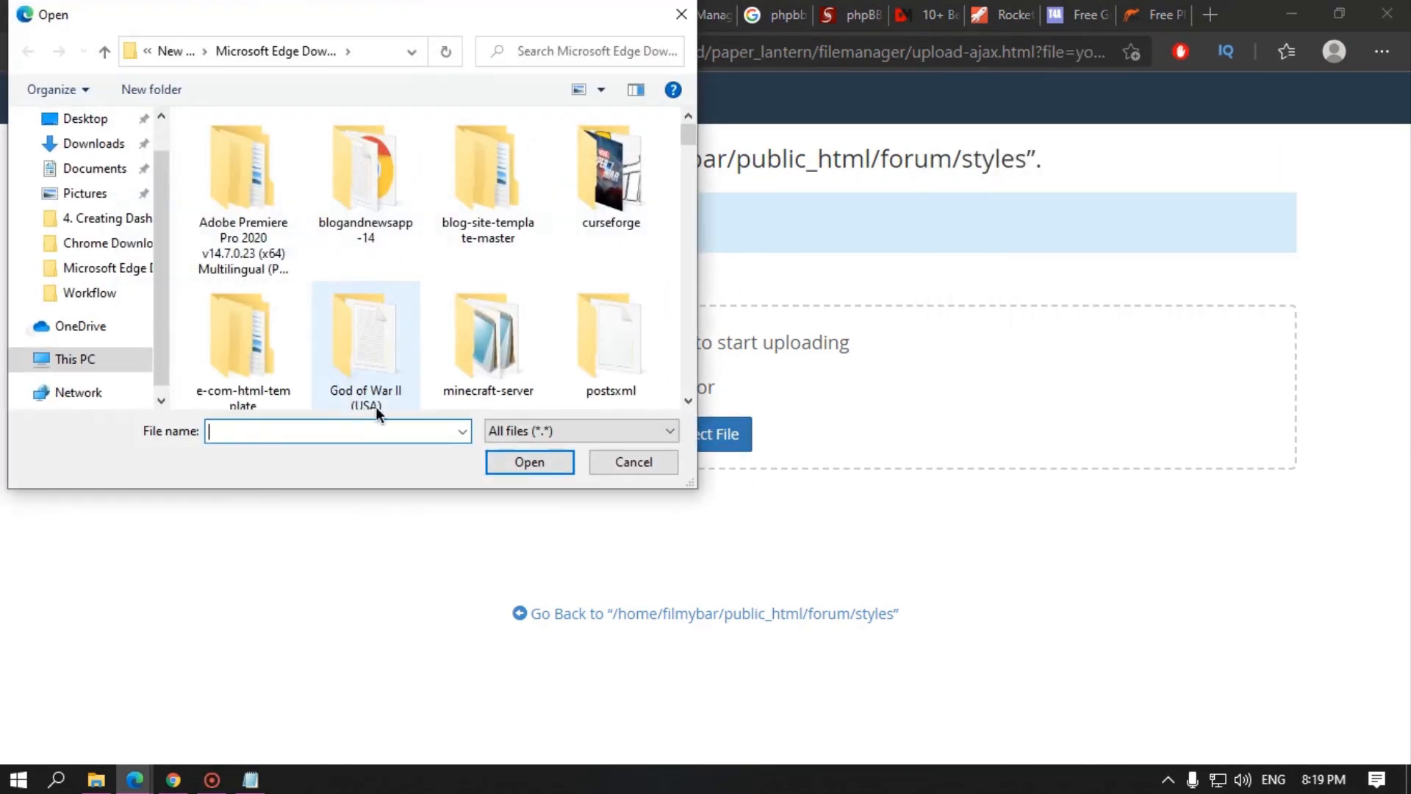
pyautogui.write('se')
pyautogui.press('Down')
pyautogui.press('Return')
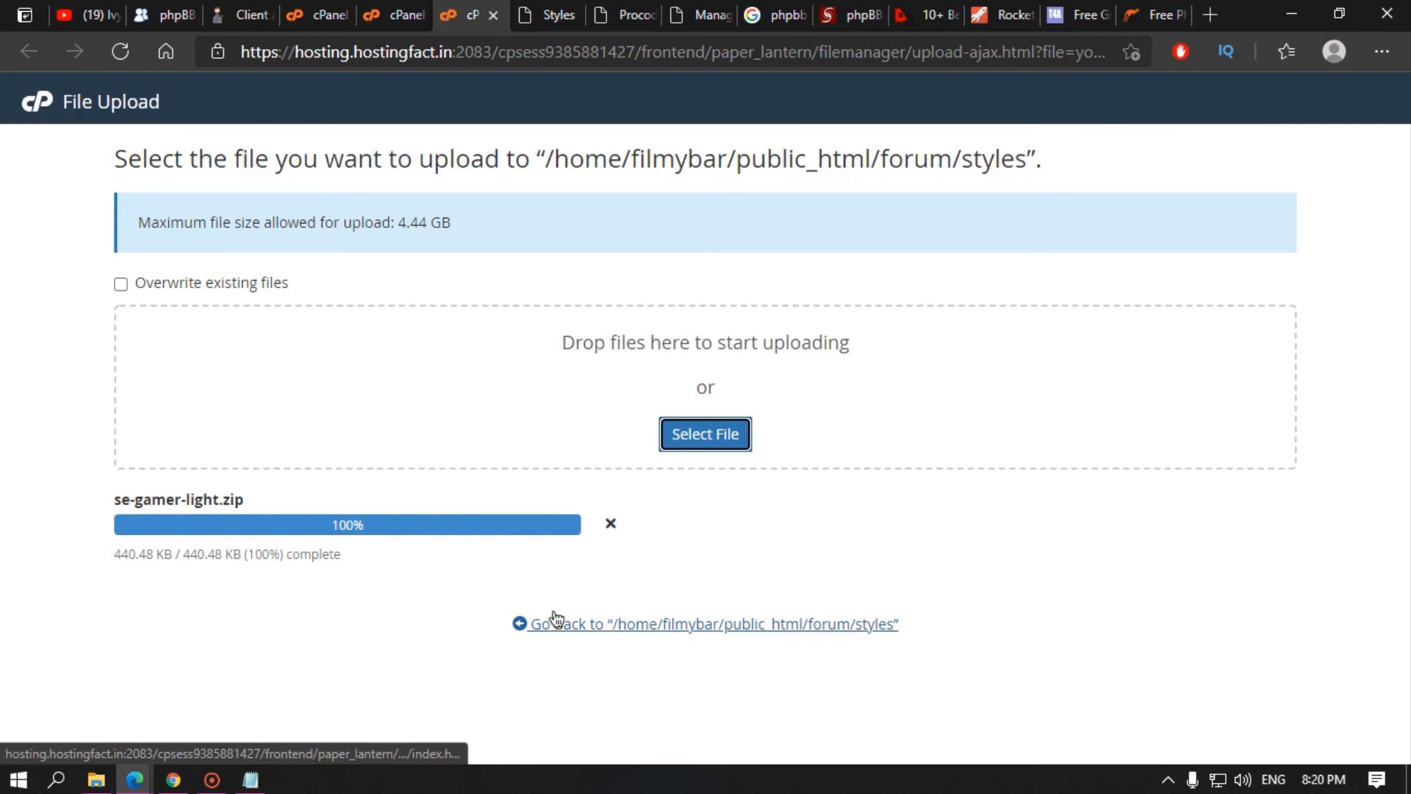
pyautogui.click(623, 624)
pyautogui.click(548, 368)
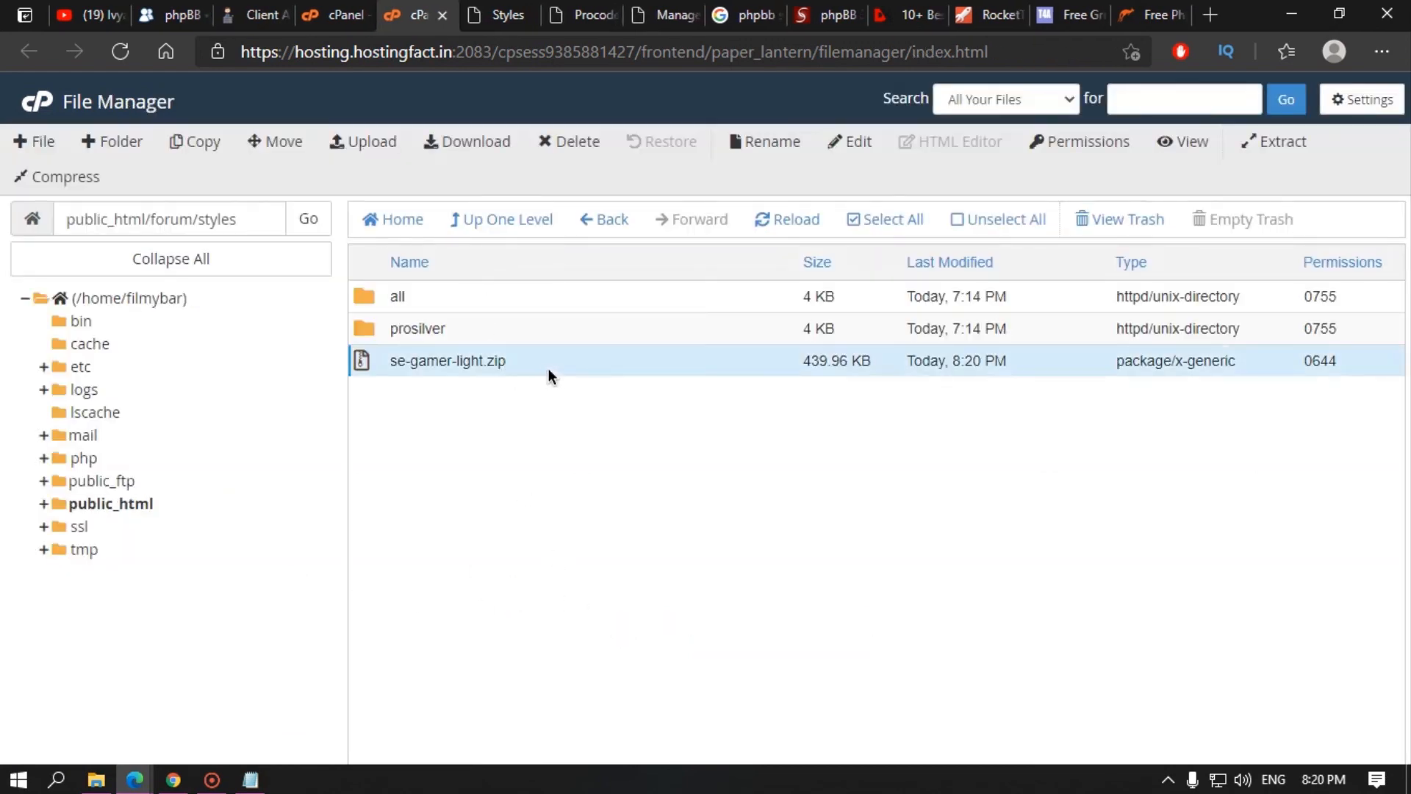
pyautogui.rightClick(605, 370)
# Step: Extract se-gamer-light.zip into the styles folder, trash the zip, and refresh the listing
pyautogui.click(665, 627)
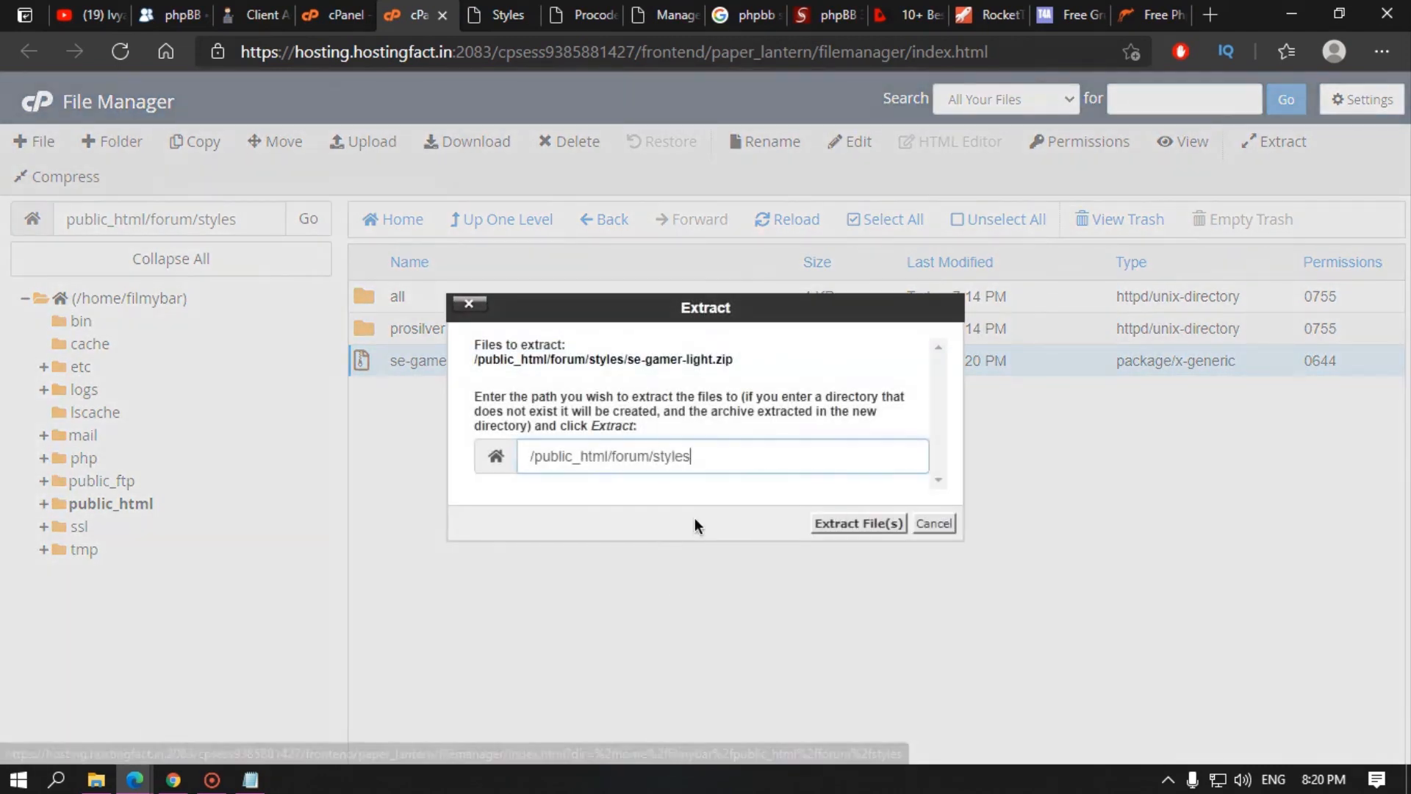
pyautogui.click(858, 523)
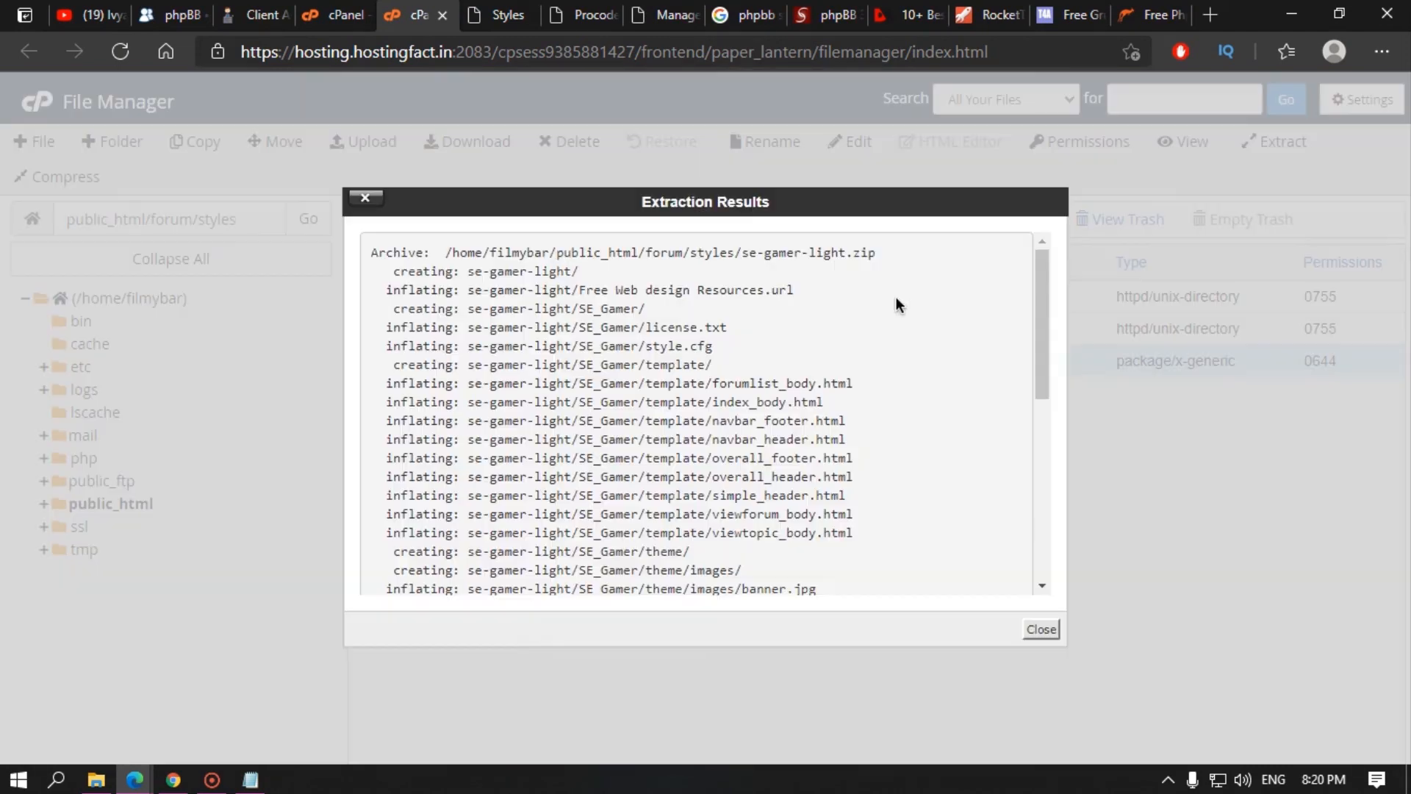
pyautogui.click(1039, 629)
pyautogui.click(593, 143)
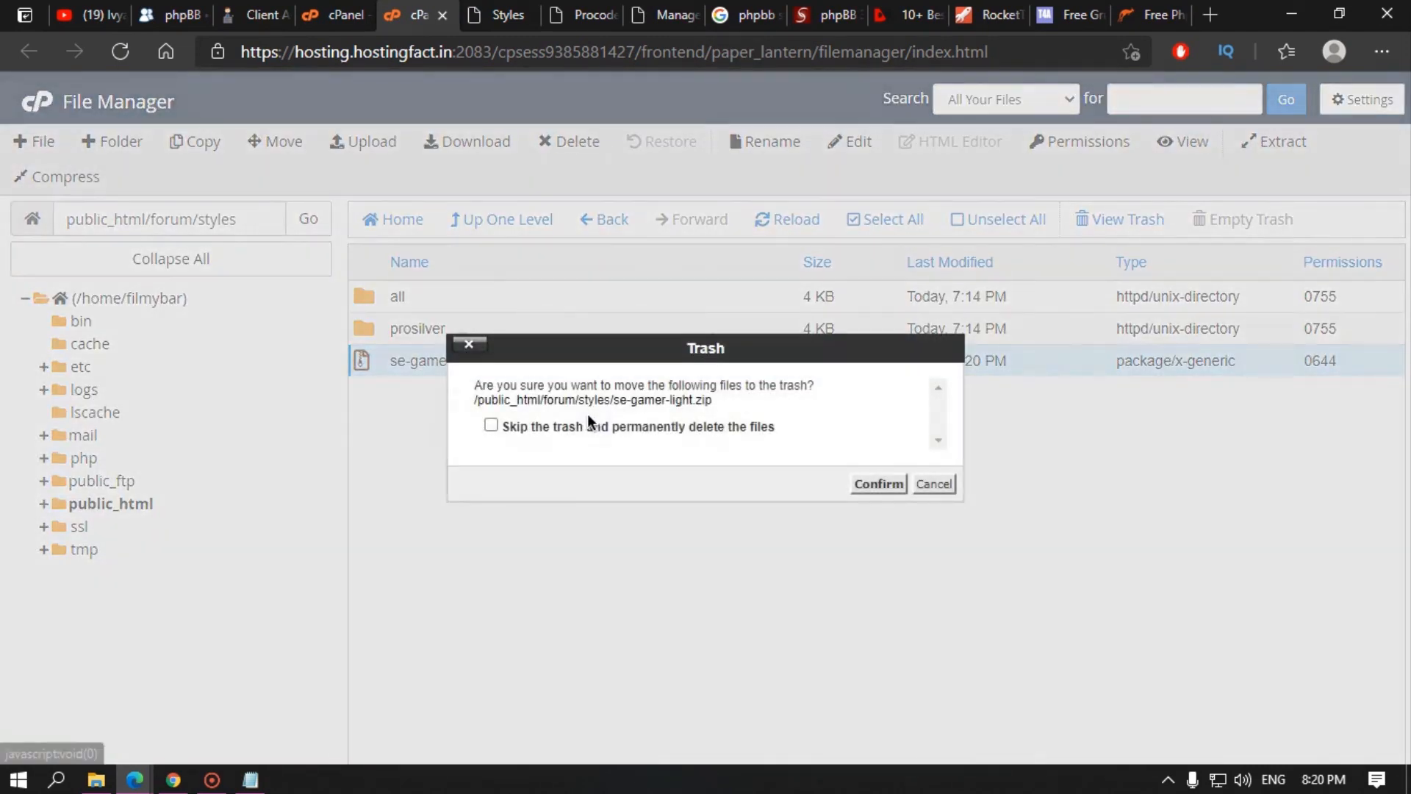
pyautogui.click(862, 486)
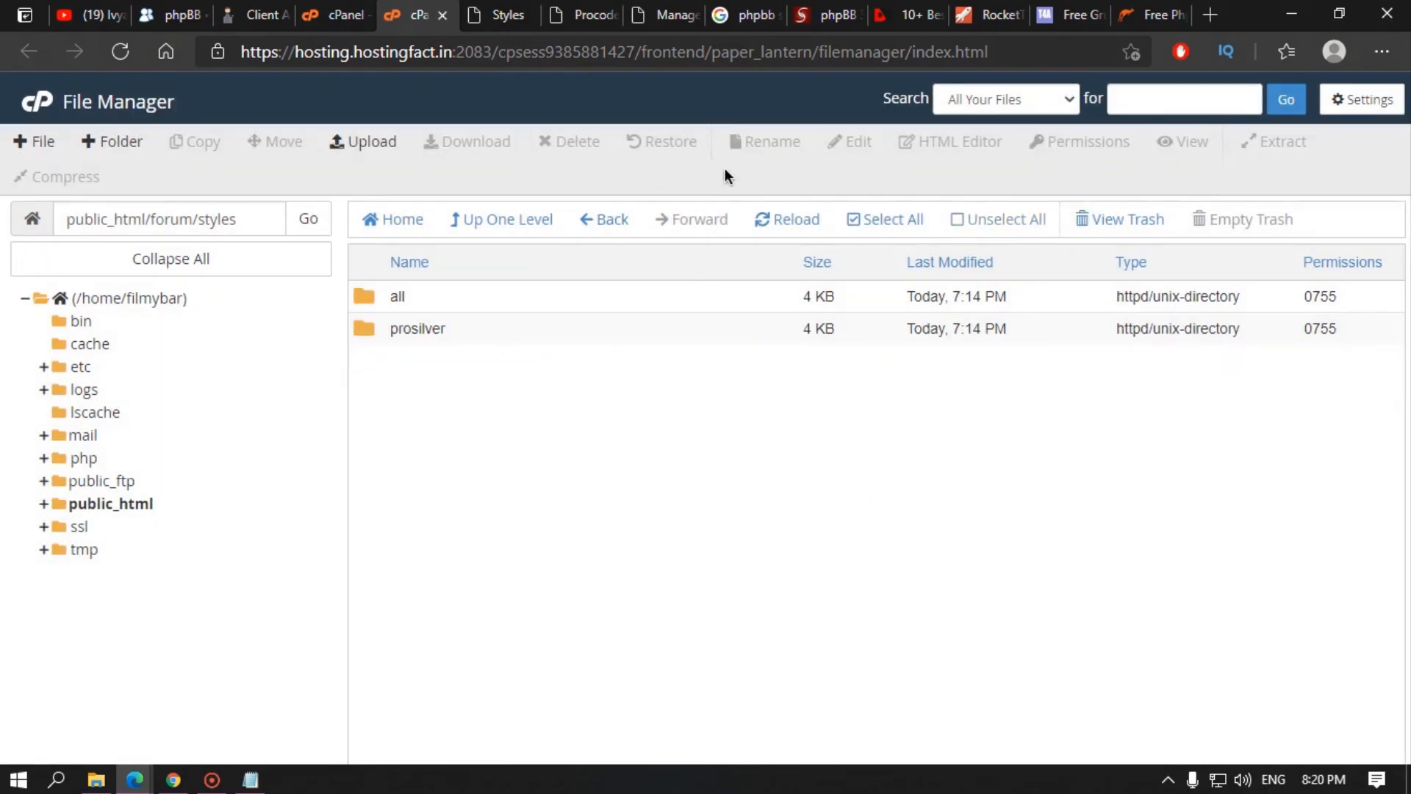
pyautogui.click(801, 231)
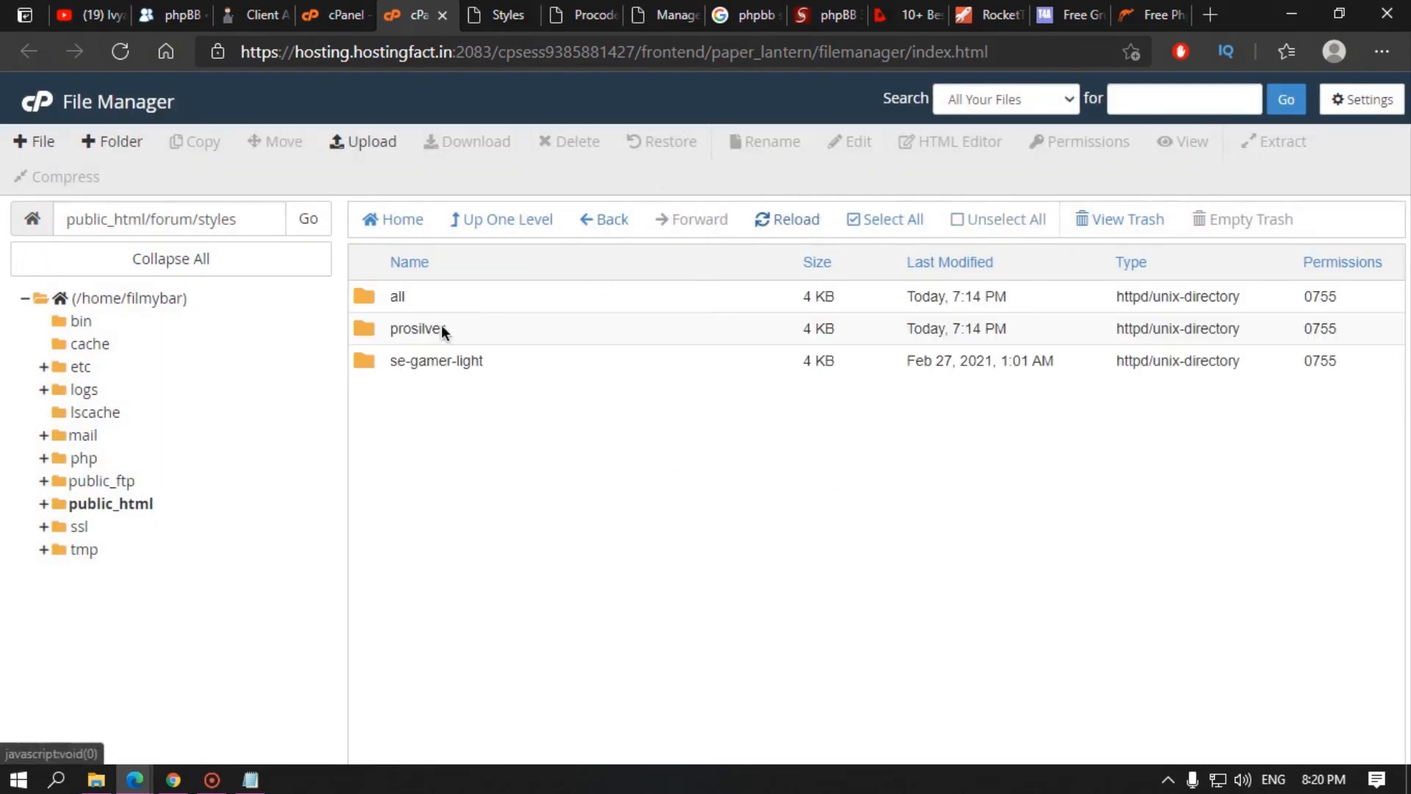
# Step: Move the SE_Gamer folder out of se-gamer-light directly into the styles folder
pyautogui.doubleClick(541, 363)
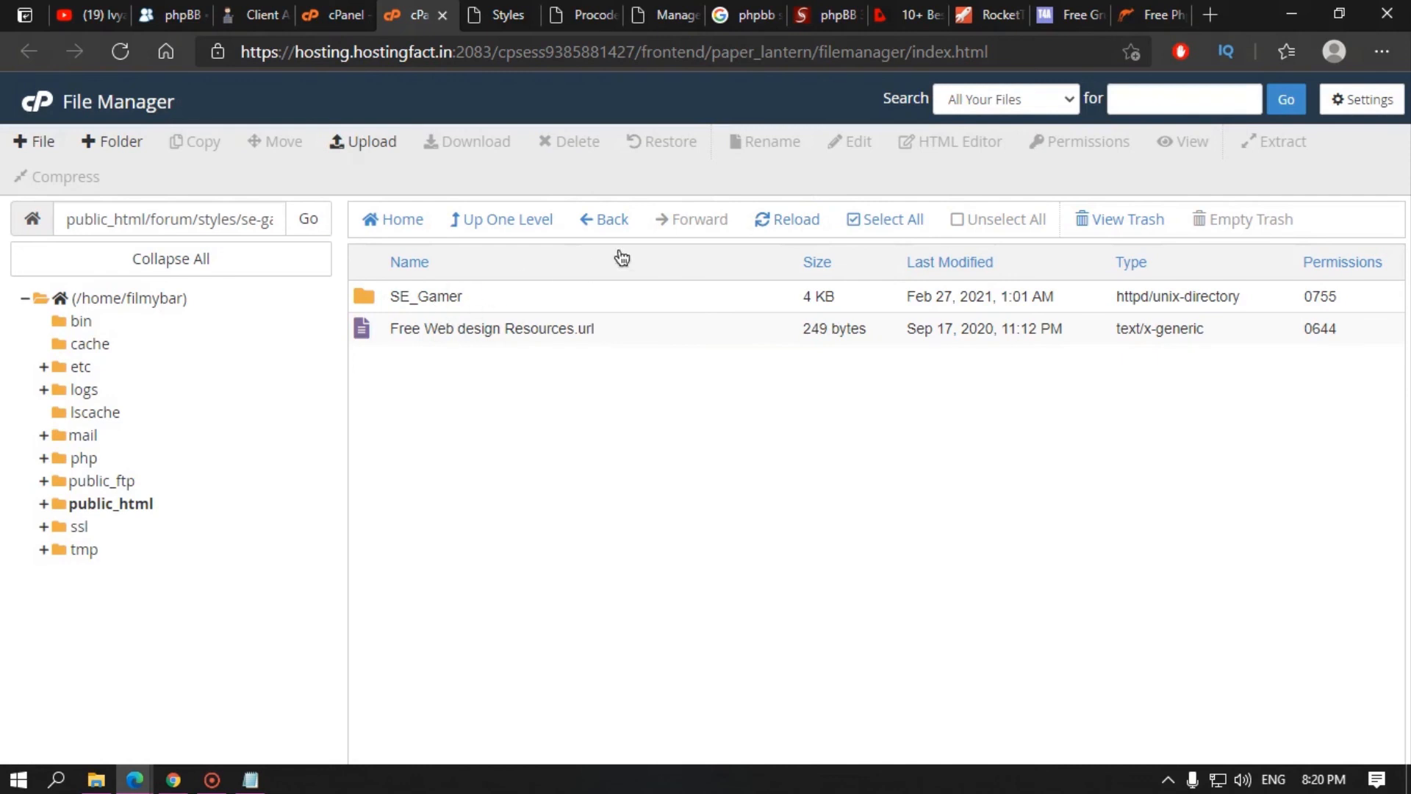
pyautogui.click(470, 296)
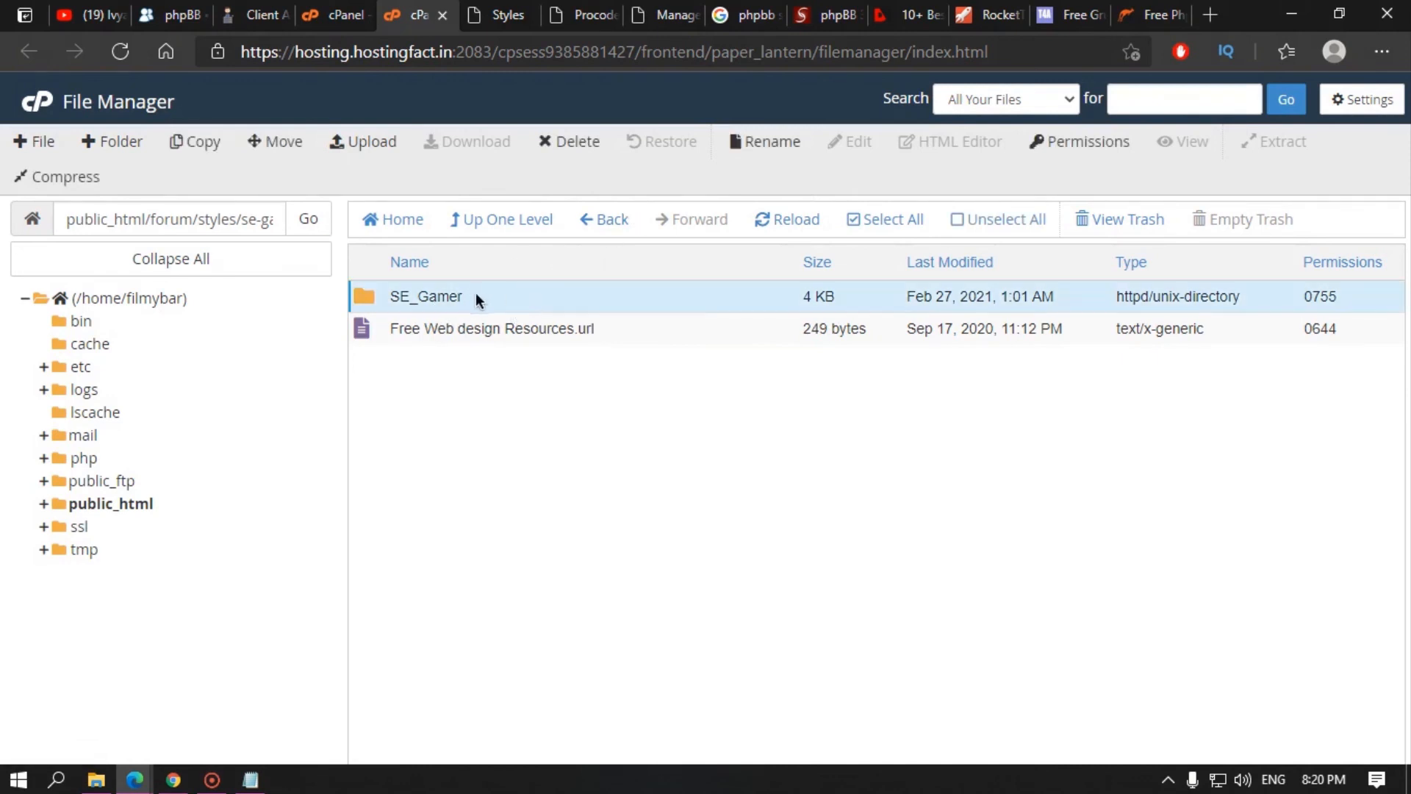
pyautogui.rightClick(515, 293)
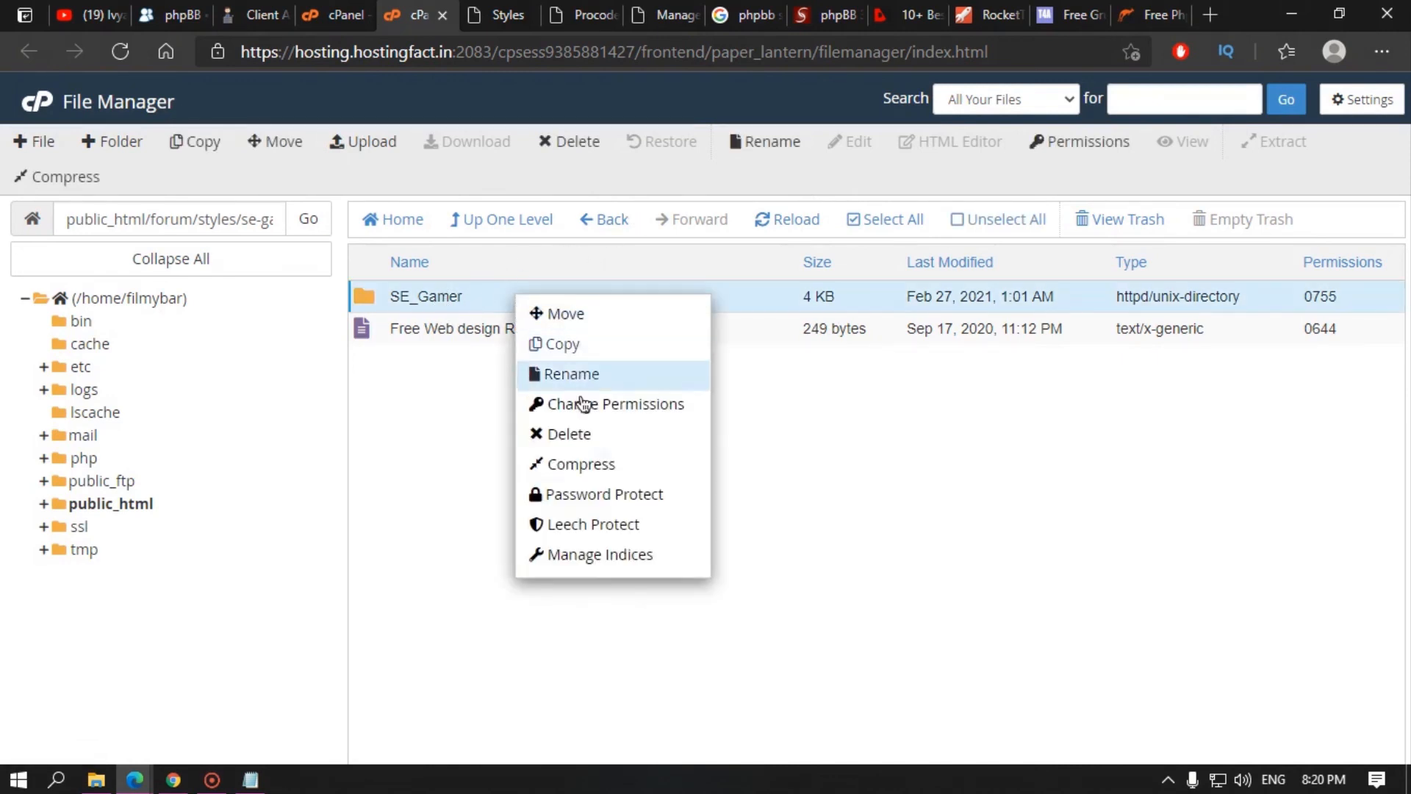
pyautogui.click(570, 313)
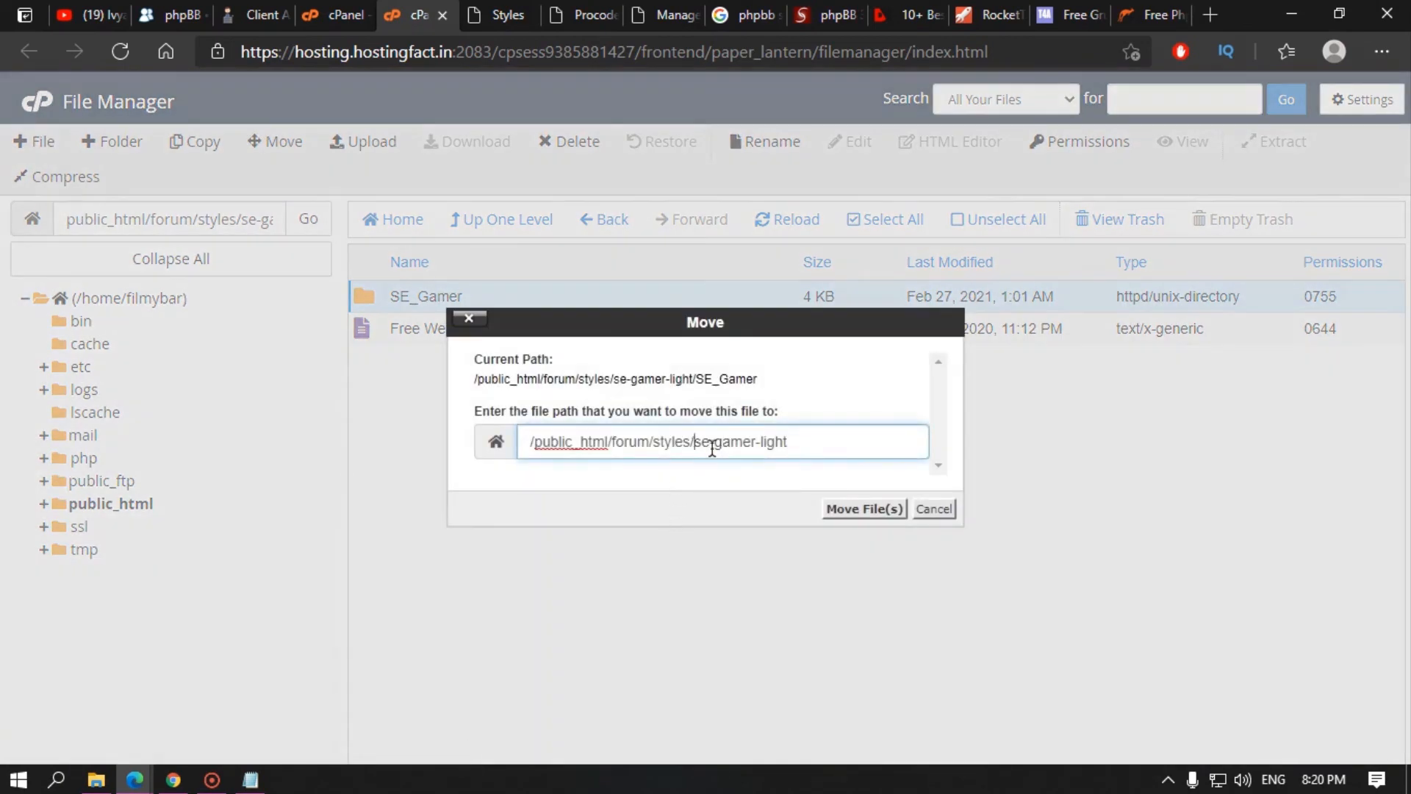
pyautogui.moveTo(711, 446); pyautogui.dragTo(872, 448)
pyautogui.press('BackSpace')
pyautogui.press('BackSpace')
pyautogui.click(853, 509)
# Step: Permanently delete the now-empty se-gamer-light folder from the styles folder
pyautogui.click(504, 222)
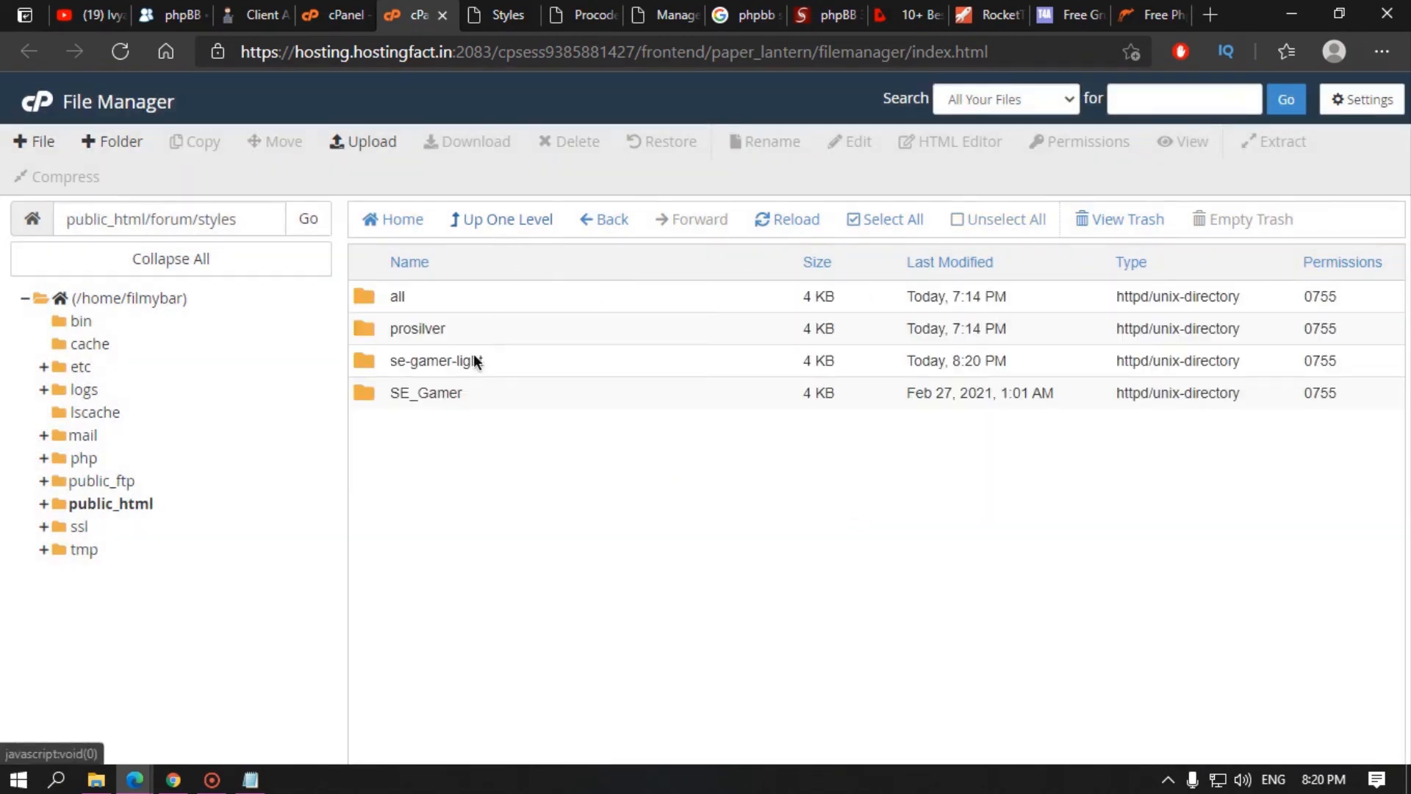
pyautogui.click(462, 360)
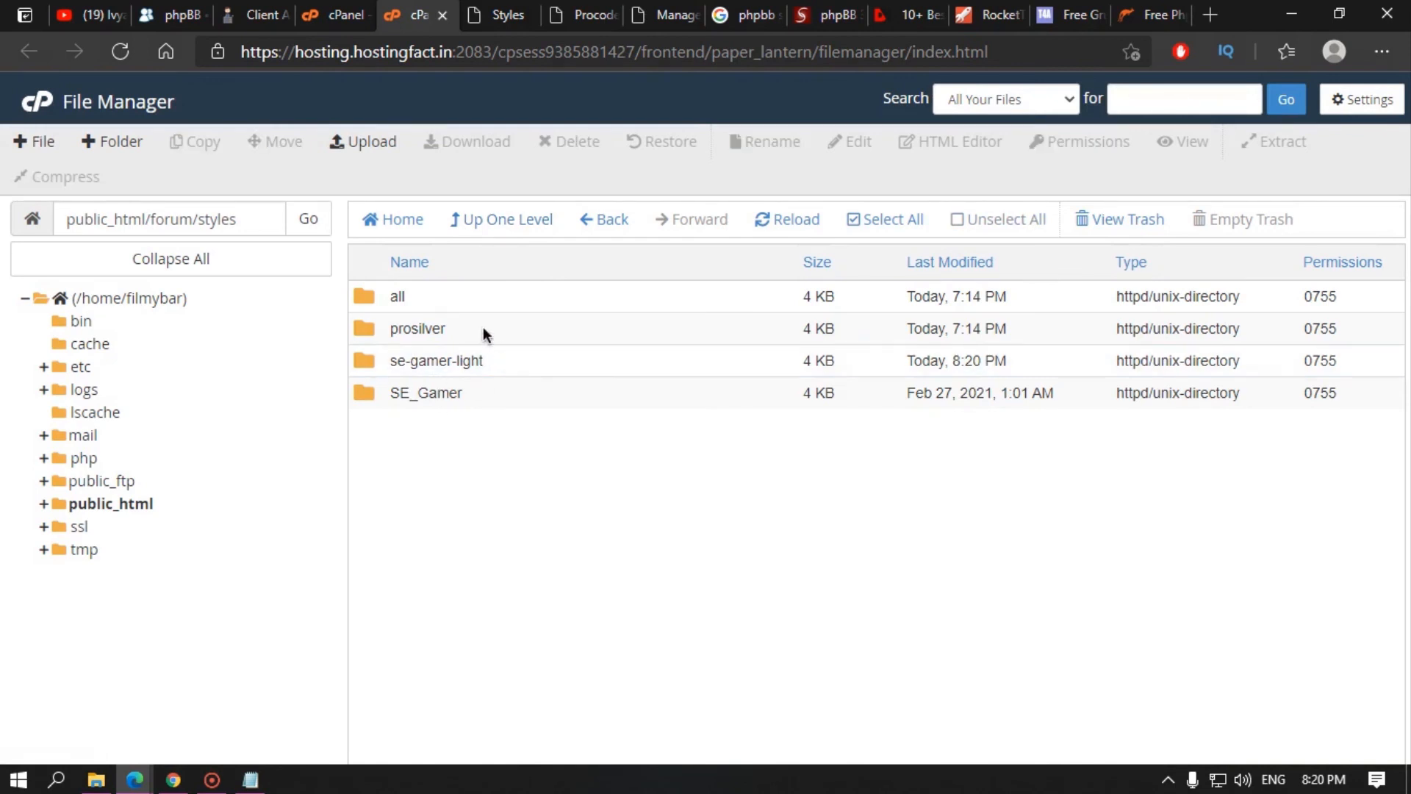
pyautogui.doubleClick(500, 363)
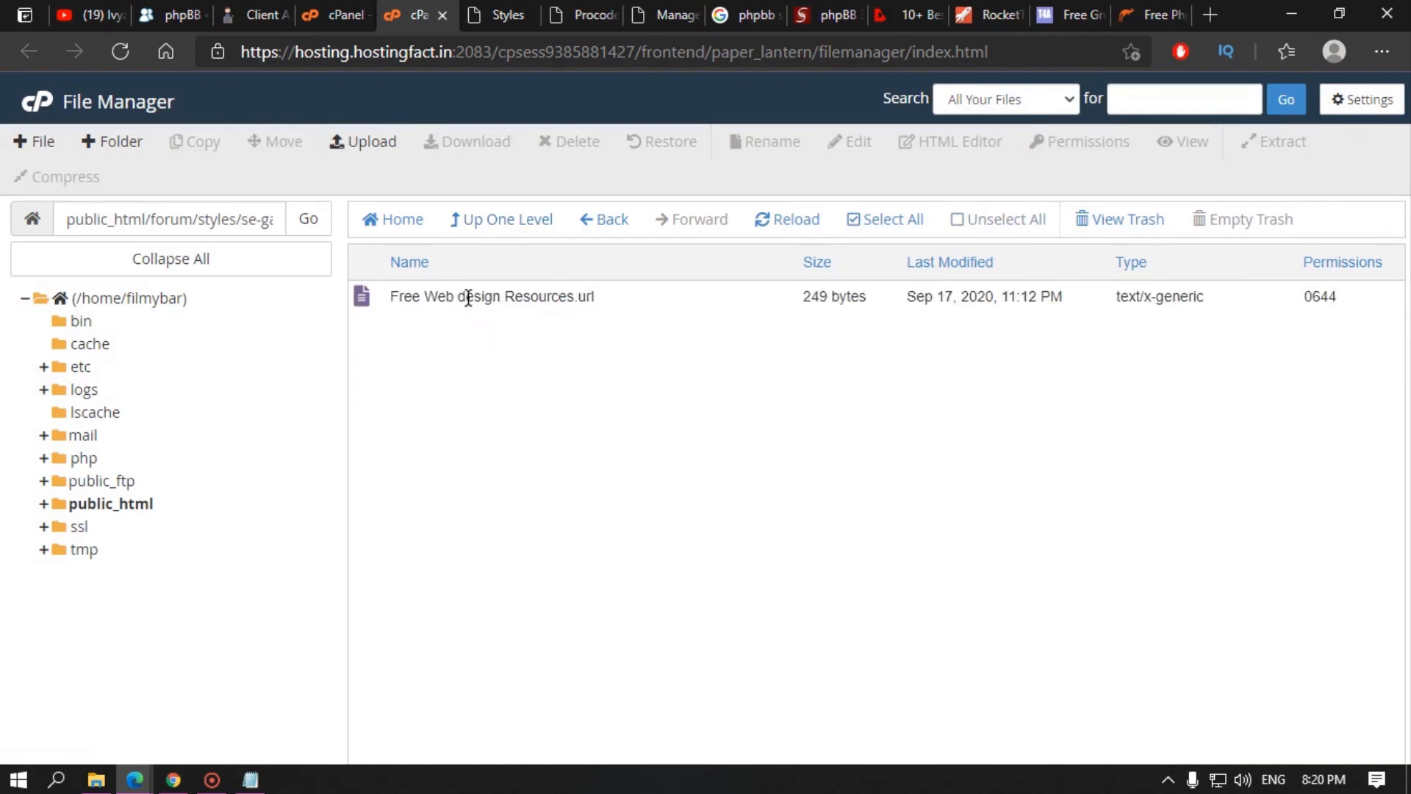
pyautogui.click(504, 233)
pyautogui.click(471, 397)
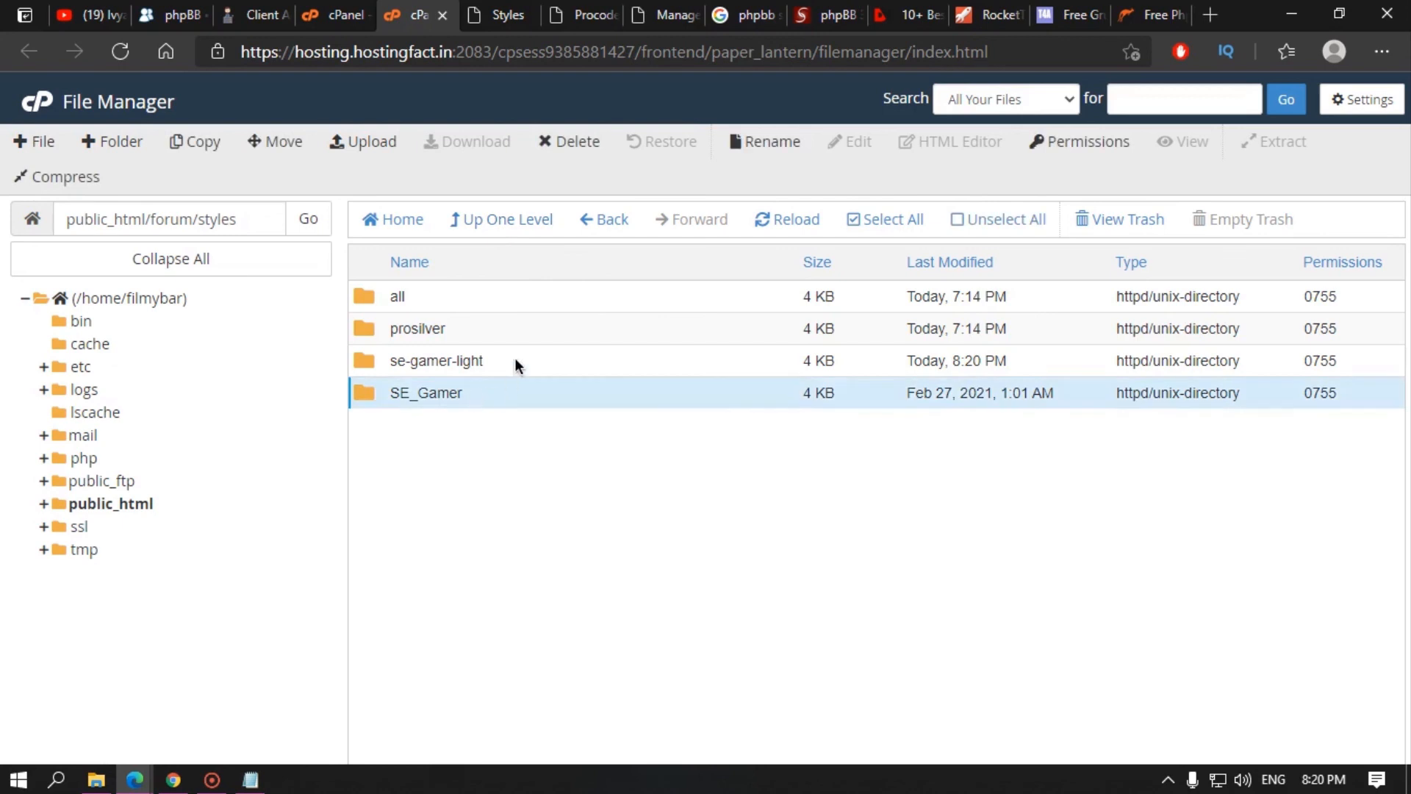
pyautogui.click(517, 362)
pyautogui.click(562, 141)
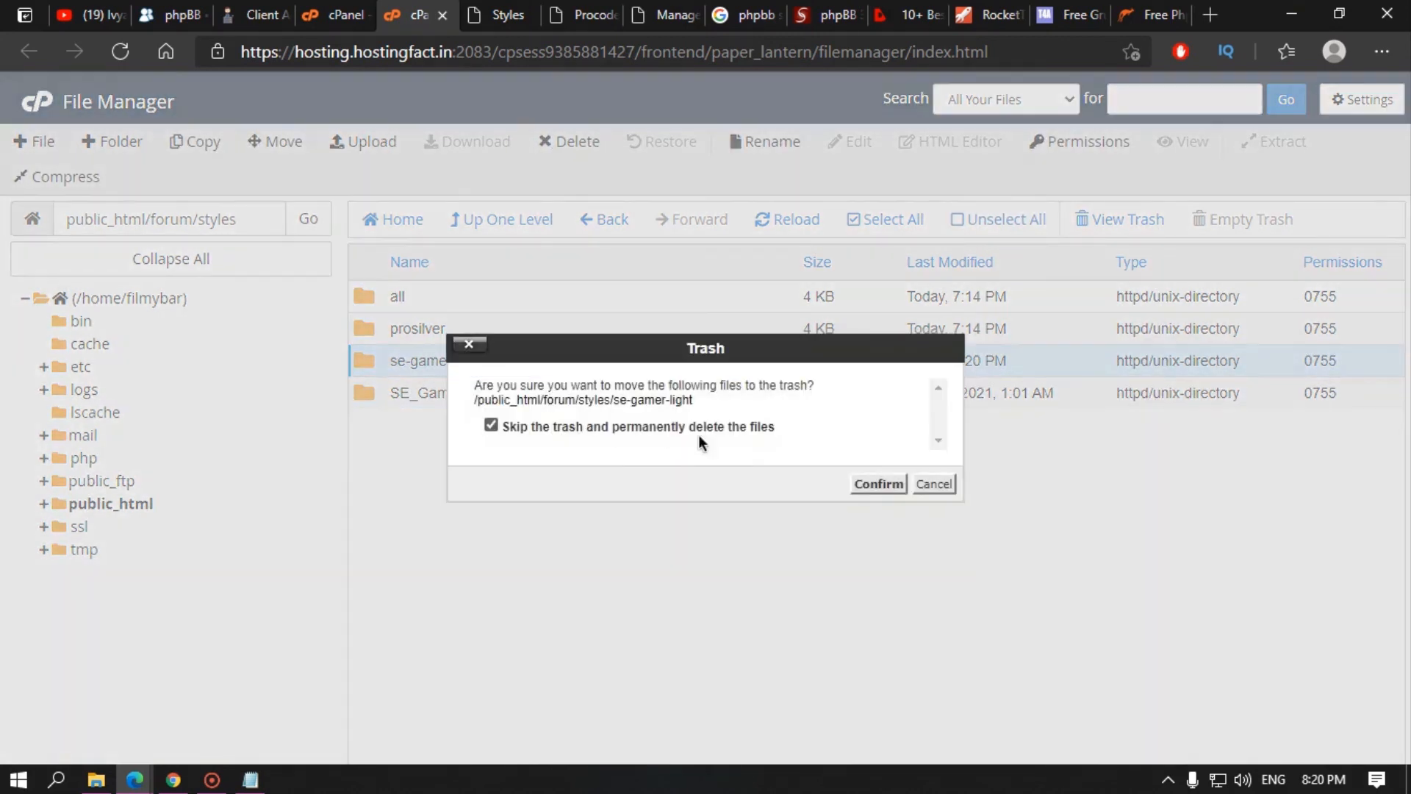
pyautogui.click(879, 484)
# Step: Check that SE_Gamer contains its template and theme folders
pyautogui.doubleClick(491, 363)
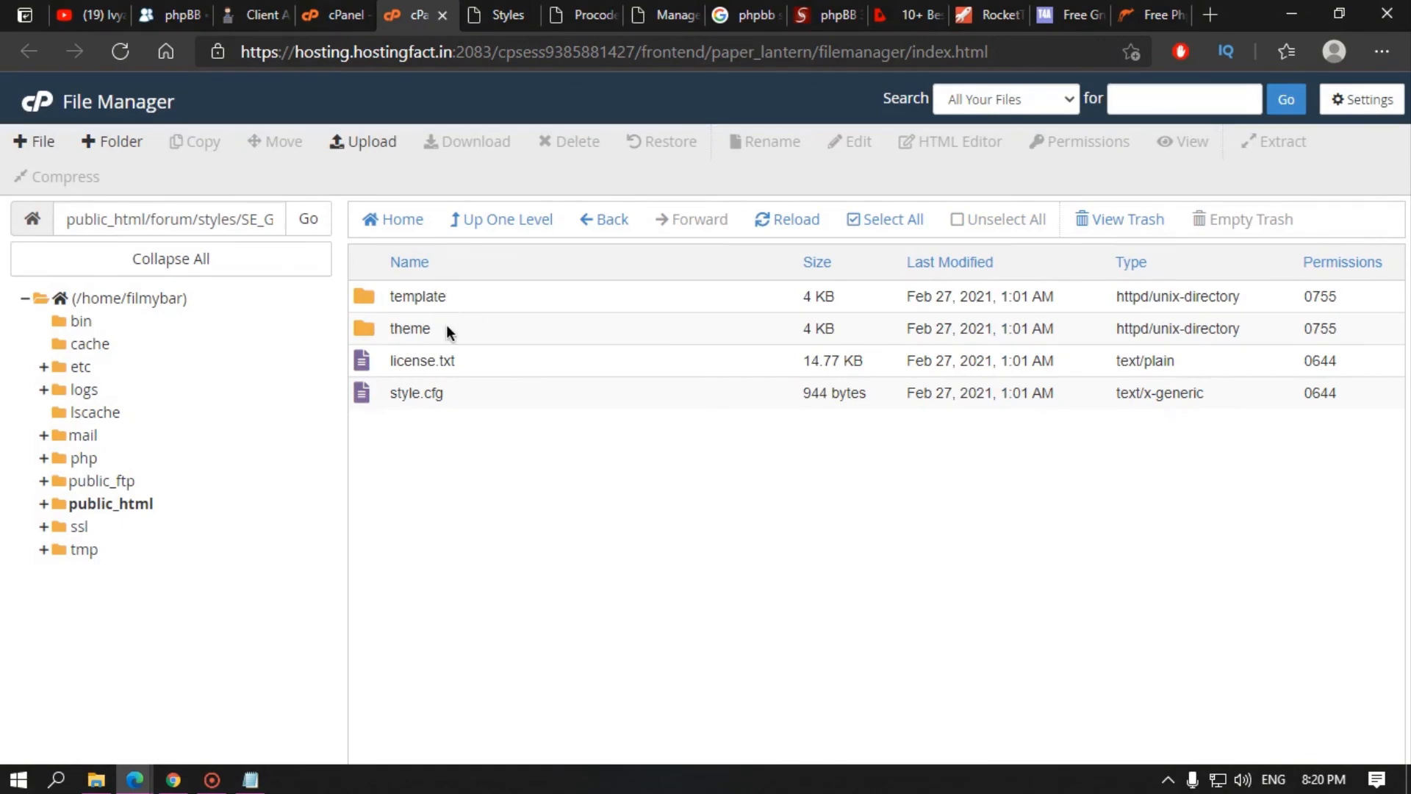
pyautogui.click(447, 325)
pyautogui.click(507, 221)
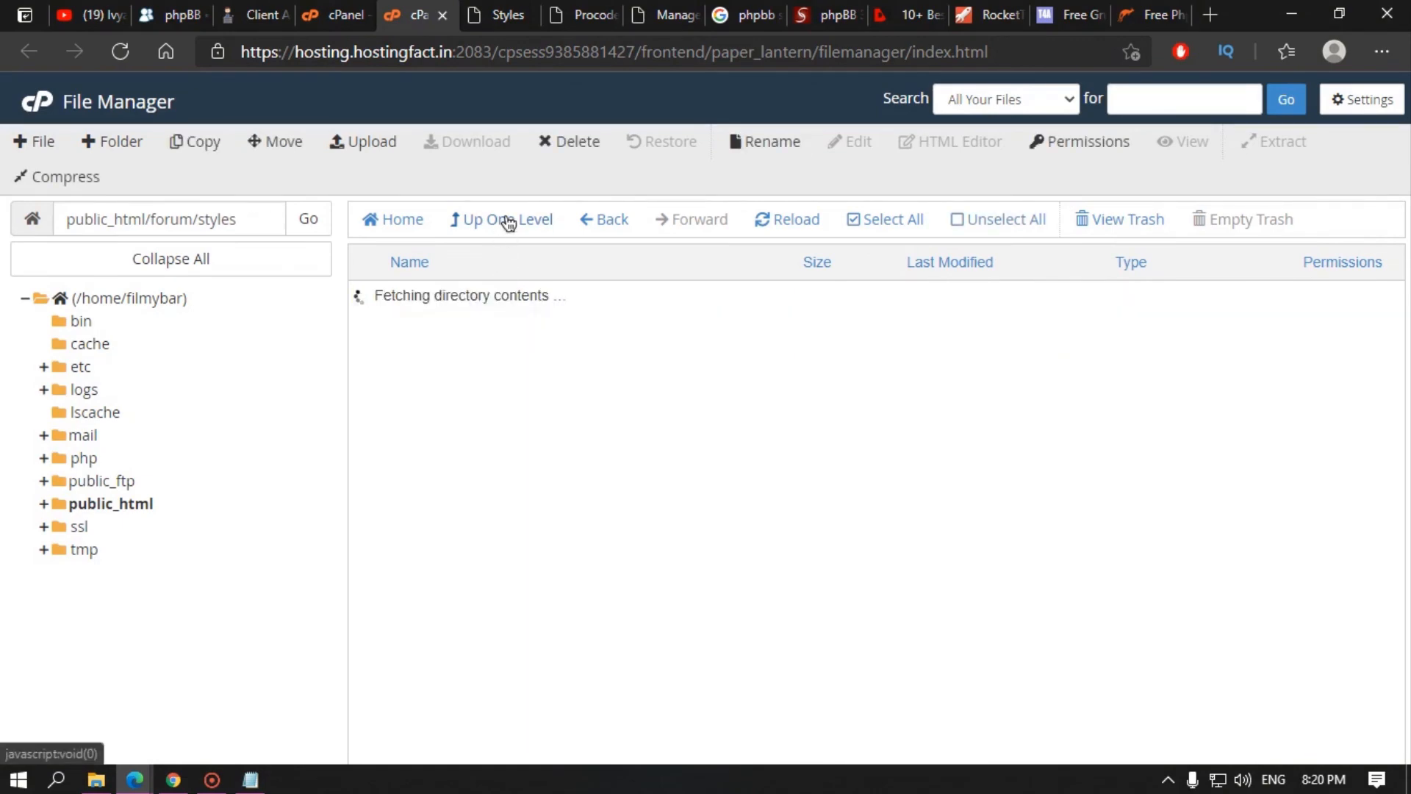
# Step: Install SE Gamer: Light from the ACP Install Styles list
pyautogui.click(500, 15)
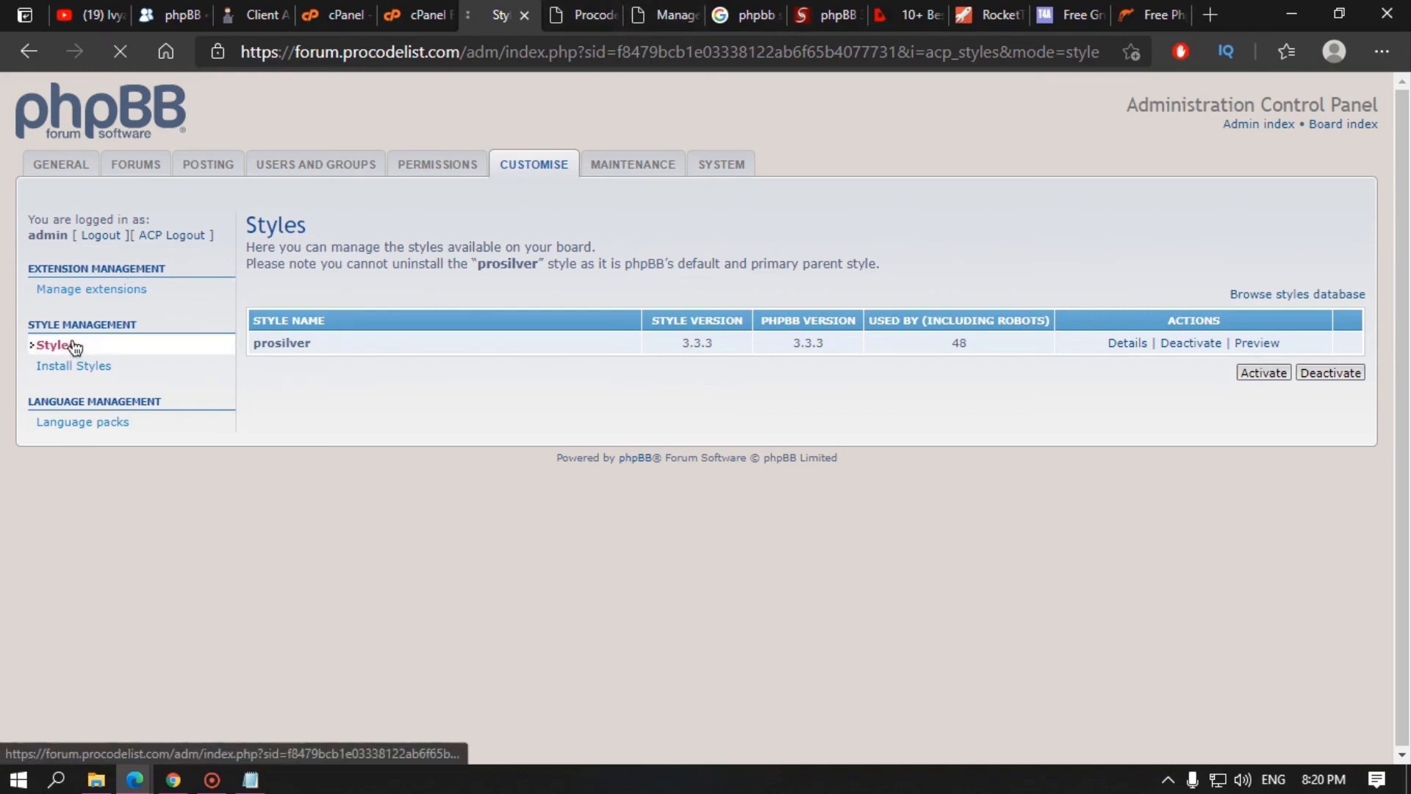
pyautogui.click(107, 379)
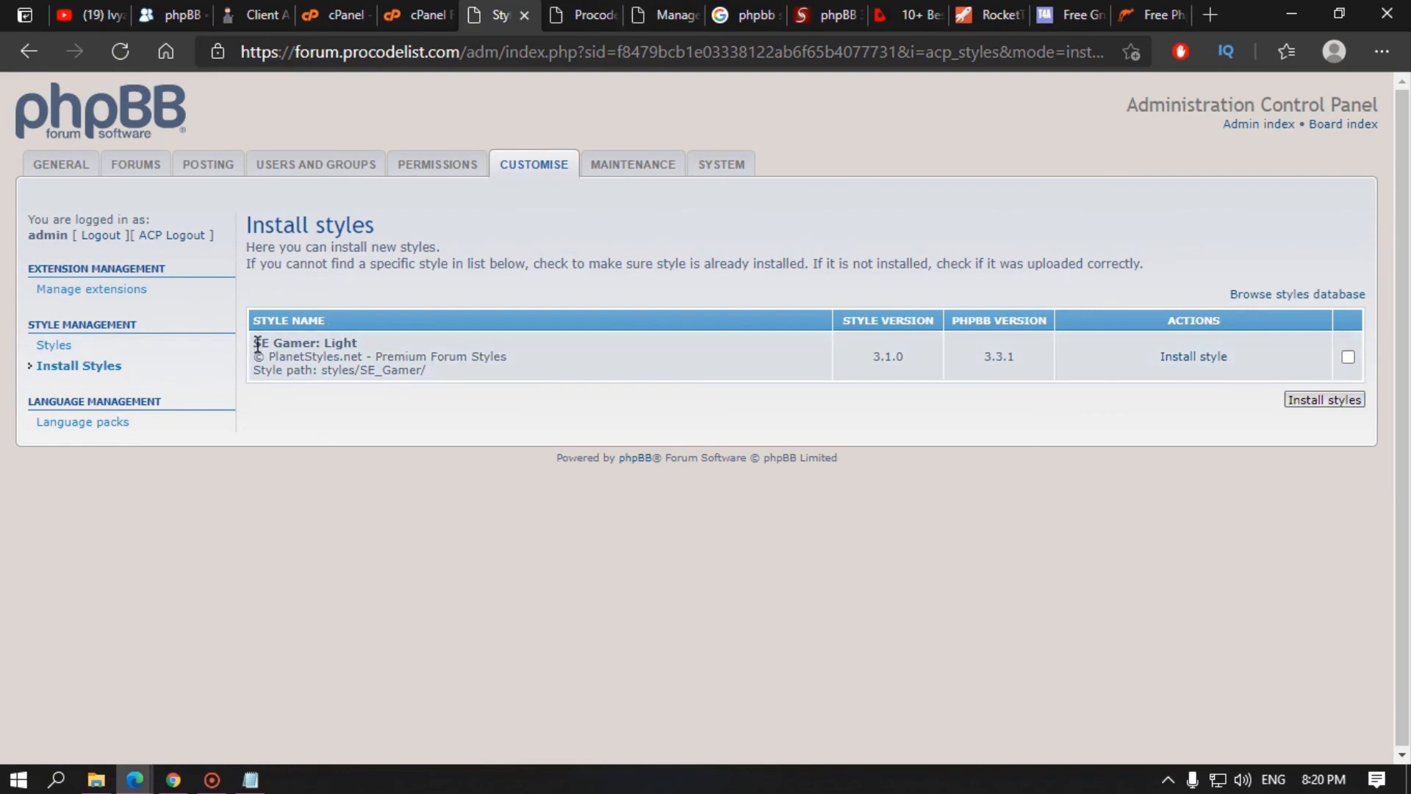
pyautogui.moveTo(255, 343); pyautogui.dragTo(355, 344)
pyautogui.click(588, 6)
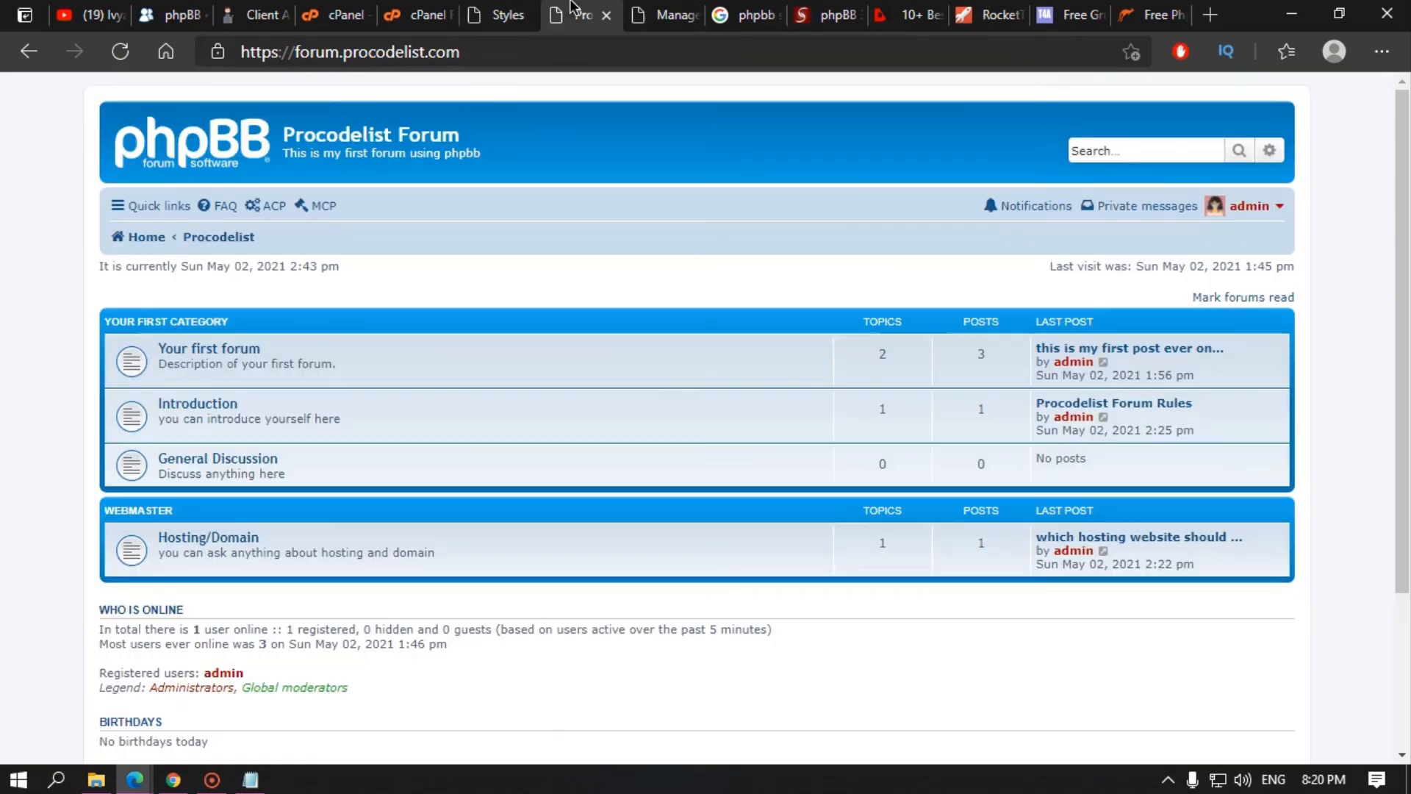
pyautogui.click(400, 6)
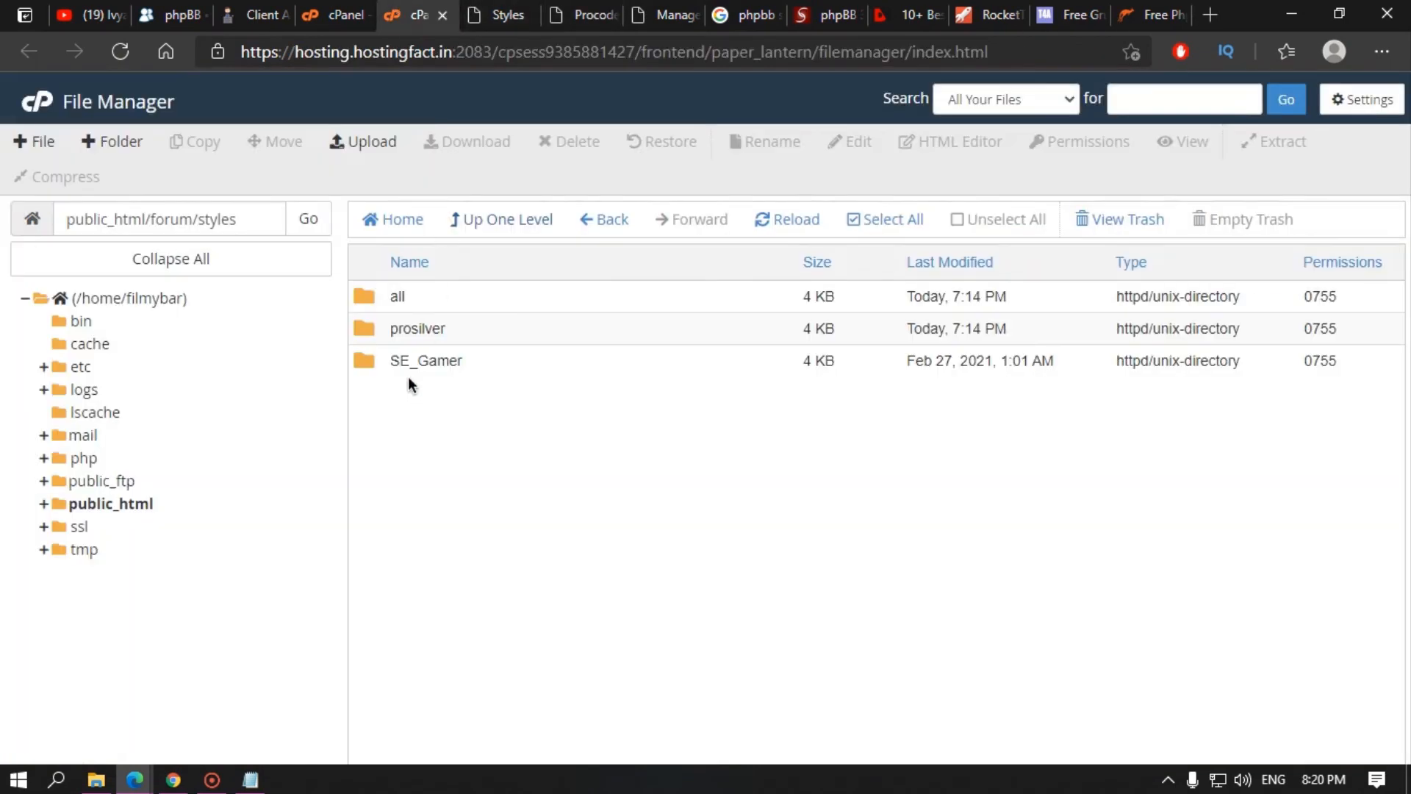
pyautogui.click(482, 15)
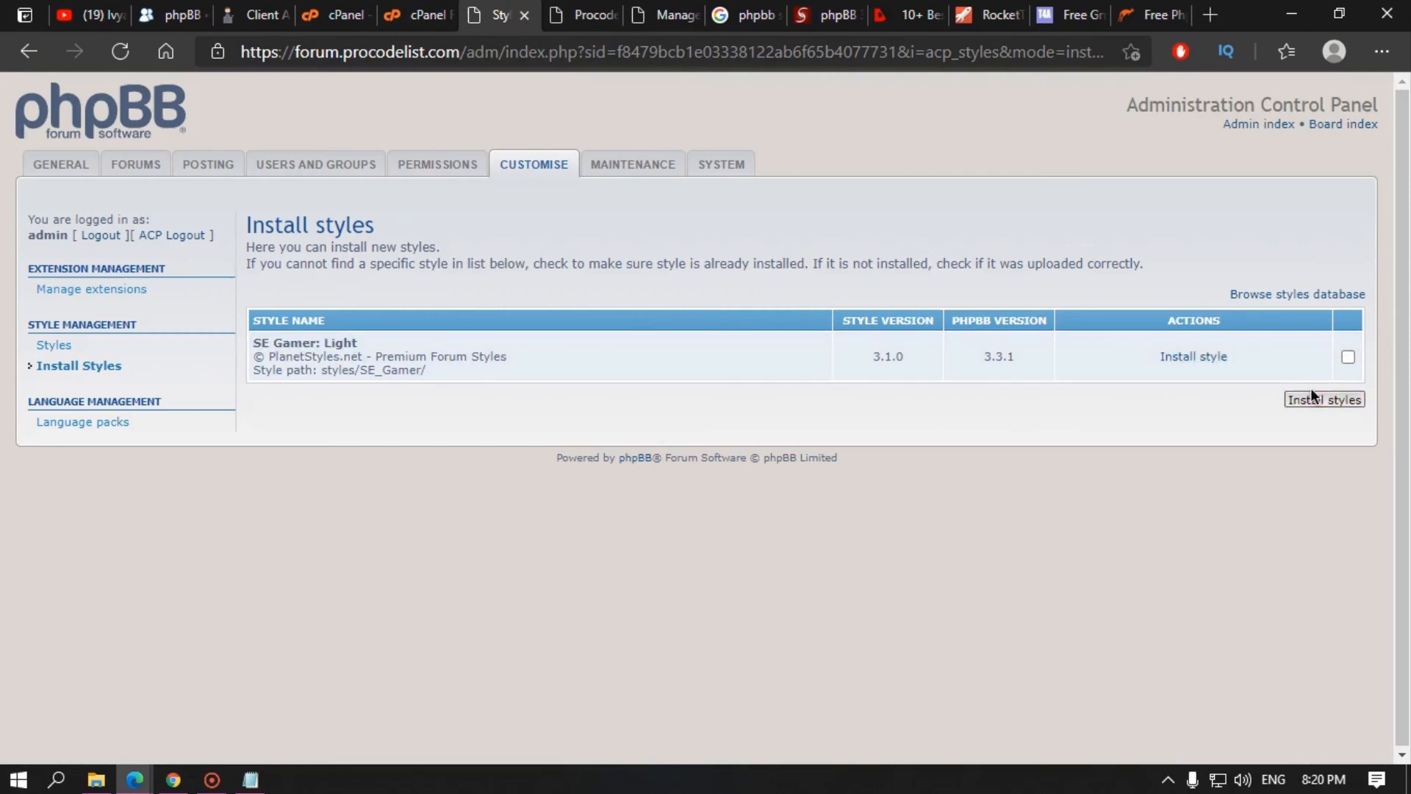
pyautogui.click(1348, 359)
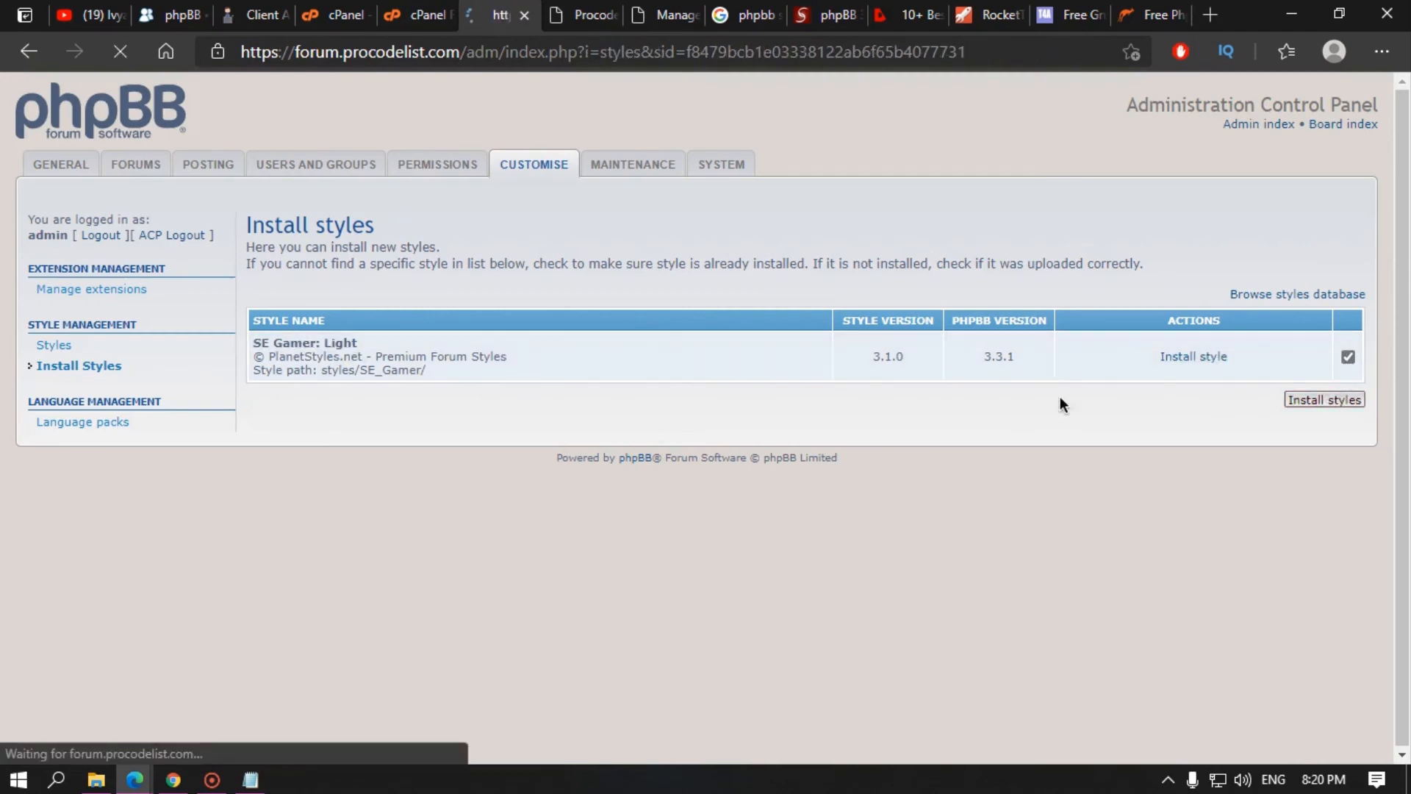
# Step: Preview the board in the newly installed SE Gamer: Light style
pyautogui.click(87, 348)
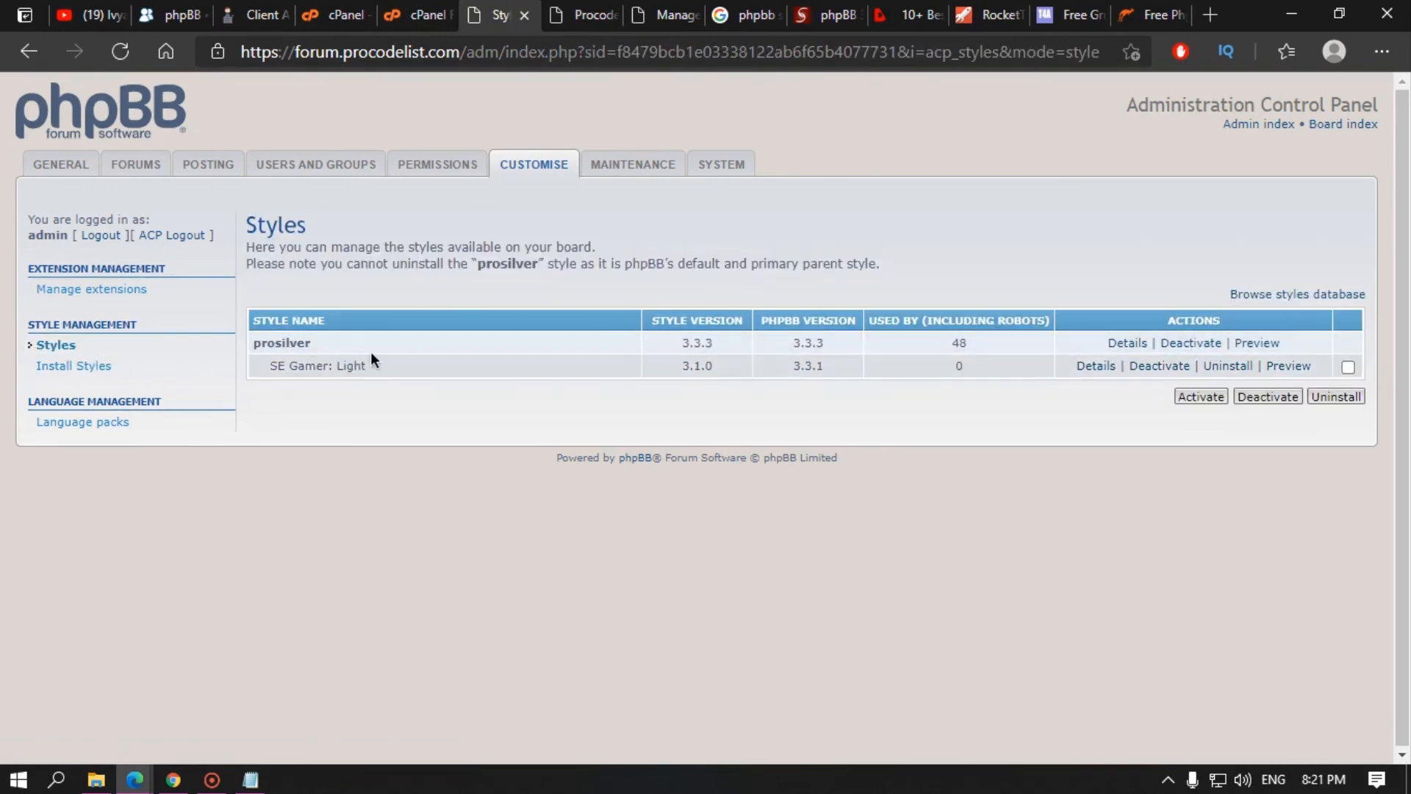
pyautogui.click(1290, 367)
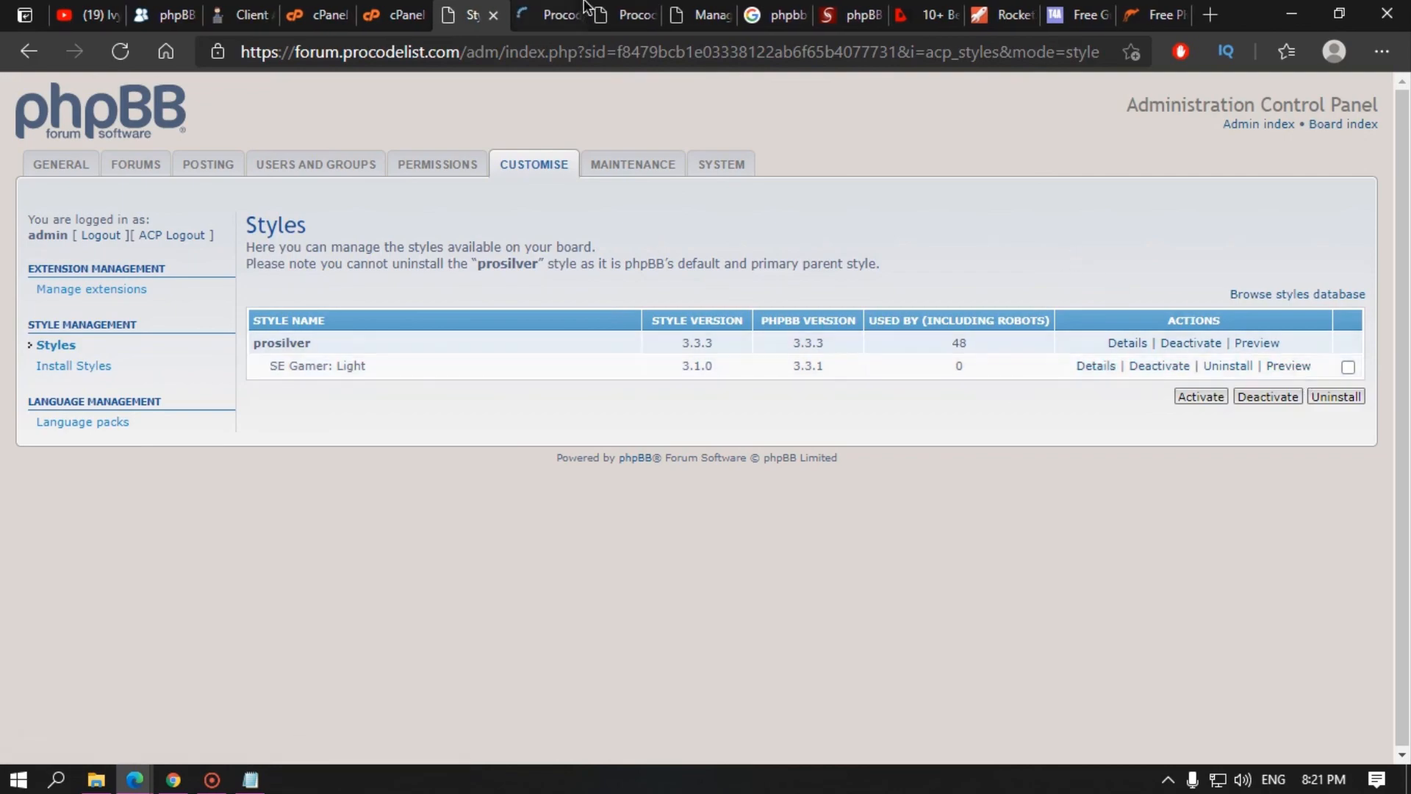
pyautogui.scroll(-7, 791, 399)
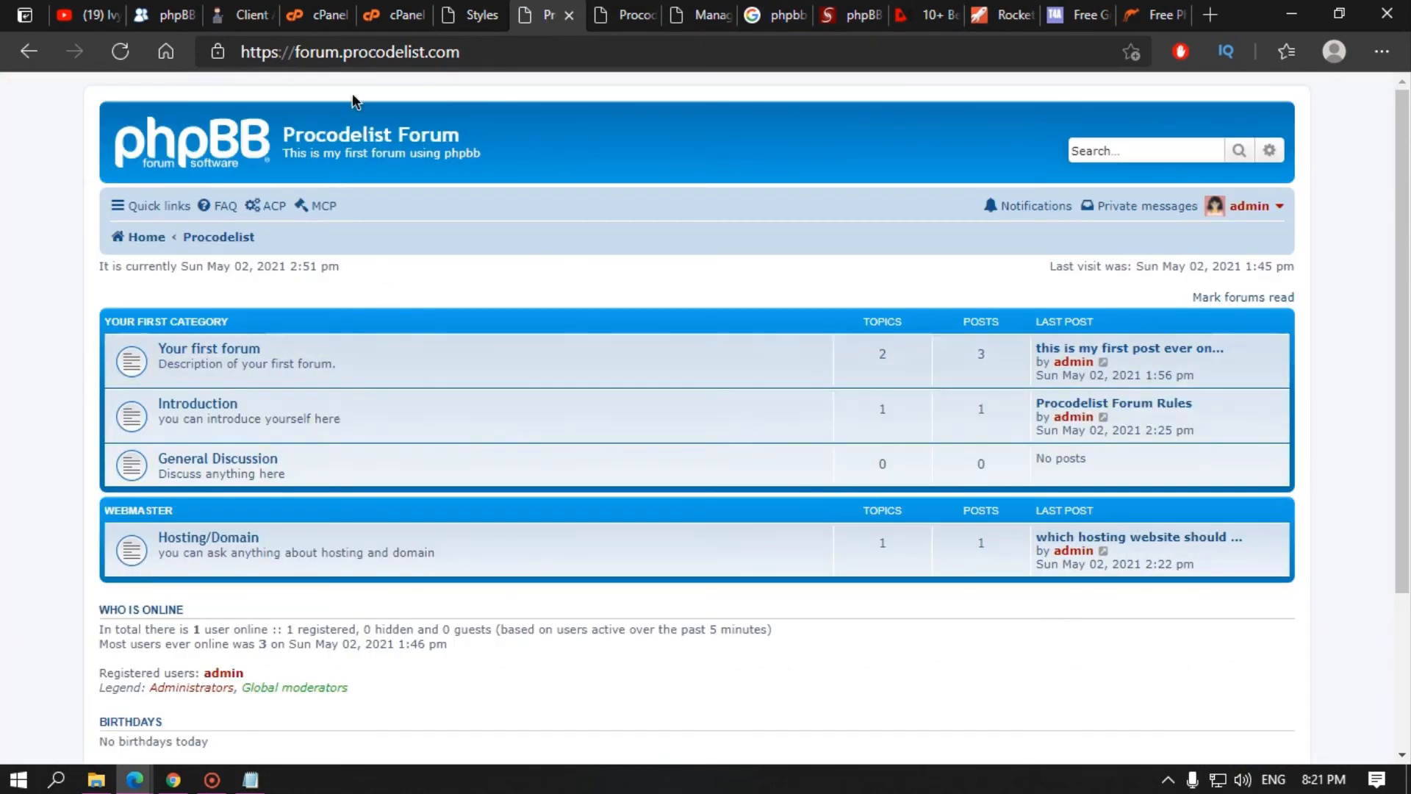
pyautogui.click(475, 15)
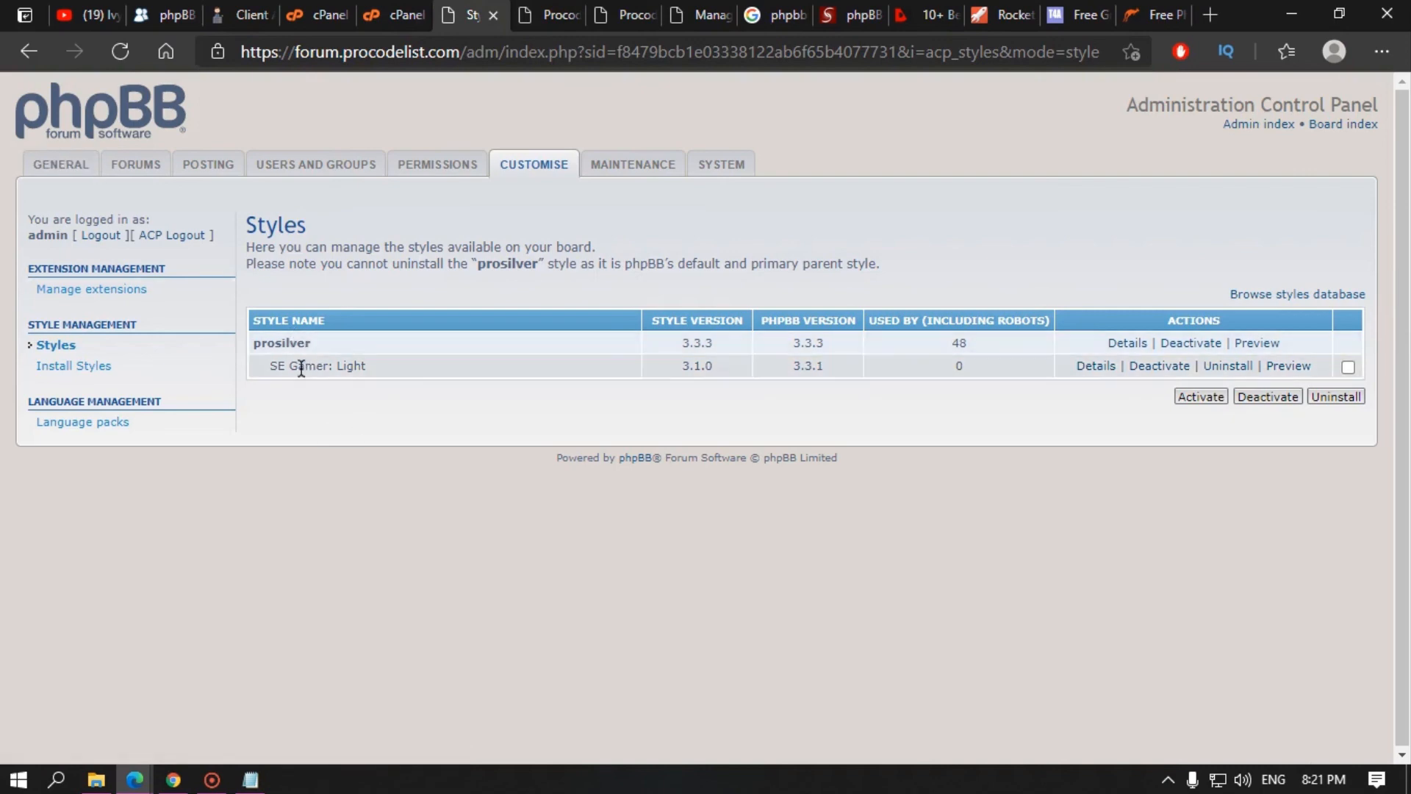
# Step: Close the forum preview tab and move across the open tabs to the RocketTheme page
pyautogui.click(566, 17)
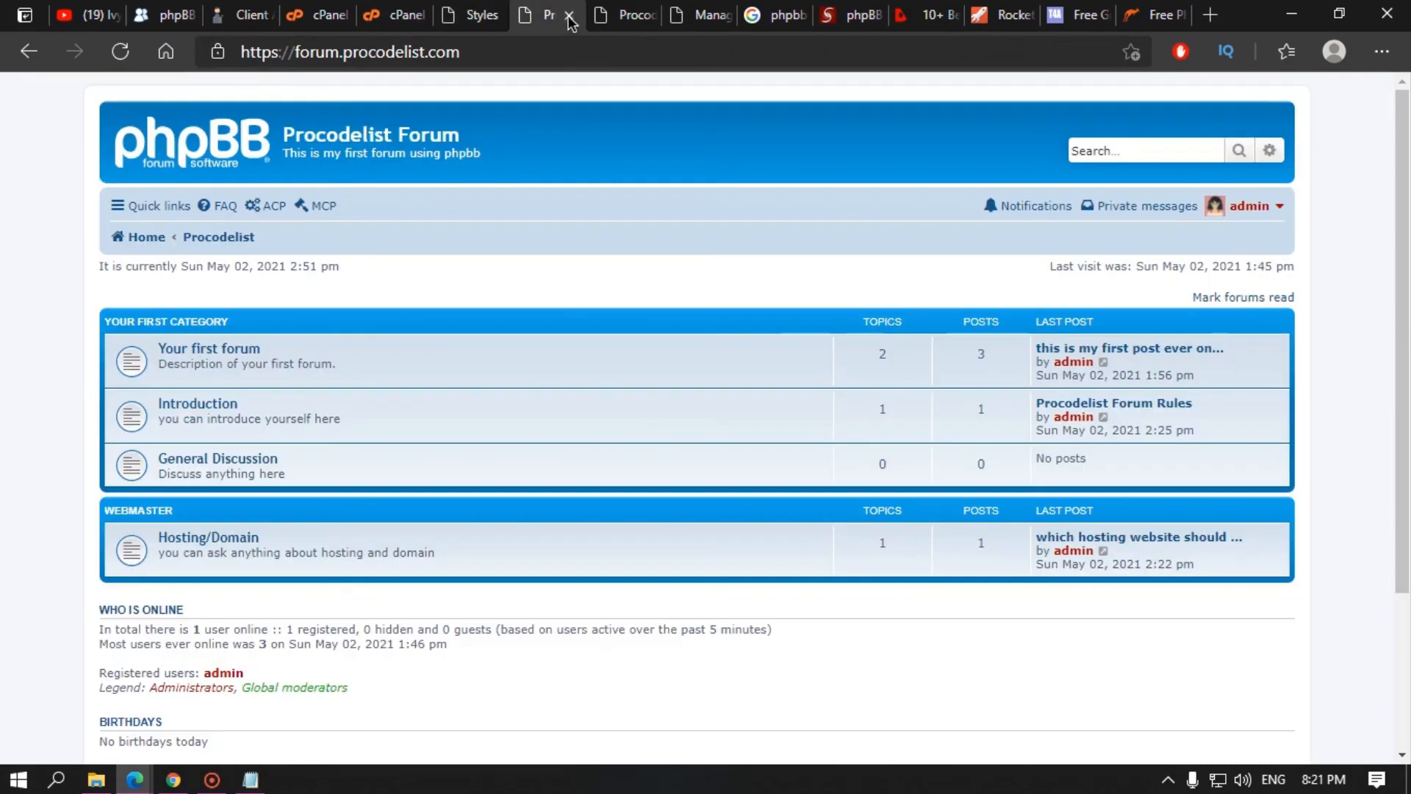
pyautogui.click(569, 14)
pyautogui.click(323, 15)
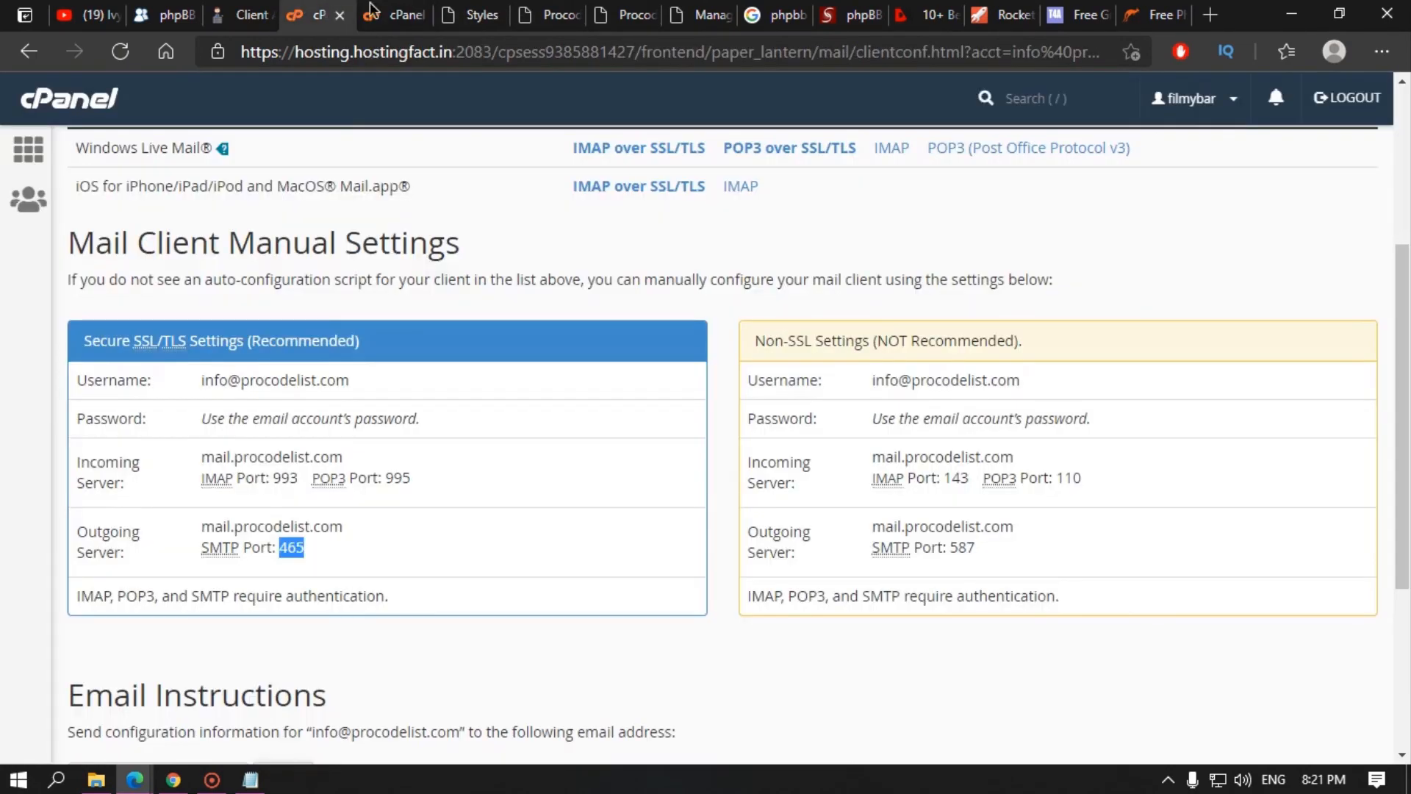
pyautogui.click(1168, 8)
pyautogui.click(1087, 12)
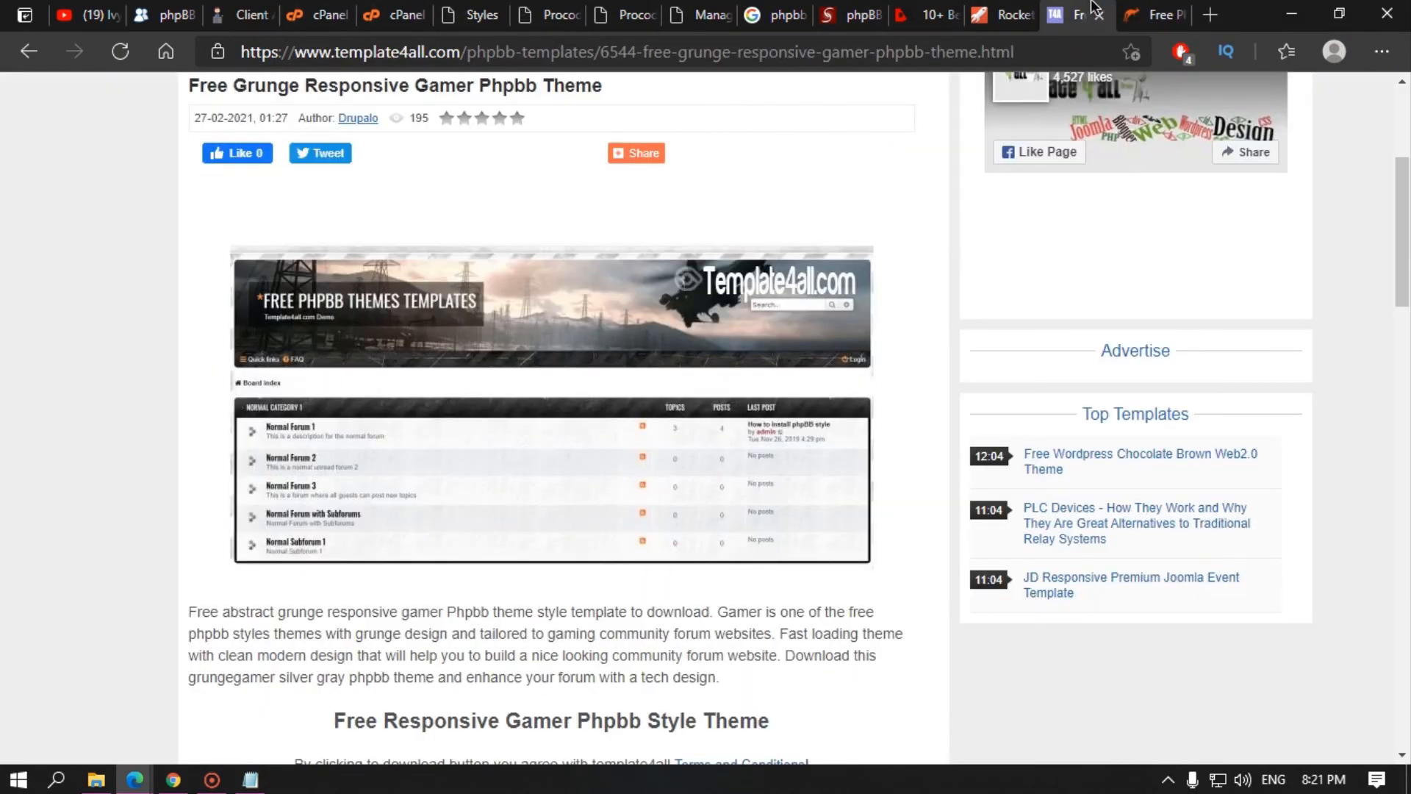
pyautogui.click(1021, 24)
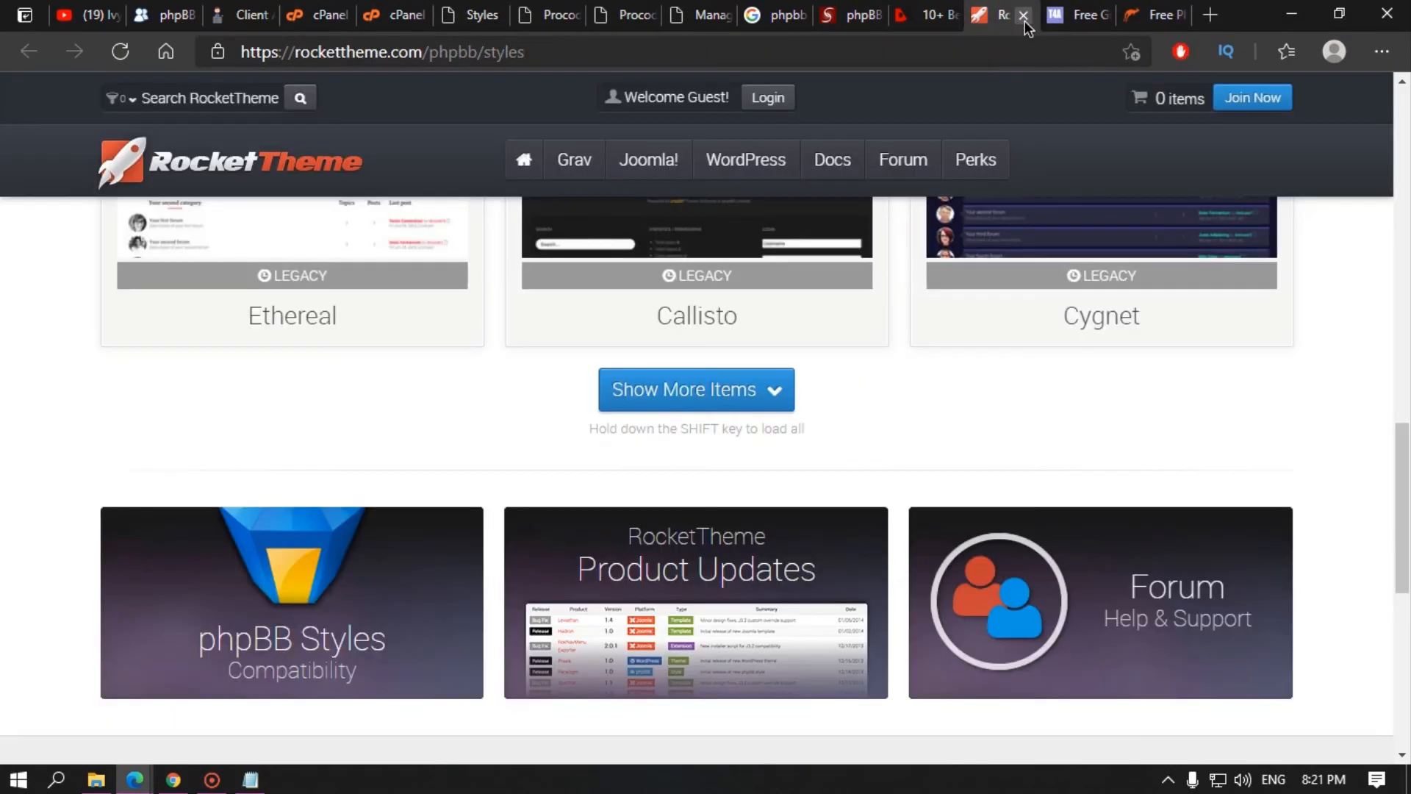
# Step: Close the RocketTheme, template4all, freethemes4all, designsmaz, phpbb3styles, Google and Extensions Manager tabs
pyautogui.click(1024, 18)
pyautogui.click(1024, 18)
pyautogui.click(1024, 18)
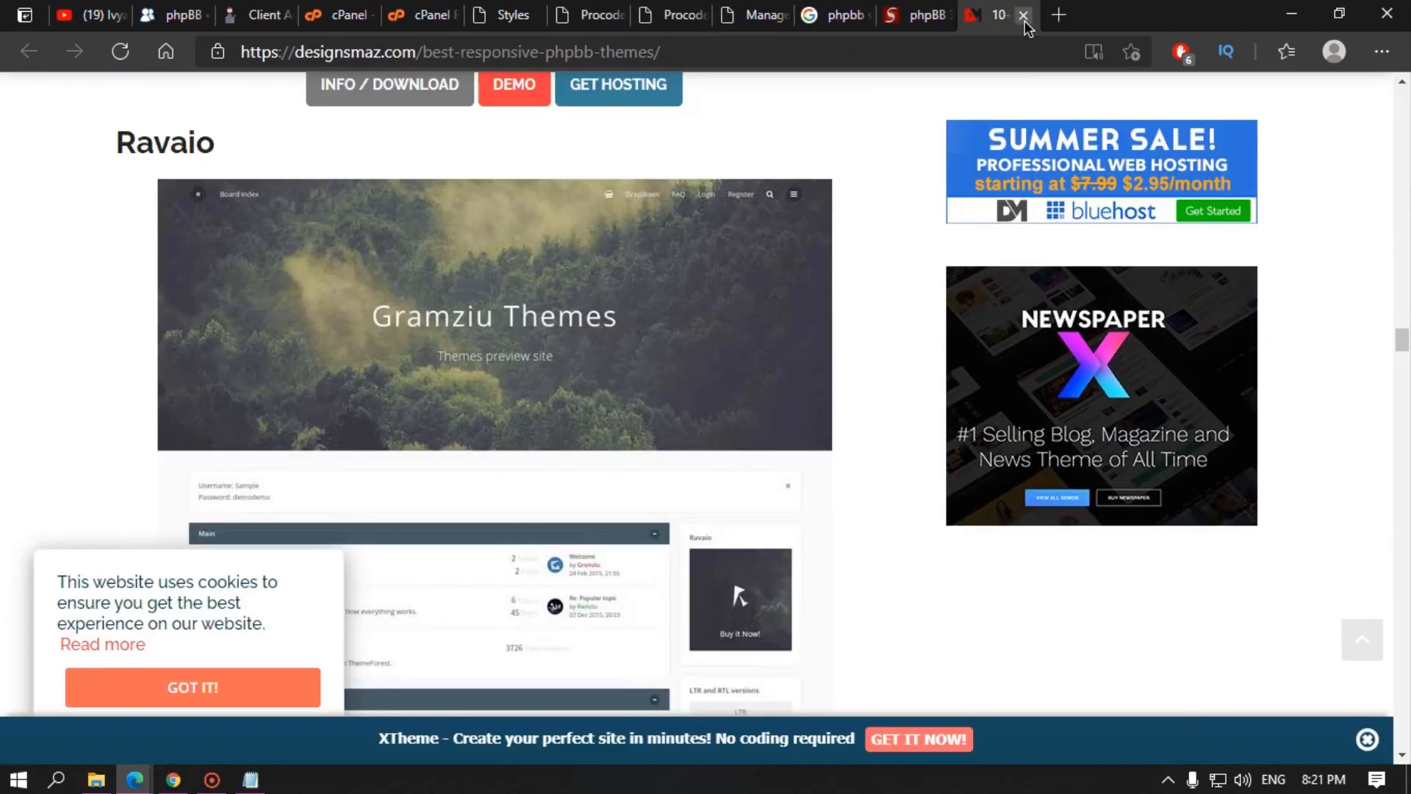
pyautogui.click(1024, 17)
pyautogui.click(1024, 18)
pyautogui.click(1024, 17)
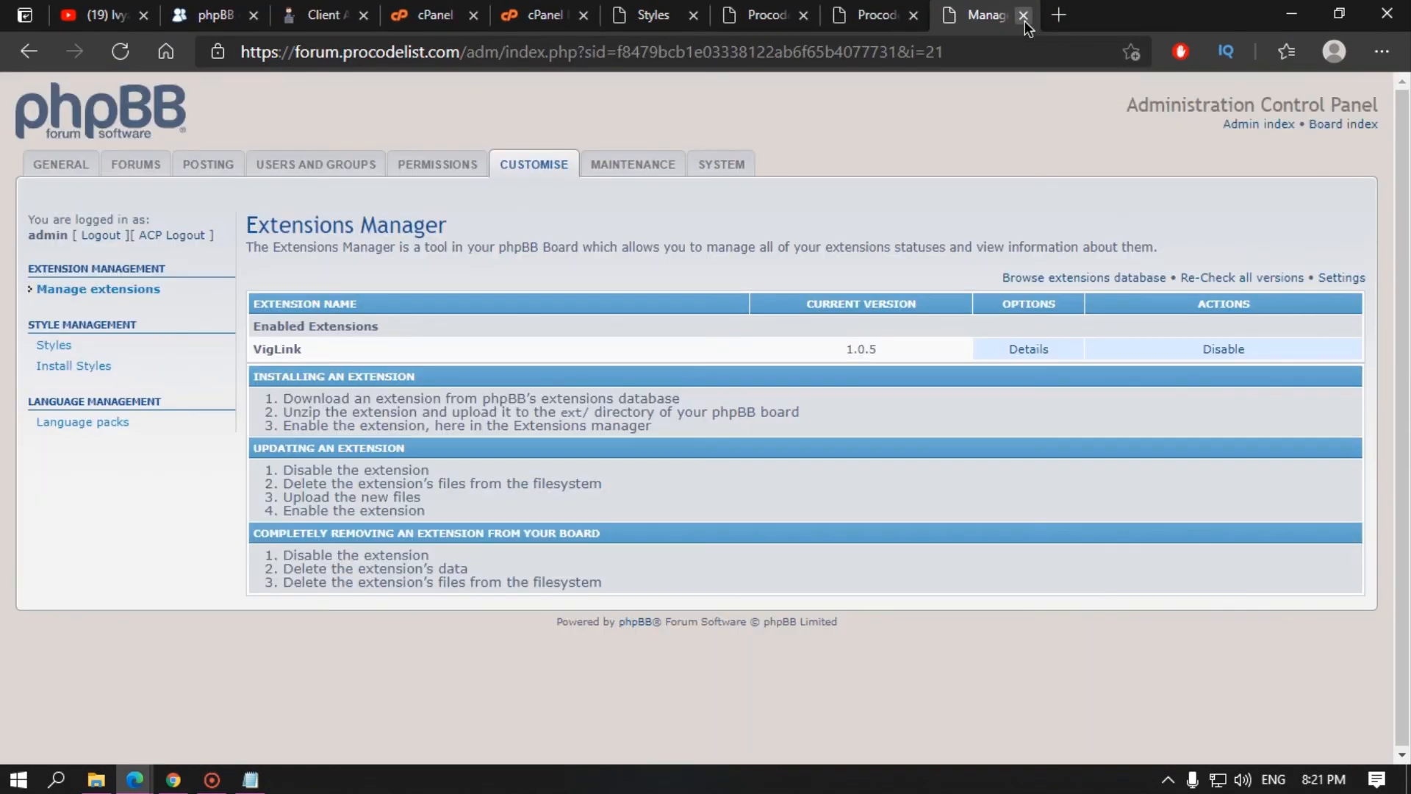
pyautogui.click(1025, 19)
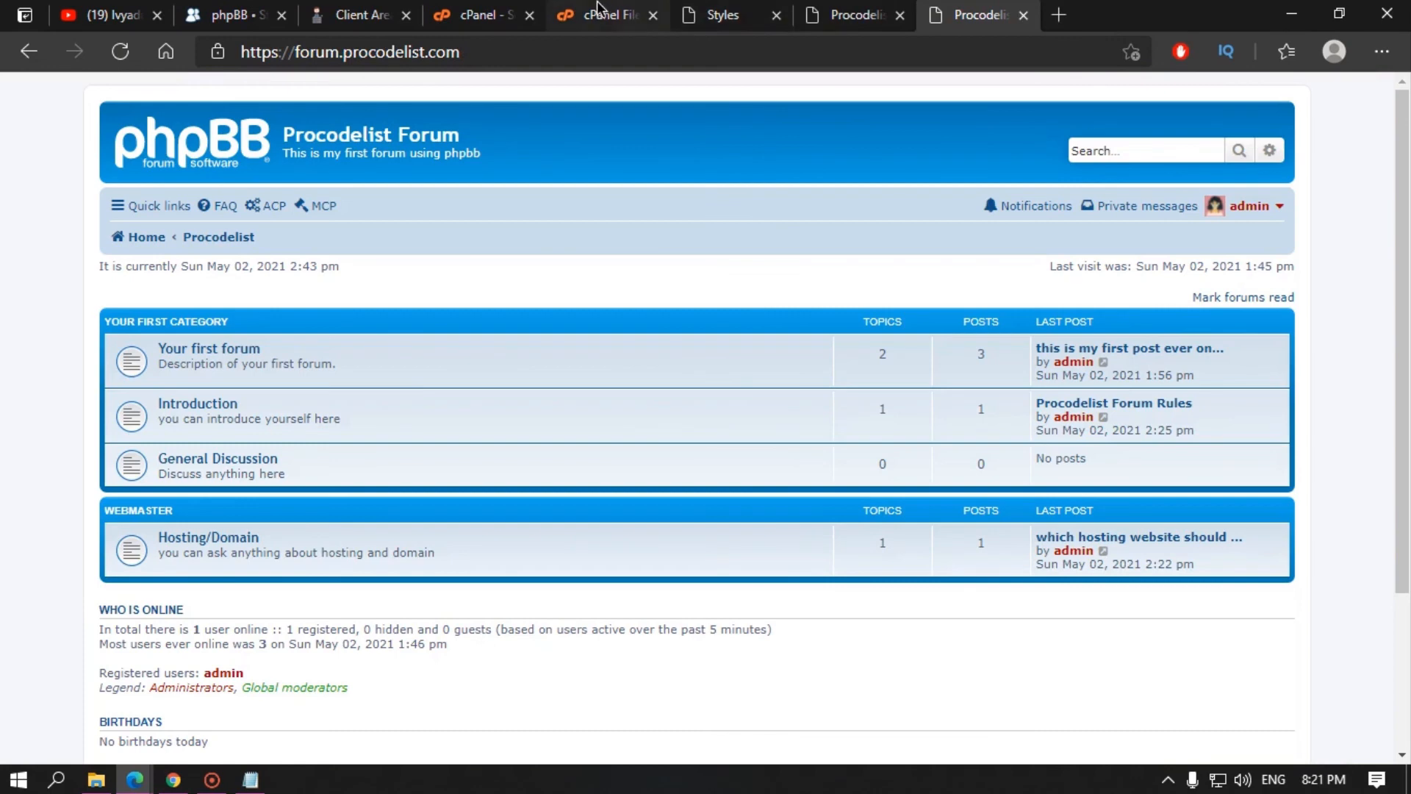
# Step: Check the remaining tabs and end on the forum's Styles admin page
pyautogui.click(722, 15)
pyautogui.click(360, 14)
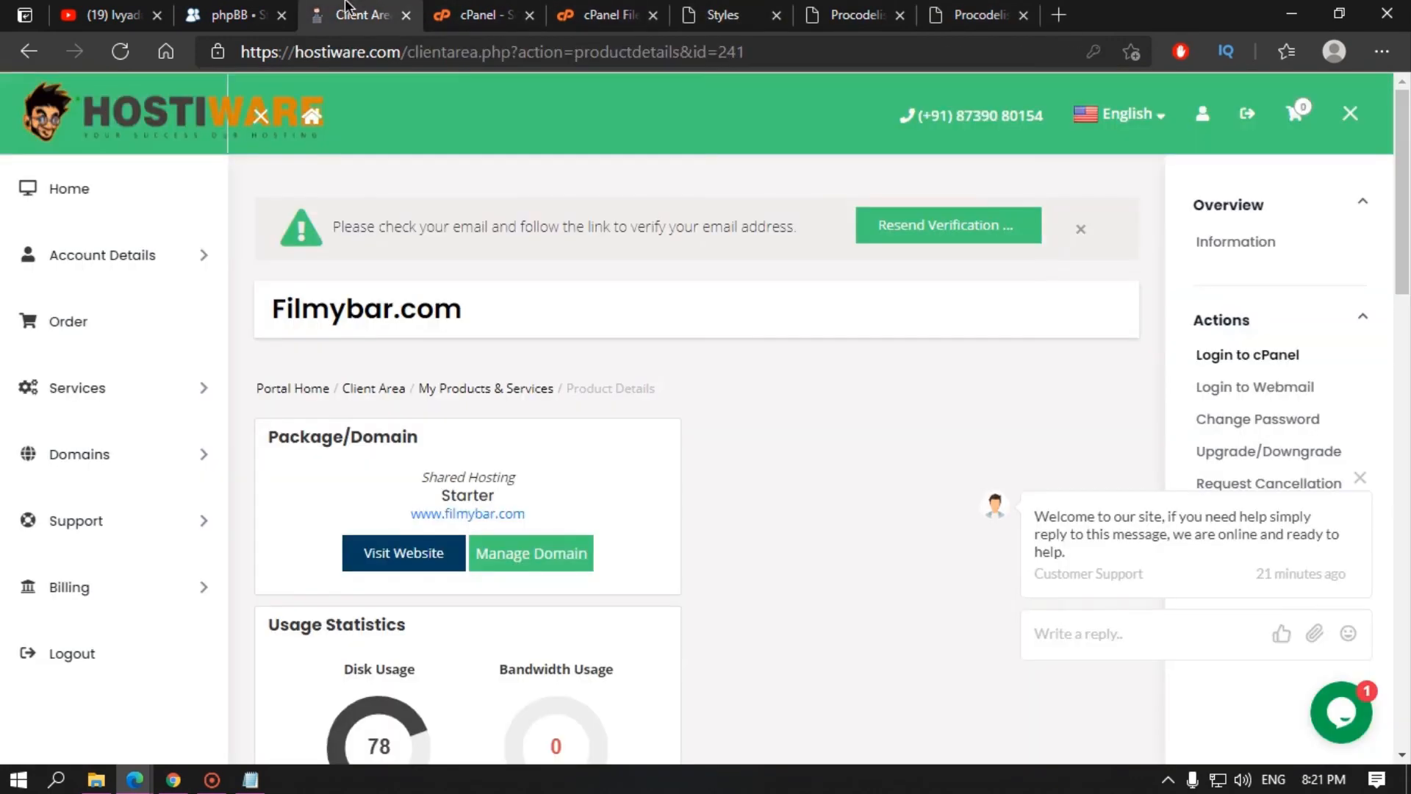
pyautogui.click(232, 15)
pyautogui.click(856, 15)
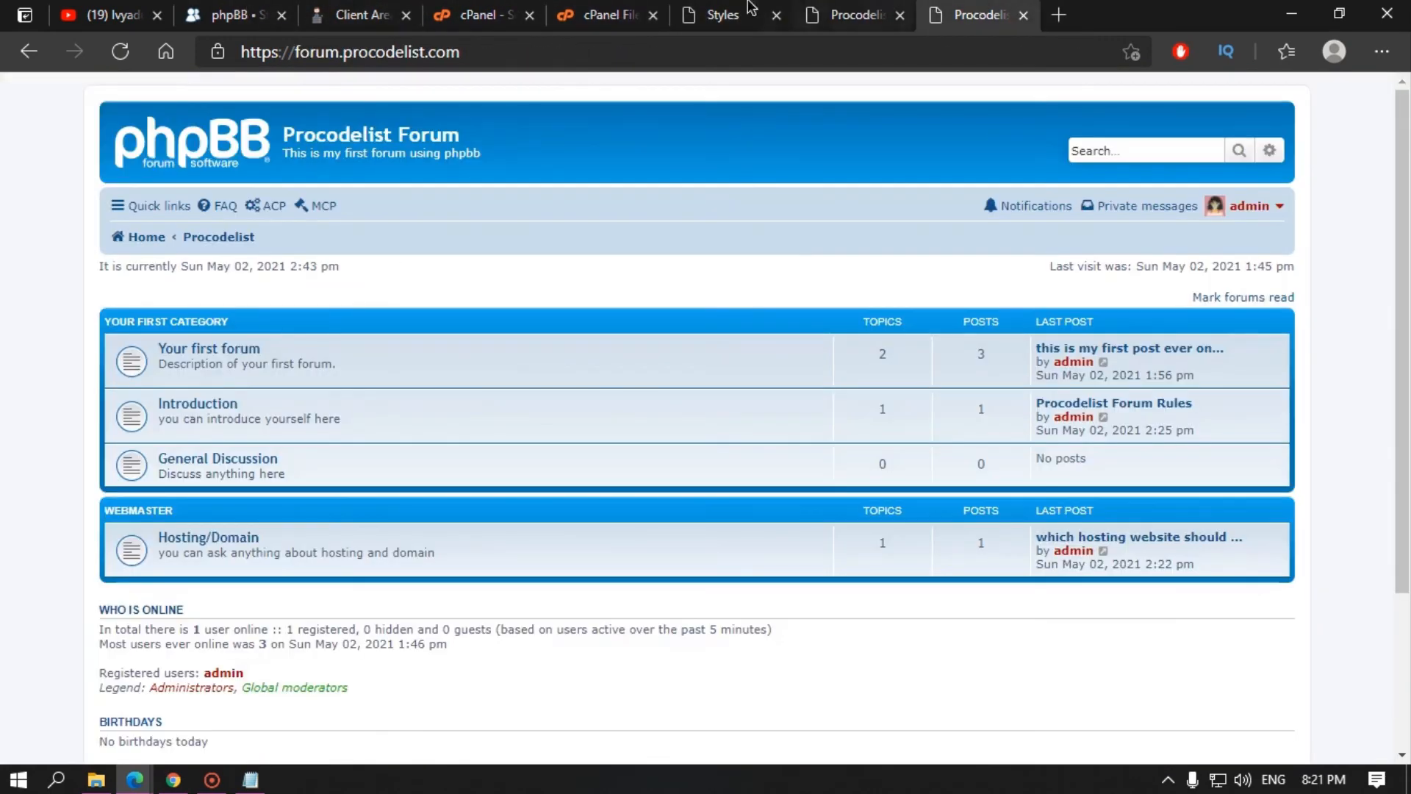
pyautogui.click(722, 15)
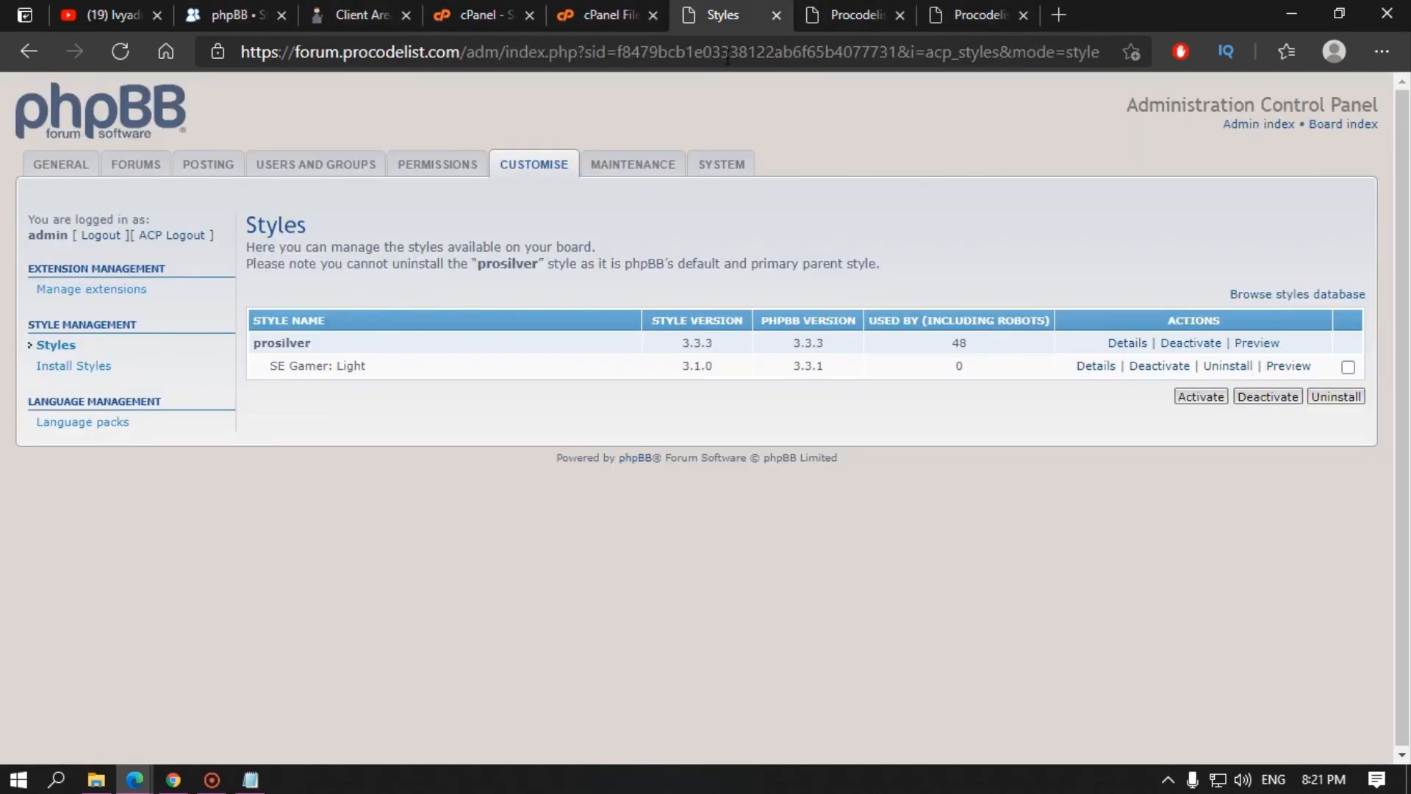
# Step: Open phpBB's styles database from the ACP and scroll through the phpBB 3.3 style cards
pyautogui.click(1294, 295)
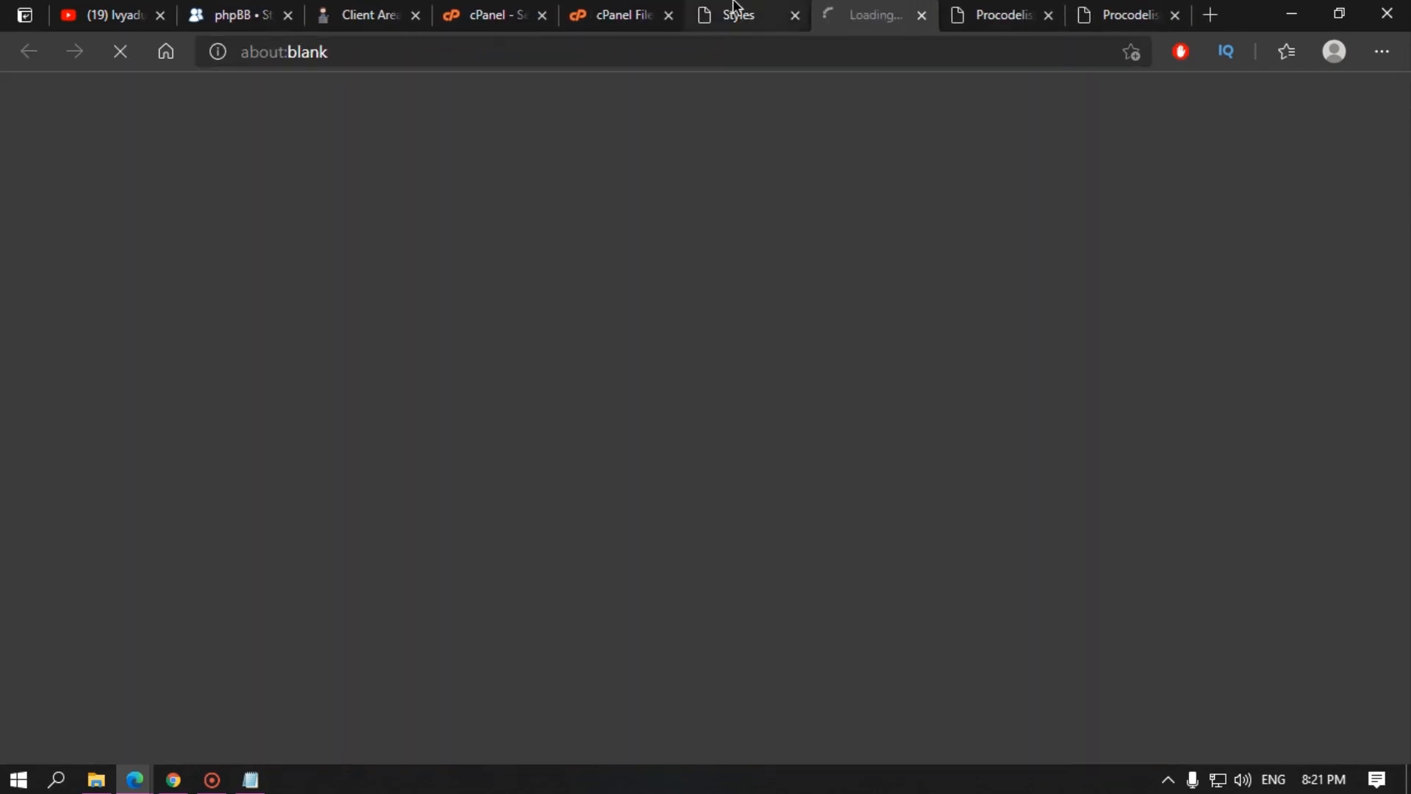
pyautogui.click(736, 12)
pyautogui.click(845, 14)
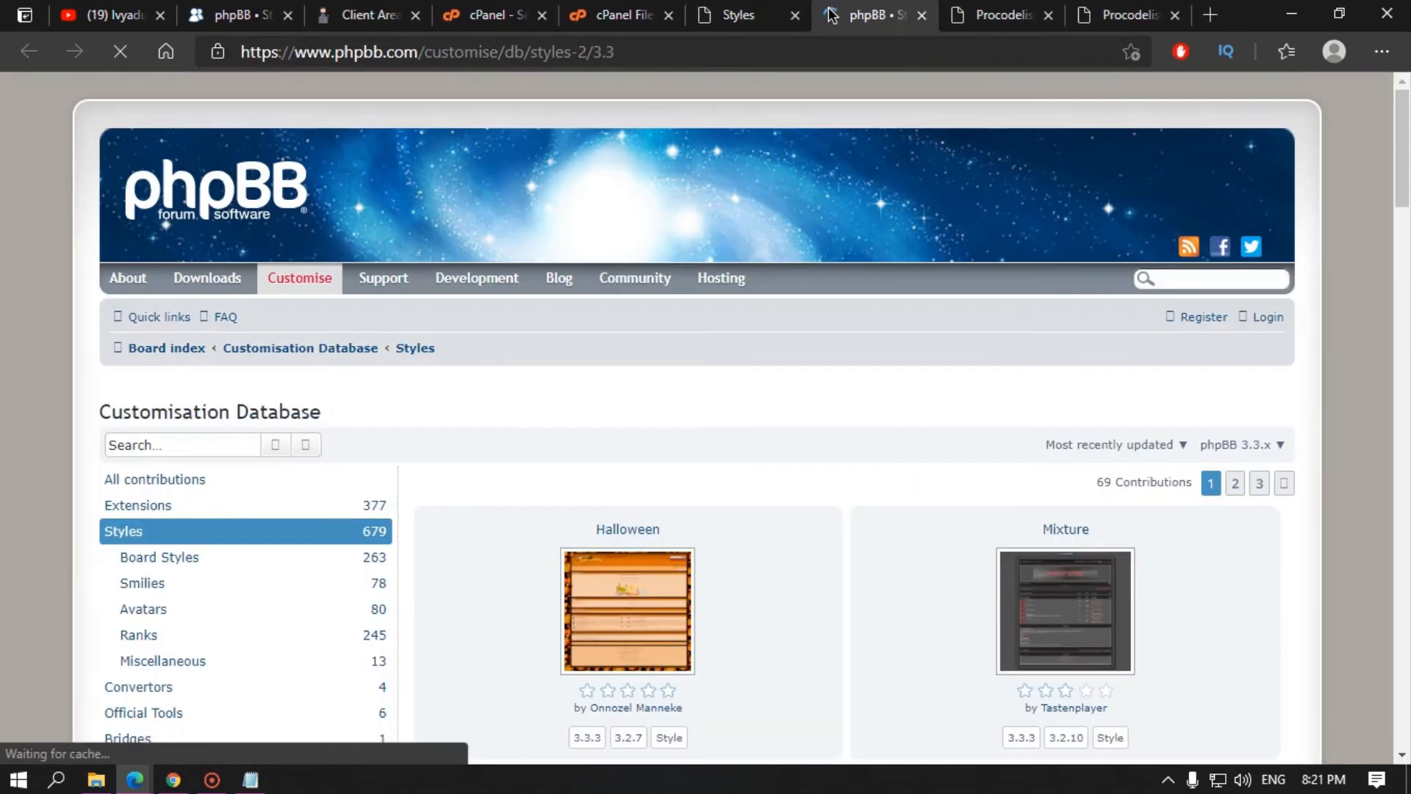
pyautogui.scroll(-8, 441, 514)
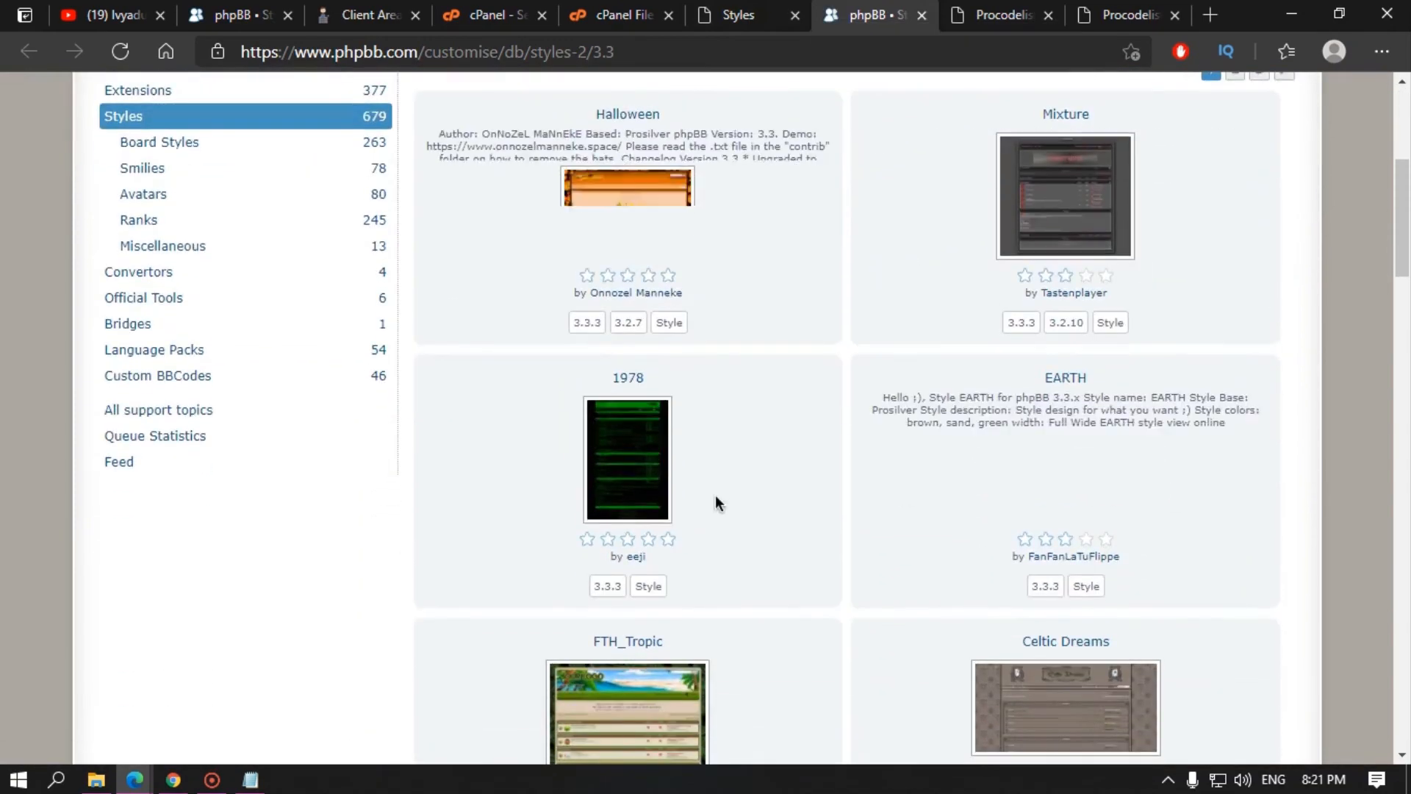
pyautogui.scroll(-3, 857, 497)
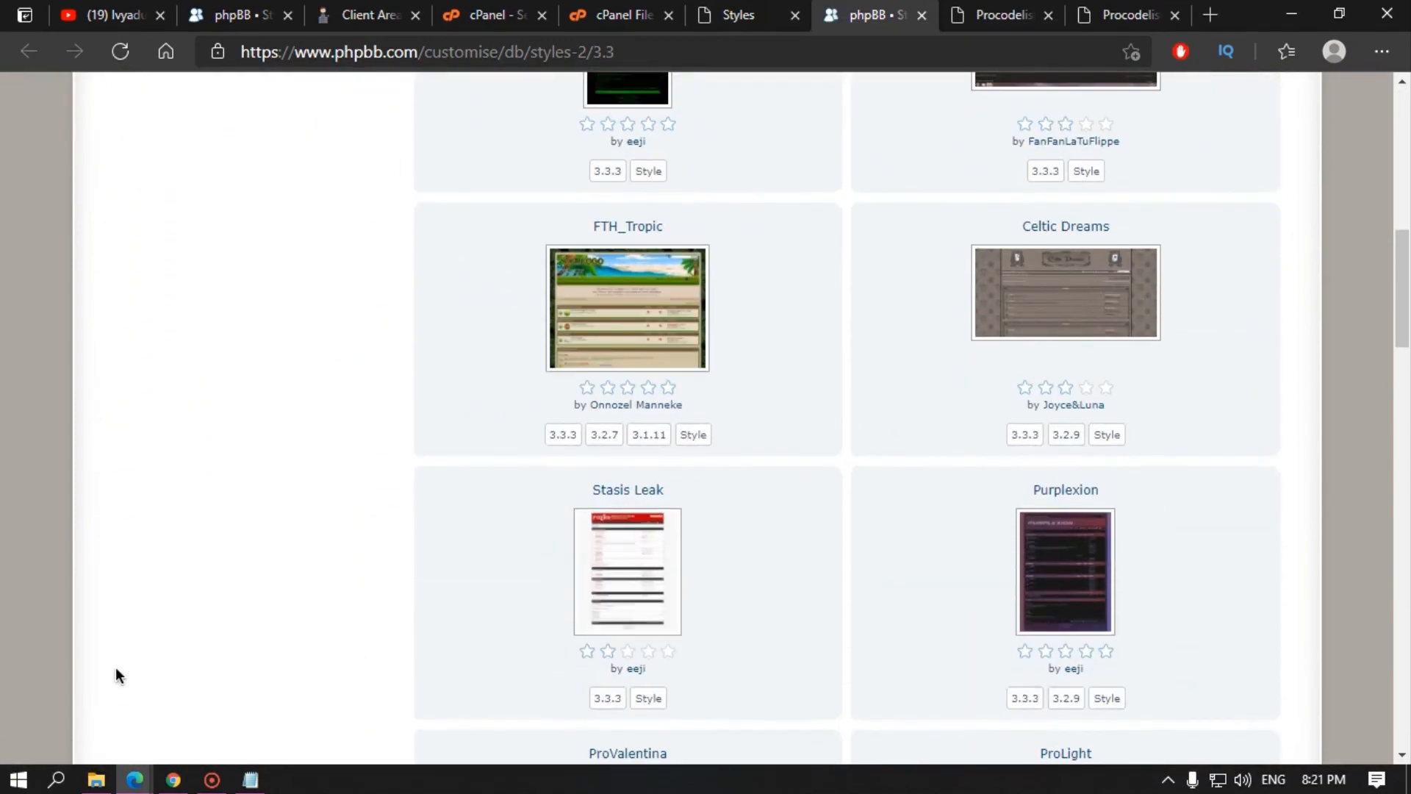
pyautogui.scroll(-9, 289, 625)
pyautogui.scroll(7, 288, 625)
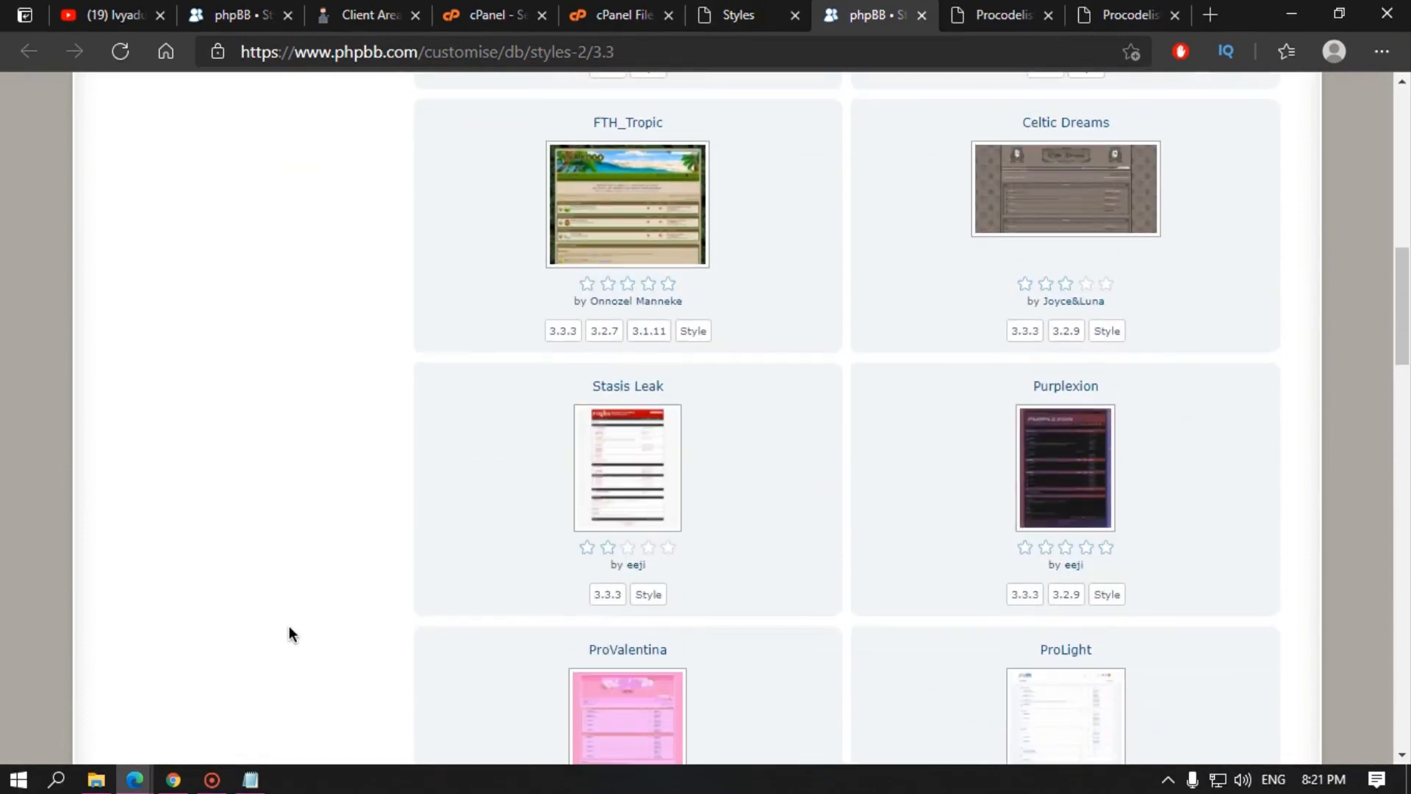
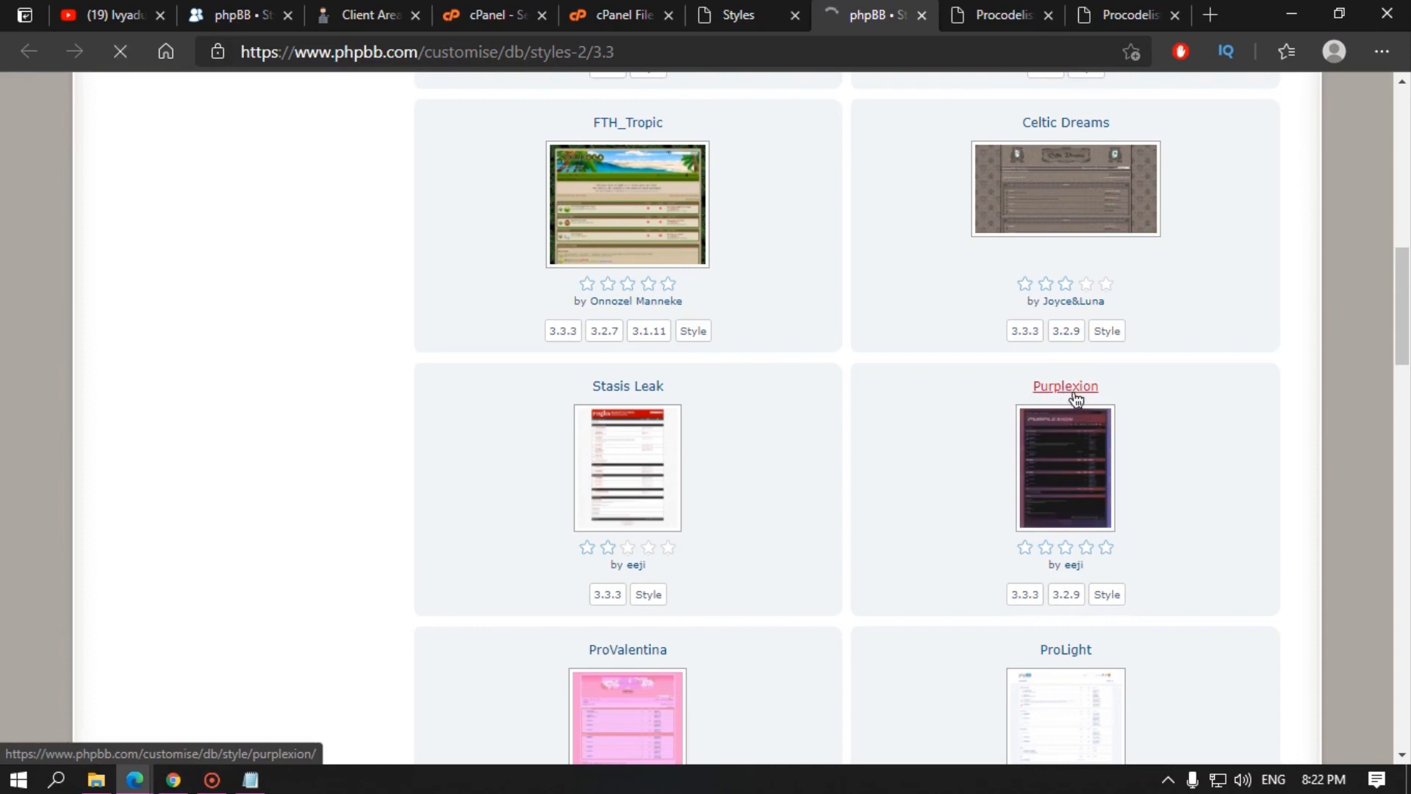
# Step: Download the Purplexion 1.1.3 zip (2,009 KB) from its style page, then go to the client area
pyautogui.scroll(-4, 1131, 502)
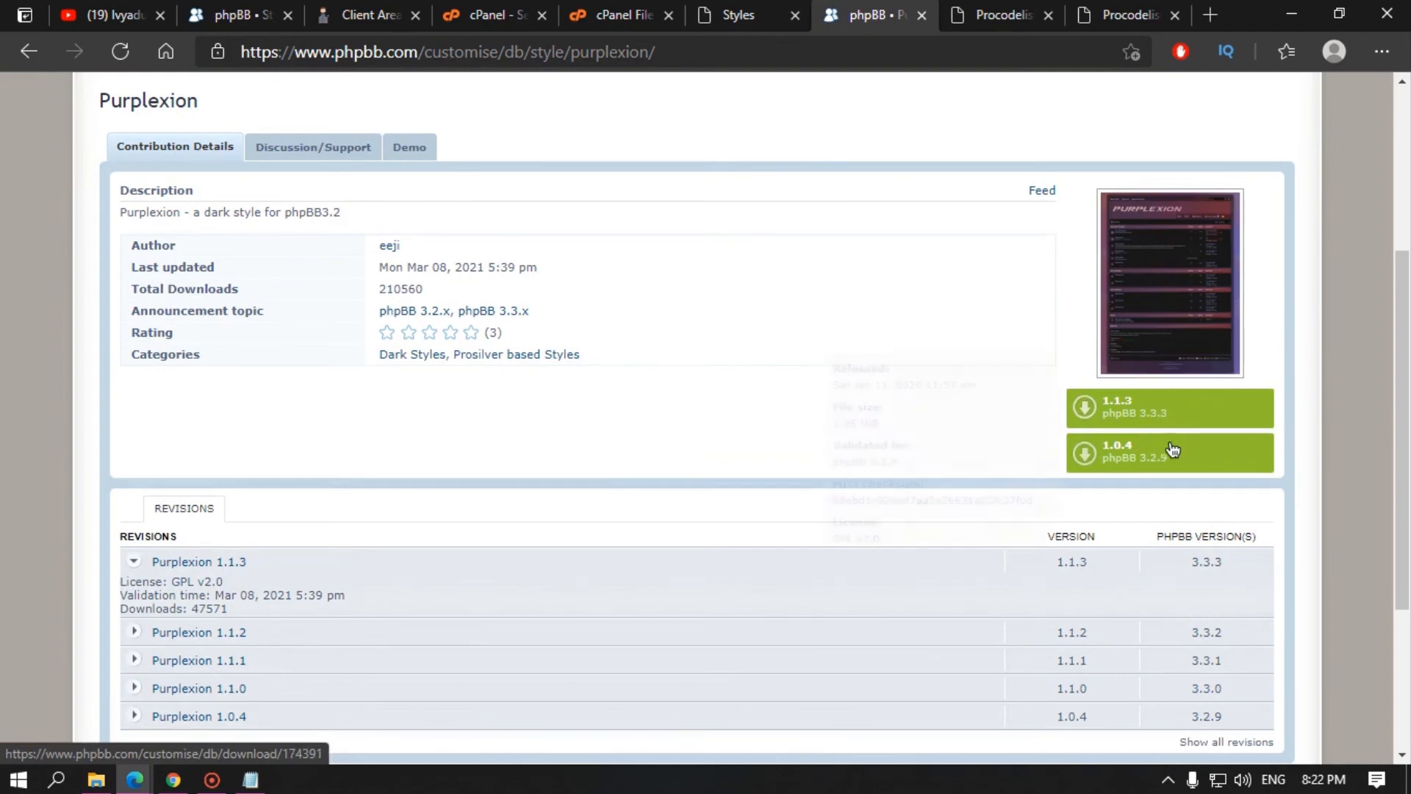
pyautogui.moveTo(1125, 418)
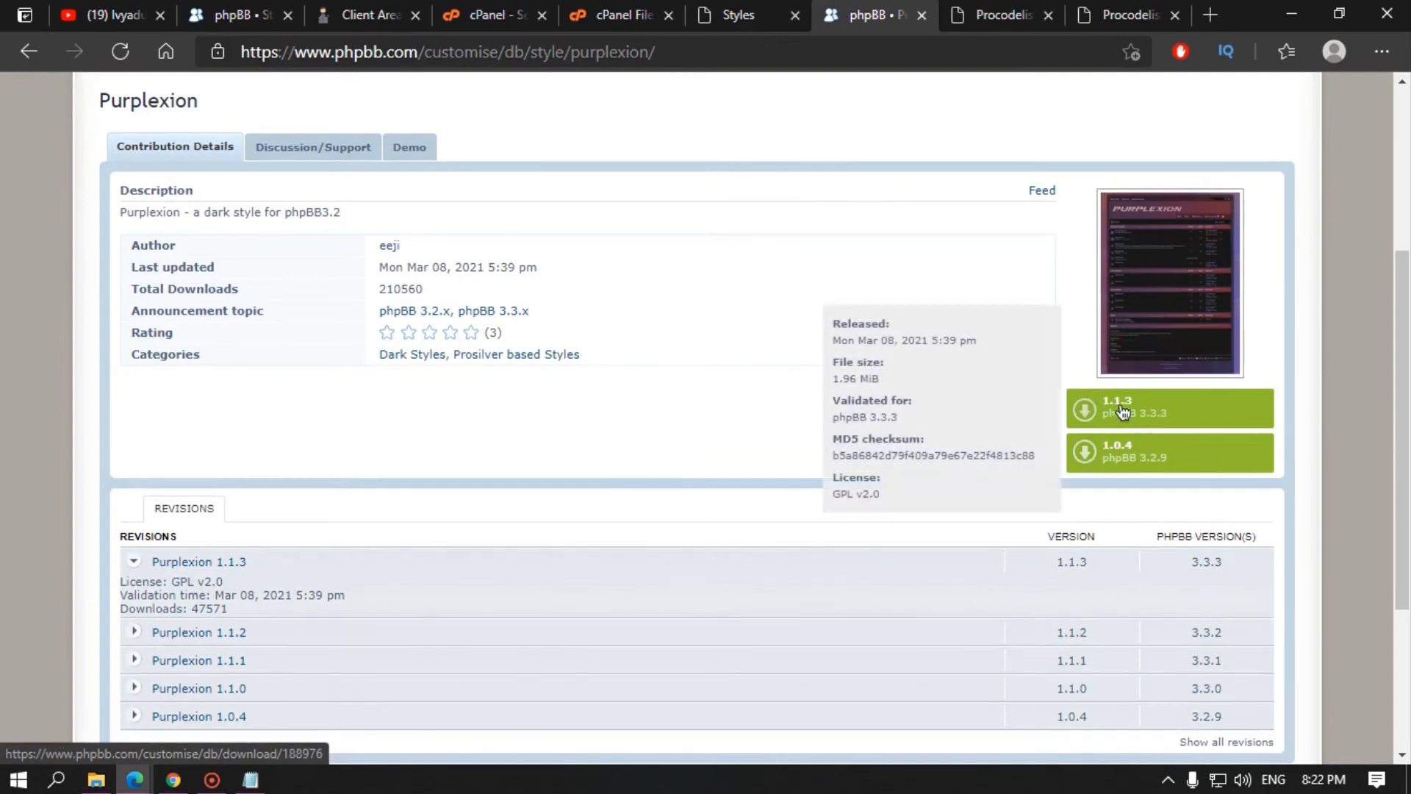
pyautogui.click(1142, 416)
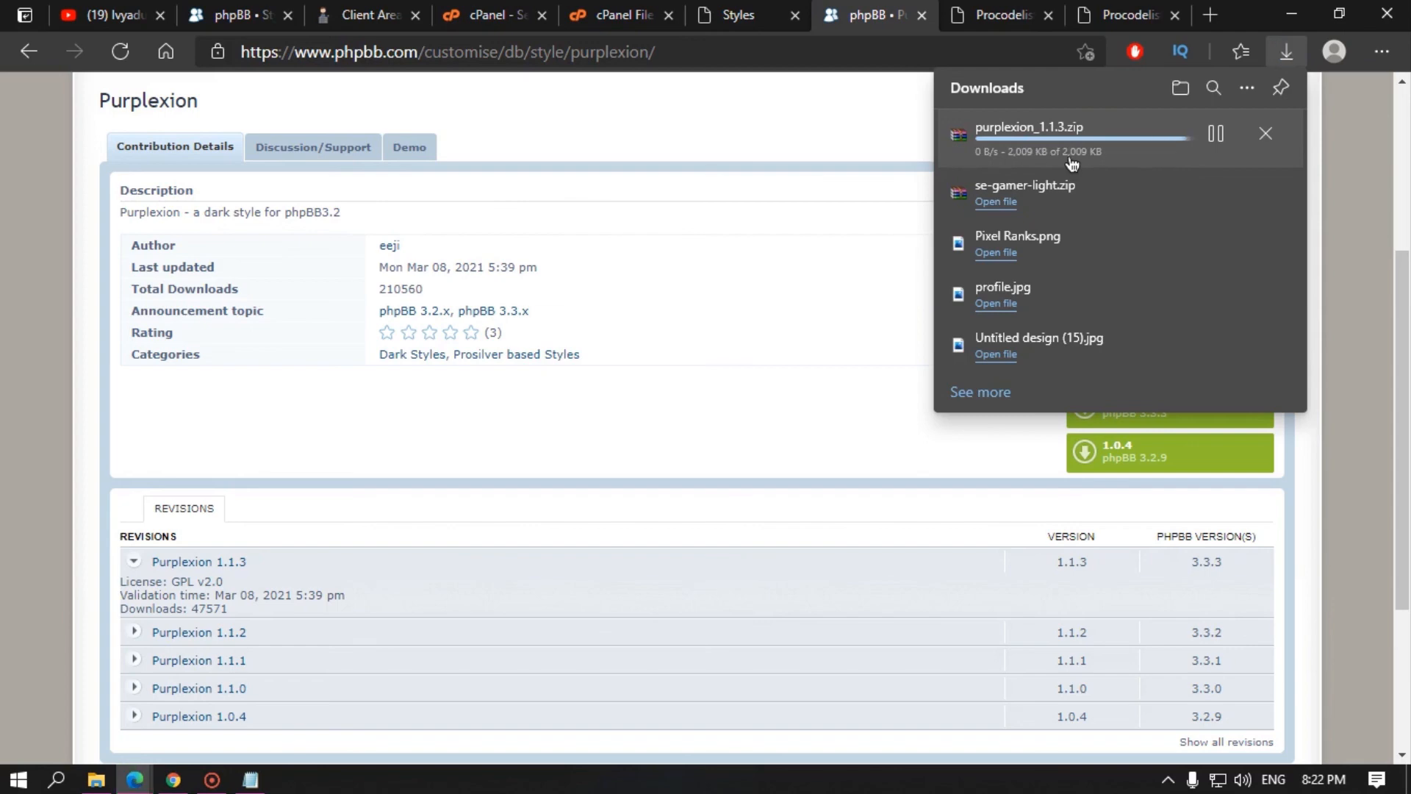
pyautogui.click(489, 15)
pyautogui.click(380, 5)
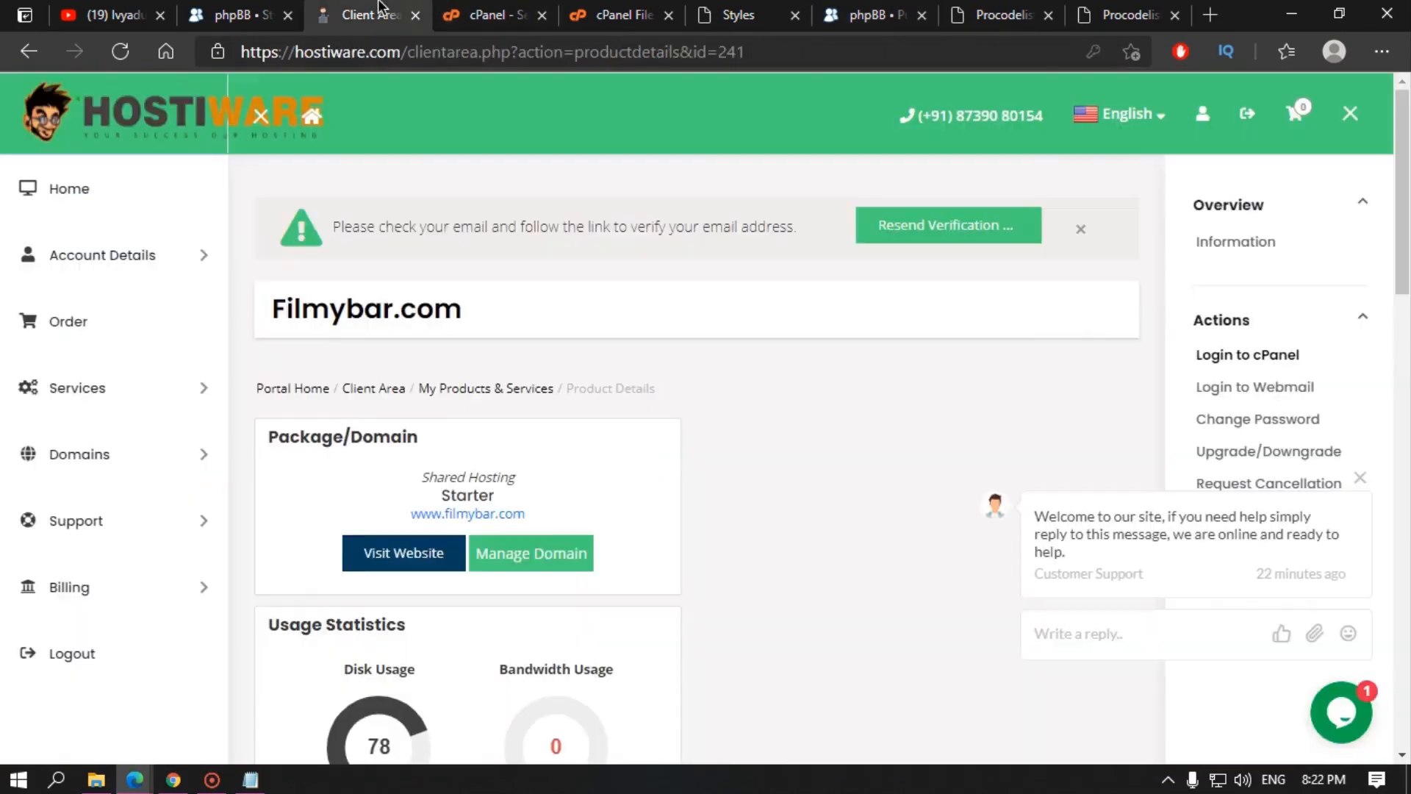
# Step: Upload purplexion_1.1.3.zip into public_html/forum/styles with File Manager
pyautogui.click(590, 10)
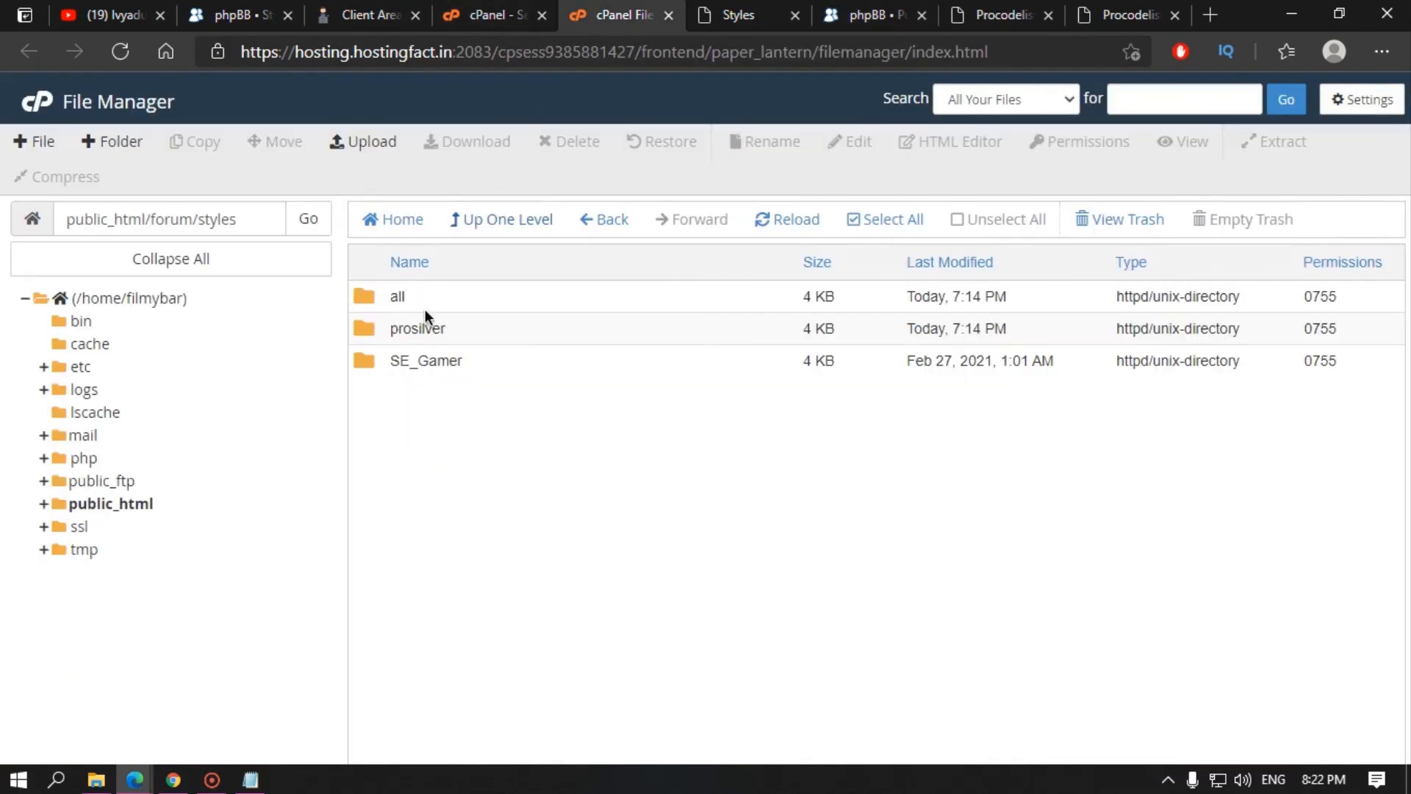
pyautogui.click(384, 140)
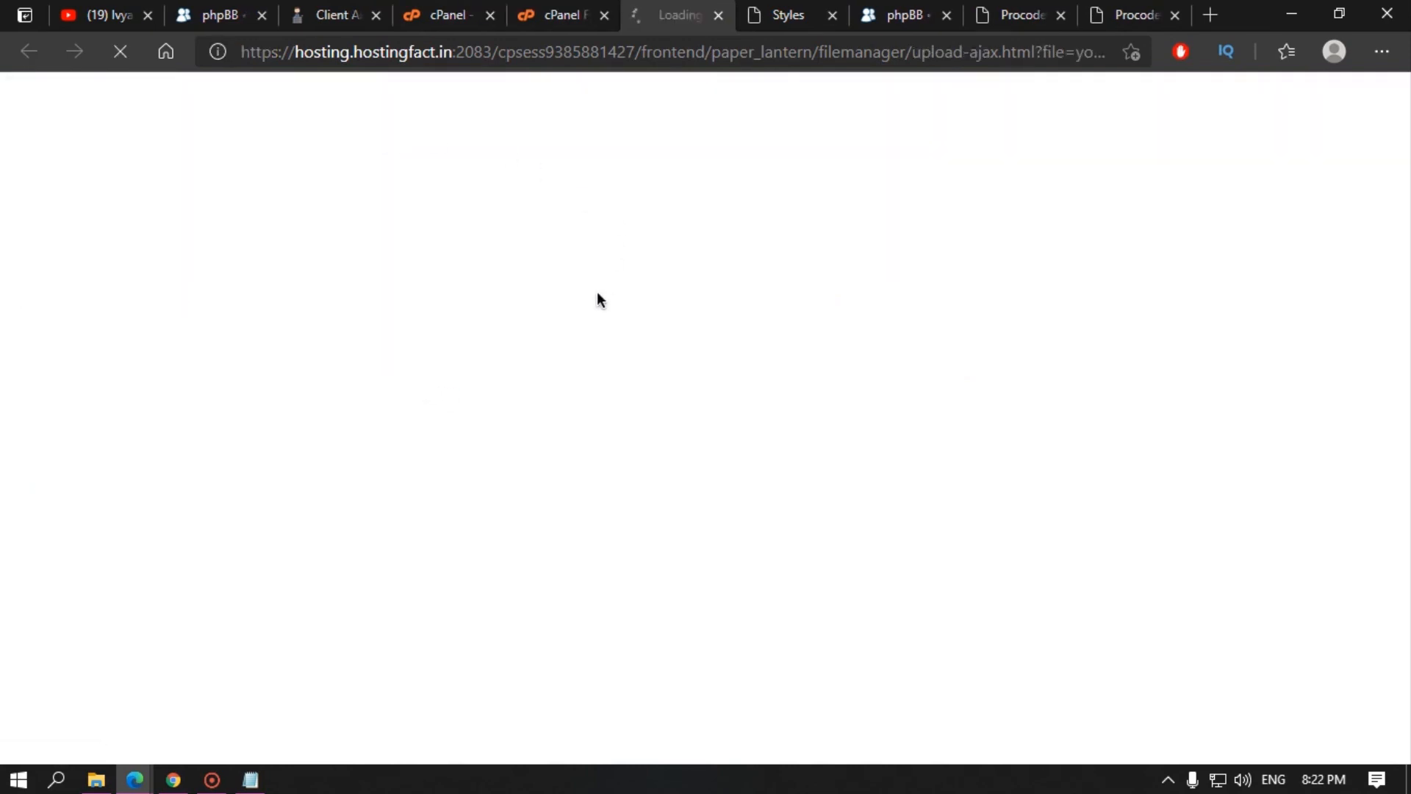
pyautogui.click(706, 434)
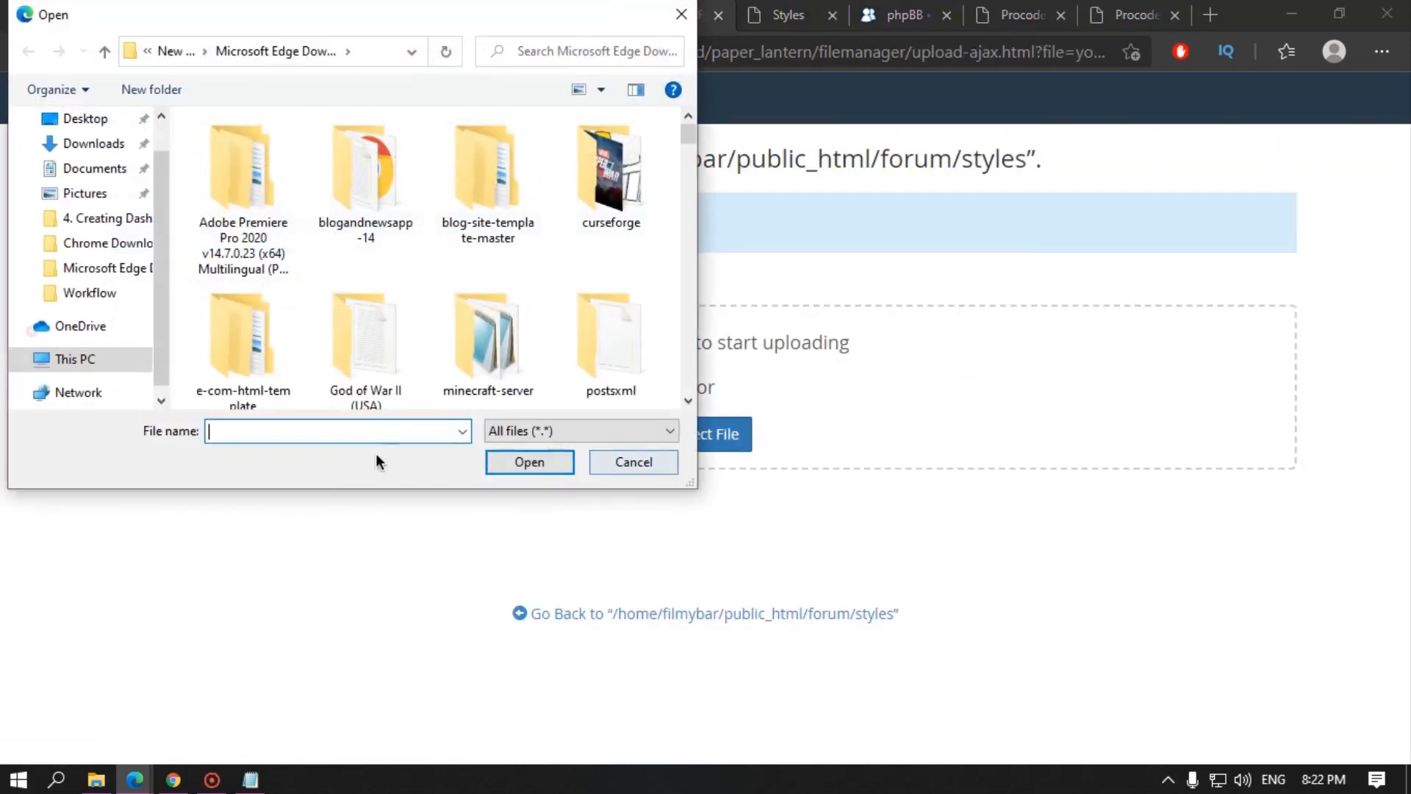
pyautogui.write('p')
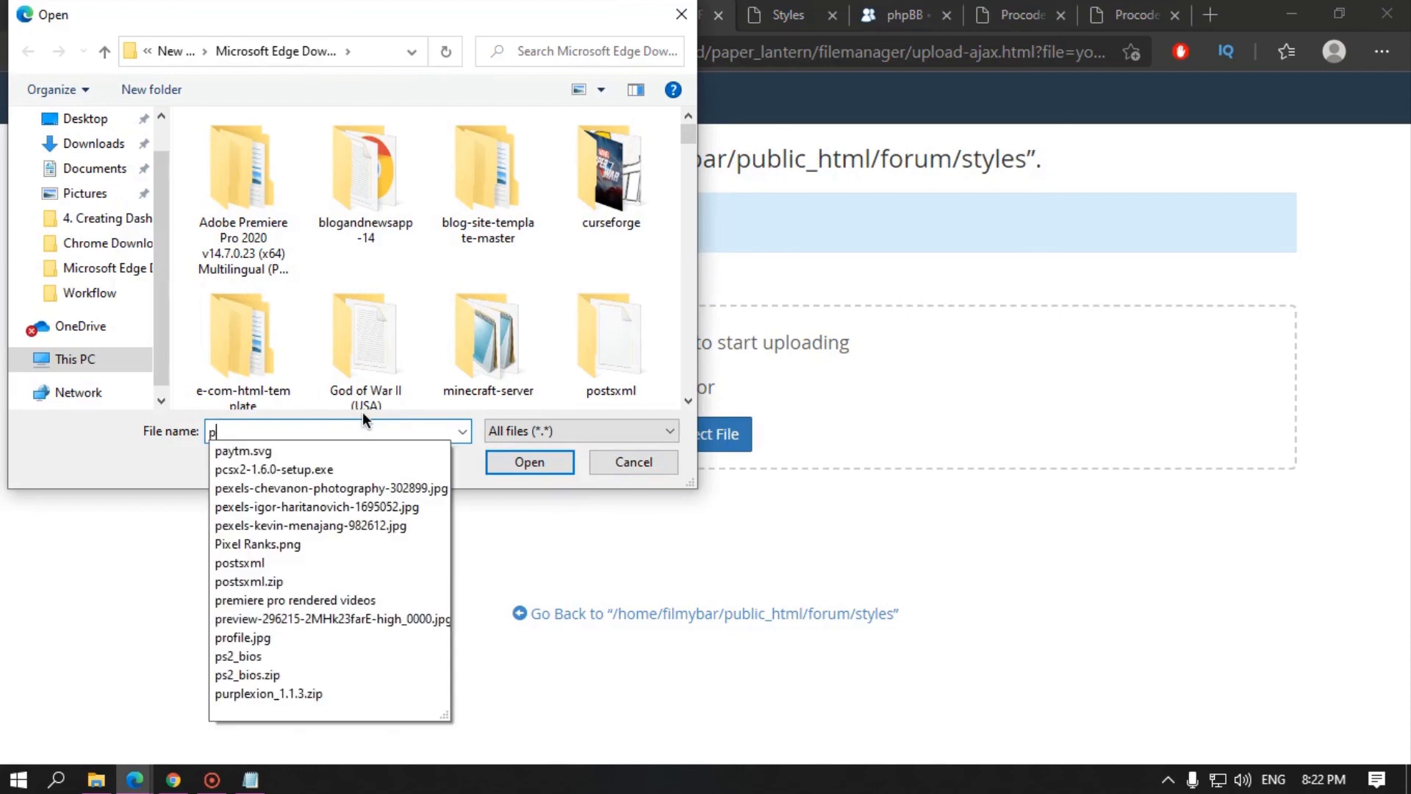
pyautogui.write('u')
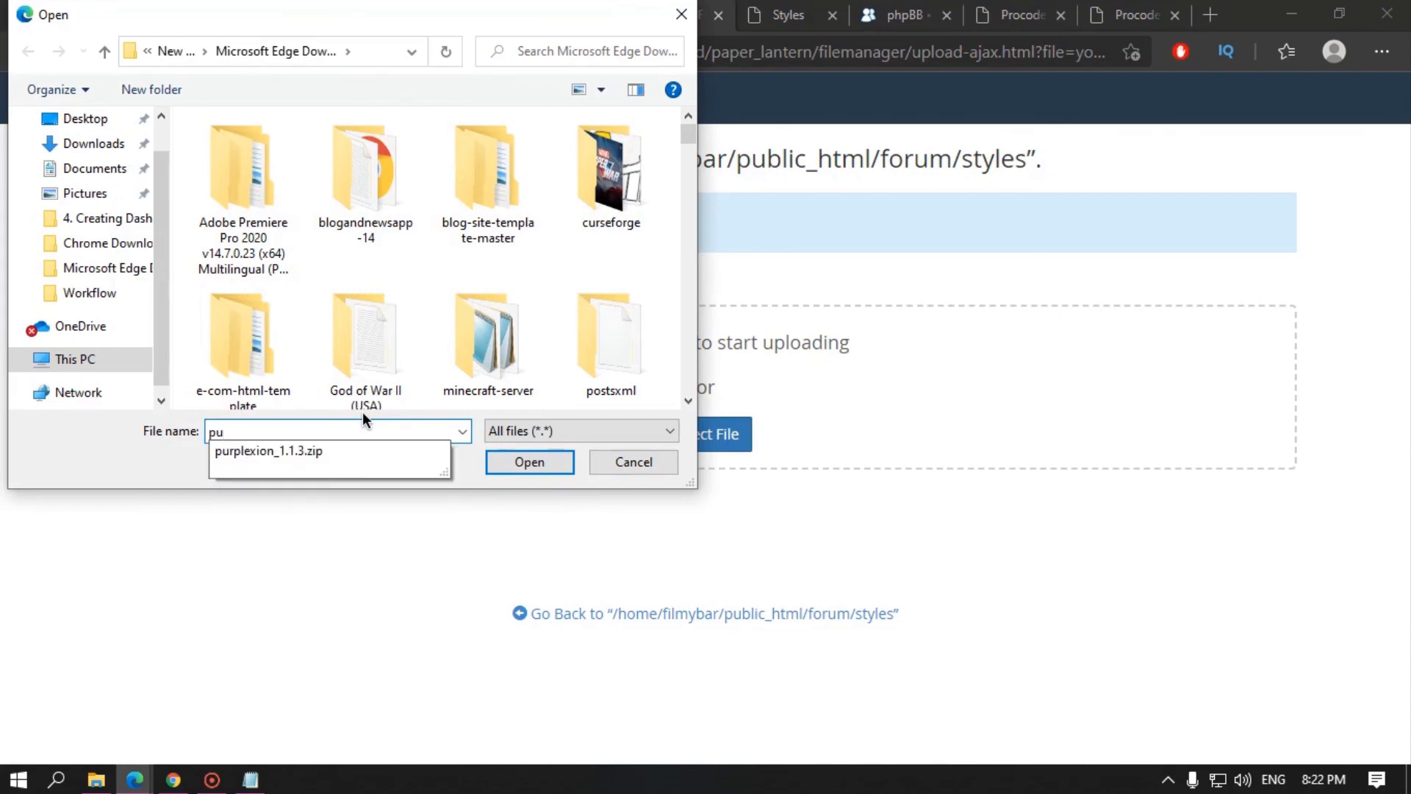
pyautogui.press('Down')
pyautogui.press('Return')
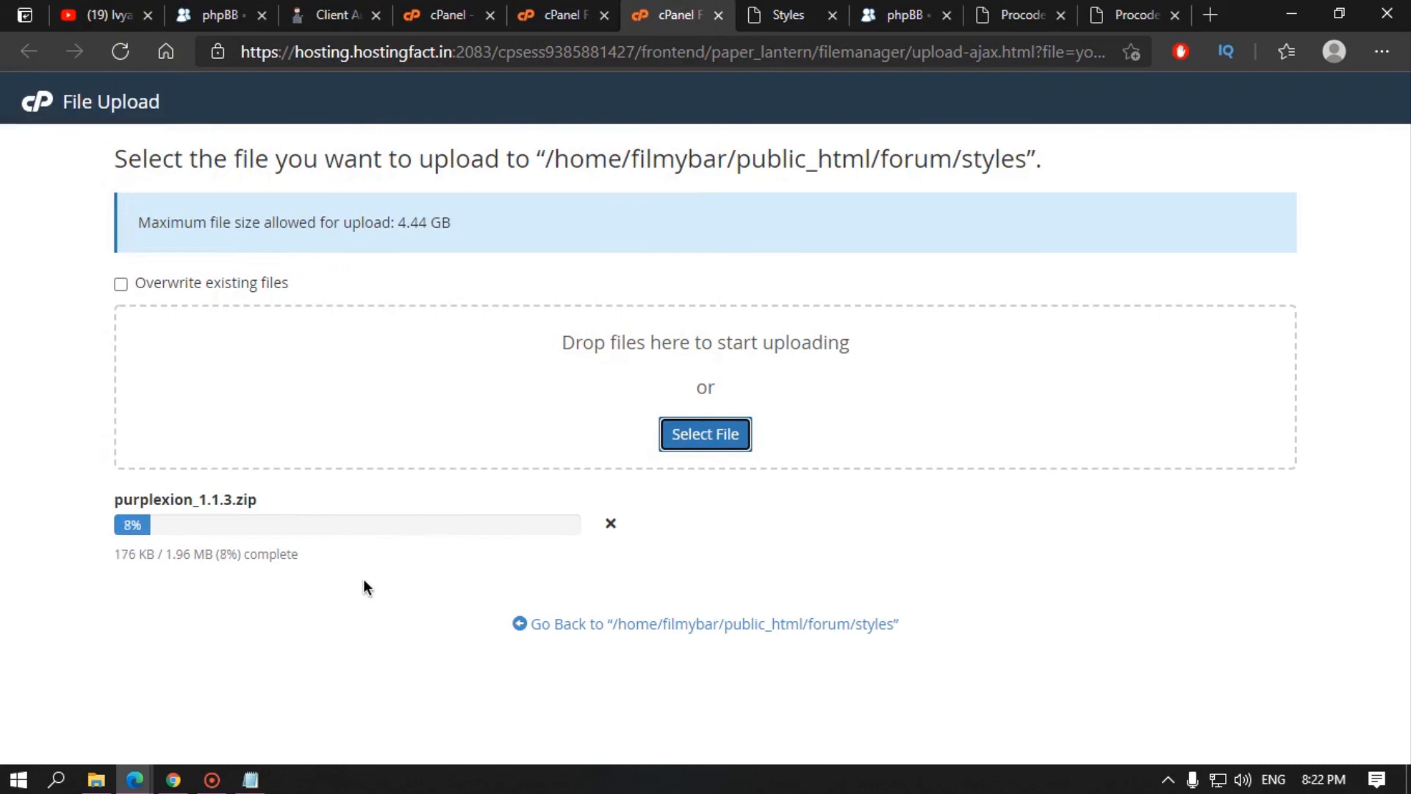
pyautogui.click(612, 623)
# Step: Extract purplexion_1.1.3.zip into the styles folder and reload the listing
pyautogui.click(559, 396)
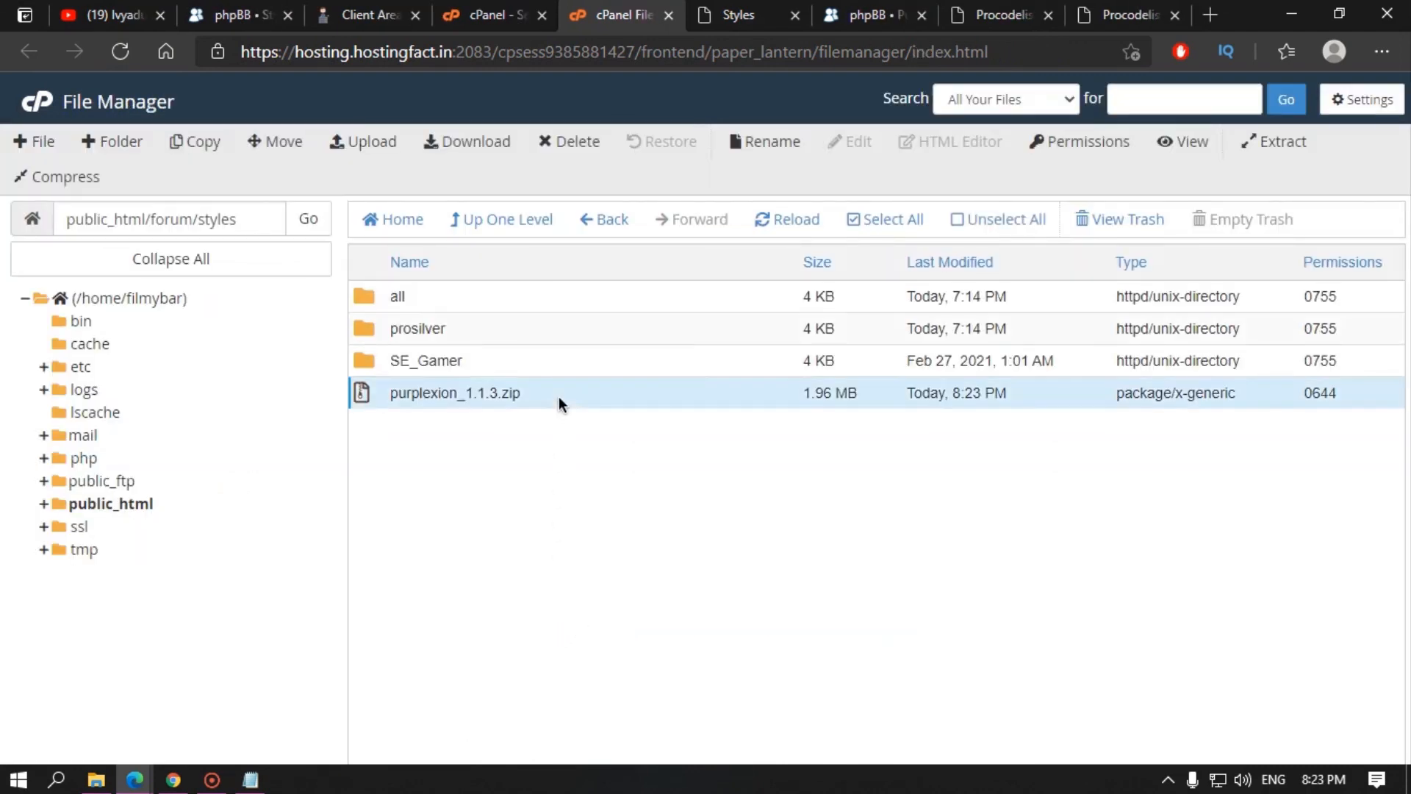
pyautogui.rightClick(559, 396)
pyautogui.click(616, 627)
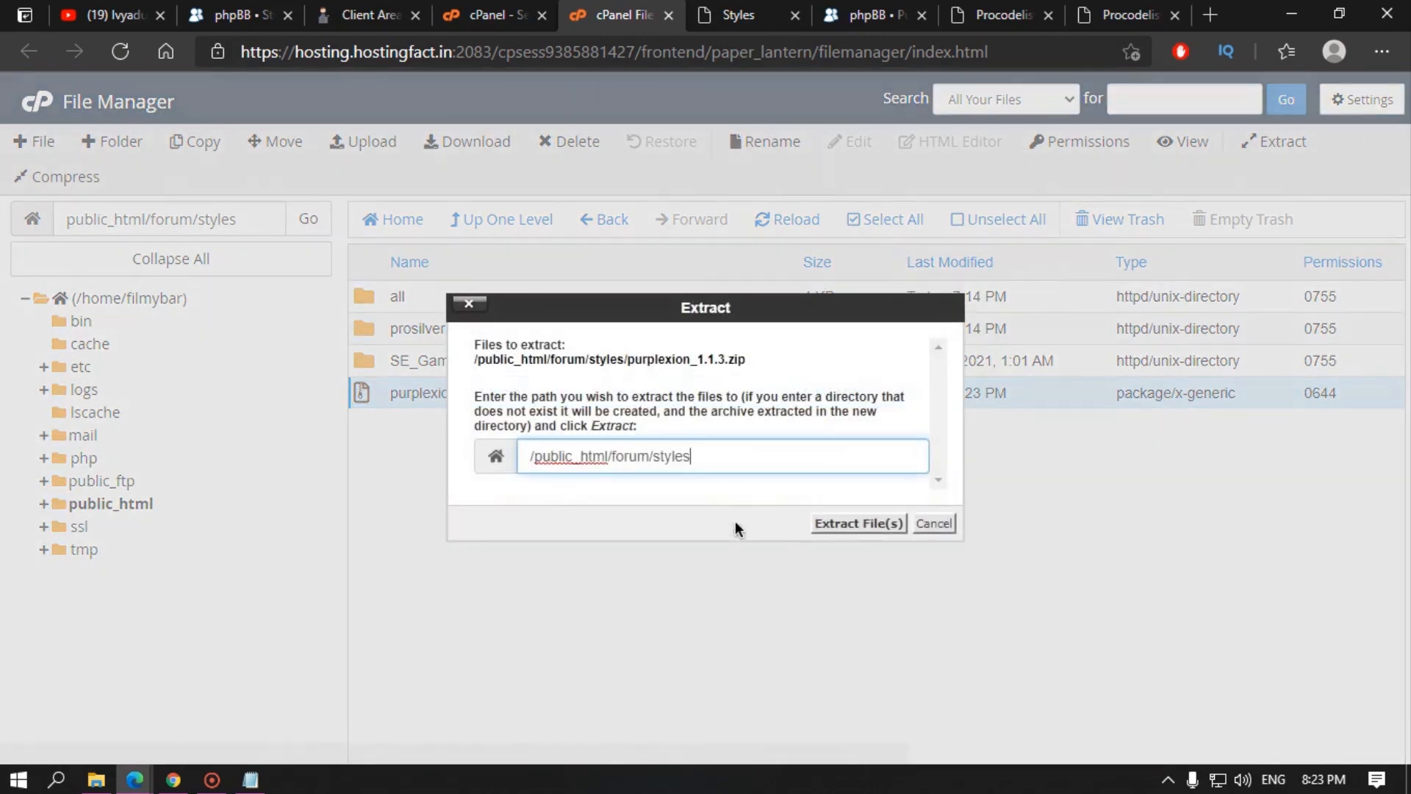
pyautogui.click(863, 525)
pyautogui.click(1041, 630)
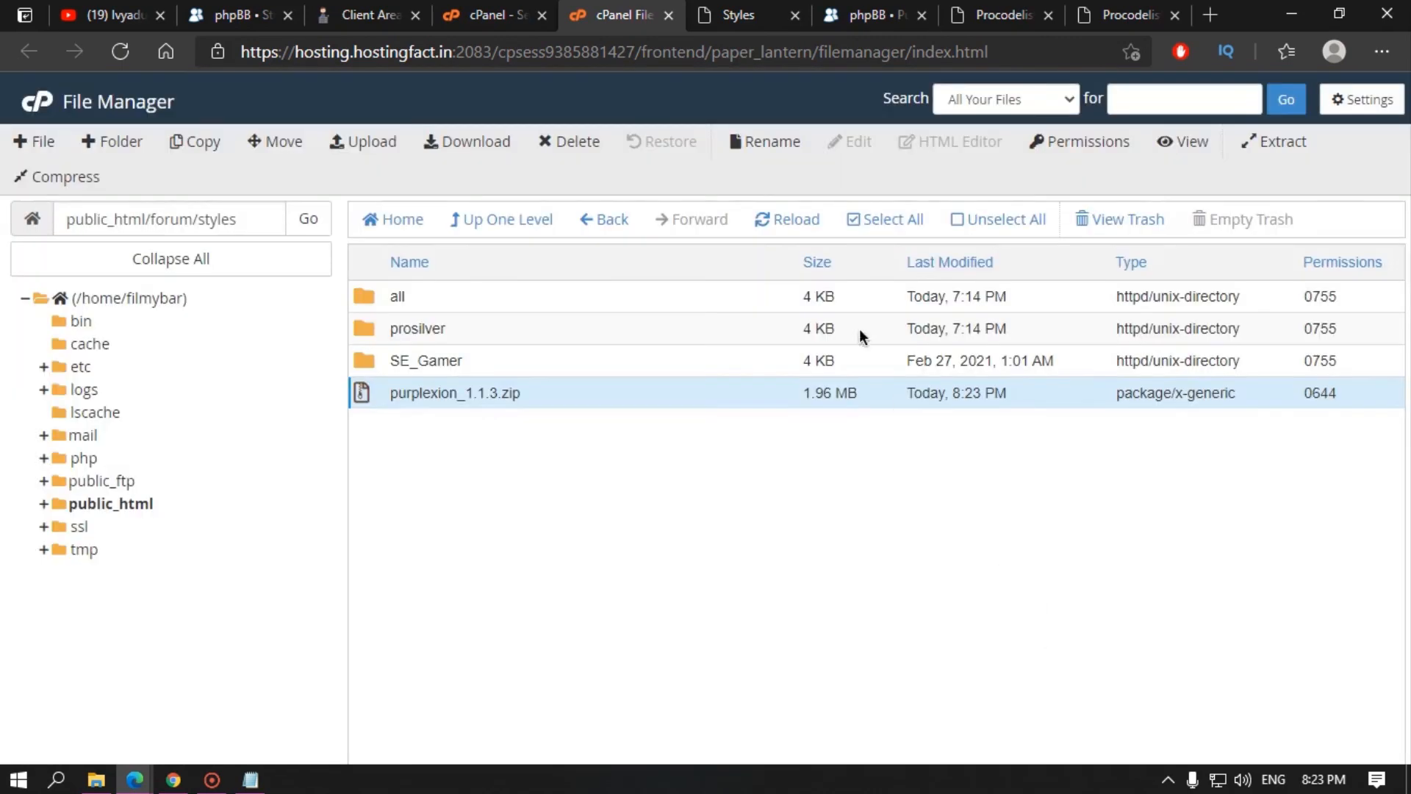
pyautogui.click(768, 229)
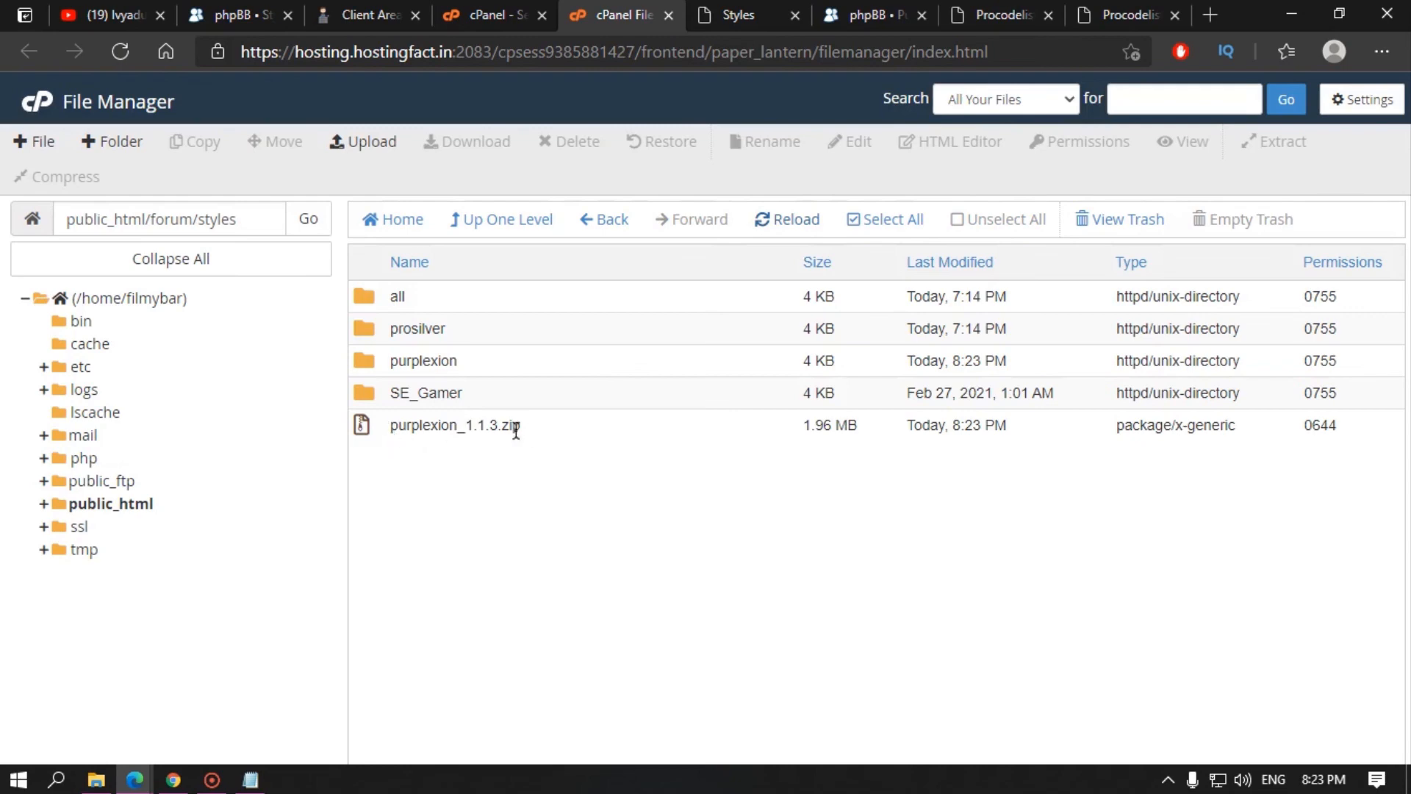
# Step: Trash the zip archive and check the contents of the extracted purplexion folder
pyautogui.click(539, 422)
pyautogui.click(573, 142)
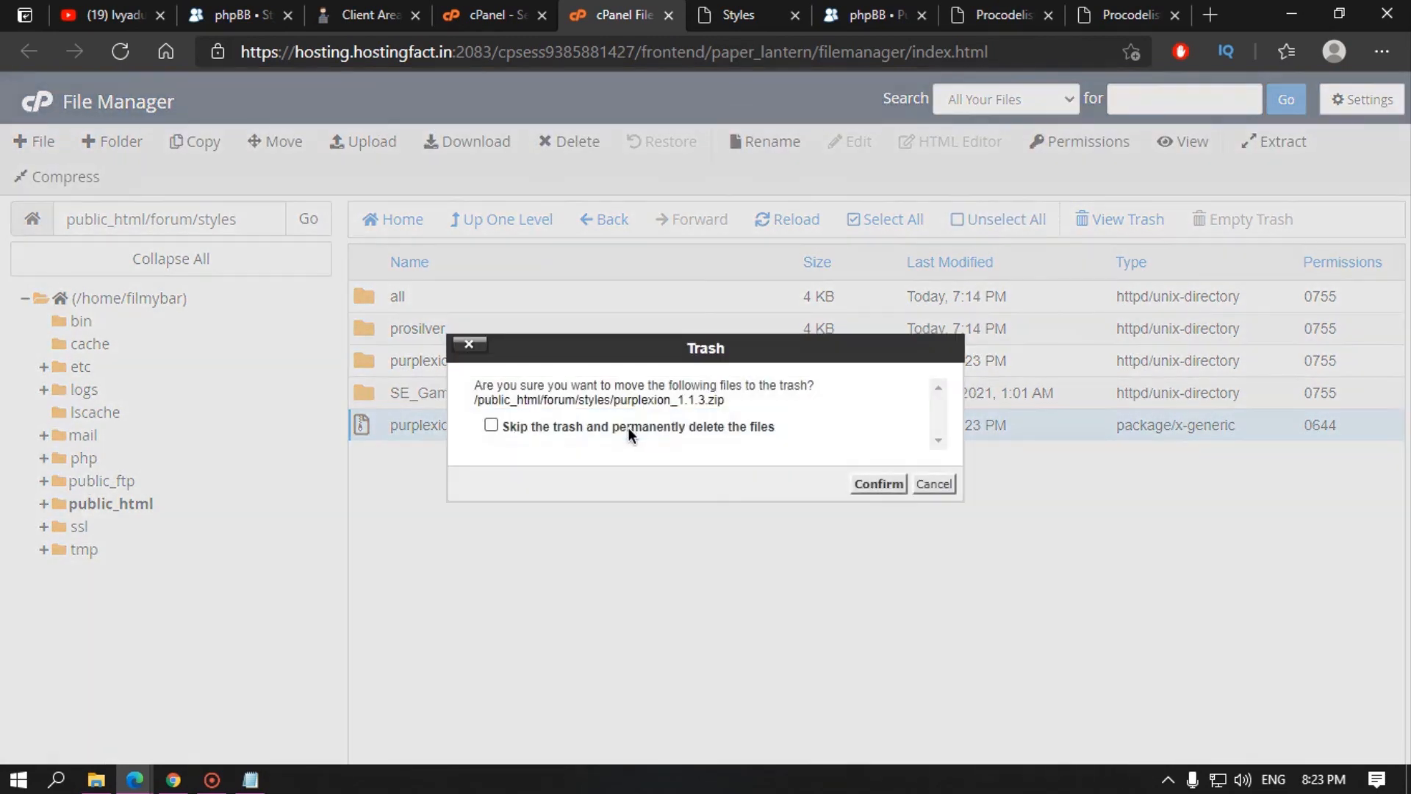
pyautogui.click(872, 484)
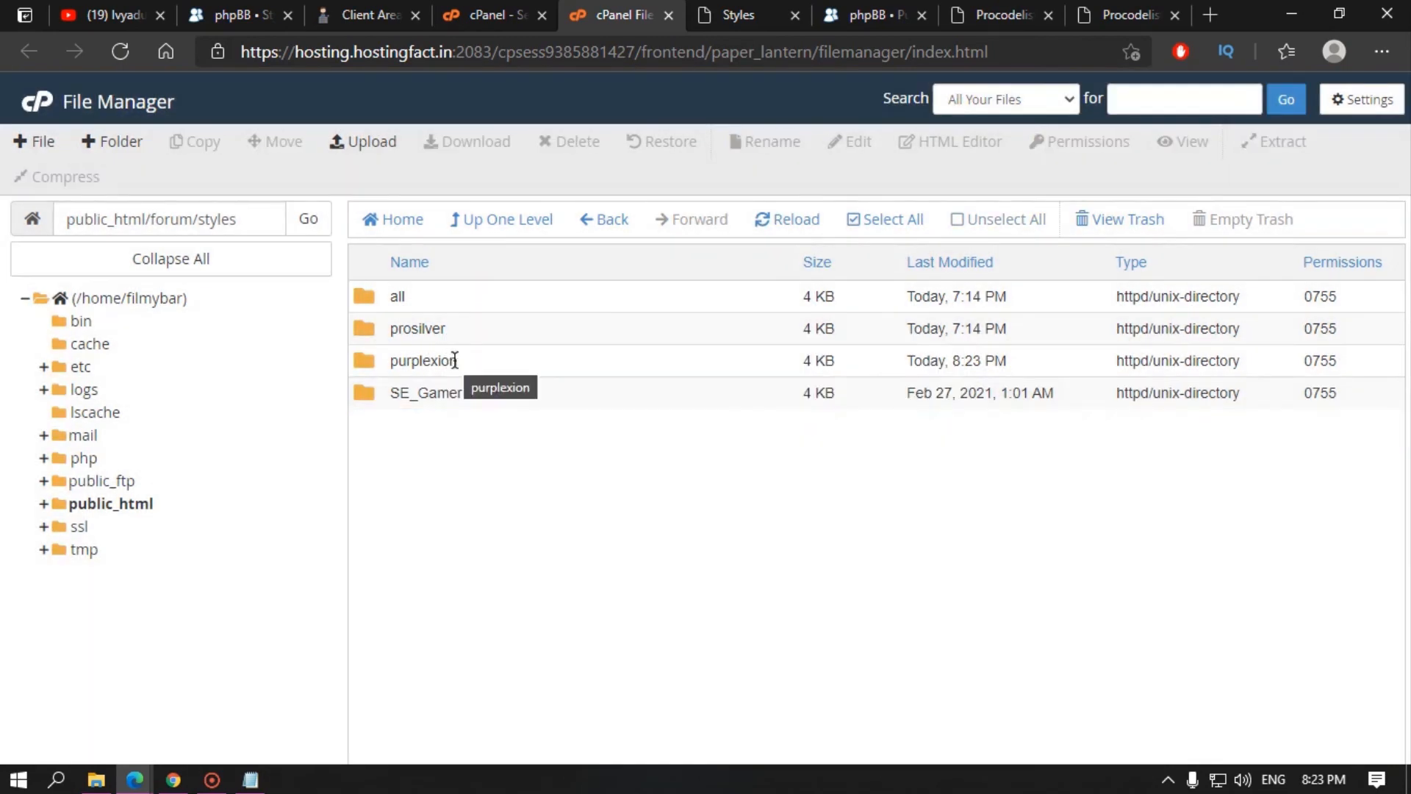
pyautogui.doubleClick(477, 360)
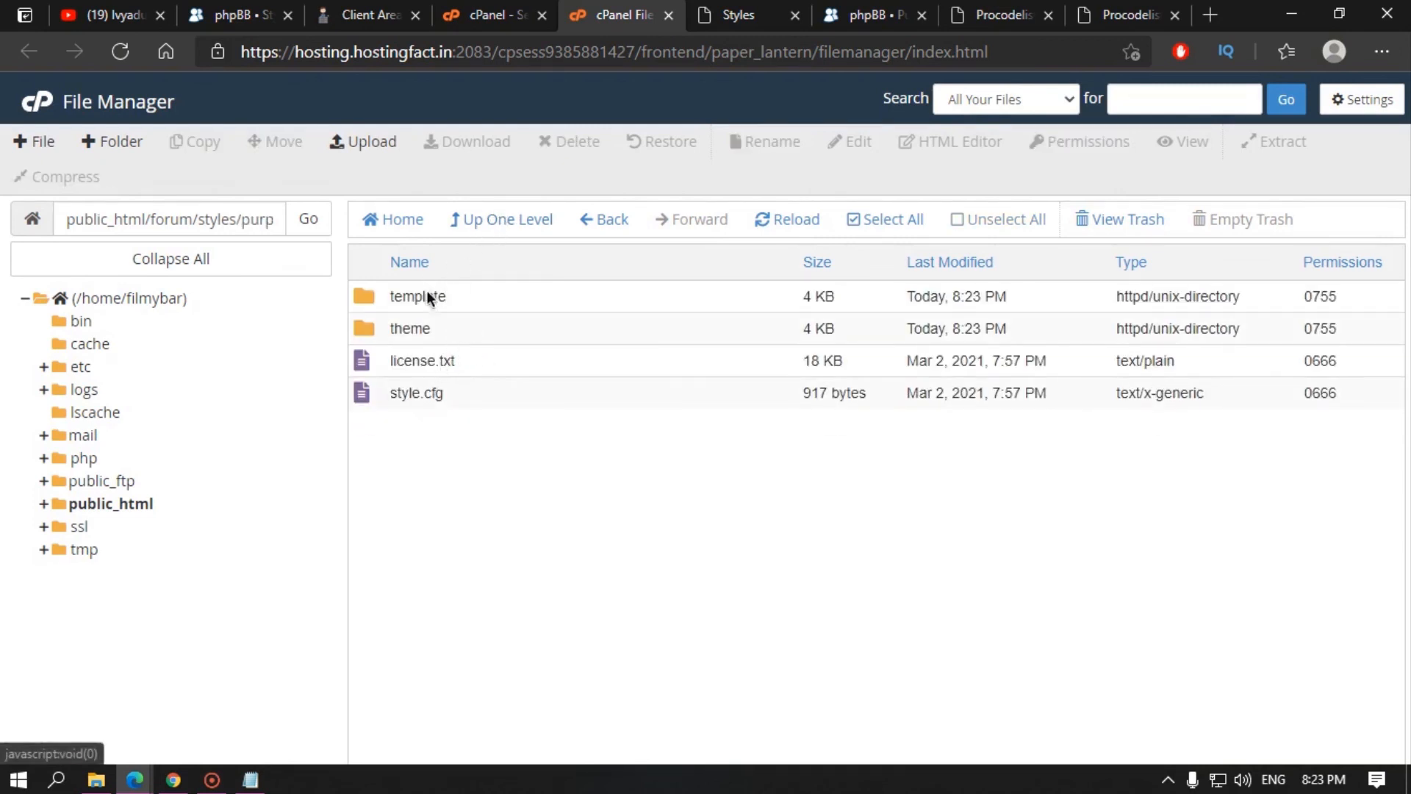
pyautogui.click(505, 222)
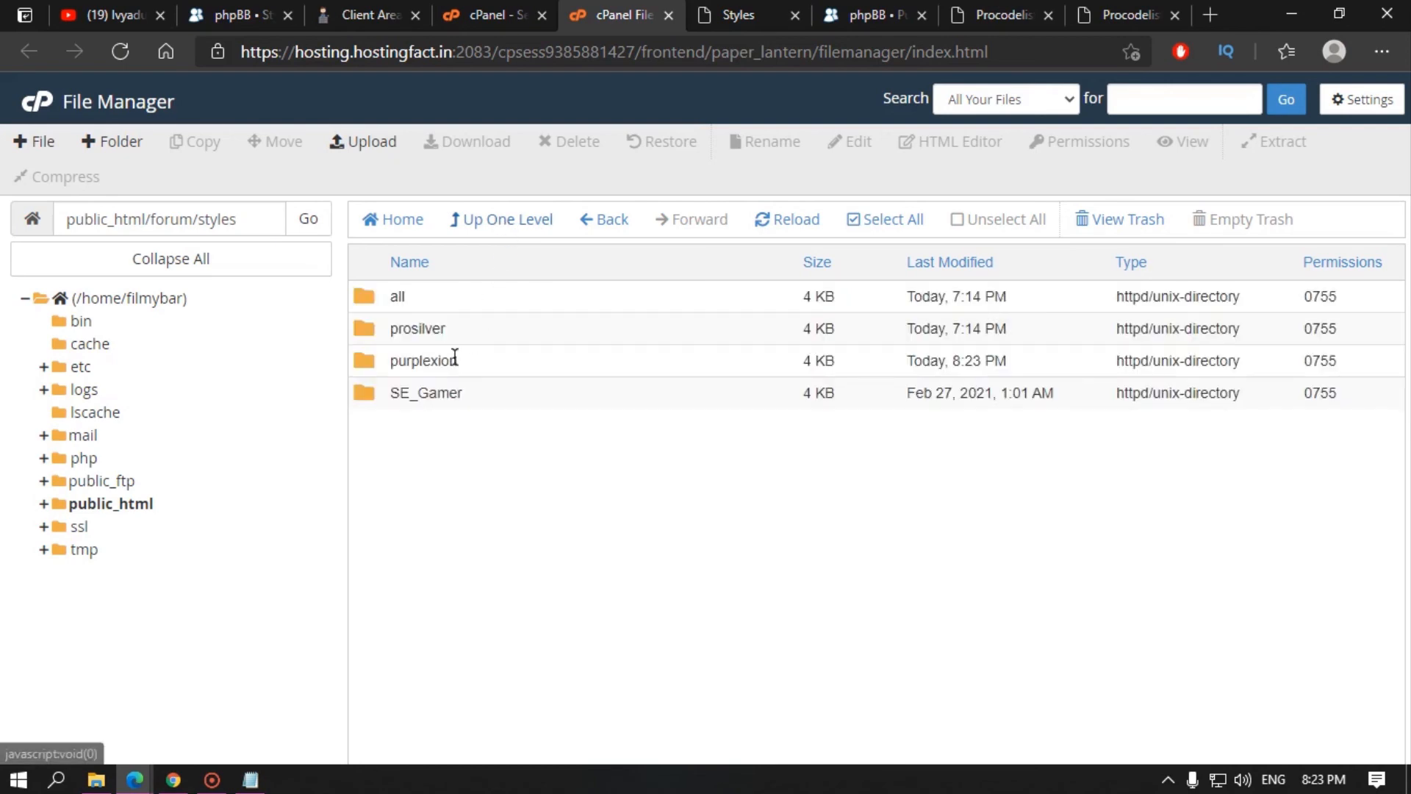
pyautogui.click(481, 360)
pyautogui.click(750, 9)
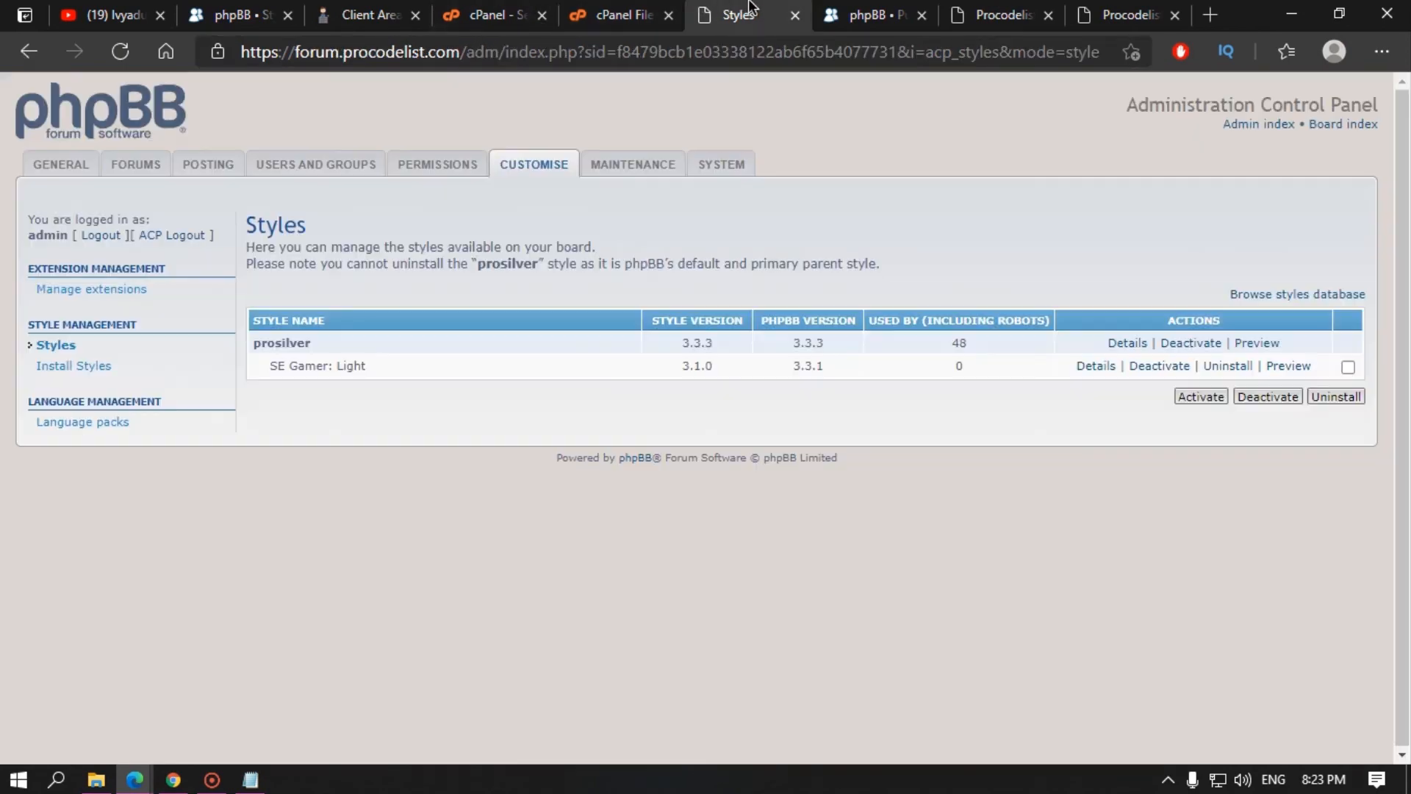
# Step: Install the Purplexion style from the ACP's uninstalled styles list
pyautogui.click(91, 368)
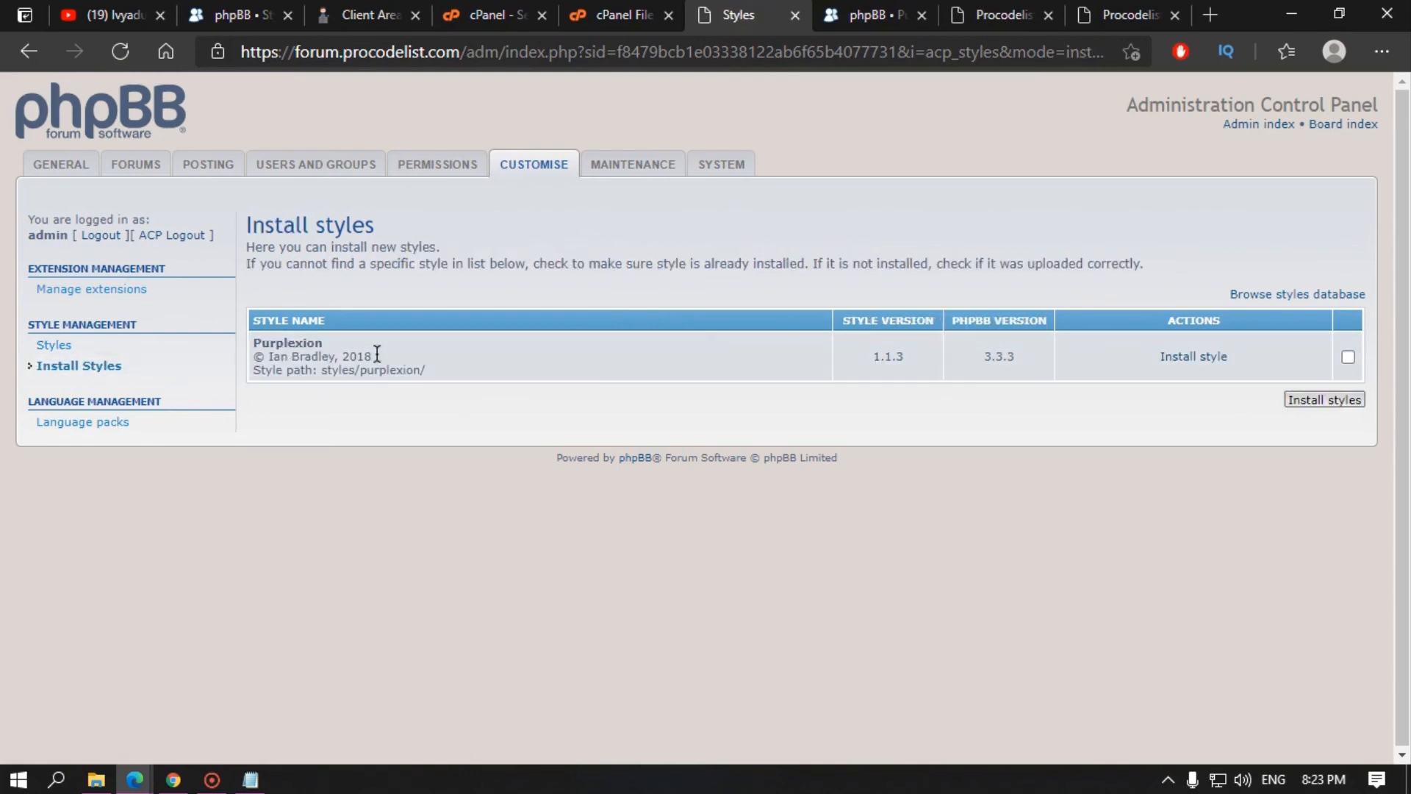
pyautogui.click(1348, 357)
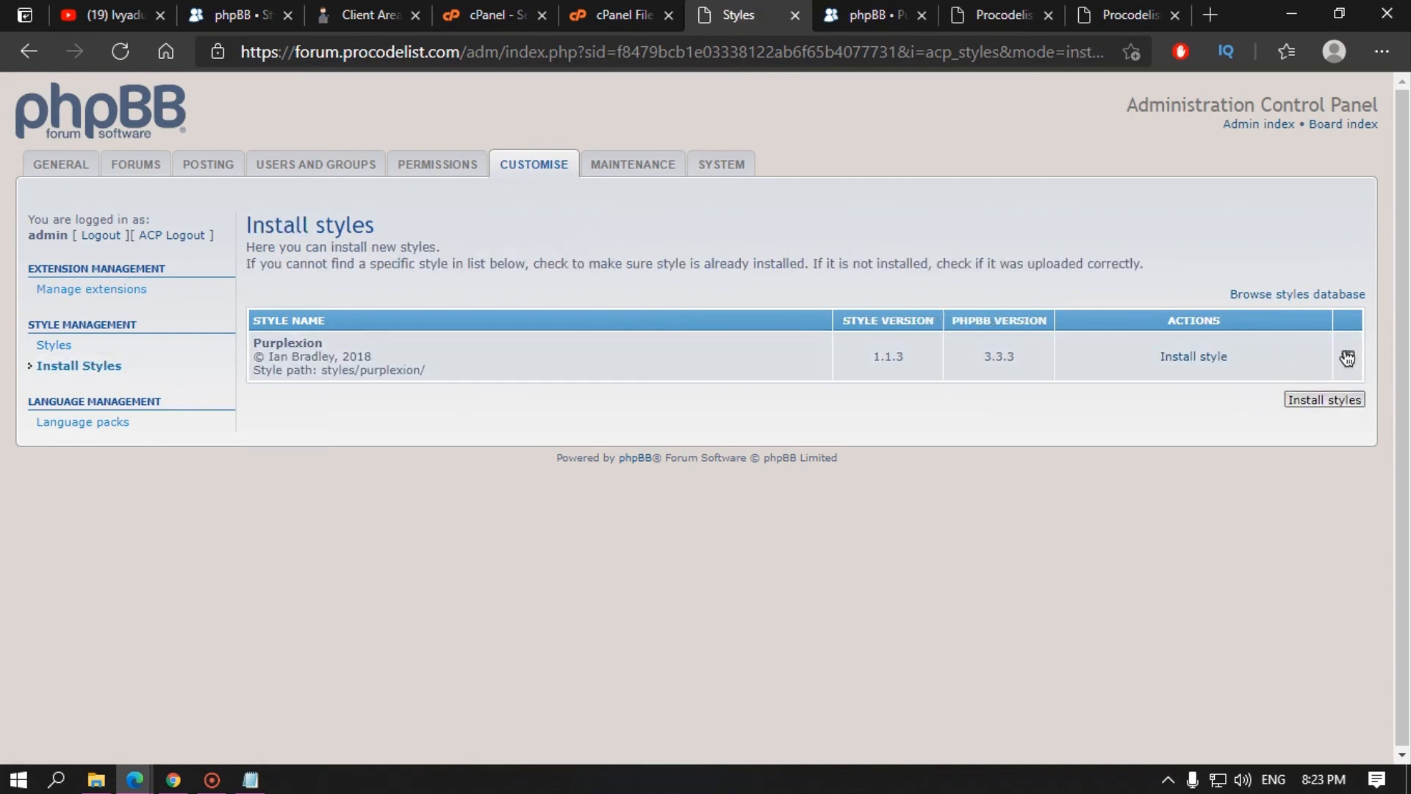
pyautogui.click(1323, 404)
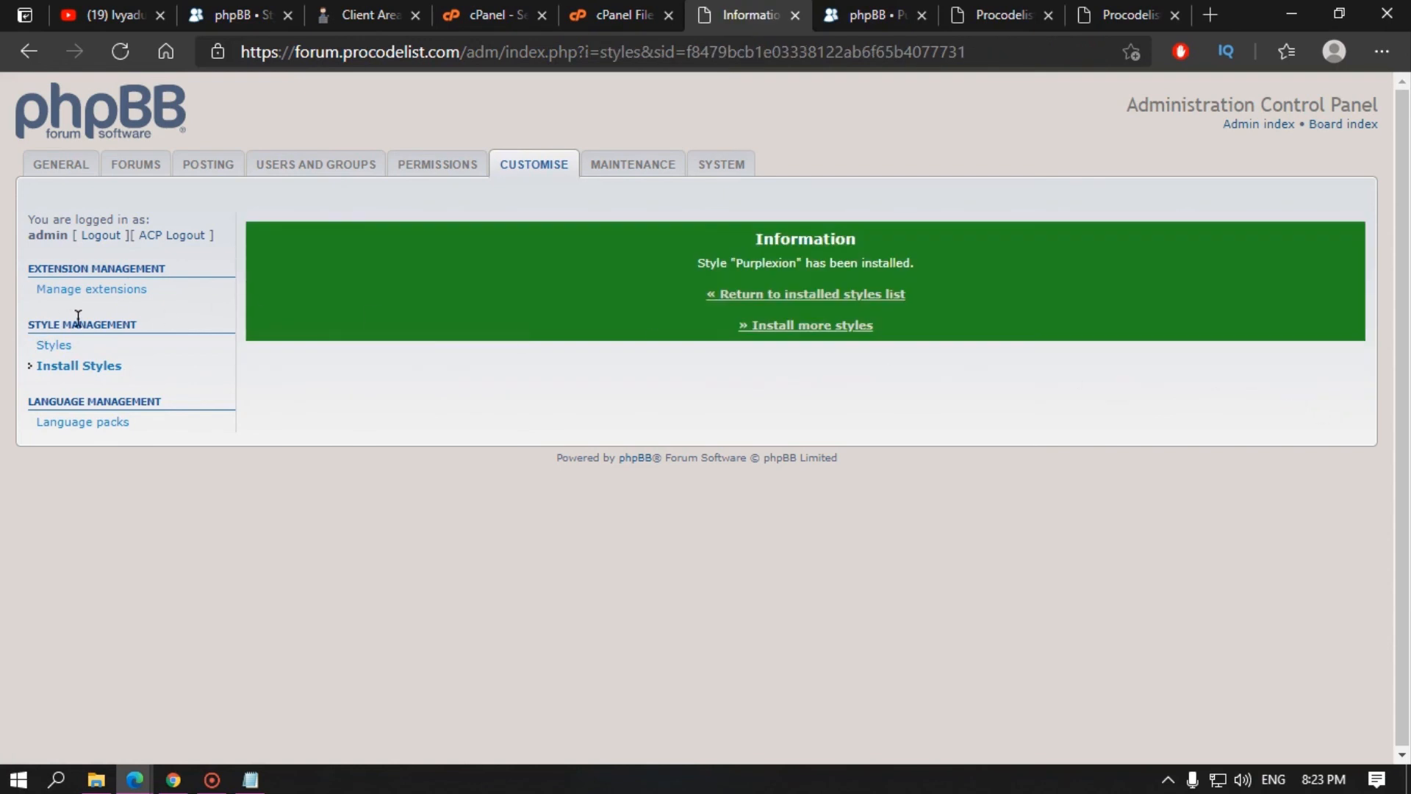
pyautogui.click(58, 346)
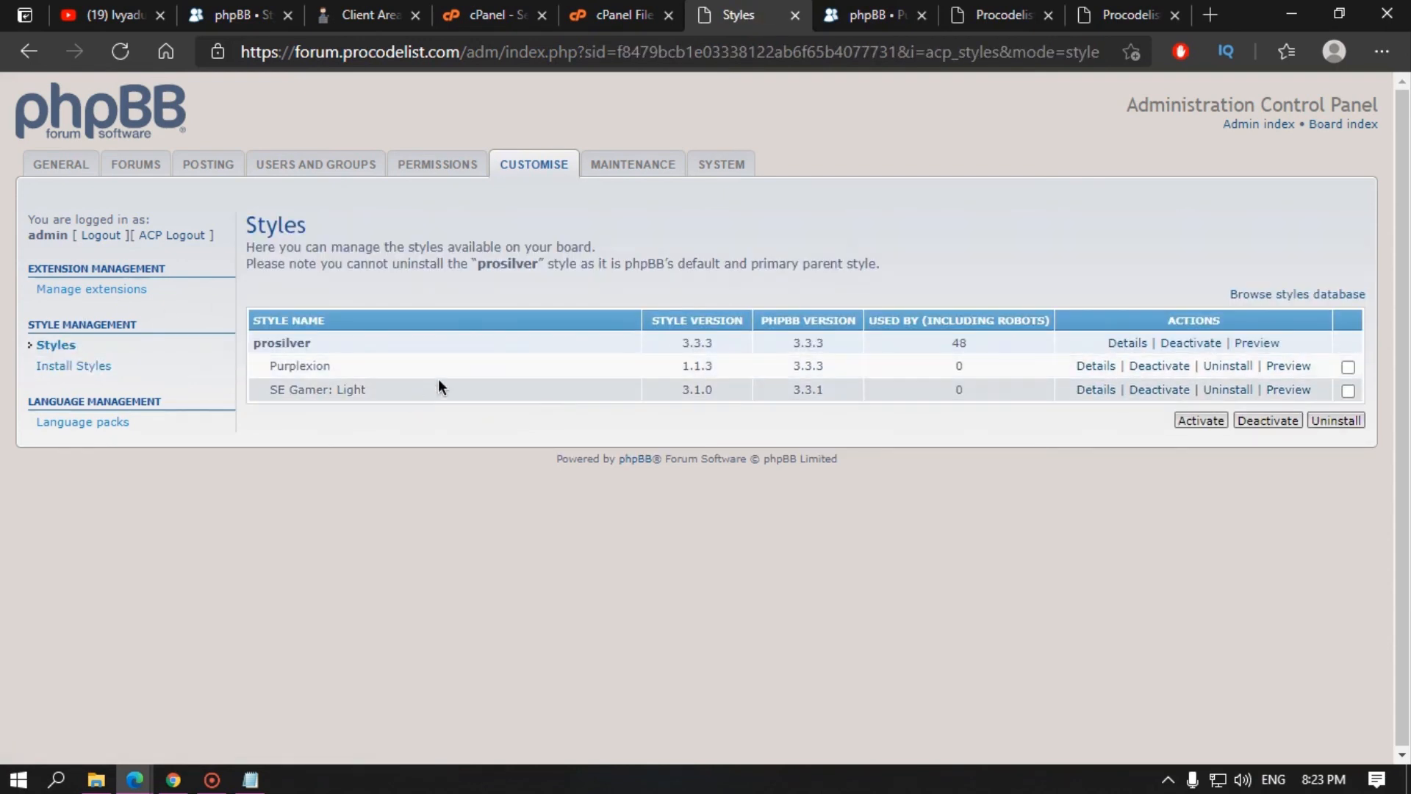
# Step: Preview the board in the prosilver, Purplexion and SE Gamer styles in separate tabs
pyautogui.middleClick(1262, 344)
pyautogui.middleClick(1288, 366)
pyautogui.middleClick(1288, 390)
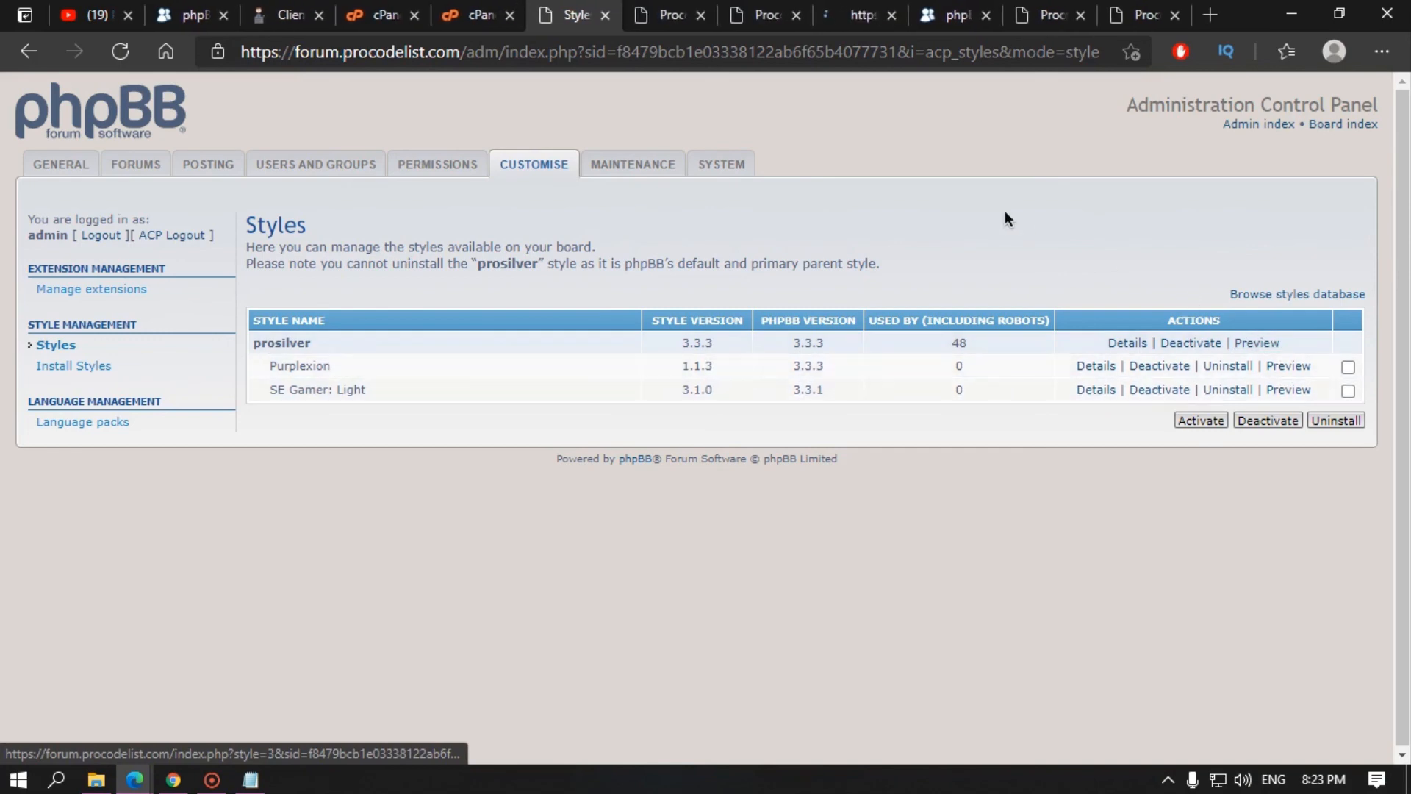
pyautogui.click(651, 9)
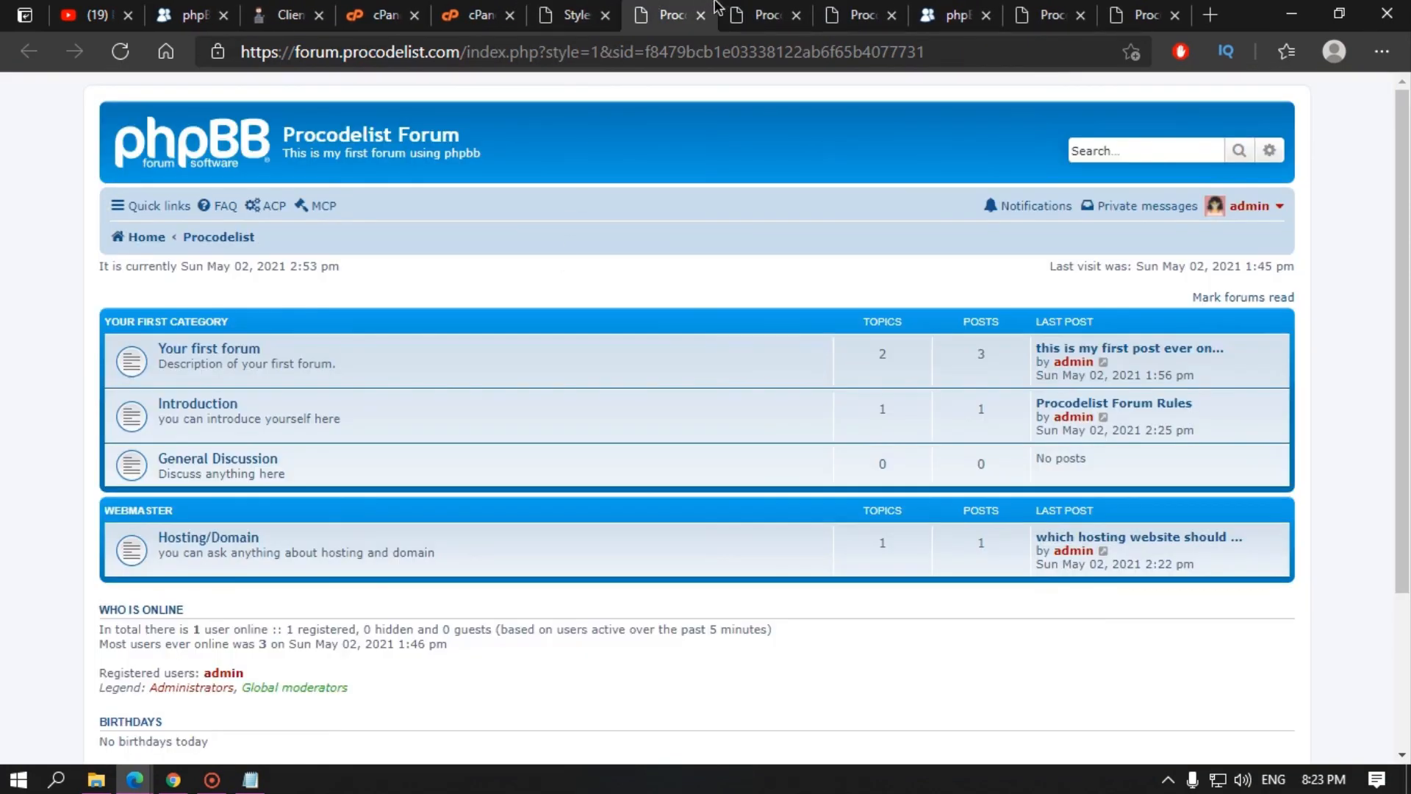
pyautogui.click(759, 9)
pyautogui.scroll(-3, 677, 257)
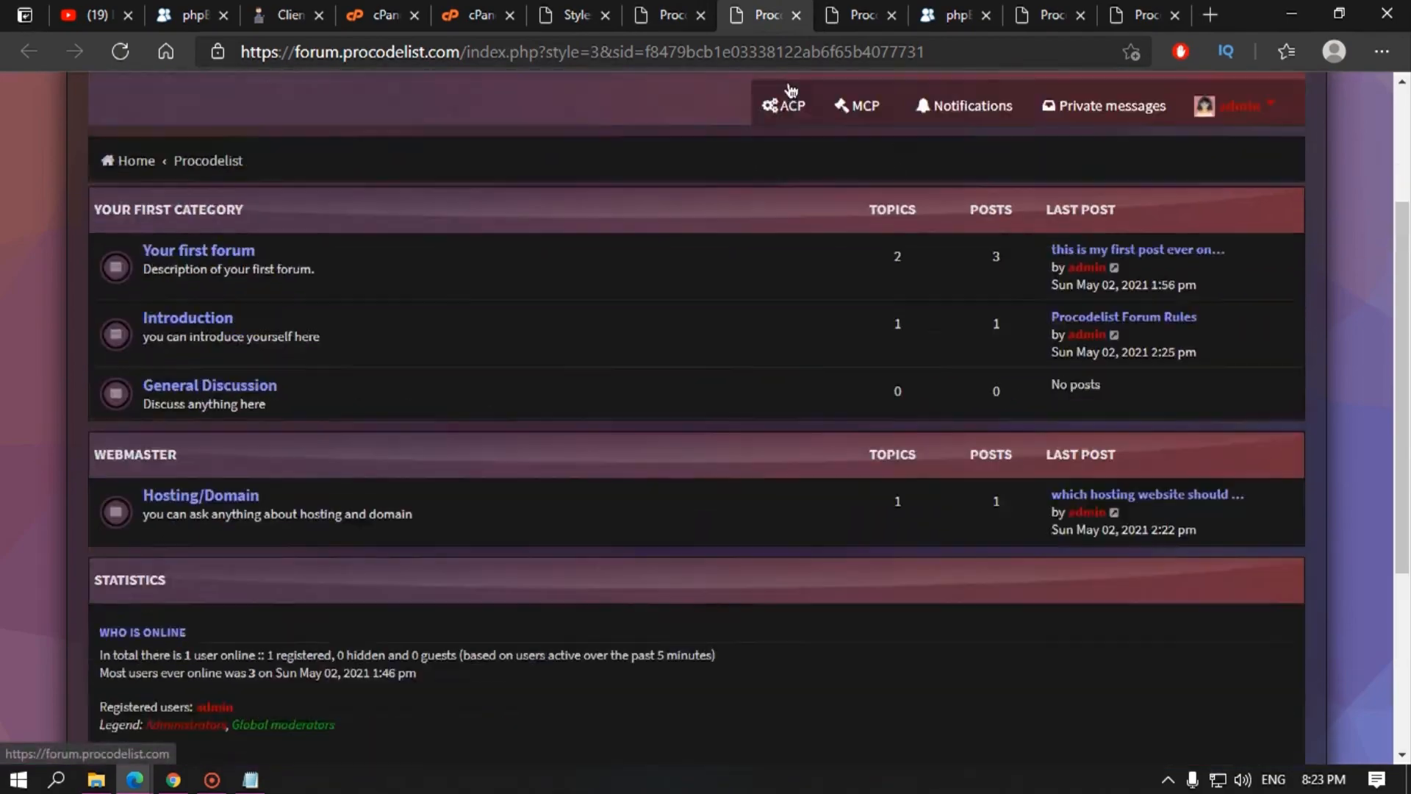
pyautogui.hotkey('ctrl', 'Tab')
pyautogui.scroll(-5, 623, 341)
pyautogui.scroll(5, 623, 341)
pyautogui.hotkey('ctrl', 'shift', 'Tab')
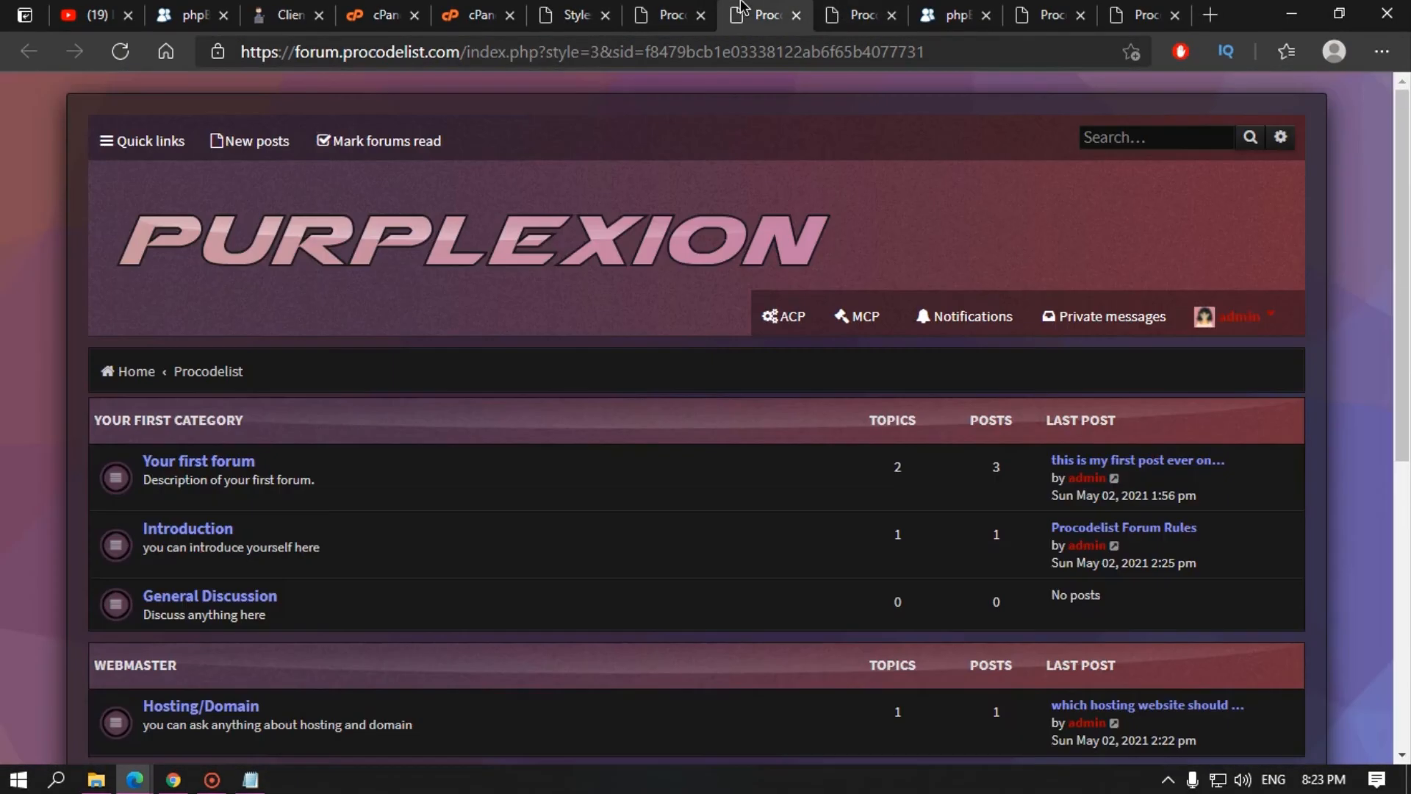
pyautogui.hotkey('ctrl', 'Tab')
pyautogui.click(680, 15)
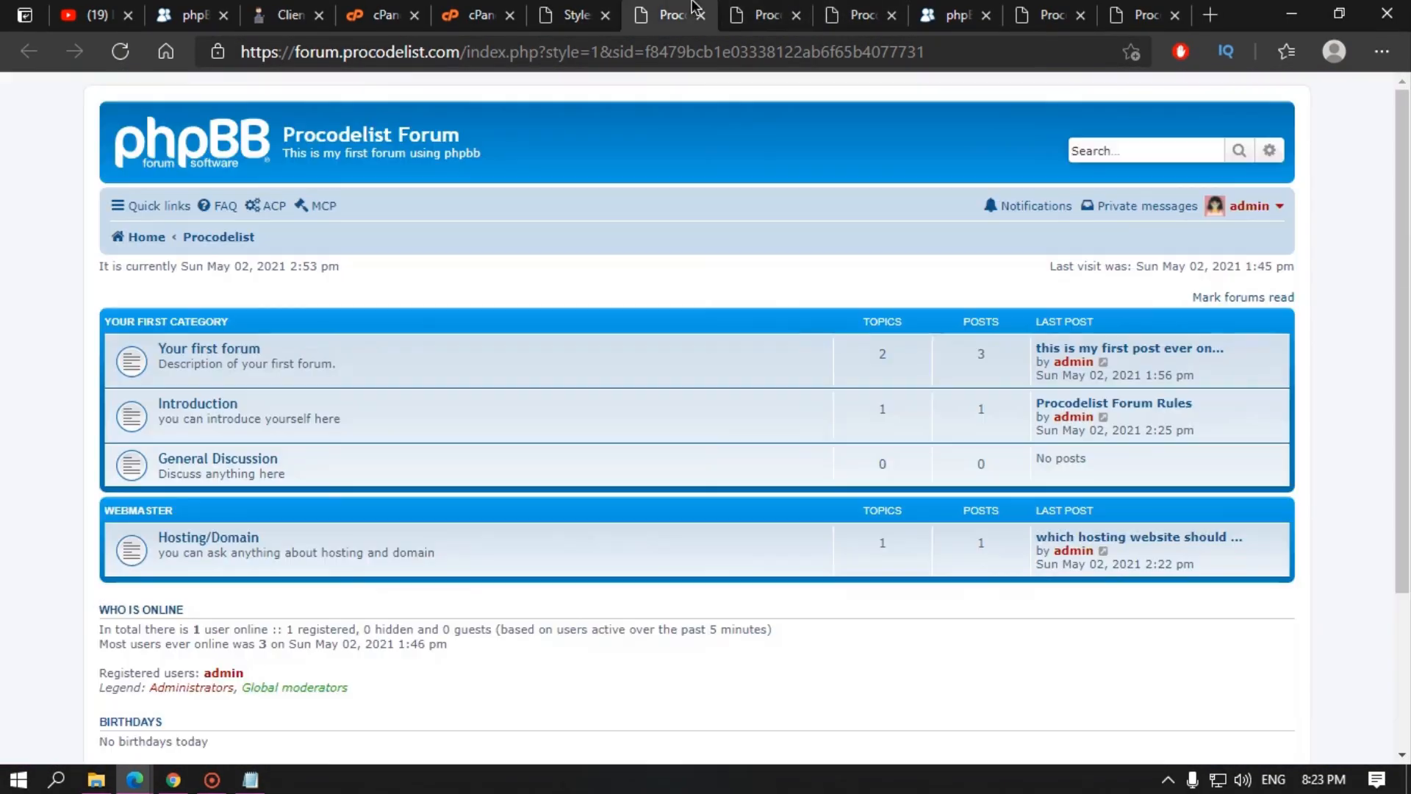
# Step: Close the three style previews and the leftover Purplexion, phpBB and forum tabs
pyautogui.click(702, 16)
pyautogui.click(702, 16)
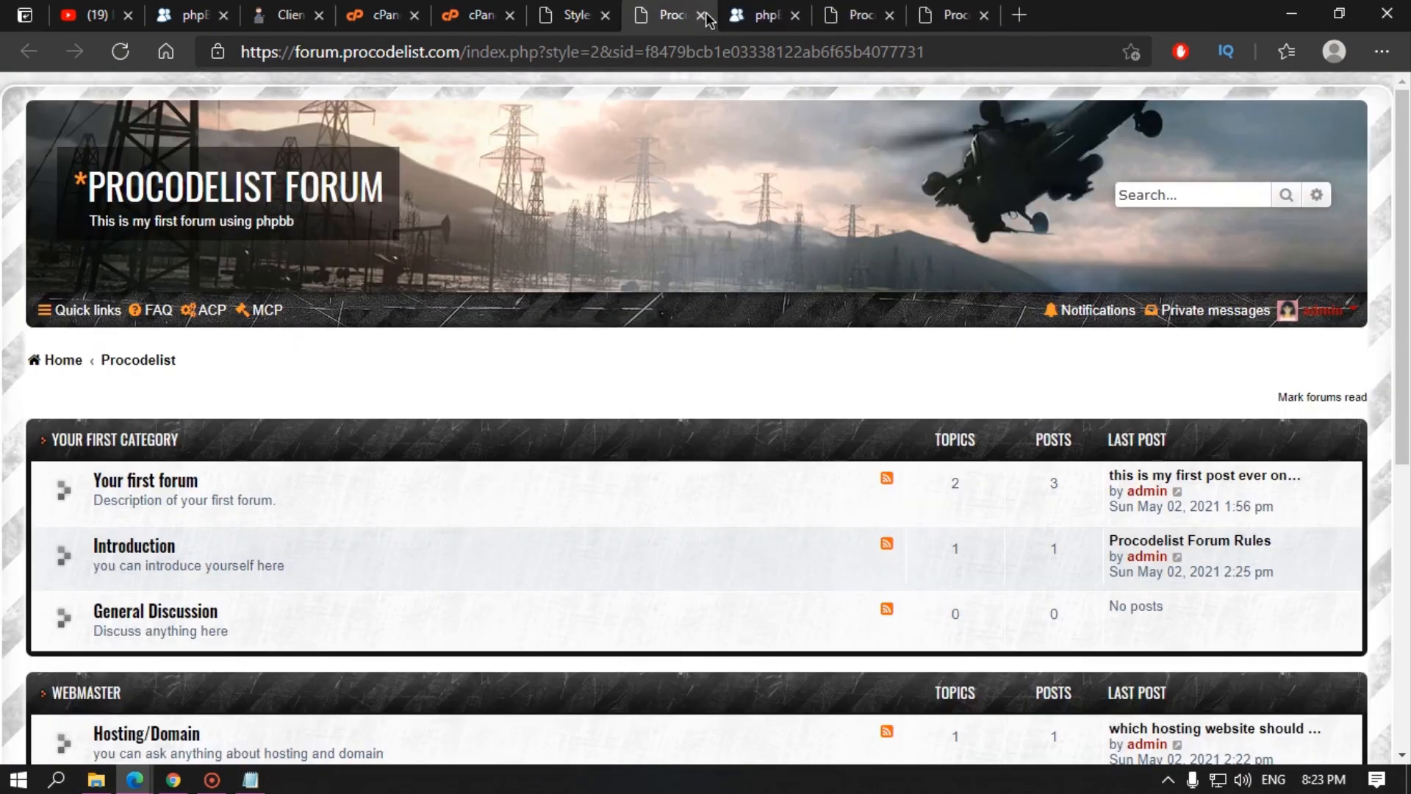
pyautogui.click(702, 16)
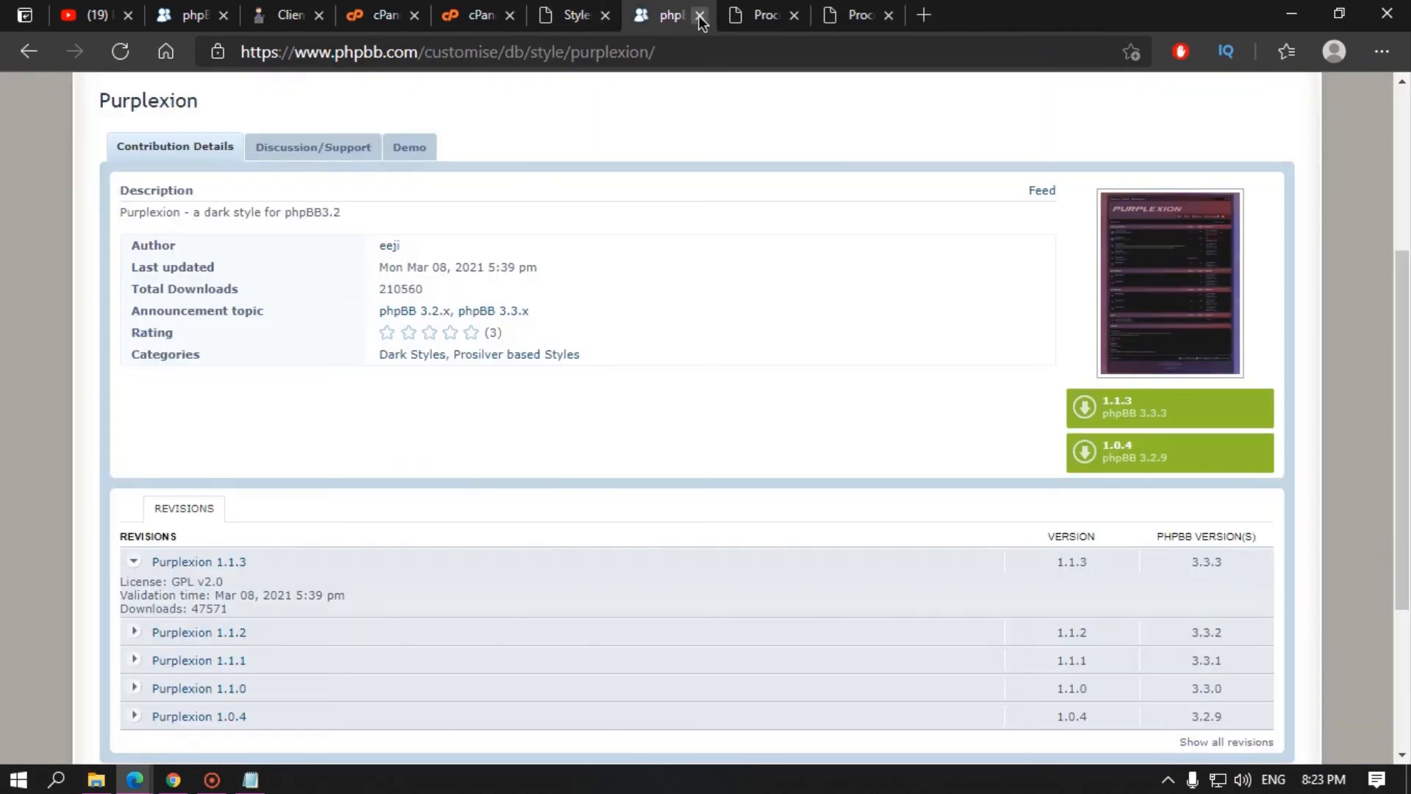
pyautogui.click(702, 16)
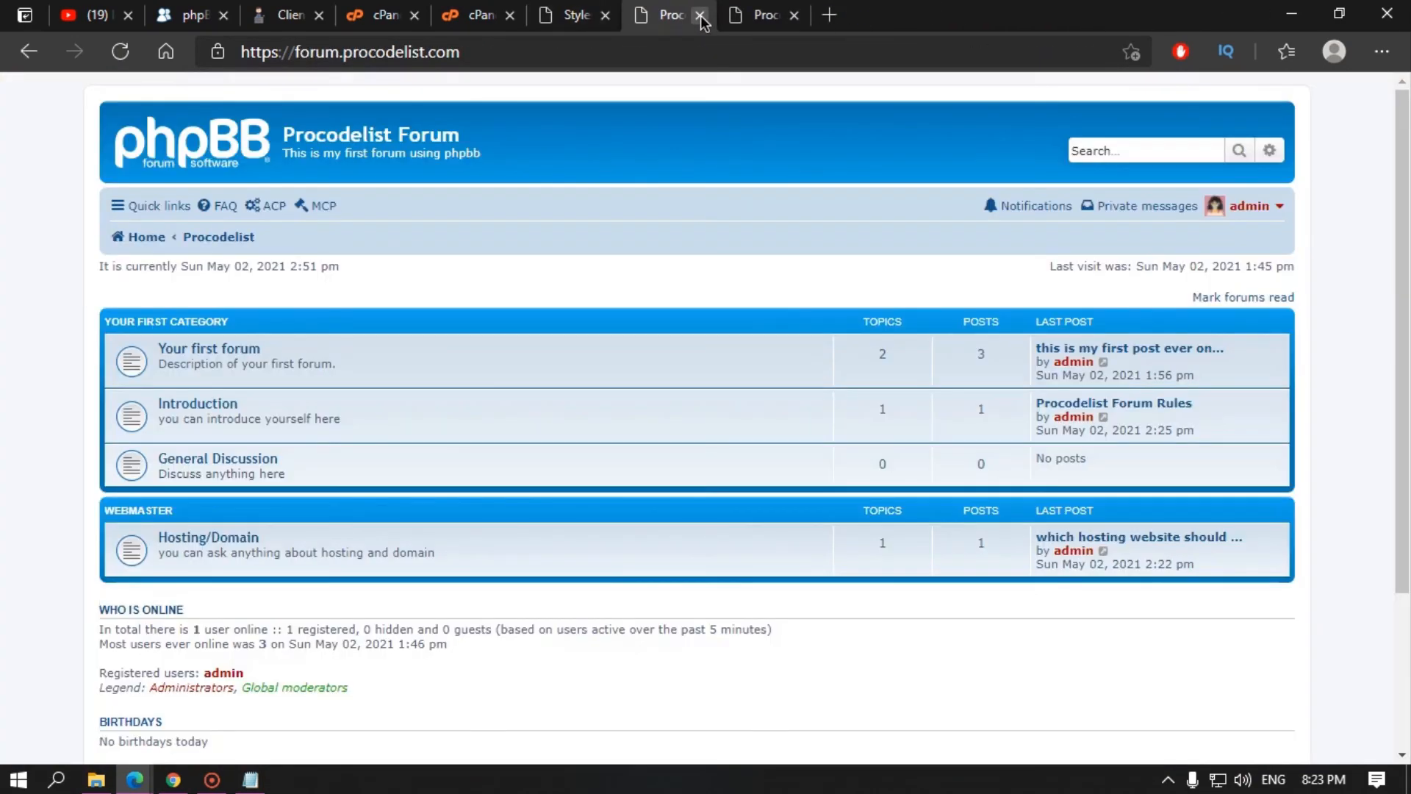
pyautogui.click(702, 16)
pyautogui.click(702, 16)
pyautogui.click(450, 16)
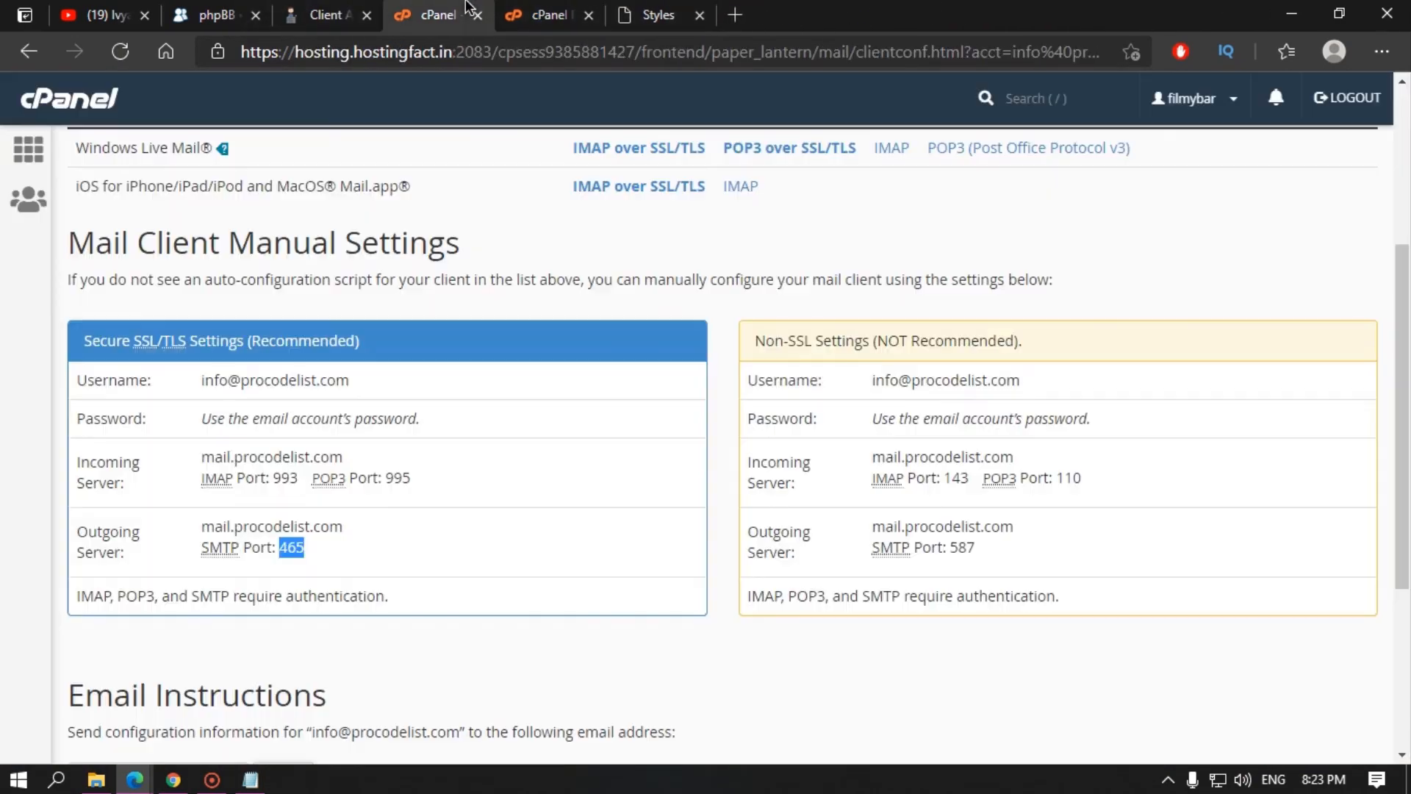
pyautogui.click(526, 15)
pyautogui.click(626, 9)
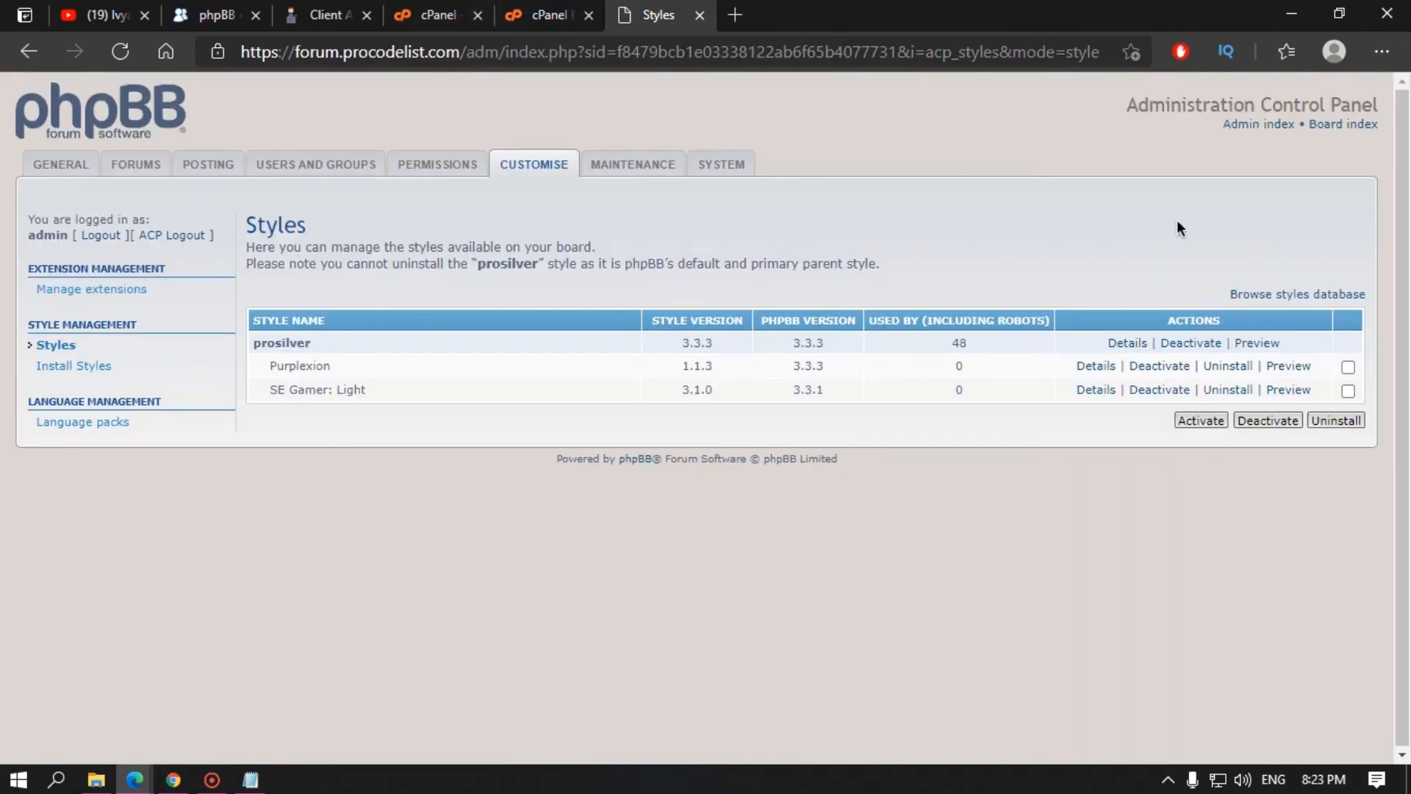
pyautogui.click(1263, 294)
# Step: Browse the styles database's Smilies category, which lists no phpBB 3.3.x contributions
pyautogui.click(1114, 11)
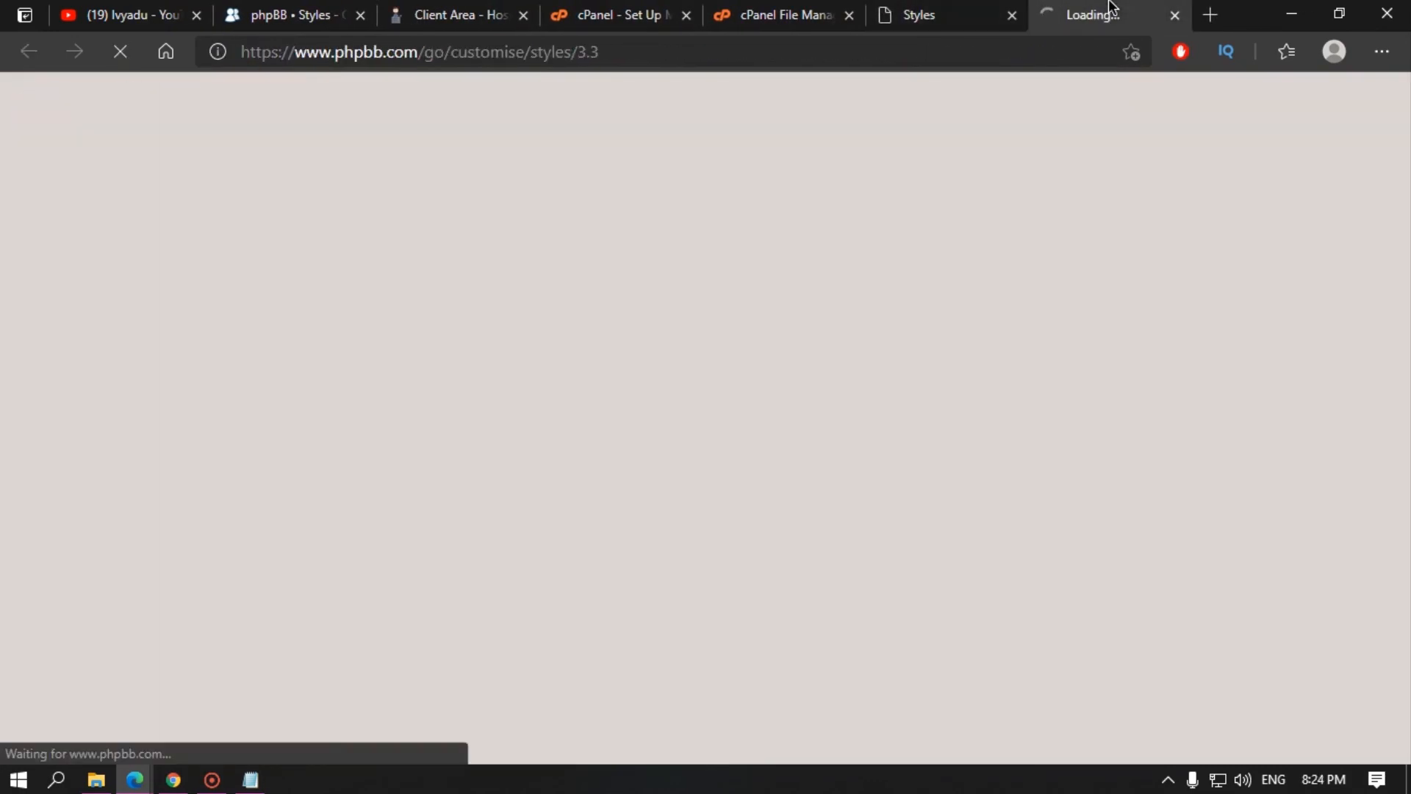
pyautogui.scroll(-3, 178, 477)
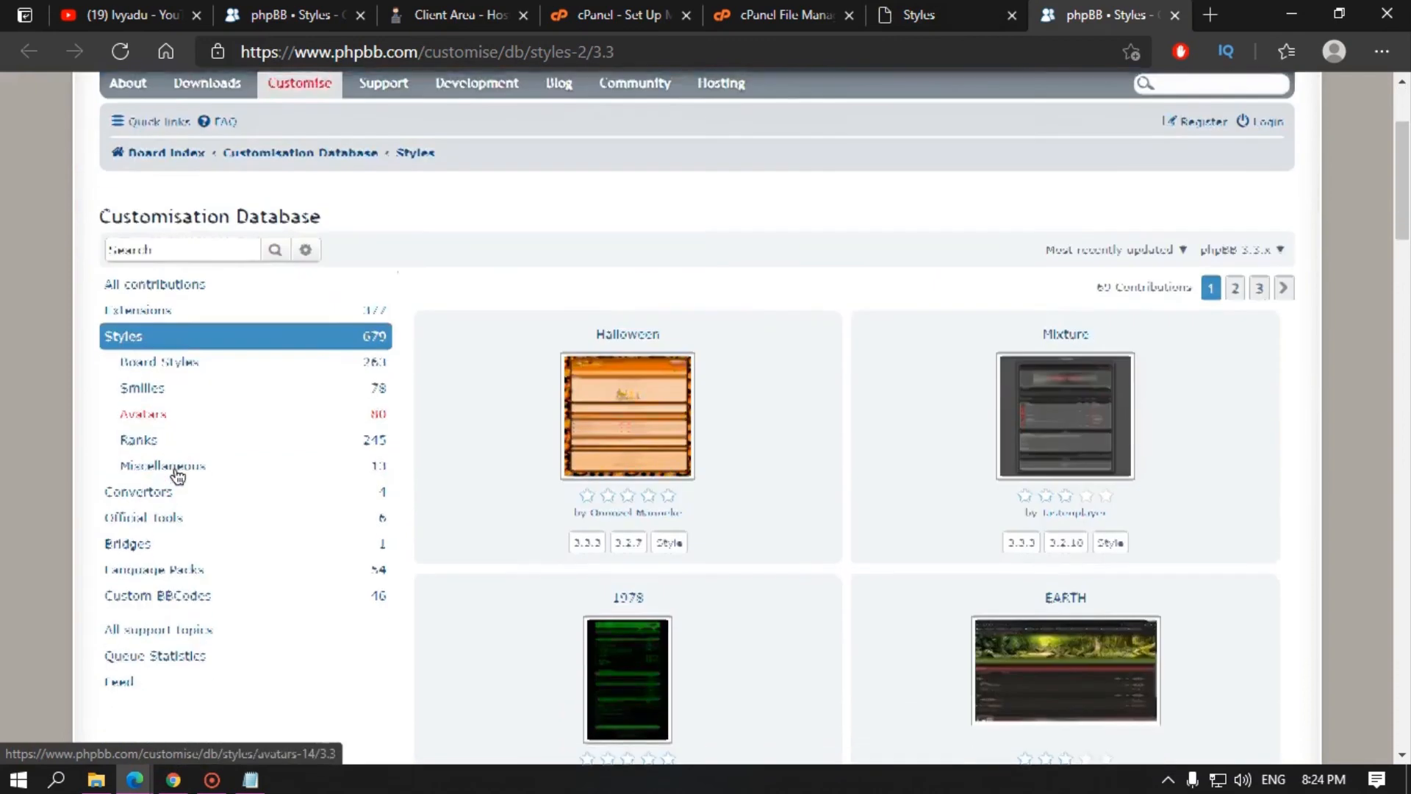
pyautogui.click(159, 377)
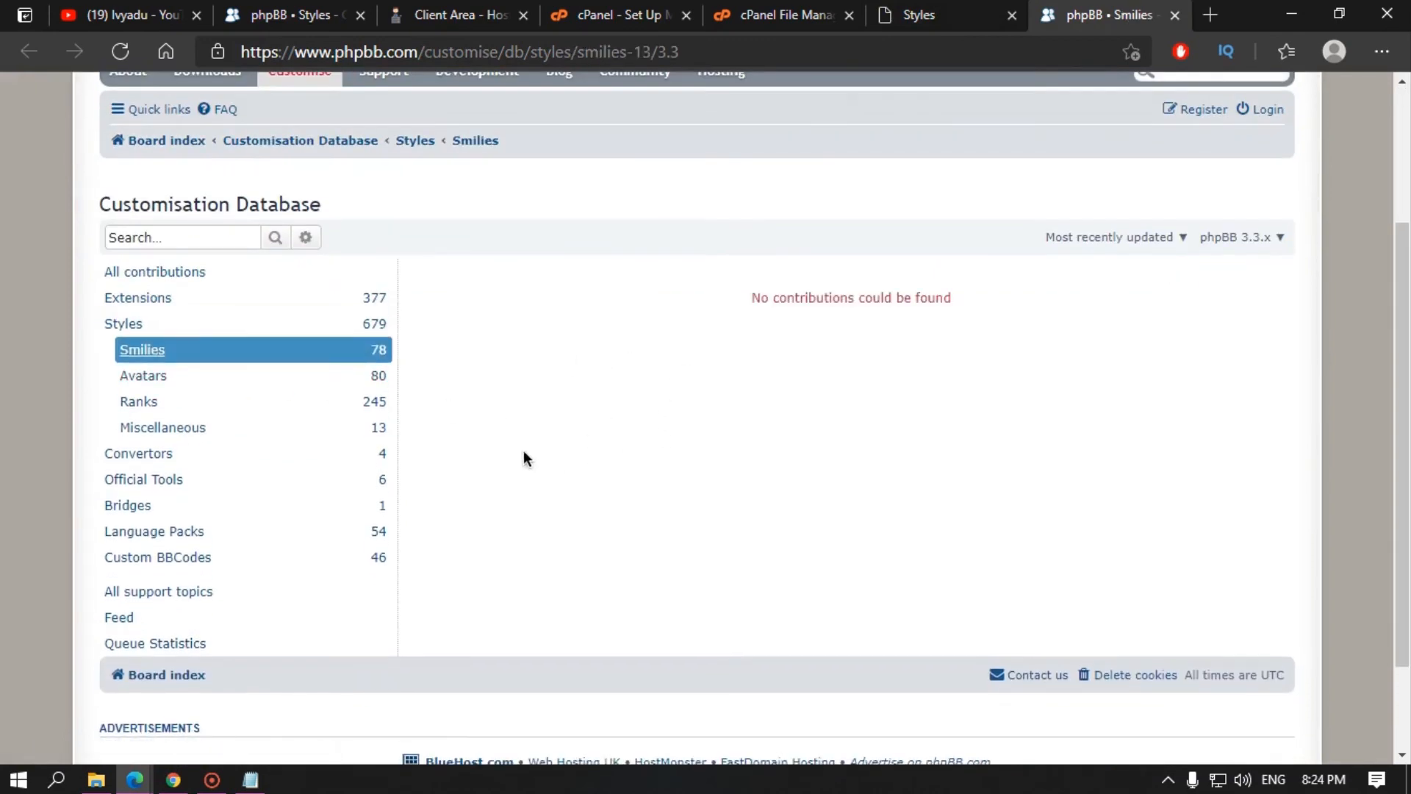
pyautogui.click(603, 15)
pyautogui.click(770, 9)
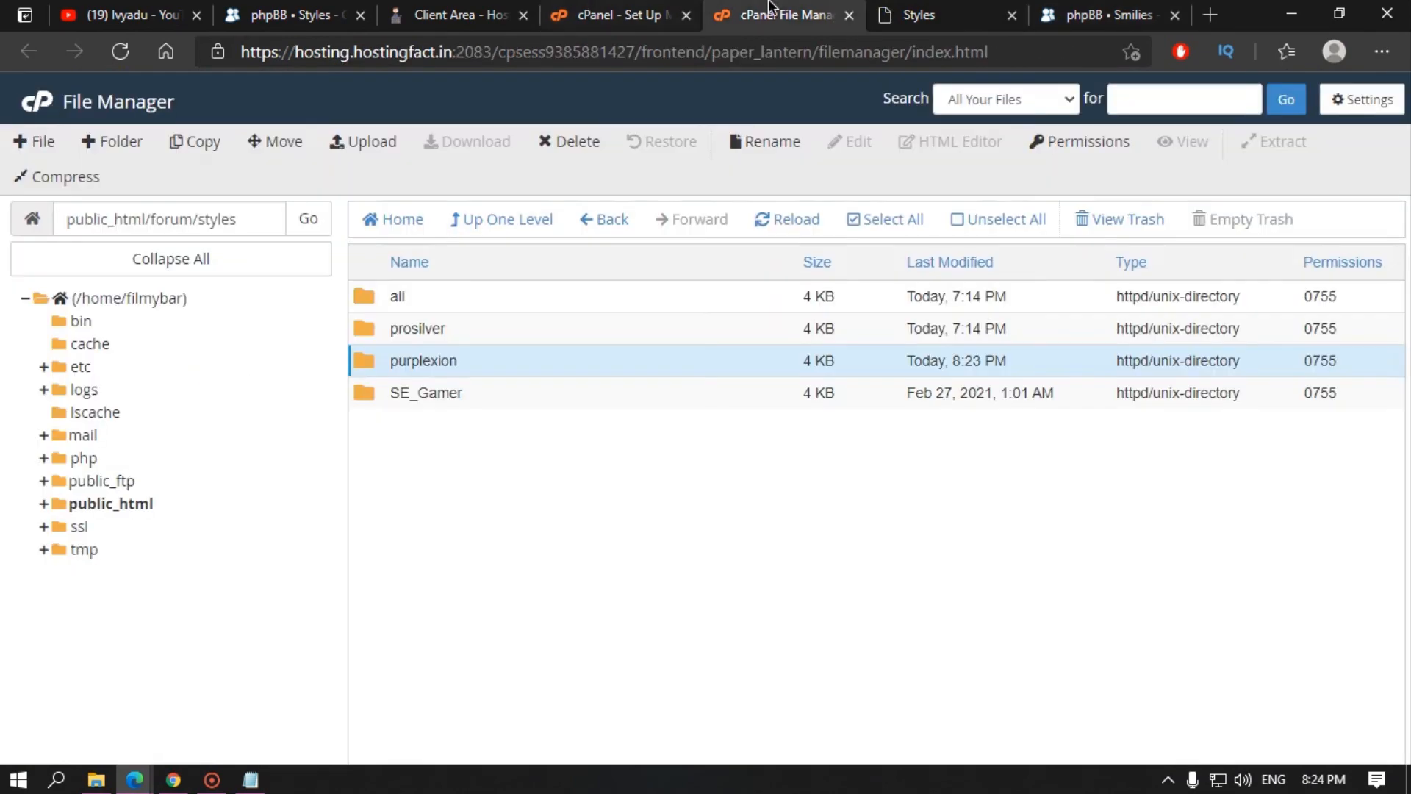
# Step: Look inside the forum's ext and language folders in File Manager, then go up to public_html
pyautogui.click(504, 226)
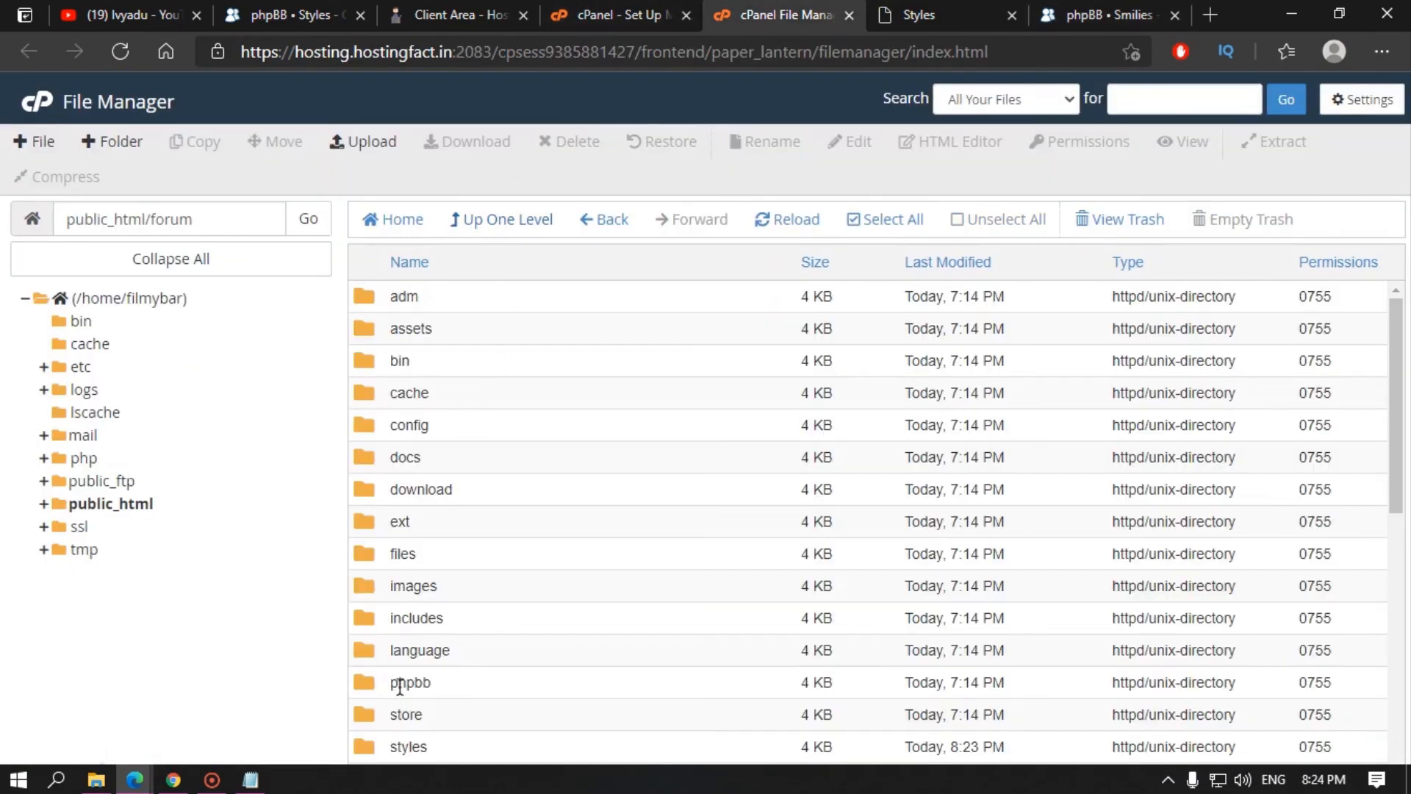
pyautogui.scroll(-2, 415, 669)
pyautogui.scroll(2, 435, 428)
pyautogui.doubleClick(456, 513)
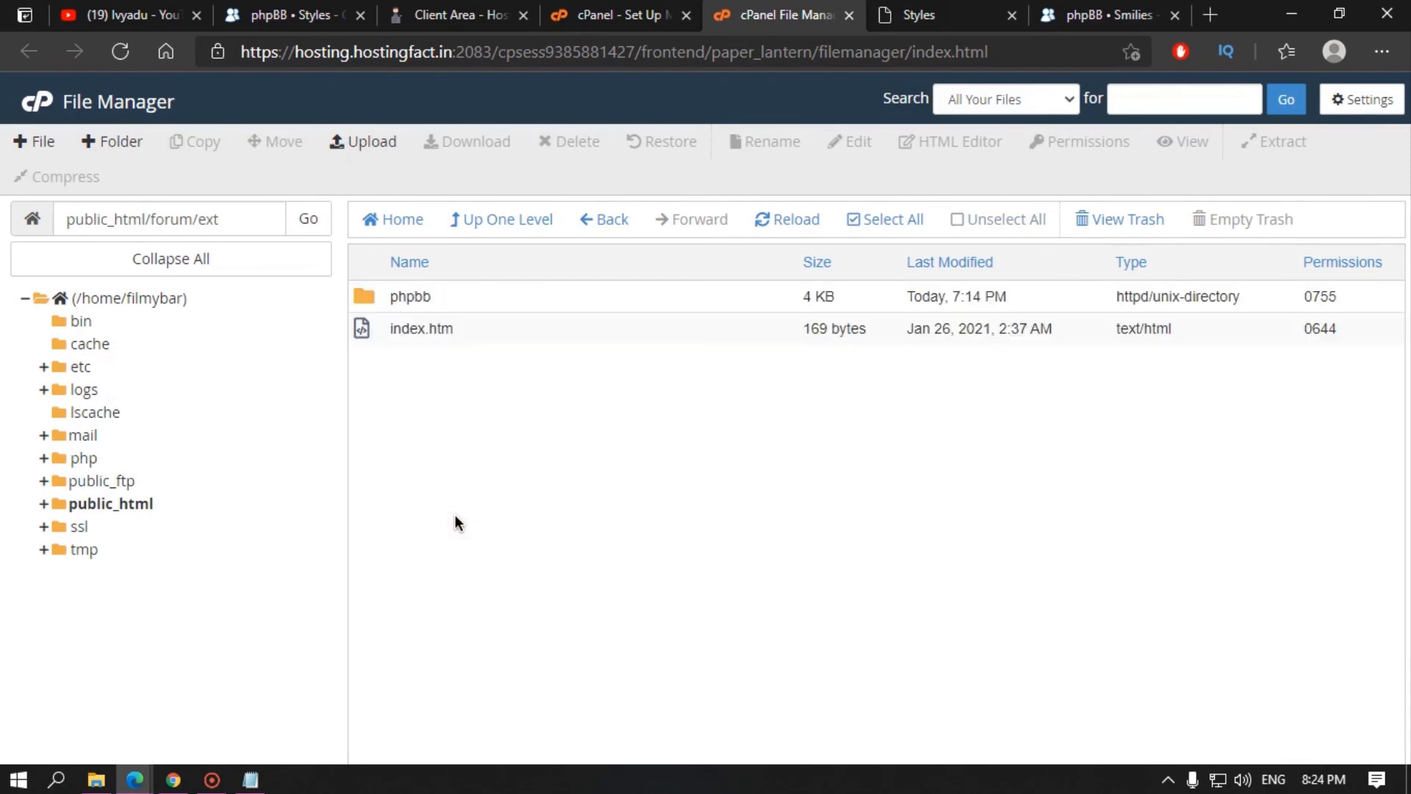
pyautogui.click(497, 218)
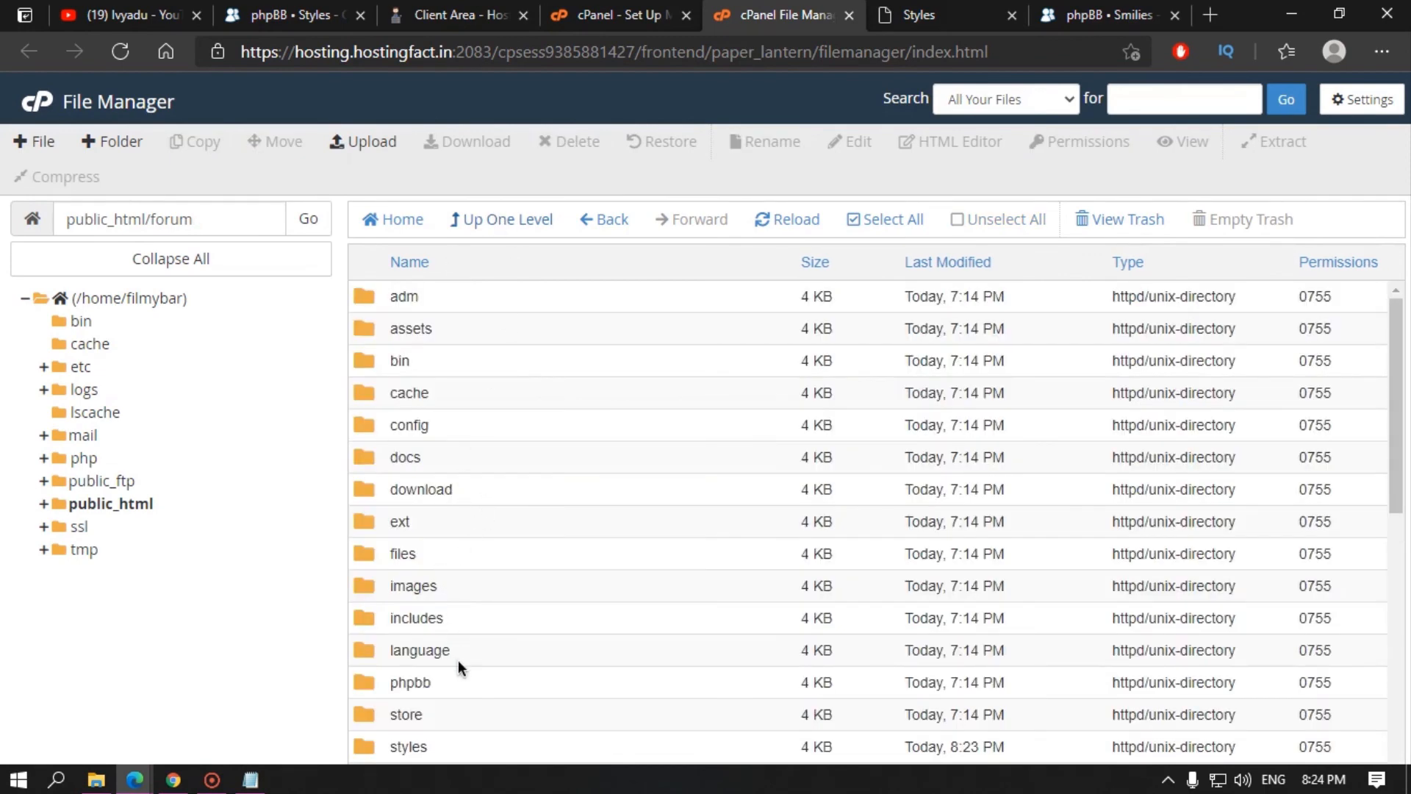
pyautogui.scroll(-1, 457, 660)
pyautogui.click(484, 567)
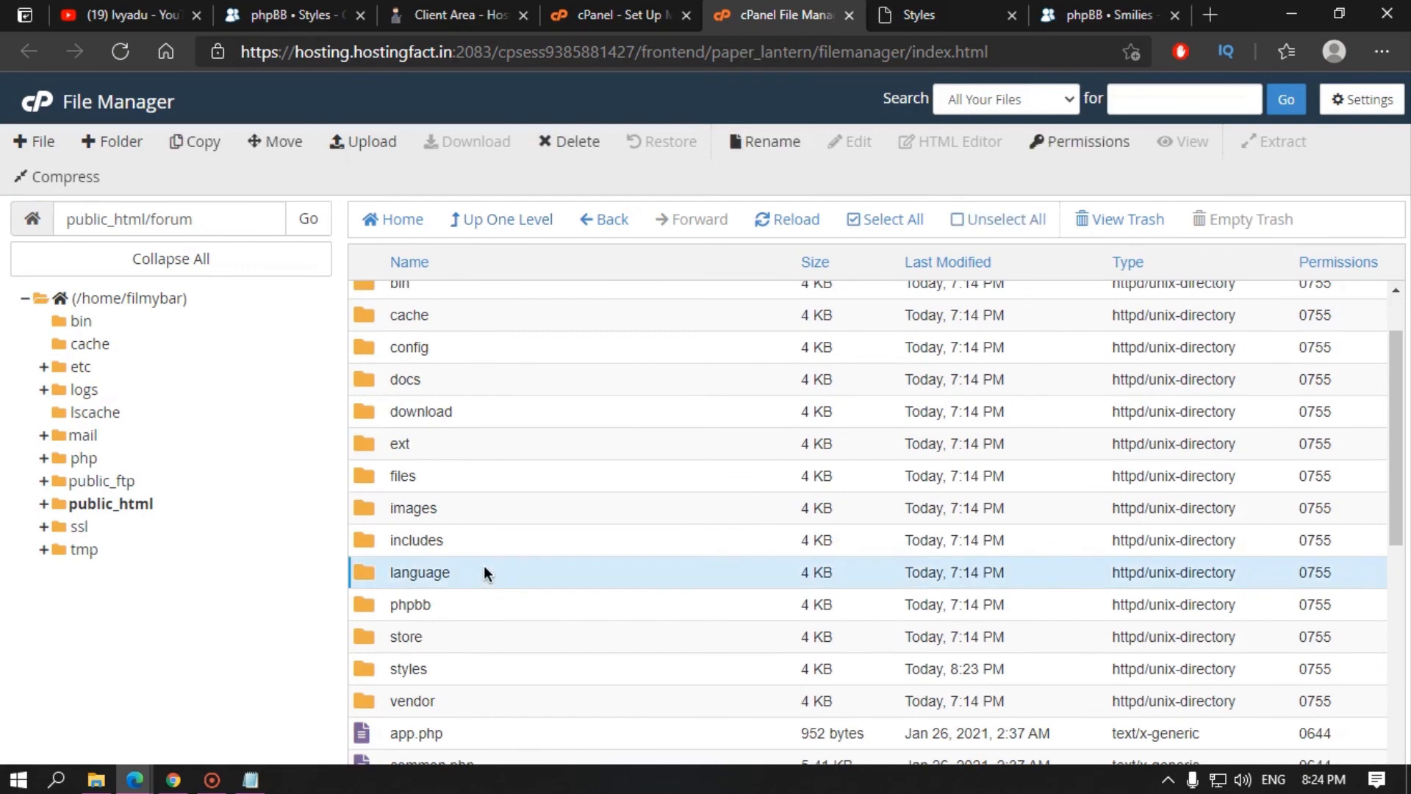
pyautogui.doubleClick(483, 569)
pyautogui.click(519, 219)
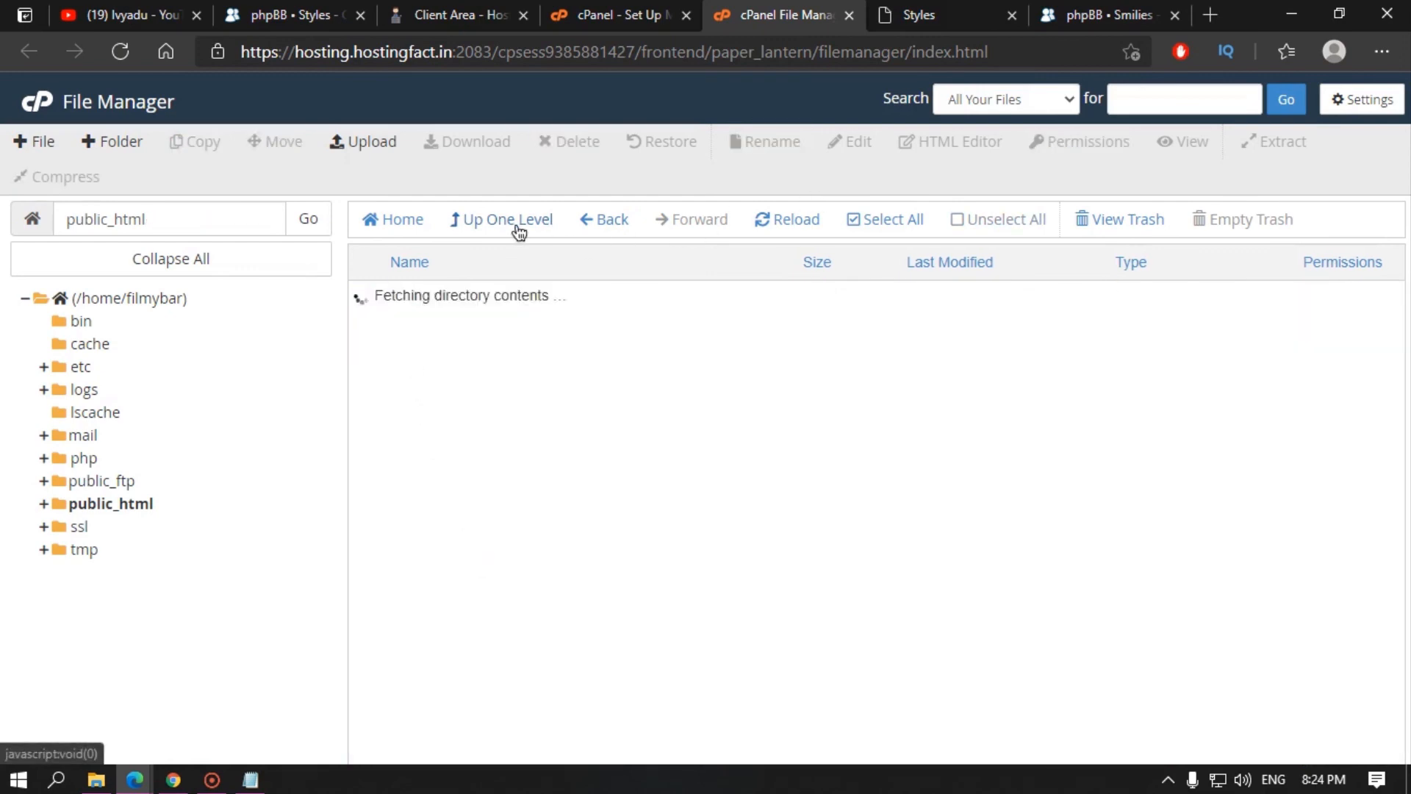
pyautogui.click(1106, 15)
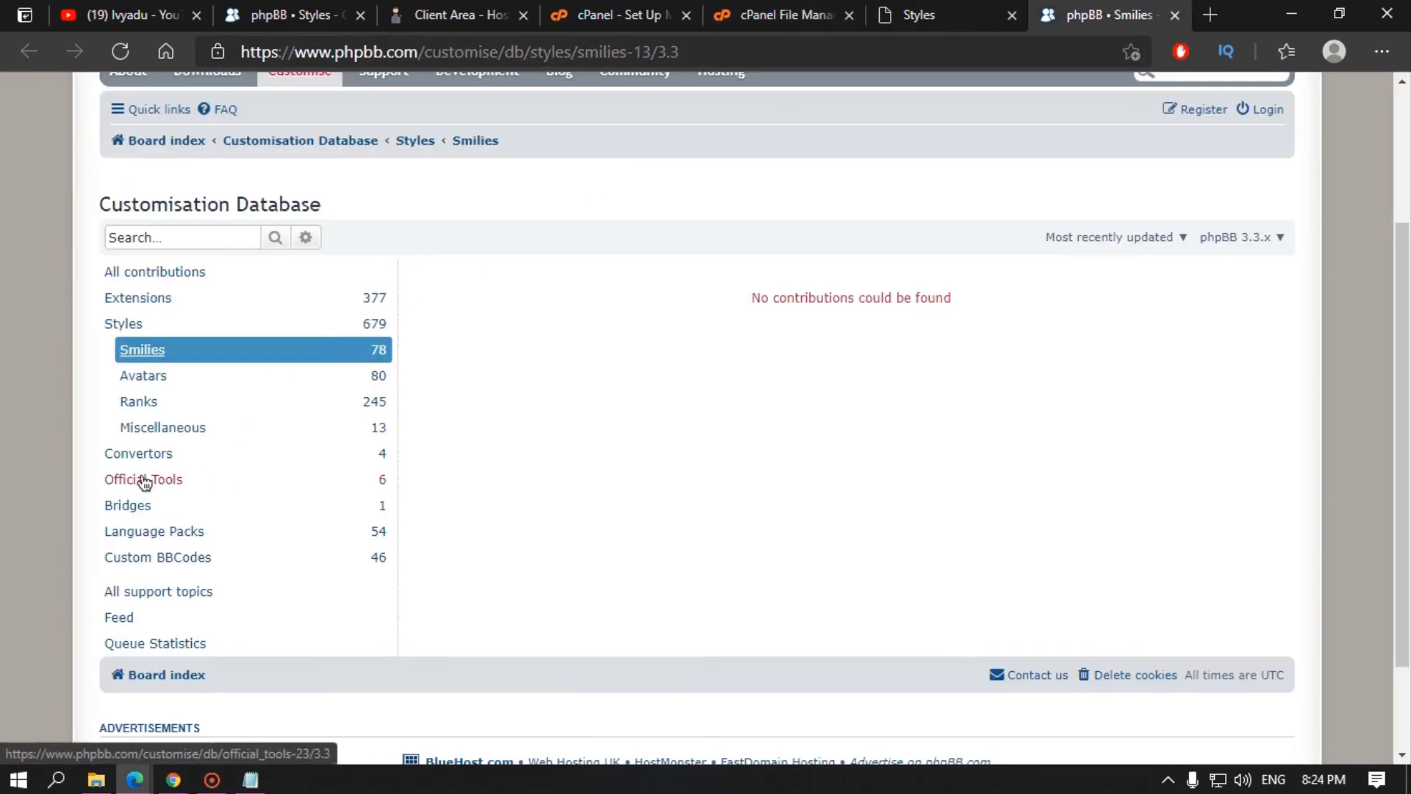
# Step: Open the Language Packs category and navigate File Manager to public_html/forum/language
pyautogui.click(161, 542)
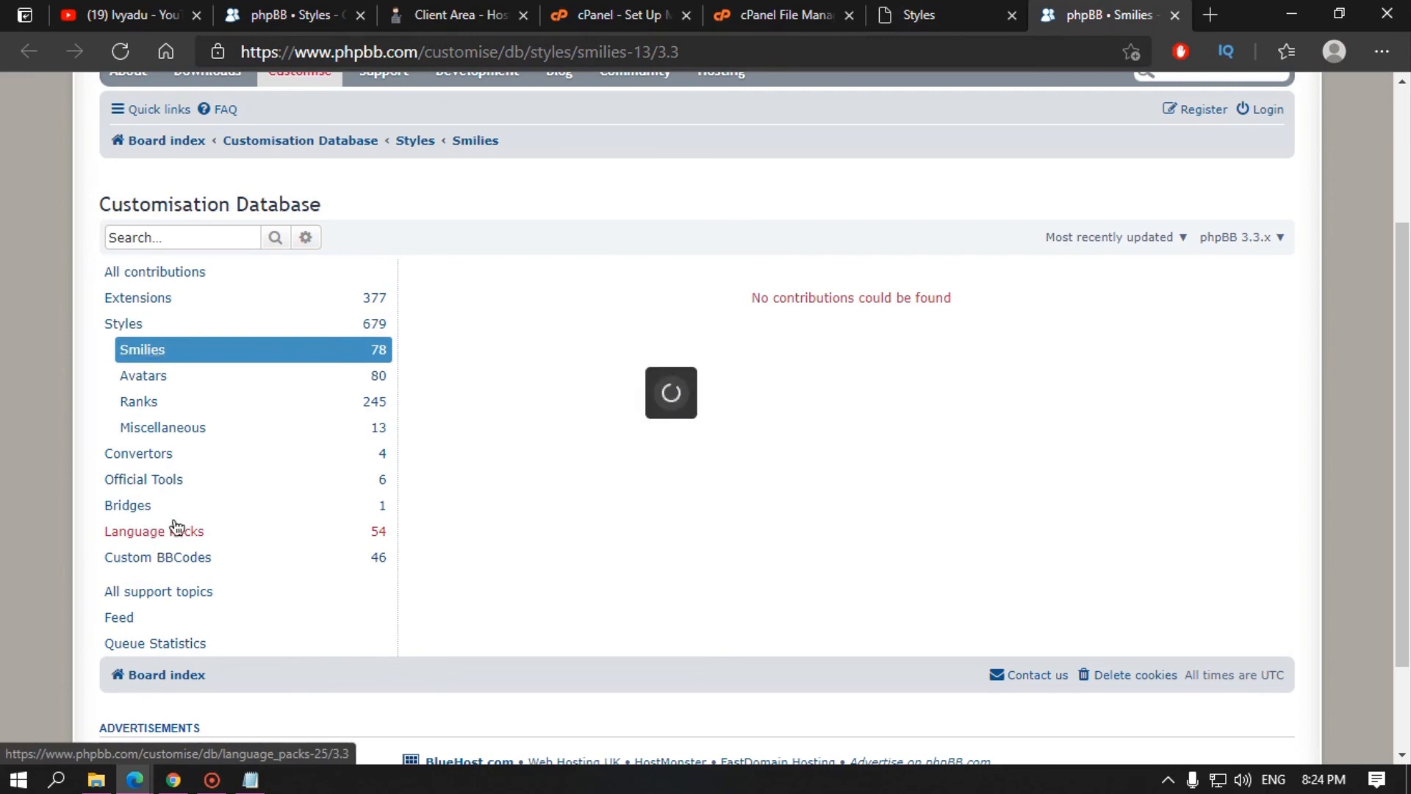
pyautogui.click(610, 15)
pyautogui.click(764, 15)
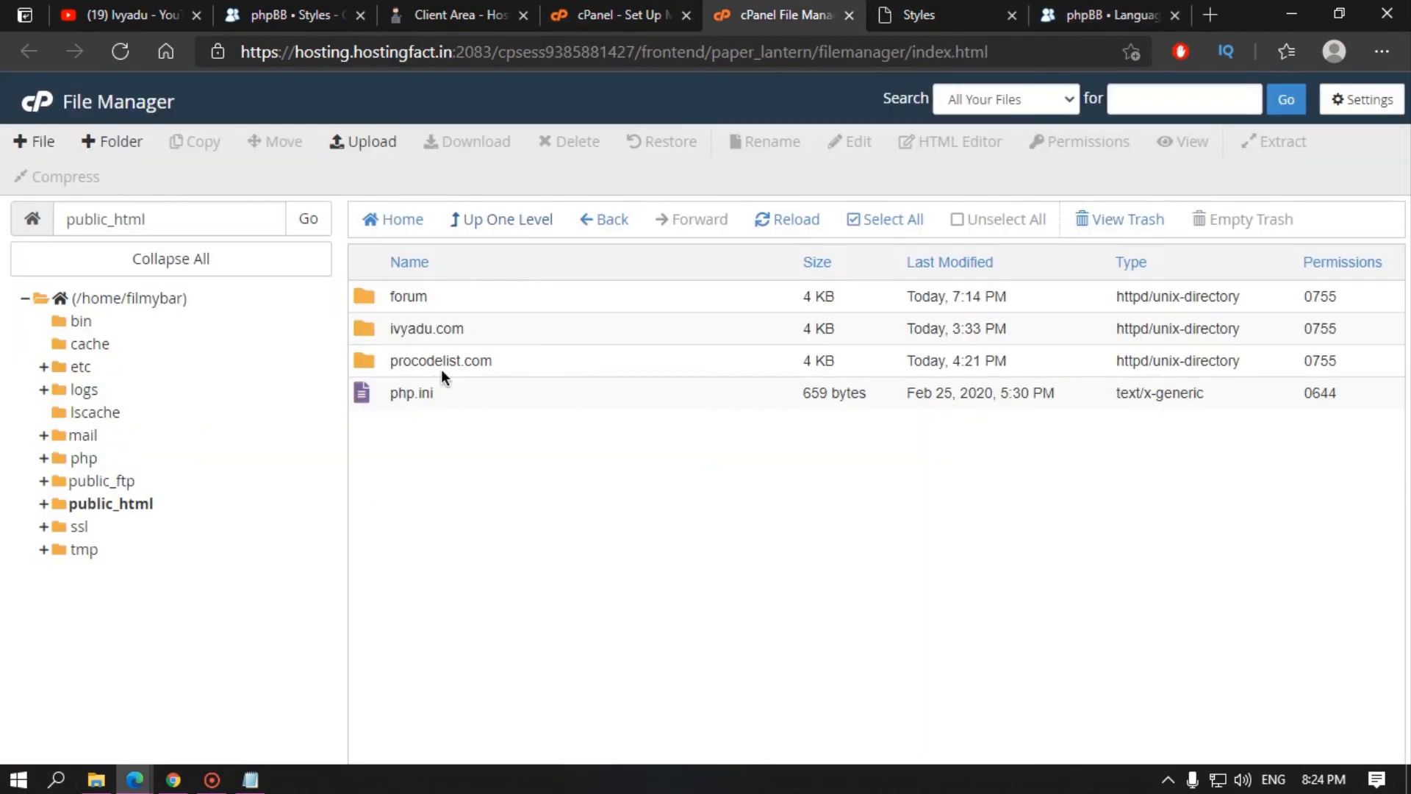
pyautogui.click(494, 218)
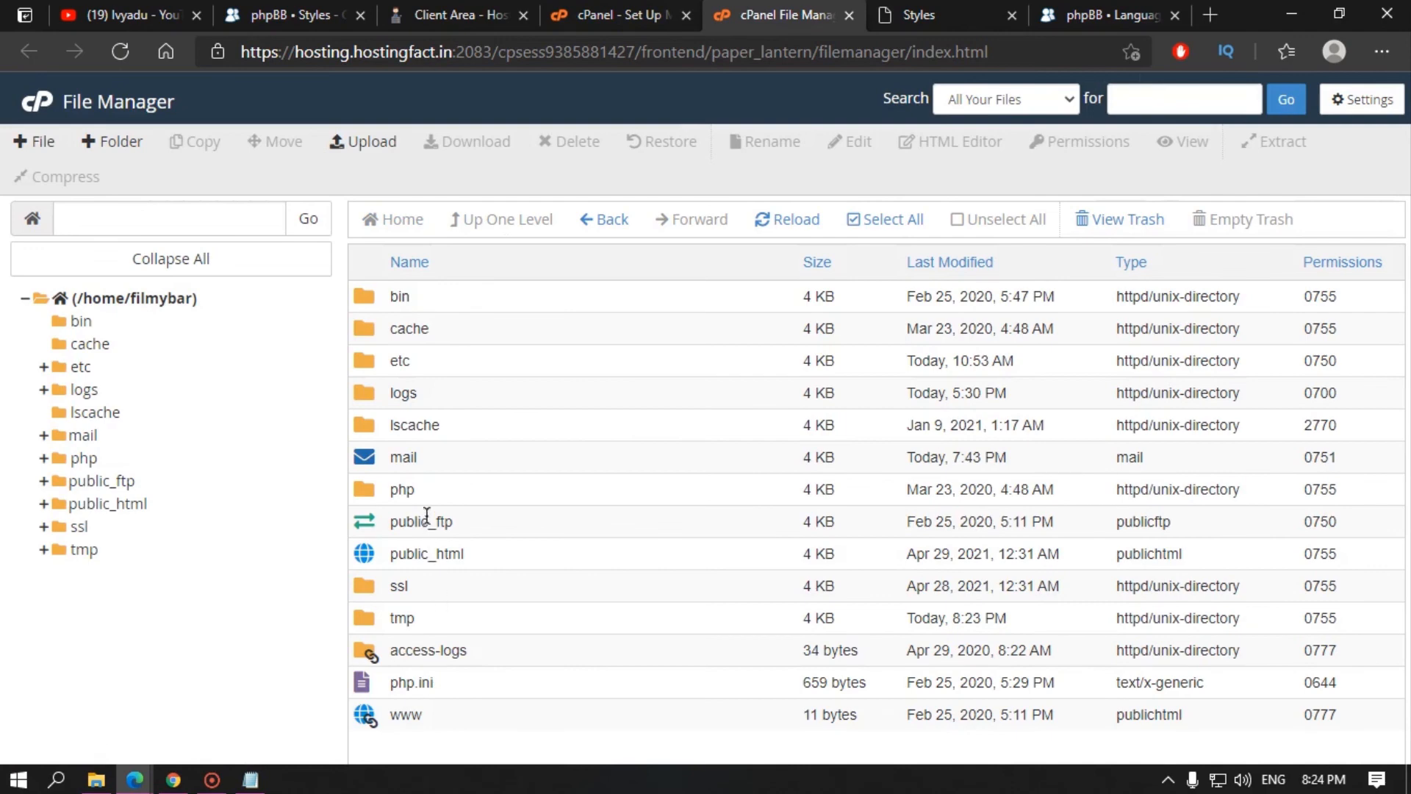
pyautogui.click(496, 565)
pyautogui.doubleClick(496, 562)
pyautogui.doubleClick(473, 301)
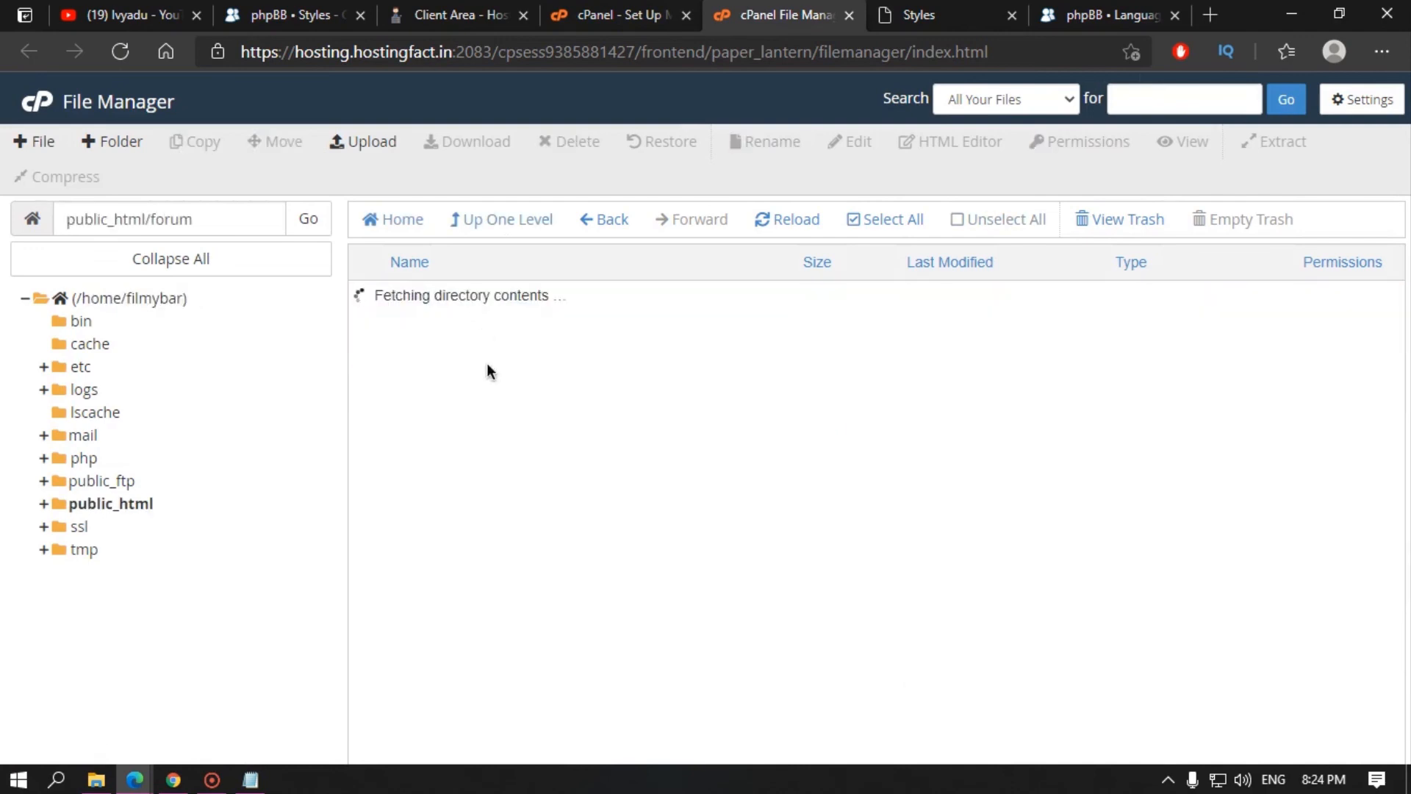
pyautogui.doubleClick(466, 643)
# Step: Review the Language Packs listing, then return to the ACP Styles page
pyautogui.click(1110, 15)
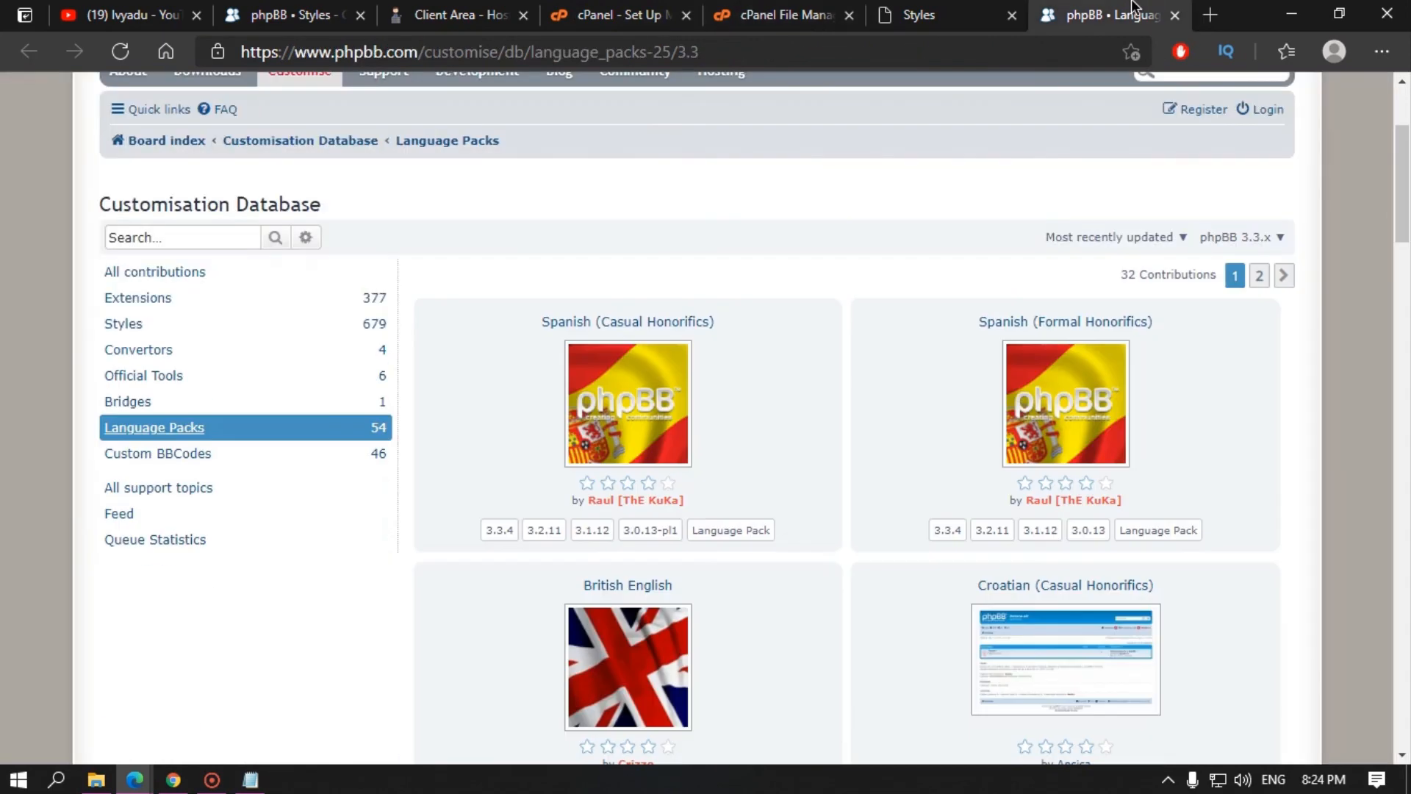
pyautogui.scroll(-5, 818, 449)
pyautogui.scroll(5, 786, 477)
pyautogui.click(925, 20)
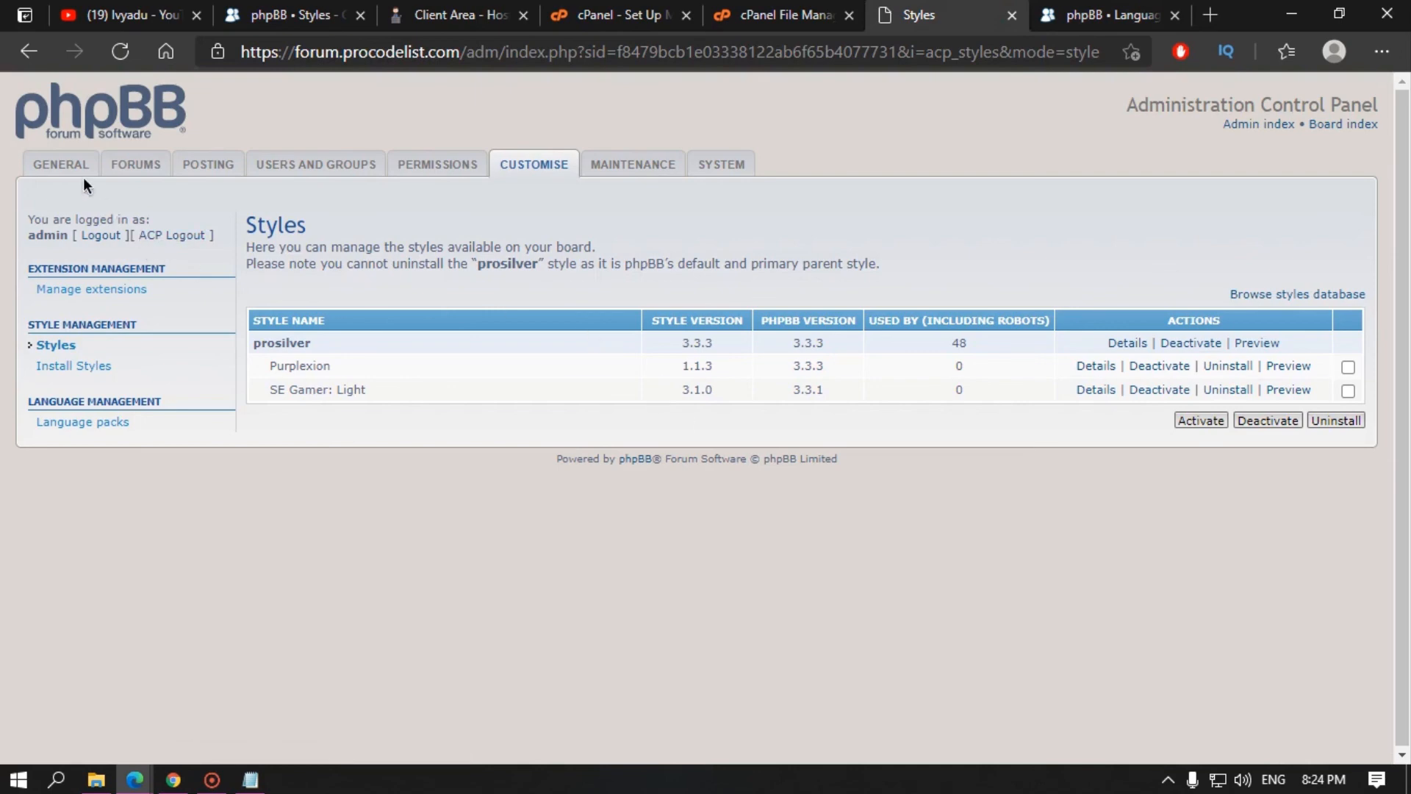
# Step: In Board settings, set default and guest style to SE Gamer: Light, override user style Yes, and submit
pyautogui.click(64, 166)
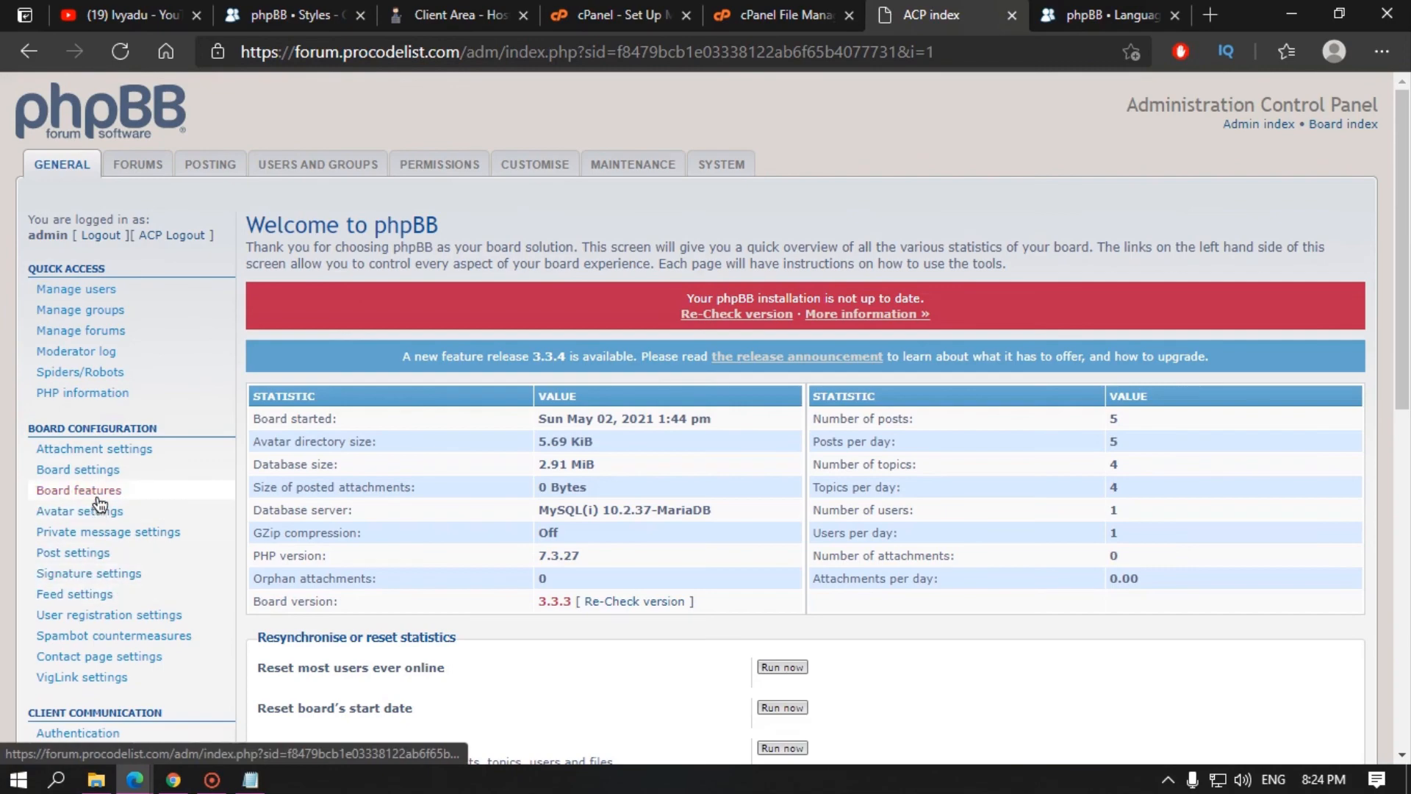
pyautogui.click(77, 470)
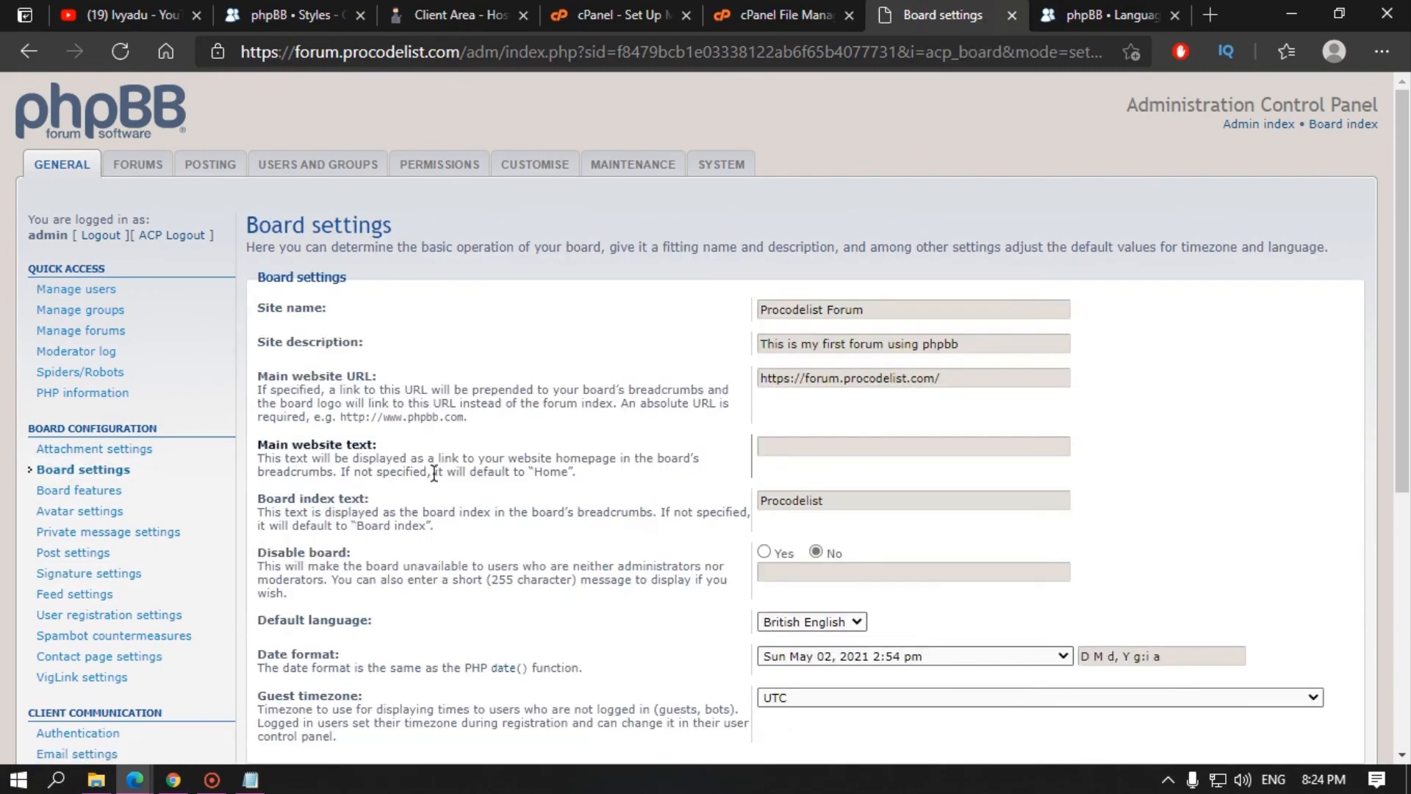
pyautogui.scroll(-5, 434, 473)
pyautogui.click(815, 404)
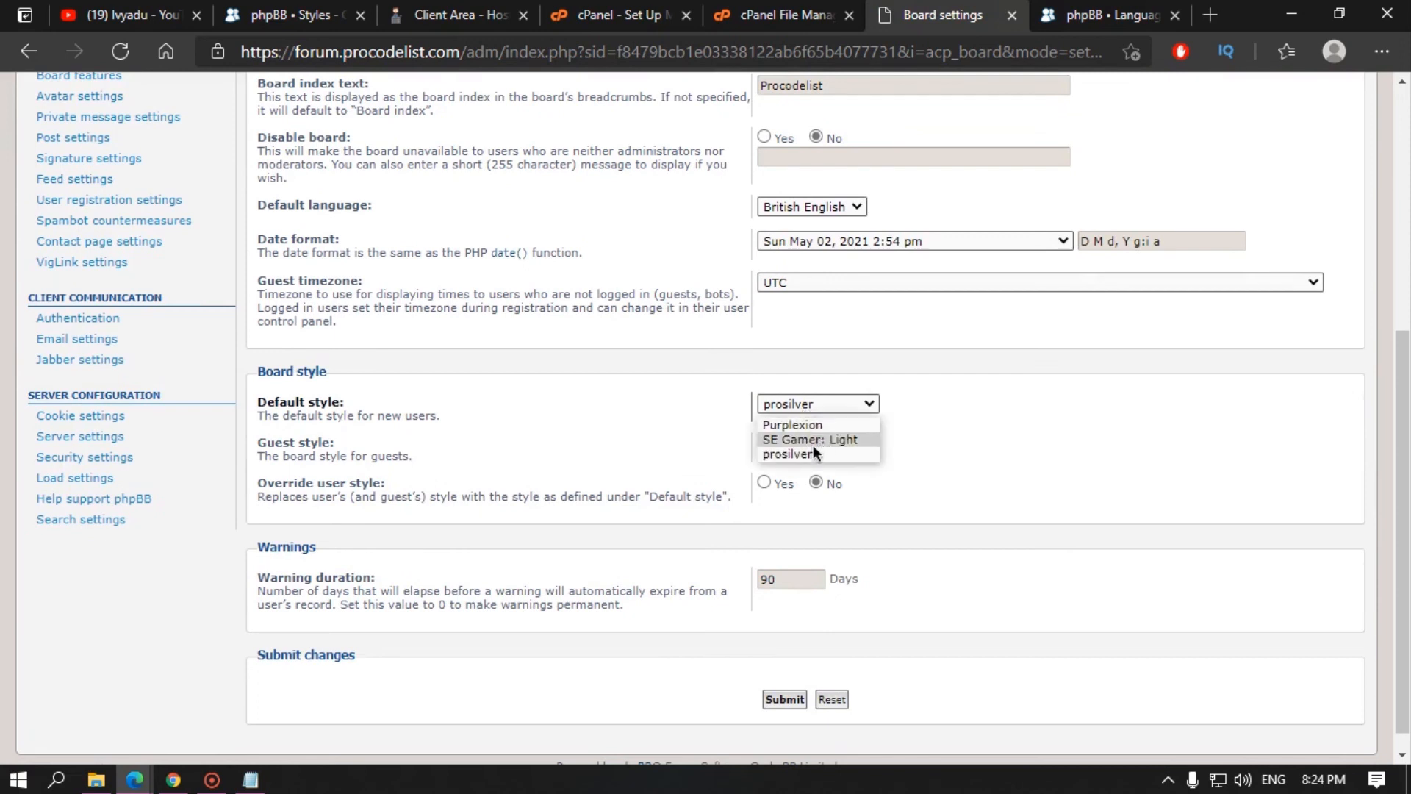
pyautogui.click(786, 441)
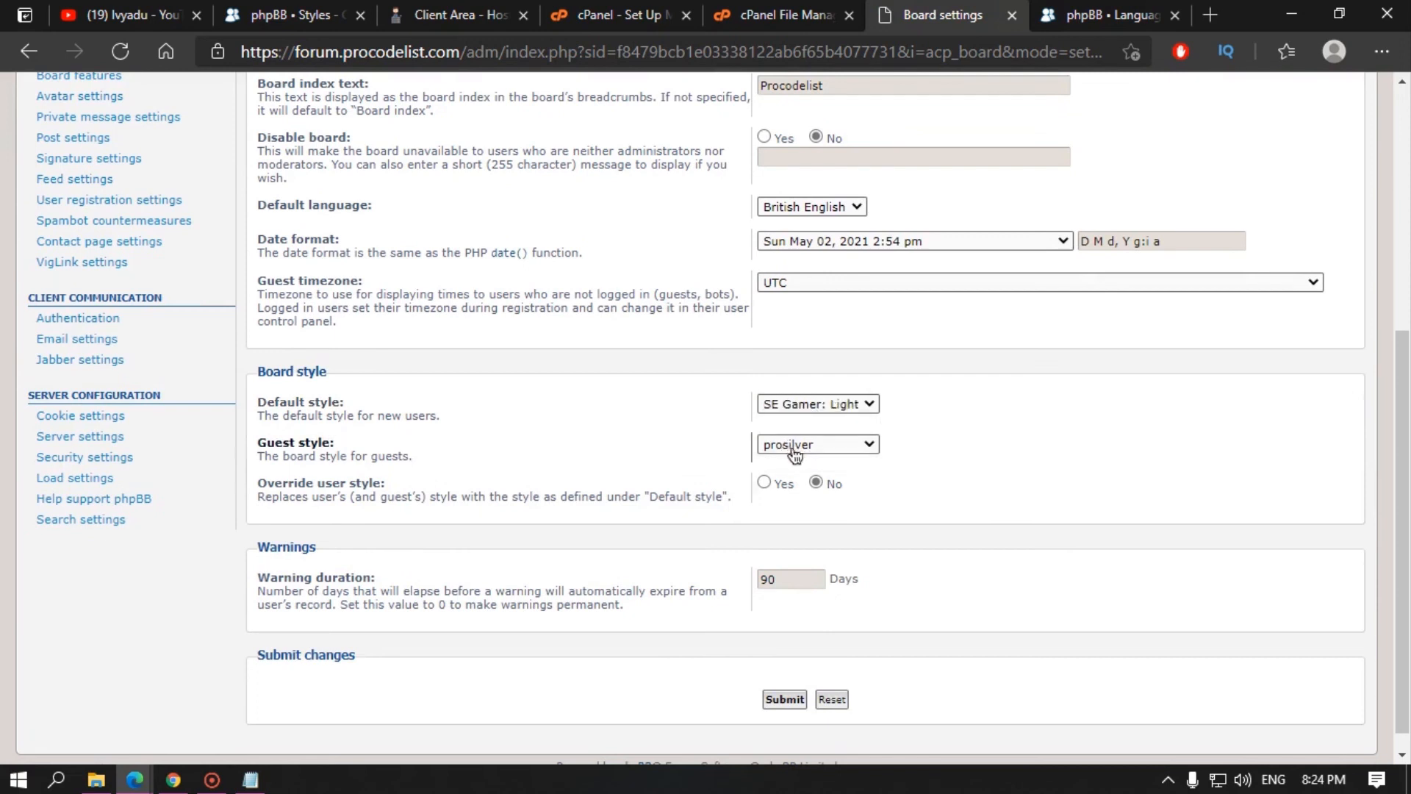
pyautogui.click(794, 447)
pyautogui.click(808, 479)
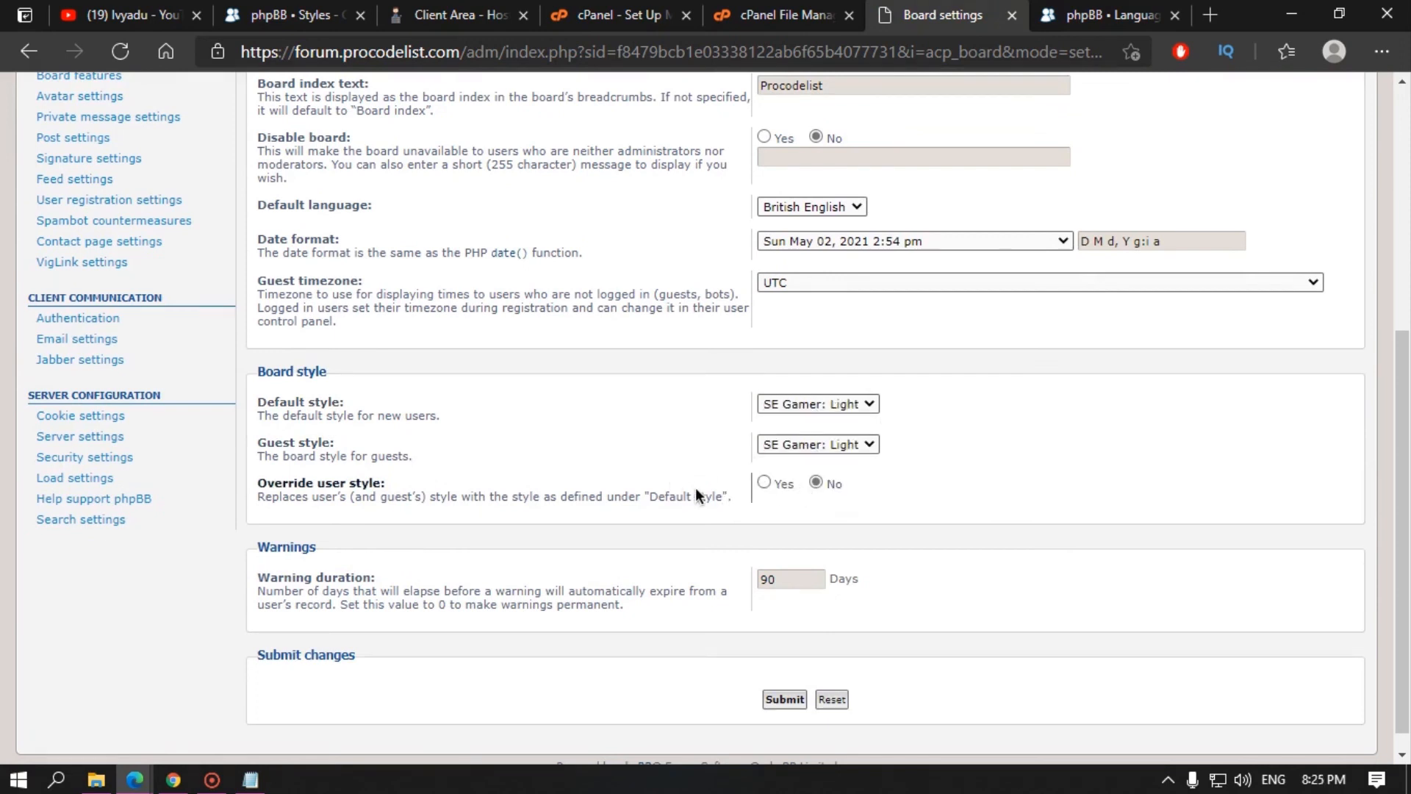
pyautogui.click(767, 483)
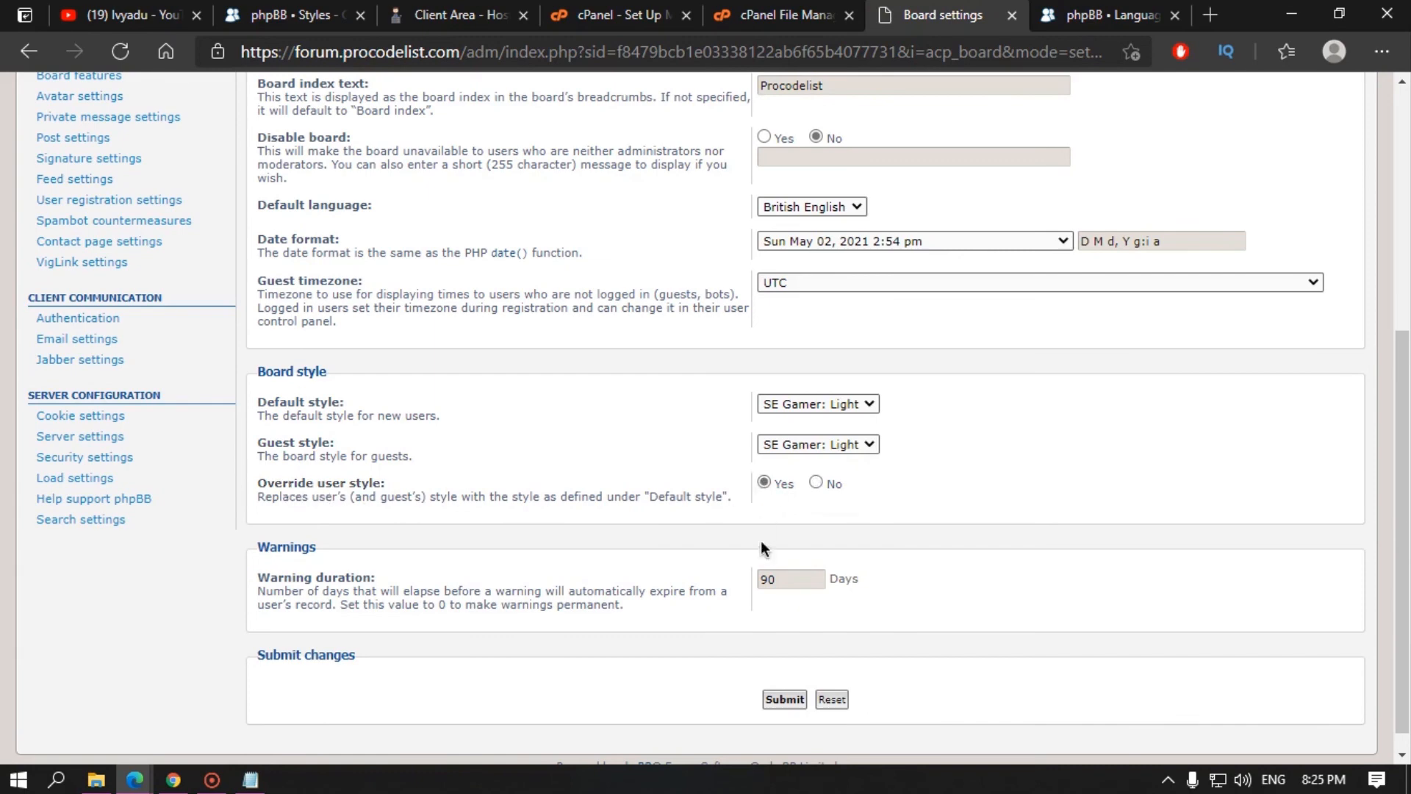
pyautogui.click(784, 698)
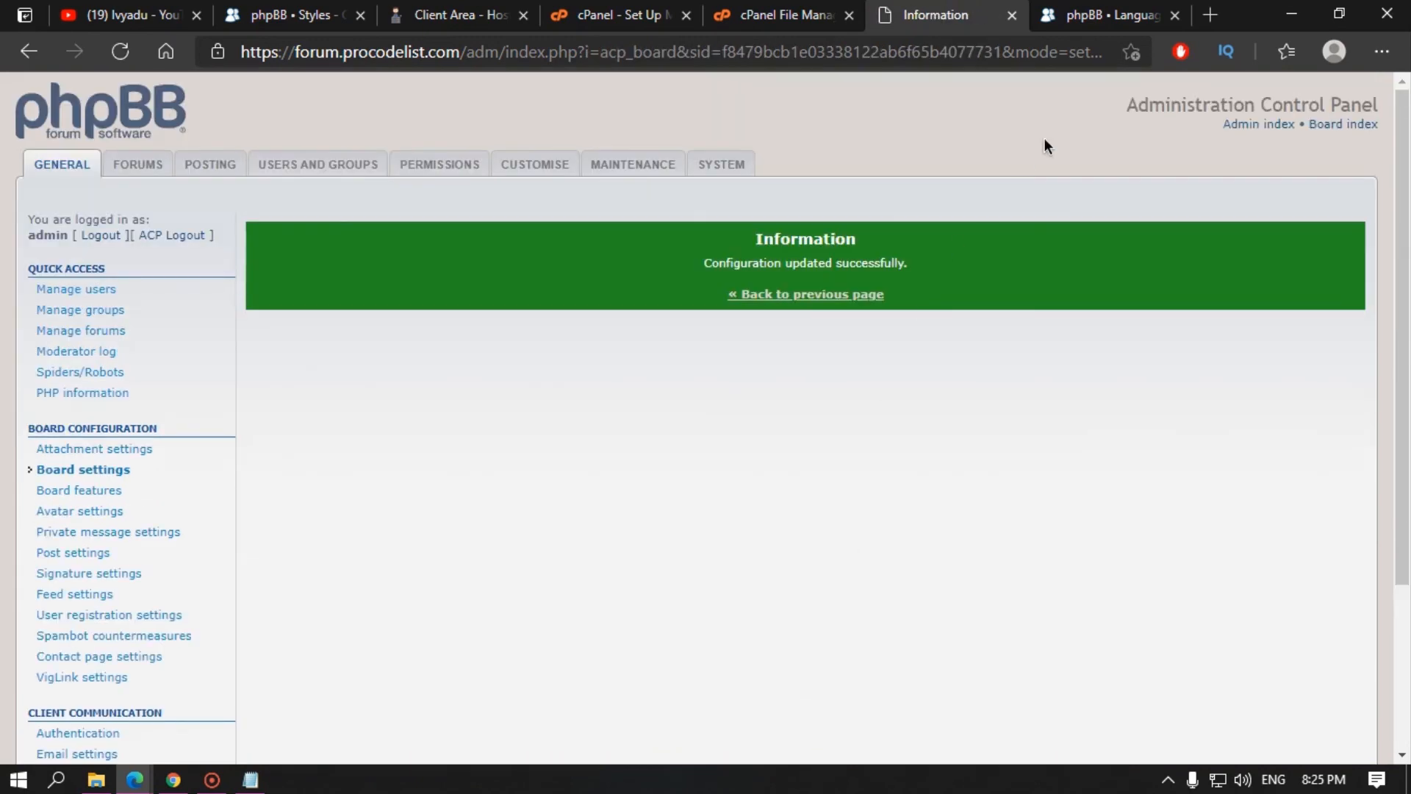
# Step: Open the board index in a new tab from the confirmation page
pyautogui.click(1106, 15)
pyautogui.click(998, 14)
pyautogui.rightClick(1348, 131)
pyautogui.click(1353, 147)
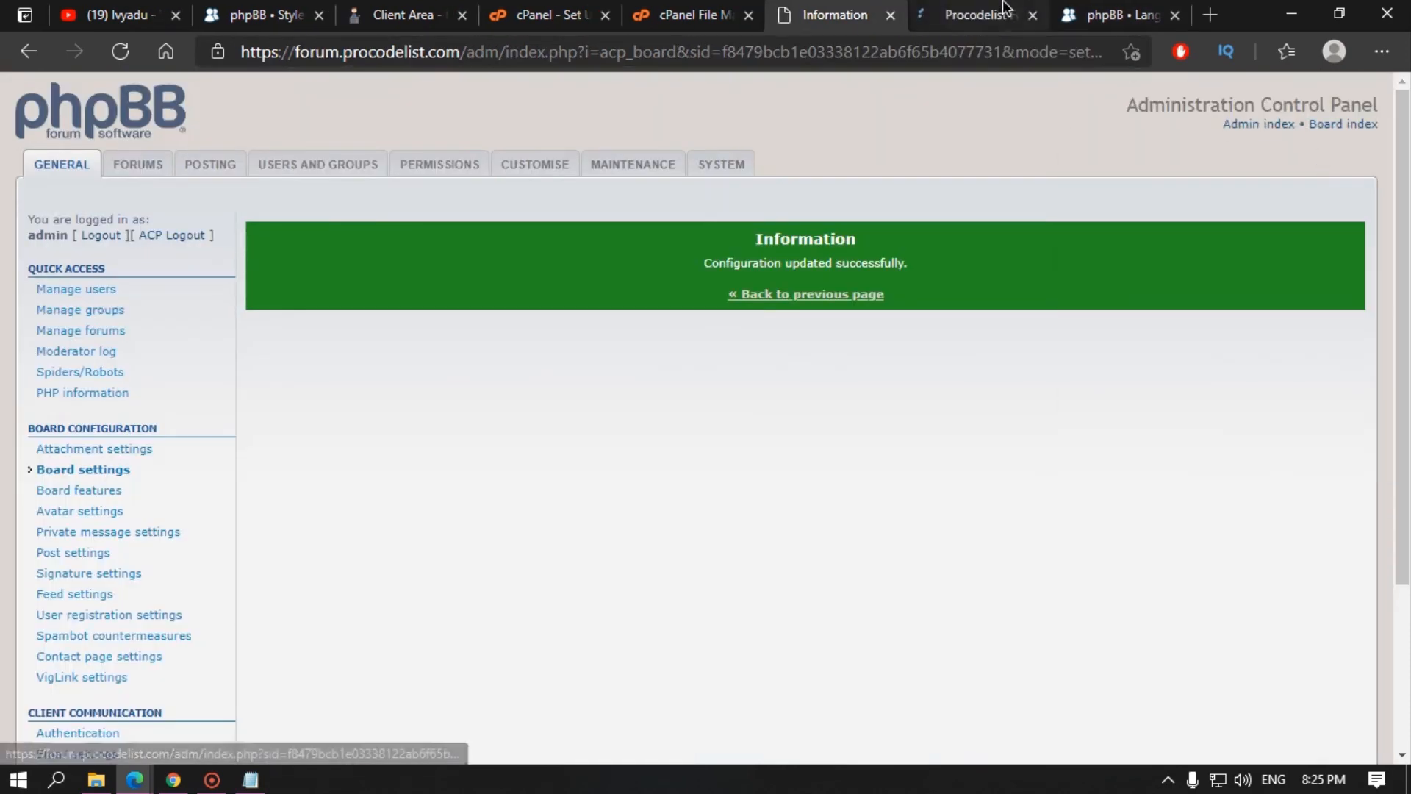
# Step: Browse the board index and the Hosting/Domain forum in the new tab
pyautogui.click(1009, 10)
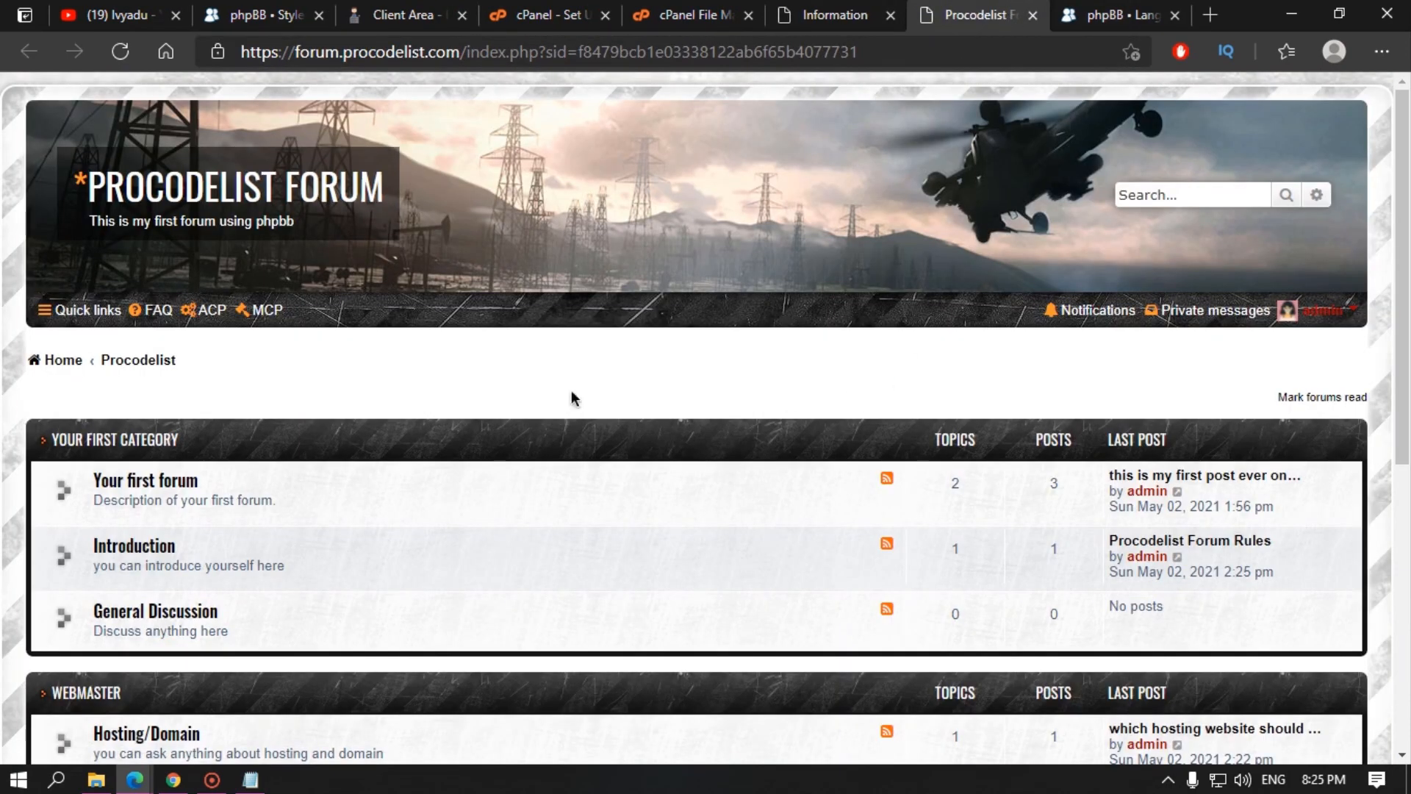
pyautogui.click(64, 360)
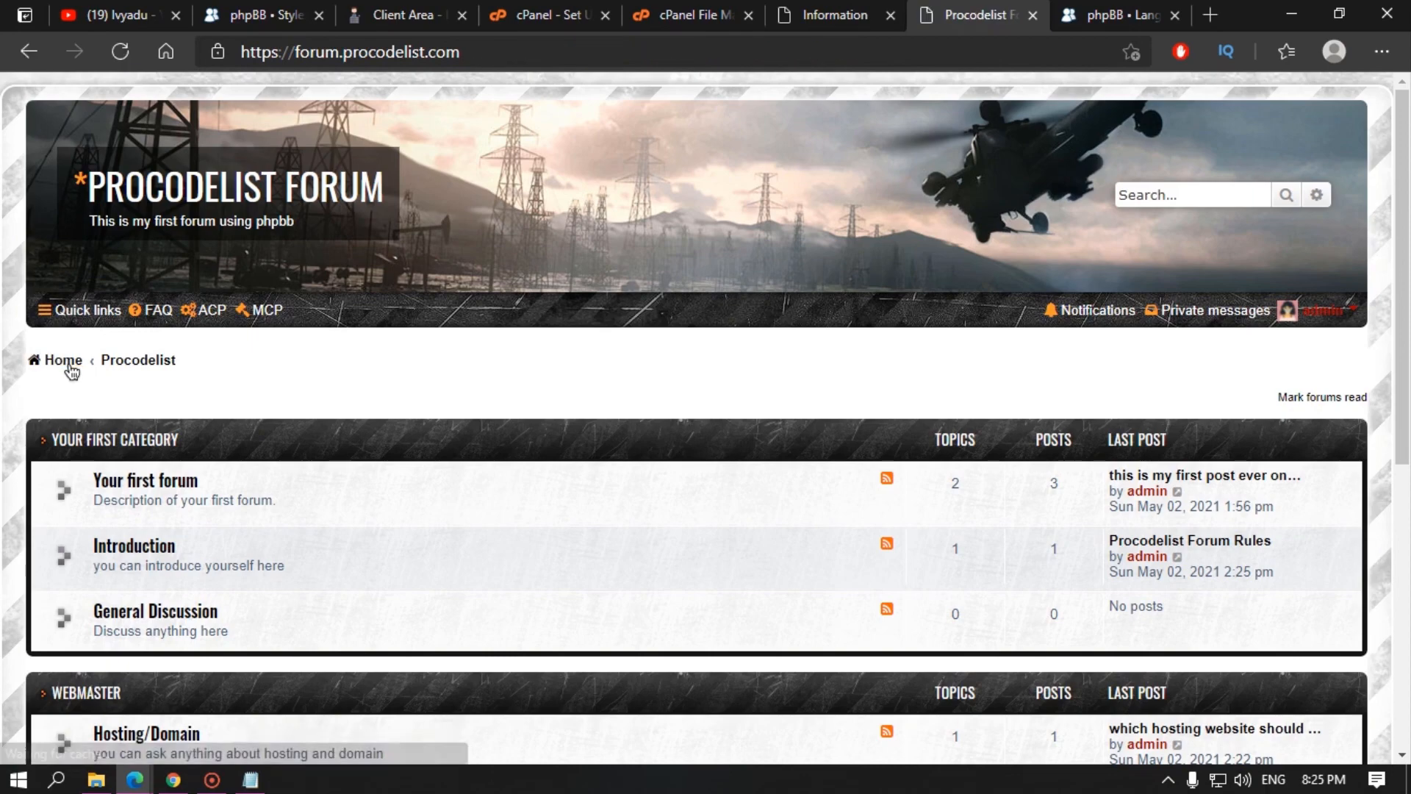
pyautogui.scroll(-5, 741, 397)
pyautogui.scroll(5, 682, 403)
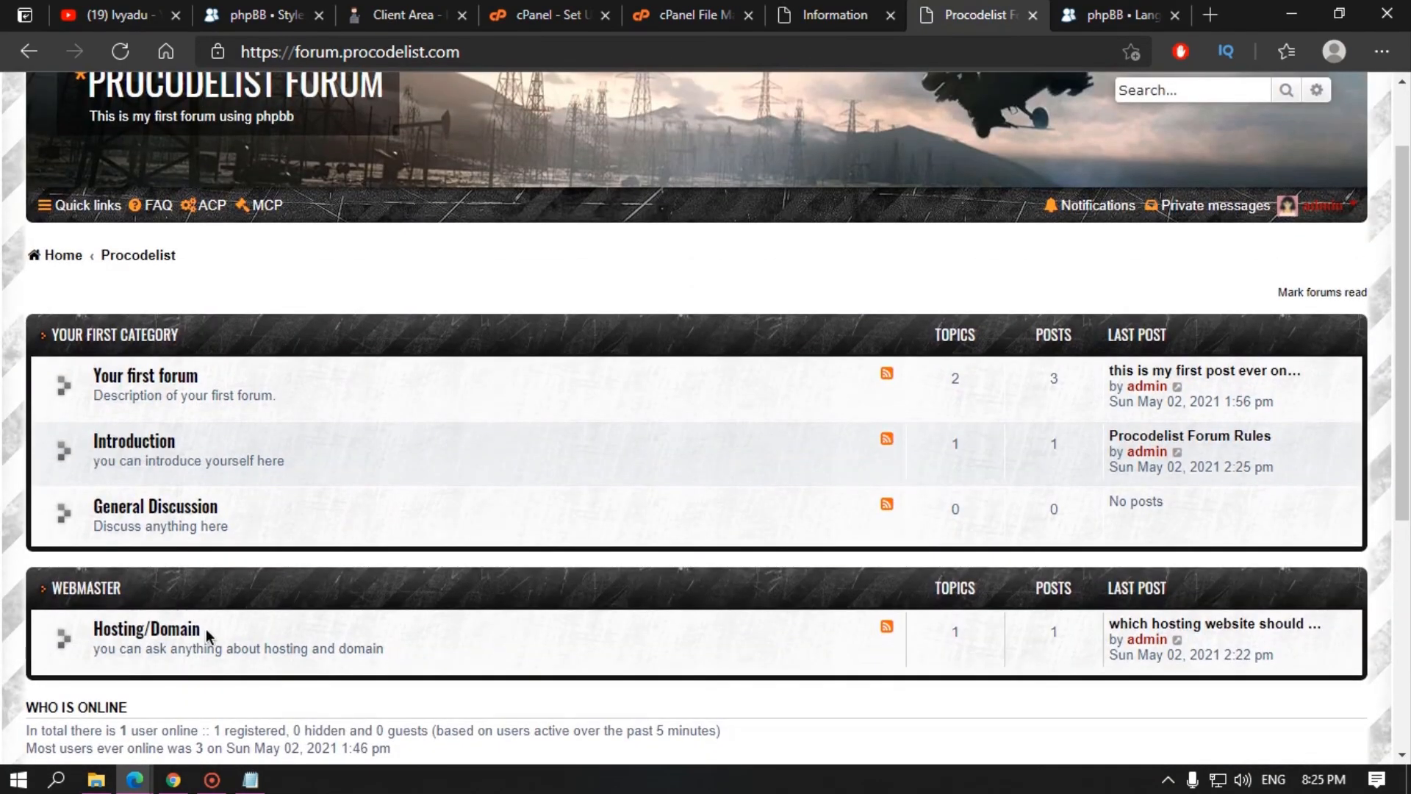
pyautogui.click(185, 636)
pyautogui.scroll(-1, 469, 574)
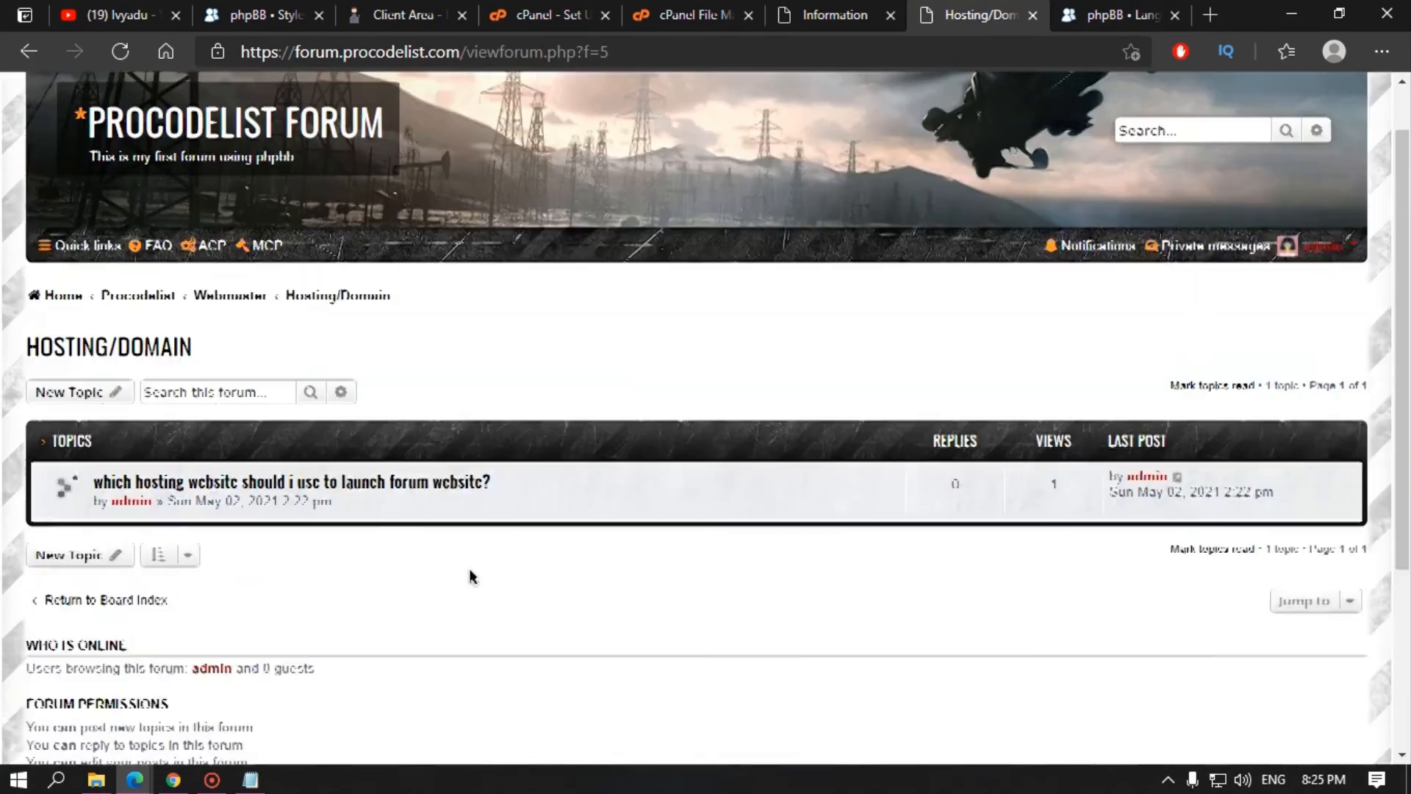
pyautogui.scroll(1, 201, 477)
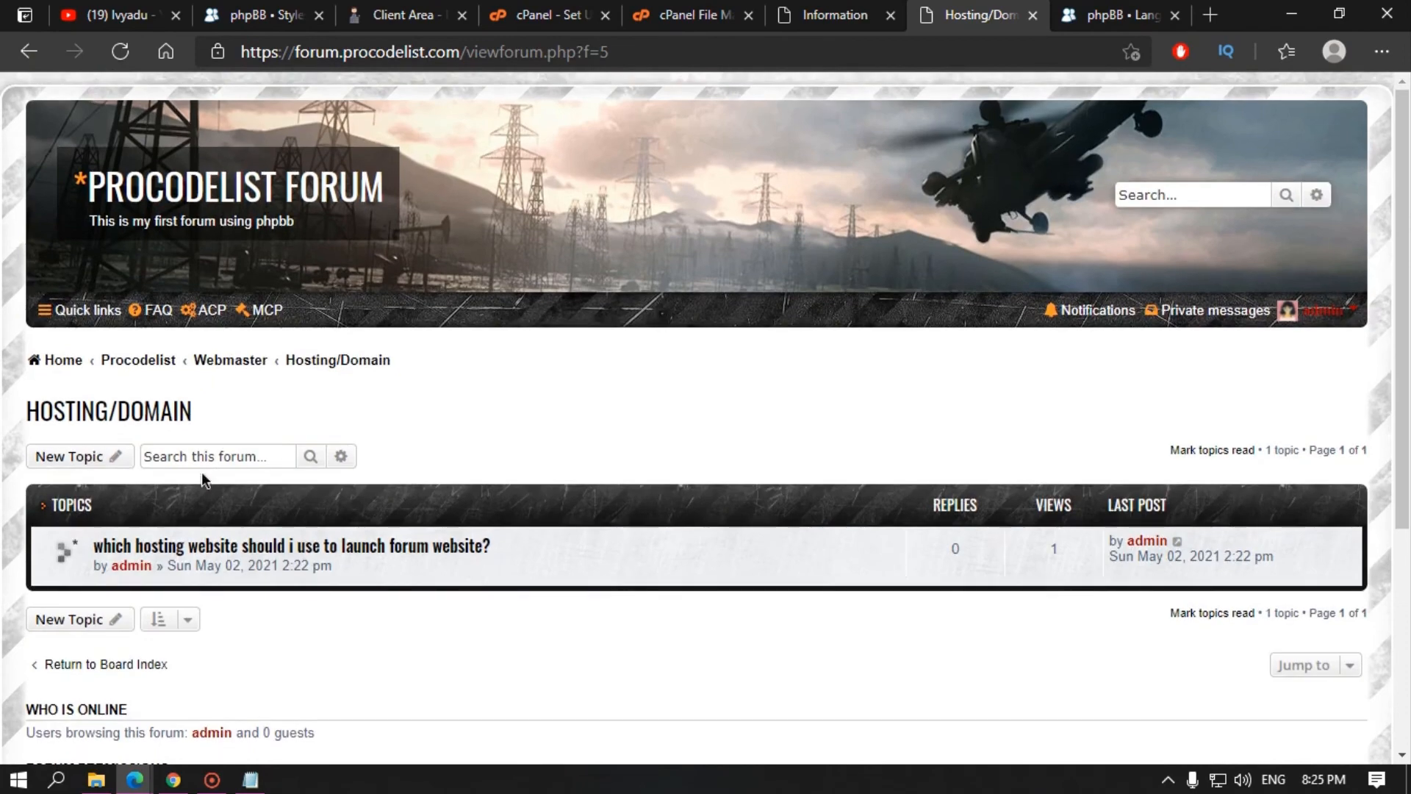
pyautogui.click(72, 361)
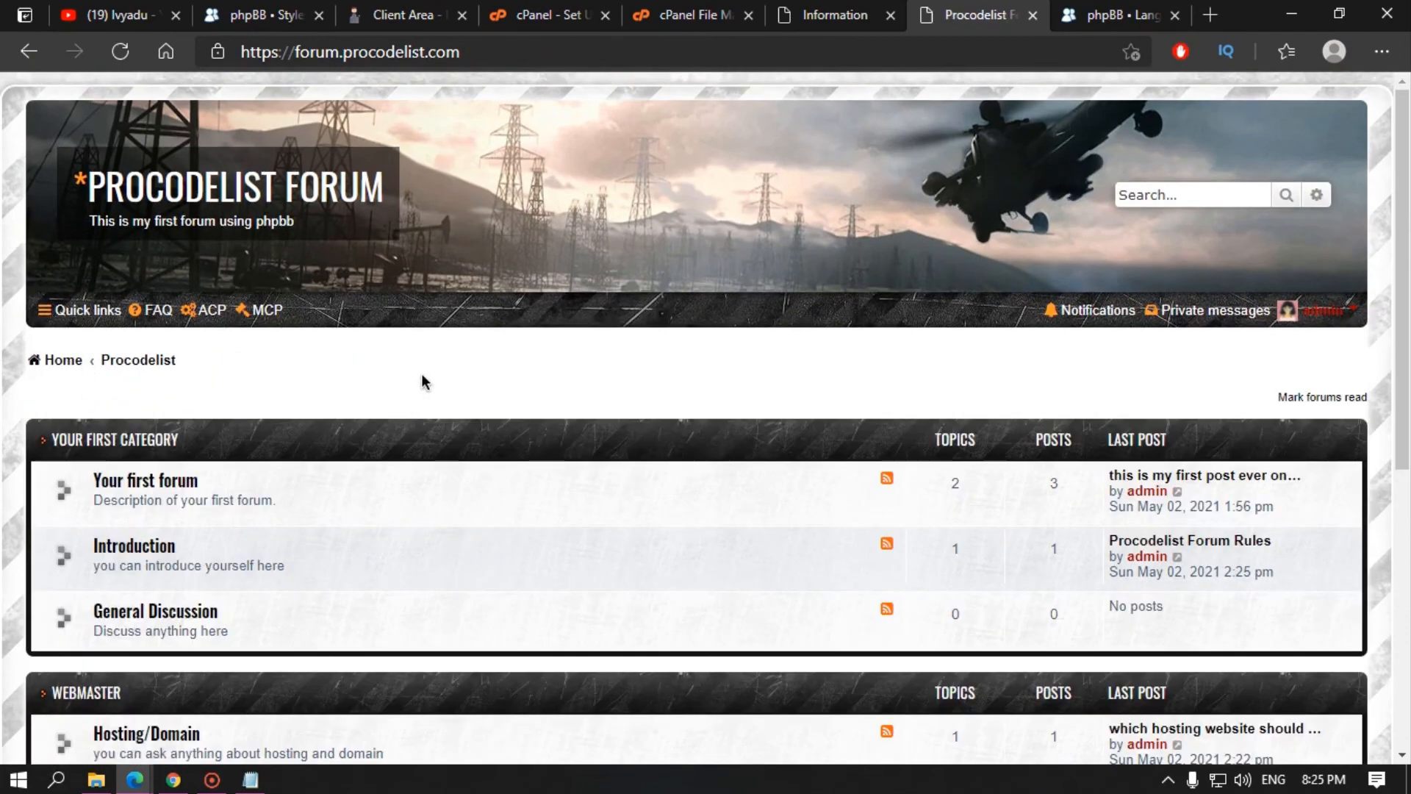
# Step: Switch to the InPrivate window and load the forum index as a guest
pyautogui.click(500, 52)
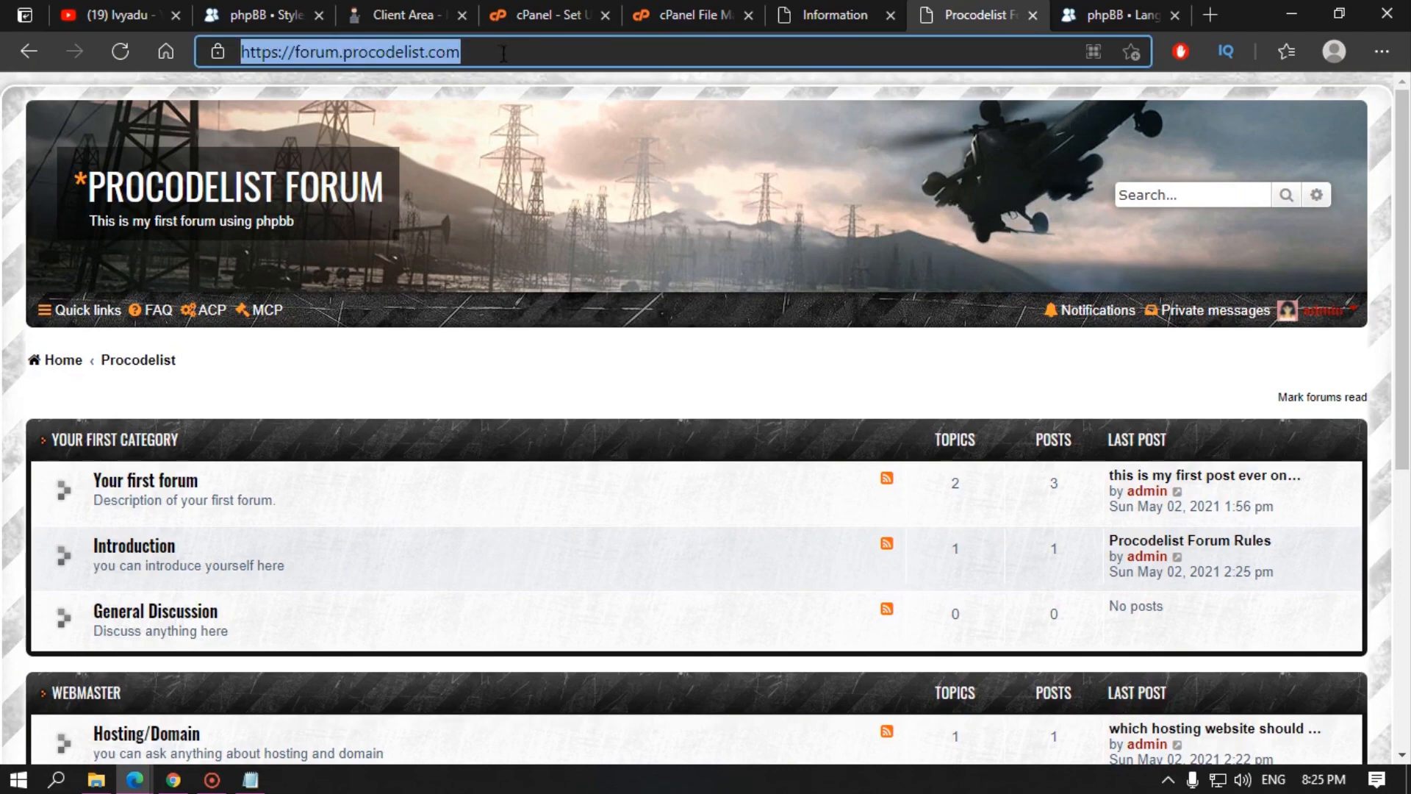
pyautogui.click(141, 781)
pyautogui.click(274, 666)
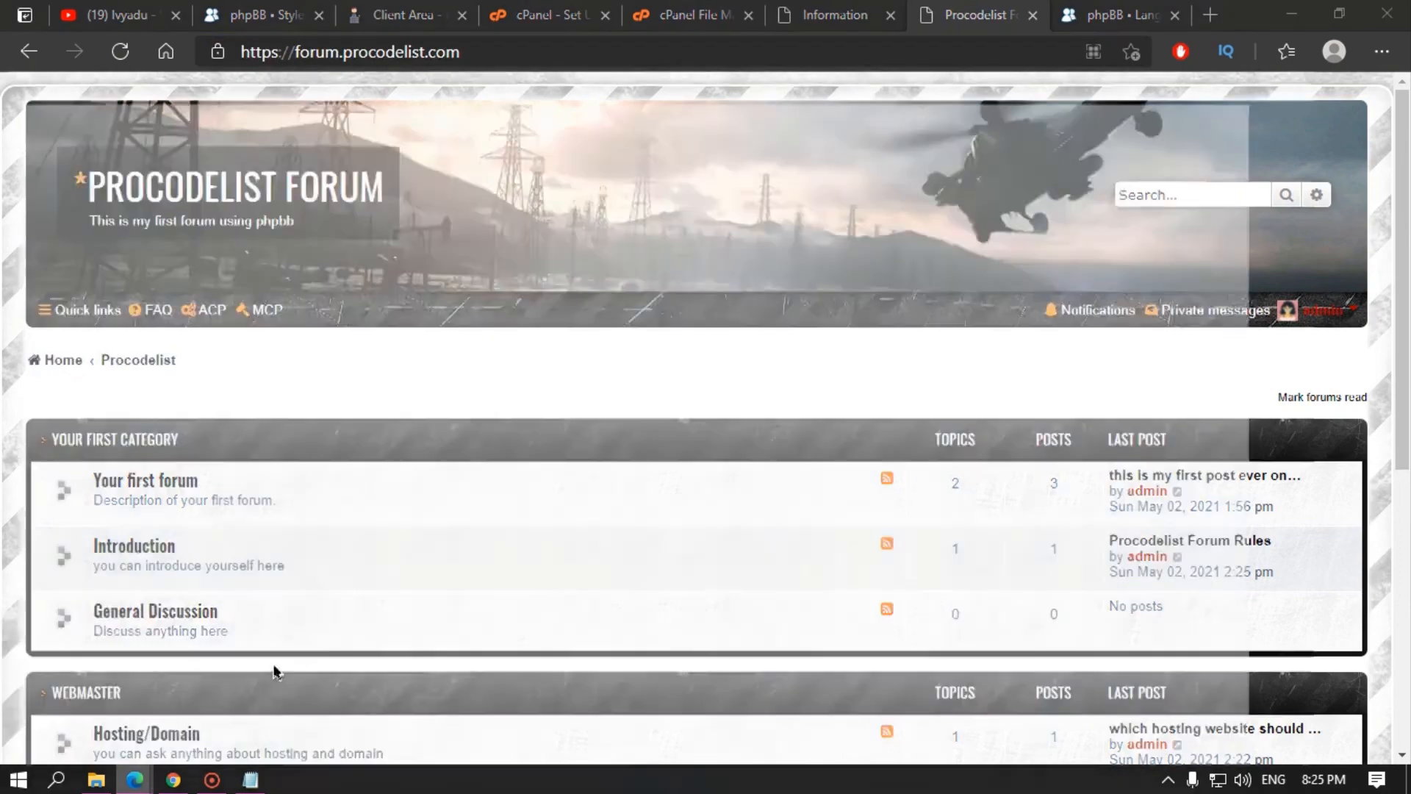
pyautogui.click(226, 131)
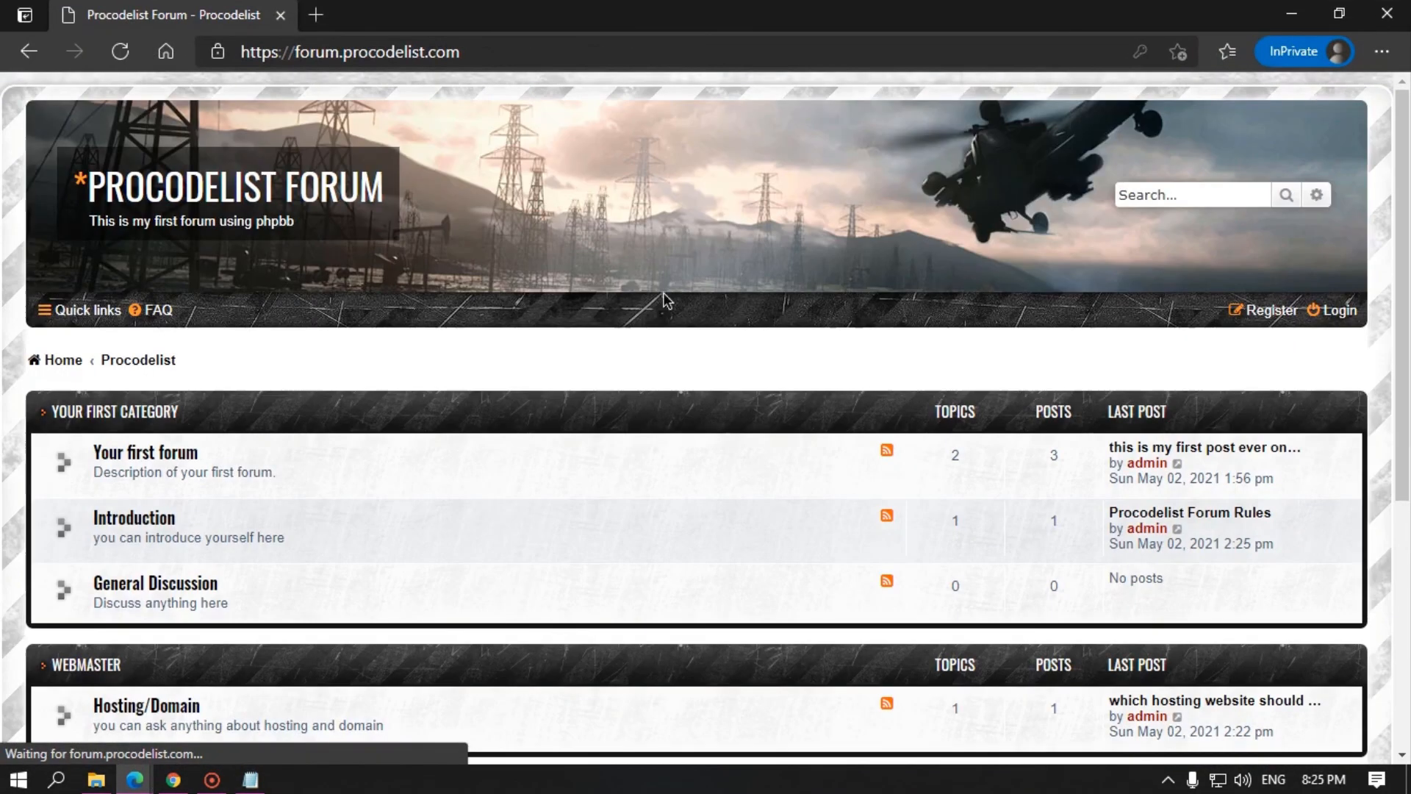
# Step: Start registration, accept the terms, and enter a test username, password and password confirmation
pyautogui.click(1270, 311)
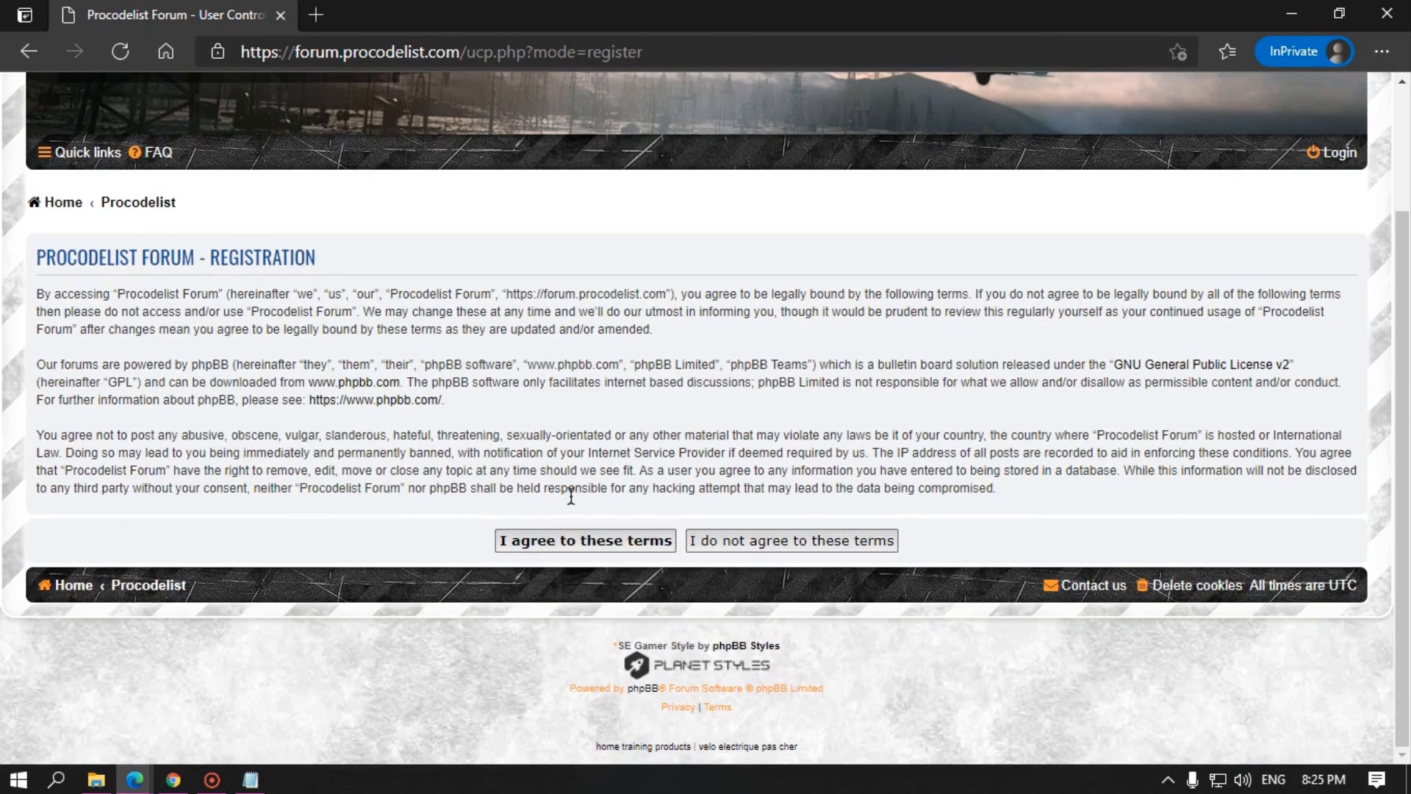
pyautogui.click(561, 541)
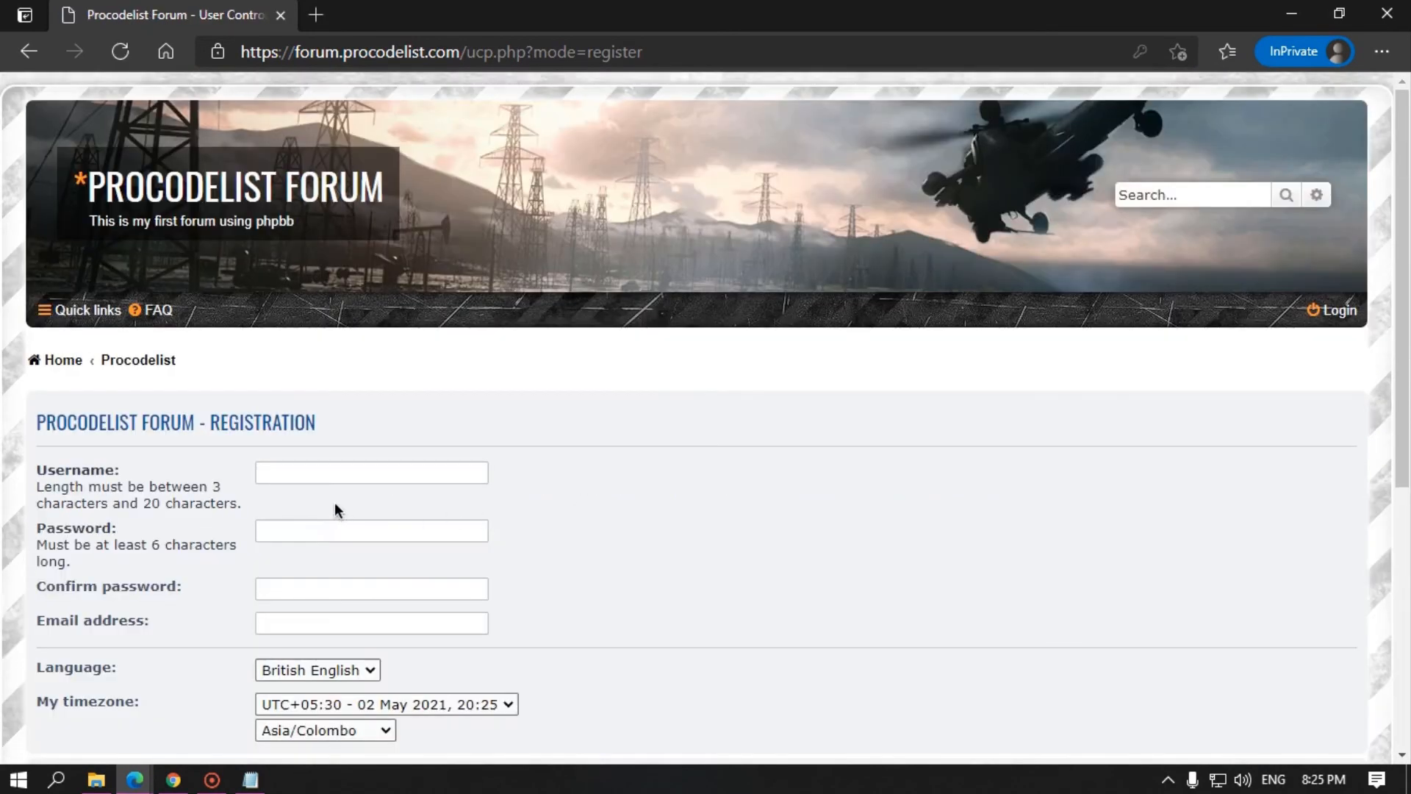
pyautogui.click(302, 471)
pyautogui.write('testing')
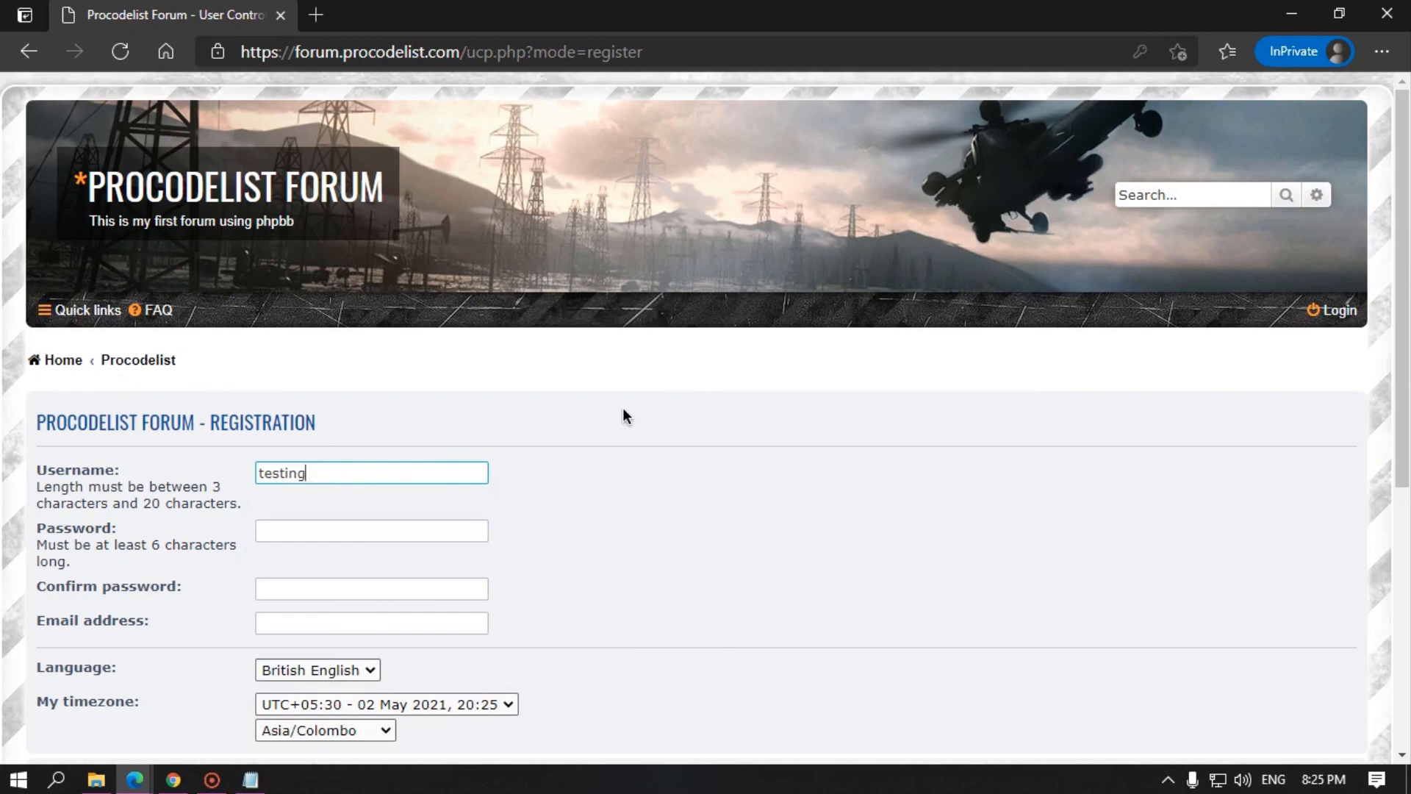
pyautogui.press('Tab')
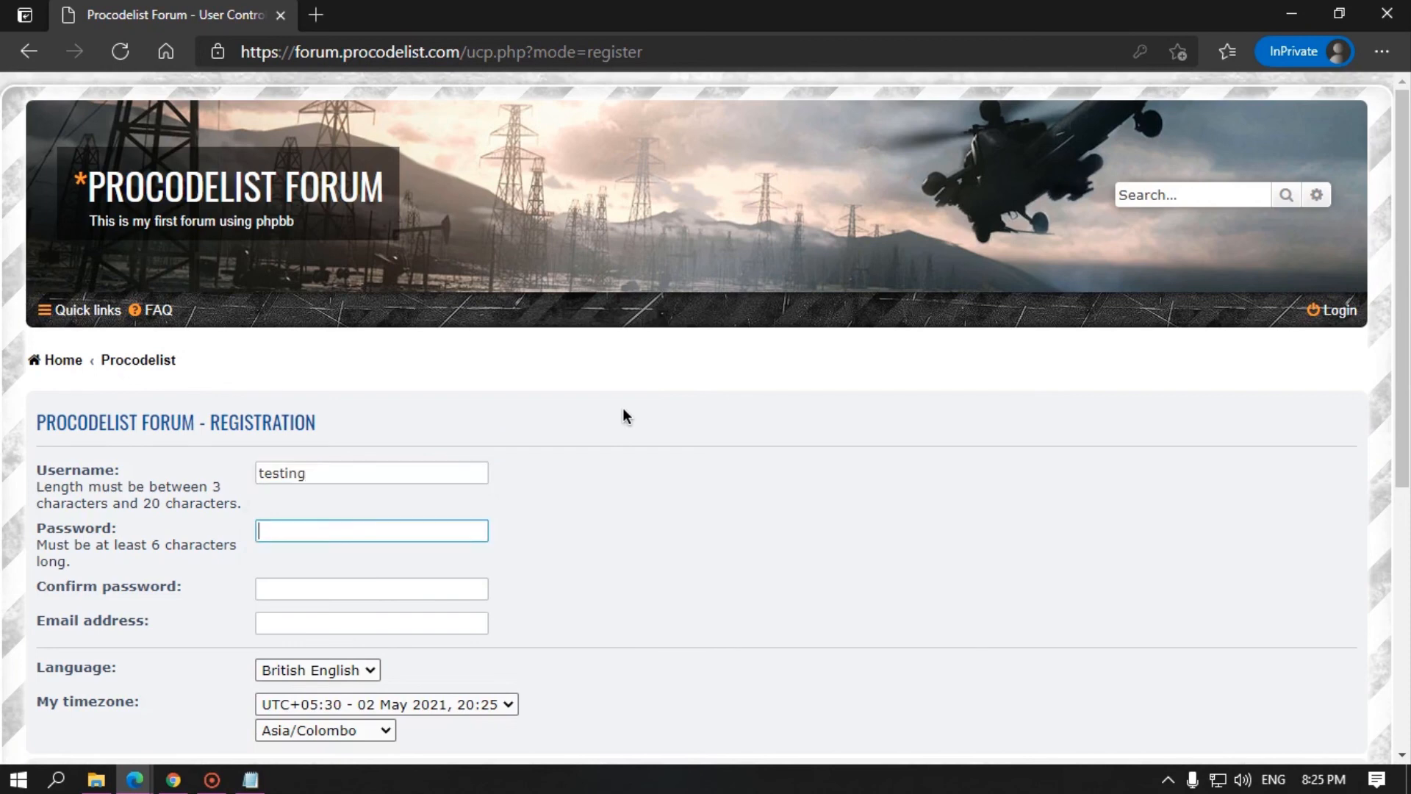
pyautogui.write('testing123')
pyautogui.click(474, 531)
pyautogui.press('Tab')
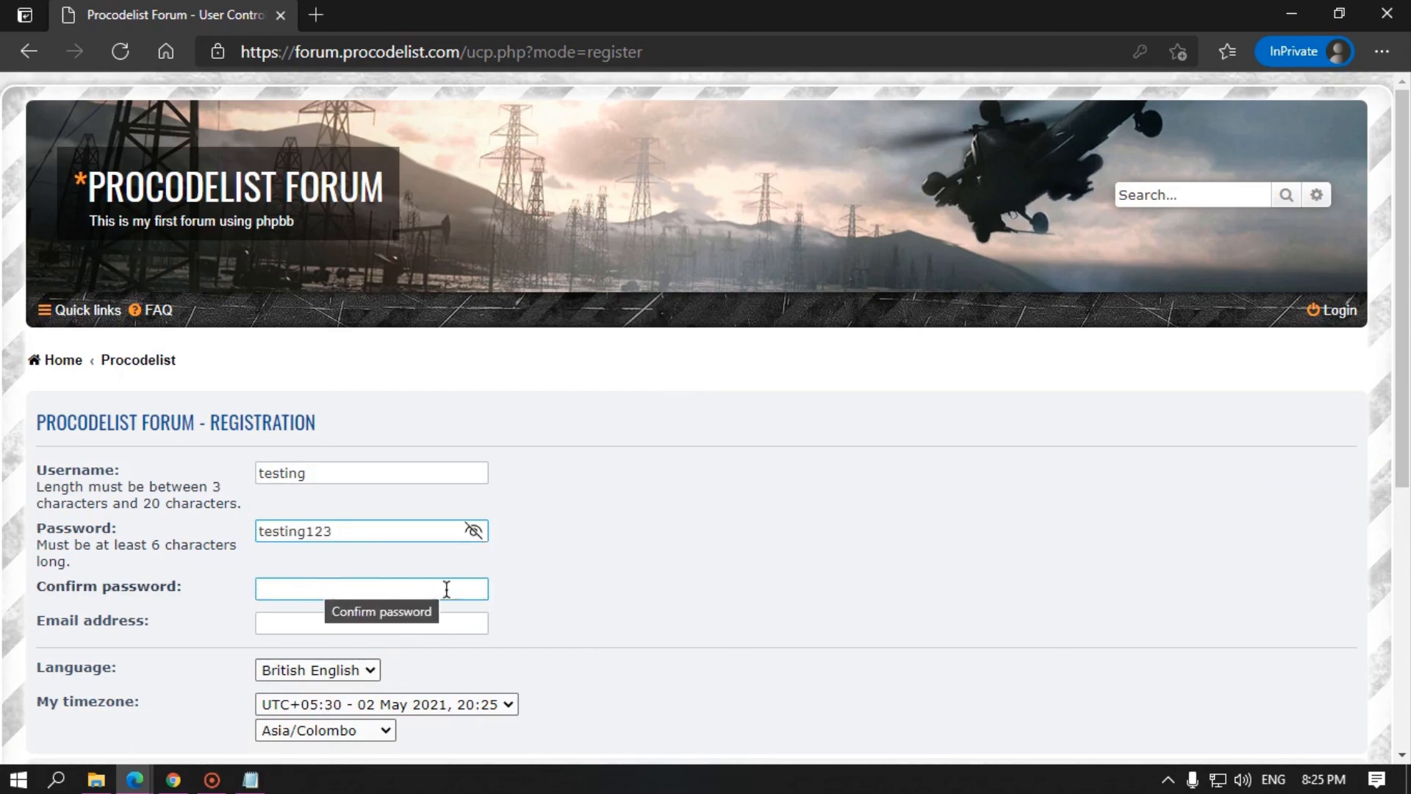
pyautogui.click(421, 594)
pyautogui.write('test')
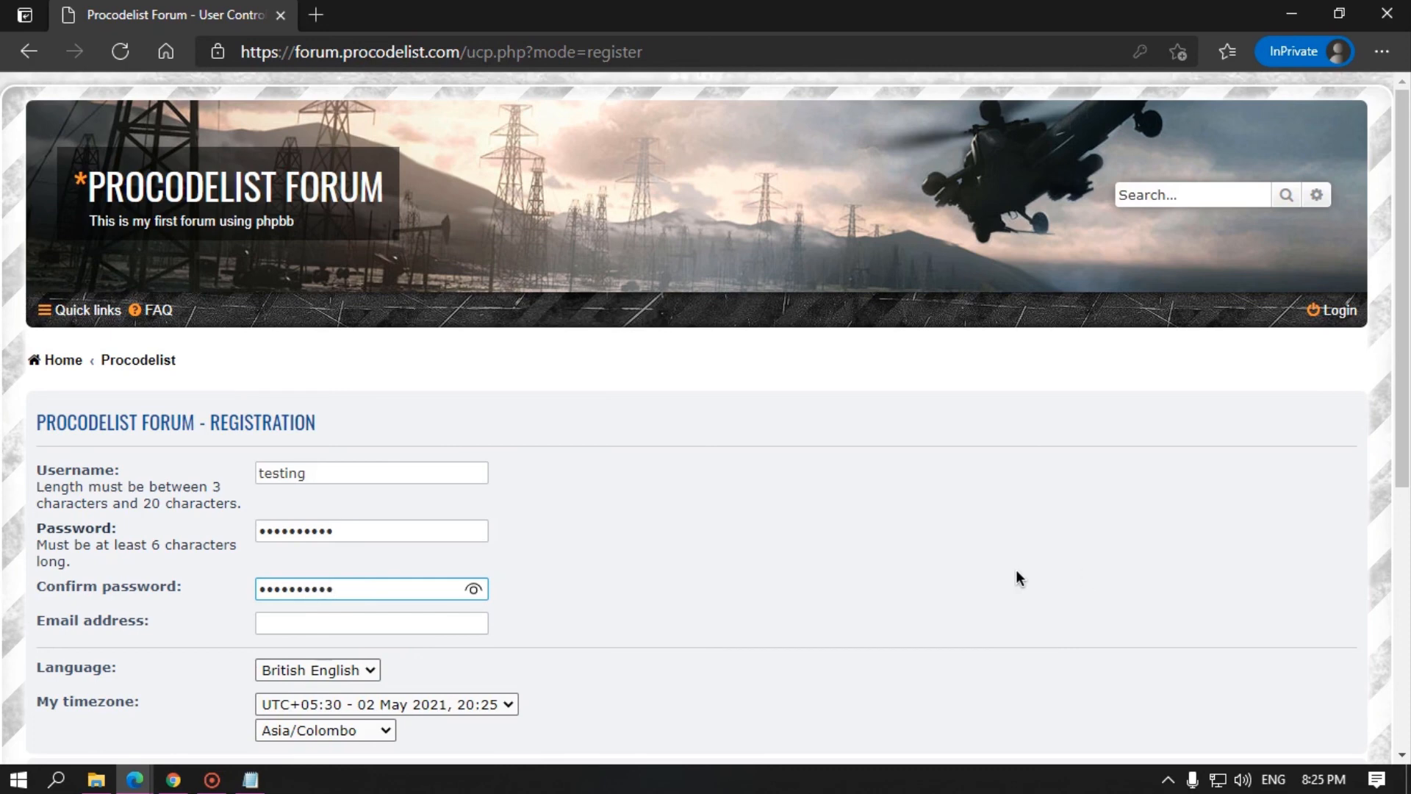
# Step: Fill in the e-mail address and confirmation code, submit, and return to the admin window
pyautogui.click(355, 623)
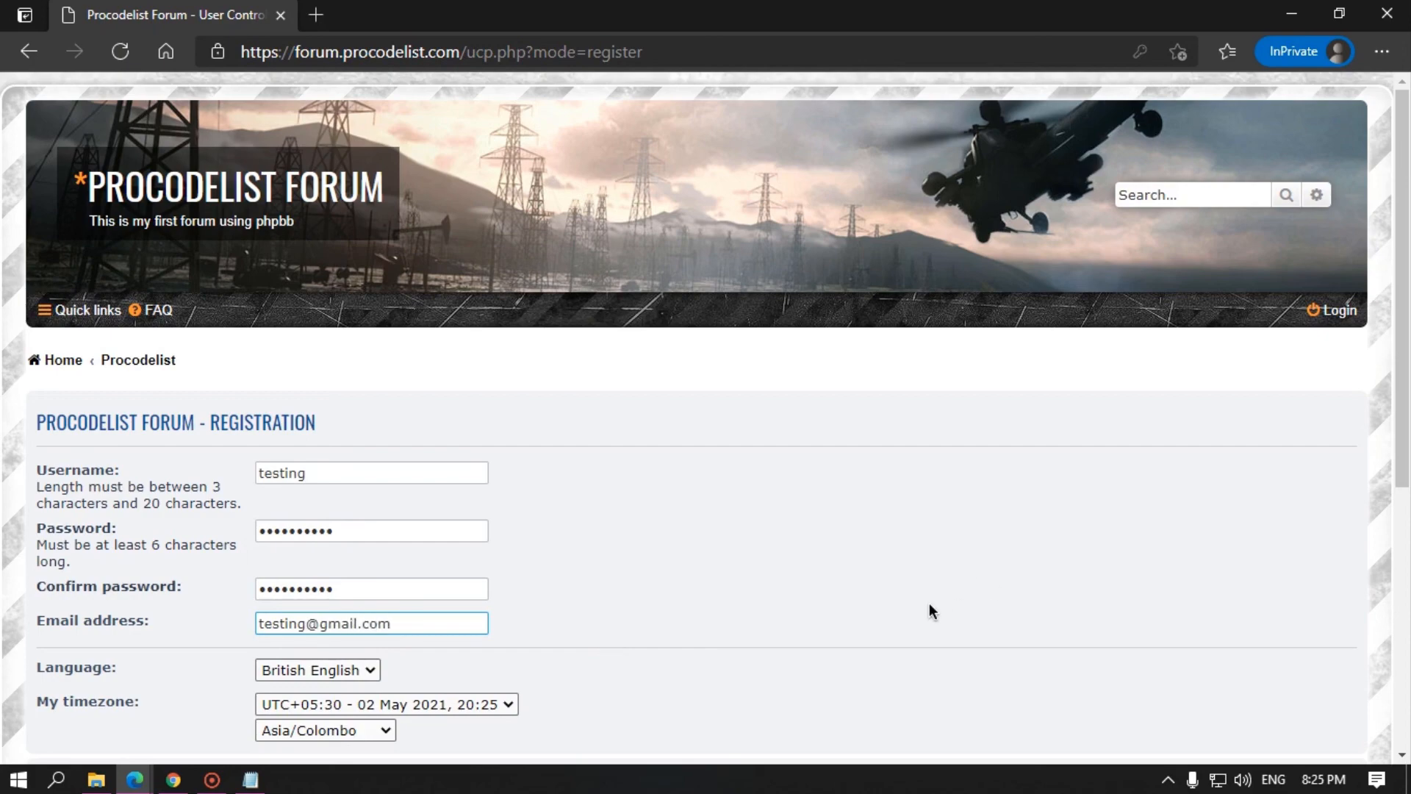
pyautogui.click(930, 604)
pyautogui.scroll(-3, 827, 570)
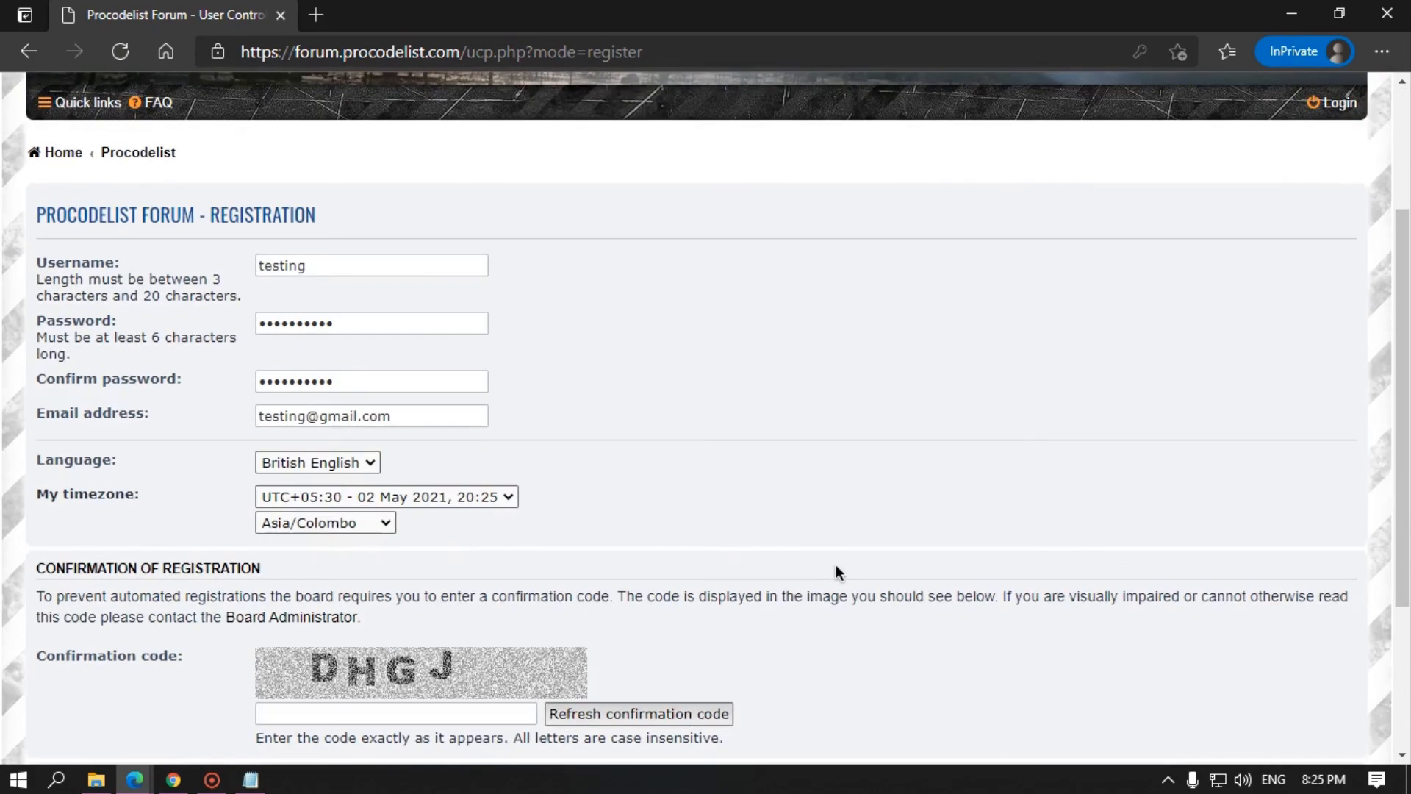
pyautogui.scroll(-3, 490, 541)
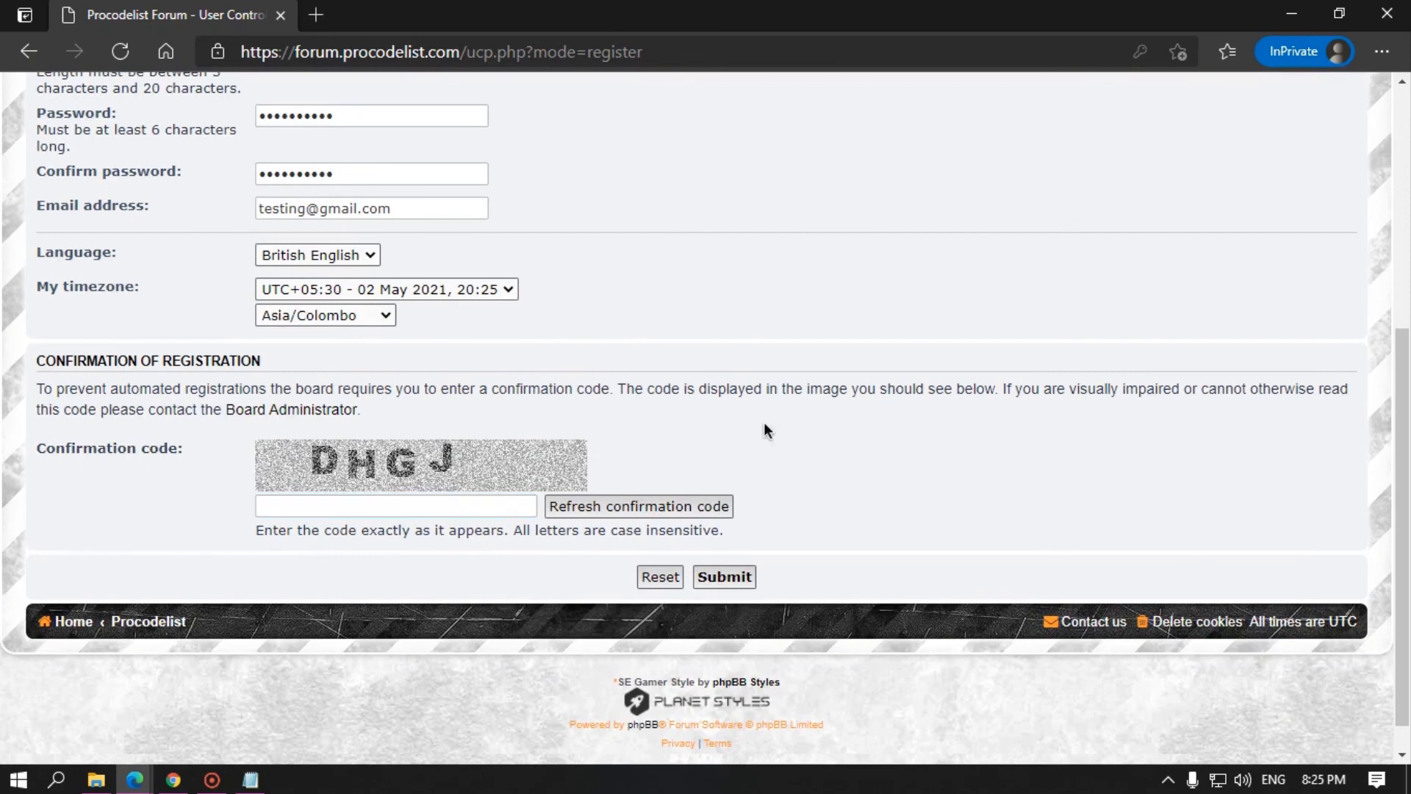
pyautogui.click(469, 506)
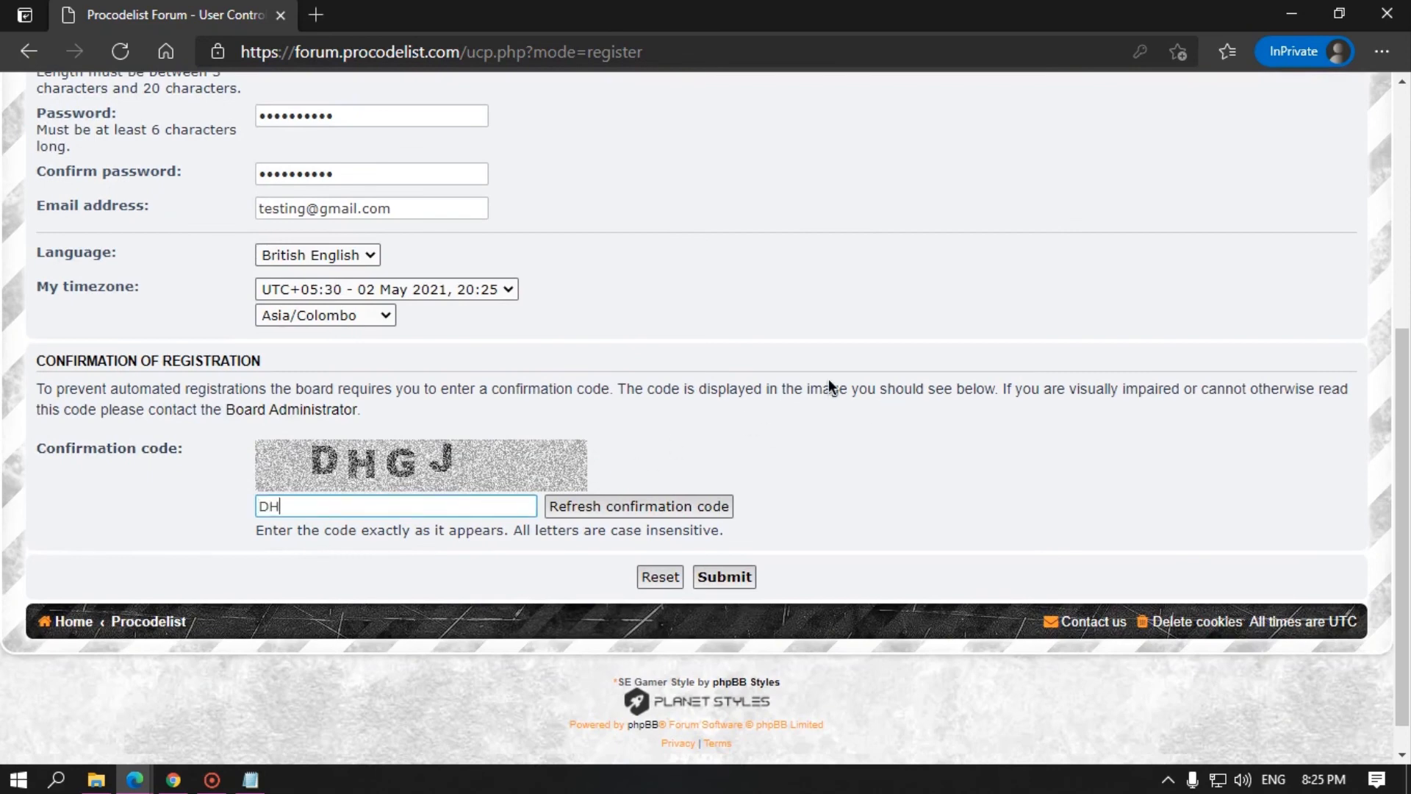
pyautogui.write('DHGJ')
pyautogui.click(725, 576)
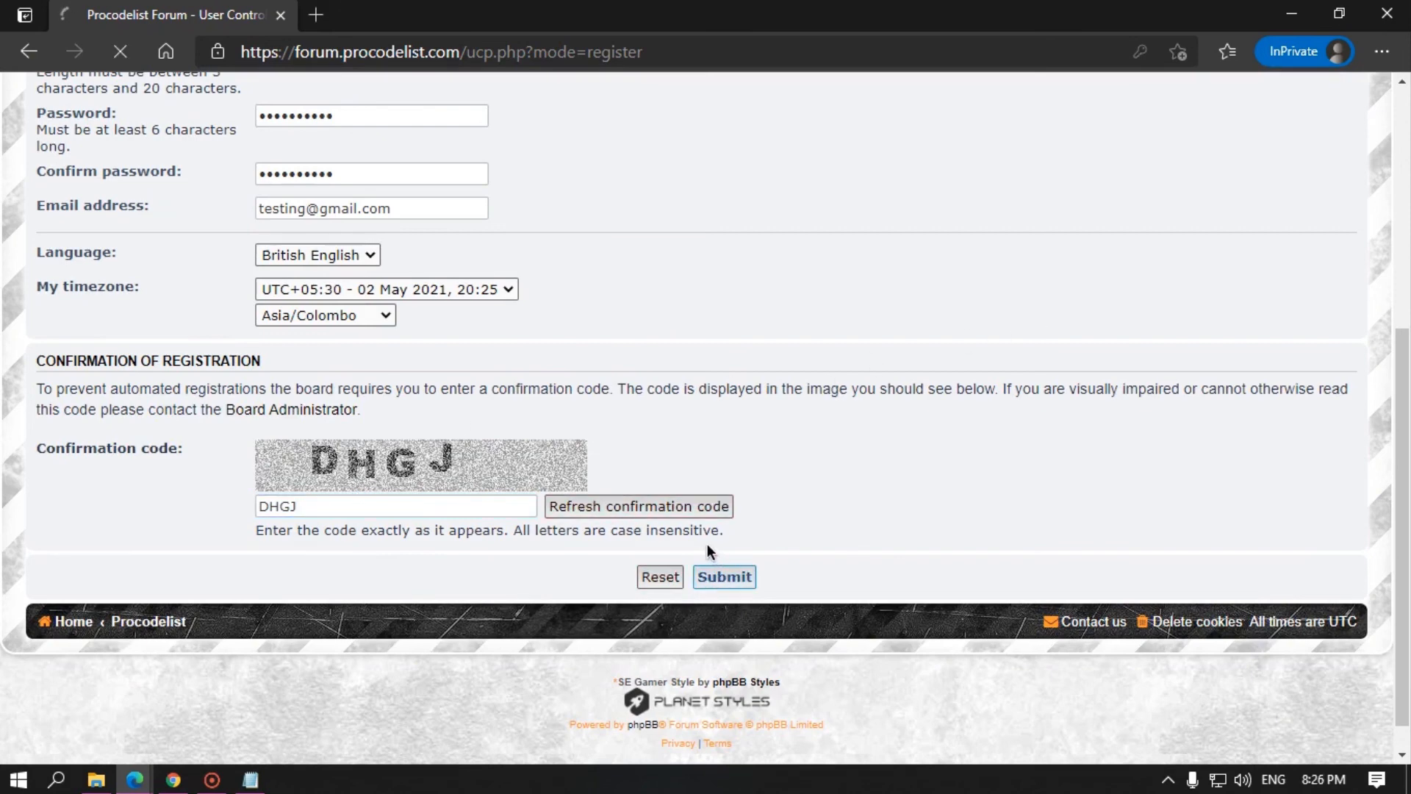
pyautogui.scroll(3, 412, 372)
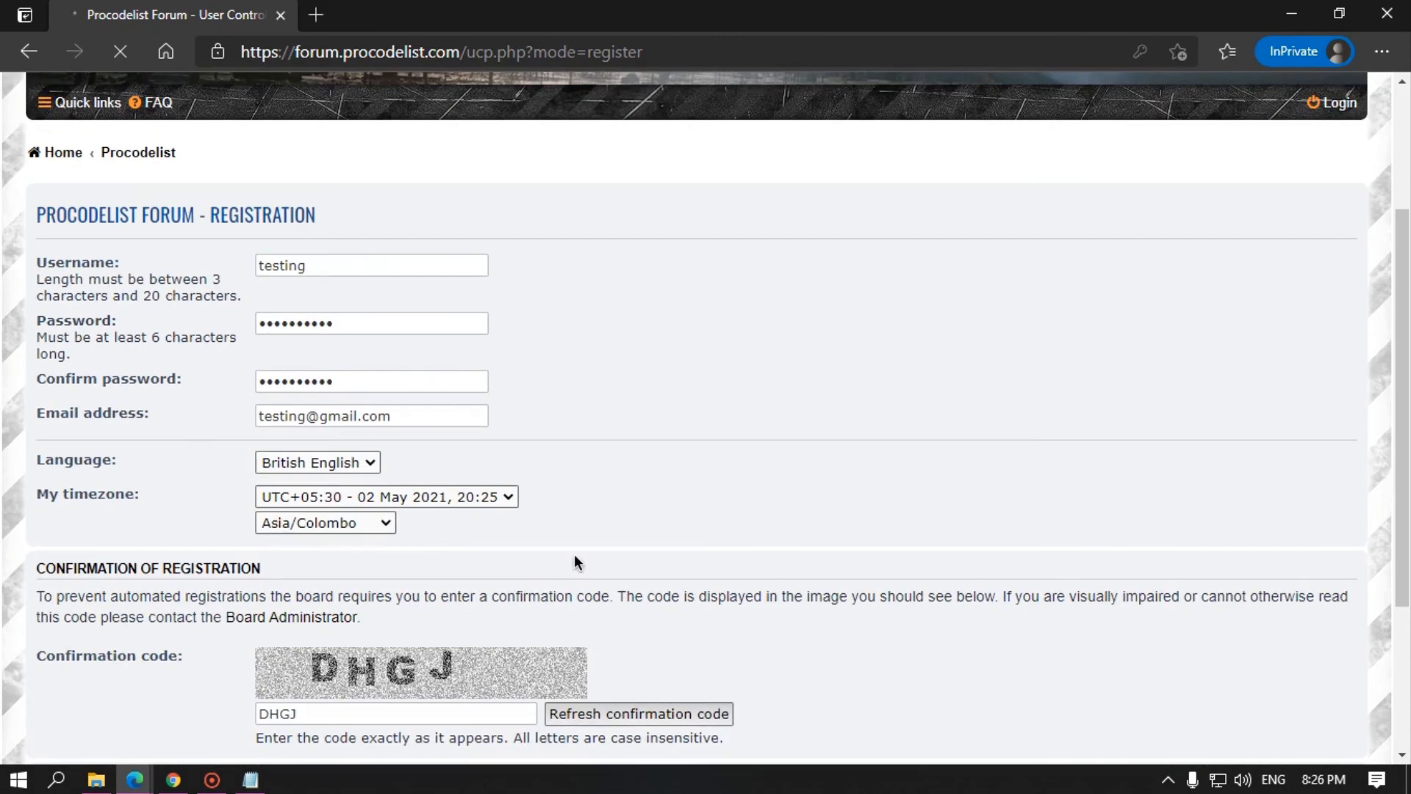
pyautogui.moveTo(139, 776)
pyautogui.click(136, 700)
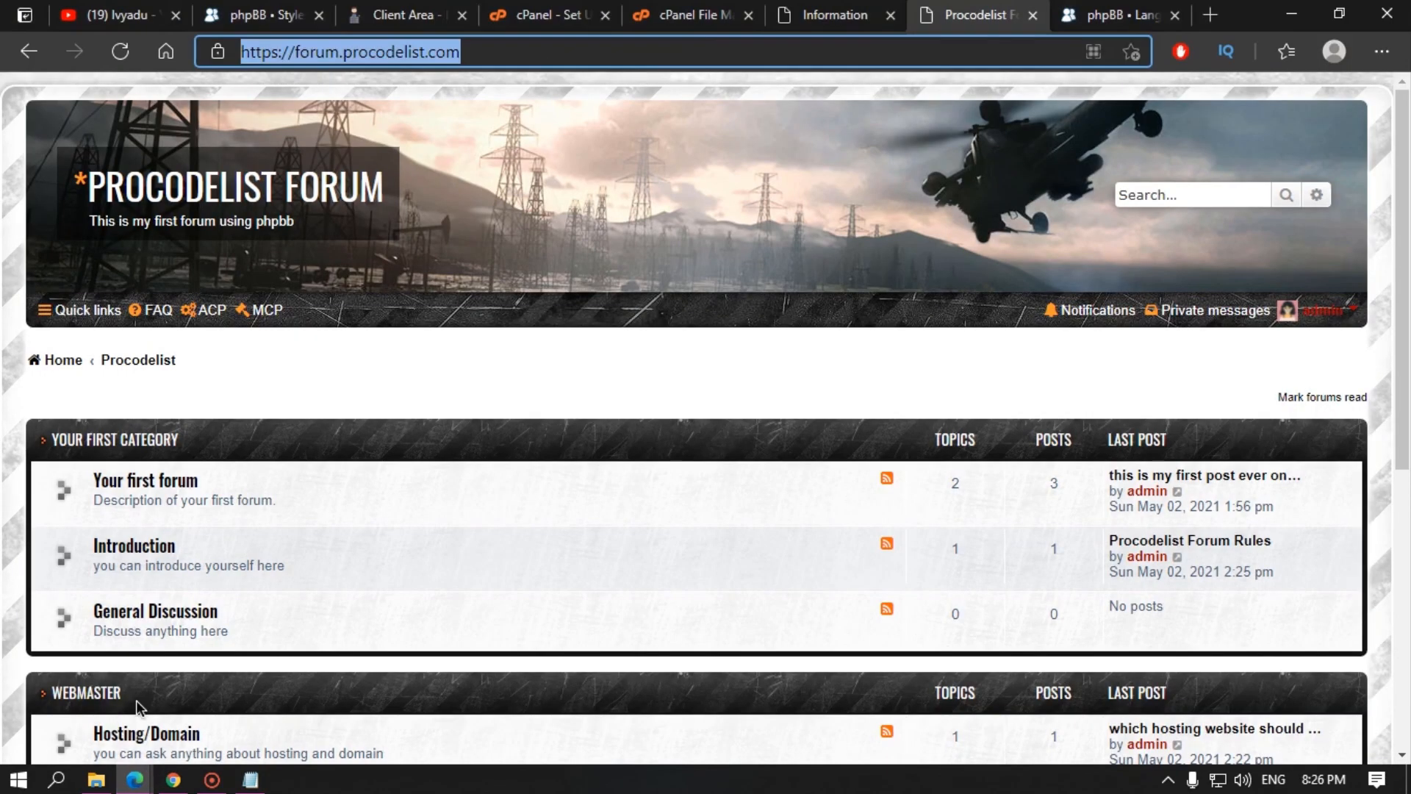
# Step: Use Manage users' member search to confirm the test account is listed beside admin, 2 users total
pyautogui.click(831, 15)
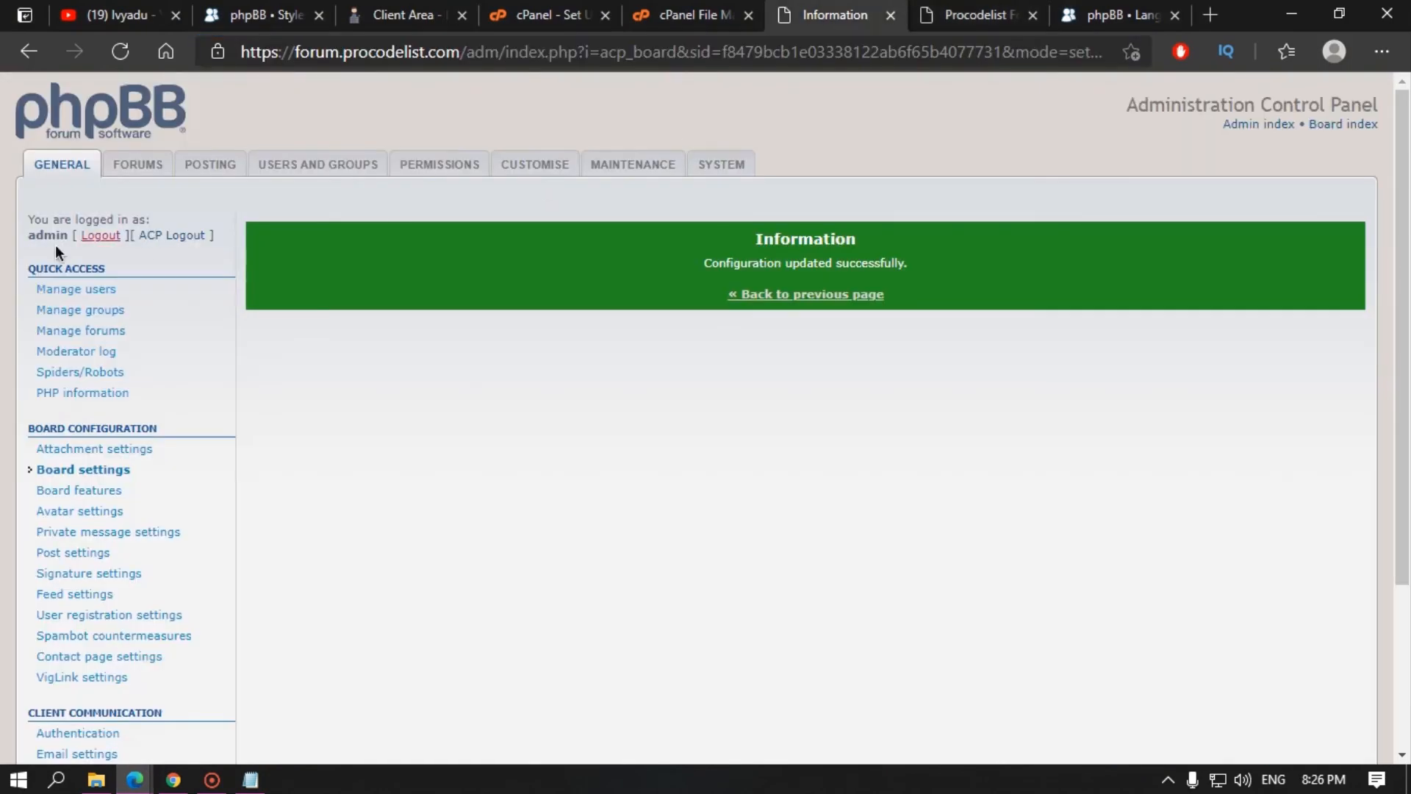
pyautogui.click(80, 291)
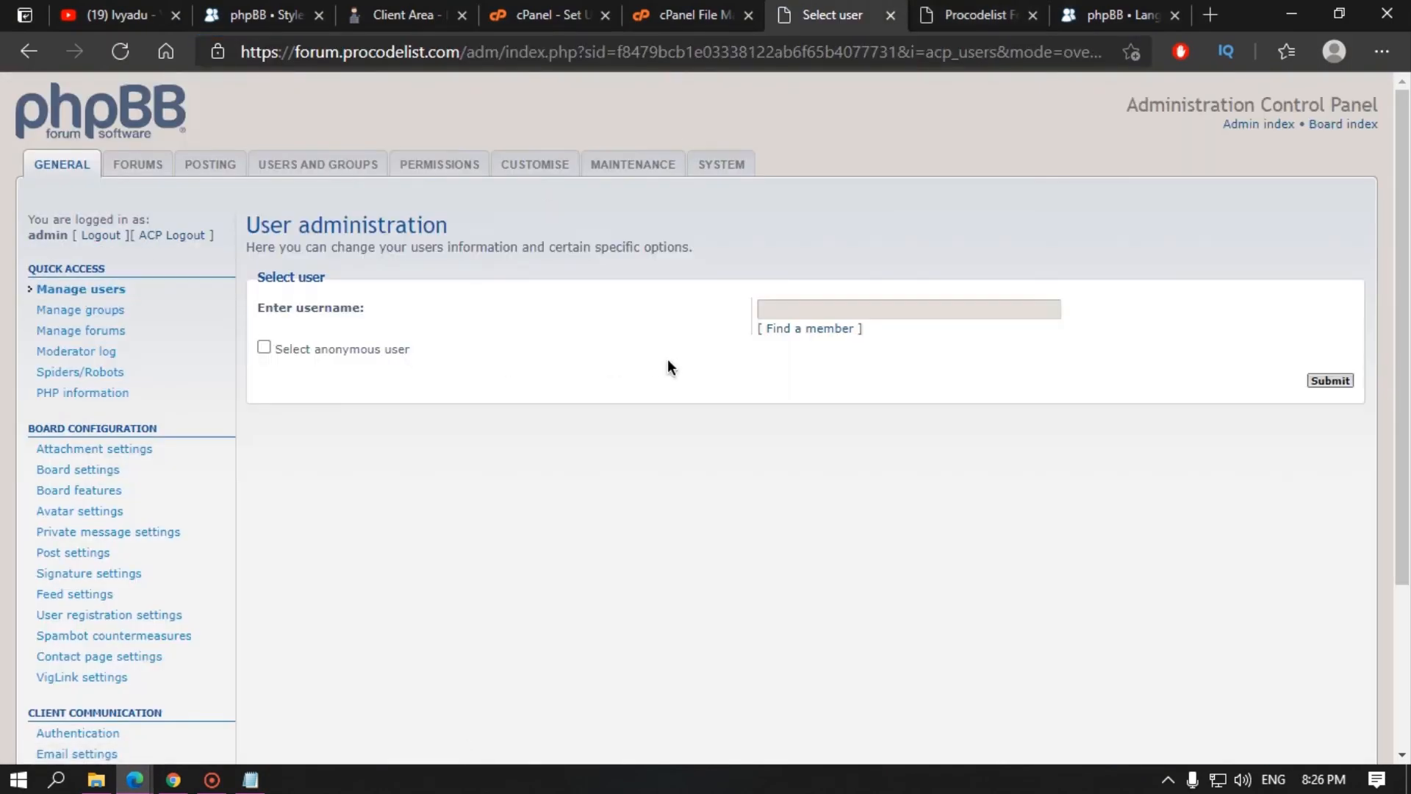
pyautogui.click(798, 328)
pyautogui.scroll(-5, 327, 502)
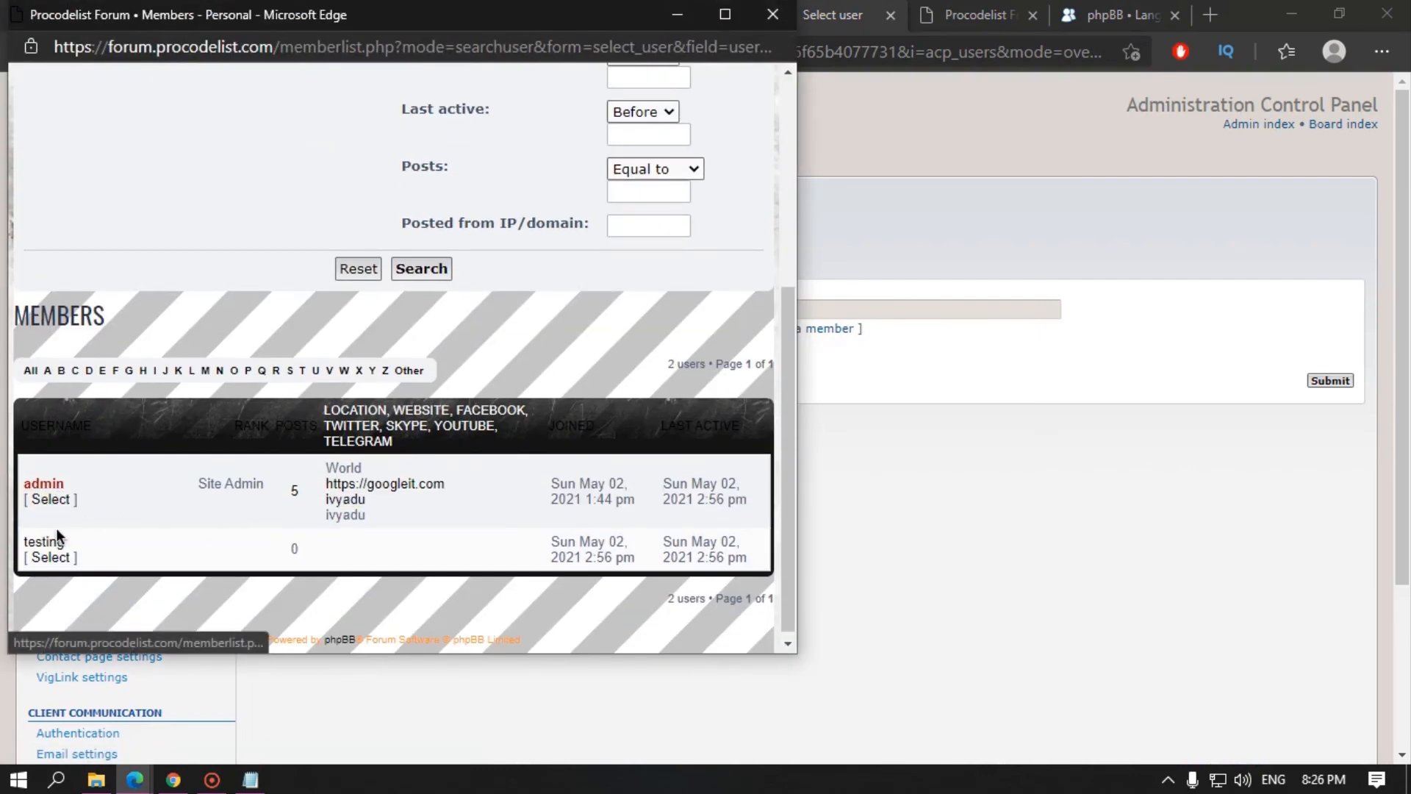
pyautogui.scroll(5, 685, 79)
pyautogui.click(771, 16)
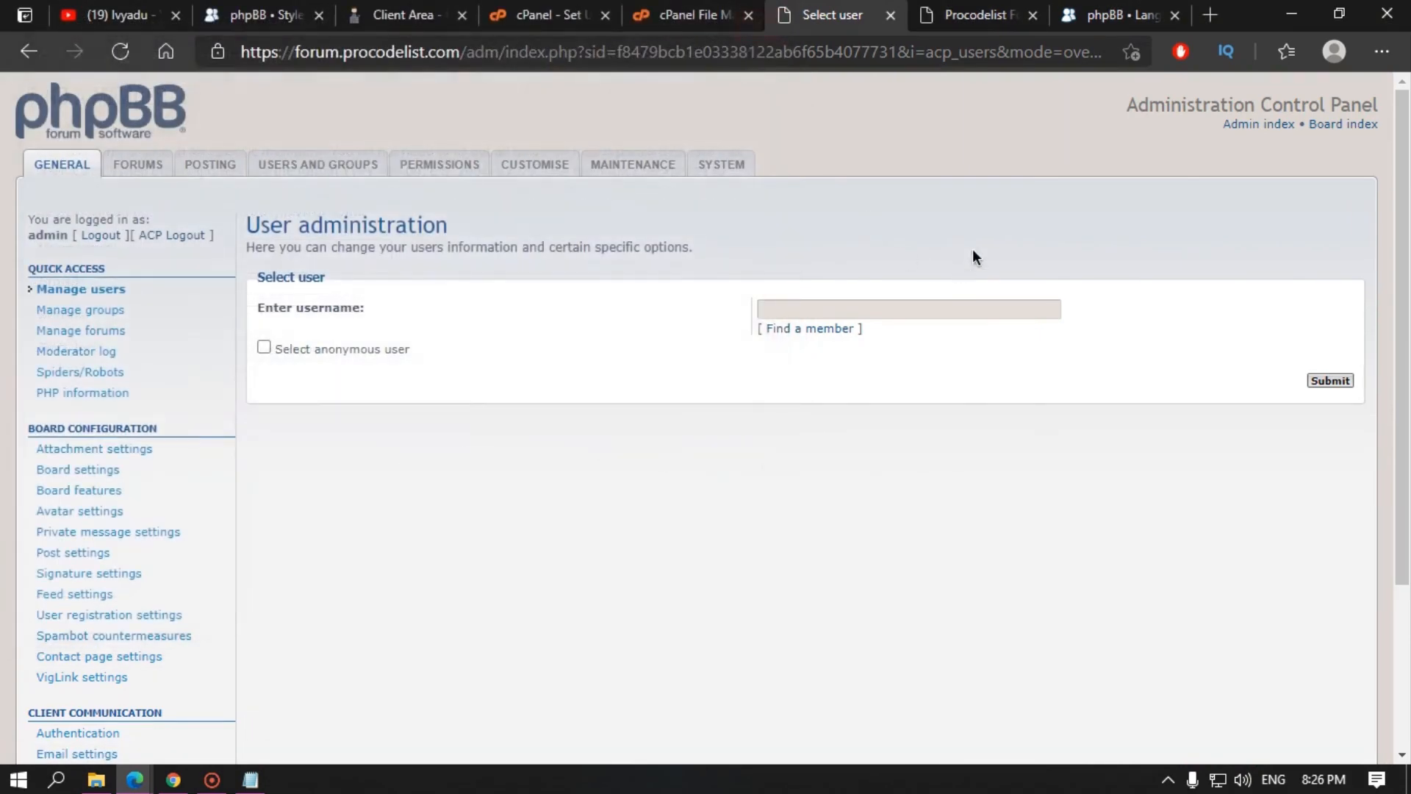
pyautogui.moveTo(151, 776)
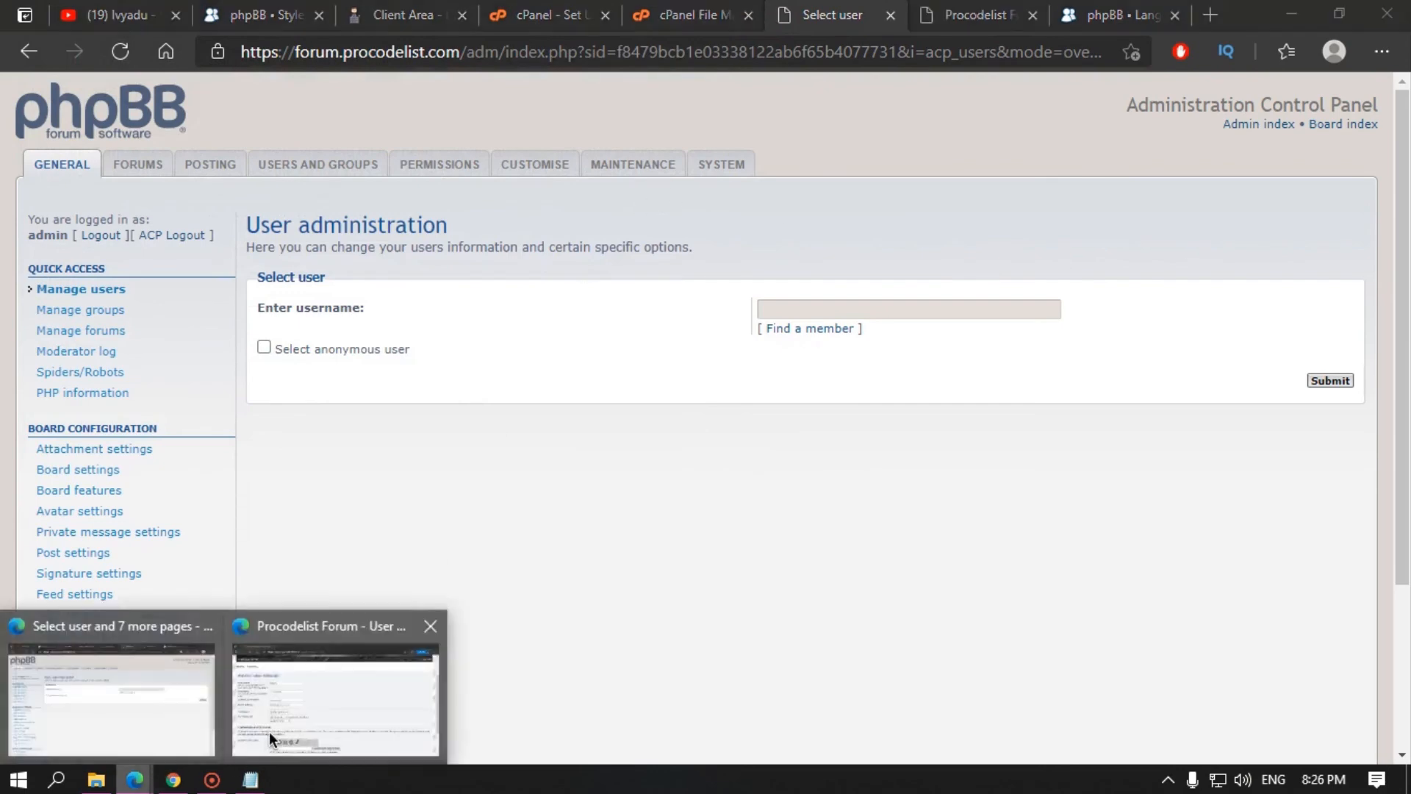
pyautogui.click(269, 730)
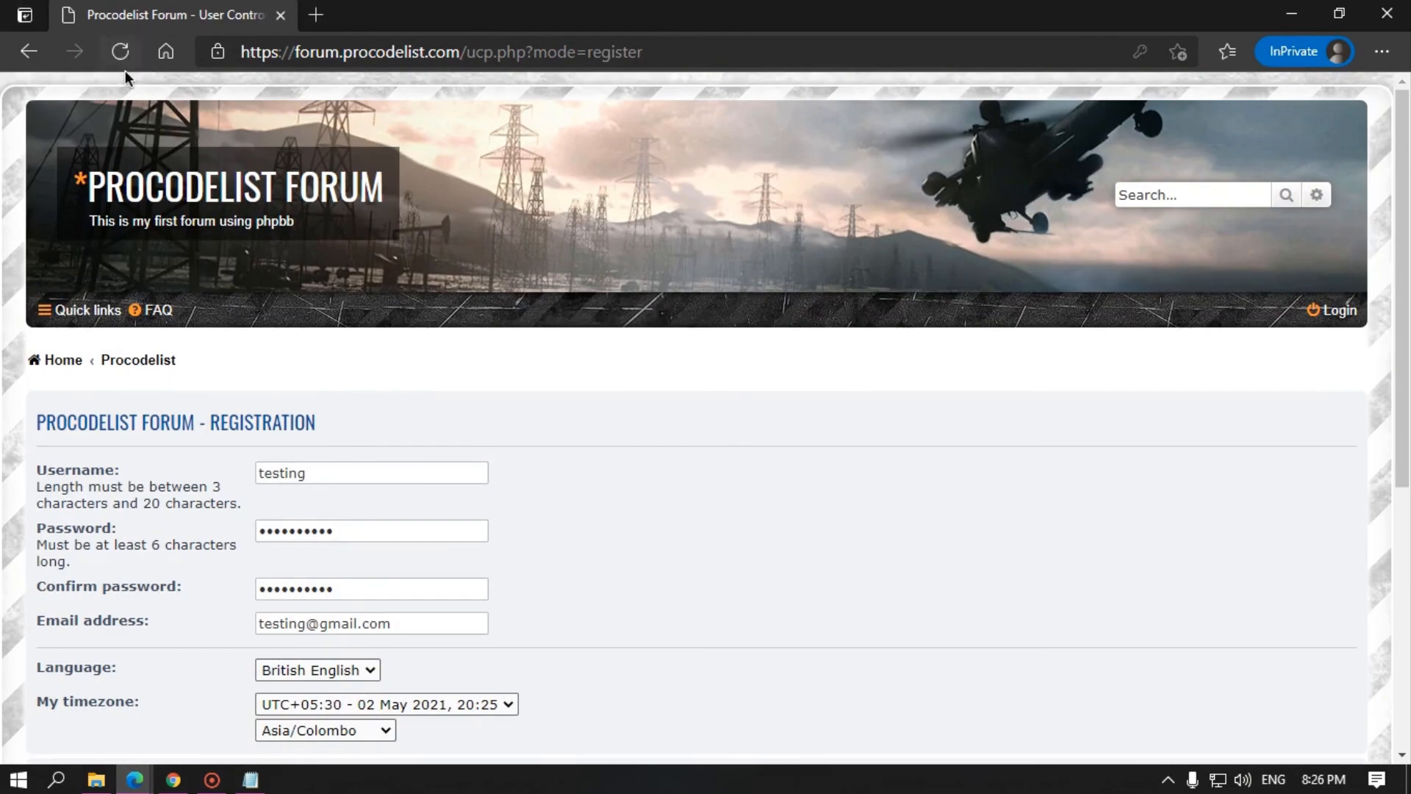
pyautogui.click(126, 47)
pyautogui.click(792, 203)
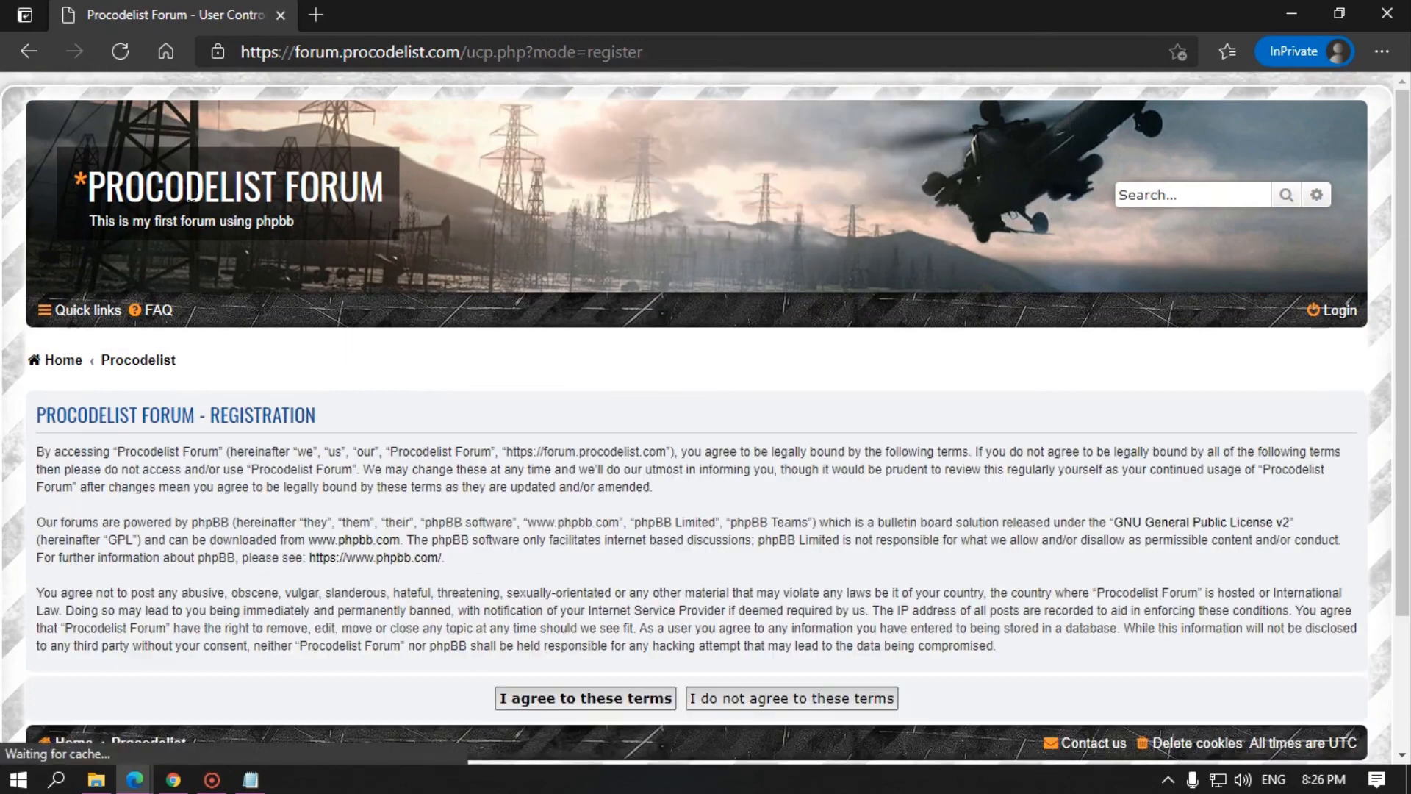
pyautogui.click(76, 362)
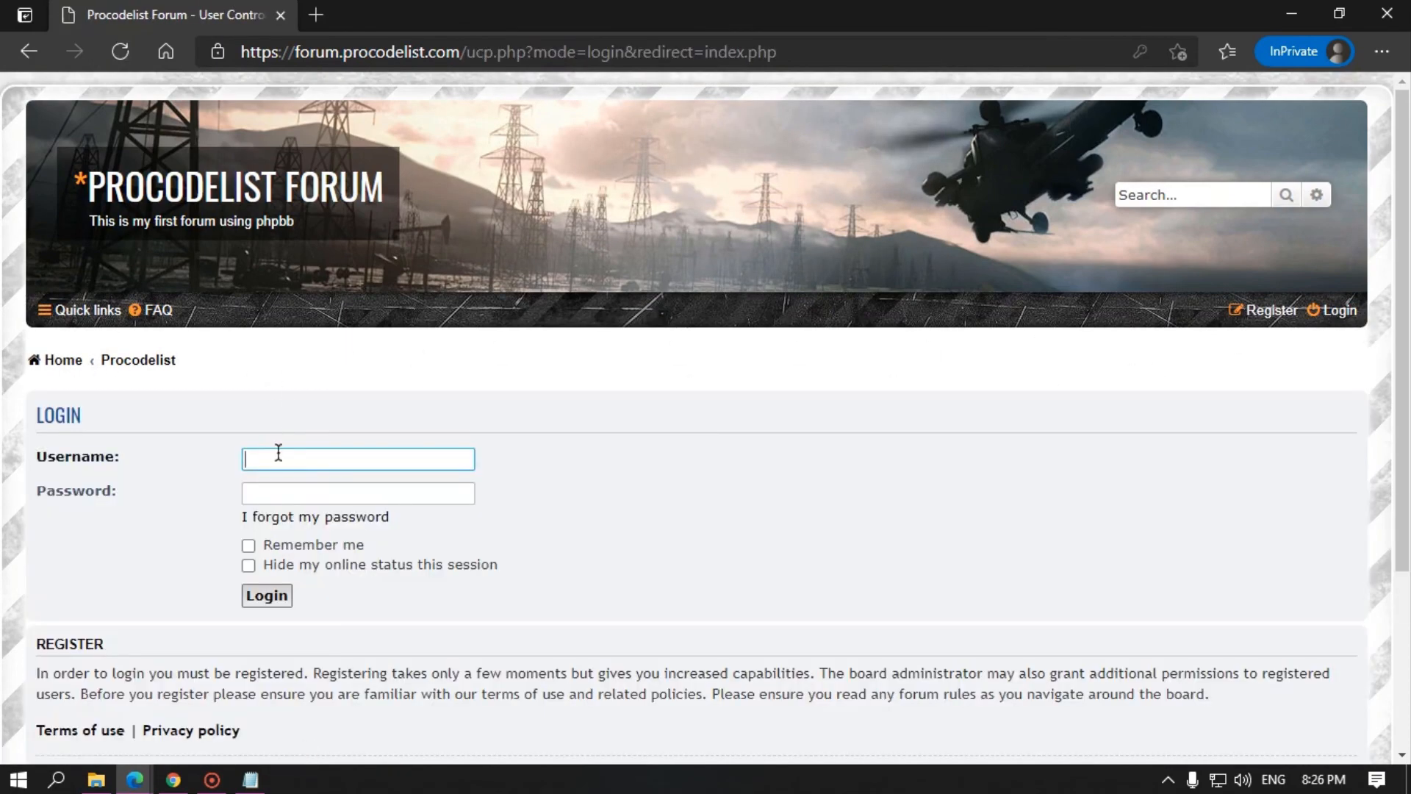
pyautogui.write('testing')
pyautogui.press('Tab')
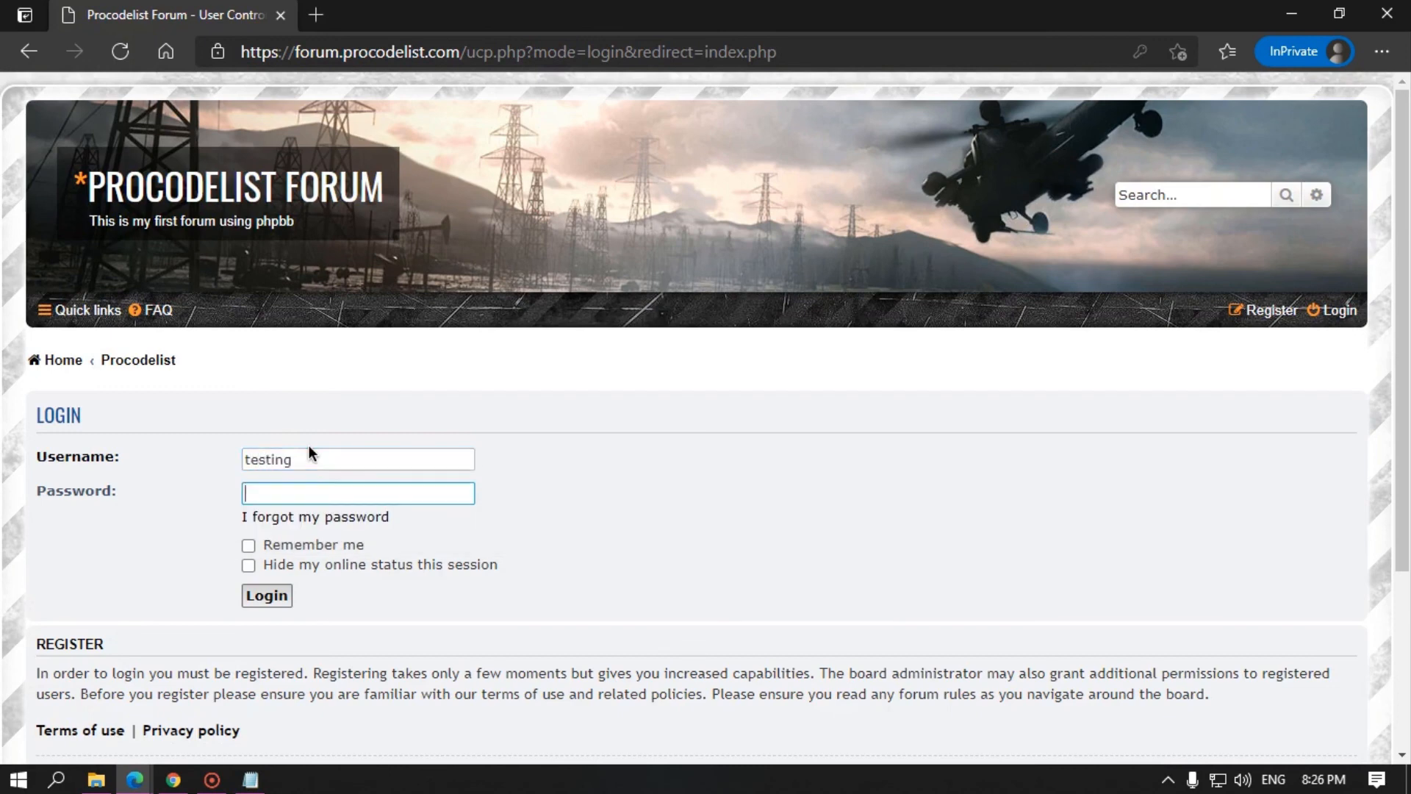
pyautogui.write('••••••••••')
pyautogui.click(252, 599)
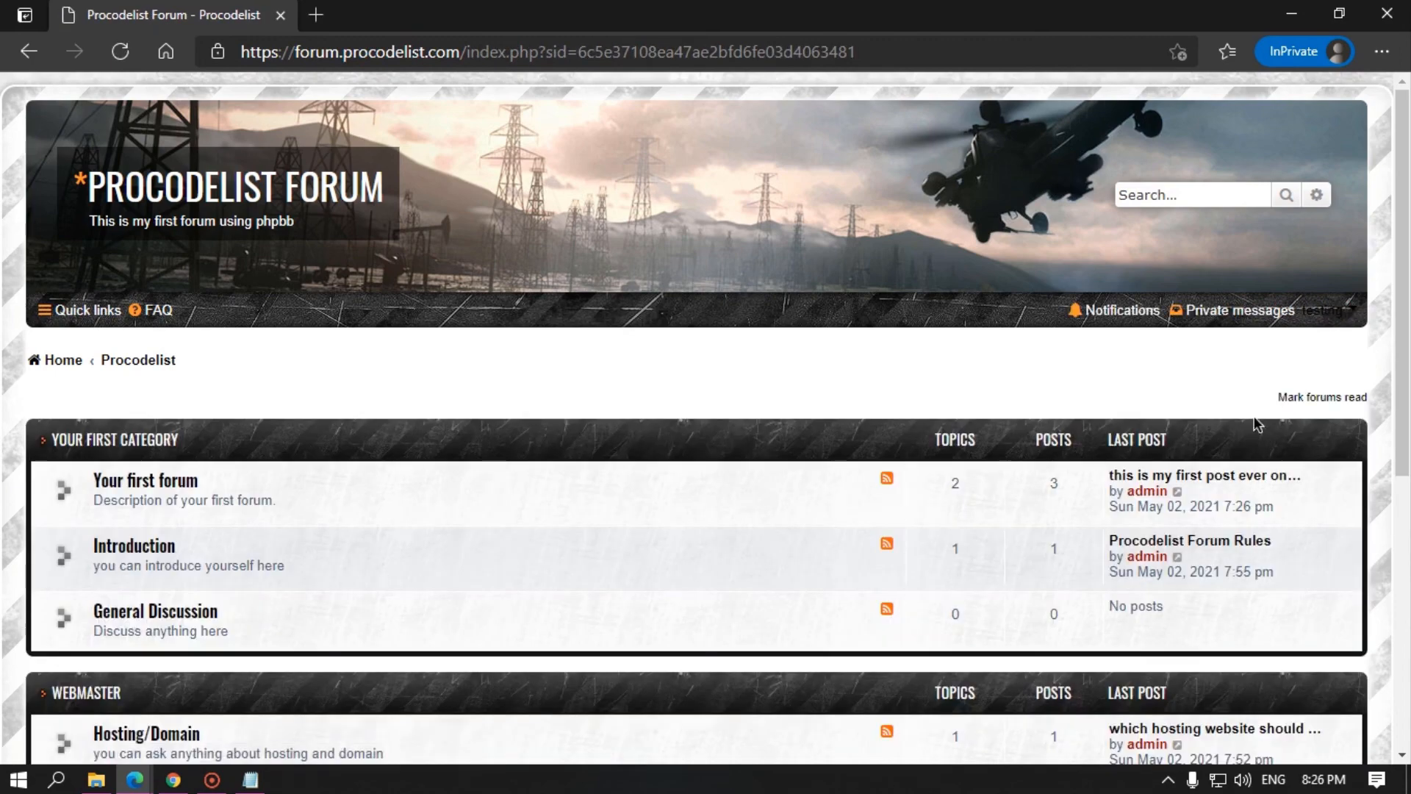
pyautogui.click(1320, 325)
pyautogui.click(1277, 373)
pyautogui.scroll(-2, 869, 496)
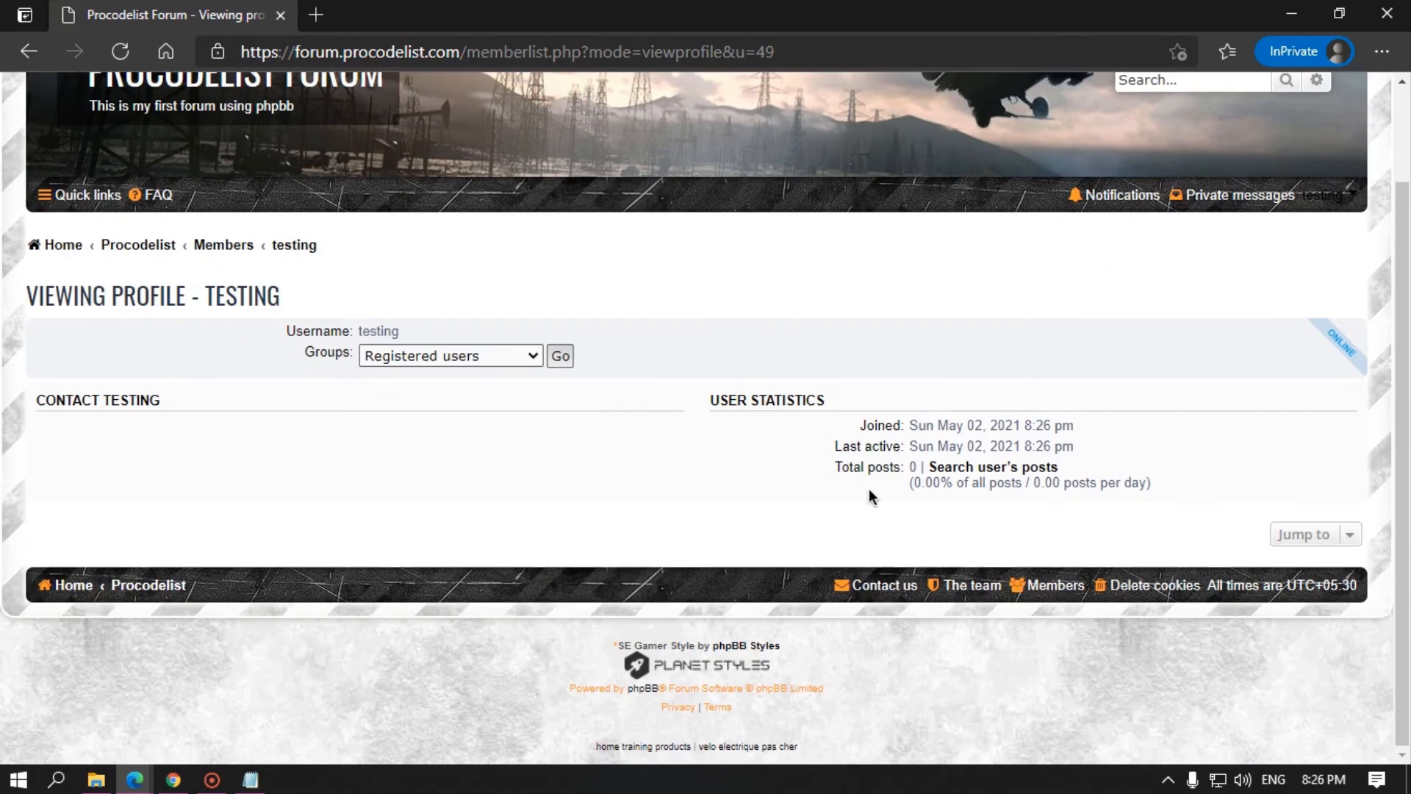
pyautogui.doubleClick(384, 330)
pyautogui.click(450, 356)
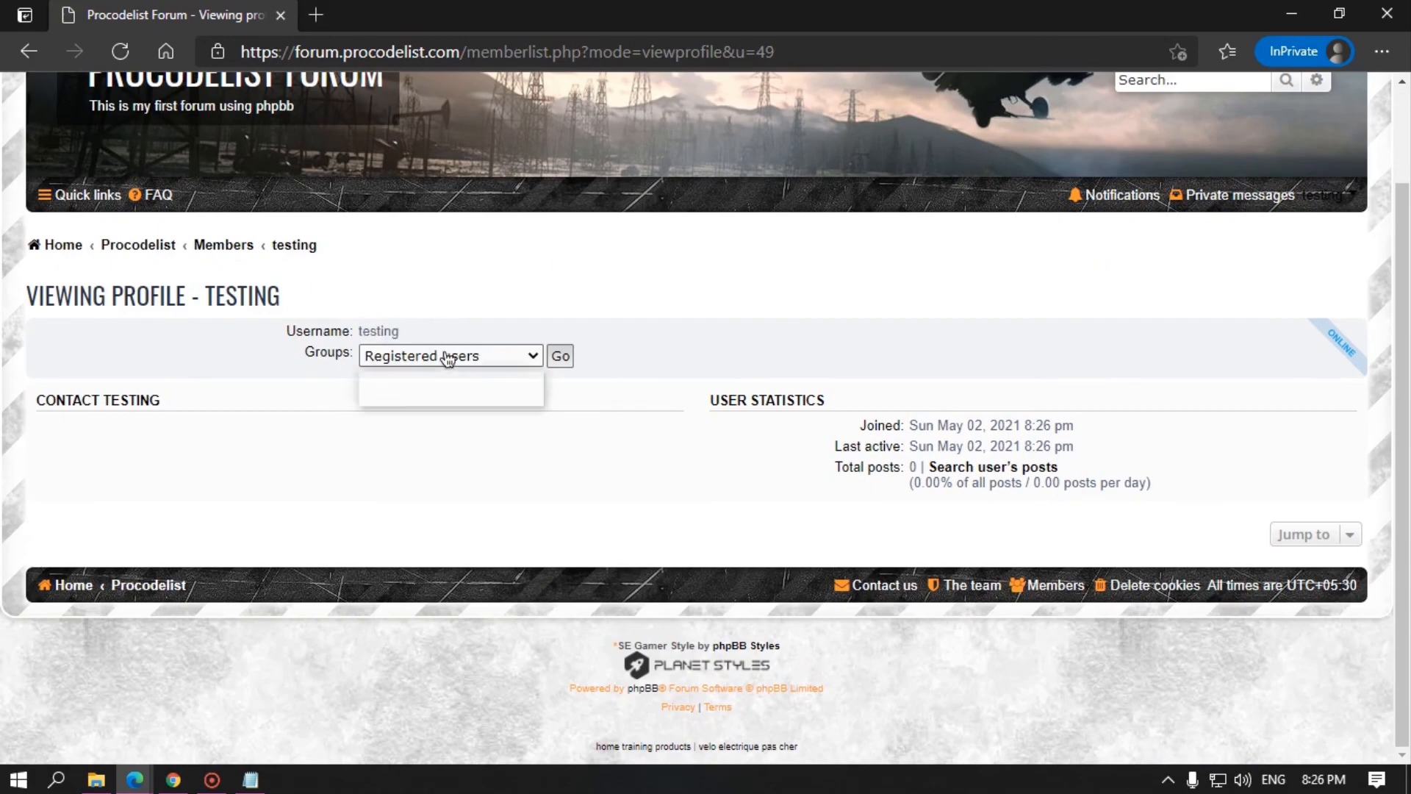
pyautogui.click(561, 357)
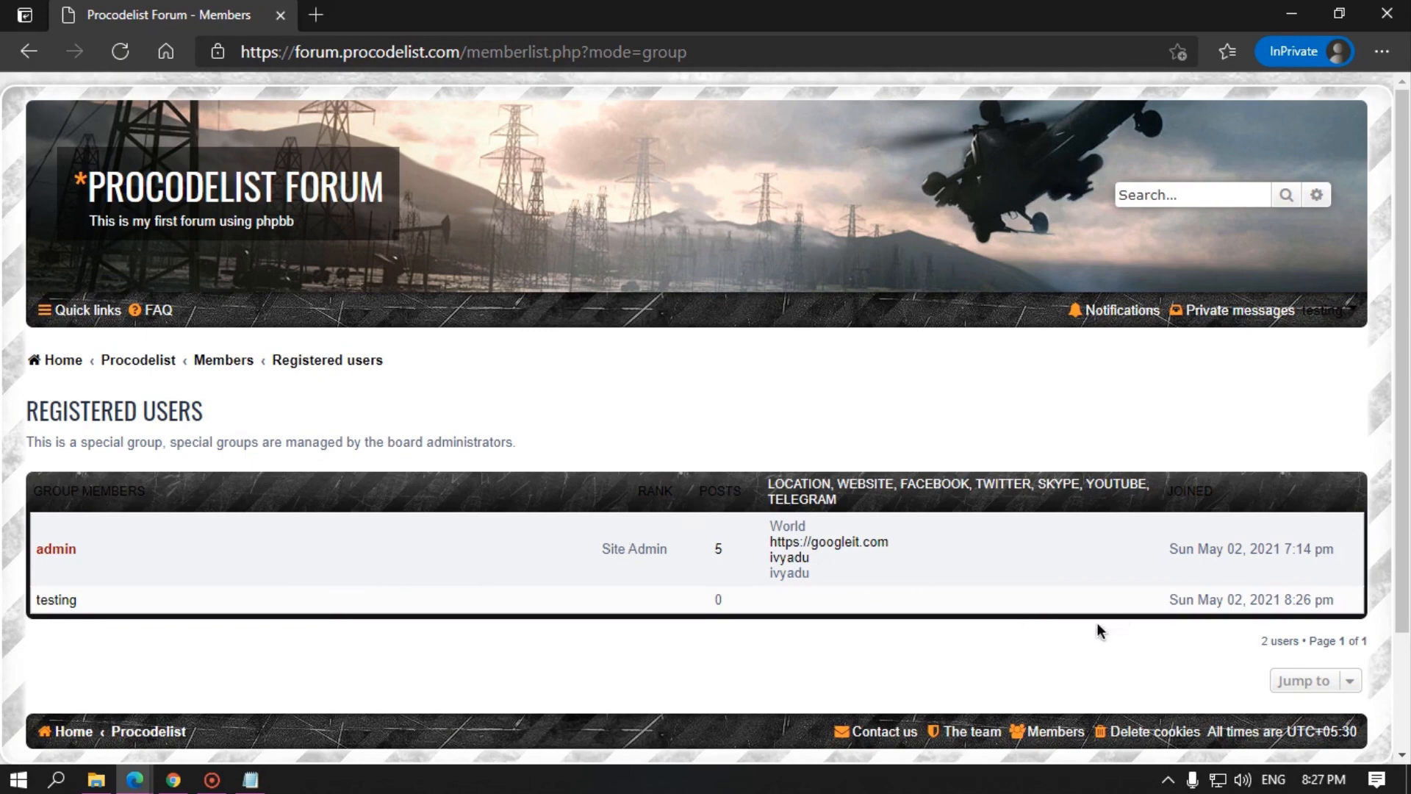
pyautogui.scroll(-2, 65, 607)
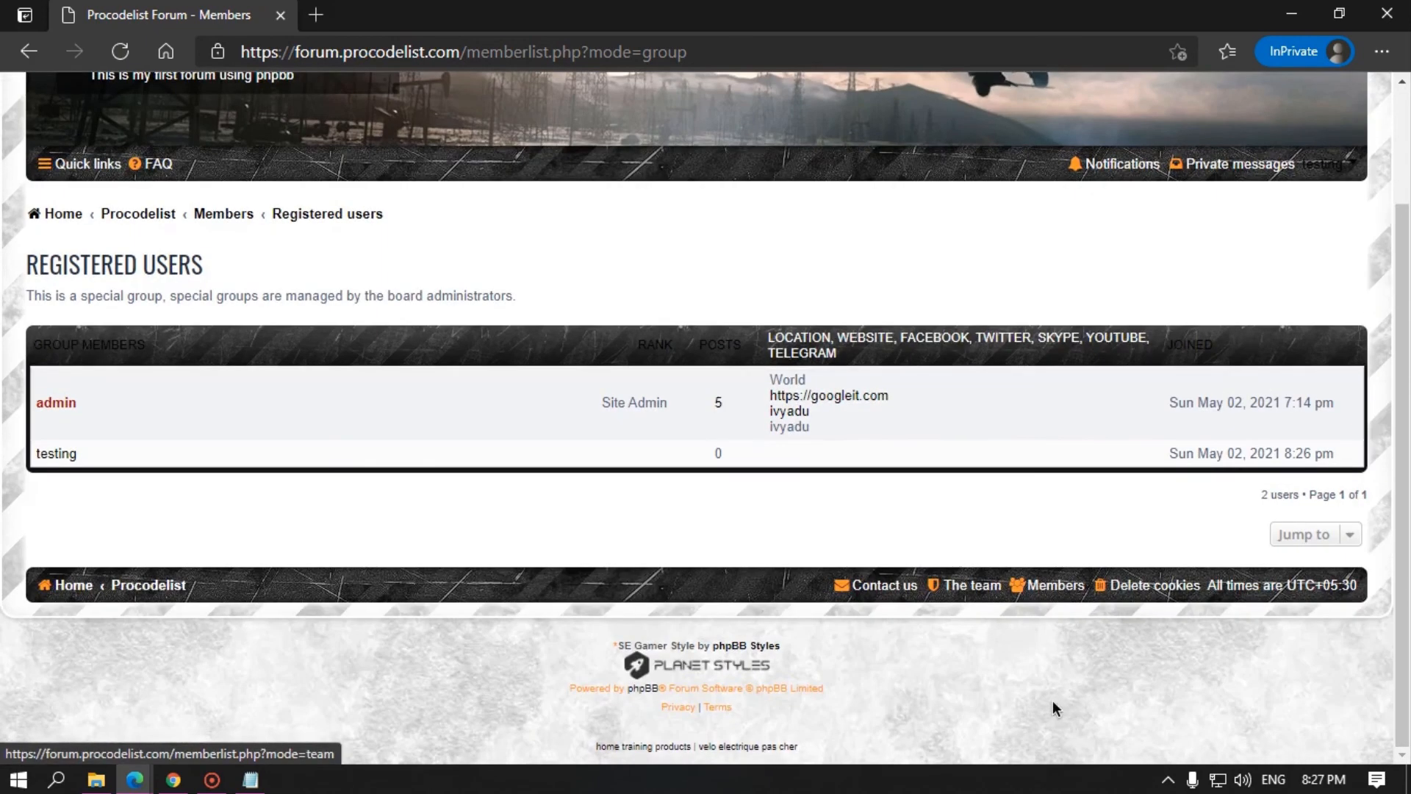
pyautogui.click(1058, 592)
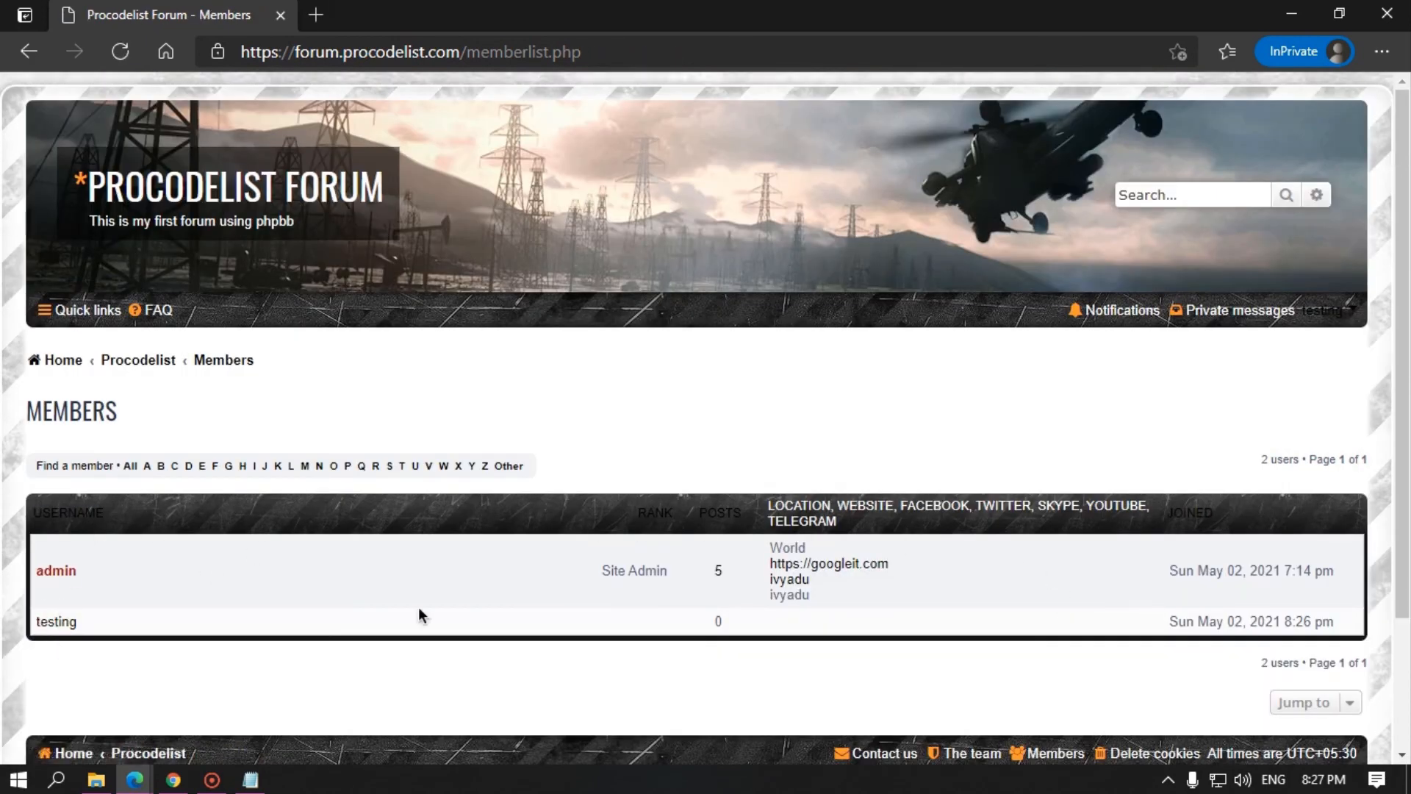
pyautogui.scroll(-3, 995, 574)
pyautogui.click(965, 588)
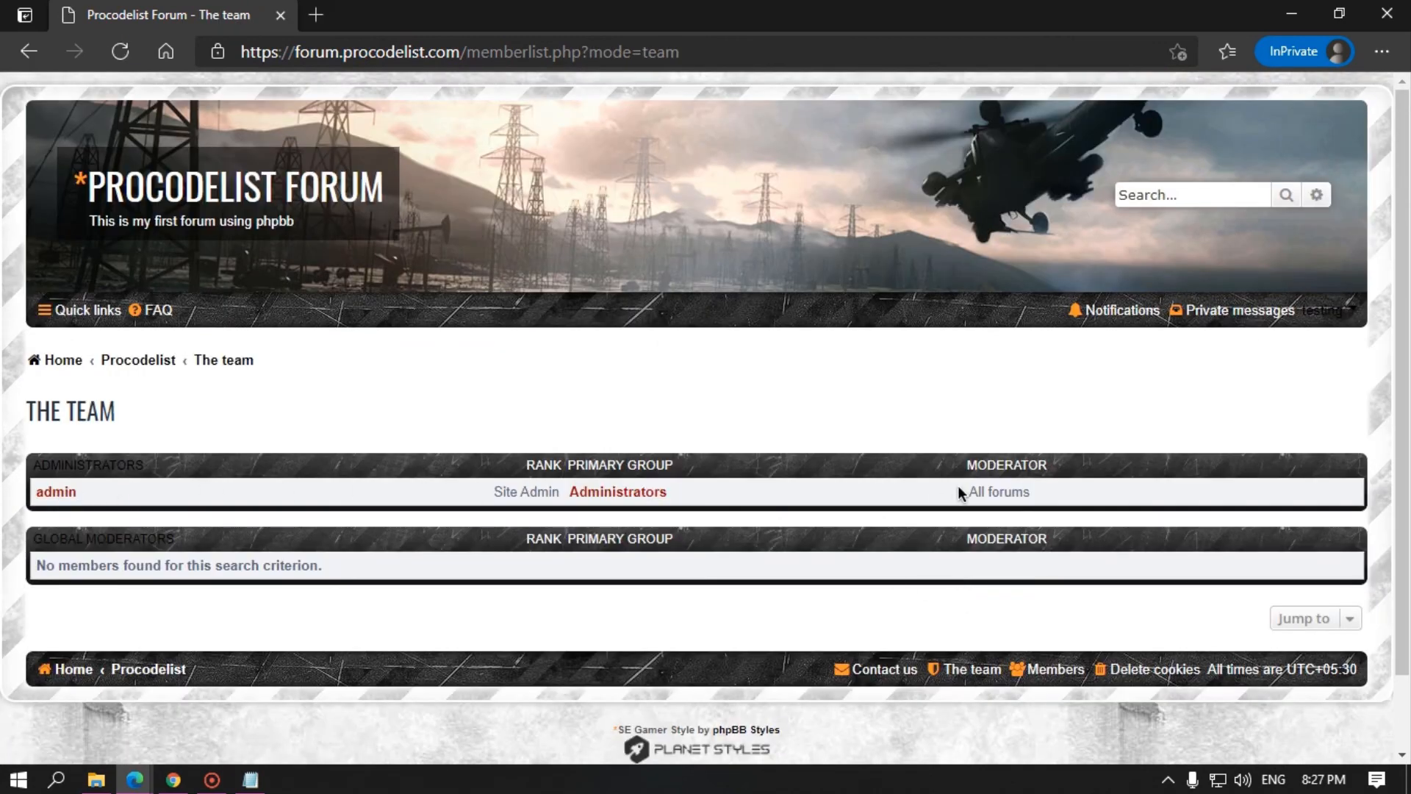
pyautogui.click(1056, 666)
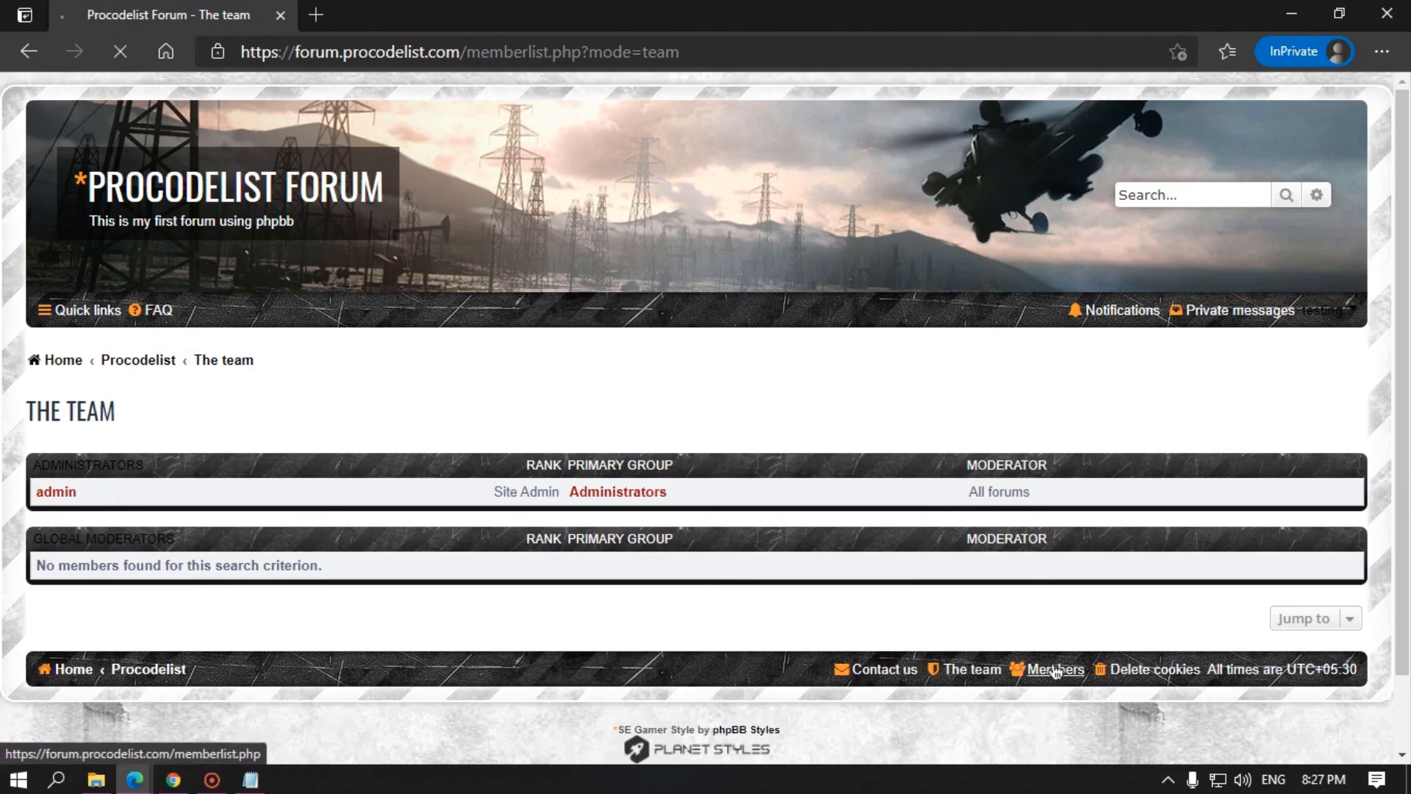
pyautogui.scroll(-3, 191, 341)
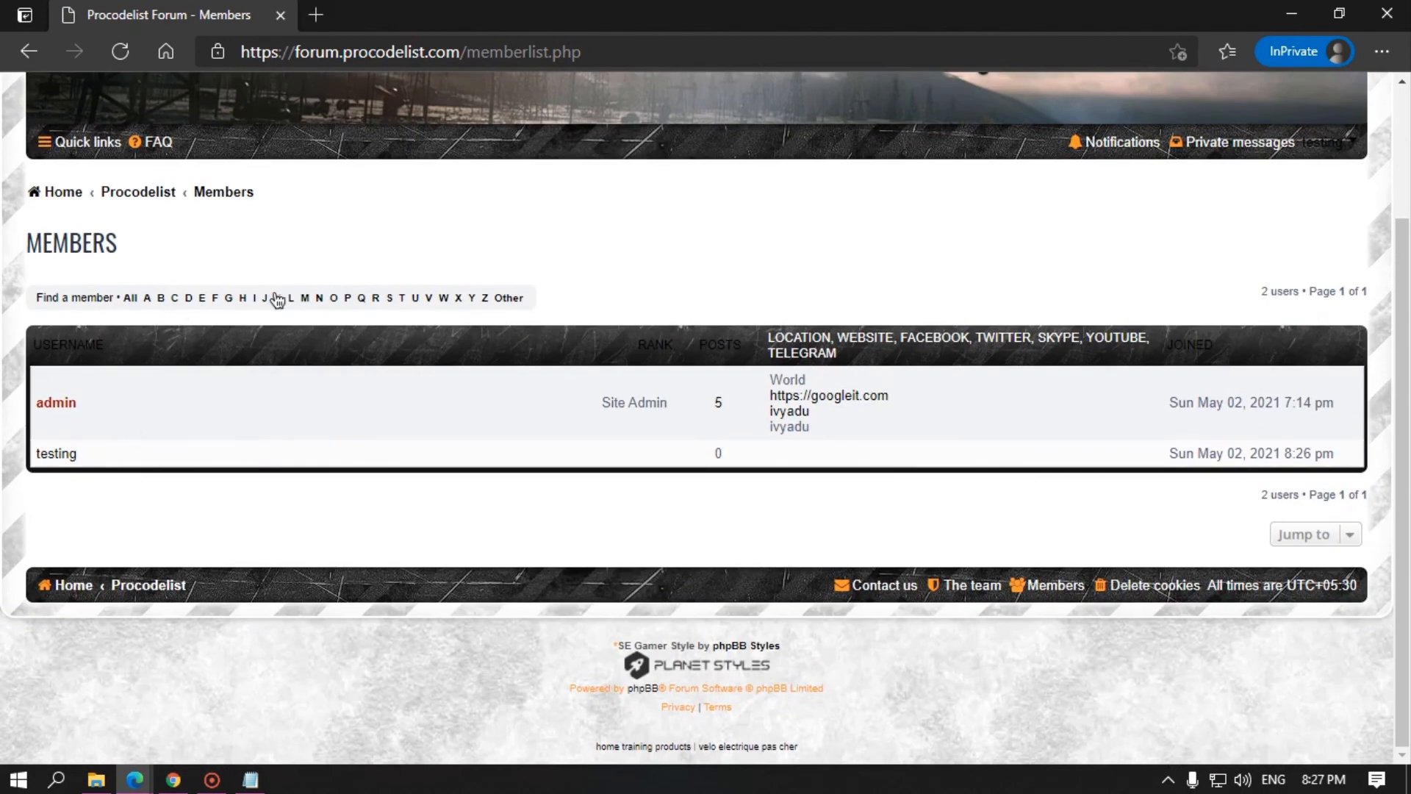
pyautogui.click(405, 301)
pyautogui.click(53, 452)
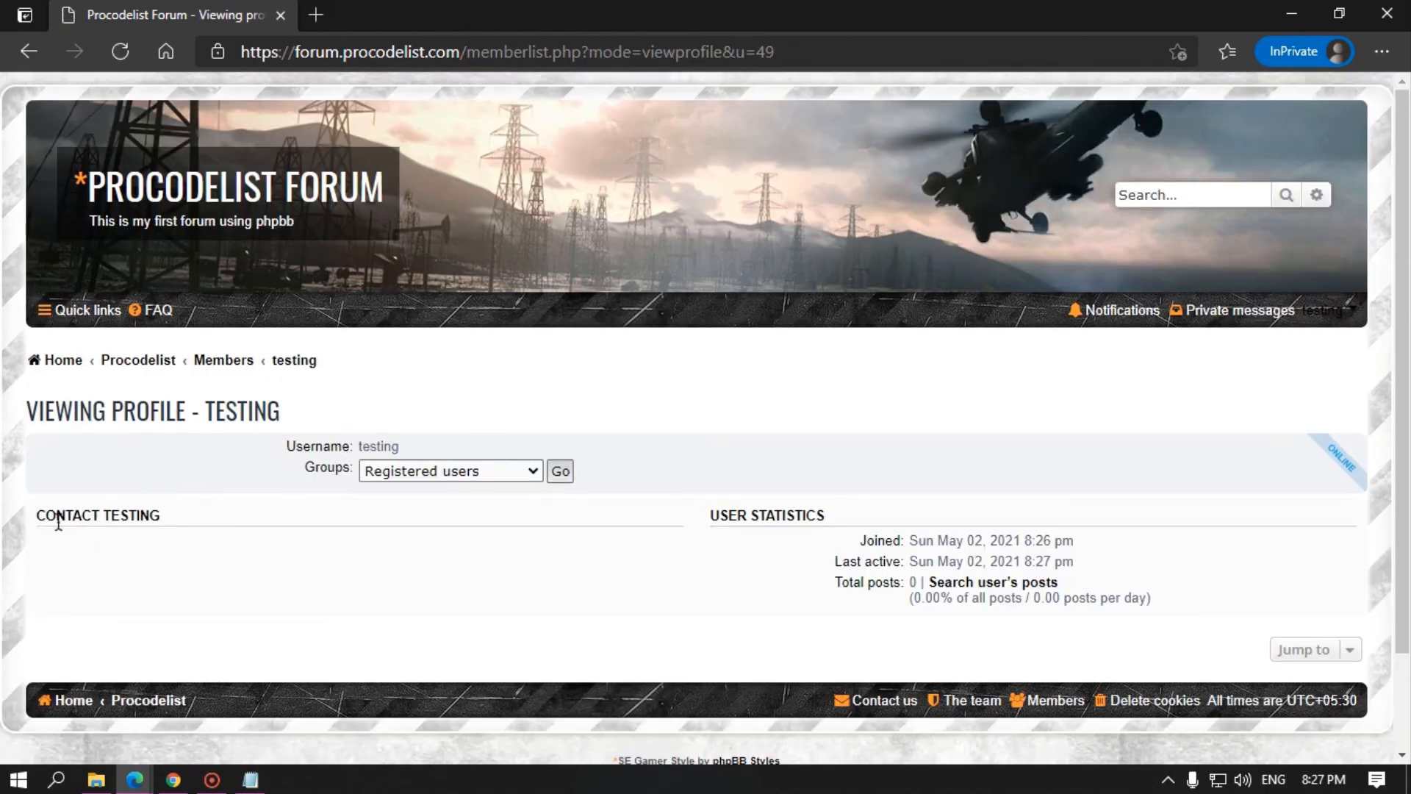
# Step: In the User Control Panel profile, save the signature 'this is my bio'
pyautogui.click(1334, 310)
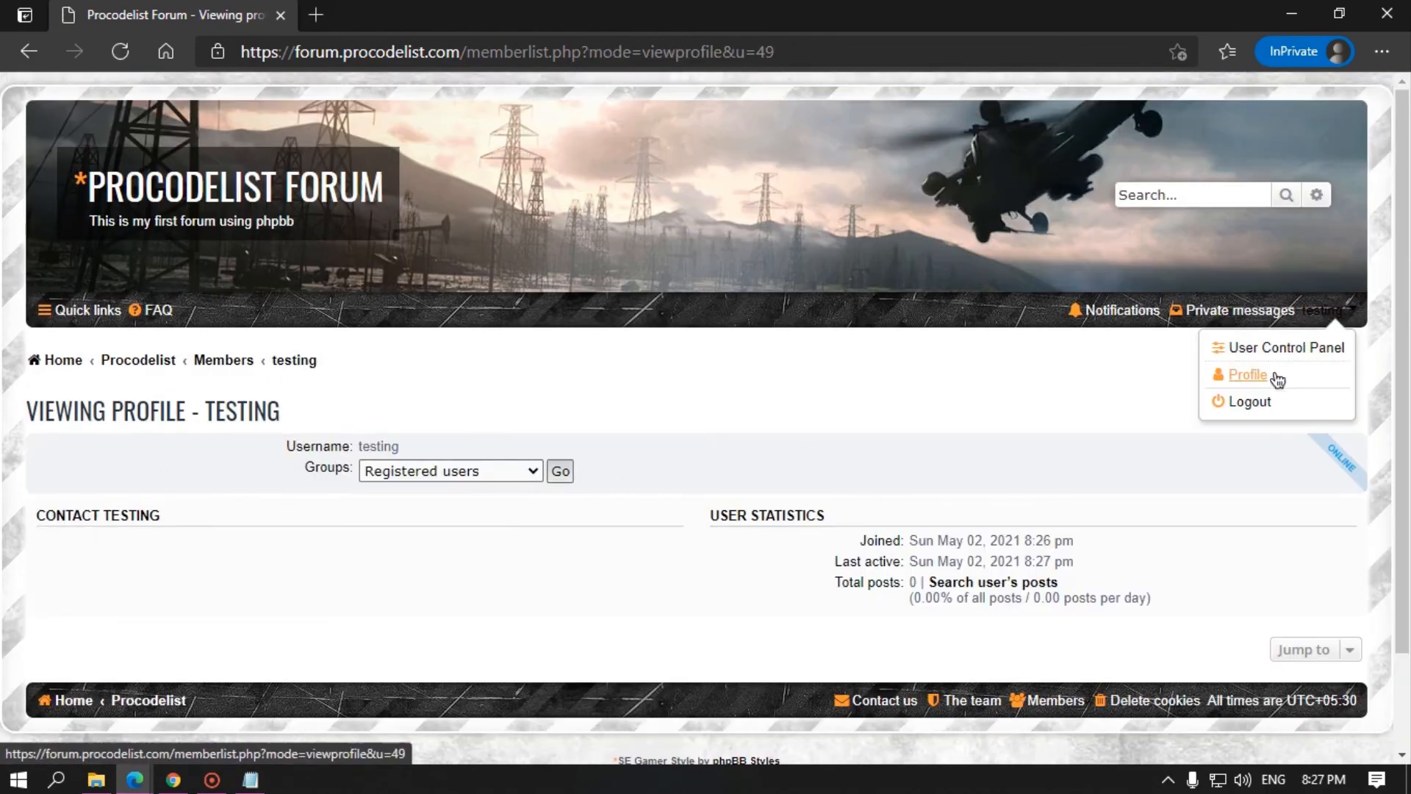
pyautogui.click(1287, 347)
pyautogui.scroll(-1, 174, 556)
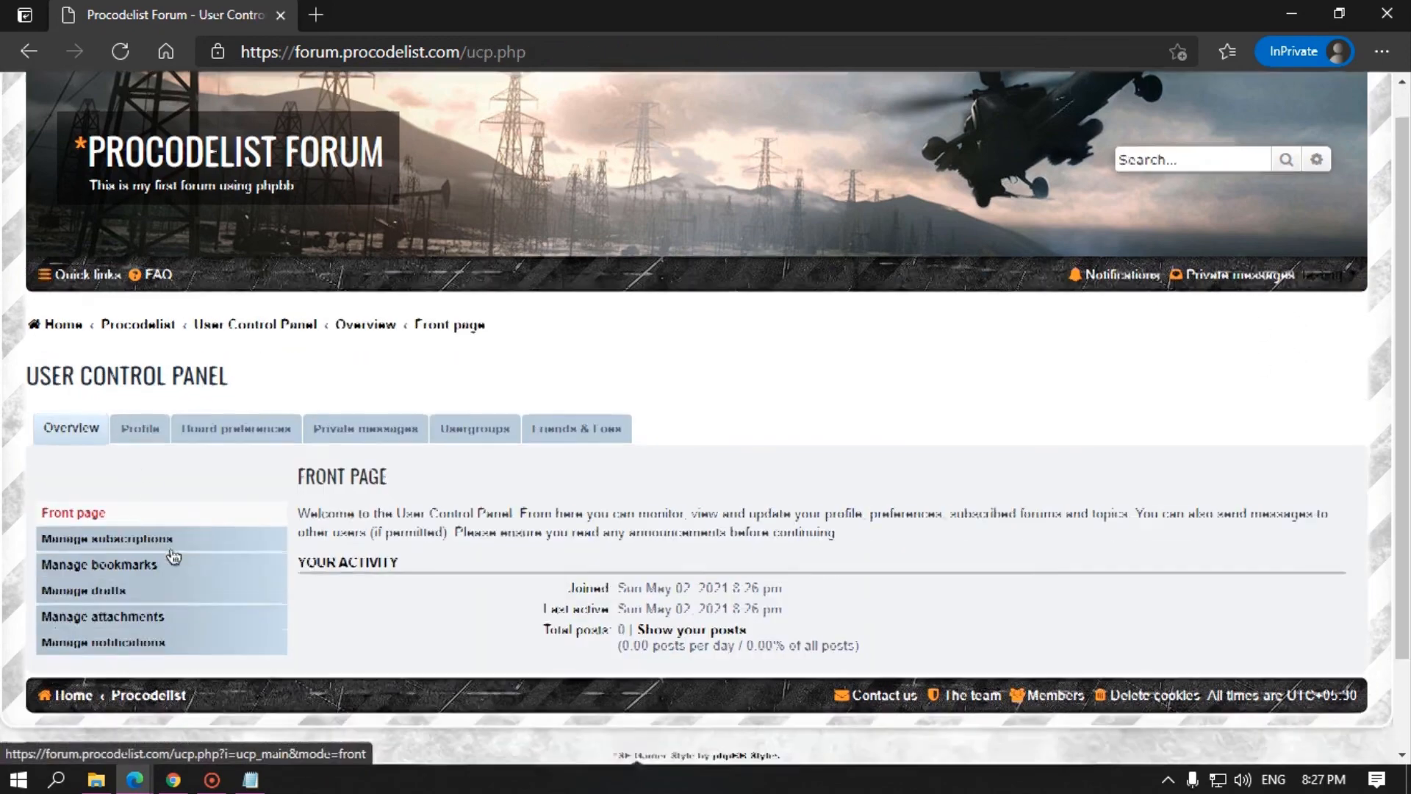
pyautogui.scroll(-1, 174, 556)
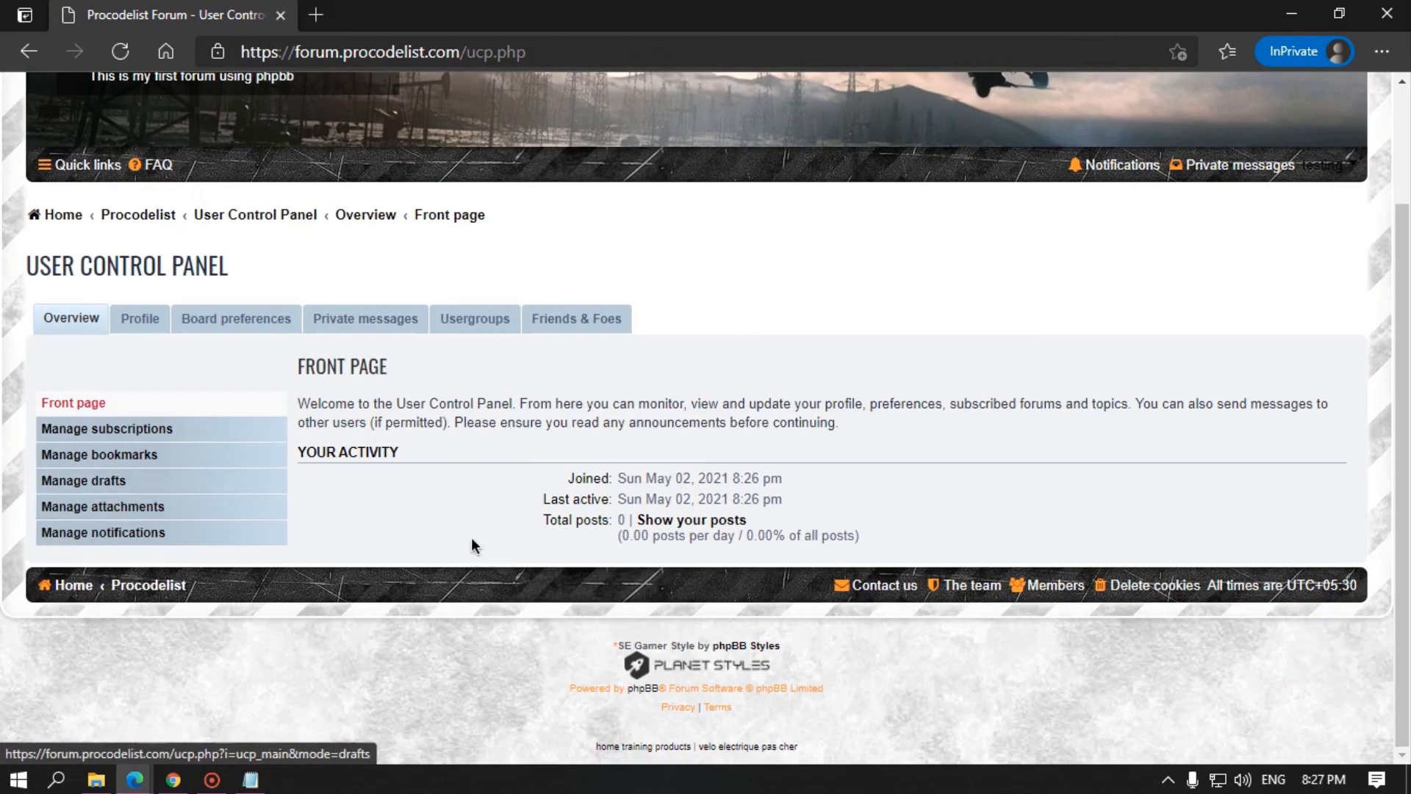
pyautogui.click(148, 331)
pyautogui.scroll(-2, 327, 441)
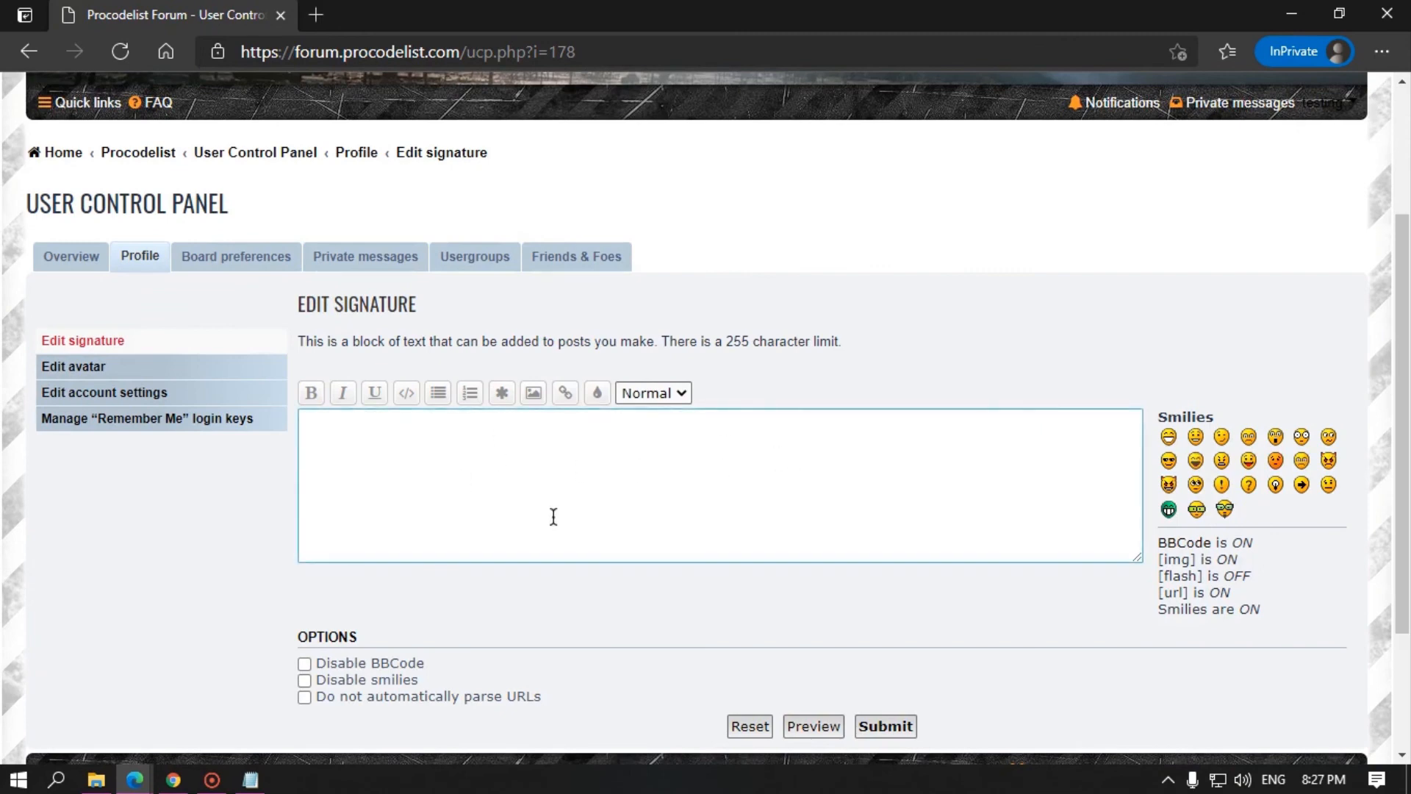
pyautogui.click(386, 444)
pyautogui.write('this is my bio')
pyautogui.click(885, 727)
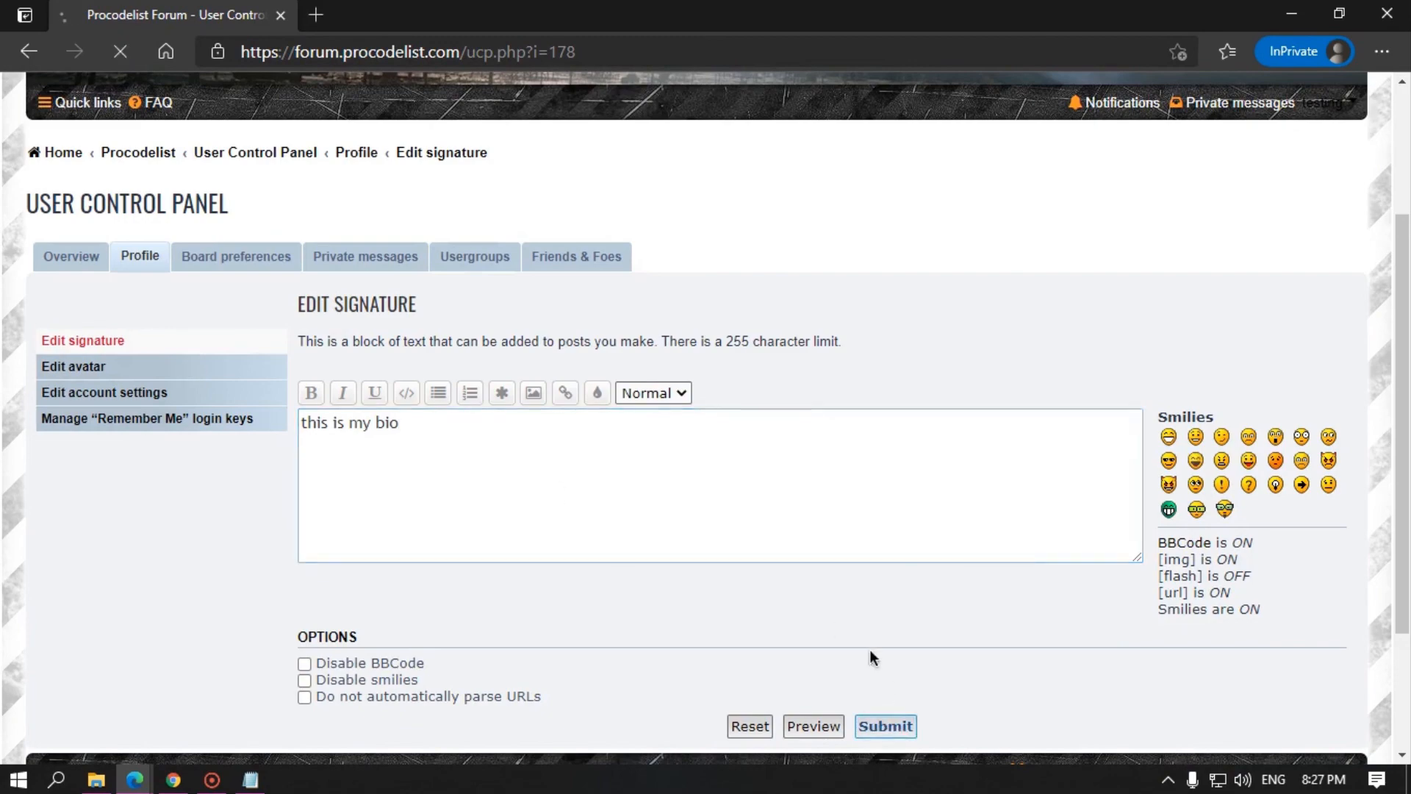
# Step: Browse the avatar, account settings, login keys, posting, display and notification preference pages
pyautogui.click(120, 507)
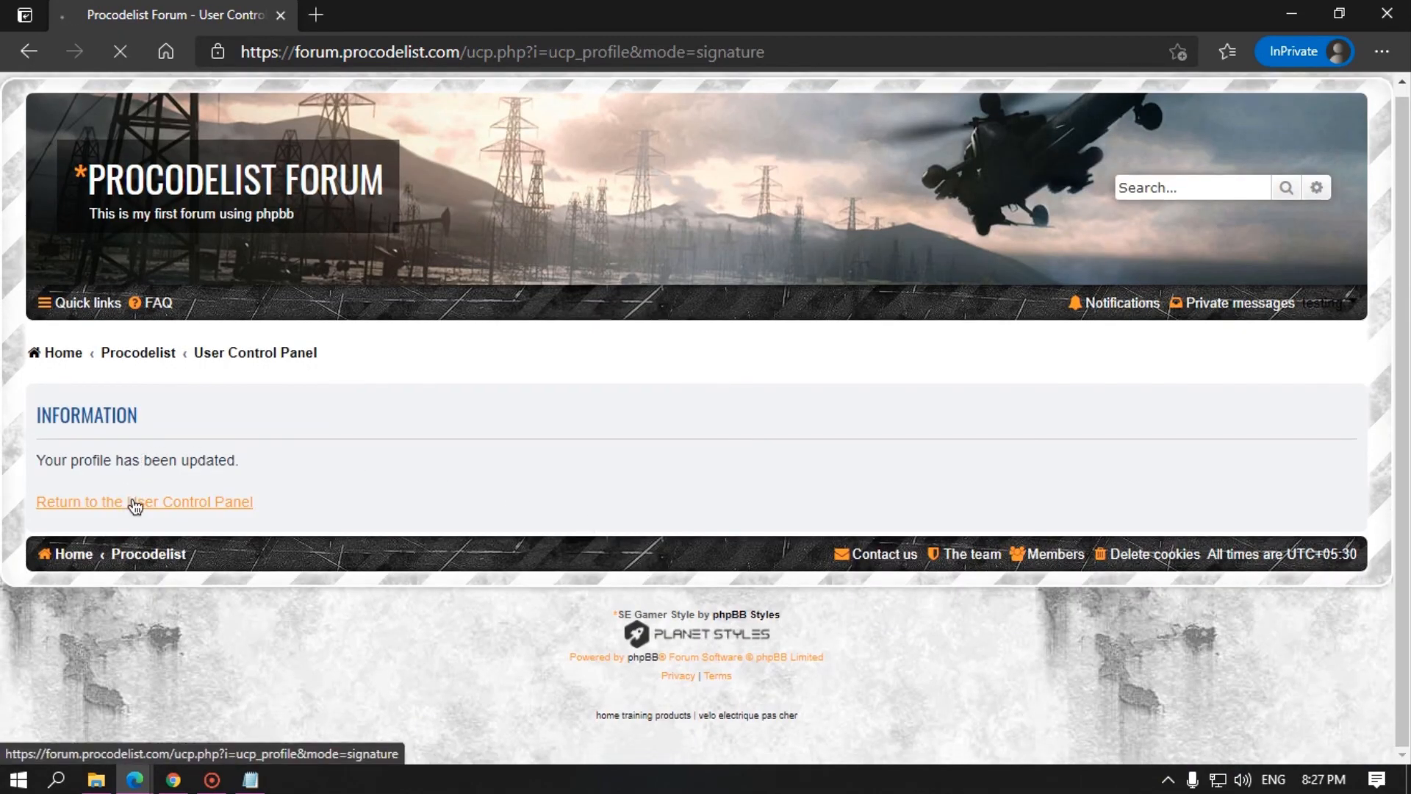
pyautogui.click(186, 572)
pyautogui.scroll(-4, 187, 571)
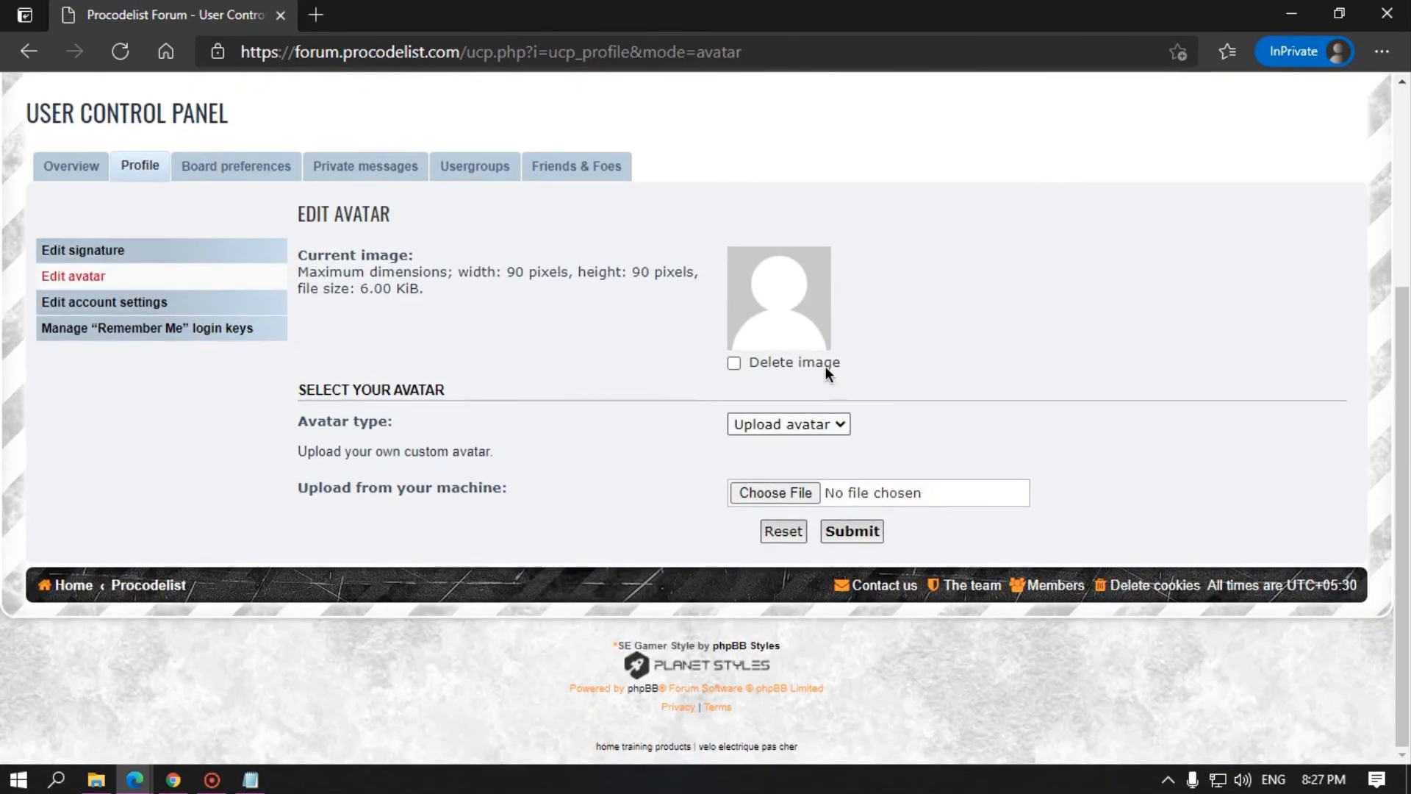
pyautogui.click(173, 302)
pyautogui.scroll(-3, 189, 375)
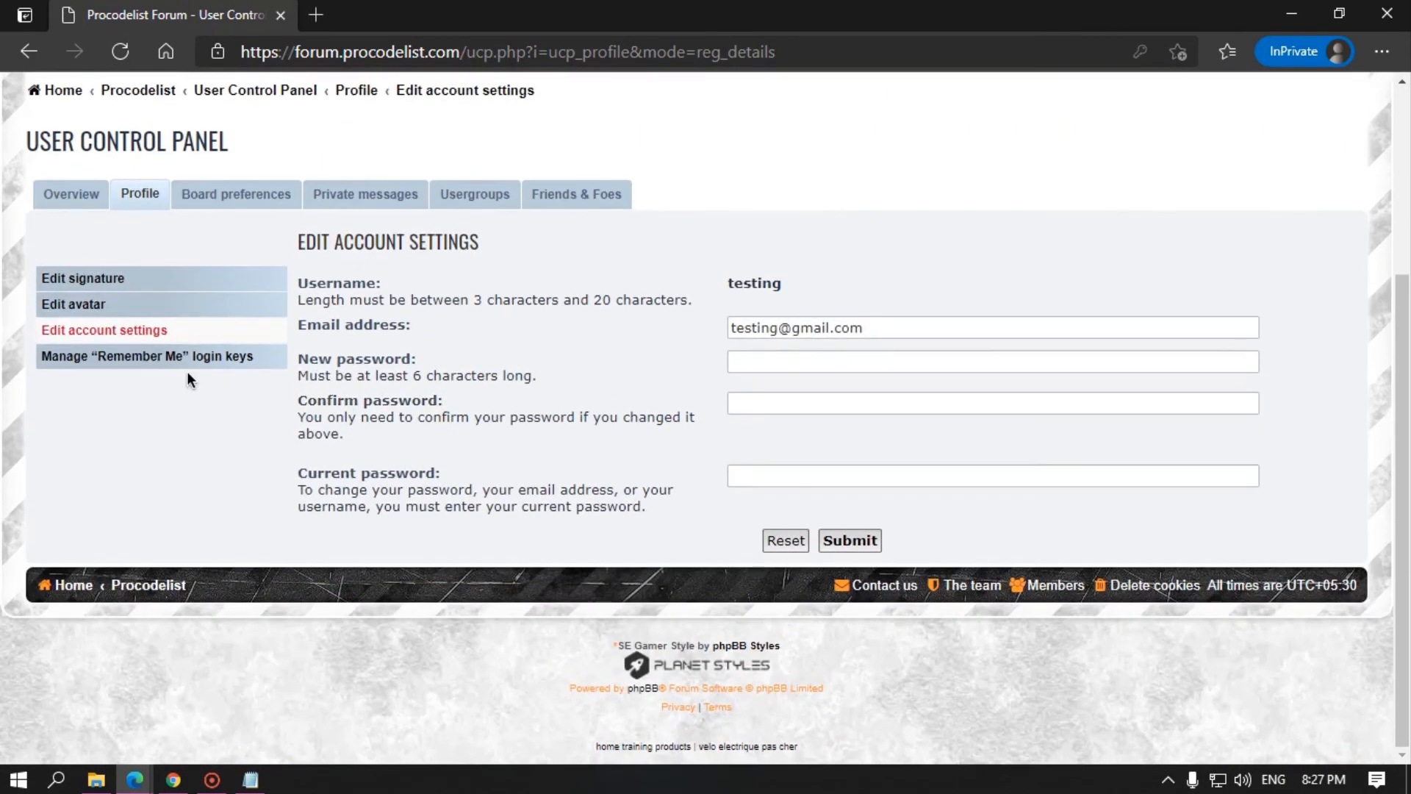
pyautogui.click(191, 360)
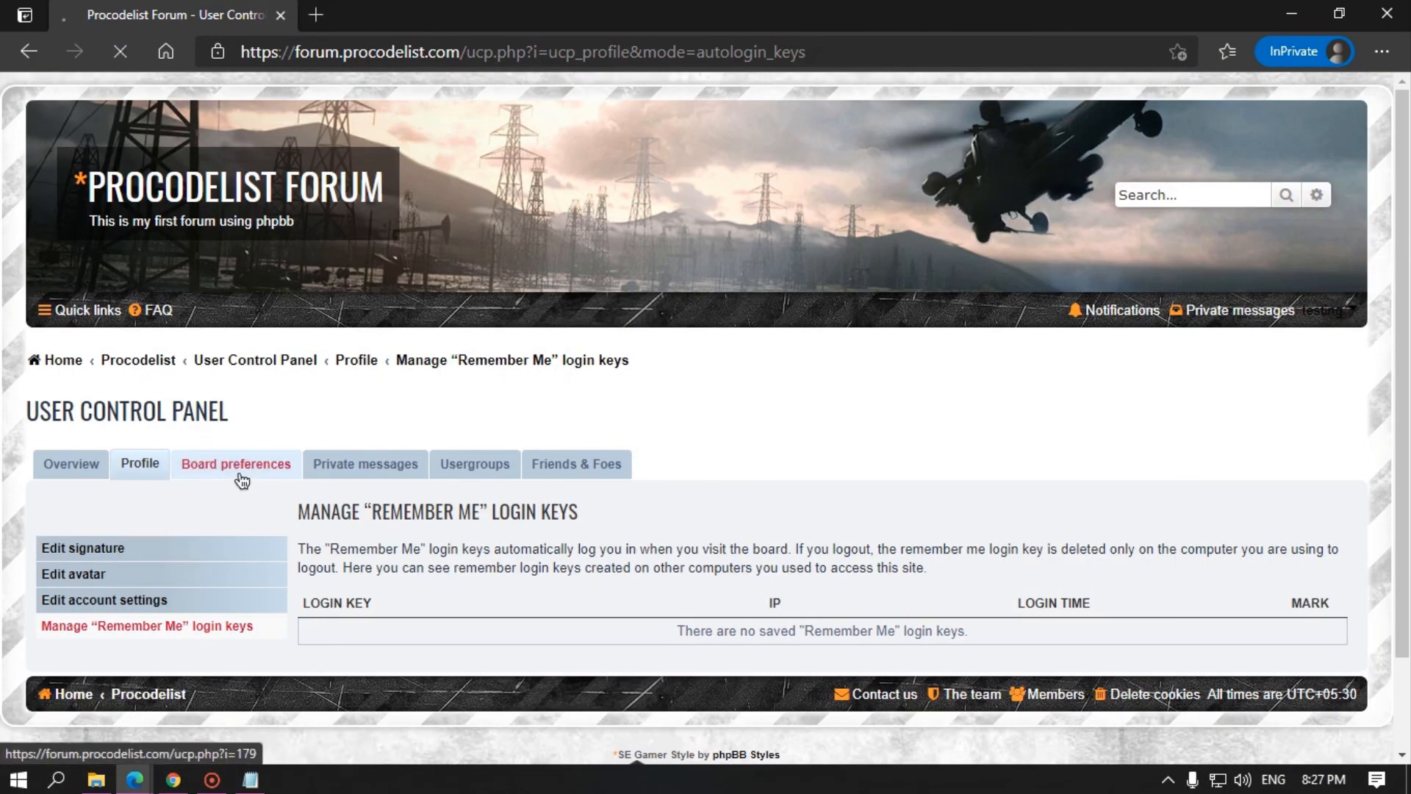
pyautogui.click(236, 471)
pyautogui.scroll(-4, 421, 460)
pyautogui.click(122, 278)
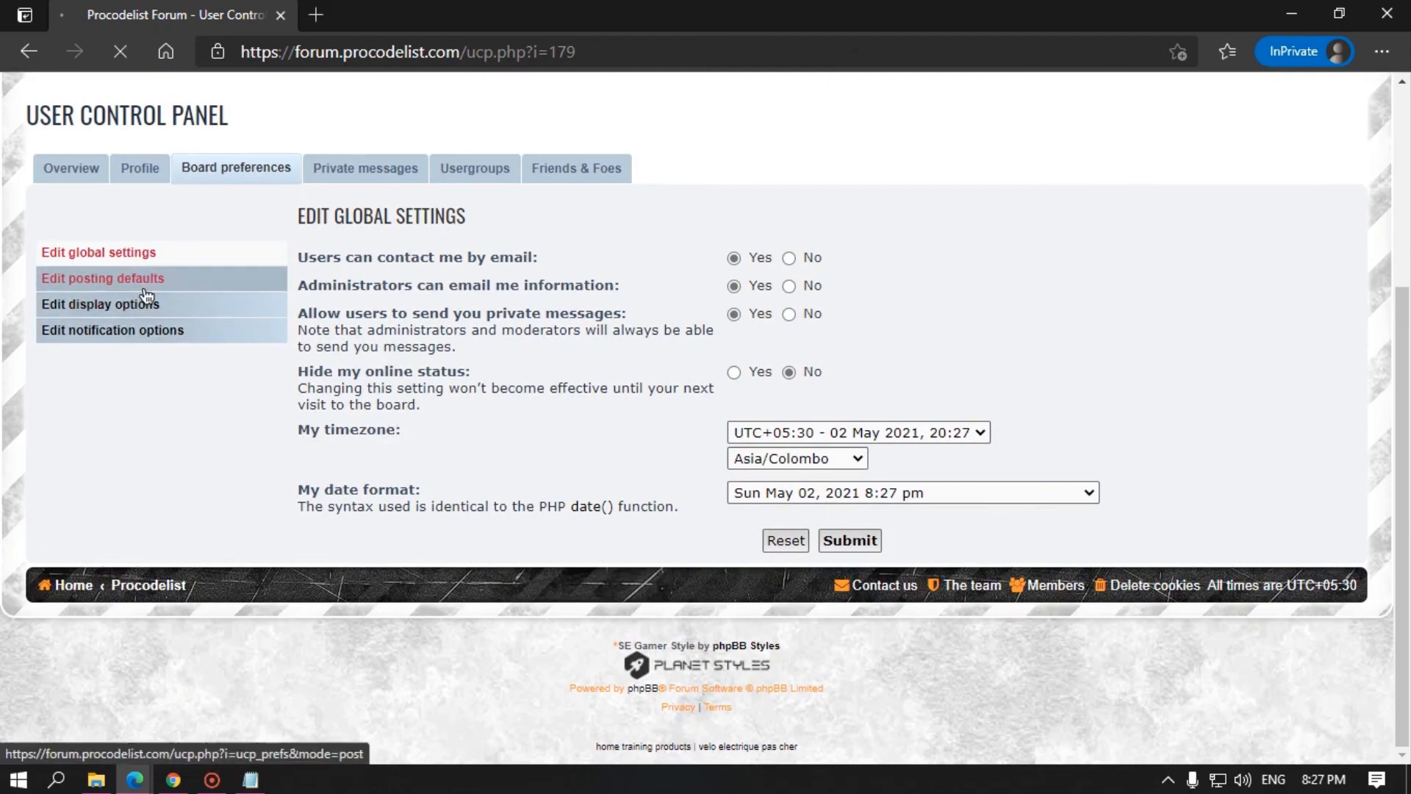
pyautogui.click(156, 602)
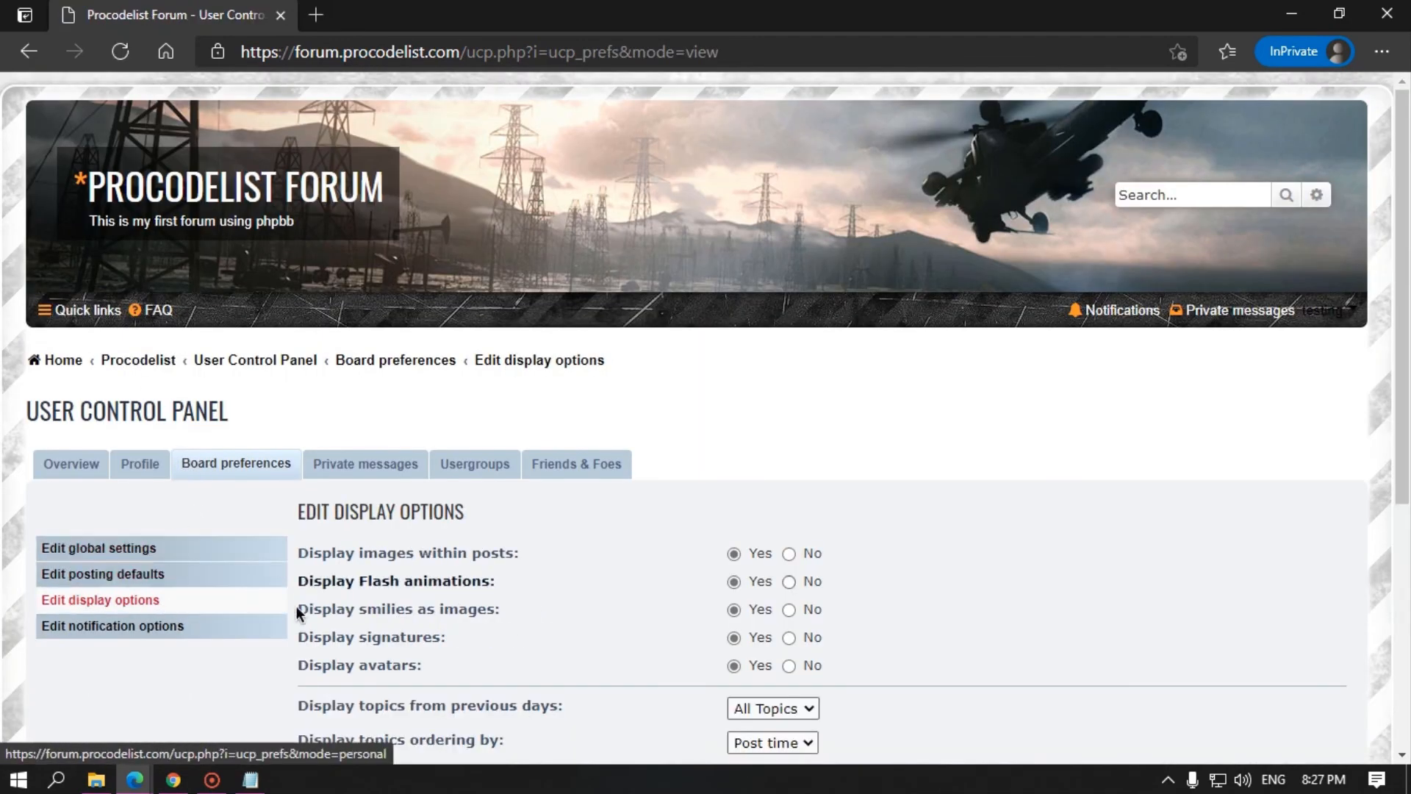
pyautogui.click(132, 626)
# Step: Open Private messages, try Compose message, and inspect the not-authorised notice
pyautogui.click(362, 464)
pyautogui.scroll(-3, 397, 463)
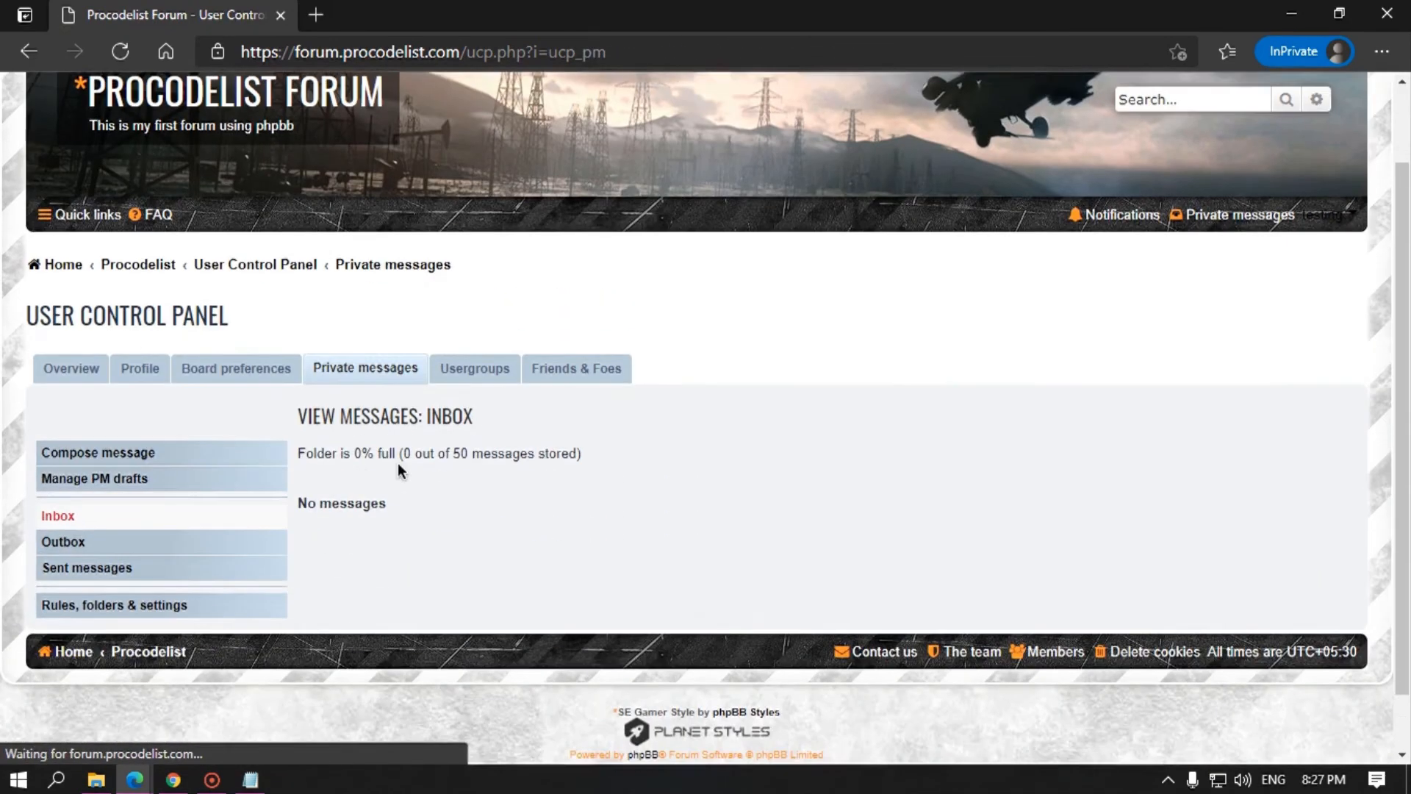
pyautogui.moveTo(357, 445); pyautogui.dragTo(395, 447)
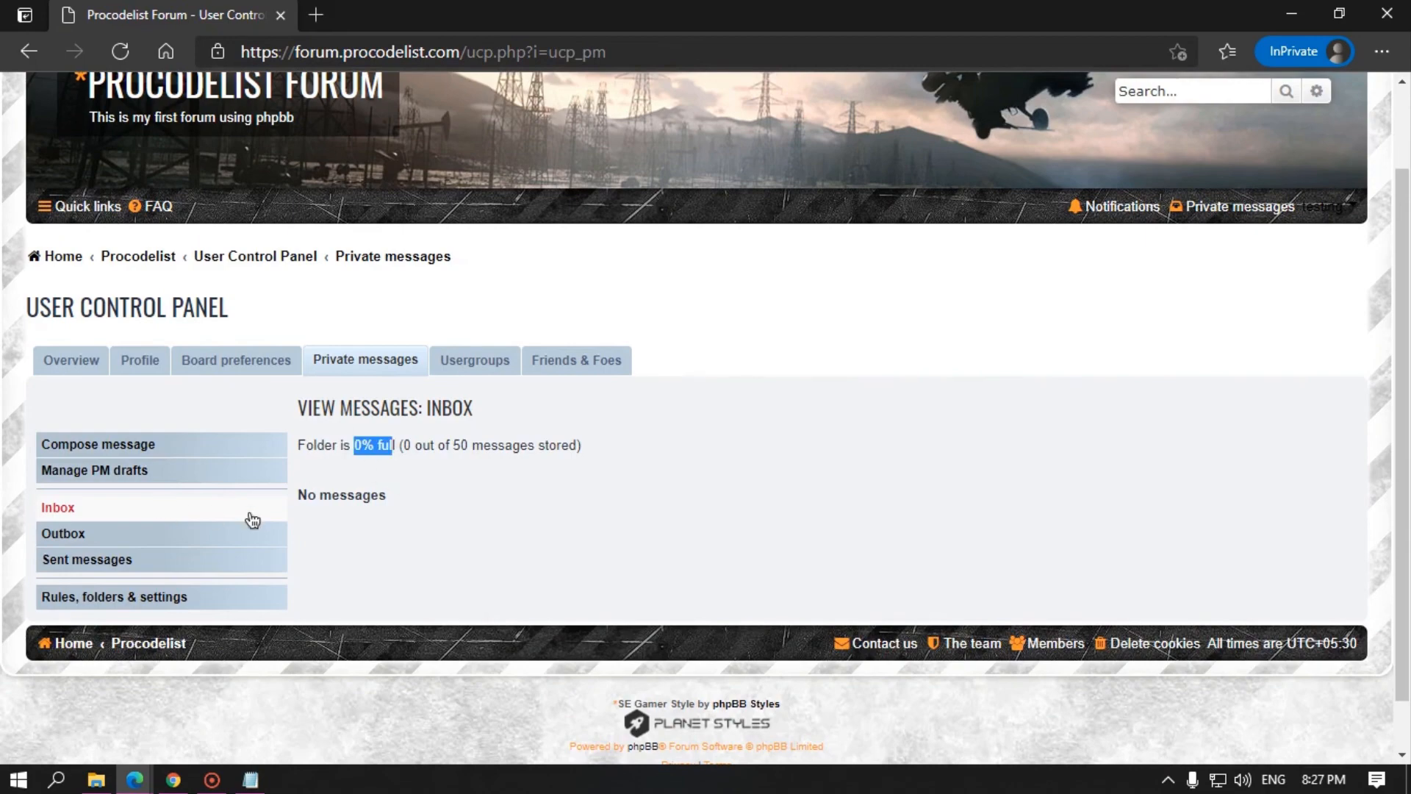
pyautogui.click(117, 444)
pyautogui.moveTo(299, 509); pyautogui.dragTo(415, 512)
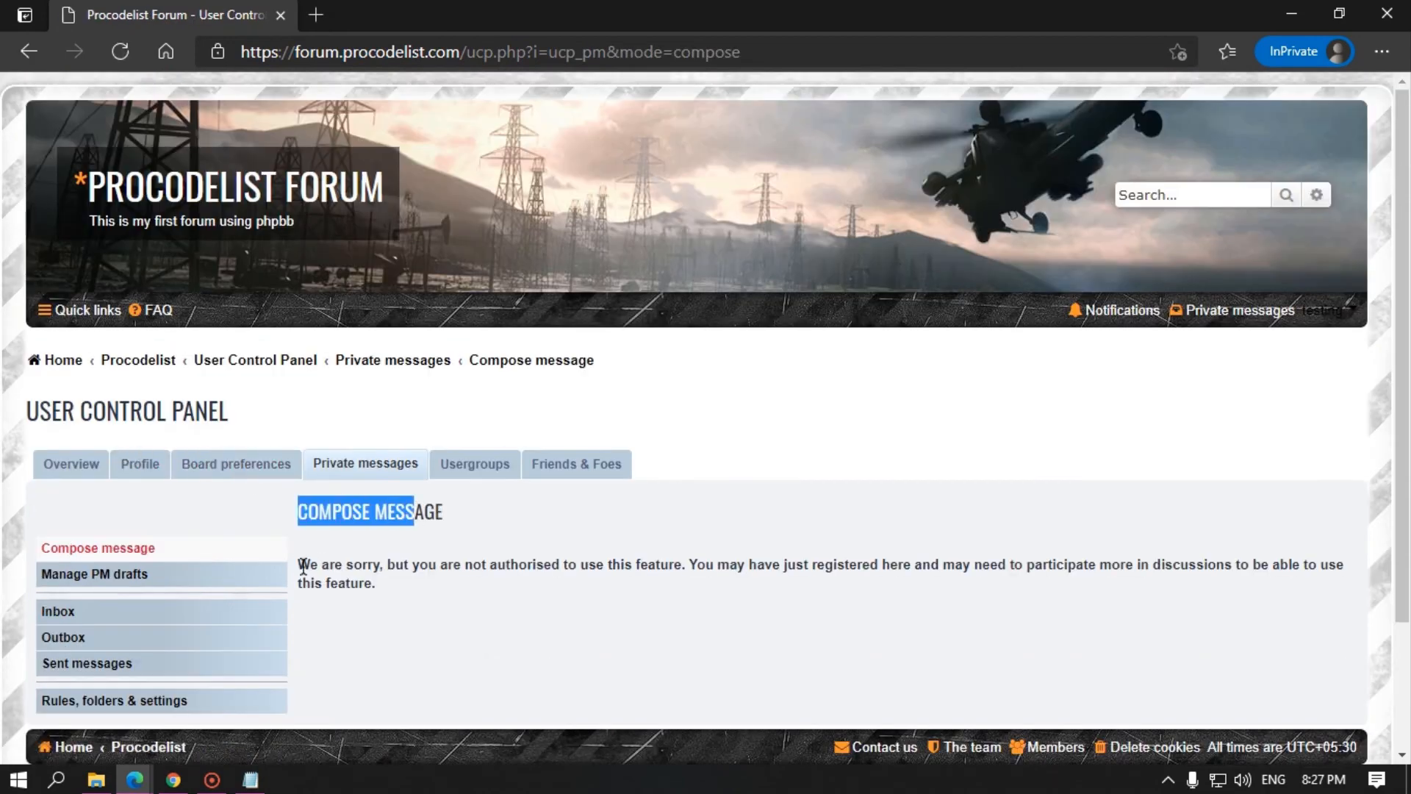
pyautogui.moveTo(302, 566); pyautogui.dragTo(413, 584)
pyautogui.click(413, 583)
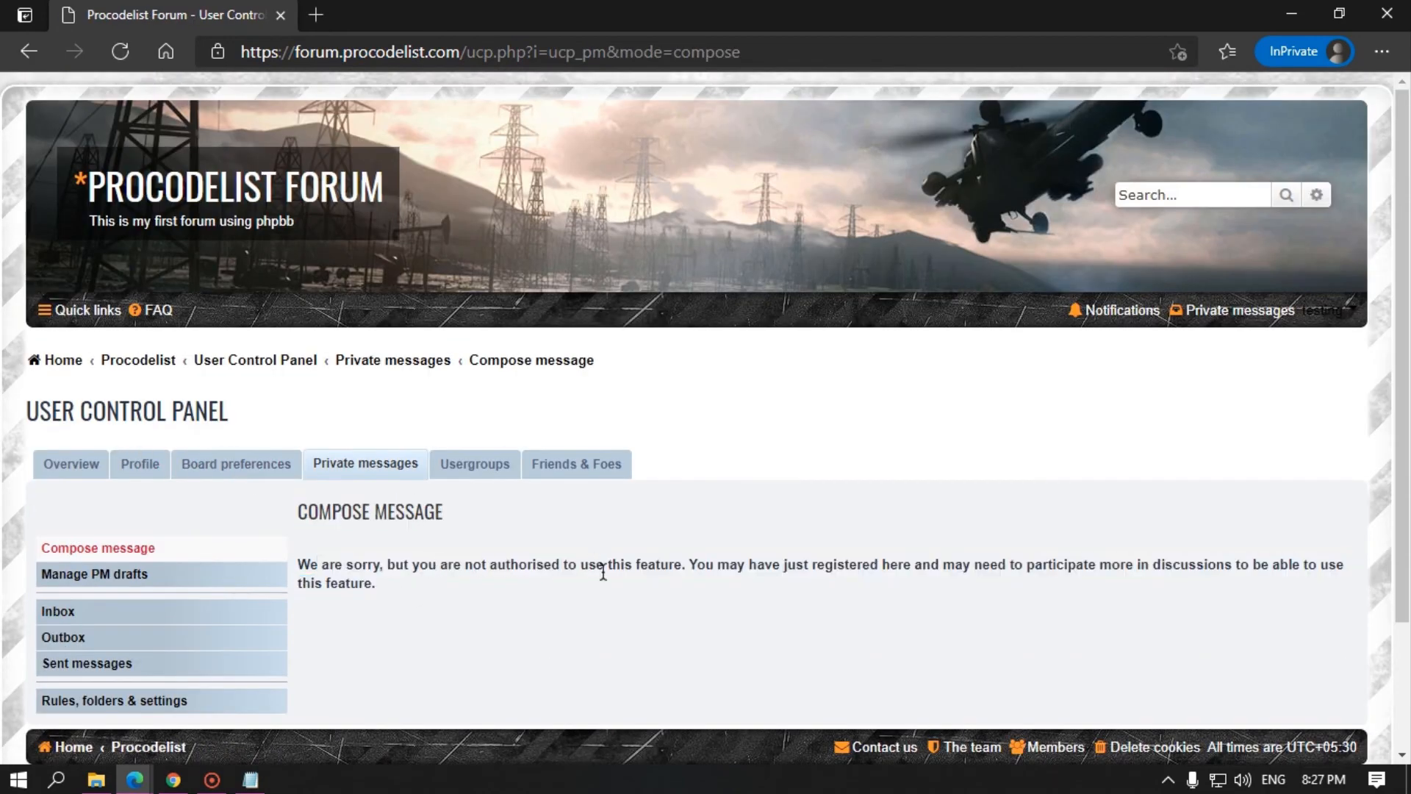
pyautogui.moveTo(736, 565); pyautogui.dragTo(985, 566)
pyautogui.click(990, 566)
pyautogui.tripleClick(359, 587)
pyautogui.click(324, 598)
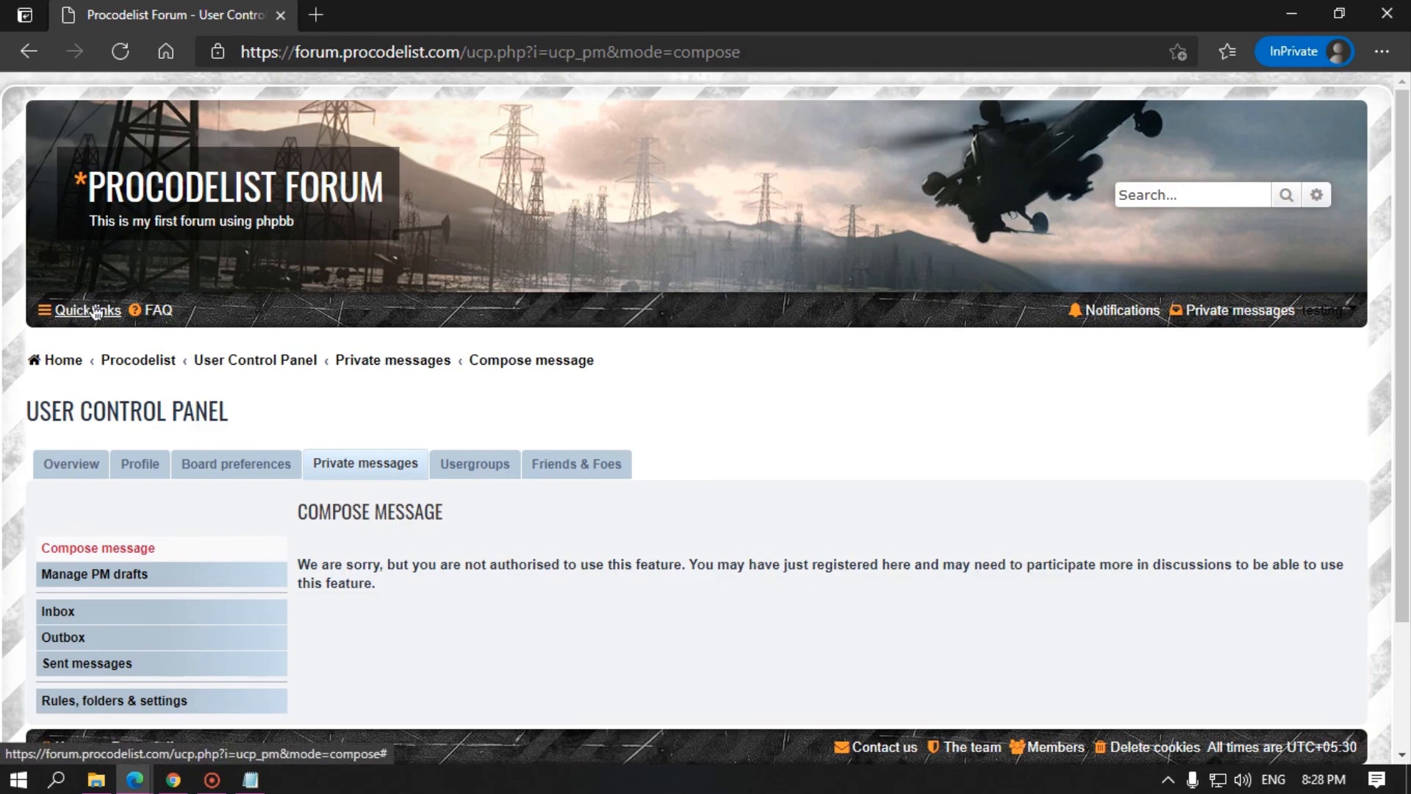
# Step: Return to the board index and open the Introduction forum
pyautogui.click(55, 360)
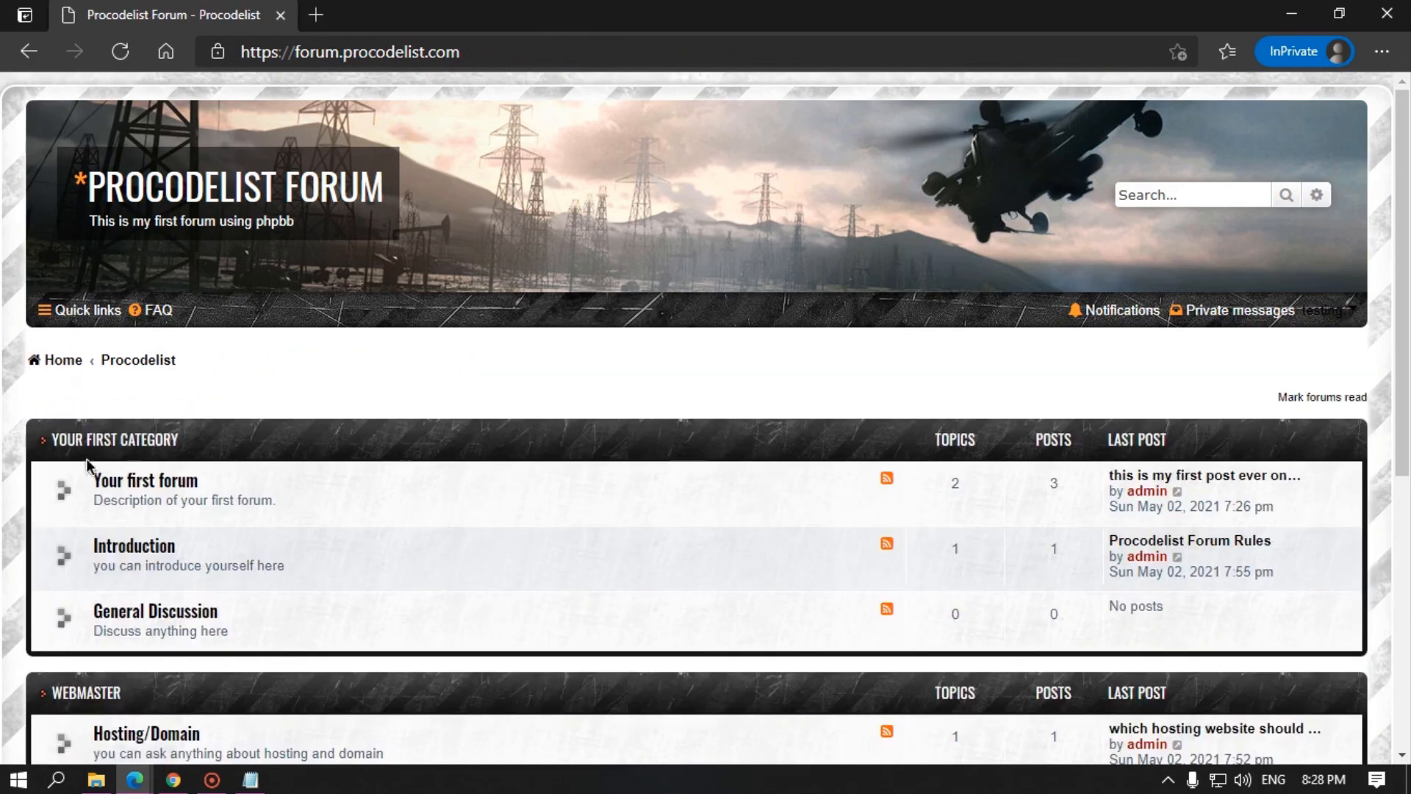
pyautogui.scroll(-2, 111, 448)
pyautogui.click(136, 336)
pyautogui.scroll(-1, 167, 503)
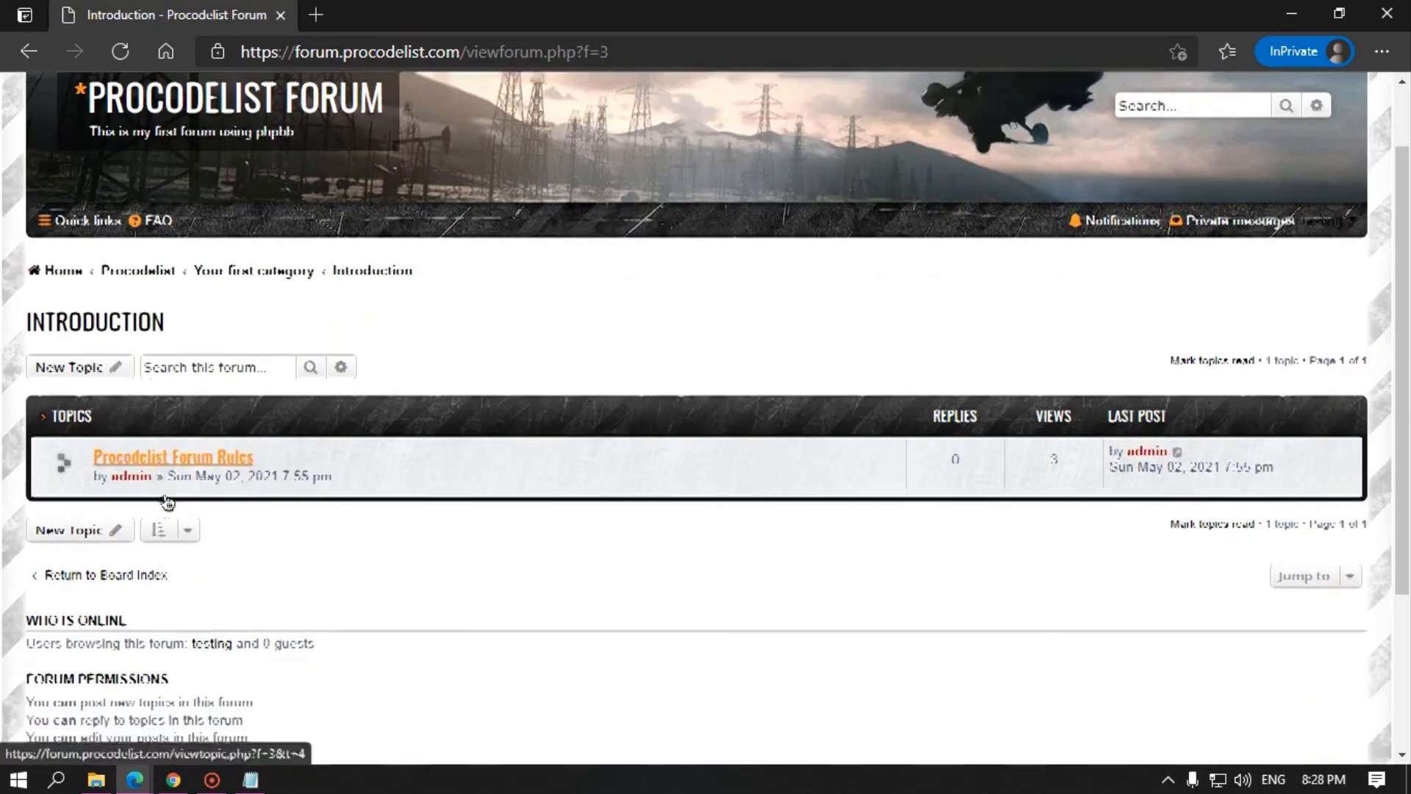
pyautogui.scroll(-2, 168, 503)
# Step: Post a new topic 'Hi guys' with the message 'hello to all' for approval
pyautogui.click(126, 252)
pyautogui.click(335, 512)
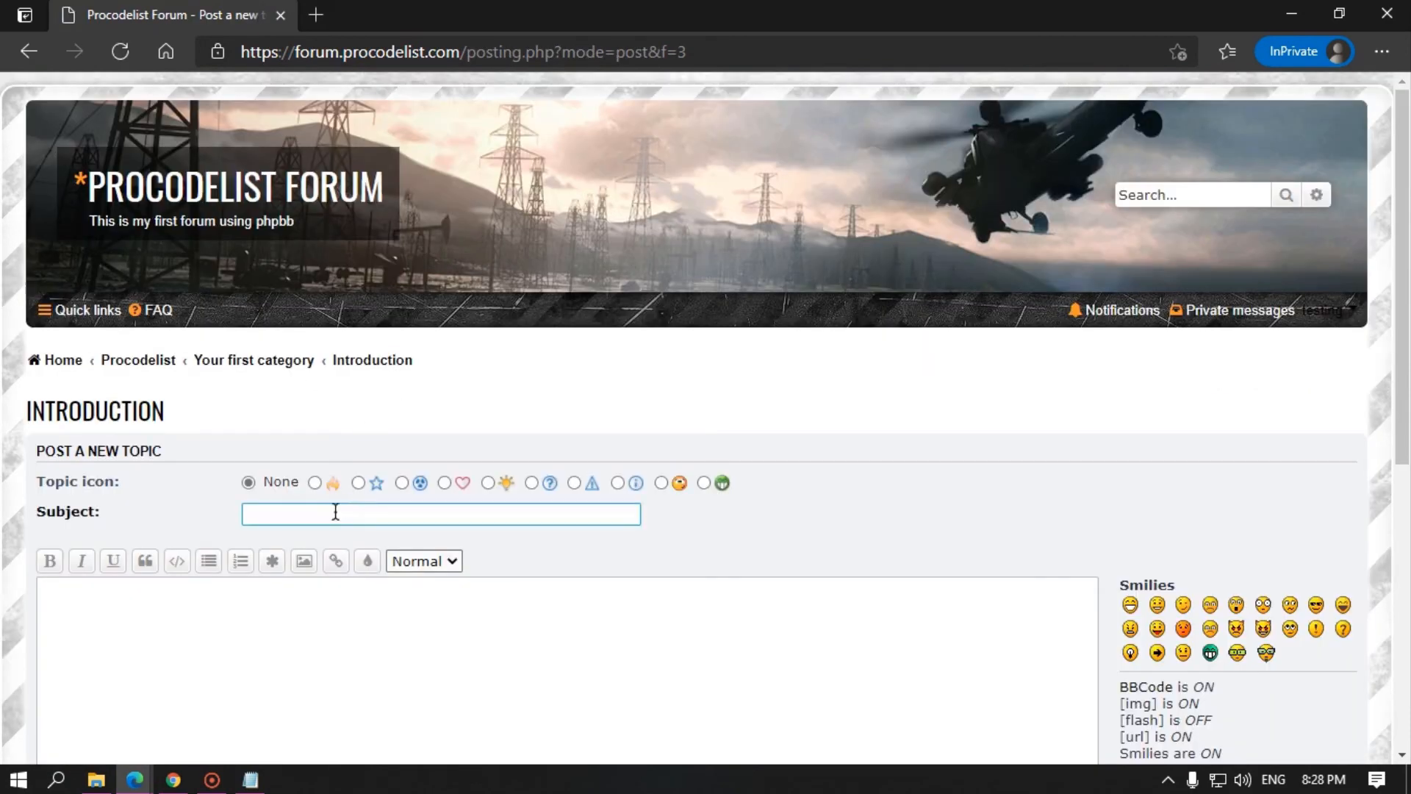
pyautogui.write('Hi guys')
pyautogui.click(254, 626)
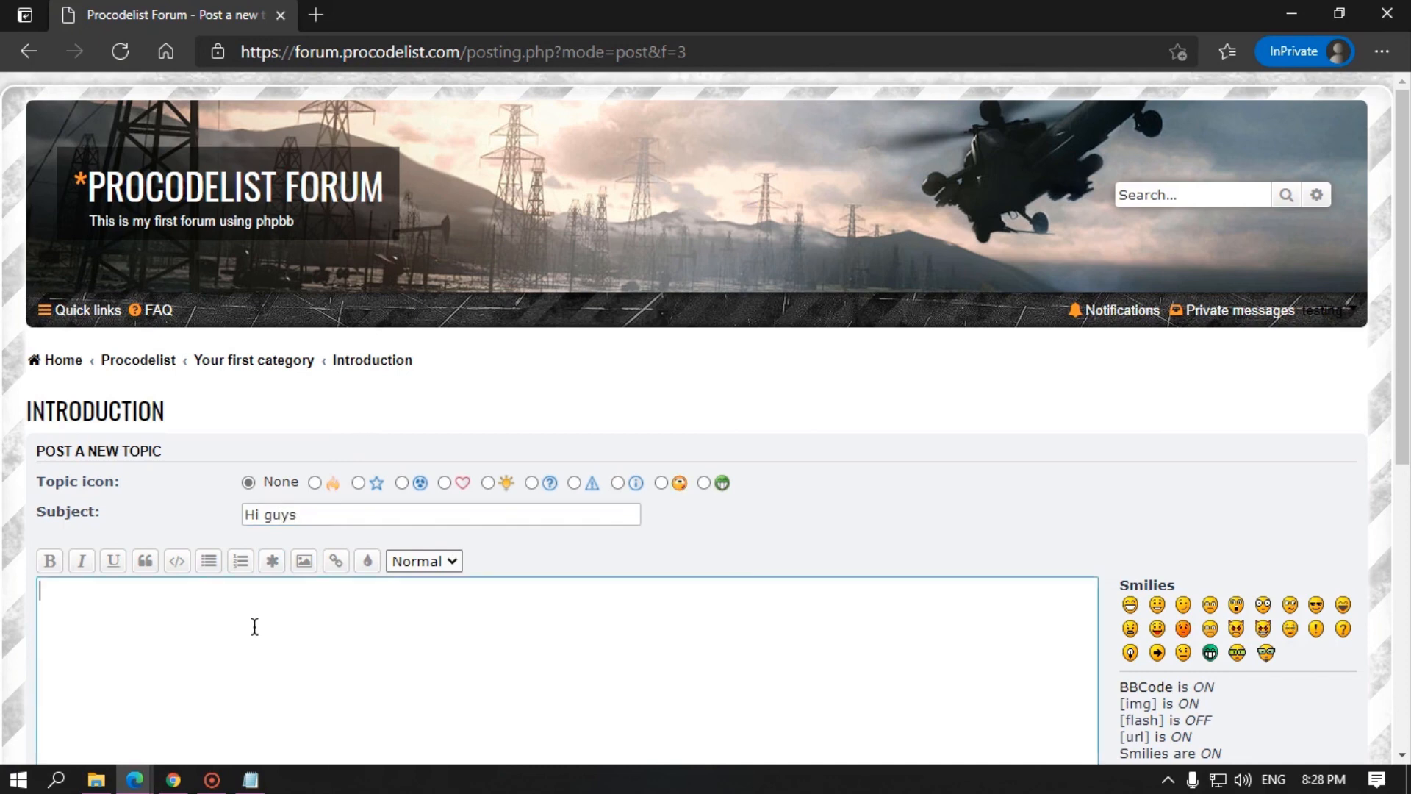
pyautogui.write('hello to all')
pyautogui.scroll(-5, 254, 626)
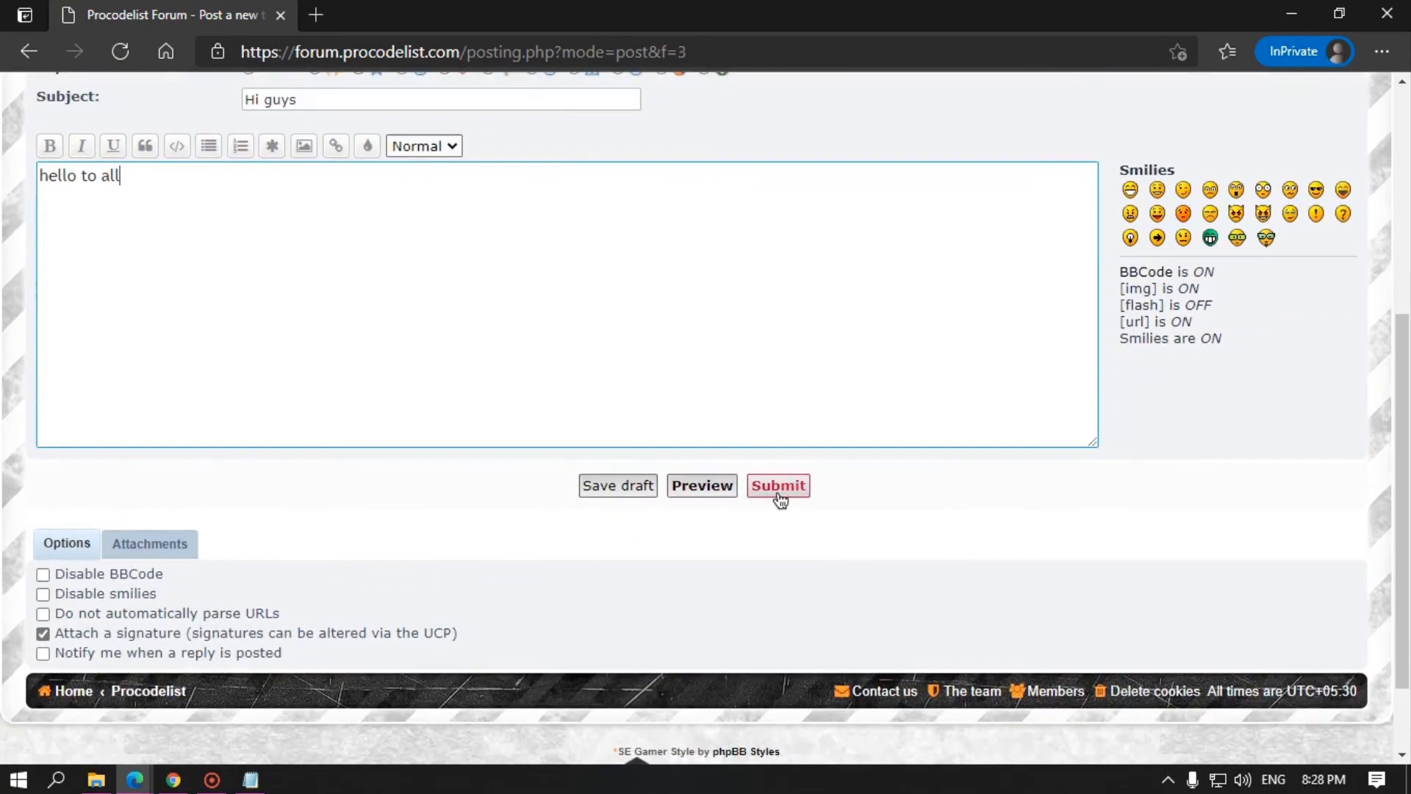
pyautogui.click(779, 492)
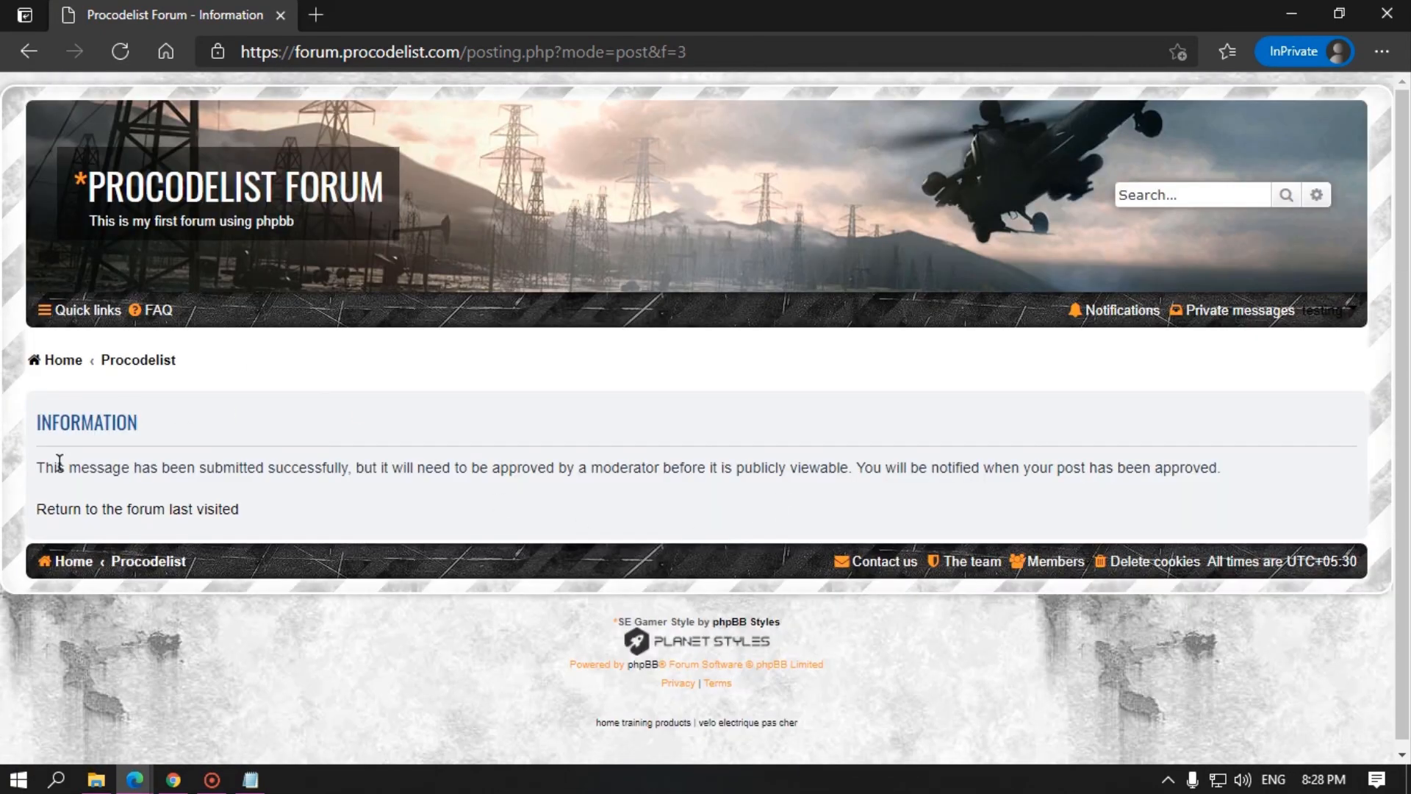
pyautogui.moveTo(60, 463); pyautogui.dragTo(297, 462)
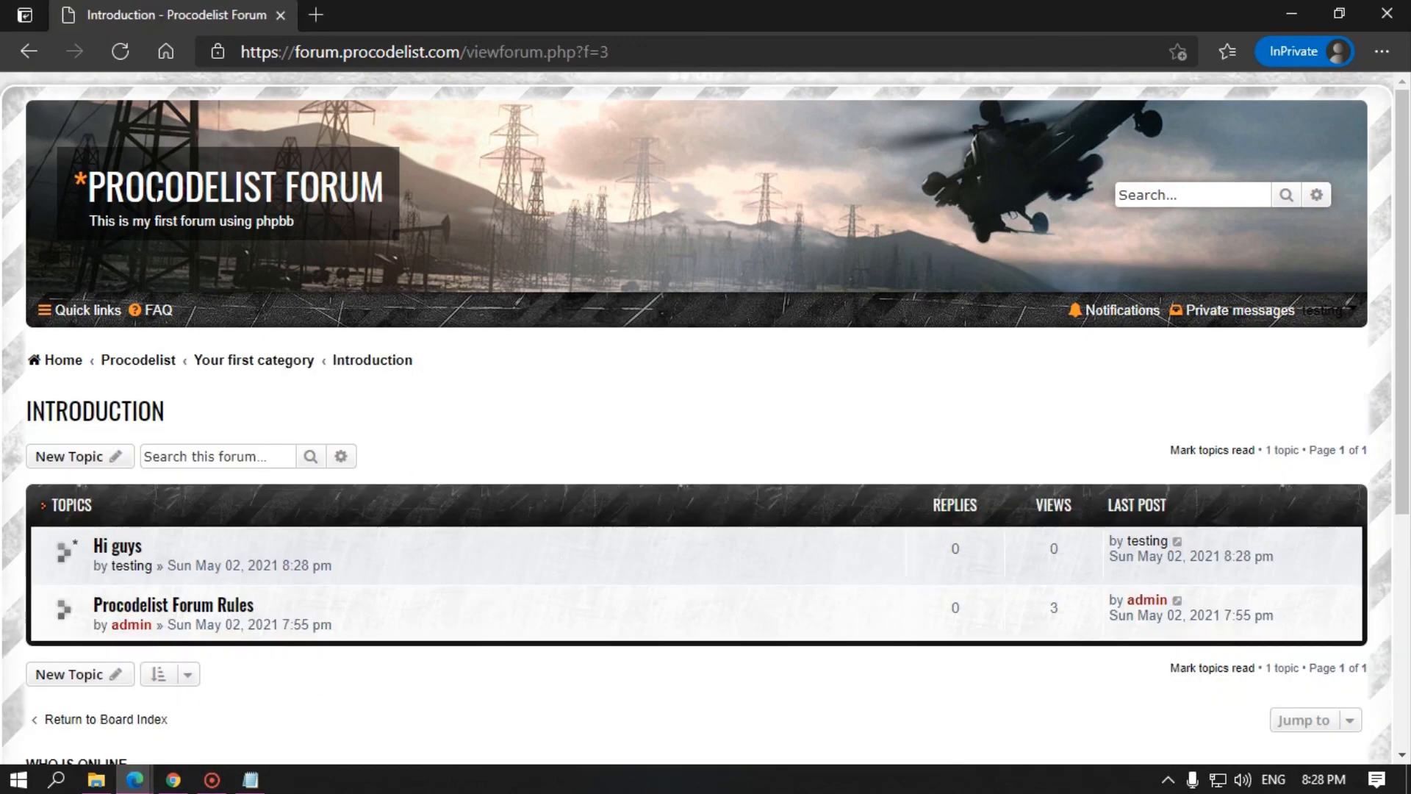
pyautogui.click(73, 359)
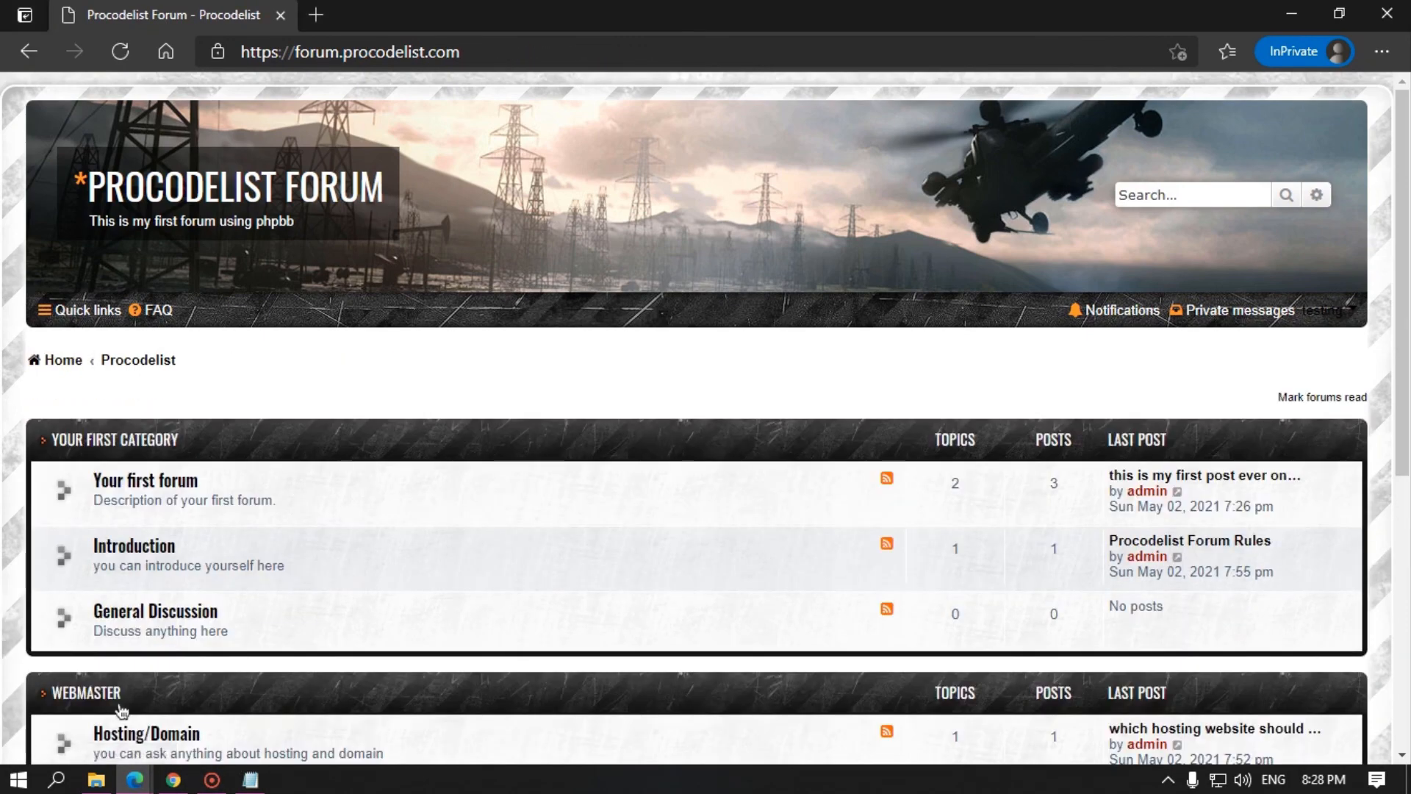
# Step: In the admin's forum tab, refresh the index and show the 'Hi guys' approval notification
pyautogui.moveTo(135, 779)
pyautogui.click(120, 713)
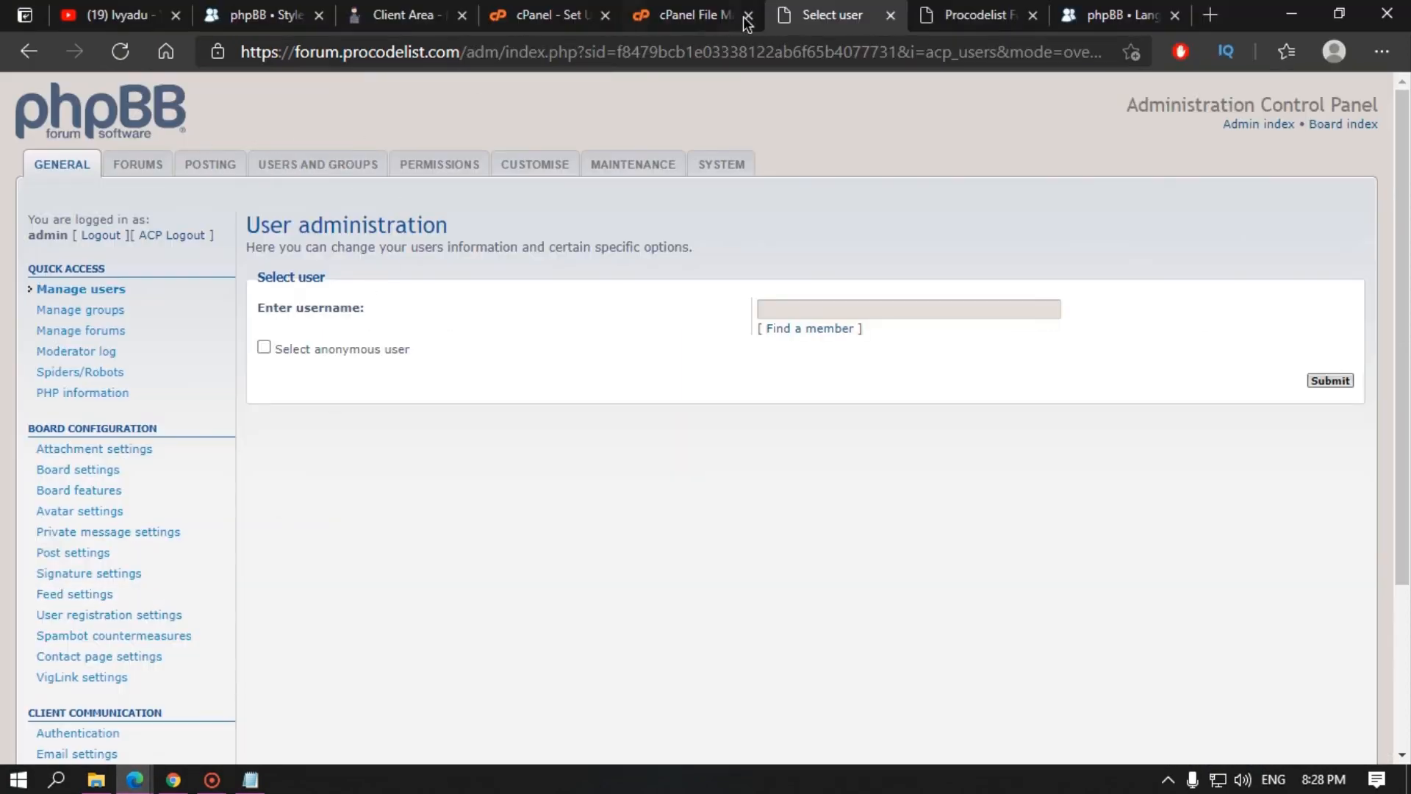
pyautogui.click(927, 10)
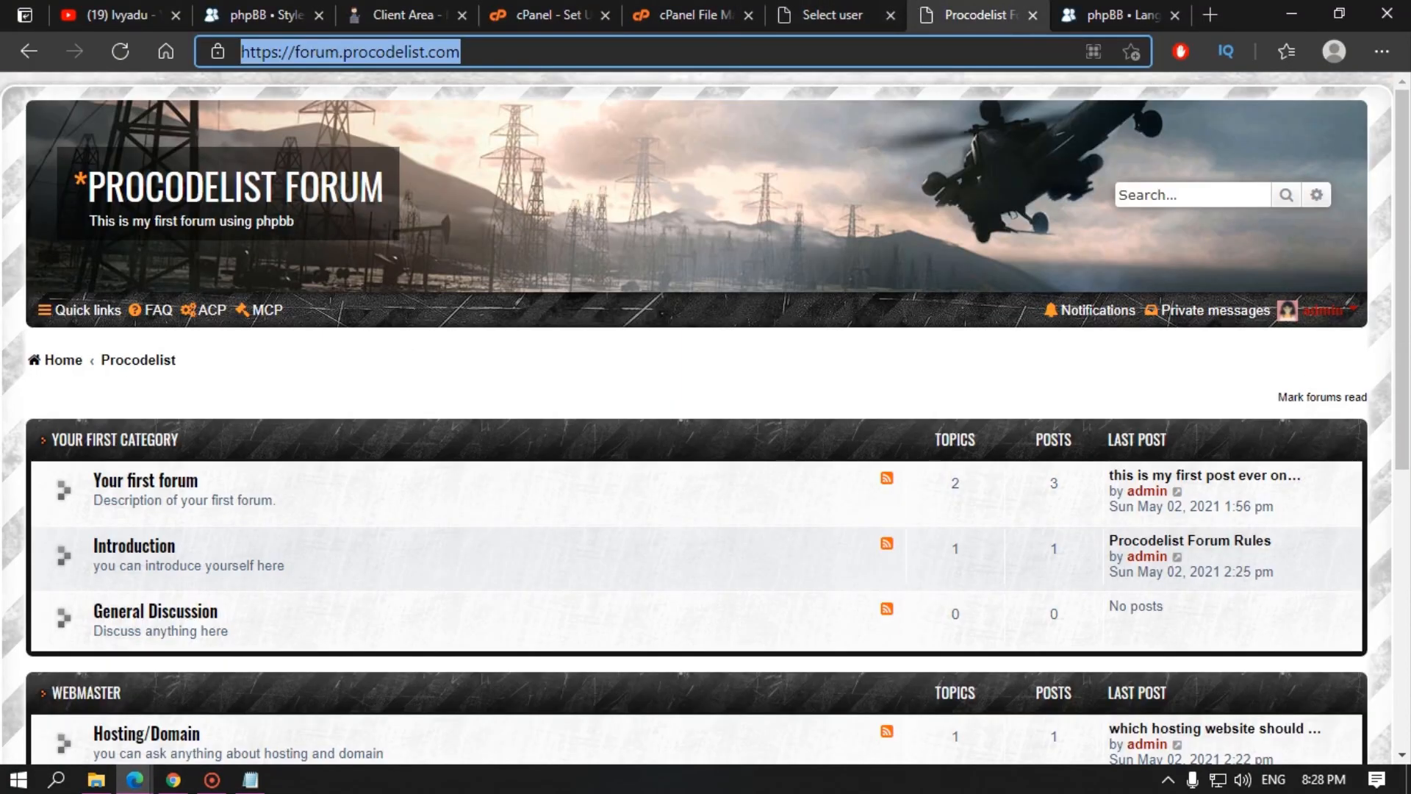
pyautogui.click(77, 371)
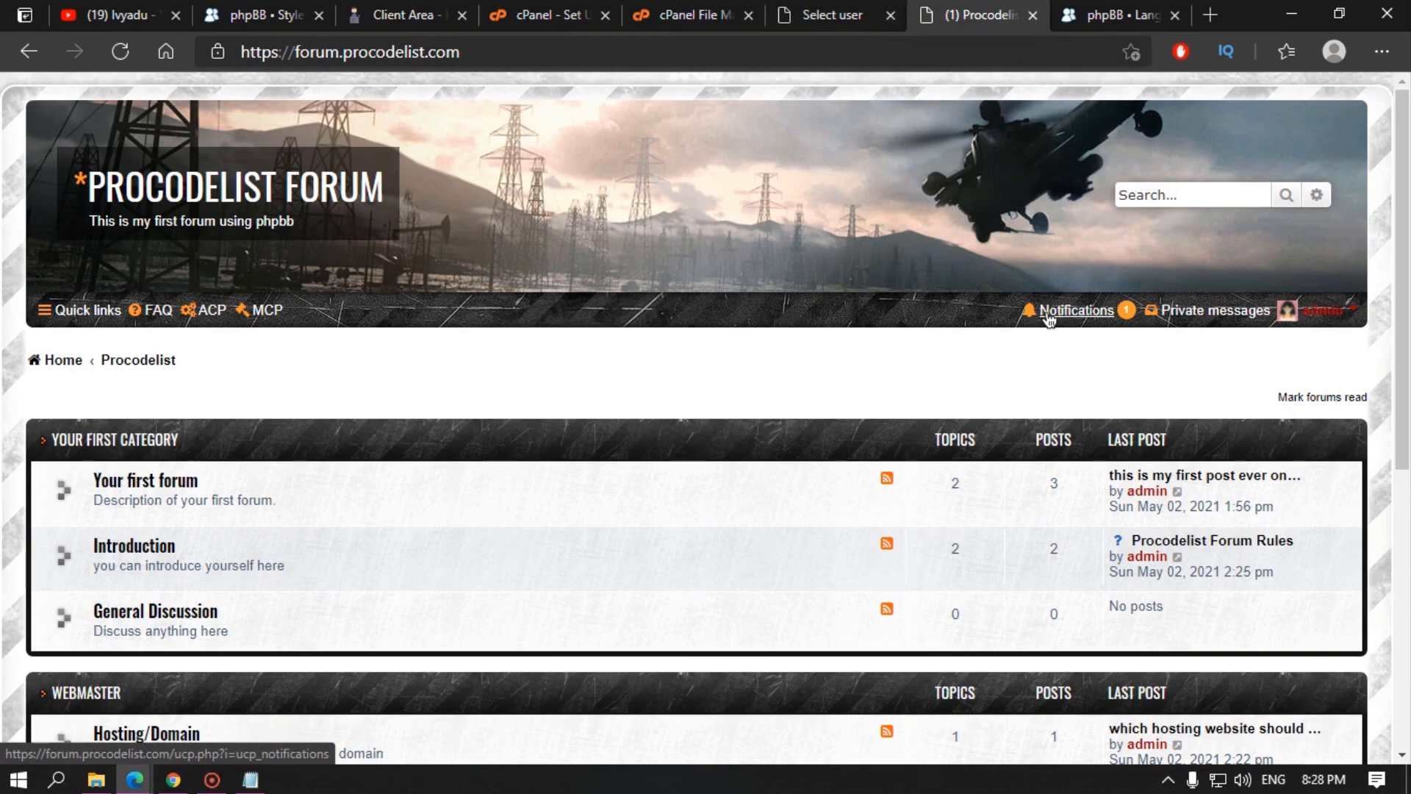
pyautogui.click(1074, 312)
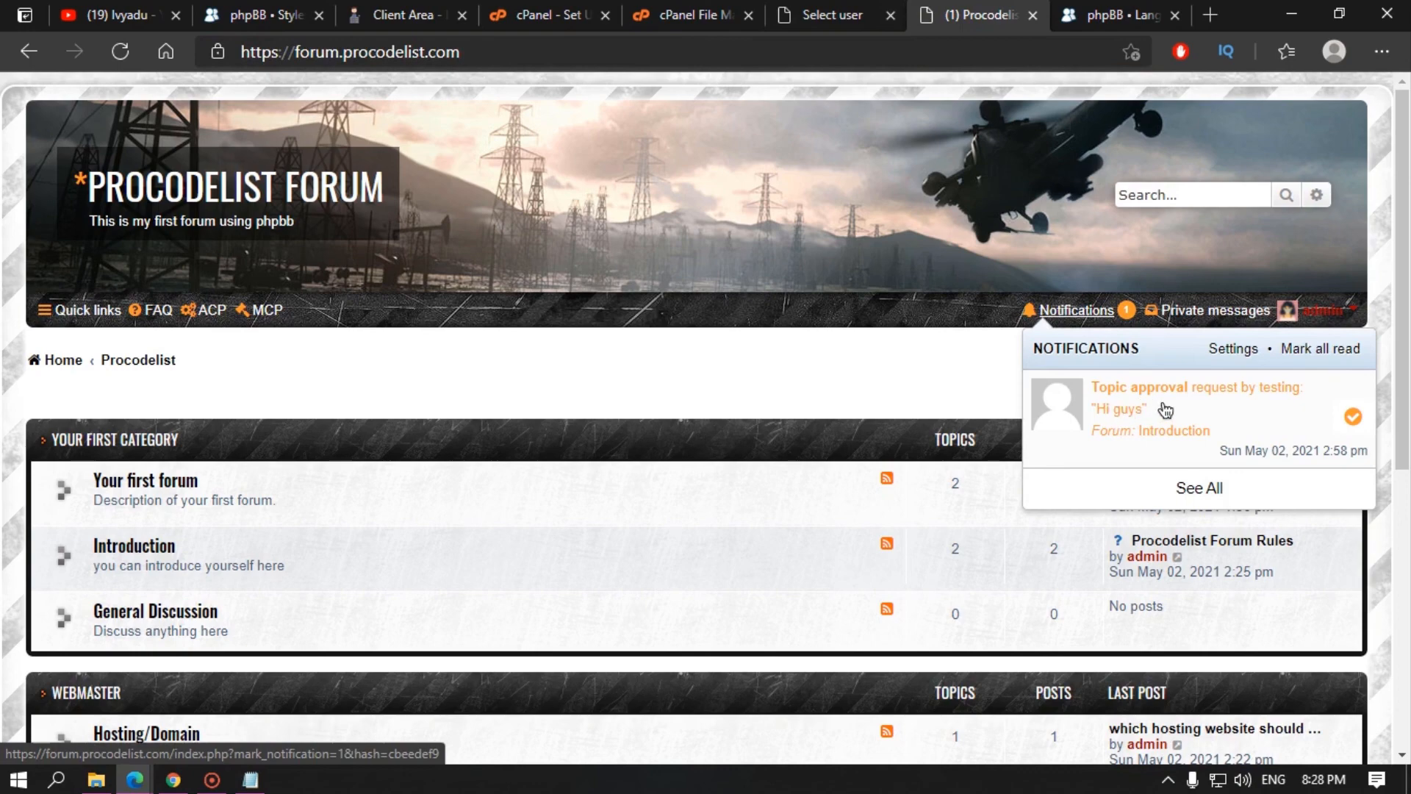
# Step: Approve the 'Hi guys' topic from its approval notification and go to the post
pyautogui.click(1263, 407)
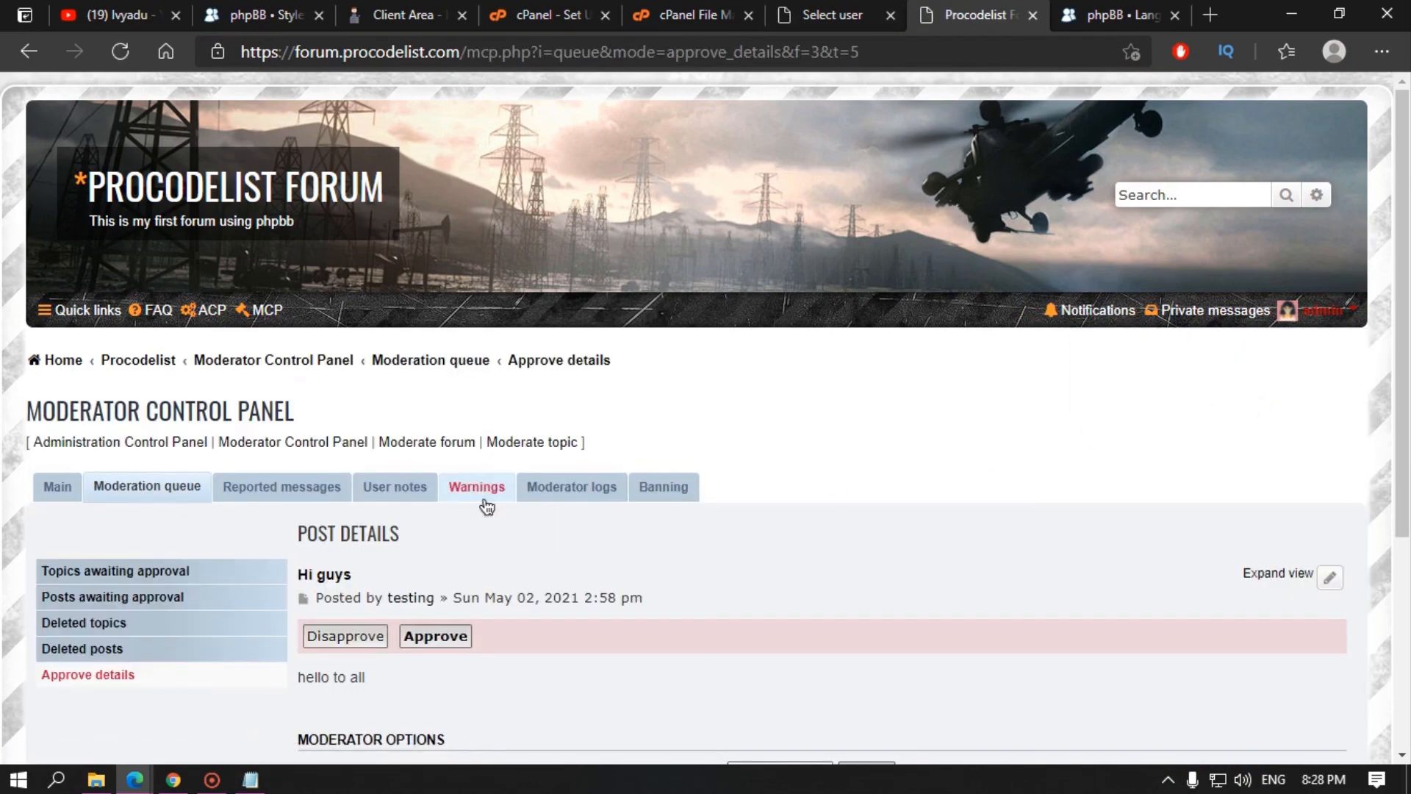
pyautogui.scroll(-3, 487, 507)
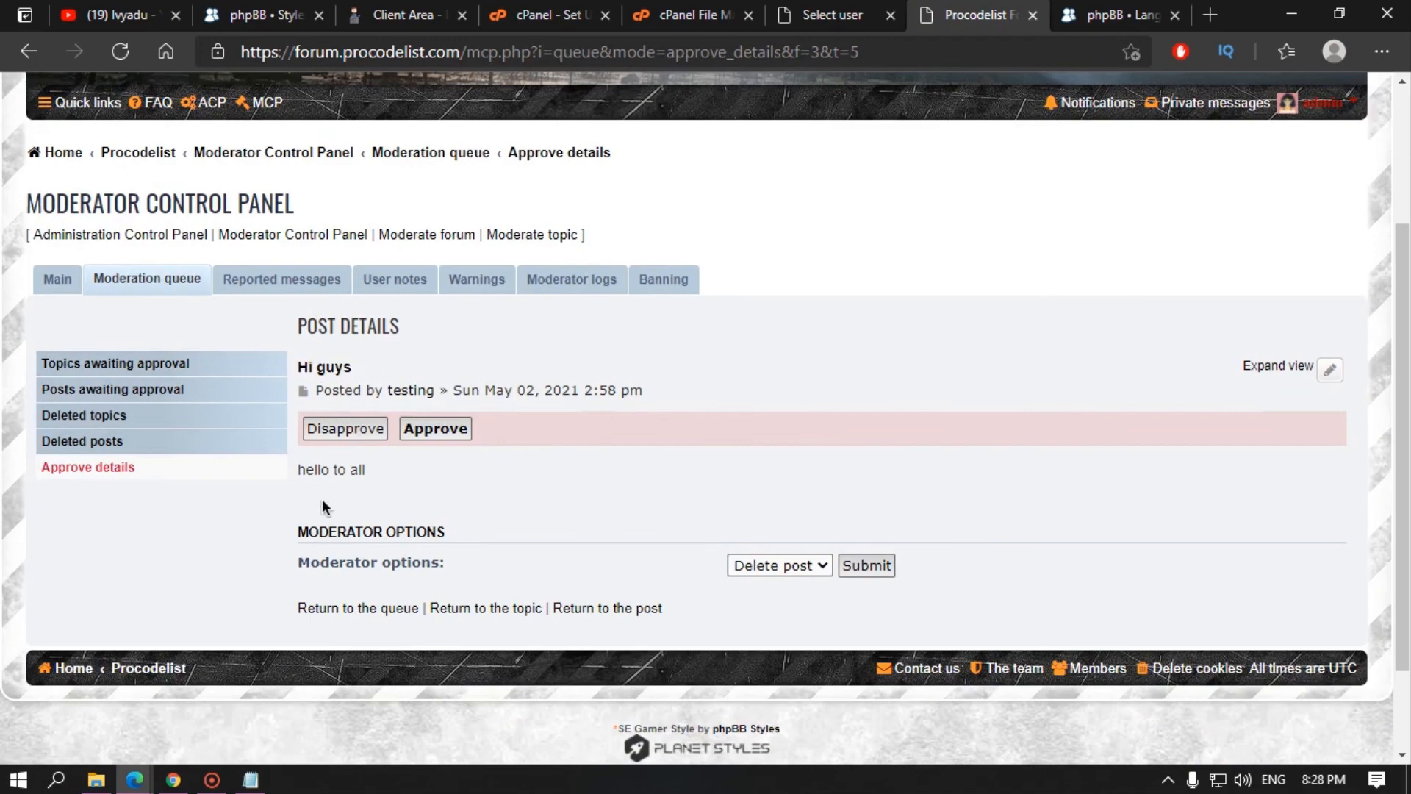
pyautogui.click(450, 434)
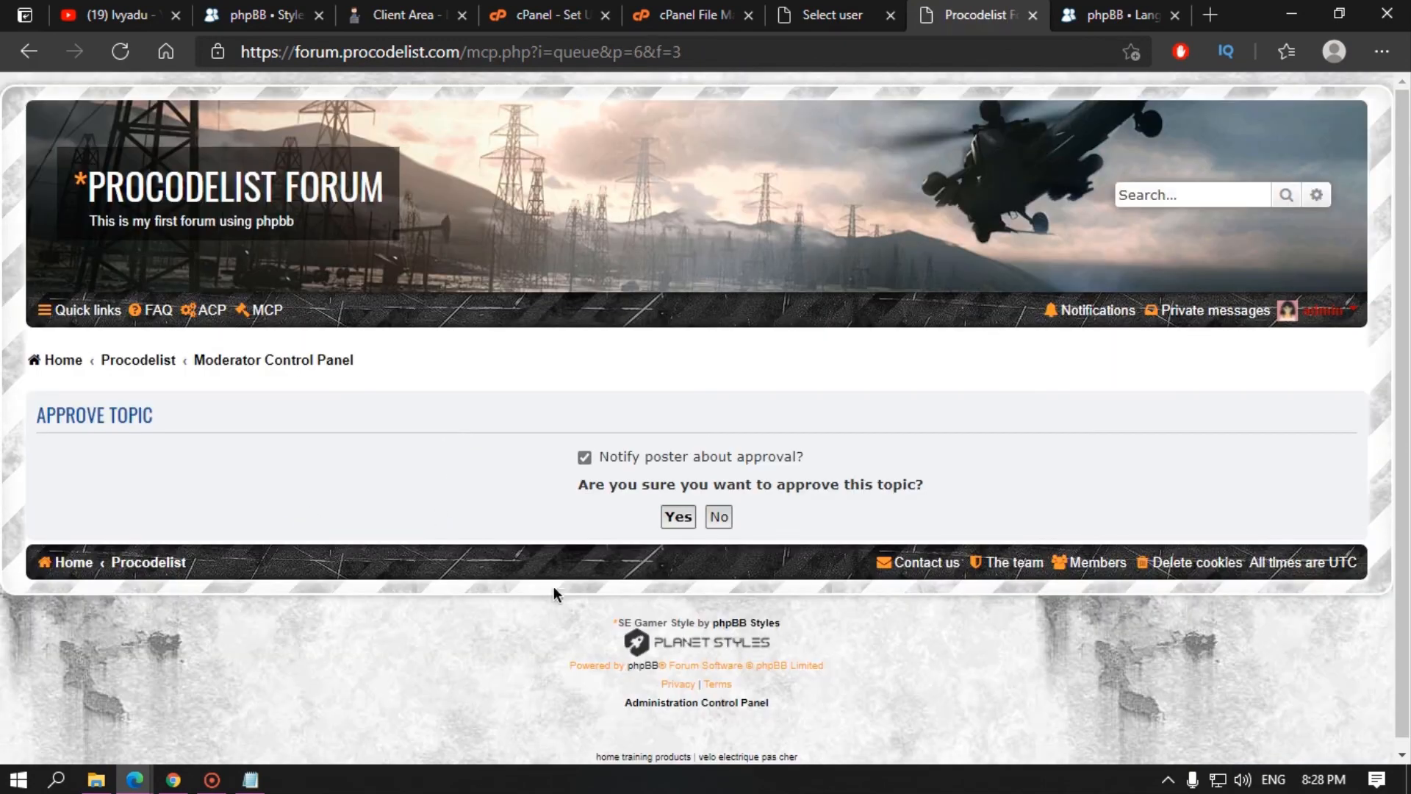
pyautogui.click(677, 518)
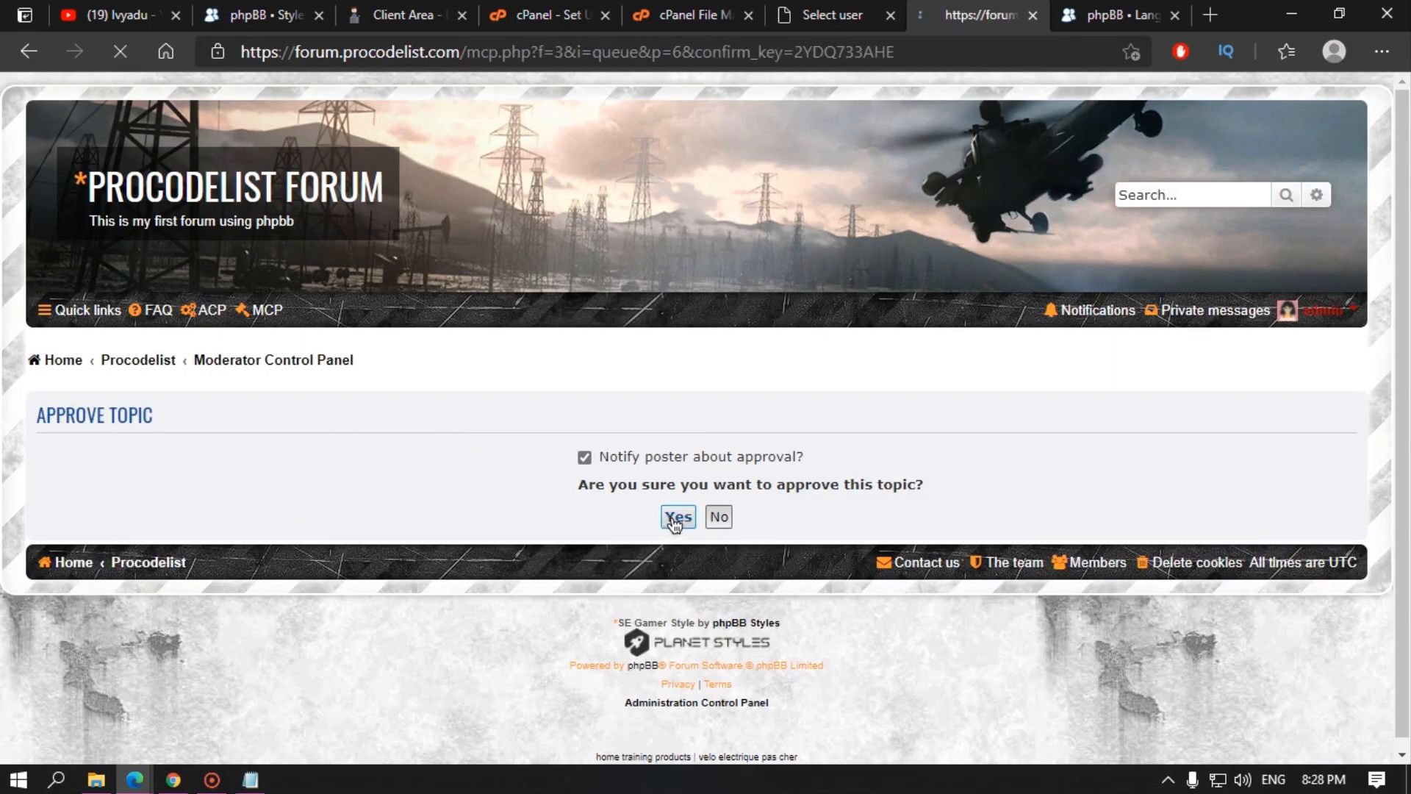
pyautogui.click(95, 552)
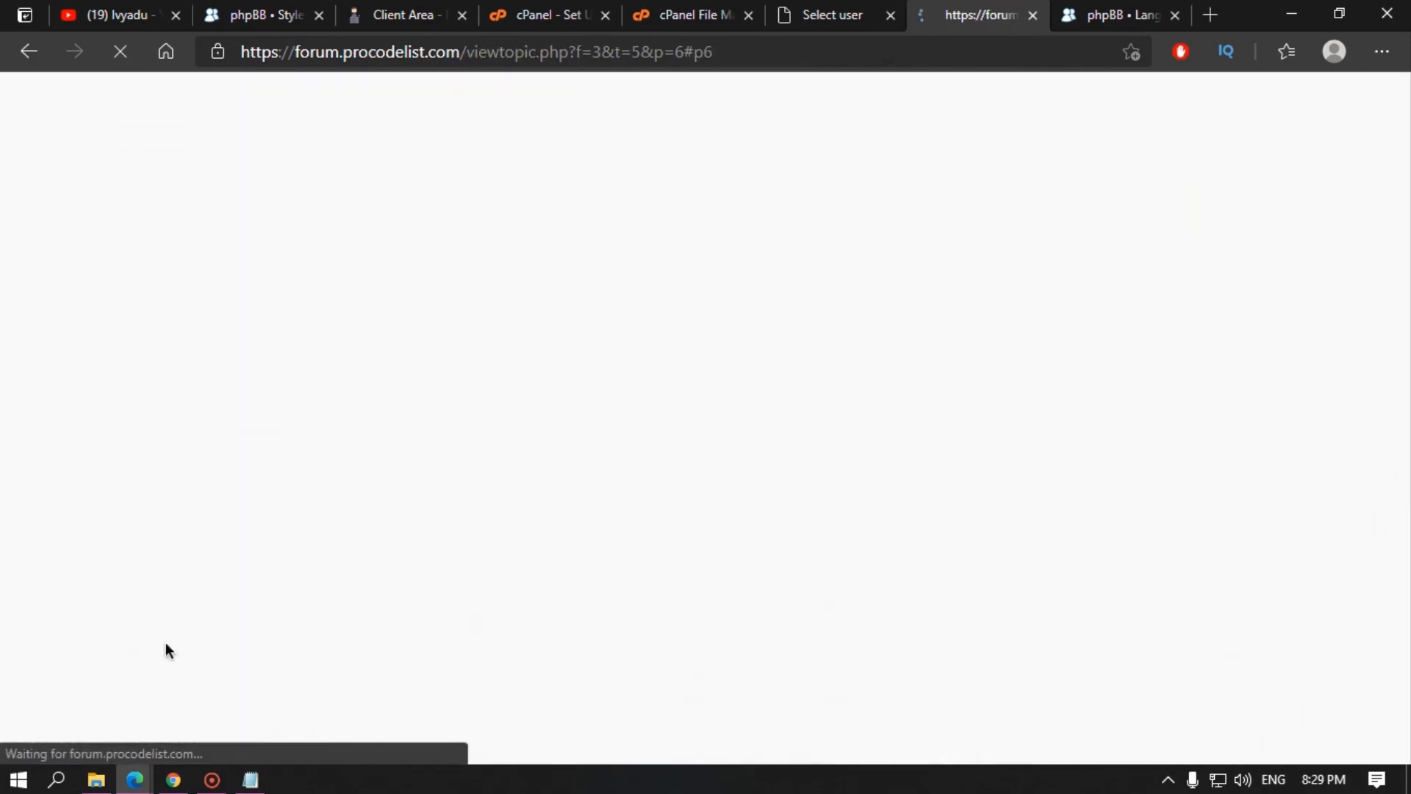
# Step: Reply 'thank you for your first post' with a :mrgreen: smiley
pyautogui.scroll(2, 108, 319)
pyautogui.scroll(-4, 254, 468)
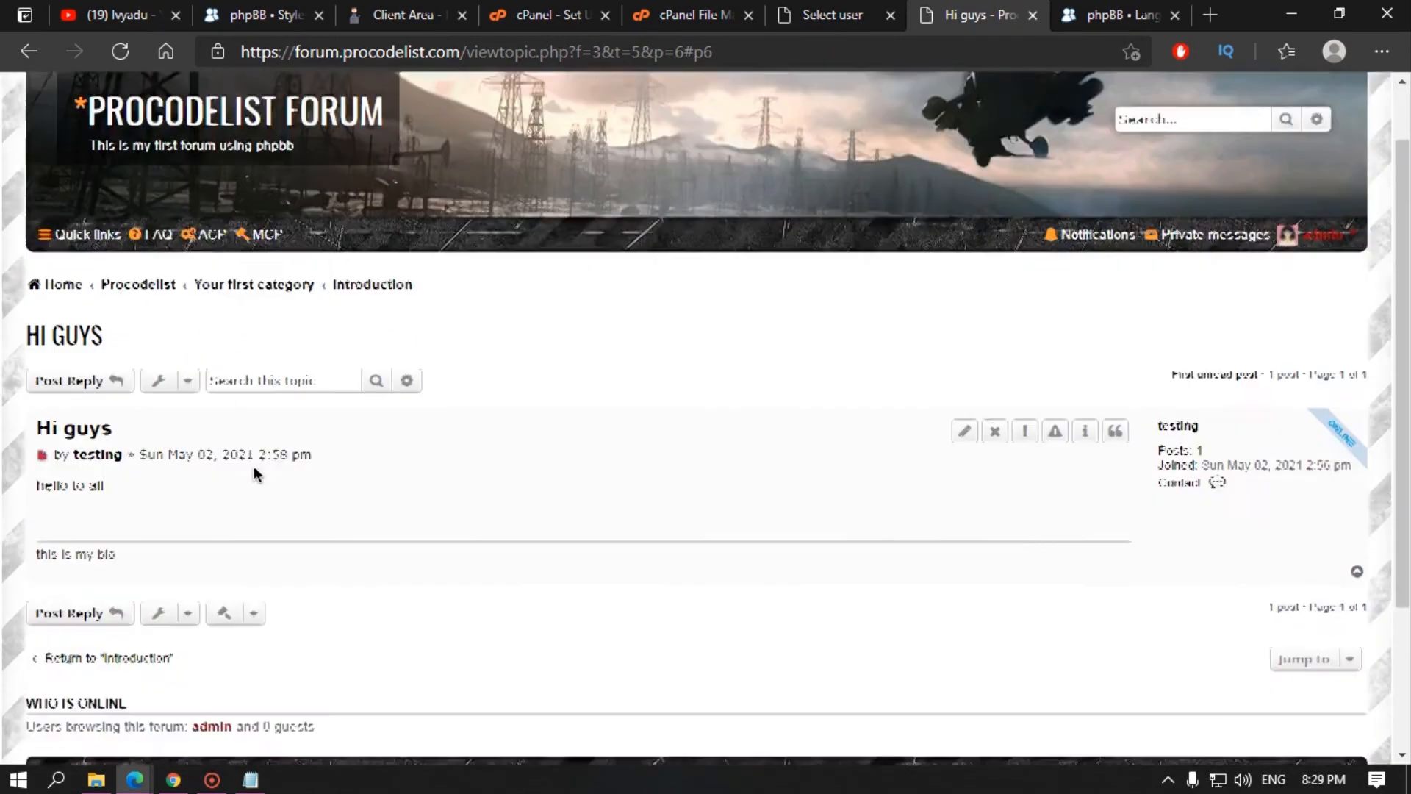
pyautogui.click(68, 405)
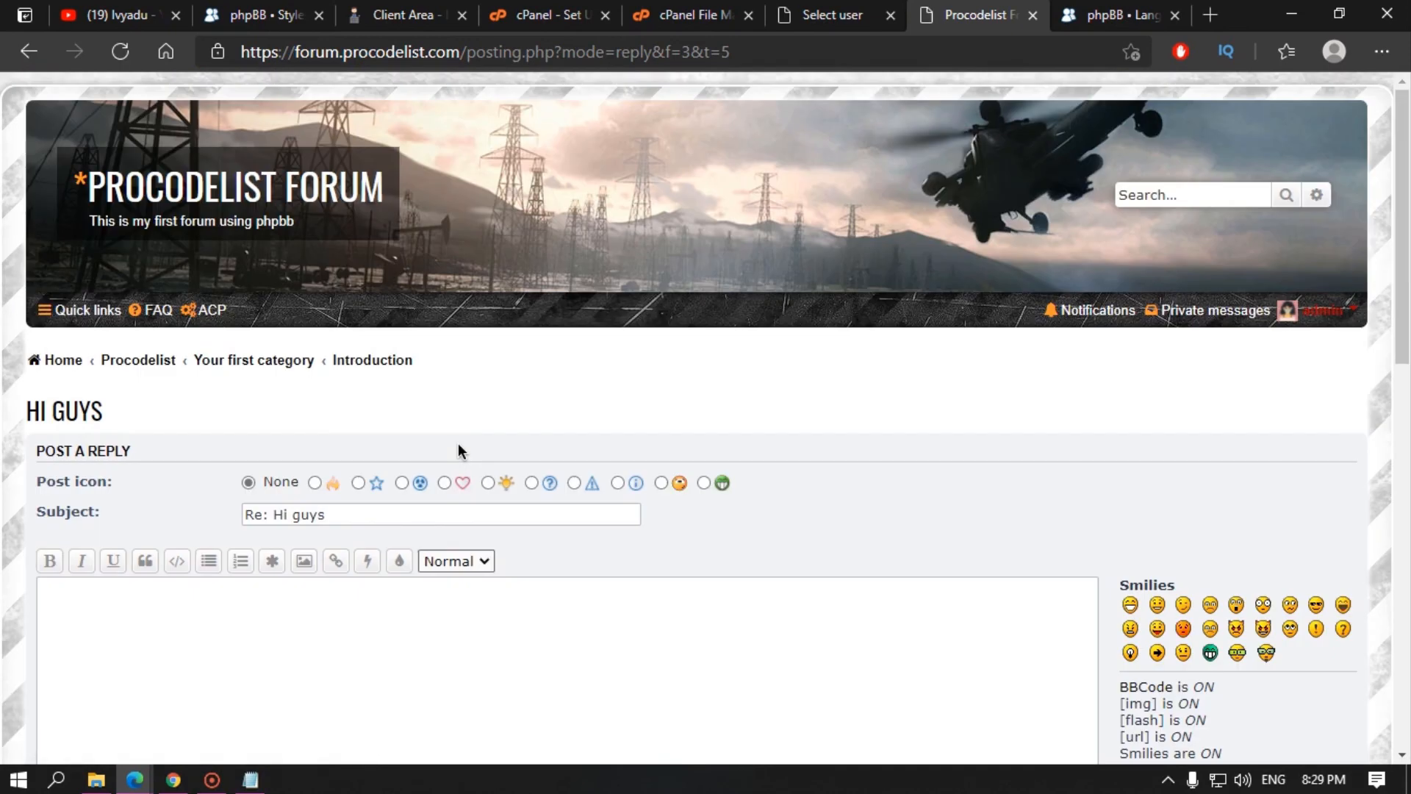
pyautogui.write('tha')
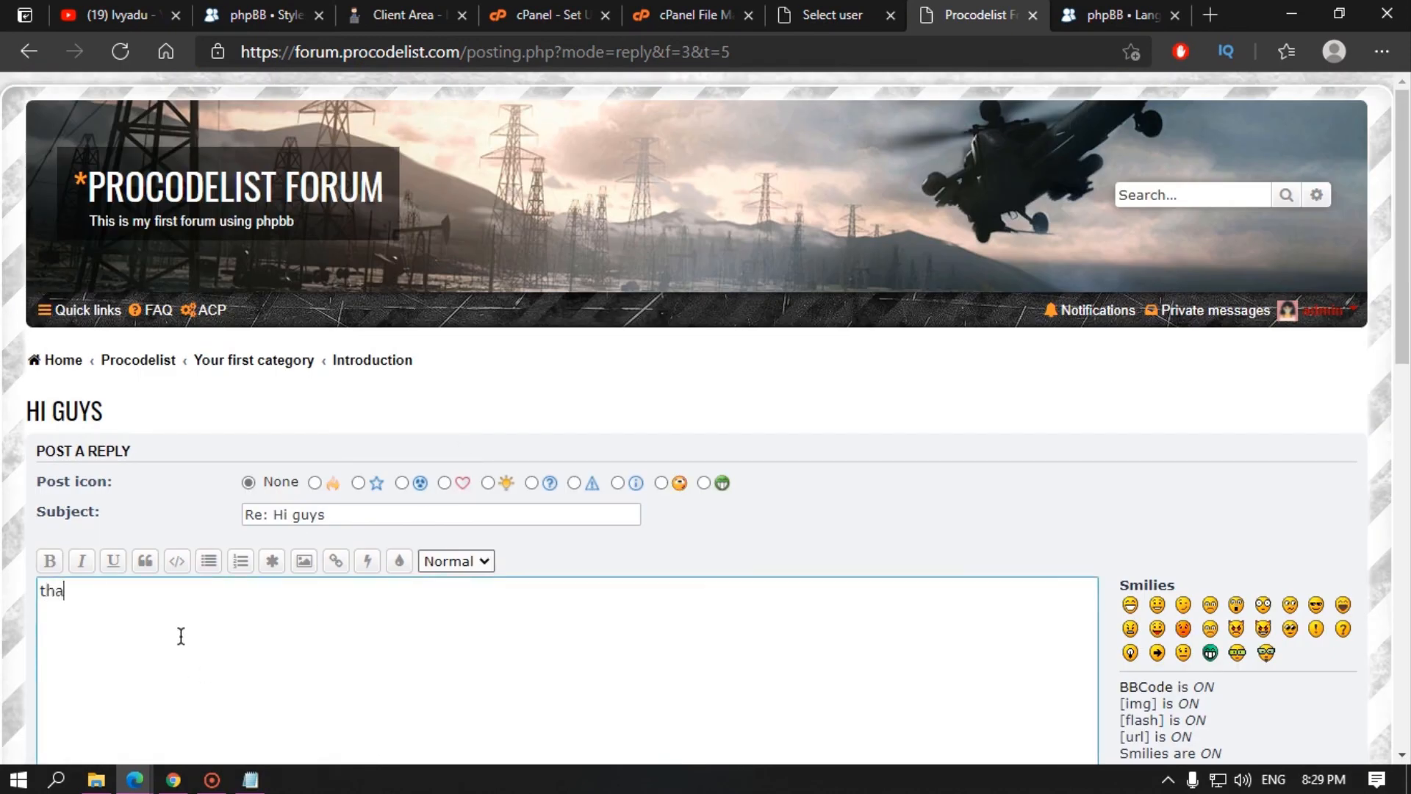
pyautogui.write('nk you for your')
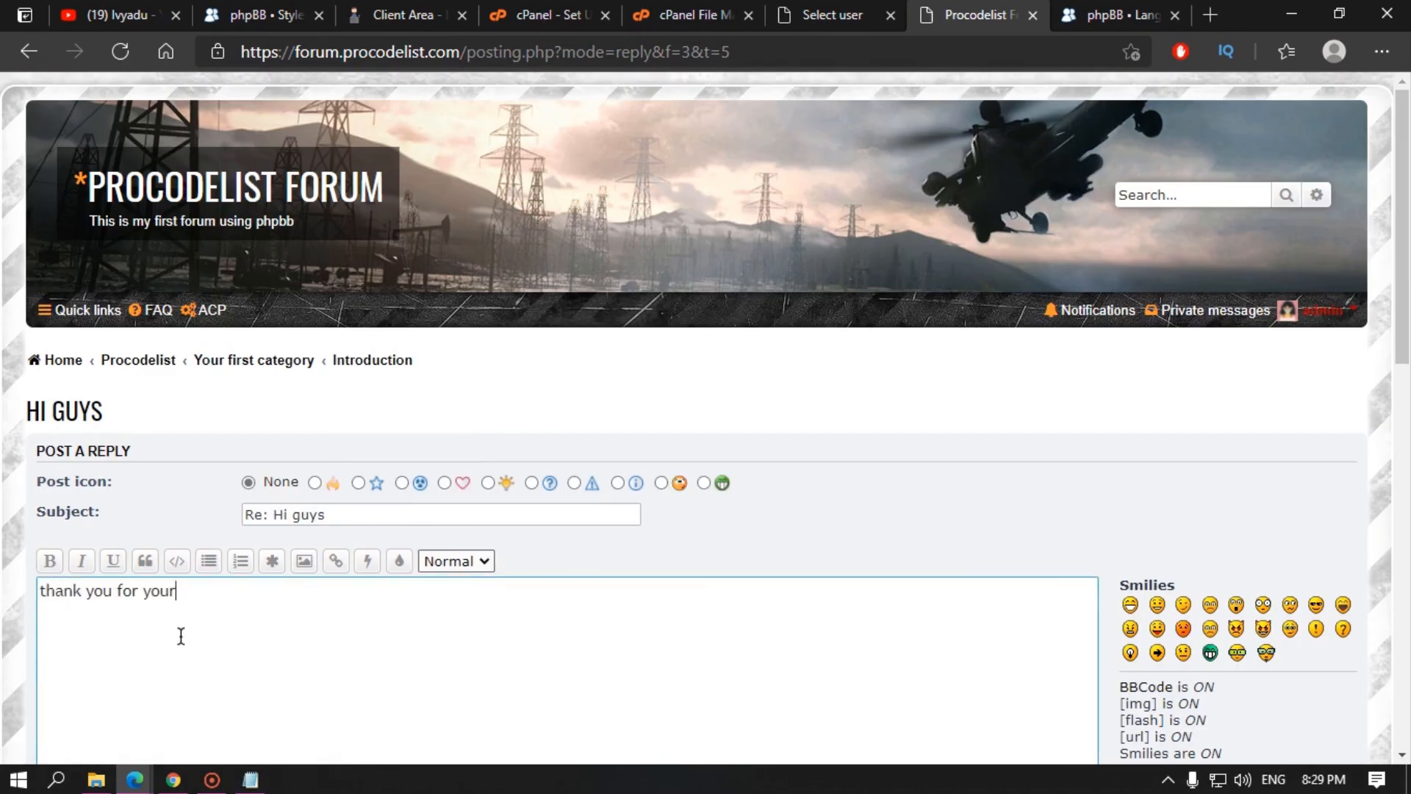
pyautogui.write(' first post')
pyautogui.scroll(-5, 451, 618)
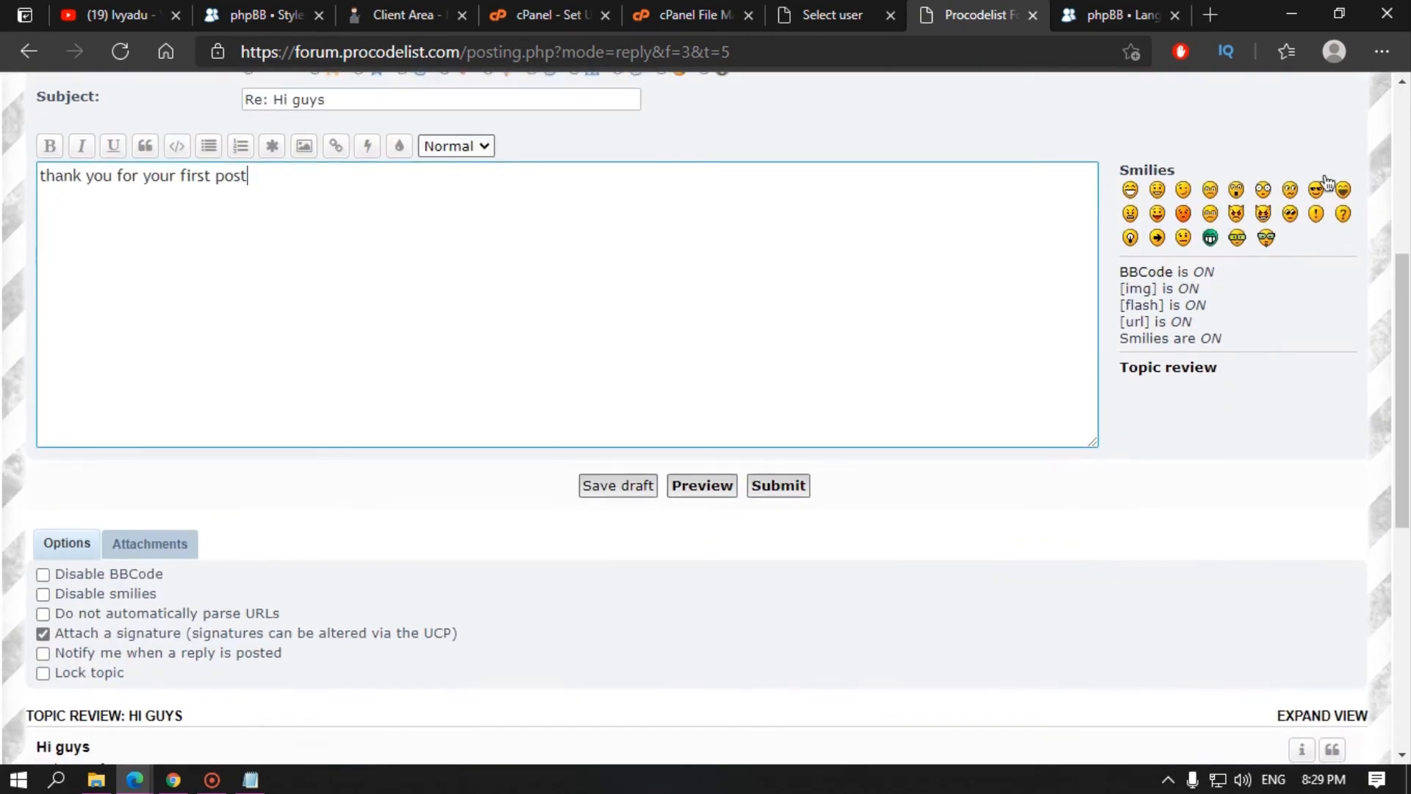
pyautogui.click(1213, 242)
pyautogui.click(779, 485)
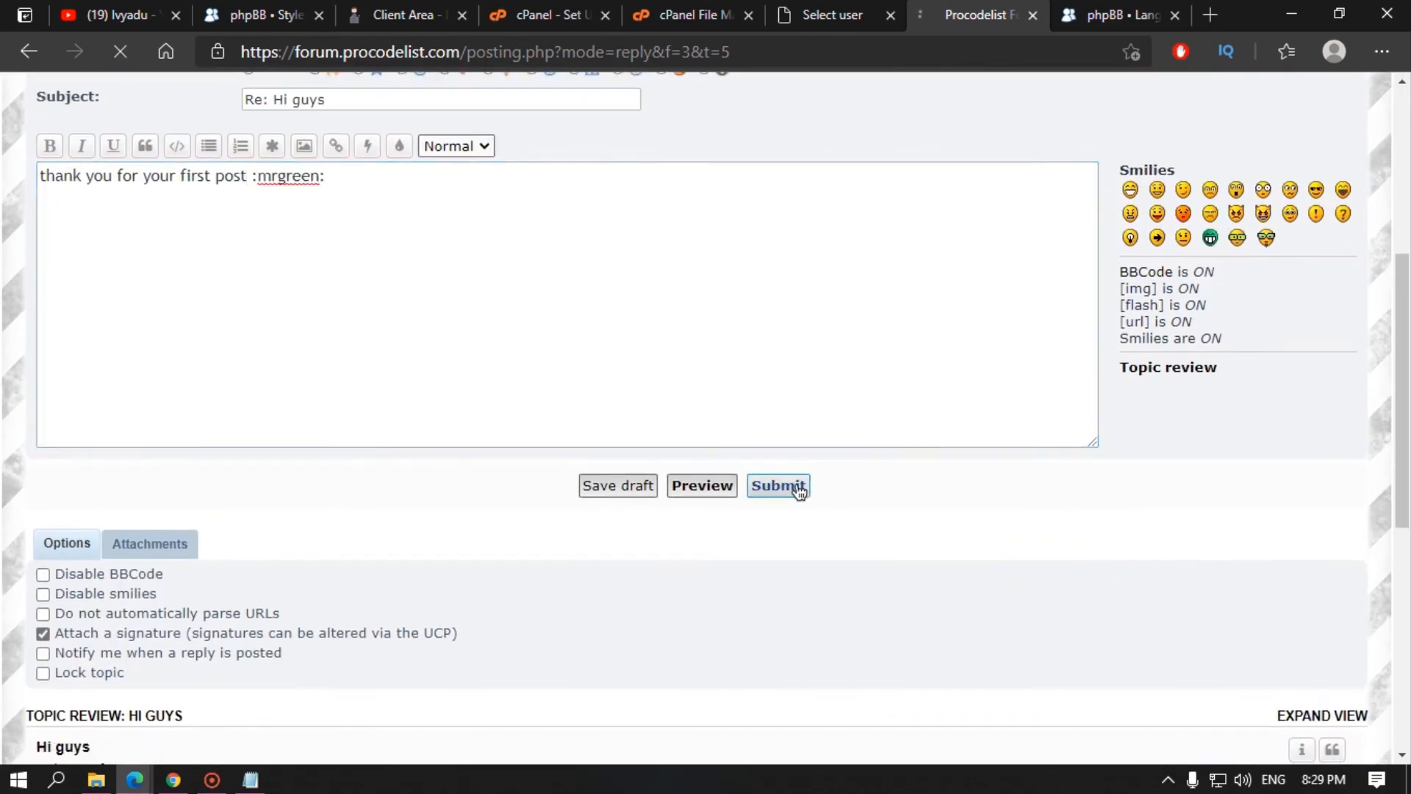
pyautogui.click(134, 780)
pyautogui.click(273, 684)
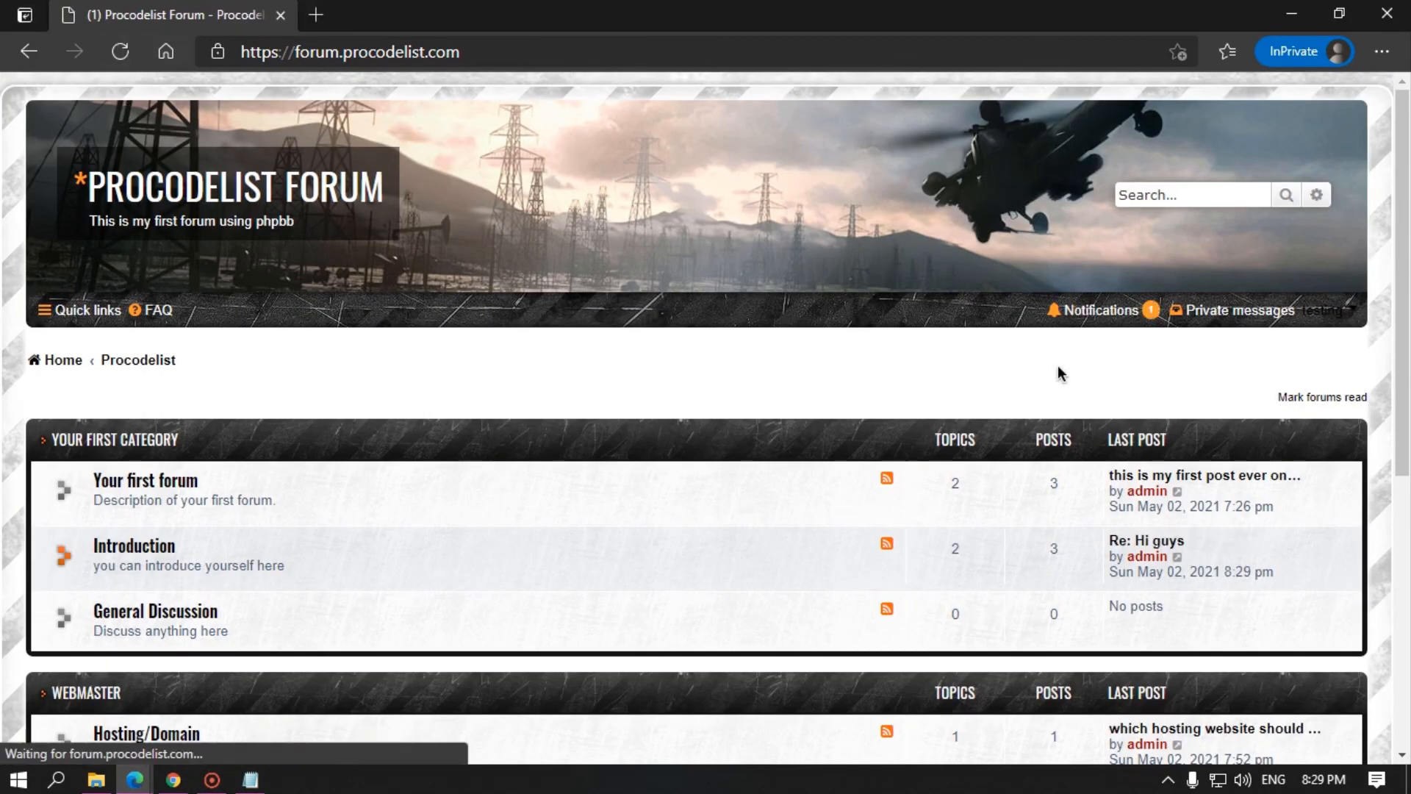
# Step: Open the Topic approved notification and read the admin's reply in 'Hi guys'
pyautogui.click(1123, 321)
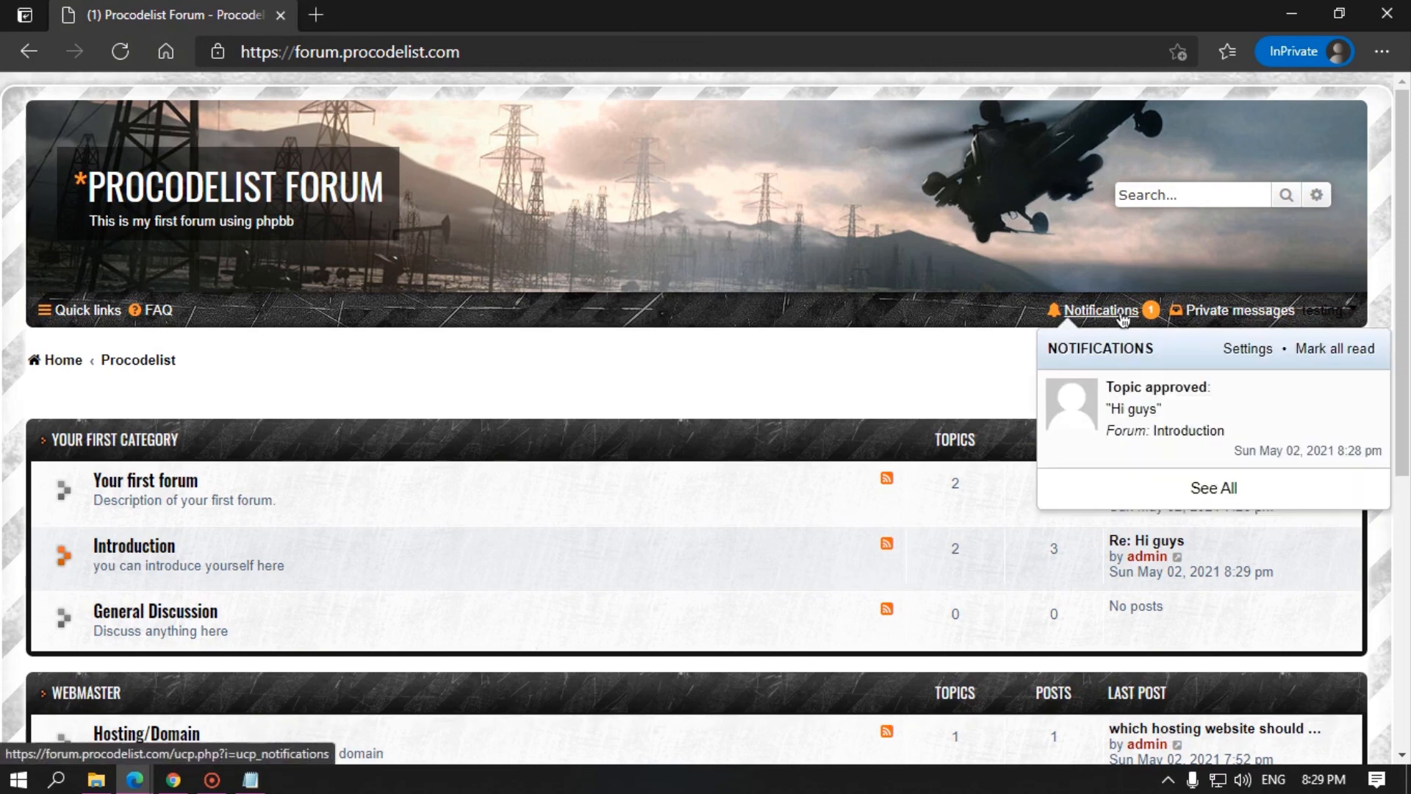
pyautogui.click(1201, 402)
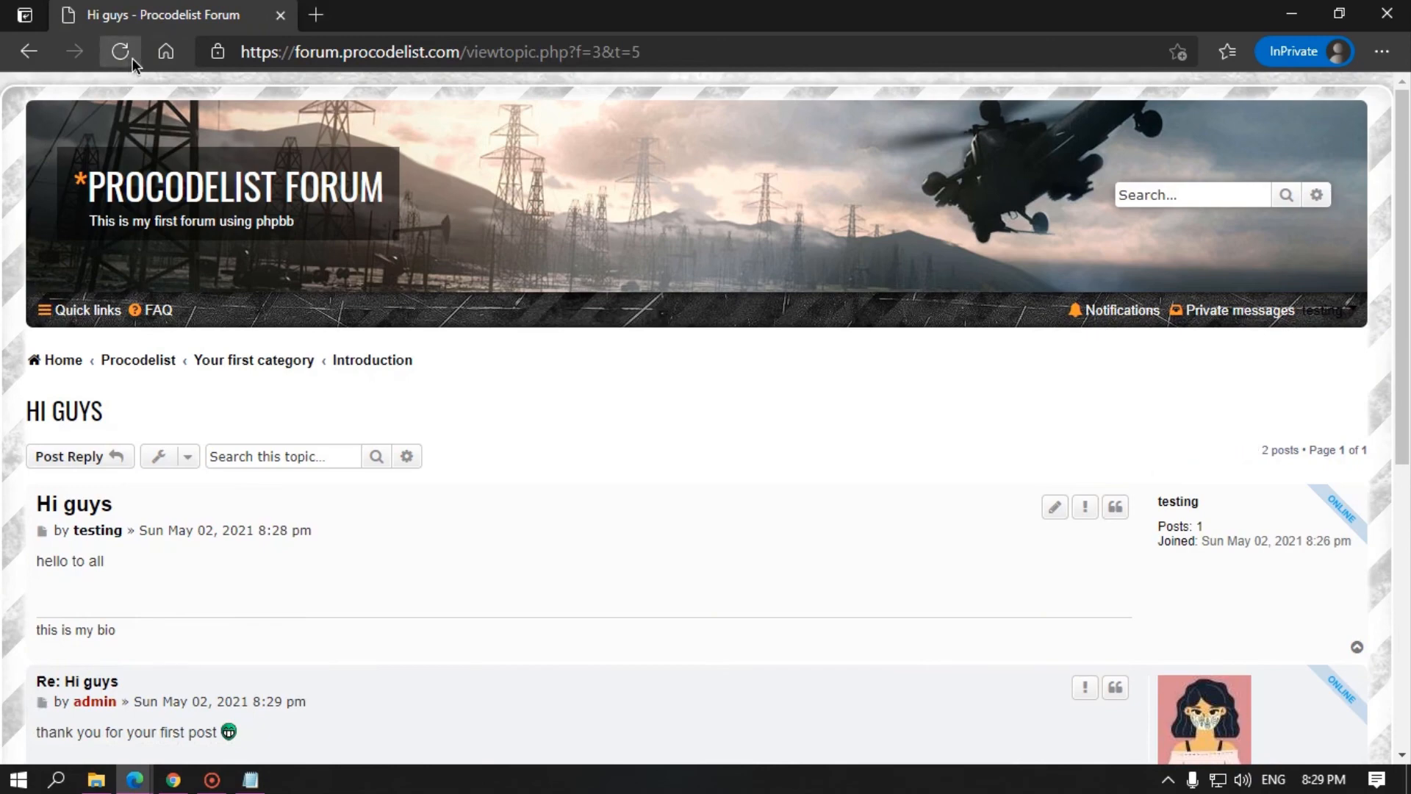
pyautogui.scroll(-4, 147, 426)
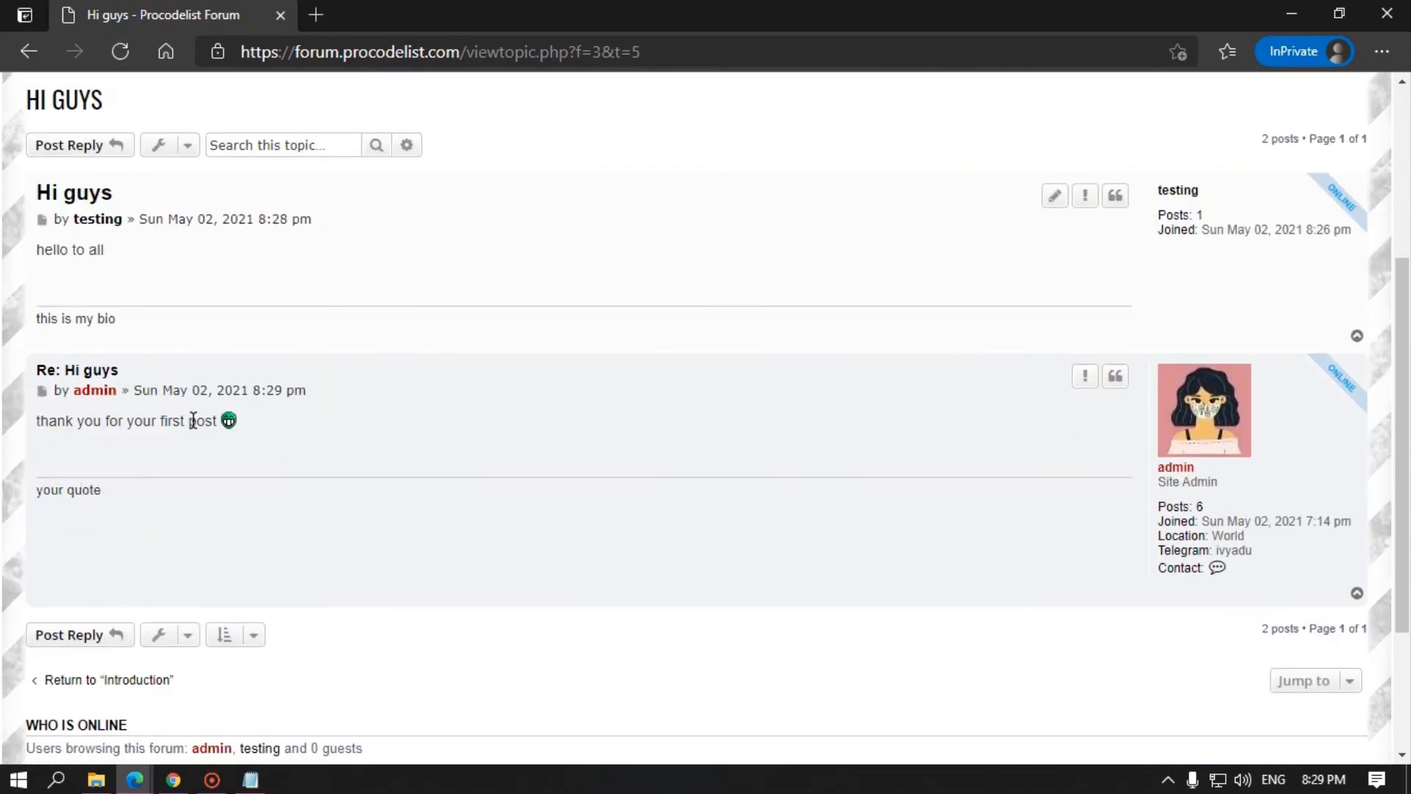
pyautogui.moveTo(189, 420); pyautogui.dragTo(235, 420)
pyautogui.scroll(3, 946, 497)
pyautogui.scroll(-3, 947, 497)
pyautogui.scroll(5, 1201, 346)
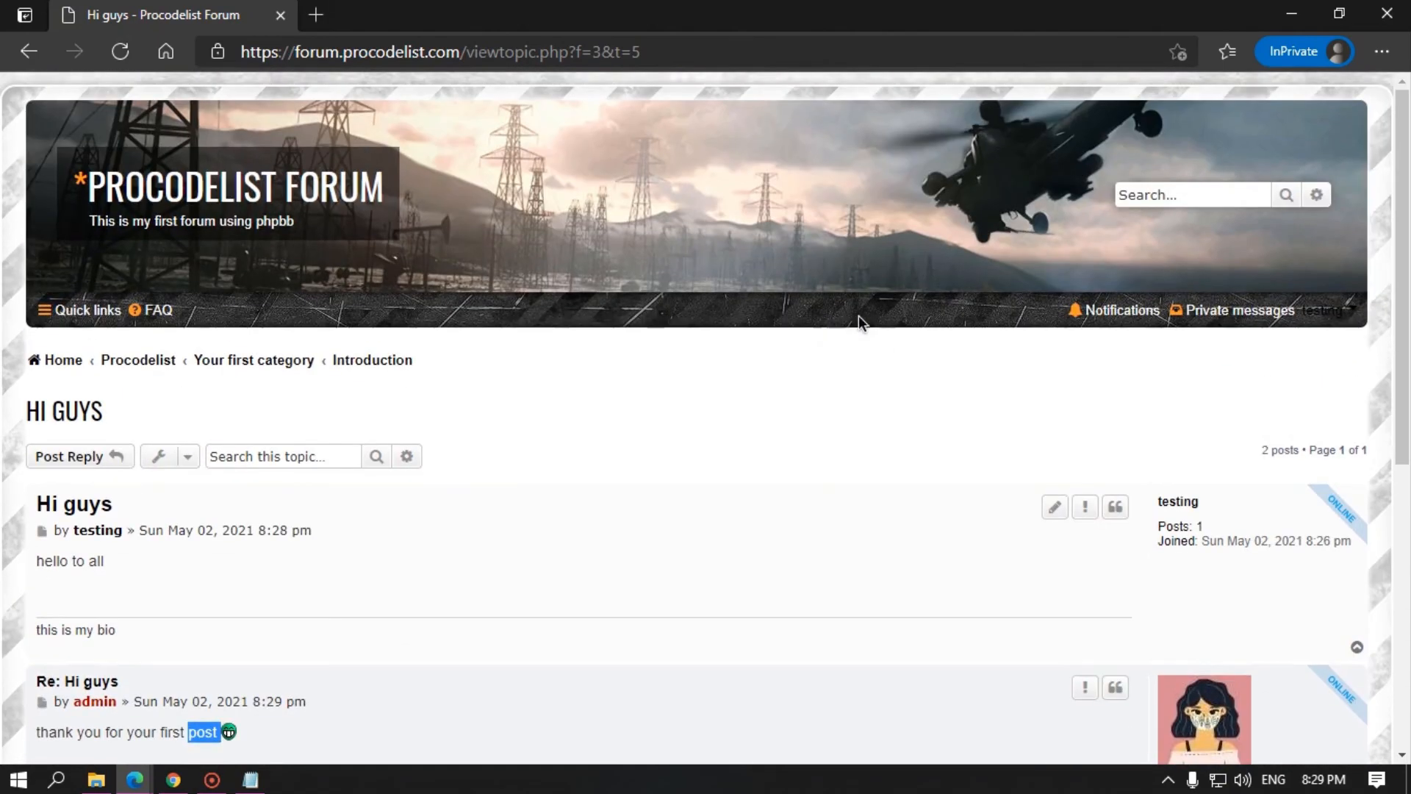
# Step: Confirm Compose message still reports no permission, then close the window back to admin
pyautogui.click(63, 362)
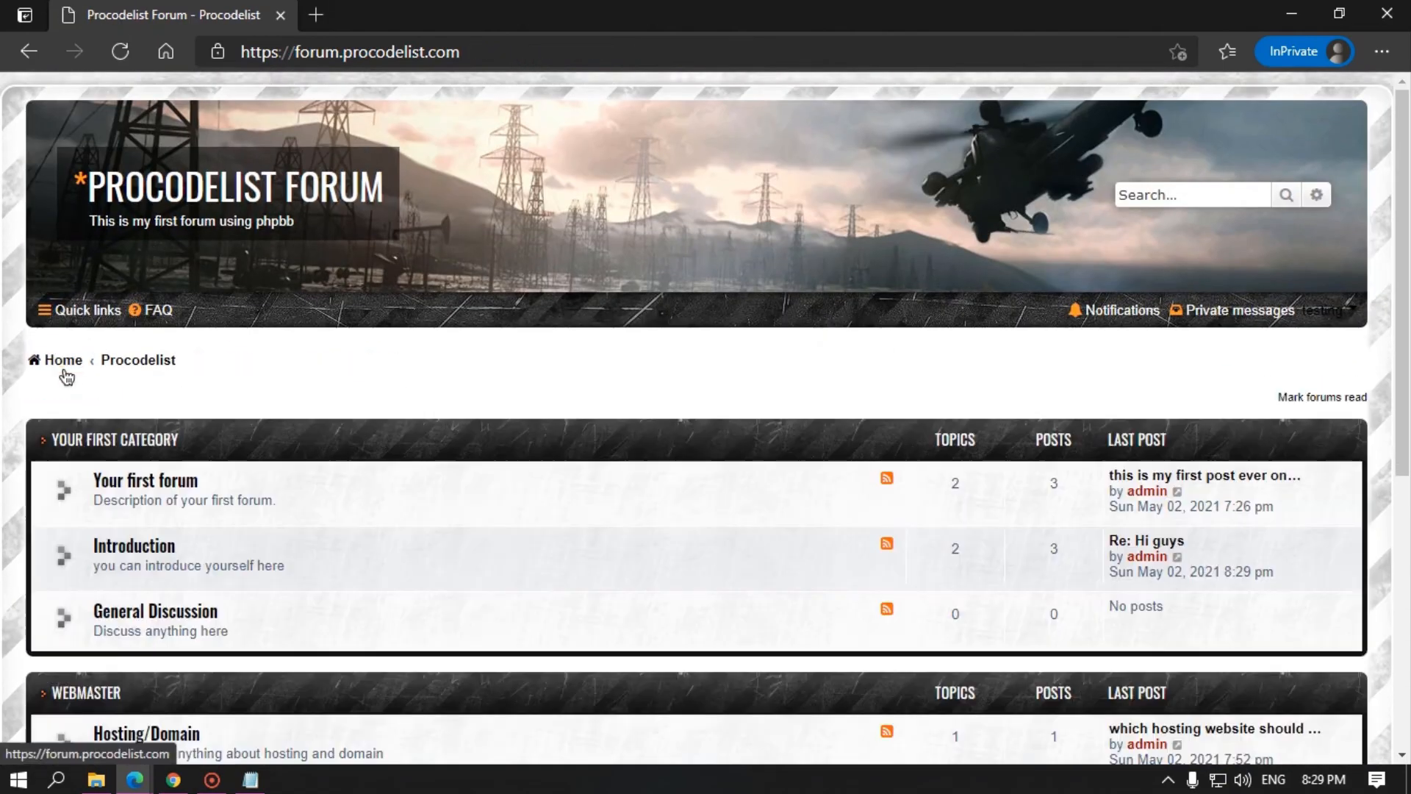
pyautogui.scroll(-2, 910, 378)
pyautogui.scroll(2, 910, 378)
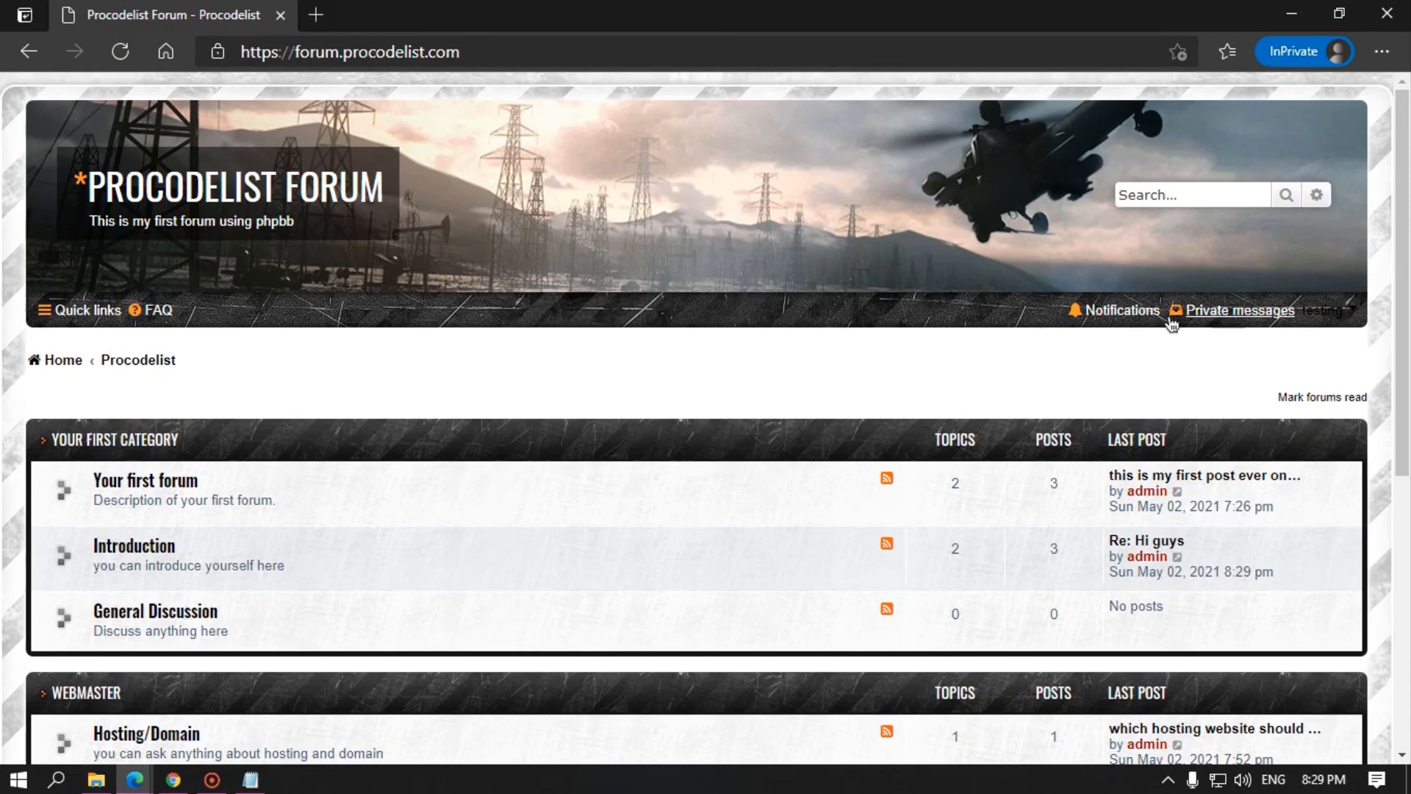
pyautogui.click(1251, 312)
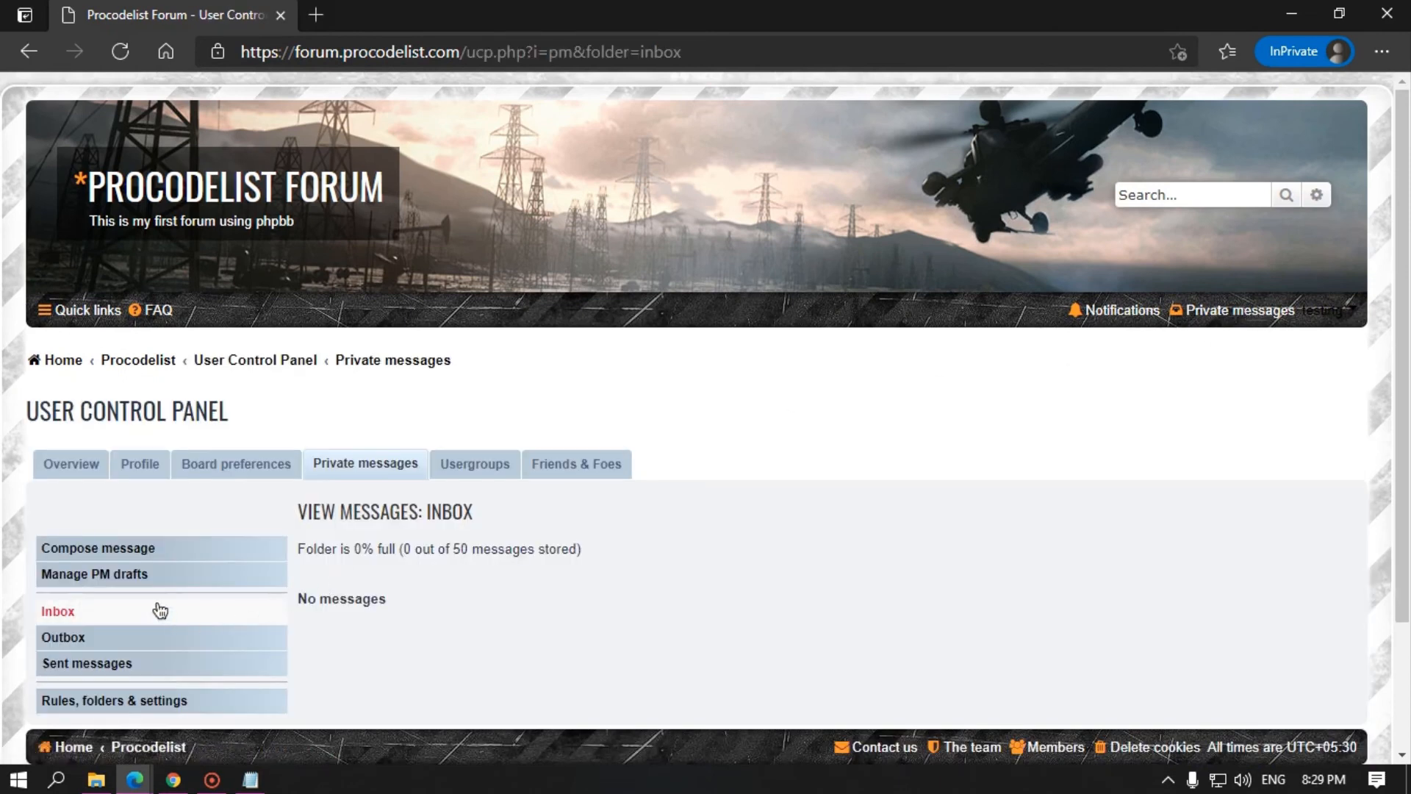
pyautogui.click(103, 551)
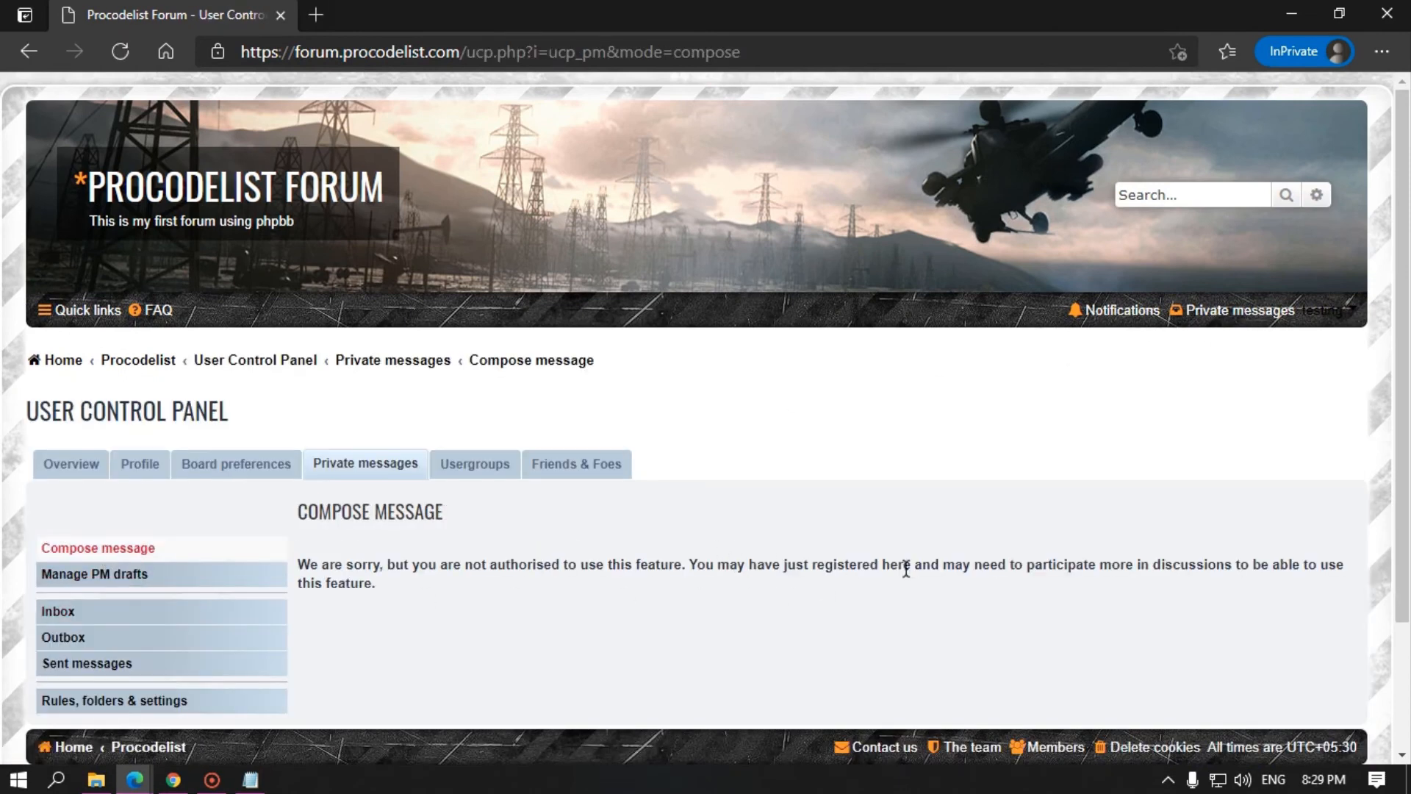
pyautogui.click(1292, 13)
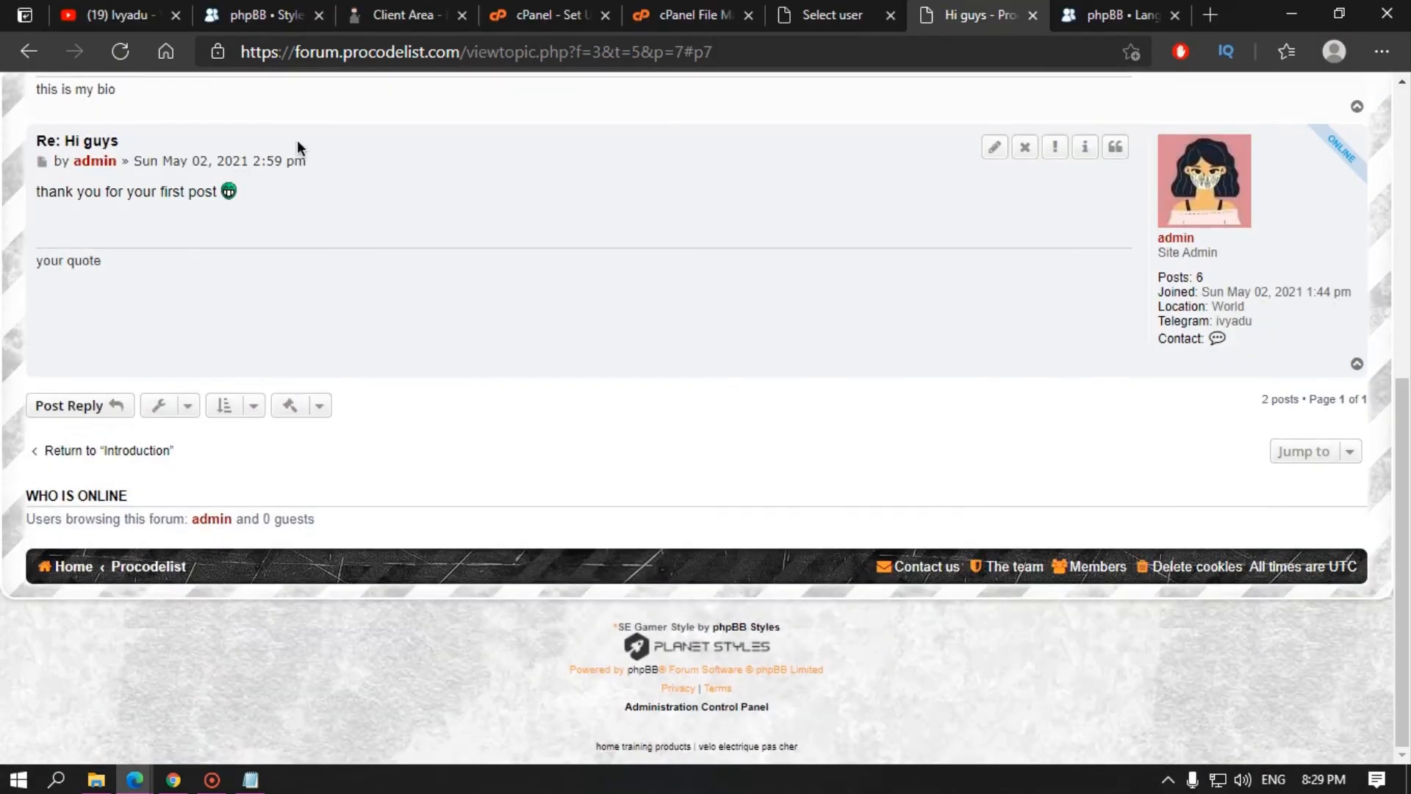
# Step: Set 'Can send private messages' to Yes for Newly registered users and apply permissions
pyautogui.click(823, 15)
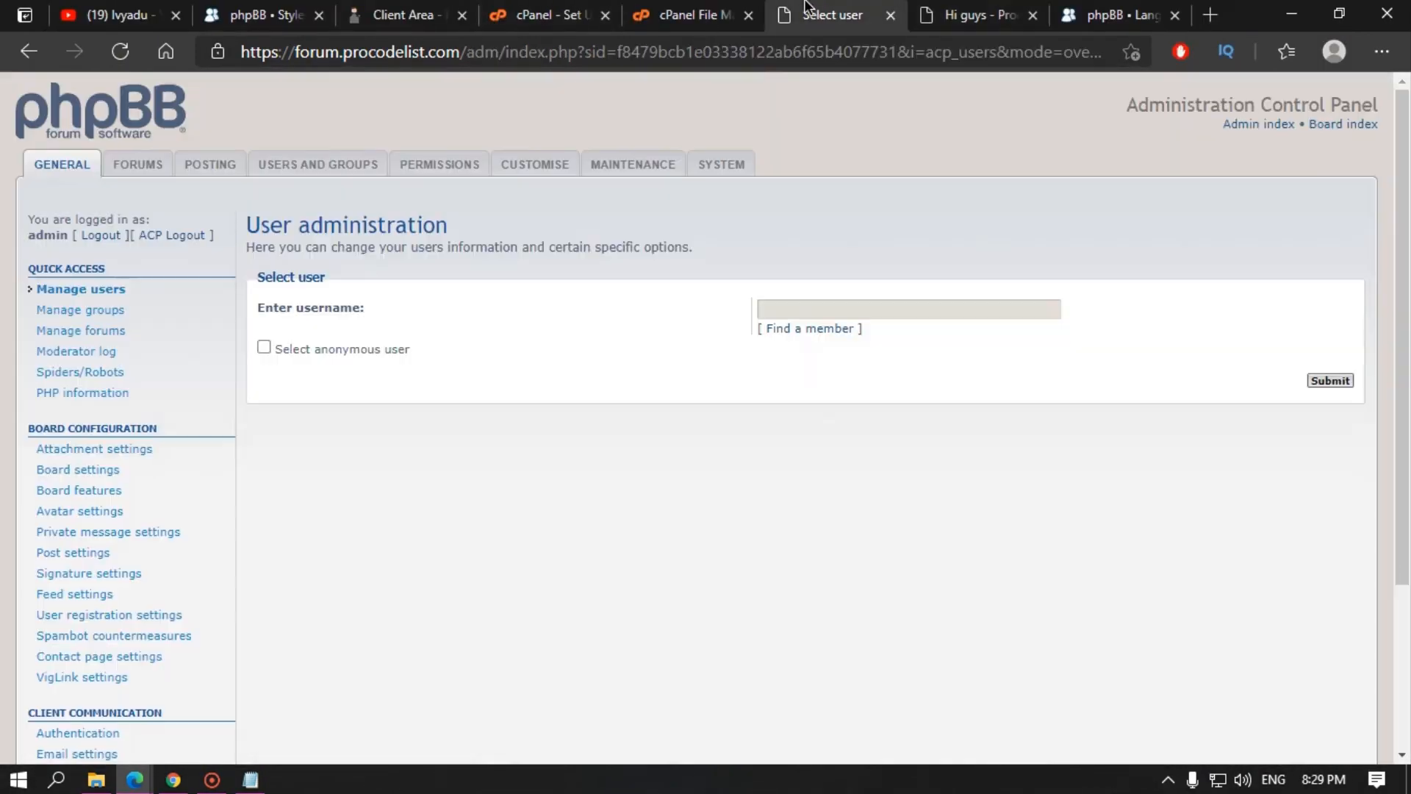
pyautogui.click(441, 166)
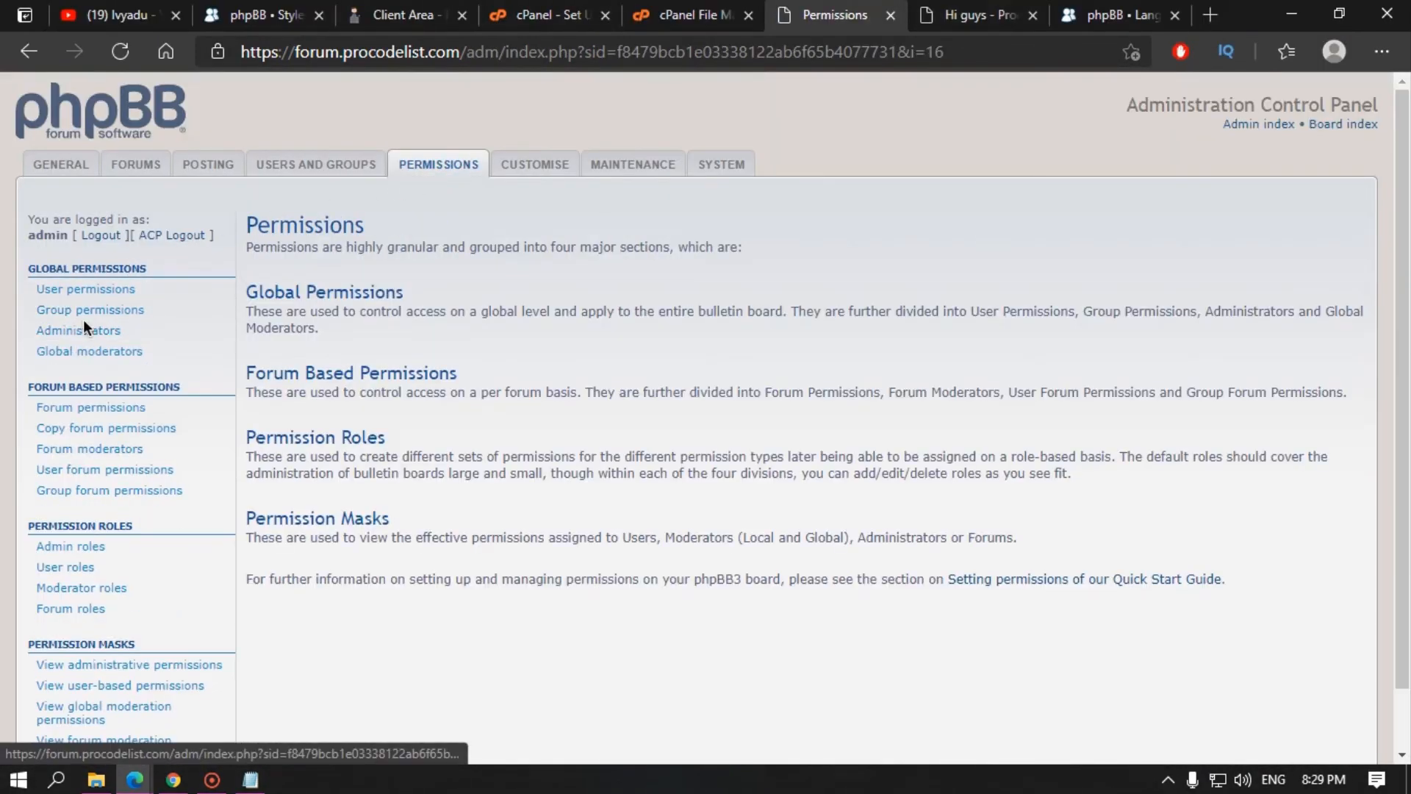
pyautogui.click(120, 312)
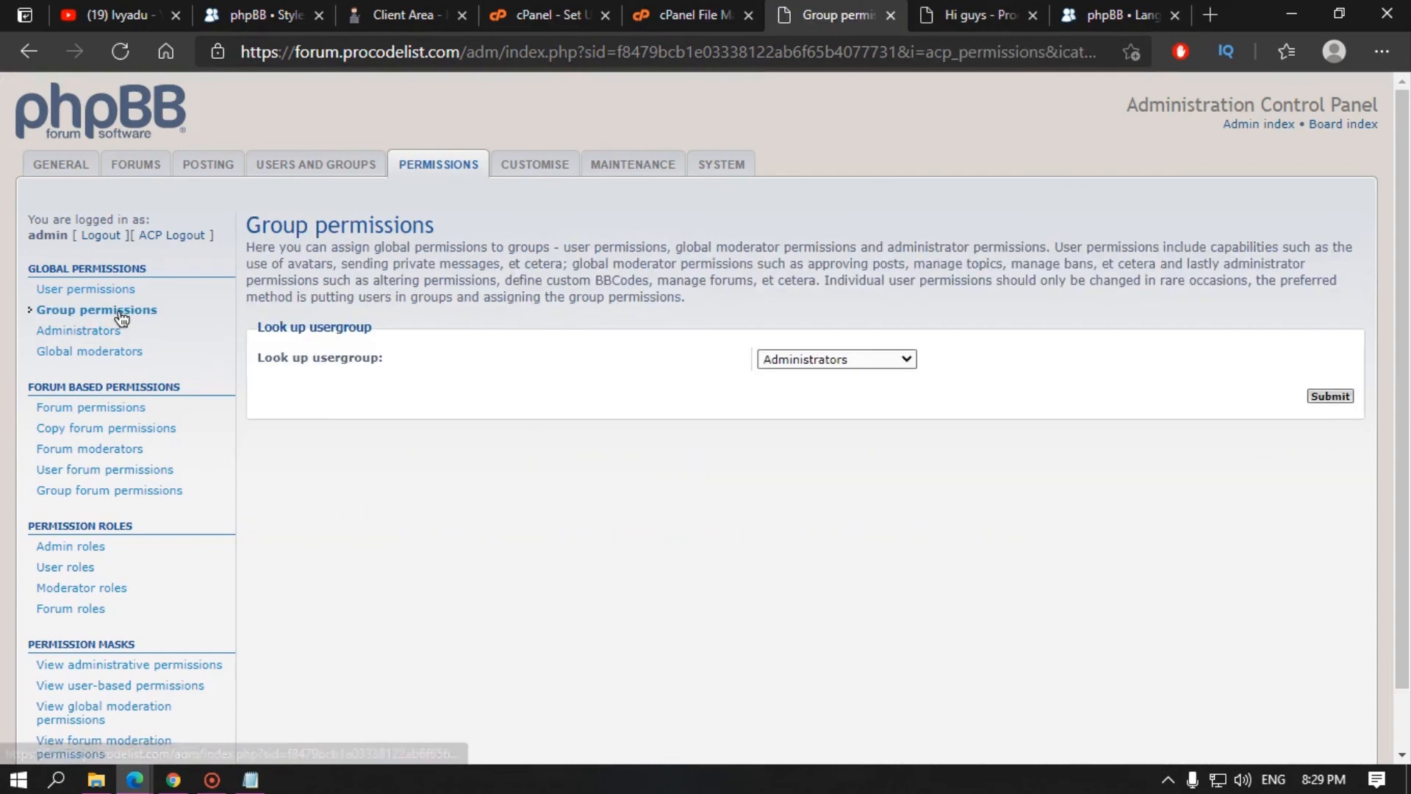
pyautogui.click(823, 360)
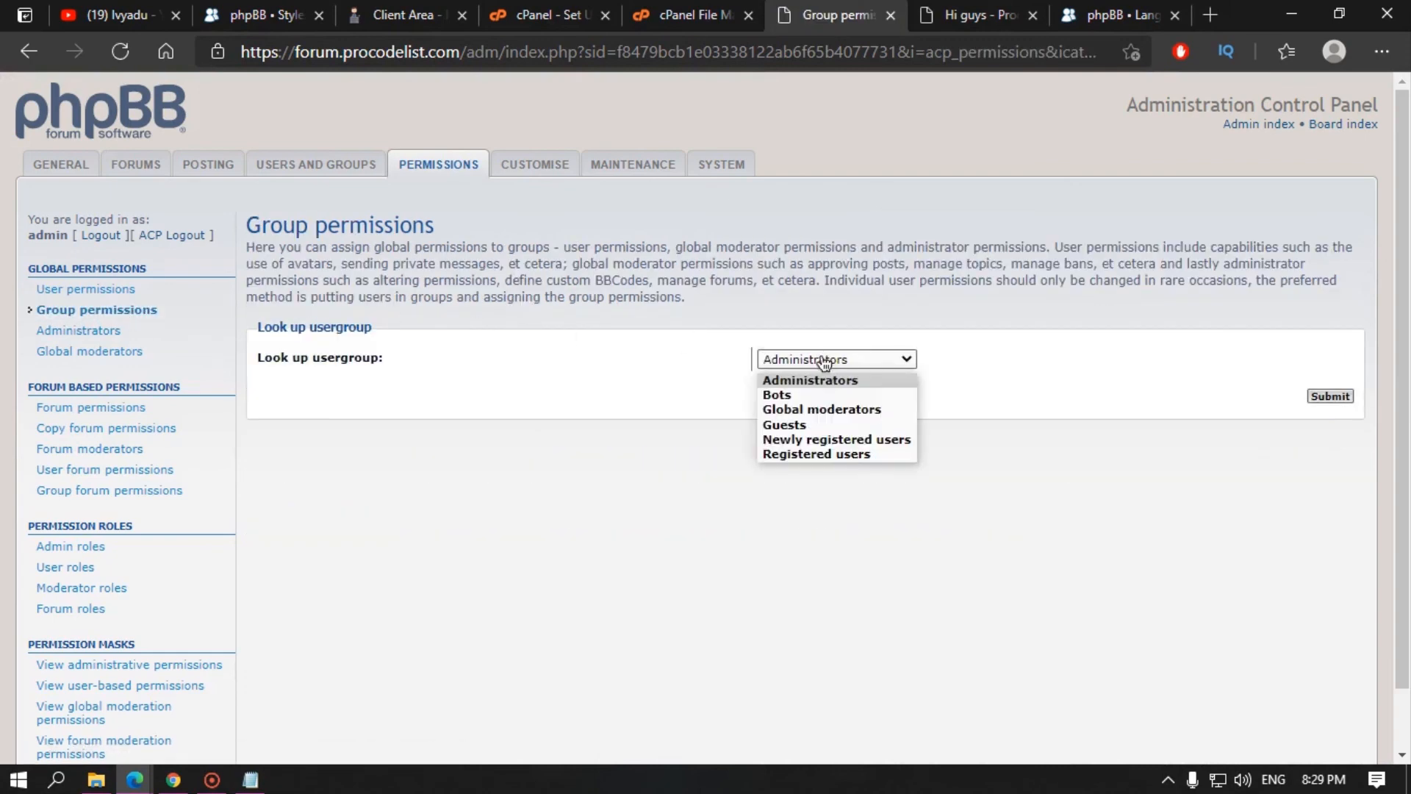
pyautogui.click(796, 439)
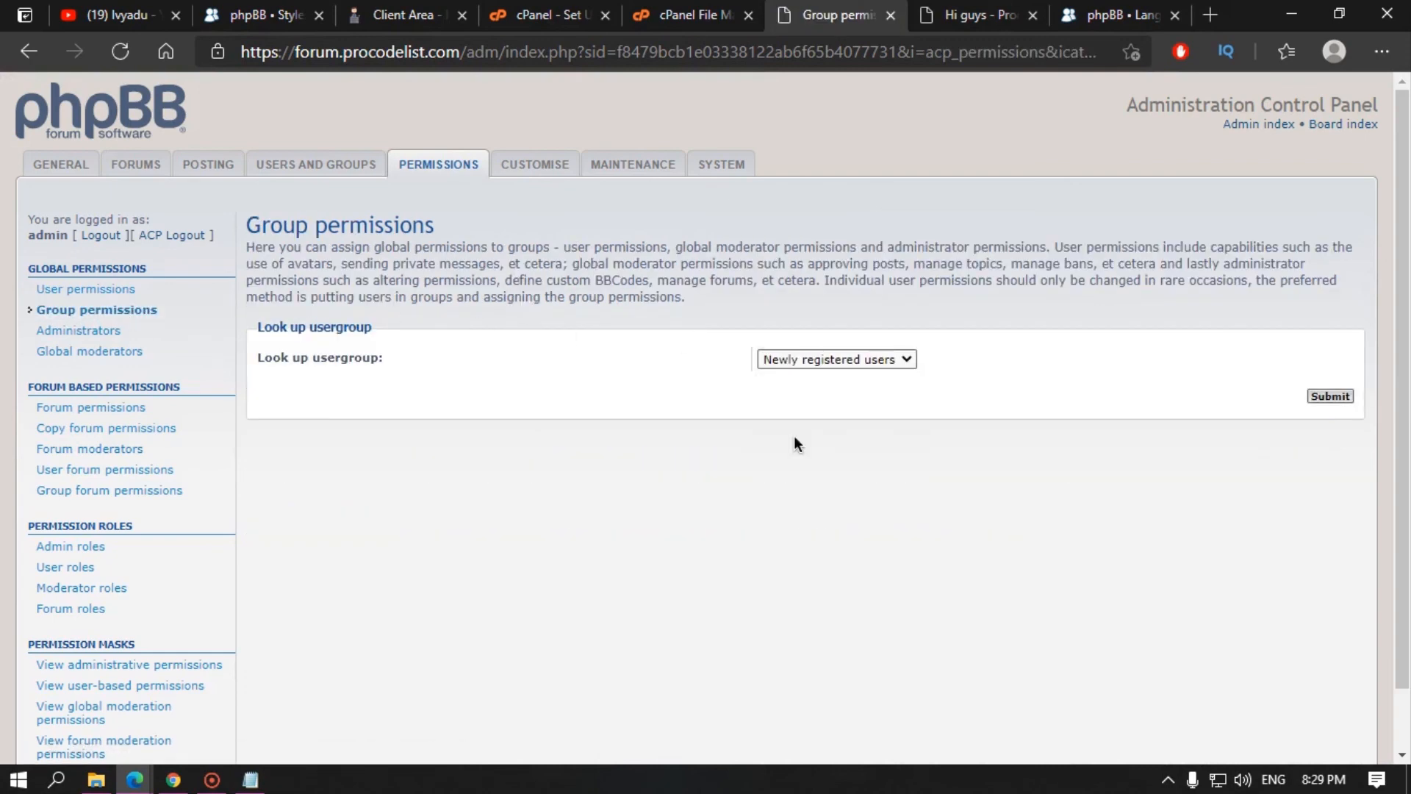
pyautogui.click(1332, 400)
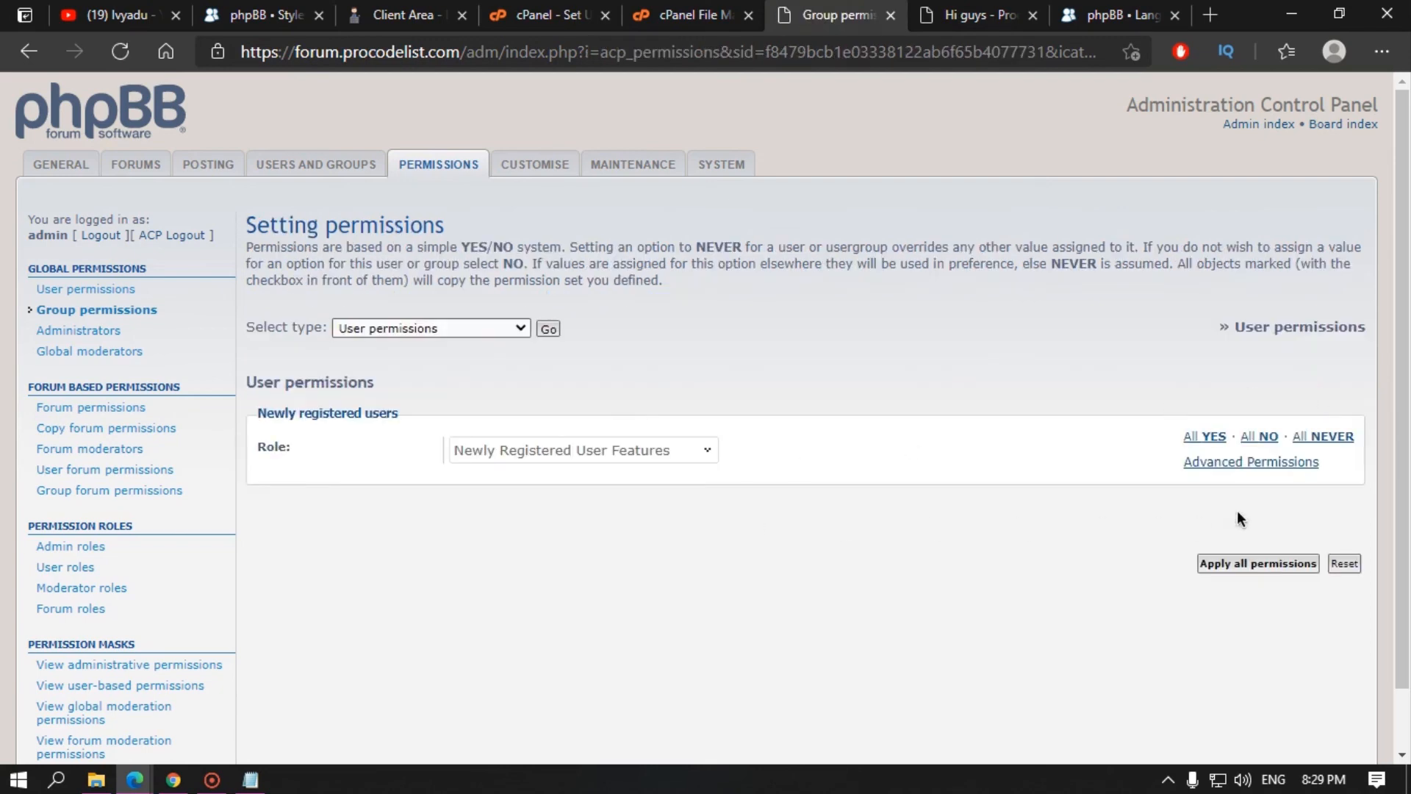
pyautogui.click(1275, 470)
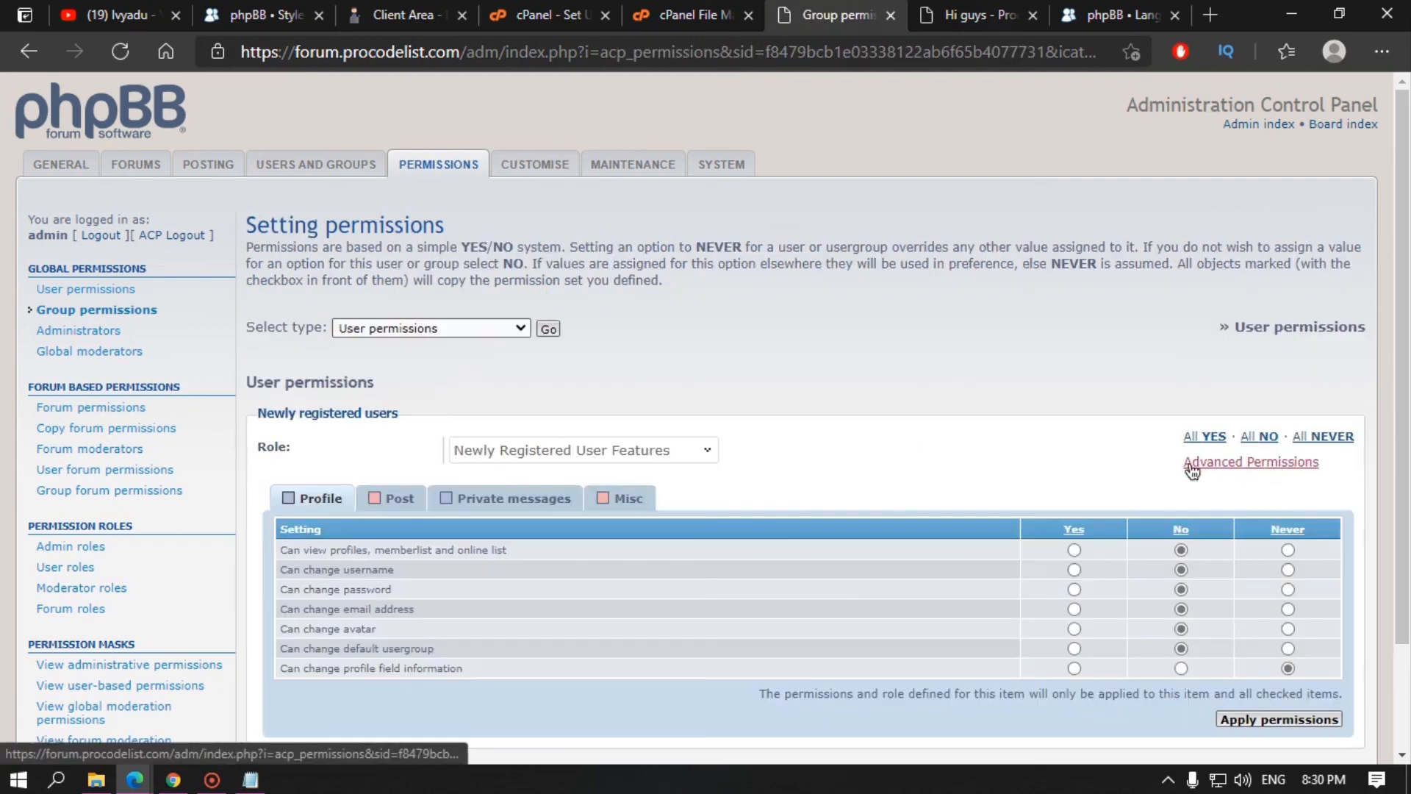
pyautogui.click(537, 502)
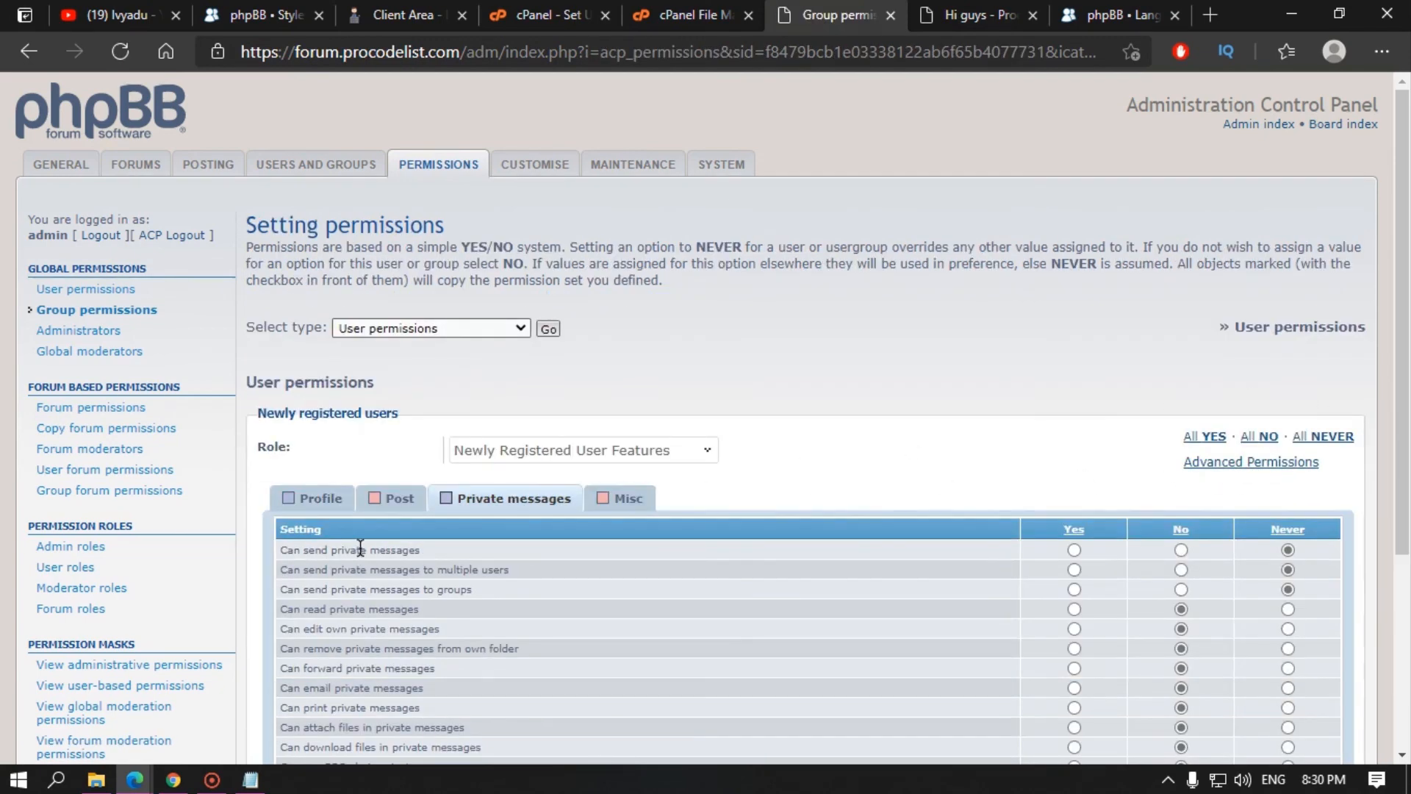
pyautogui.click(1074, 550)
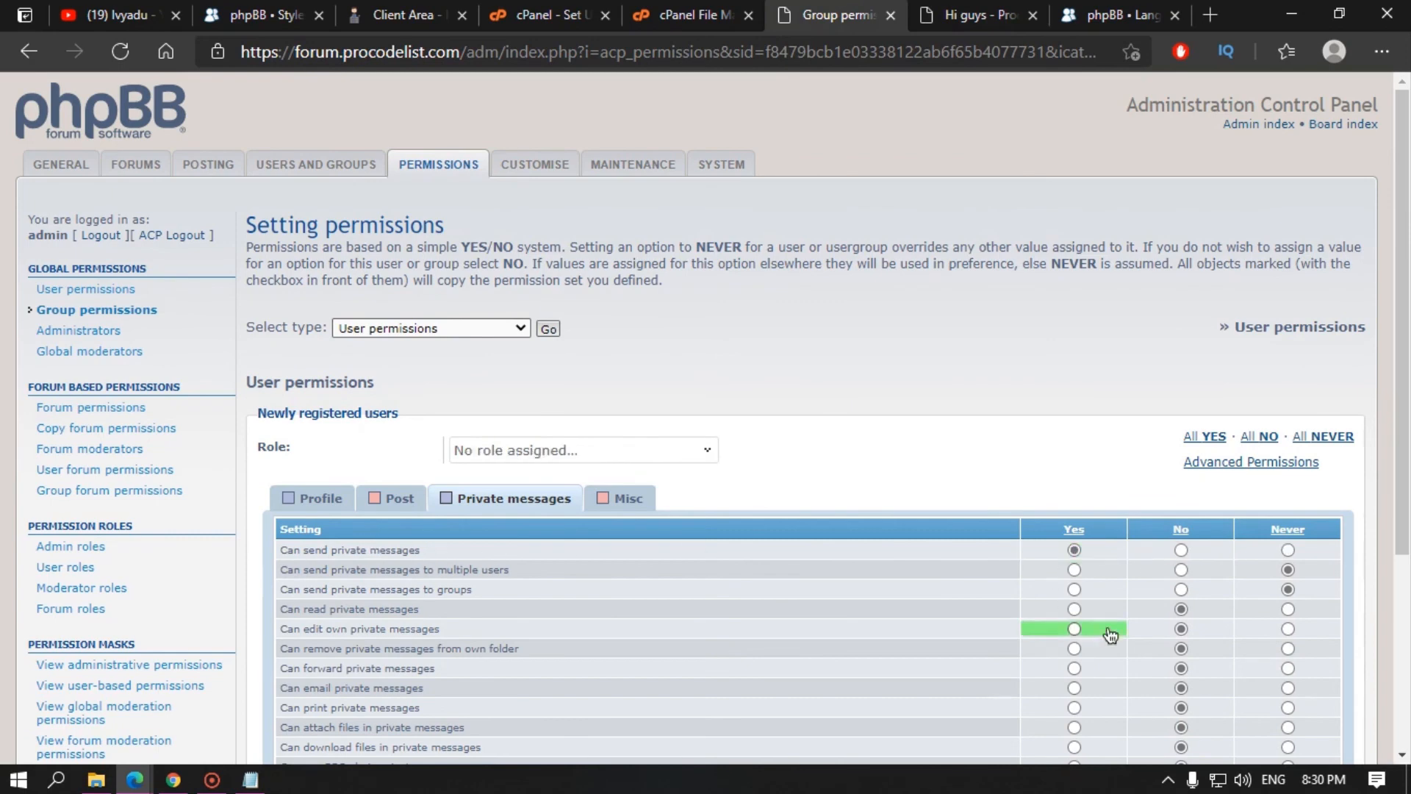
pyautogui.scroll(-3, 1176, 647)
pyautogui.click(1252, 673)
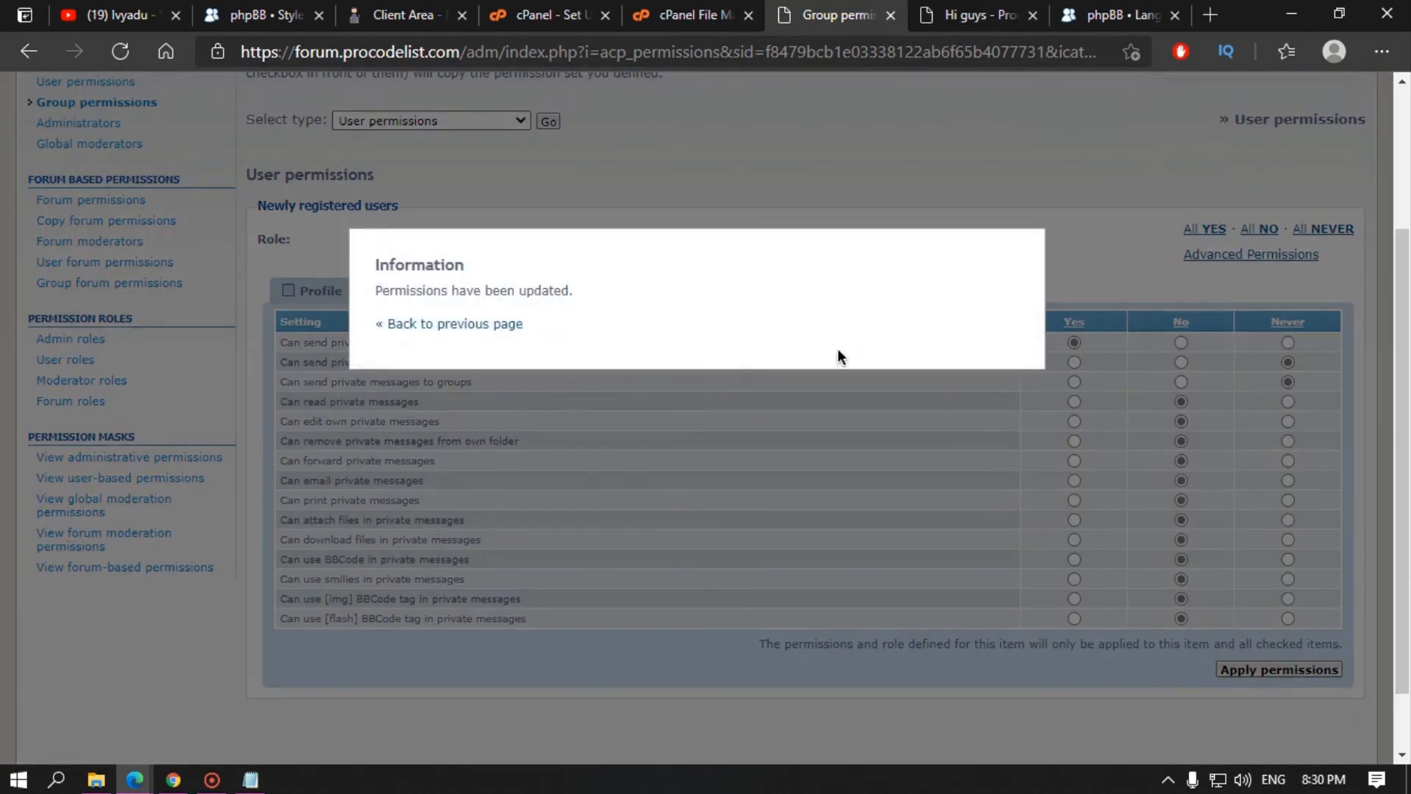
# Step: Reload Compose message in the test user's window and select admin as recipient
pyautogui.moveTo(134, 779)
pyautogui.click(272, 719)
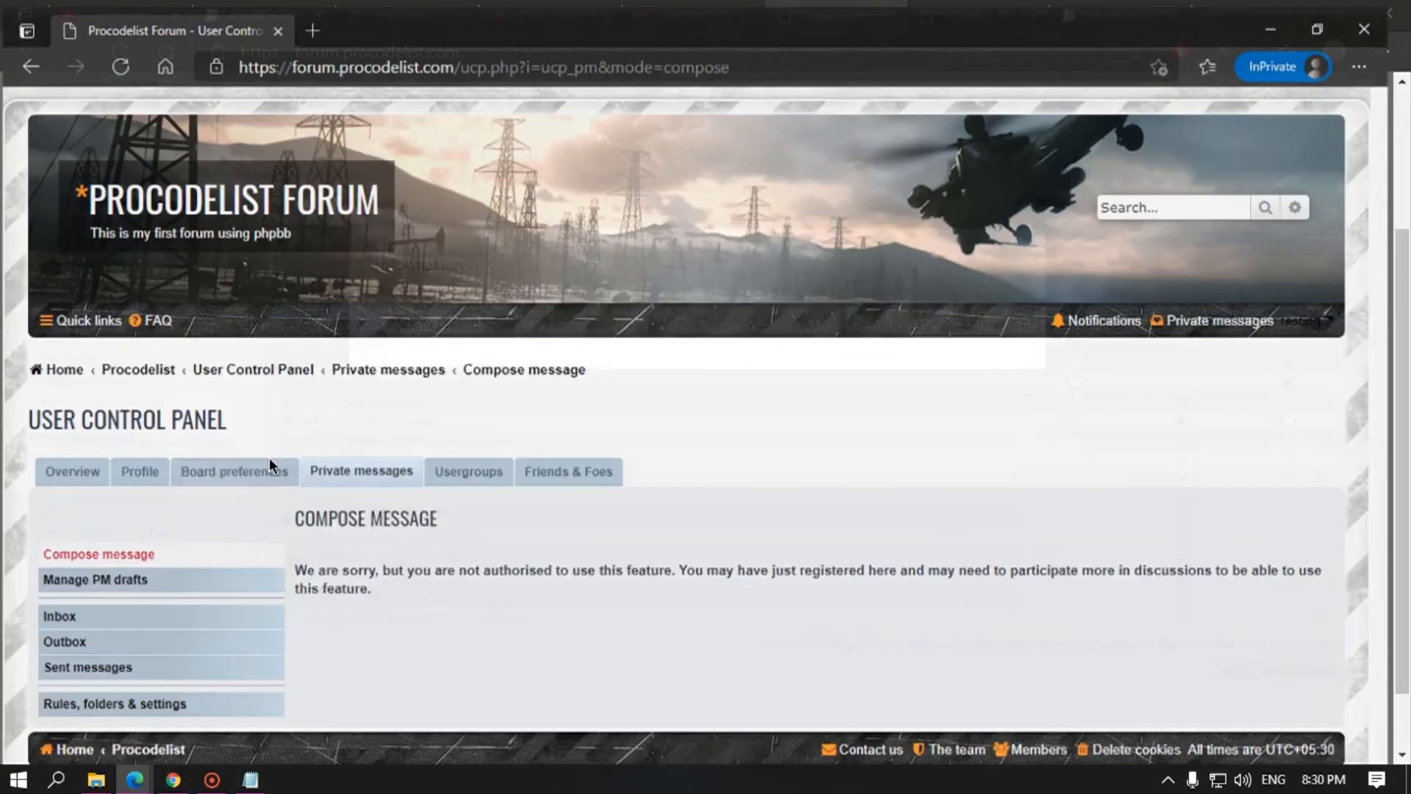
pyautogui.click(120, 51)
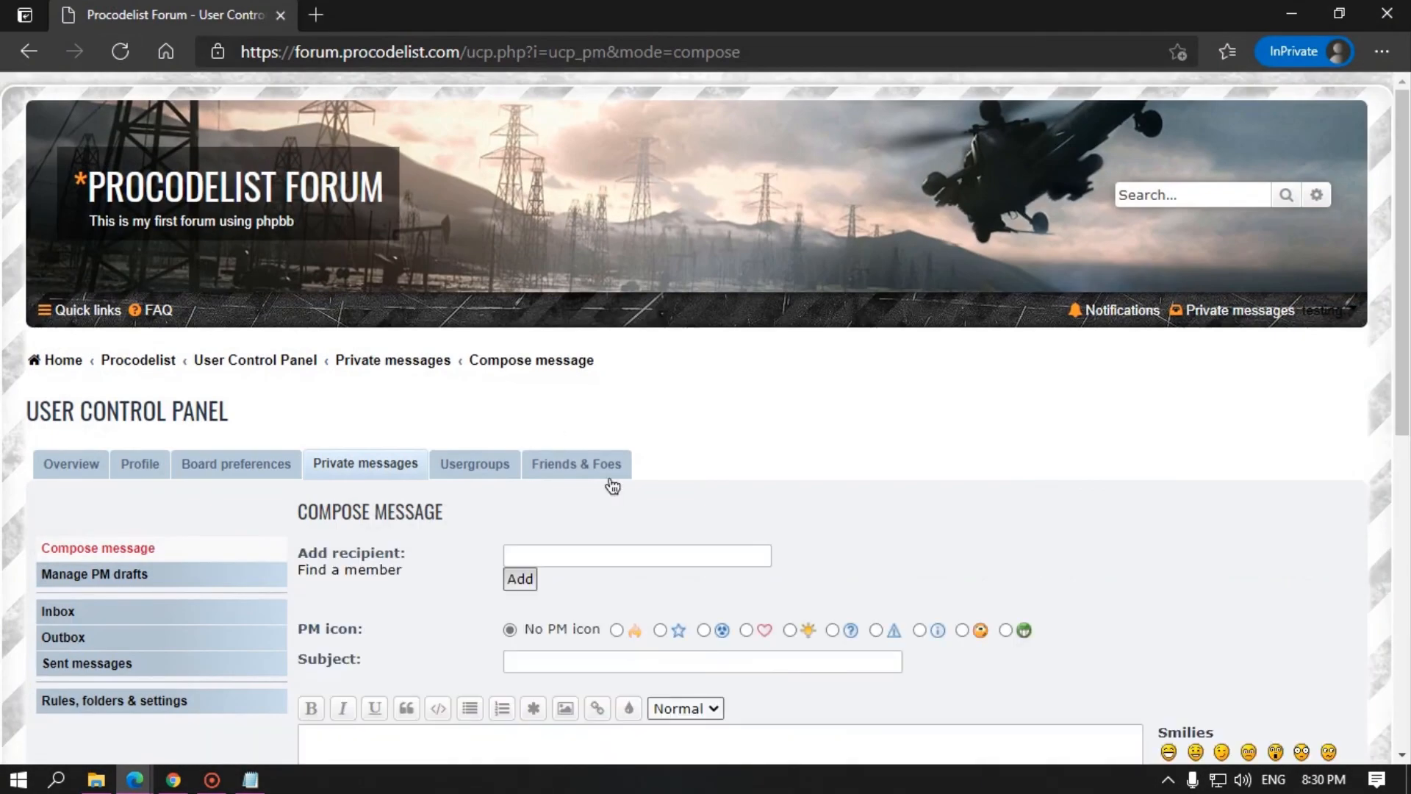
pyautogui.scroll(-3, 502, 491)
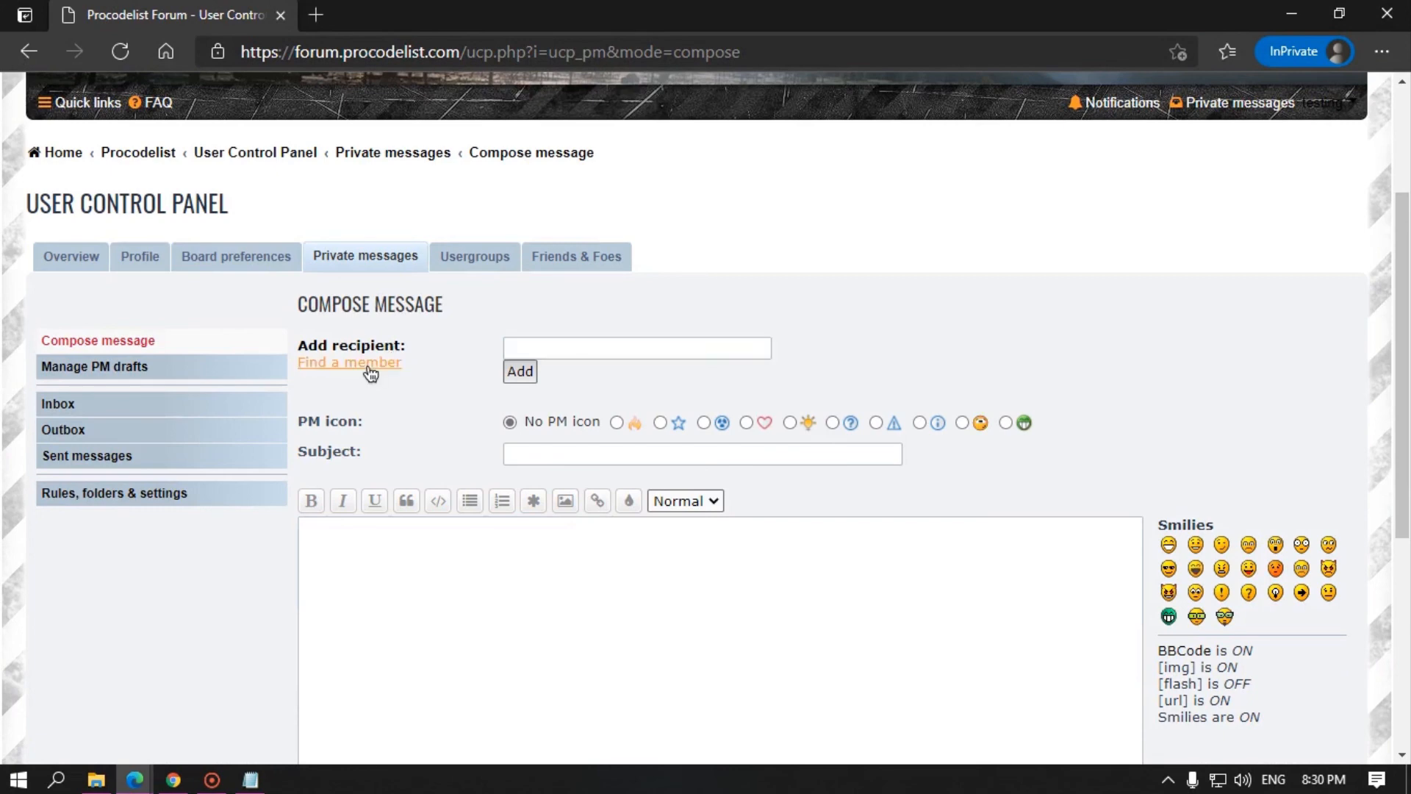
pyautogui.click(367, 364)
pyautogui.scroll(-3, 177, 478)
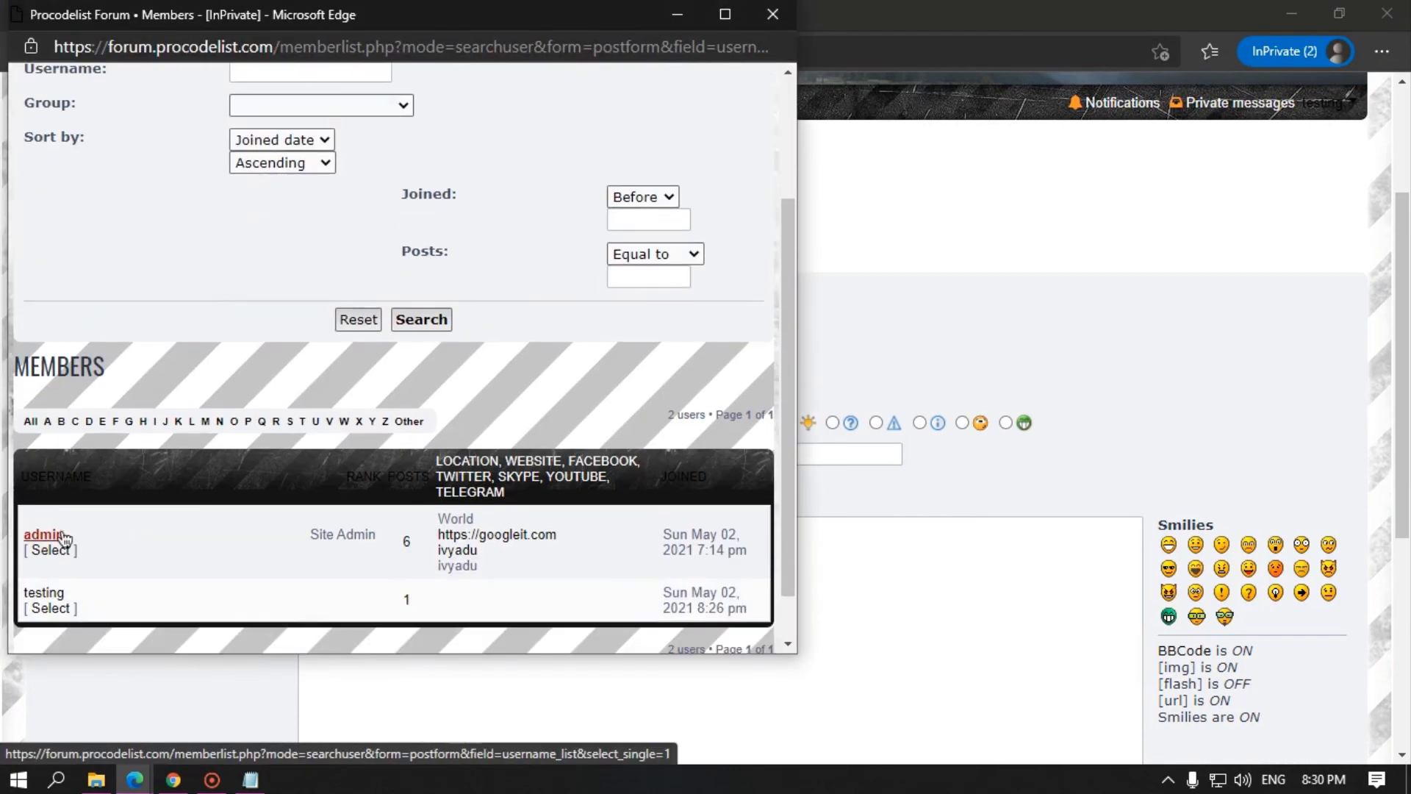
pyautogui.click(61, 547)
# Step: Enter subject 'thank you for approving my request', a thank-you body with :-), and preview
pyautogui.click(541, 454)
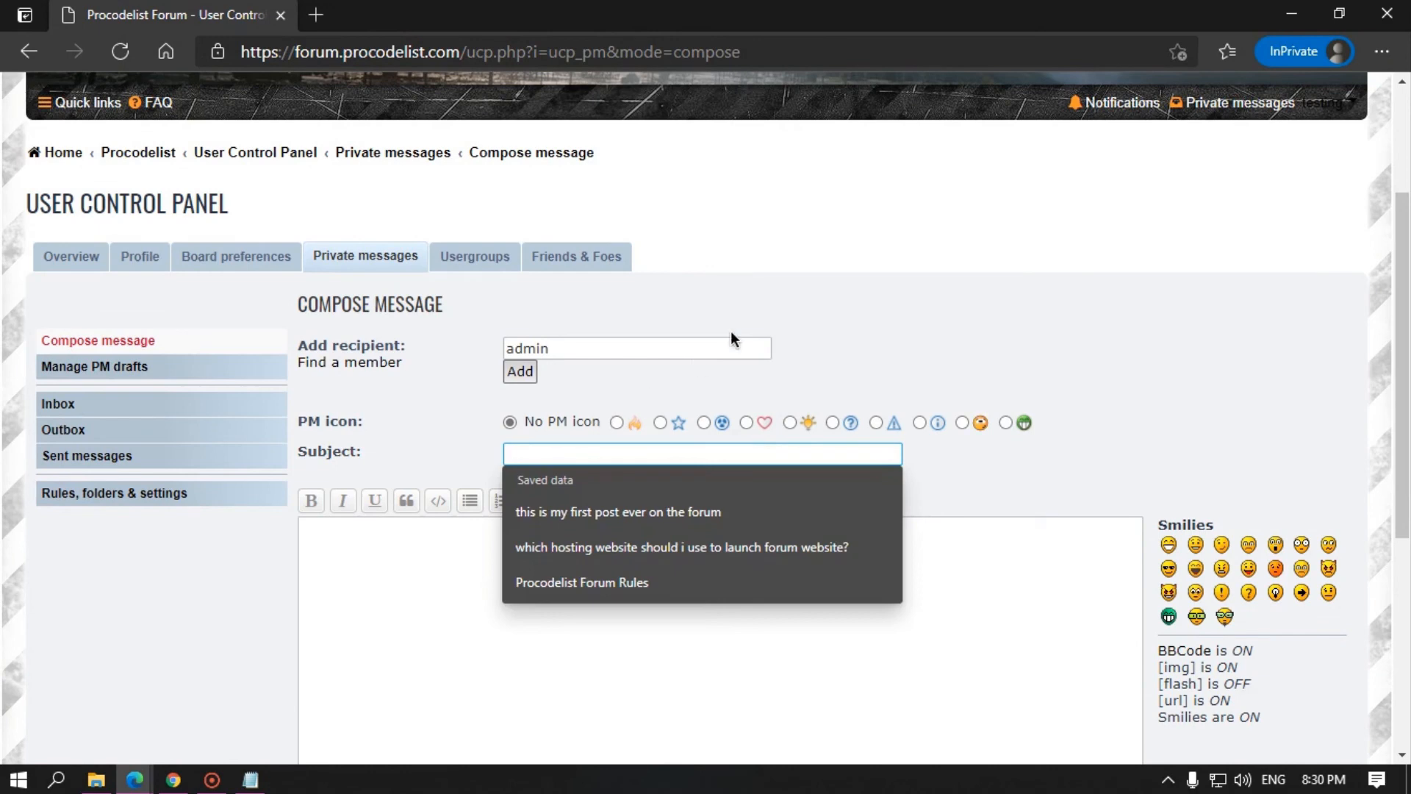
pyautogui.write('thank you f')
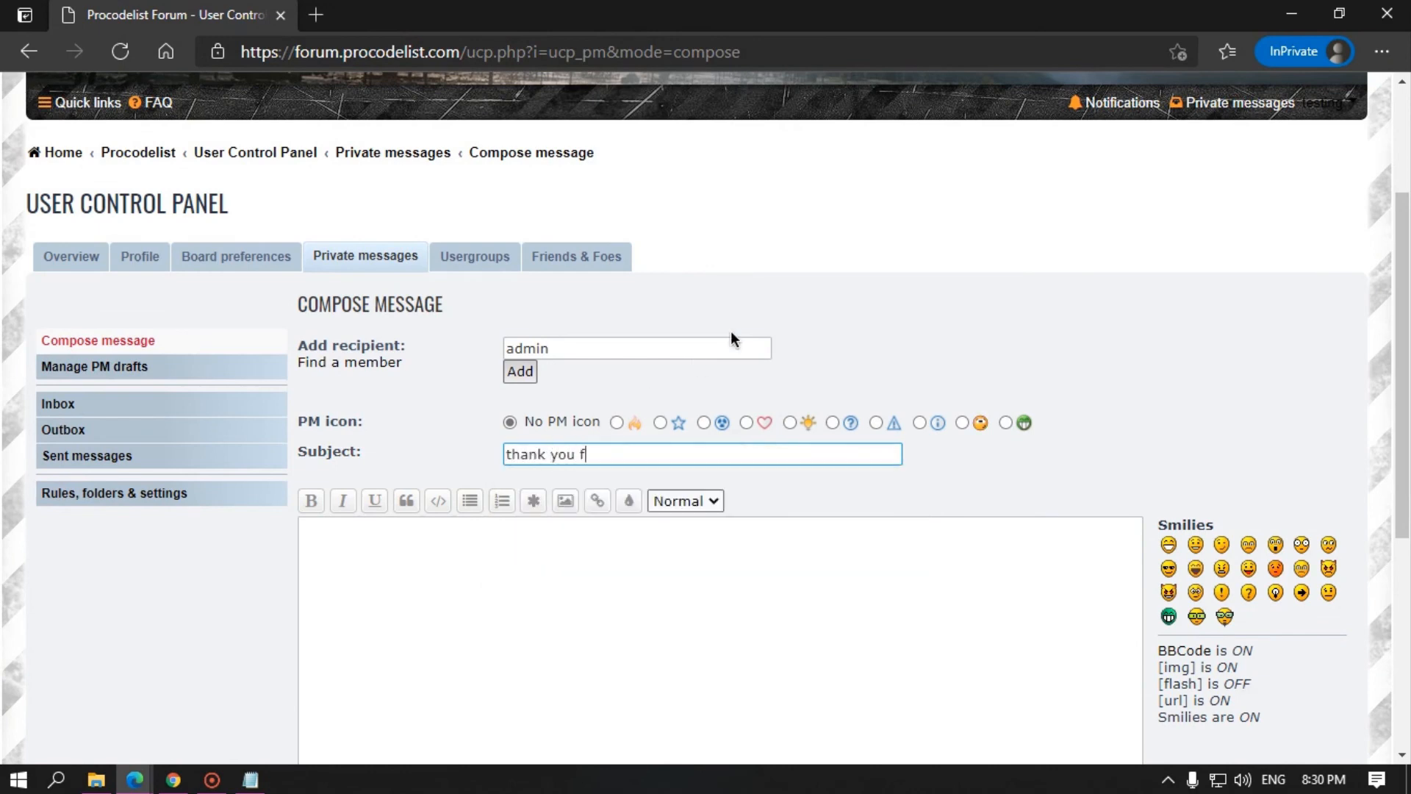
pyautogui.write('or approving my request')
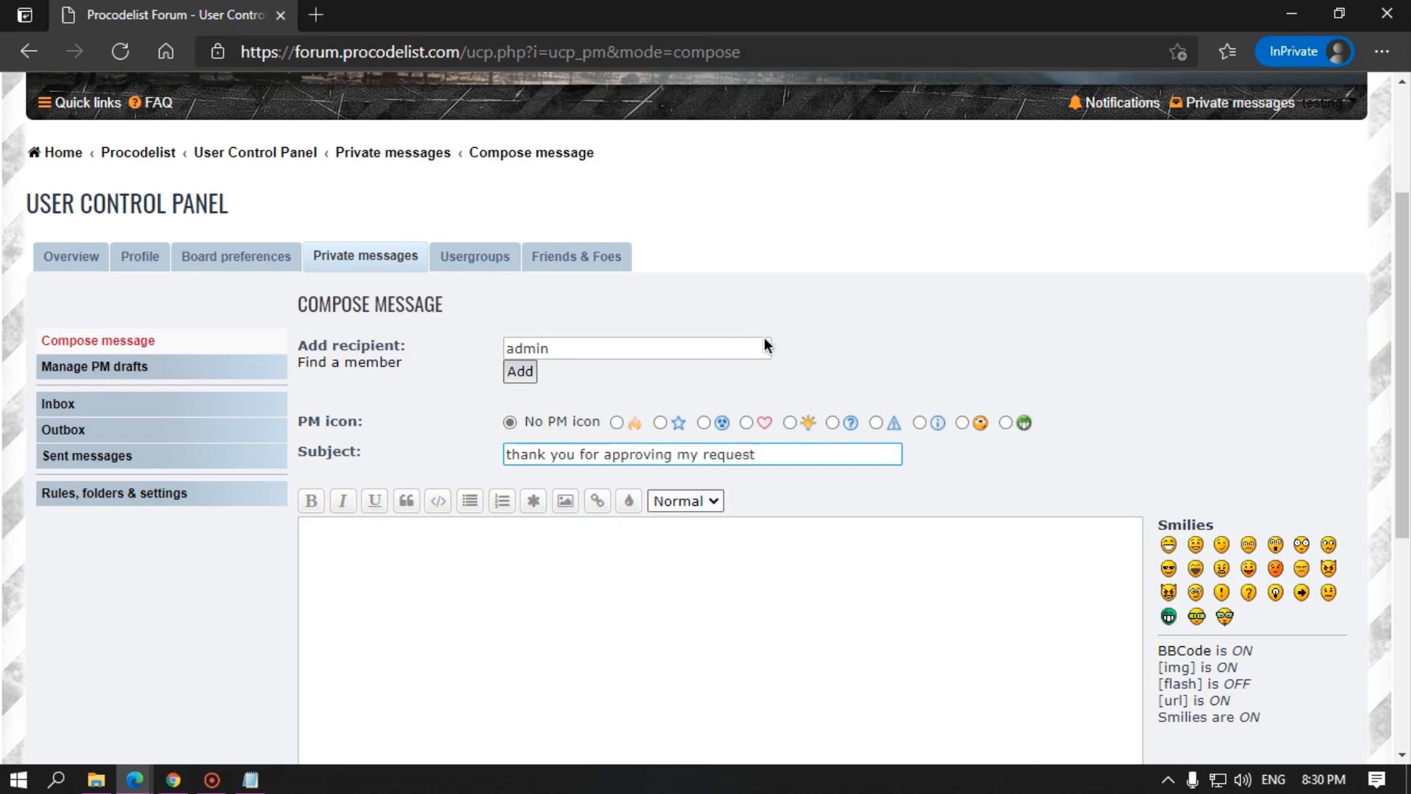
pyautogui.click(633, 563)
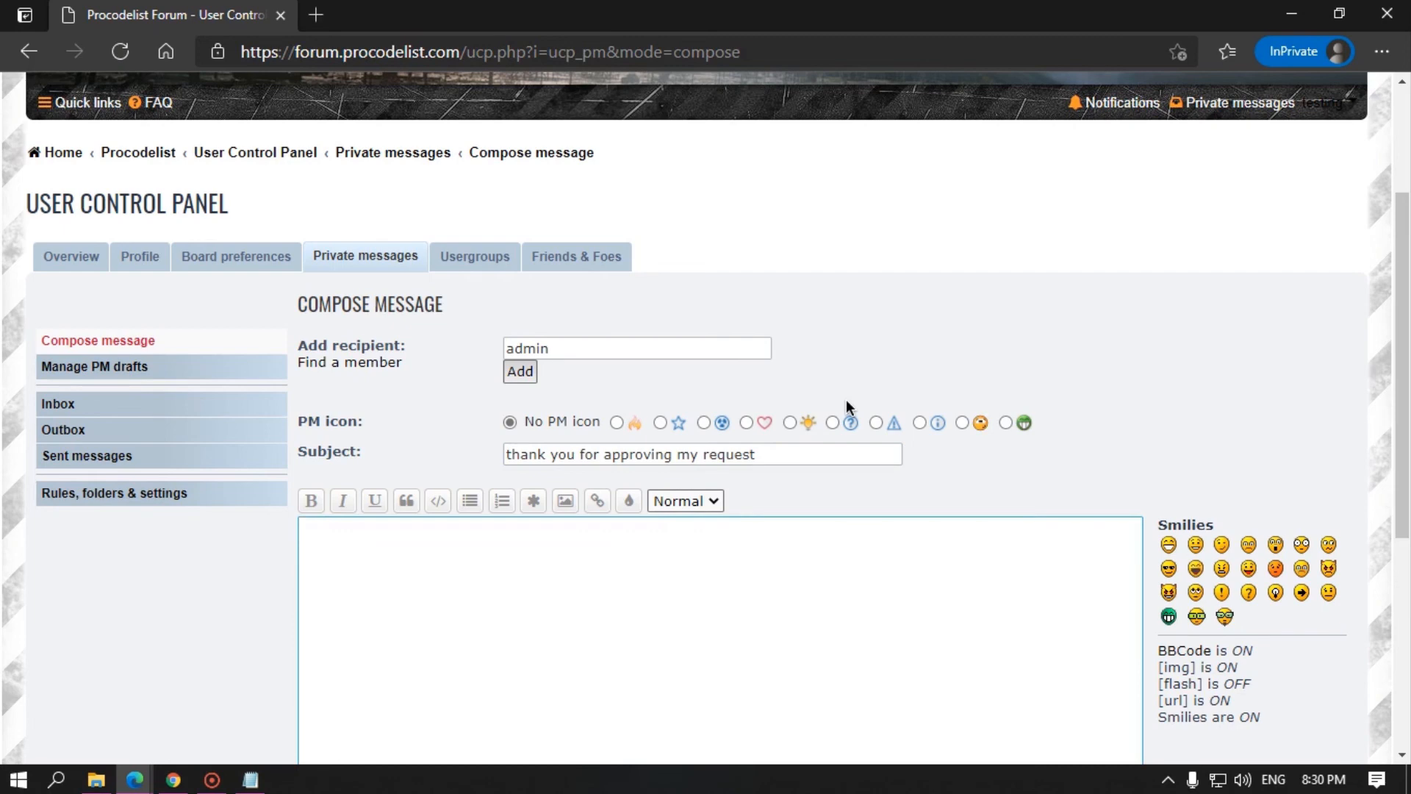
pyautogui.write('i just wanted to sa')
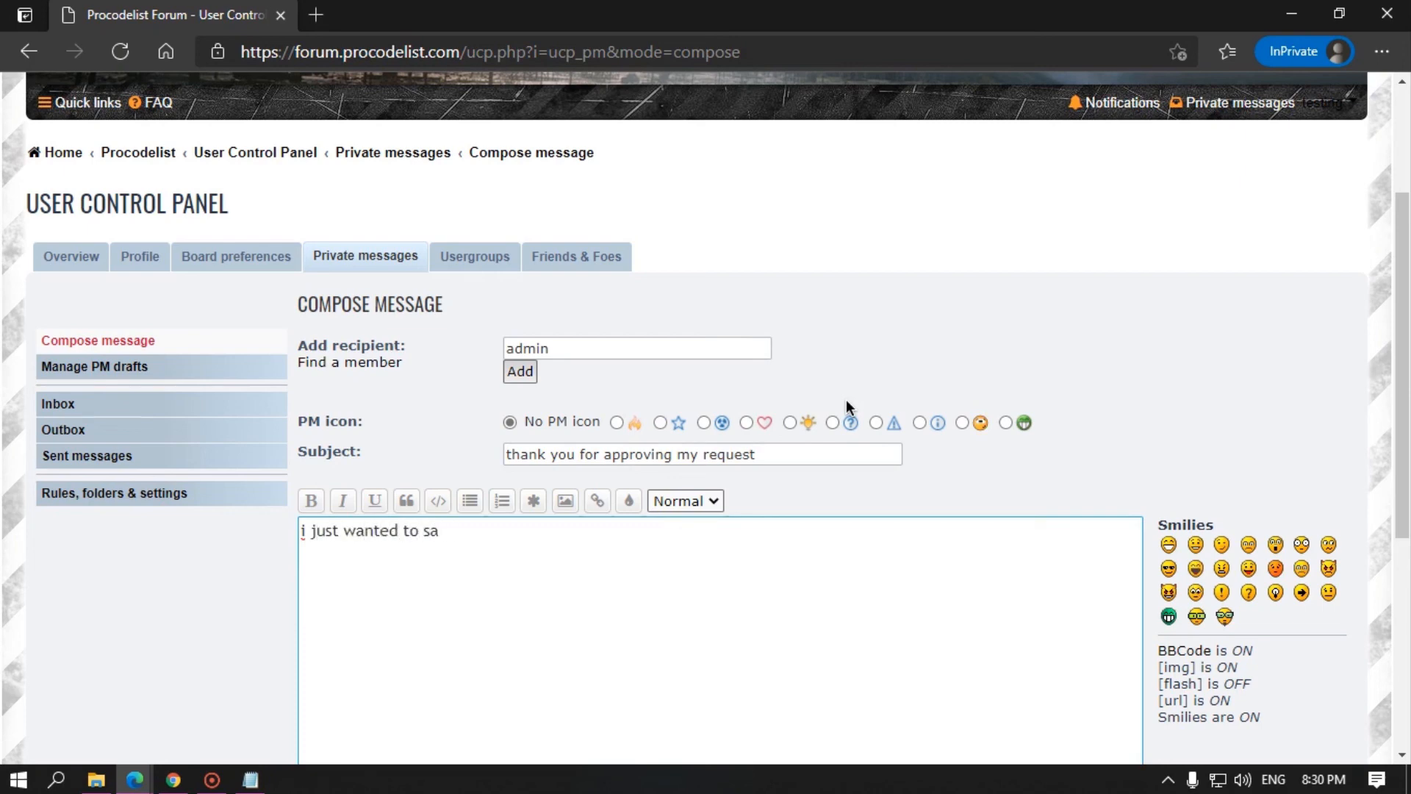
pyautogui.write('y thank you :-)')
pyautogui.scroll(-5, 783, 419)
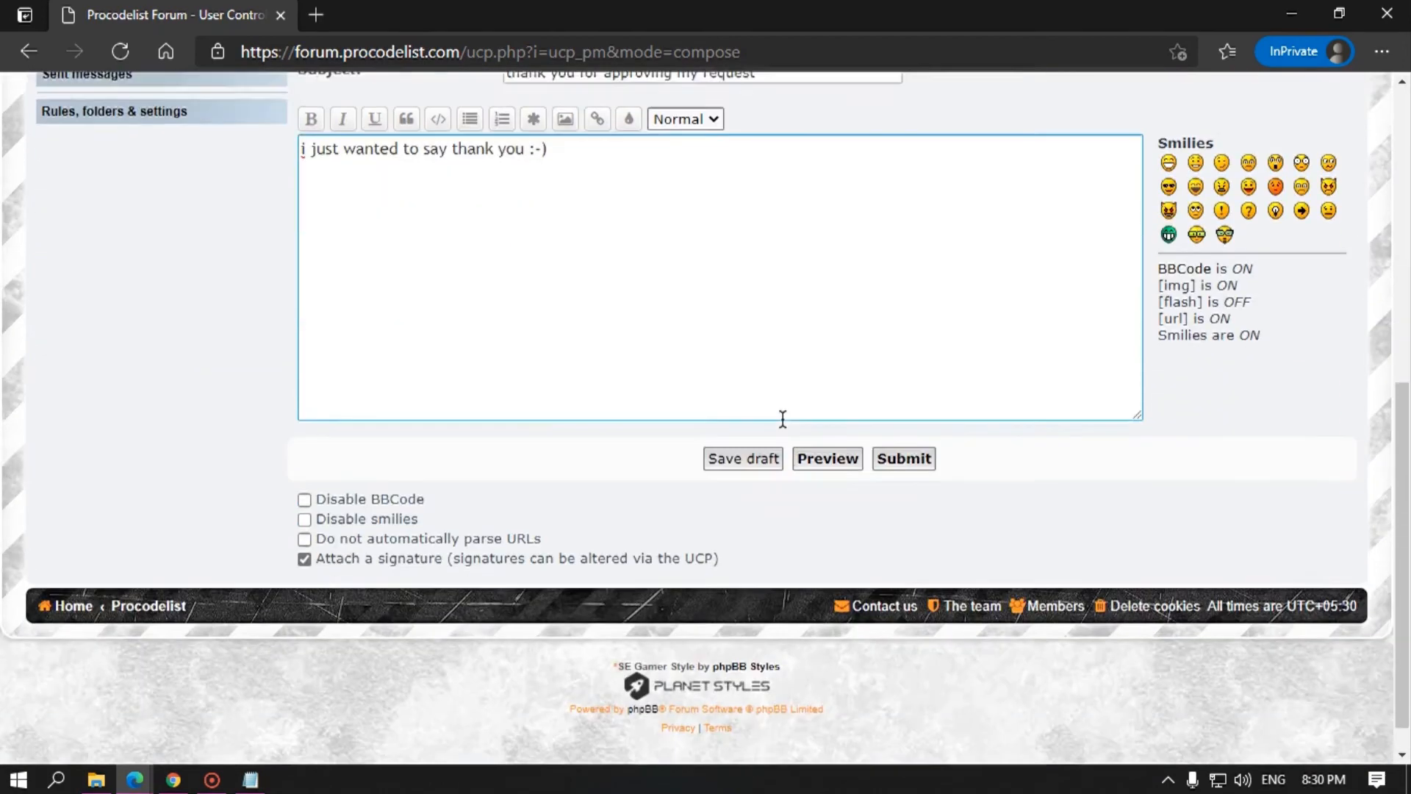
pyautogui.click(906, 459)
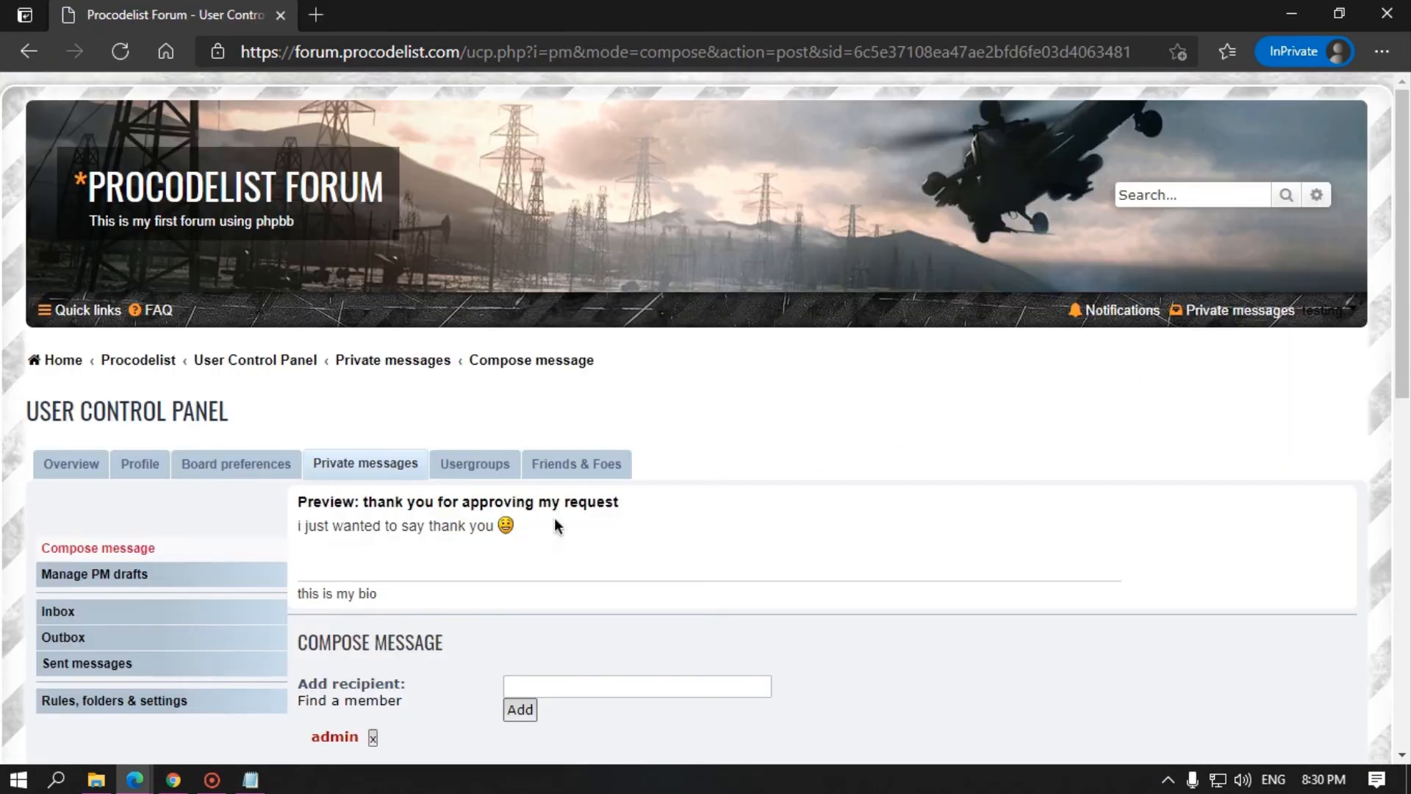
pyautogui.scroll(-3, 555, 519)
# Step: In the admin's window, check the private messages inbox and sent folder
pyautogui.click(150, 772)
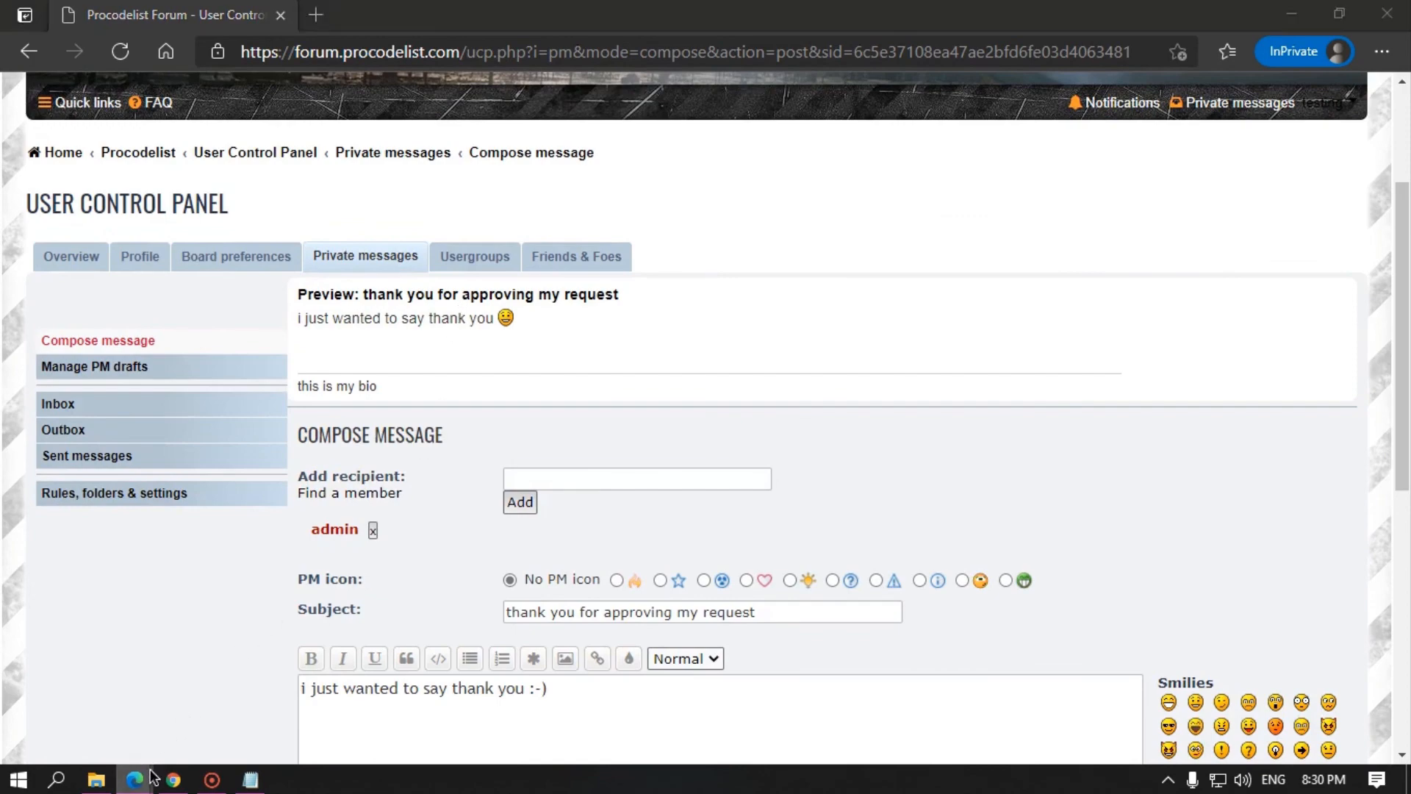
pyautogui.click(305, 686)
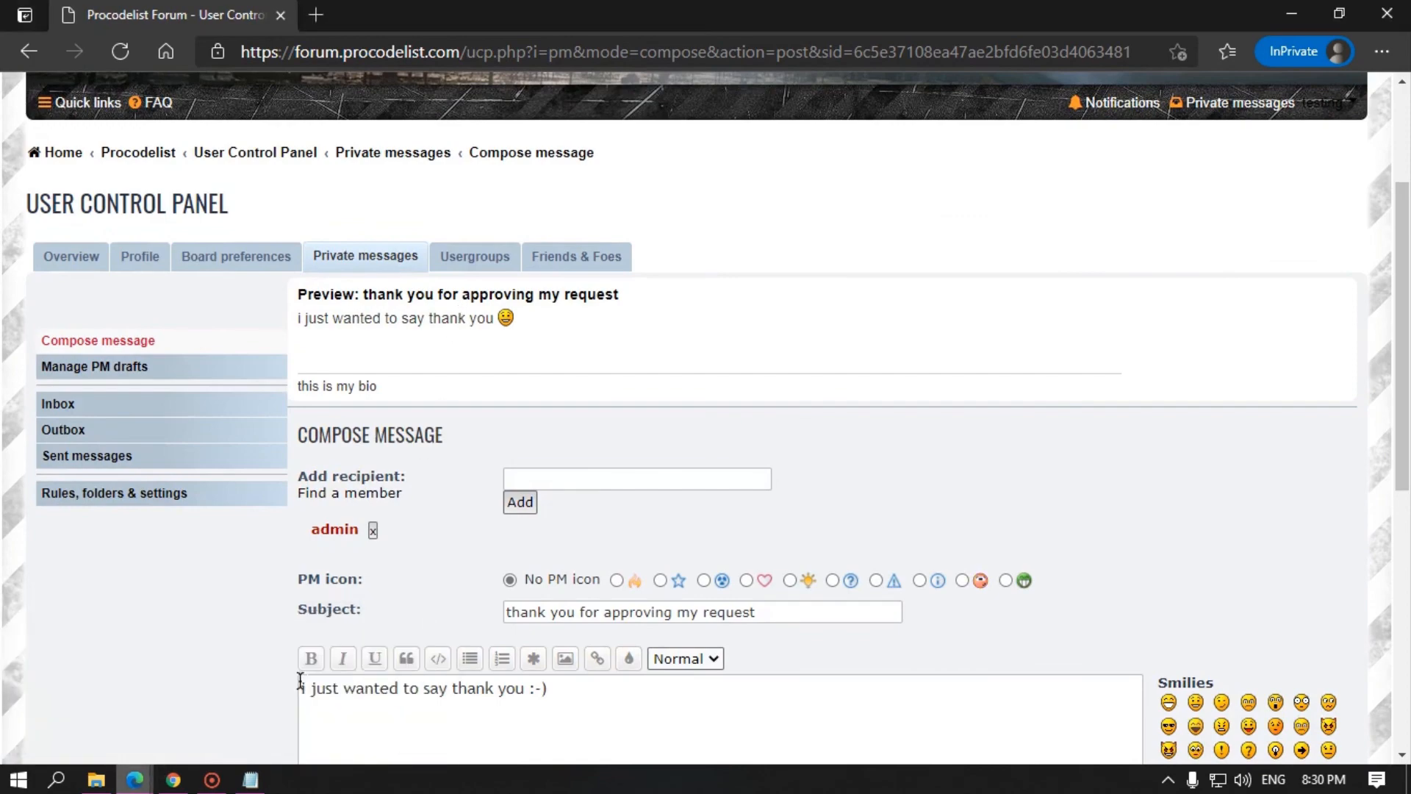
pyautogui.click(143, 778)
pyautogui.click(126, 705)
pyautogui.click(950, 9)
pyautogui.scroll(4, 540, 181)
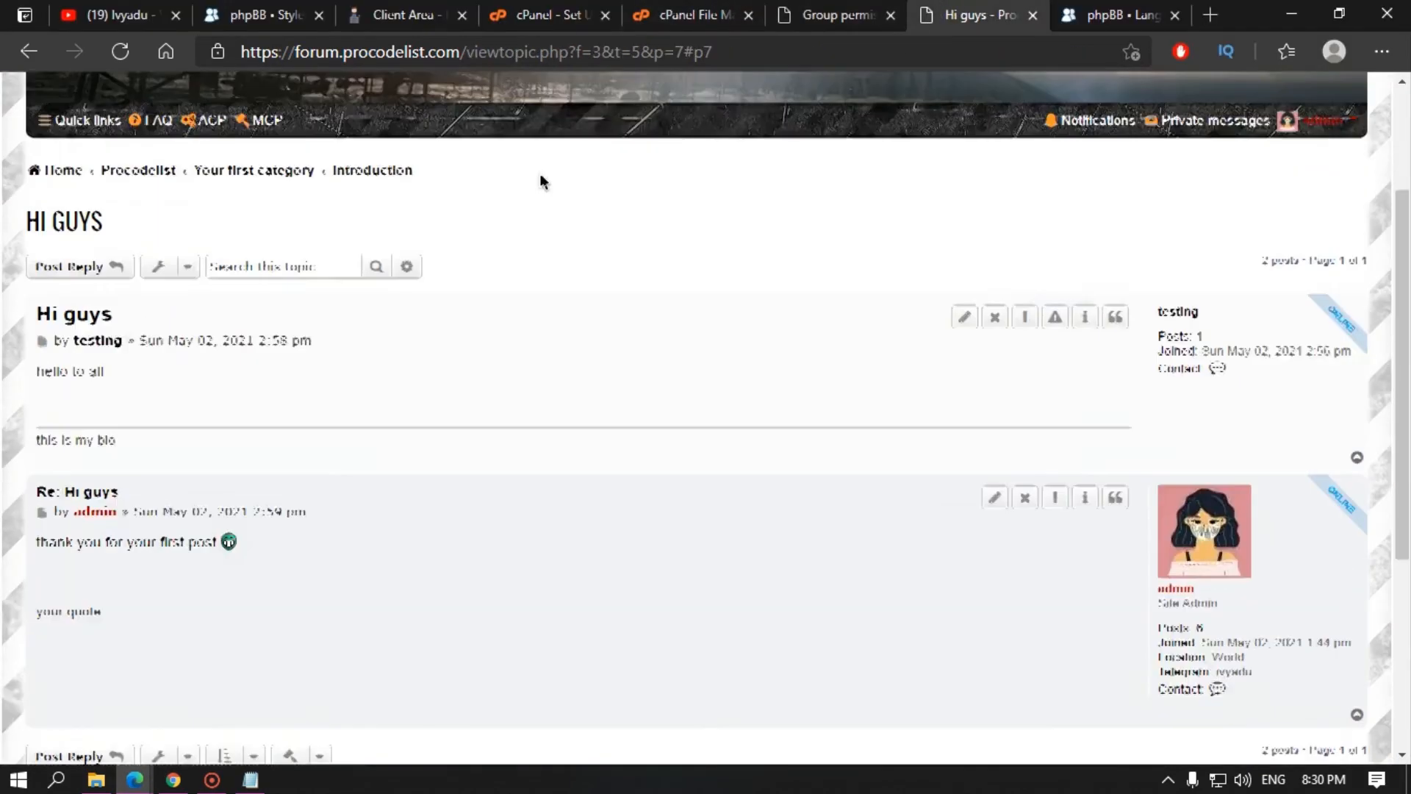
pyautogui.scroll(3, 541, 181)
pyautogui.click(77, 361)
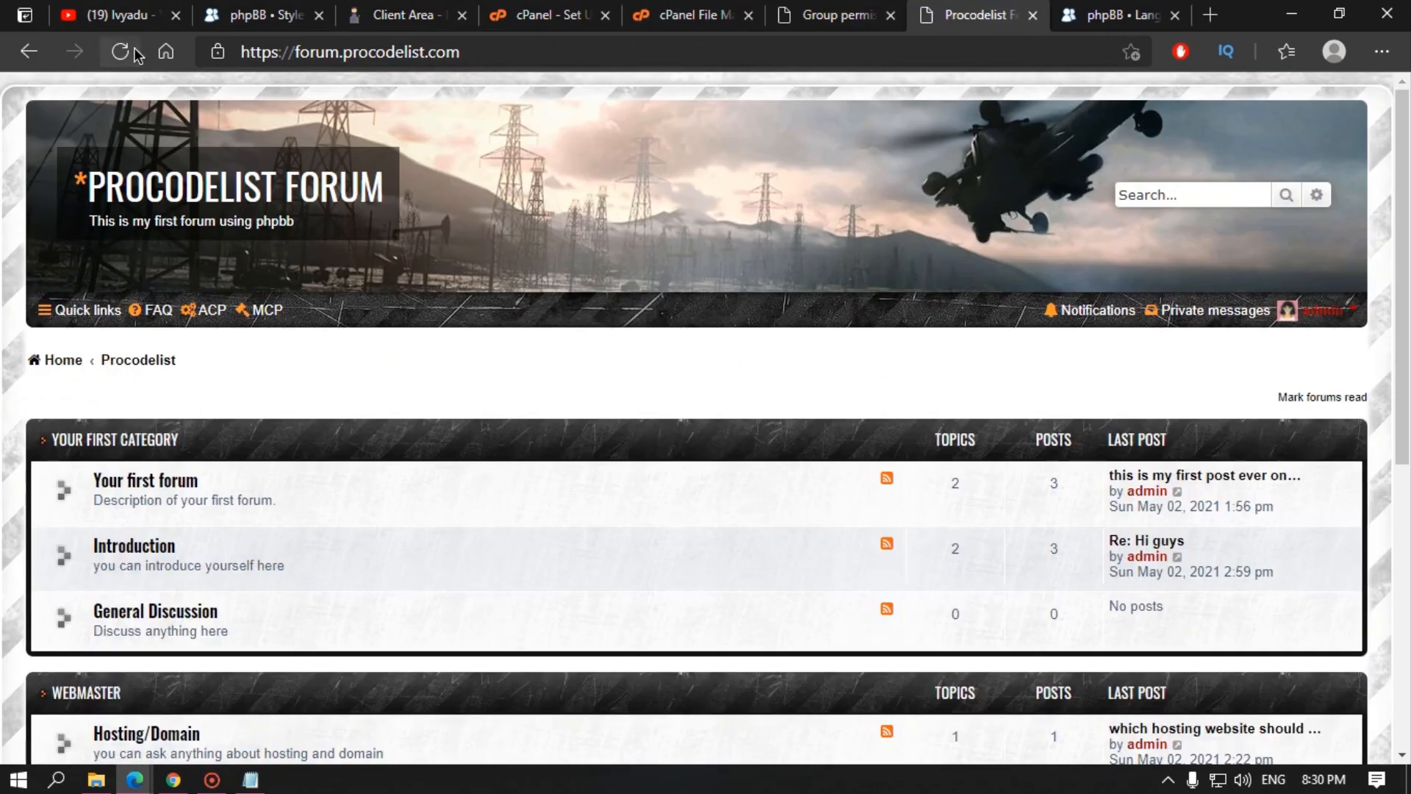
pyautogui.click(1212, 312)
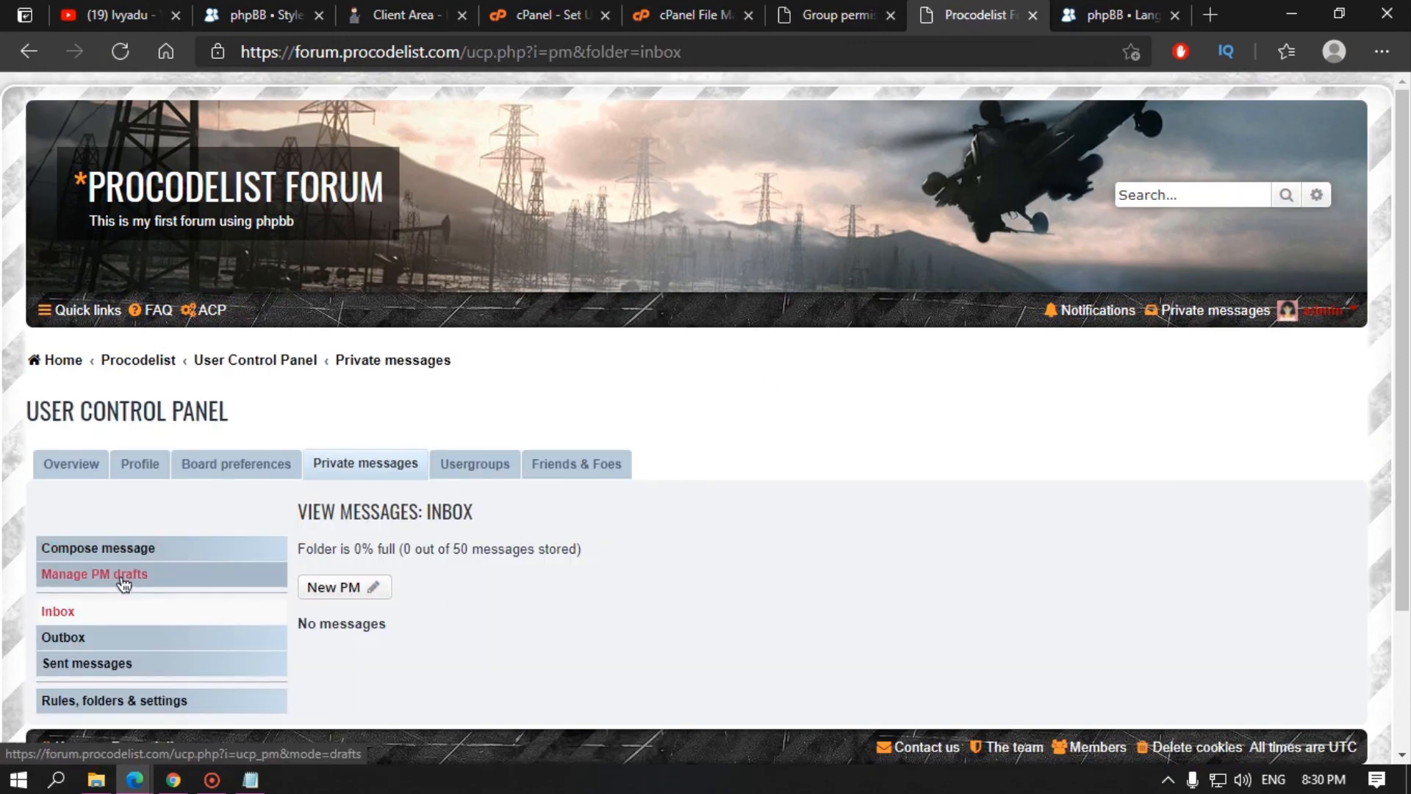
pyautogui.click(129, 663)
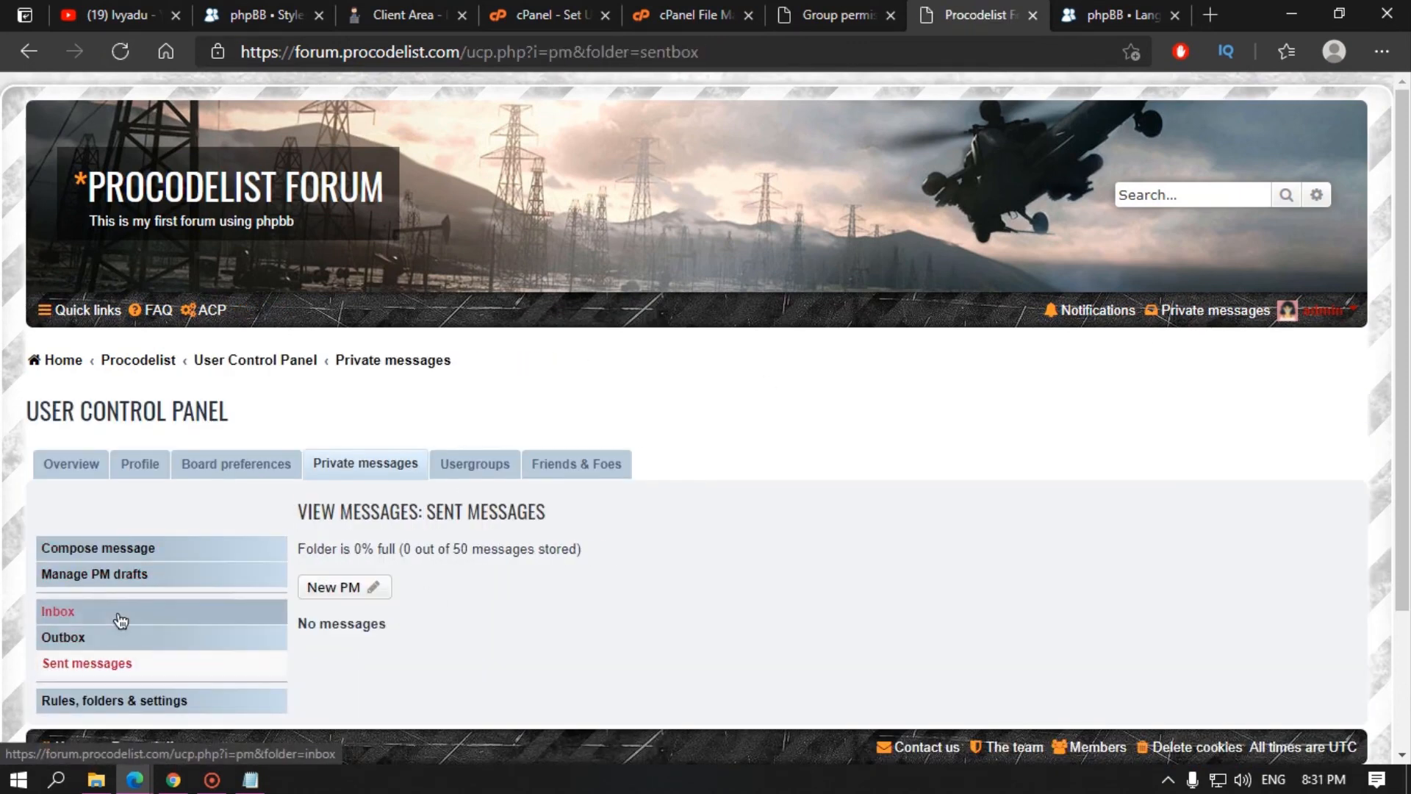
pyautogui.click(119, 615)
# Step: Back in the test user's compose window, send the message to admin and check the outbox
pyautogui.click(134, 779)
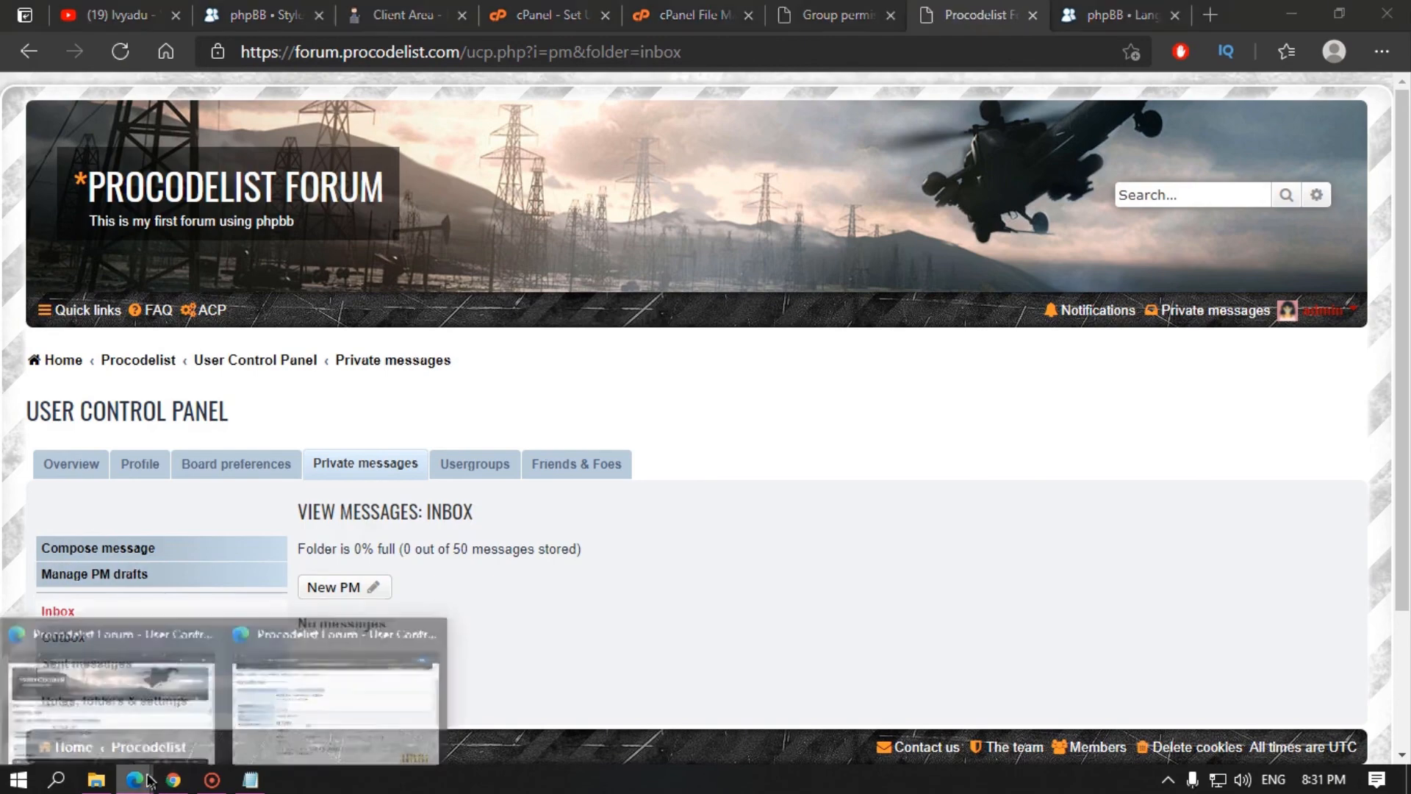
pyautogui.click(181, 703)
pyautogui.click(134, 779)
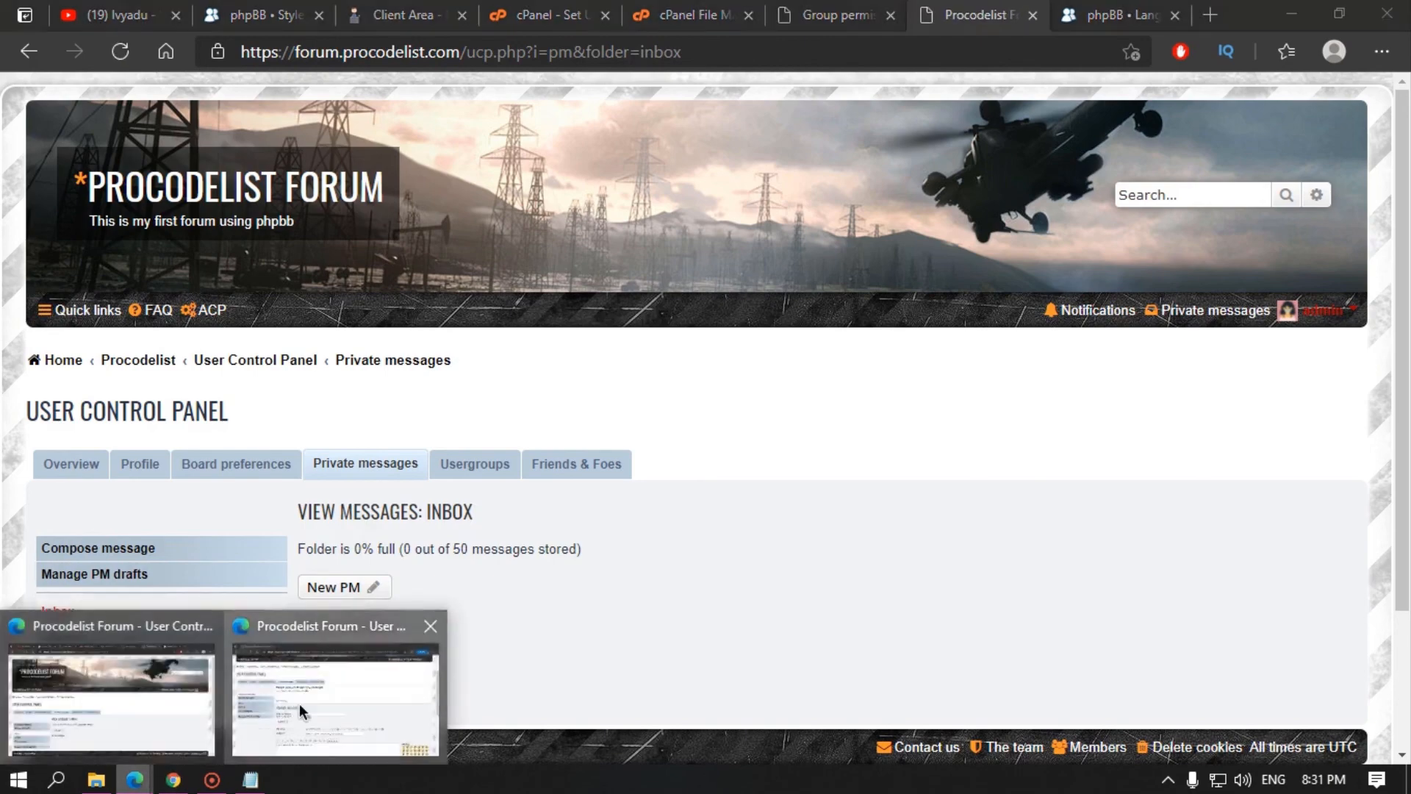
pyautogui.click(299, 704)
pyautogui.scroll(-8, 634, 541)
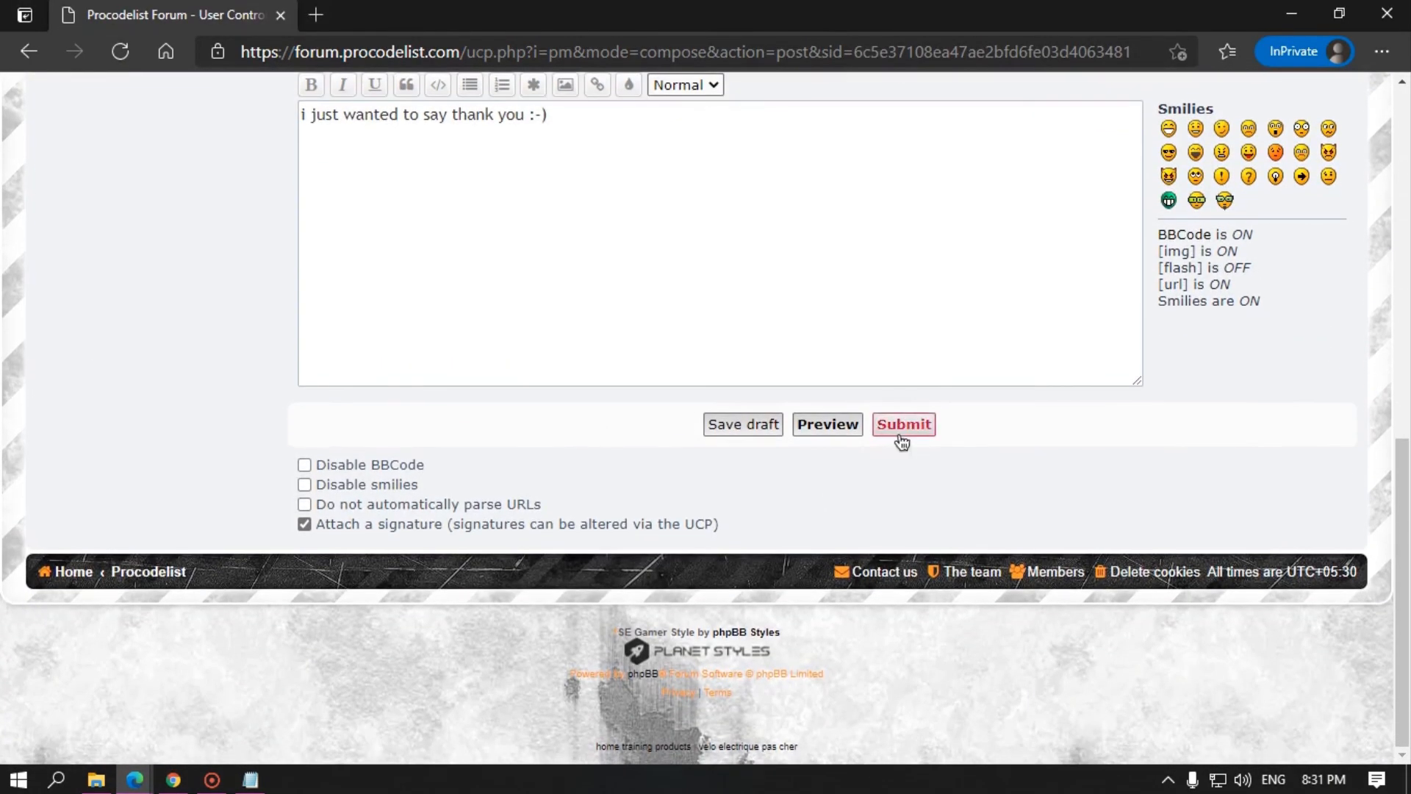
pyautogui.click(902, 425)
pyautogui.click(144, 562)
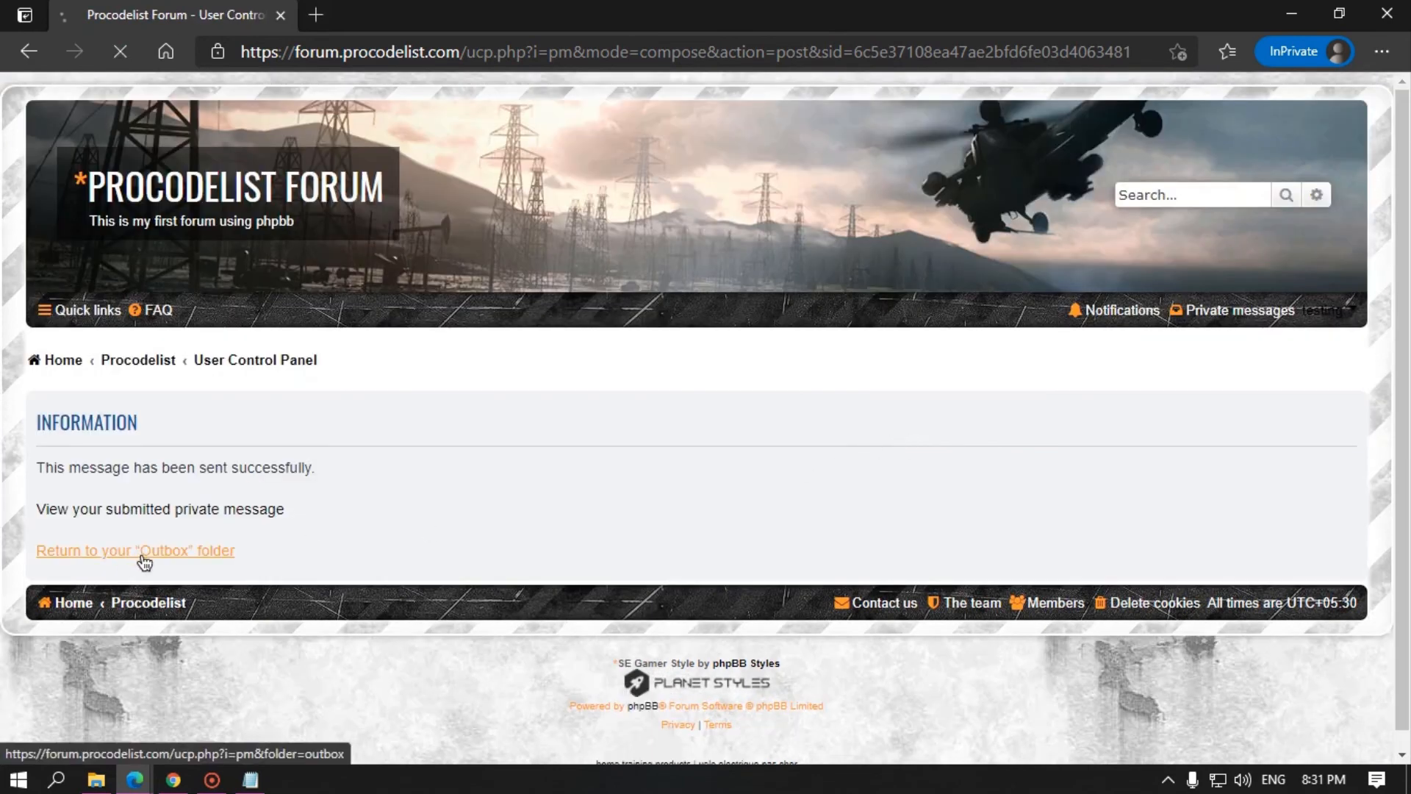
pyautogui.click(172, 779)
pyautogui.click(135, 779)
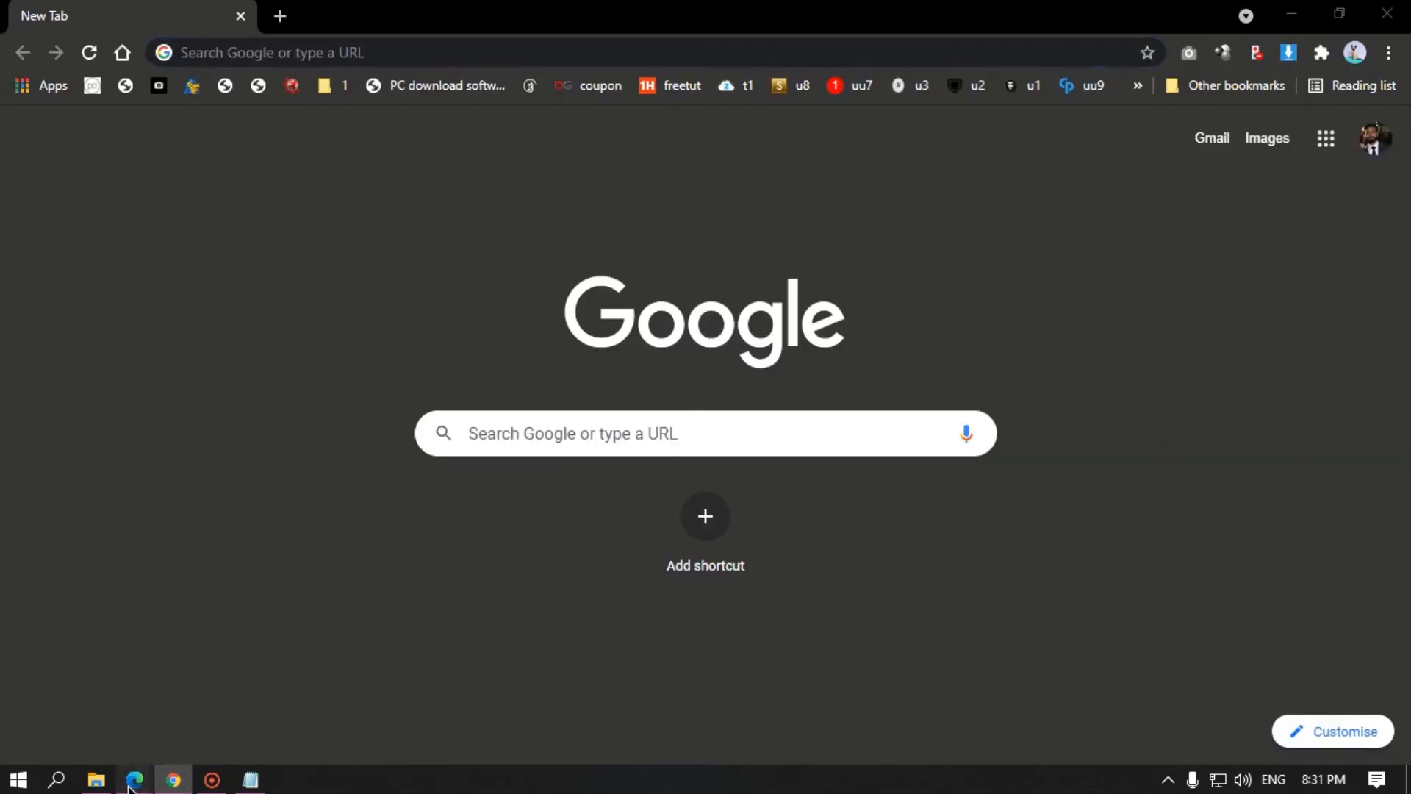
# Step: In the admin's window, reload the inbox and open the test user's thank-you message
pyautogui.click(97, 709)
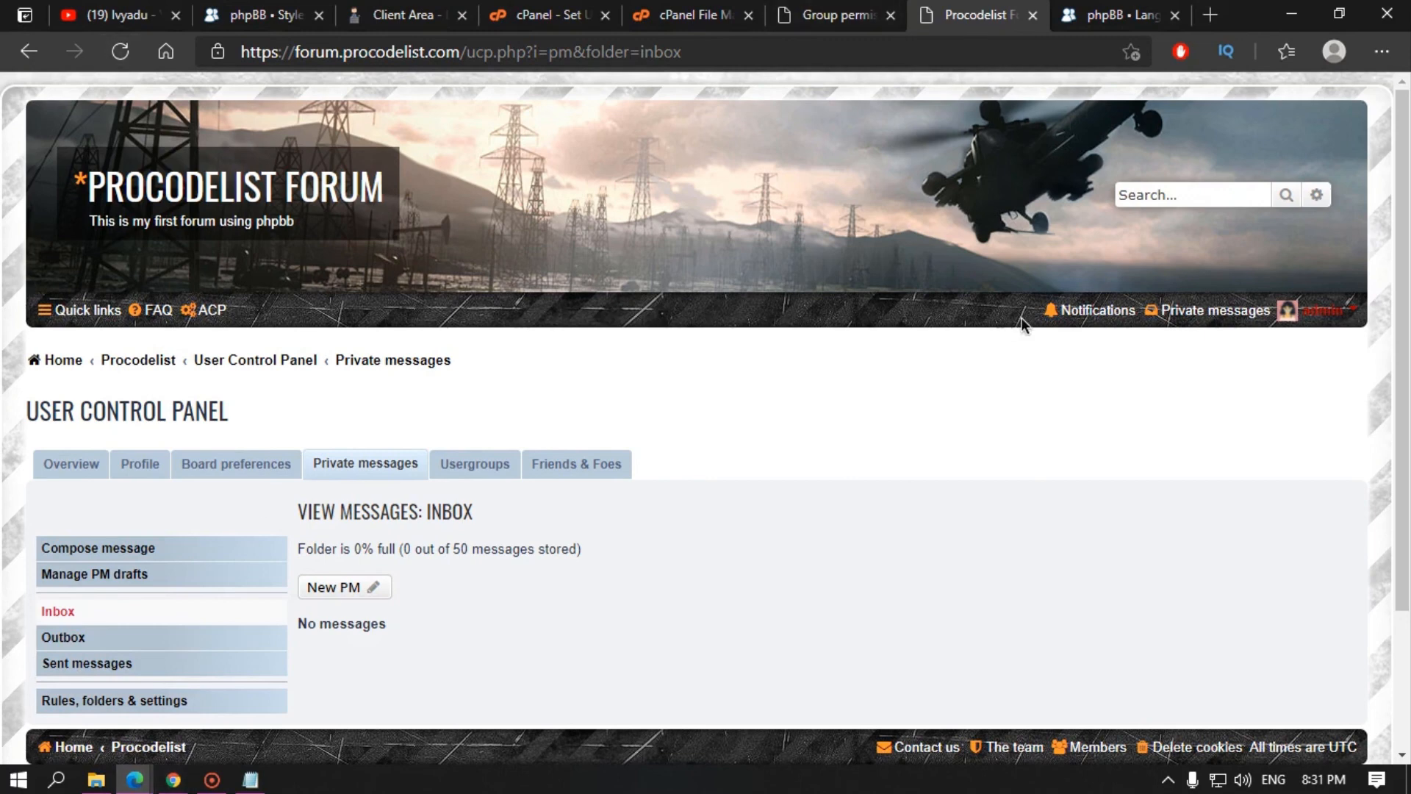
pyautogui.click(121, 52)
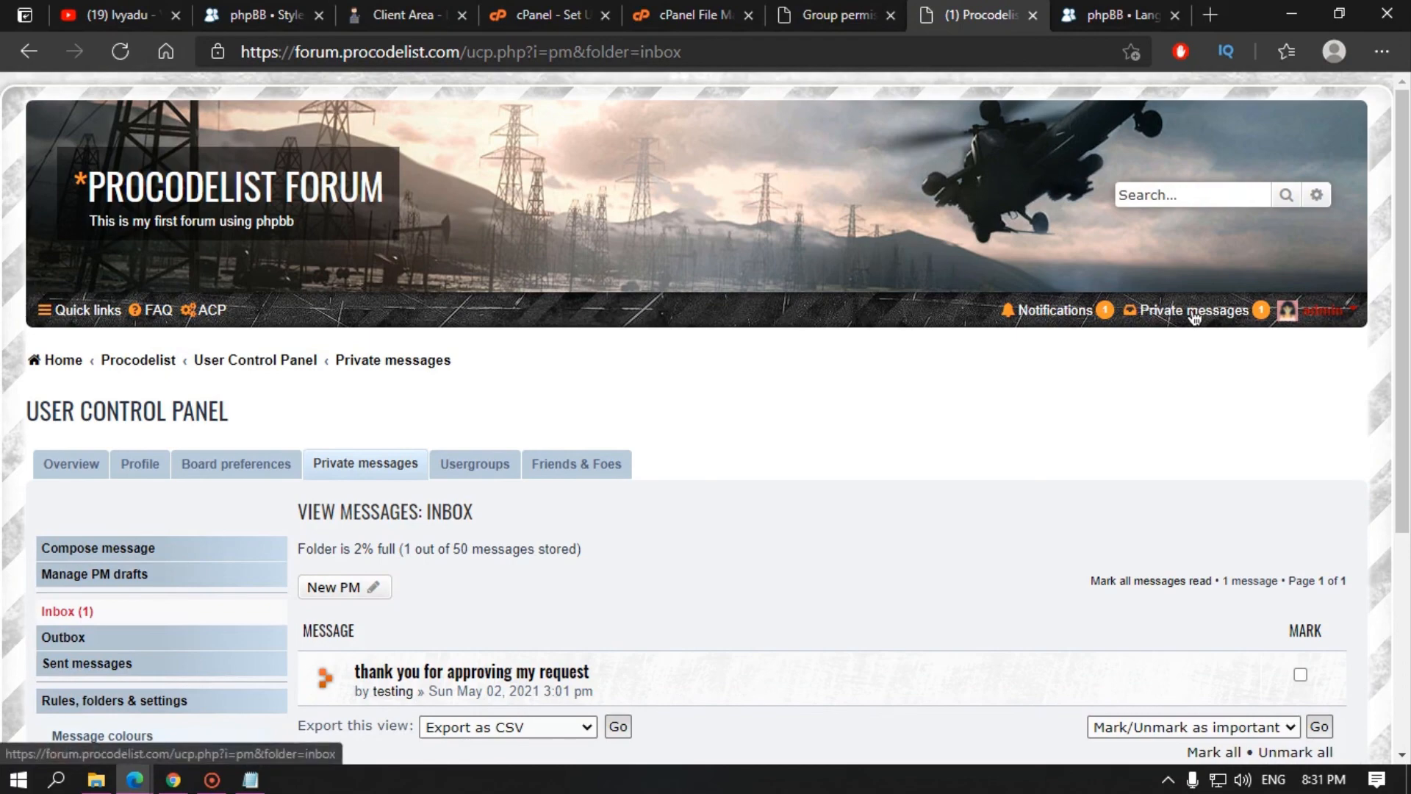
pyautogui.scroll(-3, 403, 518)
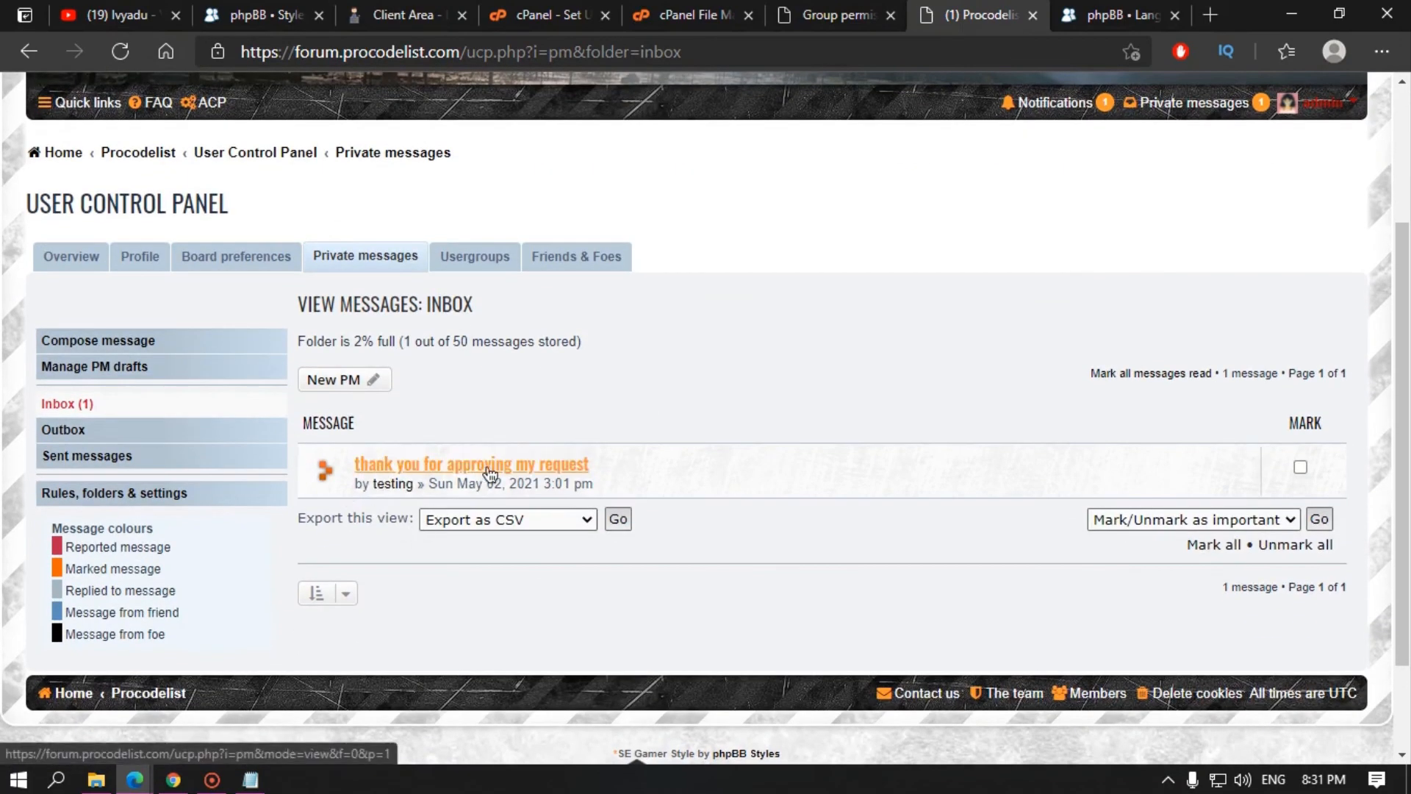
pyautogui.click(581, 466)
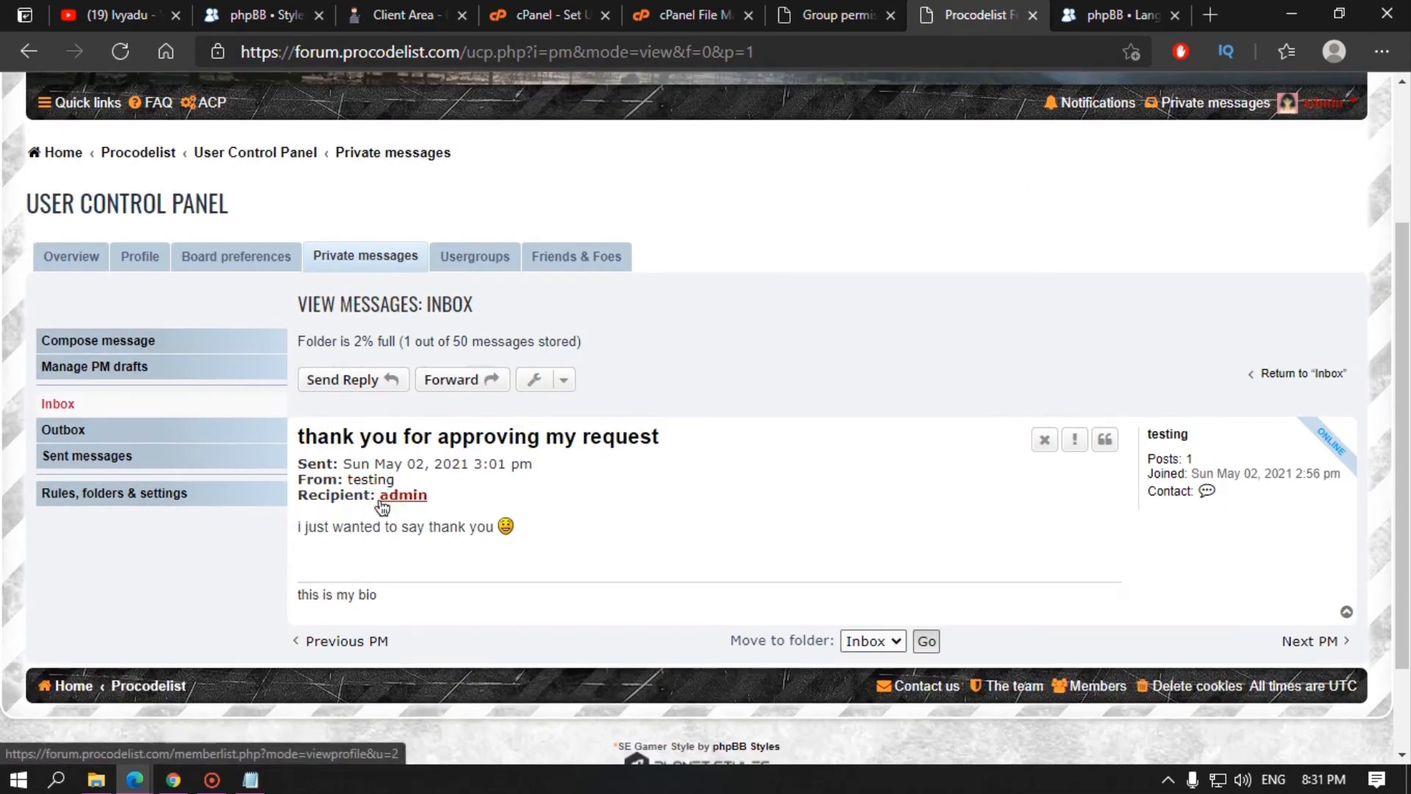
pyautogui.moveTo(334, 526); pyautogui.dragTo(491, 526)
pyautogui.click(441, 584)
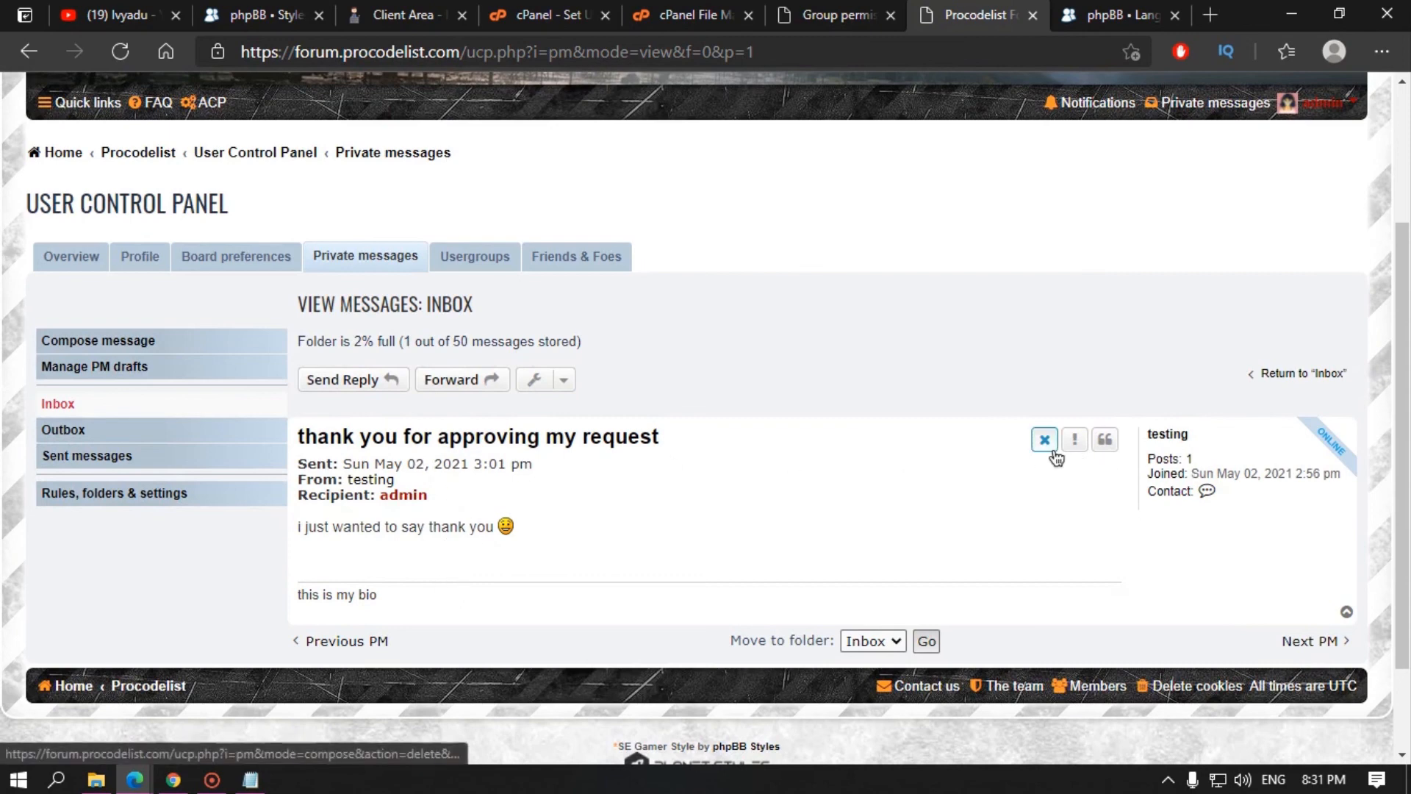
# Step: Back in the inbox list, mark the message and browse the marked-message actions, export formats and colour legend
pyautogui.click(22, 57)
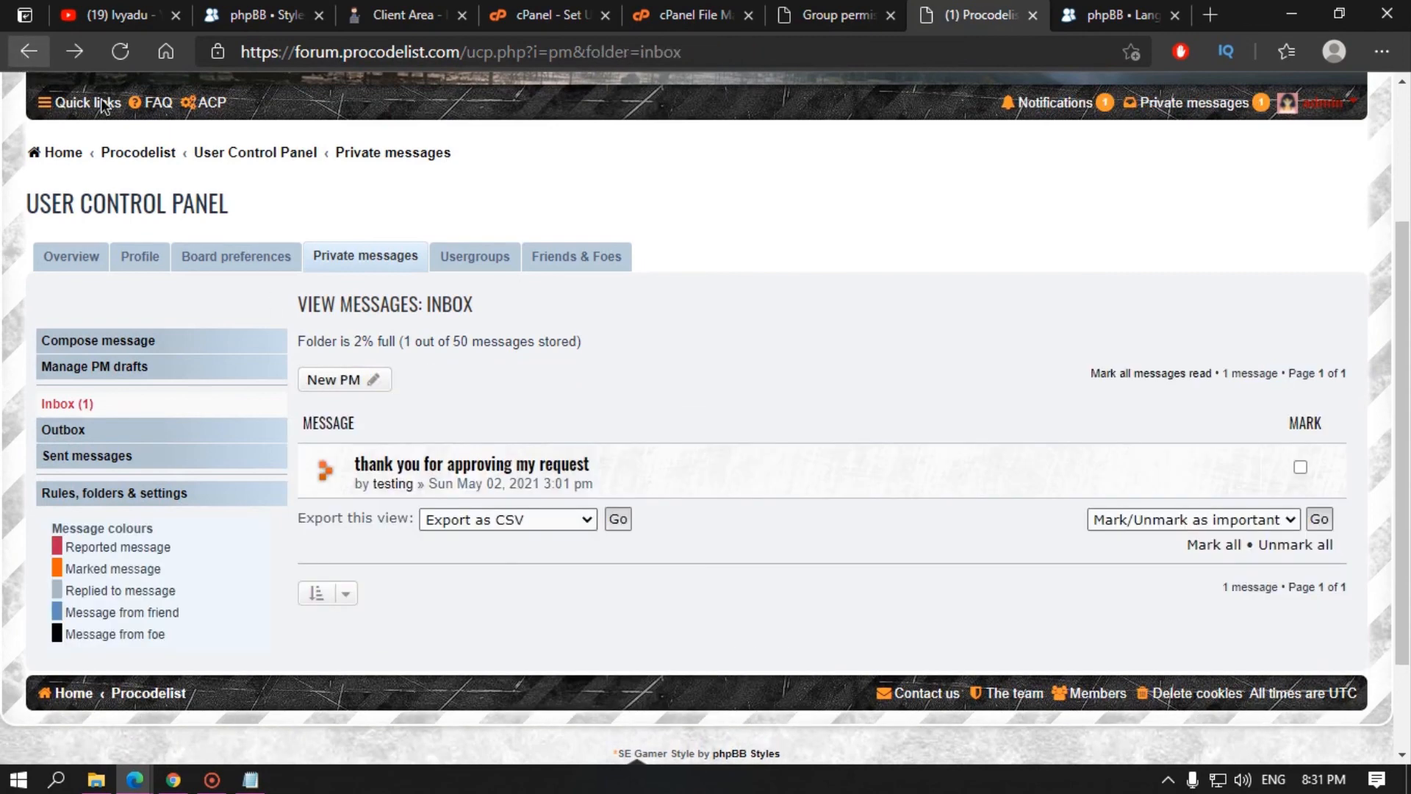
pyautogui.click(1301, 467)
pyautogui.click(1242, 524)
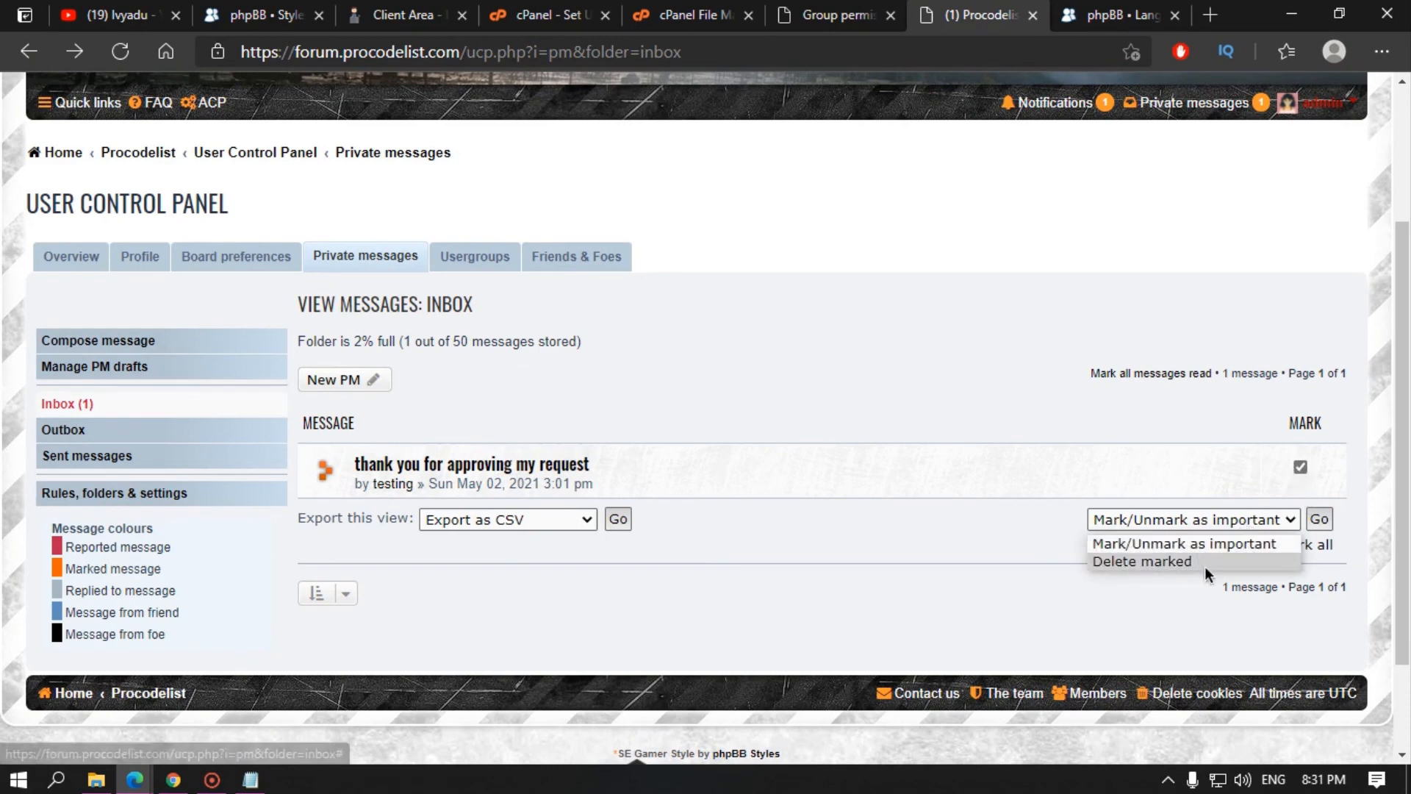
pyautogui.click(705, 529)
pyautogui.click(511, 524)
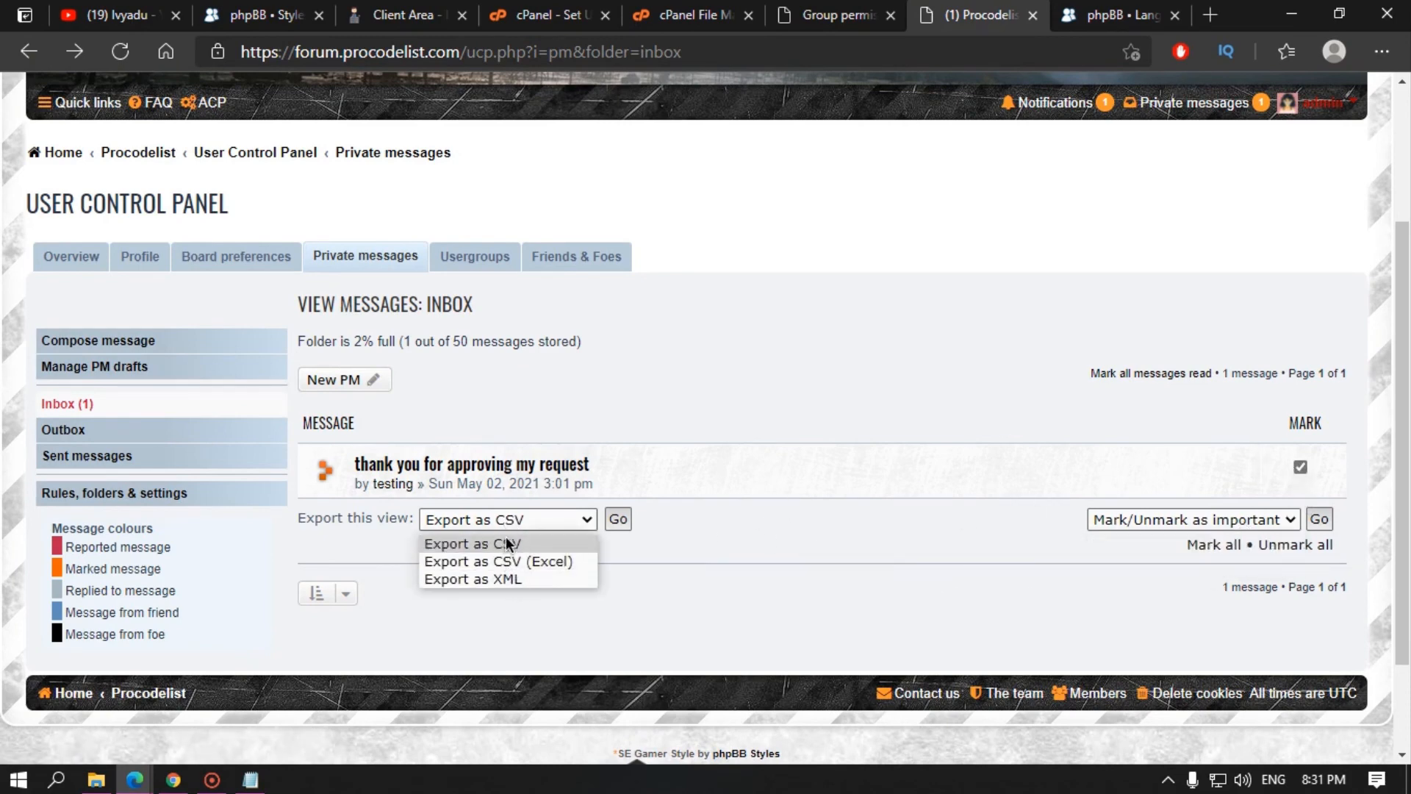
pyautogui.click(807, 563)
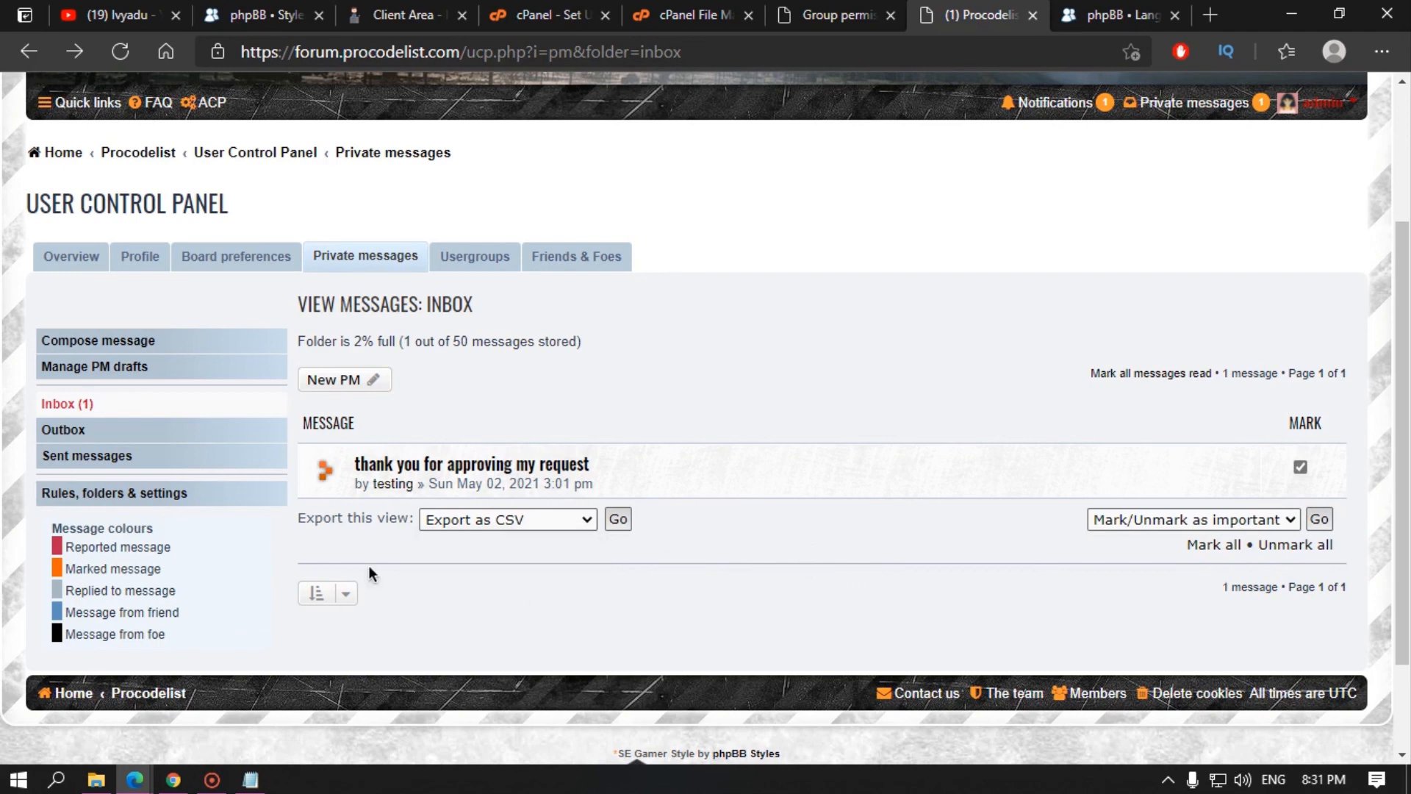
pyautogui.moveTo(80, 544); pyautogui.dragTo(156, 632)
pyautogui.click(156, 621)
pyautogui.moveTo(89, 552); pyautogui.dragTo(149, 590)
pyautogui.moveTo(74, 566); pyautogui.dragTo(140, 567)
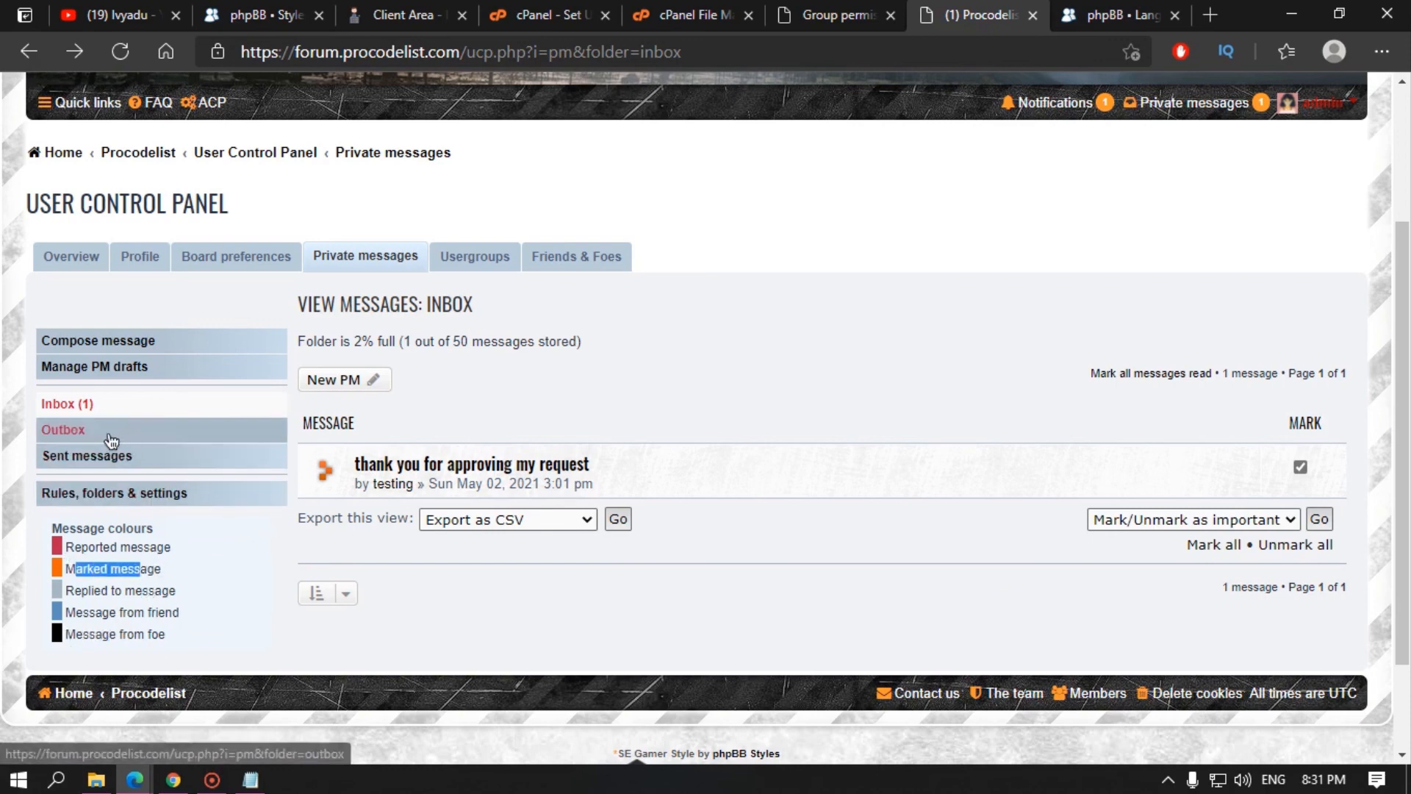
# Step: Reload the Inbox folder and reopen the 'thank you for approving my request' message
pyautogui.click(74, 403)
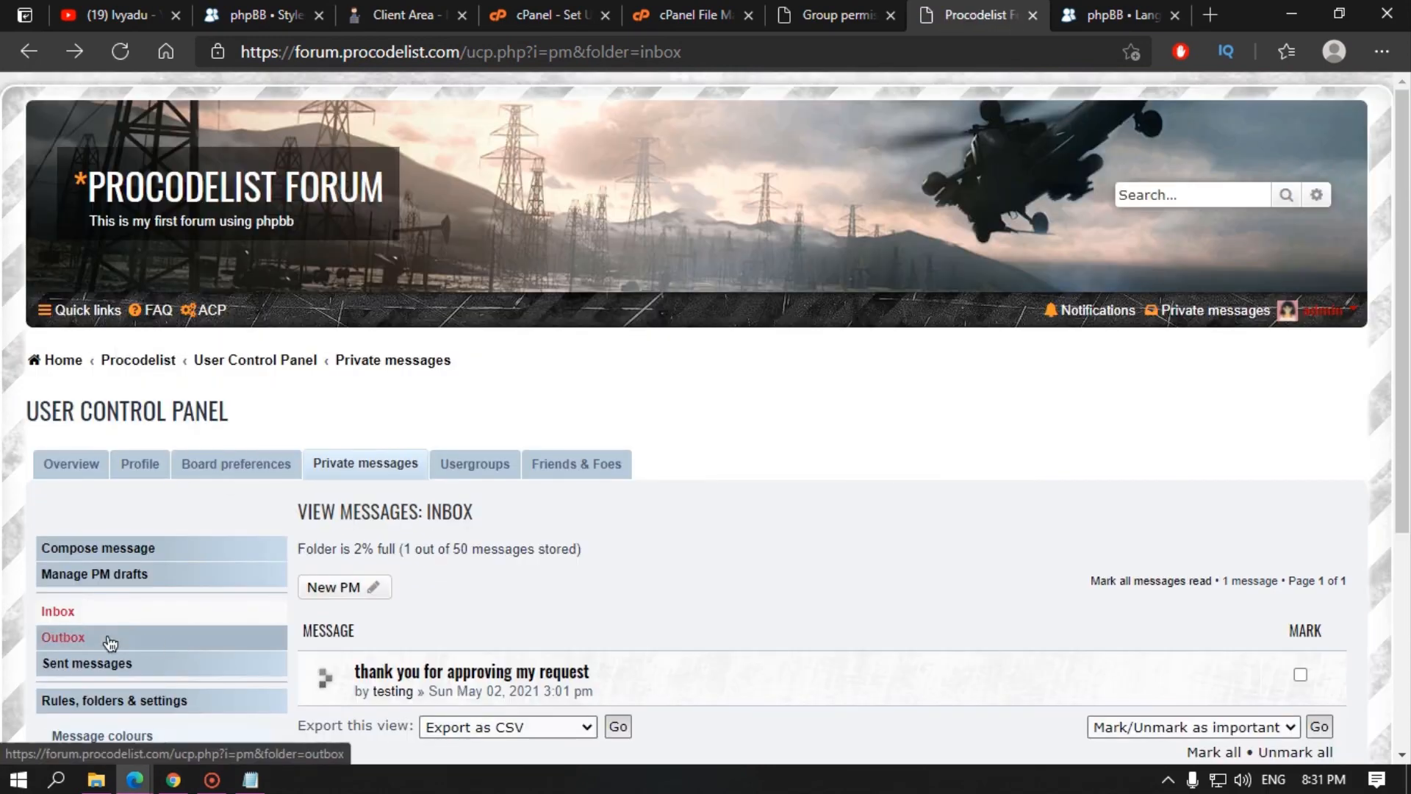
pyautogui.scroll(-3, 103, 491)
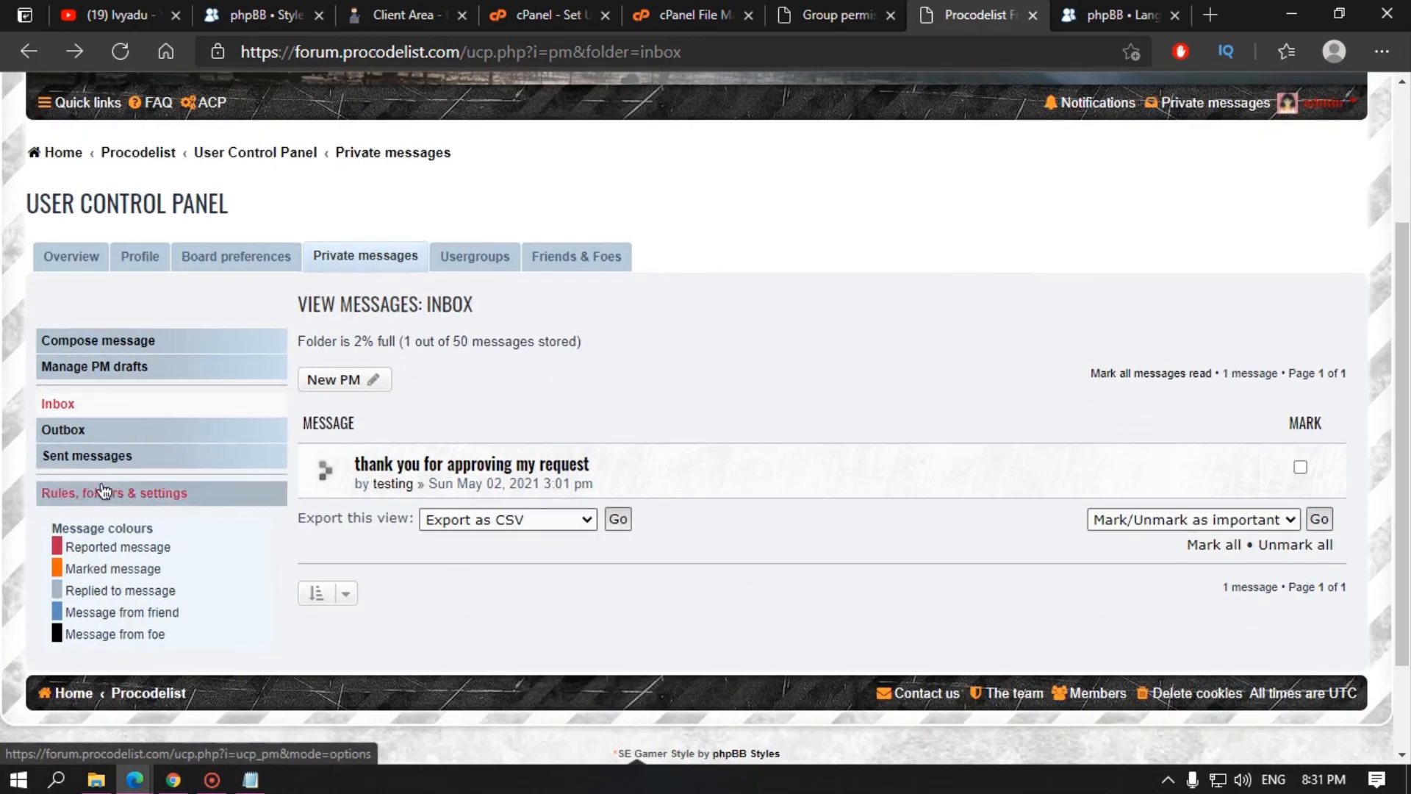
pyautogui.click(547, 462)
pyautogui.scroll(-4, 455, 382)
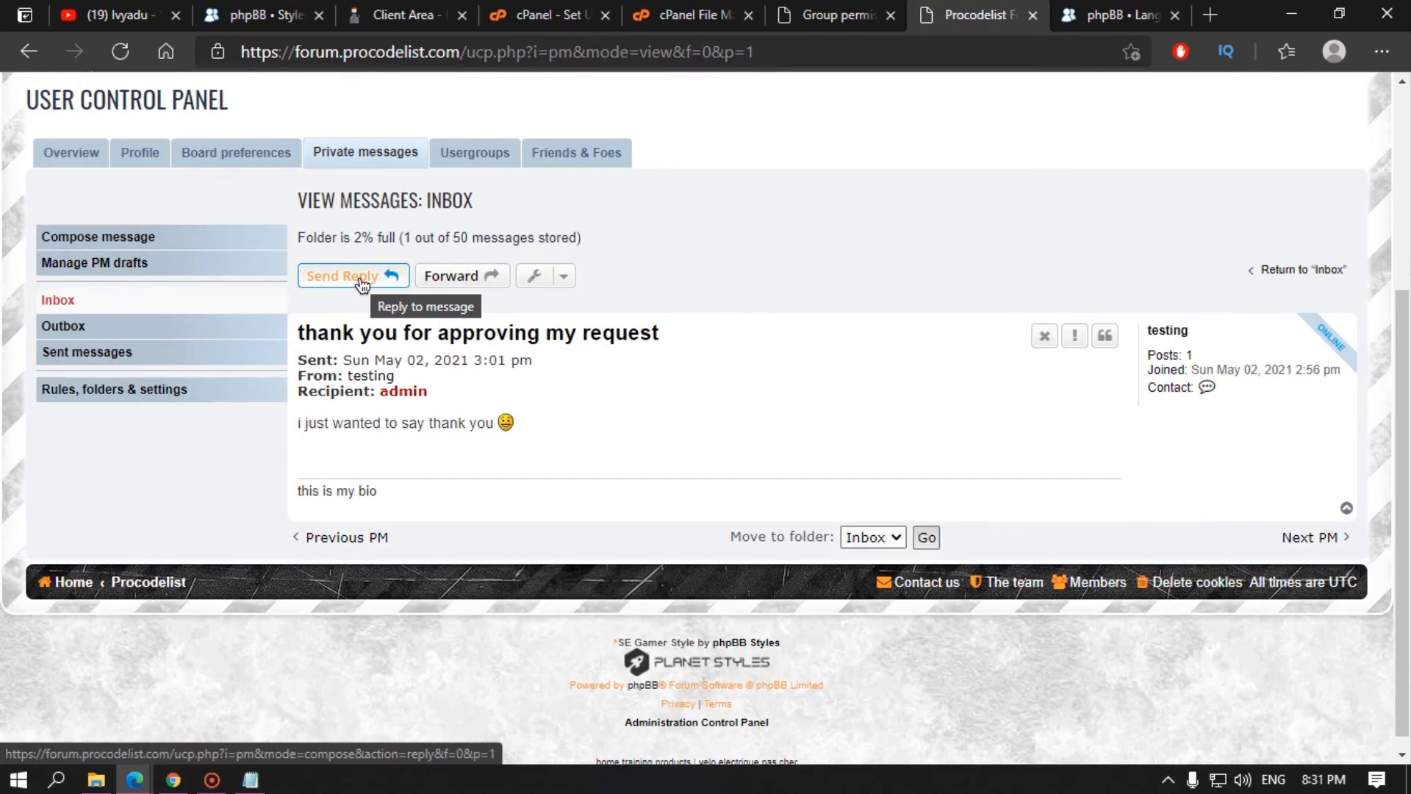
# Step: Reply 'you are welcome' to the test user's thank-you message and submit it
pyautogui.click(360, 282)
pyautogui.scroll(-5, 378, 479)
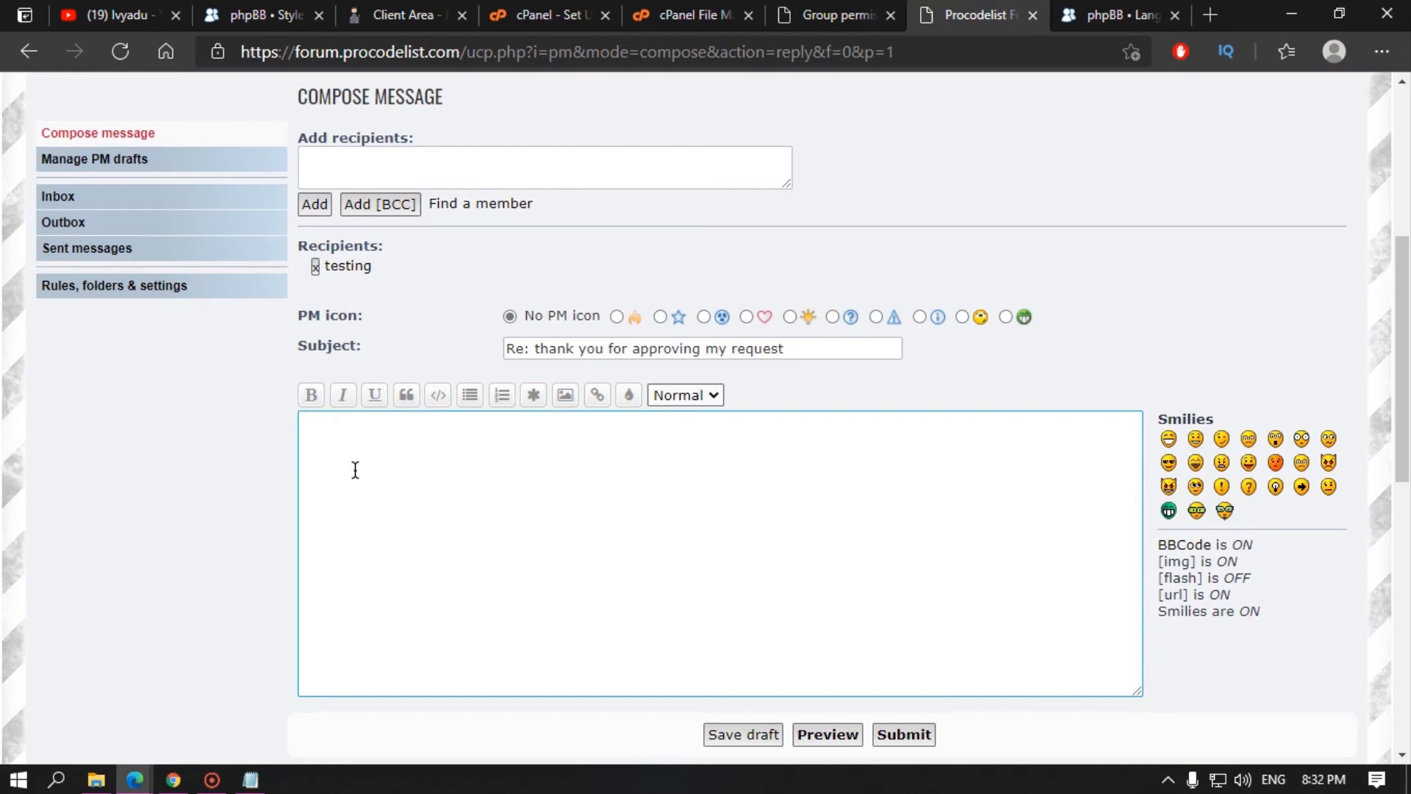
pyautogui.write('you are welcome')
pyautogui.scroll(-3, 698, 581)
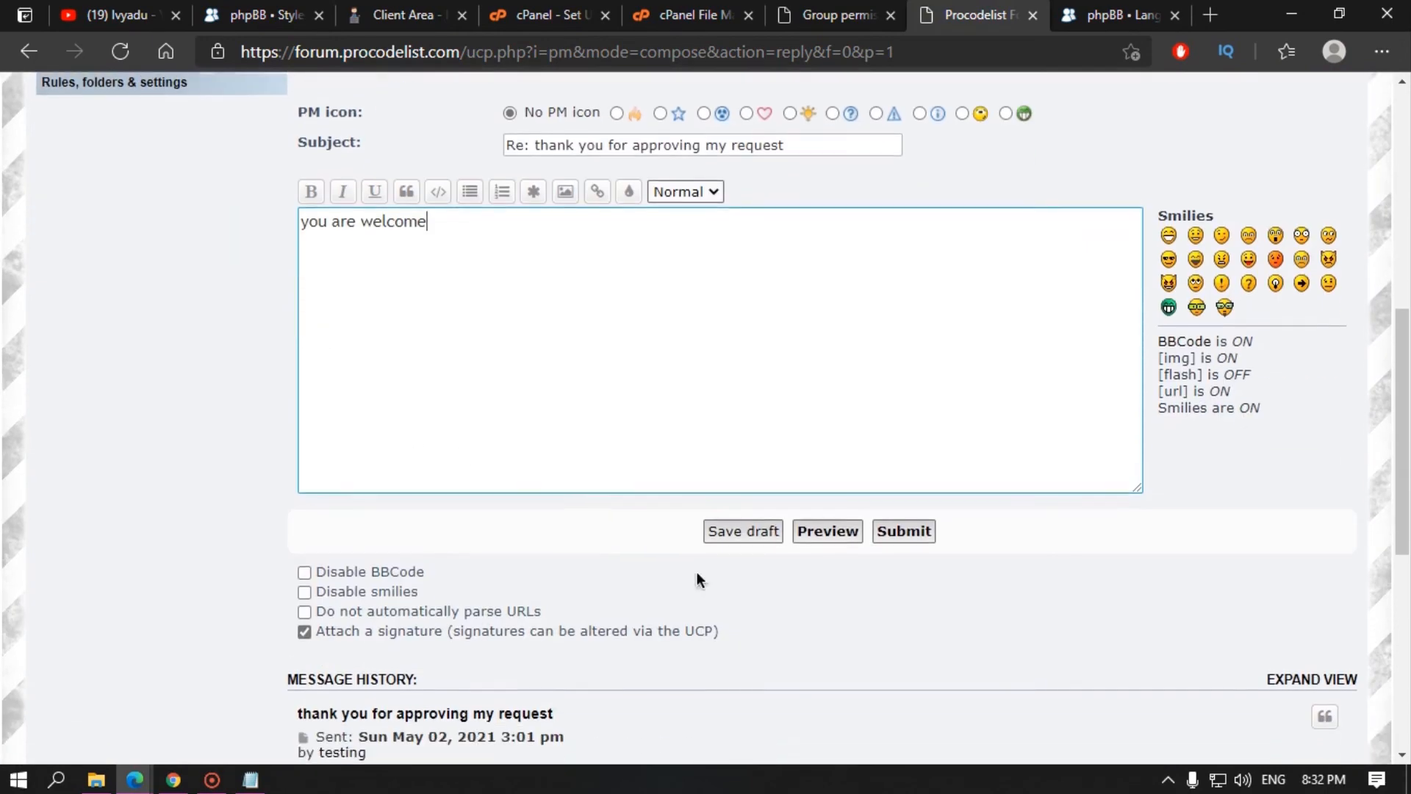
pyautogui.click(915, 528)
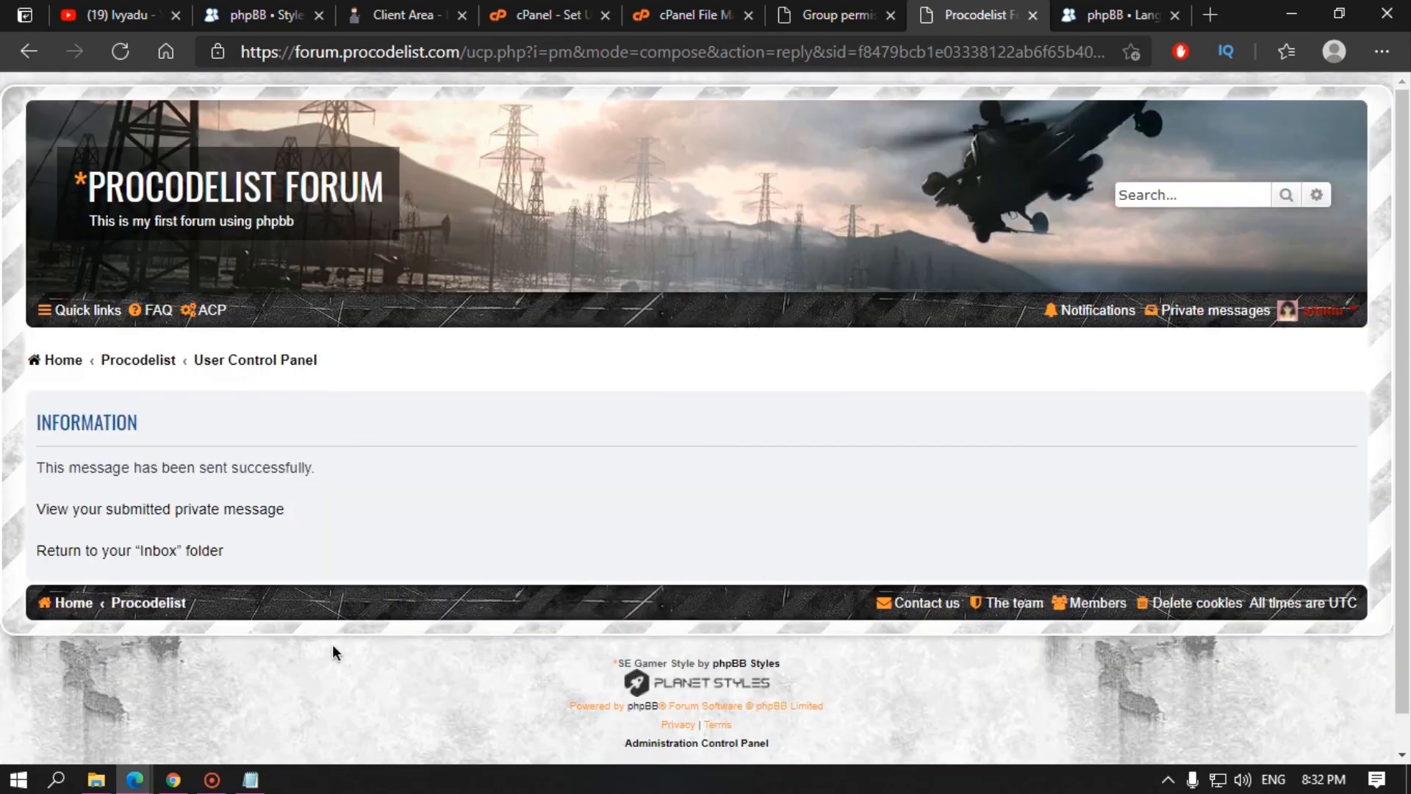
pyautogui.scroll(-1, 332, 644)
pyautogui.moveTo(134, 779)
pyautogui.click(325, 685)
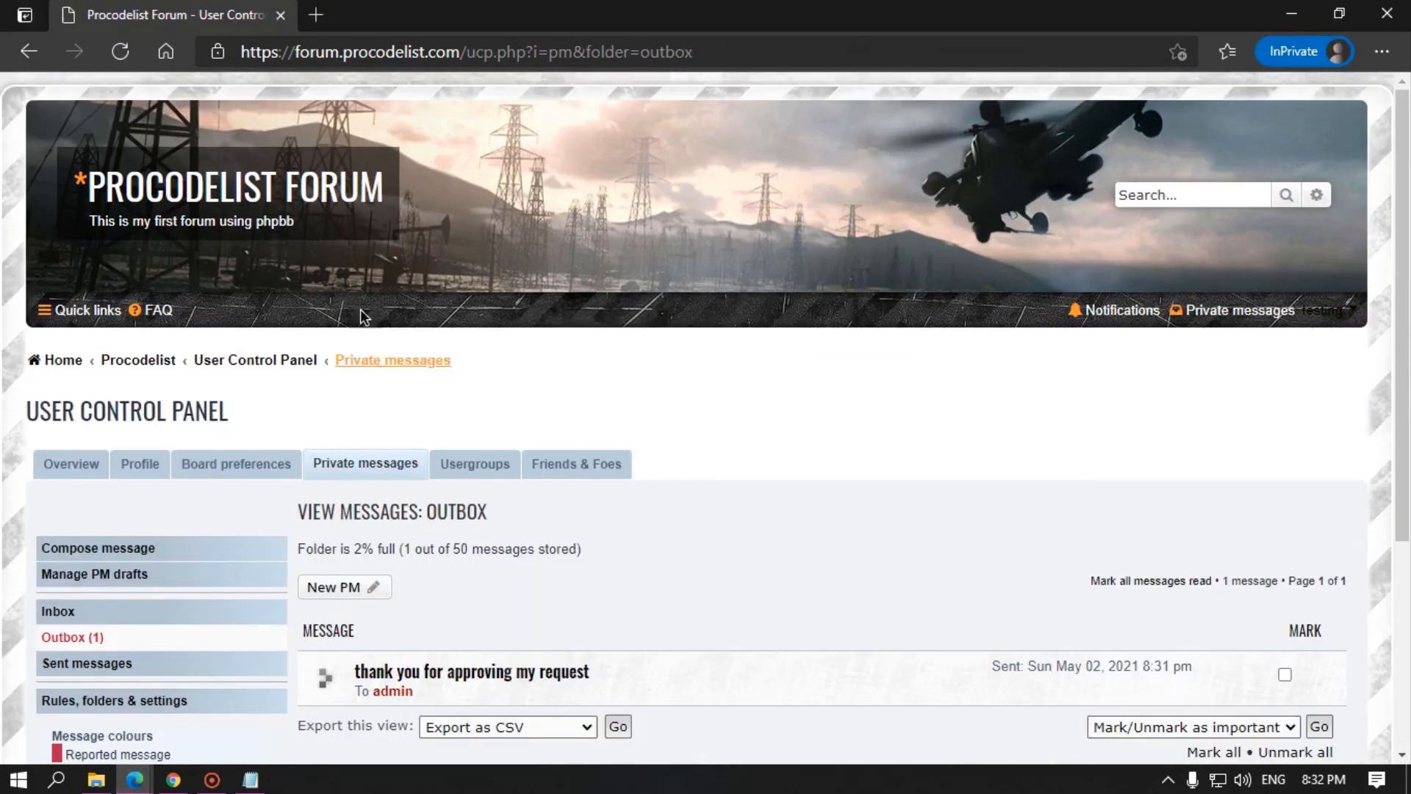
# Step: As the test user, open the inbox and read the admin's 'you are welcome' reply
pyautogui.click(120, 51)
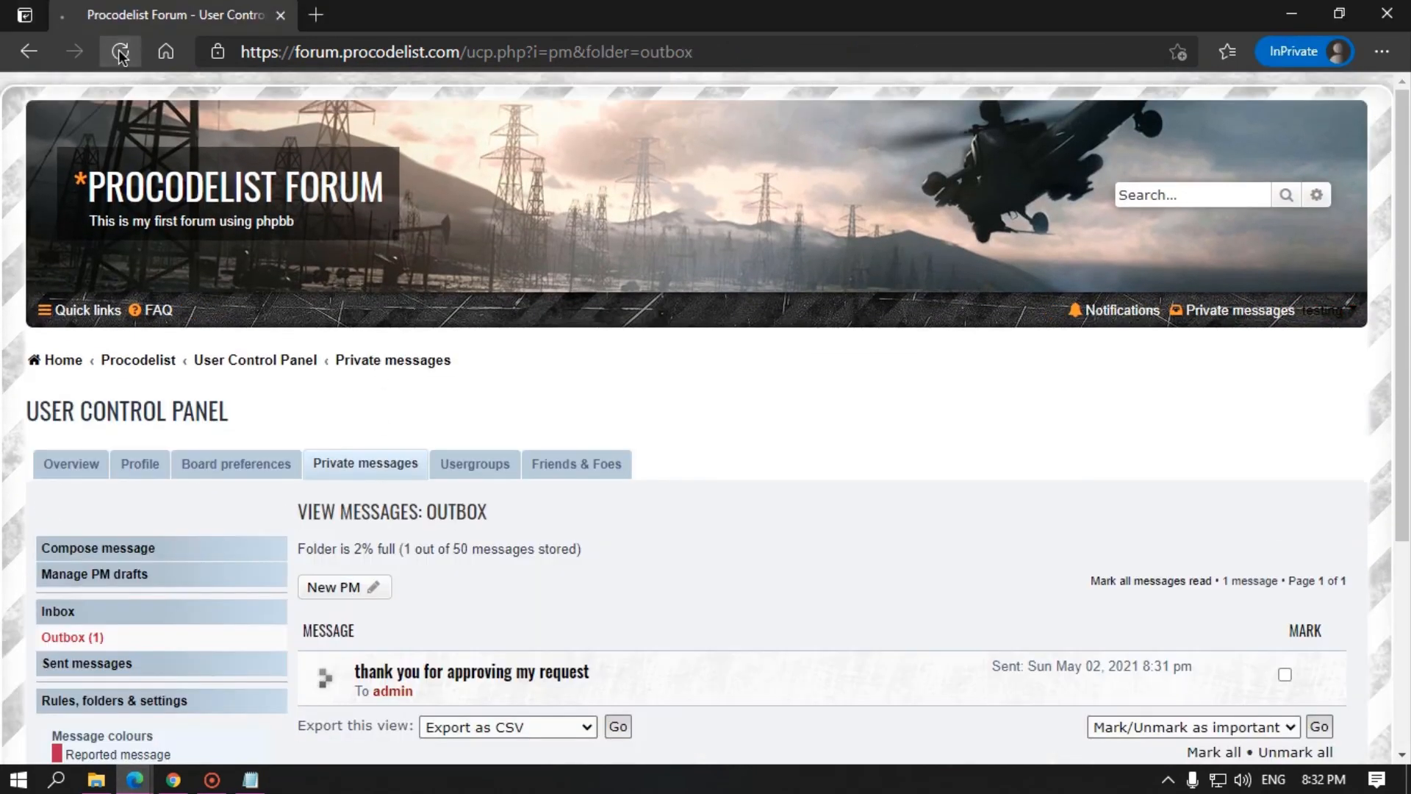
pyautogui.click(1213, 324)
pyautogui.scroll(-3, 642, 515)
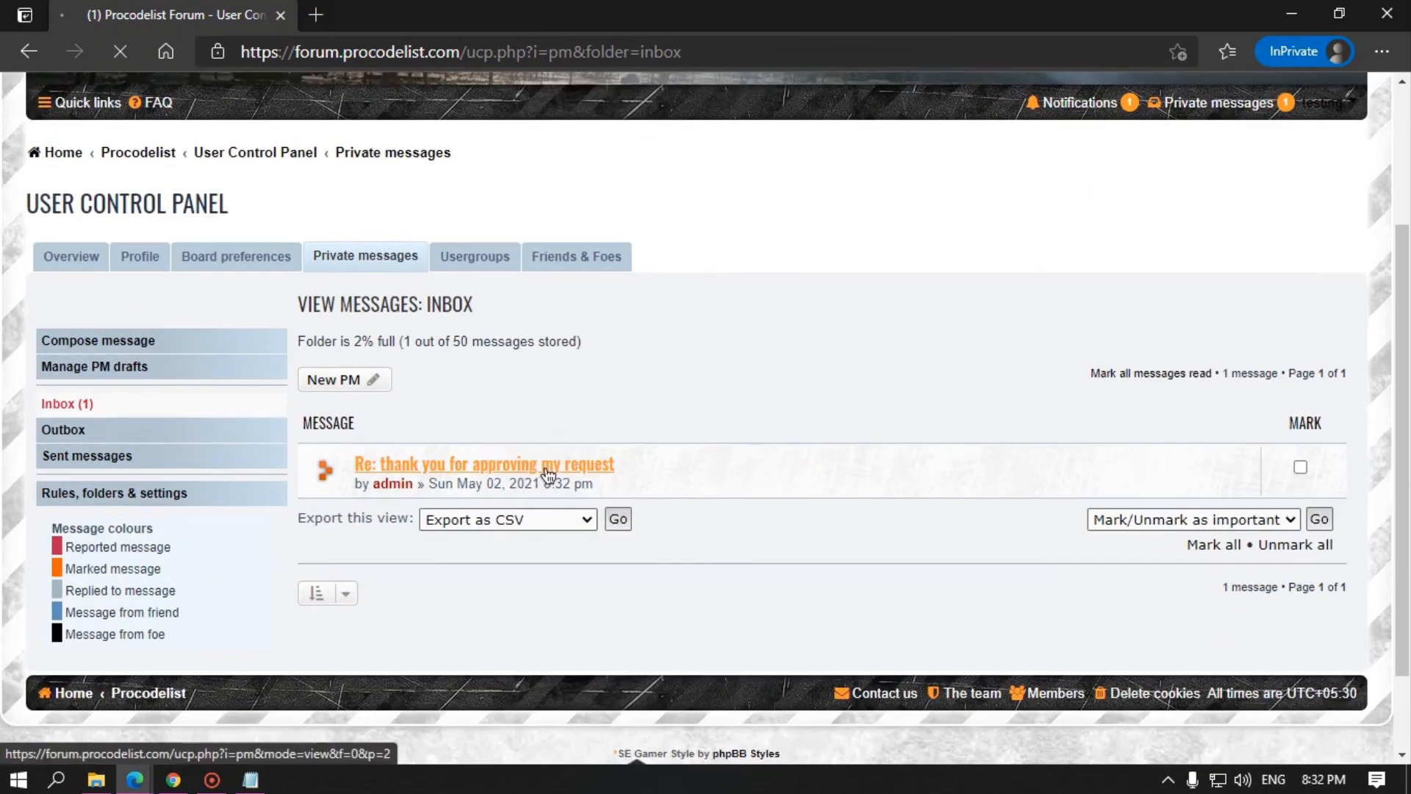
pyautogui.click(548, 466)
pyautogui.scroll(-3, 413, 559)
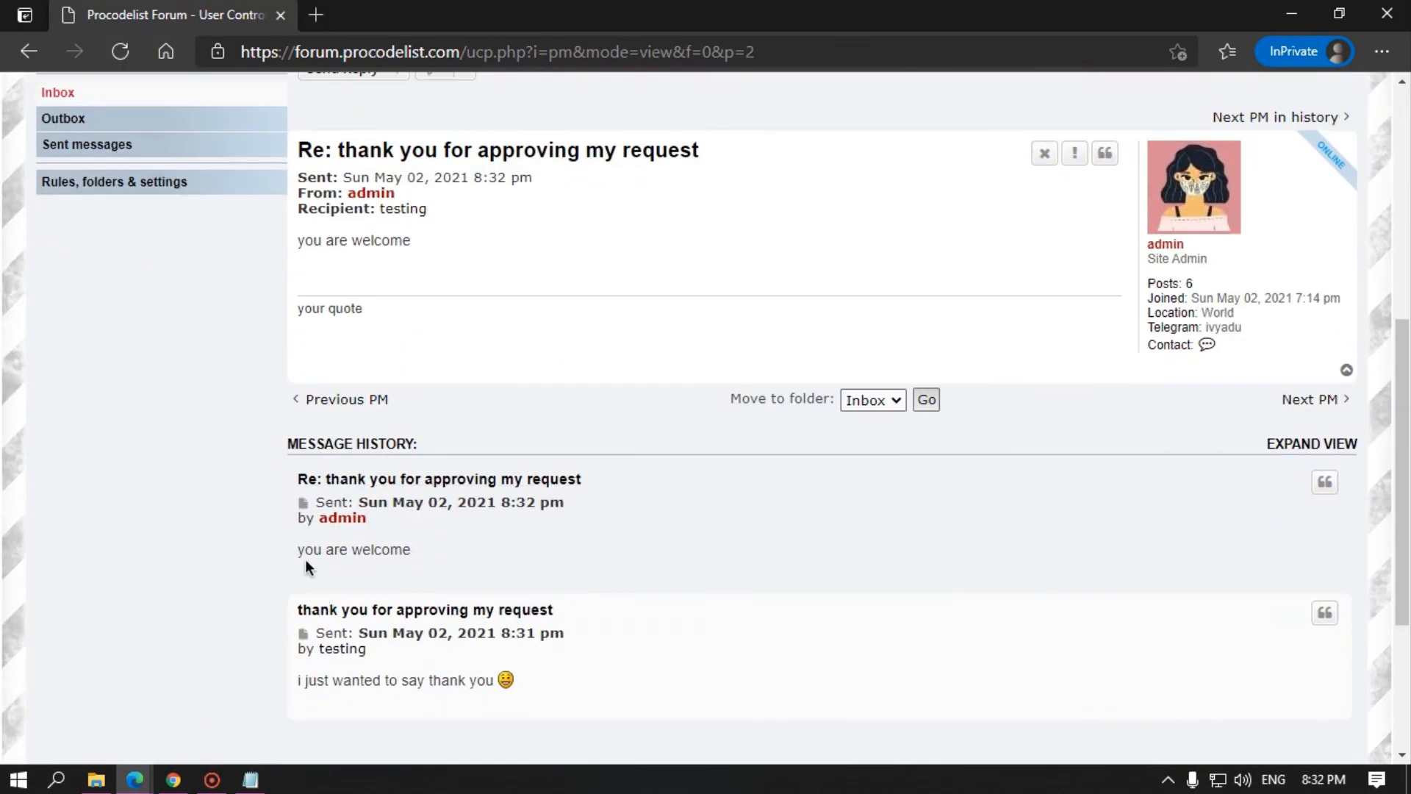
pyautogui.moveTo(306, 560); pyautogui.dragTo(412, 552)
pyautogui.click(382, 550)
pyautogui.scroll(4, 382, 544)
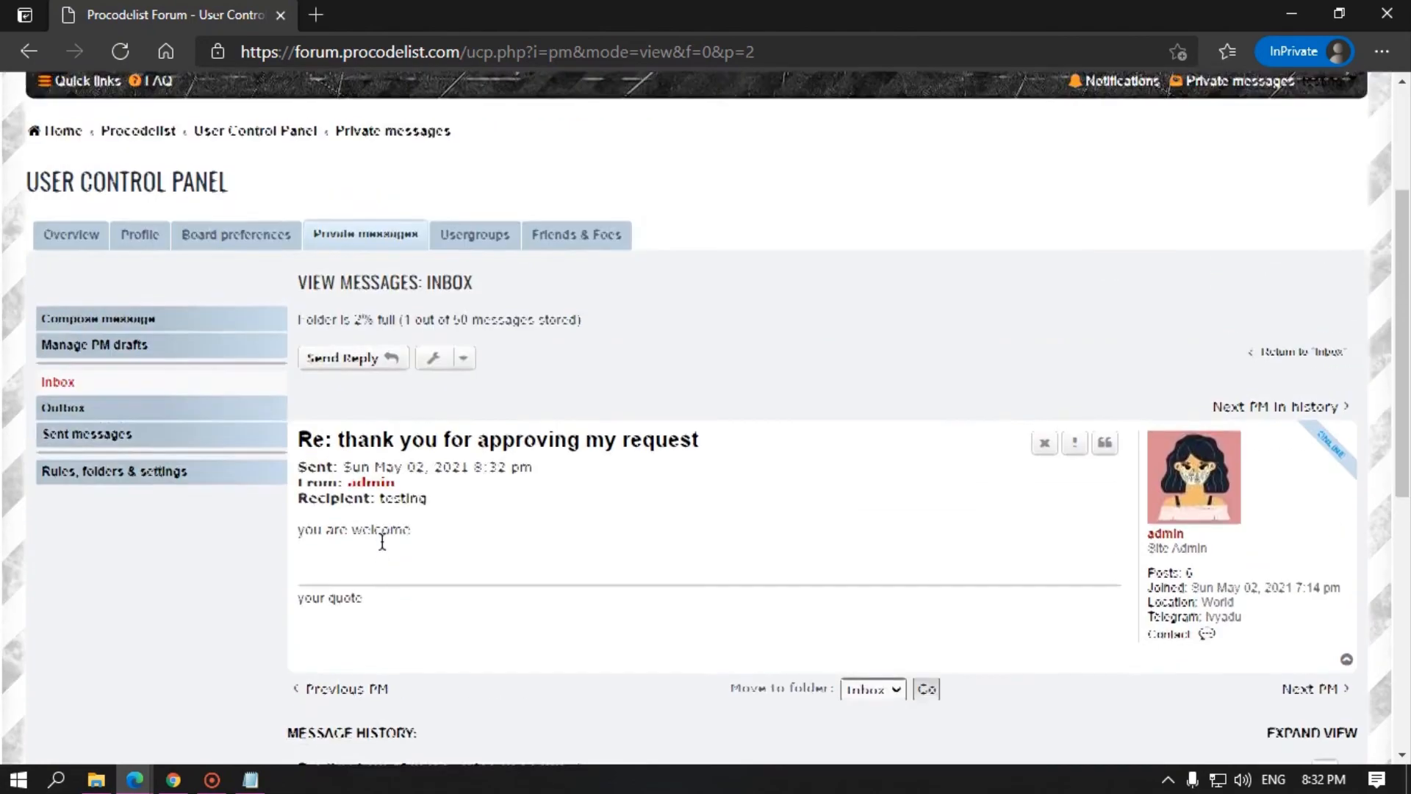
pyautogui.scroll(-7, 428, 536)
pyautogui.scroll(8, 485, 529)
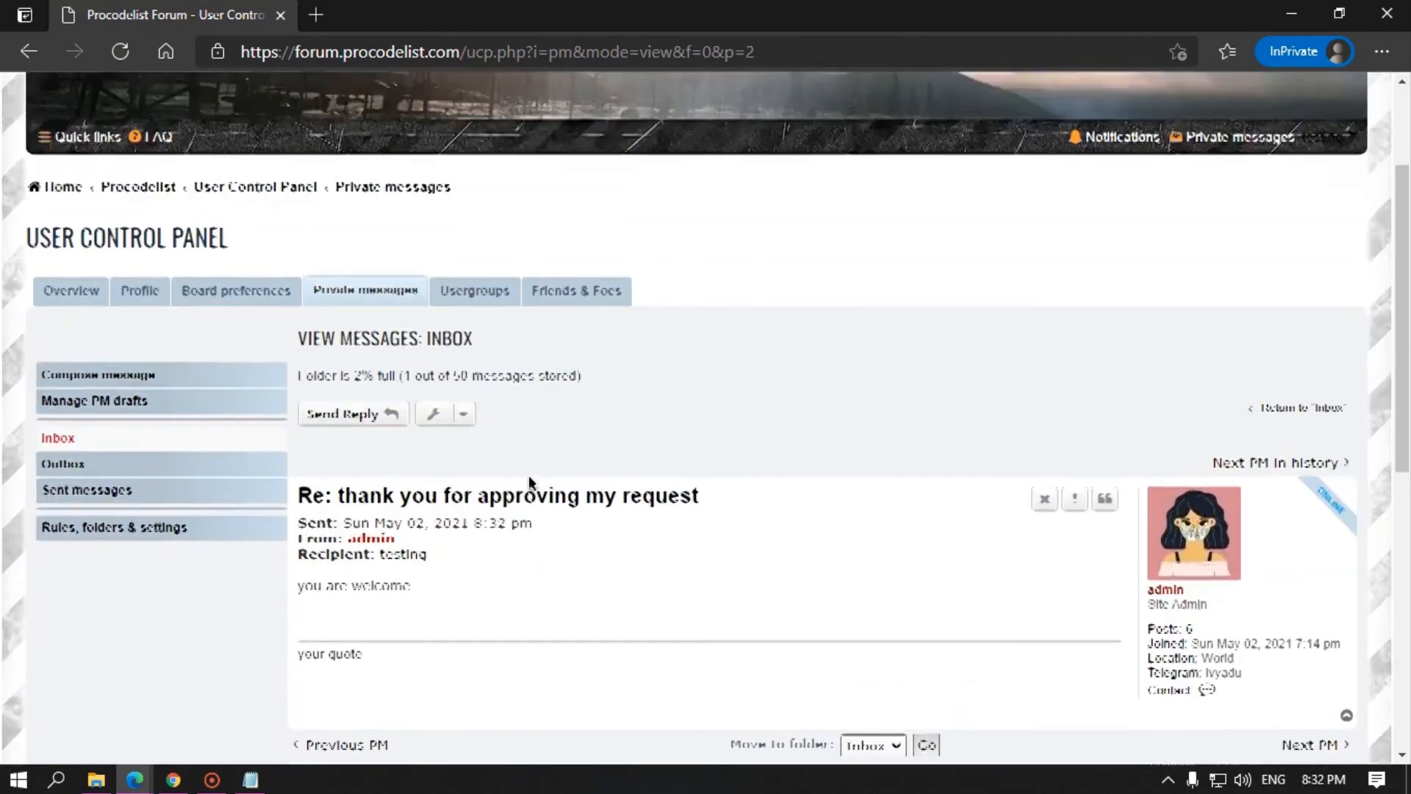
pyautogui.scroll(3, 528, 475)
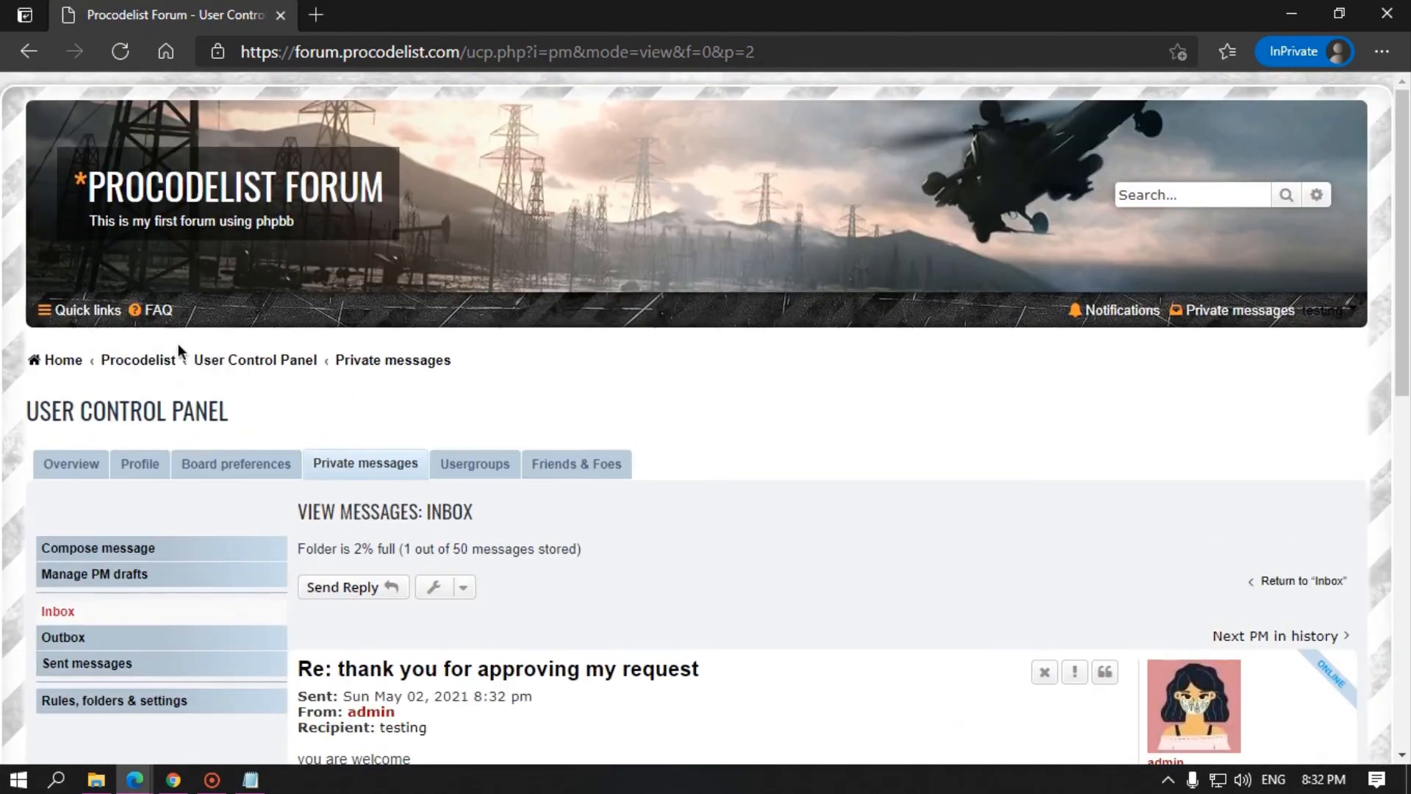
# Step: Go to the forum index, then minimize the test user's window to return to the admin's session
pyautogui.click(77, 363)
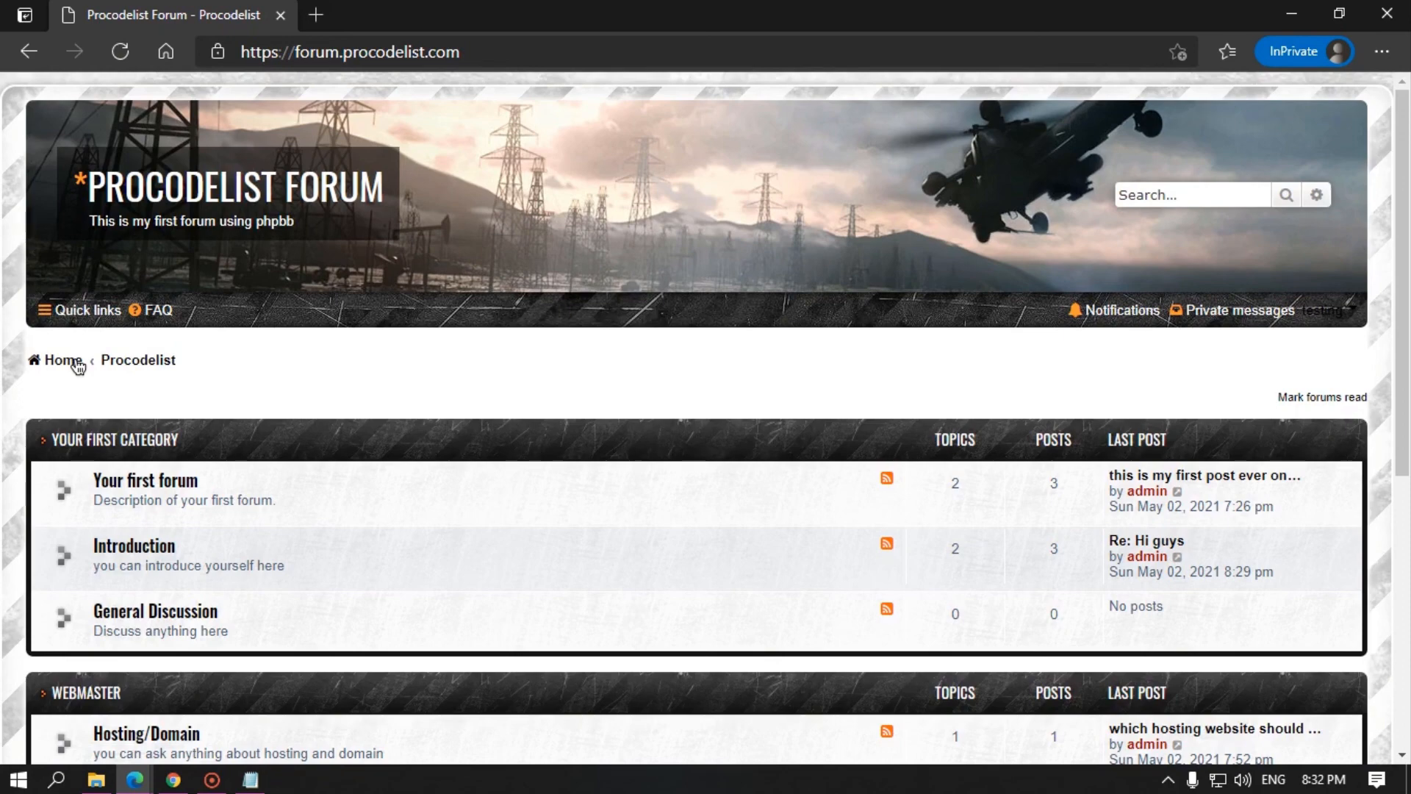
pyautogui.scroll(-6, 598, 192)
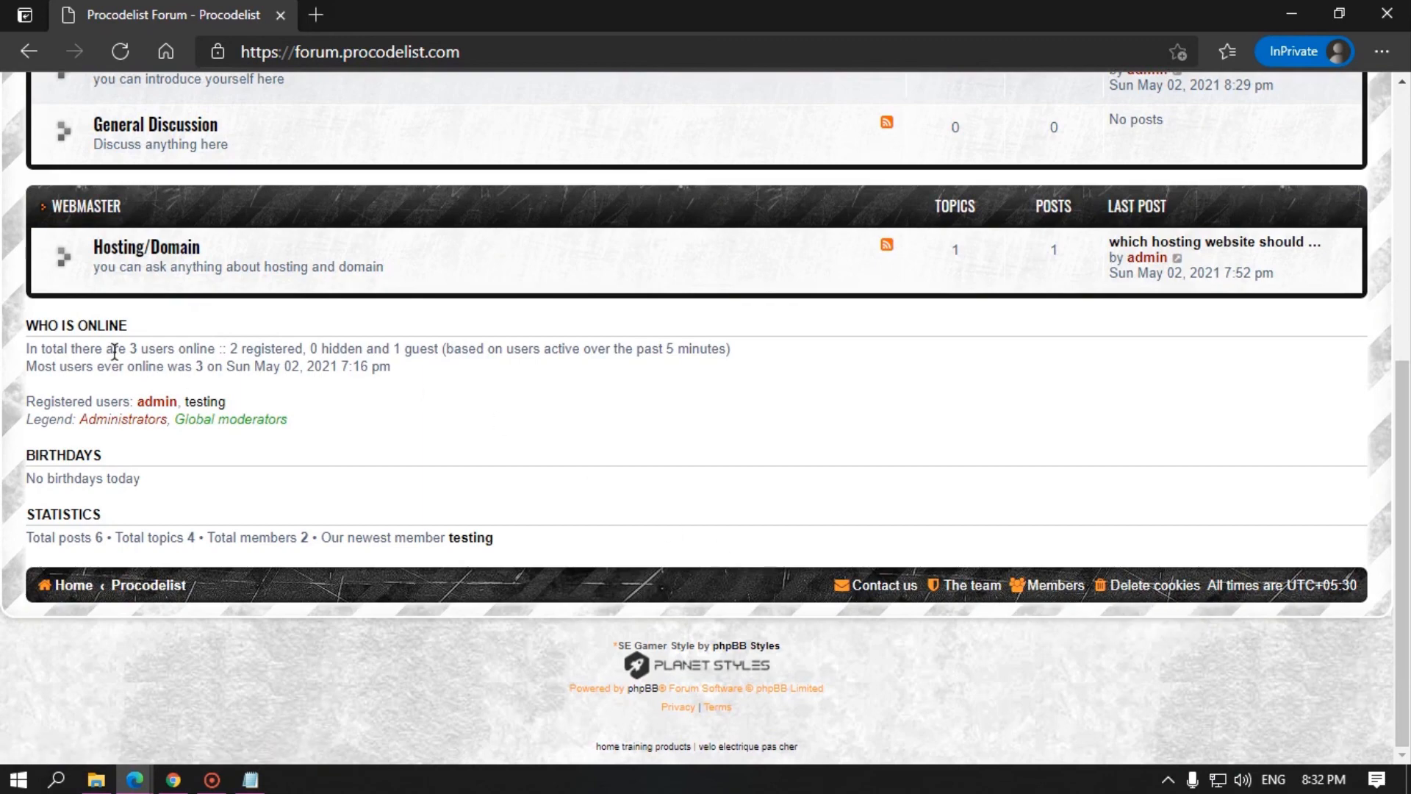
pyautogui.scroll(6, 279, 373)
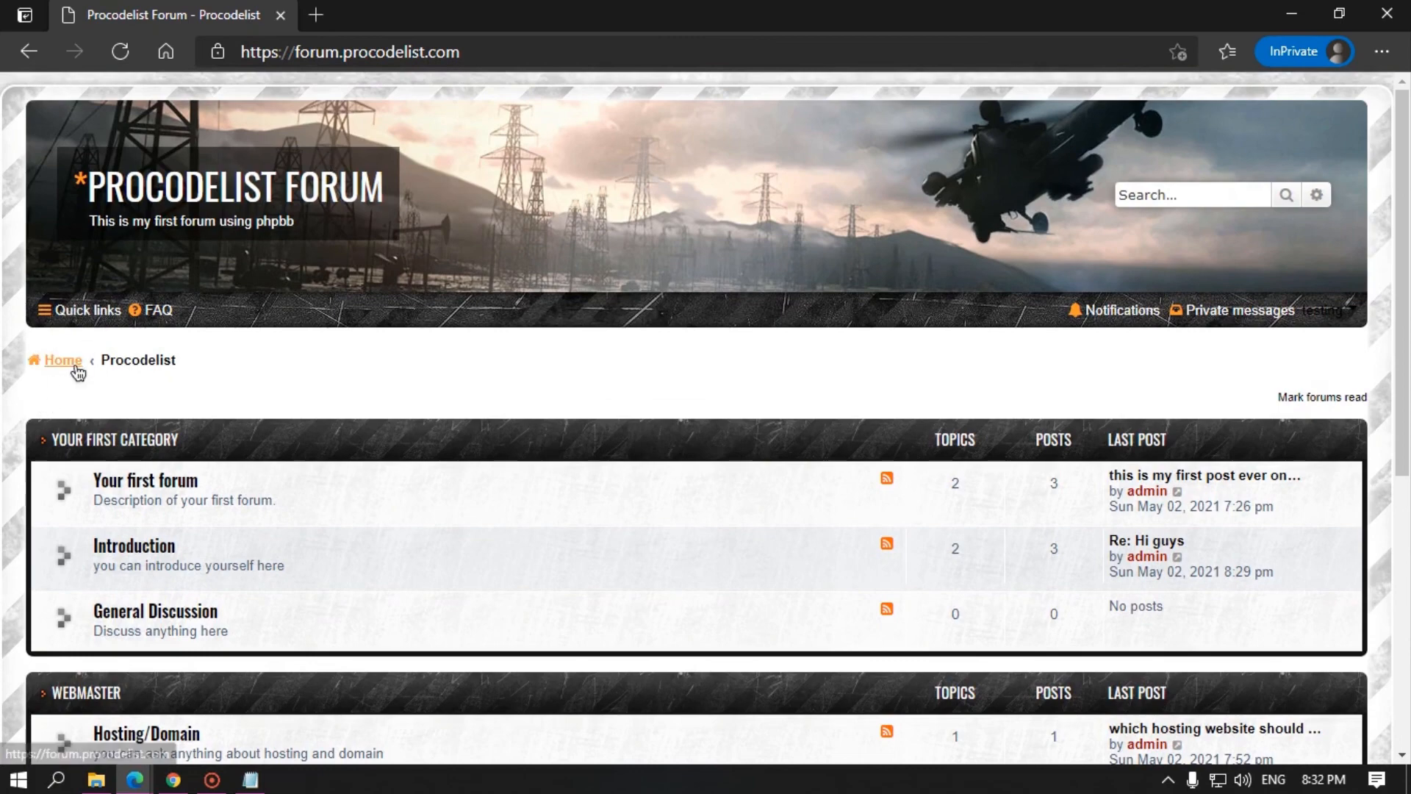
pyautogui.click(1292, 14)
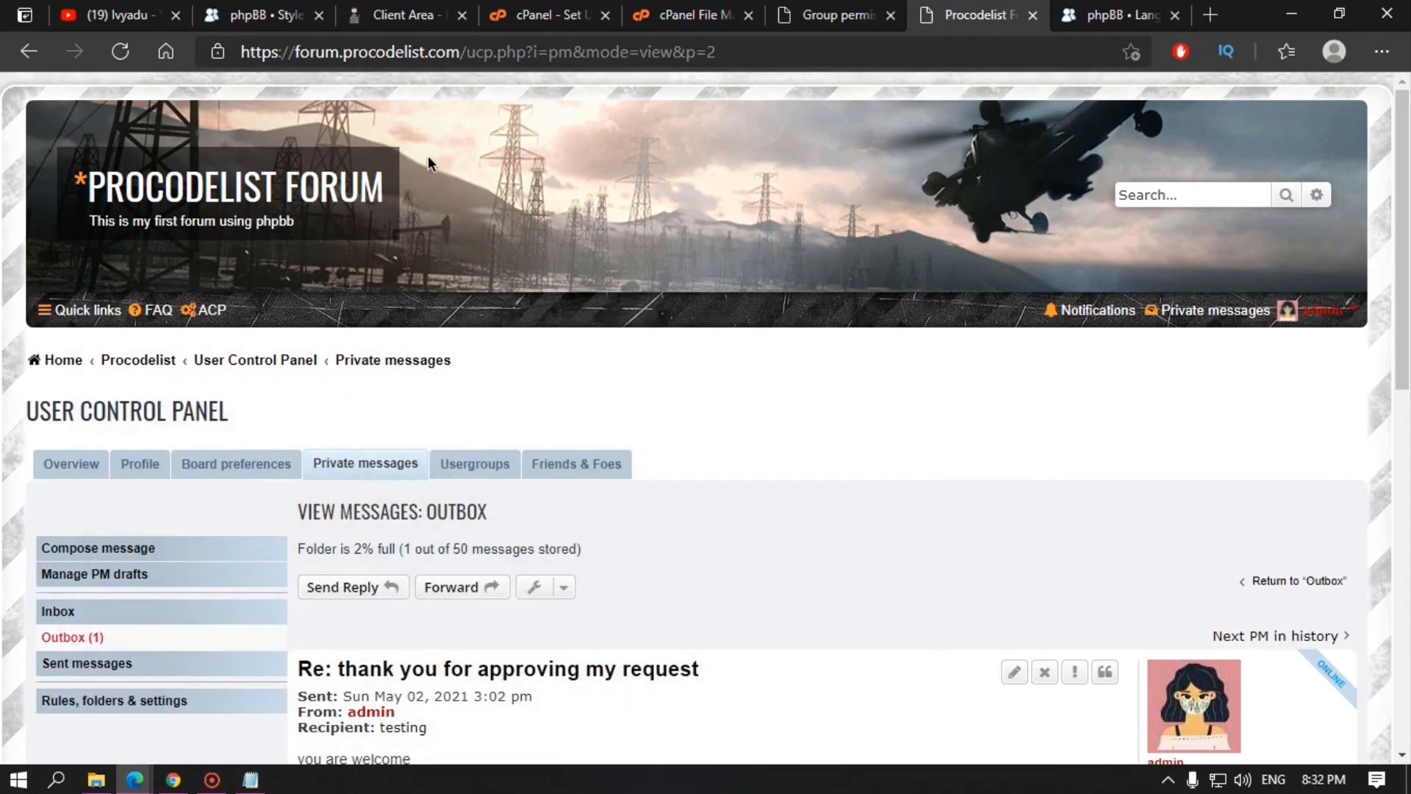
# Step: Switch to the Ivyadu channel's Videos page and collapse the side menu to icons
pyautogui.click(121, 15)
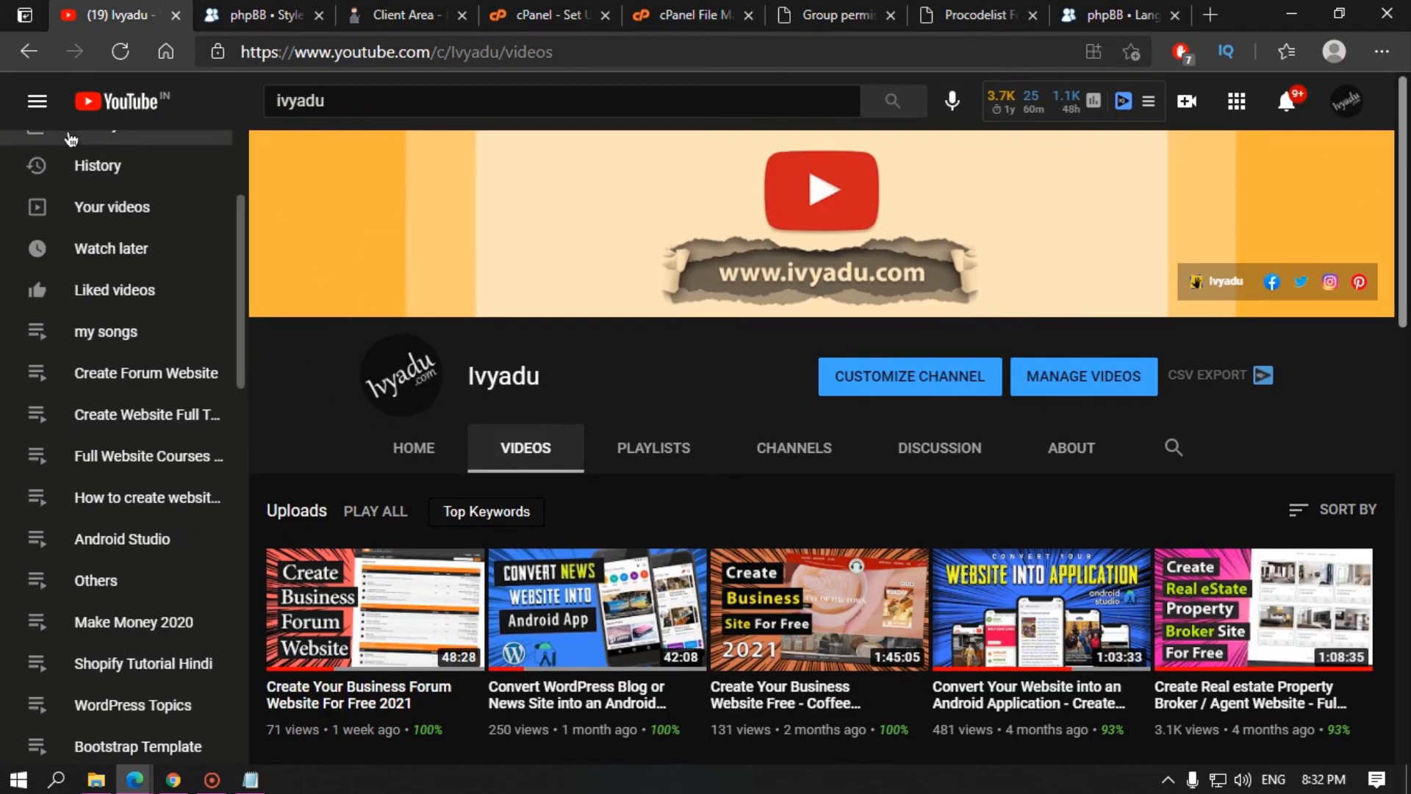
pyautogui.click(38, 101)
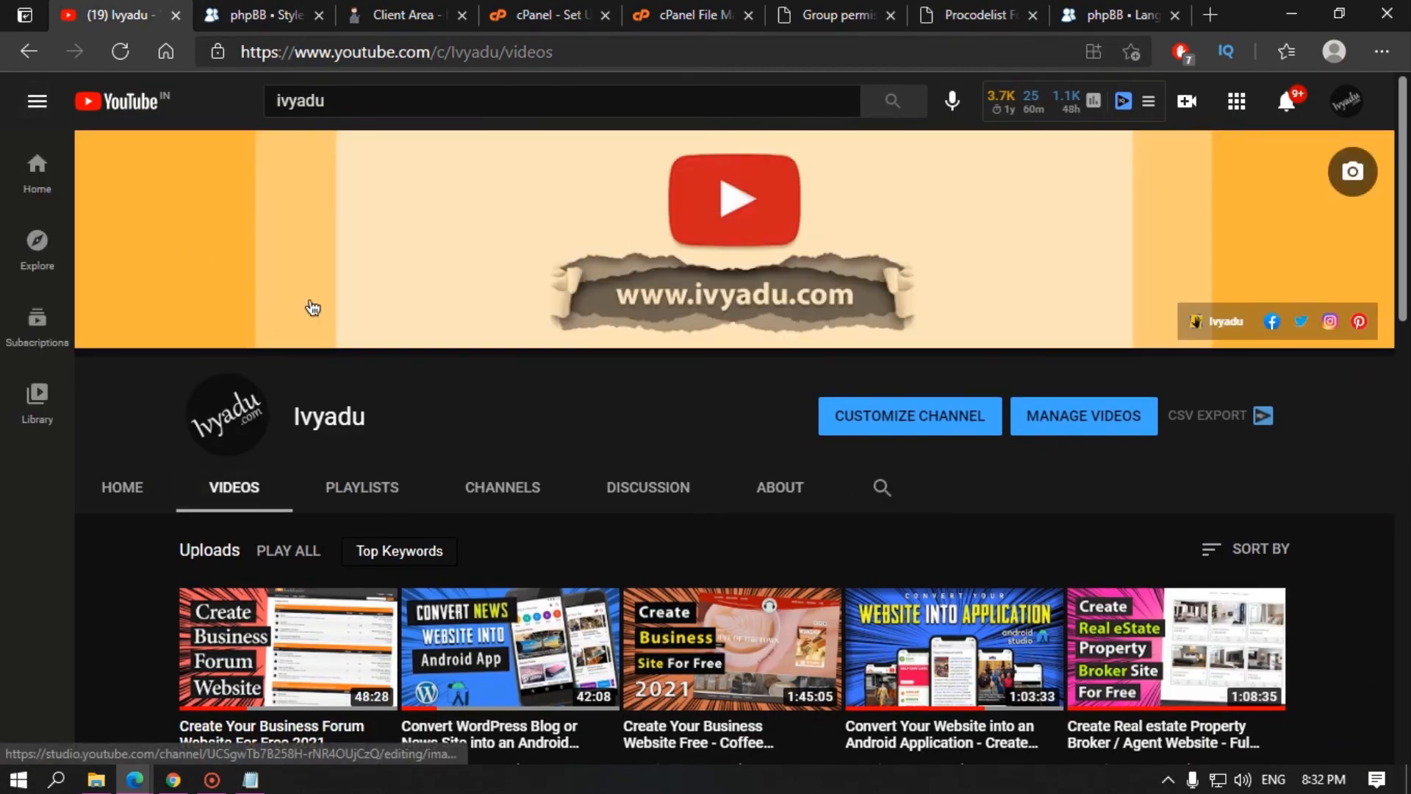